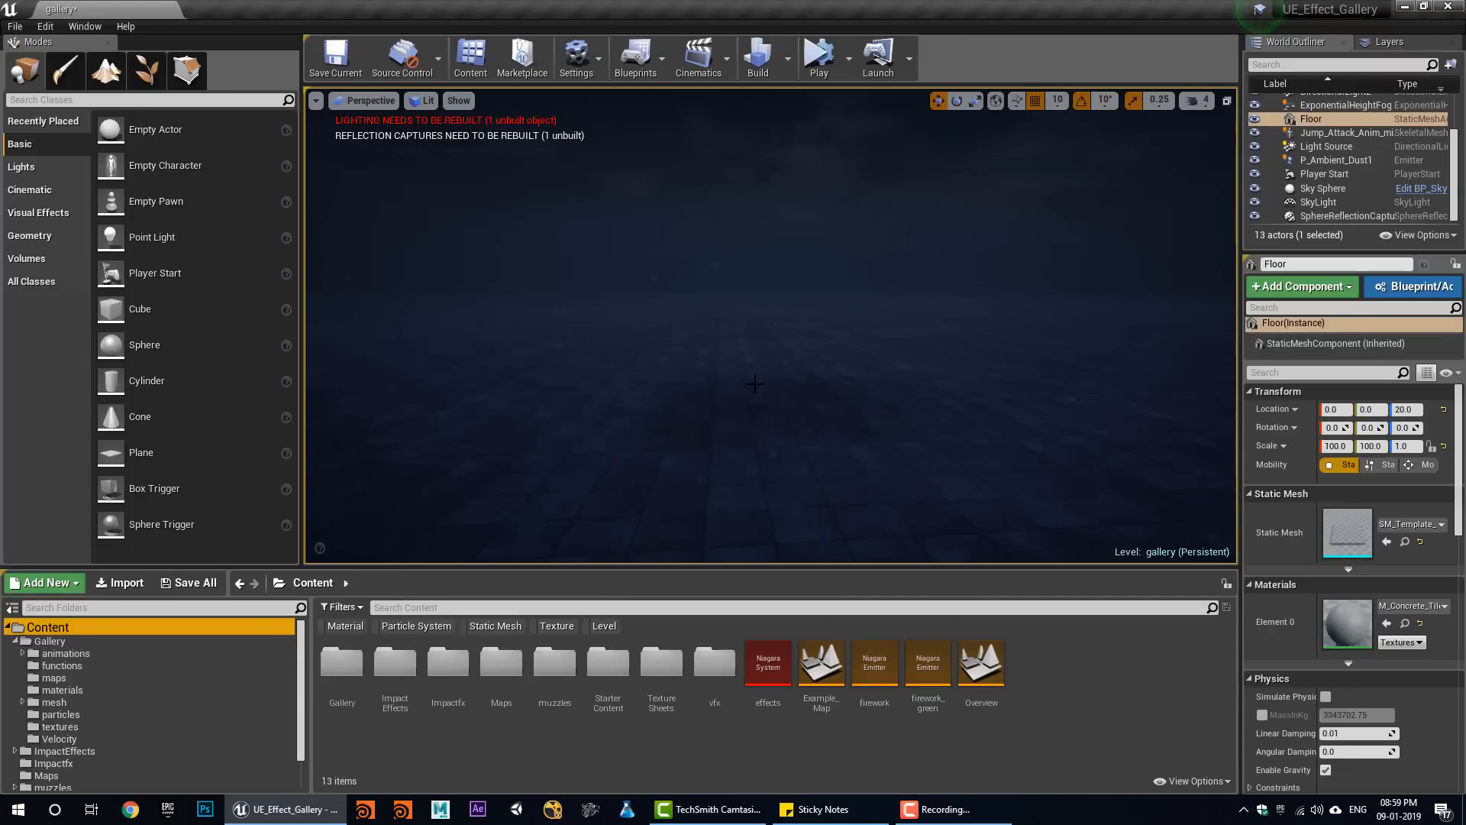
Switch to Photoshop and create a new document measuring 1024 by 1024 pixels.
left_click(205, 809)
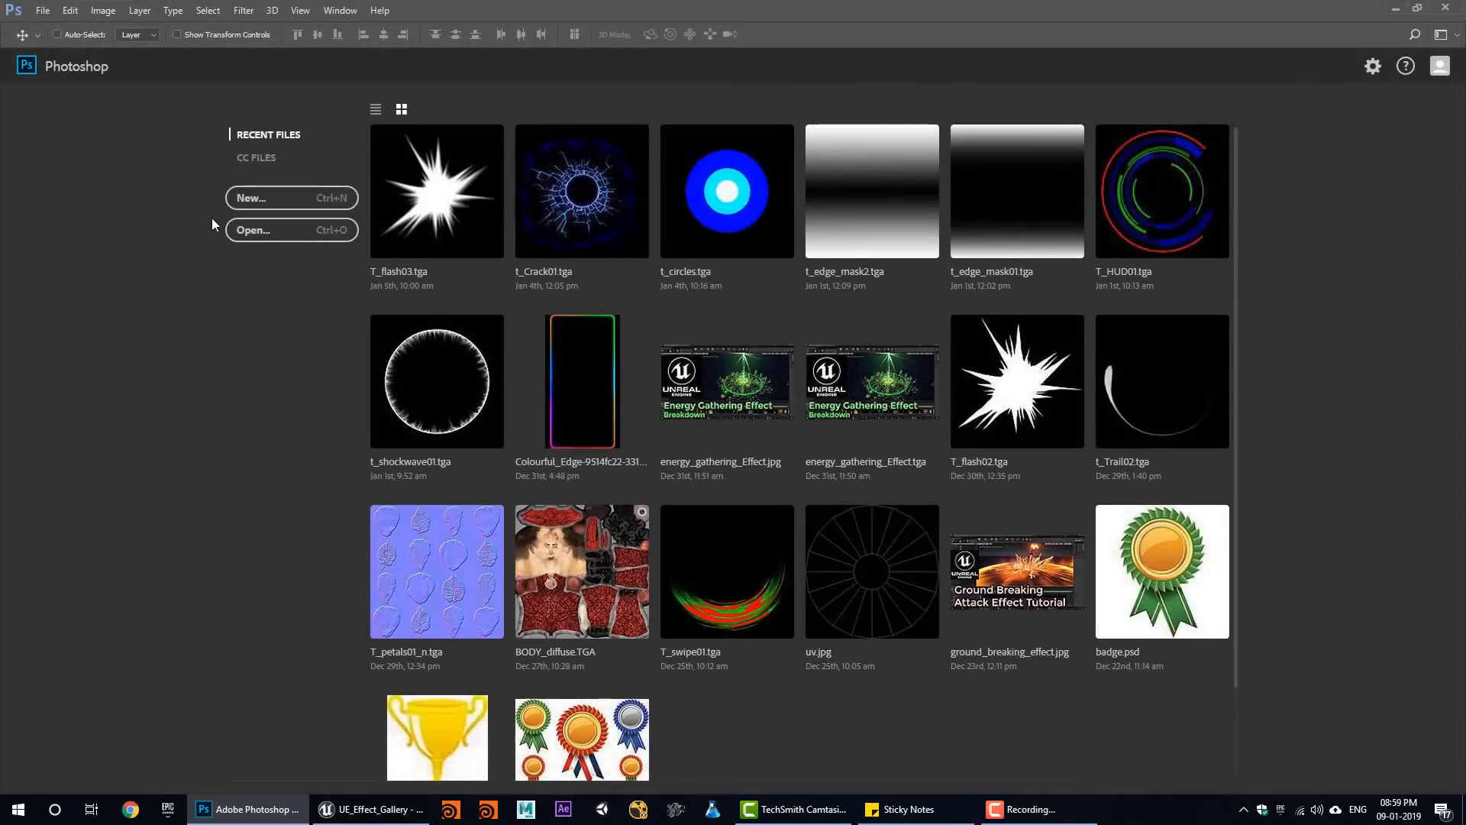
left_click(259, 203)
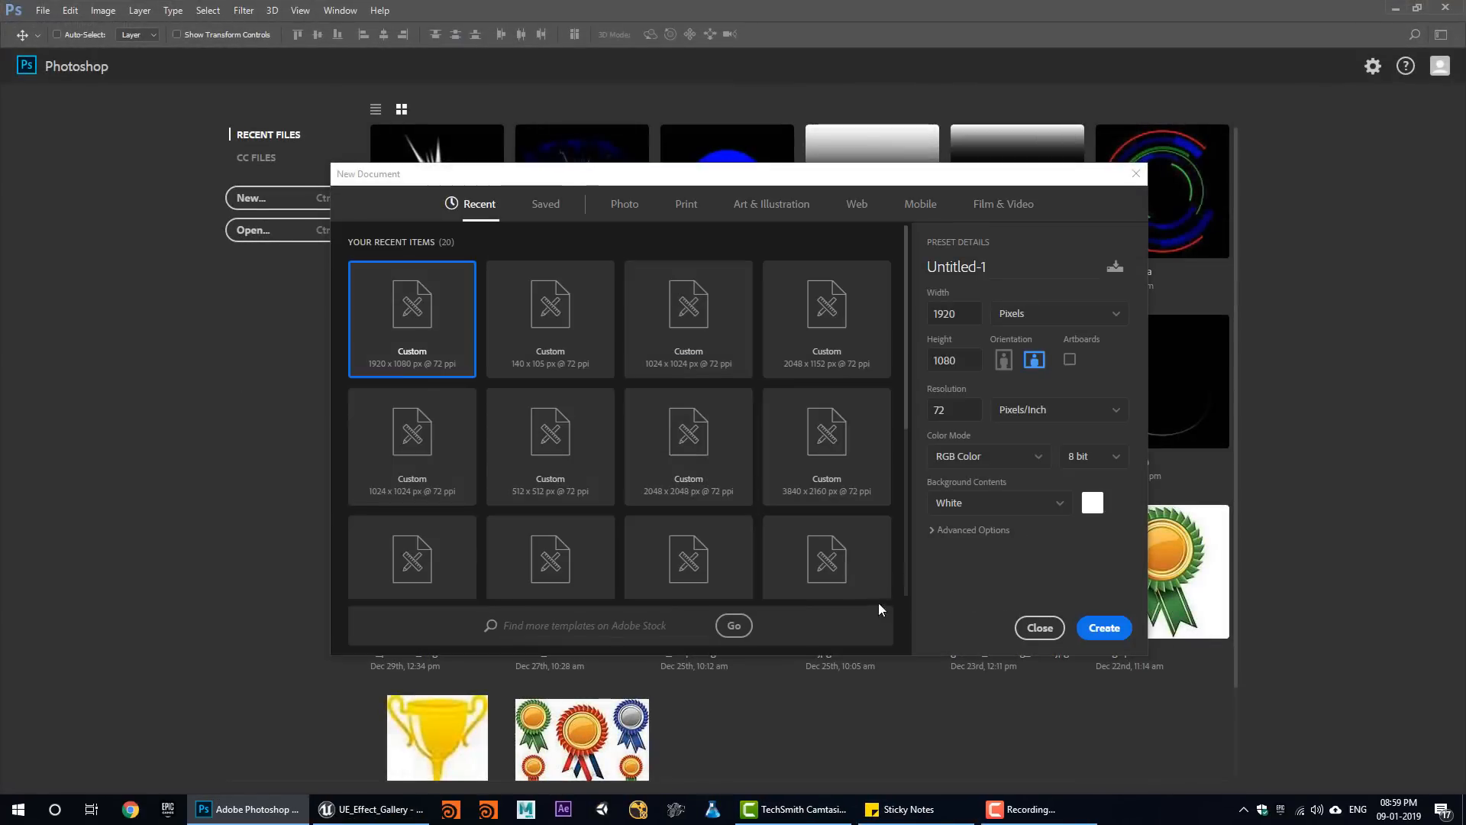
left_click_drag(966, 310, 872, 314)
type("1024")
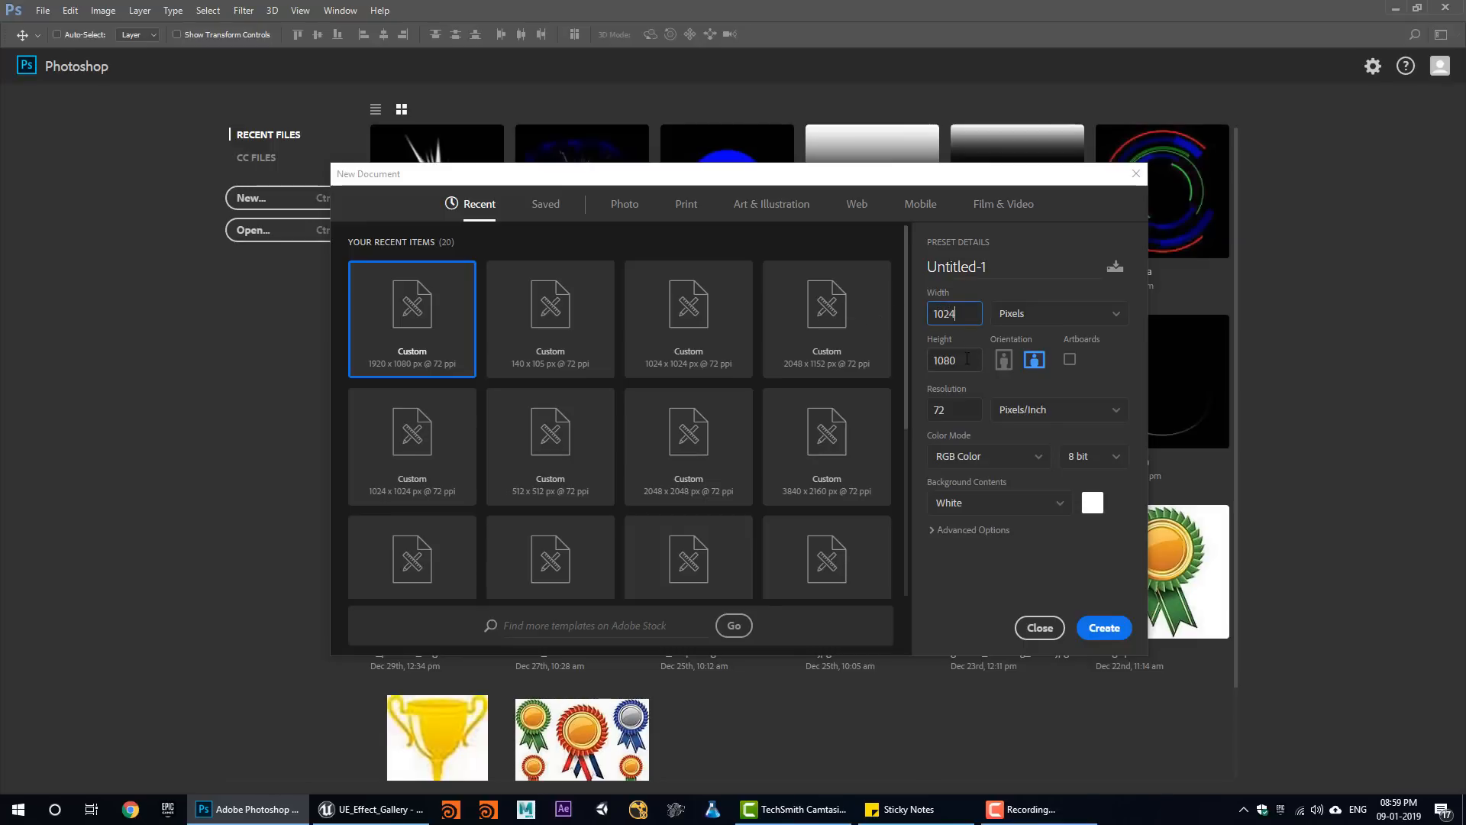
key("Tab")
type("1")
left_click(1114, 631)
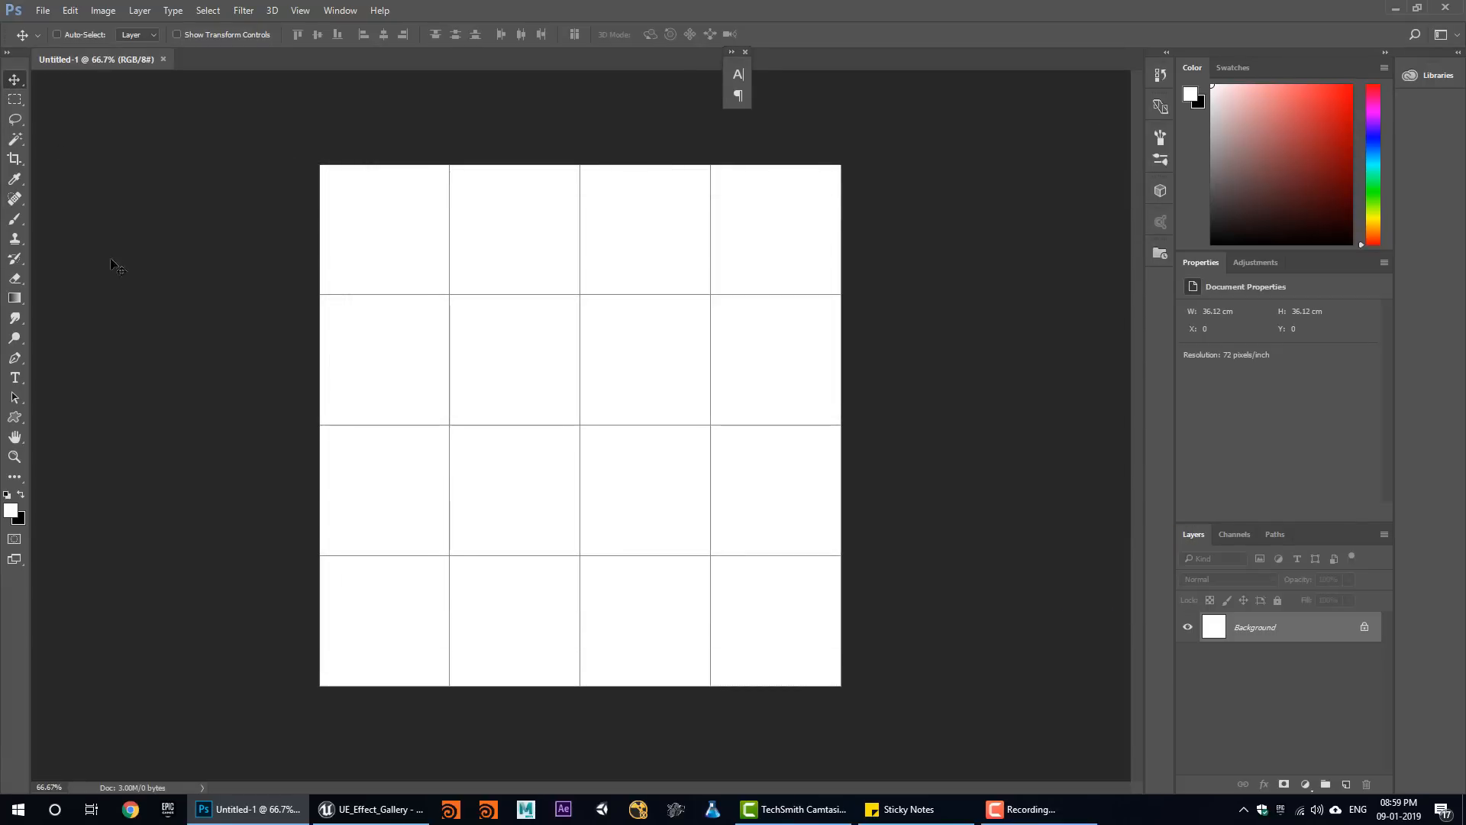
Fill the background with black and choose a textured brush preset for painting on a new layer.
key("ctrl+BackSpace")
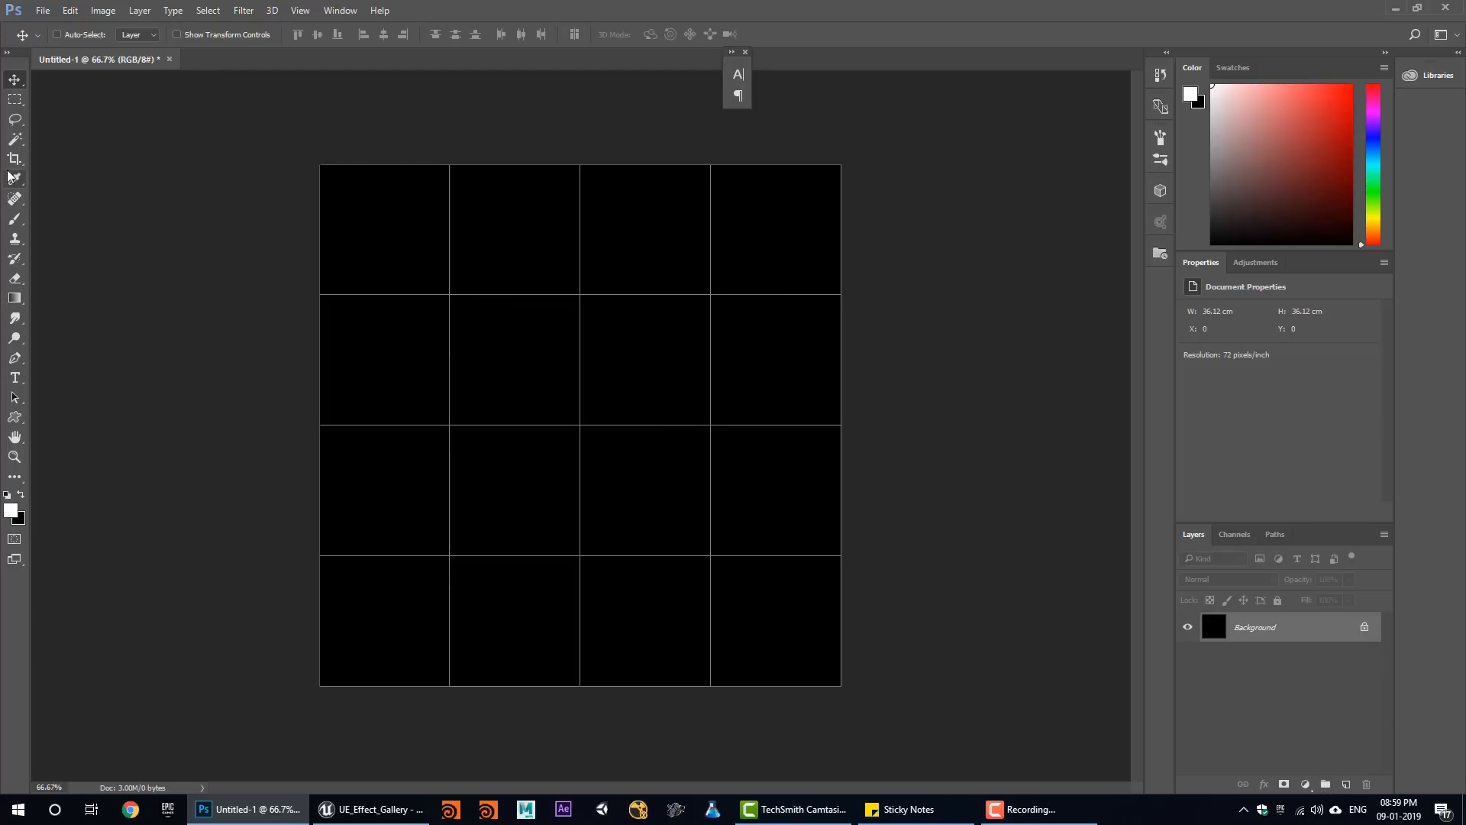
left_click(16, 221)
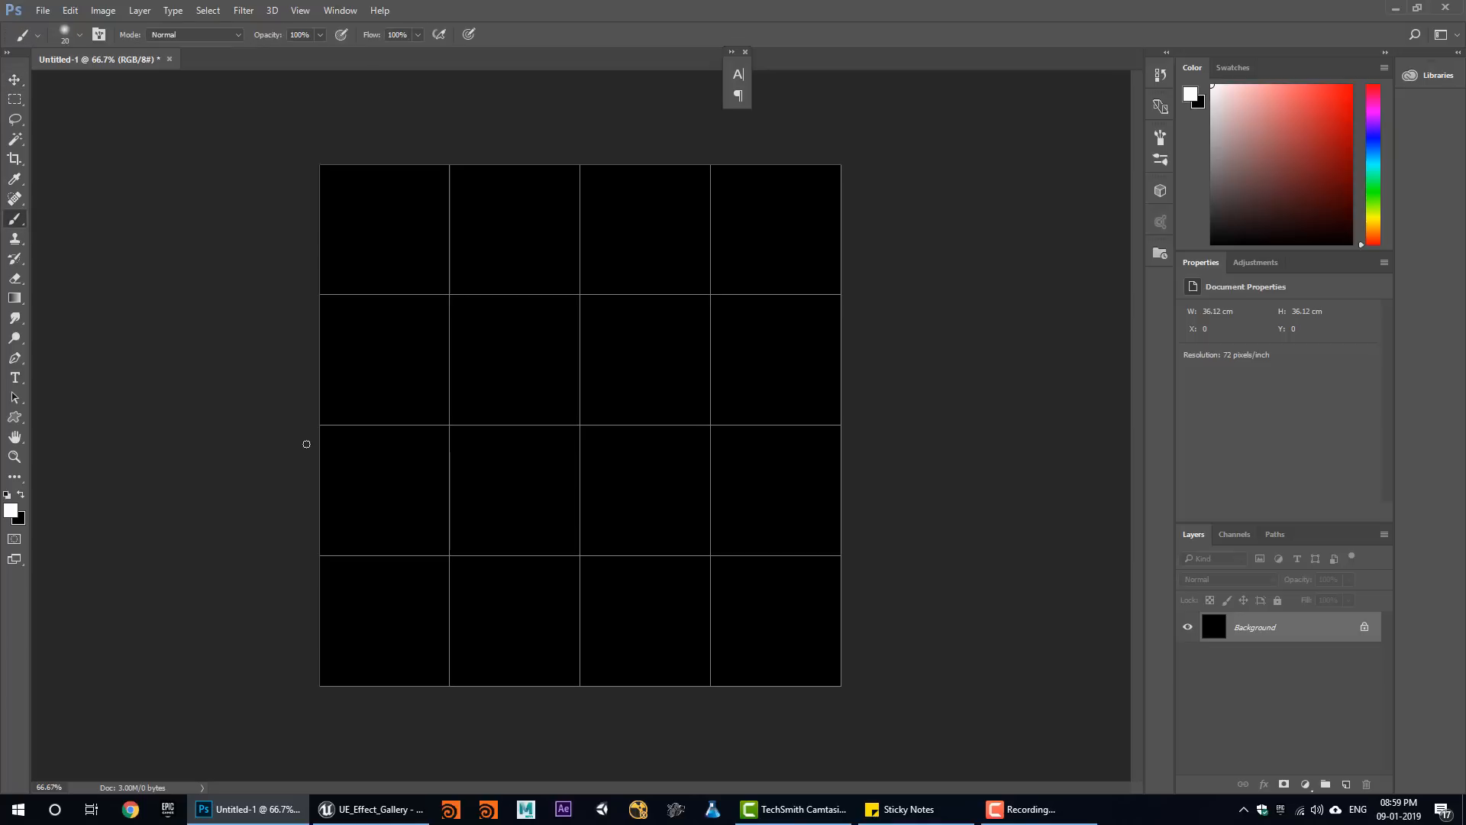
left_click(1348, 785)
right_click(536, 418)
scroll(636, 602, "down", 3)
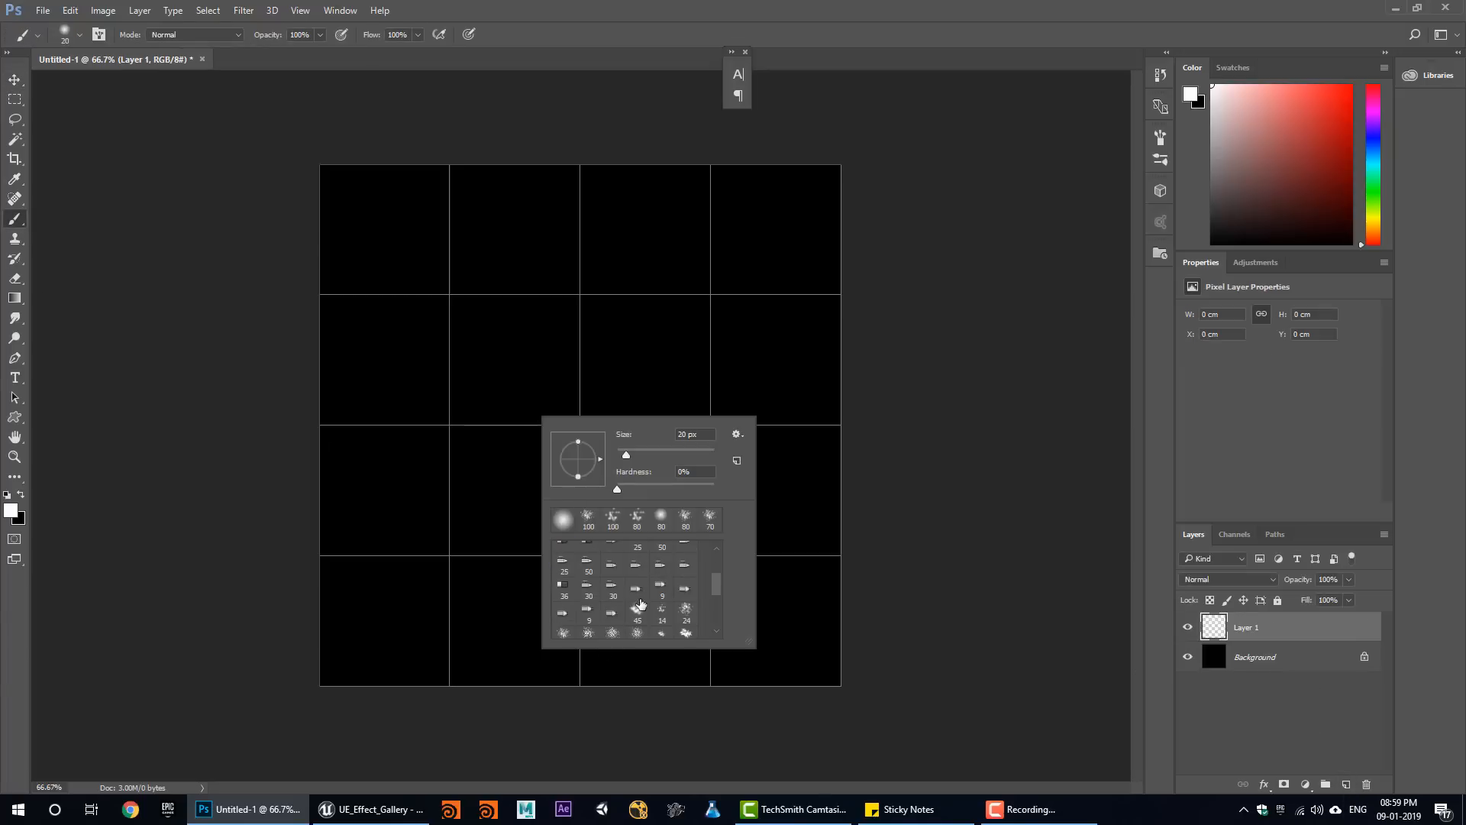
left_click(636, 518)
left_click(472, 378)
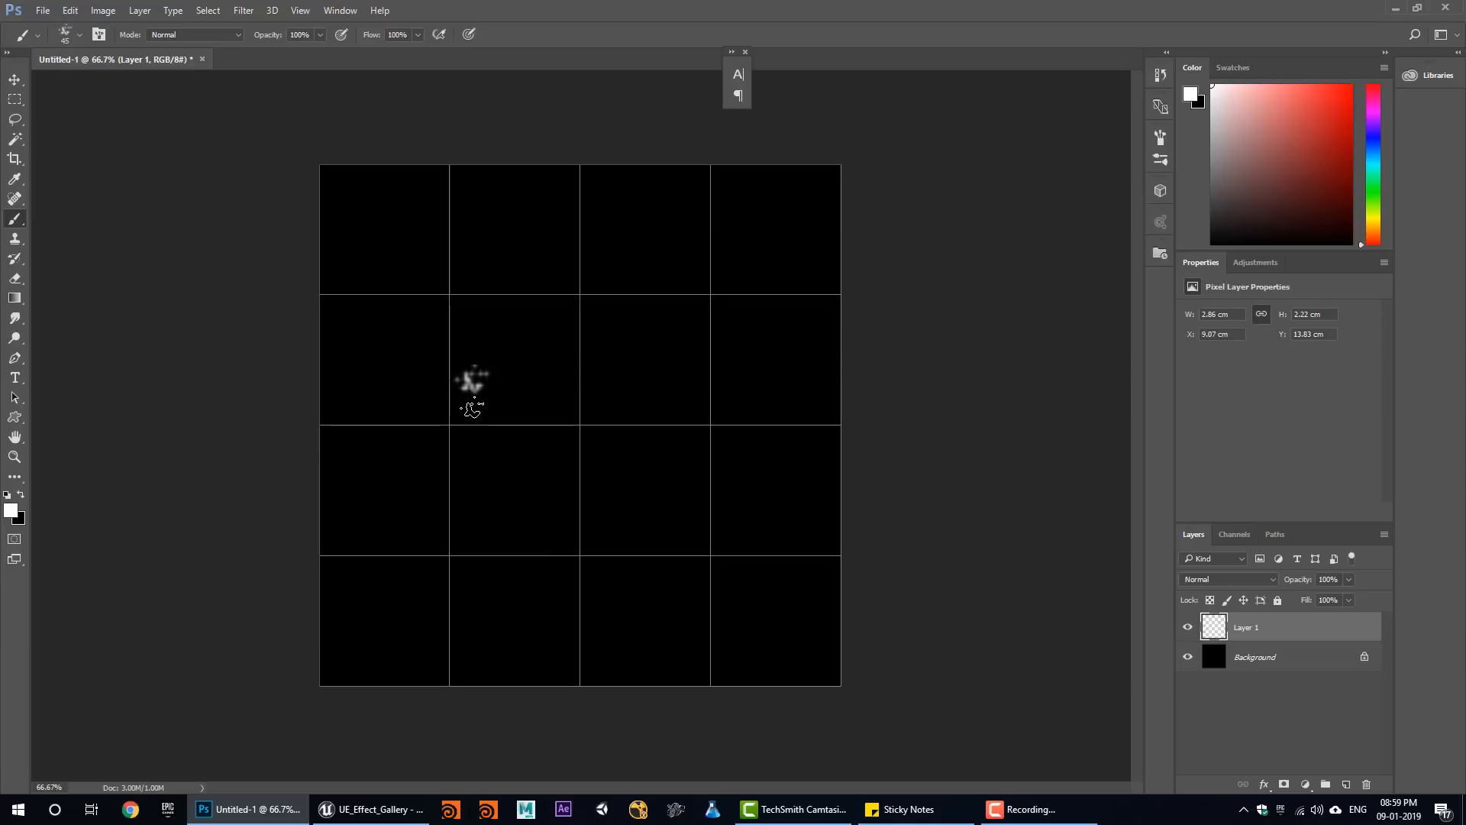
key("ctrl+z")
left_click_drag(462, 374, 456, 442)
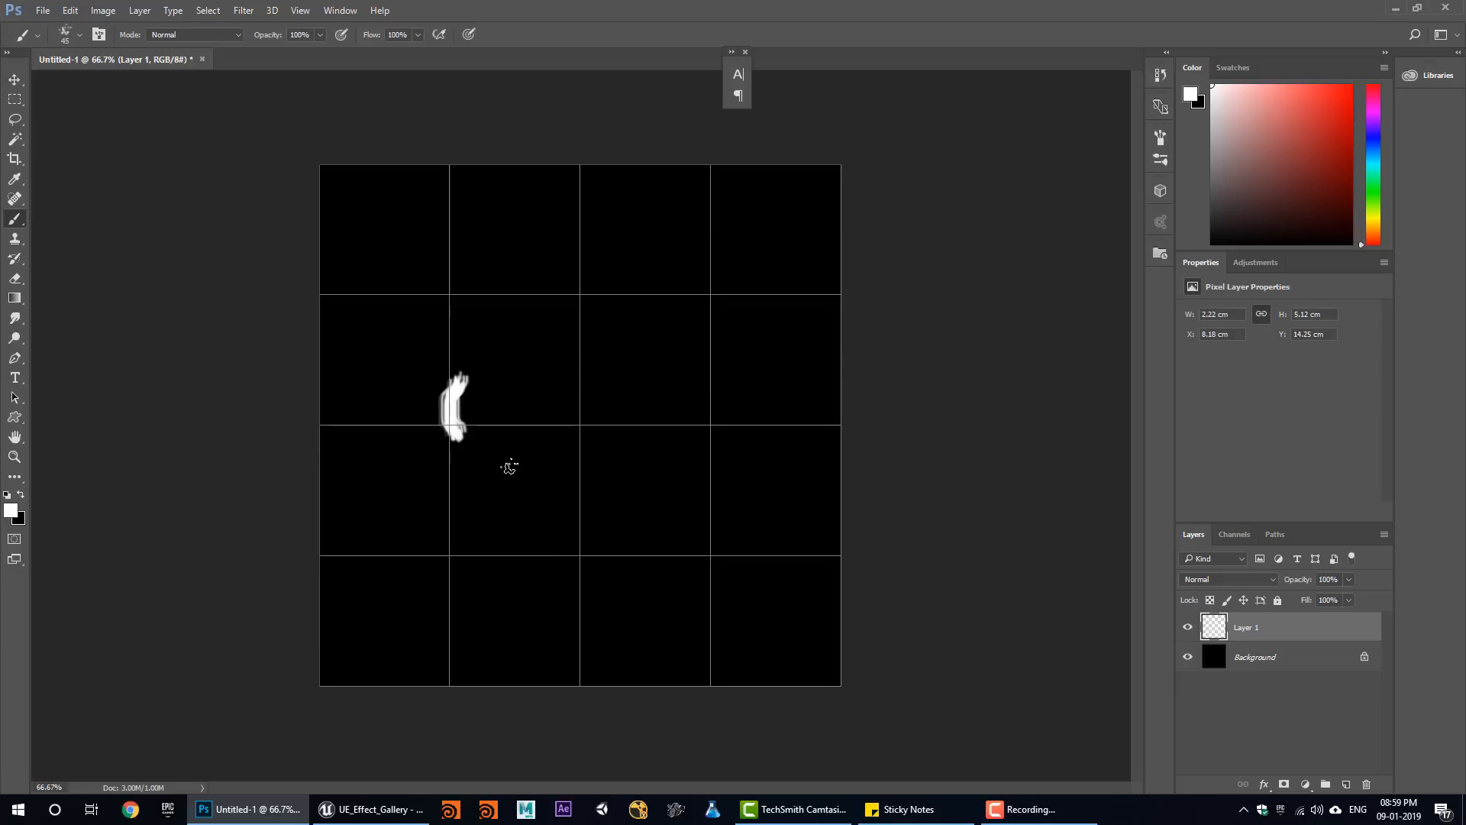
key("ctrl+z")
Reduce the textured brush's size to 30 px.
key("bracketleft")
key("bracketleft")
key("bracketleft")
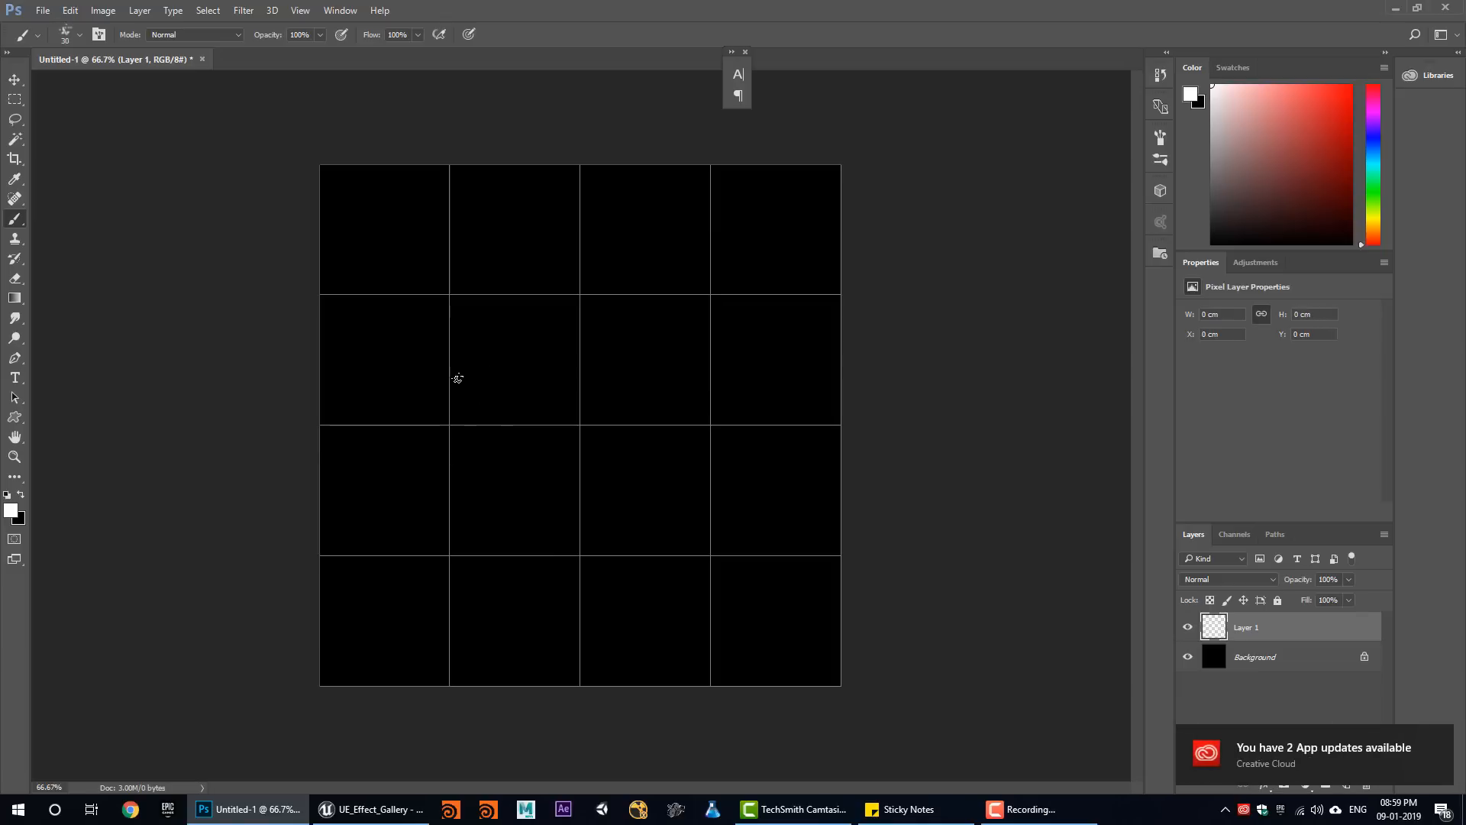
left_click_drag(450, 359, 451, 429)
key("ctrl+z")
left_click_drag(459, 378, 505, 464)
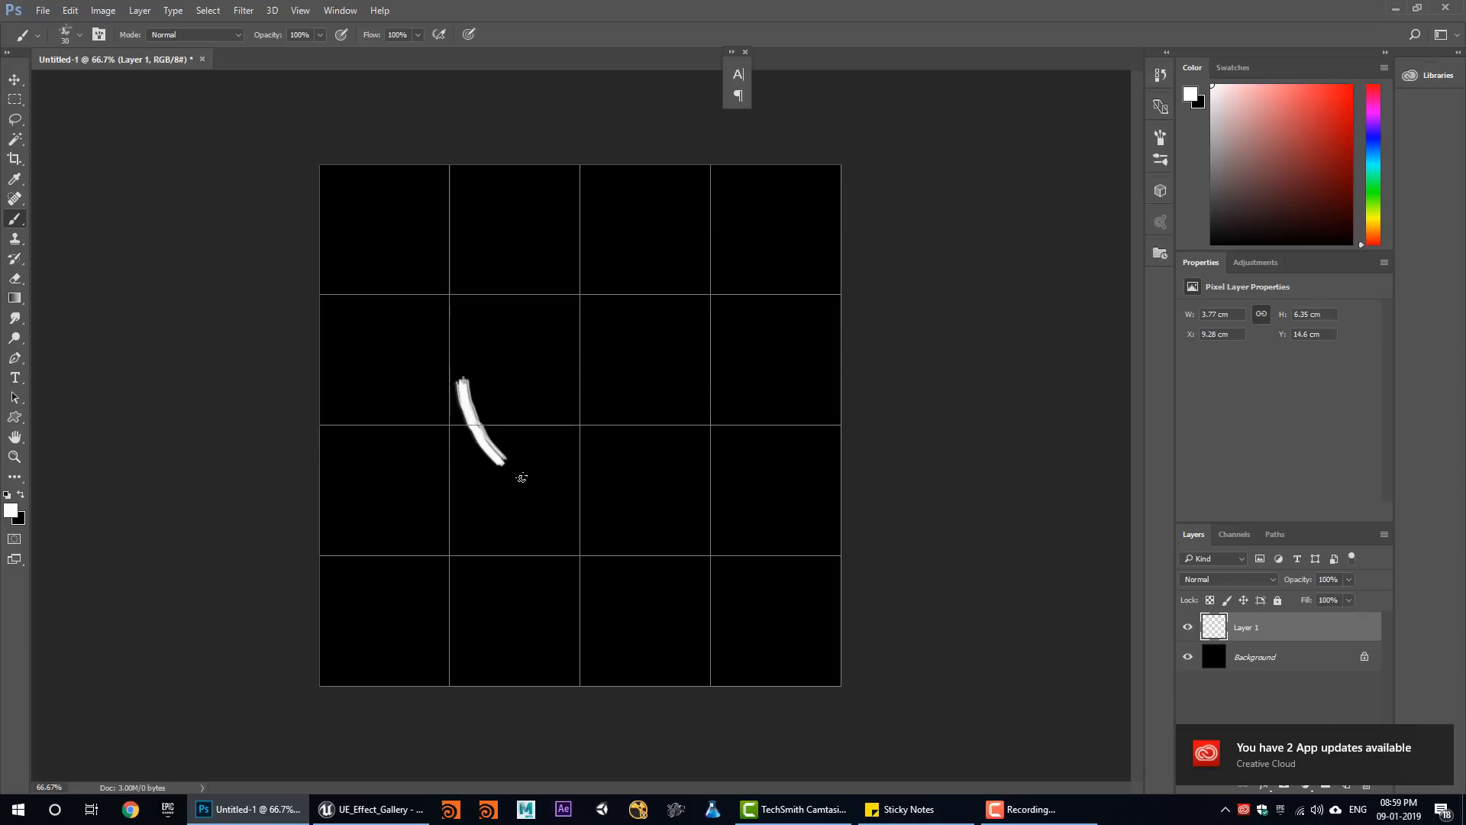
key("ctrl+z")
Paint a short, bent white stroke left of the canvas centre and apply a stronger Radial Blur with Spin and Good quality.
left_click_drag(450, 371, 468, 457)
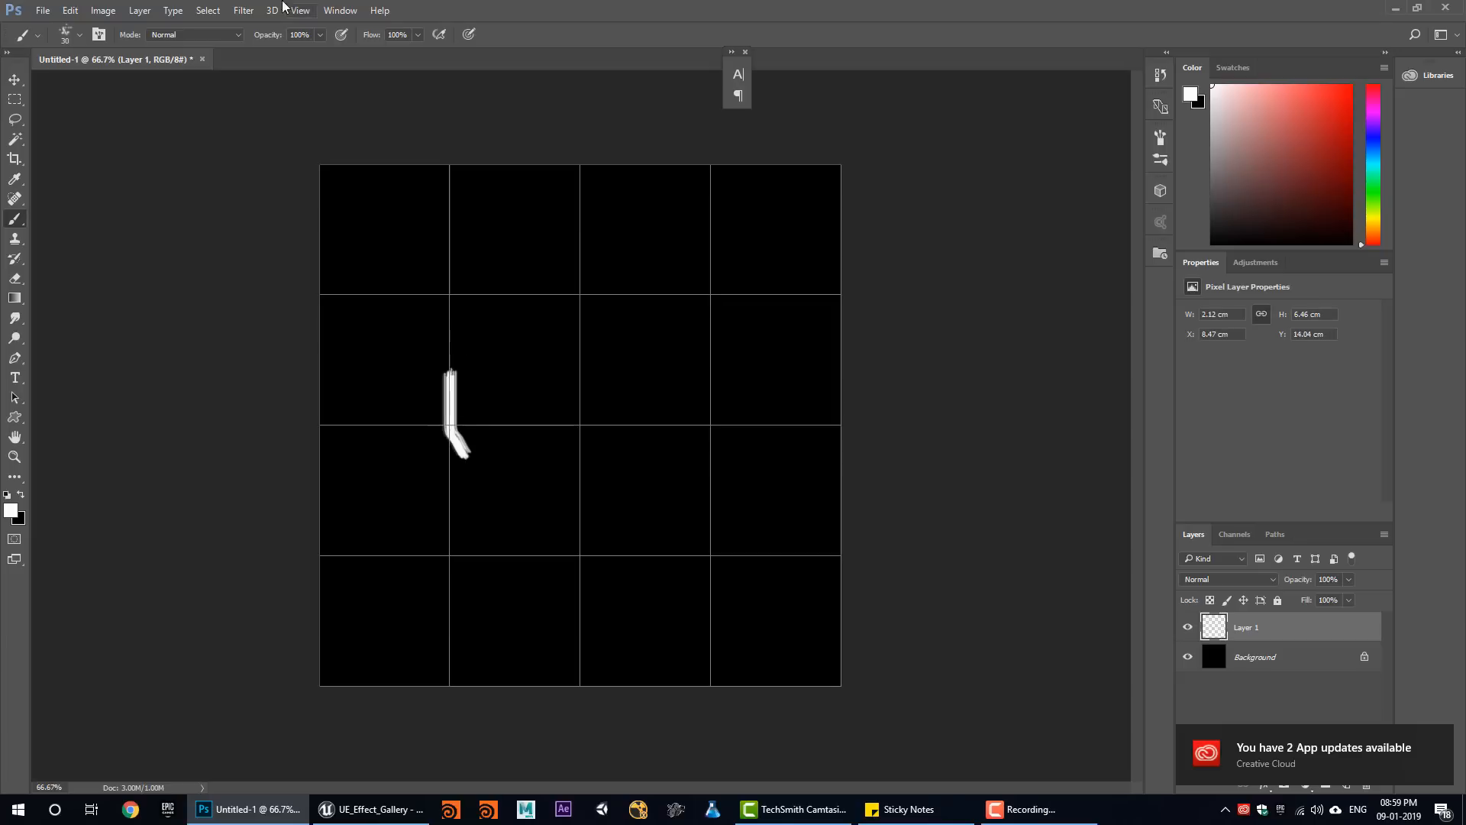
left_click(244, 10)
mouse_move(360, 177)
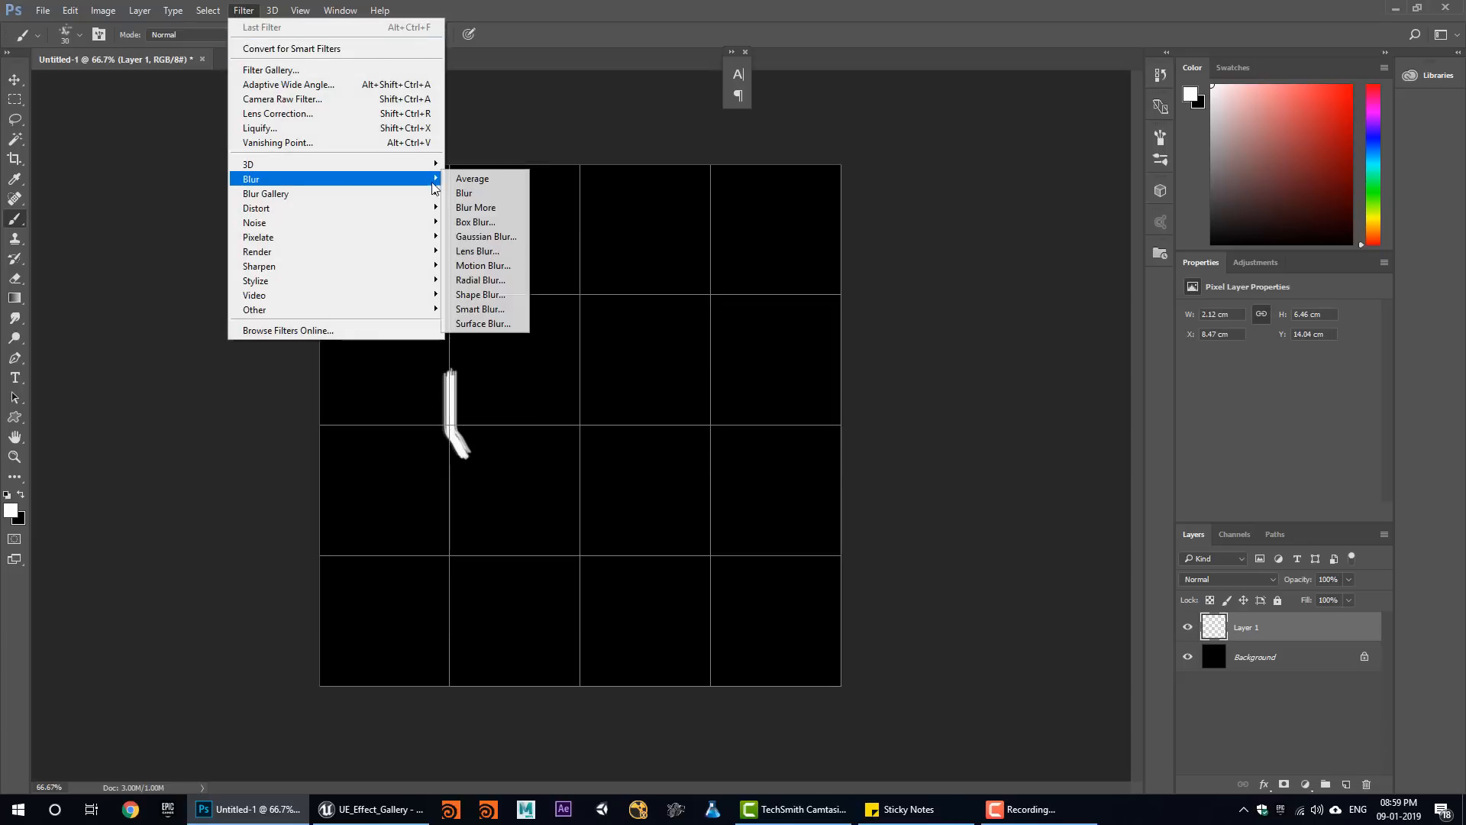
left_click(480, 280)
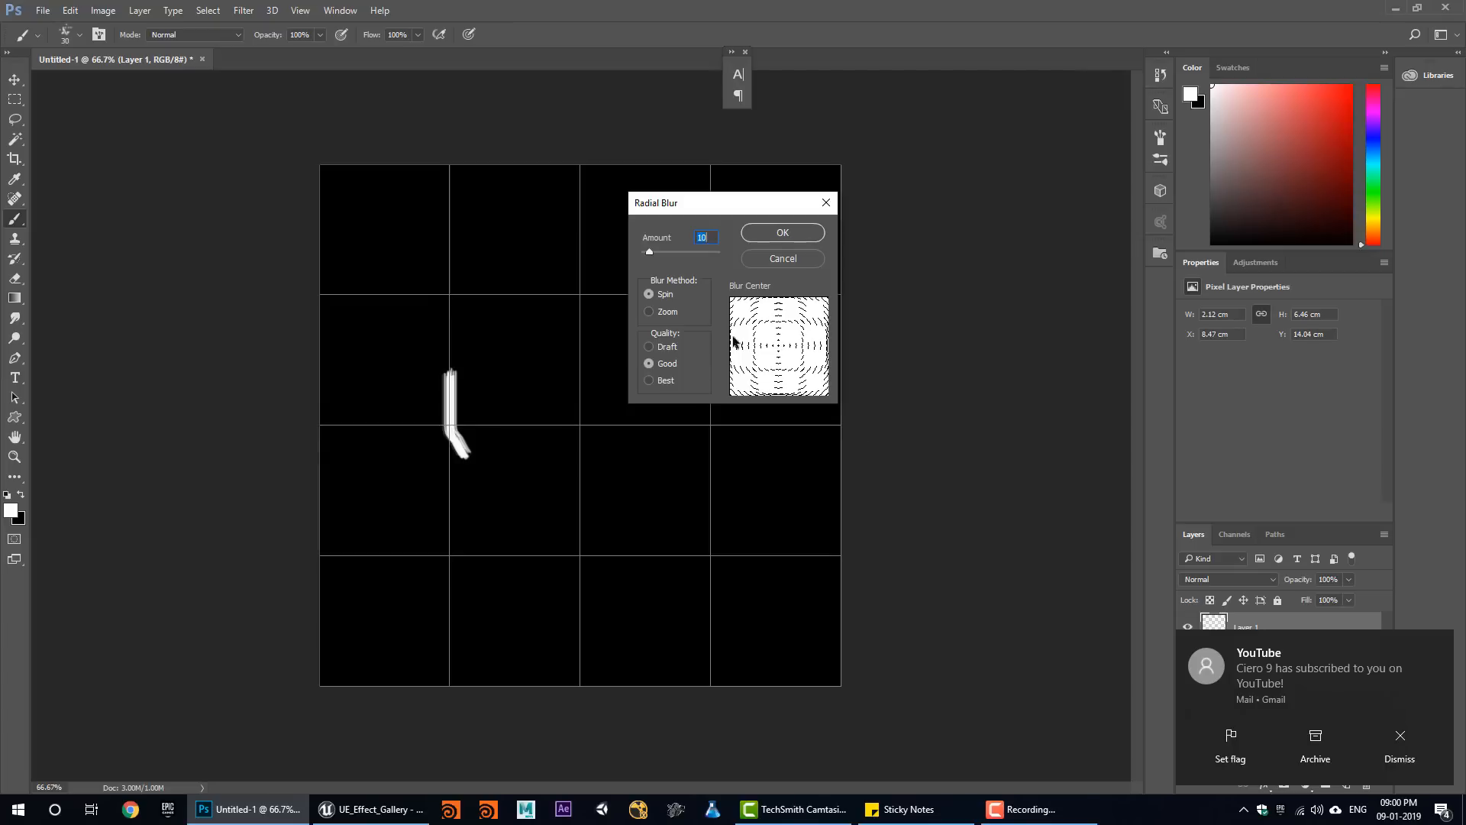
left_click(662, 295)
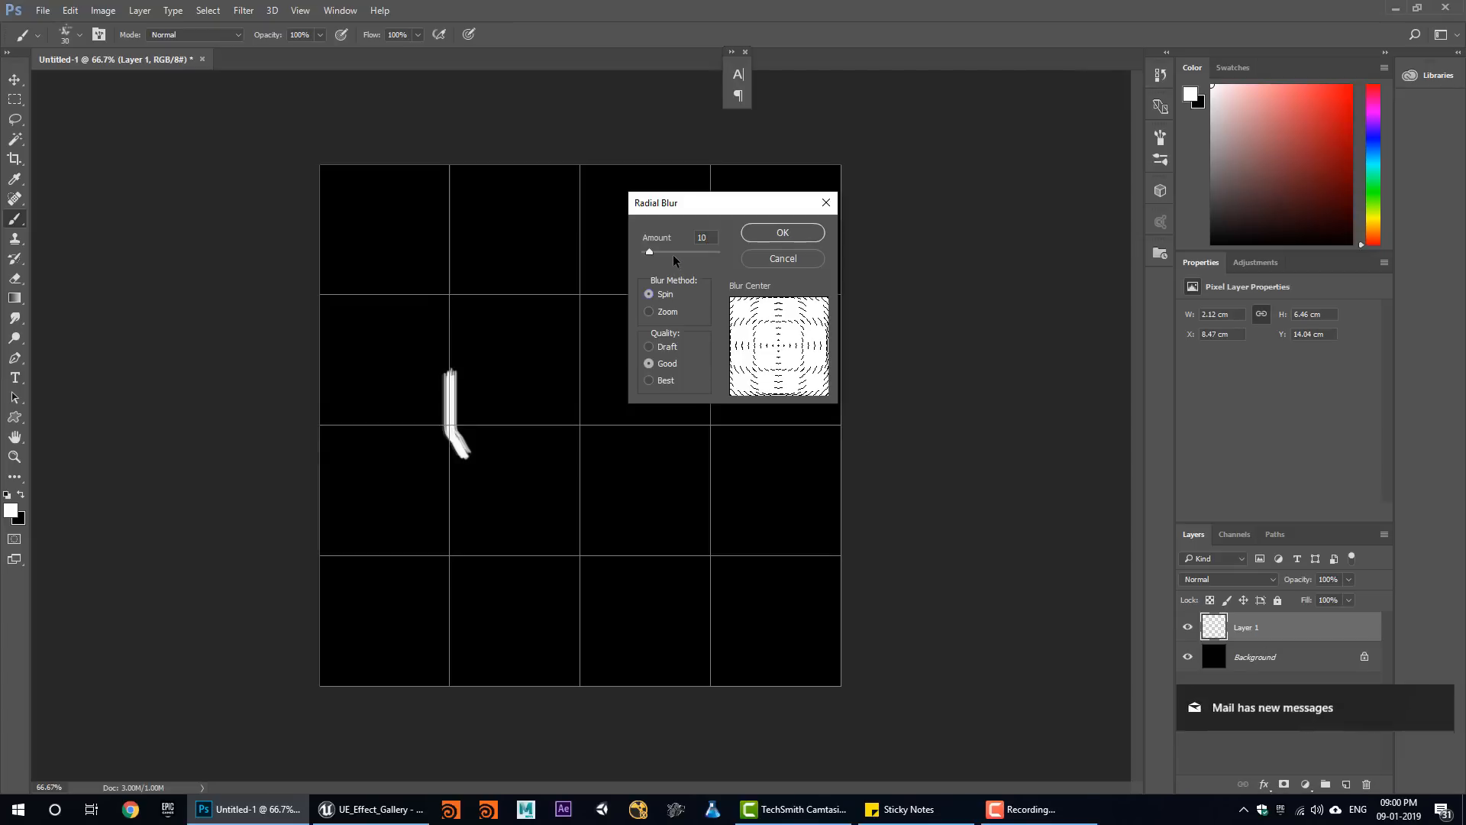
left_click(678, 251)
left_click(783, 234)
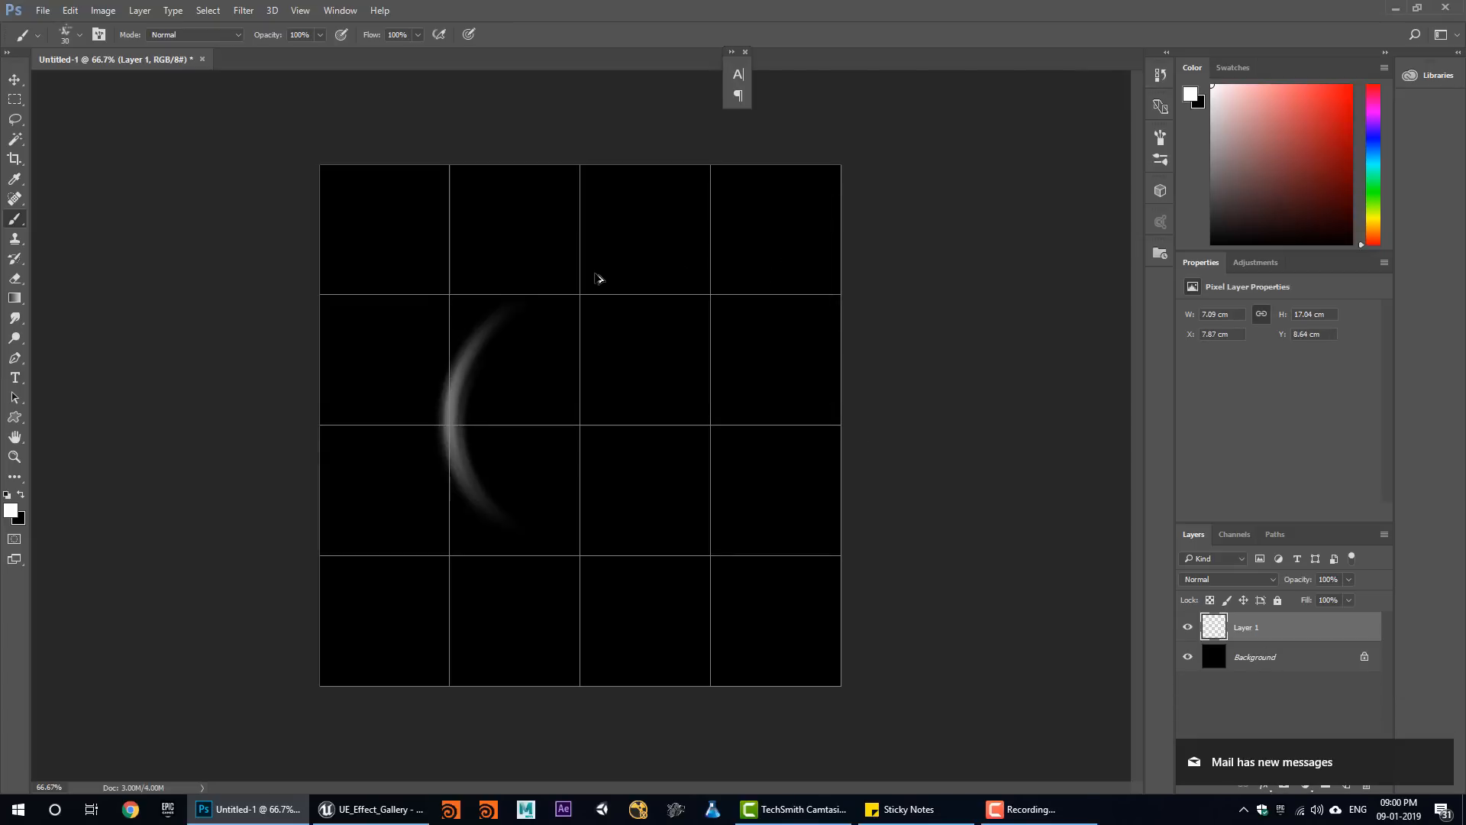
Repeat the last Radial Blur on the first arc to smooth and lengthen it.
left_click(244, 10)
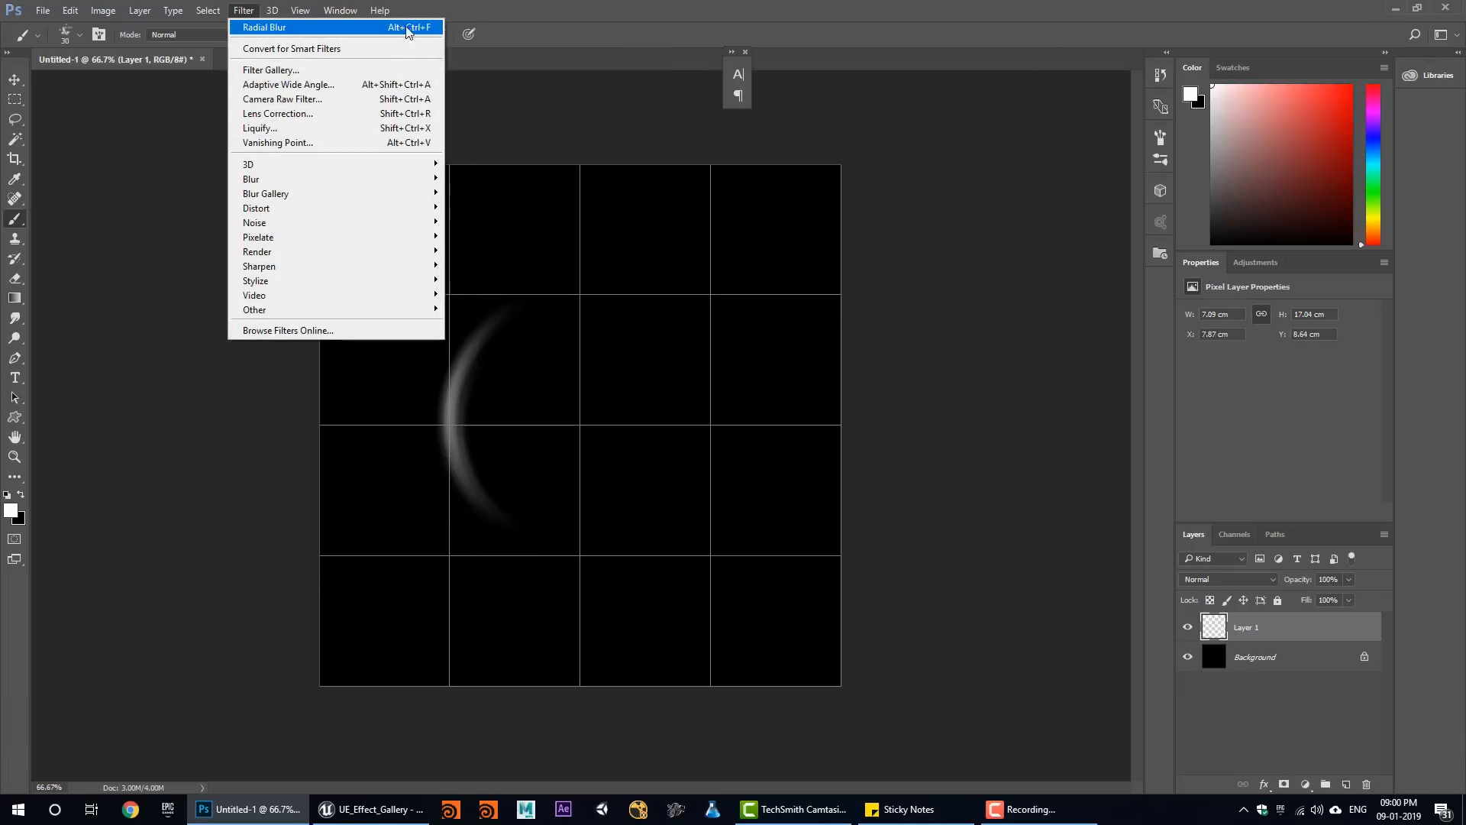
left_click(689, 18)
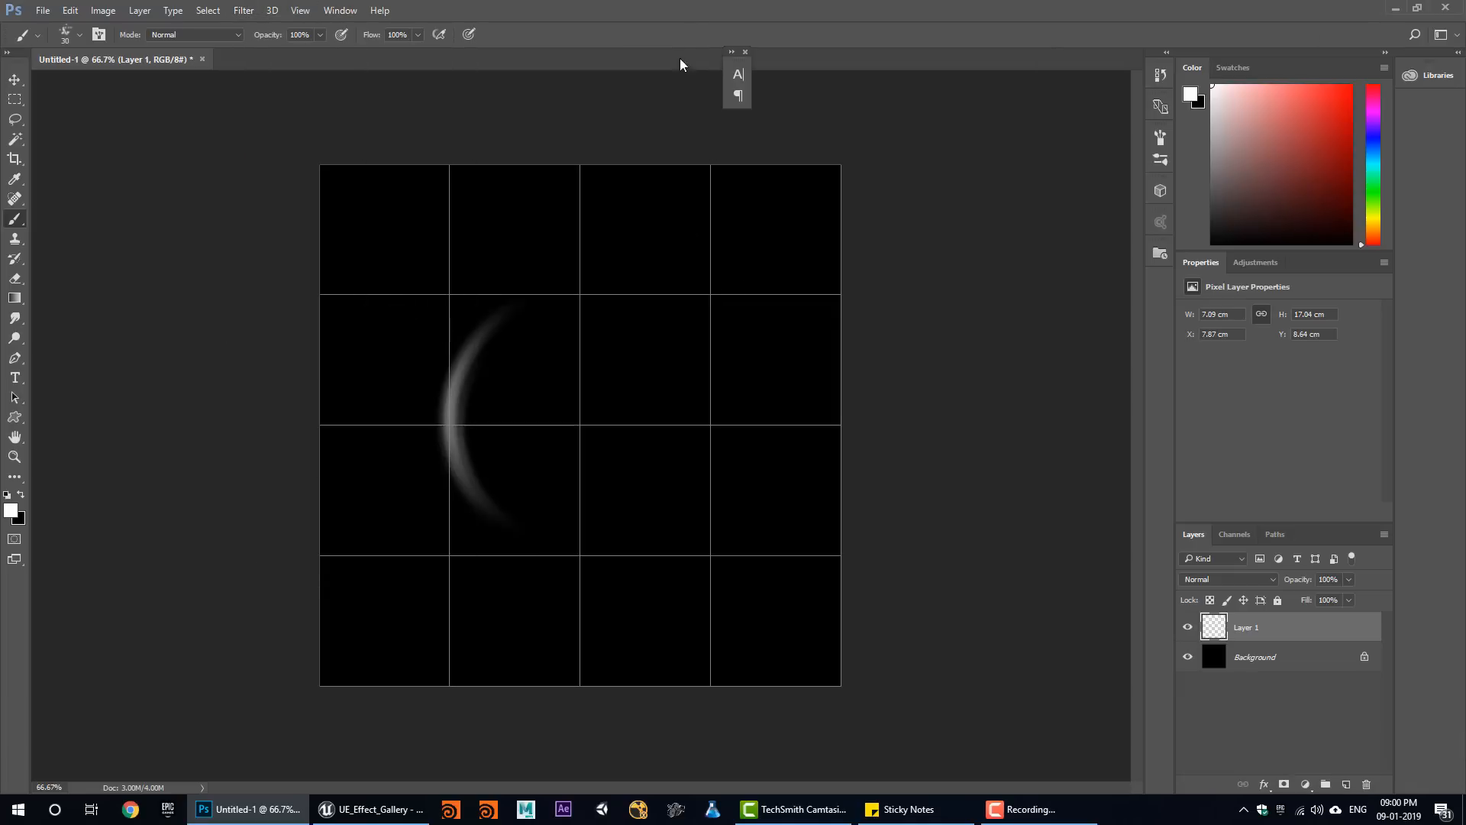
key("ctrl+alt+f")
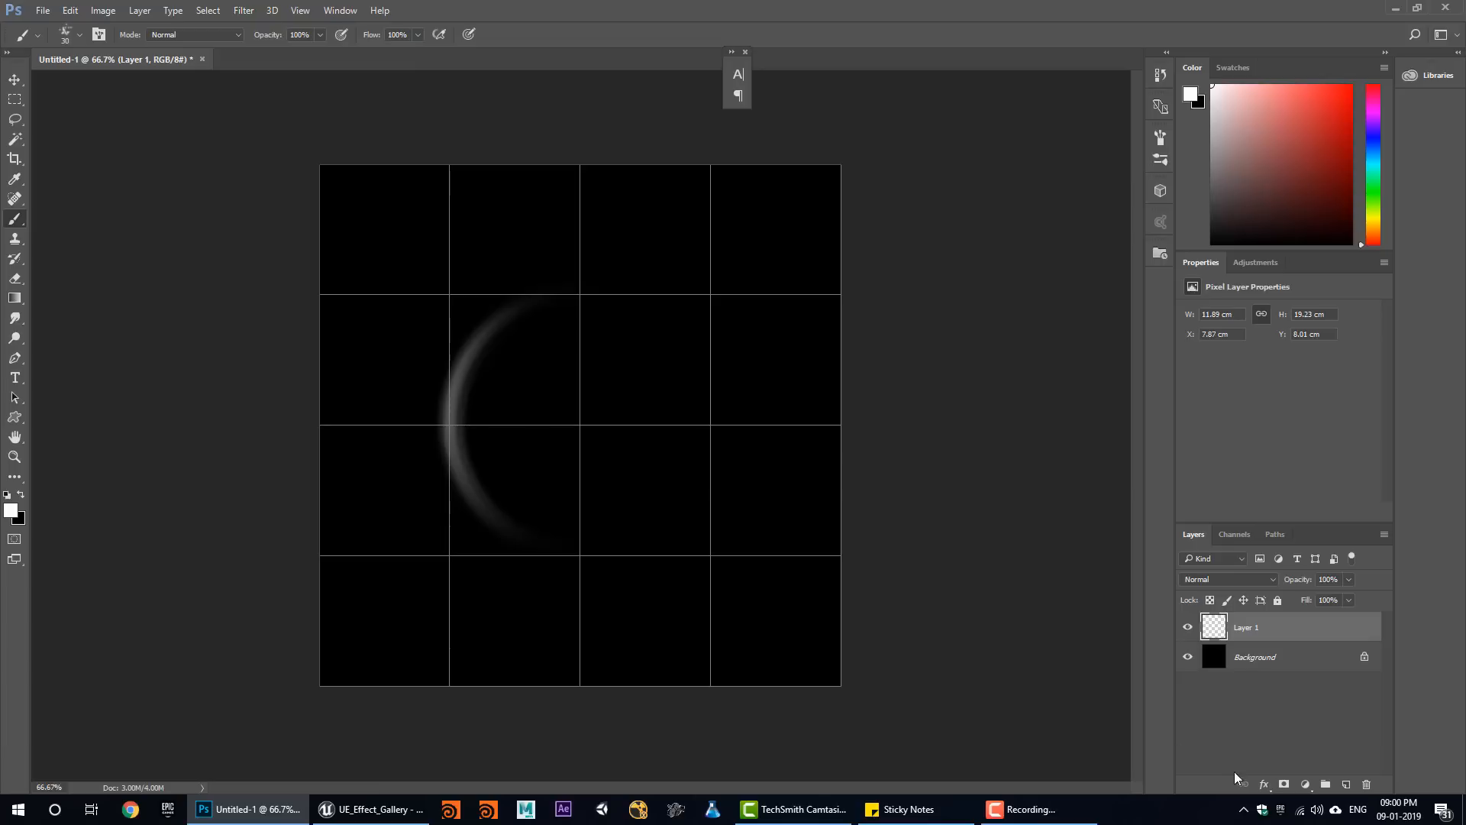
Paint a short stroke closer to the centre's left side on a new layer and apply the last Radial Blur twice.
left_click(1346, 784)
left_click_drag(516, 420, 544, 489)
key("ctrl+alt+f")
key("ctrl+alt+f")
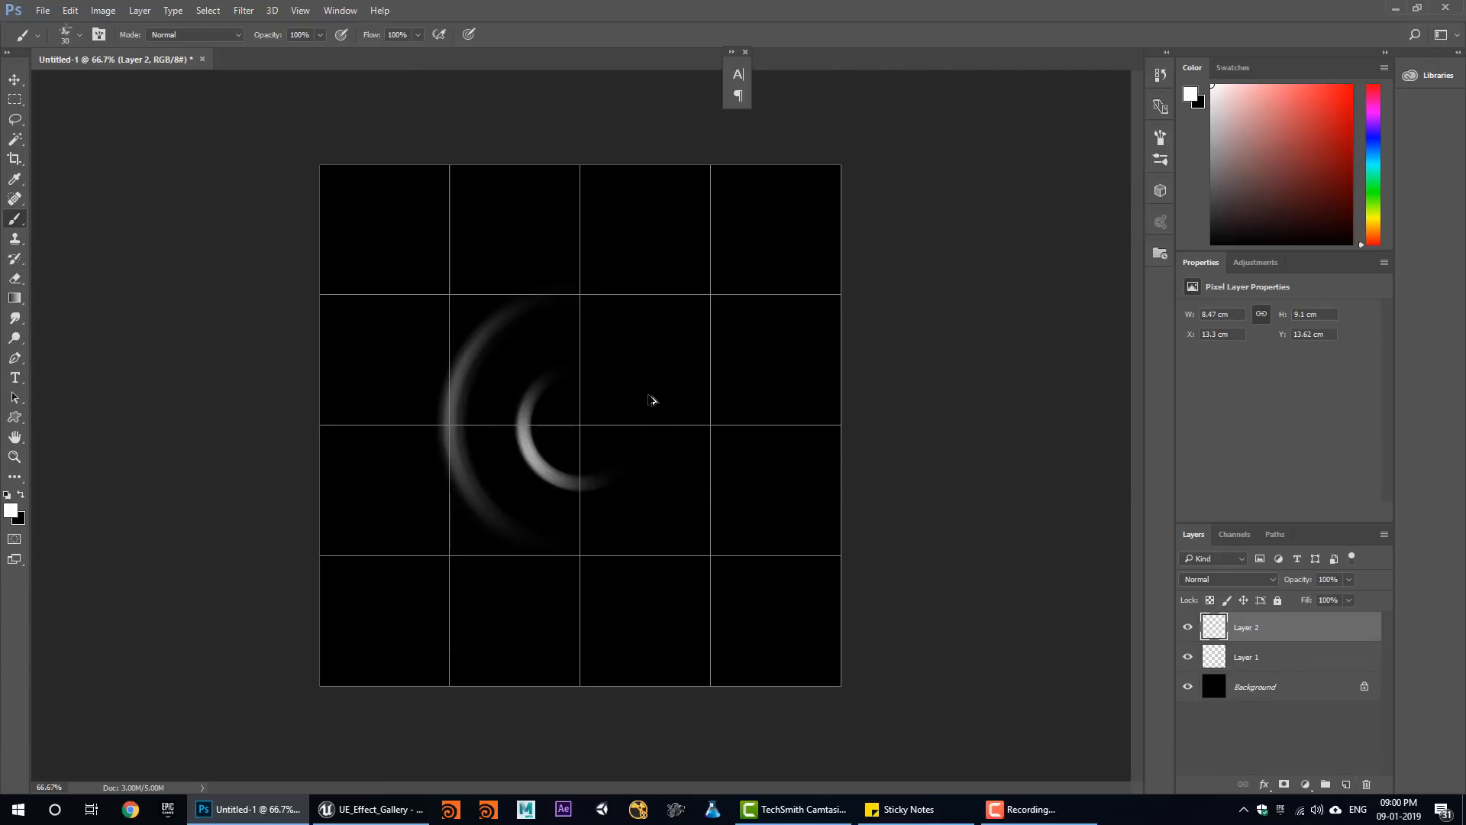
Add a new layer, paint a short stroke just right of the centre and spin-blur it twice with the last filter.
left_click(1346, 784)
left_click_drag(640, 398, 651, 429)
key("ctrl+alt+f")
key("ctrl+alt+f")
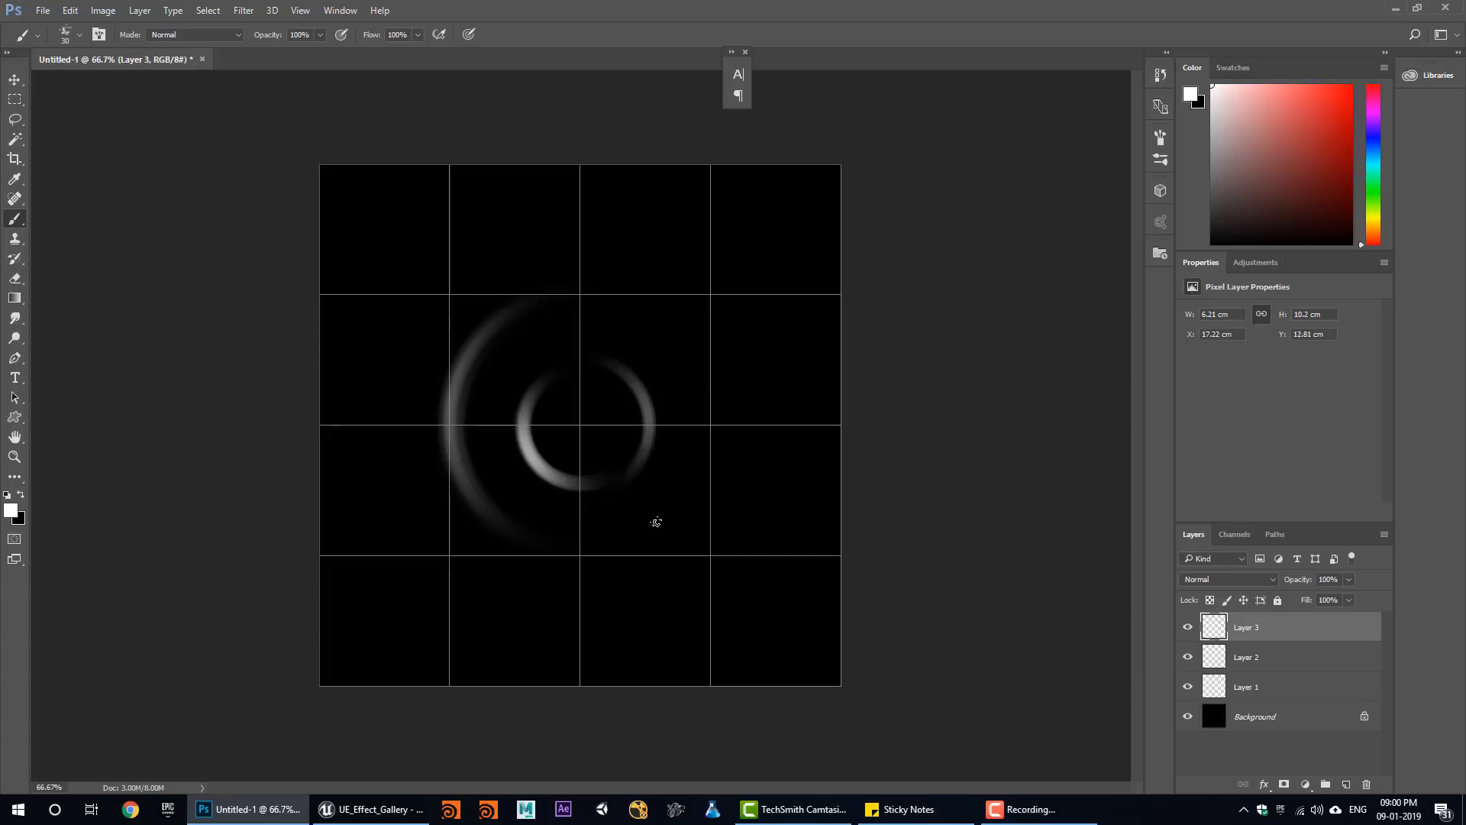
Paint a diagonal stroke at the lower right of the rings on a new layer and repeat the Radial Blur twice.
left_click(1346, 784)
left_click_drag(657, 509, 607, 534)
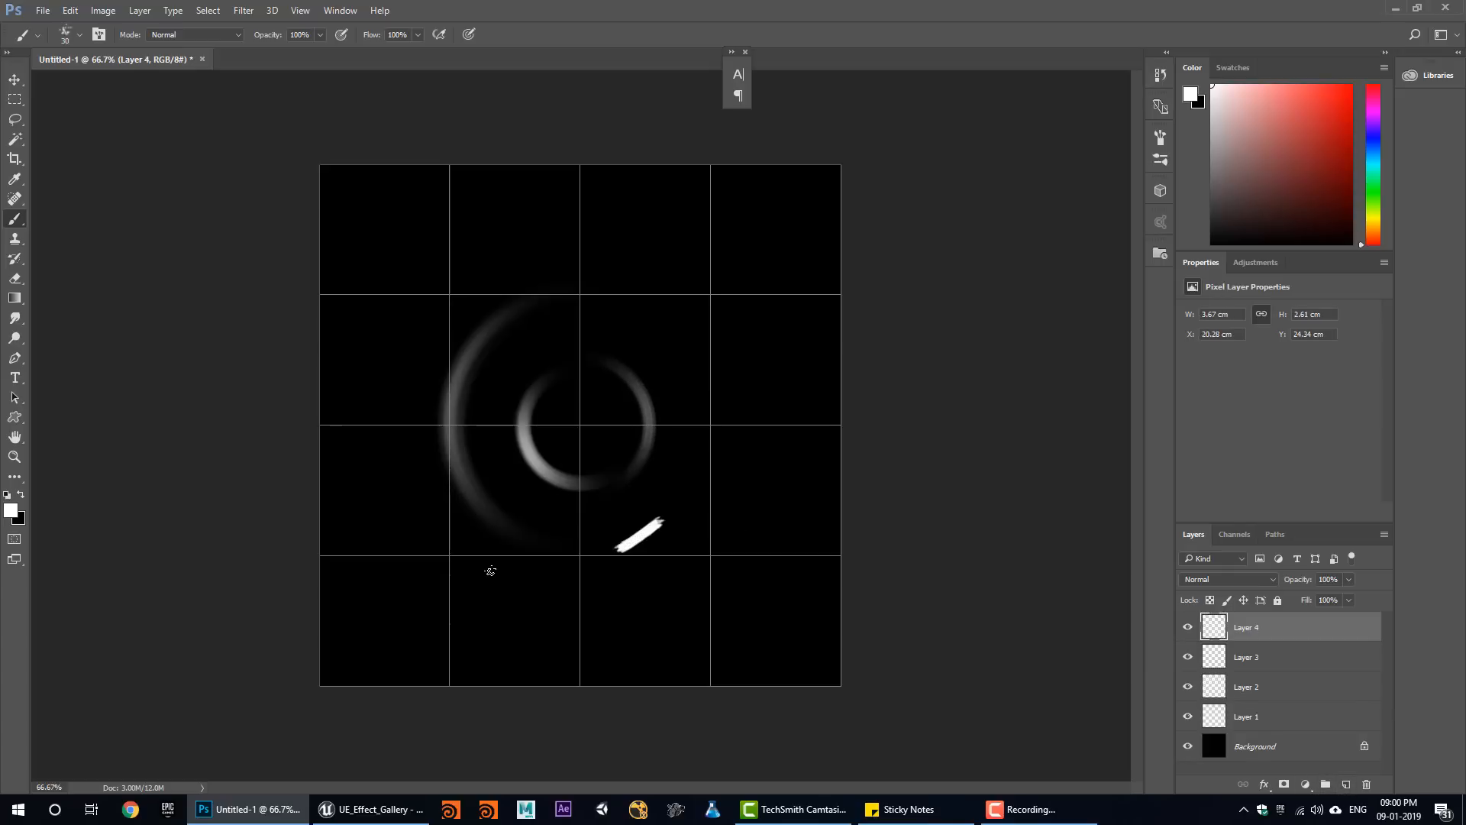
key("ctrl+alt+f")
key("ctrl+f")
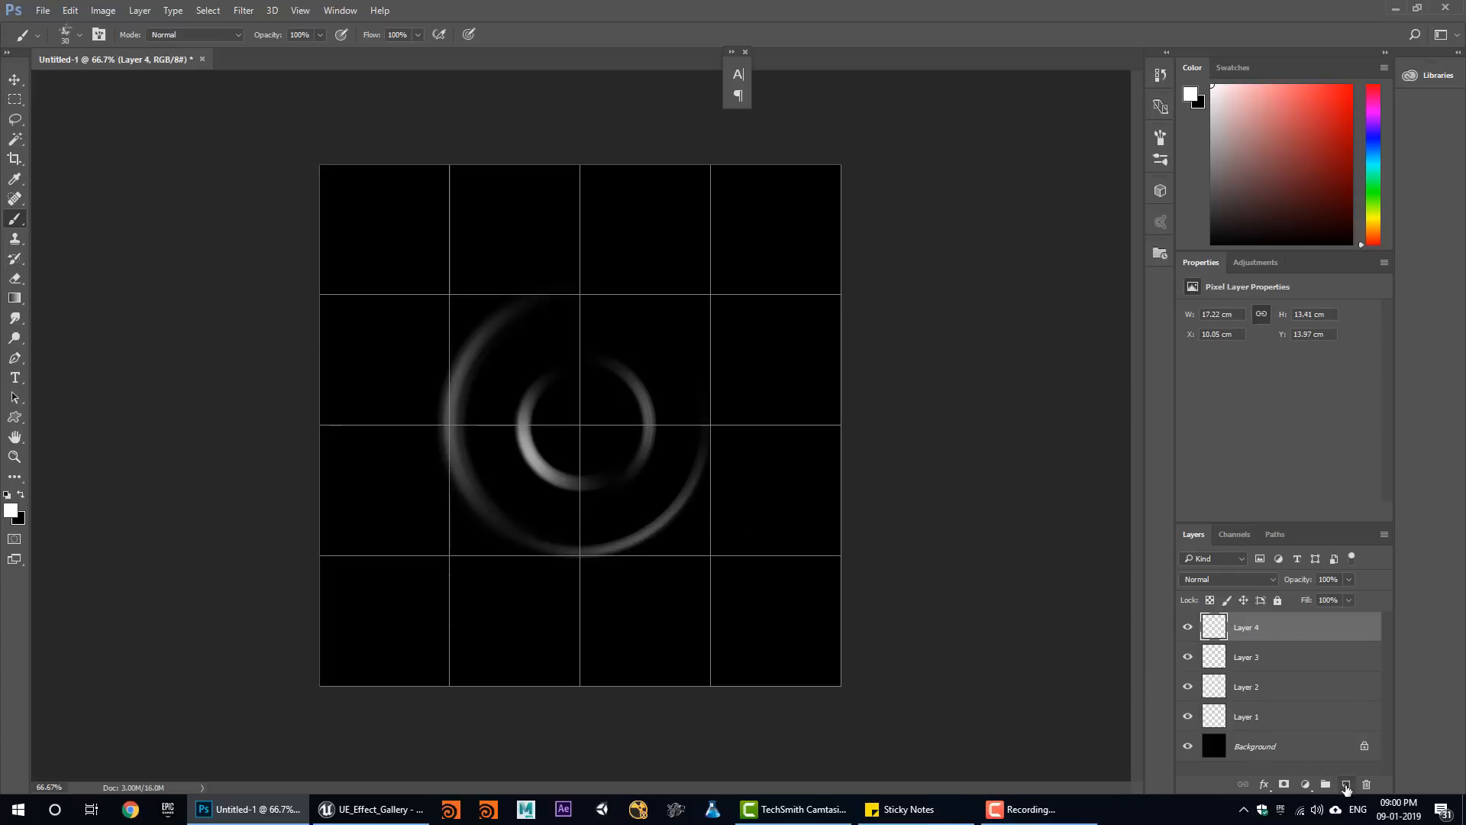
On another new layer, paint a short stroke between the inner and outer lower-right arcs and repeat the Radial Blur twice.
left_click(1346, 784)
left_click_drag(653, 480, 661, 488)
key("ctrl+f")
key("ctrl+f")
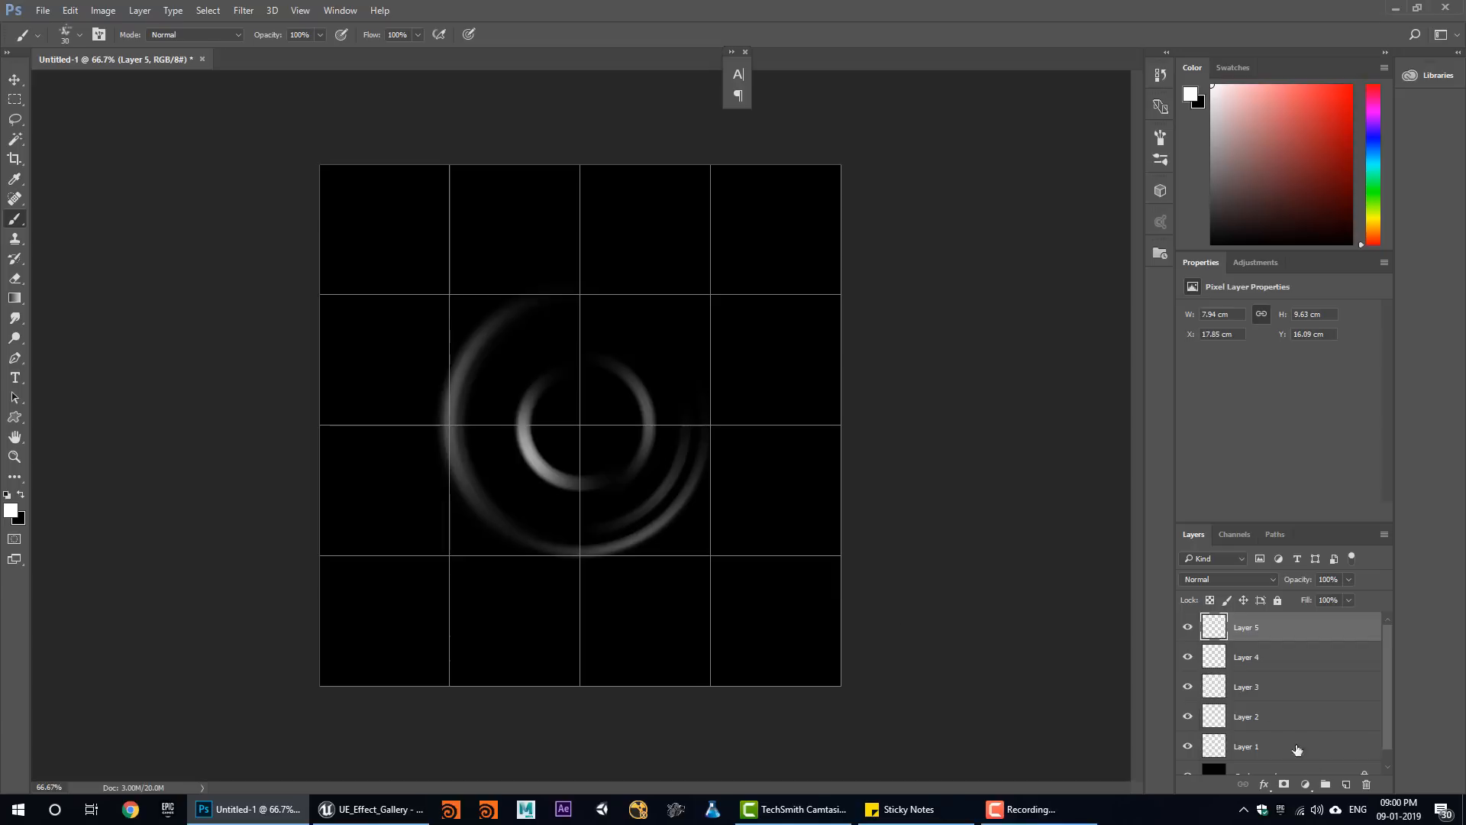
Add a new layer, paint a small stroke inside the innermost ring with a 10 px brush and radially blur it.
left_click(1347, 784)
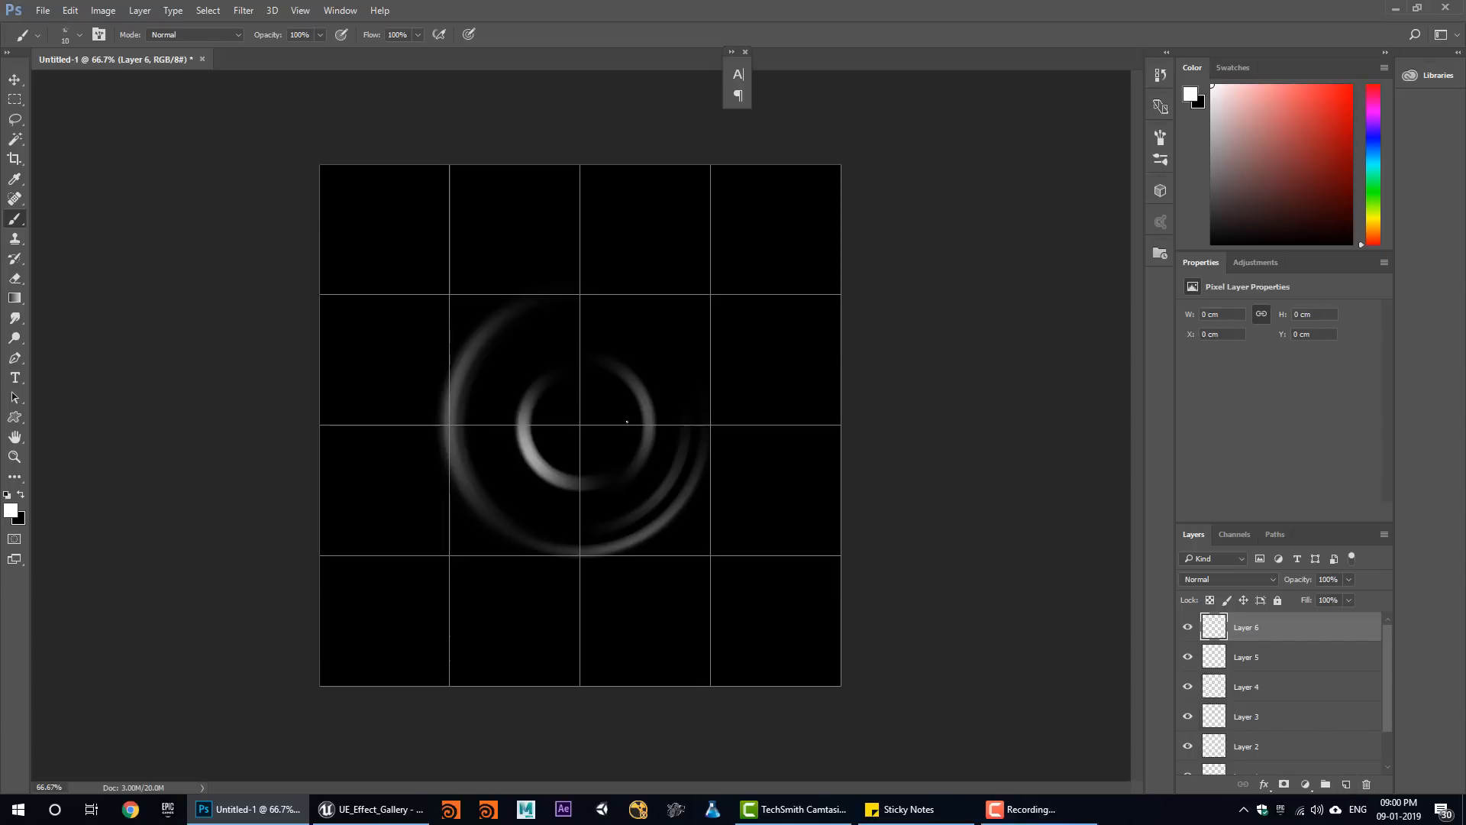
left_click_drag(626, 424, 609, 442)
key("ctrl+f")
key("ctrl+f")
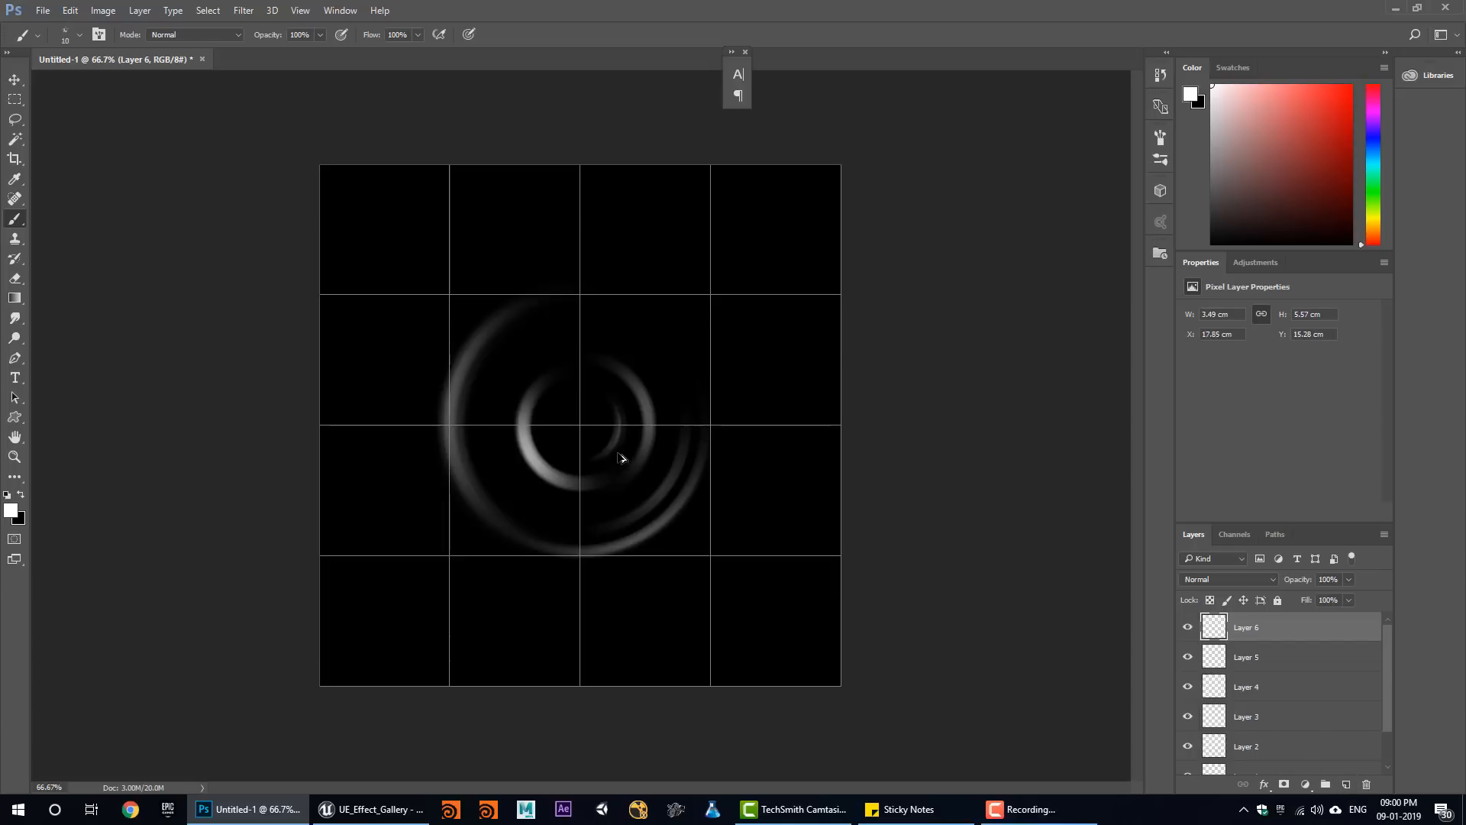
Add two layers of radially blurred strokes, one with a small arc near the centre and one with large outer arcs.
left_click(1348, 784)
left_click_drag(567, 442, 579, 452)
left_click(1345, 784)
left_click_drag(717, 355, 740, 466)
mouse_move(669, 604)
left_mouse_down()
mouse_move(607, 621)
mouse_move(535, 600)
left_mouse_up()
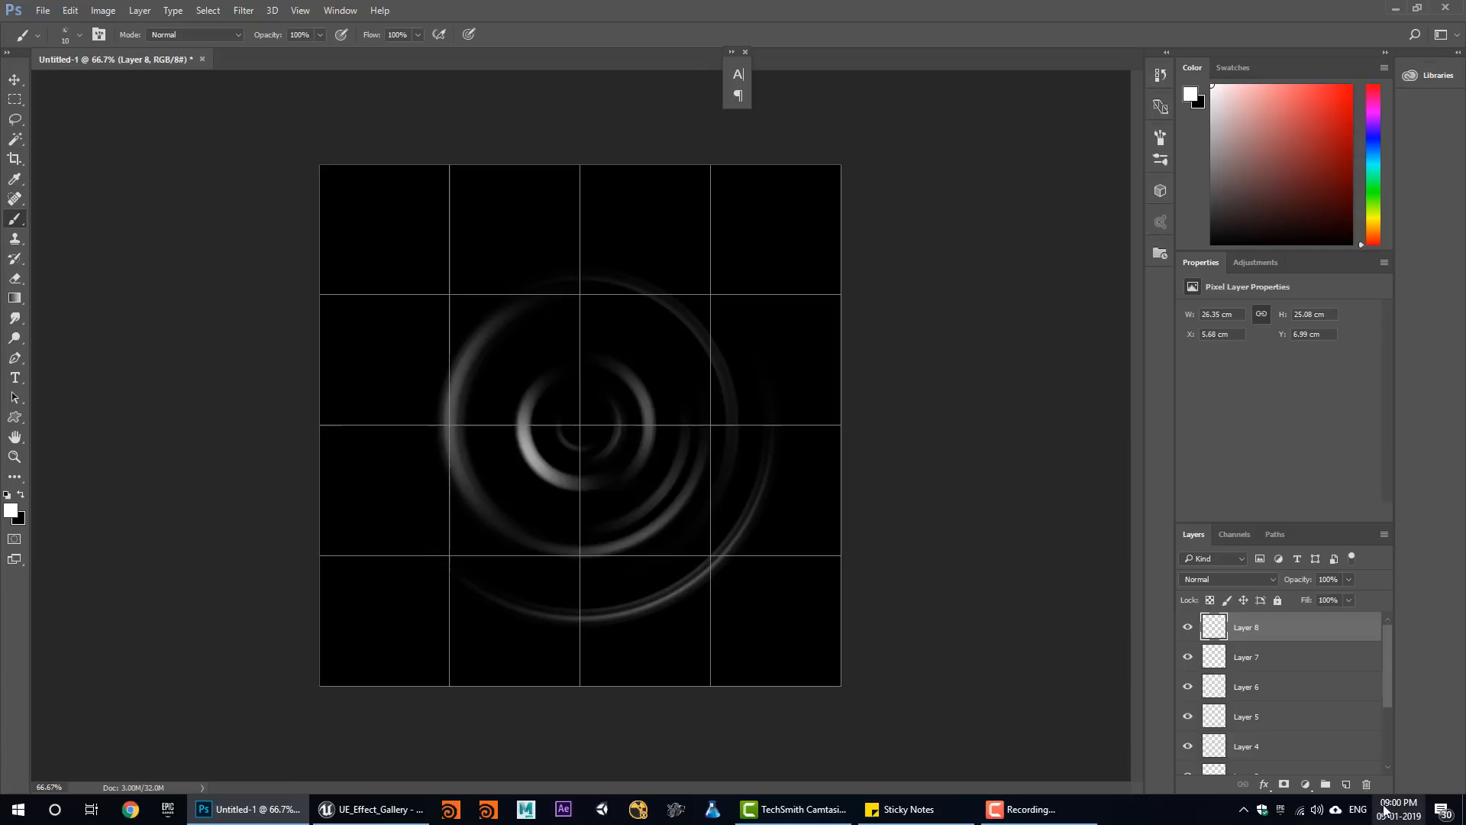
Paint a long stroke along the far left of the rings on a new layer and repeat the Radial Blur three times.
left_click(1346, 784)
mouse_move(385, 329)
left_mouse_down()
mouse_move(386, 425)
mouse_move(401, 413)
left_mouse_up()
key("ctrl+alt+f")
key("ctrl+alt+f")
key("ctrl+alt+f")
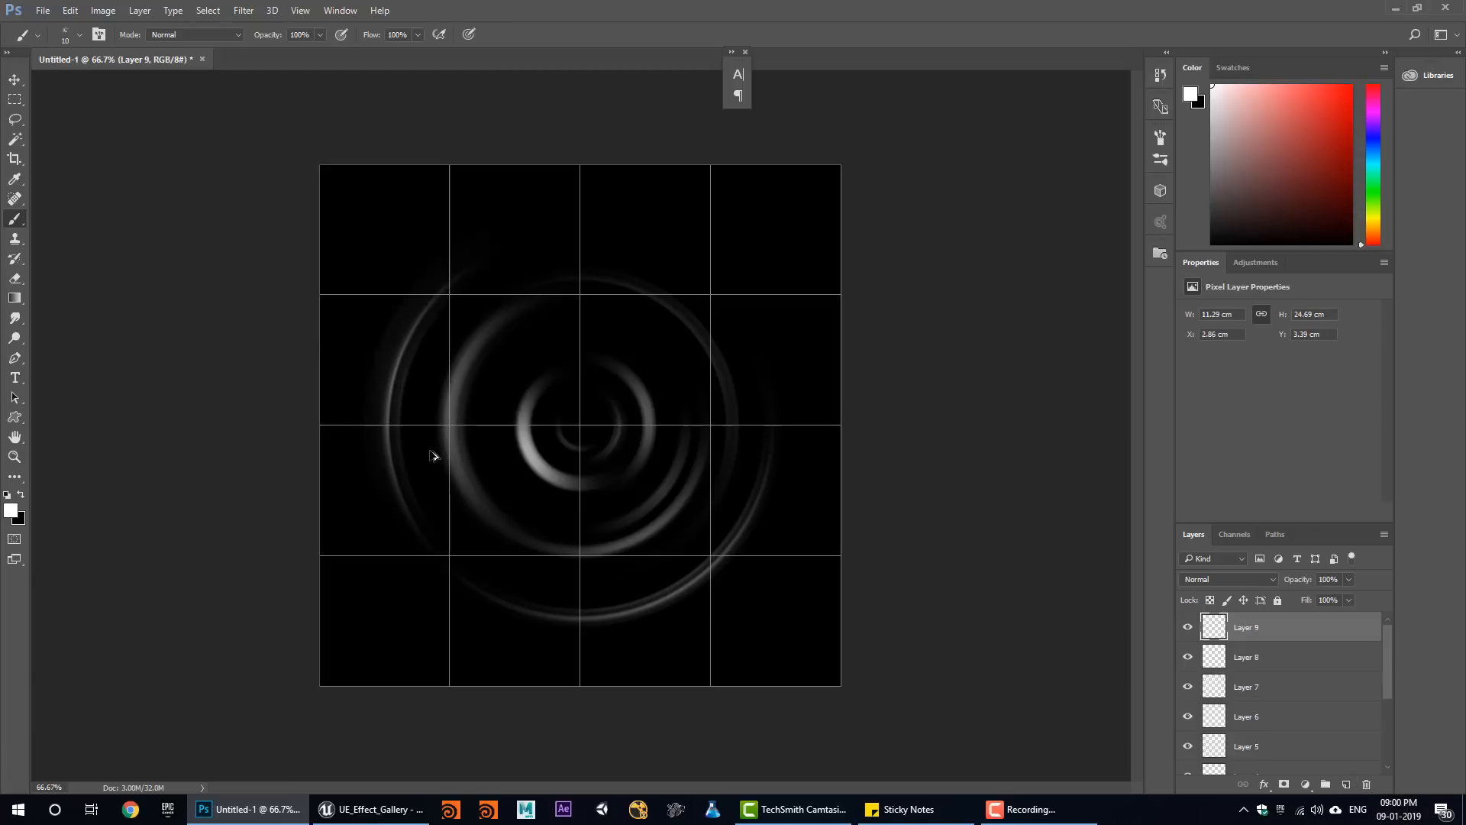
On a new layer, paint strokes in the gaps below, above and left of the centre, repeating the Radial Blur after each.
left_click(1346, 785)
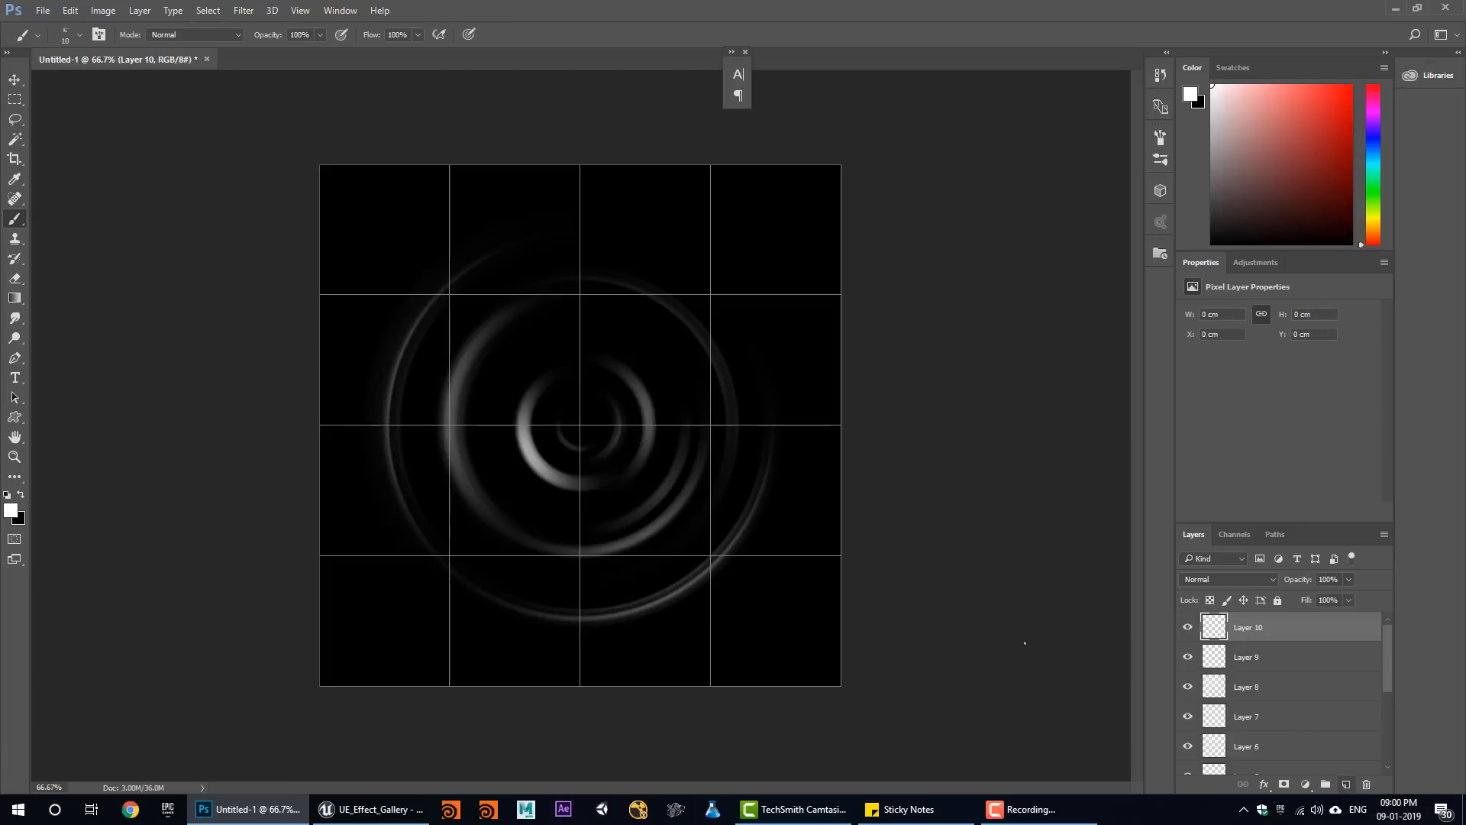
left_click_drag(638, 575, 511, 565)
key("ctrl+f")
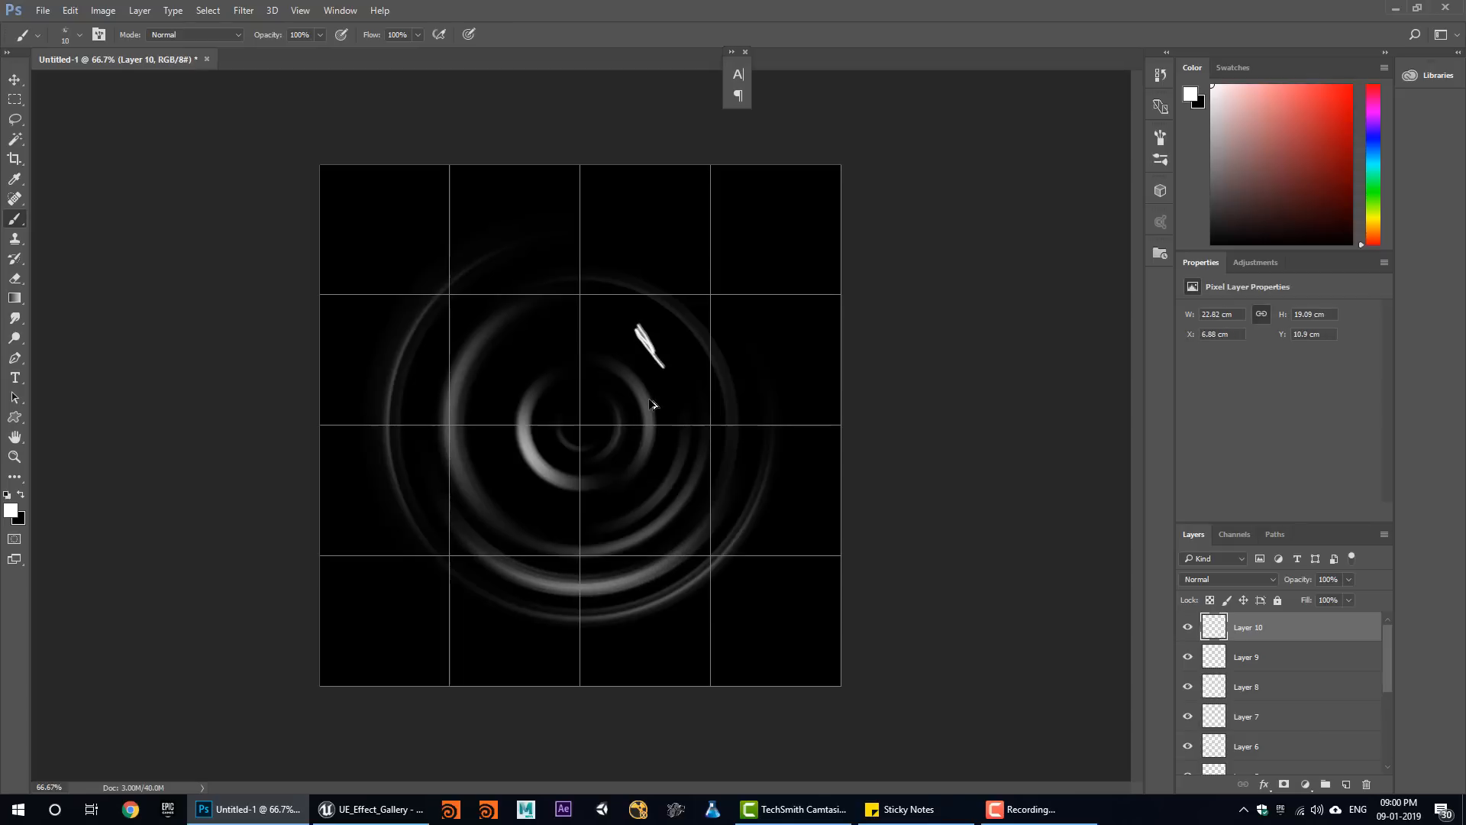
key("ctrl+f")
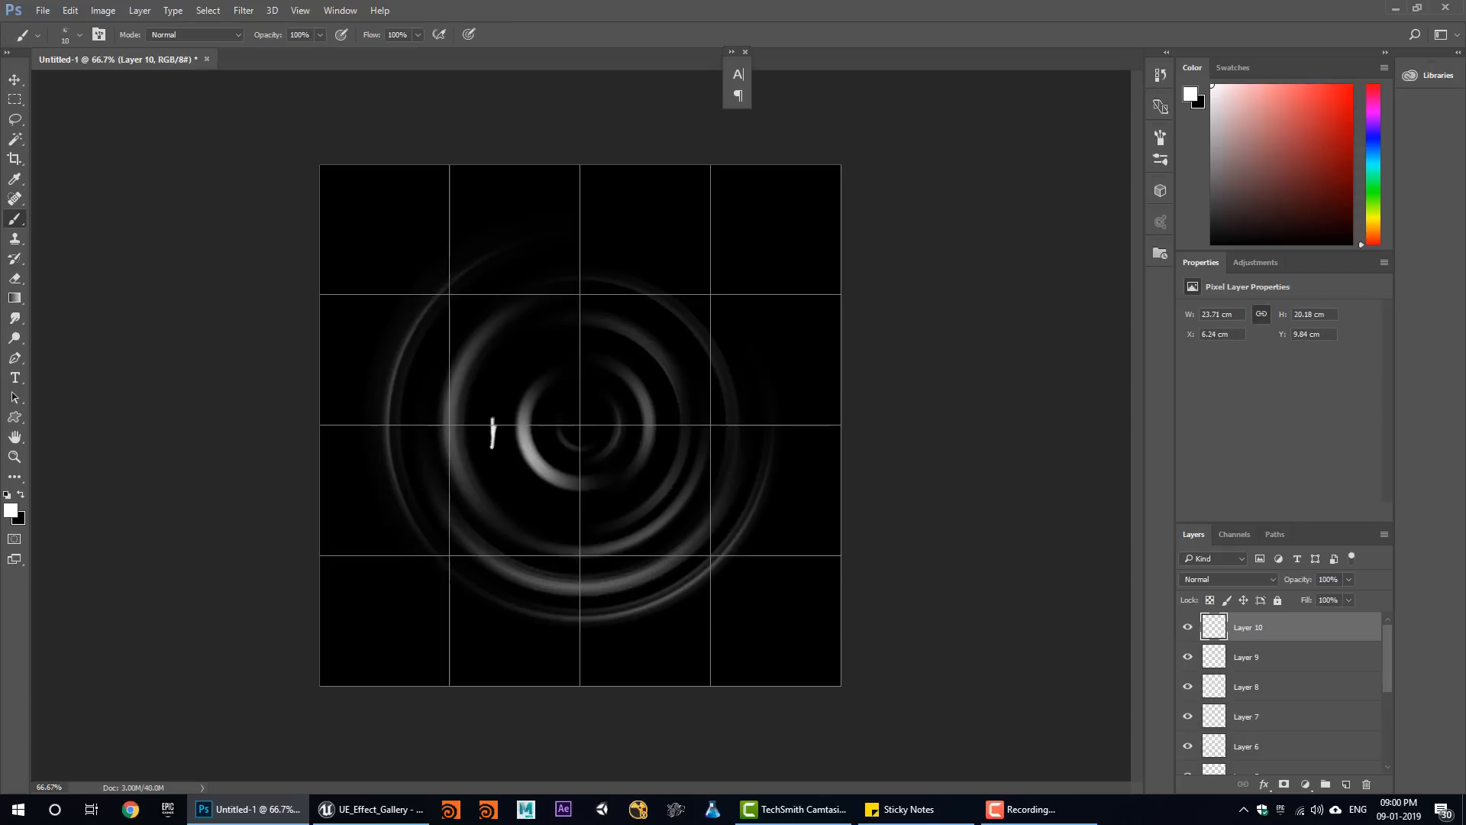
key("ctrl+f")
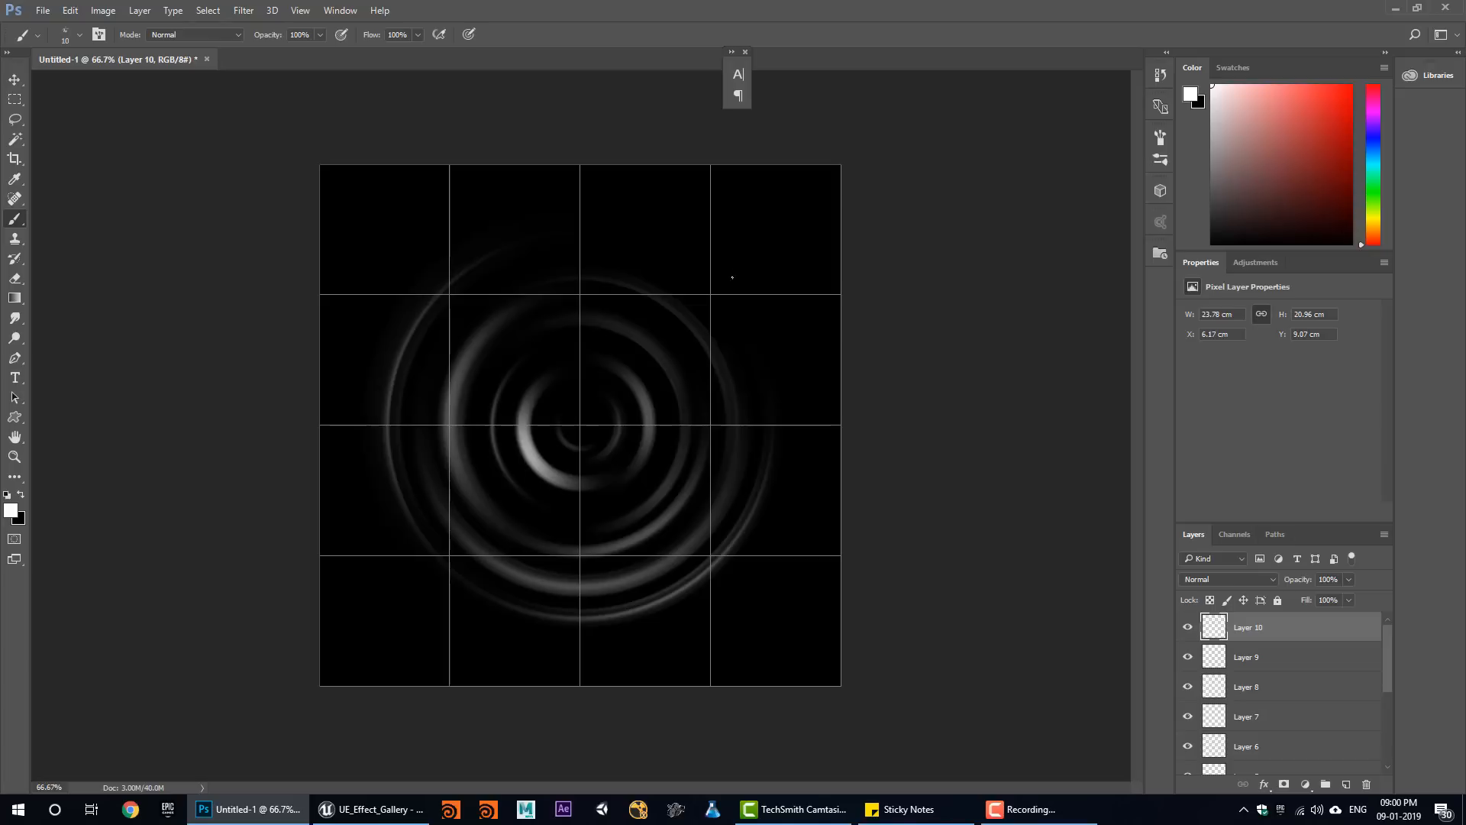
key("ctrl+f")
On a new layer, paint thin arcs in the gaps around the centre and along the outer rings, repeating the Radial Blur after each.
left_click(1345, 784)
left_click_drag(640, 486, 631, 497)
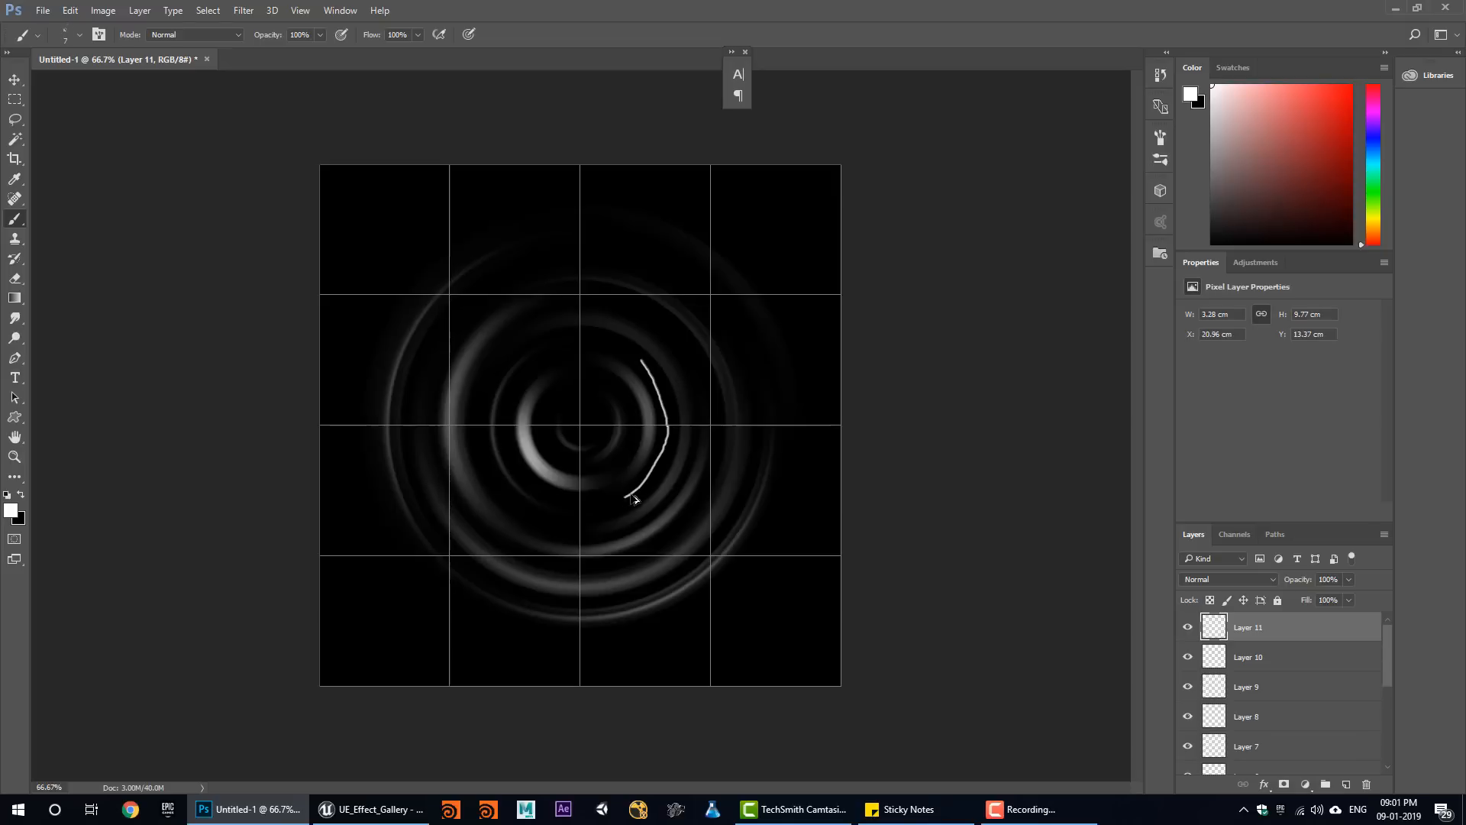
key("ctrl+alt+f")
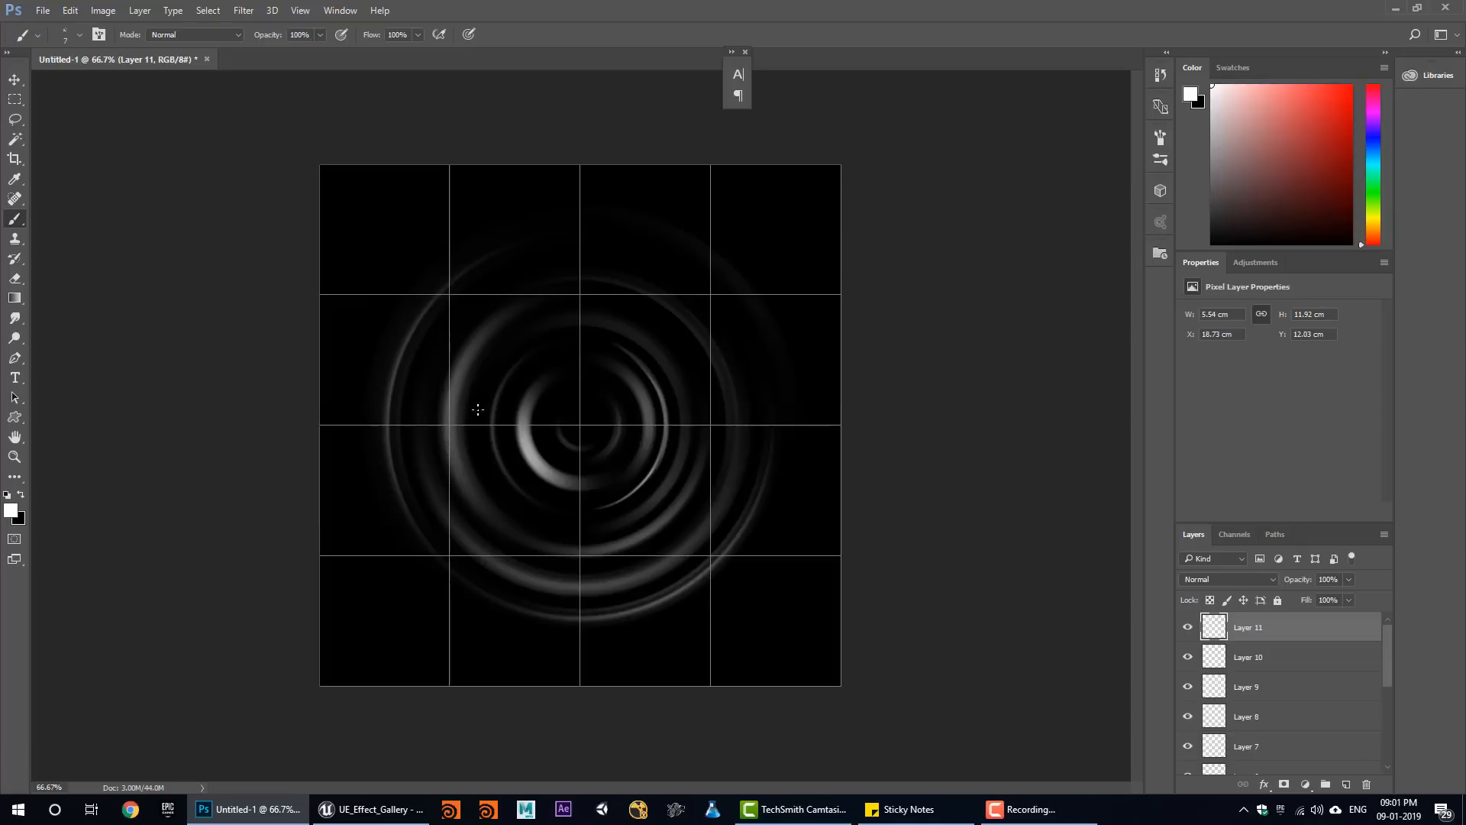
key("ctrl+alt+f")
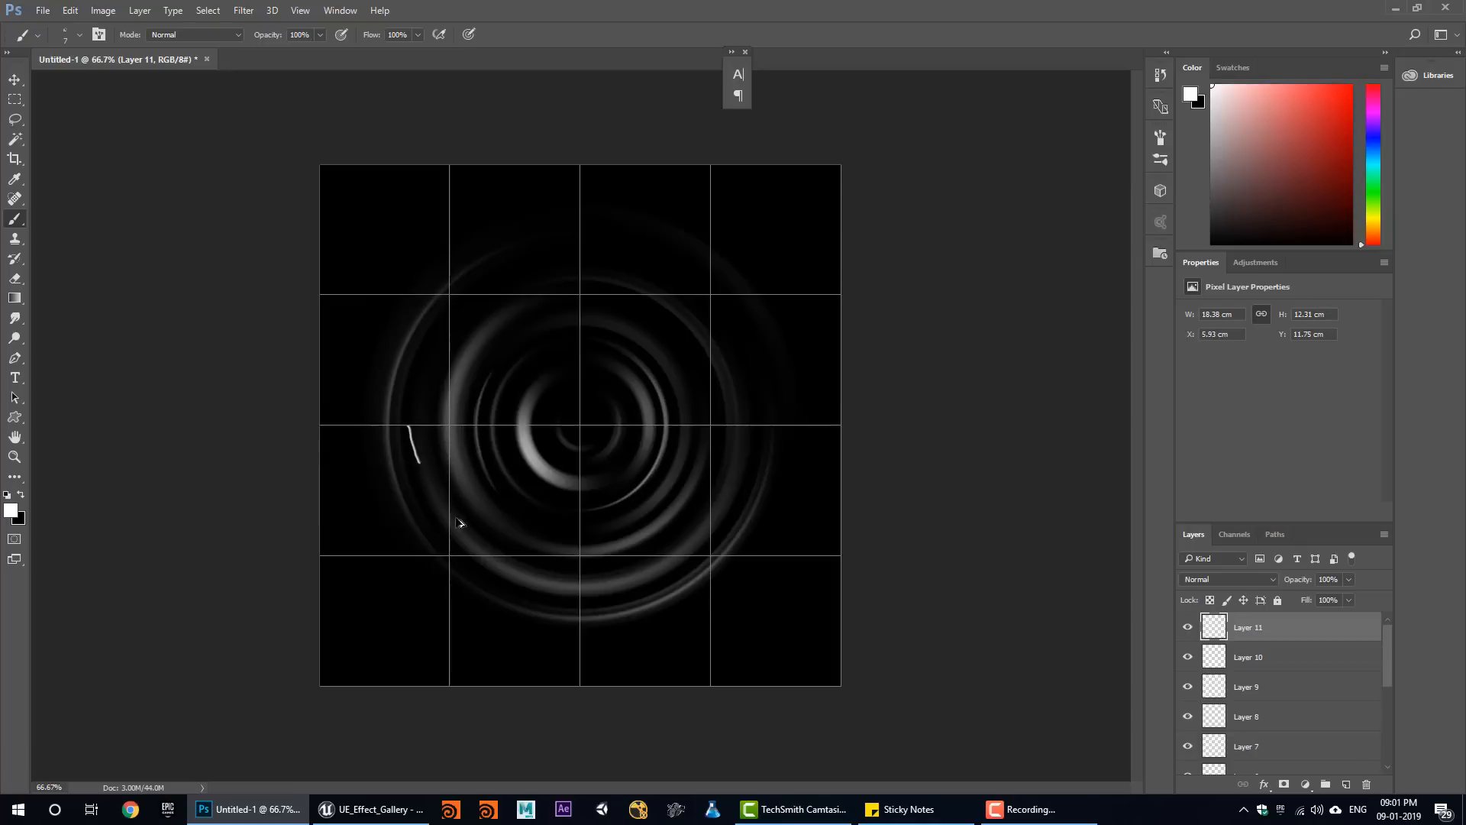
key("ctrl+alt+f")
key("ctrl+alt+f")
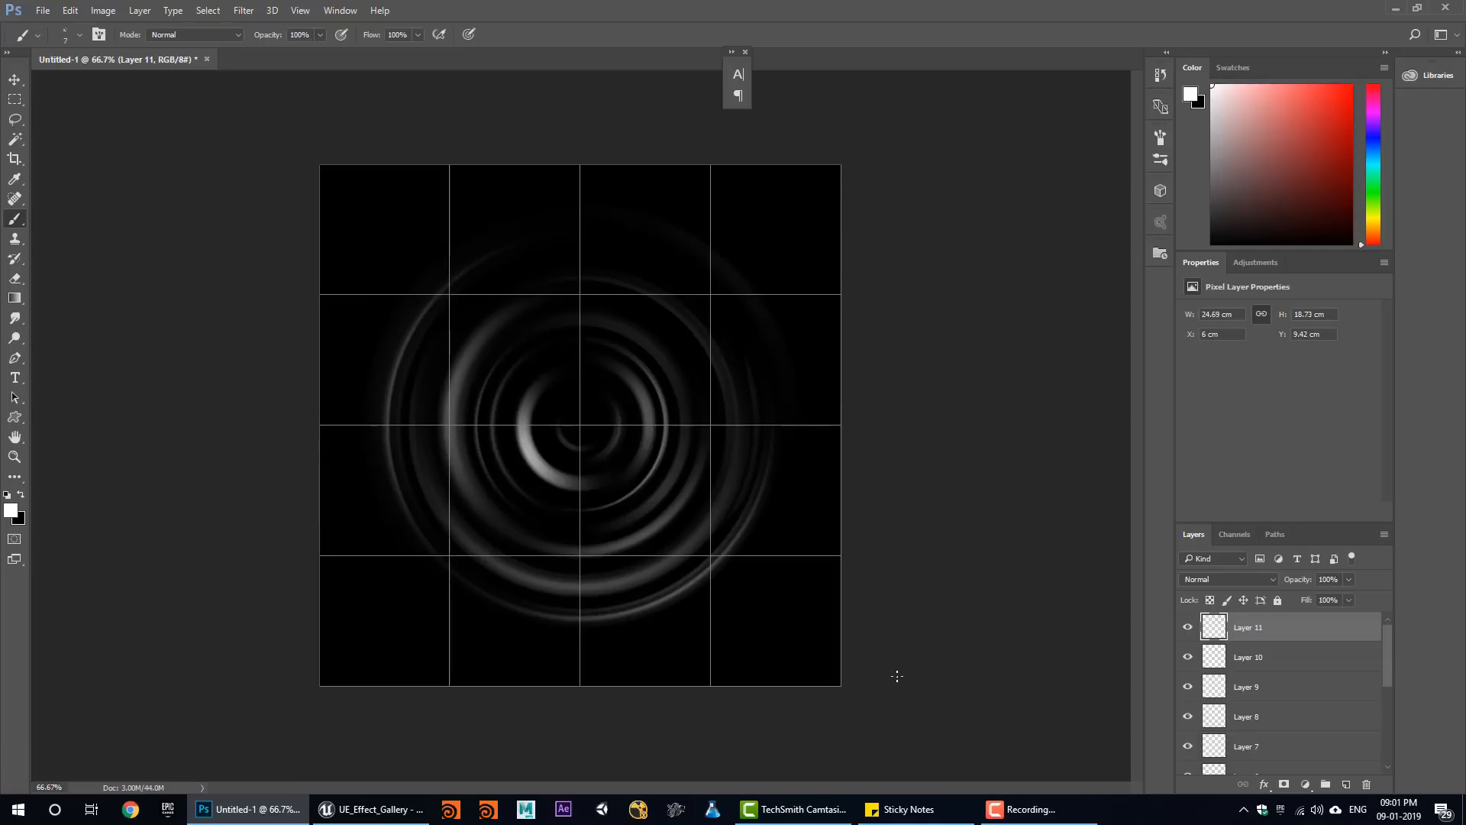
Hide the grid and merge all layers, from the newest one down to the Background, into a single layer.
key("ctrl+apostrophe")
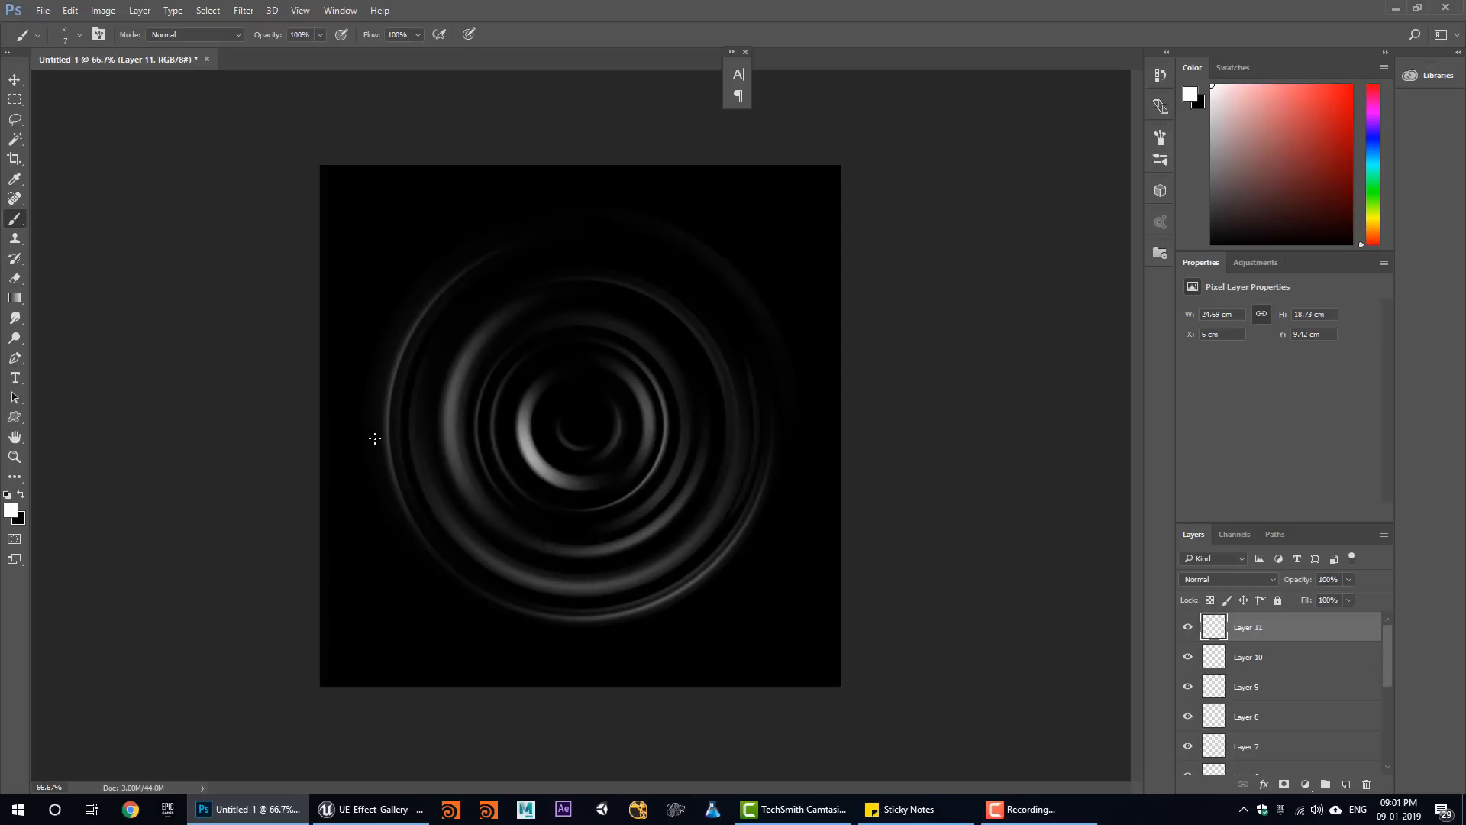
scroll(1282, 687, "down", 3)
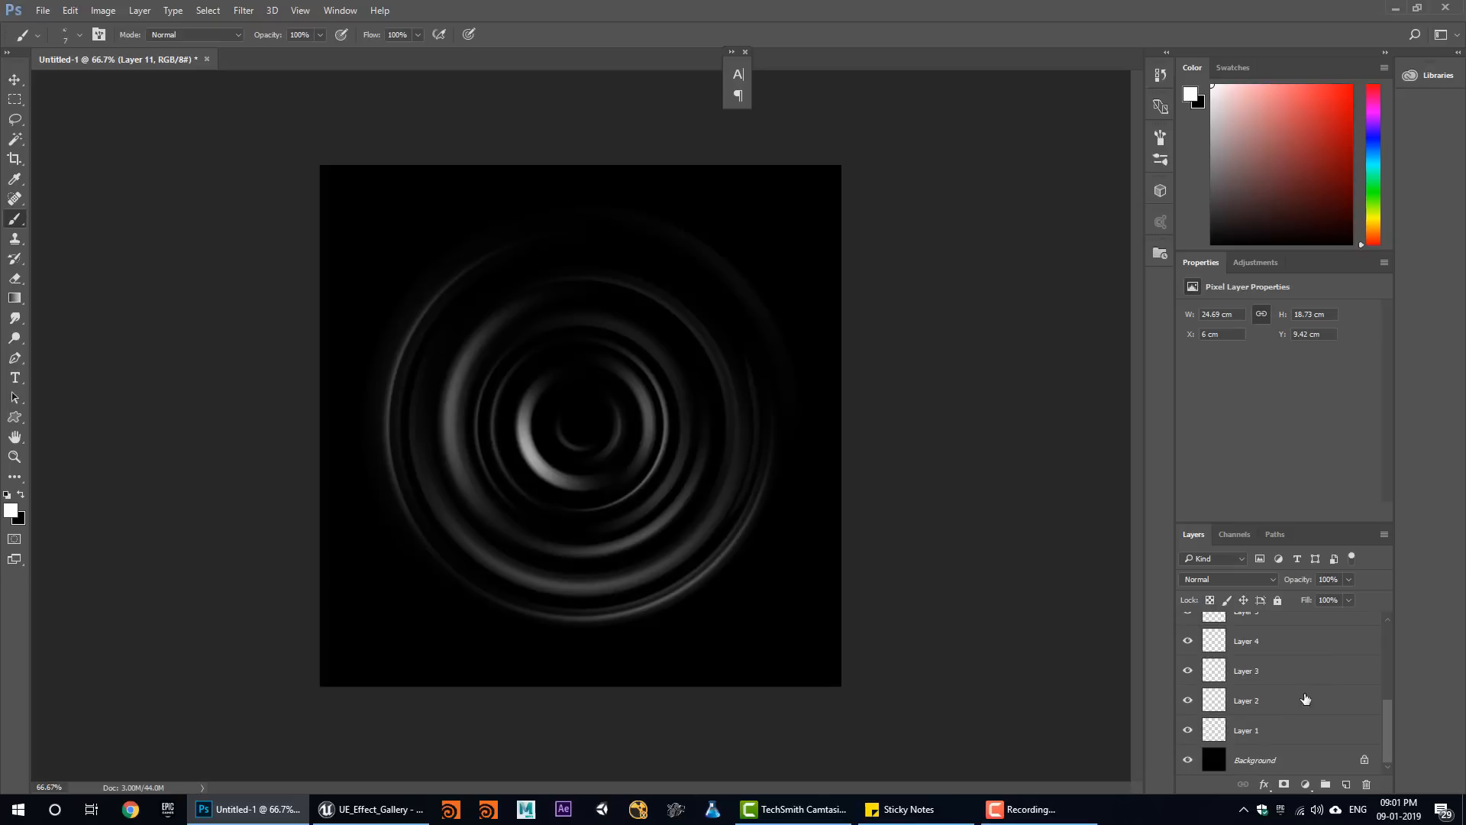
left_click(1279, 759, "shift")
key("ctrl+e")
Switch to Unreal Engine, open the Gallery textures folder in File Explorer and copy its path.
left_click(373, 809)
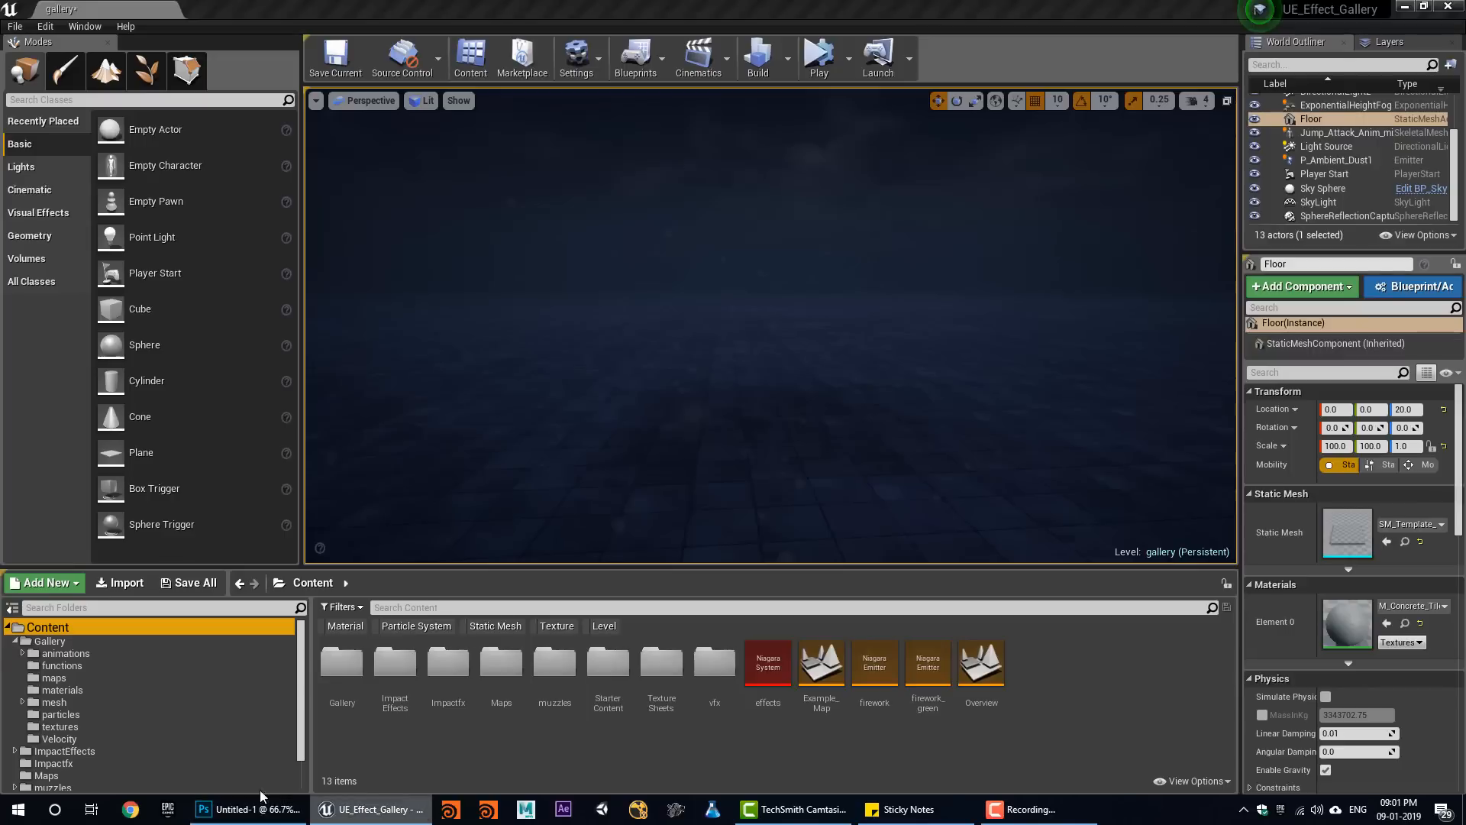
right_click(61, 726)
left_click(147, 458)
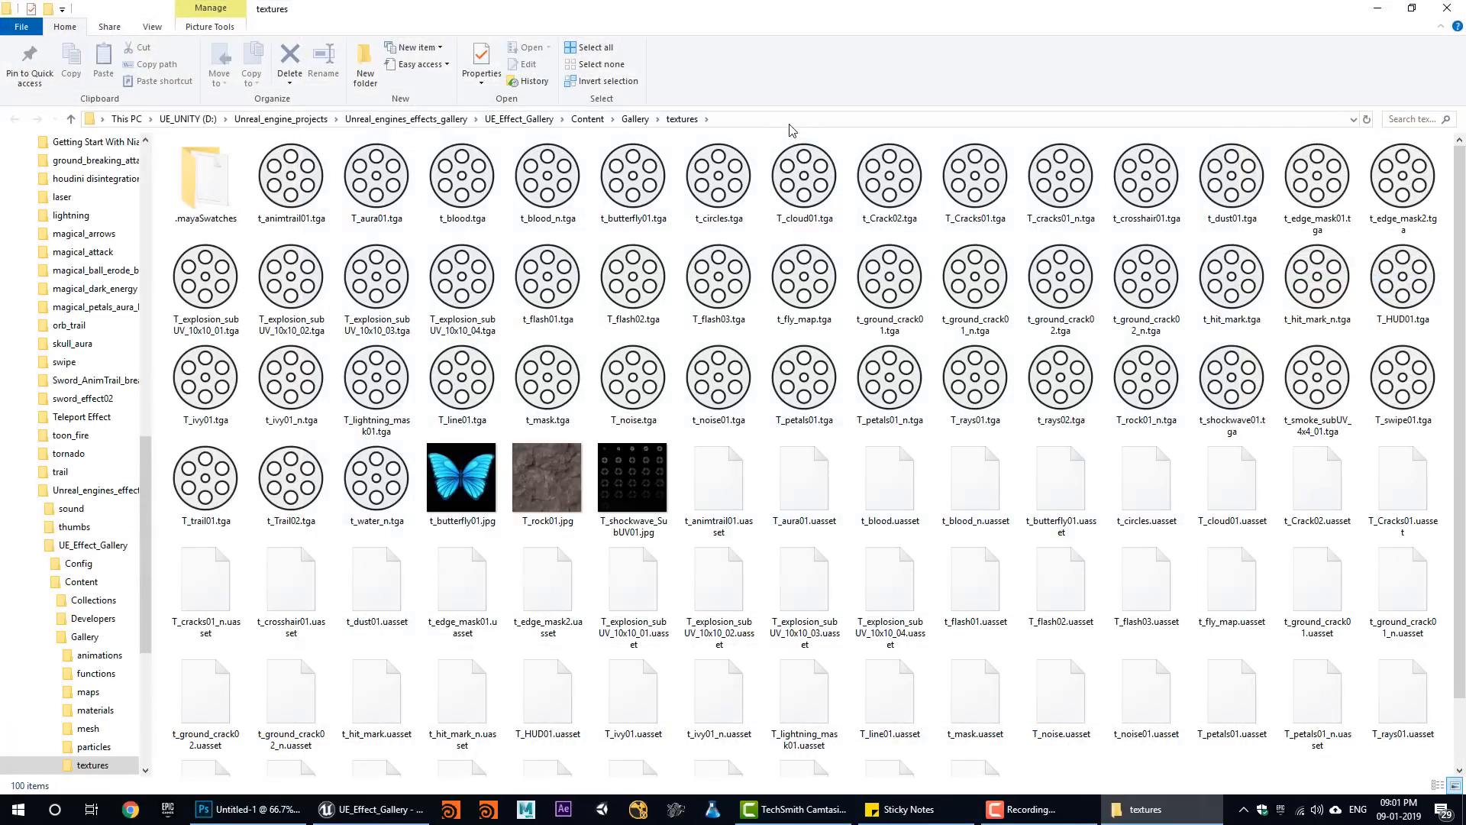
left_click(789, 119)
key("ctrl+c")
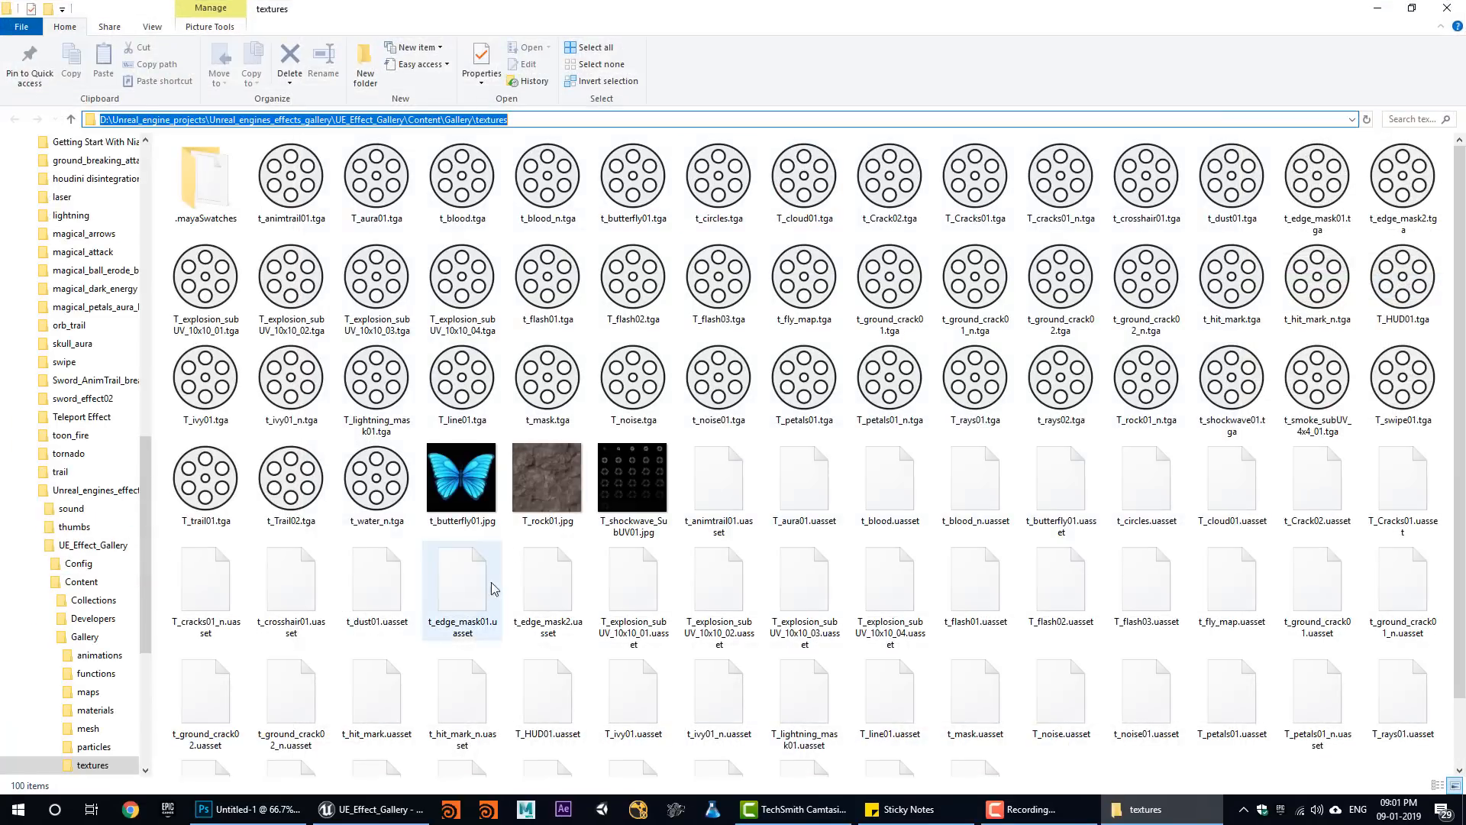
Switch back to Photoshop and save the image as the Targa file t_logo01 in the copied textures folder, accepting the Targa options.
left_click(252, 809)
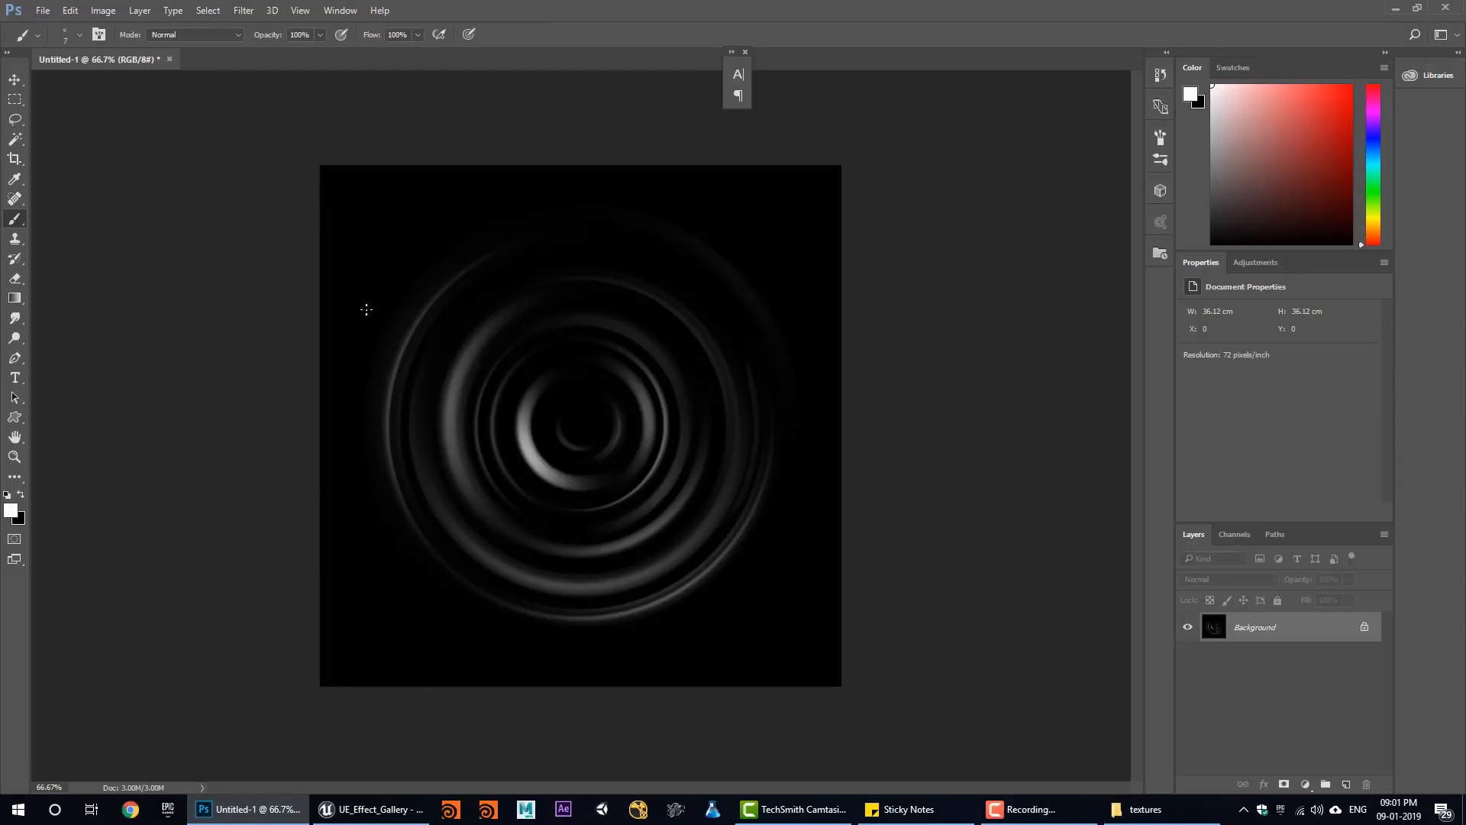
left_click(42, 10)
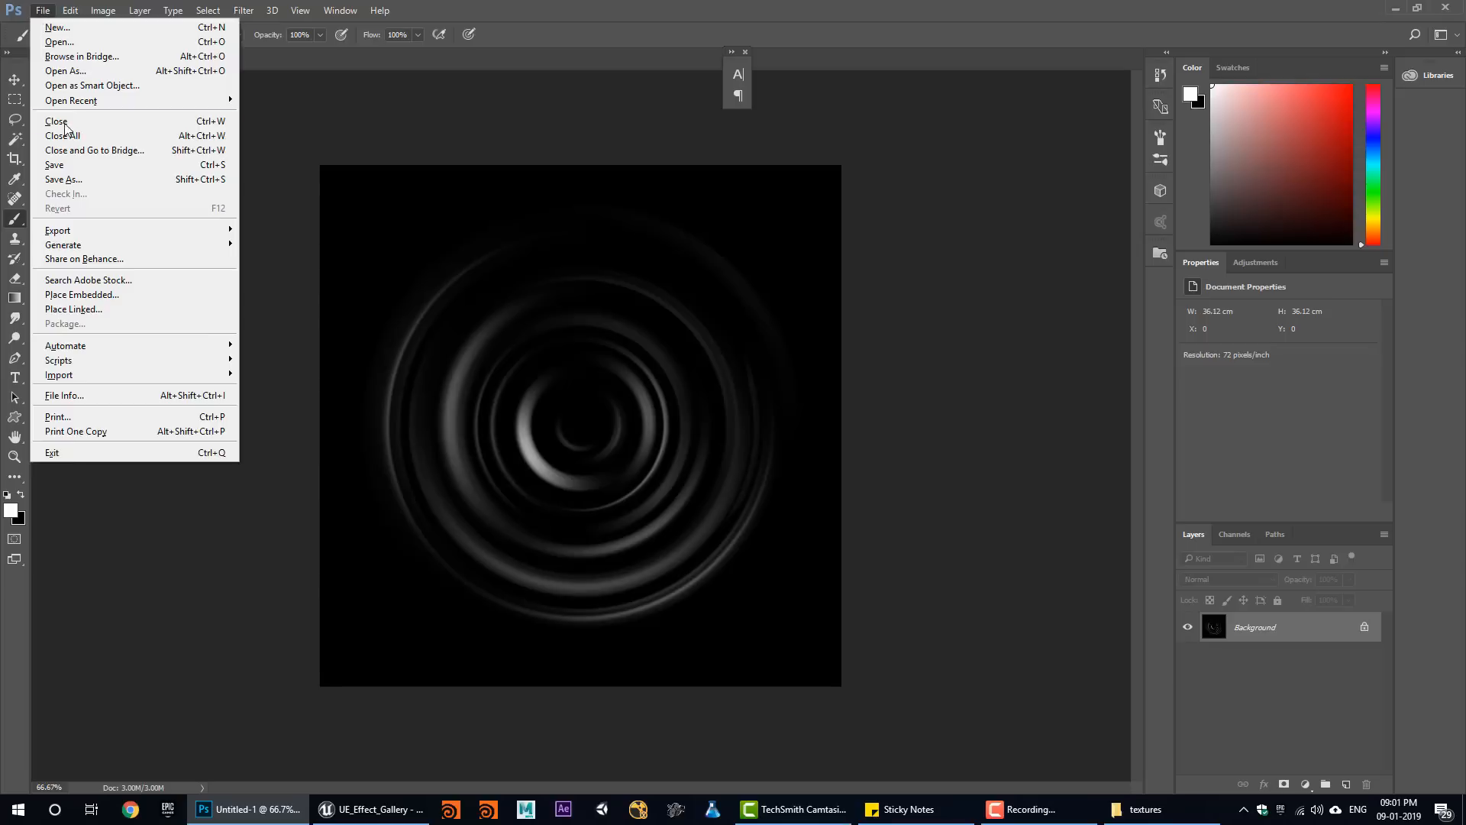
left_click(92, 180)
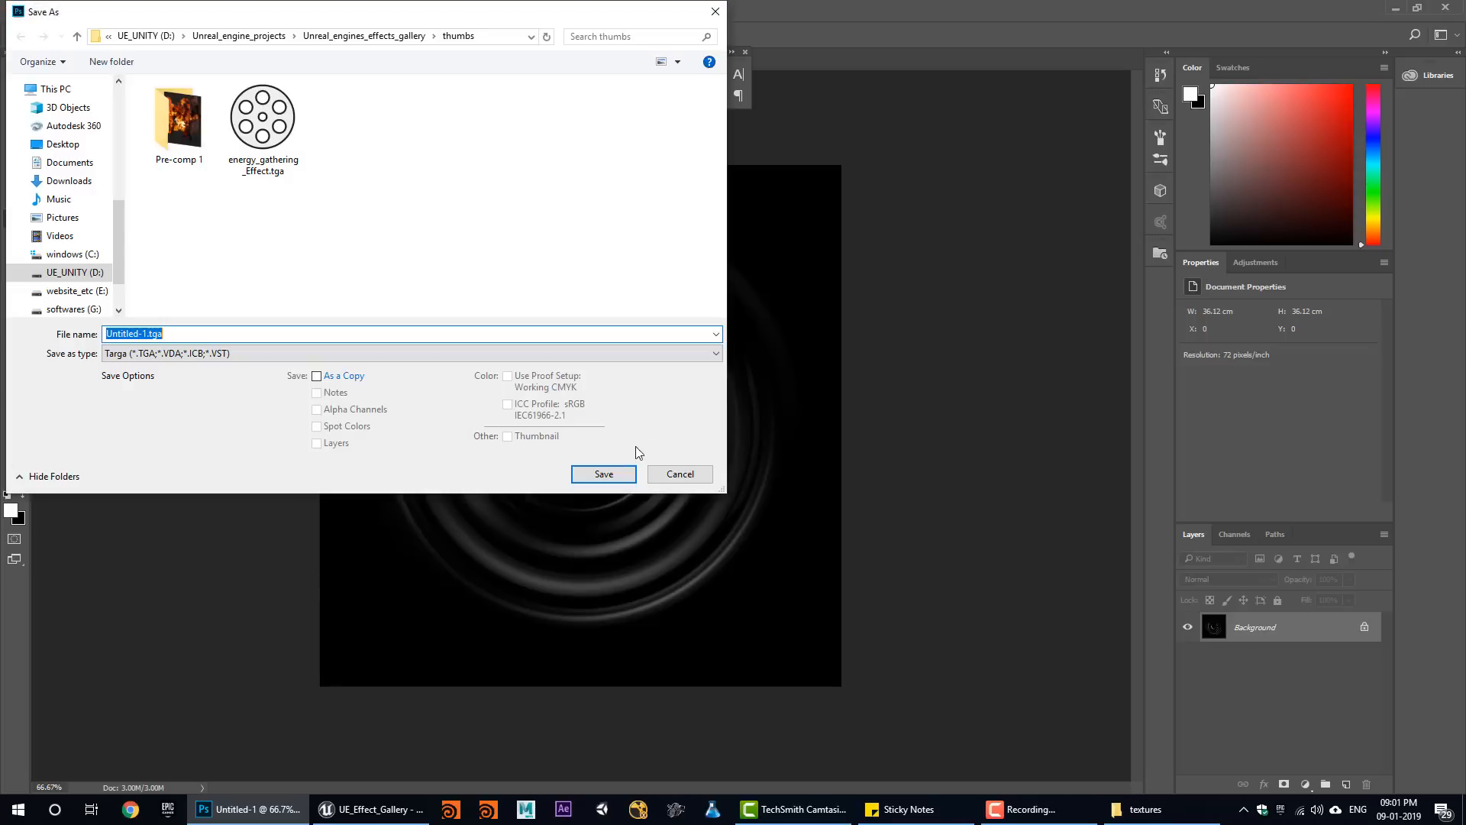
key("ctrl+v")
key("Return")
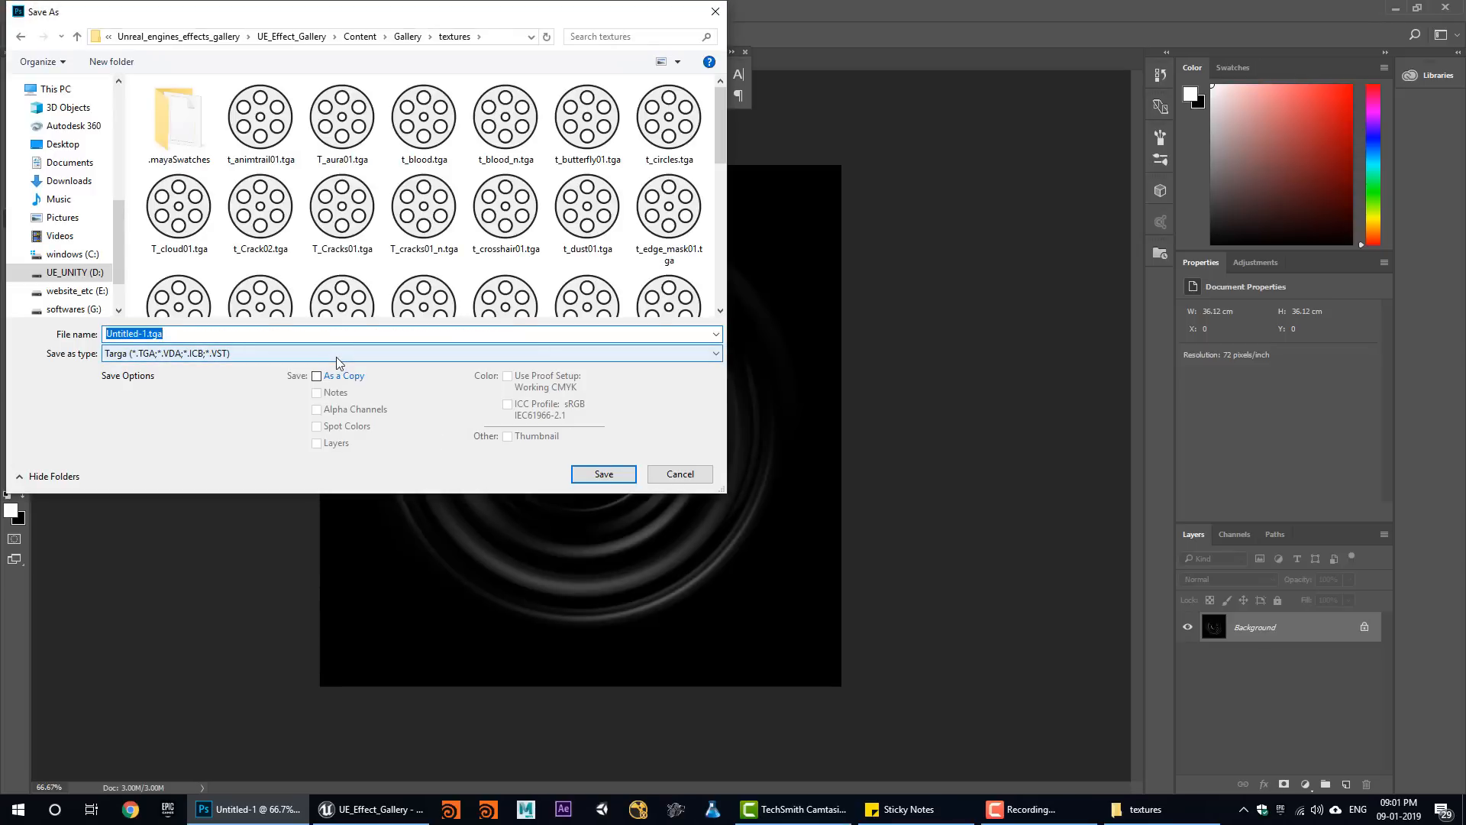
type("t_")
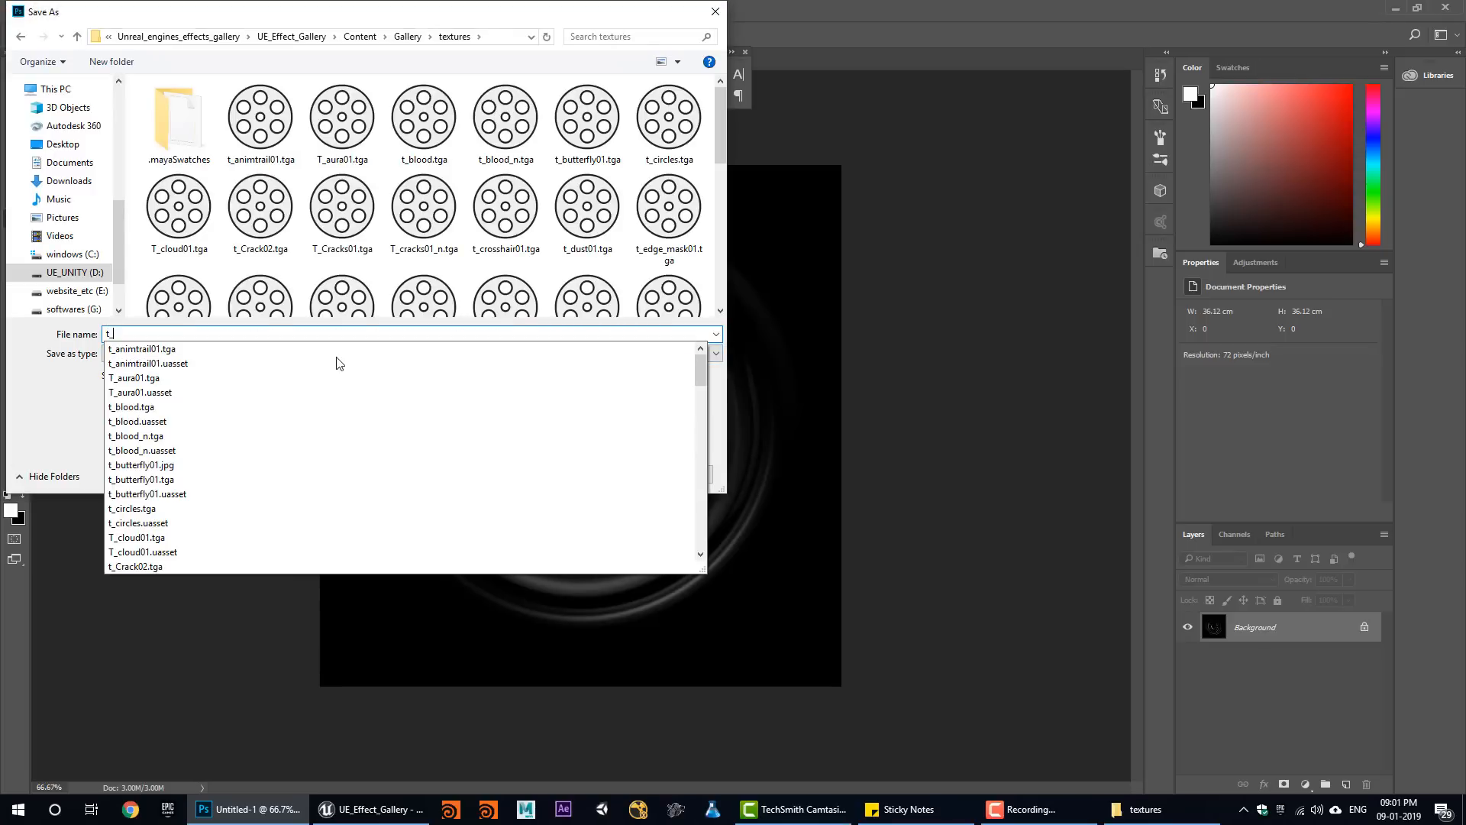
type("logo01")
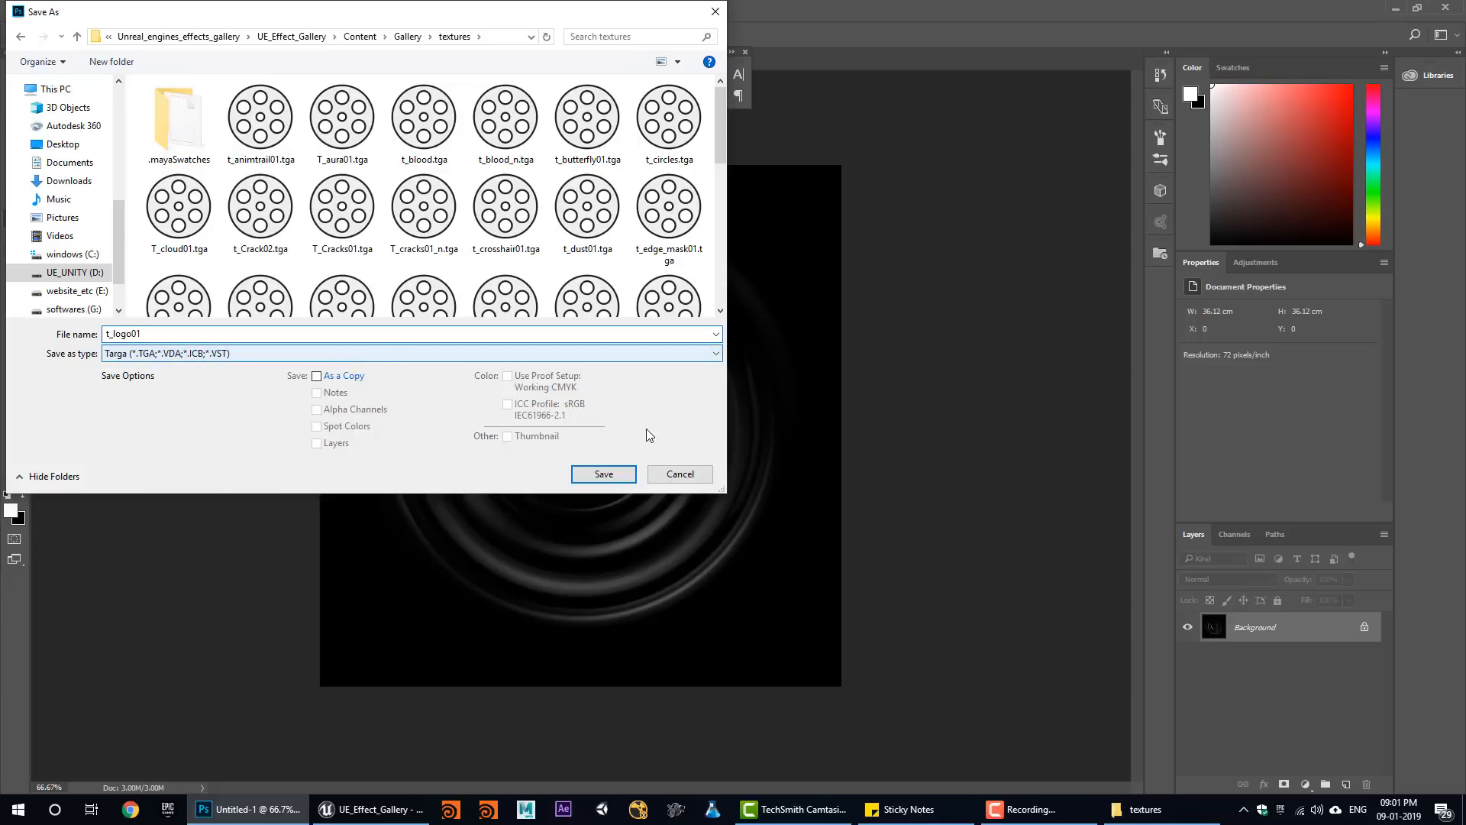
left_click(603, 473)
left_click(764, 267)
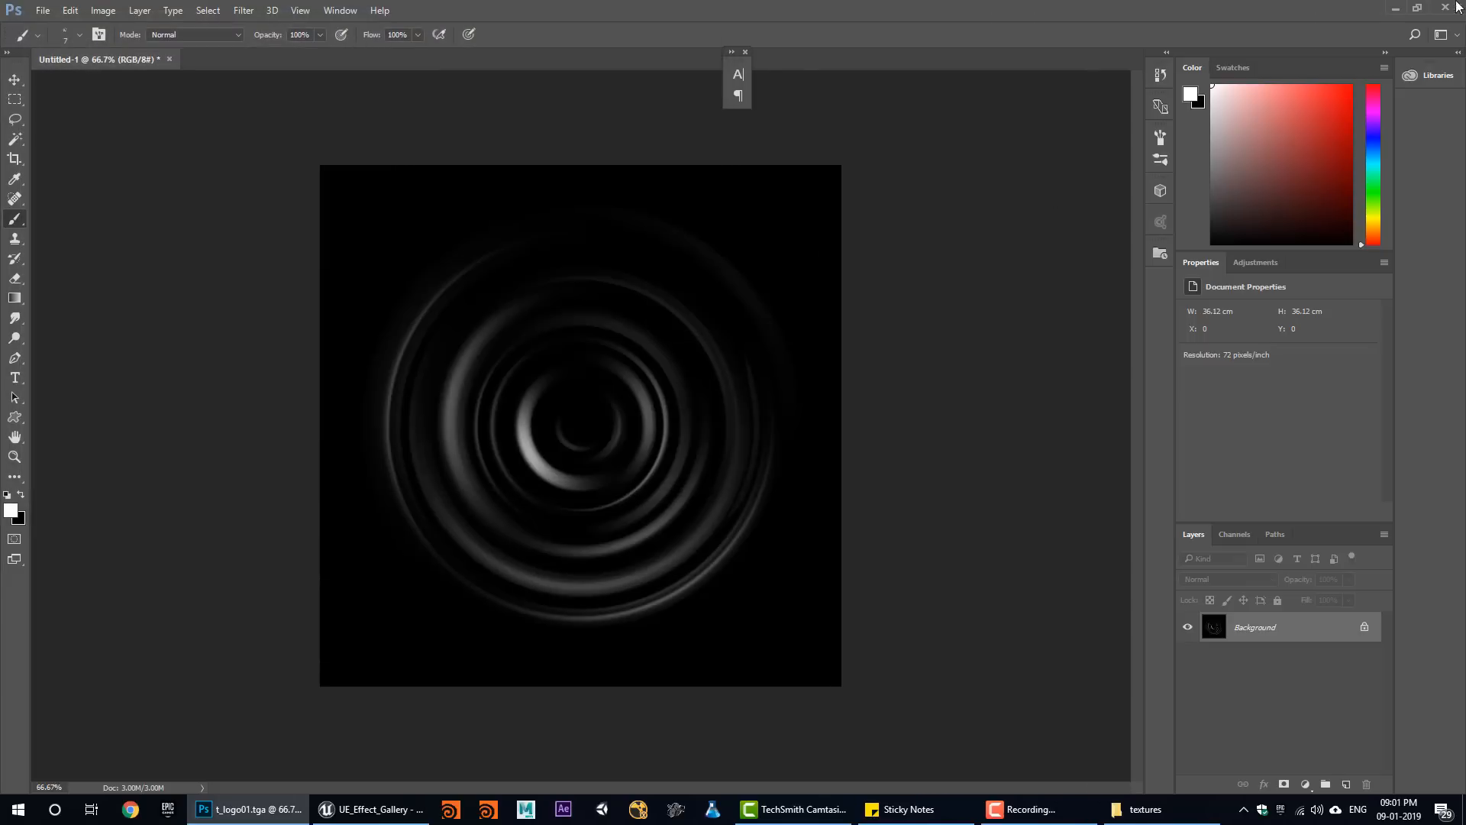
Switch to Unreal Engine, enlarge the Content Browser, import the detected t_logo01 source file, and check the texture in its editor.
left_click(1145, 809)
left_click(372, 809)
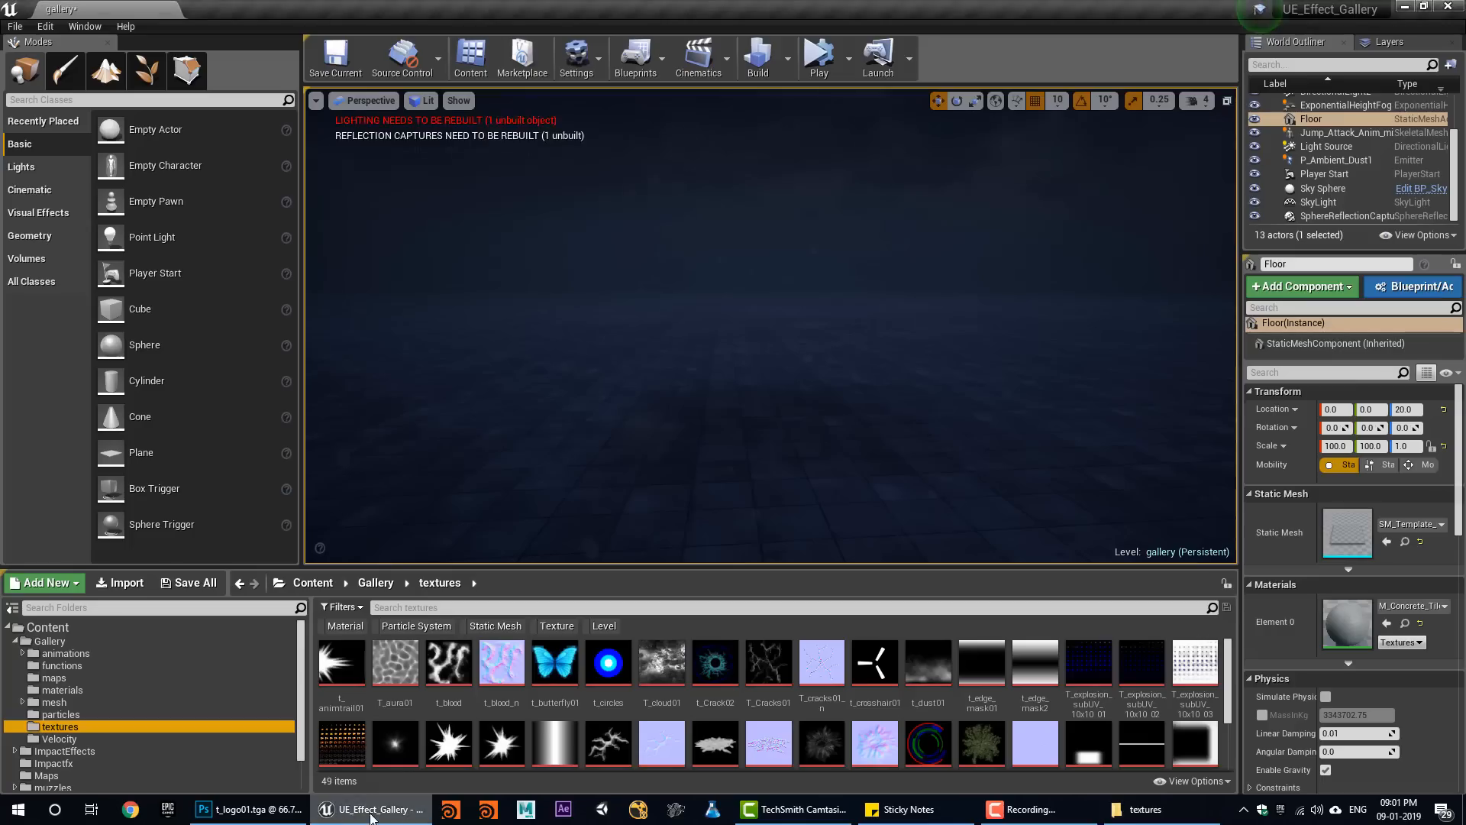
left_click_drag(828, 566, 827, 479)
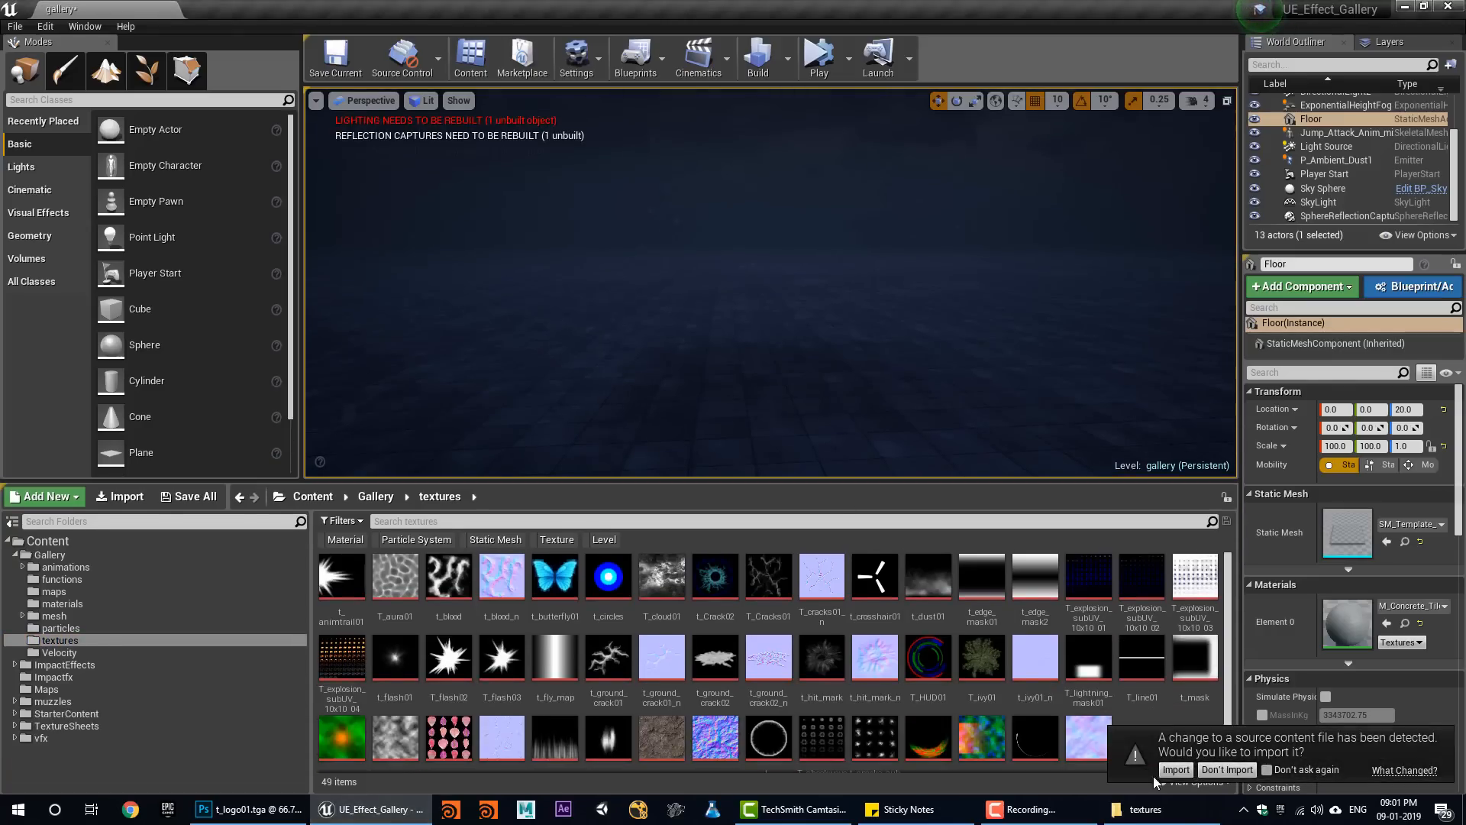
left_click(1174, 770)
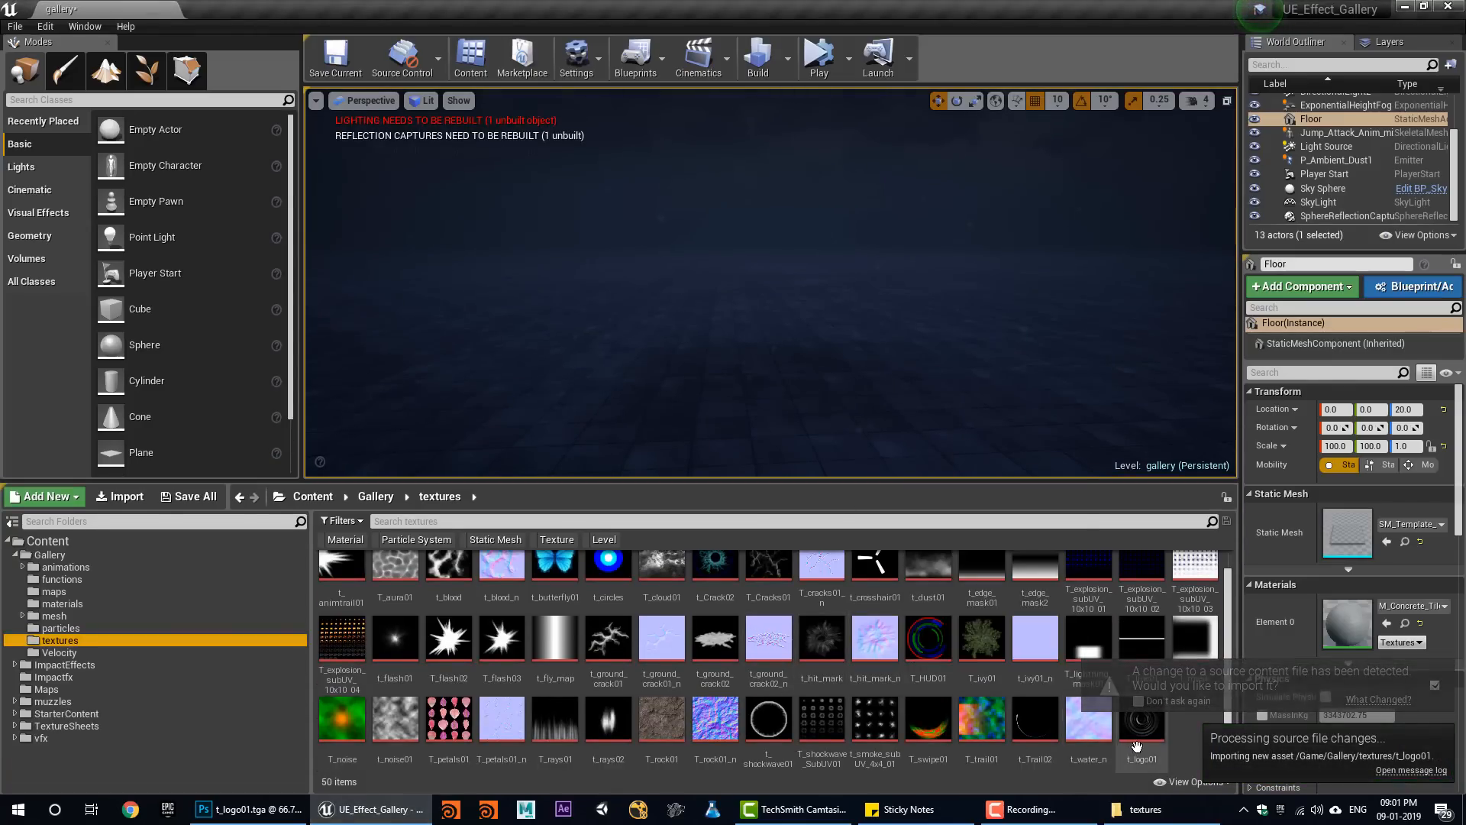
double_click(1141, 726)
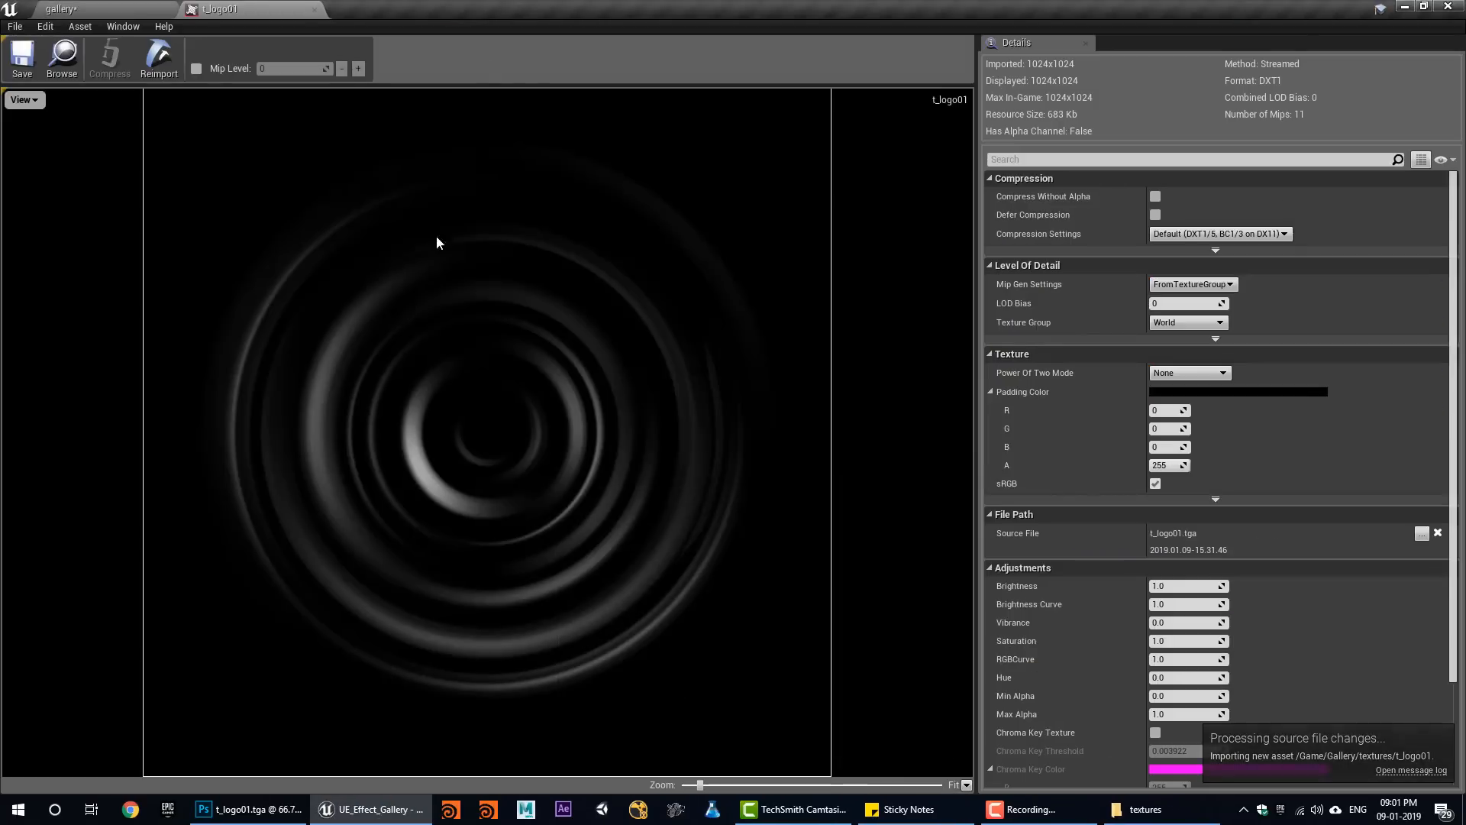
left_click(314, 9)
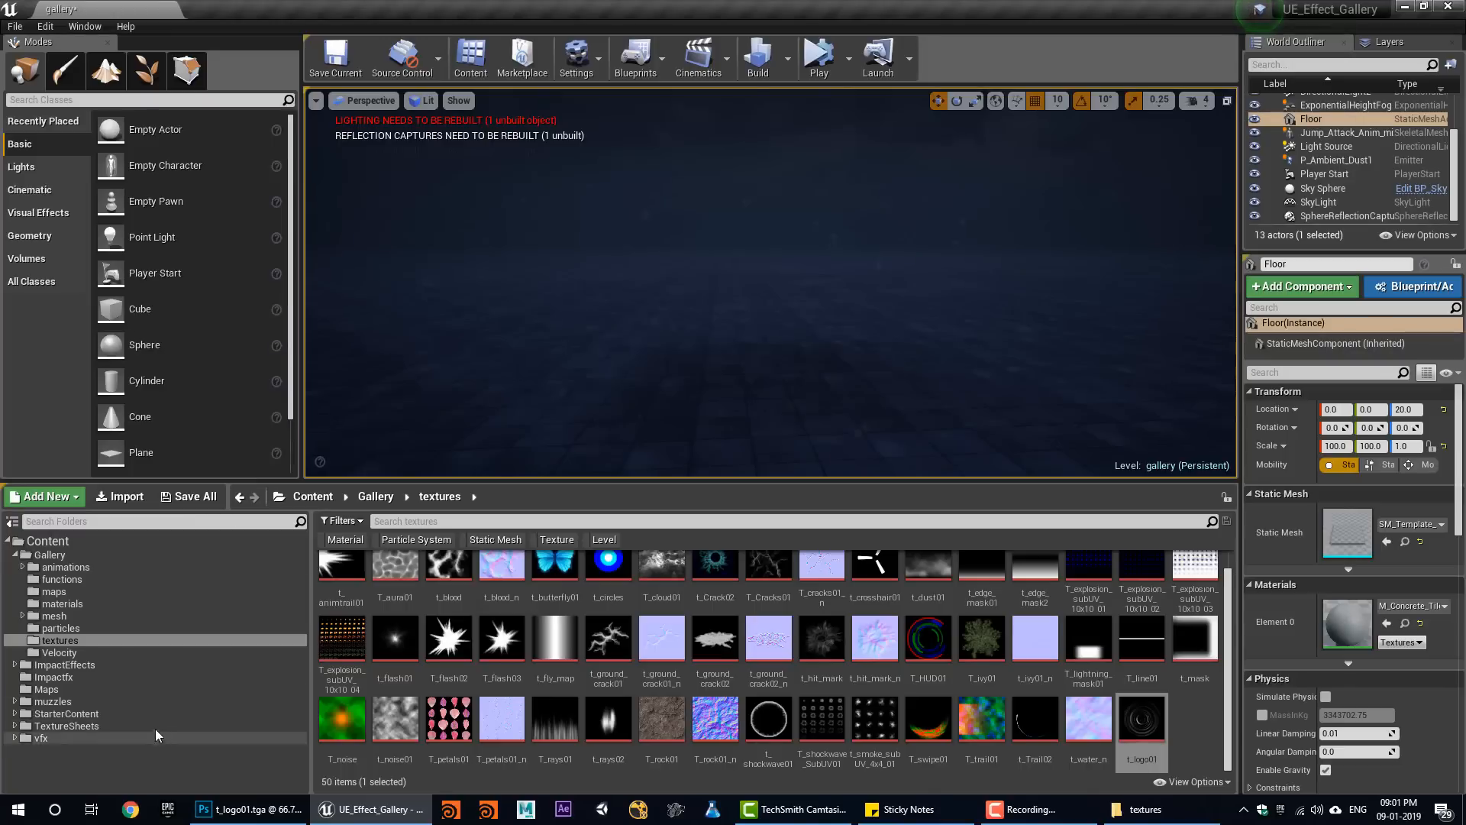
Create a material named m_logo01 in the Gallery materials folder and dock its editor beside the gallery level.
left_click(62, 603)
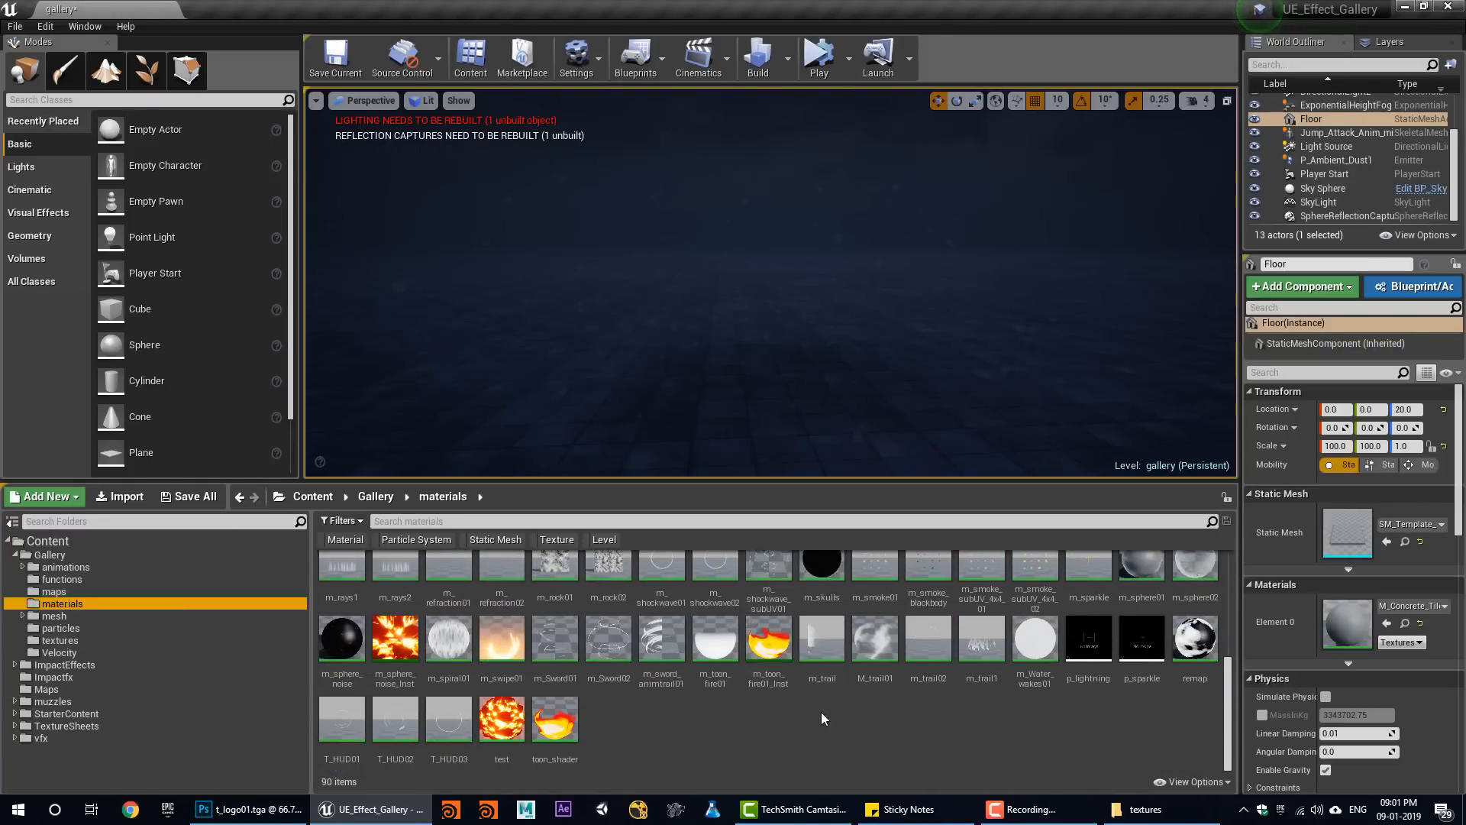
right_click(698, 736)
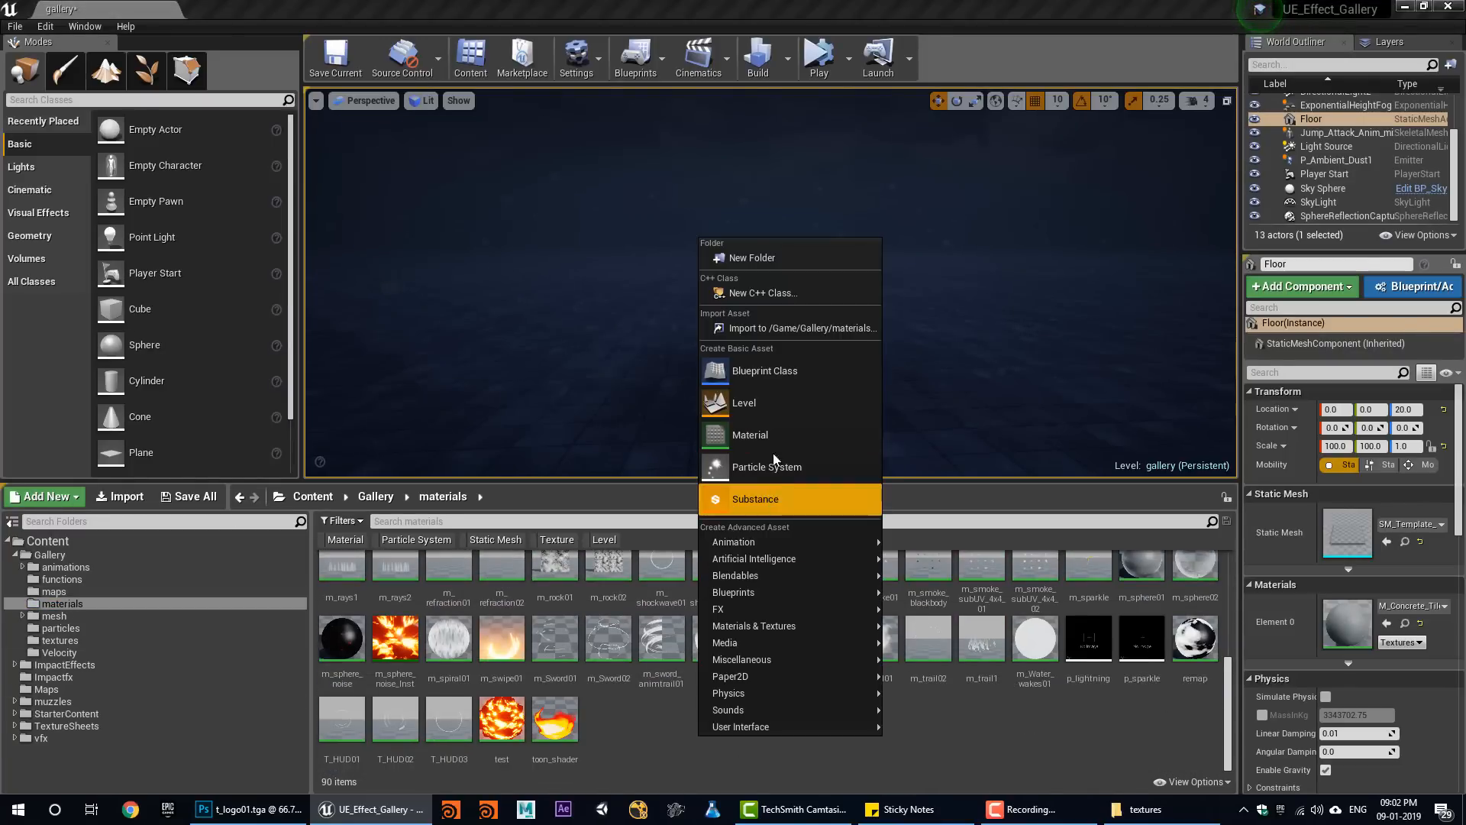
left_click(767, 435)
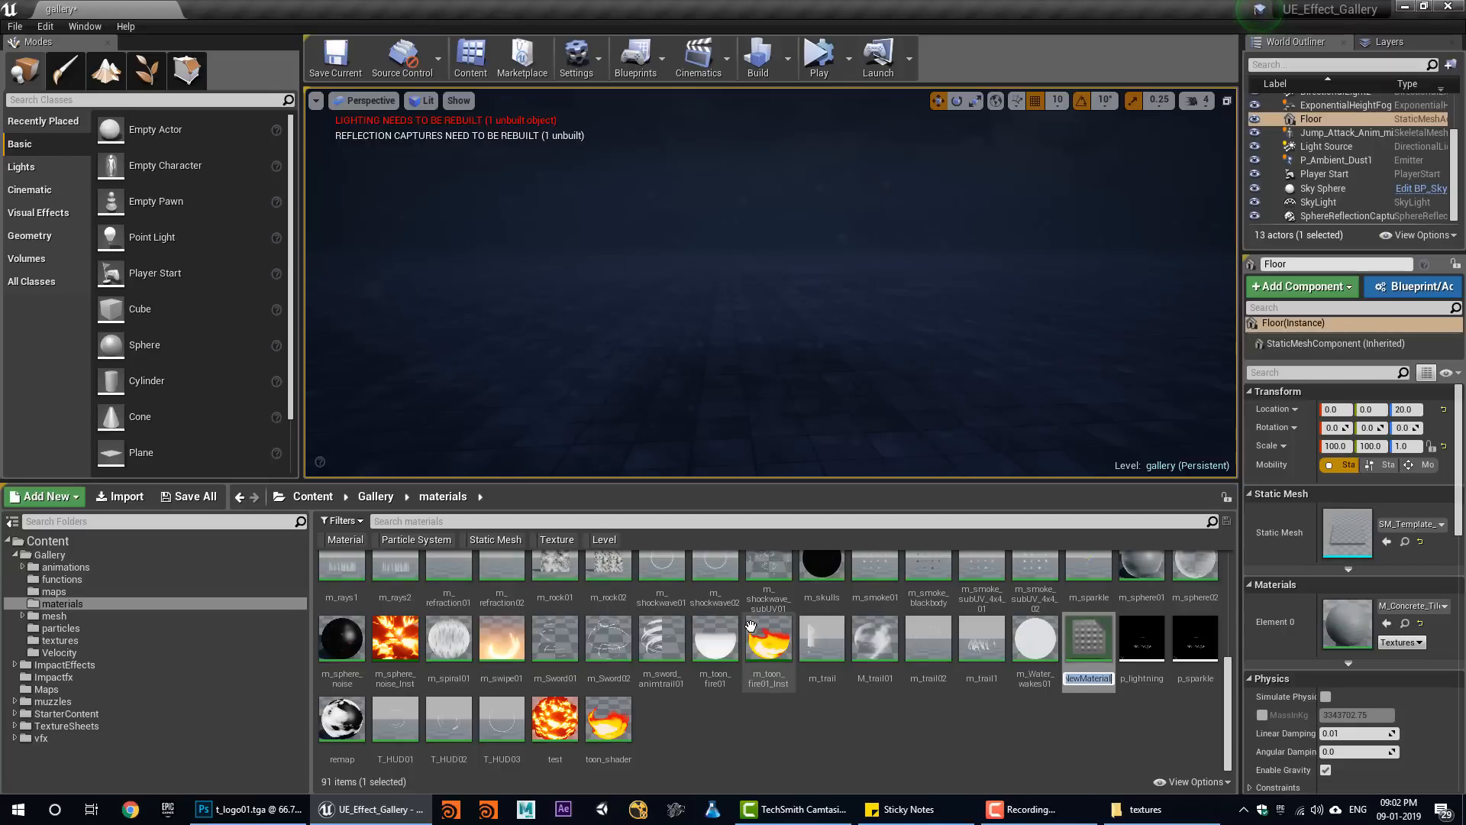
type("m")
key("Return")
key("Return")
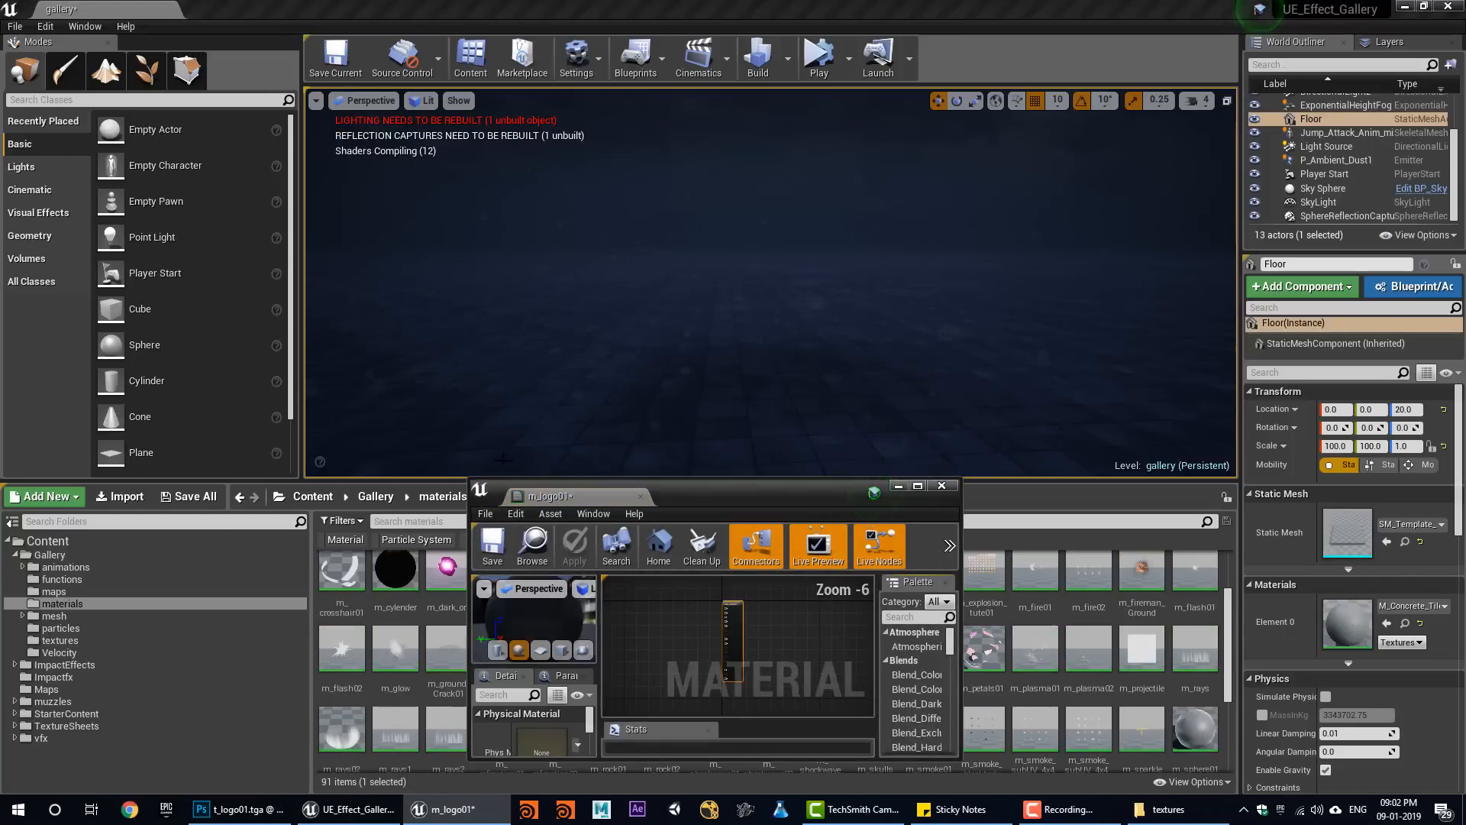
left_click_drag(556, 496, 243, 10)
Add the t_logo01 texture from the textures folder to the m_logo01 graph as a Texture Sample and move it closer to the material node.
left_click(103, 10)
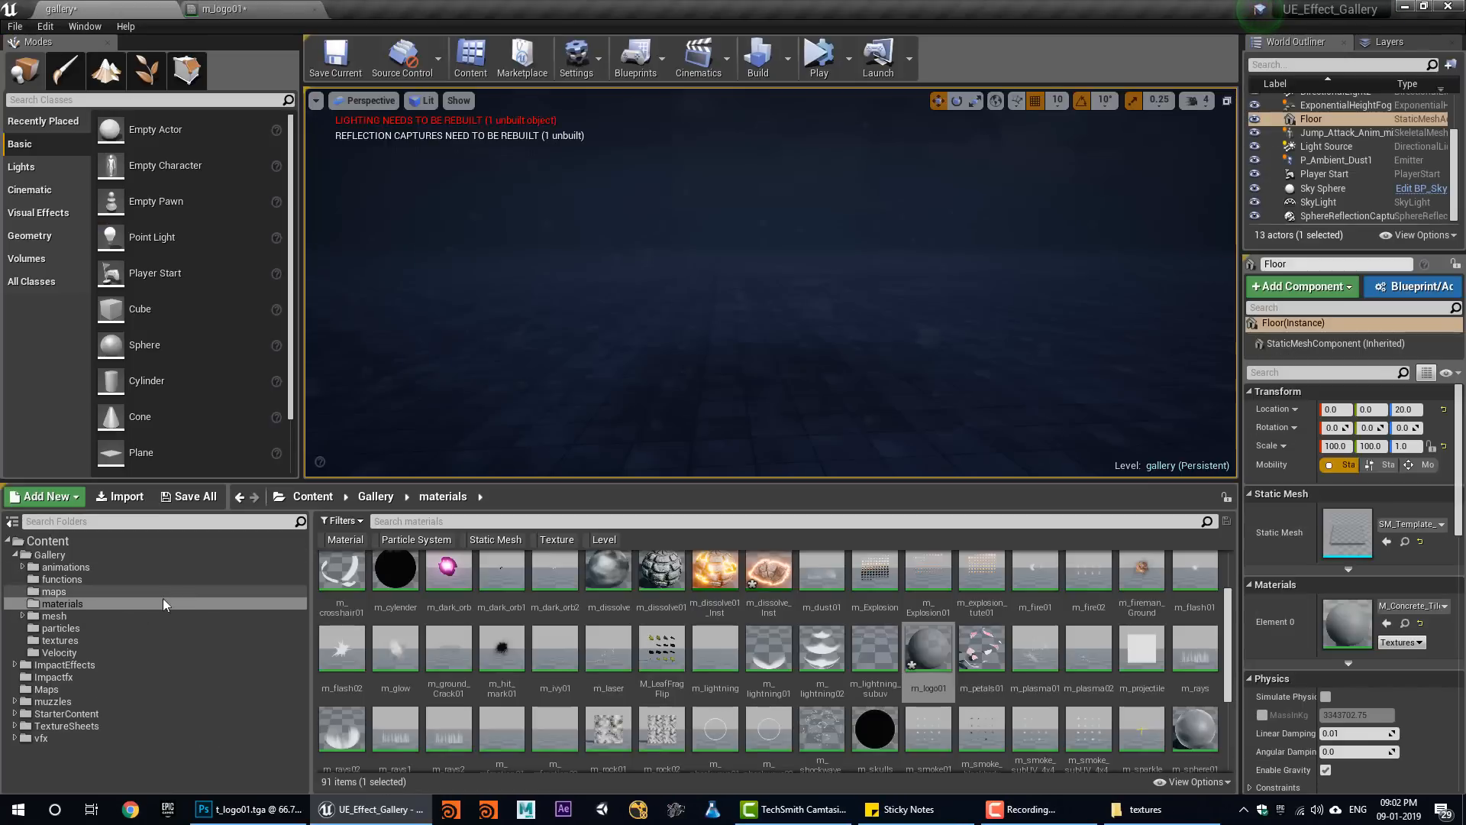
left_click(66, 645)
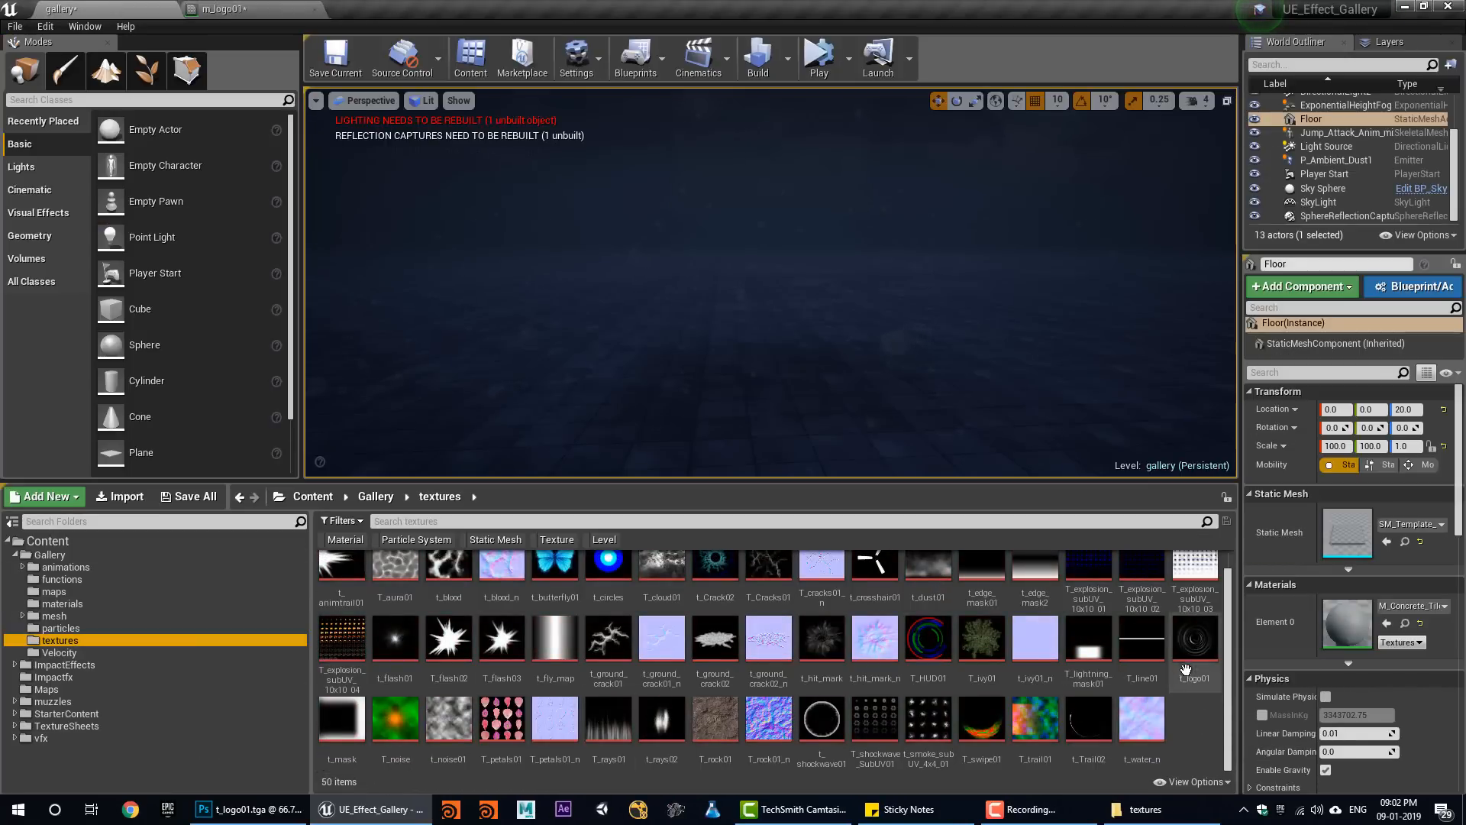
left_click_drag(1195, 649, 672, 388)
scroll(687, 393, "up", 6)
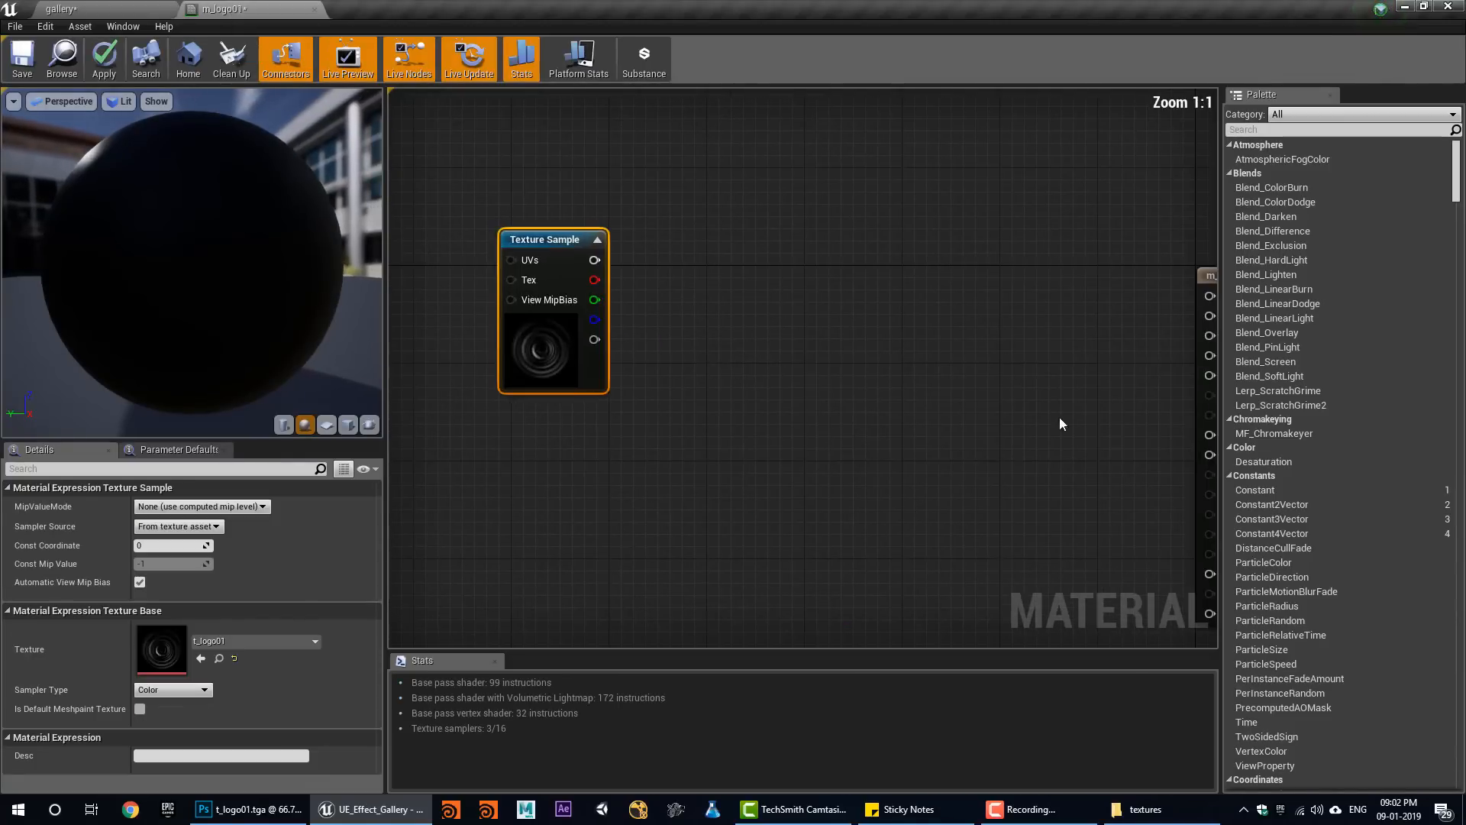
right_click_drag(1061, 422, 809, 379)
right_click_drag(459, 300, 708, 324)
left_click_drag(511, 329, 777, 415)
Set the m_logo01 material to Translucent blend mode with the Unlit shading model, and make it two-sided.
right_click_drag(1066, 448, 741, 366)
left_click(946, 184)
left_click(173, 614)
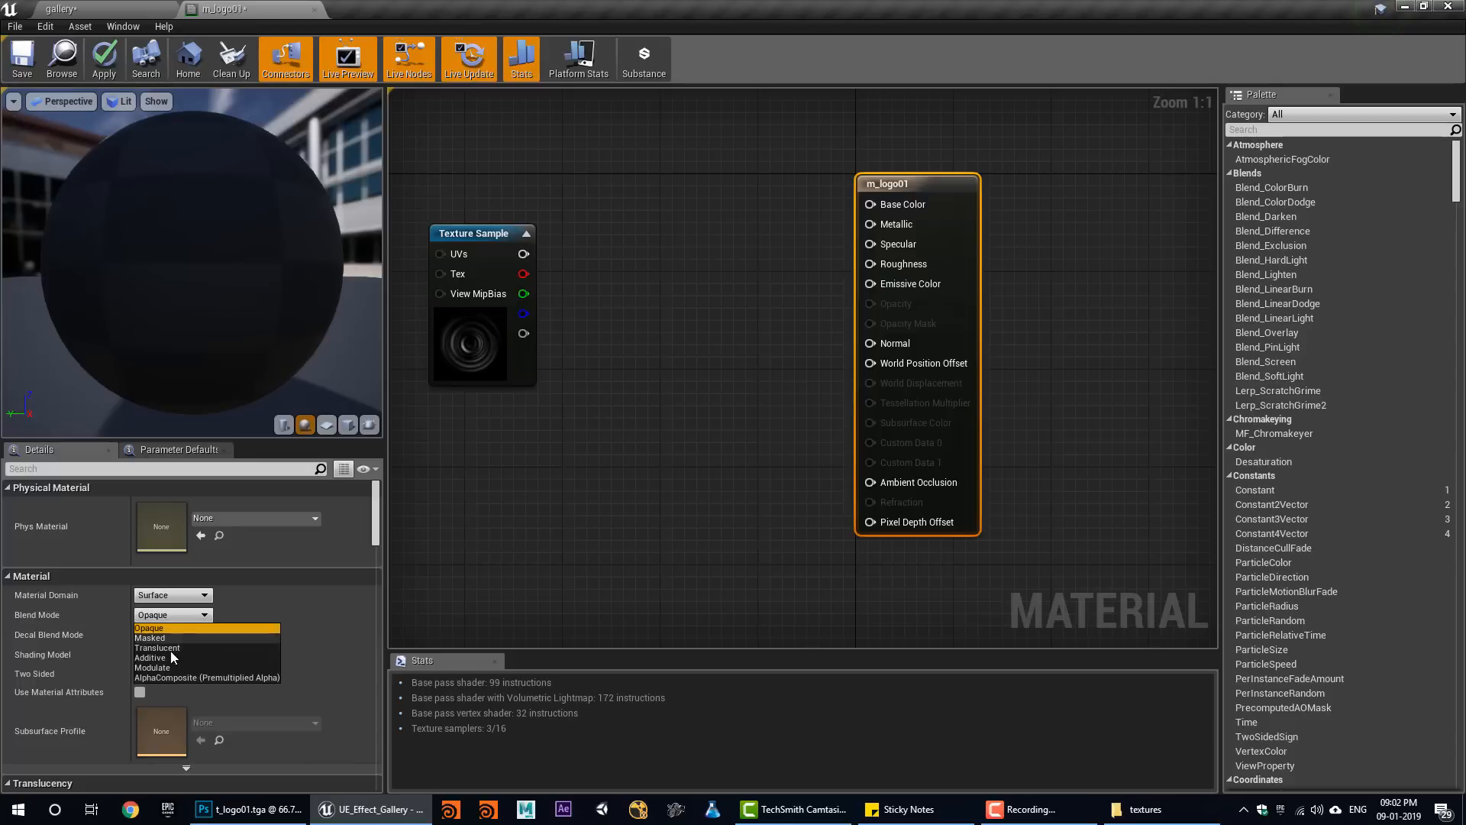
left_click(172, 648)
left_click(175, 654)
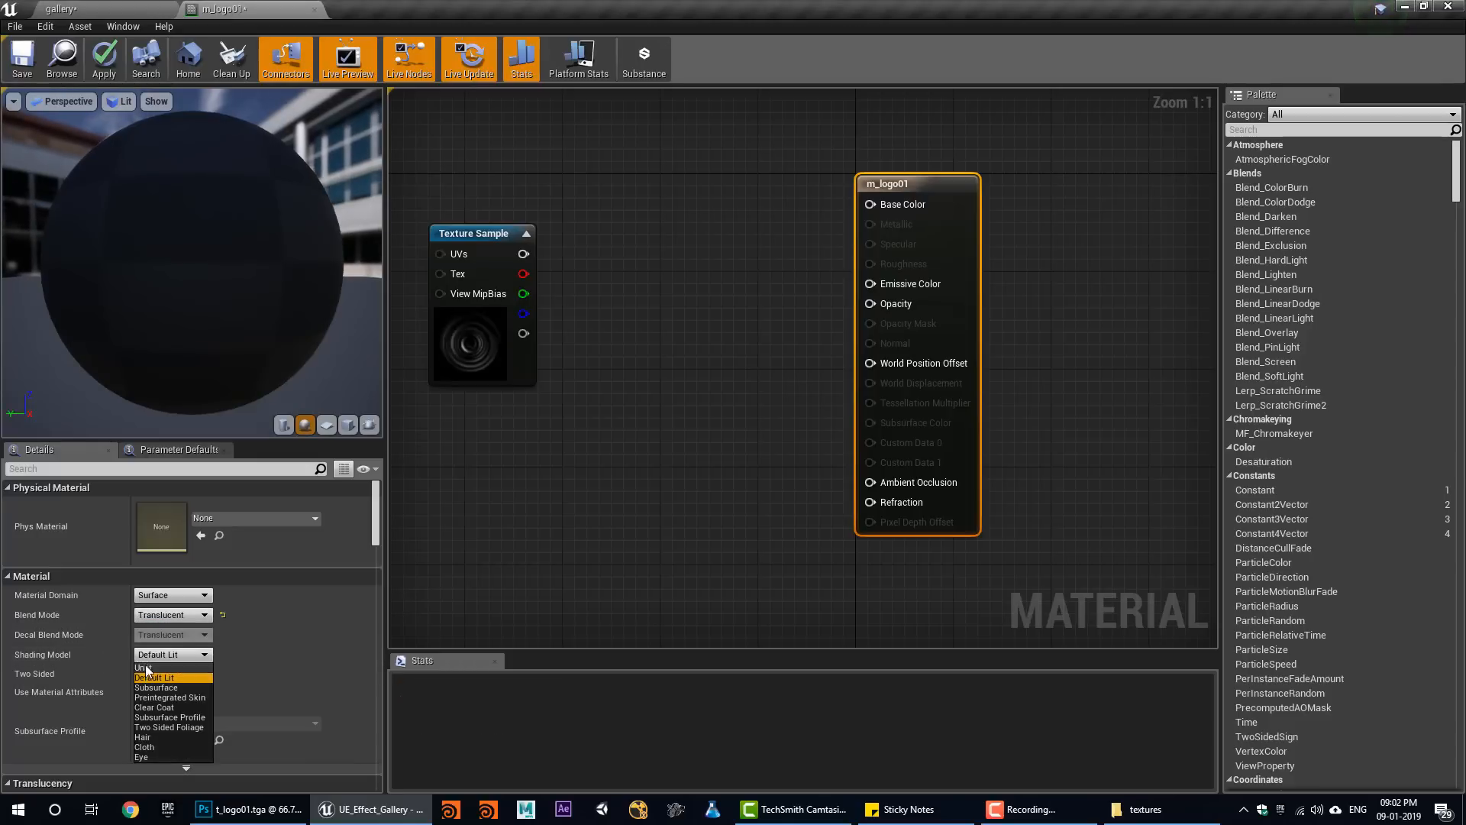
left_click(144, 670)
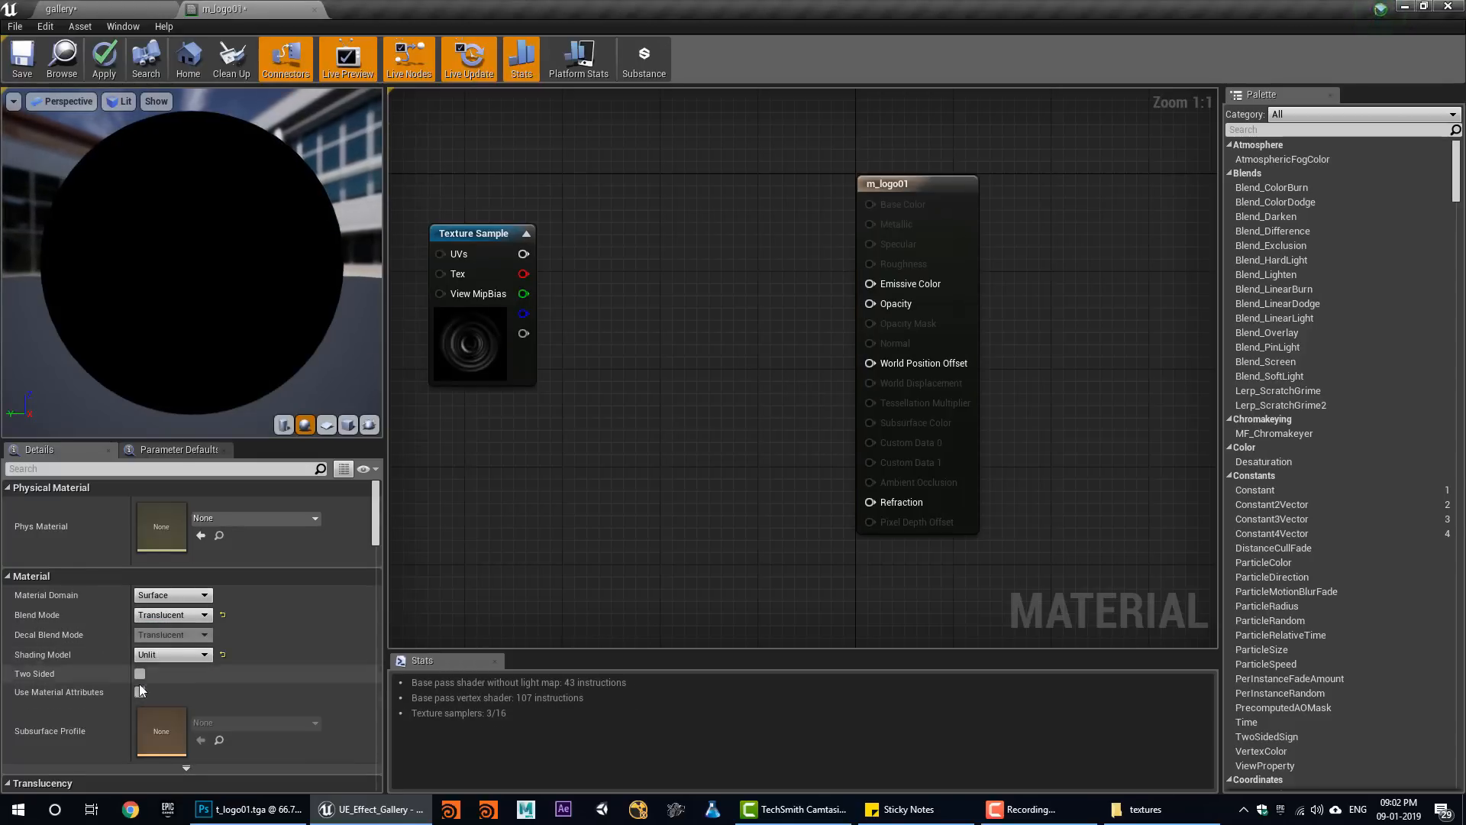
left_click(139, 675)
Move the Texture Sample node closer to the material node and add a ParticleColor node between them.
right_click_drag(506, 425, 622, 452)
left_click_drag(612, 379, 665, 367)
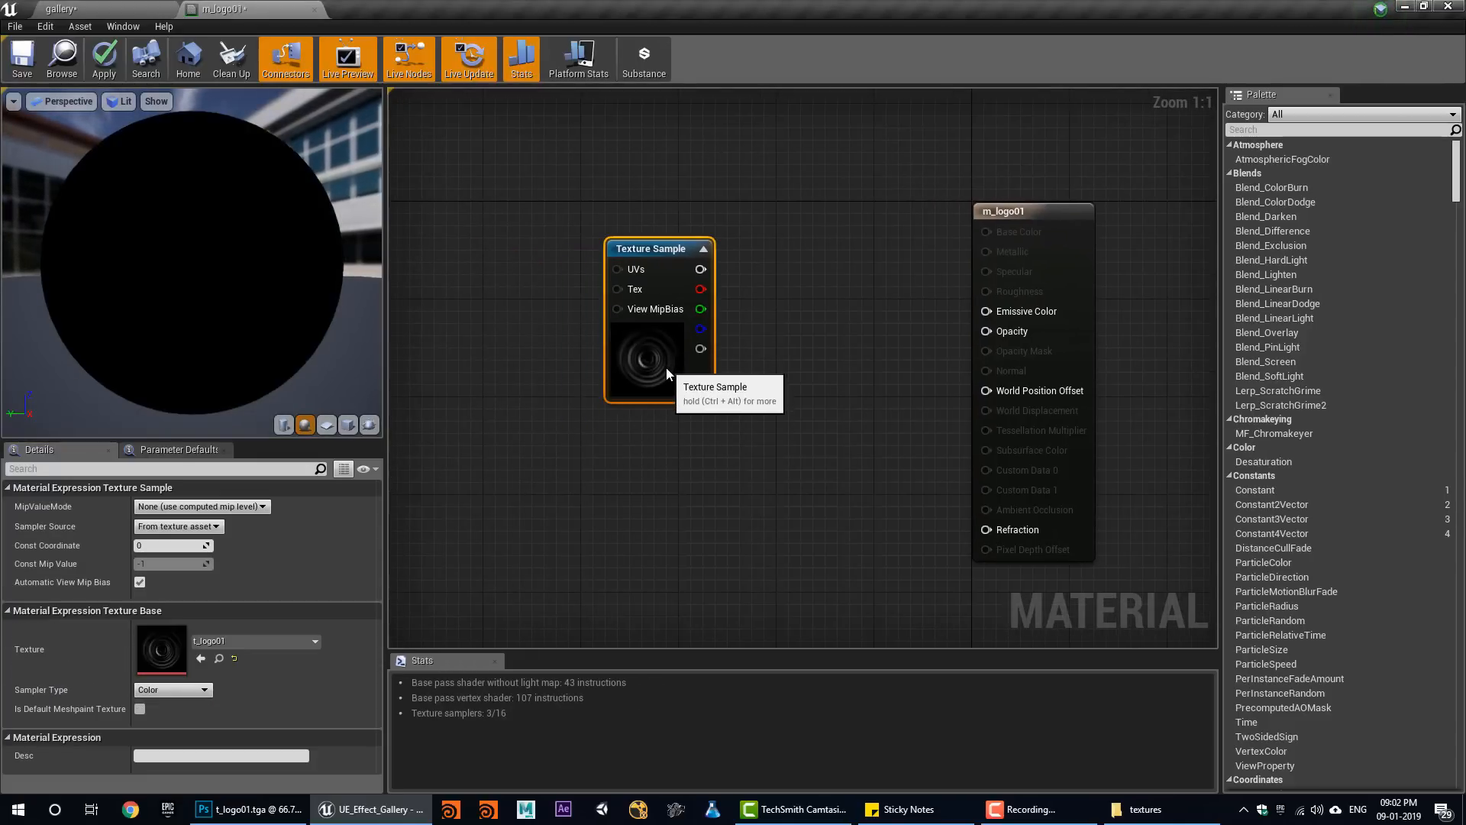
right_click_drag(722, 401, 650, 415)
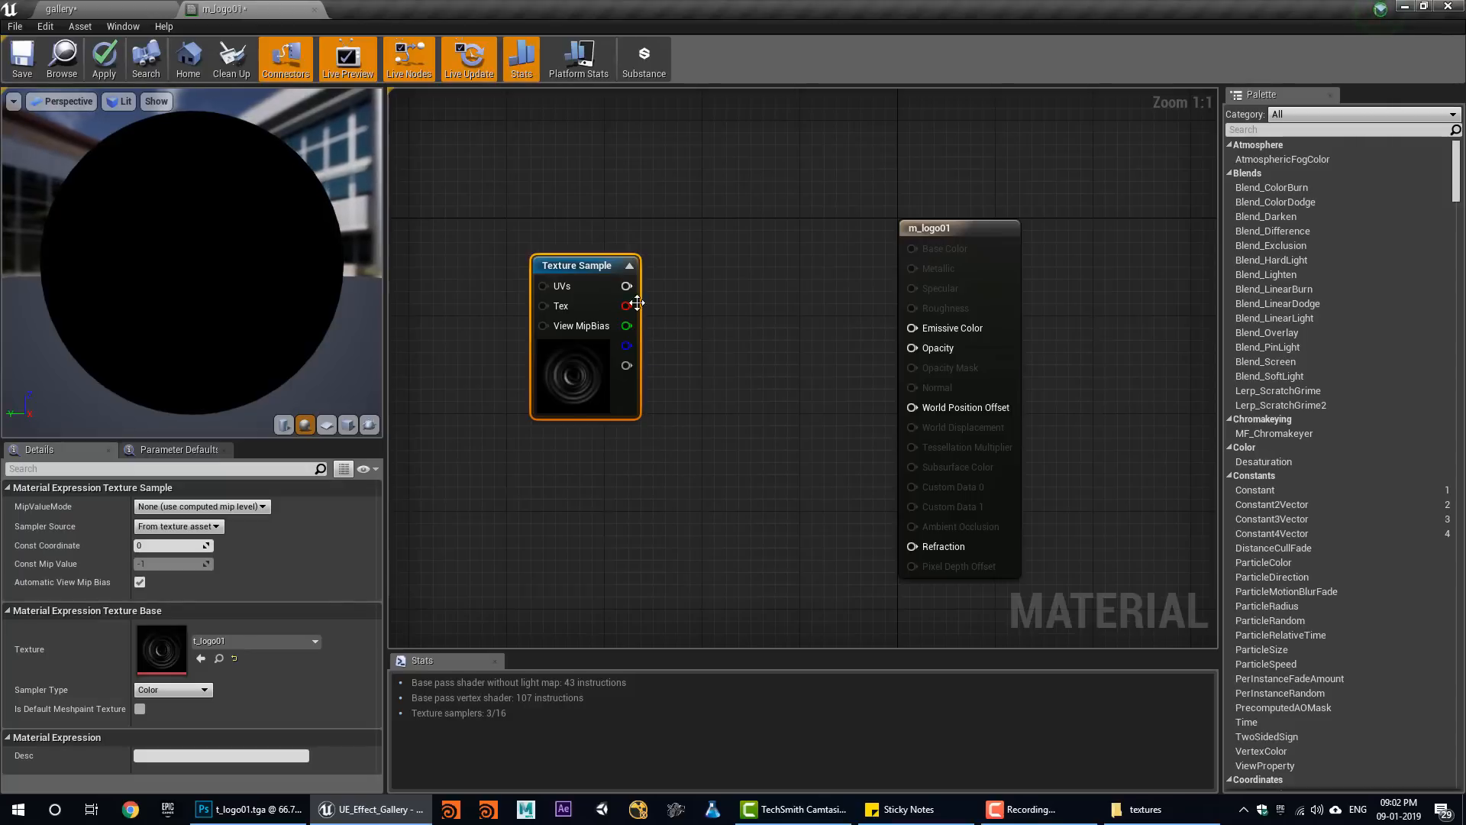
right_click(721, 282)
type("partic")
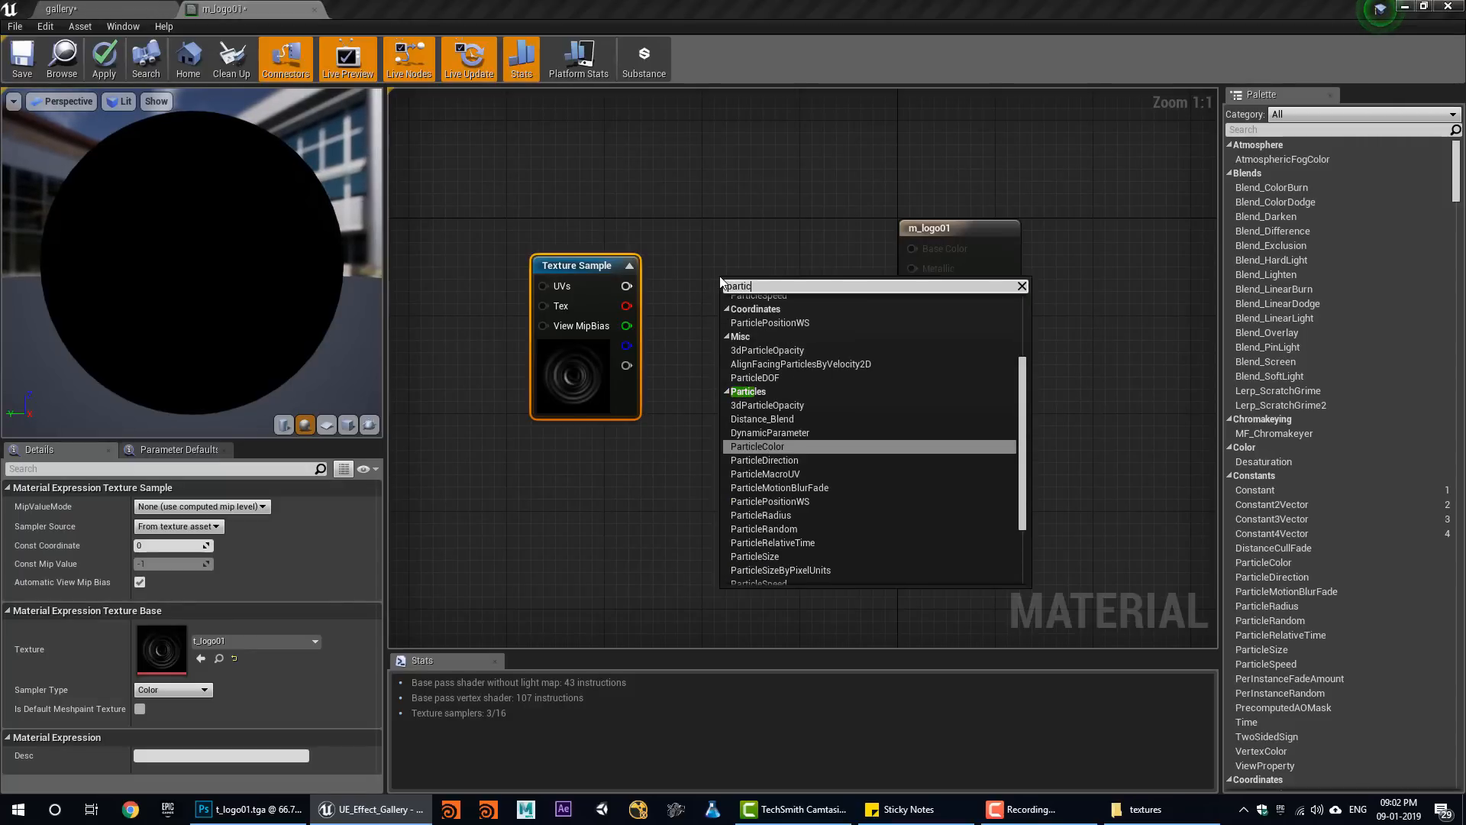
key("Return")
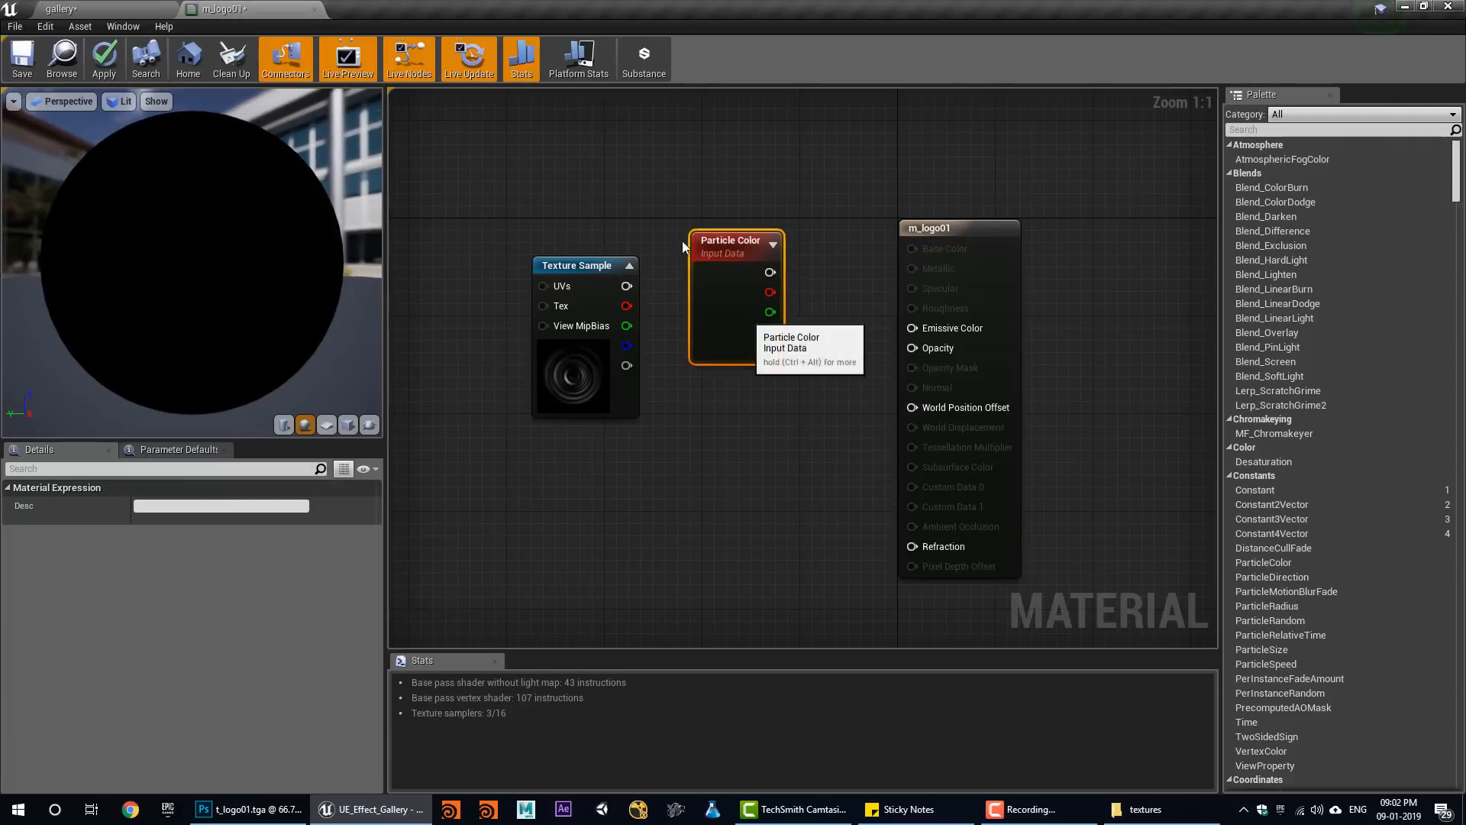
Connect ParticleColor to Emissive Color, and feed its alpha and the Texture Sample's RGB through a Multiply node into Opacity.
left_click_drag(795, 329, 657, 174)
left_click_drag(620, 201, 920, 329)
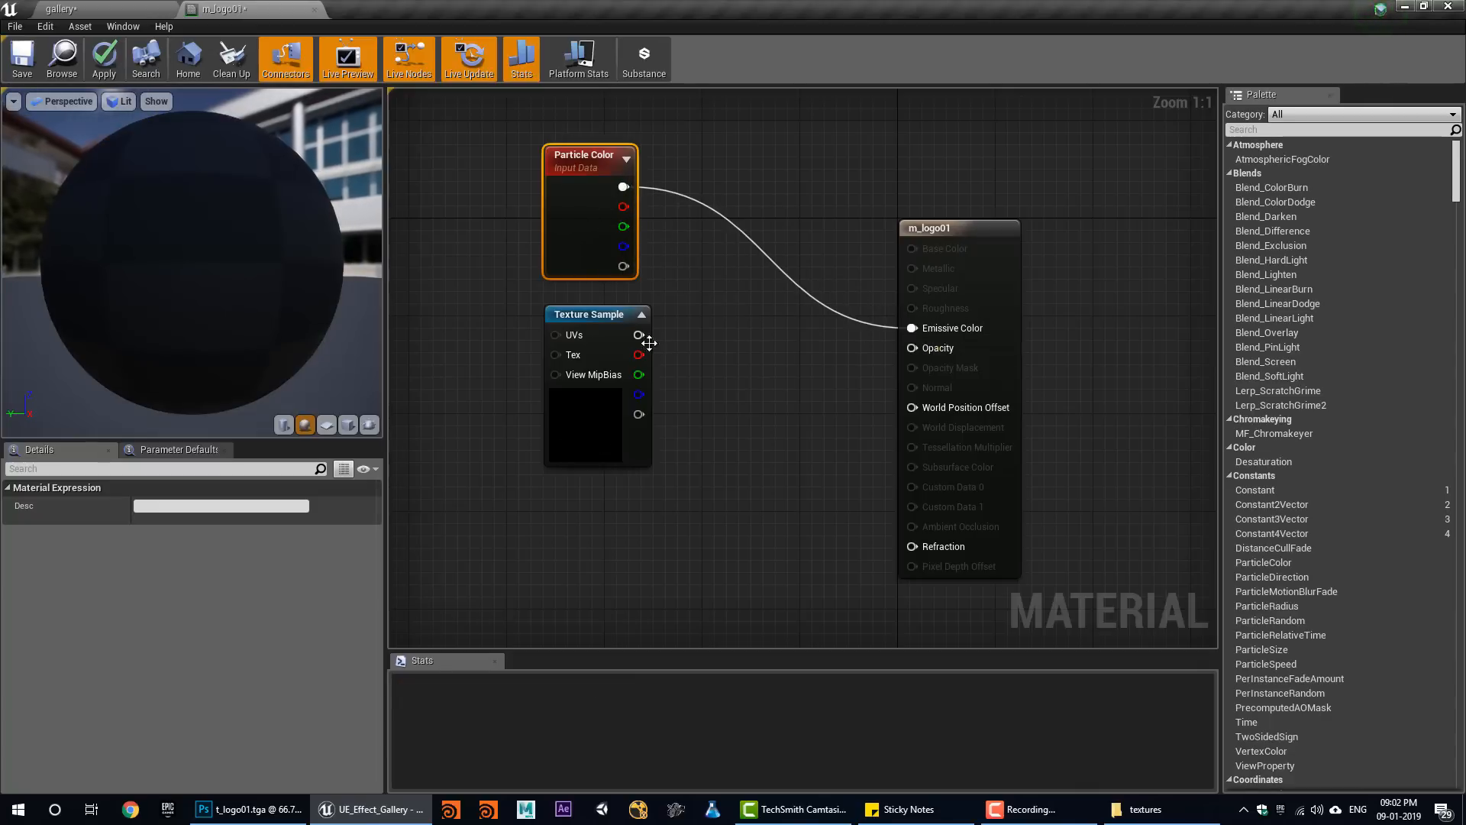
key("m")
left_click(745, 346)
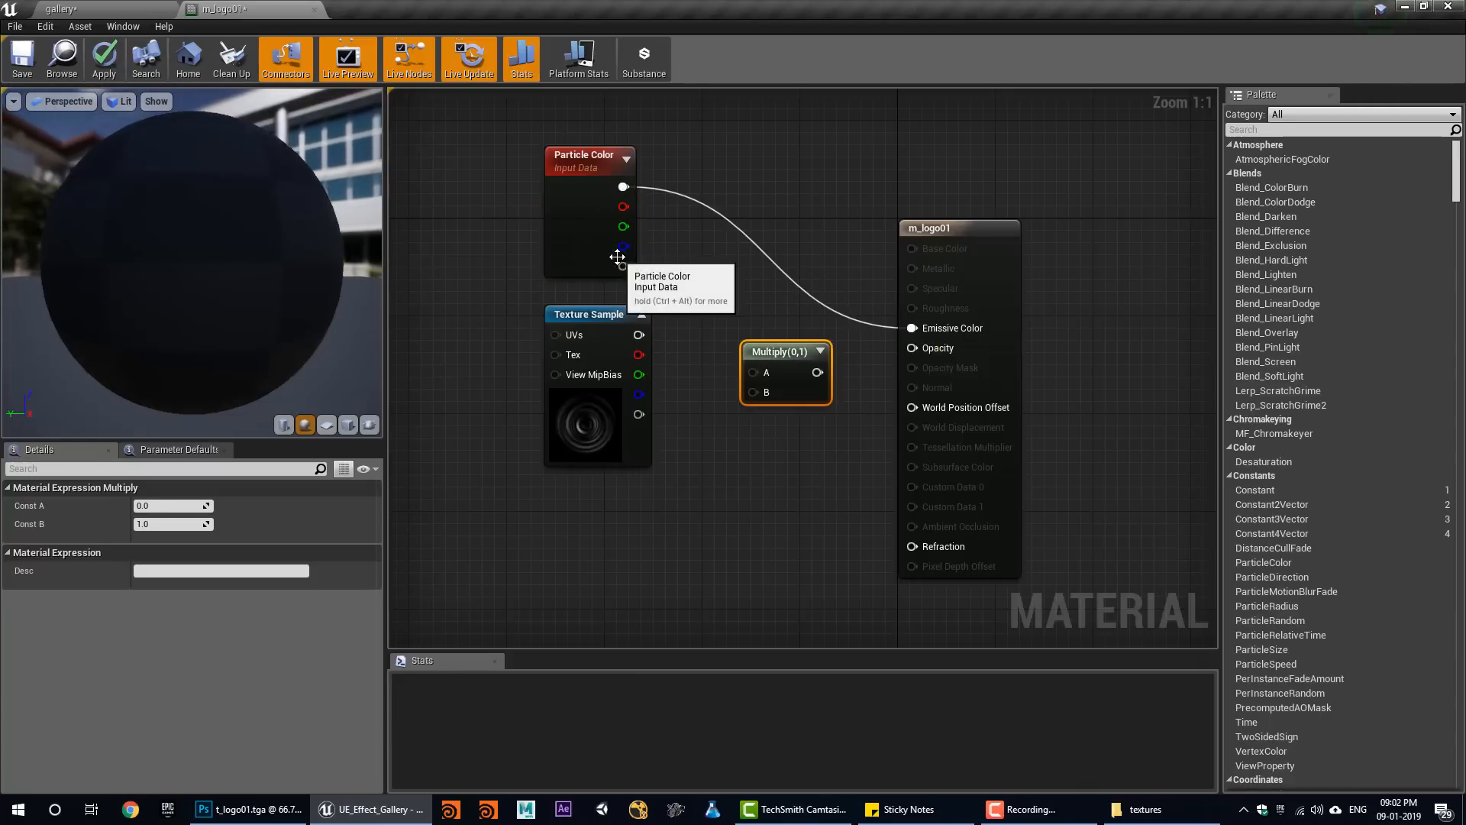
left_click_drag(615, 255, 763, 372)
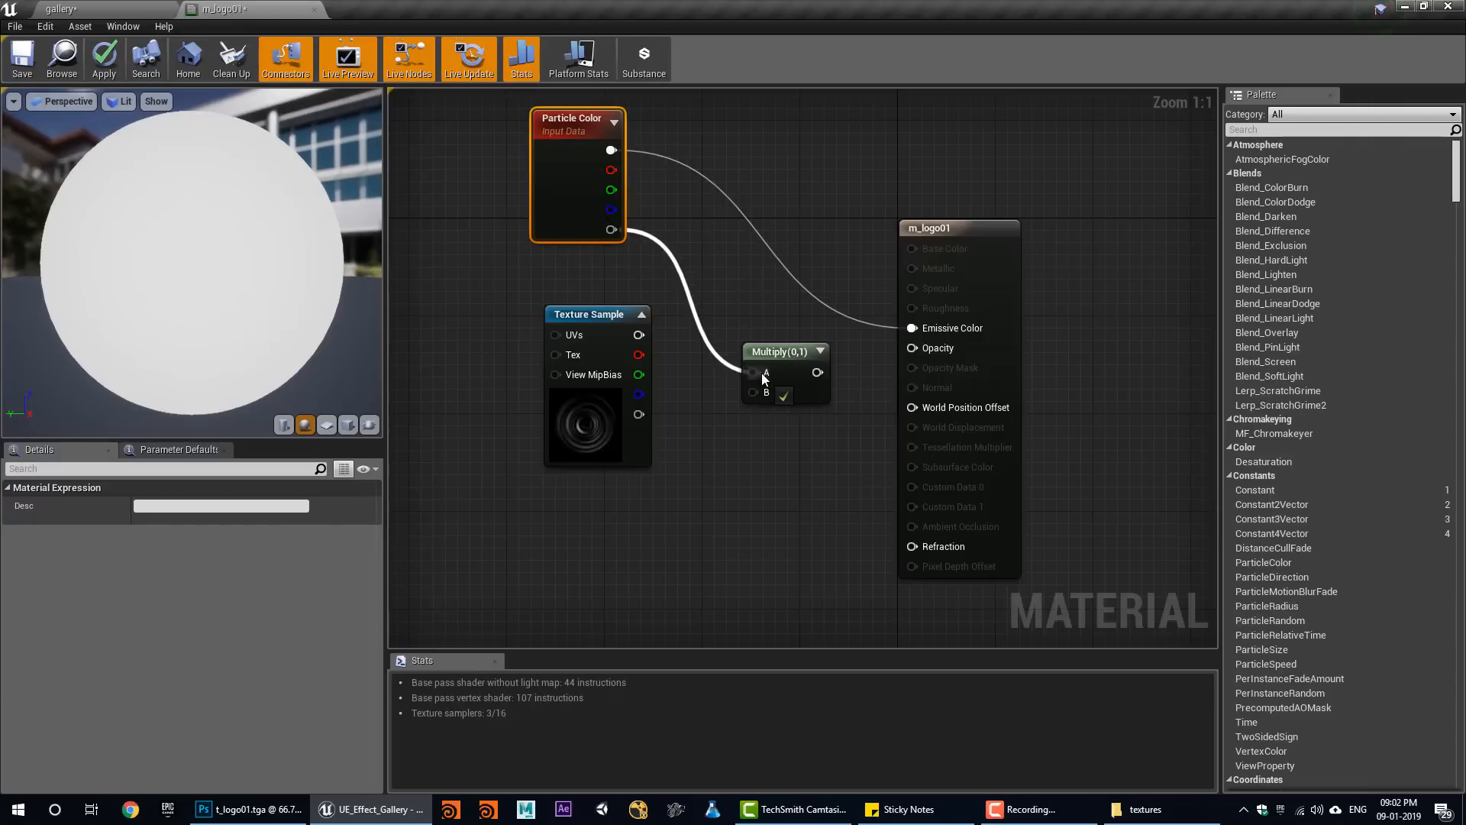
left_click_drag(638, 334, 940, 348)
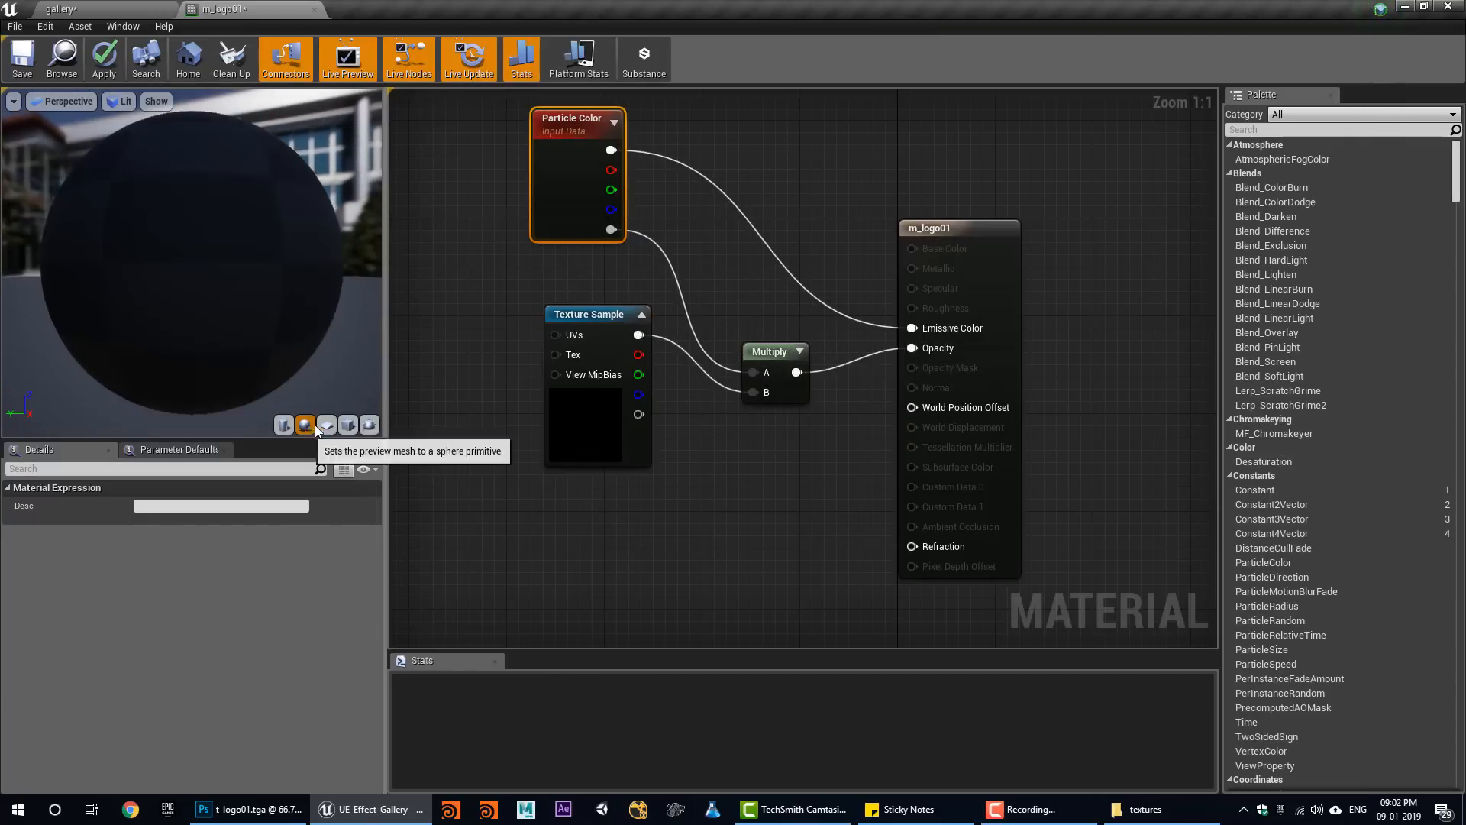
Preview the m_logo01 material on a cube mesh and save the material.
left_click(348, 425)
left_click_drag(235, 302, 275, 317)
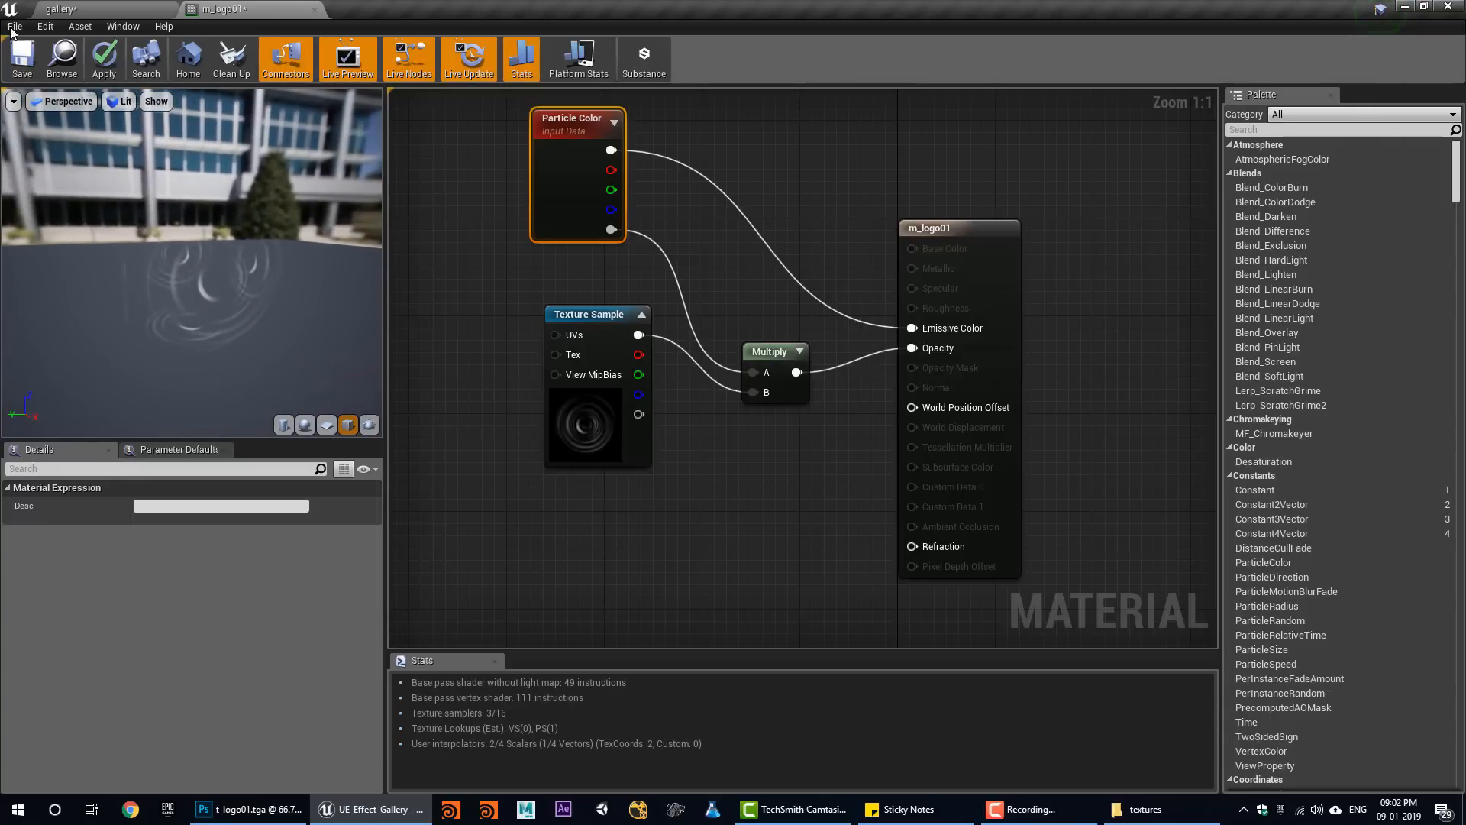
left_click(23, 57)
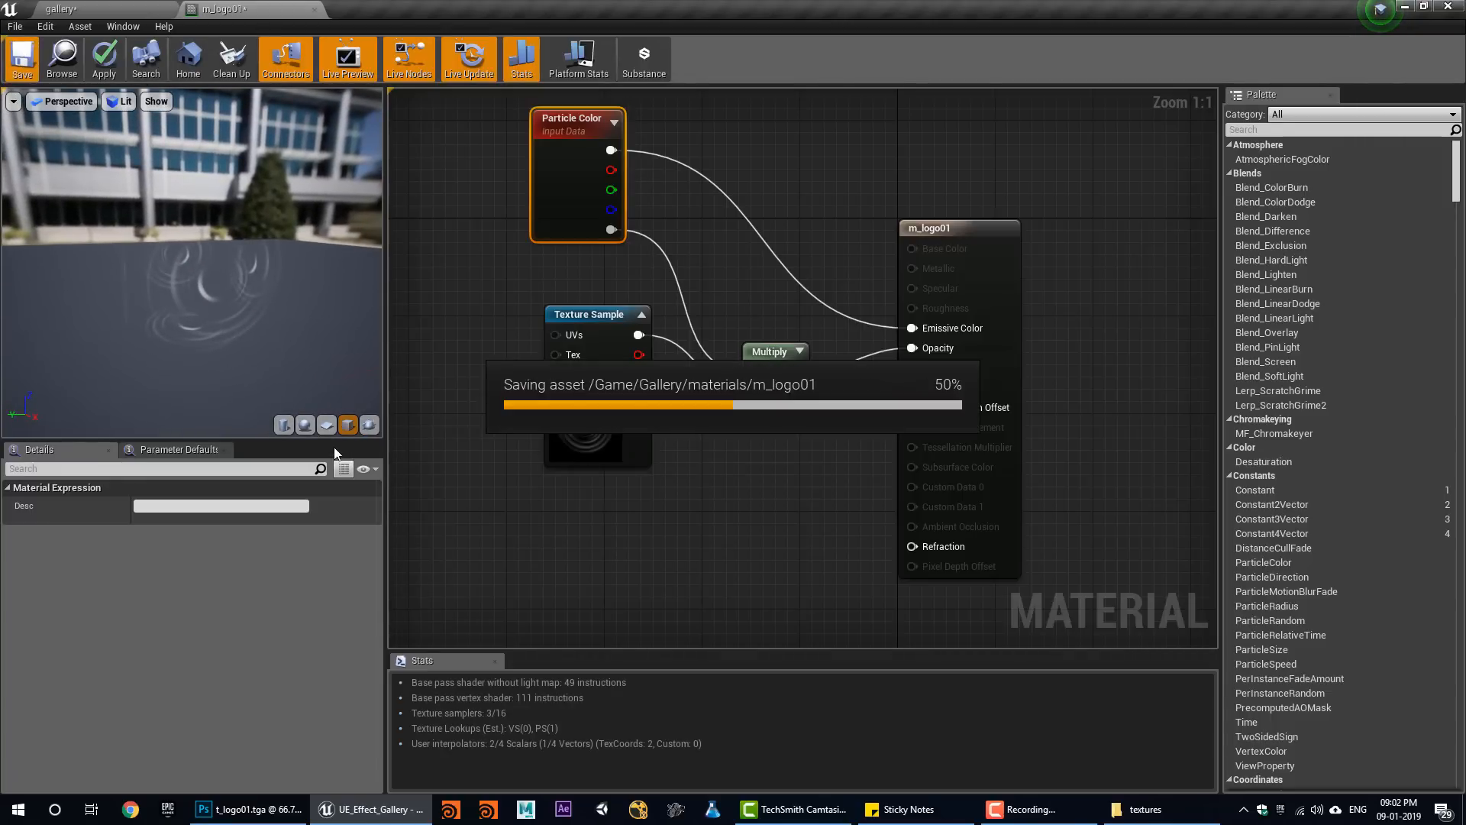
Create a particle system named p_arrow_Fx in the Gallery particles folder and open it for editing.
left_click(131, 10)
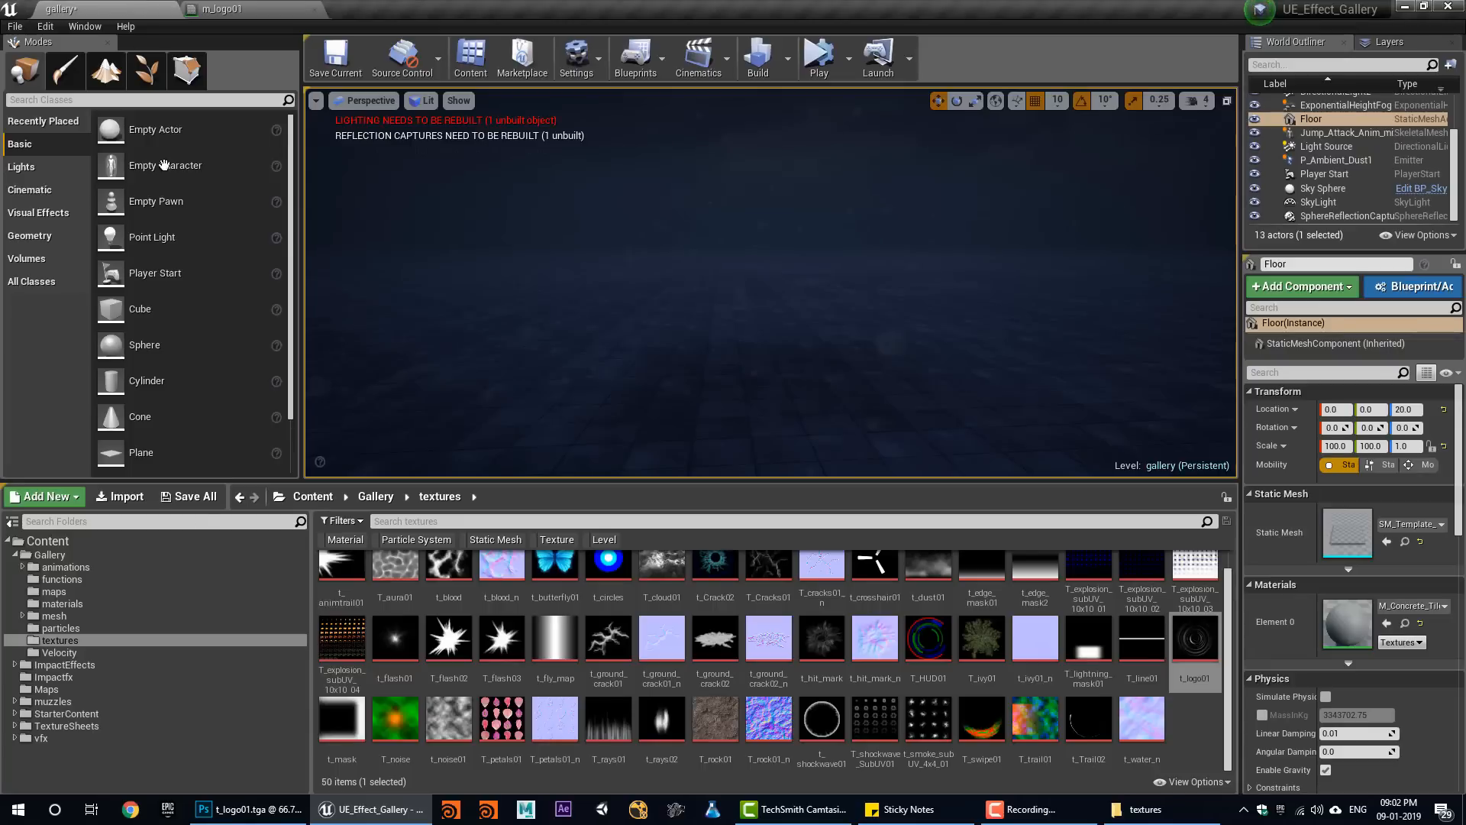
left_click(98, 629)
right_click(1092, 737)
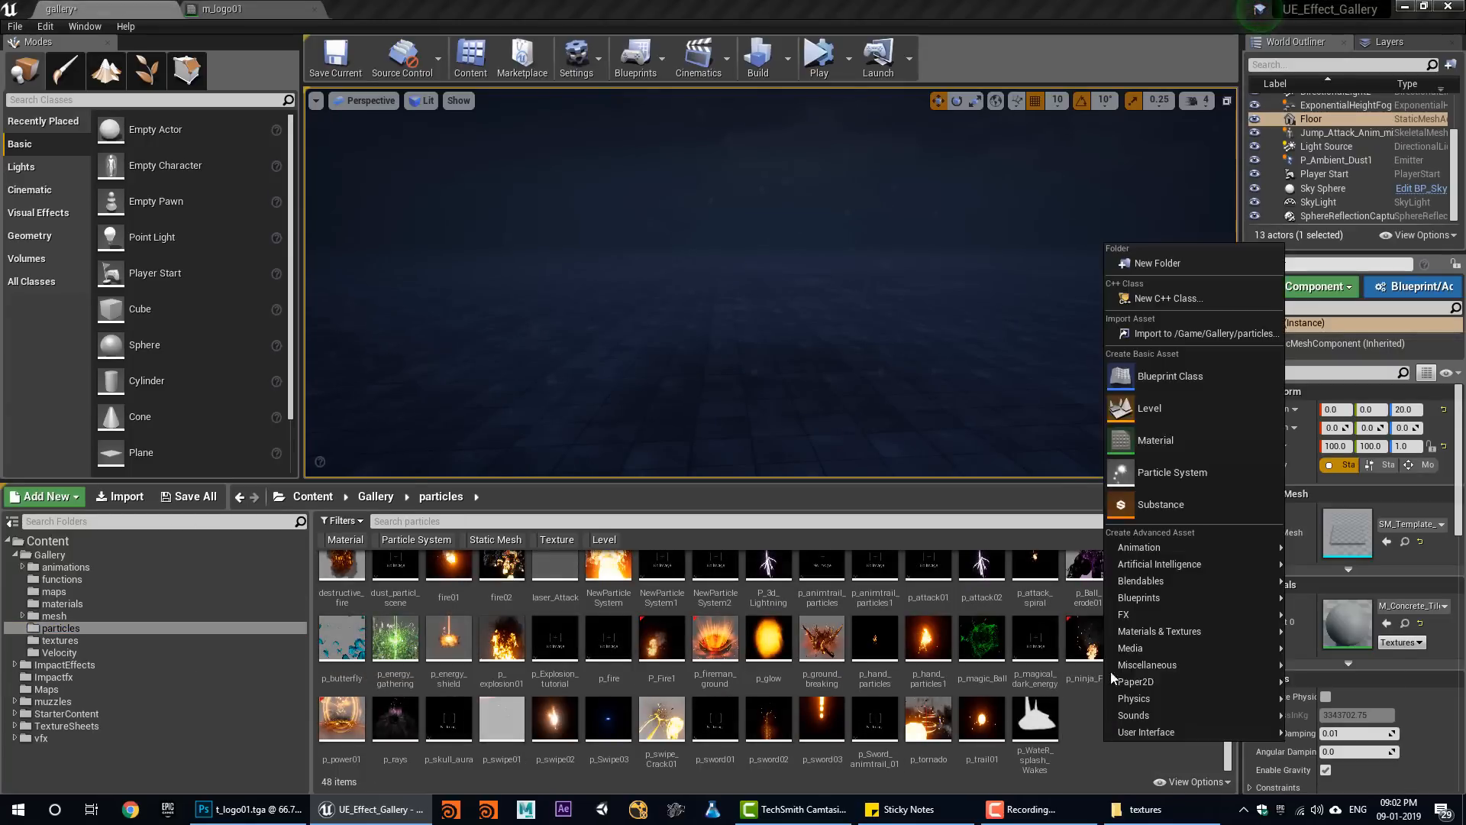
left_click(1180, 469)
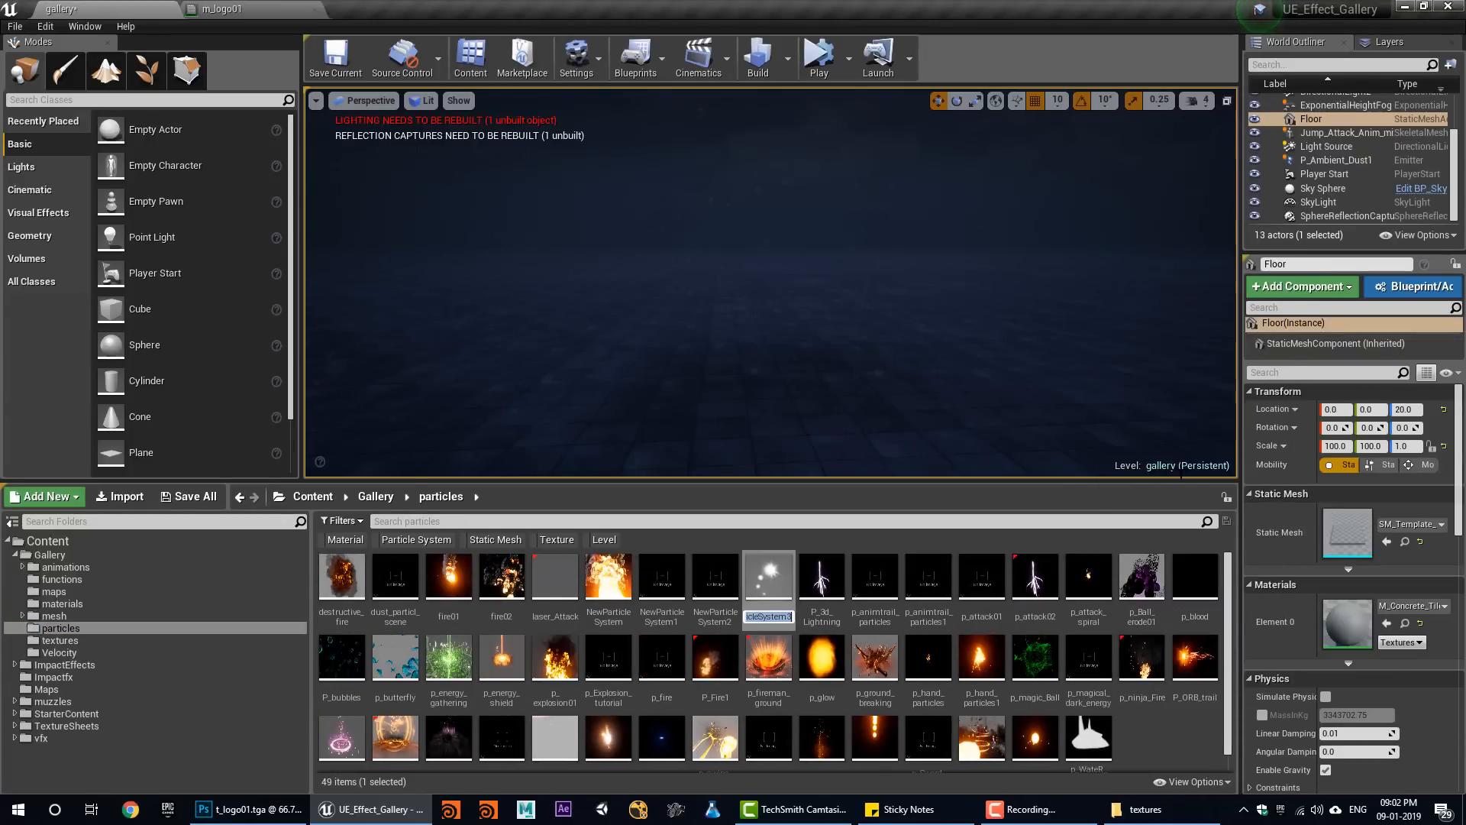
key("BackSpace")
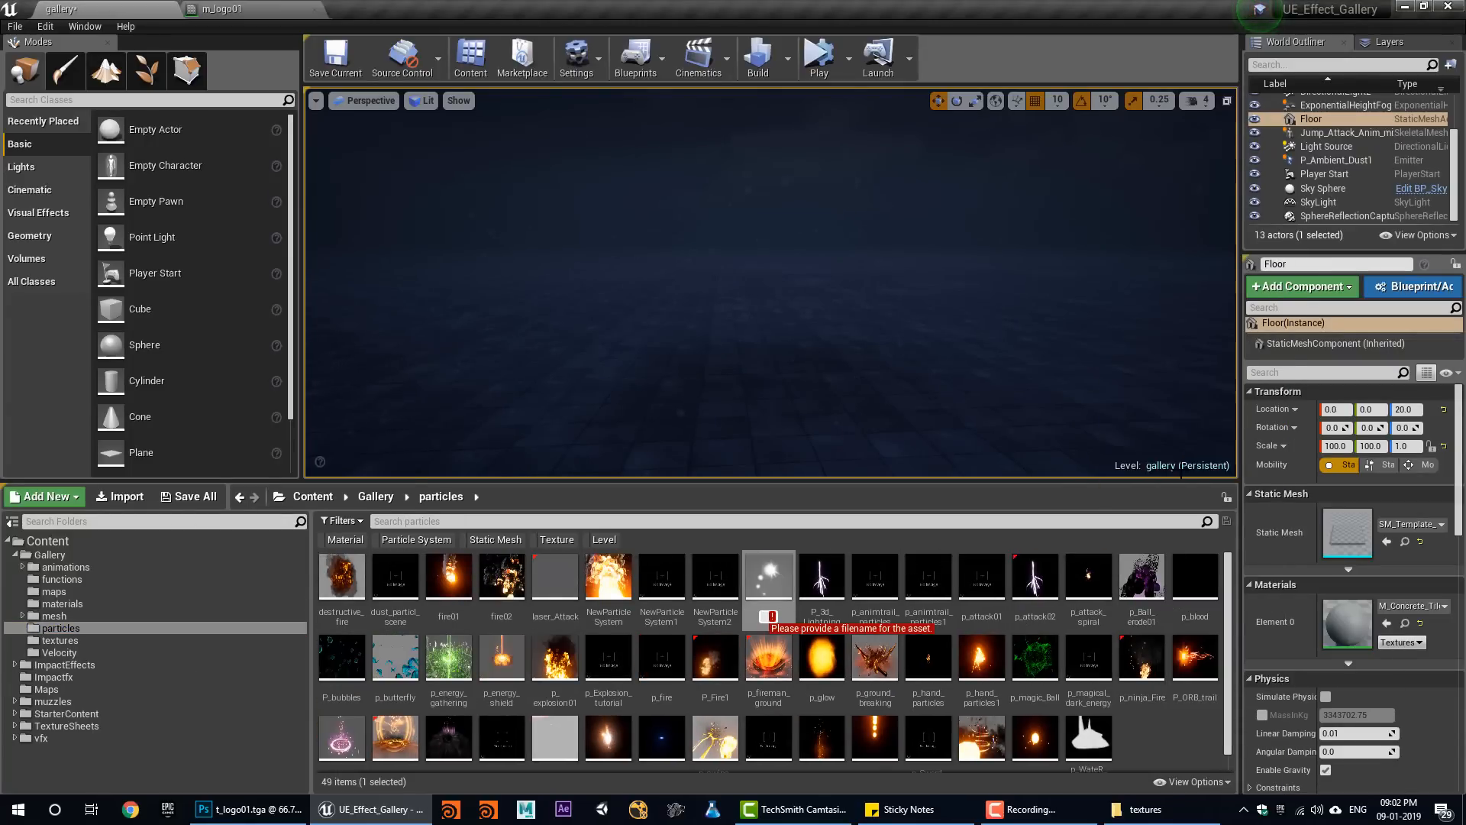
type("p_arrow")
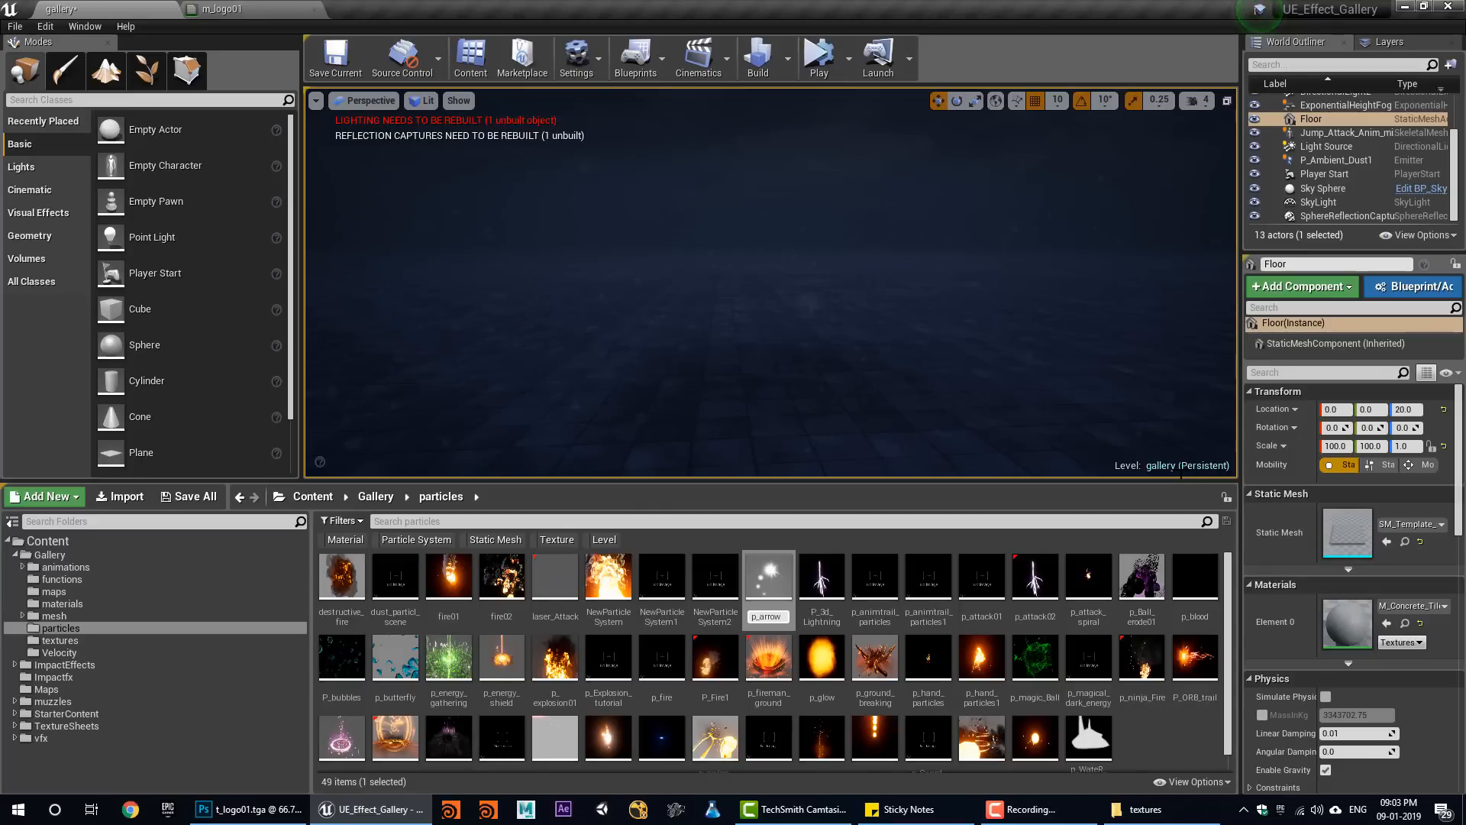
key("Return")
key("Return")
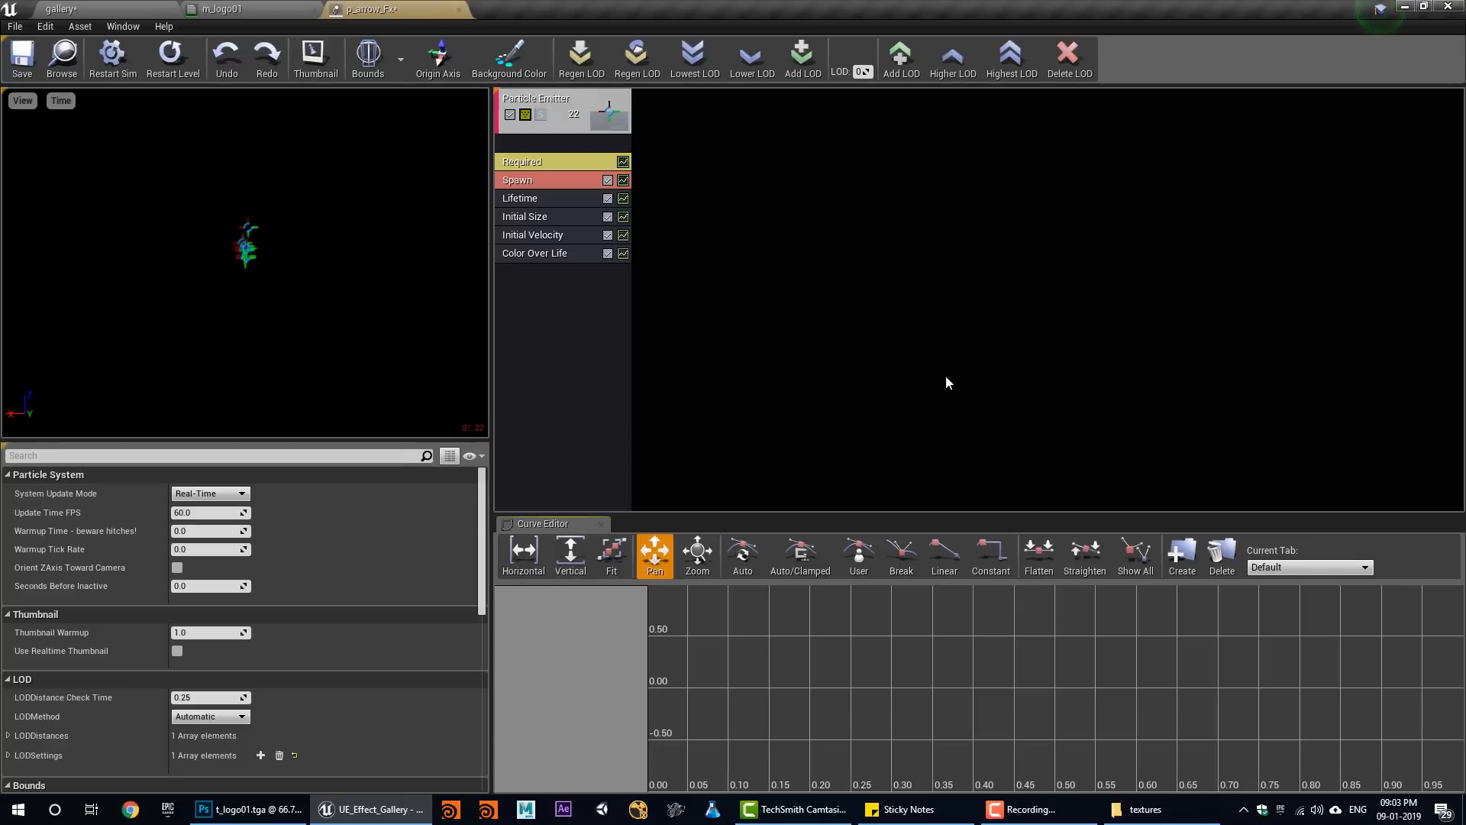
Assign m_logo01 as the emitter's material in the Required module and delete the Initial Velocity module.
left_click(535, 163)
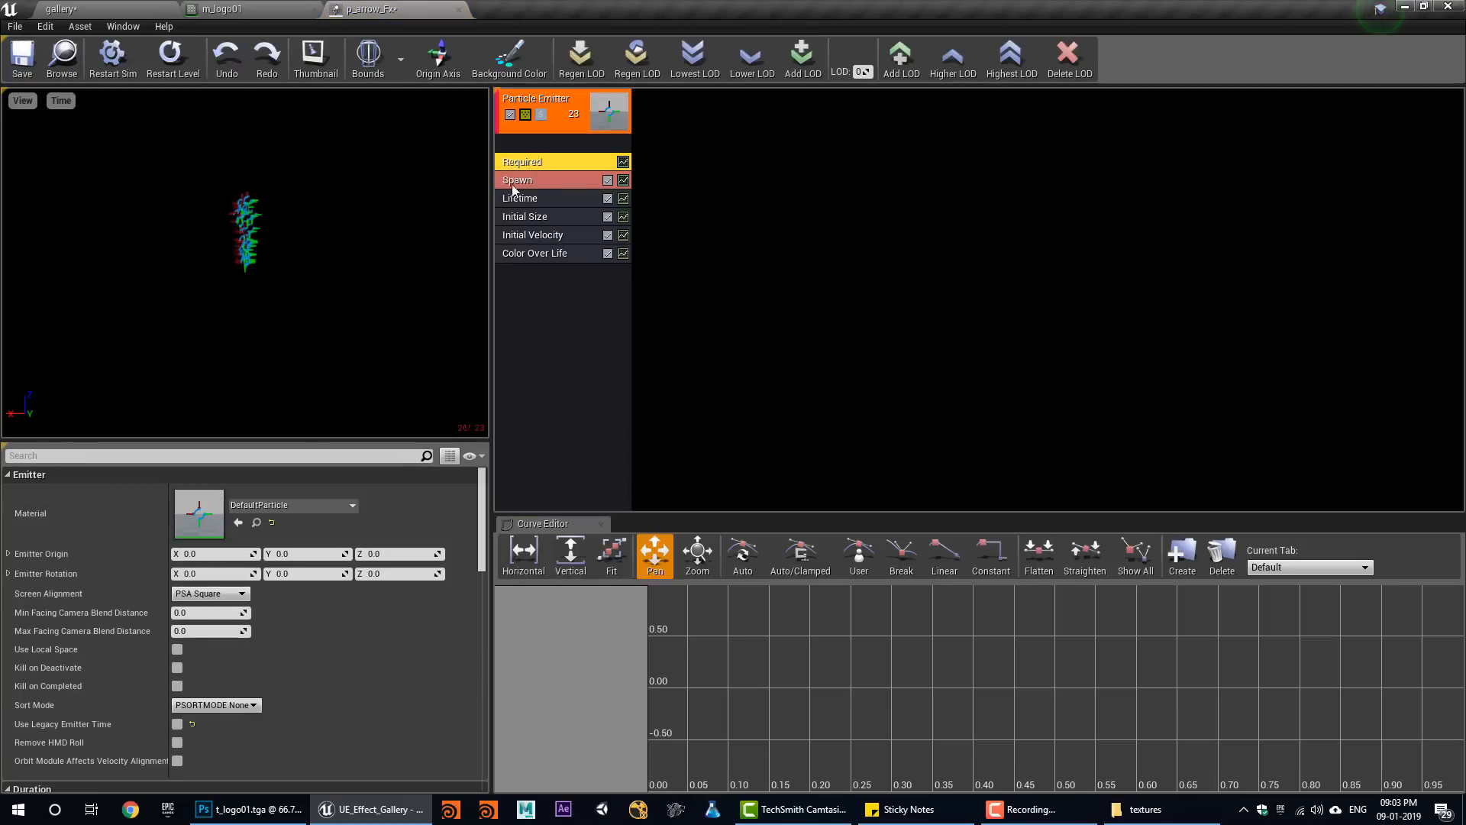
left_click(256, 7)
left_click(61, 58)
left_click(366, 9)
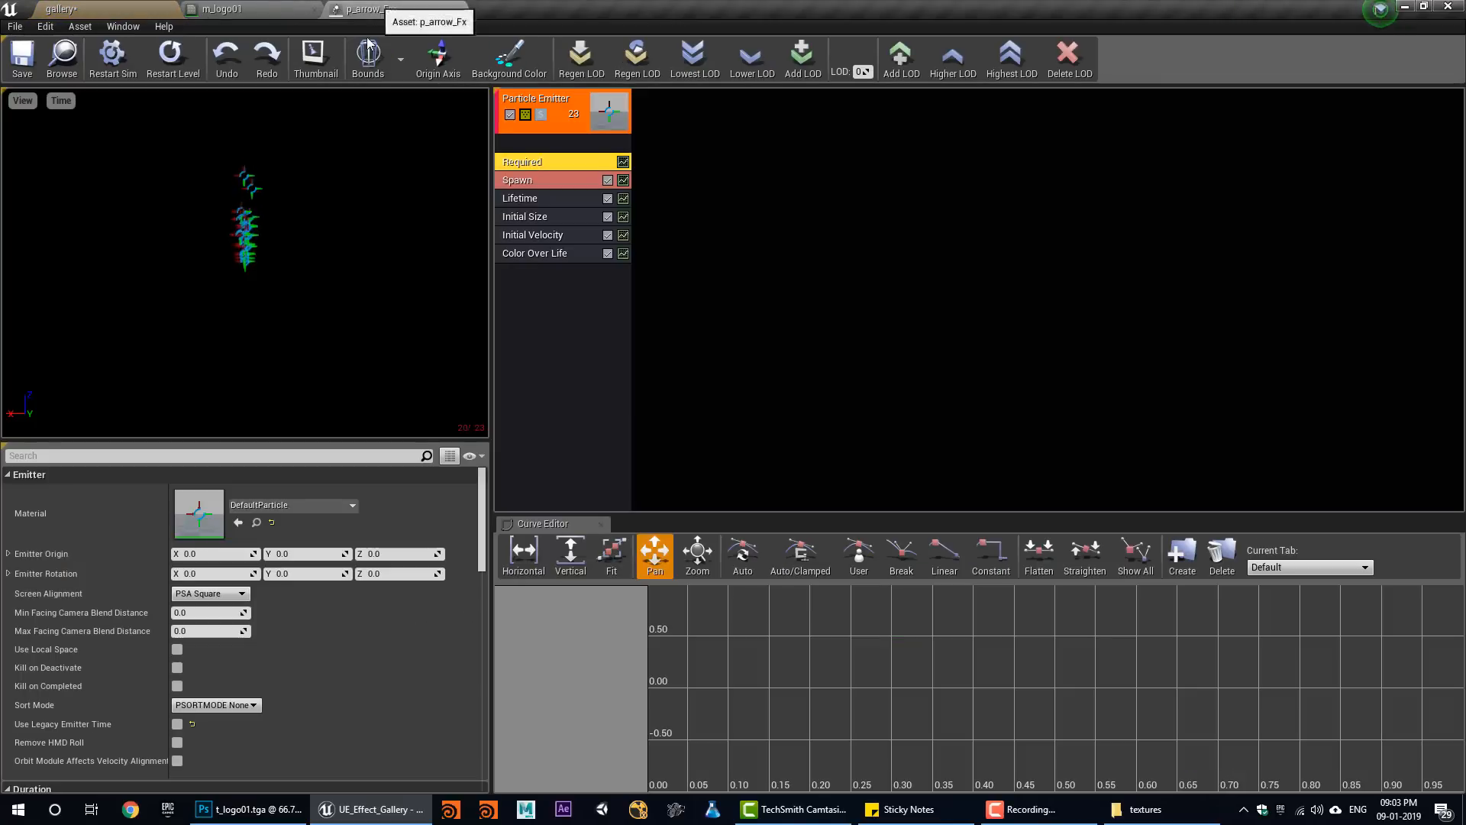
left_click(238, 523)
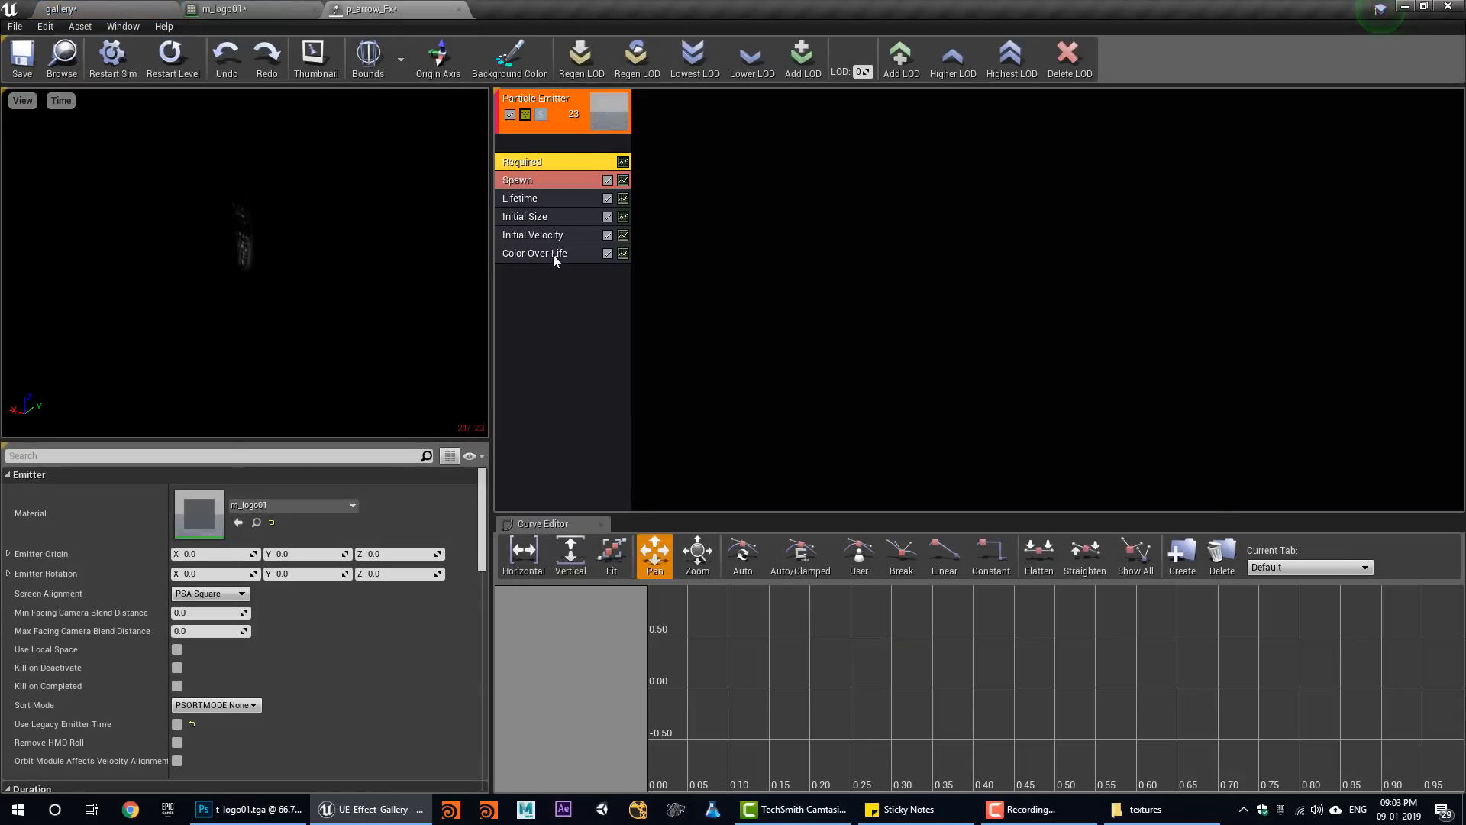
left_click(563, 236)
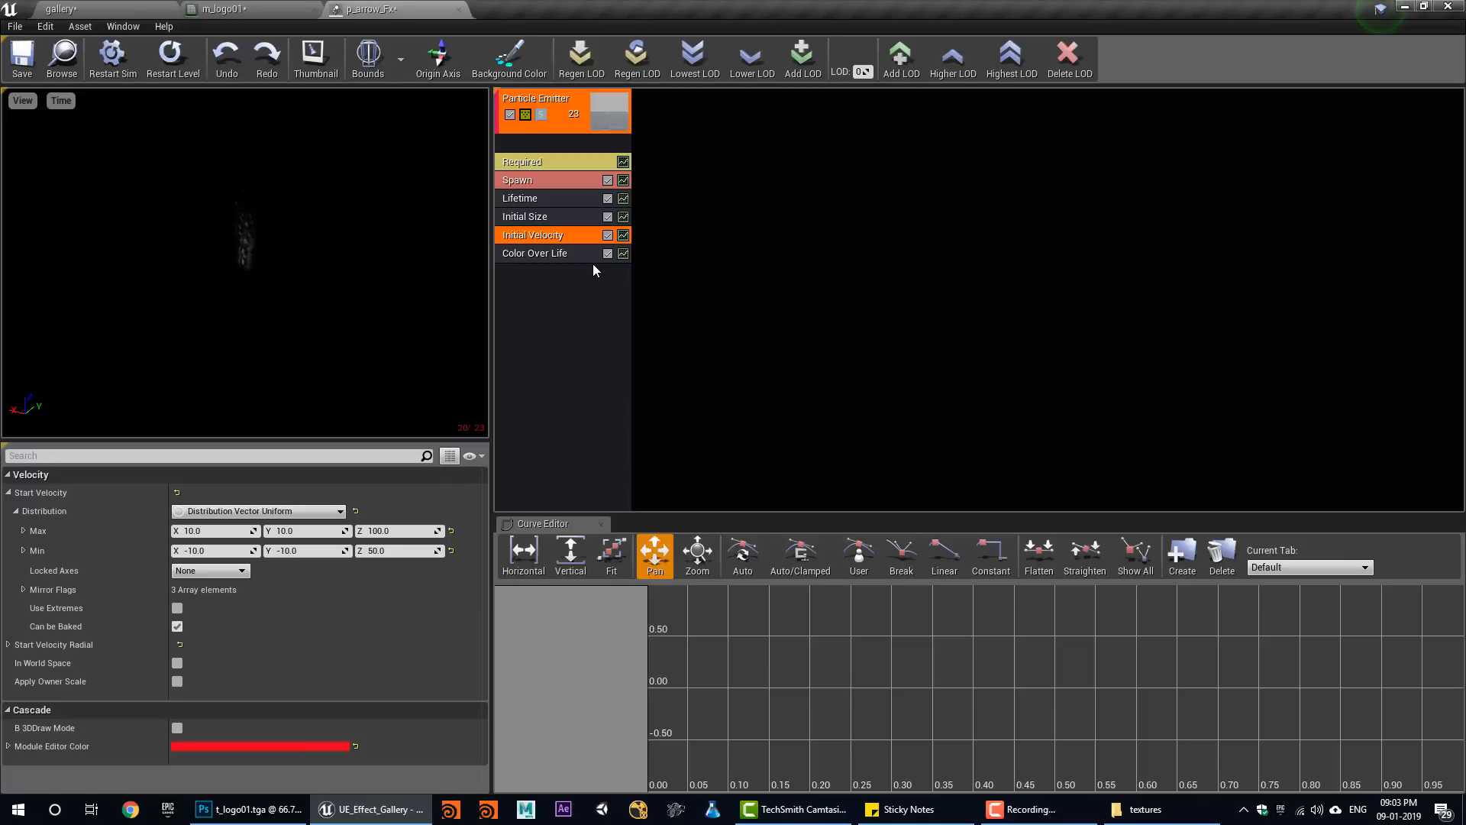
key("Delete")
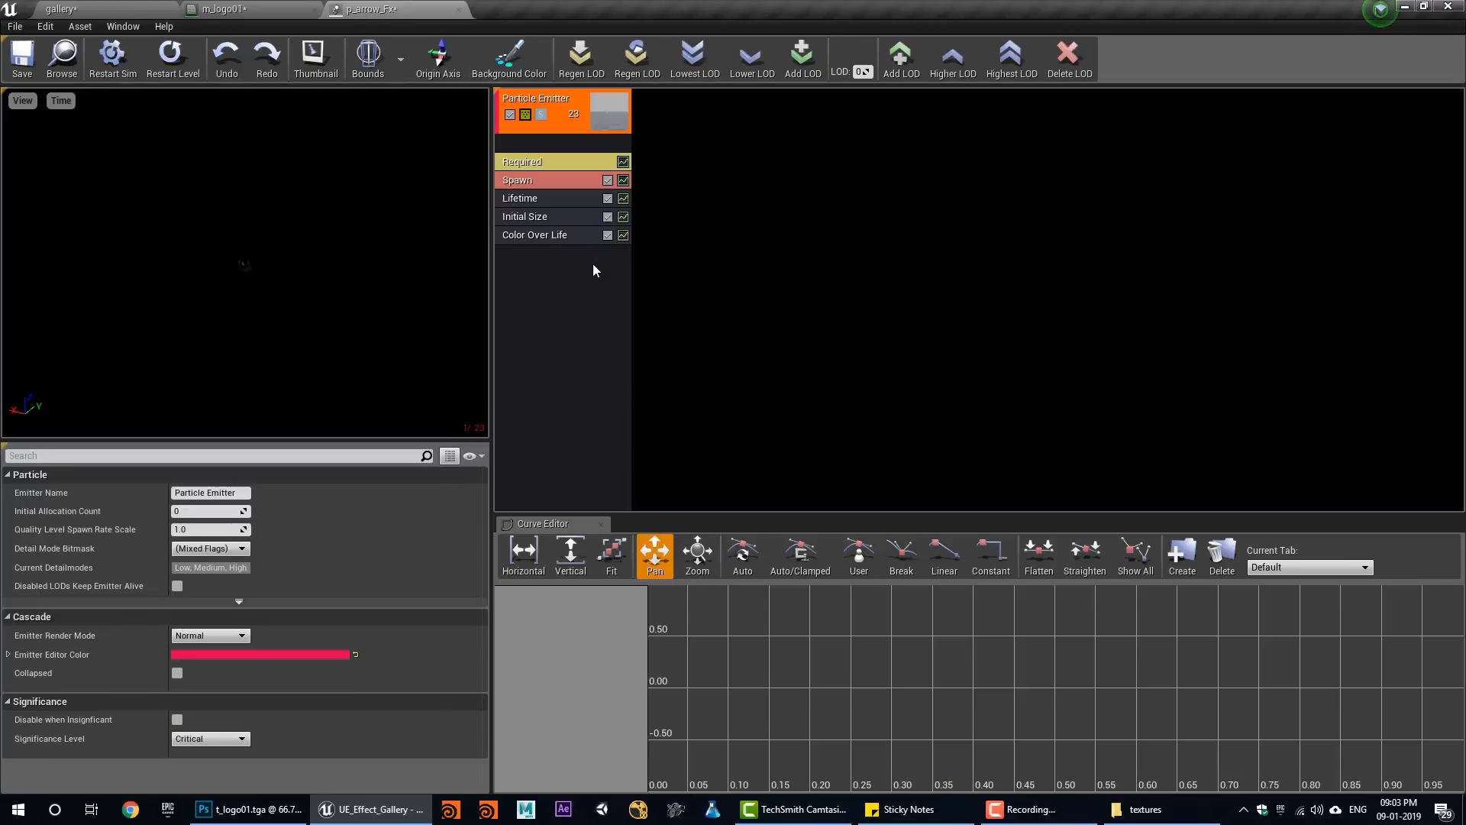
Set the Initial Size to a Distribution Vector Constant with XYZ locked axes and an X value of 300.
left_click(536, 215)
left_click(256, 511)
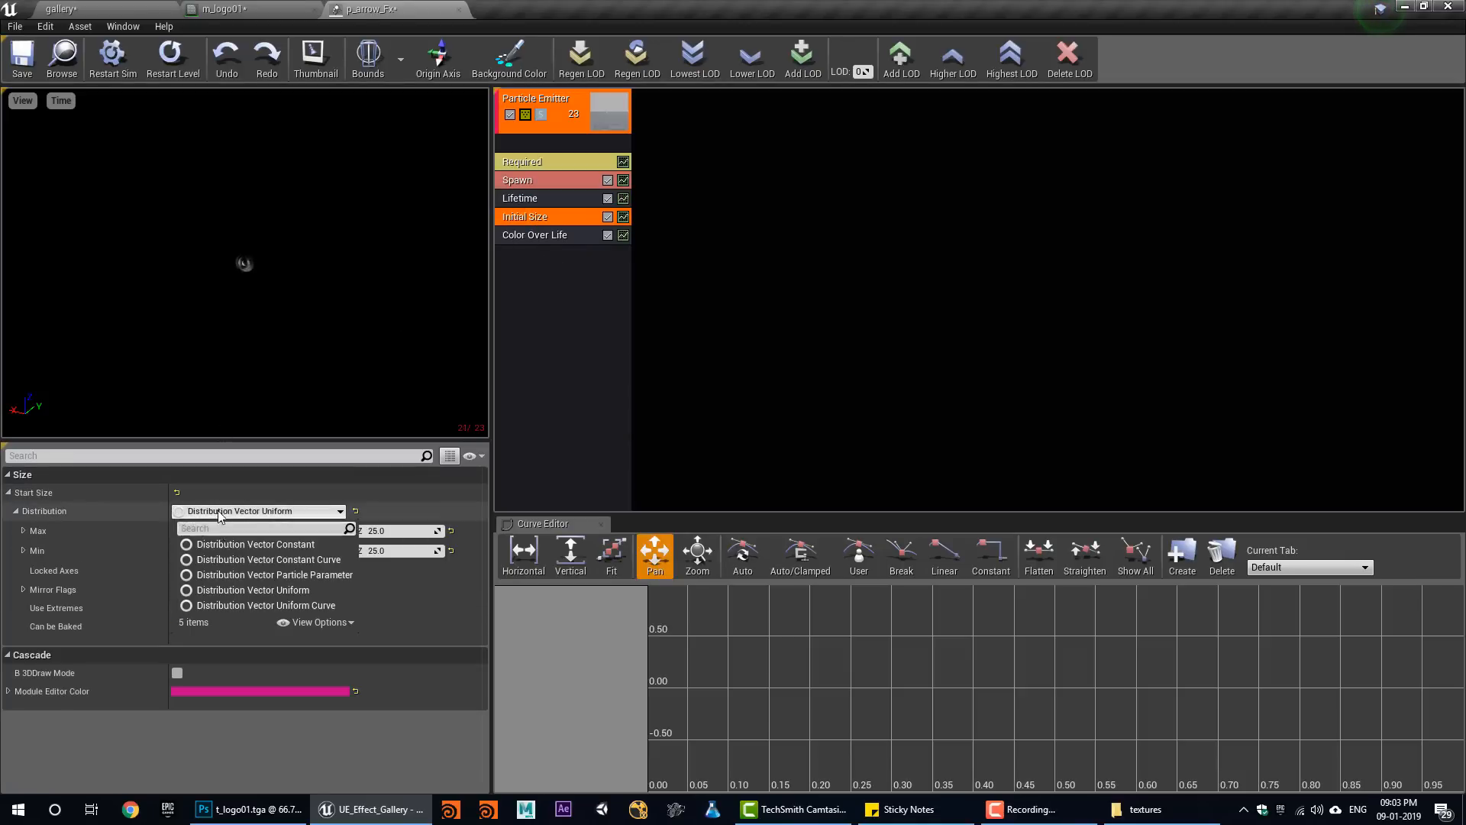
left_click(246, 545)
left_click(210, 550)
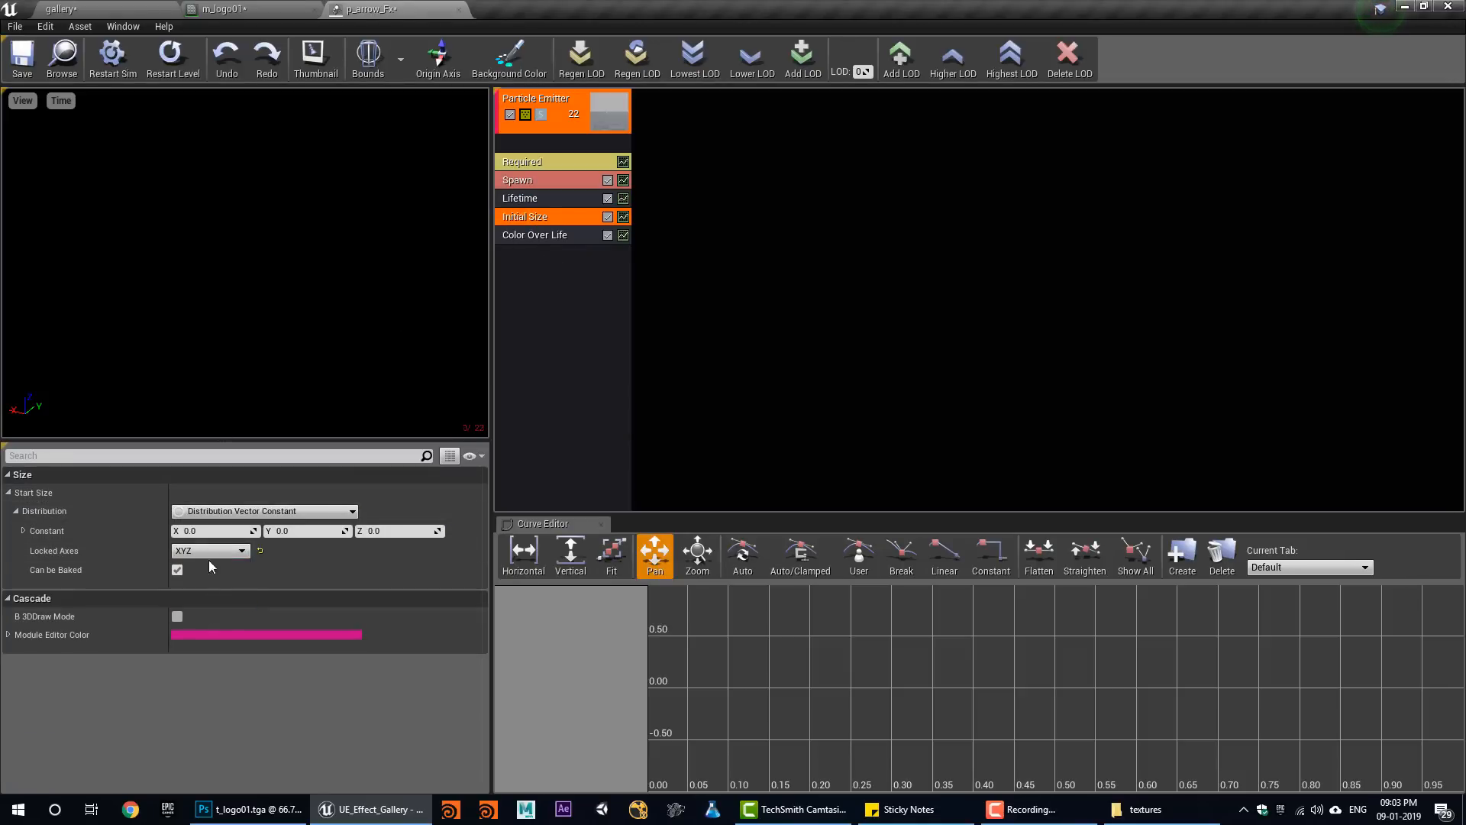
left_click_drag(219, 531, 219, 532)
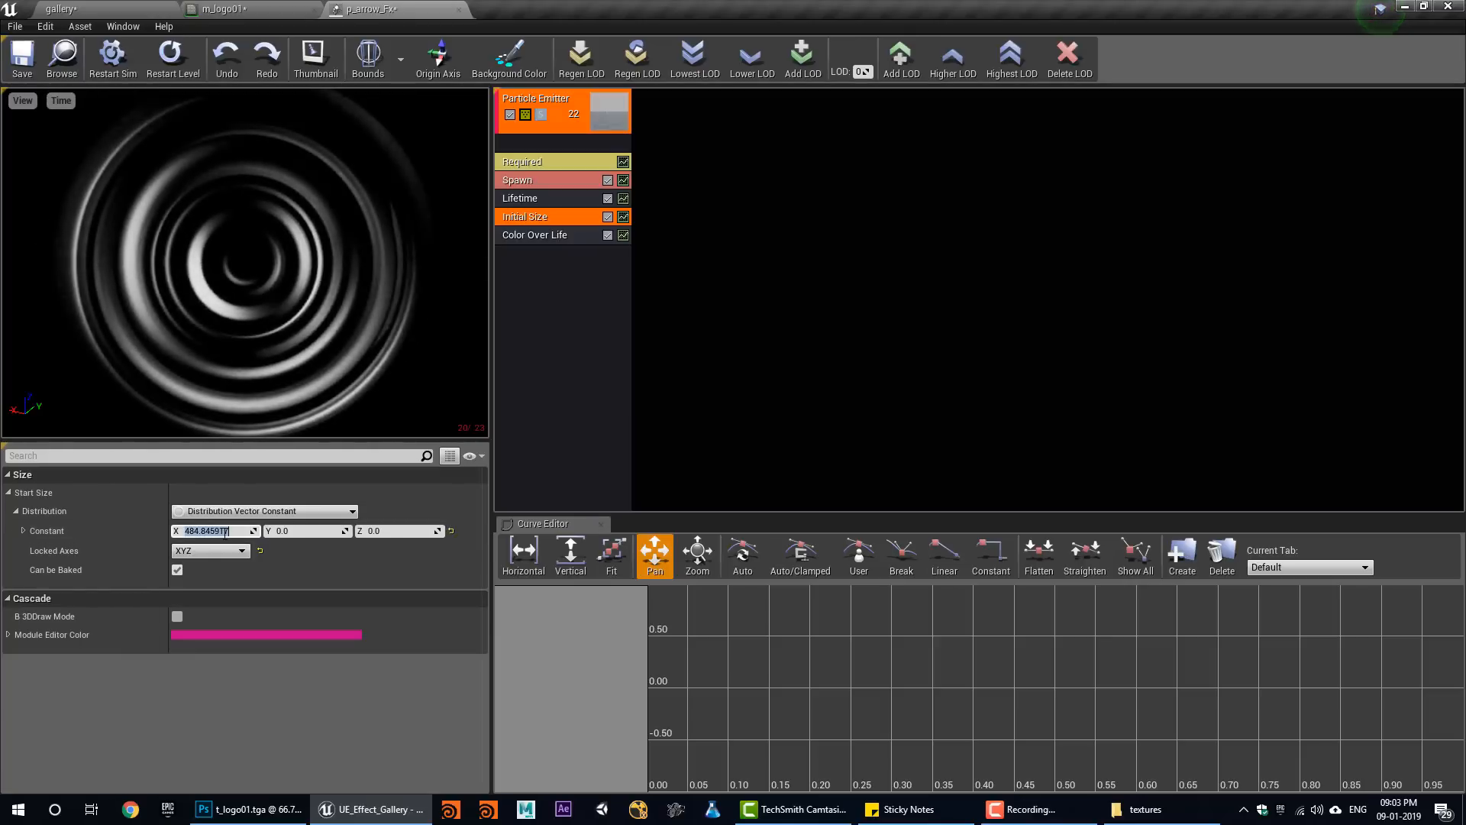
key("Return")
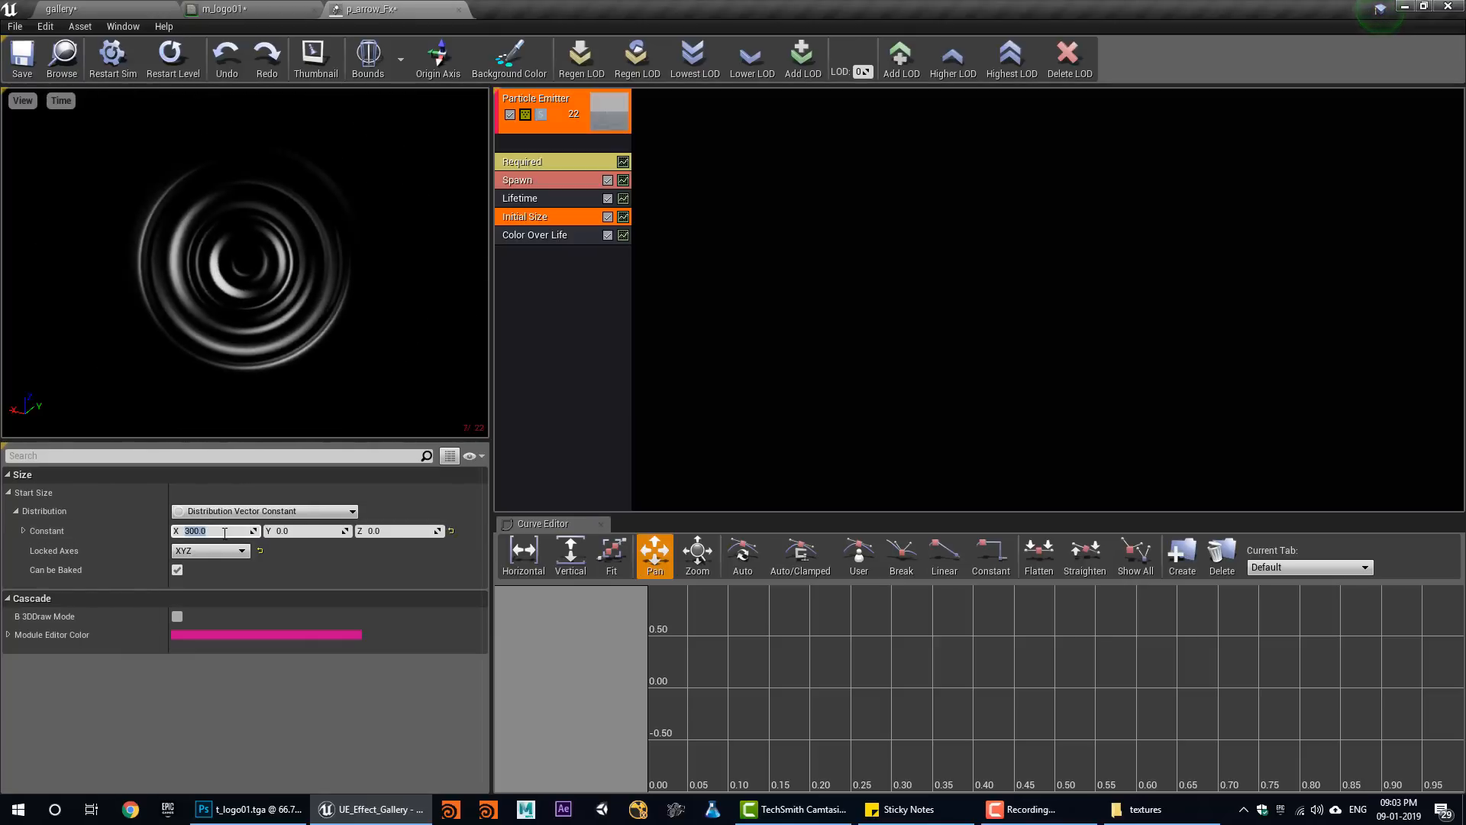
Make the Spawn module emit one burst with a count of 1 and reset its constant rate to 0.
left_click(539, 180)
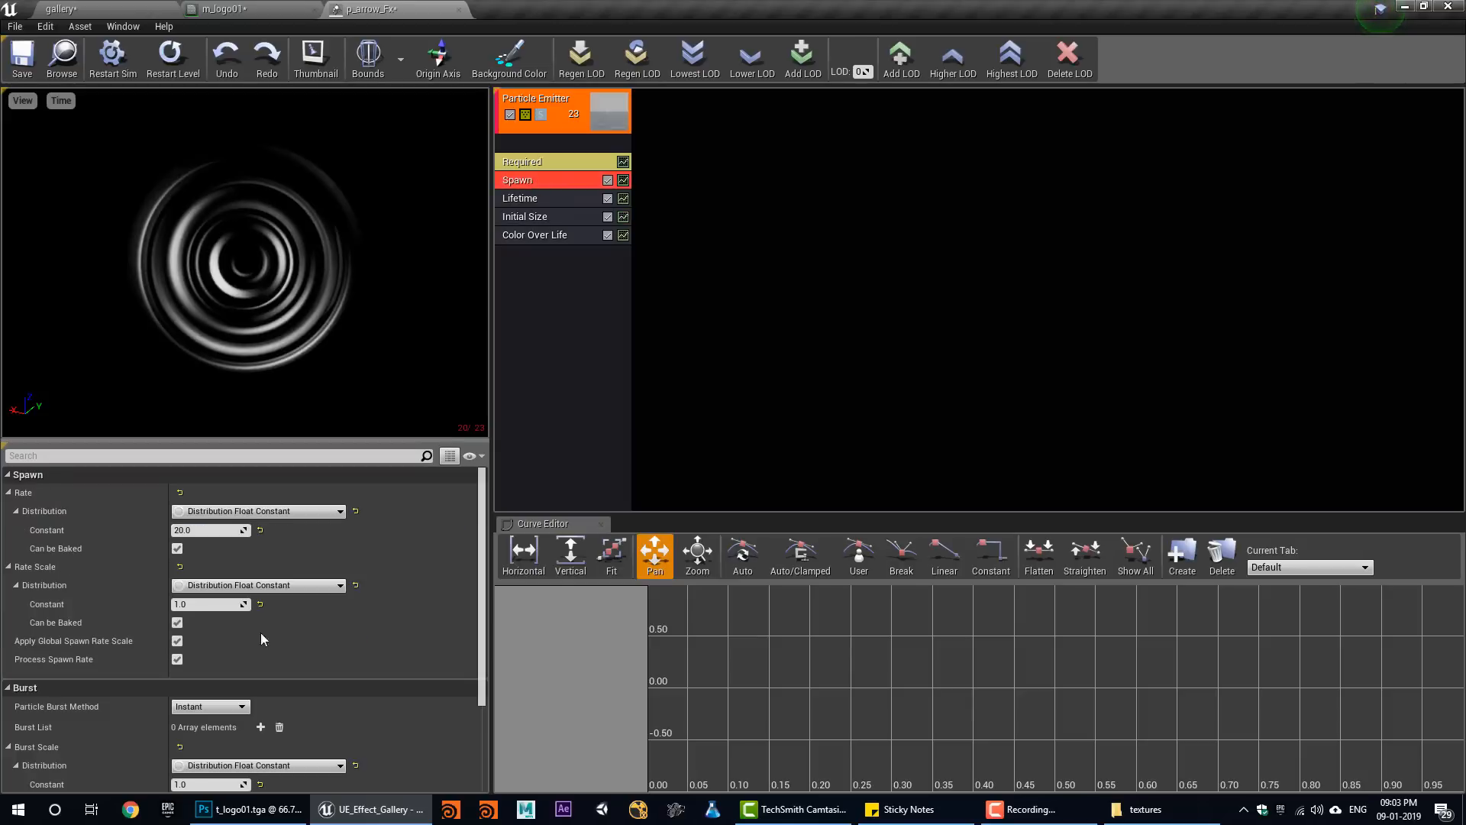
scroll(126, 638, "down", 4)
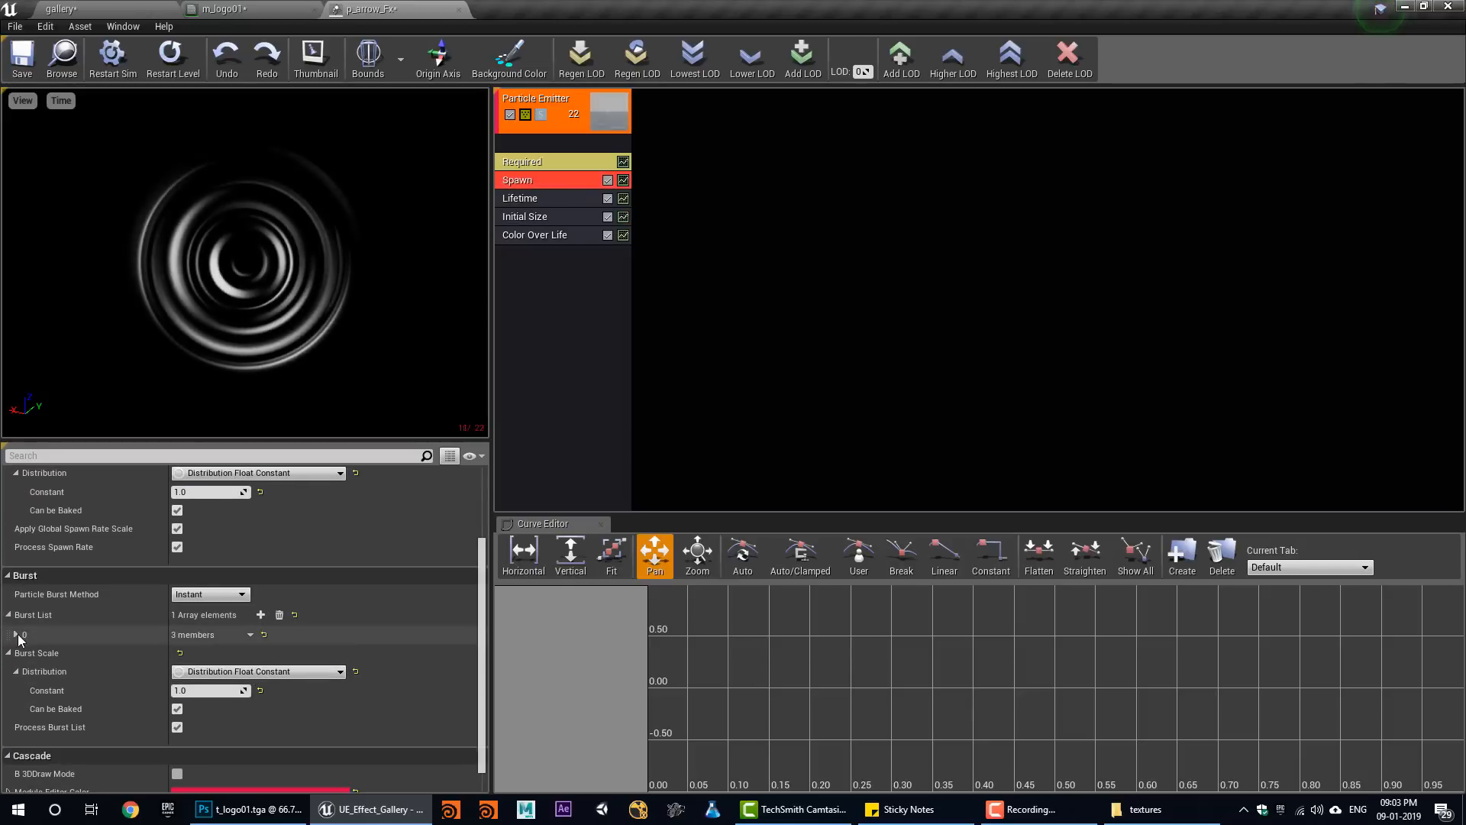
left_click(126, 637)
left_click(180, 653)
type("1")
key("Return")
scroll(317, 646, "up", 4)
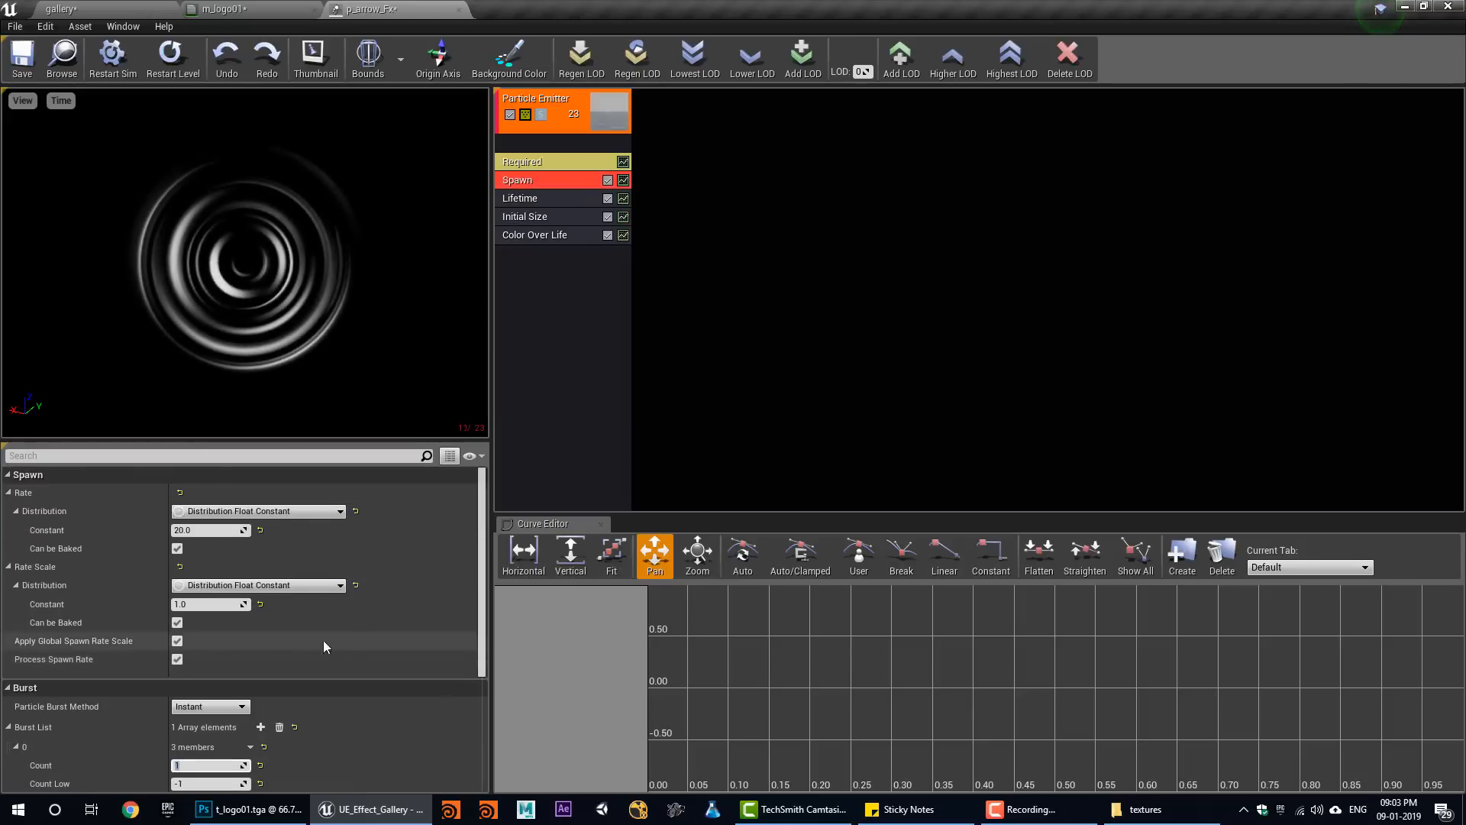
left_click(260, 530)
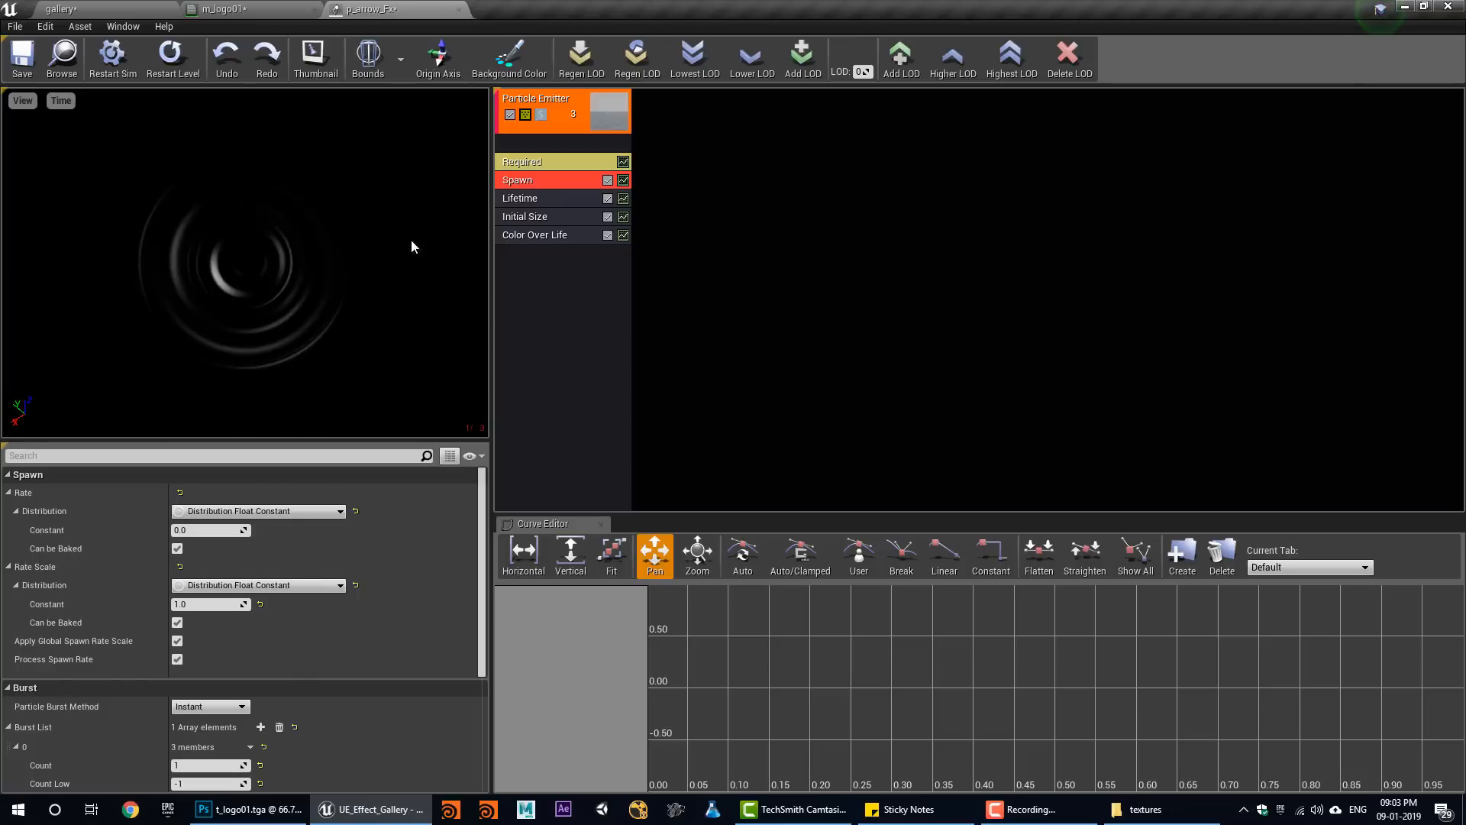
Set Emitter Loops to 1 in the Required module and restart the effect to preview it.
left_click(550, 162)
scroll(294, 588, "down", 5)
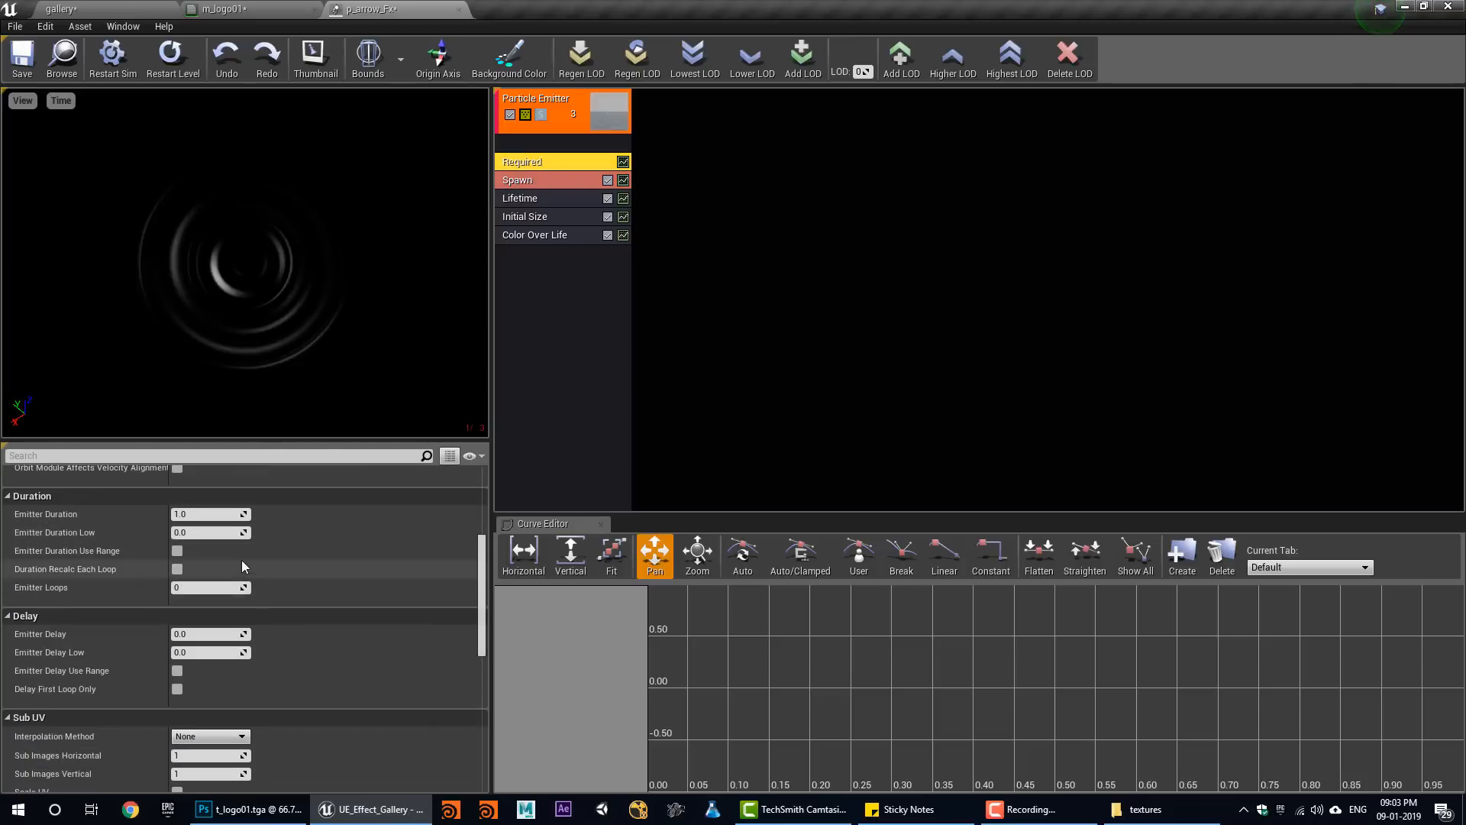
left_click(194, 587)
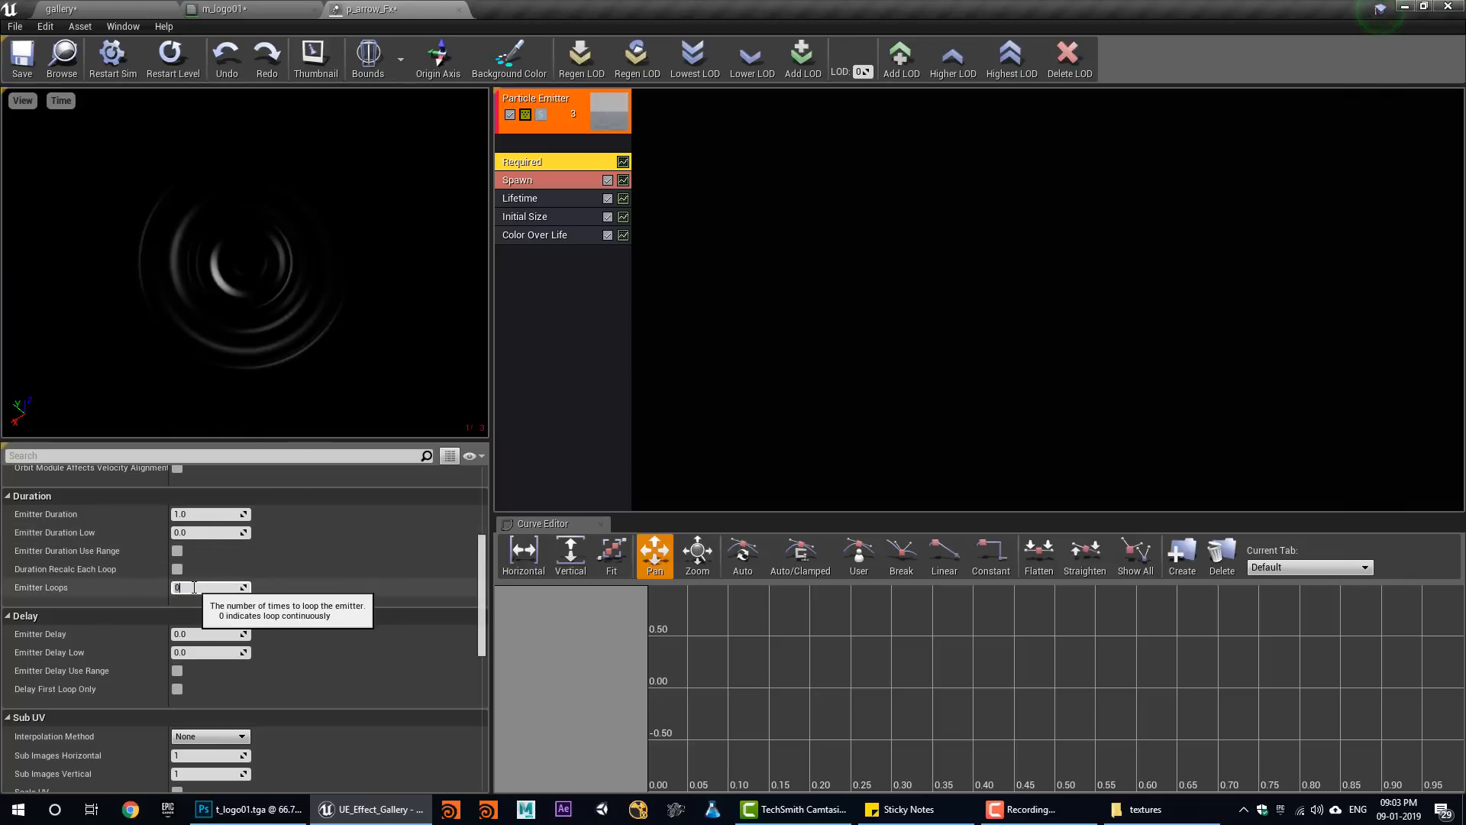
type("1")
key("Return")
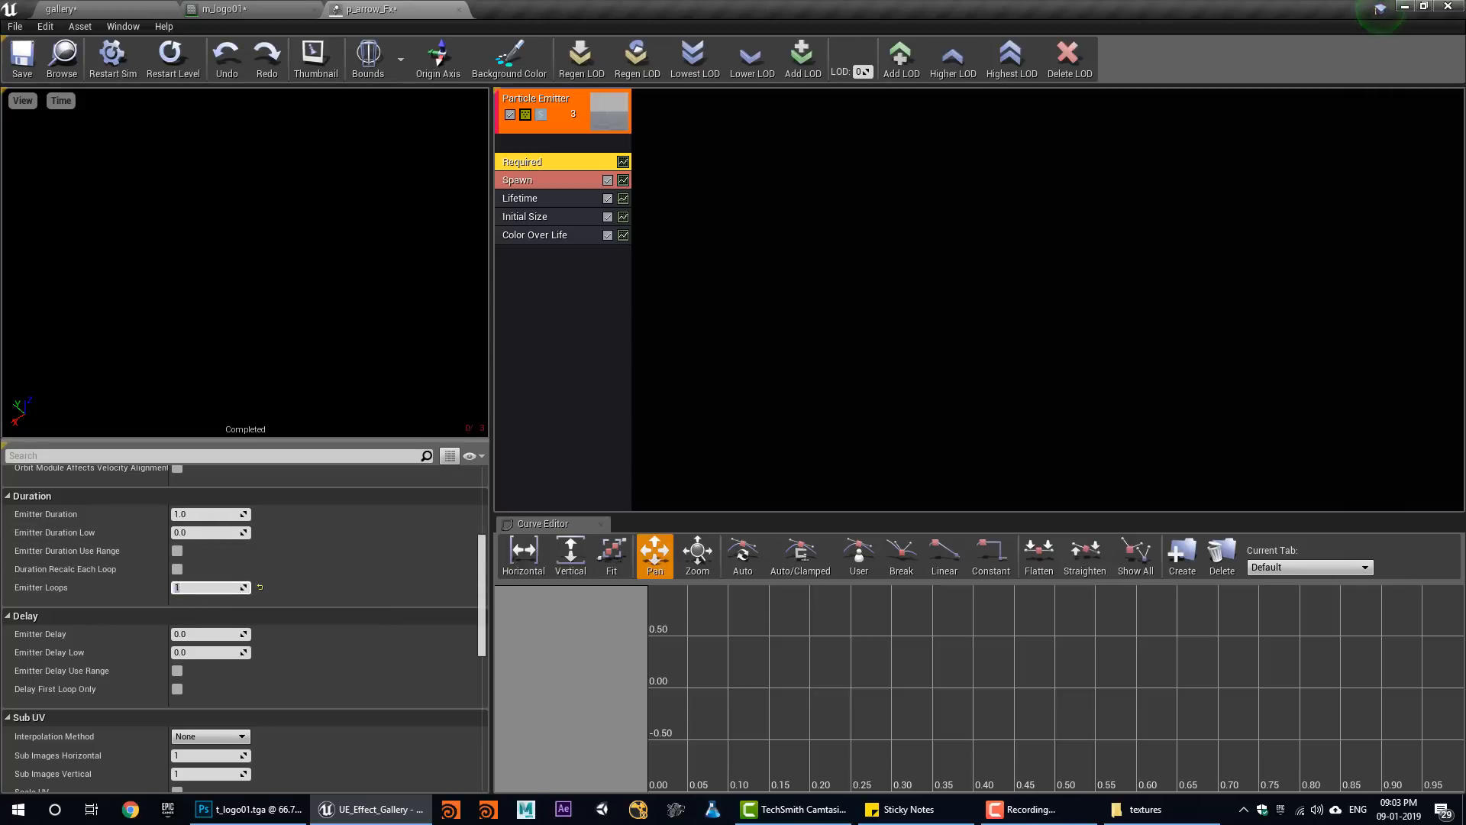
left_click(180, 62)
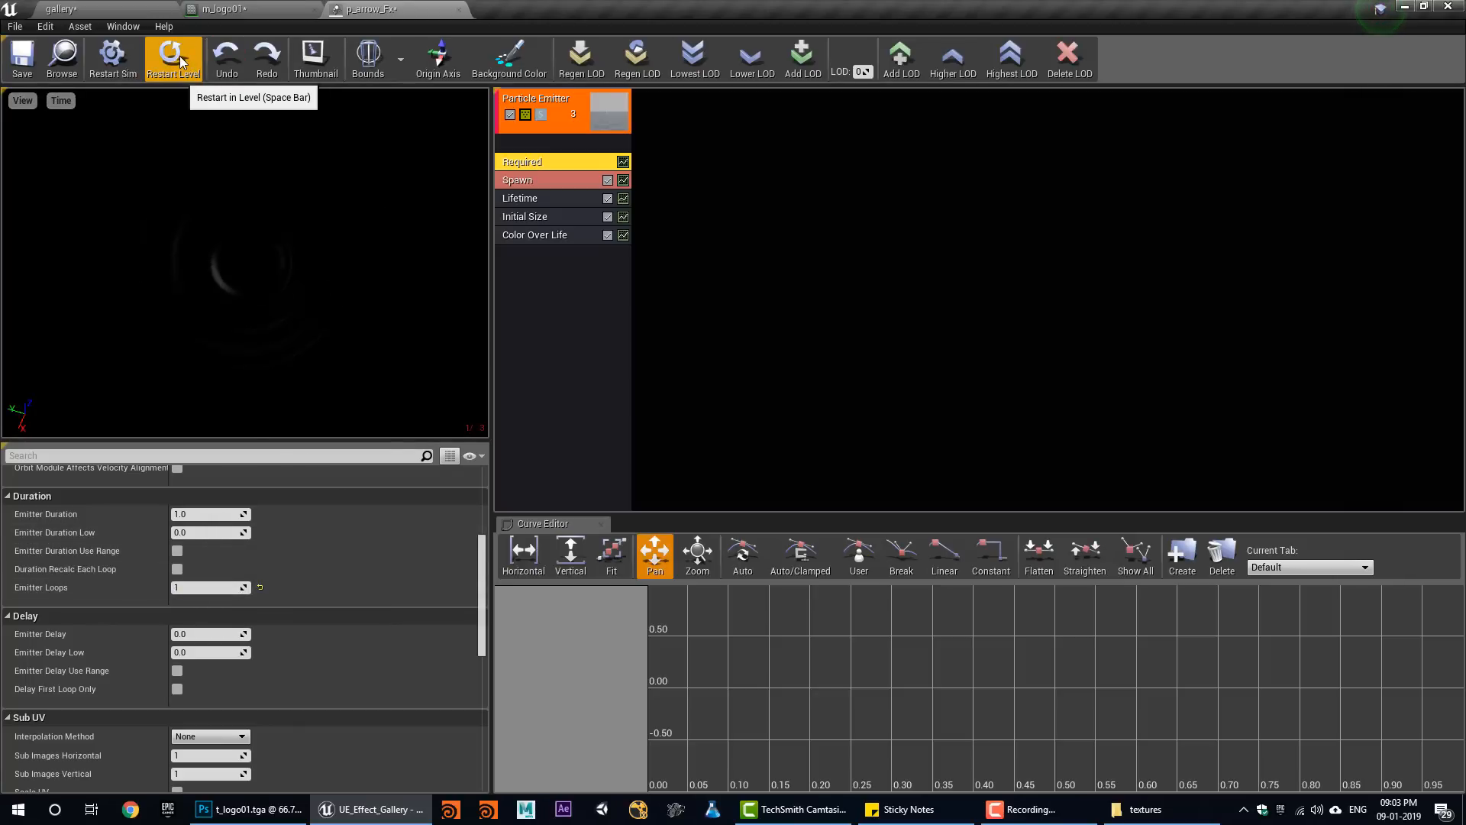
Set the particle Lifetime to a Distribution Float Constant of 5.0 and save the particle system.
left_click(533, 200)
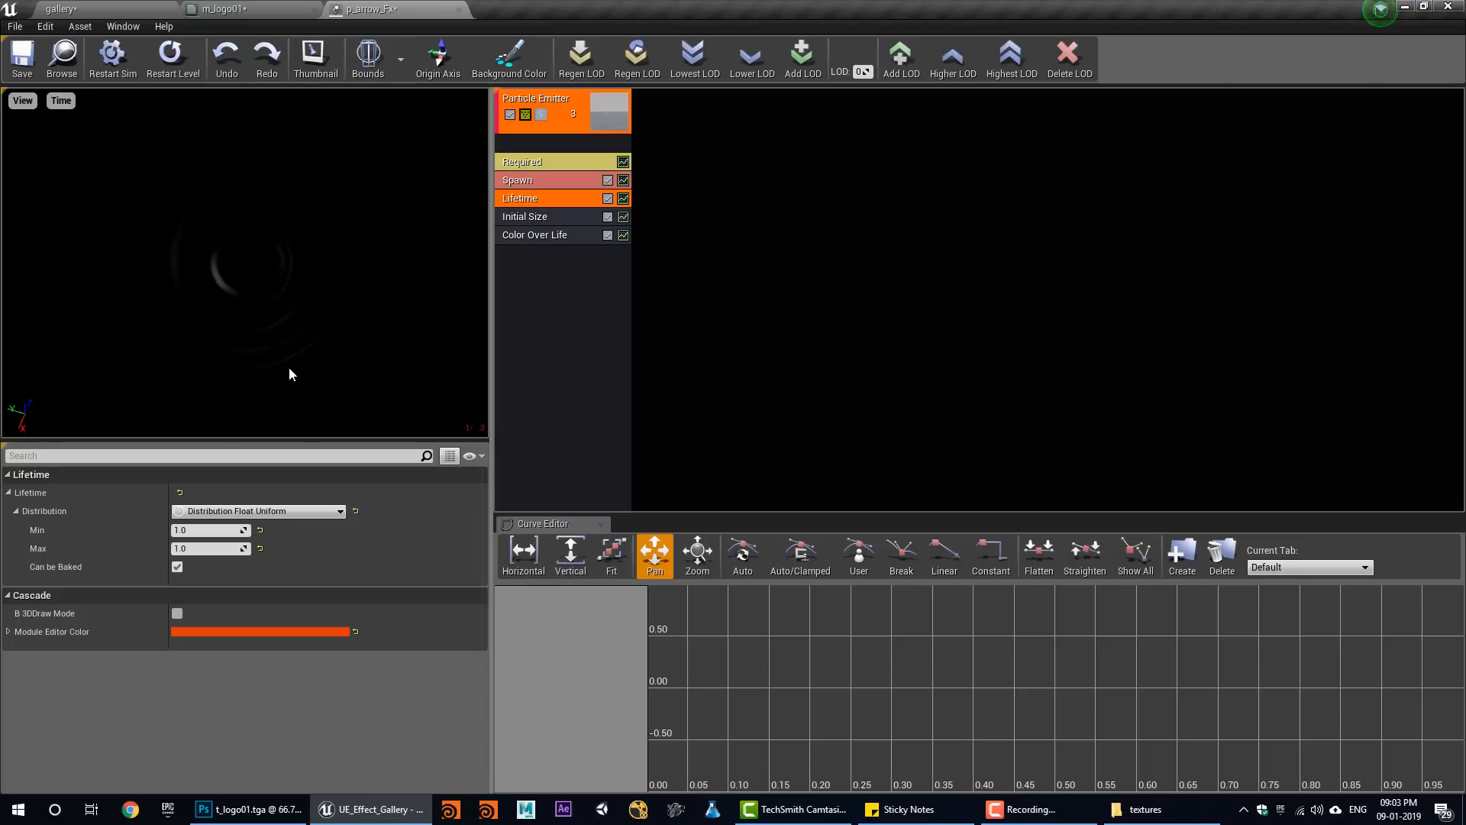
left_click(205, 513)
left_click(246, 545)
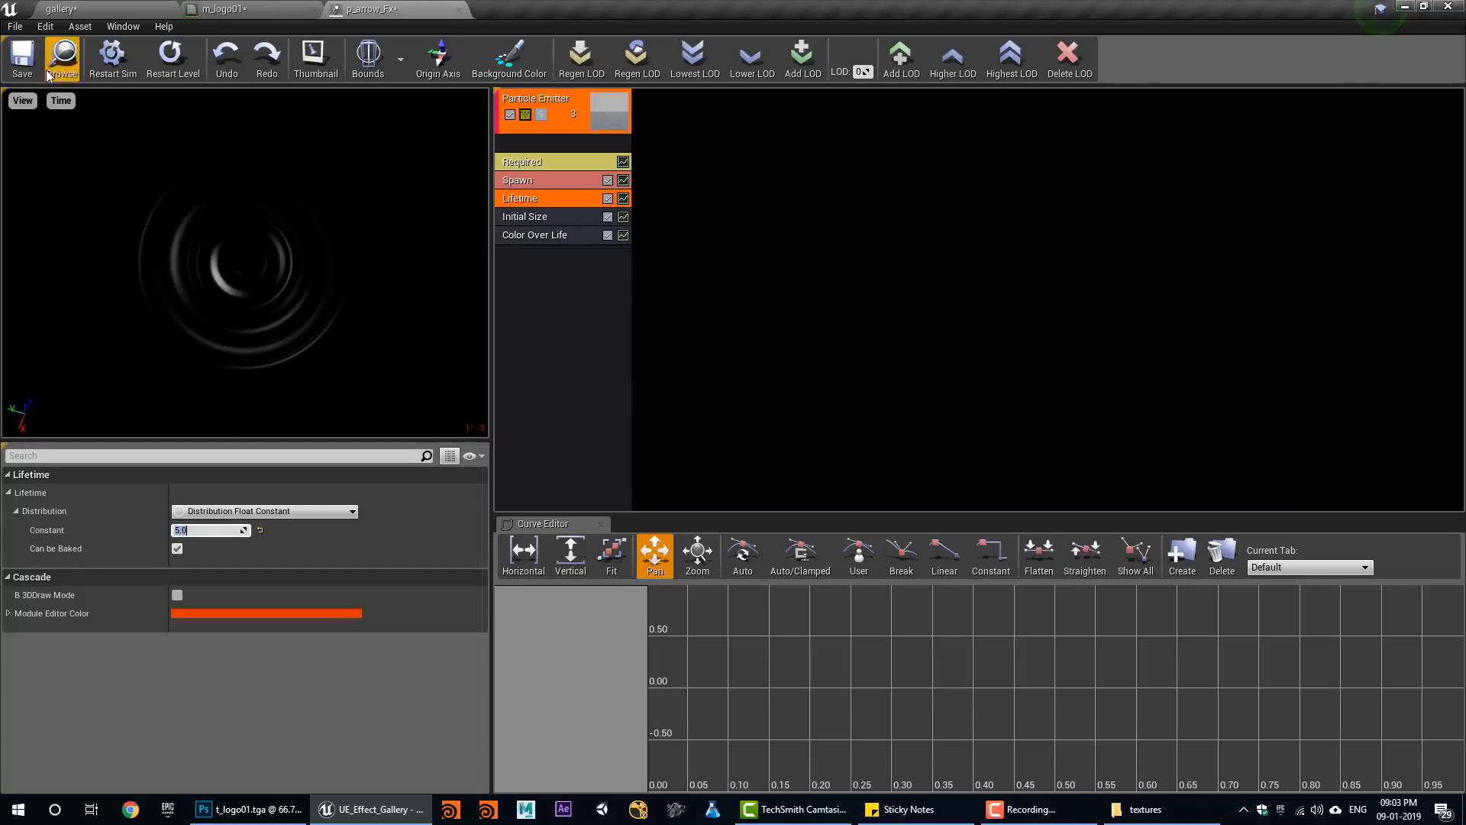
left_click(22, 57)
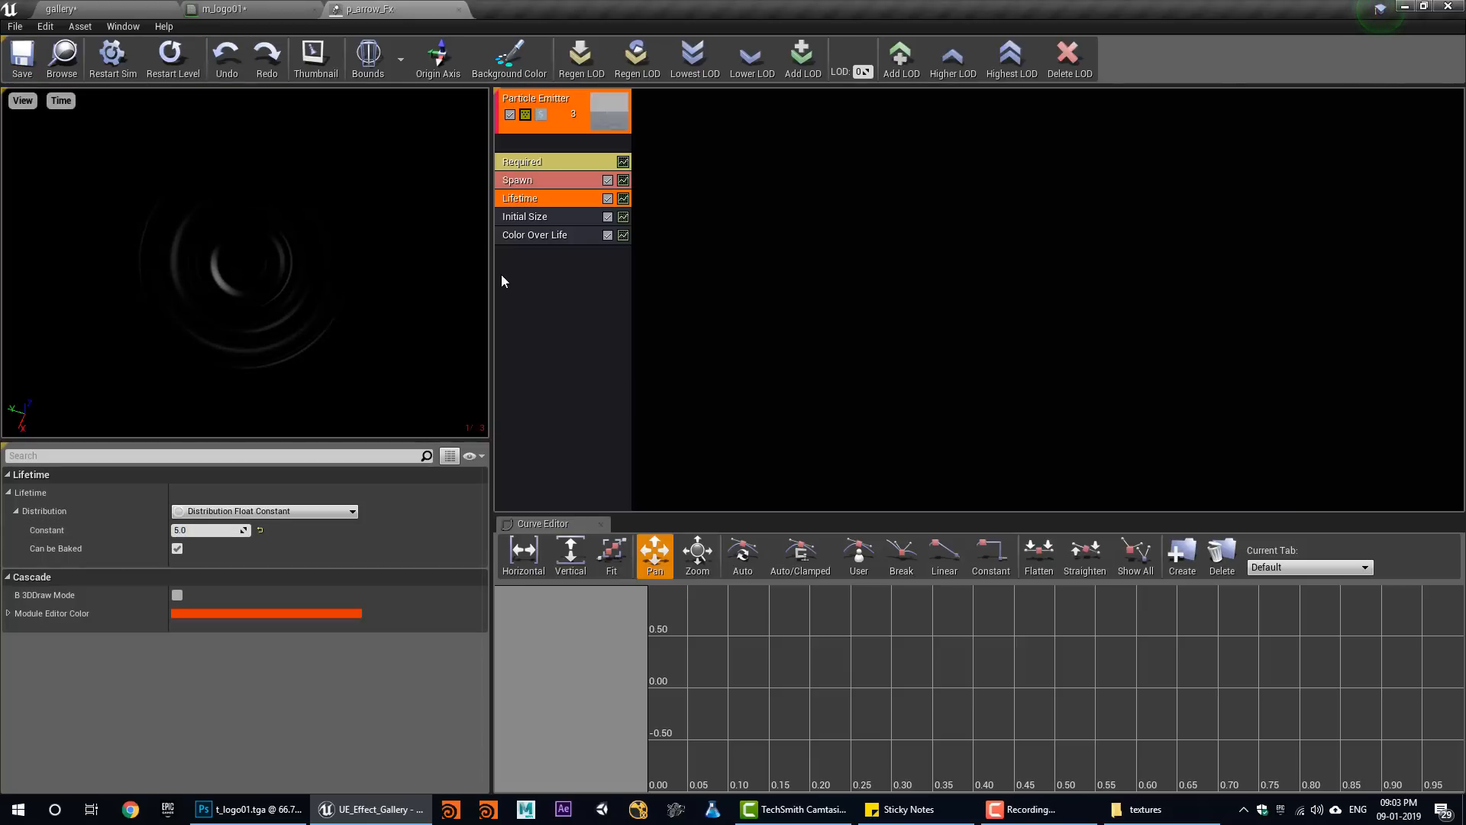
Place p_arrow_Fx in the gallery level and raise it above the floor to a Z location of 480.
right_click(530, 290)
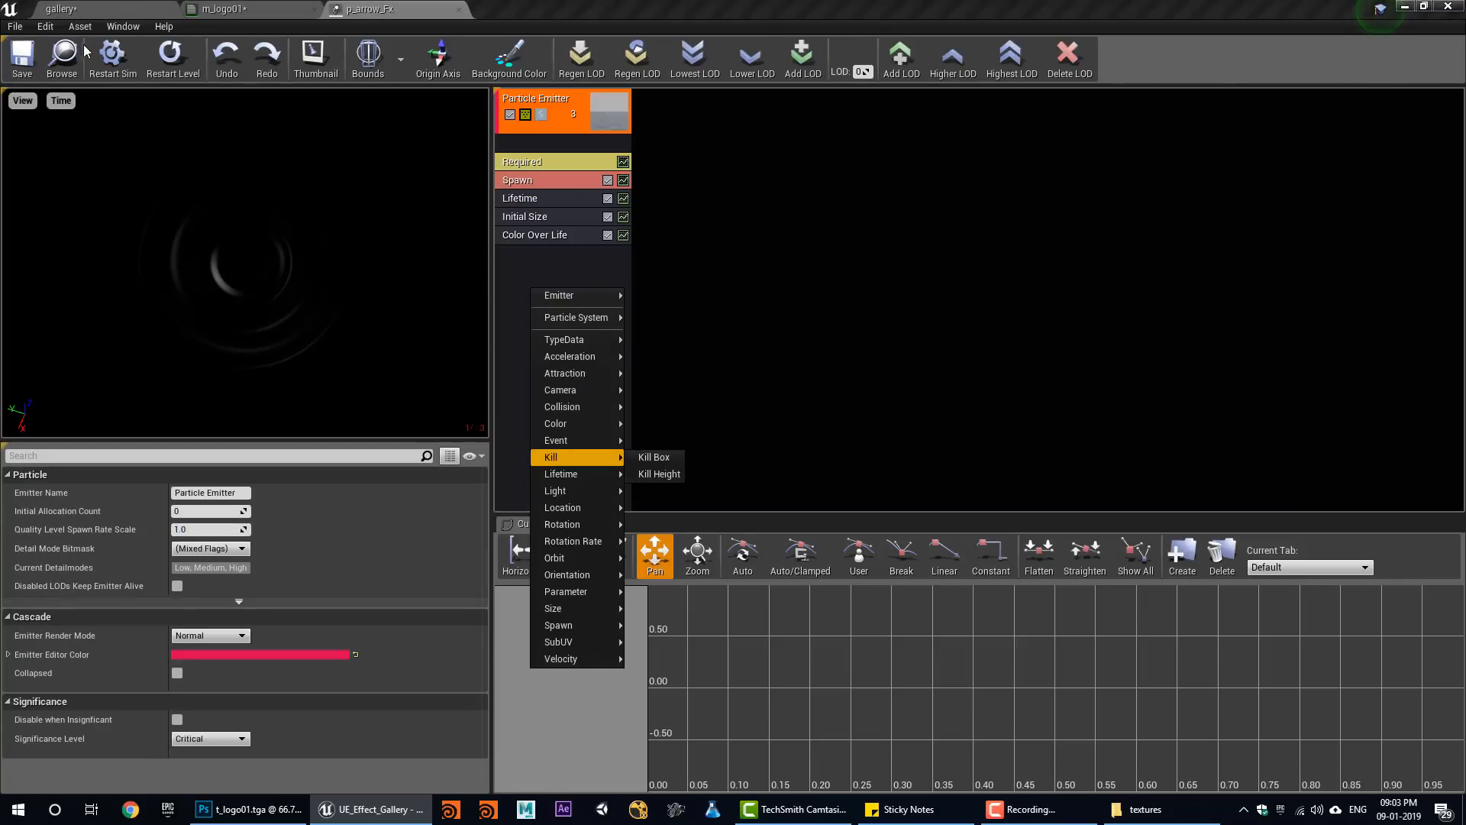
left_click(92, 9)
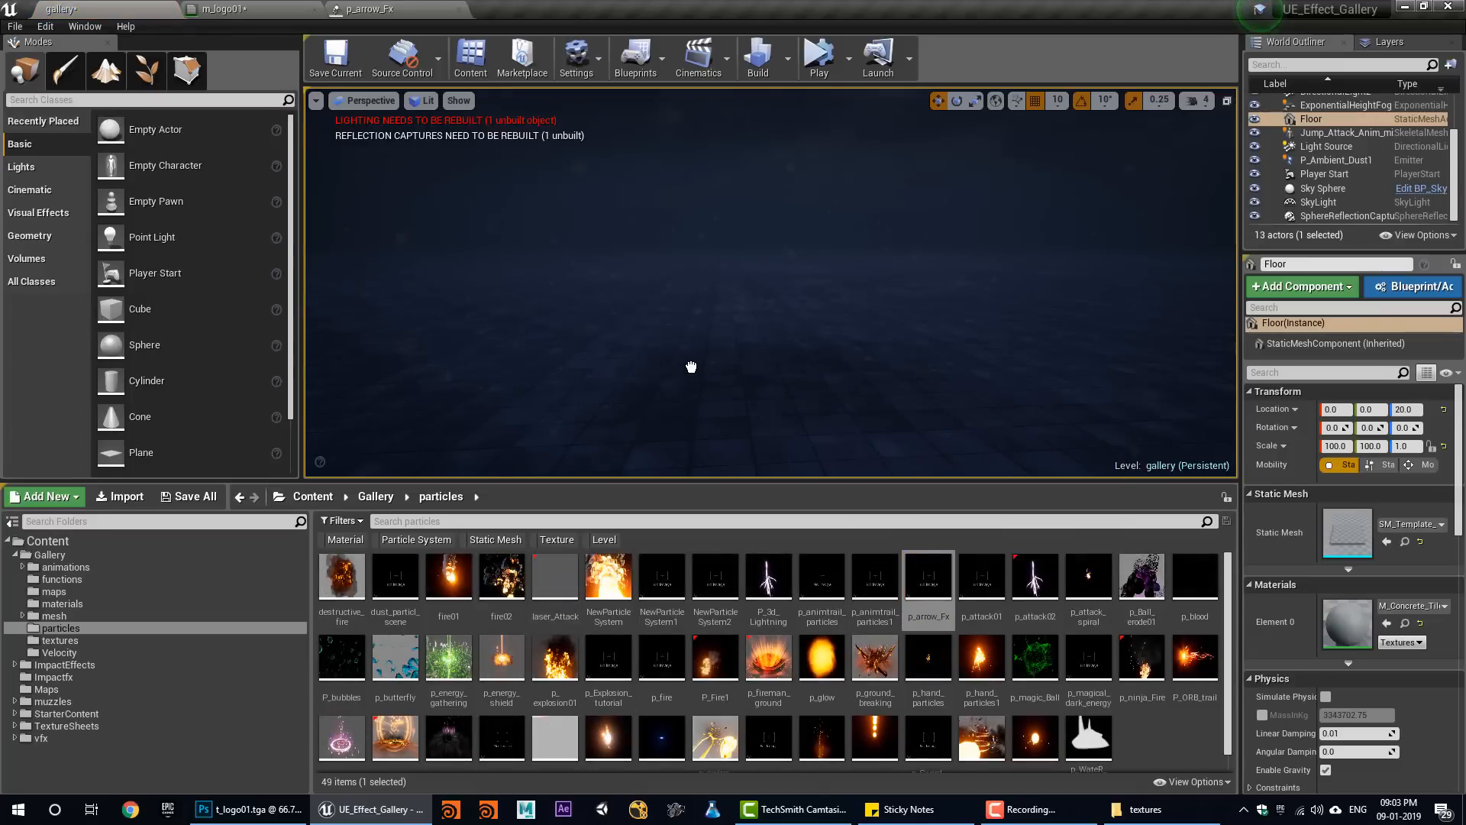
left_click_drag(691, 366, 691, 367)
left_click_drag(689, 275, 670, 177)
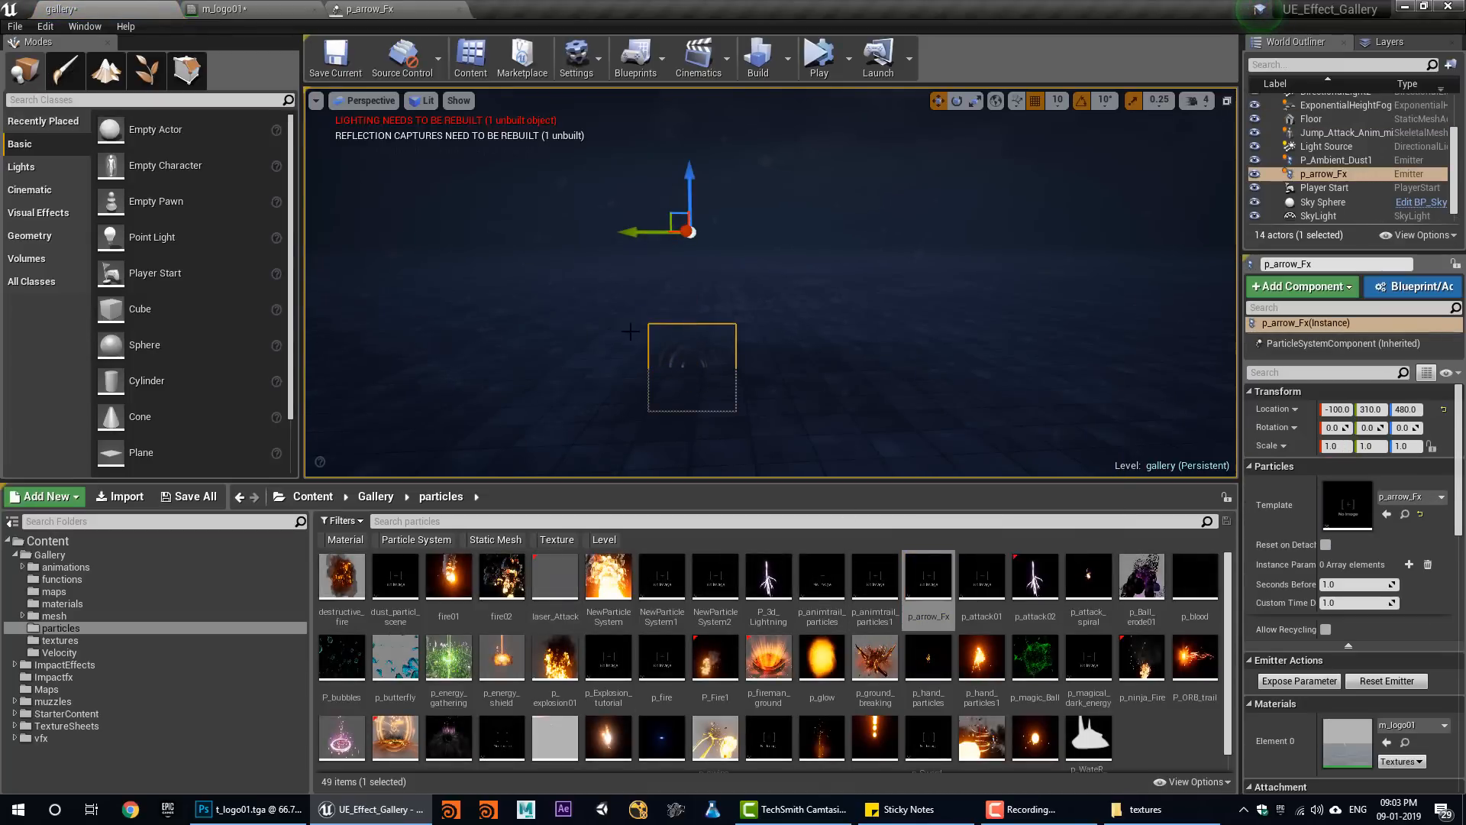
Restart the p_arrow_Fx simulation and view the effect in the gallery level.
left_click(368, 10)
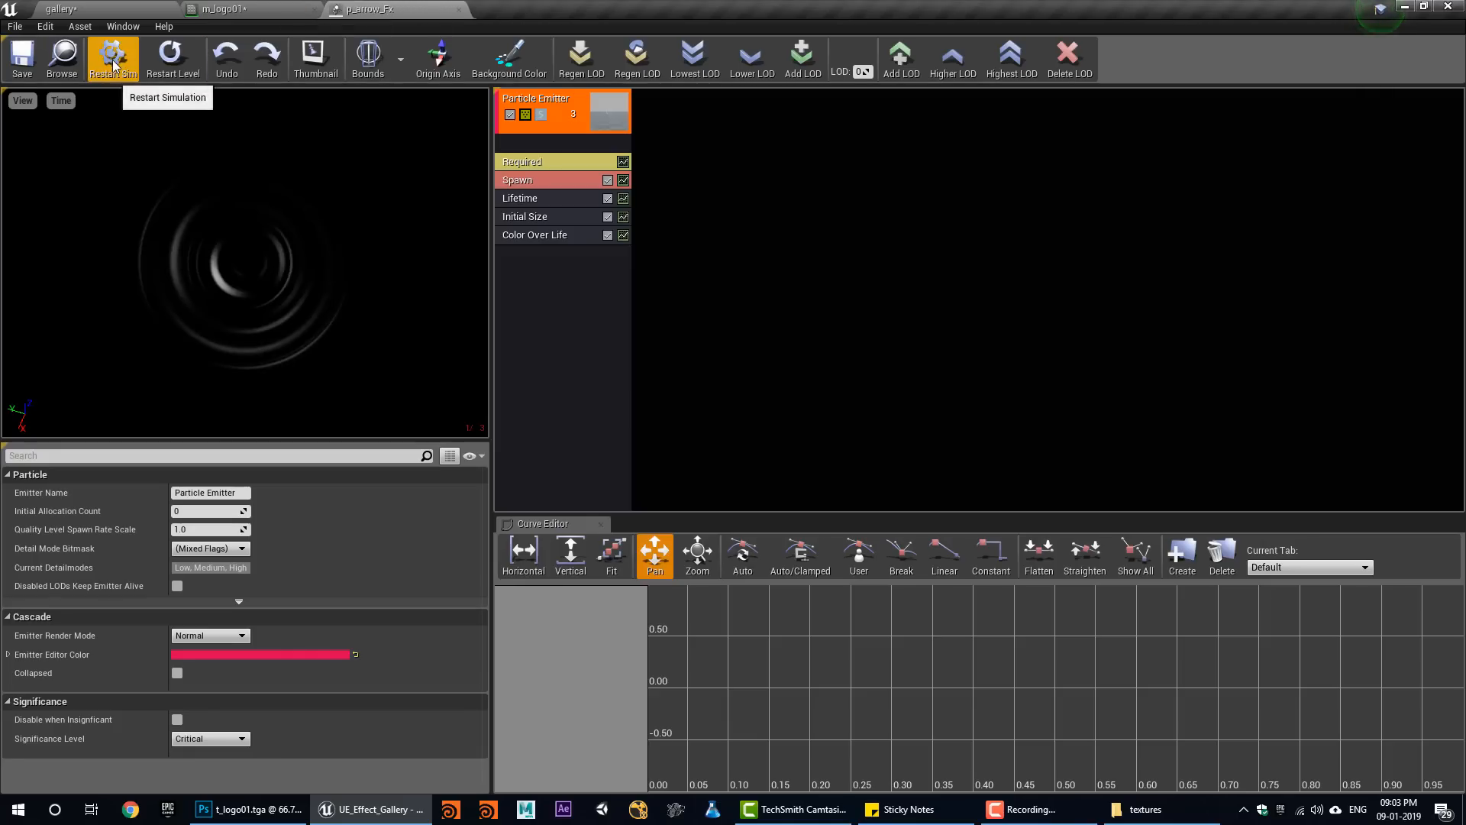
left_click(113, 6)
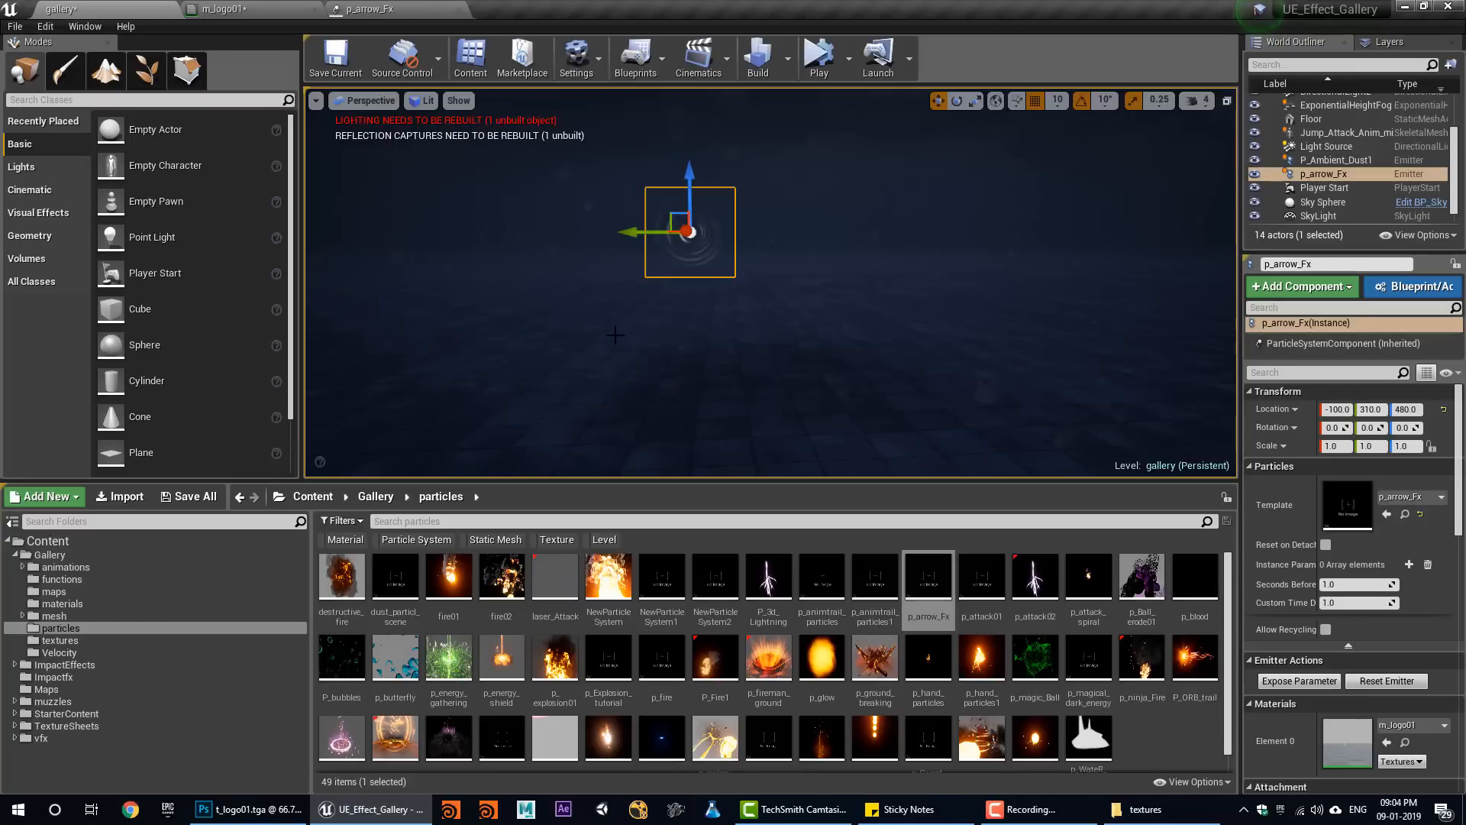
left_click_drag(608, 341, 649, 347, "alt")
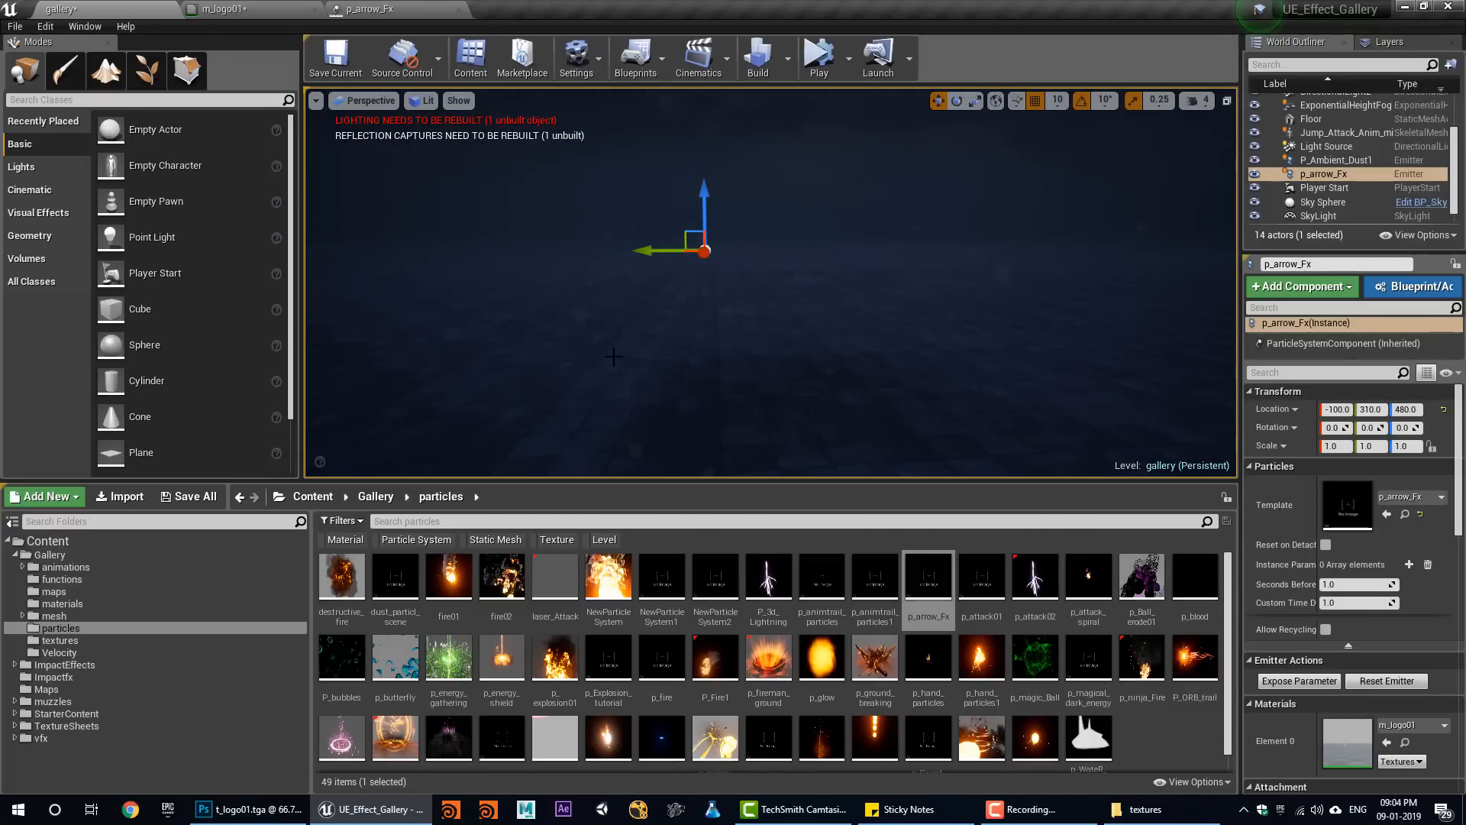
In p_arrow_Fx's Color Over Life module, set the first point's Out Val to R 37, G 7.5 and B 0.2.
left_click(374, 9)
left_click(548, 235)
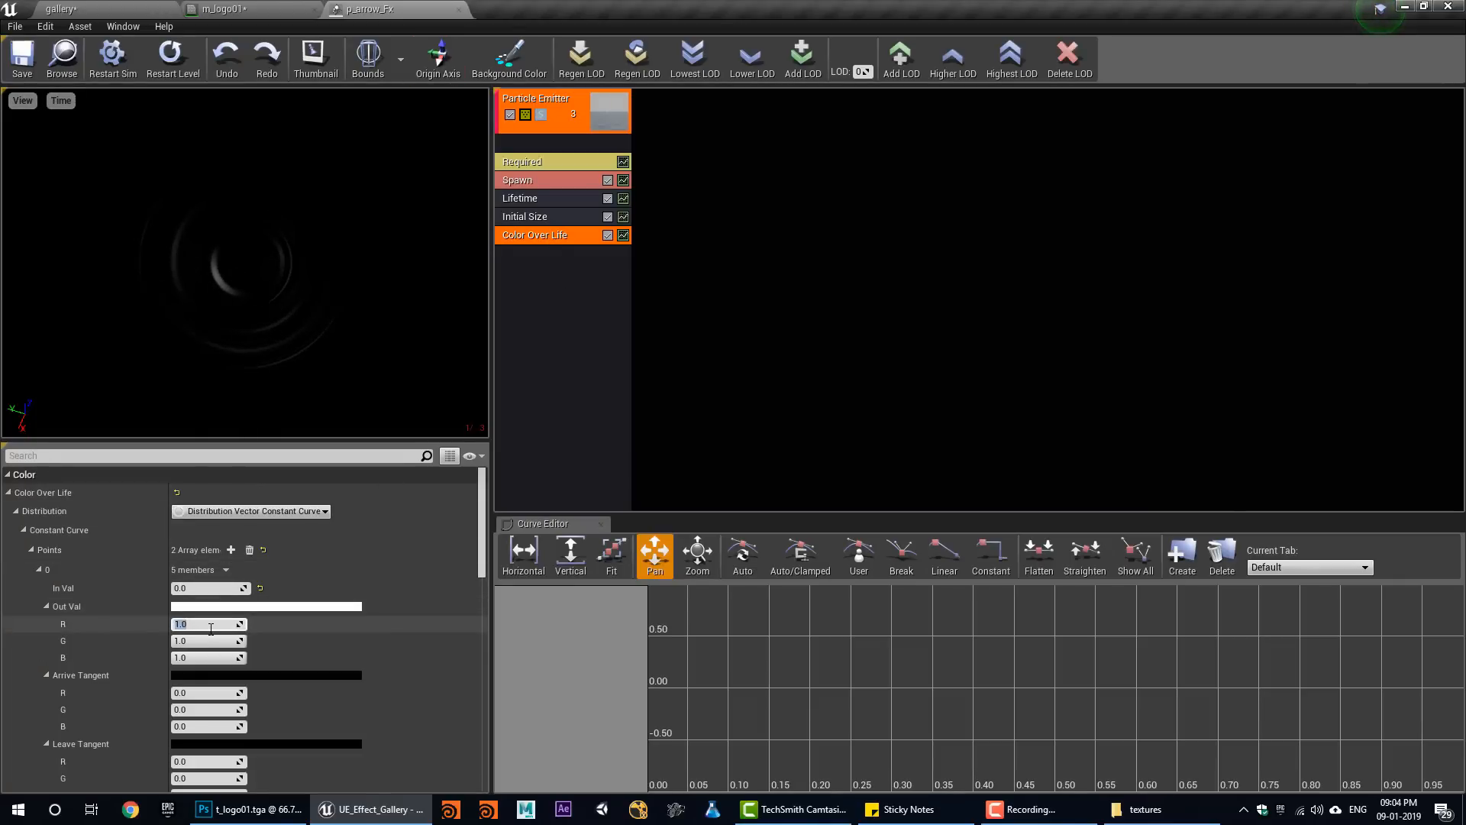
type("37")
key("Return")
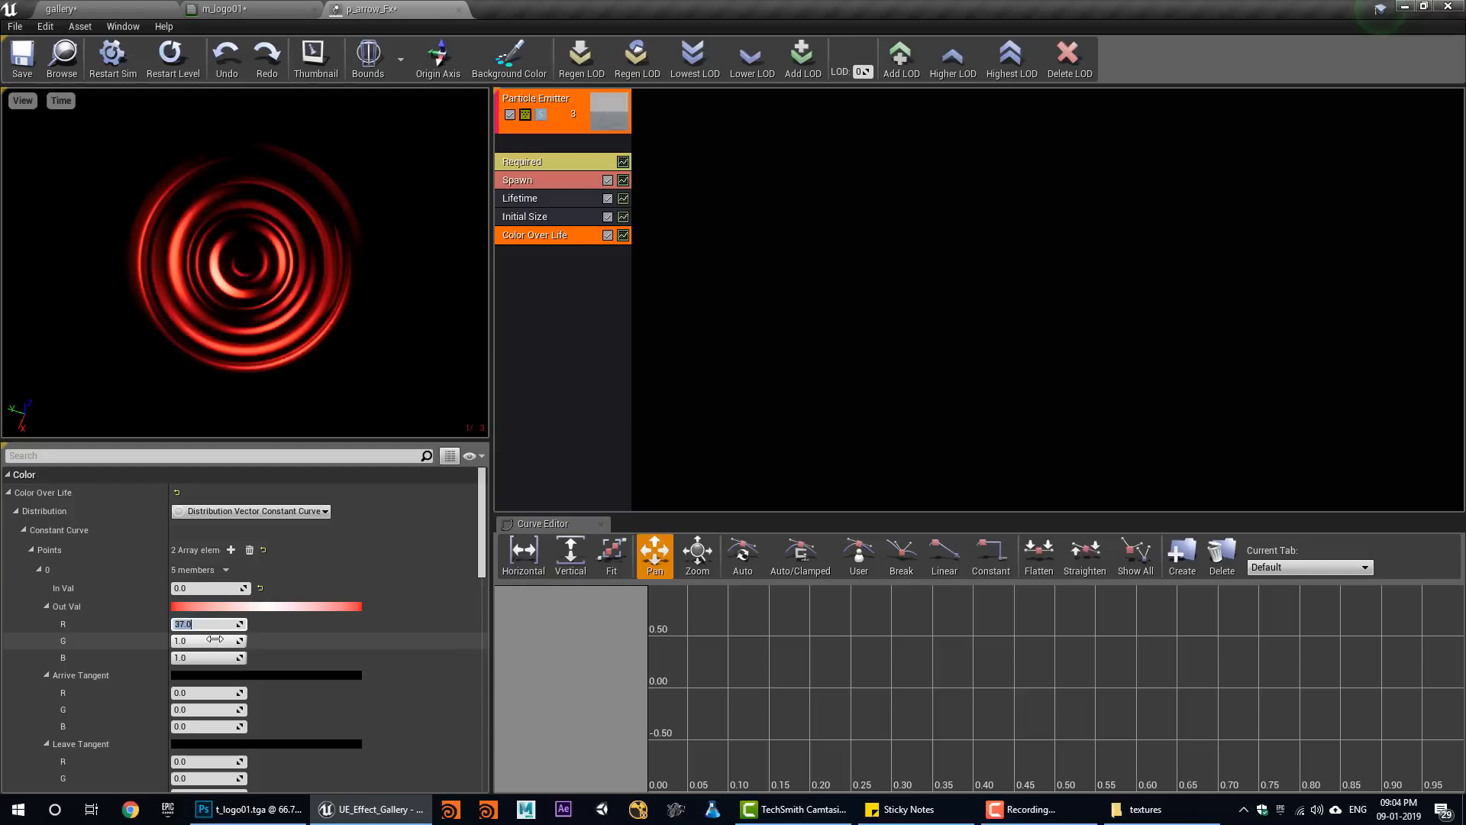
left_click(207, 641)
type("7.5")
key("Return")
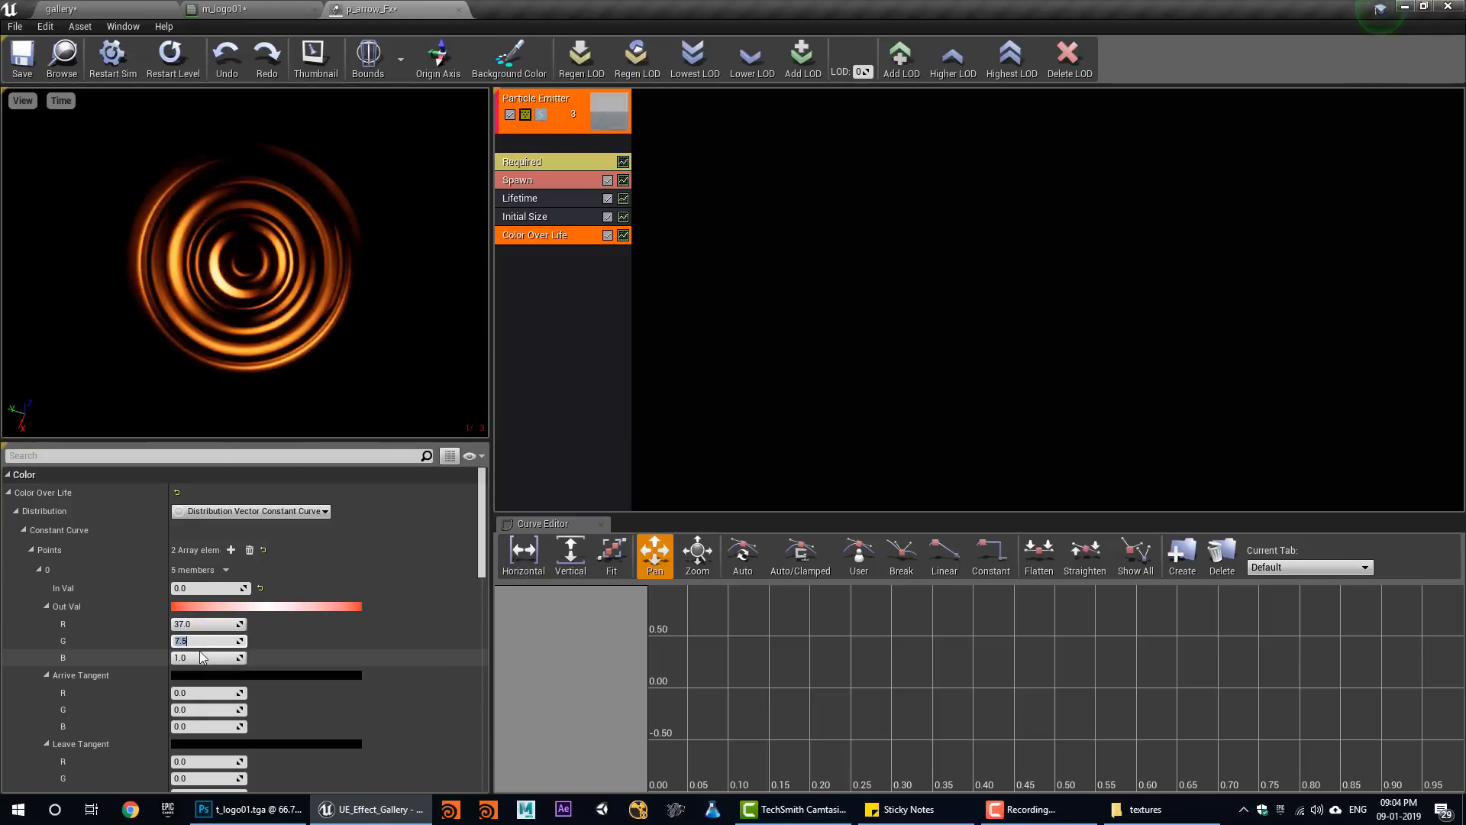
type("0.2")
key("Return")
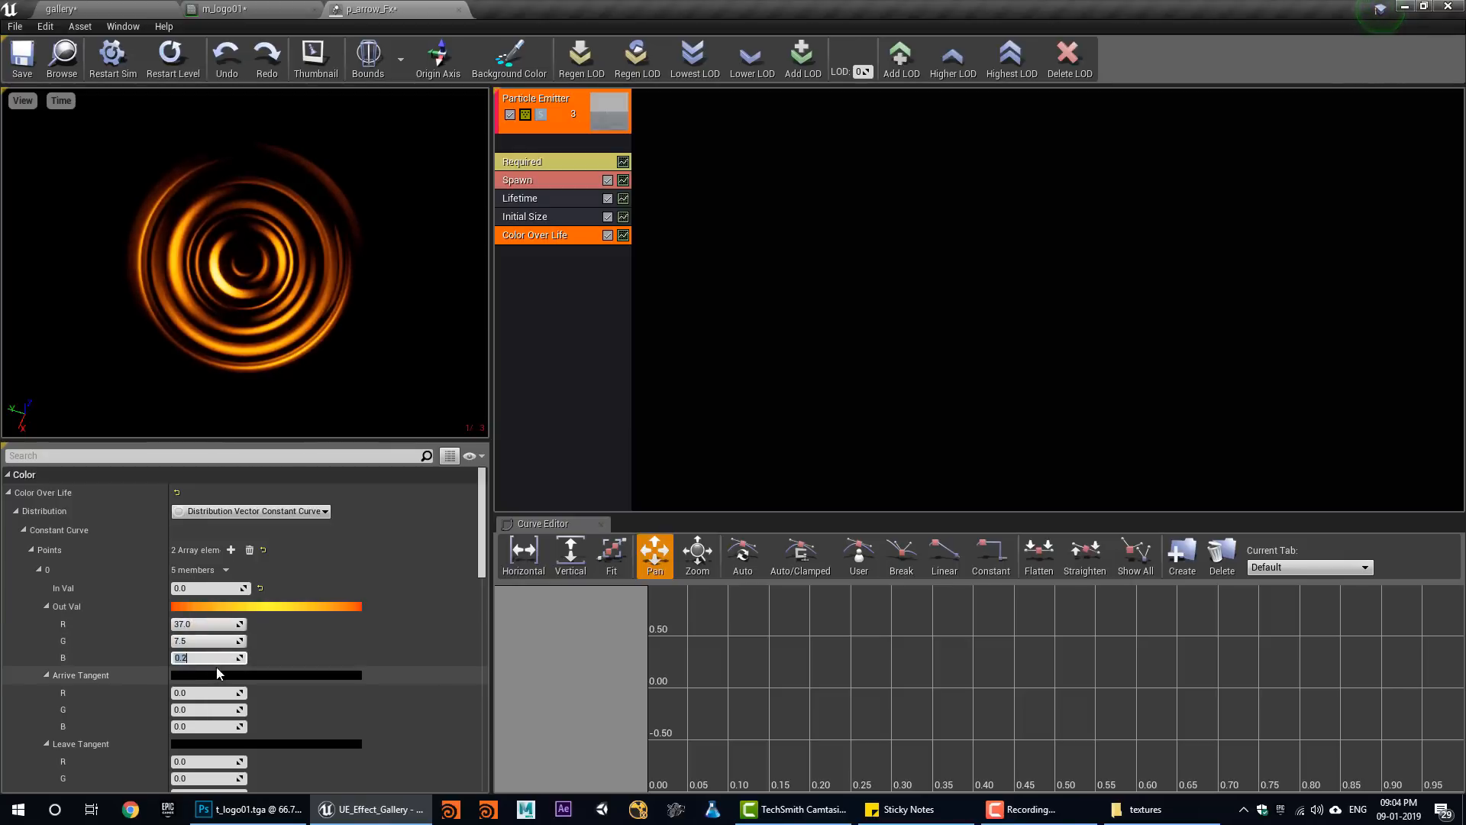
Brighten the first Color Over Life point by setting its colour's V value to 200 in the Color Picker.
scroll(235, 617, "down", 1)
scroll(235, 618, "up", 1)
left_click(229, 607)
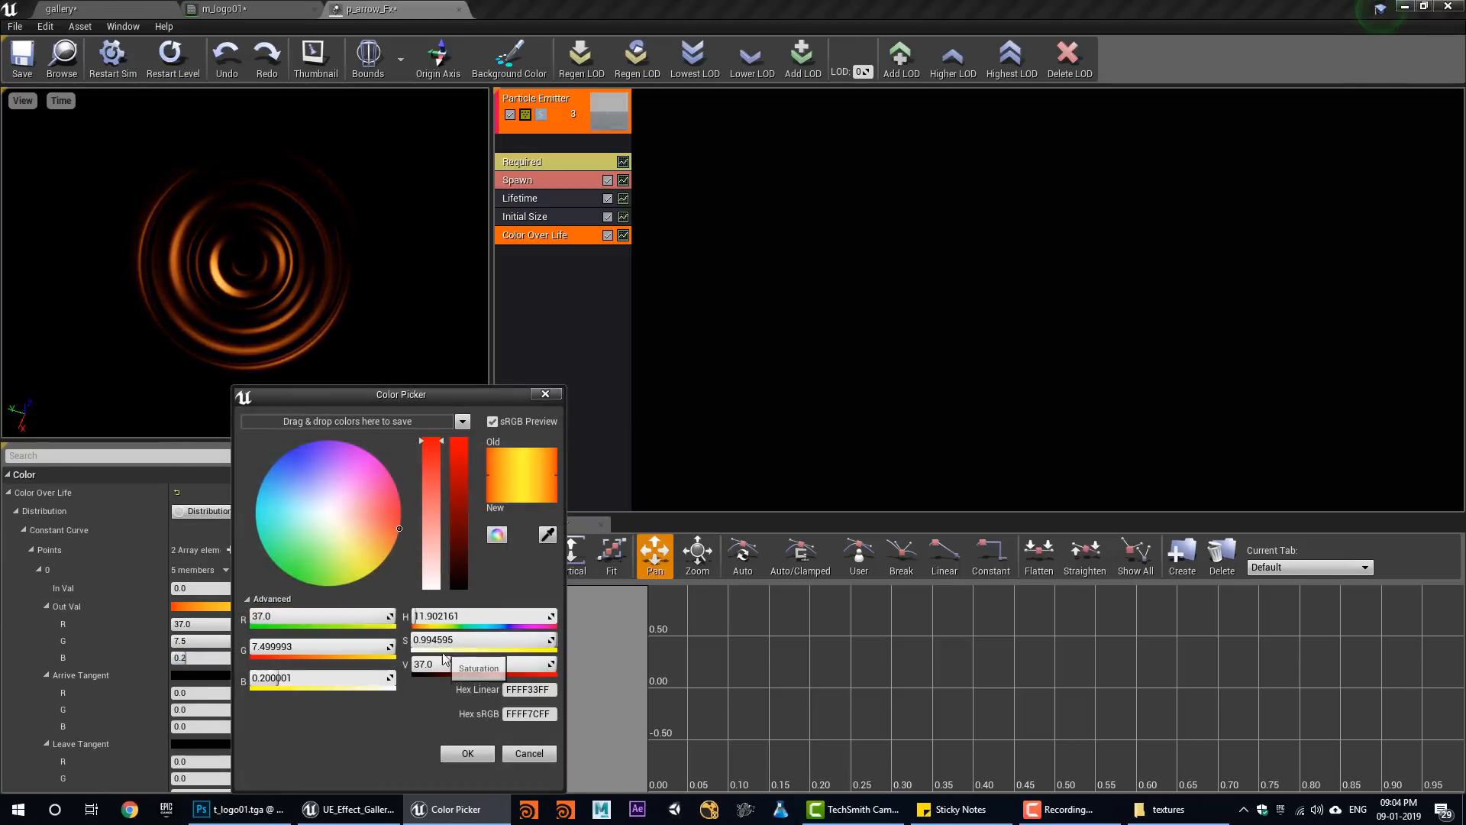
left_click(441, 664)
type("200")
key("Return")
left_click(468, 753)
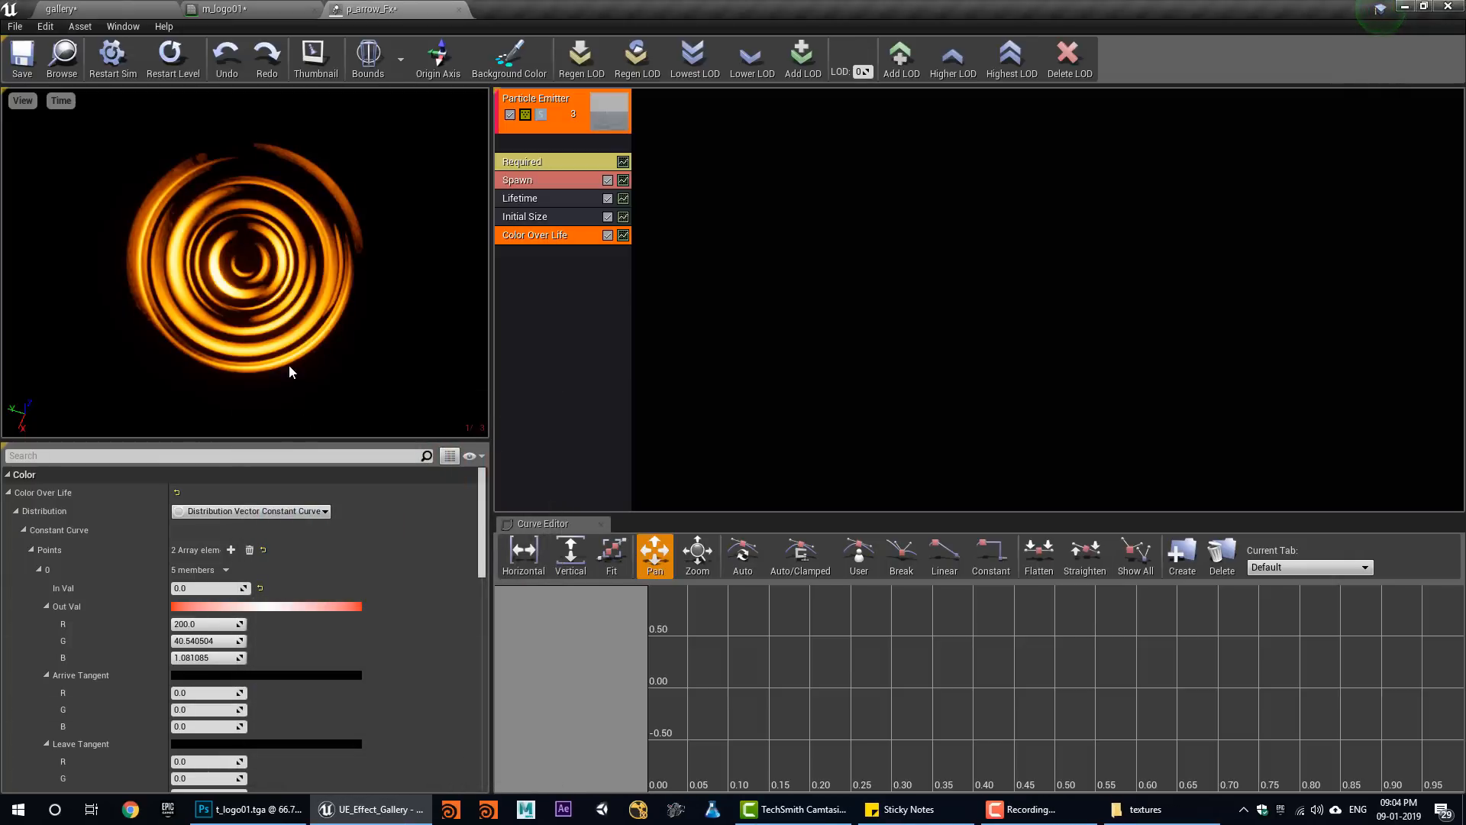
Add a Lock Axis orientation module to the emitter with Lock Axis Flags set to X, and save the particle system.
scroll(288, 611, "down", 3)
scroll(286, 612, "down", 10)
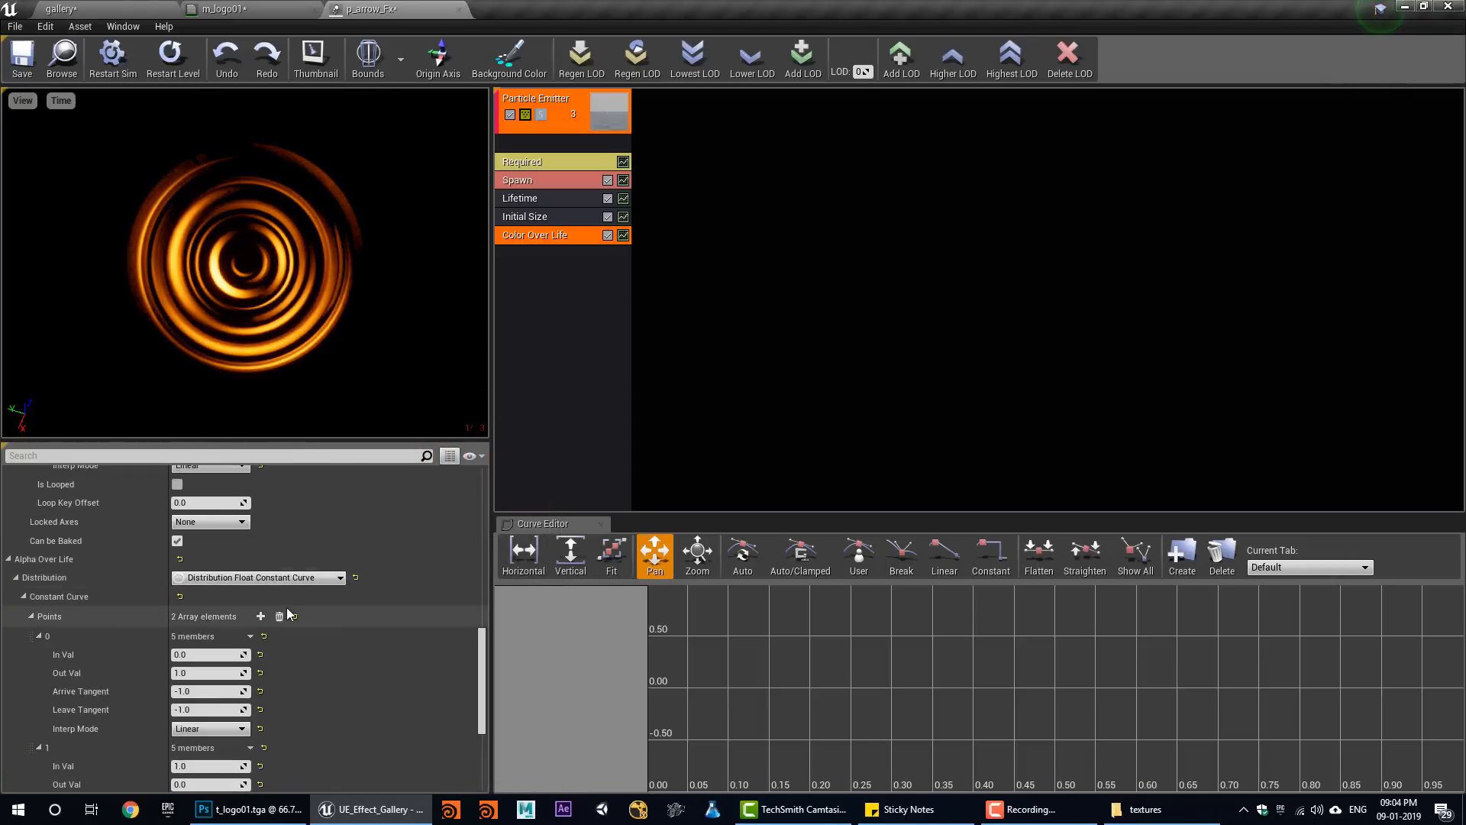
scroll(287, 609, "down", 3)
right_click(534, 292)
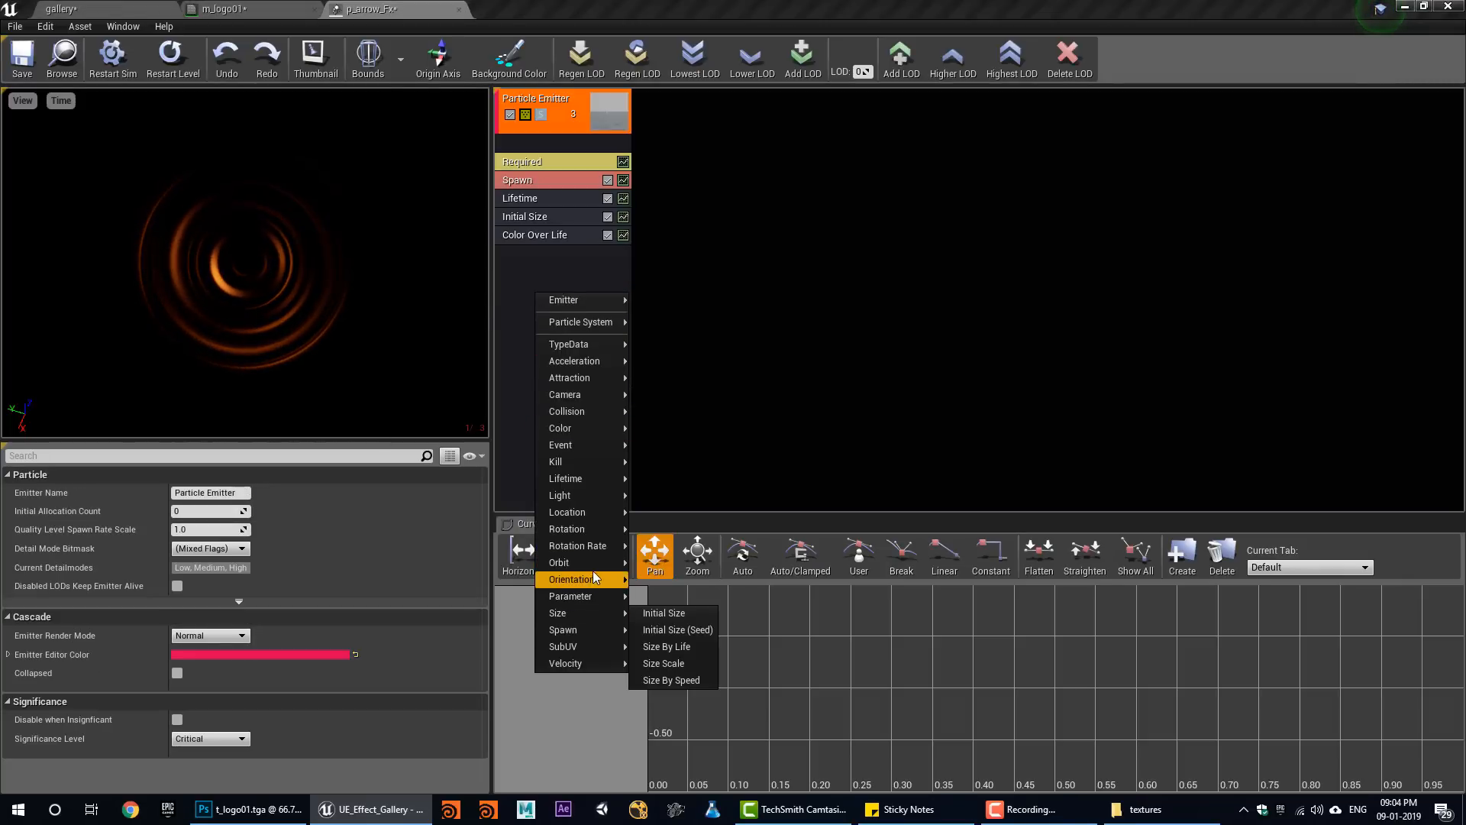
mouse_move(602, 579)
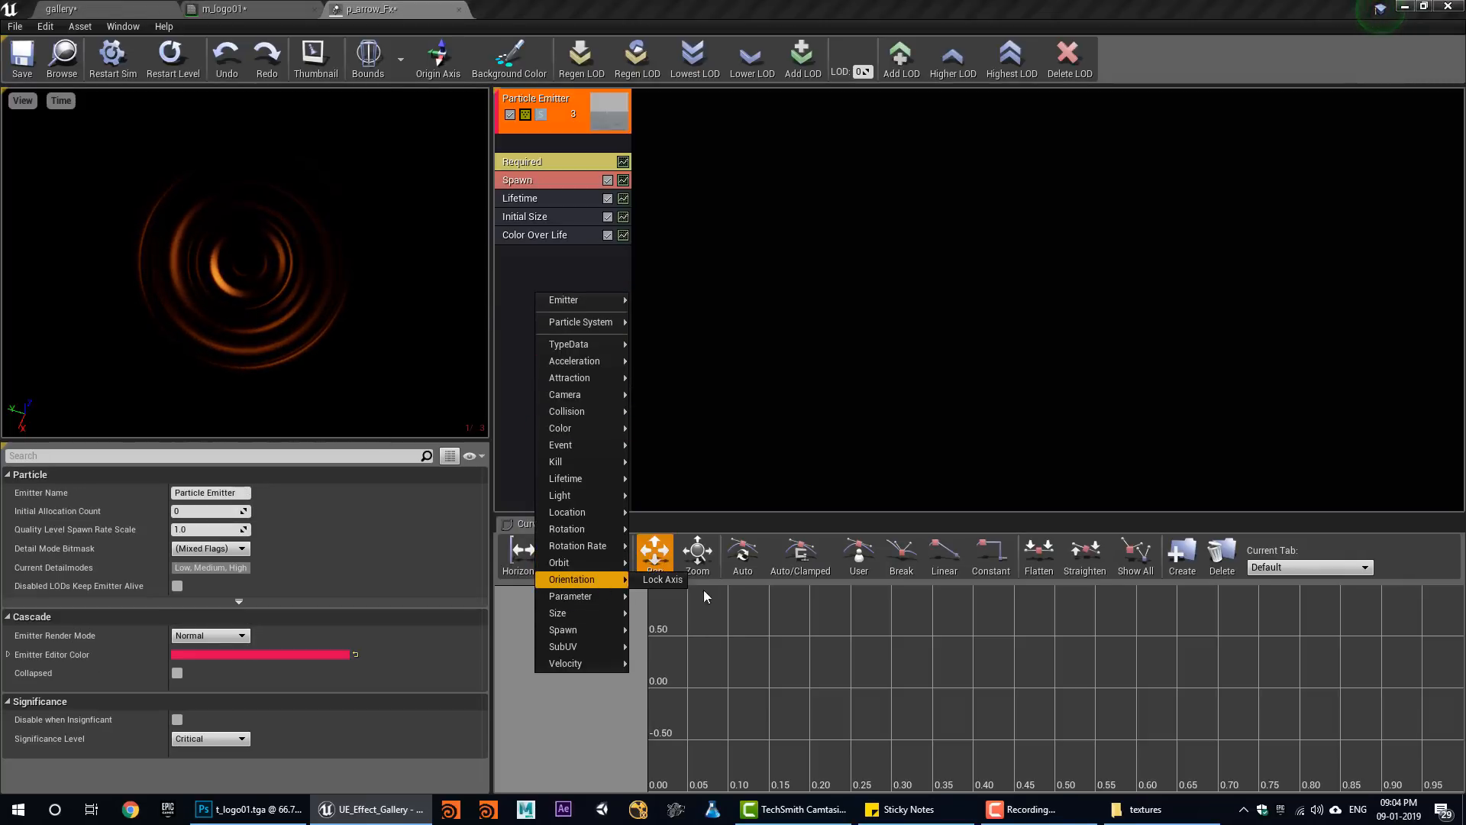
left_click(663, 579)
left_click(218, 494)
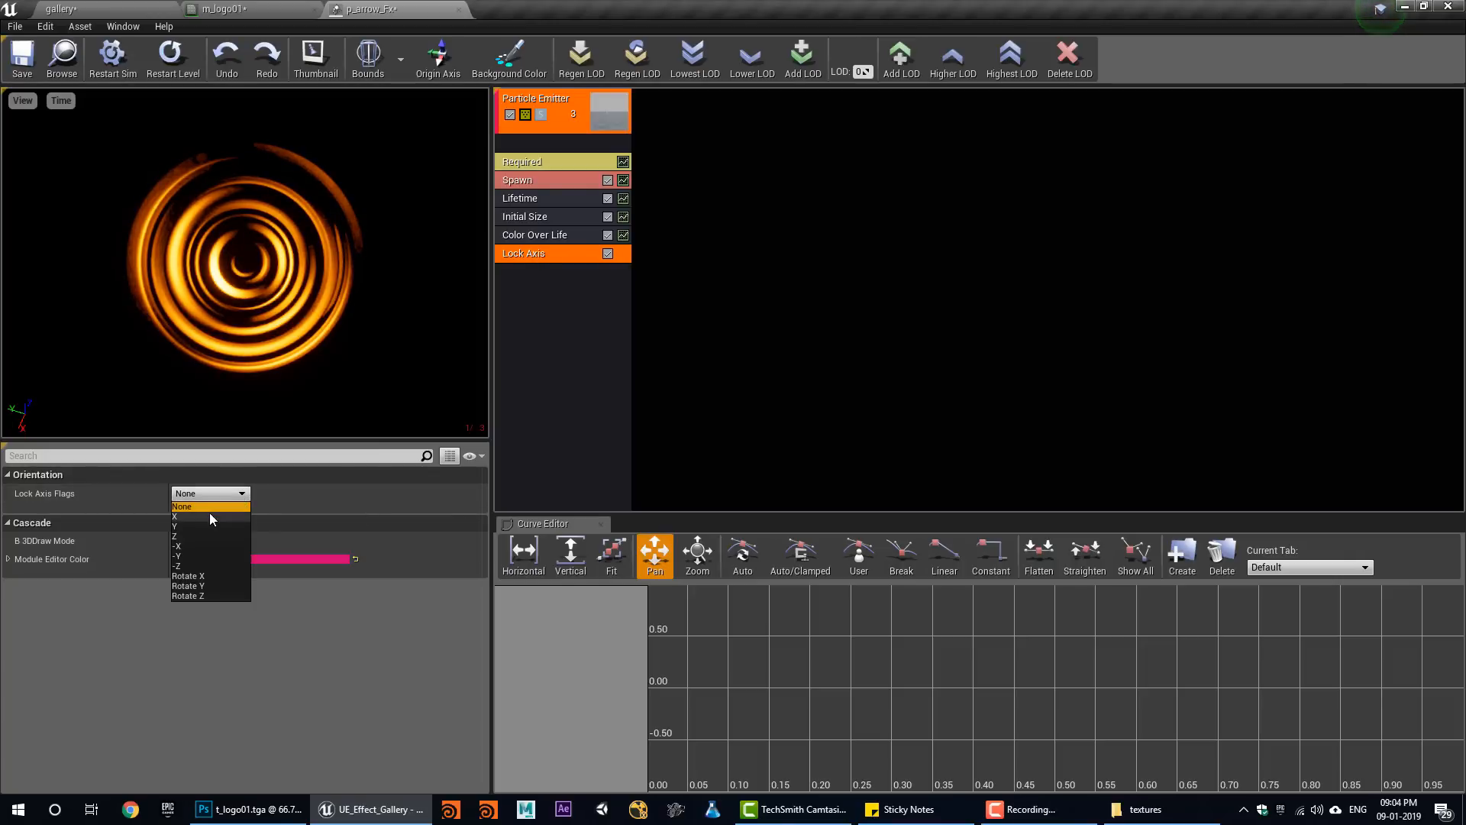
left_click(210, 516)
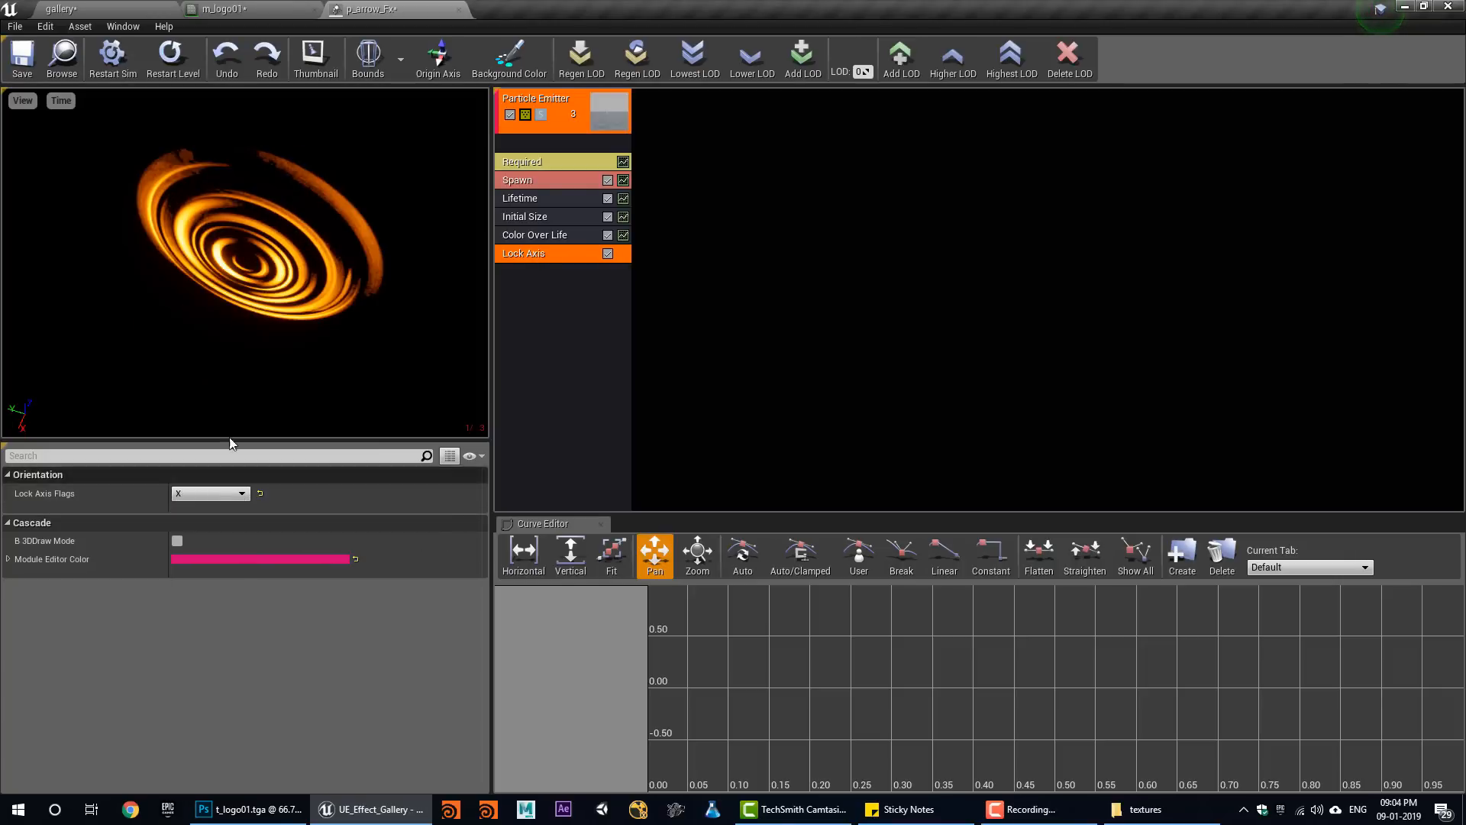
left_click_drag(147, 147, 170, 149)
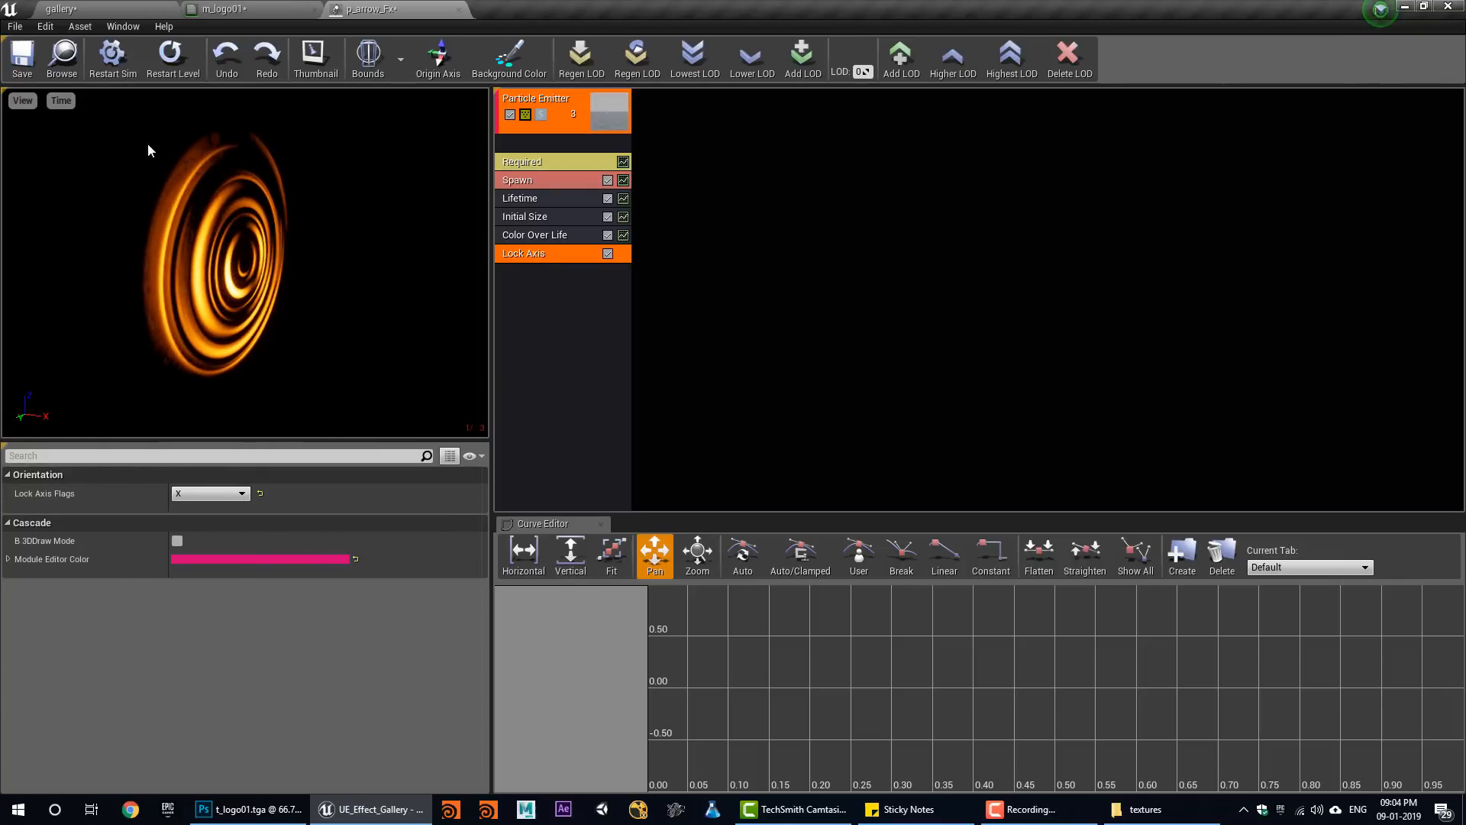
left_click(22, 58)
Restart the effect in the gallery level and examine the ring's locked orientation from several angles and distances.
left_click(63, 10)
left_click_drag(762, 322, 794, 364, "alt")
key("f")
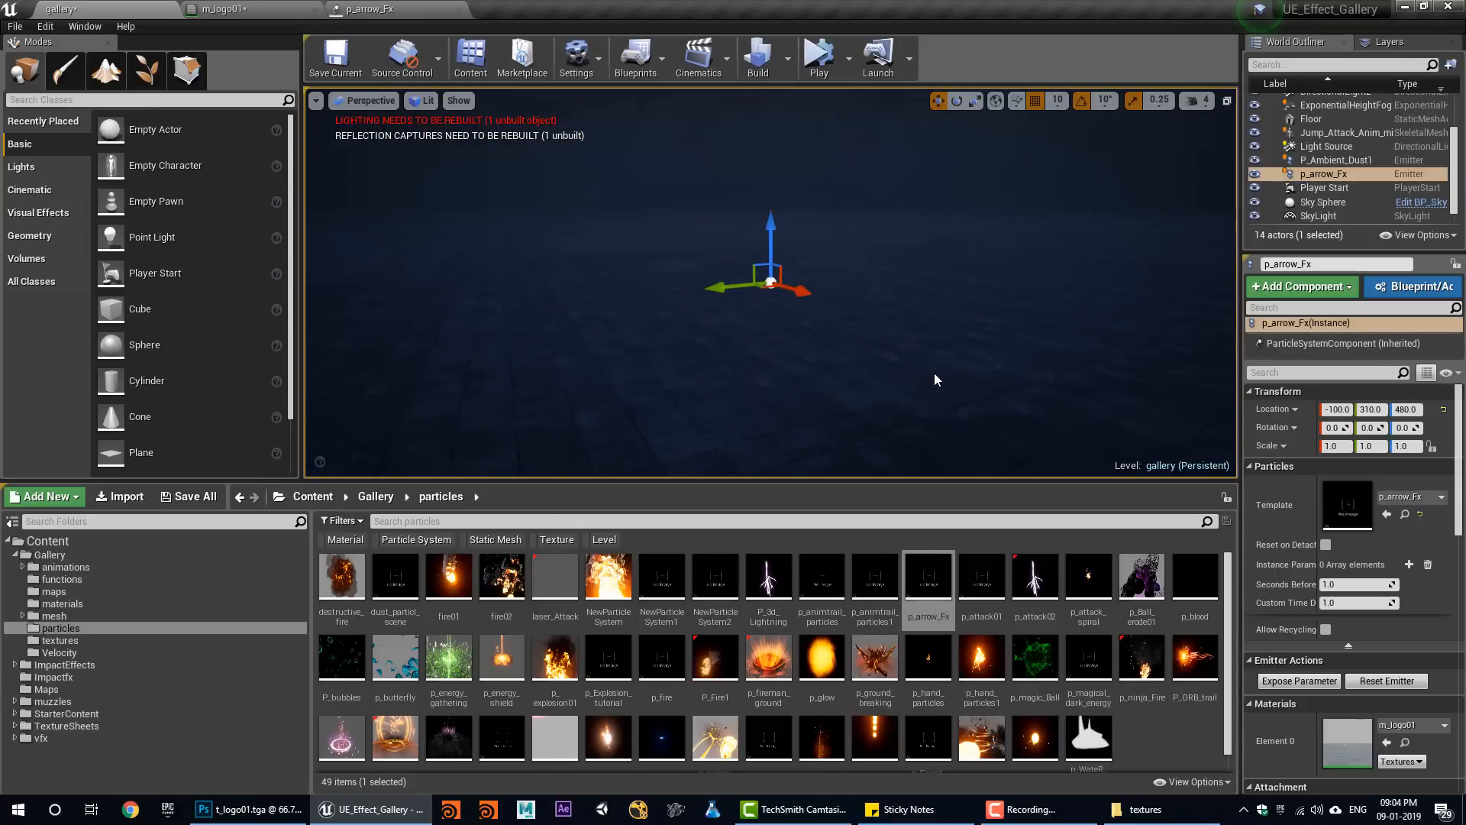
left_click(409, 9)
left_click(172, 58)
left_click(84, 10)
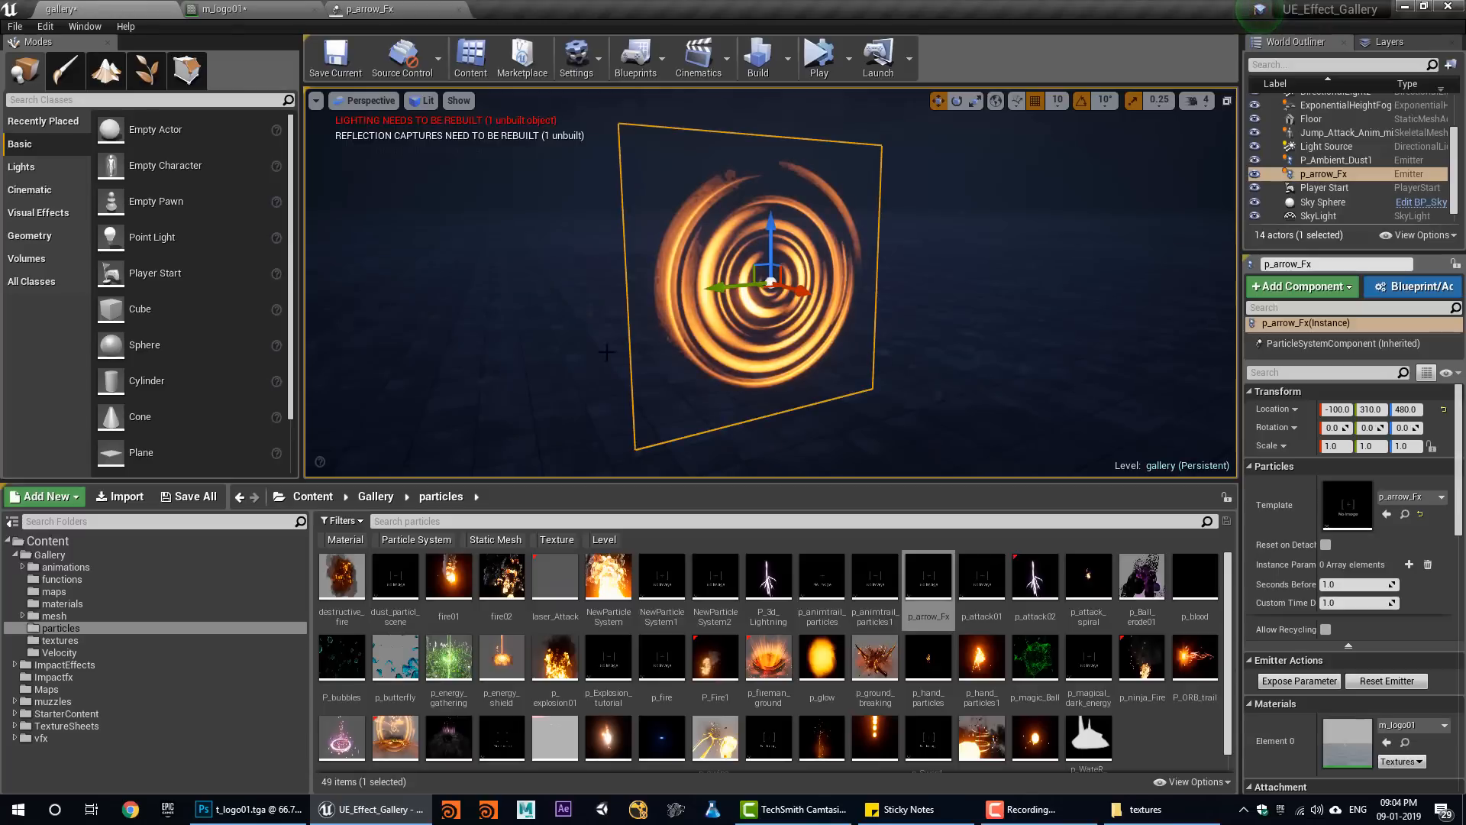
left_click_drag(607, 352, 657, 346, "alt")
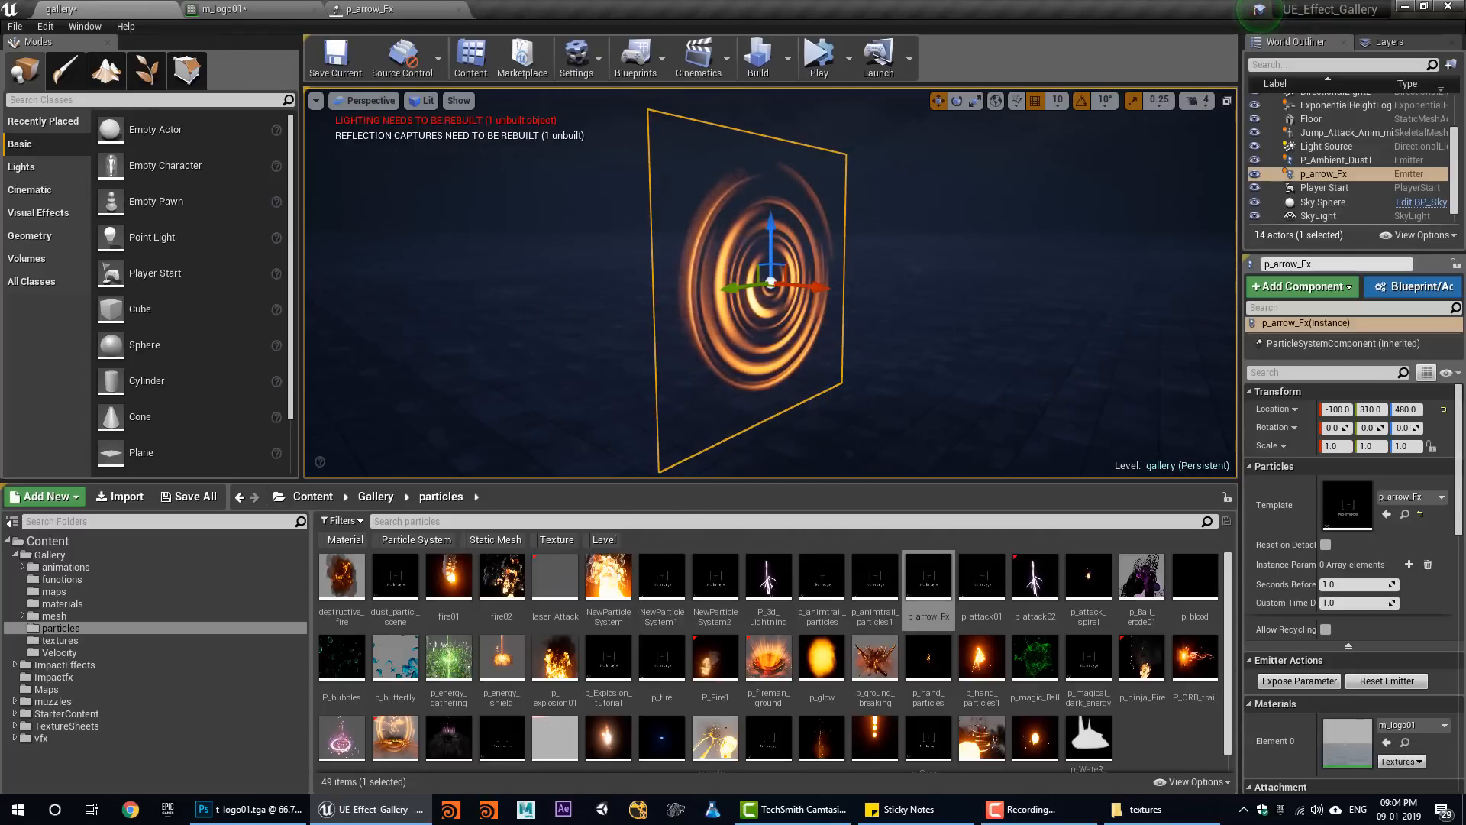
scroll(1061, 390, "down", 5)
right_click_drag(1057, 405, 1105, 443)
right_click_drag(1001, 307, 992, 299)
right_click_drag(912, 273, 909, 259)
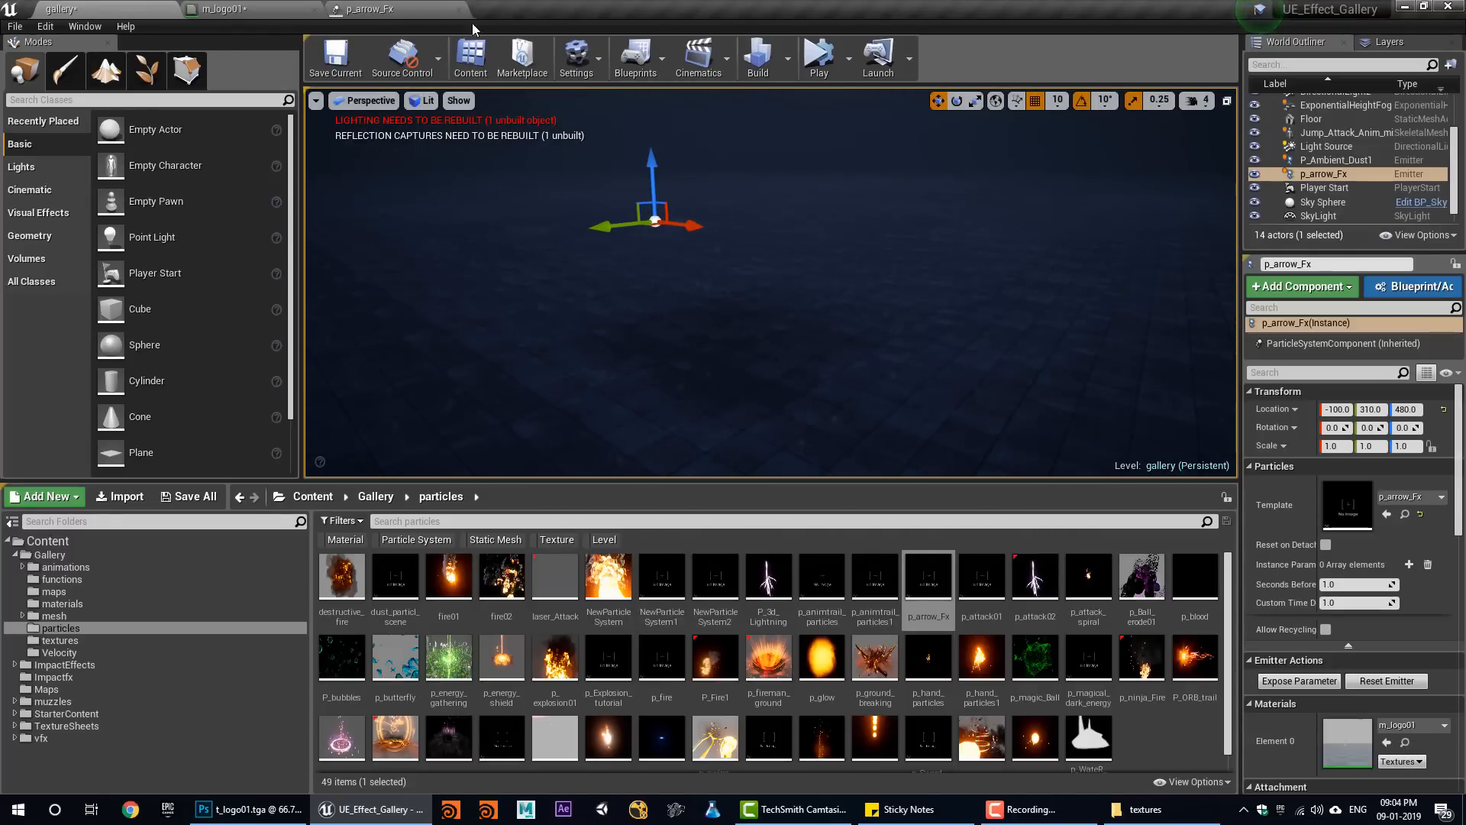
Return to the p_arrow_Fx particle system and add a Size By Life module to the emitter.
left_click(428, 9)
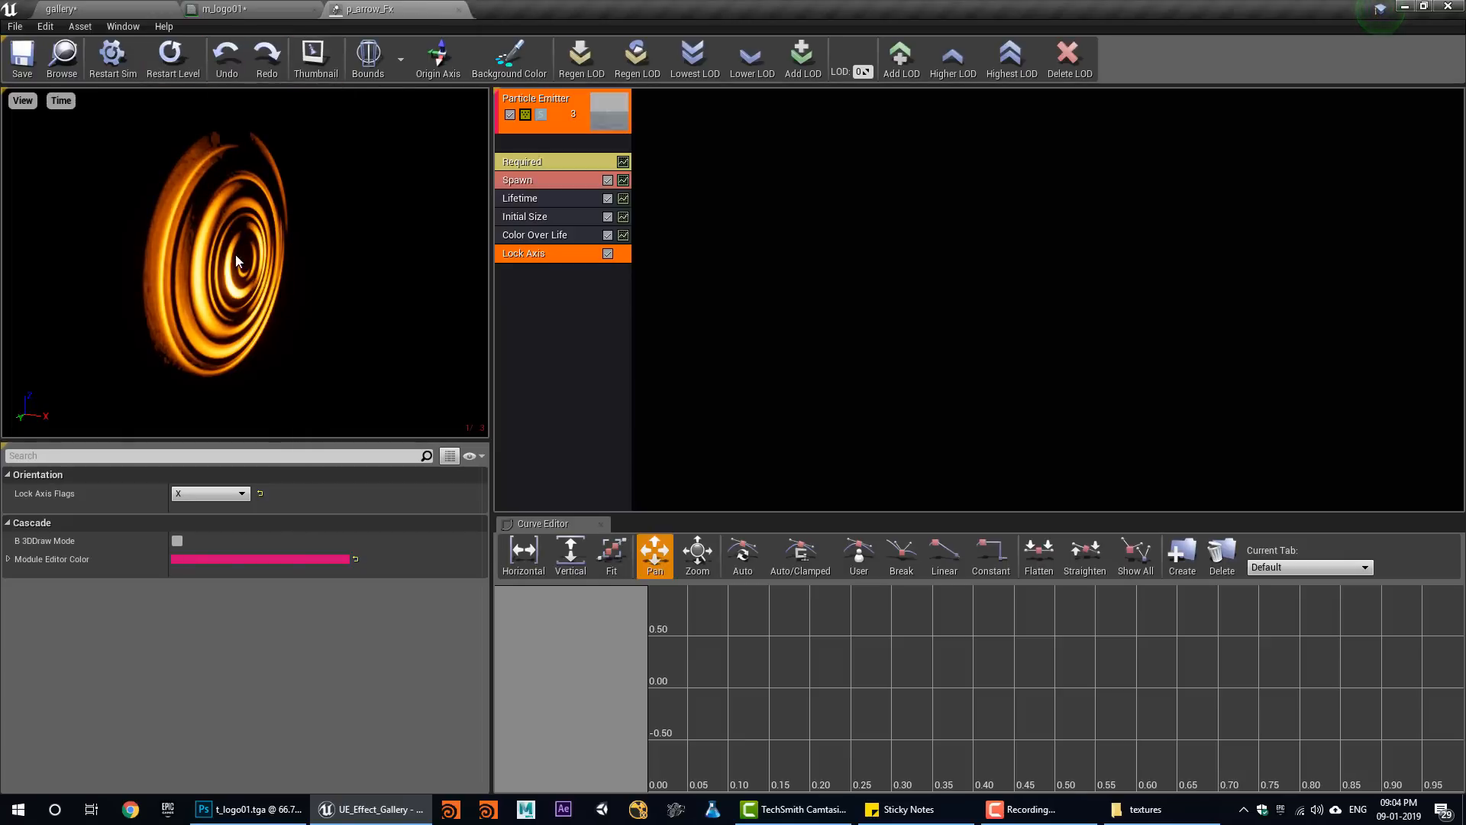
left_click_drag(236, 262, 178, 260)
left_click(168, 64)
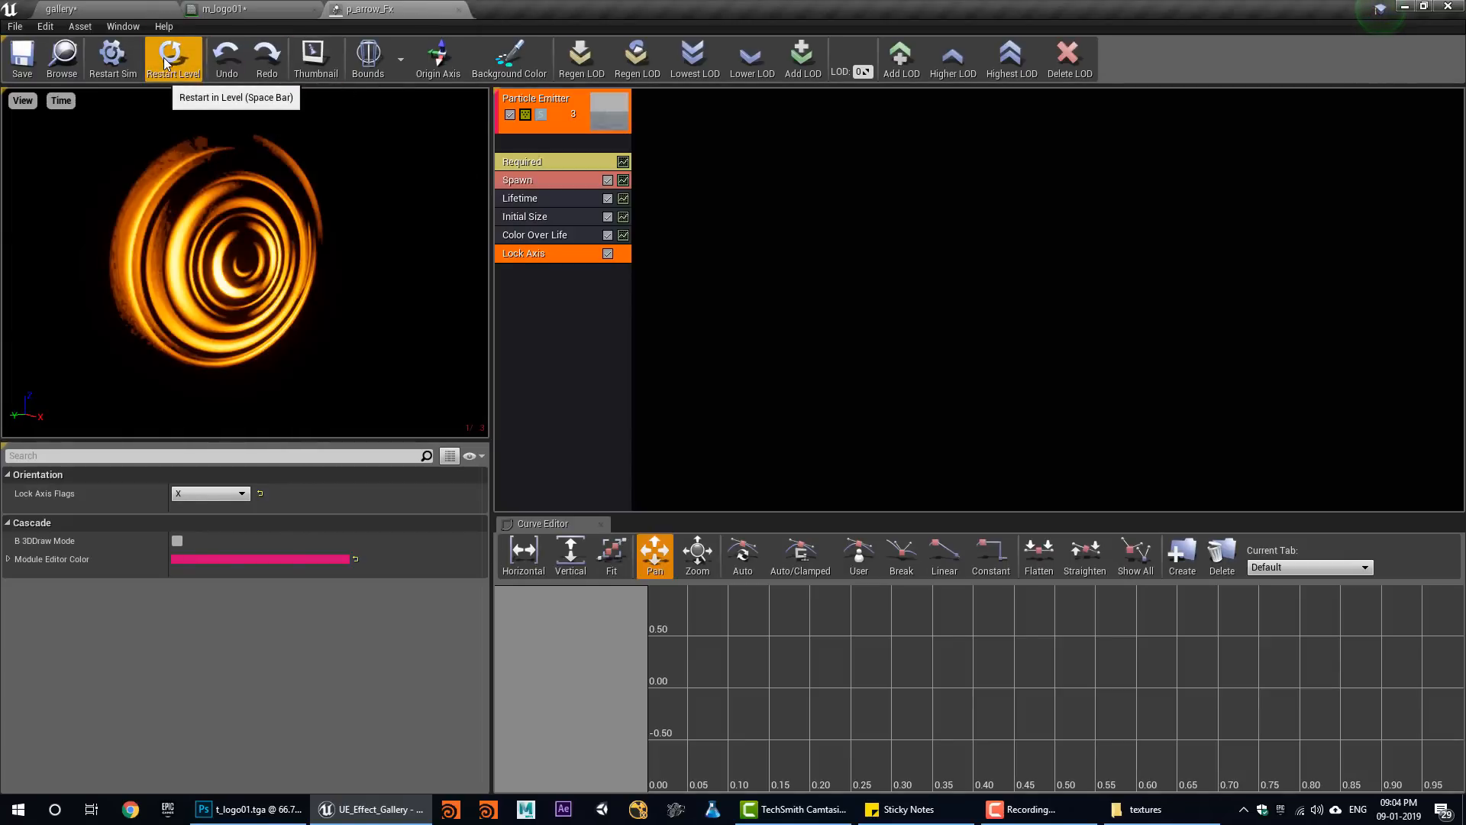
right_click(567, 345)
mouse_move(584, 687)
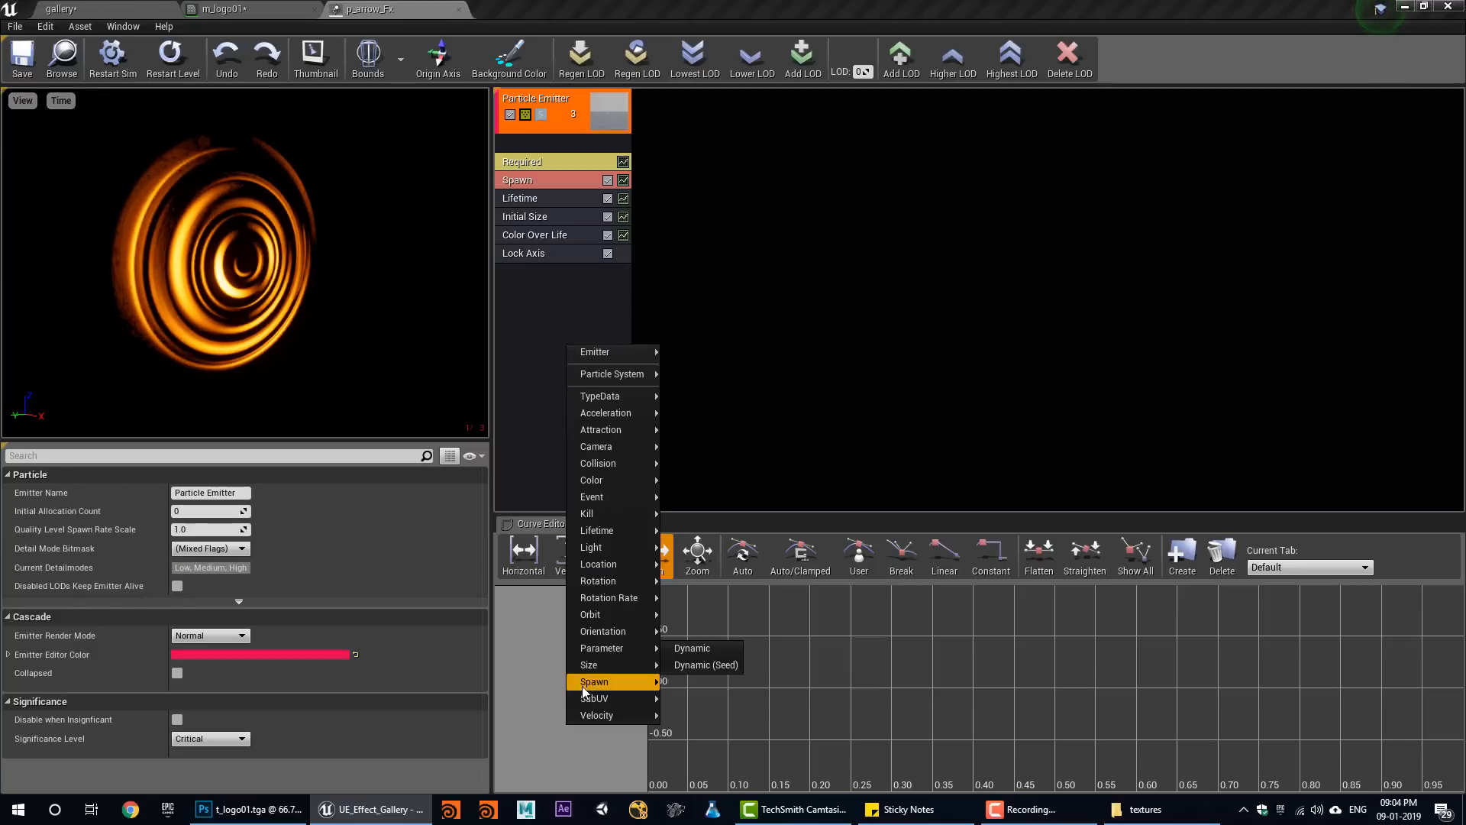
mouse_move(621, 665)
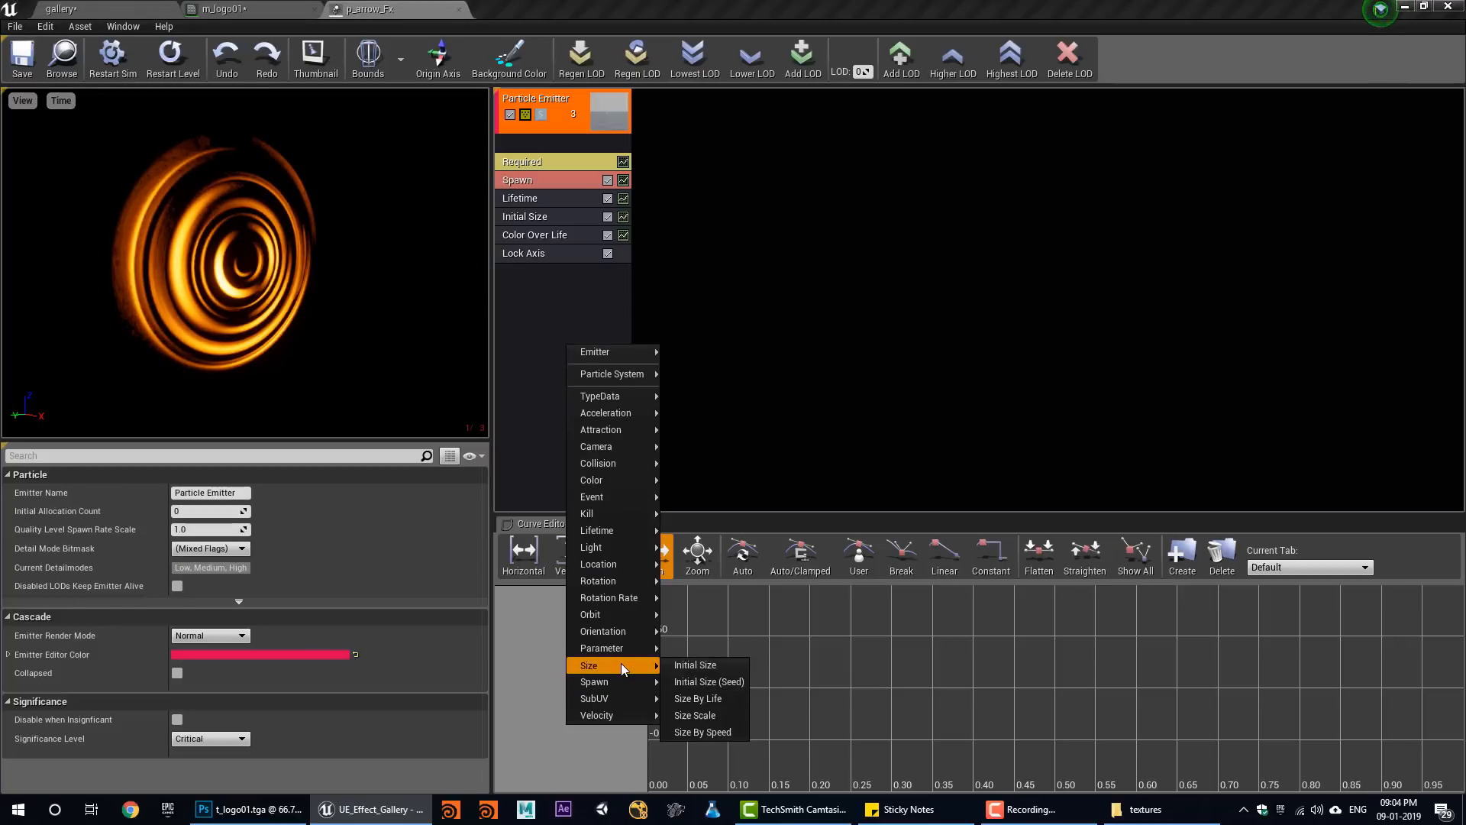
left_click(728, 707)
left_click(559, 273)
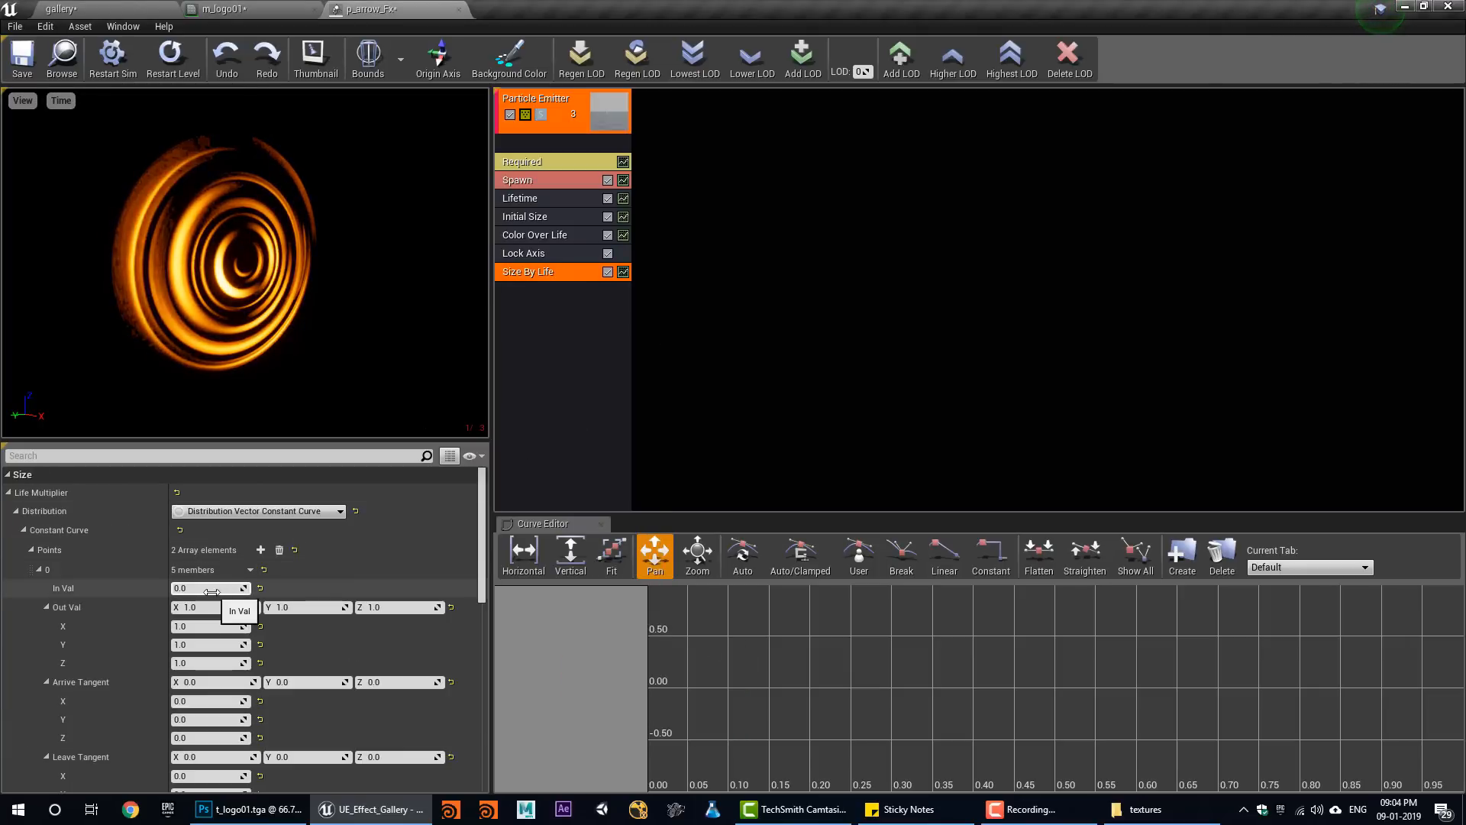
In Size By Life, set the first point's Out Val to 0 on X, Y and Z, and the second point's In Val to 0.05.
left_click(382, 608)
type("0")
key("Return")
scroll(221, 717, "down", 5)
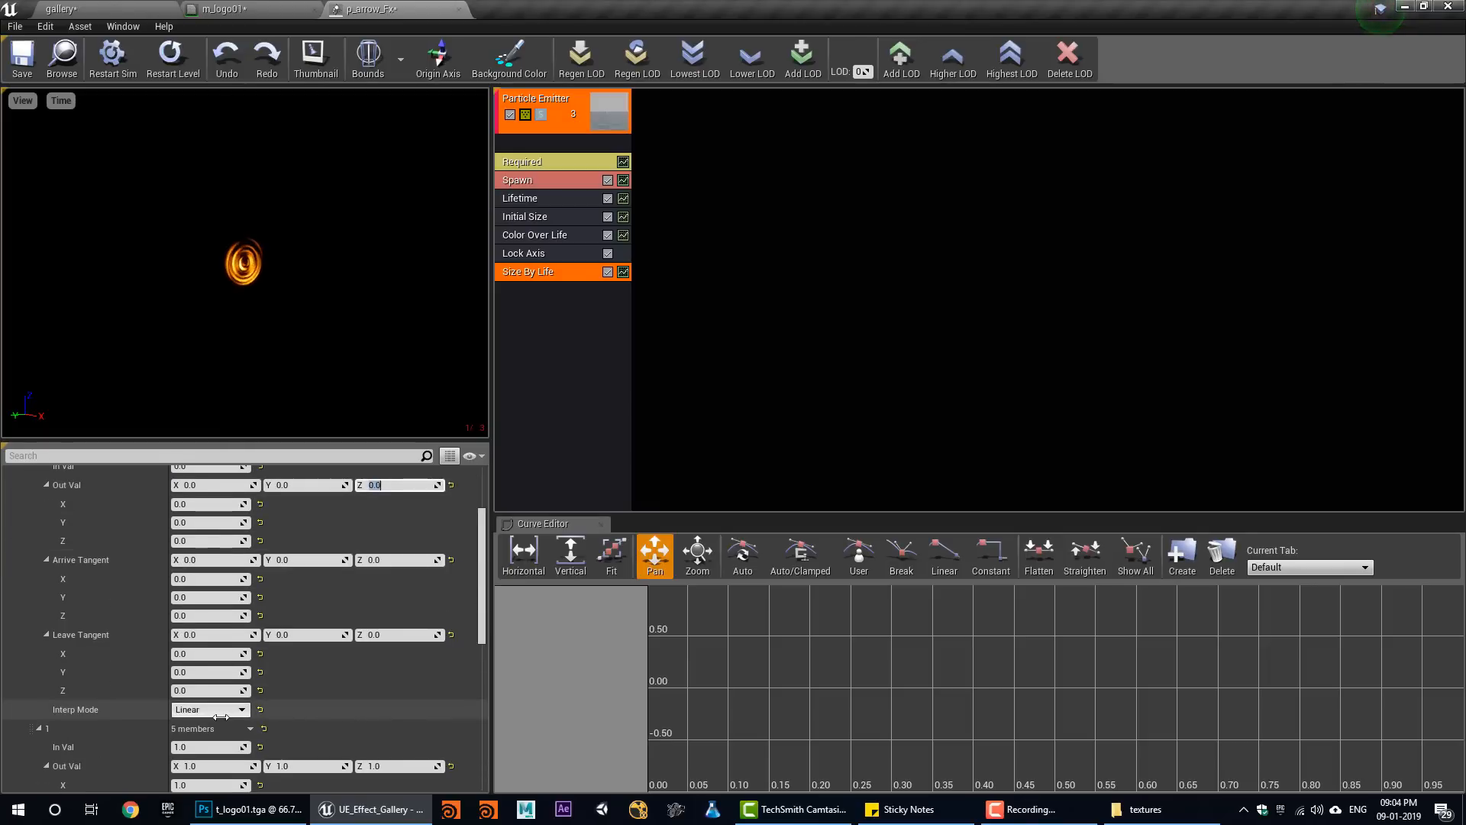
scroll(221, 716, "down", 1)
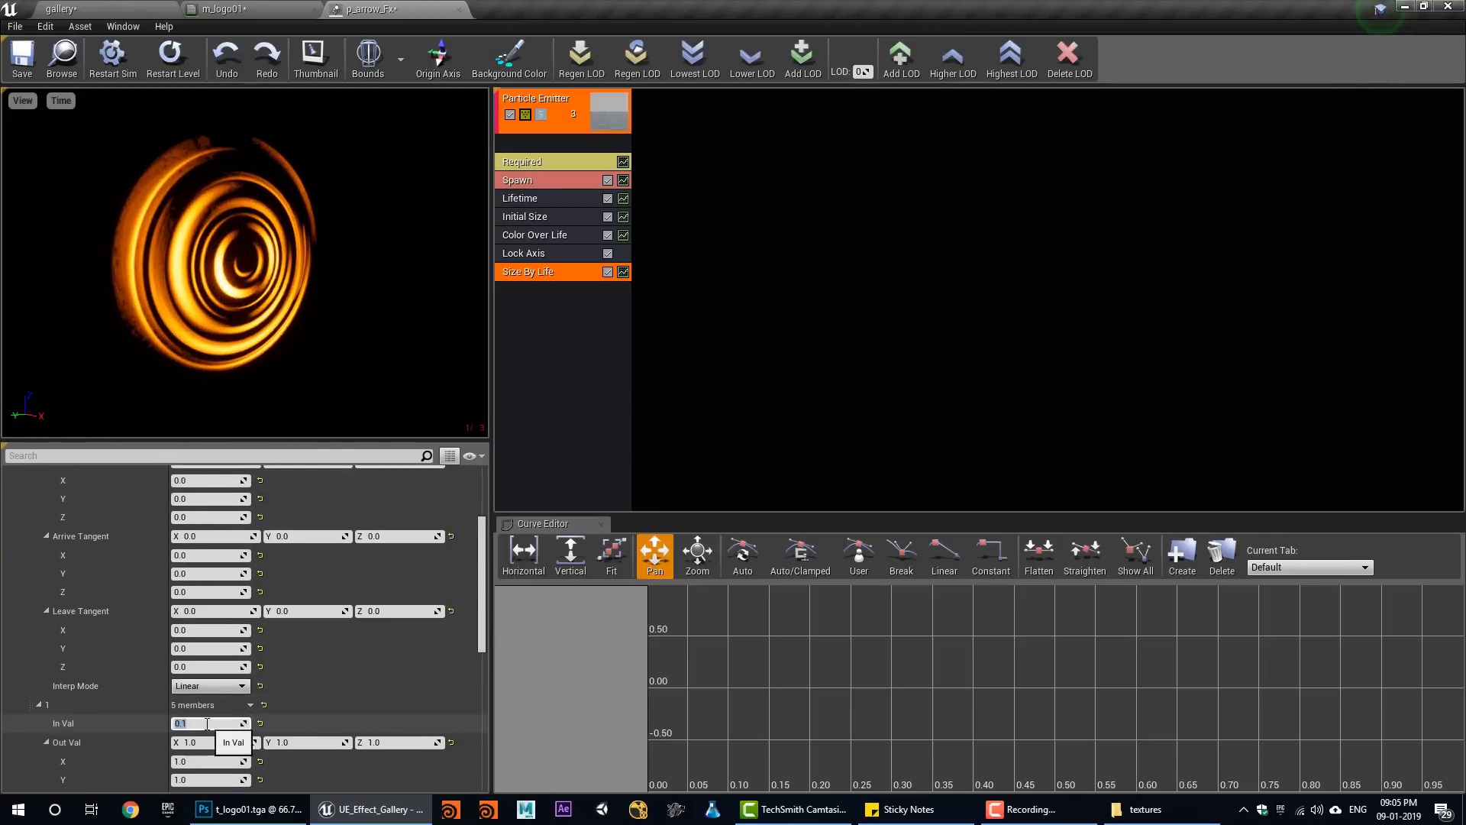
left_click(171, 55)
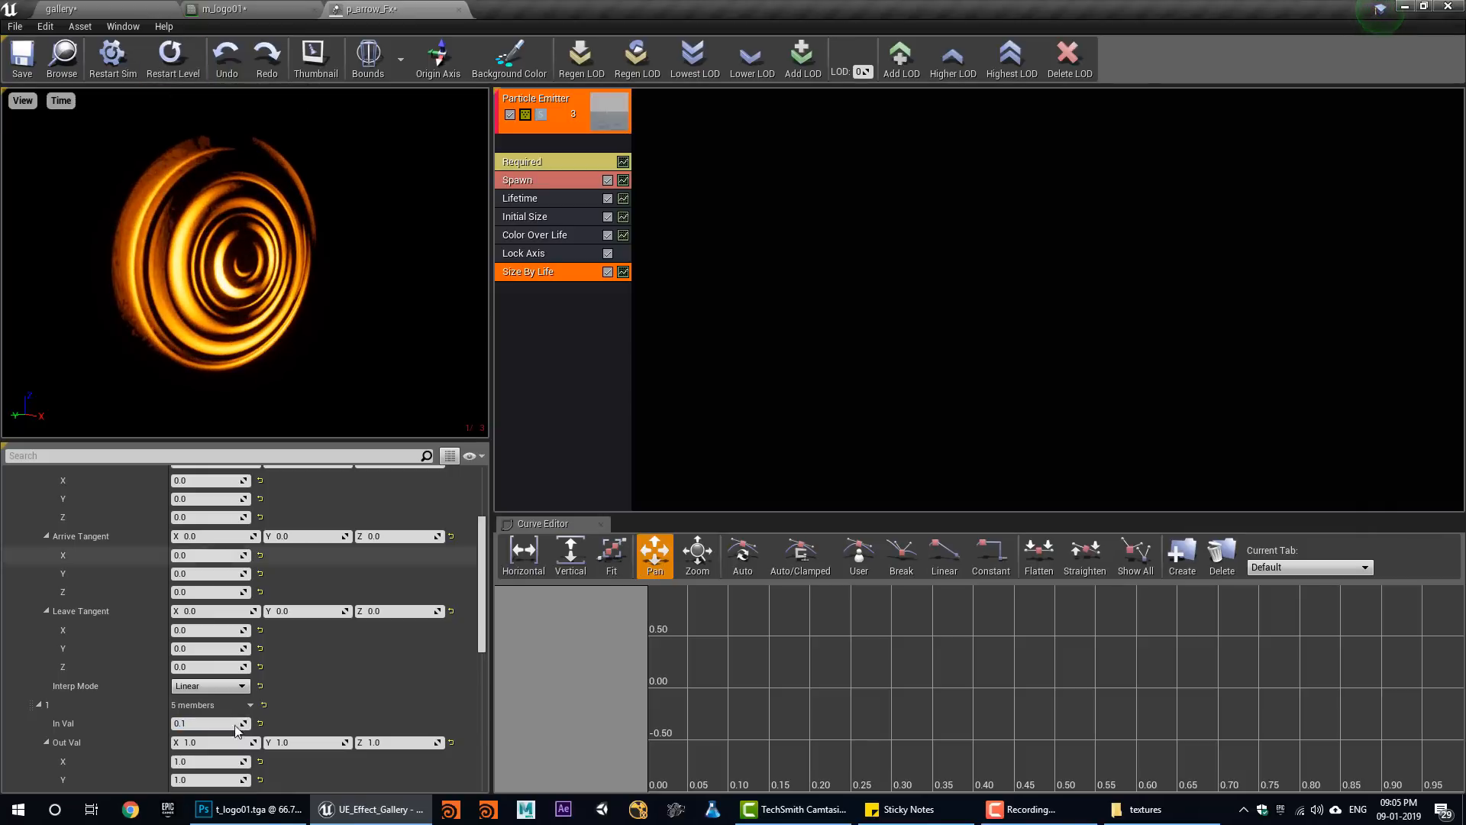
left_click(206, 723)
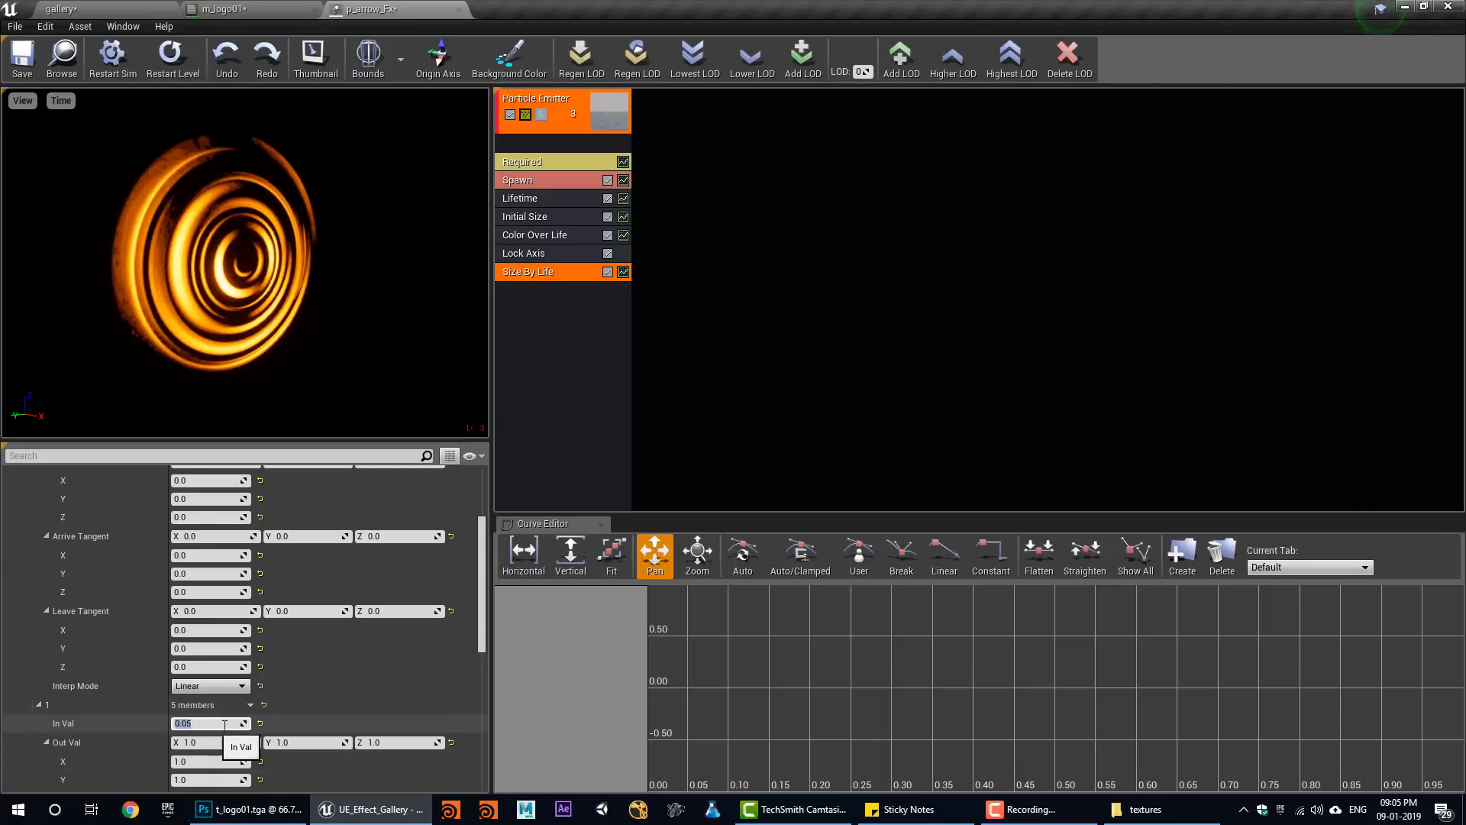
Show the Size By Life curve in the Curve Editor, fitted to view, and set its Locked Axes to XYZ.
left_click(623, 273)
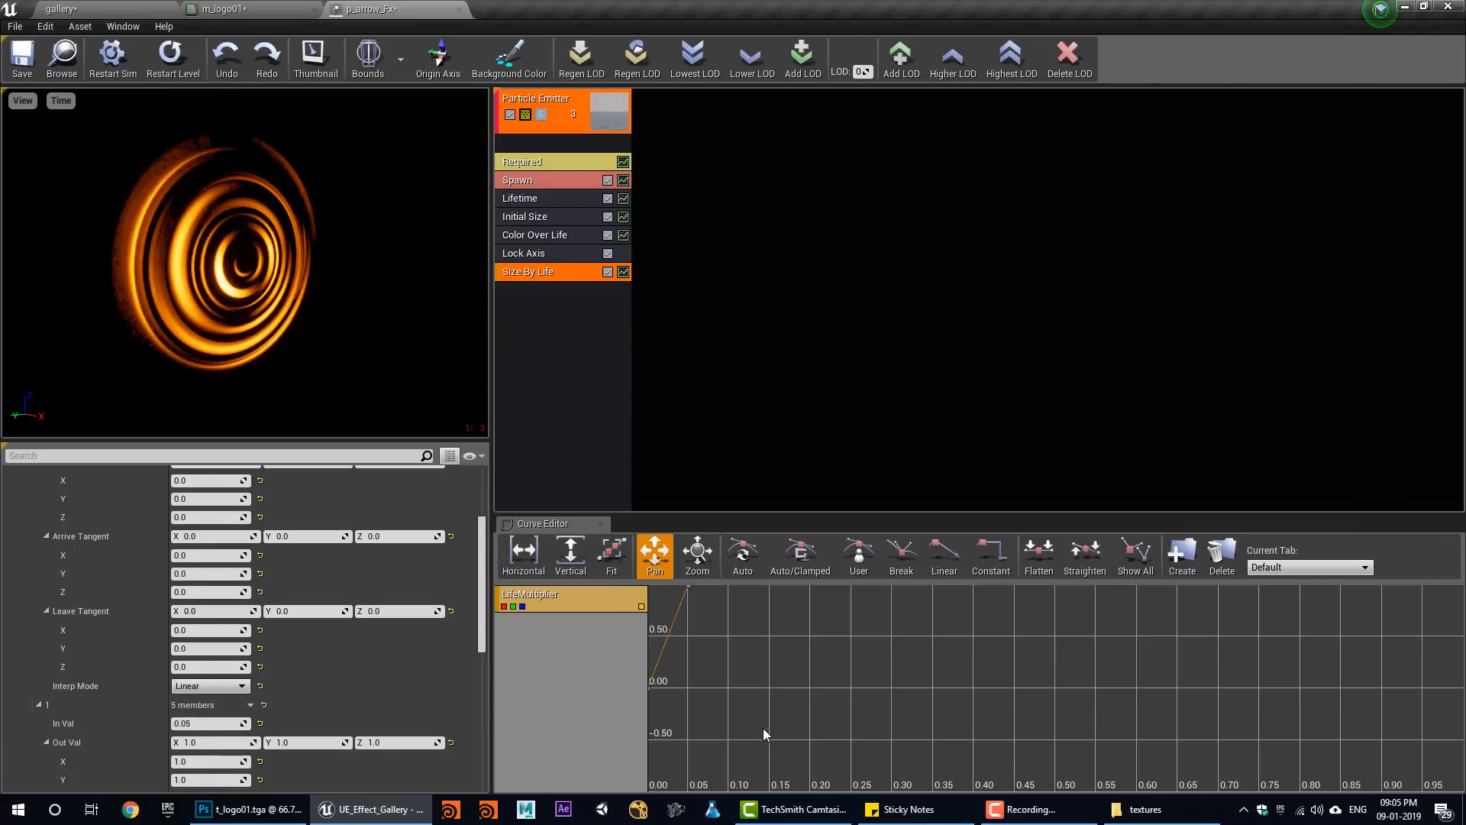
left_click(616, 558)
scroll(915, 706, "down", 6)
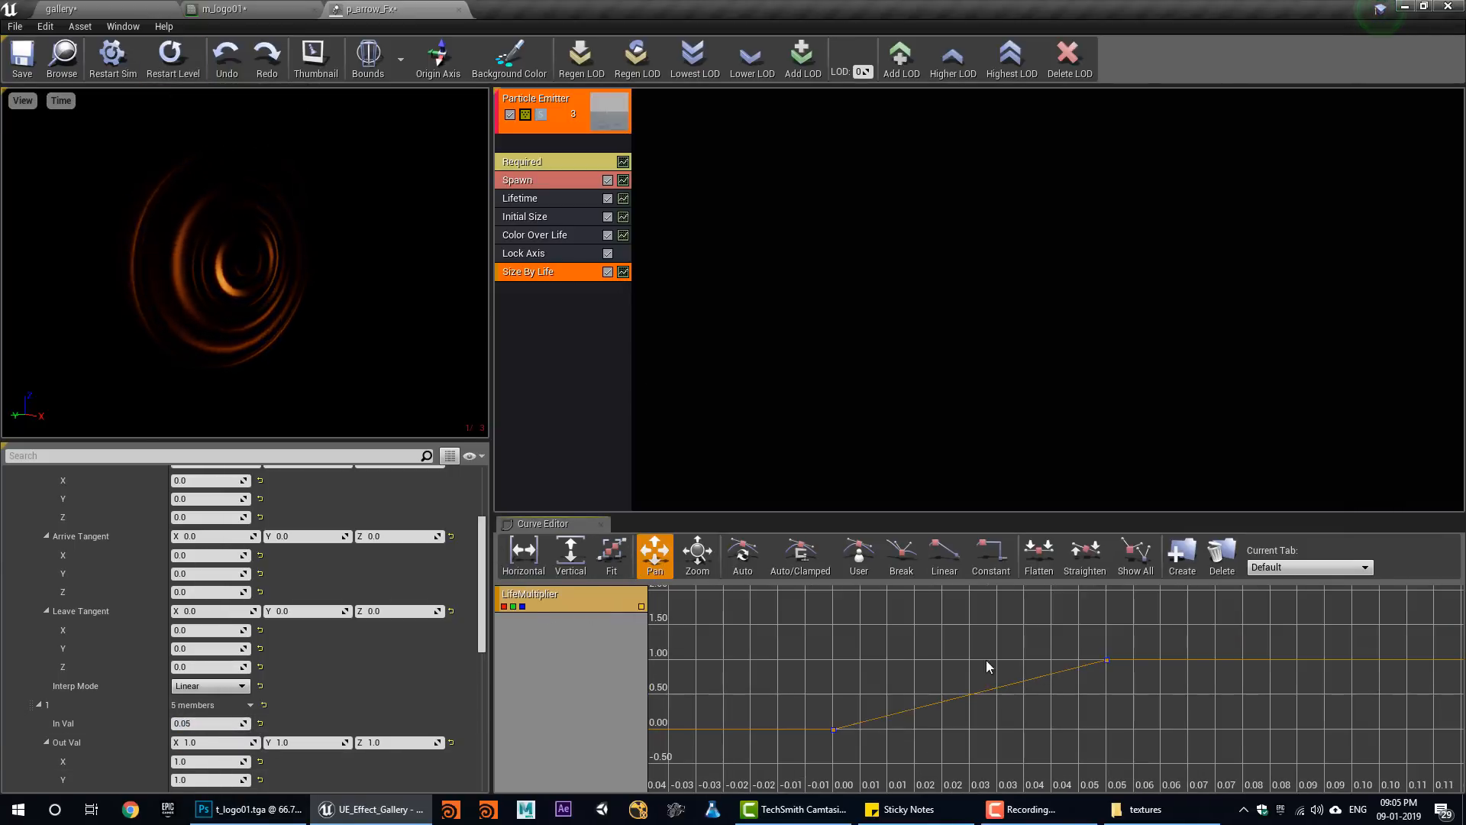
scroll(295, 663, "down", 3)
left_click(210, 658)
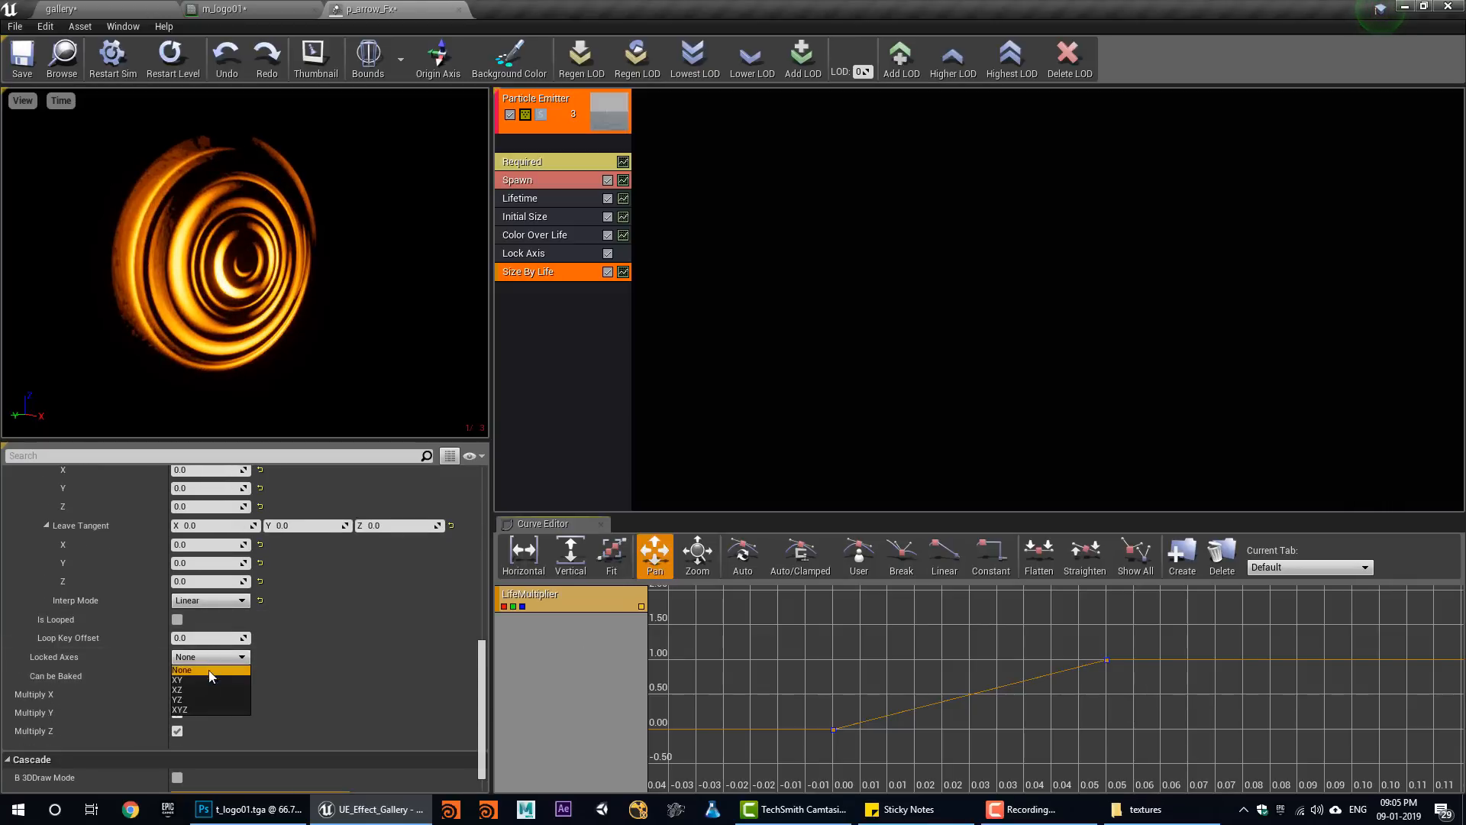
left_click(204, 708)
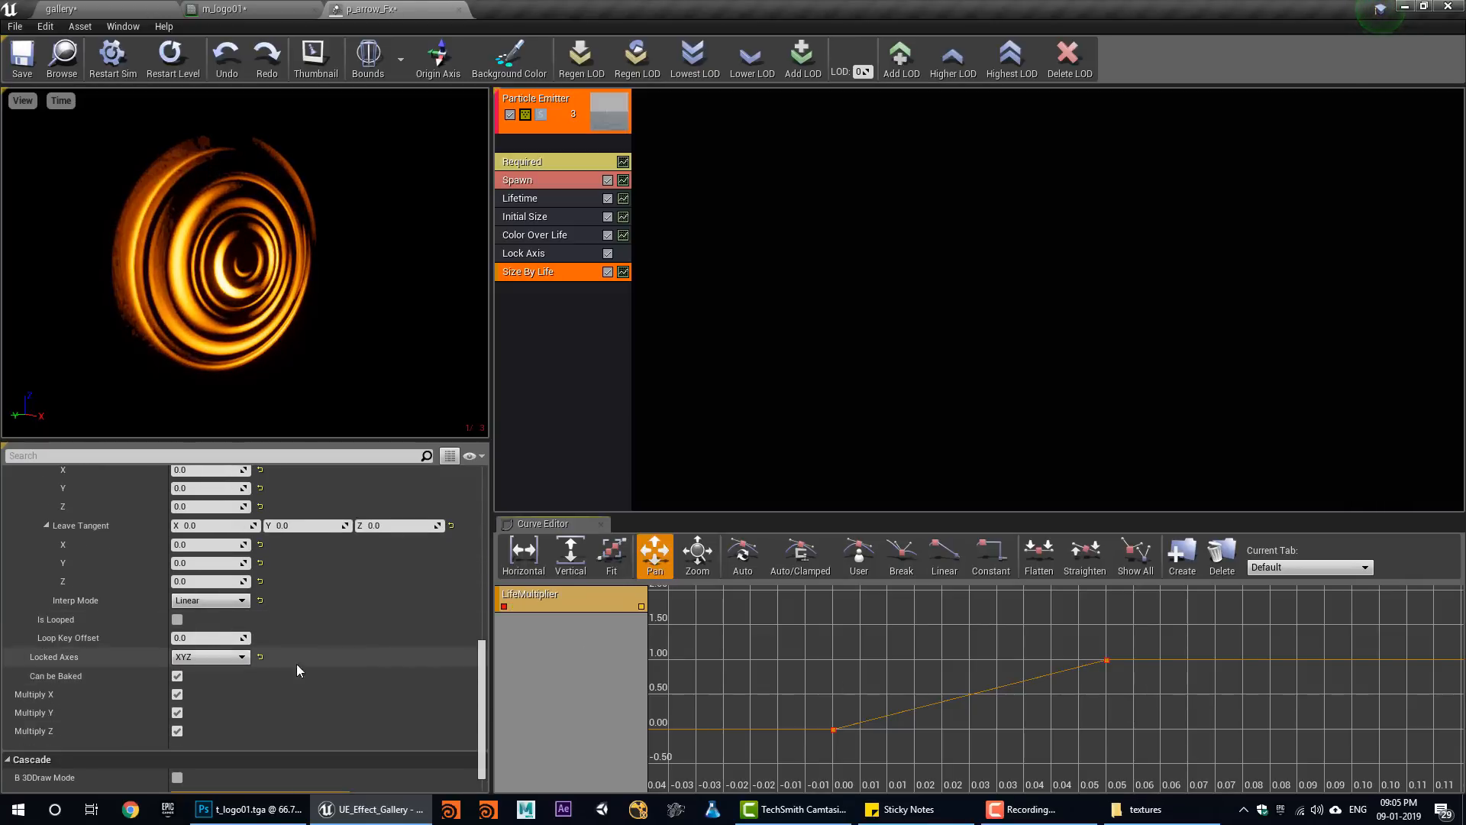
Set both LifeMultiplier curve keys to Auto interpolation and tilt the first key's tangent upward for a fast start that eases out.
left_click_drag(738, 786, 739, 785, "ctrl+alt")
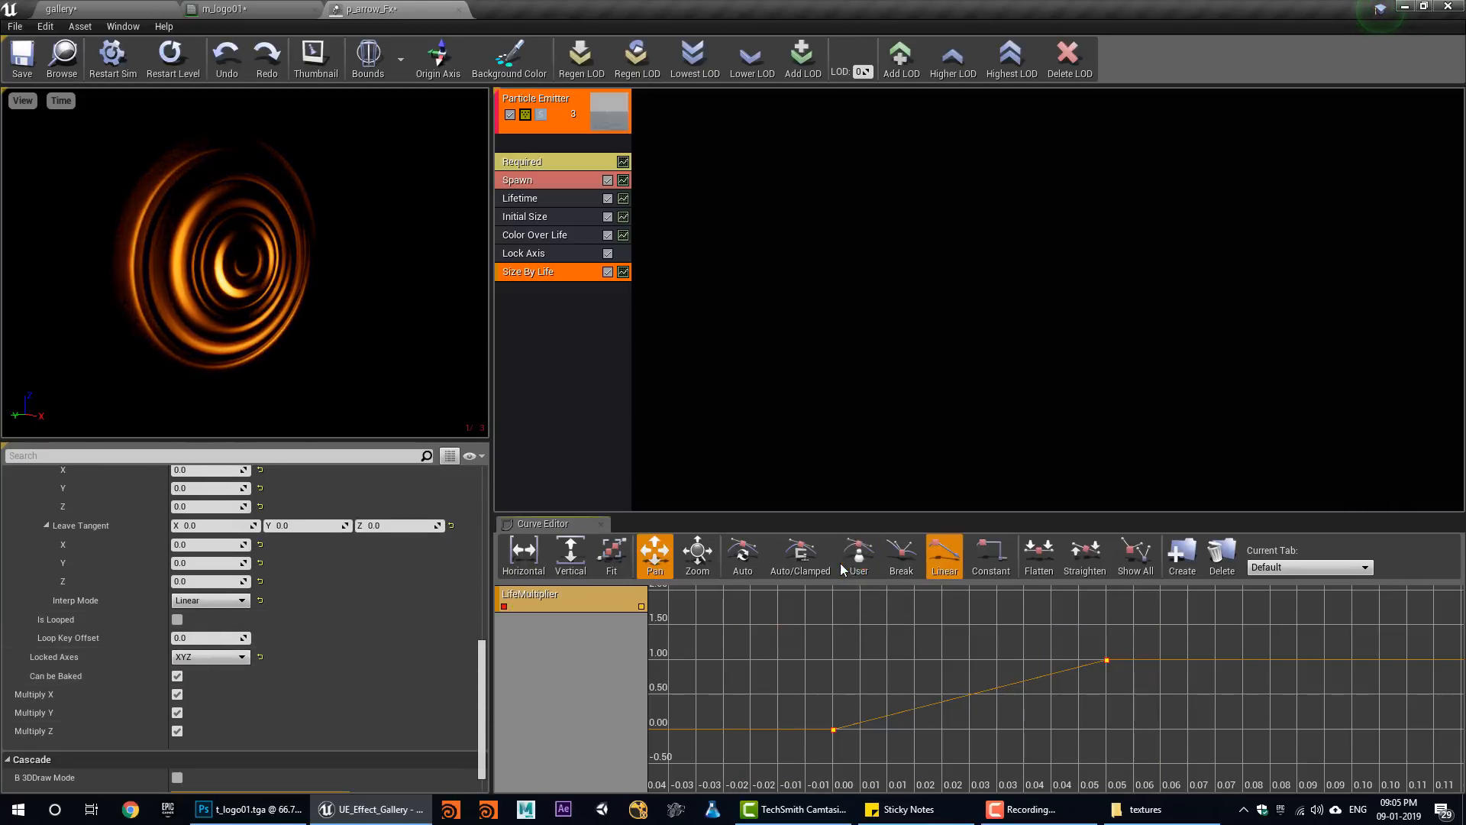
left_click(743, 556)
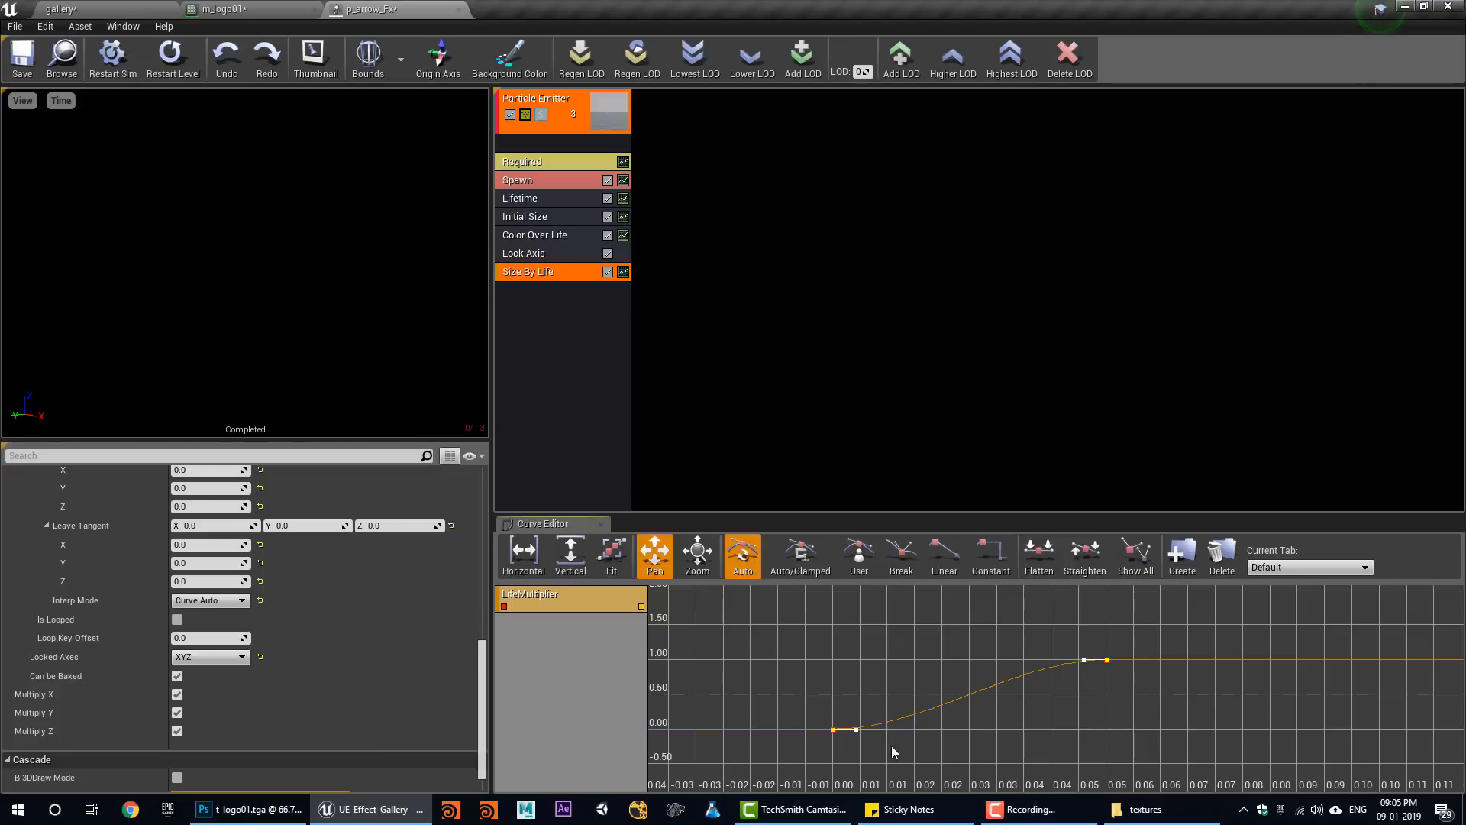
left_click_drag(855, 731, 857, 719)
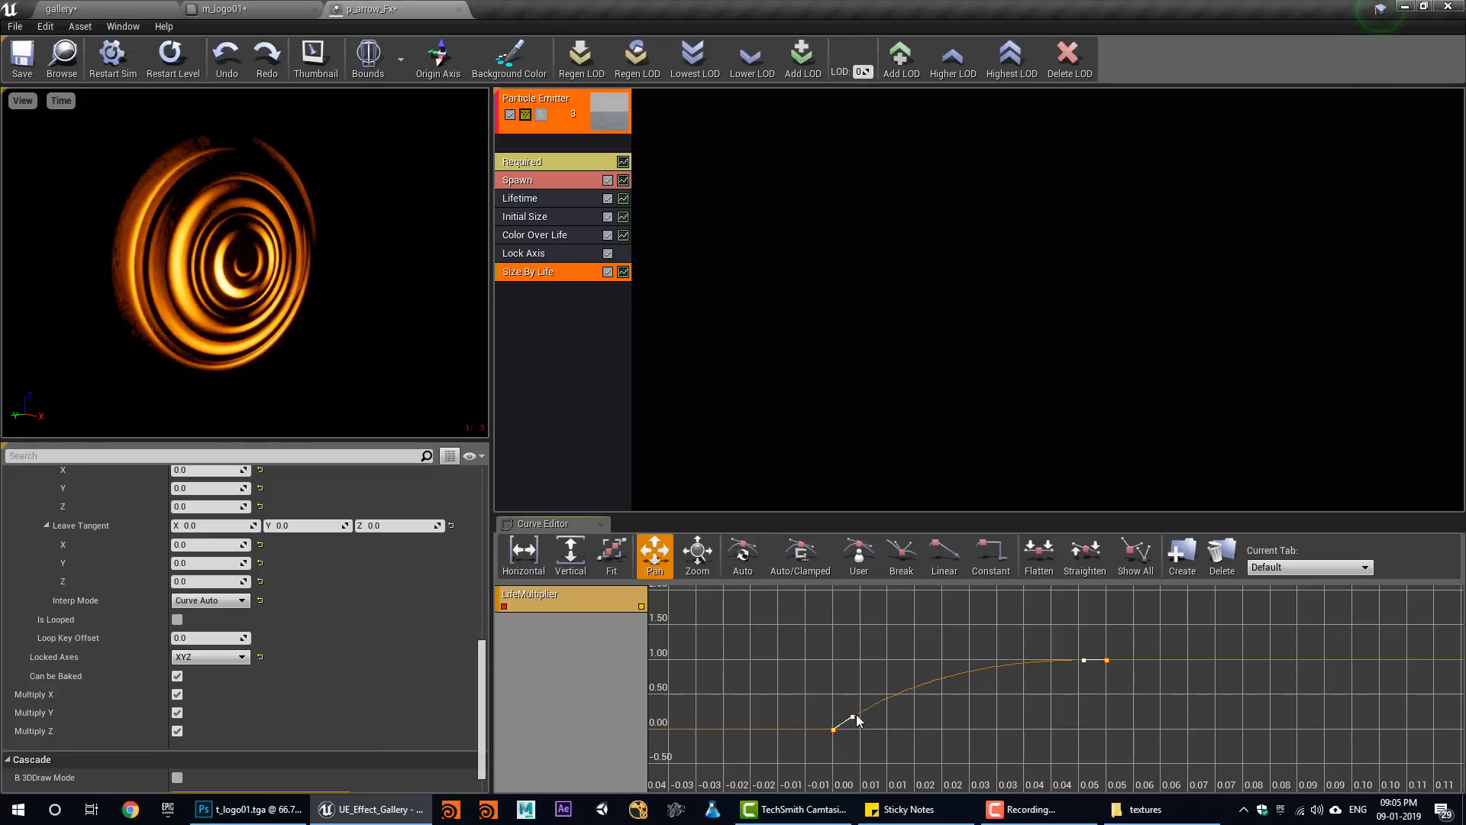
Restart the particle simulation repeatedly to preview how the ring grows over its life.
left_click(169, 71)
left_click(169, 71)
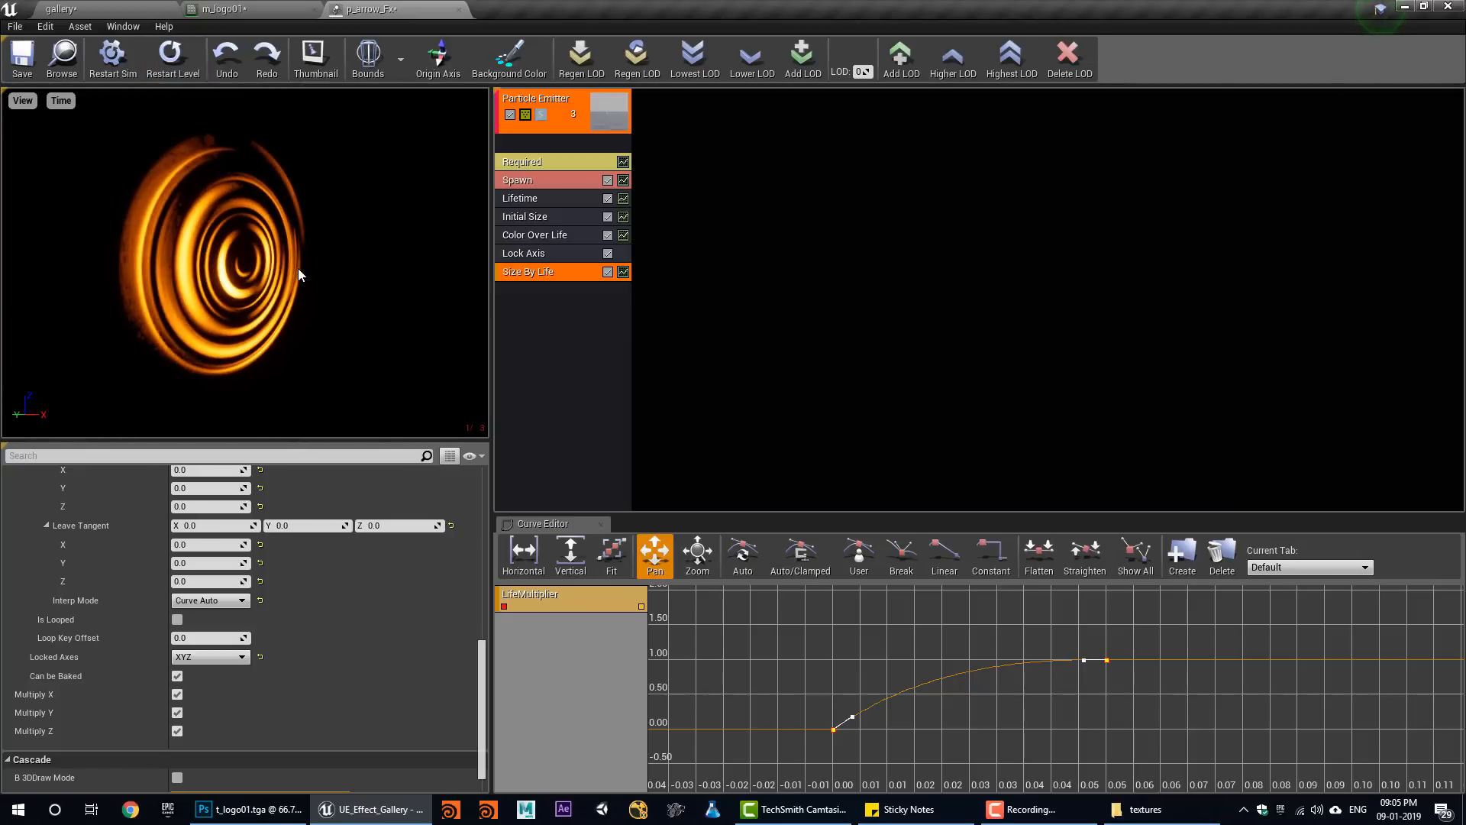
left_click(182, 75)
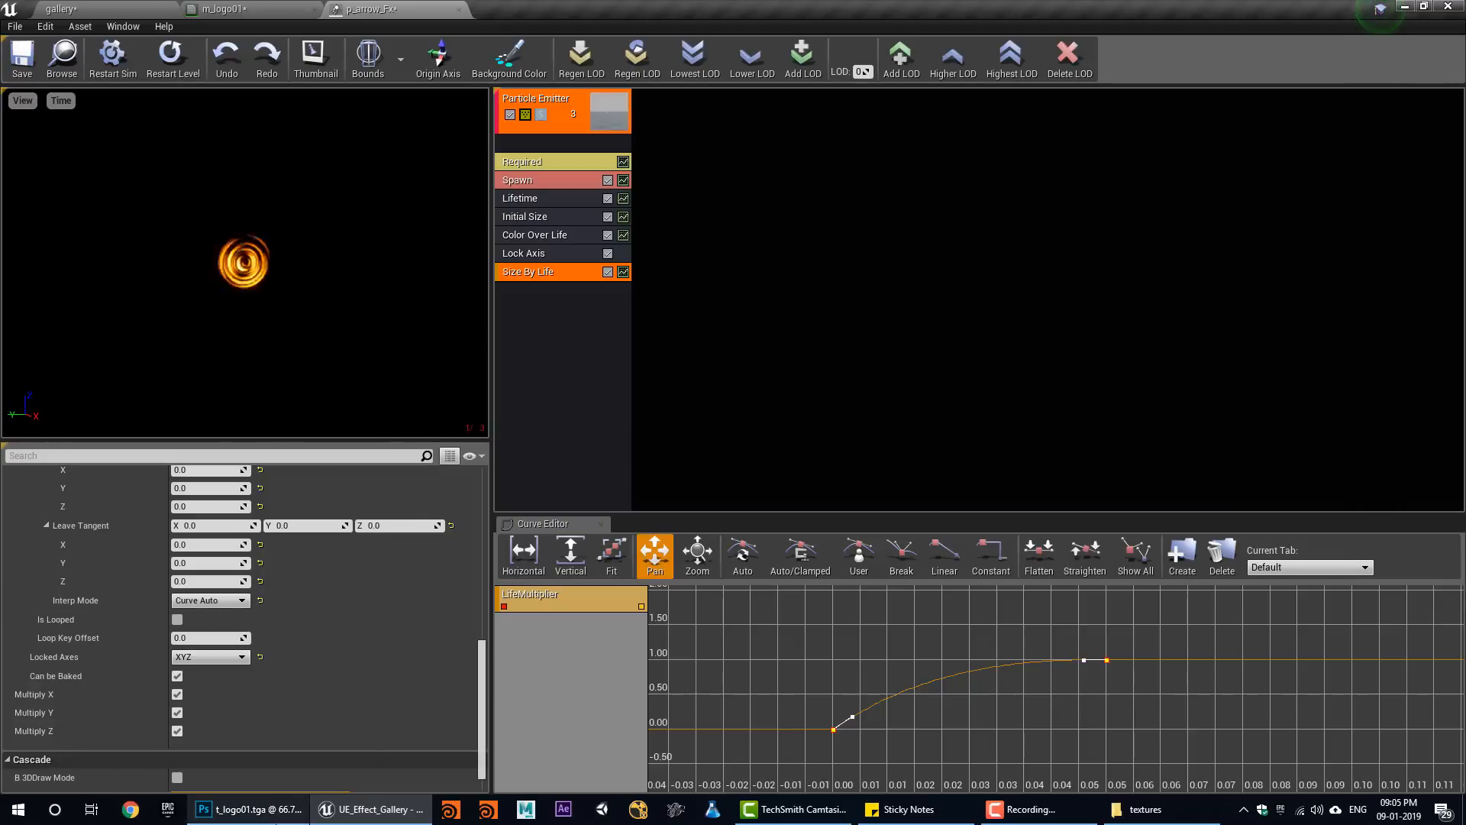
Switch to Photoshop and float t_logo01.tga in its own window at 100% zoom.
left_click(250, 809)
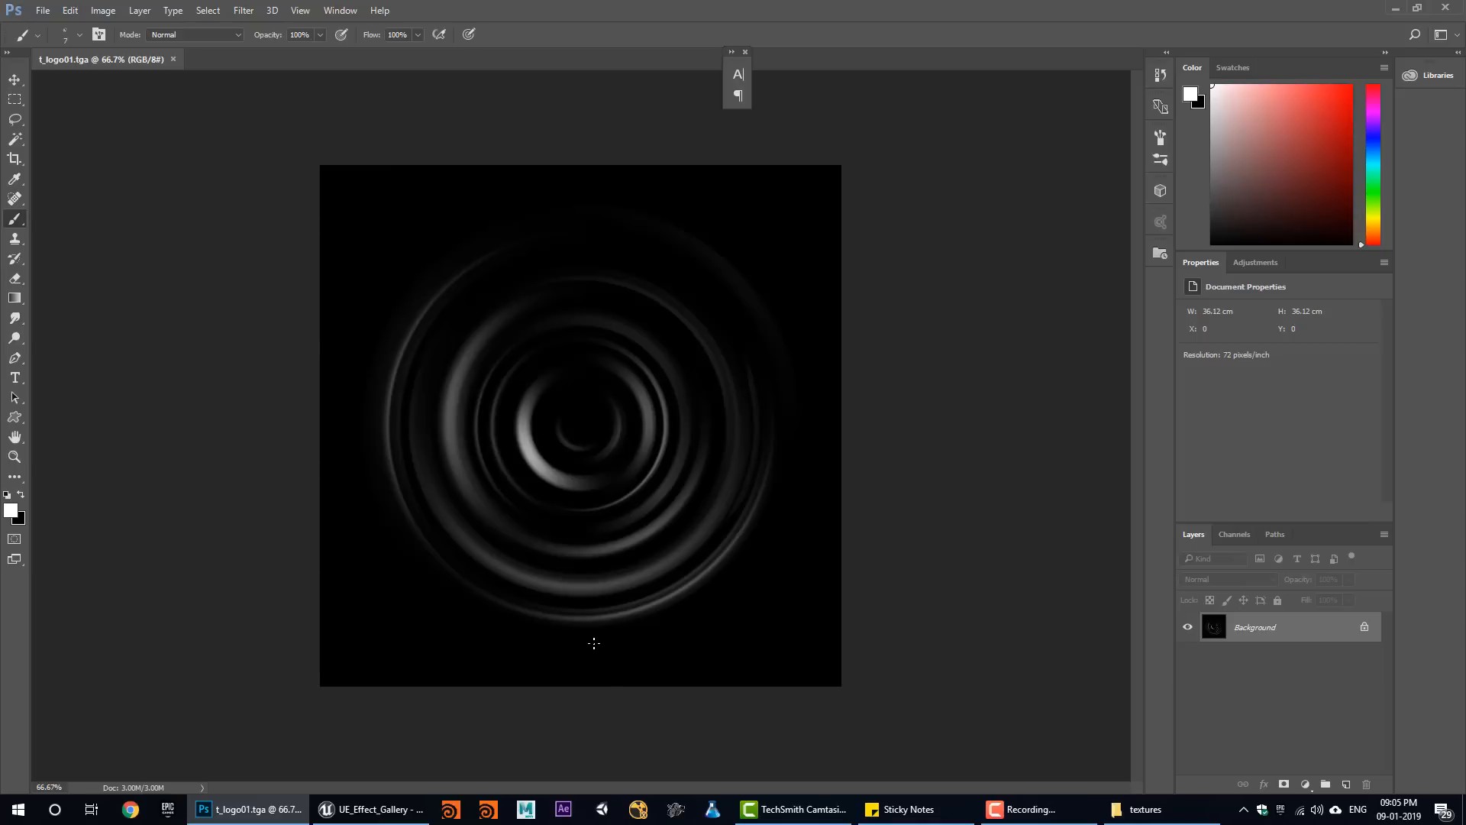
key("ctrl+plus")
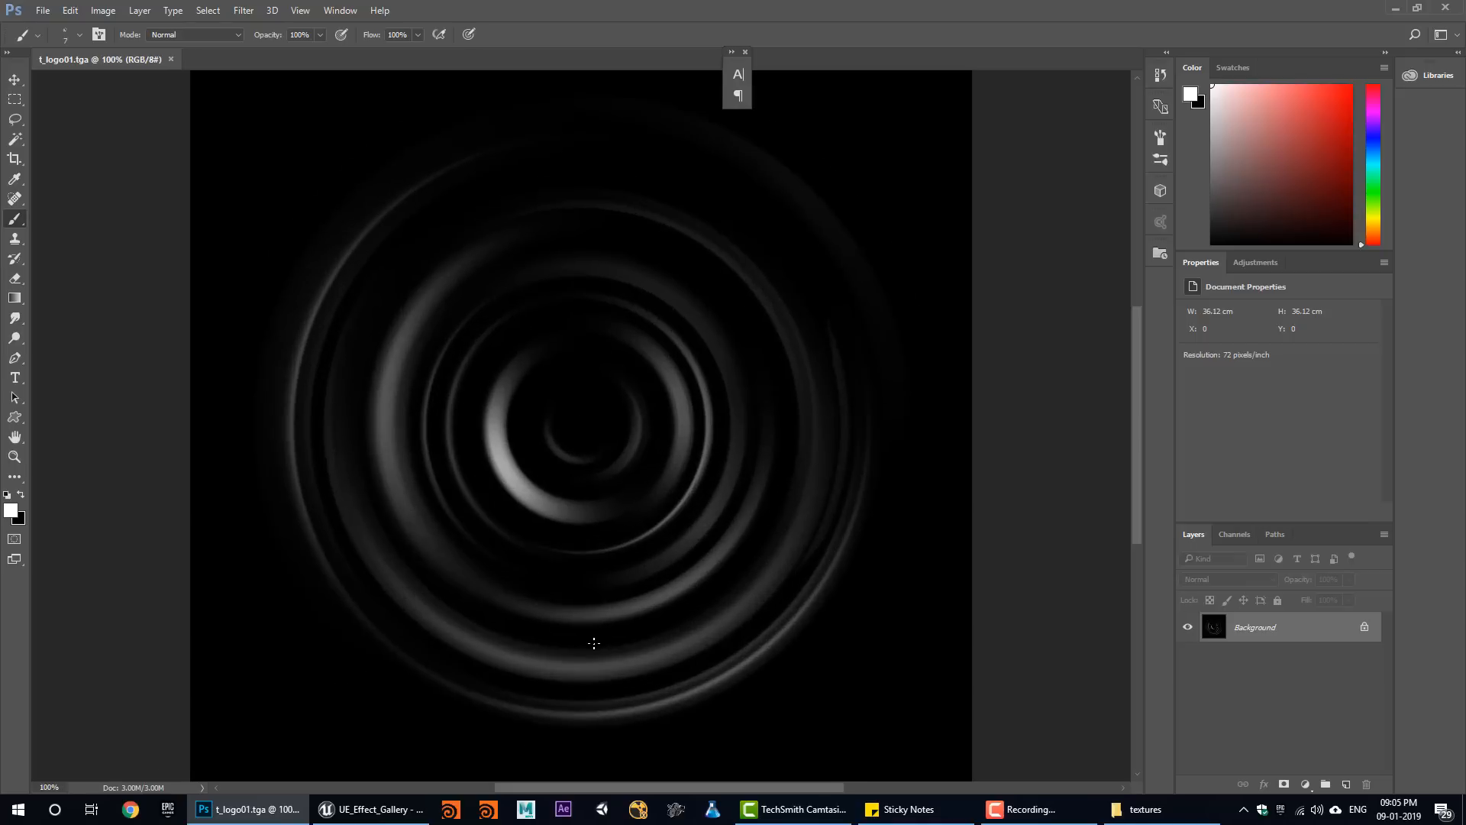
key("ctrl+plus")
key("ctrl+minus")
left_click_drag(122, 59, 177, 196)
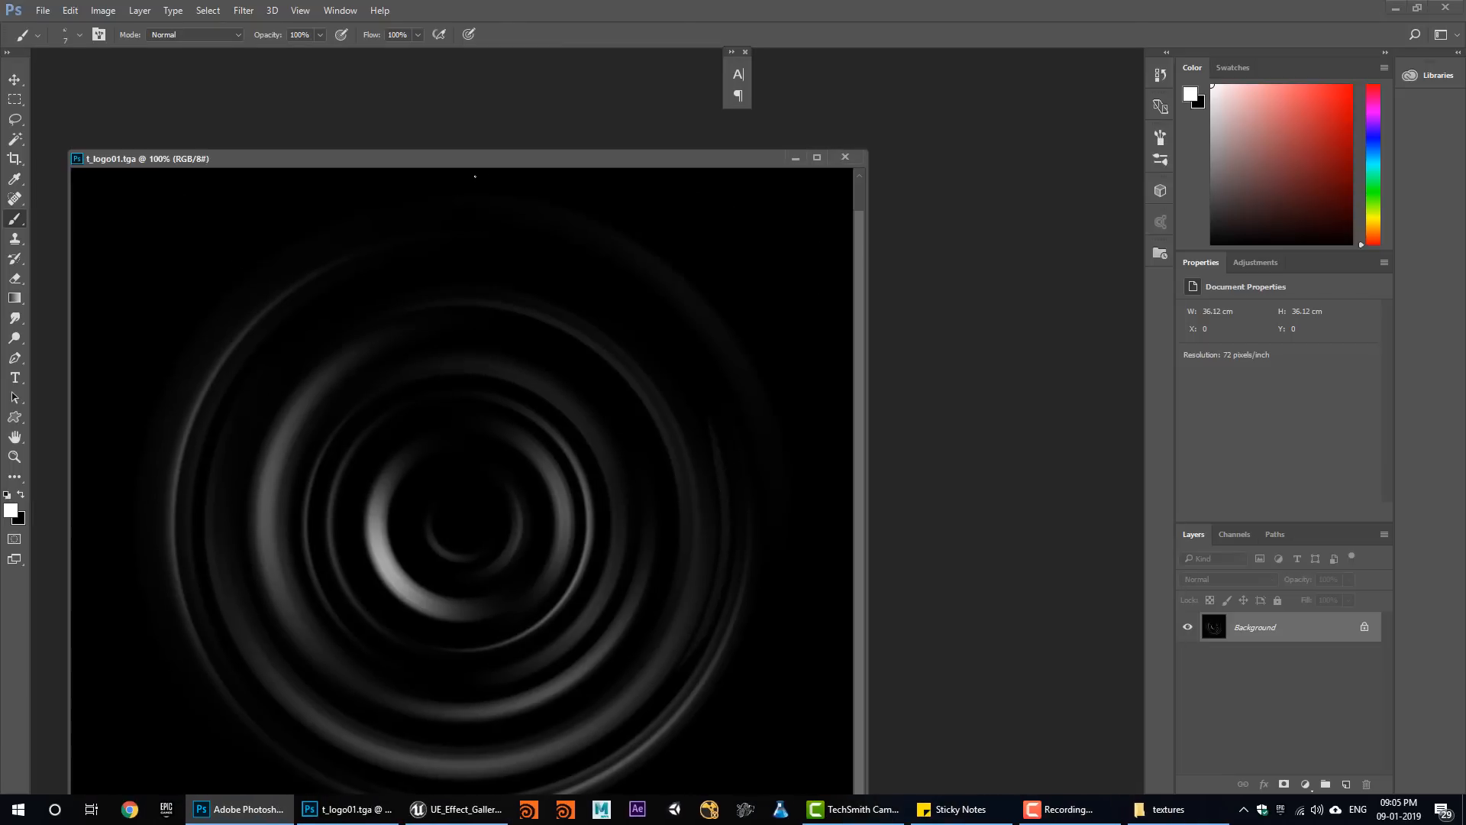
left_click_drag(475, 158, 440, 86)
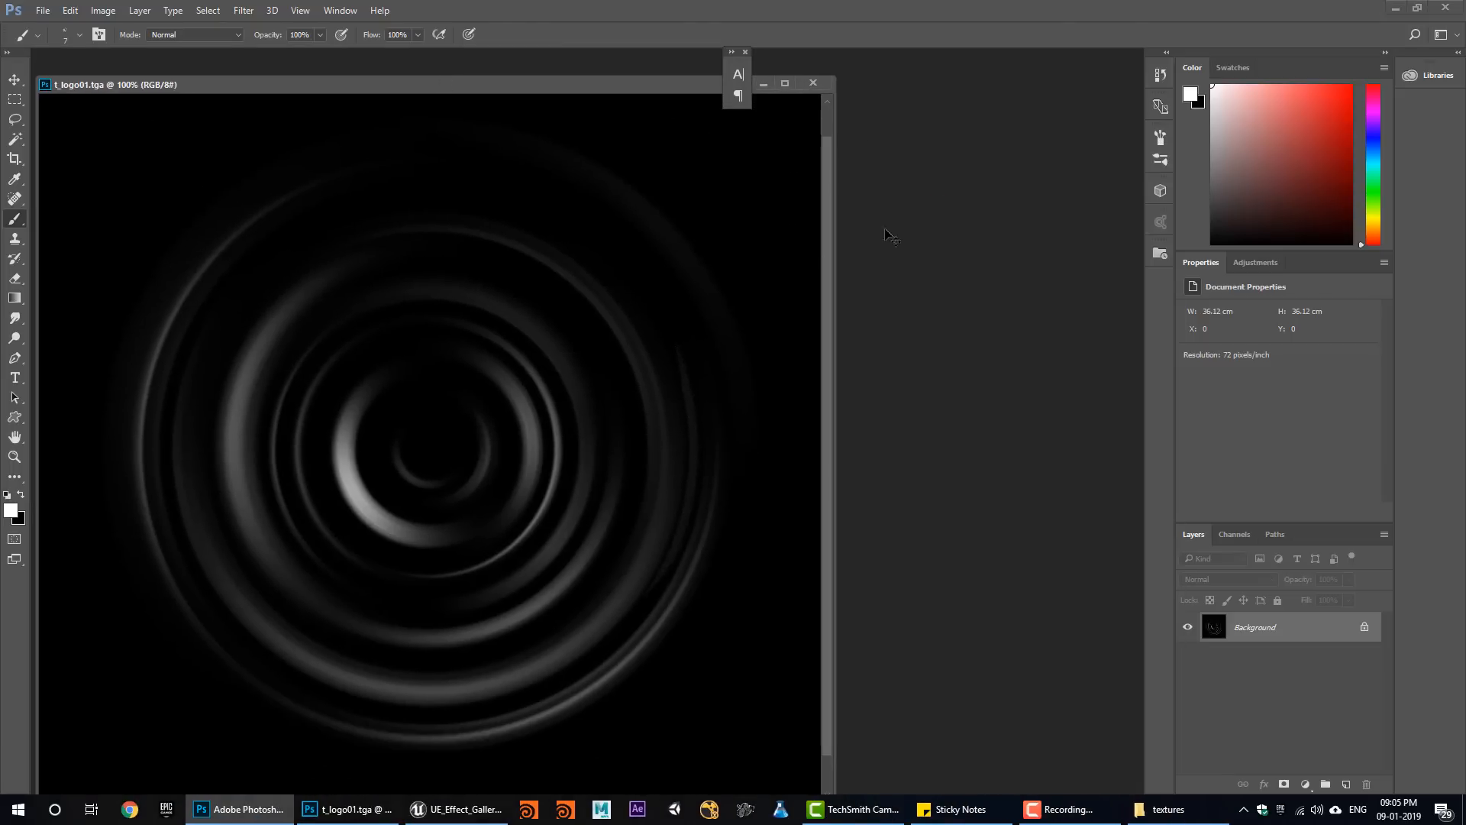
Create a 1024 x 1024 px RGB document, fill it with black and float it beside t_logo01.tga.
key("ctrl+n")
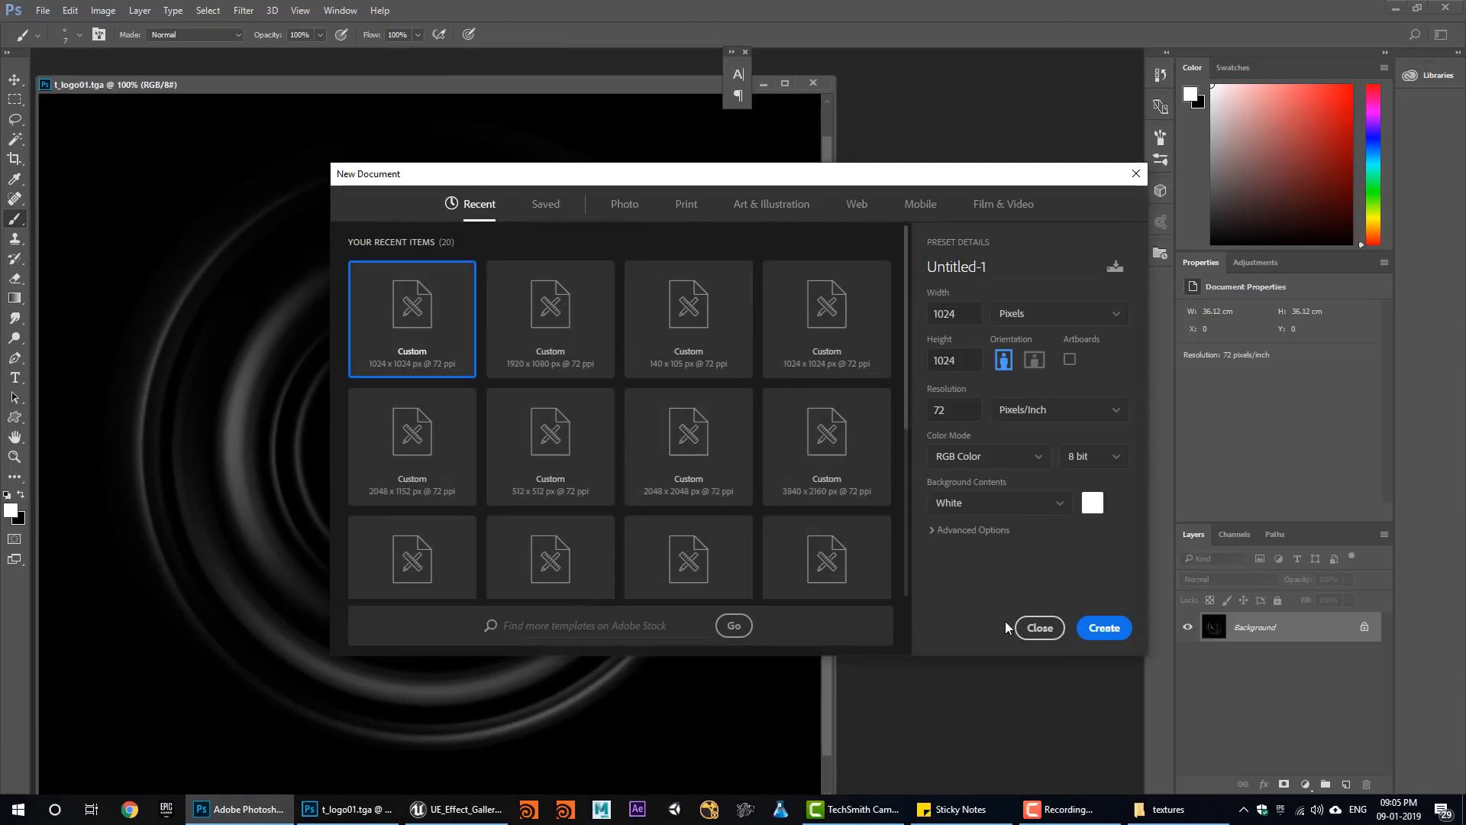
left_click(1103, 627)
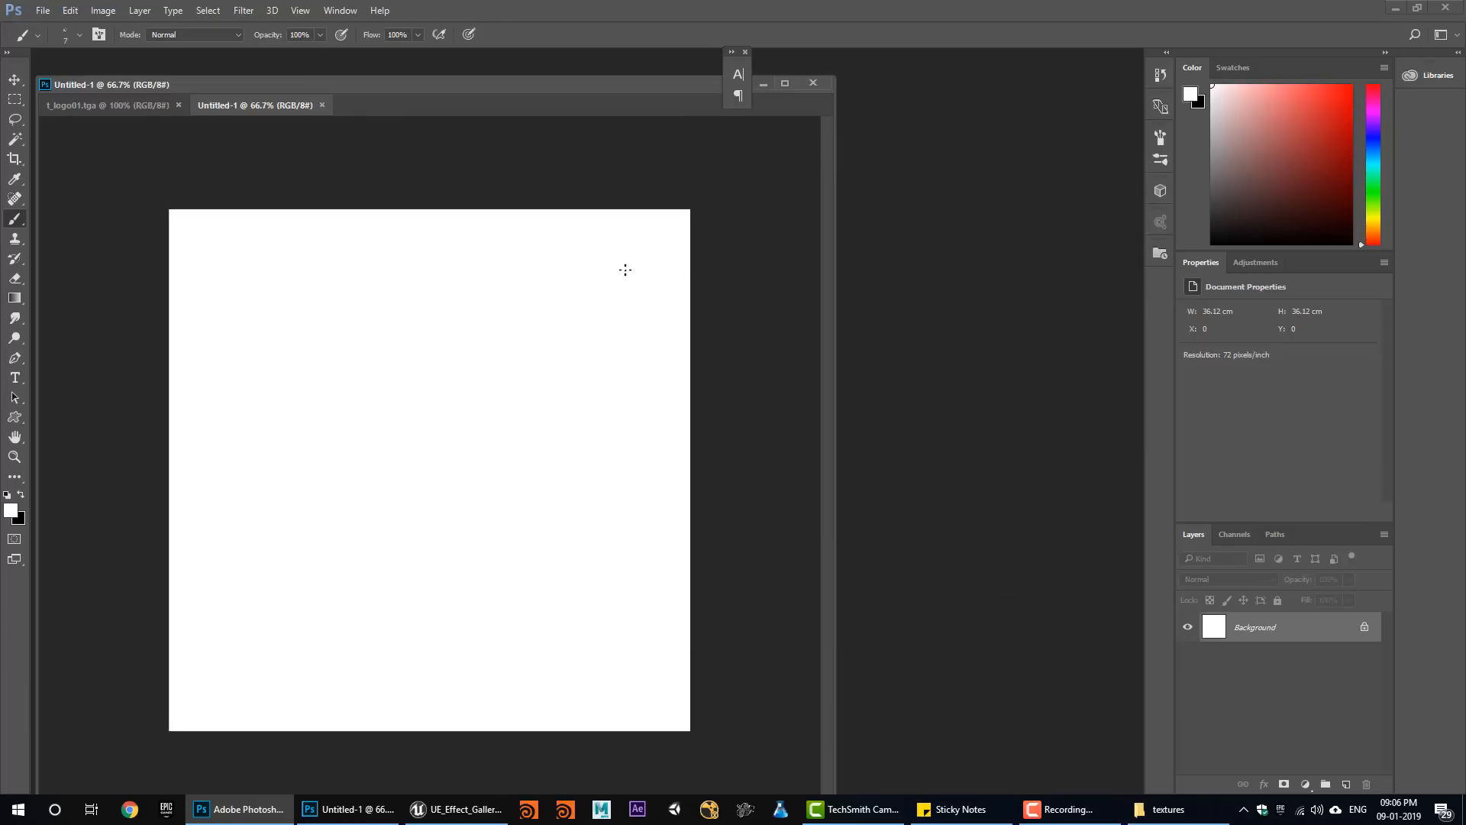
key("ctrl+BackSpace")
left_click_drag(404, 138, 403, 136)
left_click_drag(374, 89, 452, 102)
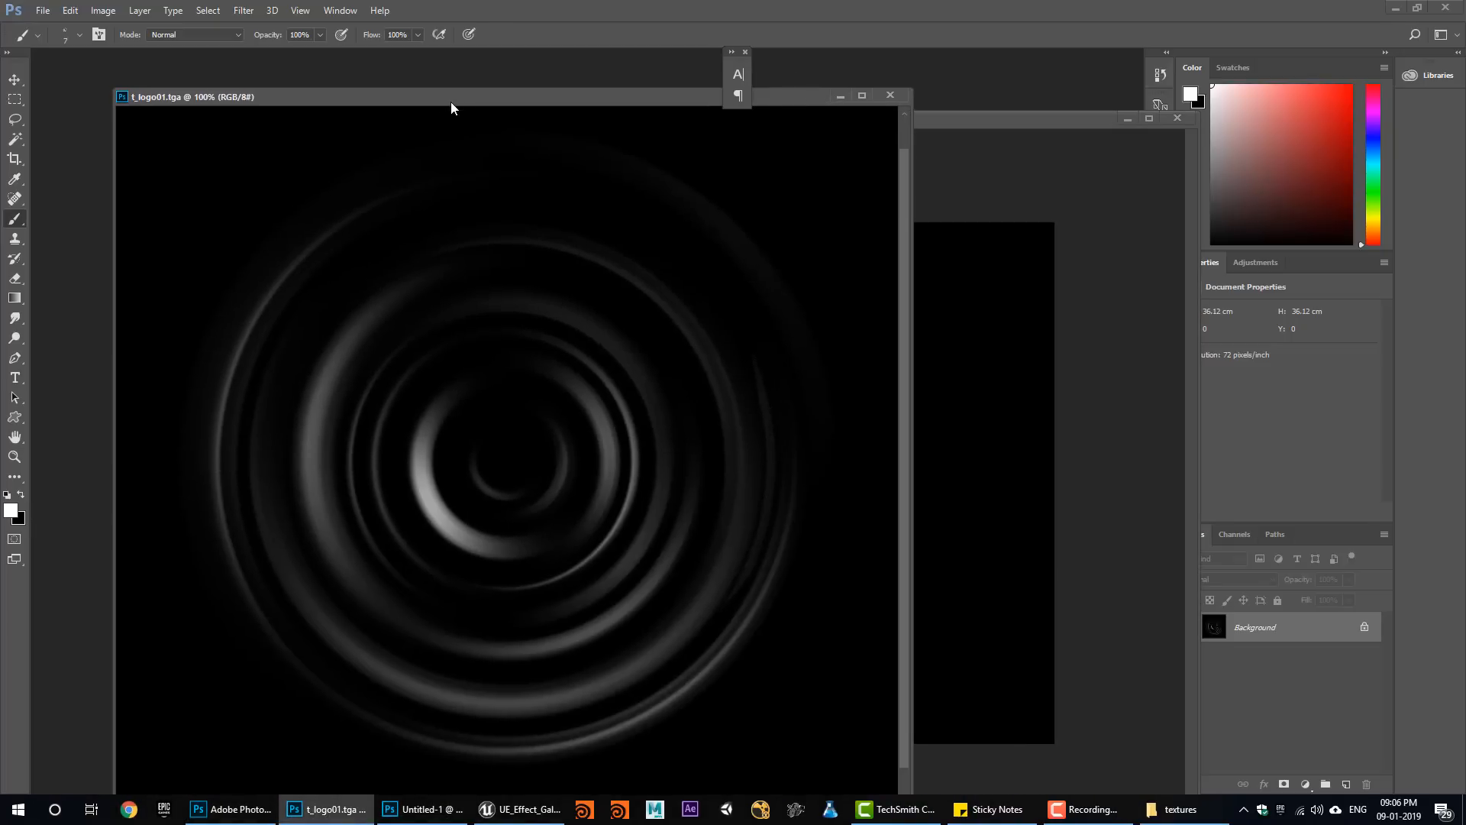
left_click(14, 122)
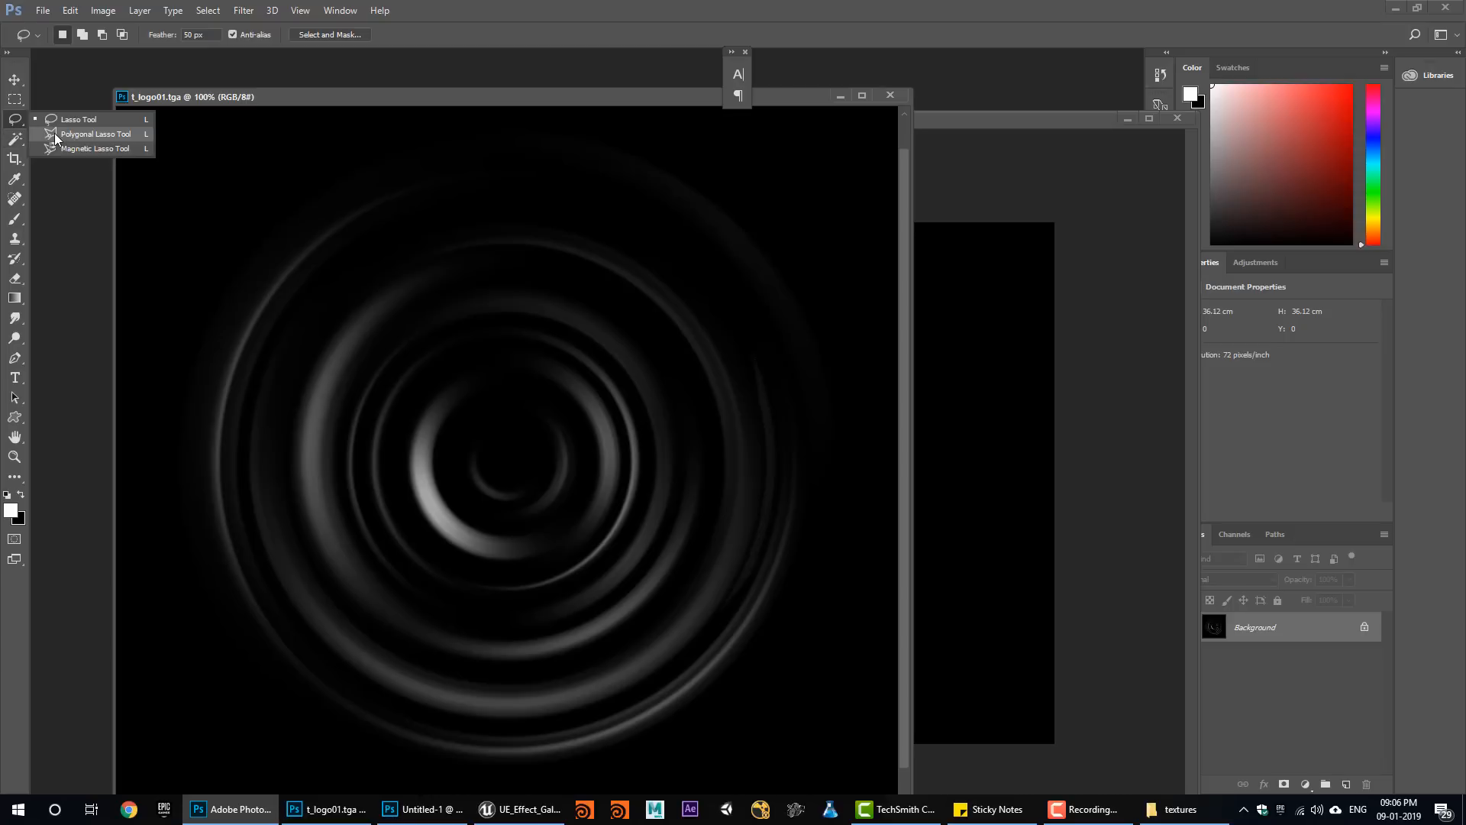
left_click(13, 358)
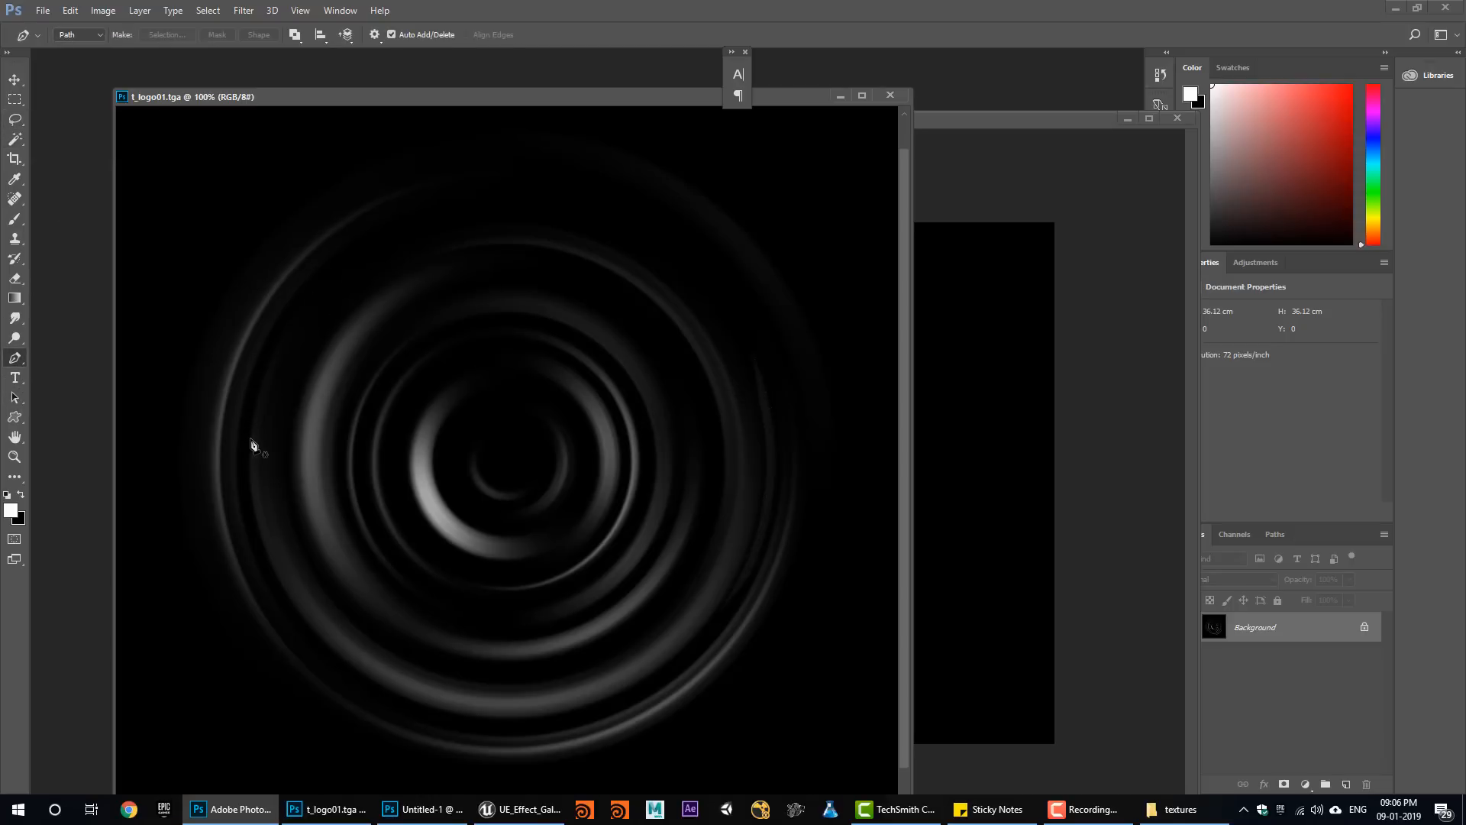
key("ctrl+plus")
key("ctrl+0")
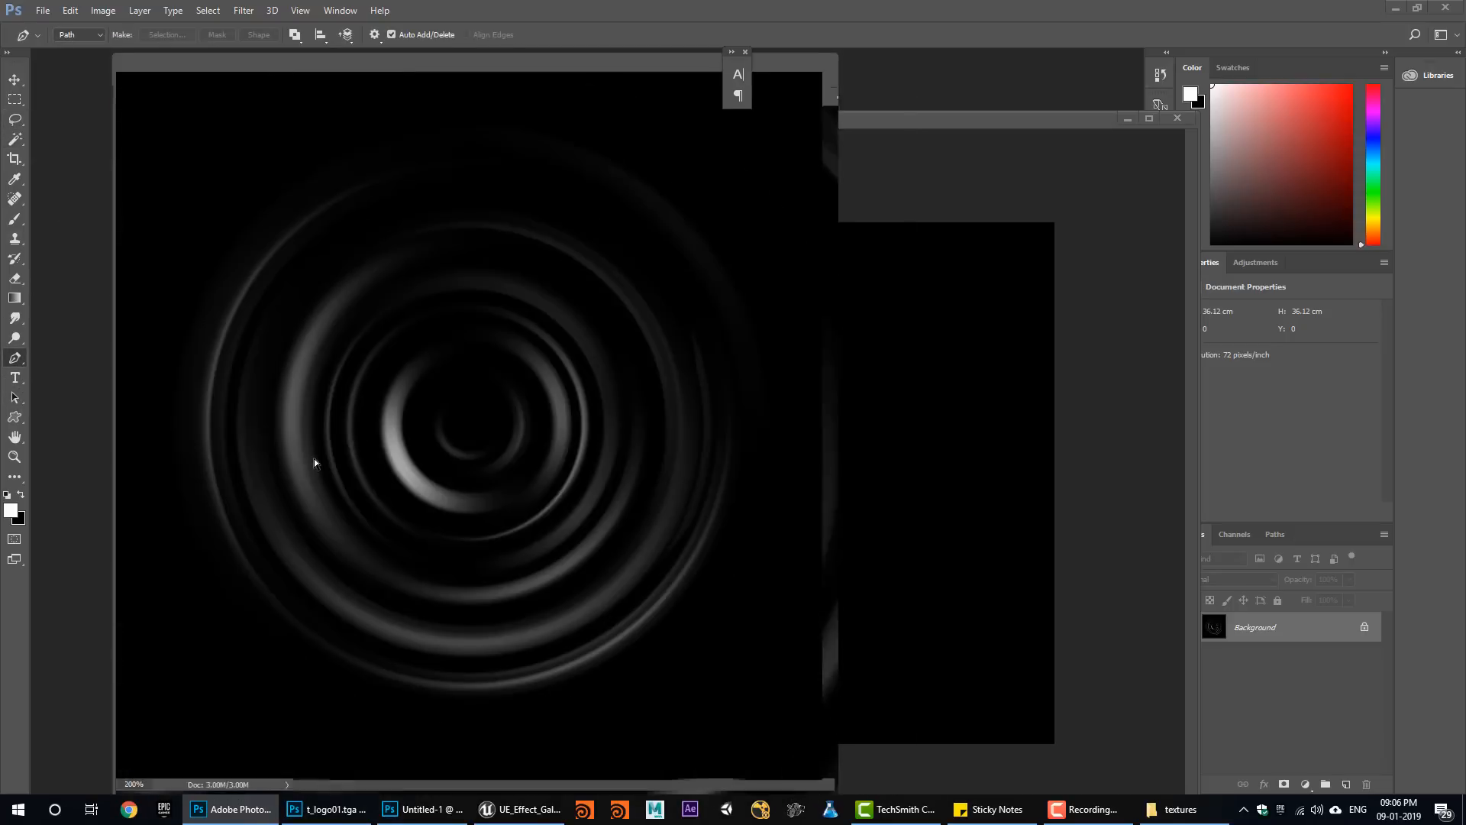
left_click(230, 425)
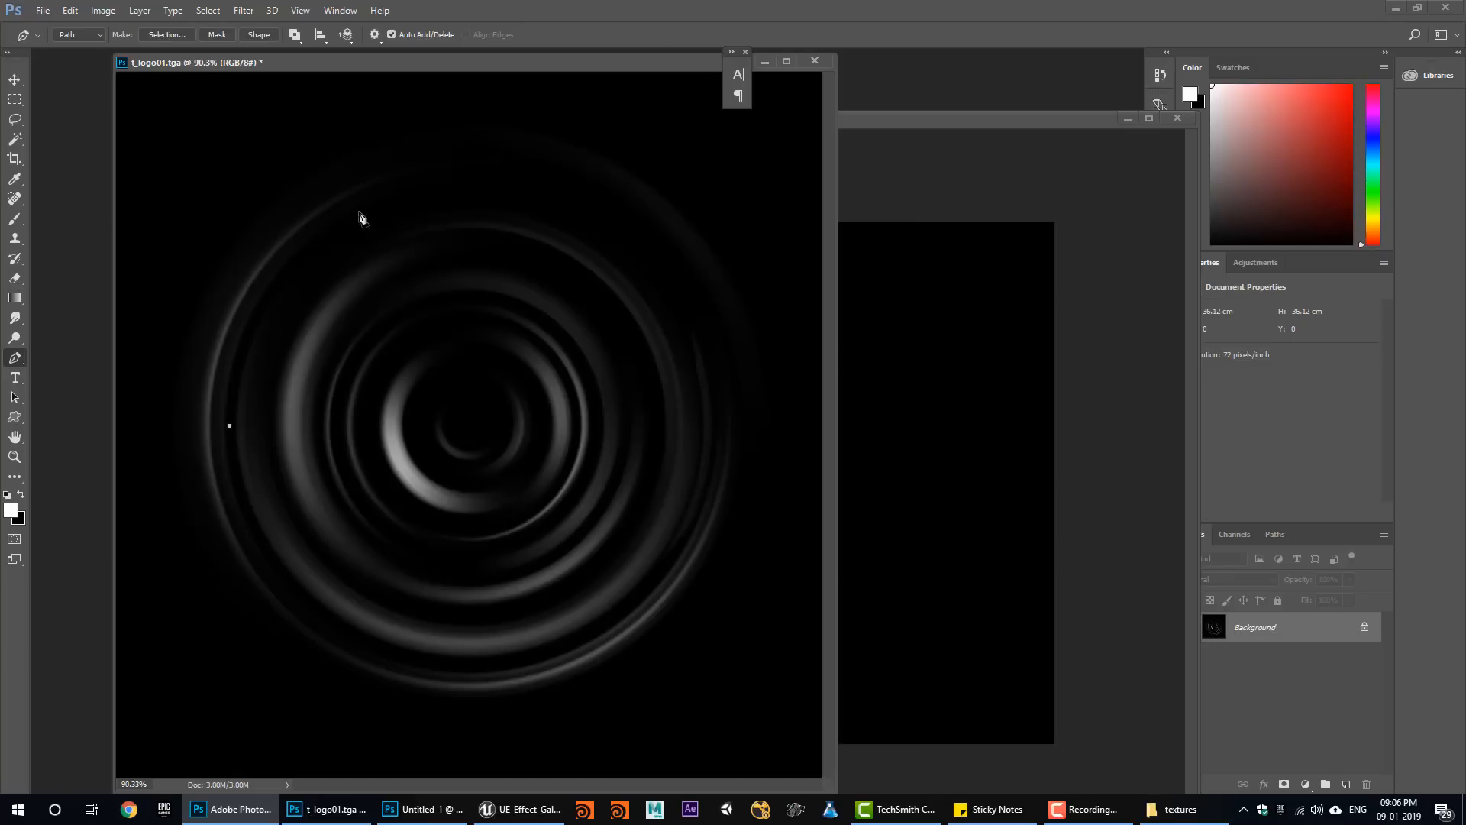
left_click_drag(400, 200, 581, 159)
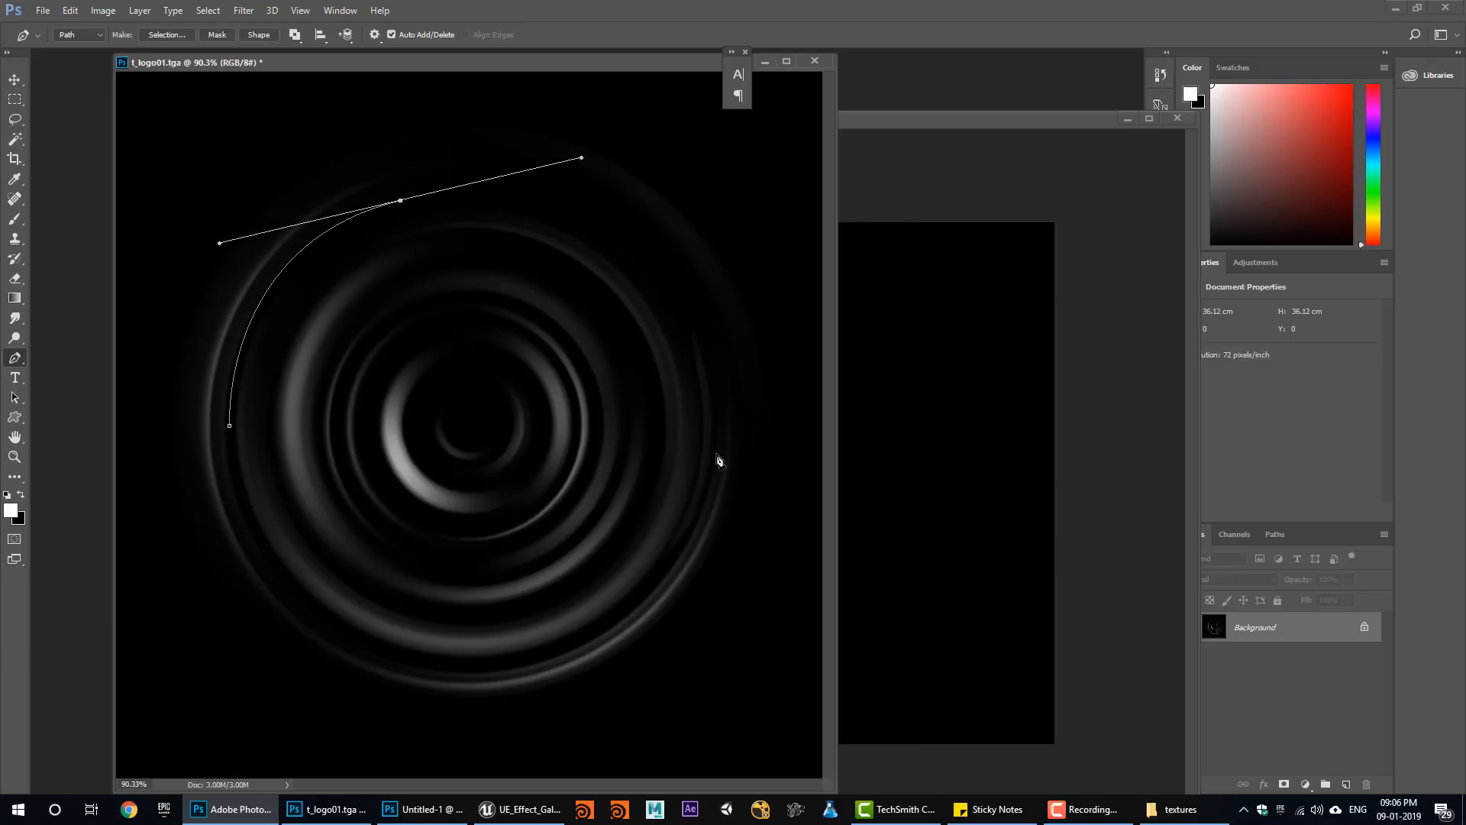
left_click_drag(715, 455, 700, 655)
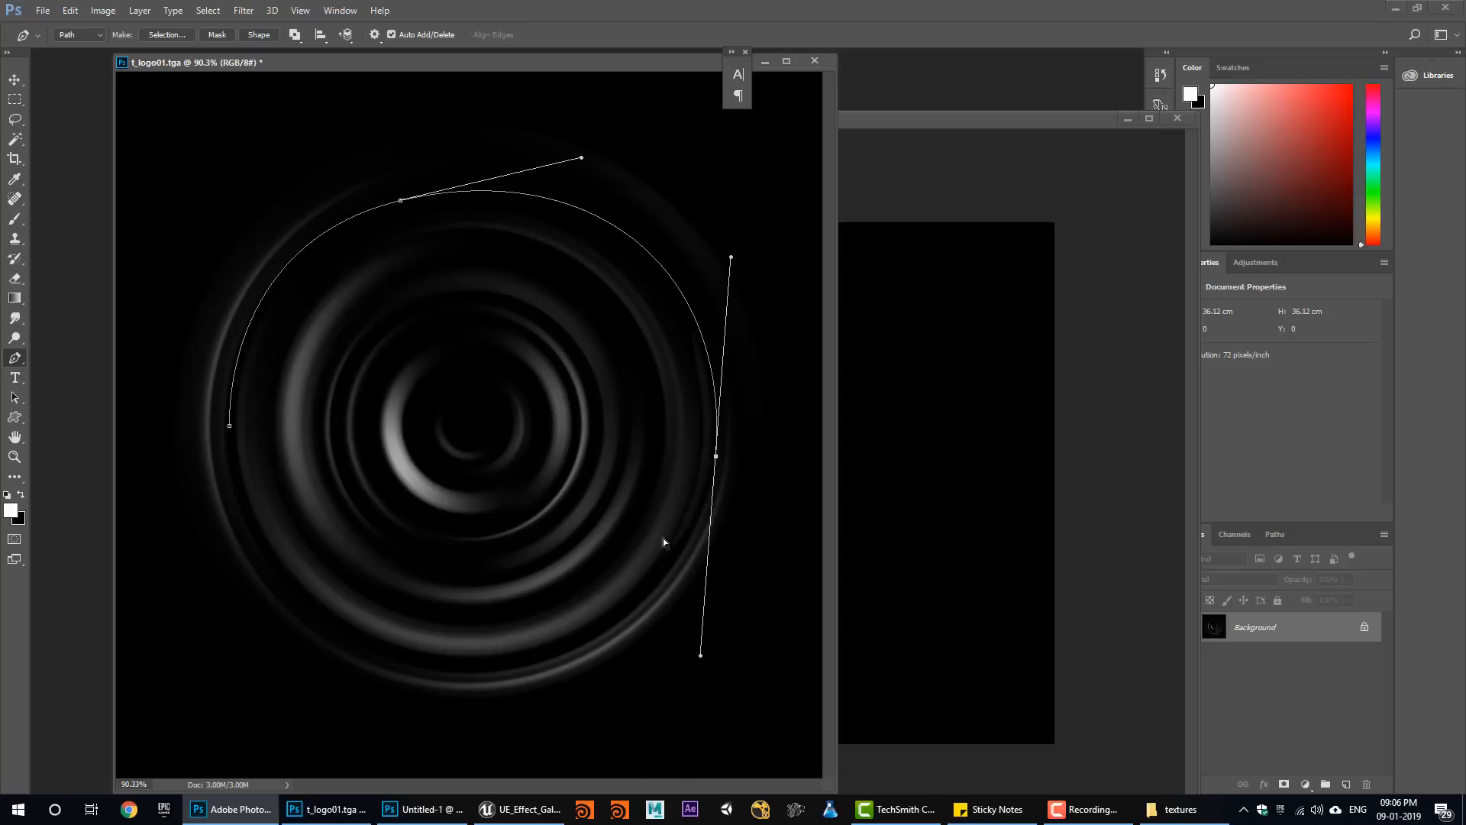
key("ctrl+z")
key("ctrl+z")
key("ctrl+z")
Step back through the history of t_logo01.tga to its unflattened ring layers, and move the black document clear of the layer list.
key("ctrl+alt+z")
key("ctrl+alt+z")
key("ctrl+alt+z")
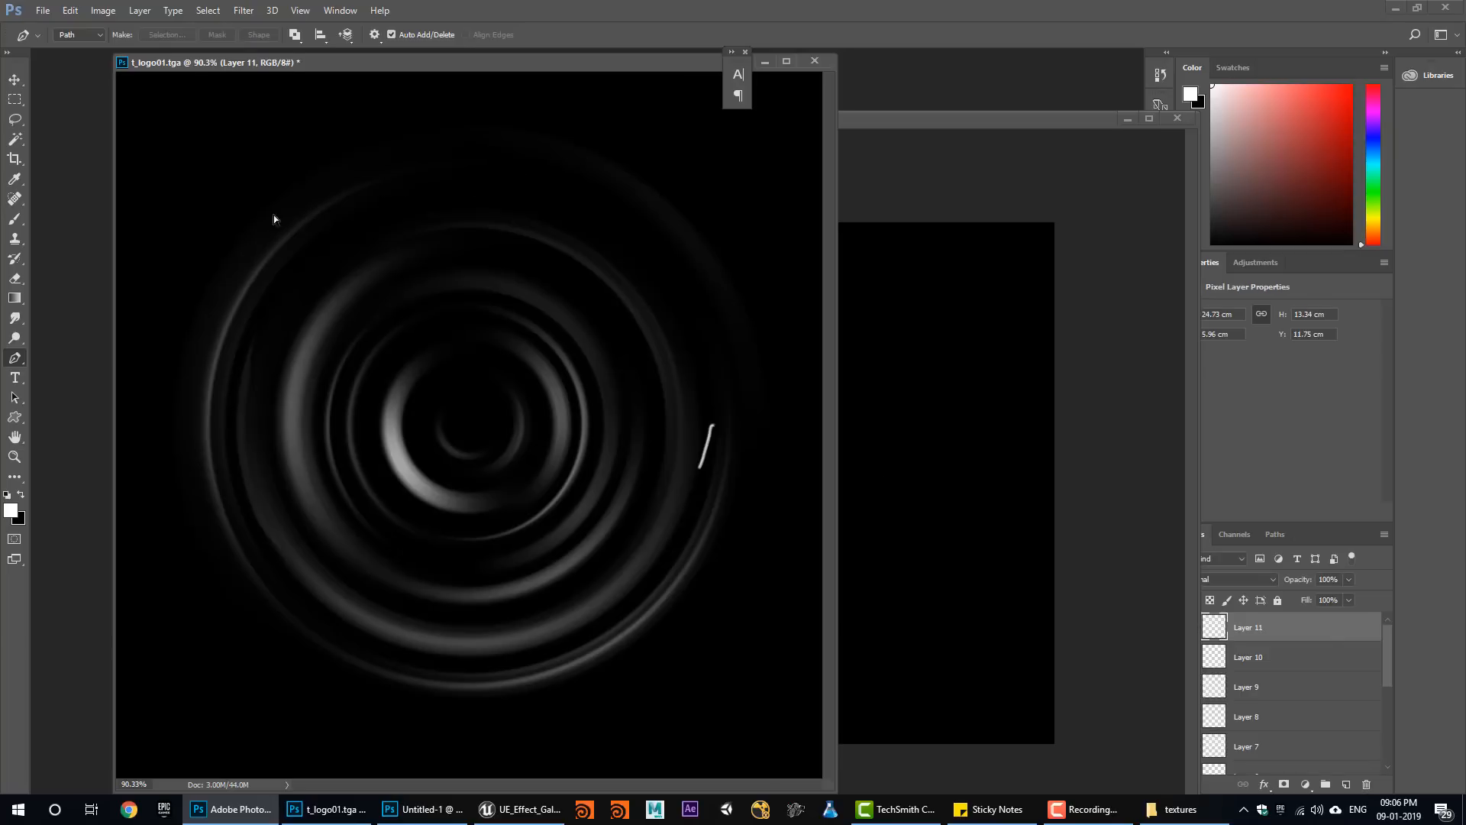
left_click(69, 11)
left_click(99, 56)
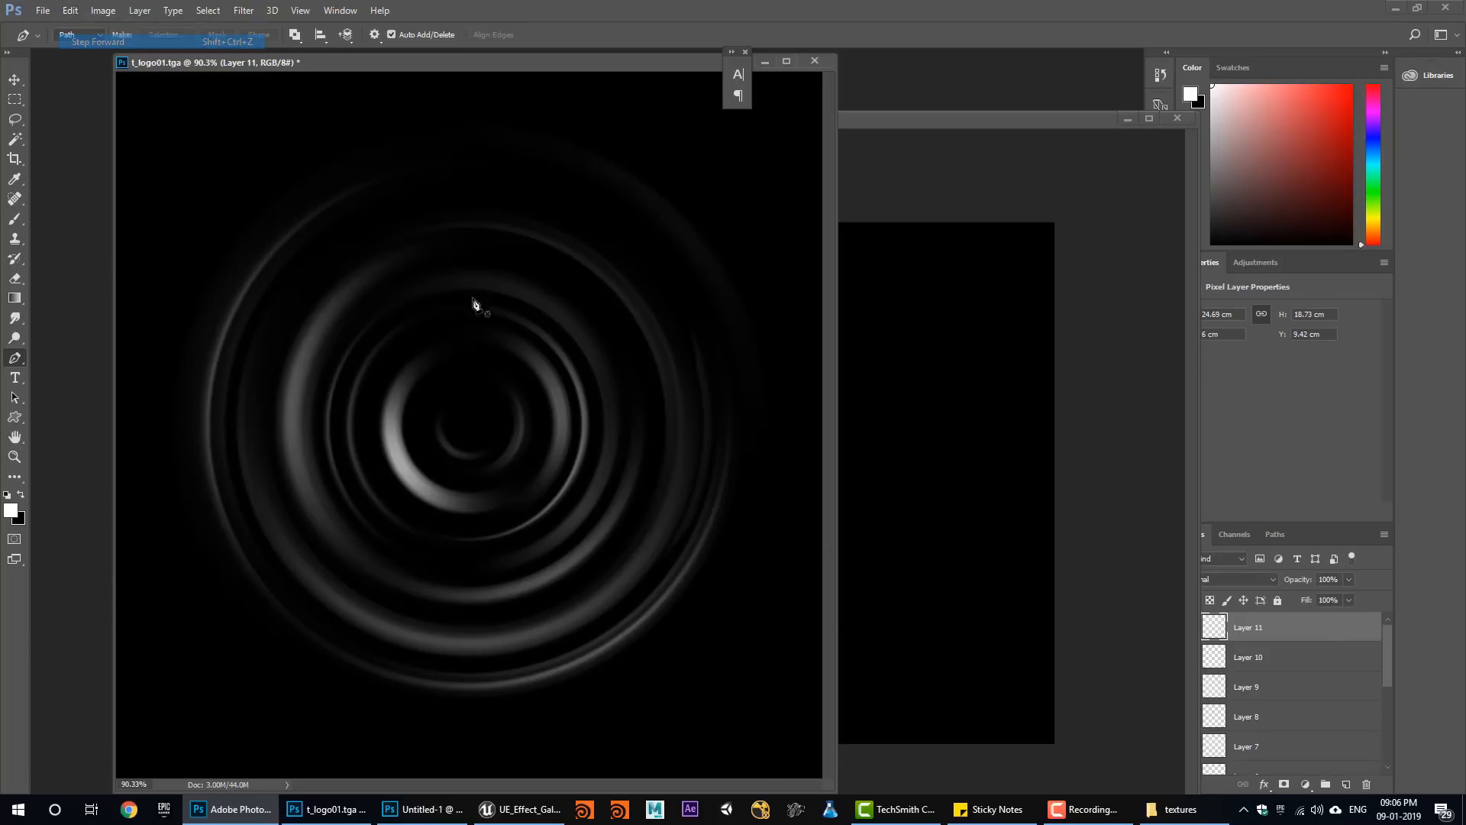
scroll(1354, 731, "down", 3)
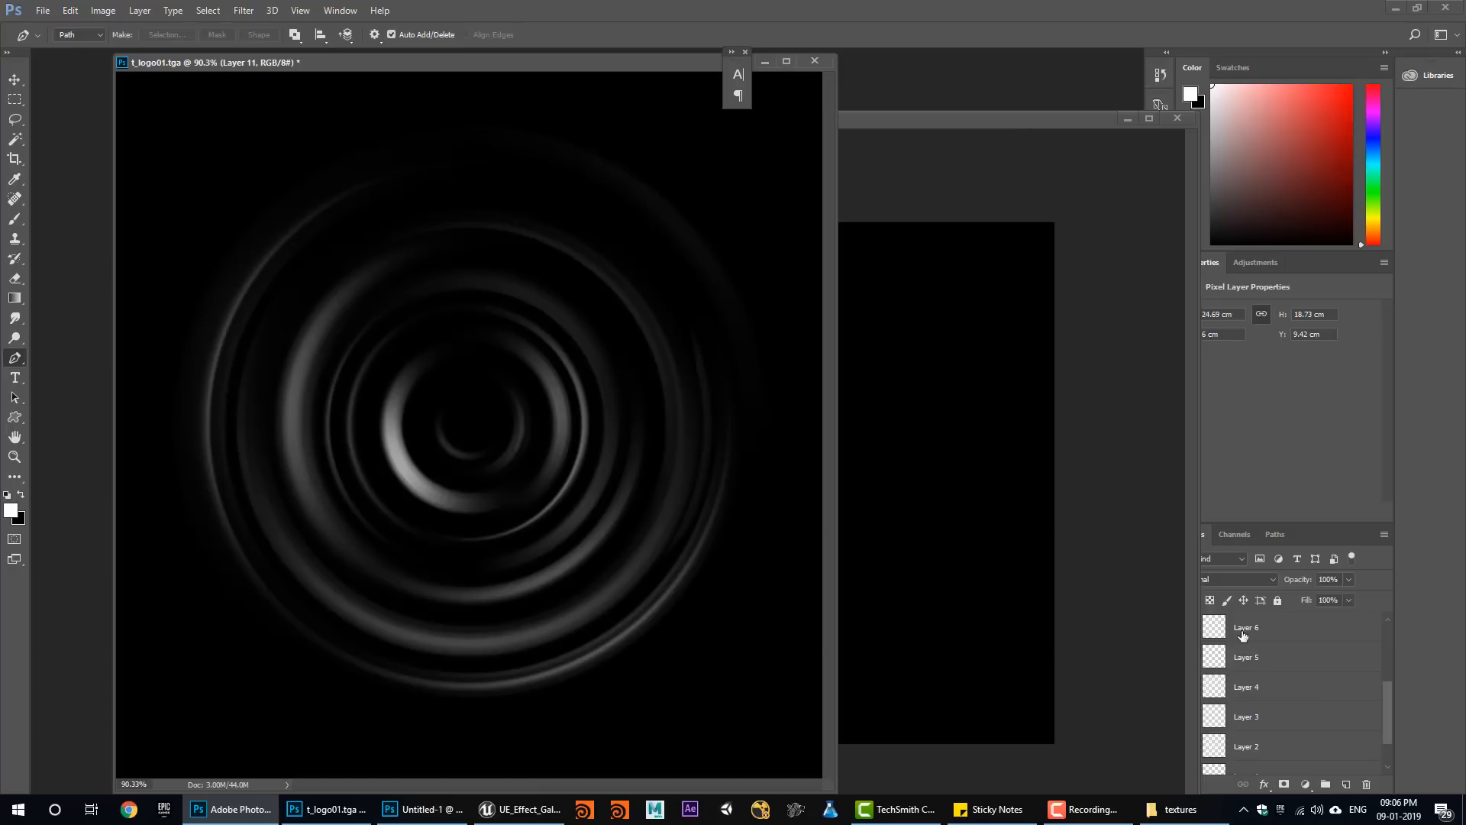
left_click_drag(1020, 126, 924, 154)
left_click(520, 64)
left_click(611, 62)
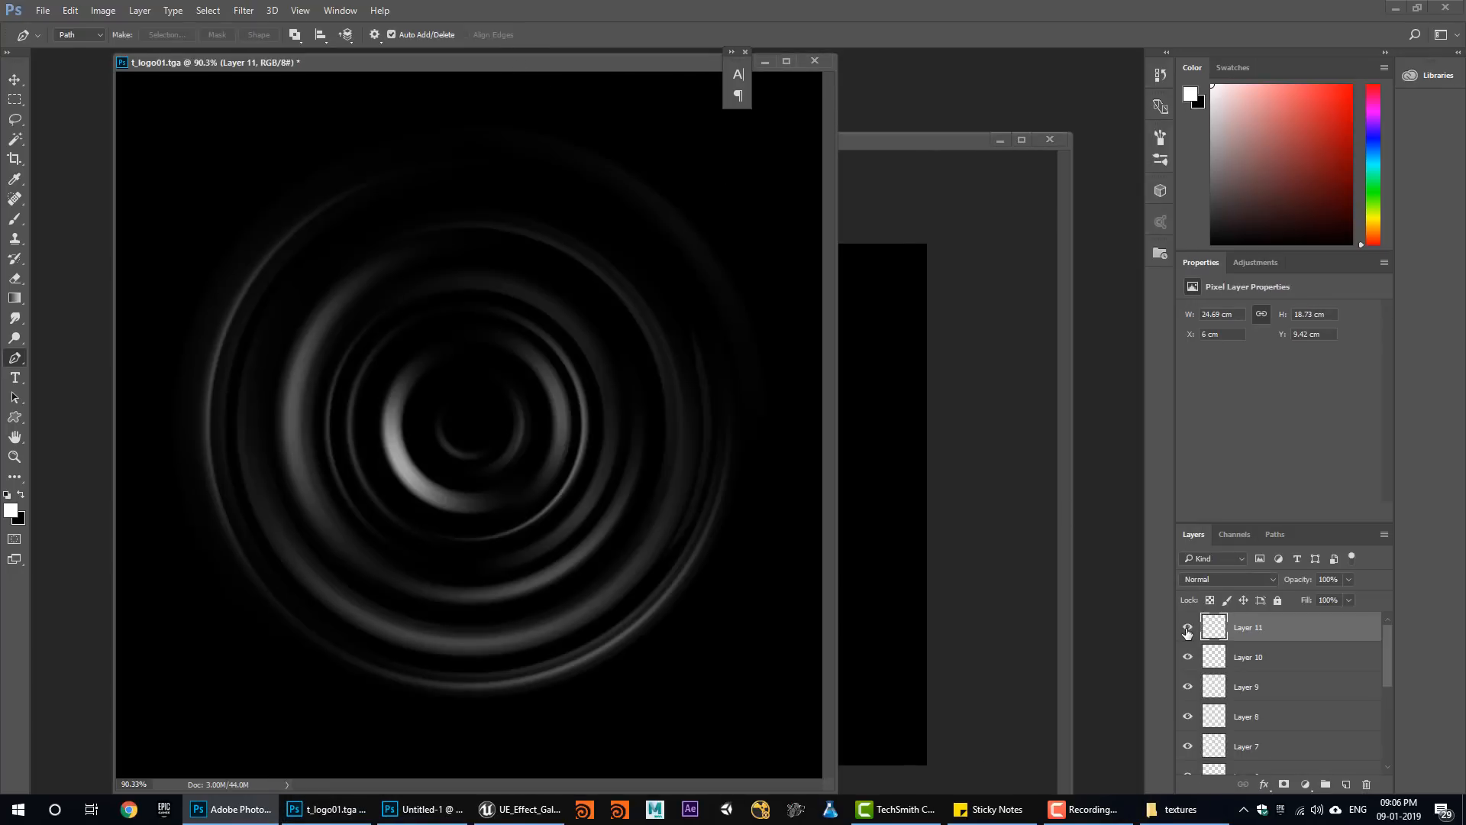
Toggle the visibility of Layers 11, 10 and 9 in turn to examine which ring each one holds.
left_click(1187, 629)
left_click(1186, 628)
left_click(1186, 629)
left_click(1186, 660)
left_click(1186, 661)
left_click(1185, 660)
left_click(1186, 661)
left_click(1188, 689)
left_click(1187, 689)
left_click(1187, 689)
left_click(1187, 689)
Hide every ring layer of t_logo01.tga except Layer 1, keeping the black Background visible.
scroll(1206, 683, "down", 5)
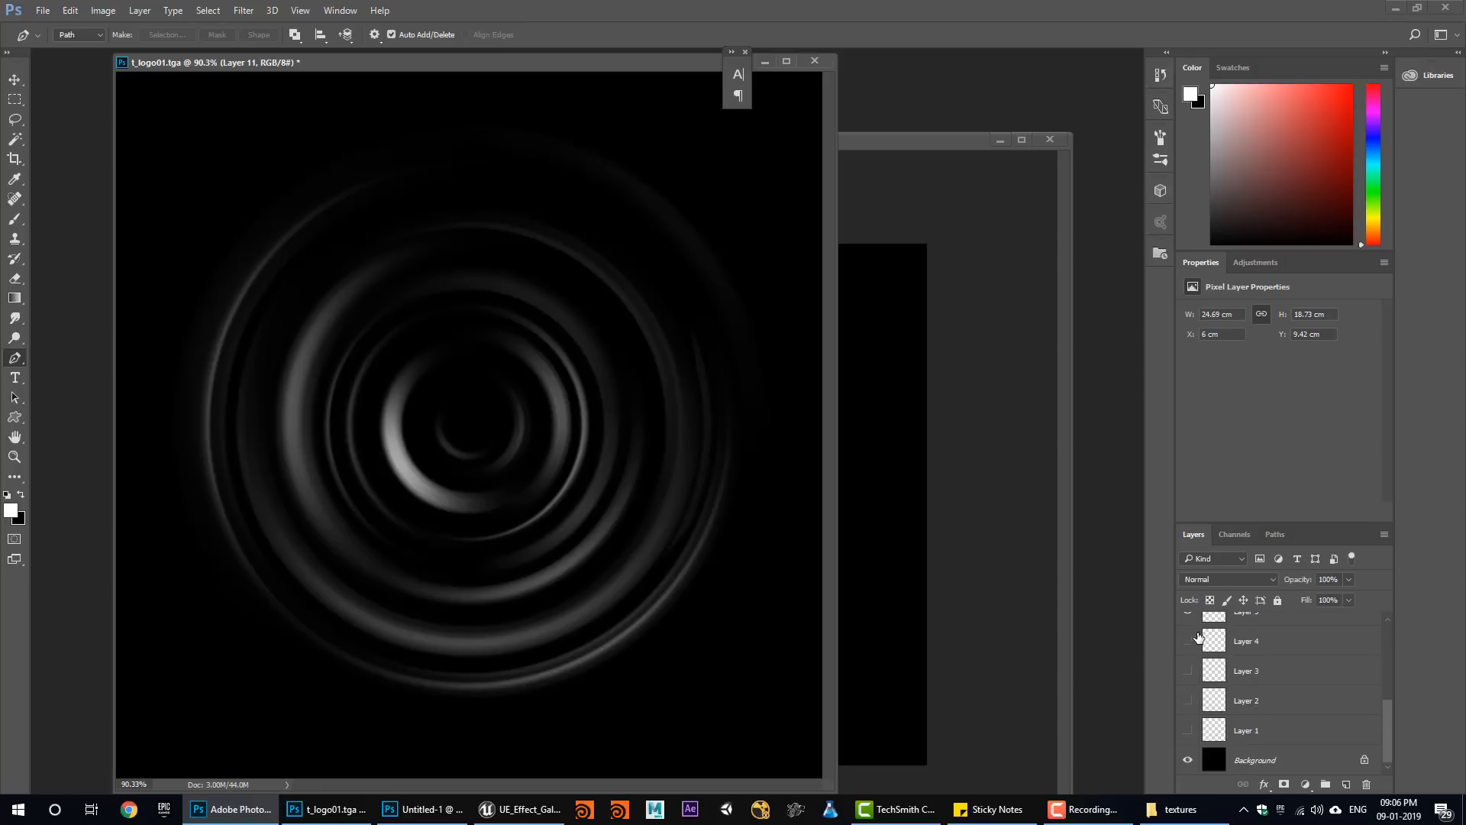
left_click(1187, 641)
scroll(1196, 704, "up", 2)
left_click_drag(1184, 731, 1186, 684)
scroll(1189, 679, "up", 3)
scroll(1187, 687, "down", 5)
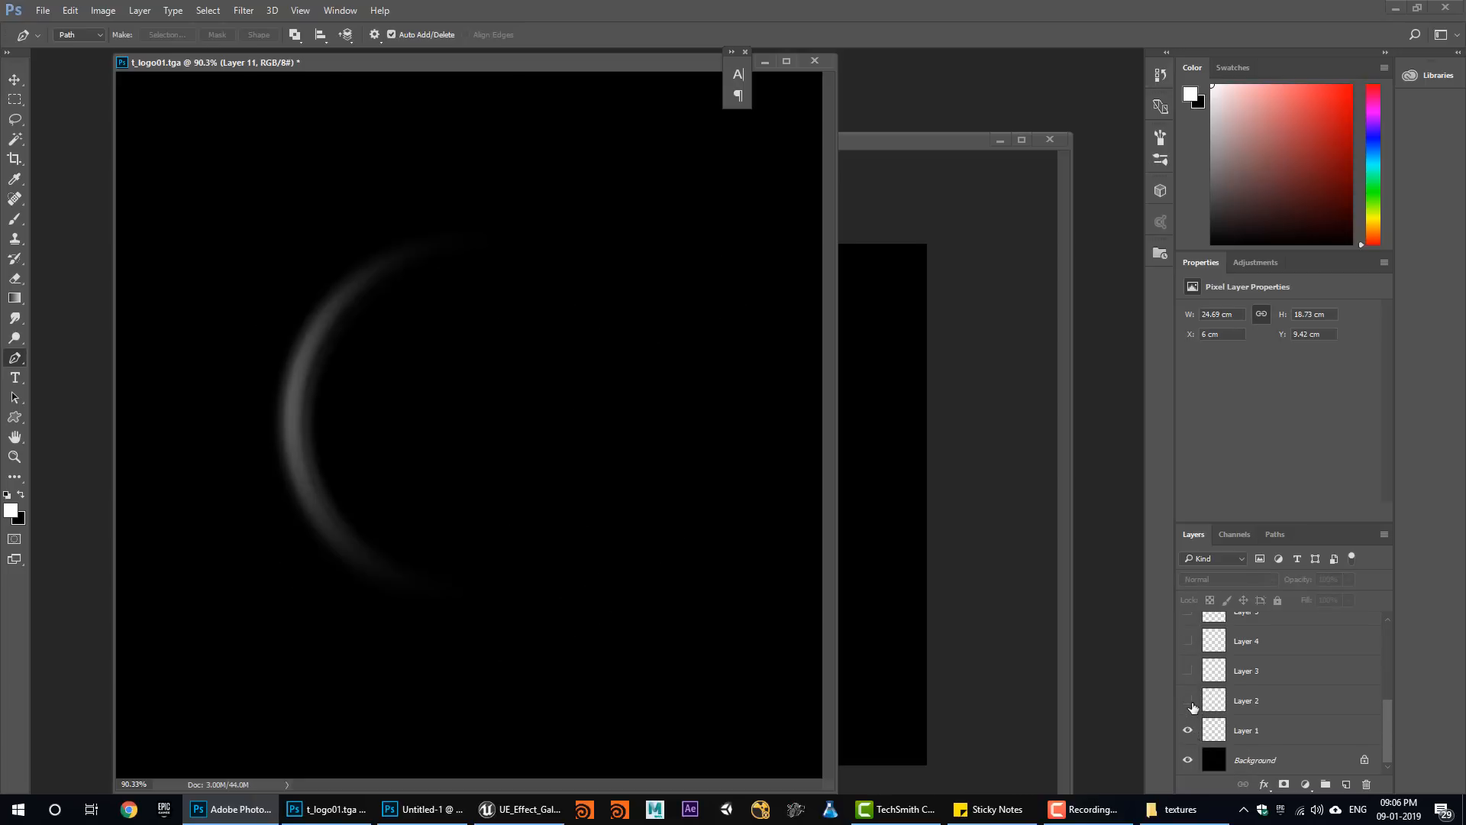
Show Layers 3 and 7 together with Layer 1, trying out Layers 2, 5 and 6 but leaving them hidden.
left_click(1188, 701)
left_click(1188, 671)
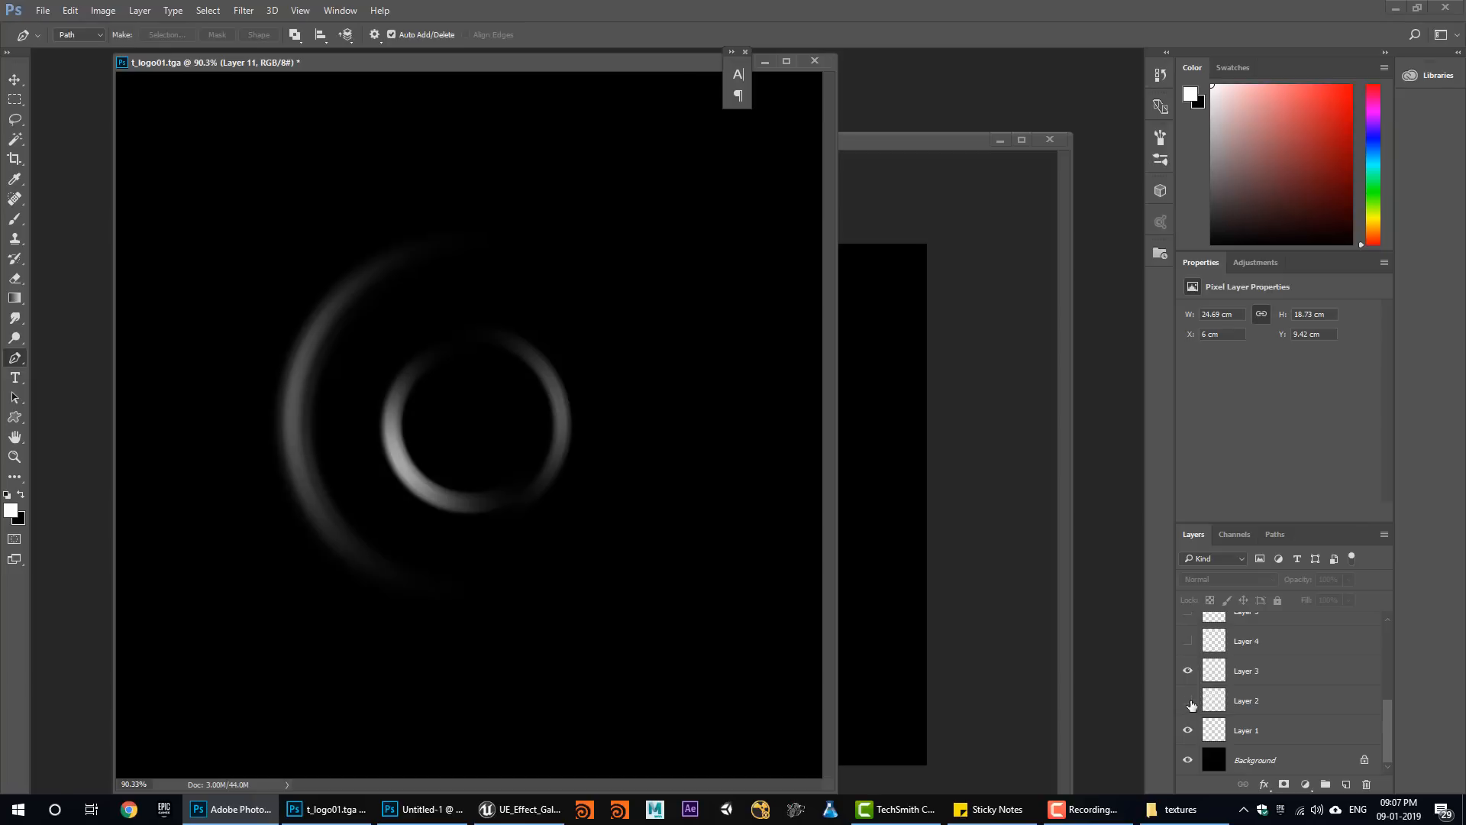
left_click(1188, 701)
scroll(1191, 705, "up", 1)
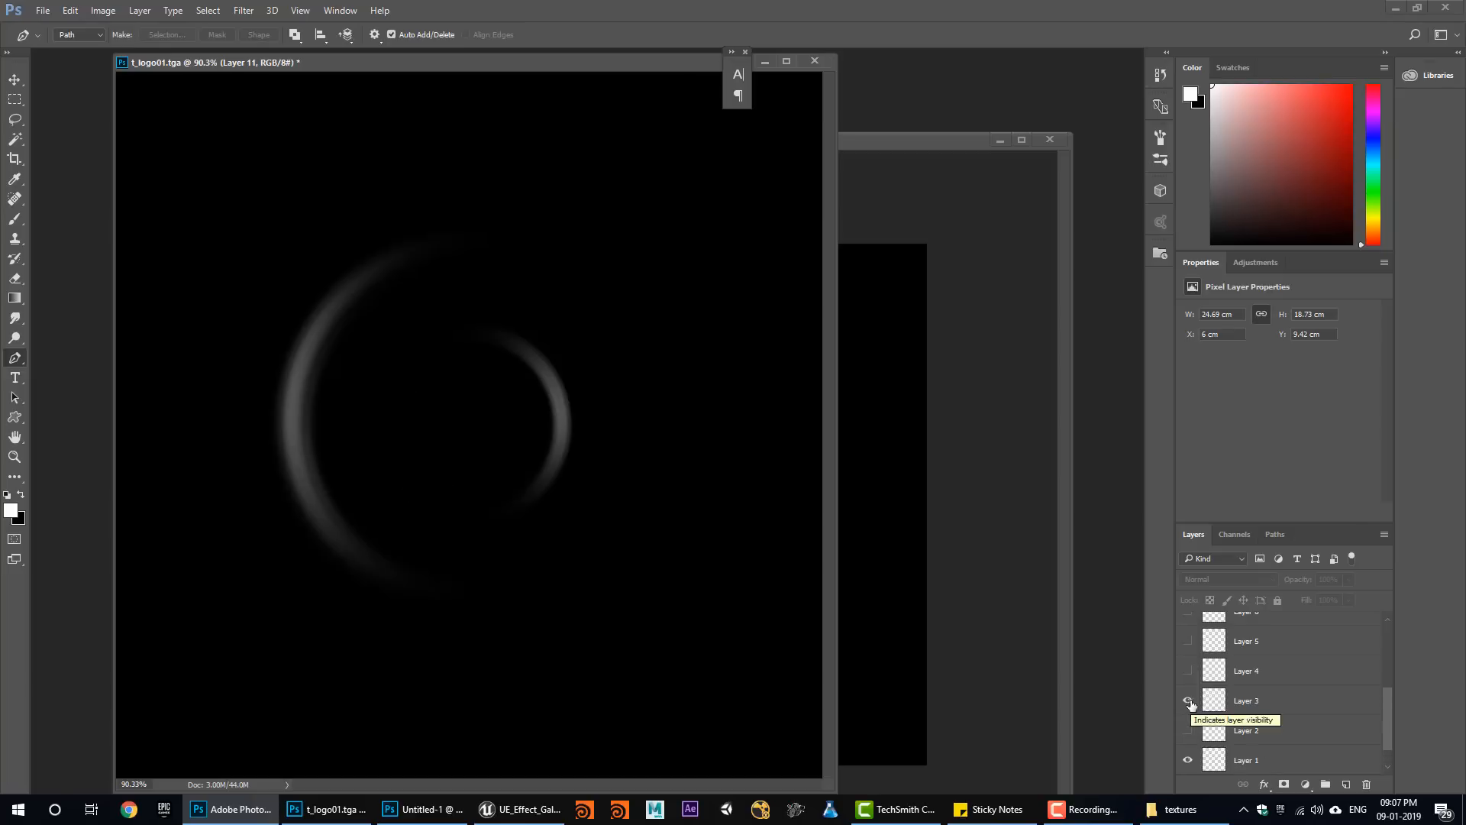
left_click(1188, 642)
left_click(1189, 642)
scroll(1194, 649, "up", 1)
left_click(1189, 640)
left_click(1189, 640)
scroll(1189, 642, "up", 1)
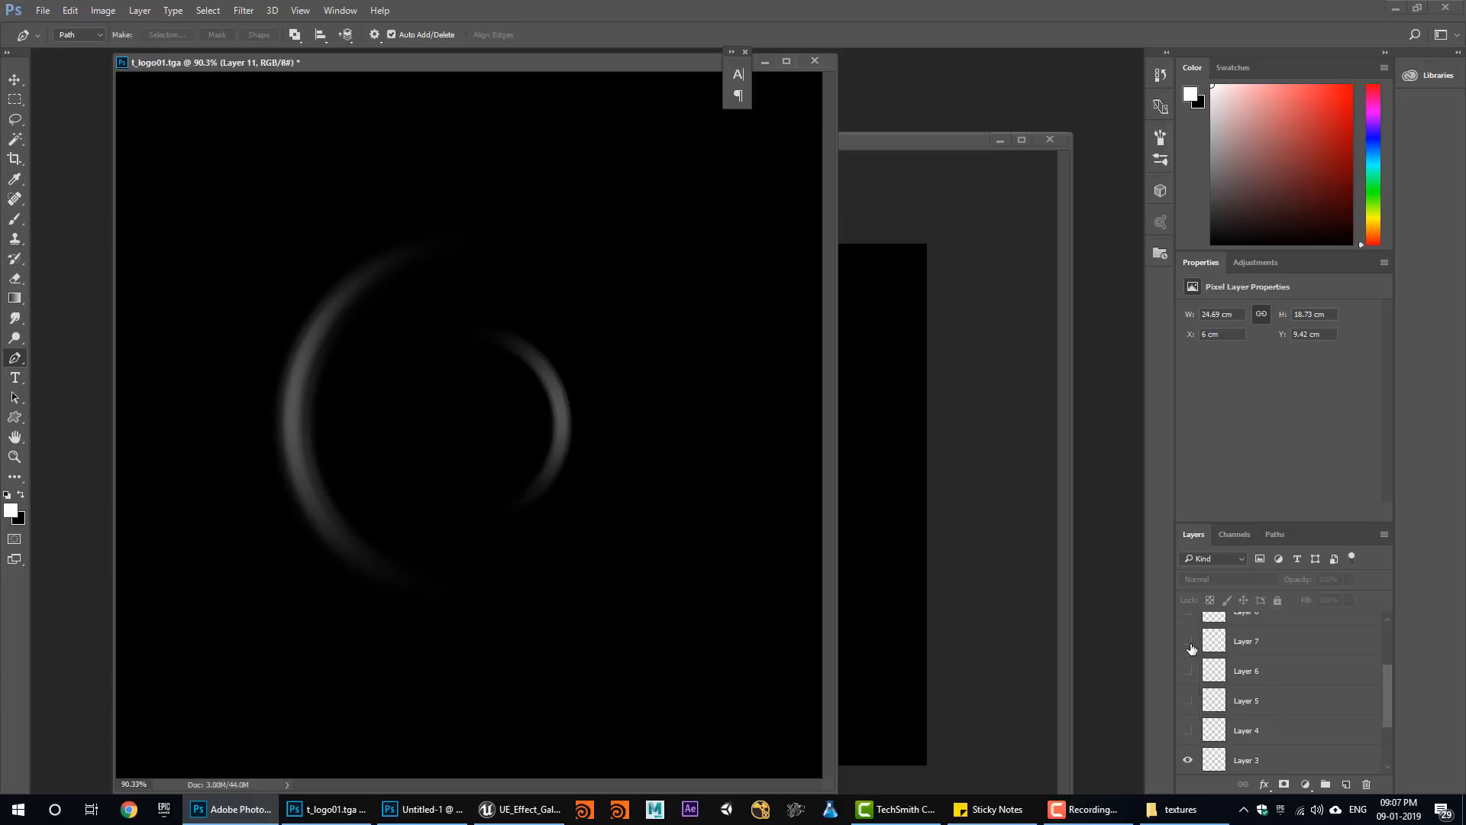
left_click(1188, 643)
Preview the rings on Layers 9 and 10 against the visible arcs, hiding each one again.
scroll(1193, 657, "up", 2)
left_click(1188, 642)
left_click(1188, 643)
scroll(1189, 648, "up", 1)
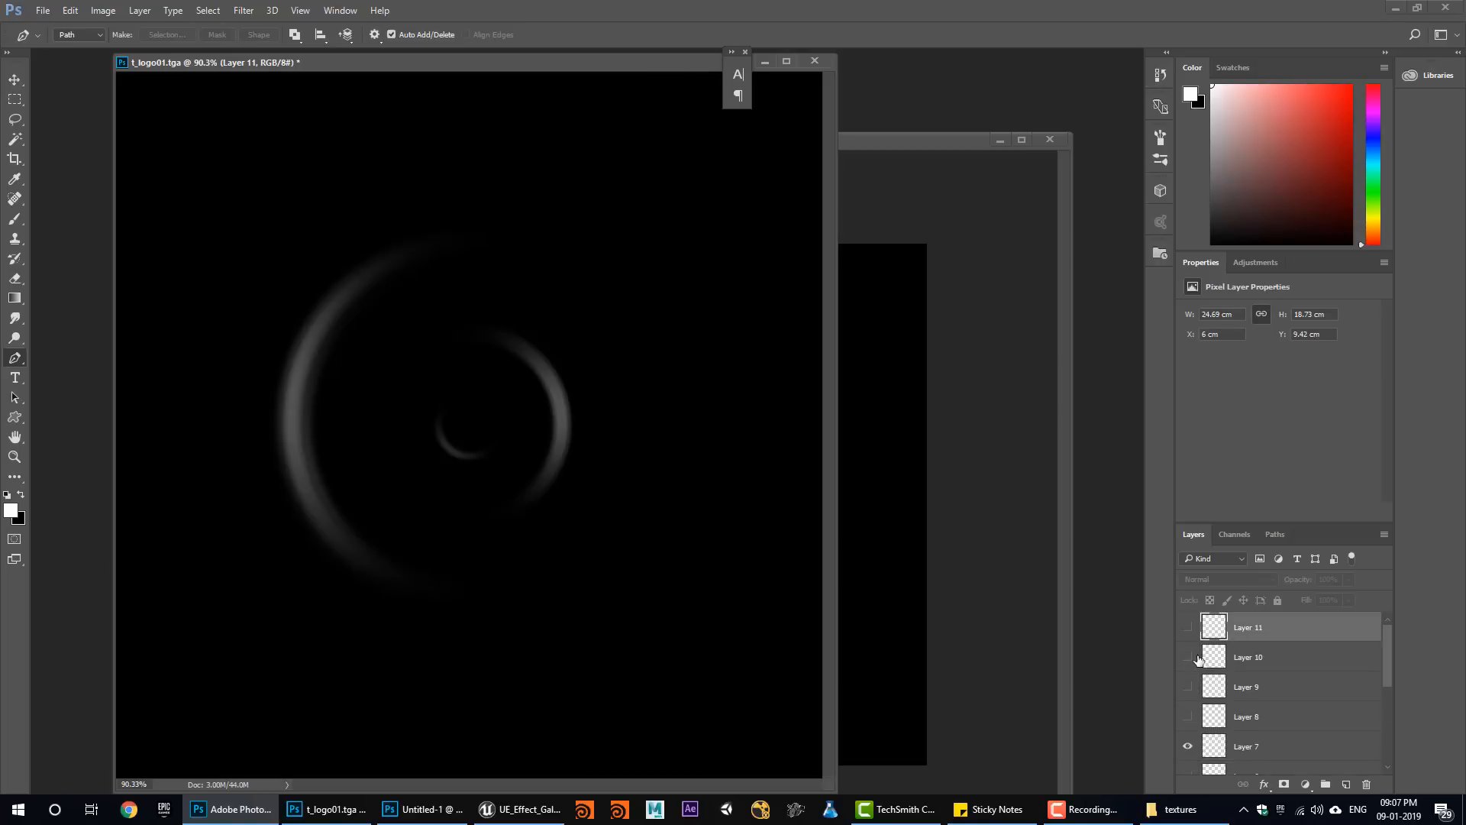
left_click(1188, 657)
left_click(1189, 657)
Stack Layers 7, 3 and 1 directly above Layer 2 and merge the three into one layer.
scroll(1262, 687, "down", 4)
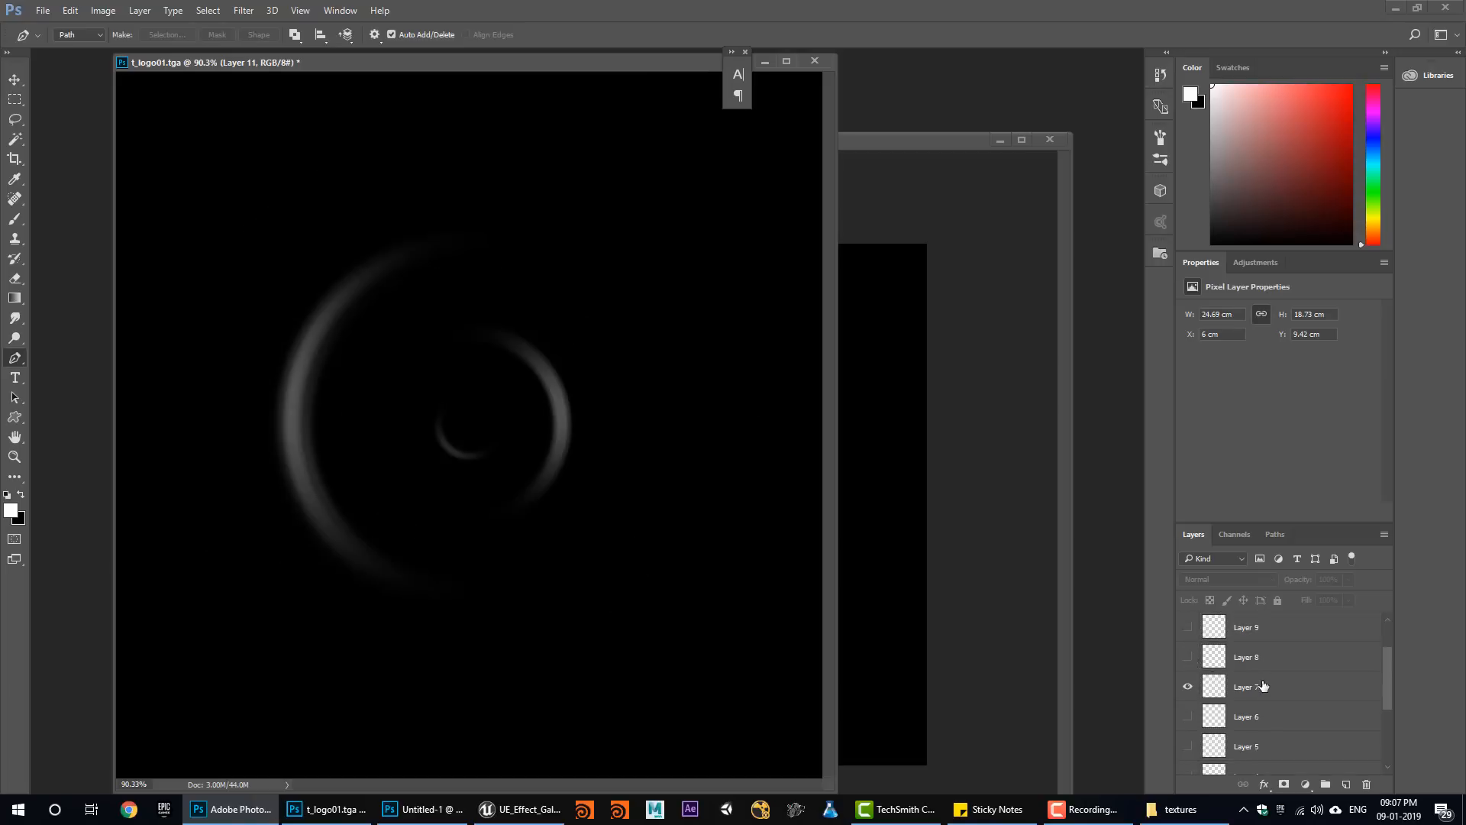
left_click_drag(1259, 633, 1260, 693)
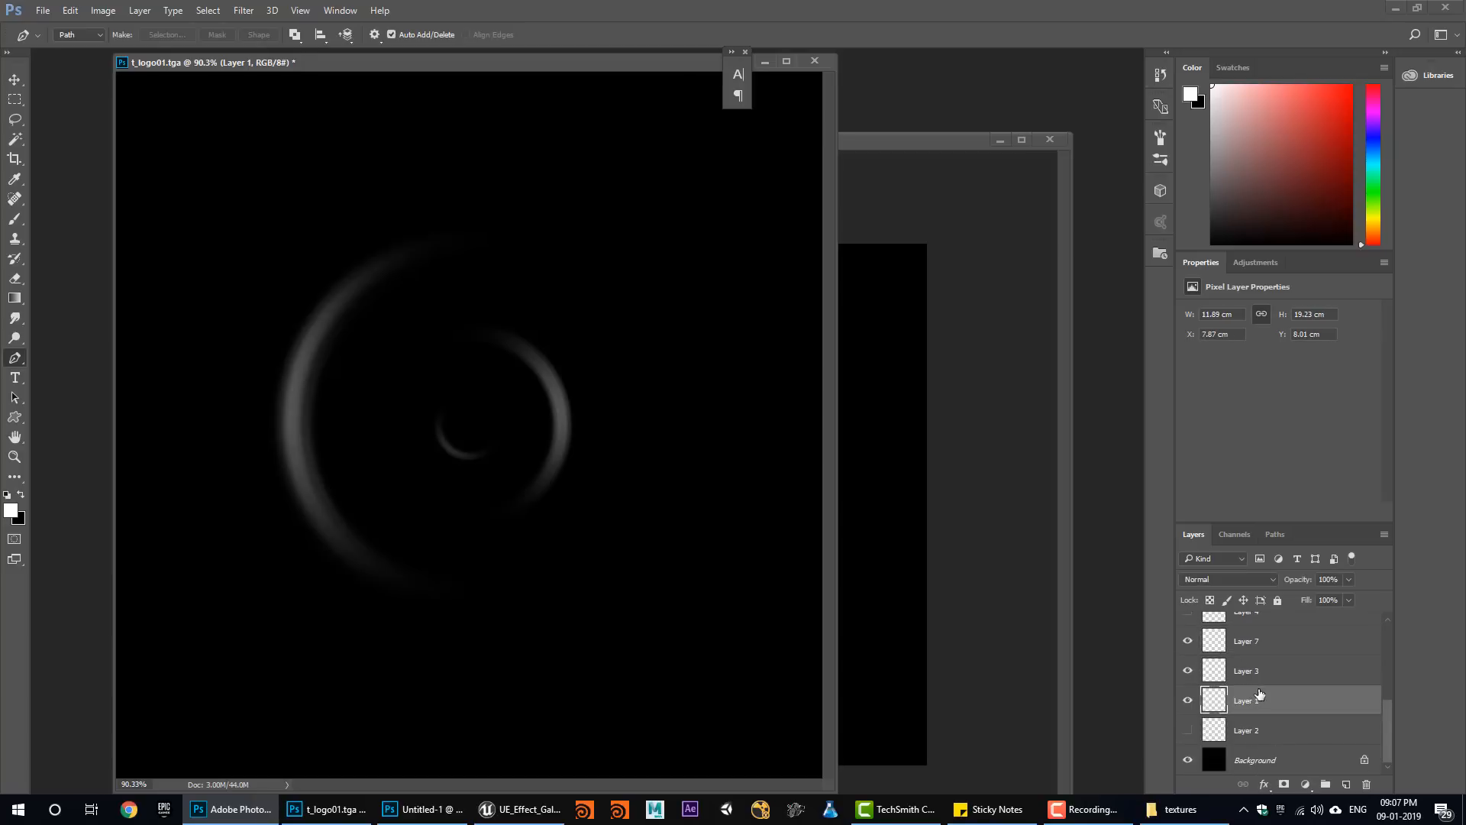
left_click(1253, 644, "shift")
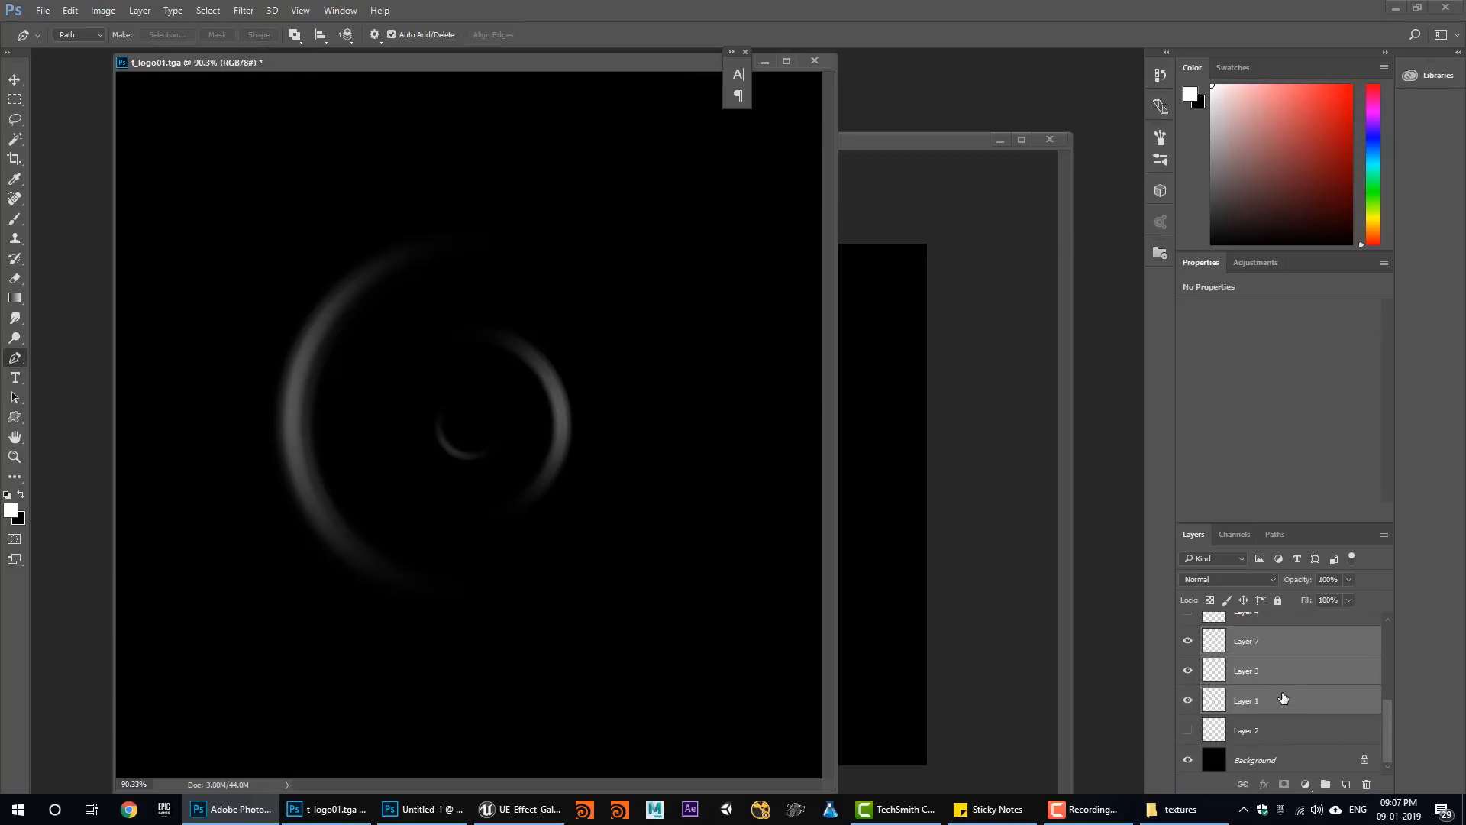
key("ctrl+e")
Move the merged ring layer below Layer 2 and merge it into the Background.
left_click_drag(1235, 706, 1243, 734)
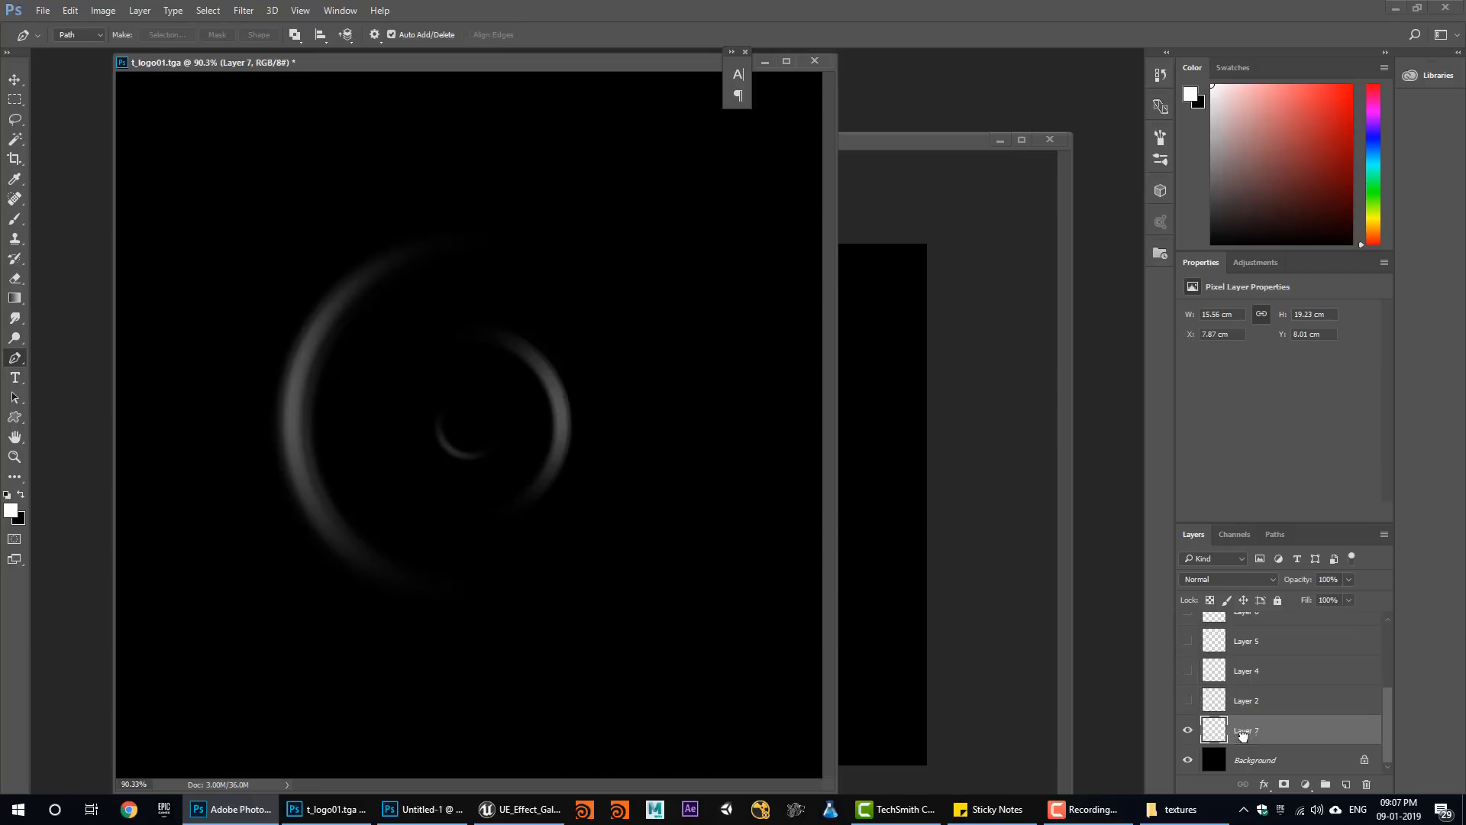
left_click(1258, 767, "shift")
key("ctrl+e")
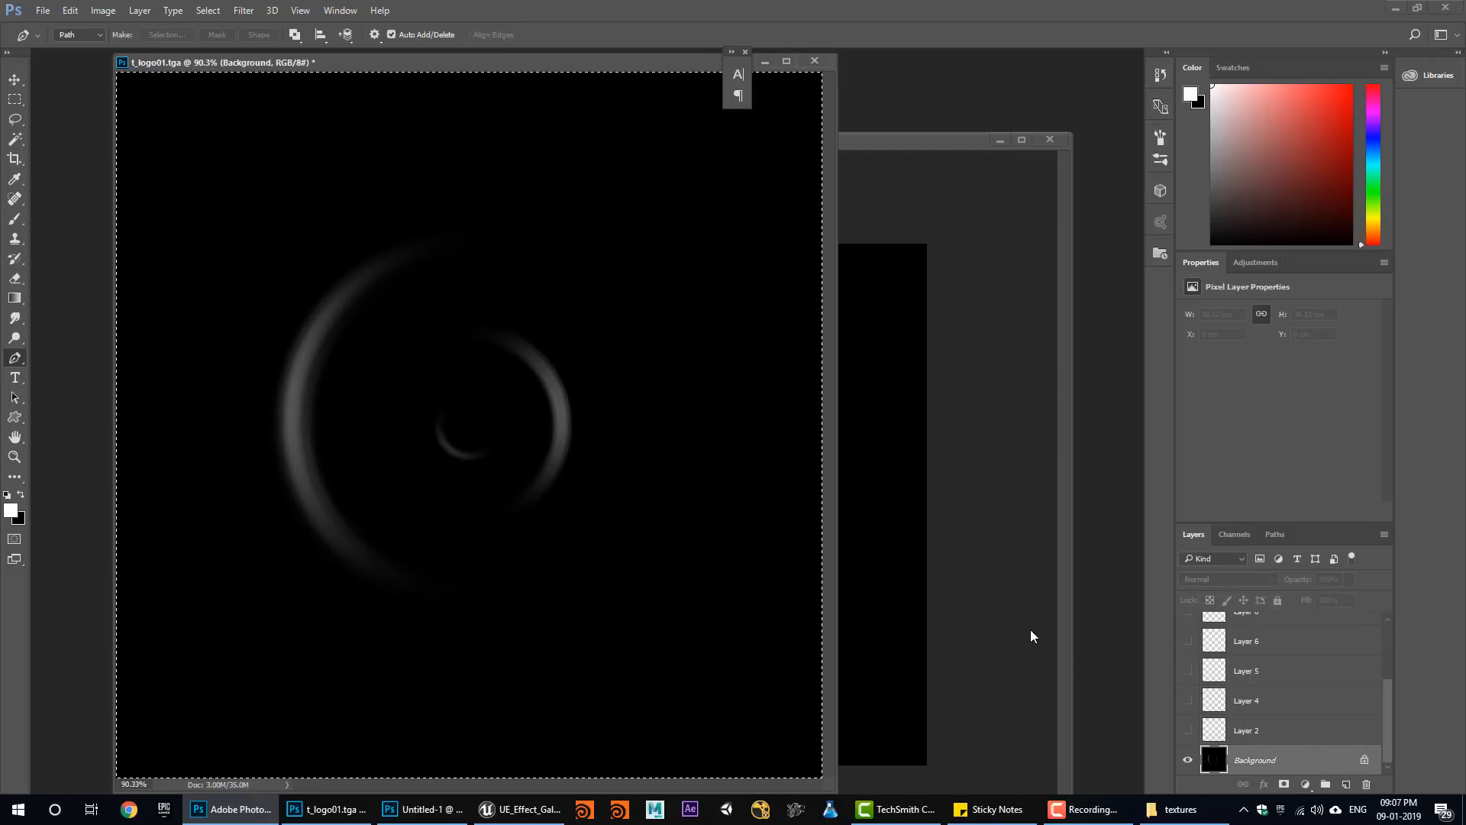
Copy the merged ring image into the Red channel of the Untitled-1 document.
left_click(936, 509)
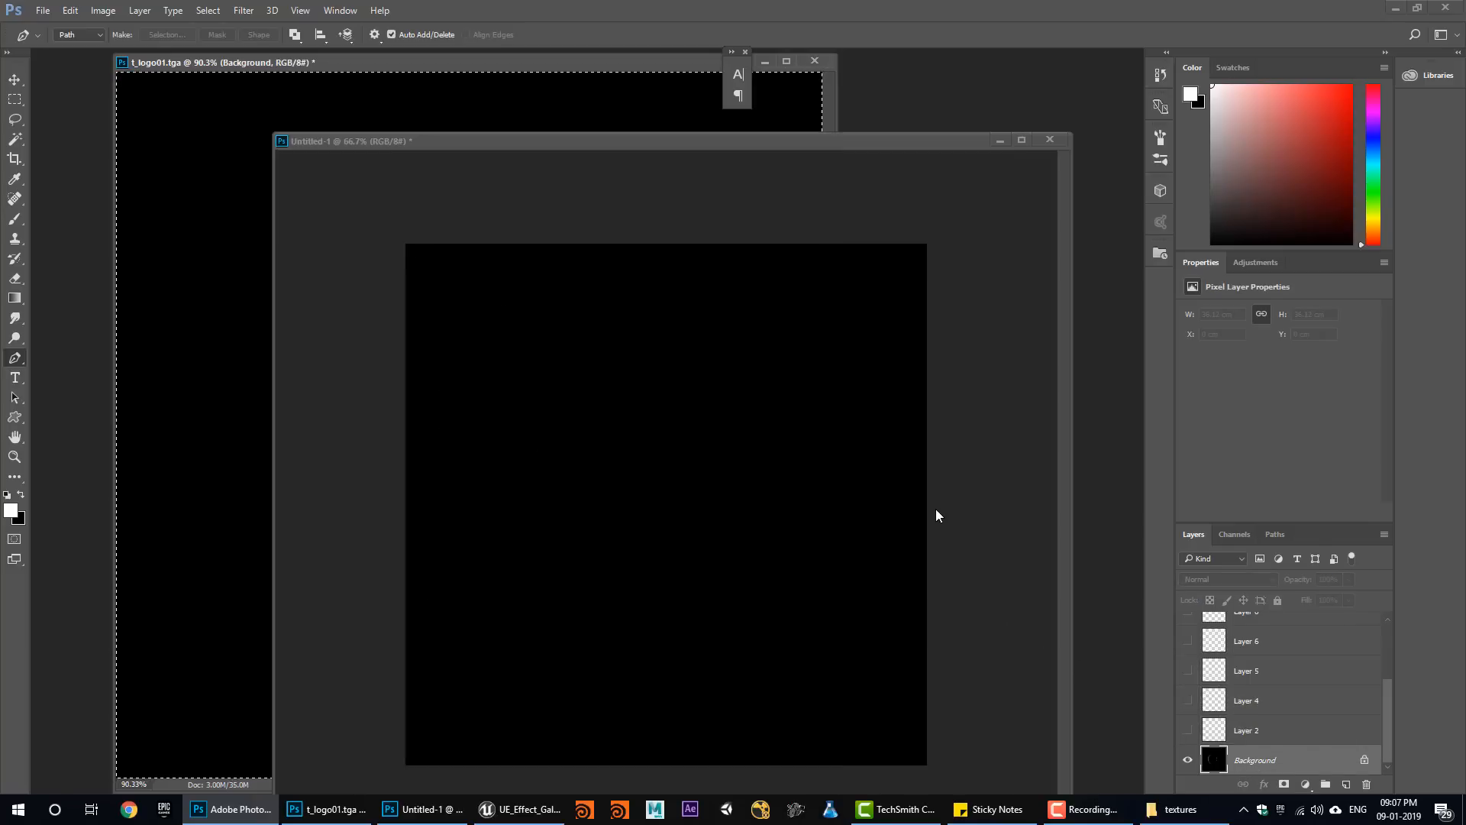
left_click(1237, 534)
left_click(1258, 601)
key("ctrl+v")
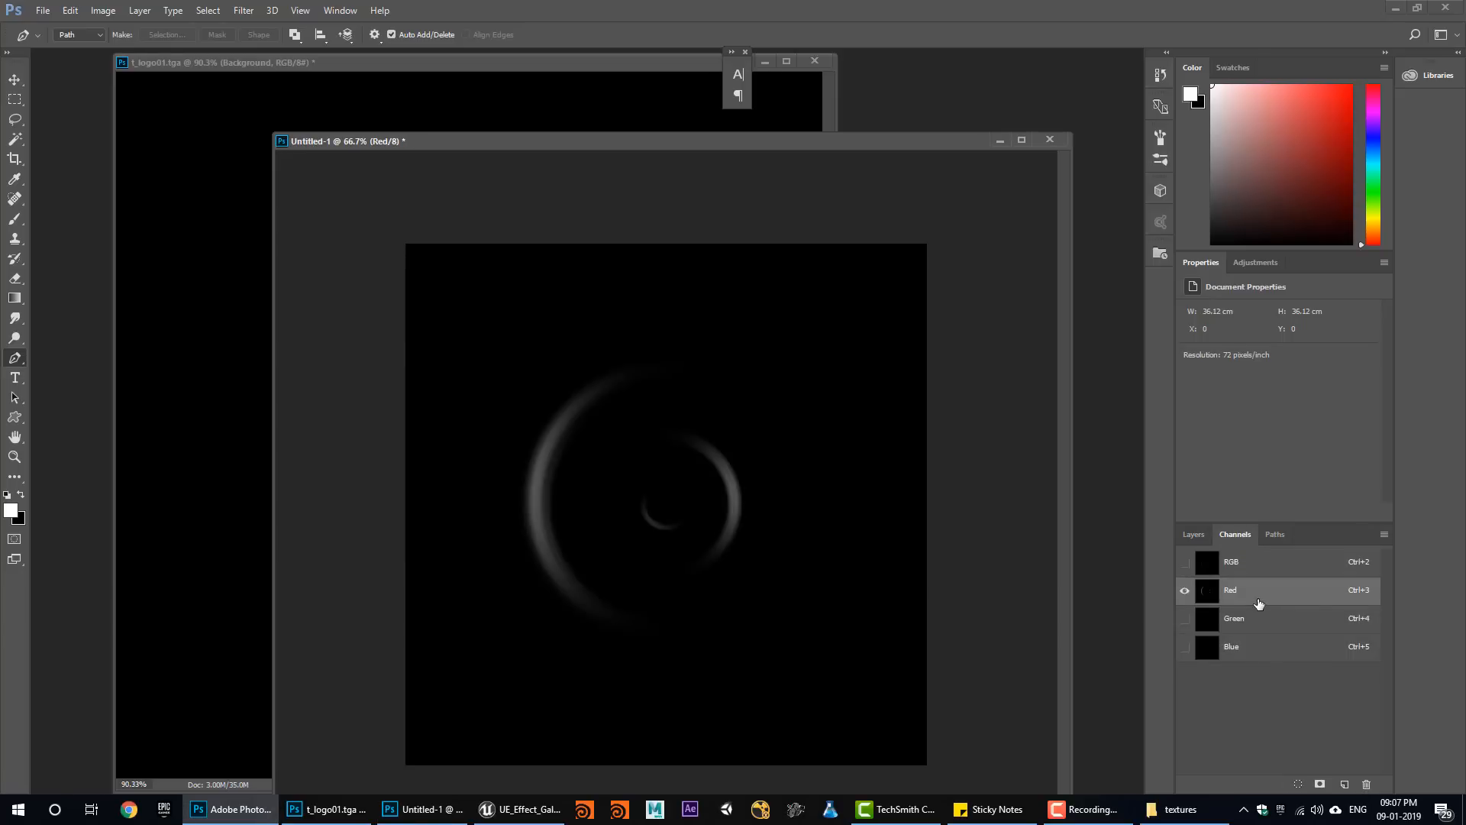
Return to the layers of t_logo01.tga and clear its Background layer back to solid black.
left_click(568, 74)
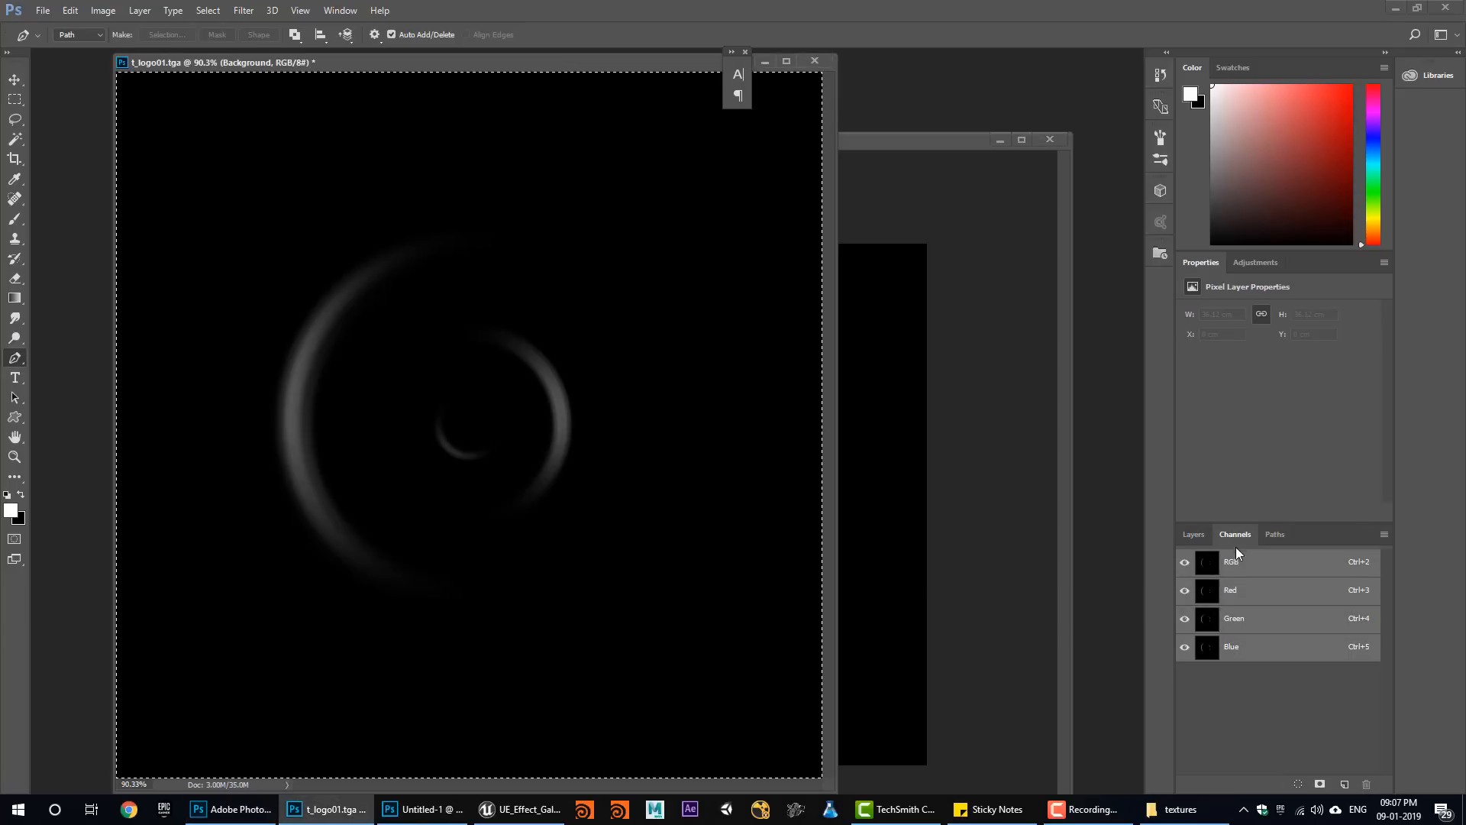
left_click(1196, 536)
scroll(1263, 766, "down", 3)
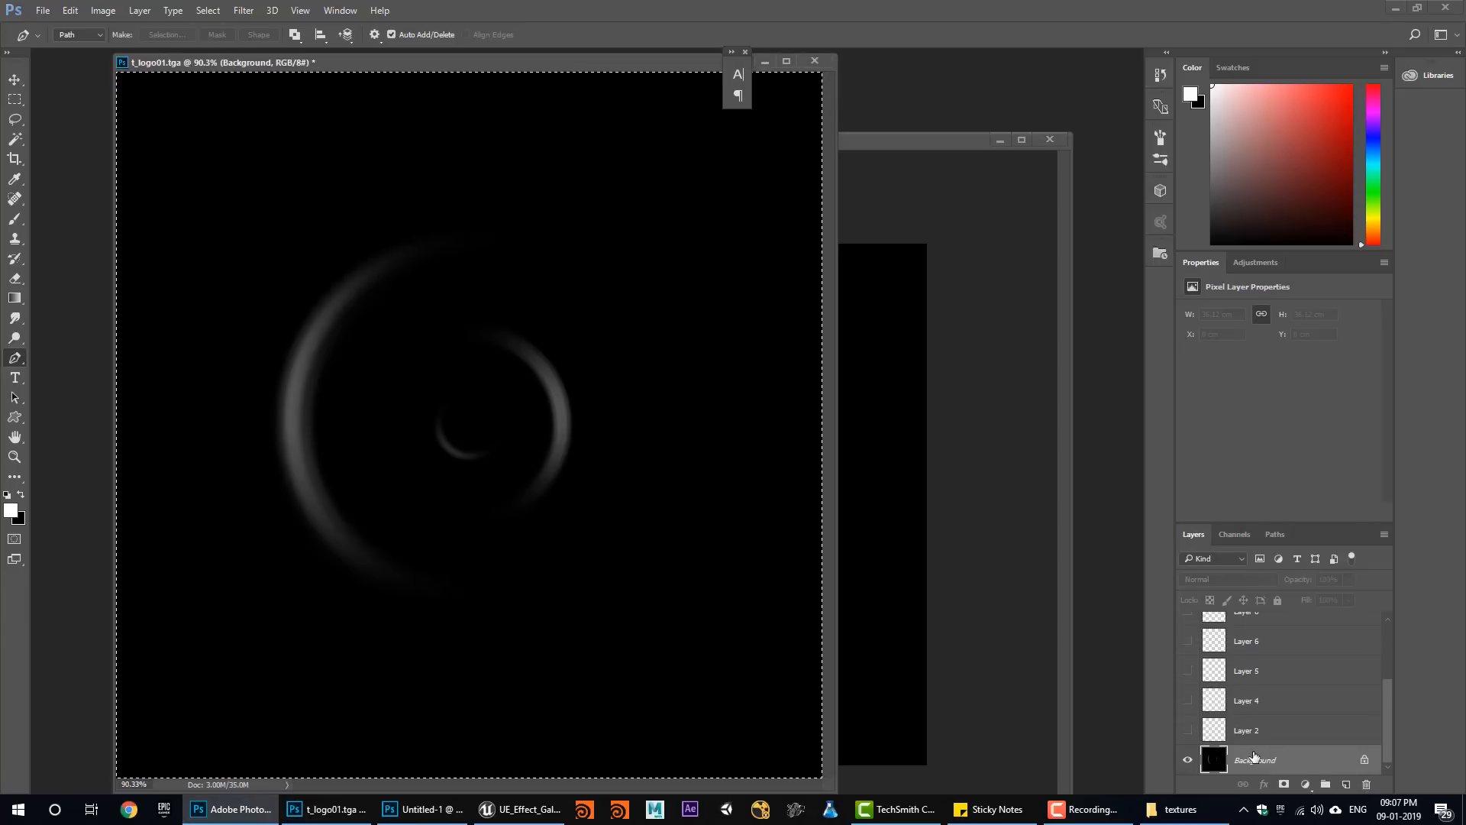
key("BackSpace")
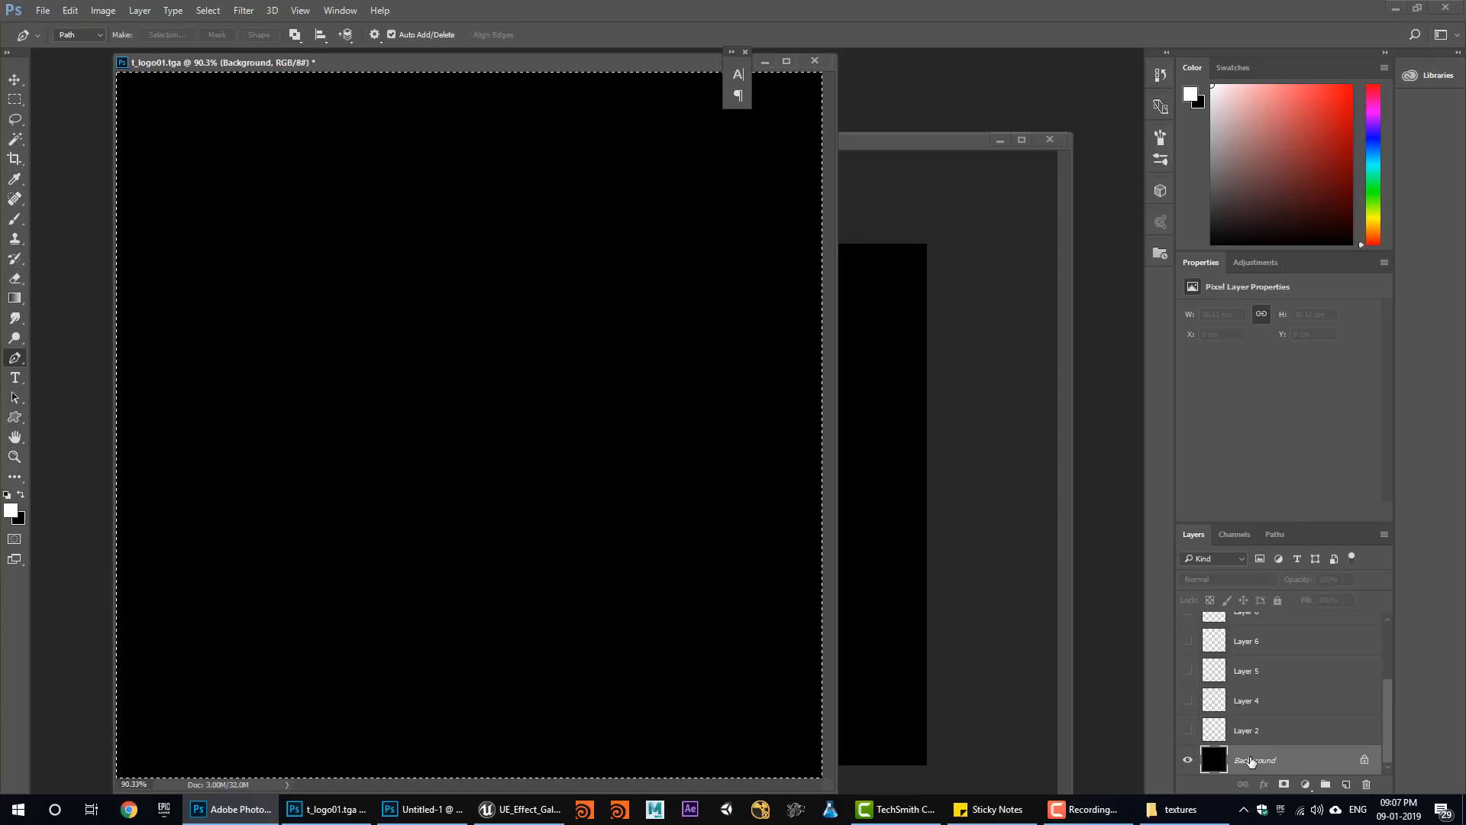
Show Layers 2, 4 and 6, keep Layer 5 hidden, and move Layer 6 directly above Layer 4.
left_click(1188, 732)
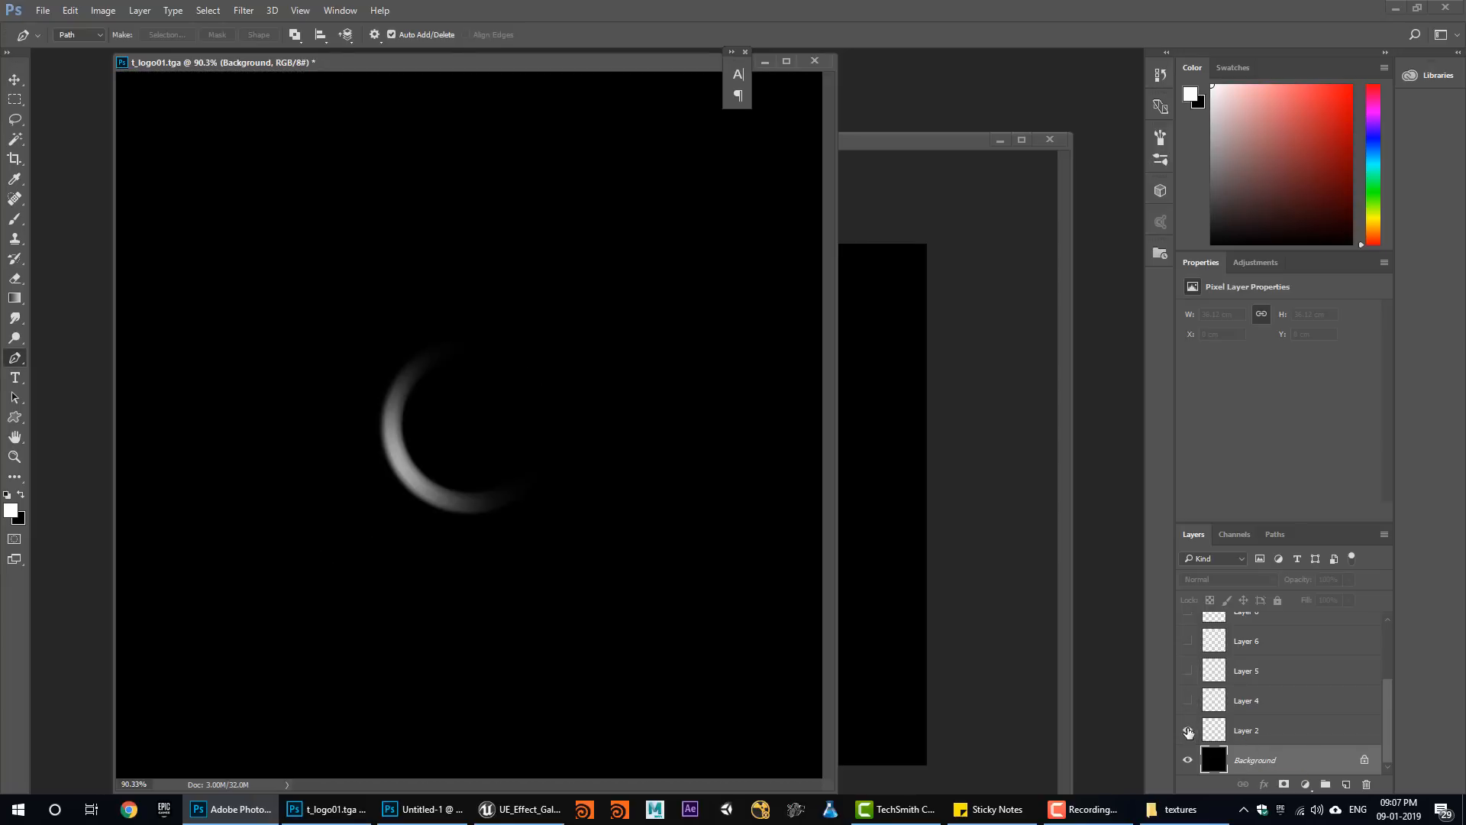
left_click(1187, 700)
left_click(1186, 671)
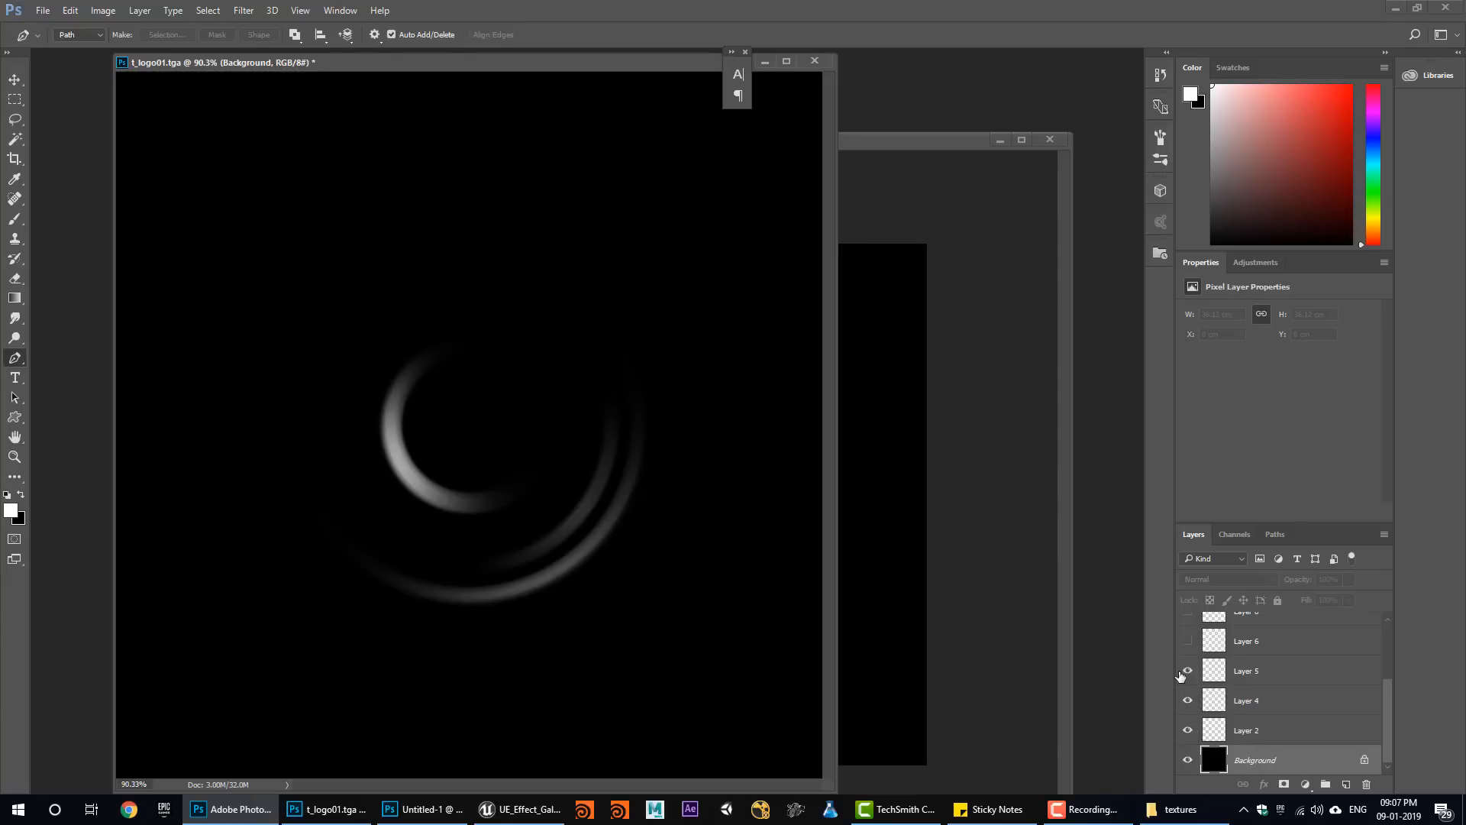
left_click(1186, 672)
left_click(1186, 642)
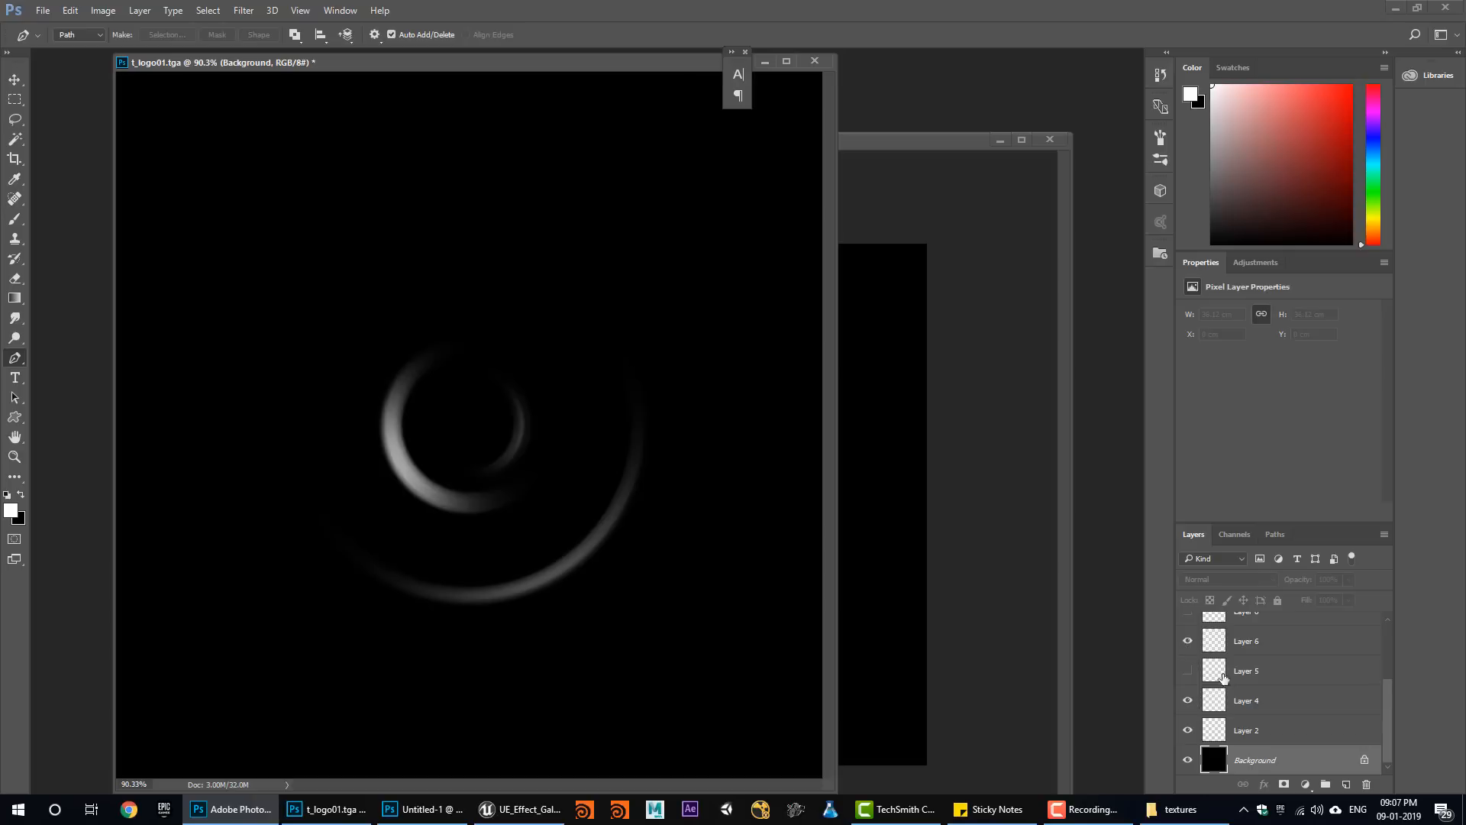
scroll(1225, 681, "up", 1)
left_click_drag(1257, 677, 1257, 713)
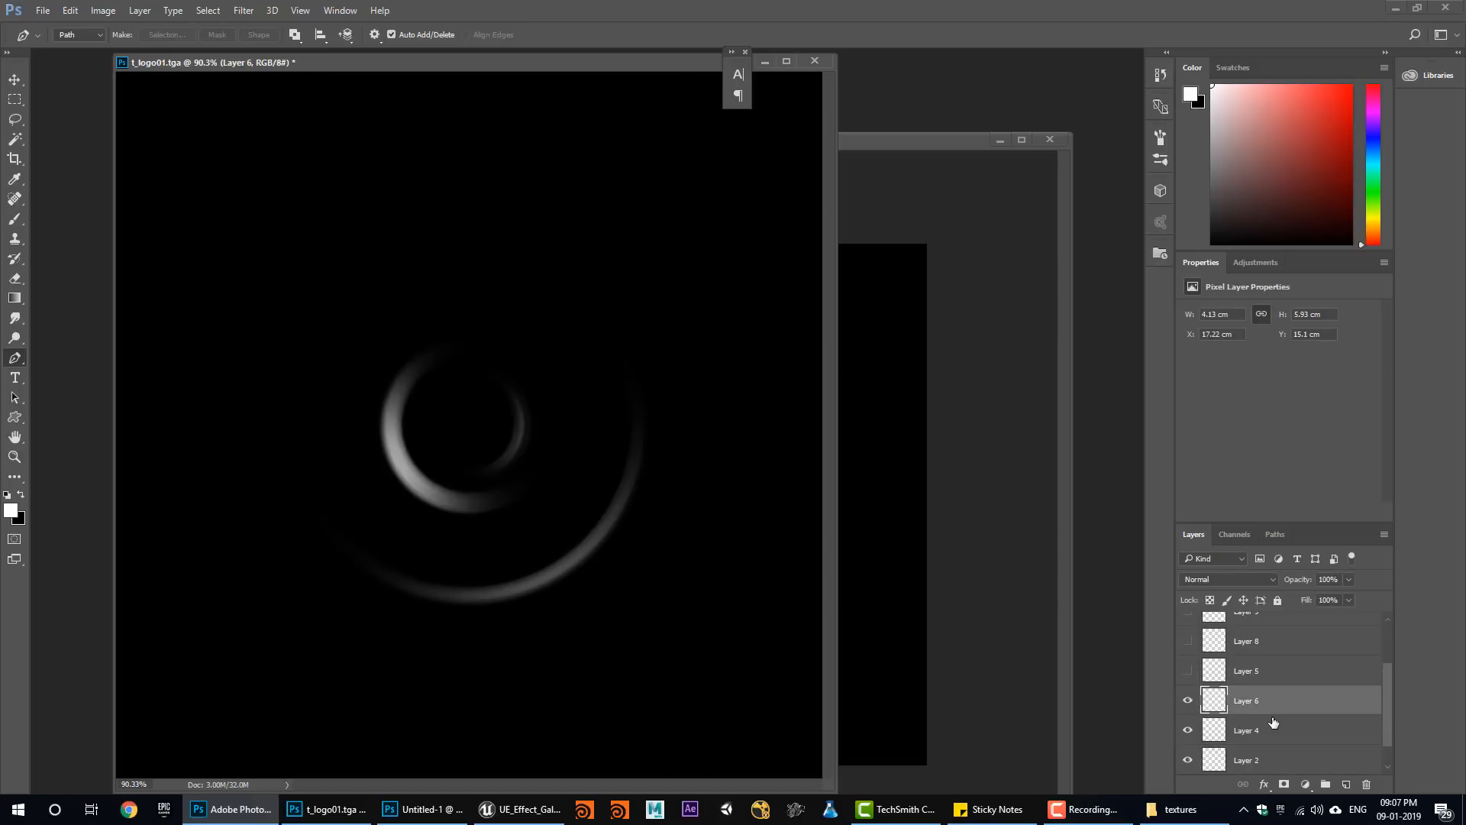
Show Layer 8, move it directly above Layer 6, and merge Layers 8, 6, 4 and 2 down into the Background.
scroll(1272, 722, "up", 3)
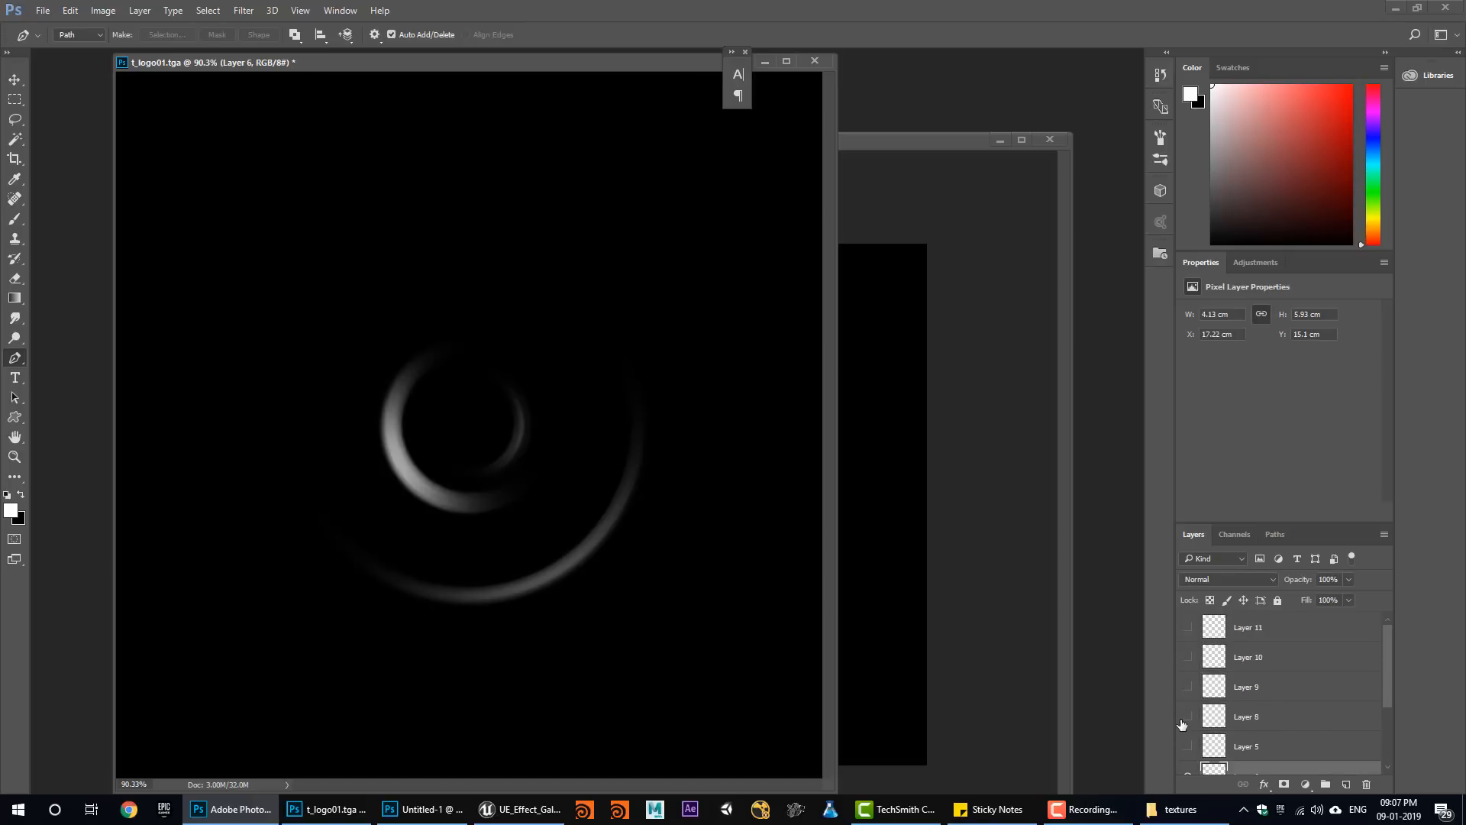
left_click(1186, 716)
scroll(1270, 739, "down", 3)
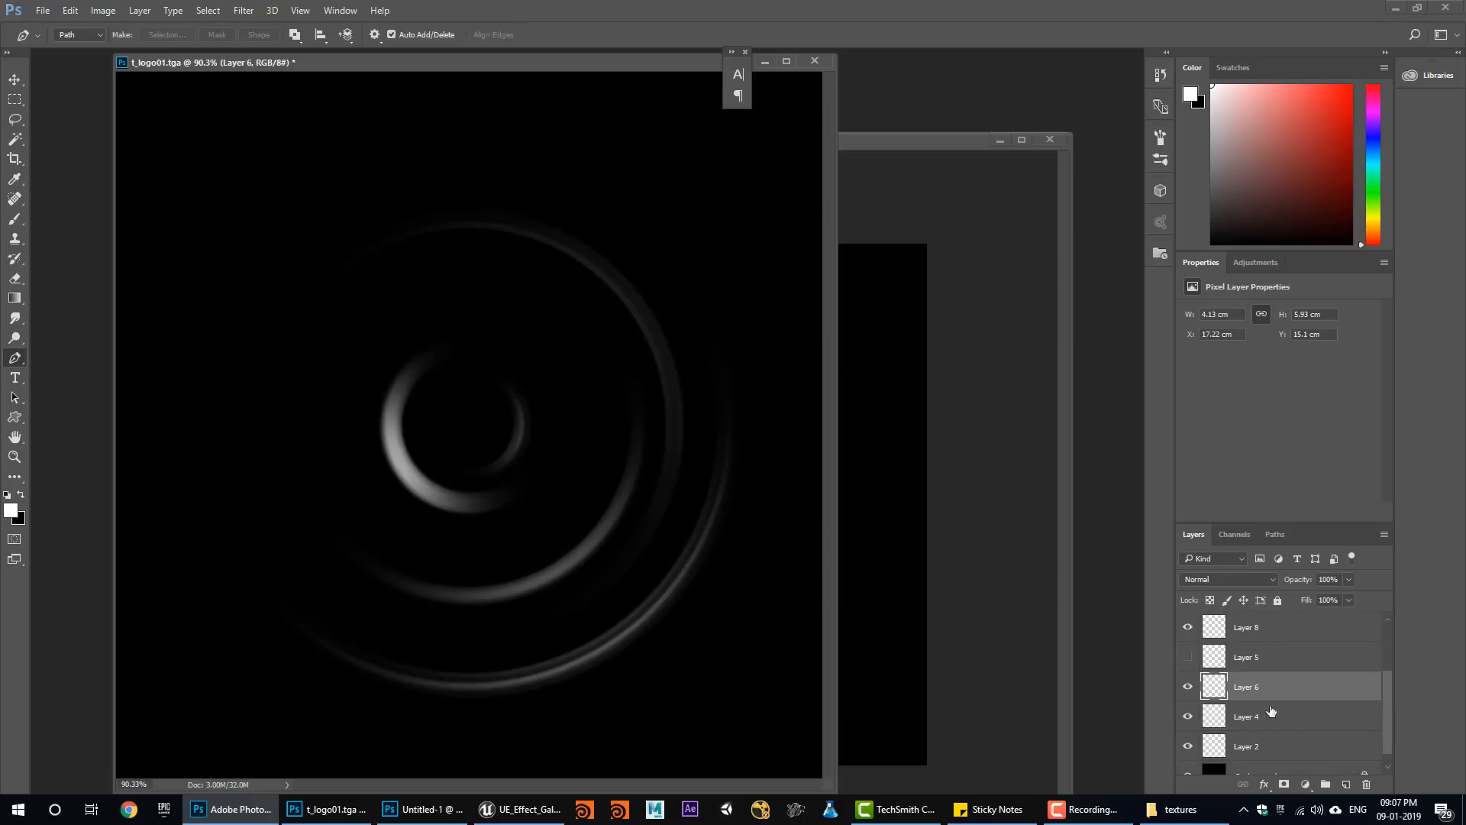
left_click_drag(1240, 632, 1260, 674)
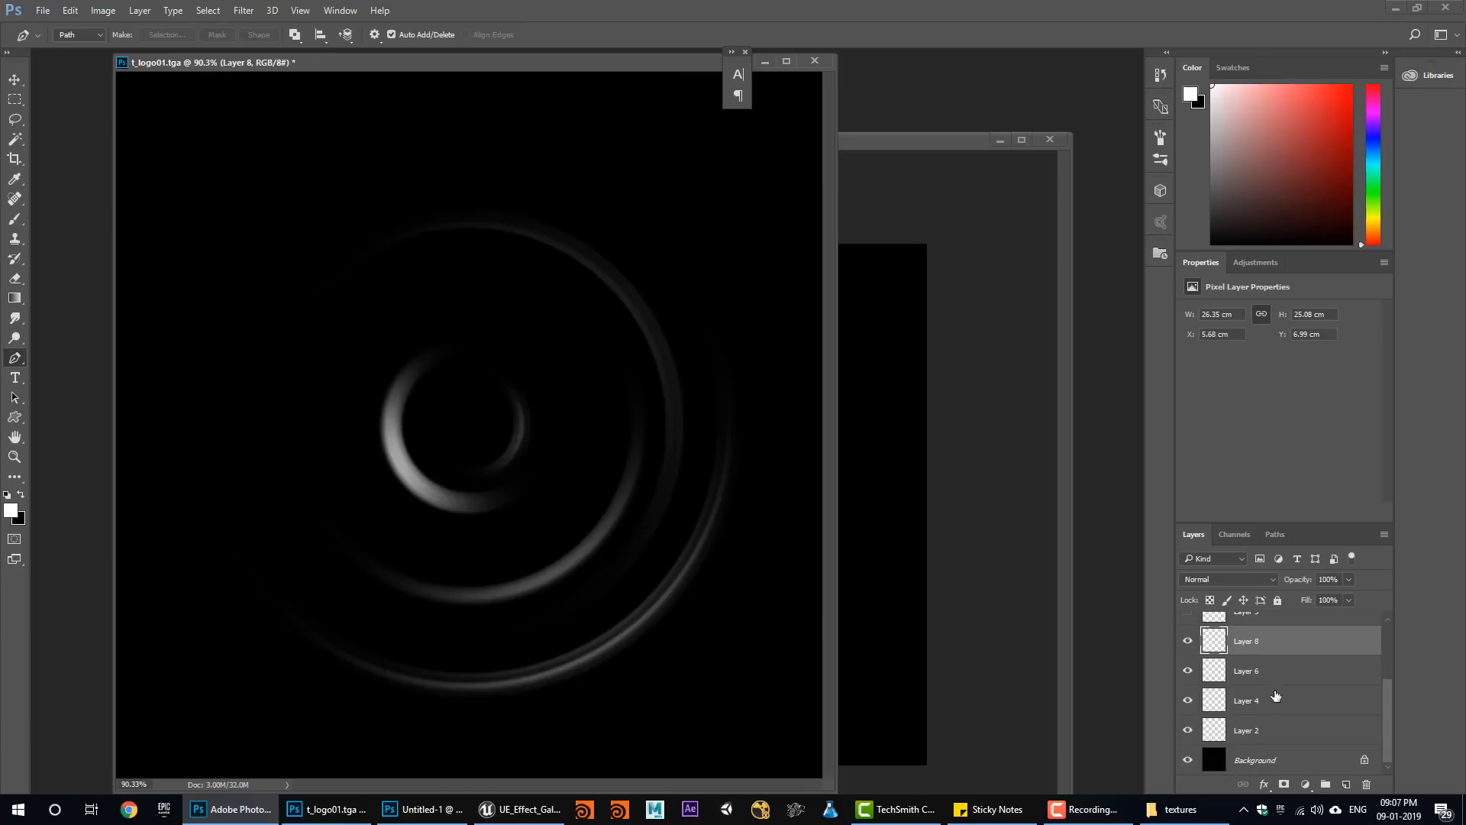
left_click(1268, 739, "shift")
key("ctrl+e")
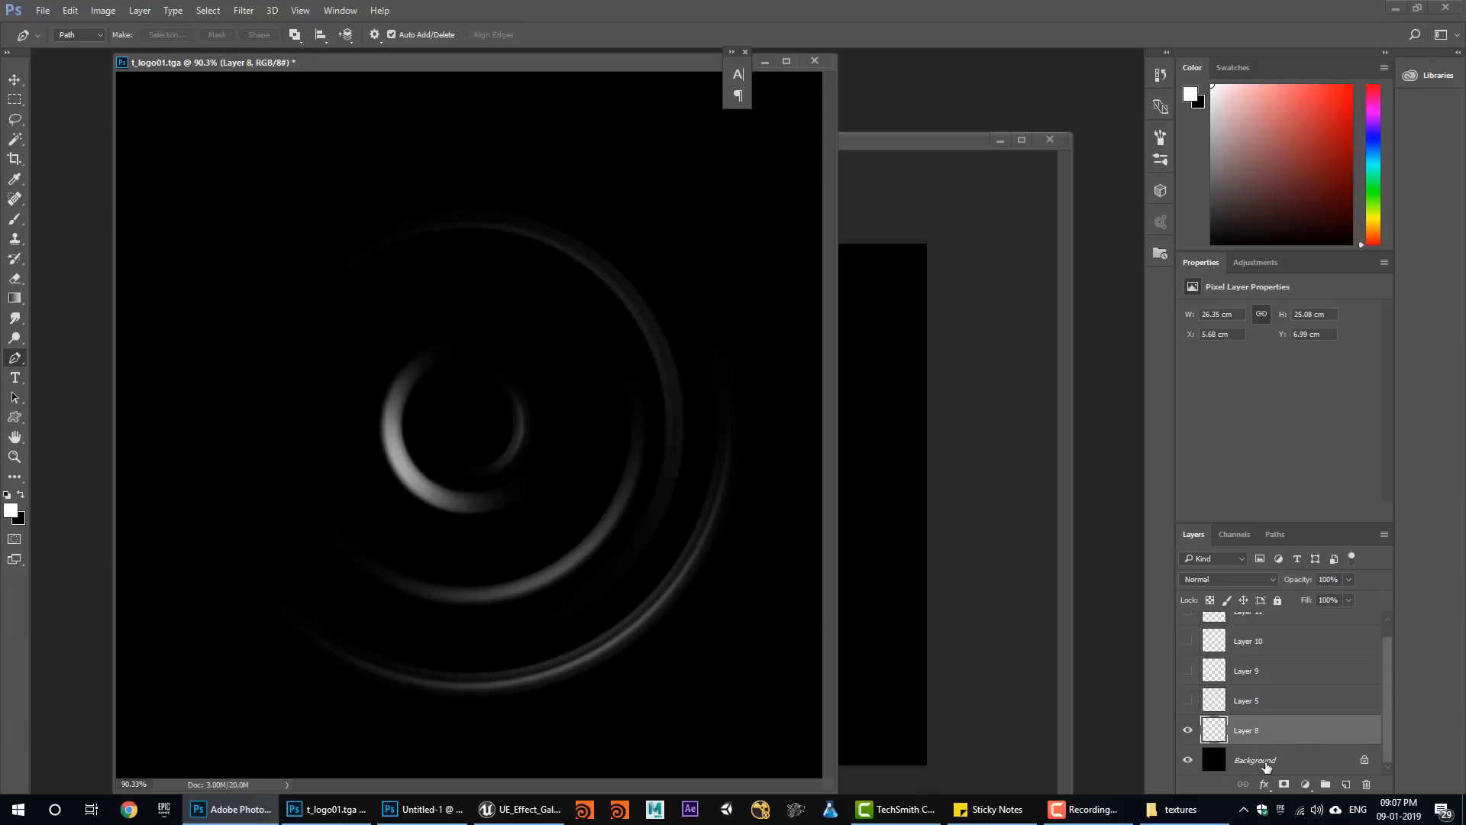
key("ctrl+e")
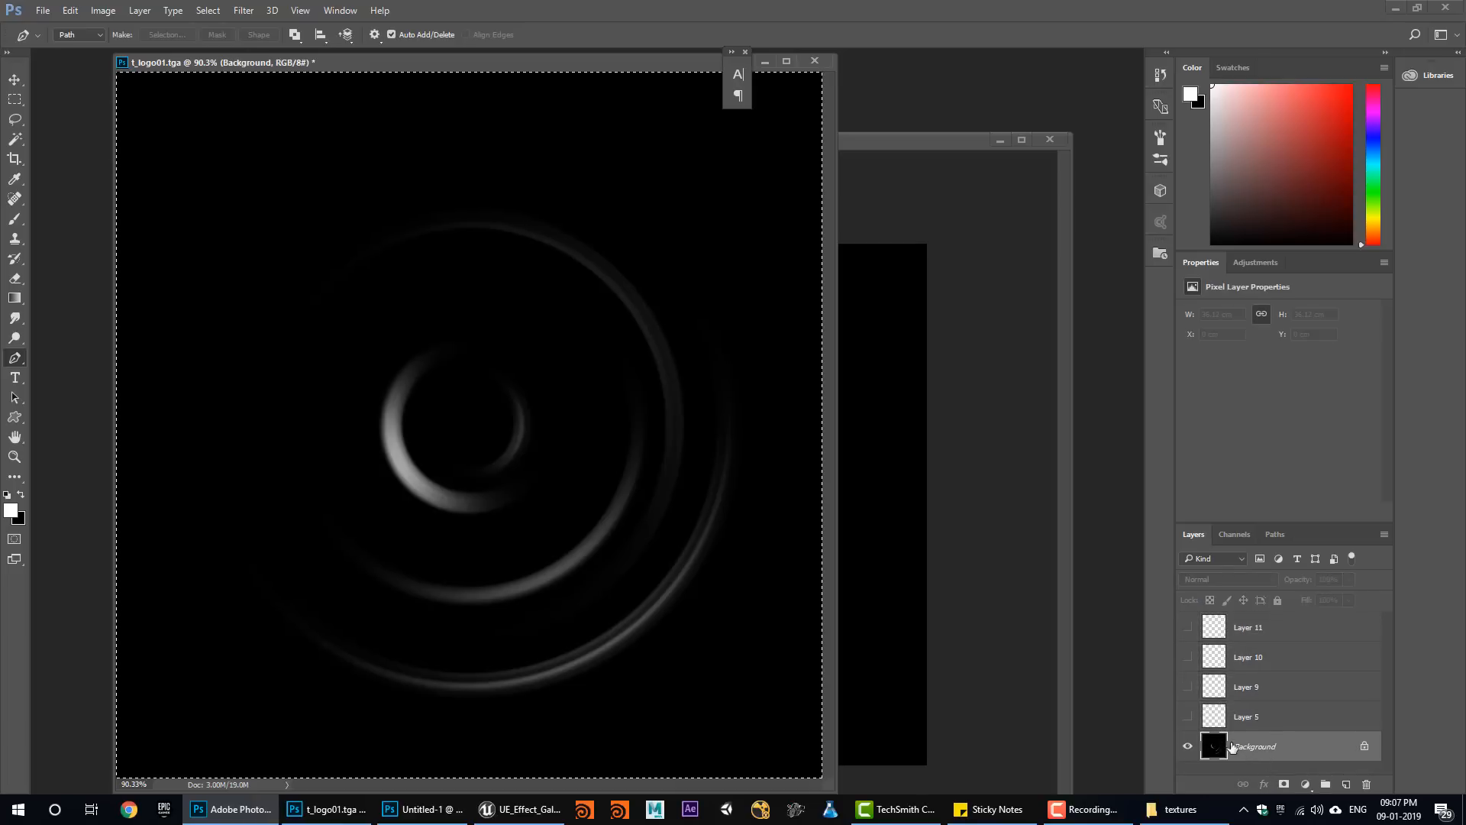
Paste the merged ring image into the Green channel of Untitled-1 and display the RGB composite.
left_click(921, 537)
left_click(1224, 536)
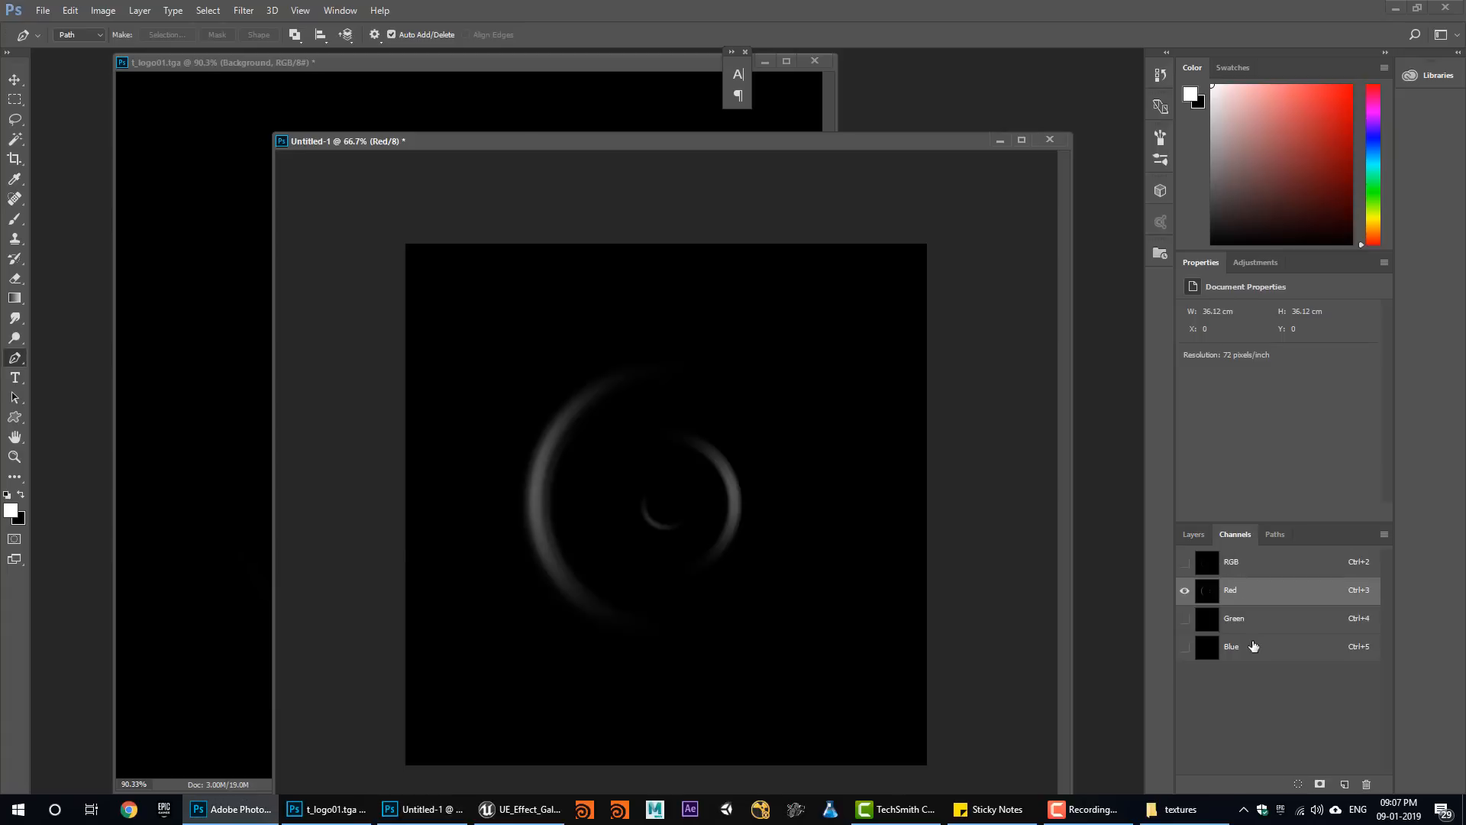
left_click(1248, 620)
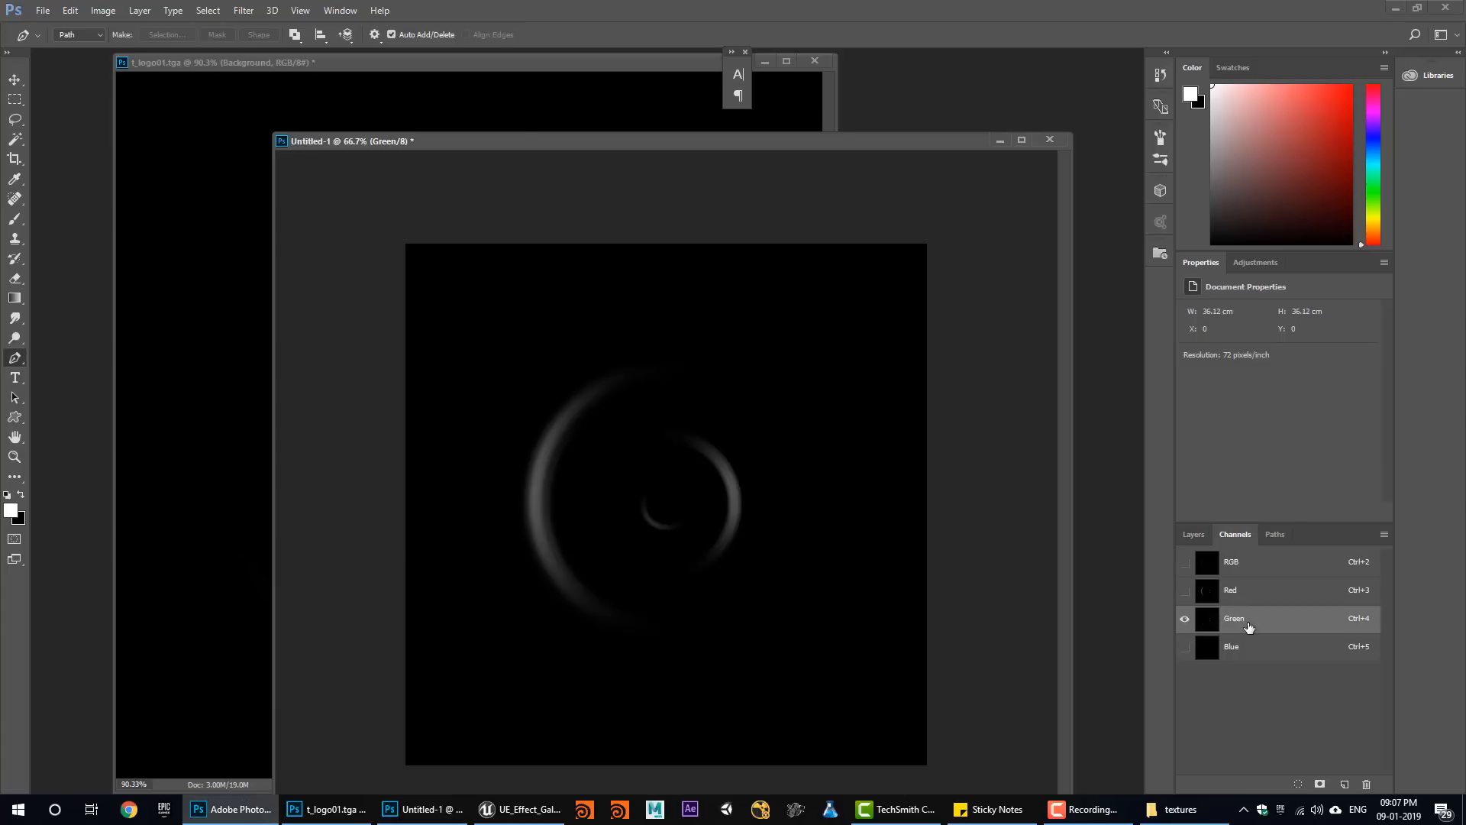
left_click(1240, 565)
Return to the layers of t_logo01.tga and fill its Background layer with solid black again.
left_click(612, 105)
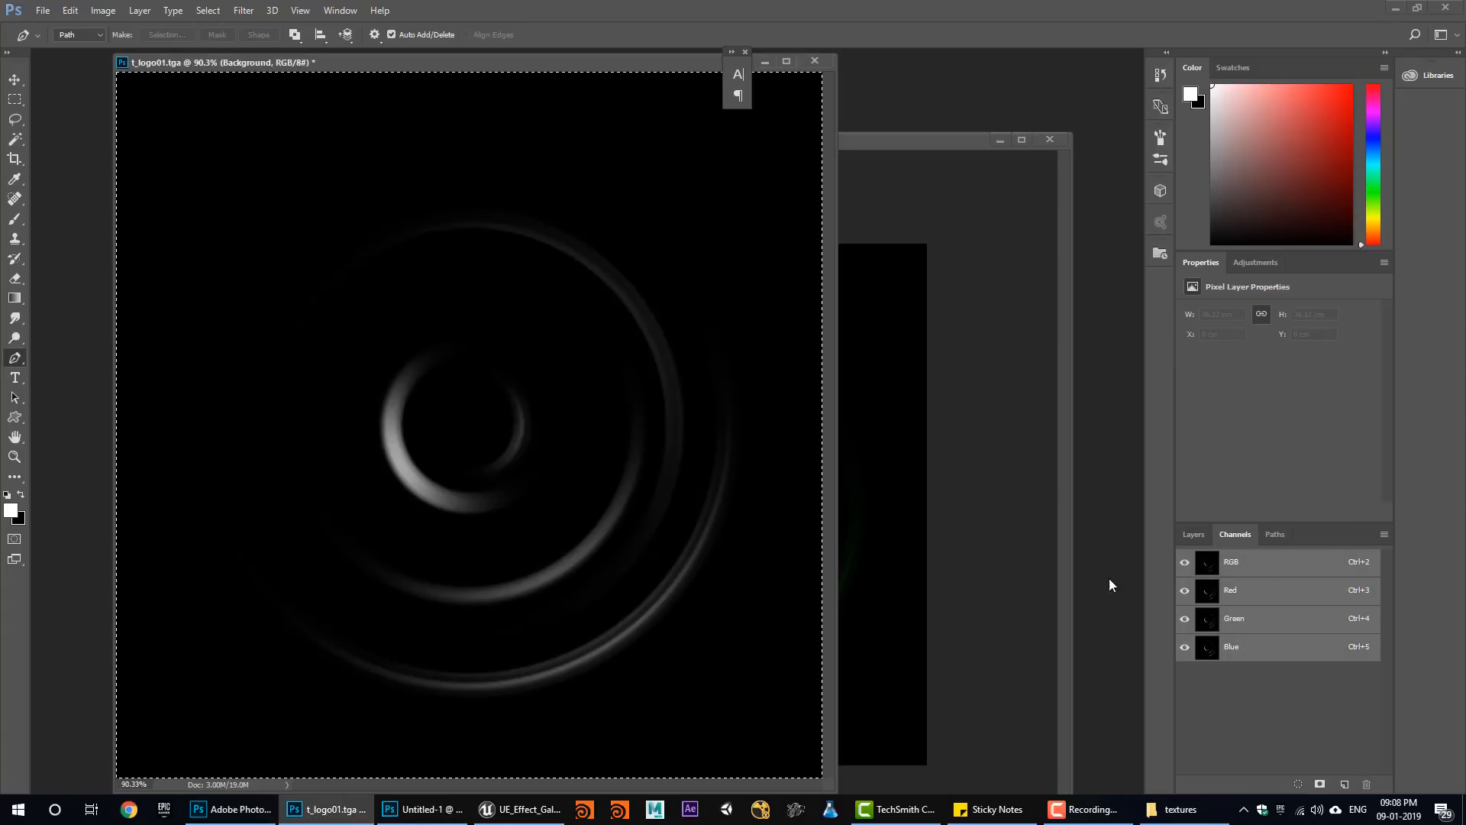
left_click(1193, 534)
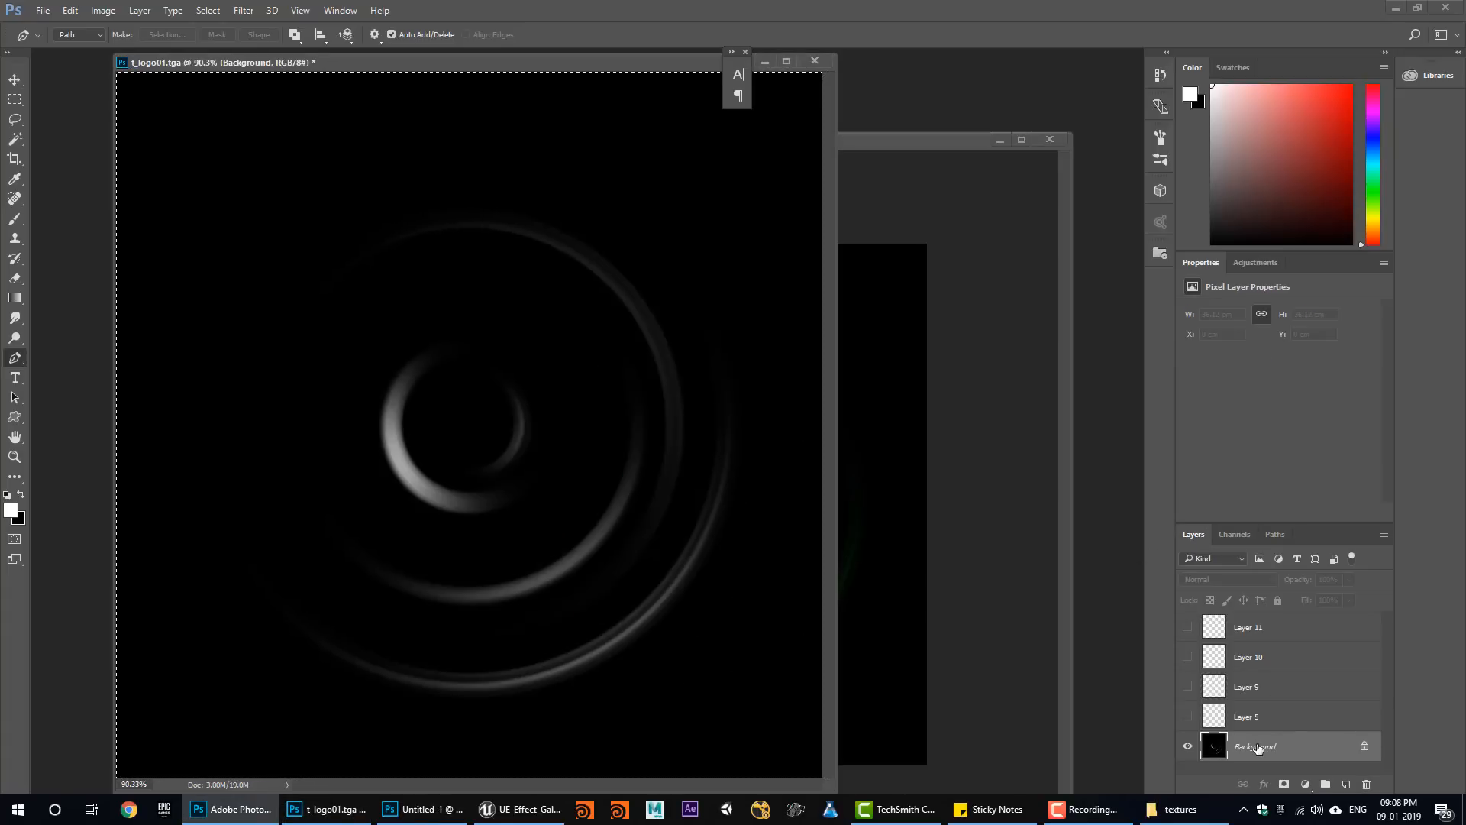
key("ctrl+BackSpace")
Show Layers 5, 9 and 11, keep Layer 10 hidden, and move Layer 11 below Layer 10.
left_click(1190, 716)
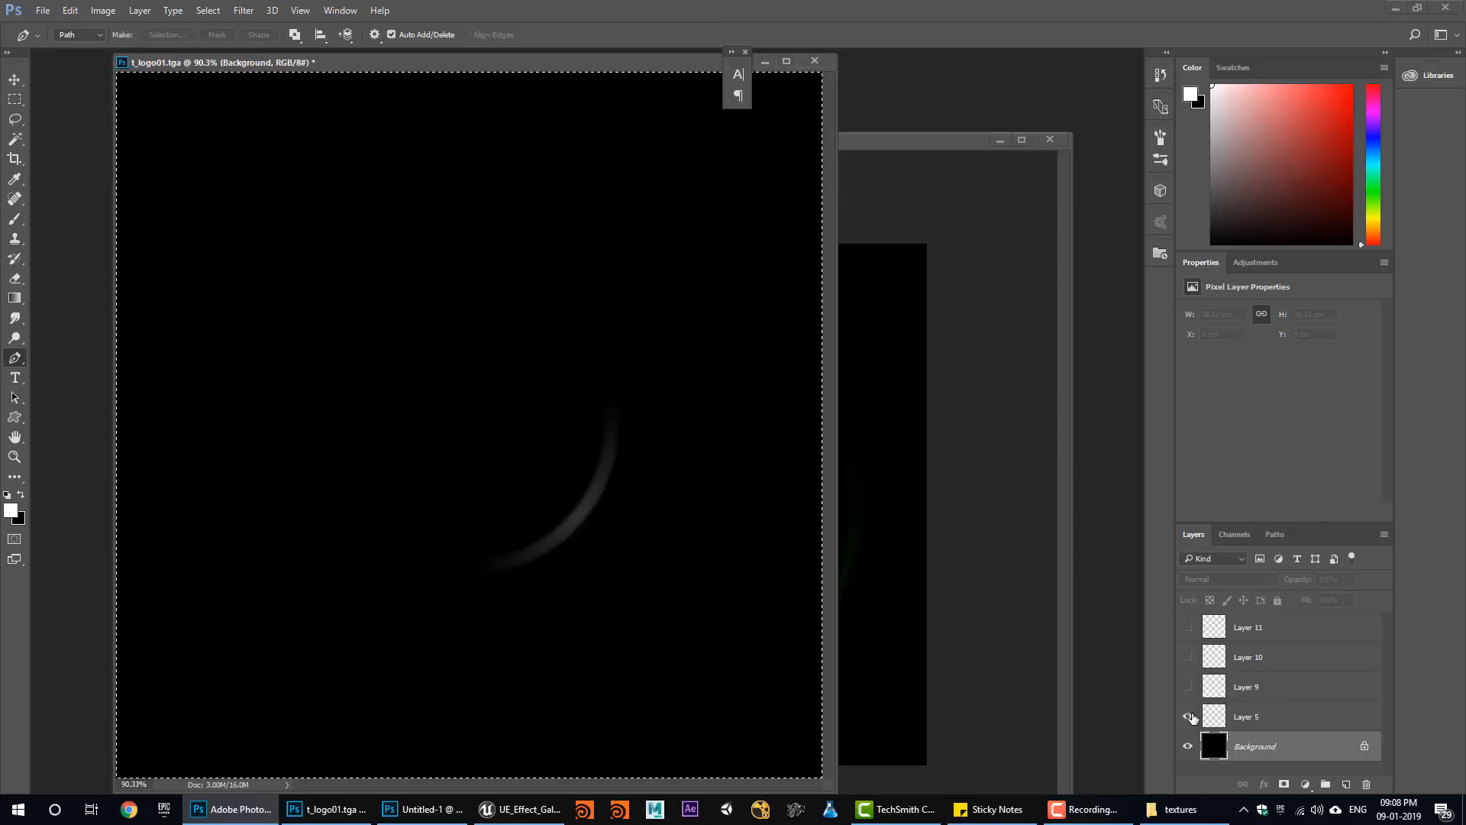
left_click(1187, 686)
left_click(1187, 657)
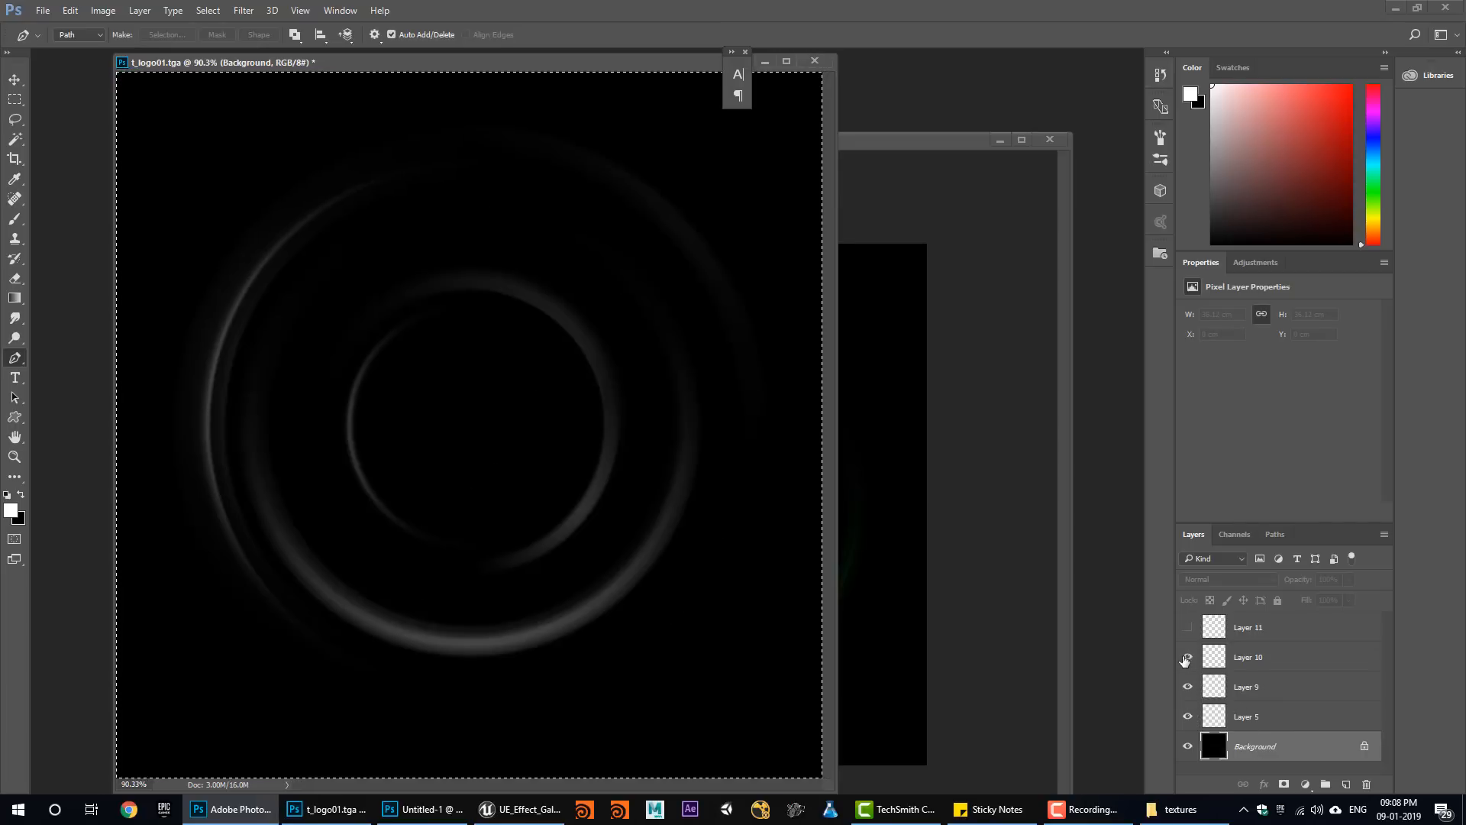
left_click(1186, 657)
left_click(1186, 627)
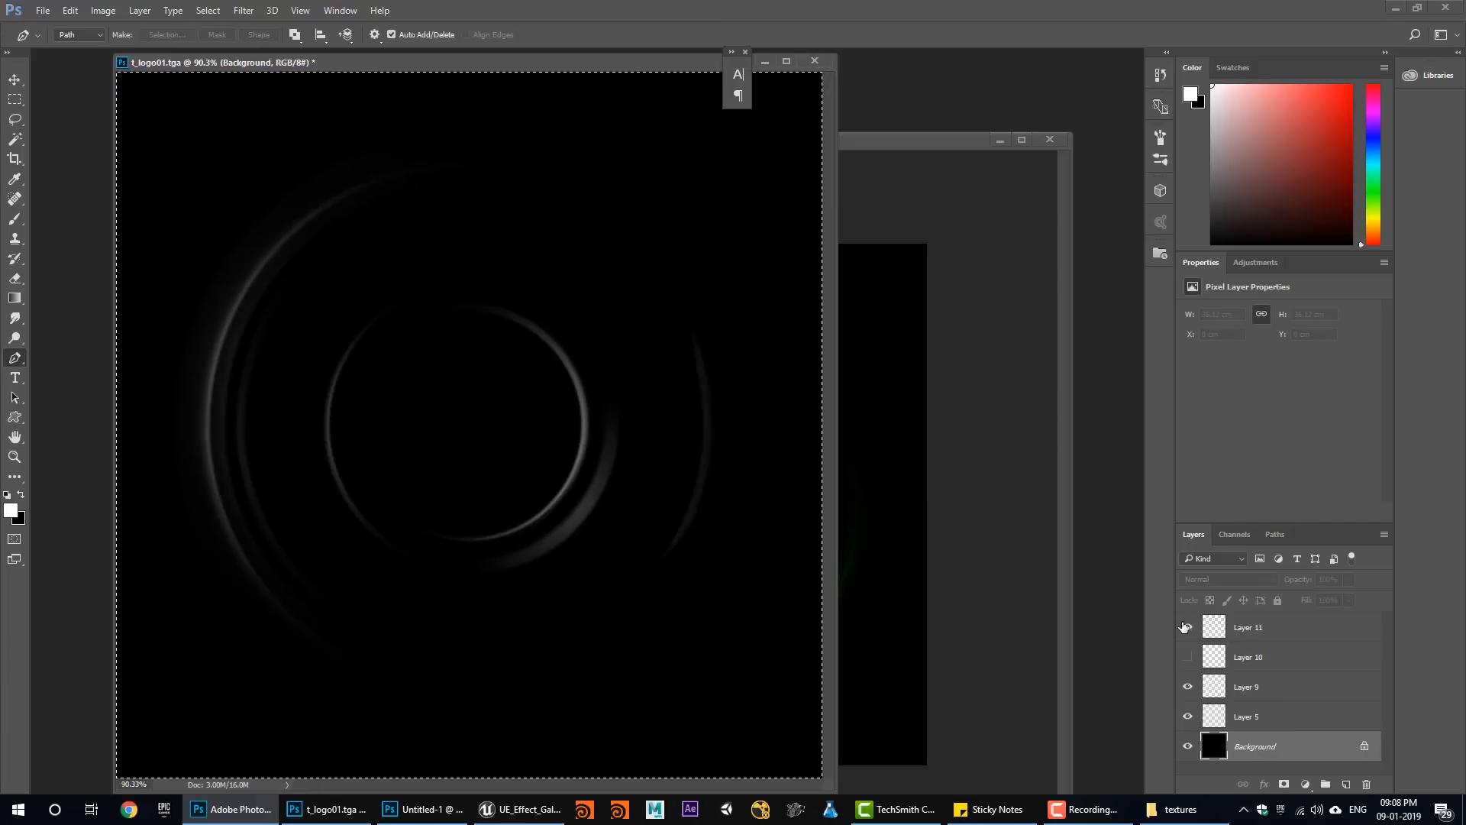
left_click(1185, 661)
left_click(1185, 660)
left_click_drag(1260, 630, 1257, 673)
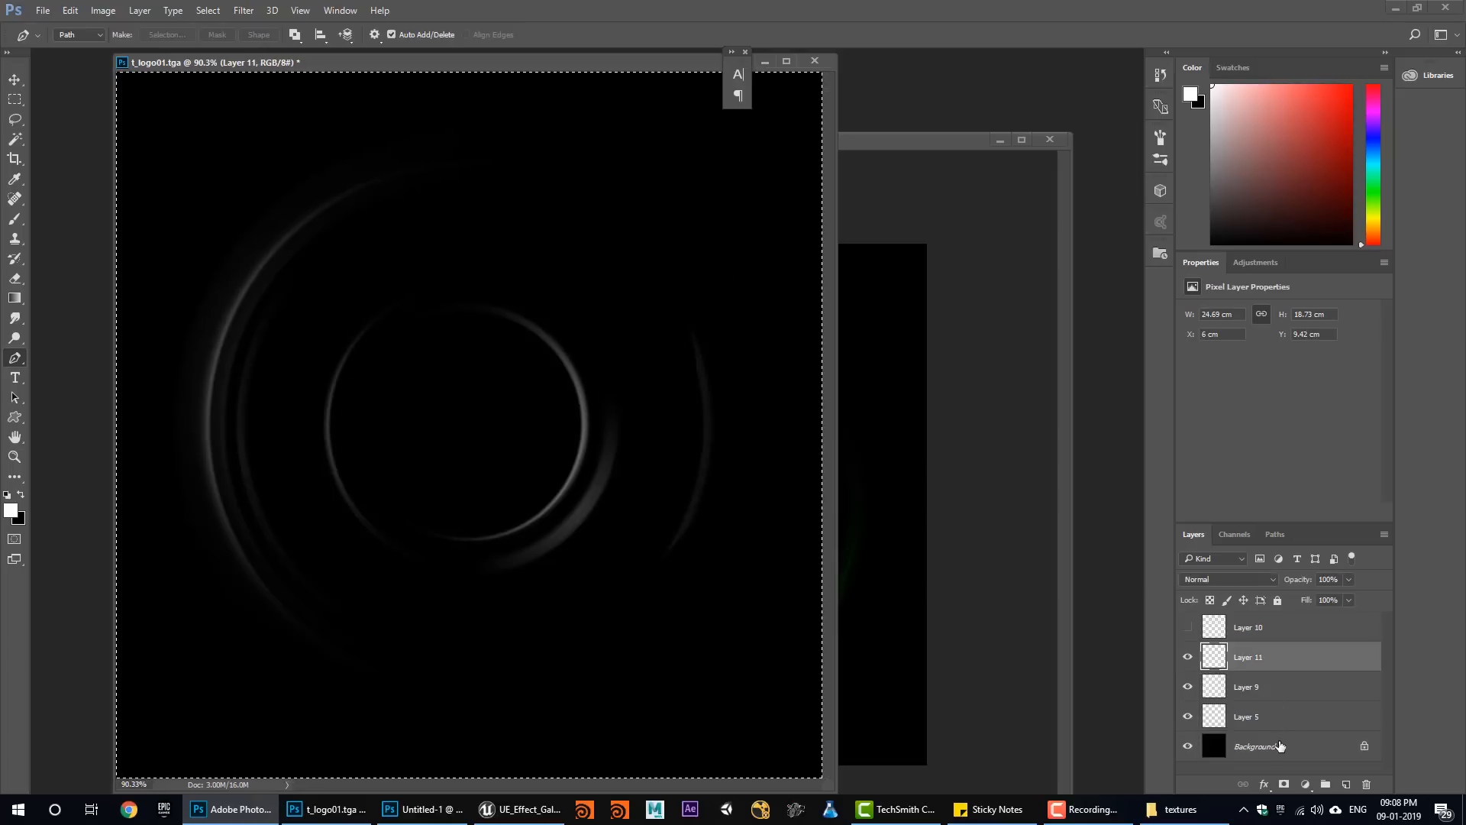
Merge Layers 11, 9 and 5 into the Background layer.
left_click(1264, 724)
left_click(1249, 661, "shift")
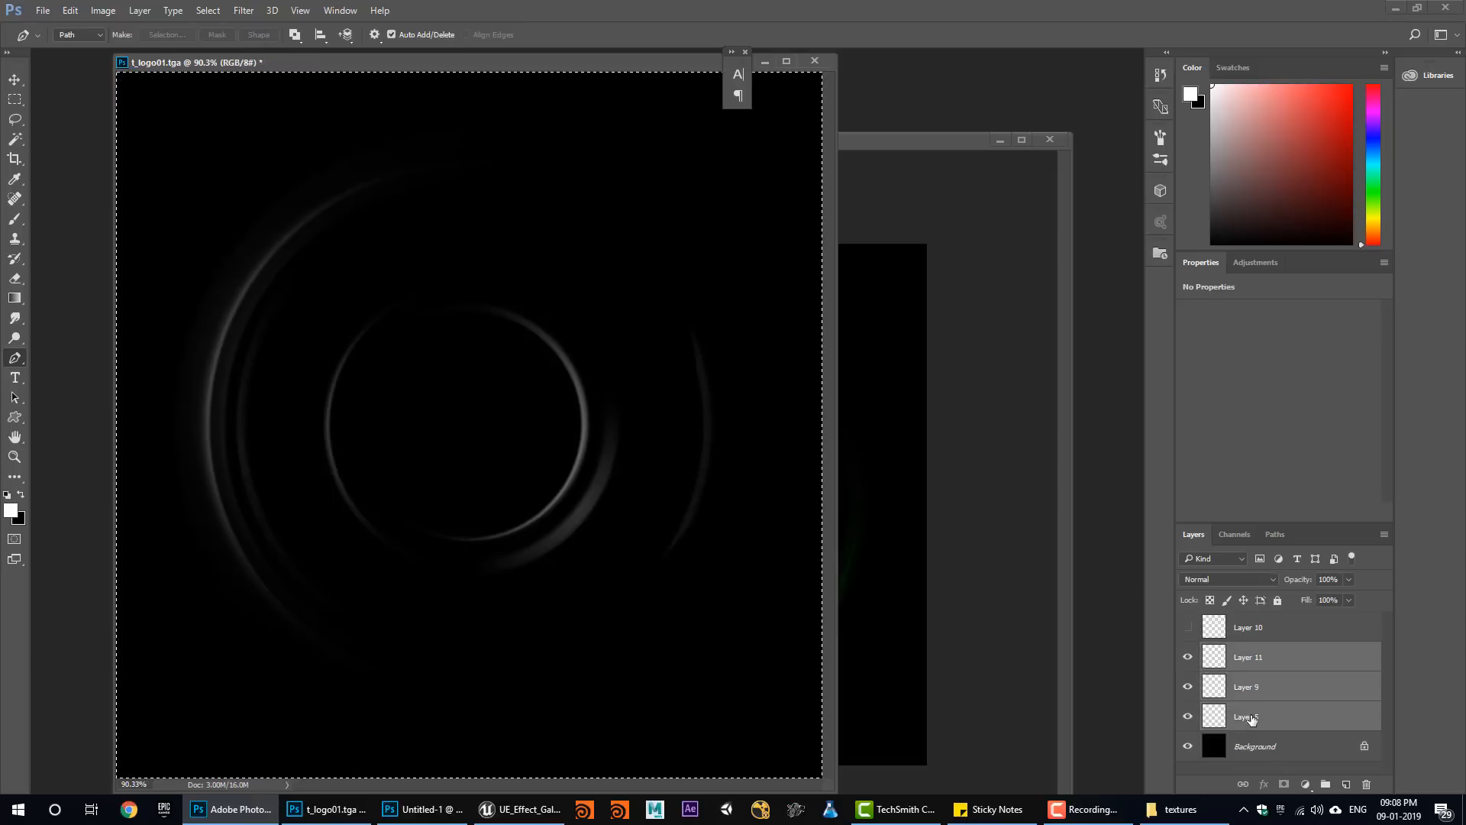
left_click(1260, 747, "shift")
left_click(1257, 660)
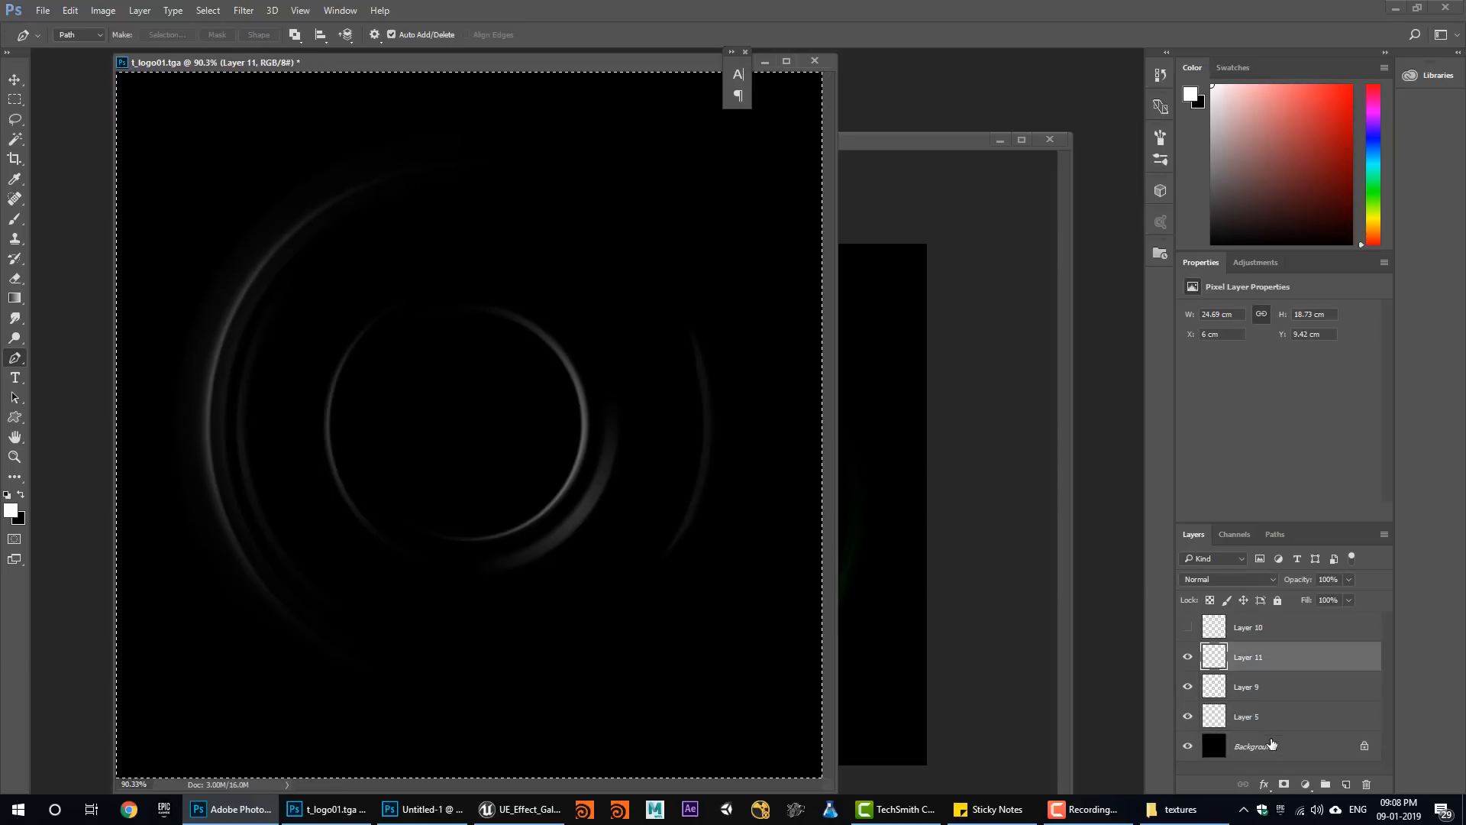
left_click(1272, 747, "shift")
key("ctrl+e")
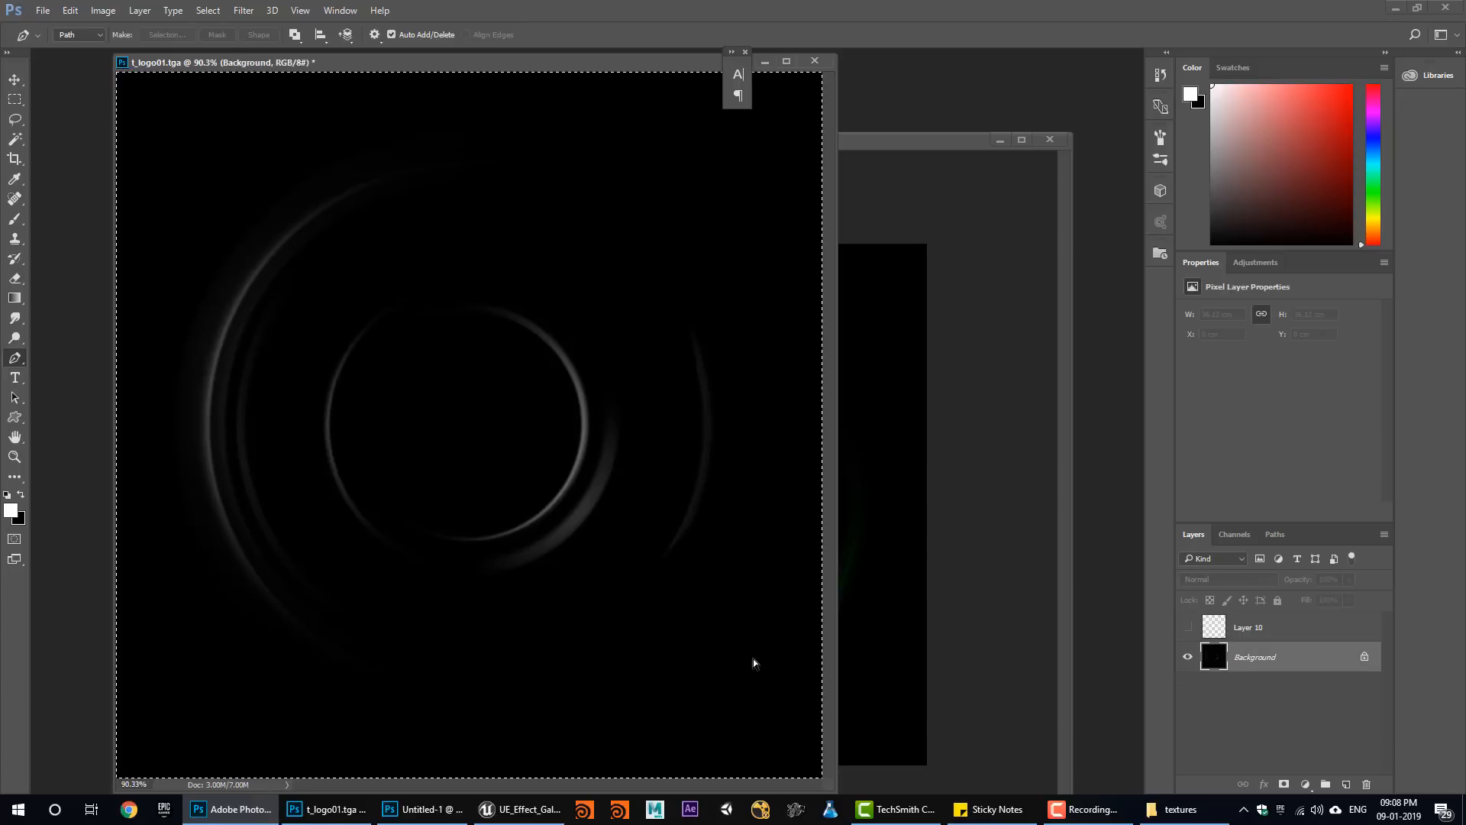
Paste the merged Layer 11, 9 and 5 rings into the Blue channel of Untitled-1 and display the RGB composite.
left_click(865, 594)
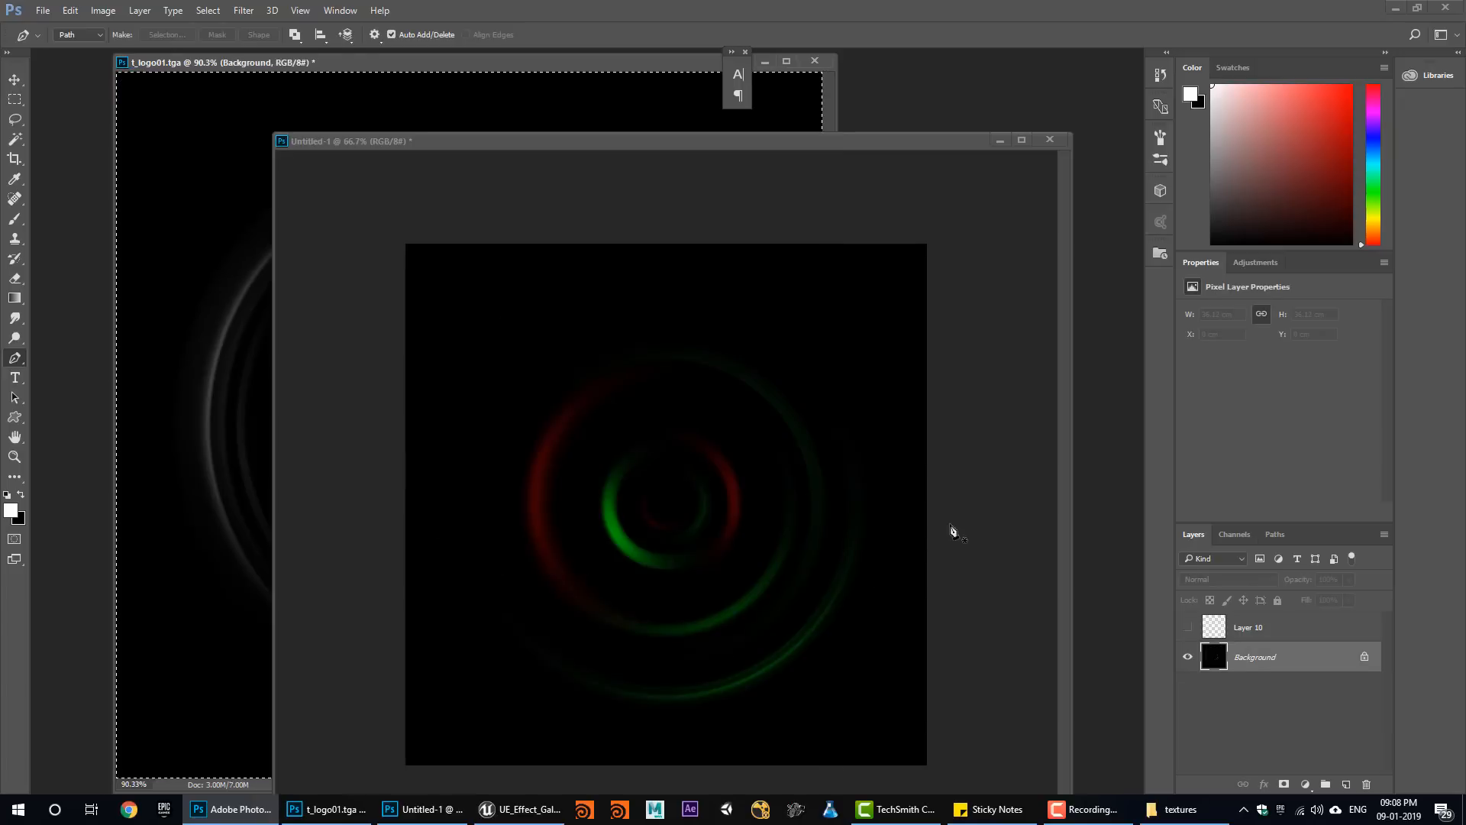
left_click(1225, 534)
left_click(1244, 649)
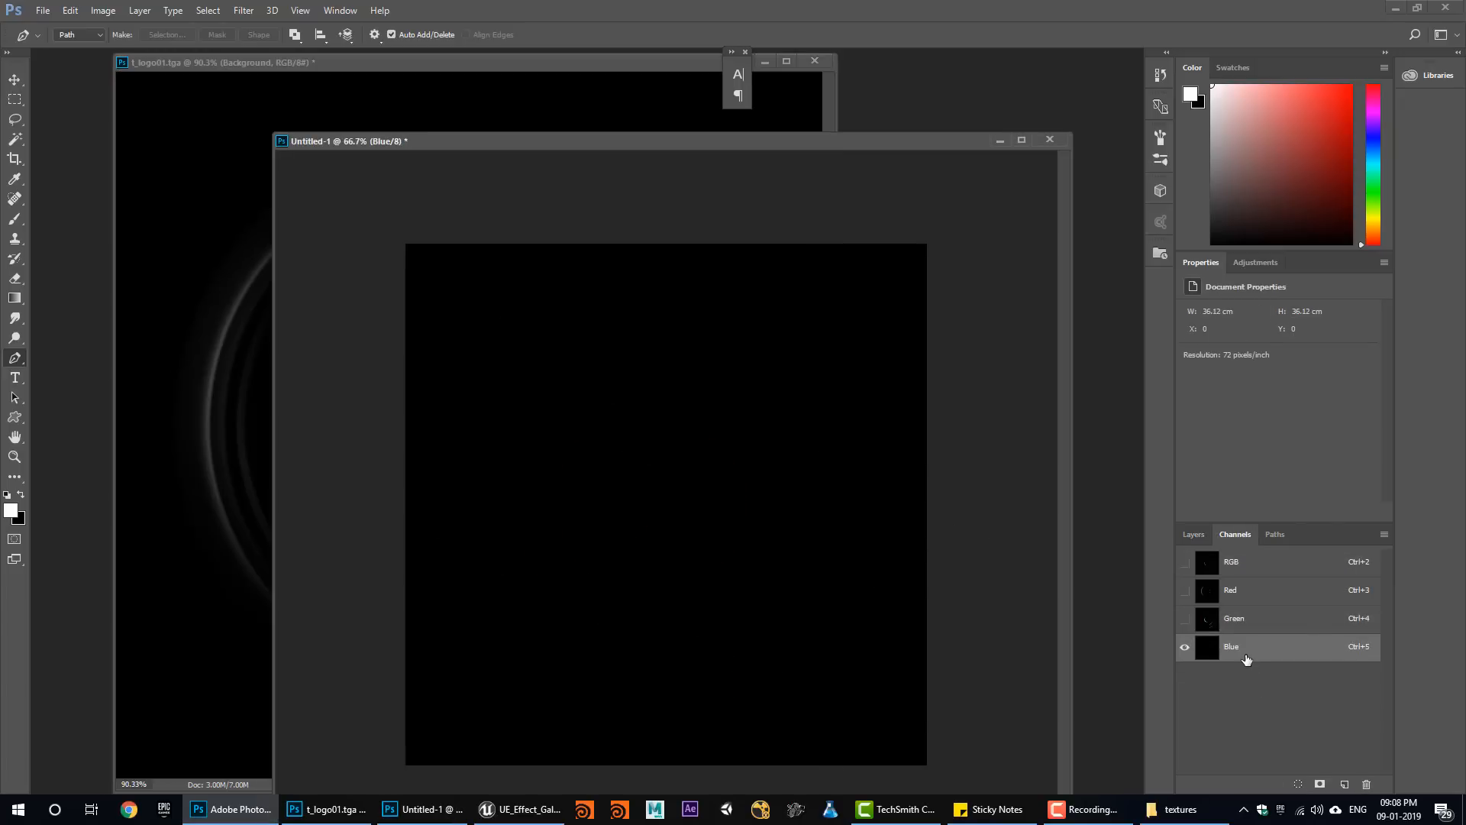
left_click(1226, 558)
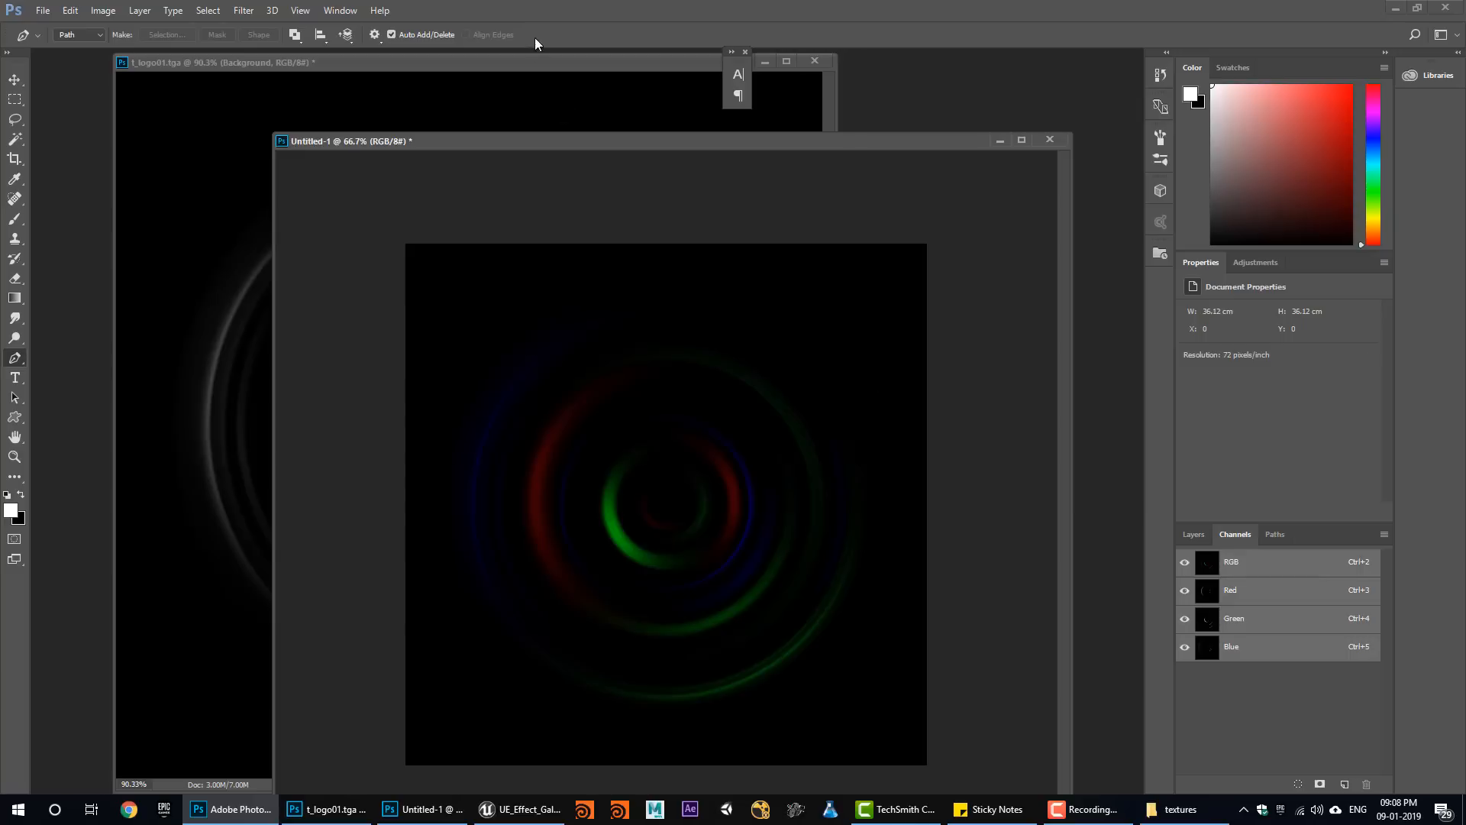
In t_logo01.tga, clear the Background to black, show Layer 10 and merge it into the Background.
left_click(575, 117)
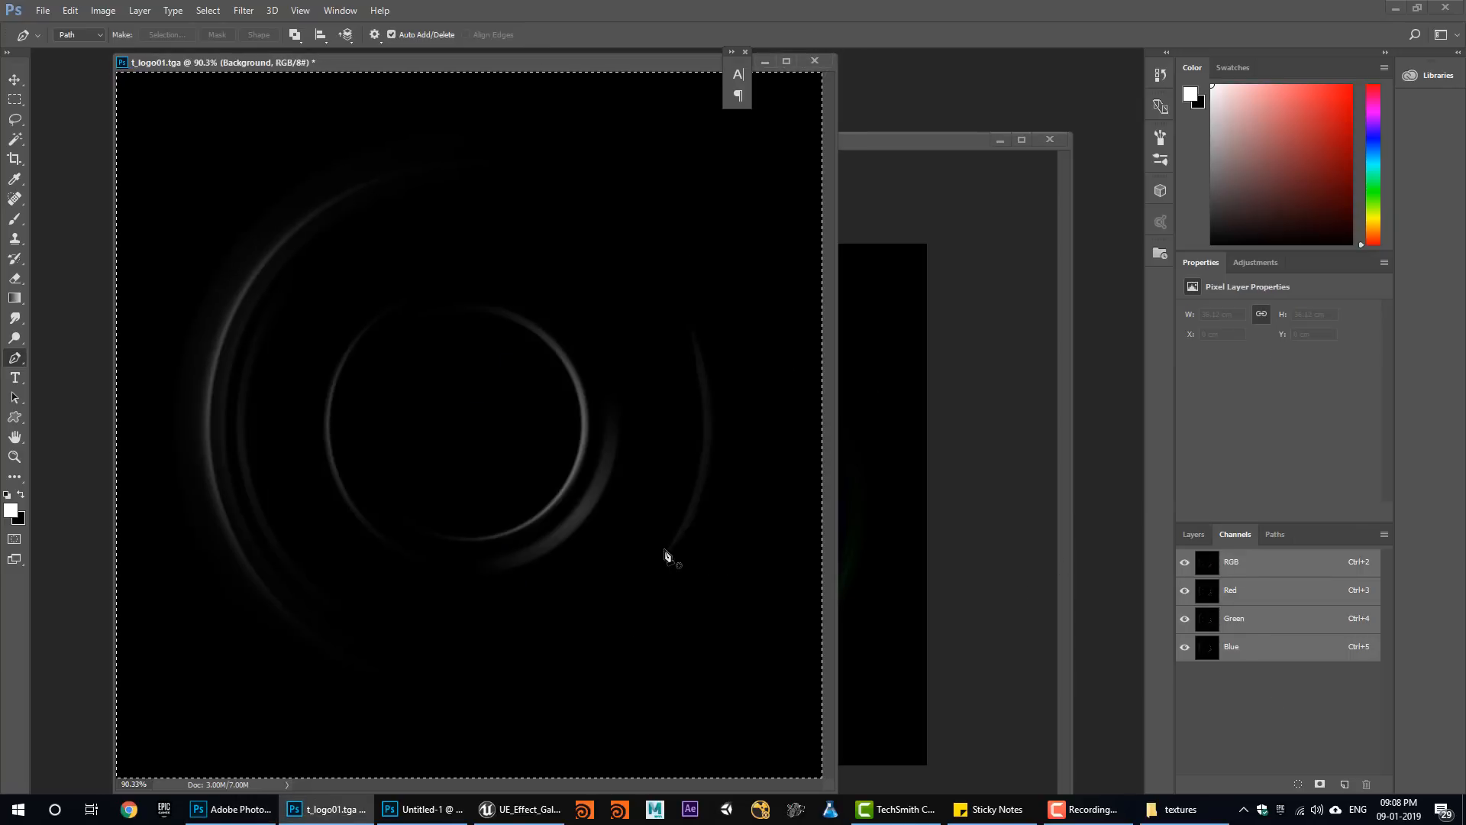
left_click(1202, 536)
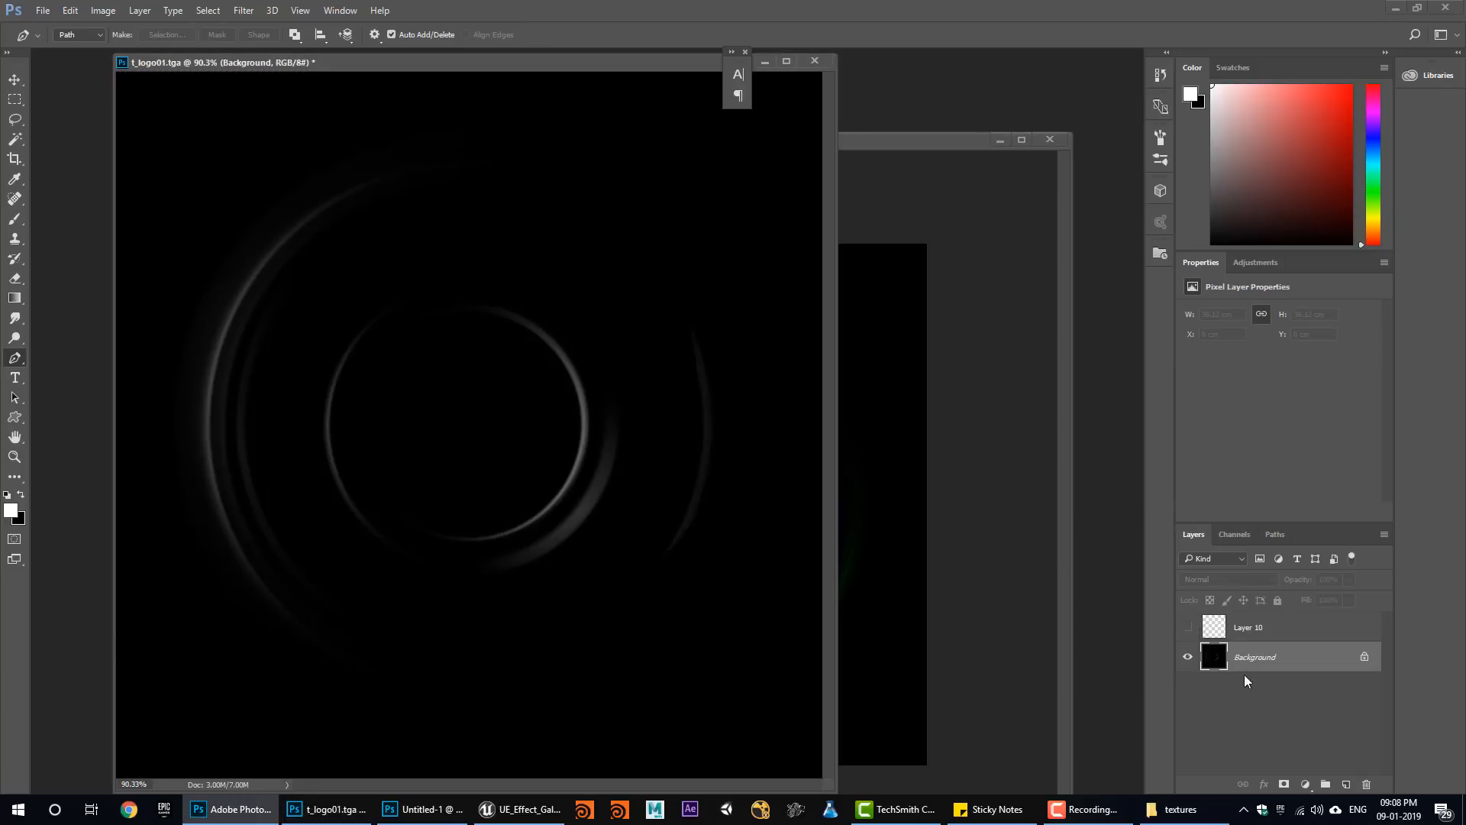
left_click(1188, 627)
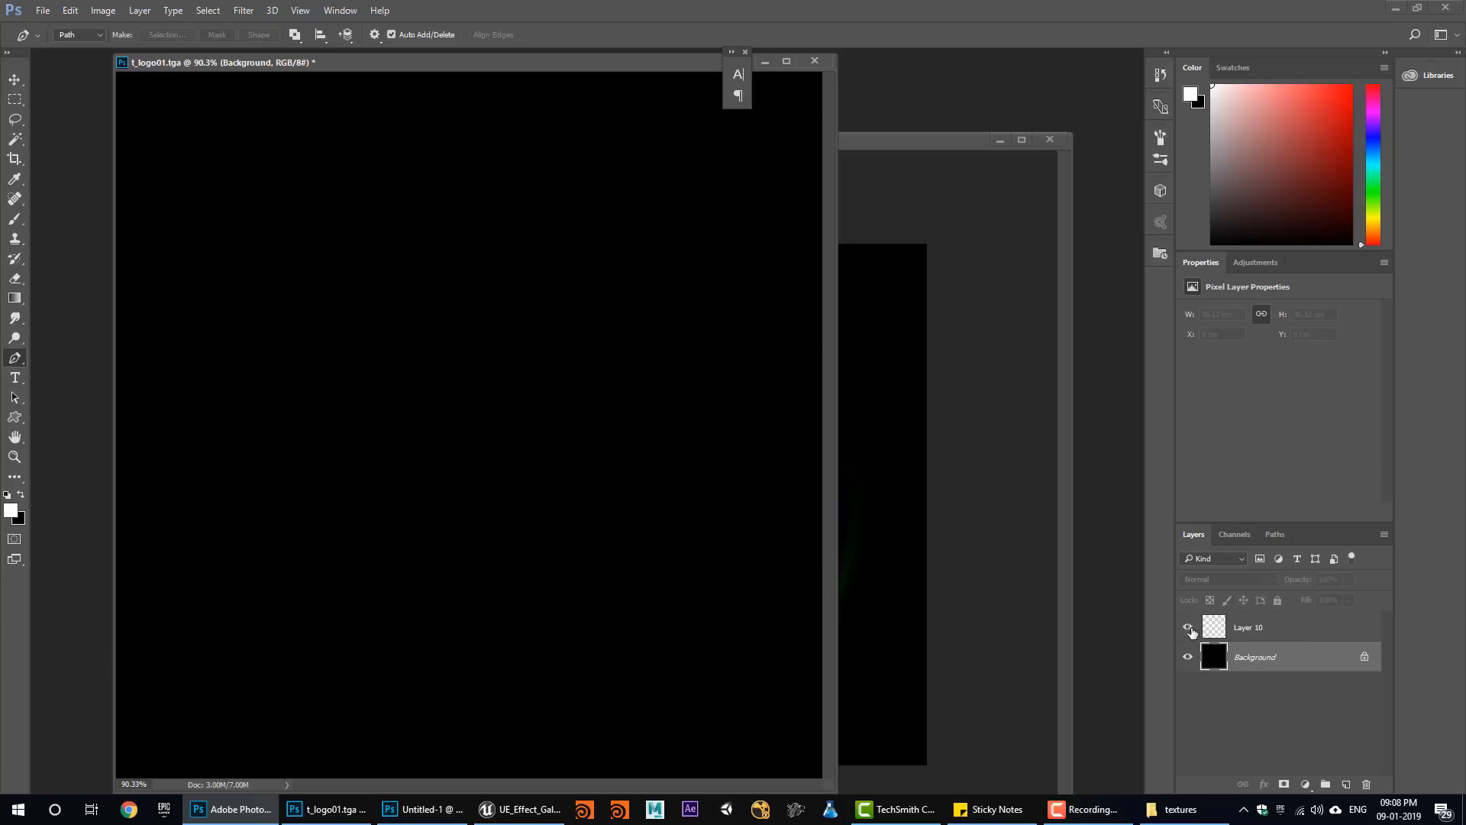
left_click(1243, 633, "shift")
key("ctrl+e")
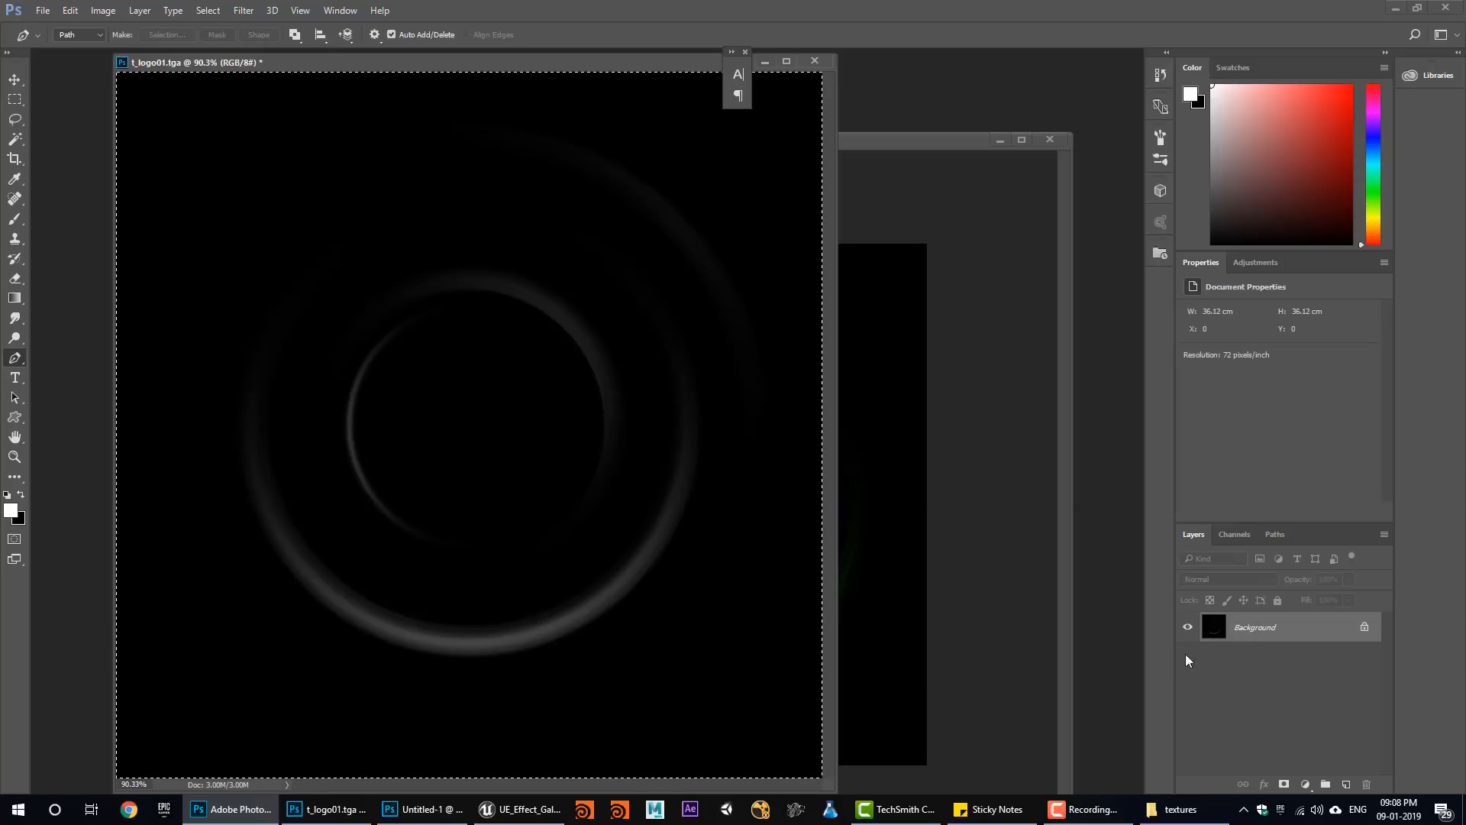
Add an alpha channel to Untitled-1, paste the Layer 10 rings into it, and check the channels before returning to the RGB composite.
left_click(988, 497)
left_click(1235, 535)
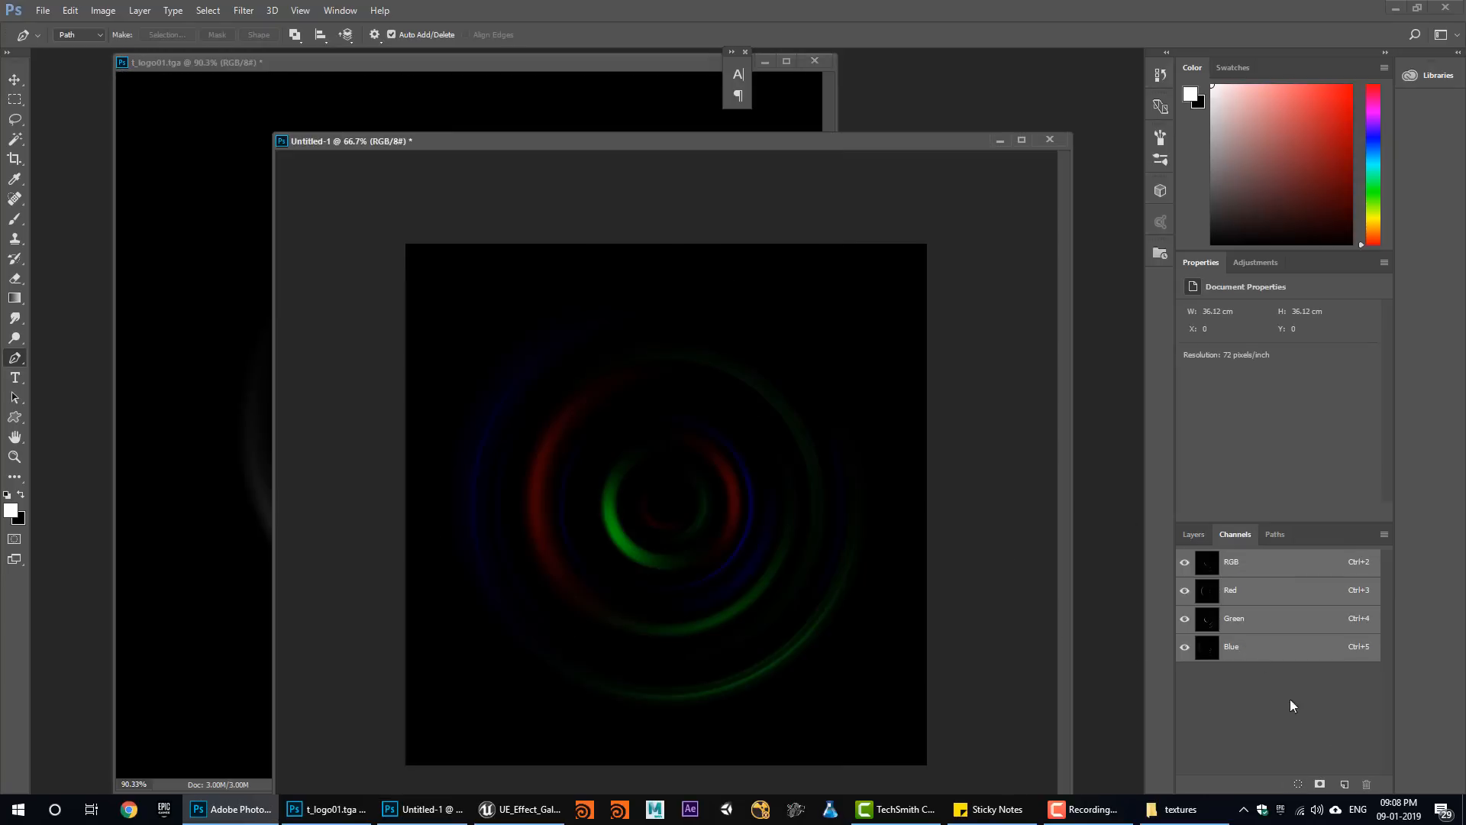
left_click(1345, 784)
key("ctrl+v")
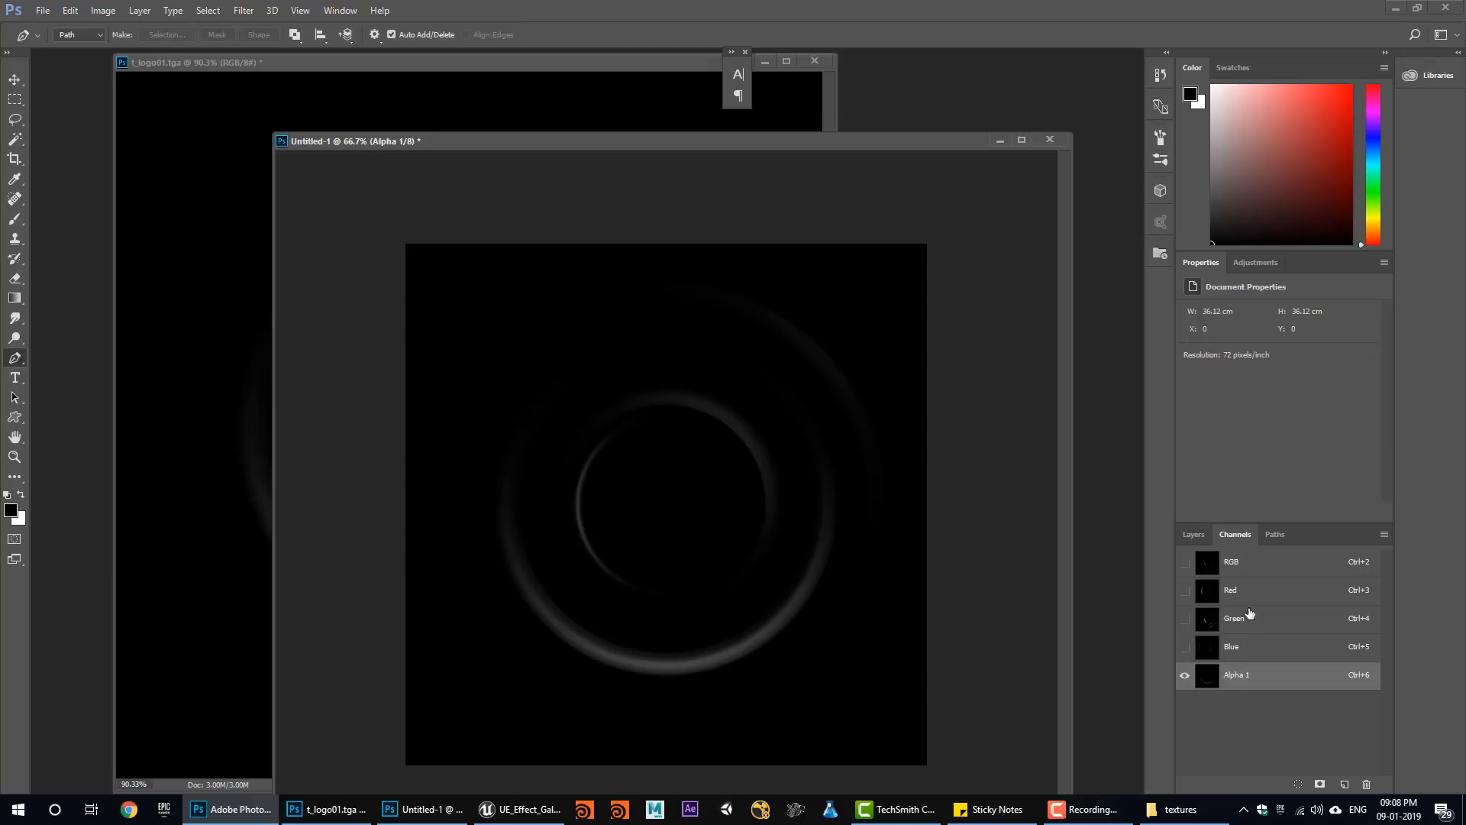
left_click(1245, 569)
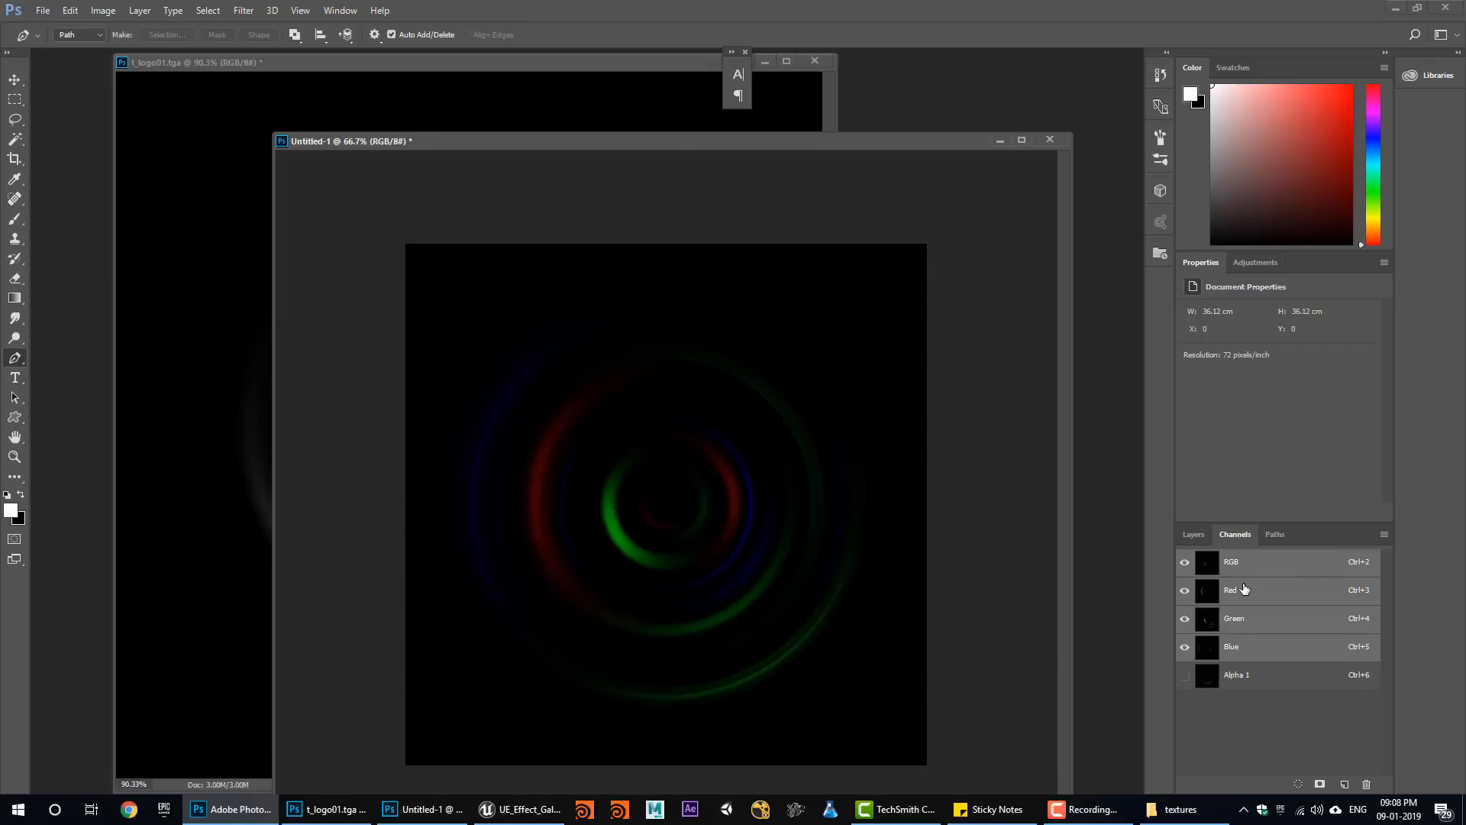
left_click(1245, 589)
left_click(1238, 653)
left_click(1238, 681)
left_click(1228, 570)
Close the t_logo01.tga document and reposition the Untitled-1 window.
left_click(816, 64)
left_click(740, 305)
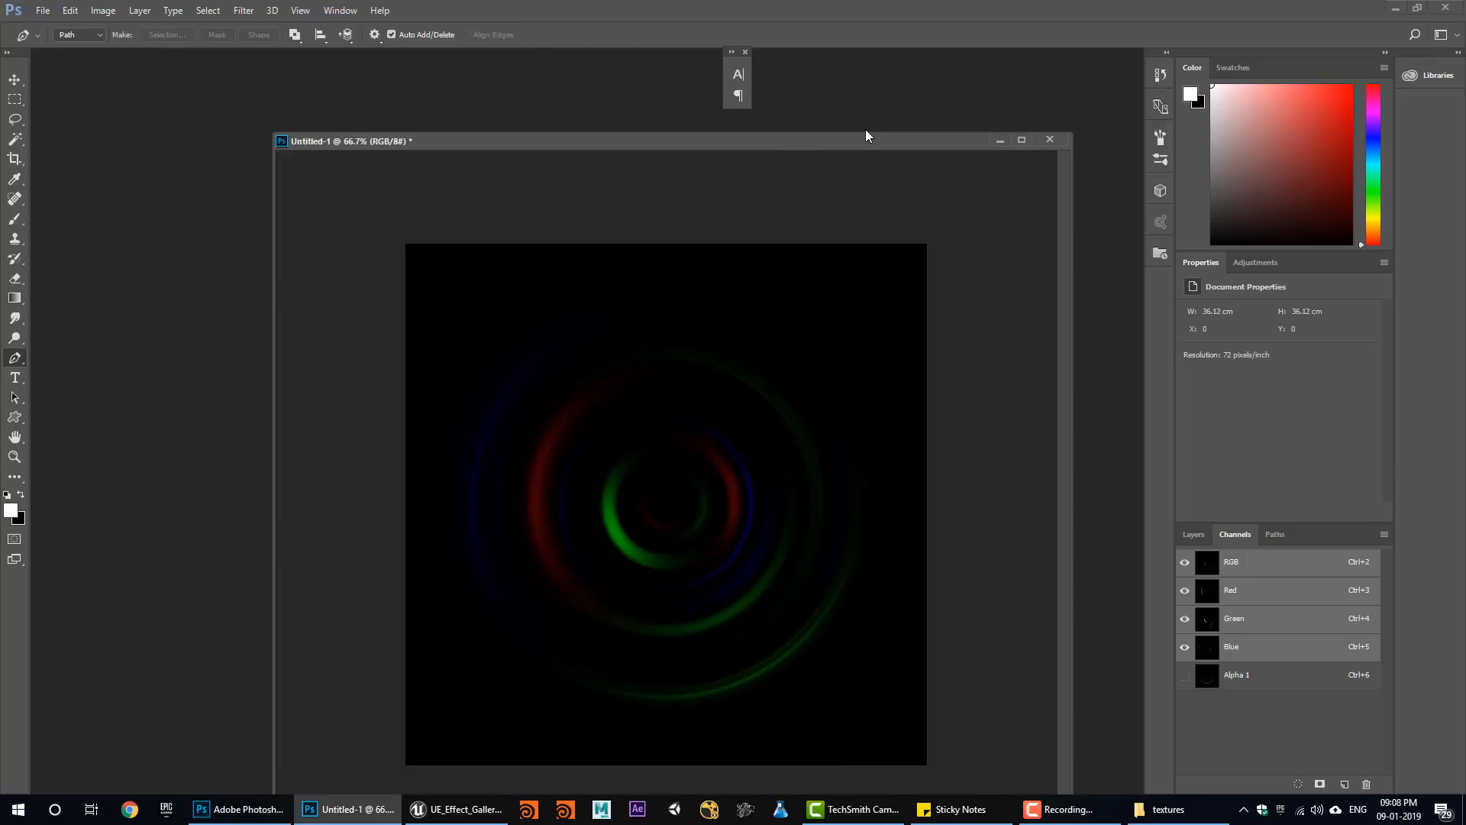
left_click_drag(844, 142, 658, 112)
Save the channel-packed document as Targa file t_logo01.tga in the textures folder, replacing the existing file and accepting the preset Targa options.
key("ctrl+shift+s")
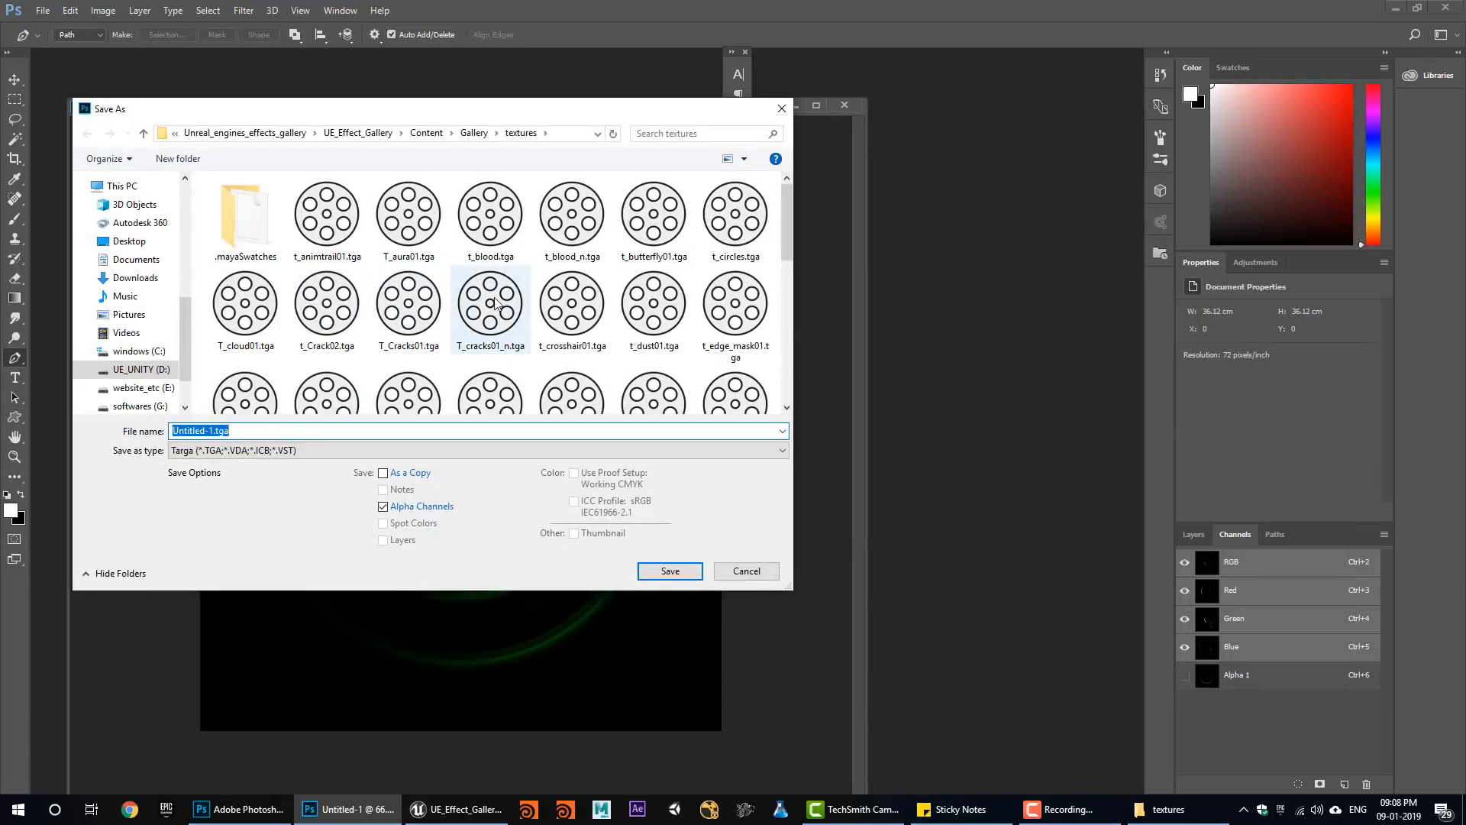
scroll(553, 274, "down", 1)
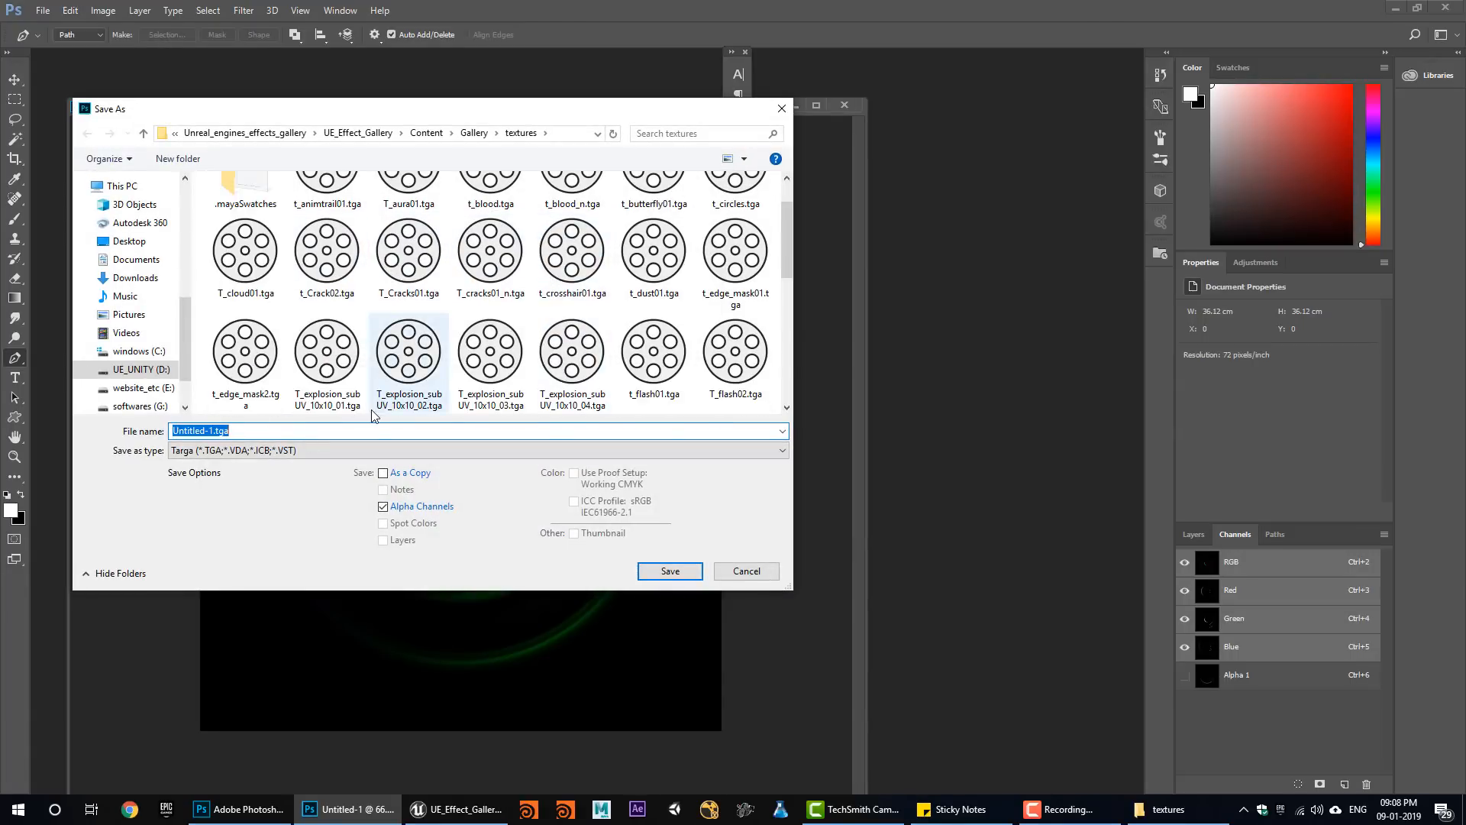
type("t")
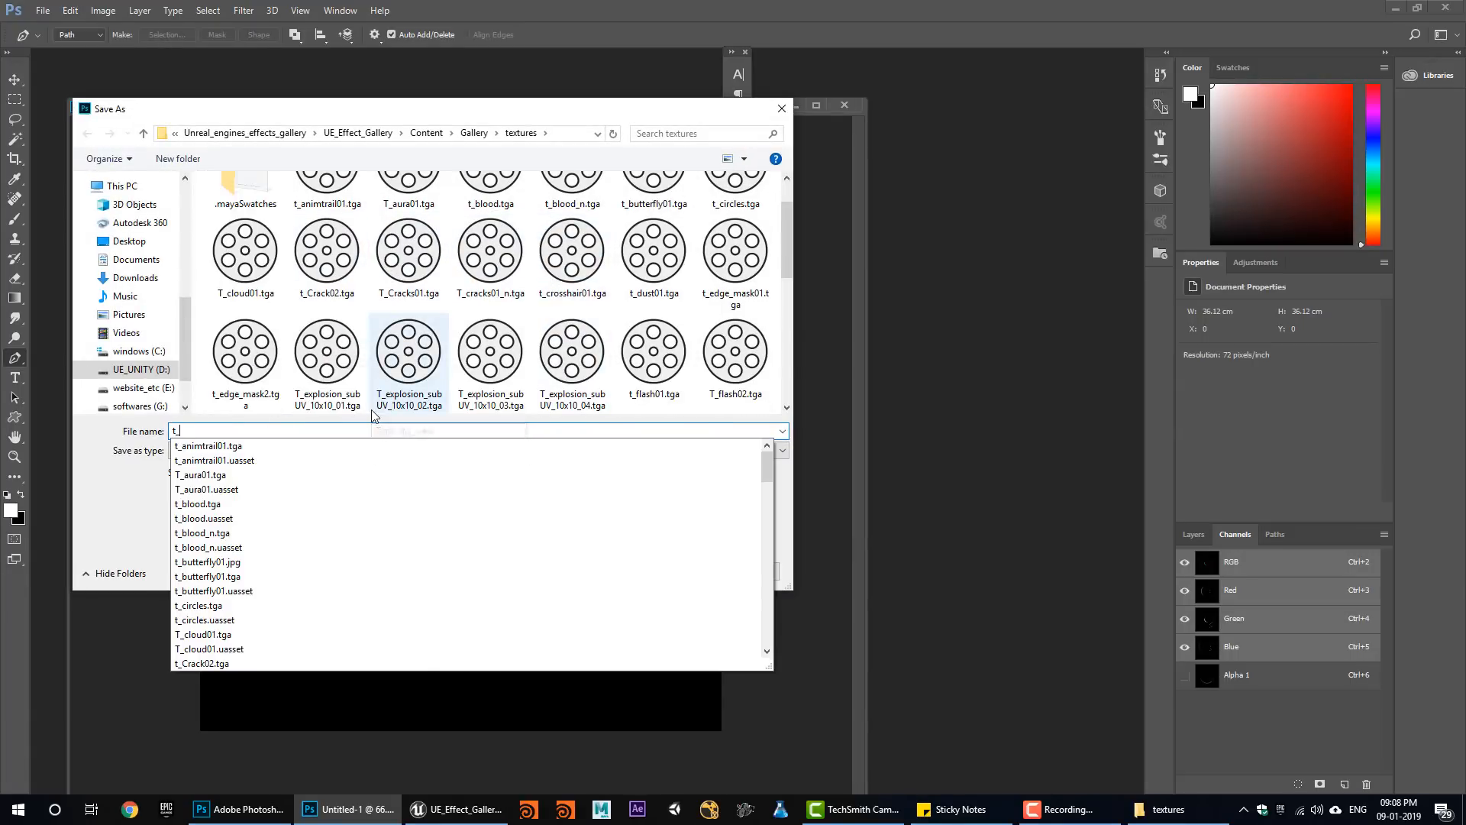
type("_logo")
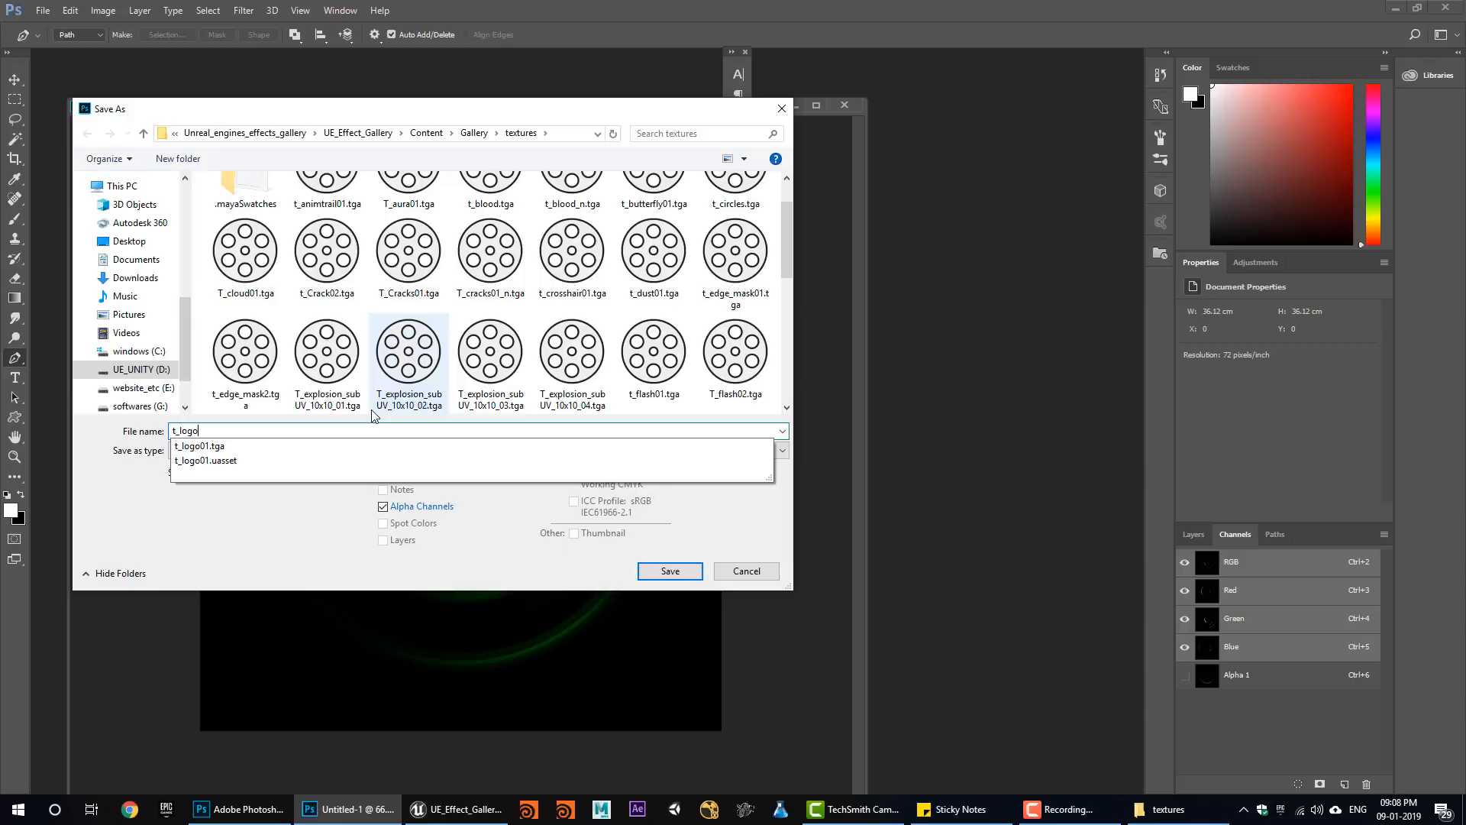
left_click(284, 450)
left_click(671, 573)
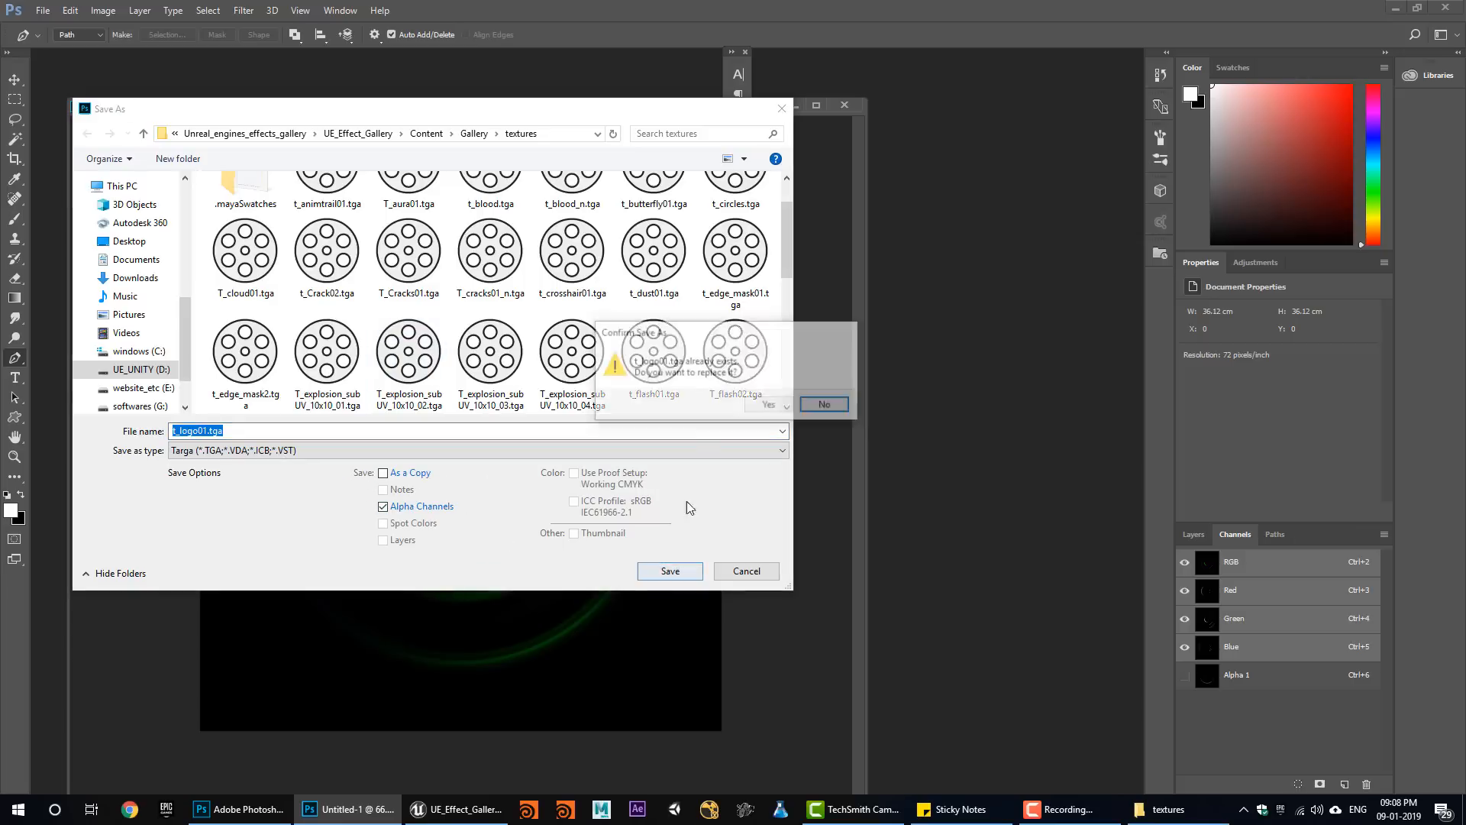
left_click(771, 407)
left_click(772, 268)
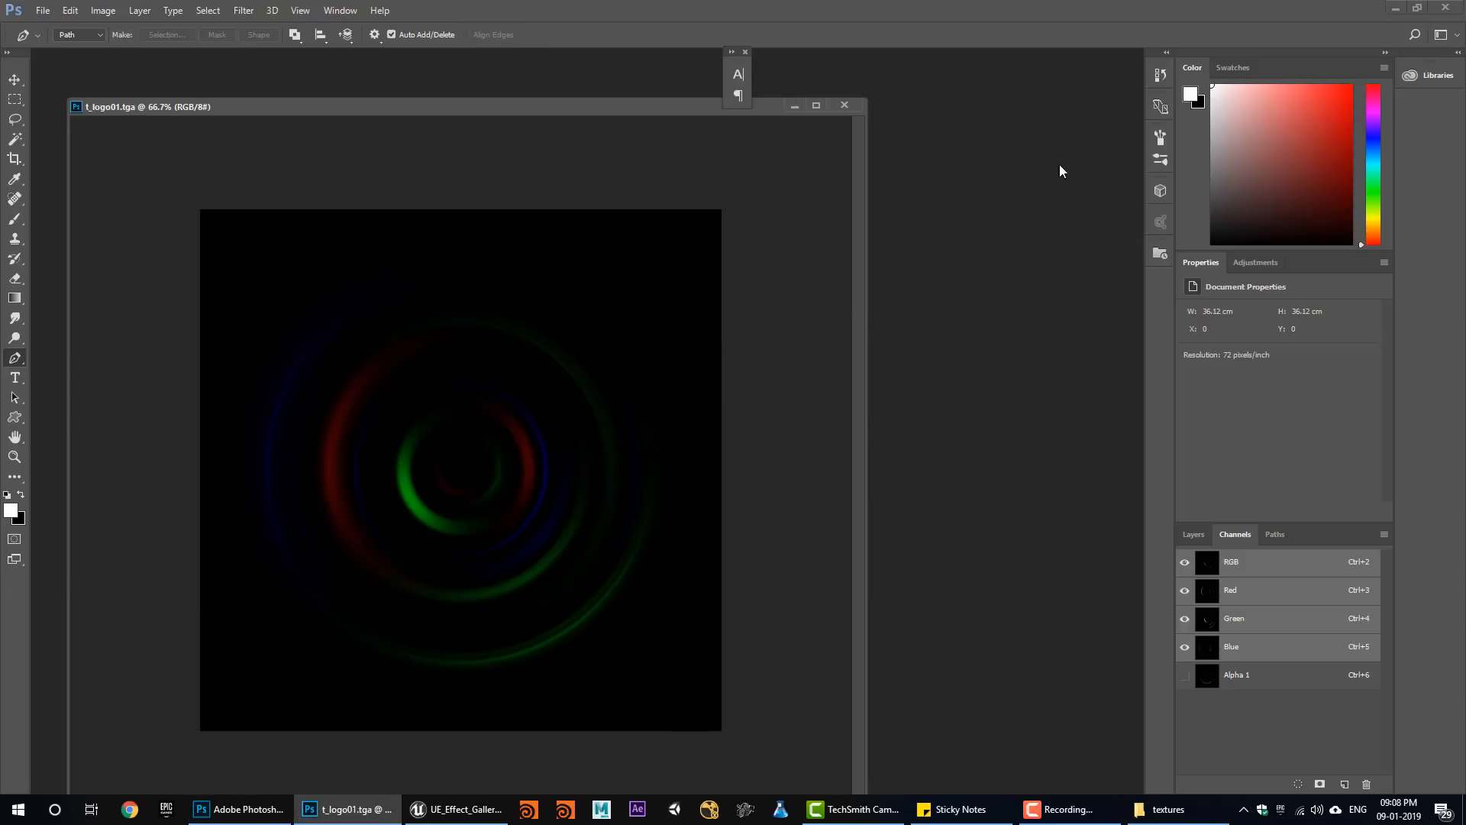
Save t_logo01.tga again over the existing file with the Targa resolution set to 32 bits/pixel.
key("ctrl+shift+s")
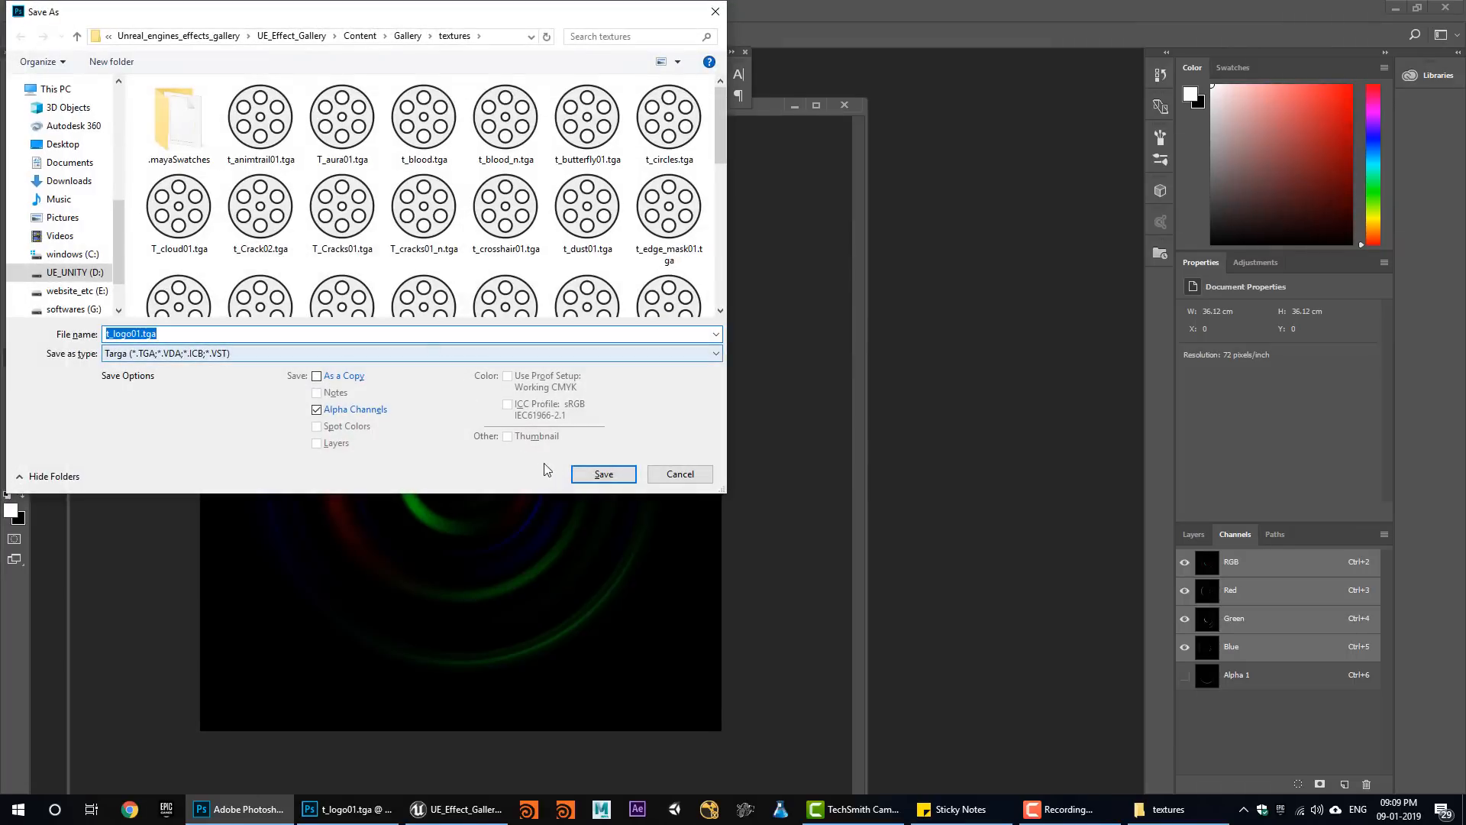
left_click(602, 473)
left_click(771, 407)
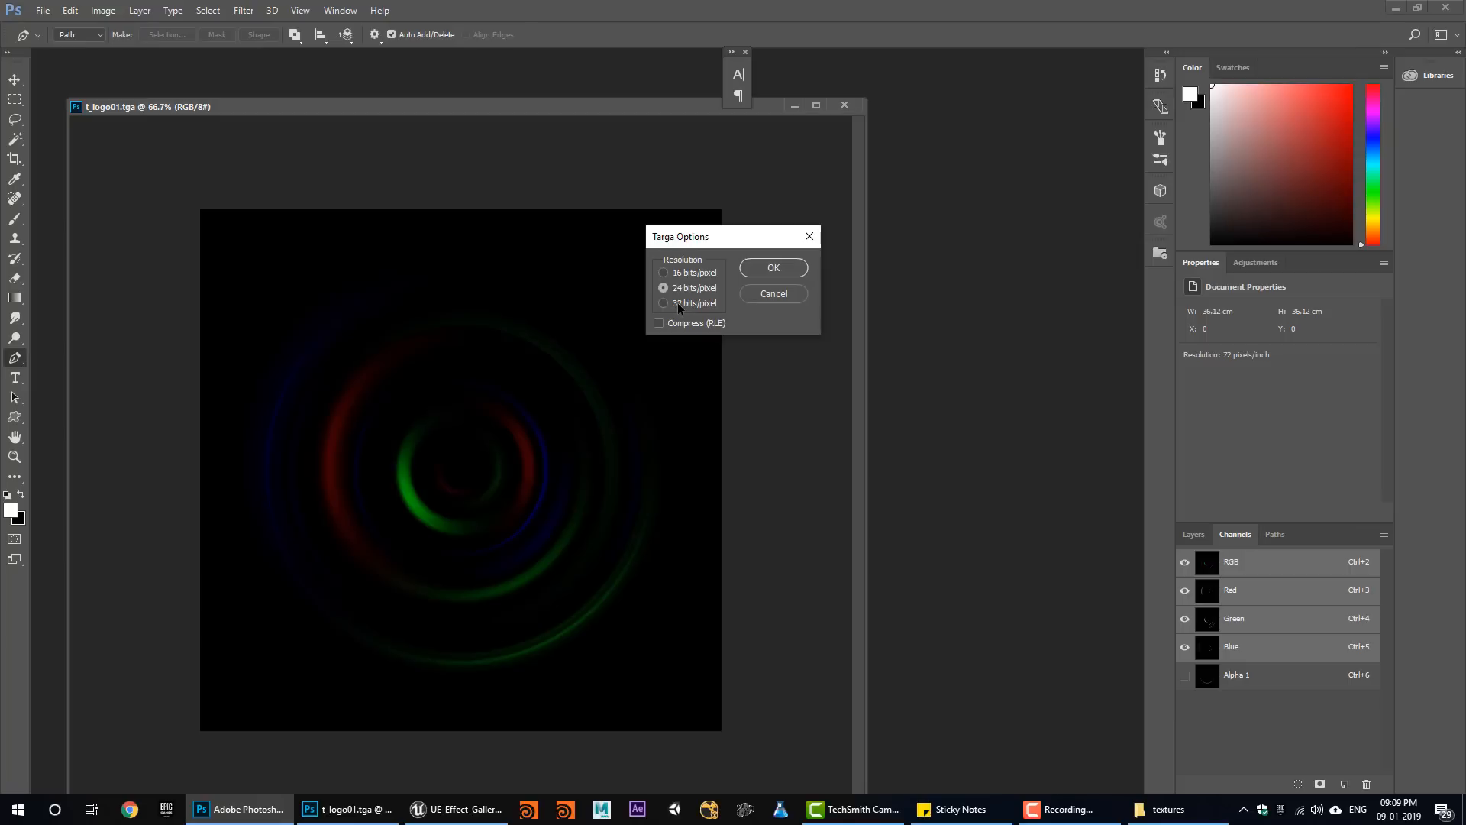
left_click(677, 302)
left_click(760, 268)
Switch to Unreal Editor and reimport the t_logo01 texture from the Gallery textures folder.
left_click(1395, 8)
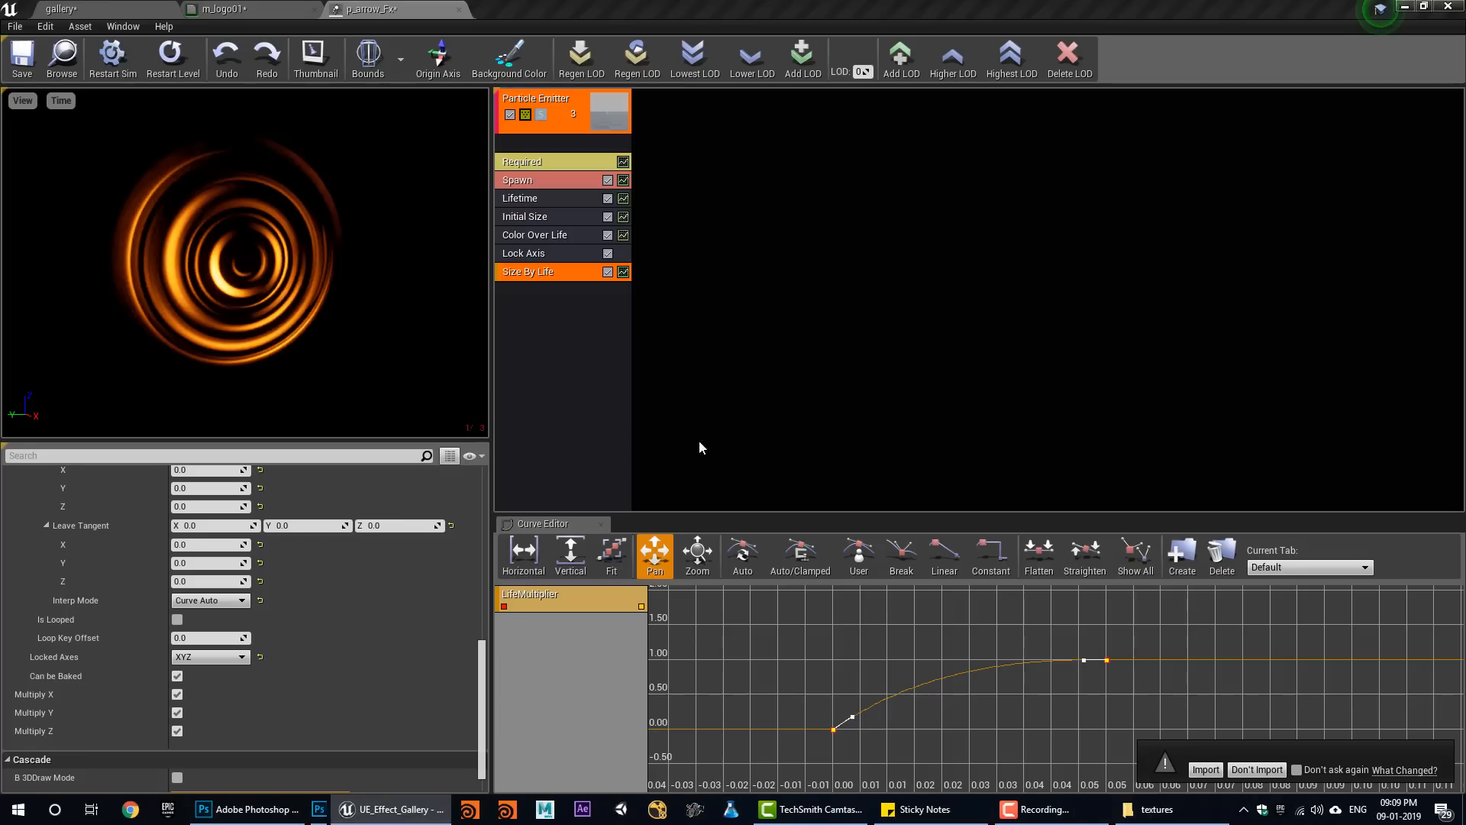
left_click(116, 10)
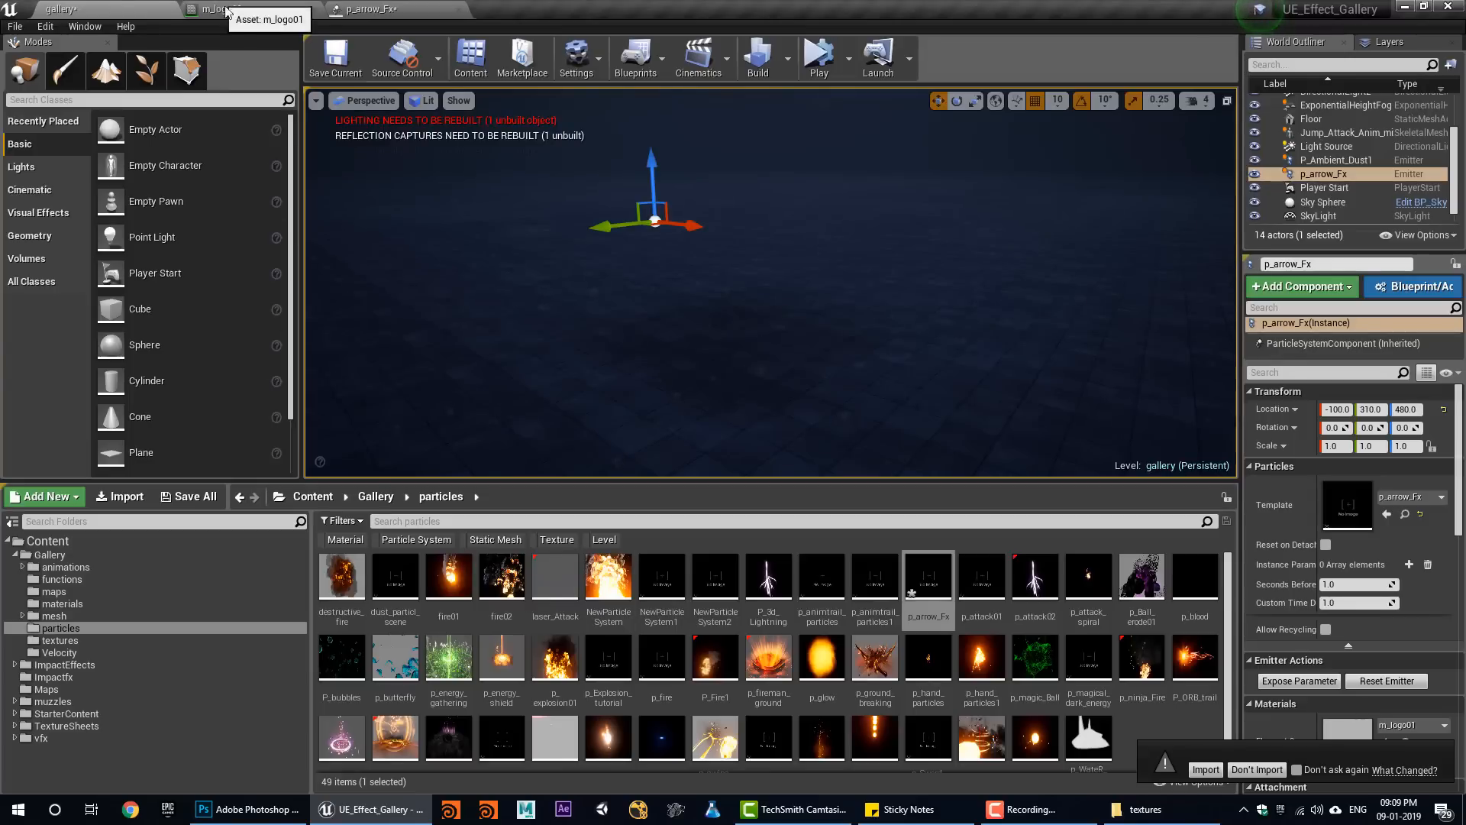
left_click(59, 640)
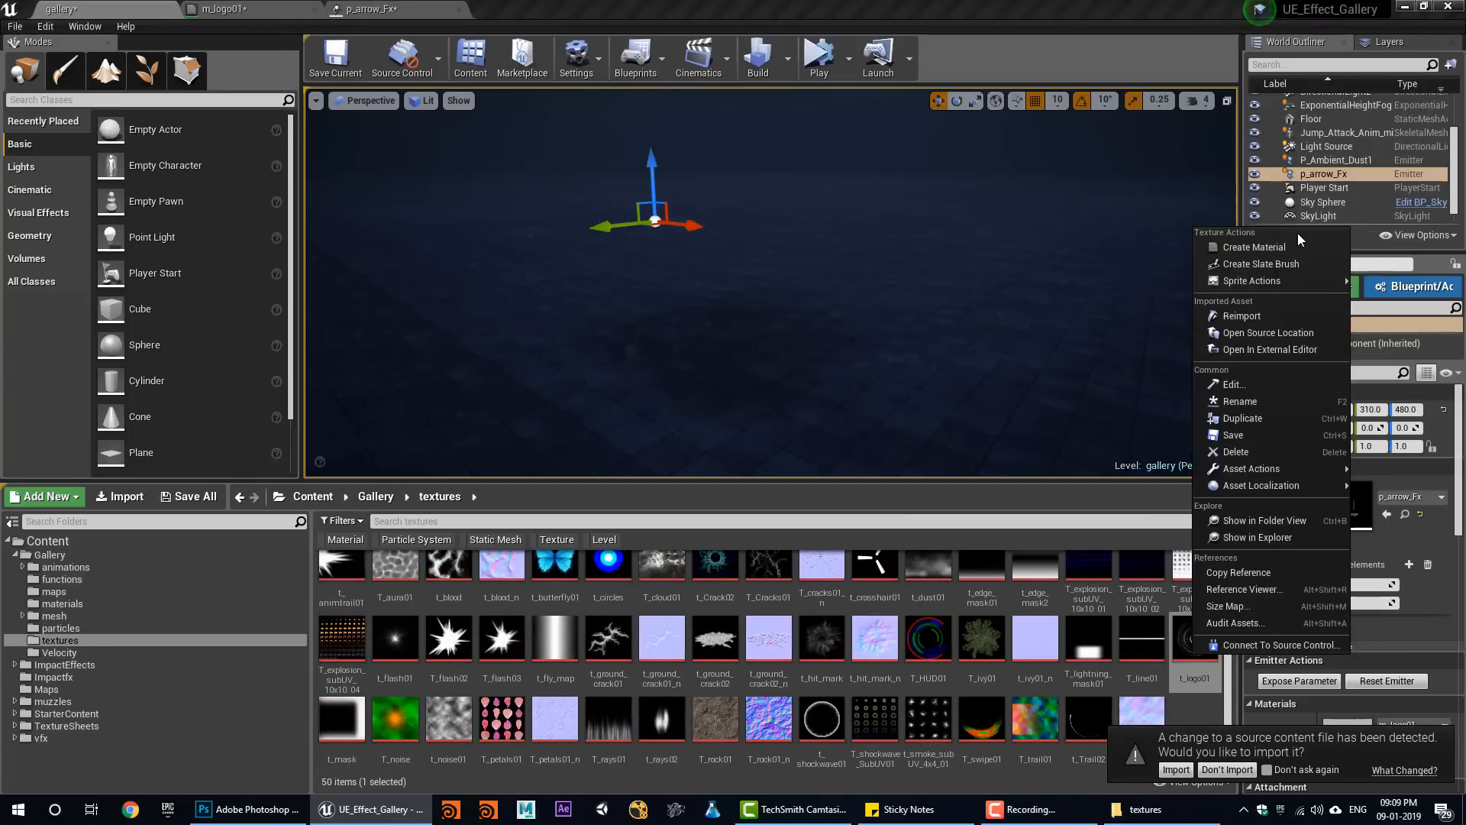
left_click(1253, 316)
Inspect the reimported t_logo01 texture and its colour channel view options, and close the texture editor.
double_click(1201, 646)
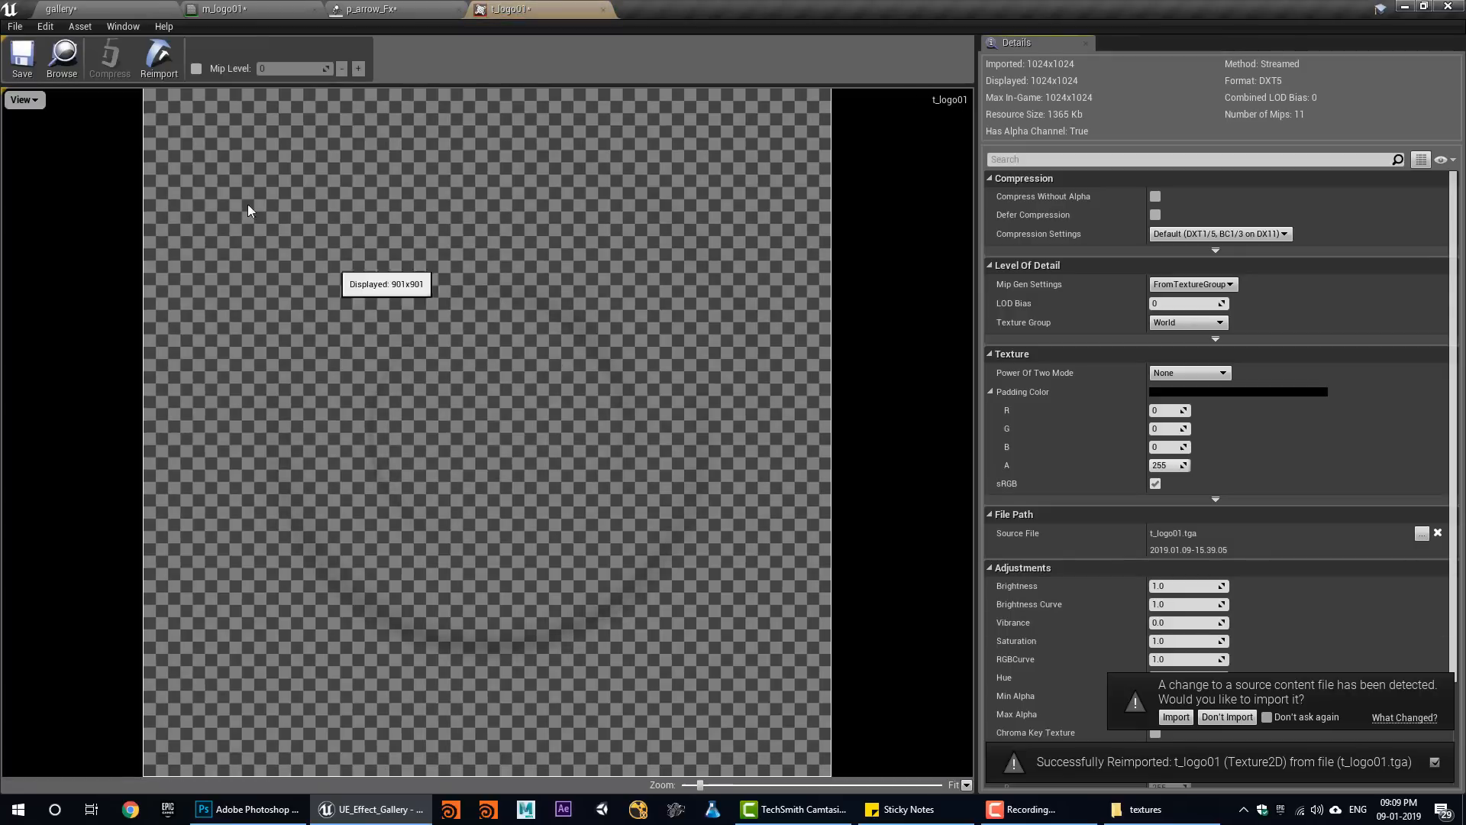
left_click(25, 100)
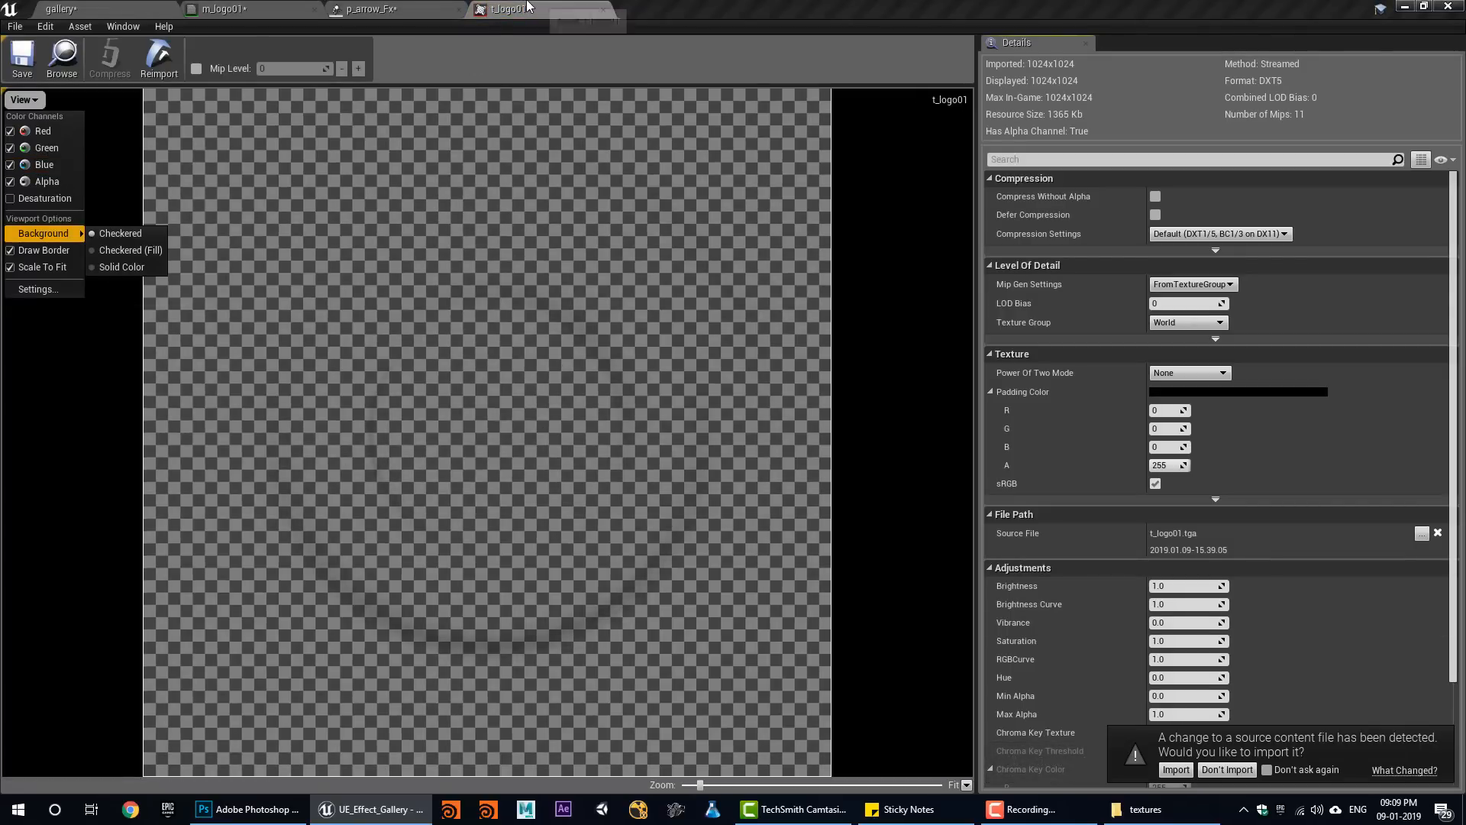
left_click(604, 9)
In the m_logo01 material graph, move the Texture Sample node away from the Multiply node to make room.
left_click(302, 9)
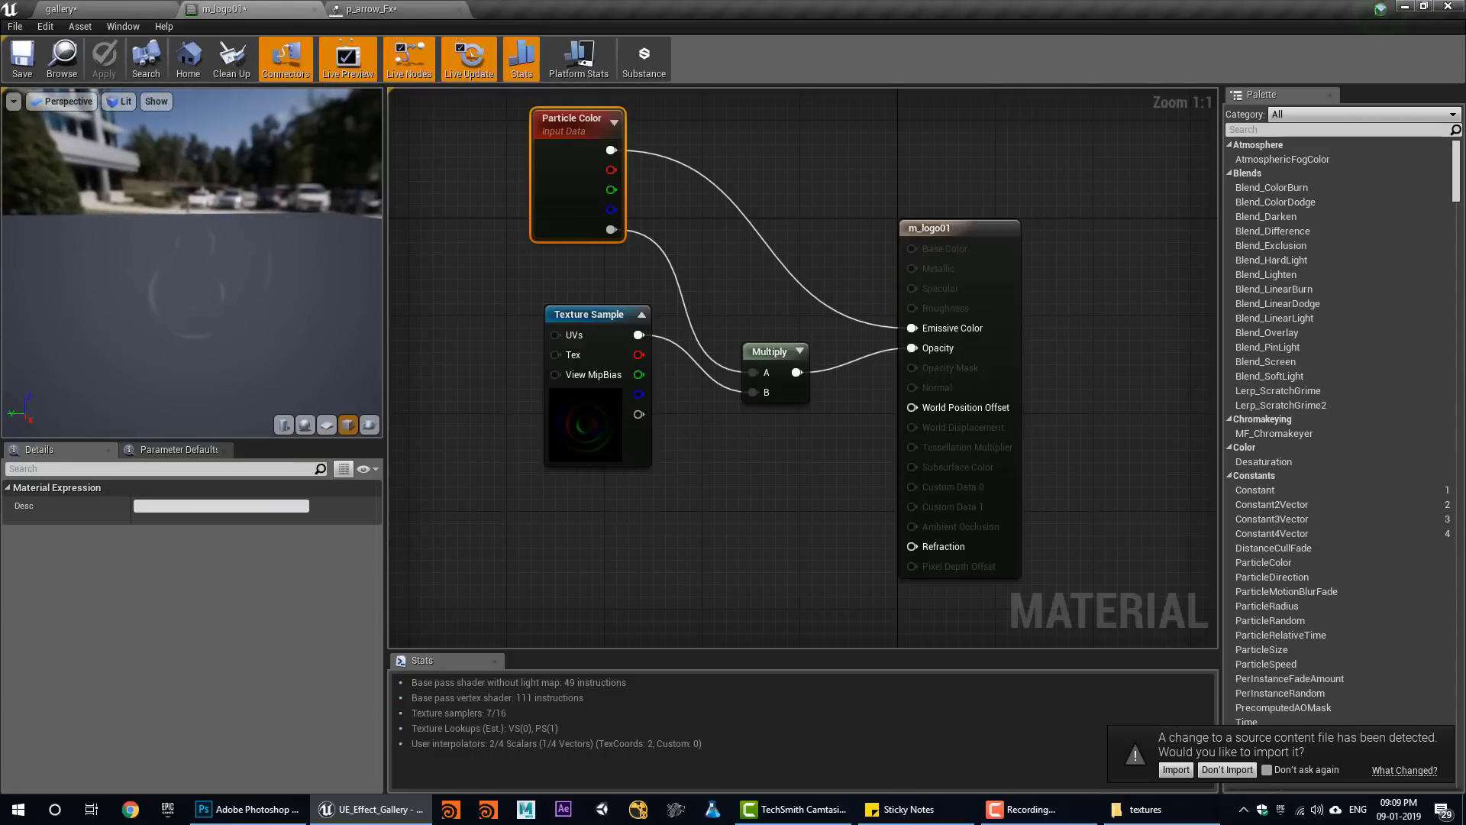
right_click_drag(633, 481, 787, 454)
left_click_drag(787, 453, 589, 490)
right_click_drag(491, 499, 574, 479)
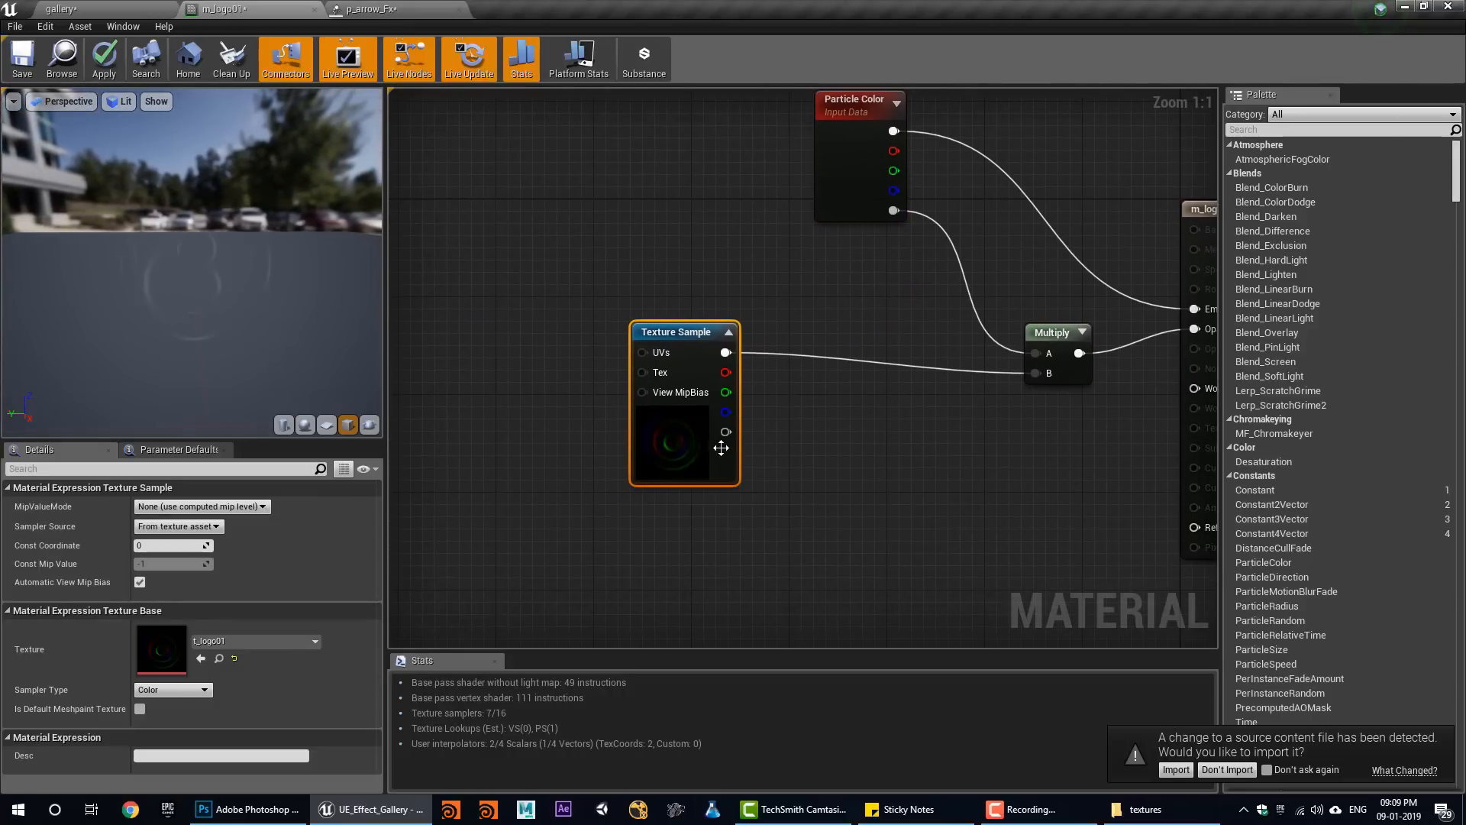
left_click_drag(671, 450, 666, 424)
right_click_drag(594, 455, 730, 459)
Add a Rotator node beside the Texture Sample and connect its output to the sample's UVs input.
right_click(601, 375)
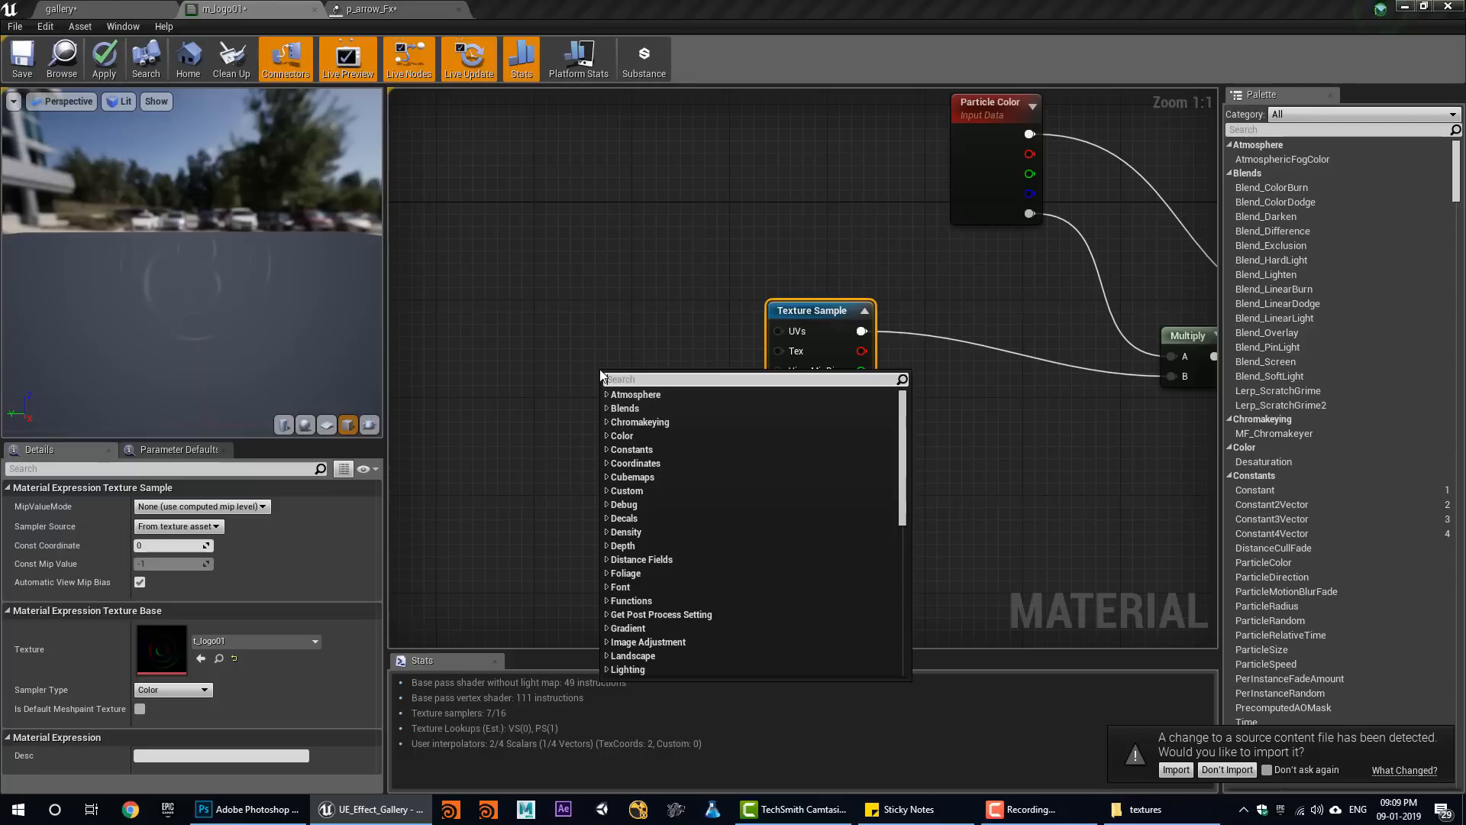
type("ropta")
key("BackSpace")
key("BackSpace")
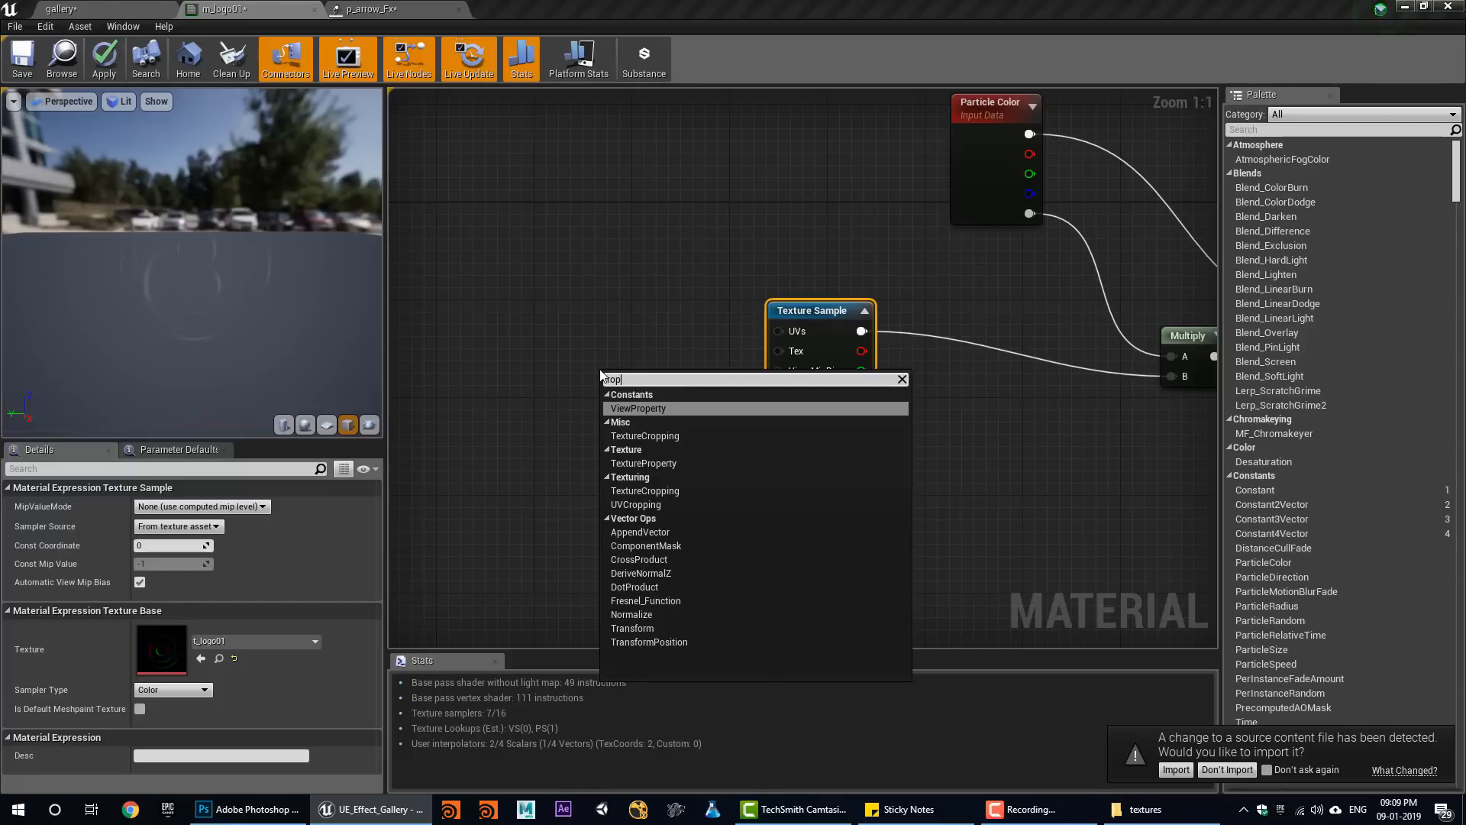
key("BackSpace")
type("t")
key("Return")
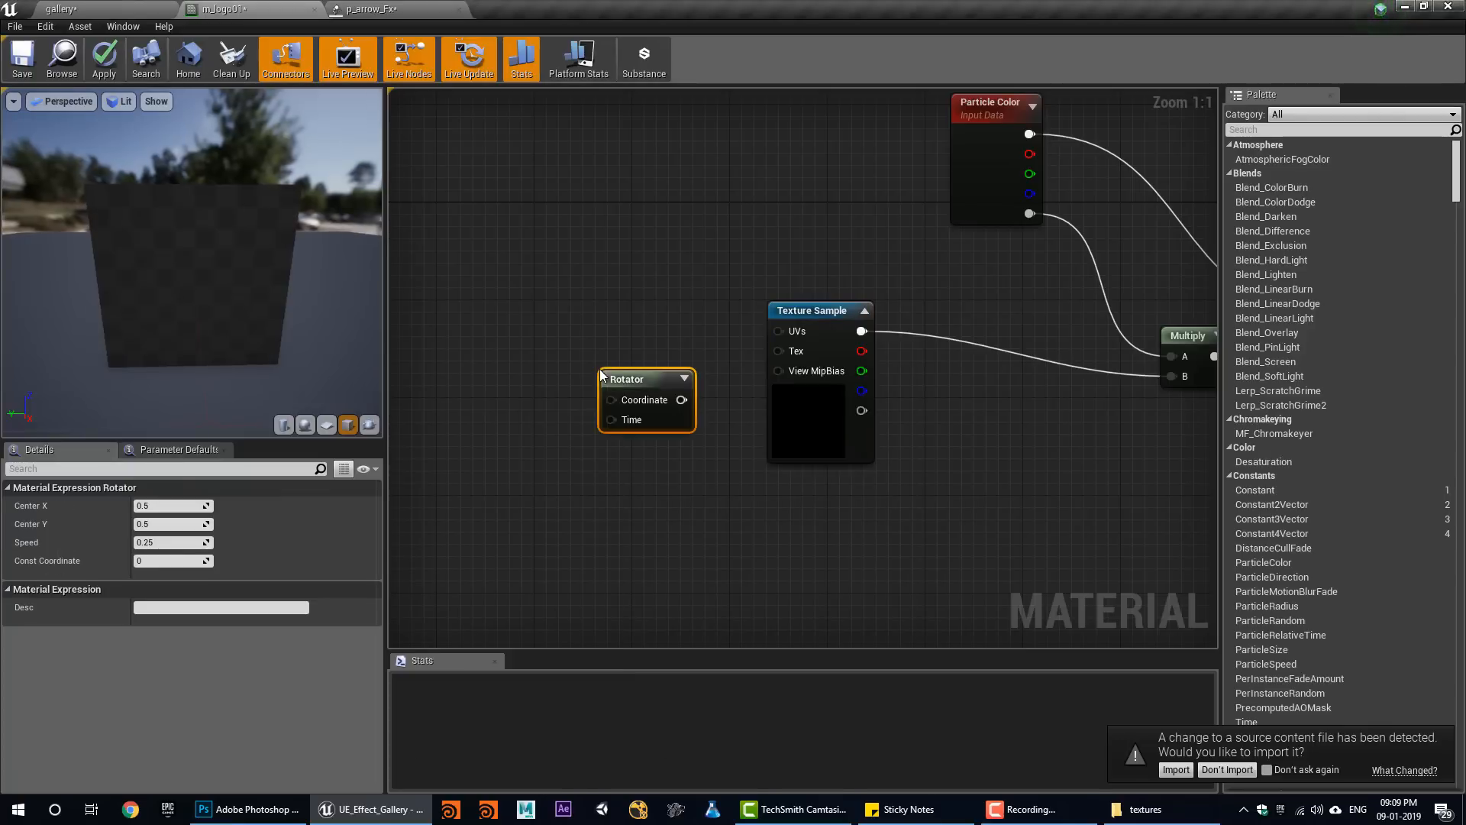
left_click_drag(648, 379, 631, 312)
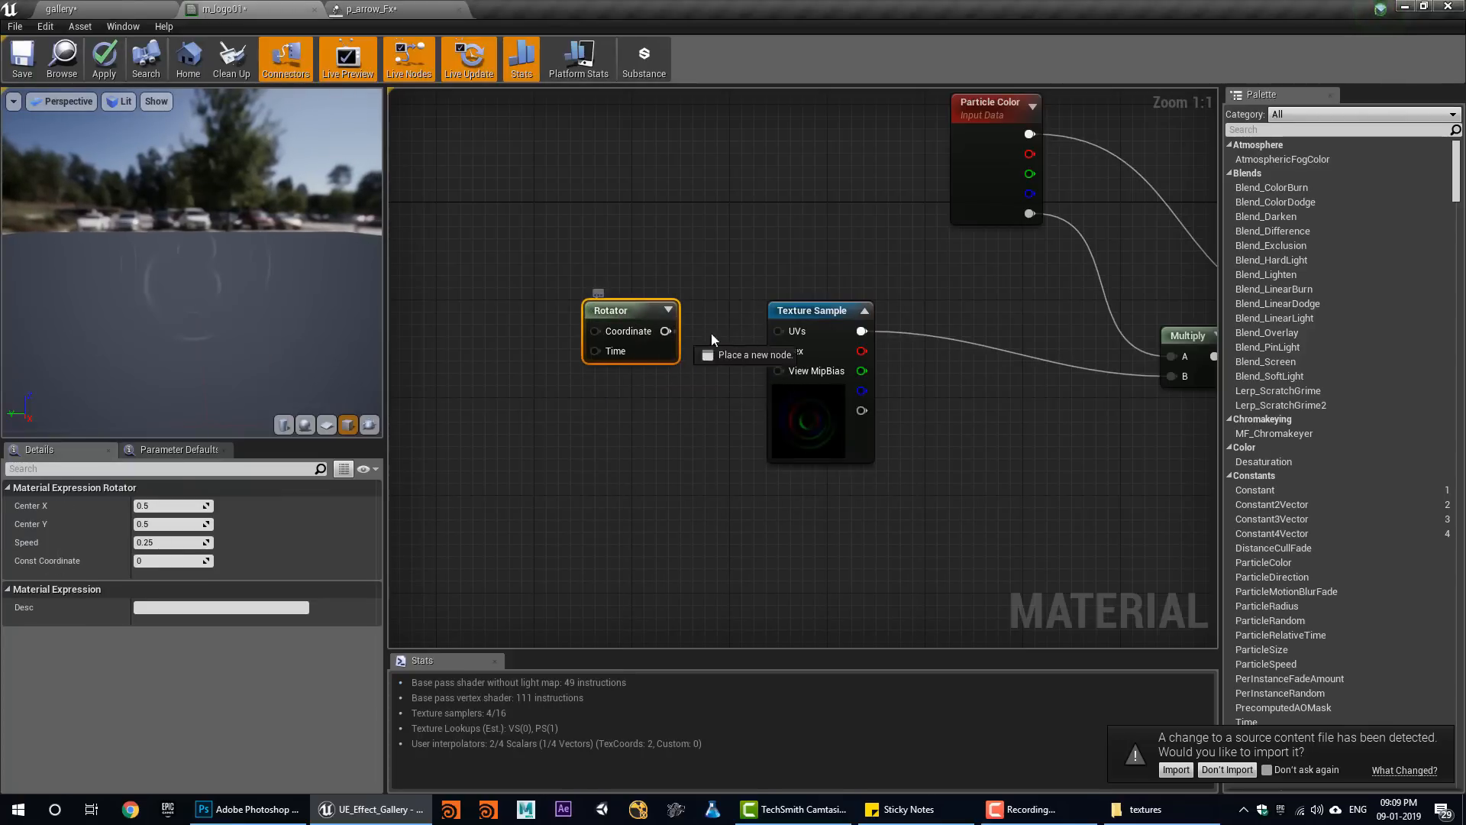
left_click_drag(780, 333, 780, 332)
left_click_drag(618, 314, 663, 313)
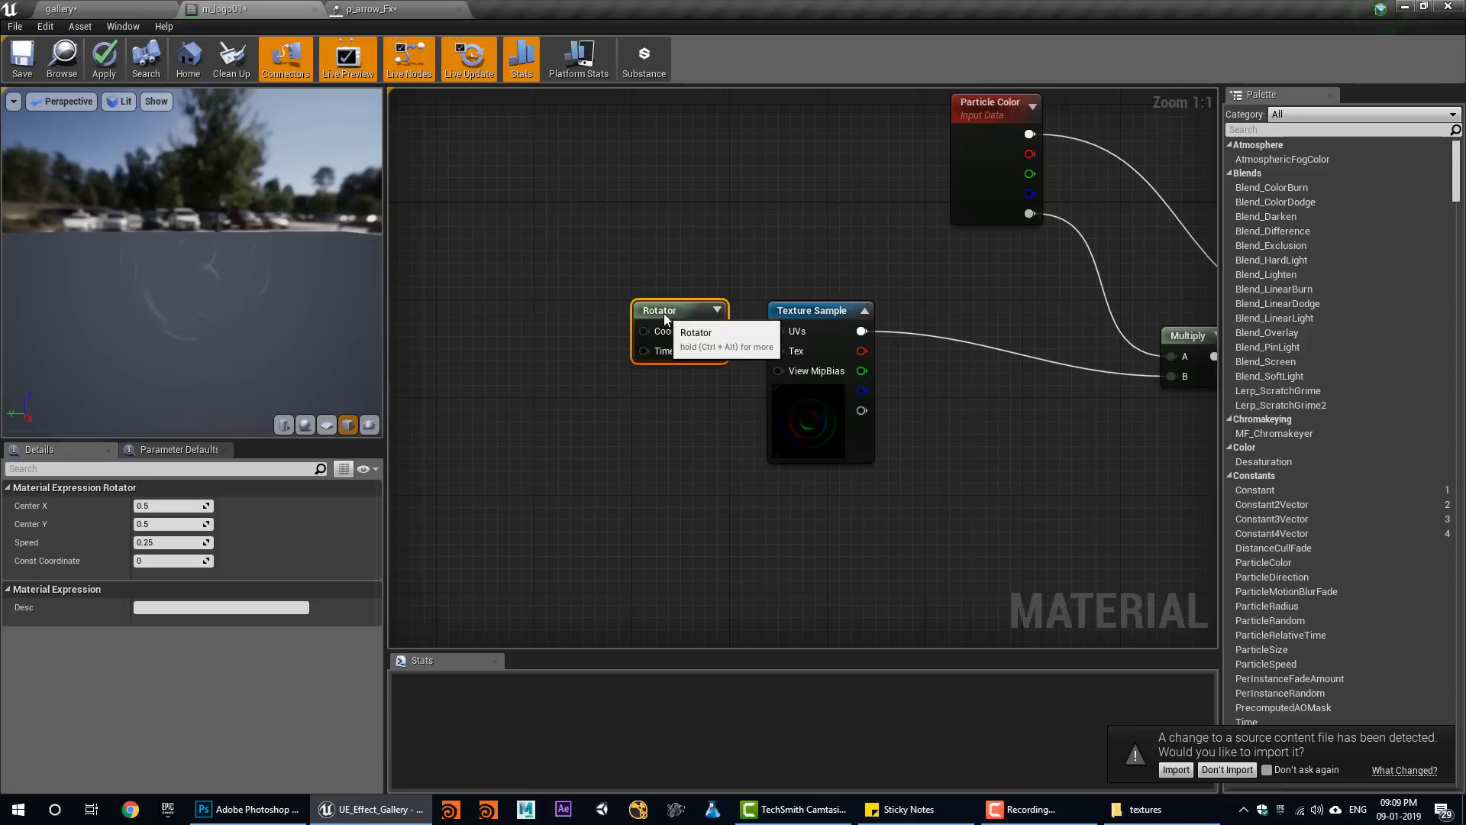
Duplicate the Rotator and Texture Sample pair and place the copy directly below the original.
right_click_drag(713, 440, 662, 391)
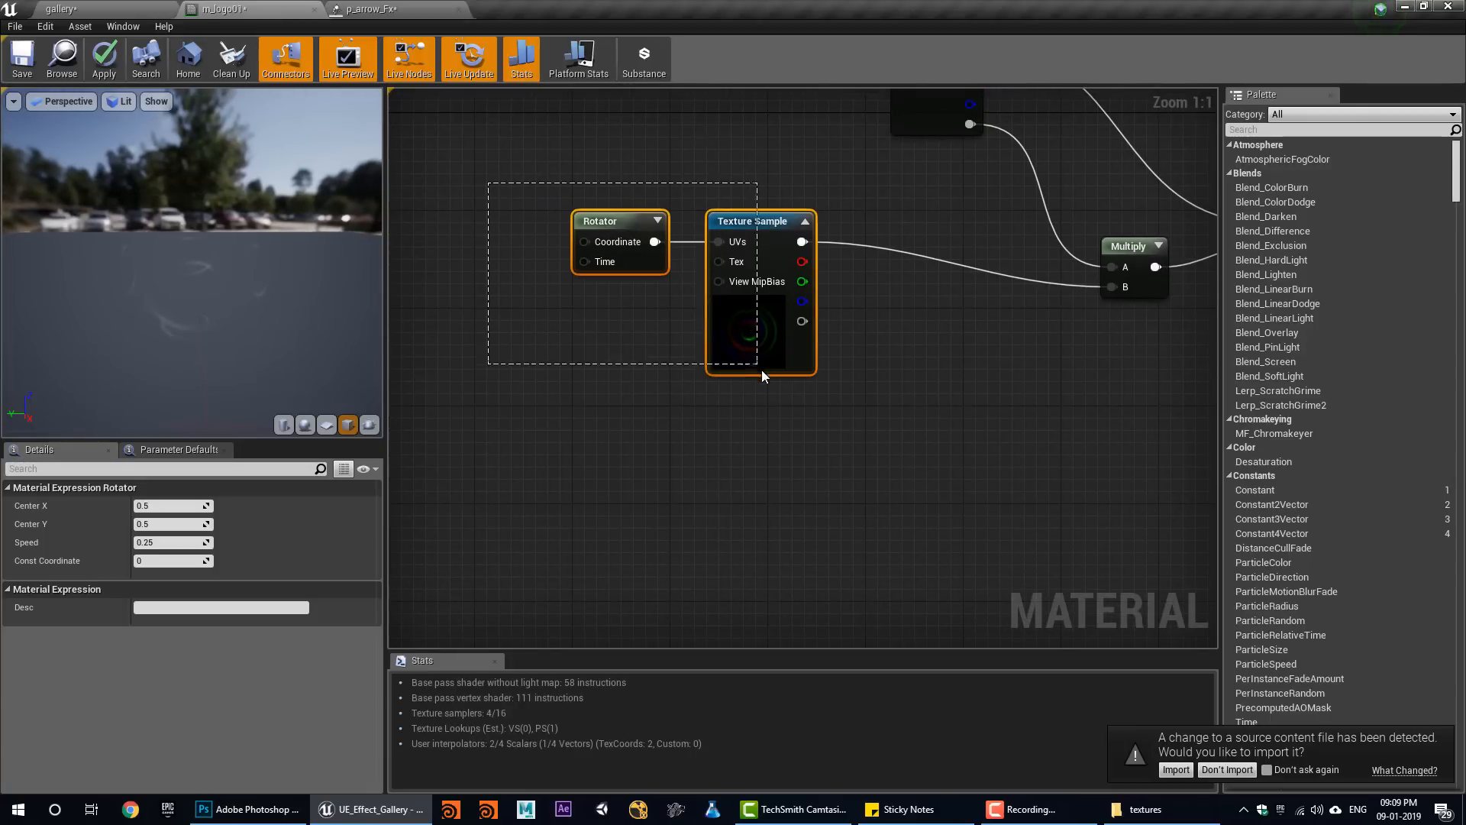
left_click_drag(762, 370, 762, 374)
key("ctrl+c")
key("ctrl+v")
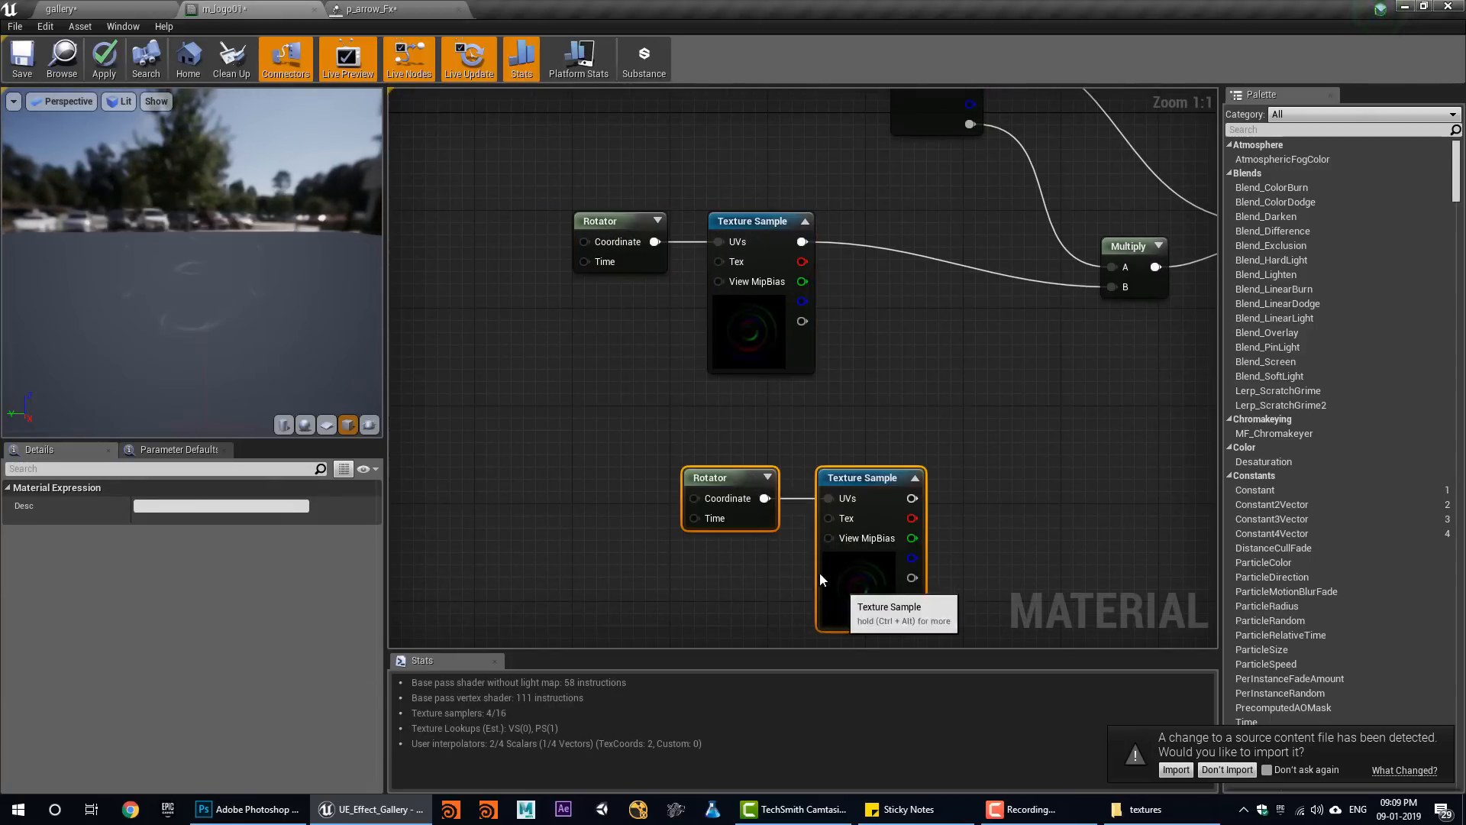
left_click_drag(818, 579, 726, 513)
right_click_drag(727, 513, 761, 376)
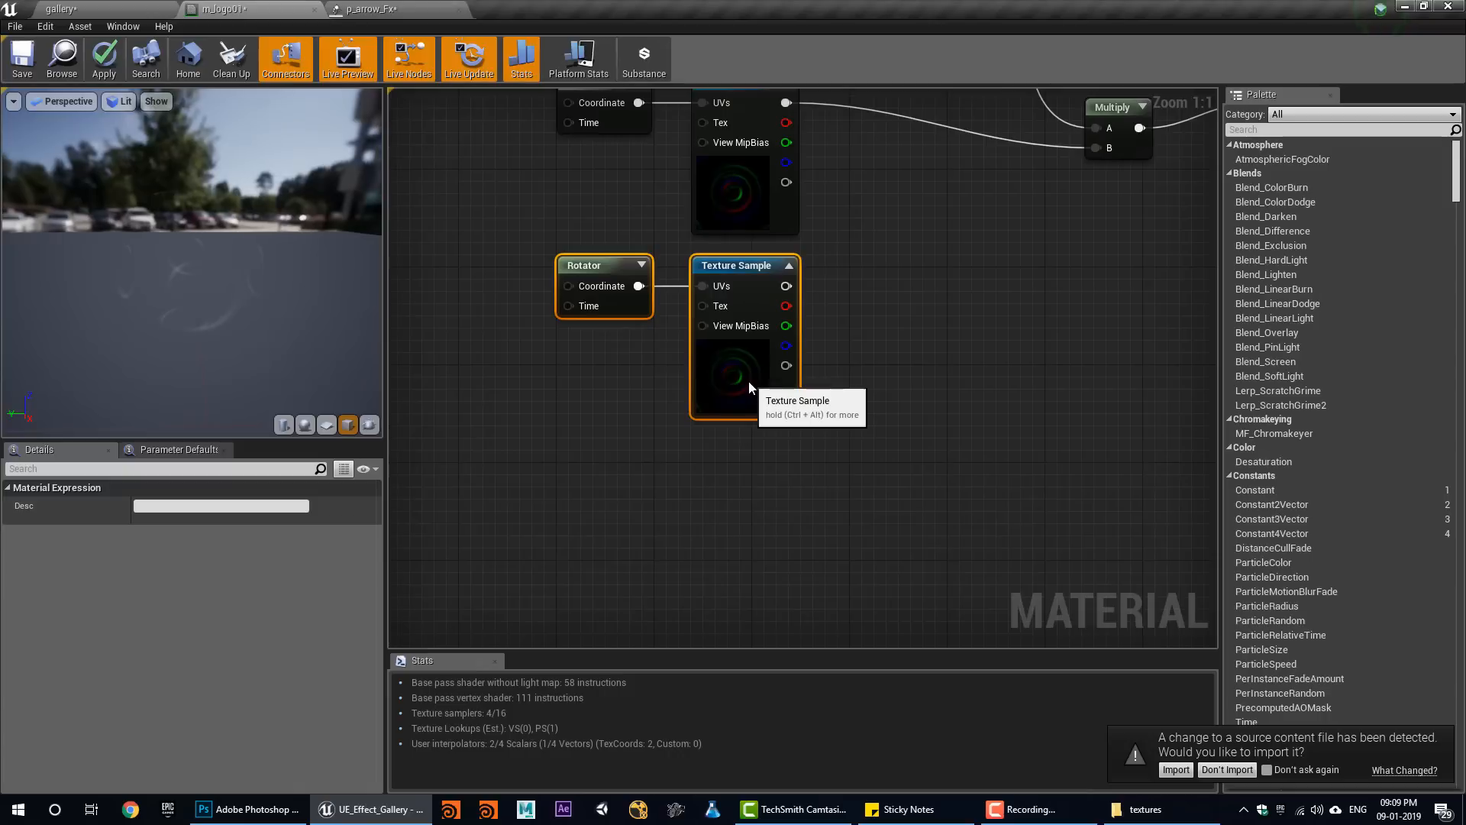
key("ctrl+v")
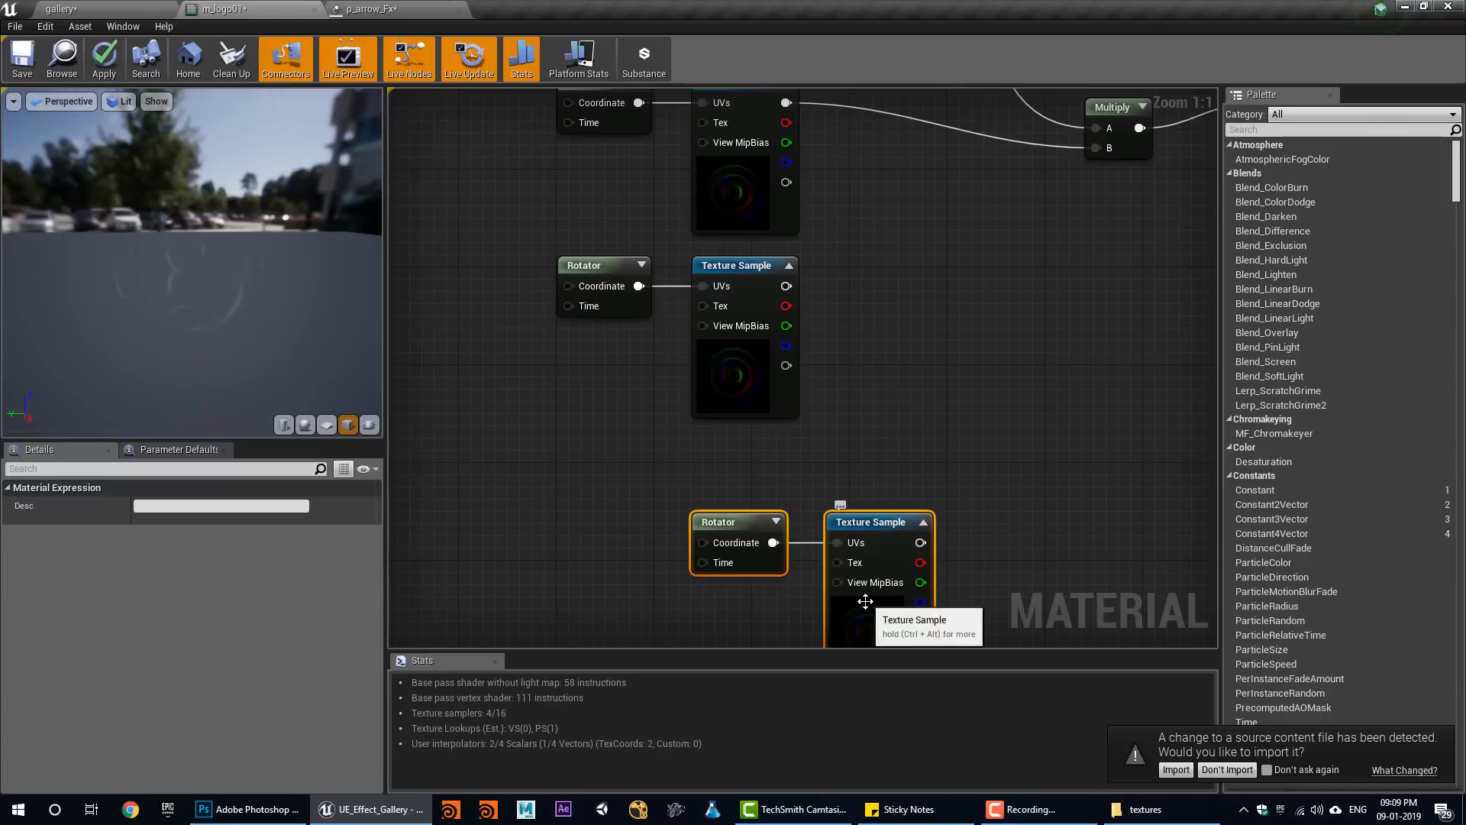
left_click_drag(876, 616, 778, 572)
left_click(778, 574)
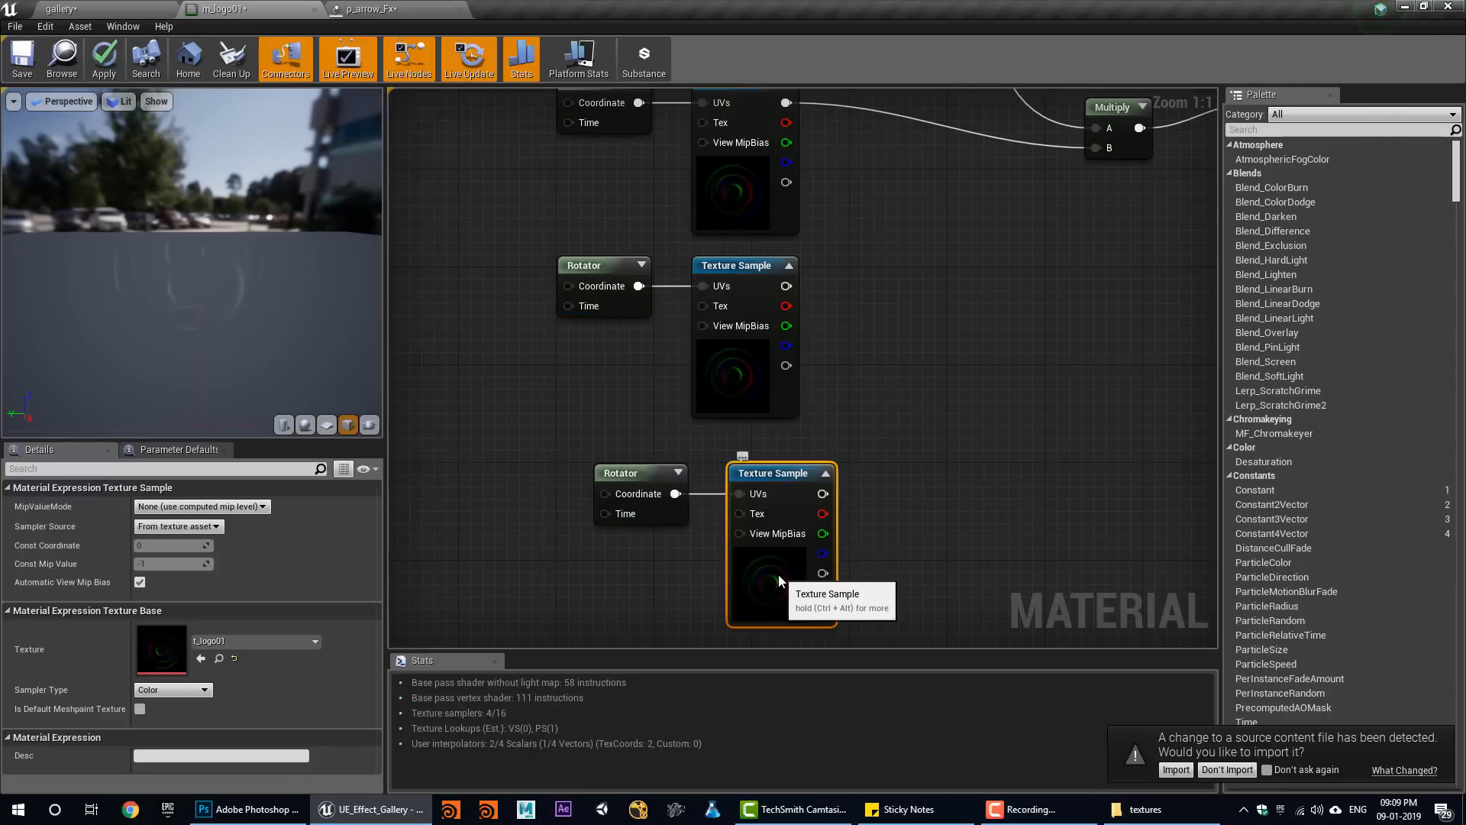
key("Delete")
left_click_drag(703, 548, 705, 553)
key("Delete")
Set the Speed of the lower Rotator node to -0.25.
right_click_drag(542, 405, 588, 543)
left_click(634, 221)
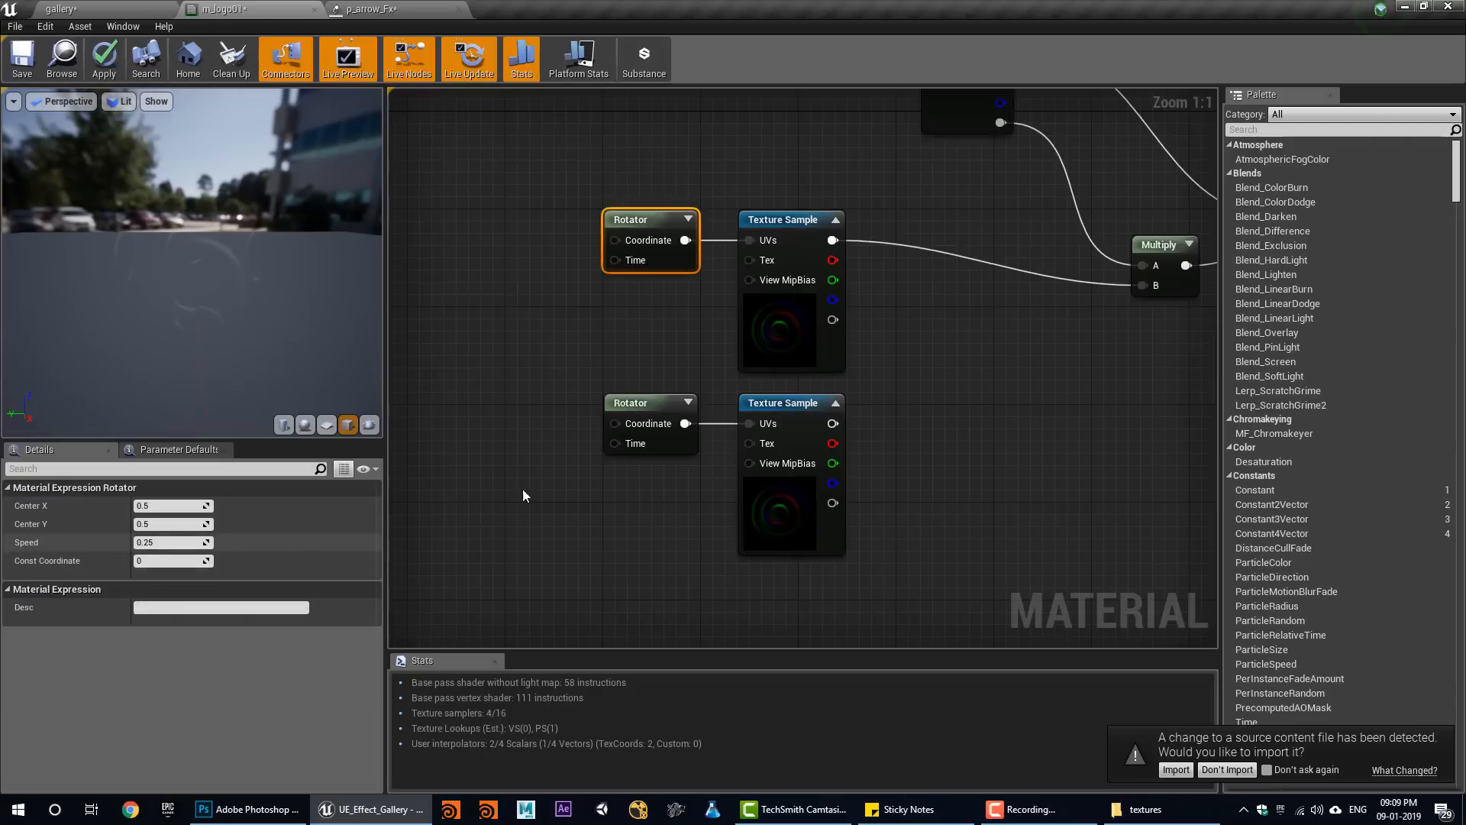
left_click(628, 443)
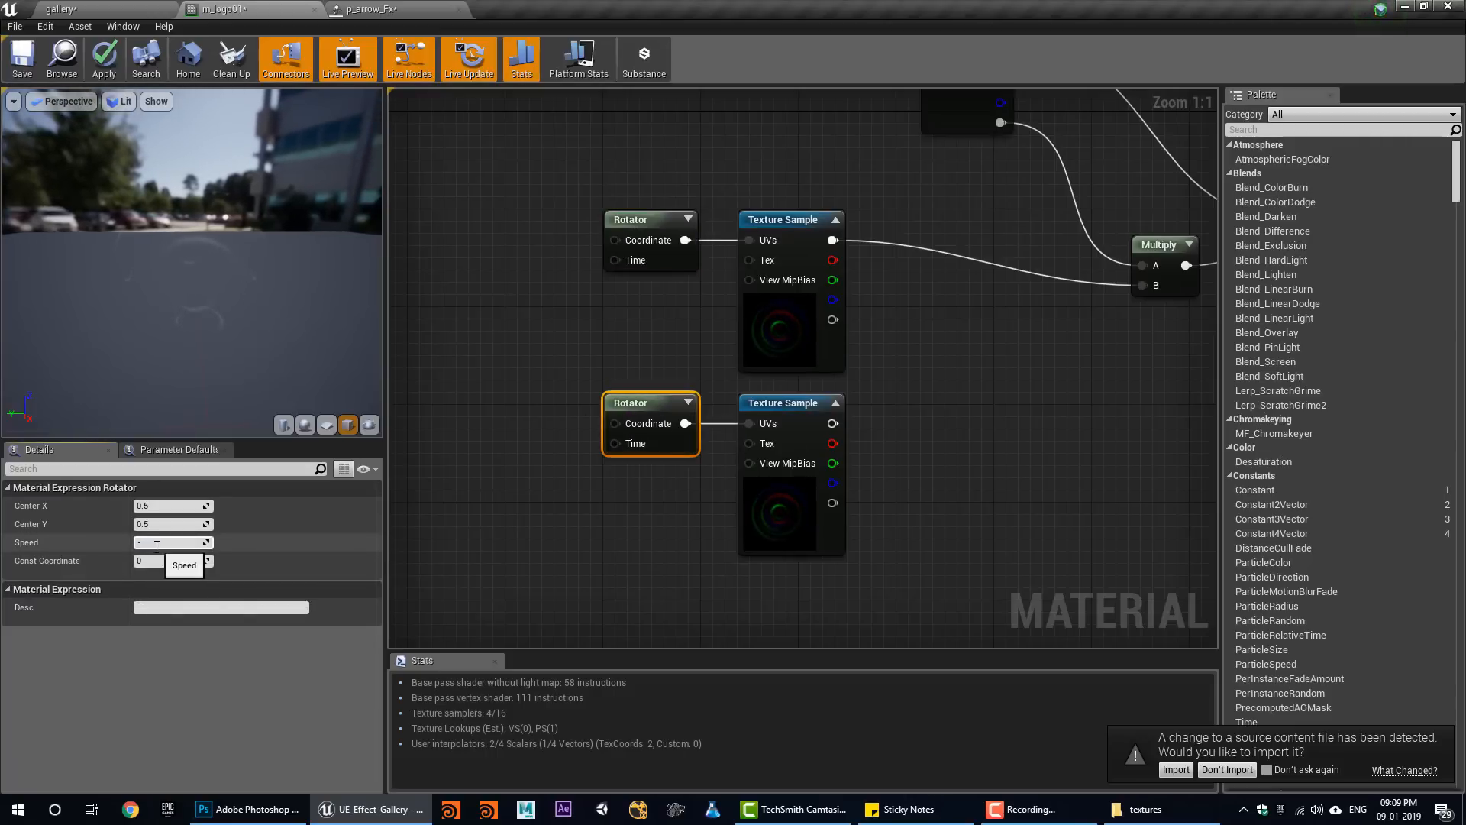
type("-0.25")
key("Return")
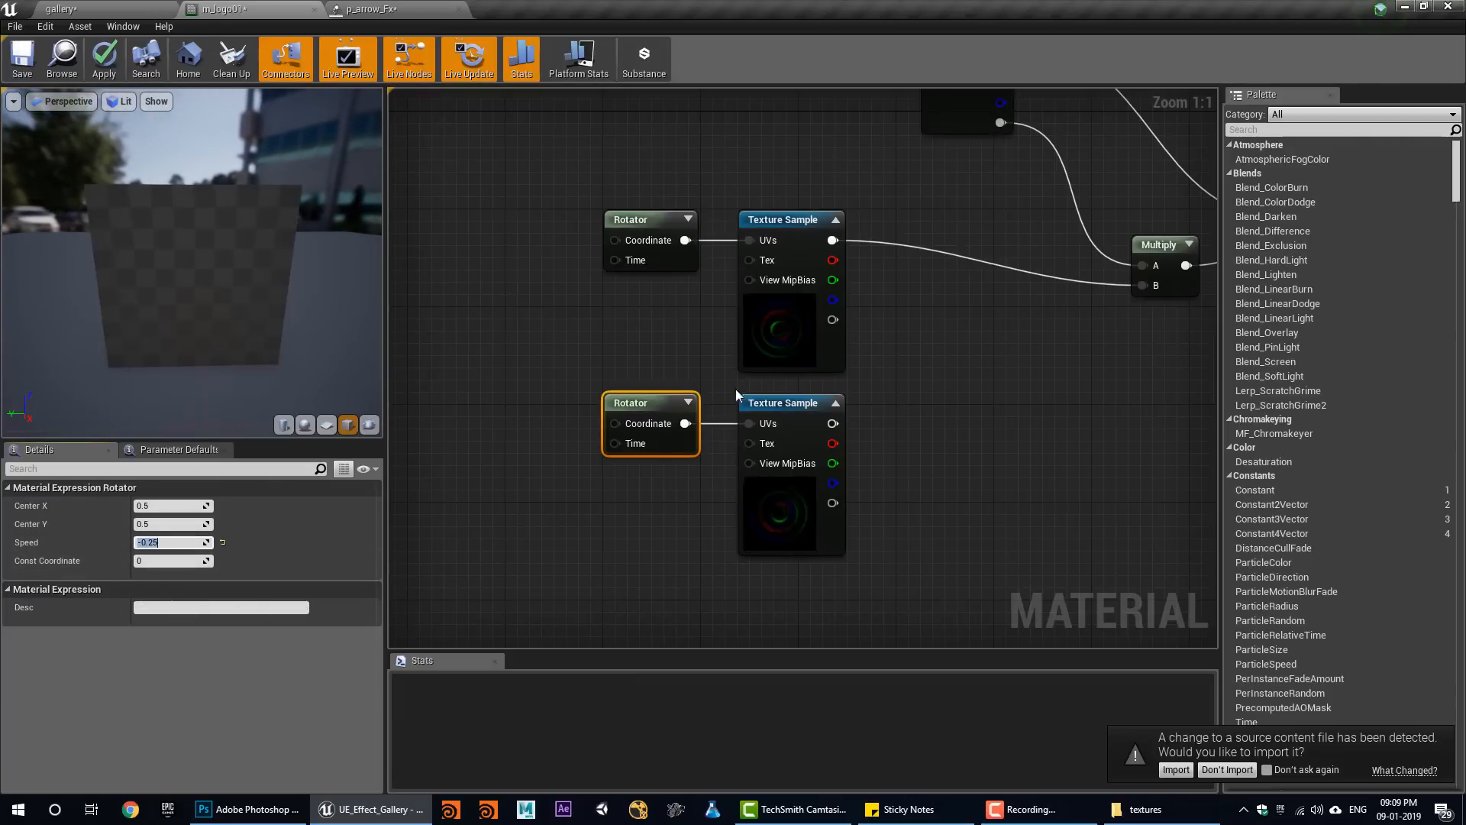
Place an Add node, wiring the upper Texture Sample's red channel into A and the lower sample's green channel into B.
right_click_drag(760, 377, 688, 407)
left_click(877, 368)
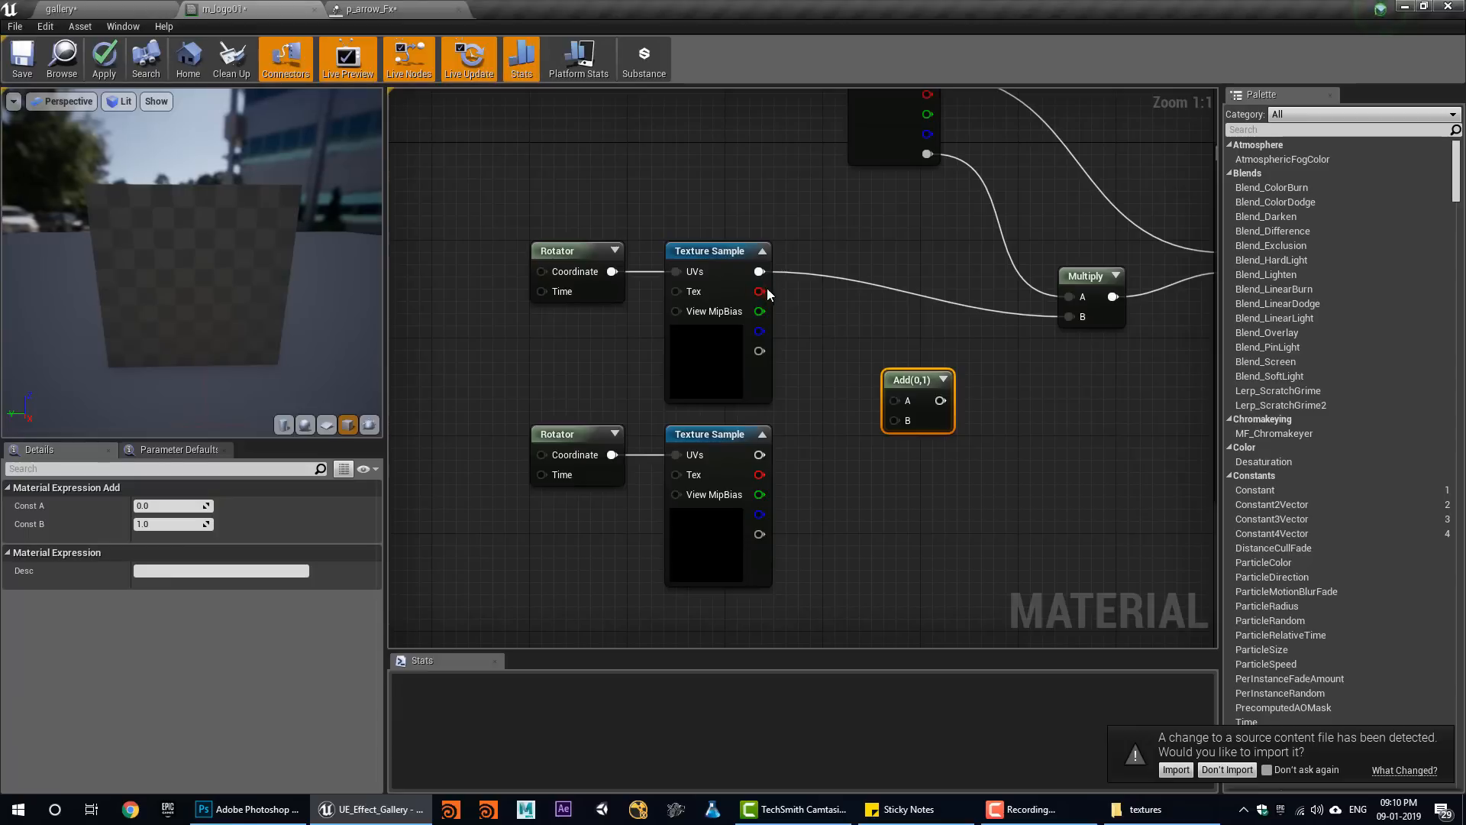
left_click_drag(892, 406, 895, 400)
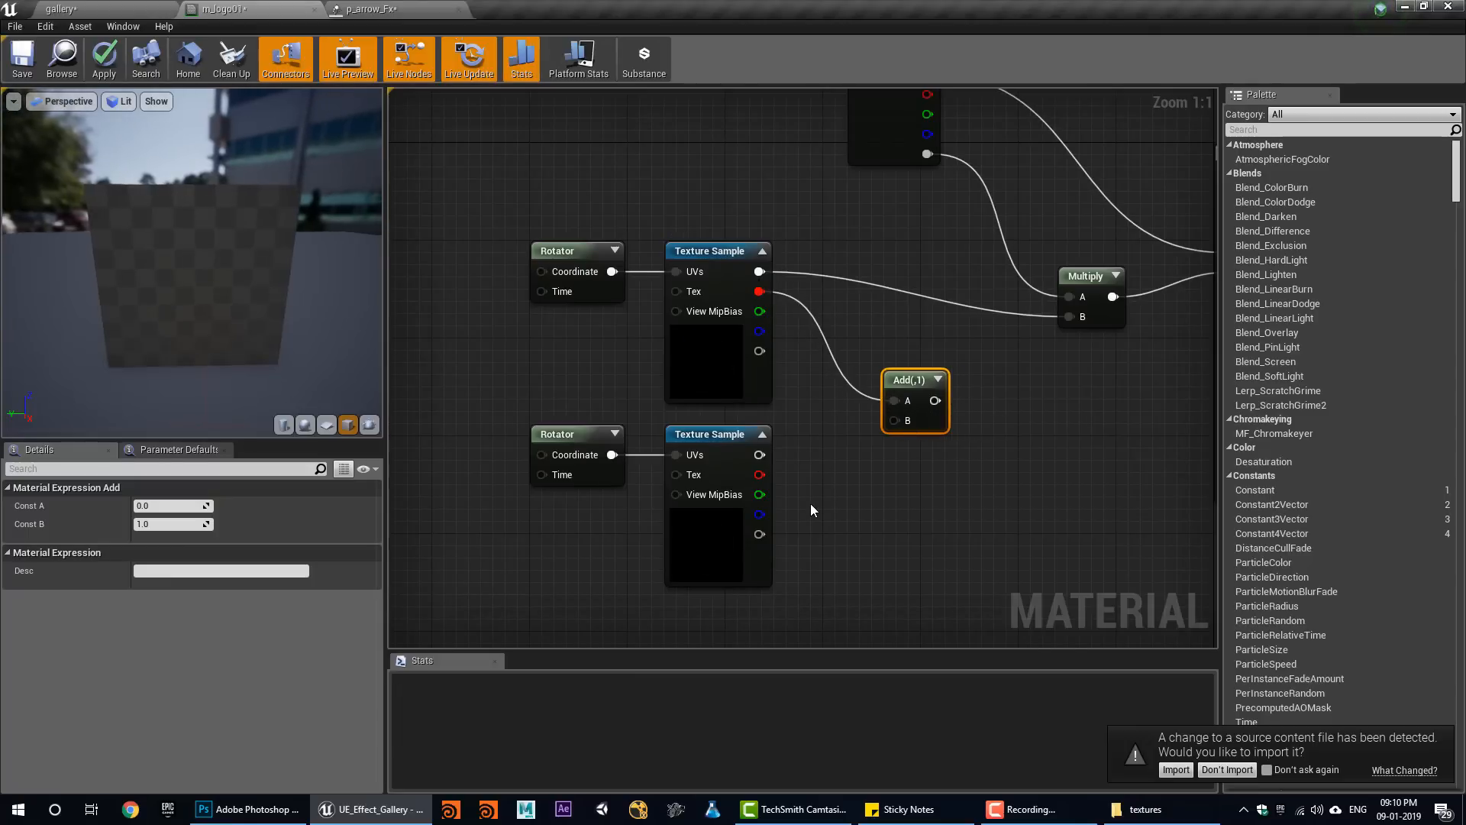
left_click_drag(760, 494, 895, 420)
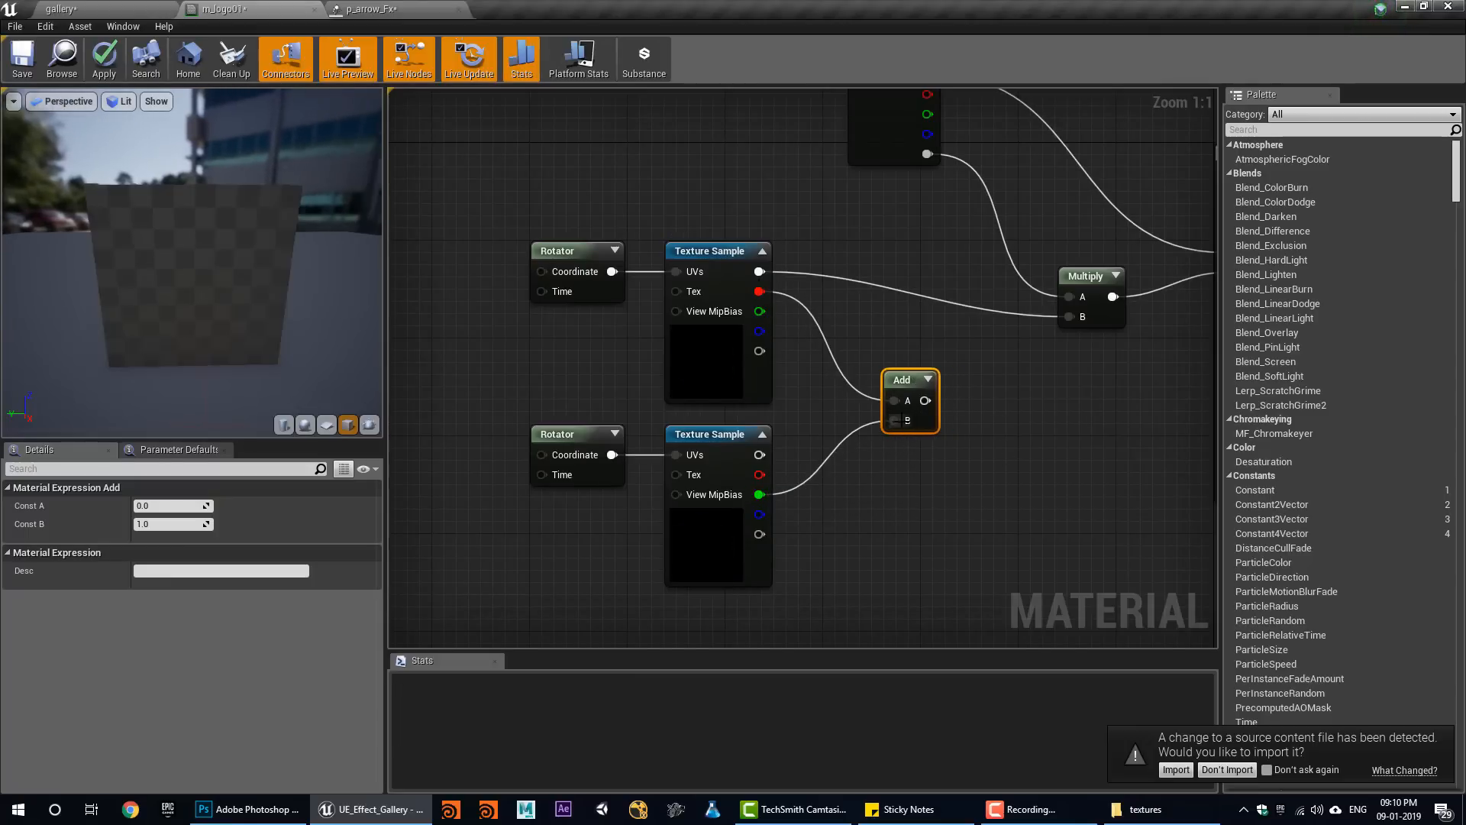
Place a second Add node near the first, and reposition the first Add node closer to the two Texture Samples.
left_click(980, 452)
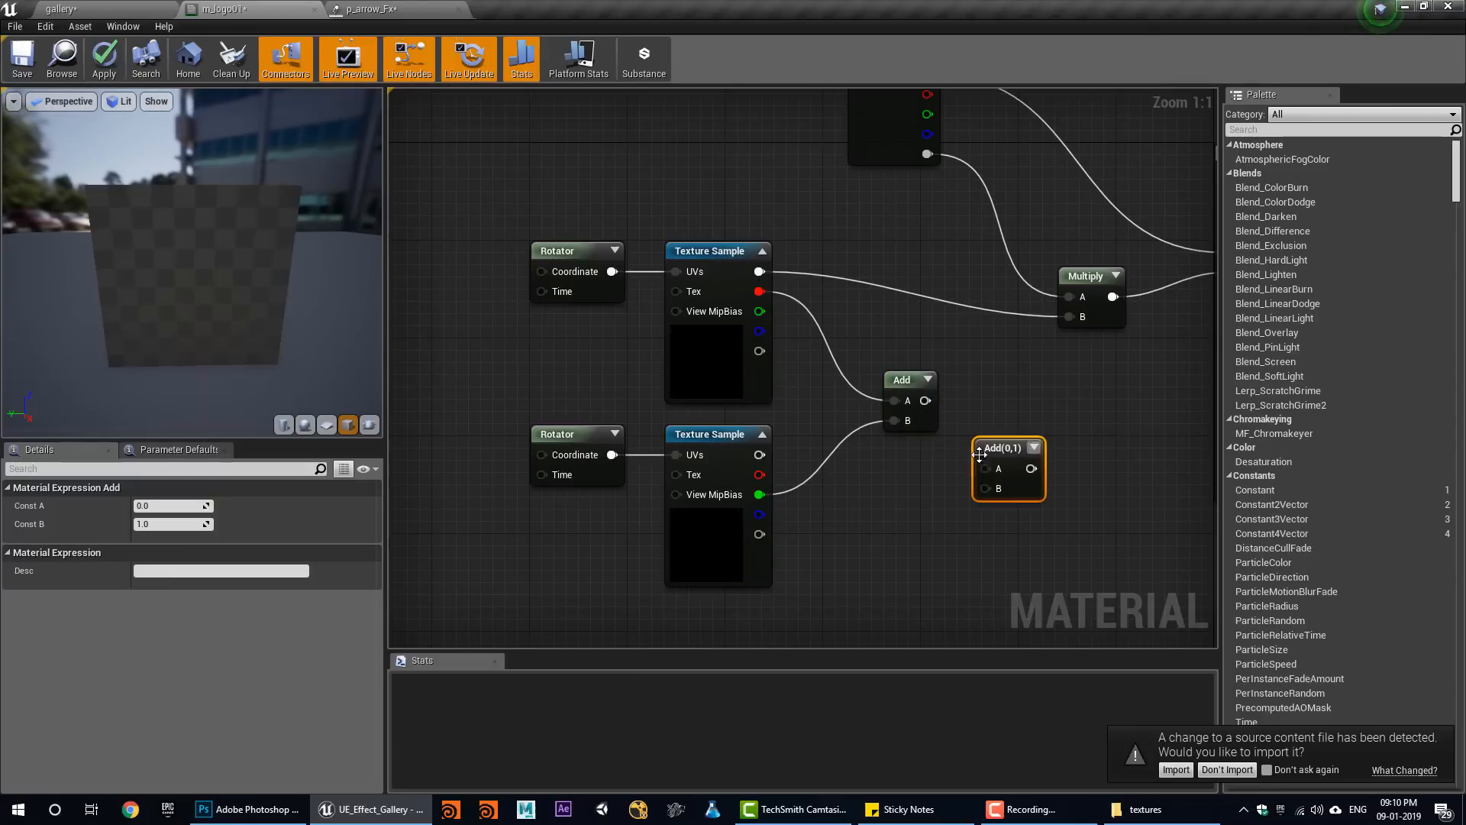
right_click(773, 345)
left_click(769, 326)
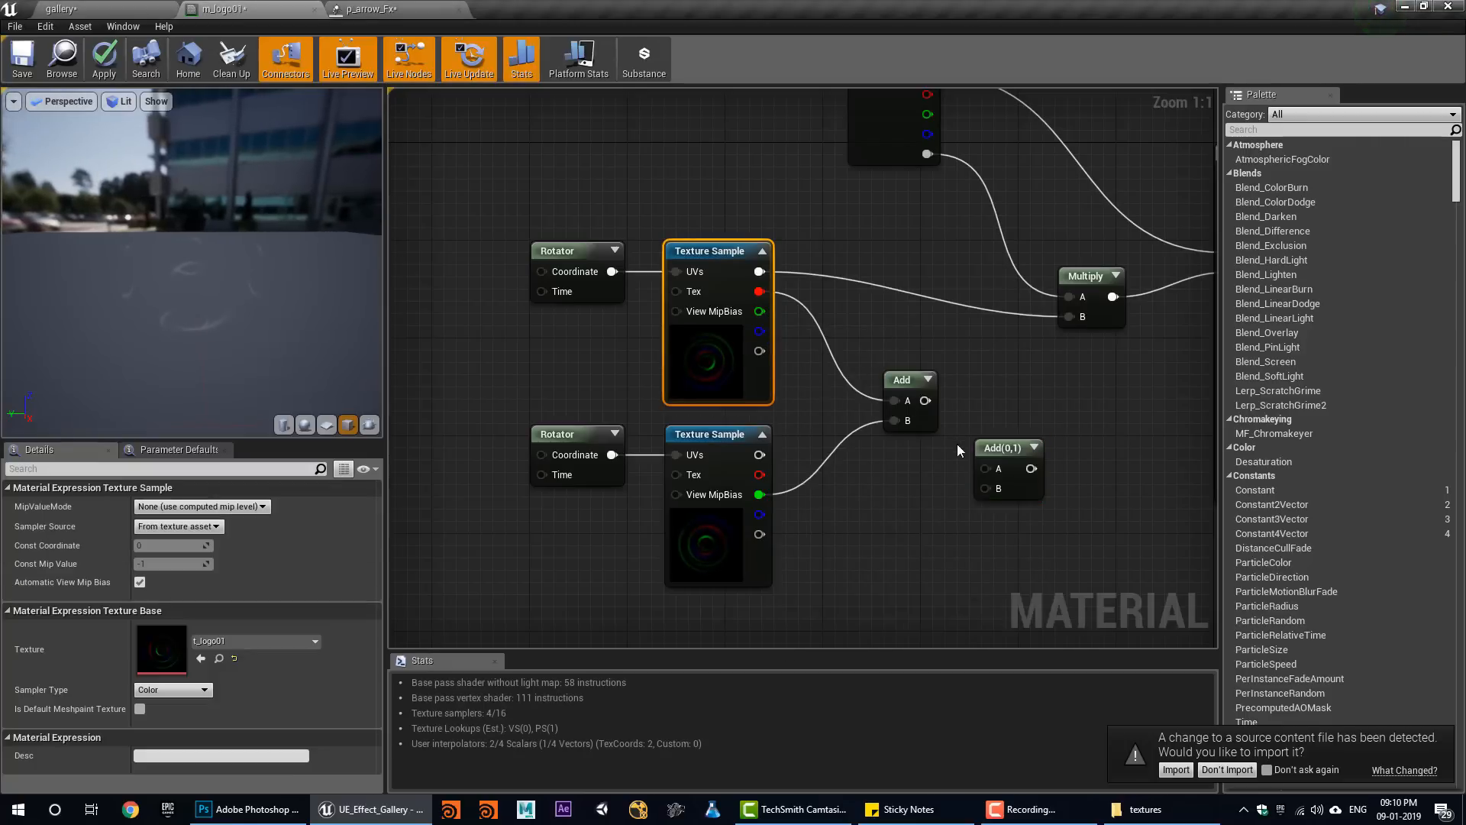
left_click_drag(895, 388, 869, 331)
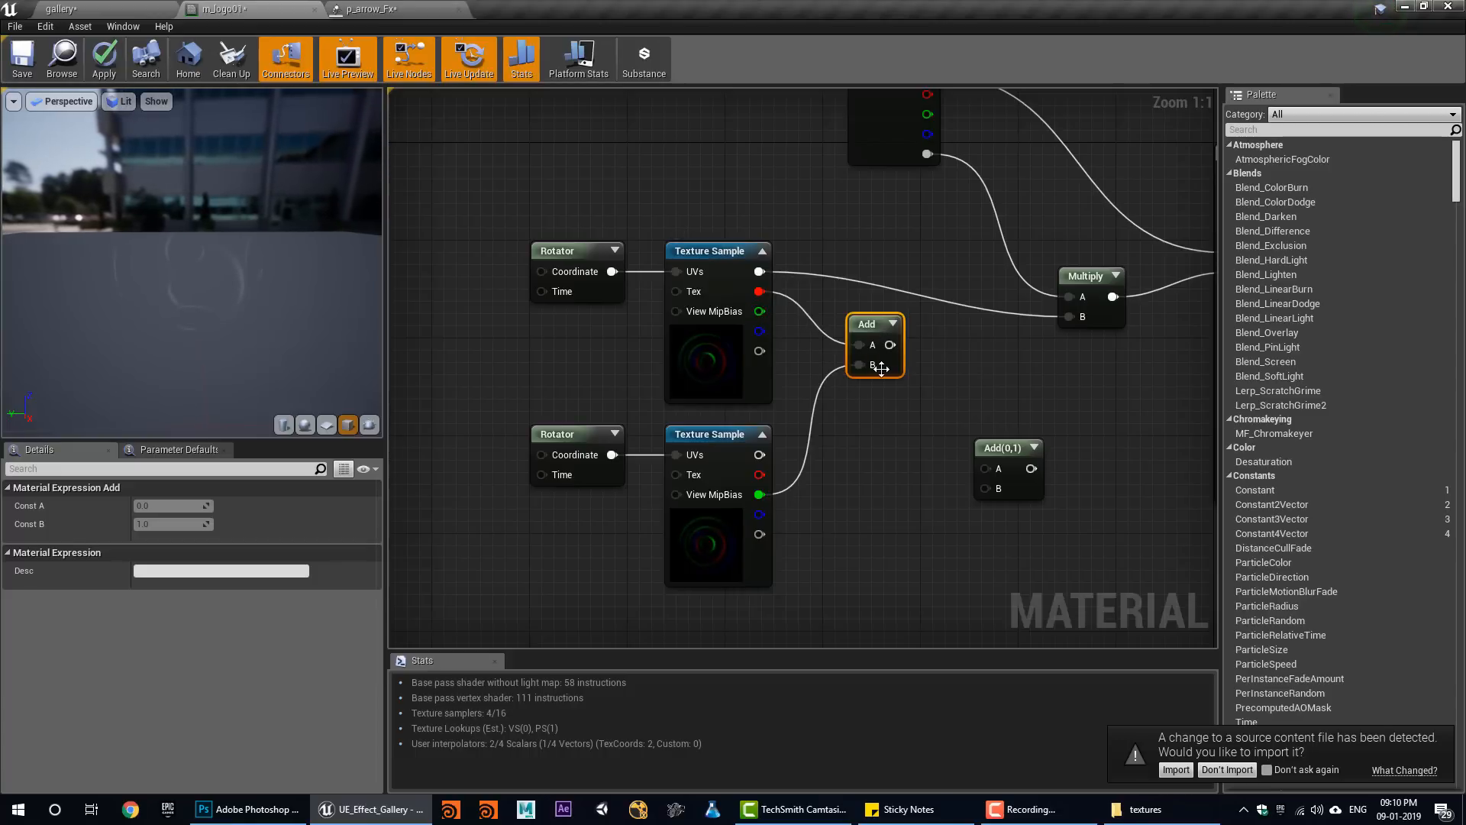
left_click_drag(881, 369, 878, 433)
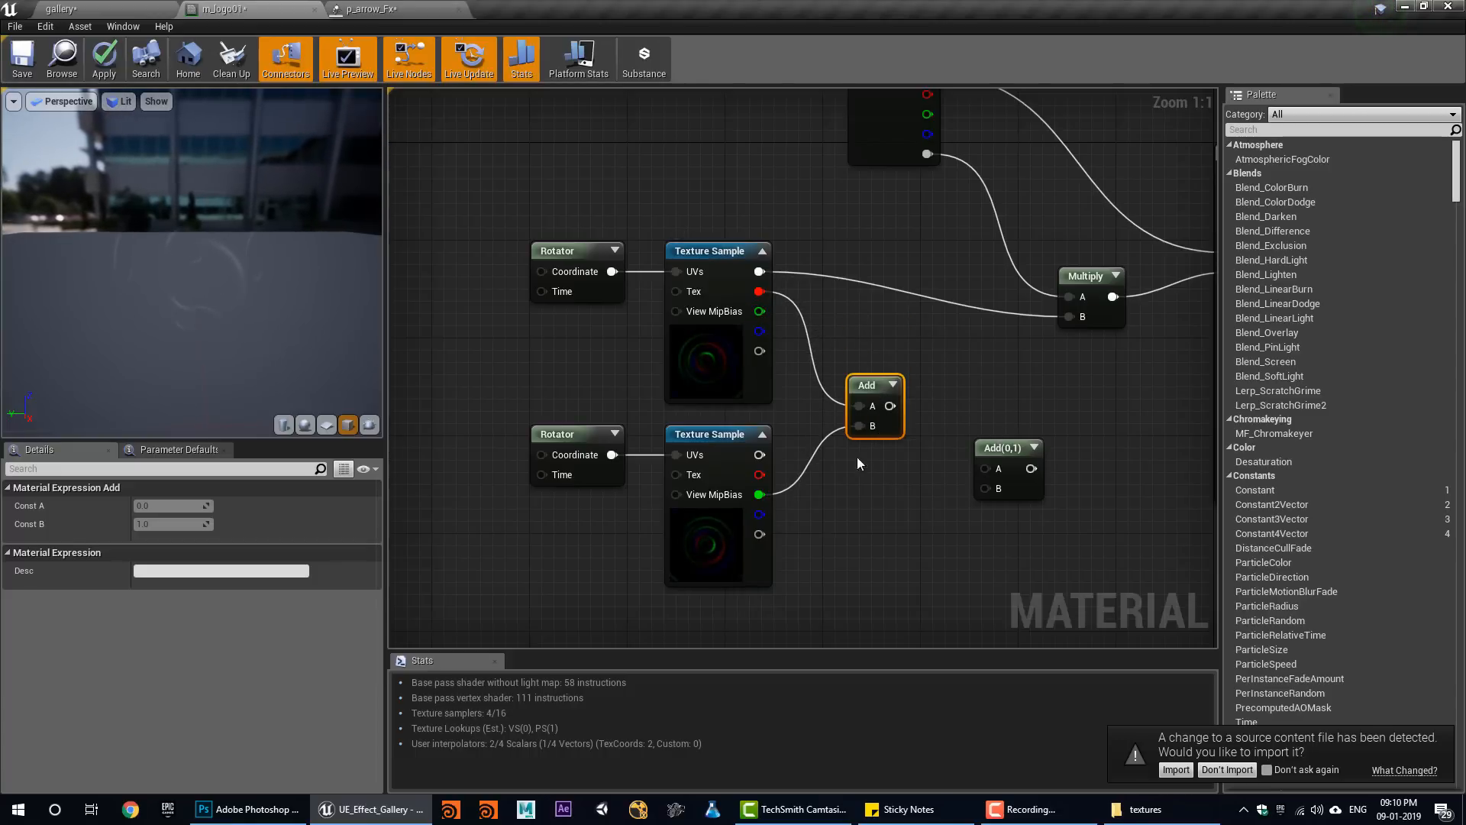
Move the second Add node below the first and wire the upper Texture Sample's green into A and the lower sample's blue into B.
left_click_drag(1005, 452, 904, 536)
mouse_move(606, 599)
right_mouse_down()
mouse_move(597, 479)
mouse_move(608, 576)
right_mouse_up()
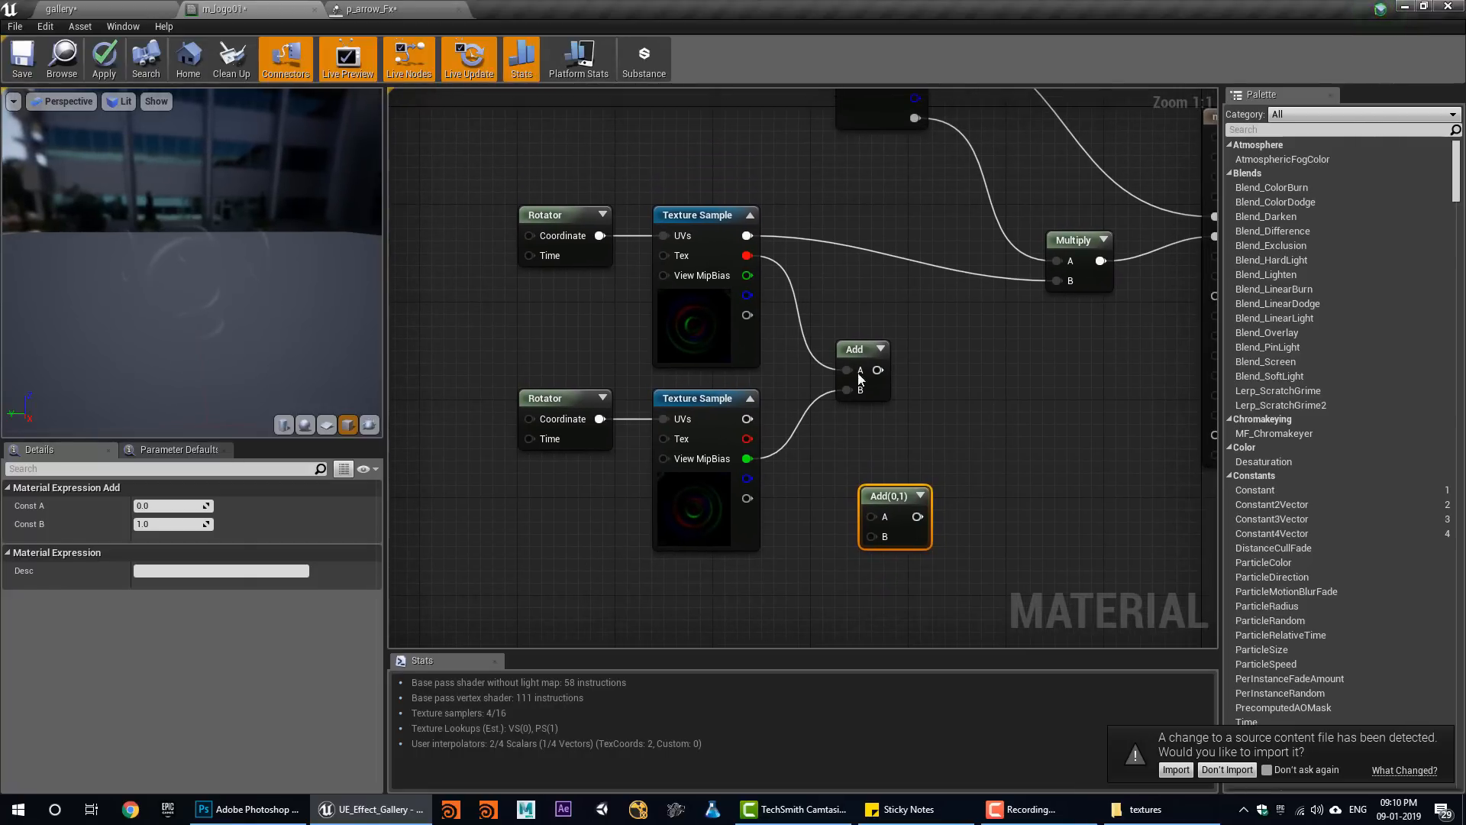
left_click_drag(756, 296, 775, 338)
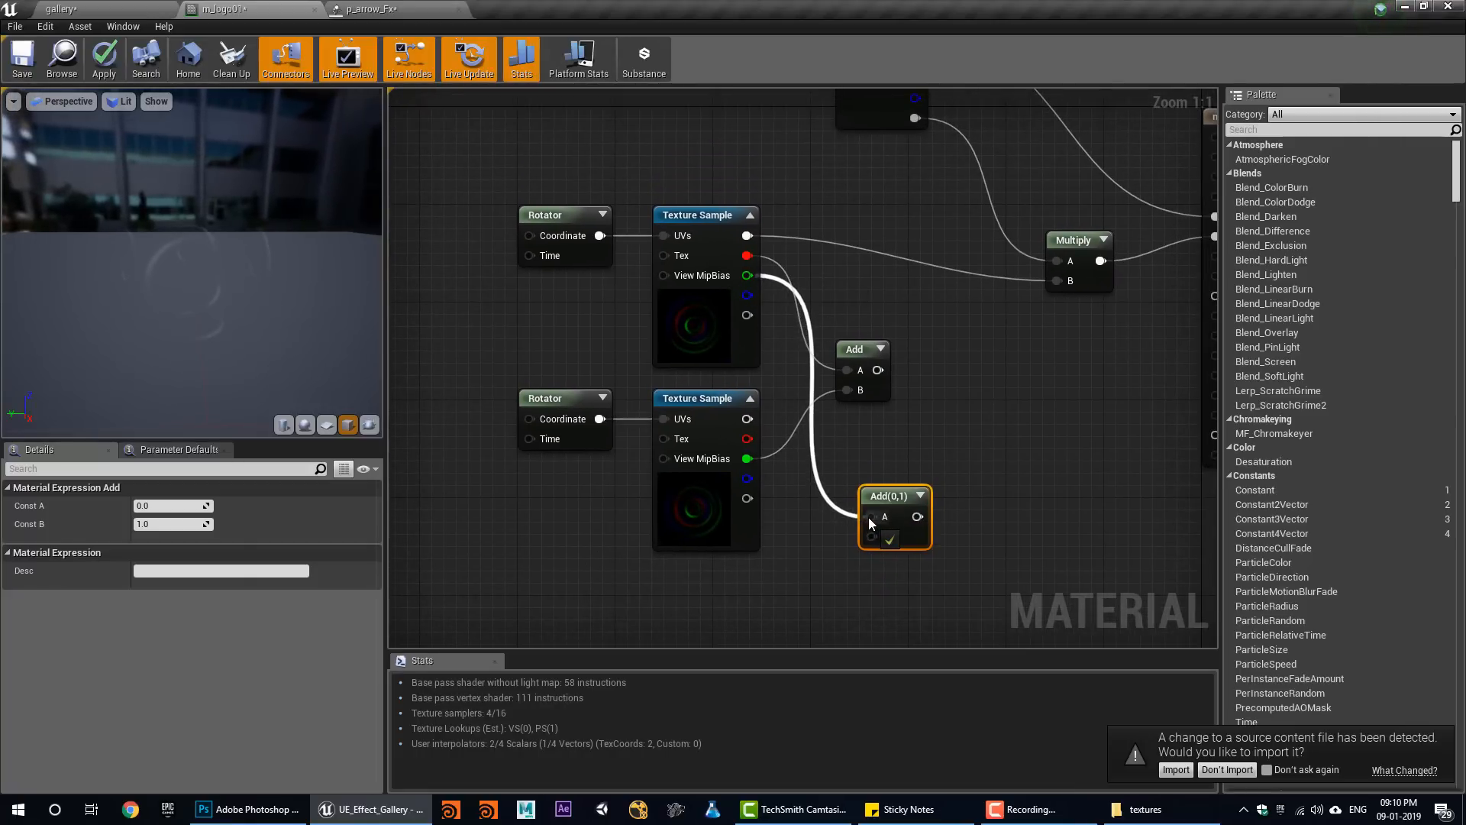
left_click_drag(868, 517, 869, 516)
left_click_drag(747, 478, 882, 539)
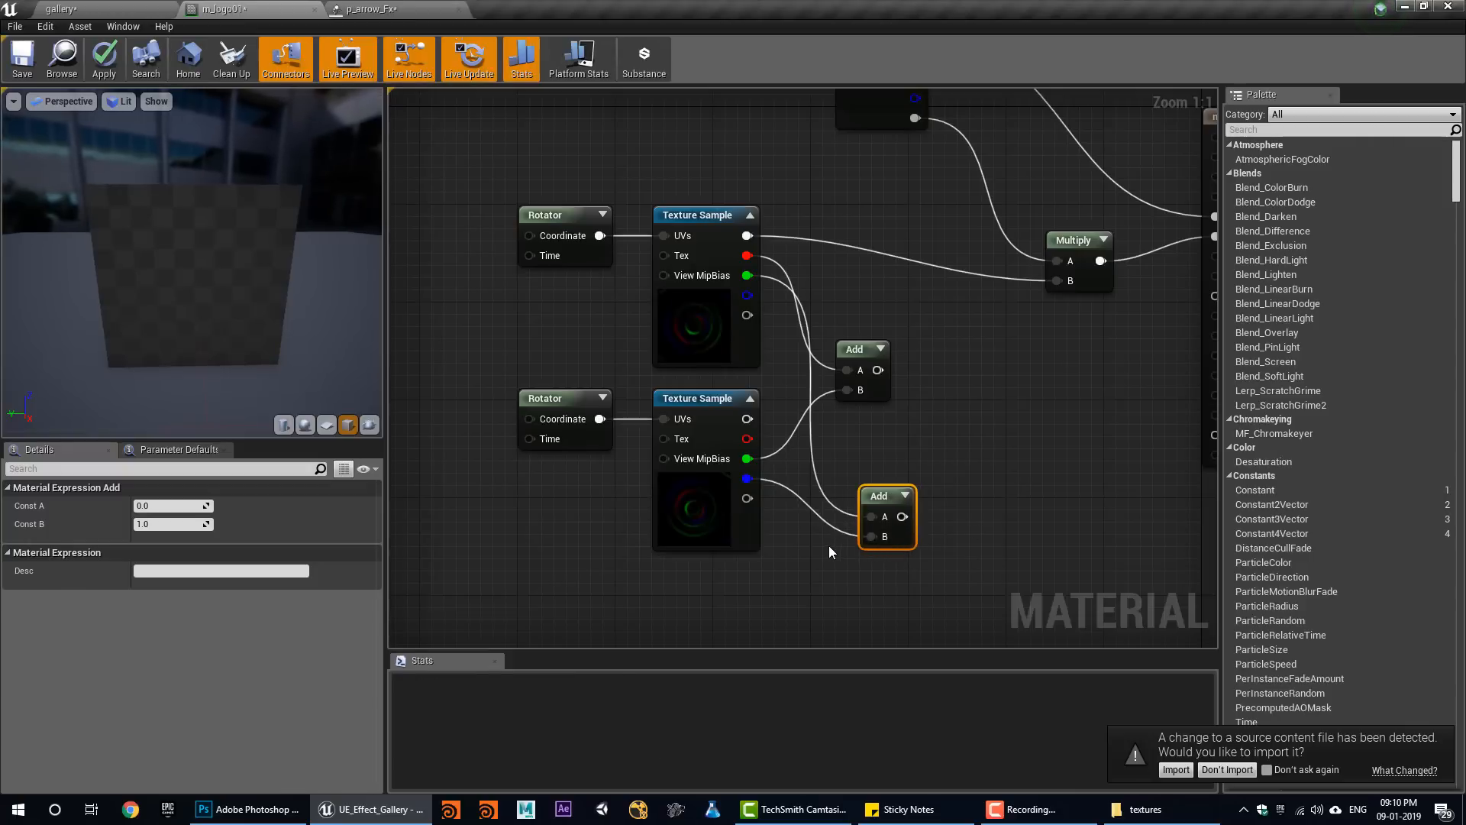
left_click(831, 551)
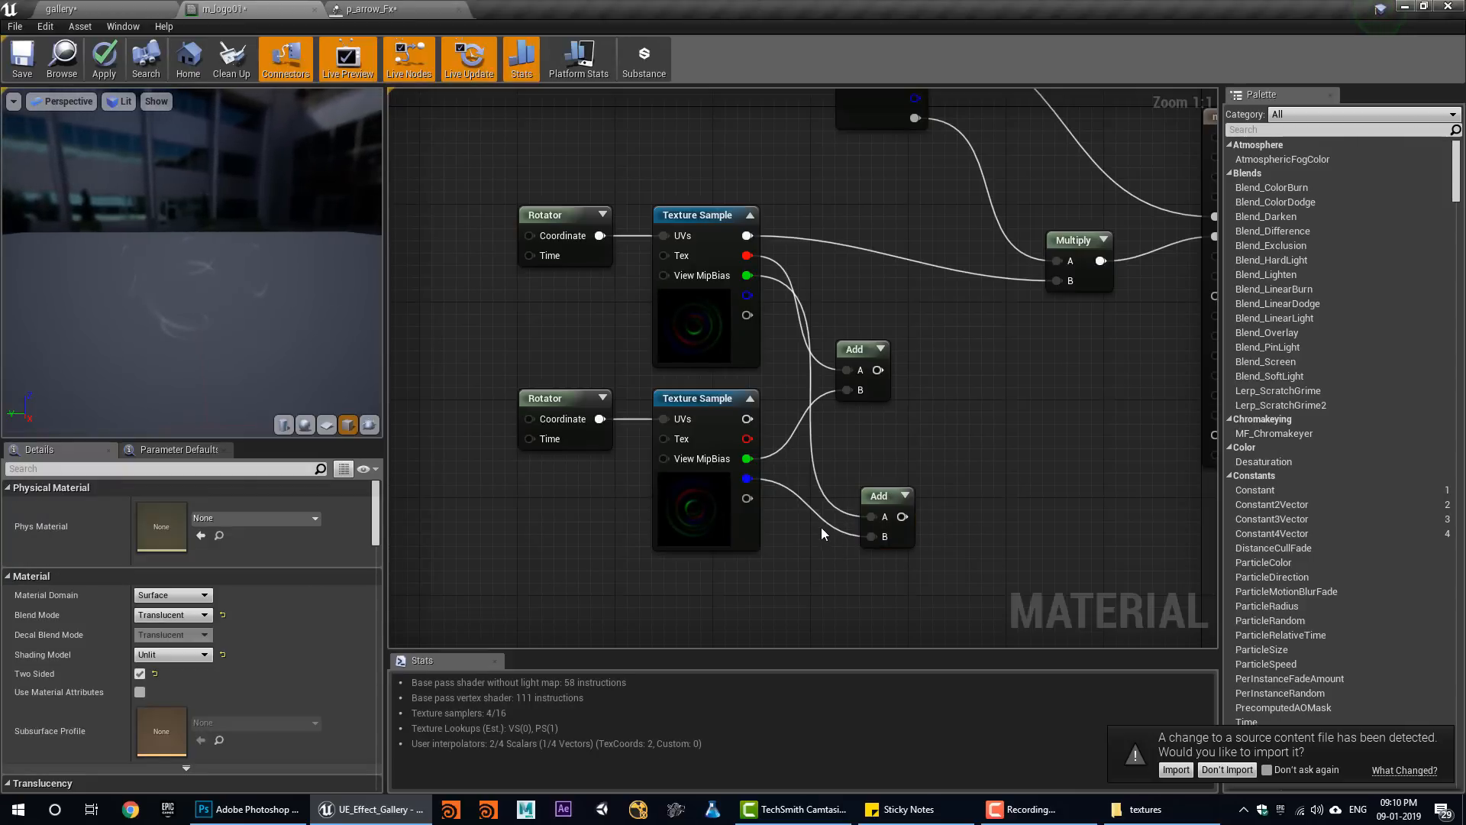
Delete both Add nodes together with the lower Rotator and Texture Sample pair.
left_click(880, 507)
key("Delete")
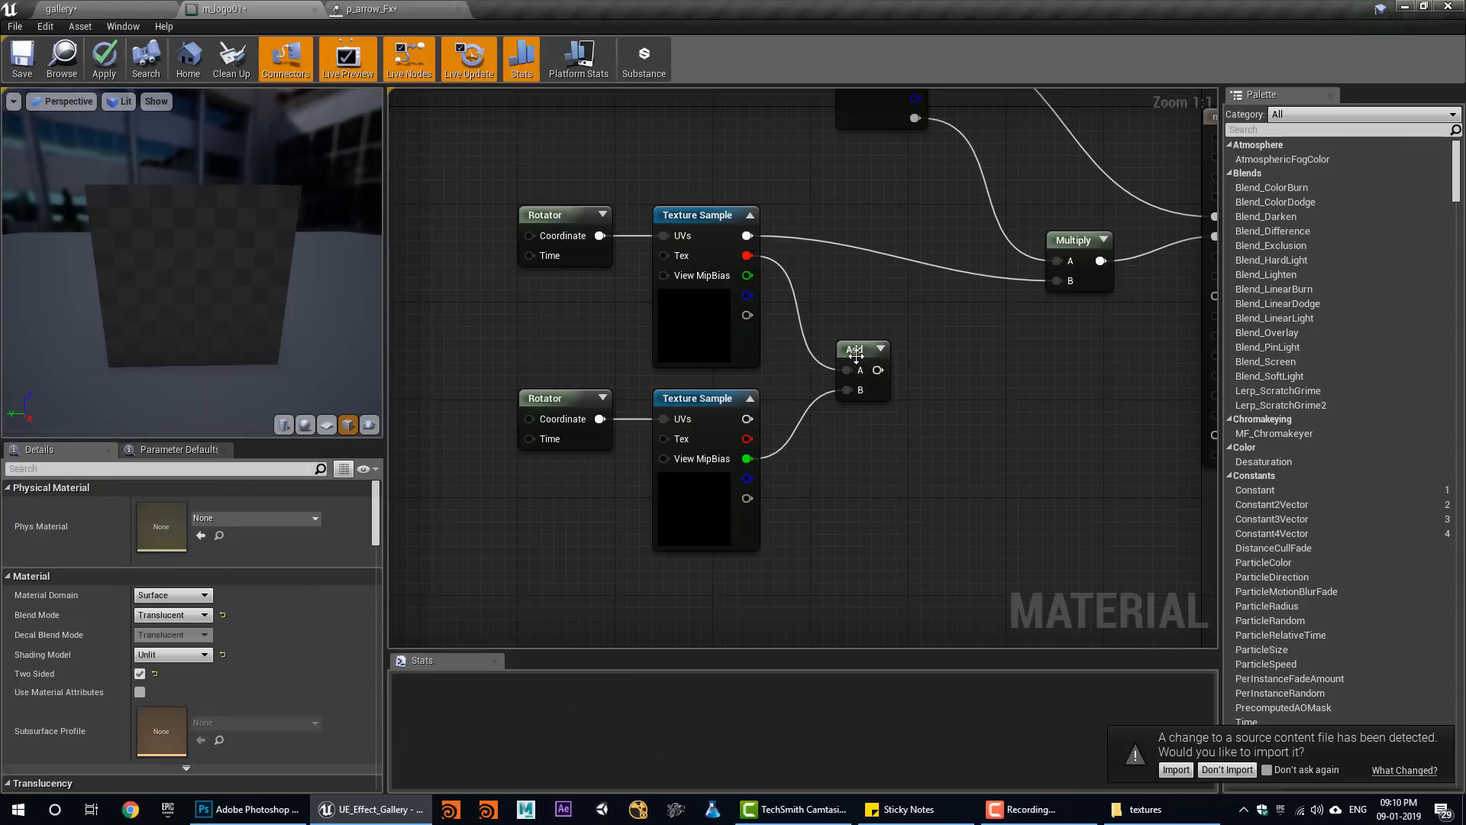
left_click(862, 381)
key("Delete")
left_click_drag(861, 555, 551, 419)
key("Delete")
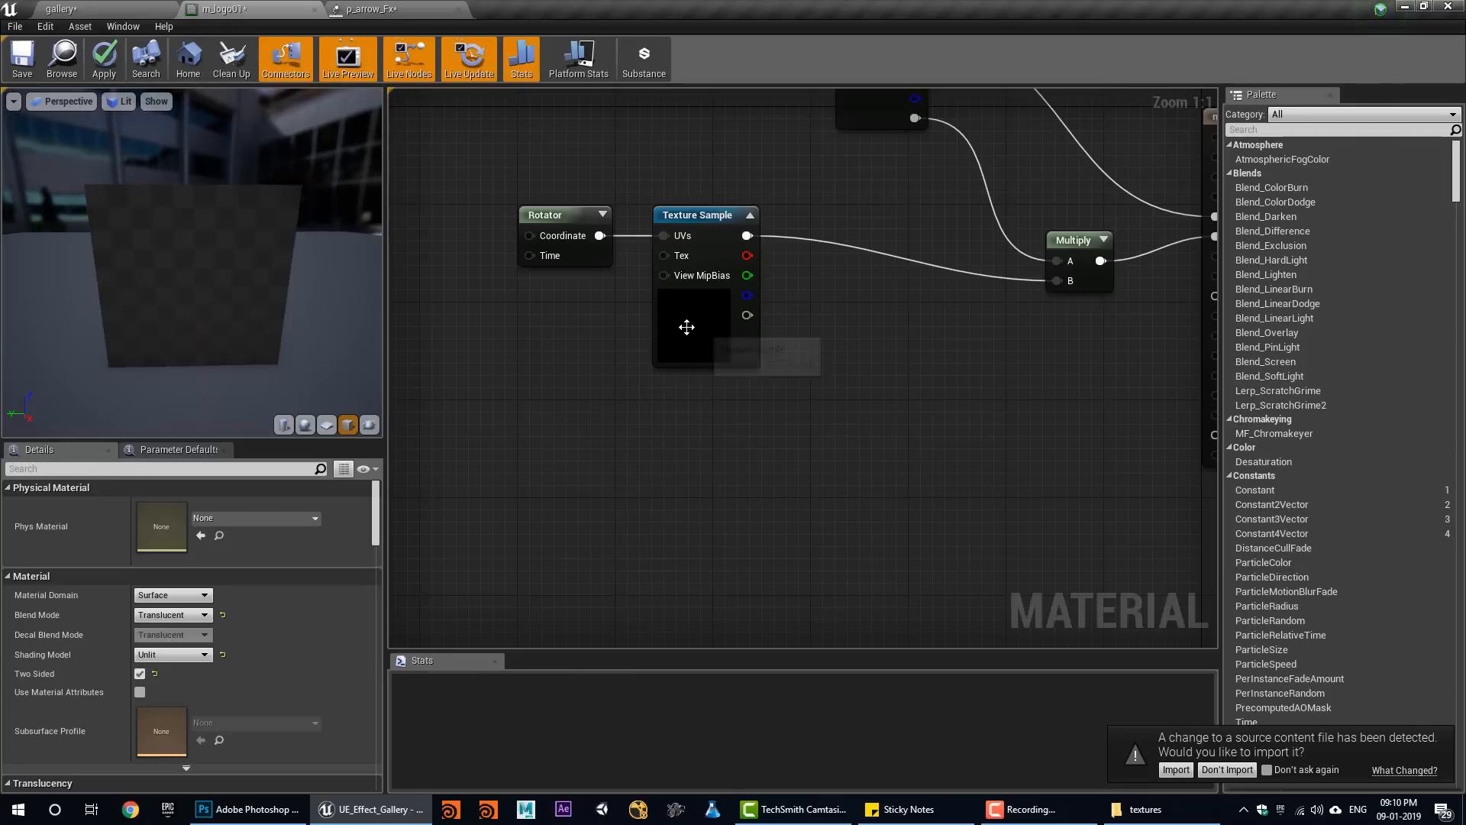
Place a TexCoord node beside the remaining Rotator and connect it to the Rotator's Coordinate input.
right_click_drag(628, 274, 630, 371)
right_click_drag(794, 437, 914, 422)
left_click(575, 304)
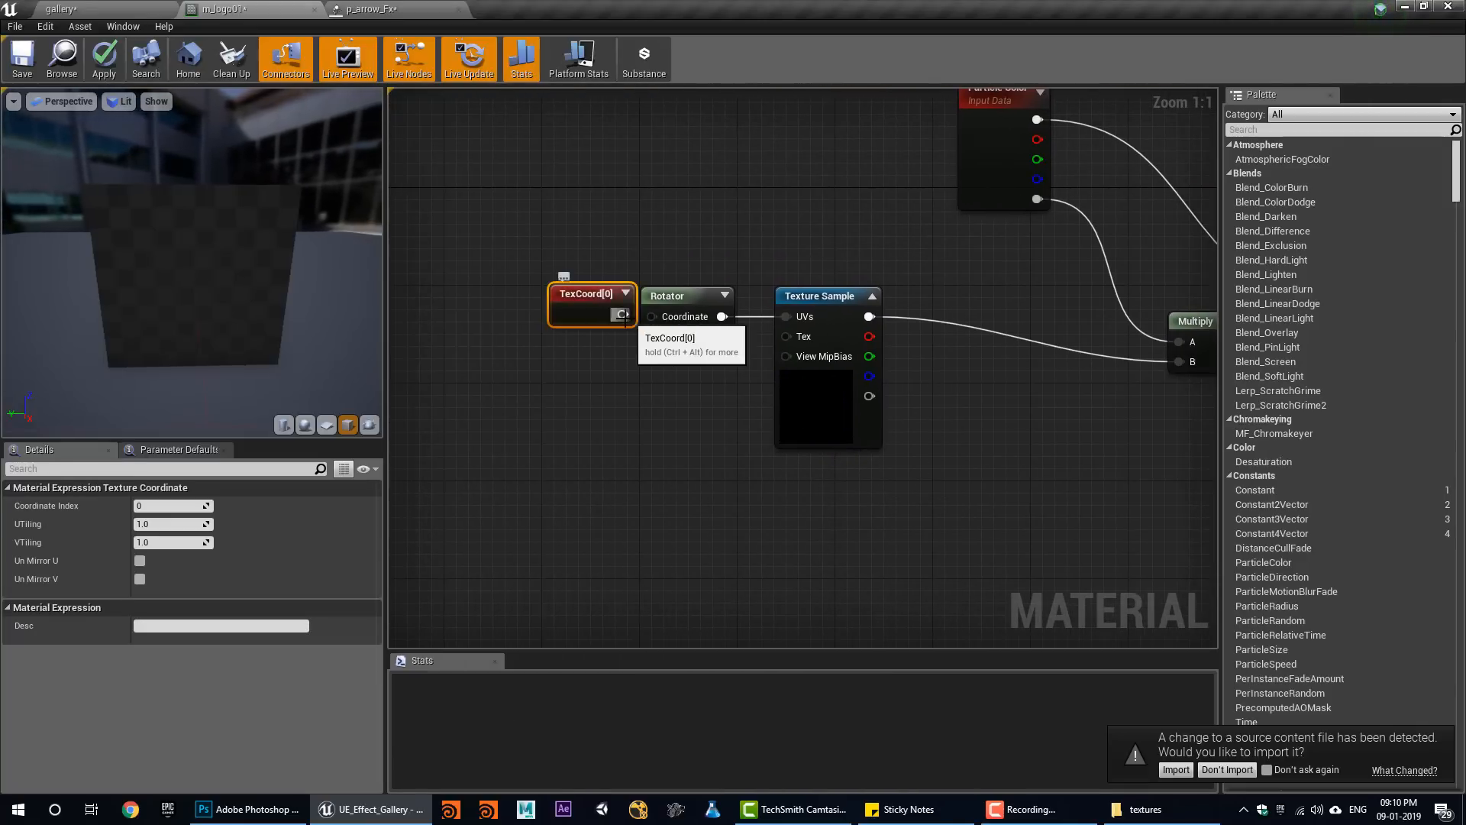
left_click_drag(655, 319, 657, 318)
Insert a second Multiply node between the existing Multiply and the Opacity input, with Const B set to 10.
right_click_drag(979, 417, 760, 408)
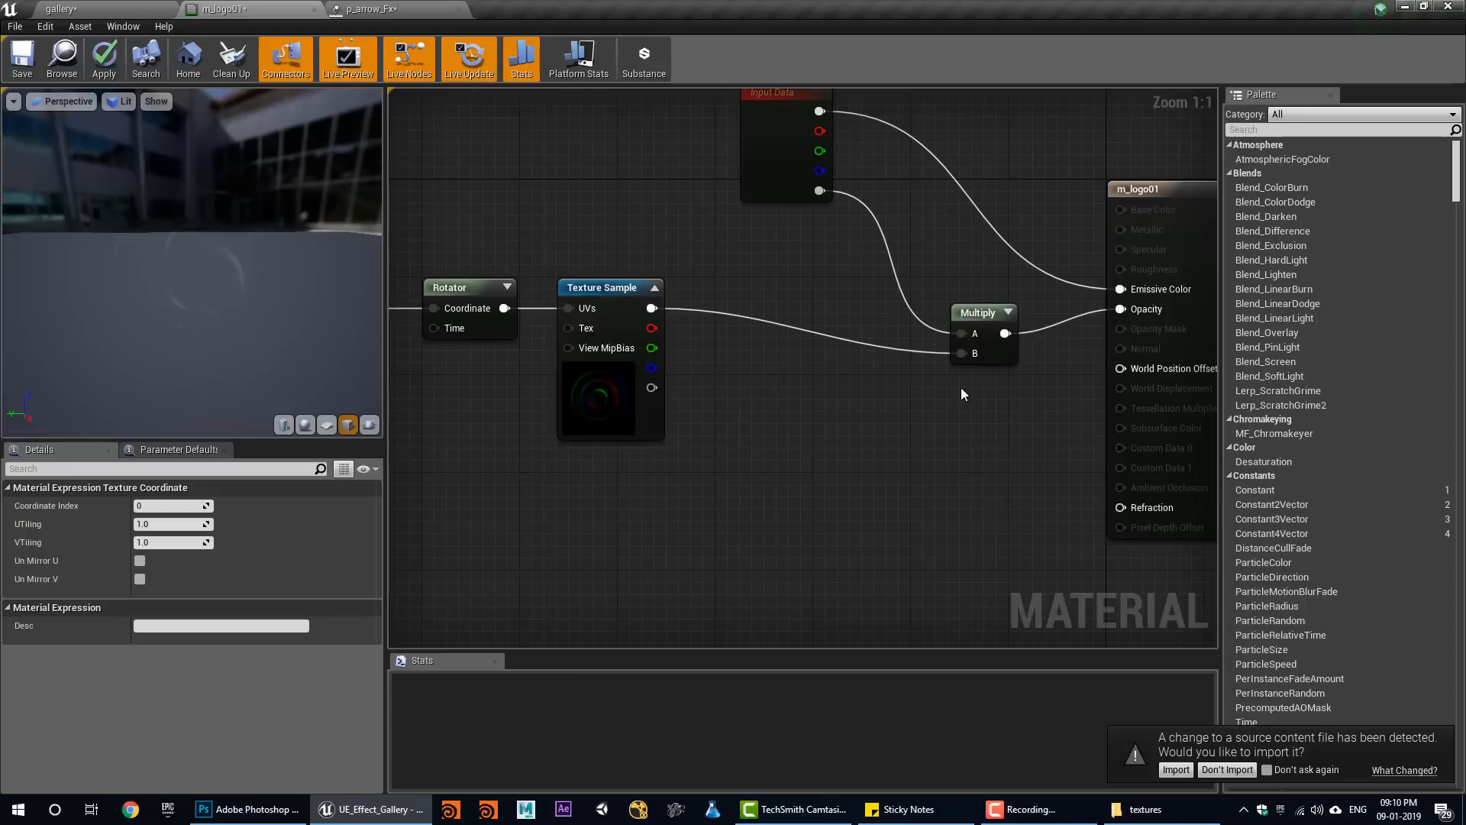
left_click_drag(986, 351, 862, 338)
left_click(963, 350)
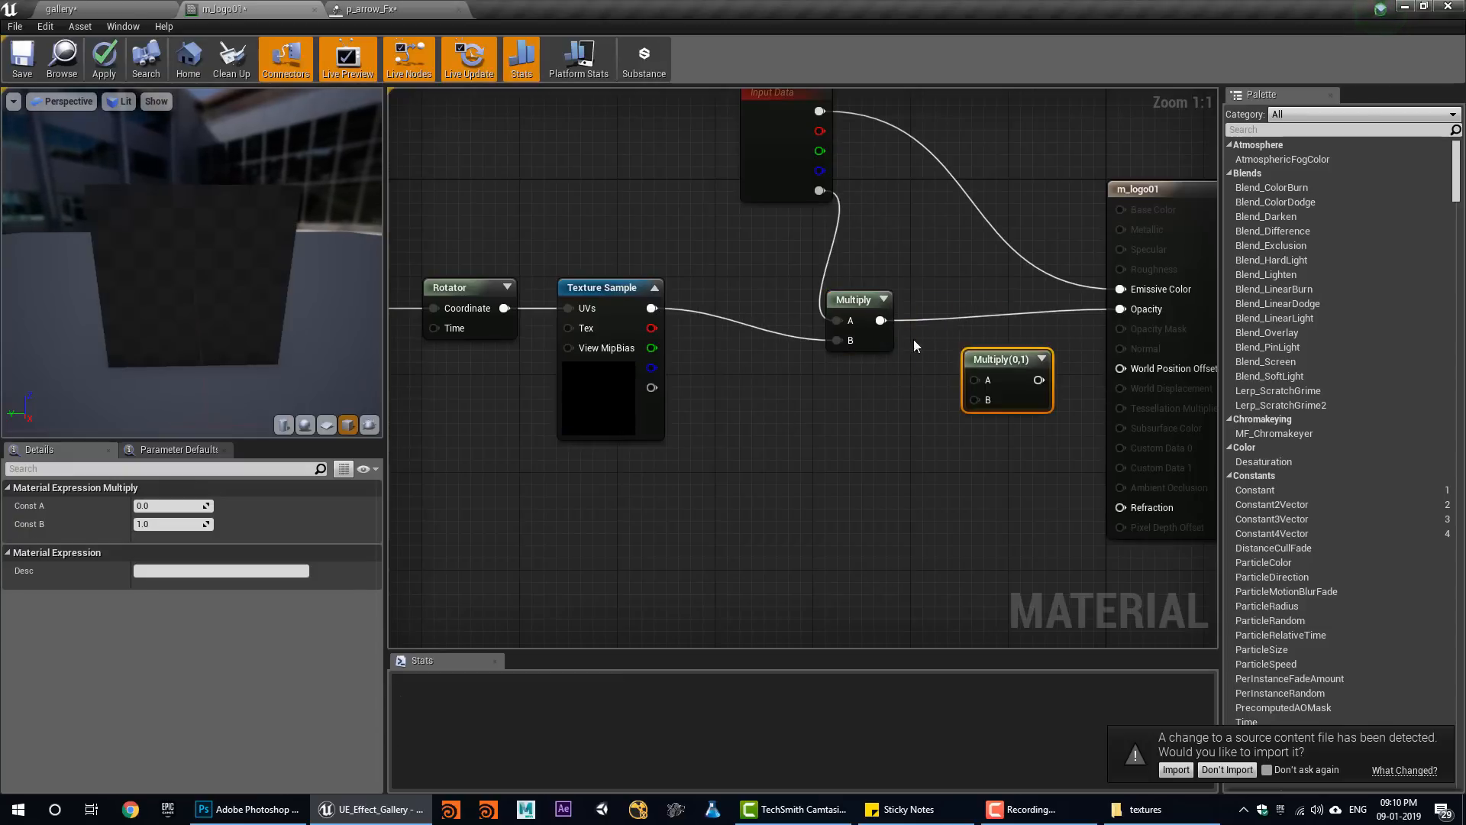
left_click_drag(976, 380, 1121, 308)
left_click(180, 524)
type("10")
key("Return")
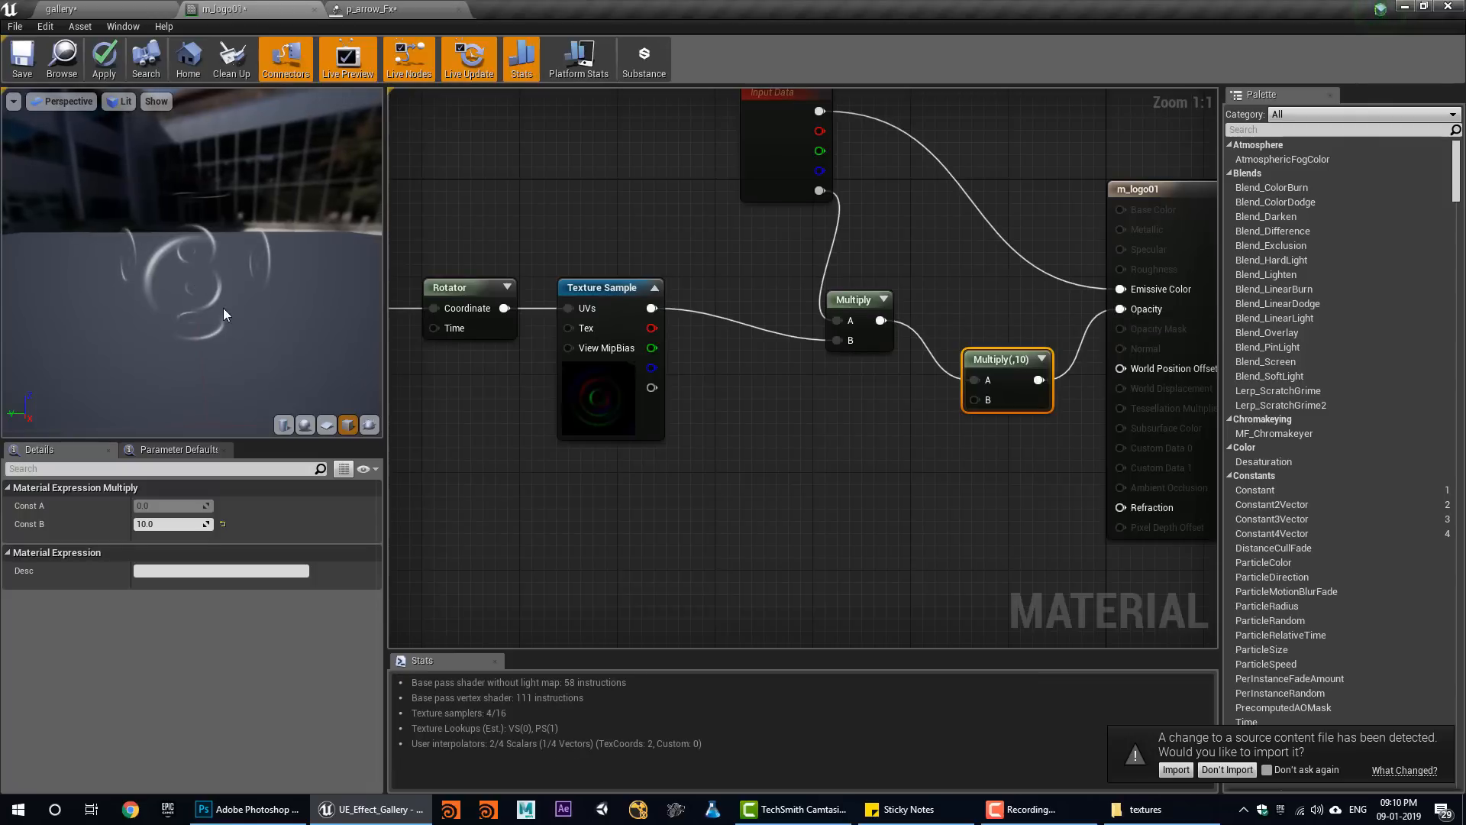
Feed the Texture Sample's red channel into the first Multiply node's B input and save the material.
right_click_drag(534, 404, 714, 423)
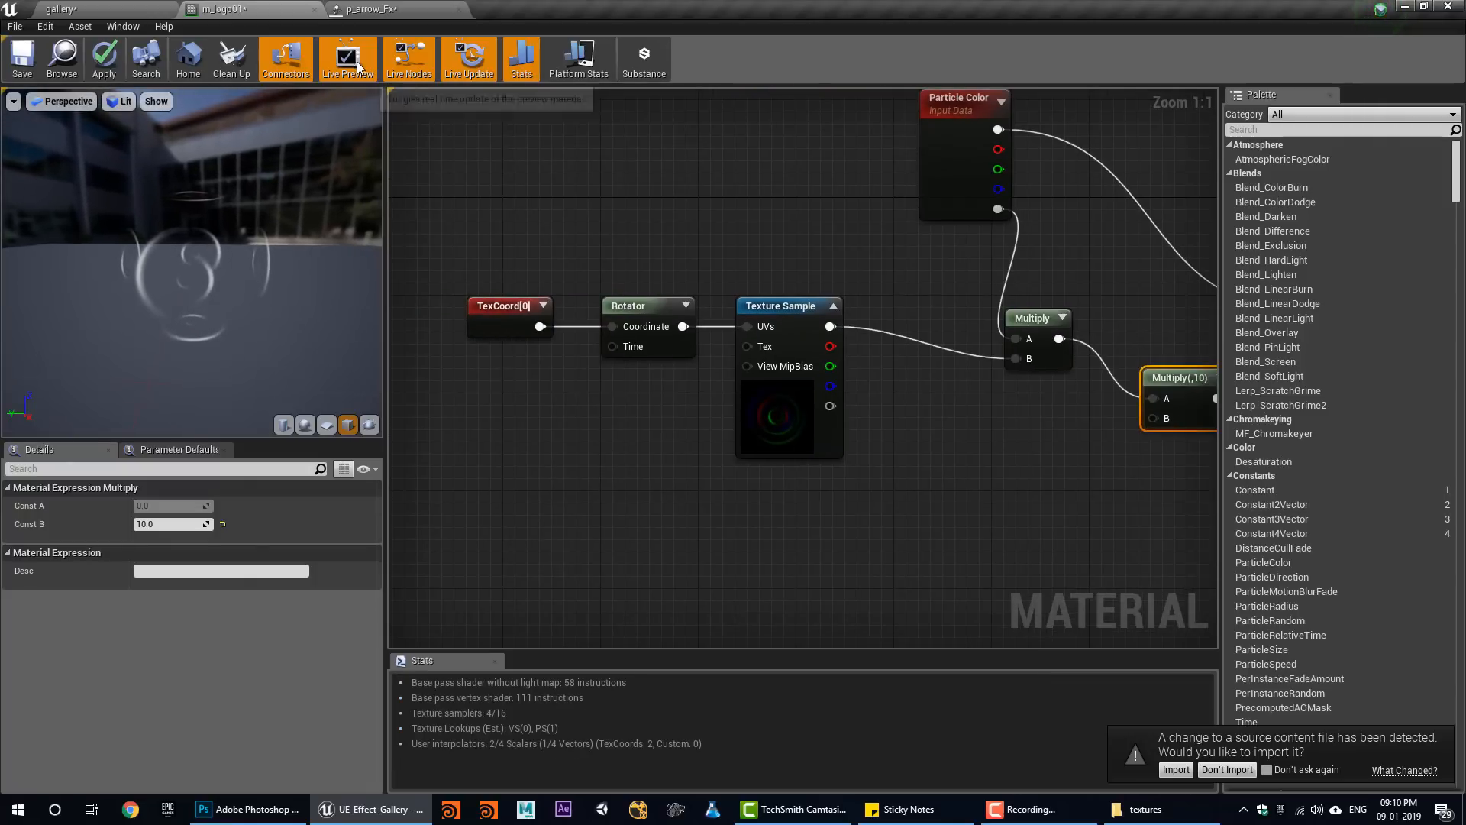
left_click(646, 336)
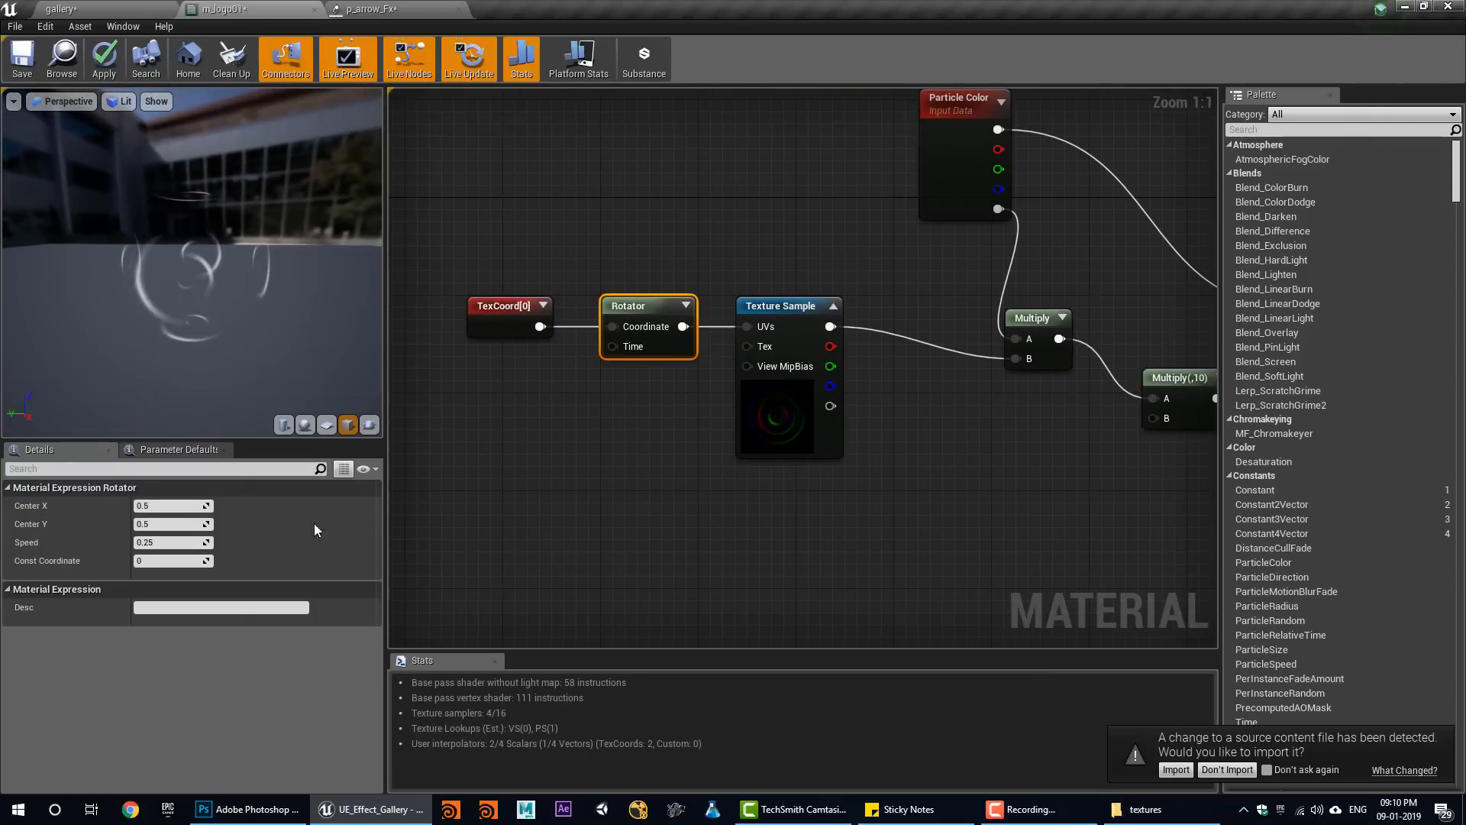
right_click_drag(839, 358, 743, 344)
left_click_drag(735, 333, 919, 347)
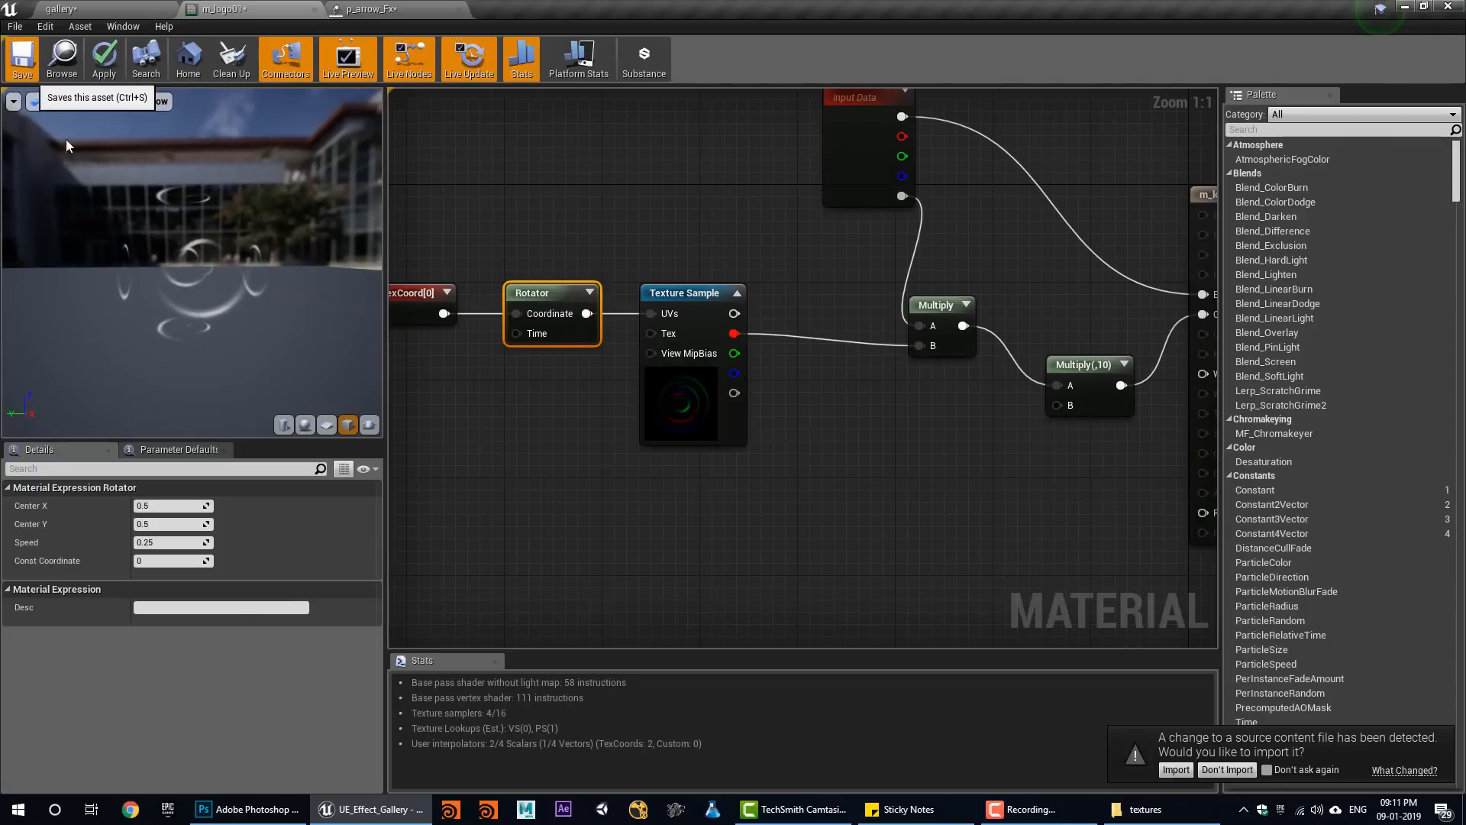
left_click(22, 58)
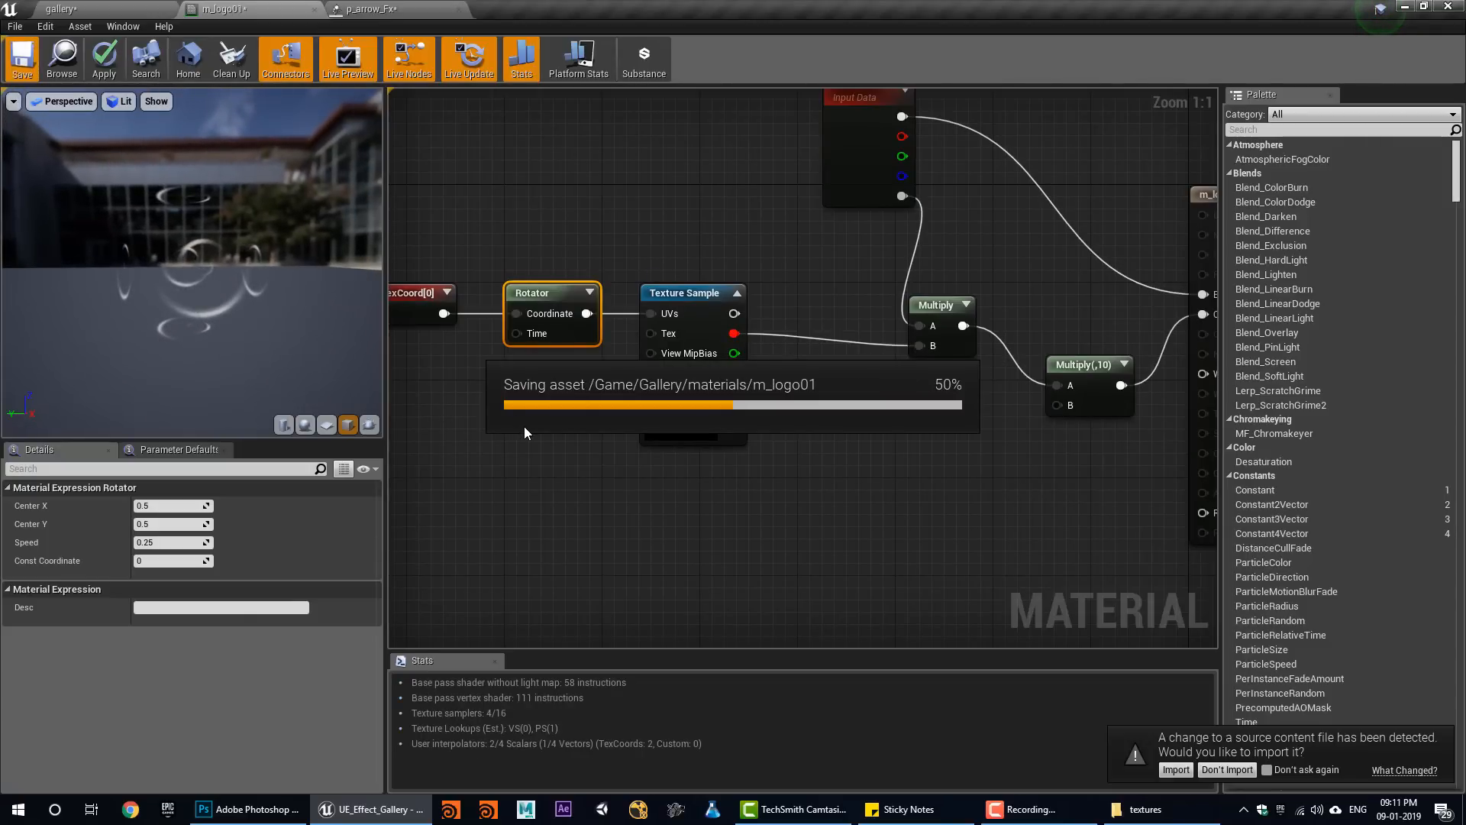
left_click_drag(260, 276, 271, 235)
left_click(13, 100)
Duplicate the Texture Sample node and place the copy directly below the original.
right_click_drag(815, 437, 902, 403)
right_click_drag(706, 446, 691, 399)
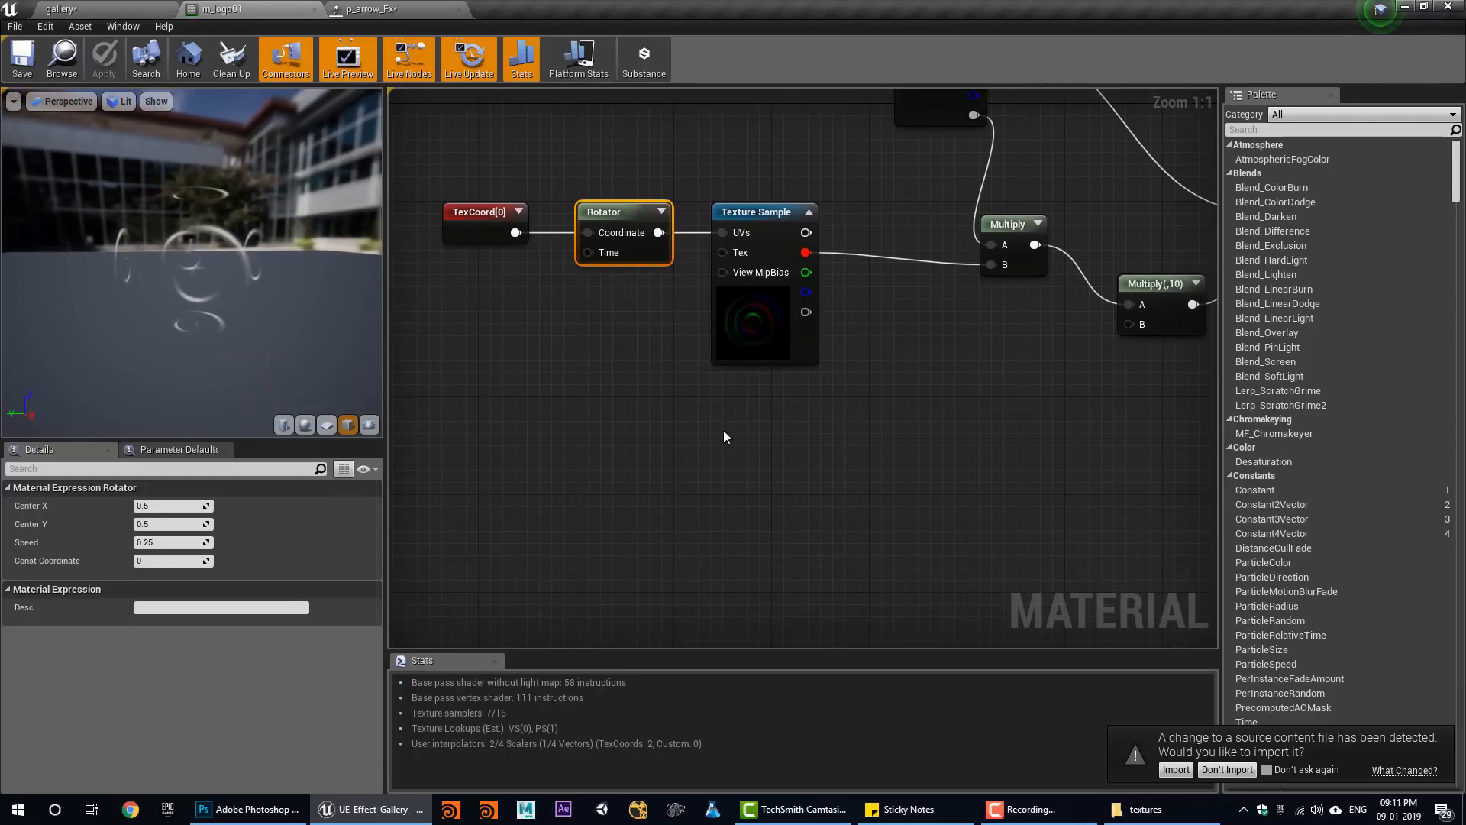
left_click(744, 311)
key("ctrl+c")
key("ctrl+v")
left_click_drag(834, 539, 750, 503)
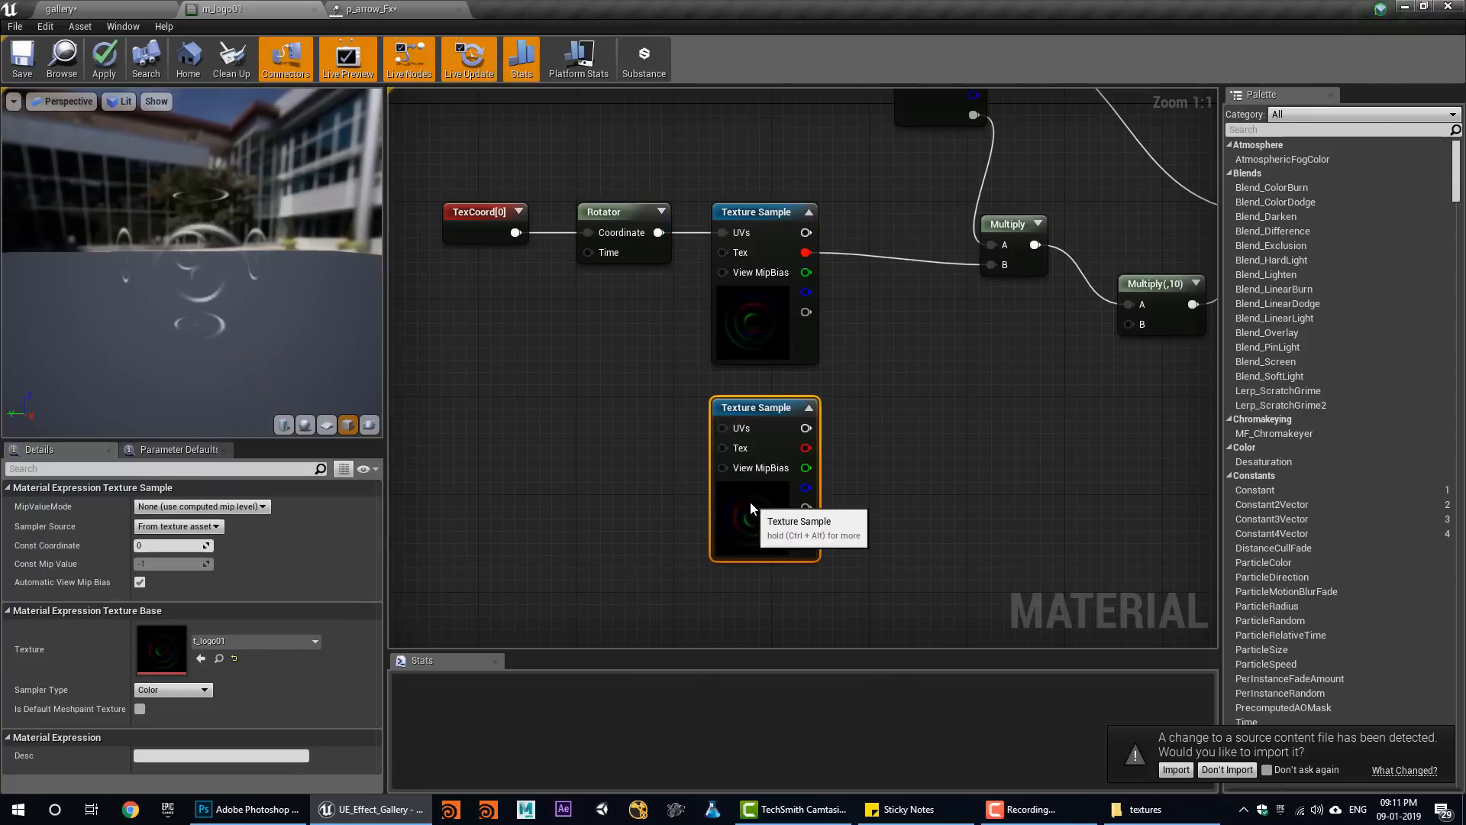
Duplicate the Rotator node, place the copy below the original and connect TexCoord to its Coordinate input.
left_click(603, 215)
key("ctrl+c")
key("ctrl+v")
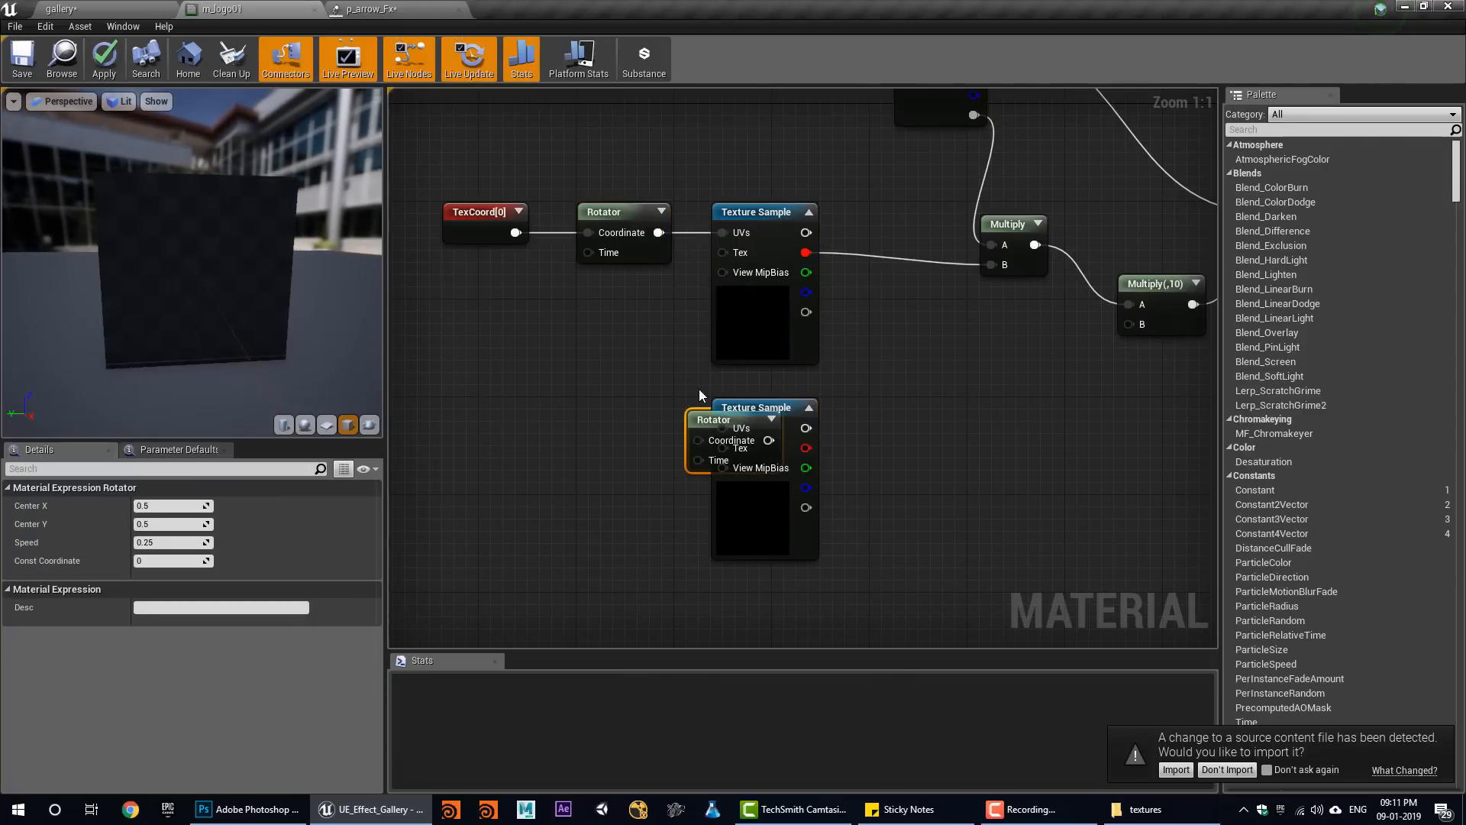
left_click_drag(692, 420, 582, 359)
left_click_drag(516, 232, 588, 380)
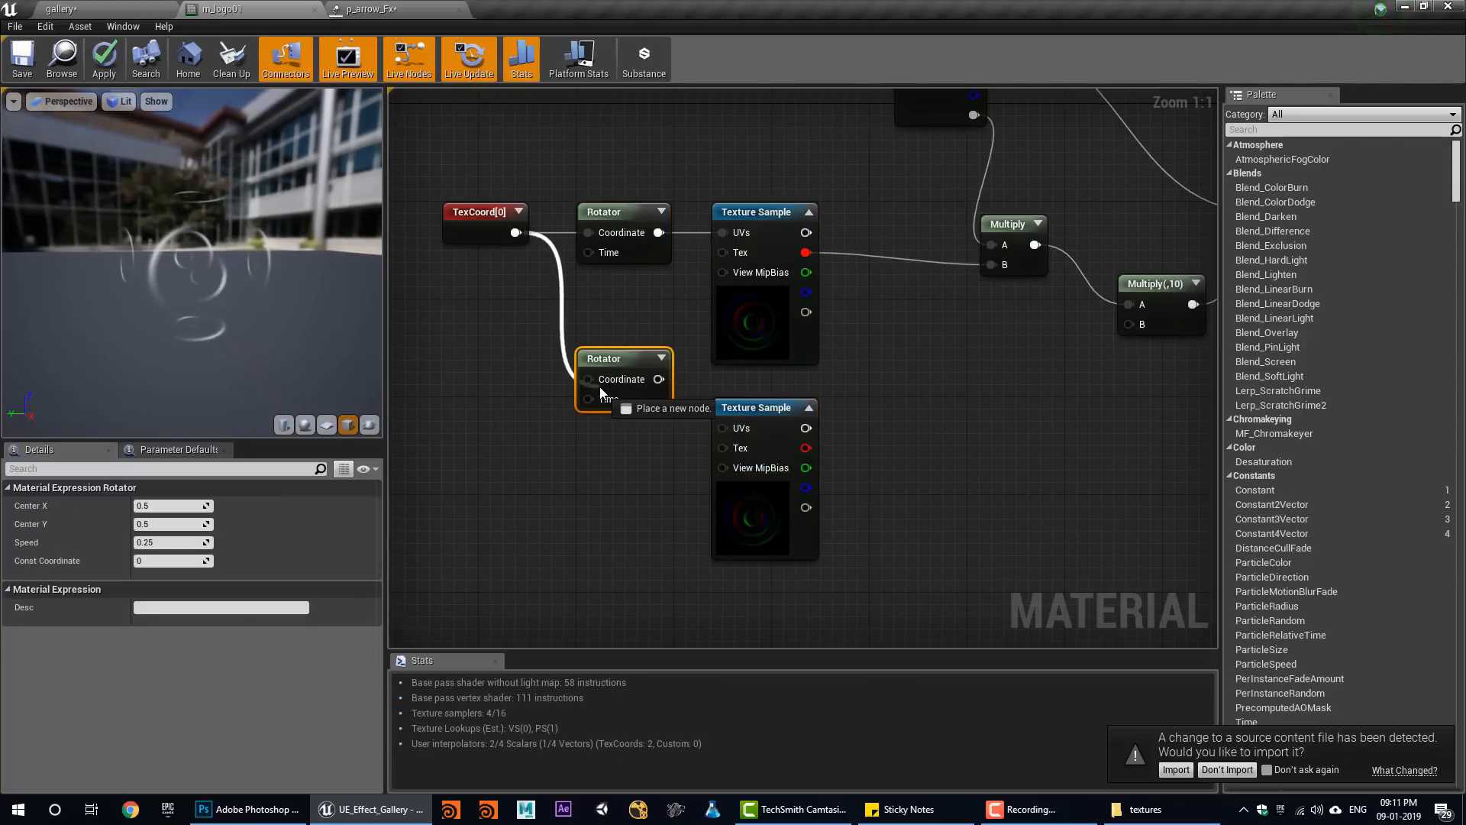
Set the copied Rotator's Speed to -0.25.
left_click(197, 543)
type("-0.25")
key("Return")
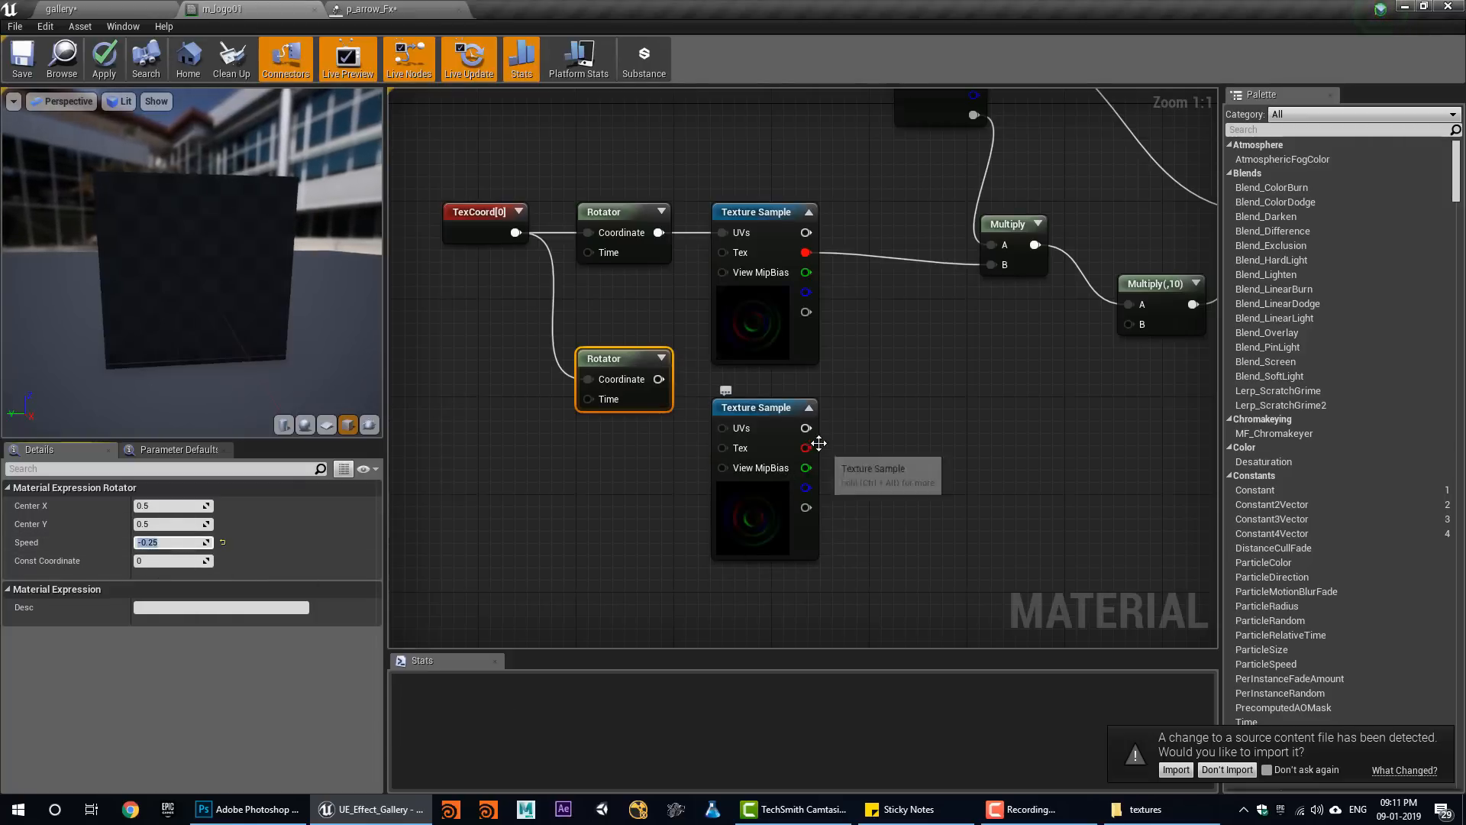
Connect the lower Rotator to its Texture Sample's UVs, and sum upper red and lower green in an Add node feeding the first Multiply's B.
right_click_drag(772, 445, 713, 462)
left_click(822, 382)
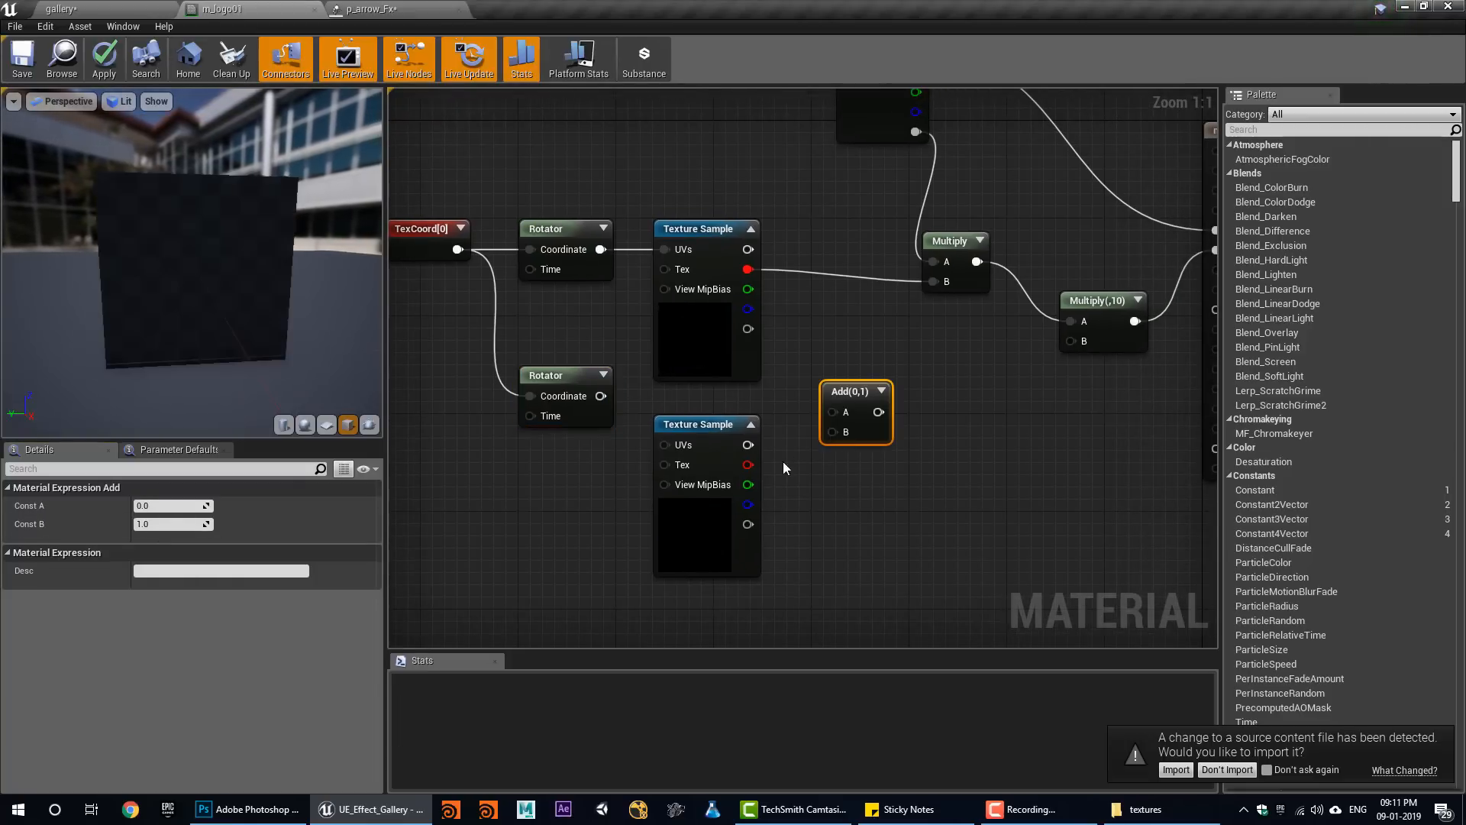
left_click_drag(748, 484, 836, 434)
left_click_drag(601, 396, 665, 444)
left_click_drag(746, 269, 807, 361)
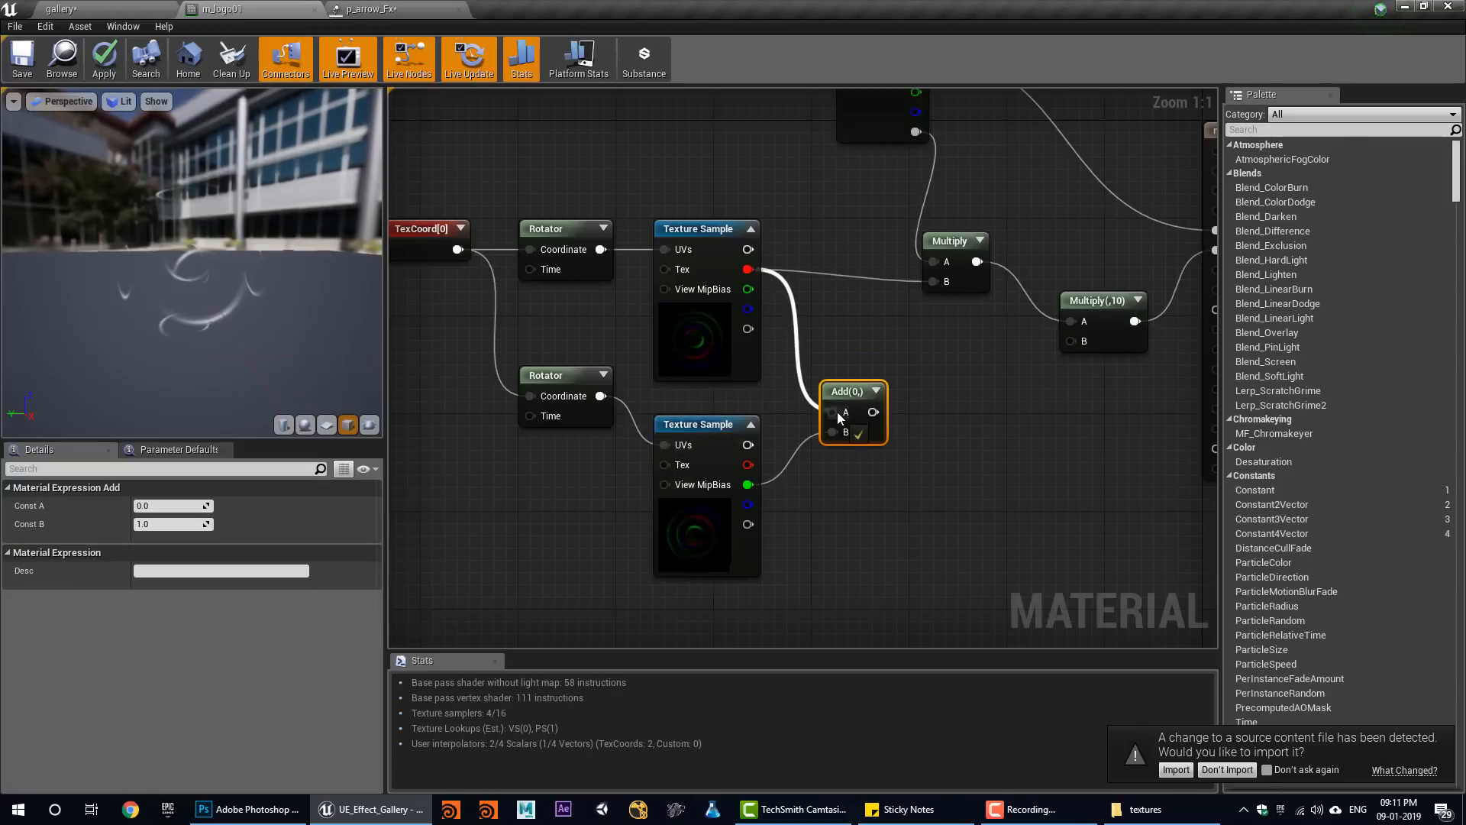
left_click_drag(837, 411, 933, 281)
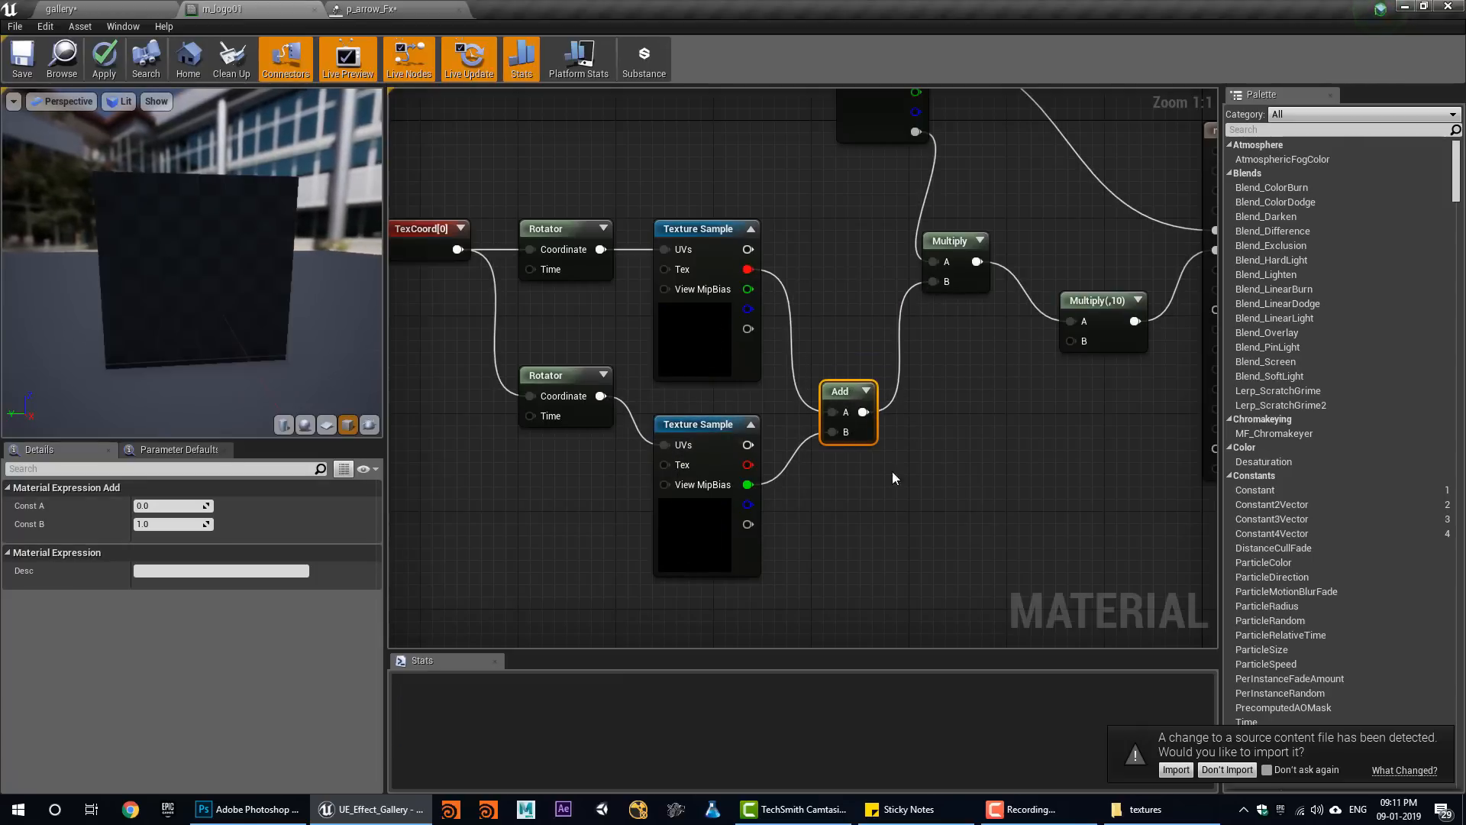
Place a second Add node with the upper Texture Sample's blue channel in A and the lower sample's alpha channel in B.
right_click_drag(850, 487, 765, 415)
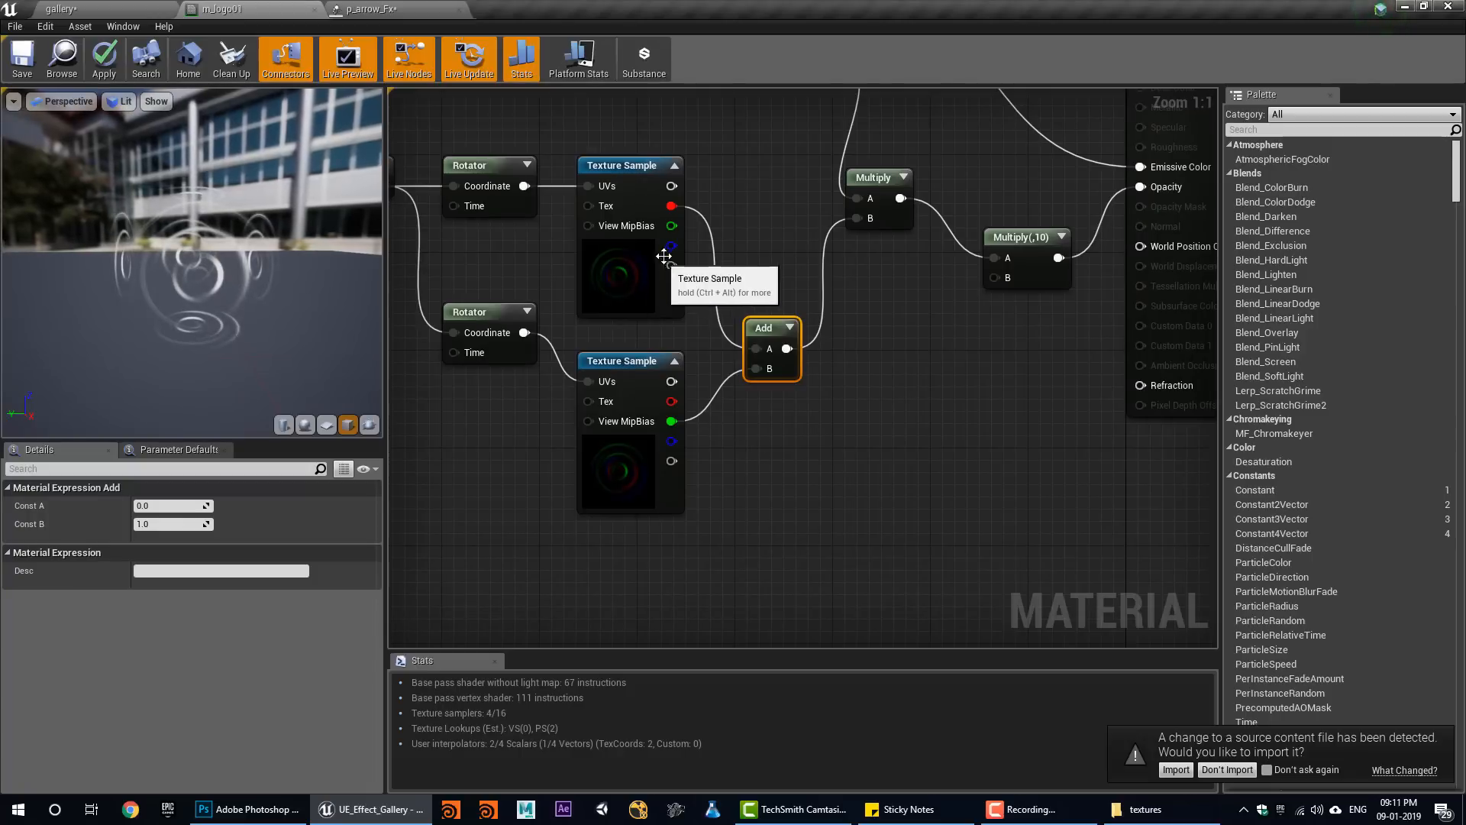
left_click(809, 442)
left_click_drag(671, 245, 821, 483)
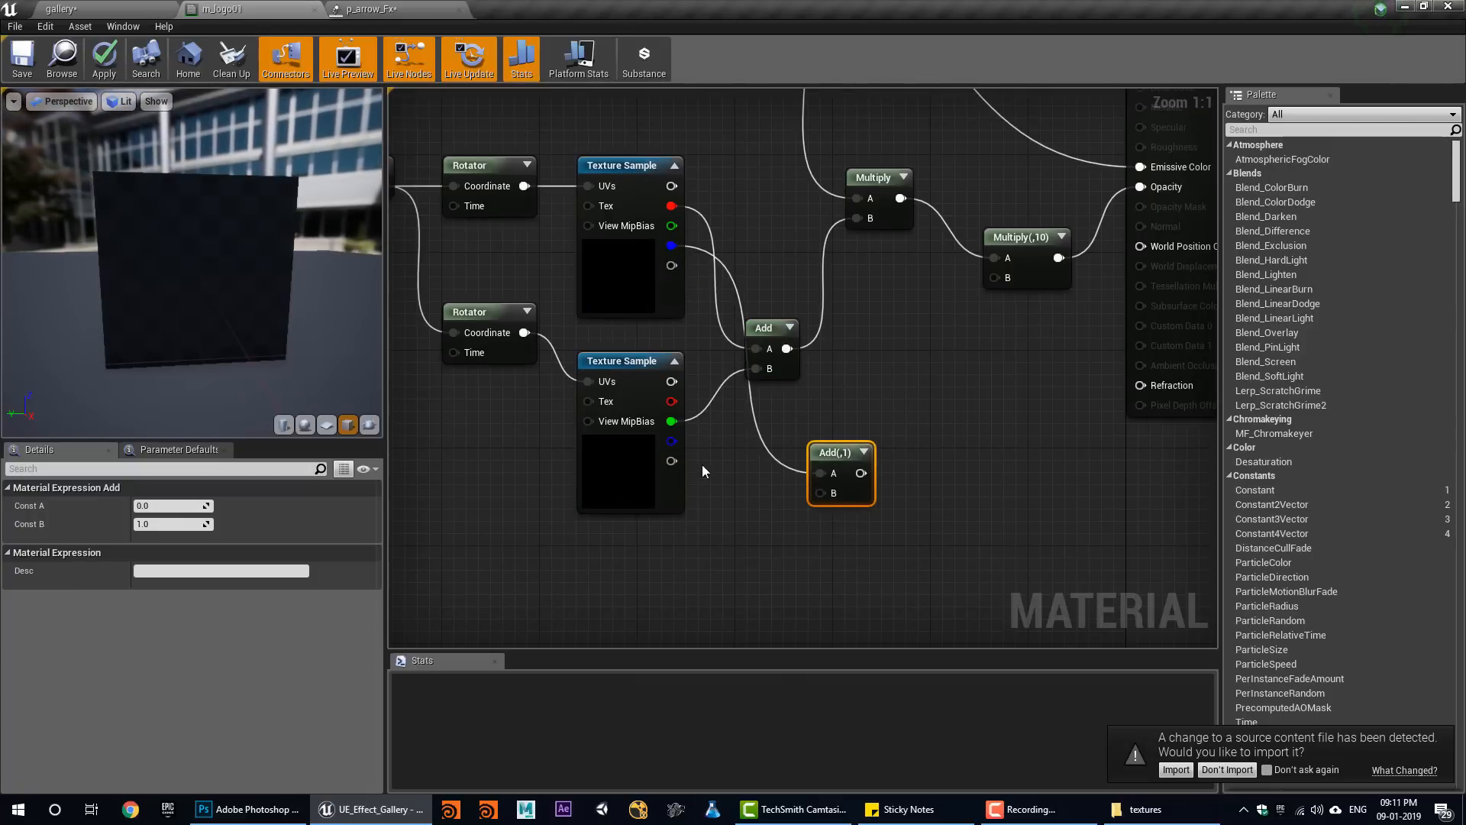
left_click_drag(672, 461, 819, 492)
Place a third Add node summing the outputs of the two Add nodes and route it into the first Multiply's B input.
left_click(900, 363)
left_click_drag(786, 348, 911, 387)
left_click_drag(851, 472, 859, 219)
Save the material and restart the level preview of the p_arrow_Fx particle system.
key("ctrl+s")
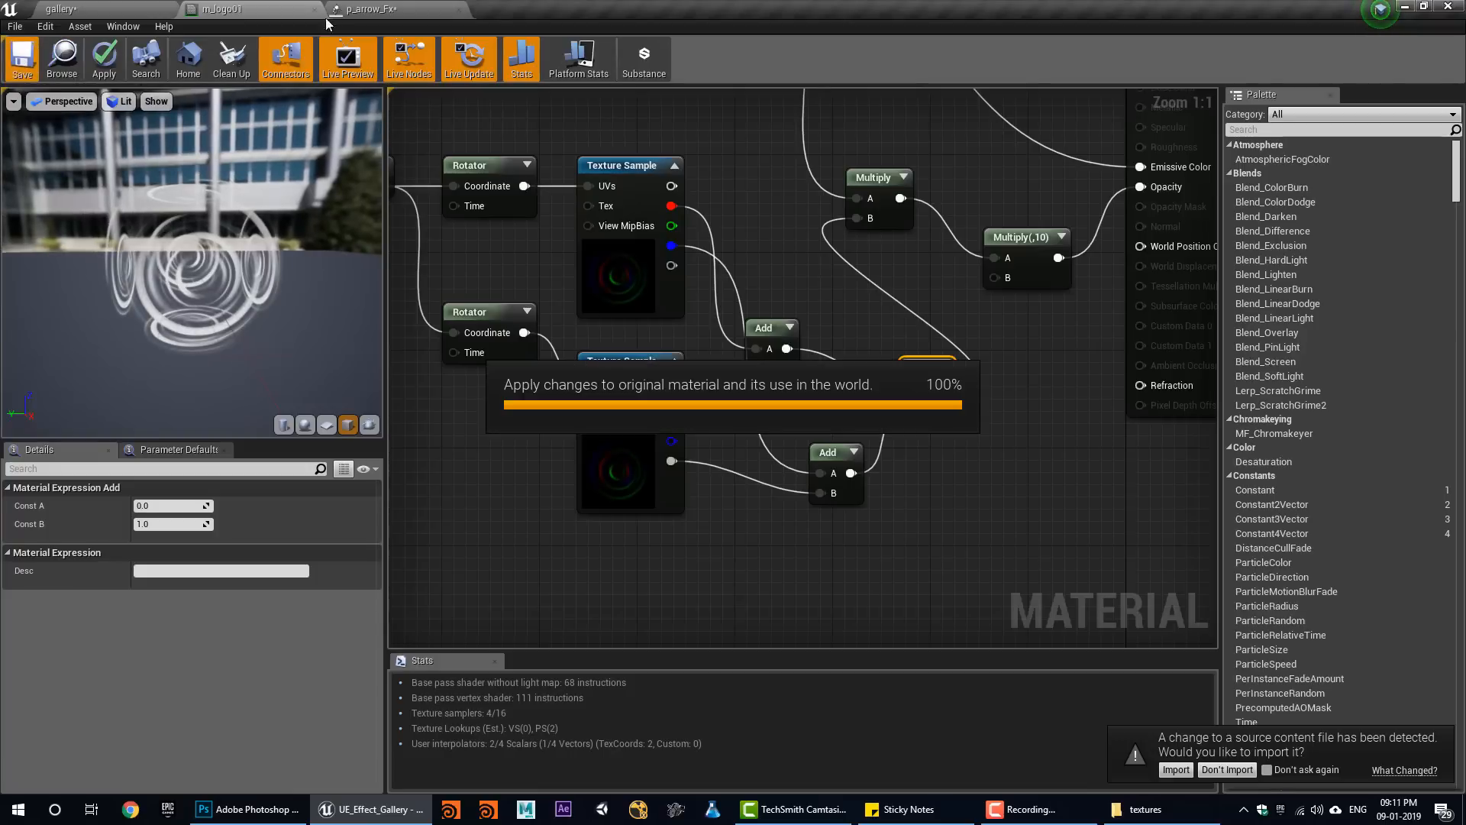
left_click(391, 7)
left_click(161, 69)
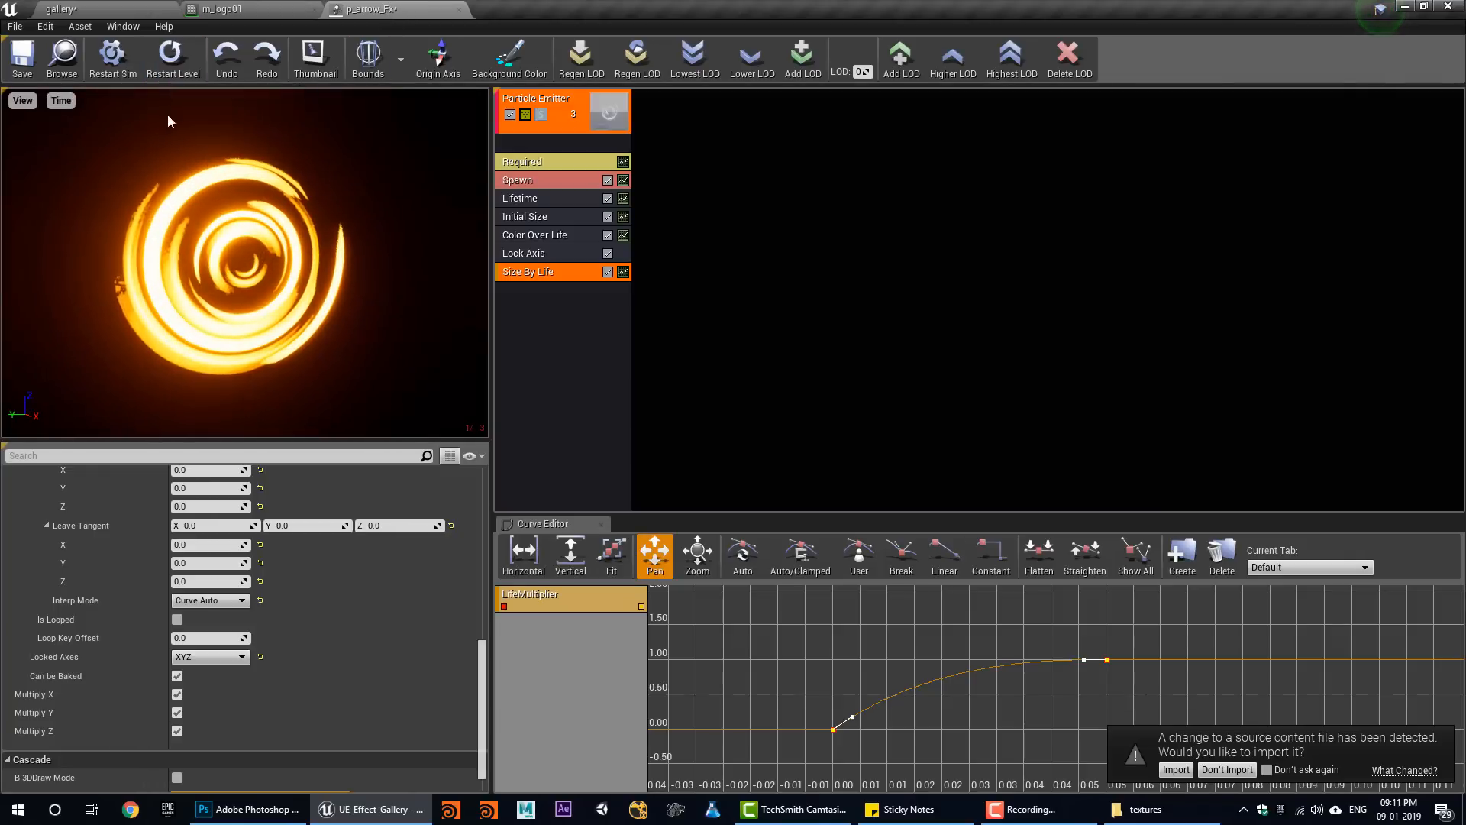
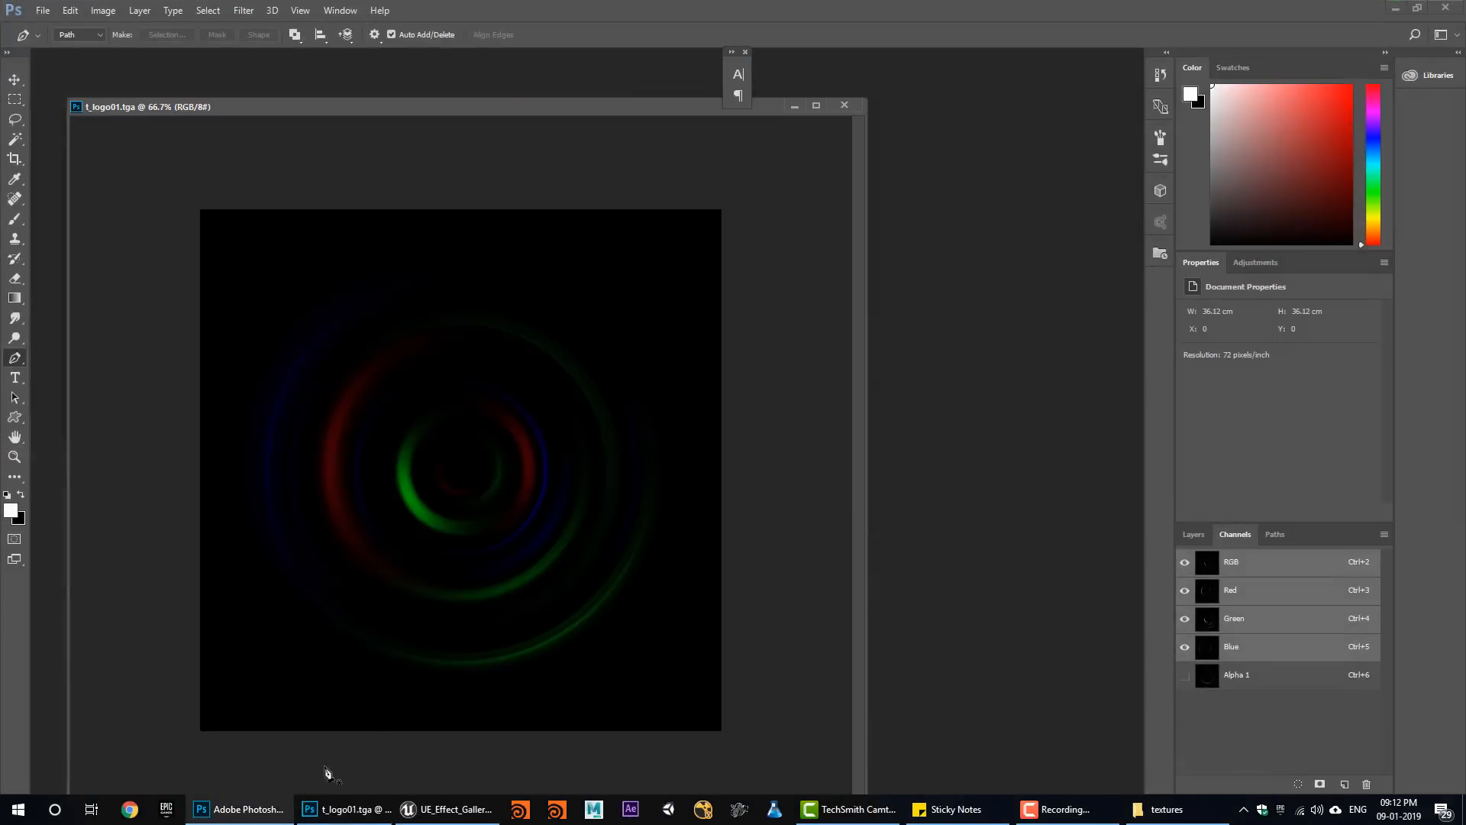
Switch to Photoshop, draw a circular marquee selection over the rings in t_logo01.tga and show the document's layers.
left_click(248, 809)
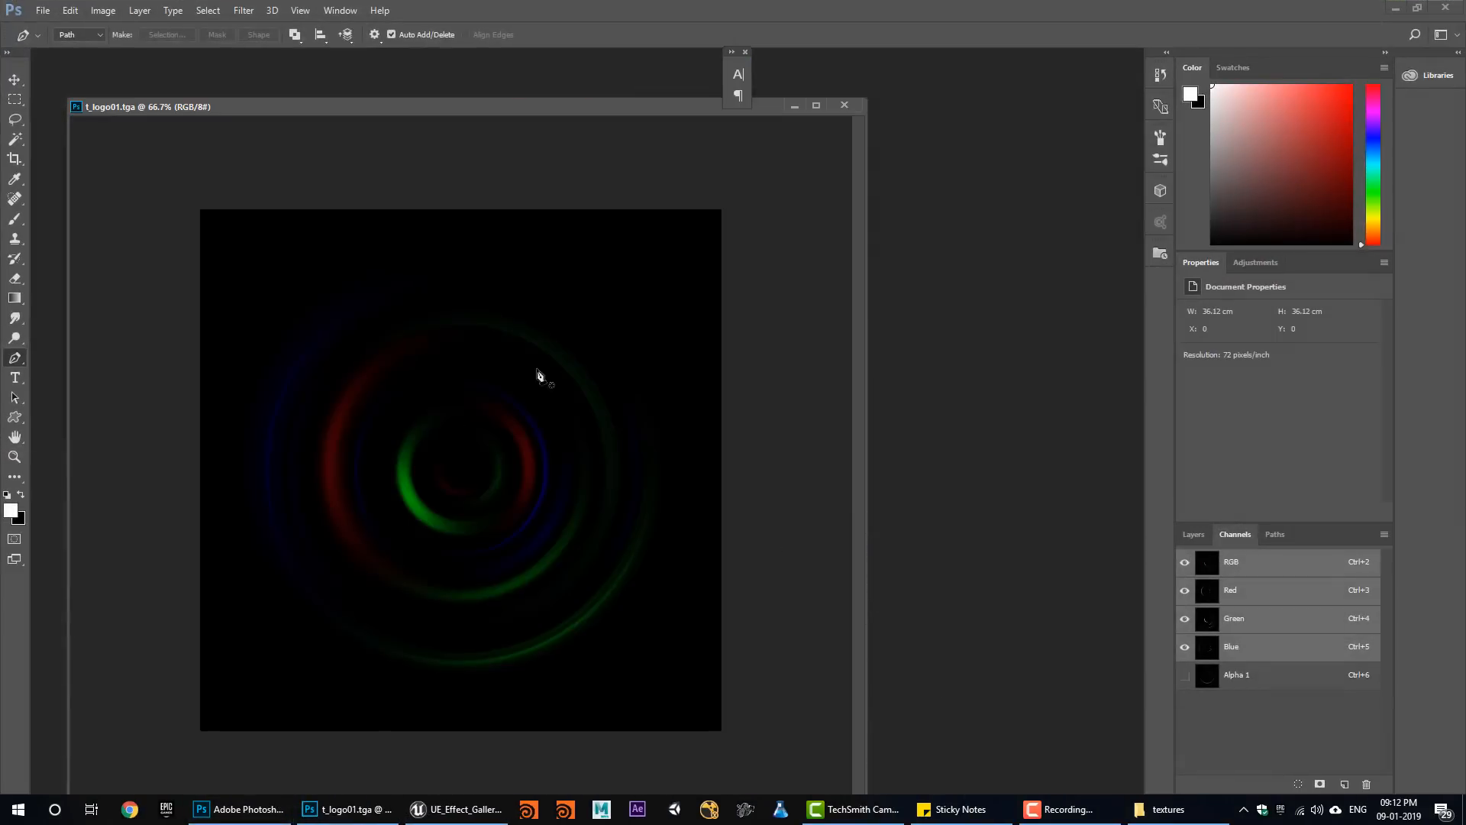
left_click(17, 120)
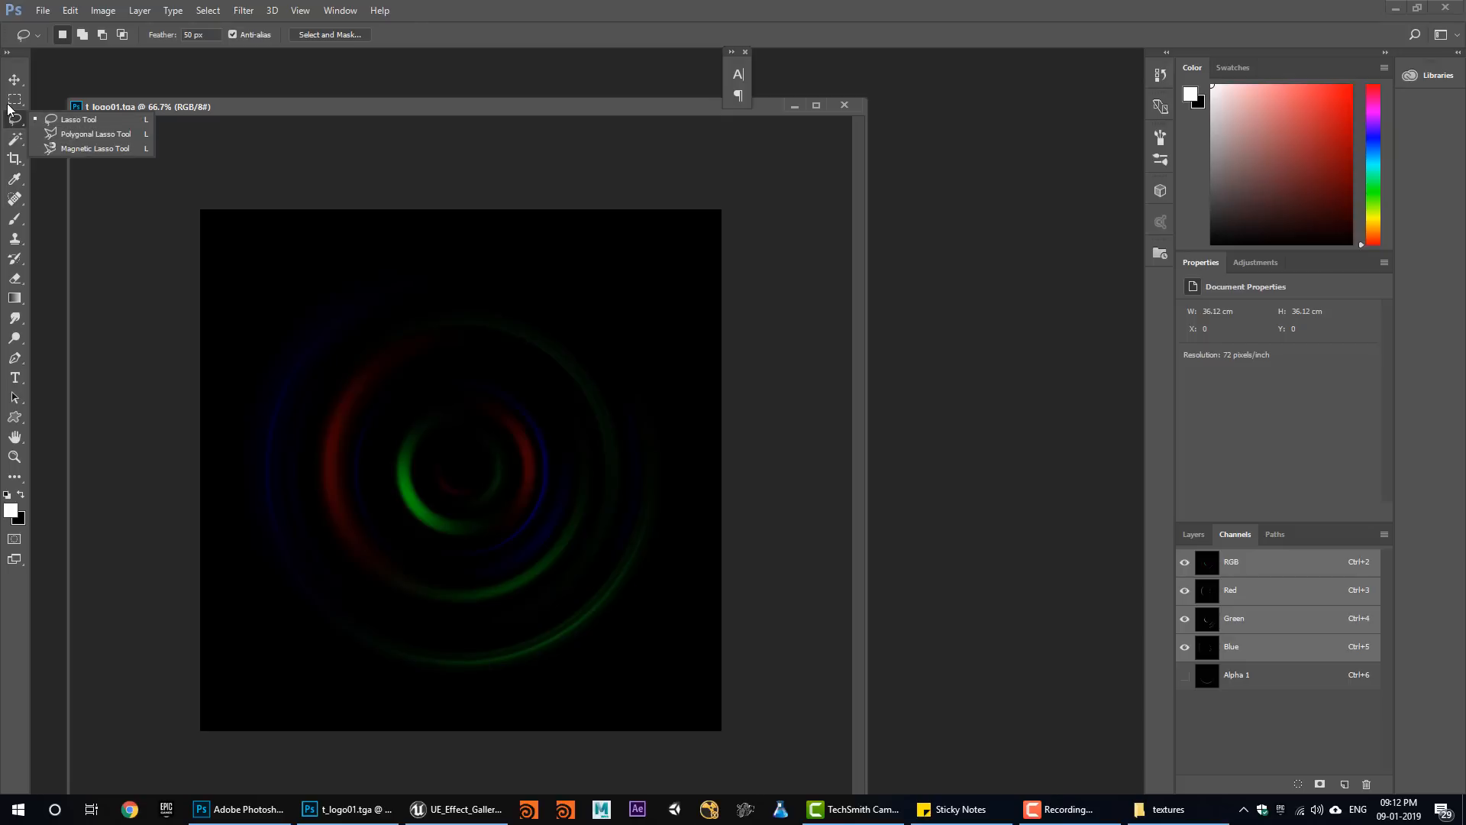
left_click(25, 105)
left_click(76, 110)
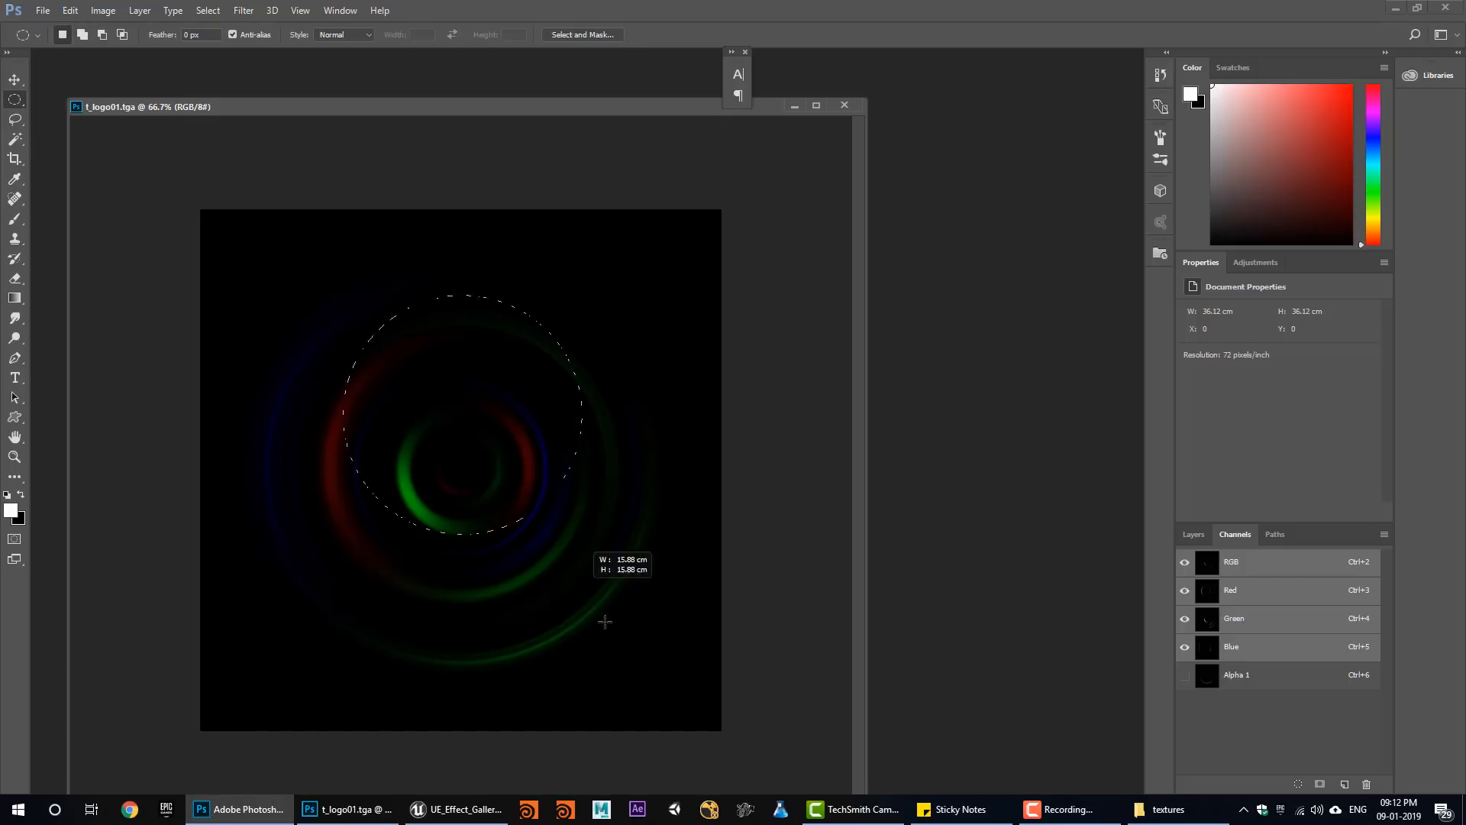
left_click(1196, 533)
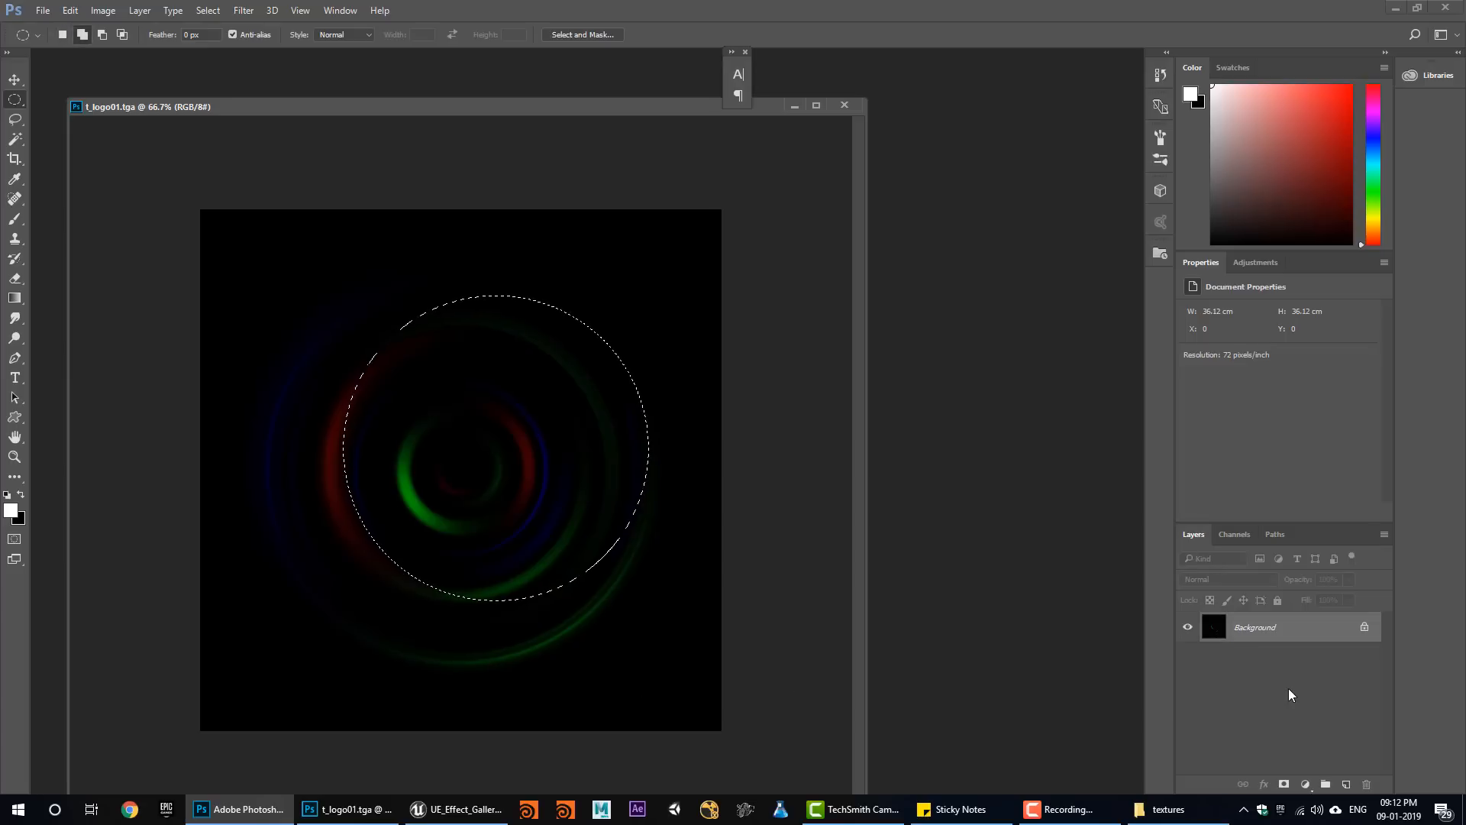
Transform the circular selection to span the full t_logo01.tga canvas, at about 170.5%, and fill it with white.
left_click(208, 10)
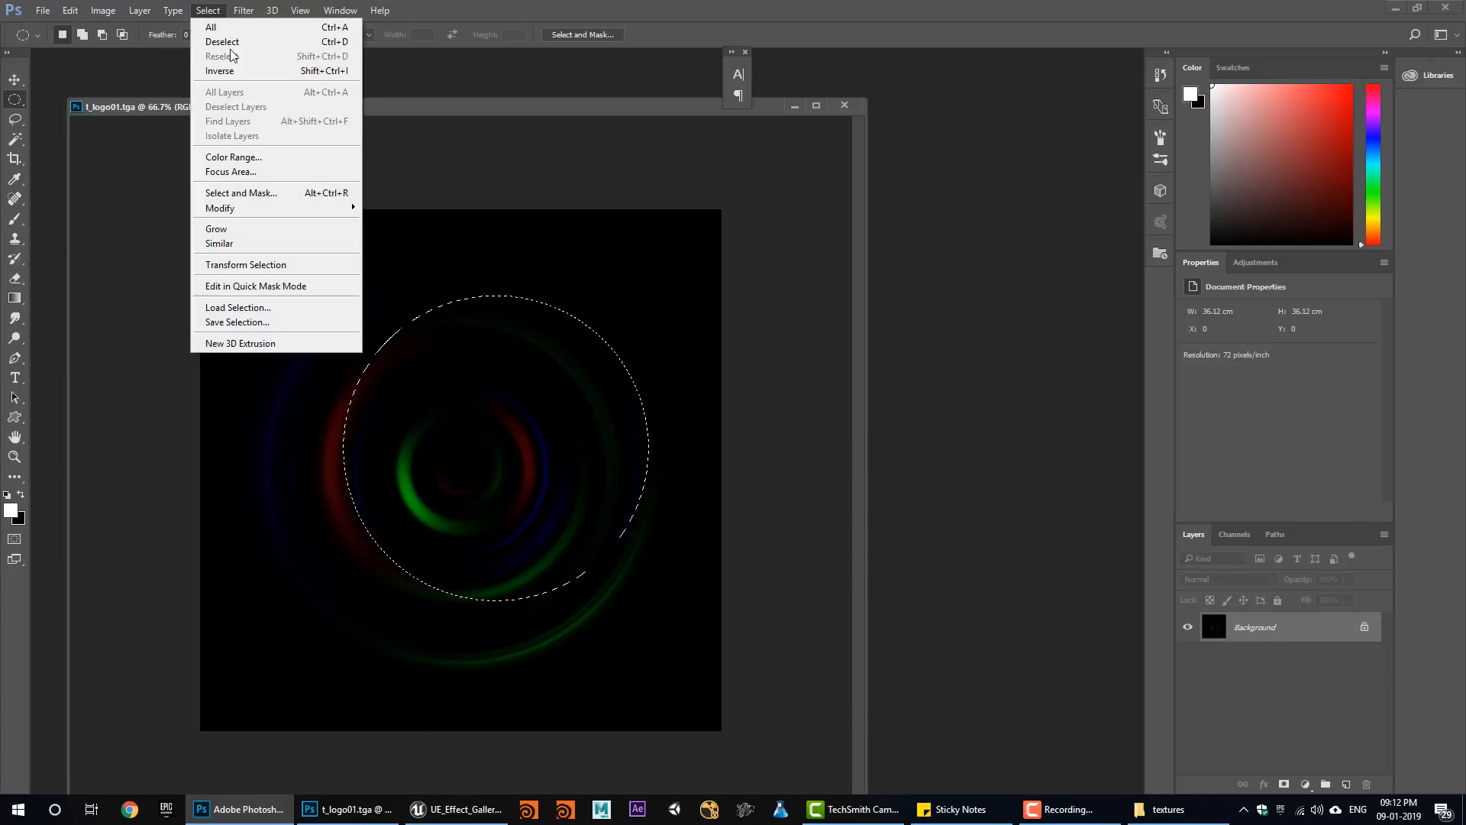
left_click(309, 265)
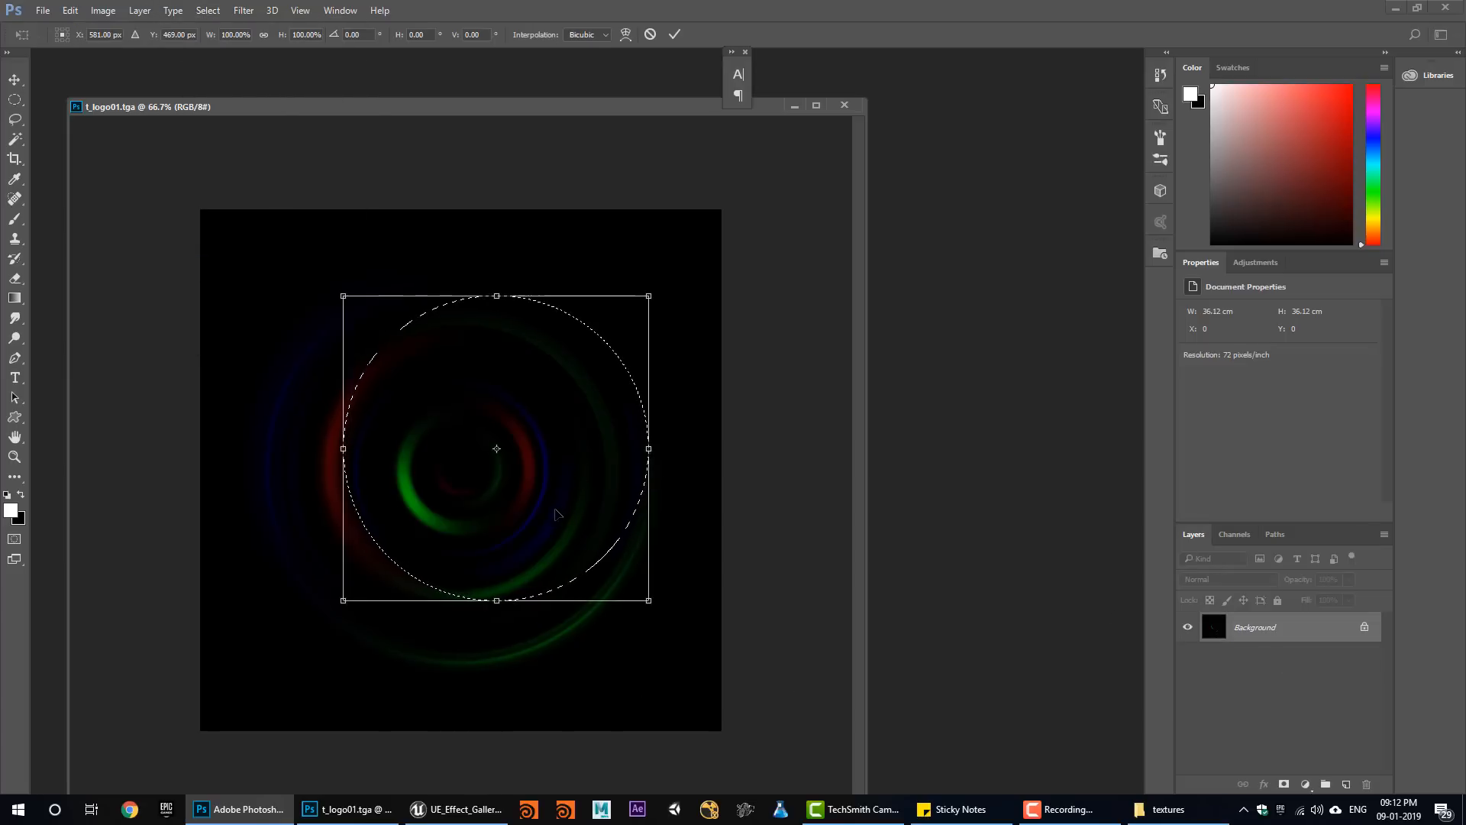
left_click_drag(556, 513, 405, 436)
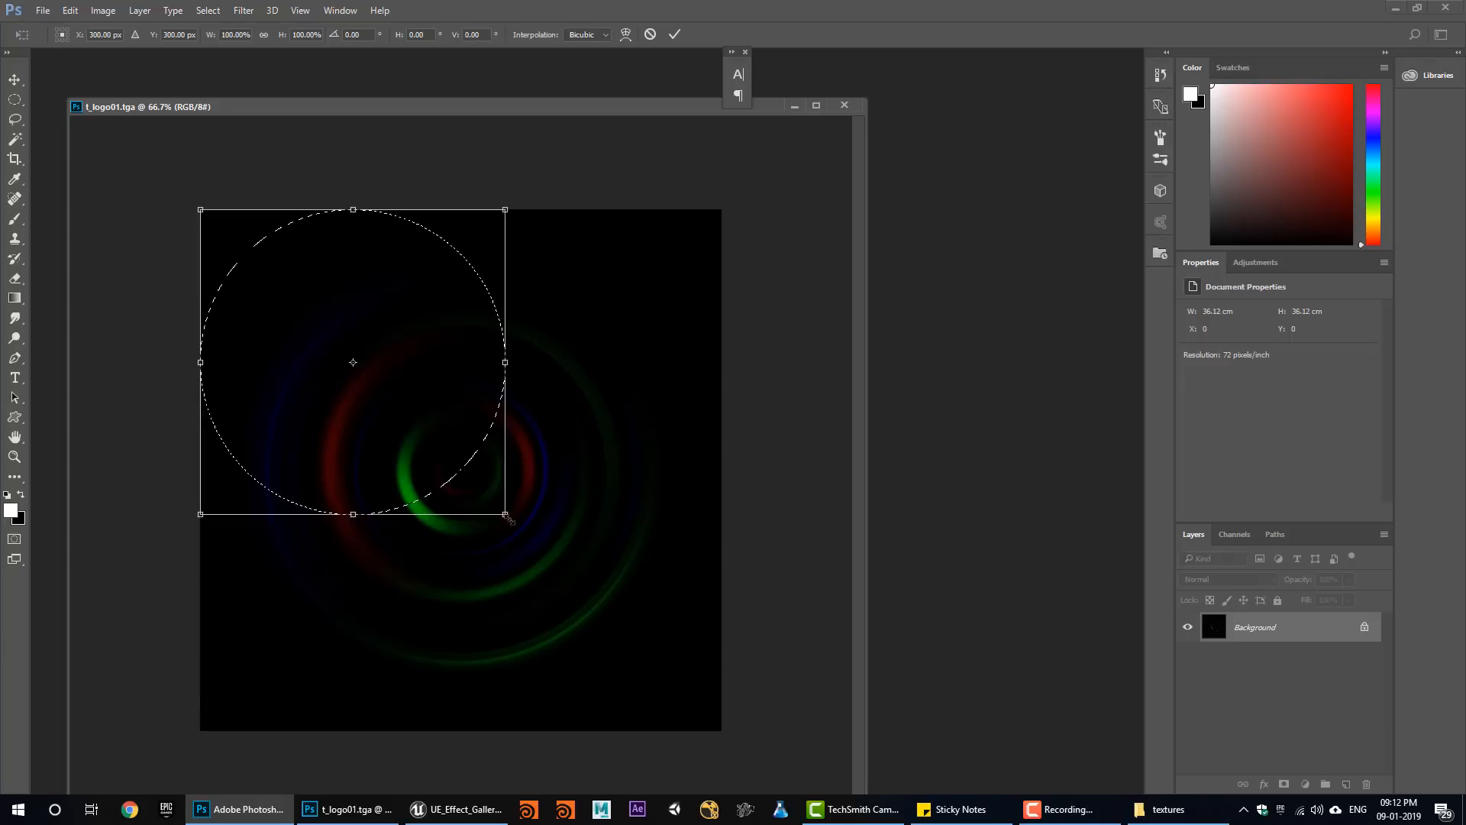
left_click_drag(509, 518, 740, 718)
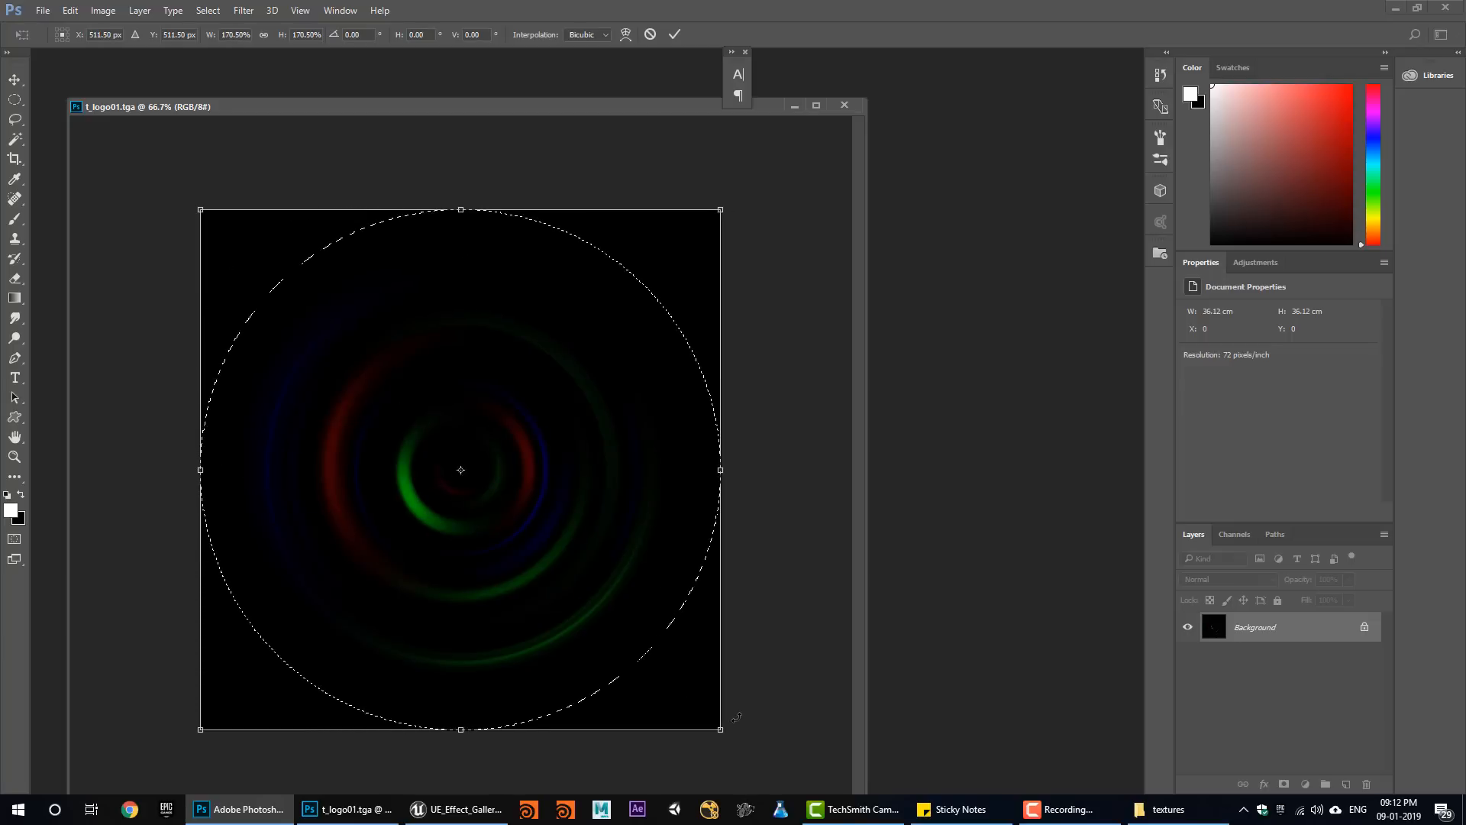
key("Return")
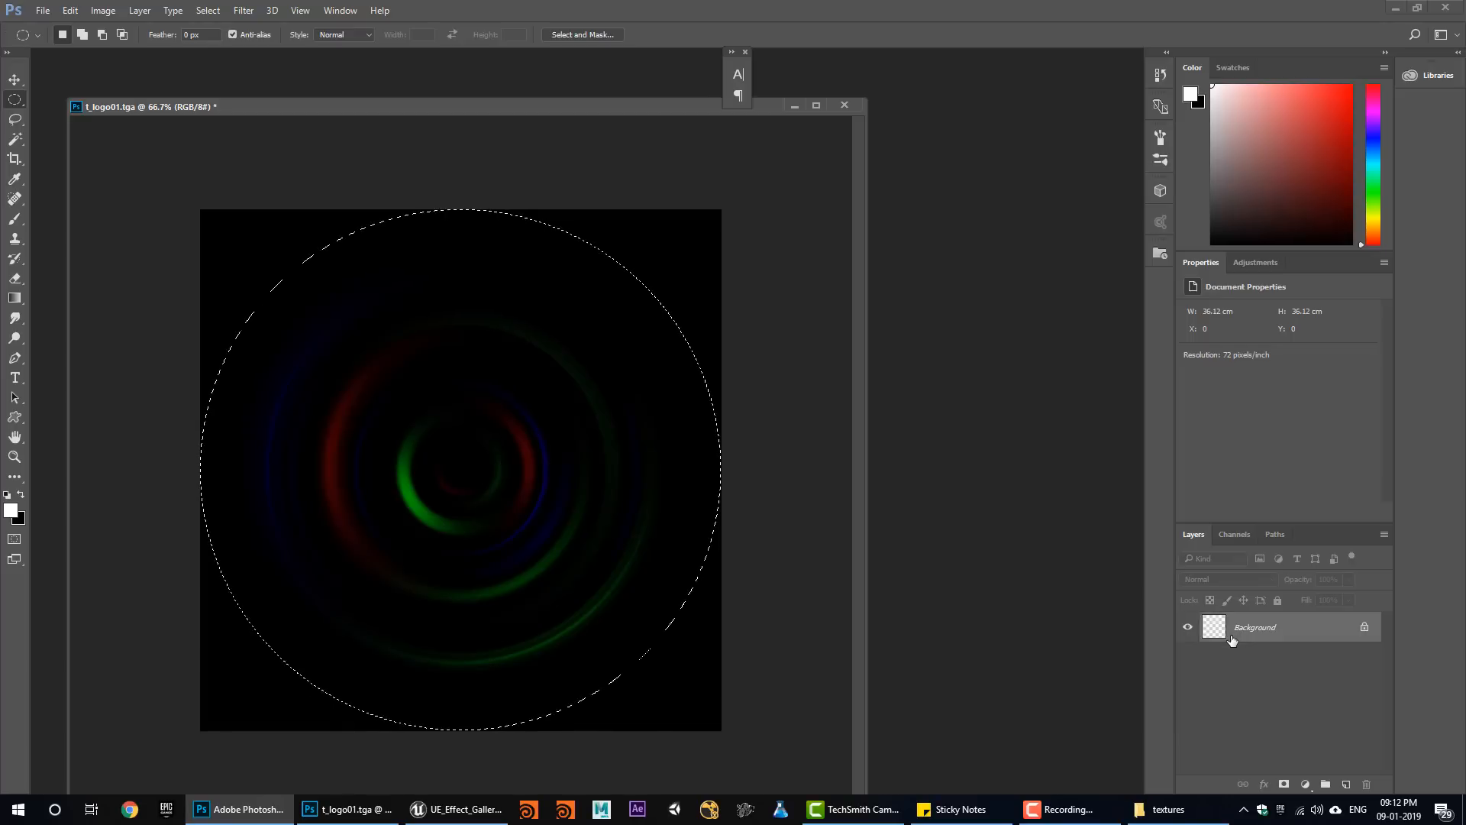
key("alt+BackSpace")
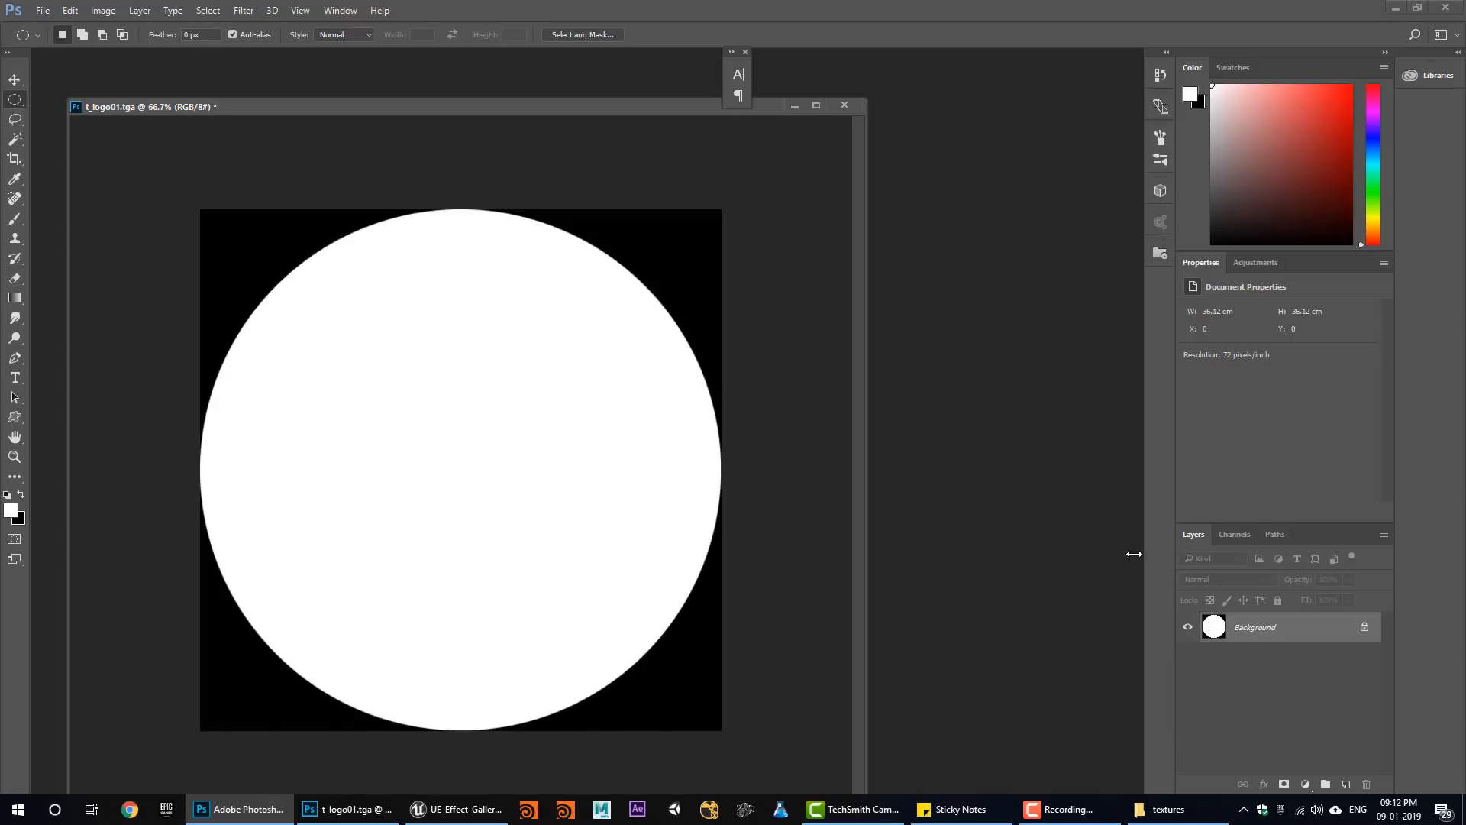
Save the image under the name t_mask_circle in the textures folder as a 24 bits/pixel Targa file.
key("ctrl+shift+s")
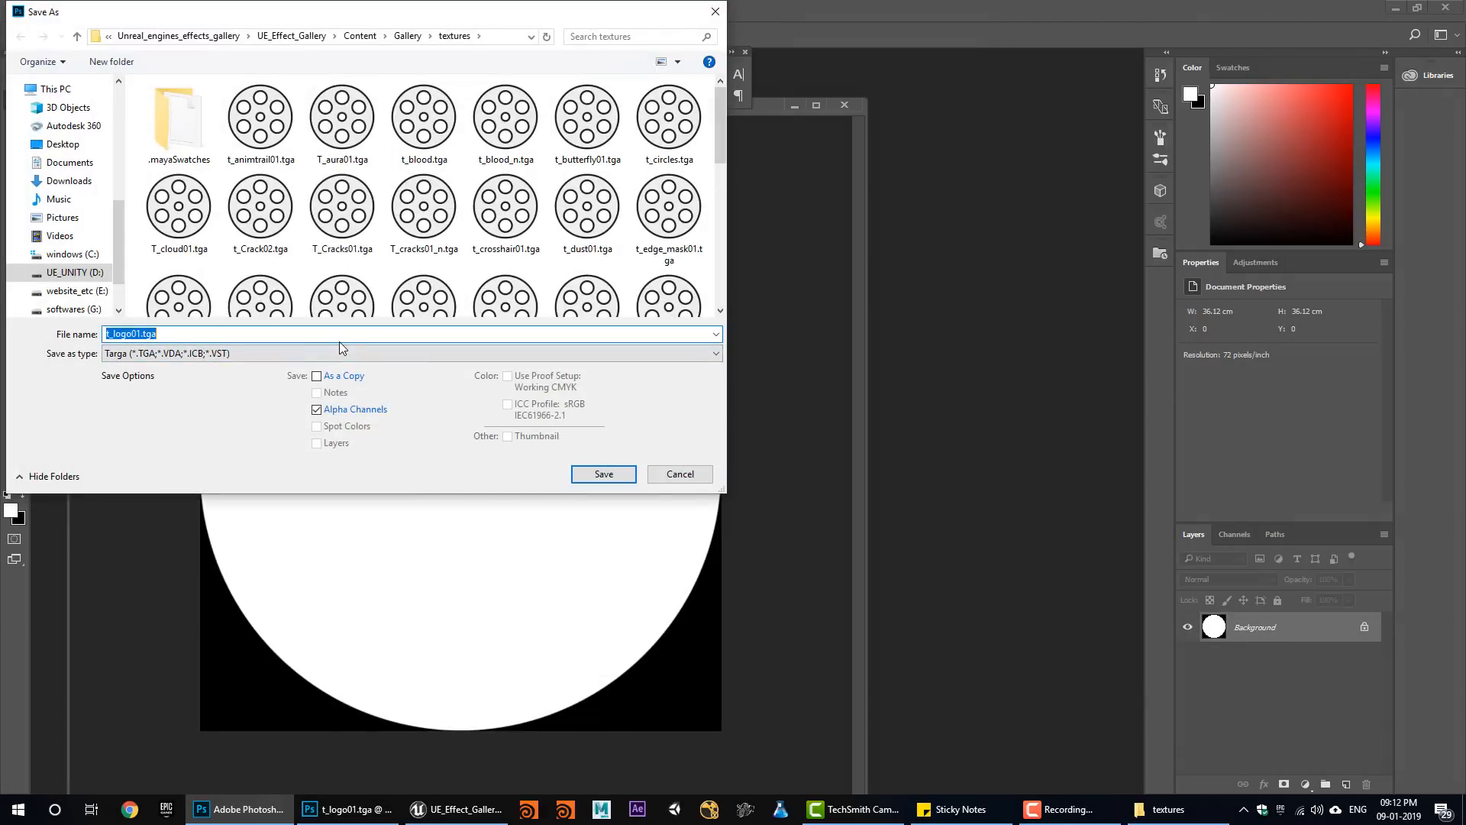
type("t_")
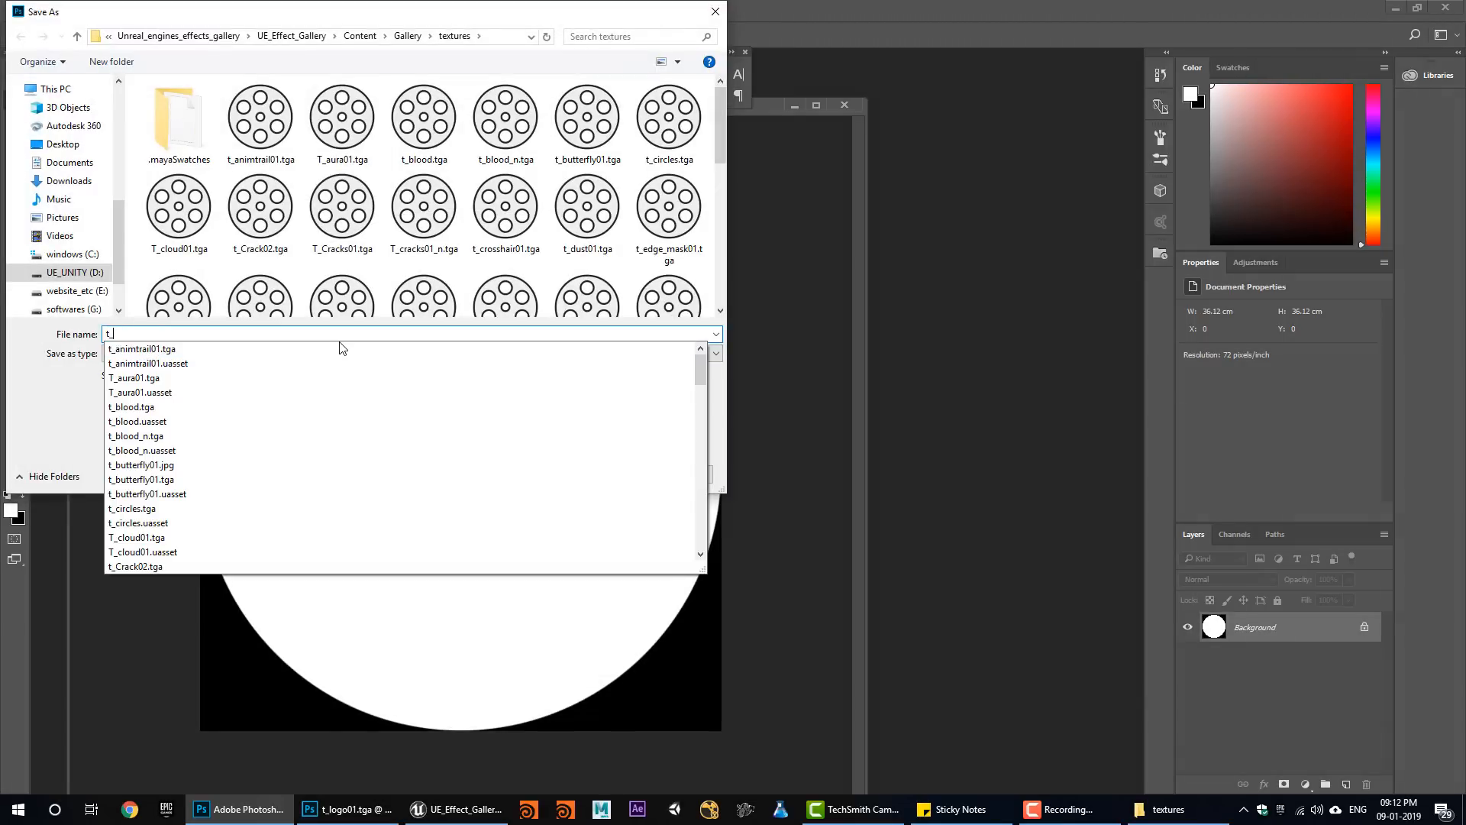
type("mask_circle")
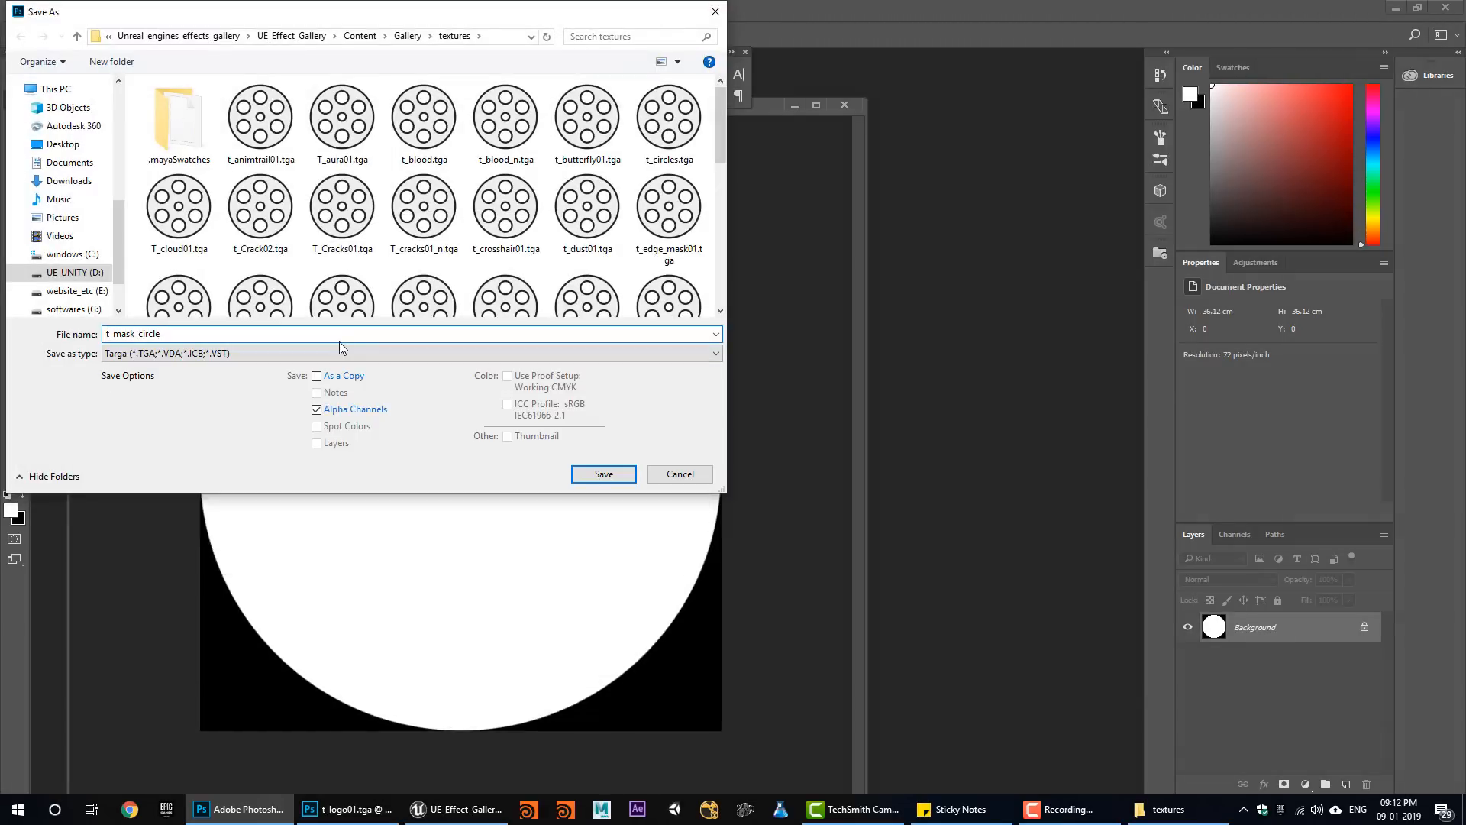
key("Return")
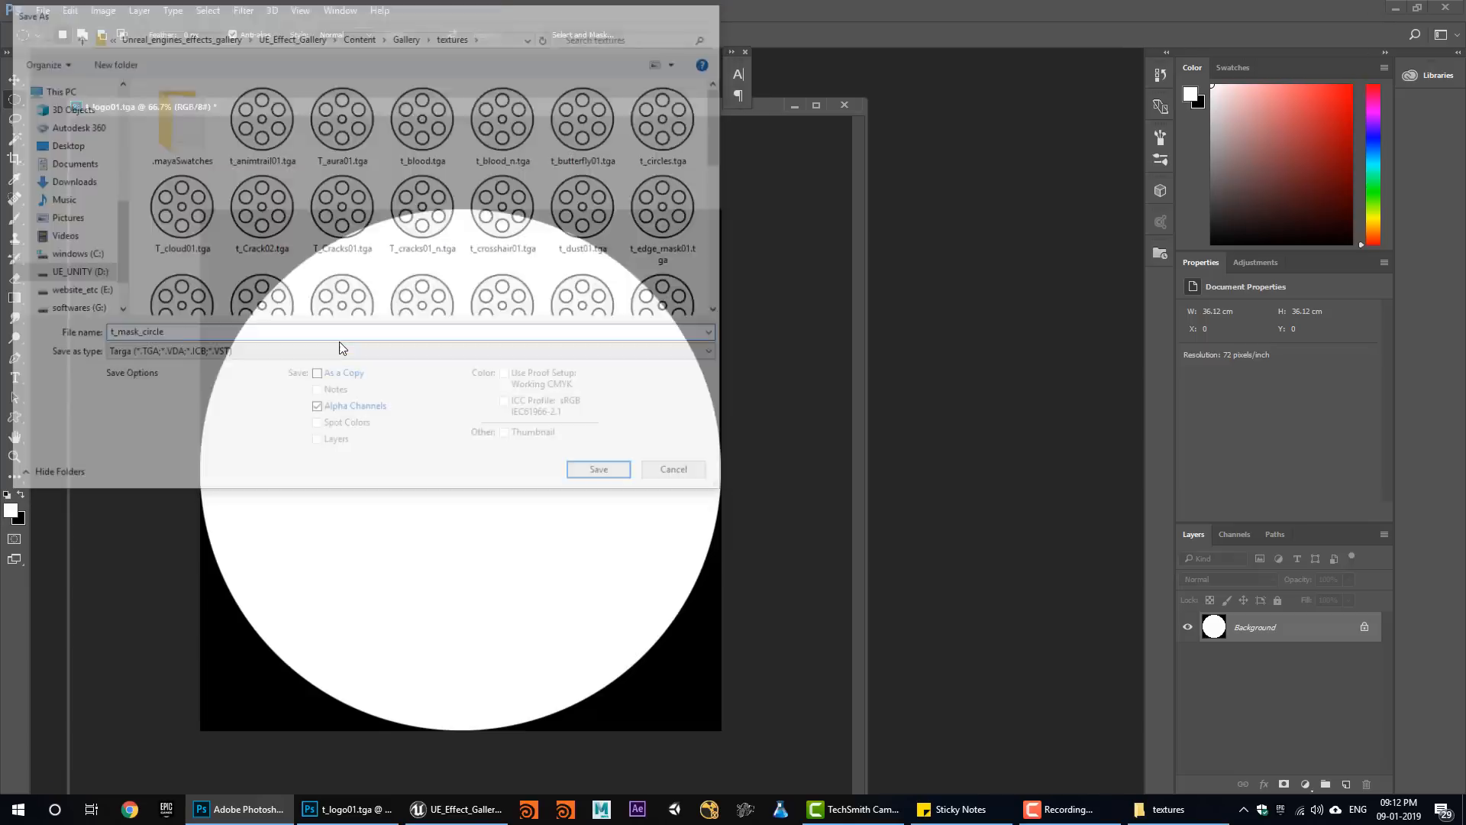
key("Return")
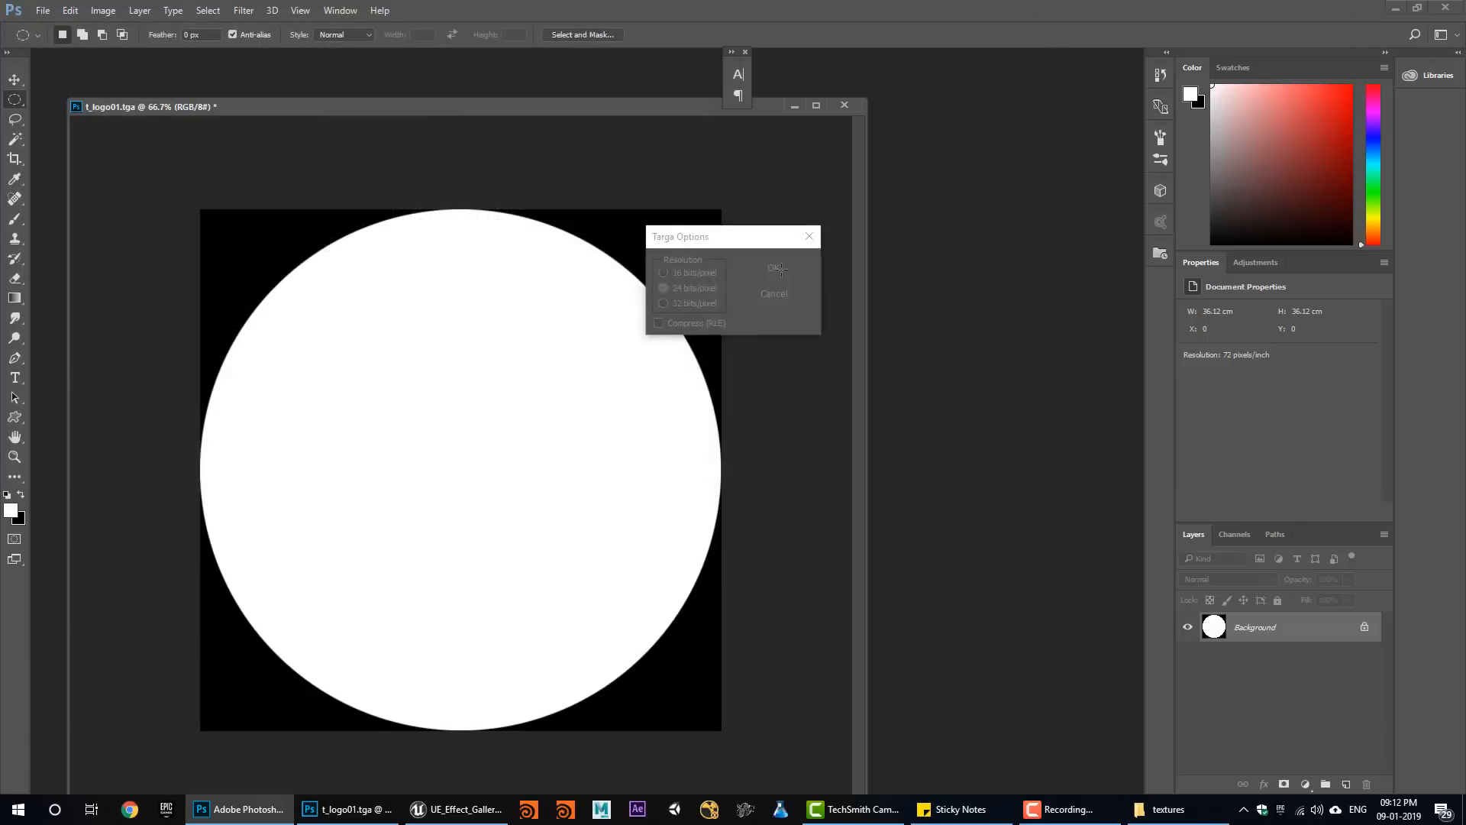
Switch to Unreal Engine, import the changed source files and add t_mask_circle as a Texture Sample in the m_logo01 material.
left_click(1391, 7)
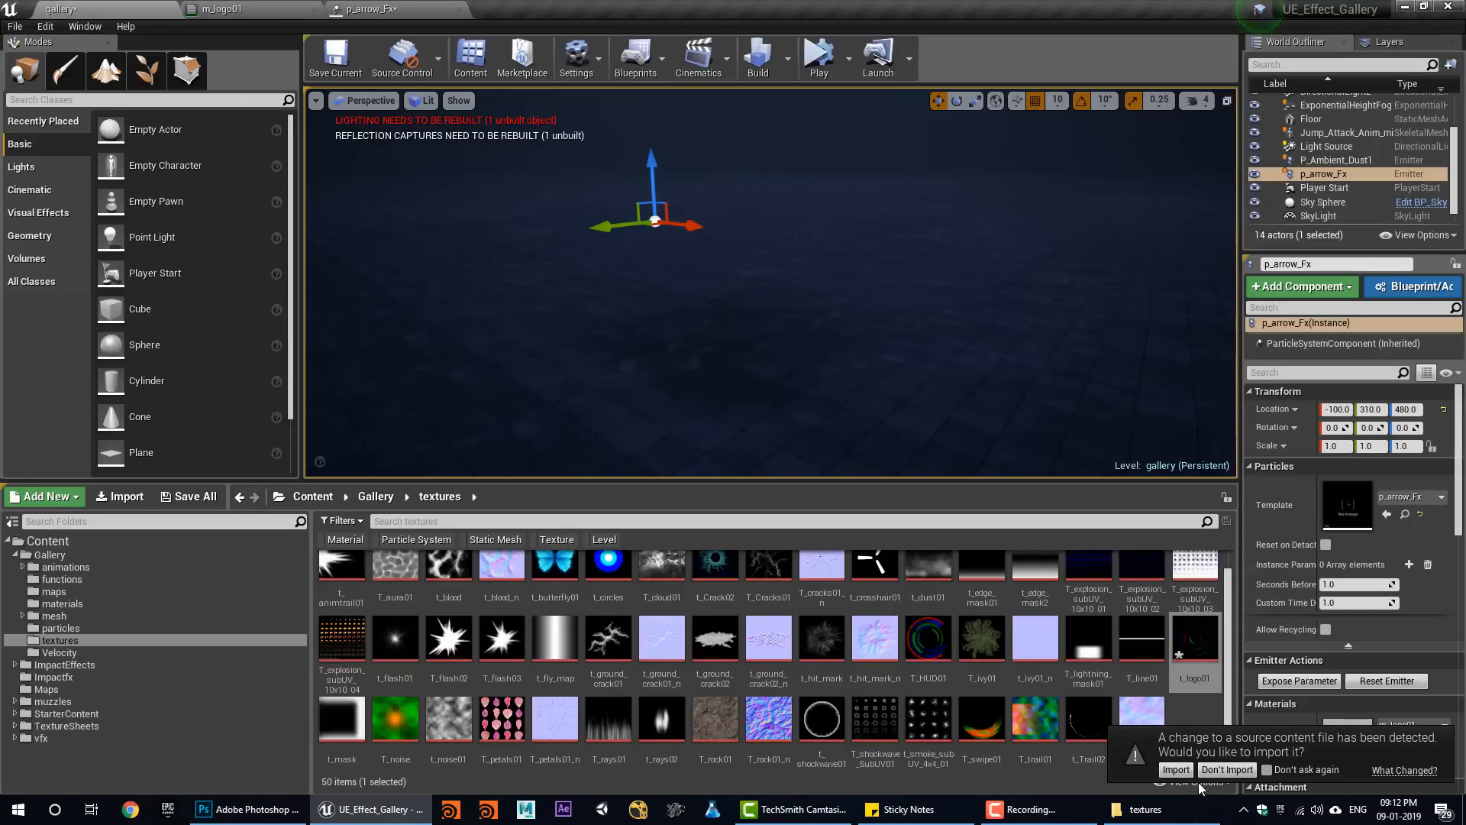
left_click(1176, 770)
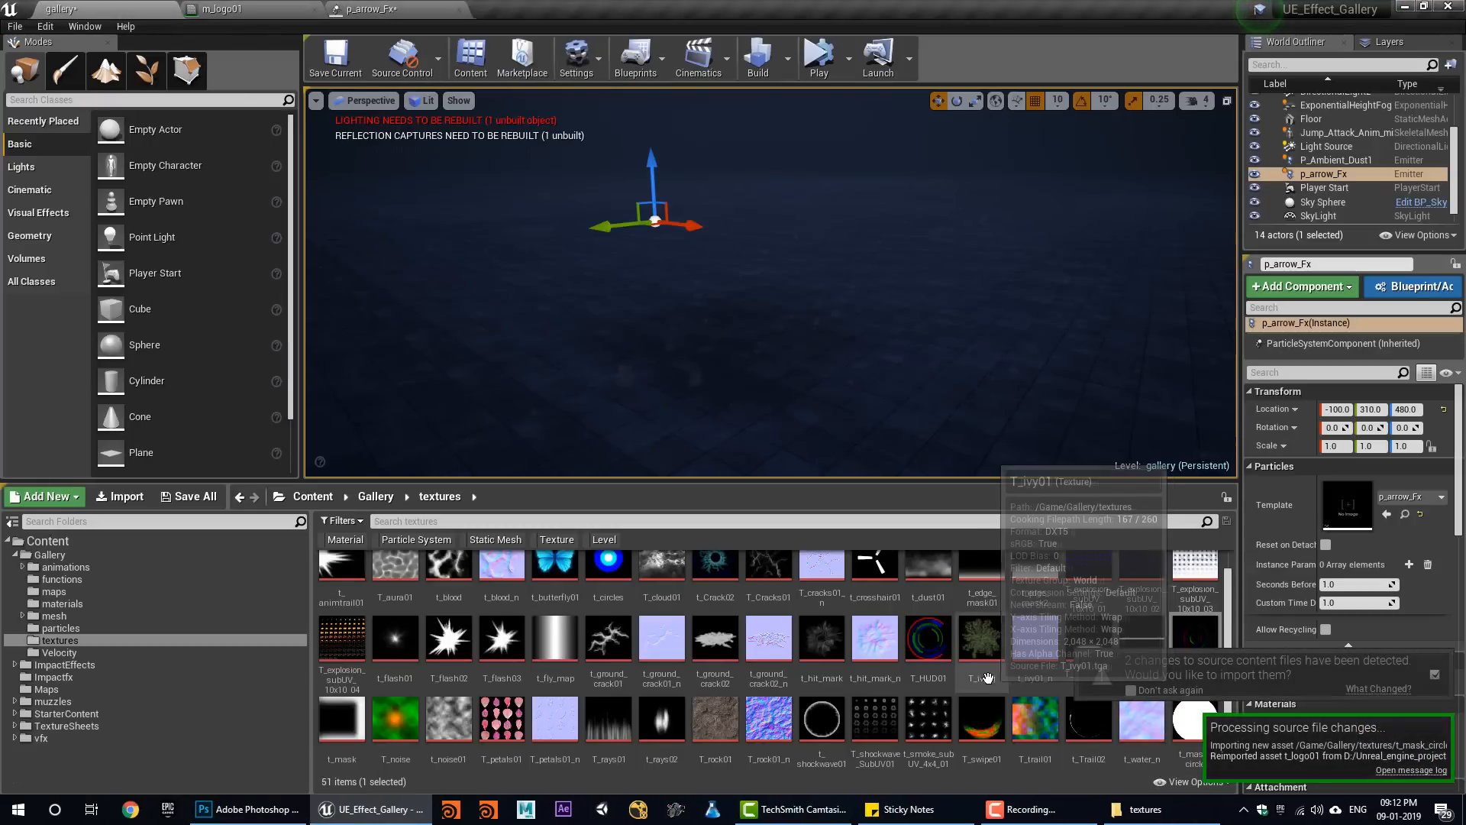
left_click_drag(1188, 721, 847, 626)
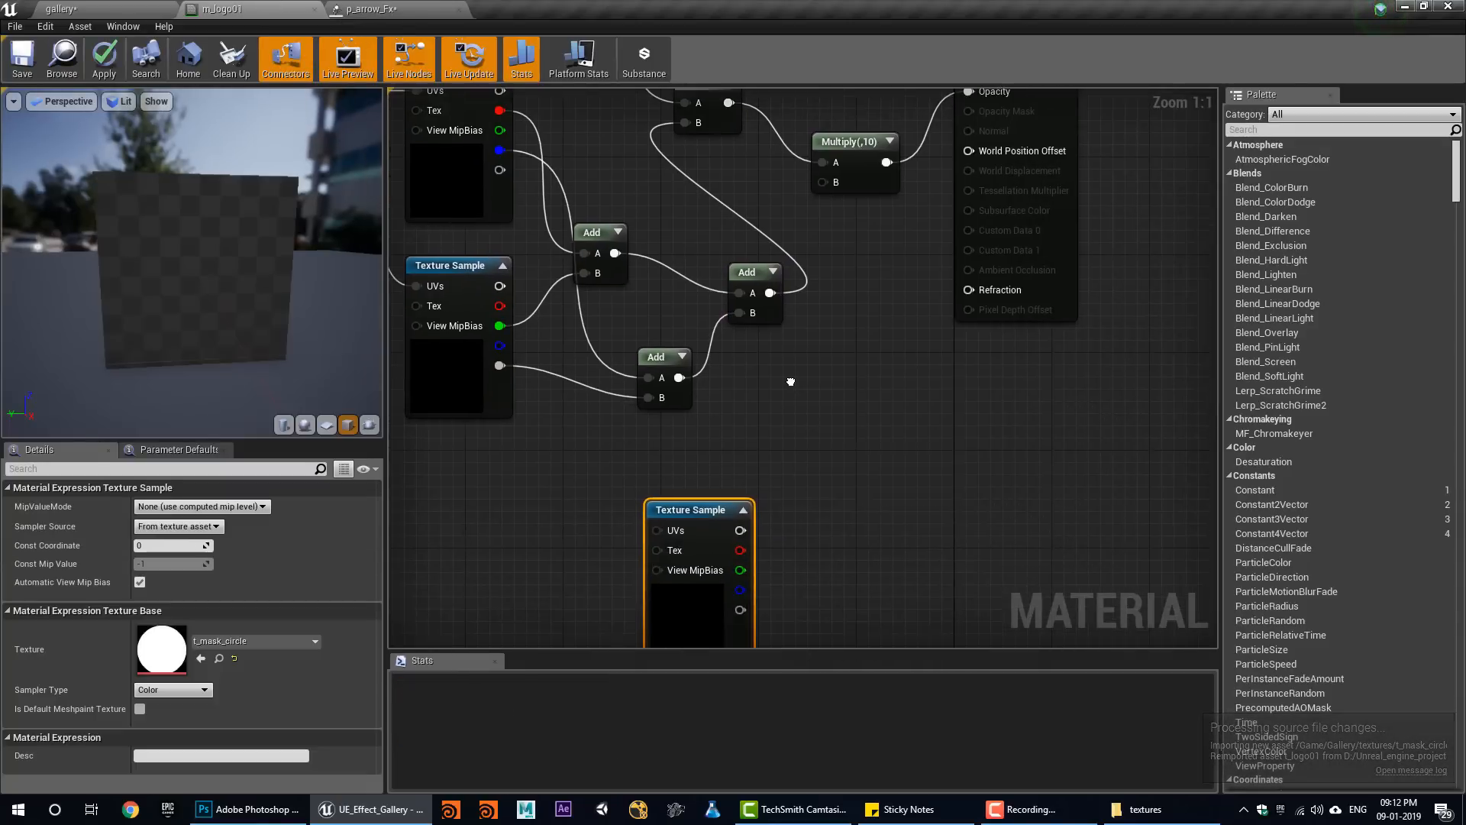
Delete the Multiply(,10) node that feeds the material's Opacity.
right_click_drag(861, 184, 837, 347)
left_click(839, 338)
key("Delete")
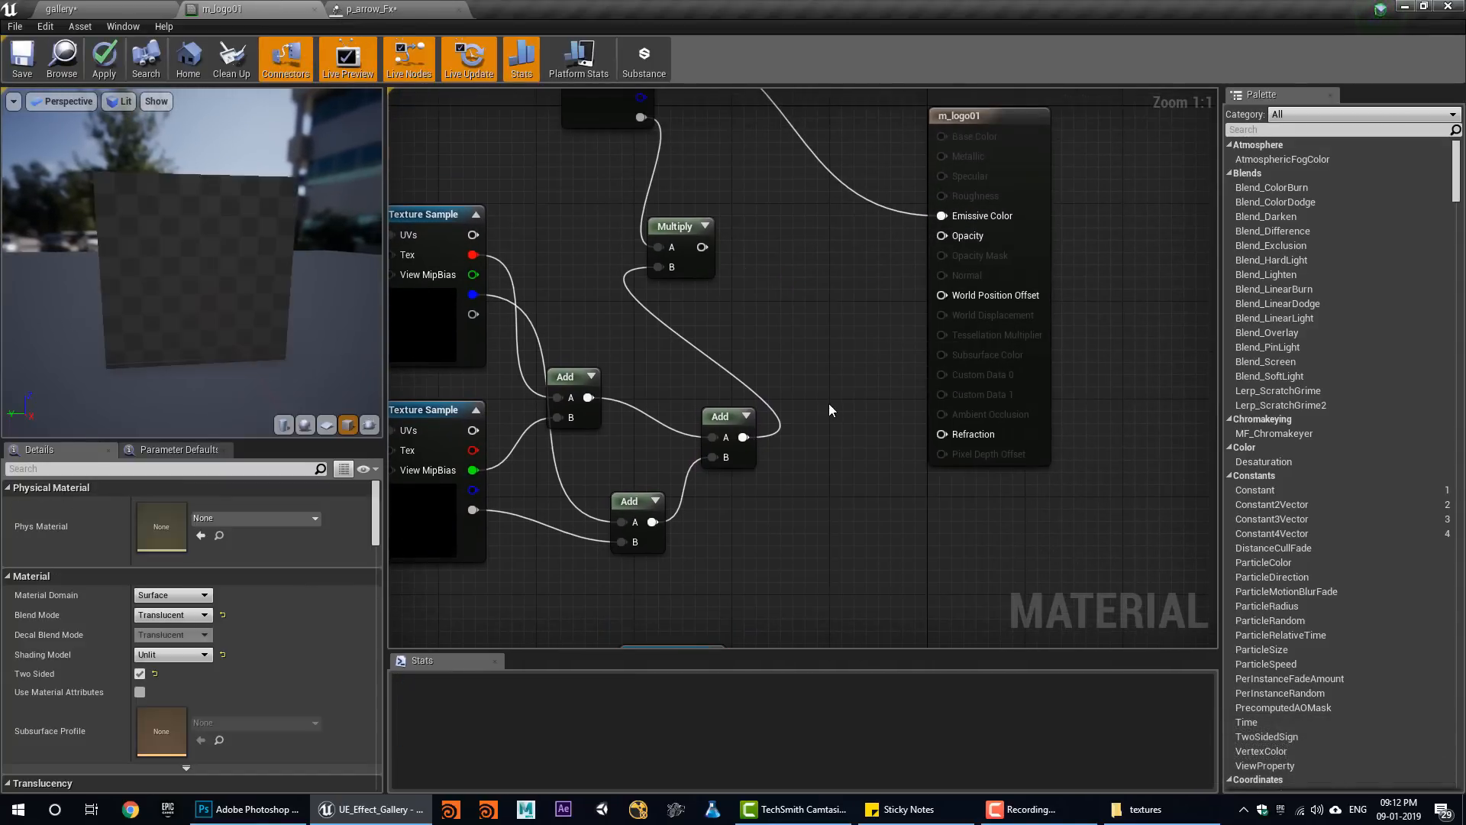
Add a Lerp node with Multiply in B and the circle mask's red channel in Alpha, and connect it to Opacity.
right_click_drag(828, 403, 883, 313)
left_click(917, 244)
left_click_drag(775, 182, 898, 248)
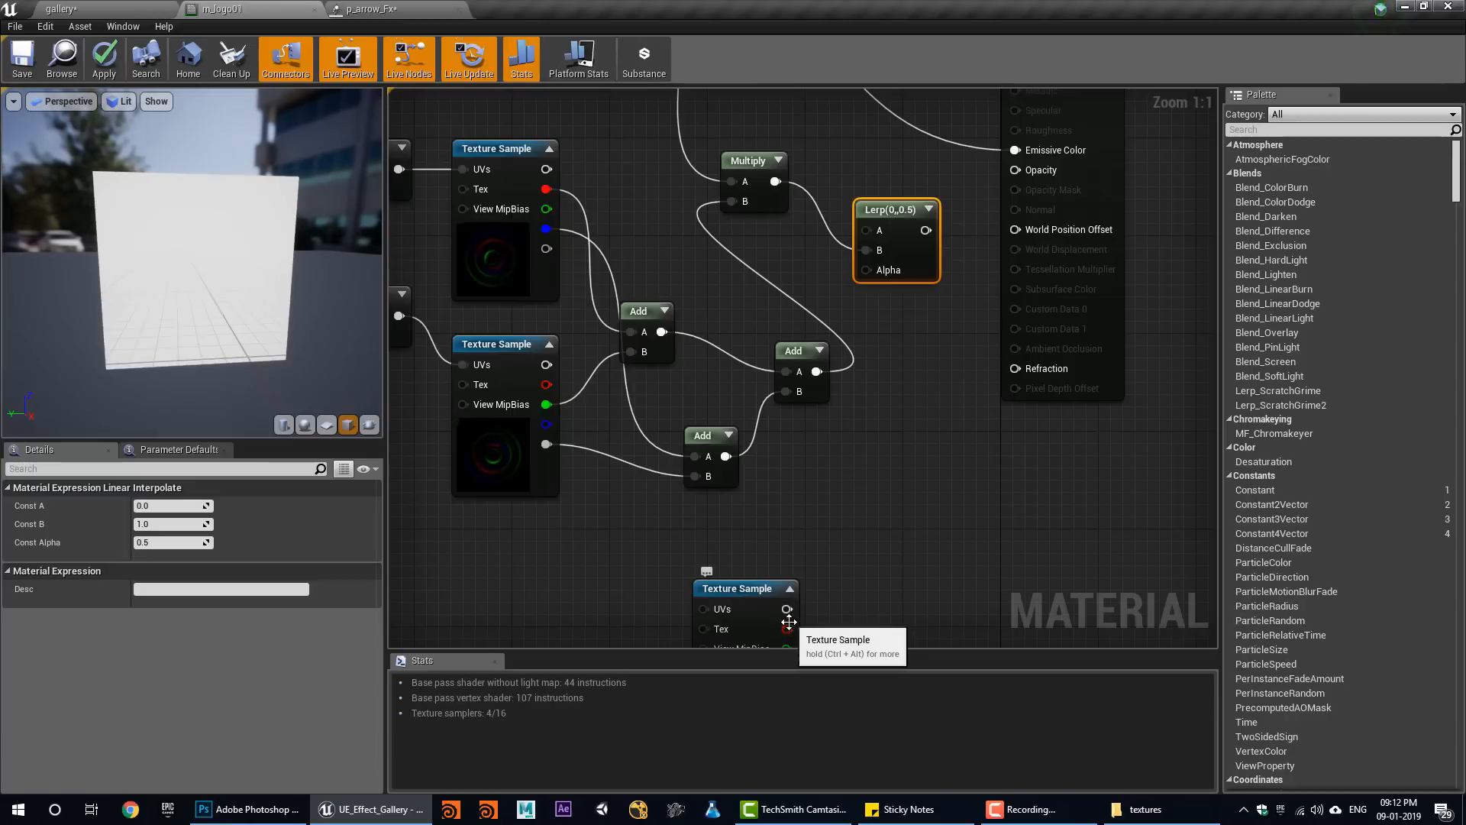
left_click_drag(786, 628, 855, 374)
left_click_drag(868, 242, 867, 241)
right_click_drag(867, 241, 875, 307)
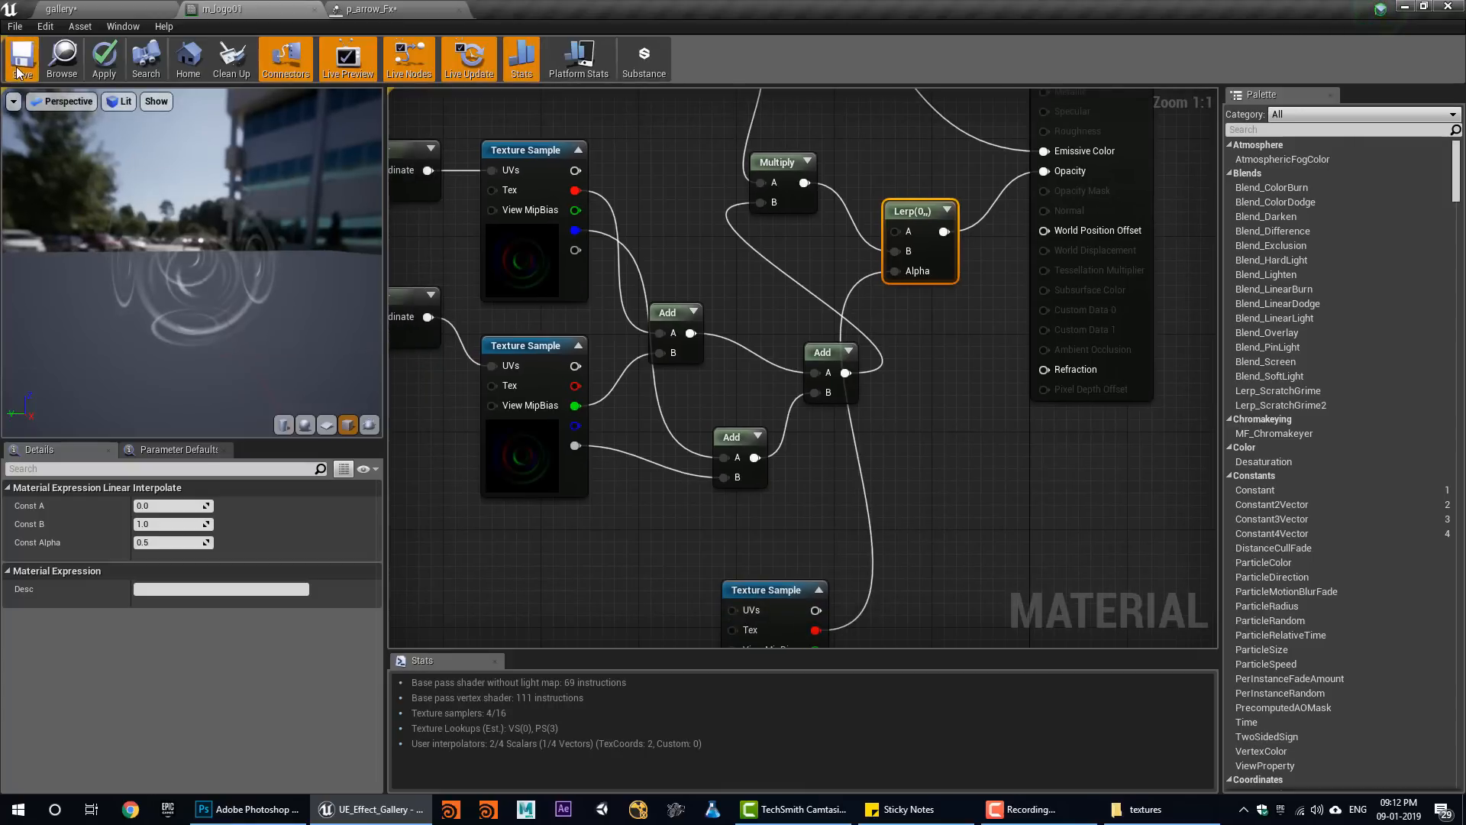
Inspect the masked rings in the p_arrow_Fx particle preview and restart the level.
left_click(389, 7)
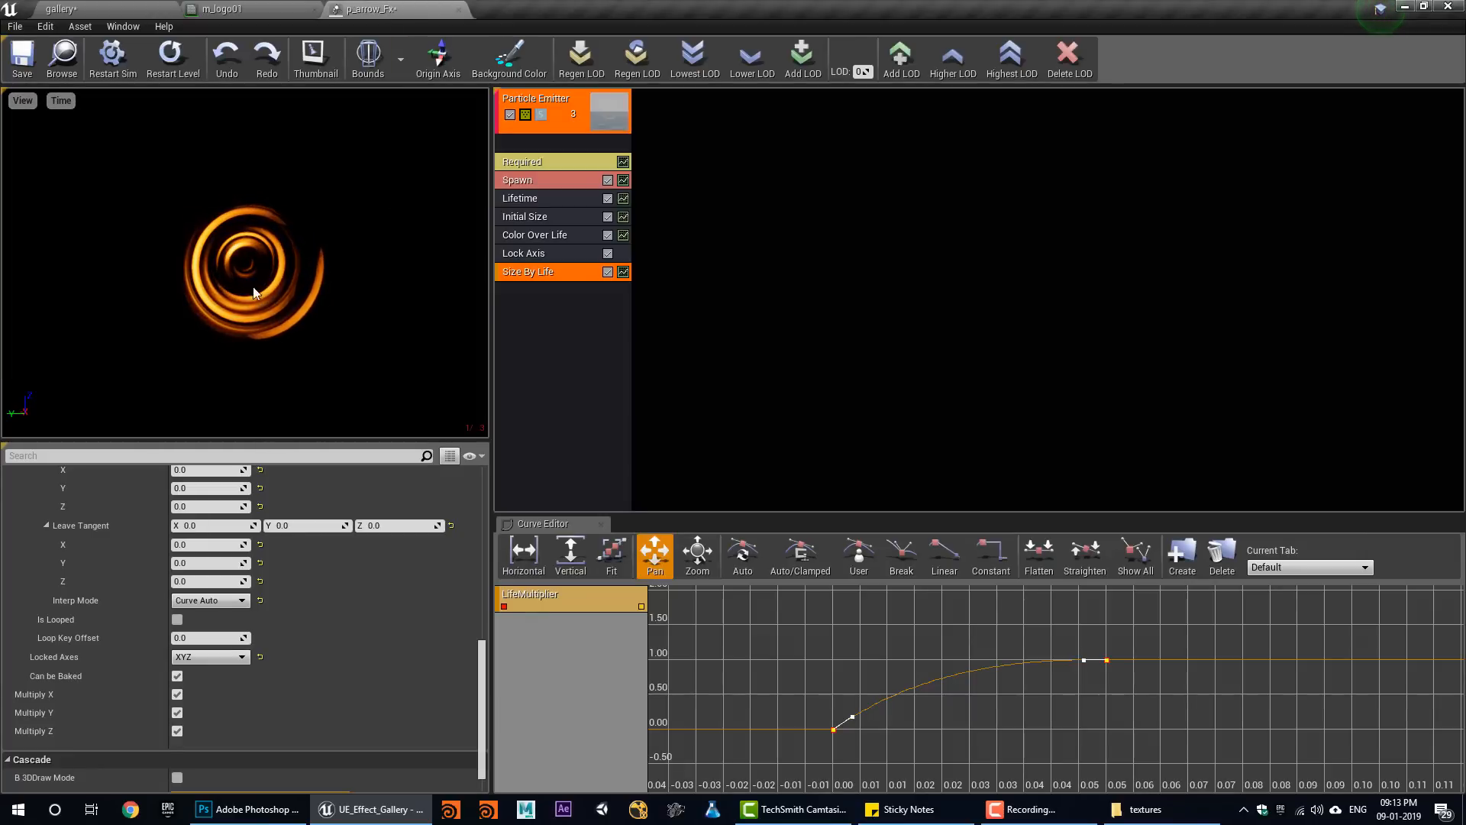
left_click_drag(253, 289, 266, 293)
left_click(166, 67)
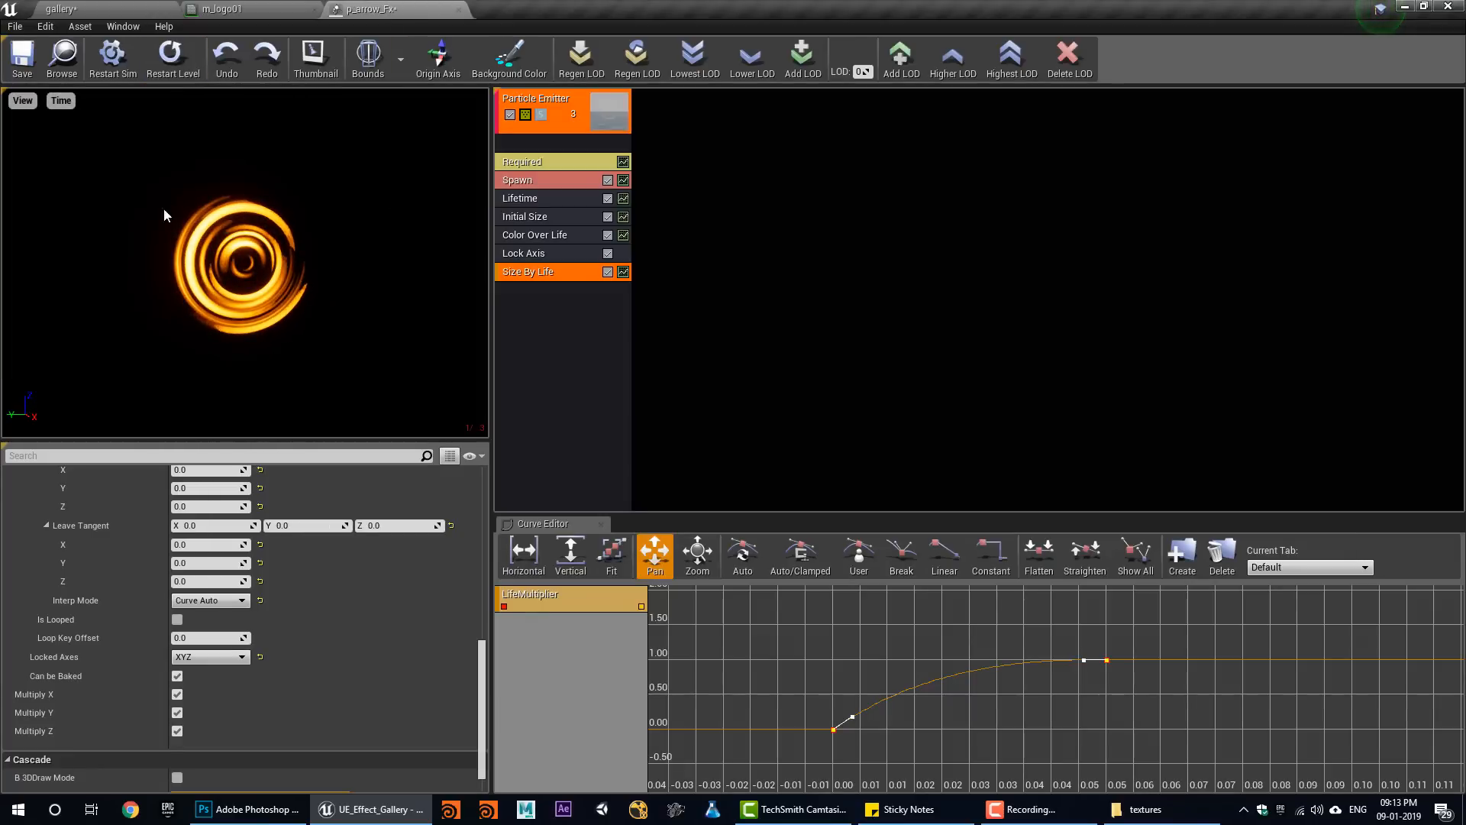
Set the upper Rotator's speed to 1 in m_logo01 and save the material.
left_click(238, 10)
right_click_drag(526, 451, 758, 428)
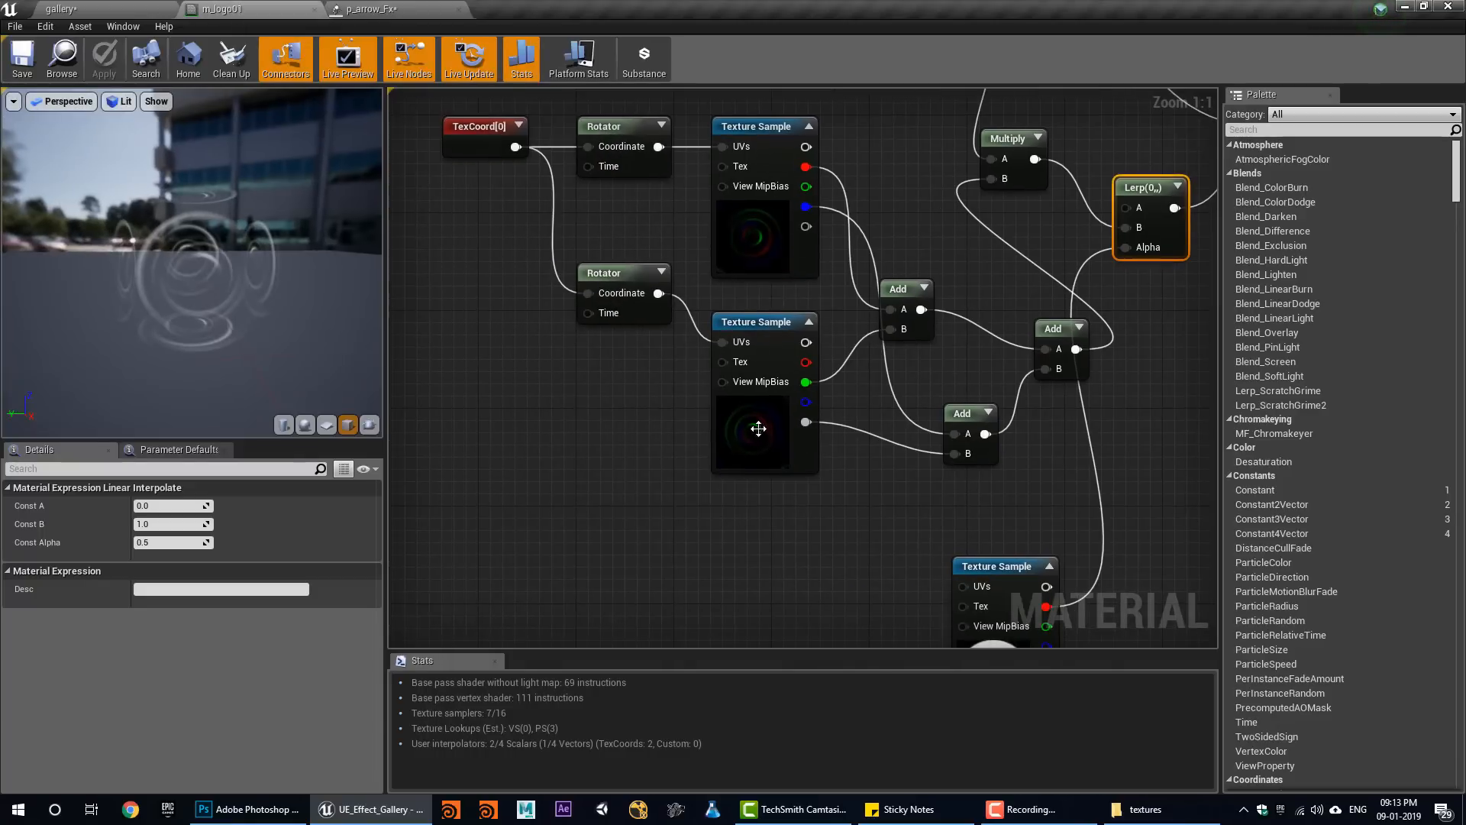
left_click(608, 280)
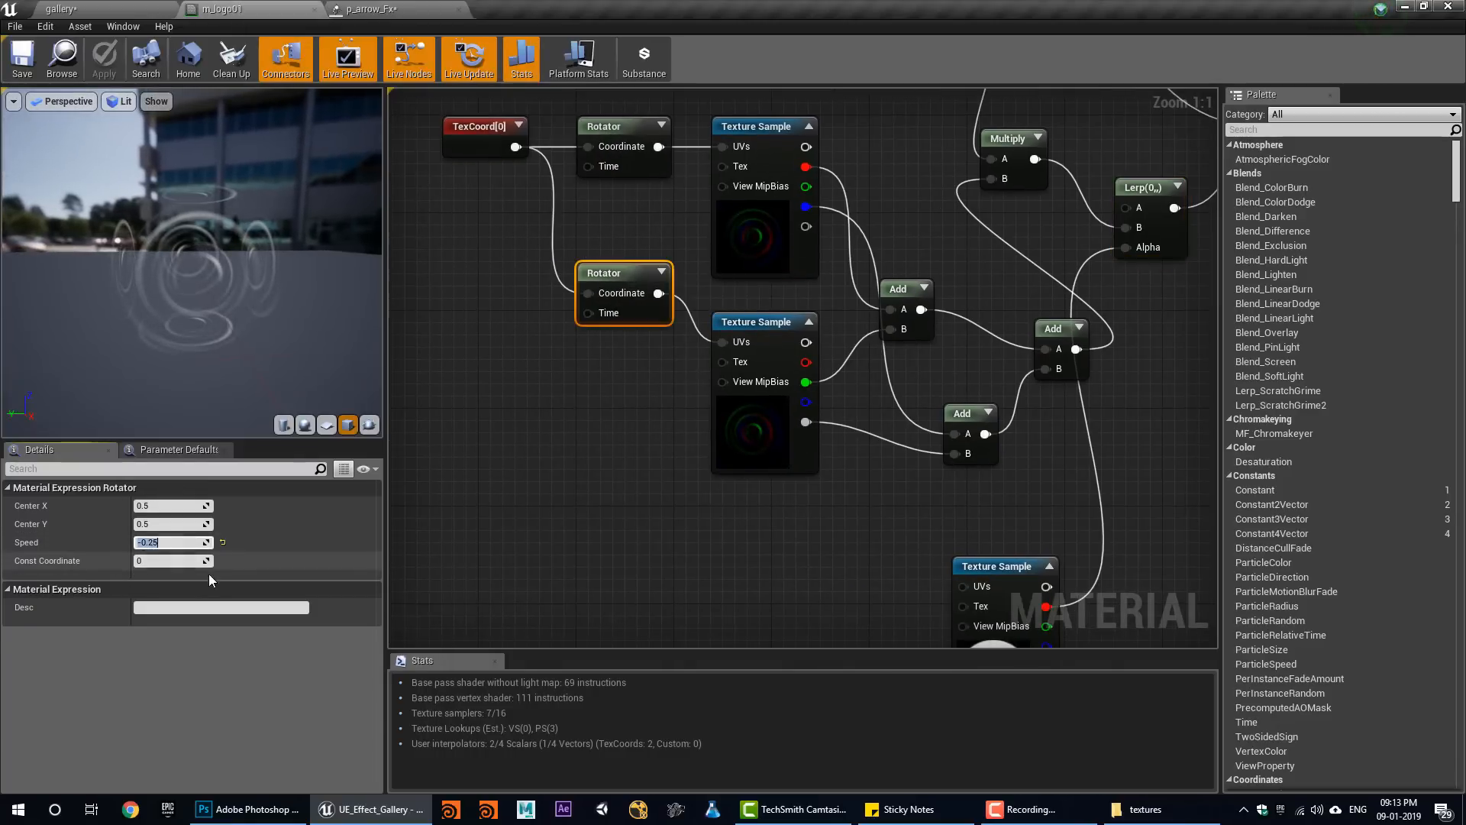
left_click(603, 137)
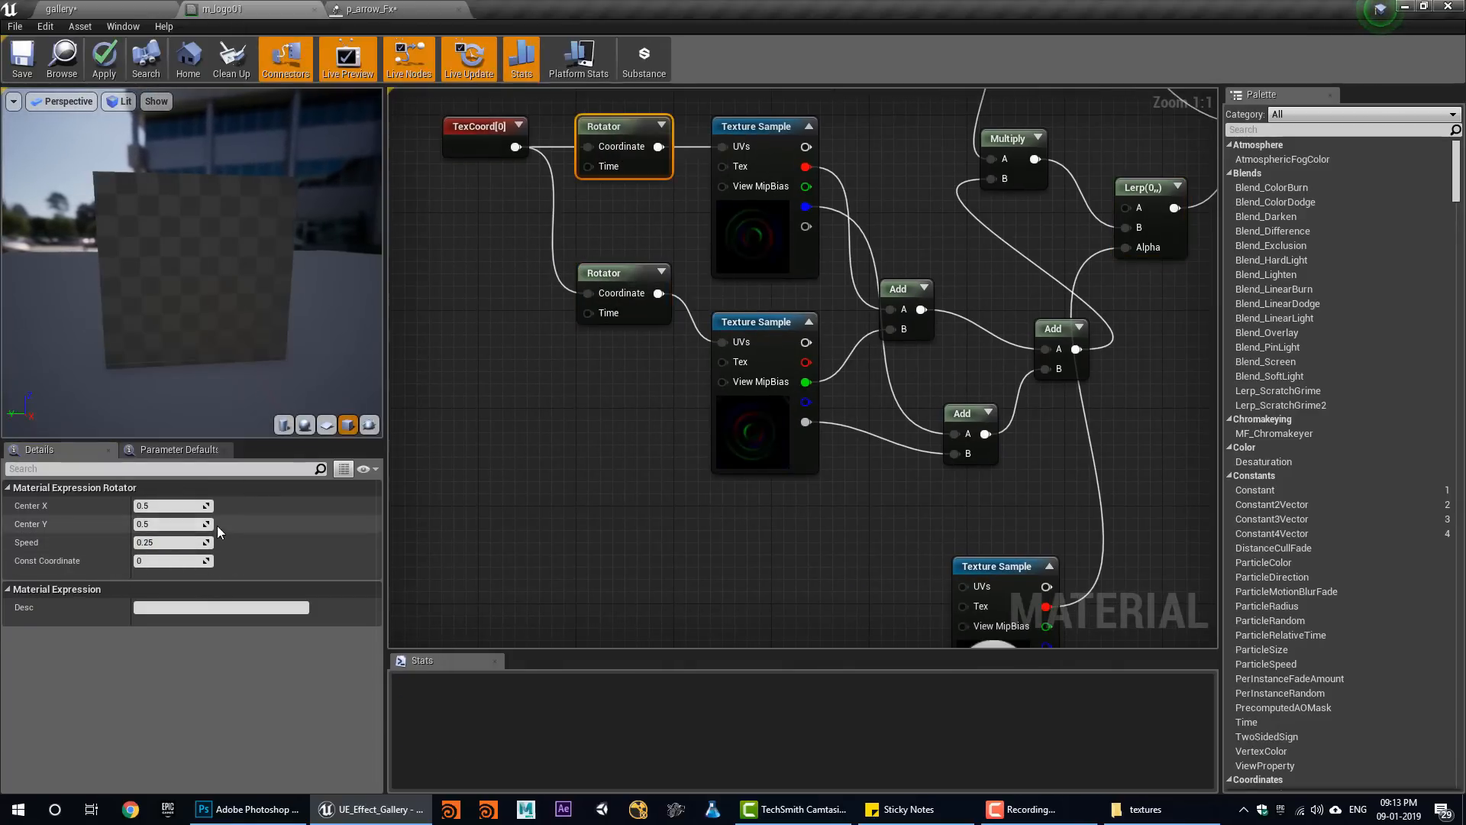
left_click(158, 542)
type("1")
key("Return")
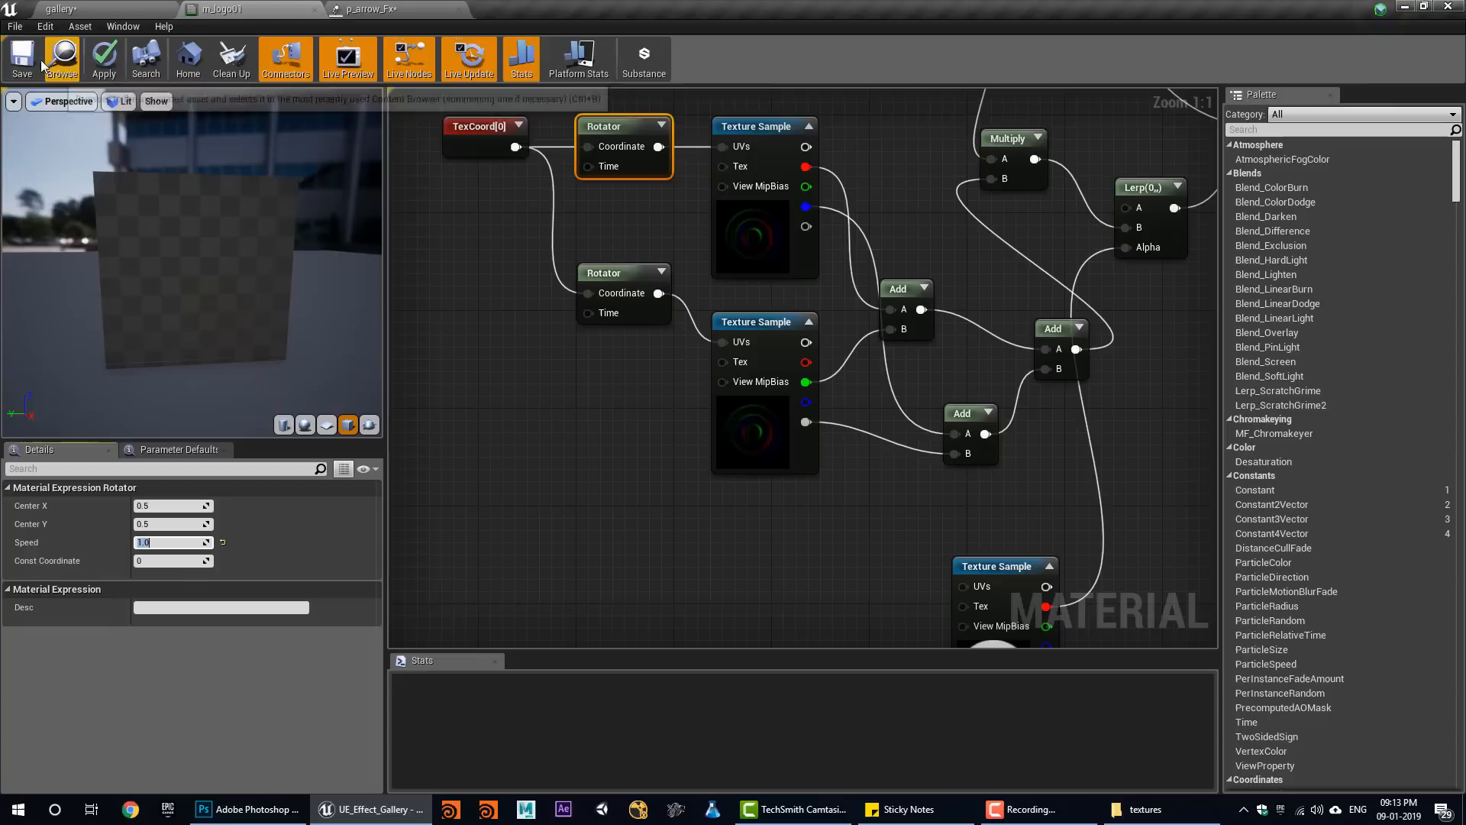
left_click(35, 59)
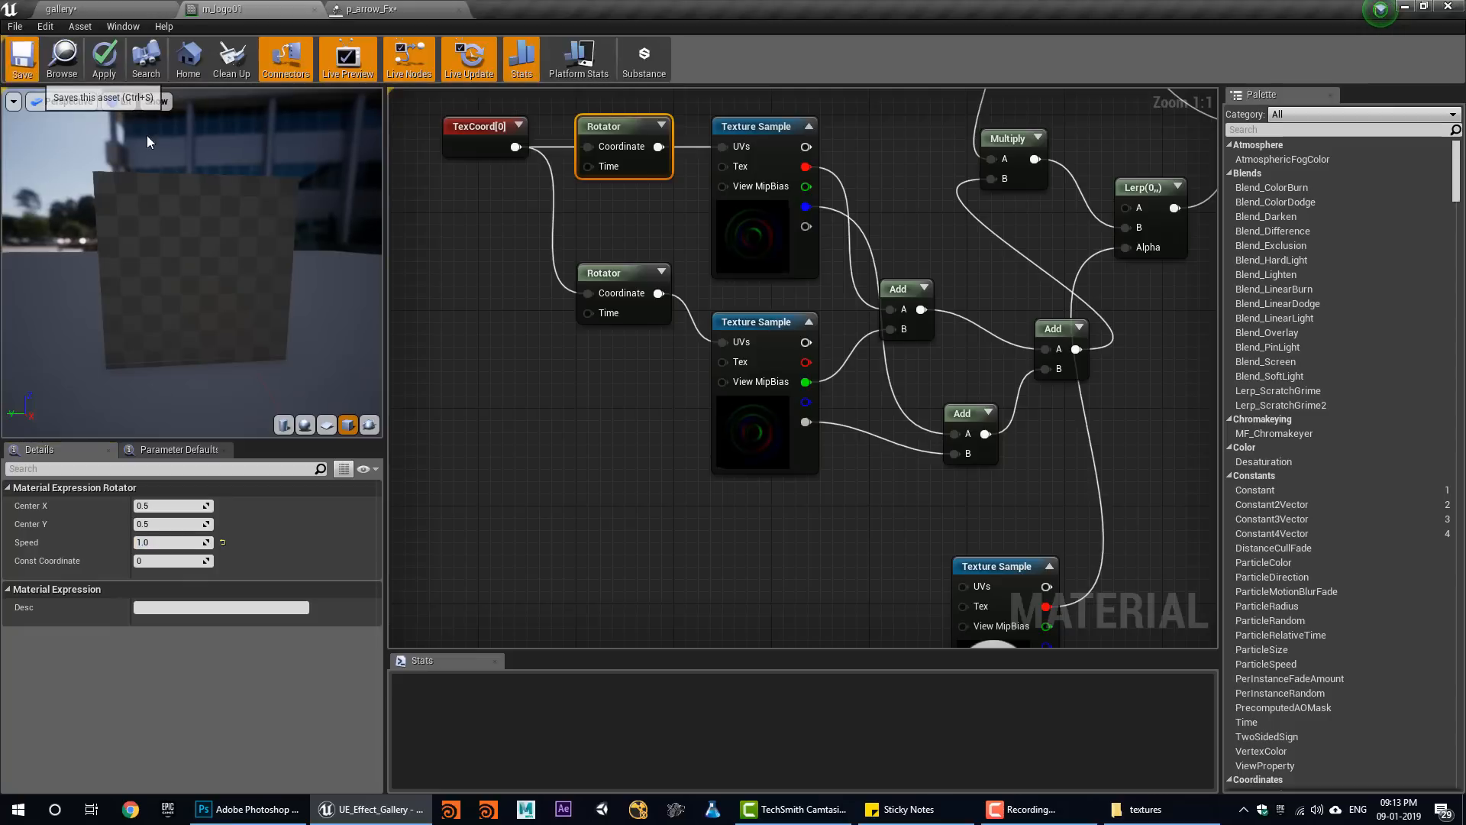
Examine the faster-rotating rings in the gallery level and in the restarted p_arrow_Fx preview.
left_click(391, 9)
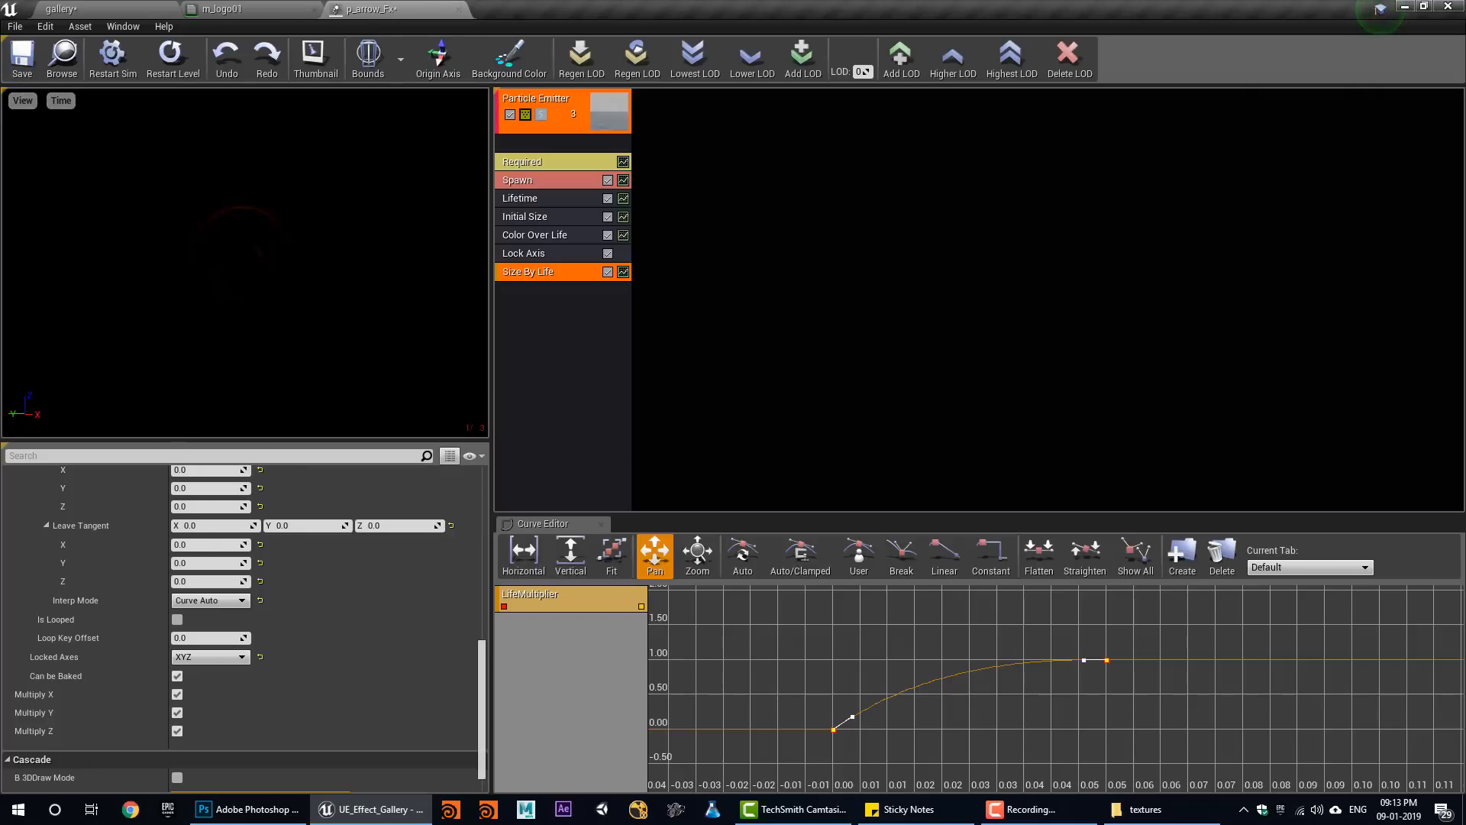
left_click(126, 8)
left_click_drag(492, 262, 510, 294, "alt")
left_click(507, 262)
scroll(507, 262, "up", 4)
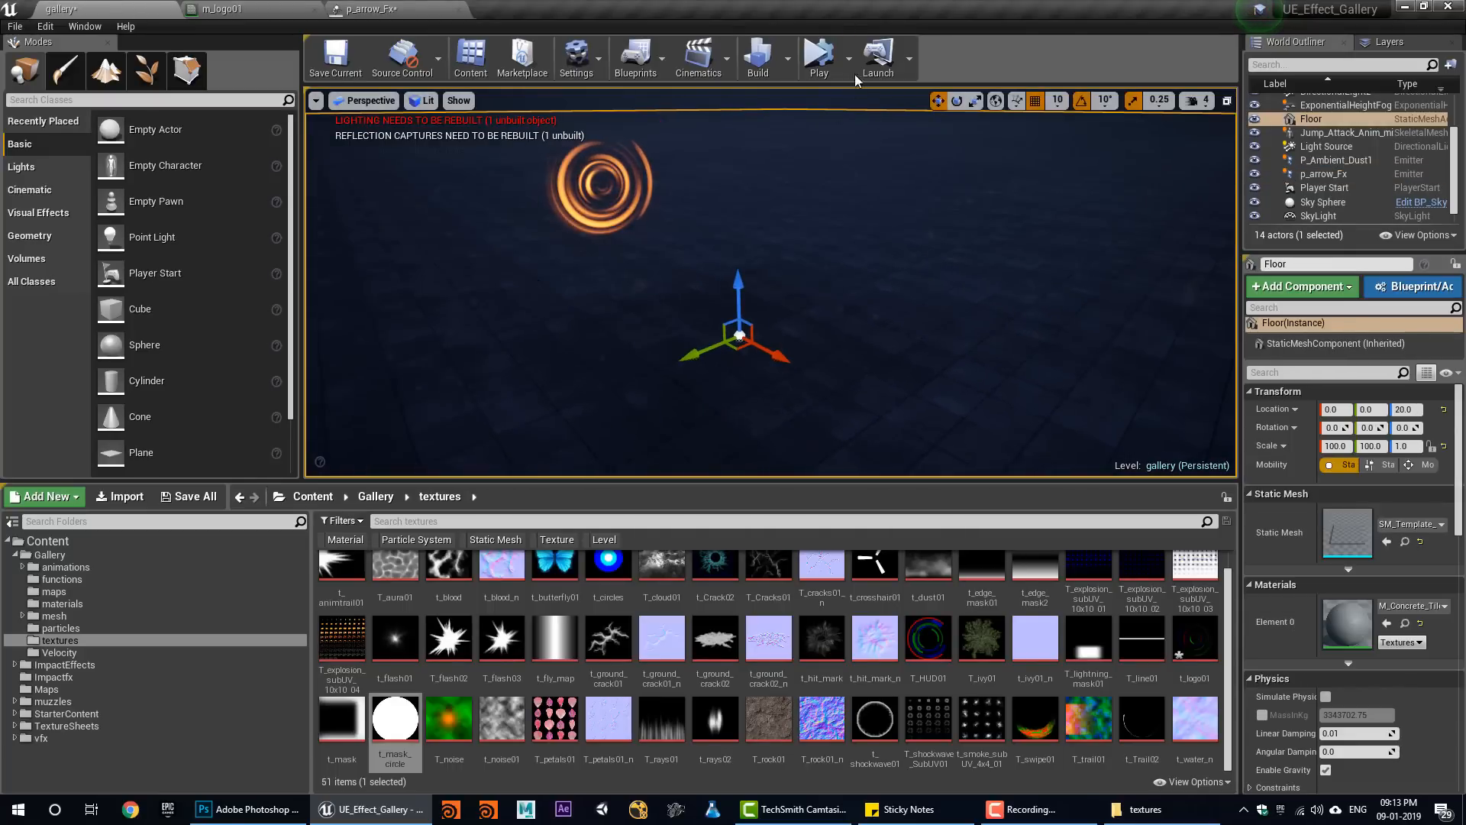
left_click(294, 8)
left_click(413, 9)
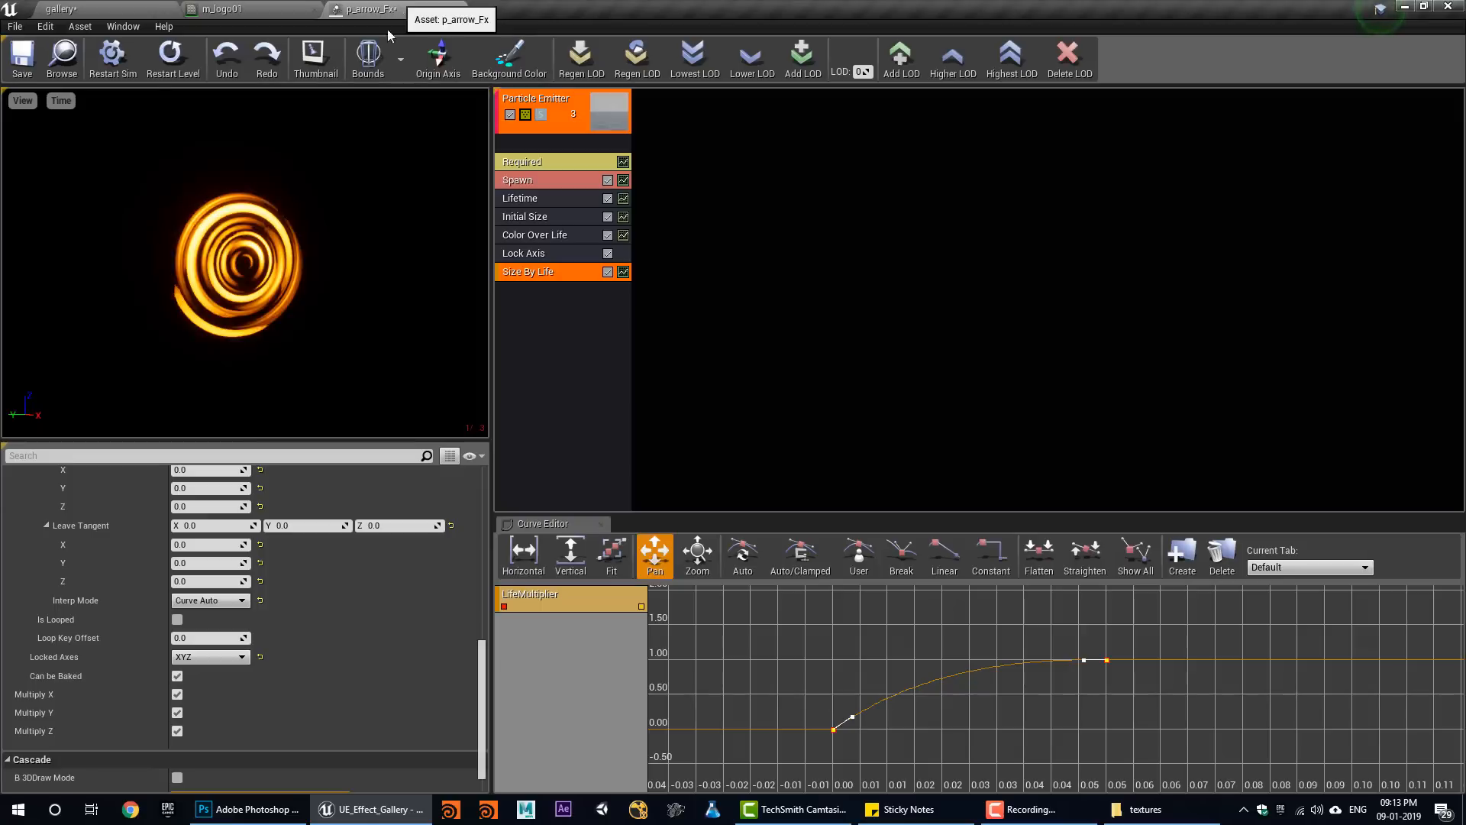
left_click(181, 67)
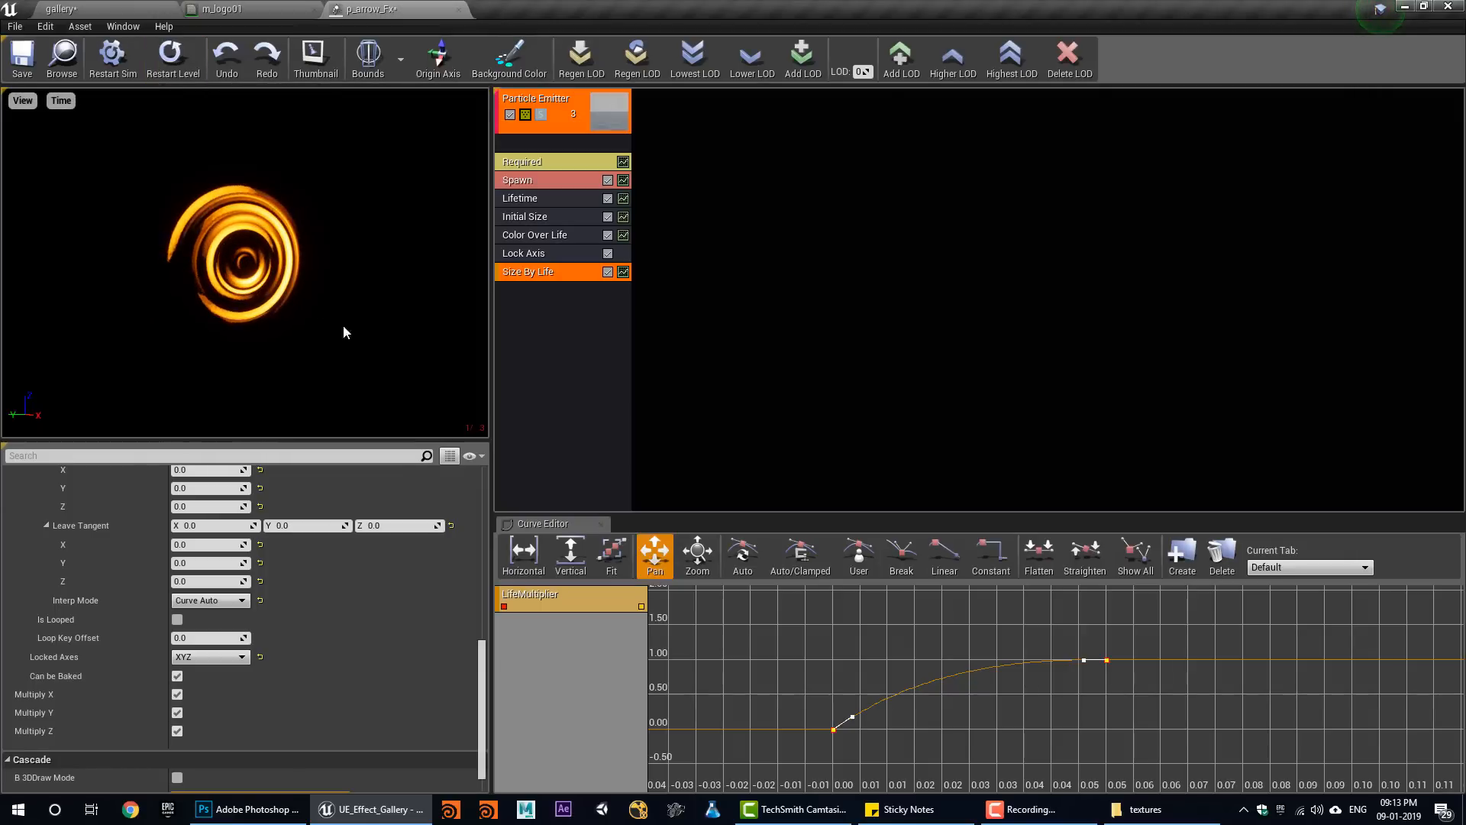
Rename the particle emitter as logo.
right_click(539, 107)
mouse_move(550, 110)
left_click(699, 117)
type("lo")
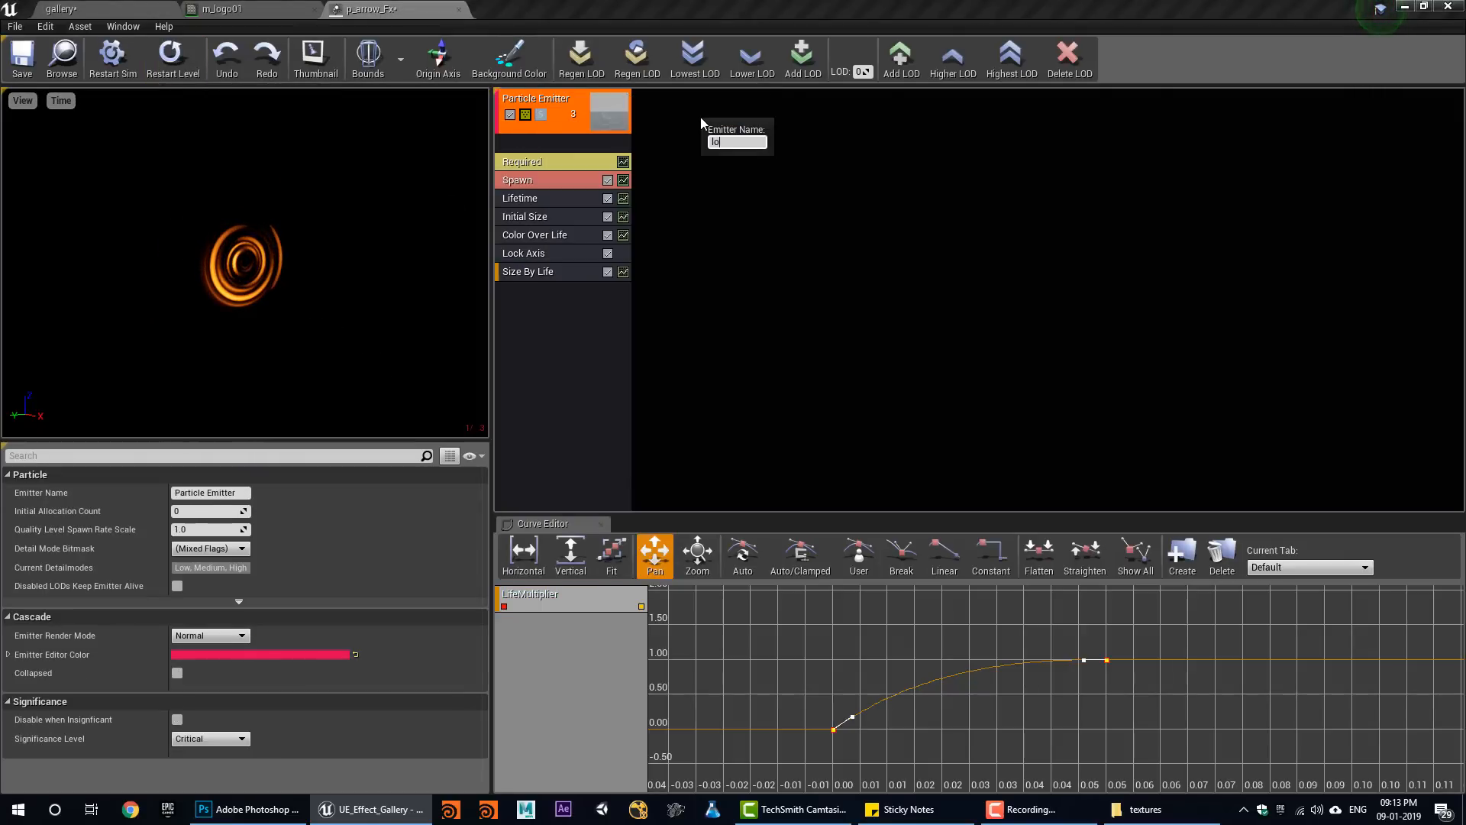
type("go")
key("Return")
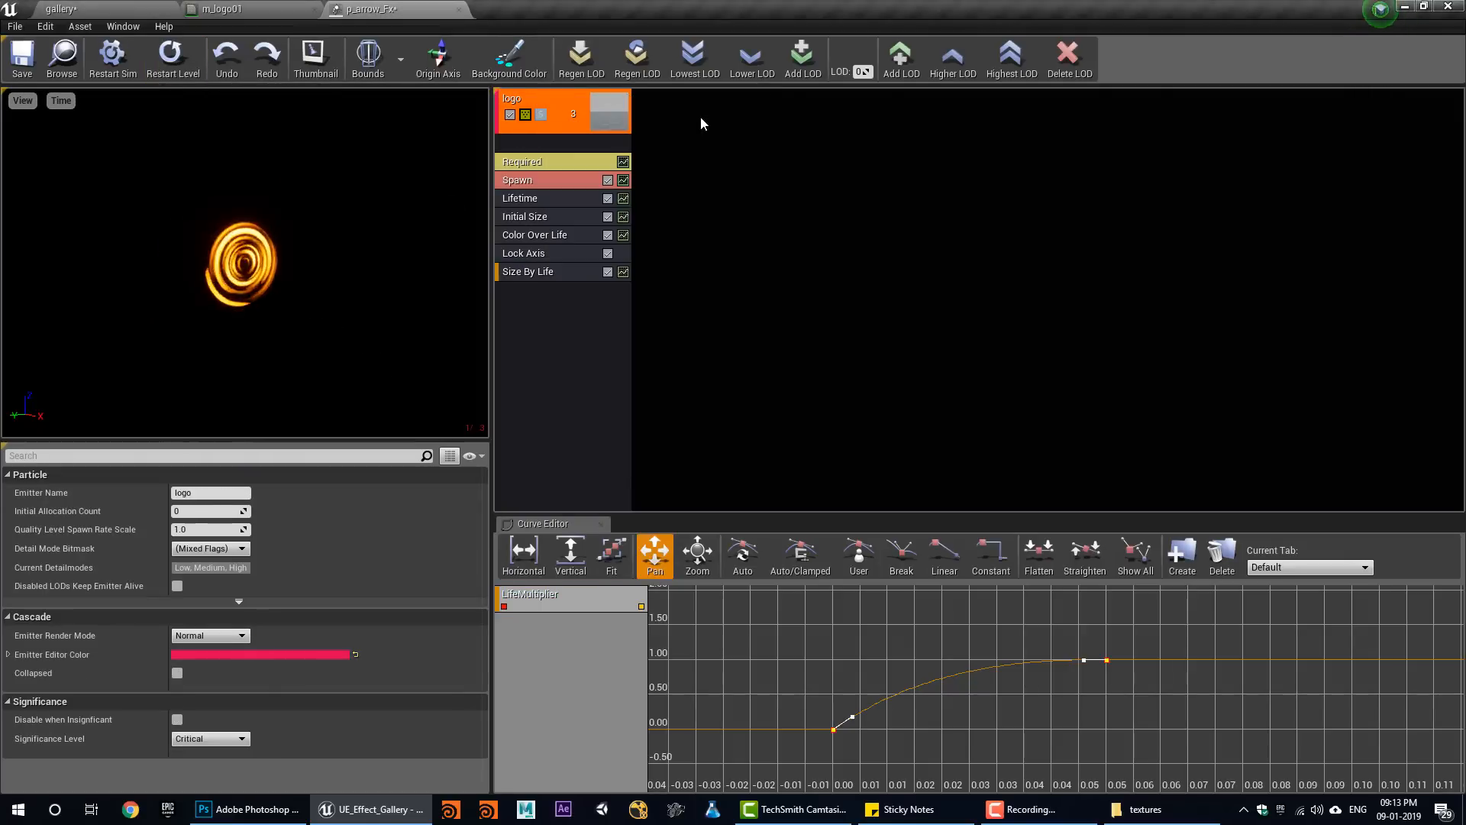
Duplicate the logo emitter and show the Required module settings of the copy.
right_click(585, 109)
mouse_move(634, 111)
left_click(753, 143)
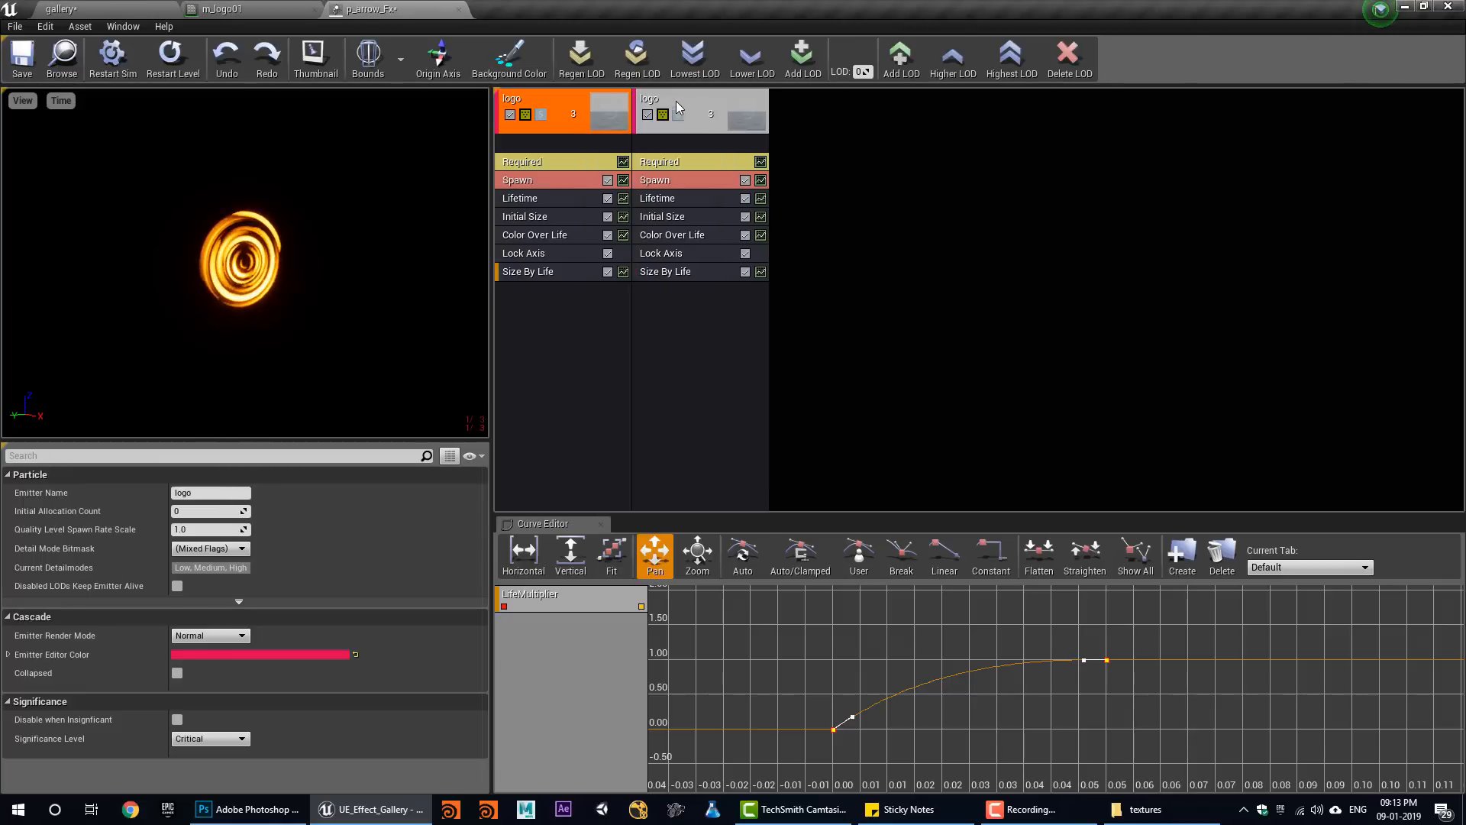
left_click(679, 166)
Open the t_shockwave01 texture from the textures folder to inspect it, and close it again.
left_click(81, 8)
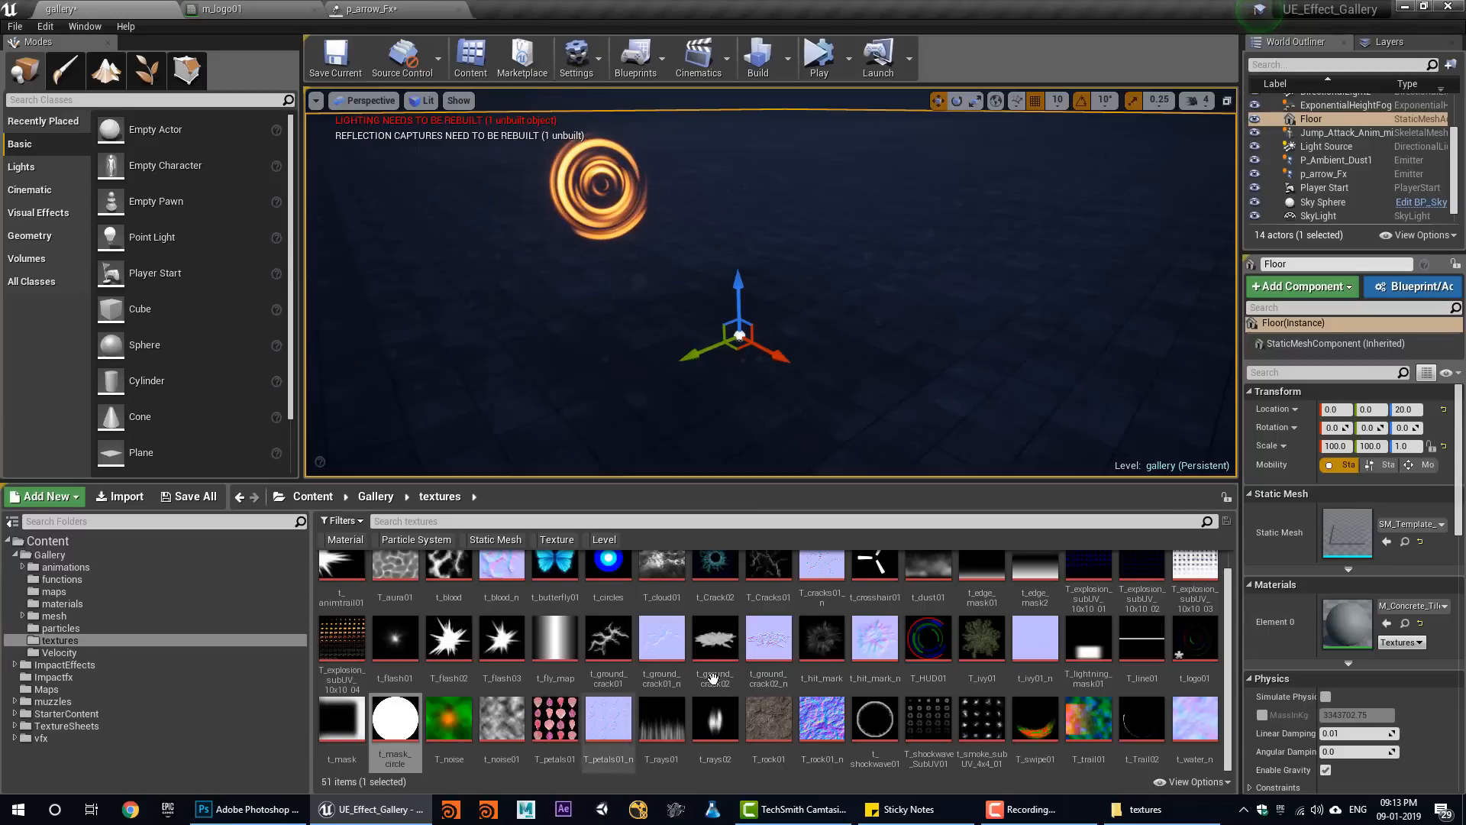
right_click(876, 726)
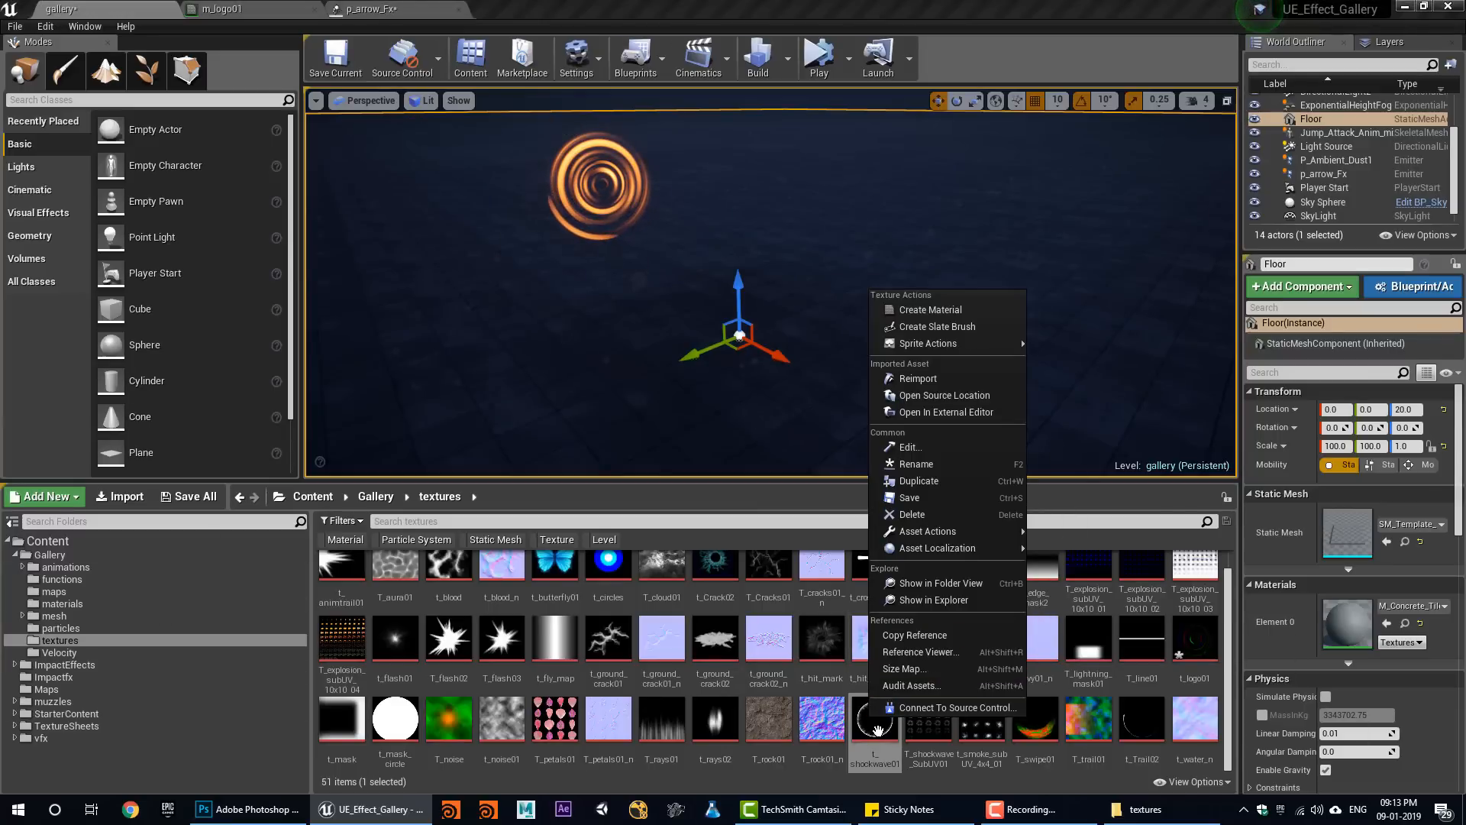
left_click(908, 447)
middle_click(529, 5)
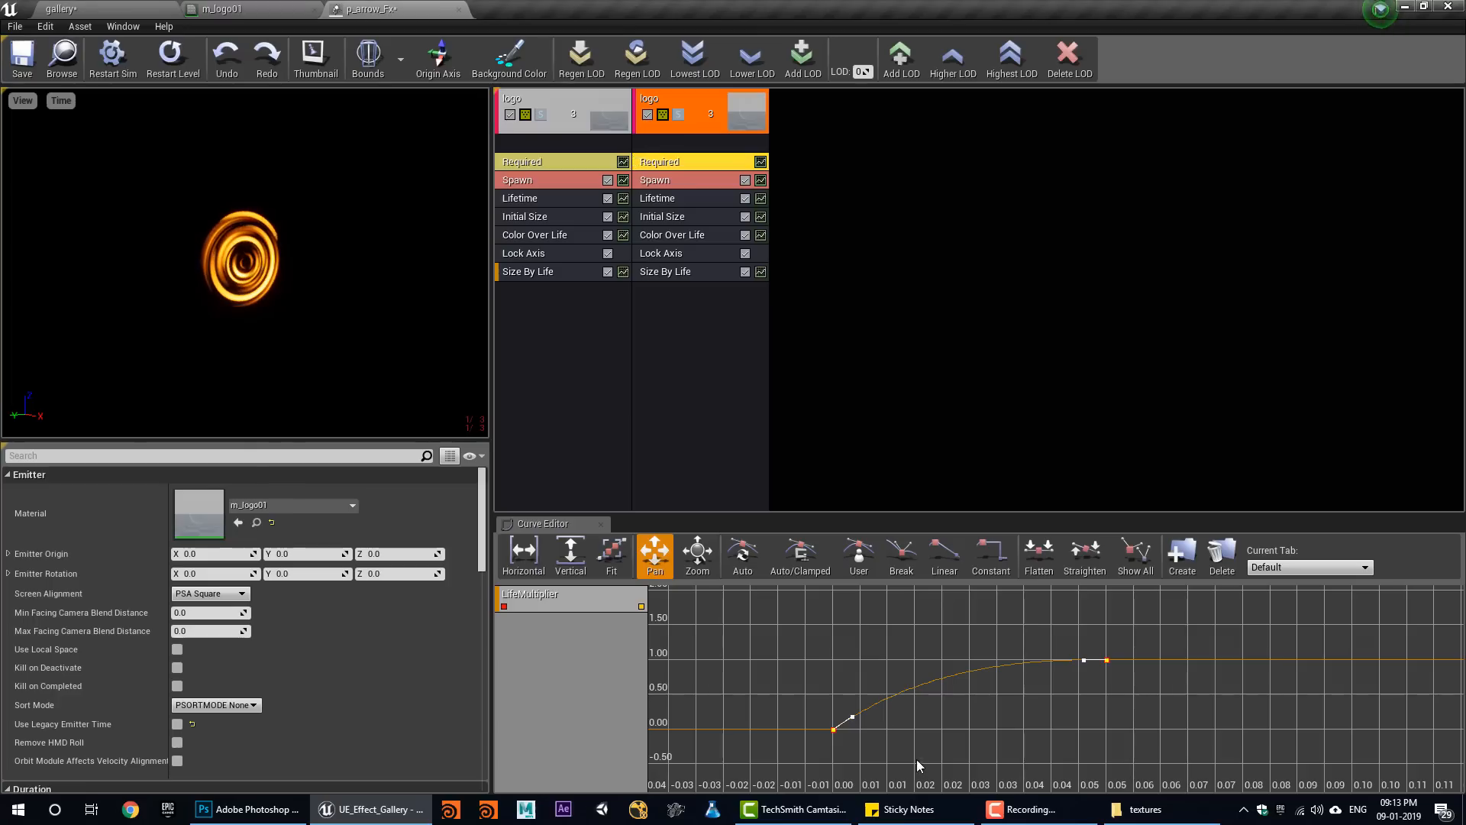
Launch the Reference Viewer for the t_shockwave01 texture.
left_click(133, 6)
right_click(863, 724)
left_click(962, 662)
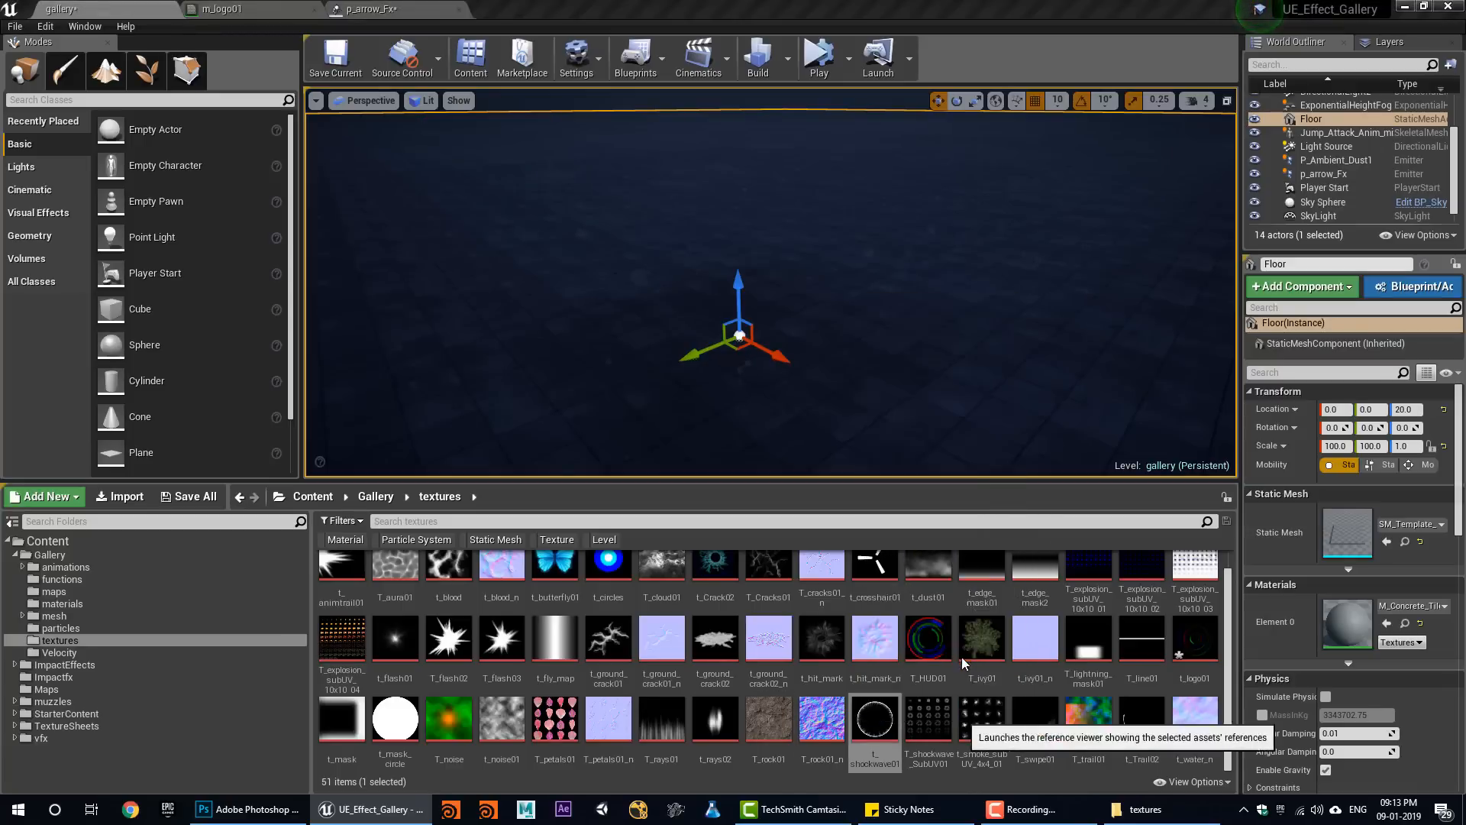
Browse to the m_plasma02 material from the Reference Viewer, close the viewer, and open the material for editing.
right_click(598, 532)
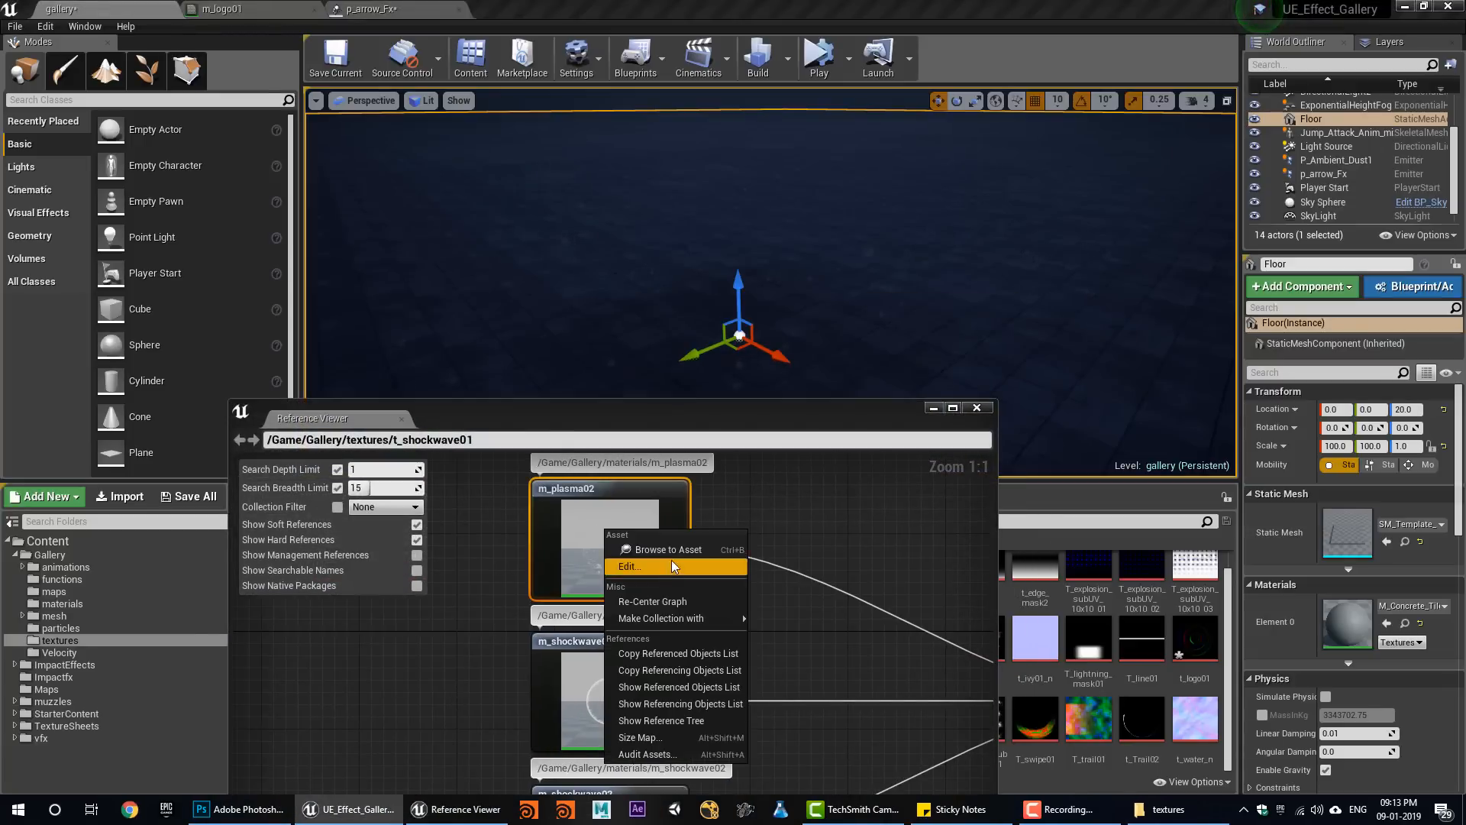
left_click(665, 548)
left_click(976, 408)
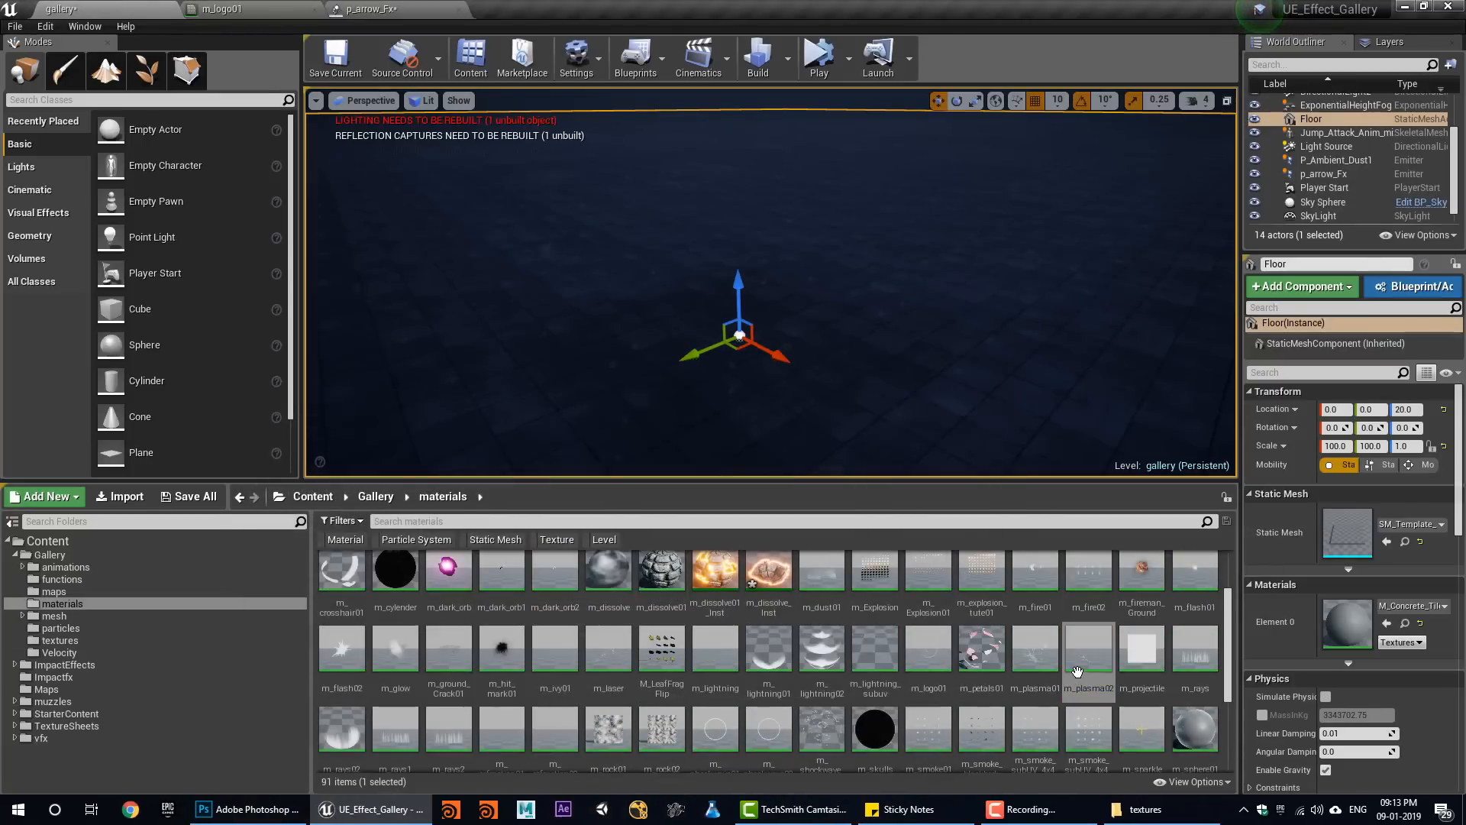
double_click(1089, 649)
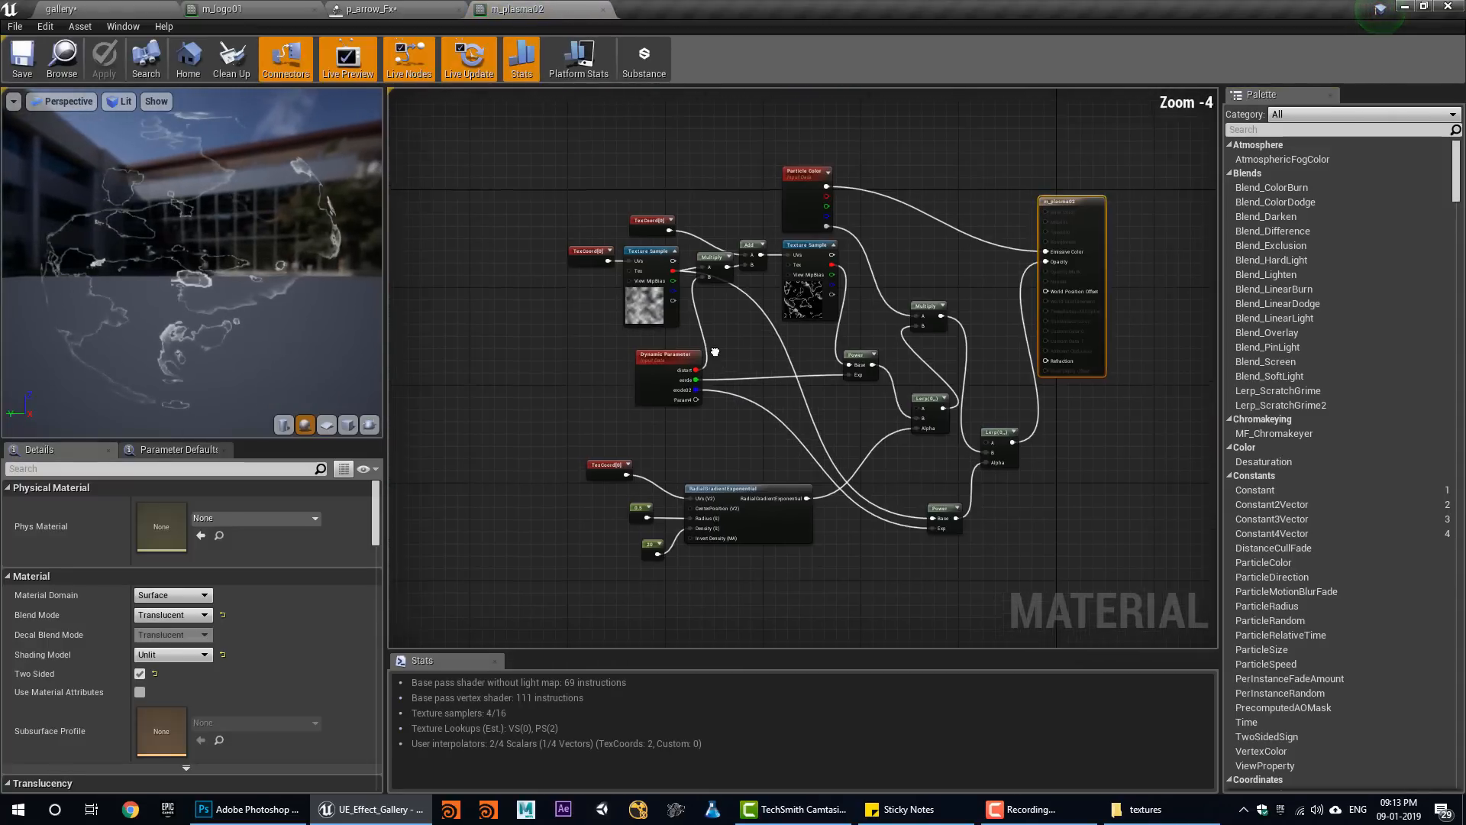
Rearrange the noise Texture Sample, Multiply and Add nodes that feed the t_shockwave01 sample in the m_plasma02 graph.
scroll(723, 417, "up", 3)
left_click(797, 388)
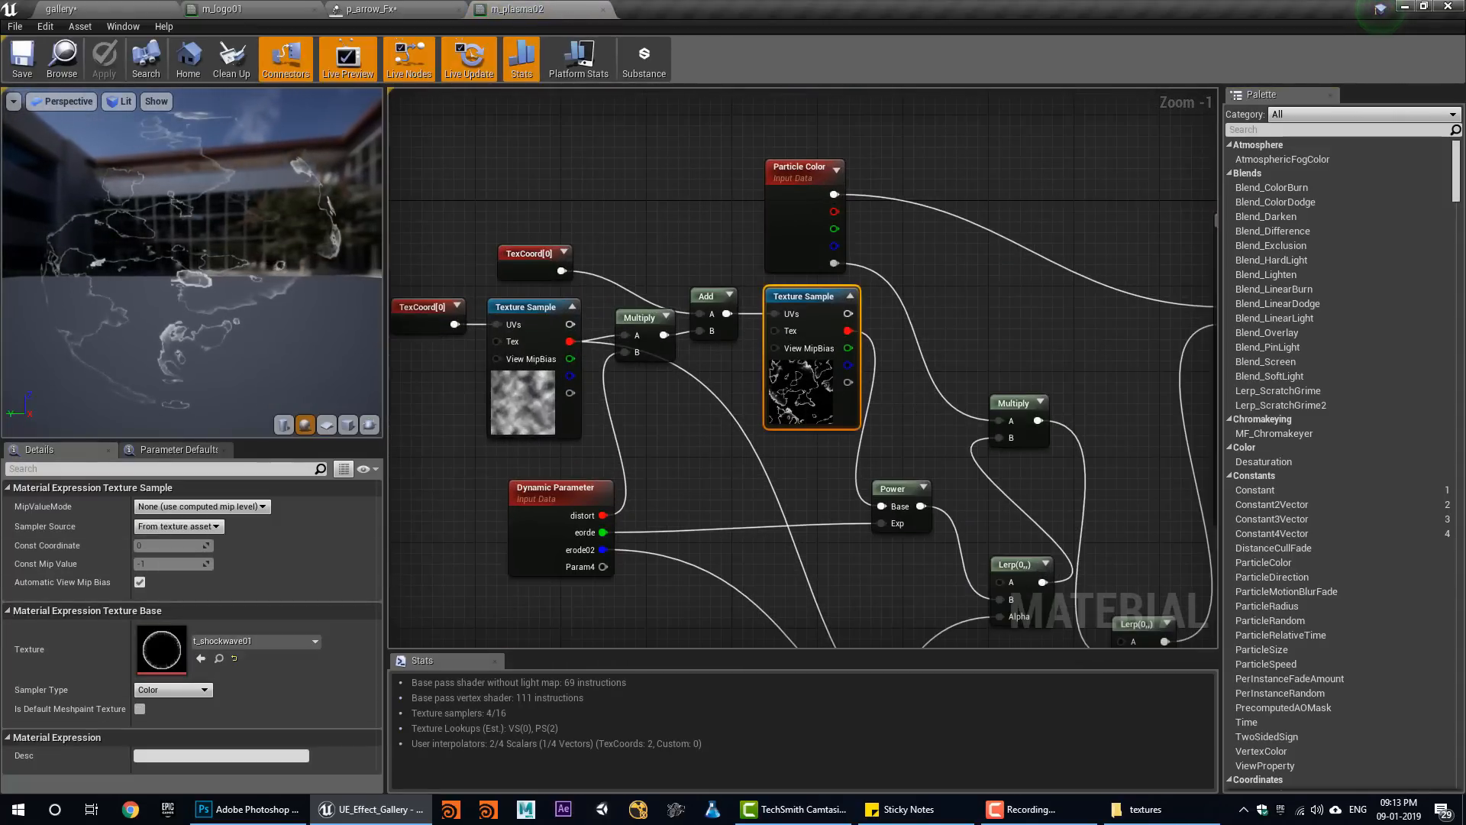
right_click_drag(797, 388, 830, 448)
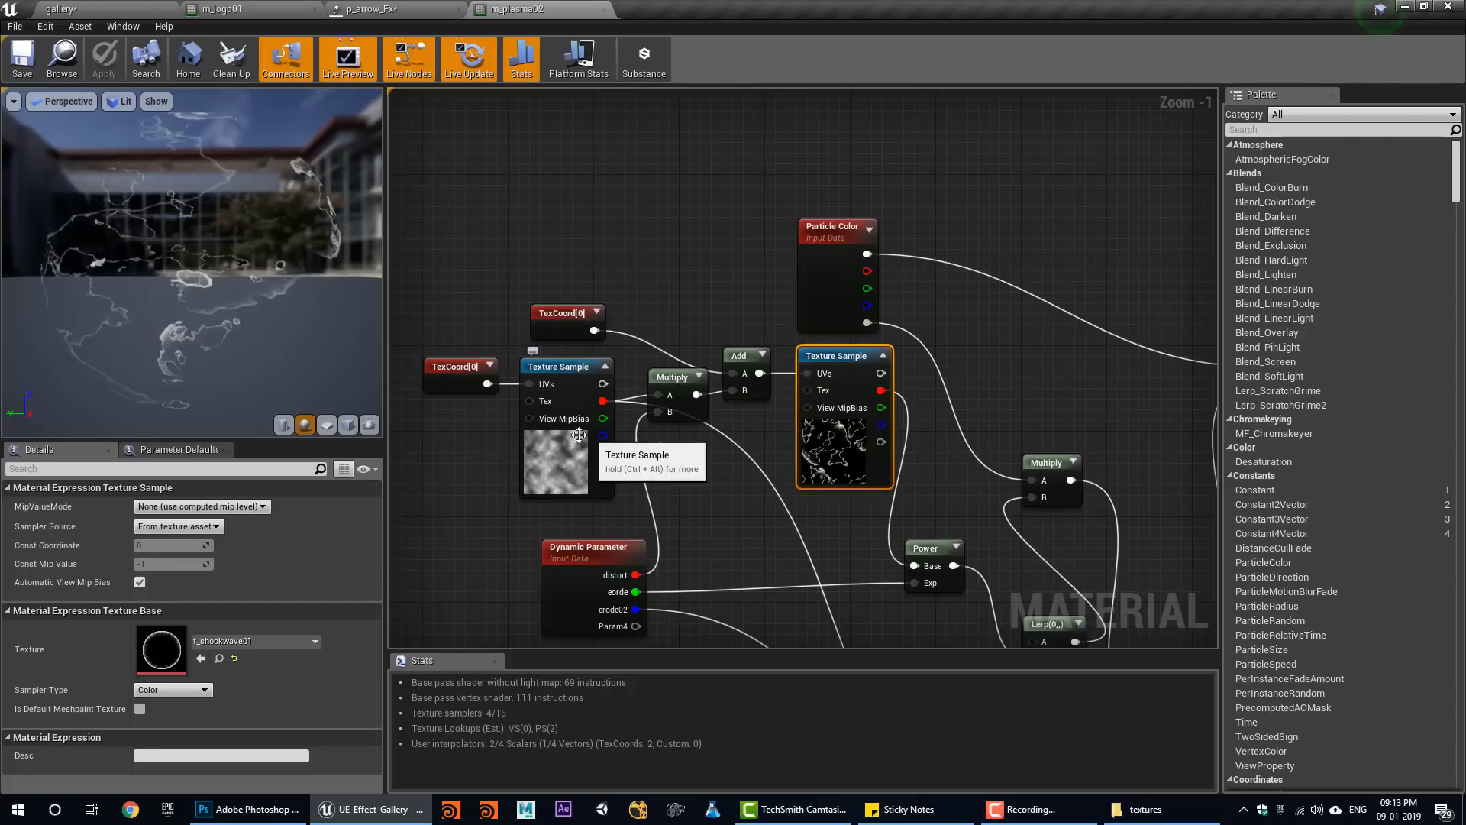
left_click_drag(578, 419, 737, 475)
left_click_drag(572, 483, 476, 474)
left_click(627, 442)
left_click_drag(662, 386, 737, 382)
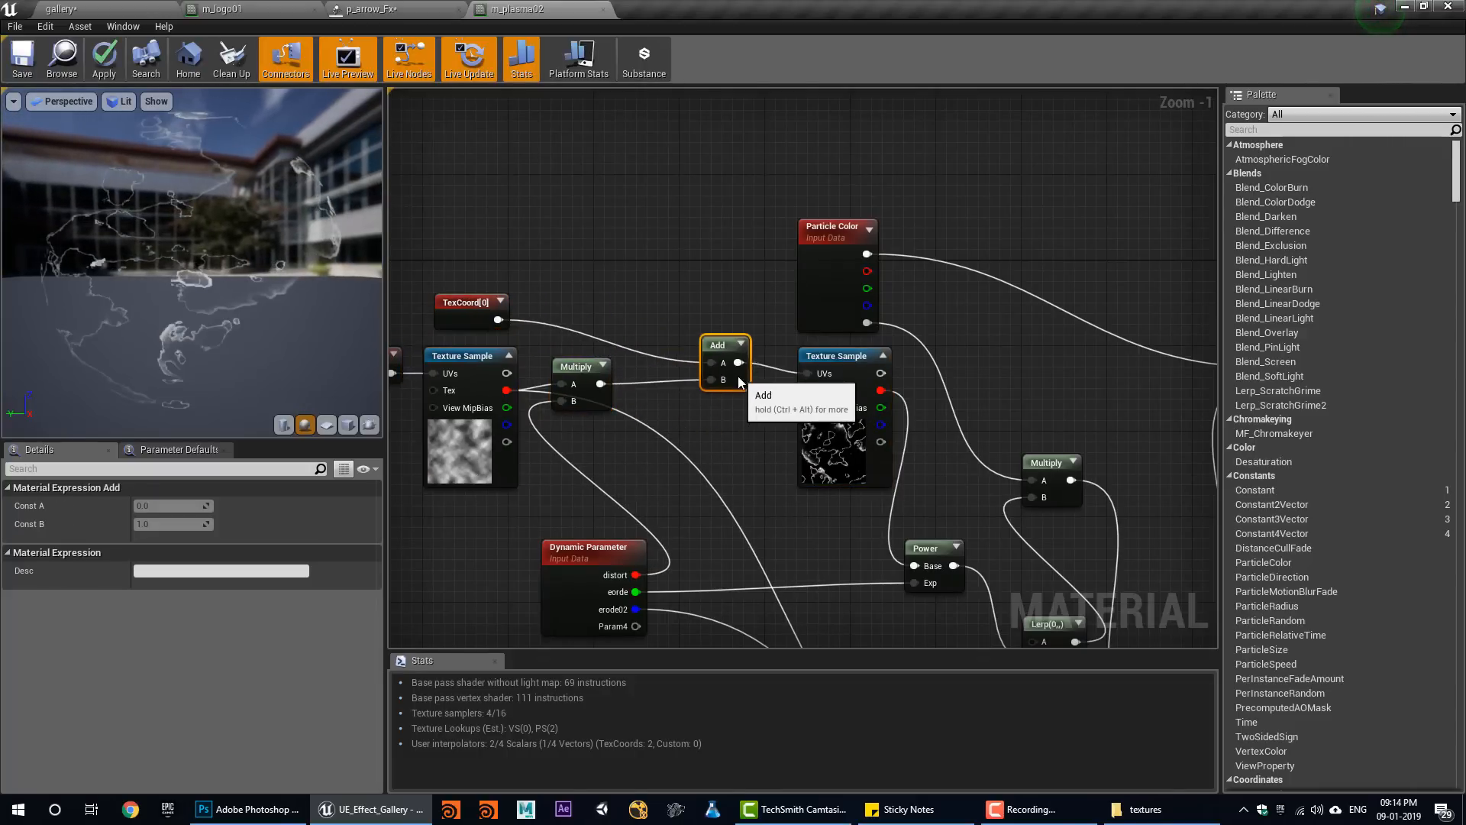
left_click_drag(594, 400, 661, 410)
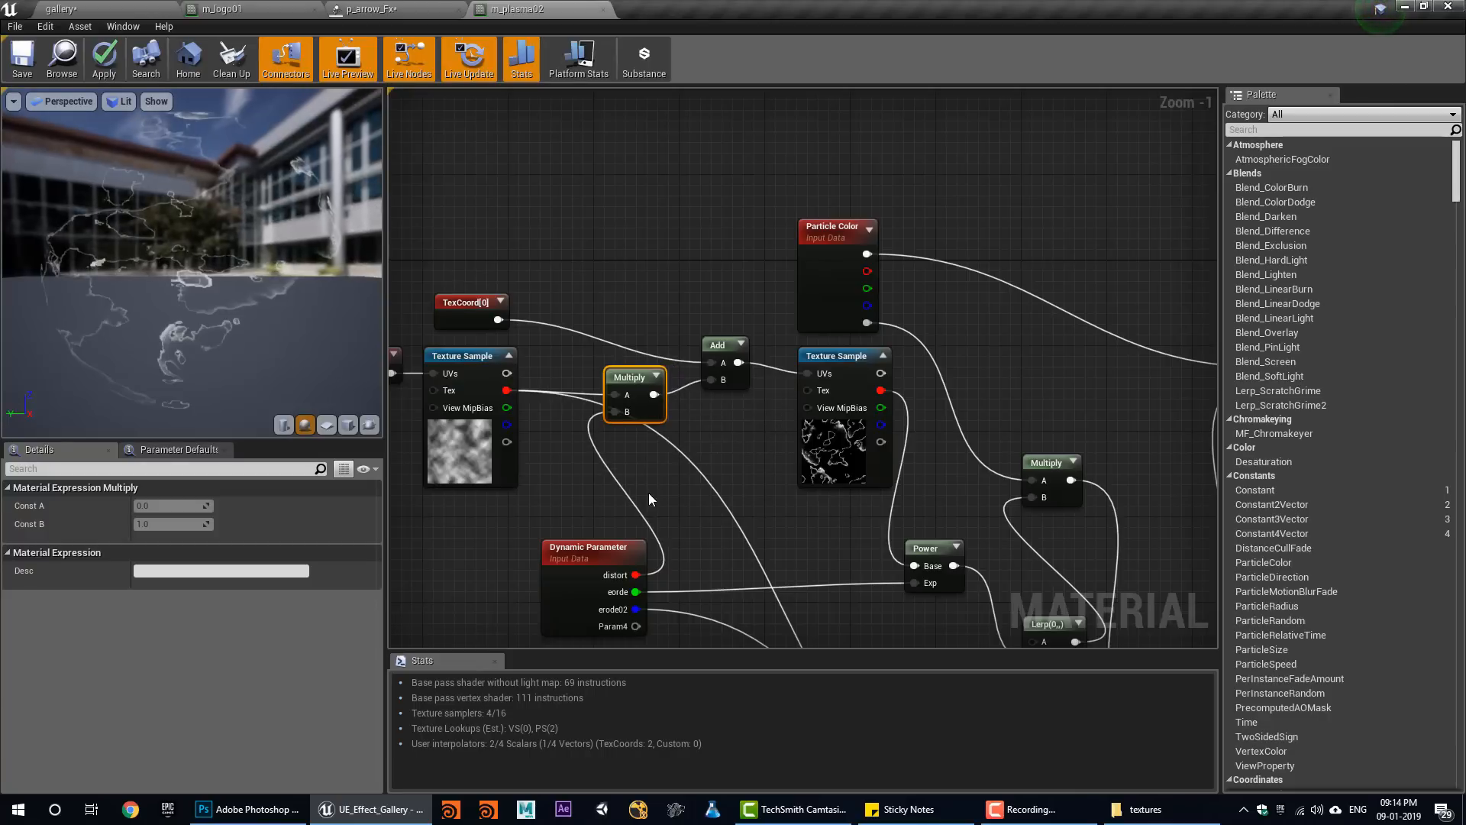
right_click_drag(648, 499, 739, 450)
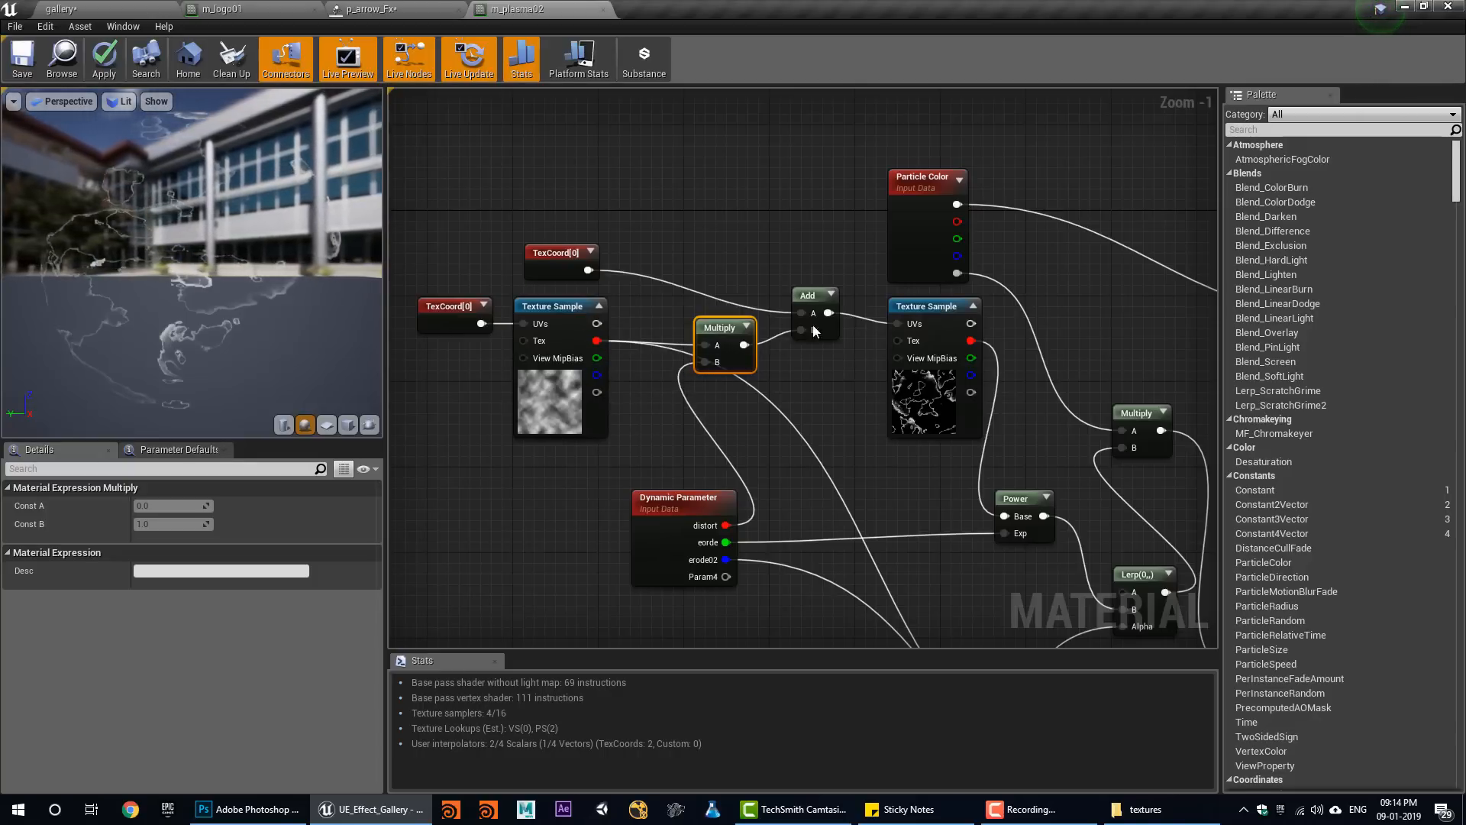
Examine the t_shockwave01 sample, the Dynamic Parameter node with distort, eorde and erode02, and the preview of m_plasma02.
left_click(927, 415)
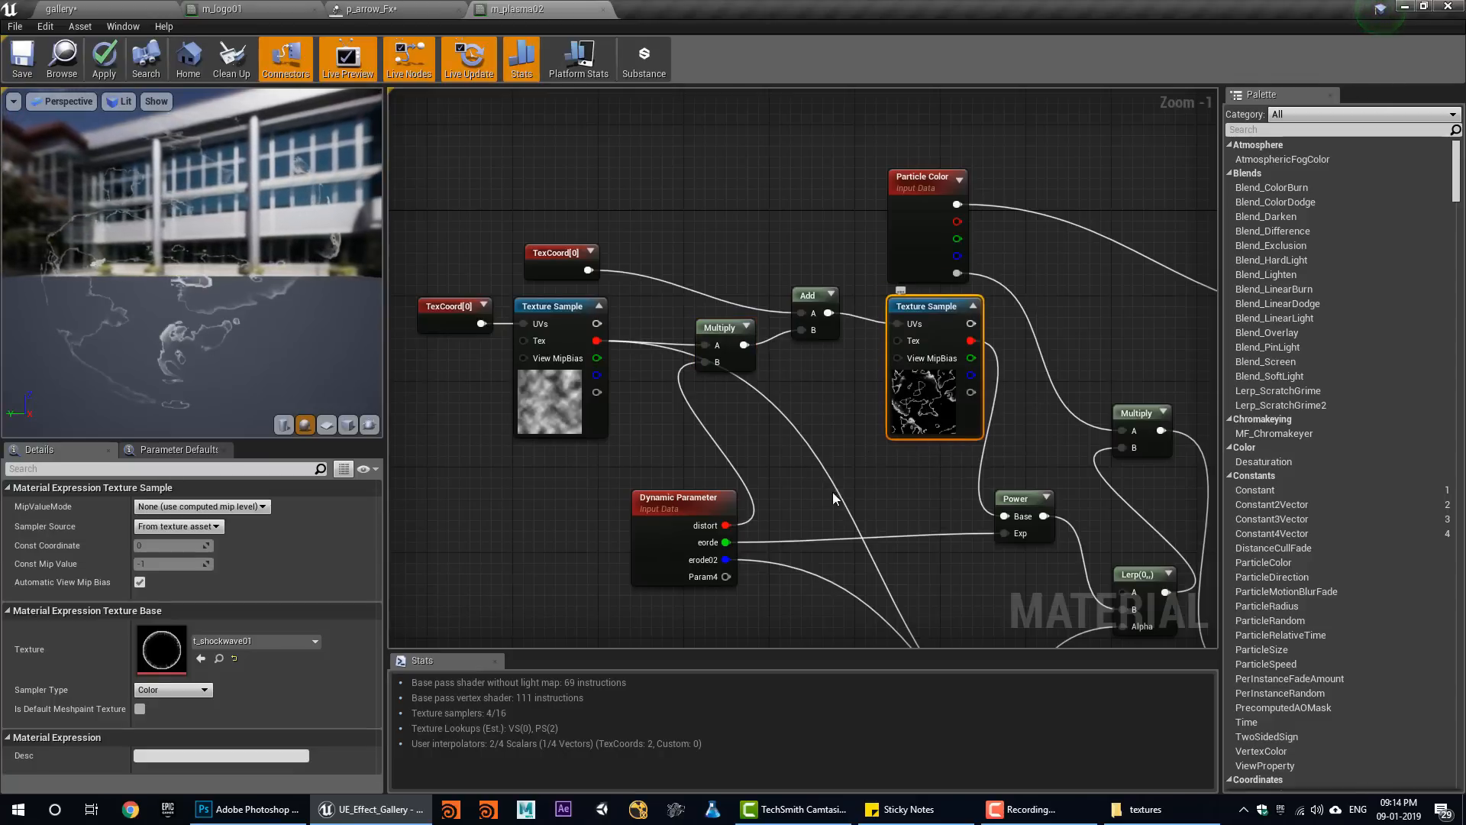
right_click_drag(675, 504, 626, 432)
right_click_drag(613, 488, 596, 392)
left_click_drag(633, 342, 602, 395)
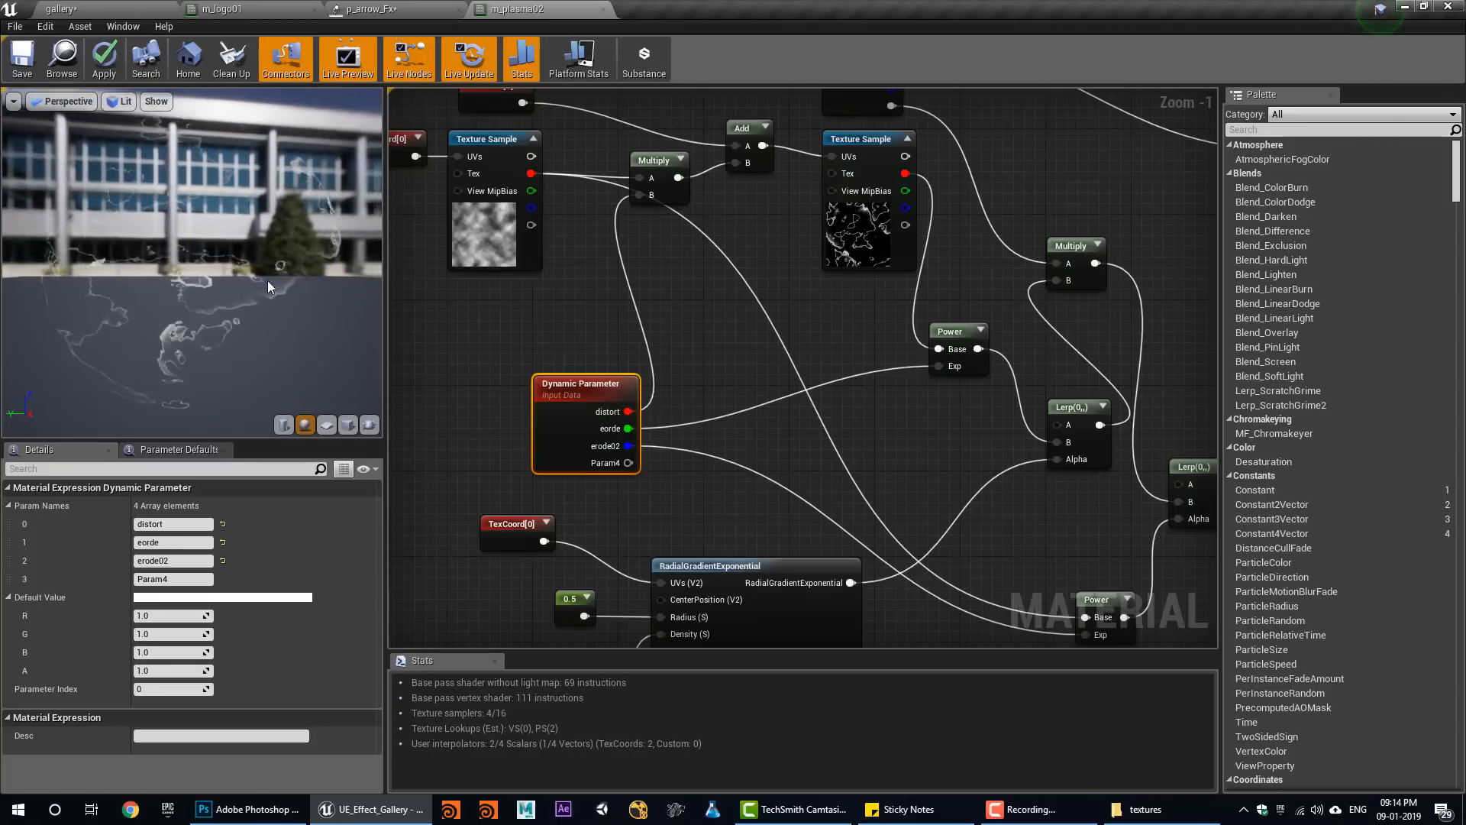
left_click_drag(268, 287, 317, 299)
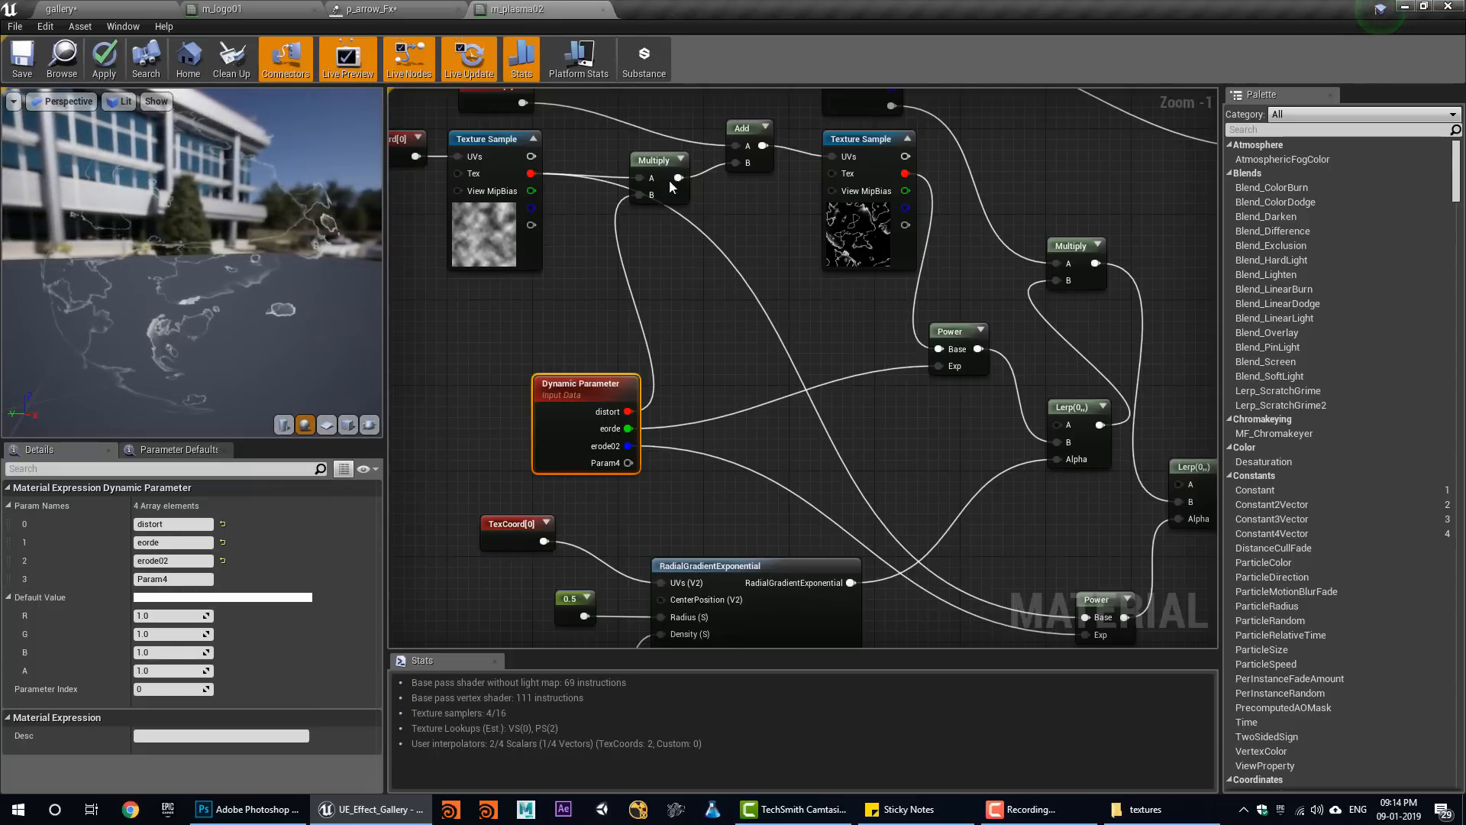
left_click_drag(584, 439, 595, 418)
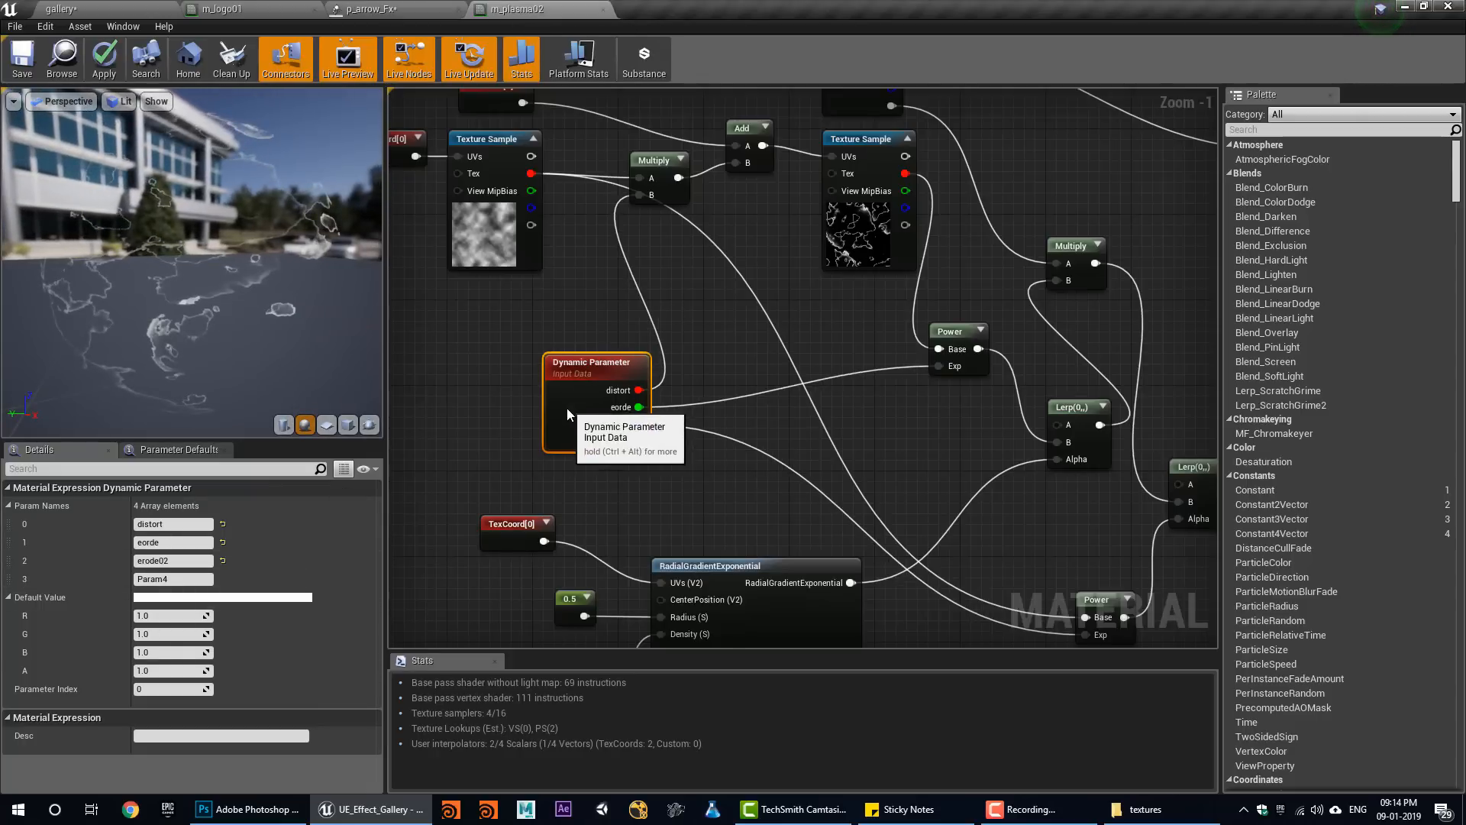
Rename the duplicated emitter in p_arrow_Fx as shockwave and assign the m_plasma02 material to it.
left_click(64, 69)
left_click(389, 9)
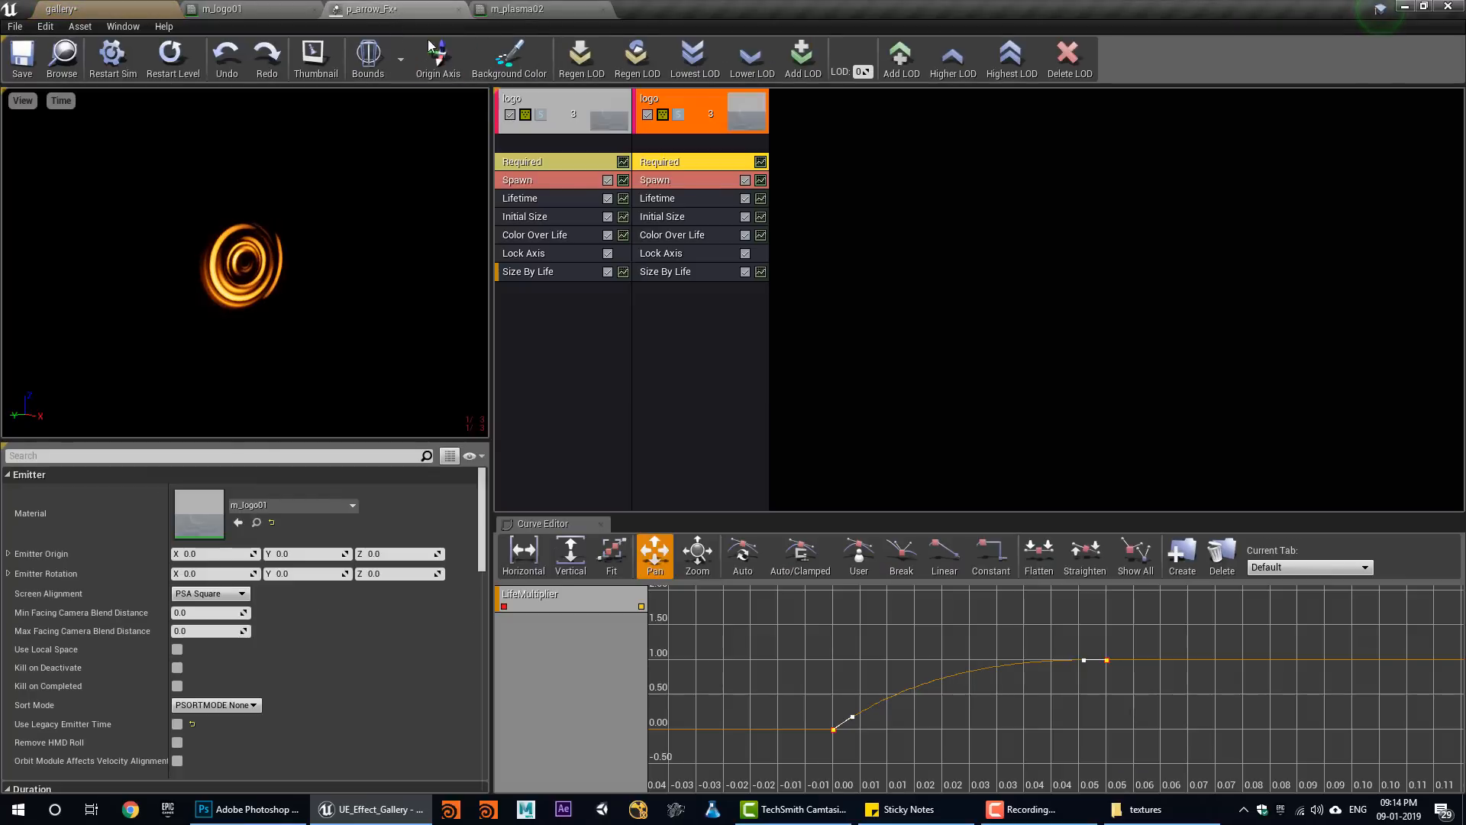
right_click(663, 104)
mouse_move(703, 108)
left_click(810, 124)
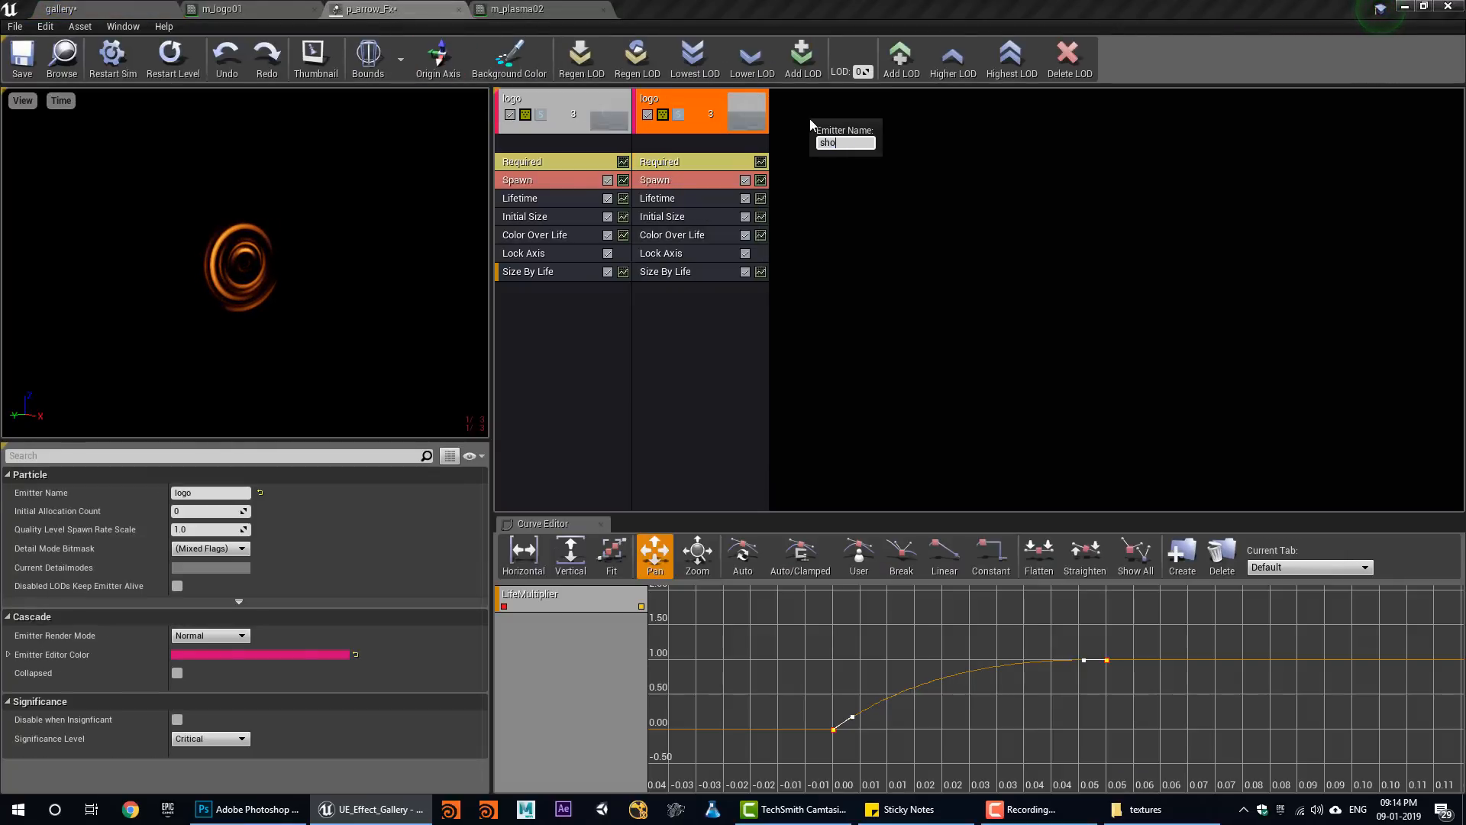
key("Return")
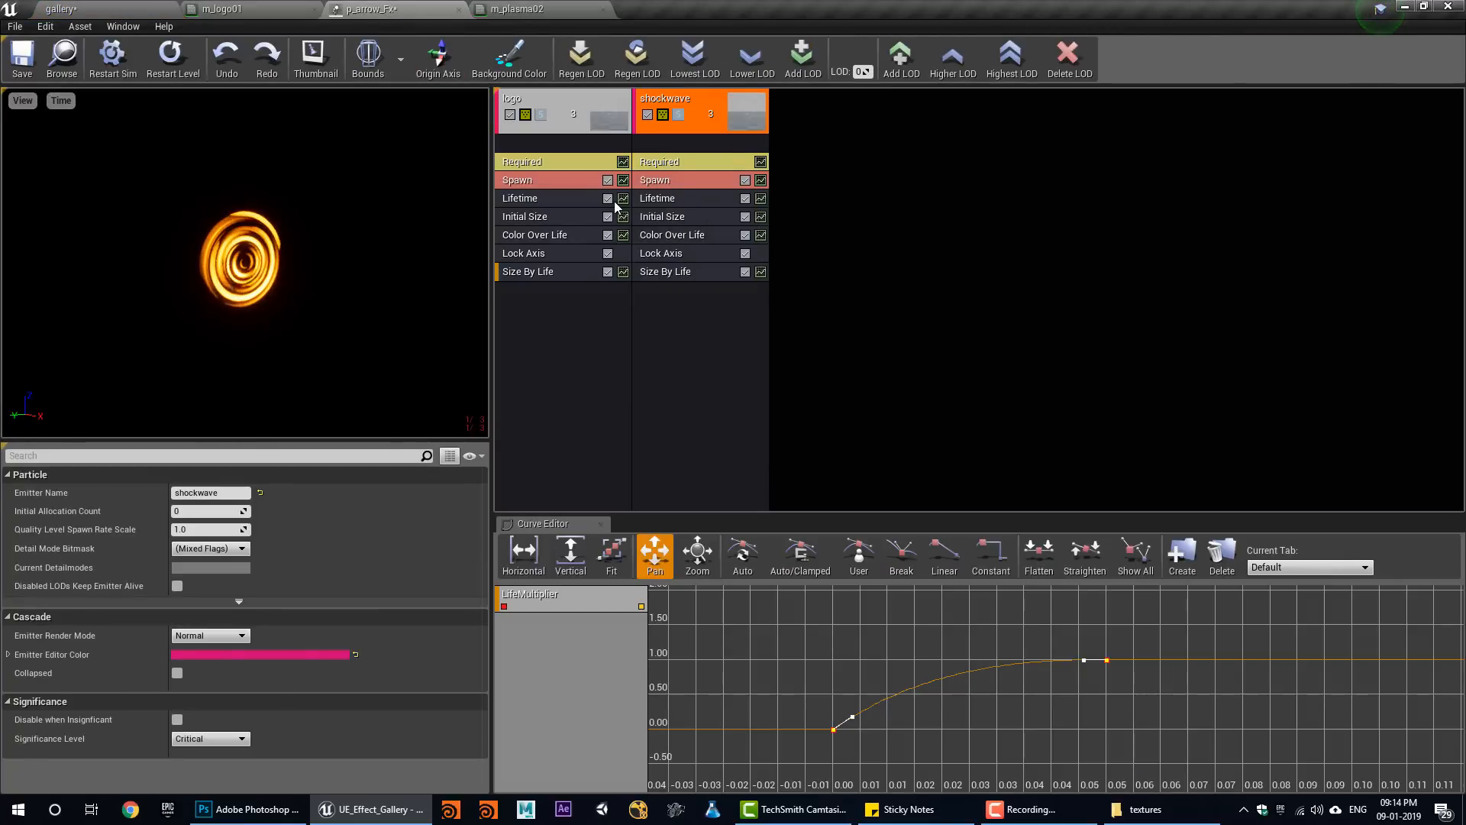
left_click(650, 164)
left_click(239, 522)
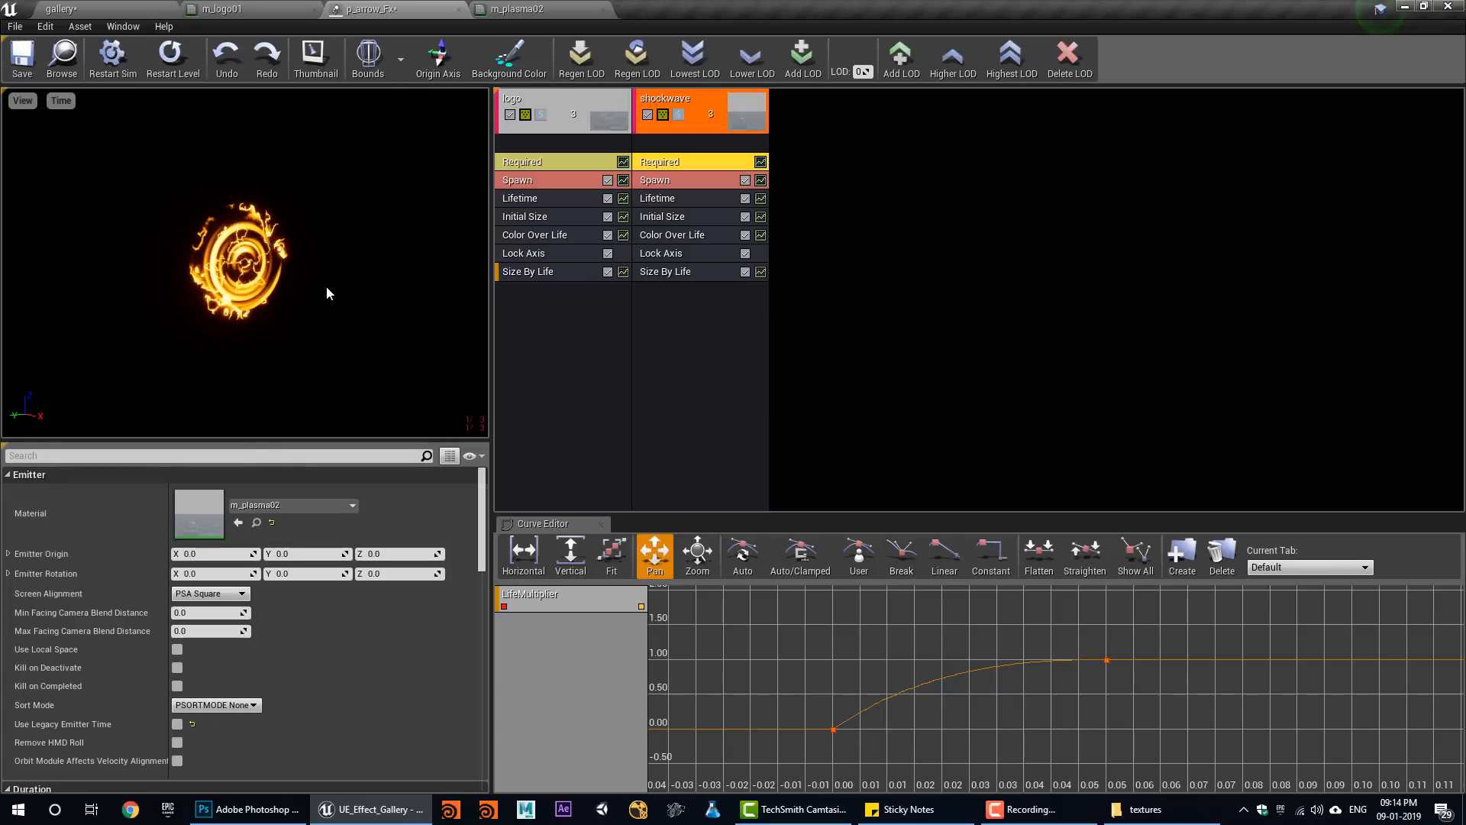
Add a Dynamic parameter module to the shockwave emitter and refresh it so it takes the material's parameter names.
right_click(703, 302)
mouse_move(748, 611)
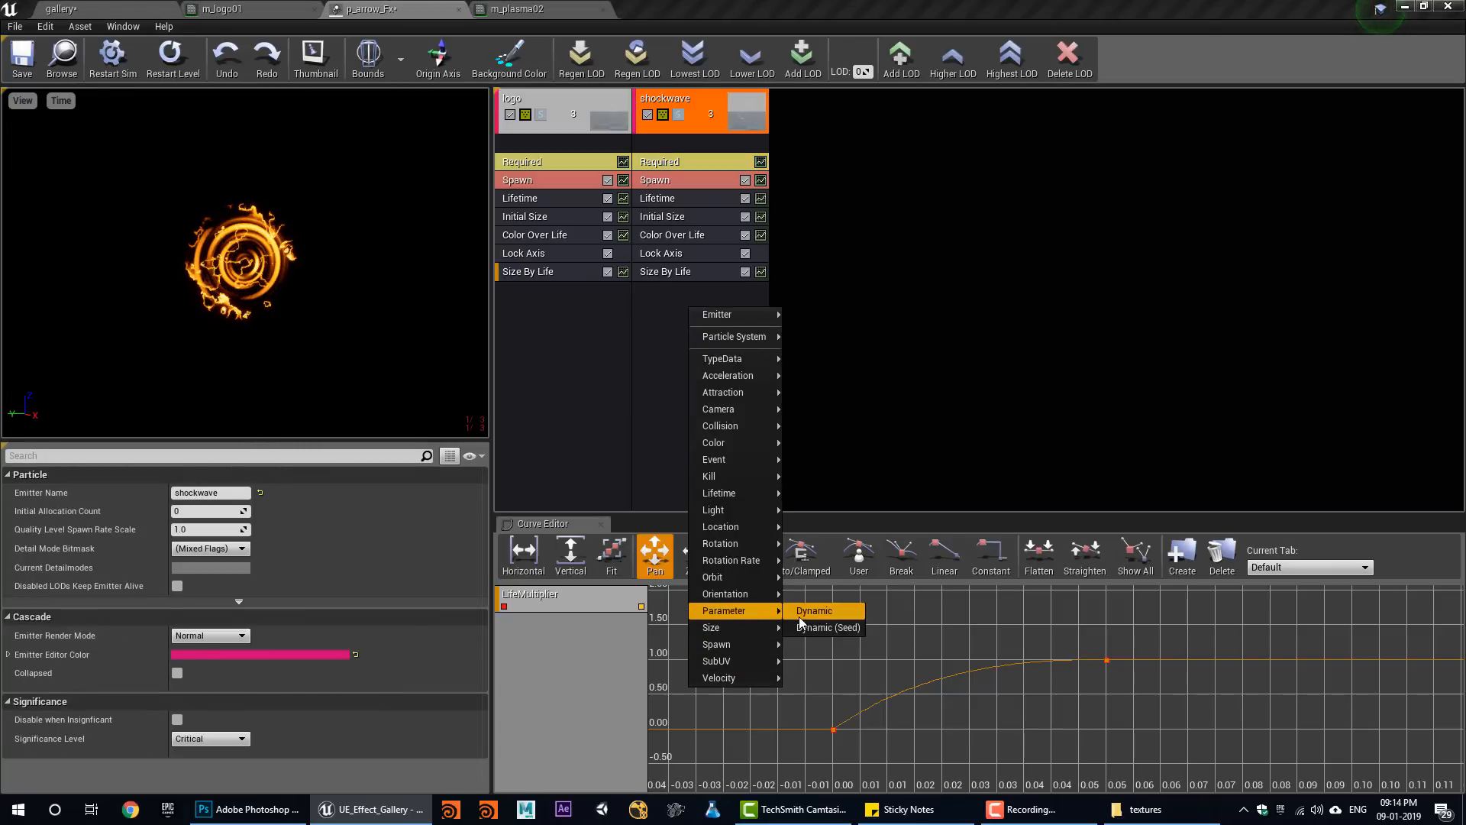
left_click(798, 615)
right_click(686, 291)
left_click(713, 304)
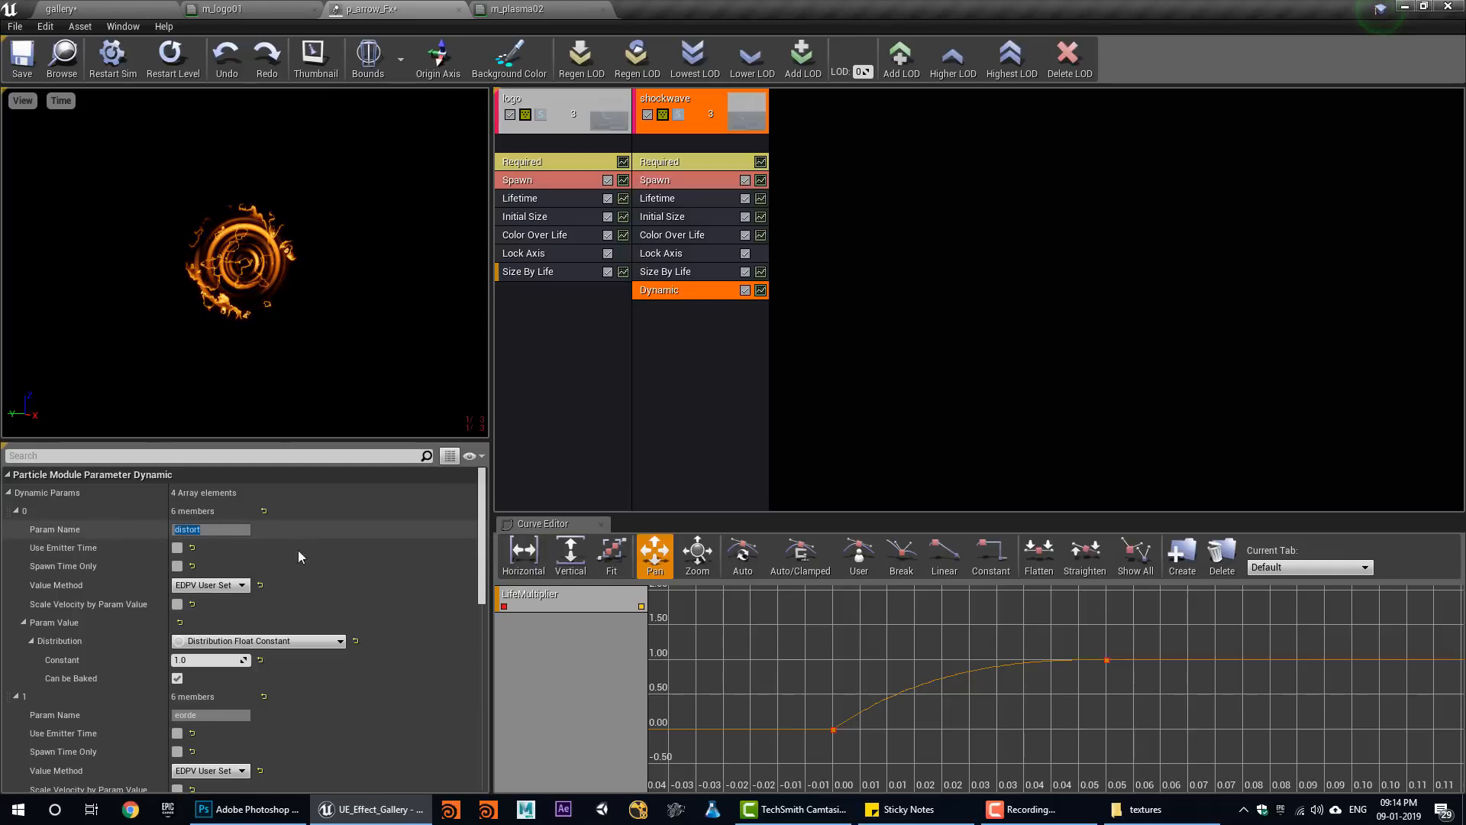
scroll(274, 611, "down", 3)
scroll(278, 699, "up", 3)
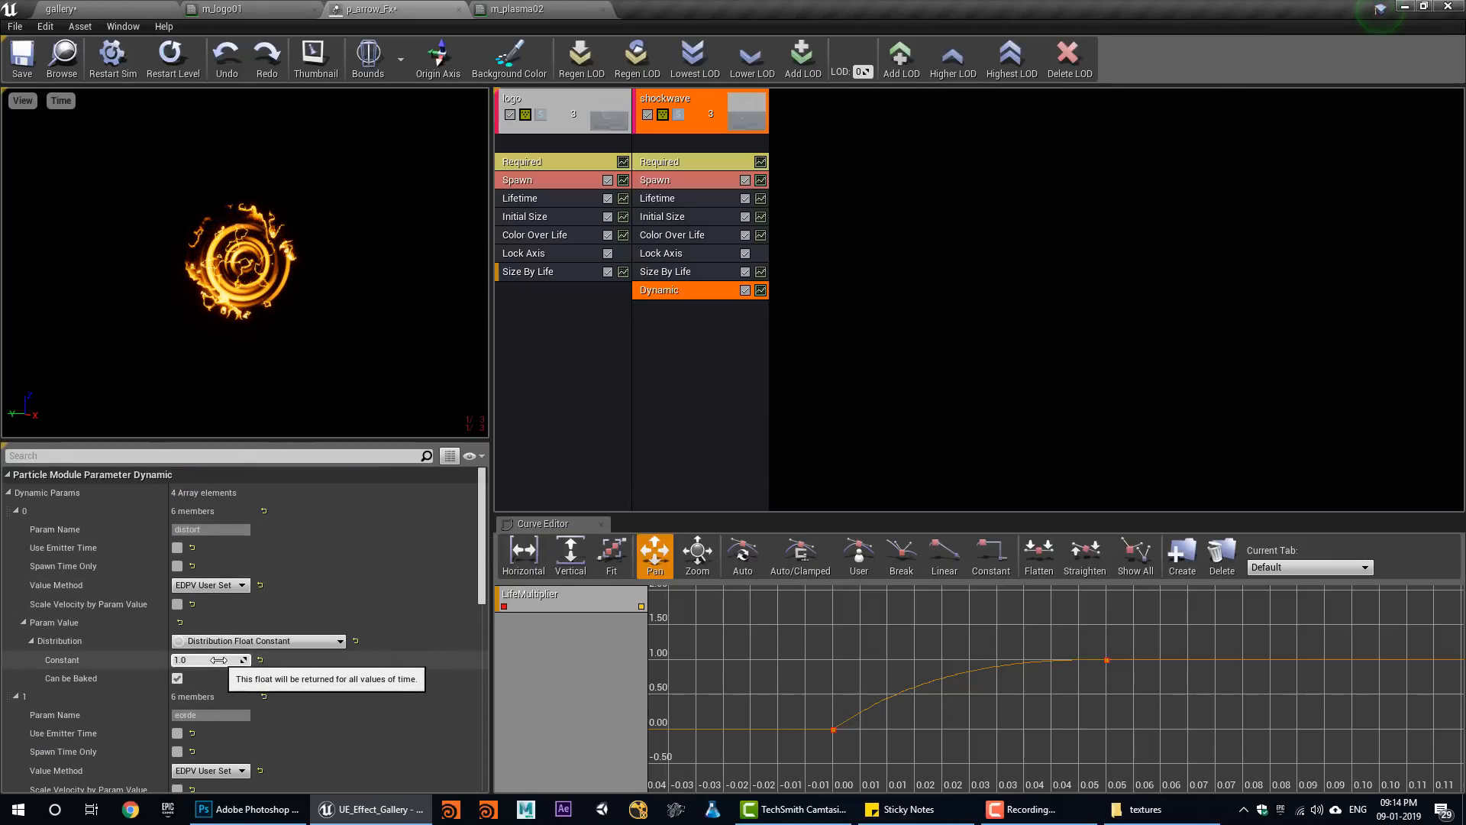
Change the distort parameter's distribution to Distribution Float Constant Curve and add two expanded curve points.
left_click(291, 641)
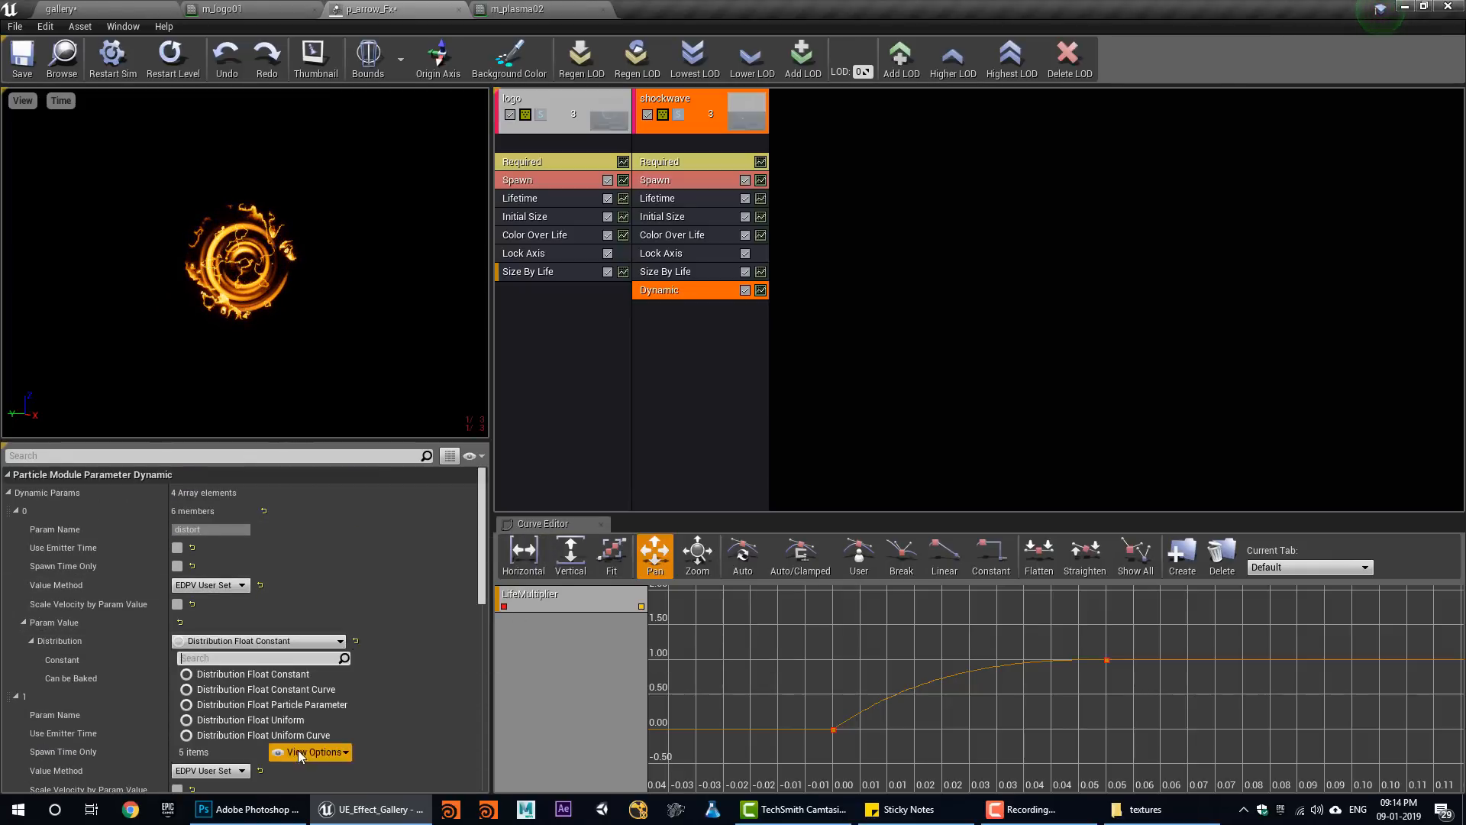
left_click(324, 691)
left_click(112, 659)
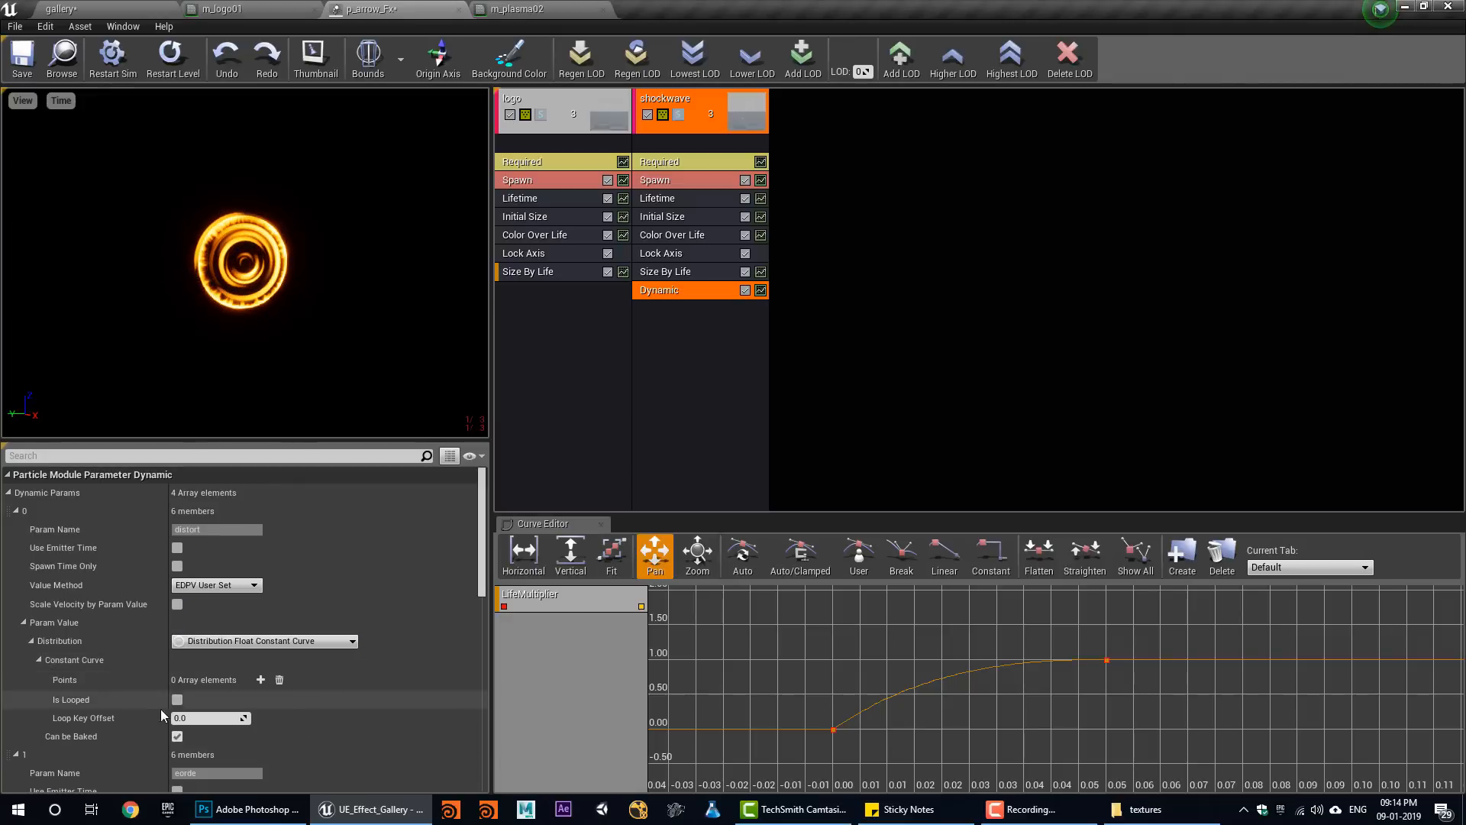
left_click(260, 680)
left_click(260, 680)
left_click(51, 680, "shift")
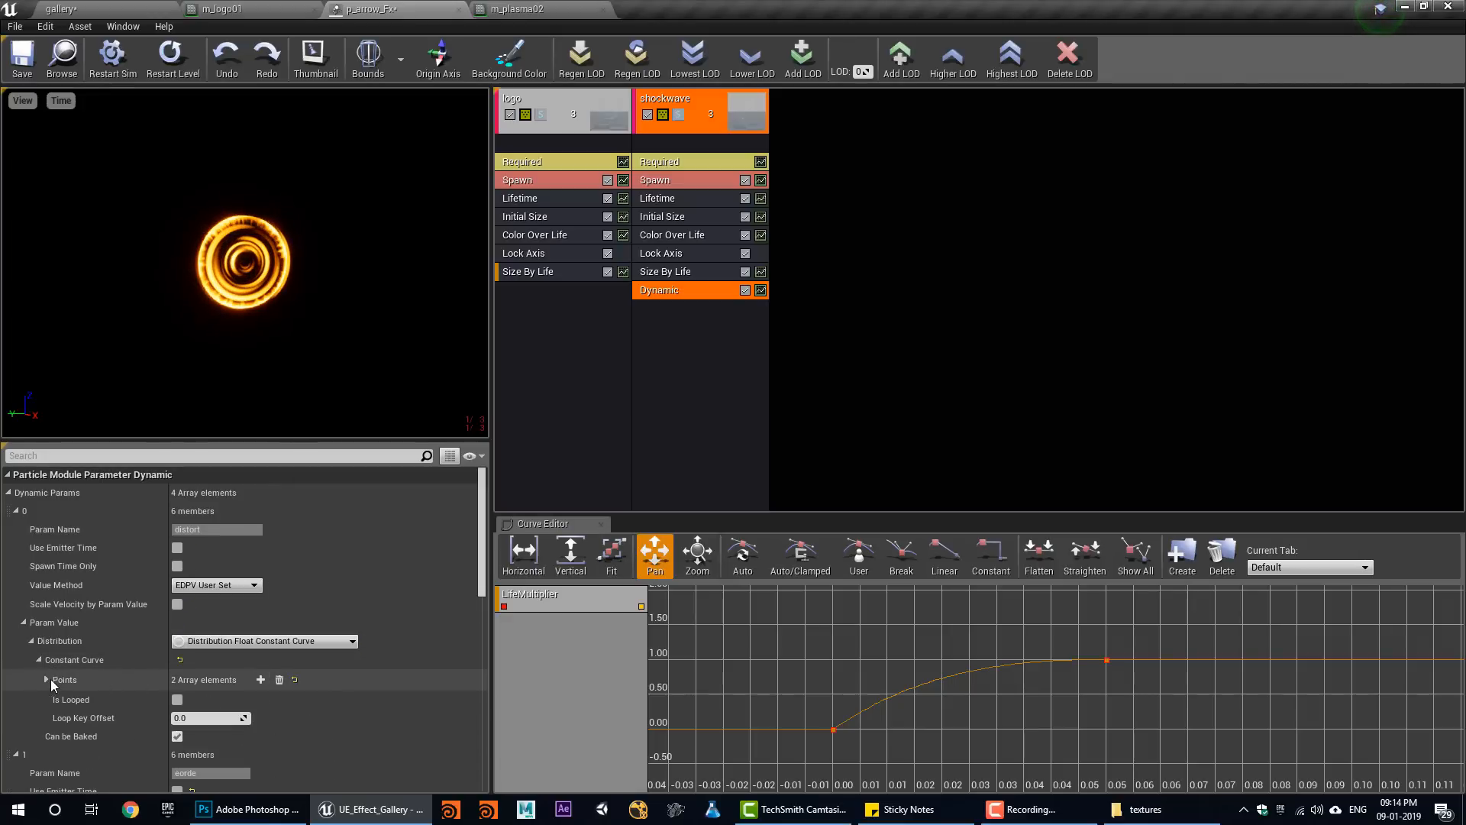
left_click(51, 680, "shift")
Set the distort curve from Out Val 1 at In Val 0 to Out Val 0 at In Val 1, and restart the effect.
scroll(192, 663, "down", 4)
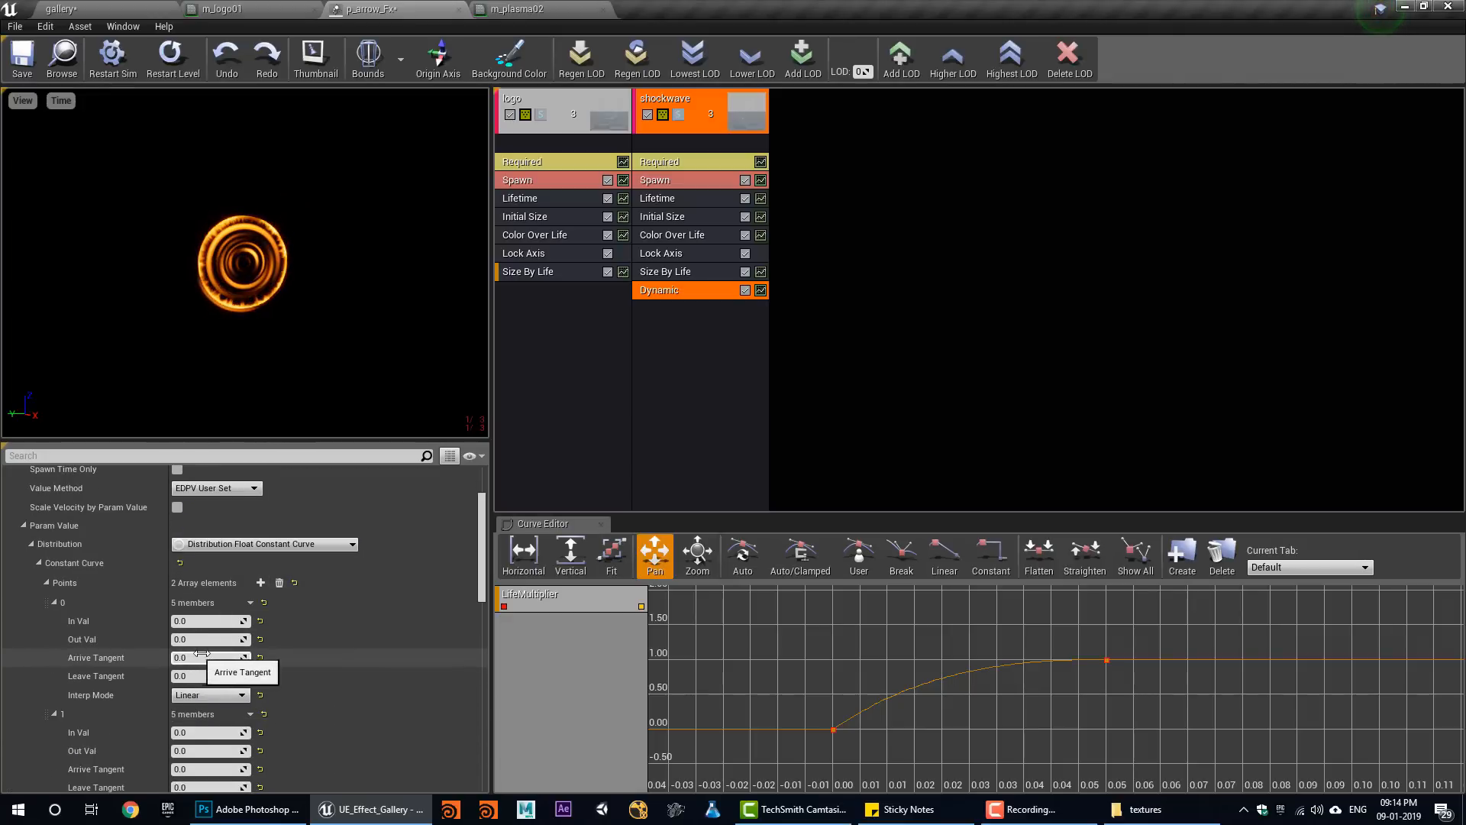
left_click(194, 640)
type("1")
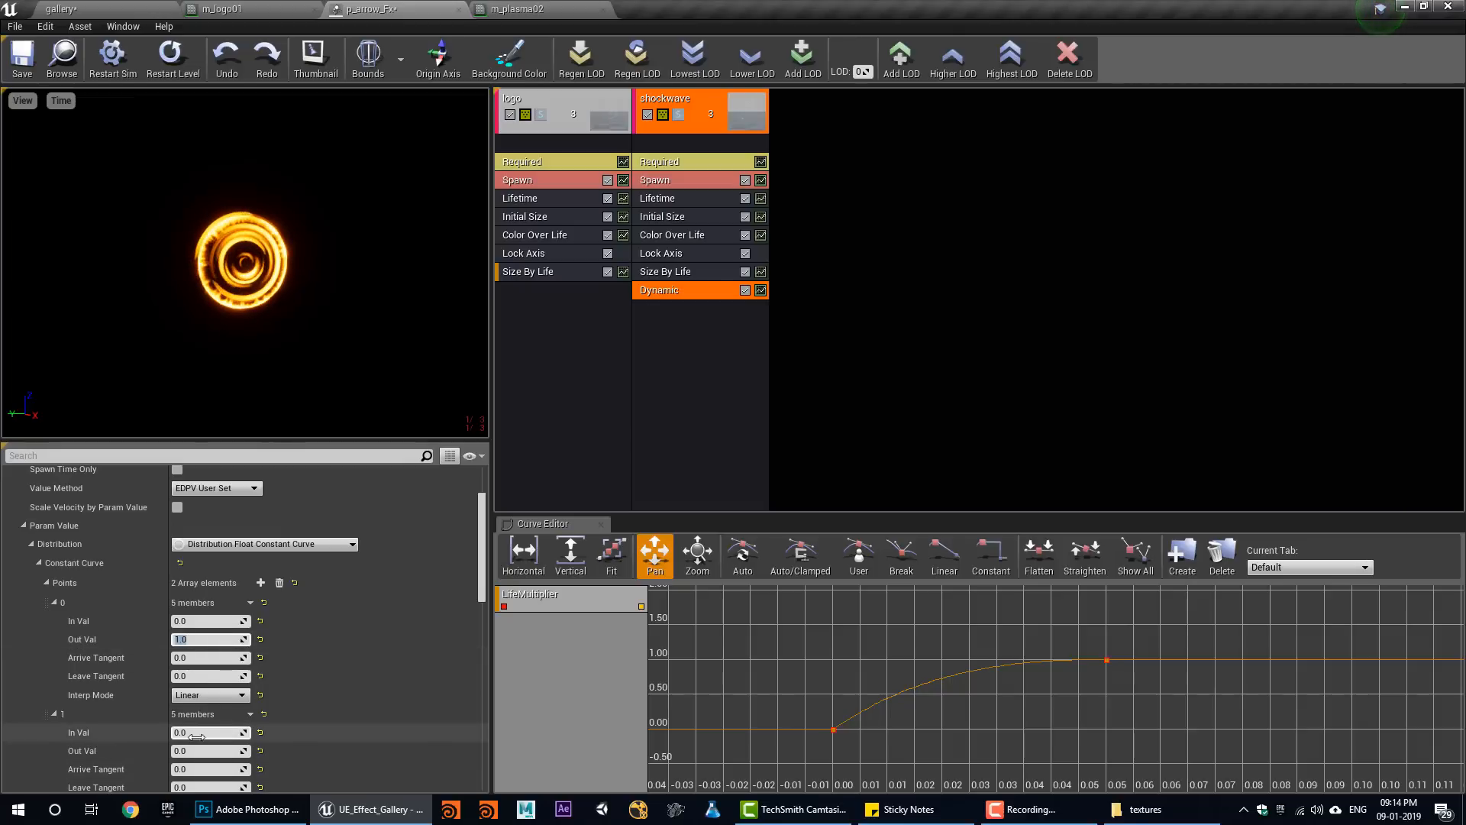
left_click(191, 734)
type("1")
left_click(199, 752)
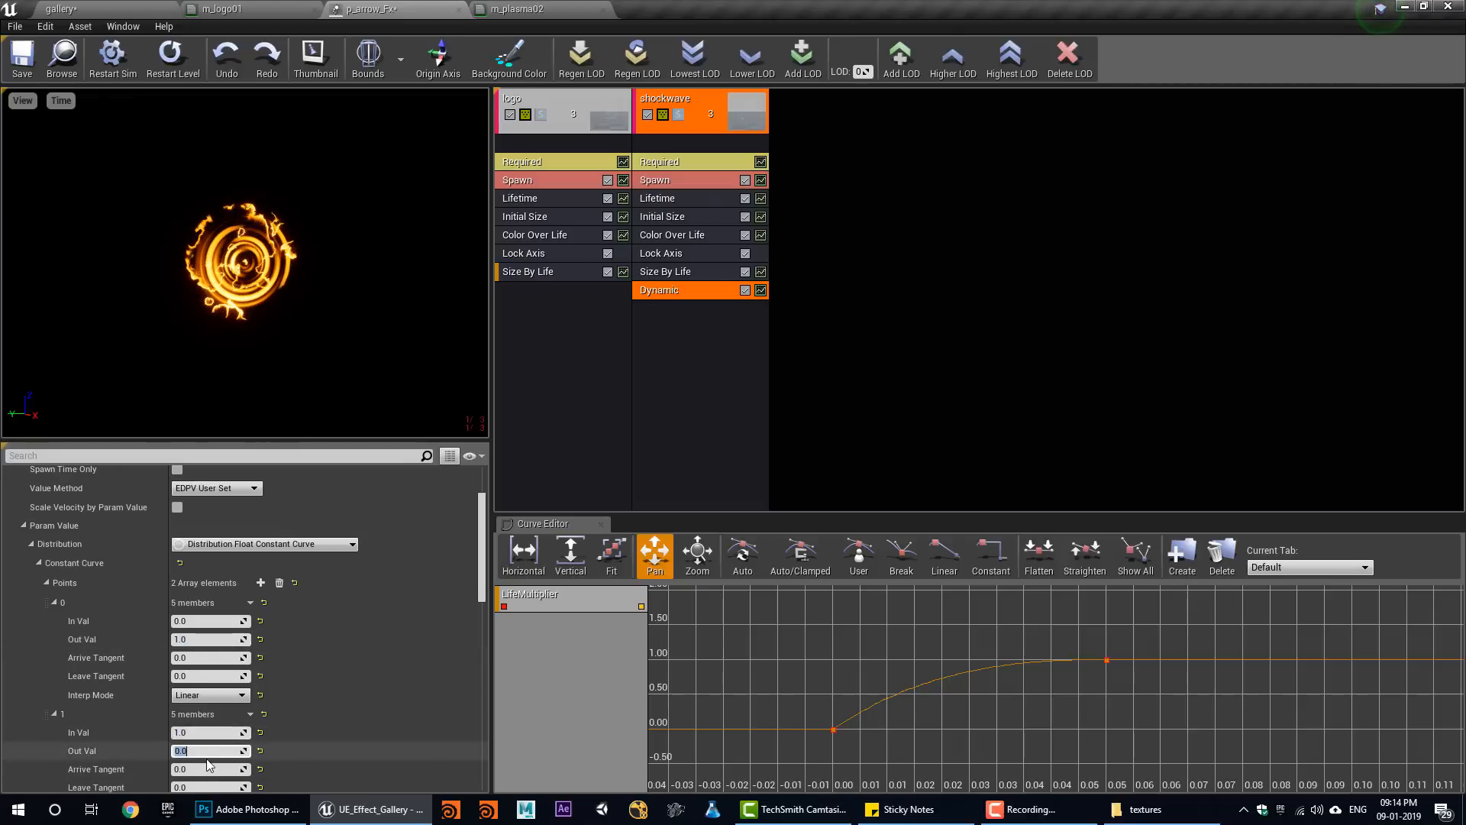
left_click(177, 70)
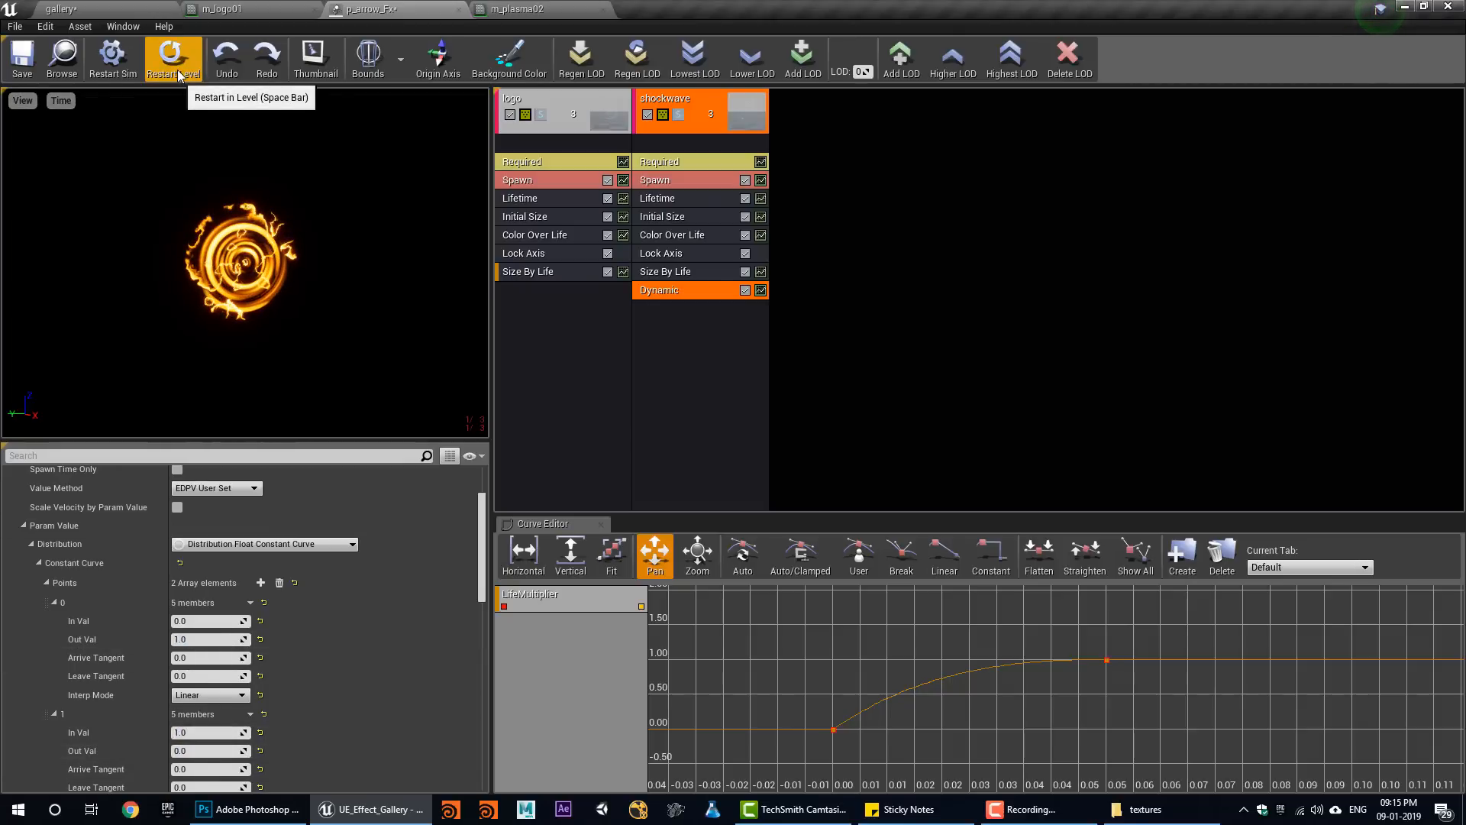
Set the shockwave emitter's Lifetime constant to 0.5 and restart the effect.
left_click(666, 199)
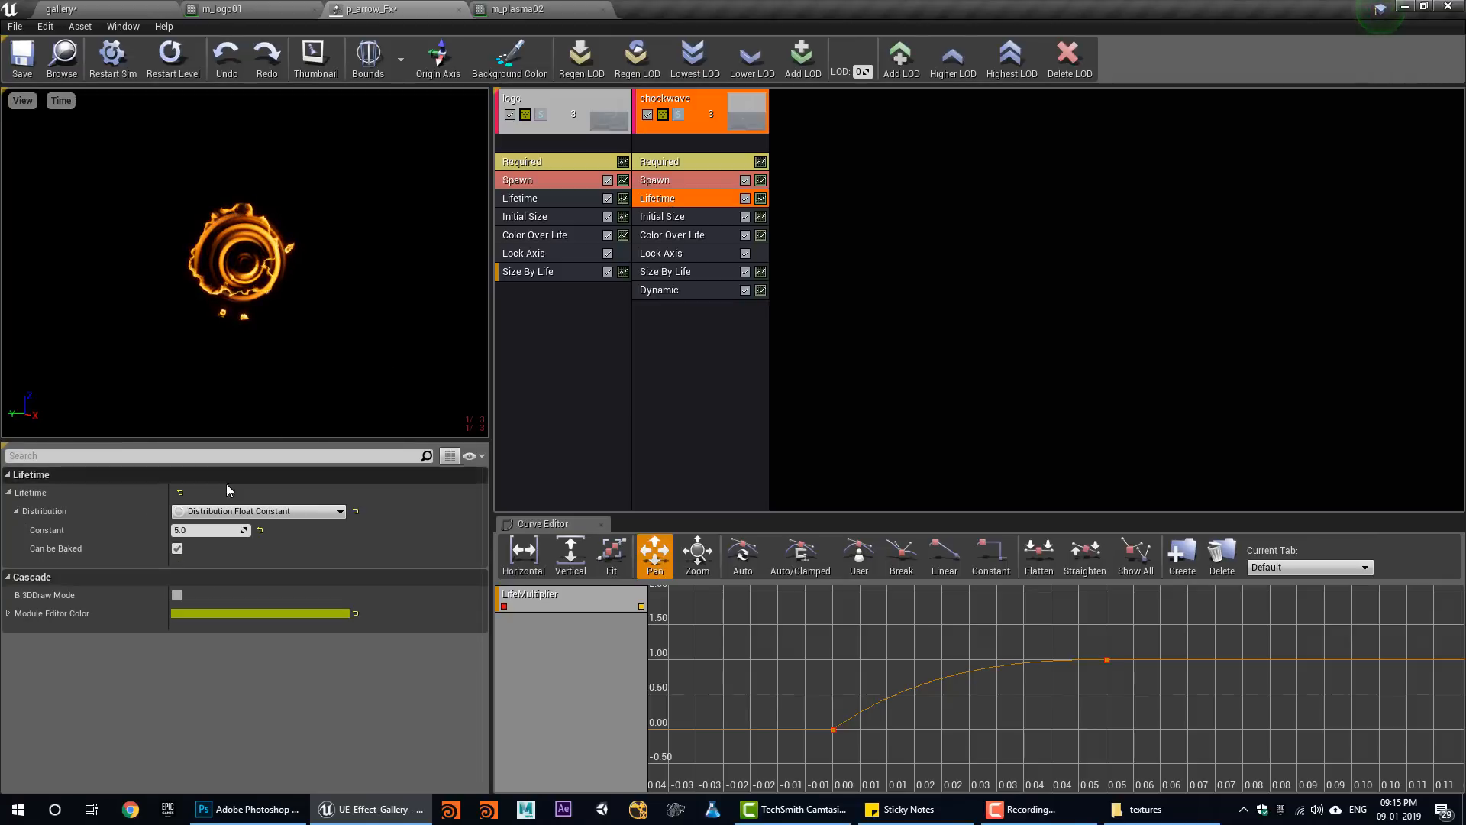
left_click(219, 530)
type("0.5")
key("Return")
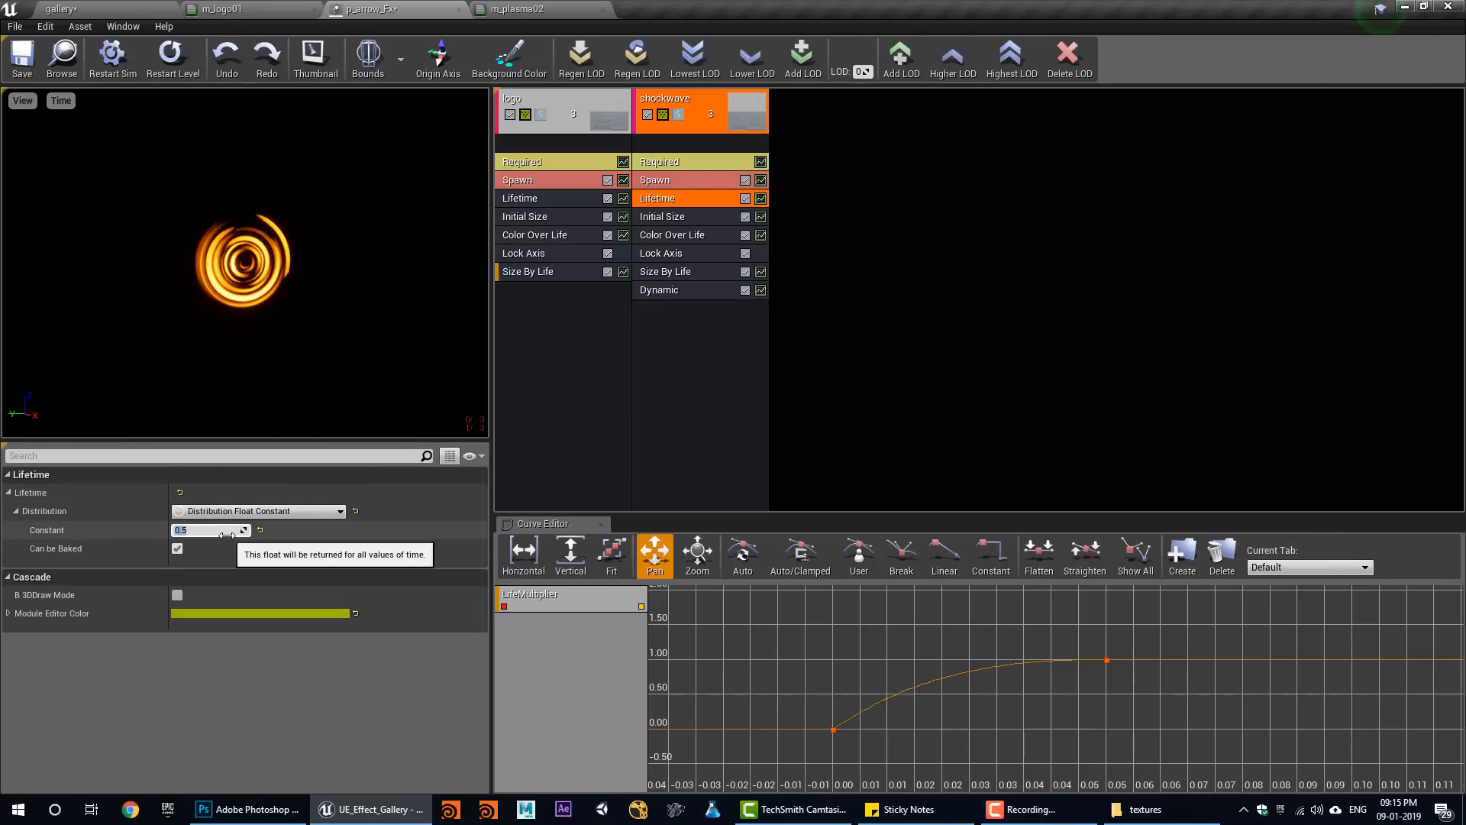
left_click(174, 67)
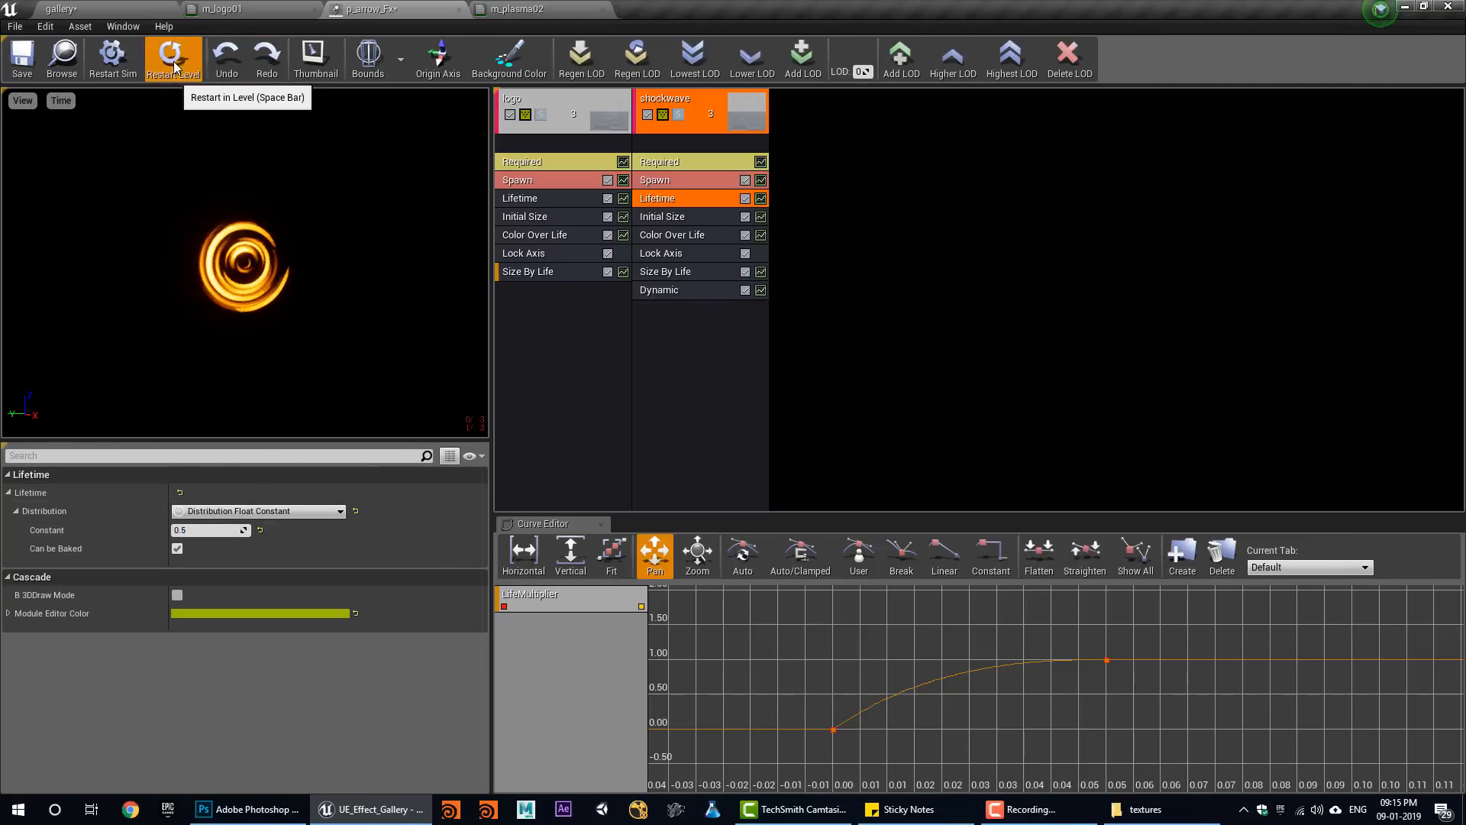
Lower the first distort curve point's Out Val to 0.2 and replay the effect.
left_click(672, 291)
left_click(191, 736)
type("0.2")
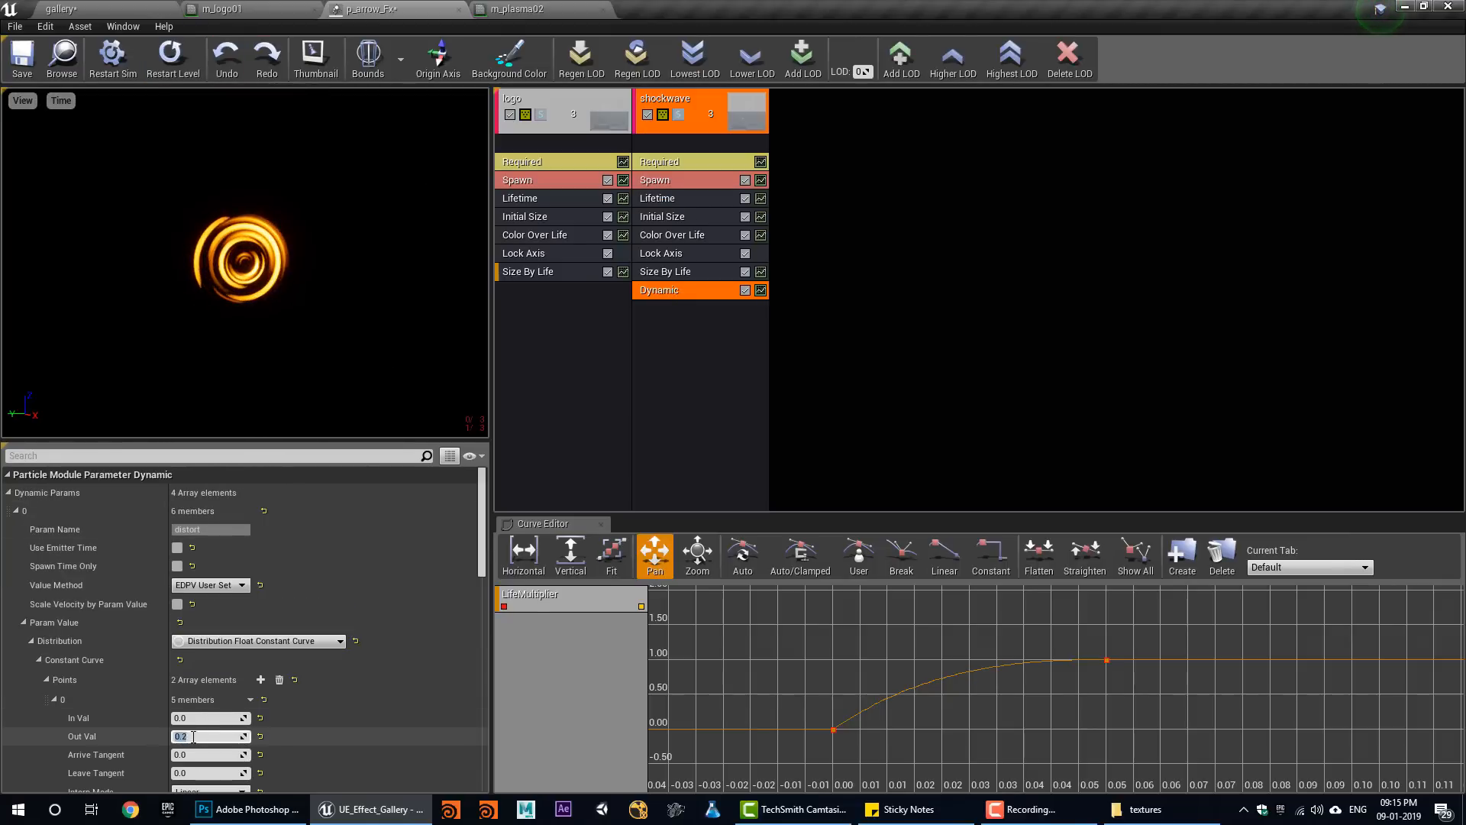
key("Return")
left_click(174, 64)
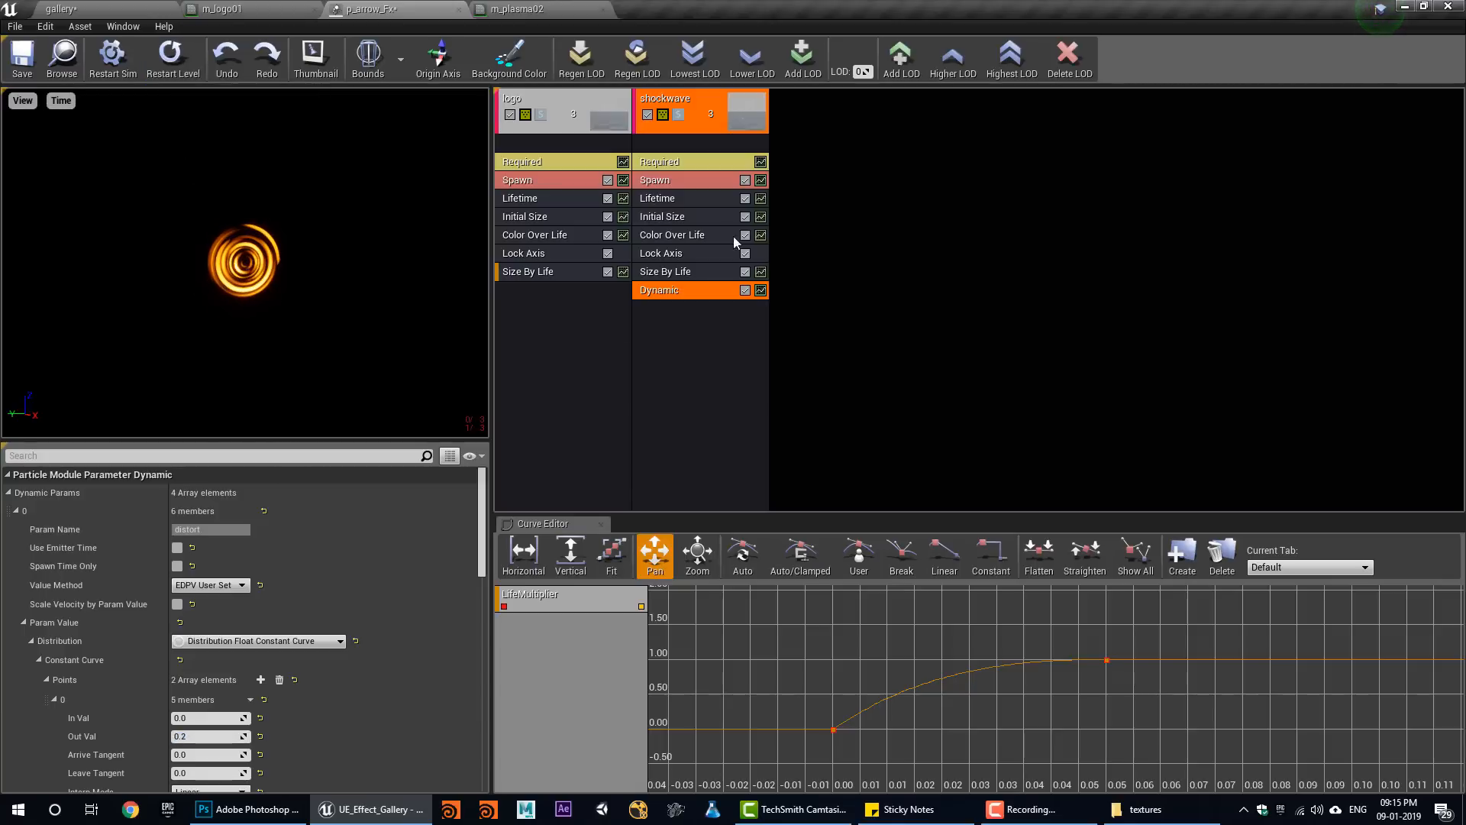
Clear the shockwave emitter's Size By Life curve points and add two new ones.
left_click(663, 274)
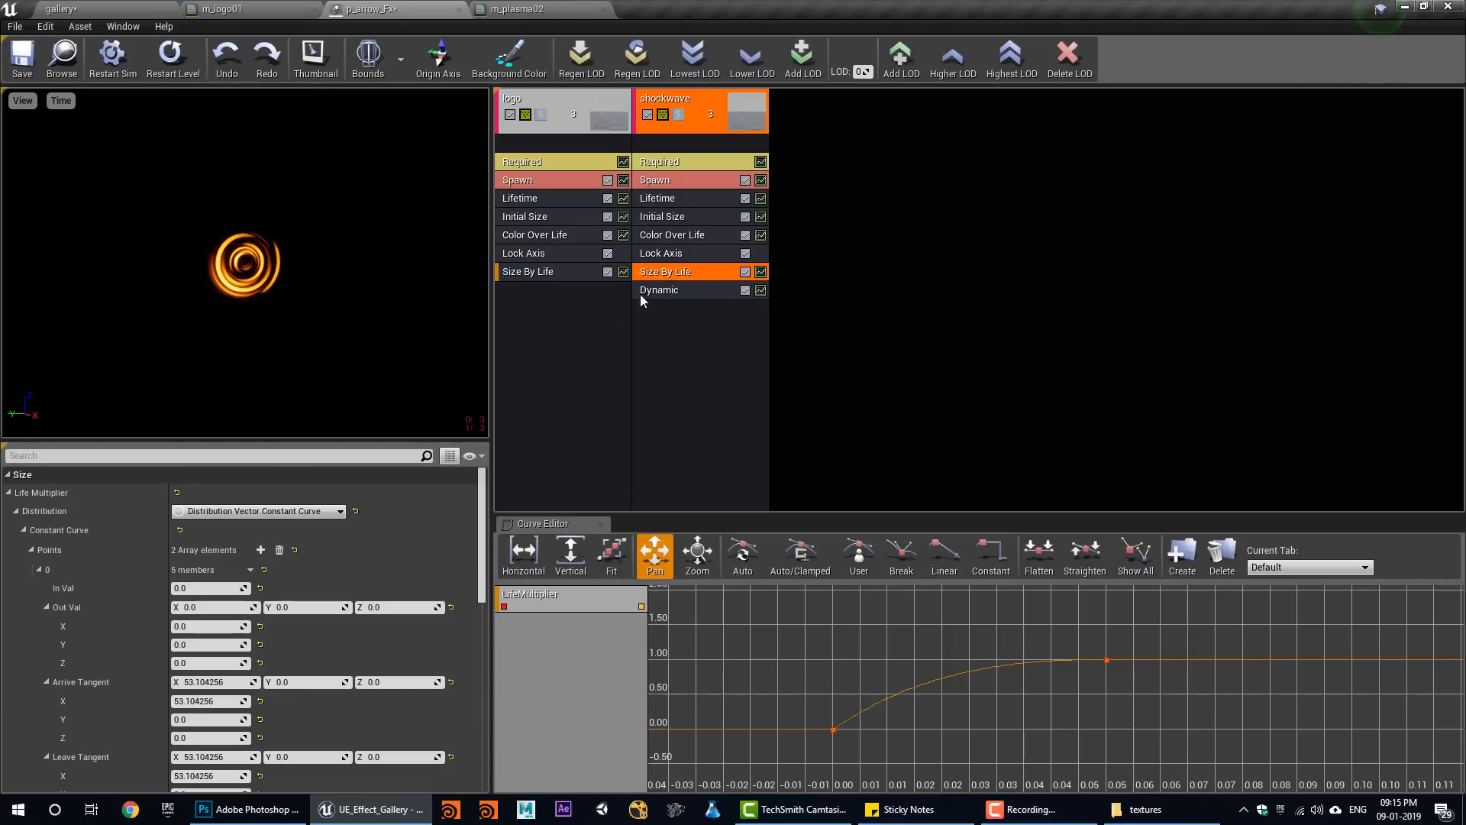
left_click(280, 550)
double_click(260, 551)
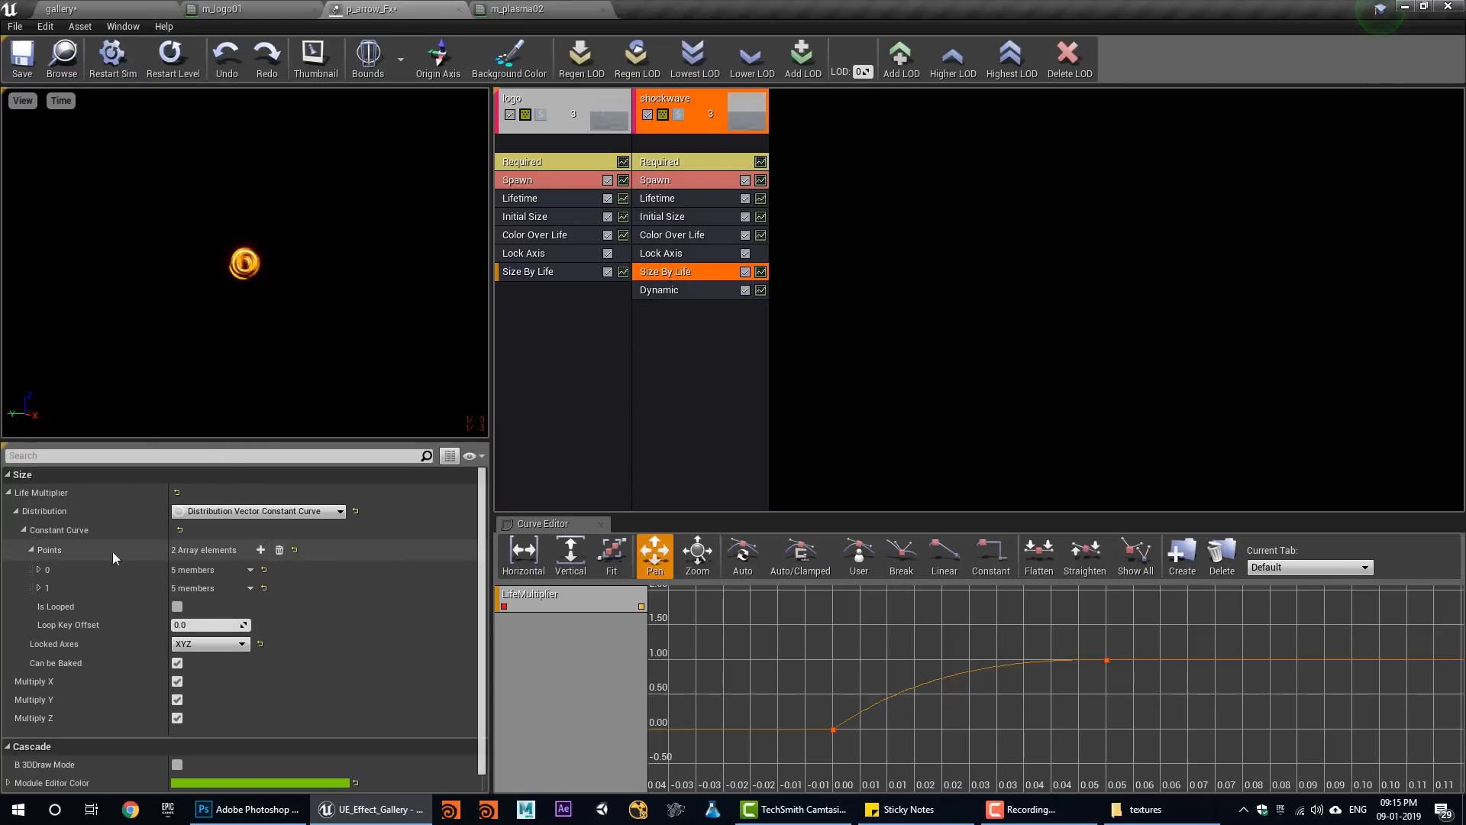
double_click(30, 550, "shift")
Set the second Size By Life point to In Val 1 and Out Val 2 on X, Y and Z.
scroll(64, 565, "down", 6)
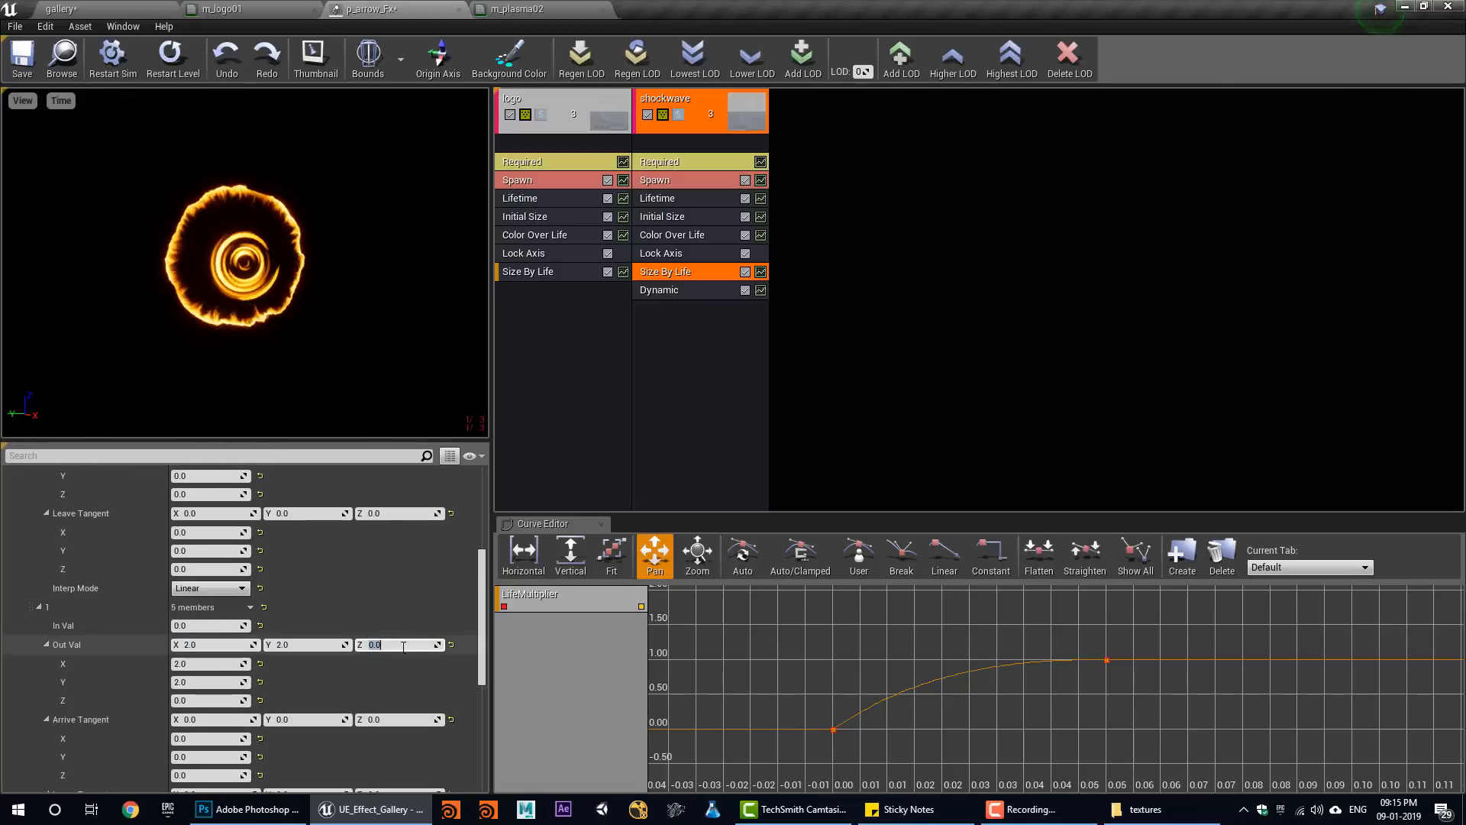
type("2")
left_click(213, 625)
type("1")
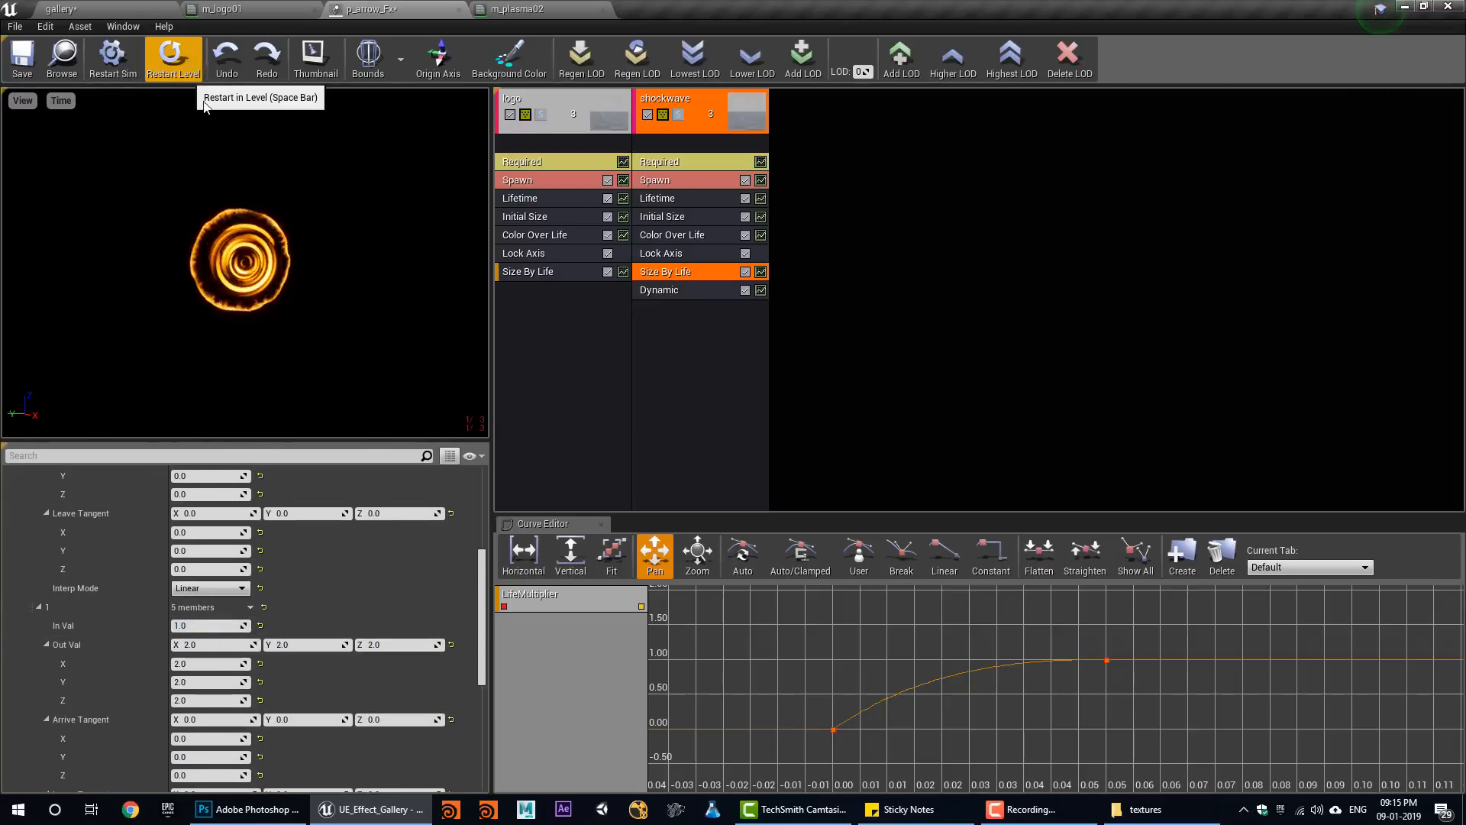
Remove all curves from the Curve Editor, load the shockwave's Size By Life curve, and fit it in view.
right_click(608, 607)
left_click(657, 635)
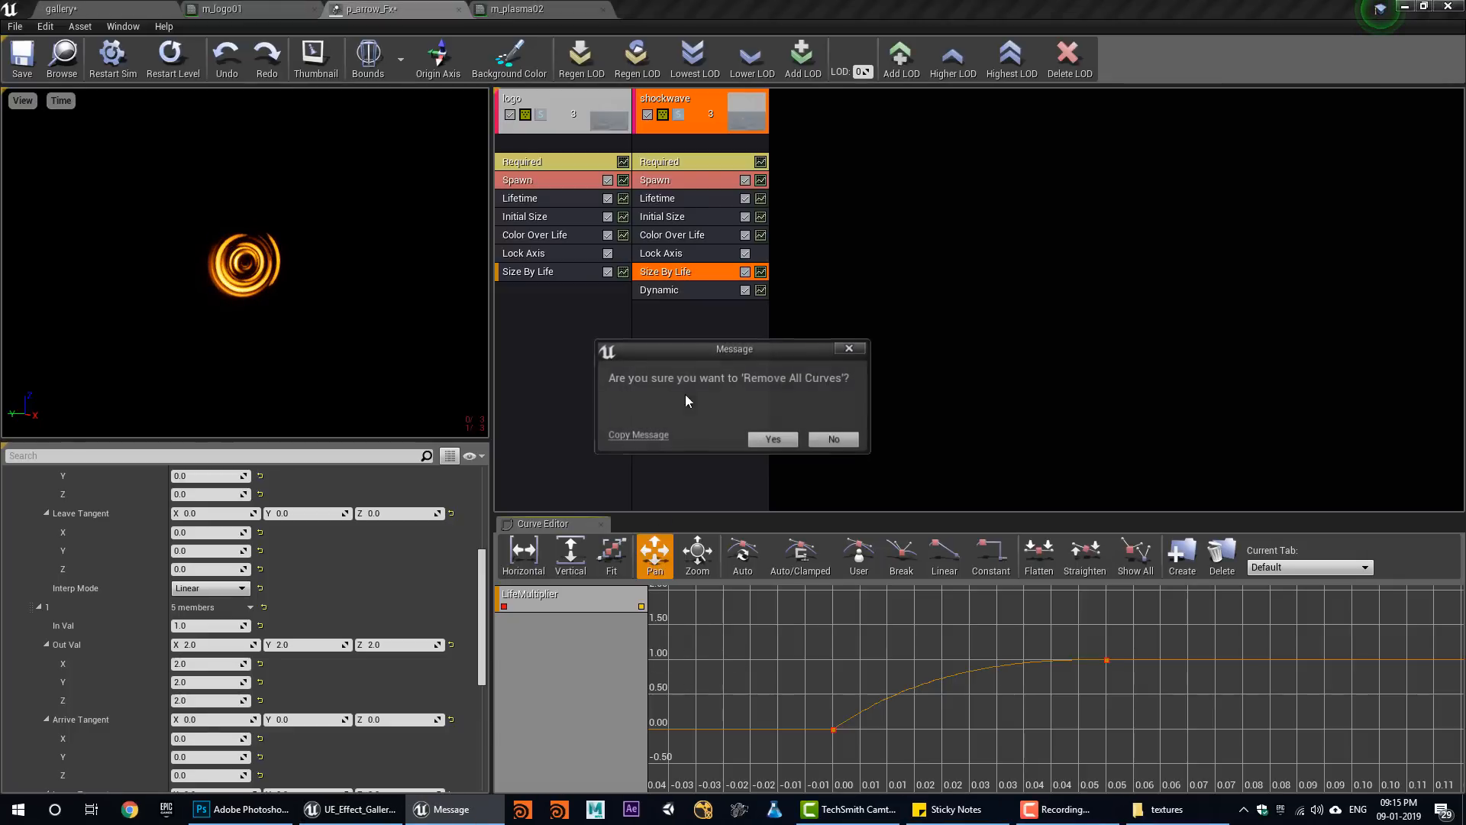
left_click(763, 439)
left_click(761, 273)
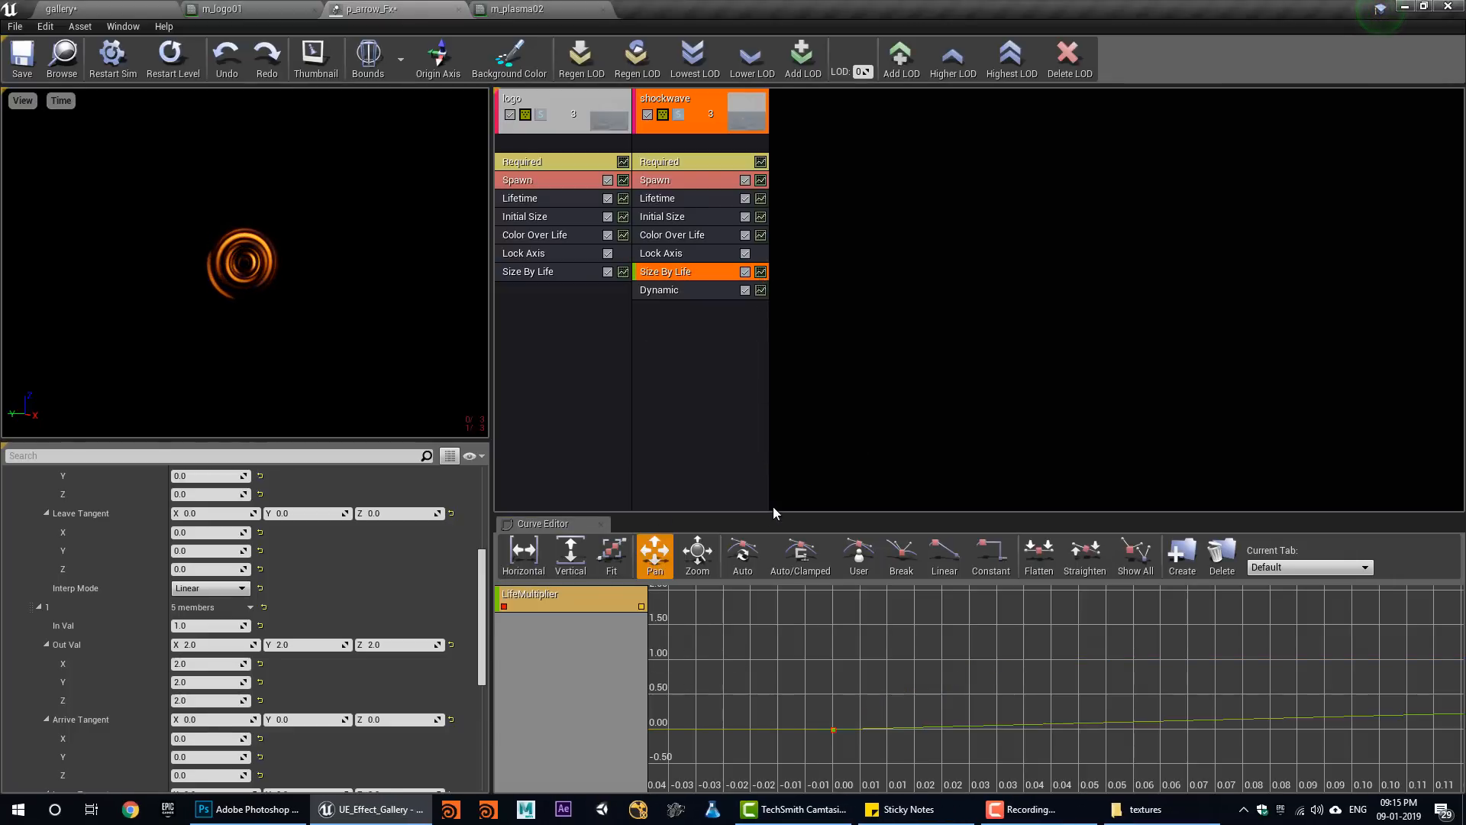
left_click(617, 562)
scroll(810, 673, "down", 4)
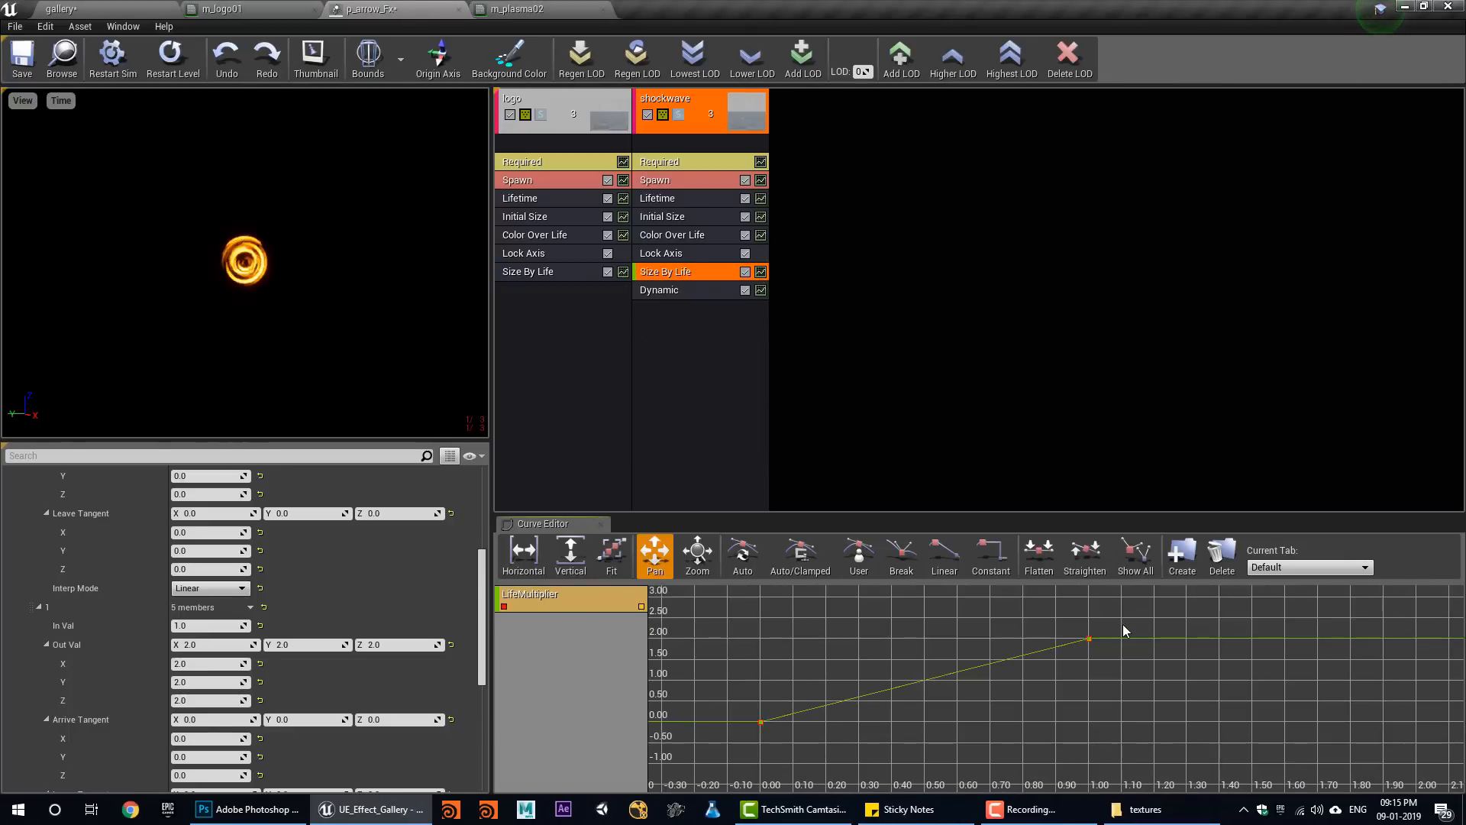
Select both Size By Life curve points and set their interpolation to Curve Auto.
left_click_drag(1118, 621, 586, 818, "ctrl+alt")
left_click(739, 567)
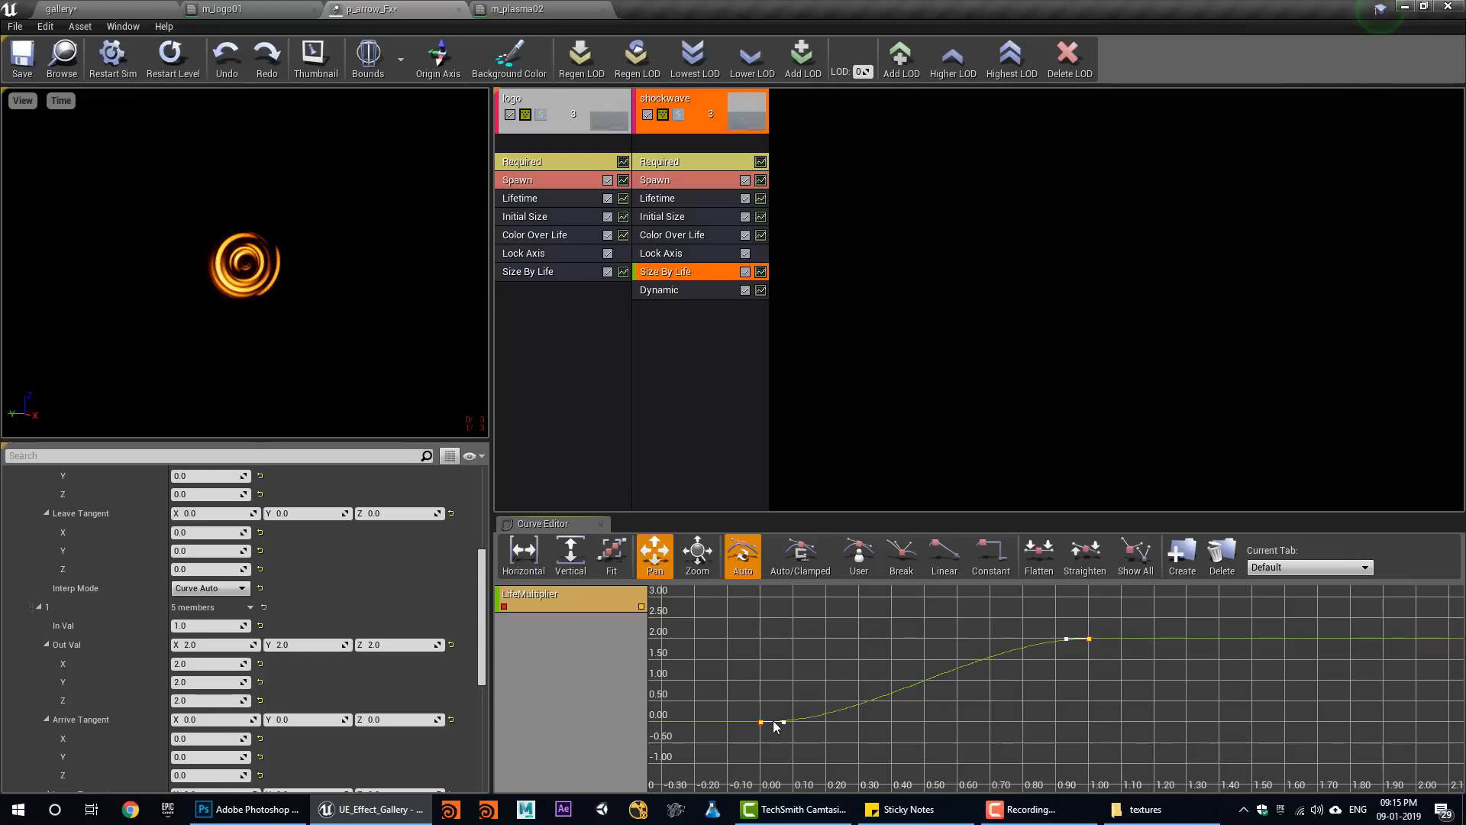
scroll(213, 663, "down", 5)
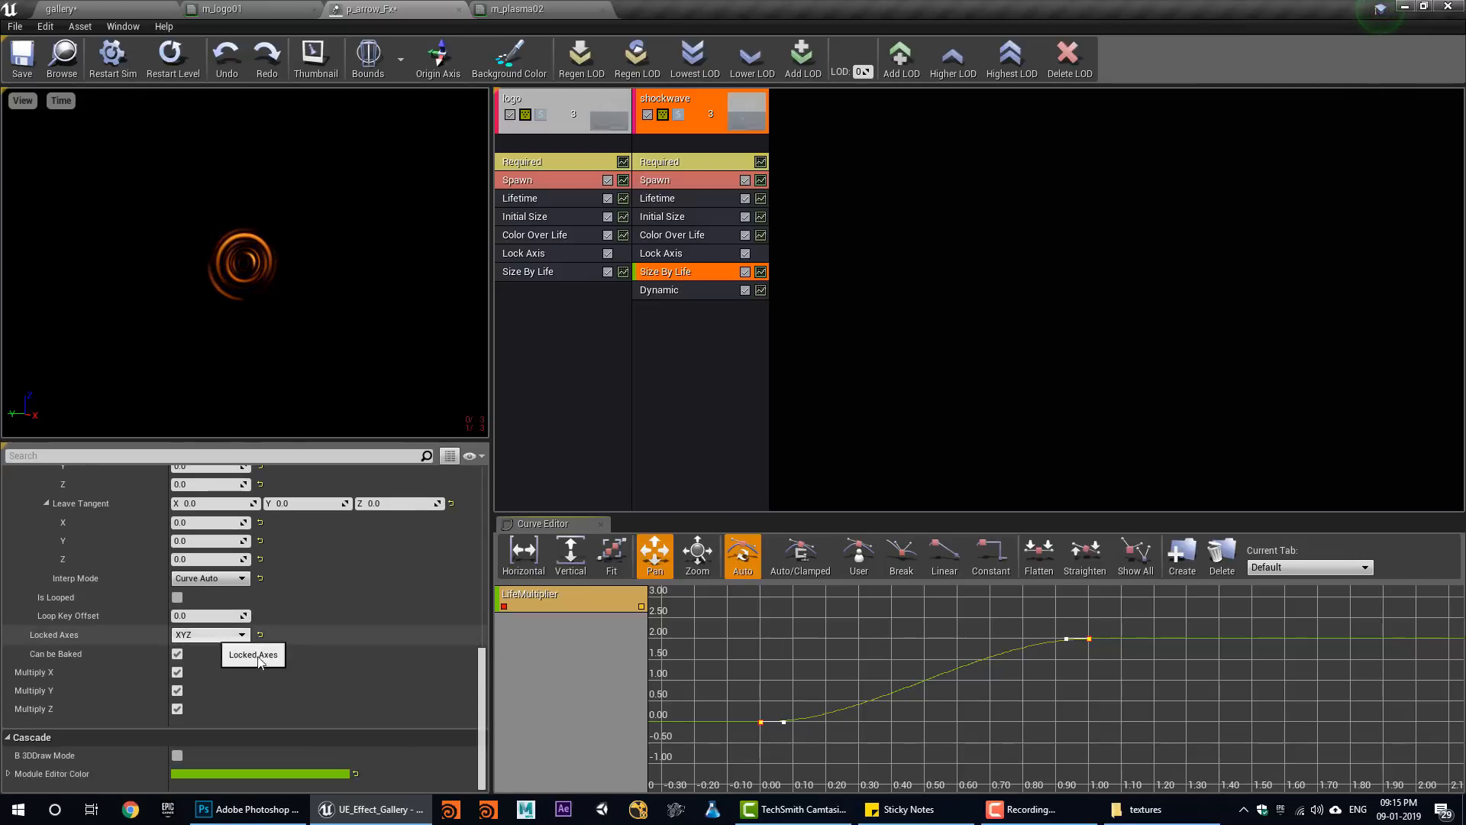
Steepen the start tangent of the shockwave emitter's Size By Life curve so the growth is fast at the beginning.
left_click_drag(780, 710, 782, 716)
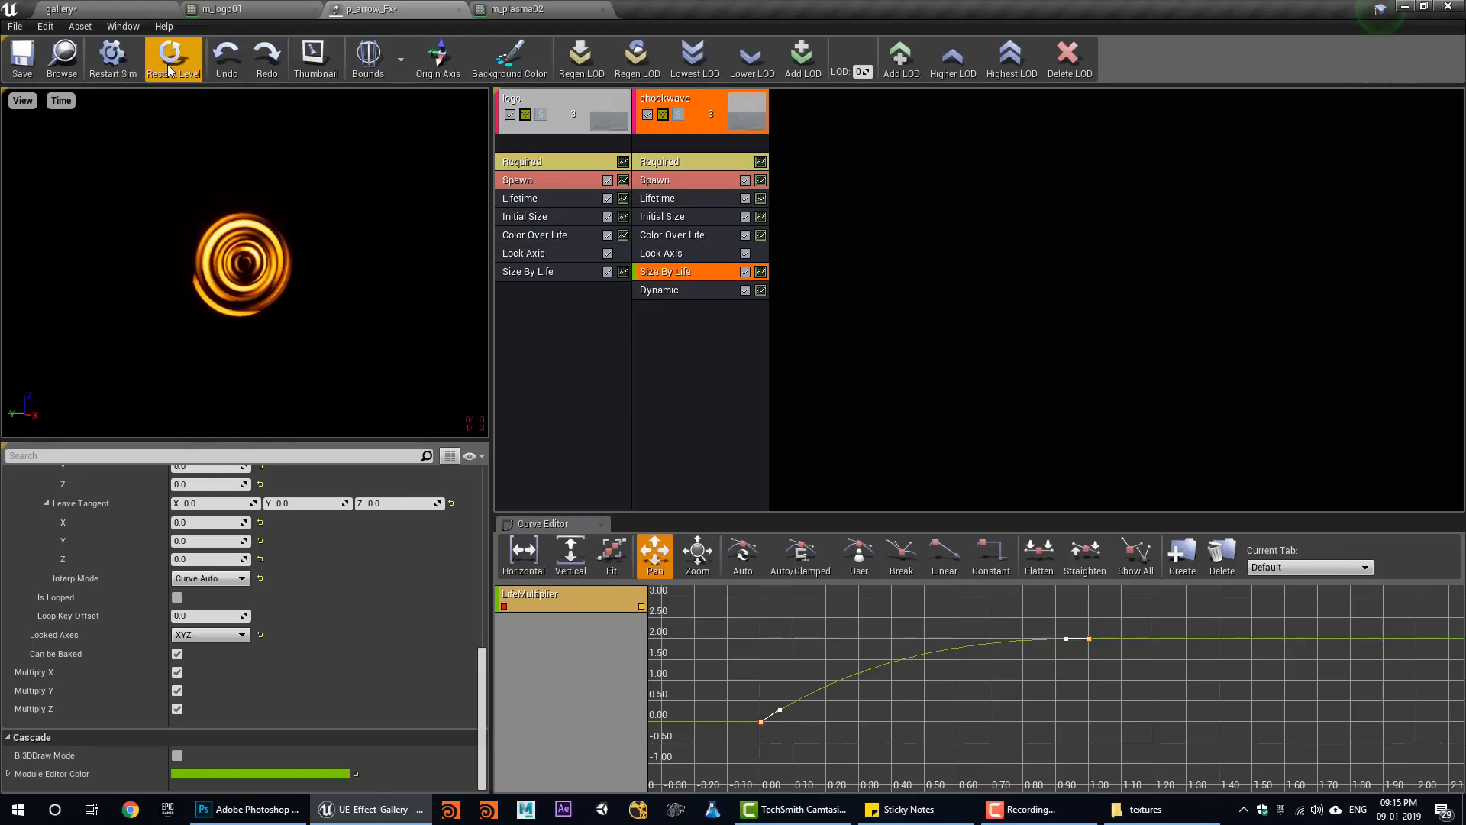
In the shockwave's Dynamic module, switch the erode02 parameter to Distribution Float Constant Curve and add two curve points.
left_click(676, 290)
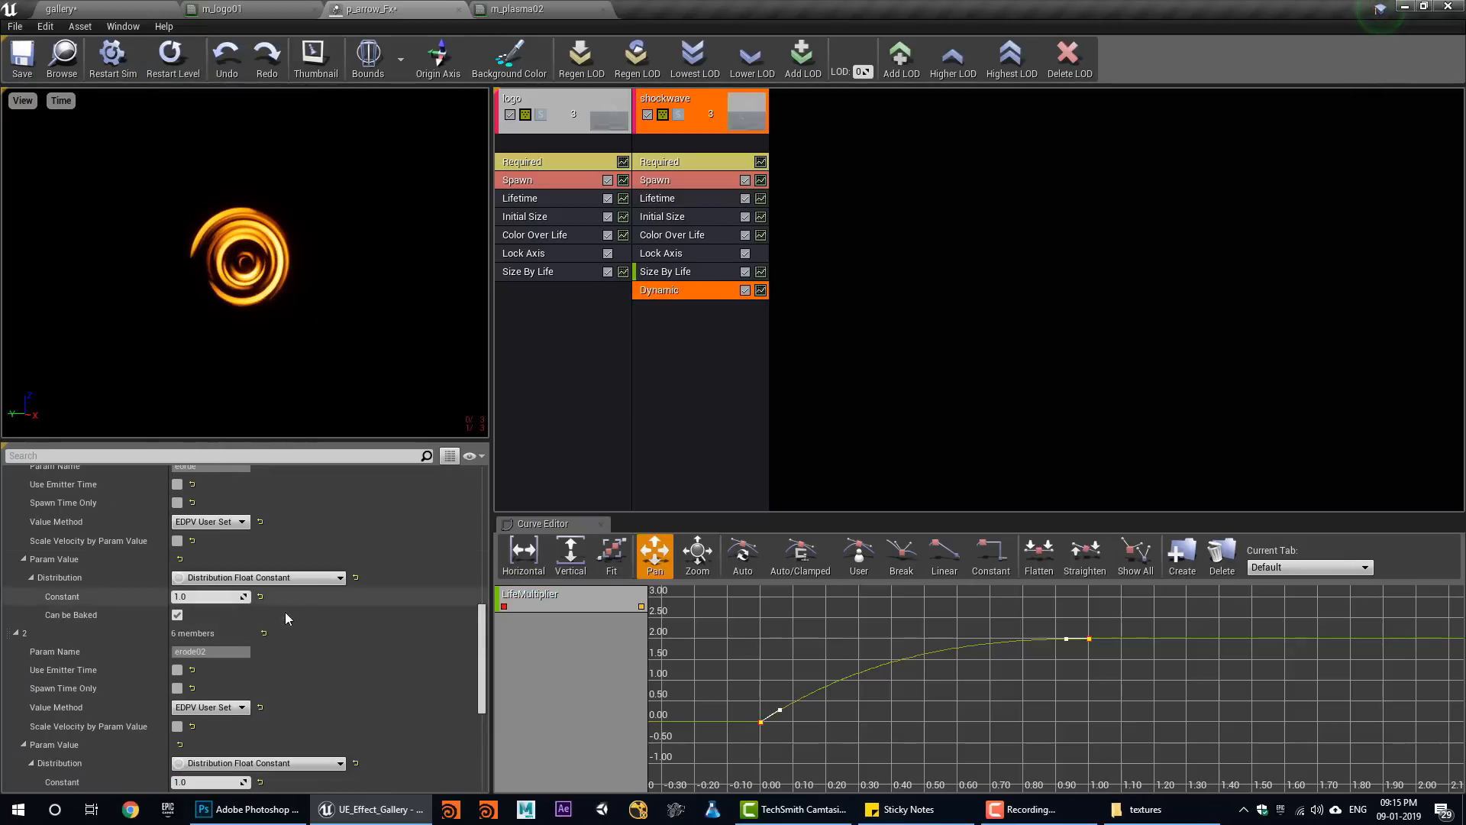
scroll(286, 611, "down", 4)
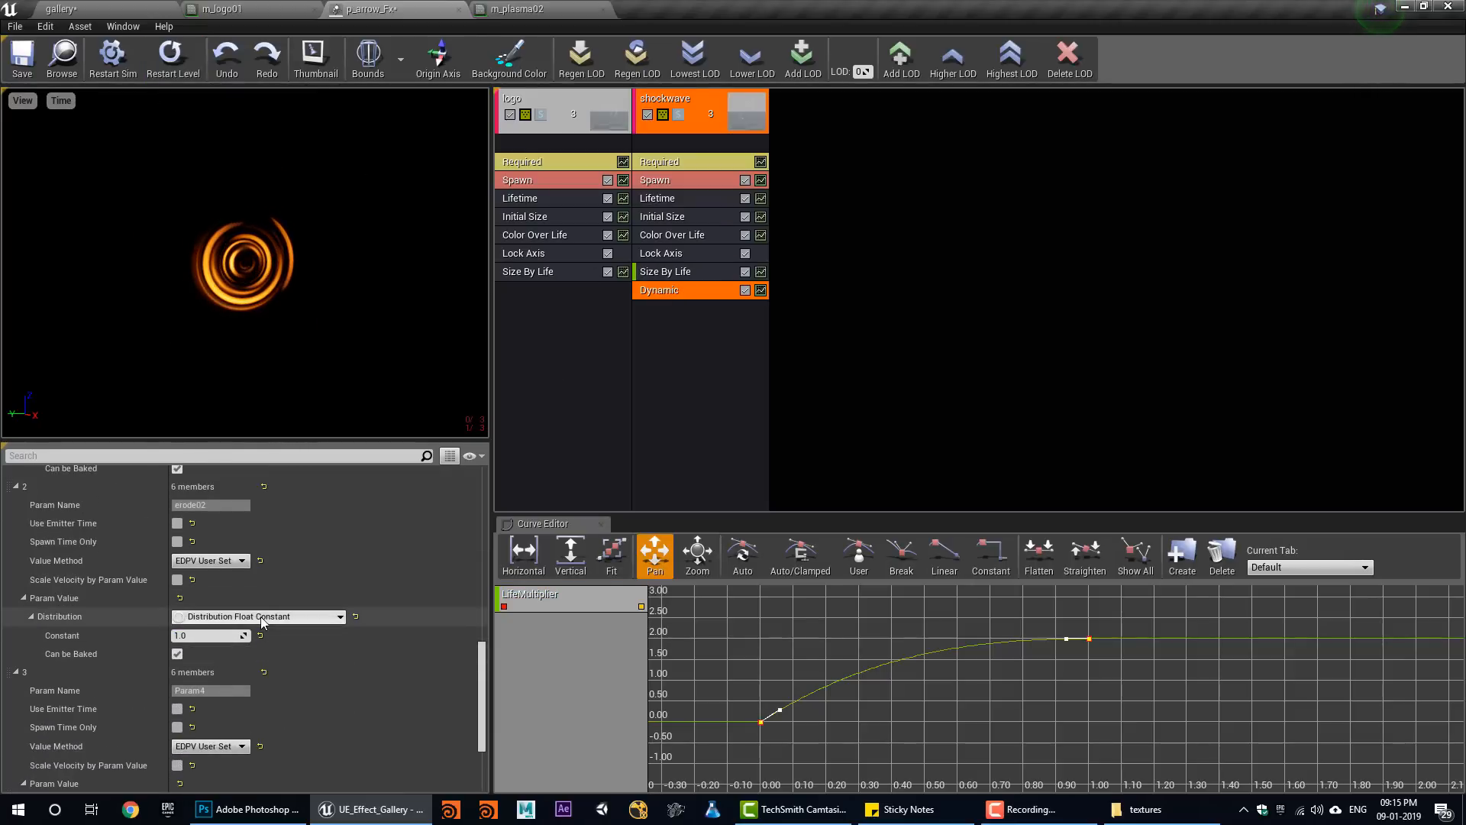
left_click(262, 617)
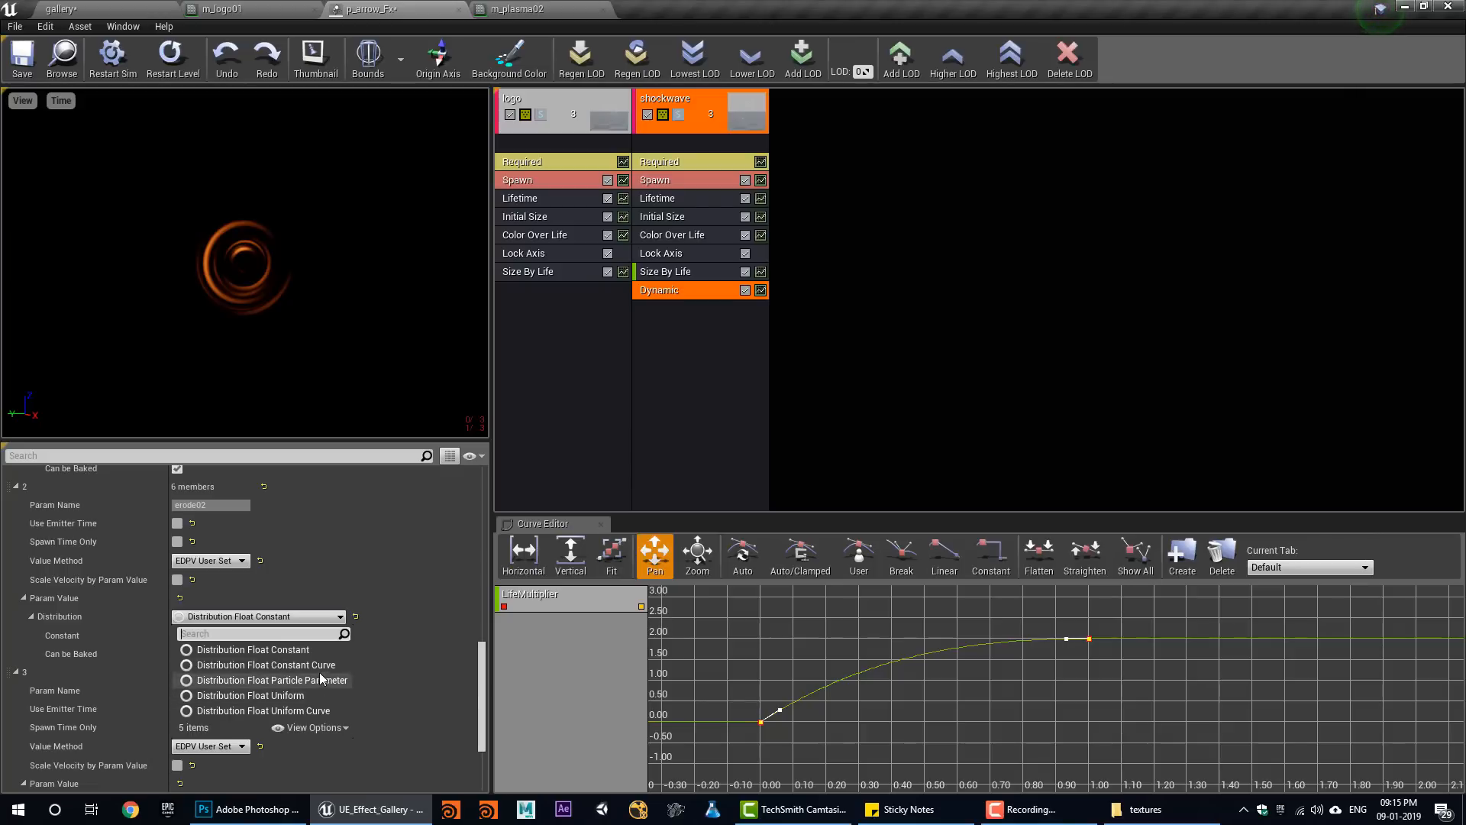
left_click(321, 665)
left_click(38, 634)
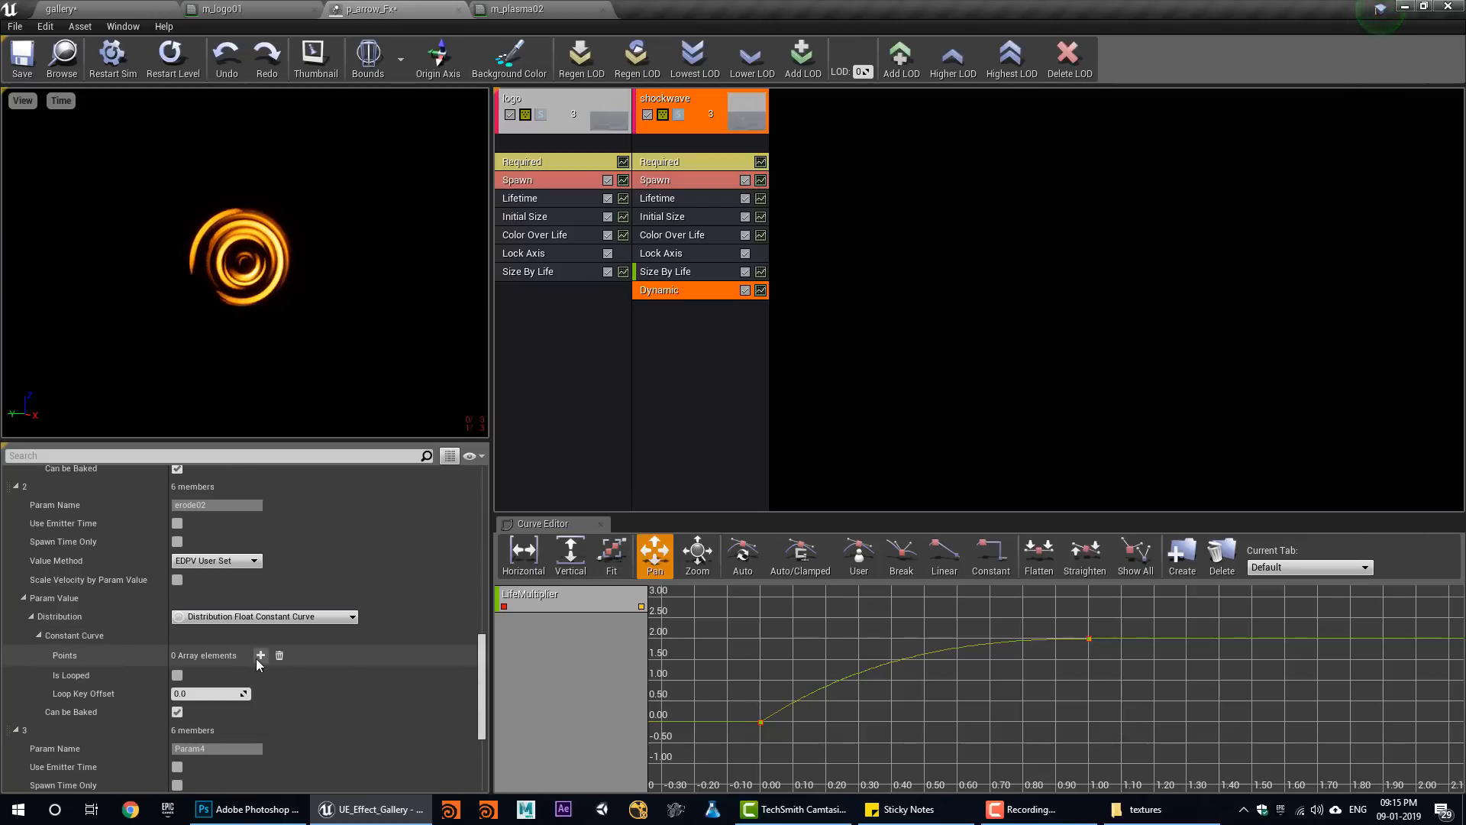
left_click(46, 655)
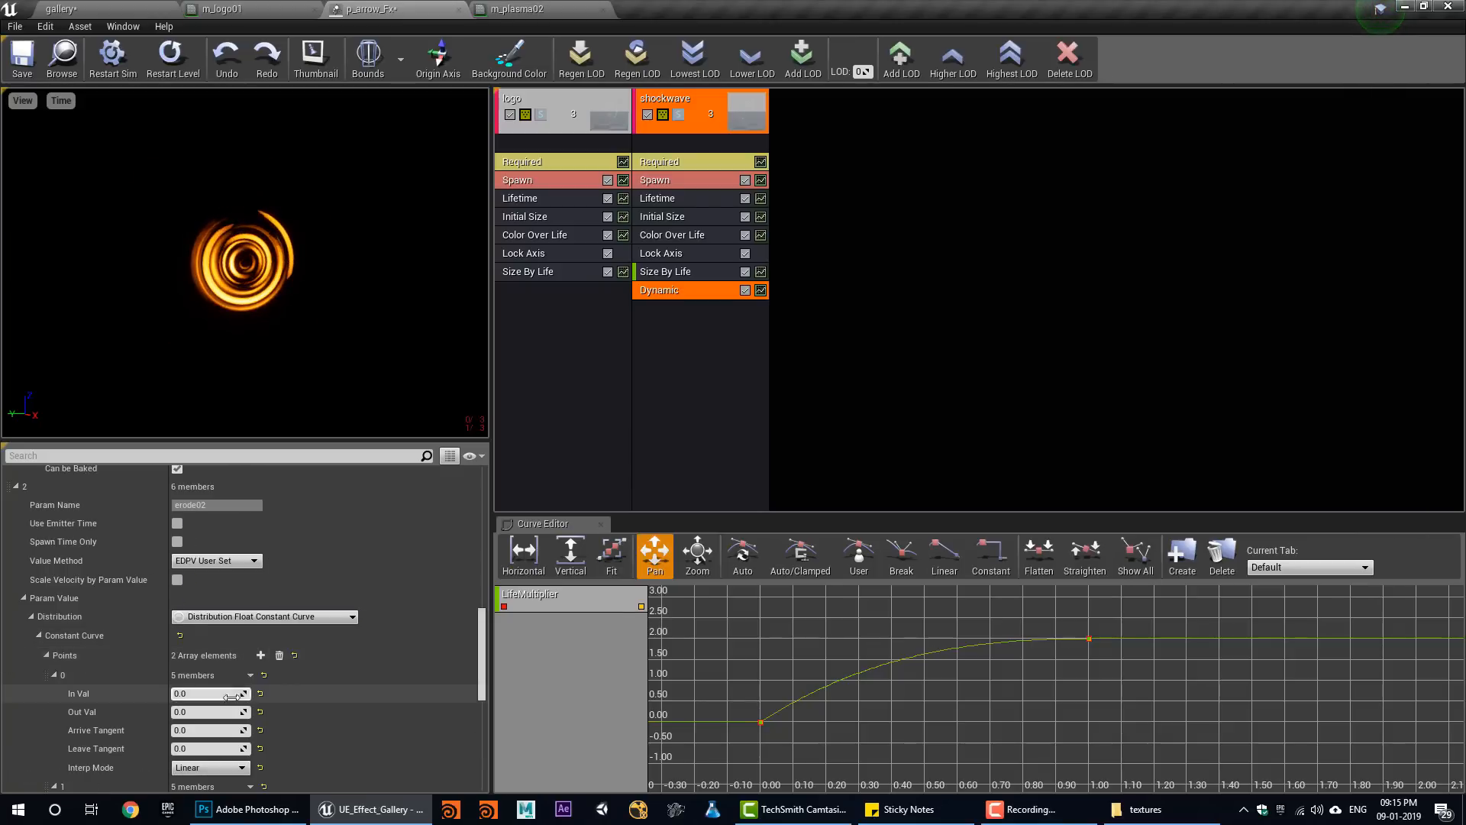
Set erode02's first curve point to Out Val 1 and its second to In Val 1 with Out Val 5.
scroll(200, 690, "down", 5)
left_click(192, 591)
type("1")
left_click(208, 682)
type("1")
left_click(208, 700)
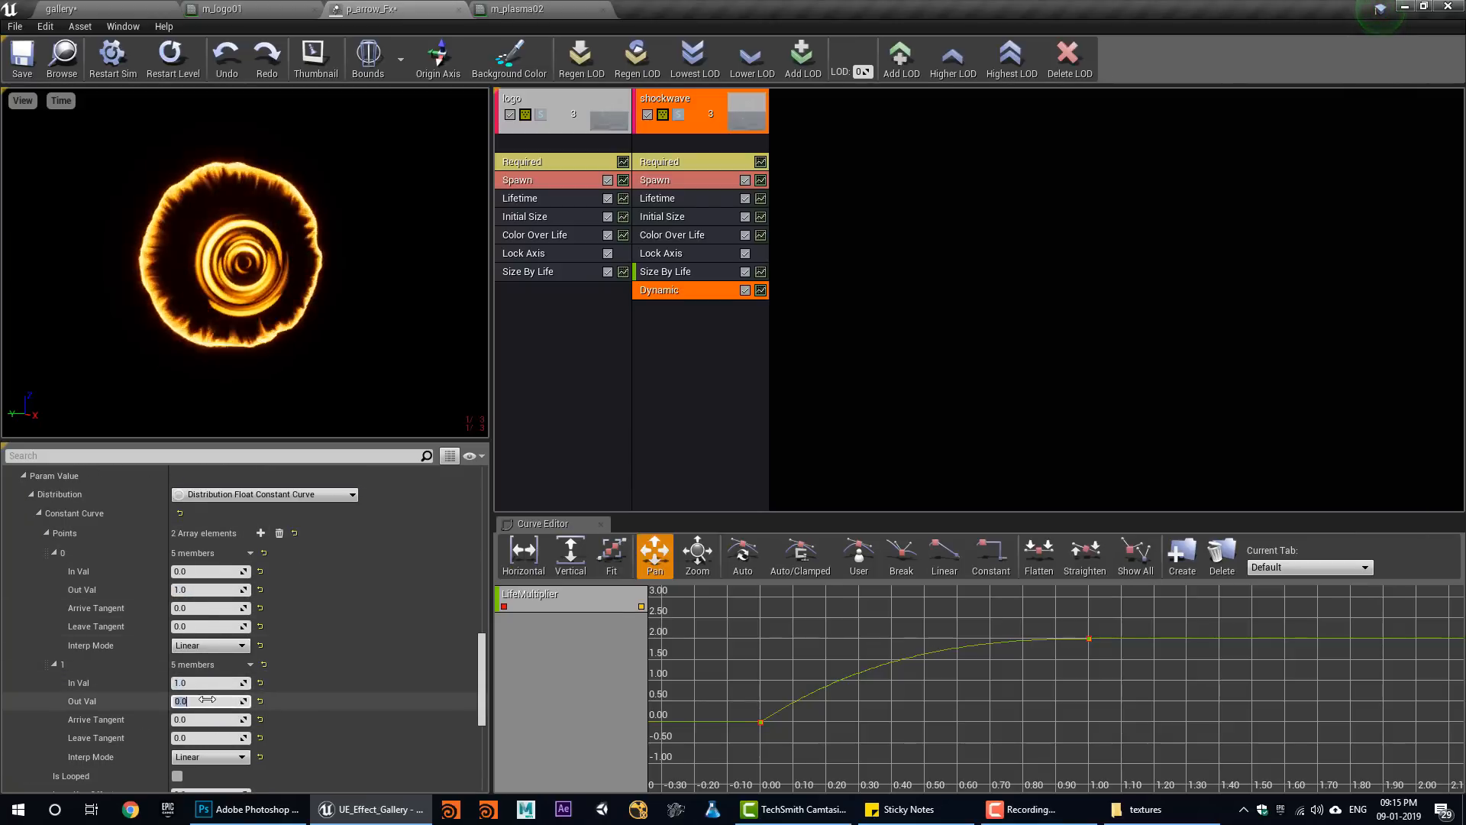
type("5")
key("Return")
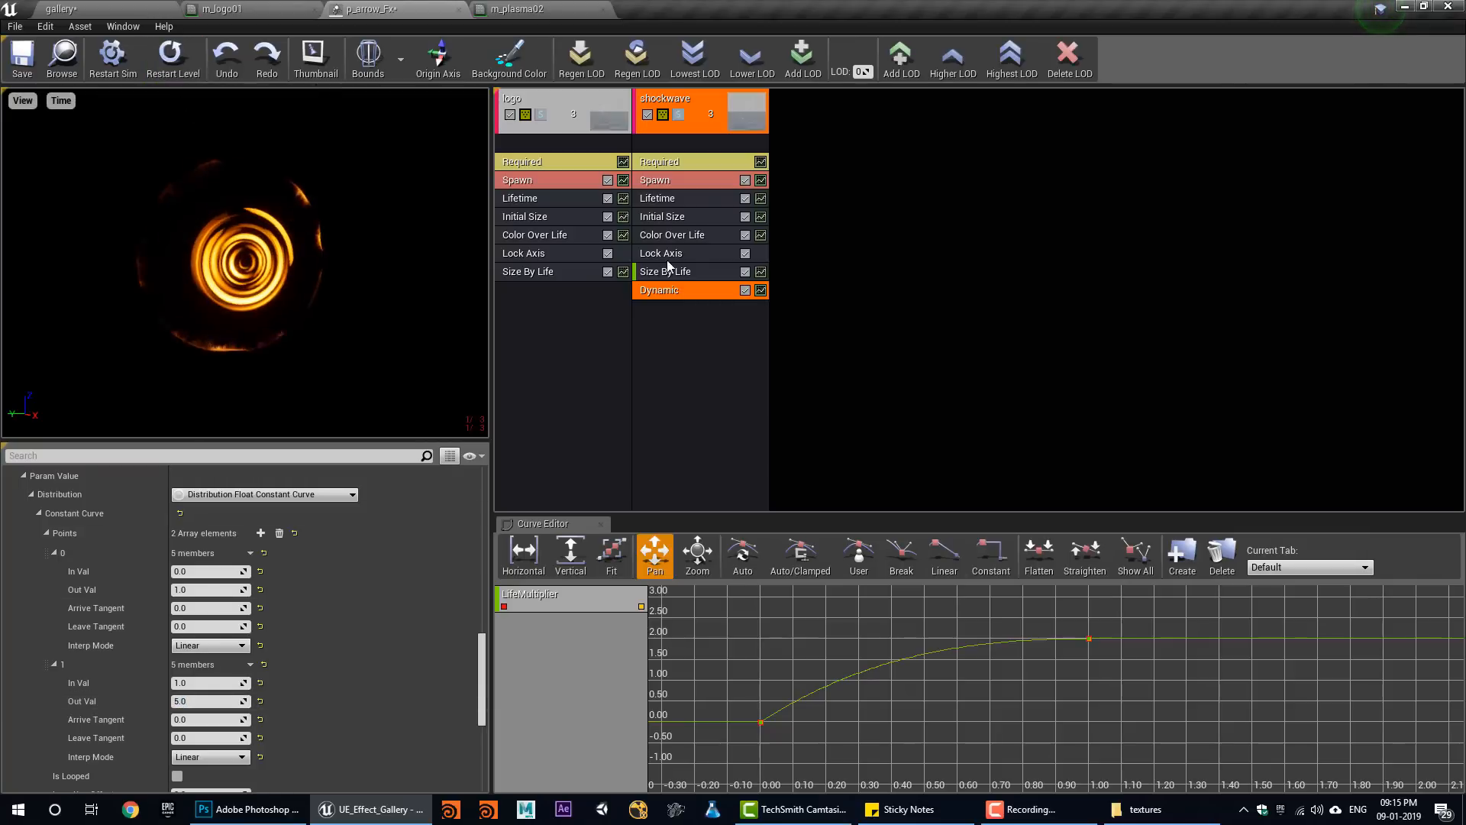
Add a second burst entry to the shockwave's Spawn module with Count 1 and Time 0.1.
left_click(671, 182)
scroll(244, 634, "down", 5)
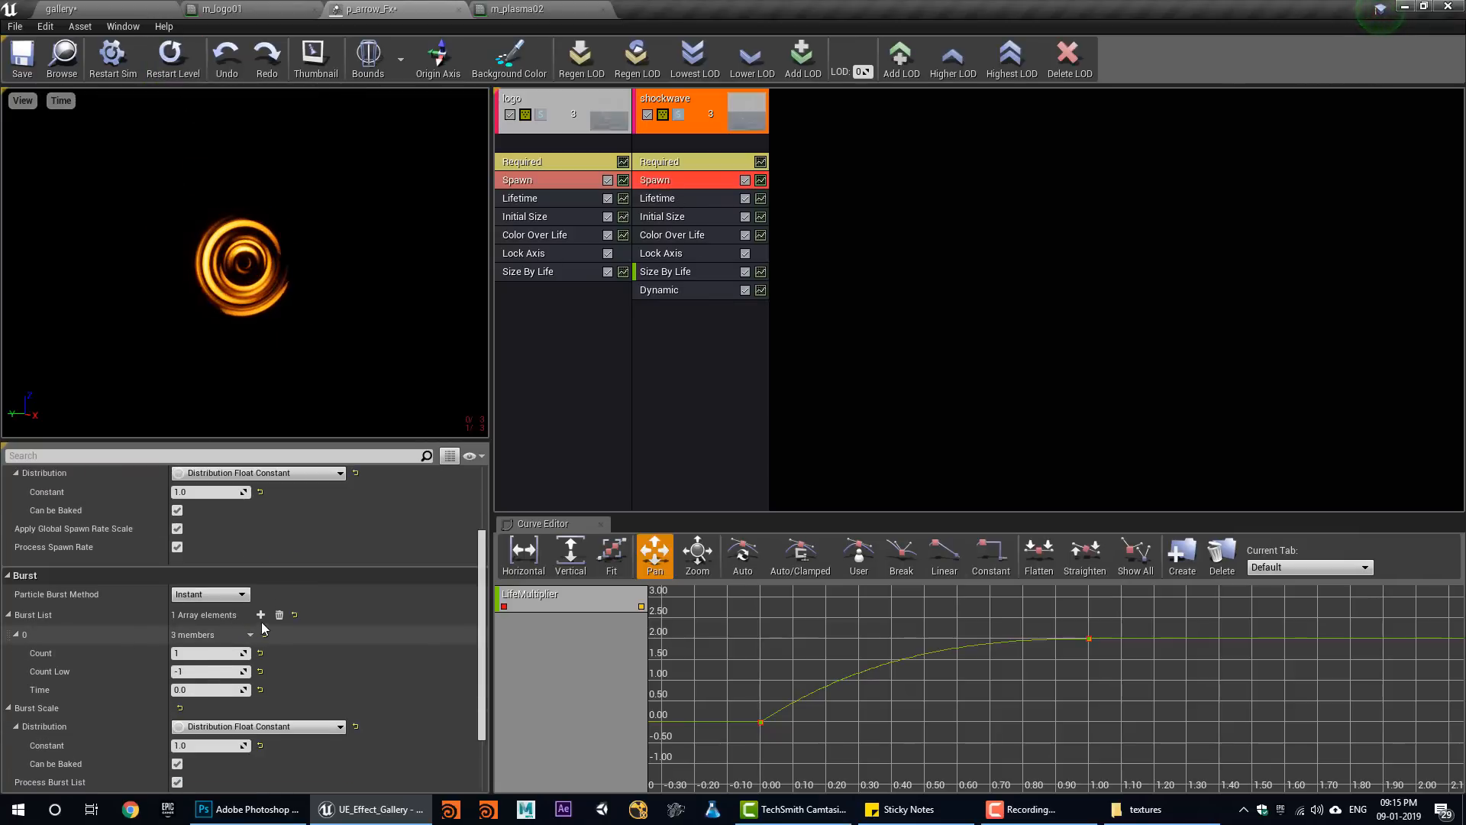
left_click(15, 653)
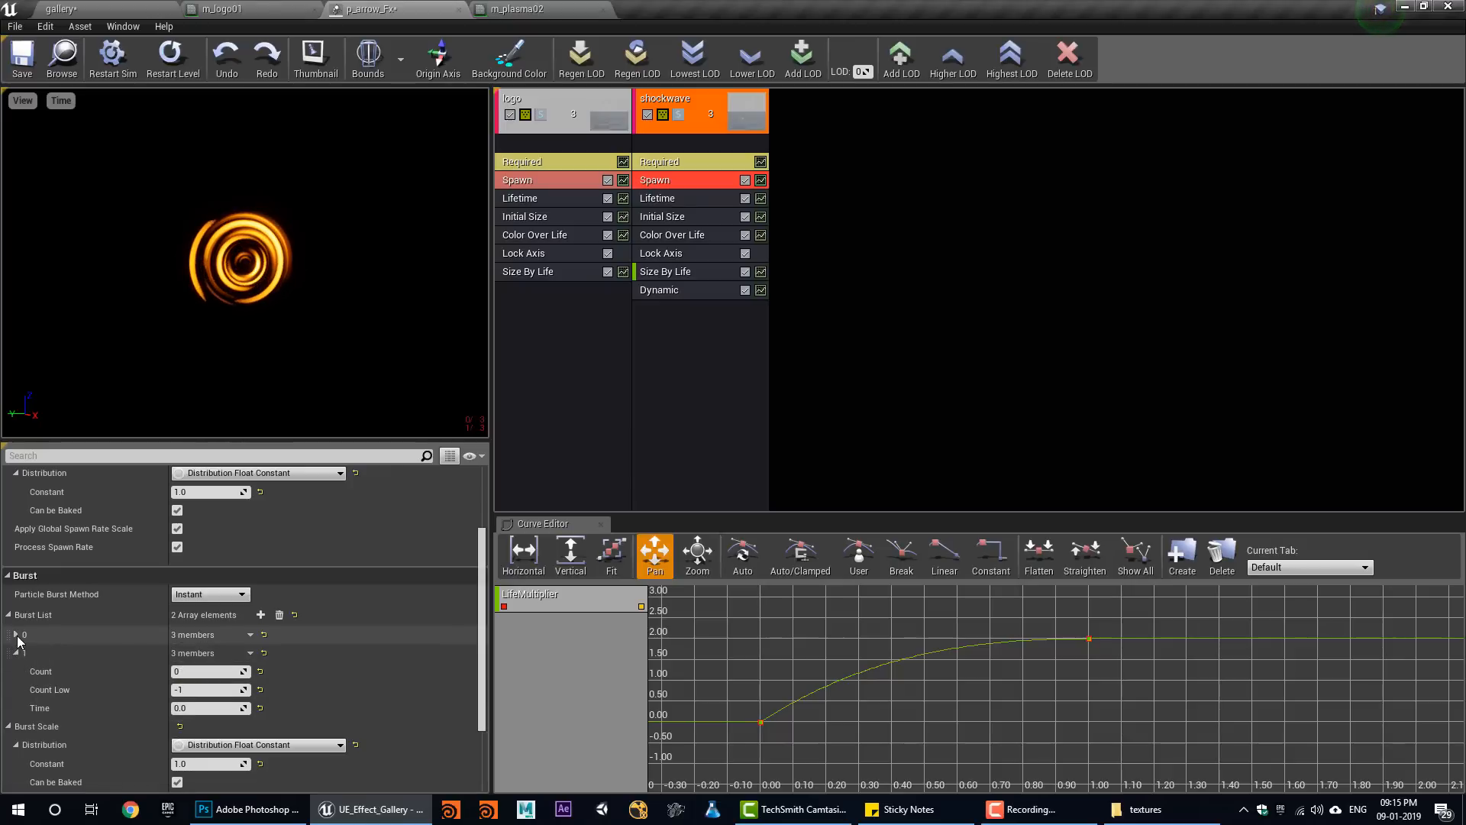
left_click(15, 634)
type("1")
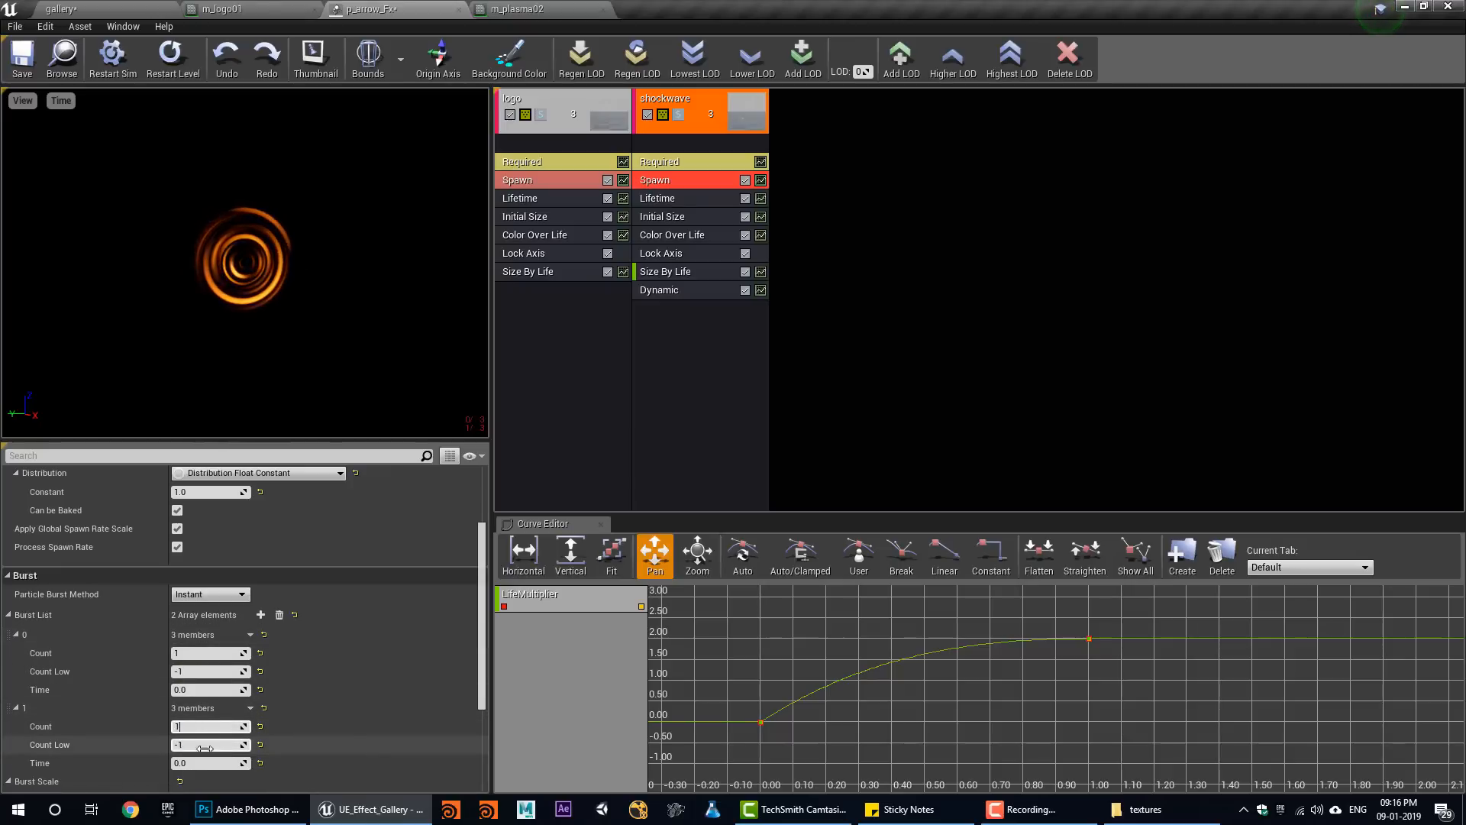
left_click(201, 764)
type("0.1")
key("Return")
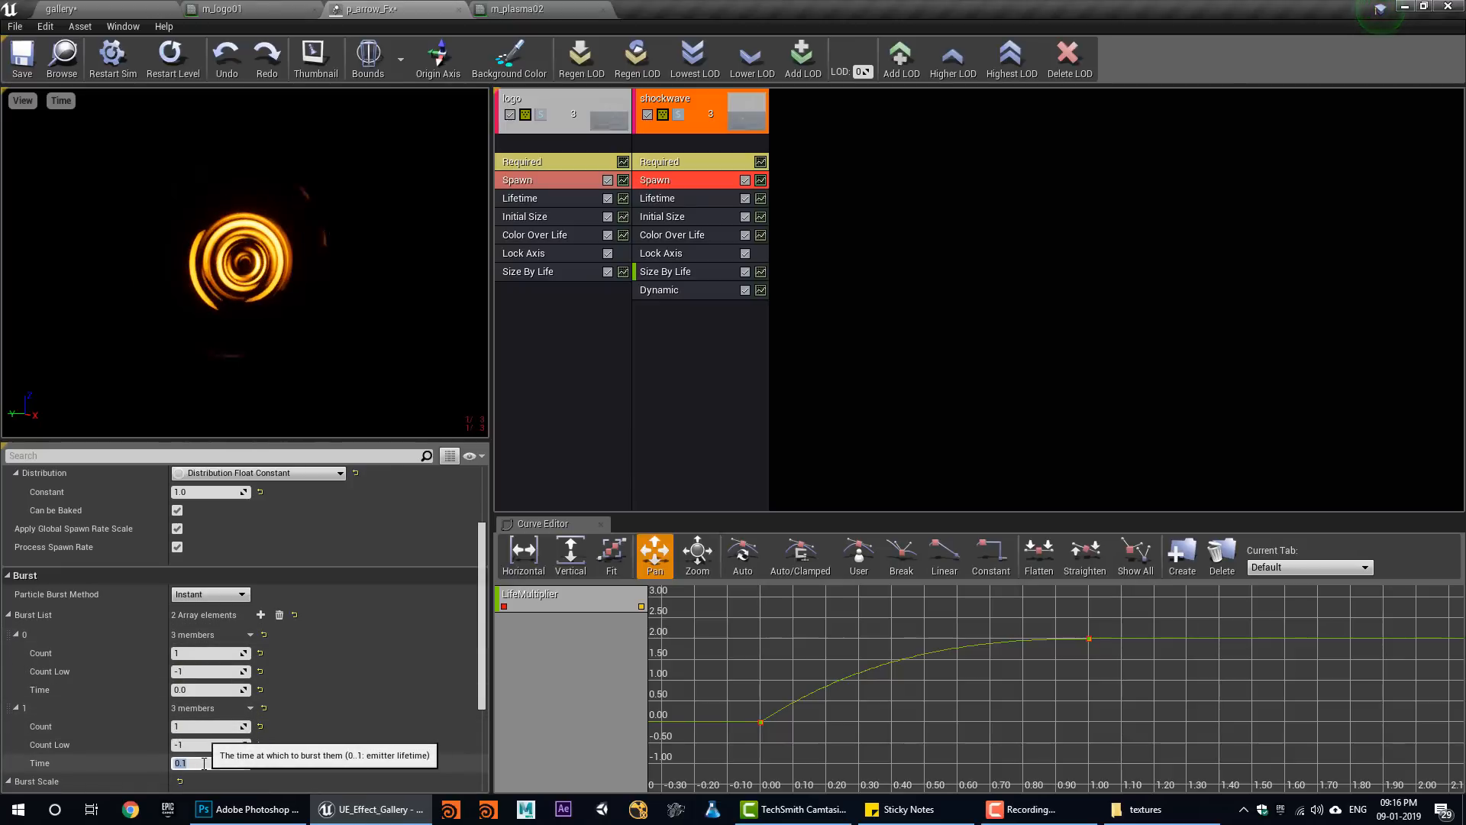
Add a third burst entry to the shockwave's Spawn module with Count 1 and Time 0.2.
left_click(261, 615)
scroll(88, 658, "down", 2)
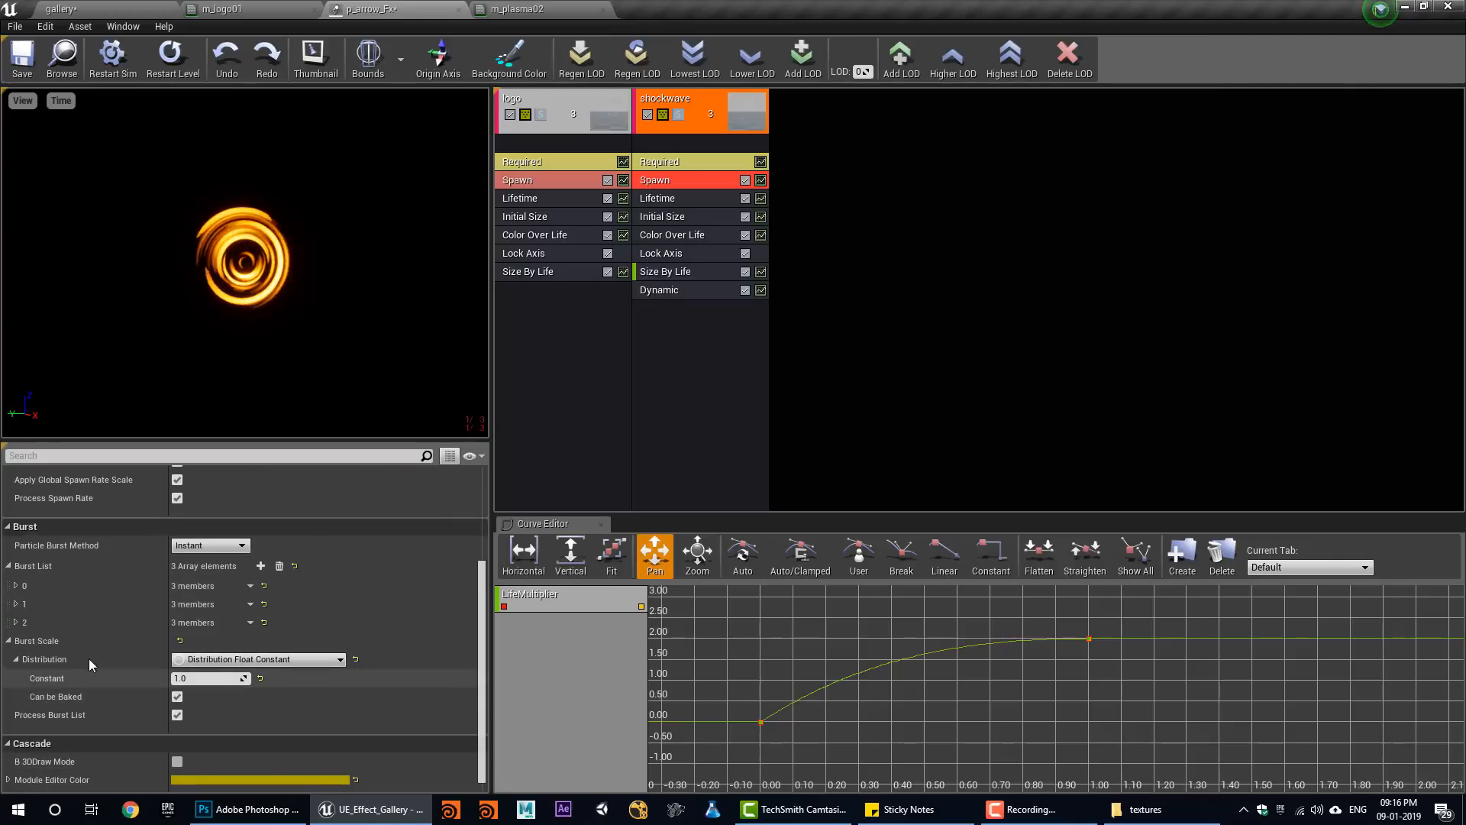
left_click(25, 622)
left_click(207, 641)
type("1")
left_click(207, 677)
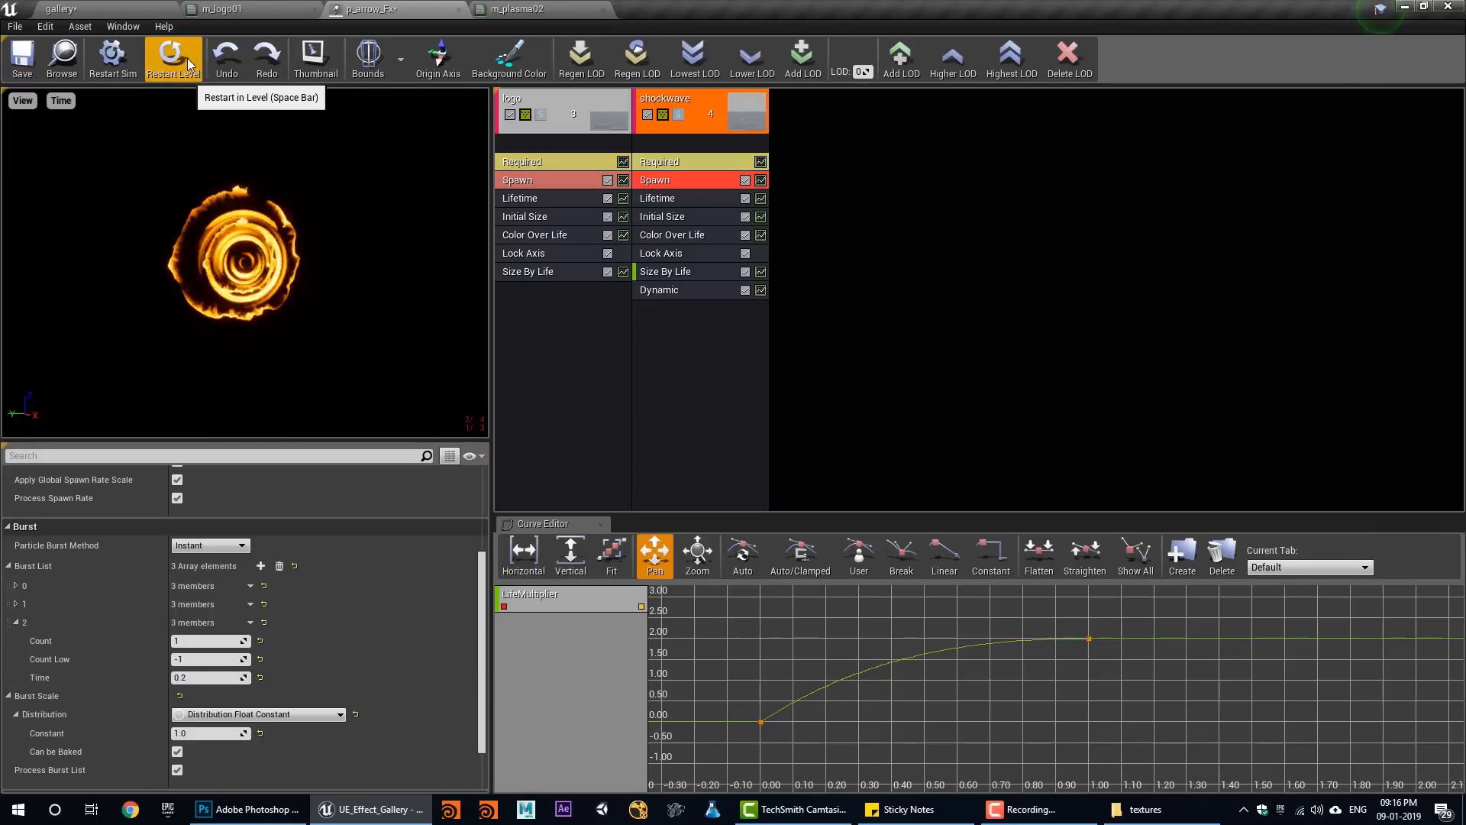
Add an Initial Rotation module to the shockwave emitter and set its minimum start rotation to -1.
right_click(686, 348)
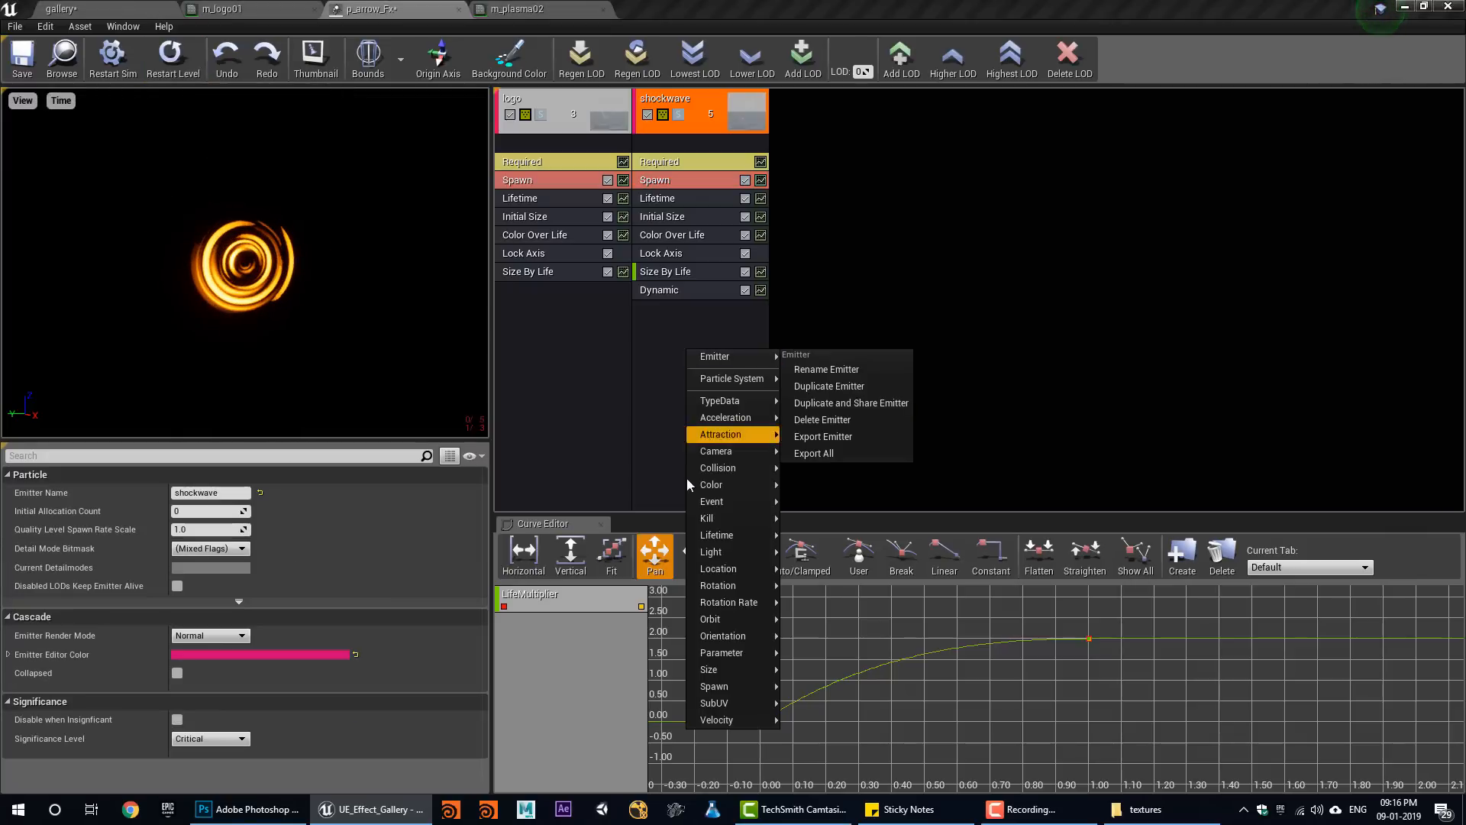
left_click(796, 588)
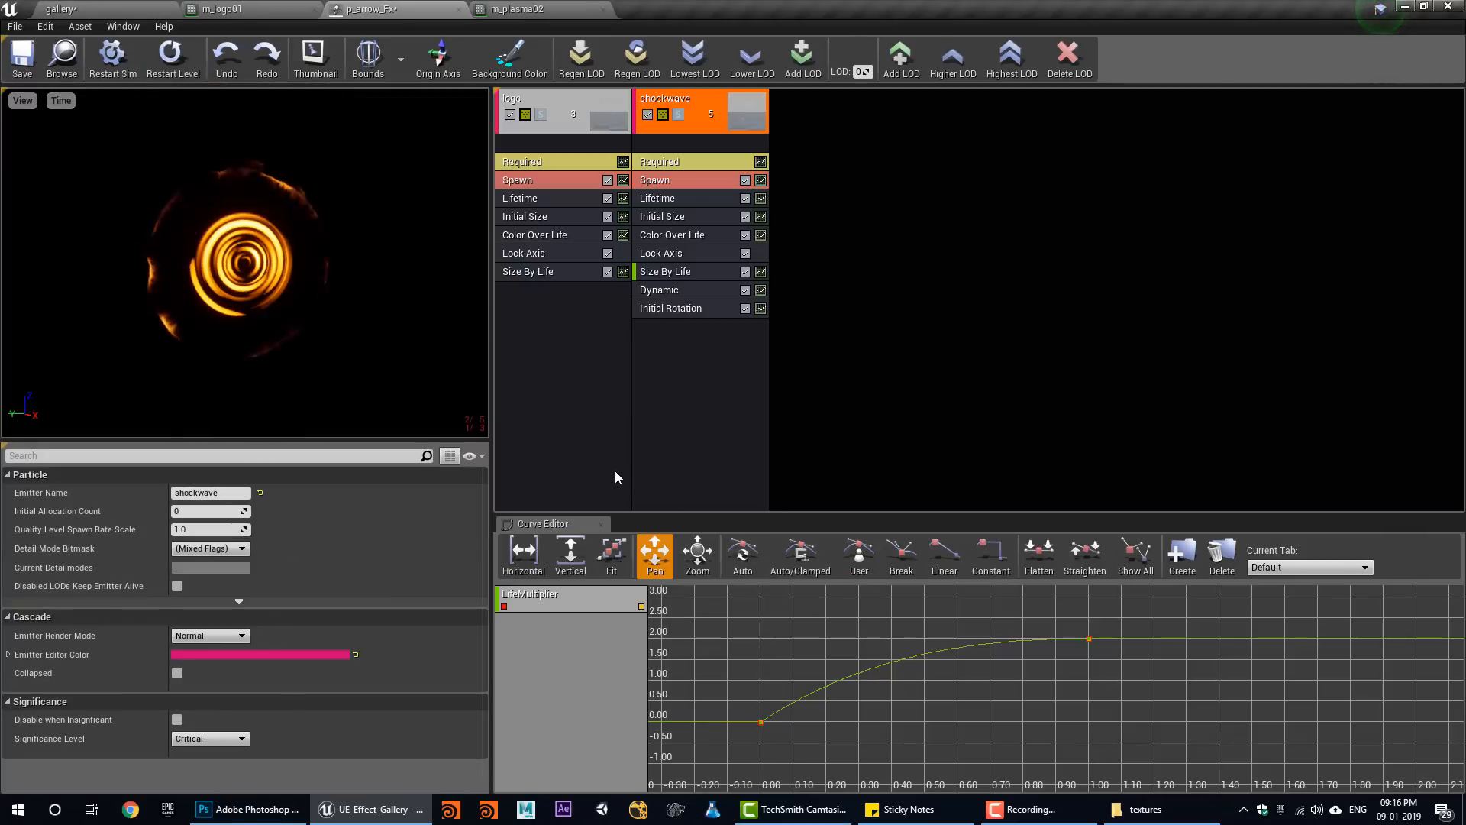
left_click(682, 313)
left_click(200, 531)
type("-1")
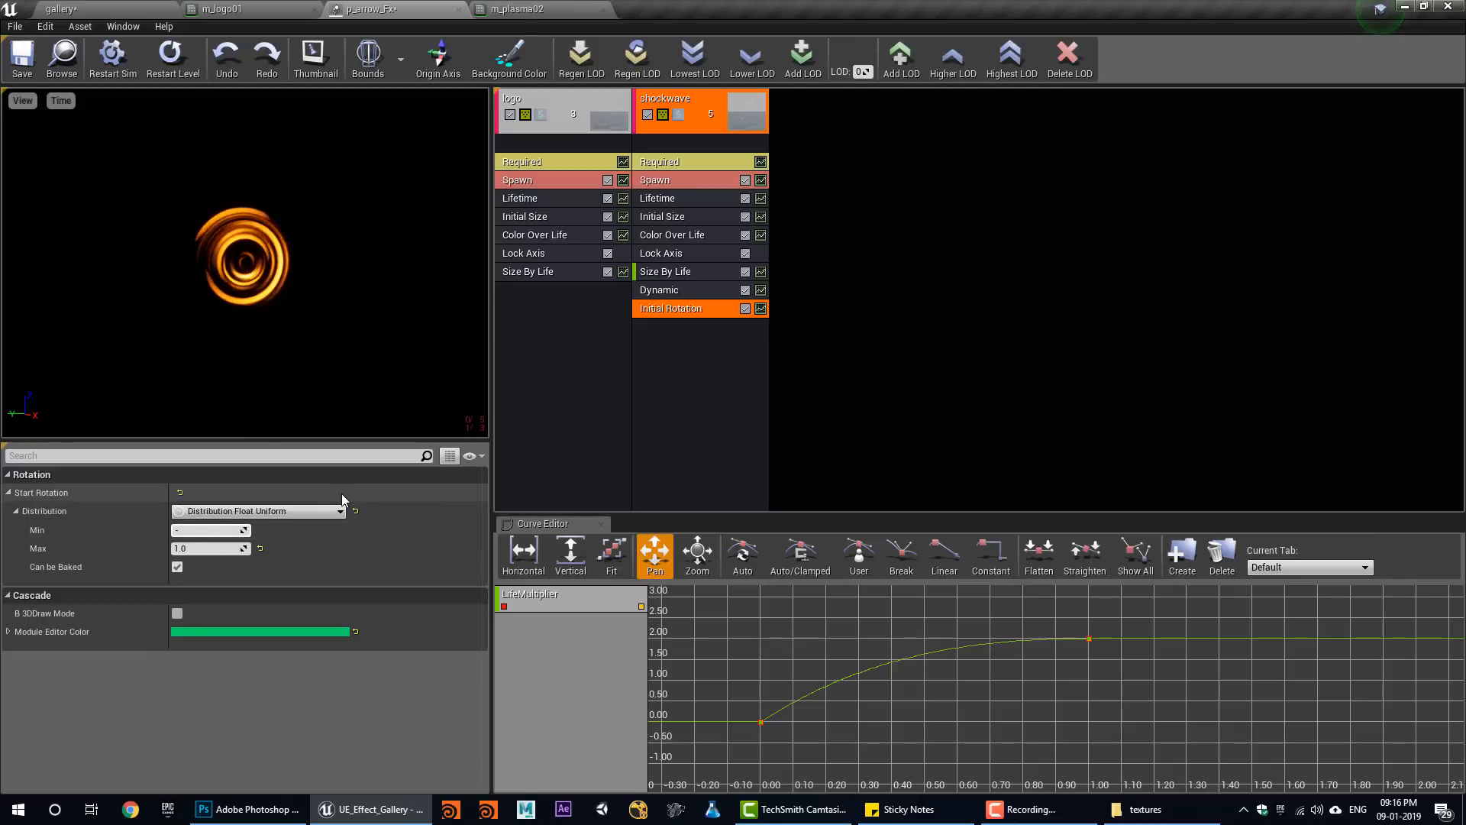
key("Return")
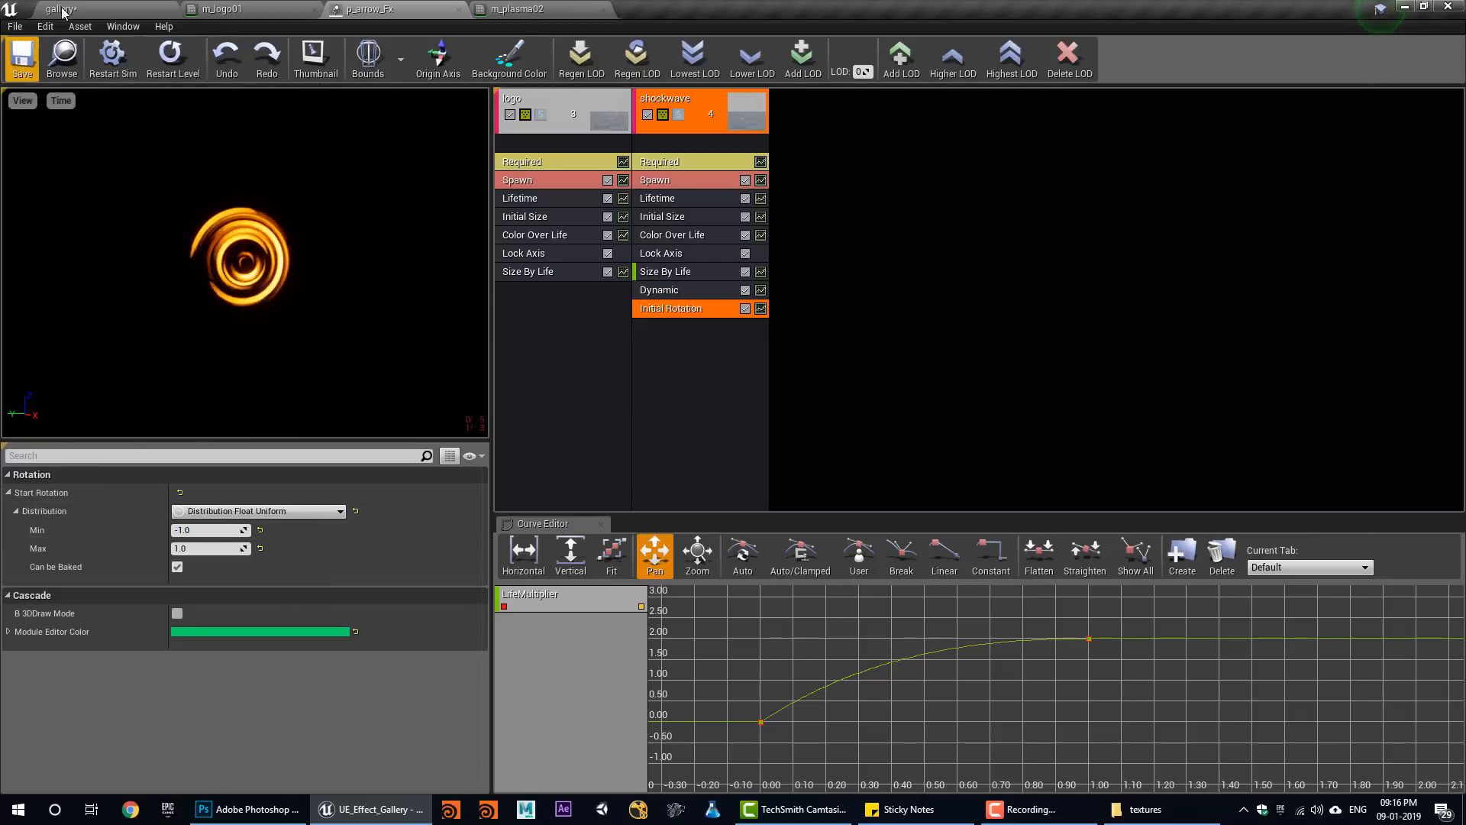
Save the particle system and simulate the gallery level repeatedly to preview the effect in the scene.
left_click(21, 57)
left_click(69, 9)
left_click(818, 61)
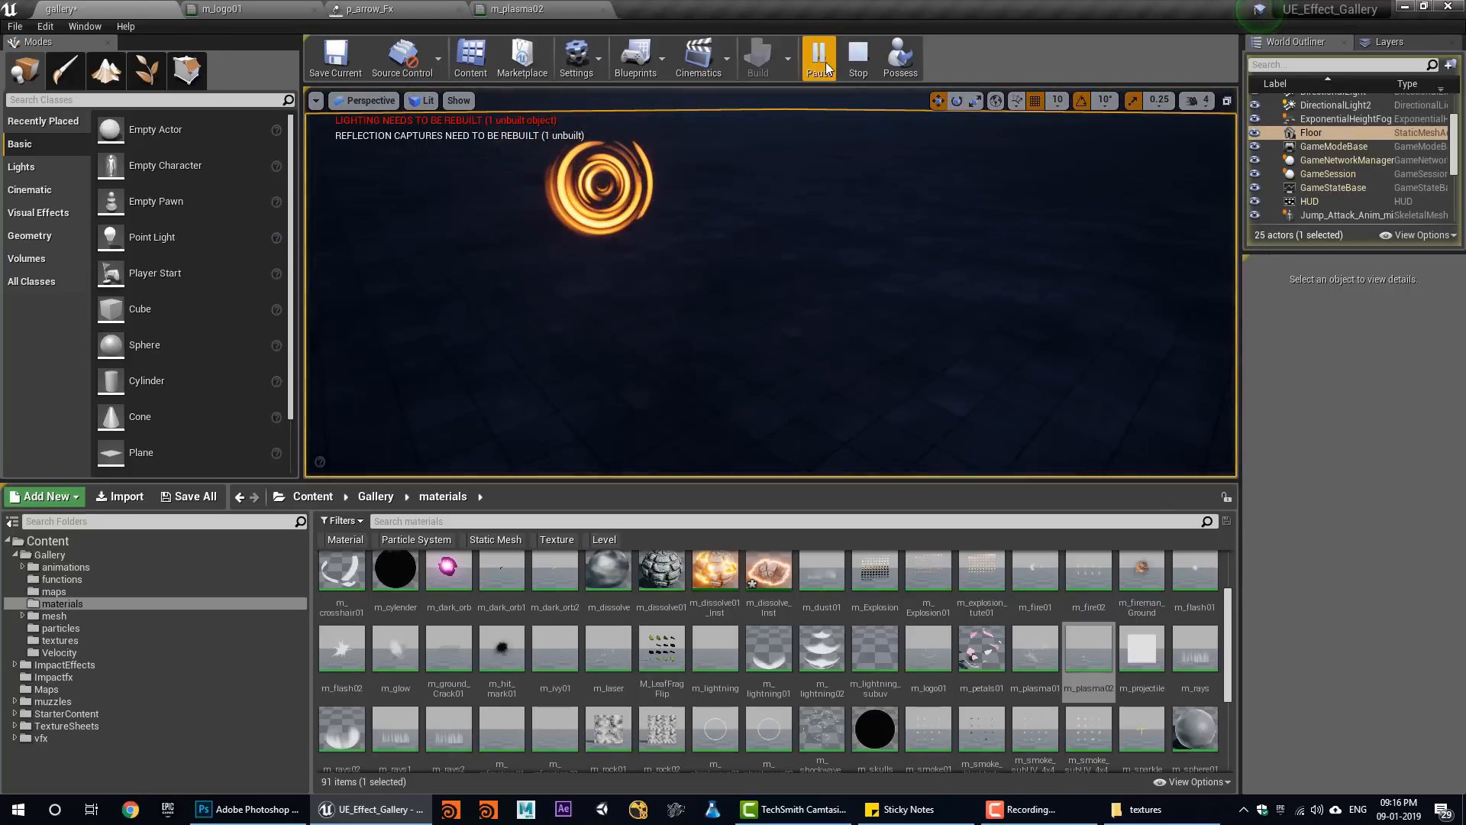
key("Escape")
left_click(830, 67)
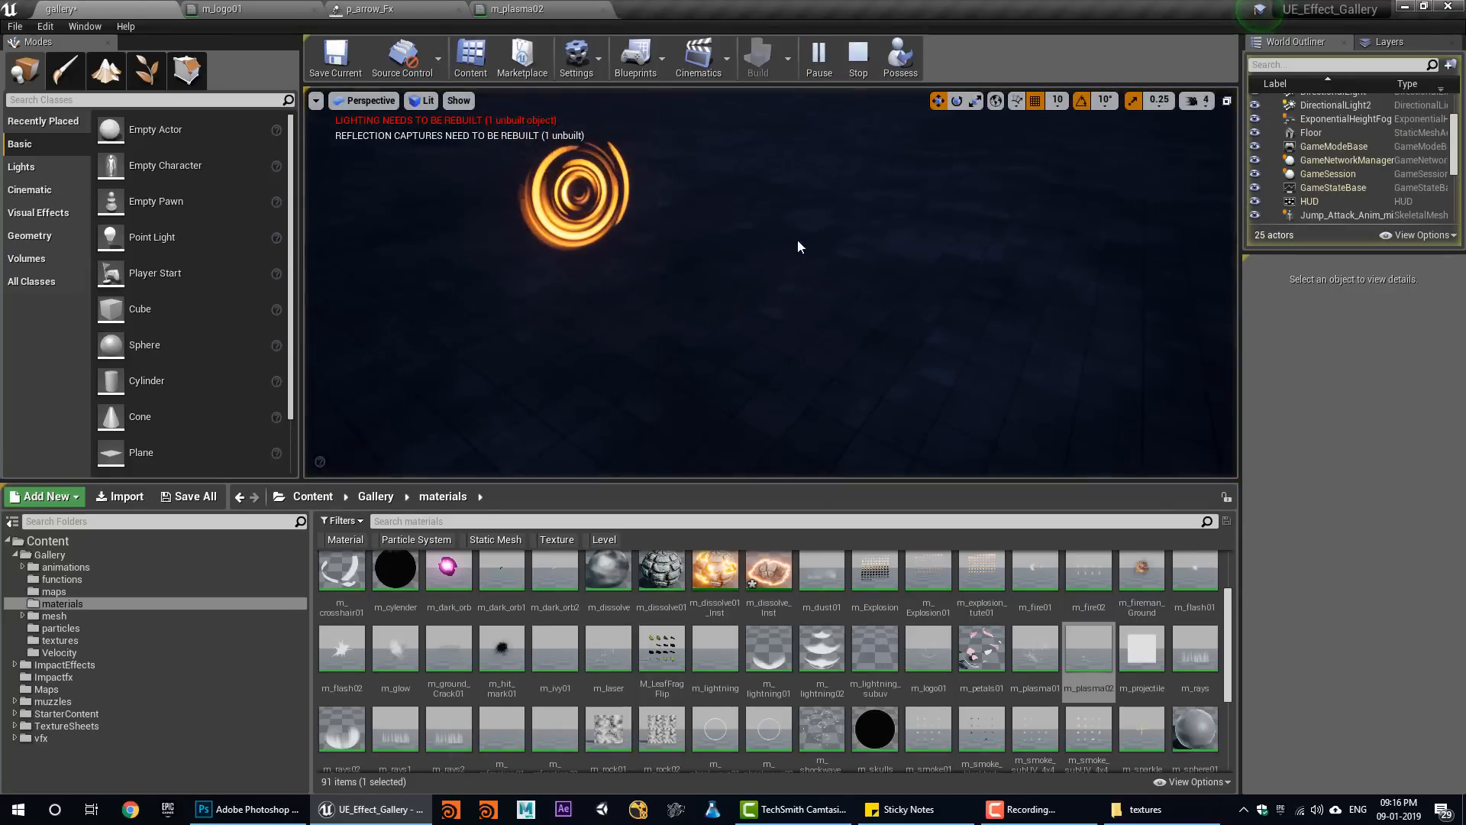
left_click(870, 66)
left_click(819, 66)
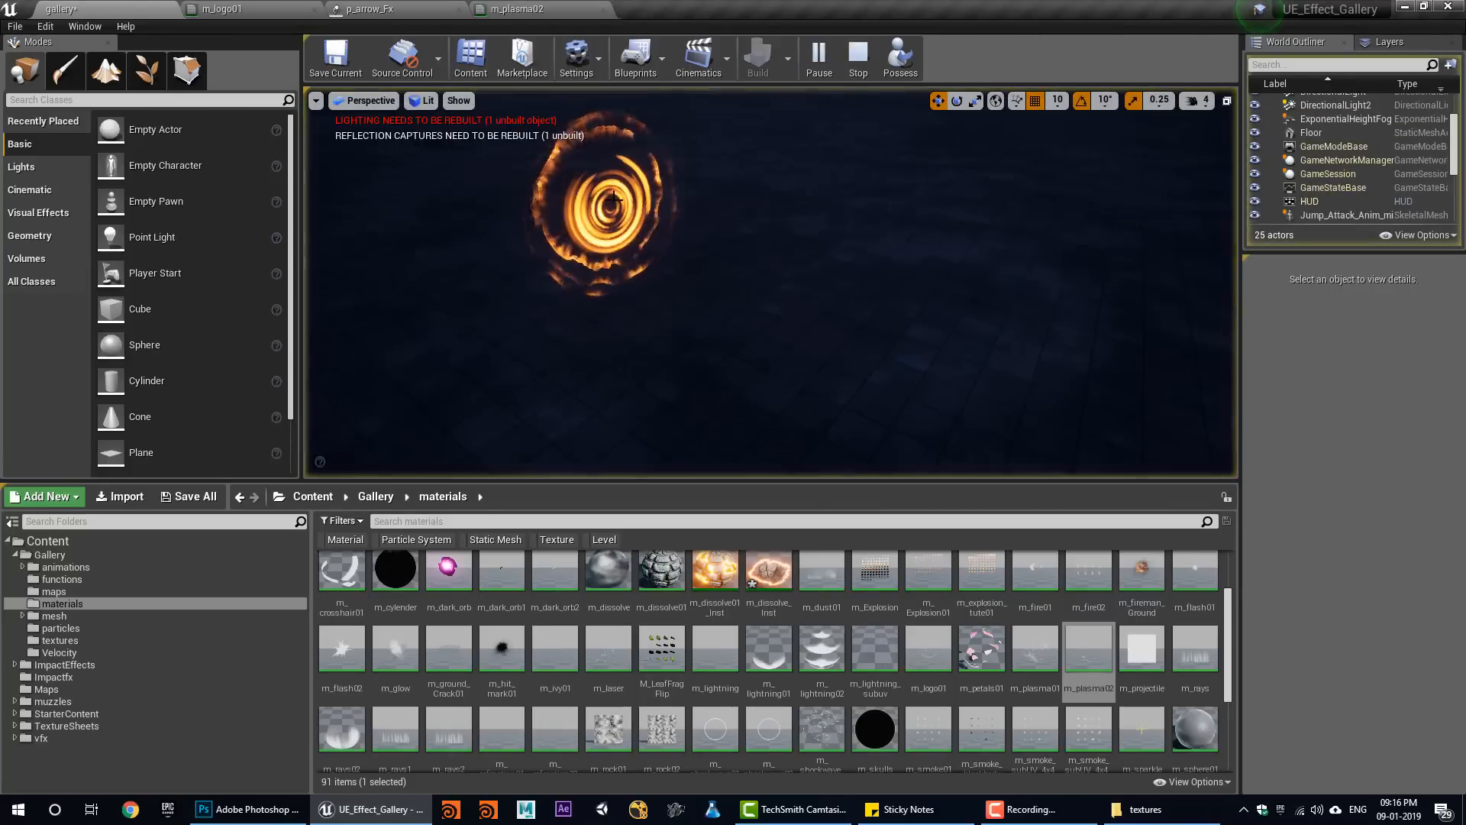
left_click(858, 59)
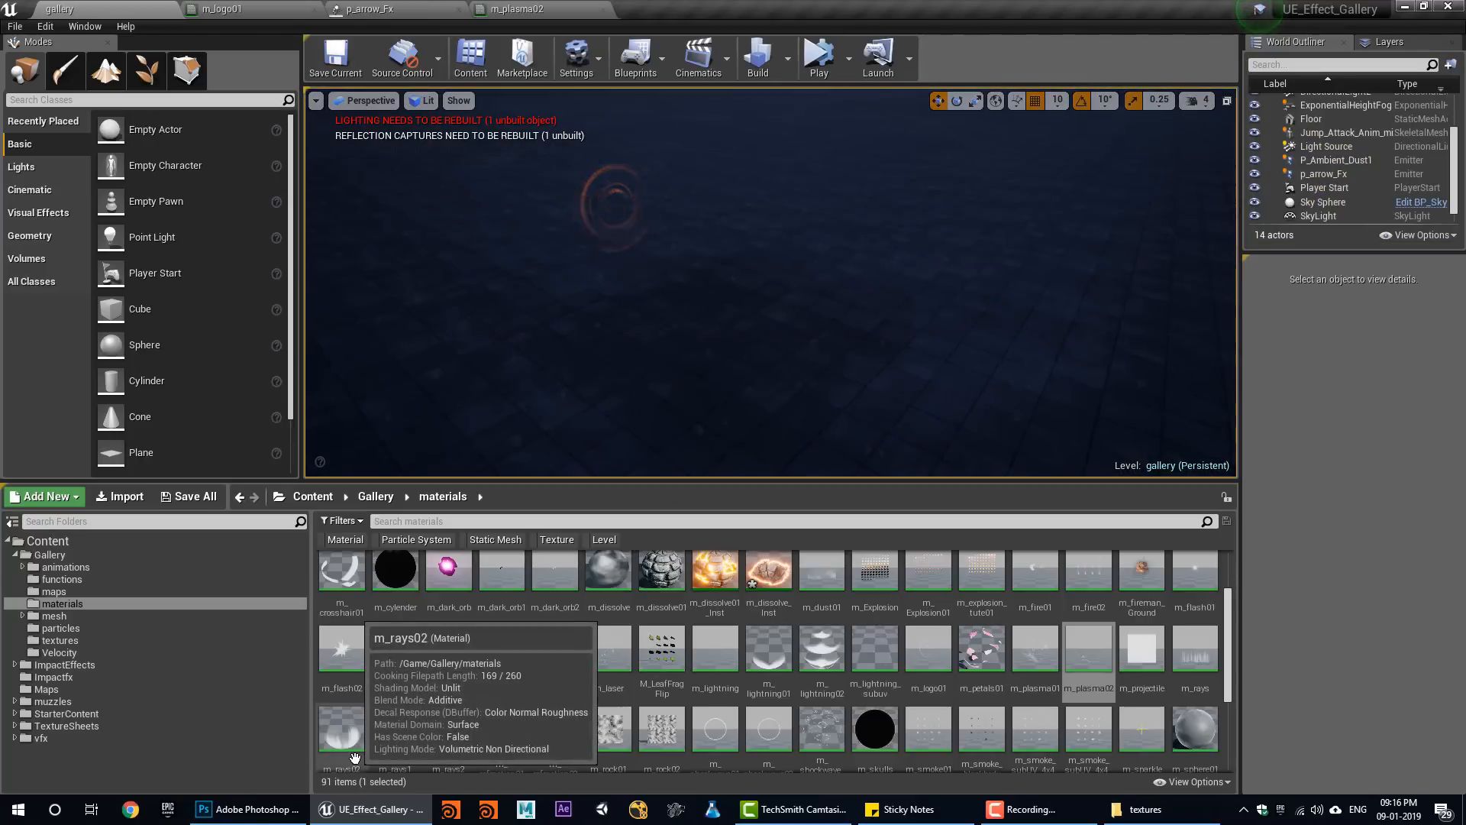
Launch Autodesk Maya 2018.
left_click(527, 810)
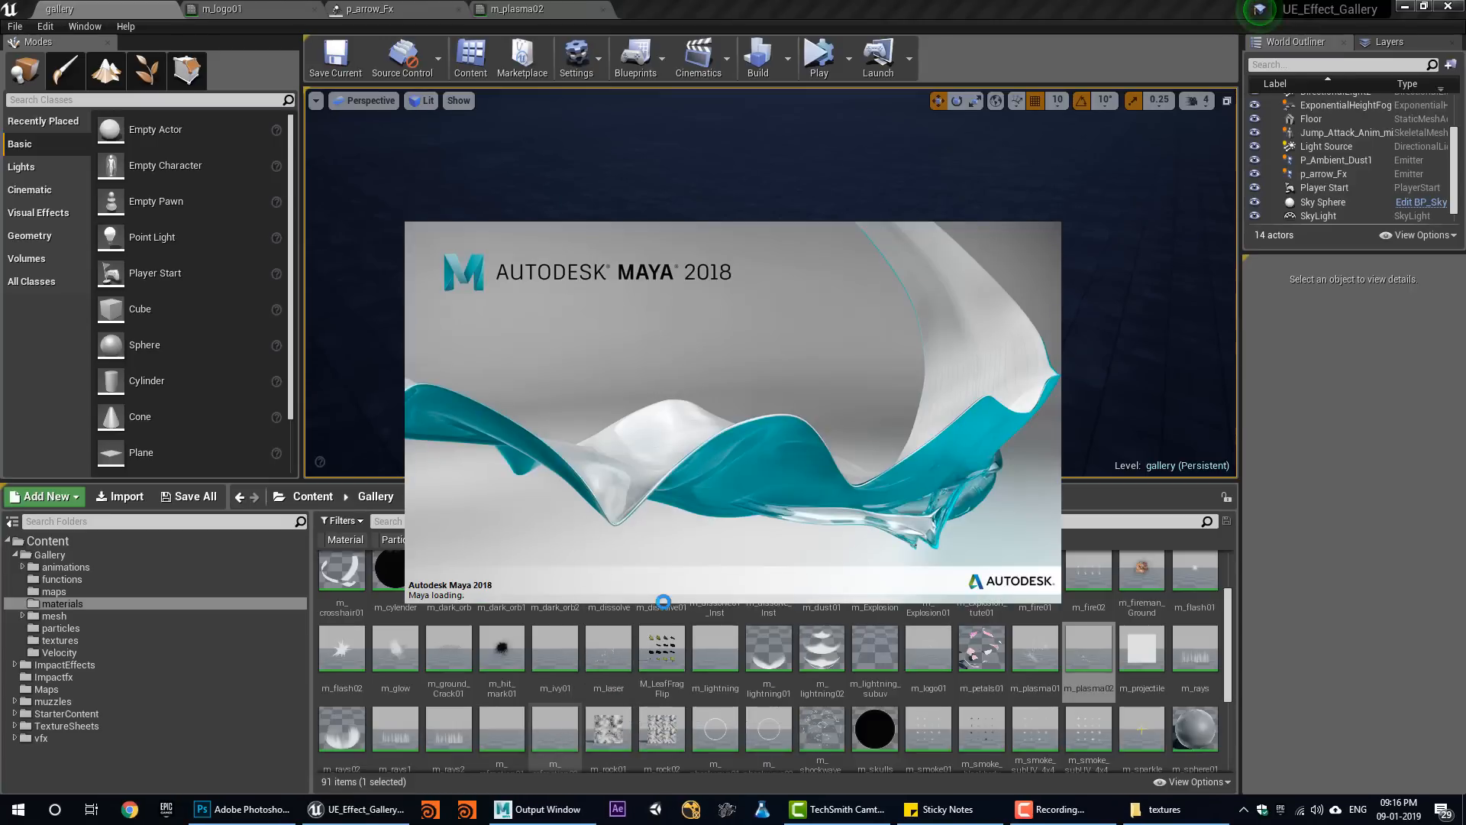
Close the m_plasma02 material, applying its changes to the original, and close the m_logo01 material.
left_click(519, 9)
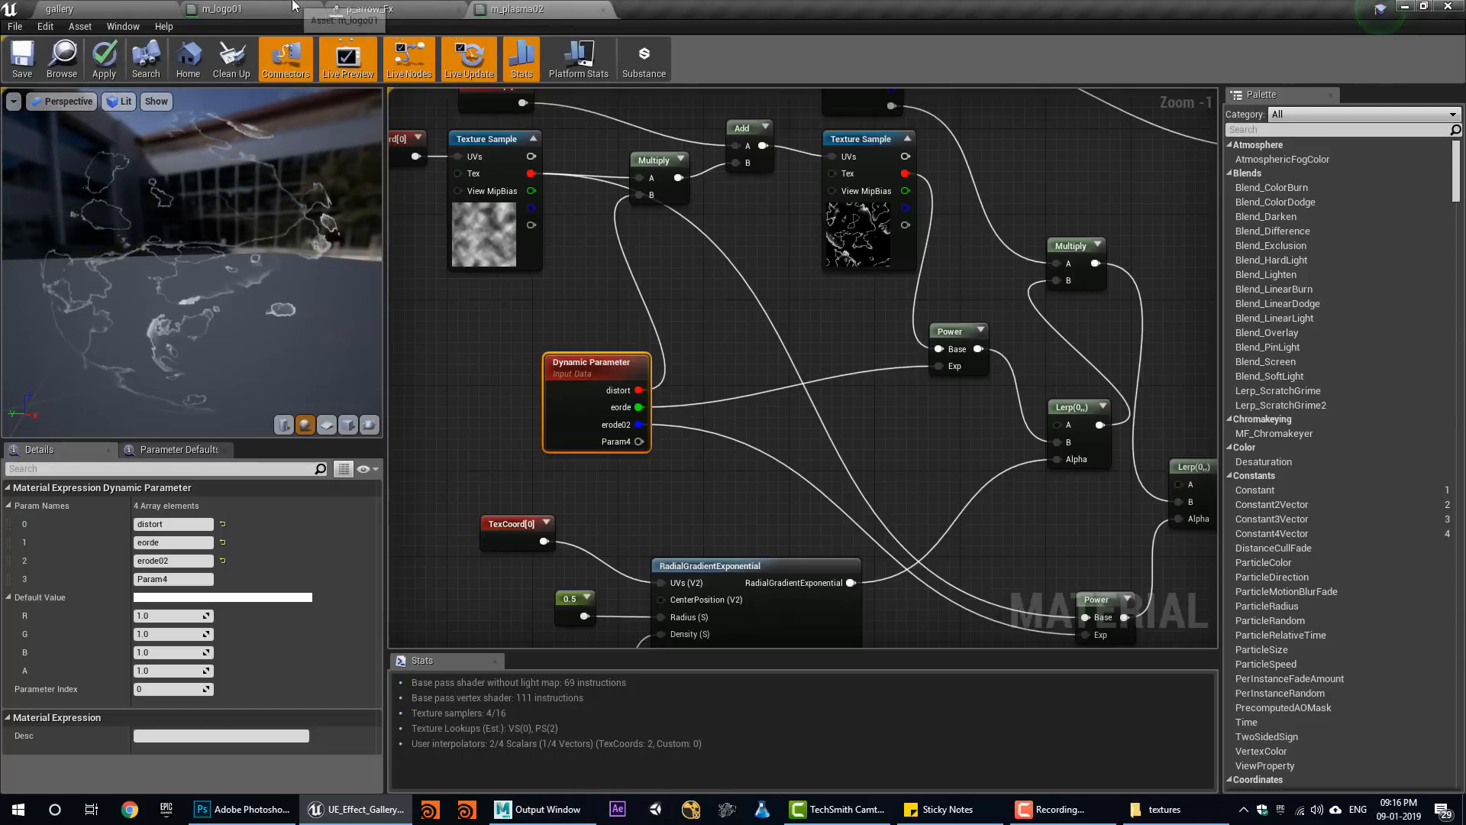
middle_click(568, 13)
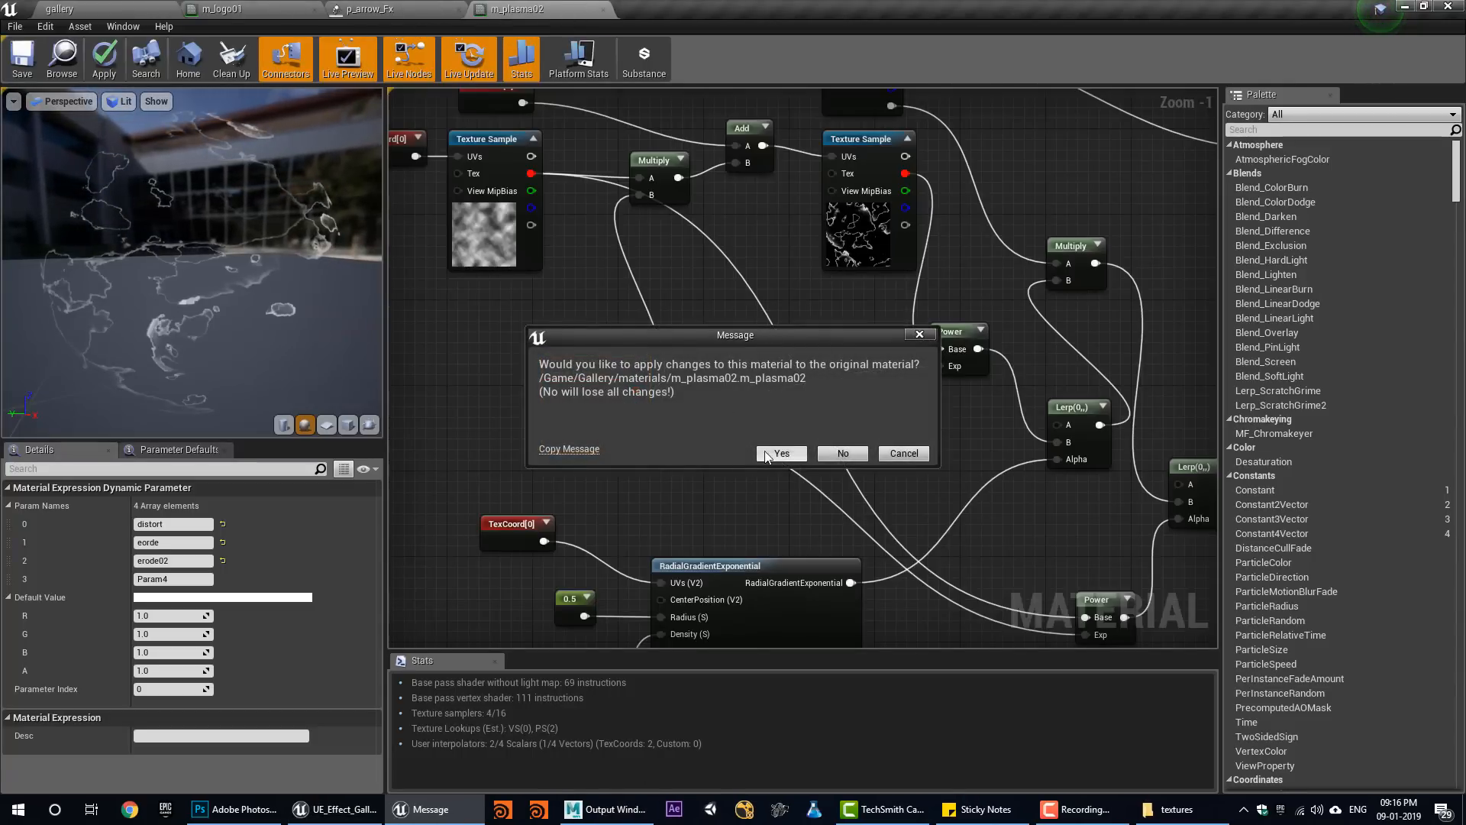
left_click(766, 453)
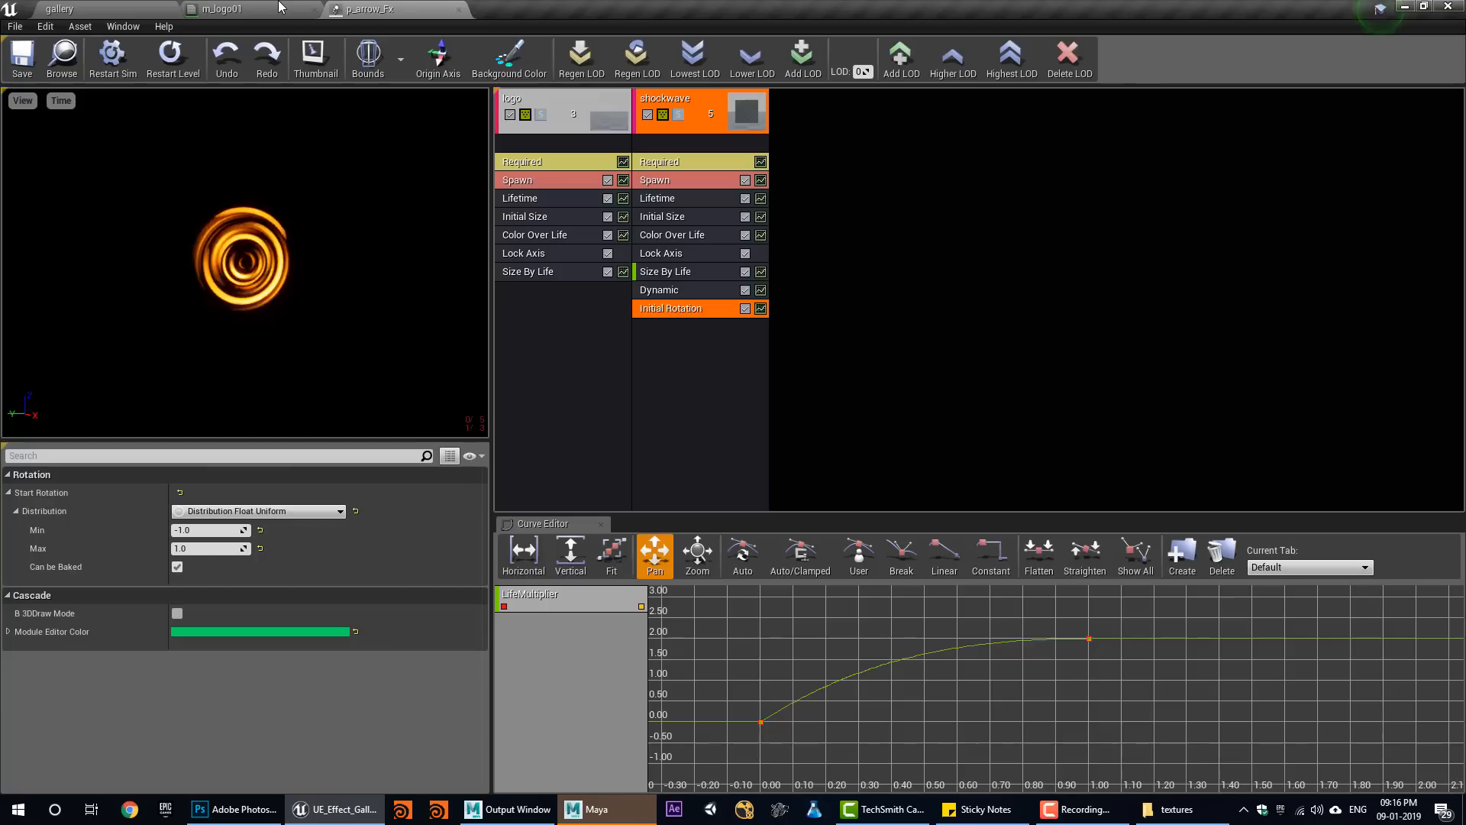
left_click(267, 9)
left_click(314, 9)
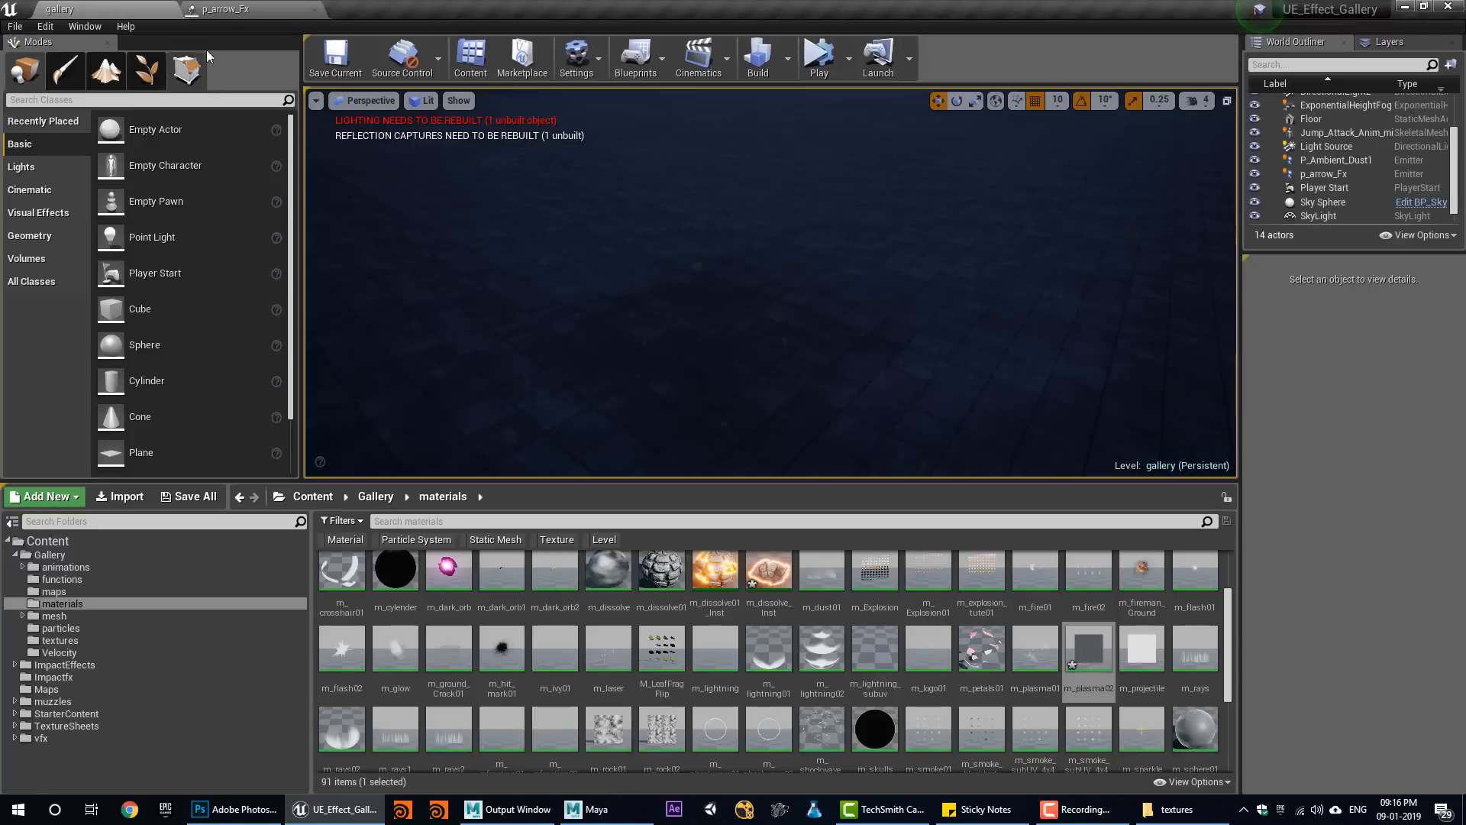
Add a new sprite emitter to the p_arrow_Fx particle system and rename it sparks.
left_click(240, 9)
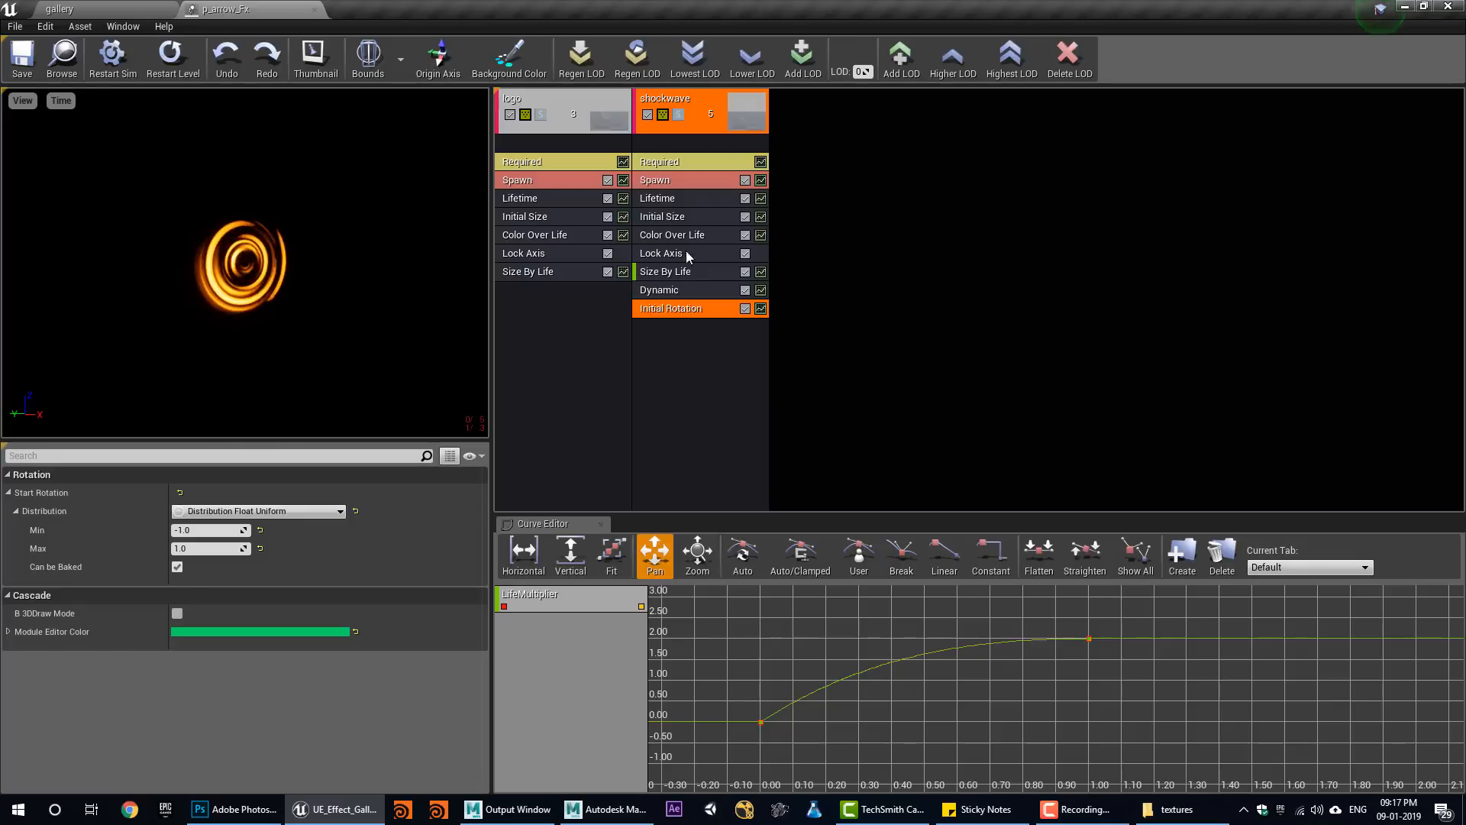
right_click(778, 108)
left_click(810, 115)
right_click(812, 100)
mouse_move(871, 107)
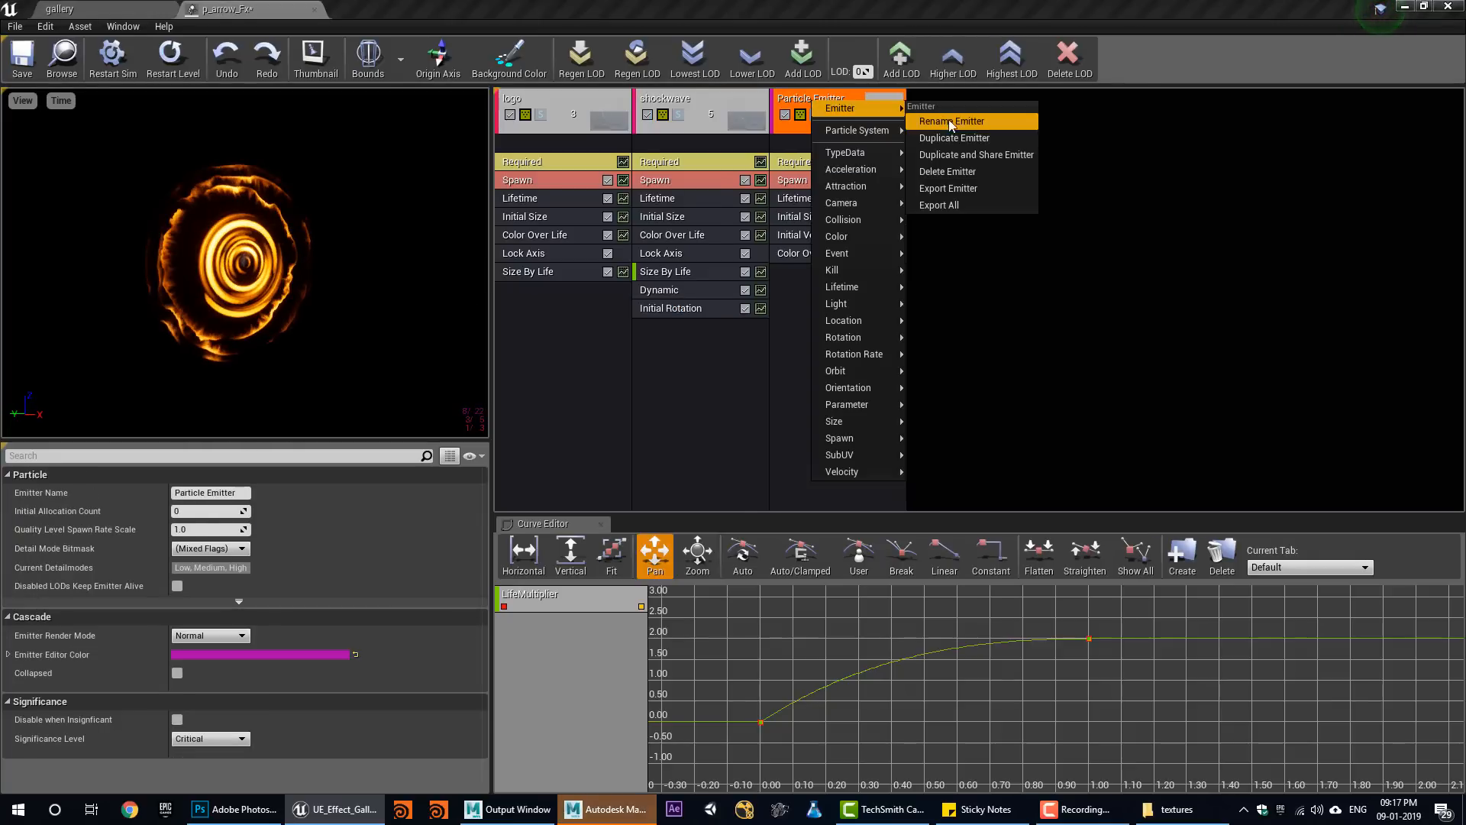
left_click(988, 126)
type("sparks")
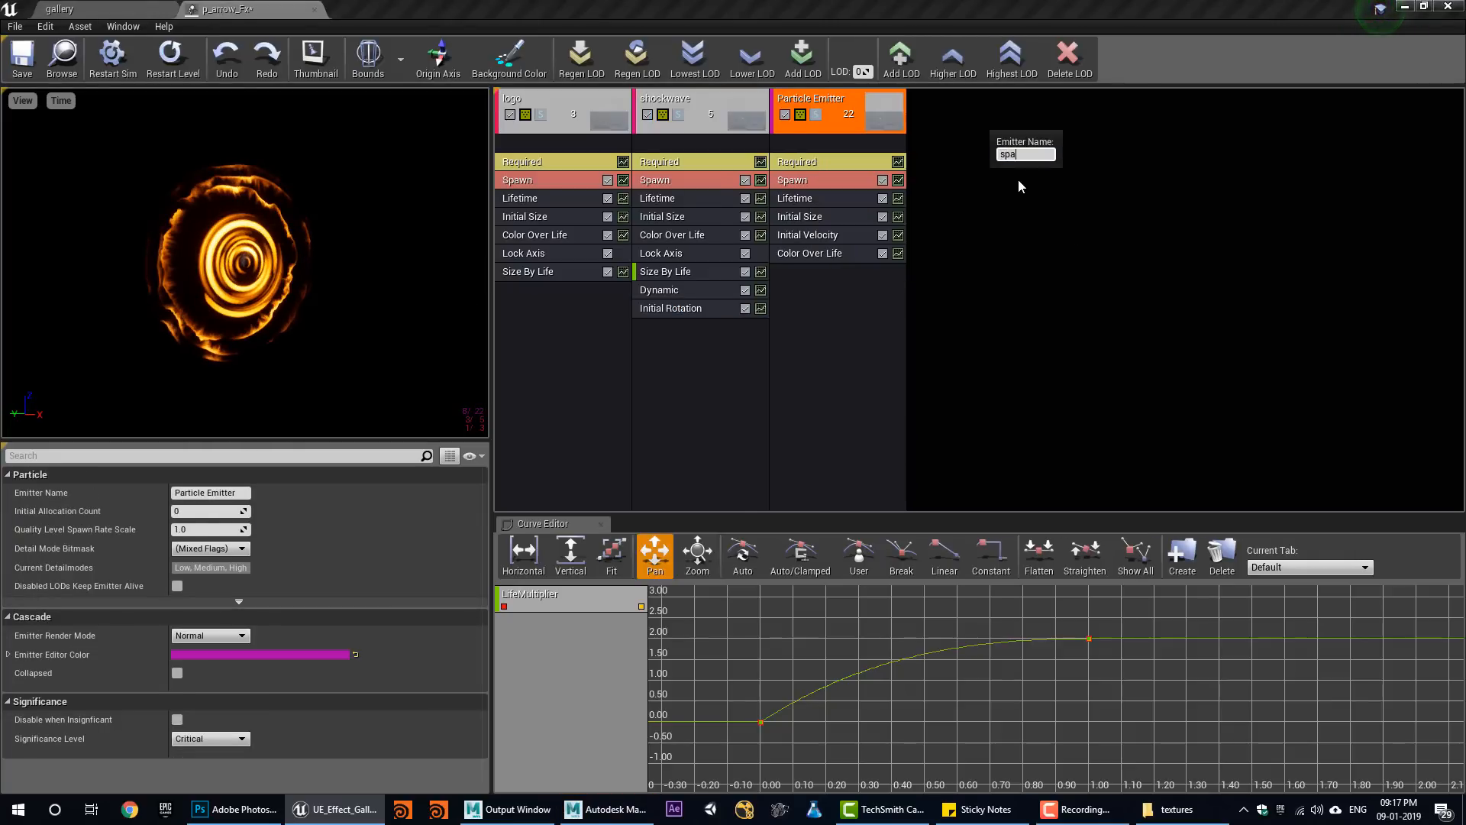
key("Return")
Give the sparks emitter the GPU Sprites type data and set fixed bounds for the particle system.
right_click(849, 145)
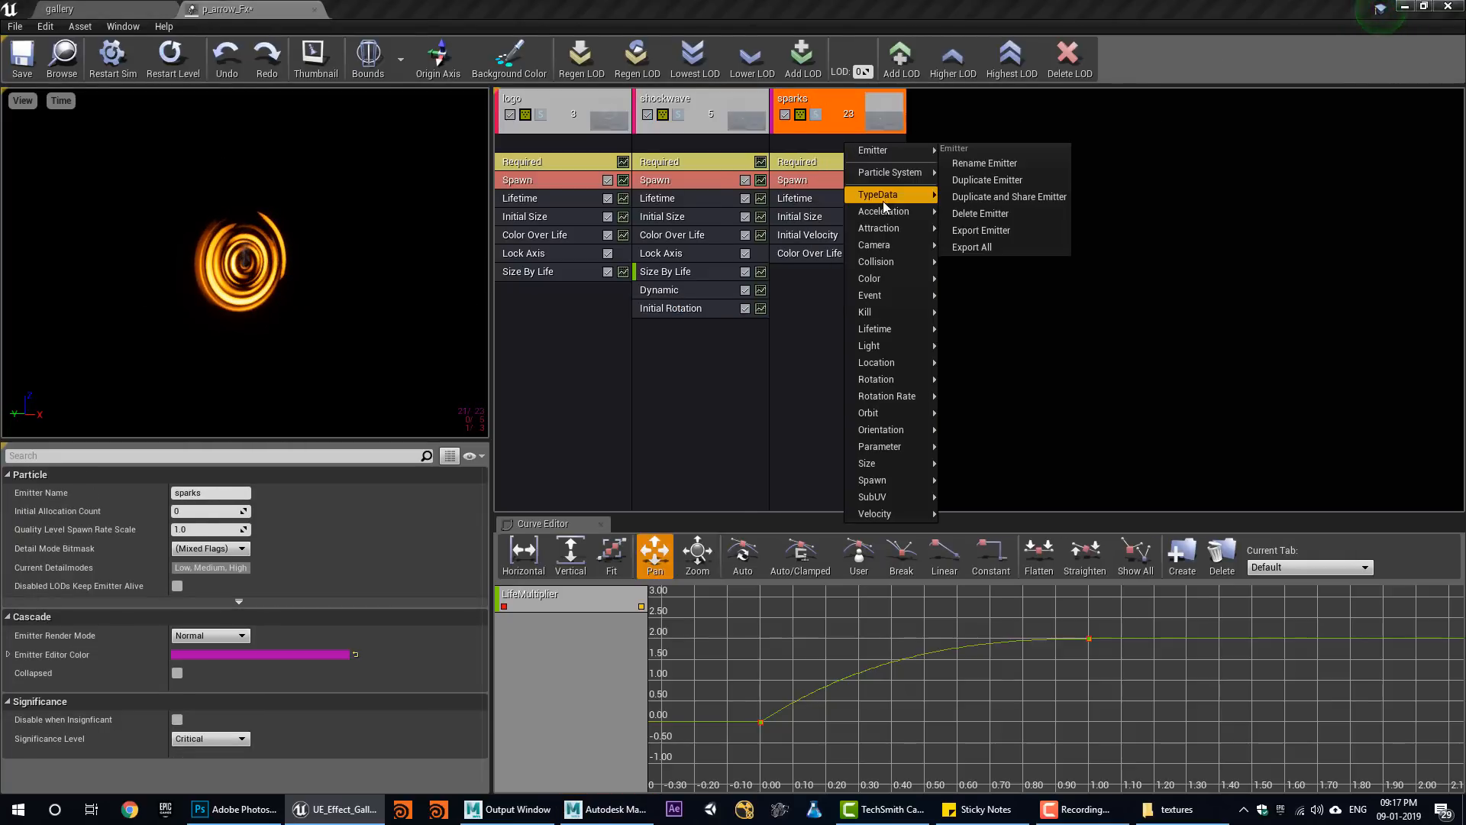
mouse_move(901, 192)
left_click(993, 243)
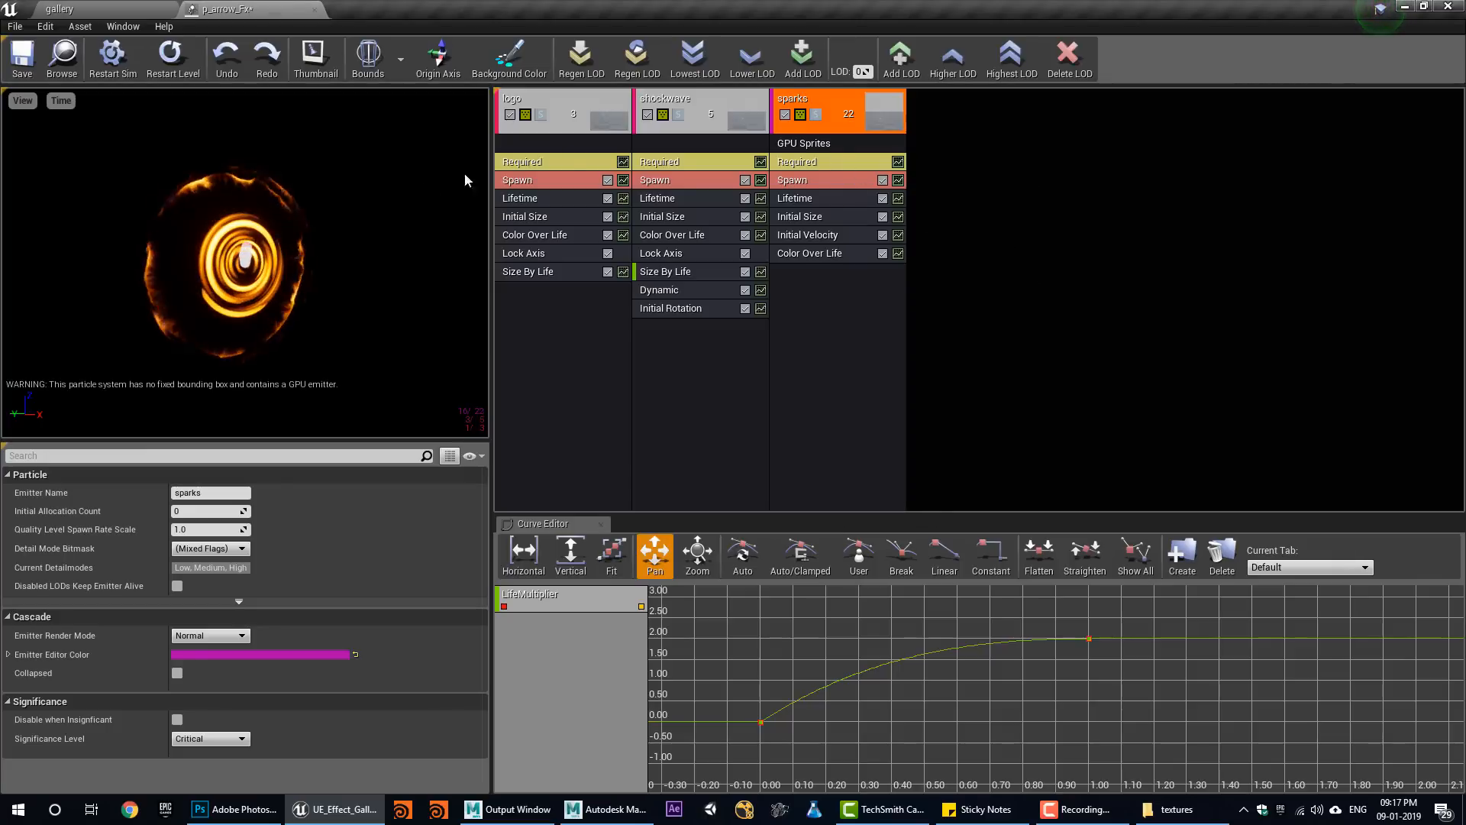
left_click(368, 57)
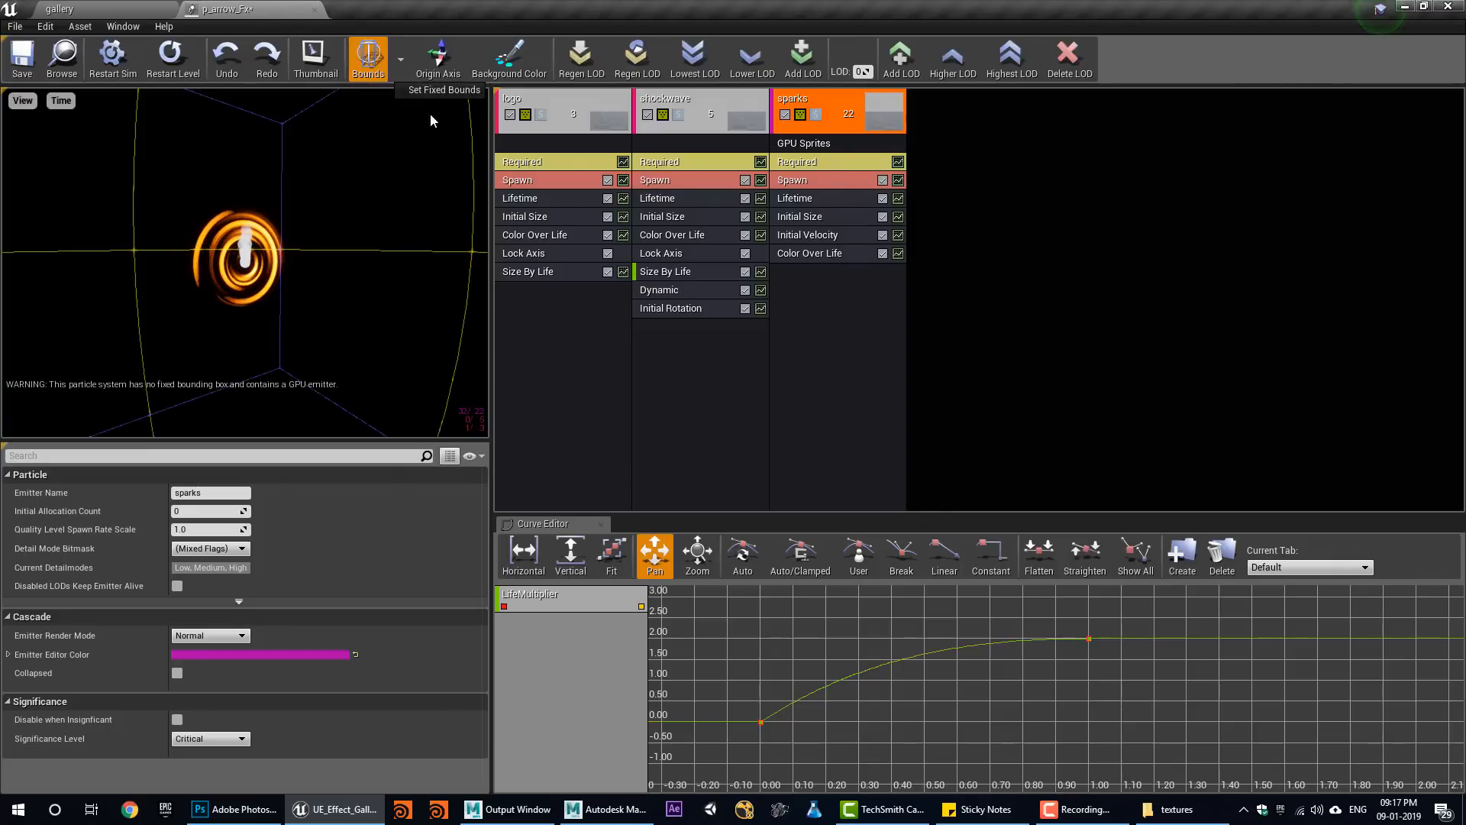
left_click(444, 89)
left_click(368, 57)
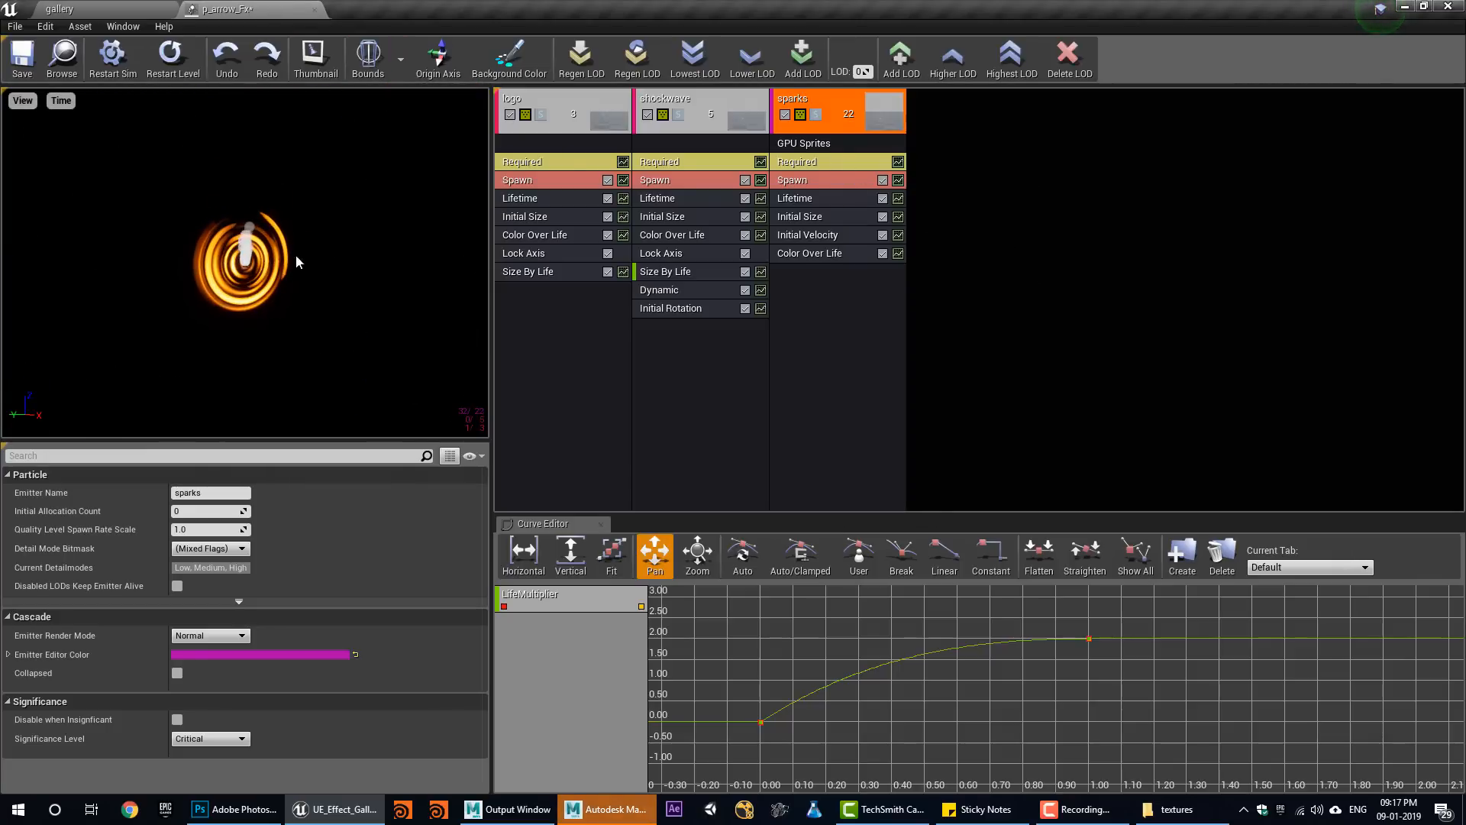
Add a Sphere location module to the sparks emitter and enable its 3D Draw Mode.
right_click(799, 283)
mouse_move(861, 453)
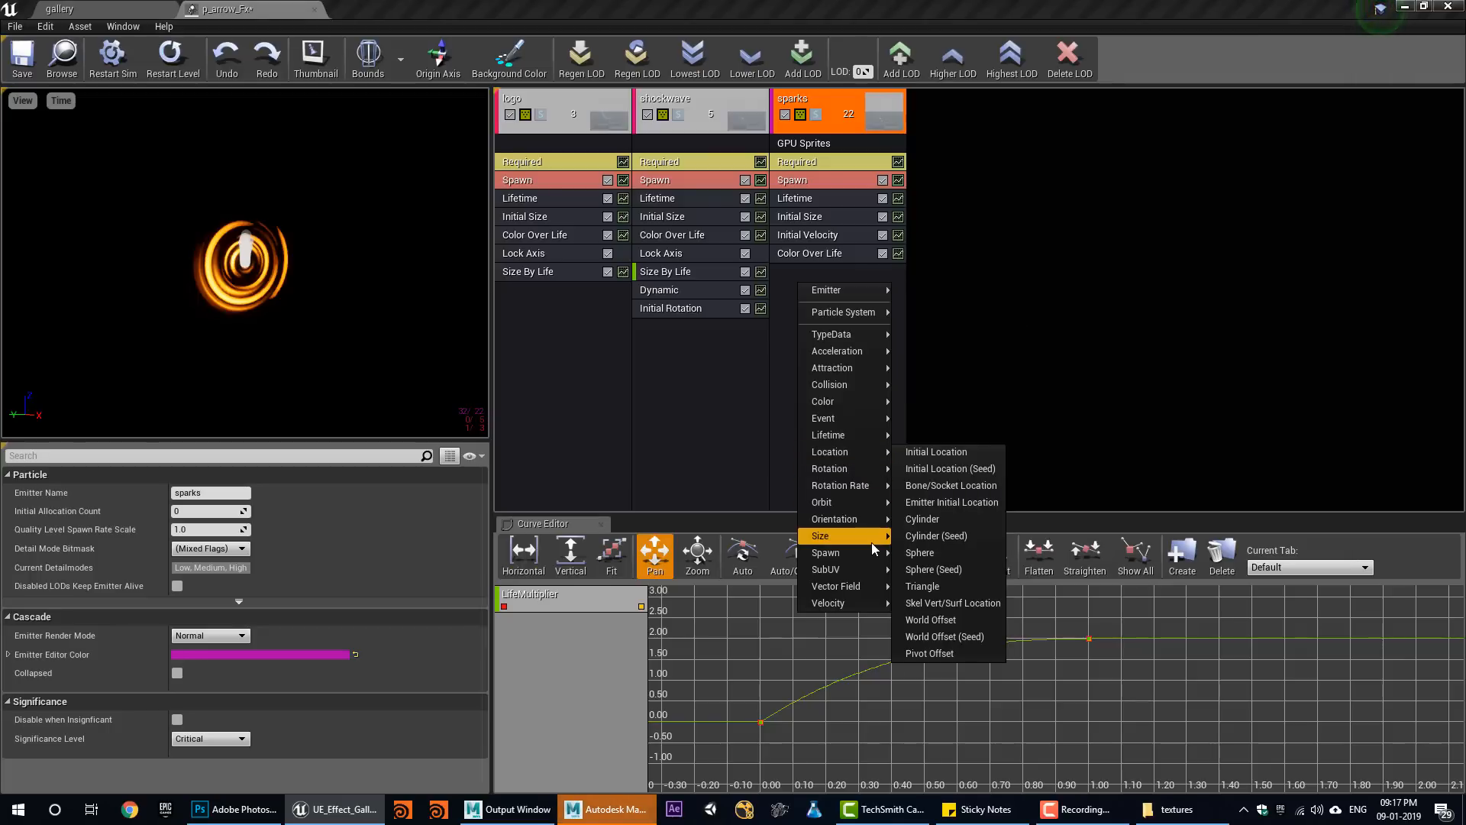
left_click(949, 563)
left_click(829, 274)
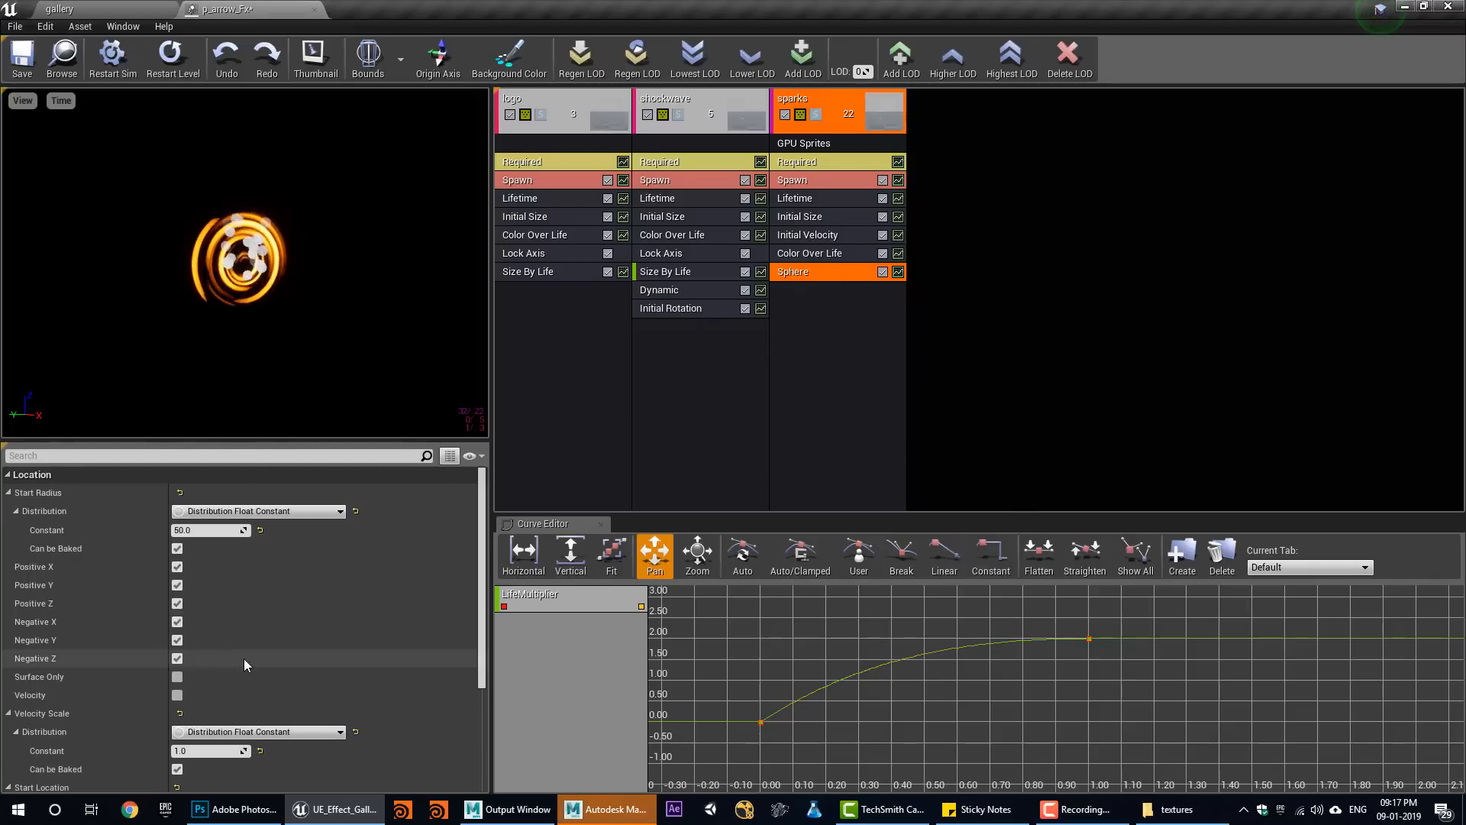
scroll(191, 703, "down", 5)
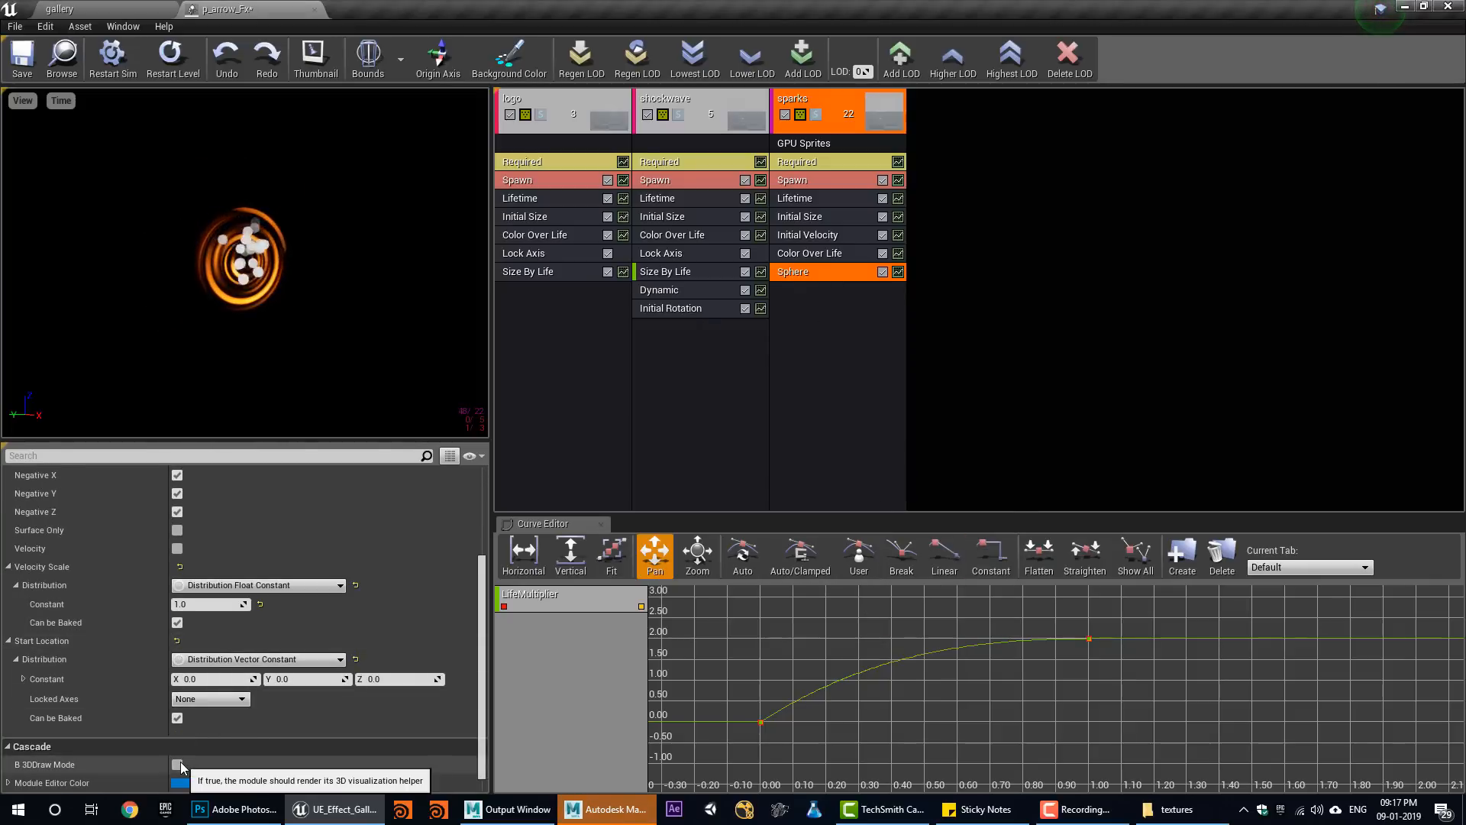
left_click(177, 764)
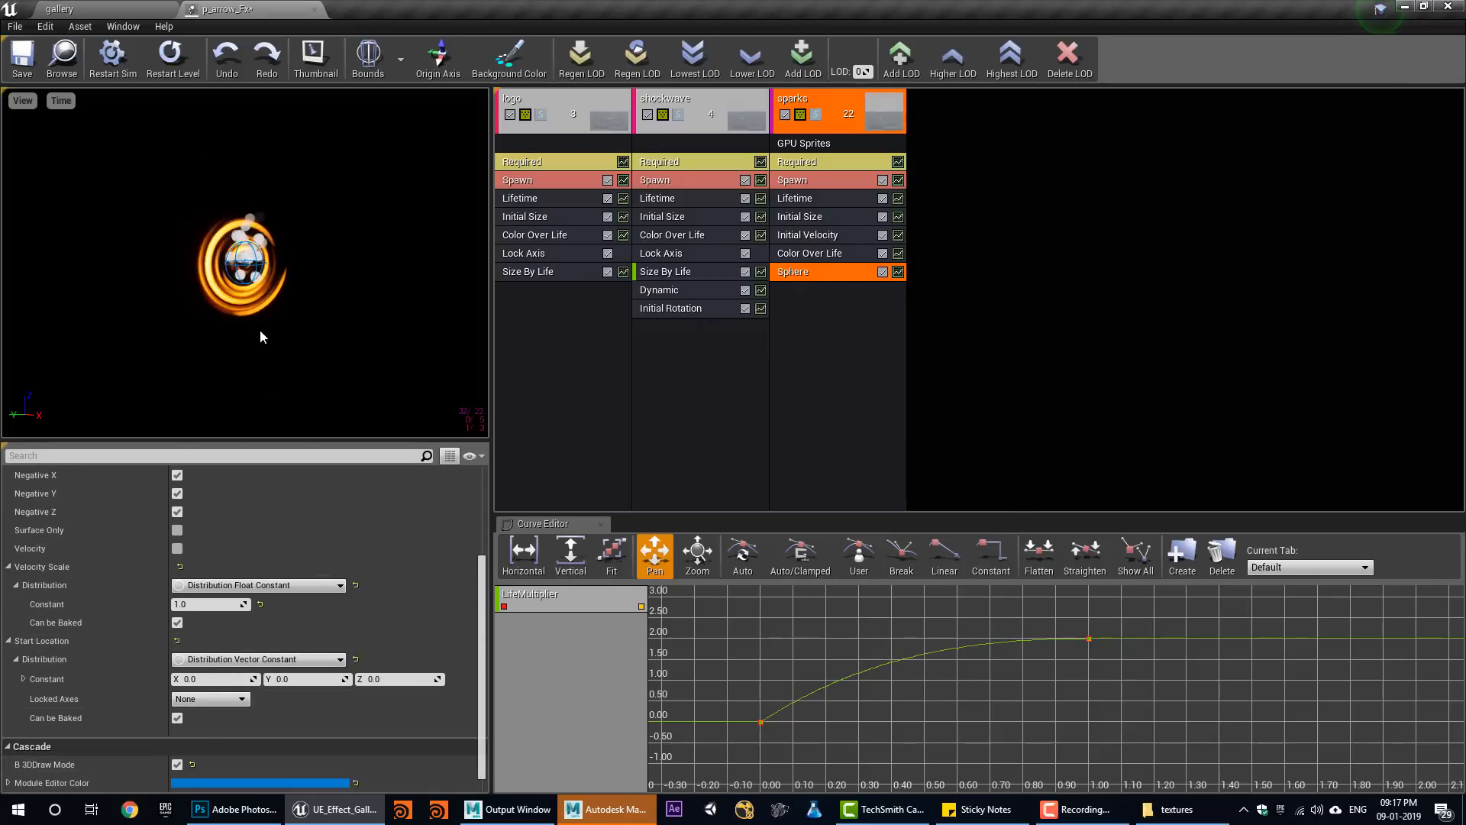
Disable Positive X and Negative X in the Sphere module, and enable Surface Only and Velocity.
left_click_drag(259, 328, 336, 359)
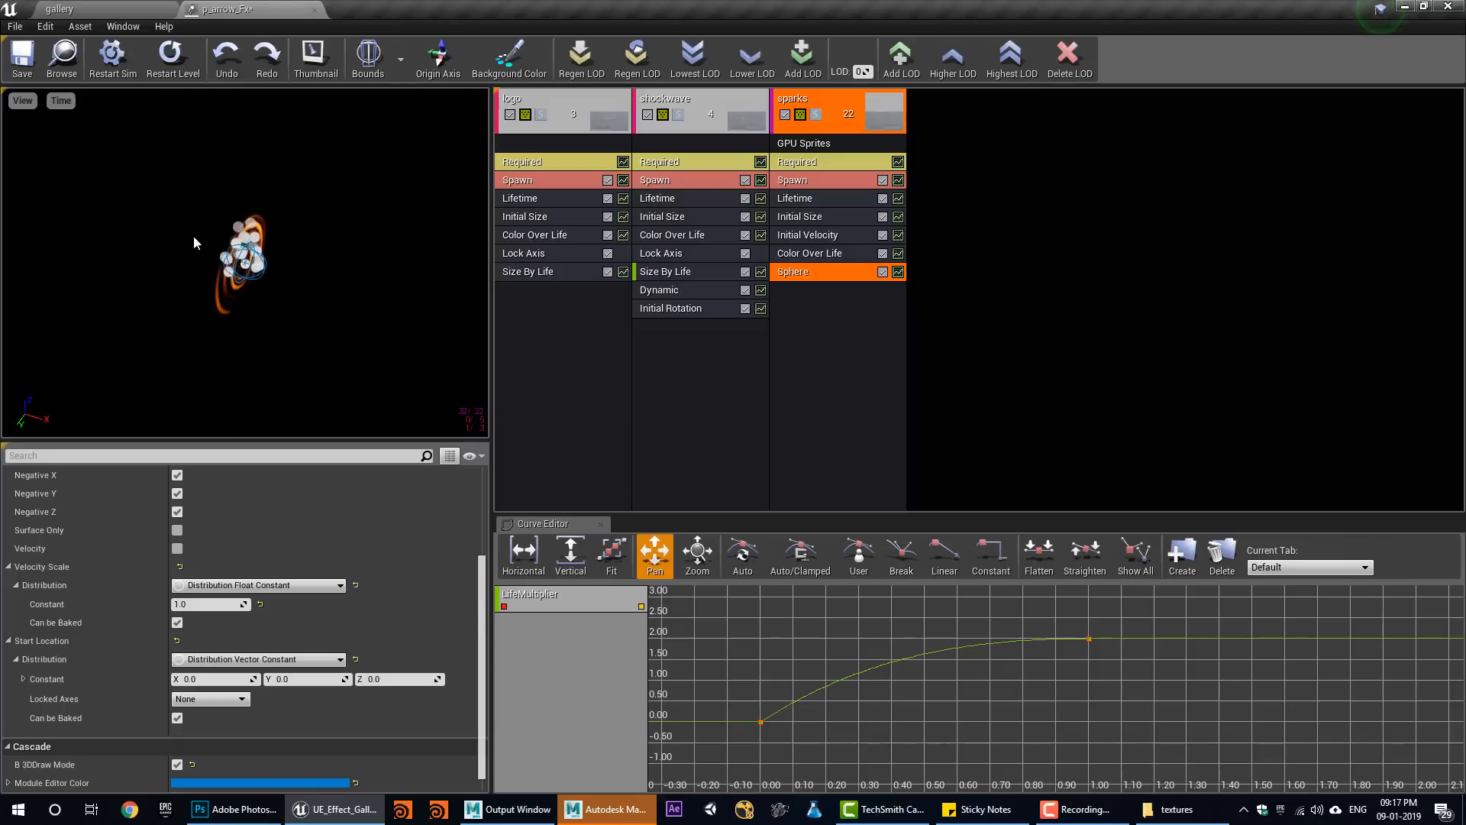
scroll(180, 615, "up", 2)
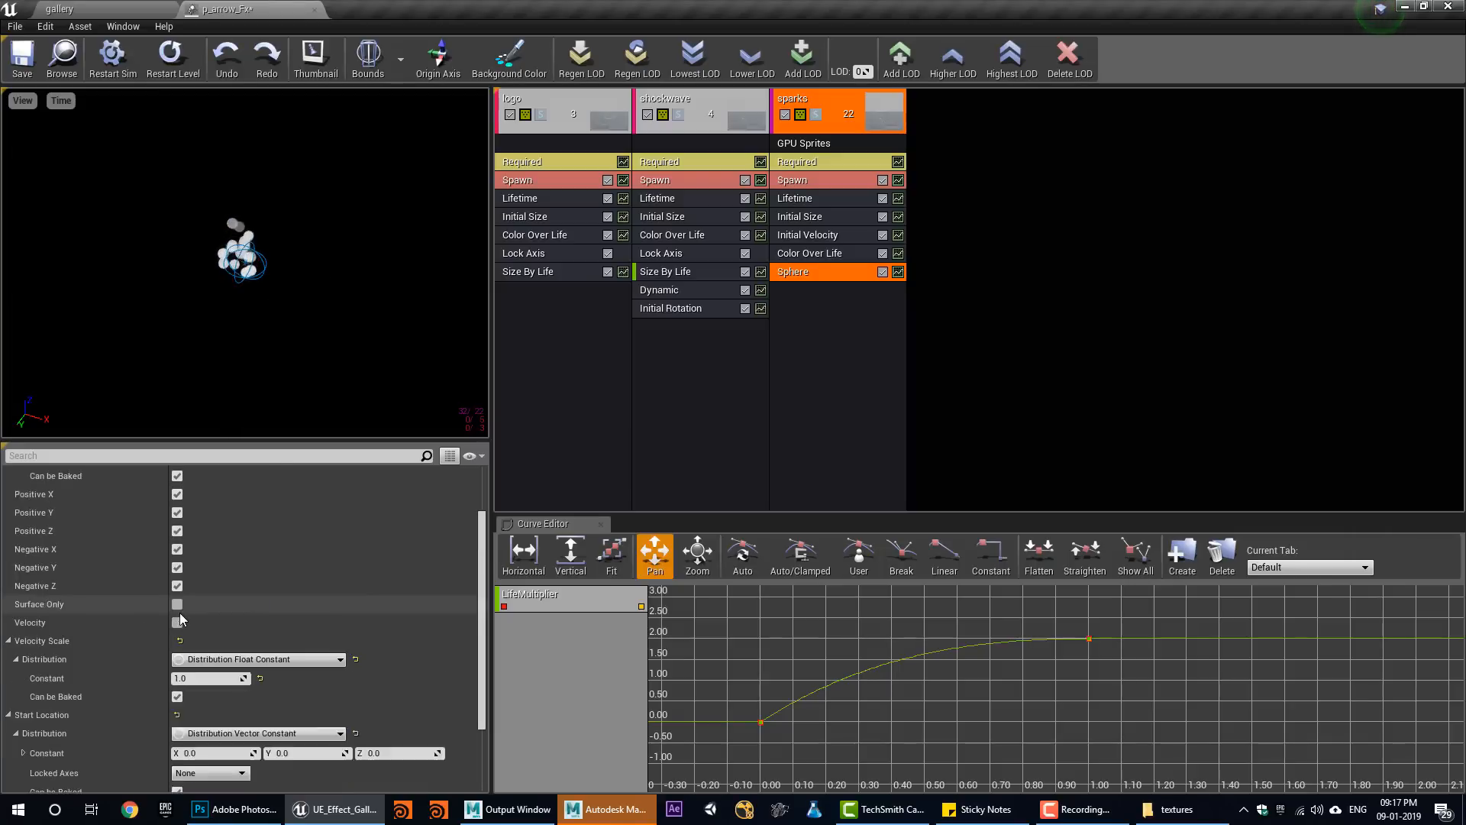
scroll(181, 612, "up", 1)
left_click(177, 573)
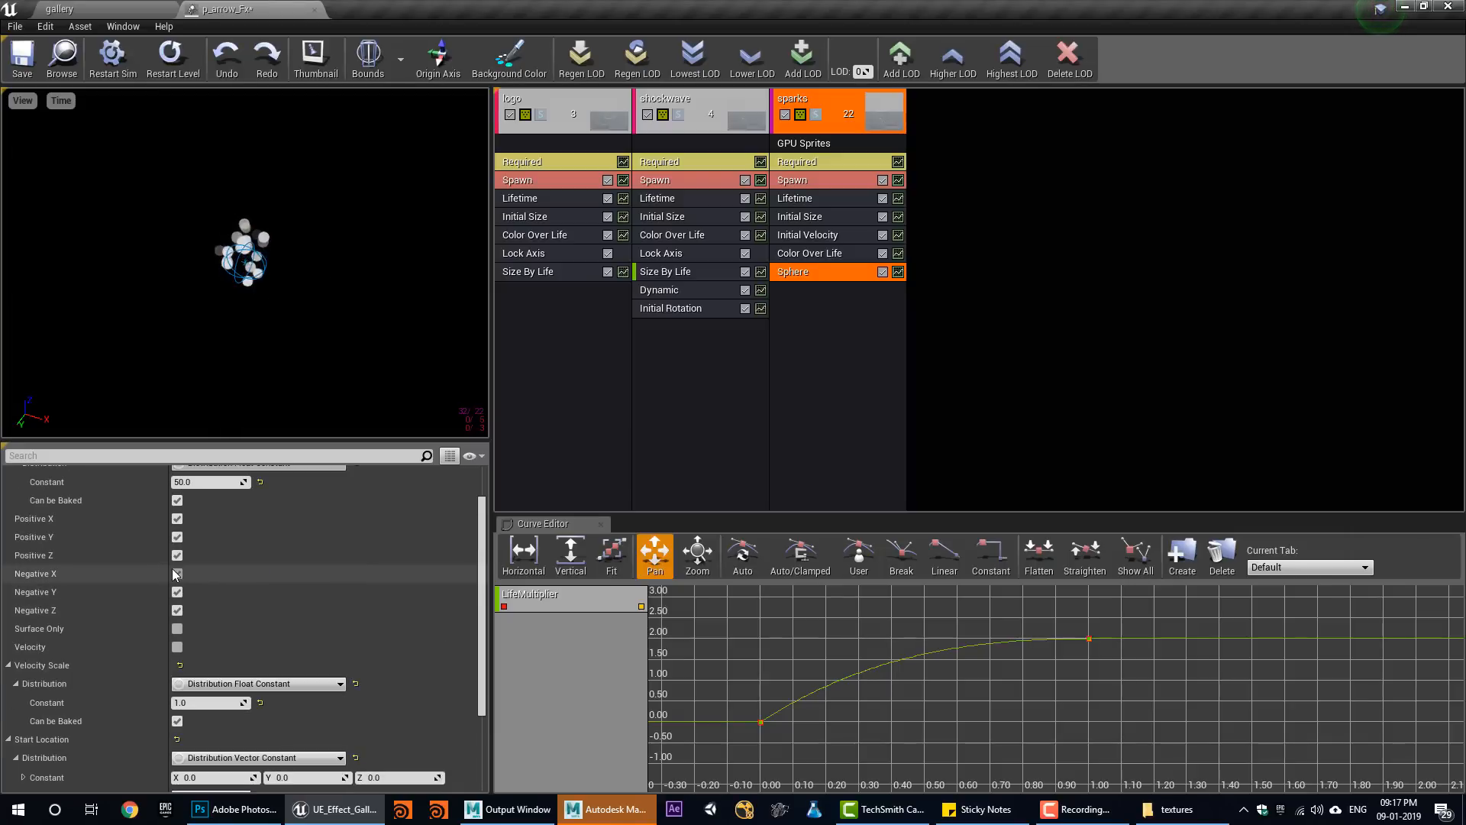
left_click(177, 519)
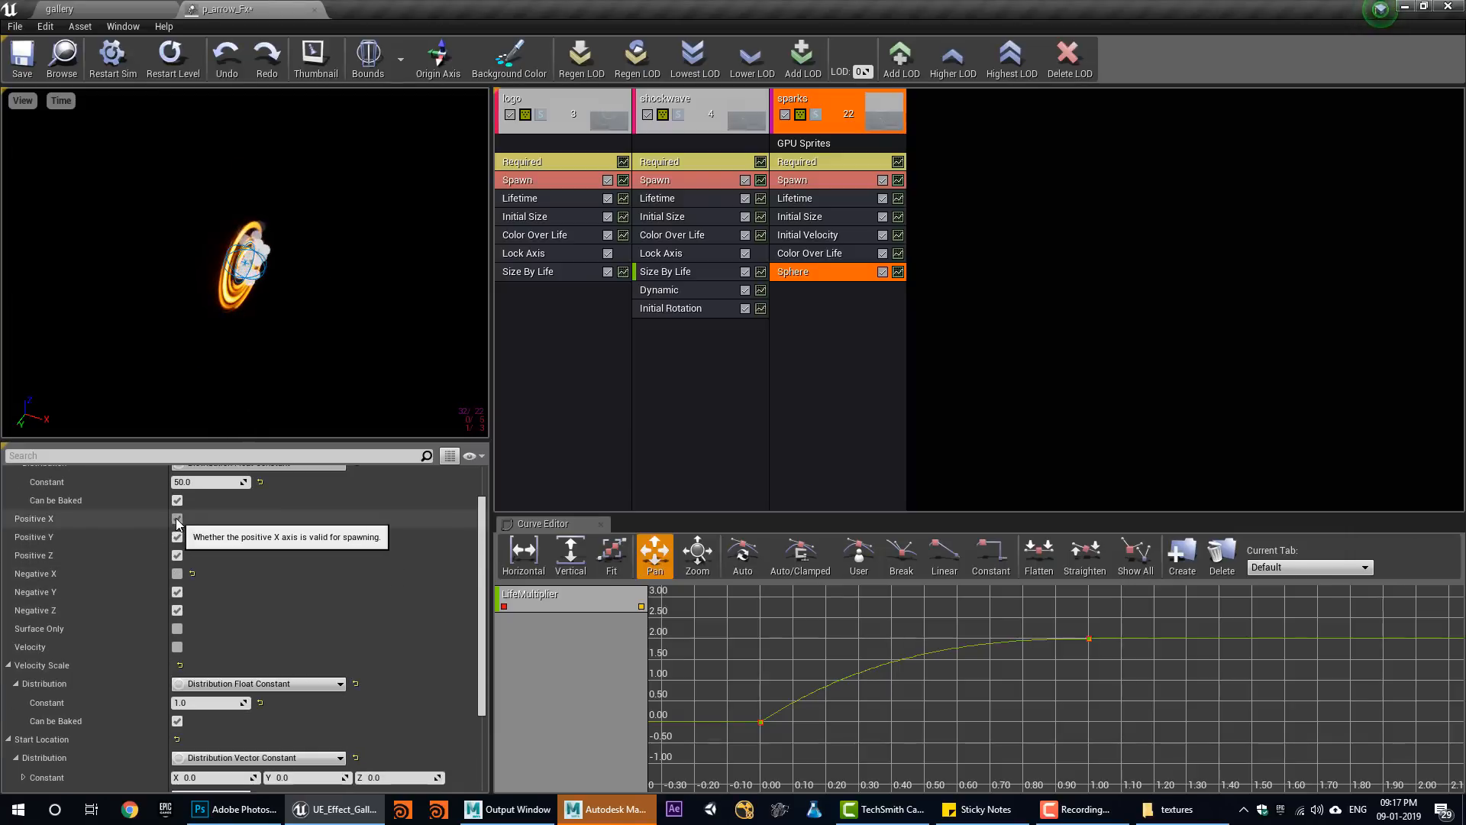
left_click(178, 629)
left_click(177, 647)
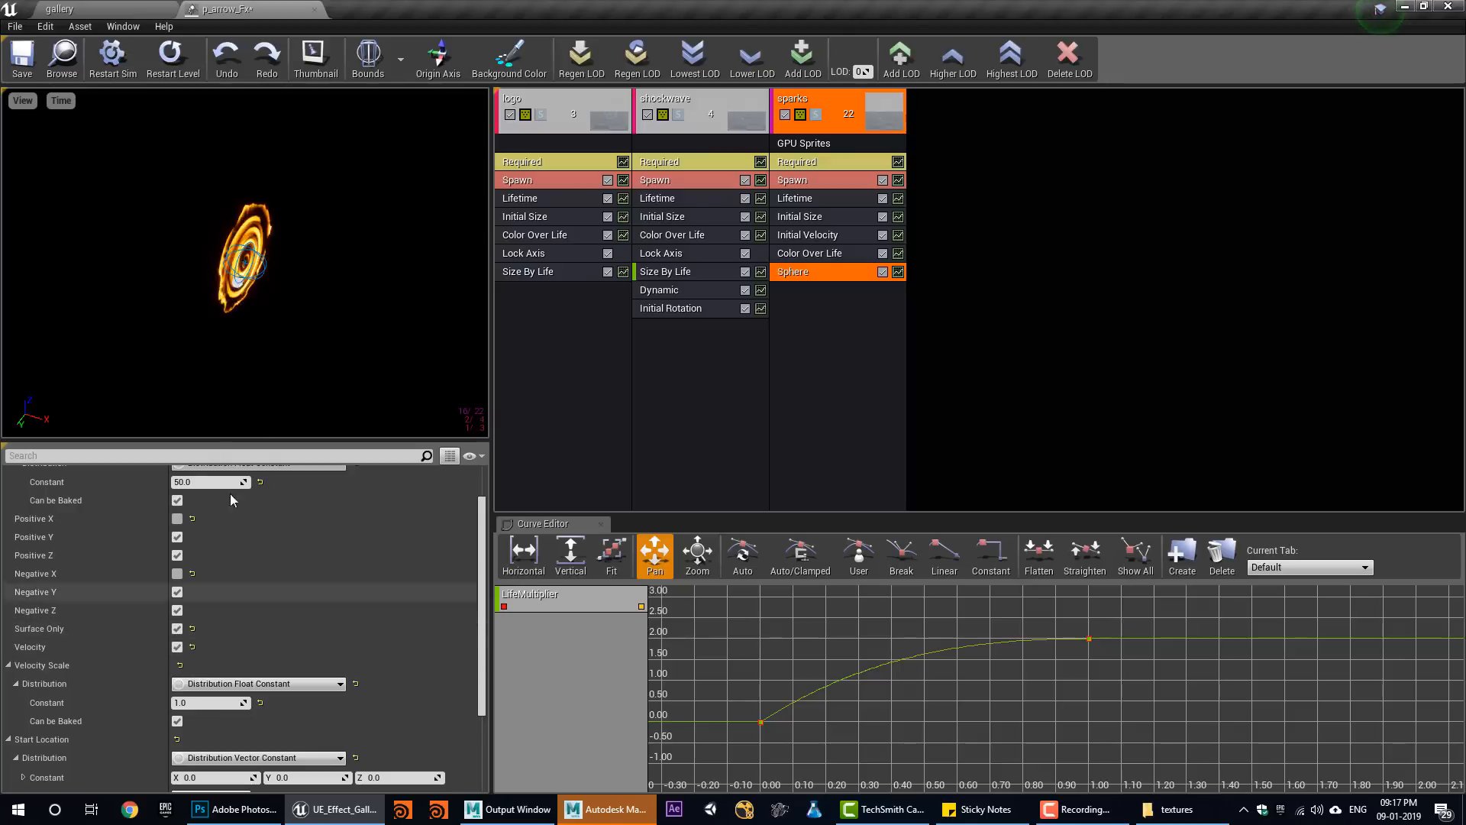
Delete the sparks emitter's Initial Velocity module and raise the Sphere module's velocity scale to about 2.27.
left_click(817, 235)
key("Delete")
left_click(837, 254)
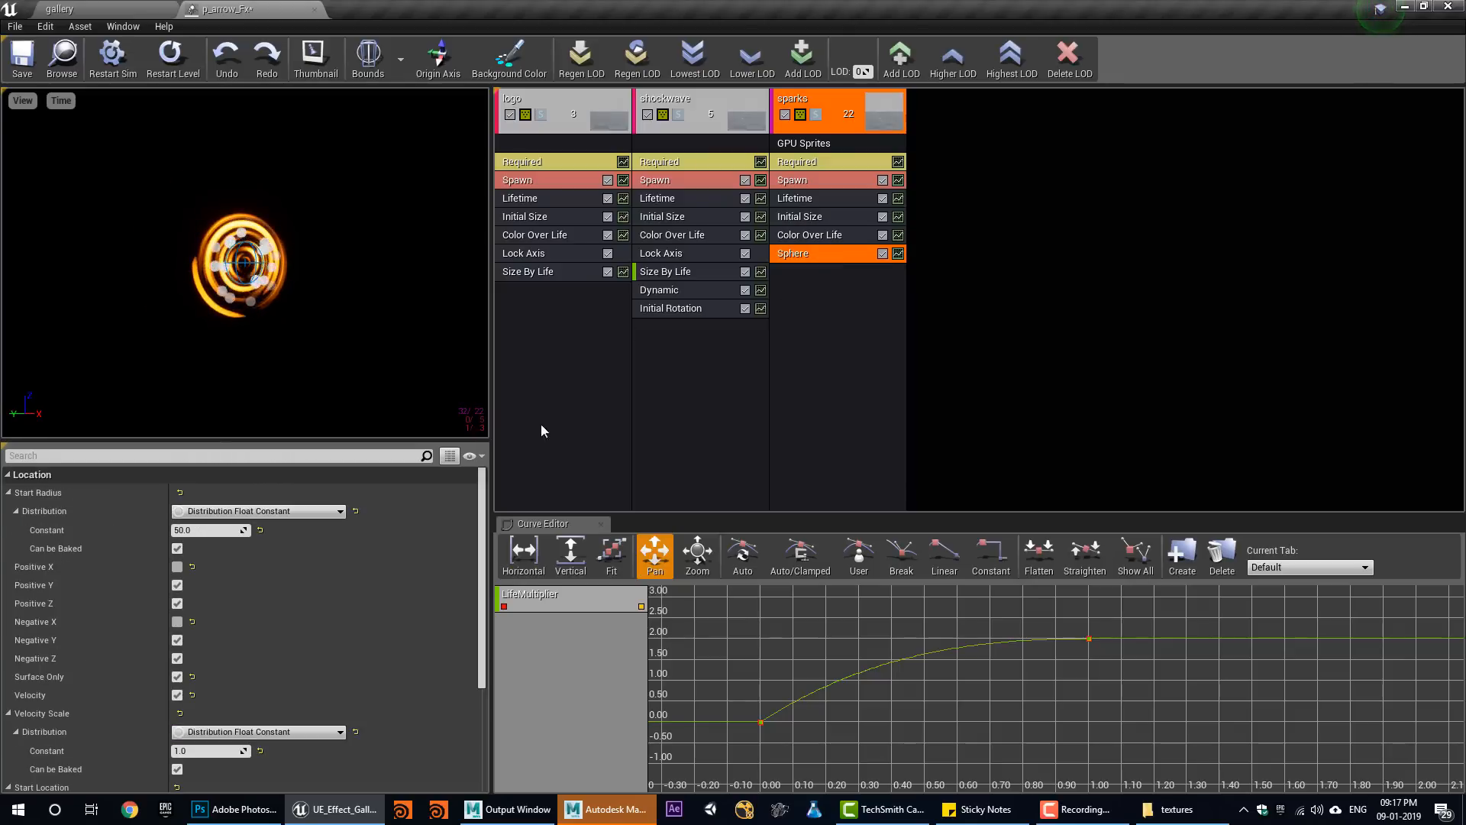
scroll(229, 611, "down", 3)
left_click_drag(189, 628, 210, 633)
mouse_move(281, 349)
left_mouse_down()
mouse_move(320, 420)
mouse_move(281, 350)
left_mouse_up()
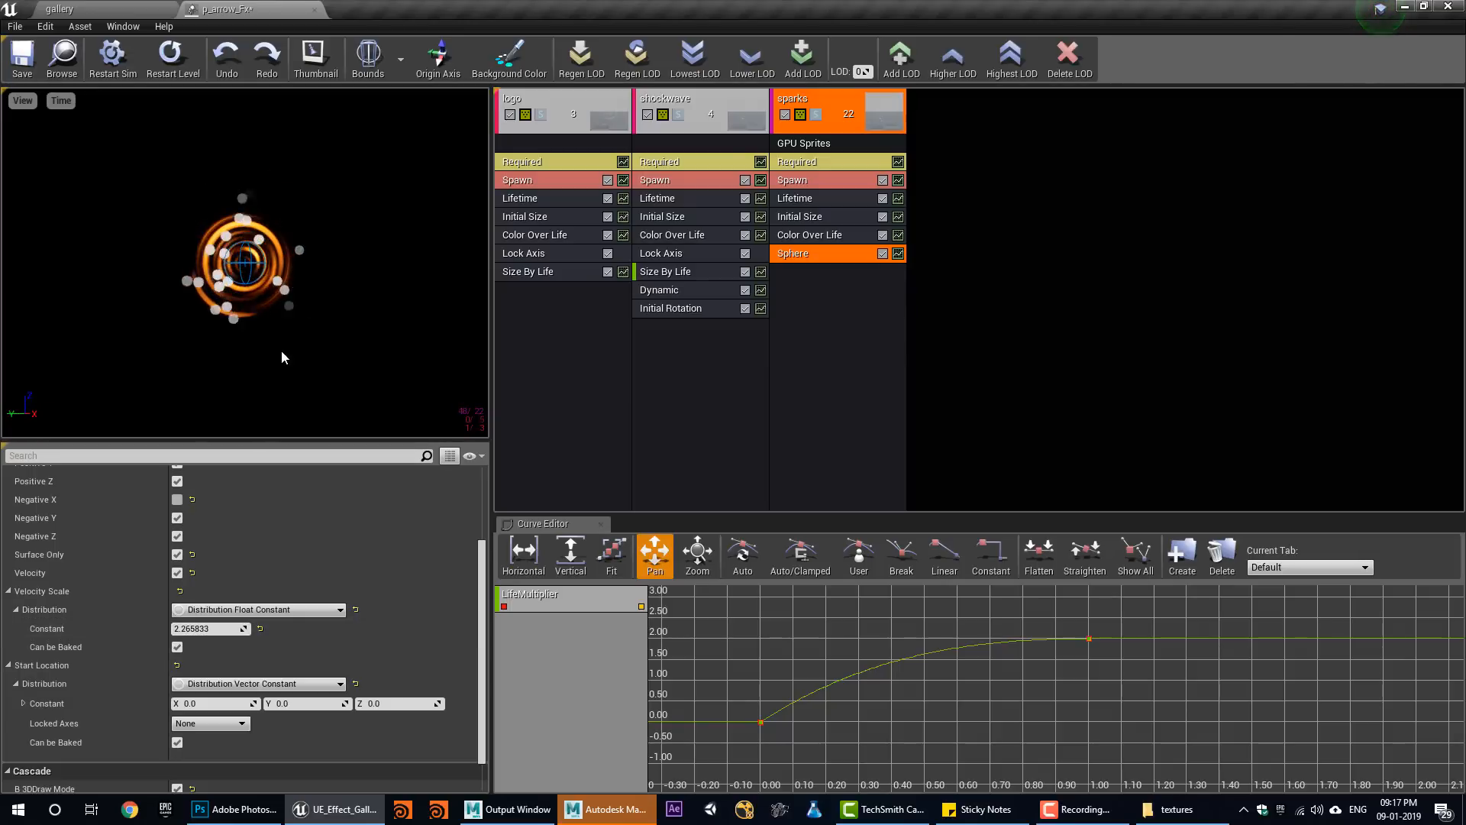
Add a burst list entry to the sparks Spawn module with a count of 1000.
left_click(810, 180)
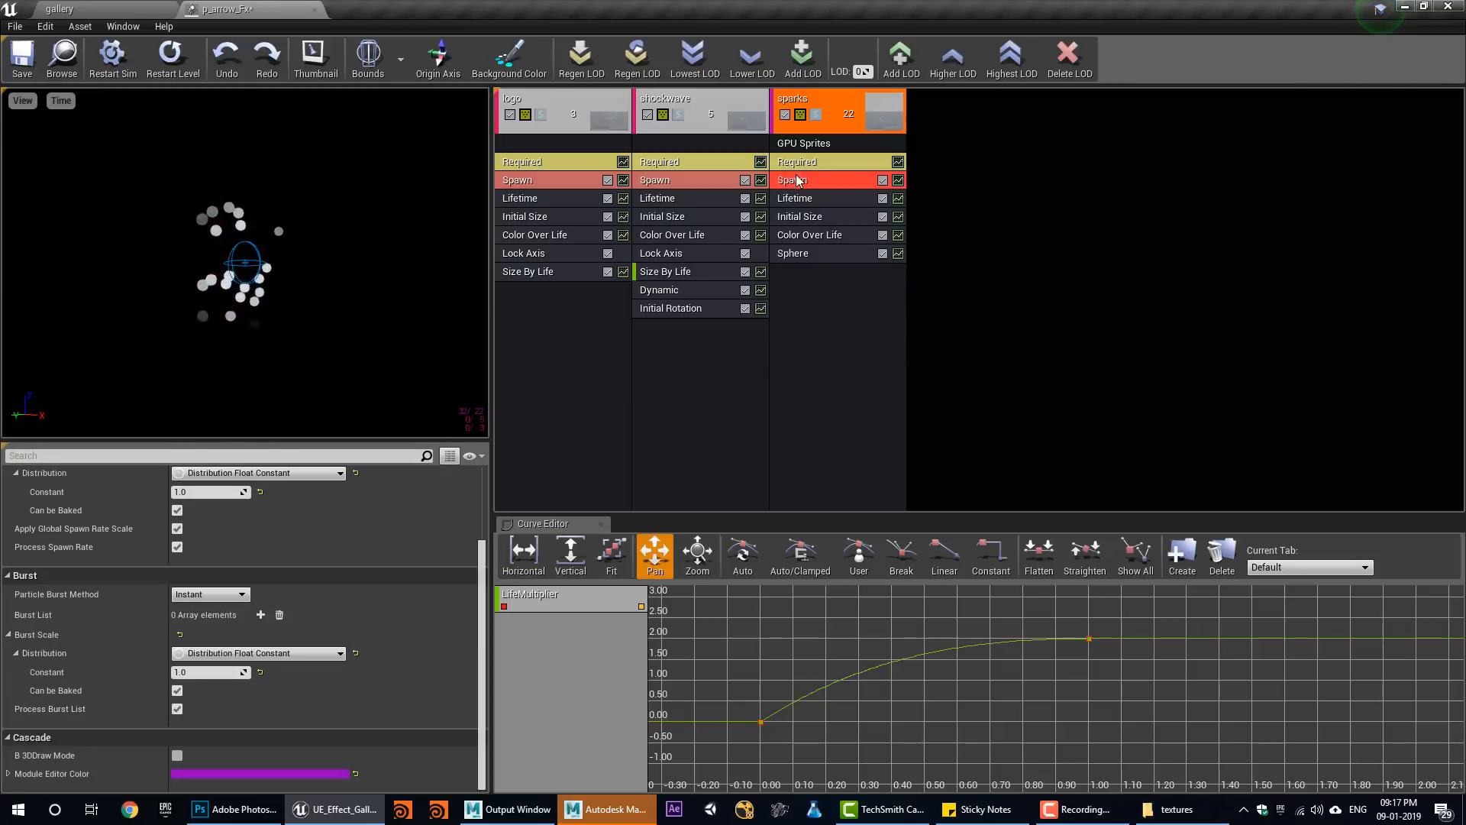
left_click(260, 615)
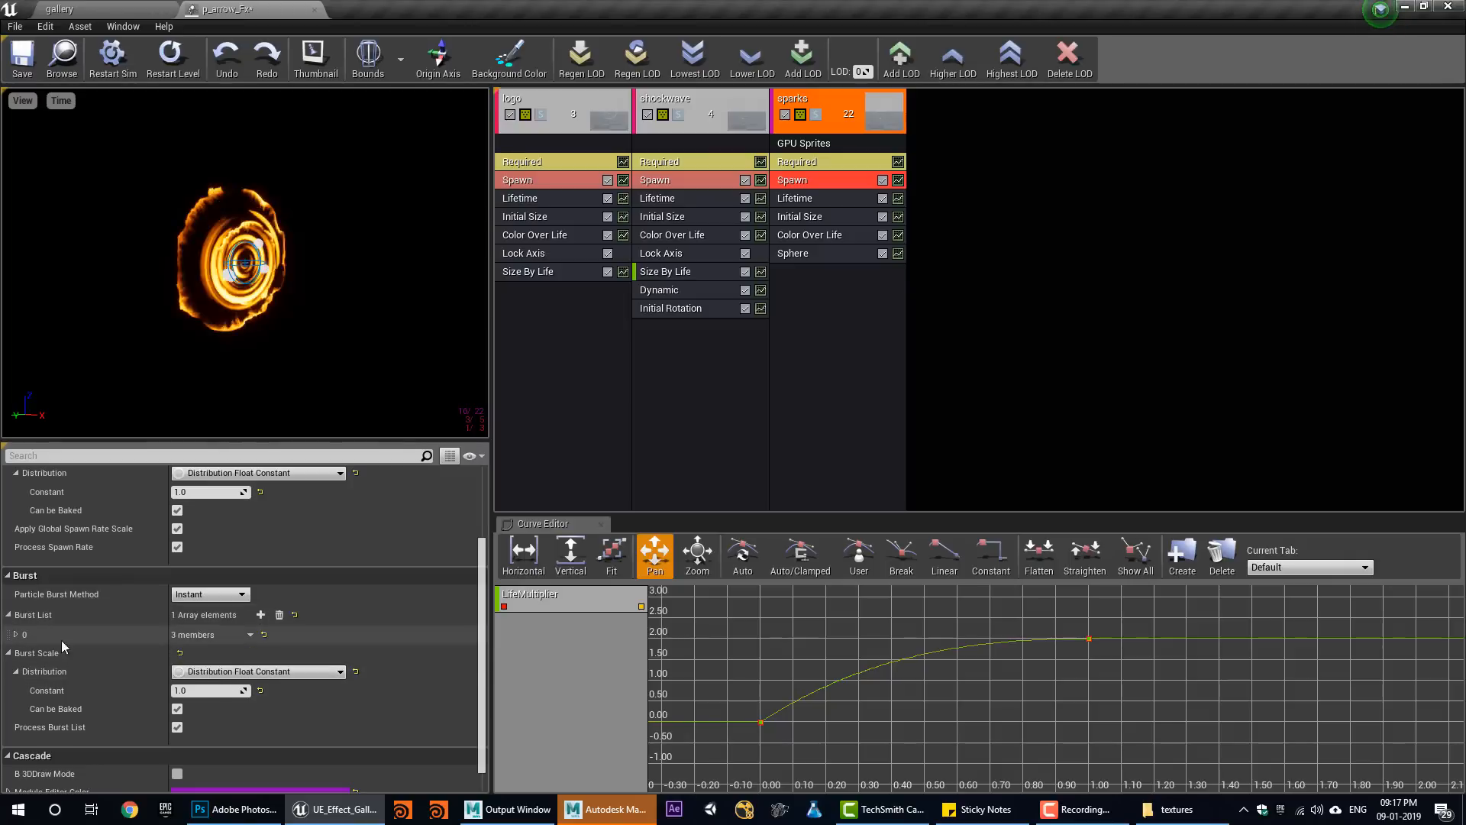
left_click(16, 634)
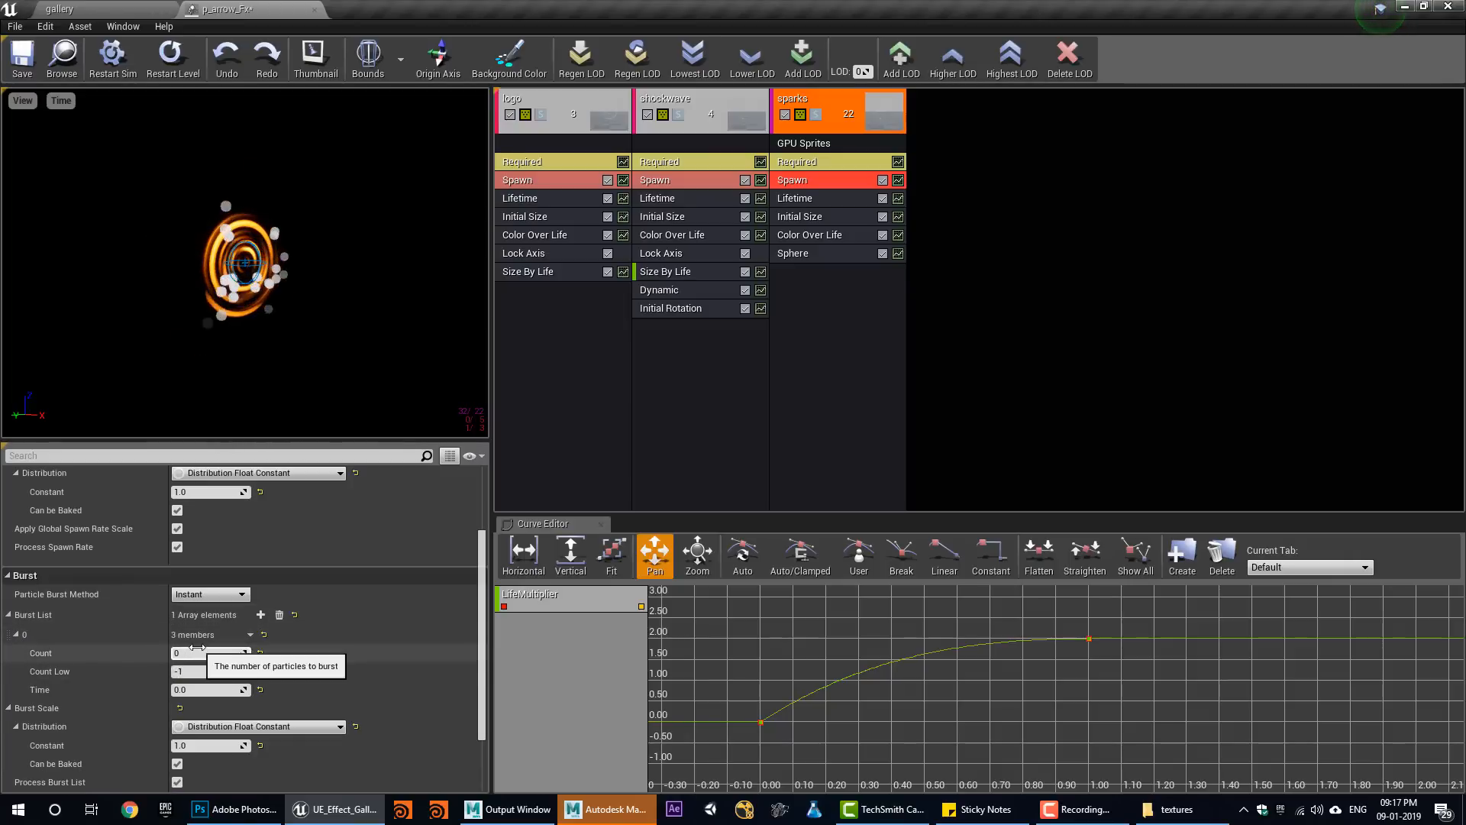
left_click(202, 653)
type("1000")
key("Return")
scroll(229, 649, "up", 3)
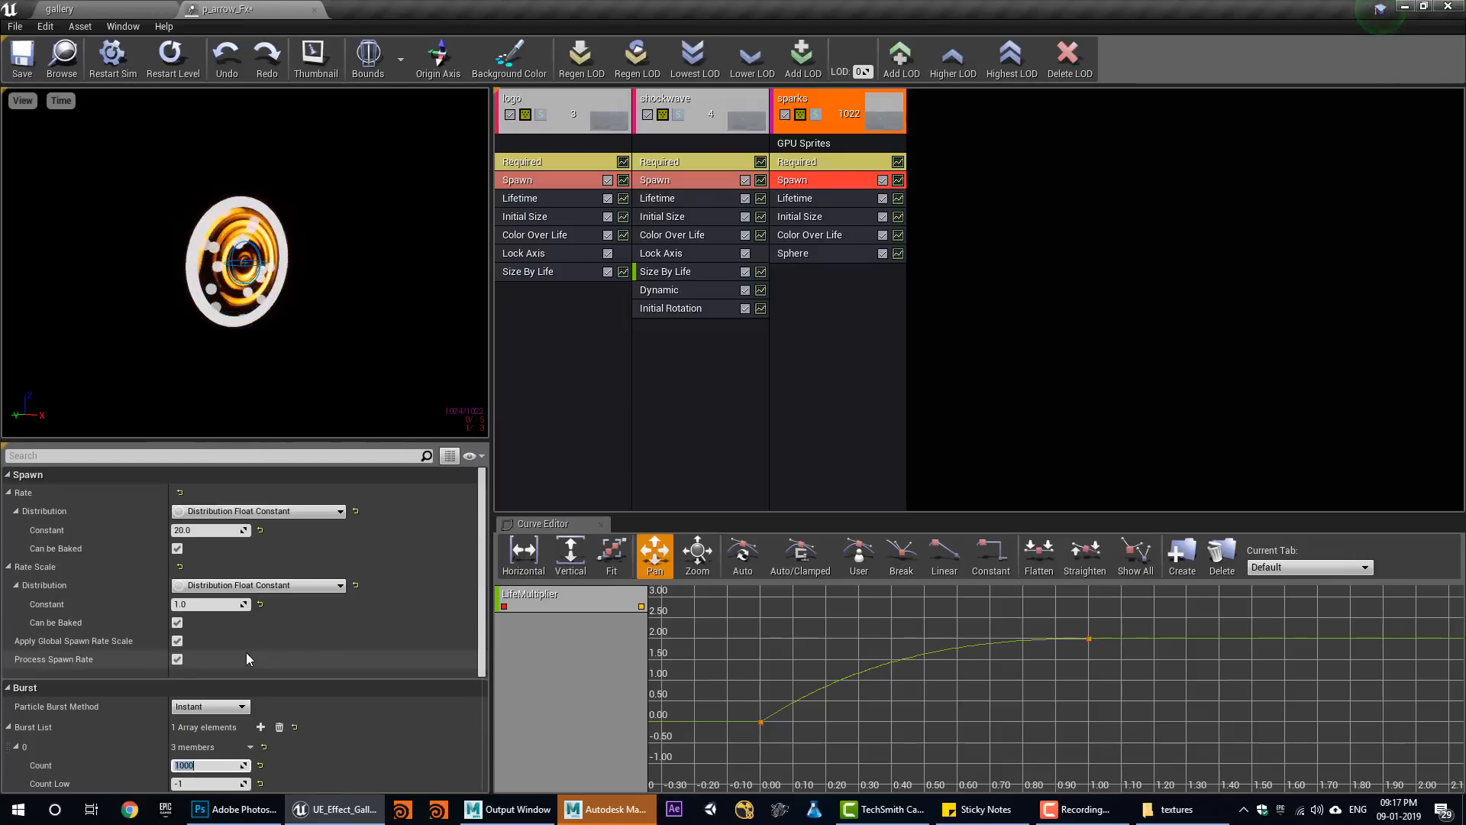
Set the sparks emitter's Emitter Loops to 1 in its Required module.
left_click(798, 162)
scroll(242, 656, "down", 5)
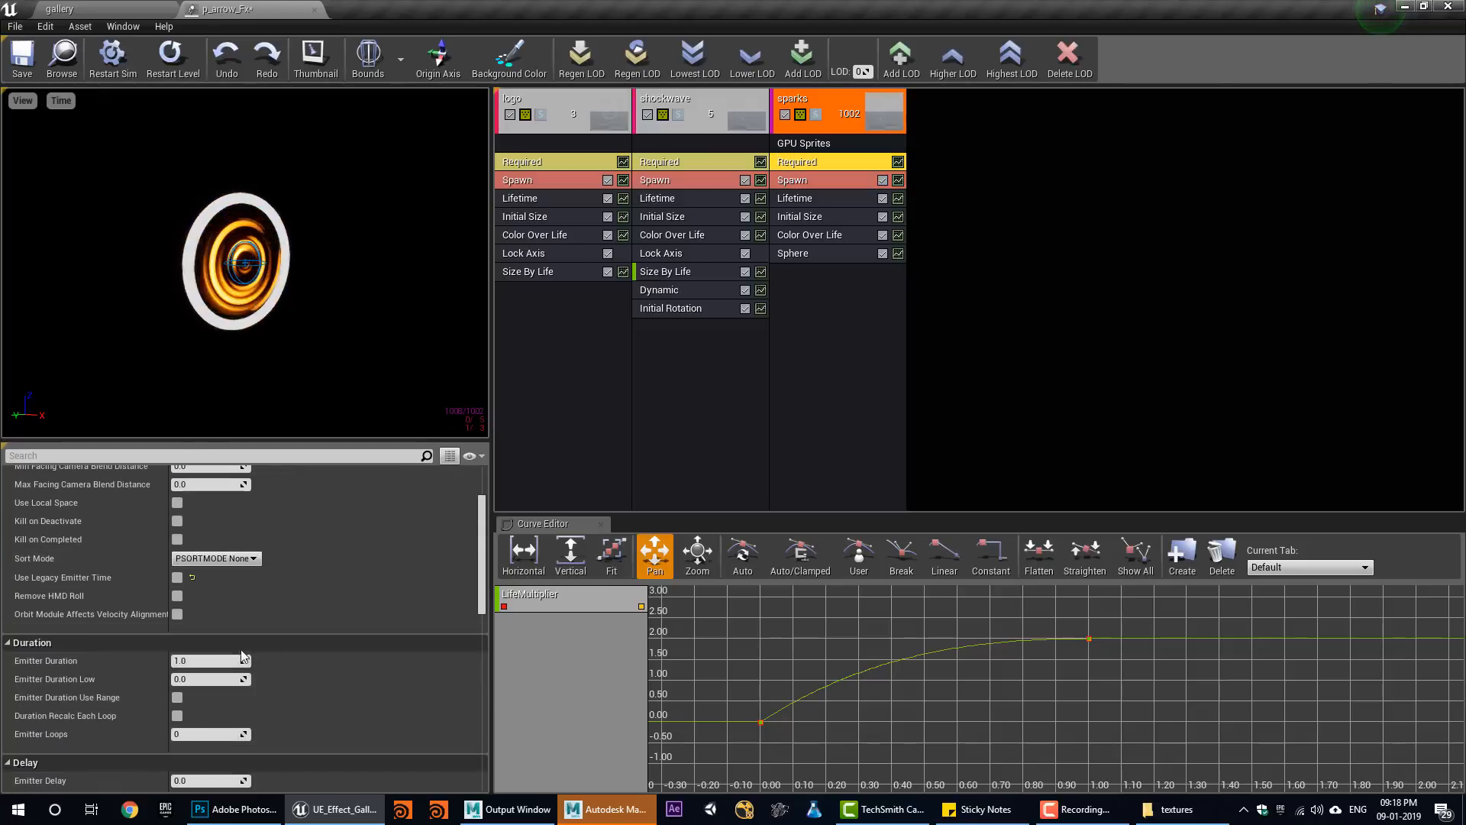
left_click(208, 733)
type("1")
key("Return")
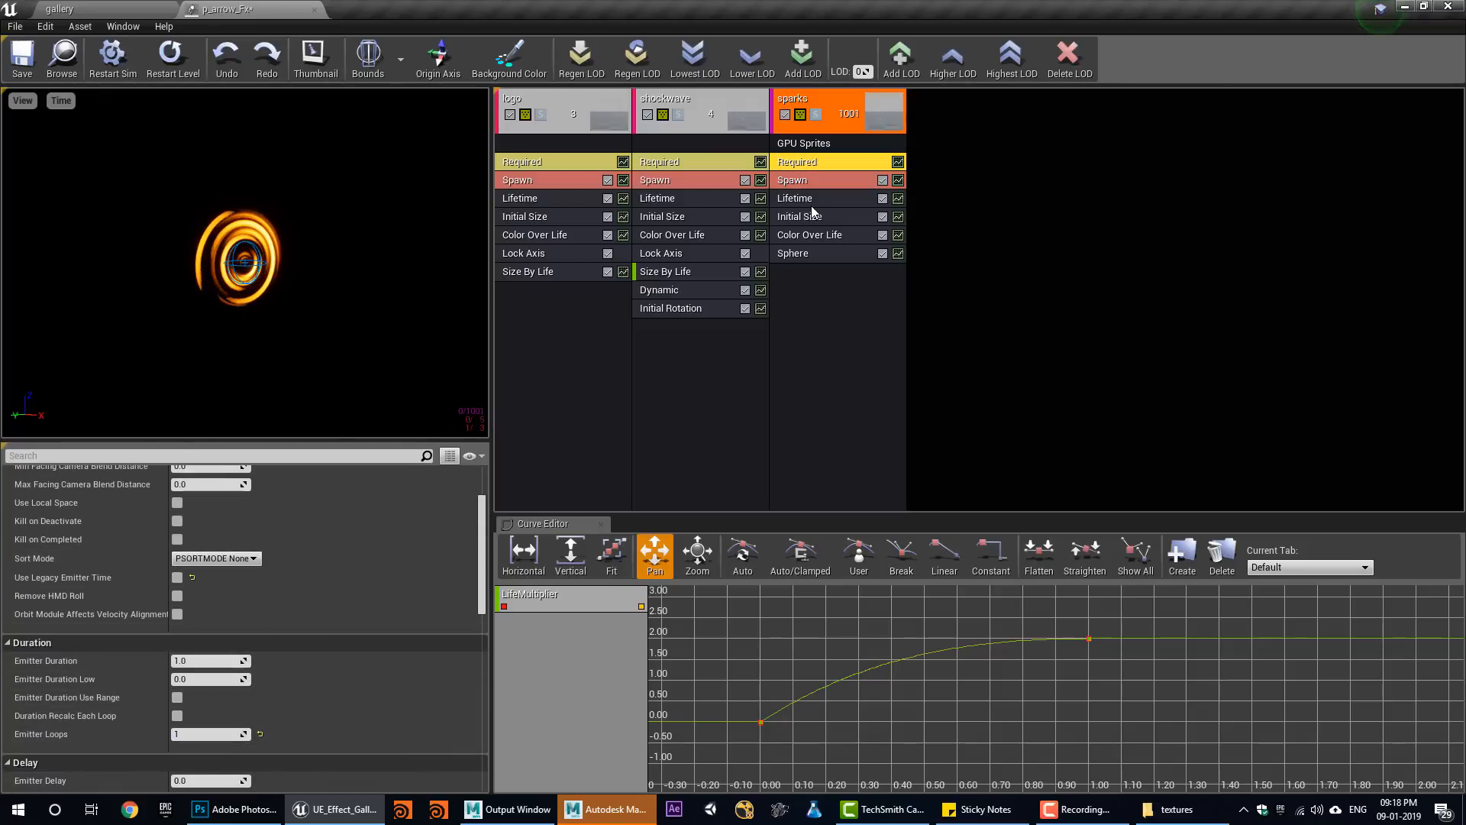
Reapply Distribution Vector Uniform to the sparks Initial Size and set its maximum X and Y to 10 and minimum X to 5.
right_click(824, 330)
left_click(798, 217)
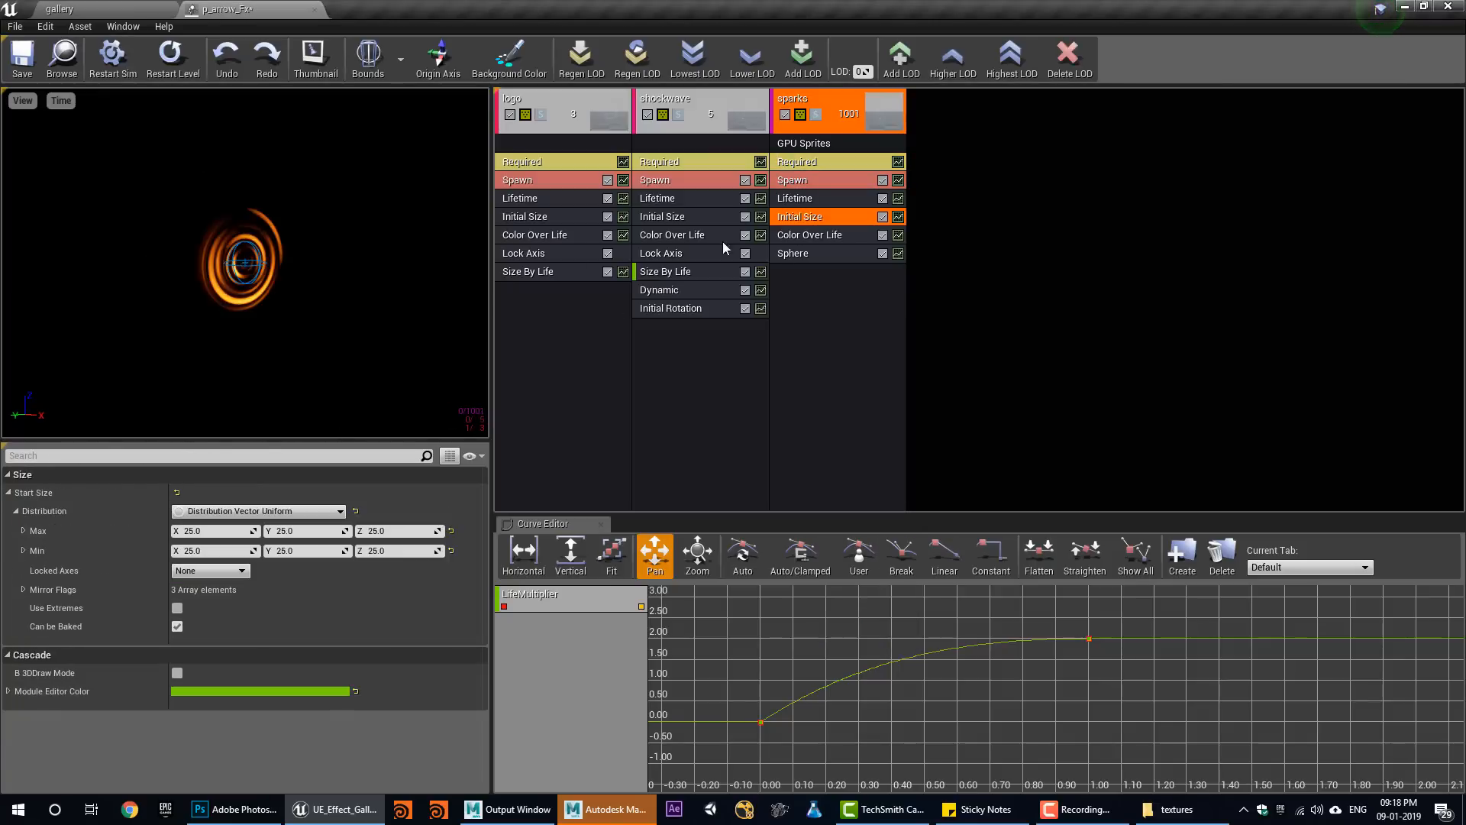
left_click(263, 511)
left_click(224, 590)
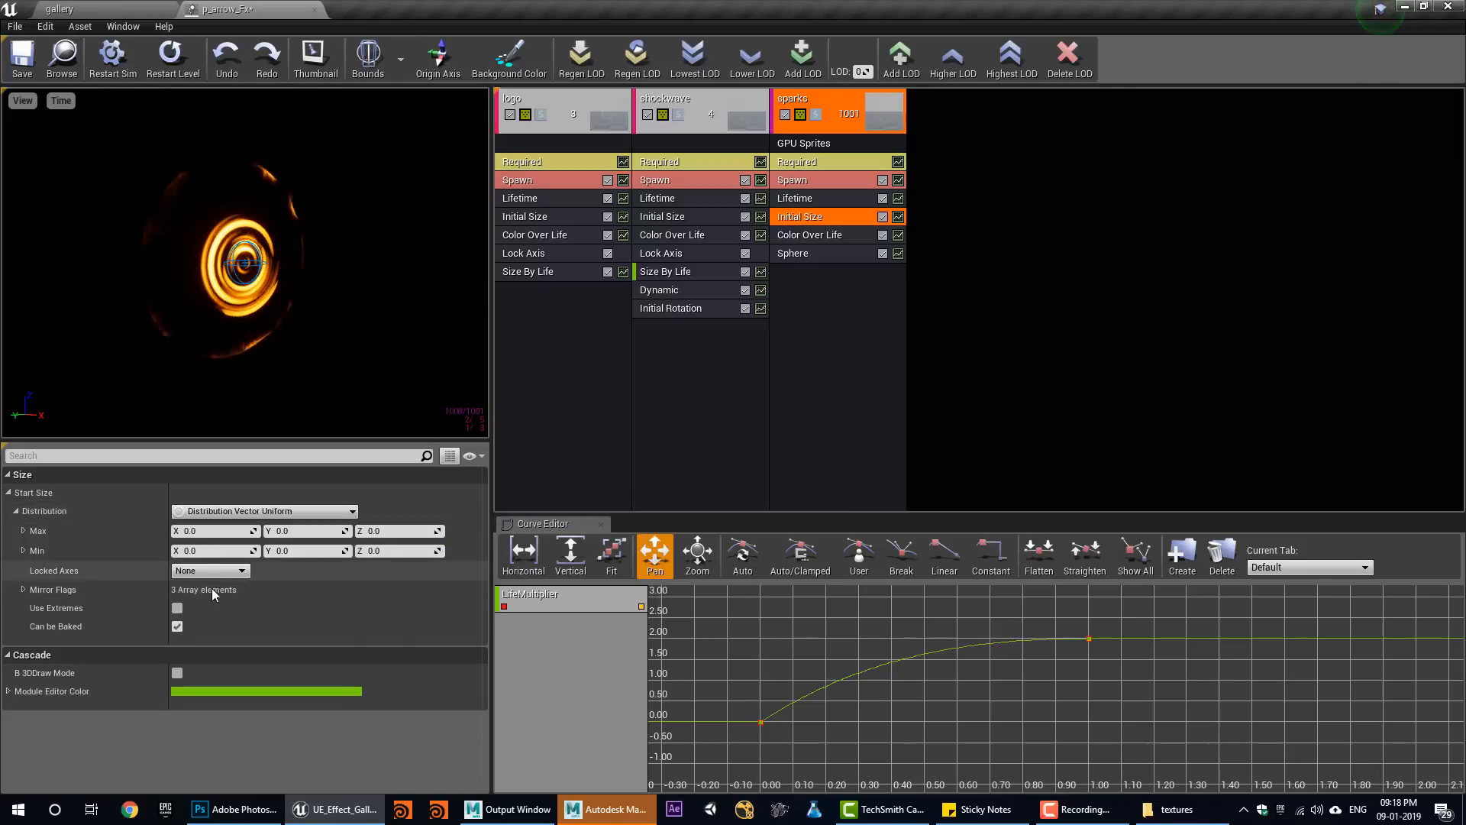
left_click(210, 571)
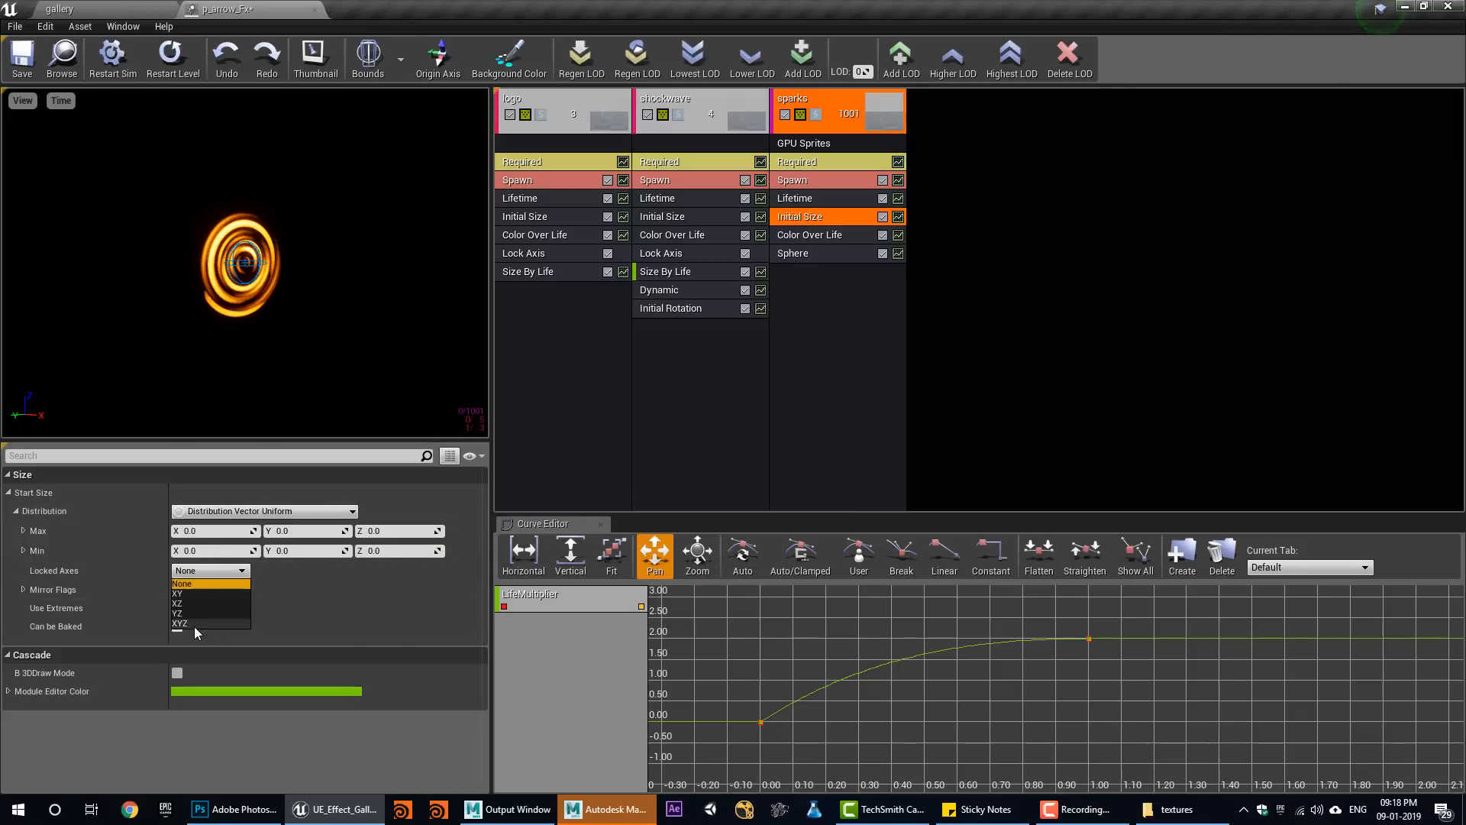
left_click(217, 531)
type("1")
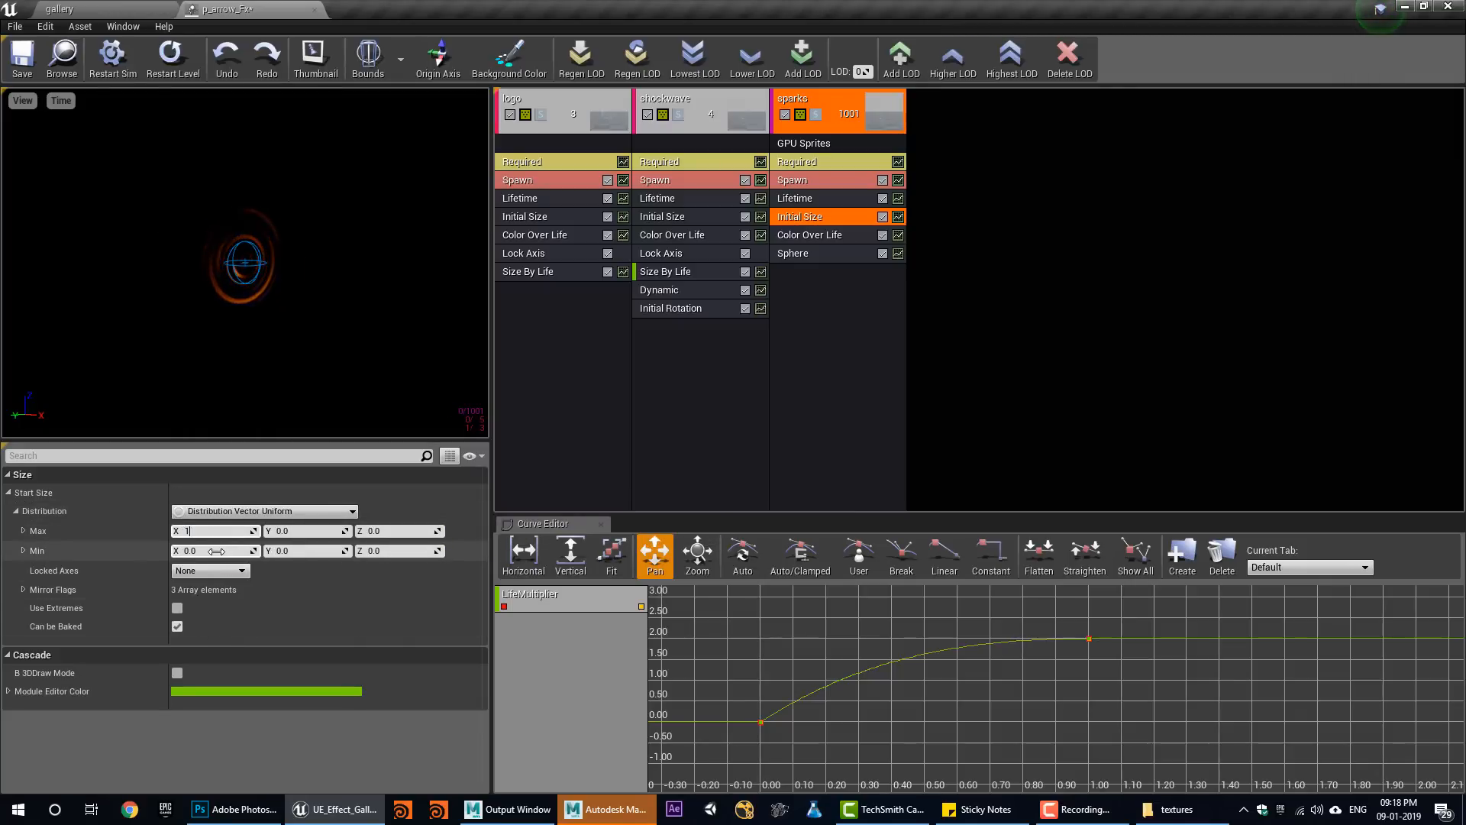
type("0")
left_click(216, 551)
type("5")
left_click(305, 533)
type("10")
left_click(308, 555)
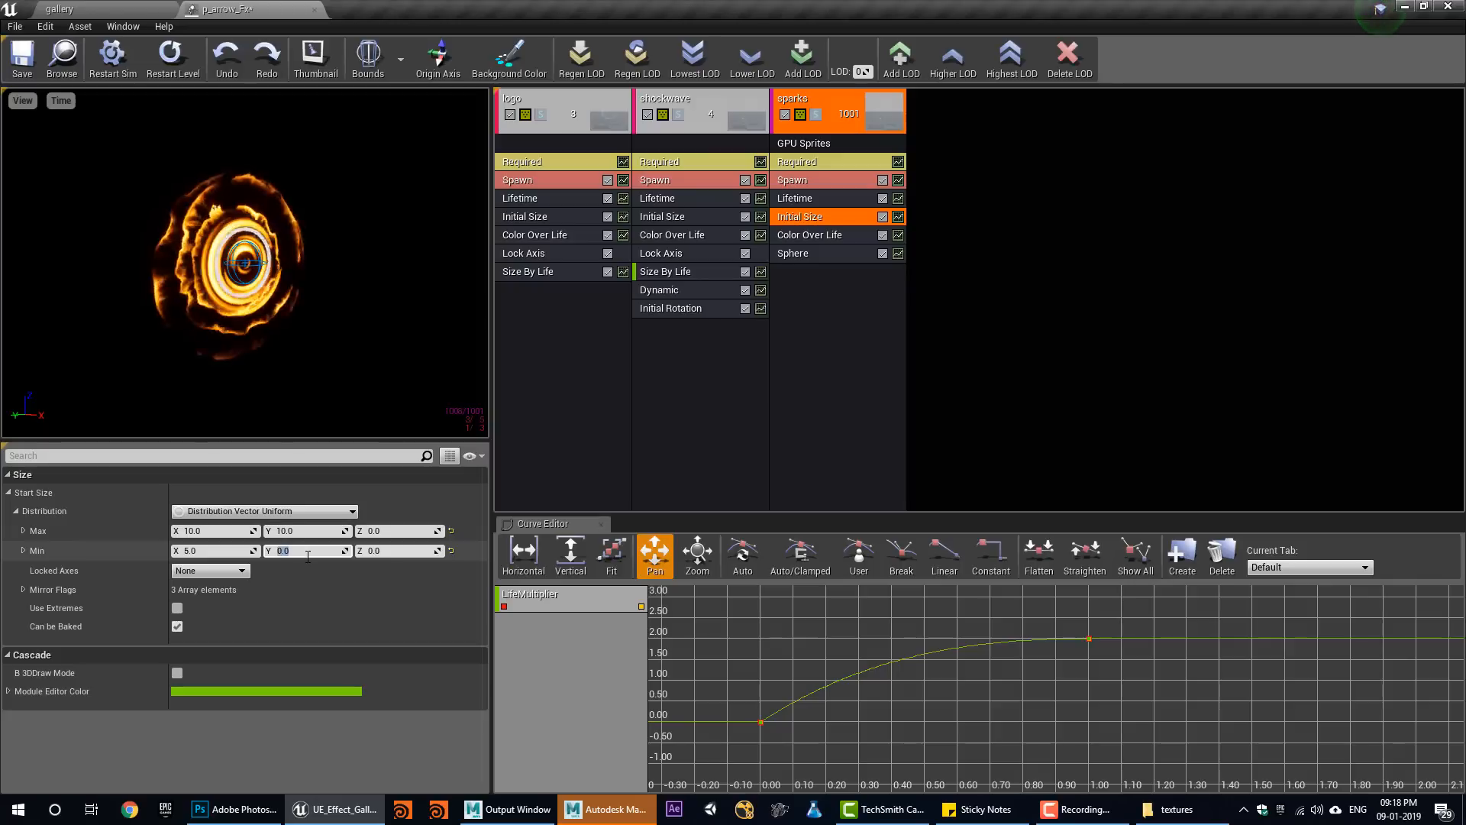
Set the sparks emitter's Screen Alignment to PSA Velocity in its Required module.
left_click(810, 162)
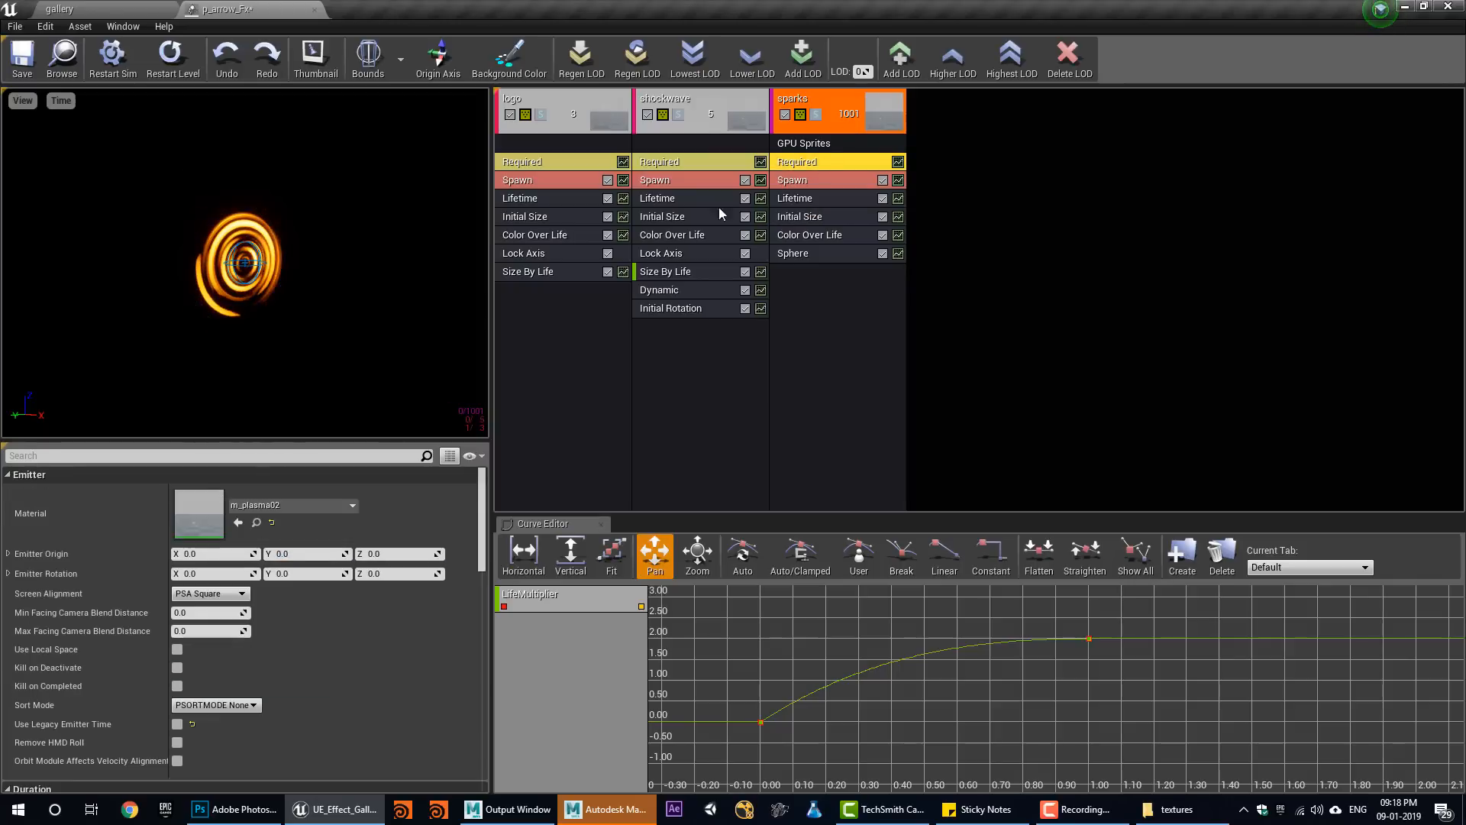
left_click(210, 593)
left_click(214, 636)
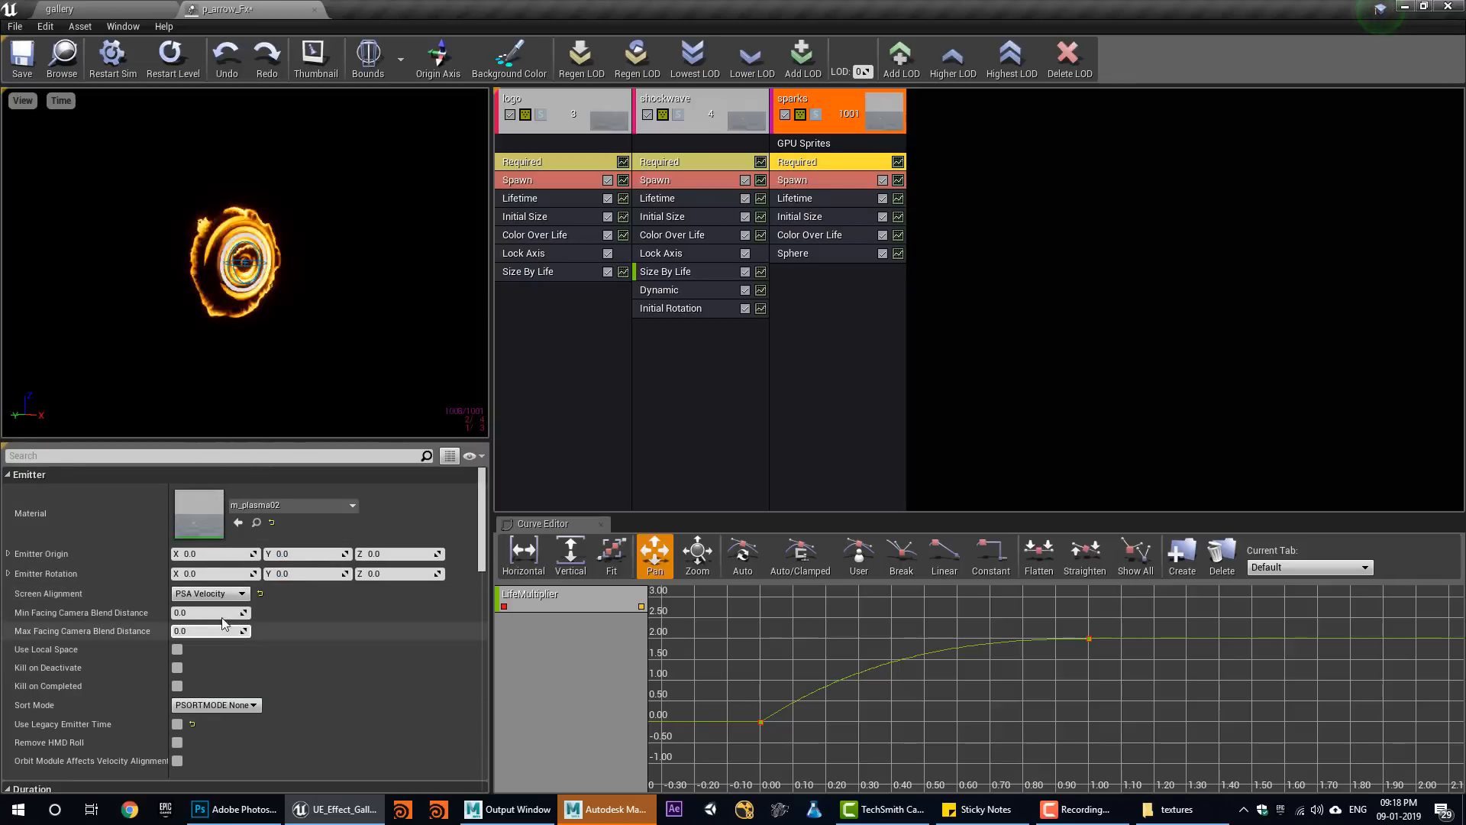
Add a Local Vector Field module to the sparks emitter.
right_click(845, 333)
mouse_move(862, 639)
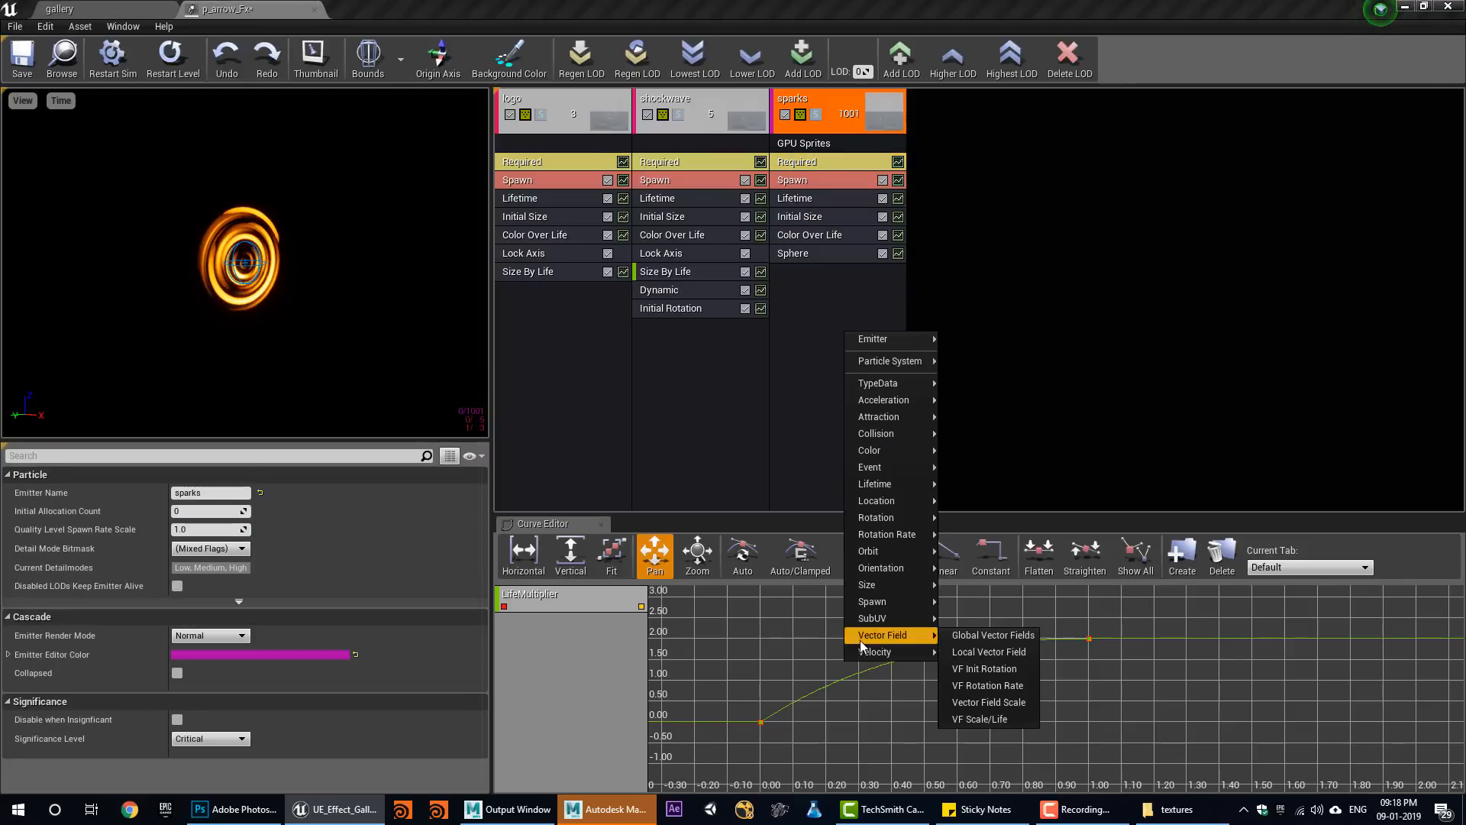
left_click(986, 652)
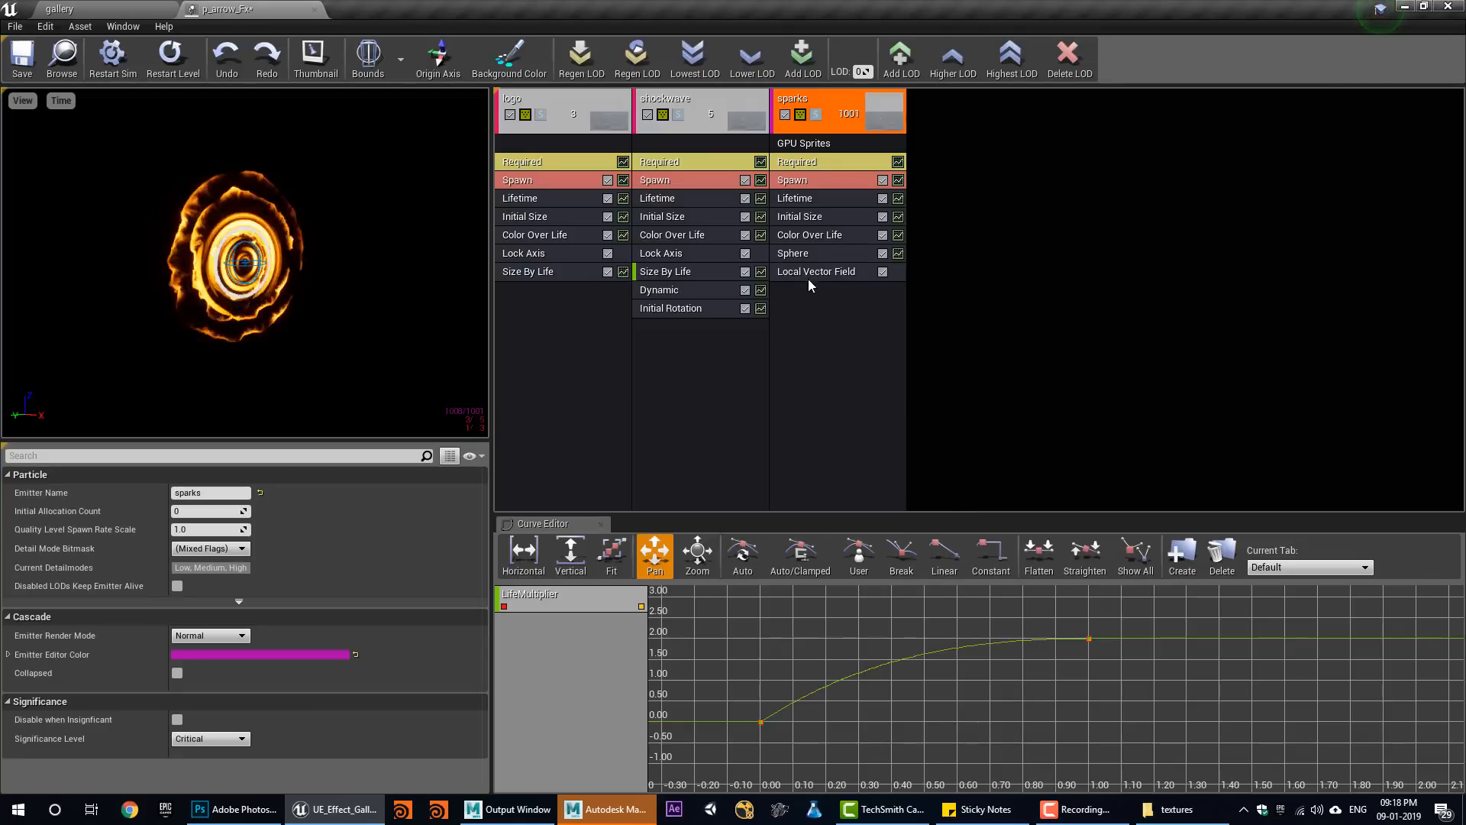
Assign VF_Simplex_HighFreq_32x32x32 to the Local Vector Field, with relative scale 1000 on all axes, intensity 500 and tightness 0.5.
left_click(299, 507)
scroll(356, 409, "down", 3)
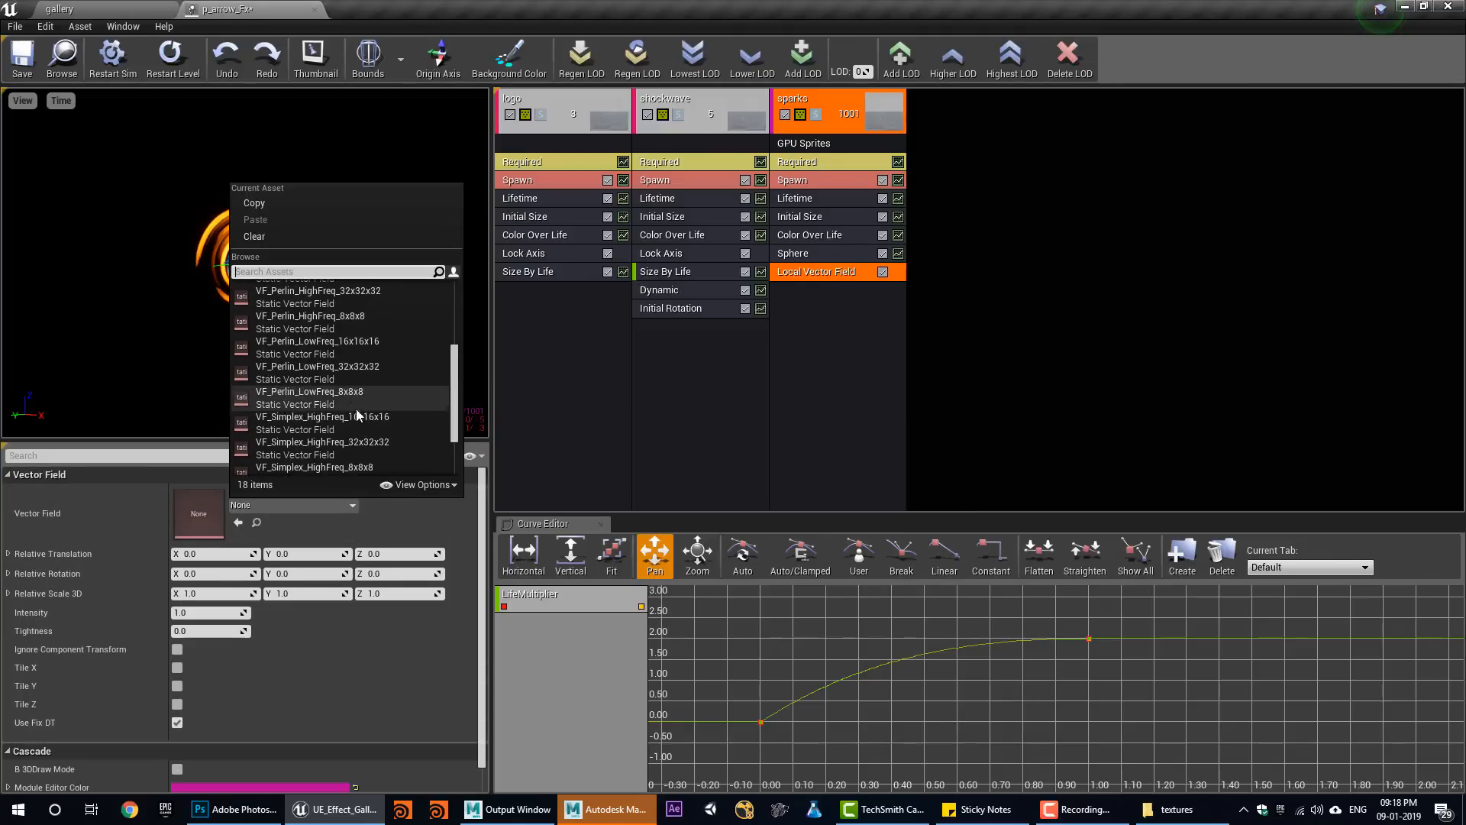
left_click(373, 443)
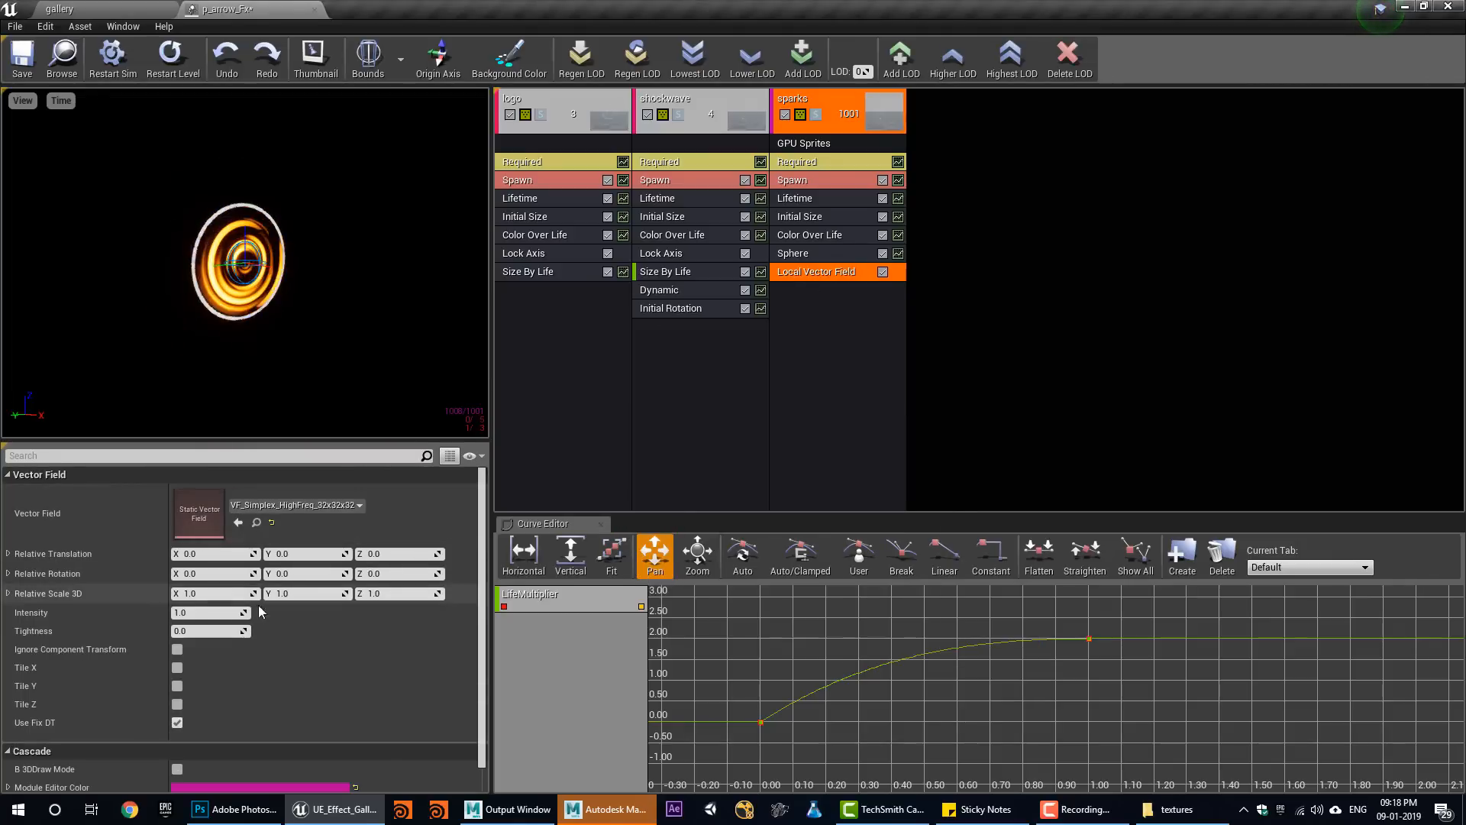
left_click(216, 593)
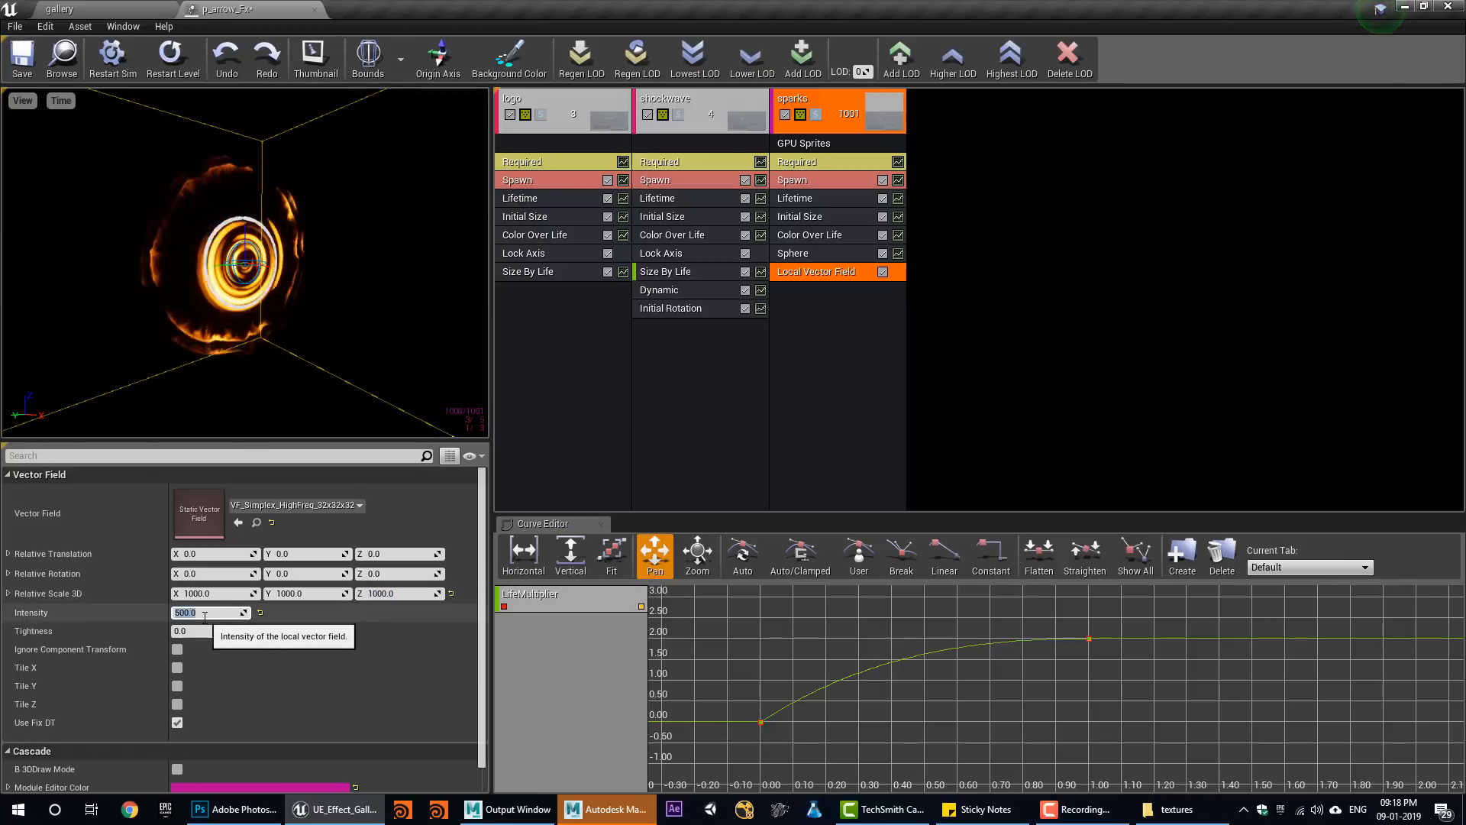
left_click(208, 632)
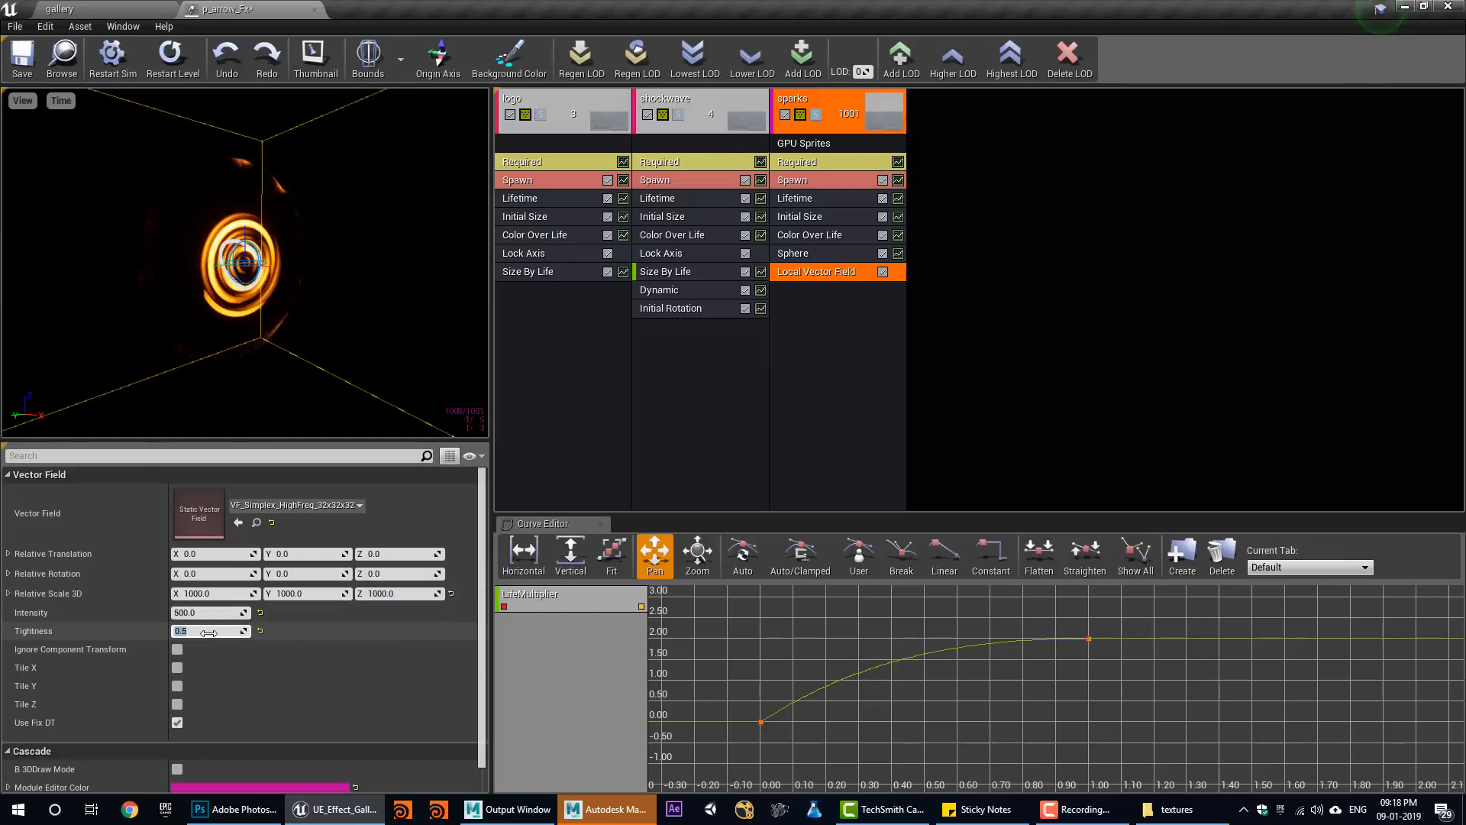
Try VF_Simplex_LowFreq_32x32x32 as the vector field asset and replace it with VF_Perlin_LowFreq_32x32x32.
left_click(296, 504)
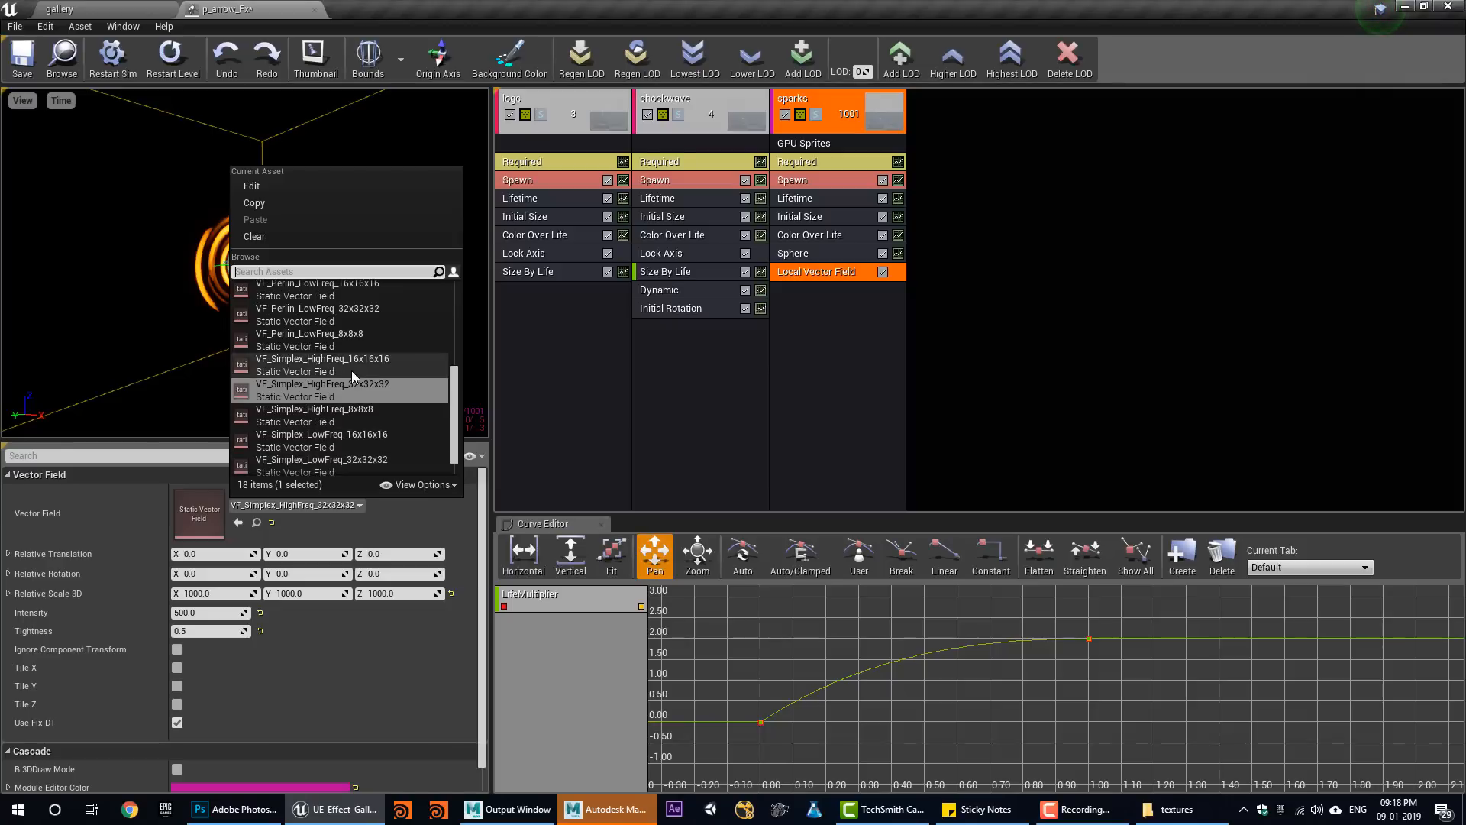
scroll(368, 429, "down", 1)
left_click(368, 431)
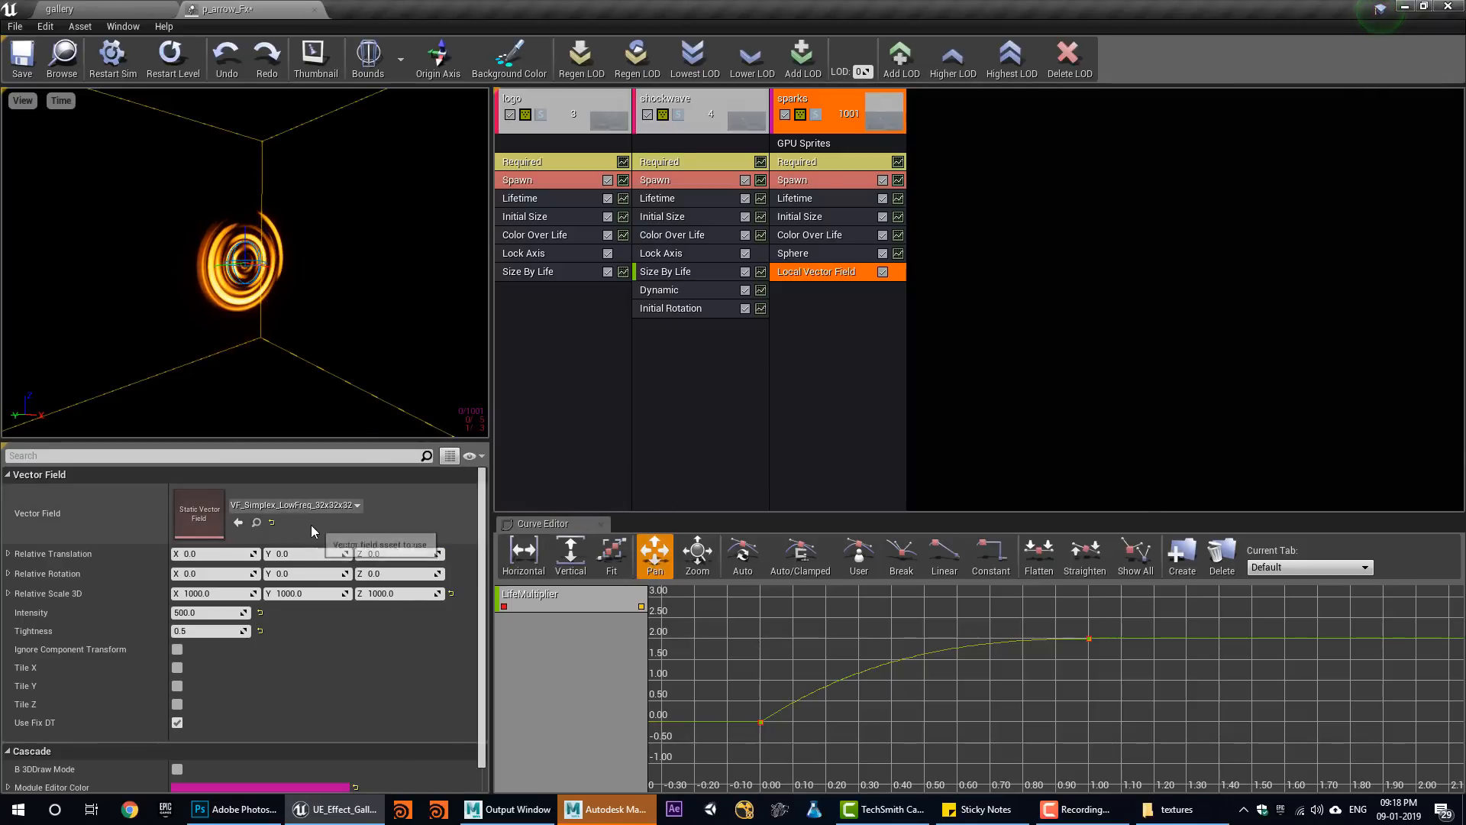
left_click(310, 505)
left_click(362, 360)
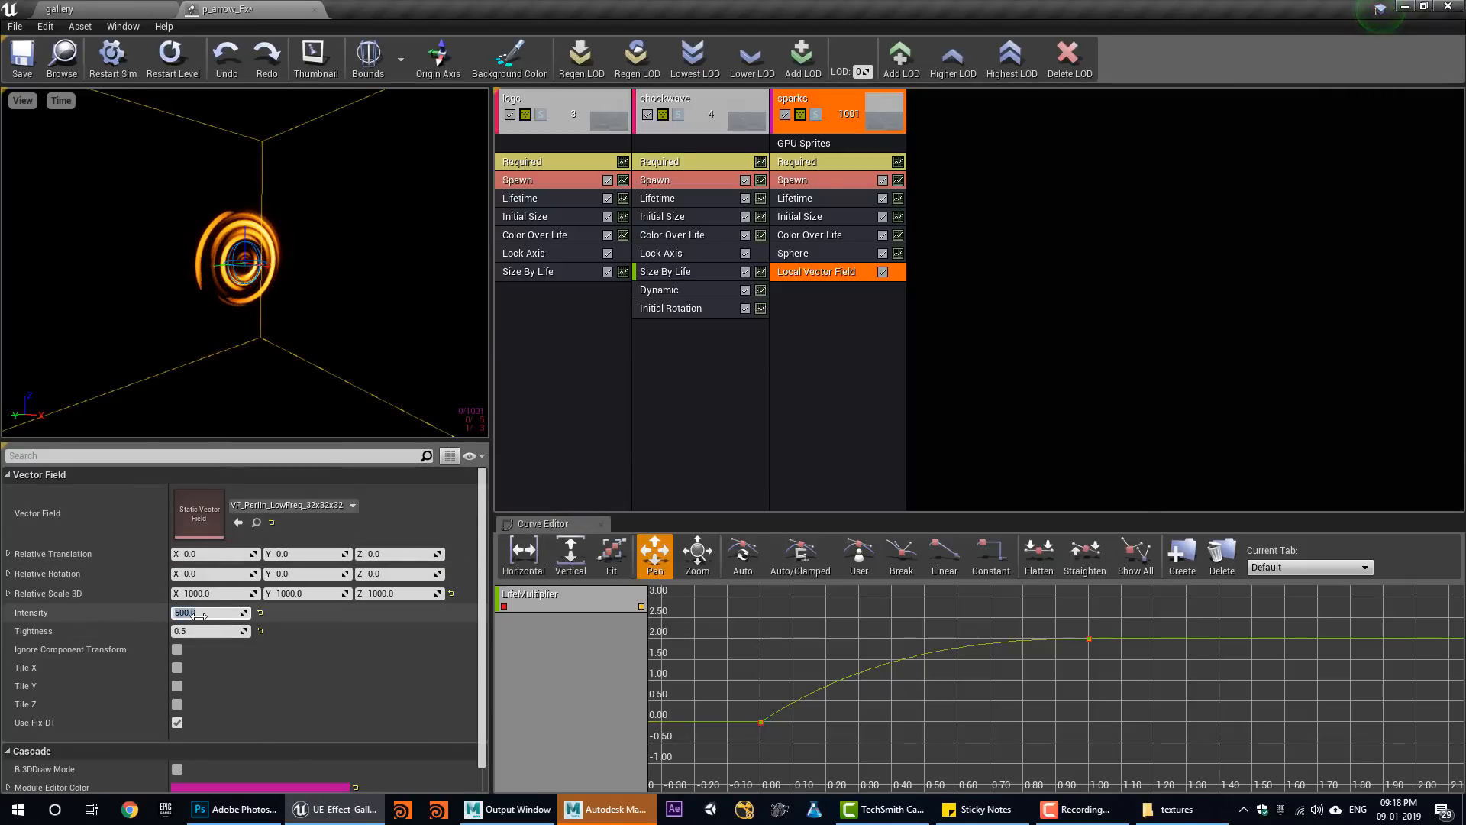
Set the sparks Local Vector Field's intensity to 1000 and its tightness to 5.
key("Return")
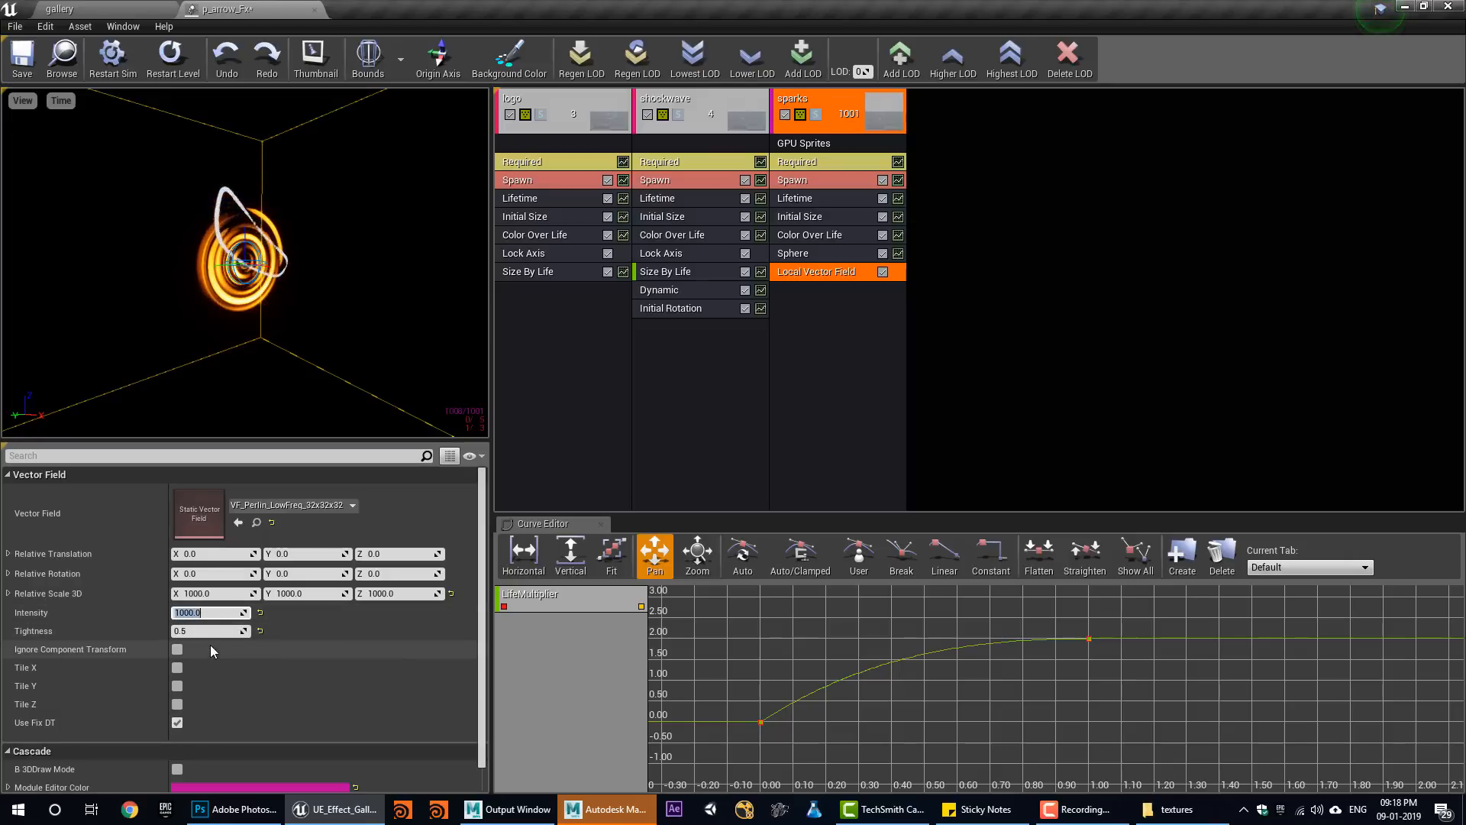
left_click(200, 633)
key("BackSpace")
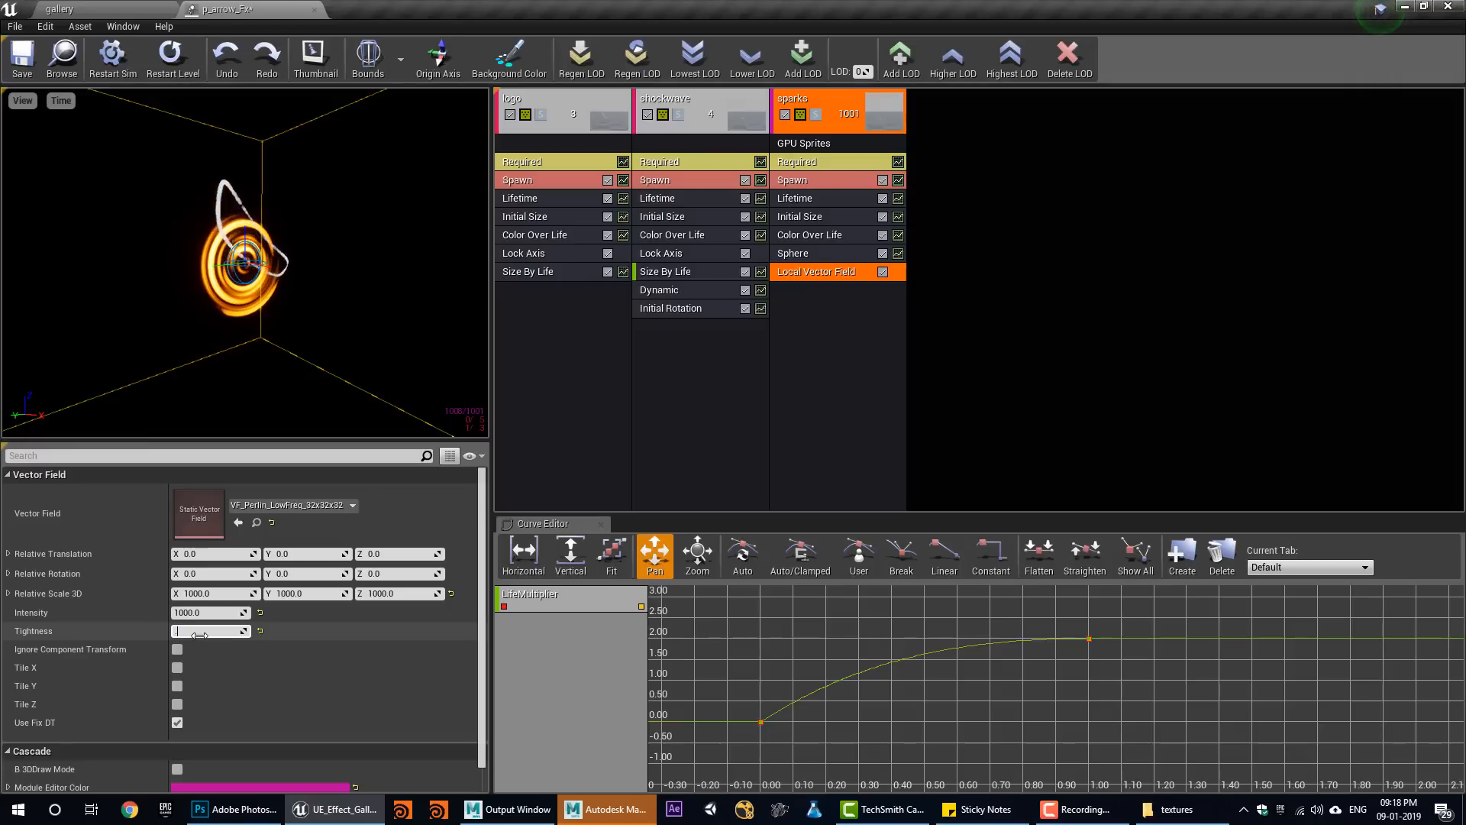
type("5")
key("Return")
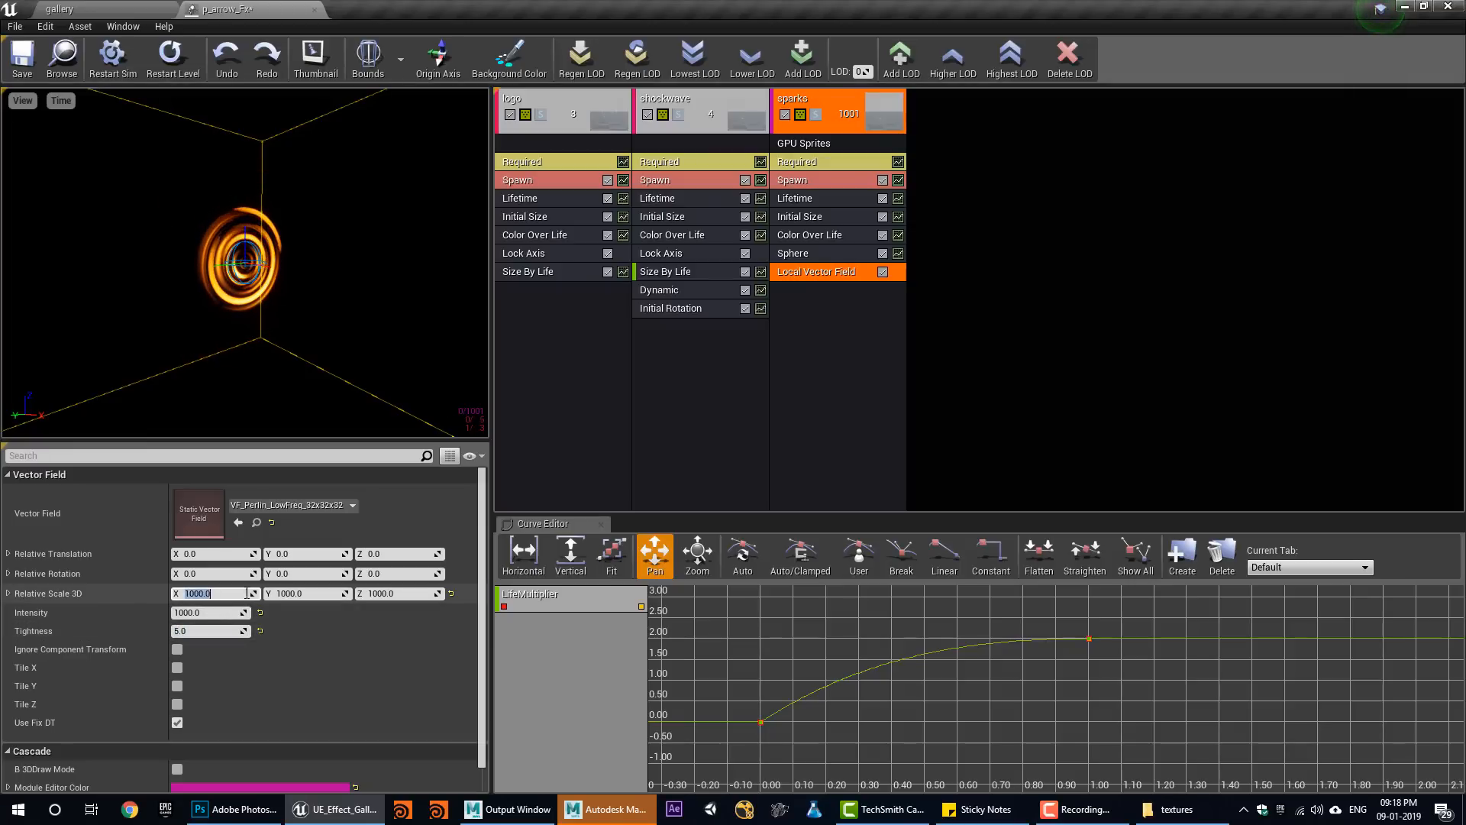
Set the Local Vector Field's relative scale to 500 on all three axes.
type("500")
left_click(287, 594)
type("500")
left_click(387, 590)
type("500")
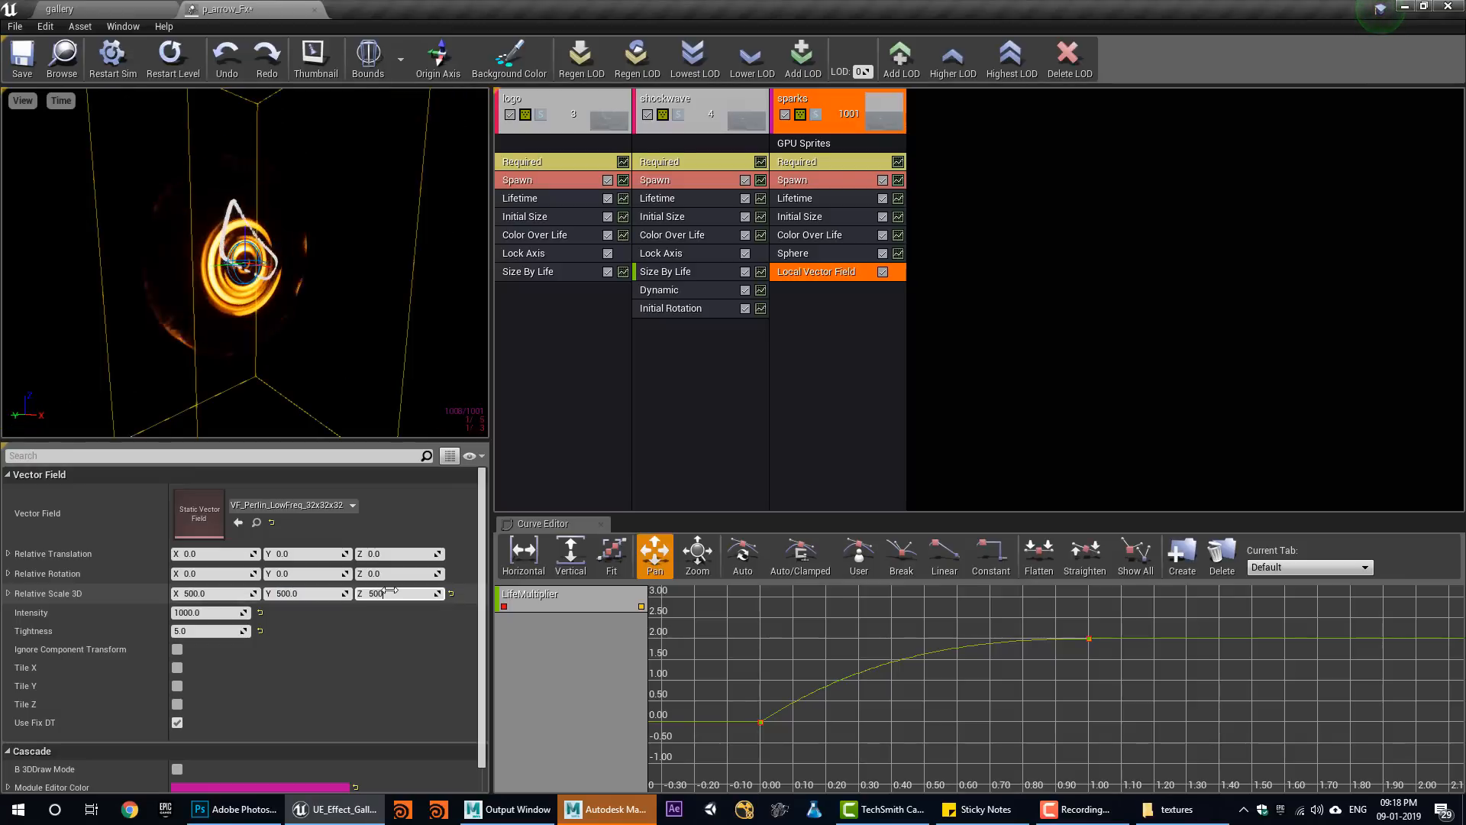
key("Return")
Try VF_Alligator_LowFreq_32x32x32 as the vector field asset and replace it with VF_Alligator_HighFreq_32x32x32.
left_click(294, 505)
scroll(344, 375, "up", 2)
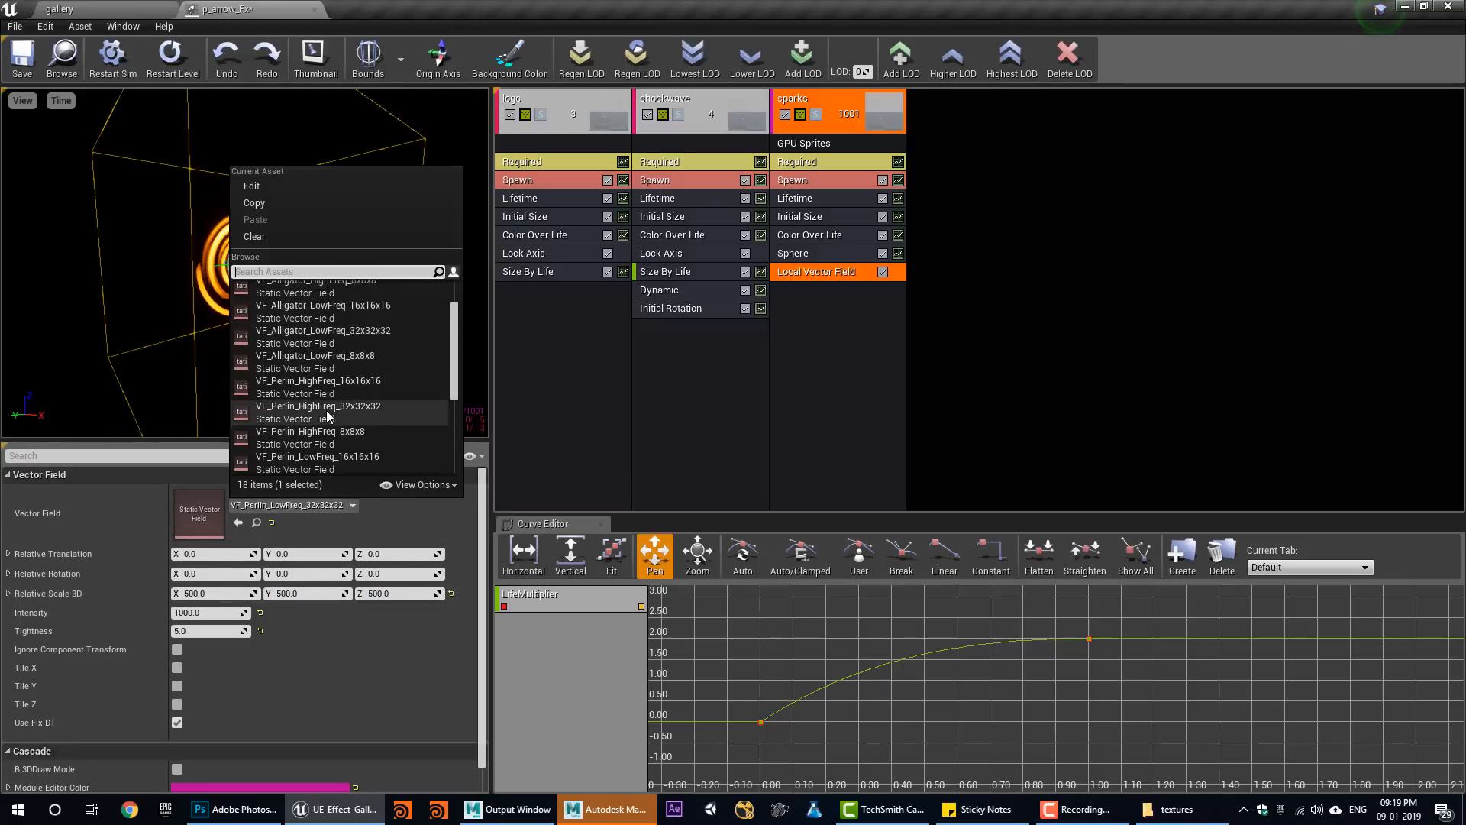
left_click(374, 332)
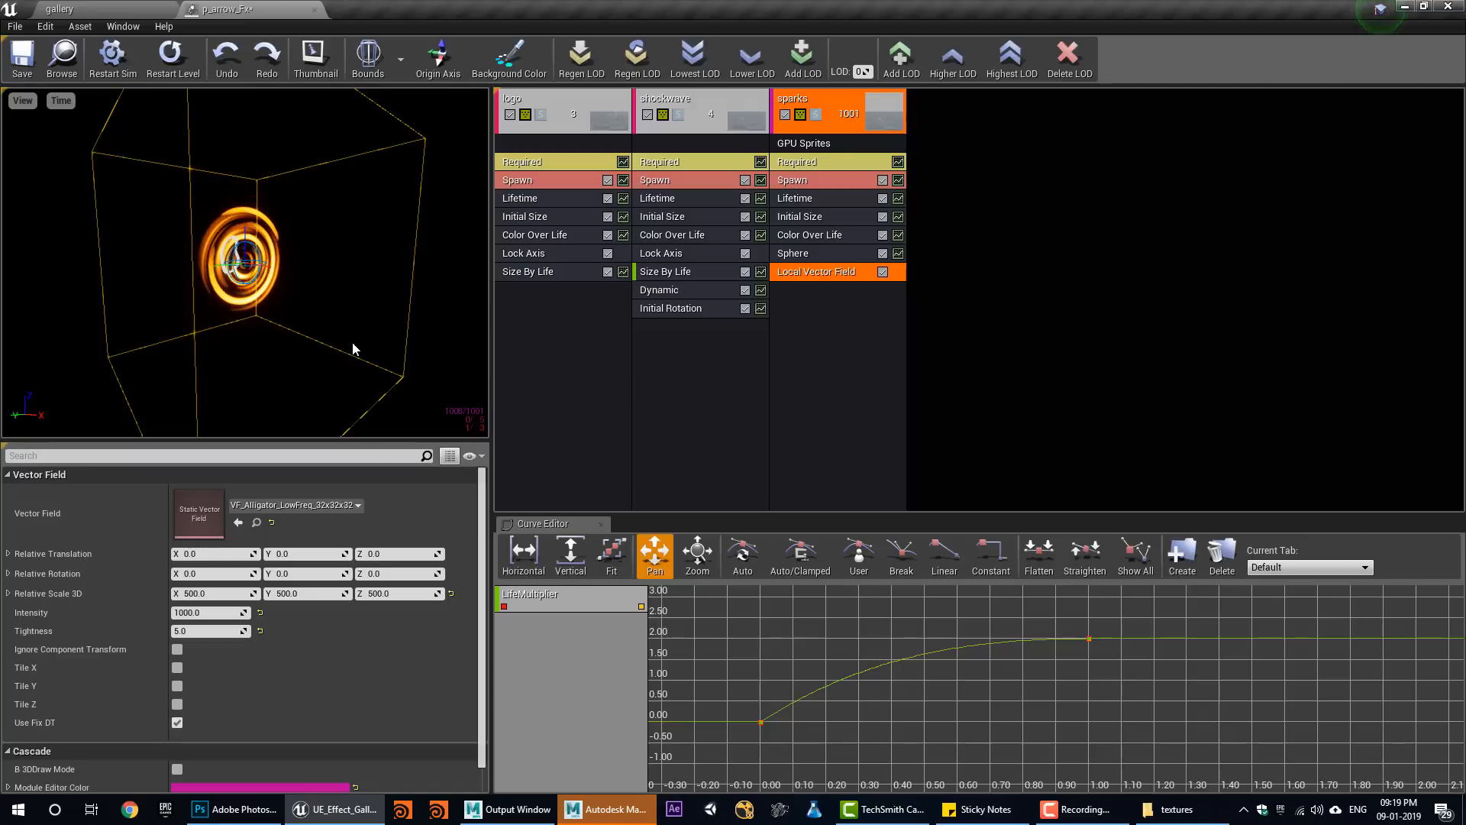
left_click(333, 505)
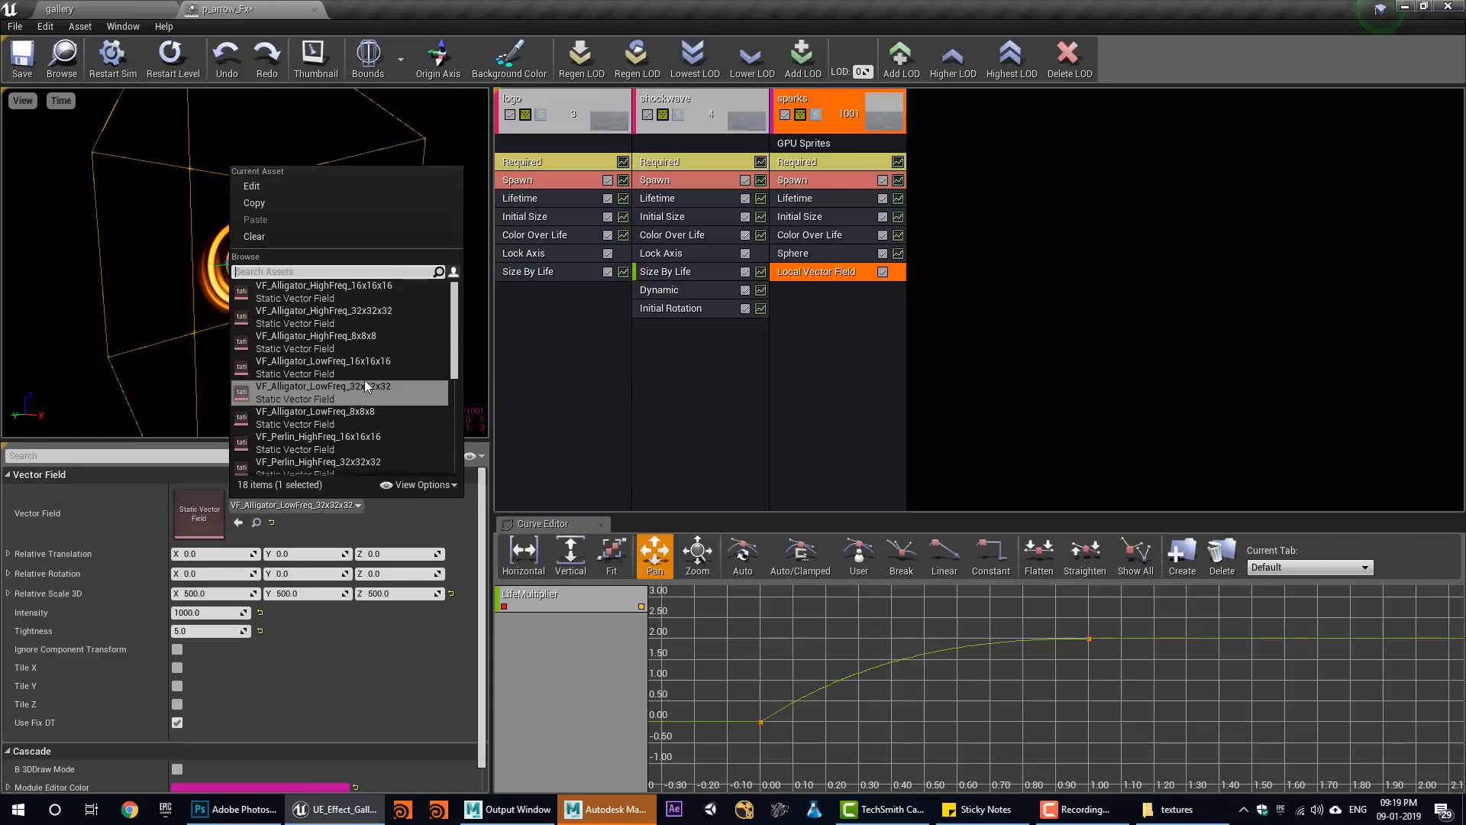
left_click(377, 313)
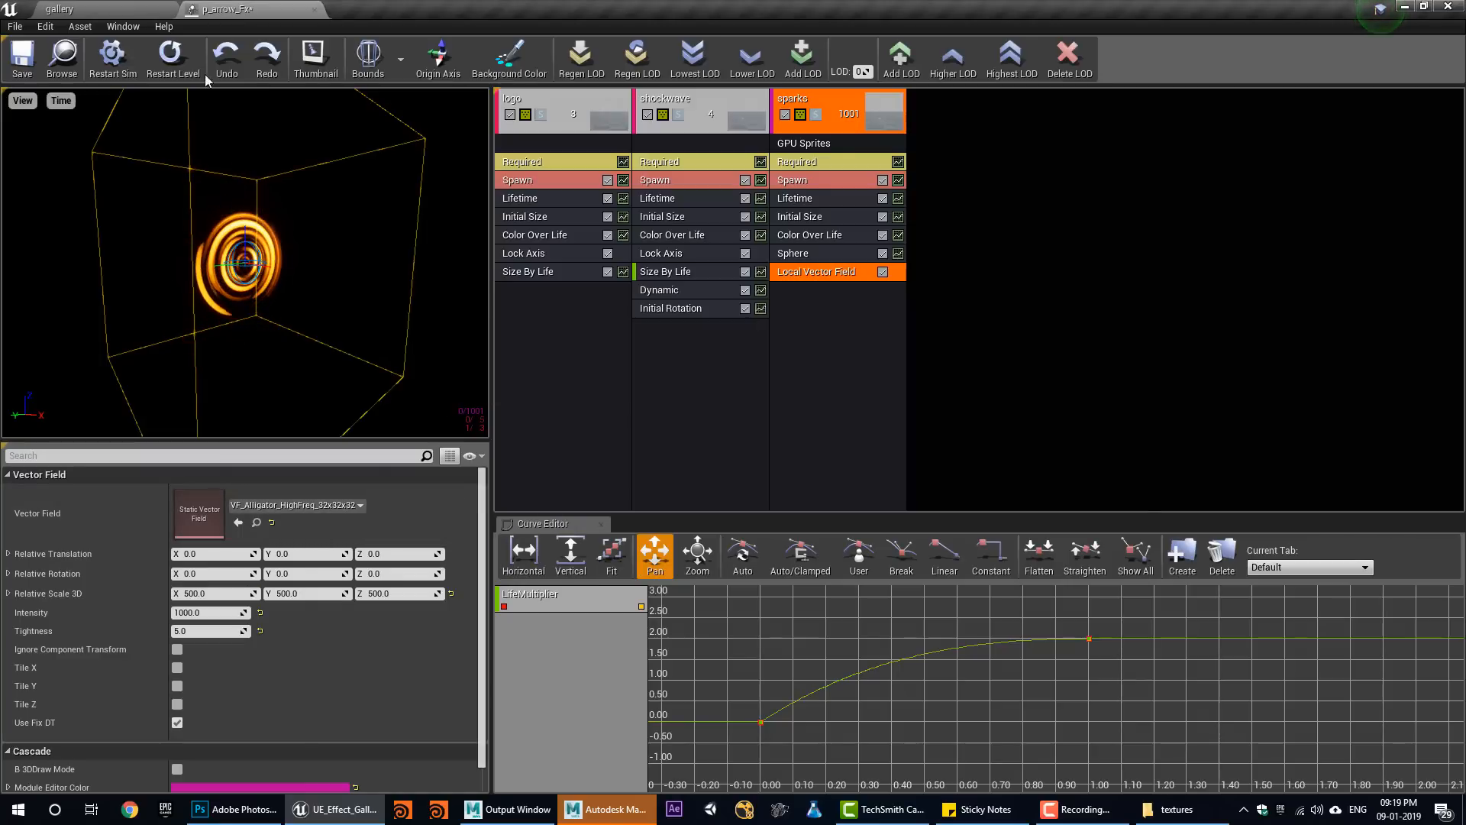
Set the Local Vector Field's tightness to 0.2 and restart the effect in the level to check the motion.
left_click(205, 628)
key("Return")
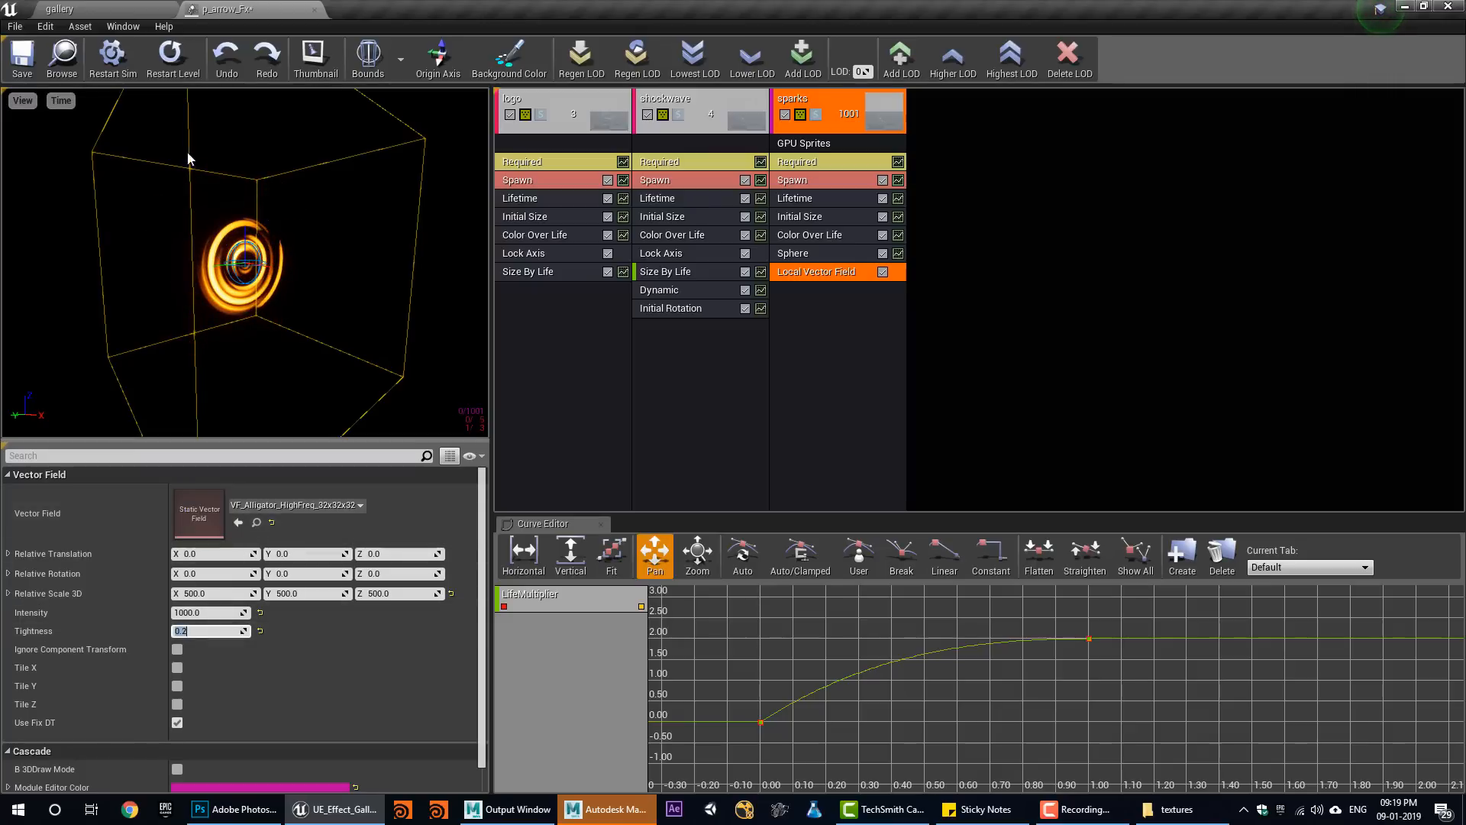
left_click(175, 73)
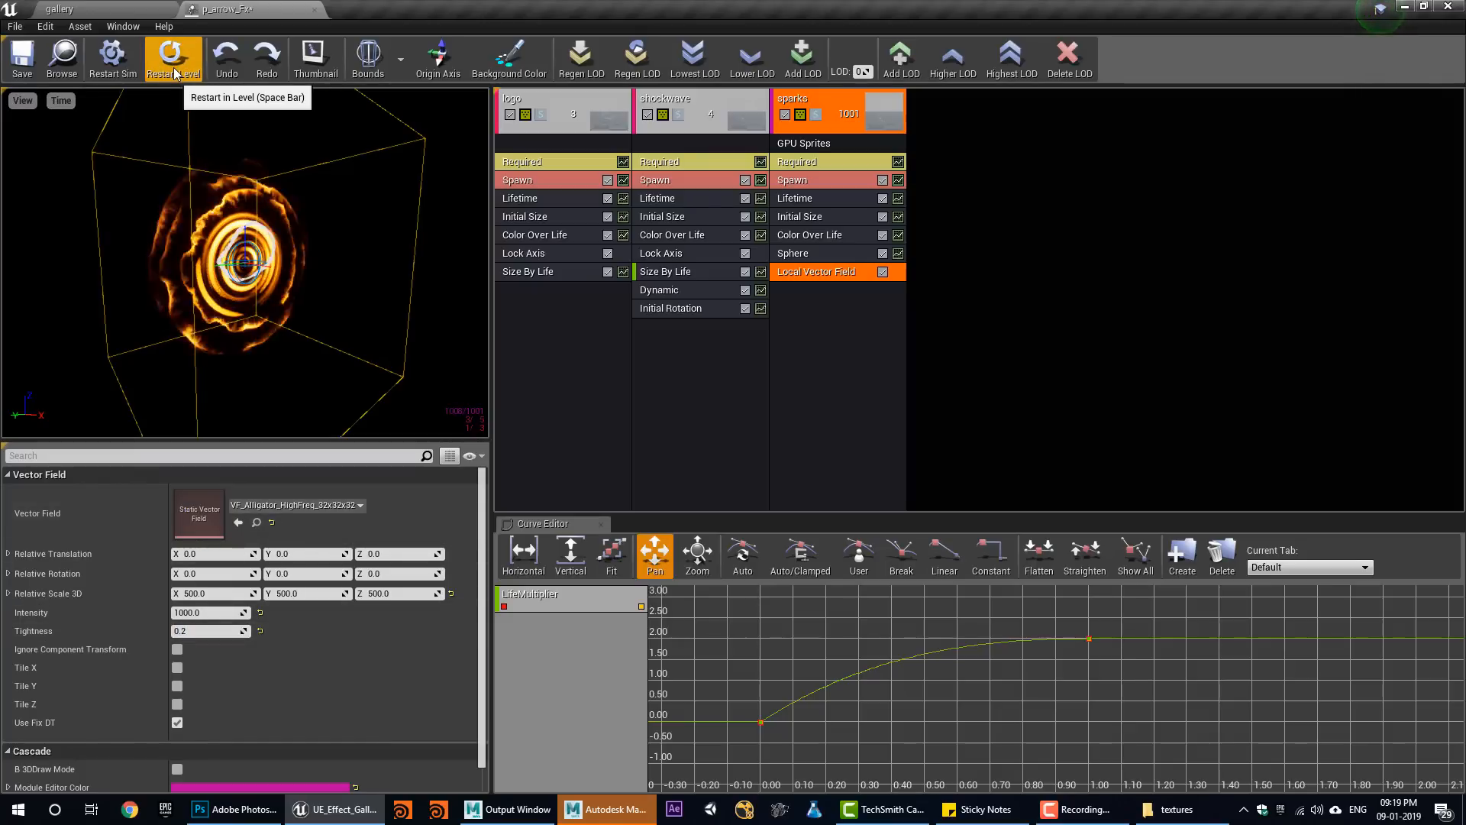
left_click(173, 64)
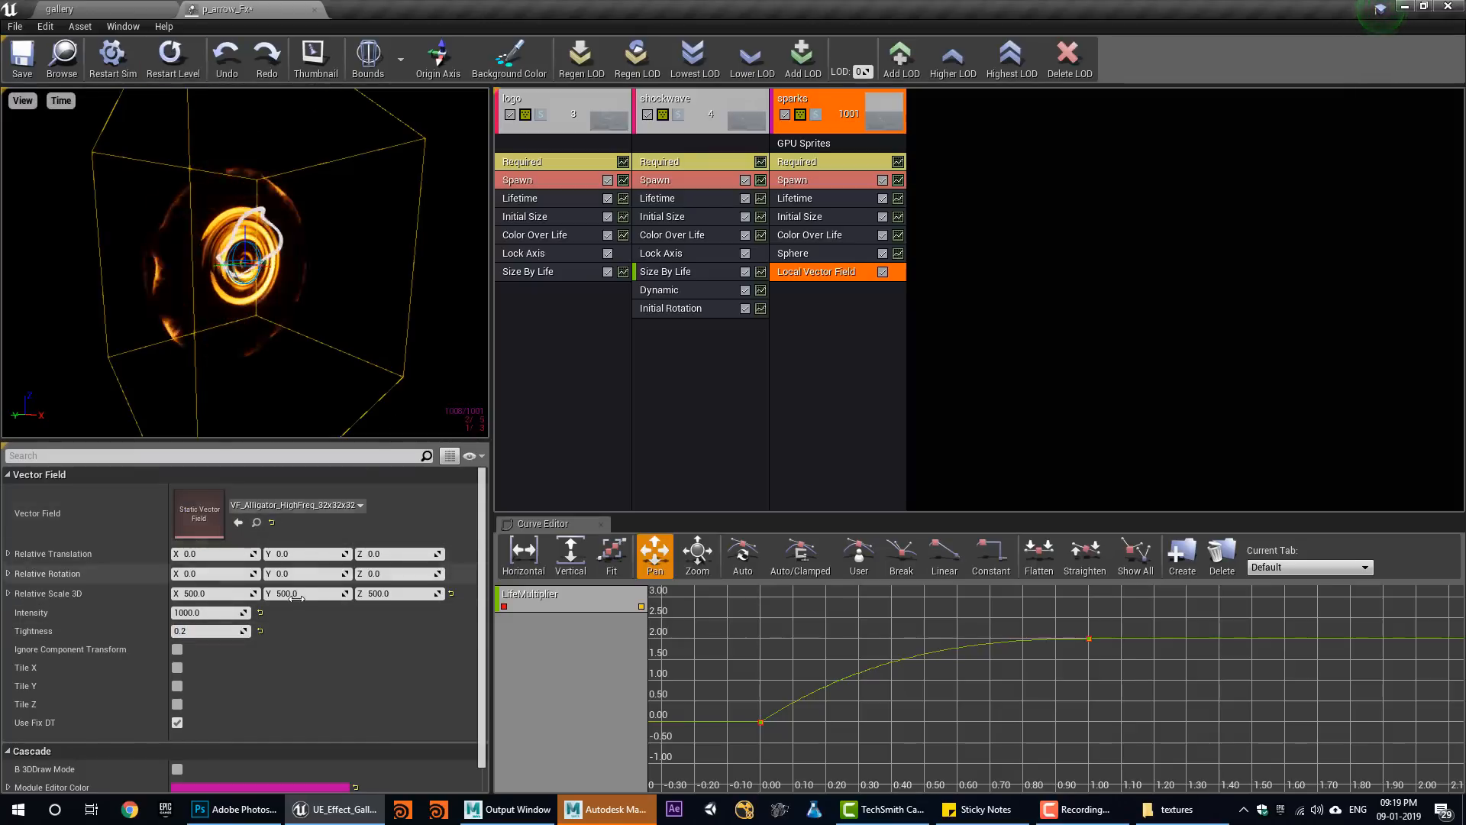
Reduce the Local Vector Field's relative scale to 100 on all axes and replay the effect.
type("100")
key("Tab")
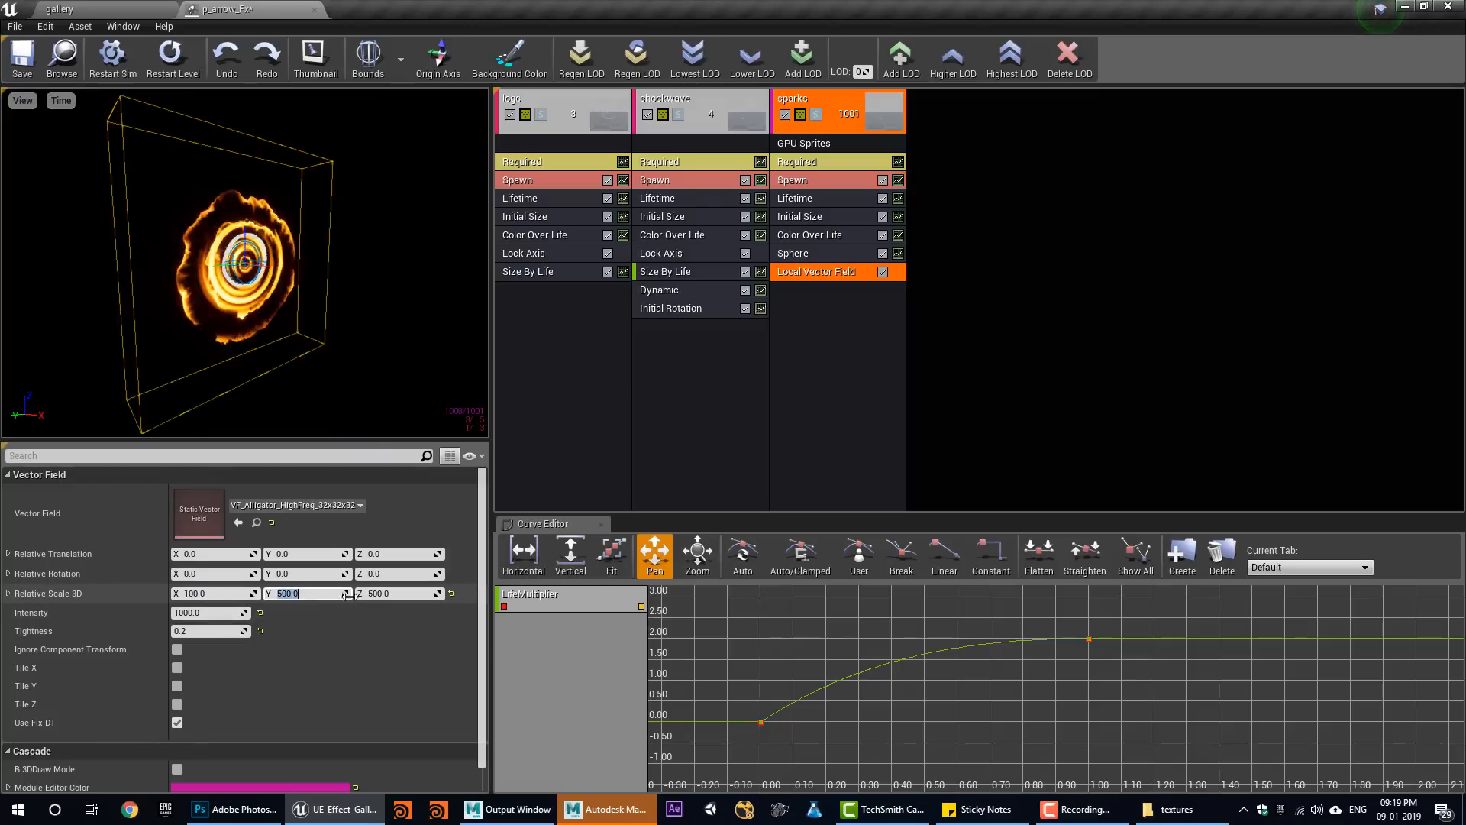
key("Return")
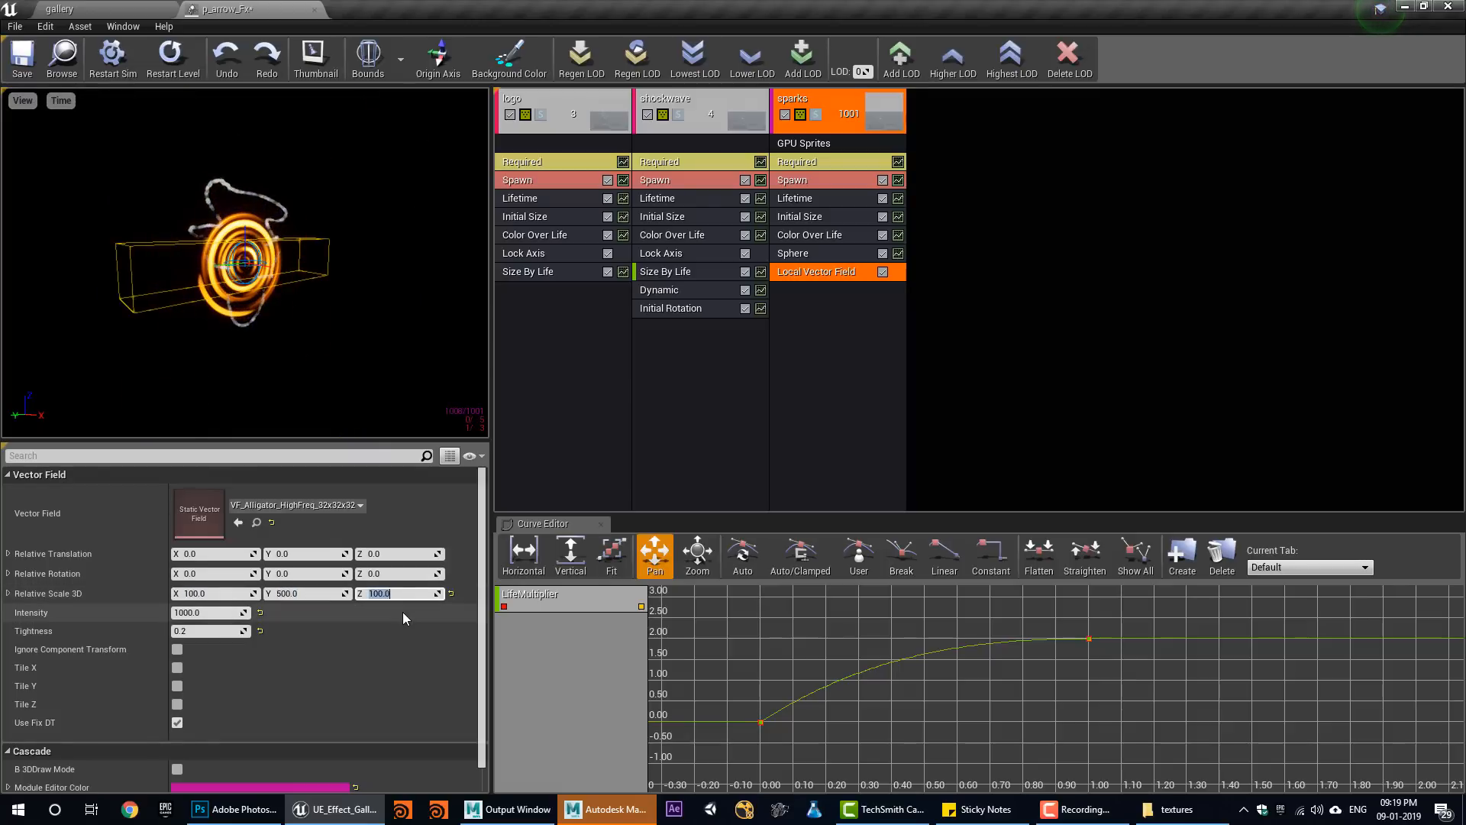
type("100")
left_click(317, 596)
type("1")
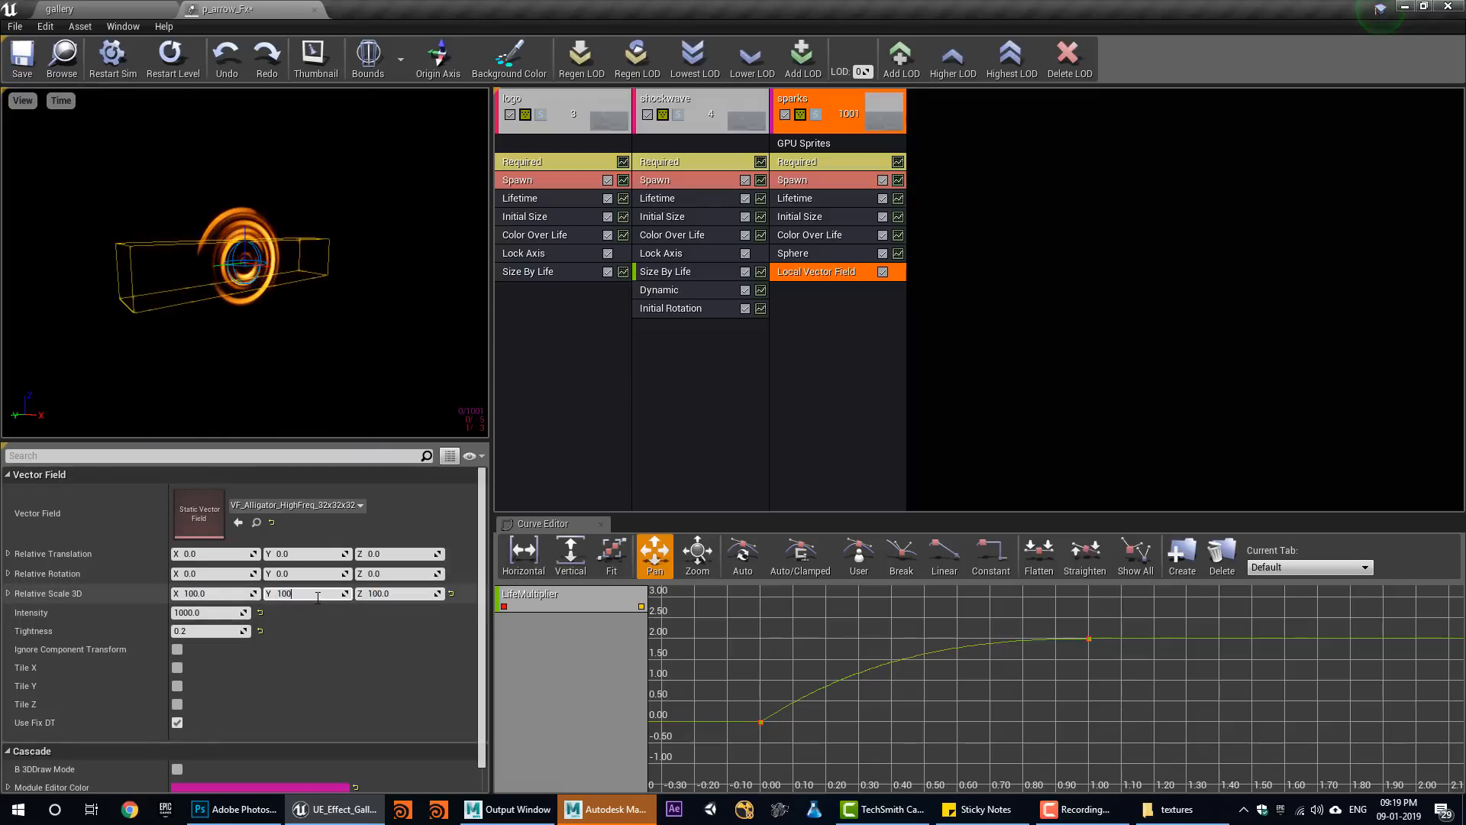
key("Return")
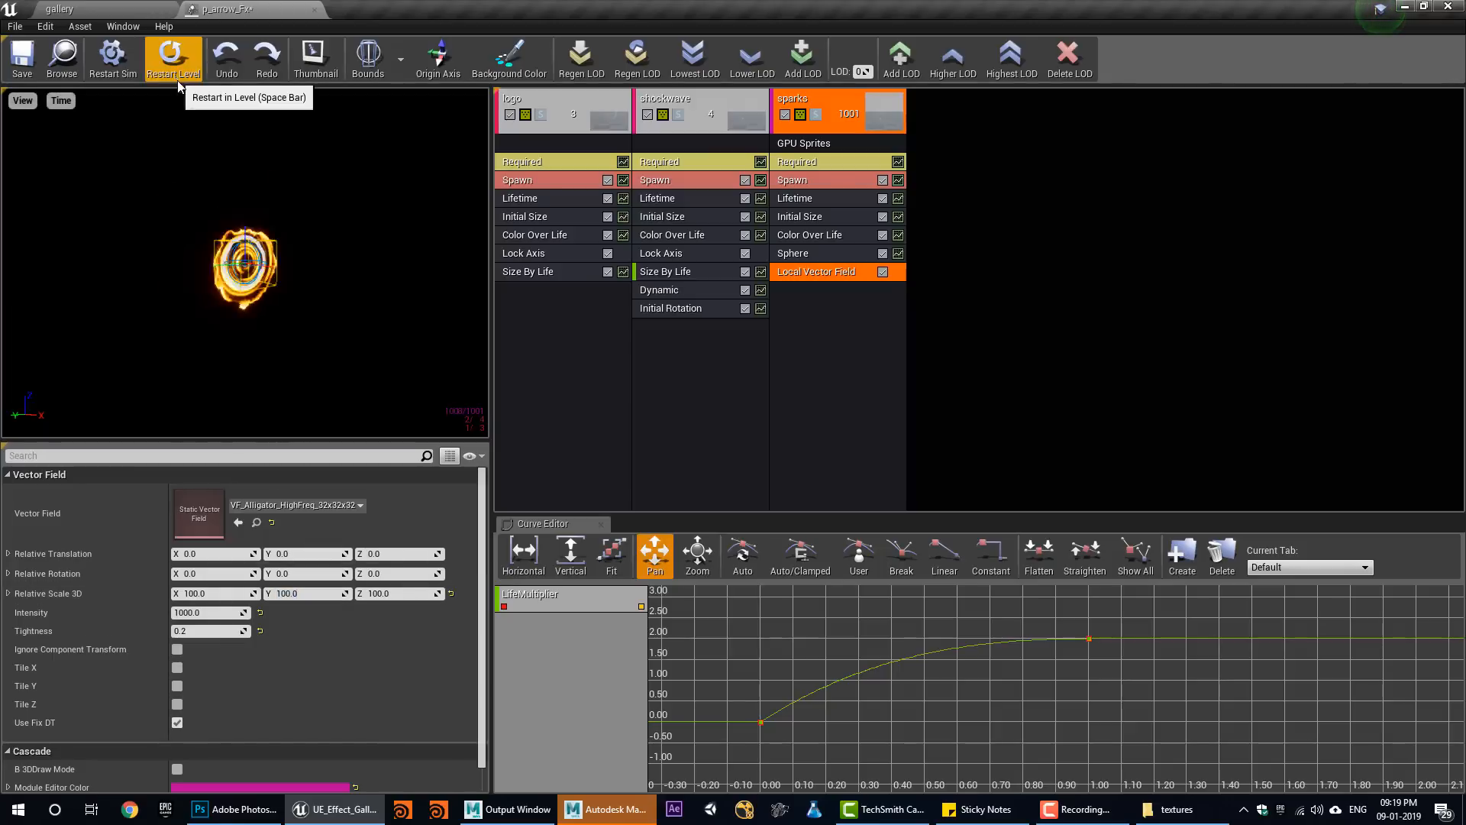
left_click(177, 80)
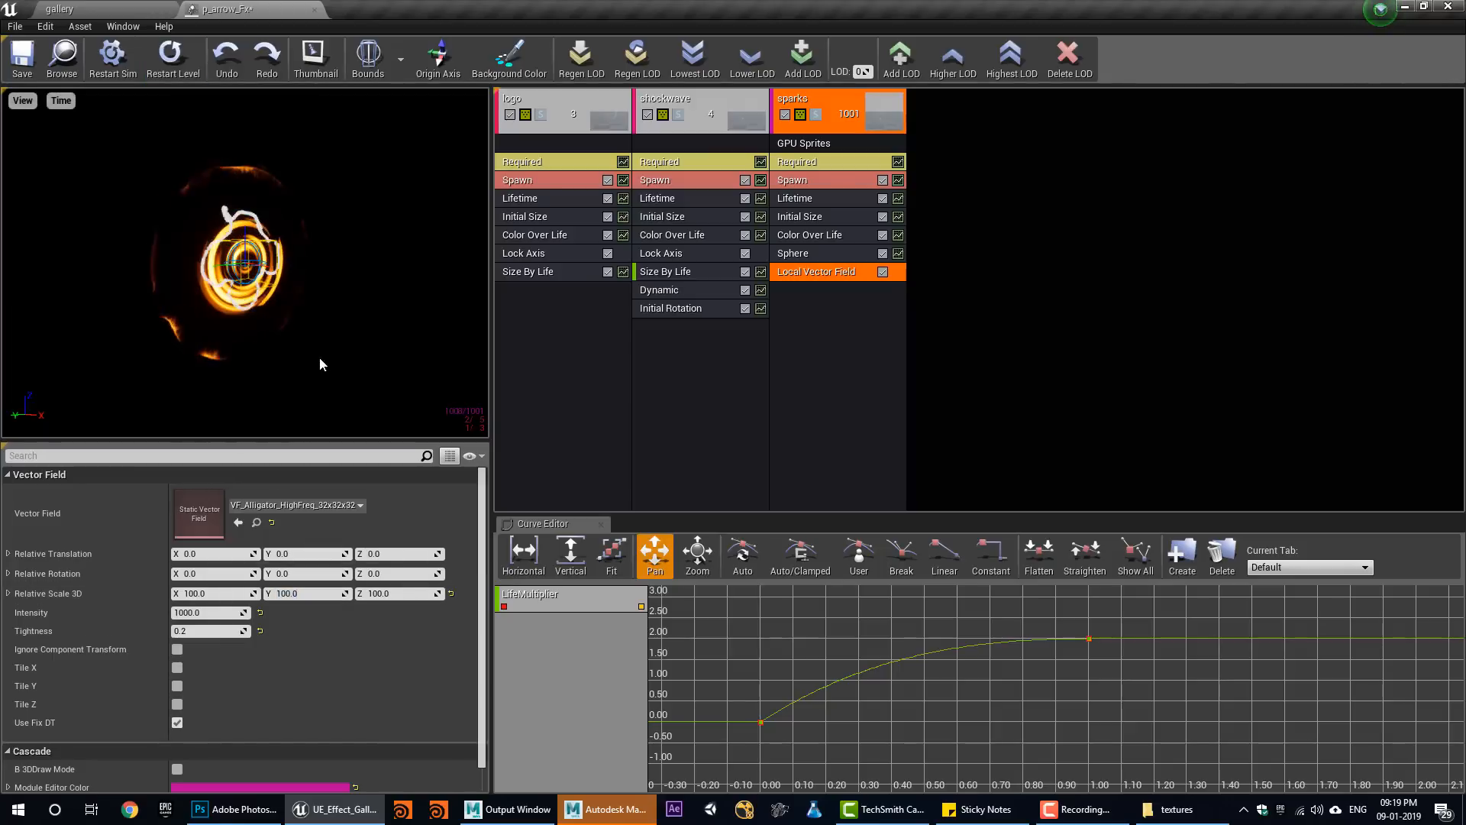
left_click(188, 67)
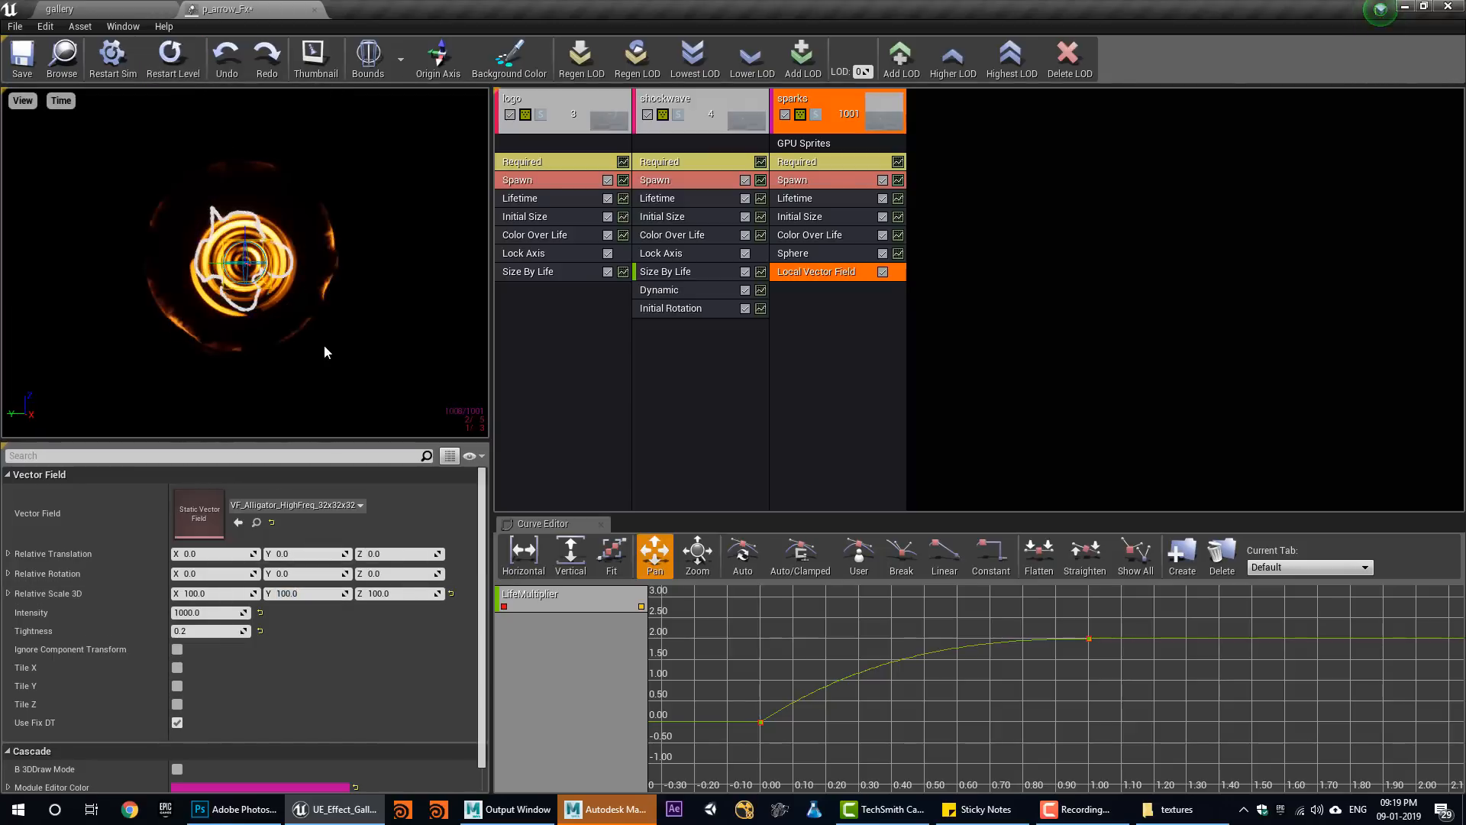
Change the sparks Sphere module's velocity scale to a uniform float distribution with min 1 and max 5, and replay the effect.
left_click(809, 231)
scroll(264, 672, "down", 3)
left_click(818, 254)
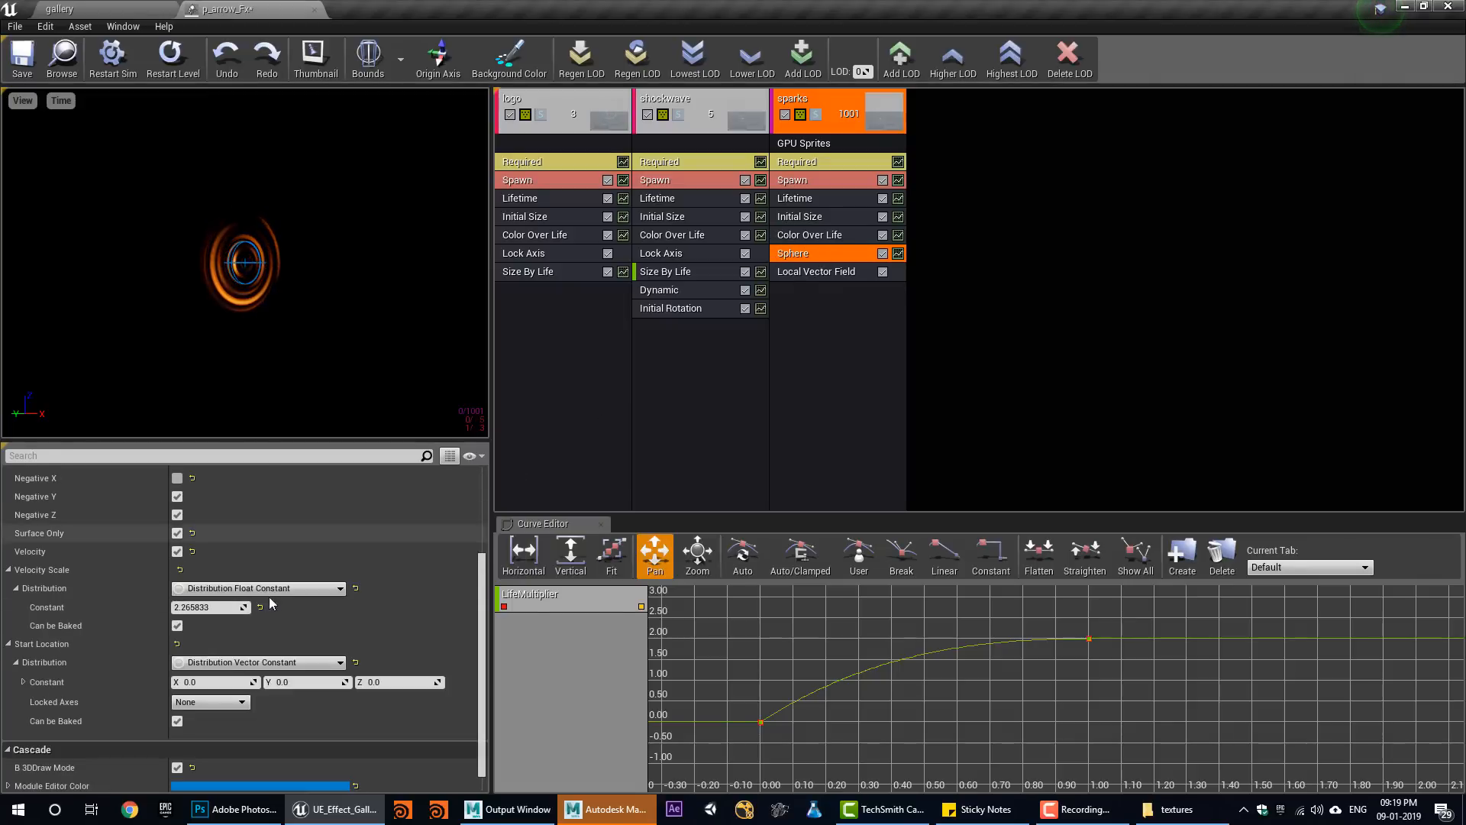
scroll(268, 597, "down", 1)
left_click(260, 575)
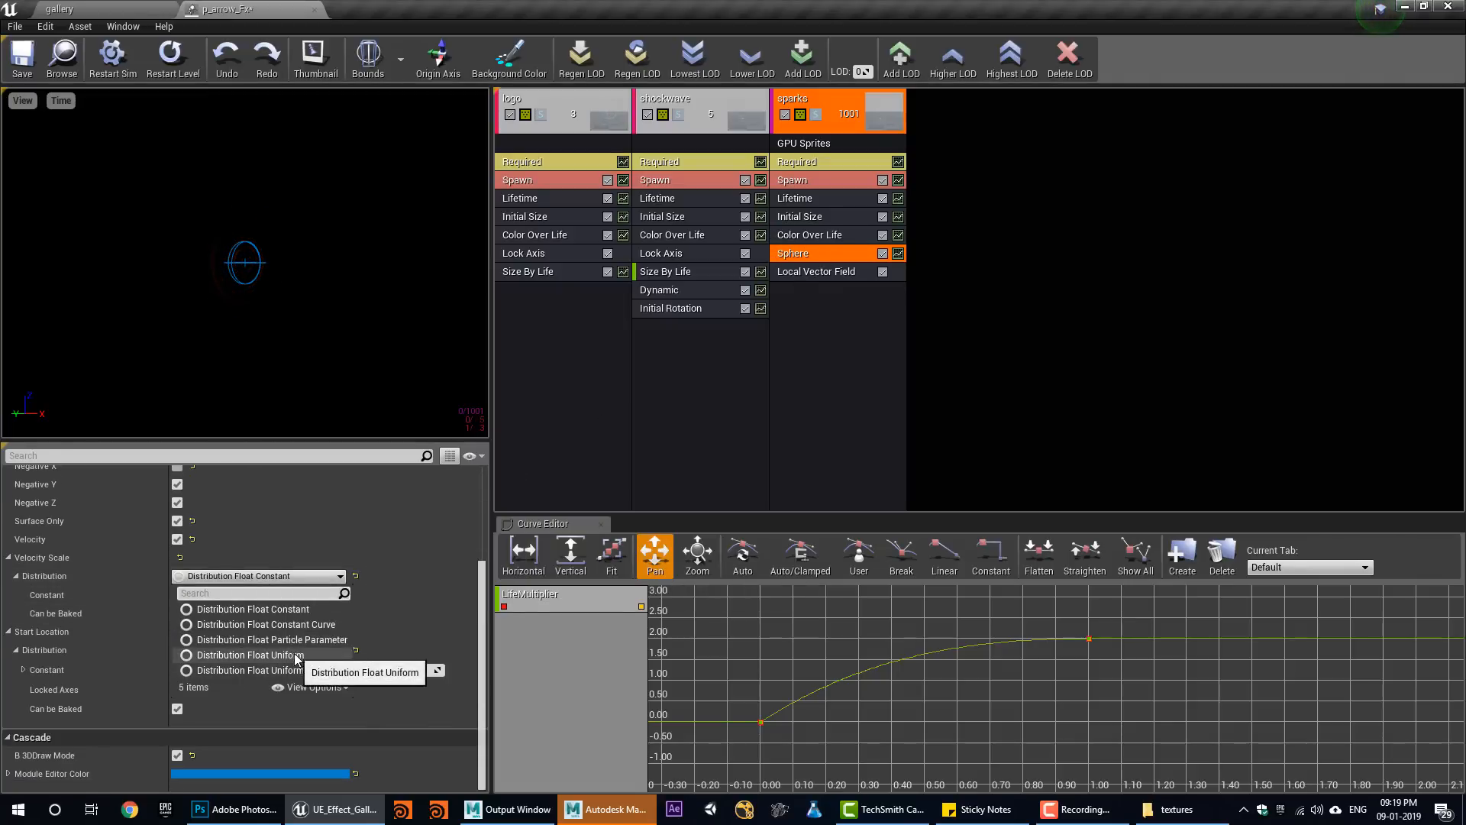
left_click(252, 655)
left_click(208, 612)
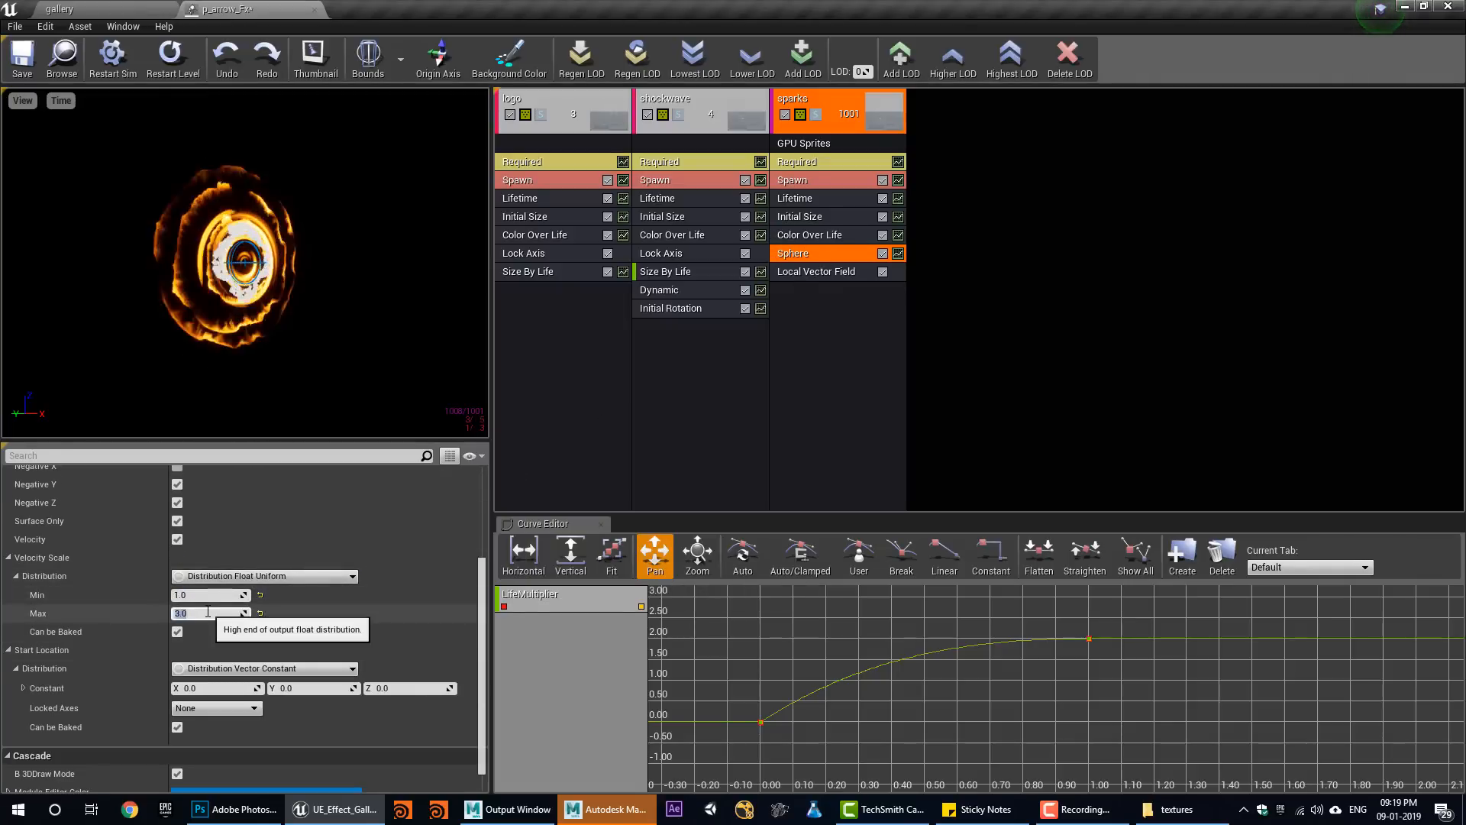
type("5")
key("Return")
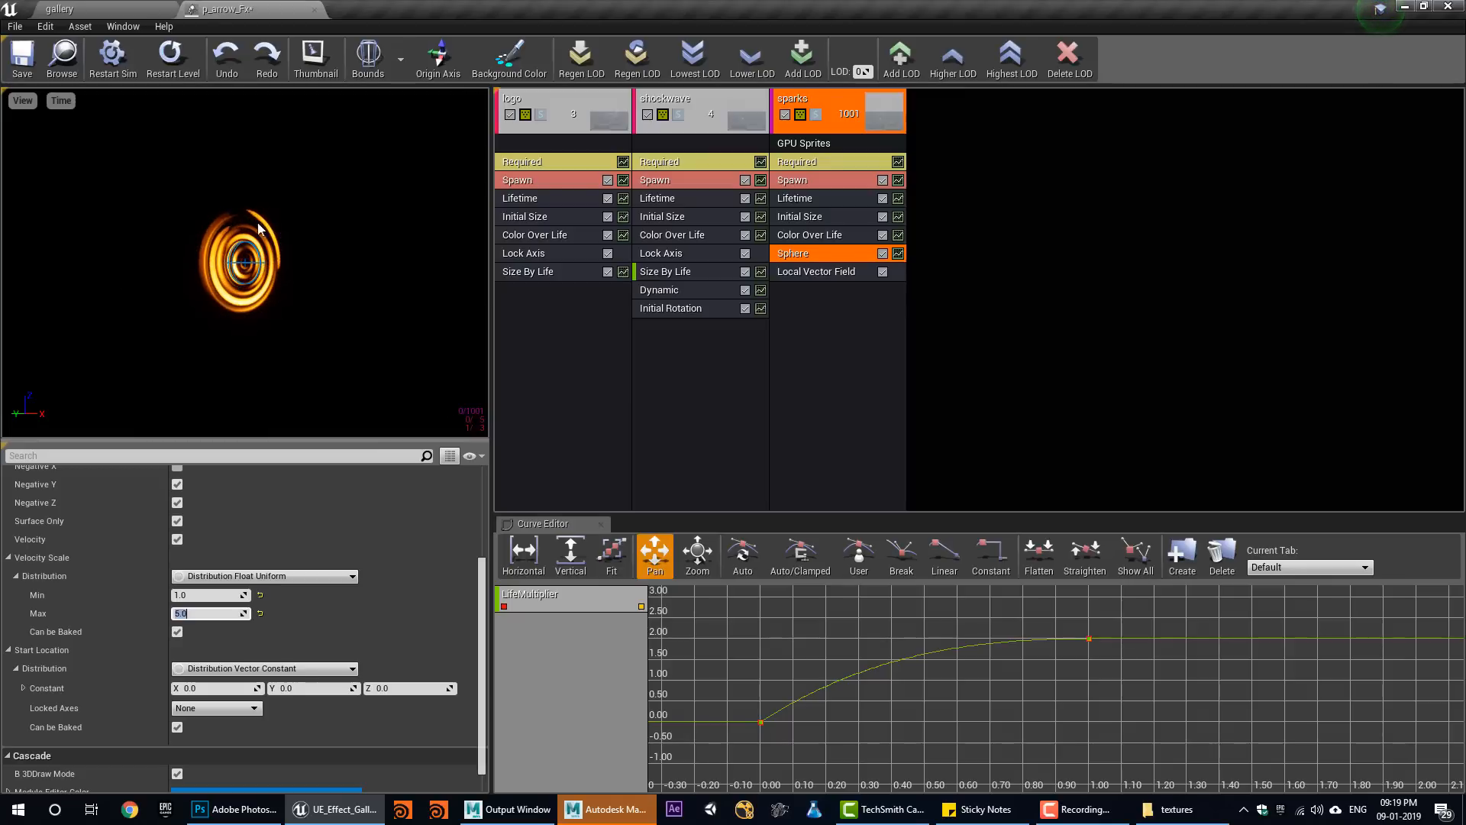
left_click(172, 58)
Add a Drag acceleration module to the sparks emitter and replay the effect.
right_click(817, 319)
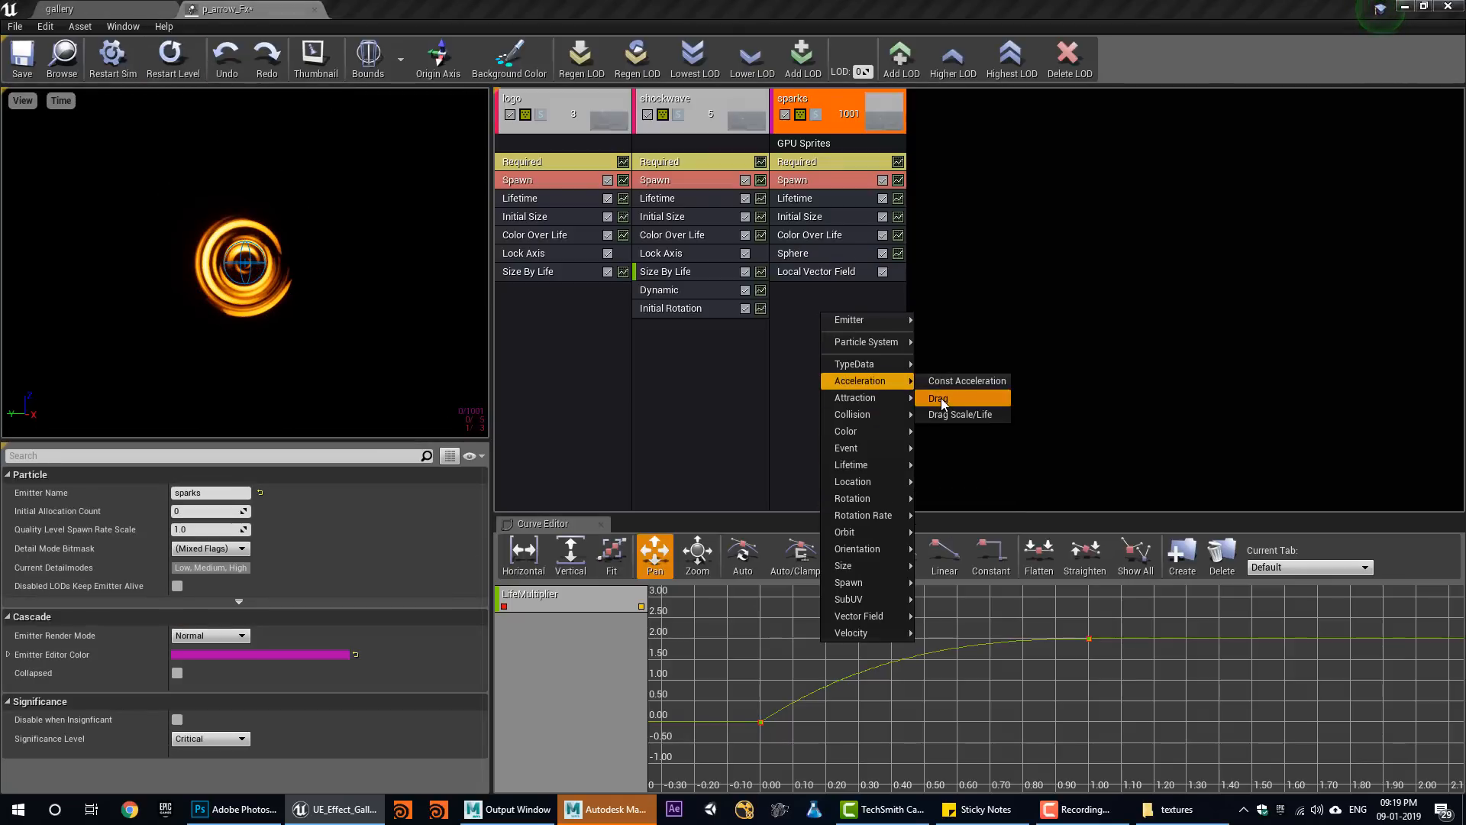
left_click(941, 399)
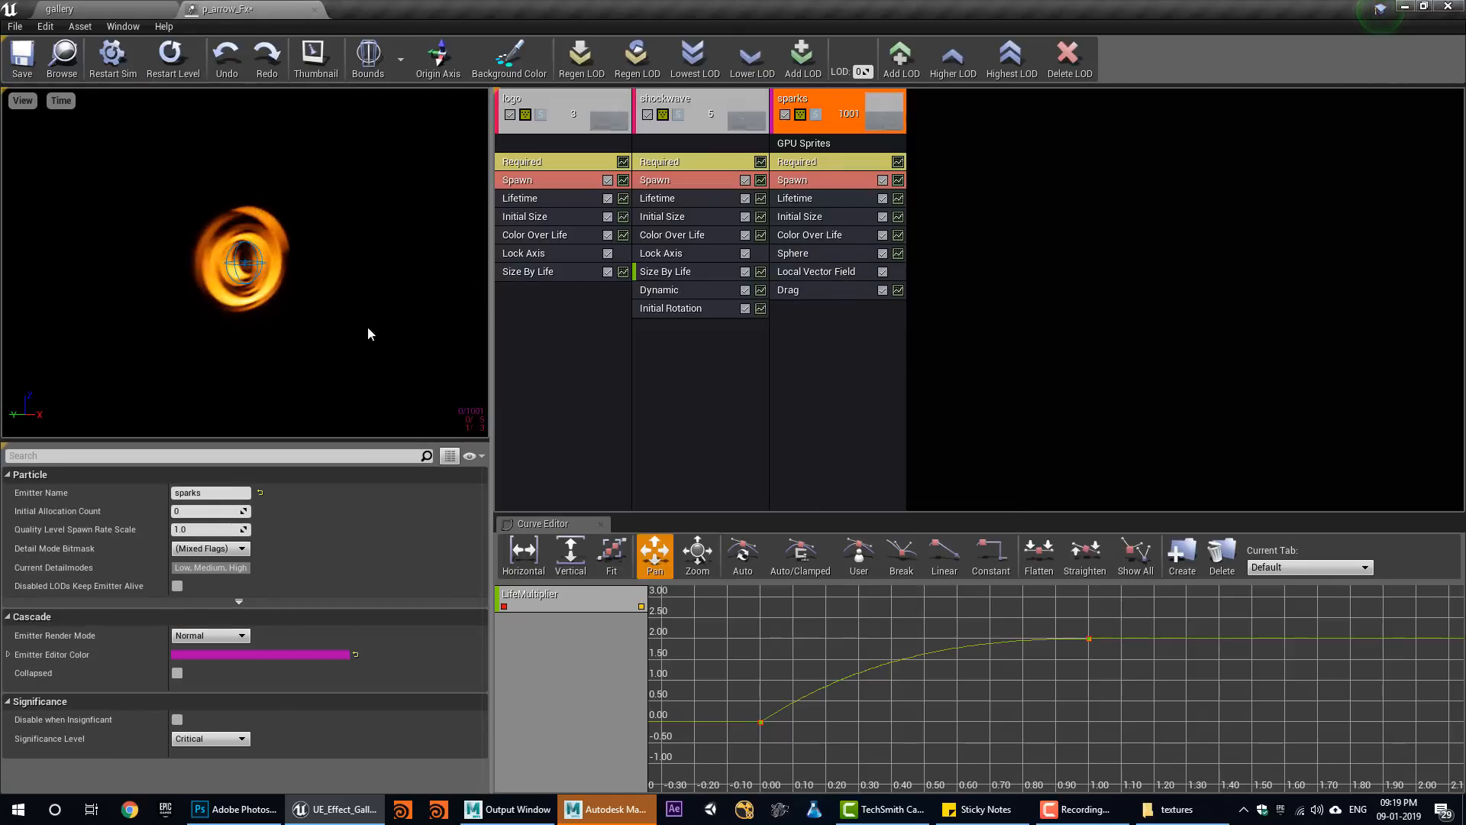
left_click(191, 65)
left_click_drag(276, 238, 305, 246)
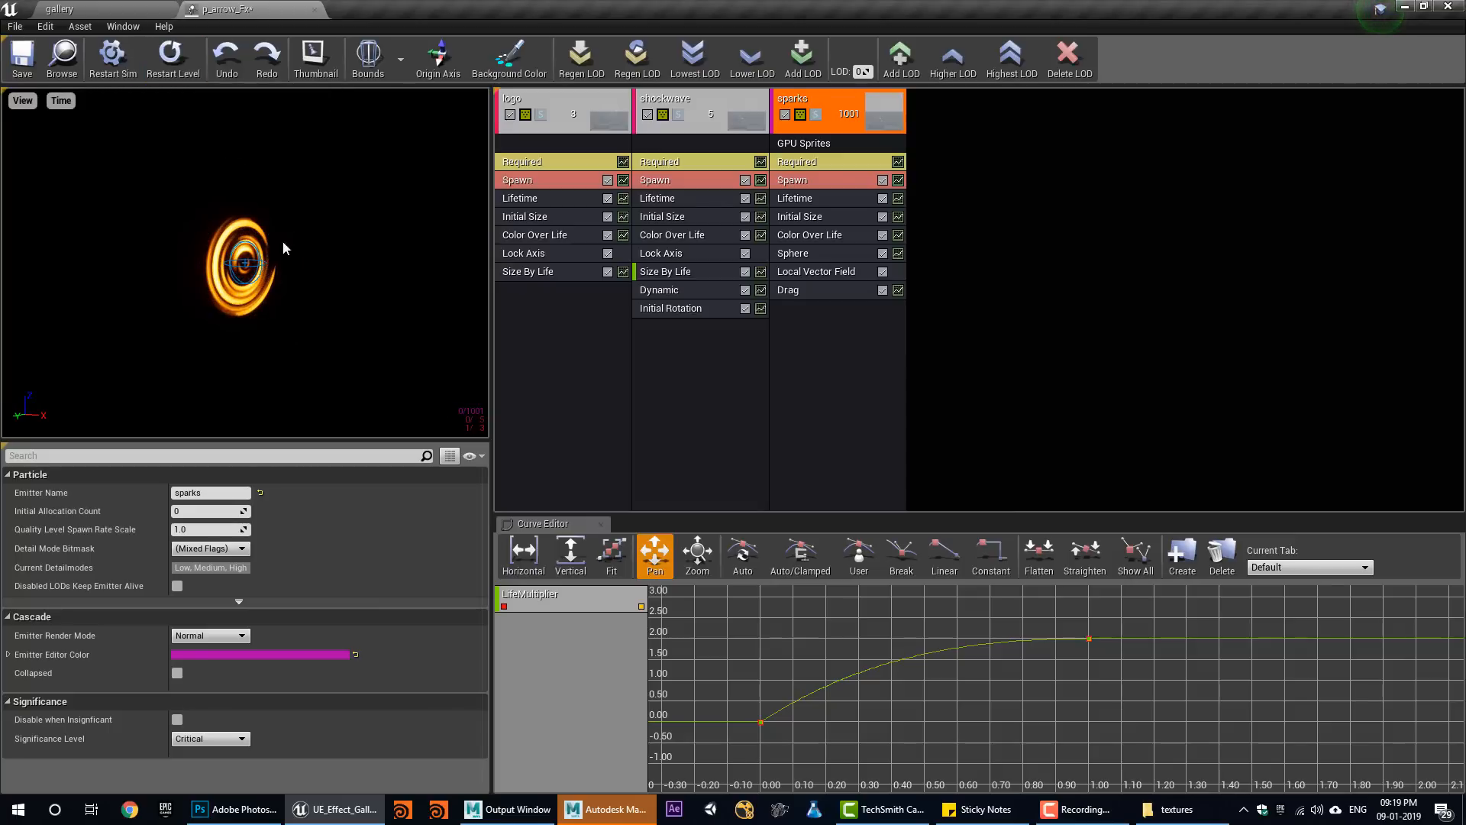
left_click(163, 59)
Add a VF Rotation Rate module to the sparks emitter with an X rotation rate of 0.5.
left_click(813, 273)
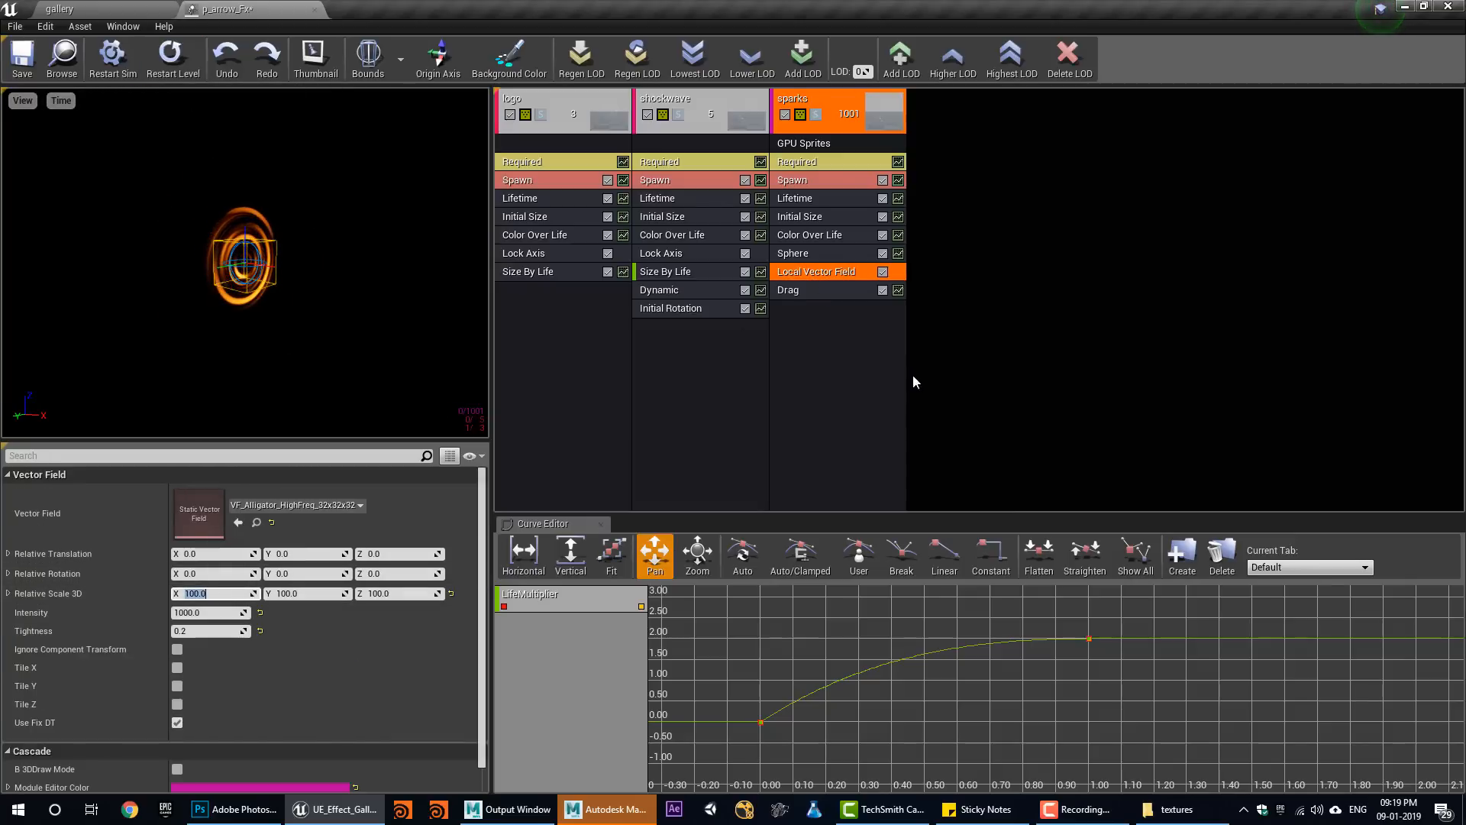
right_click(851, 353)
mouse_move(917, 615)
mouse_move(914, 660)
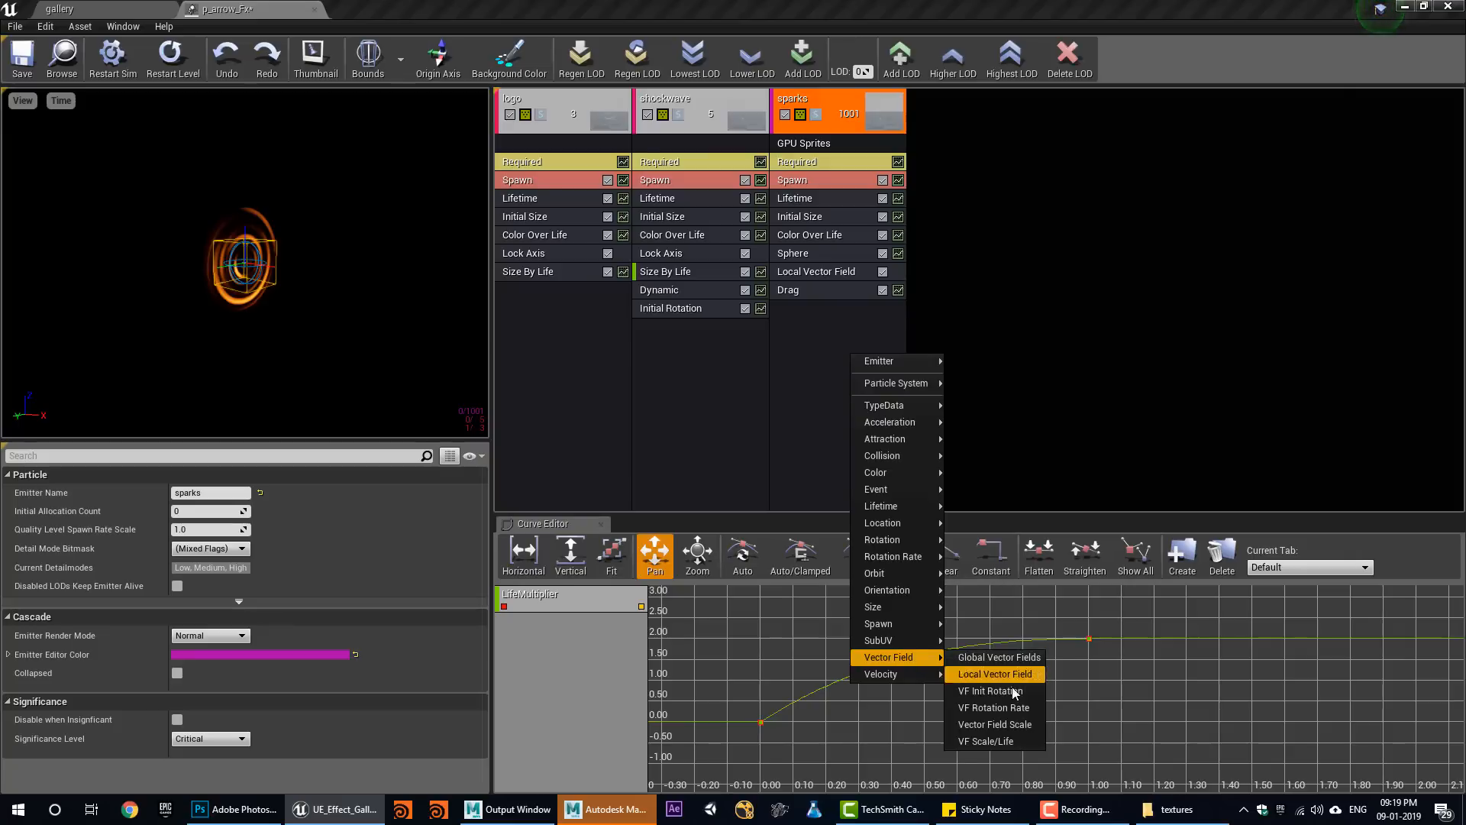
left_click(985, 707)
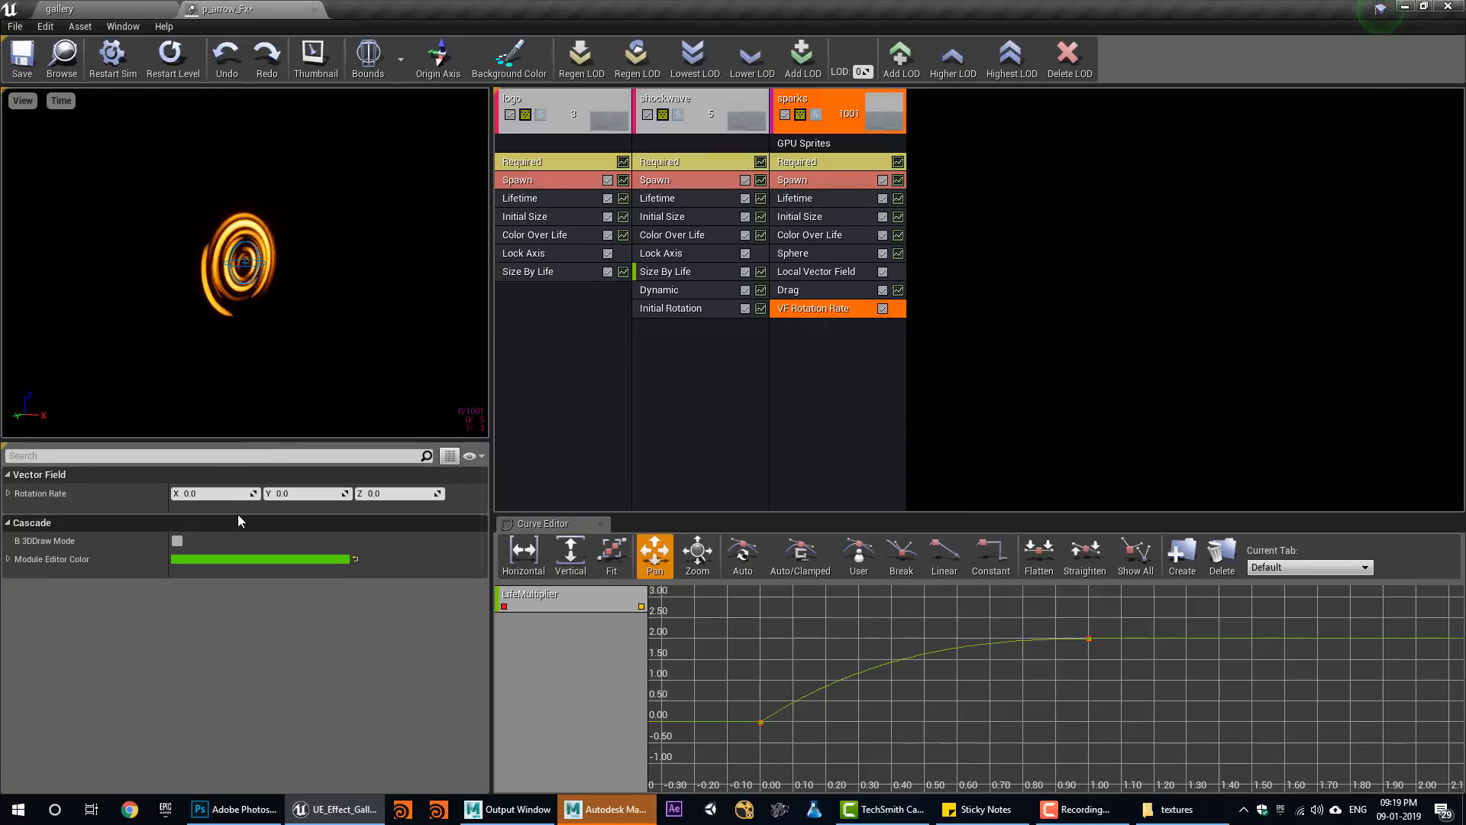
left_click_drag(196, 493, 223, 501)
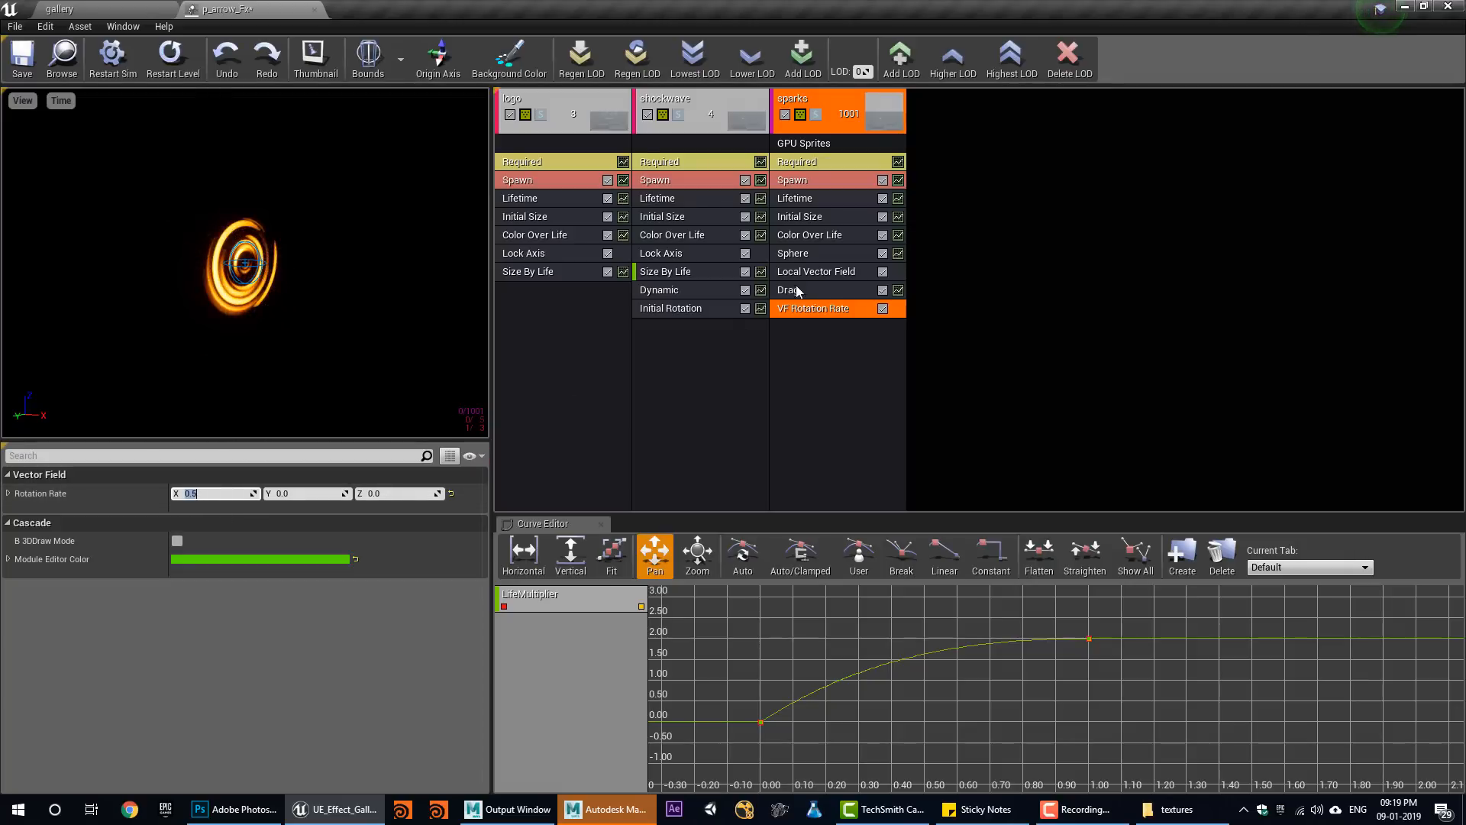
Set the Local Vector Field's relative scale to 200 on all axes and replay the effect.
left_click(822, 274)
type("20")
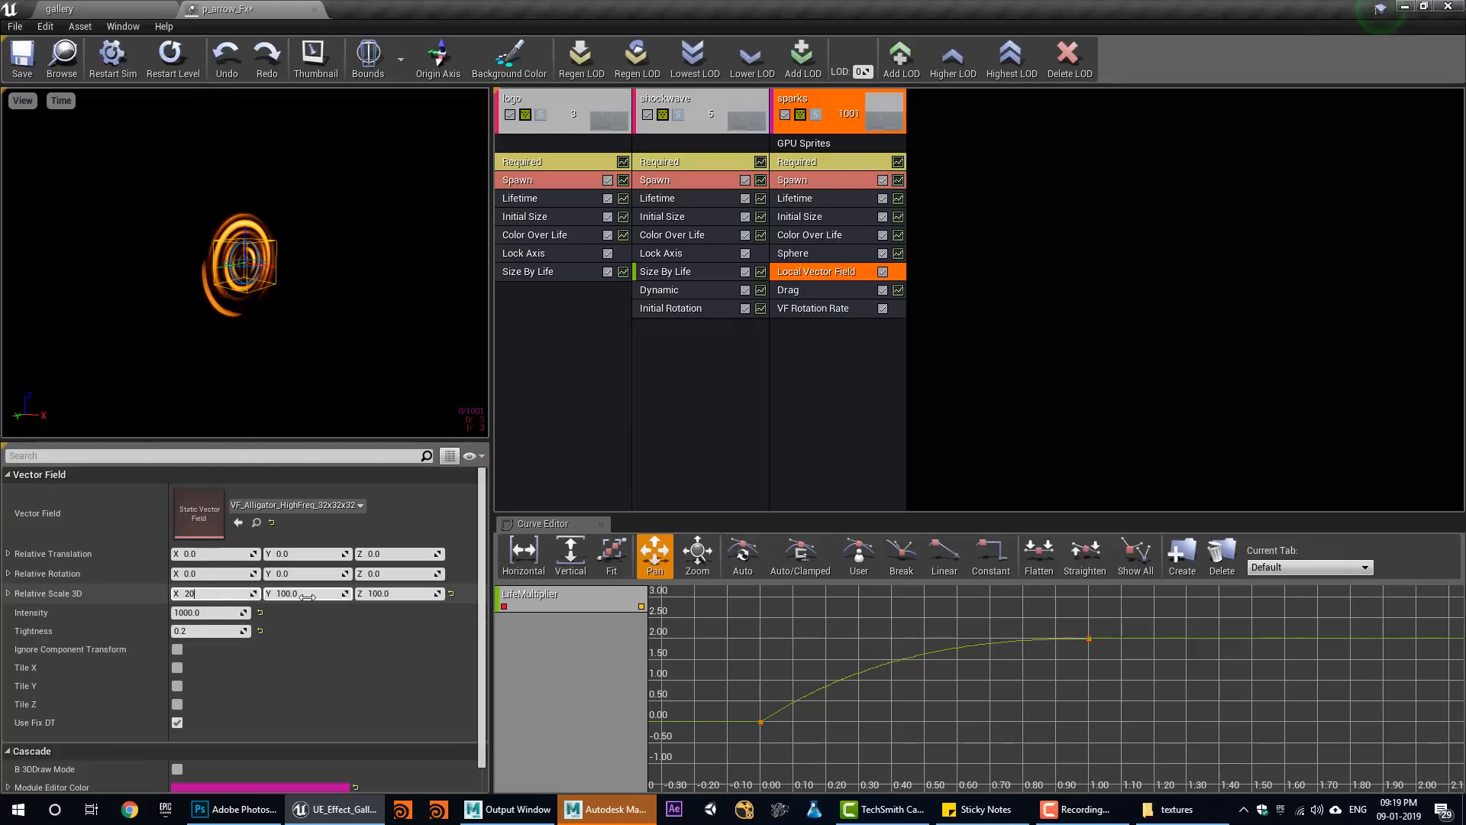
type("0")
left_click(307, 597)
type("200")
left_click(381, 595)
type("200")
key("Return")
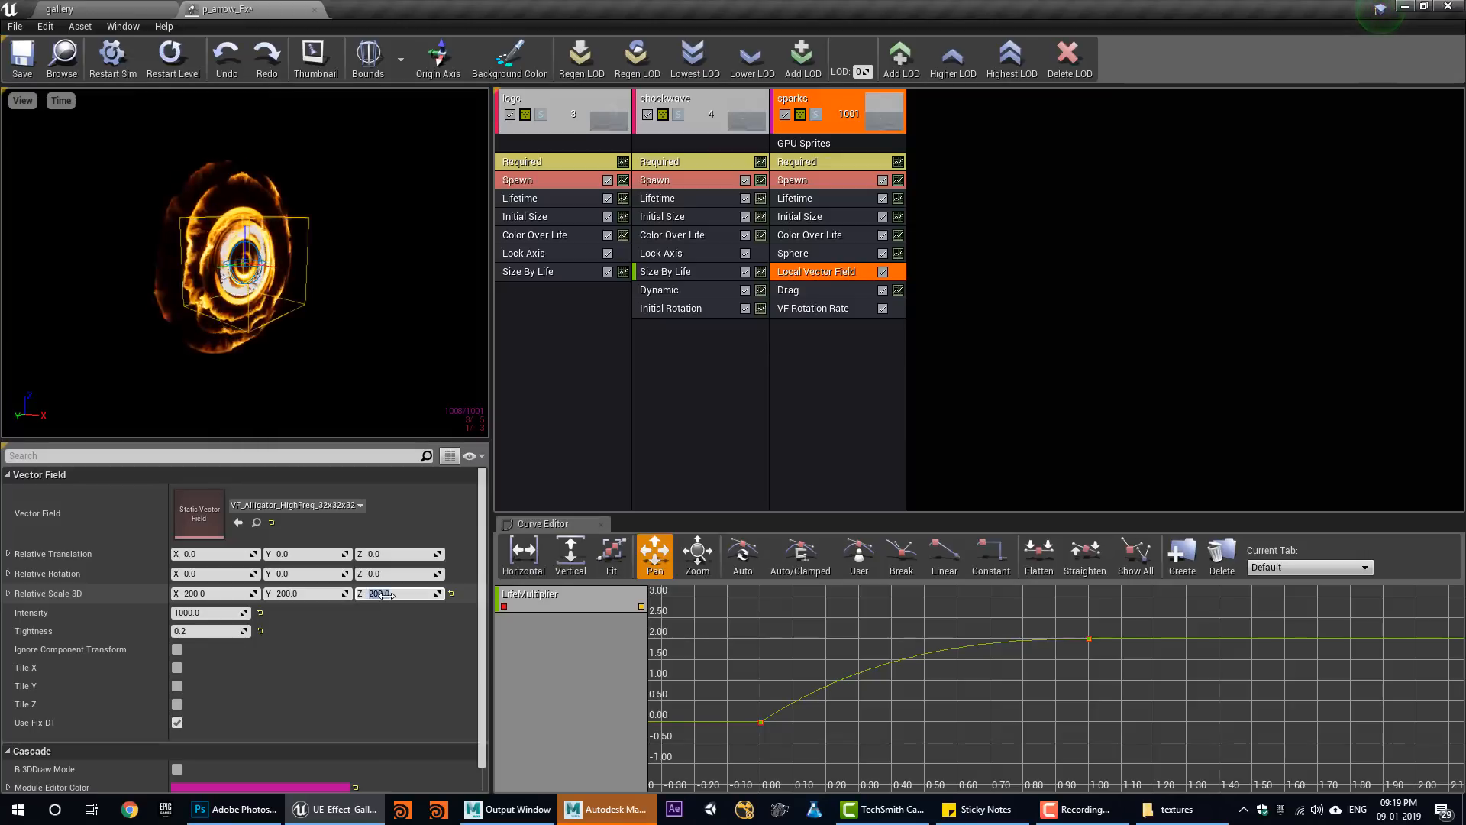
left_click(169, 72)
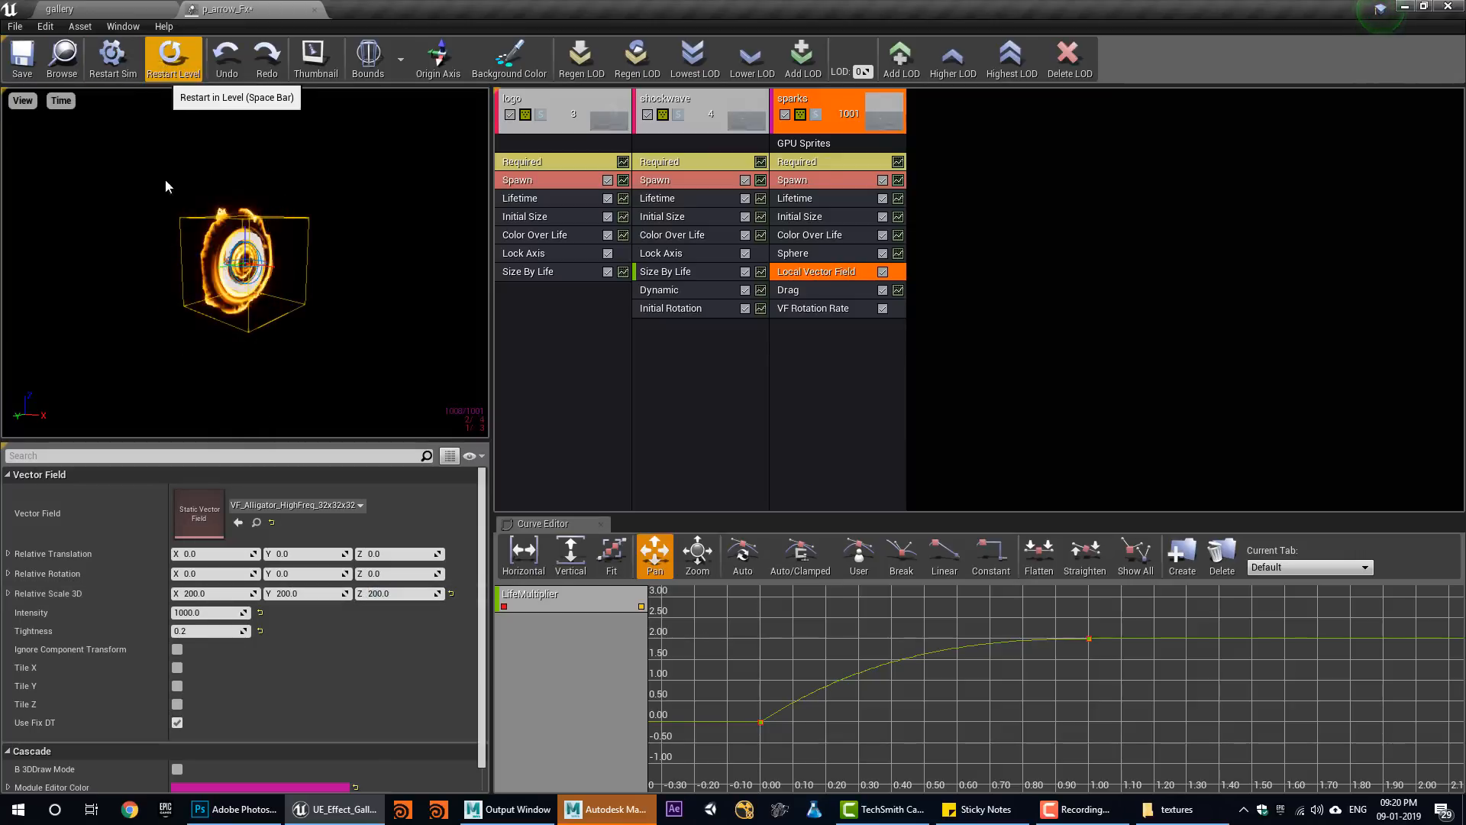
Try Local Vector Field intensities of 500 and 200, set the intensity to 100, and replay the effect from another angle.
left_click(211, 616)
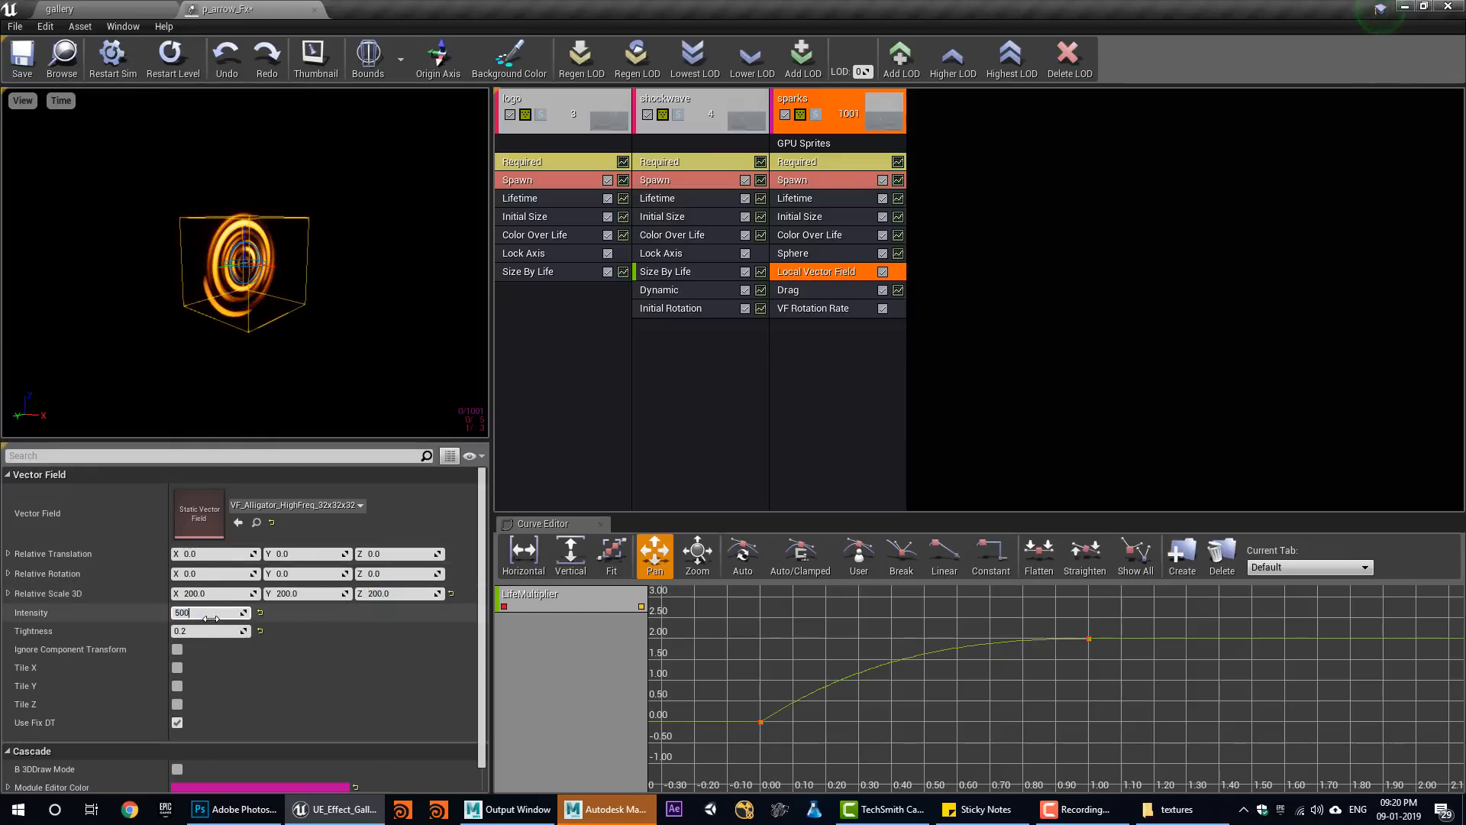
type("500")
key("Return")
type("200")
key("Return")
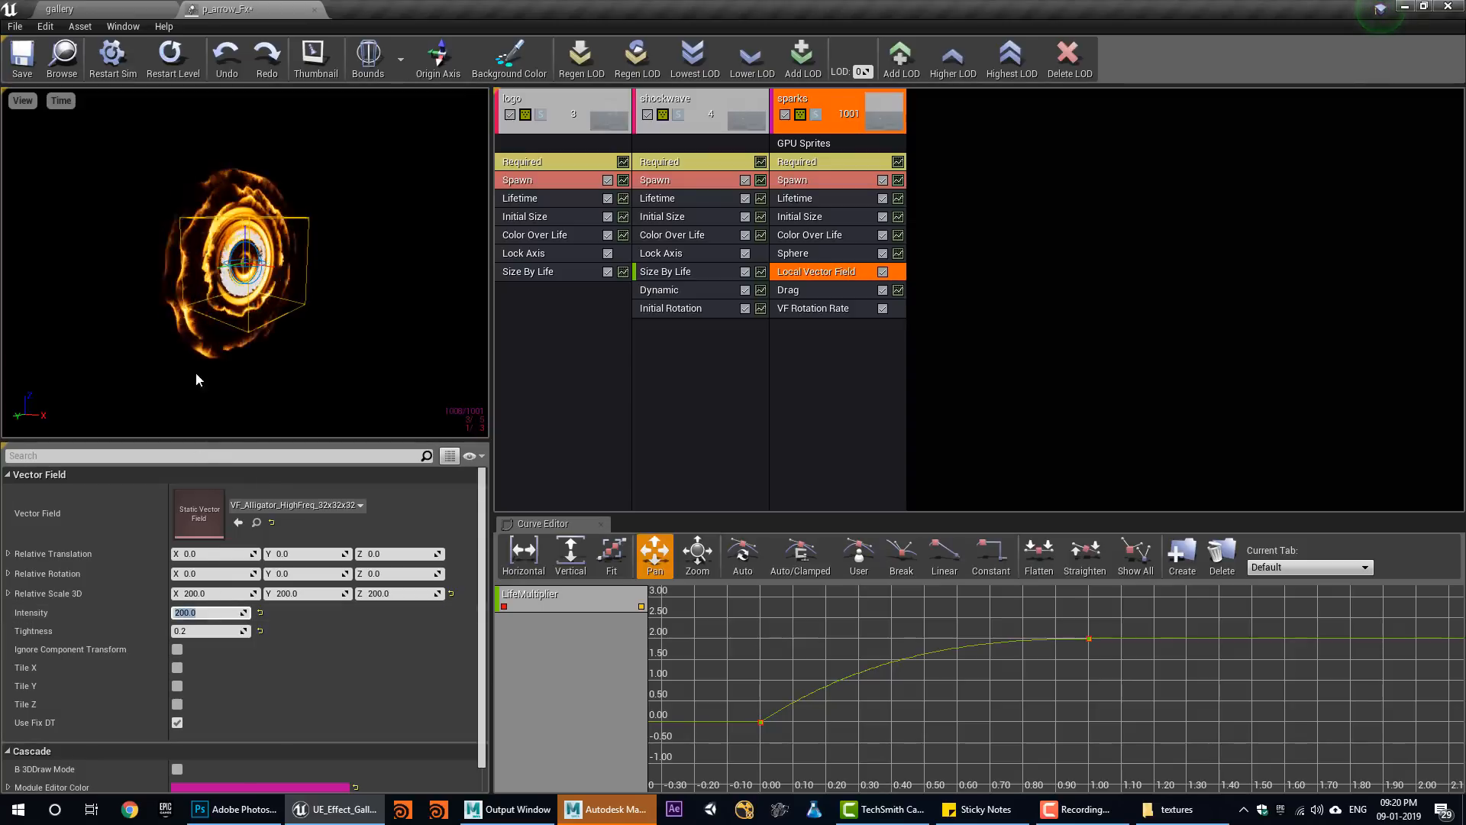
scroll(198, 318, "up", 5)
type("100")
key("Return")
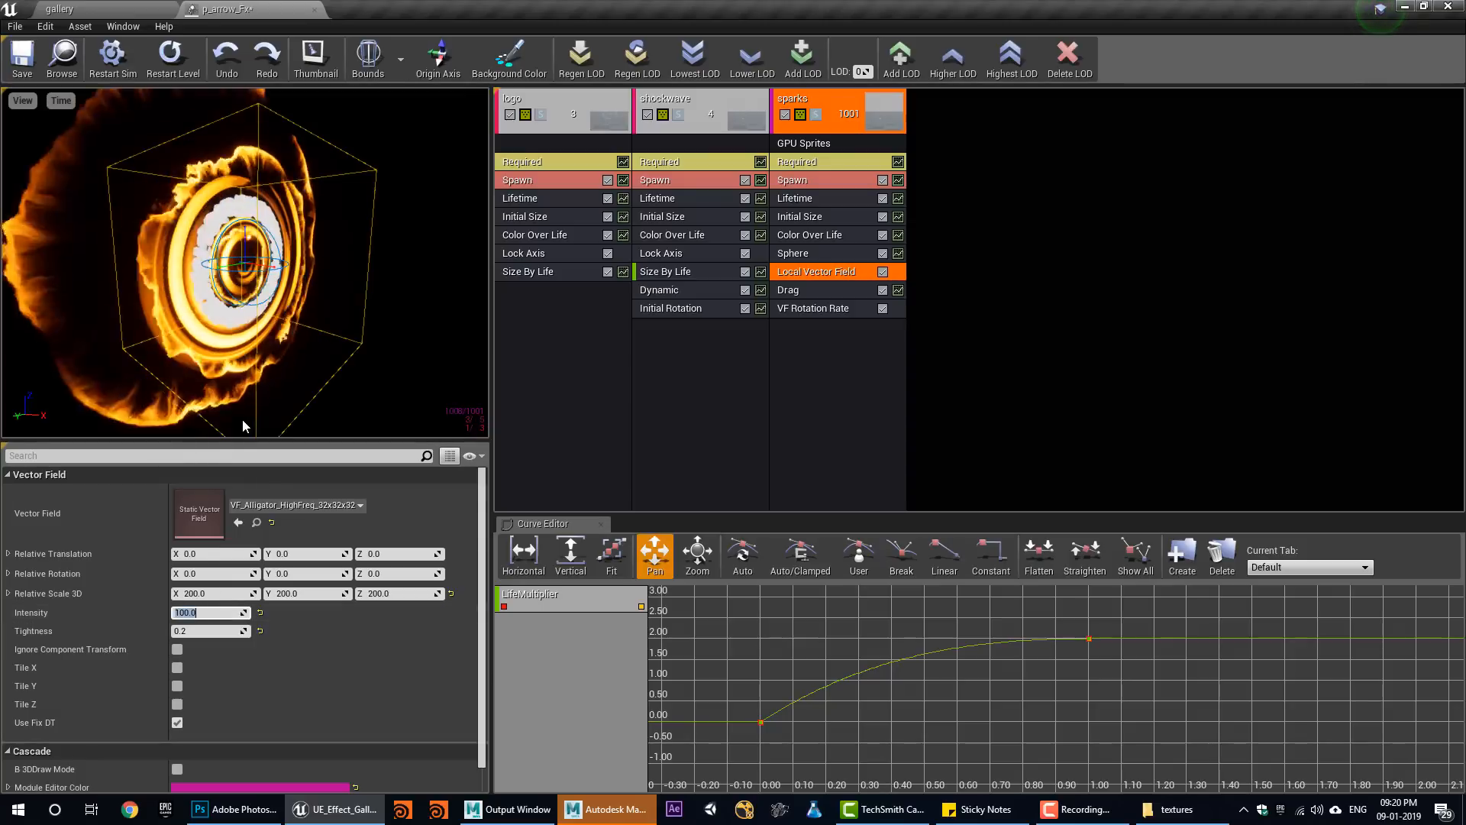
left_click_drag(263, 352, 180, 294)
left_click(191, 68)
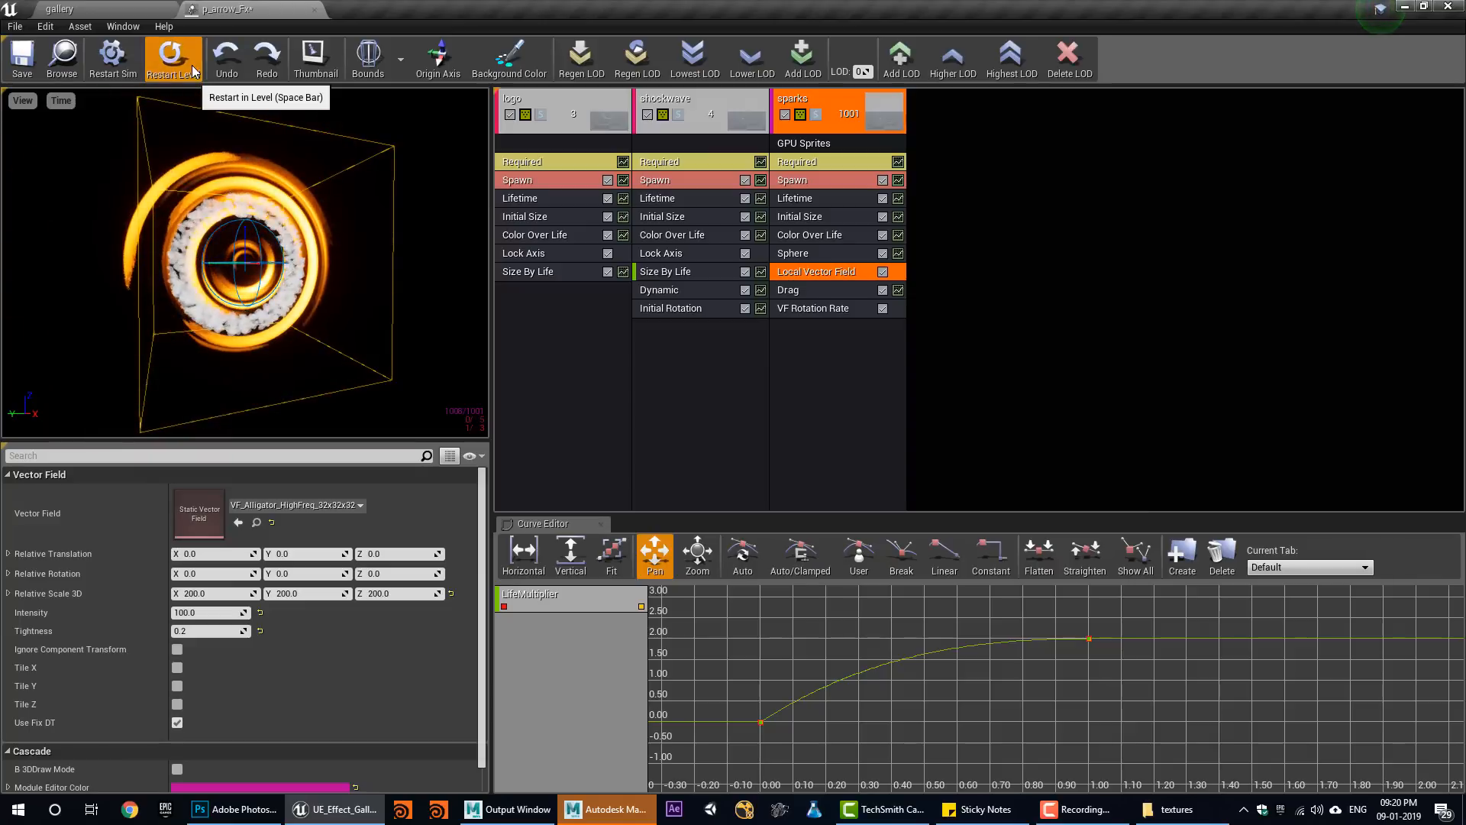
Try velocity scale maximums of 10 and 50 in the sparks' Sphere module, set the maximum to 20, and replay the effect.
scroll(350, 371, "down", 5)
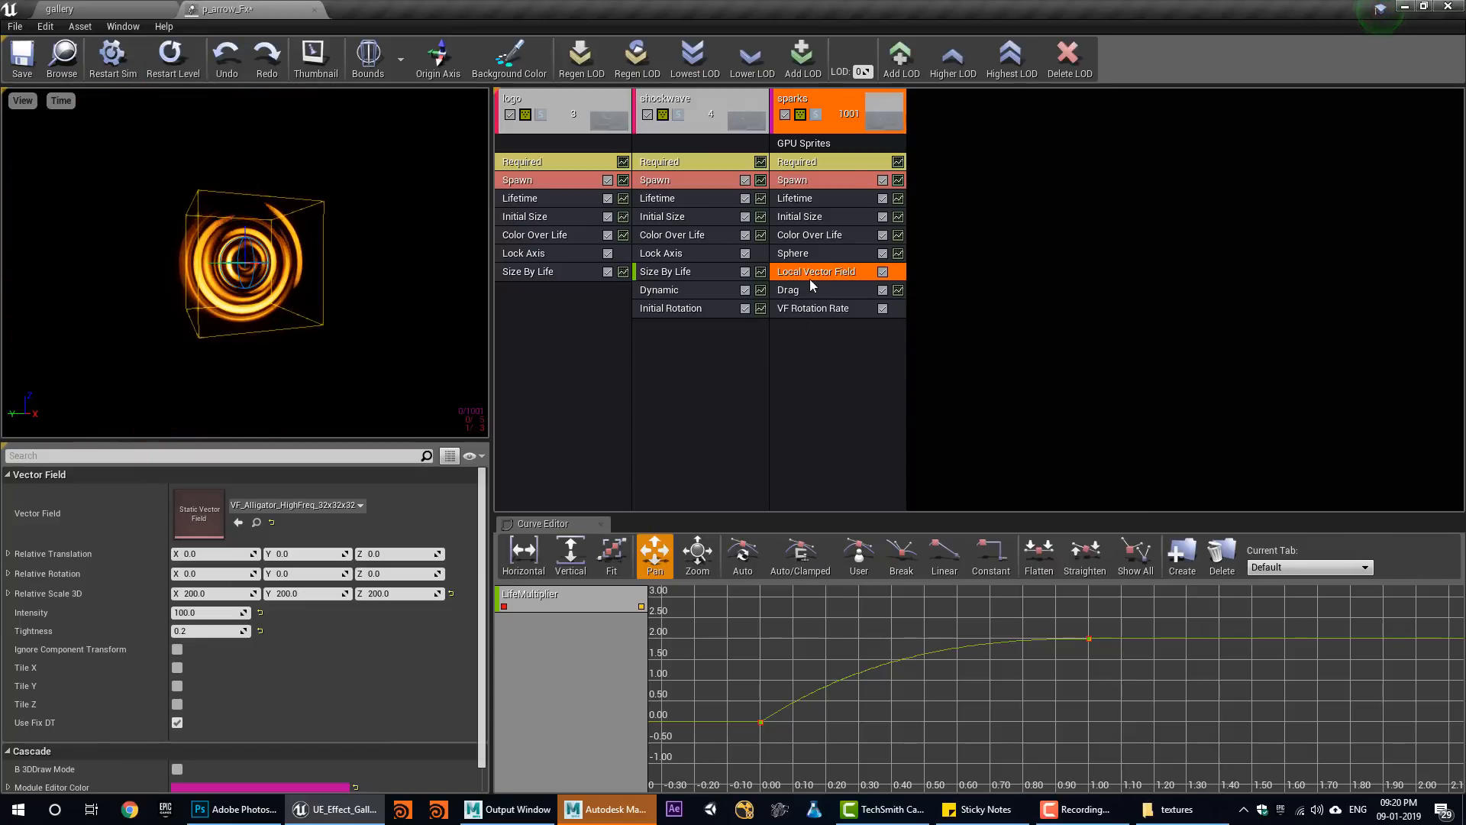
left_click(171, 58)
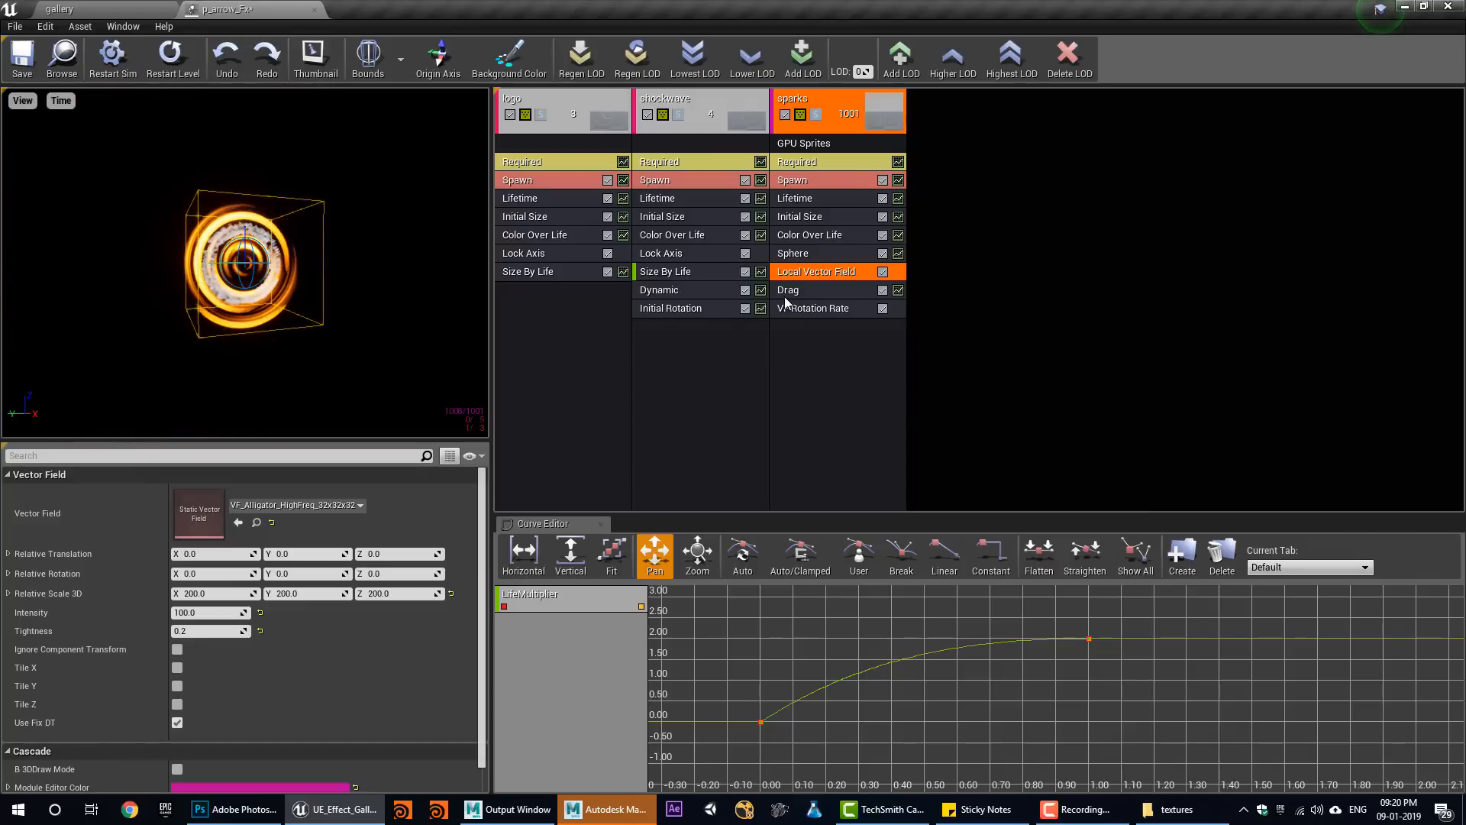
left_click(805, 252)
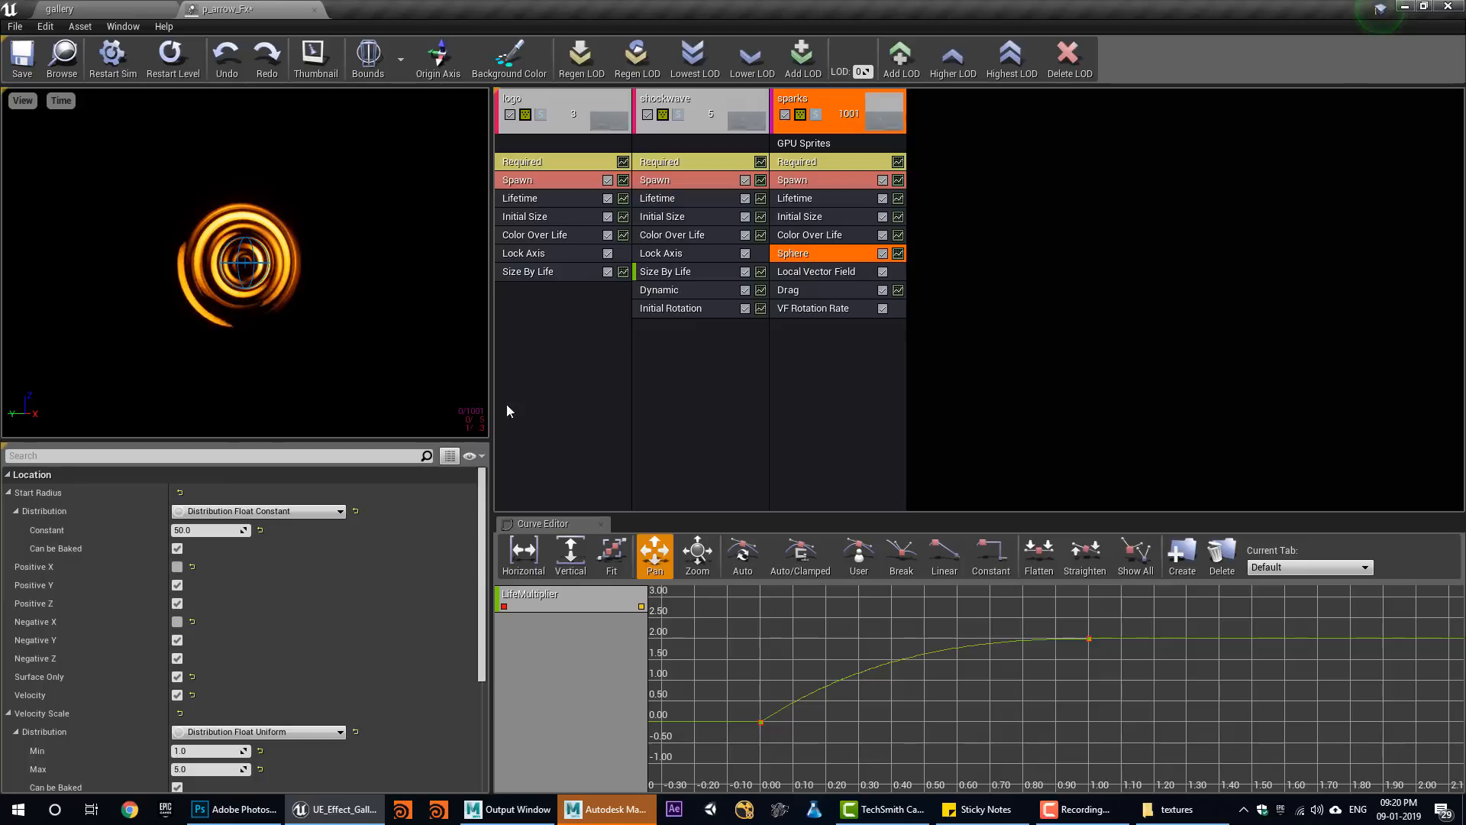
left_click(198, 768)
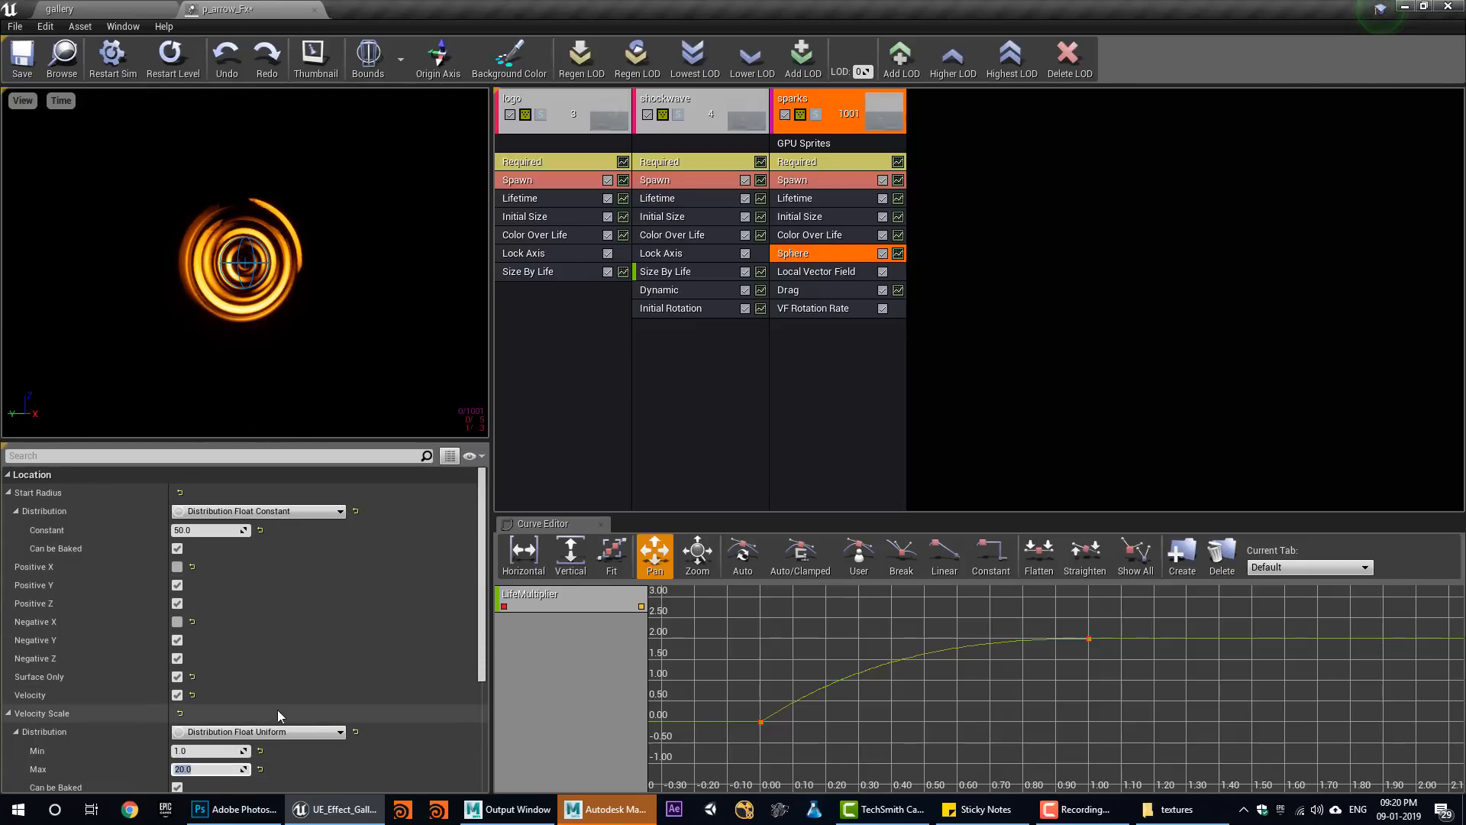
type("10")
key("Return")
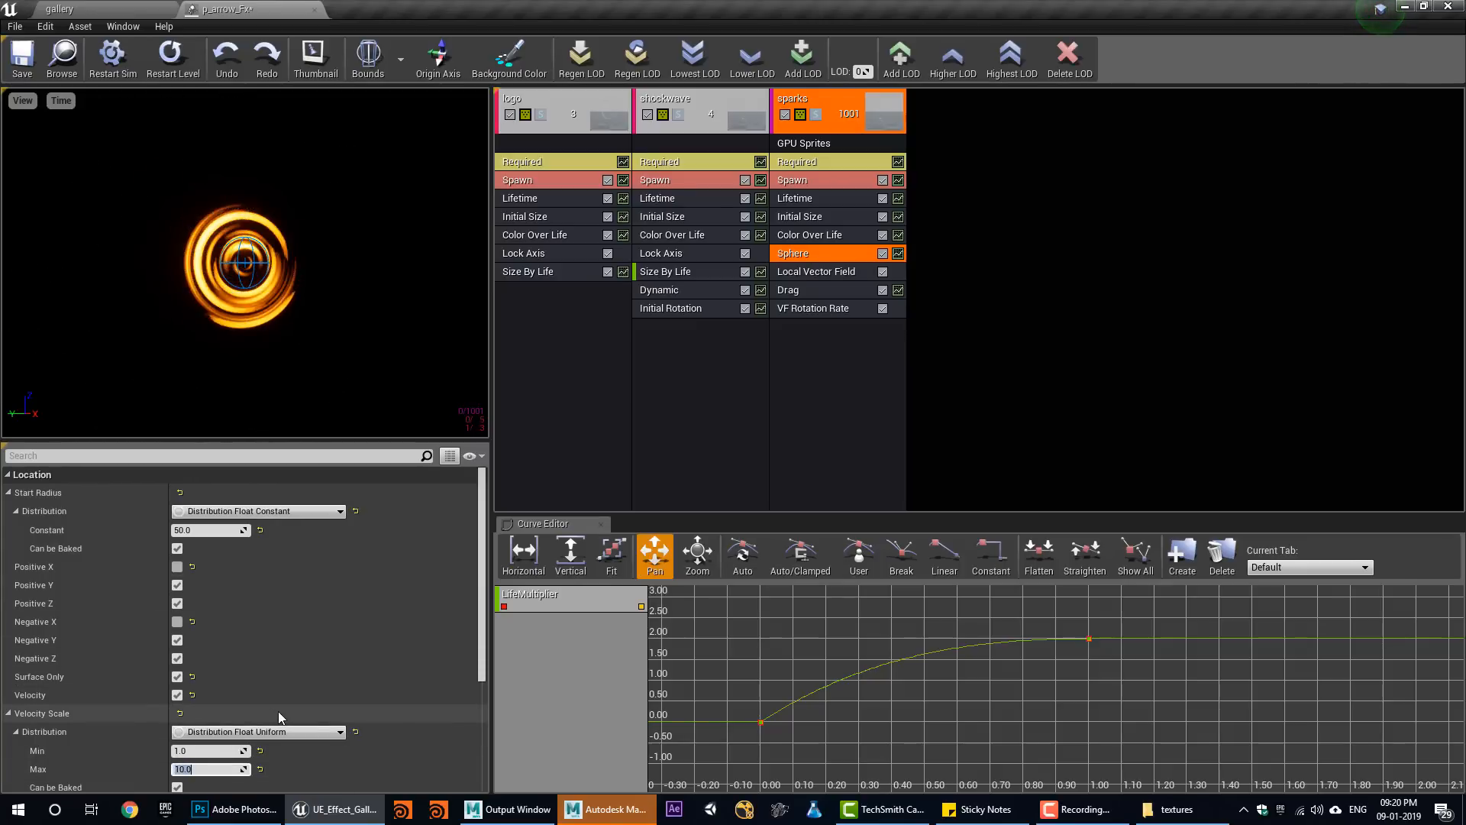
type("2")
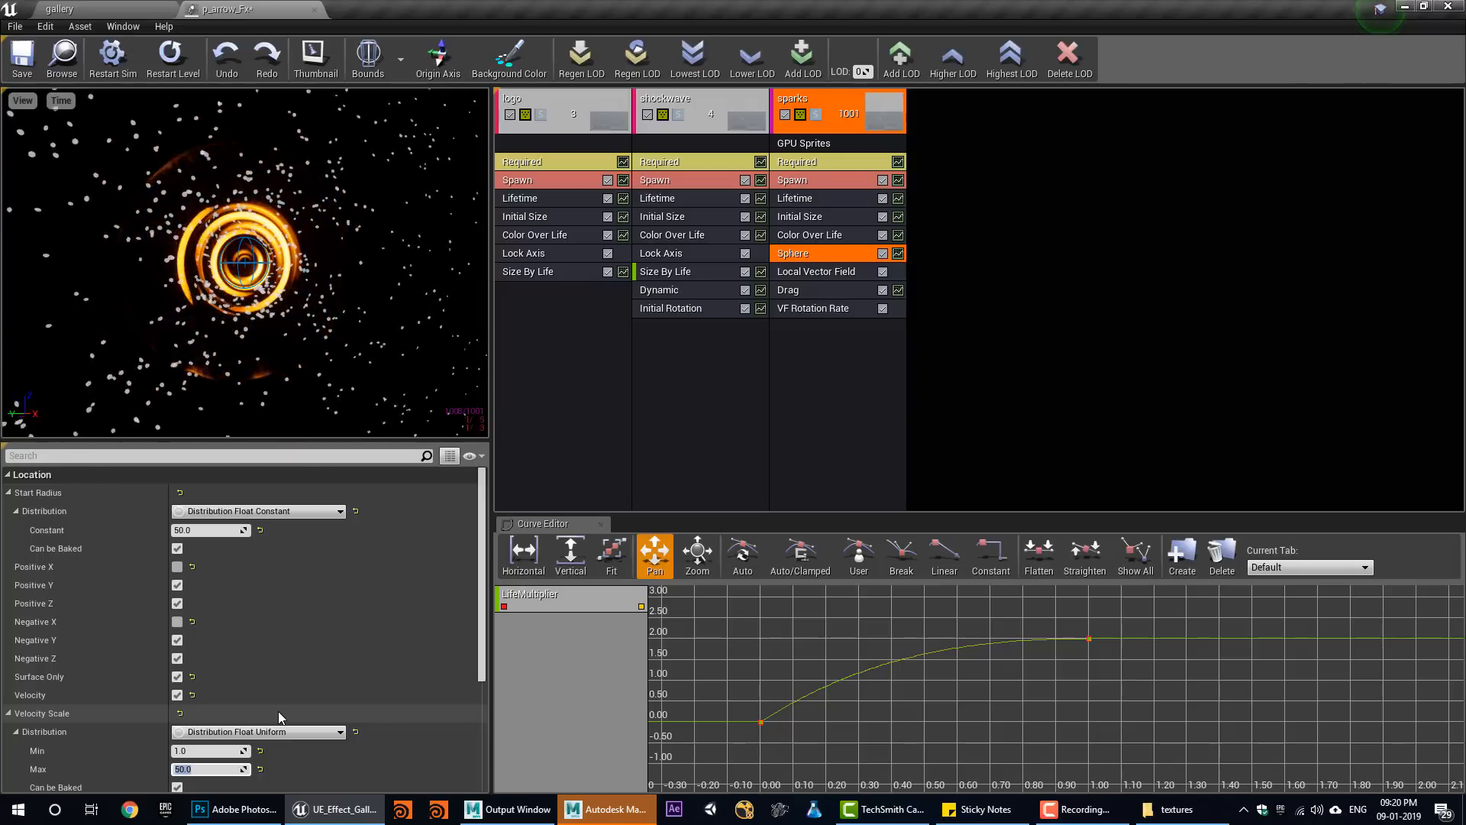
type("0")
key("Return")
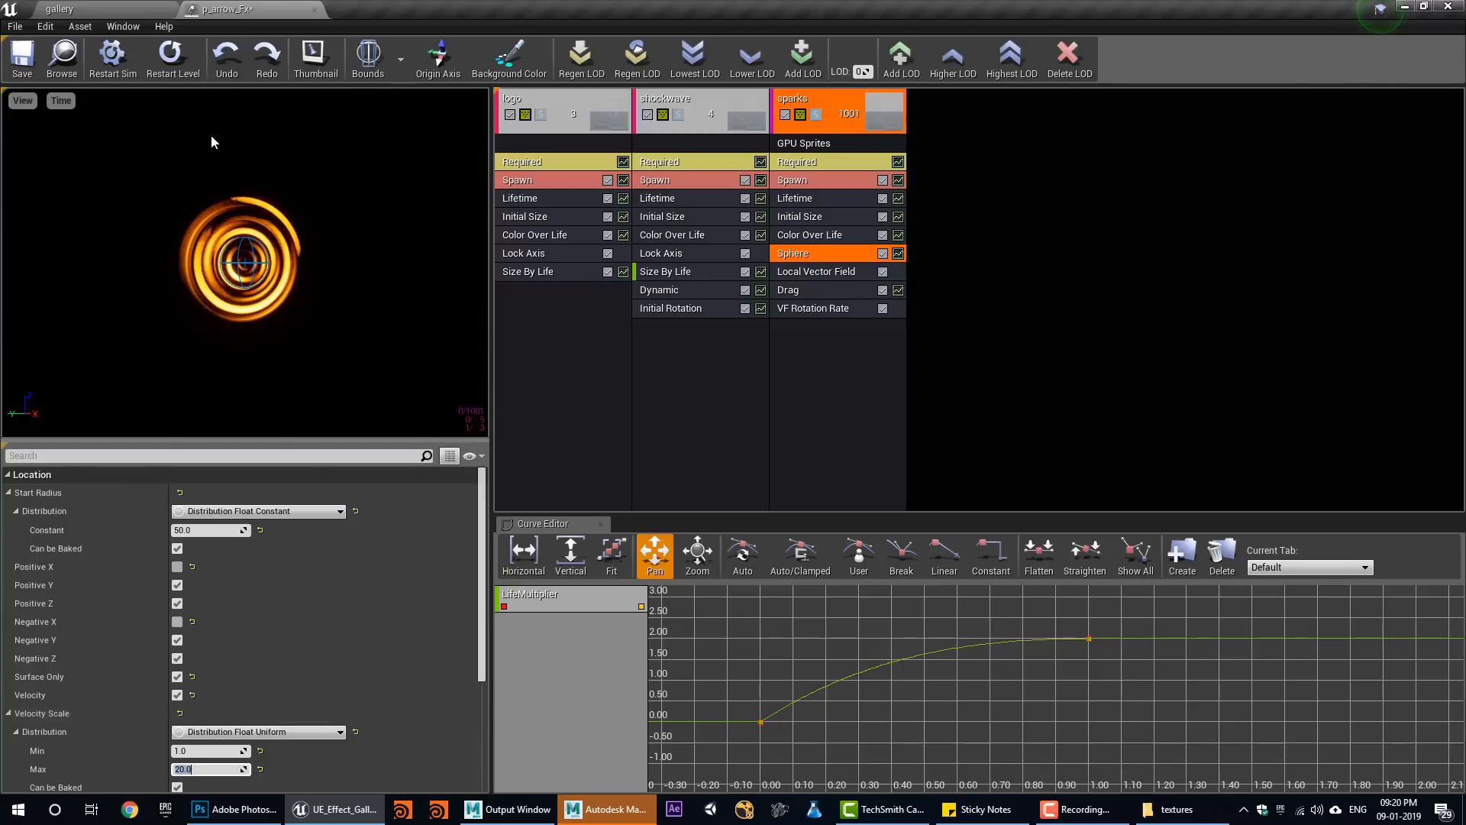
left_click(173, 68)
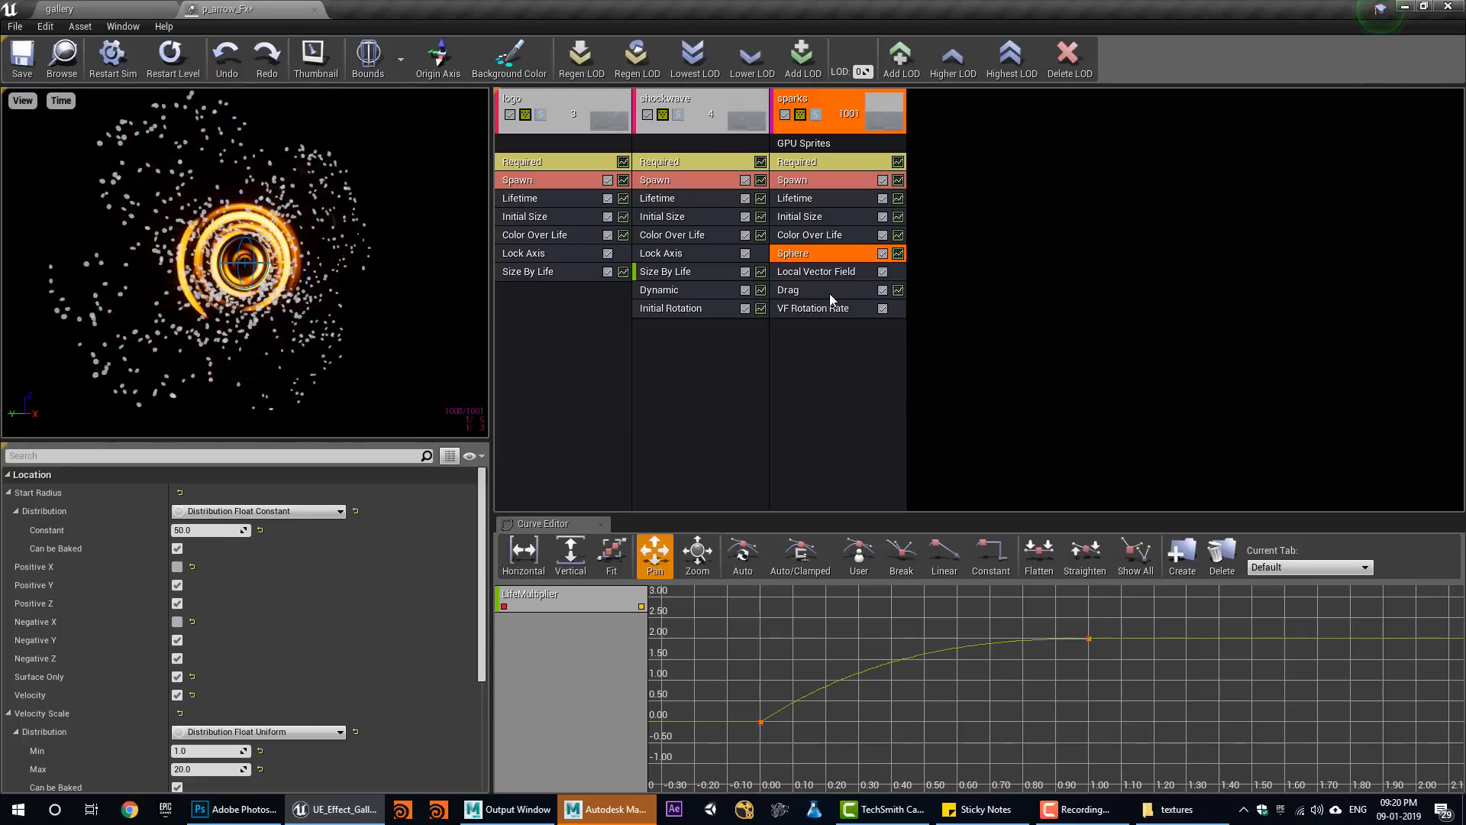
Set the sparks' Local Vector Field relative scale to 500 on all three axes.
left_click(808, 272)
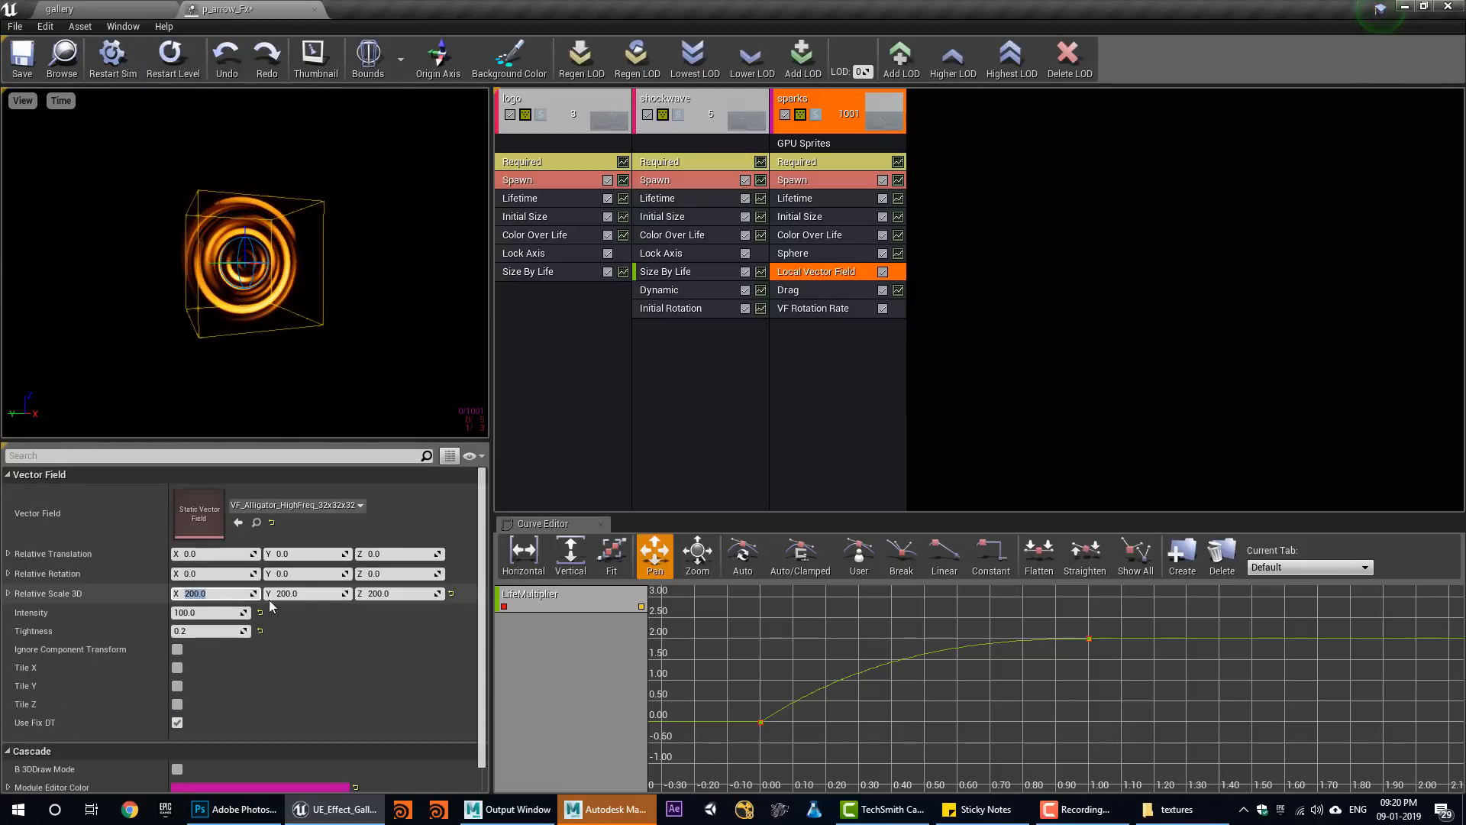
type("500")
left_click(327, 595)
type("500")
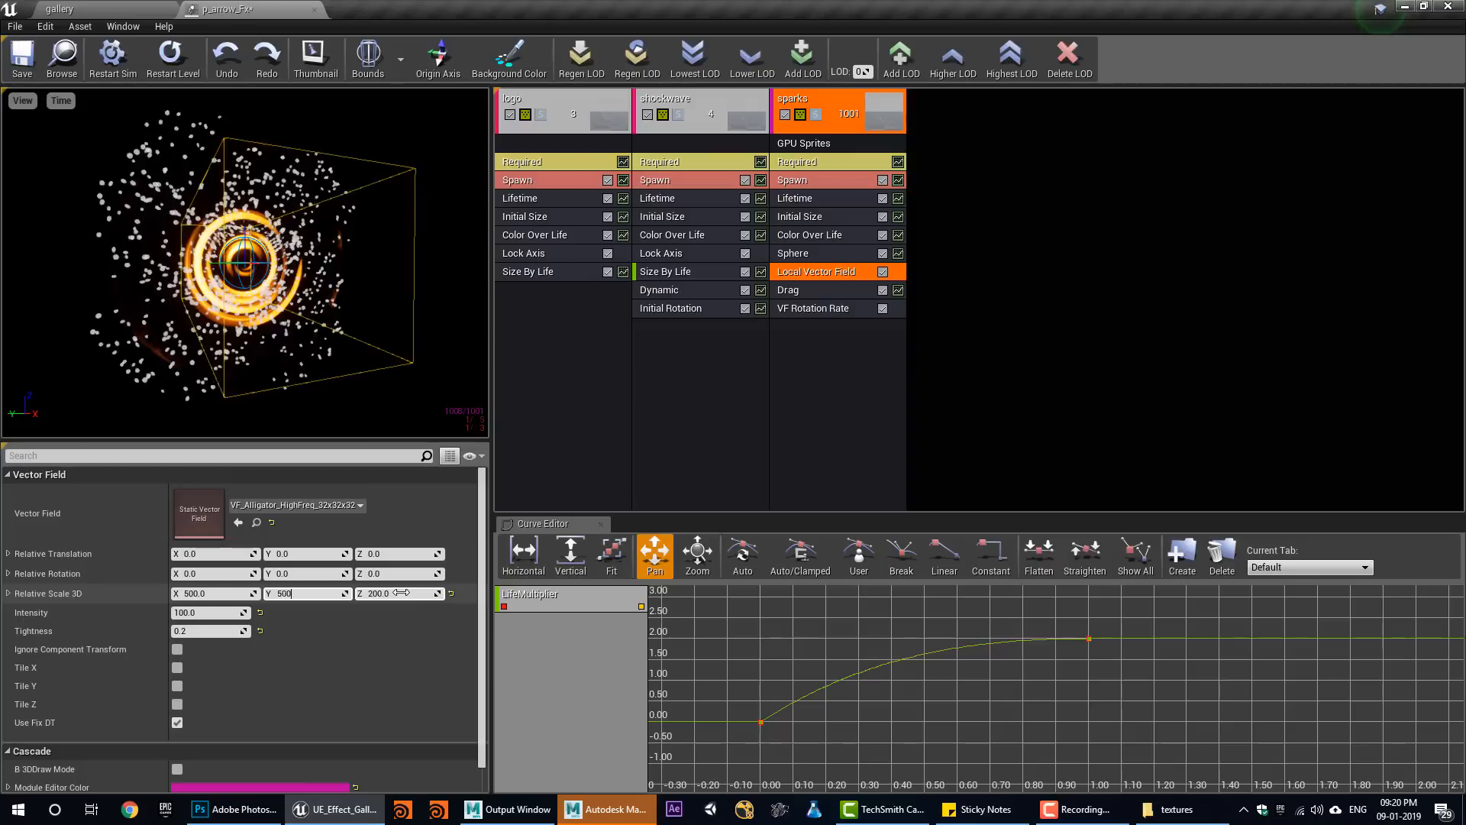
left_click(402, 593)
type("500")
key("Return")
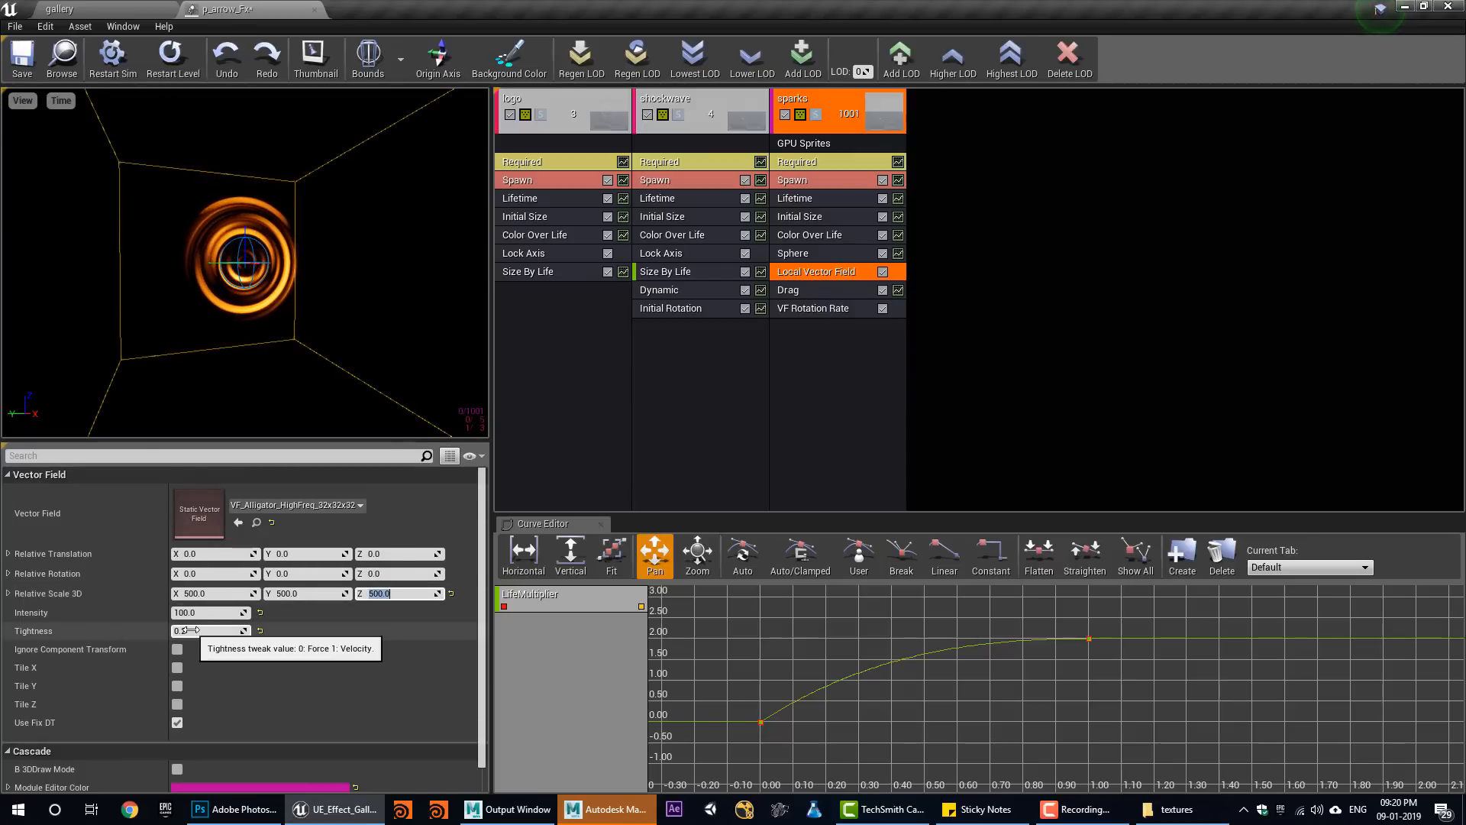
Set the Local Vector Field's tightness to 0.1 and its intensity to 500.
type("0.1")
key("Return")
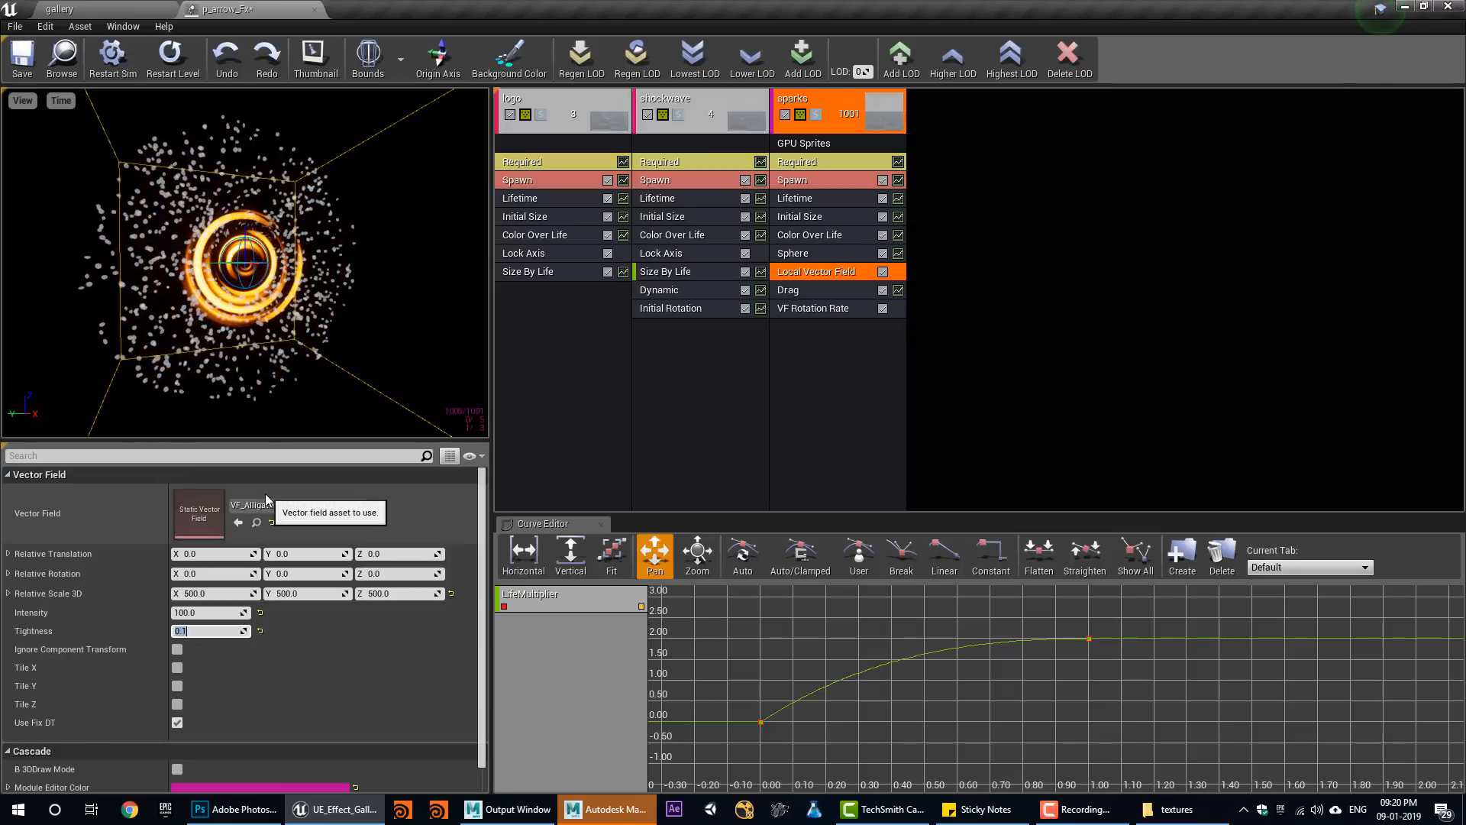
left_click(204, 614)
type("50")
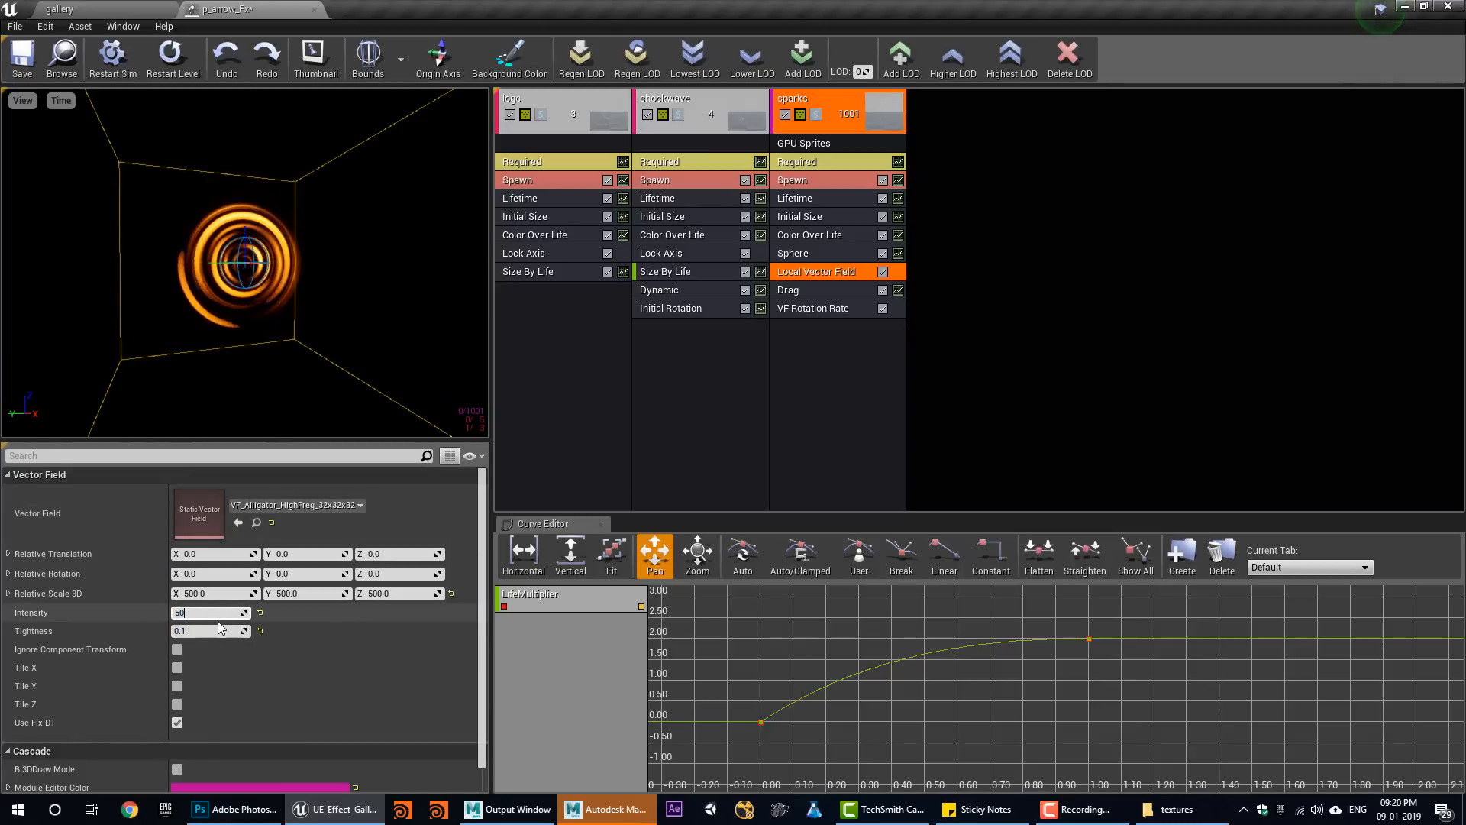
type("0")
key("Return")
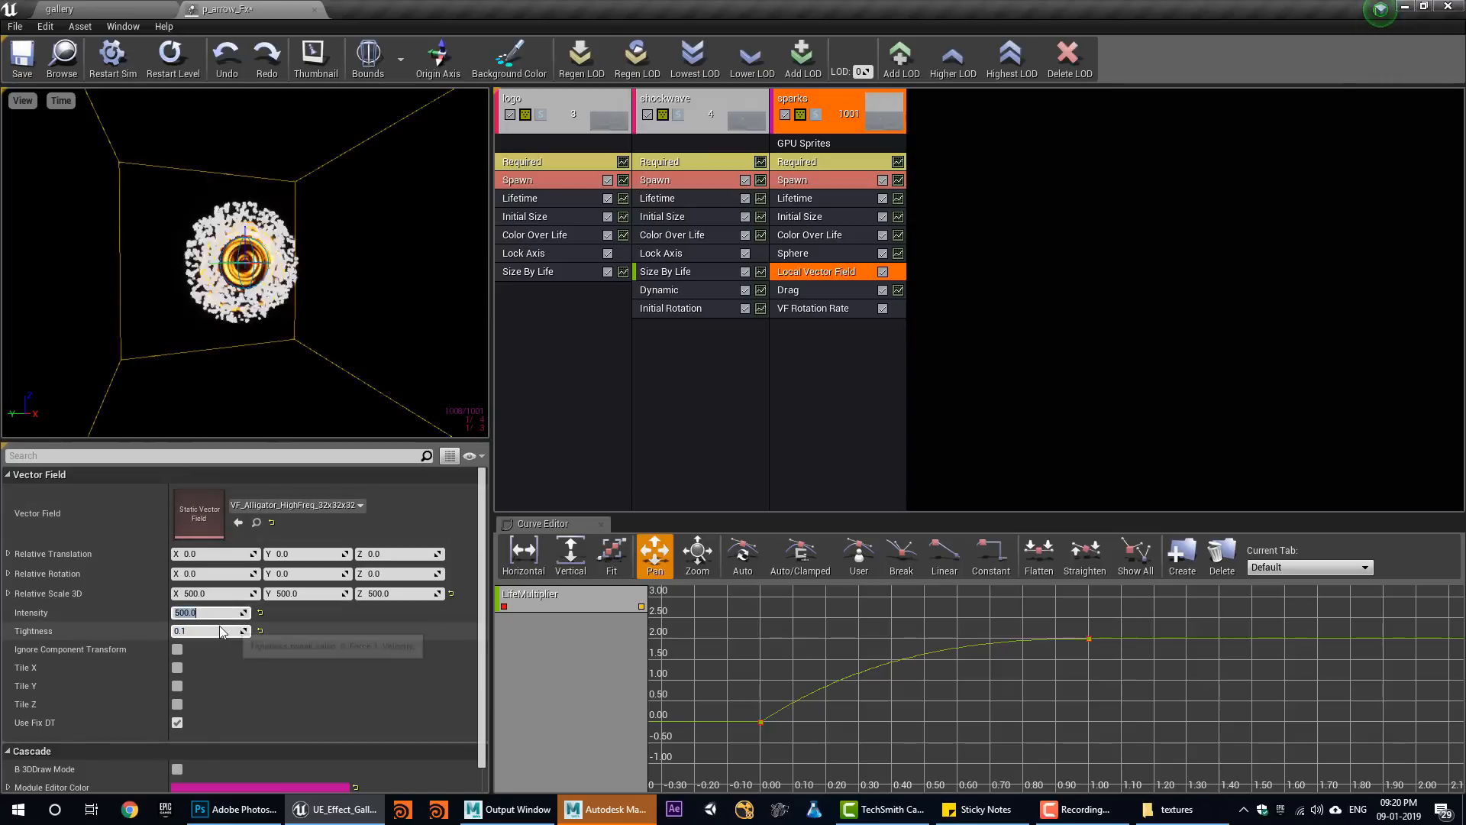
Try the VF_Perlin high- and low-frequency vector fields, then assign VF_Simplex_HighFreq_16x16x16 to the Local Vector Field.
left_click(294, 505)
left_click(377, 433)
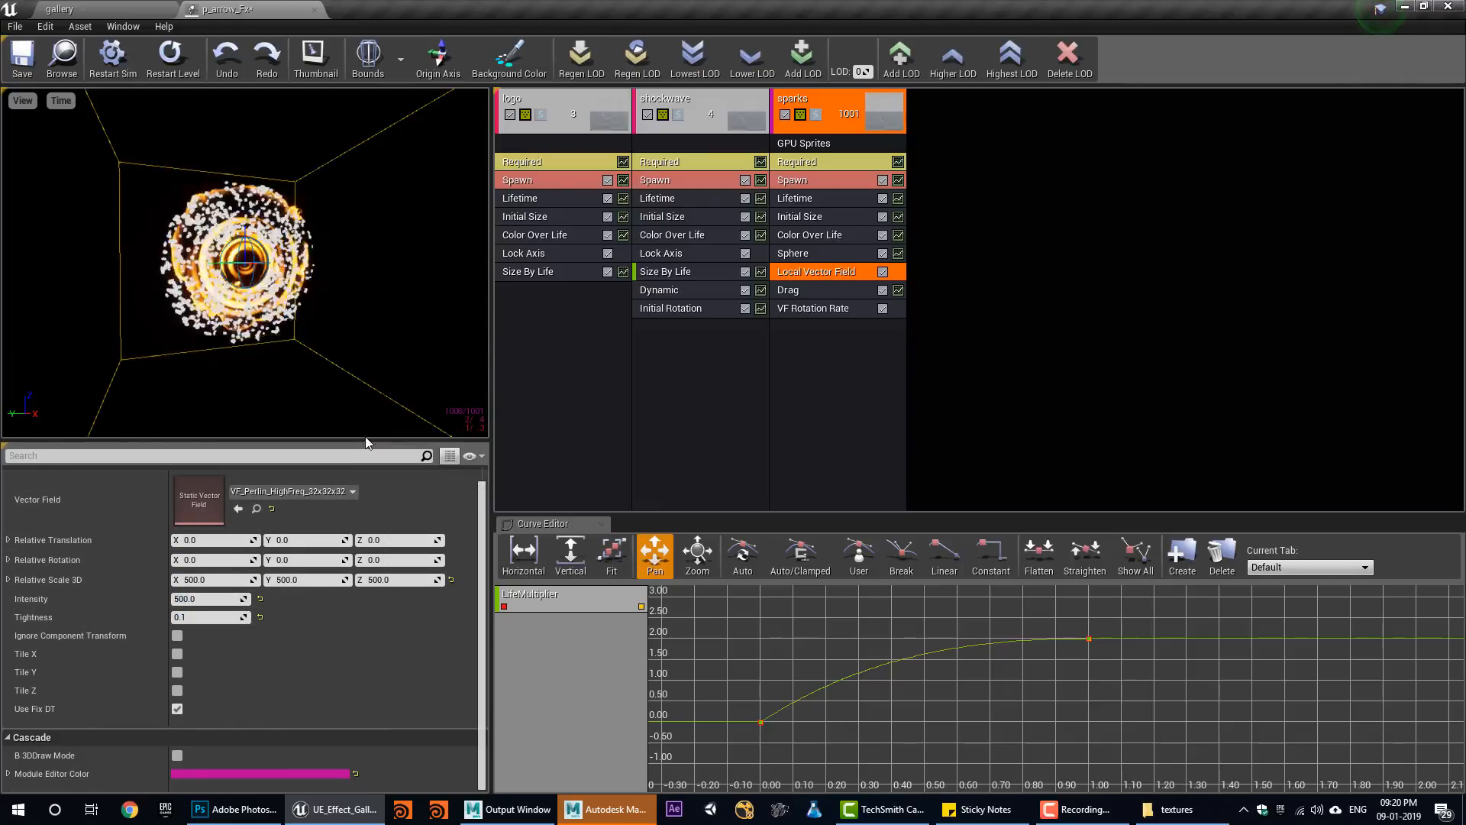
left_click(321, 491)
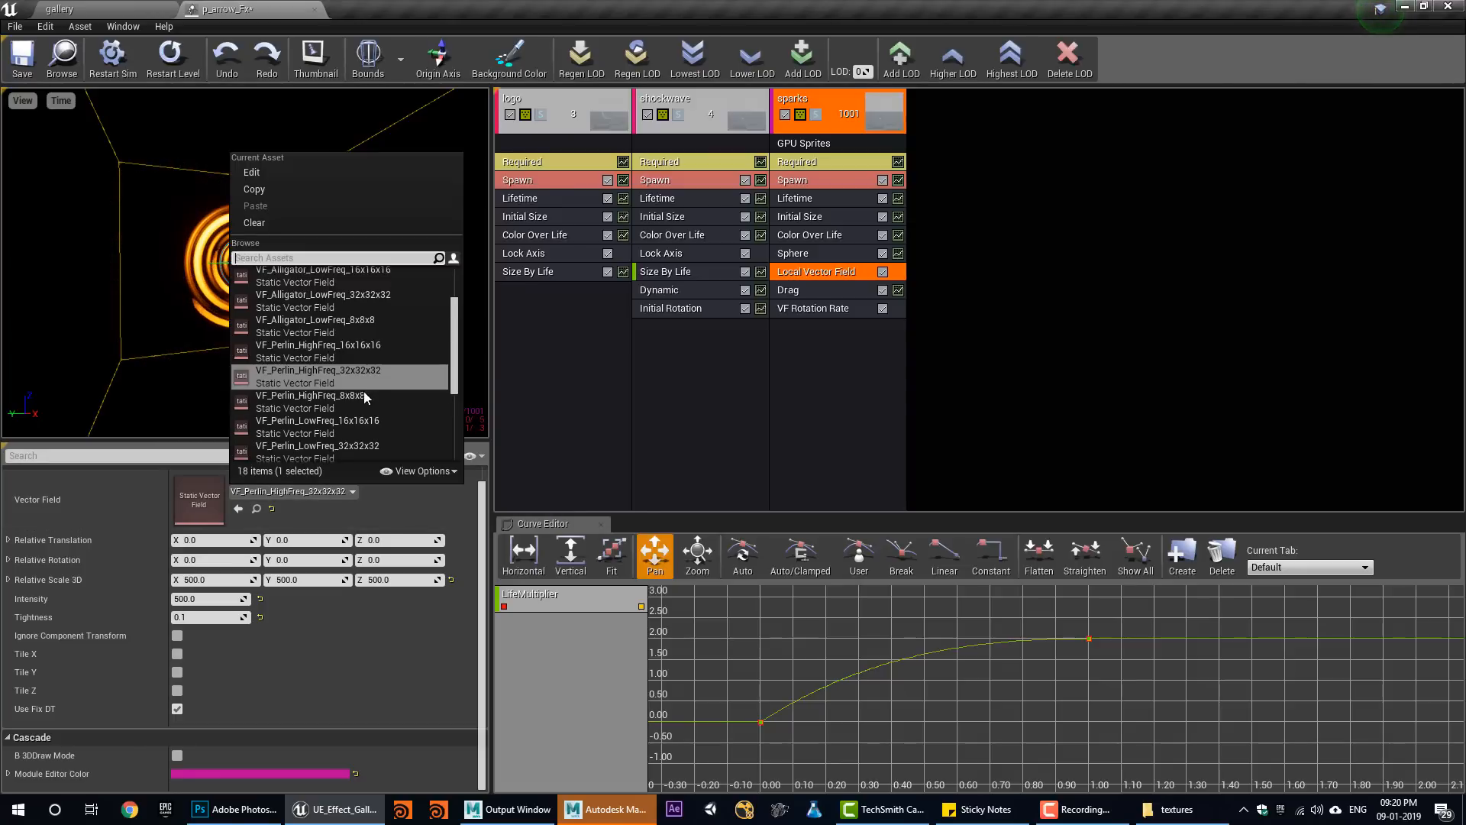
left_click(361, 420)
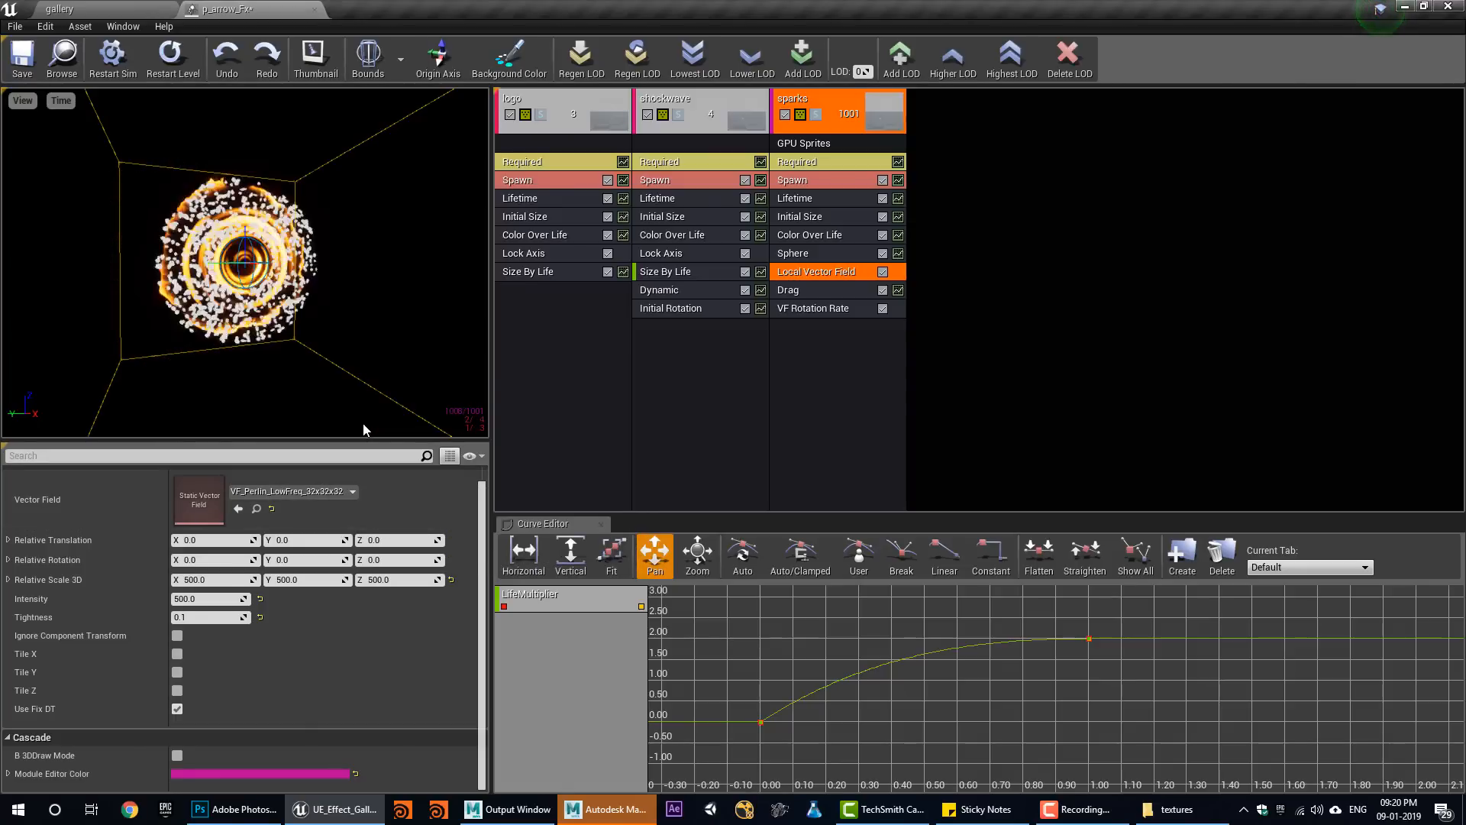
left_click(321, 491)
left_click(380, 329)
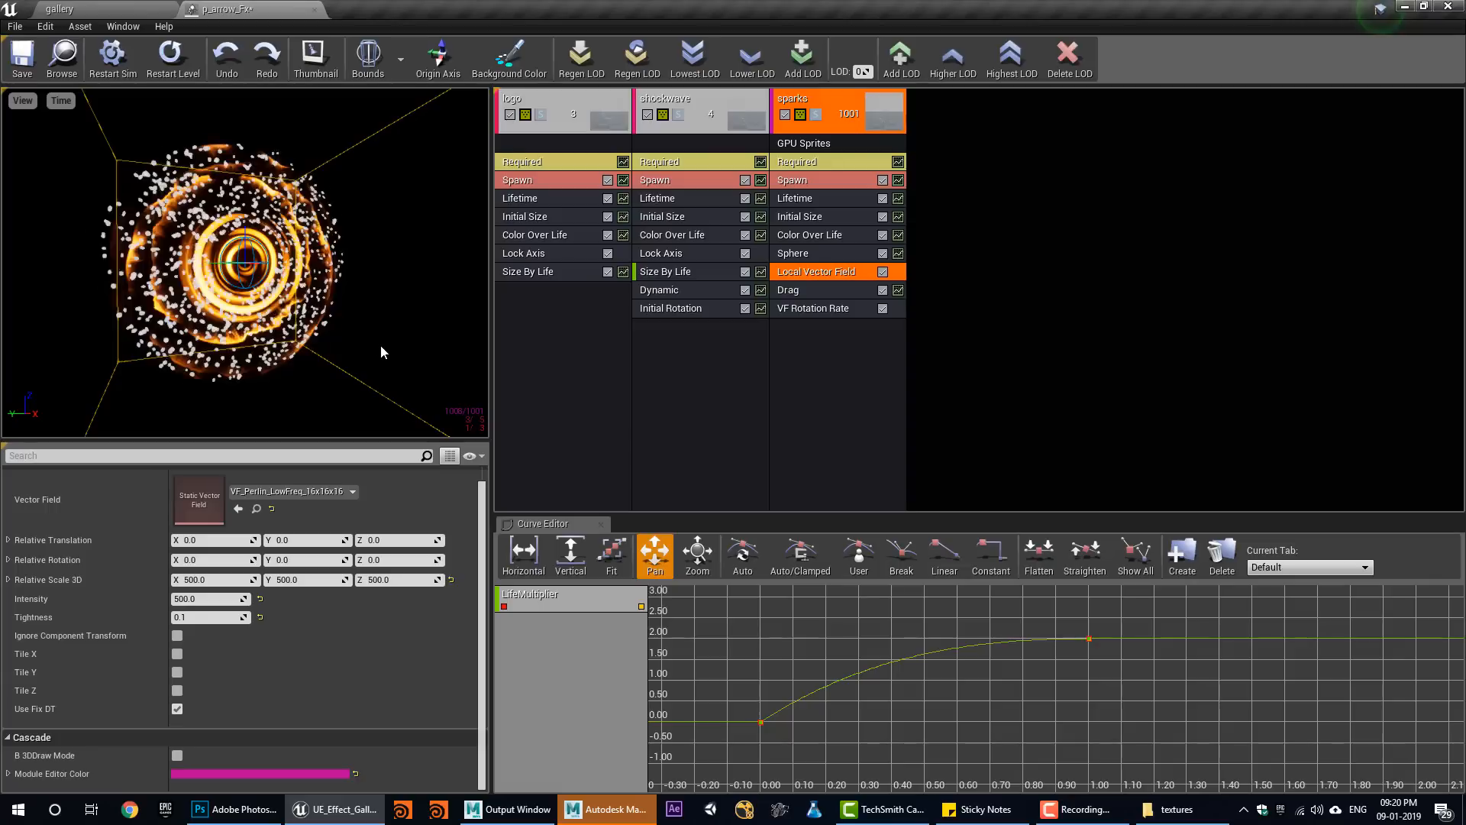
left_click(338, 493)
left_click(362, 455)
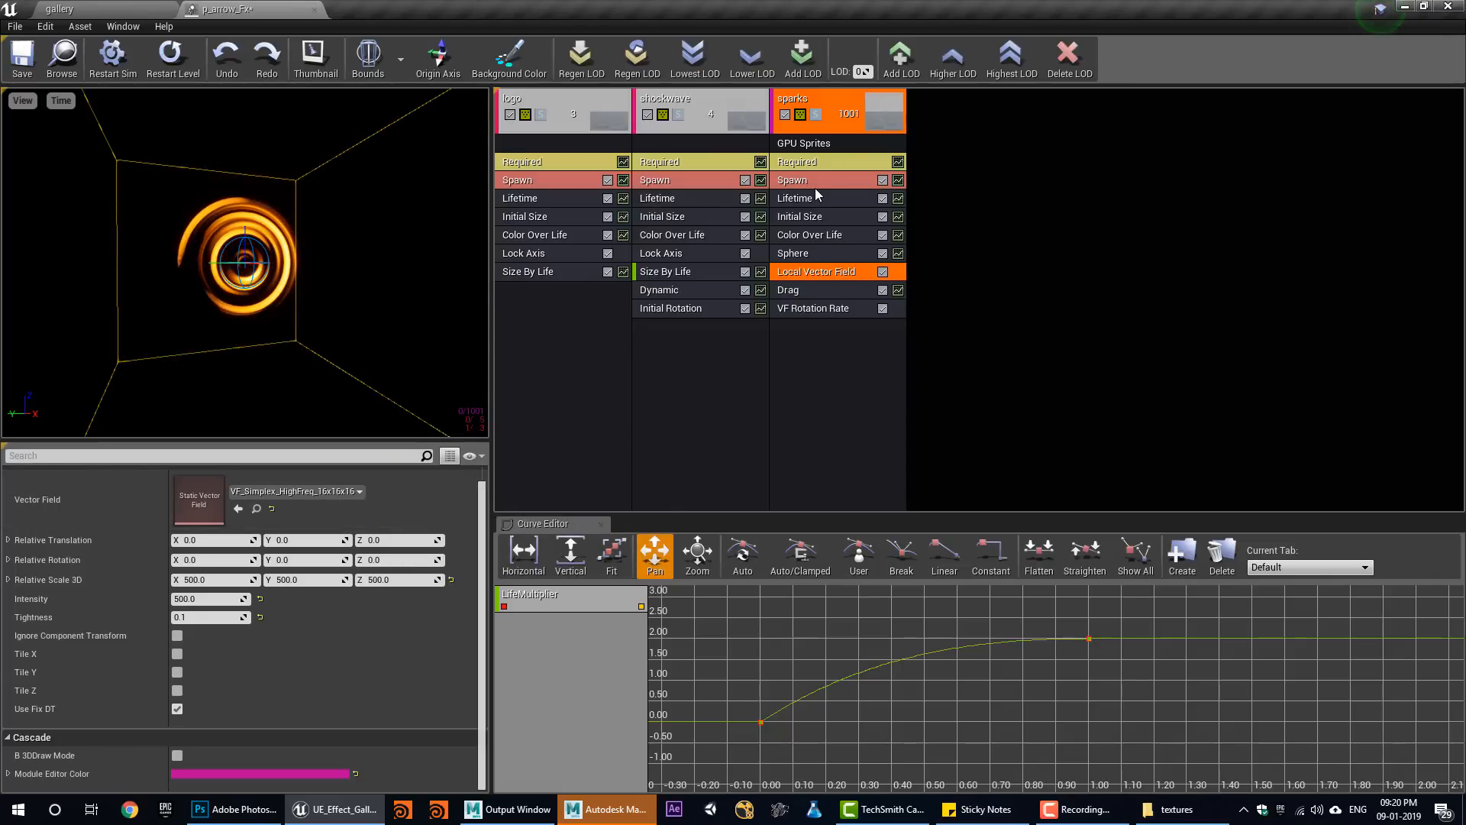
Try a Distribution Vector Constant start size with X 1.0 and XYZ locked axes in the sparks' Initial Size module.
left_click(812, 219)
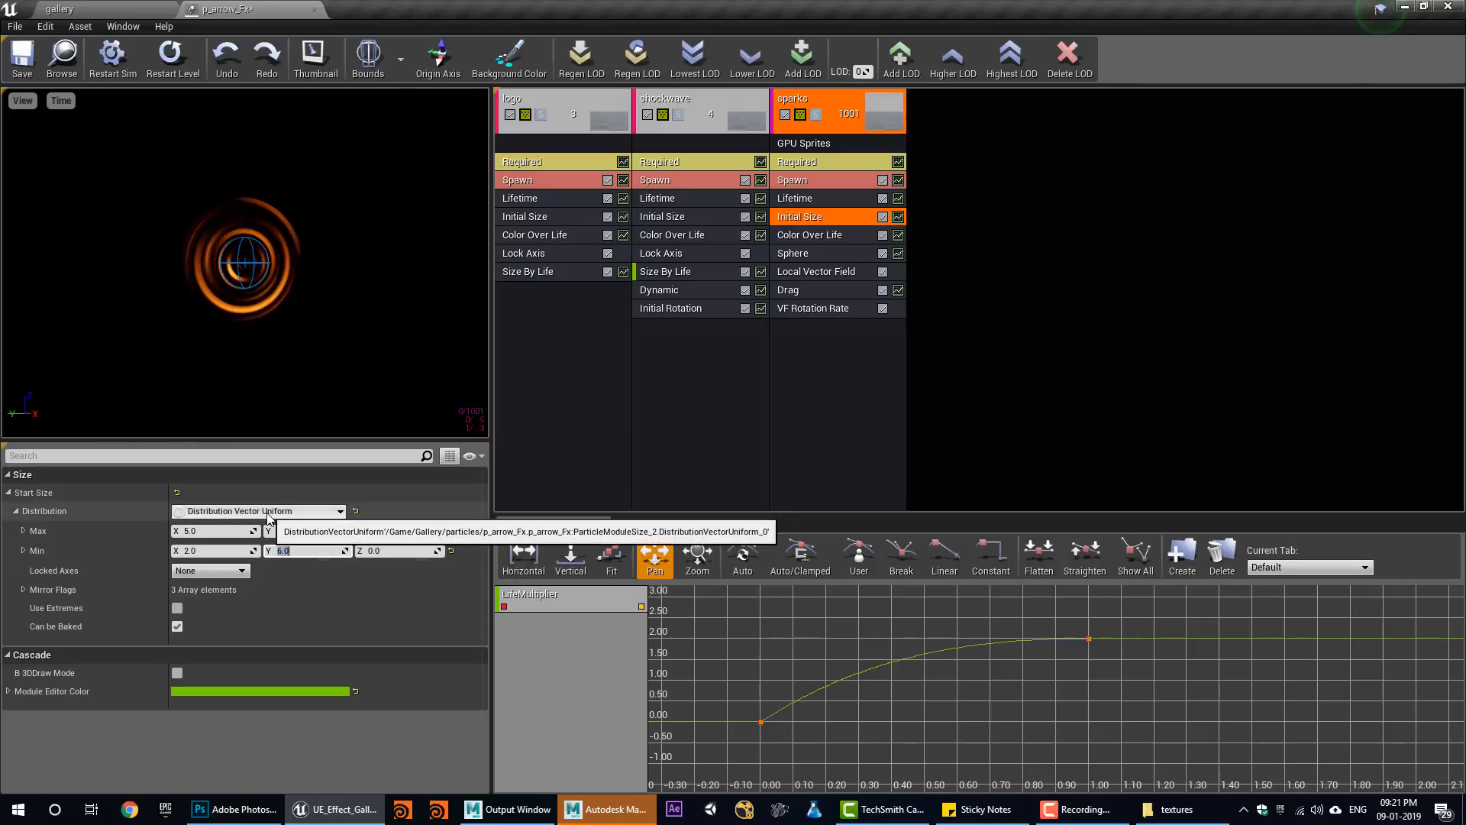
left_click(290, 511)
left_click(292, 544)
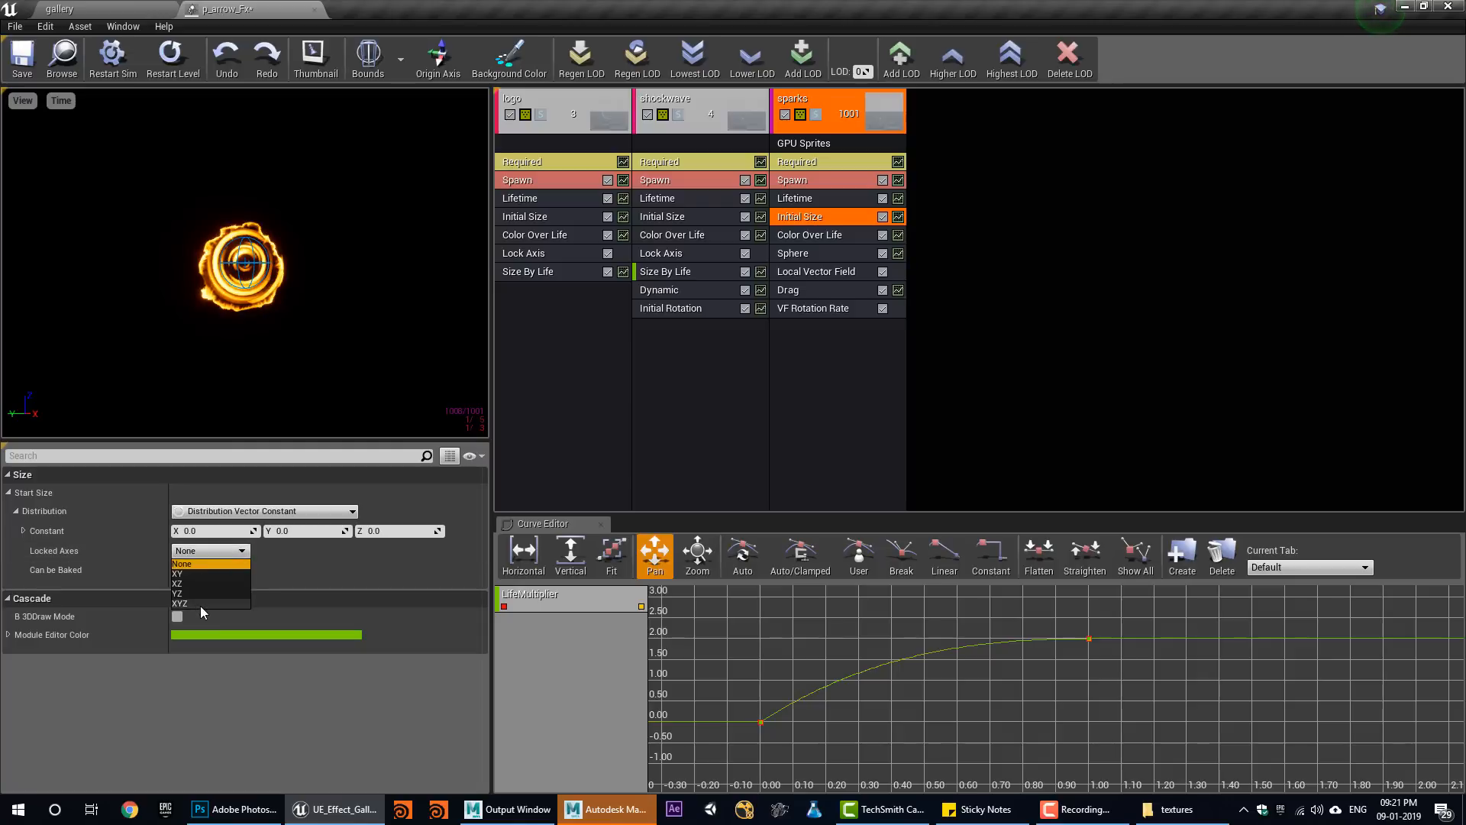
left_click(205, 531)
type("1")
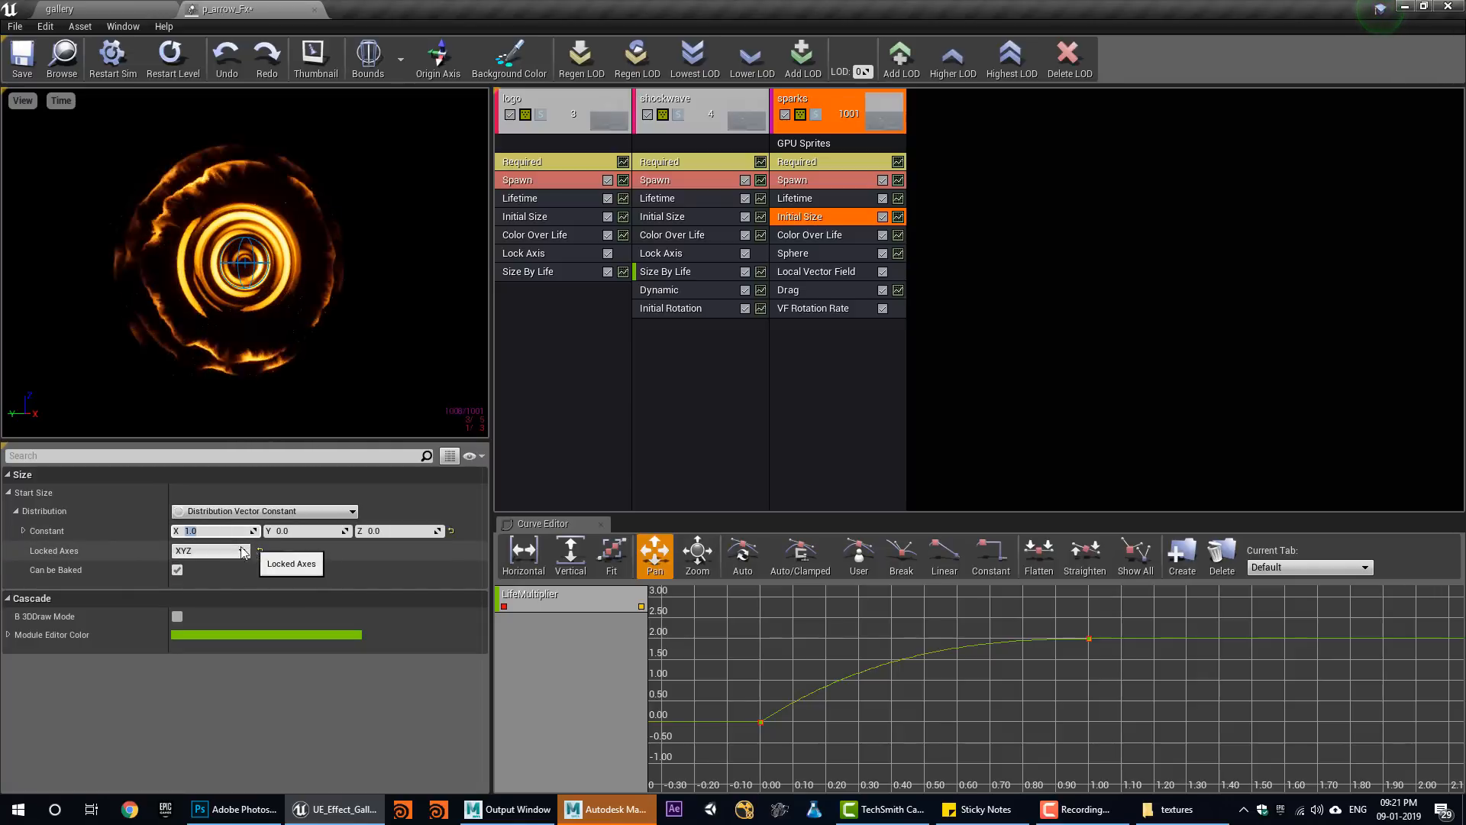
Set the sparks' start size distribution to Distribution Vector Uniform with a maximum X of 2 and a minimum X of 1.
left_click(263, 511)
left_click(229, 591)
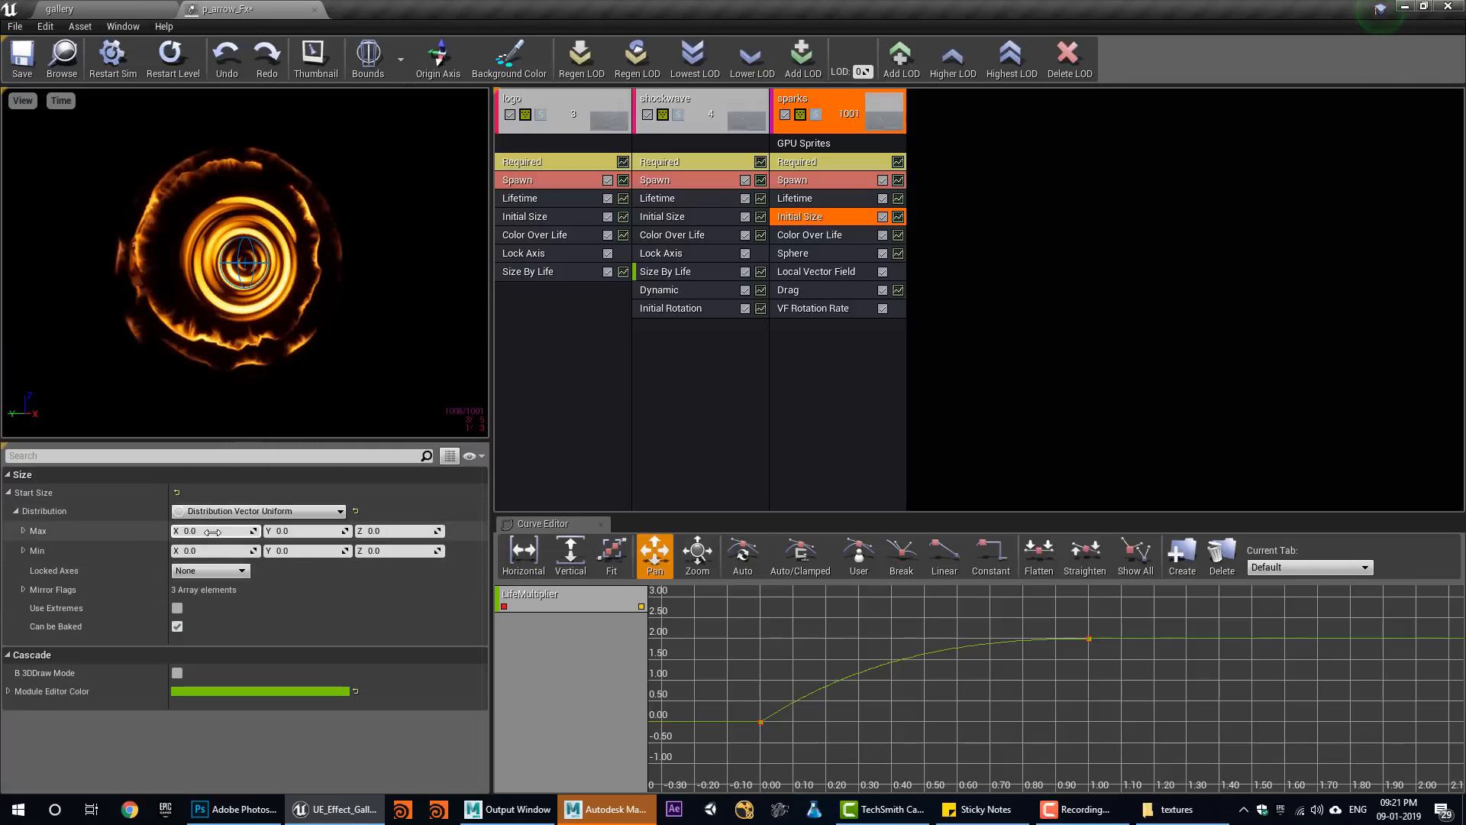
left_click(213, 532)
type("2")
key("Return")
left_click(217, 550)
type("1")
key("Return")
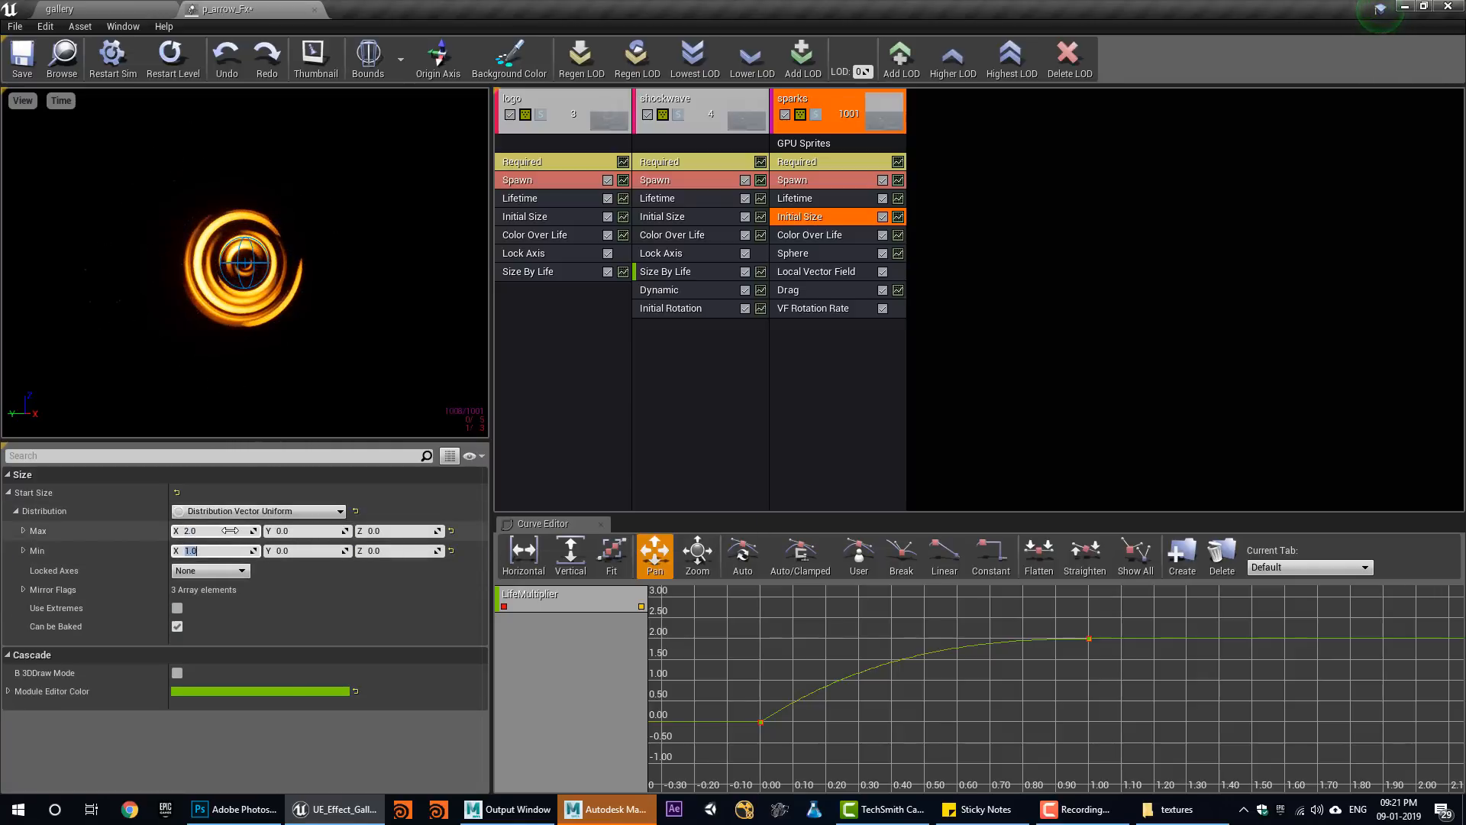
Add a Size By Speed module to the sparks emitter with Y values of 5 for speed scale and max scale.
right_click(809, 394)
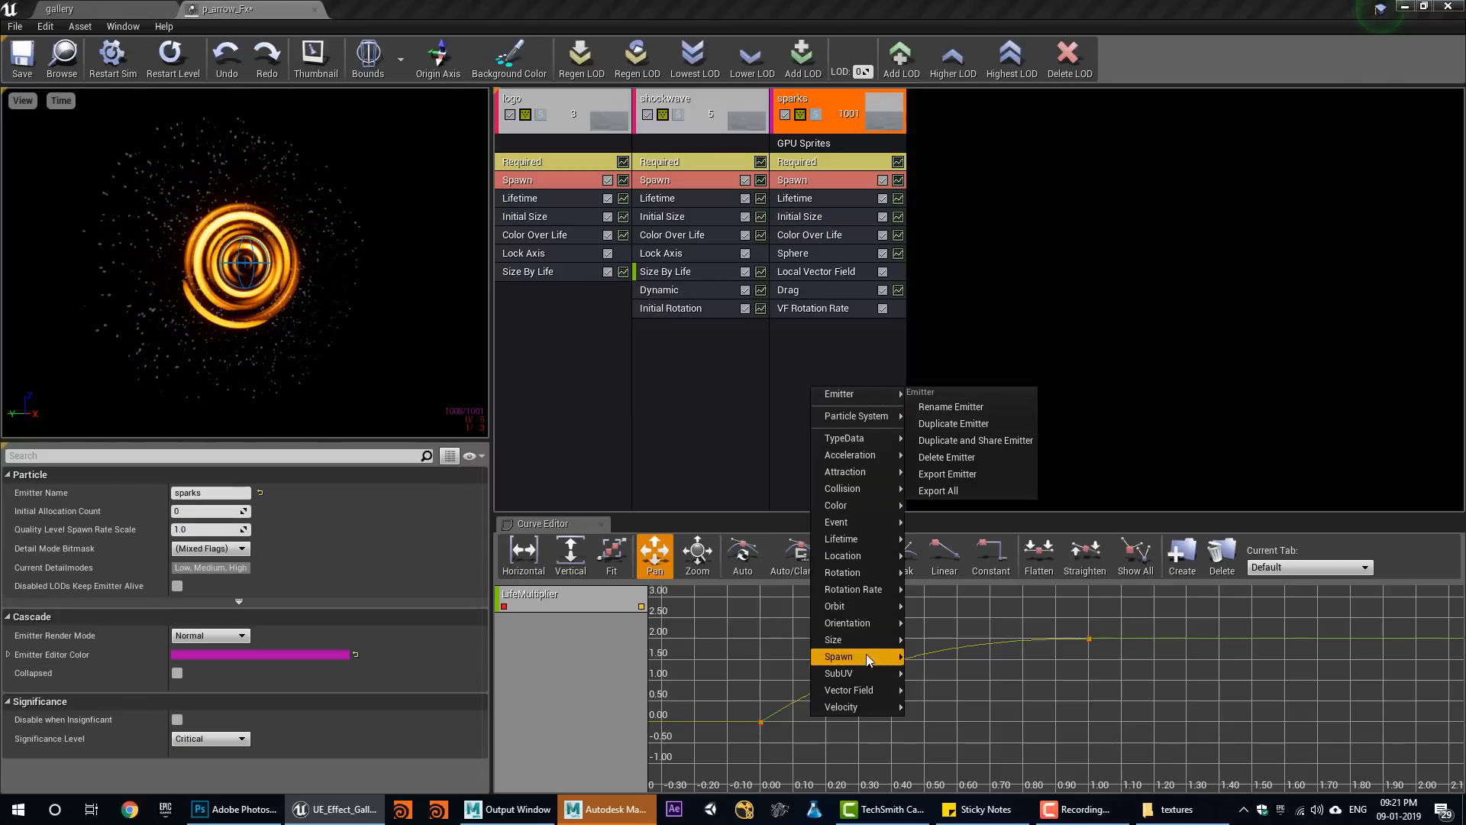
mouse_move(863, 640)
left_click(971, 707)
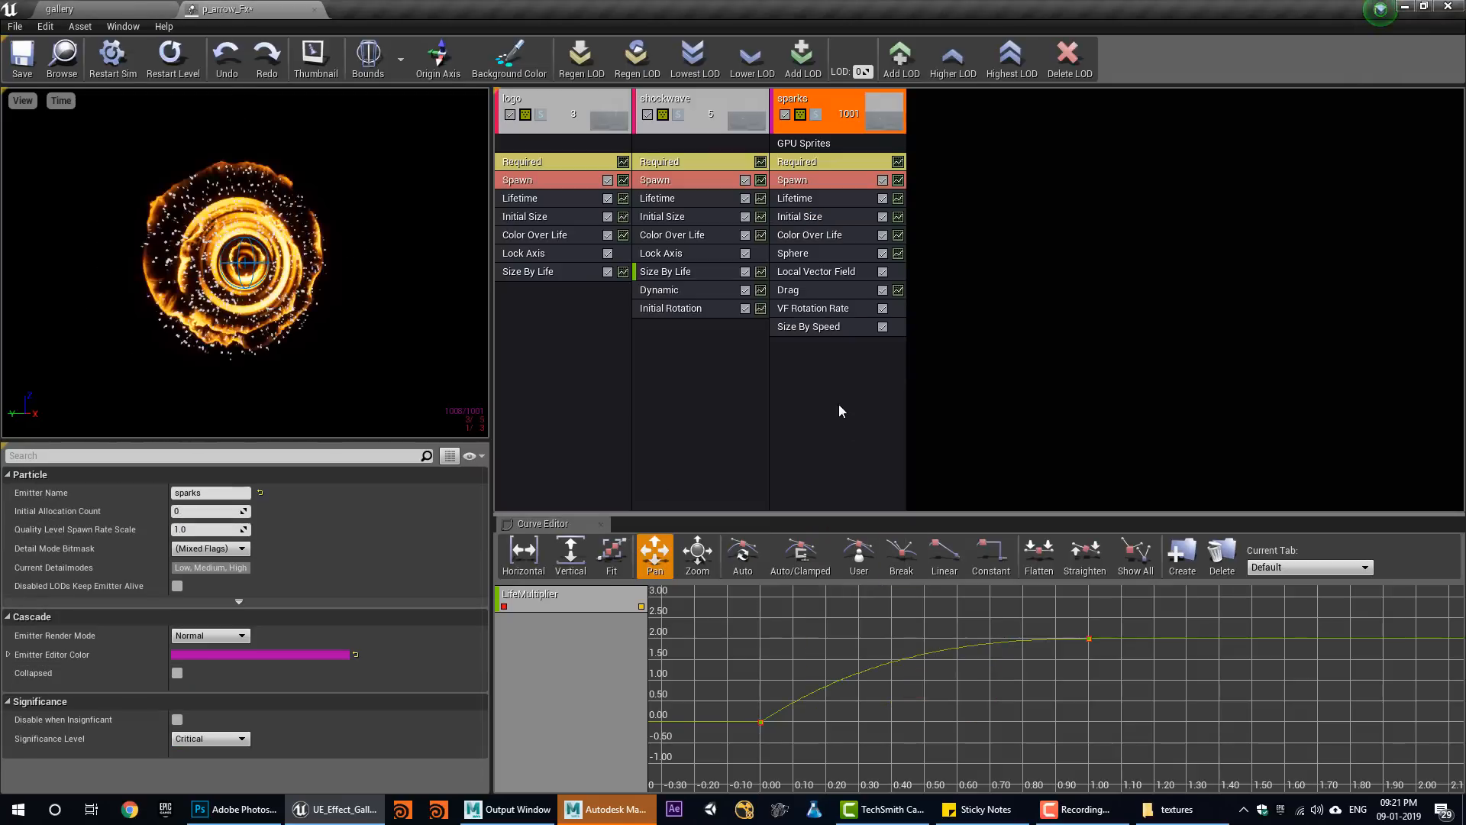
left_click(813, 330)
left_click(305, 494)
type("5")
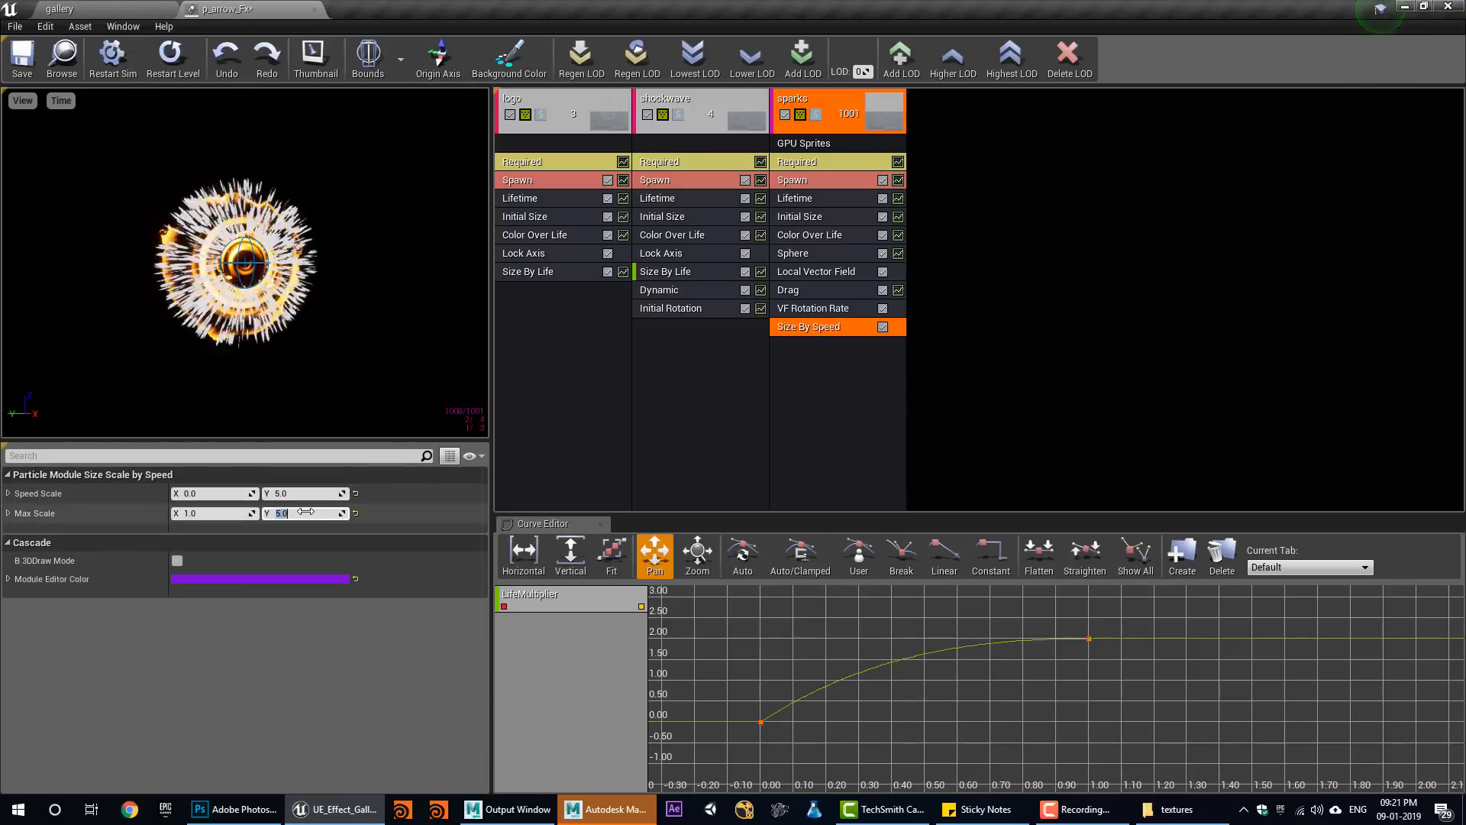
Reduce the Size By Speed module's Y speed scale and Y max scale to 2.
left_click(302, 494)
type("2")
left_click(304, 512)
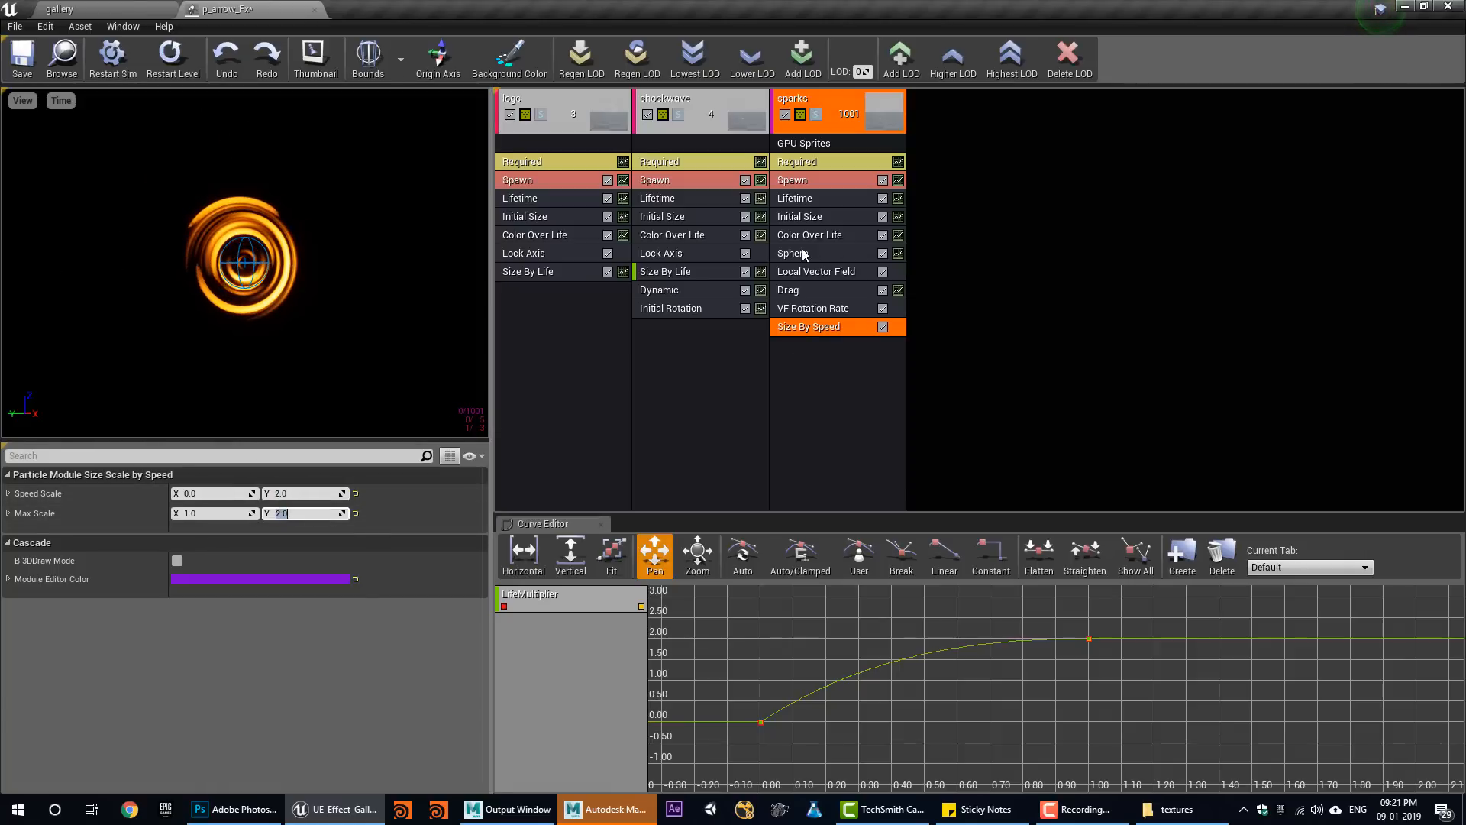
Set the sparks' minimum lifetime to 0.1 and replay the effect.
left_click(810, 201)
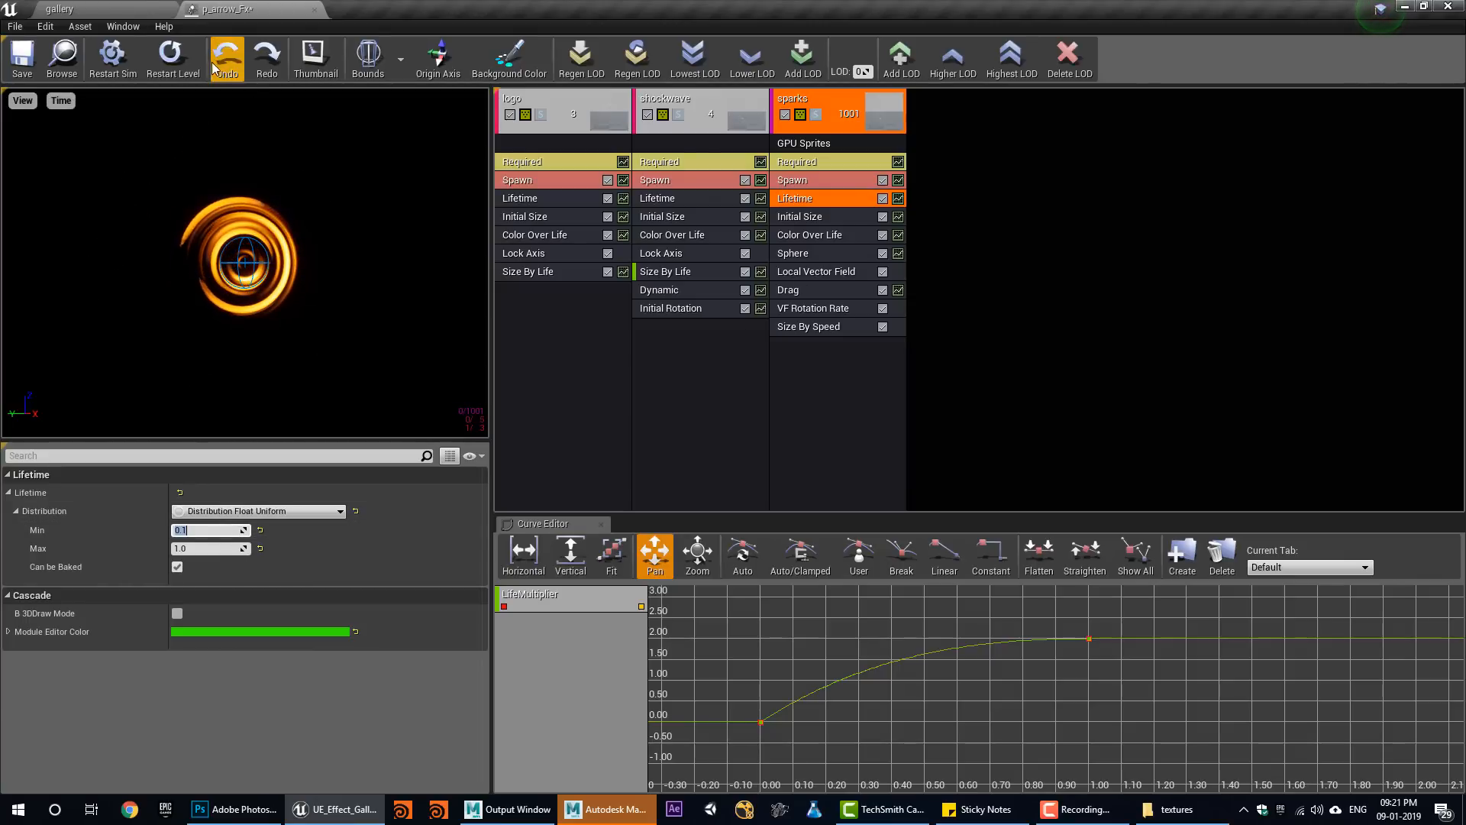
left_click(189, 68)
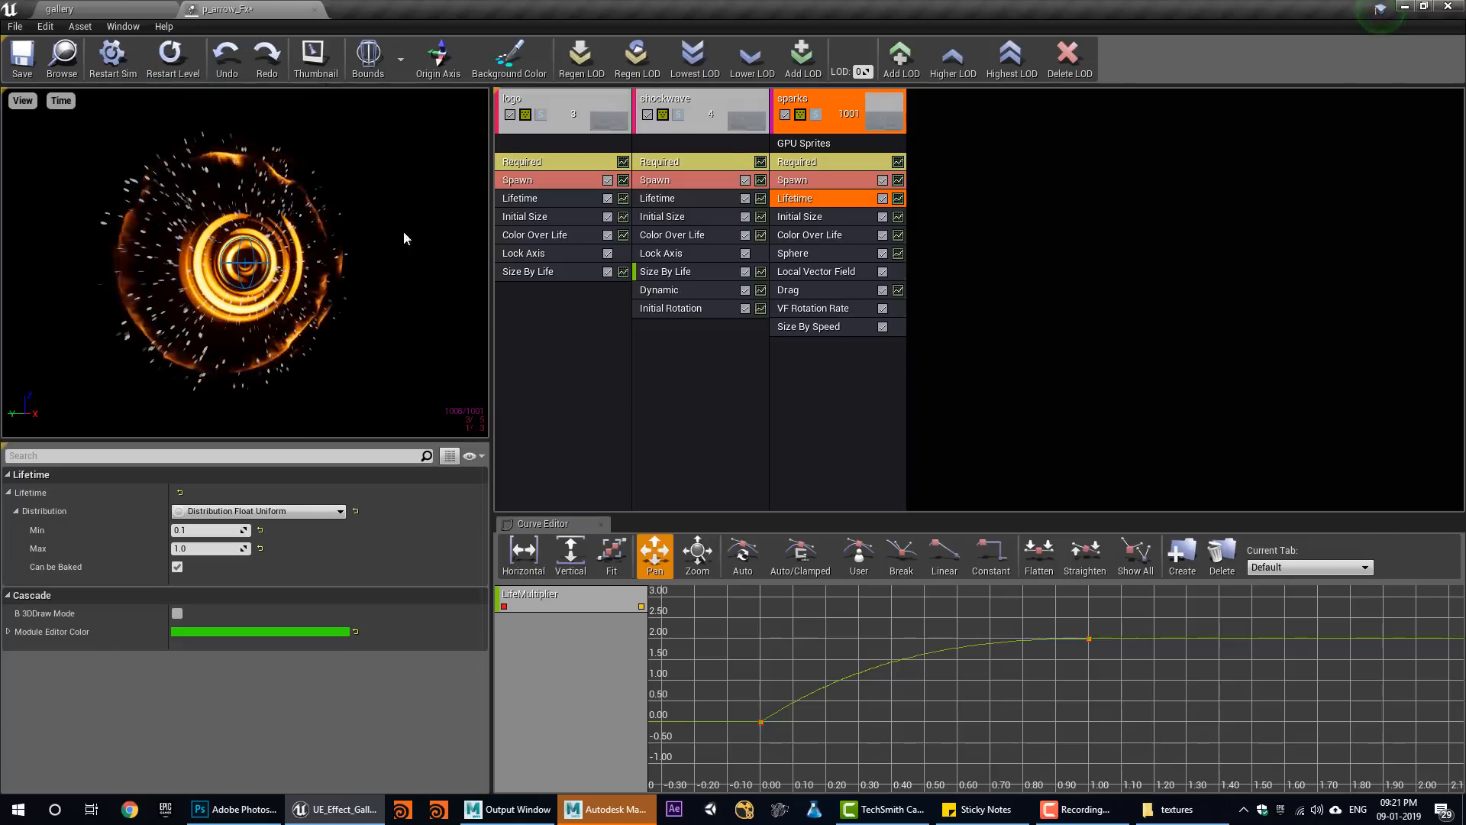
Set the first Color Over Life point of the sparks to R 75, G 7.5 and B 0.2.
left_click(815, 234)
left_click(206, 623)
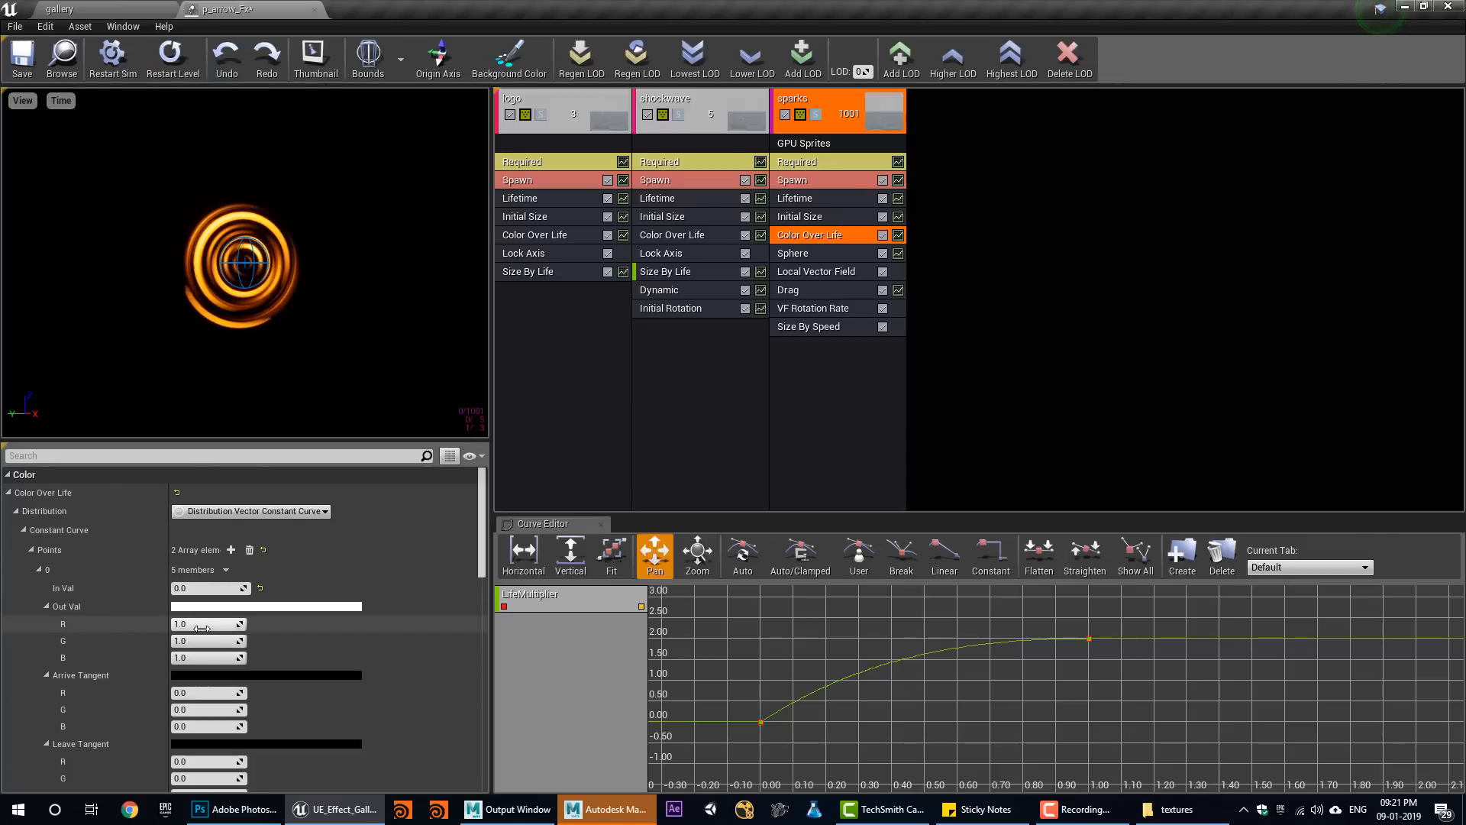
type(".7")
left_click(205, 643)
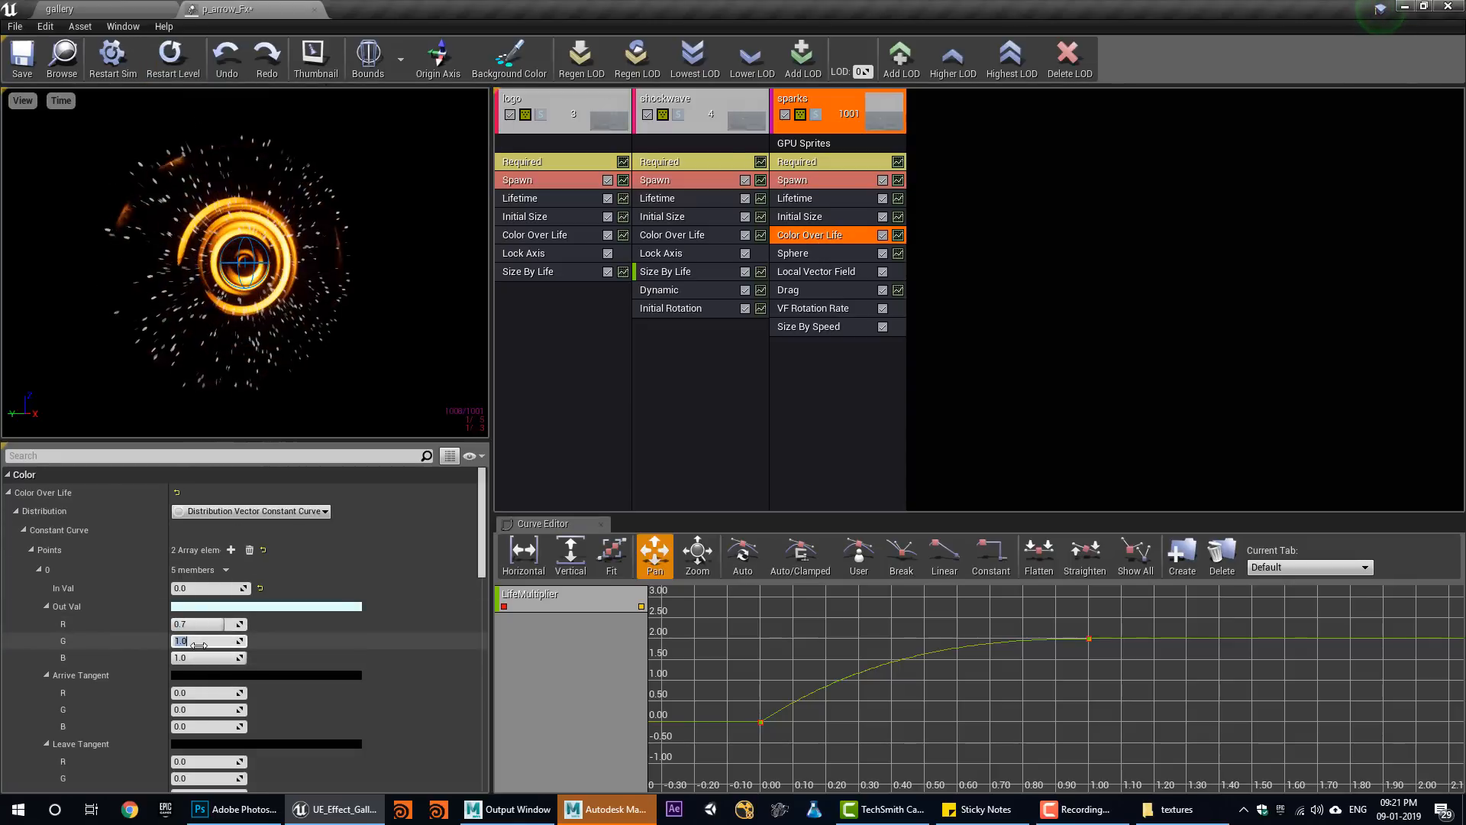
type("7.5")
key("Tab")
type("0.2")
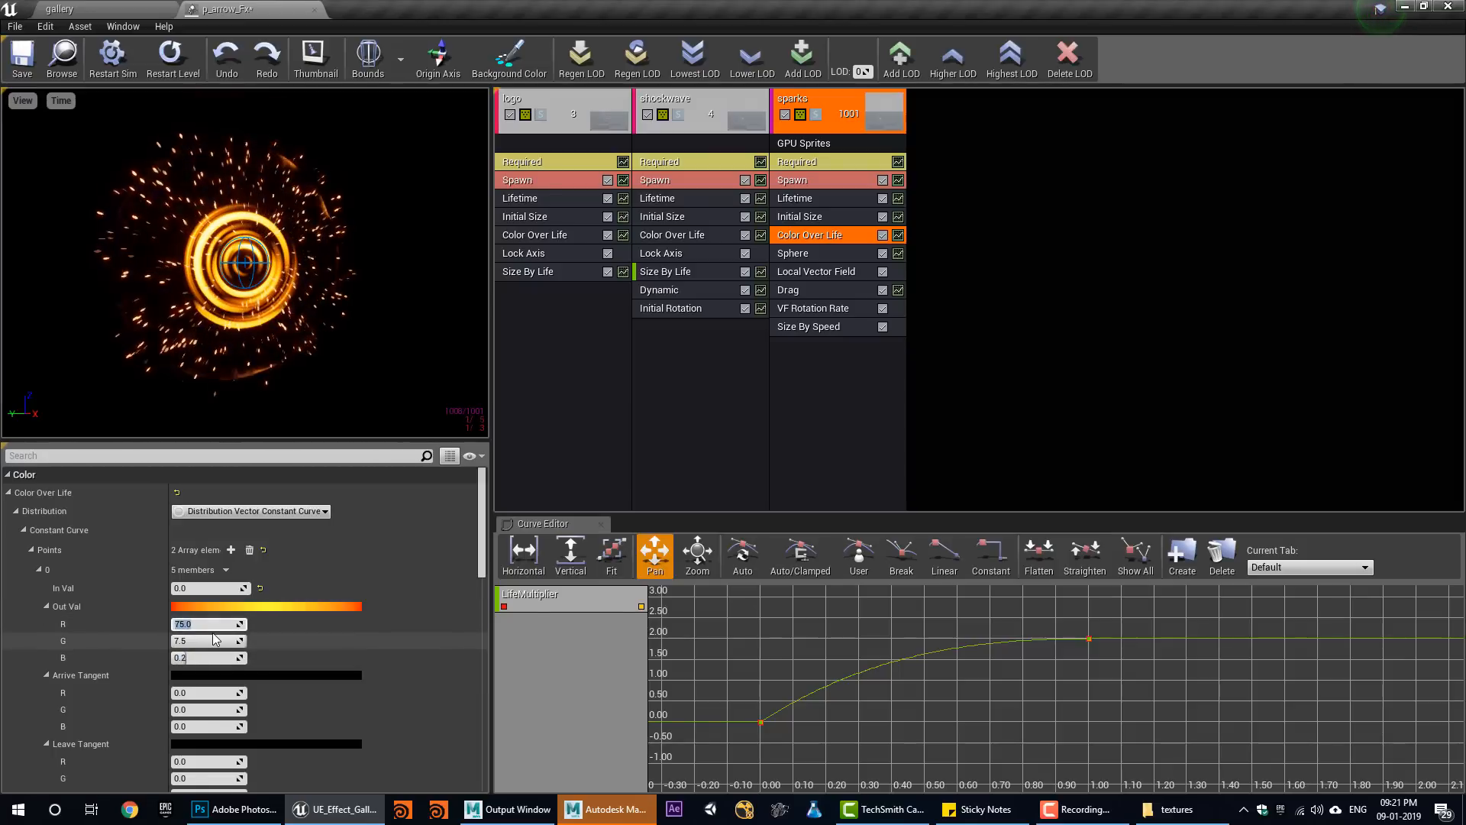
Set the second Color Over Life point's In Val to 0.5 and its colour to R 20, G 0, B 0.
scroll(229, 642, "down", 5)
left_click(206, 679)
type("0.5")
left_click(205, 715)
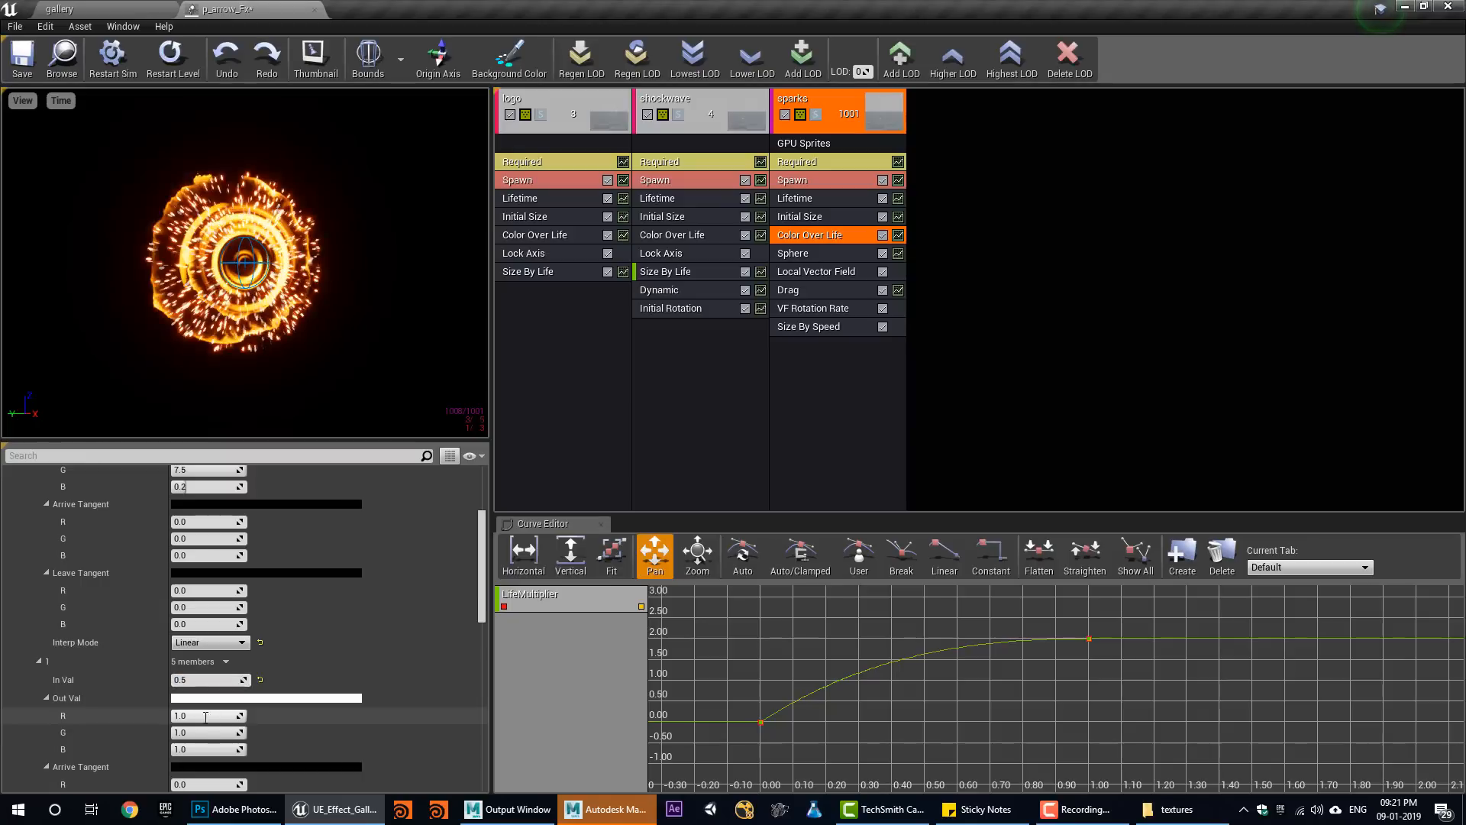
left_click(203, 732)
type("0")
left_click(197, 750)
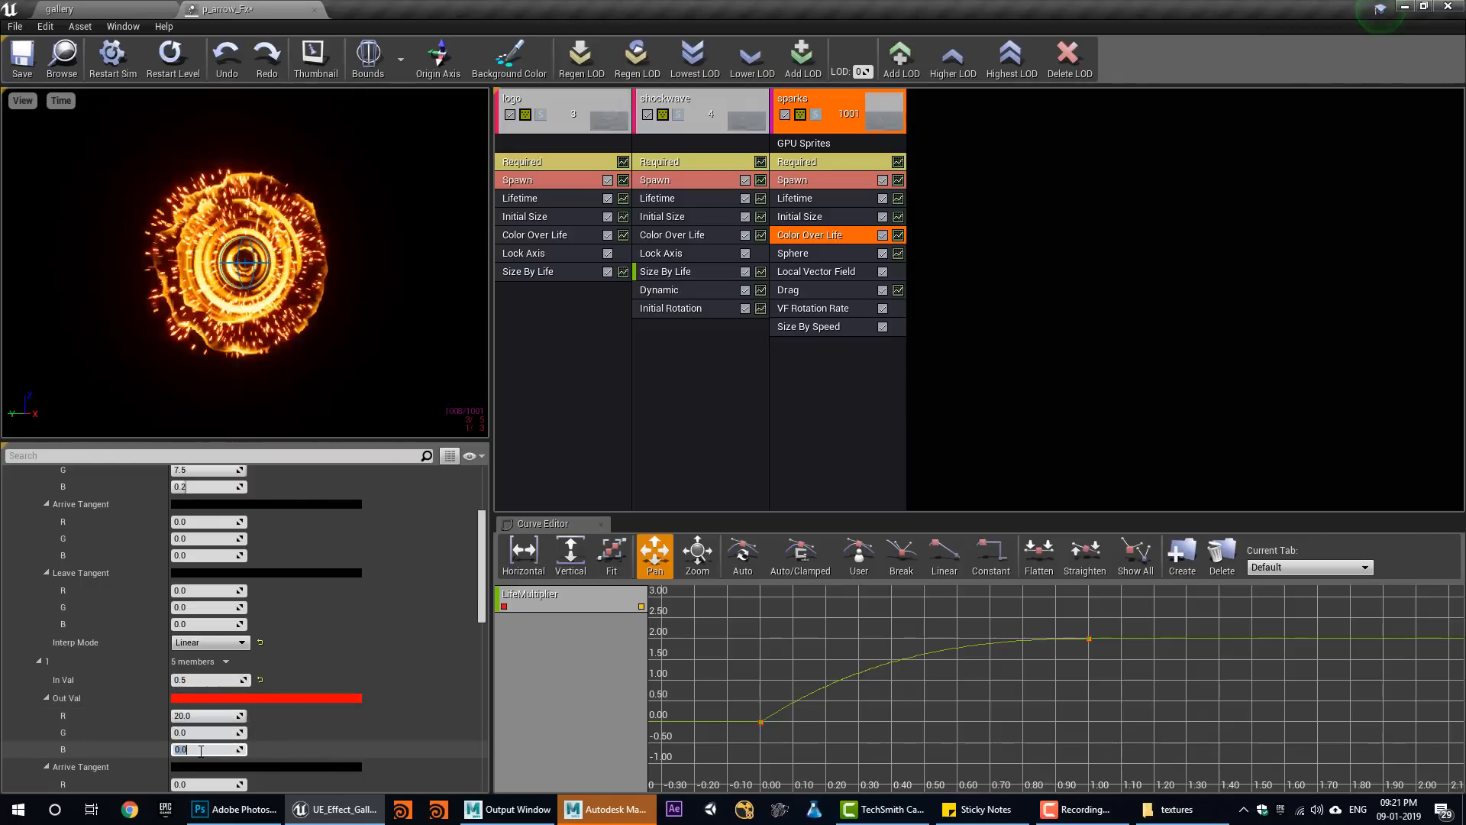
Change the Interp Mode of the sparks' first Color Over Life point to Curve Auto.
left_click(221, 642)
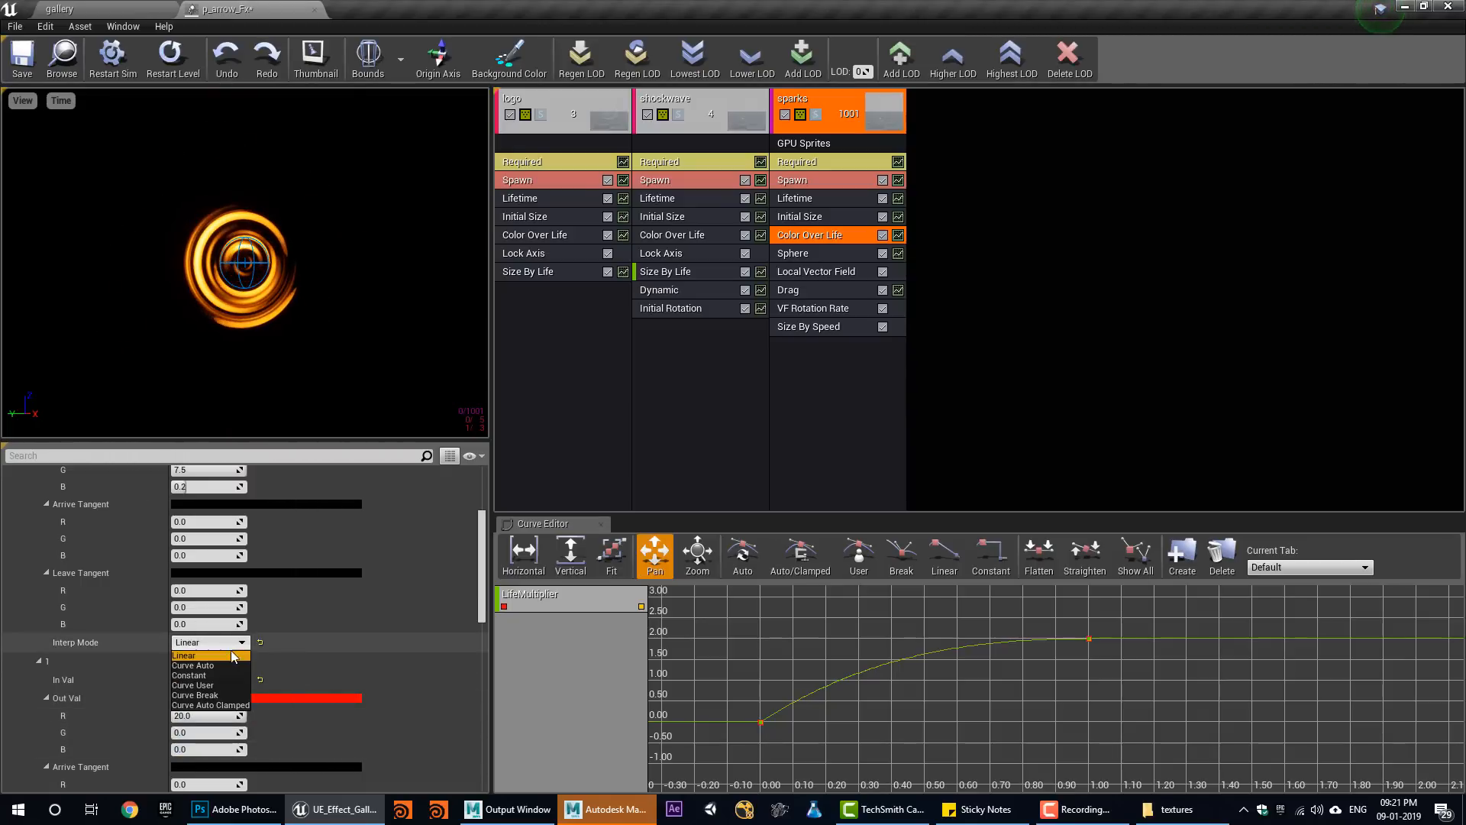
left_click(225, 663)
scroll(247, 655, "down", 3)
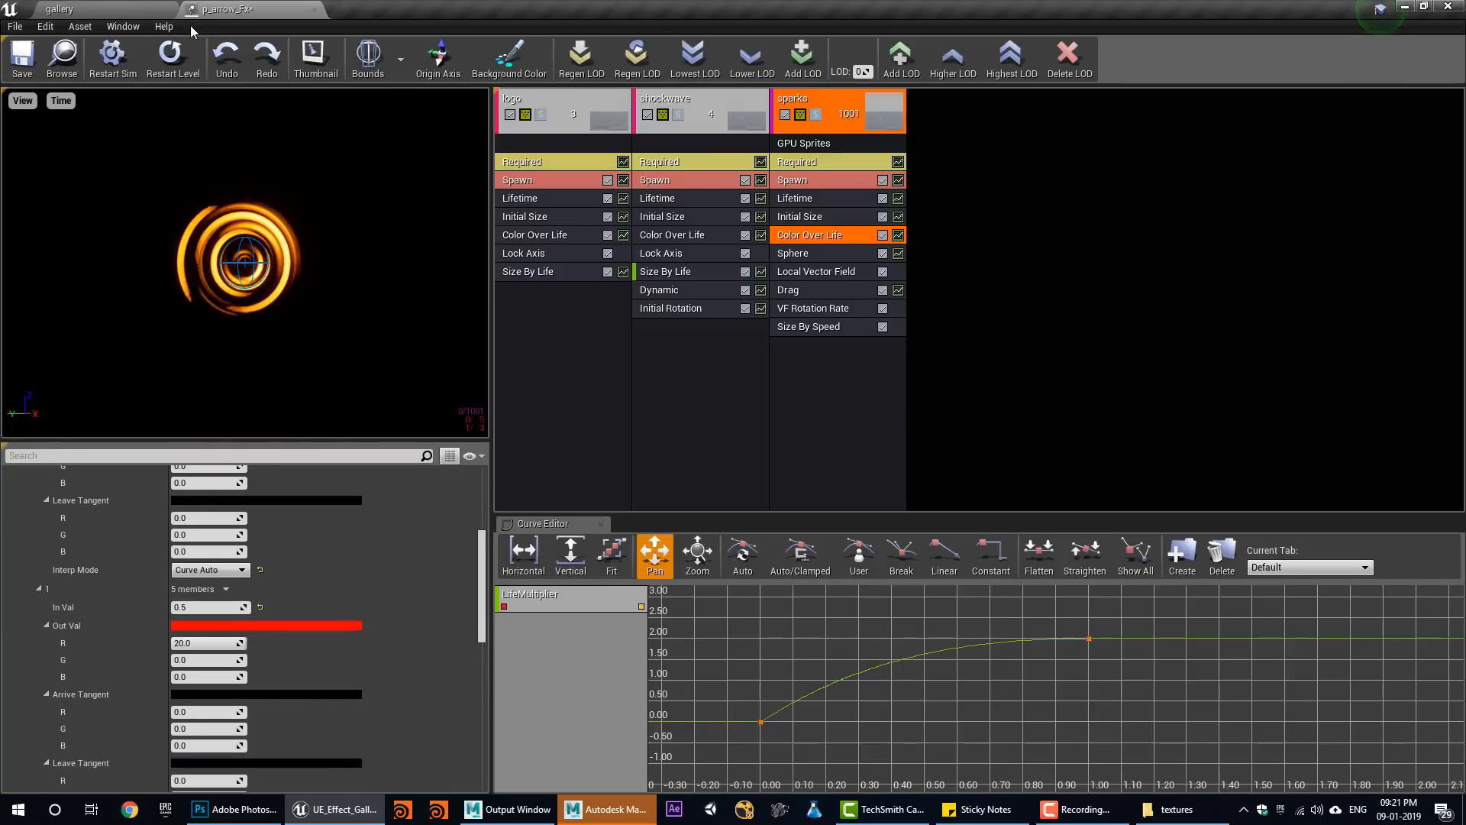
Add a Size By Life module to the sparks emitter.
right_click(777, 398)
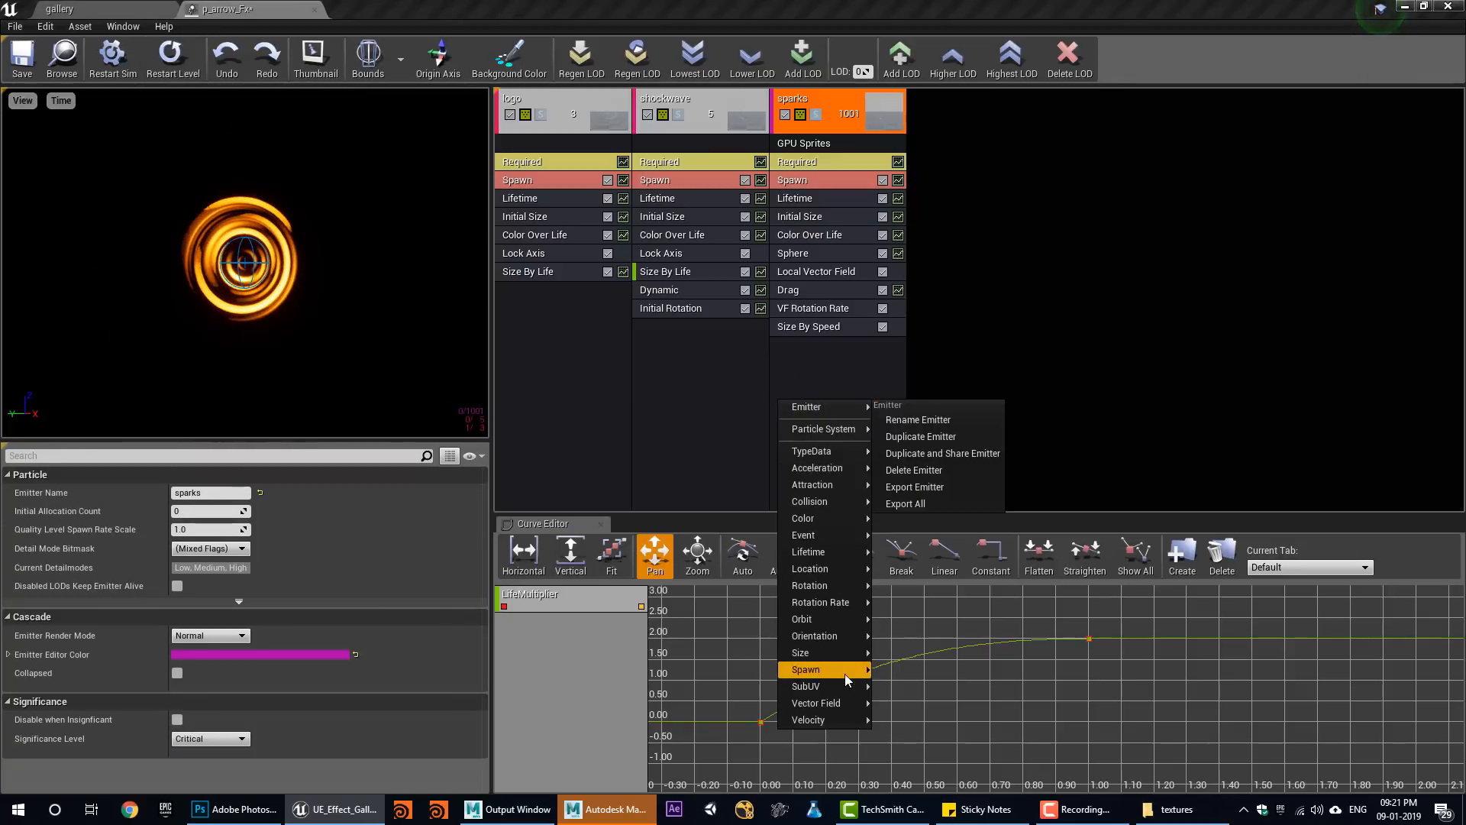
mouse_move(839, 652)
left_click(909, 686)
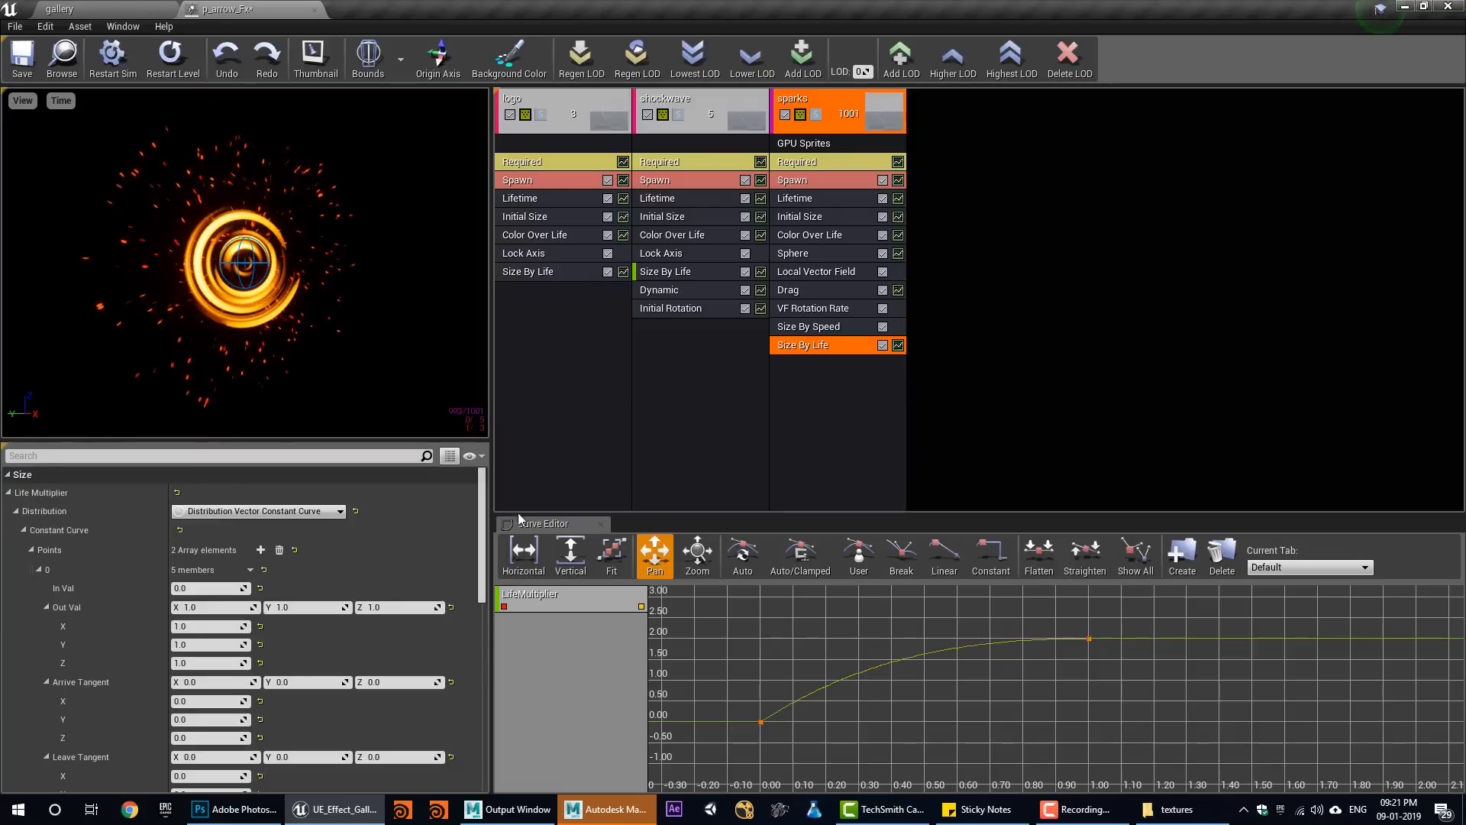
Set the Out Val of the second Life Multiplier point in Size By Life to X 0, Y 3, Z 0.
scroll(276, 664, "down", 8)
left_click(296, 594)
type("0")
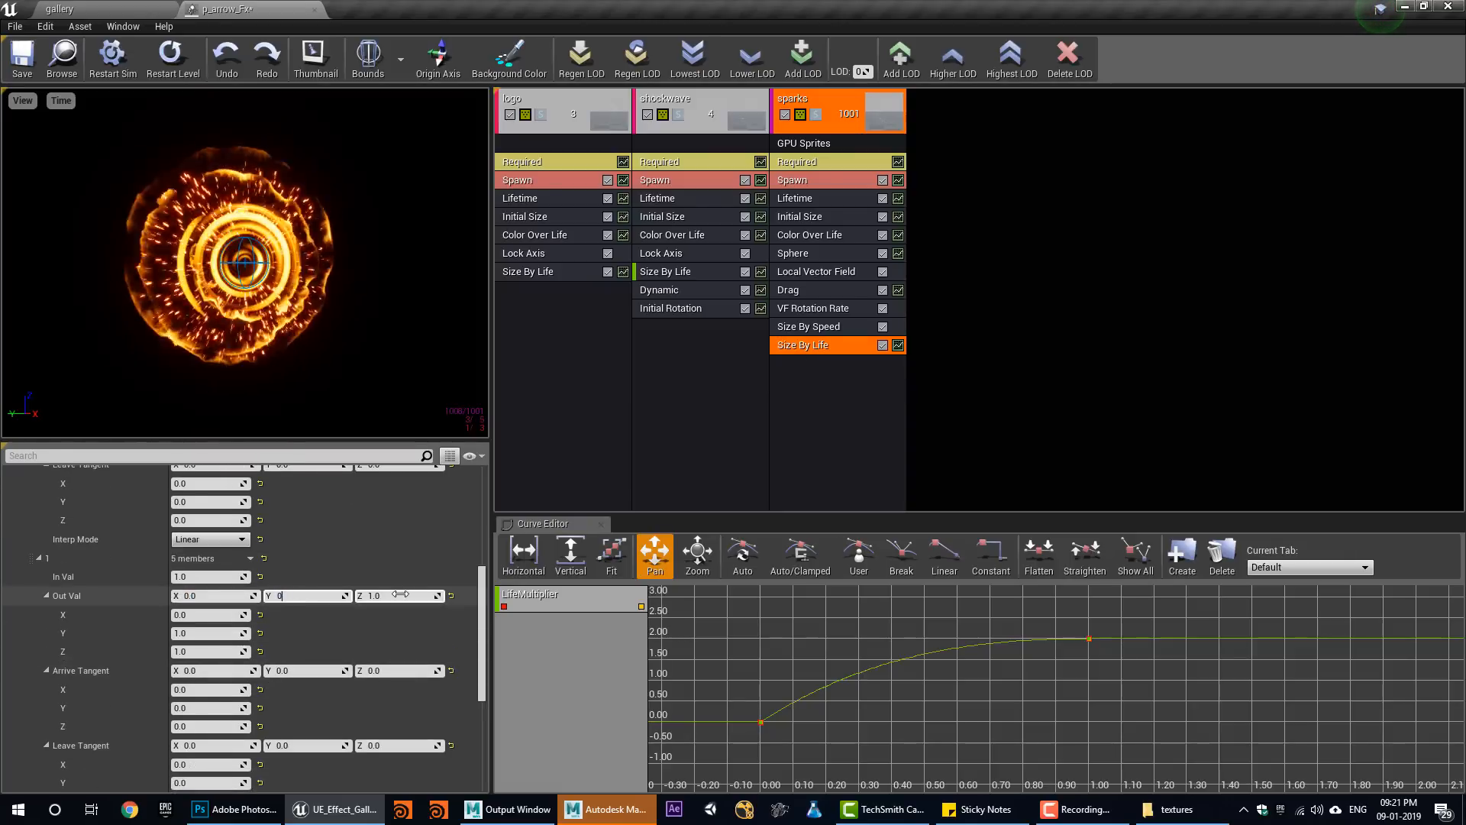
left_click(398, 594)
type("0")
key("Return")
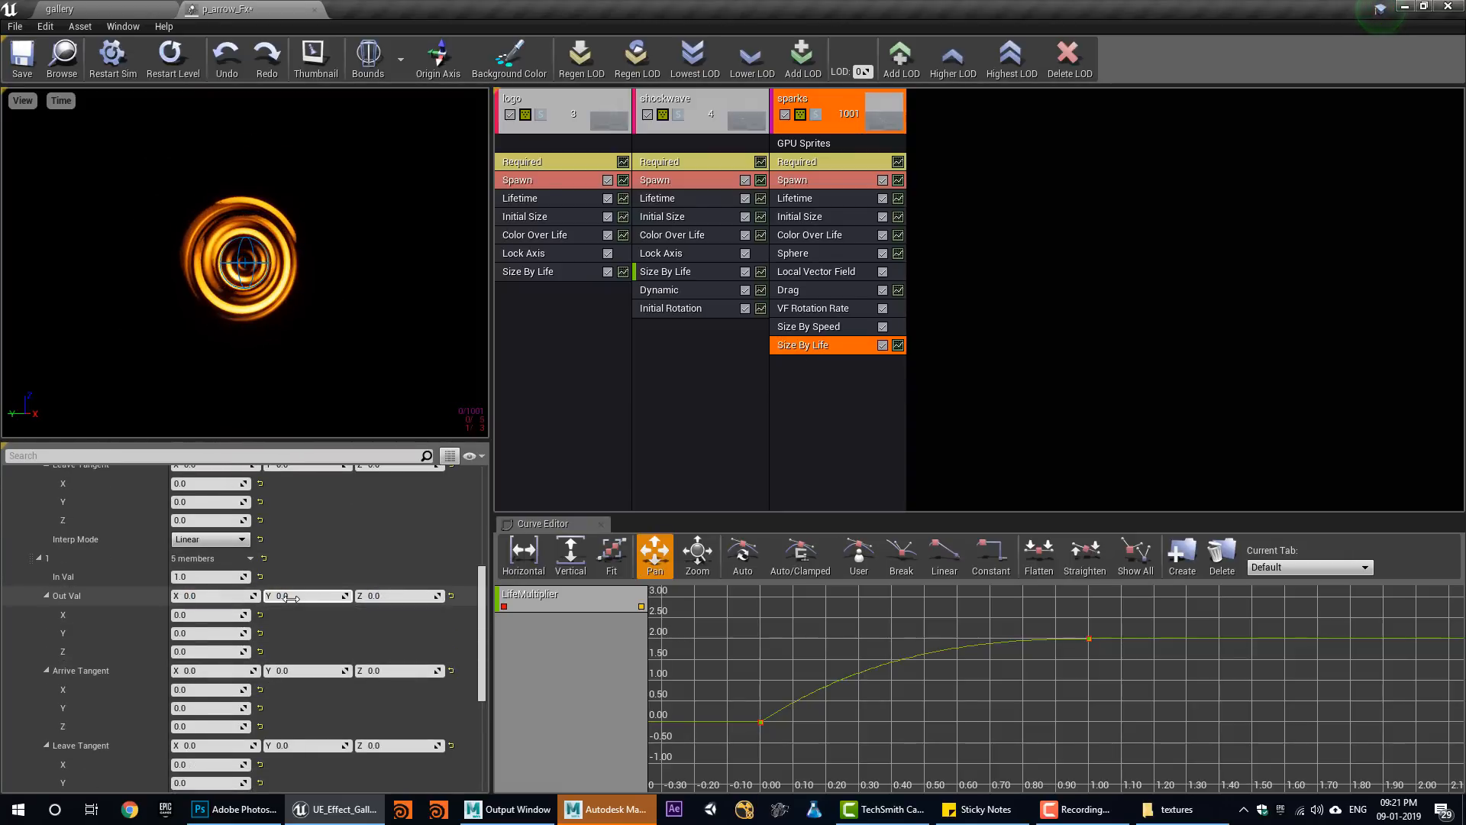
type("2")
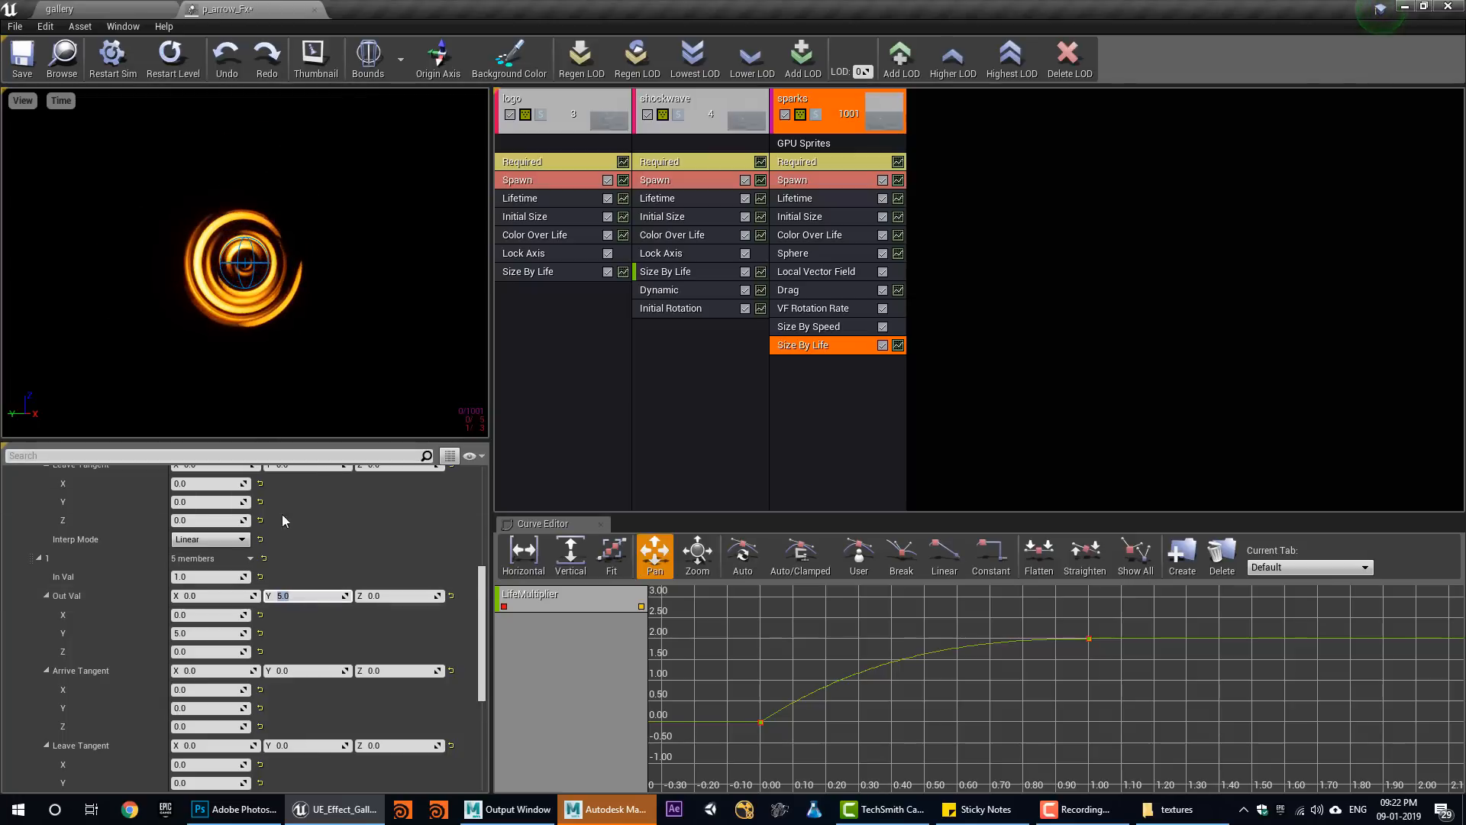
key("Return")
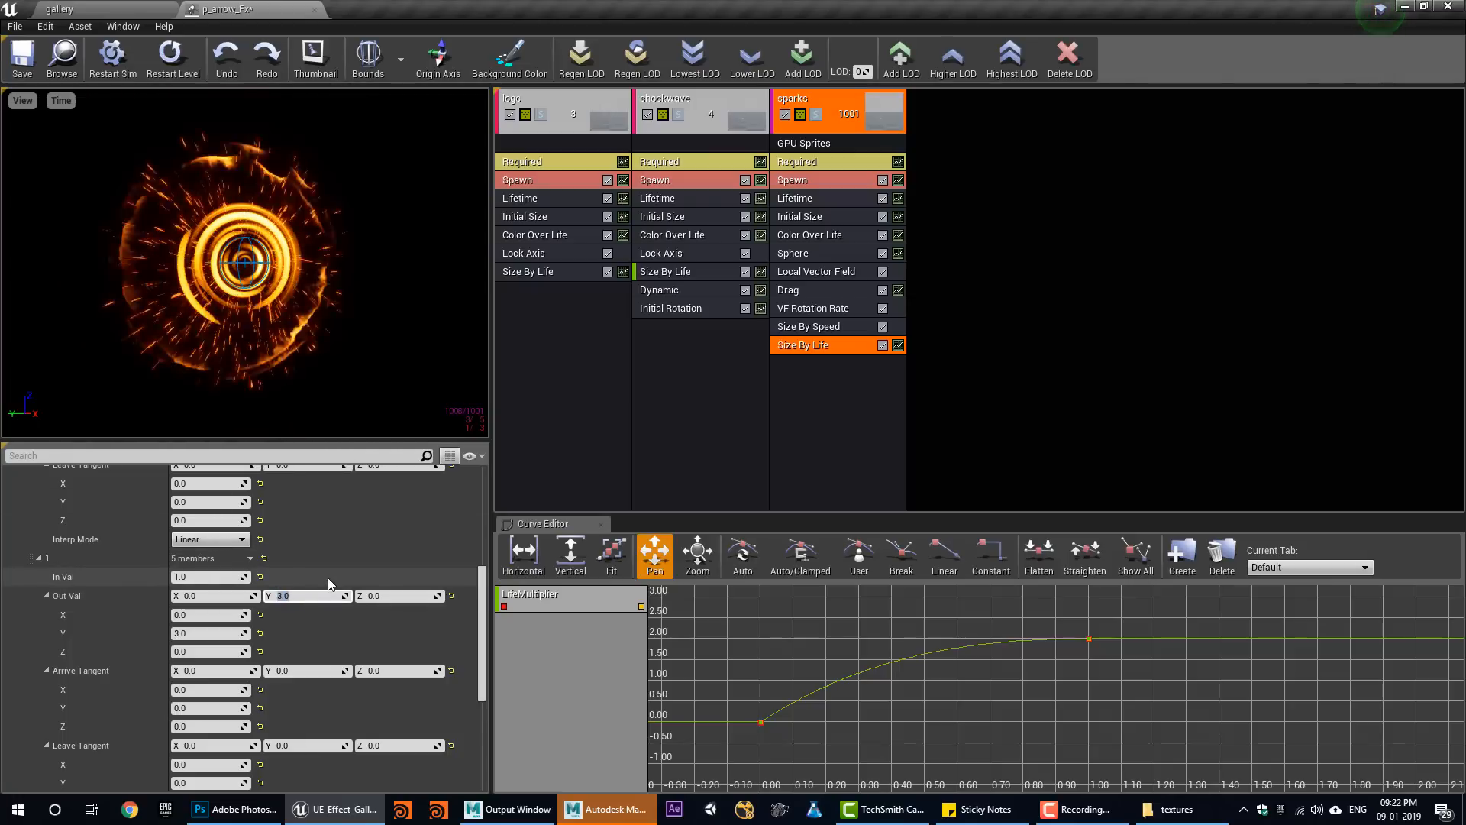
Go back to the gallery level and run its simulation several times to check the effect in the scene, then stop it.
left_click(99, 9)
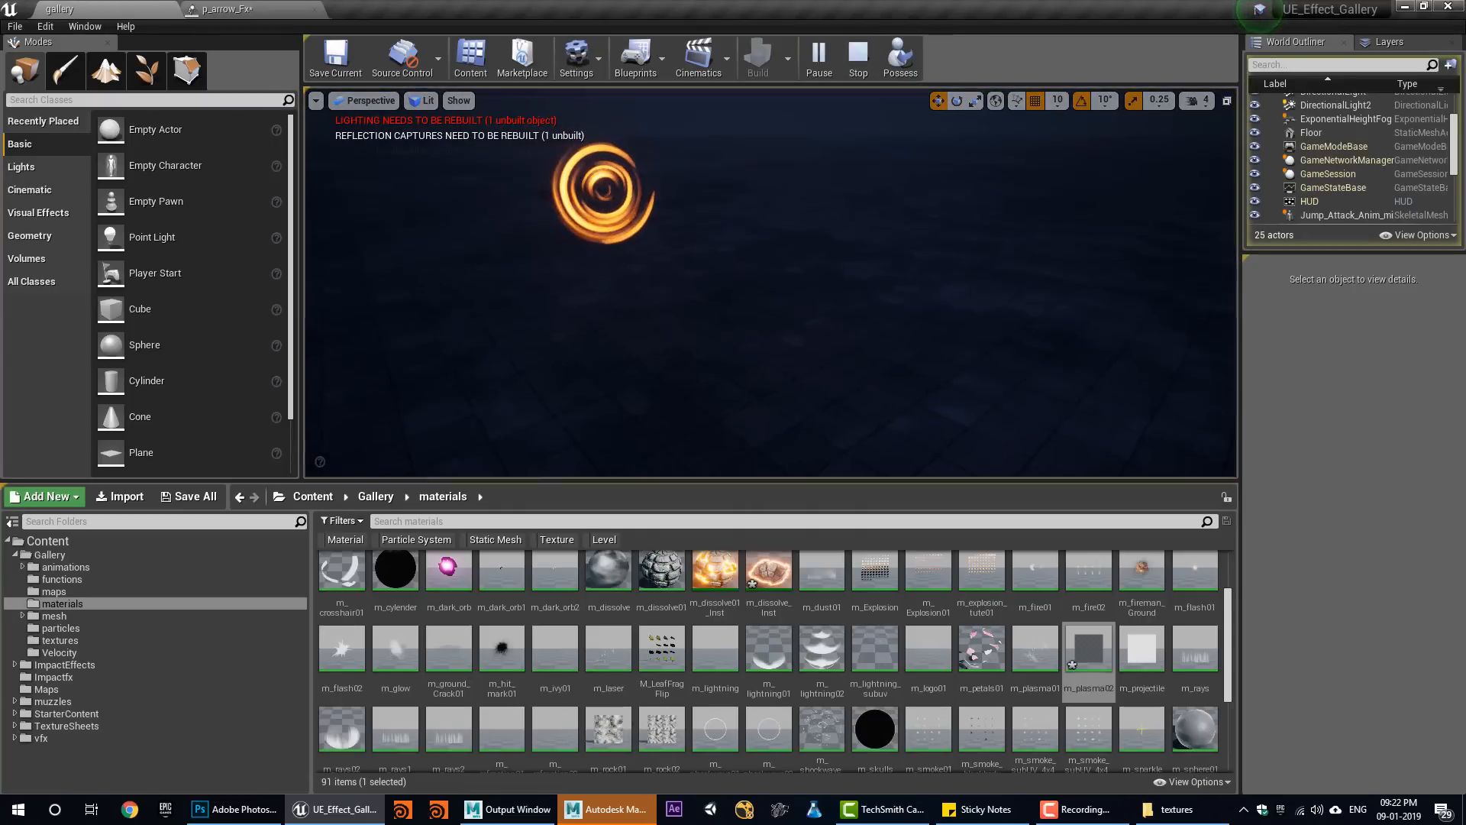
left_click(859, 57)
left_click(817, 63)
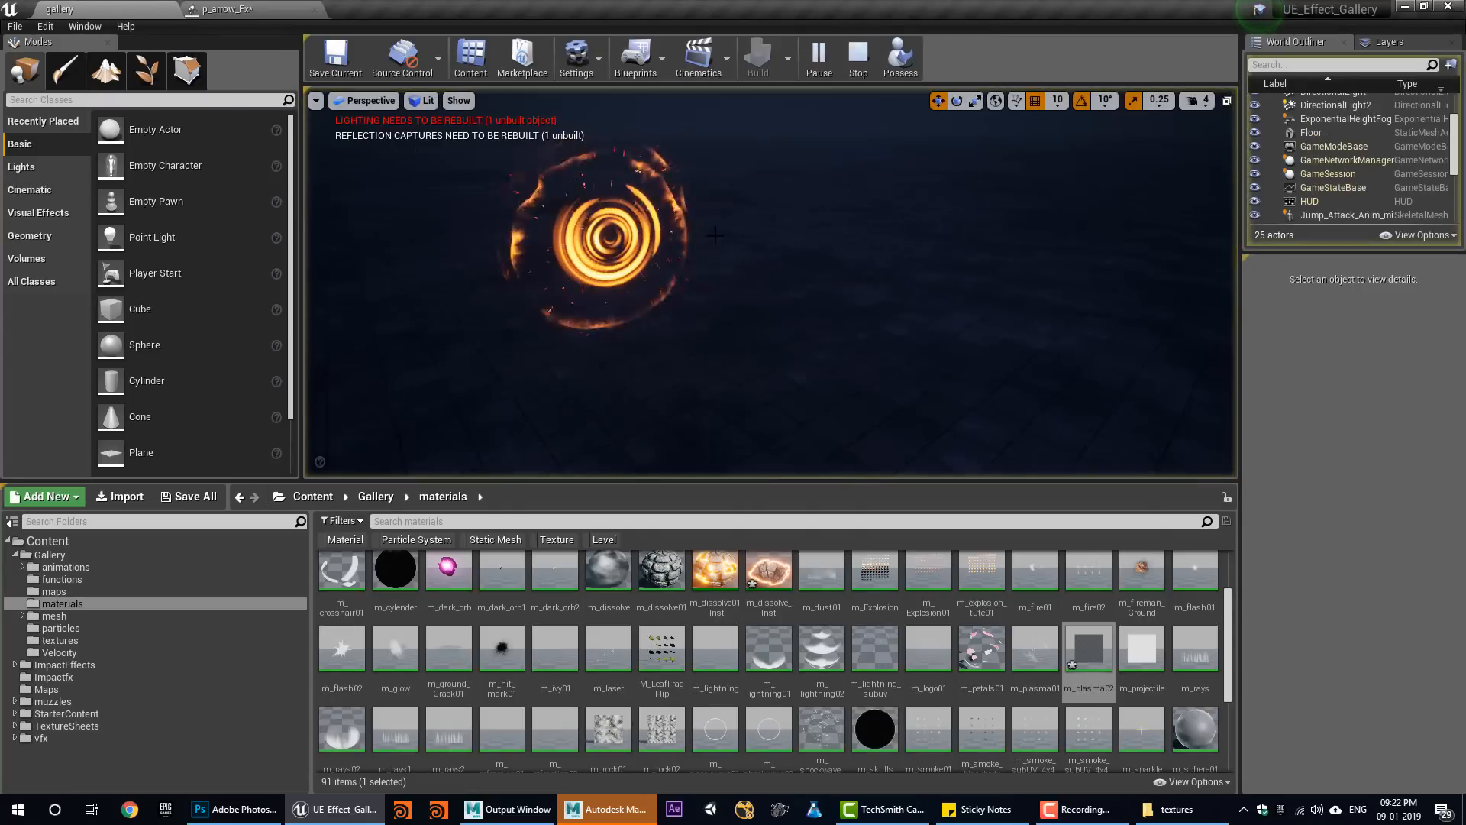
left_click(858, 57)
left_click(801, 73)
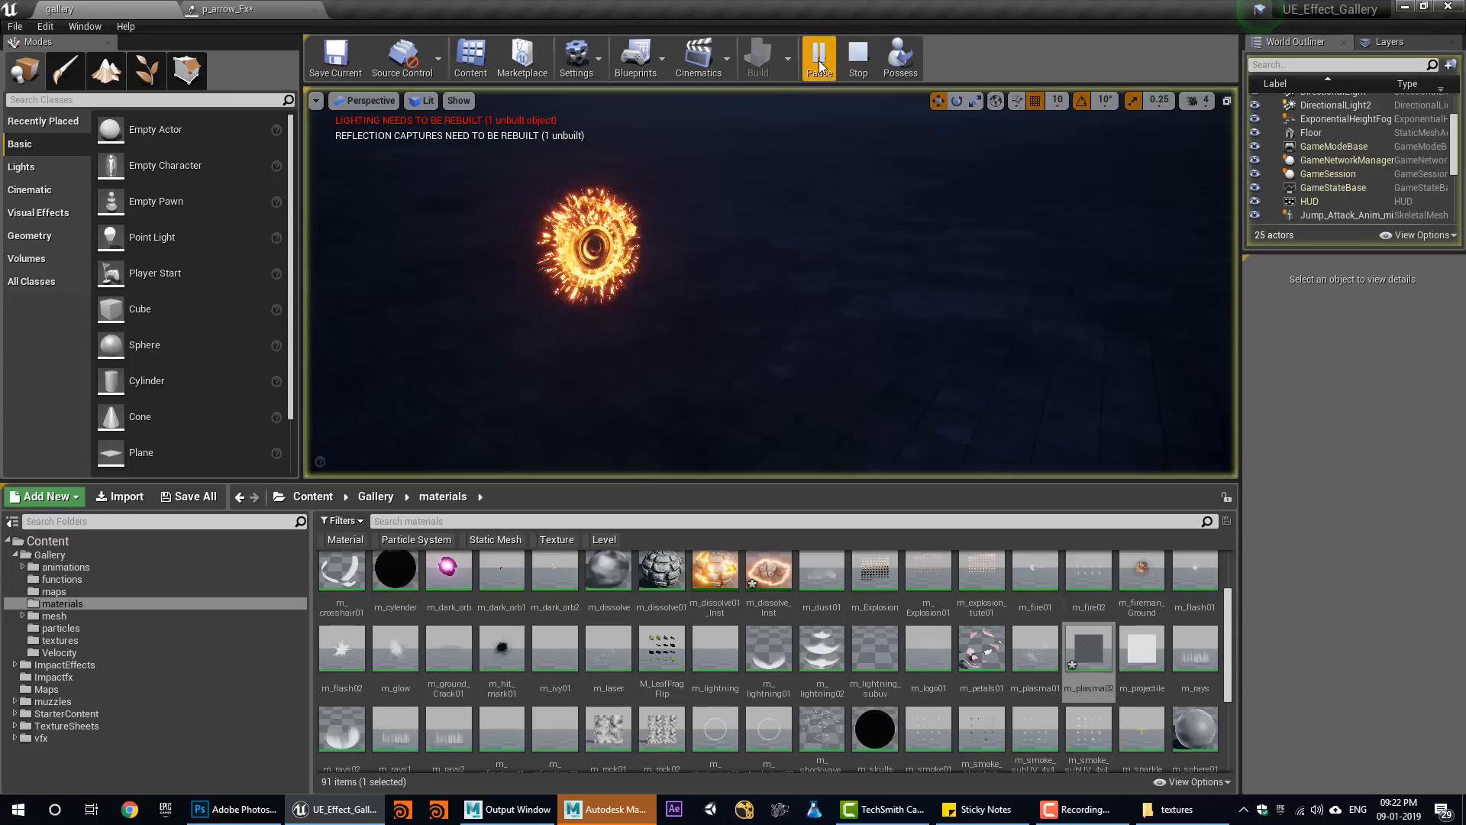
left_click(859, 57)
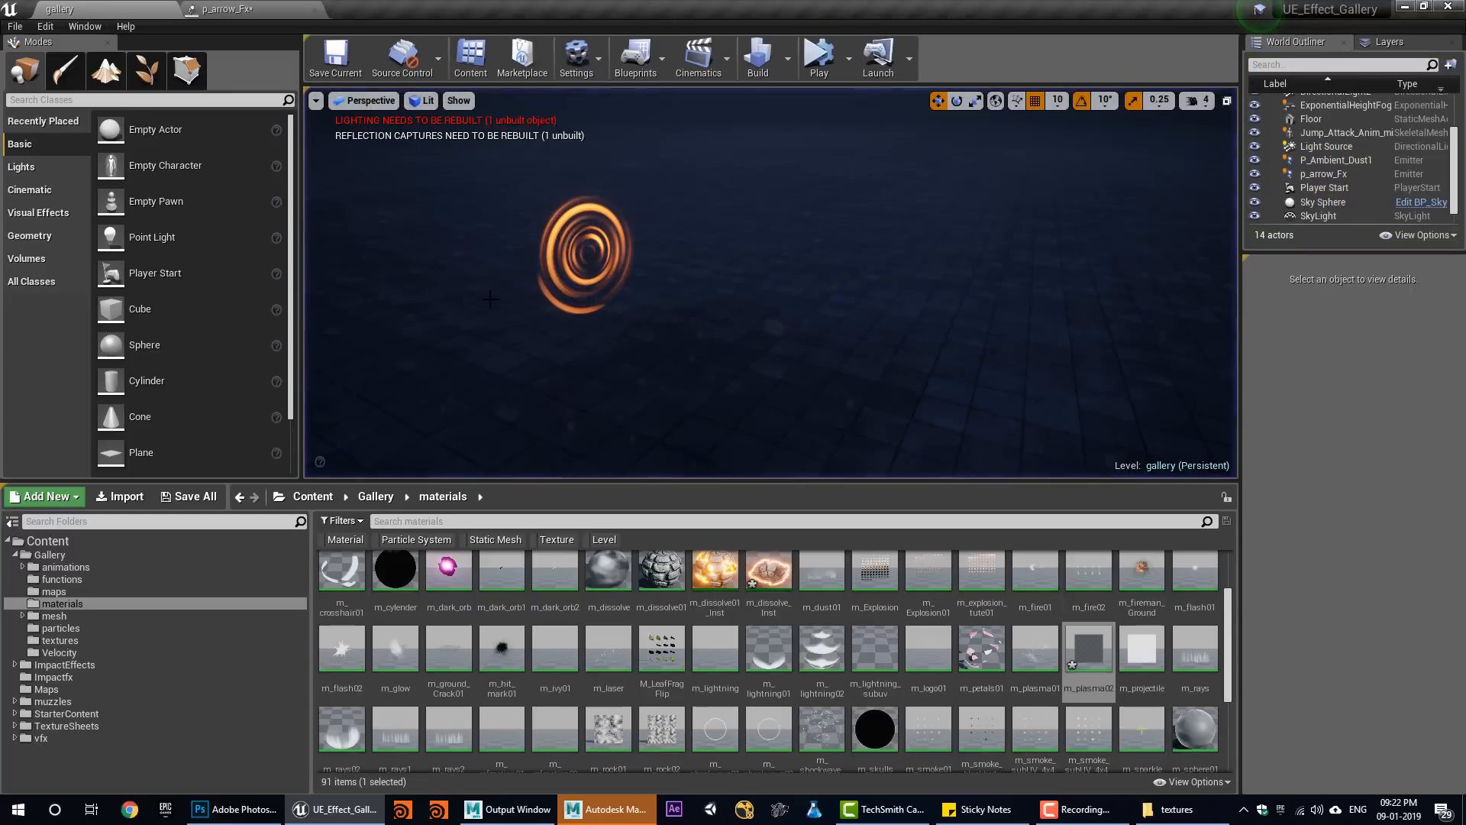
Switch to Maya and create a polygon cone at the centre of the grid.
left_click(535, 810)
left_click(587, 811)
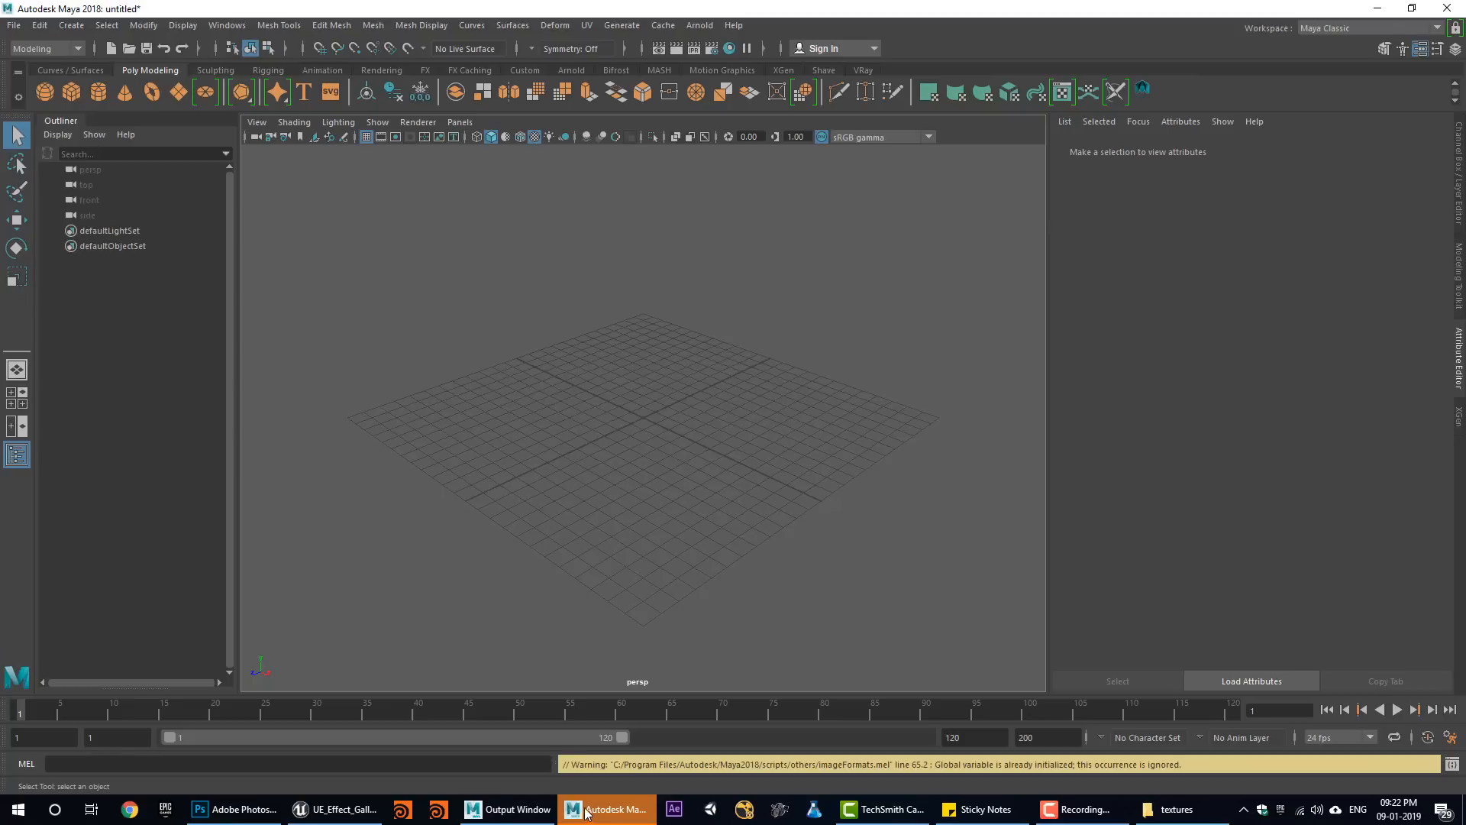
left_click_drag(540, 340, 426, 368, "alt")
right_click_drag(408, 344, 501, 358, "alt")
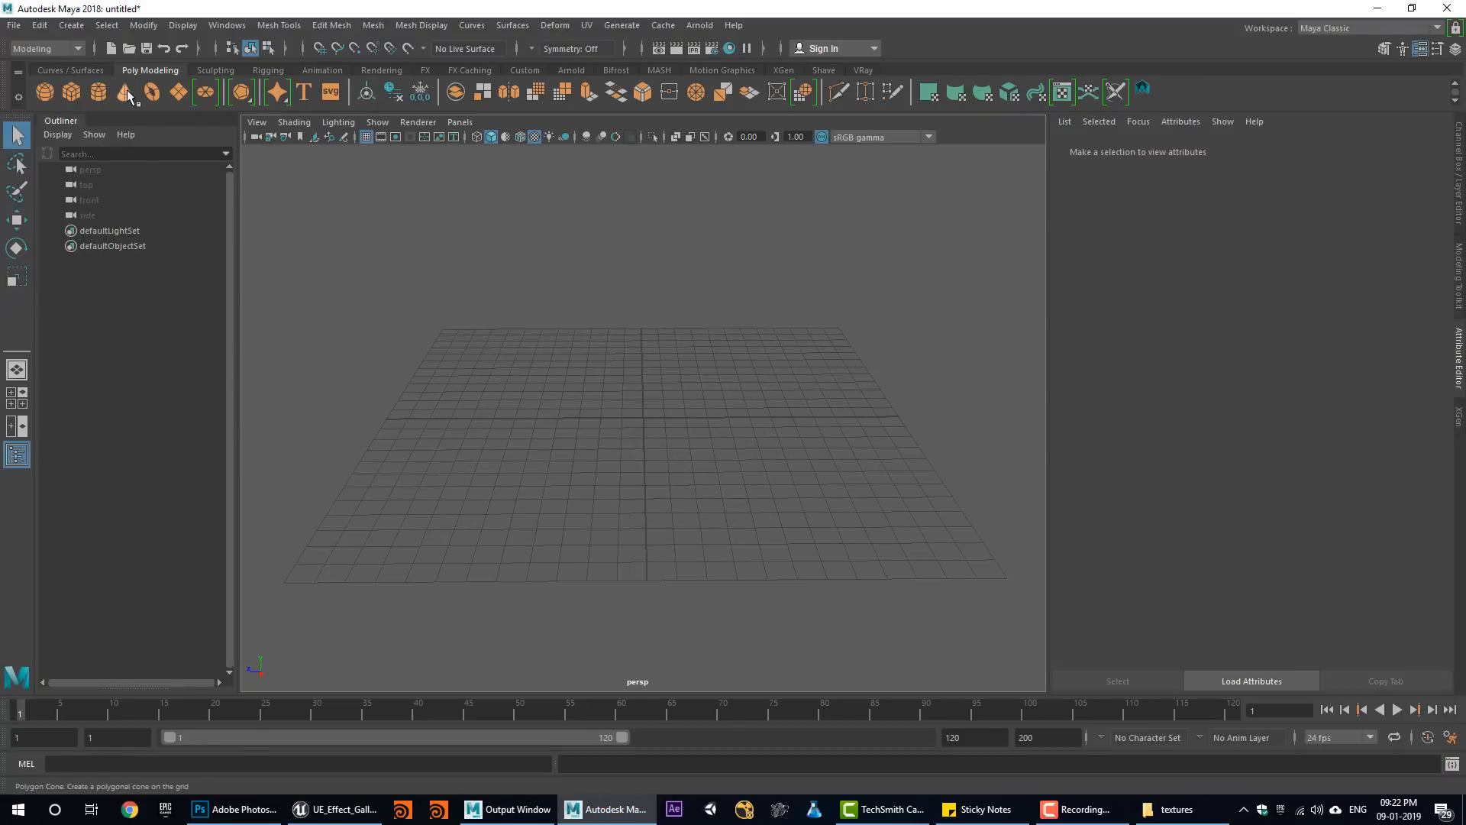
left_click(126, 92)
left_click_drag(640, 475, 537, 452, "alt")
right_click_drag(649, 456, 766, 501, "alt")
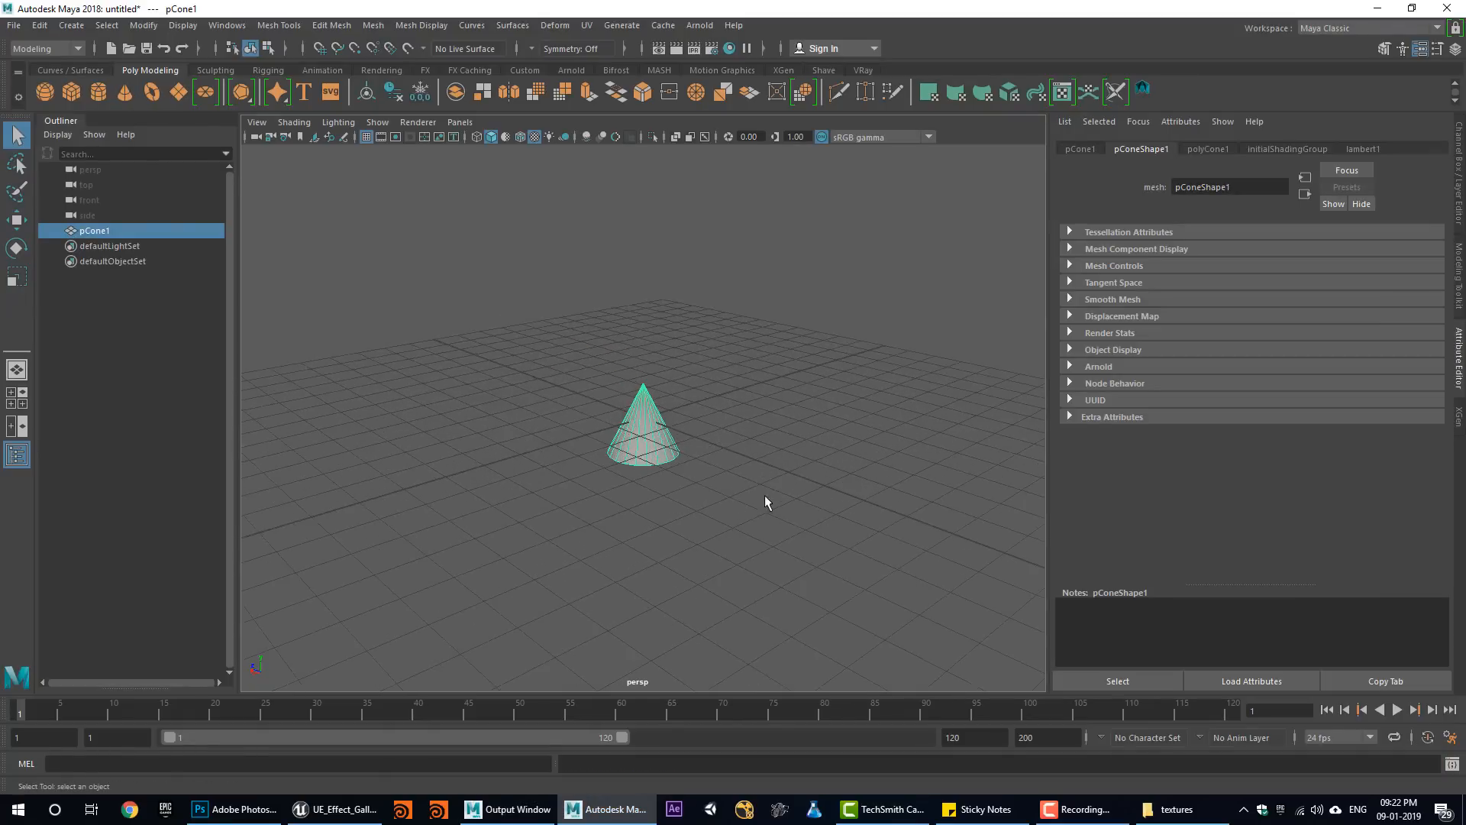
Show the cone's creation settings and set its Subdivisions Cap to 3.
left_click_drag(716, 508, 740, 414, "alt")
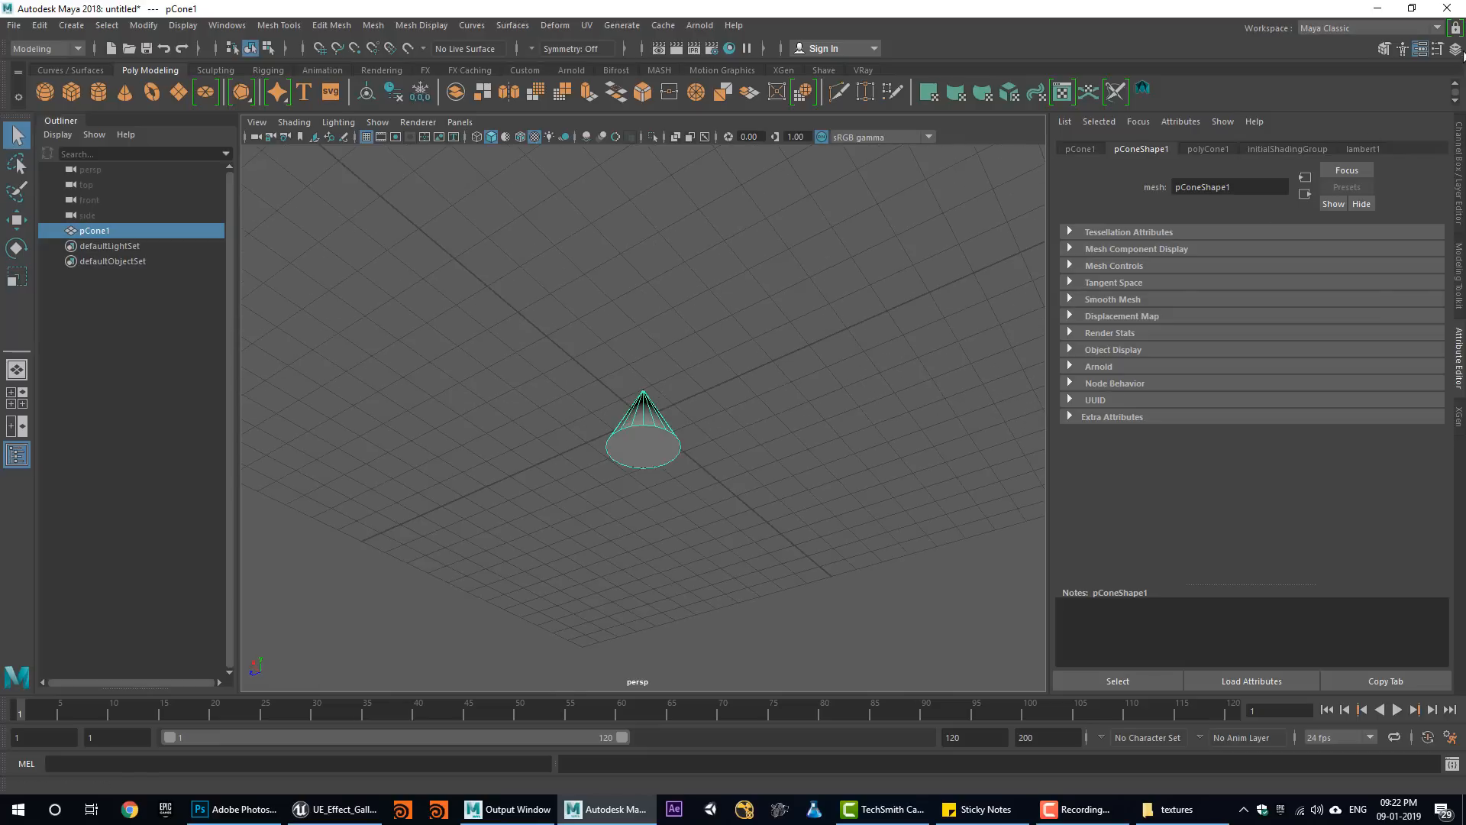
left_click(1455, 48)
left_click(1114, 325)
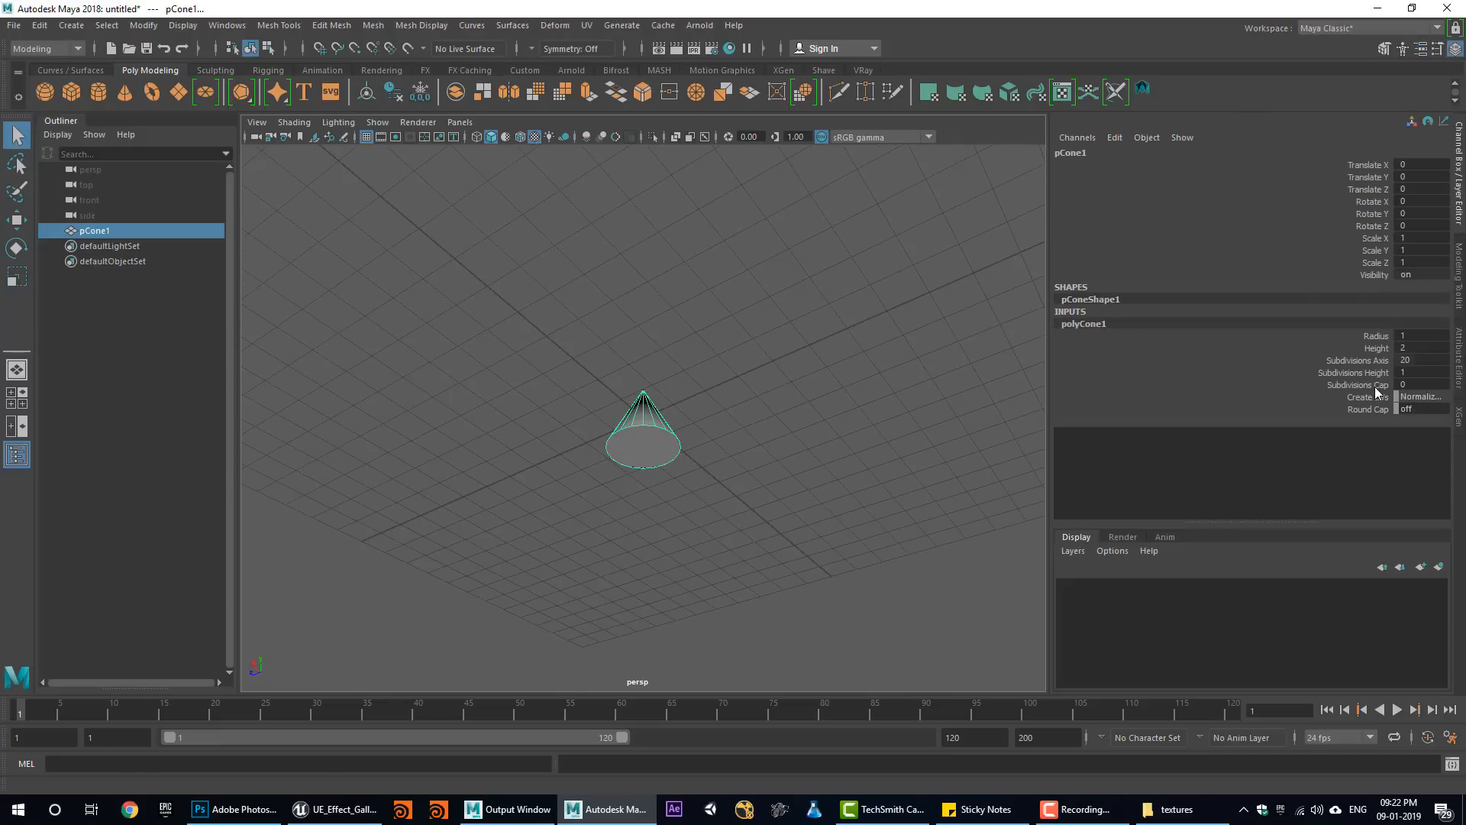
left_click(1374, 385)
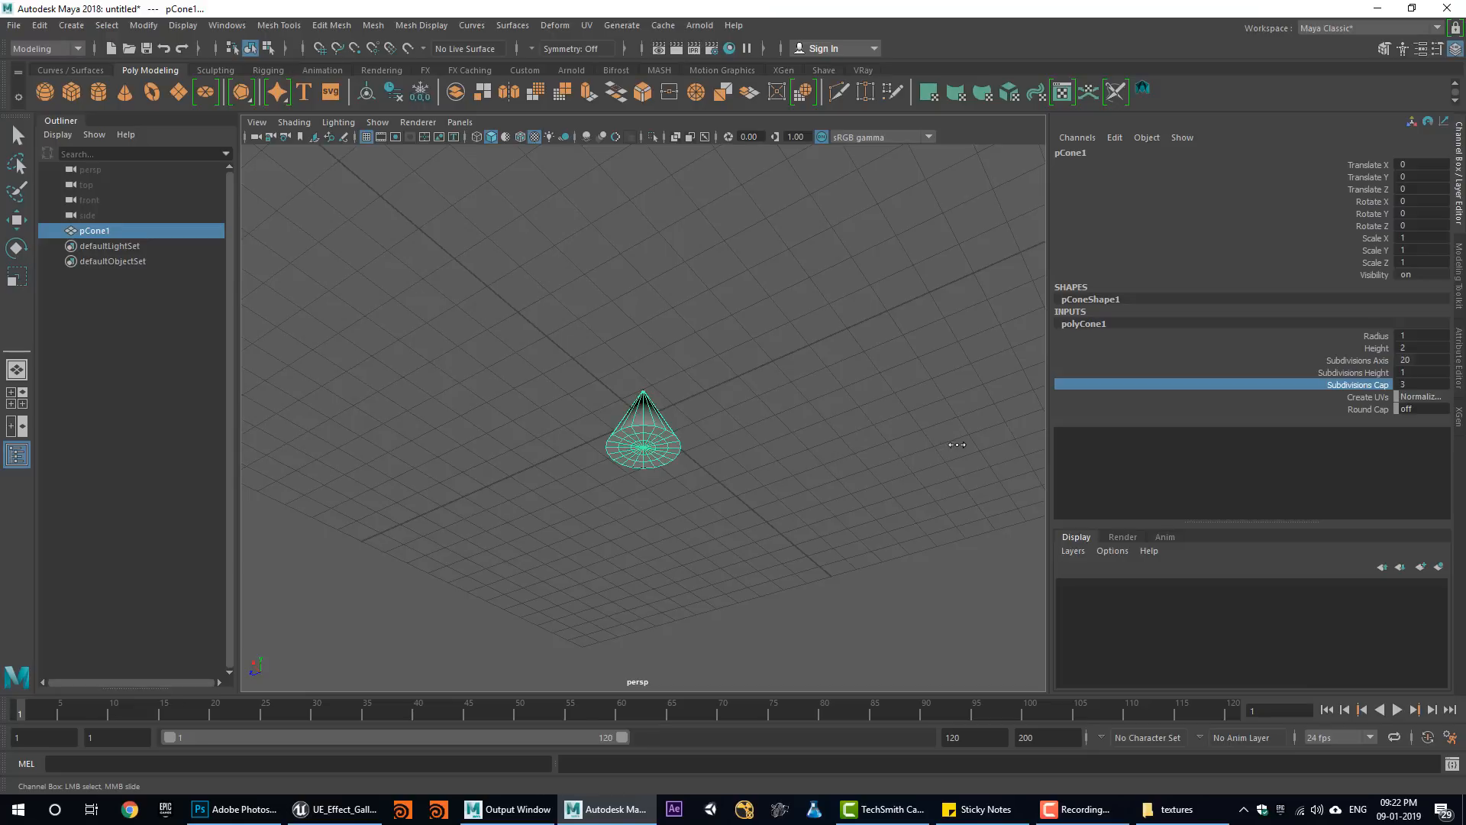
right_click_drag(566, 497, 722, 527, "alt")
Flatten the cone along its X axis to a scale of about 0.256.
key("r")
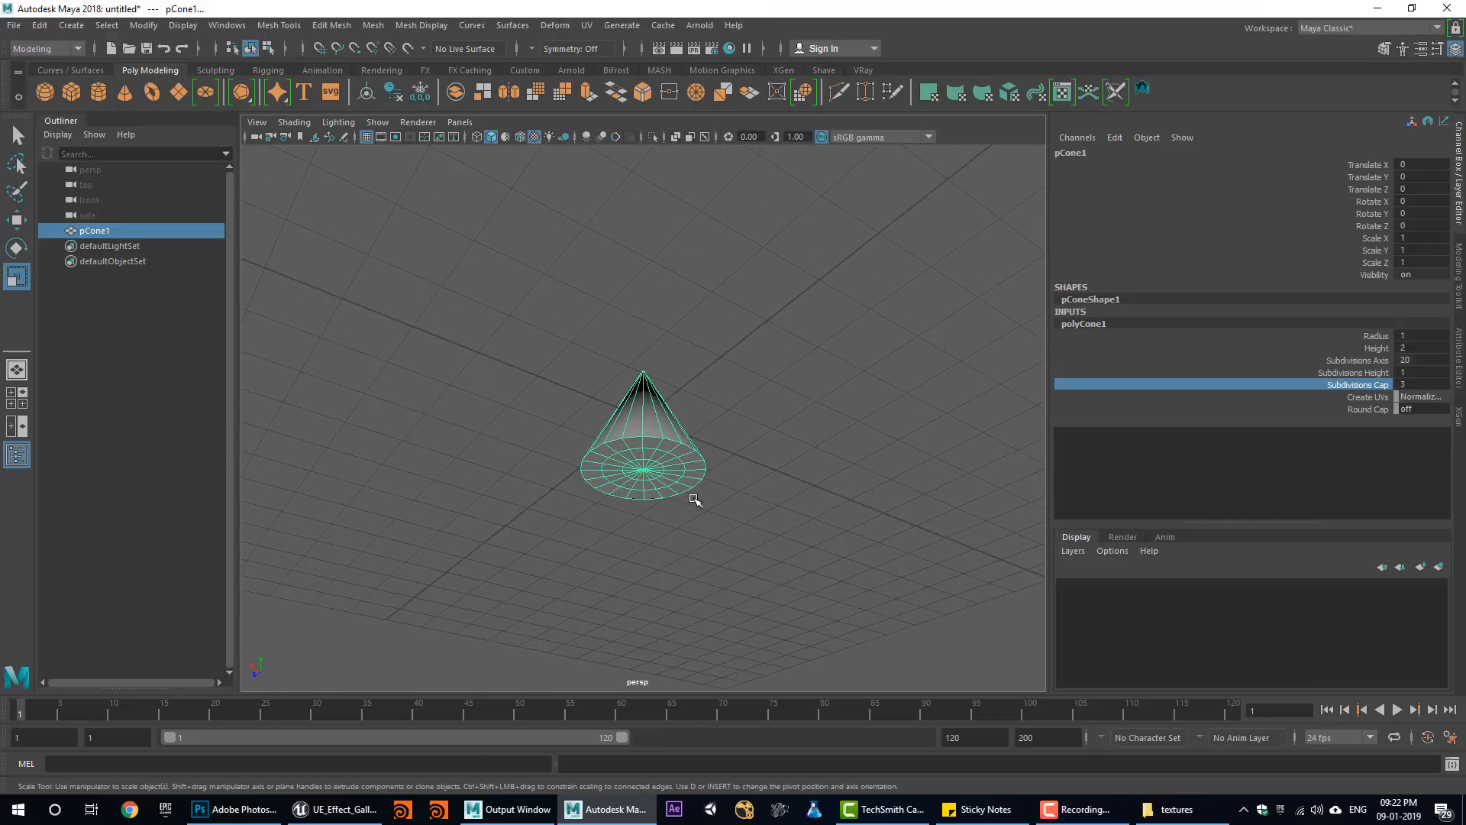
left_click_drag(683, 506, 617, 499, "alt")
right_click_drag(615, 498, 656, 508, "alt")
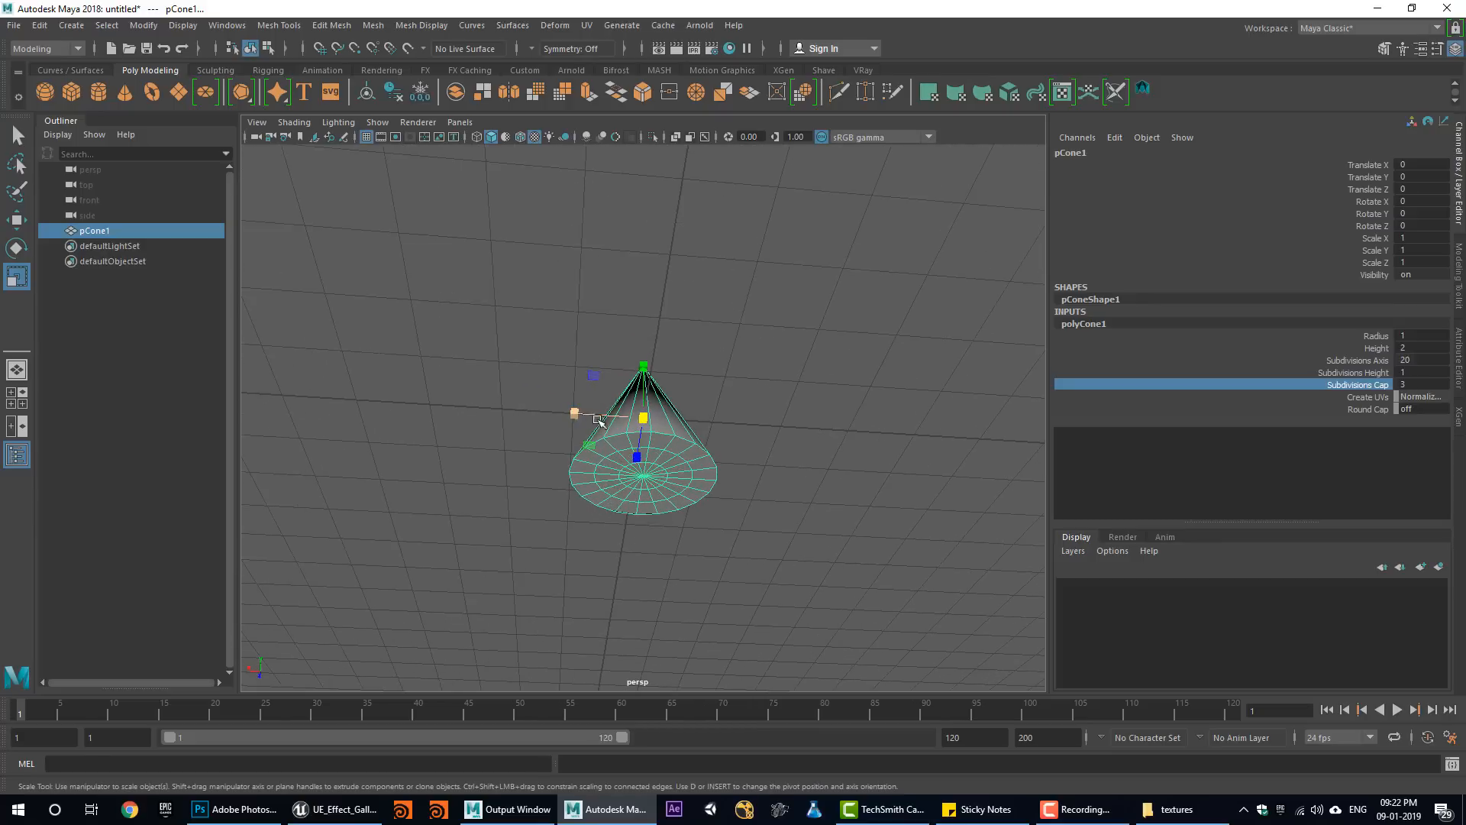
left_click_drag(599, 419, 792, 575)
right_click_drag(588, 561, 840, 598, "alt")
left_click_drag(716, 579, 704, 507, "alt")
Select the innermost edge loop on the cone's base and scale it inward along Z.
right_click_drag(647, 484, 645, 328)
scroll(638, 516, "up", 4)
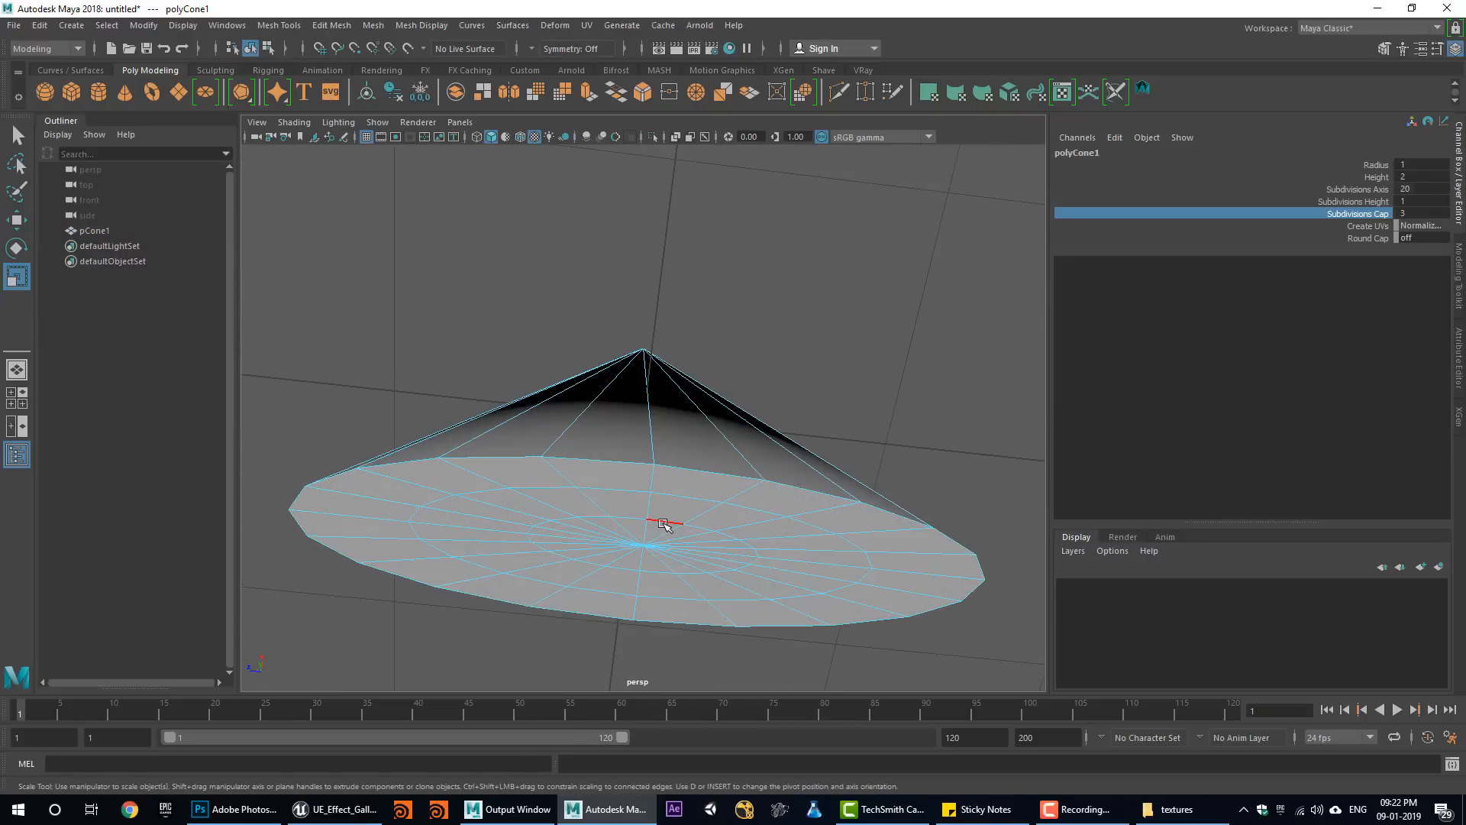
double_click(656, 525)
left_click_drag(566, 537, 578, 542)
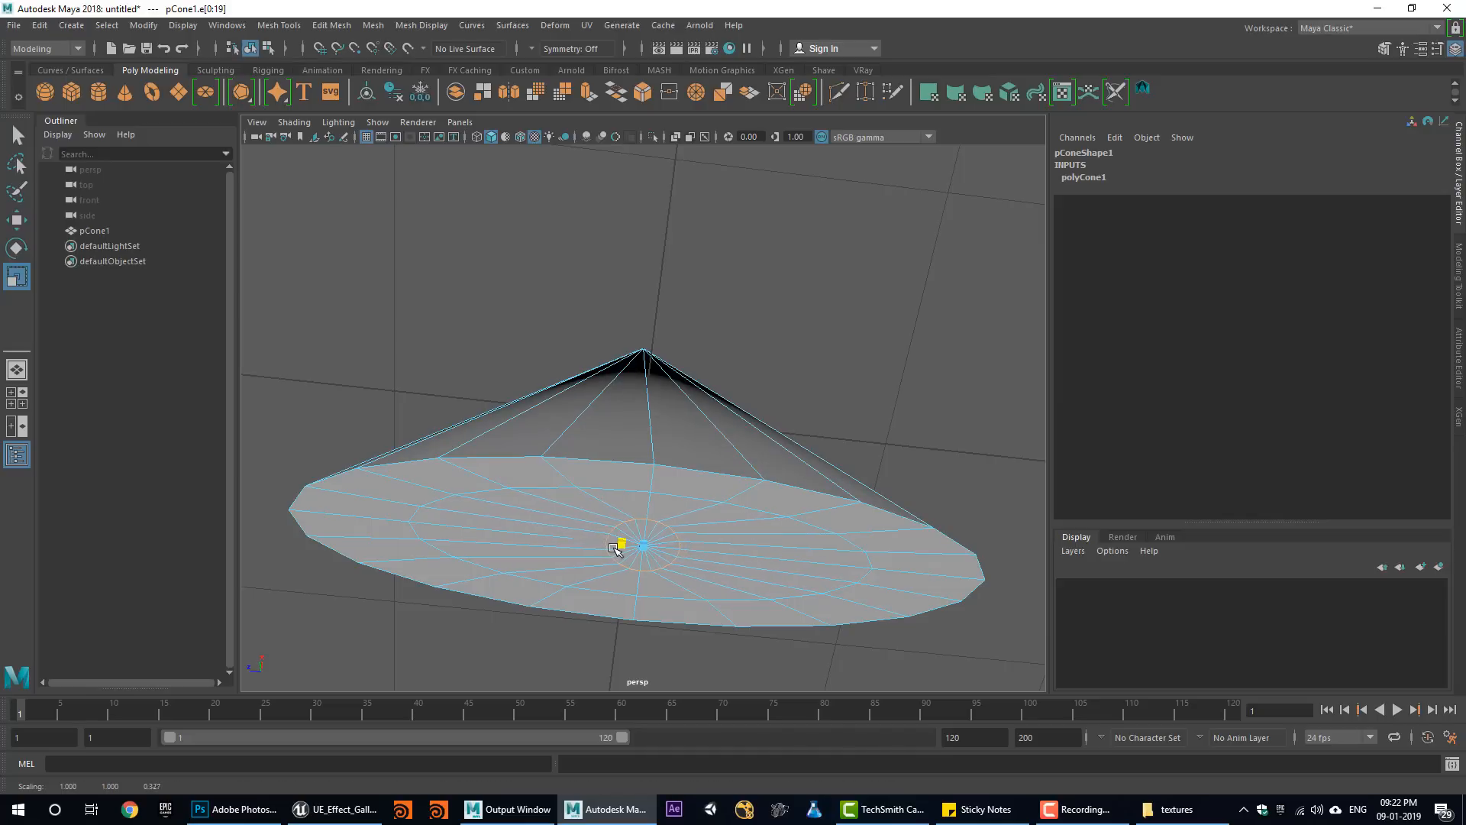
left_click_drag(619, 548, 620, 549)
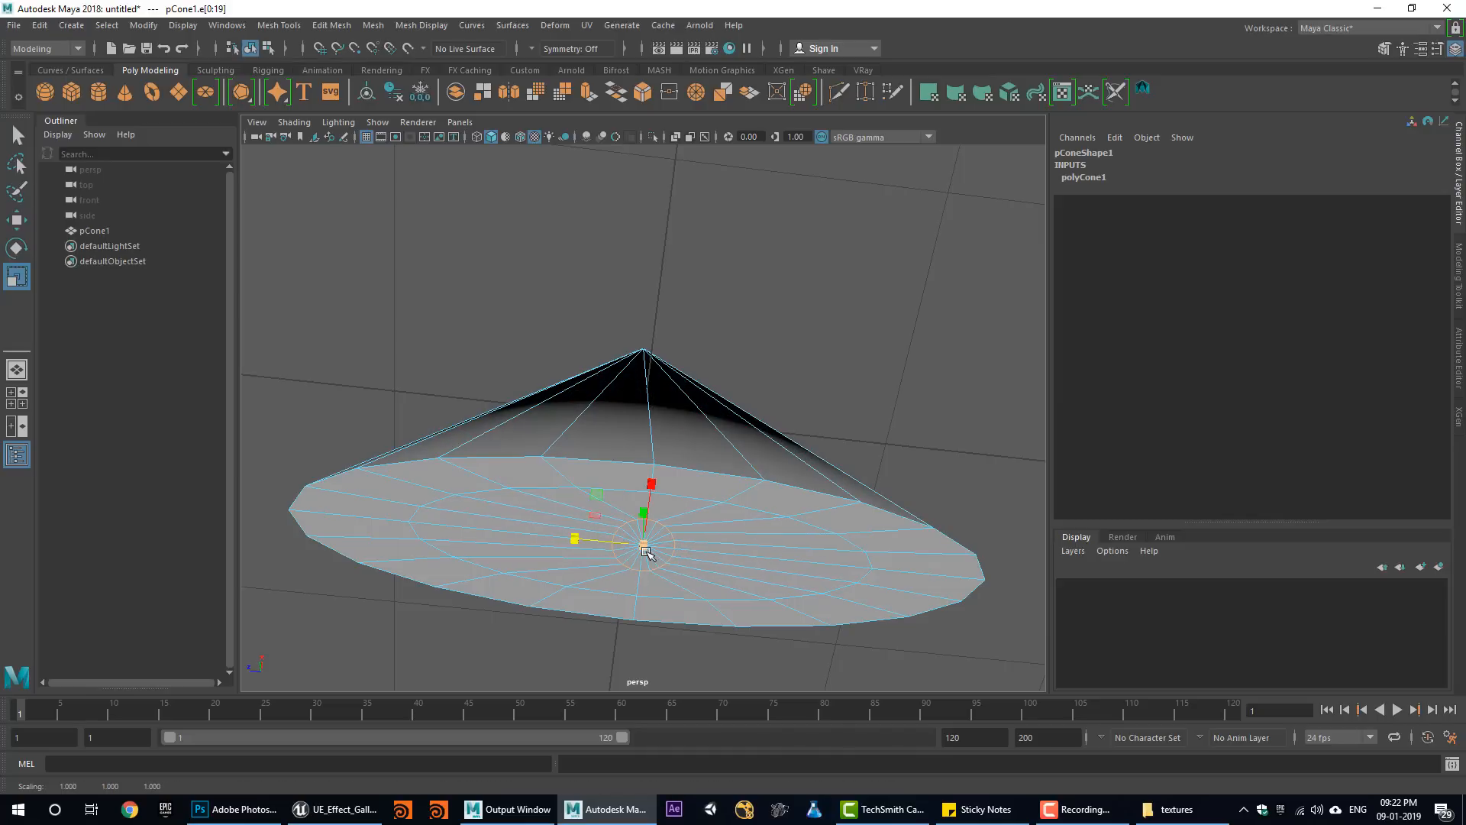
left_click_drag(602, 496, 688, 562)
Select the centre vertex of the cone's base and convert the selection to its surrounding faces.
right_click(690, 565)
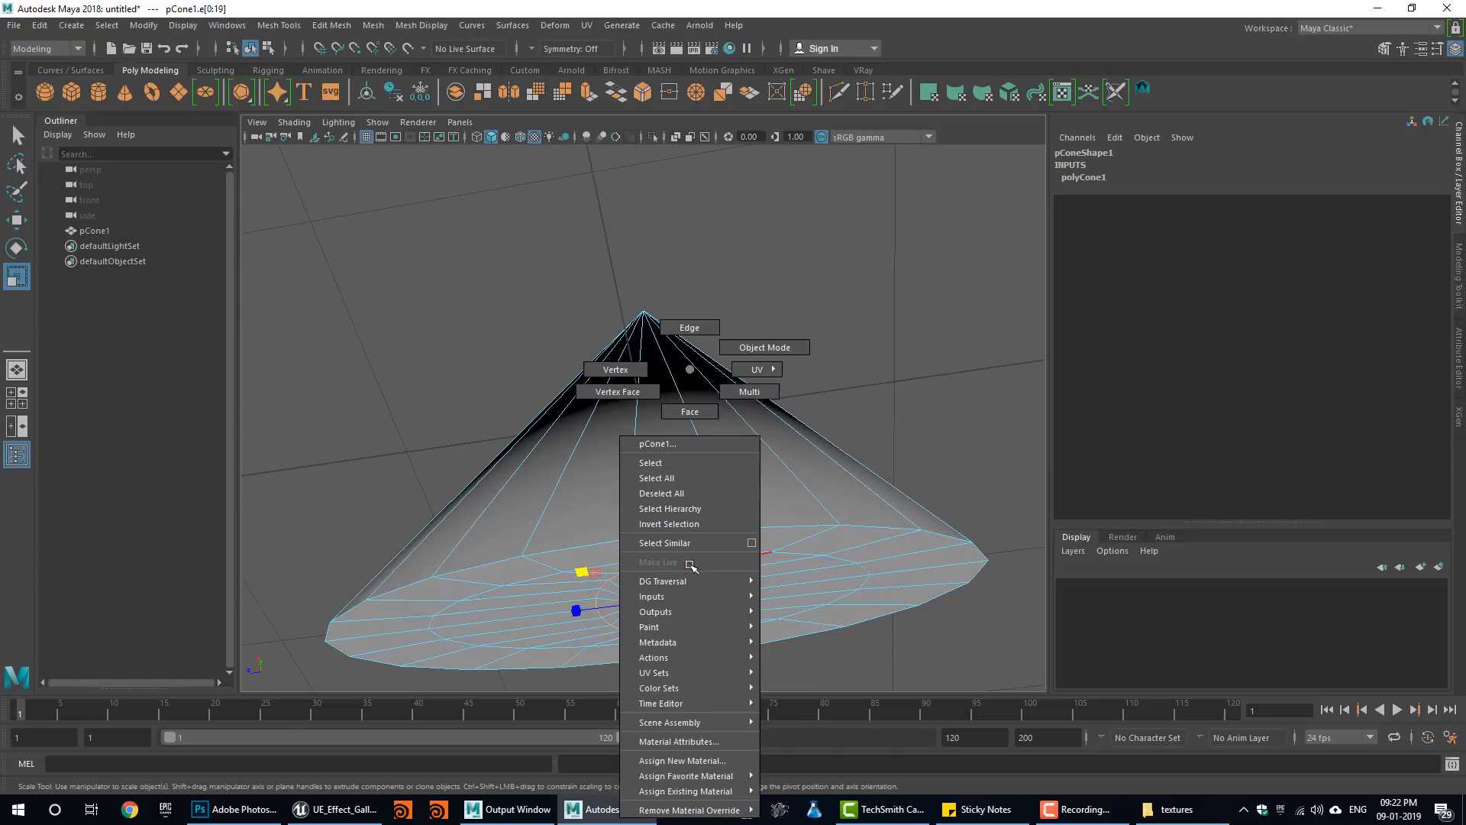
left_click(676, 411)
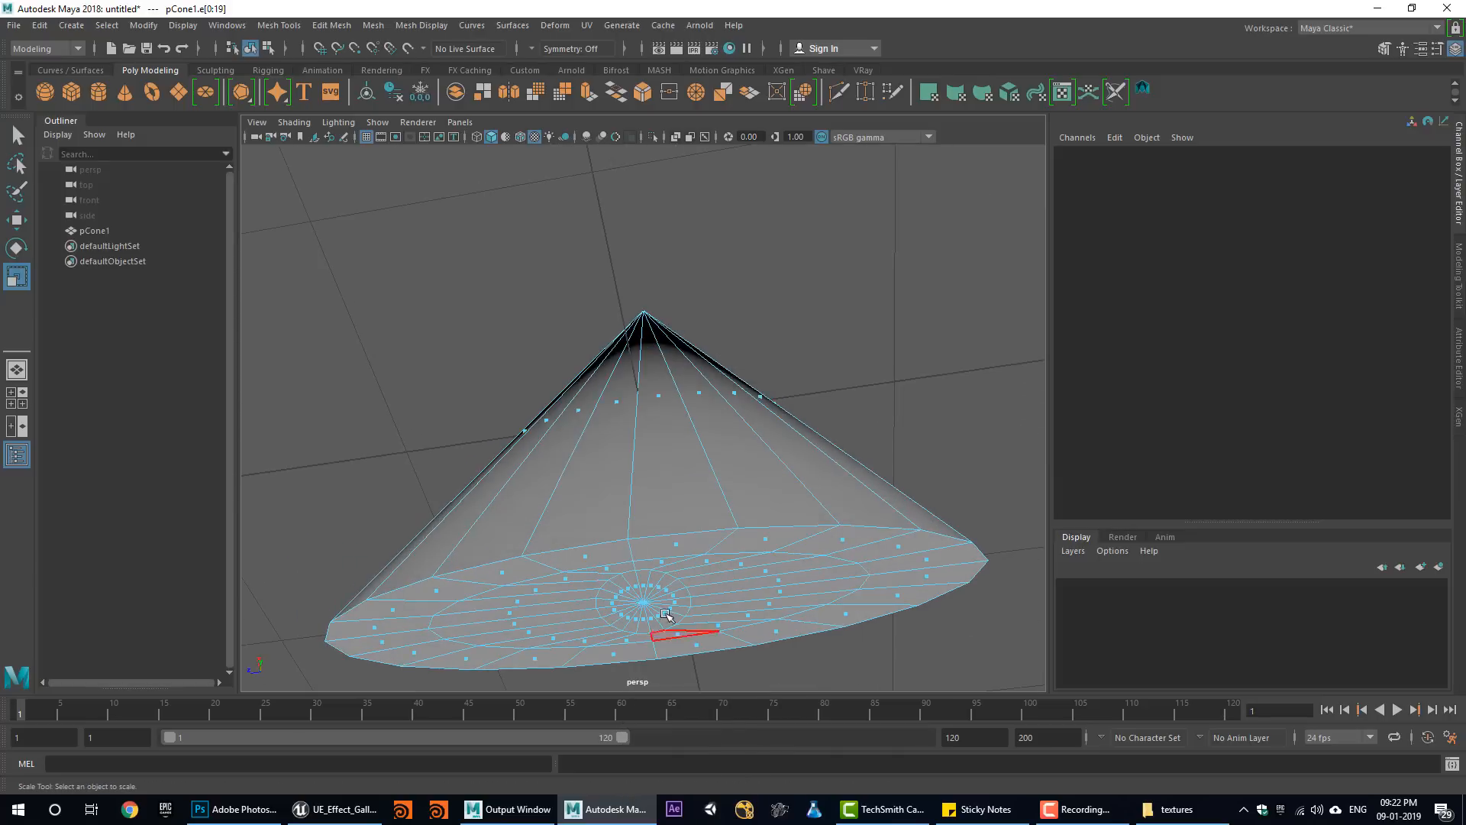
right_click_drag(656, 581, 578, 370)
left_click(644, 601)
right_click(644, 601, "shift")
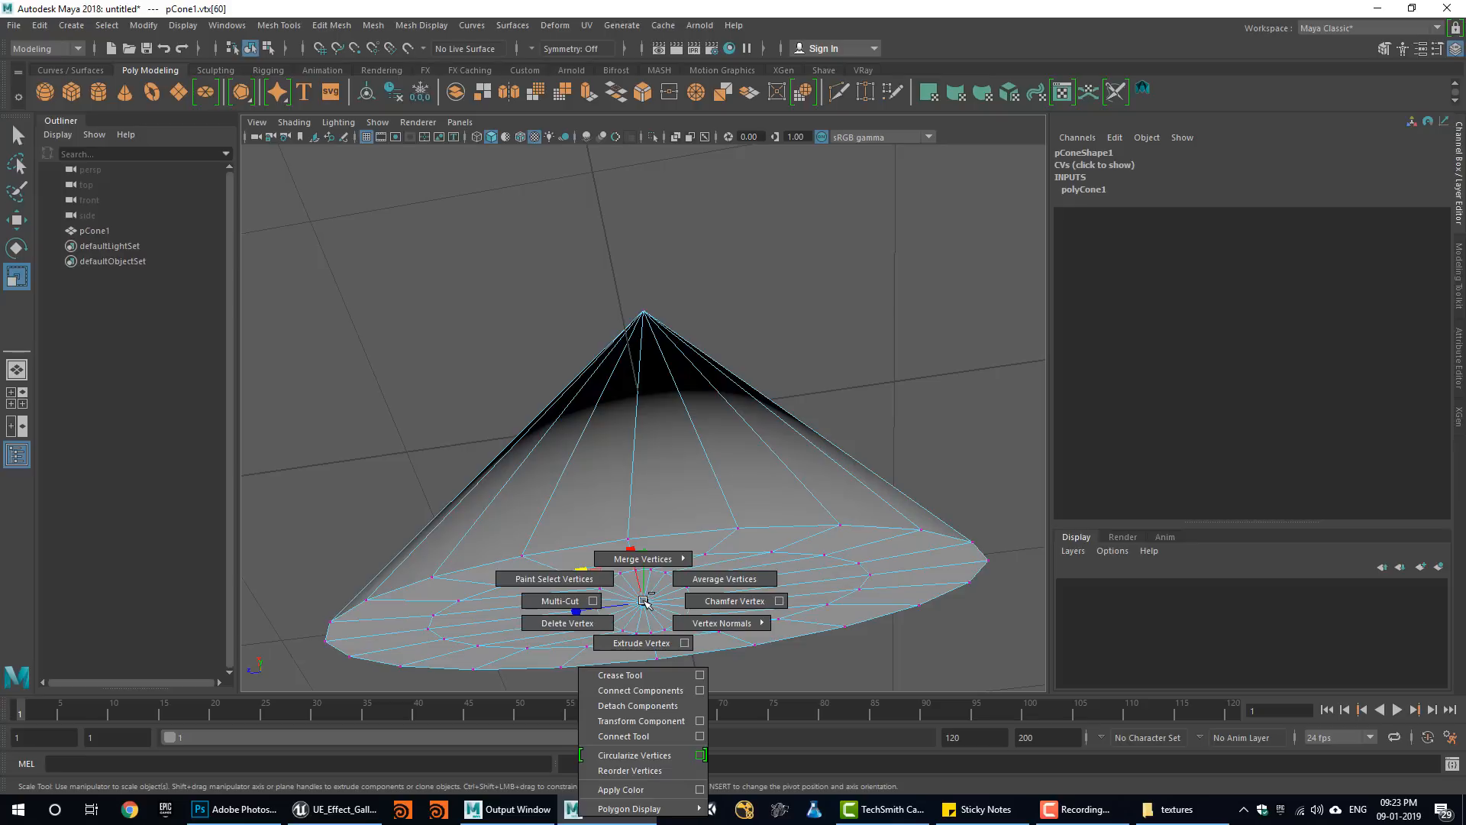
right_click(643, 601, "ctrl")
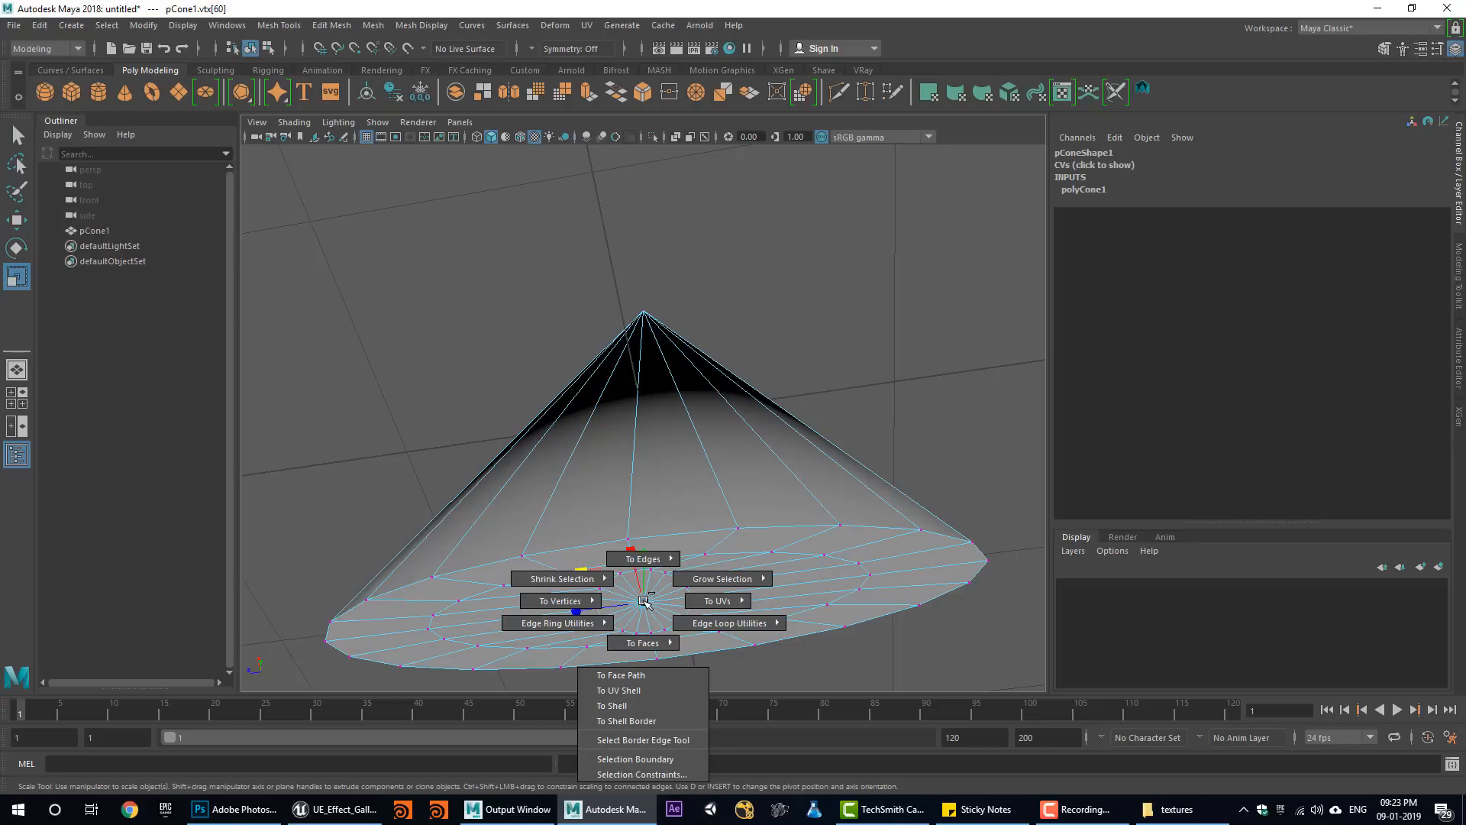
right_click_drag(644, 601, 663, 690)
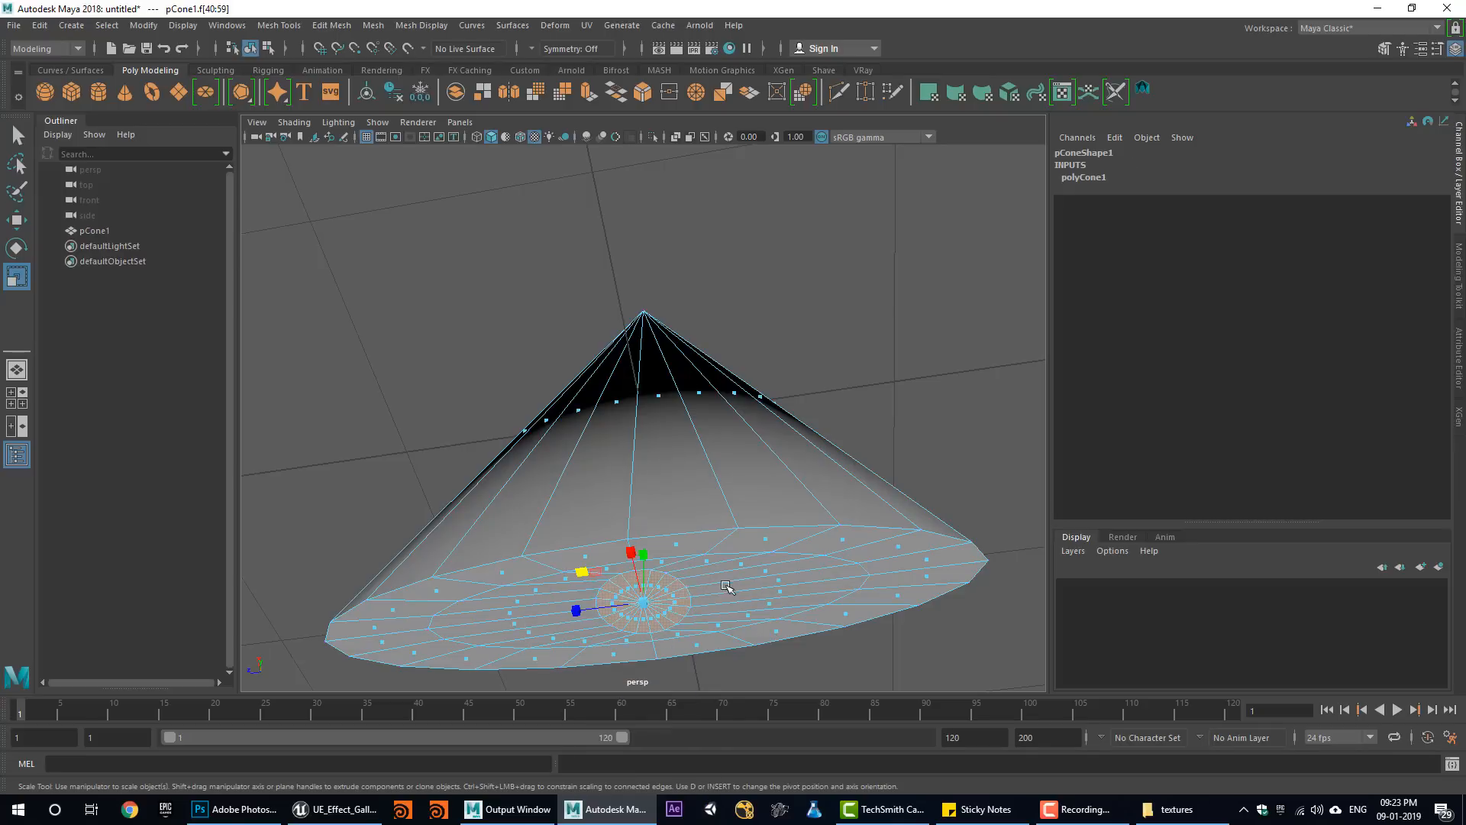
Extrude the central base faces downward by about 1.59 units to form a shaft.
left_click(586, 98)
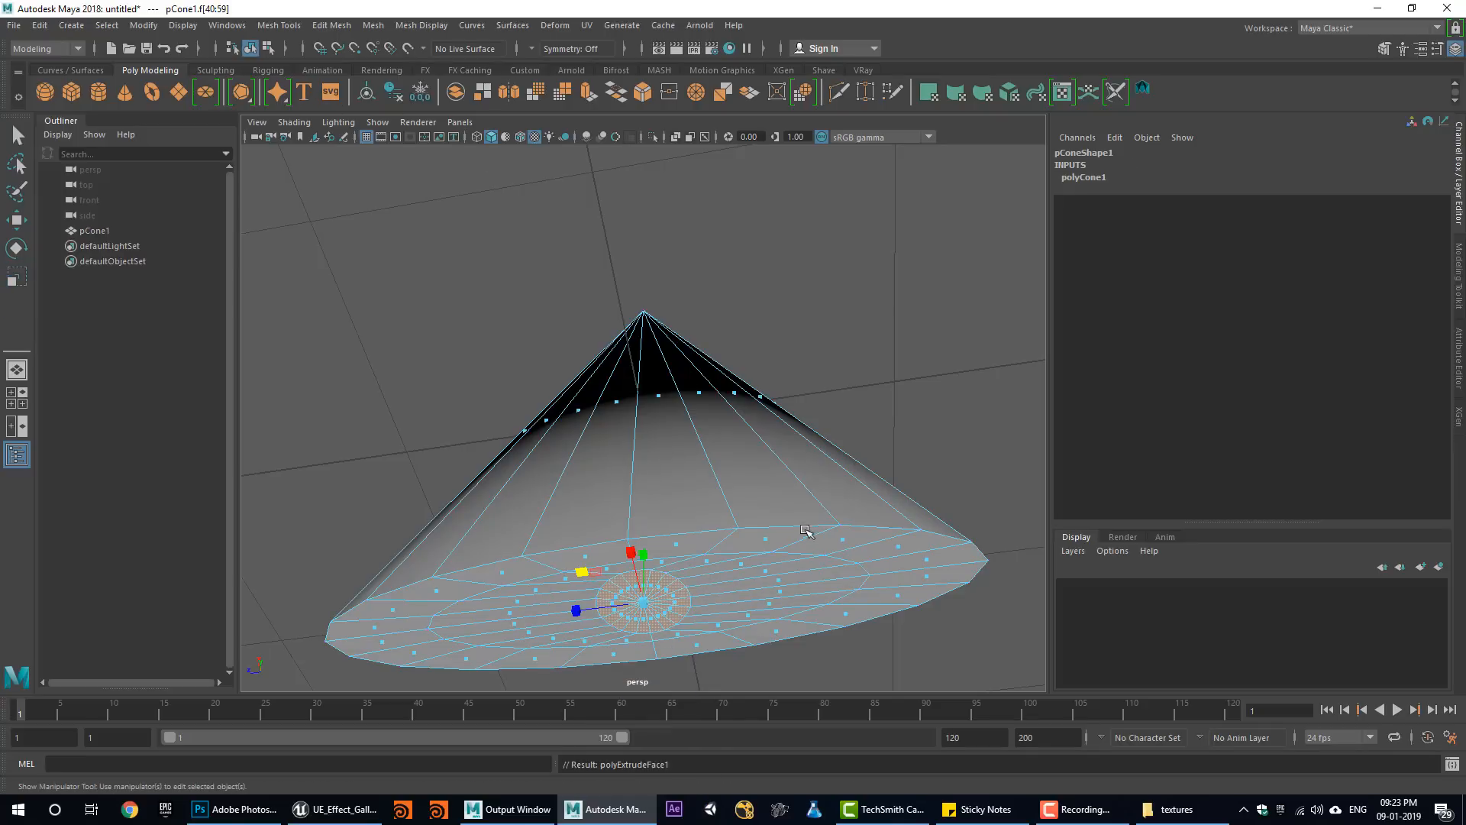
scroll(503, 462, "down", 5)
left_click_drag(646, 508, 653, 663)
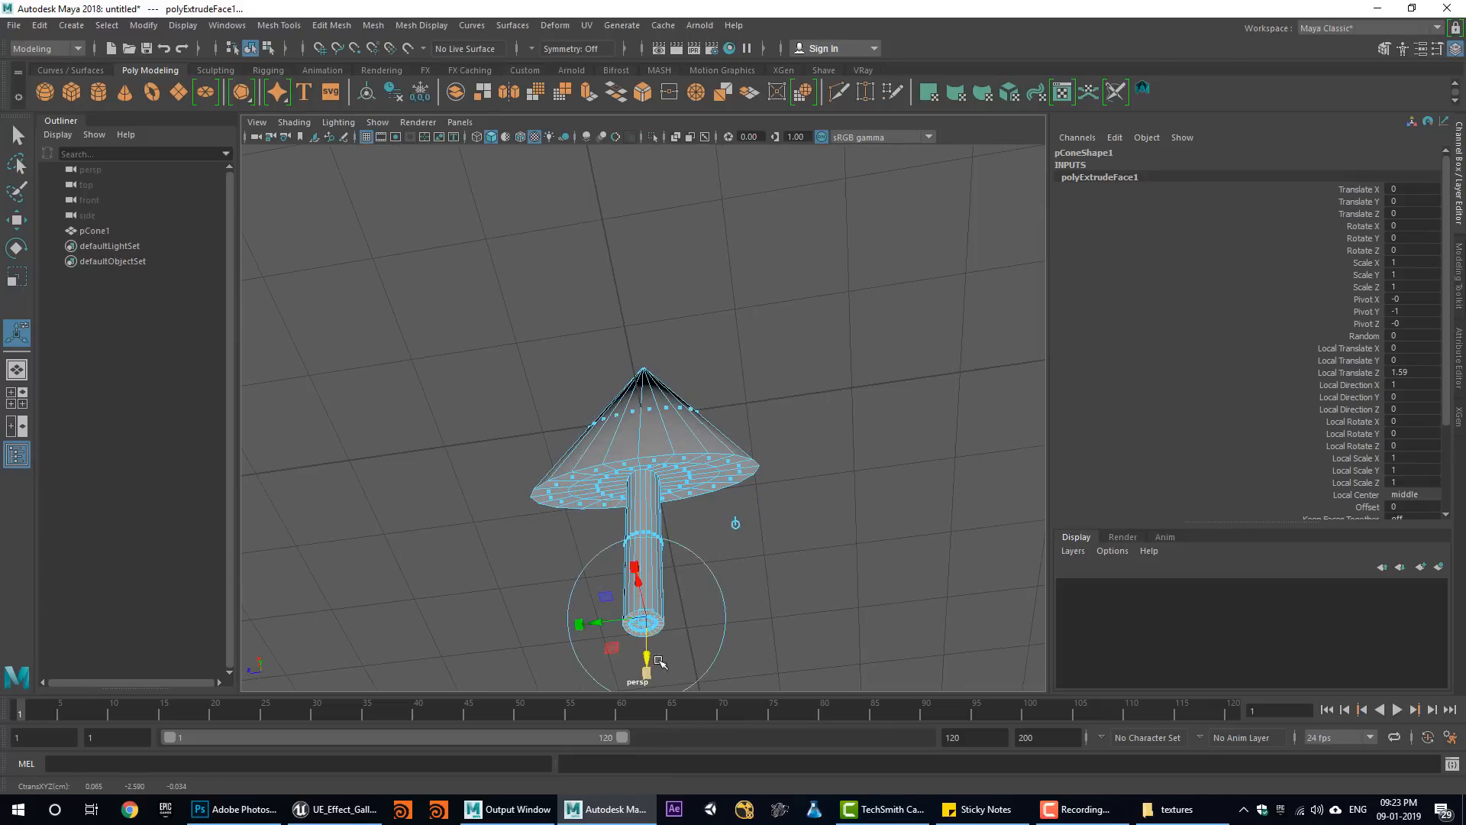
Lengthen the shaft by moving its end faces straight down to about Y -7.15.
key("w")
right_click_drag(870, 433, 599, 483, "alt")
left_click_drag(596, 482, 633, 521, "alt")
left_click_drag(647, 434, 651, 535)
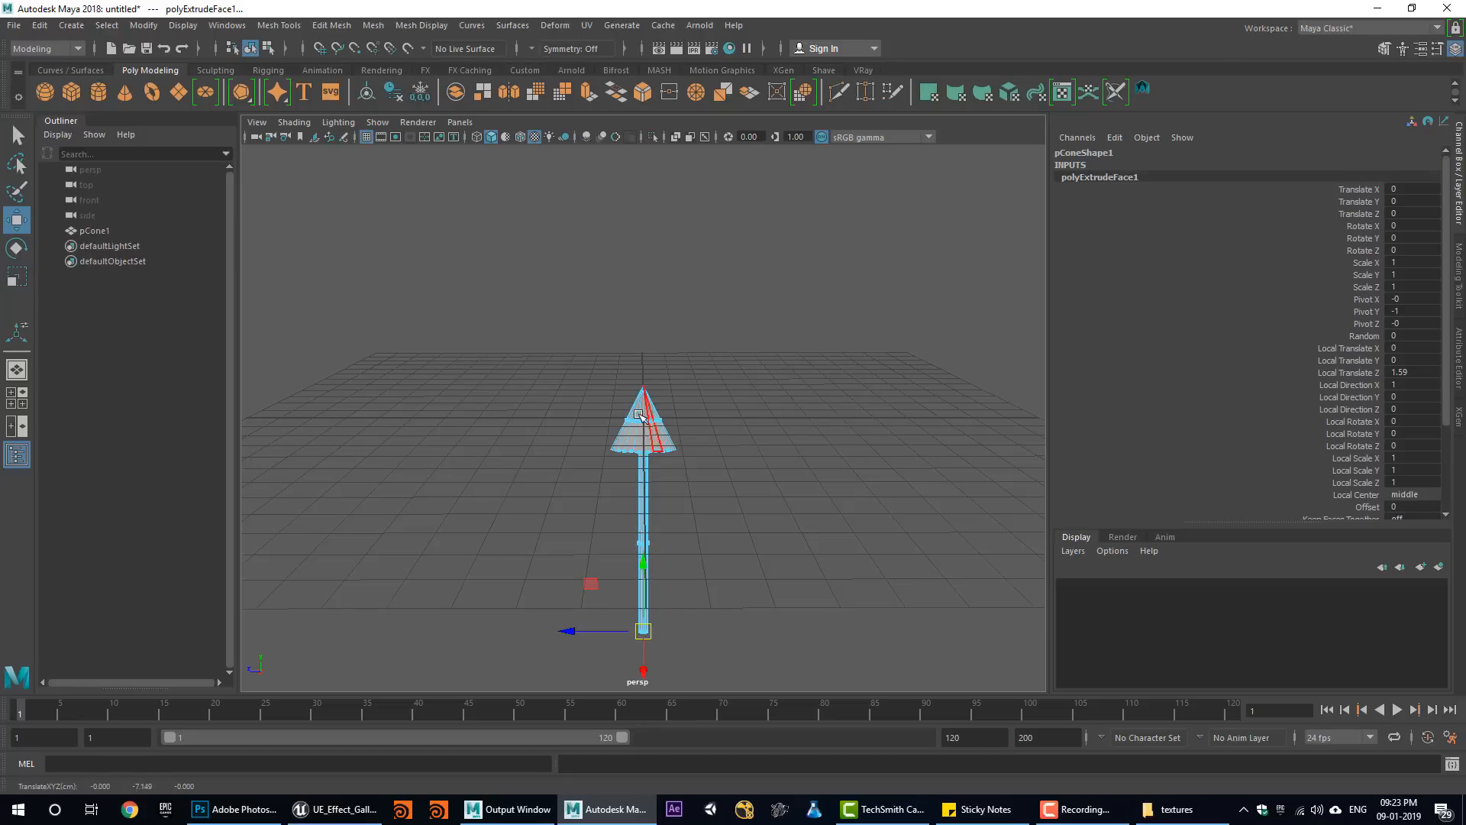
Return to object mode and raise the whole arrow to a Translate Y of about 4.753.
right_click_drag(638, 370, 713, 347)
left_click(707, 454)
left_click(651, 408)
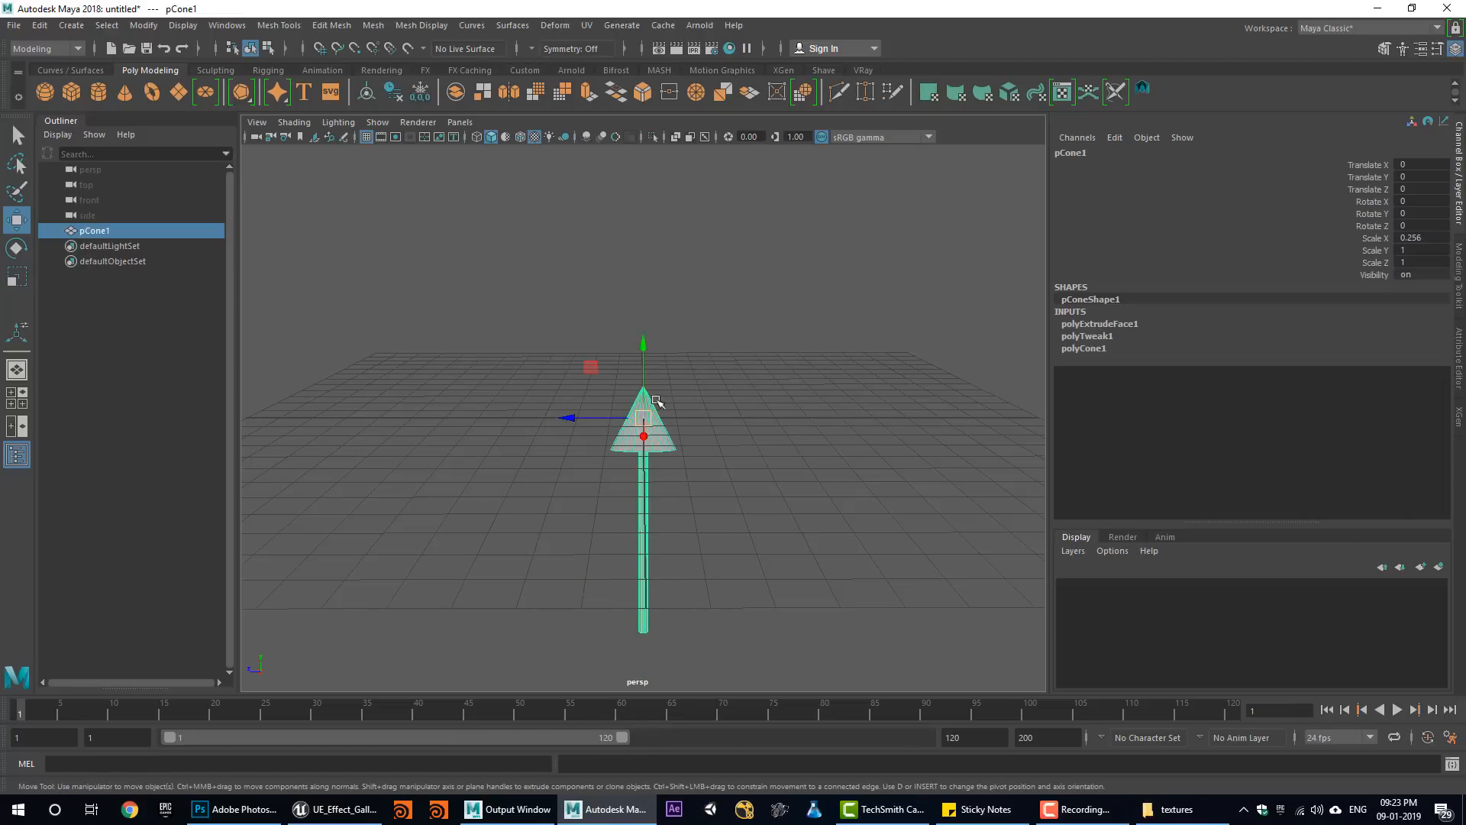
left_click_drag(643, 350, 622, 187, "alt")
left_click(796, 304)
Select the two outermost opposite vertices on the rim of the arrowhead's base.
left_click_drag(797, 305, 640, 333, "alt")
scroll(649, 362, "up", 5)
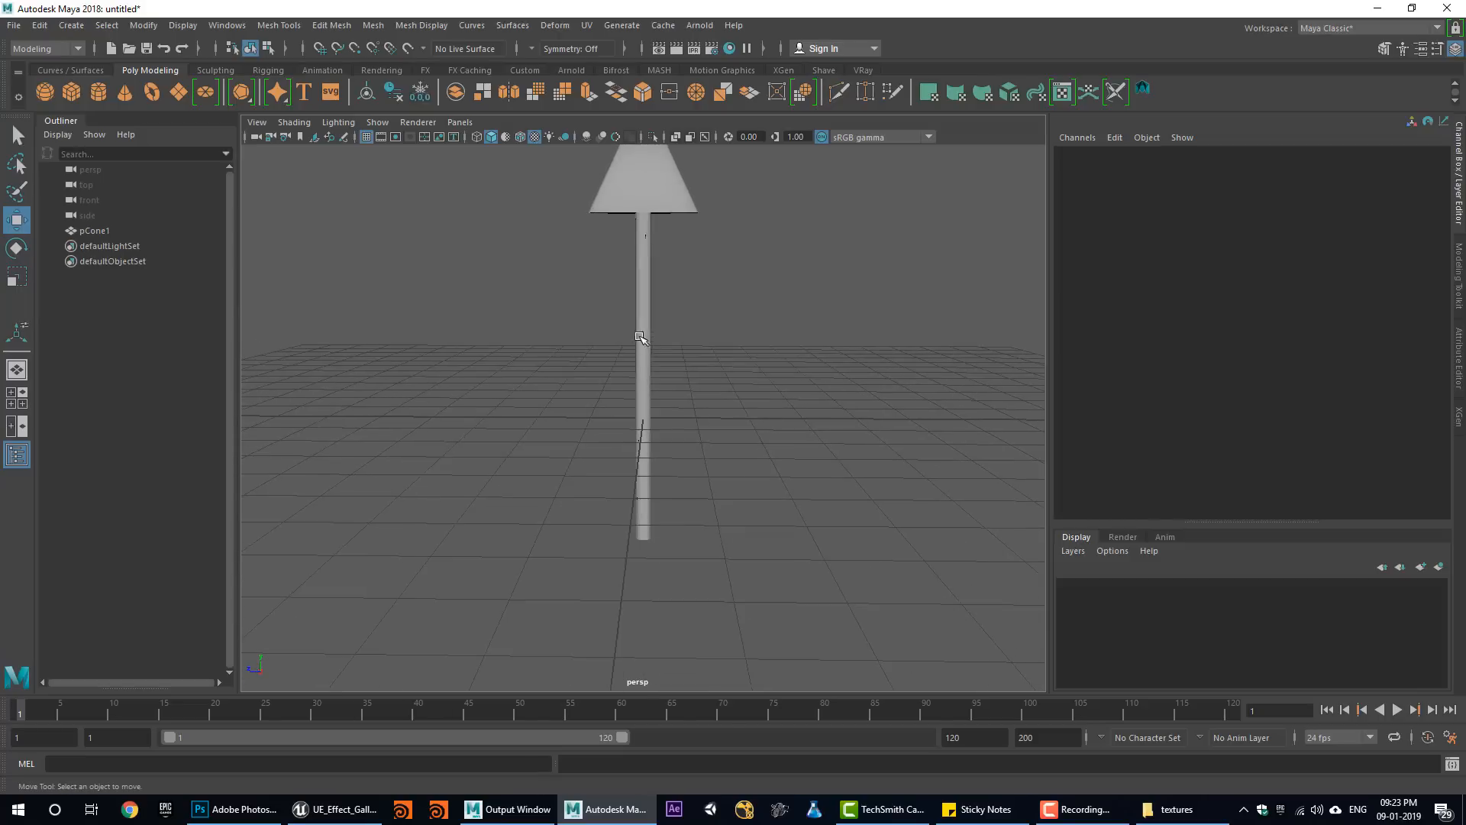
middle_click_drag(640, 333, 638, 515, "alt")
right_click_drag(638, 515, 677, 501, "alt")
left_click_drag(678, 501, 674, 481, "alt")
left_click(657, 350)
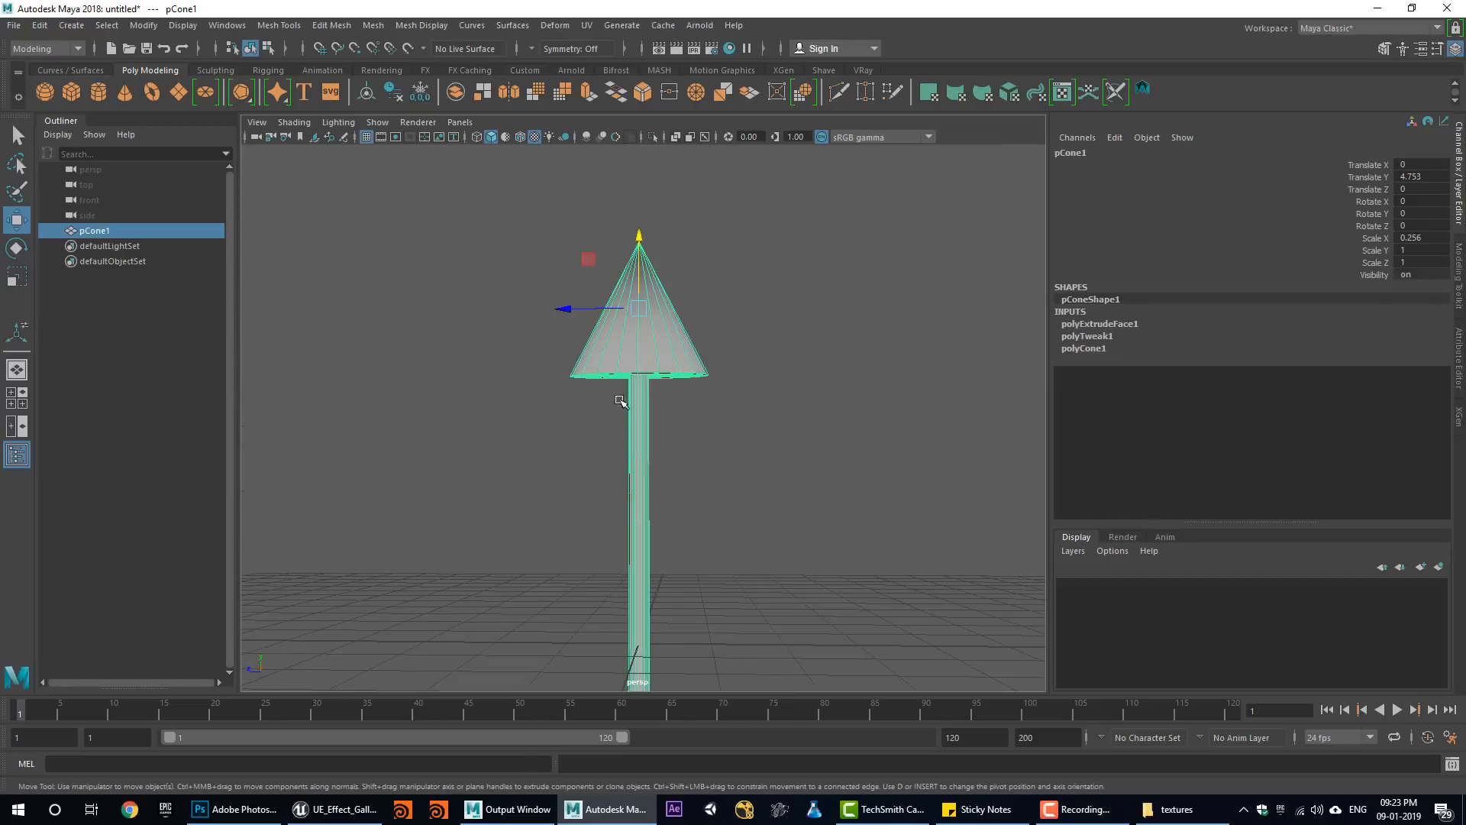
left_click_drag(618, 405, 612, 376, "alt")
right_click_drag(599, 299, 524, 304)
left_click(527, 333)
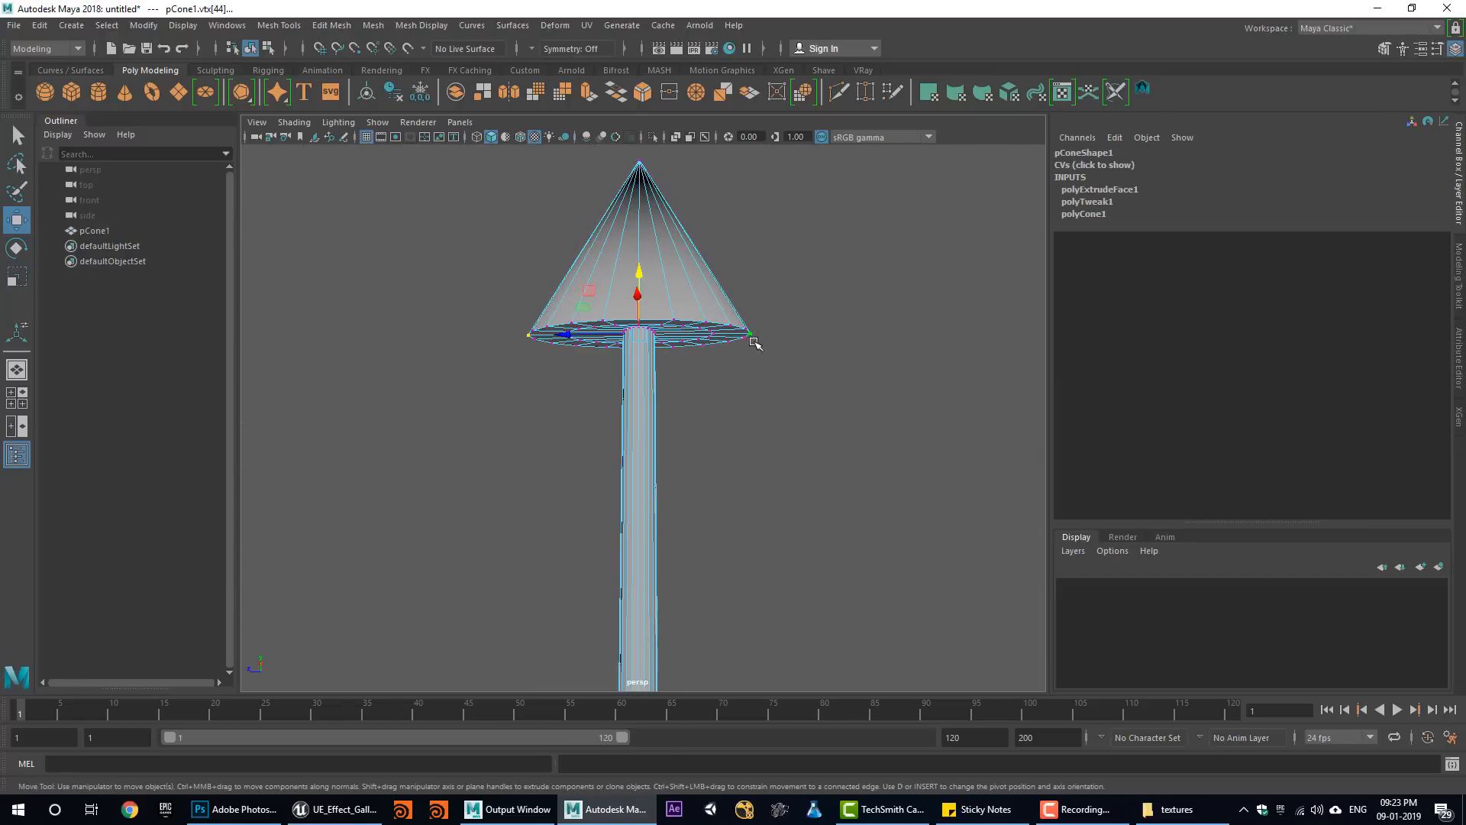
Lower the two rim vertices slightly with soft selection to sweep the arrowhead's corners back, and return to object mode.
key("b")
left_click_drag(453, 329, 321, 335)
left_click_drag(634, 274, 636, 278)
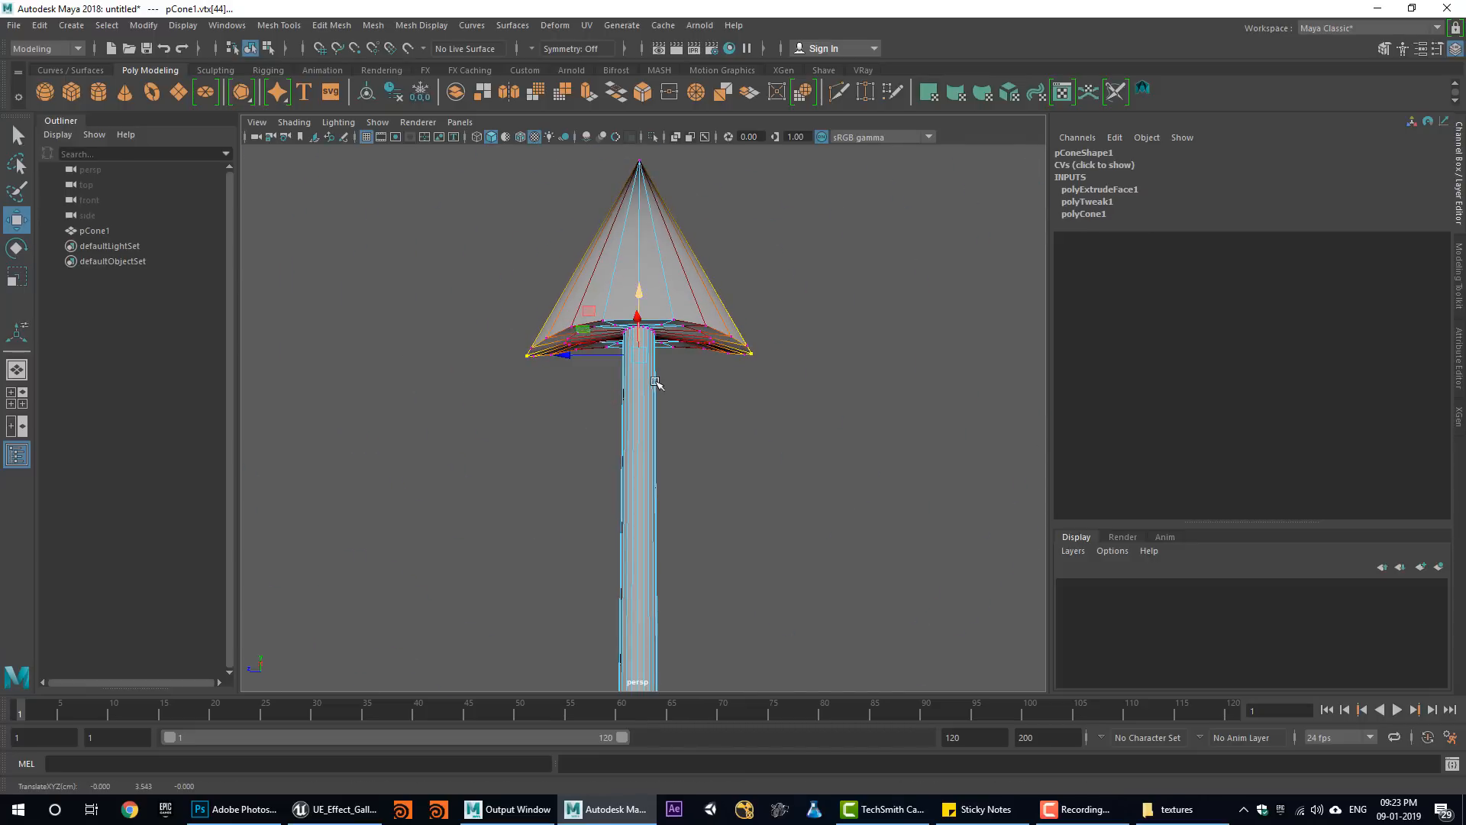
left_click_drag(655, 382, 615, 428, "alt")
key("F8")
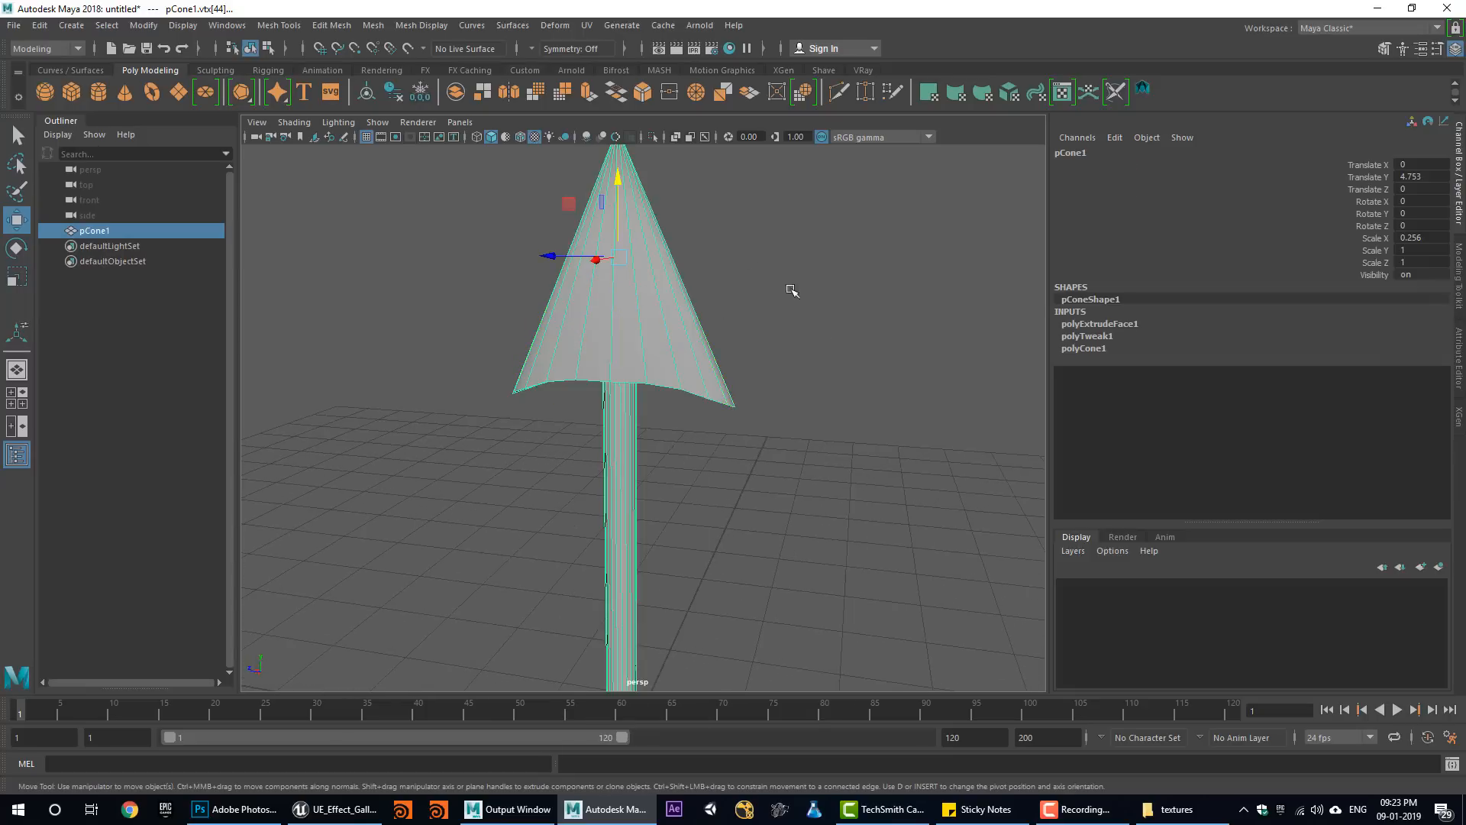
Try to insert an edge loop around the lower part of the arrow's shaft.
left_click(792, 291)
left_click_drag(603, 497, 860, 457, "alt")
left_click(741, 366)
right_click_drag(671, 445, 819, 531, "alt")
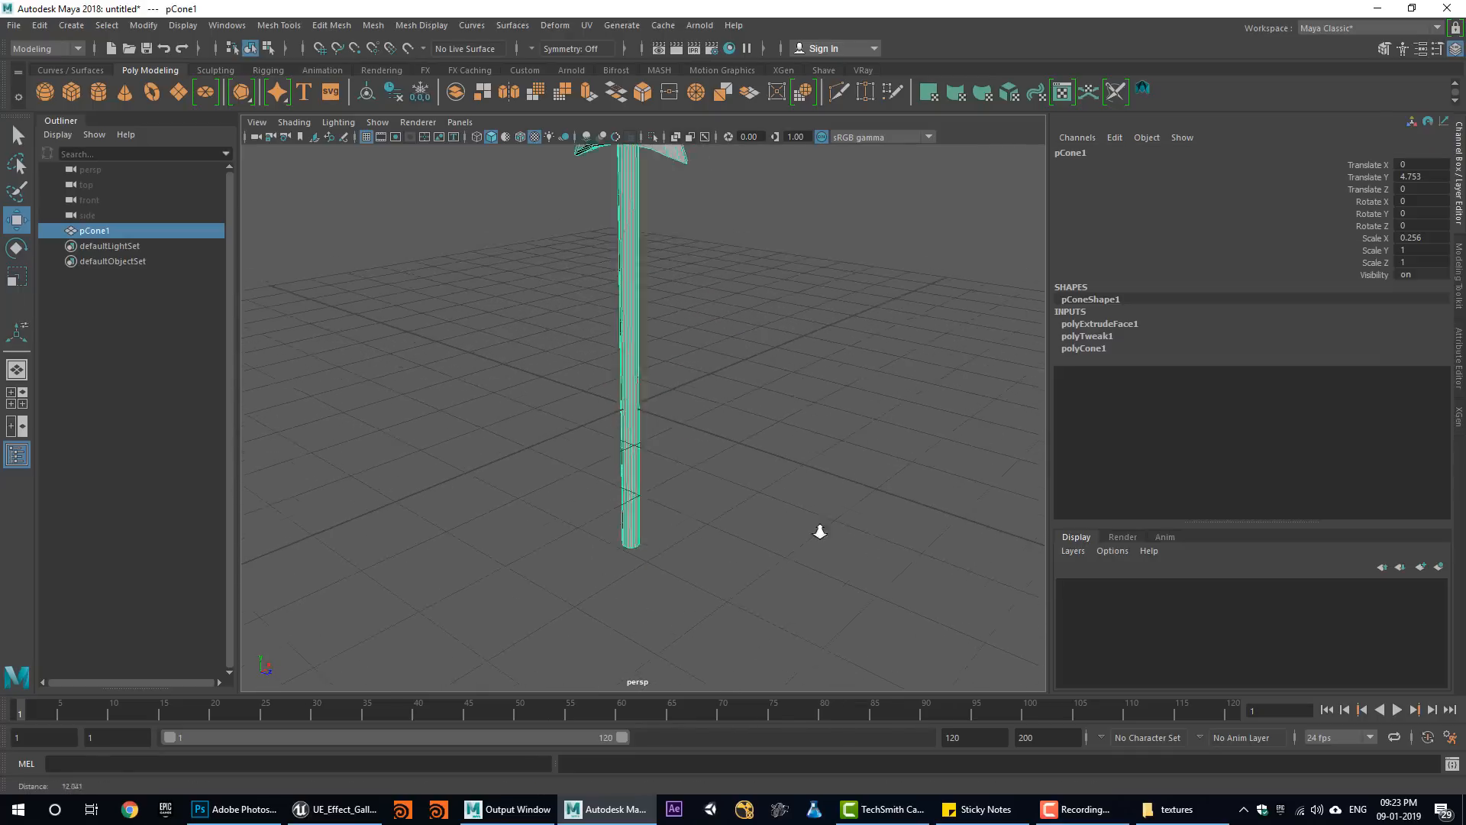
left_click_drag(819, 531, 720, 541, "alt")
right_click(630, 396, "shift")
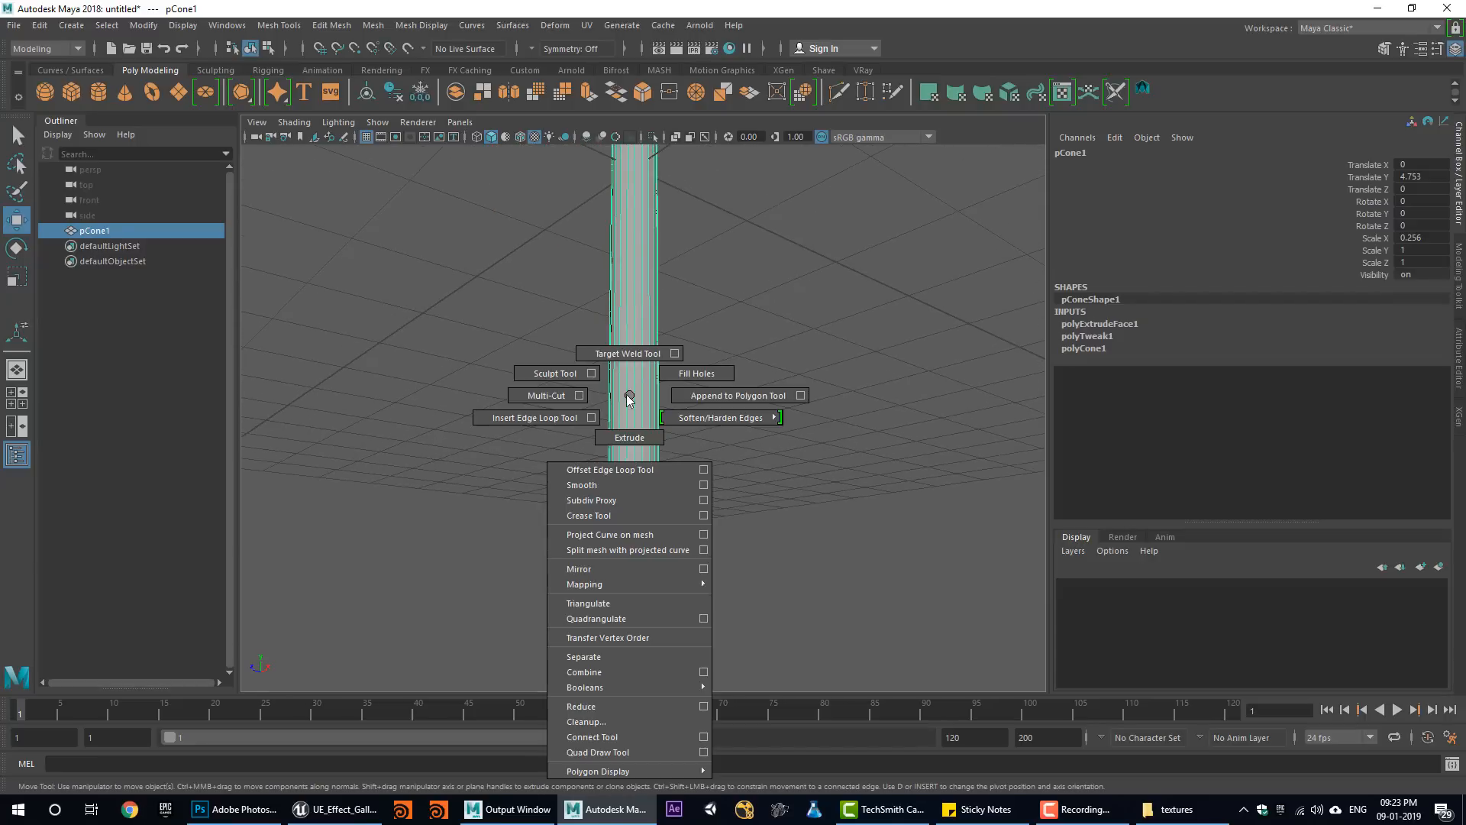
left_click(547, 417)
left_click(646, 375)
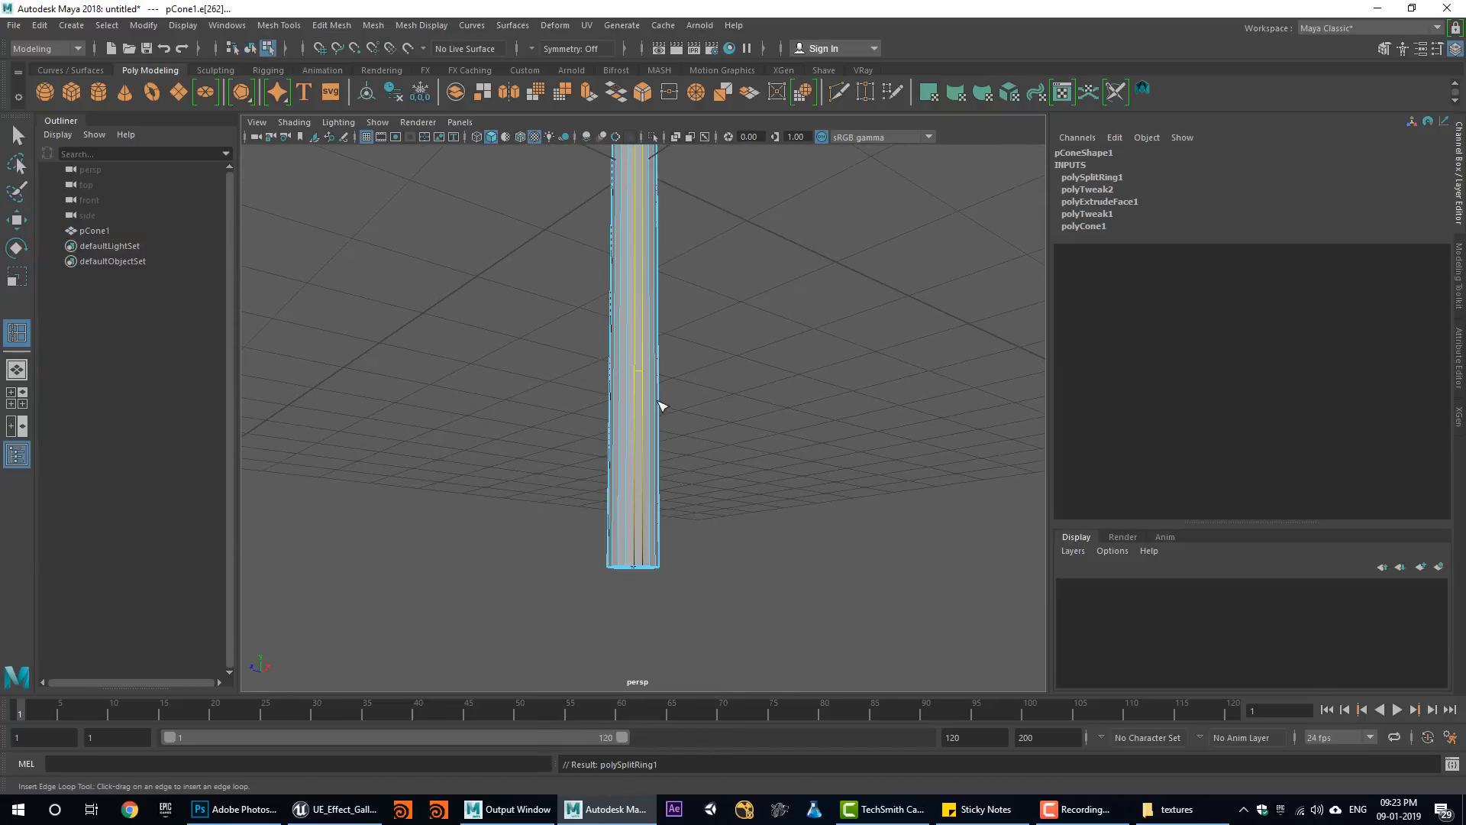
key("ctrl+z")
Retry the edge loop on the shaft, undo it and return to object mode.
key("w")
right_click_drag(629, 331, 696, 310)
right_click_drag(621, 356, 547, 379, "shift")
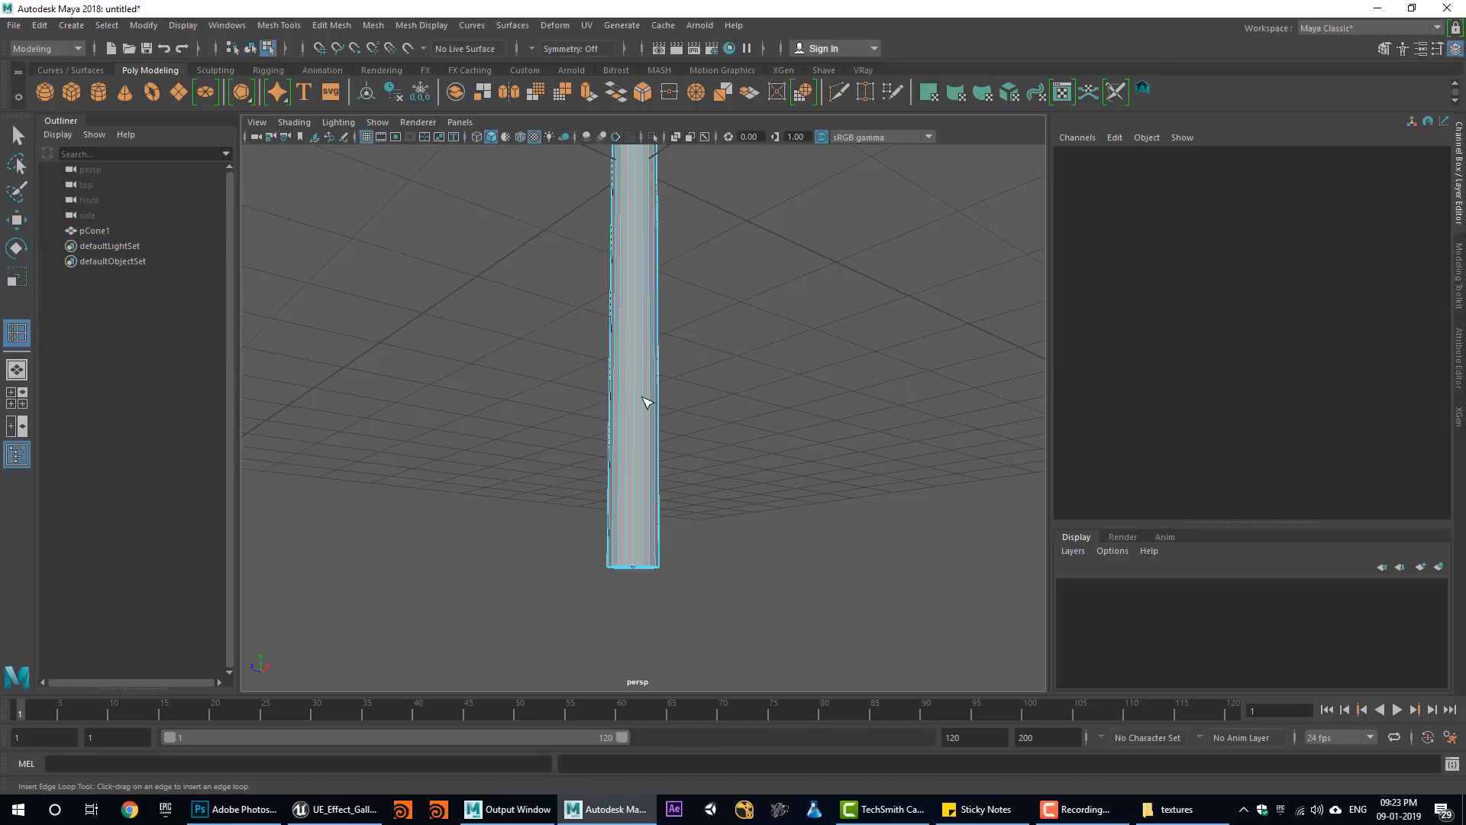
left_click(646, 395)
key("ctrl+z")
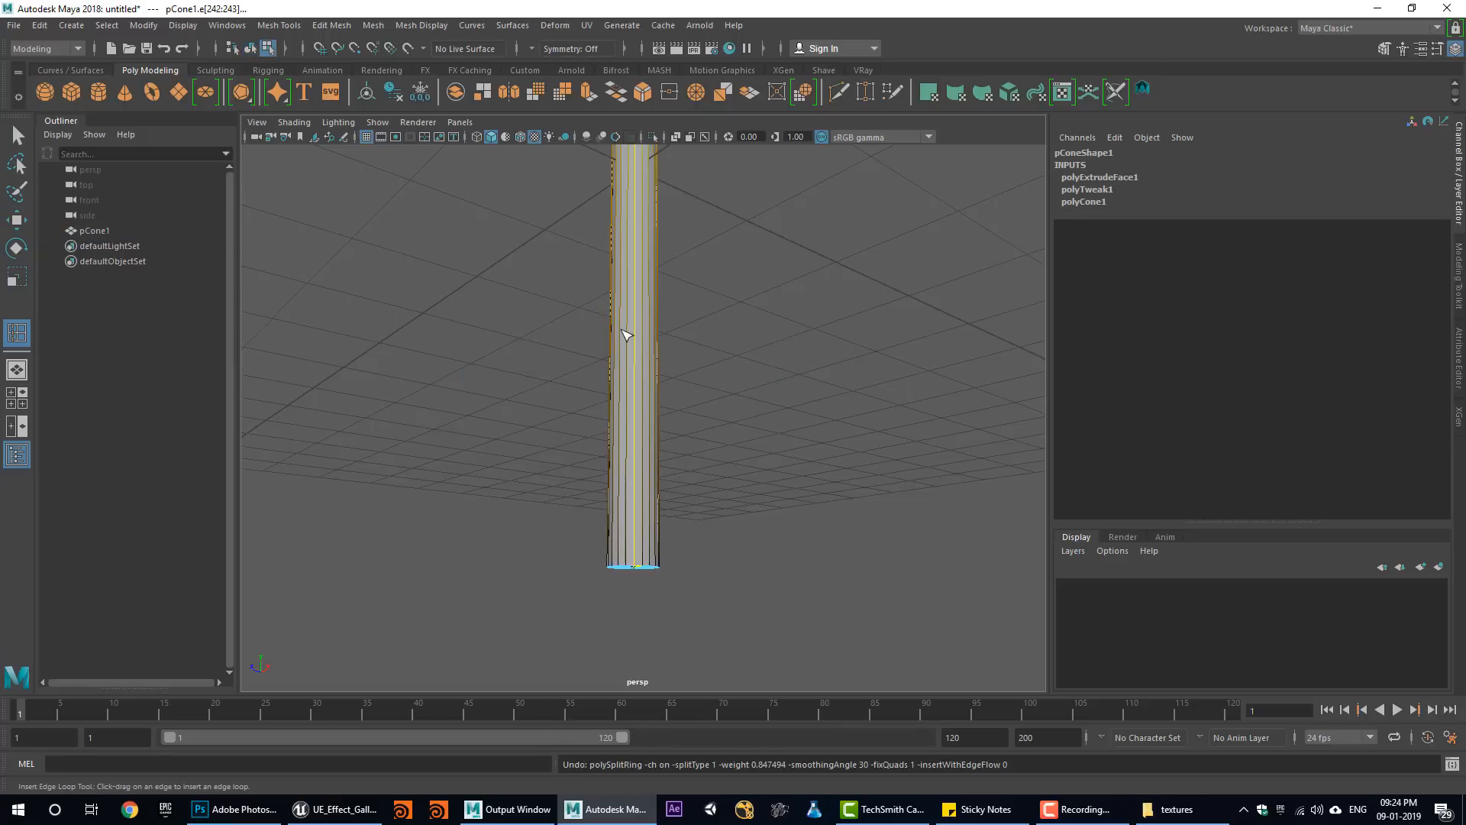
key("w")
right_click_drag(622, 330, 718, 308)
Select the shaft's end cap faces and extrude them downward to add a short tail section.
left_click_drag(602, 586, 600, 470, "alt")
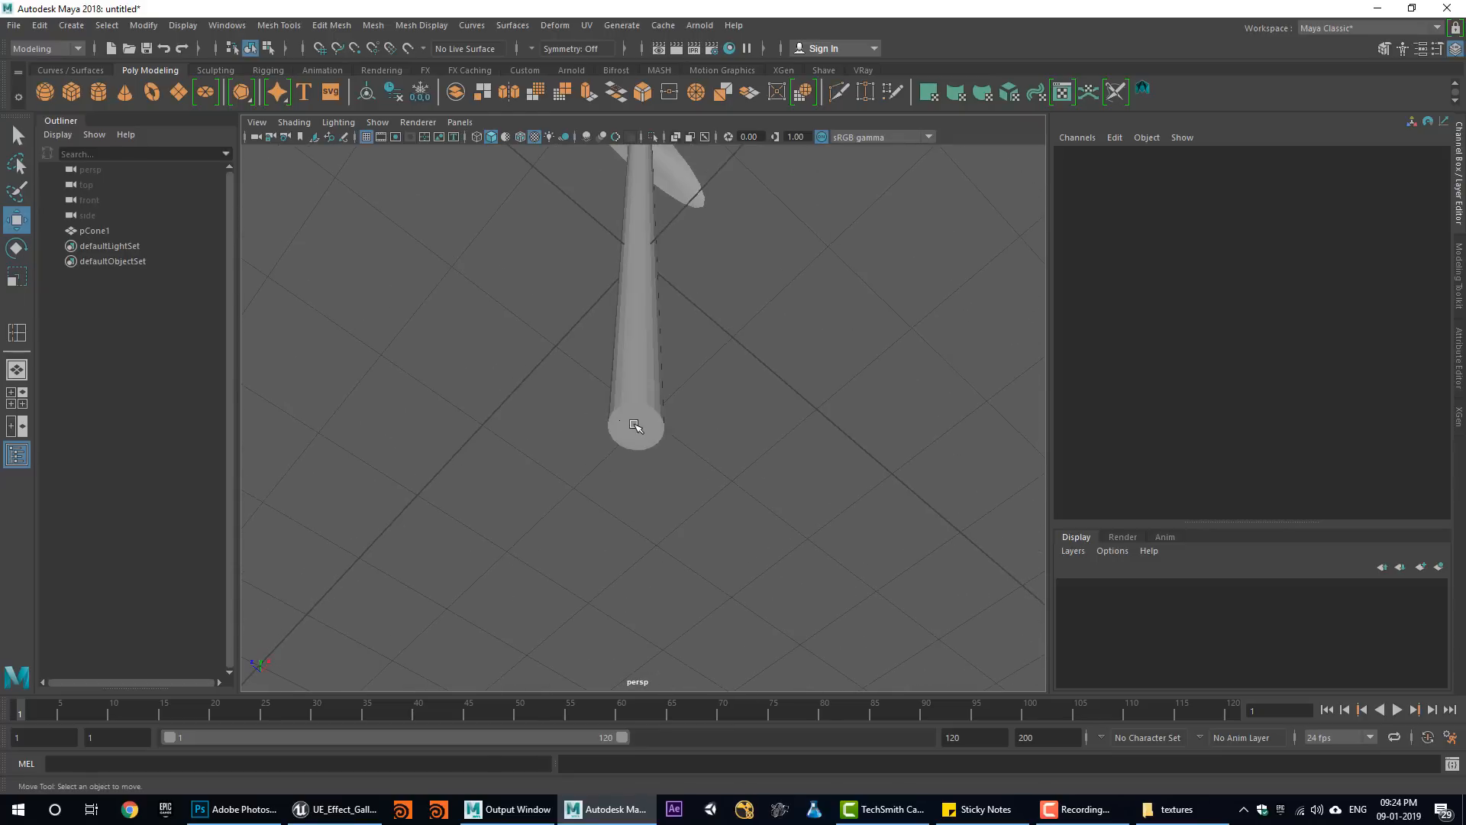
left_click(634, 424)
mouse_move(642, 429)
right_mouse_down()
mouse_move(633, 448)
mouse_move(630, 414)
right_mouse_up()
left_click_drag(706, 420, 440, 663, "alt")
left_click_drag(506, 562, 524, 511, "alt")
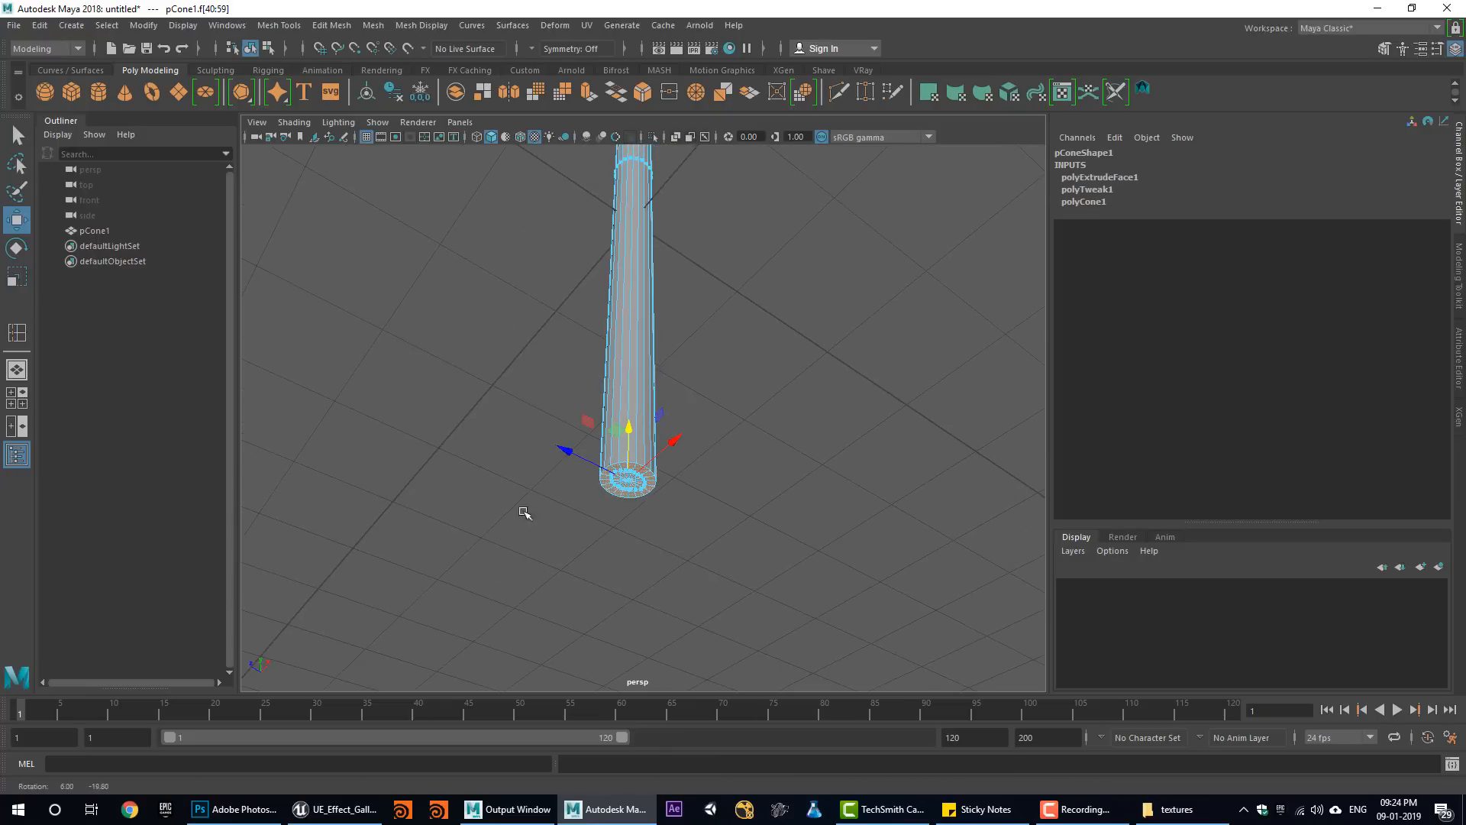
left_click(577, 94)
left_click_drag(642, 511, 641, 641)
key("w")
Try to extrude side faces on opposite sides of the new tail section.
right_click_drag(769, 436, 418, 382, "alt")
left_click_drag(419, 382, 551, 403, "alt")
right_click_drag(551, 403, 785, 563, "alt")
right_click_drag(712, 378, 718, 412)
left_click(722, 550)
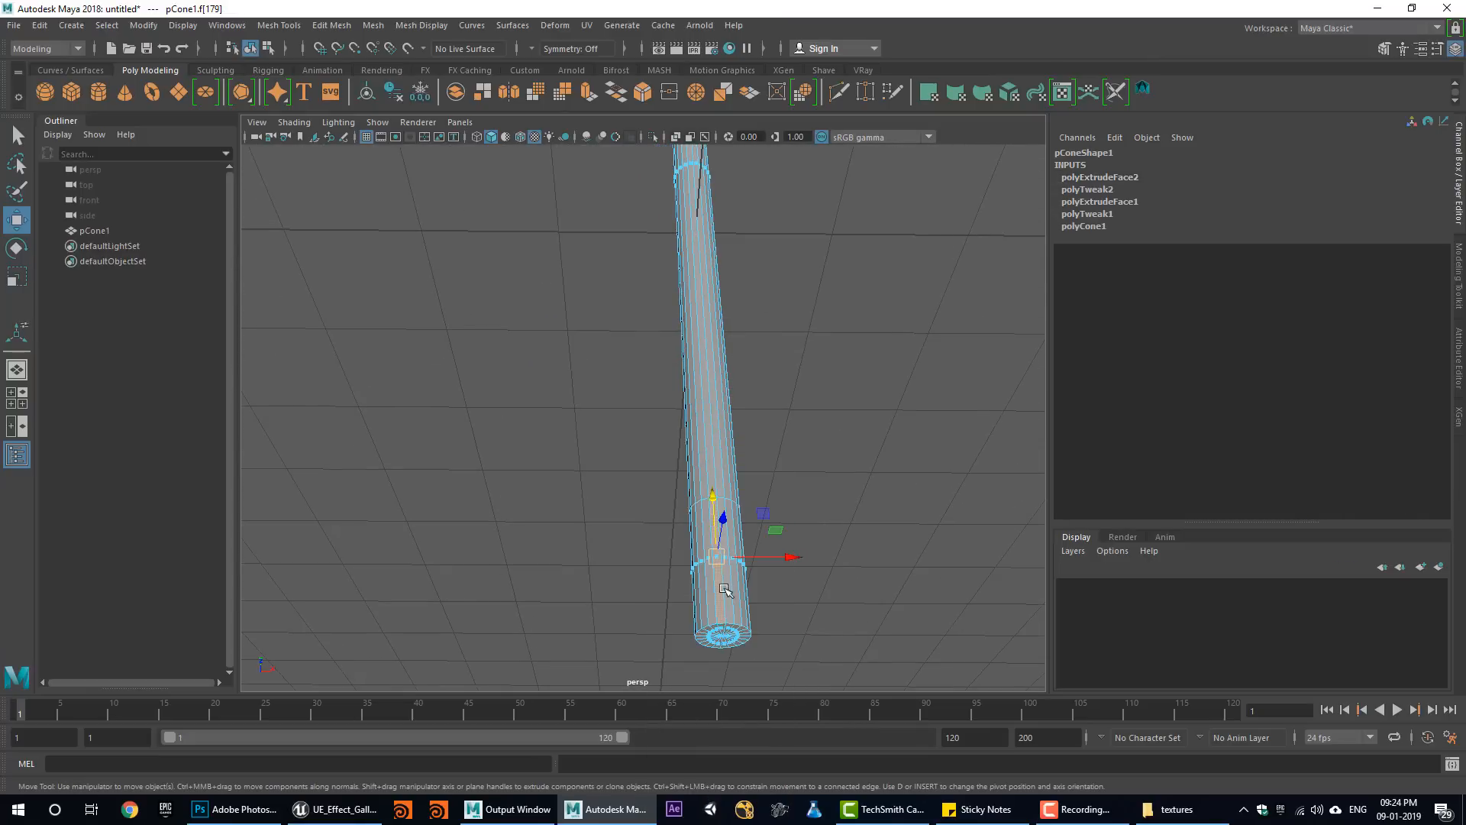
left_click_drag(724, 589, 474, 579, "alt")
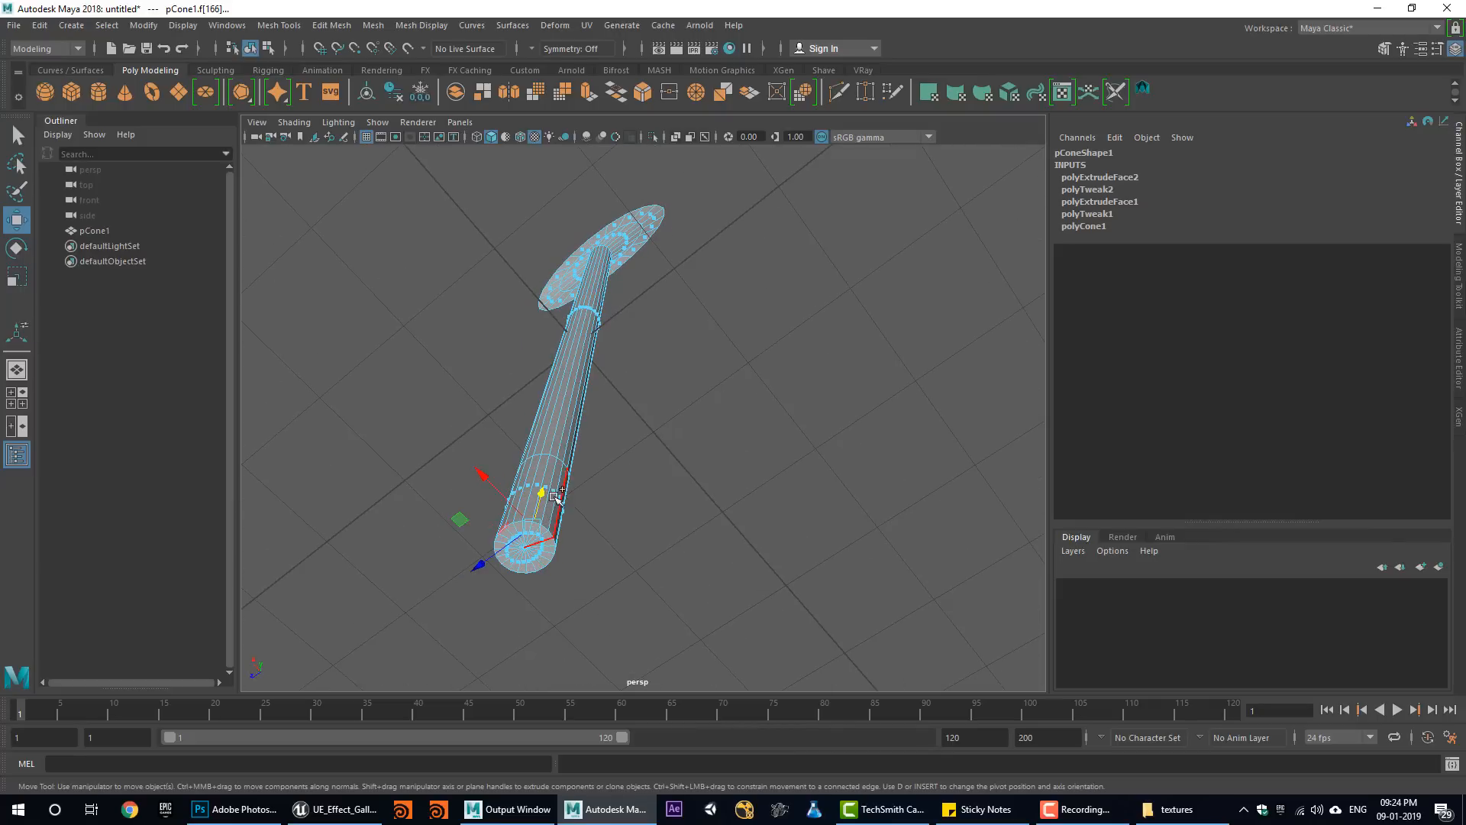
left_click(592, 97)
left_click_drag(608, 536, 805, 595, "alt")
left_click_drag(806, 595, 653, 540, "alt")
key("ctrl+z")
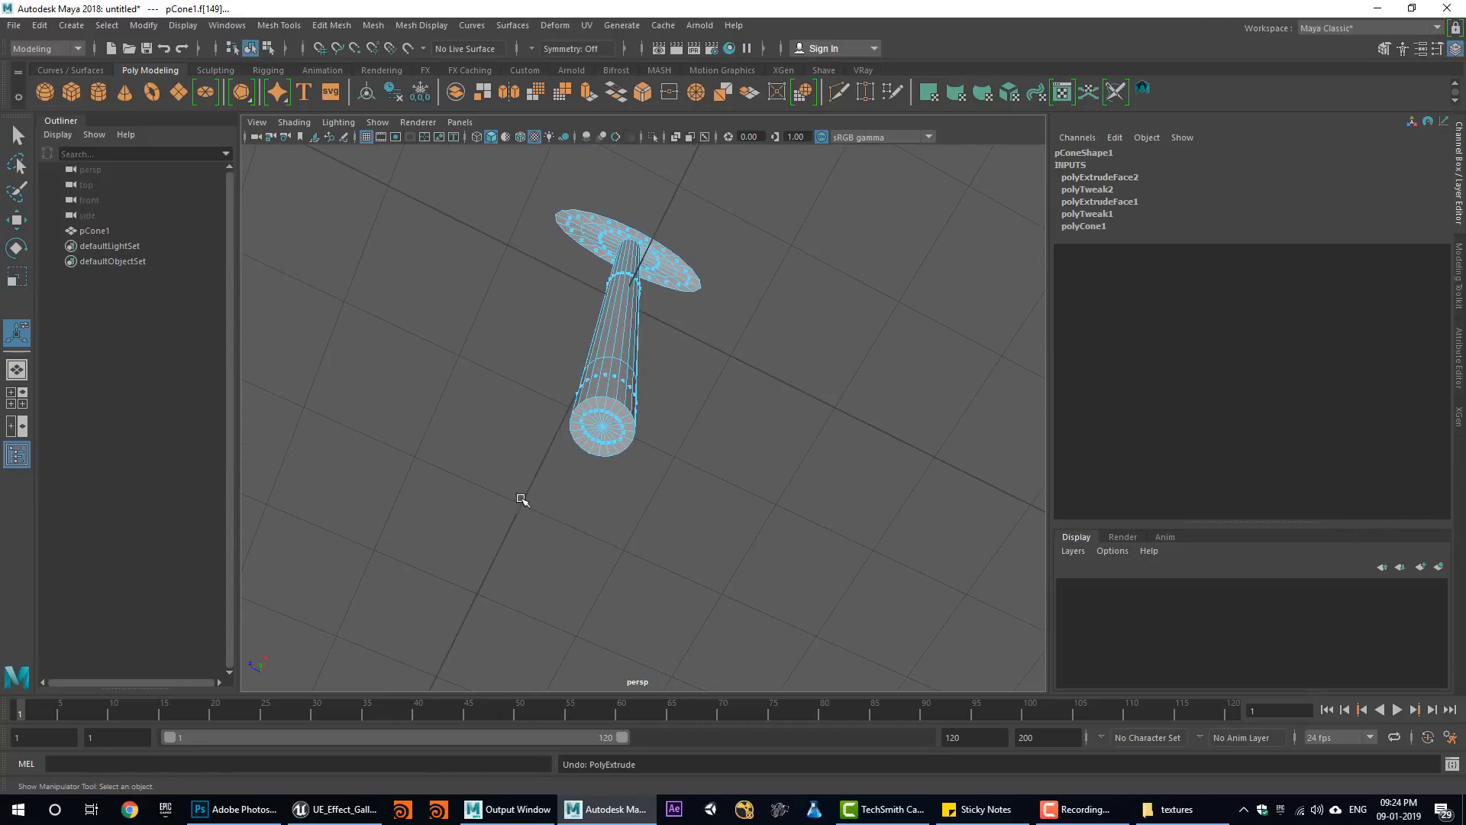
Reselect the side faces on opposite sides of the shaft's tail section.
left_click_drag(524, 497, 646, 532, "alt")
left_click(679, 575)
left_click(693, 502)
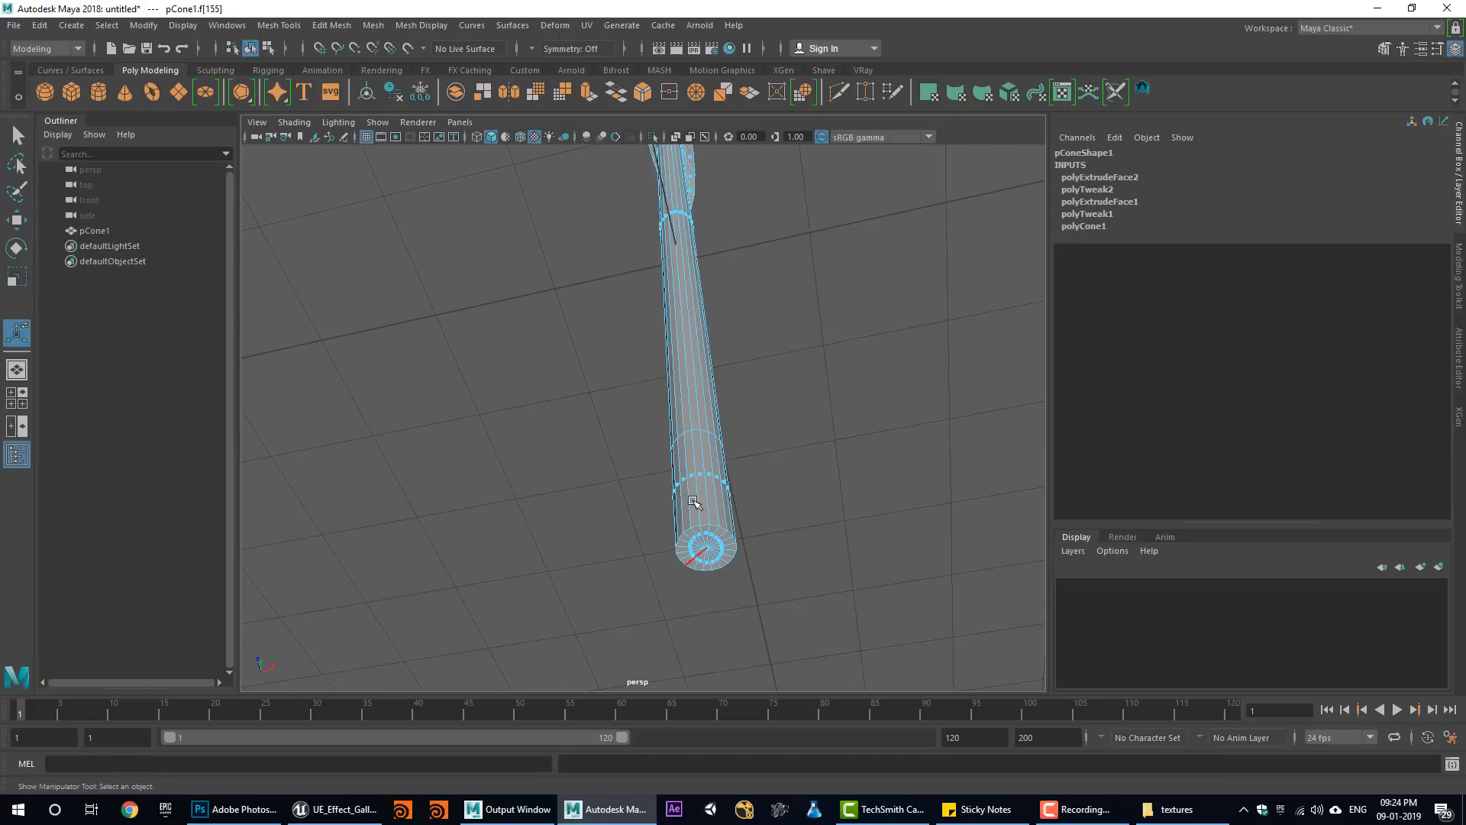
left_click(696, 557)
left_click_drag(664, 540, 443, 553, "alt")
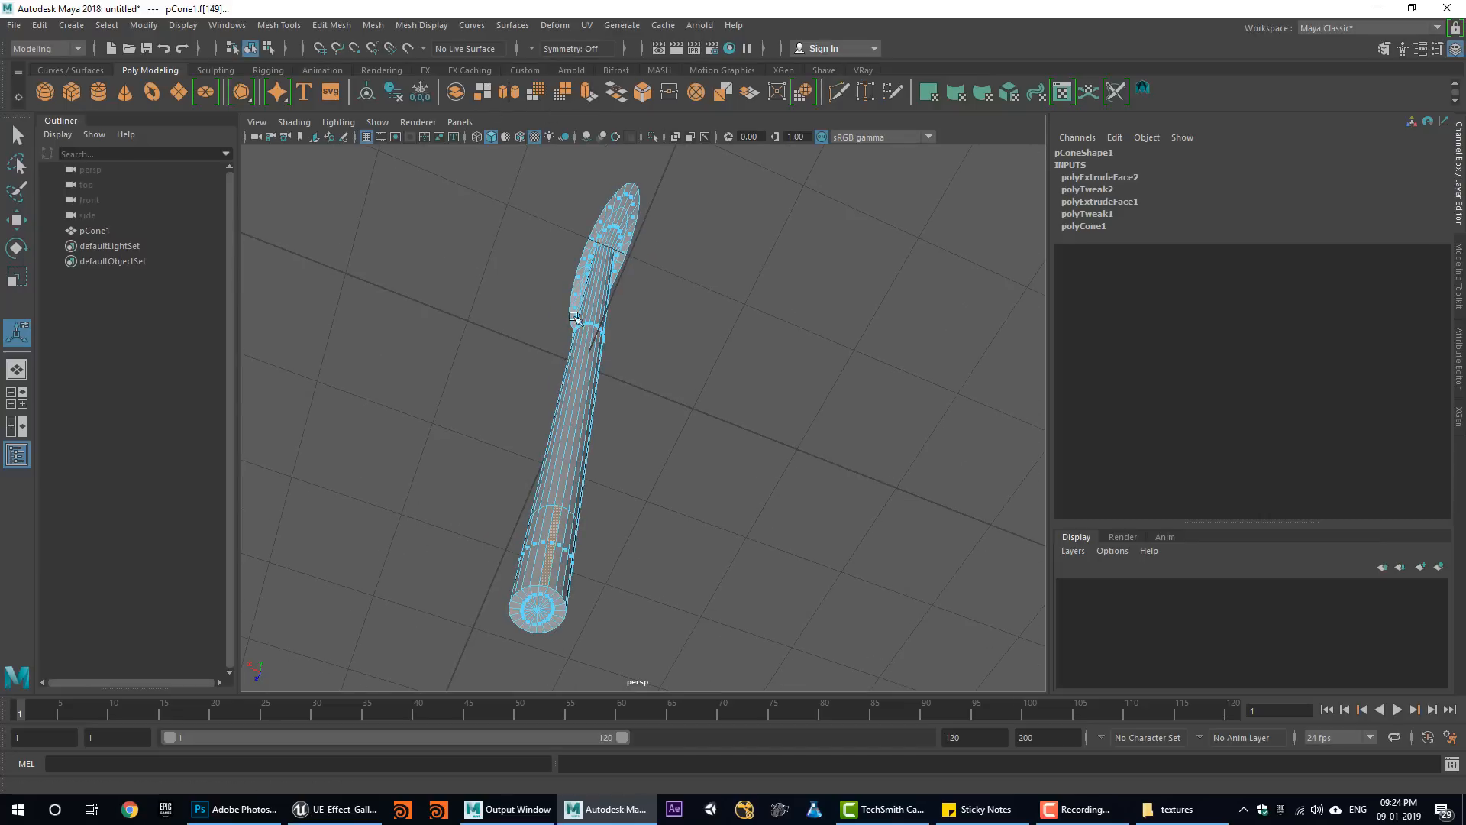
Extrude the selected tail faces outward to a Local Translate Z of about 0.783 to form two fins.
key("ctrl+e")
left_click_drag(578, 427, 581, 416)
left_click_drag(582, 428, 691, 563, "alt")
right_click_drag(691, 562, 612, 560, "alt")
left_click_drag(611, 560, 604, 599, "alt")
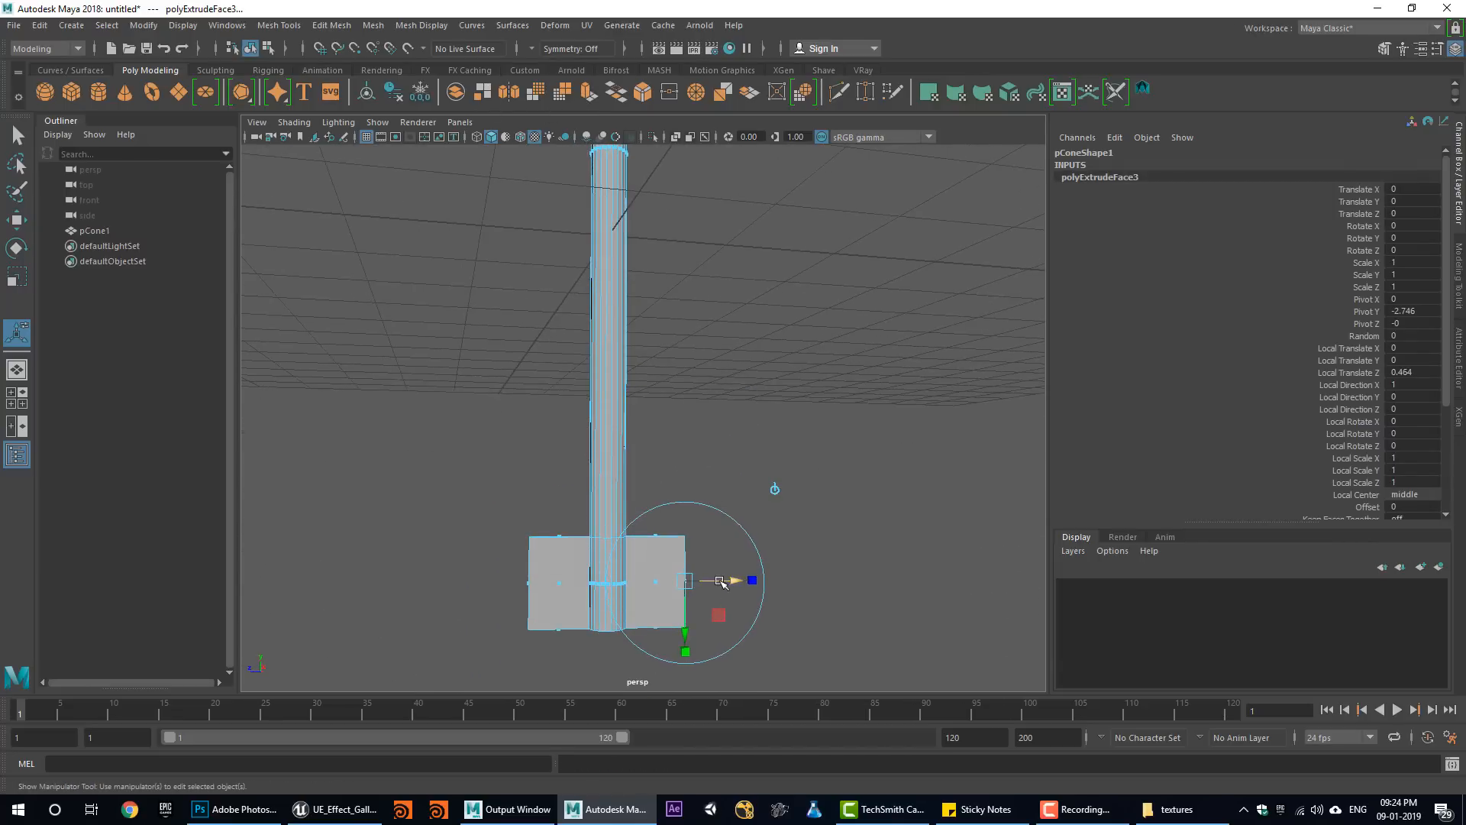
left_click_drag(714, 588, 763, 586)
Move the fins' outer faces straight down to slant them backward, and return to object mode.
key("w")
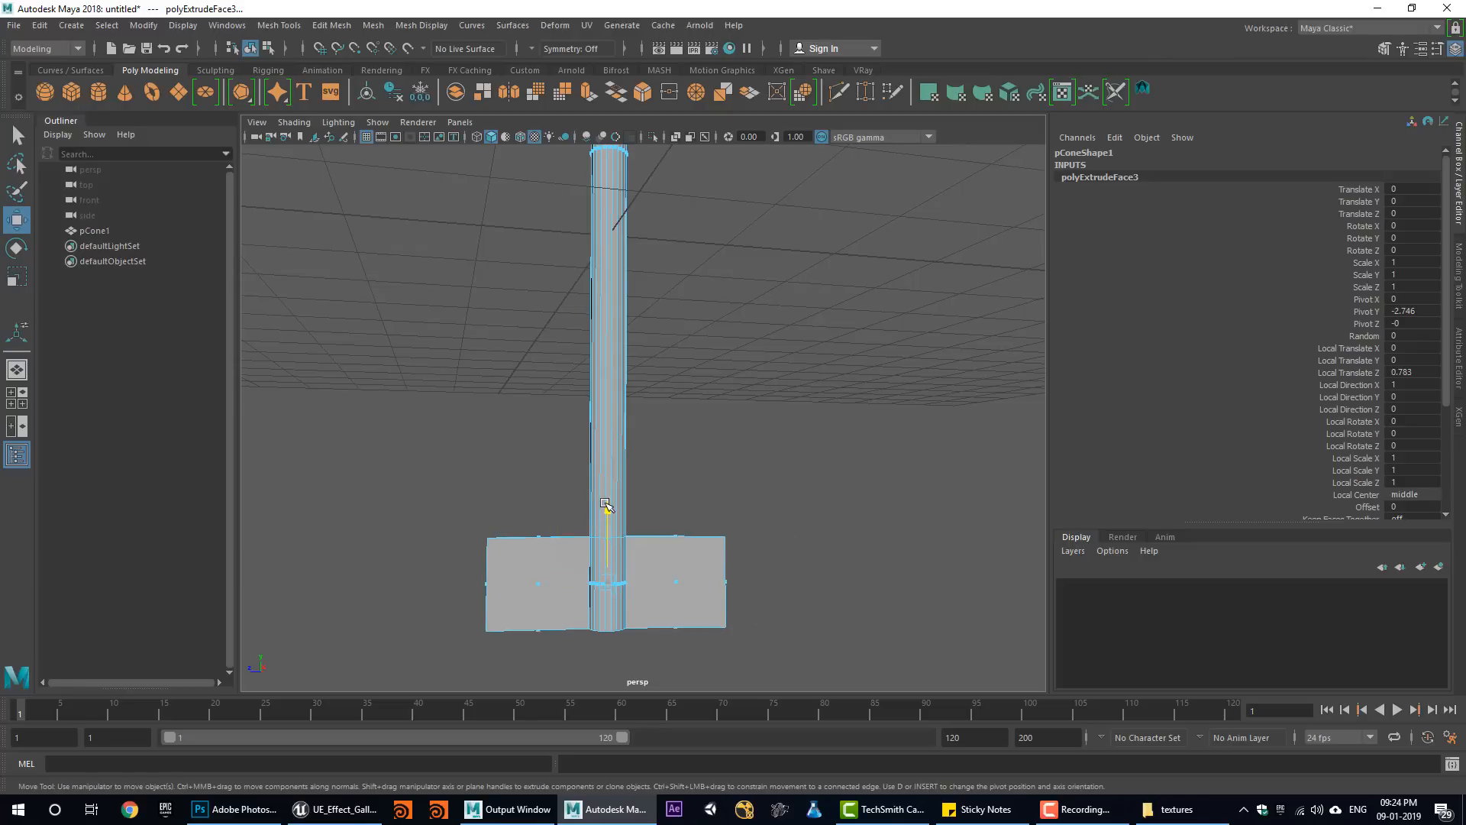
left_click_drag(605, 504, 609, 575)
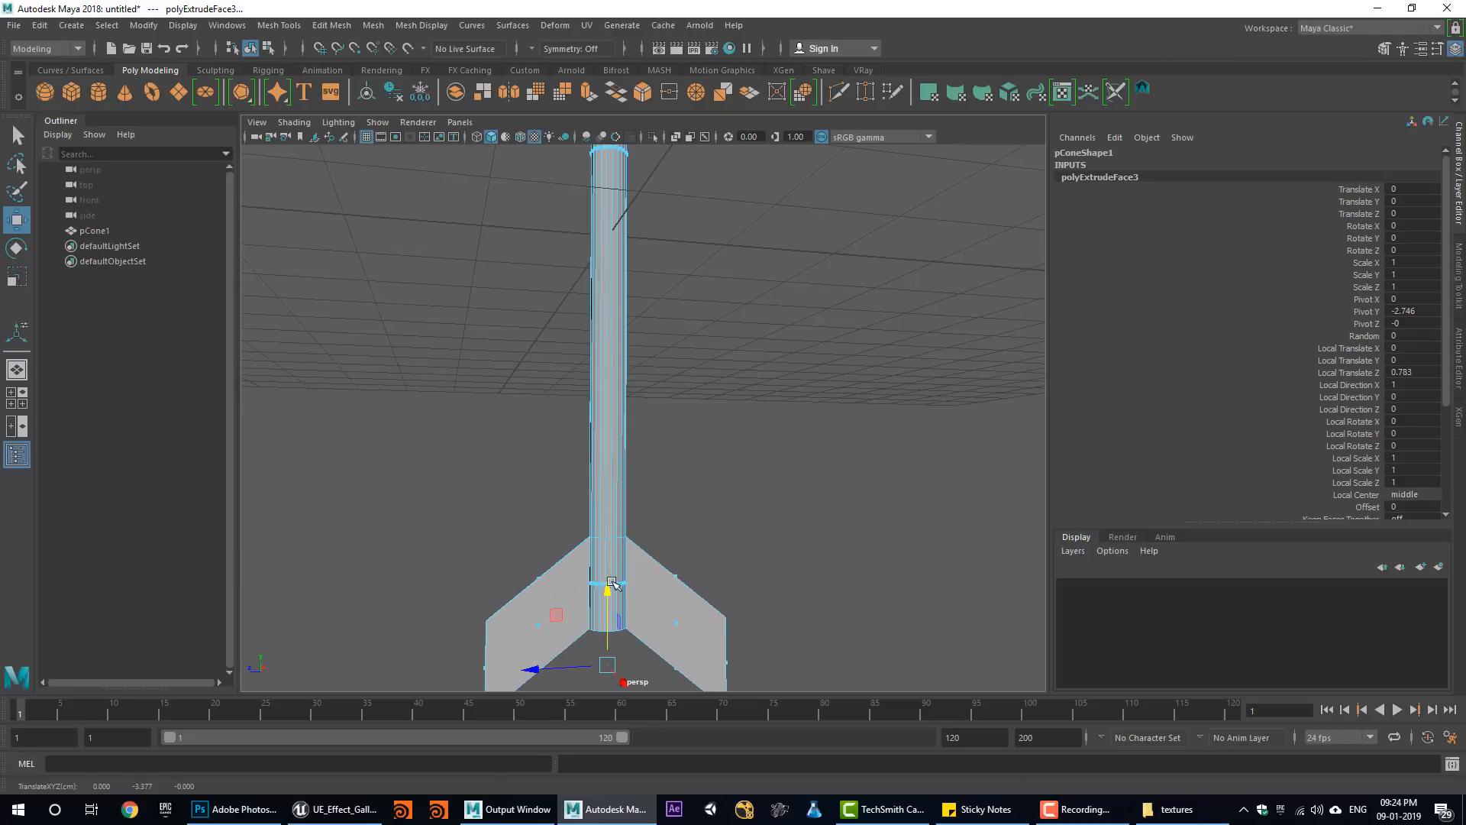
right_click_drag(612, 584, 588, 534, "alt")
left_click_drag(588, 534, 560, 509, "alt")
right_click_drag(596, 353, 672, 330)
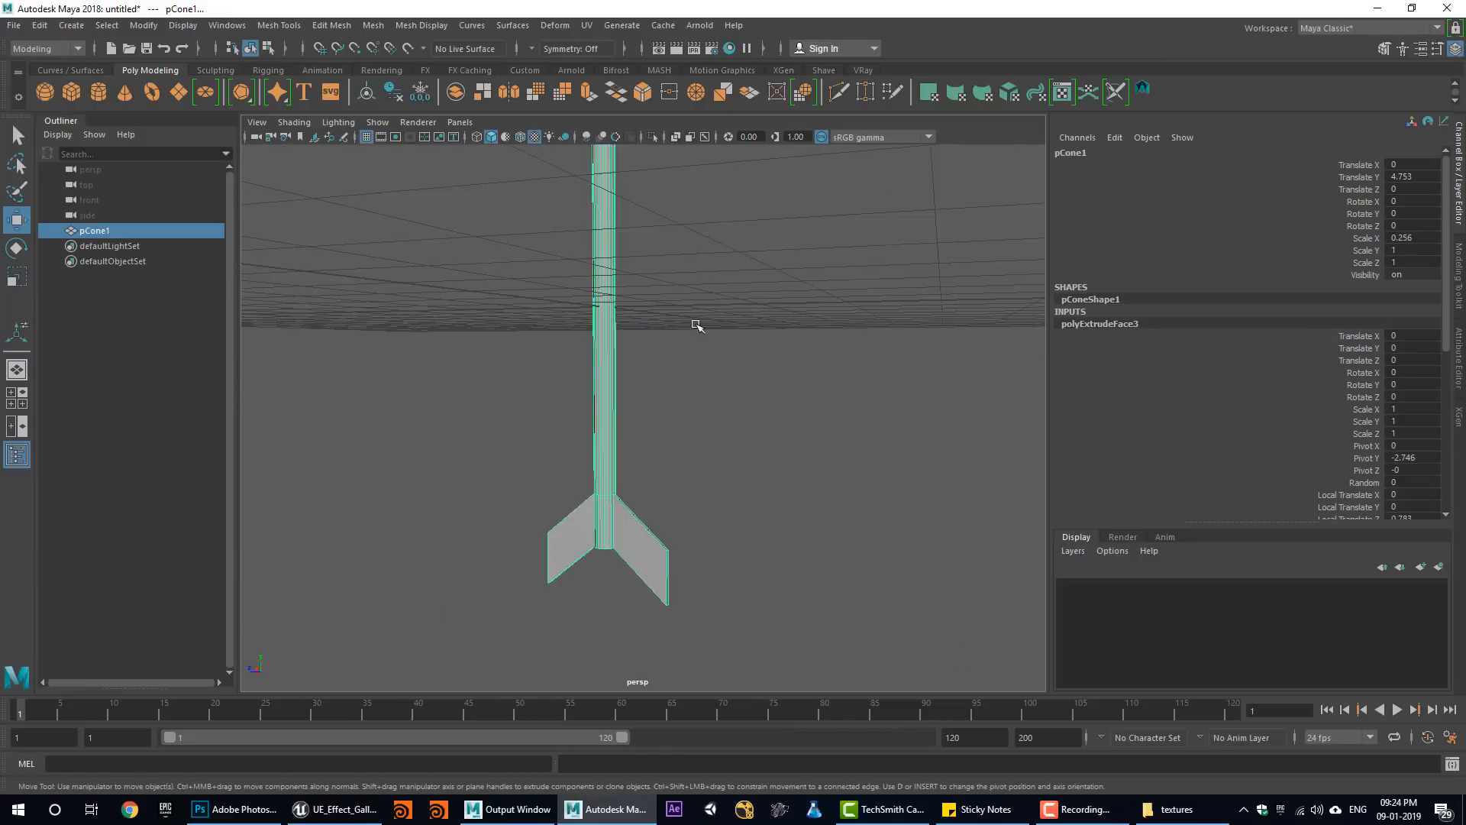
left_click(749, 342)
Select the whole arrow and raise it to a Translate Y of about 7.855.
right_click_drag(746, 373, 443, 336, "alt")
left_click_drag(442, 336, 547, 403, "alt")
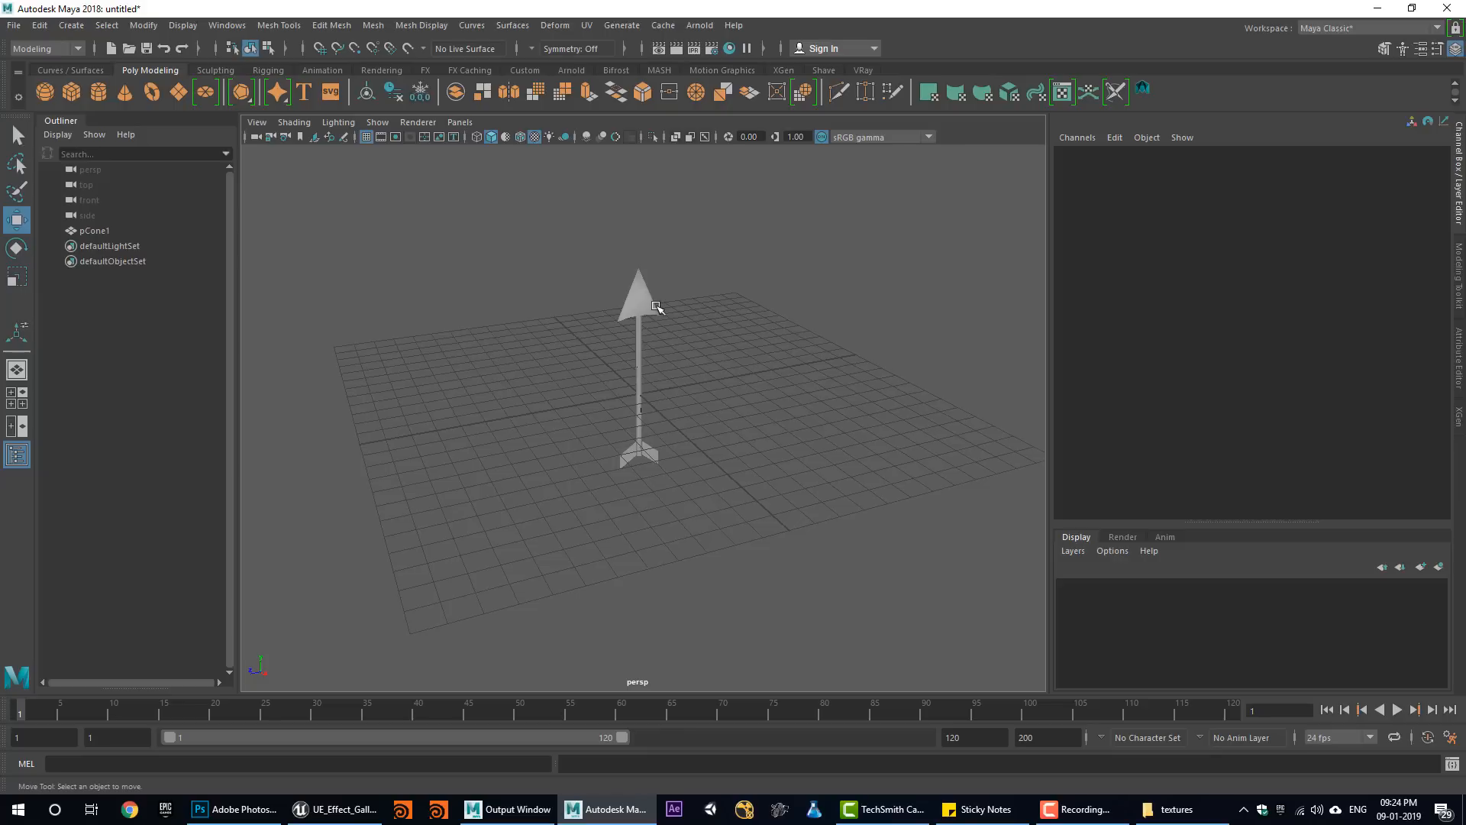
left_click(646, 315)
left_click_drag(501, 360, 530, 435, "alt")
right_click_drag(527, 435, 720, 326, "alt")
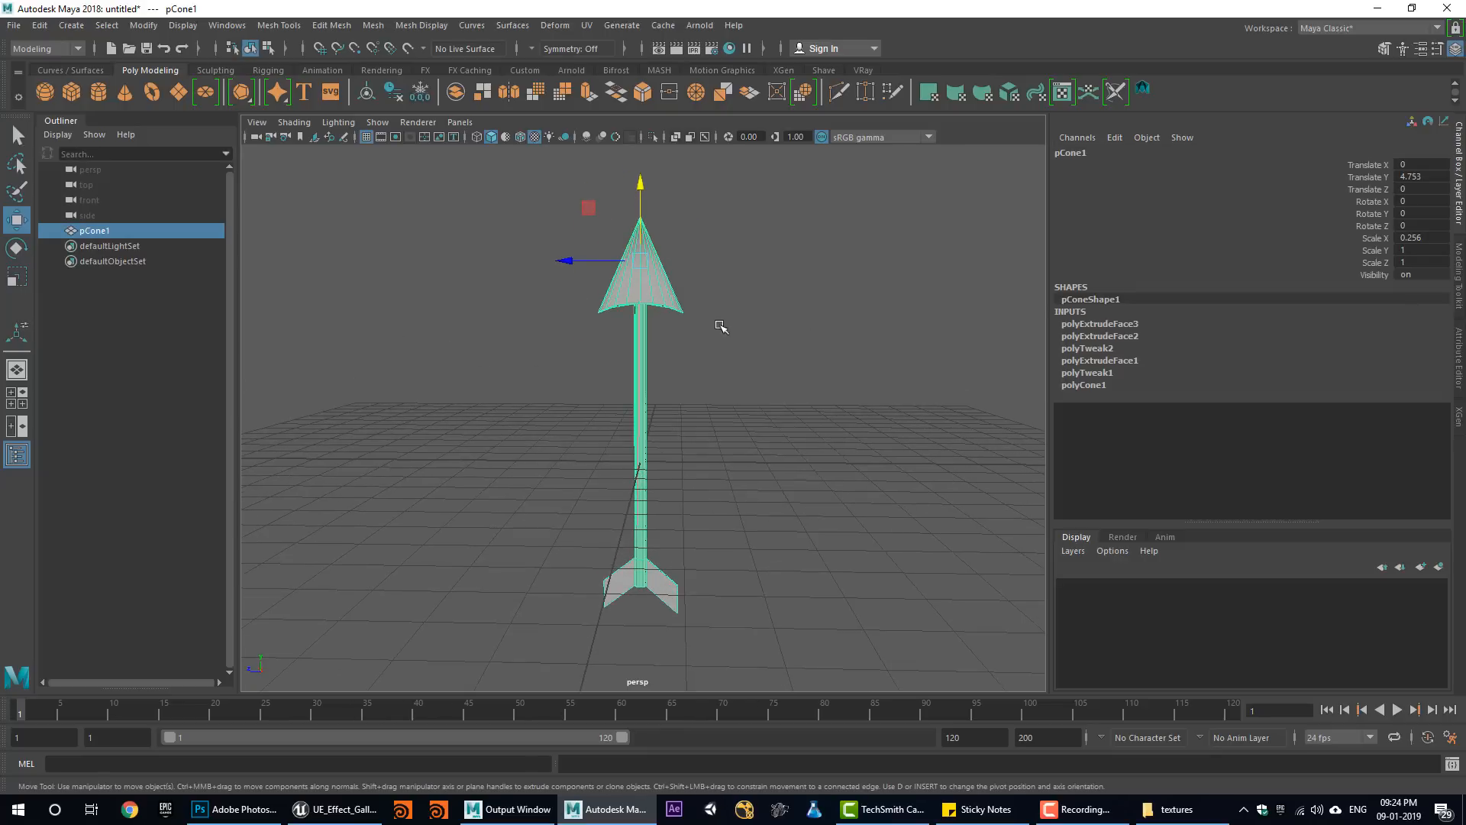
left_click_drag(645, 196, 629, 53)
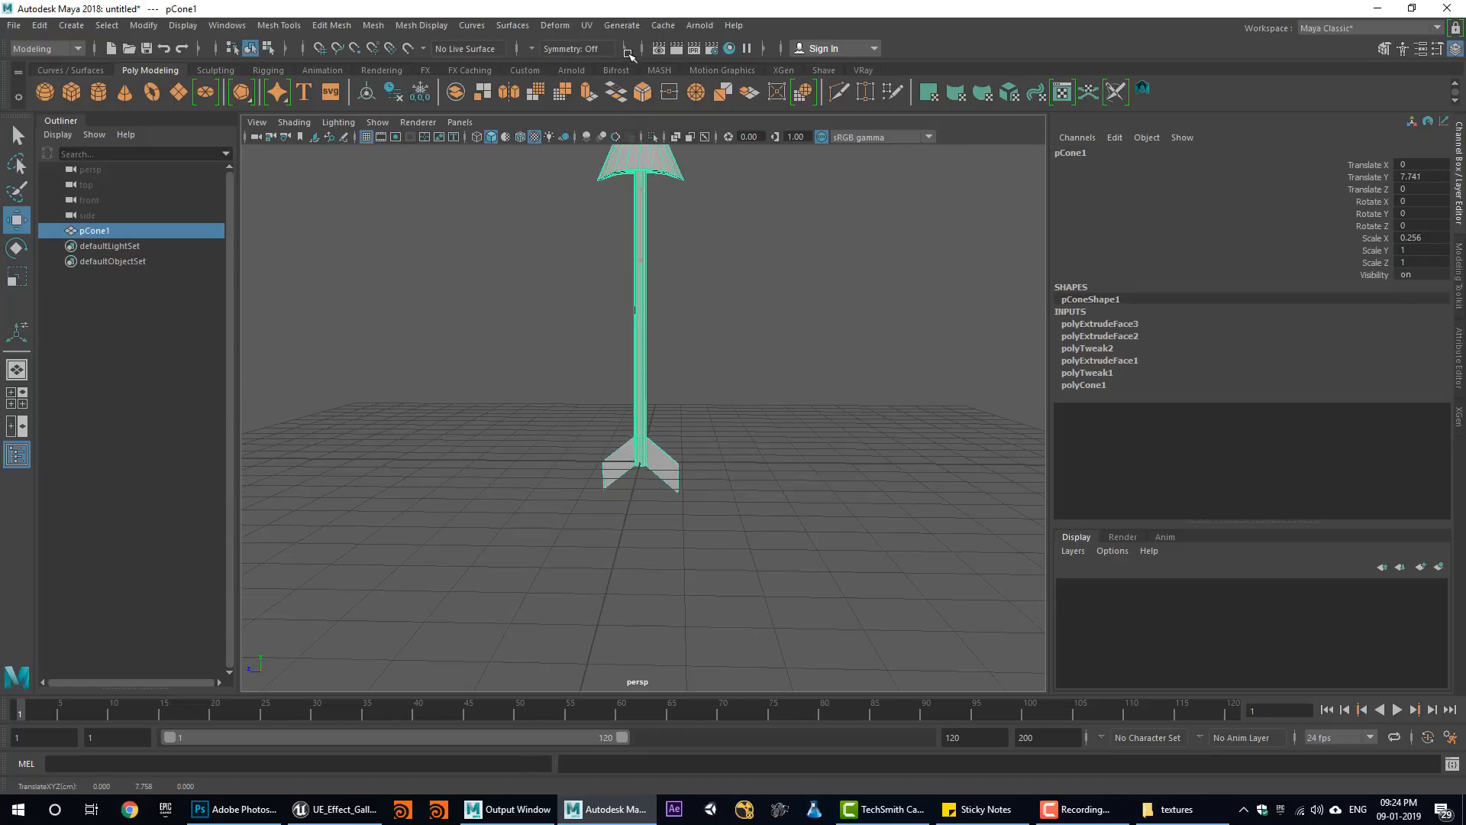
right_click_drag(656, 458, 809, 382, "alt")
left_click_drag(650, 603, 642, 565, "alt")
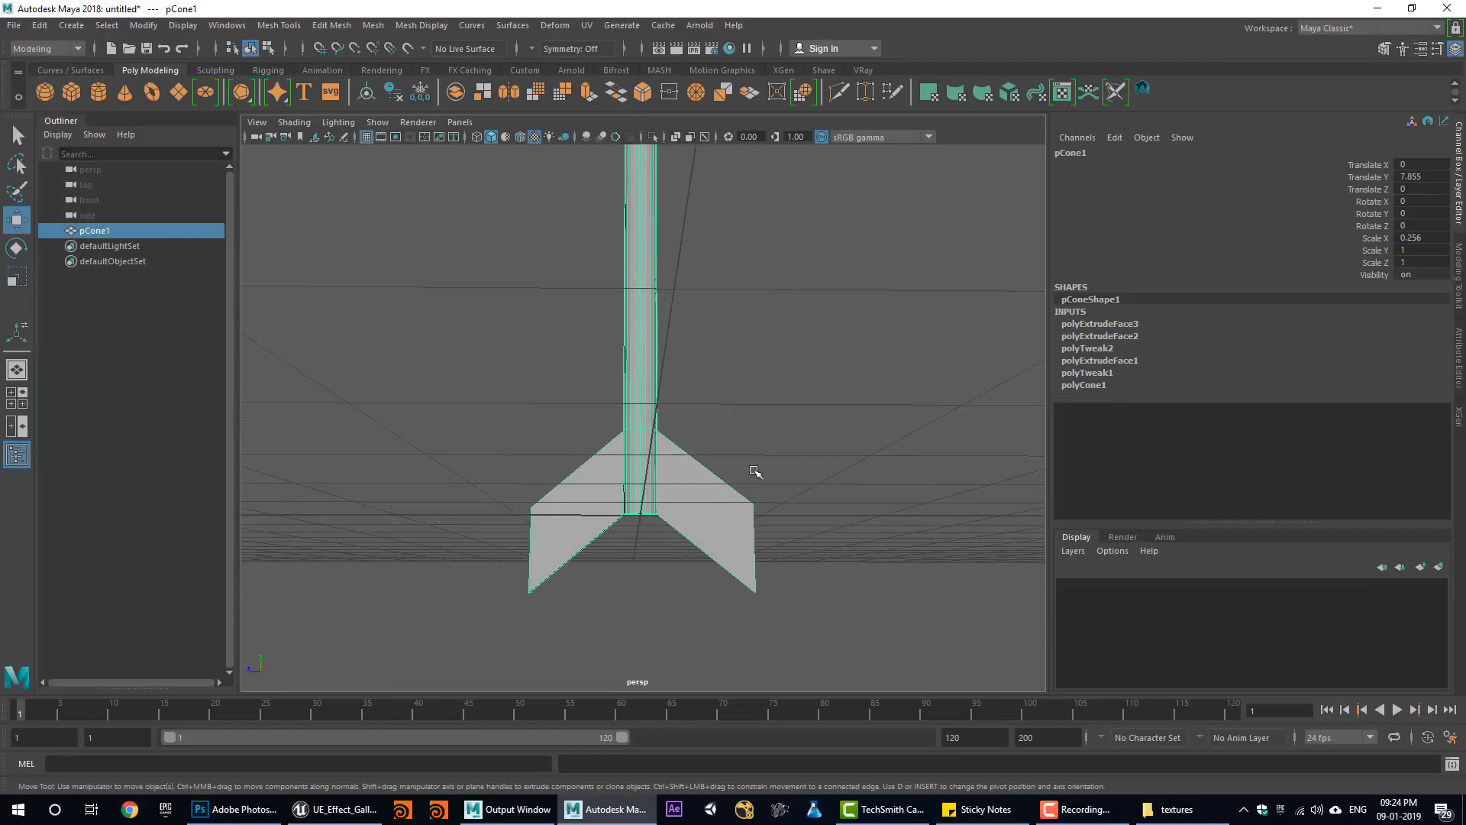
Move the arrow's pivot from the arrowhead down to the tail end of the shaft at the grid origin.
right_click_drag(753, 468, 547, 413, "alt")
middle_click_drag(547, 412, 534, 563, "alt")
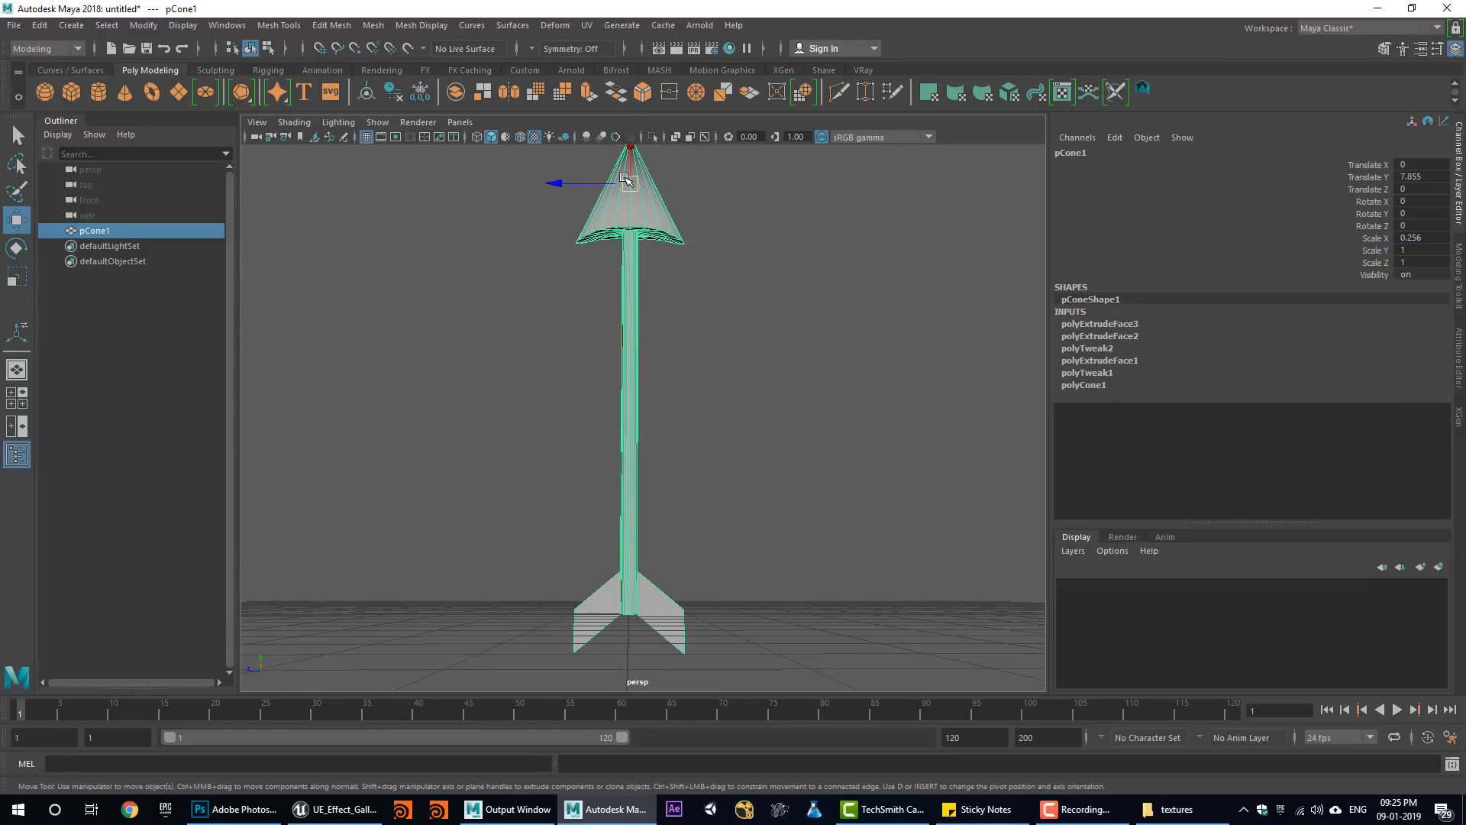
key("d")
left_click_drag(632, 184, 596, 529)
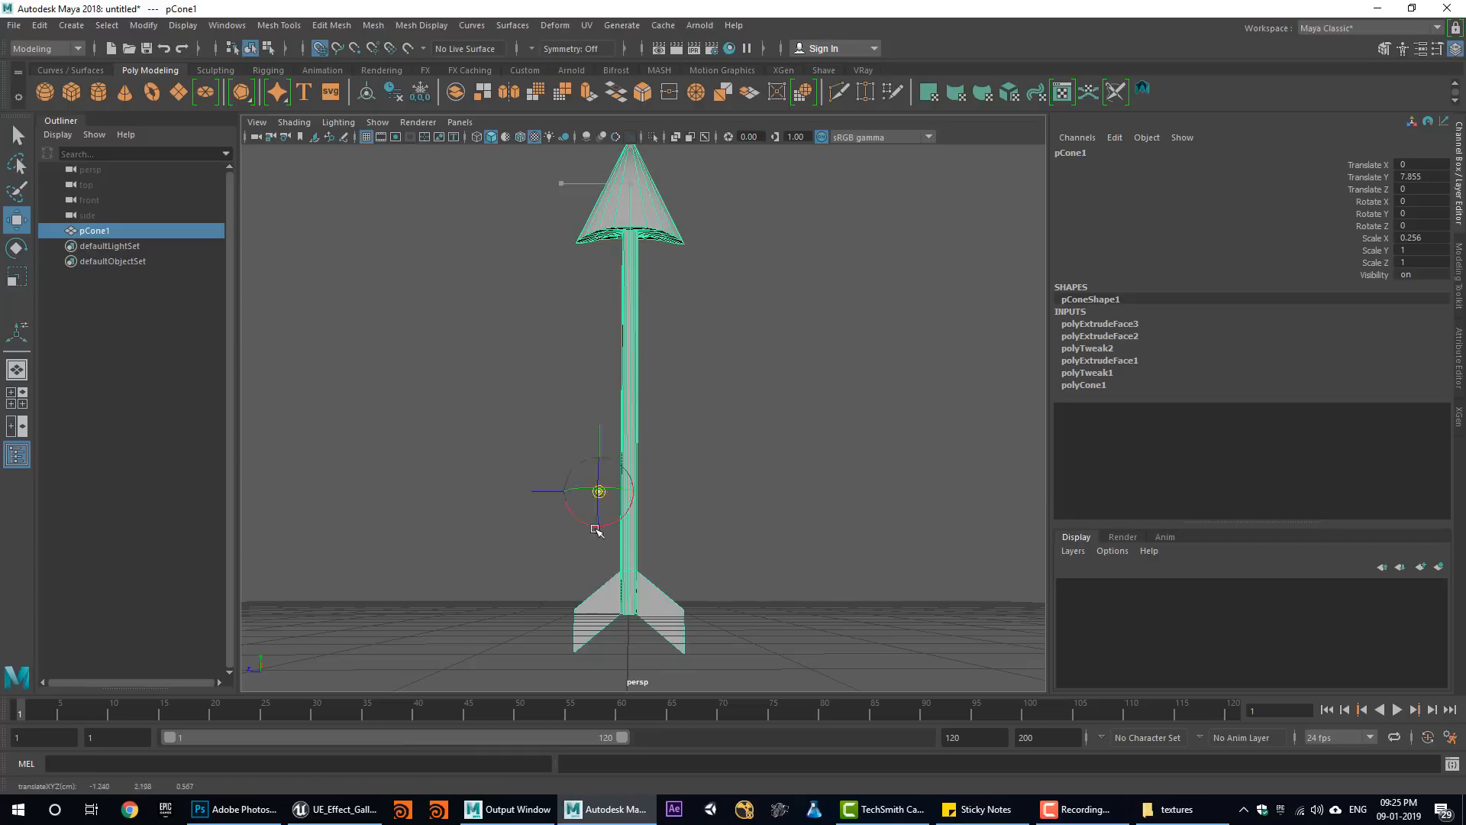
left_click_drag(613, 639, 630, 617)
mouse_move(711, 595)
left_mouse_down("alt")
mouse_move(763, 586)
mouse_move(734, 581)
left_mouse_up("alt")
key("space")
key("space")
left_click_drag(696, 324, 811, 276)
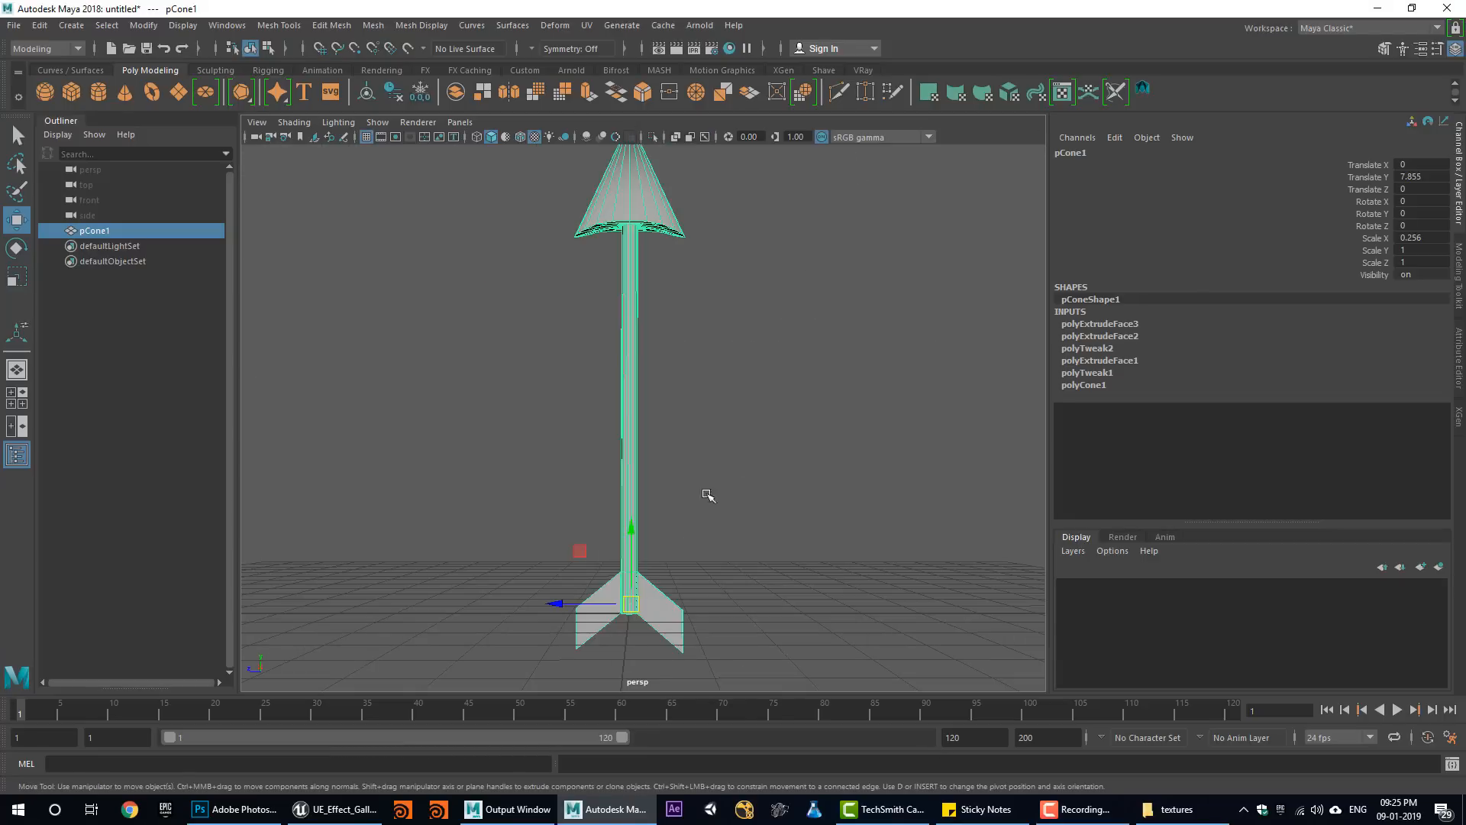
Snap the arrow's pivot to the vertex at the centre of the shaft's bottom end.
left_click_drag(707, 548, 632, 585, "alt")
key("d")
key("v")
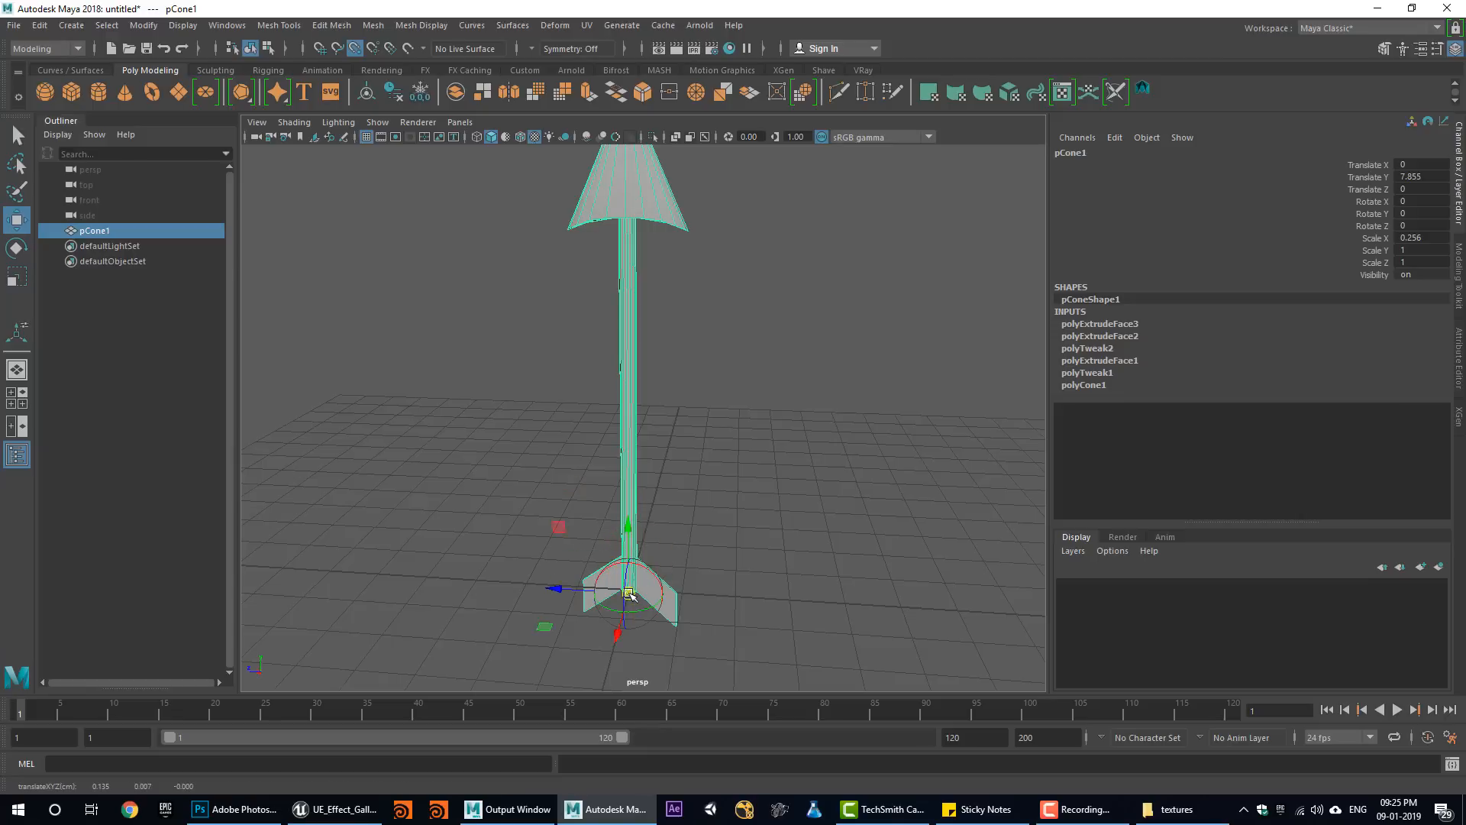
mouse_move(766, 565)
left_mouse_down("alt")
mouse_move(746, 489)
mouse_move(775, 538)
left_mouse_up("alt")
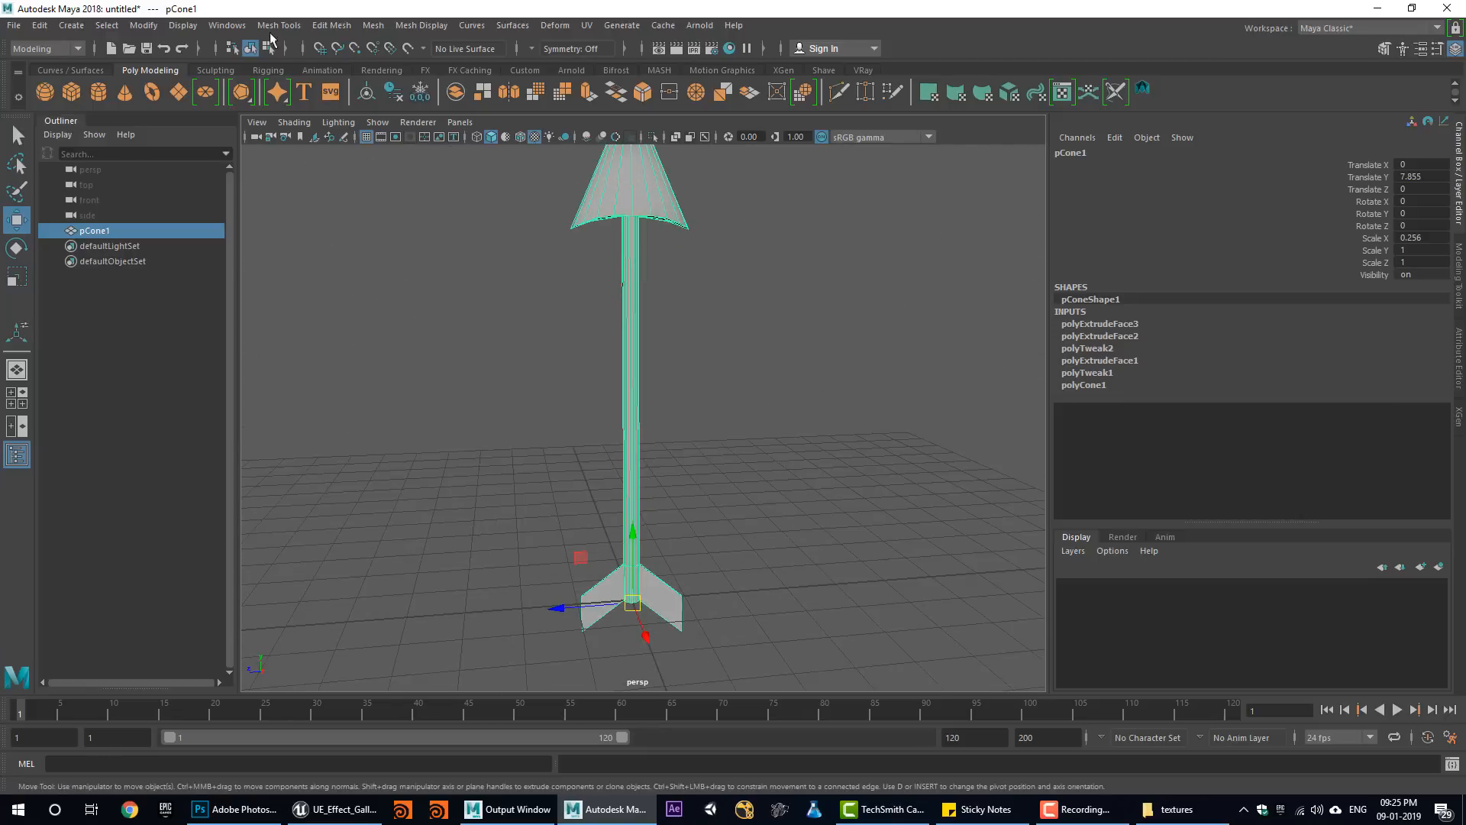
Freeze the arrow's transformations and delete its construction history.
left_click(197, 25)
mouse_move(216, 26)
mouse_move(145, 26)
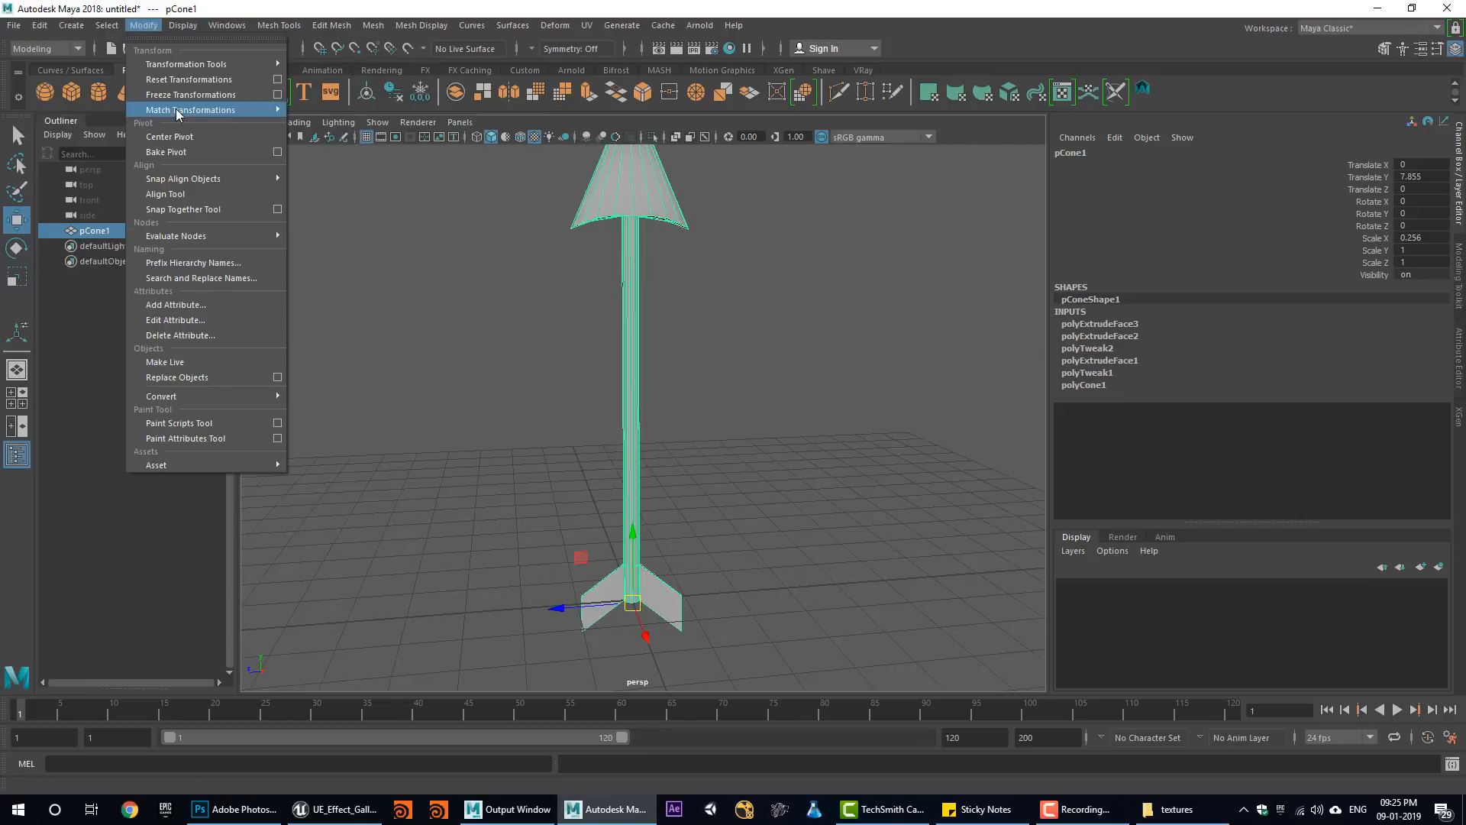
left_click(214, 131)
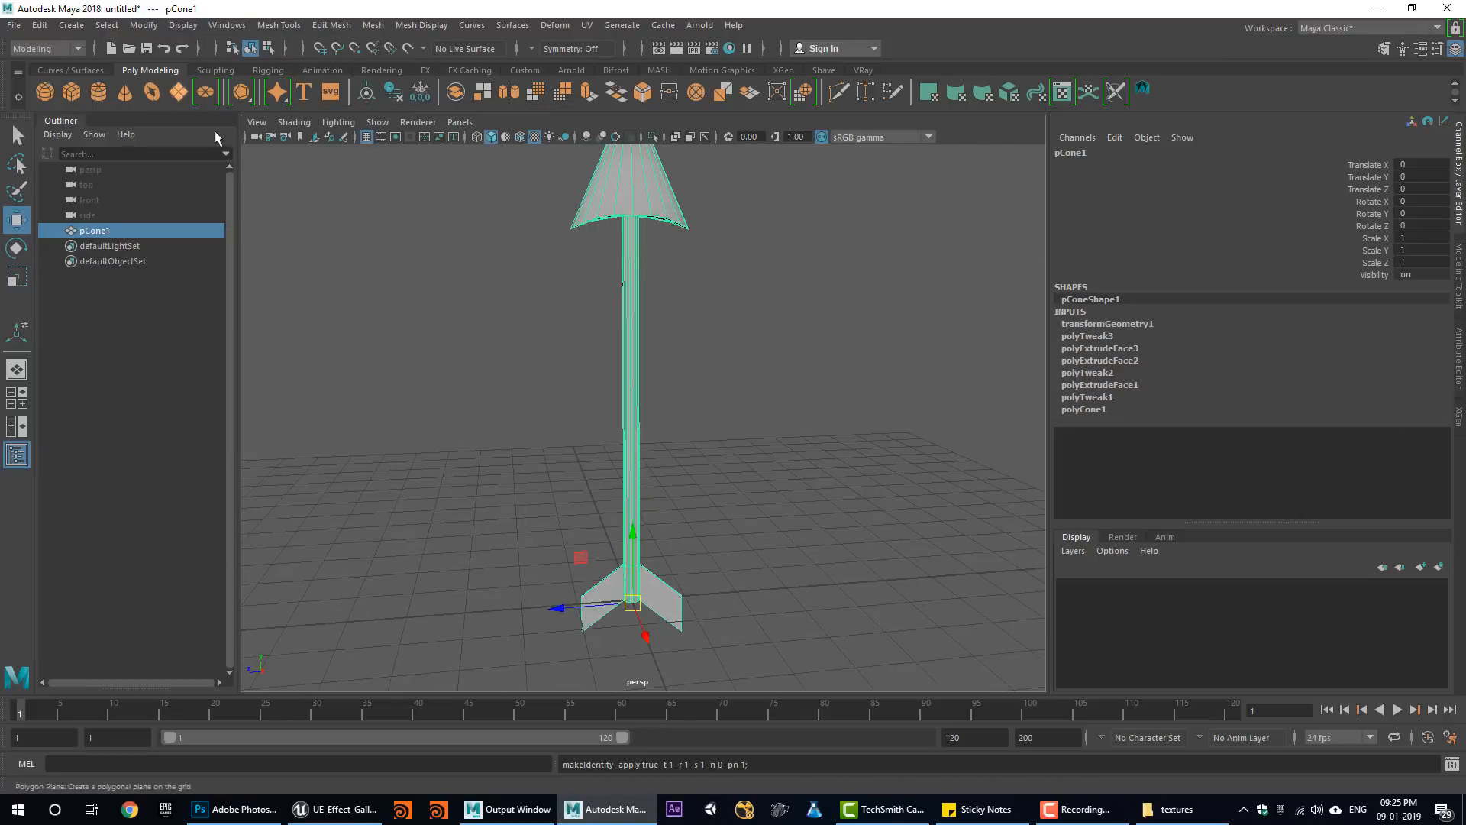
left_click(39, 25)
mouse_move(115, 220)
left_click(304, 233)
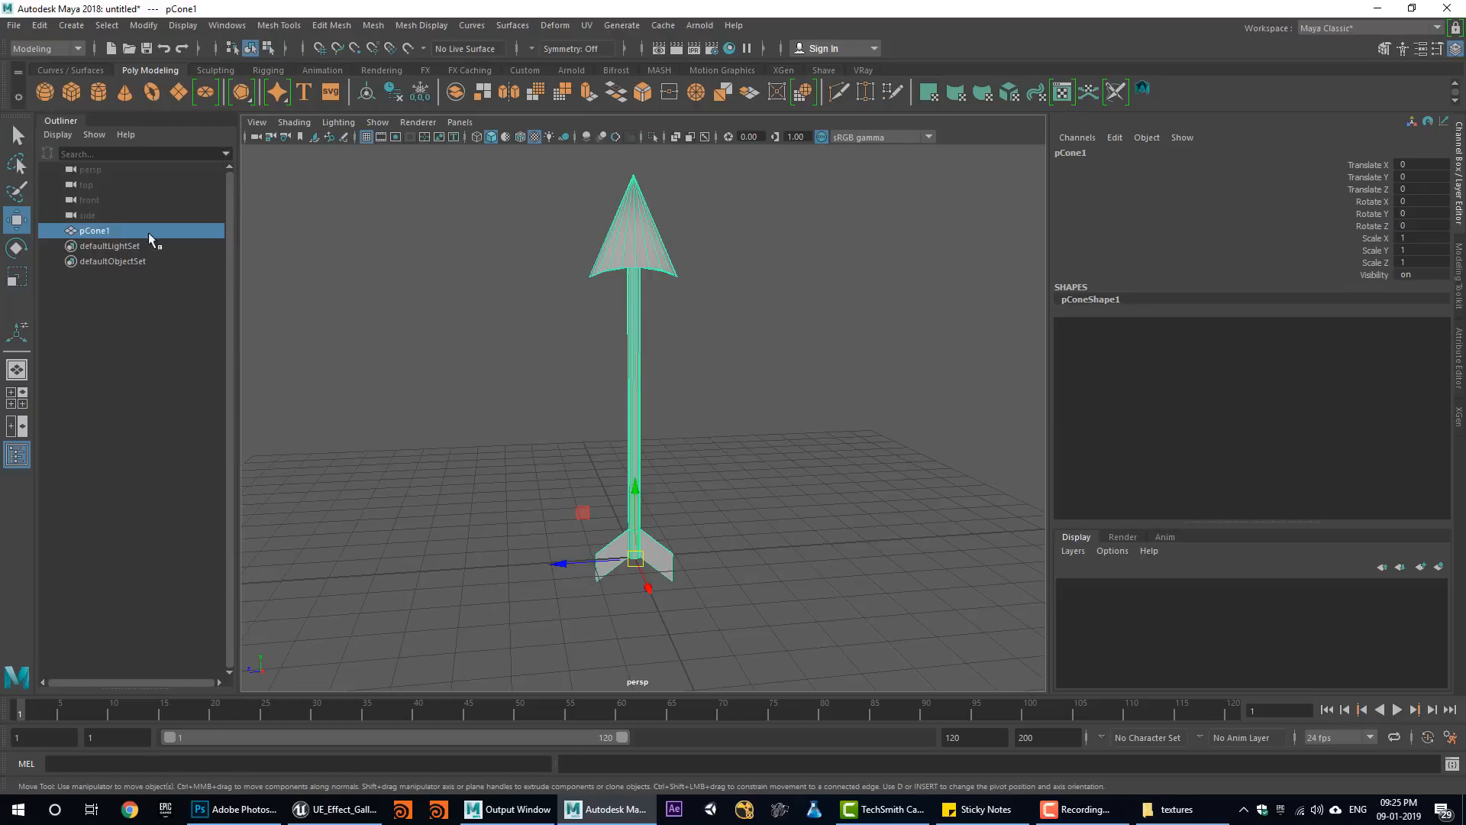
Rename the arrow mesh to sm_Arrow.
double_click(103, 231)
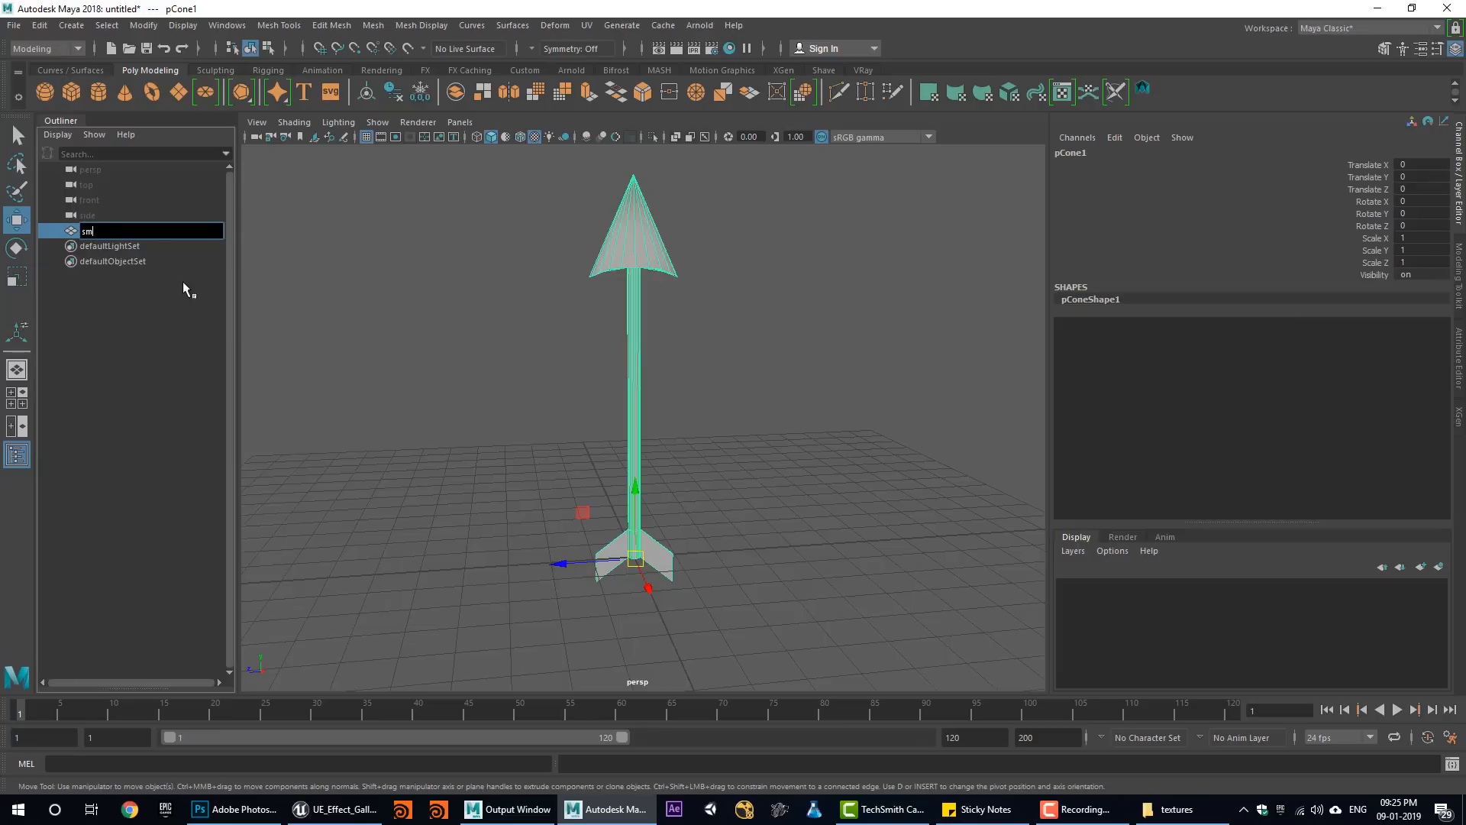
type("sm_Arrow")
key("Return")
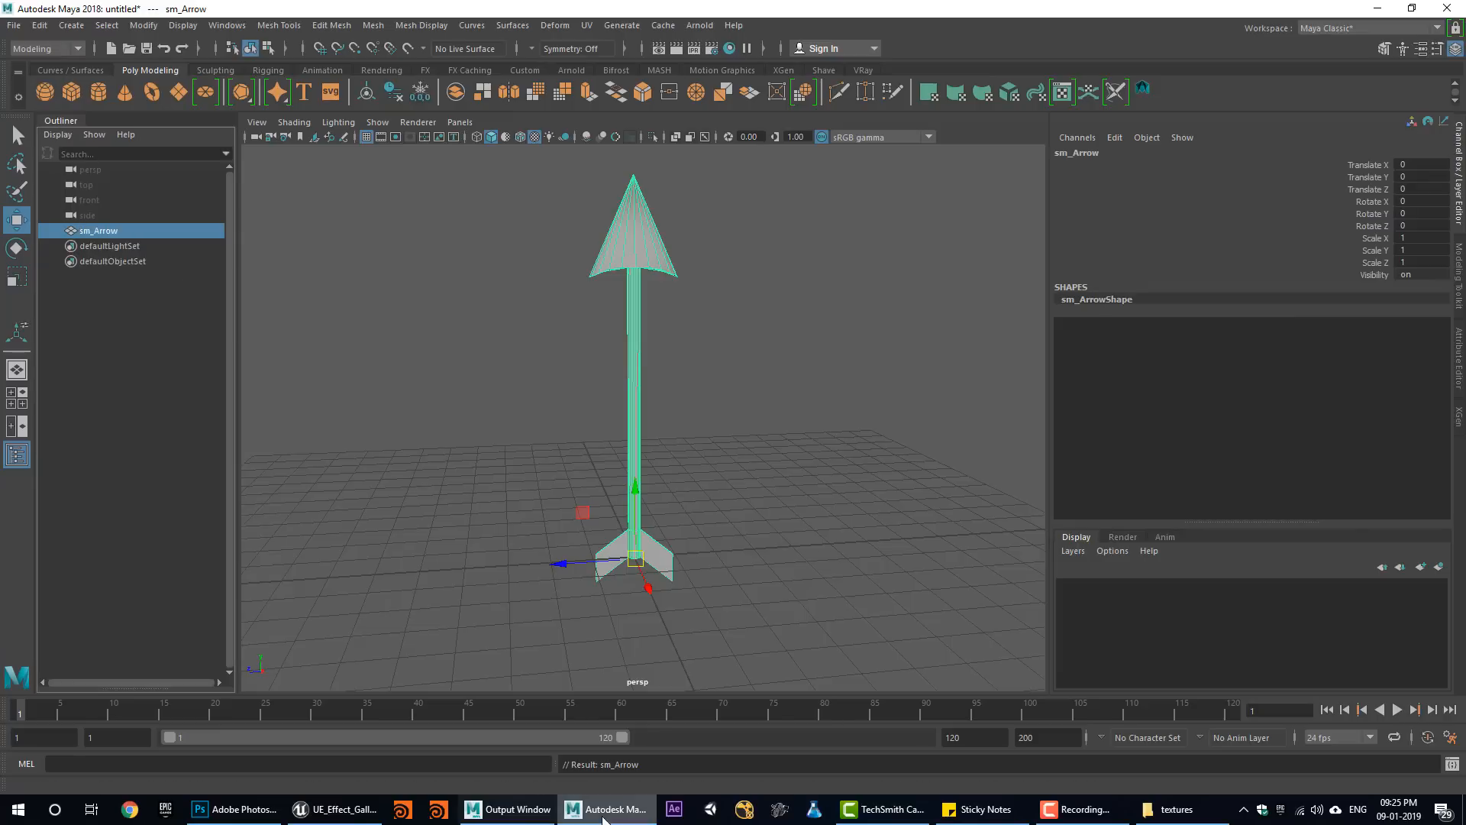
Switch to Unreal Engine, show the Gallery mesh folder in File Explorer, and copy its path.
left_click(330, 808)
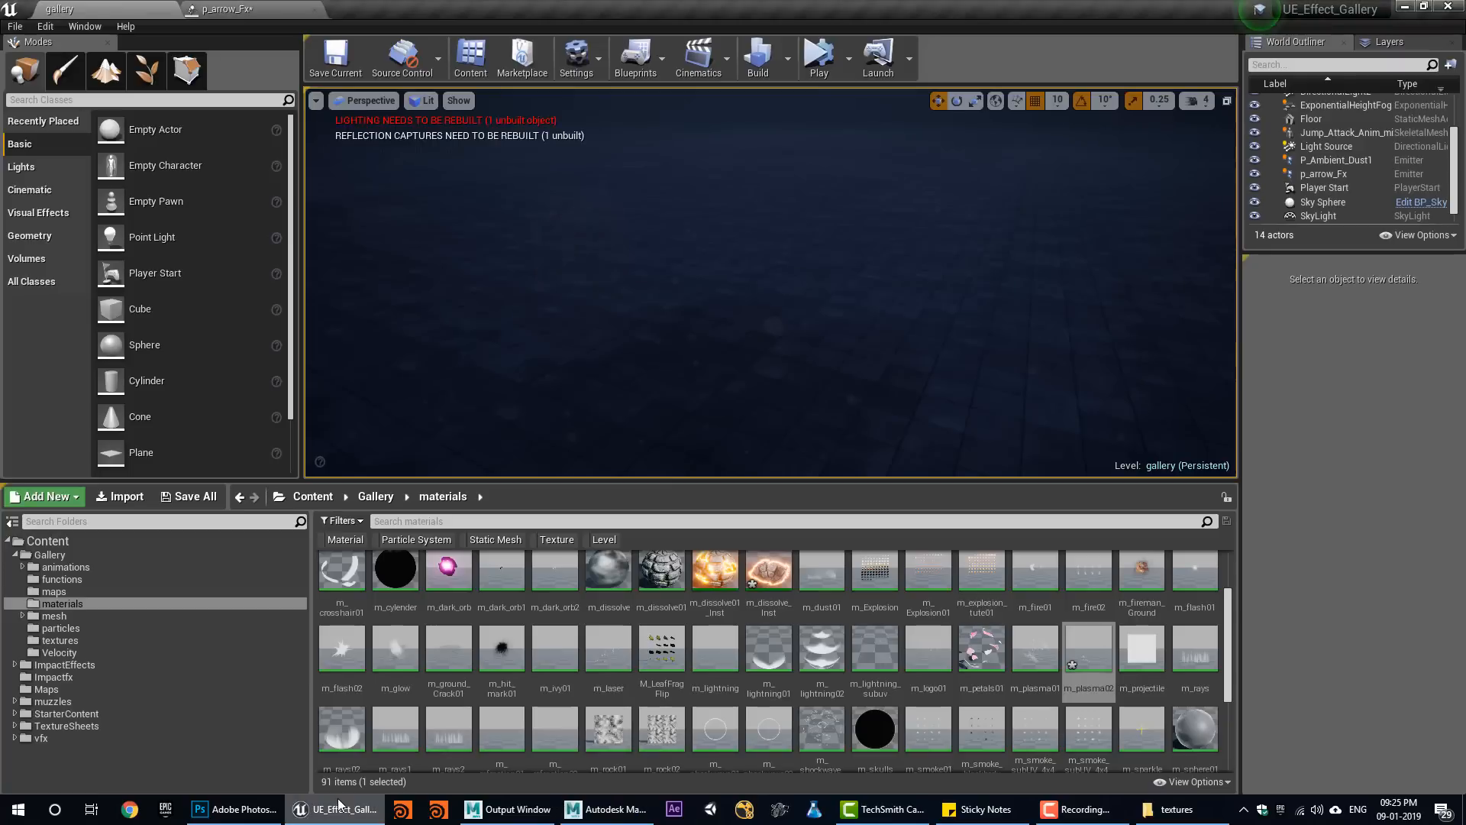
left_click(56, 615)
right_click(56, 616)
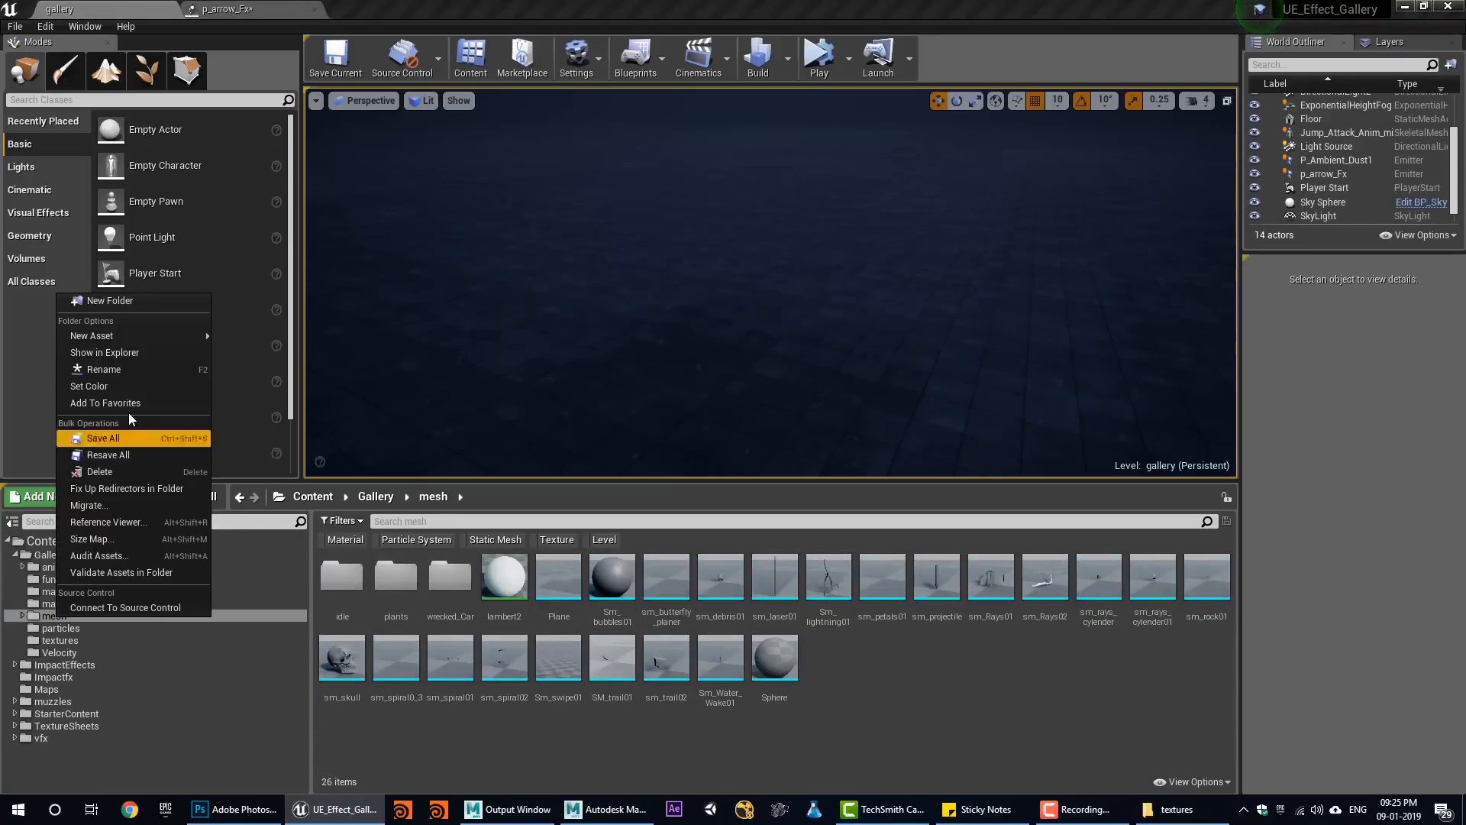
left_click(615, 181)
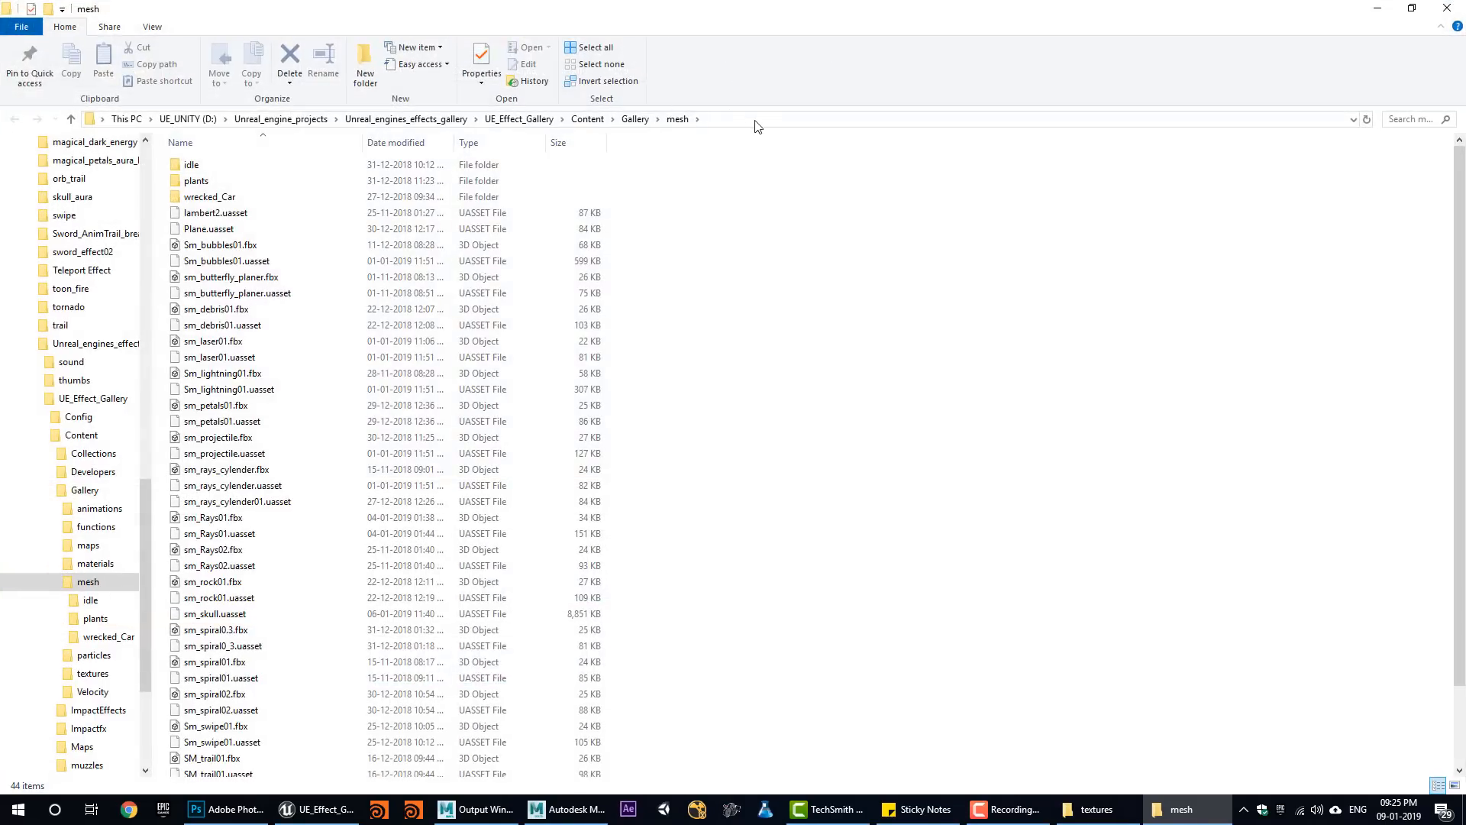
left_click(756, 121)
key("ctrl+c")
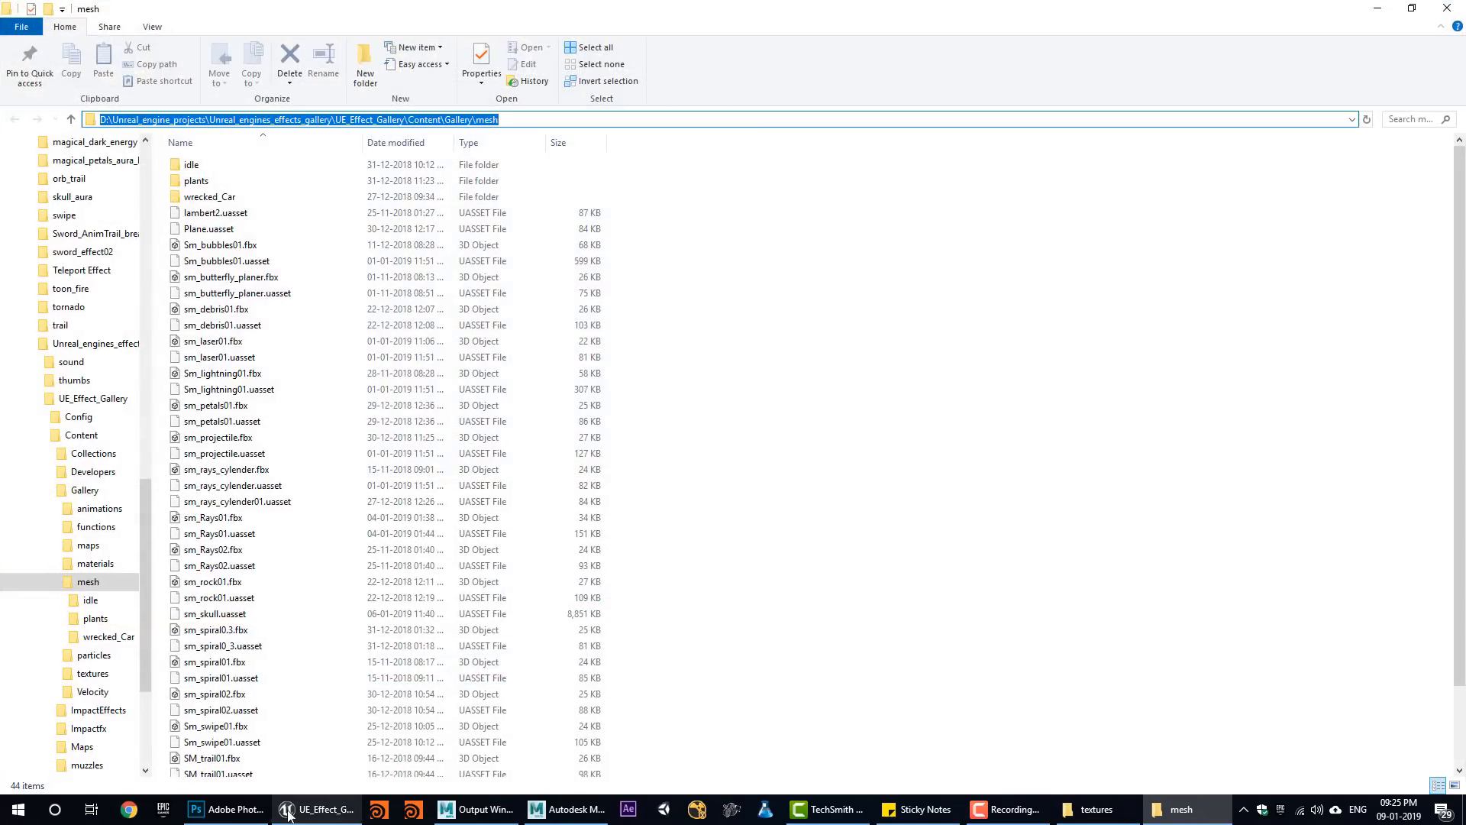
Switch to Maya and export the selected arrow as the FBX file sm_Arrow into the project's Content\Gallery\mesh folder.
left_click(565, 809)
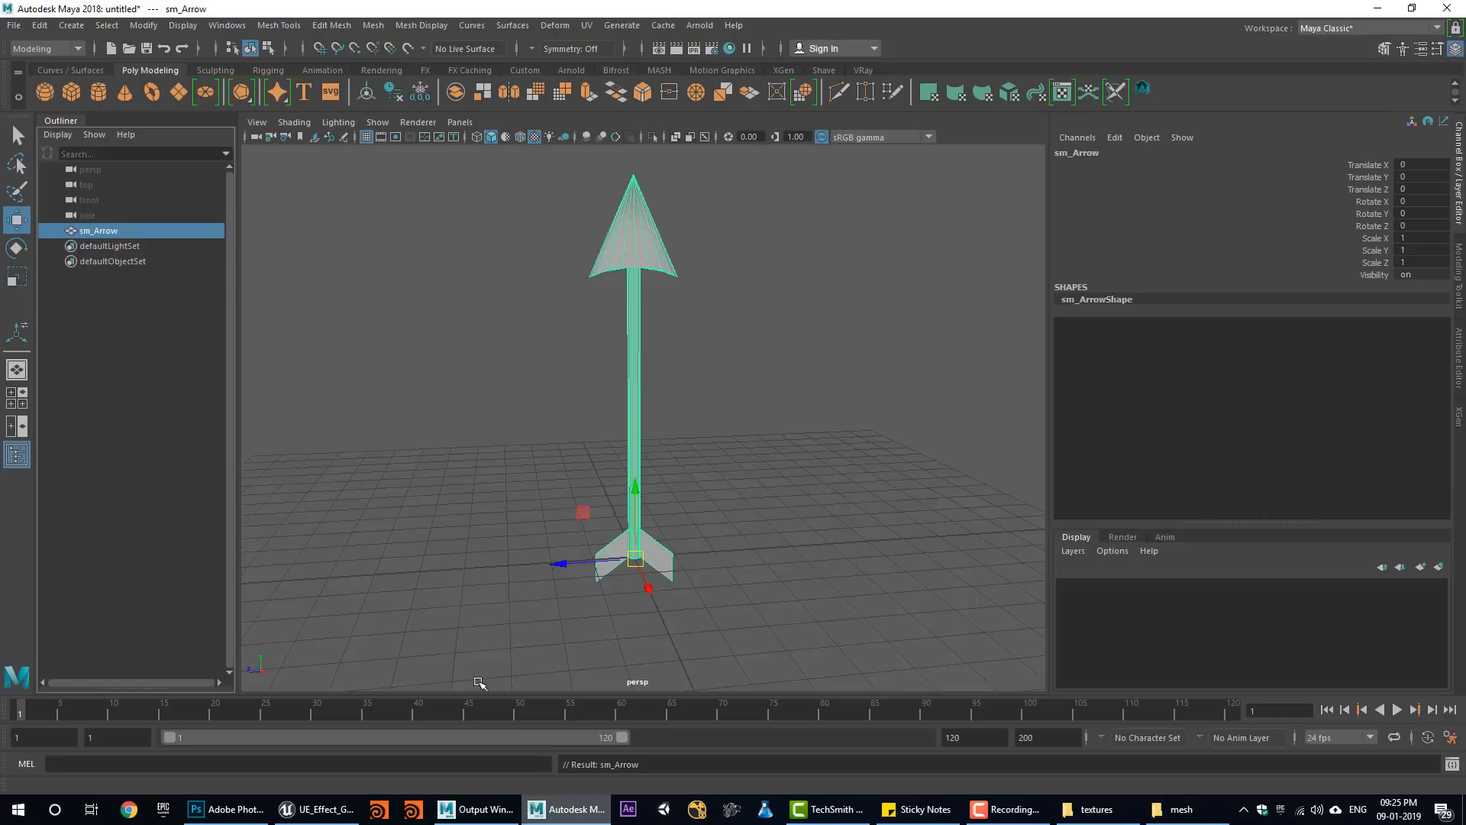
left_click(14, 27)
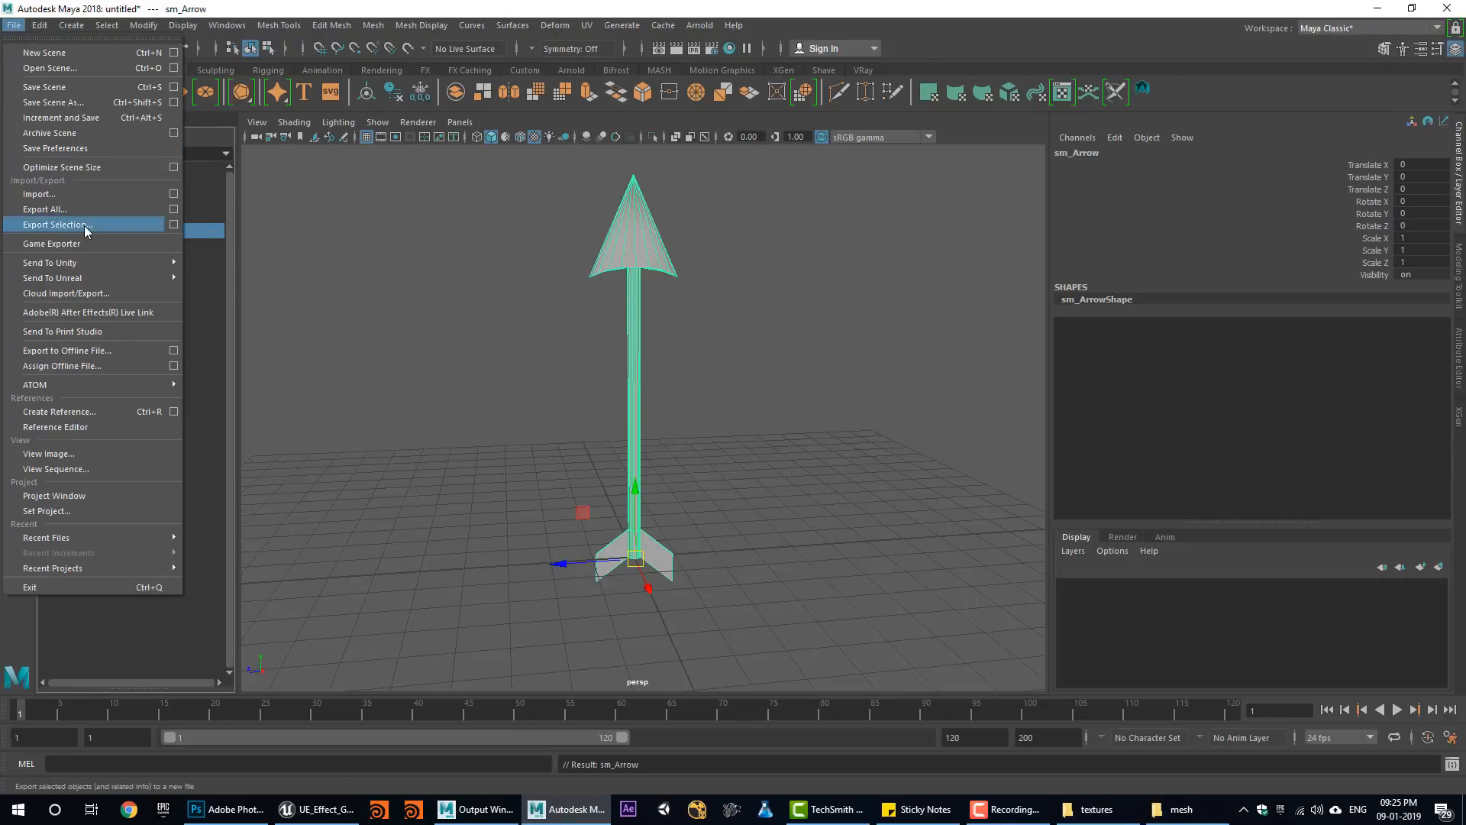
left_click(61, 229)
key("ctrl+v")
key("Return")
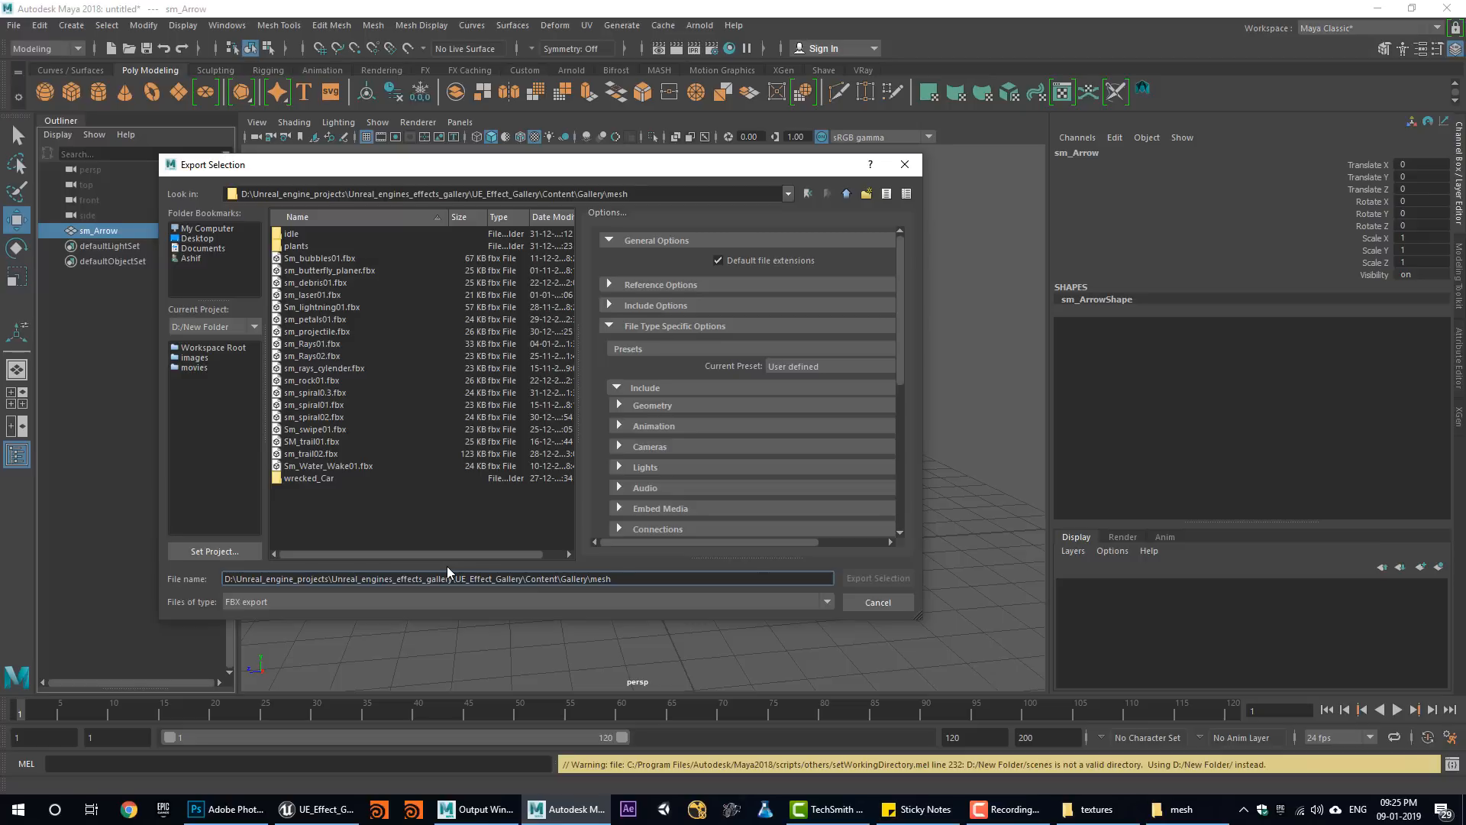
left_click_drag(641, 578, 0, 571)
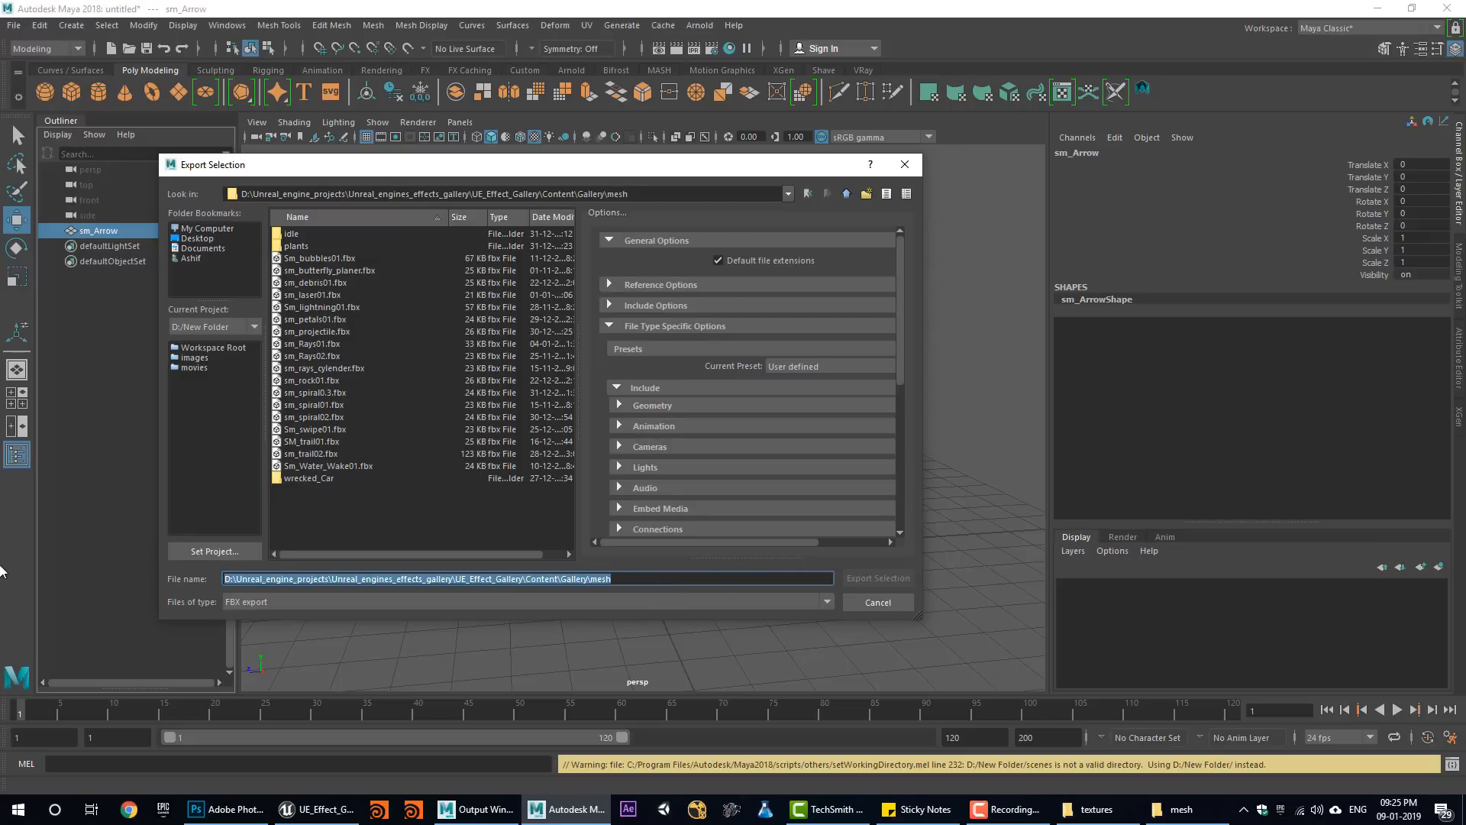
type("sm_Arrow")
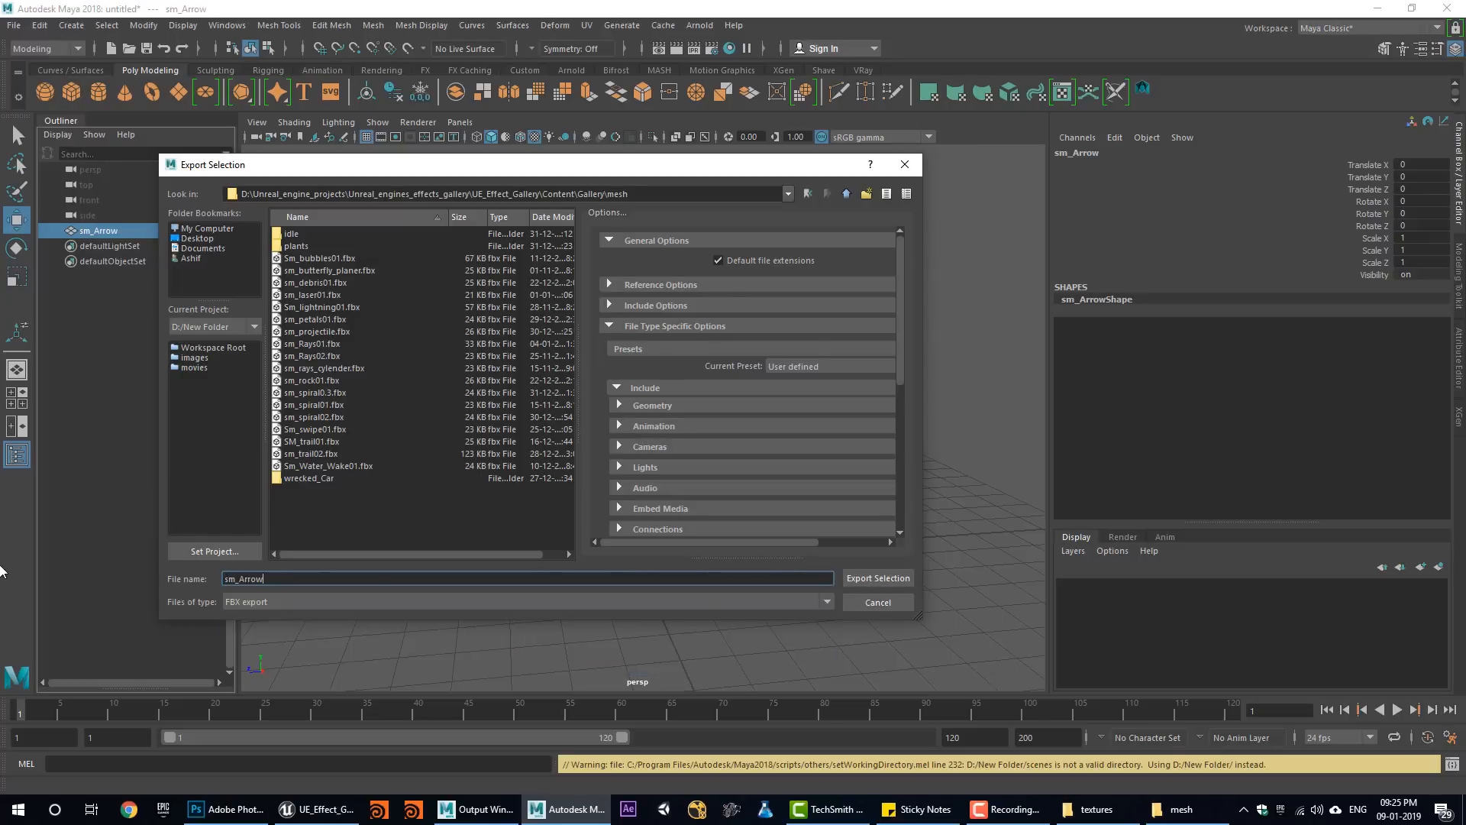
left_click(879, 578)
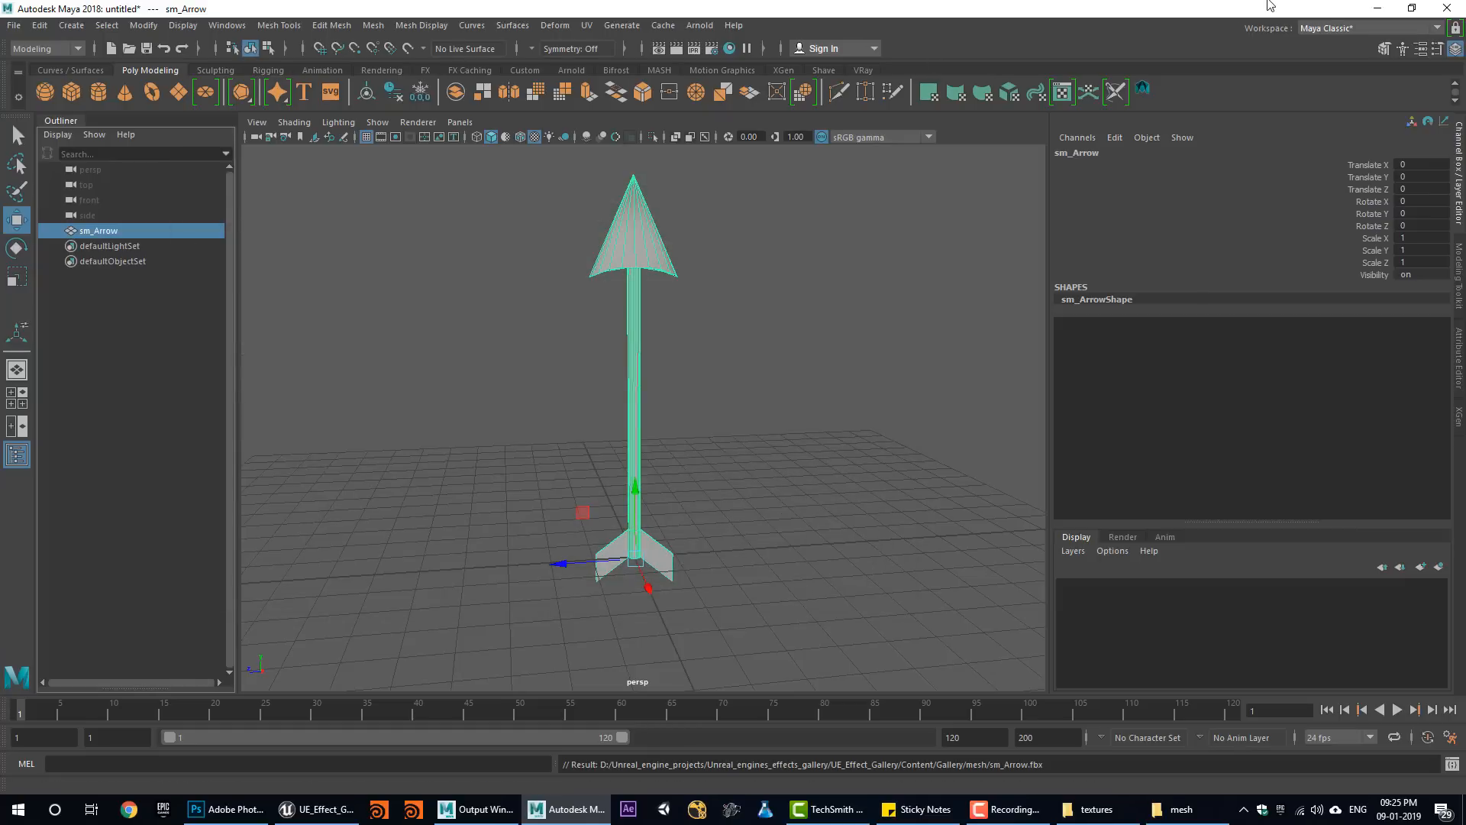
Return to Unreal Engine, import sm_Arrow as a static mesh with material import turned off, and dismiss the message log.
left_click(1374, 10)
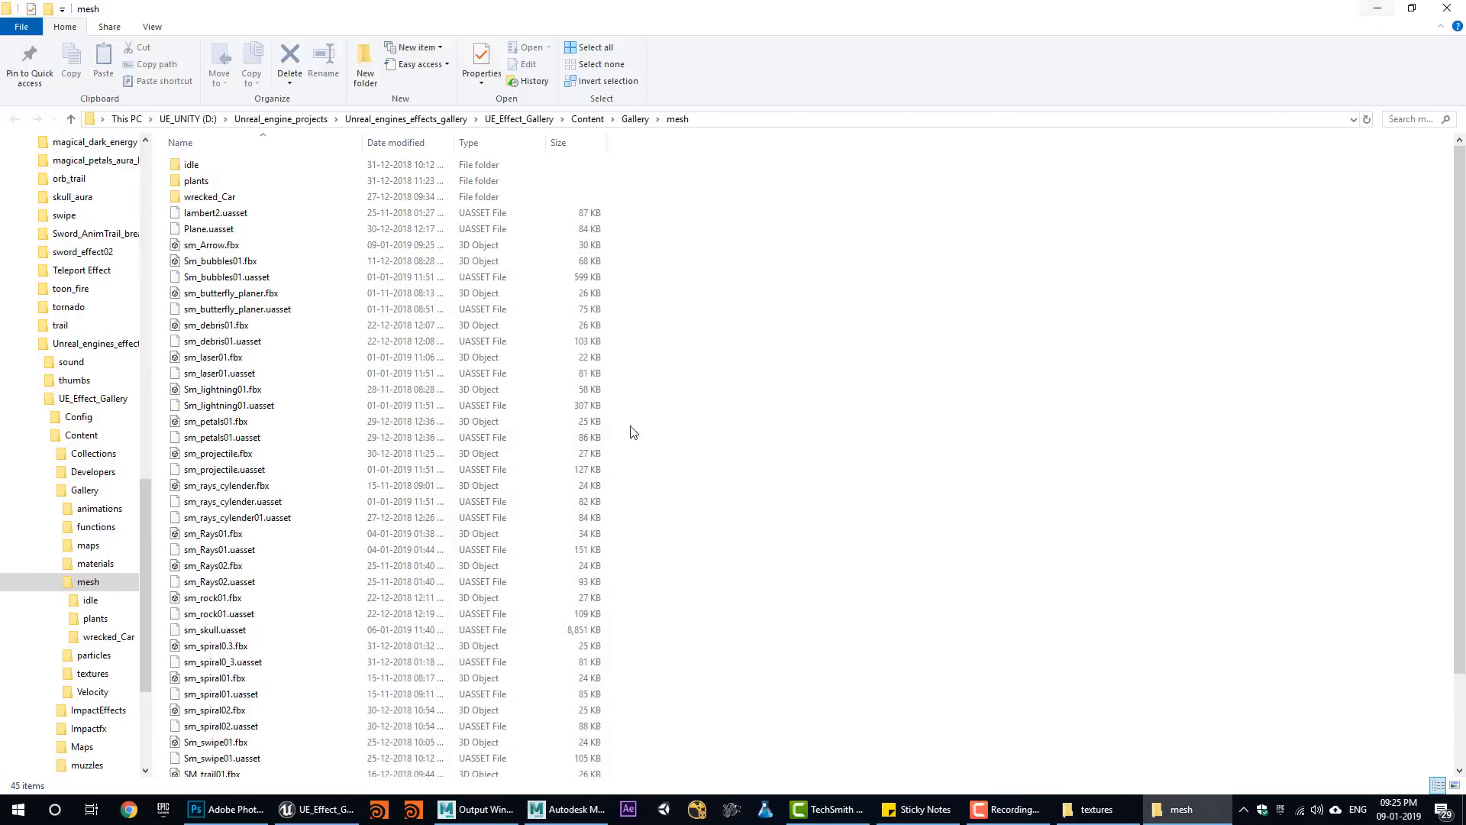
left_click(1374, 9)
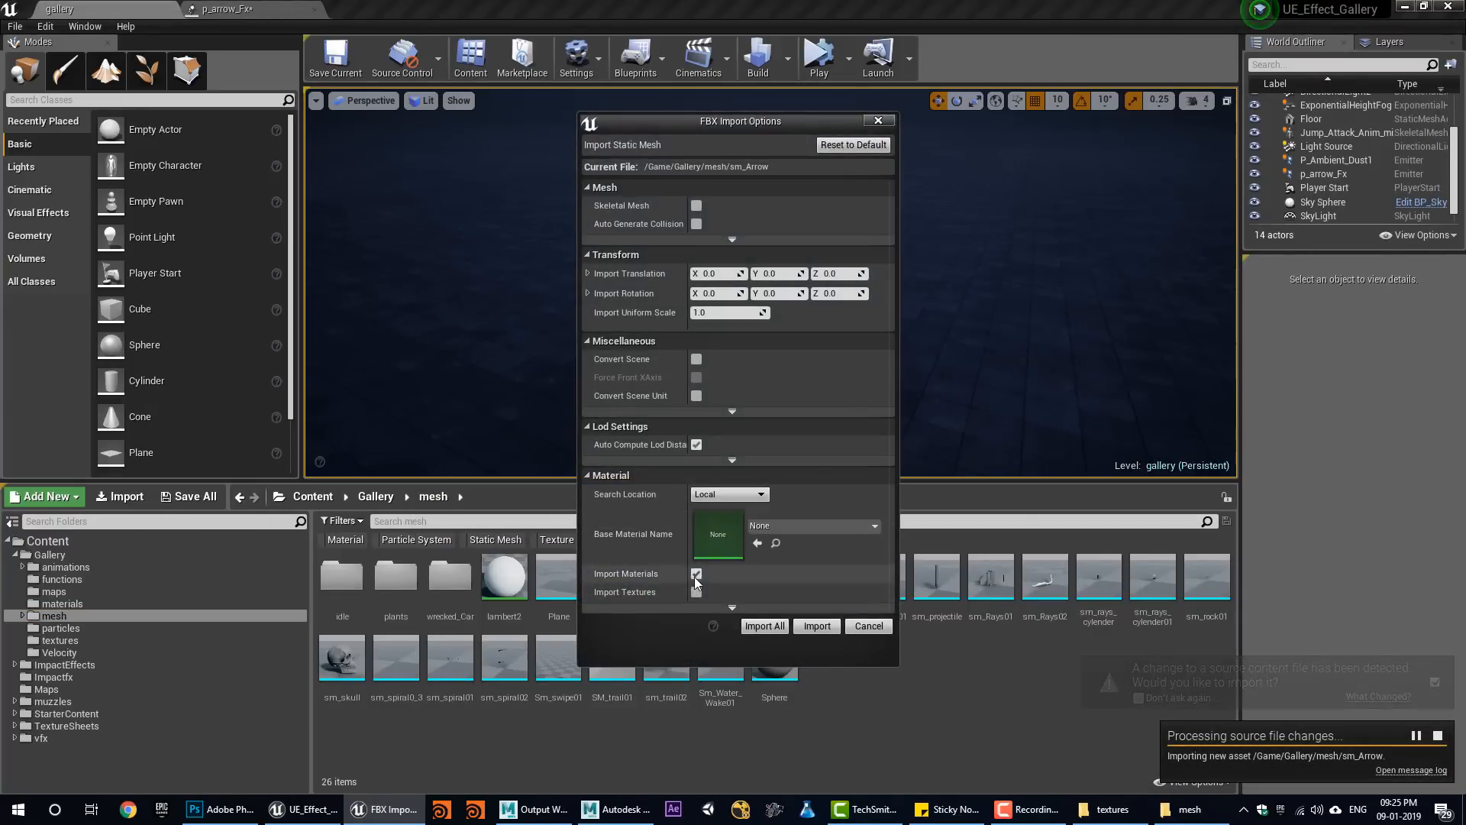
left_click(824, 569)
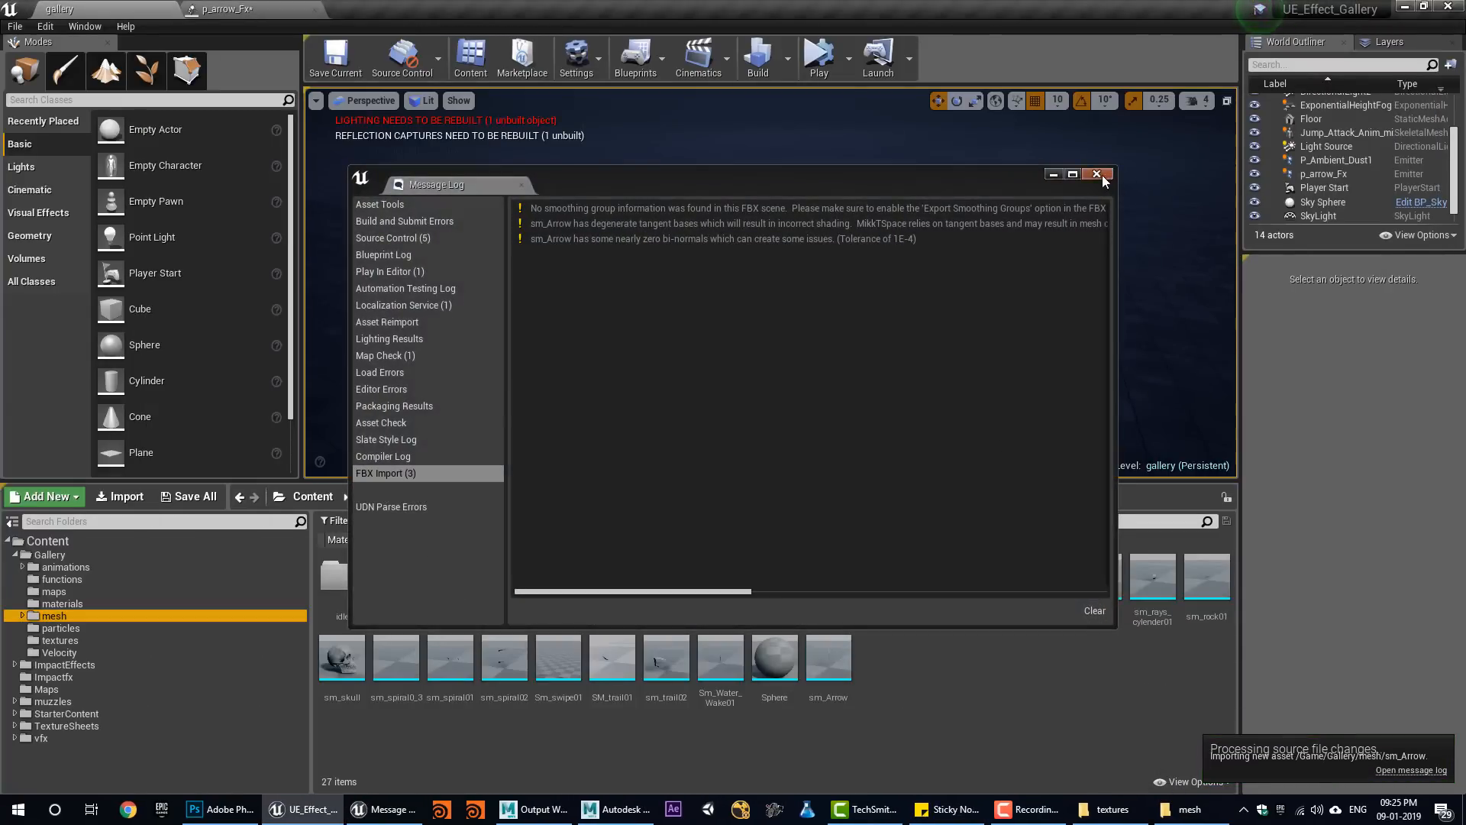
left_click(1097, 174)
Inspect the imported sm_Arrow mesh in its editor from several angles, and close the editor.
left_click(832, 672)
right_click_drag(576, 464, 748, 463, "alt")
left_click_drag(575, 463, 764, 463, "alt")
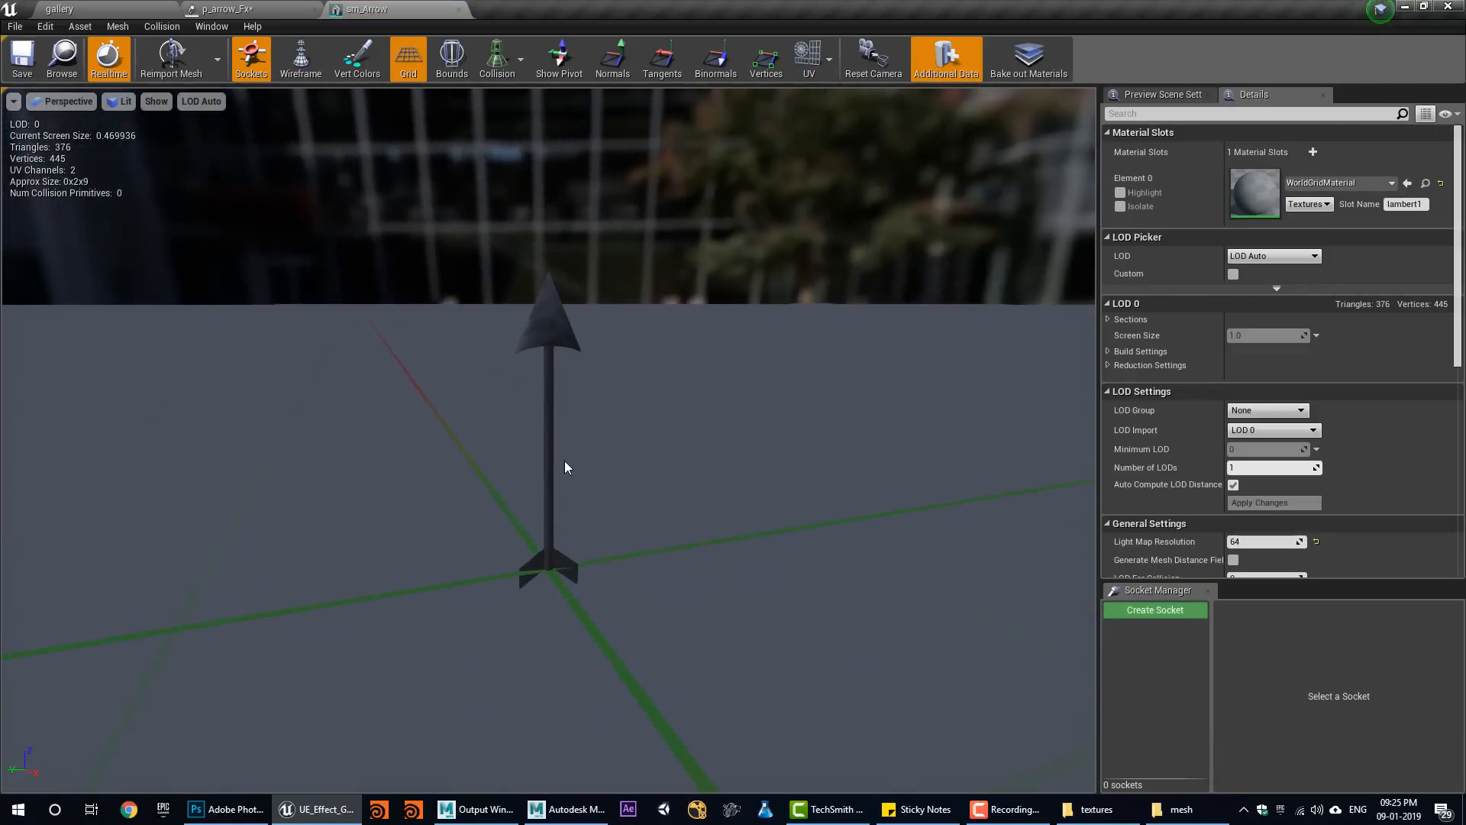
left_click(458, 9)
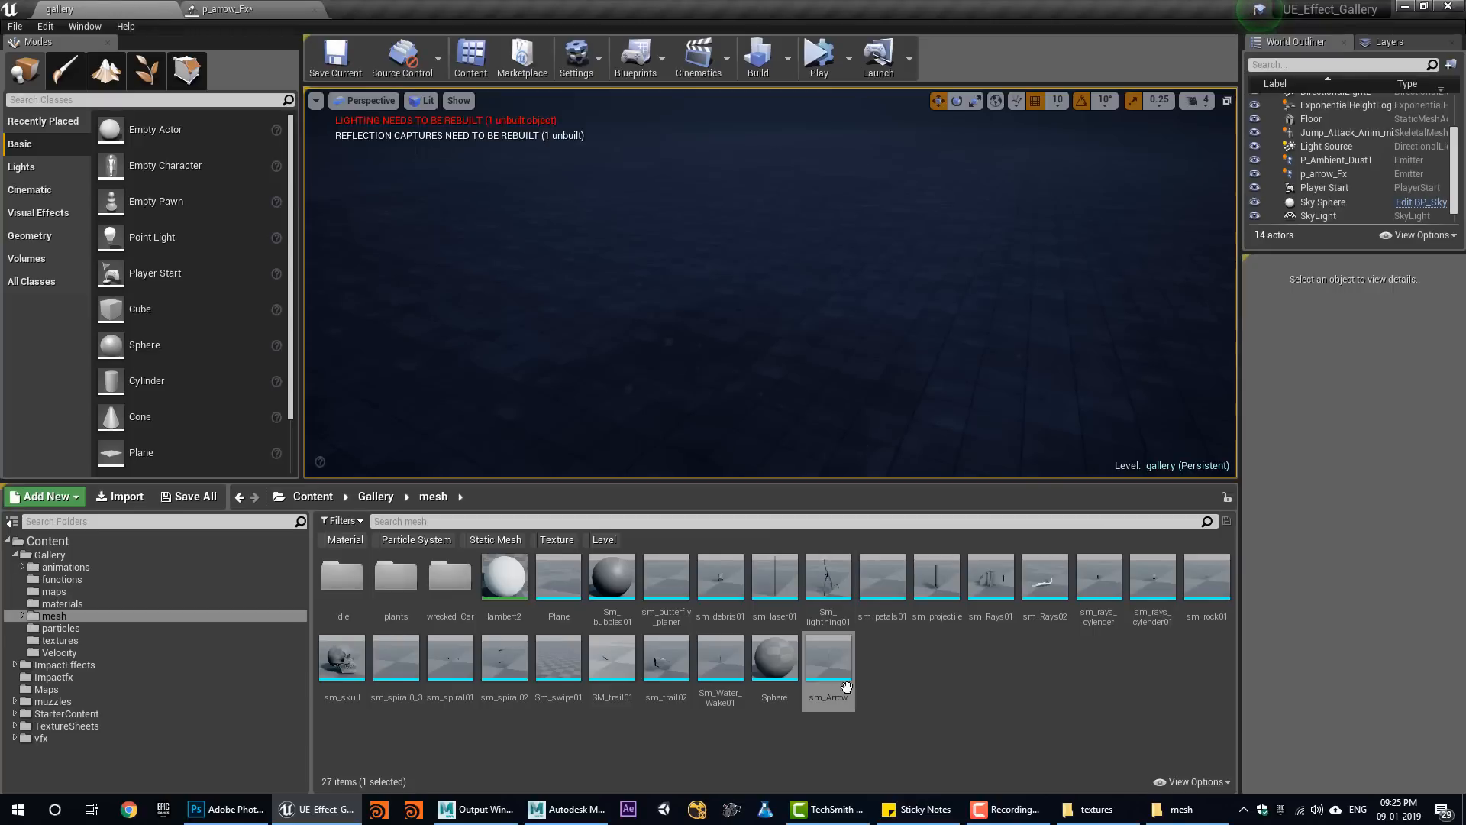
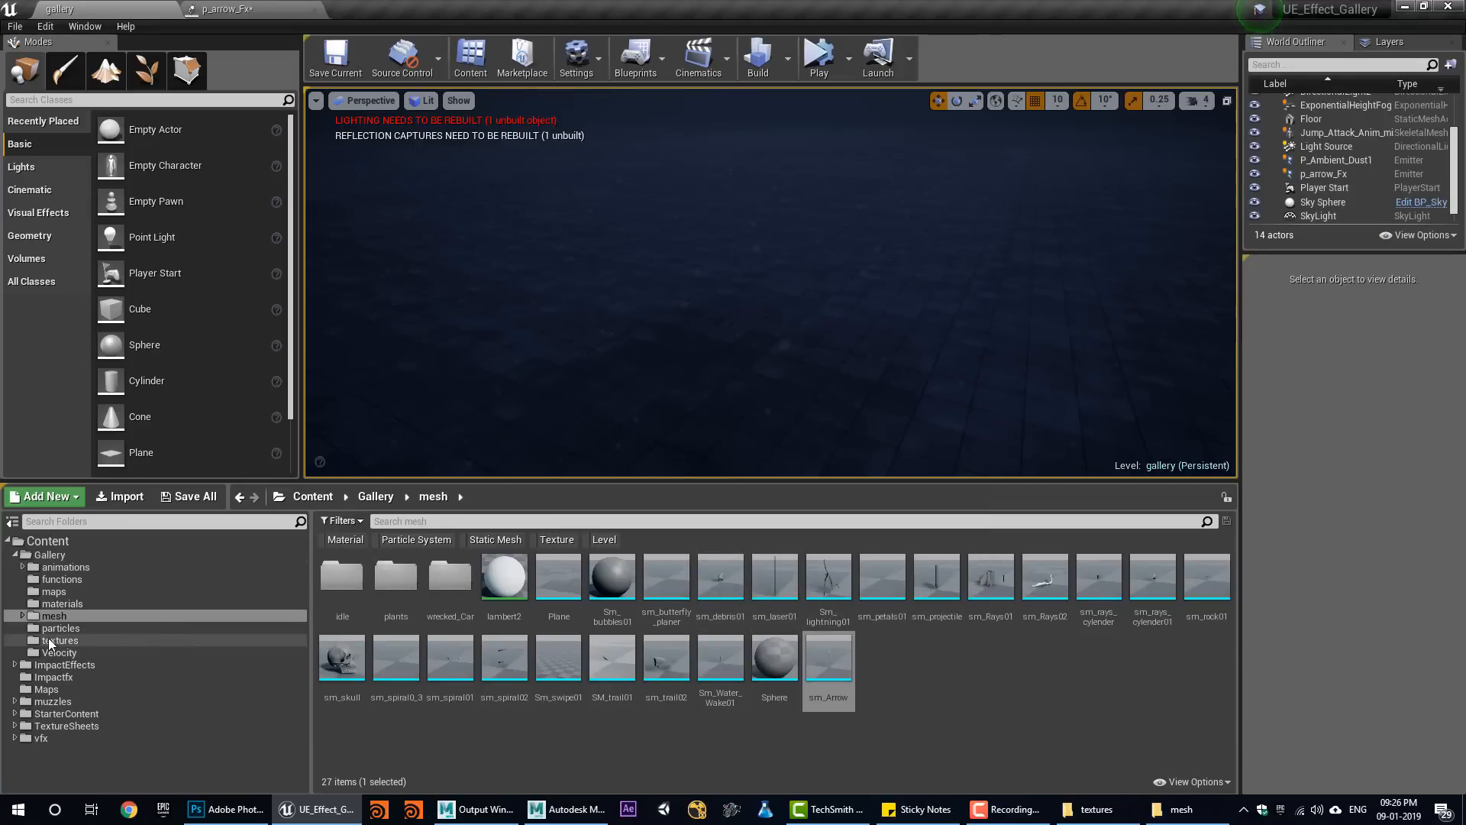
Create a material named m_arrow in the Gallery materials folder and open it for editing.
left_click(62, 604)
scroll(991, 734, "down", 5)
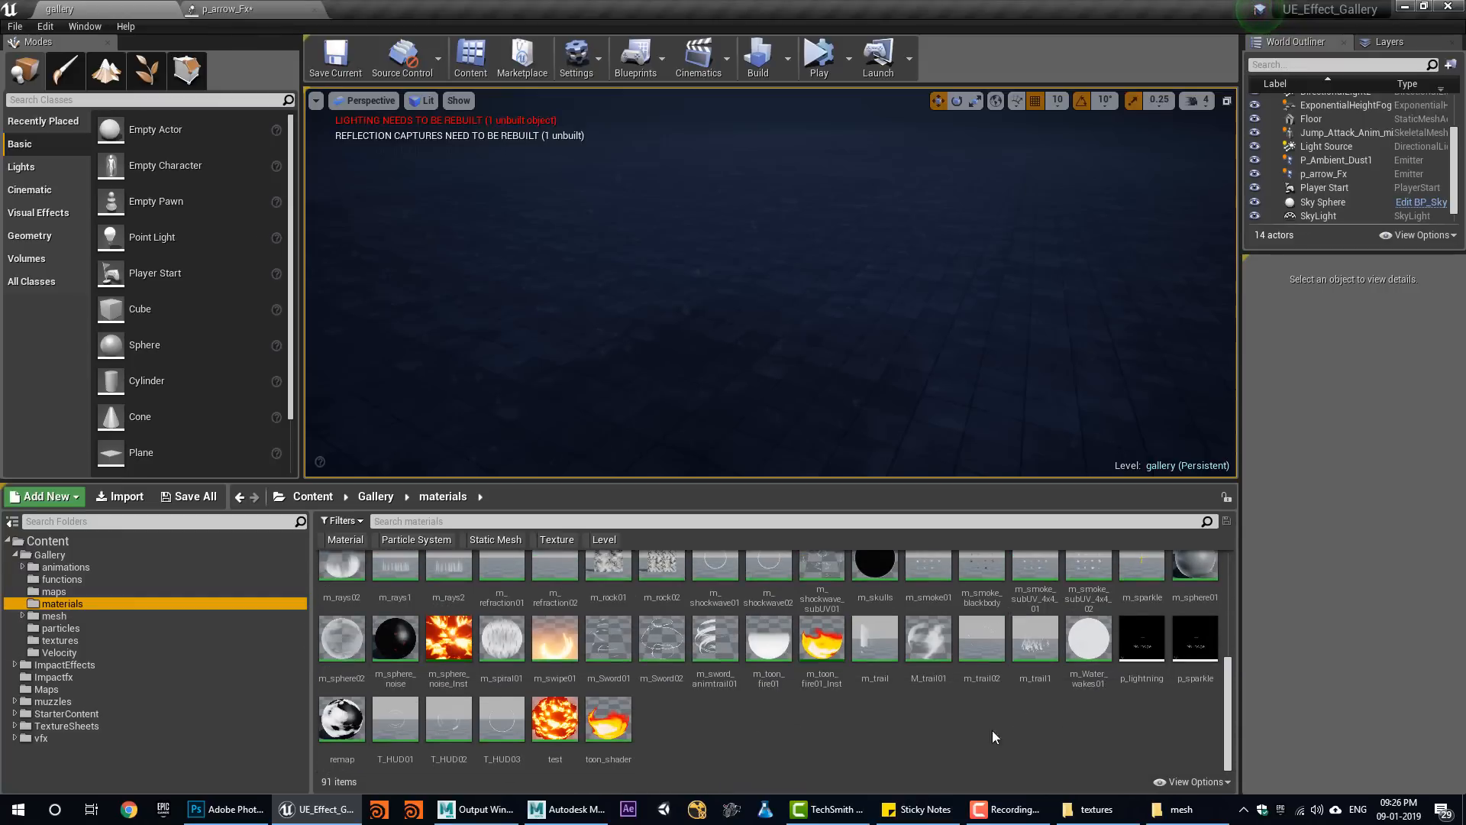
right_click(760, 733)
left_click(831, 480)
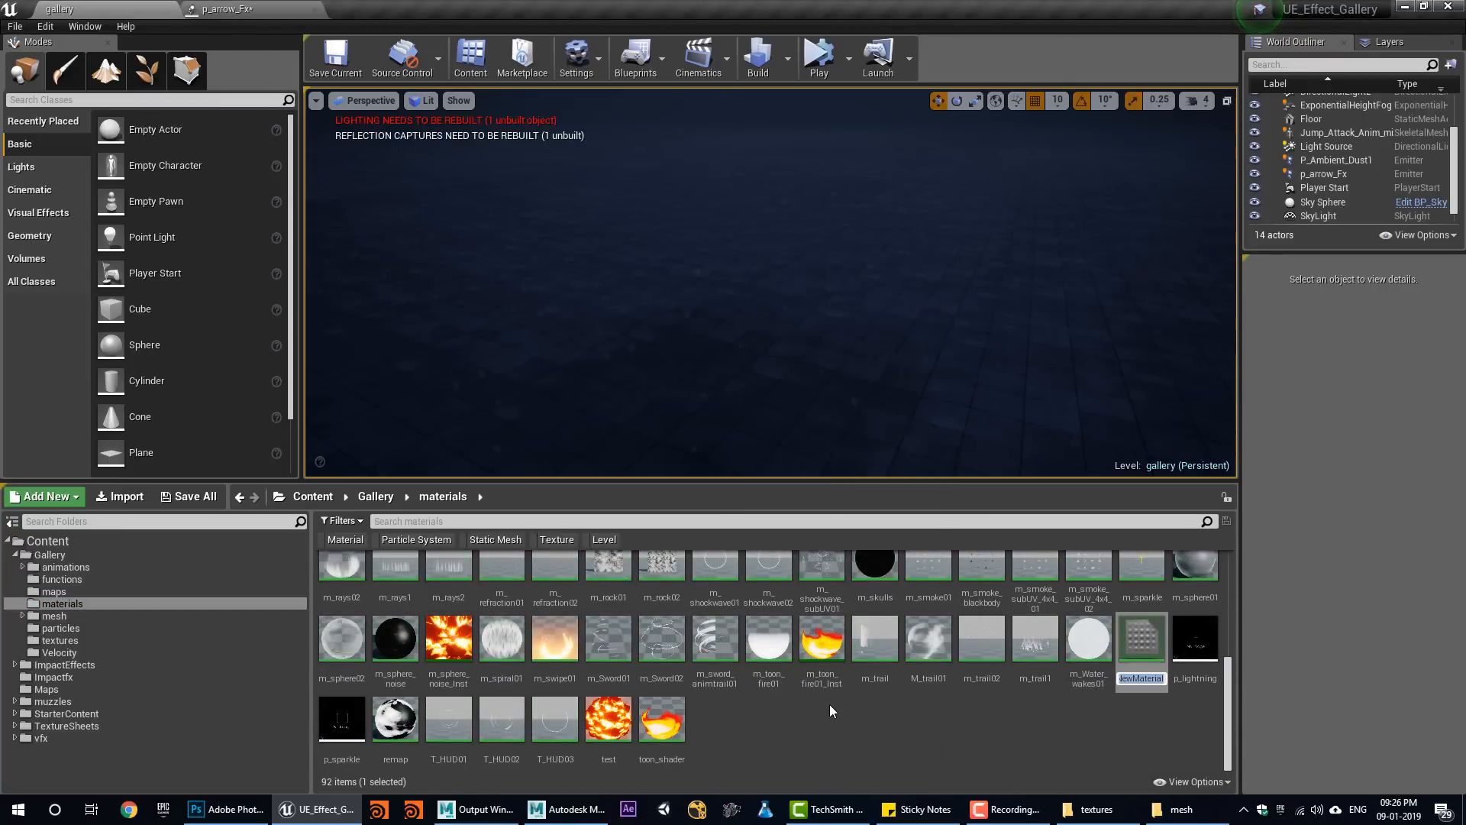
type("m_arrow")
key("Return")
key("Return")
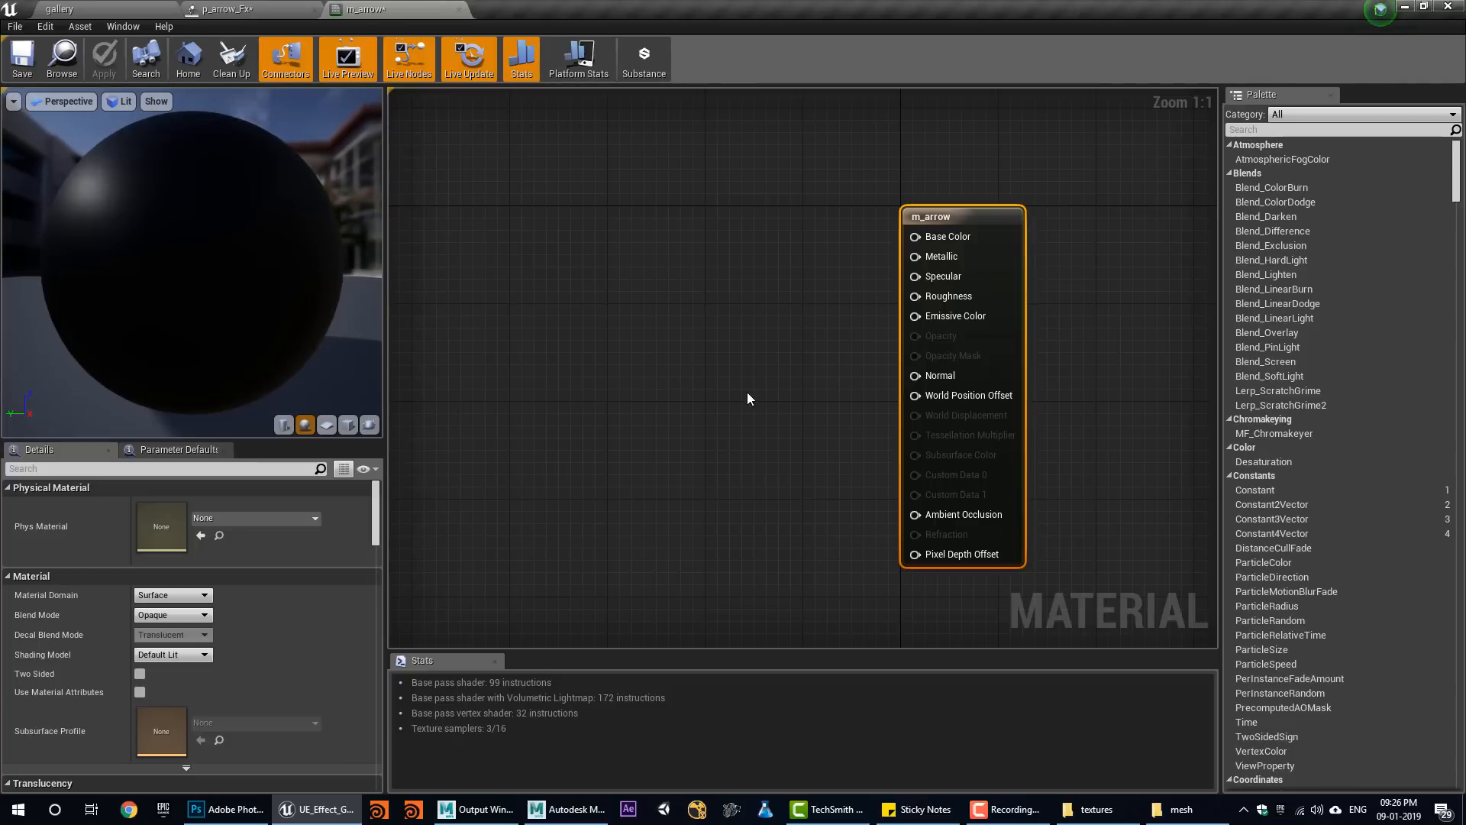
Add a Linear Interpolate node to the m_arrow graph beside the material's result node.
key("l")
left_click(749, 324)
left_click_drag(752, 331, 691, 331)
Set the m_arrow material's blend mode to Translucent and shading model to Unlit, and make it two-sided.
left_click(921, 218)
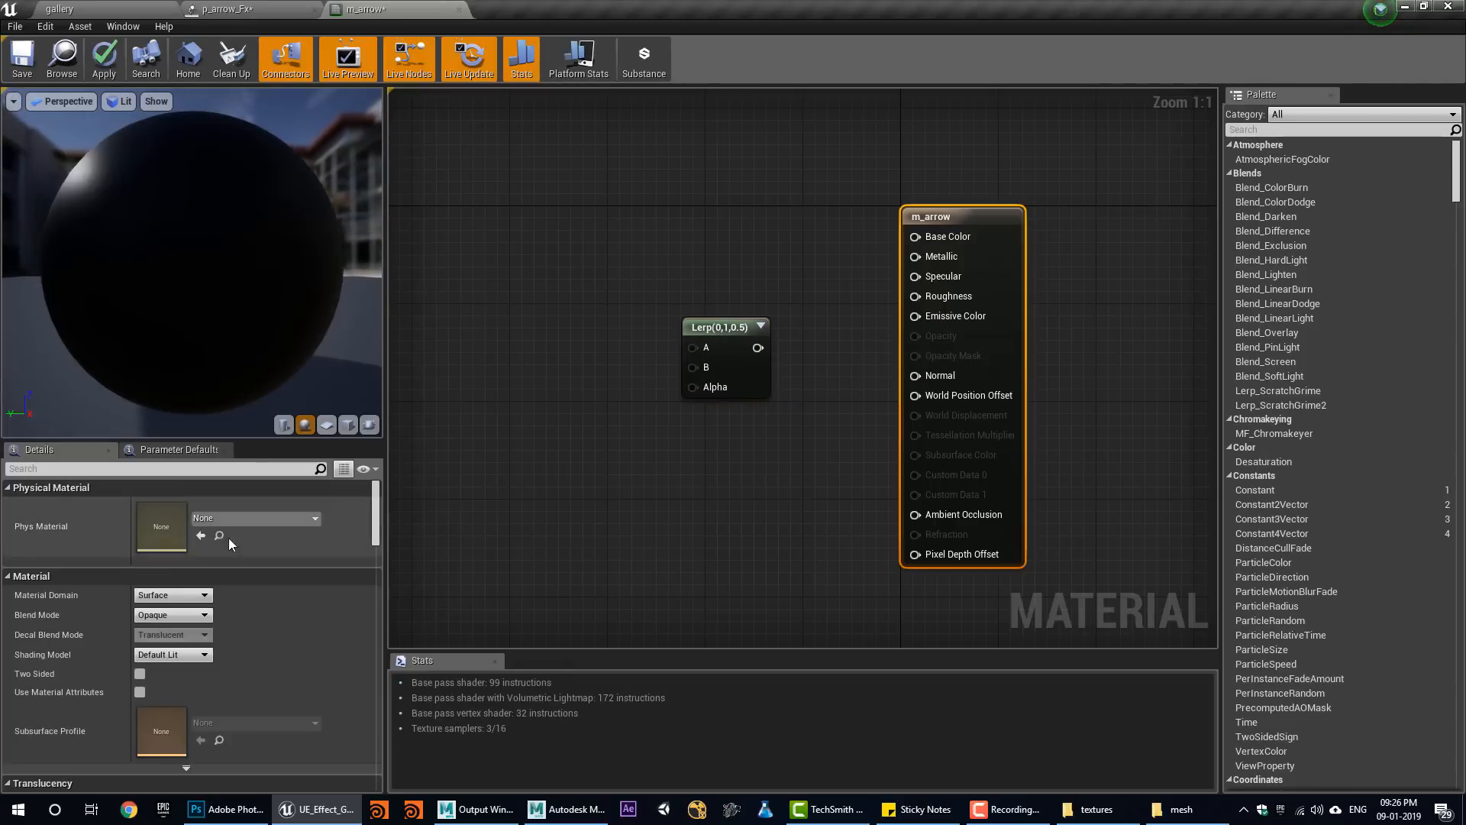
left_click(207, 615)
left_click(160, 647)
left_click(204, 654)
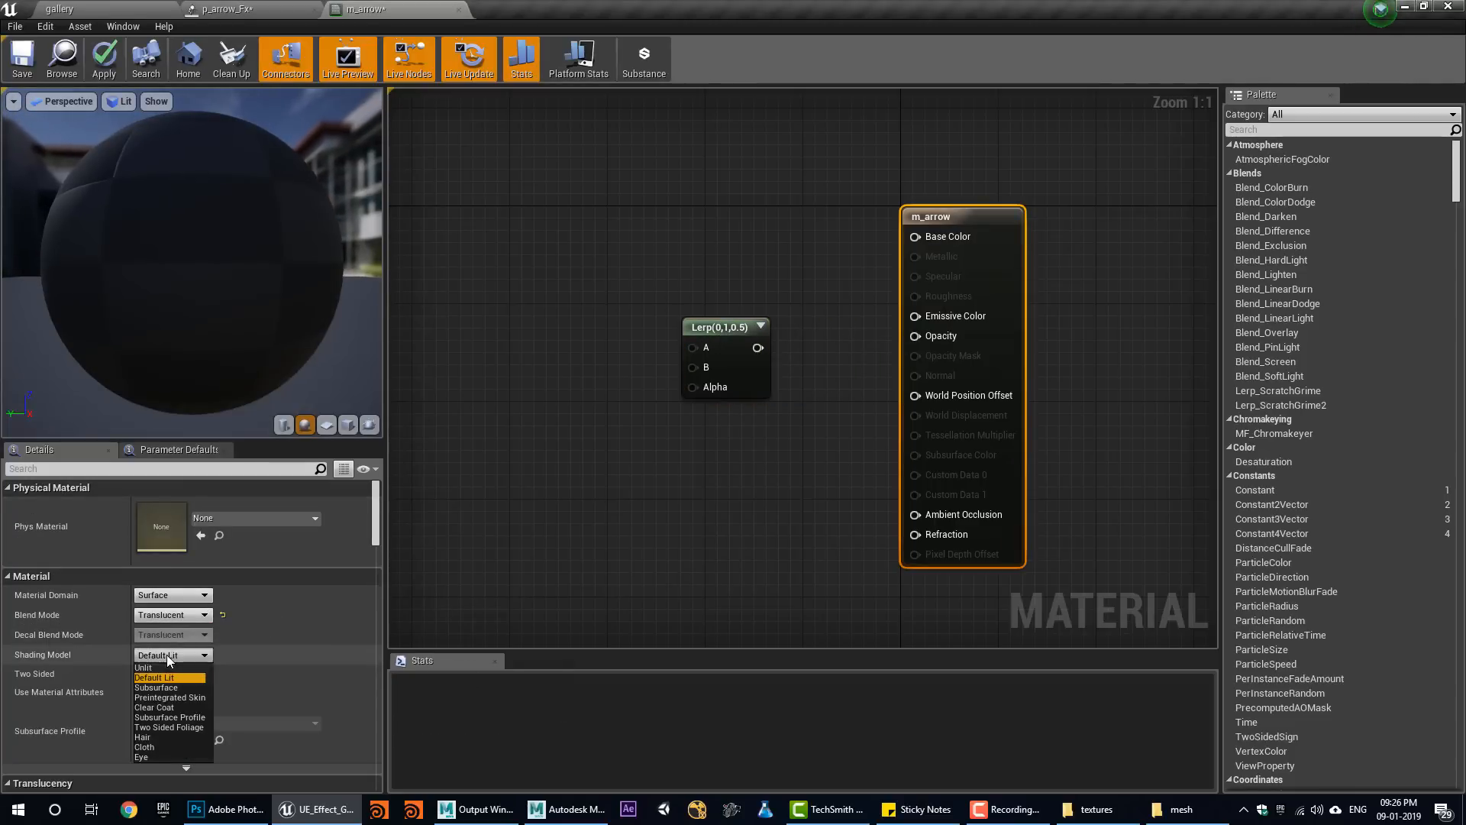
left_click(144, 667)
left_click(140, 673)
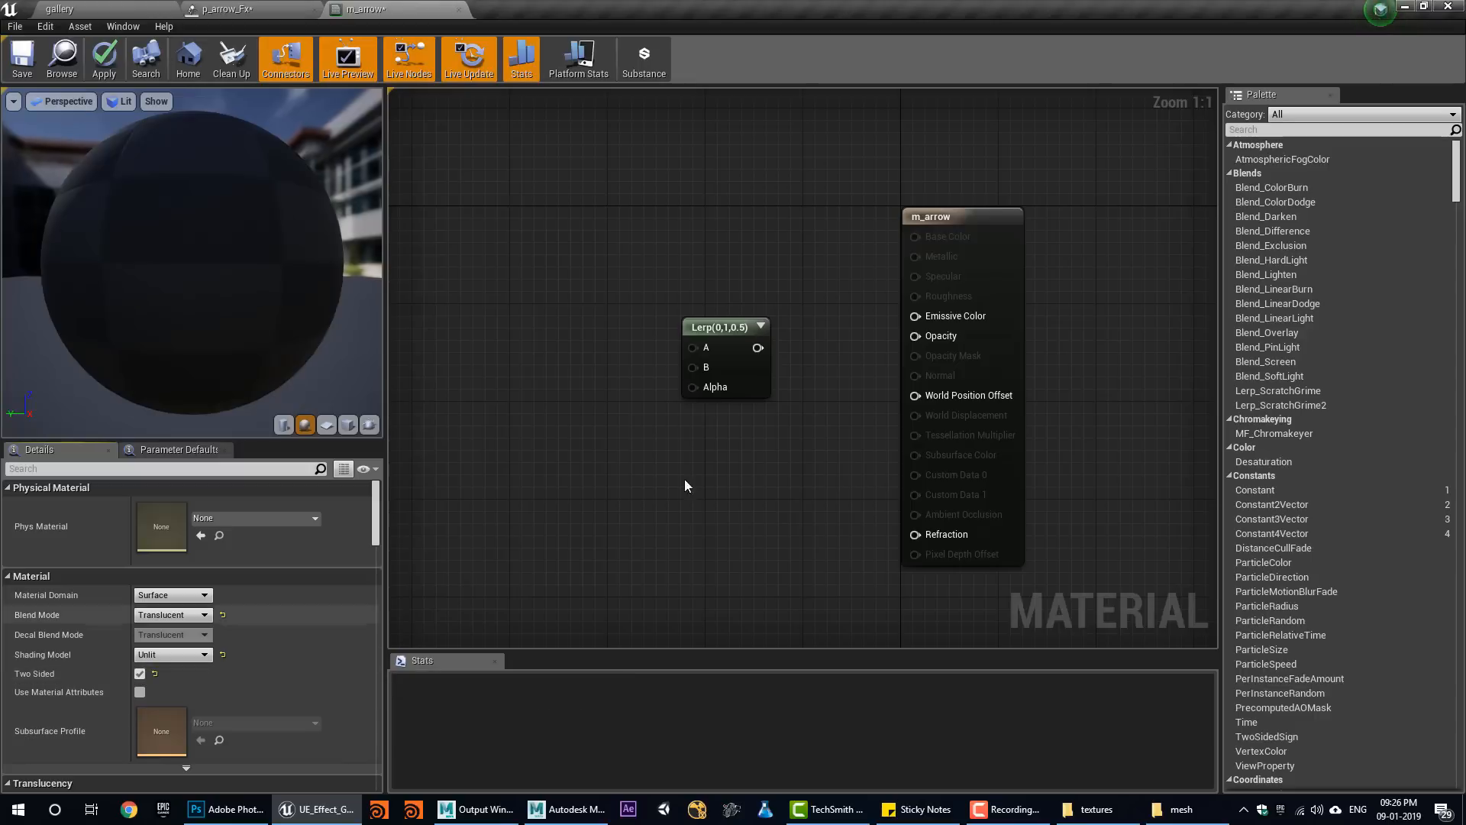
Connect the Lerp node's output to both Emissive Color and Opacity of the m_arrow material.
right_click_drag(832, 398, 881, 475)
left_click_drag(807, 434, 795, 410)
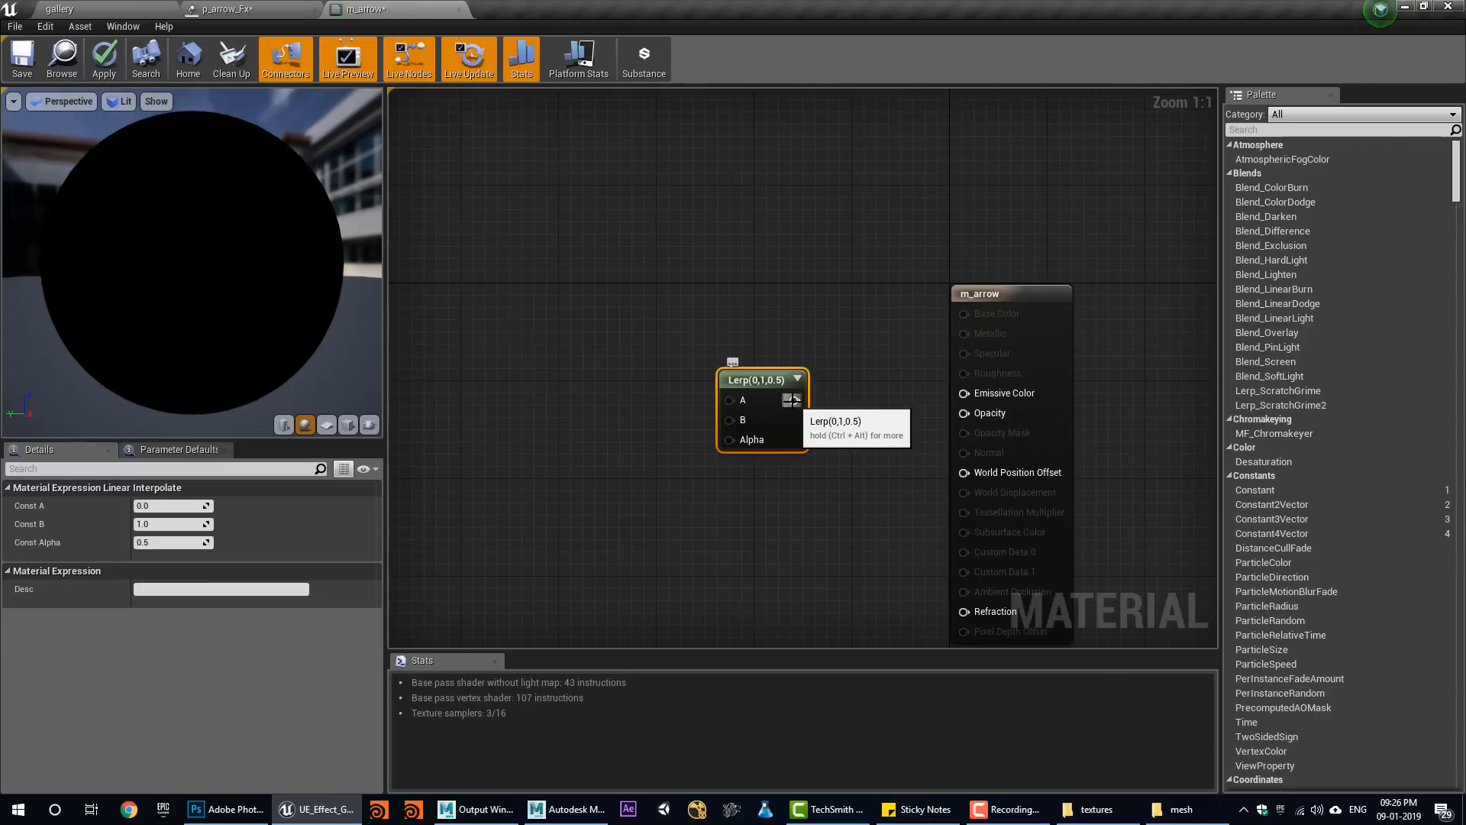
right_click_drag(788, 425, 830, 446)
right_click_drag(978, 462, 917, 426)
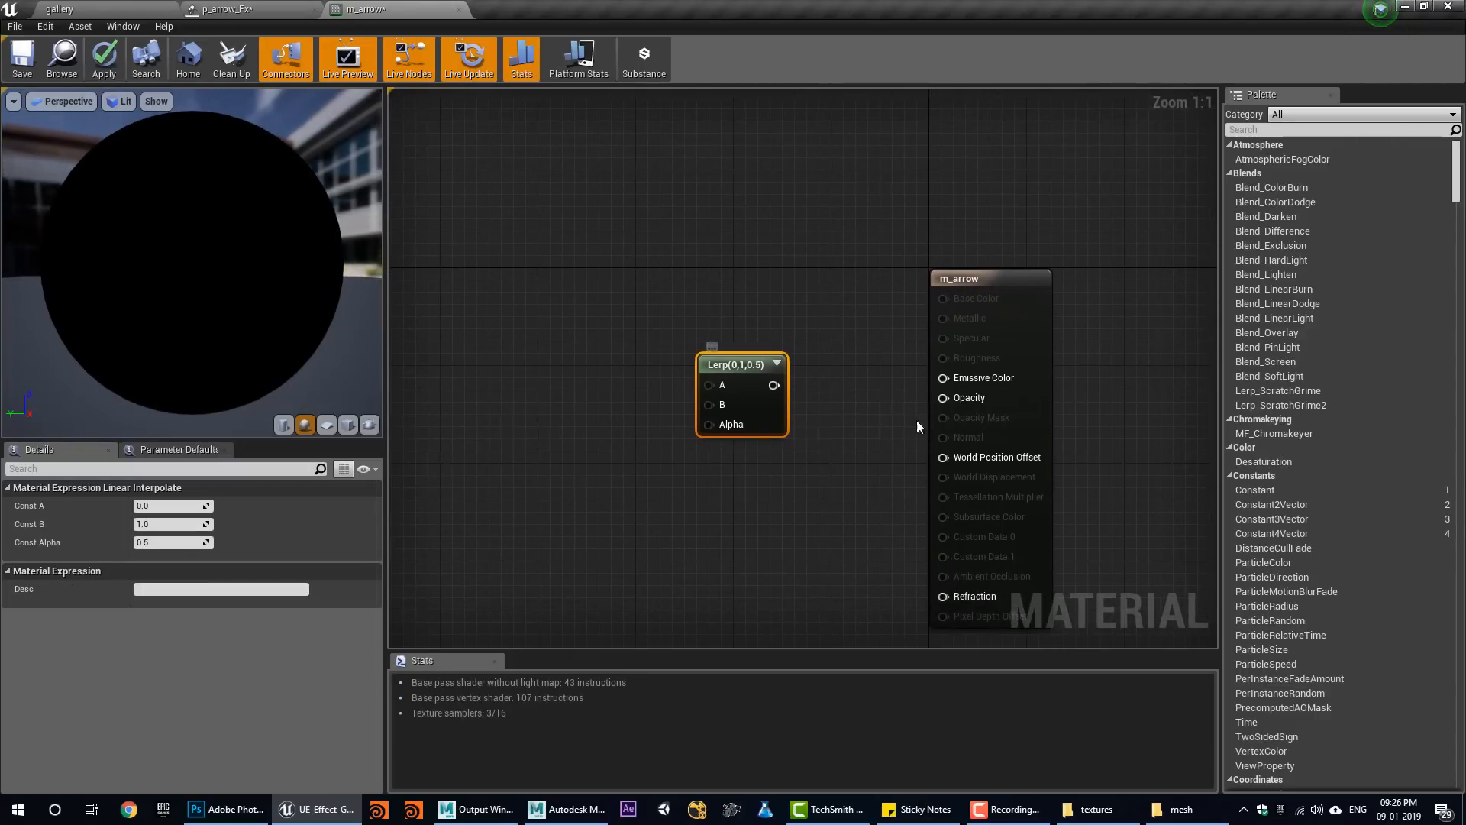
left_click_drag(764, 412, 944, 379)
left_click_drag(810, 410, 779, 400)
right_click_drag(659, 454, 701, 456)
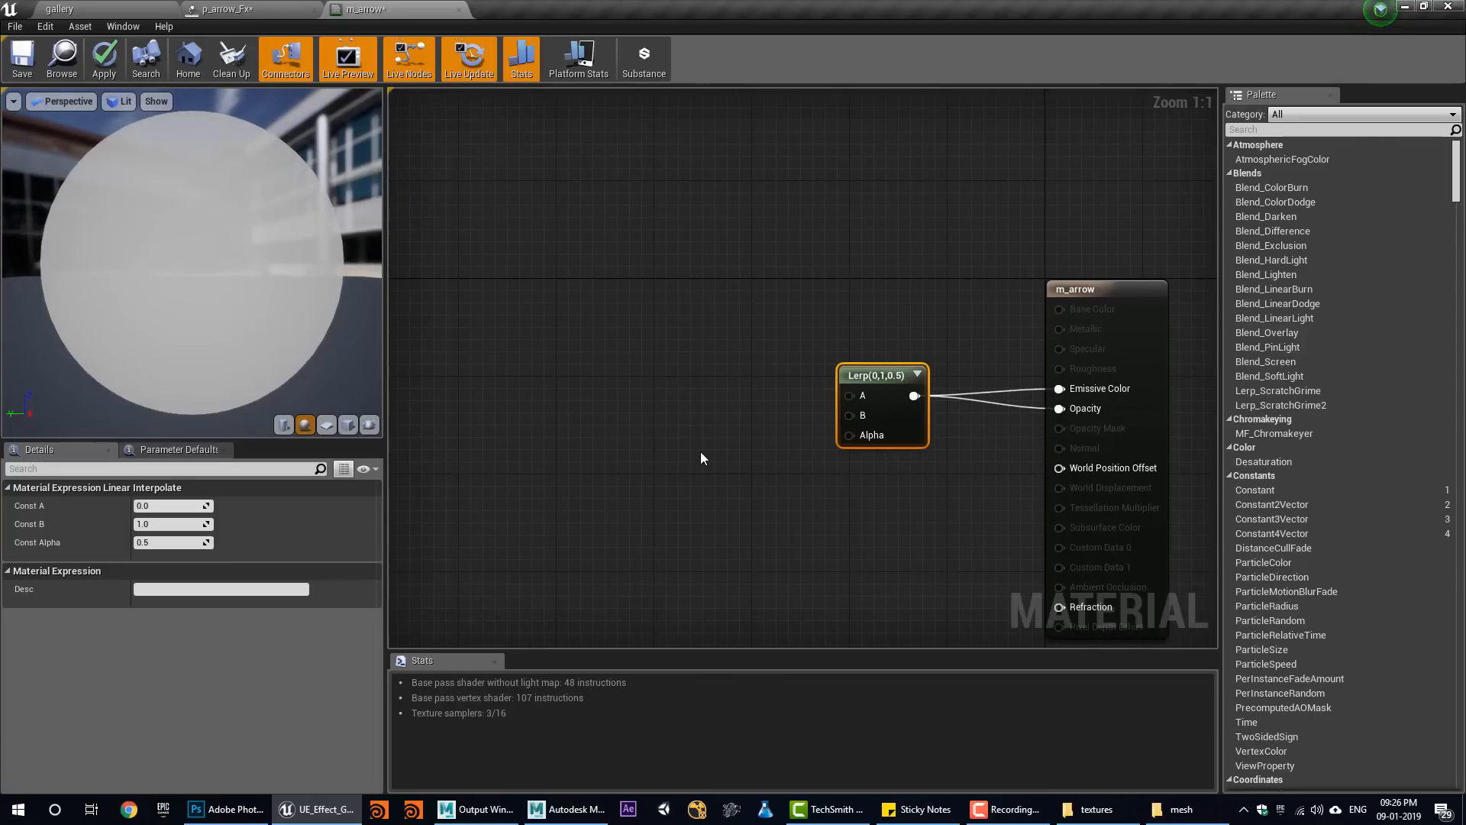
key("3")
left_click(653, 368)
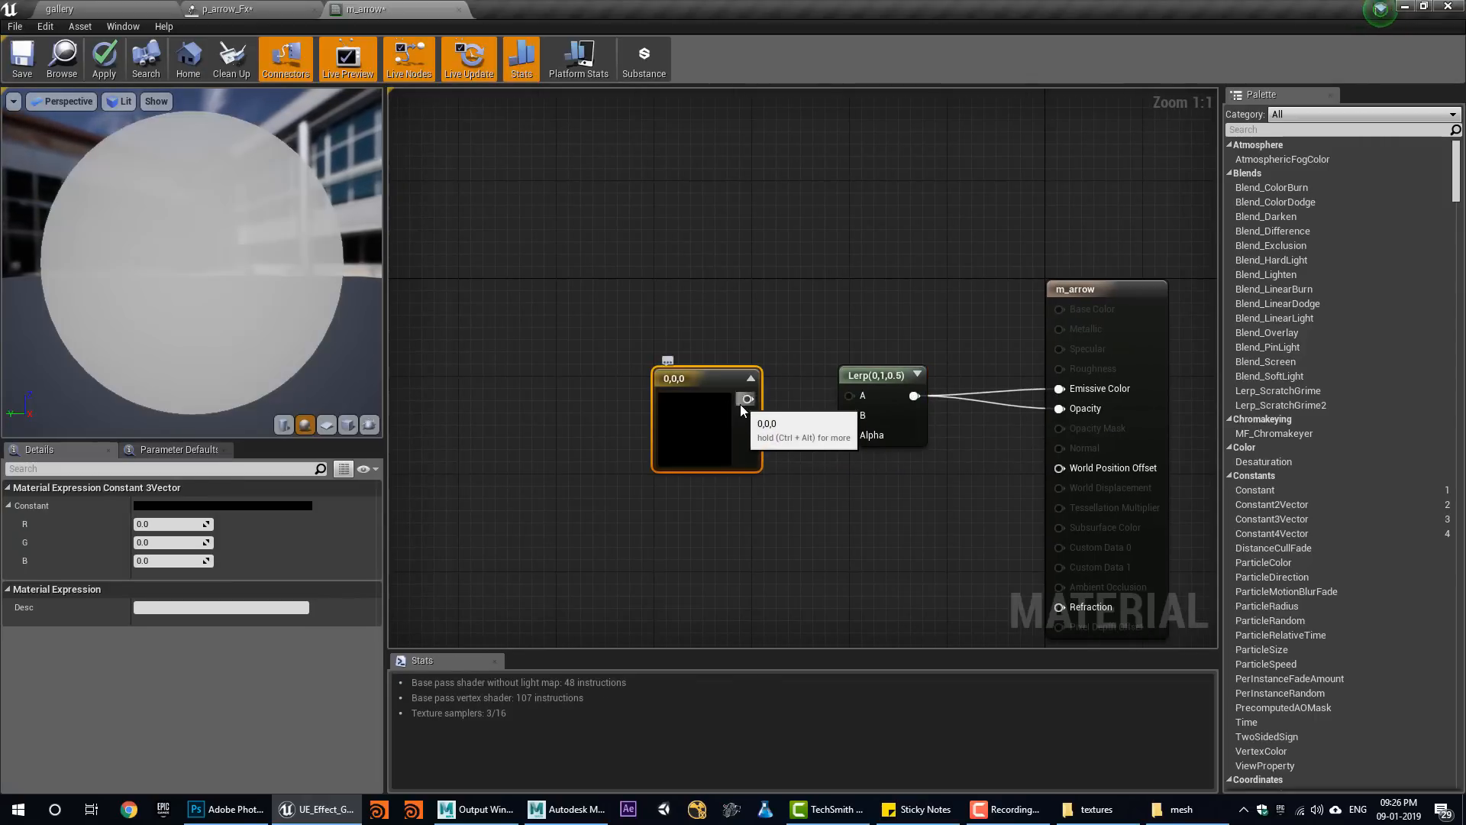
key("Delete")
Add a Particle Color node and connect its RGB output to the Lerp node's B input.
right_click(674, 334)
type("particl")
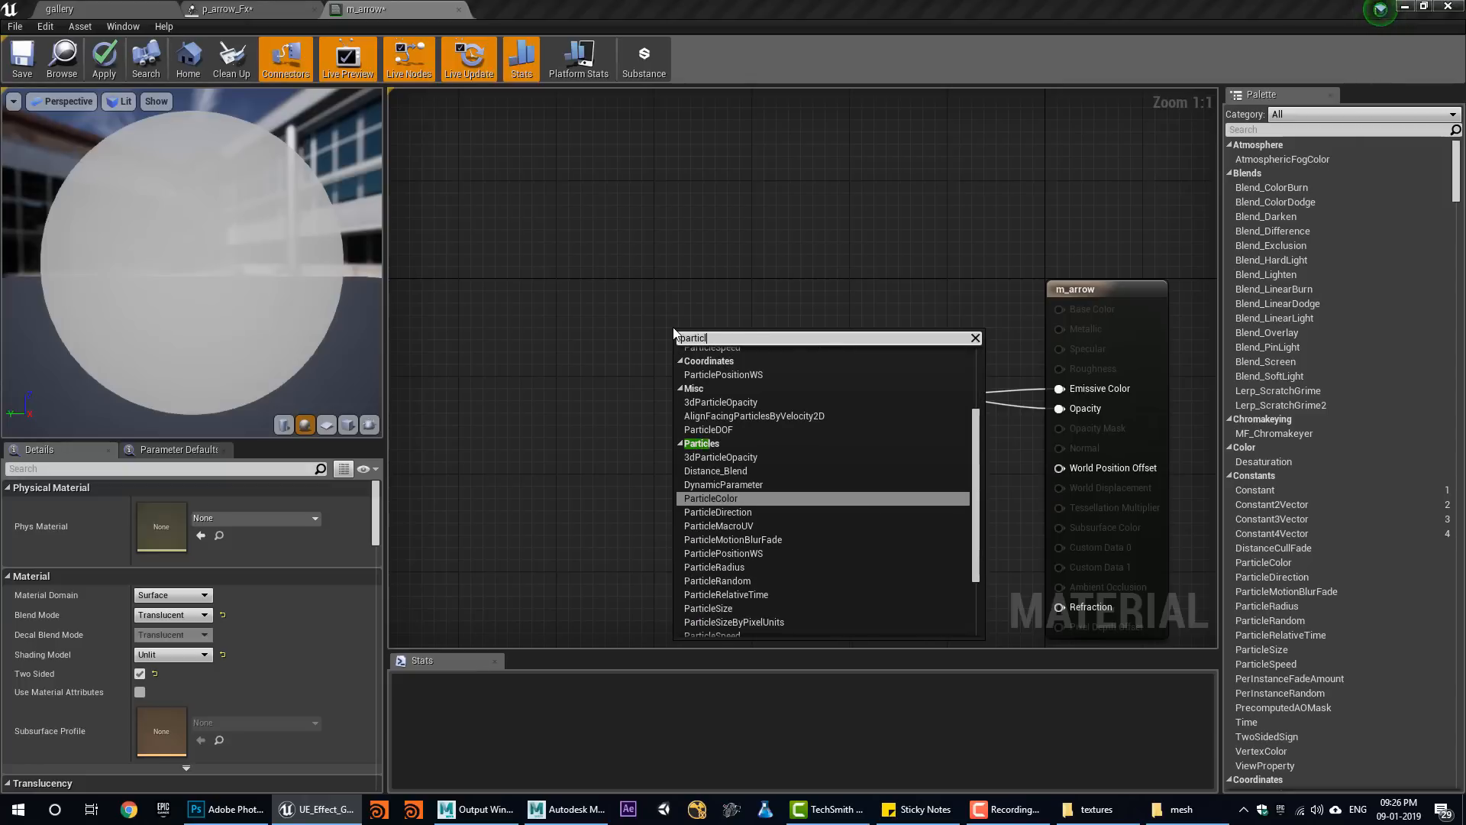
key("Return")
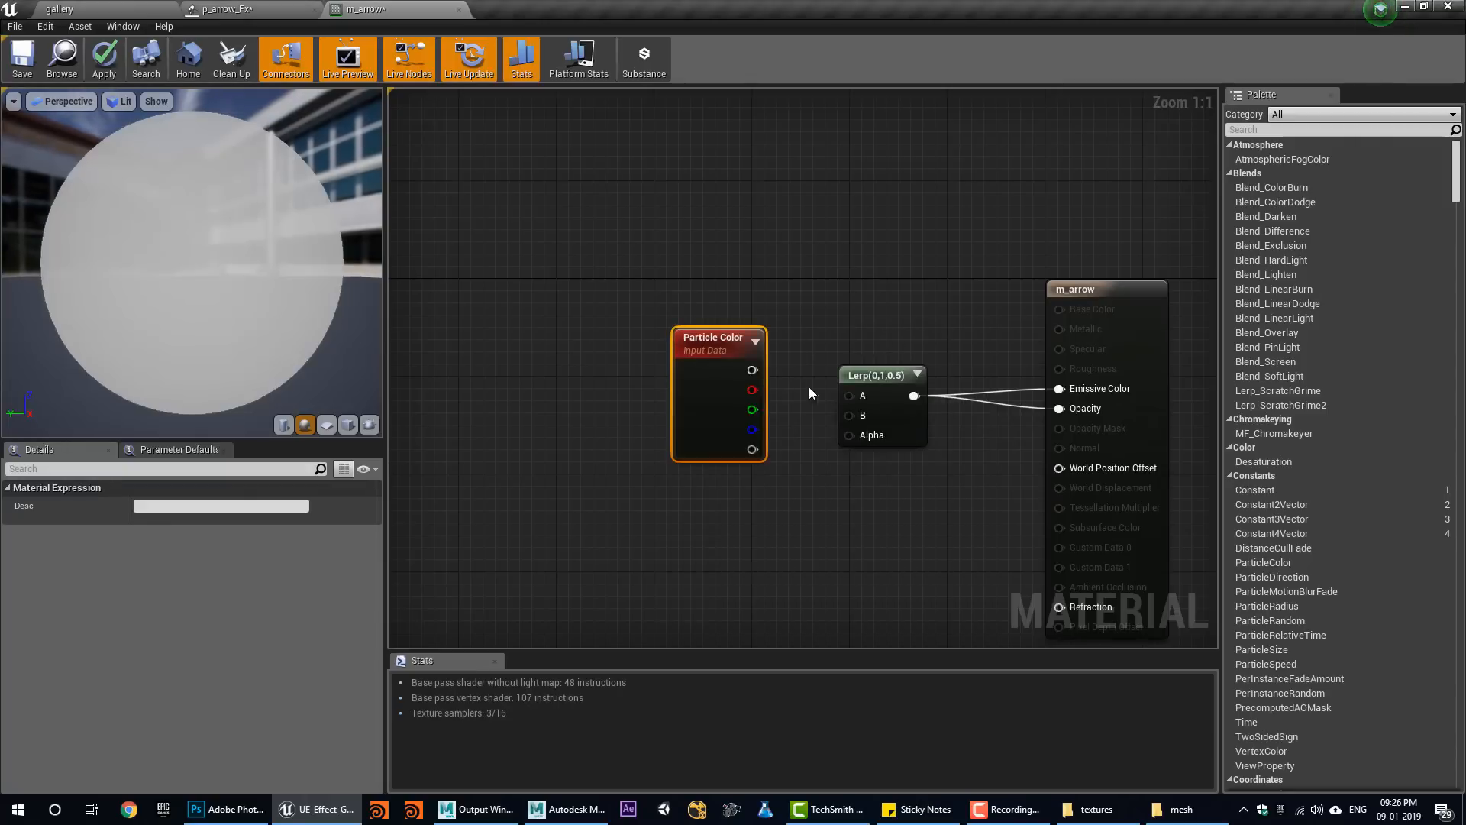
left_click_drag(752, 369, 849, 416)
left_click_drag(725, 424, 670, 351)
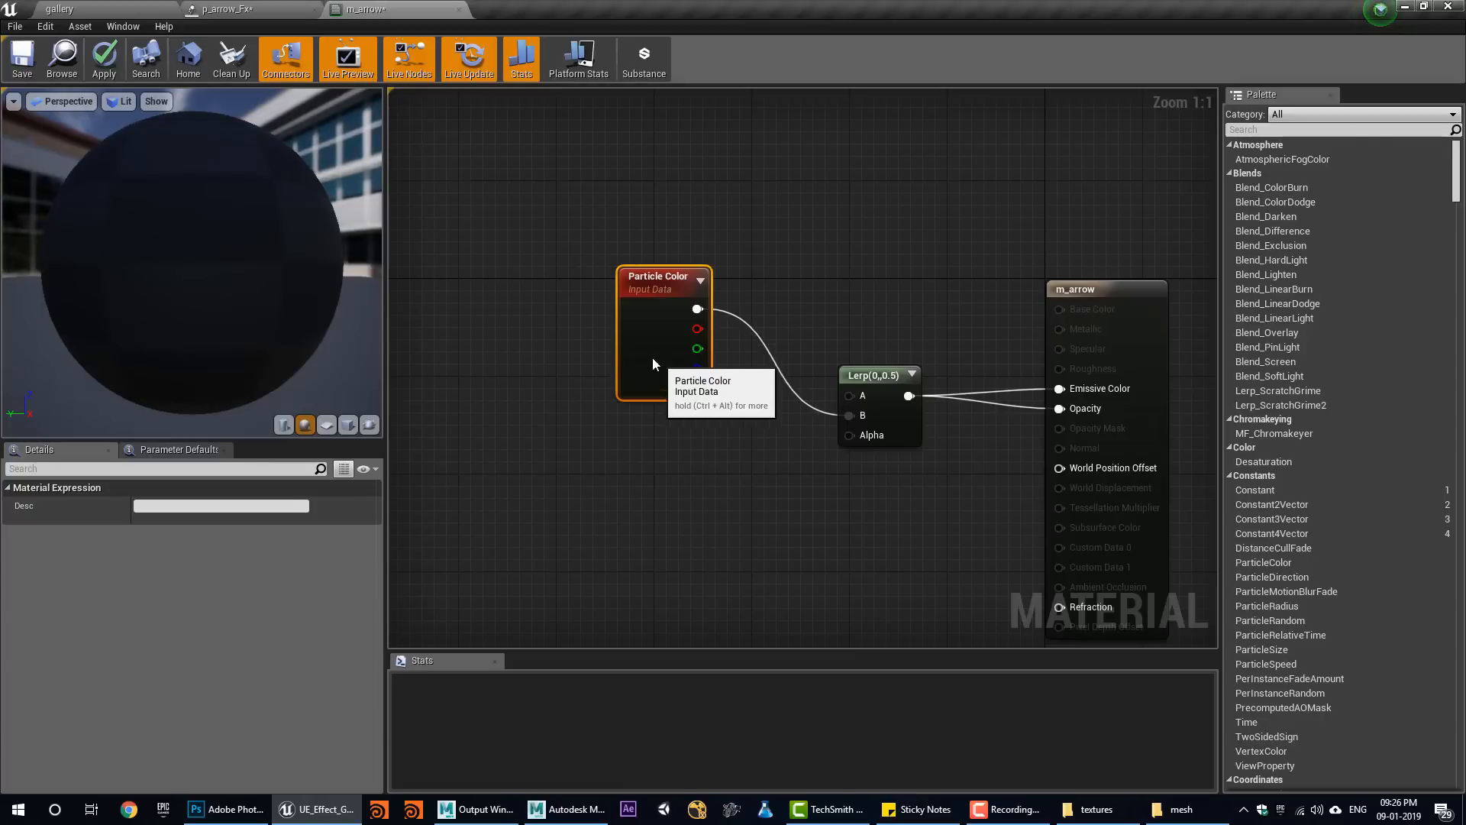
Add a Fresnel node, connect it to the Lerp node's Alpha input, and save the material.
right_click(645, 464)
type("fre")
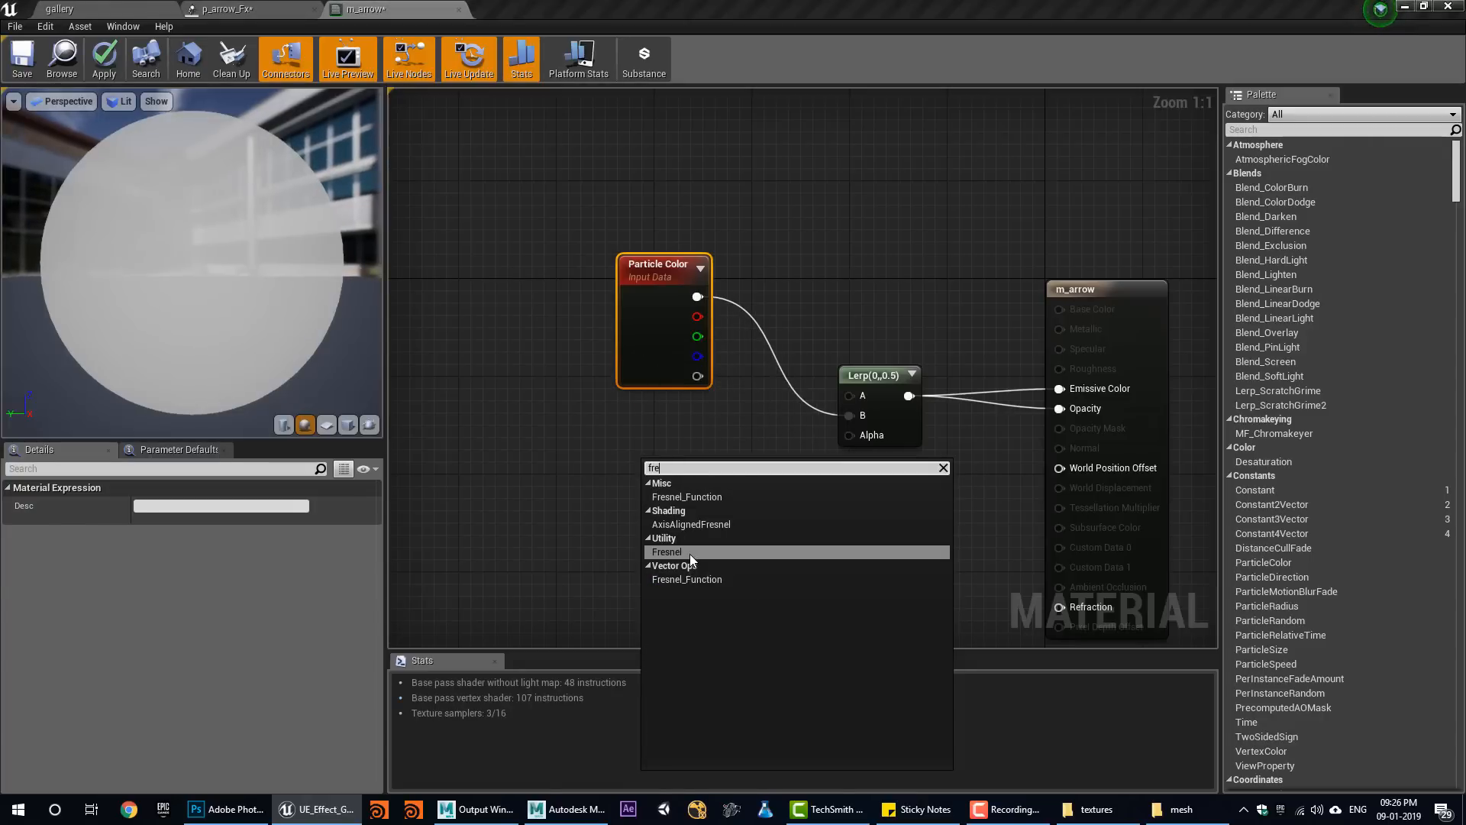
left_click(689, 554)
left_click_drag(767, 488, 849, 435)
left_click_drag(685, 481, 540, 474)
right_click(712, 515)
left_click(688, 529)
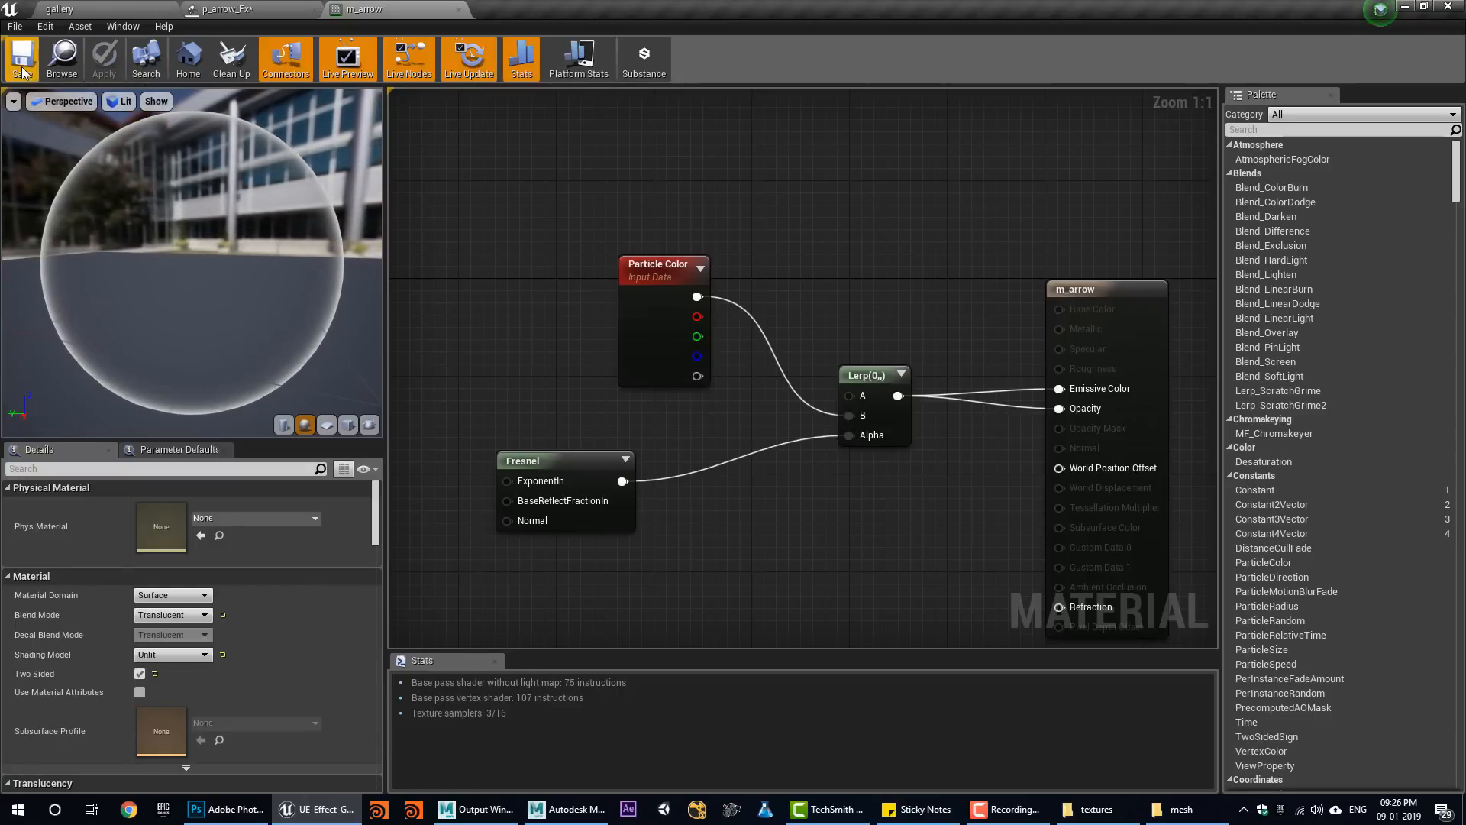
Add a new sprite emitter to p_arrow_Fx next to the sparks emitter and name it arrow.
left_click(218, 9)
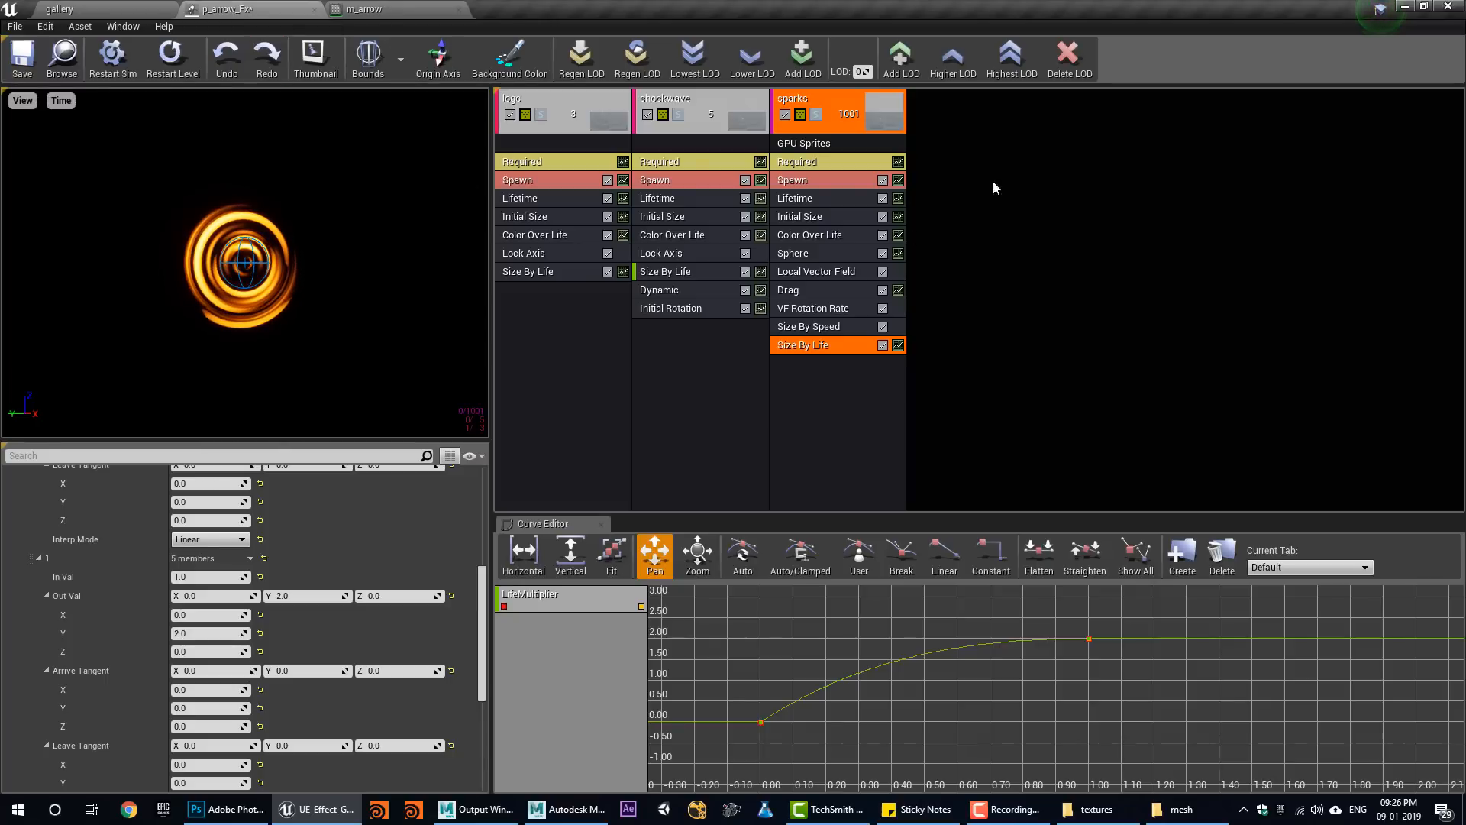
right_click(977, 103)
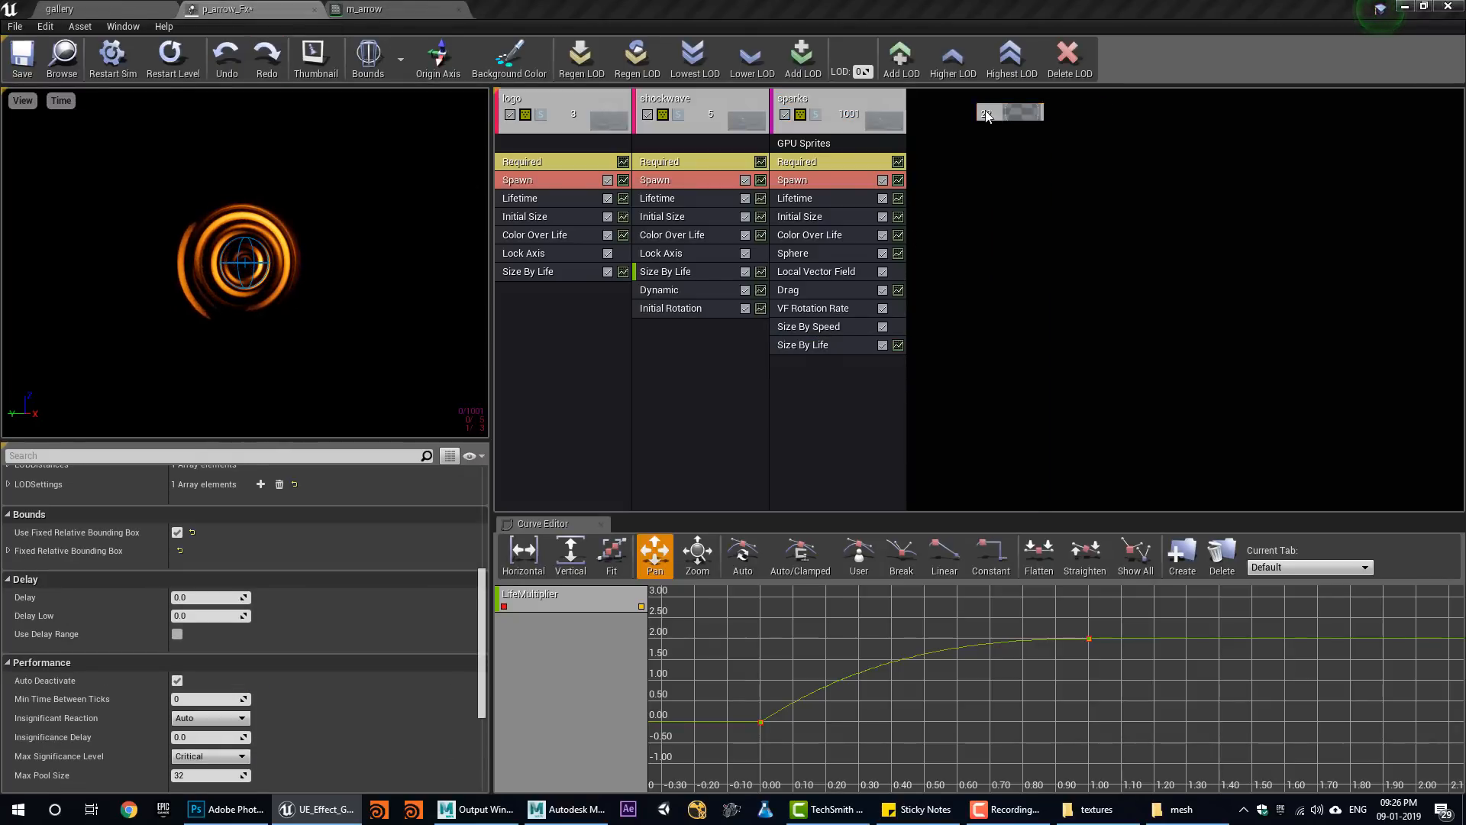
left_click(997, 113)
right_click(941, 97)
mouse_move(1017, 112)
left_click(1091, 118)
type("arrow")
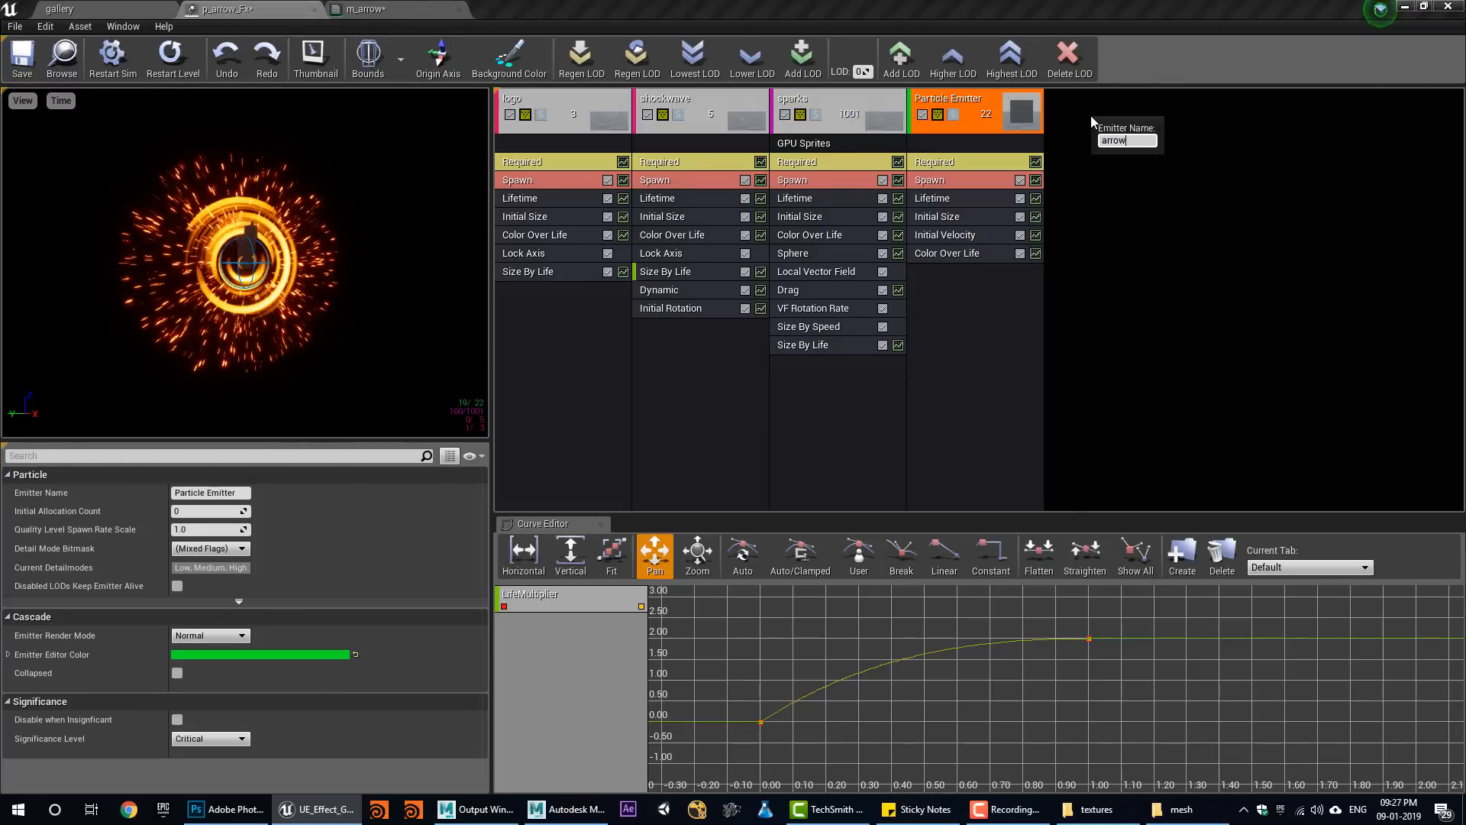
key("Return")
Make arrow a mesh emitter by adding a Mesh Data module and assign the sm_Arrow static mesh to it.
right_click(965, 142)
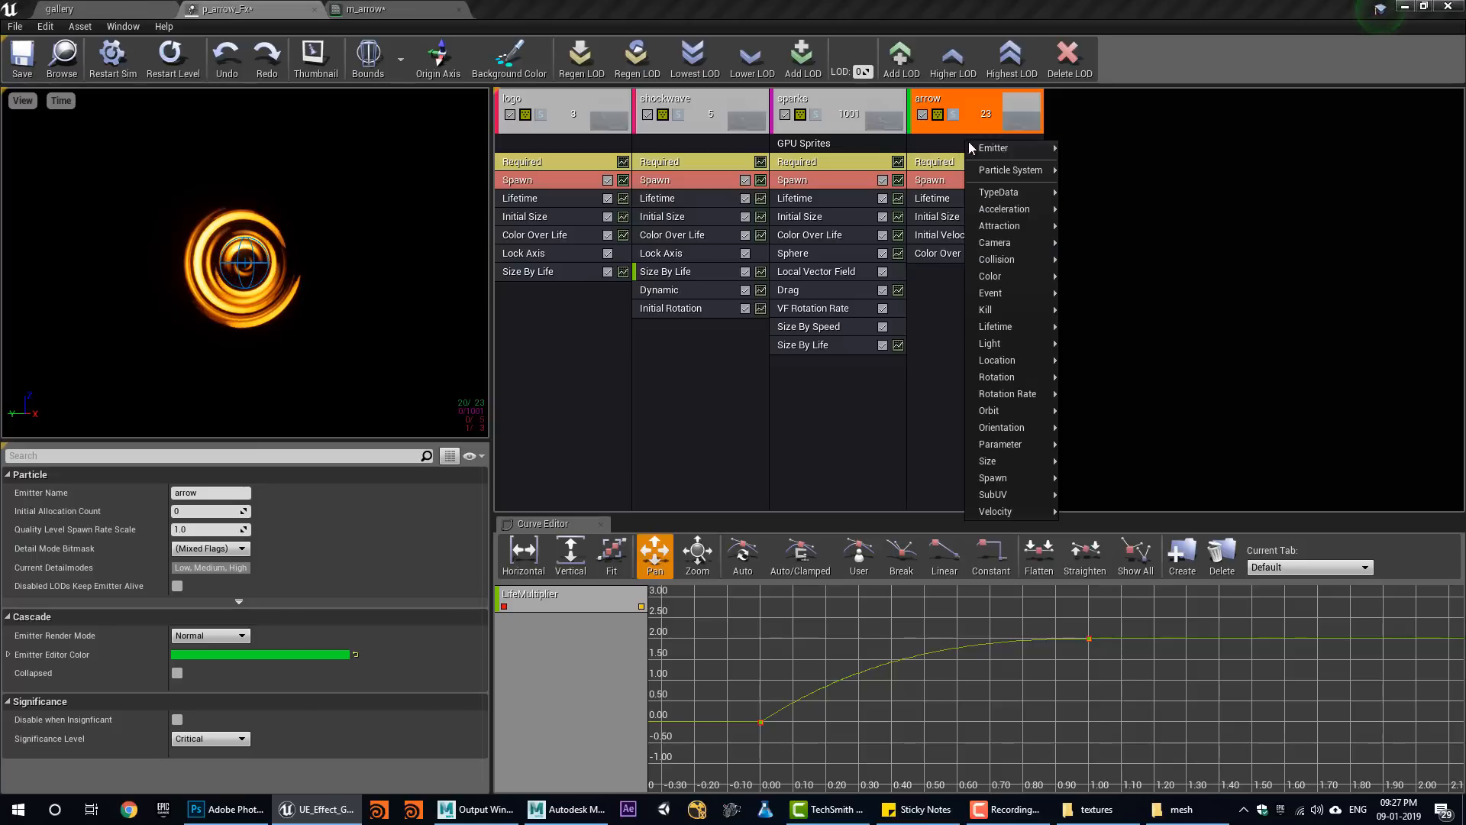
mouse_move(1028, 191)
left_click(1107, 255)
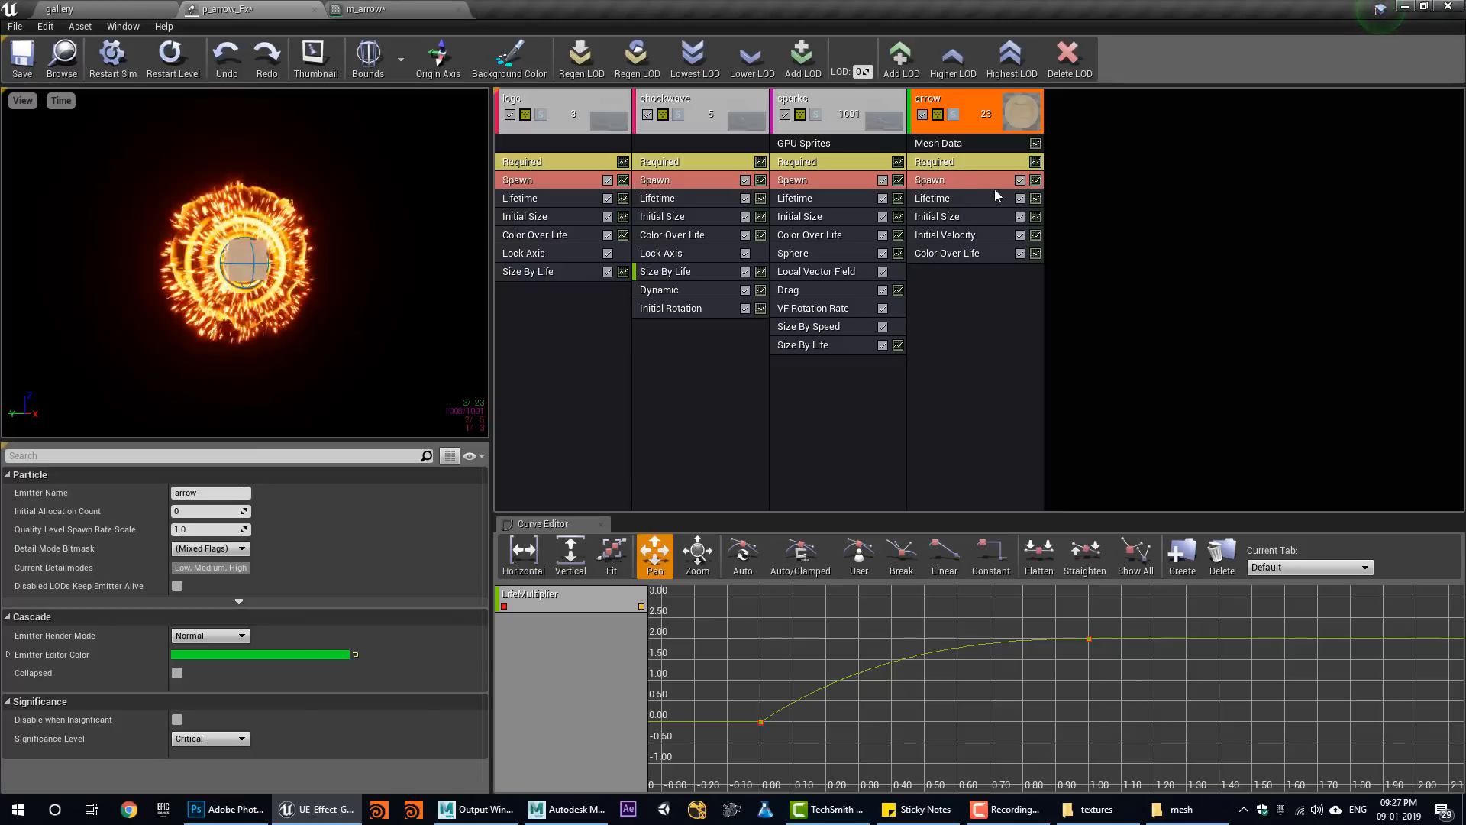
left_click(276, 506)
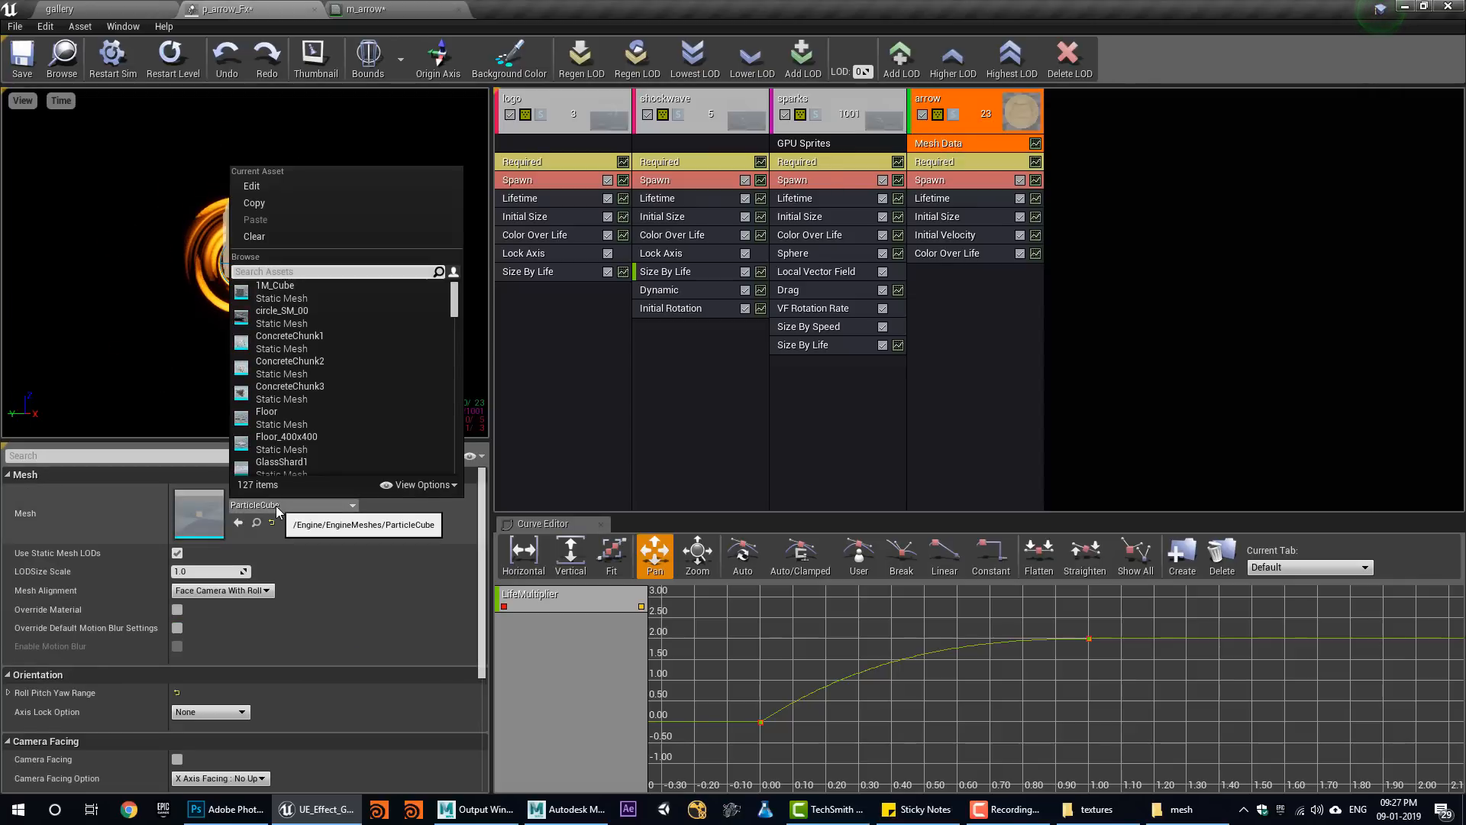
type("arrow")
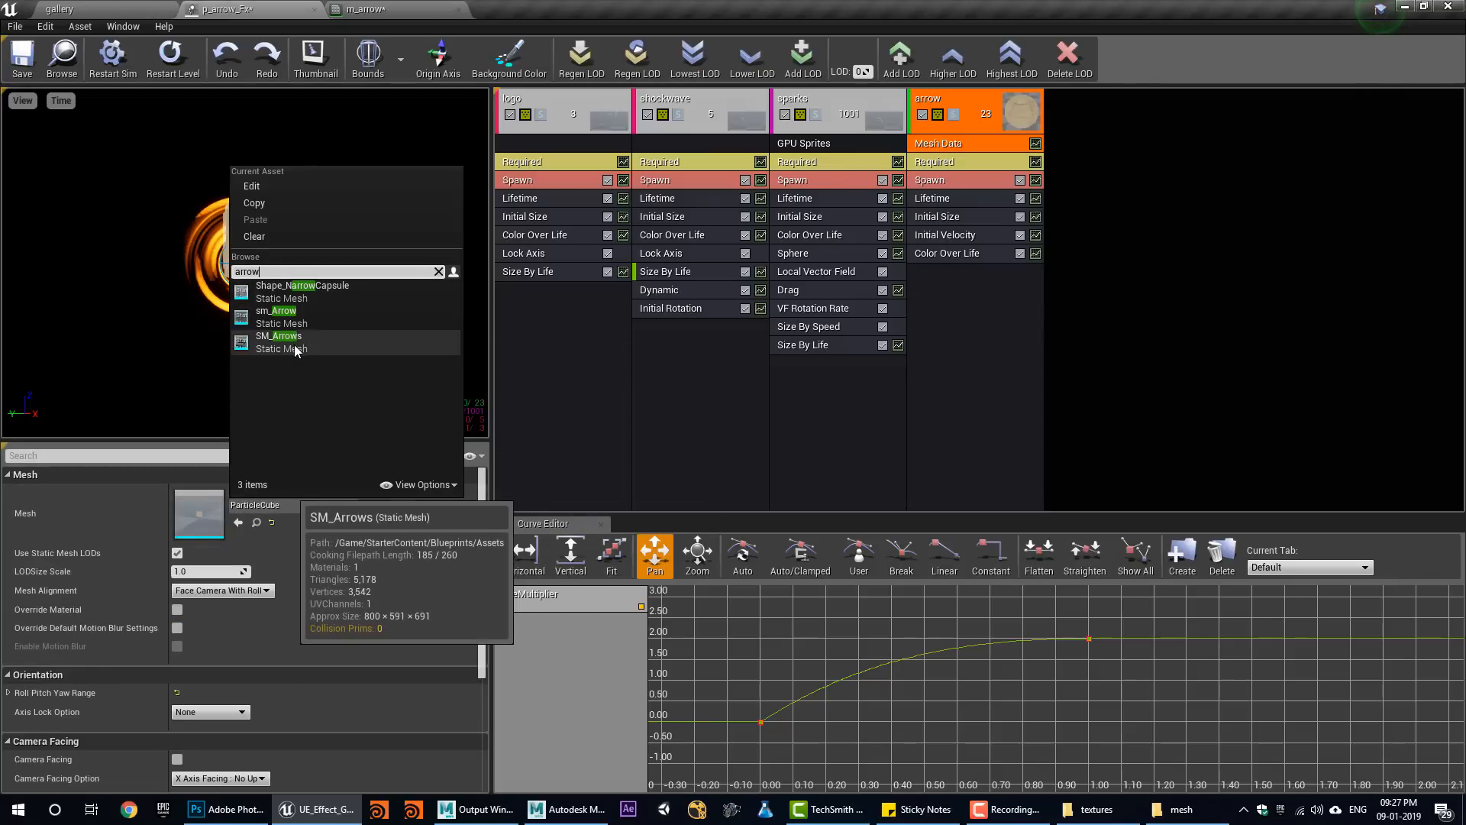
left_click(309, 319)
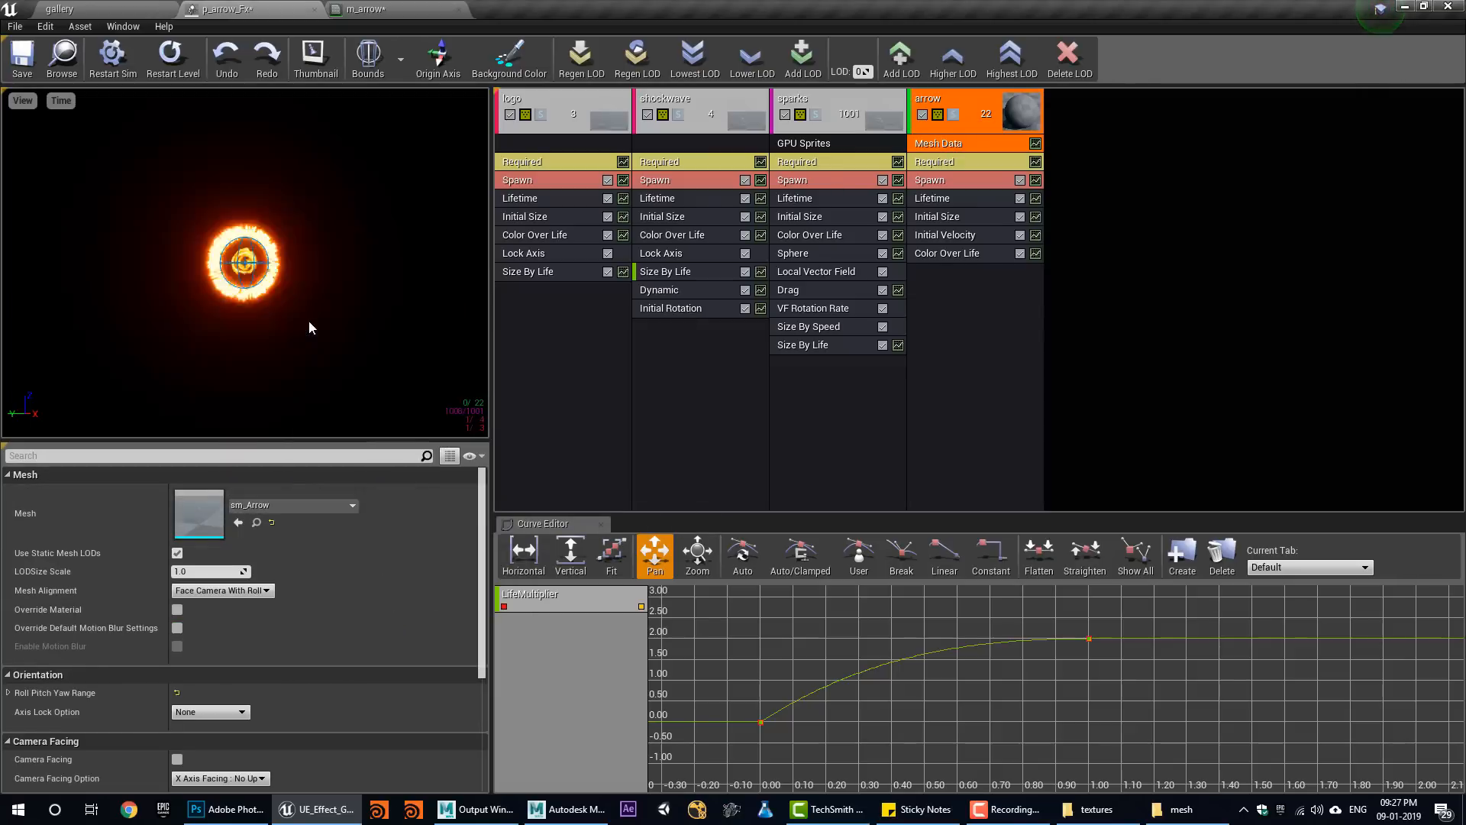
Locate the sm_Arrow mesh in the content folder, open it for inspection, and close it to return to p_arrow_Fx.
left_click(256, 524)
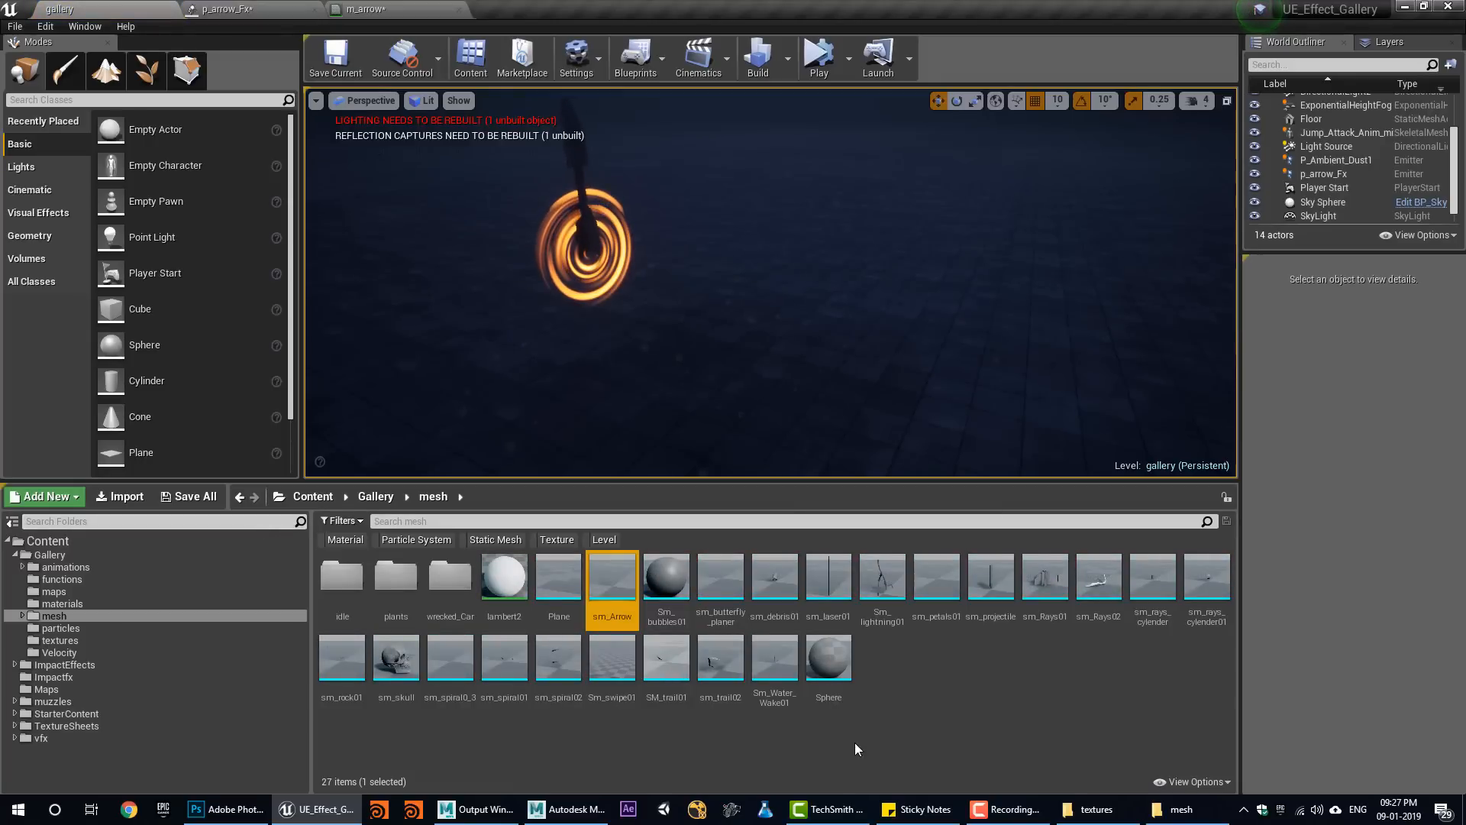
double_click(603, 580)
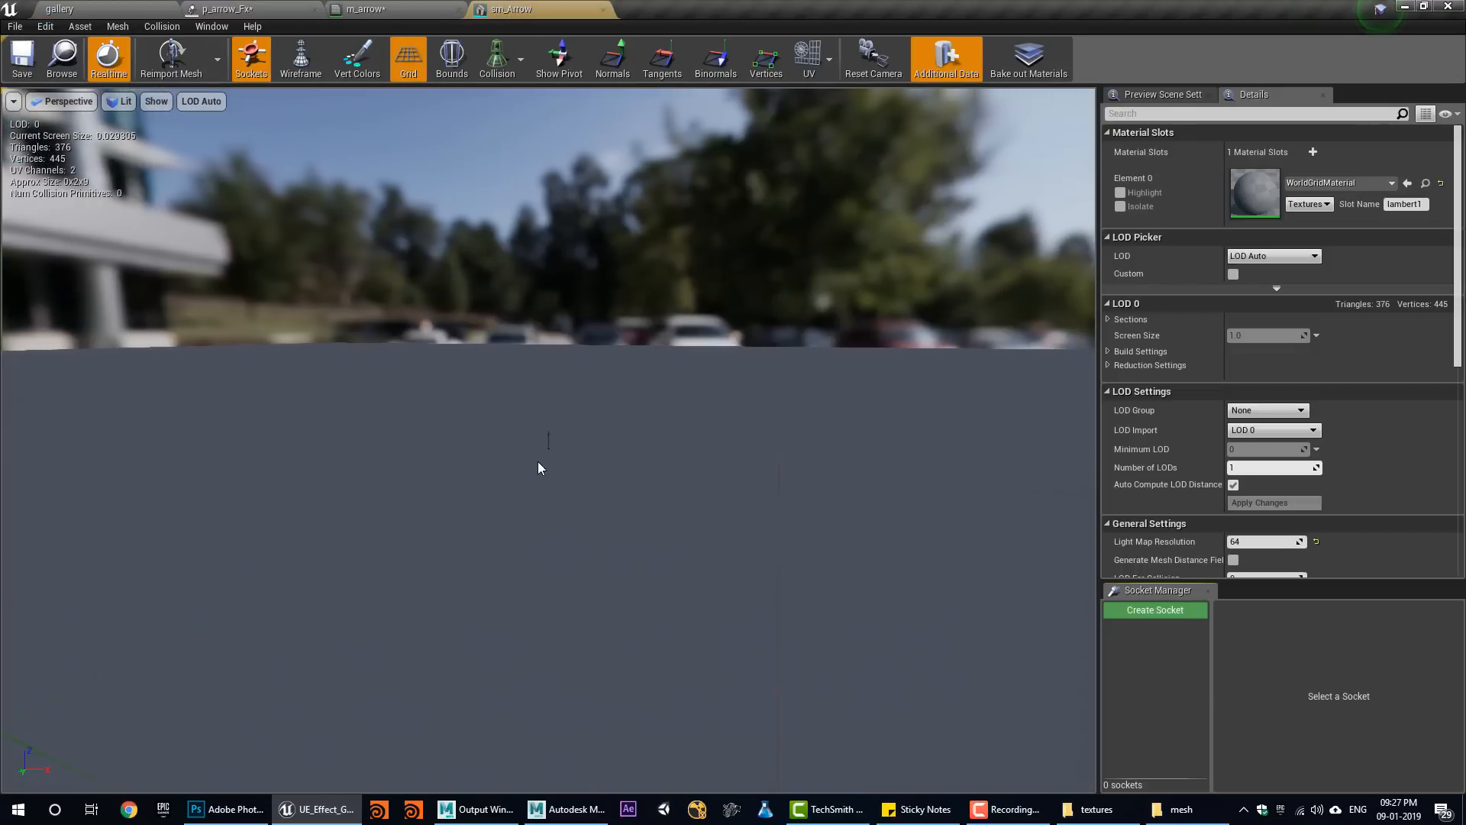
left_click(139, 11)
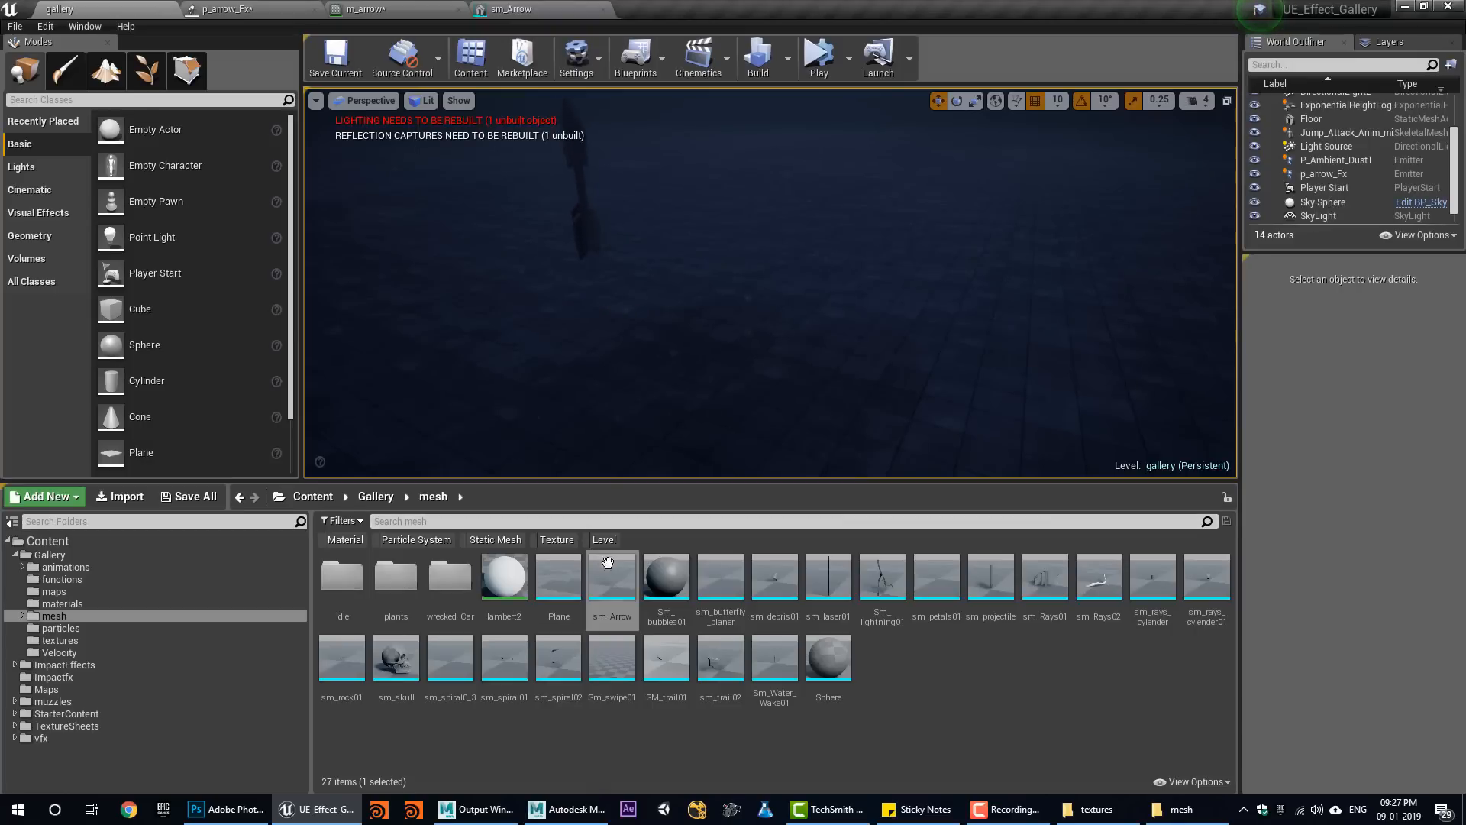
left_click(500, 9)
left_click(603, 10)
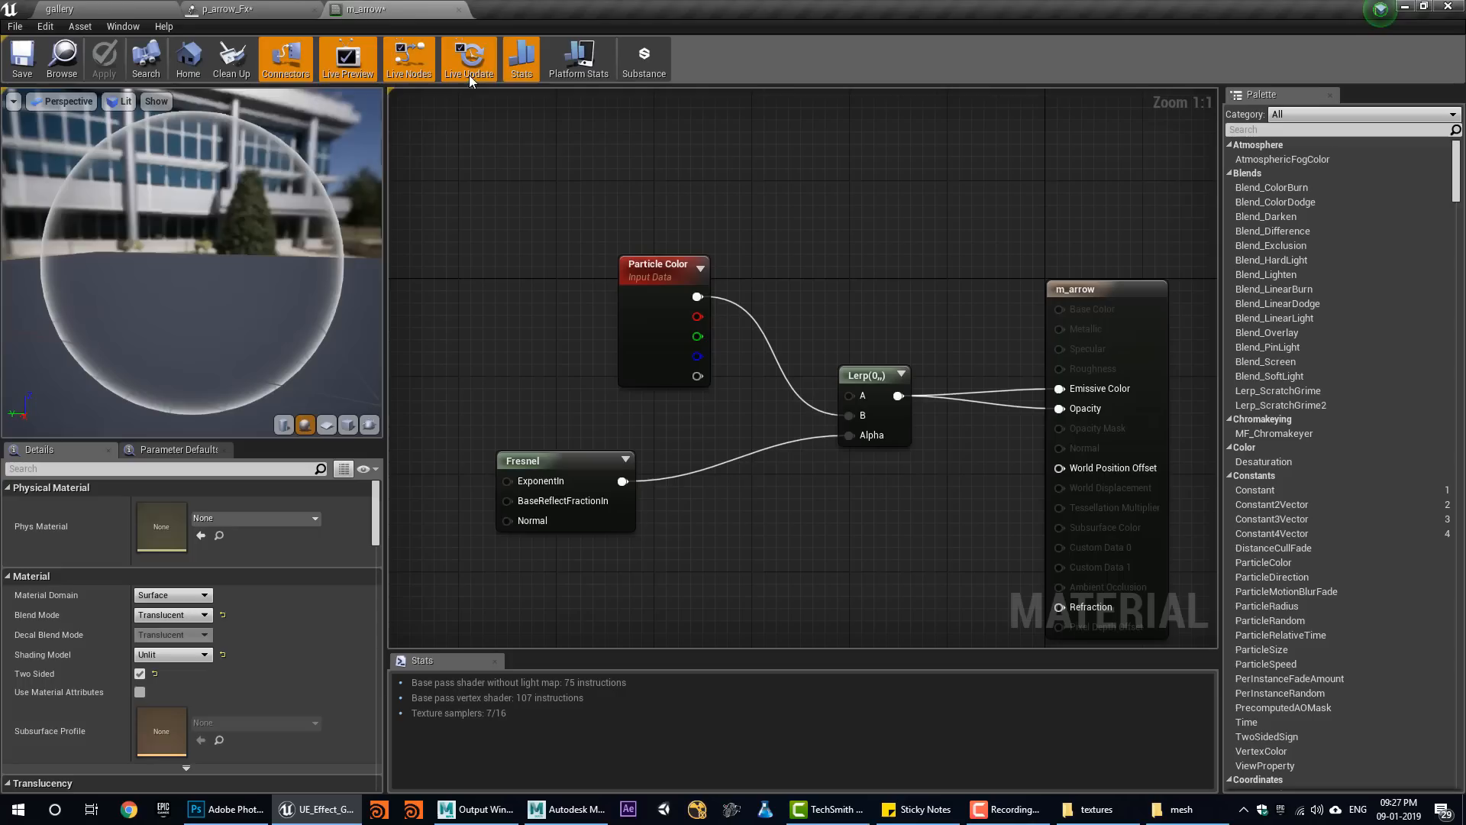
left_click(252, 10)
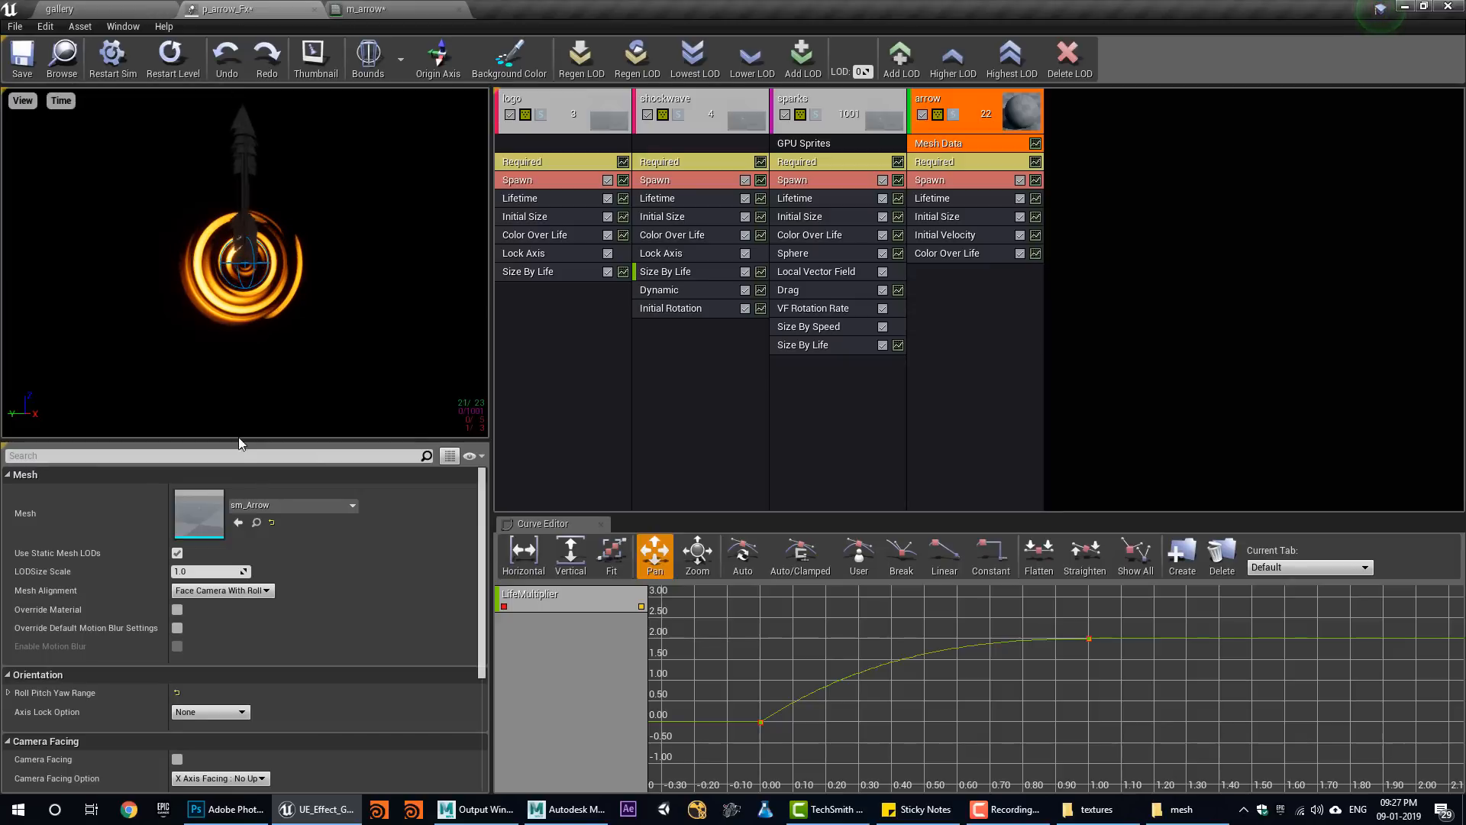
Assign the m_arrow material in the arrow emitter's Required module and save the particle system.
left_click(176, 610)
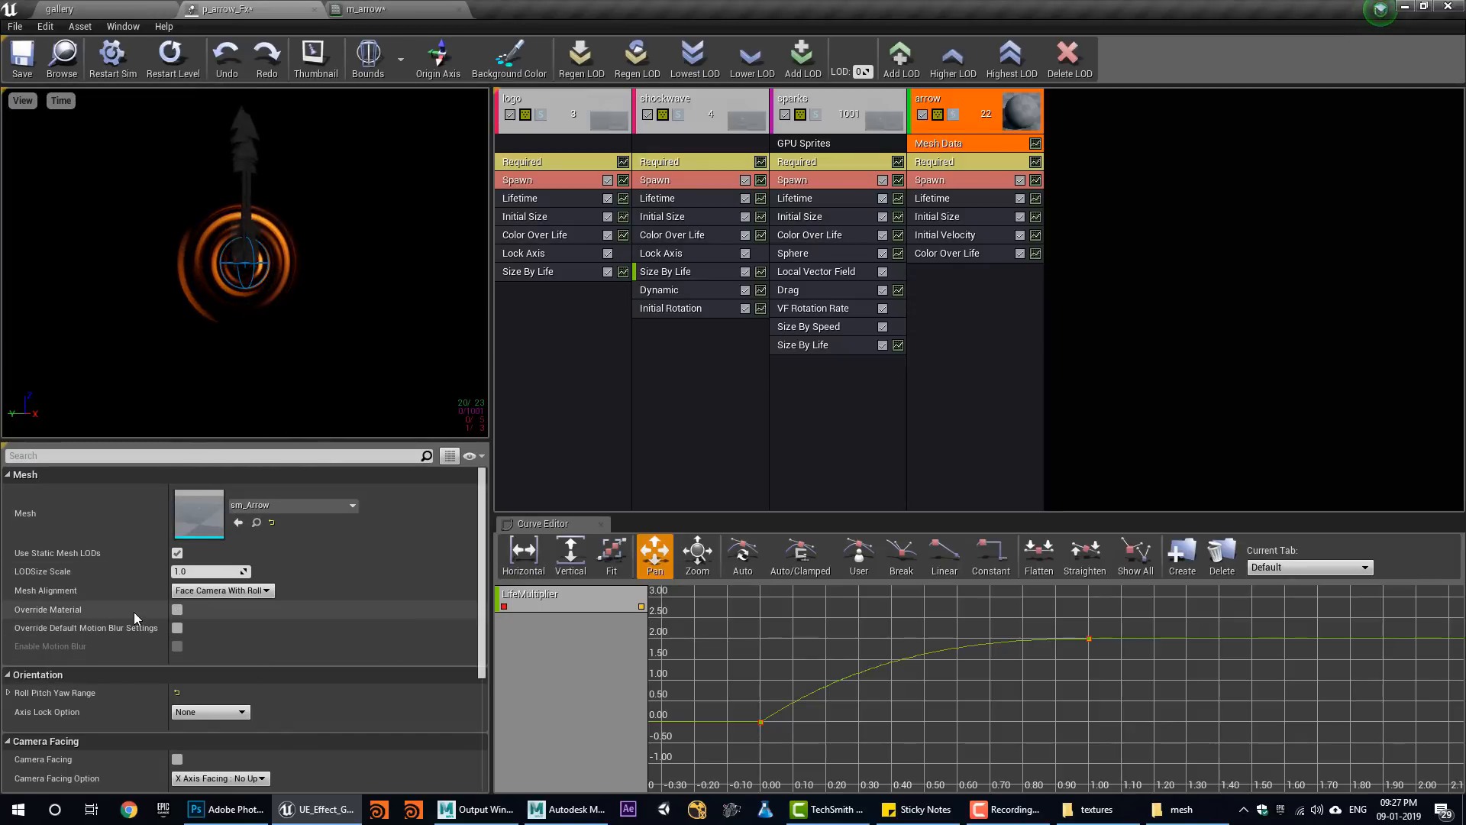
left_click(946, 163)
left_click(261, 507)
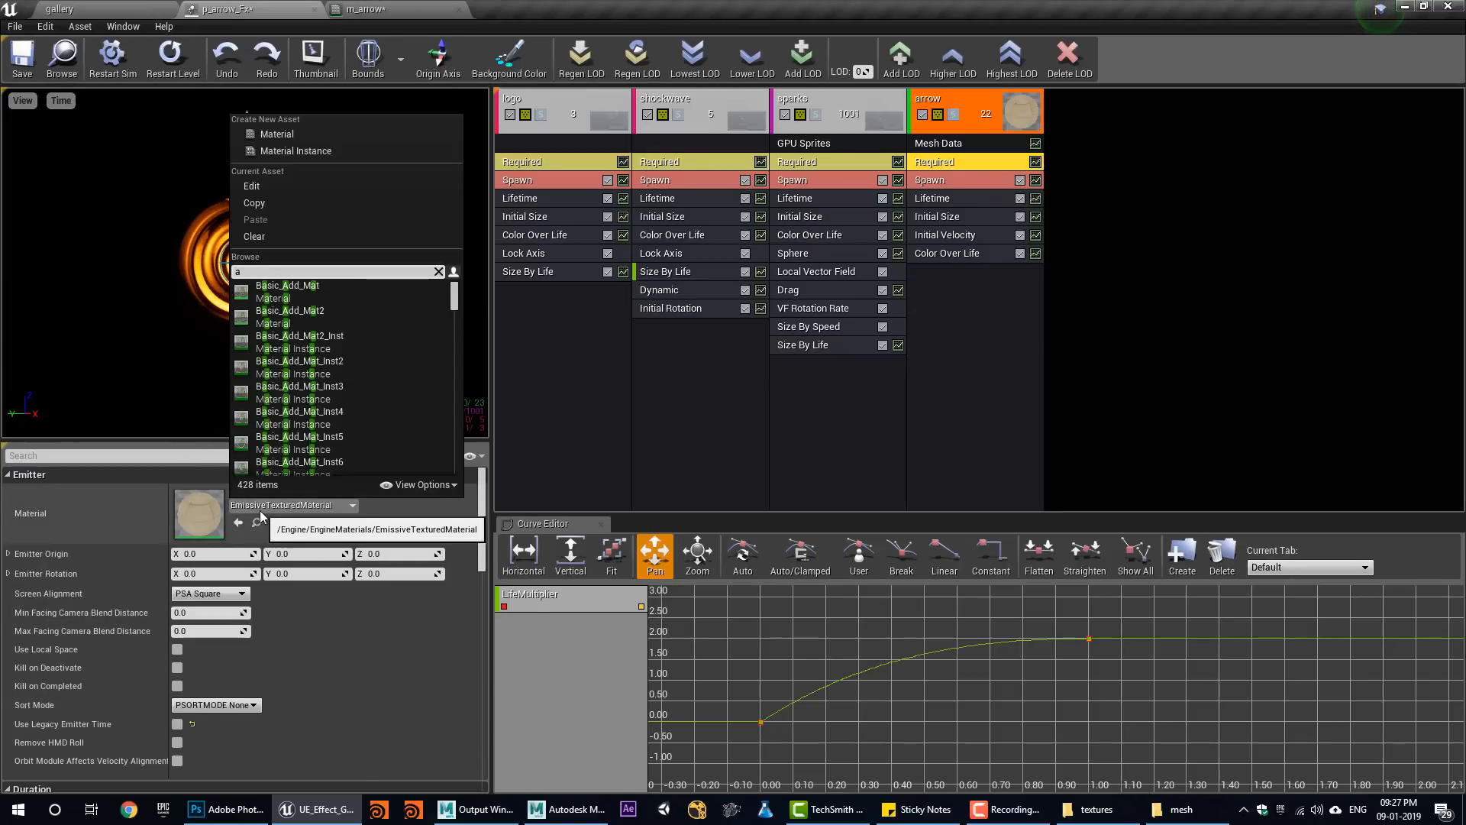
type("arrow")
left_click(275, 294)
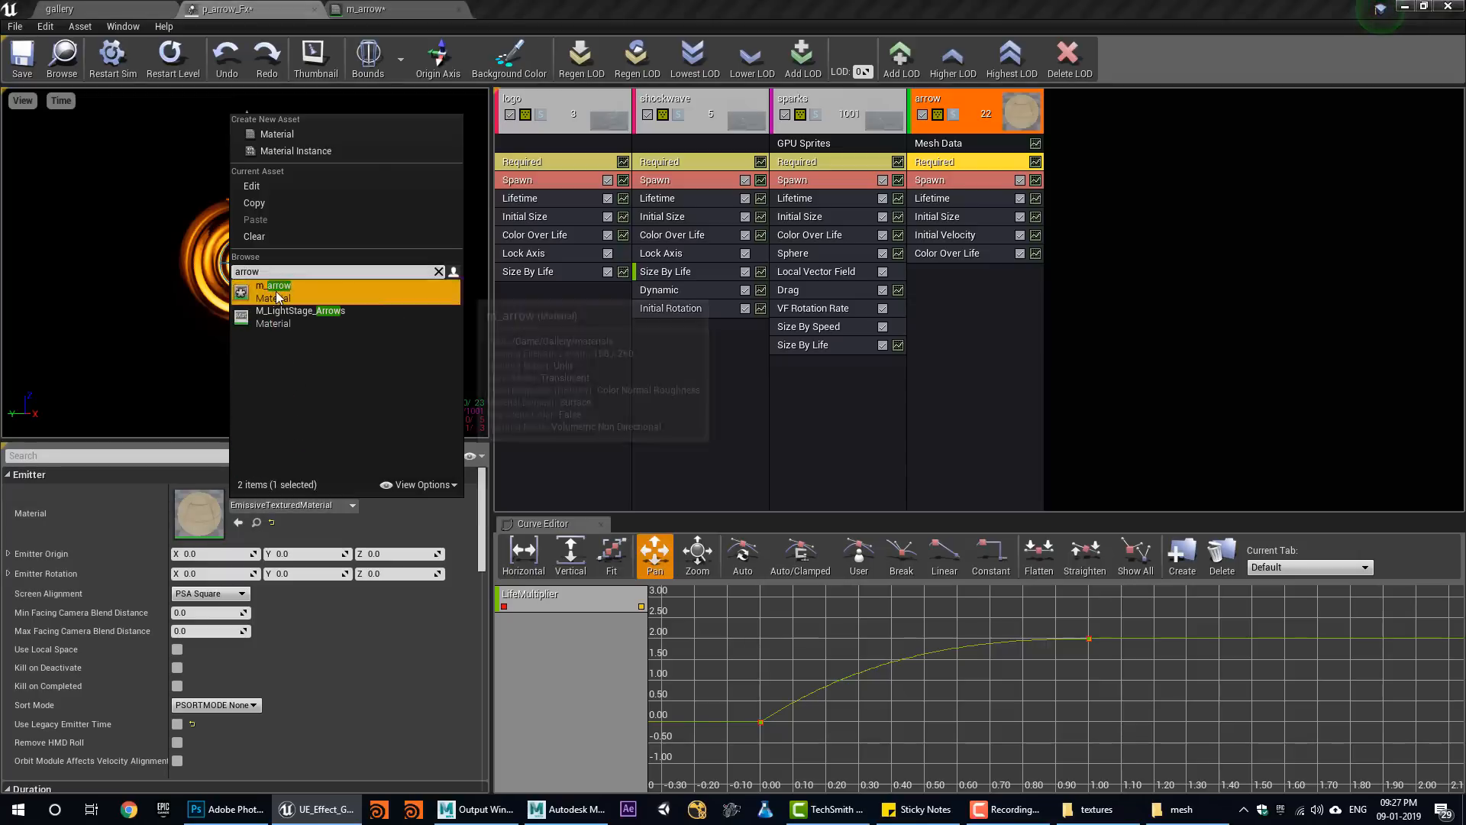
left_click_drag(268, 318, 276, 326)
left_click(22, 58)
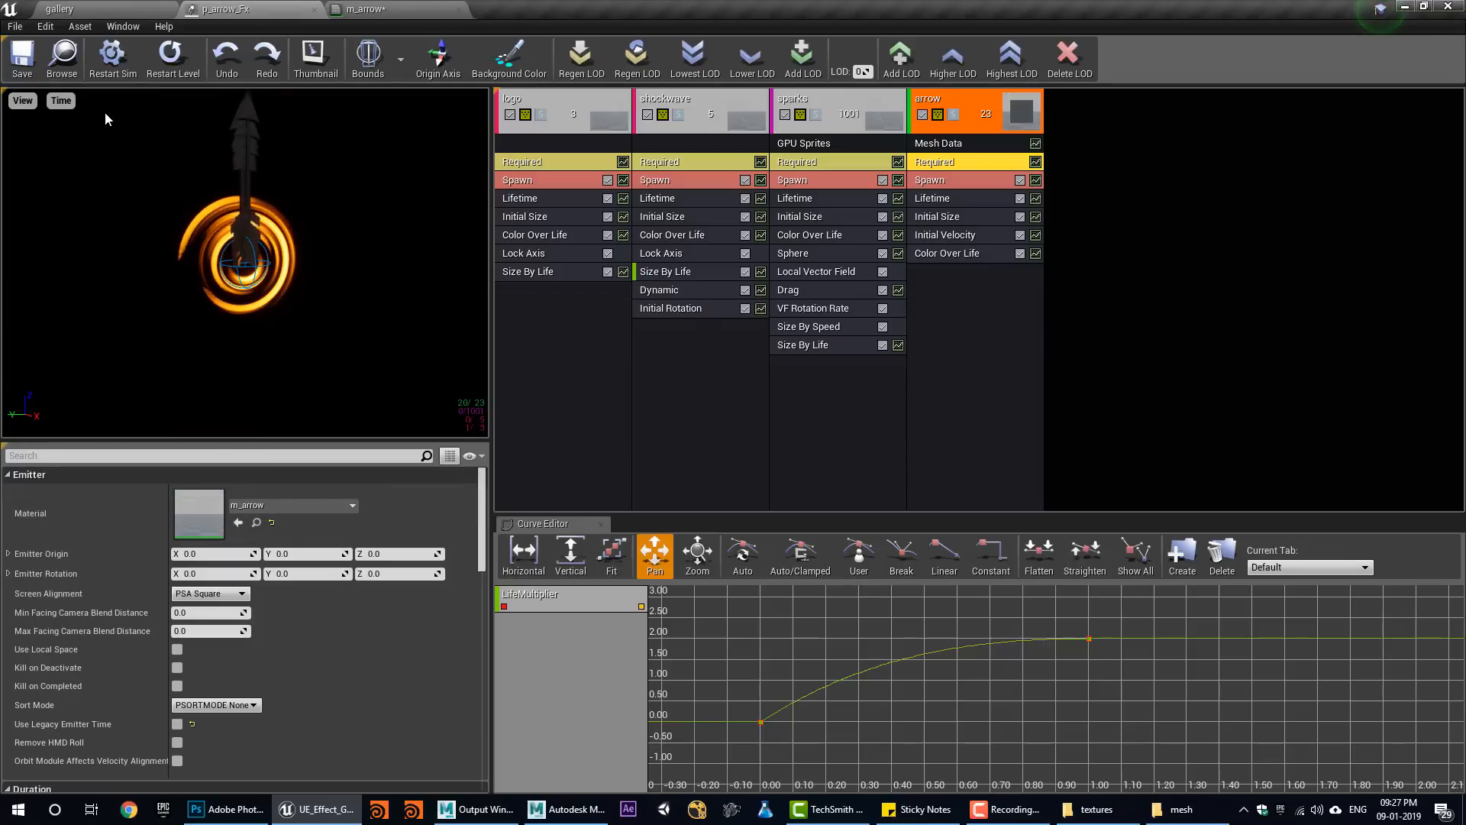
Set the first Color Over Life point of the arrow emitter to R 37, G 7.5, B 0.2.
left_click(981, 252)
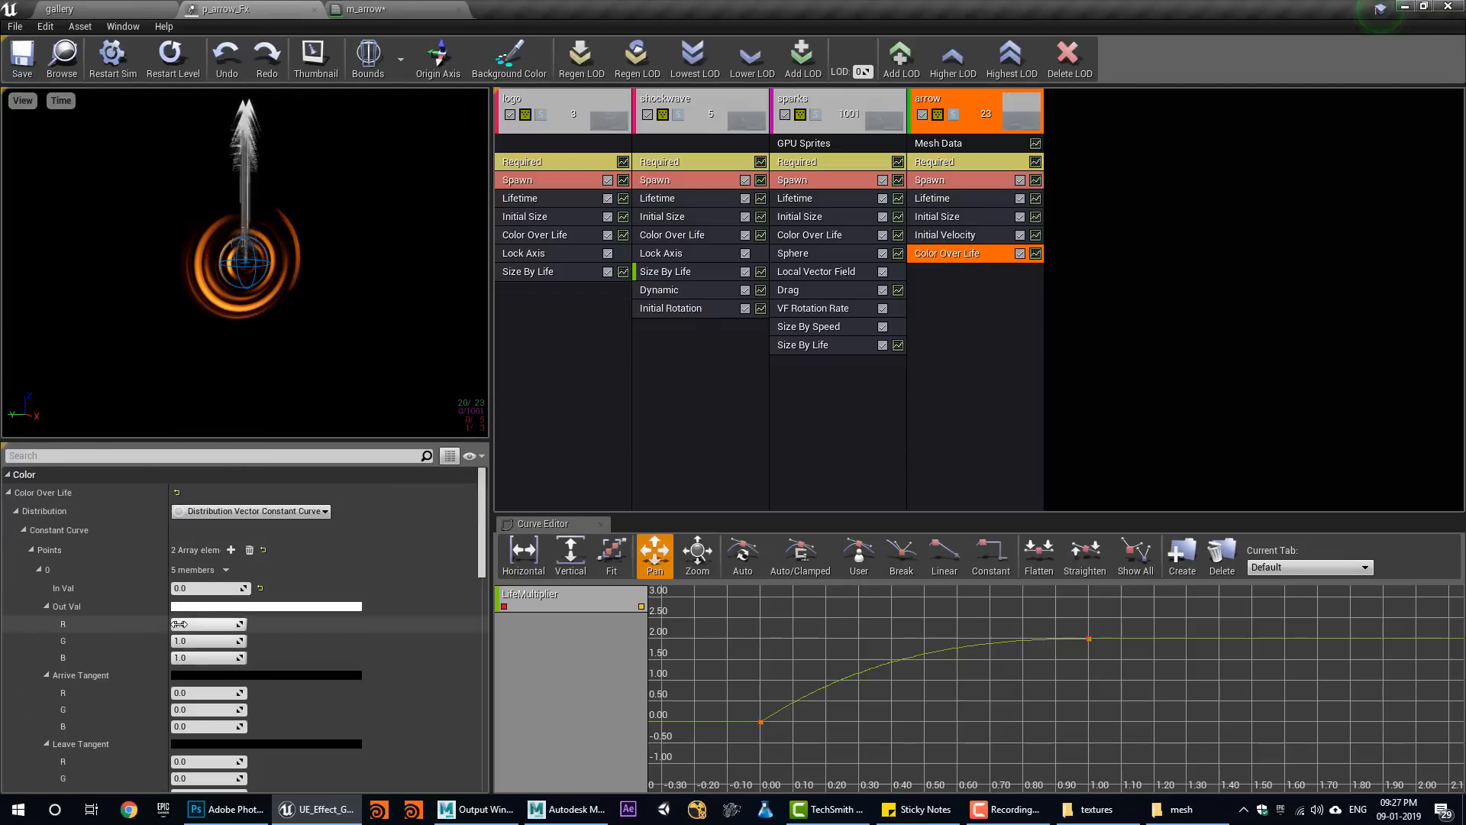
type("37")
key("Tab")
type("7.5")
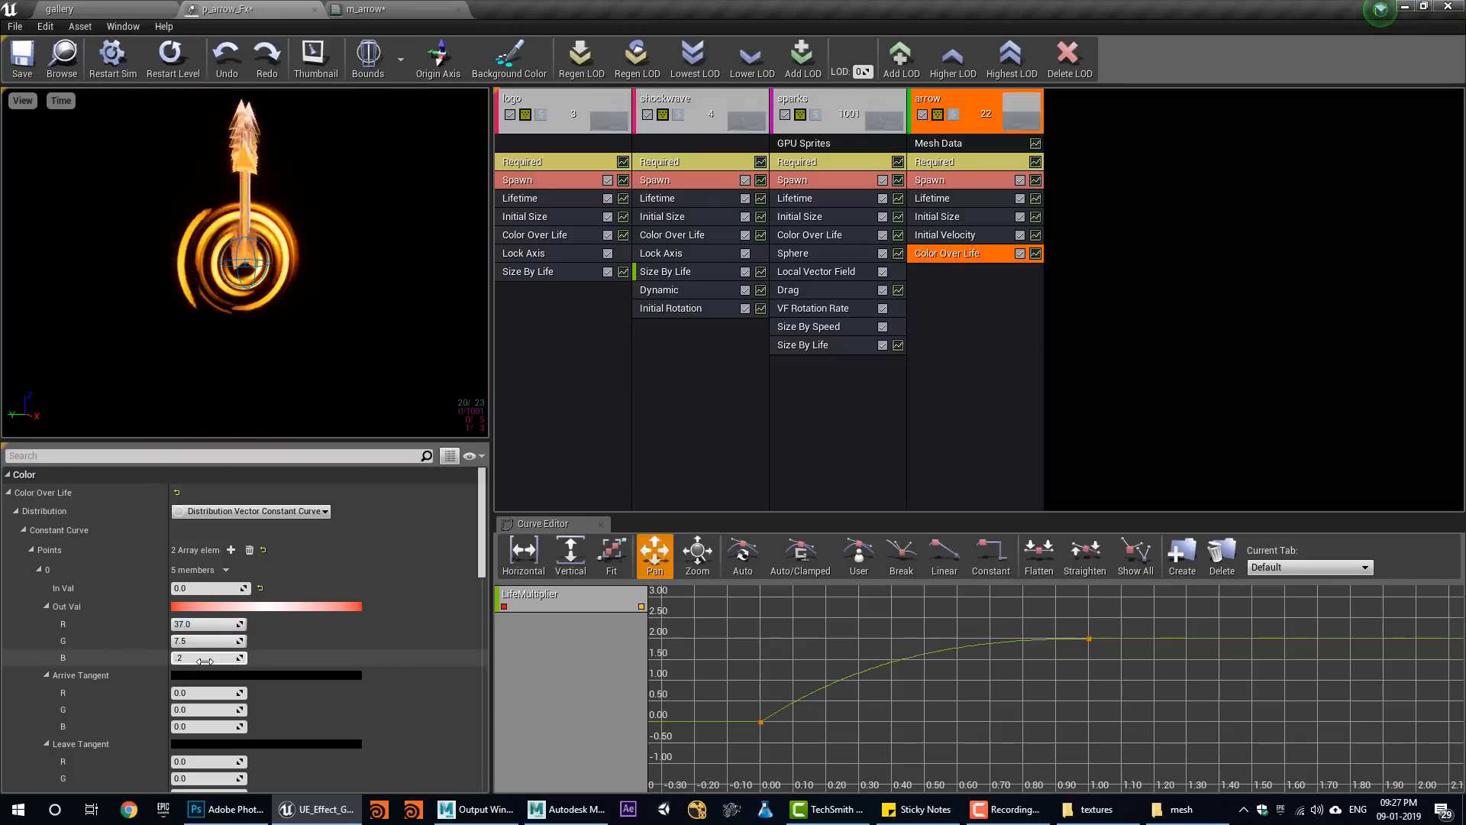
key("Tab")
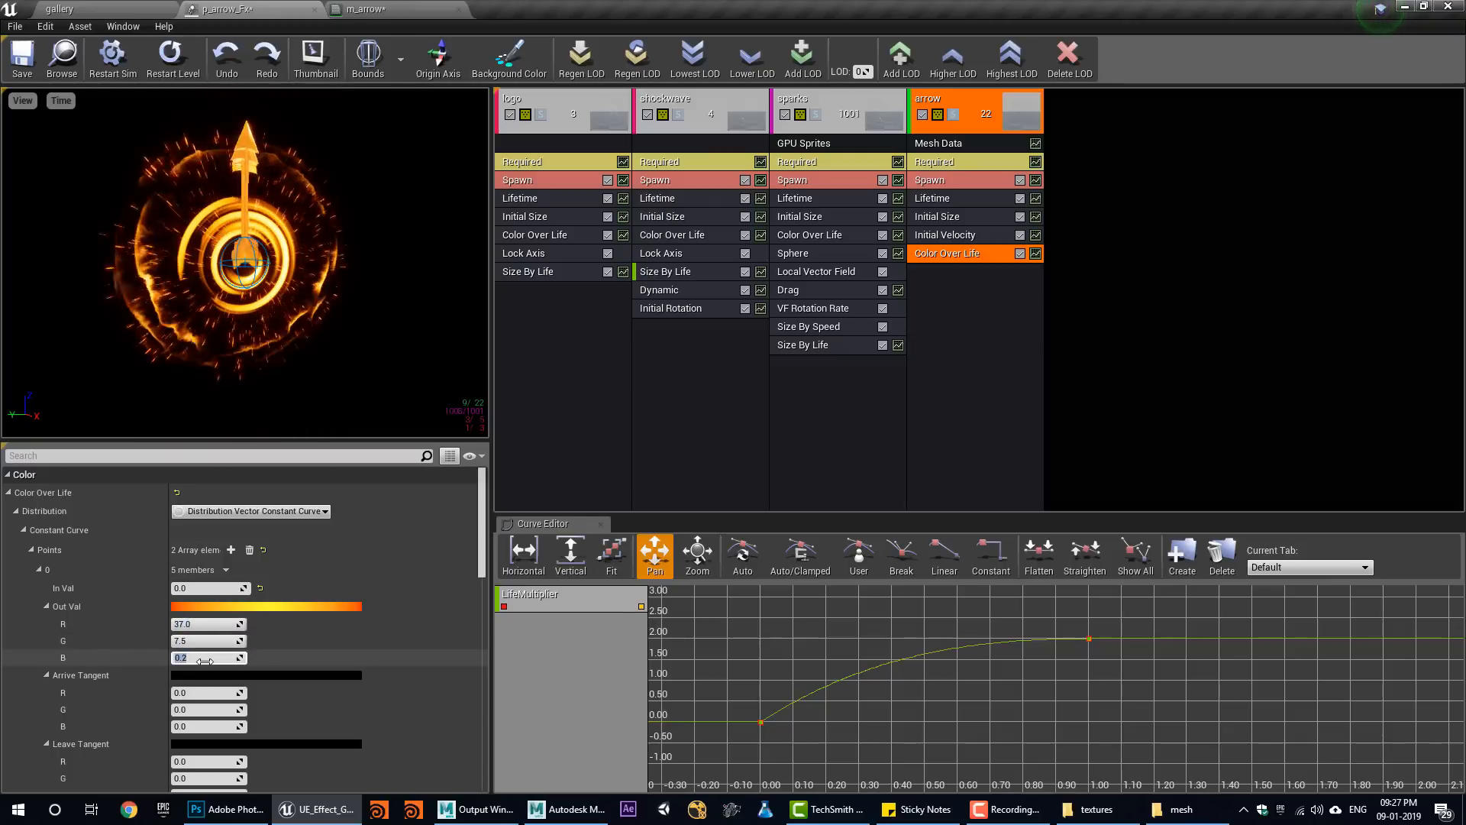
type("0.2")
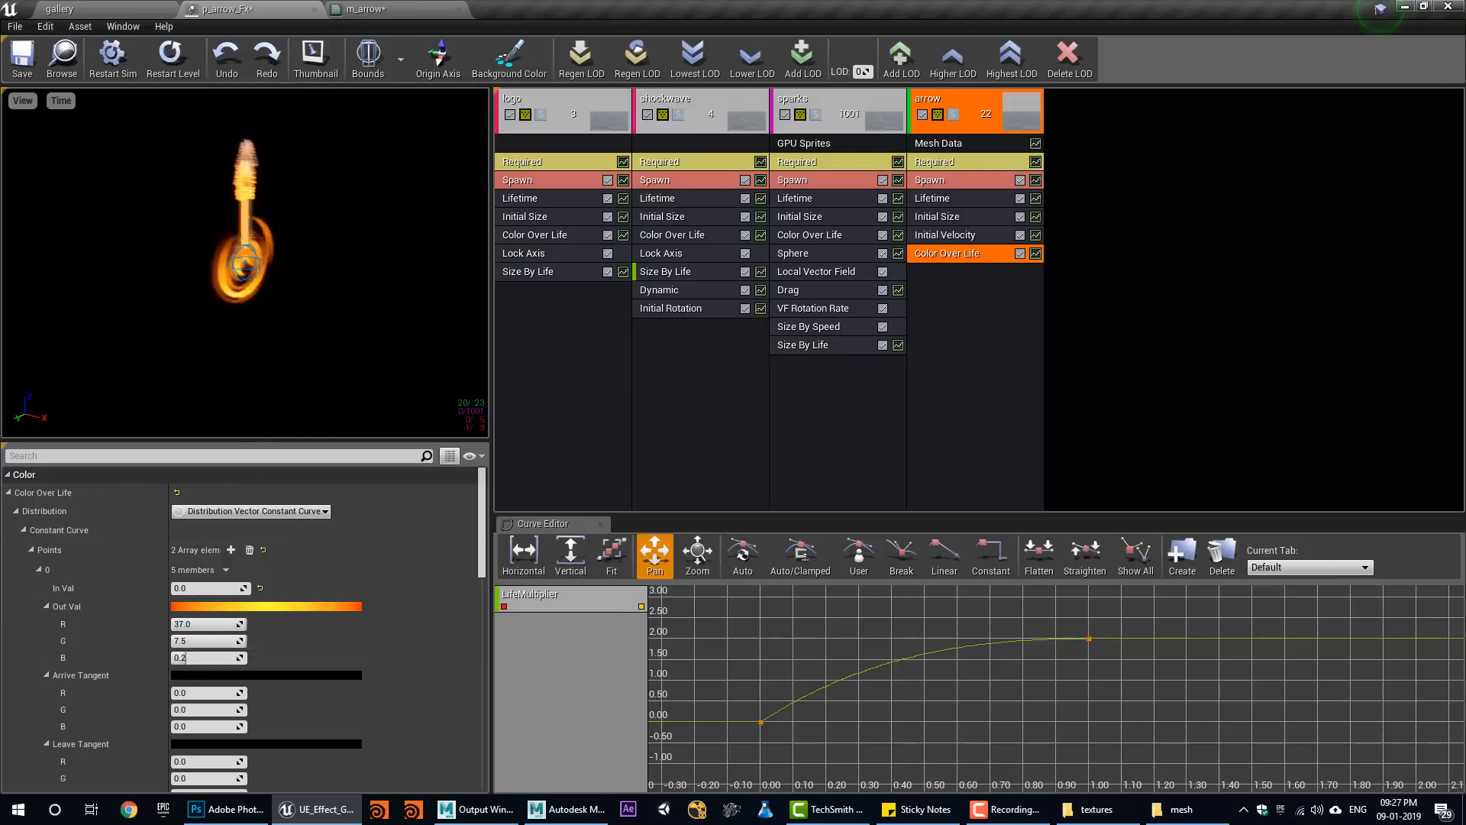
Reset the arrow emitter's constant spawn rate to 0 and add one burst entry with a count of 1.
left_click(969, 229)
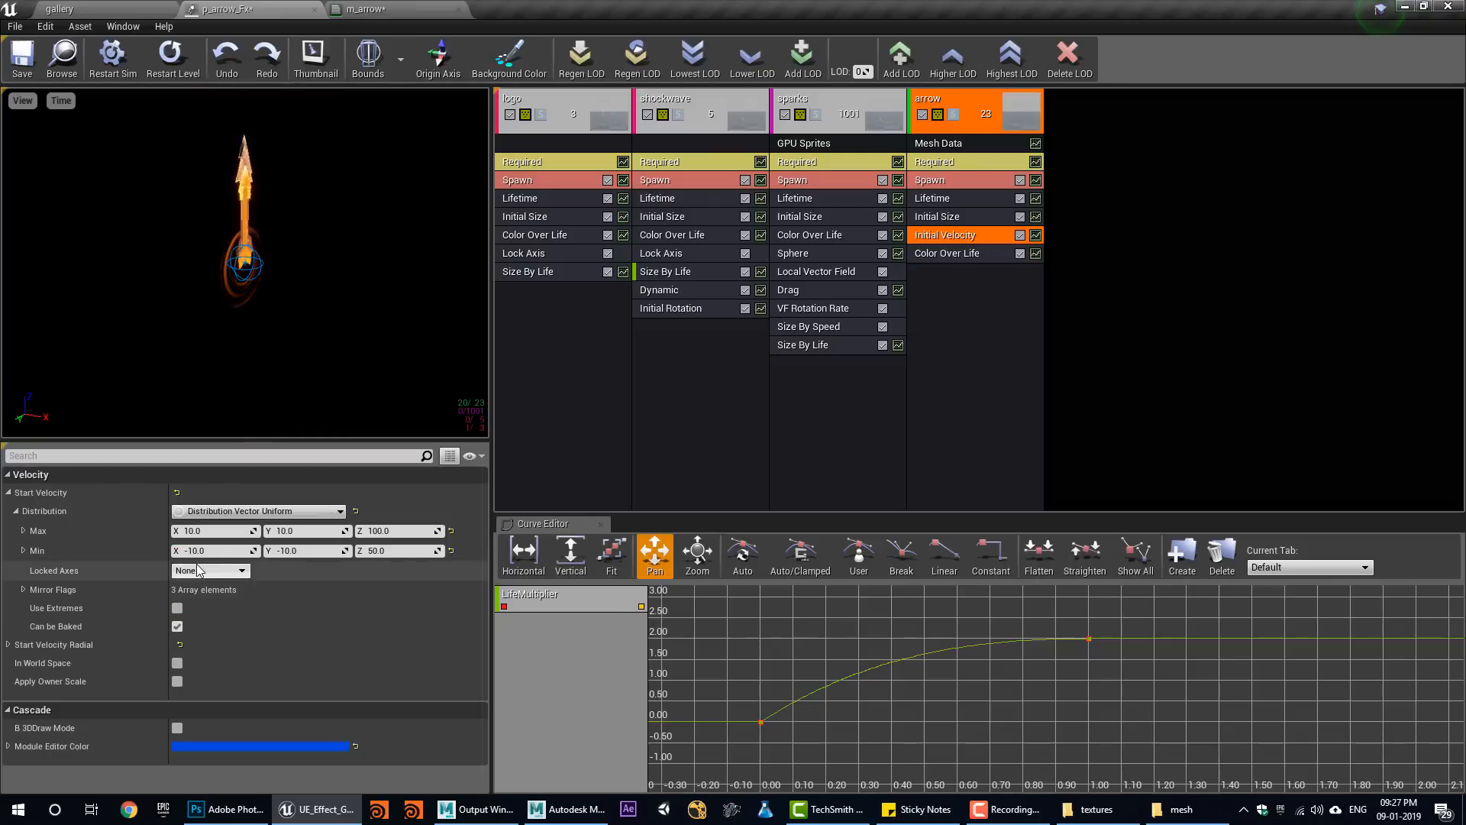
left_click(941, 184)
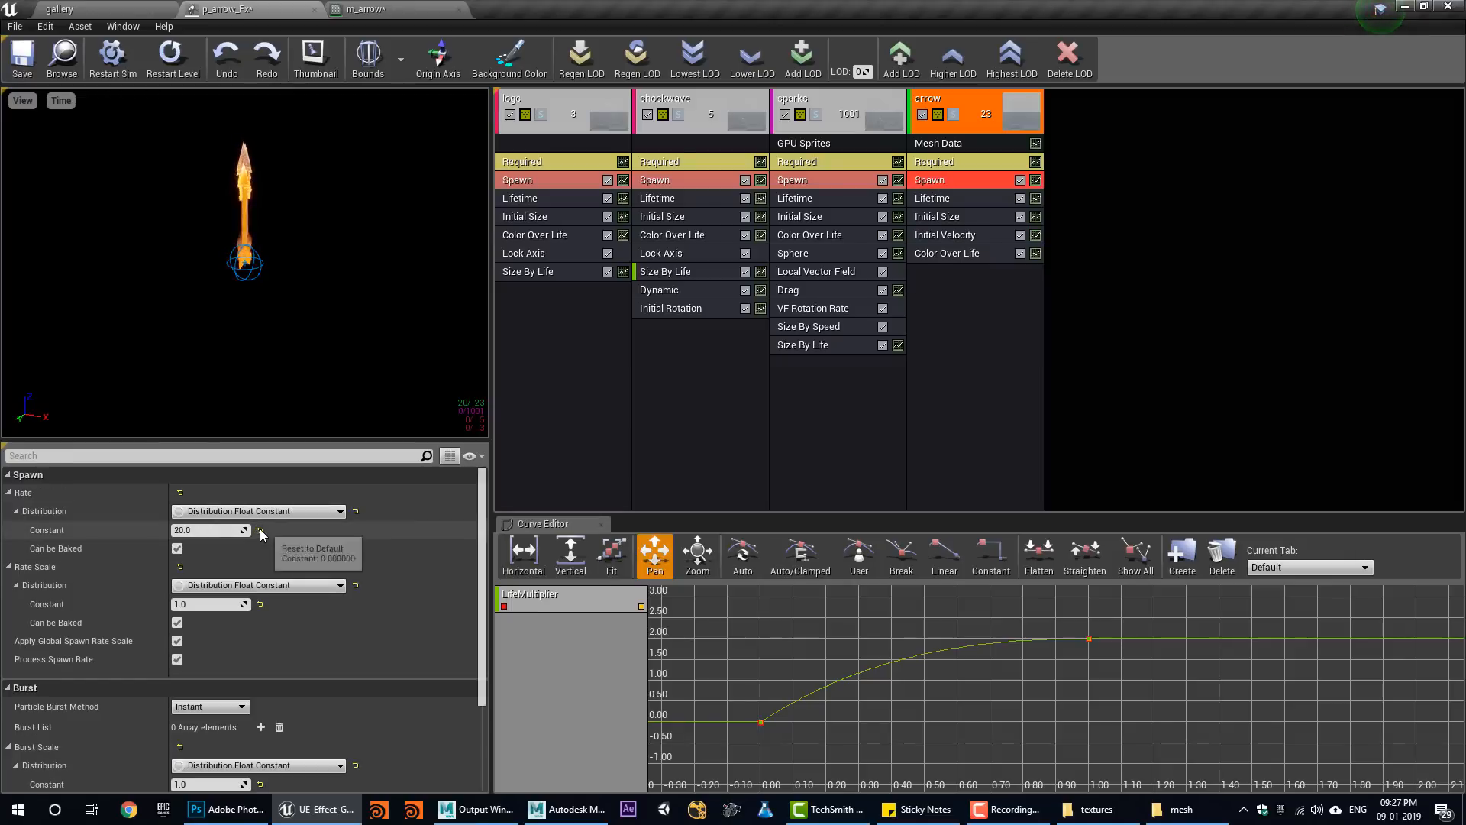
left_click(260, 530)
left_click(261, 727)
left_click(19, 746)
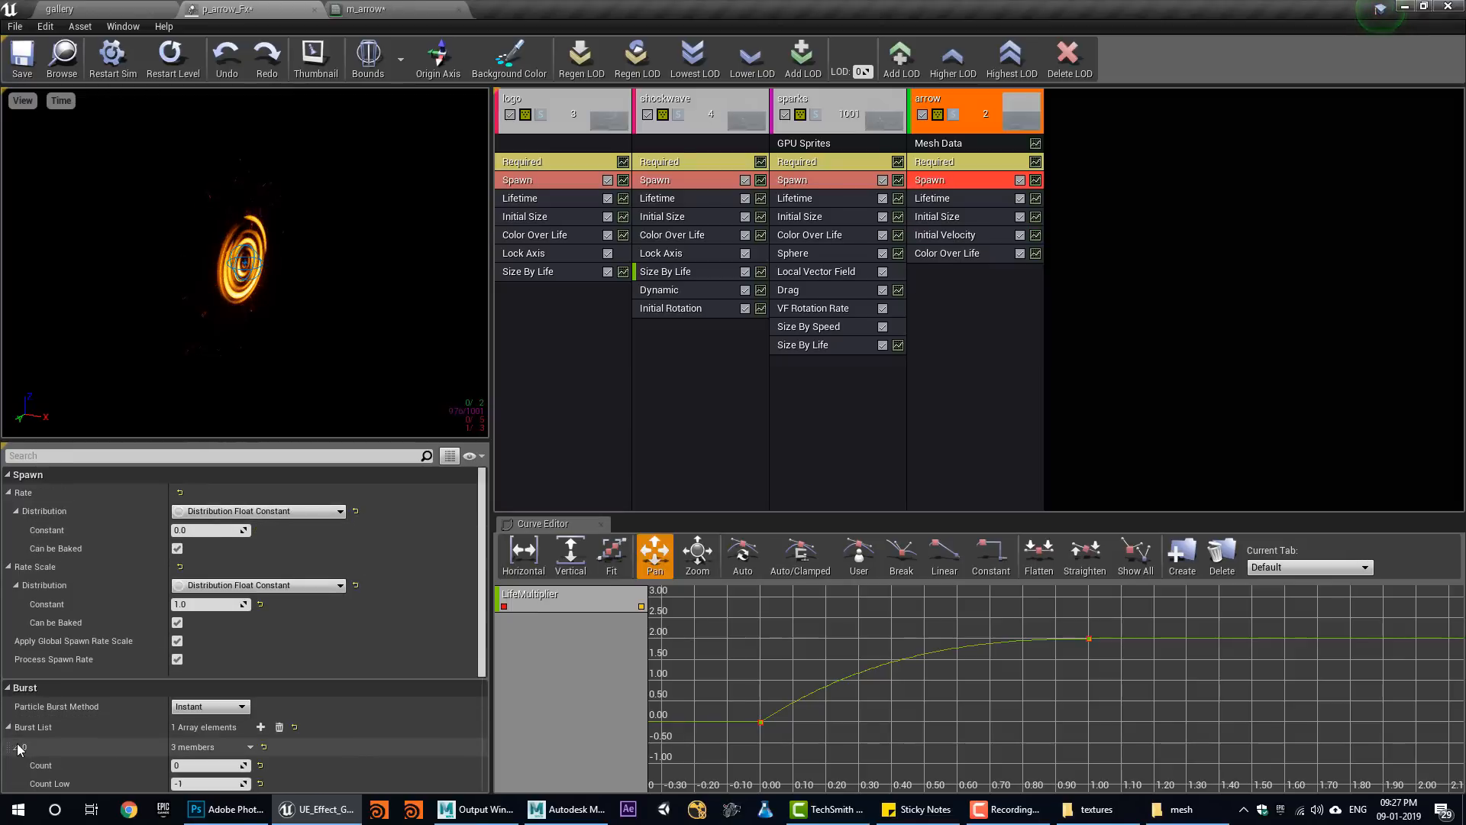
left_click(218, 760)
type("1")
key("Return")
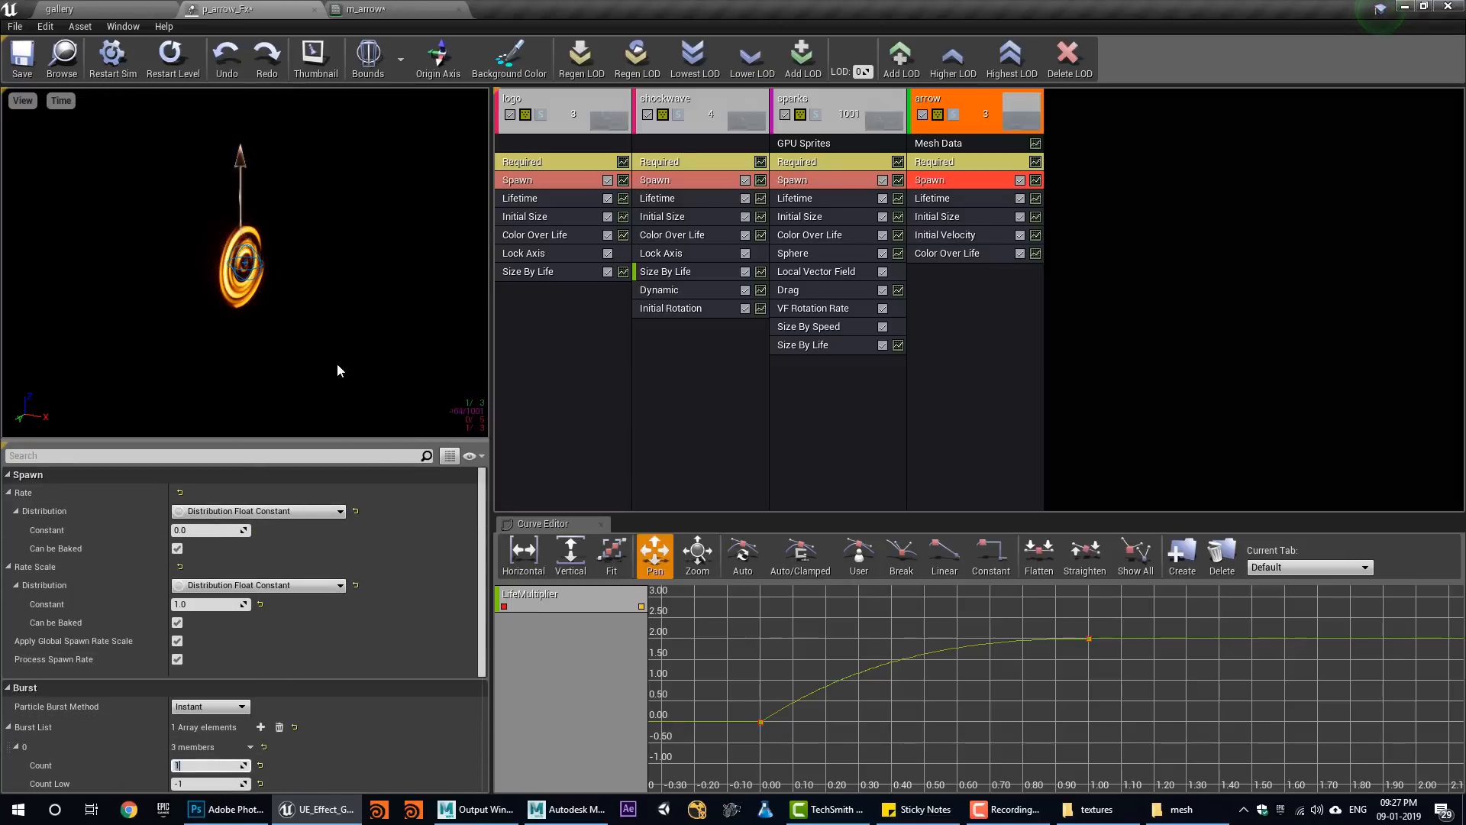
left_click(976, 162)
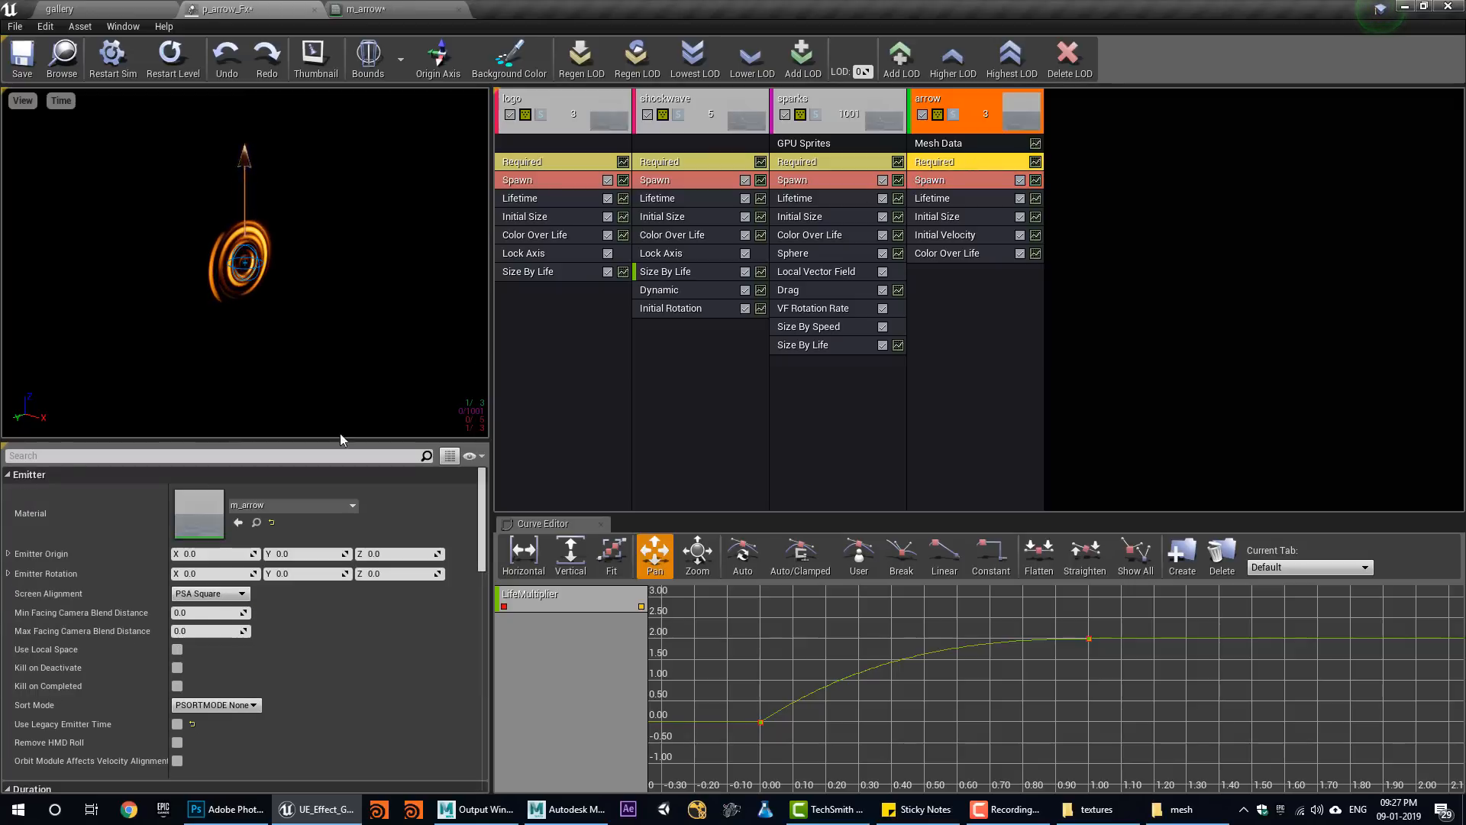
scroll(234, 649, "down", 10)
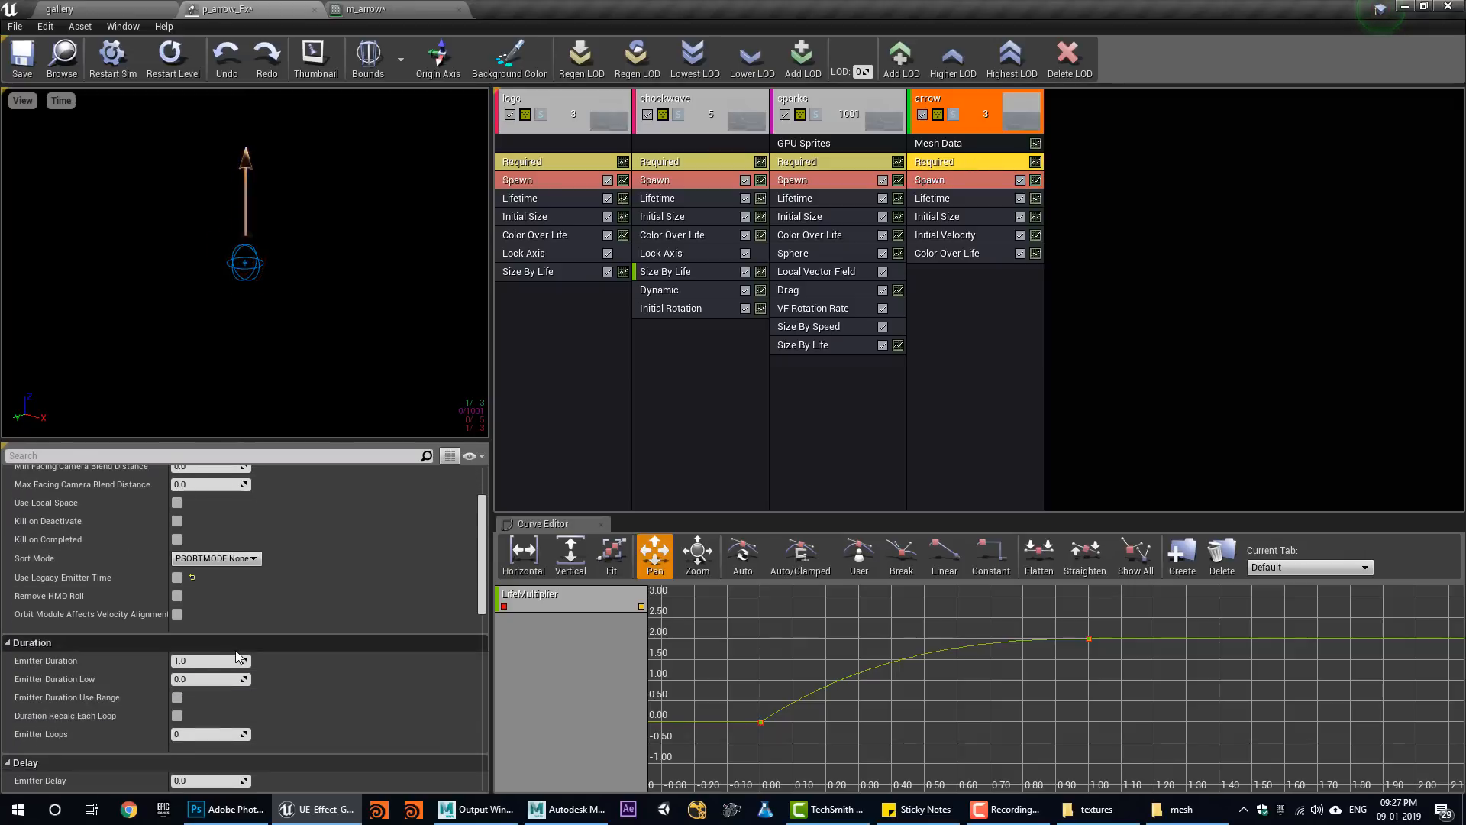
scroll(259, 574, "up", 2)
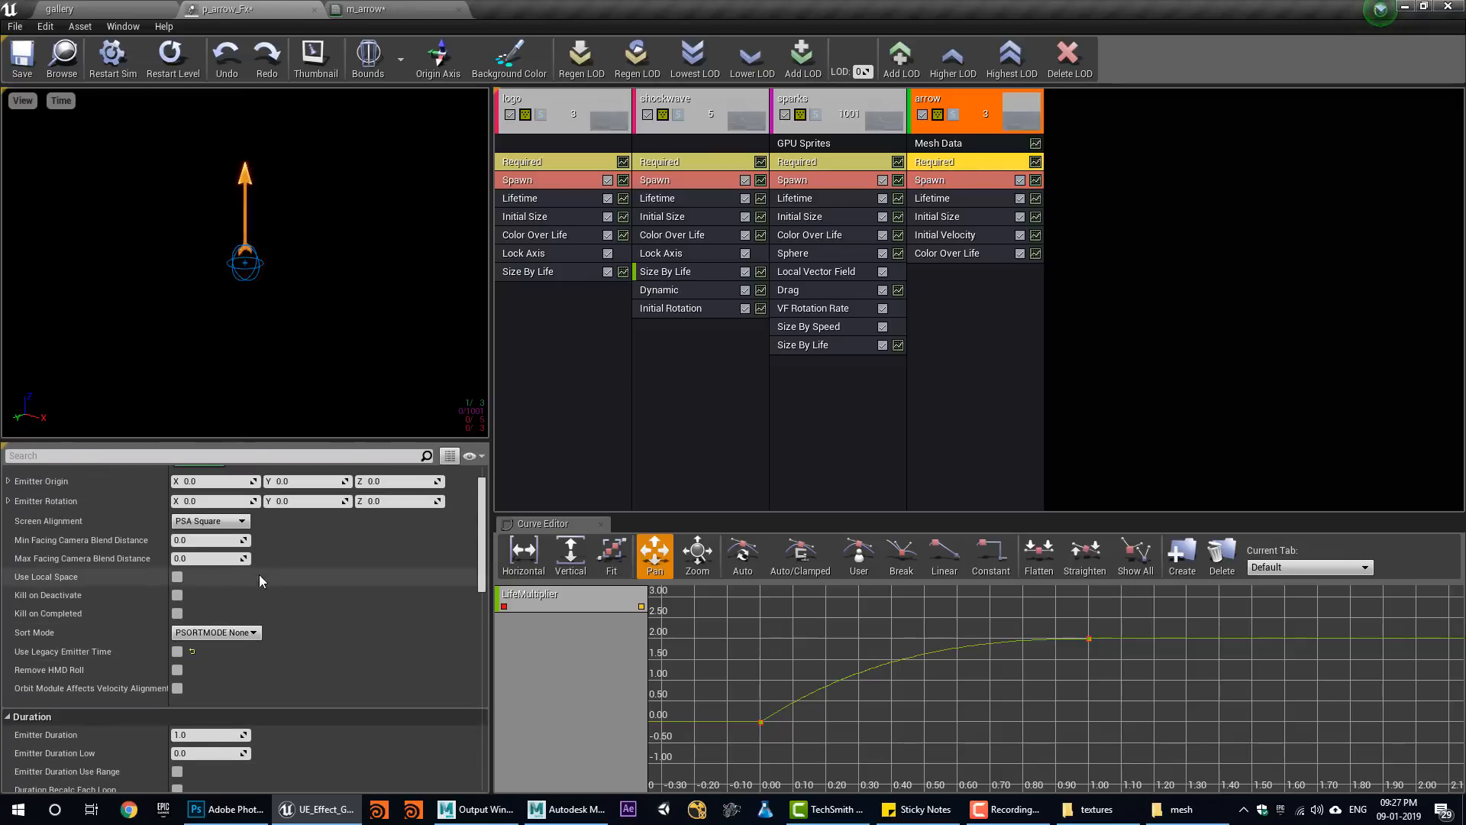
Add an Init Mesh Rotation module to the arrow emitter.
right_click(942, 318)
mouse_move(1015, 576)
left_click(1080, 572)
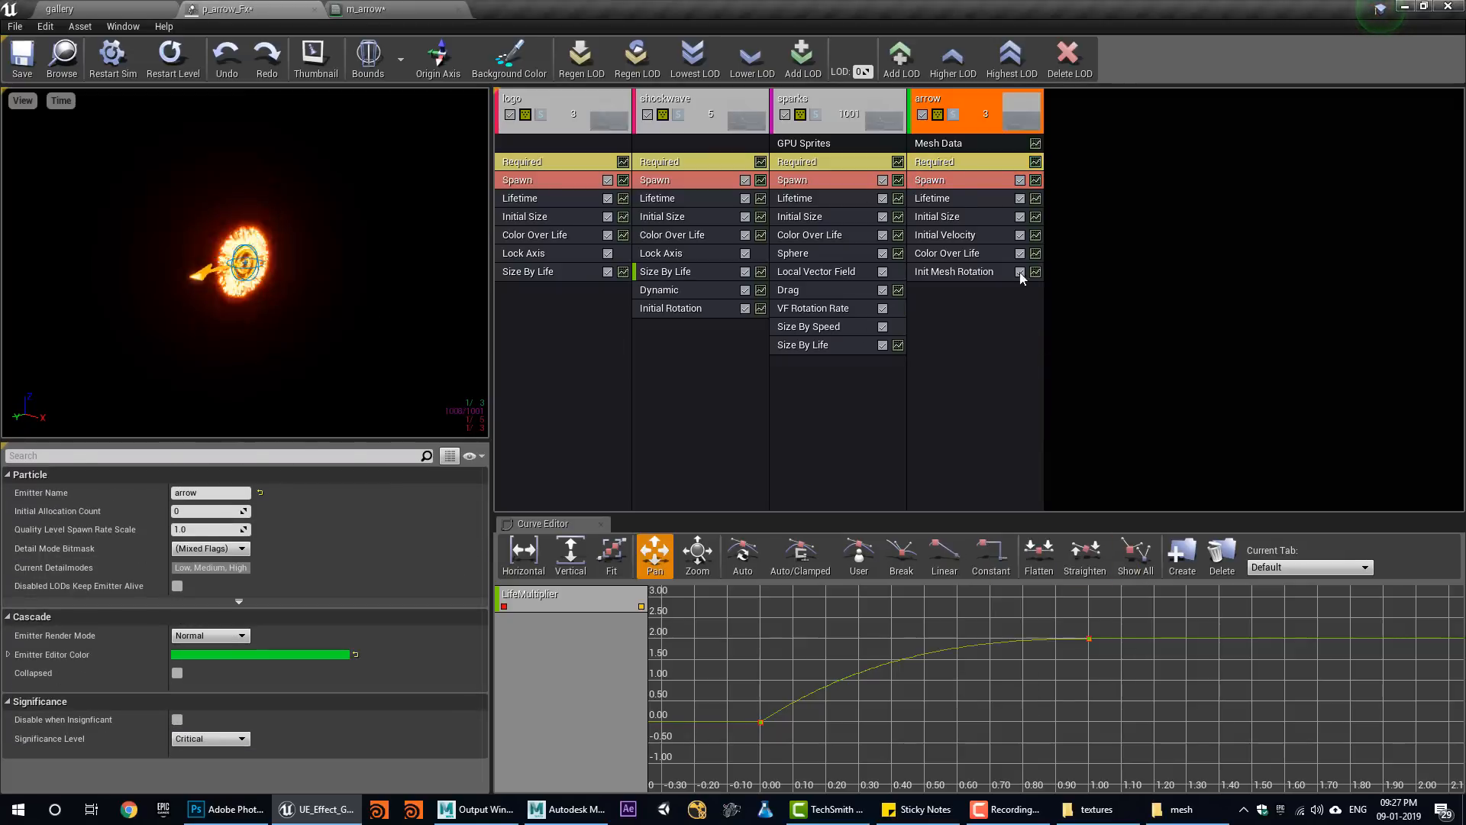
Change the arrow's Start Rotation to Distribution Vector Constant with a Y value of -0.25.
left_click(272, 510)
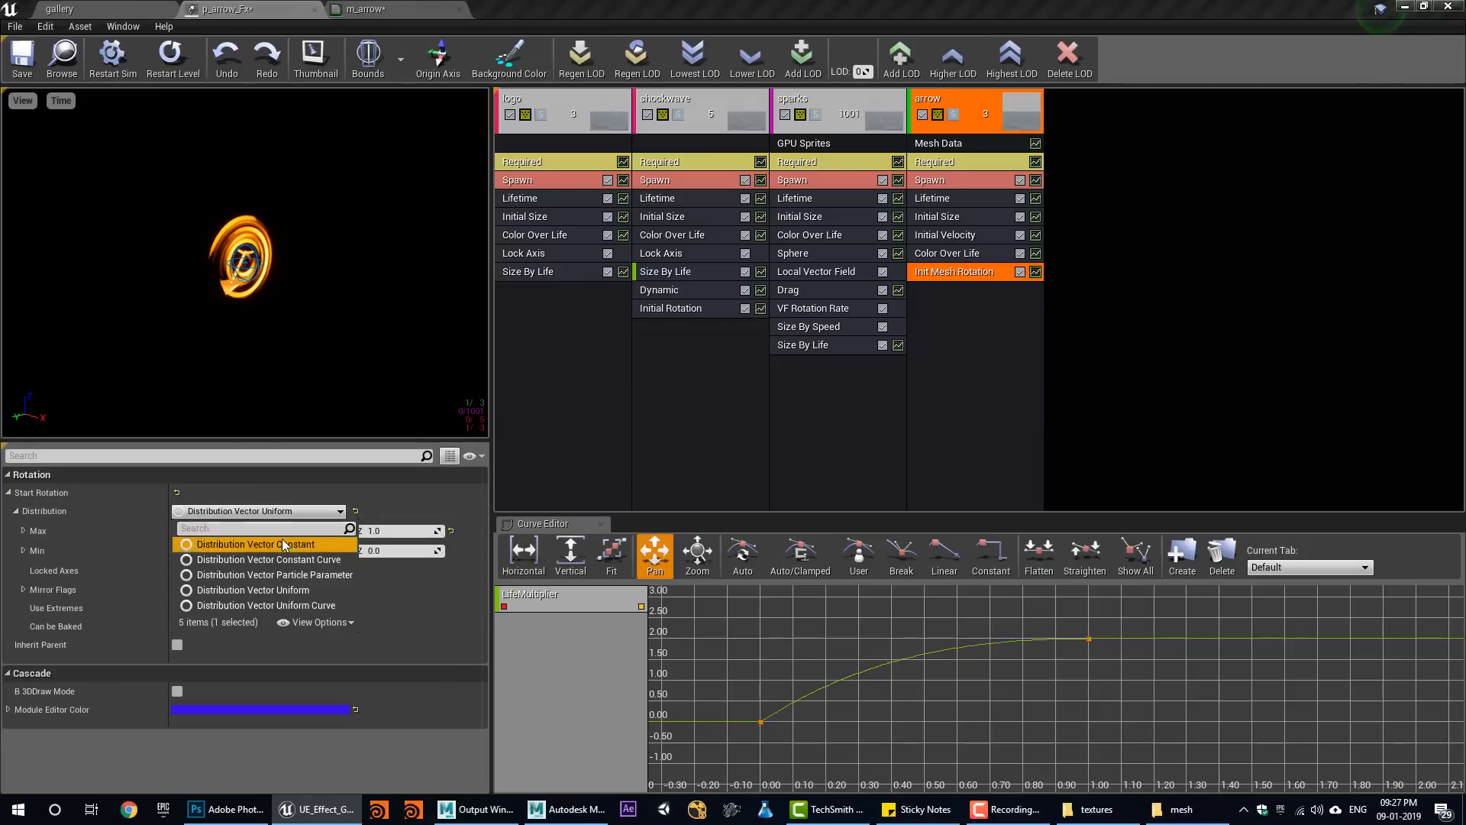
left_click(302, 543)
left_click(305, 531)
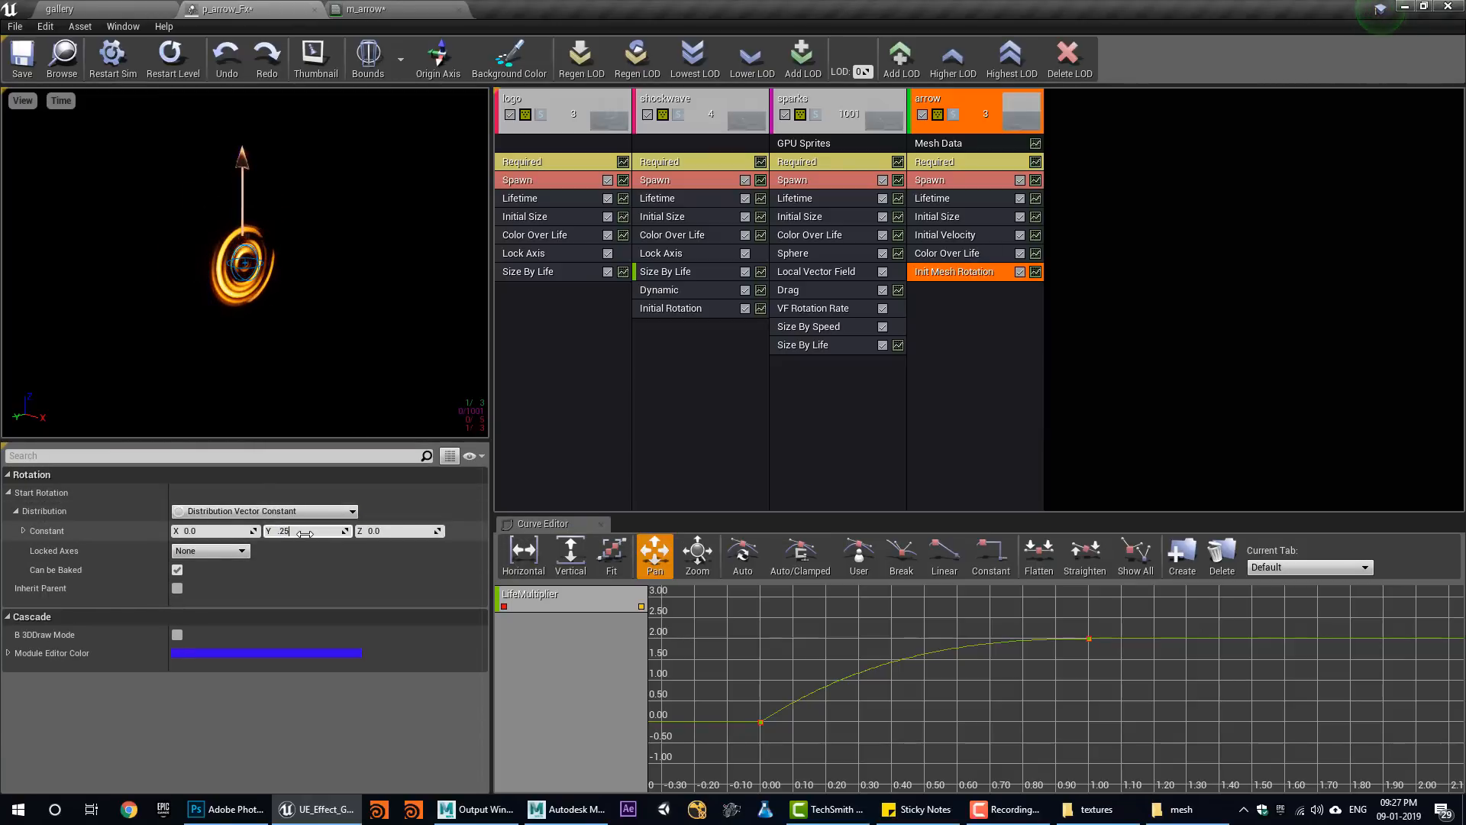
type(".25")
key("Return")
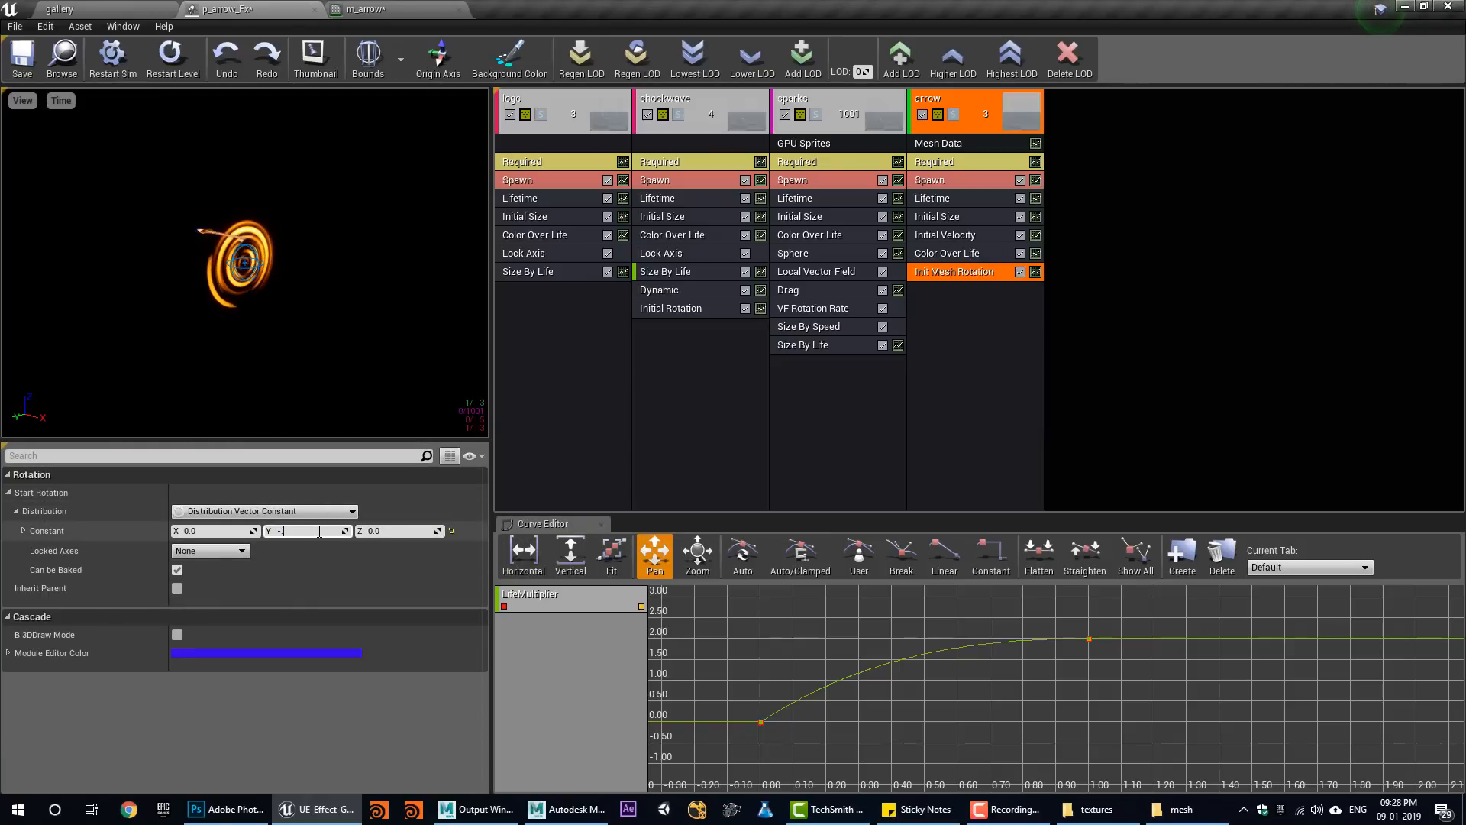
key("Return")
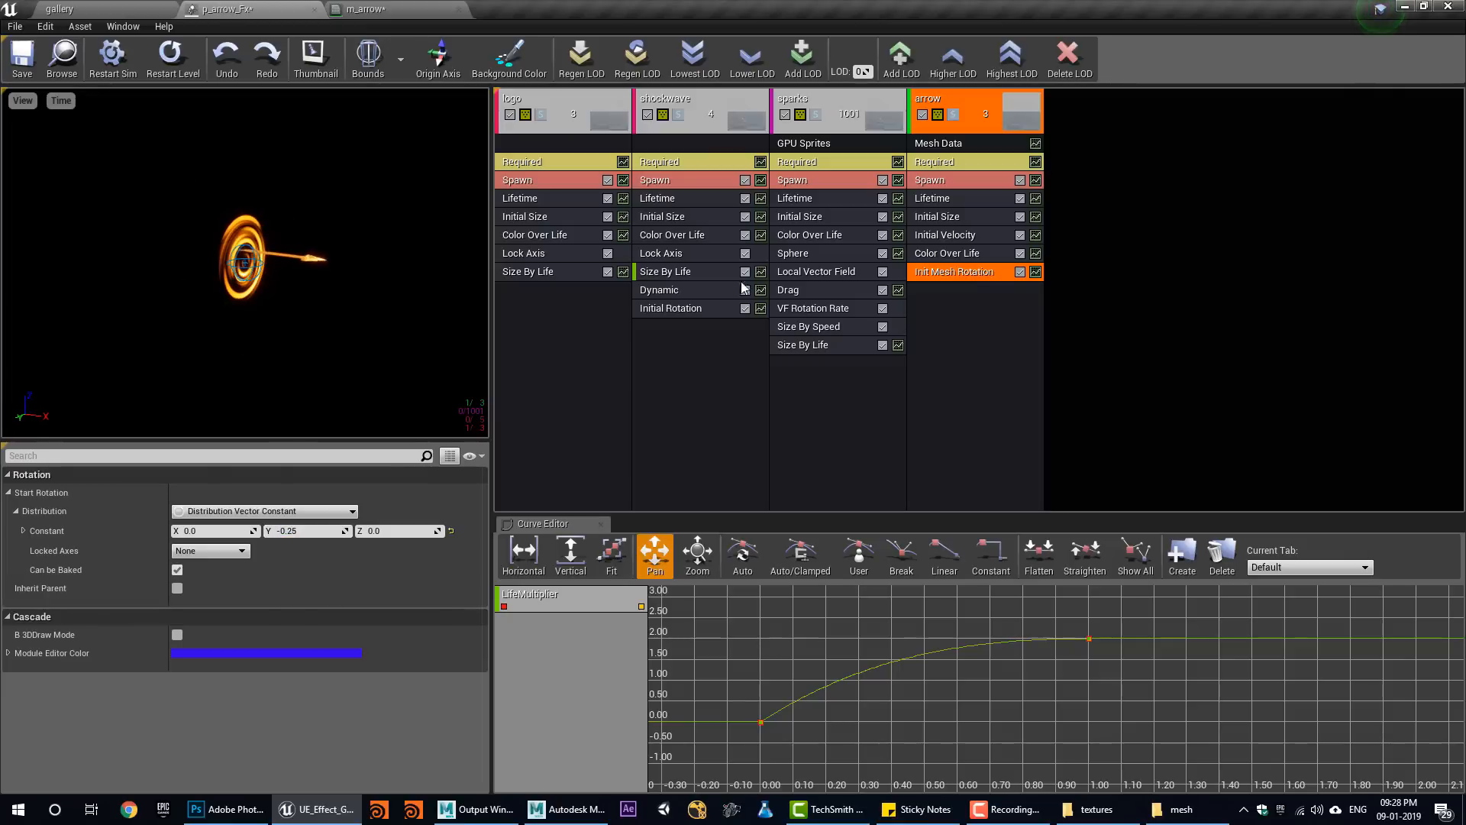
Delete the Initial Velocity module from the arrow emitter and view the effect from the side.
left_click(959, 234)
key("Delete")
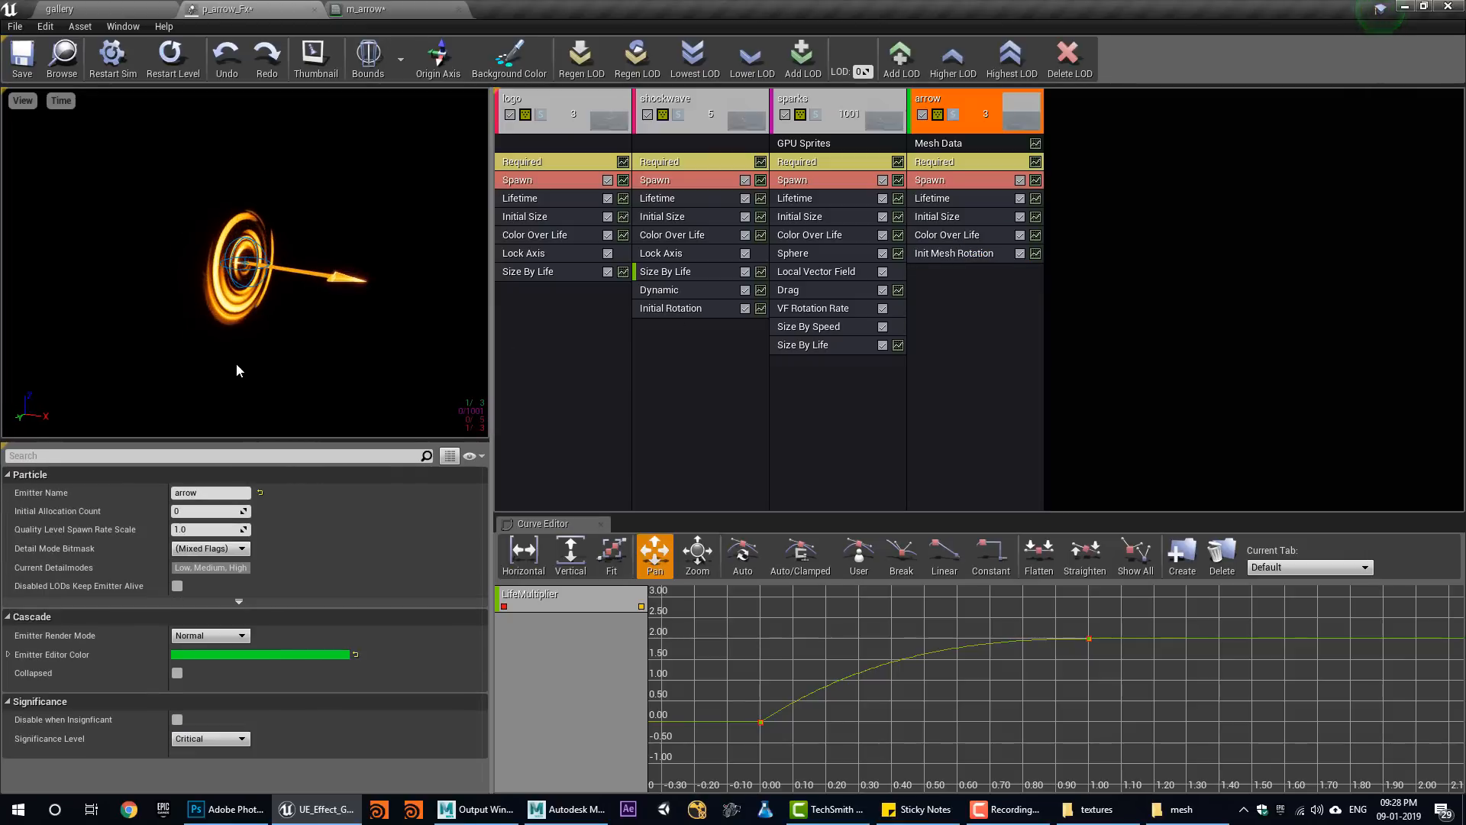
left_click_drag(290, 370, 336, 370)
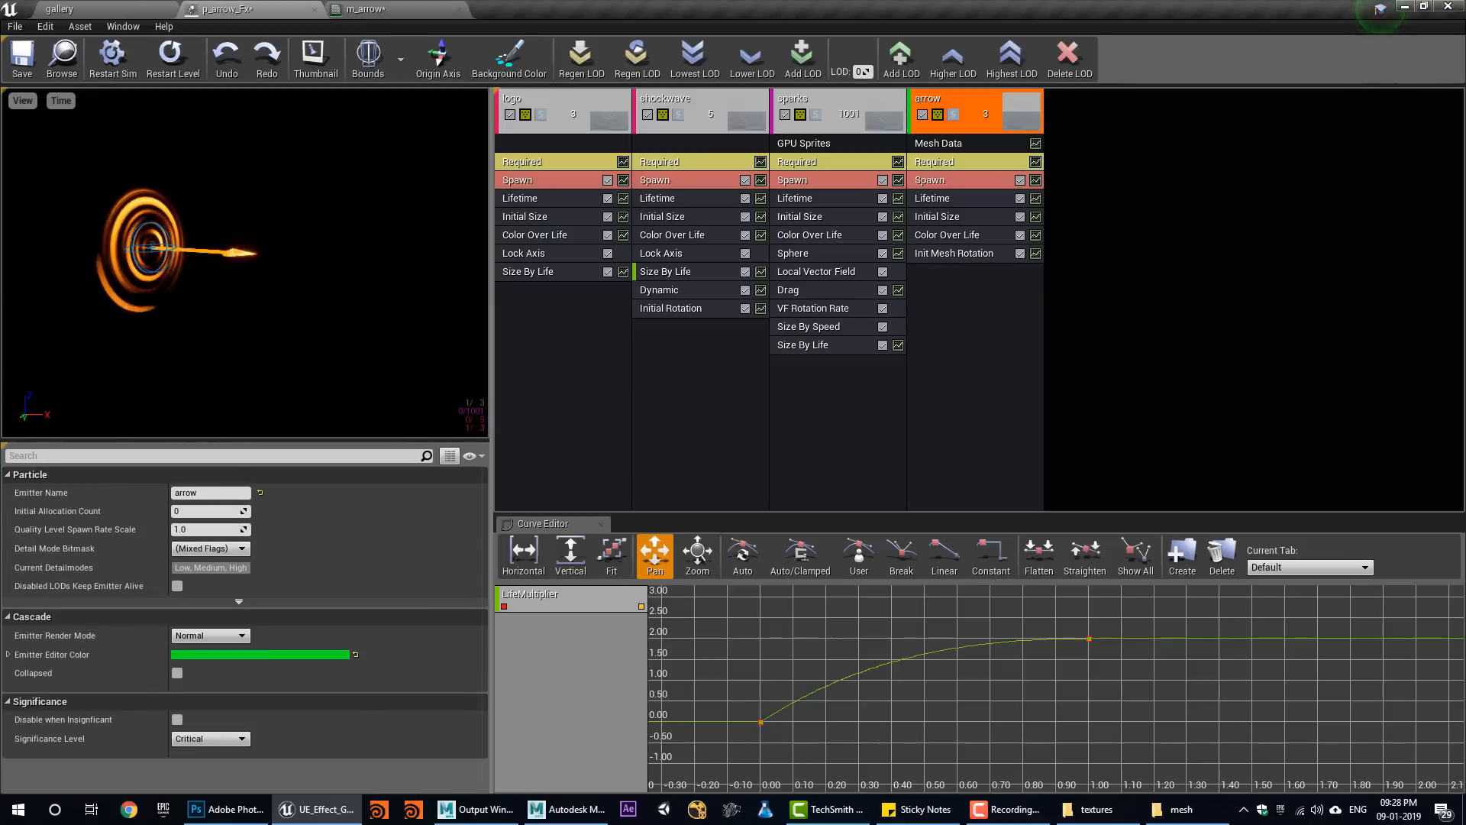
Add an Initial Velocity module to the arrow emitter.
right_click(977, 296)
mouse_move(1037, 535)
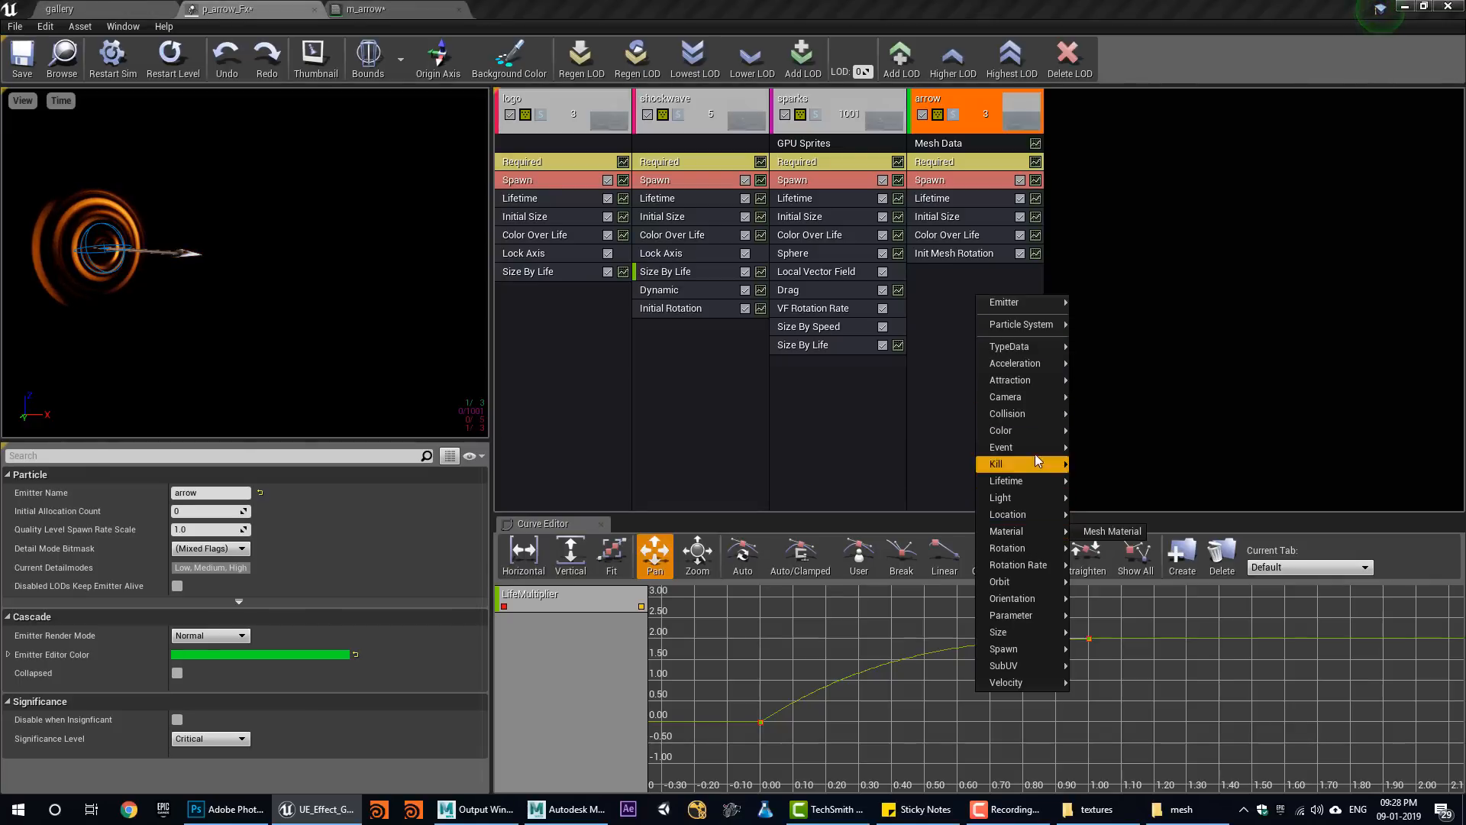
mouse_move(1023, 682)
left_click(1100, 682)
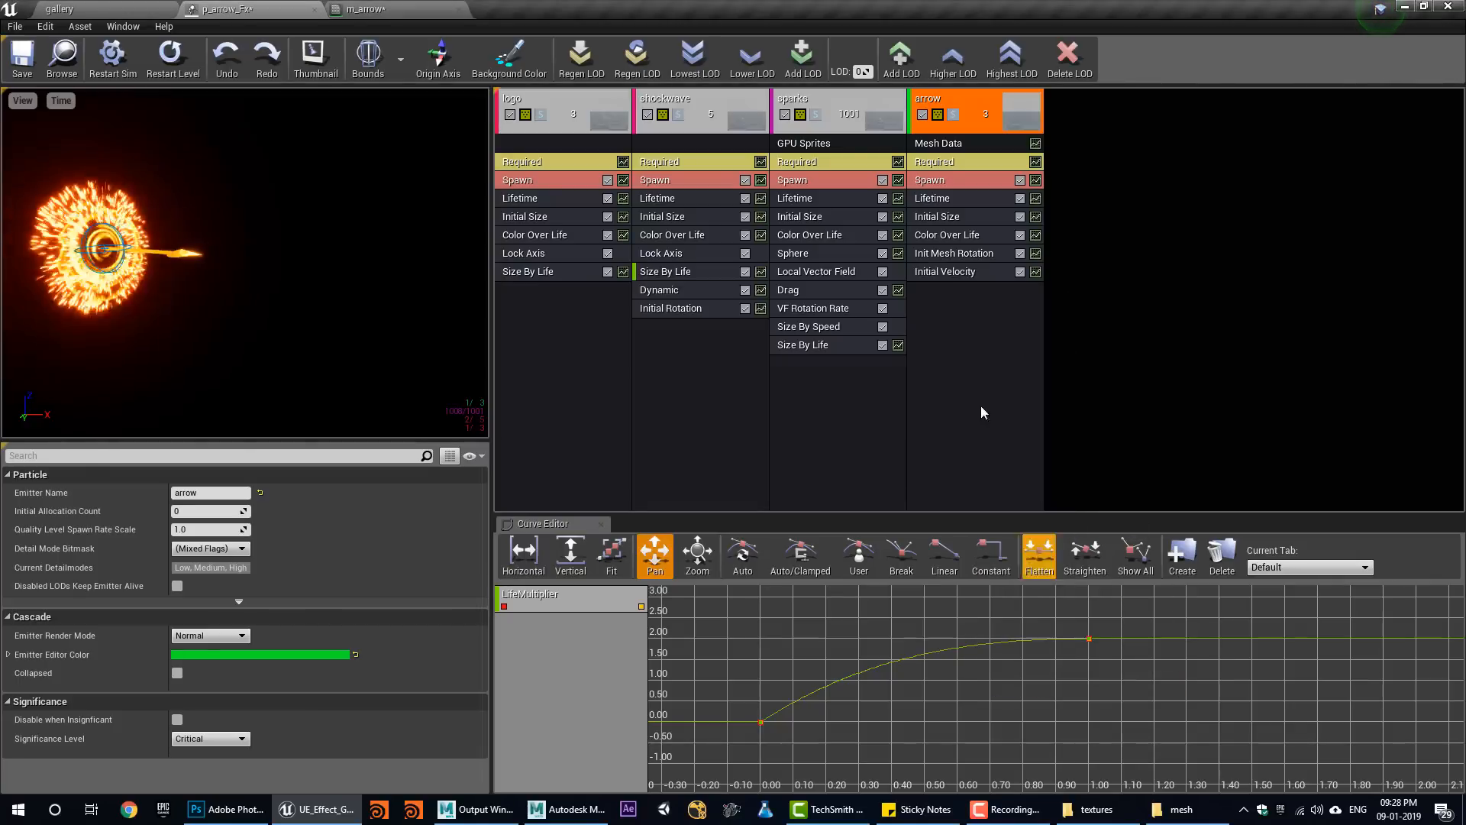
Change the arrow's Start Velocity to Distribution Vector Constant with an X value of about 2969 and replay the effect.
left_click_drag(184, 352, 168, 416)
left_click(291, 510)
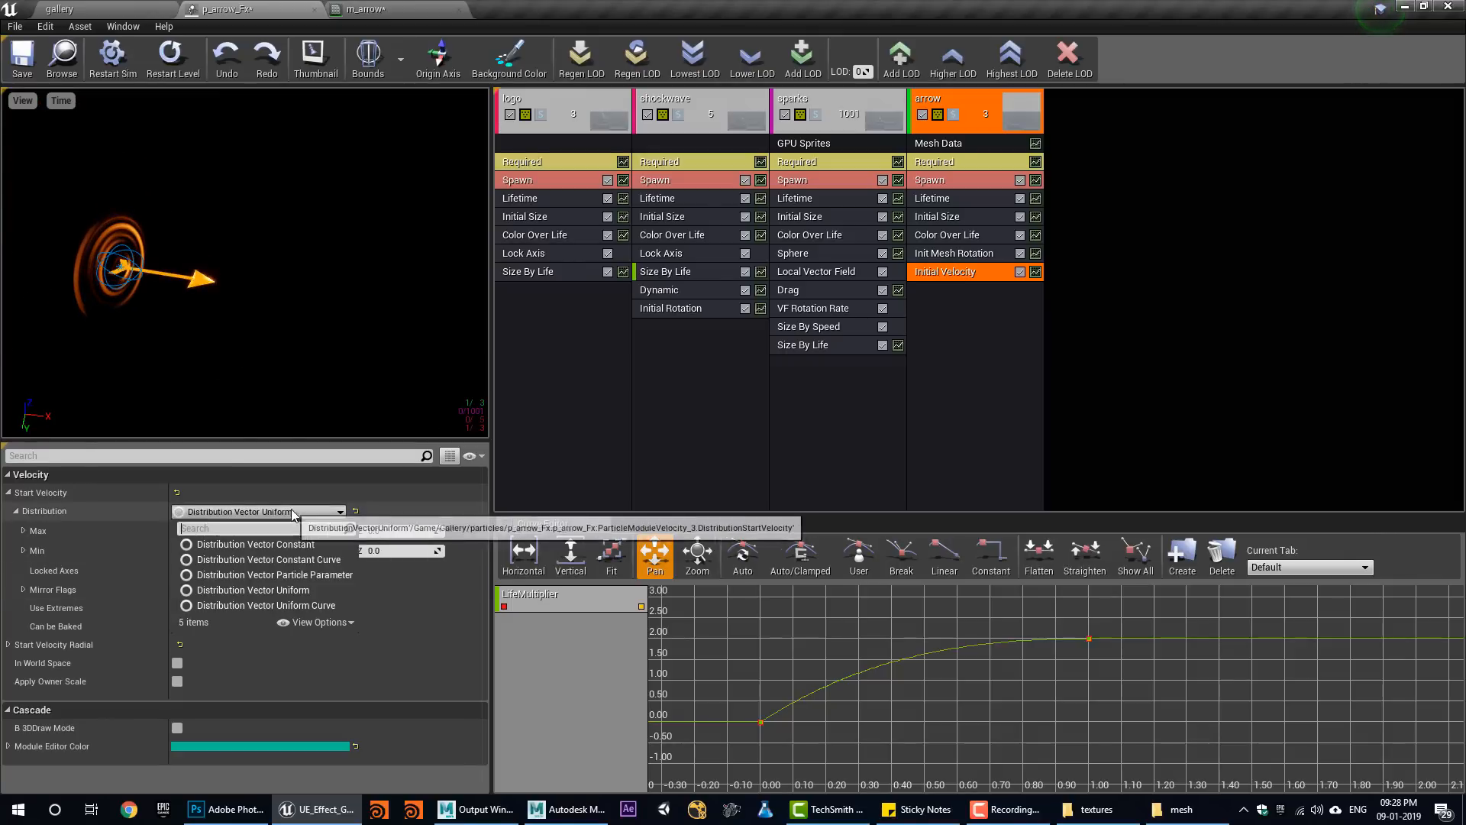
left_click(192, 532)
left_click_drag(192, 531, 214, 532)
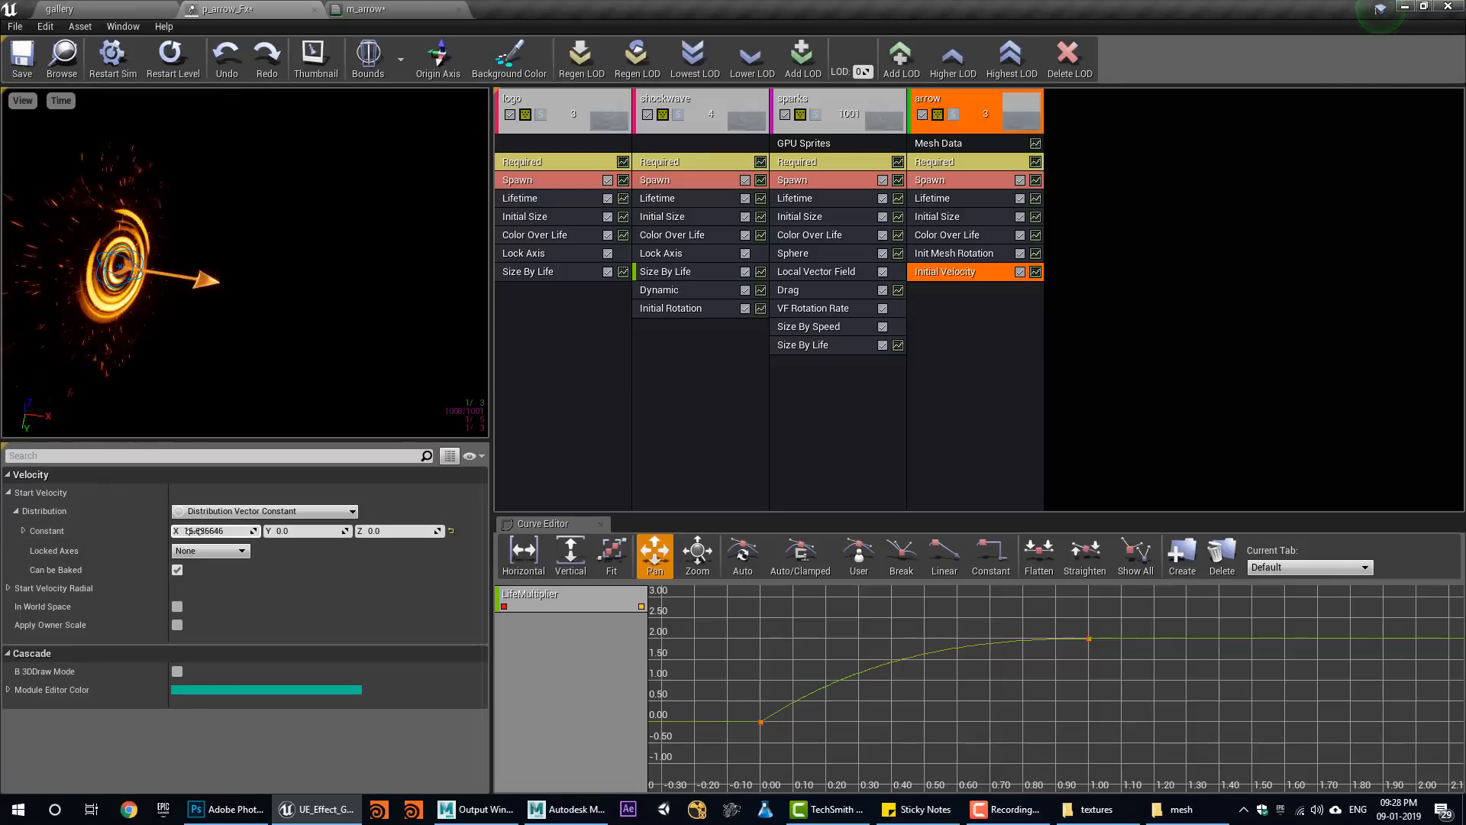
left_click(169, 57)
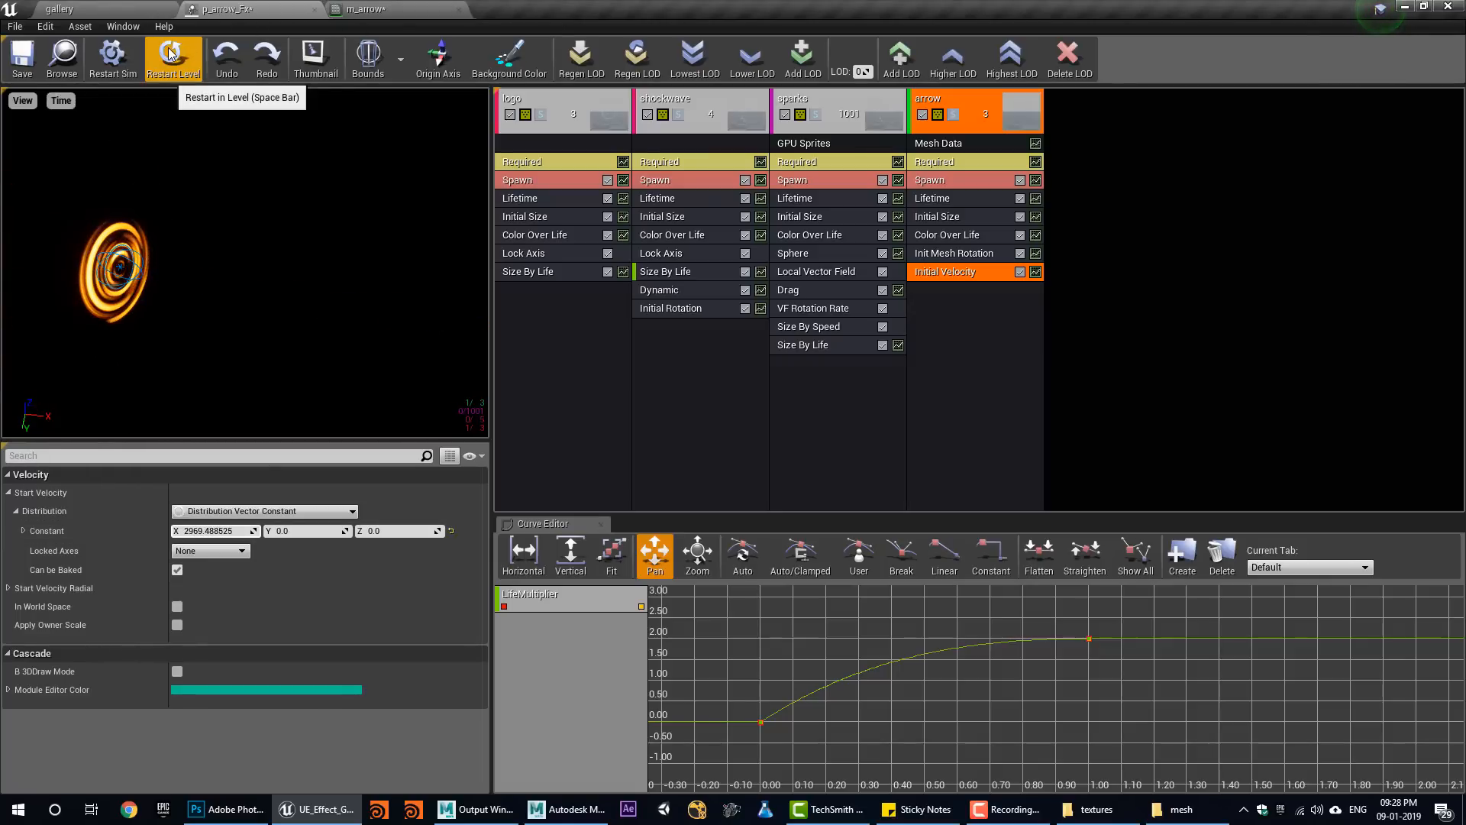
Try an Emitter Delay of 0.2 in the arrow emitter's Required module, and settle on 0.5.
left_click(997, 164)
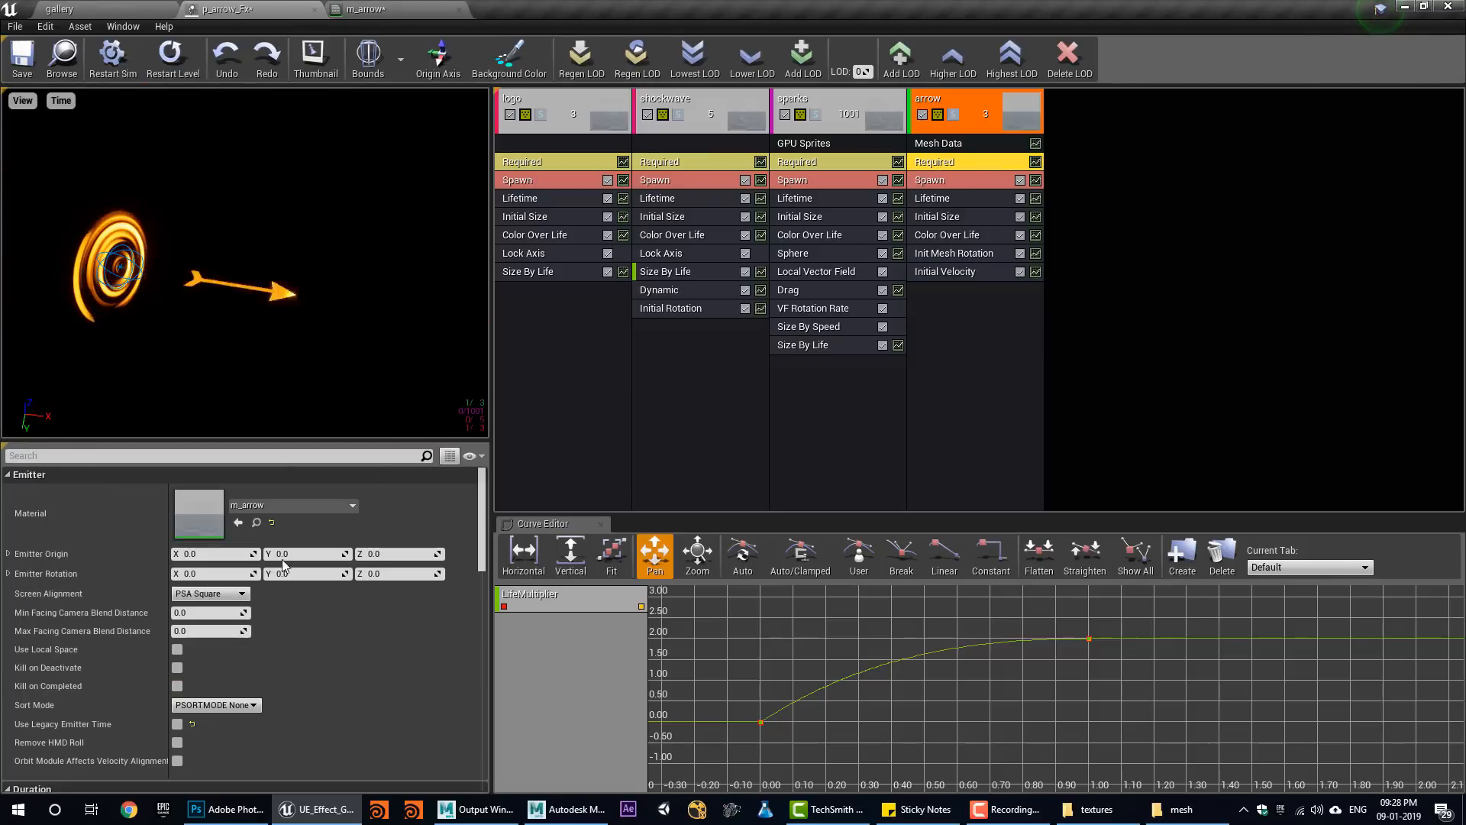
scroll(282, 559, "down", 5)
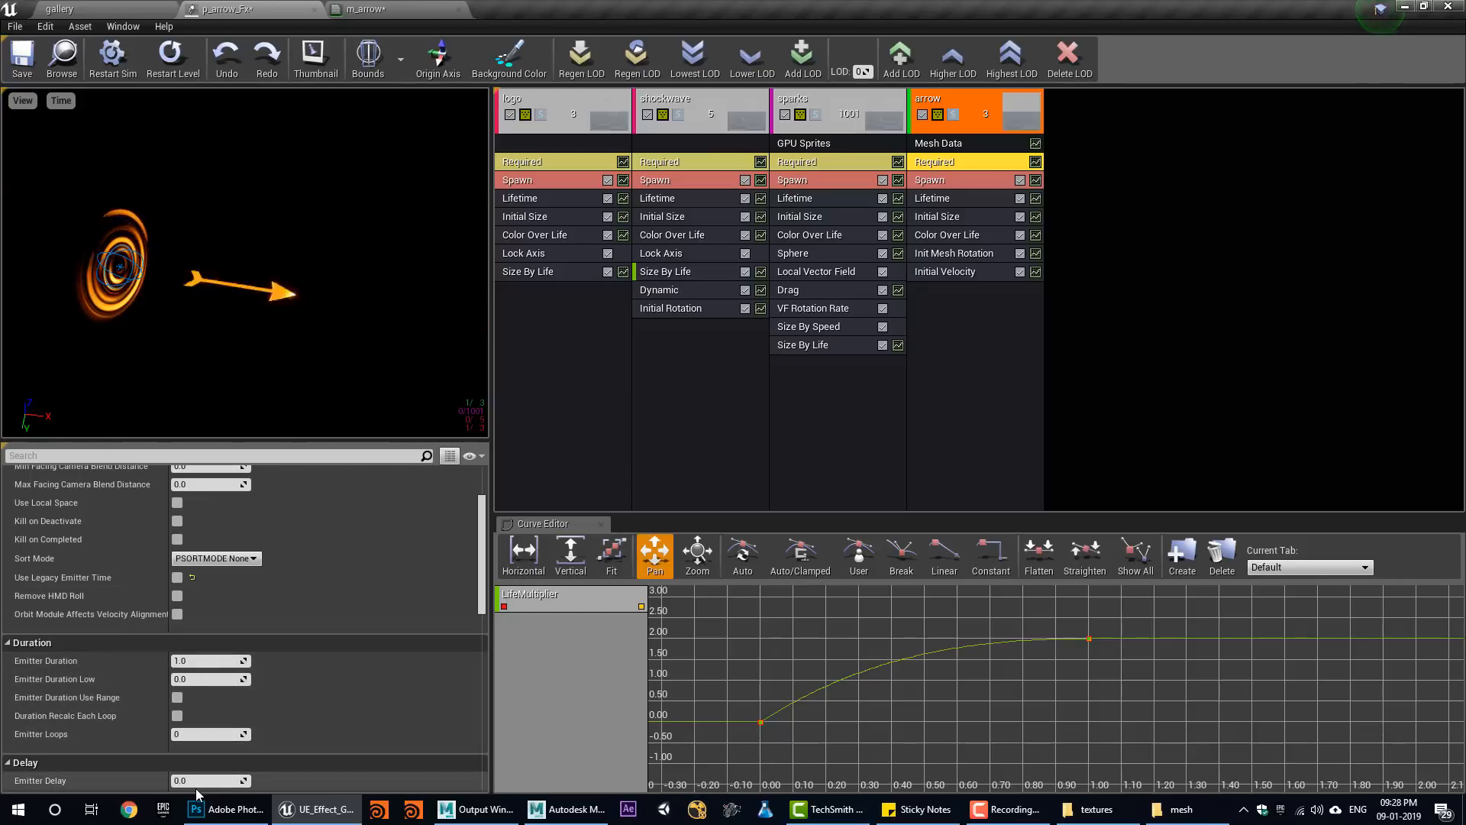
type("0.2")
key("Return")
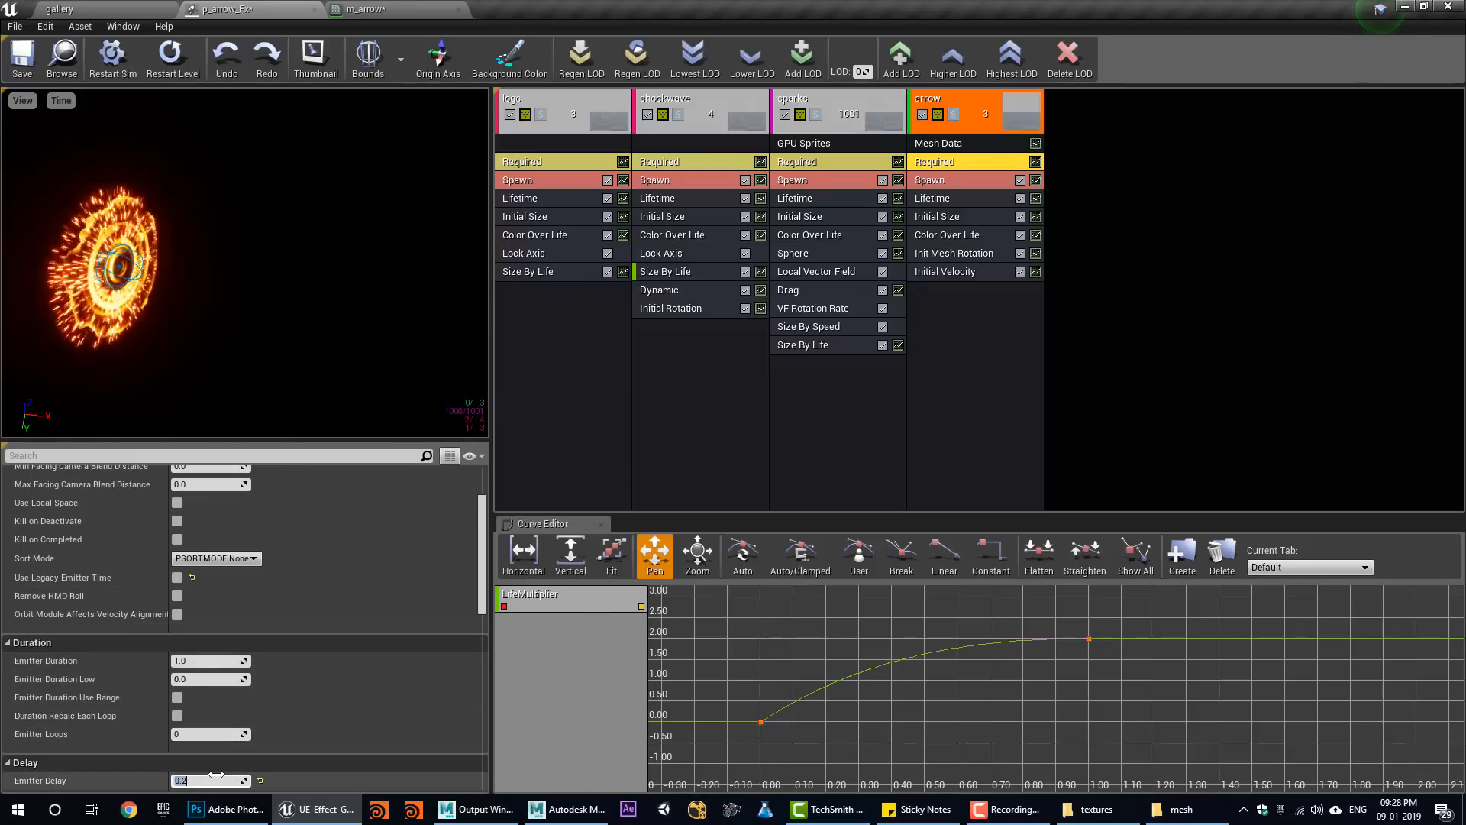
left_click(184, 74)
left_click(200, 781)
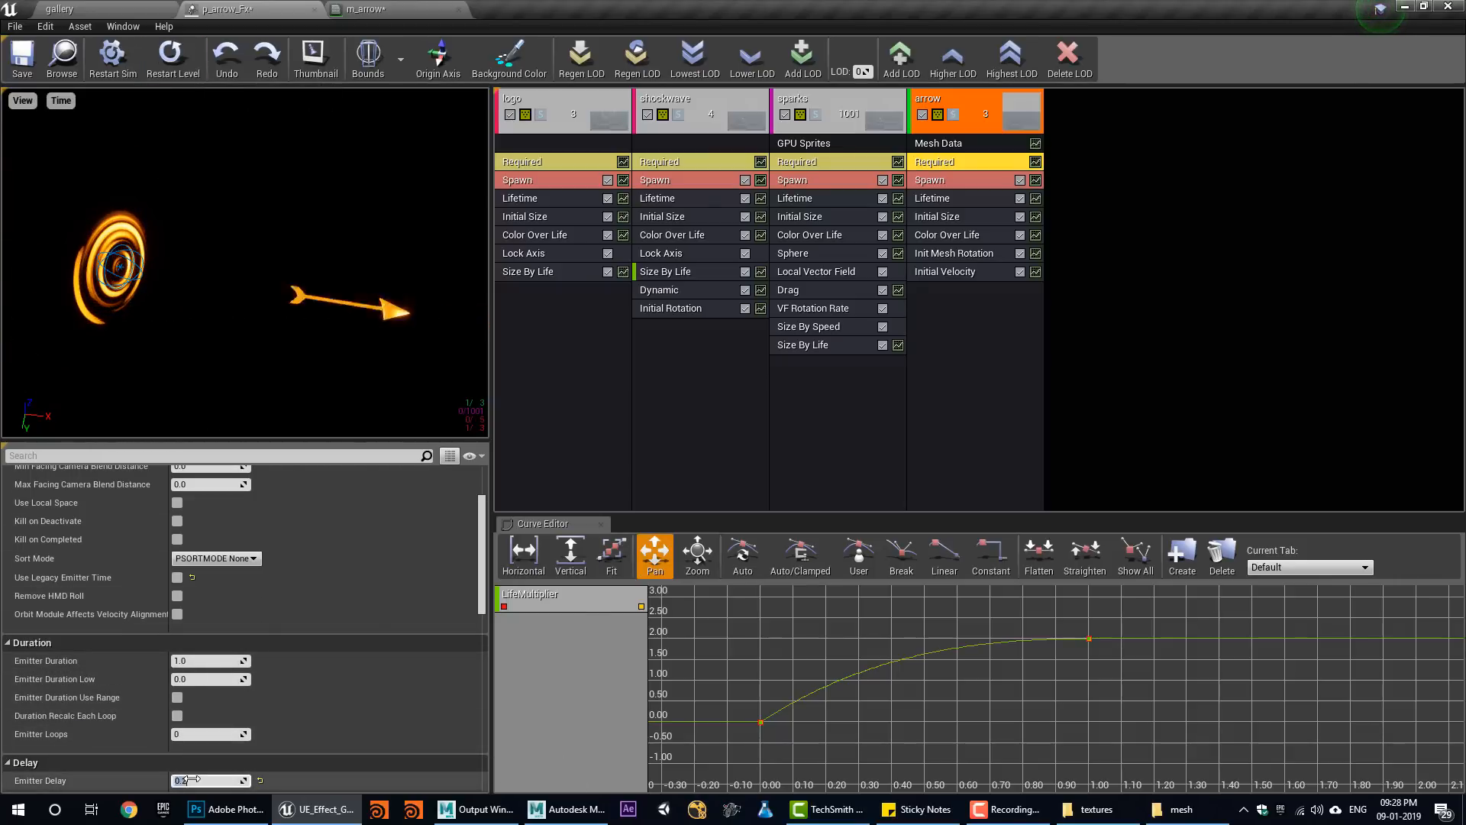
type("0.5")
key("Return")
Set the arrow emitter's Emitter Loops to 1 and replay the effect from the side.
left_click(197, 733)
type("1")
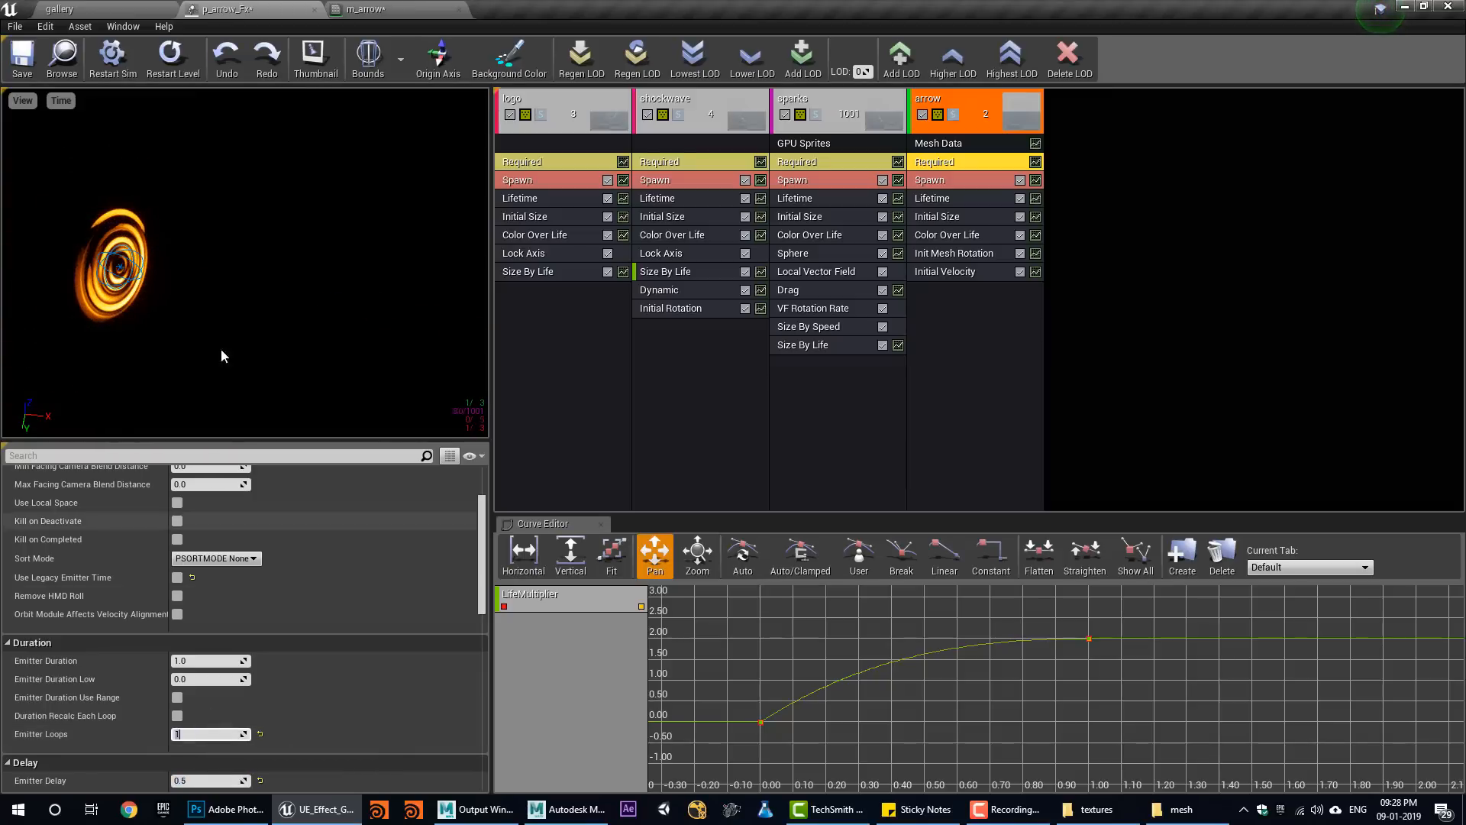
left_click(181, 74)
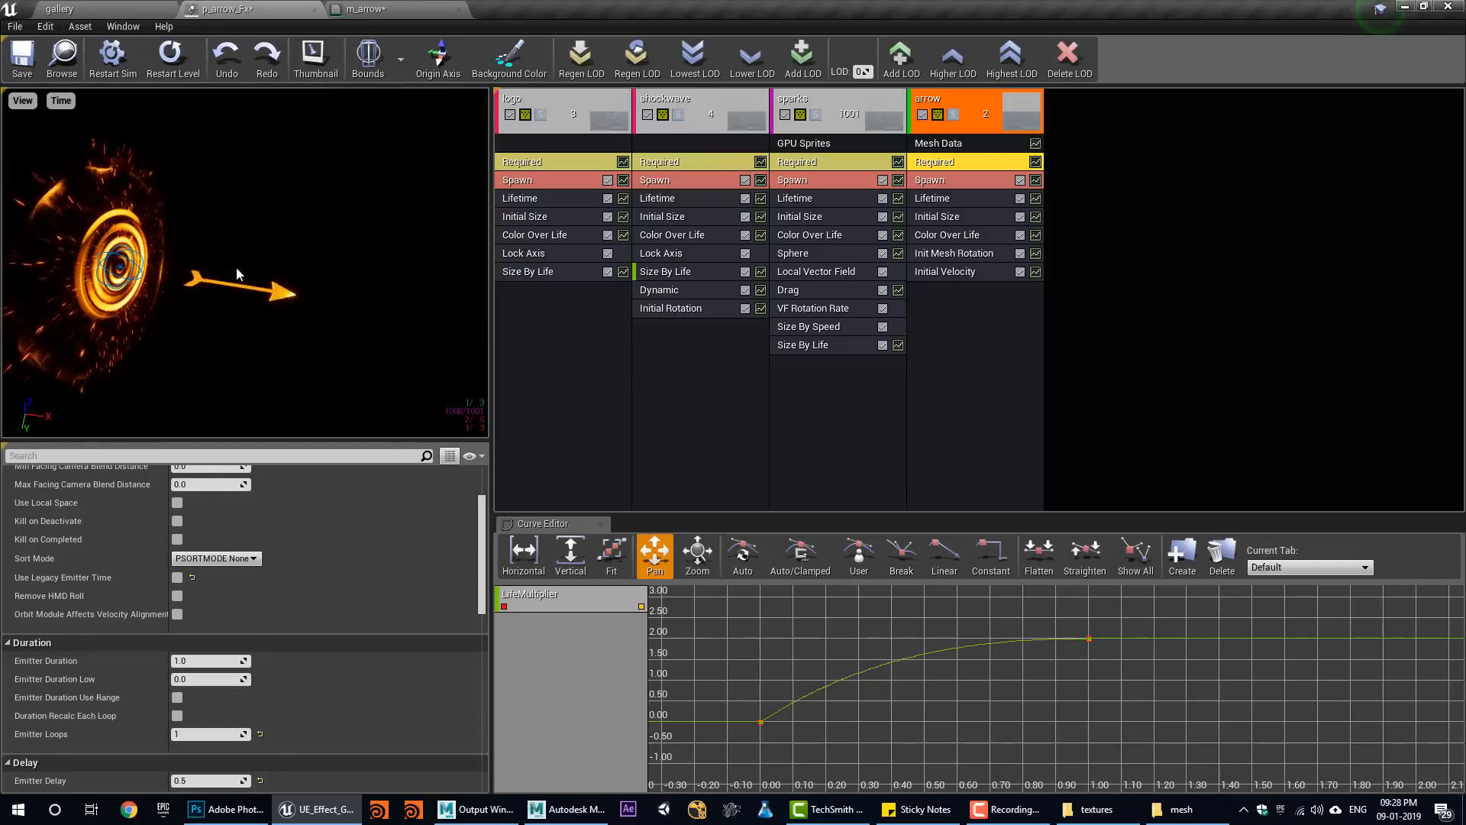
left_click(177, 70)
left_click_drag(200, 157, 221, 139)
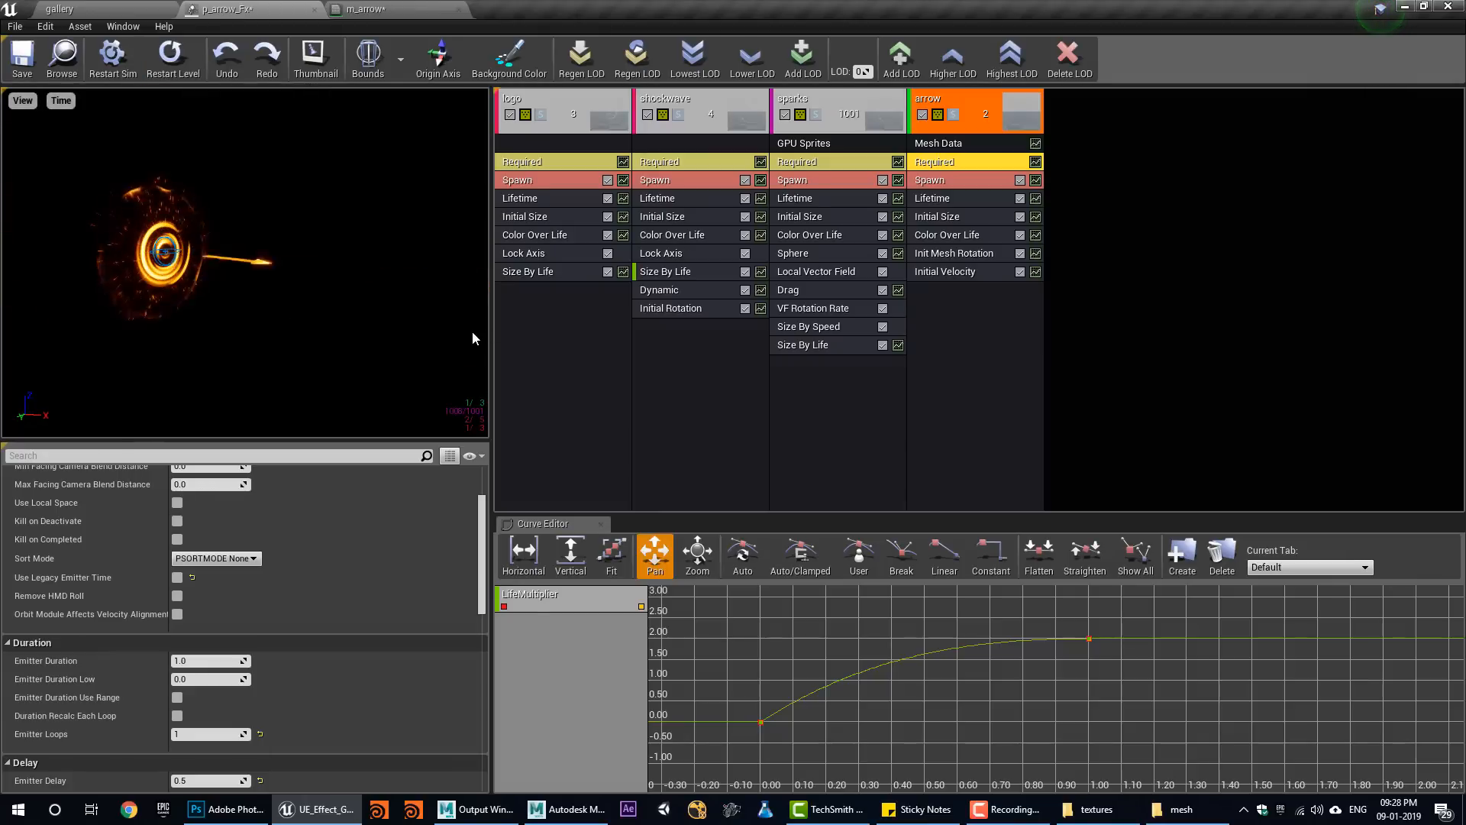
Add an Init Mesh Rotation Rate module to the arrow emitter and select it.
right_click(965, 308)
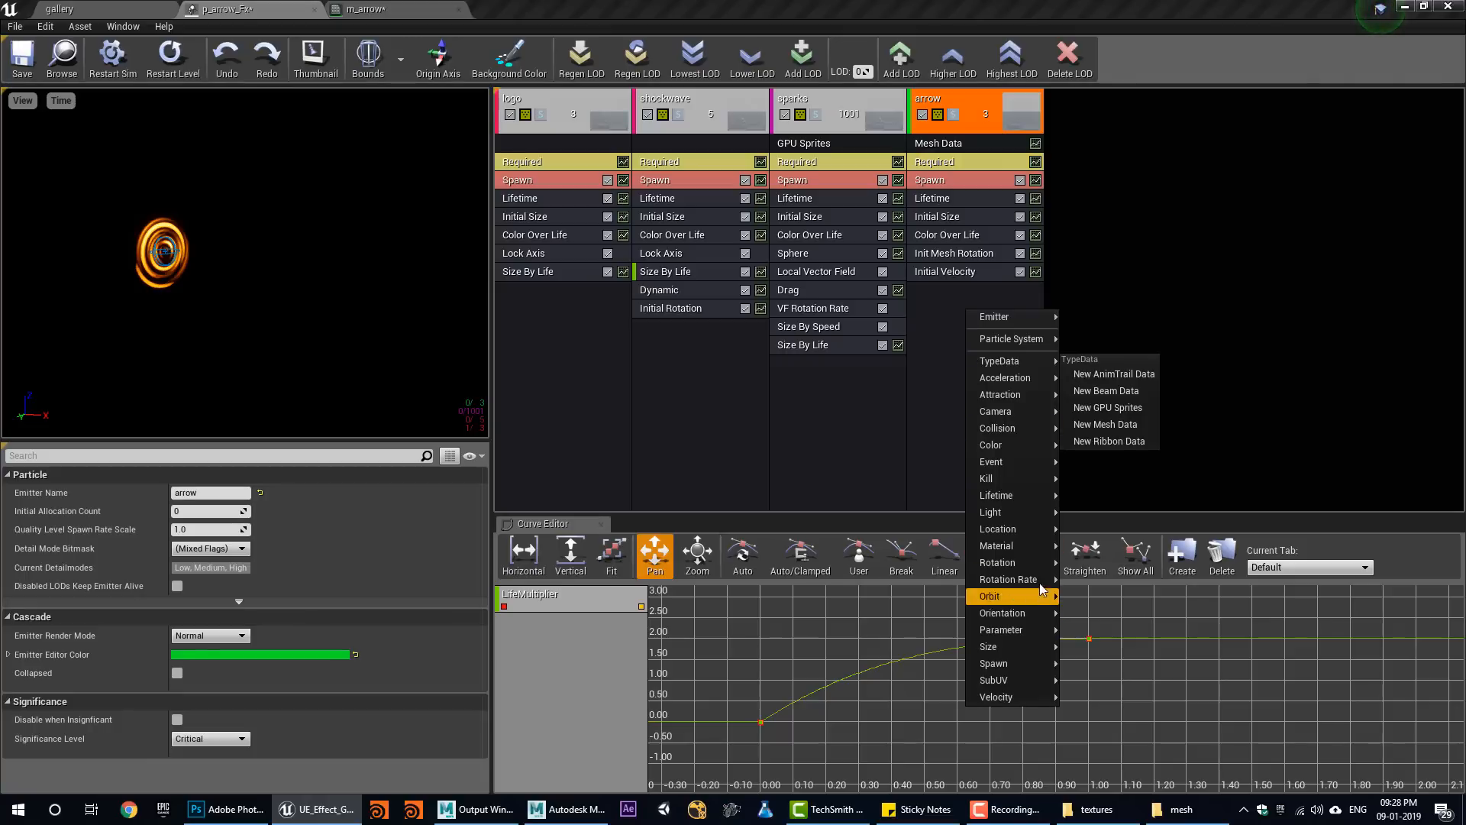
mouse_move(993, 579)
left_click(1092, 582)
left_click(974, 295)
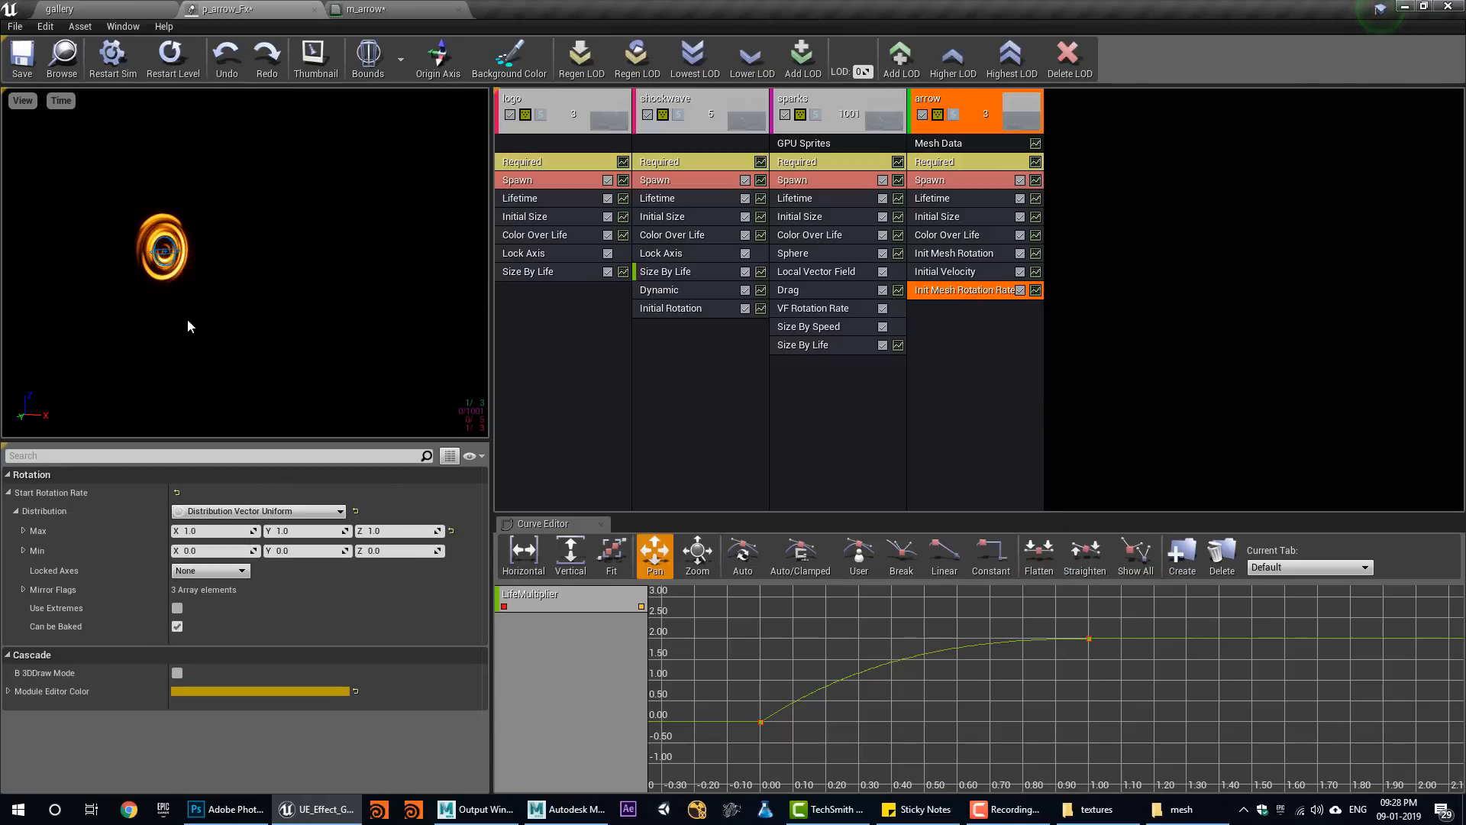
Change the Start Rotation Rate to Distribution Vector Constant, trying an X value of 1 before resetting it to 0.
left_click(260, 511)
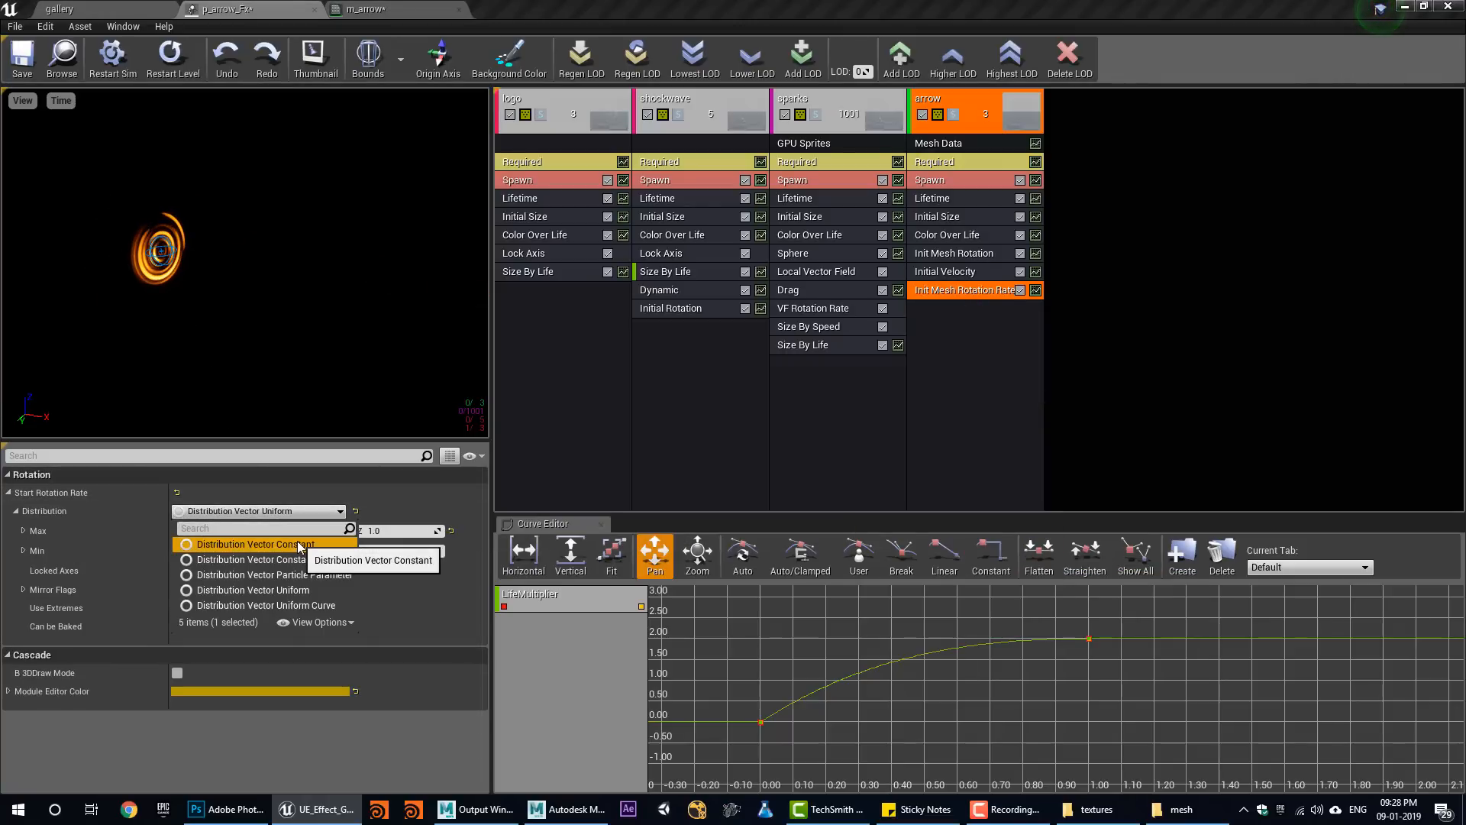
left_click(310, 537)
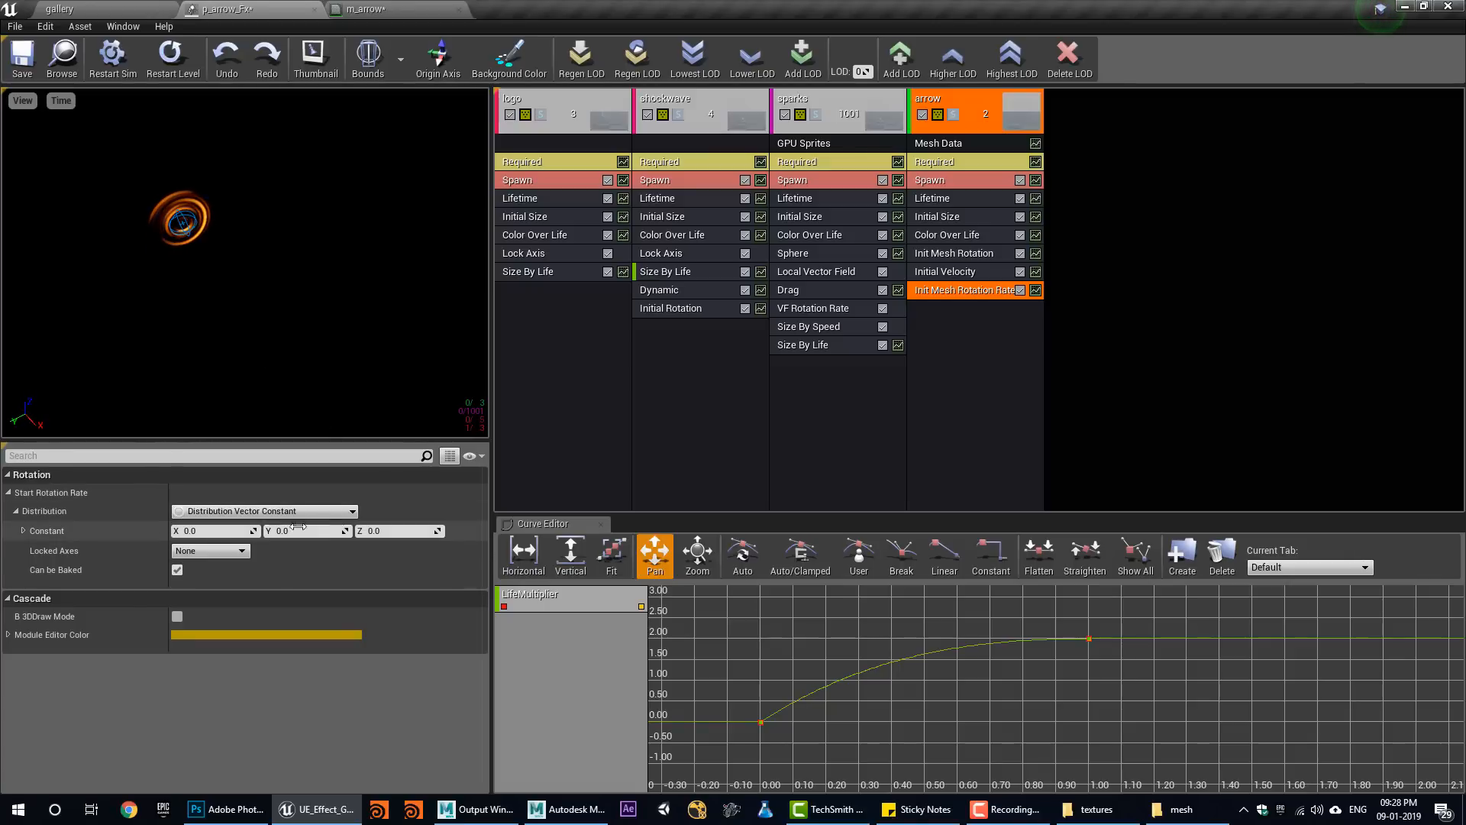
key("Return")
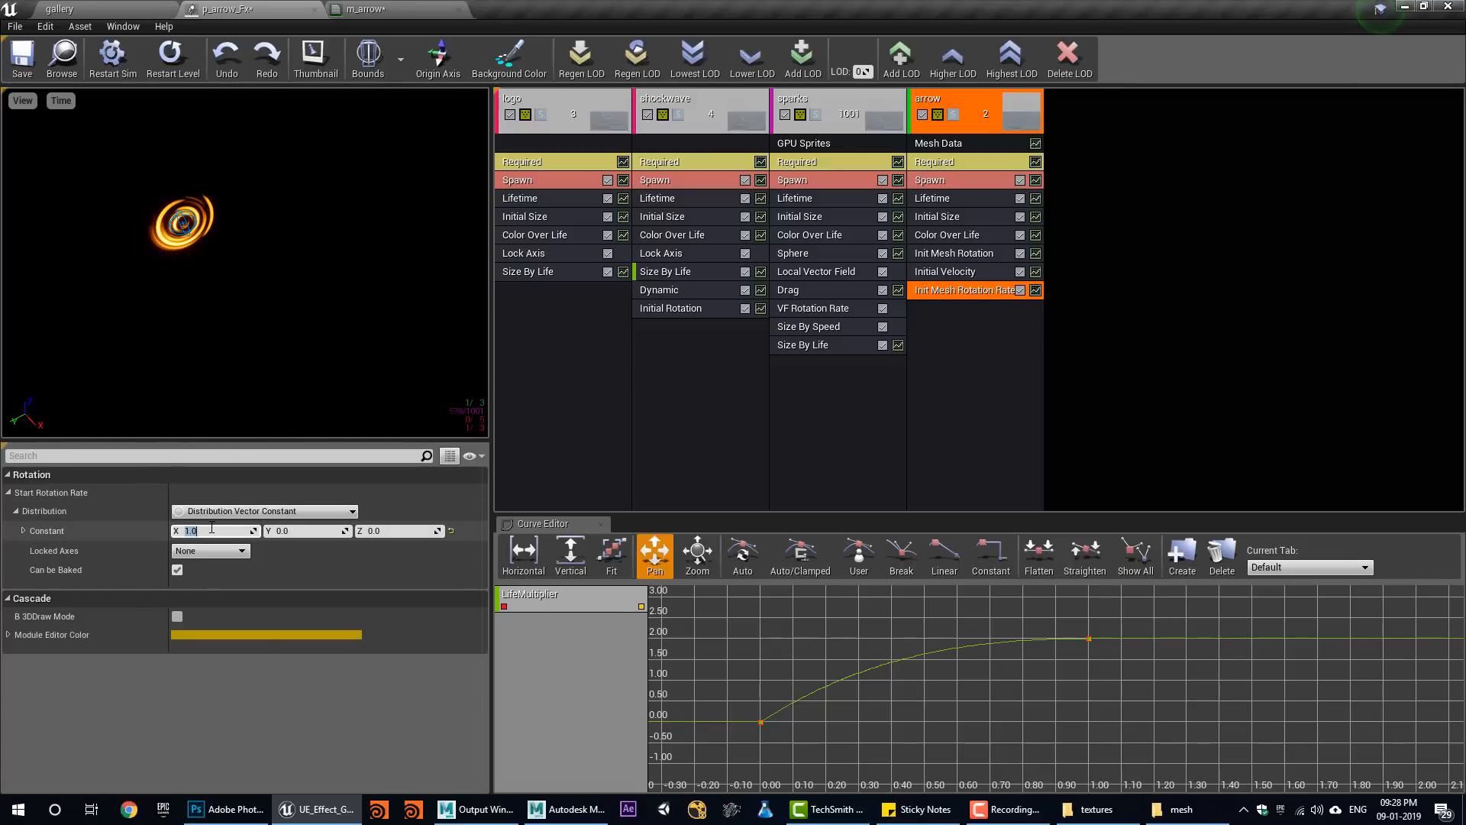
type("0")
key("Return")
Try a Start Rotation Rate of 1 on Y and on Z separately, resetting each value to 0.
left_click(288, 533)
type("1")
key("Return")
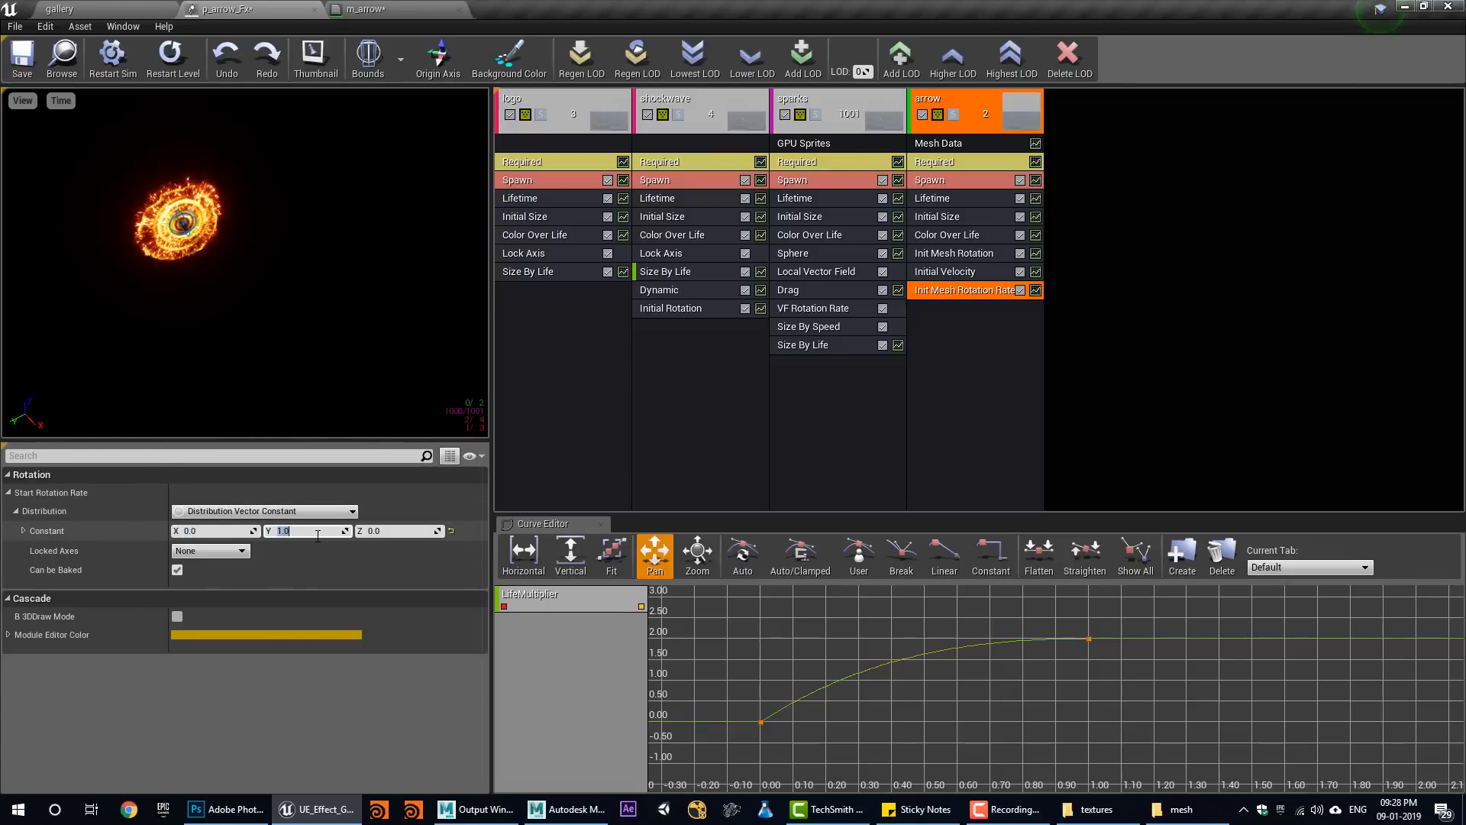
type("0")
left_click(384, 534)
type("1")
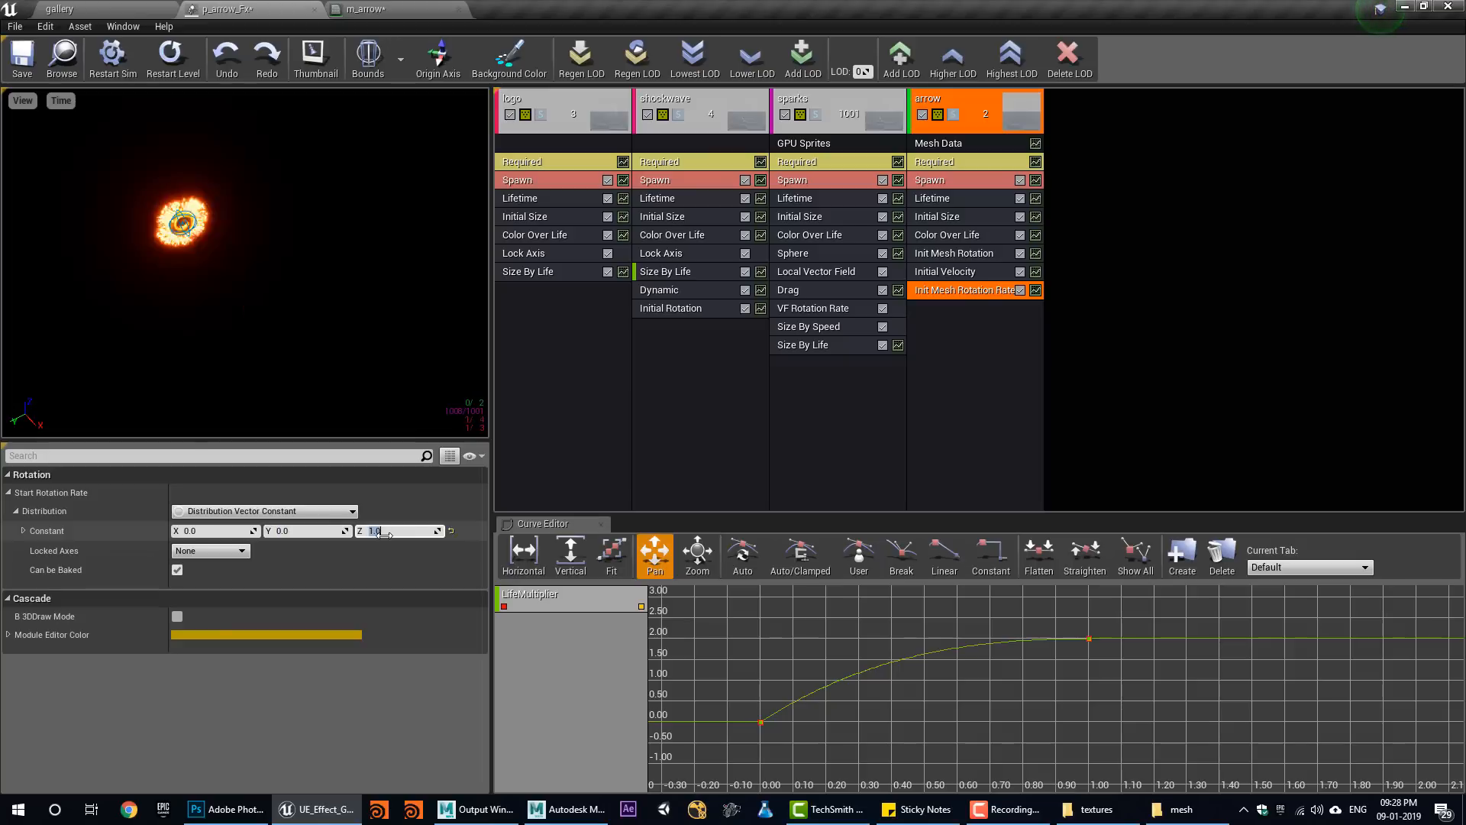
key("Return")
key("Return")
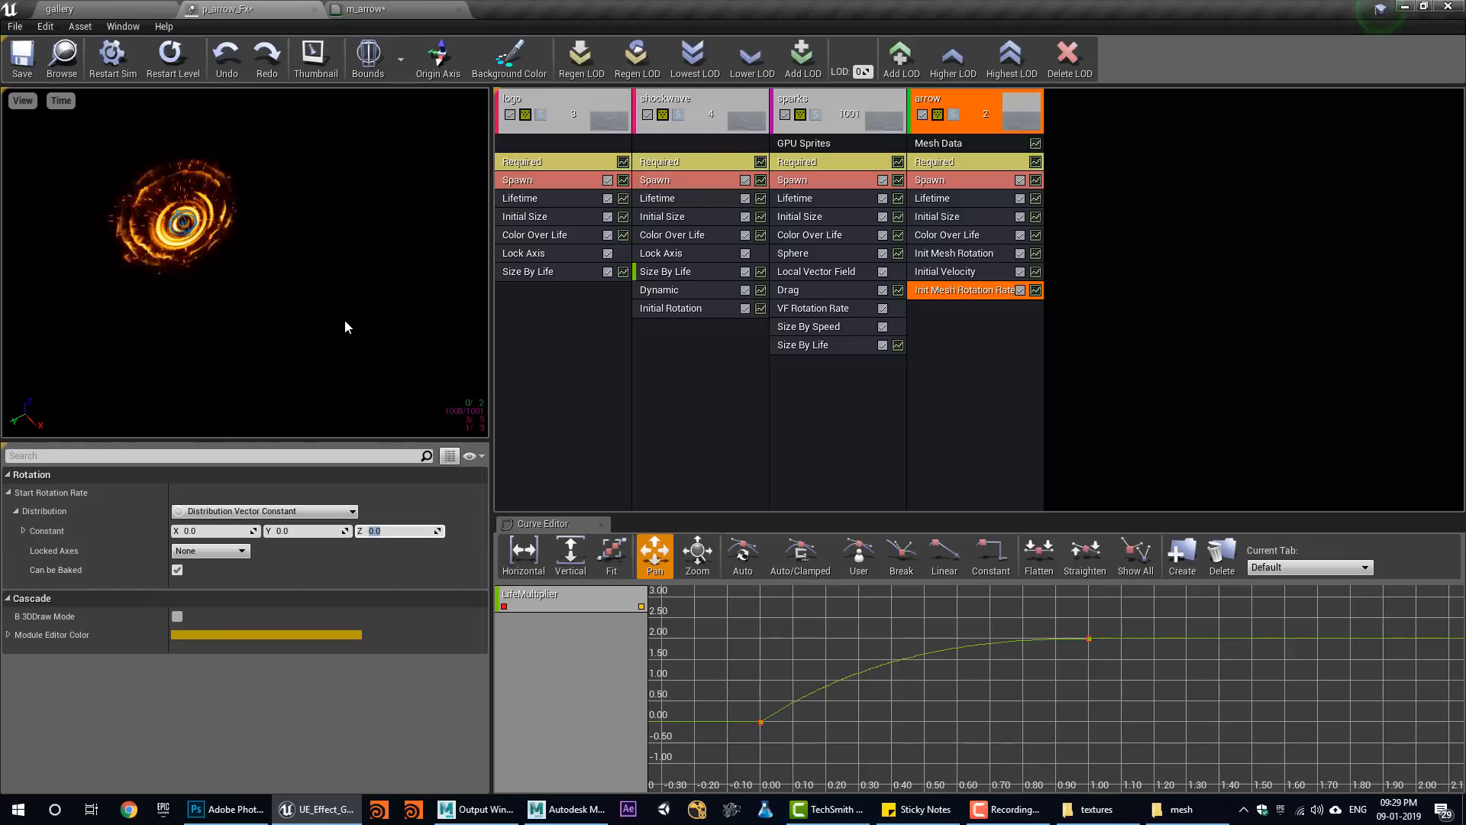
Replay the effect, review the Init Mesh Rotation module, and set the Start Rotation Rate's Y value to 1.0.
left_click(159, 69)
left_click(159, 69)
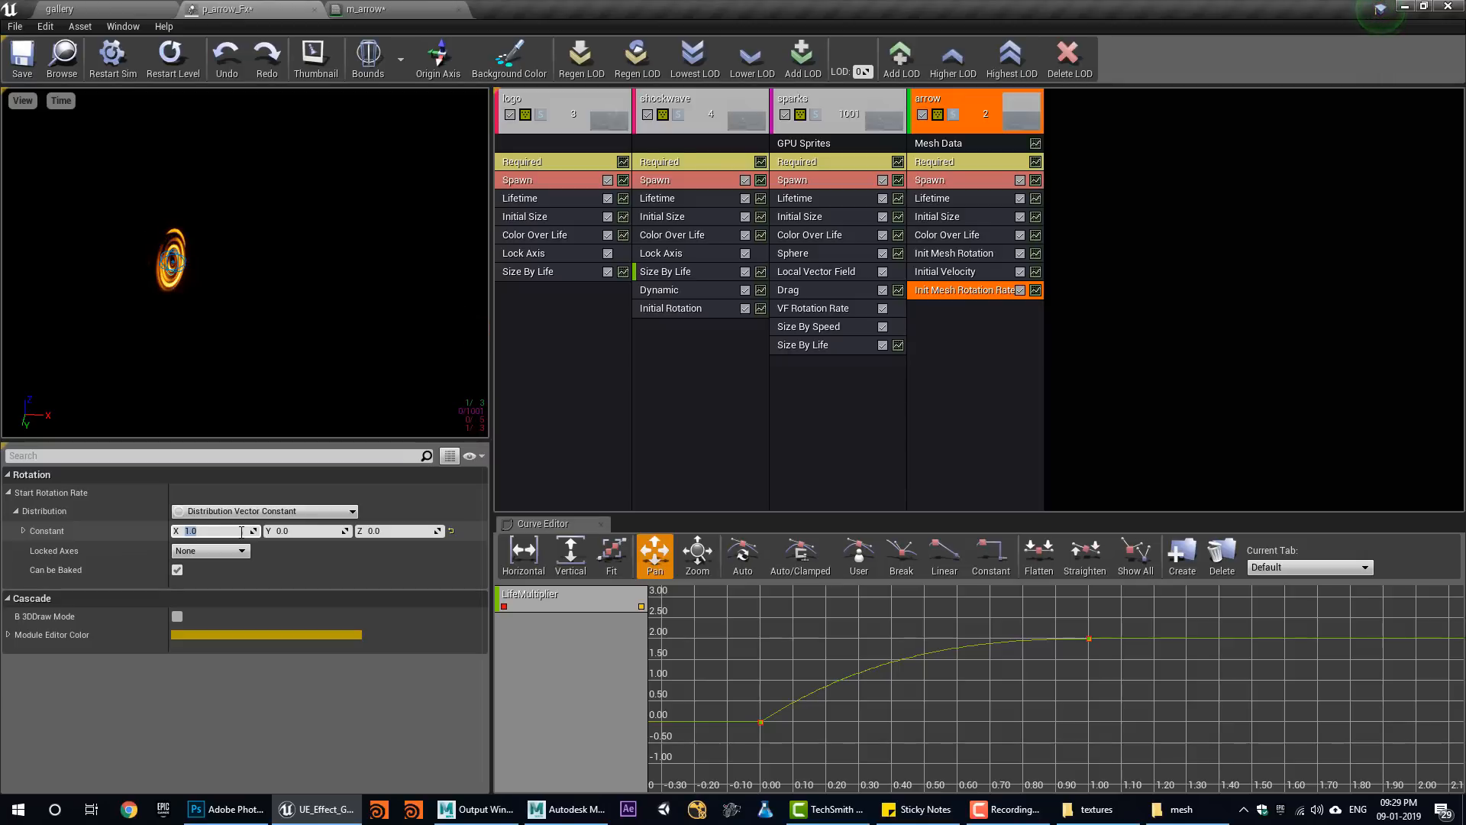
left_click(955, 254)
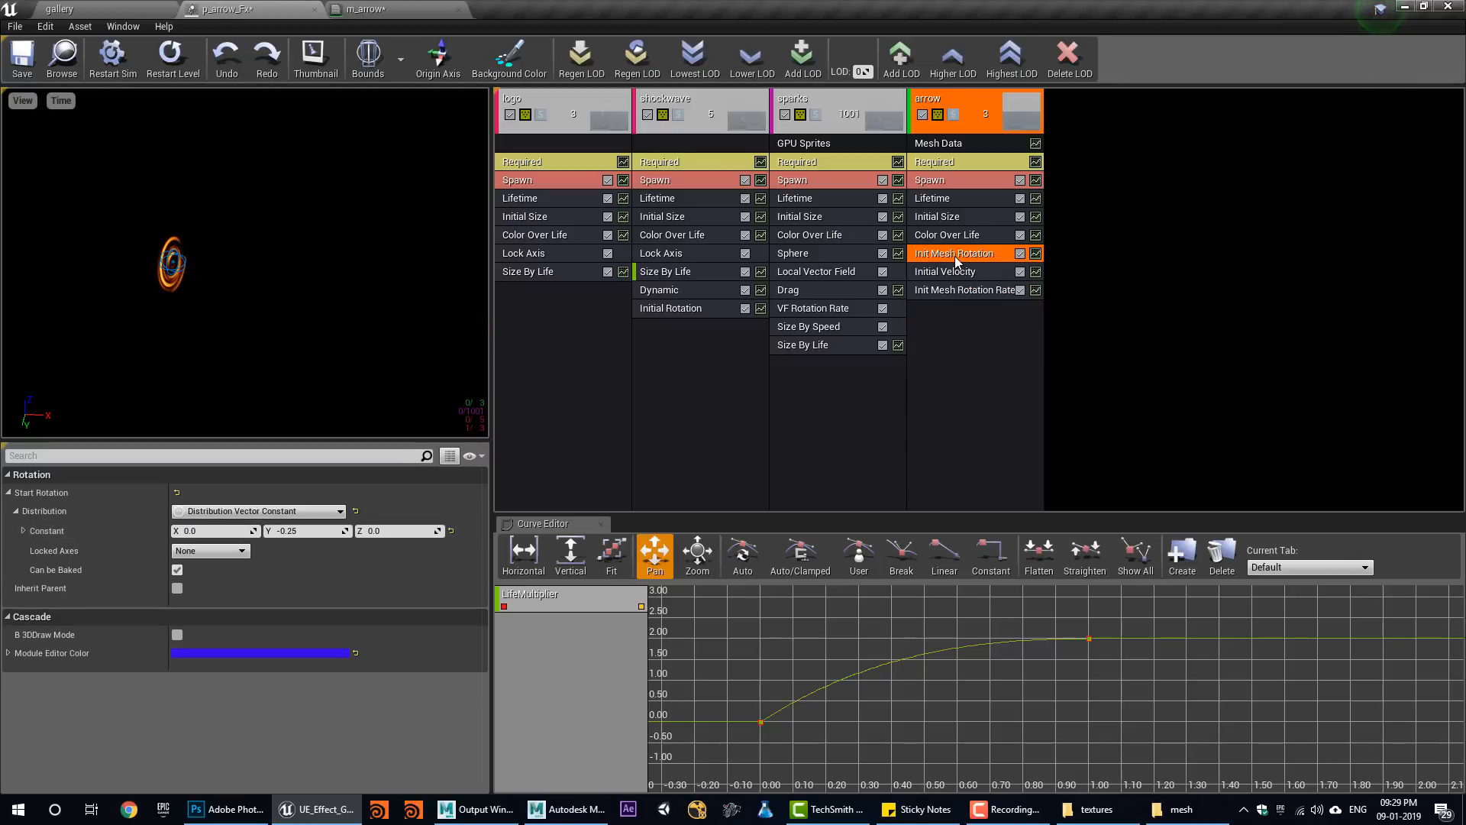
left_click(961, 290)
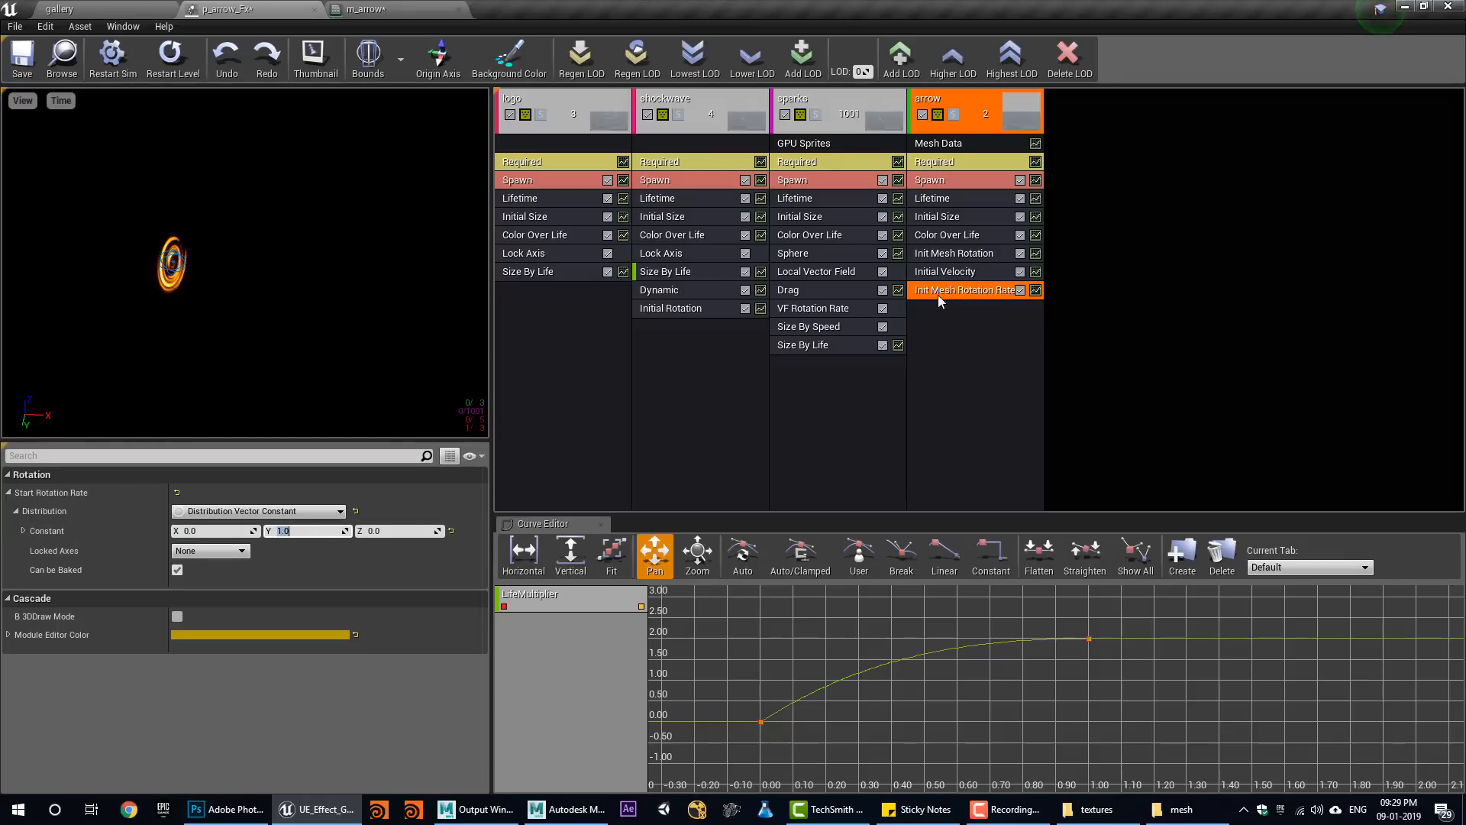
Check the orientation of sm_Arrow in Maya against the arrow emitter's velocity and mesh rotation modules.
left_click(554, 811)
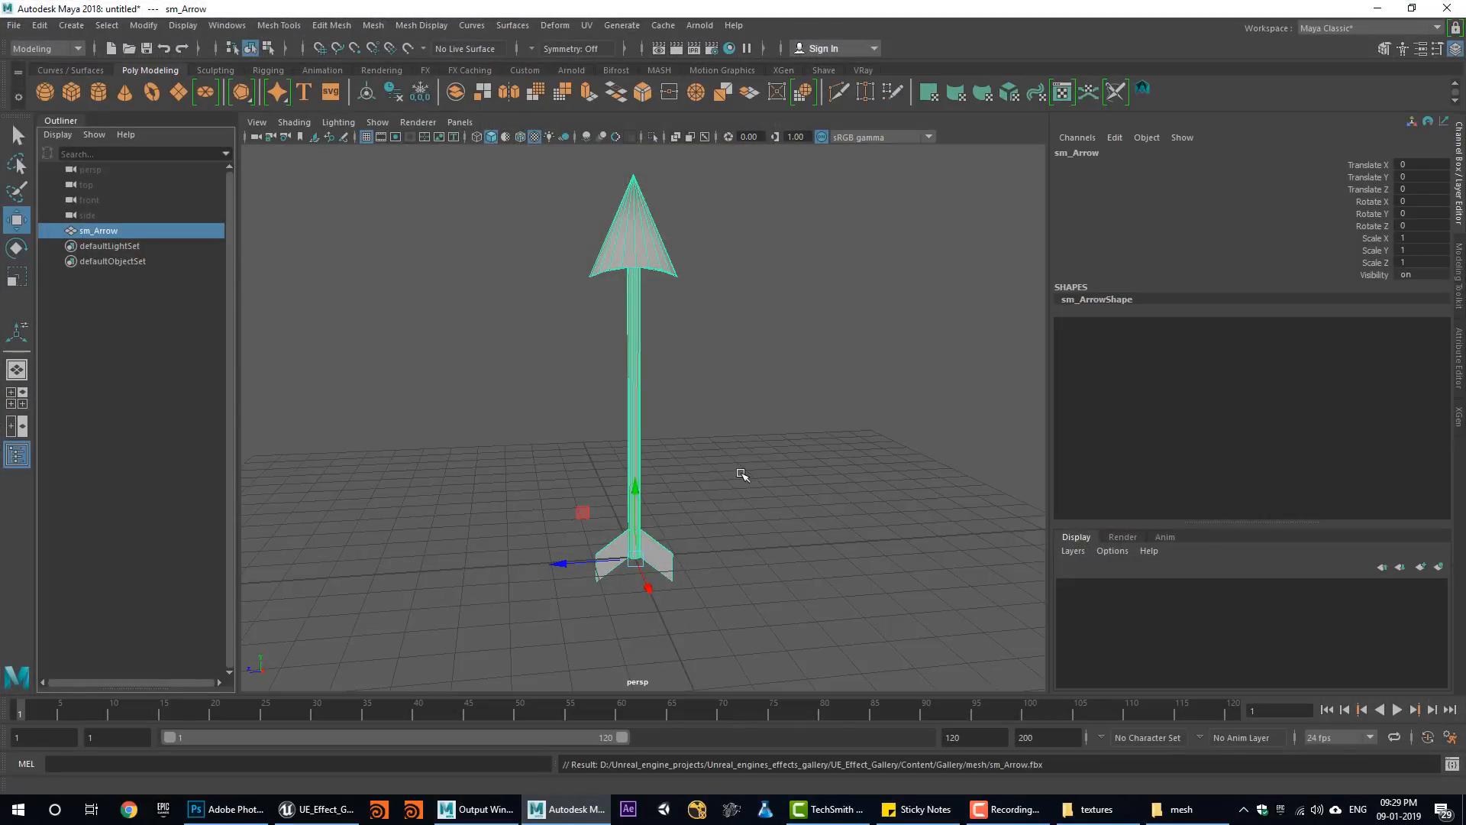
key("alt+Tab")
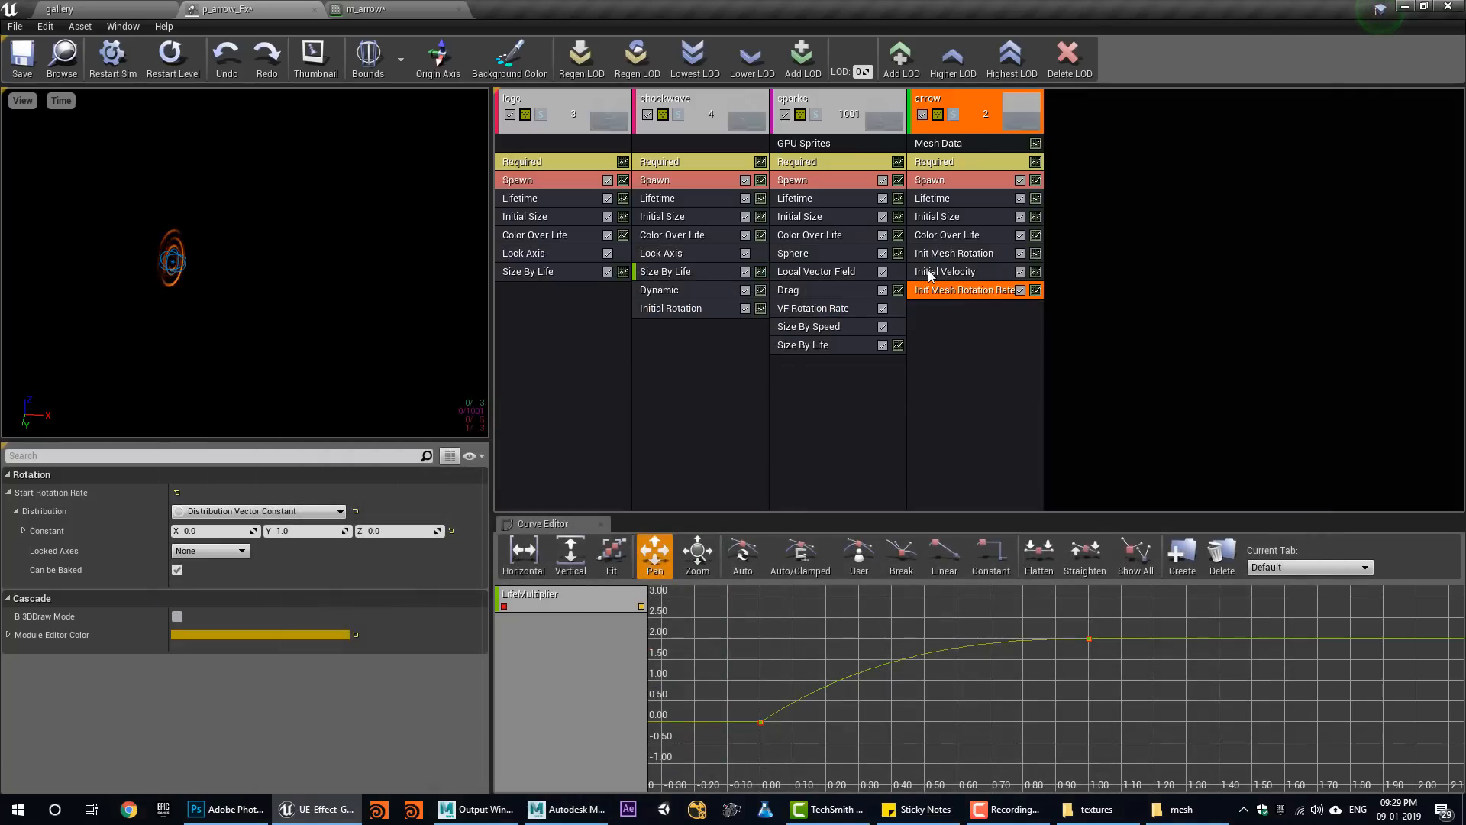
left_click(965, 271)
left_click(954, 253)
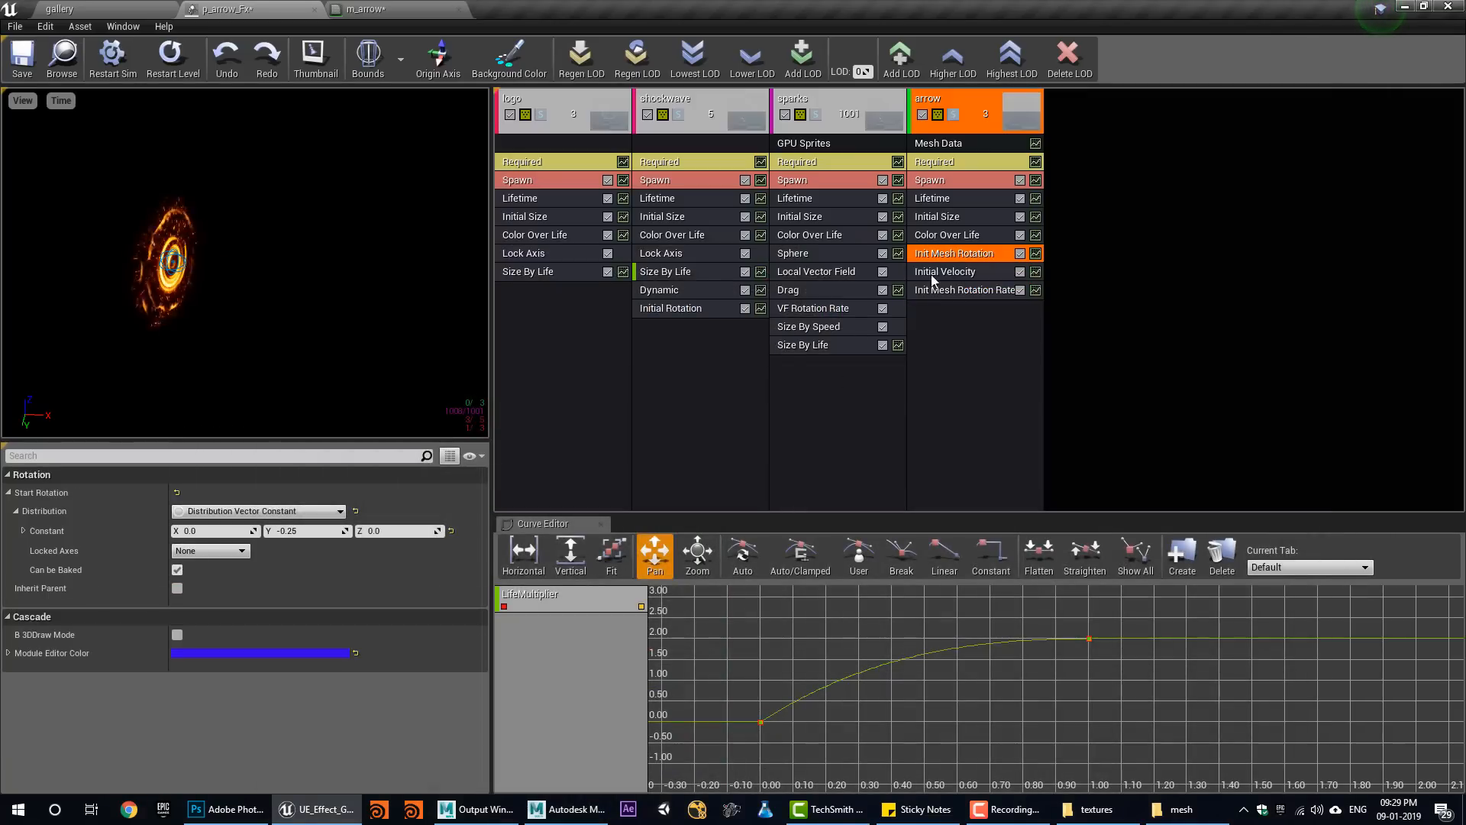
Switch to Maya, set sm_Arrow's Rotate Z to 90, and freeze its transformations.
key("alt+Tab")
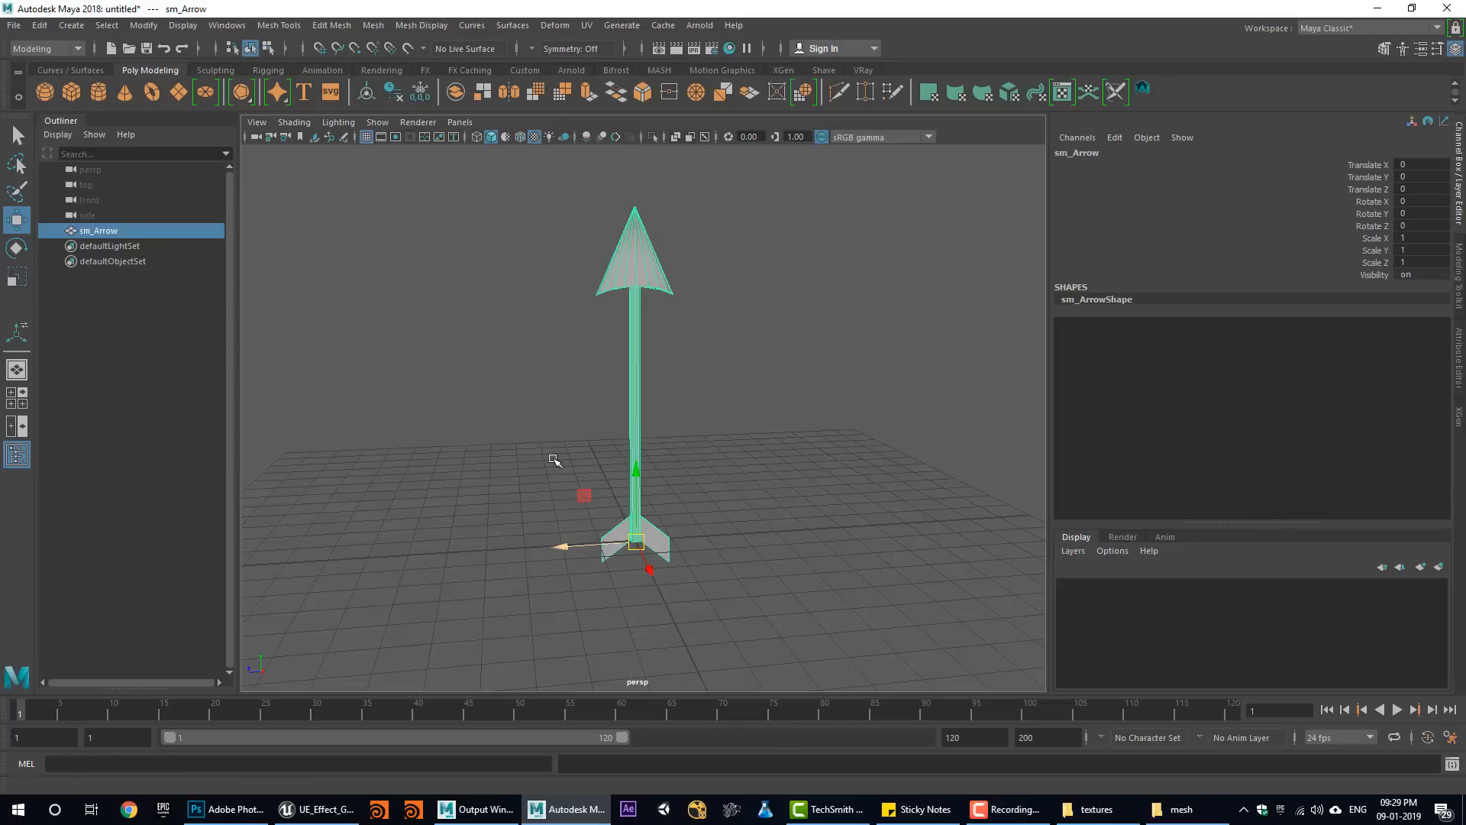
key("e")
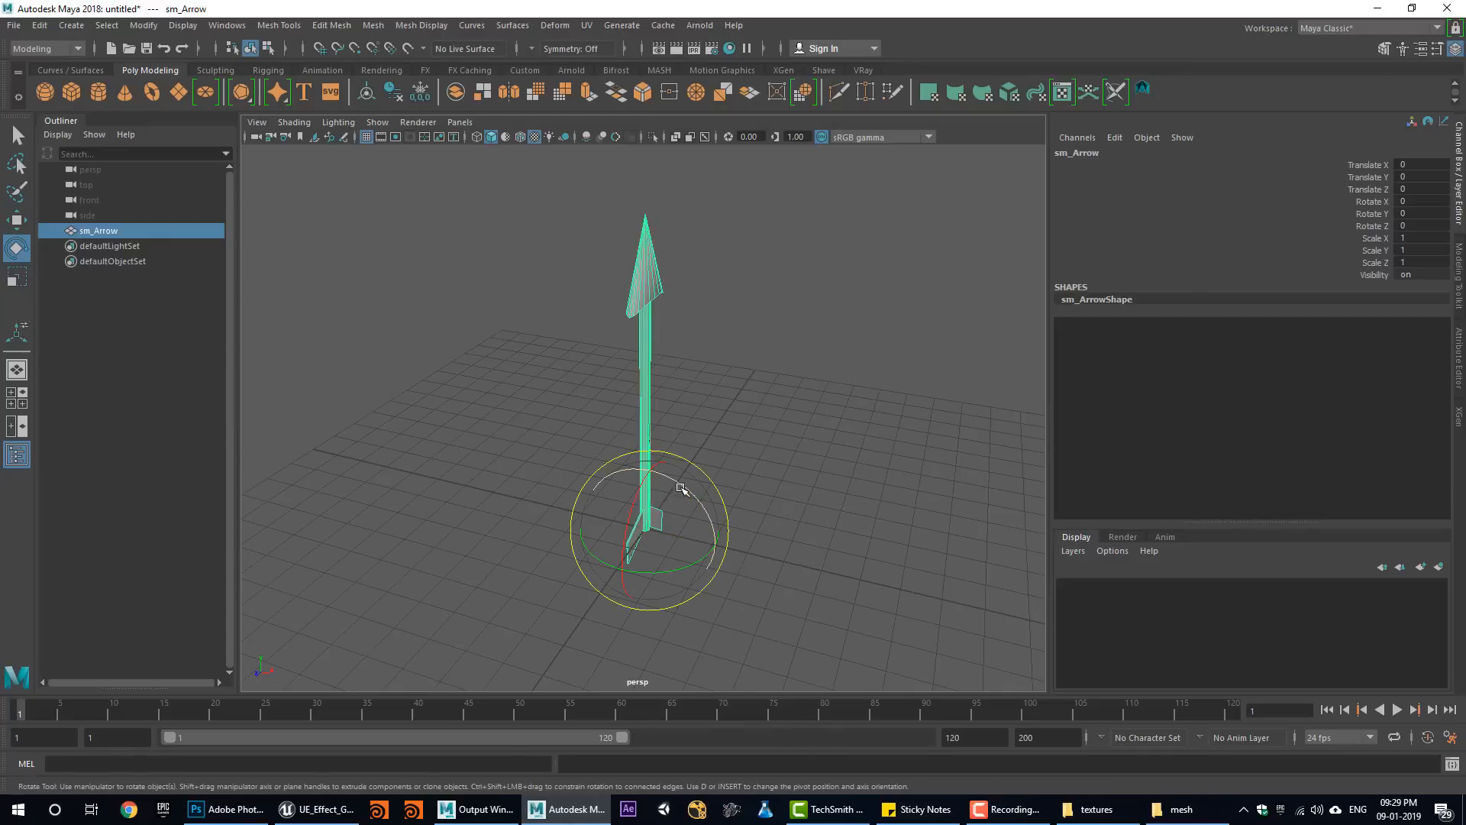
left_click_drag(682, 484, 561, 462)
left_click(1412, 226)
type("90")
key("Return")
left_click(220, 25)
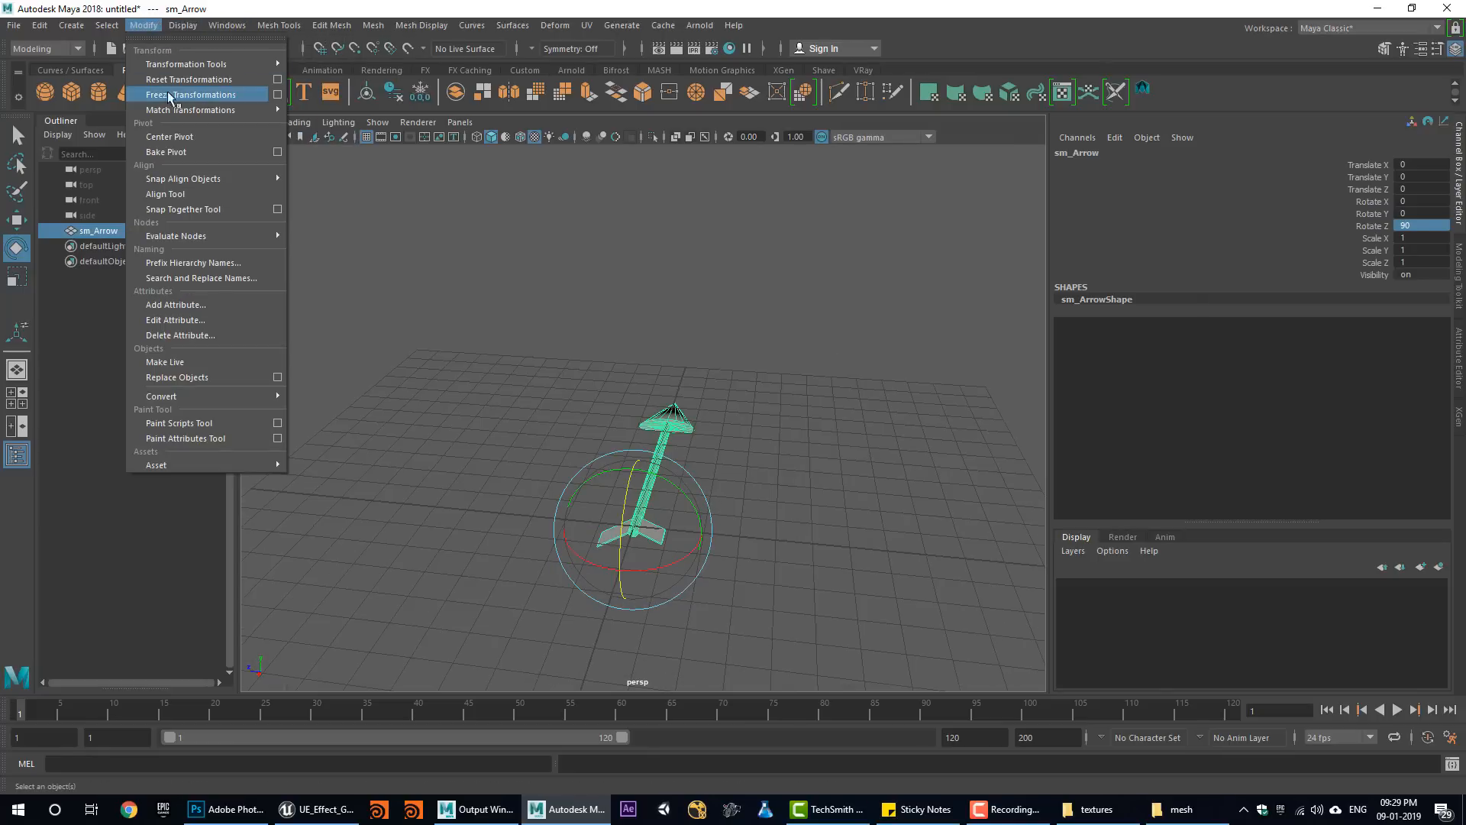
left_click(190, 95)
Export the selected arrow as FBX, overwriting sm_Arrow.fbx in the Gallery mesh folder.
left_click(13, 25)
left_click(56, 225)
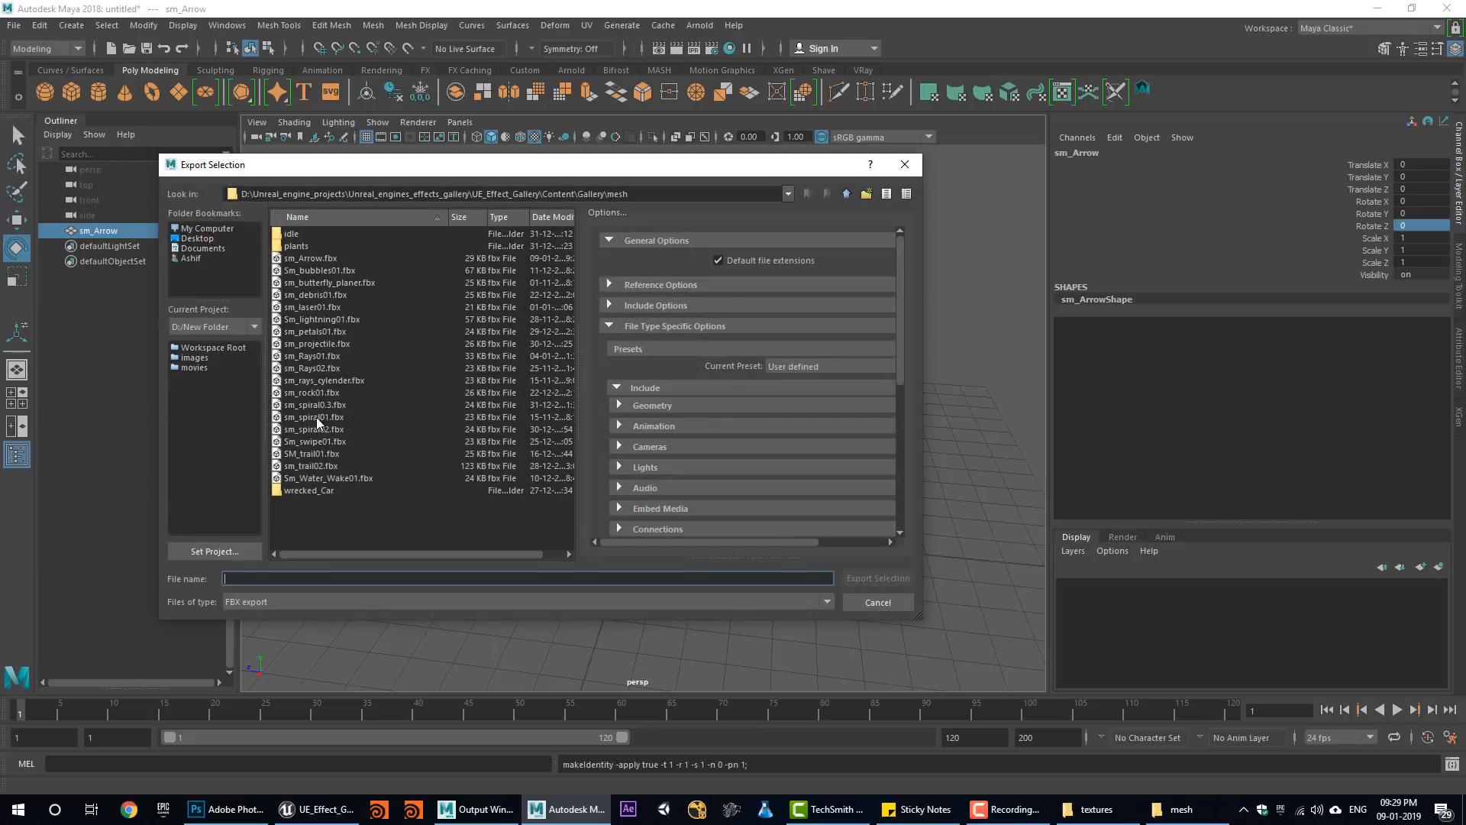
double_click(310, 259)
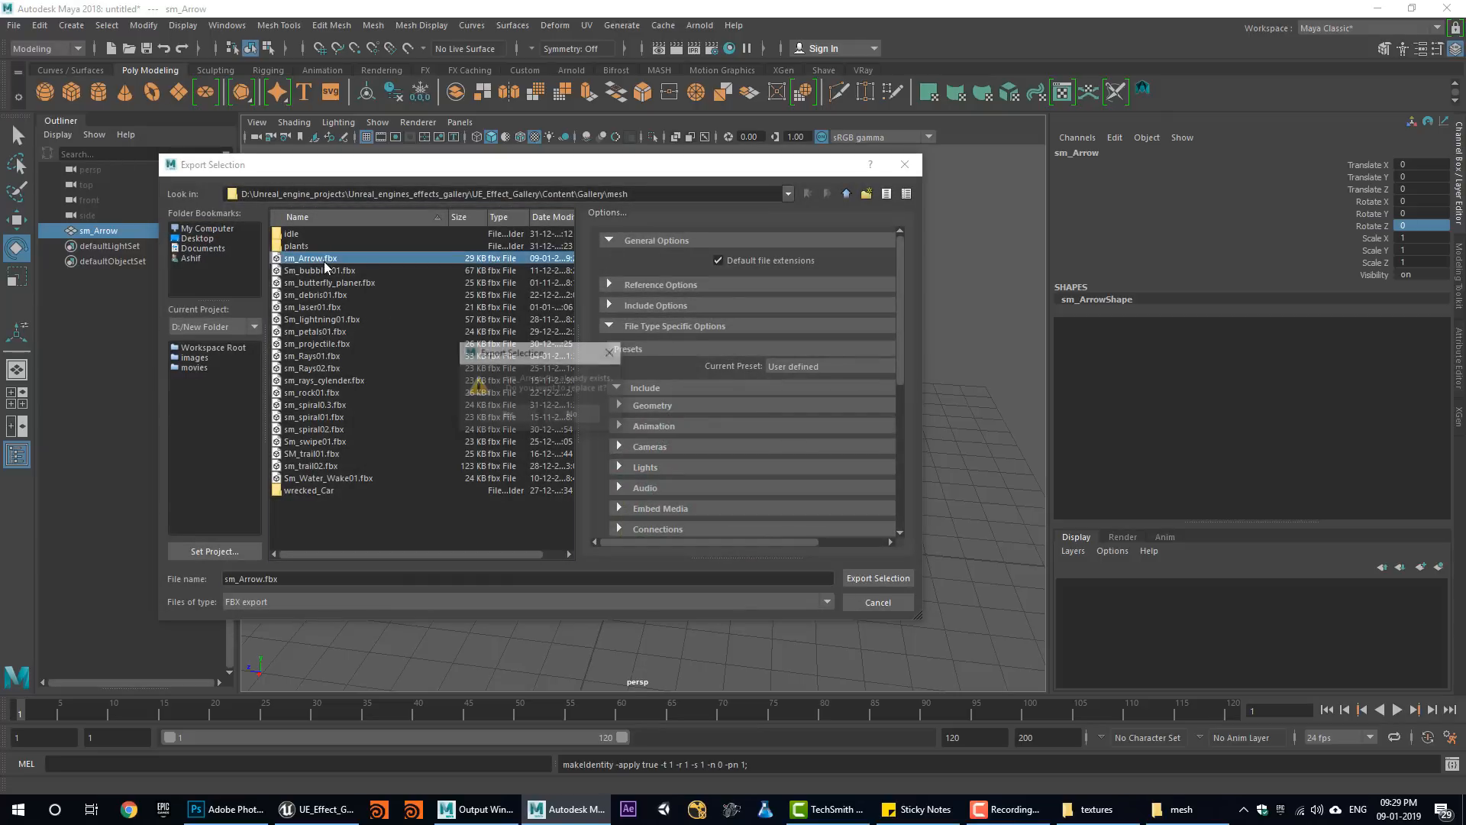
left_click(531, 409)
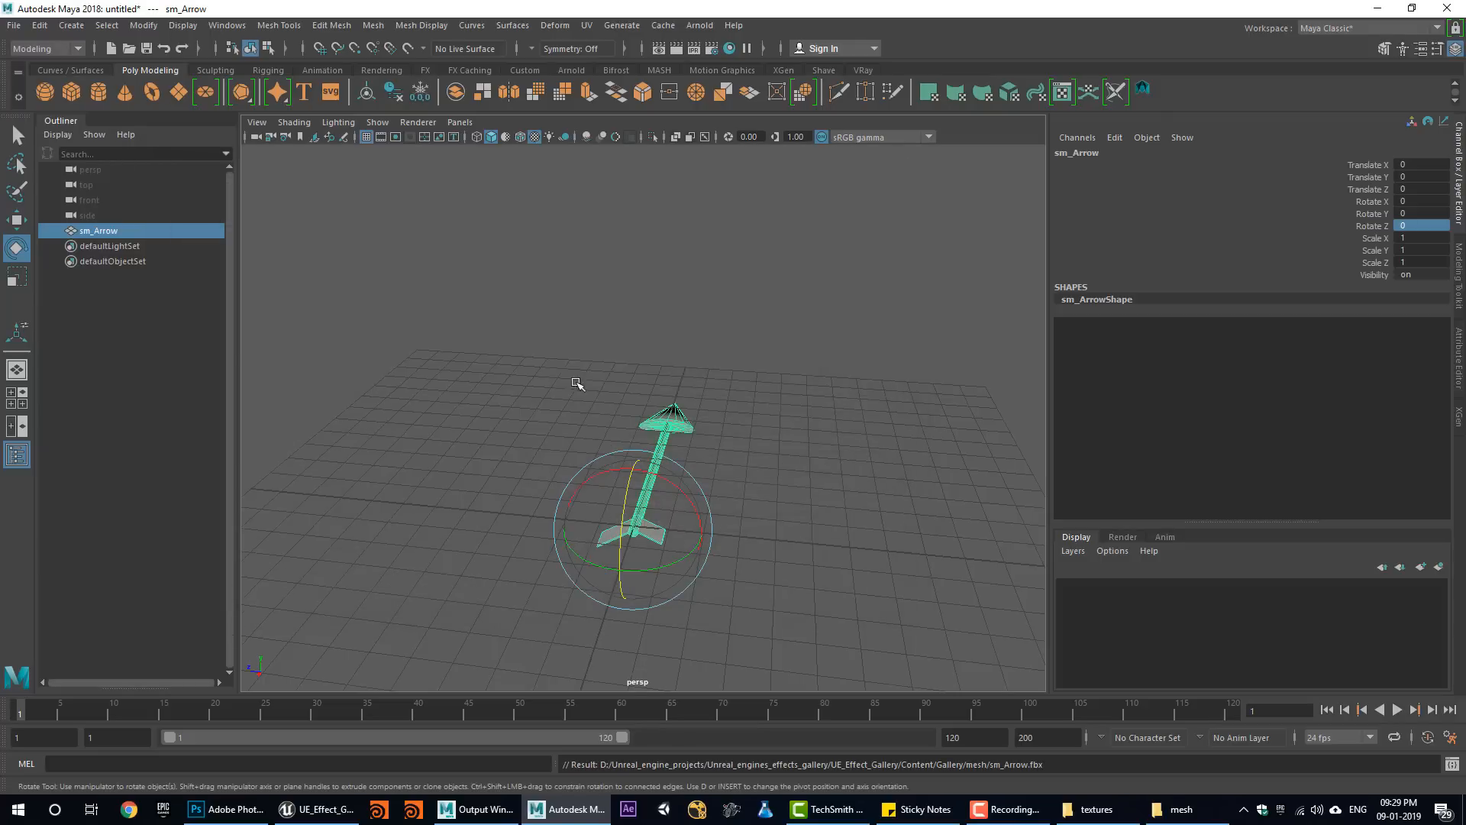
Switch to Unreal Engine, reimport the sm_Arrow static mesh, and return to the p_arrow_Fx particle system.
left_click(1377, 8)
left_click(255, 526)
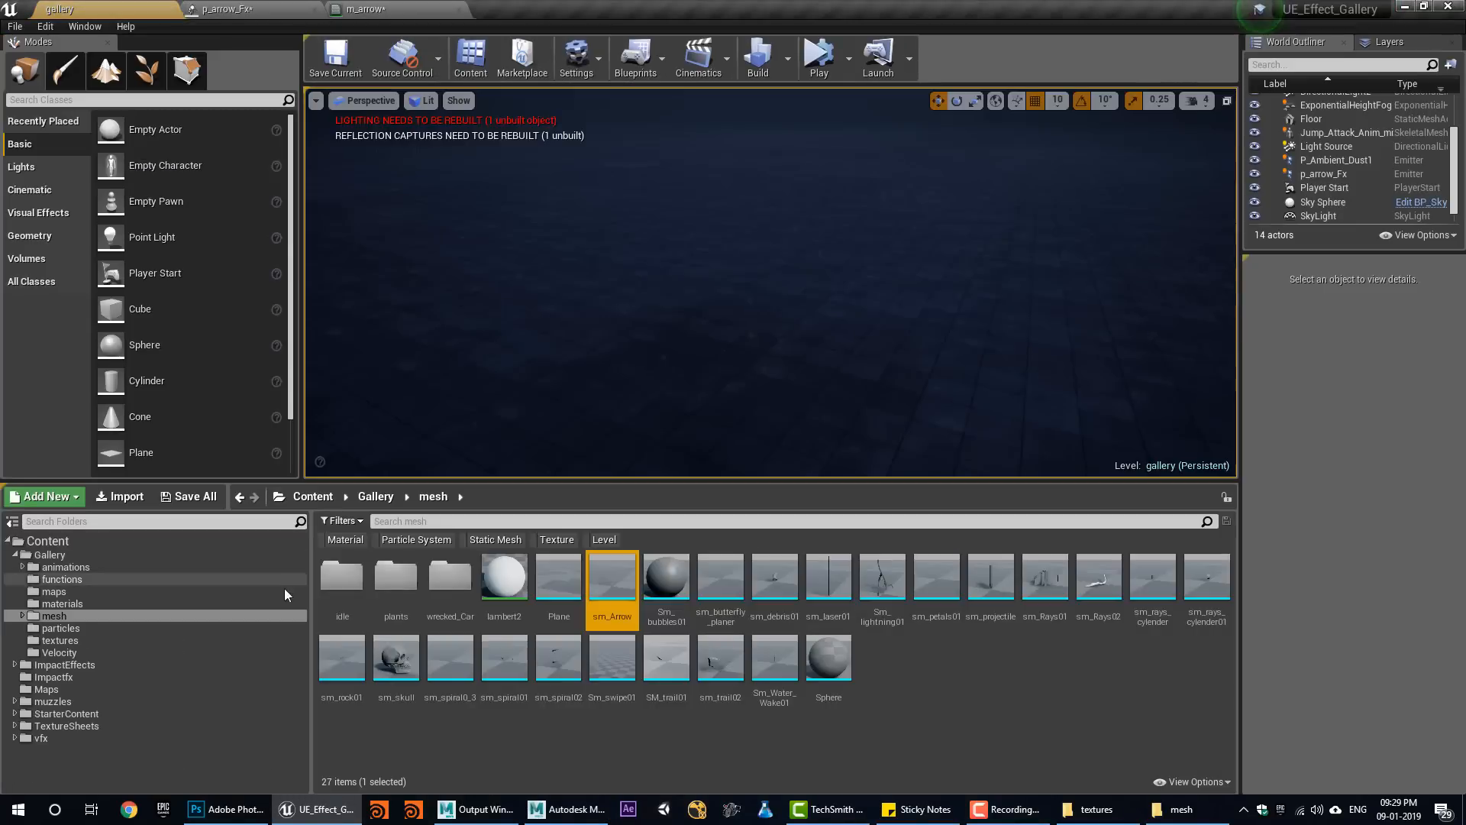
right_click(603, 580)
left_click(648, 243)
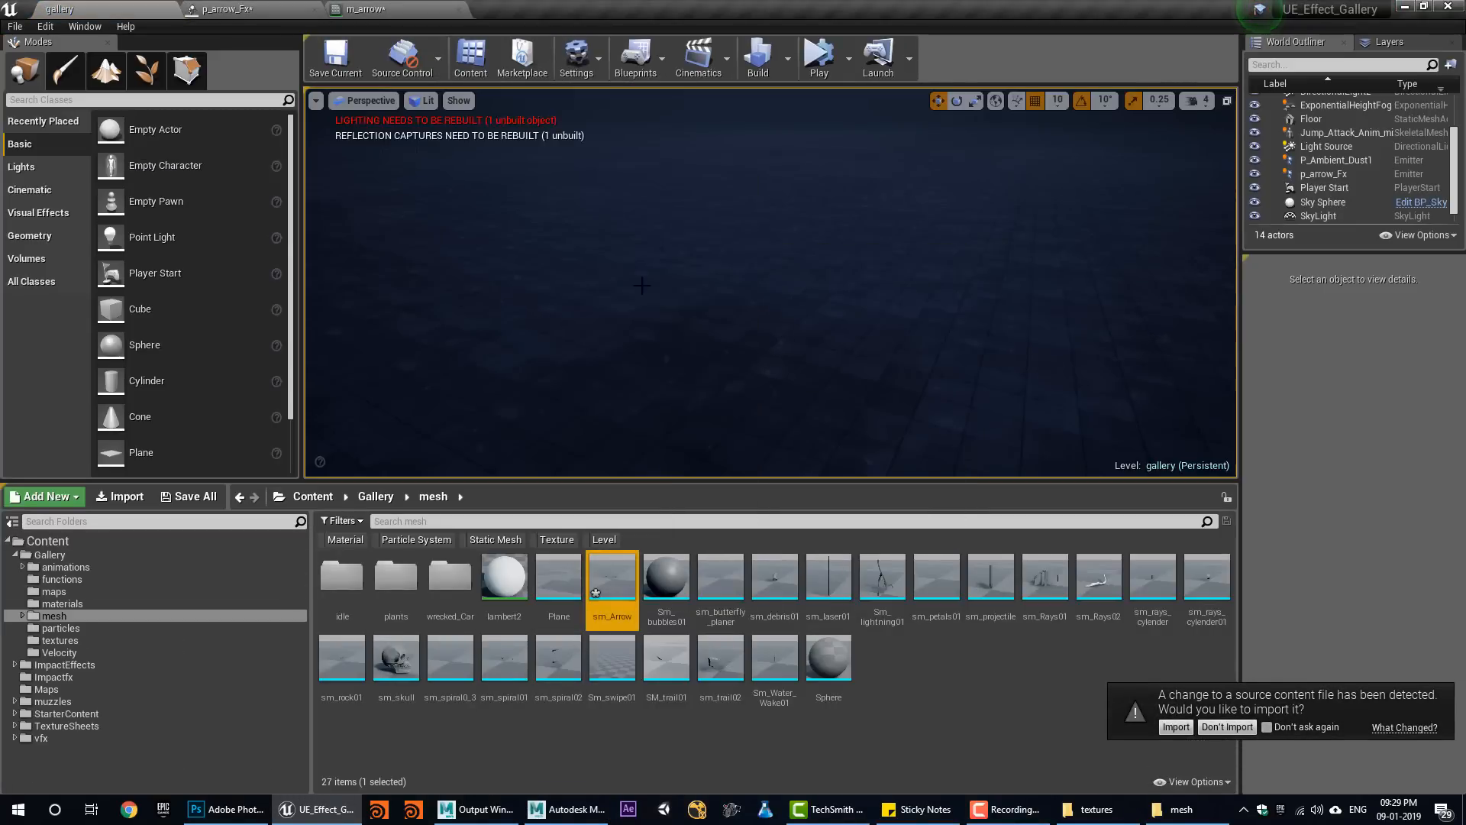
left_click(353, 9)
left_click(281, 8)
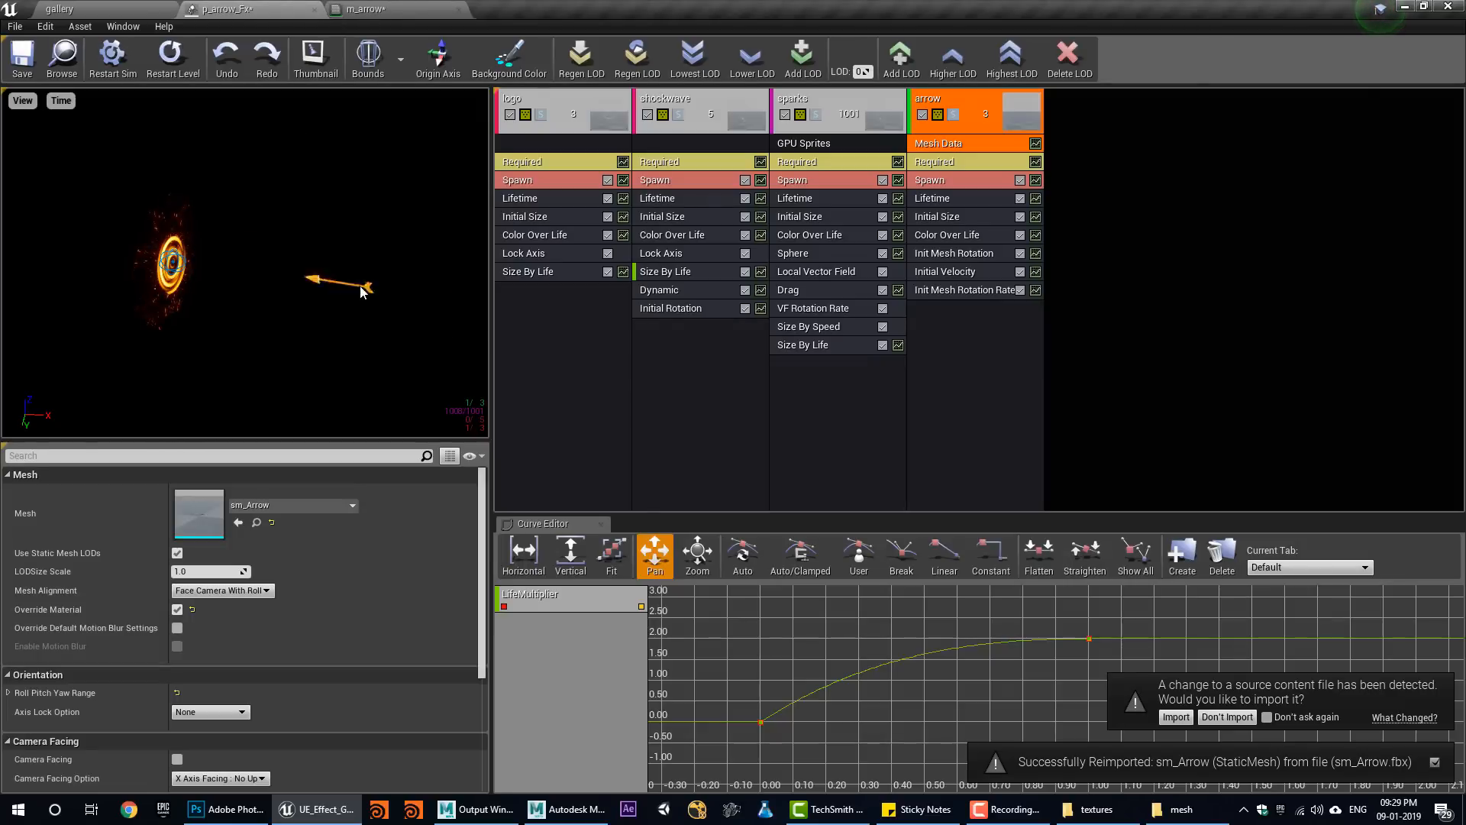
Test the arrow emitter with Init Mesh Rotation Rate and Initial Velocity disabled, and re-enable Initial Velocity.
left_click(1022, 289)
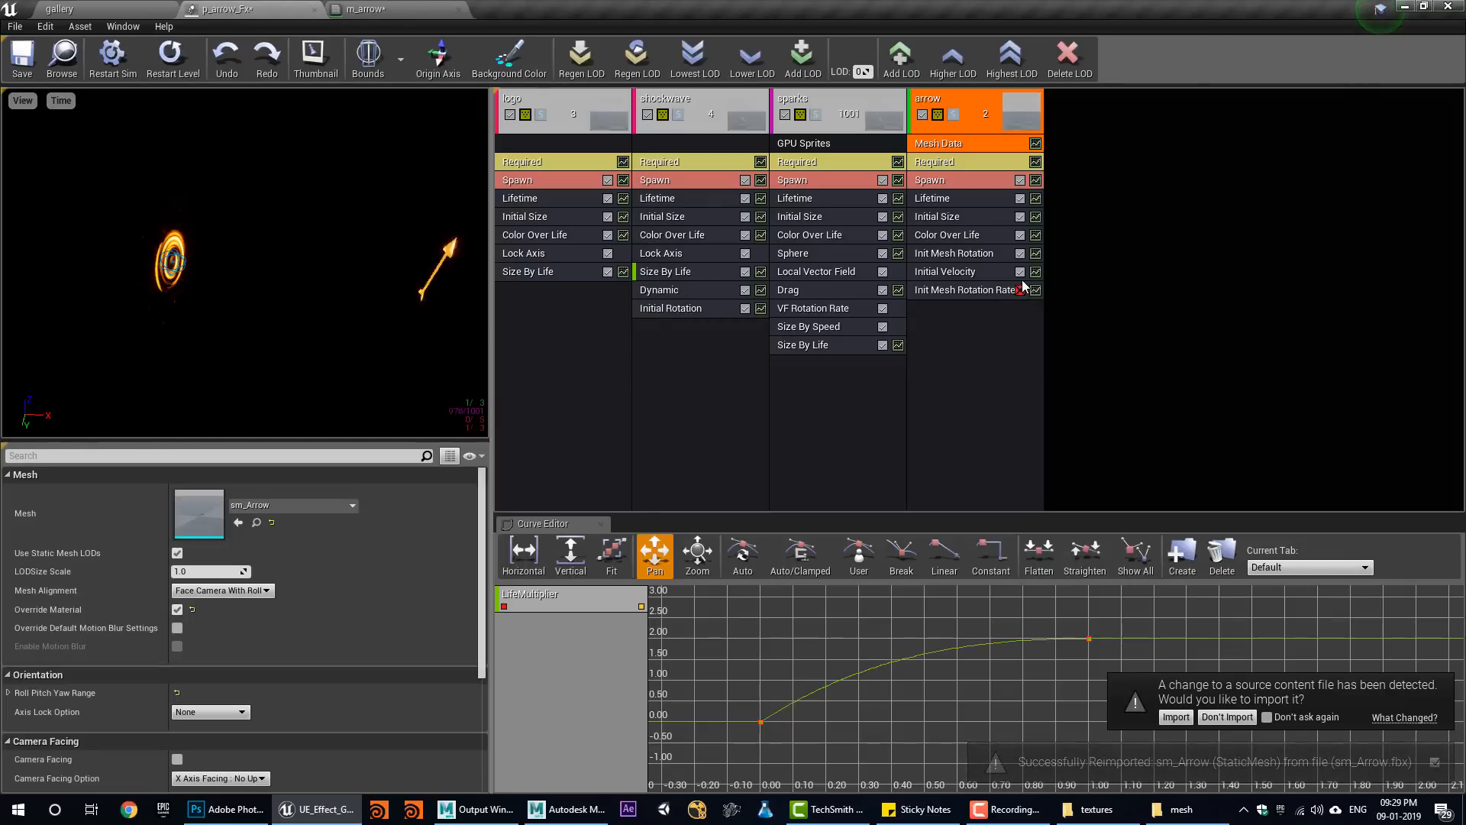
left_click(1021, 273)
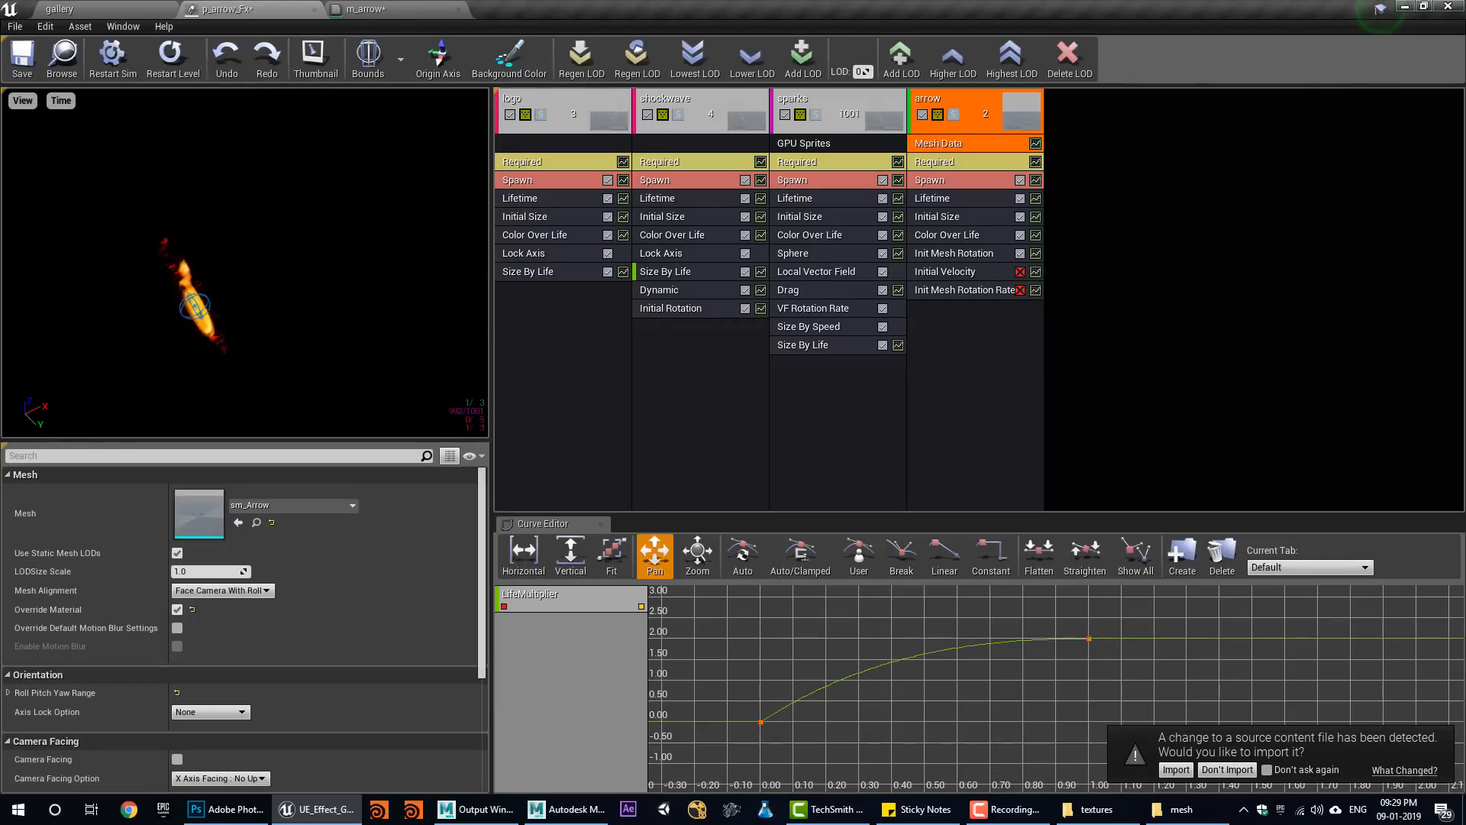
left_click_drag(291, 264, 184, 256)
left_click(172, 61)
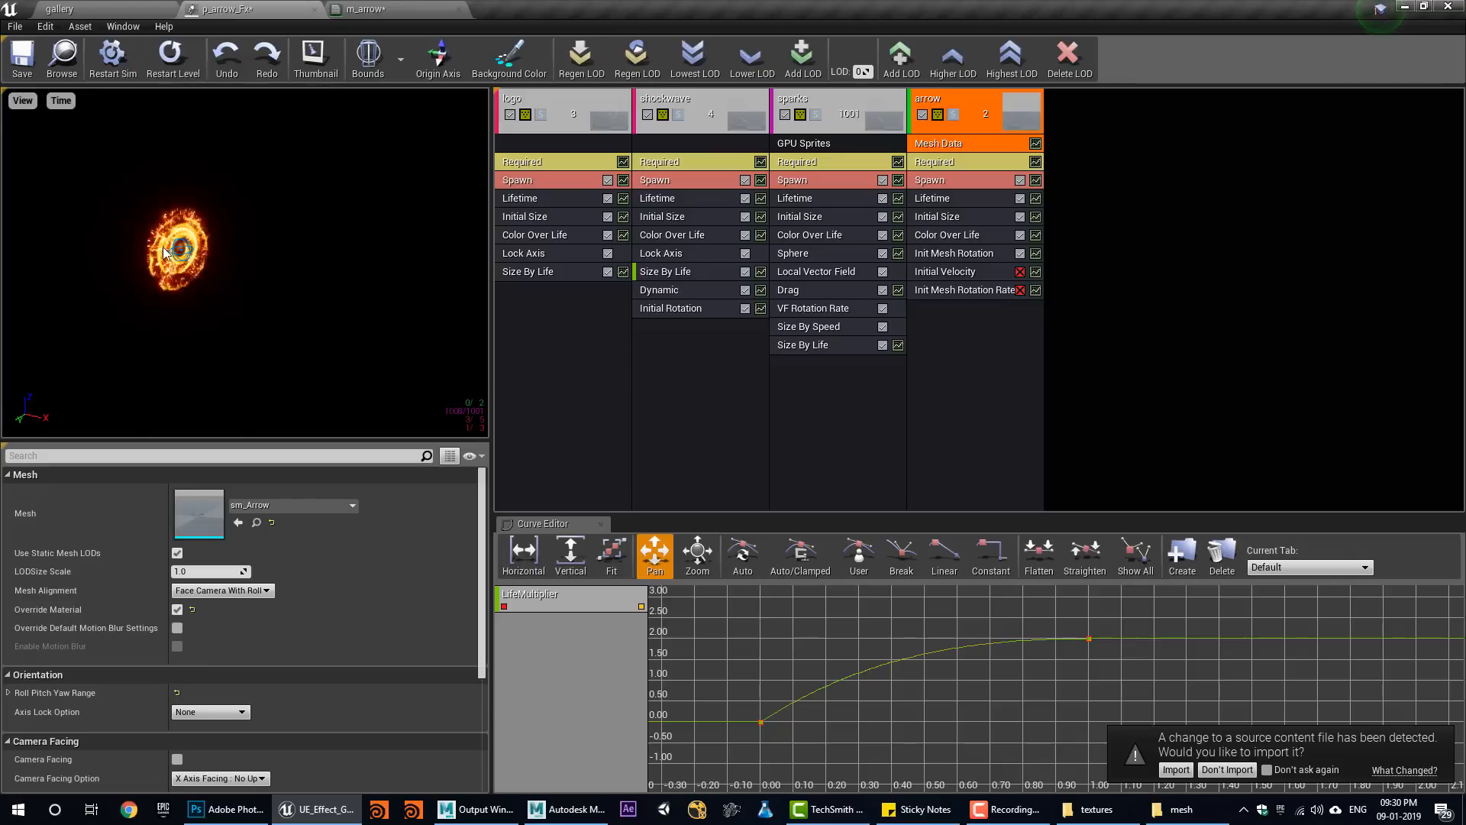
left_click(1020, 271)
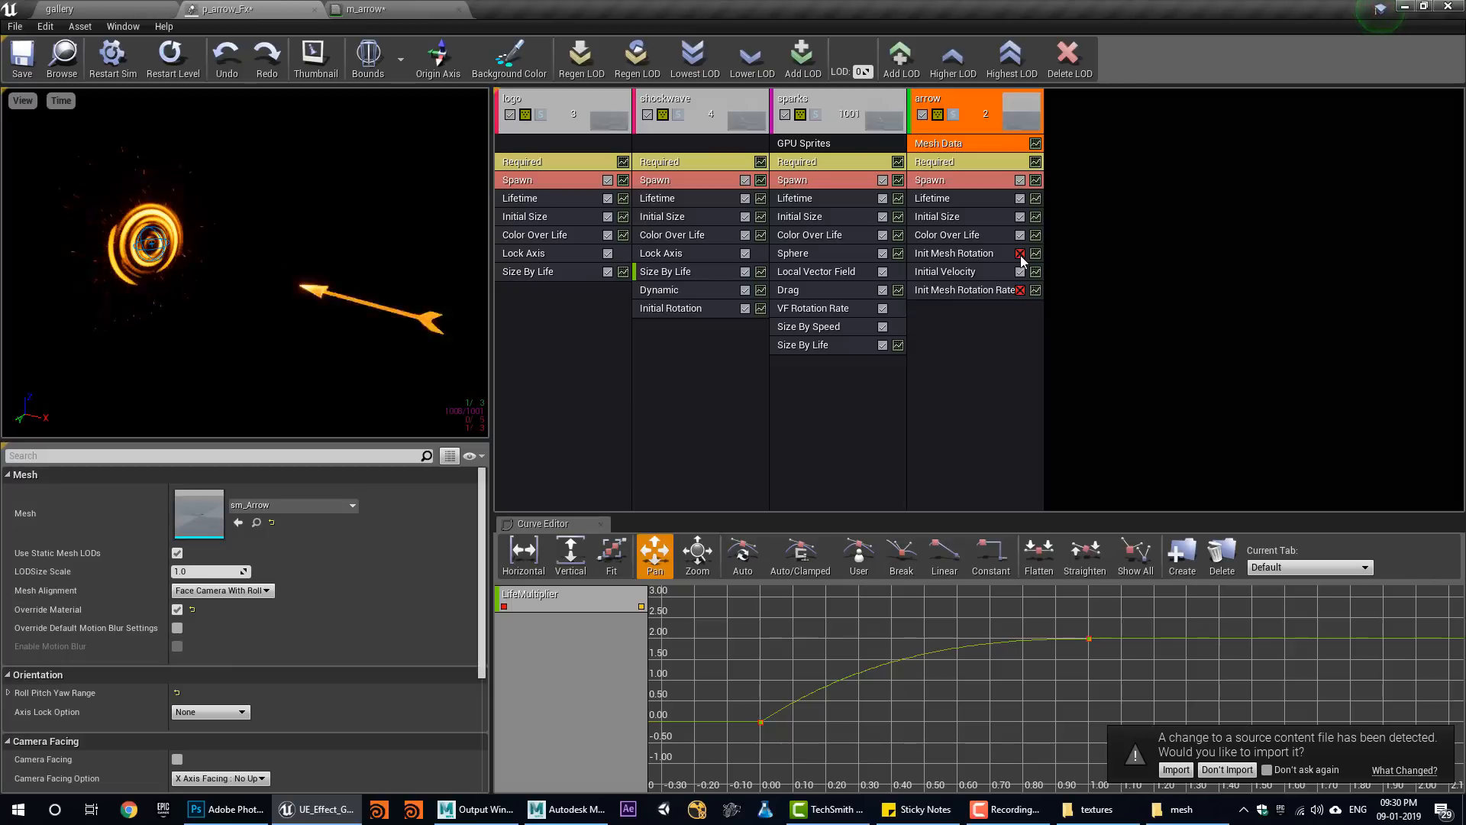
Disable the arrow emitter's Init Mesh Rotation module and replay the effect to check the arrow's flight direction from several angles.
left_click(1020, 253)
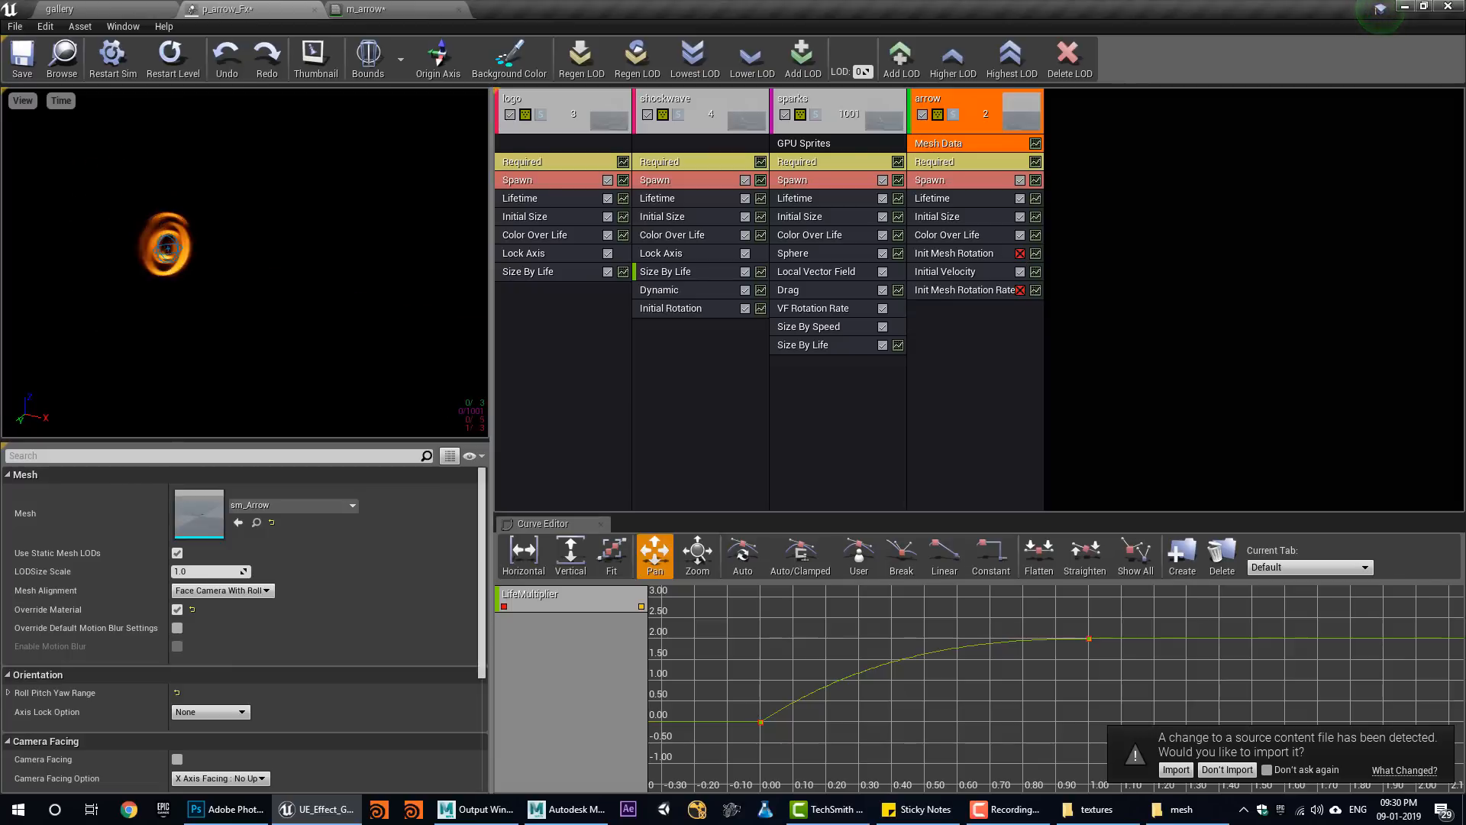
left_click_drag(252, 267, 305, 275)
left_click(169, 55)
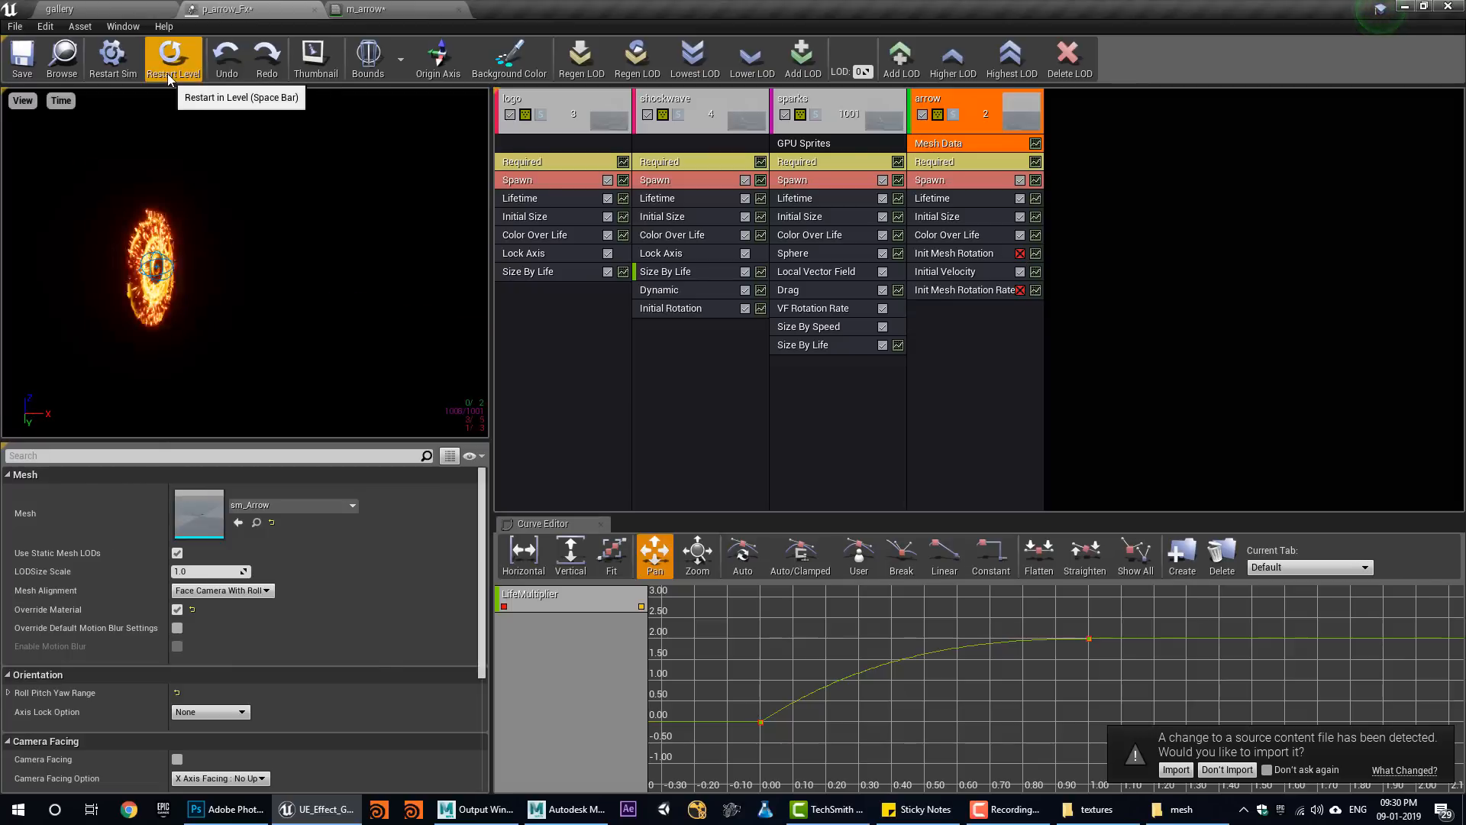
left_click_drag(173, 330, 141, 397)
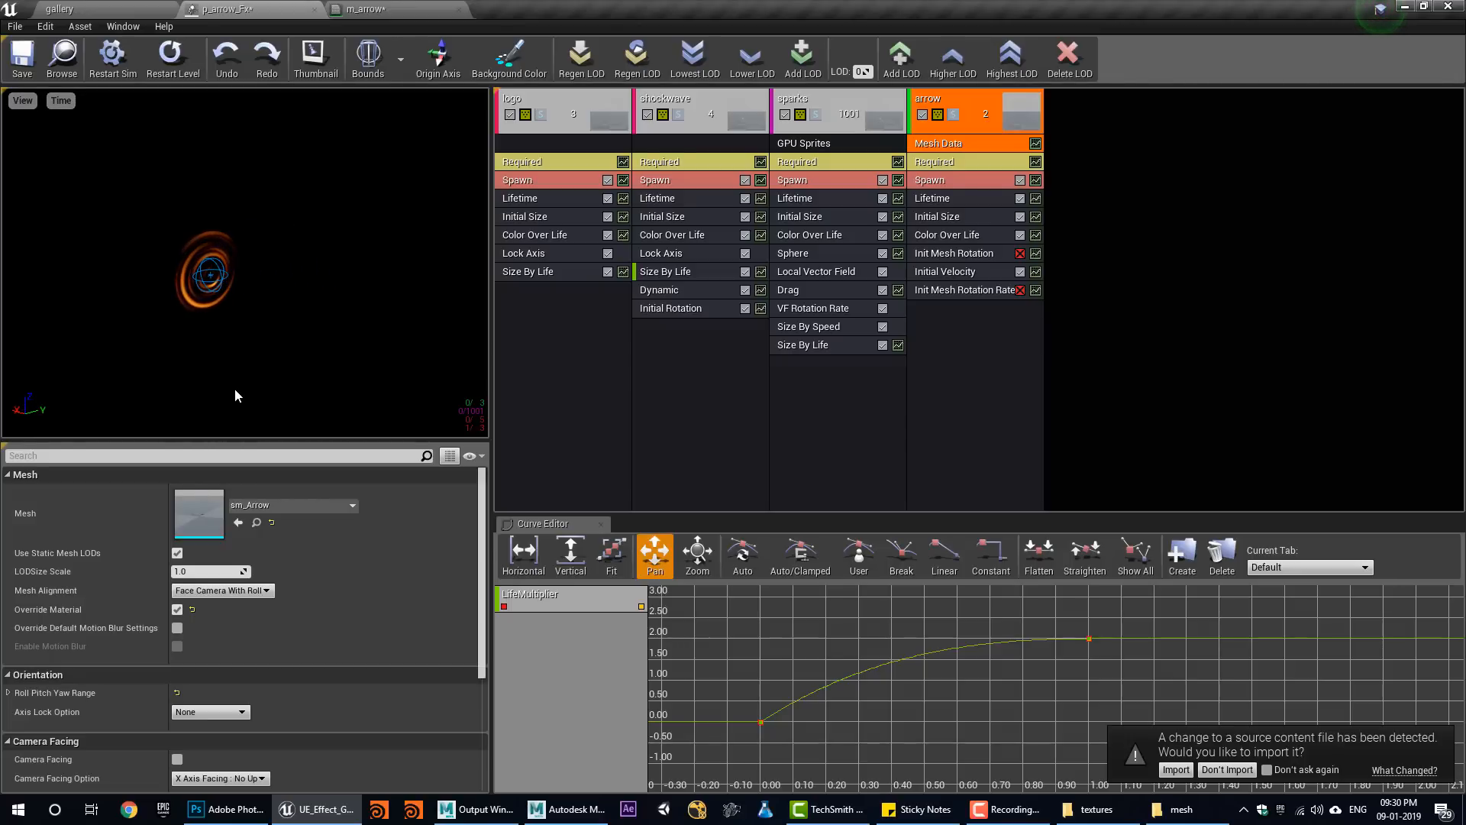
left_click(191, 63)
left_click_drag(294, 198, 168, 207)
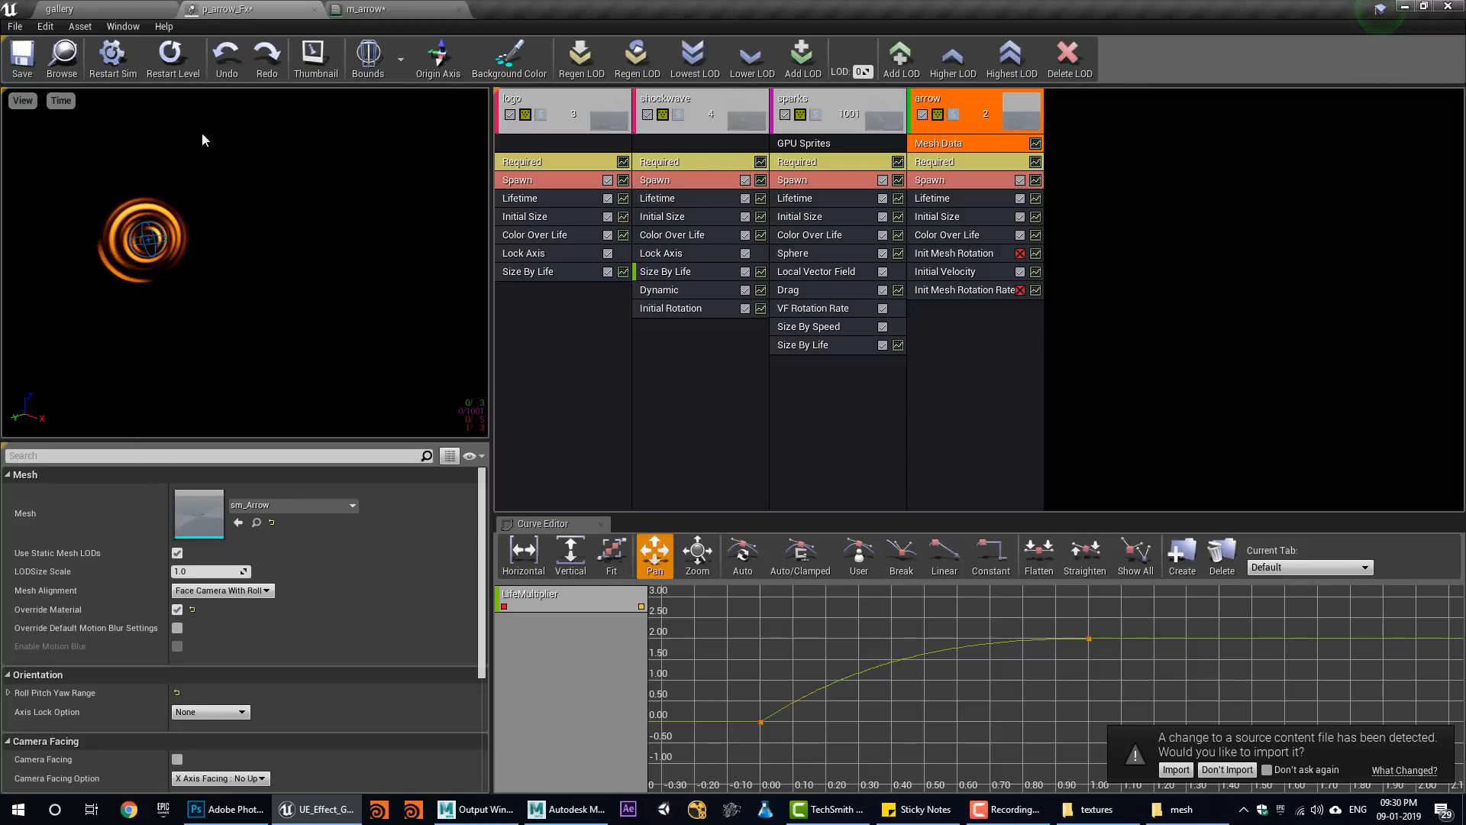
left_click(170, 57)
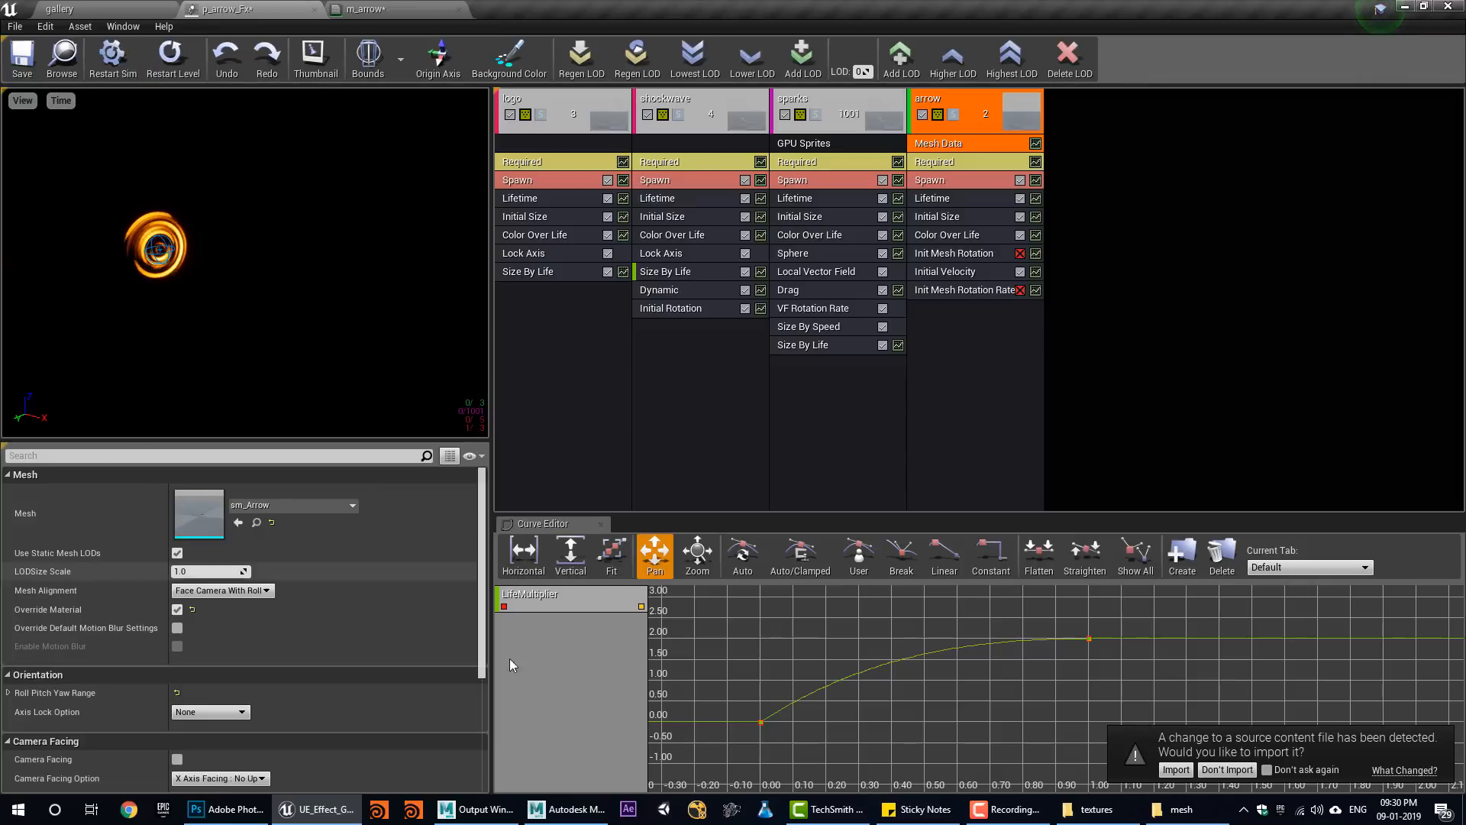
Switch to Maya, set sm_Arrow's Rotate Z to -180, and freeze its transformations.
left_click(569, 808)
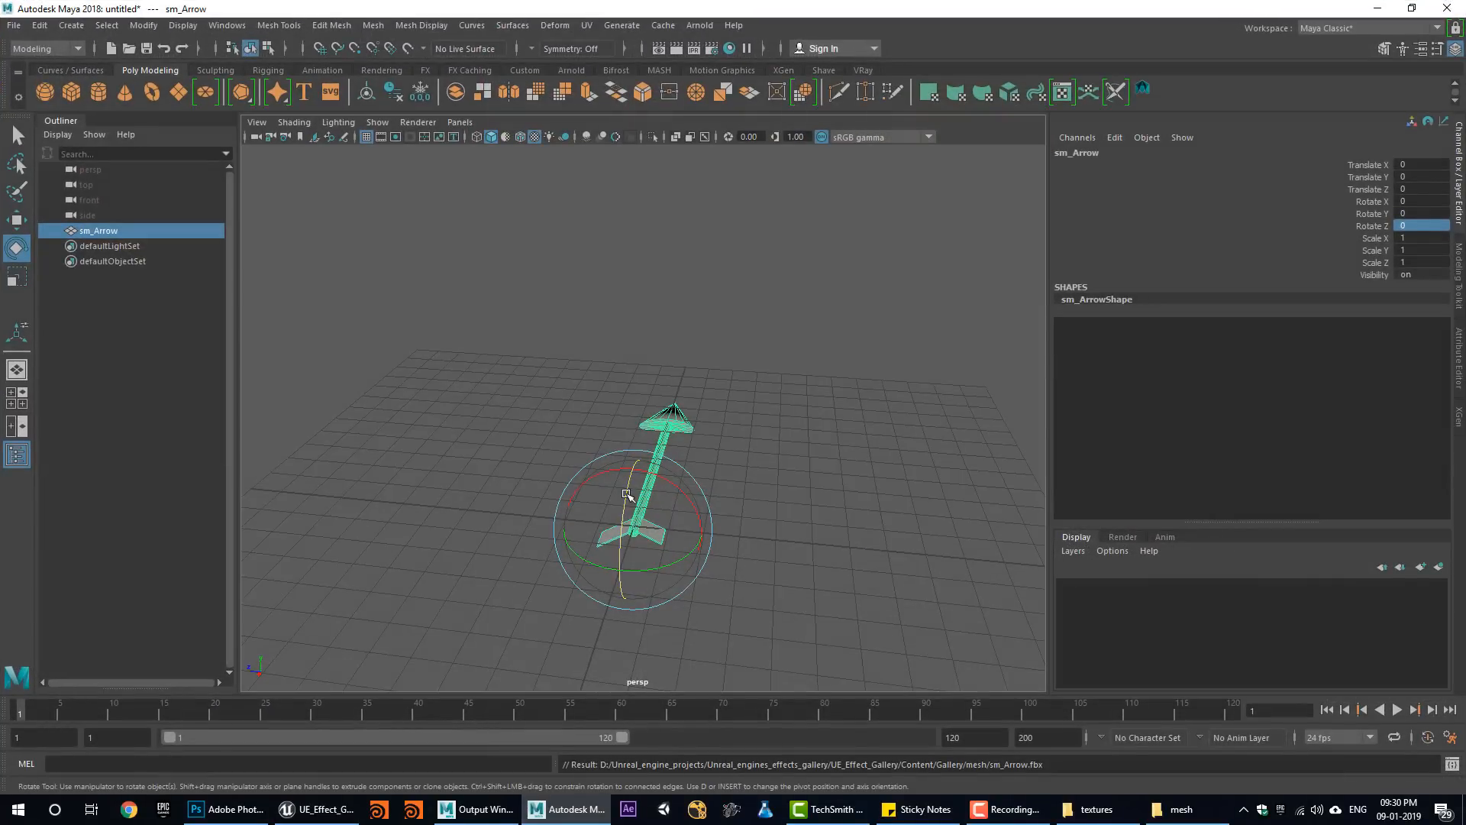
left_click_drag(626, 494, 607, 686)
left_click_drag(631, 519, 624, 588)
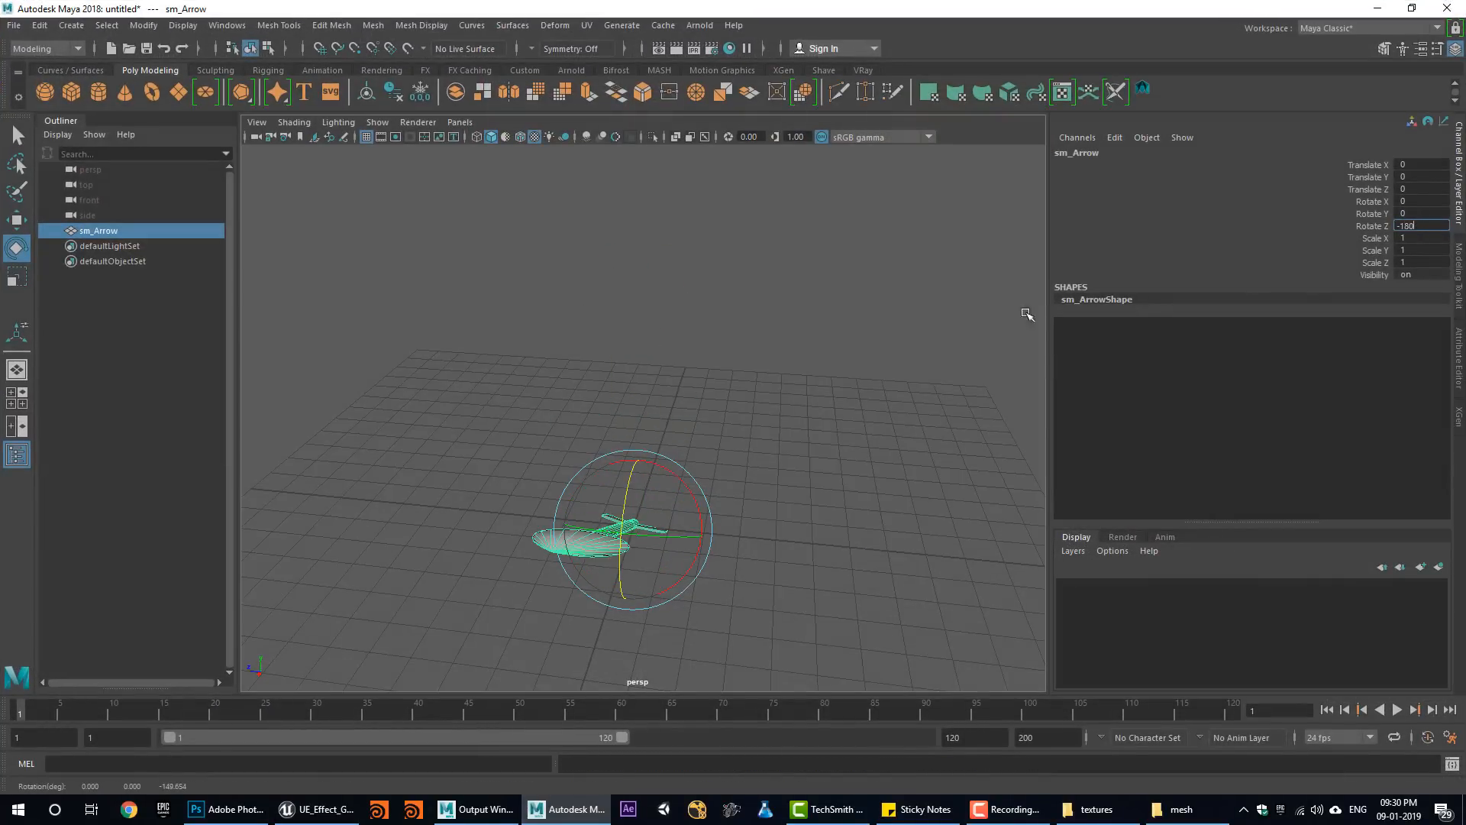
key("Return")
left_click(144, 25)
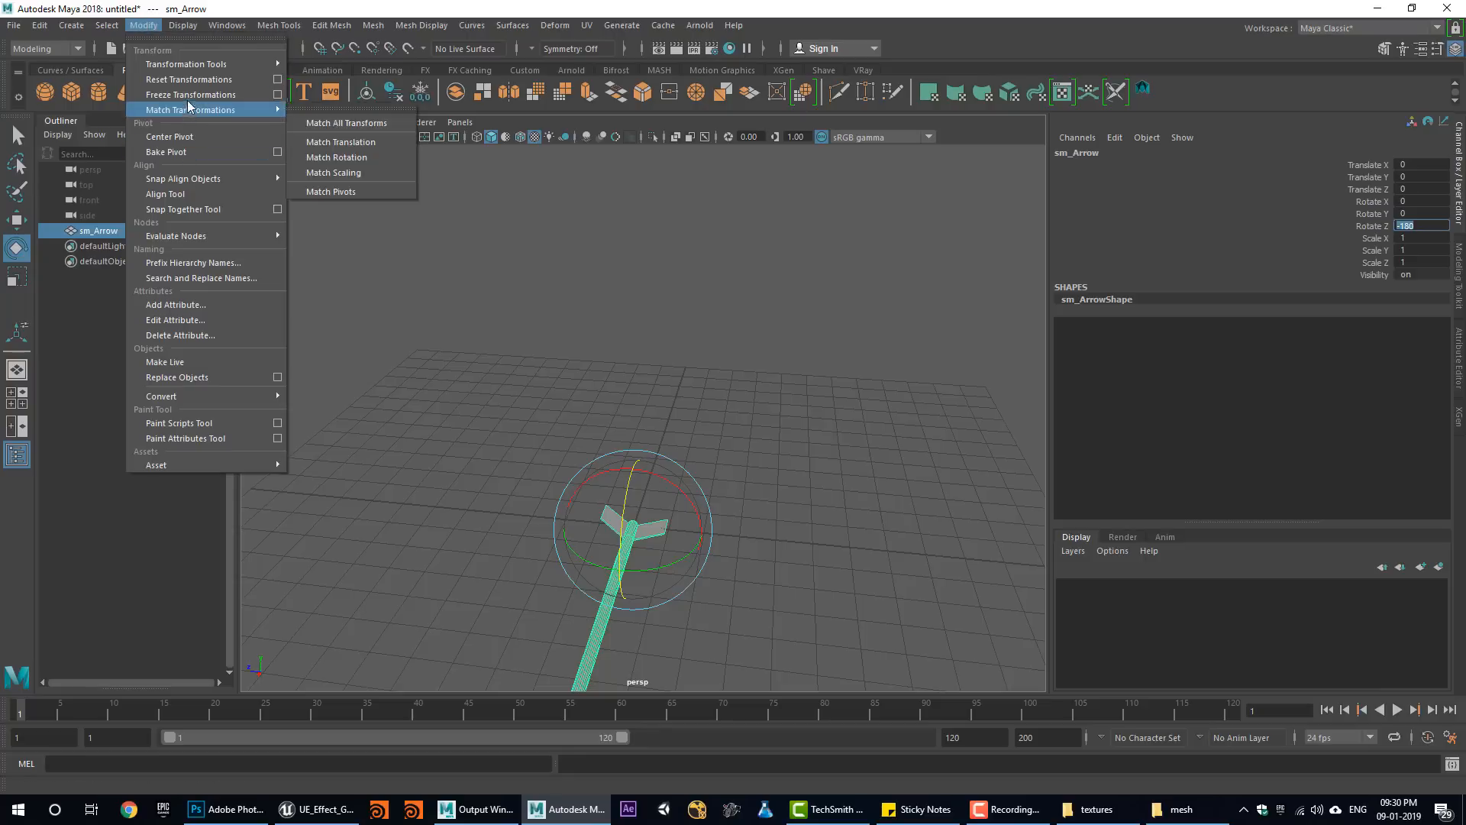
left_click(190, 94)
Export the rotated arrow selection as FBX, replacing the existing sm_Arrow.fbx in the Gallery mesh folder.
left_click(13, 25)
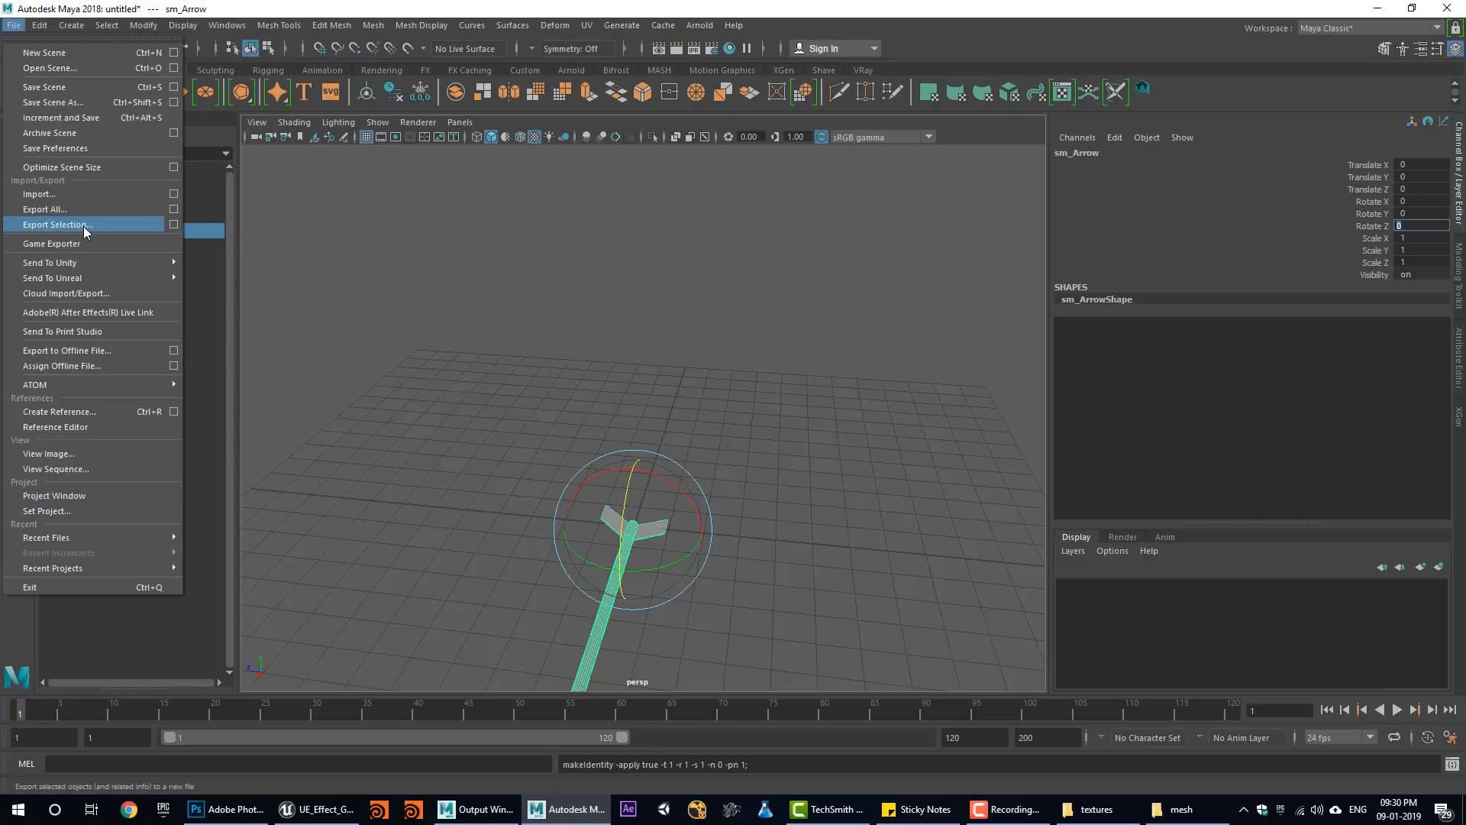
left_click(86, 225)
double_click(328, 258)
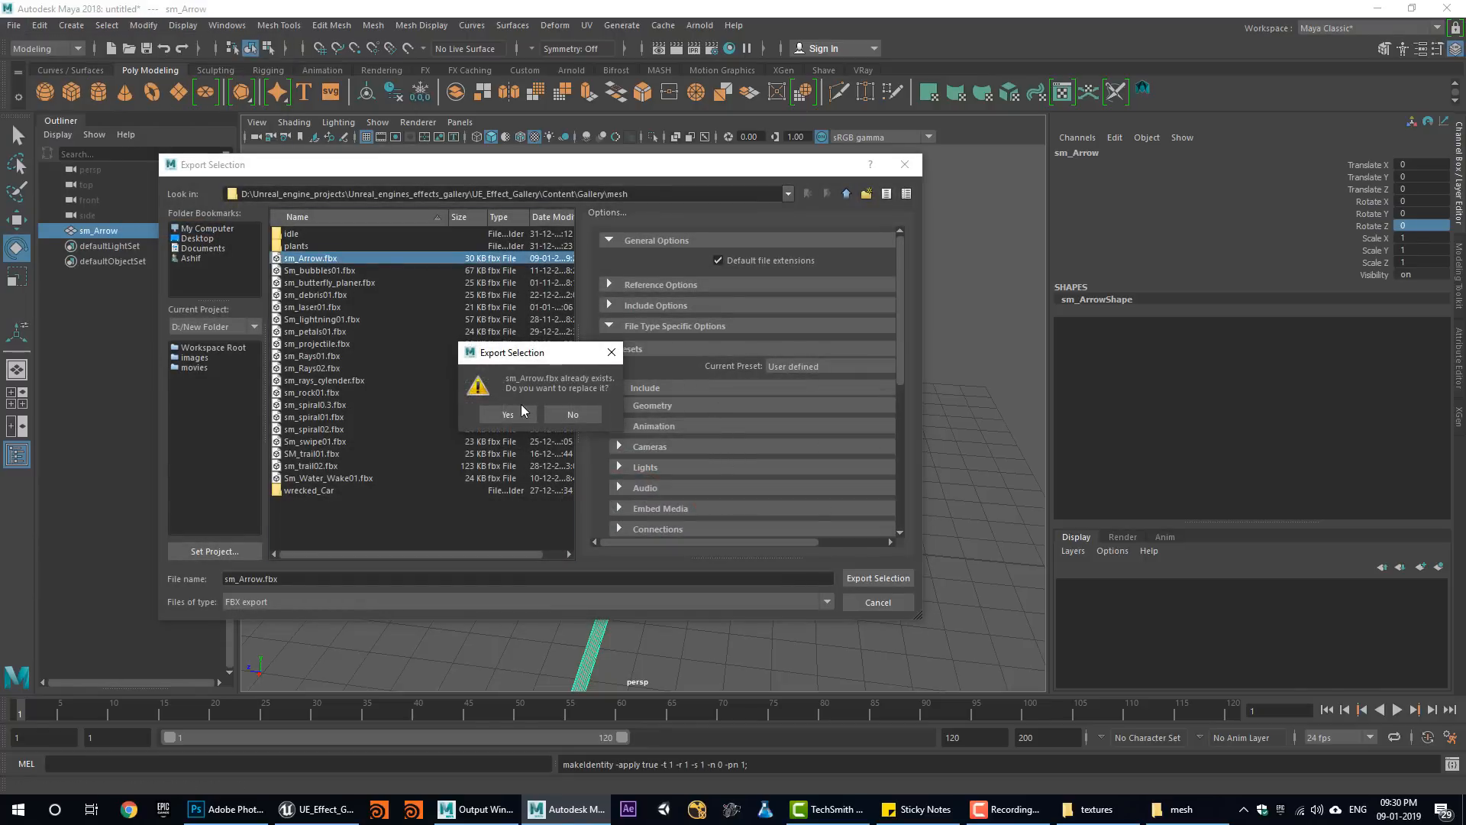
left_click(524, 413)
Switch back to Unreal Engine, reimport the updated sm_Arrow mesh, and return to the p_arrow_Fx particle system.
left_click(1379, 9)
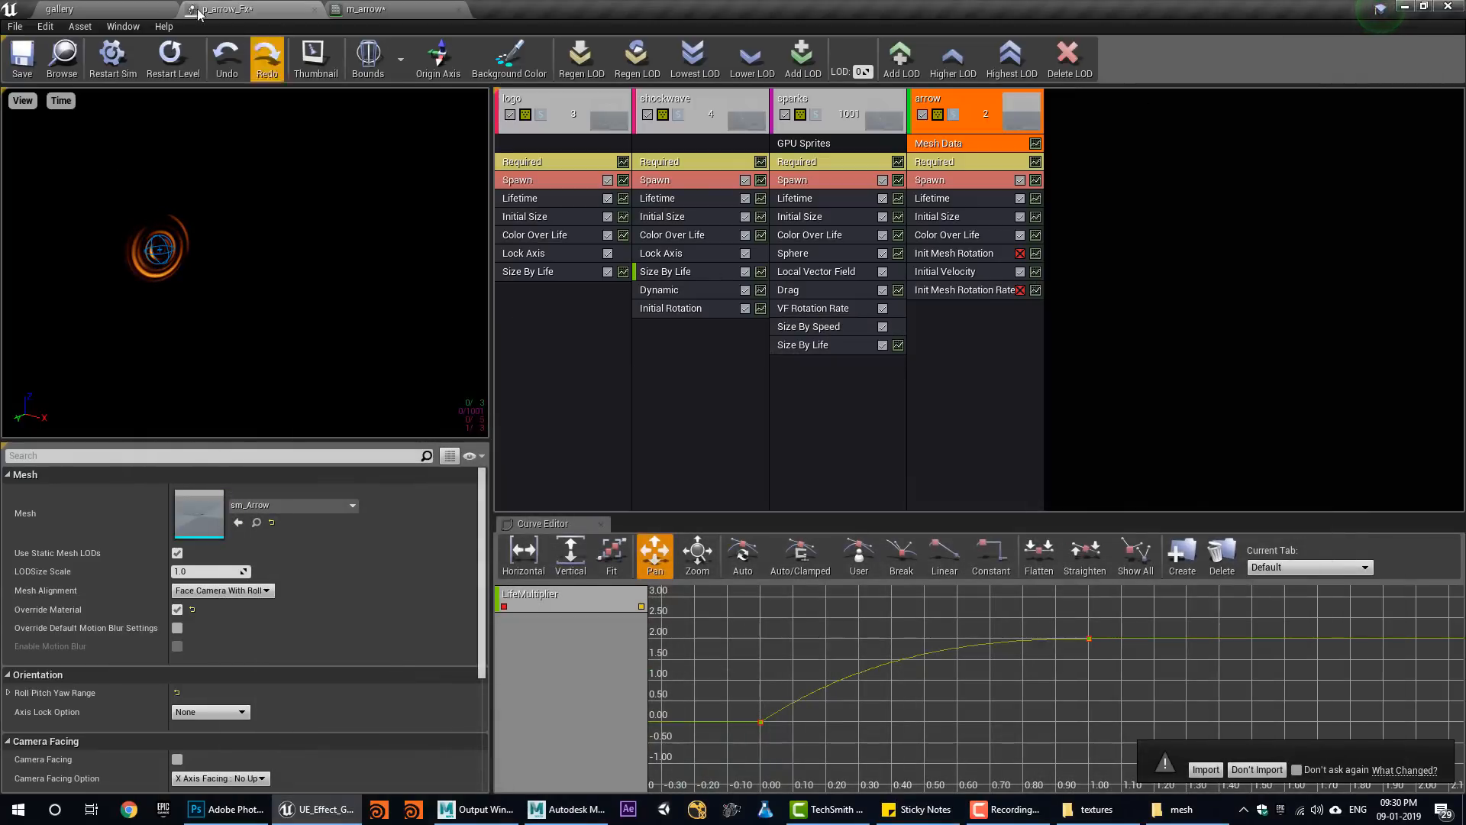
left_click(374, 8)
left_click(84, 9)
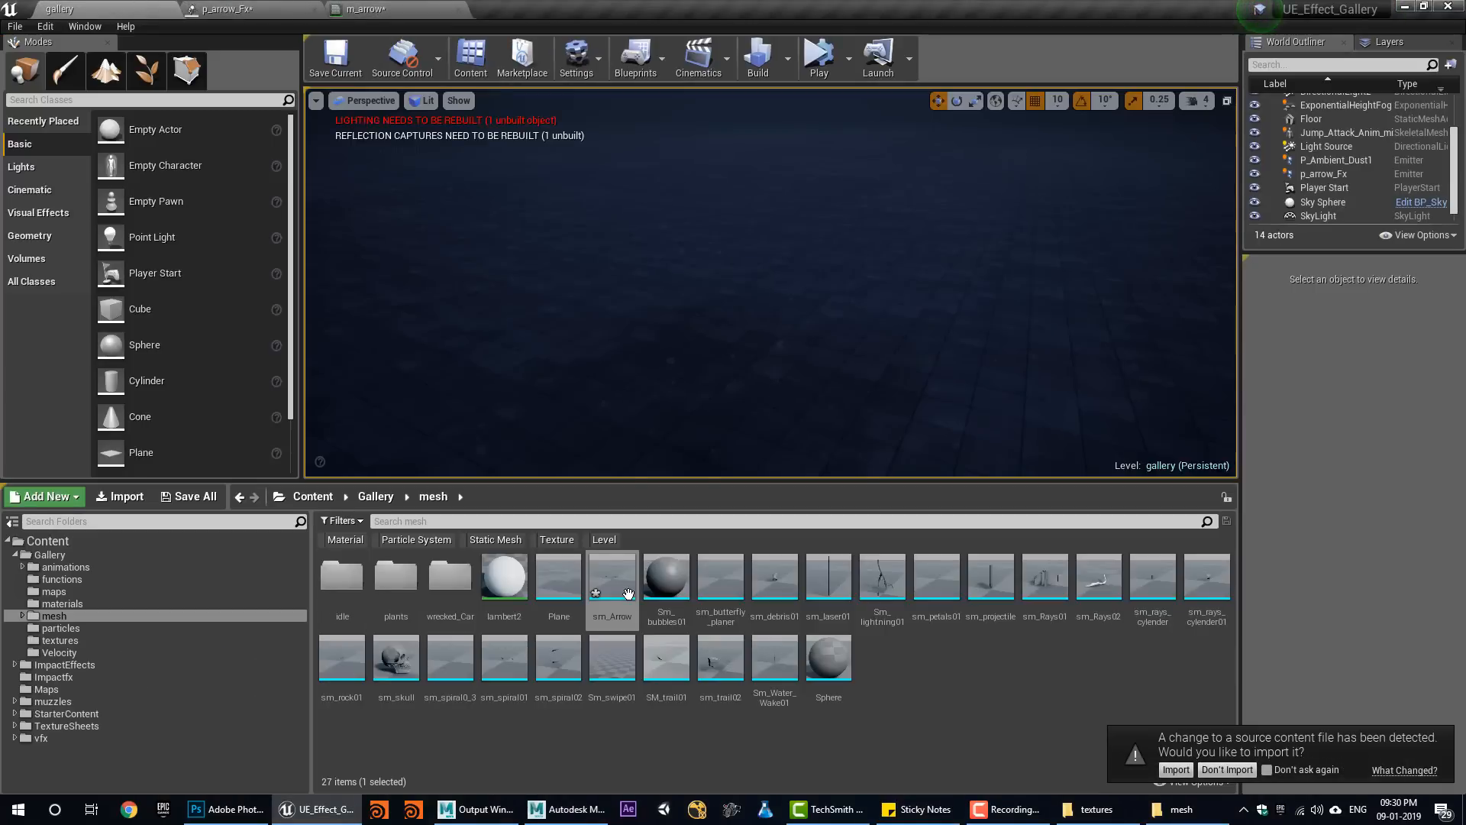
right_click(622, 580)
left_click(671, 234)
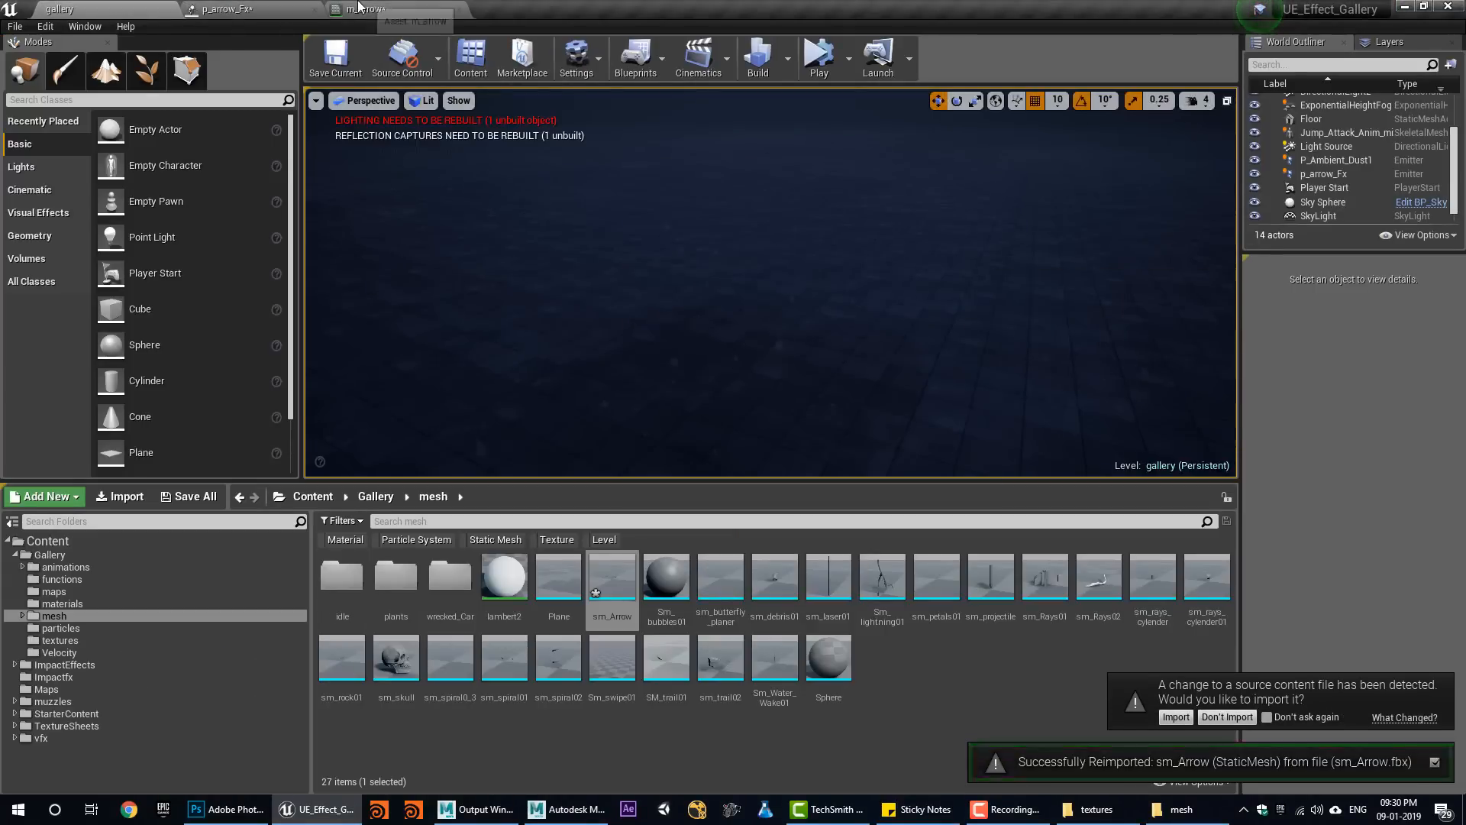
left_click(270, 8)
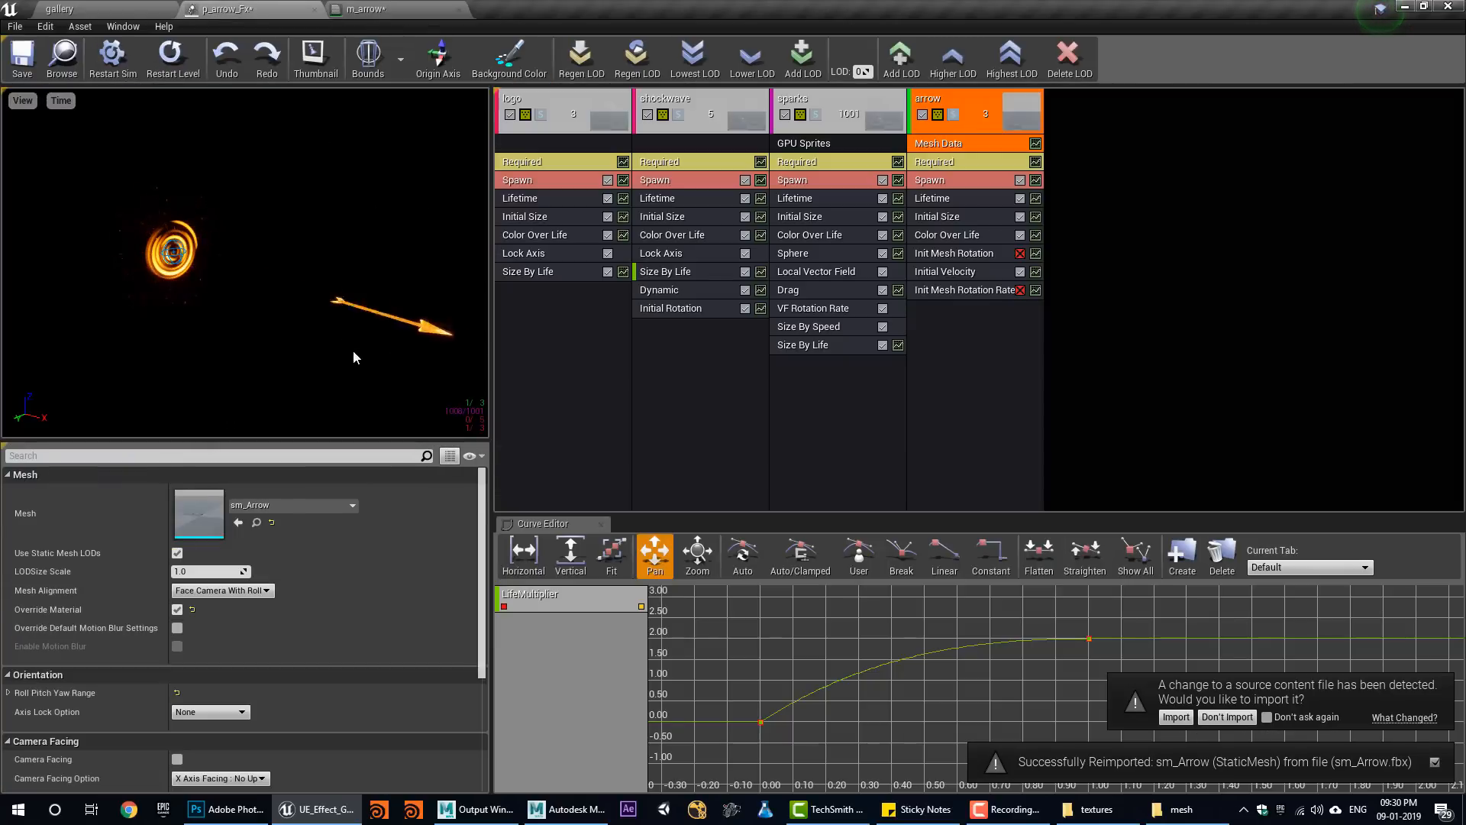
Delete Init Mesh Rotation from the arrow emitter, and enable Init Mesh Rotation Rate with a constant of X 1, Y 0, Z 0.
left_click(997, 253)
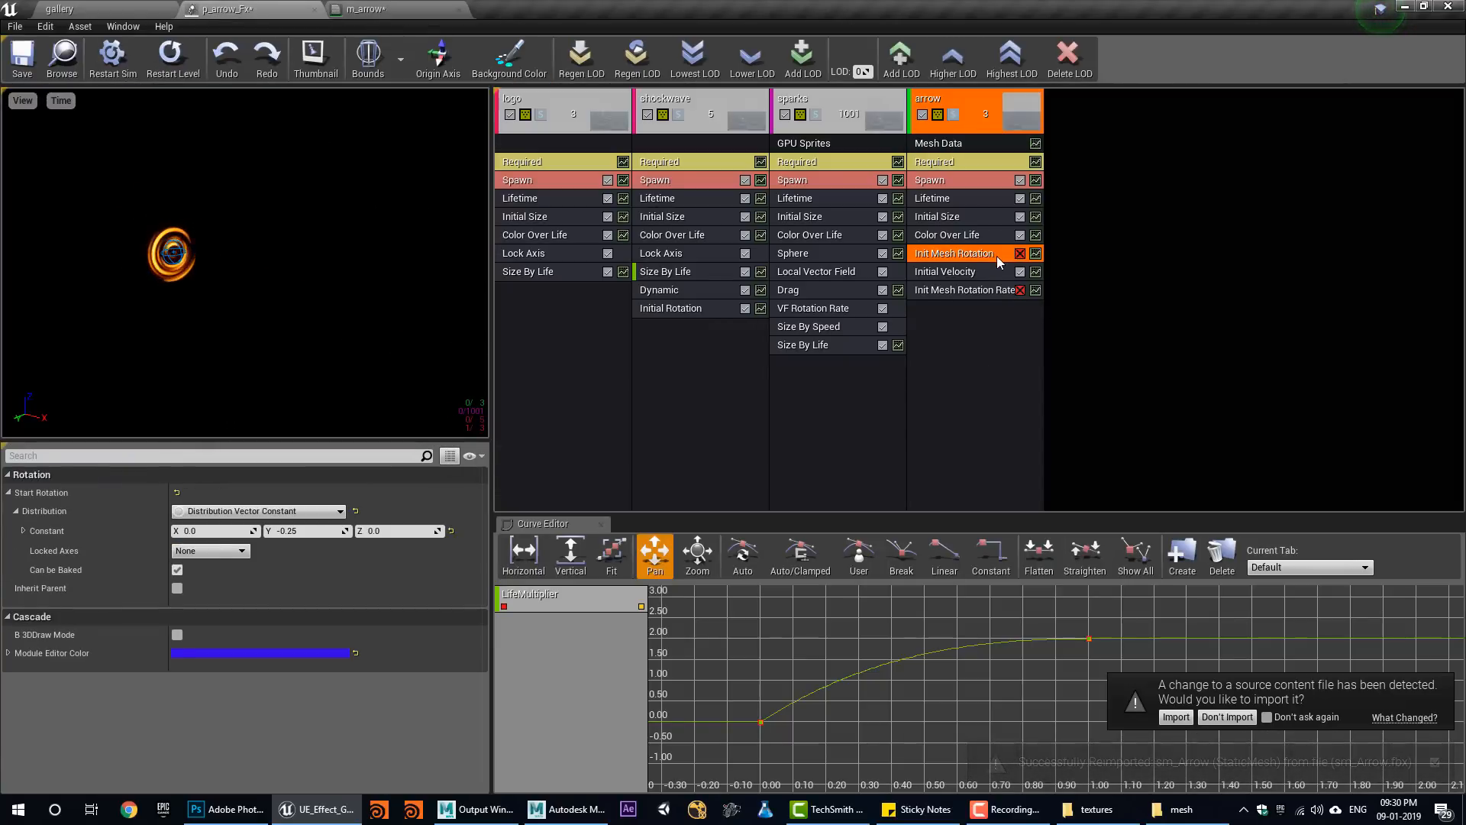
key("Delete")
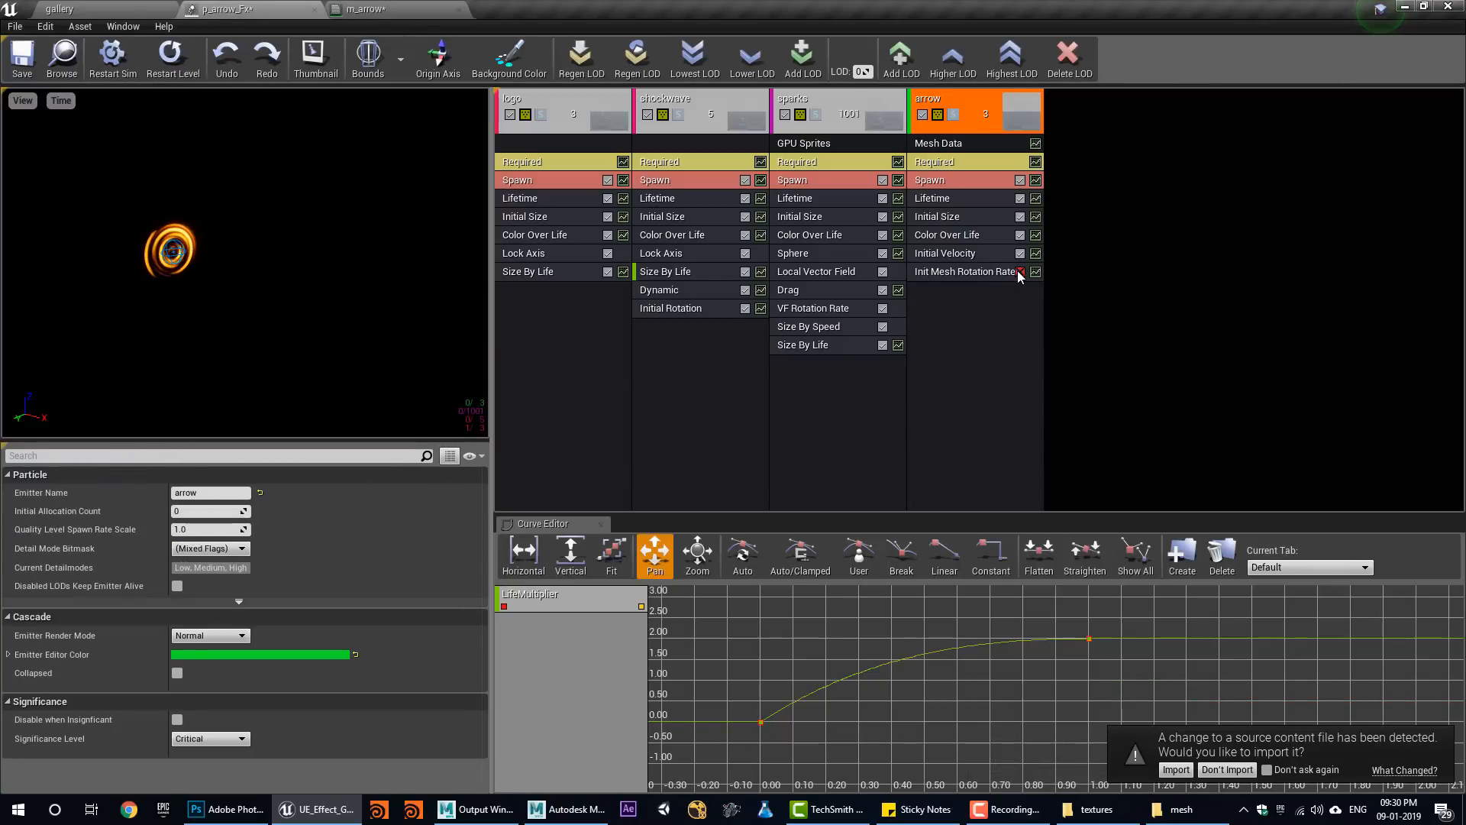
left_click(994, 270)
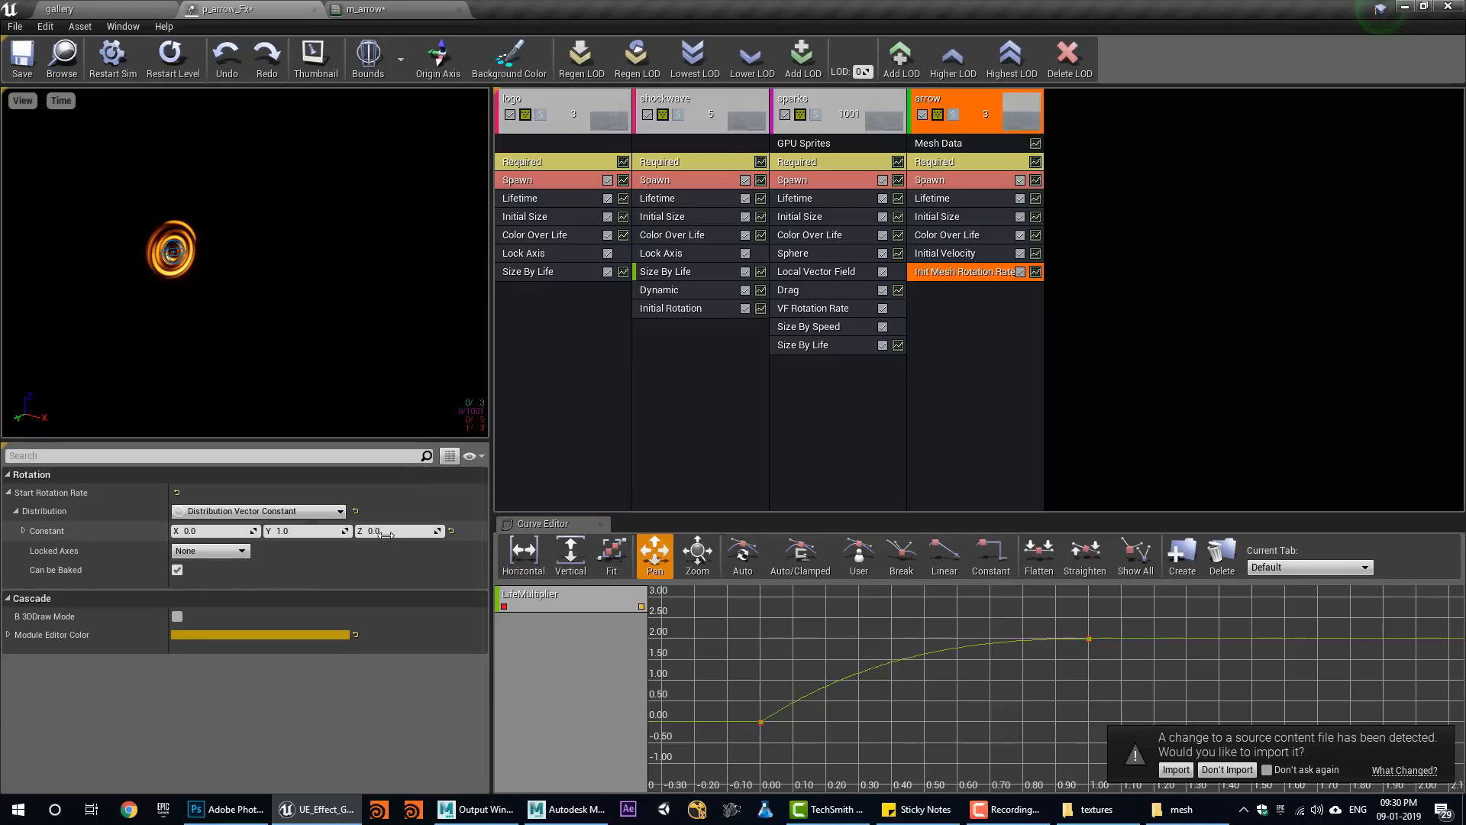
left_click(214, 535)
type("1")
key("Return")
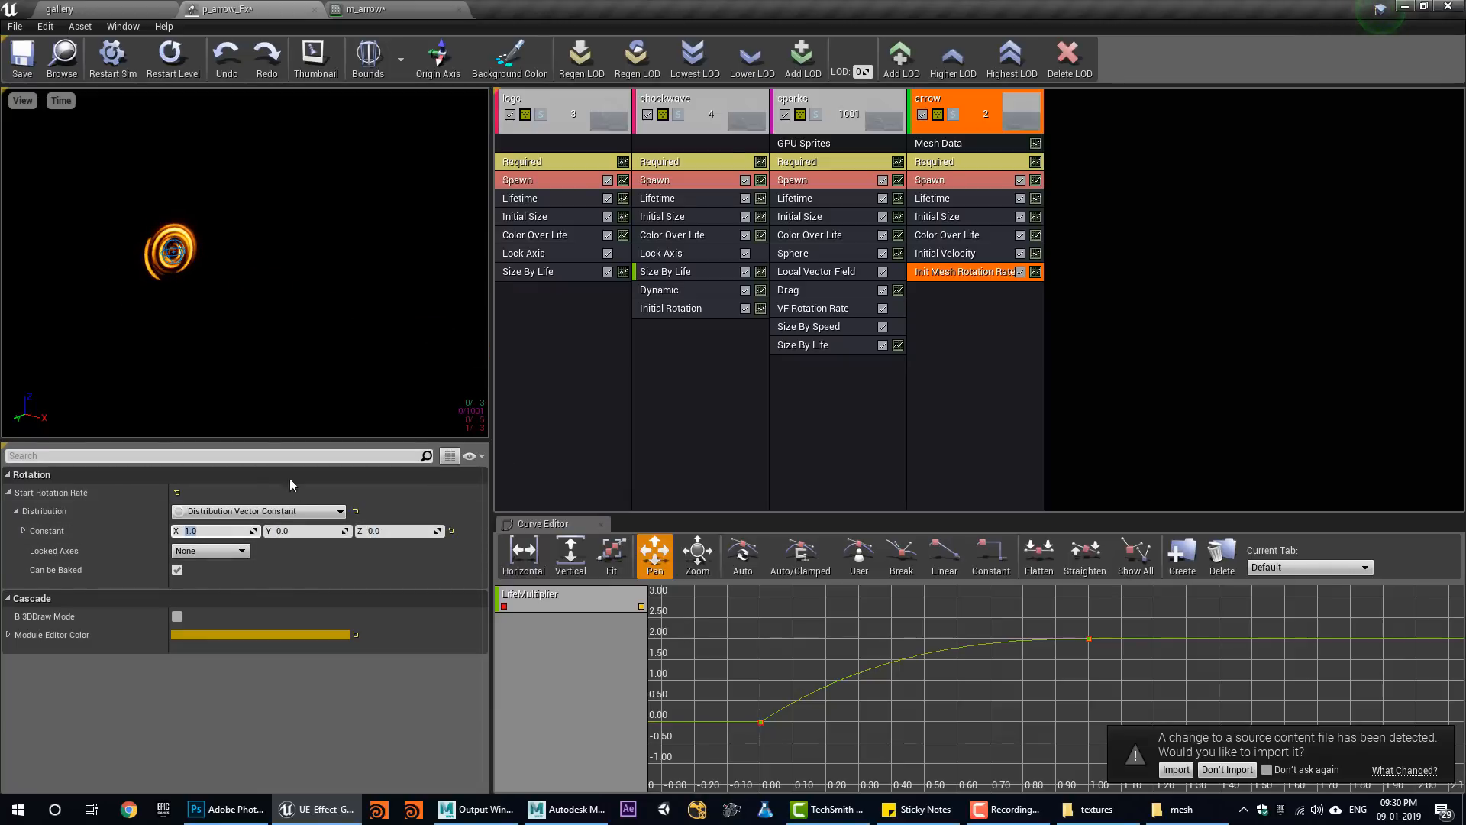
Increase the arrow's Start Rotation Rate X value to 2 and finally to 5, and replay the effect.
type("2")
key("Return")
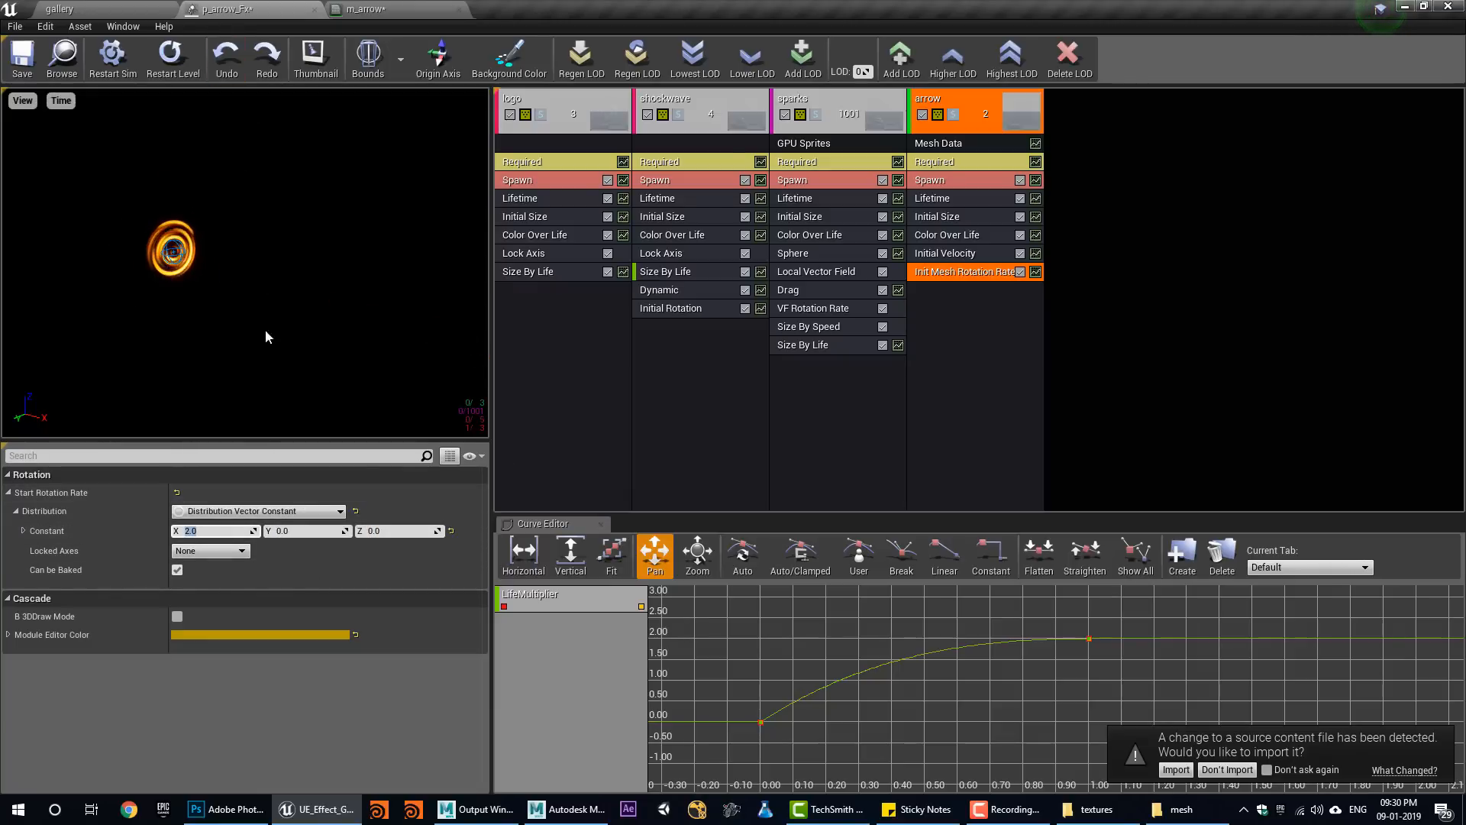
type("5")
key("Return")
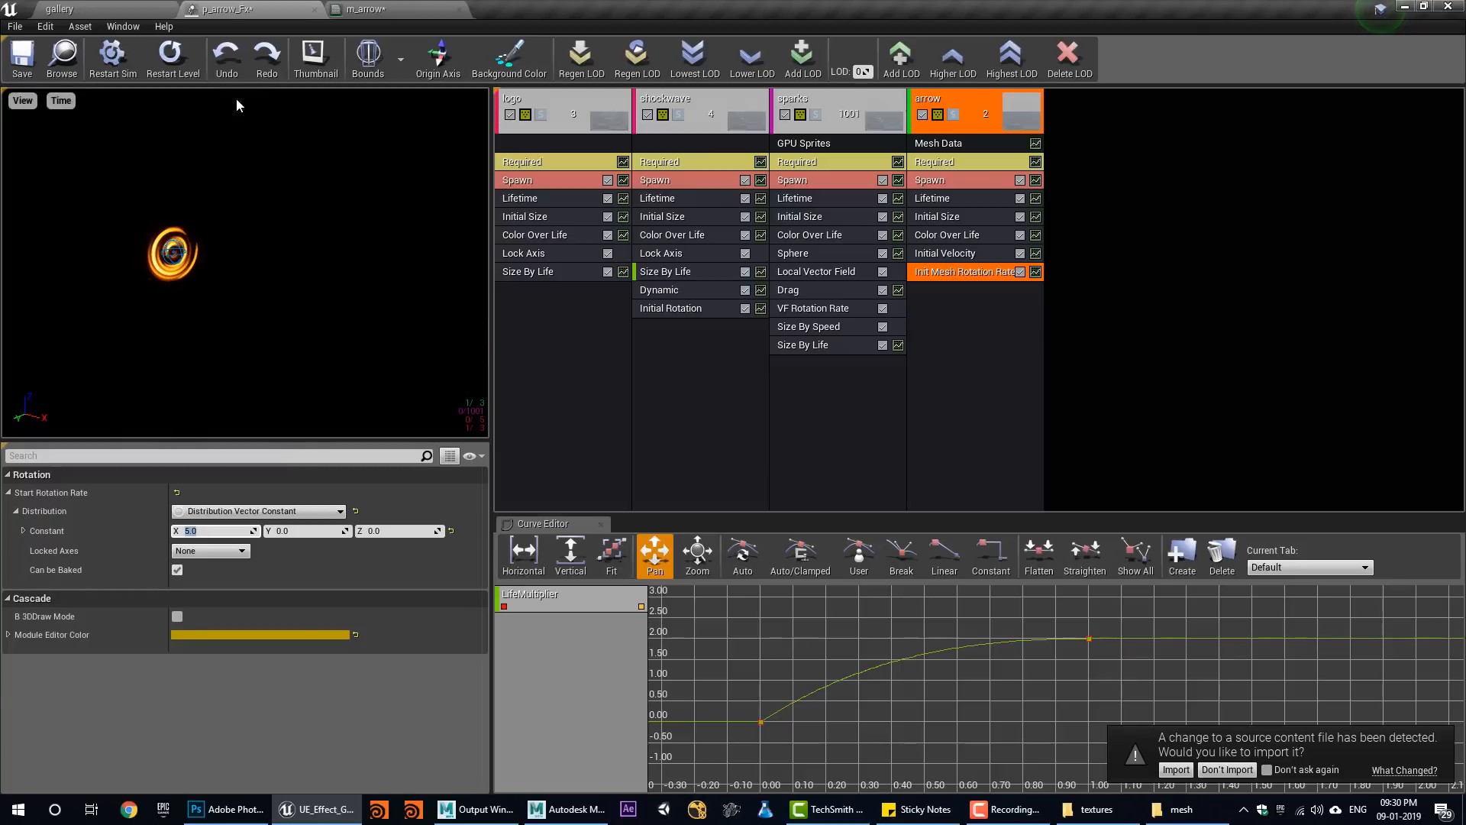
left_click(181, 65)
right_click_drag(158, 307, 158, 256)
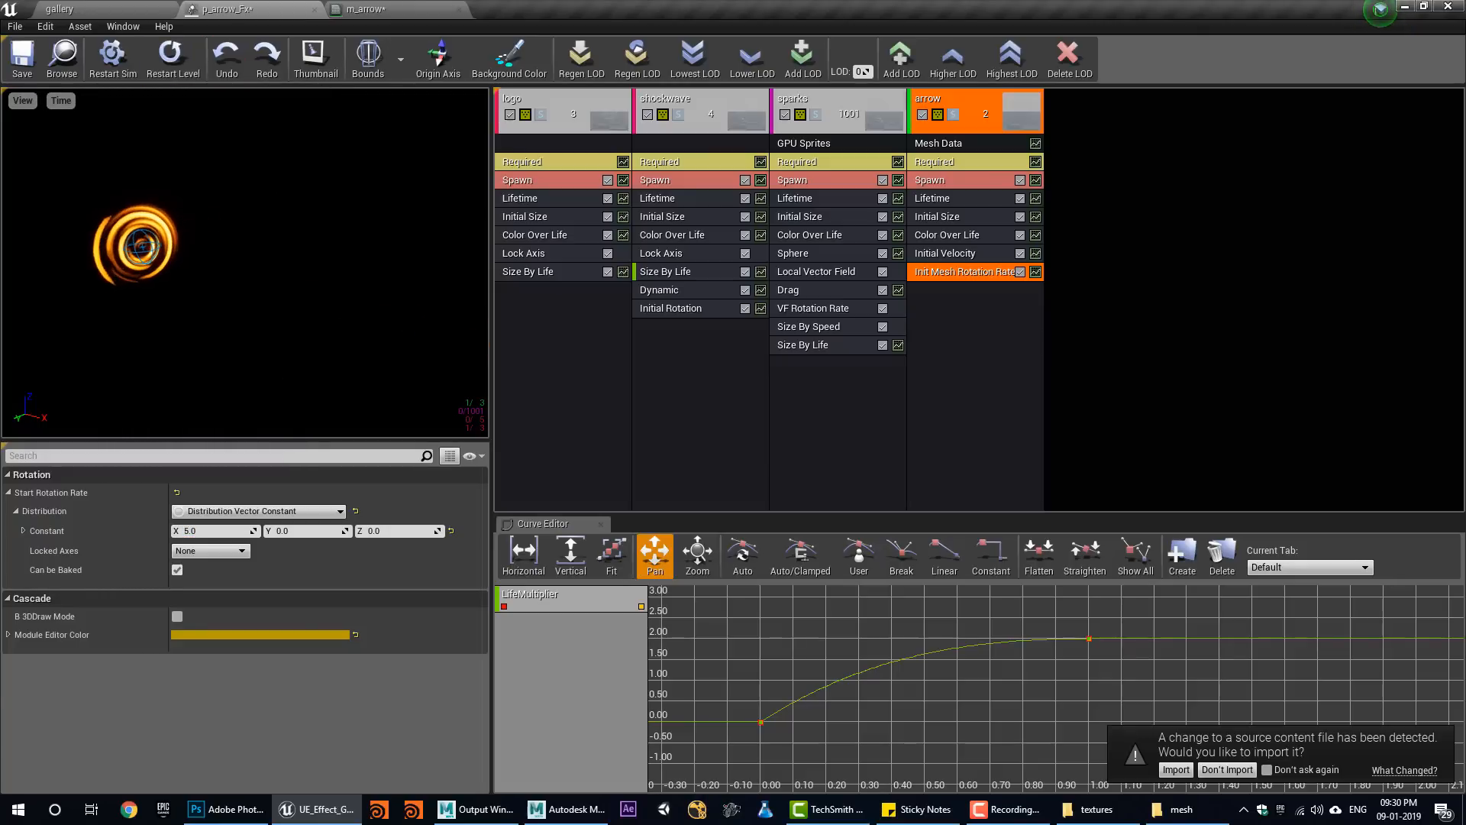
Review the sparks emitter's Sphere settings, replay the effect, and disable the arrow emitter's Init Mesh Rotation Rate module.
left_click(809, 254)
scroll(229, 687, "down", 5)
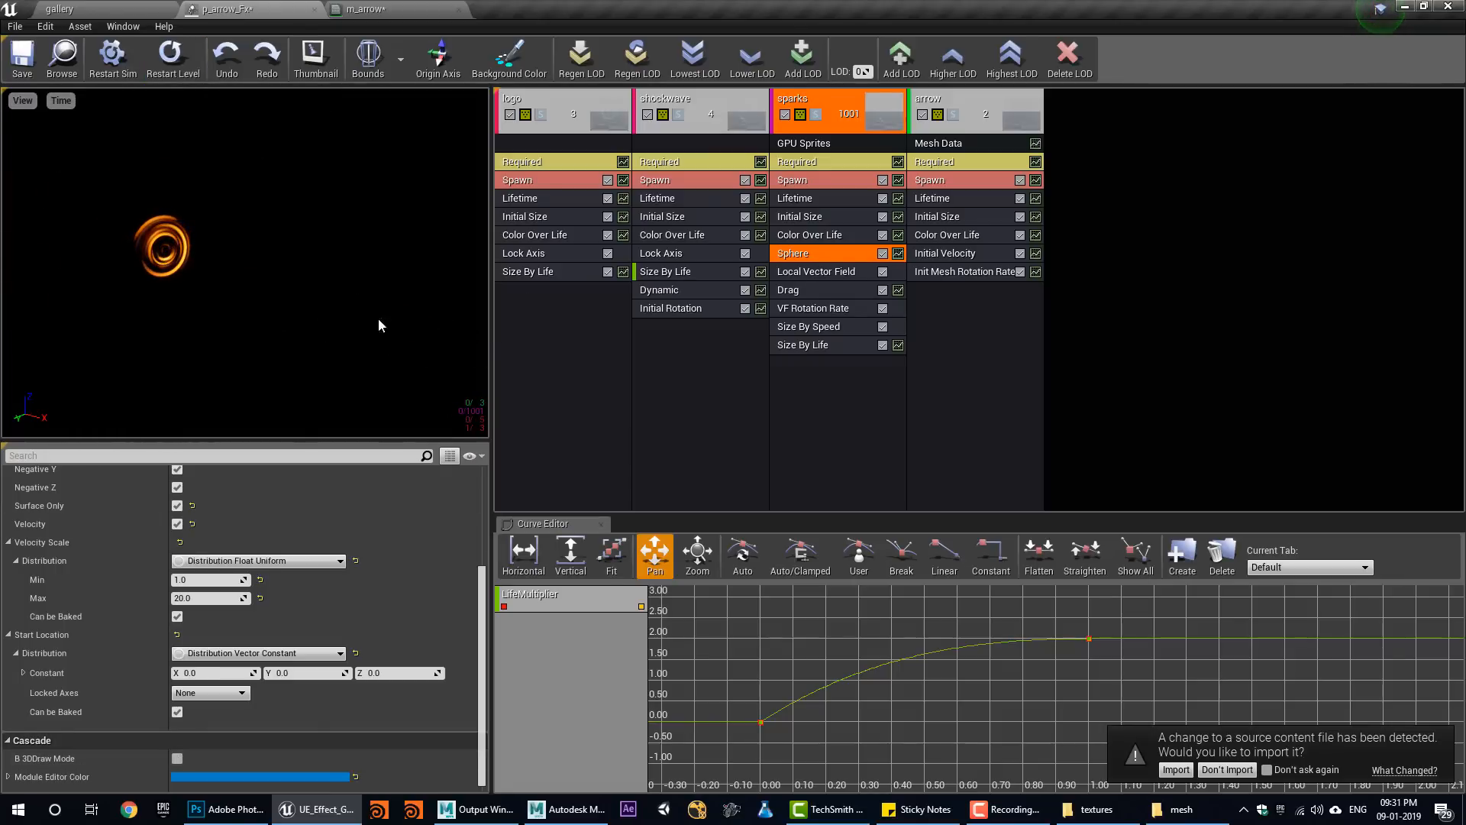
left_click(180, 71)
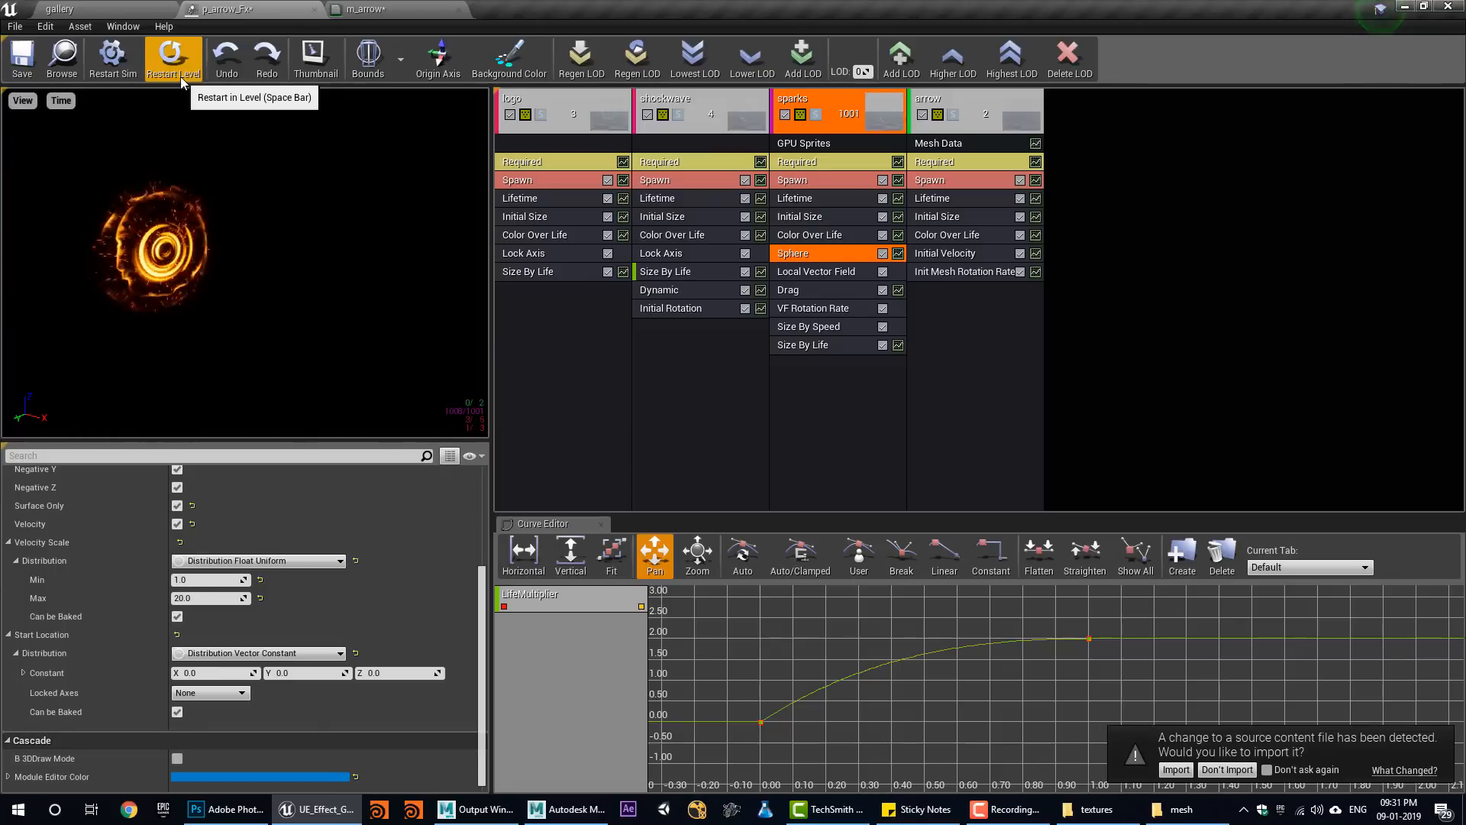
left_click(1006, 273)
left_click(1020, 272)
Add a new sprite emitter beside the arrow emitter and rename it trail.
left_click(1085, 108)
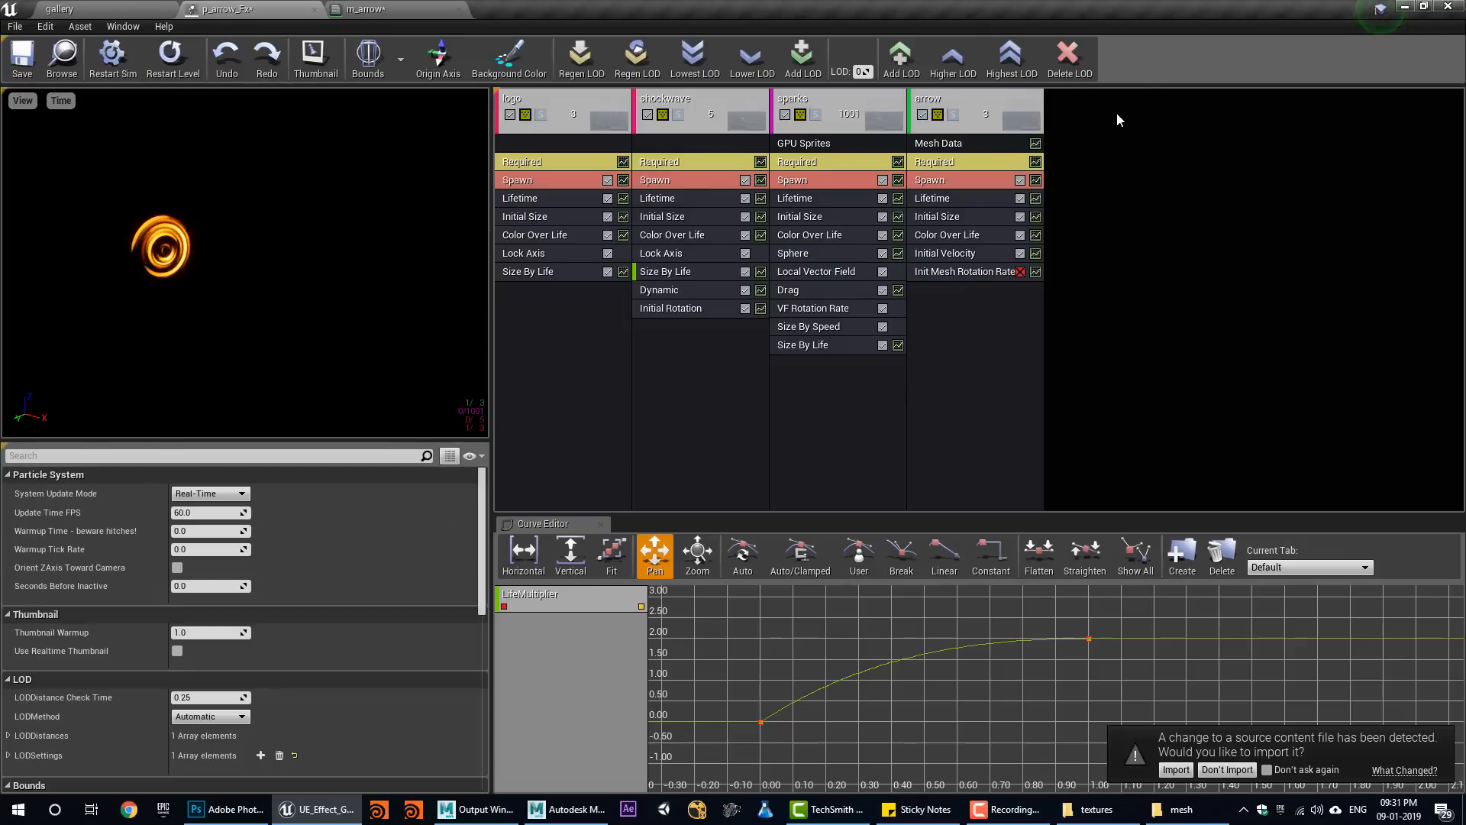
right_click(1117, 116)
left_click(1146, 115)
right_click(1117, 106)
mouse_move(1153, 110)
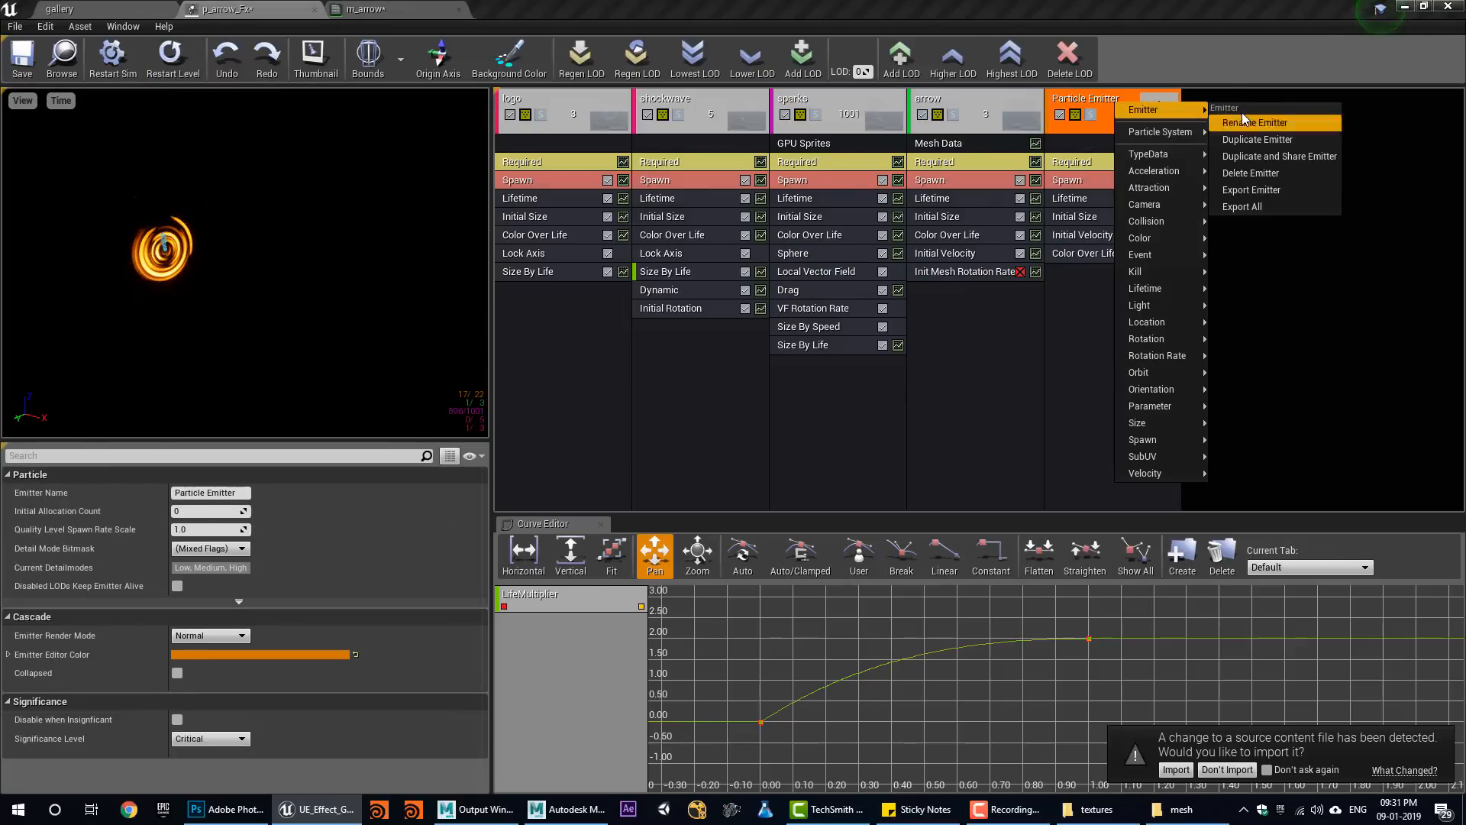
left_click(1246, 124)
type("trail")
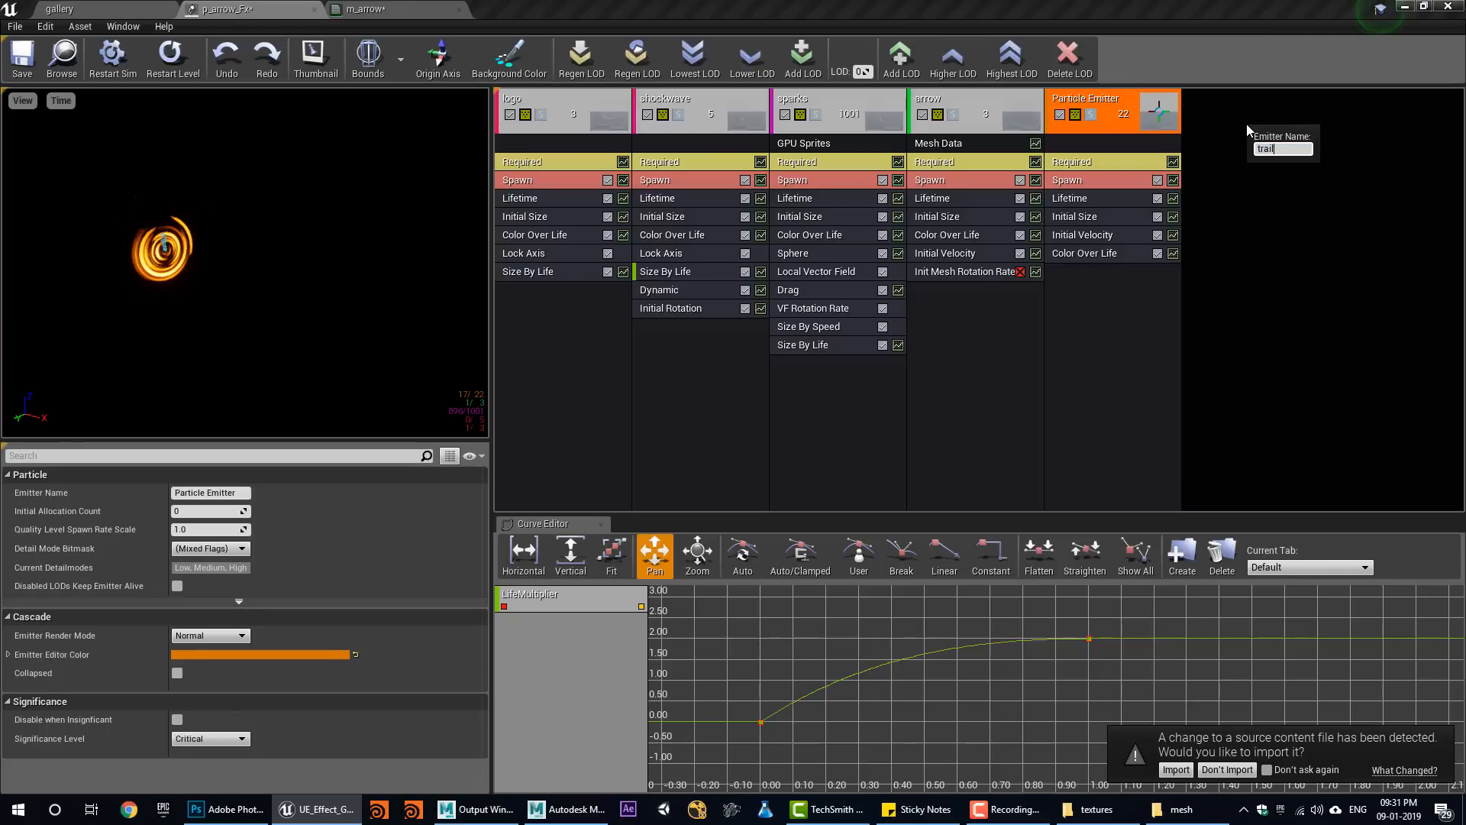
key("Return")
Assign the M_Radial_Gradient material to the trail emitter and set its Emitter Loops to 1.
left_click(1100, 162)
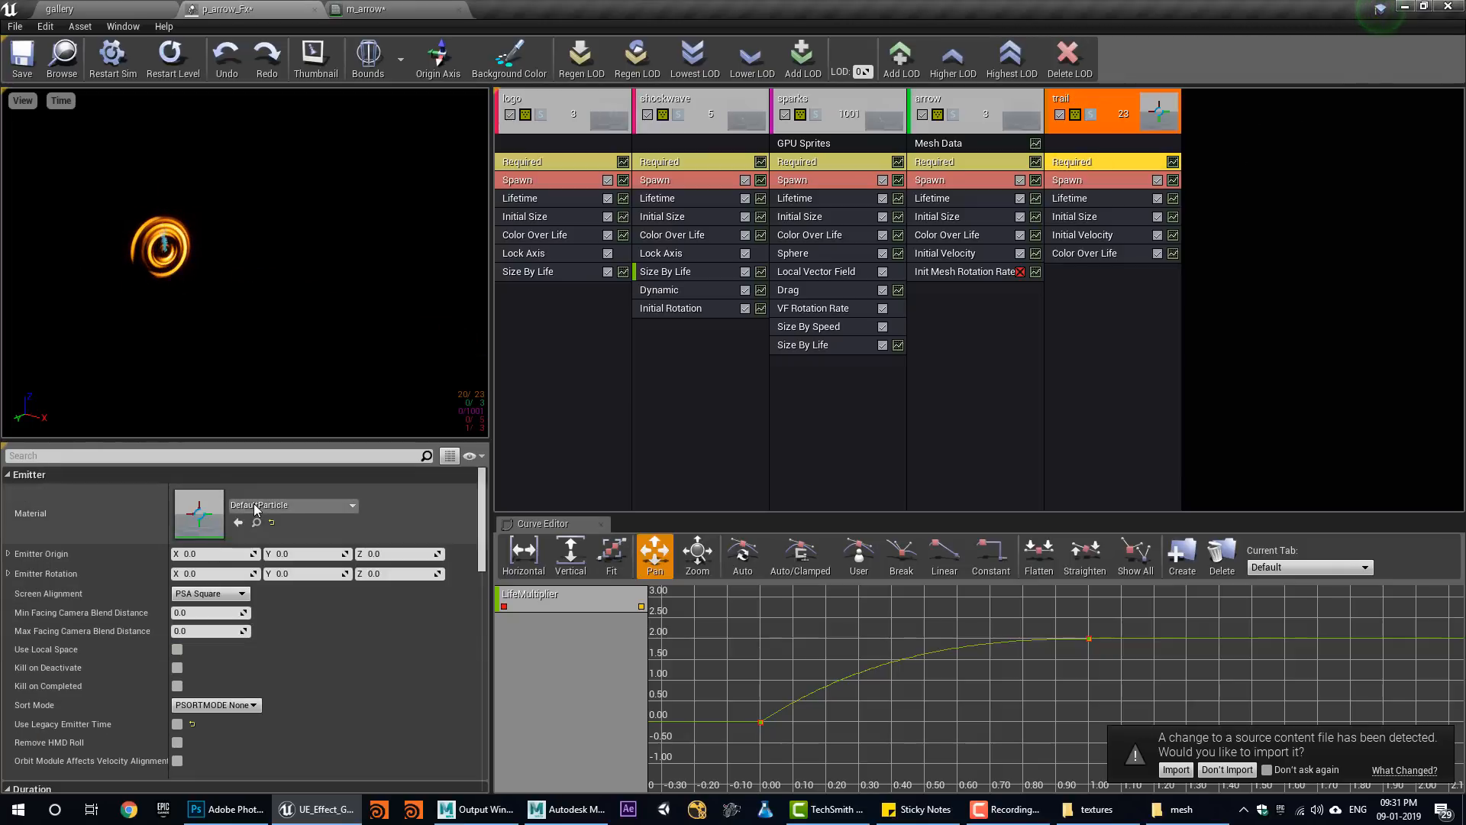
left_click(278, 505)
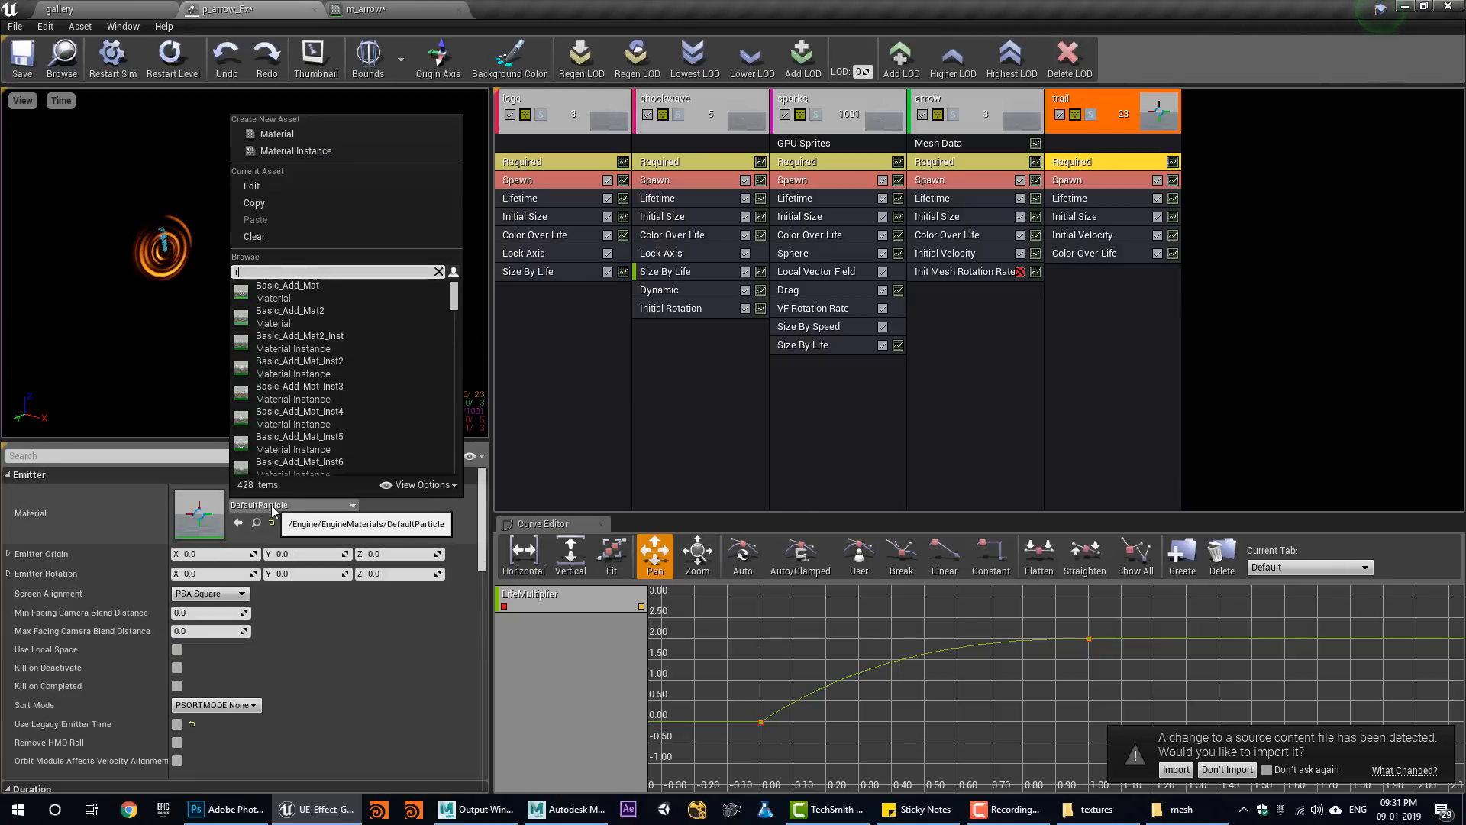
type("rad")
left_click(301, 291)
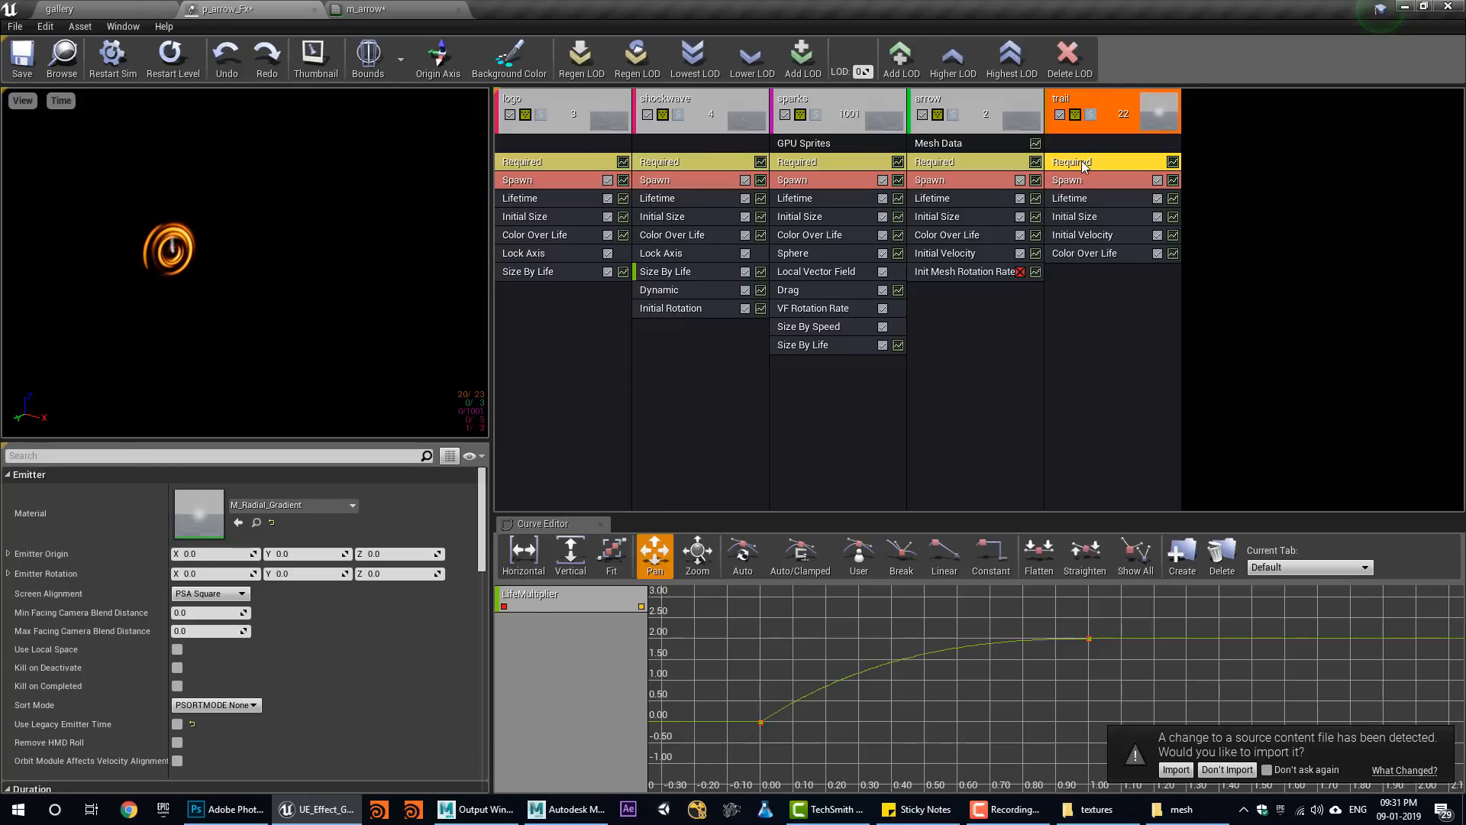
scroll(336, 629, "down", 4)
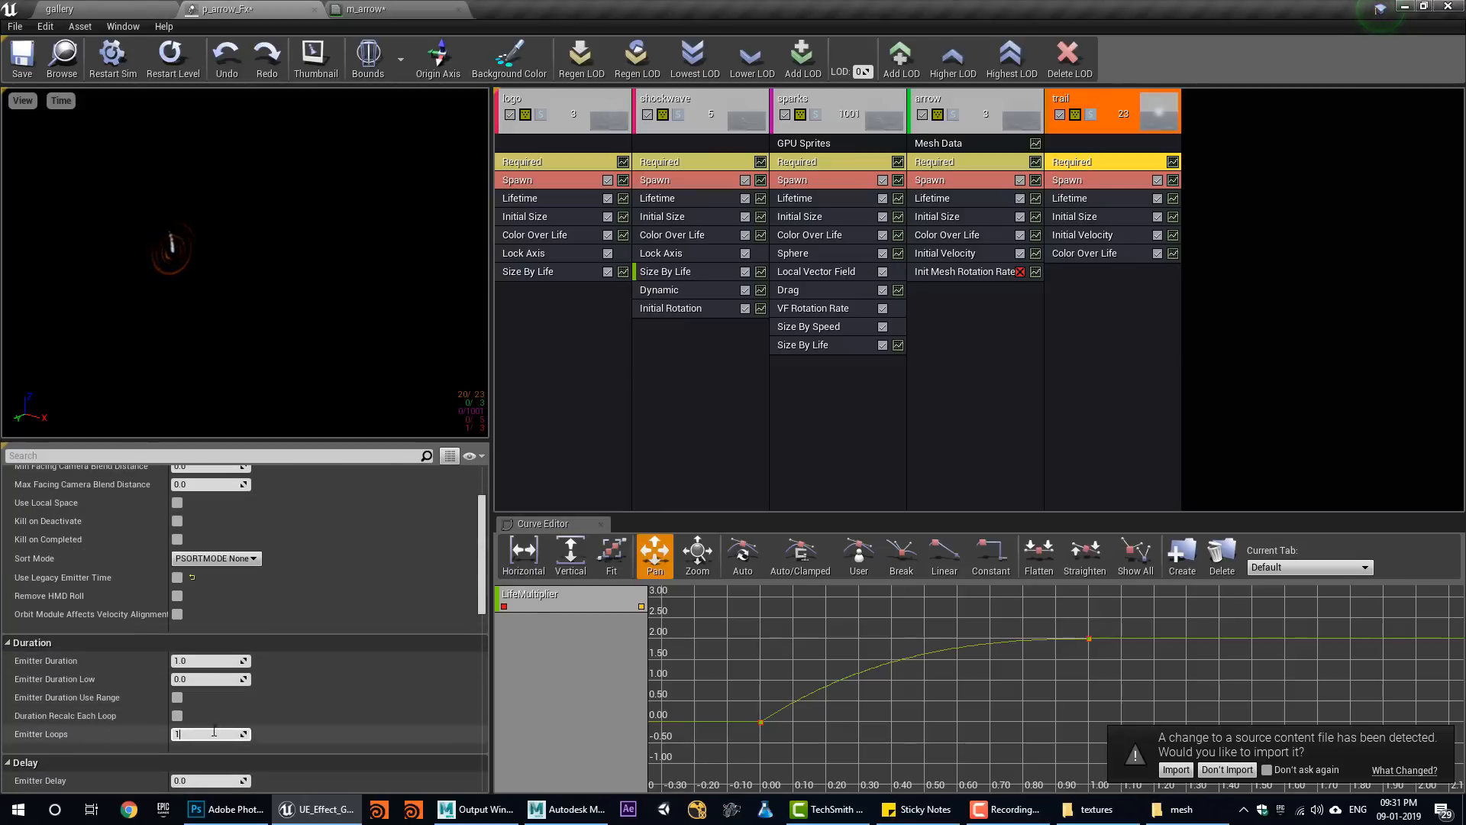
key("Return")
Add an Emitter Initial Location module to the trail emitter and open its Emitter Name for editing.
right_click(1092, 280)
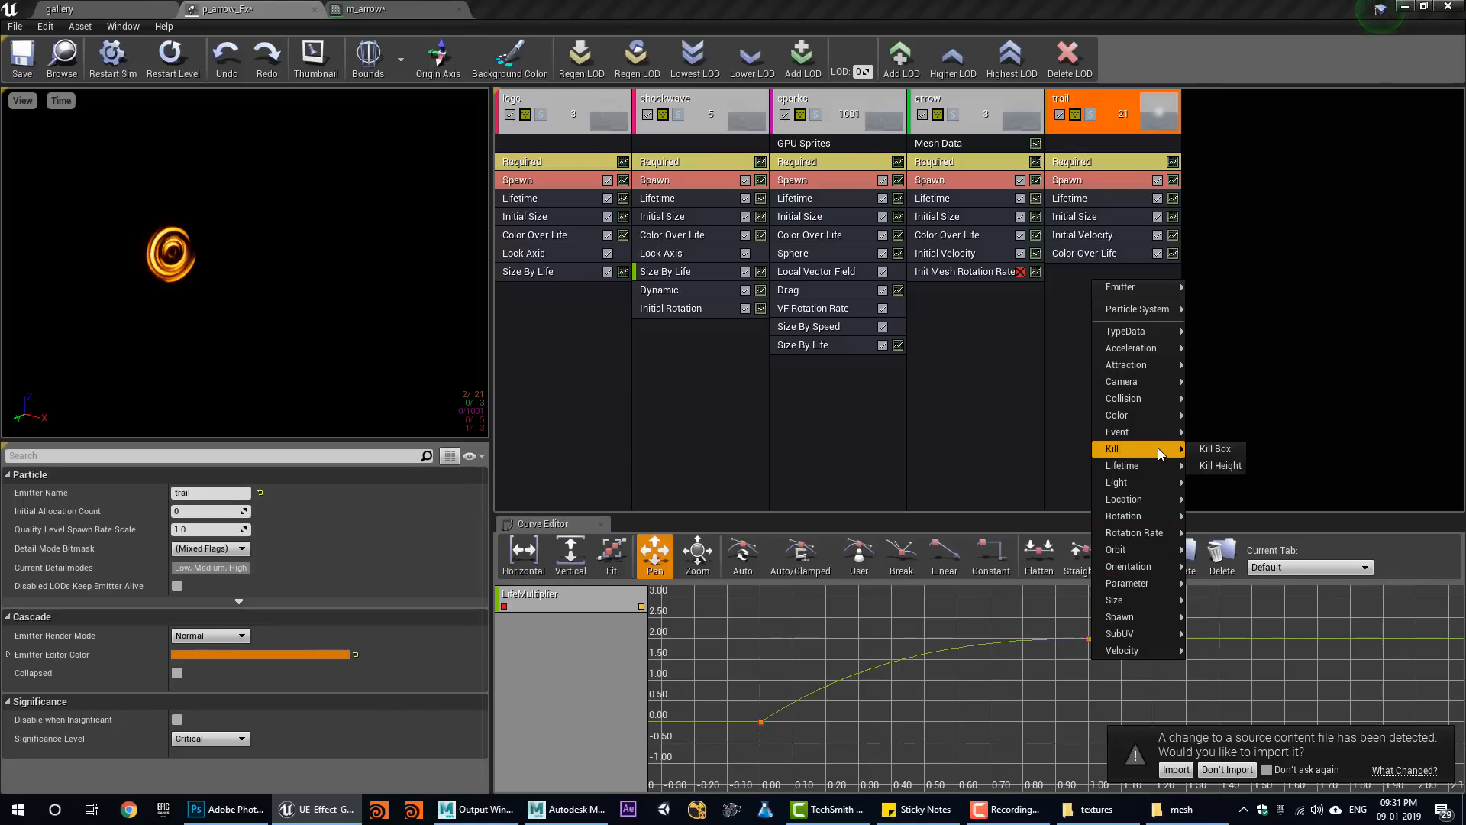
mouse_move(1149, 501)
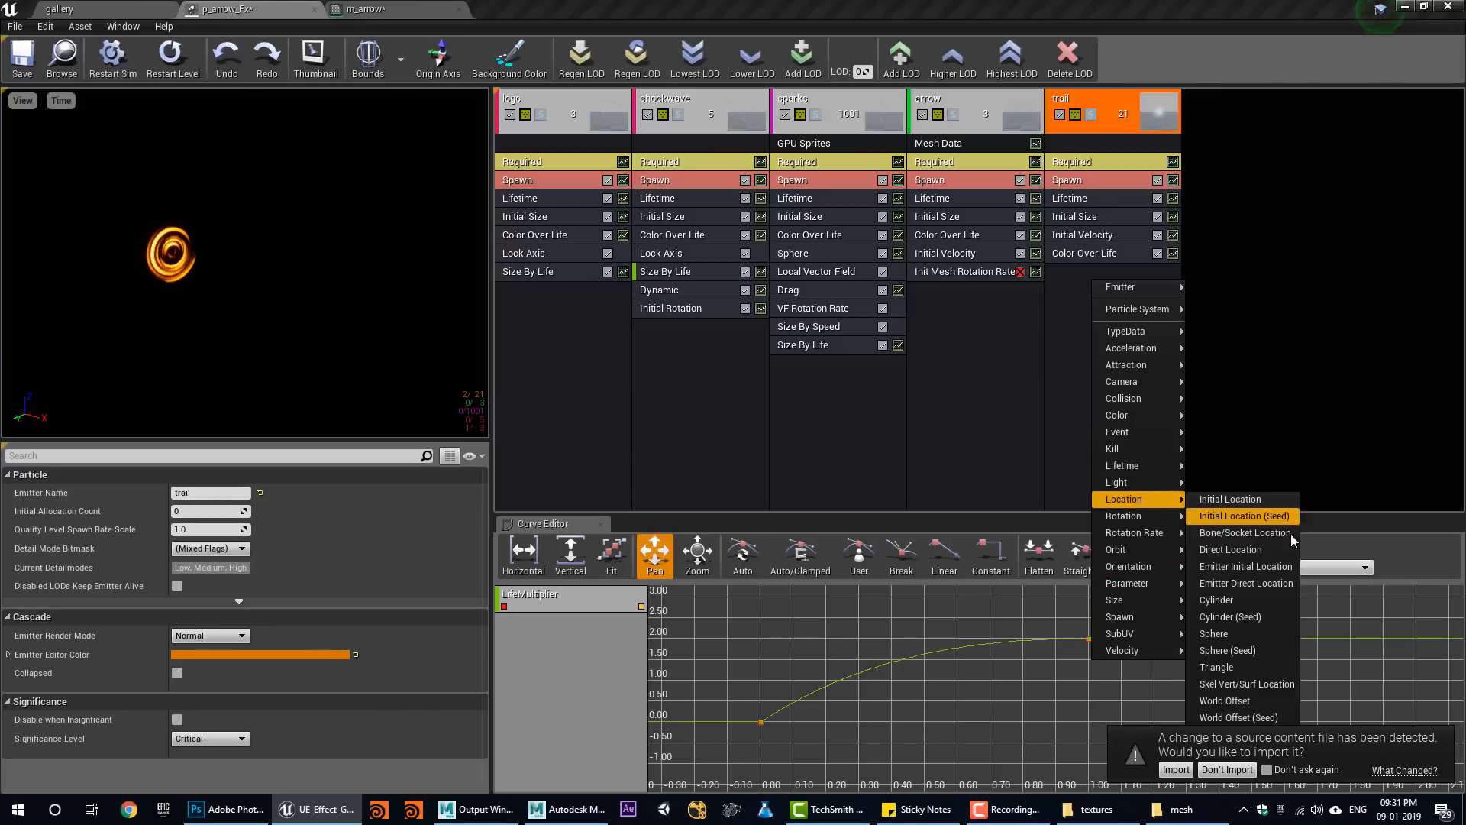
left_click(1245, 566)
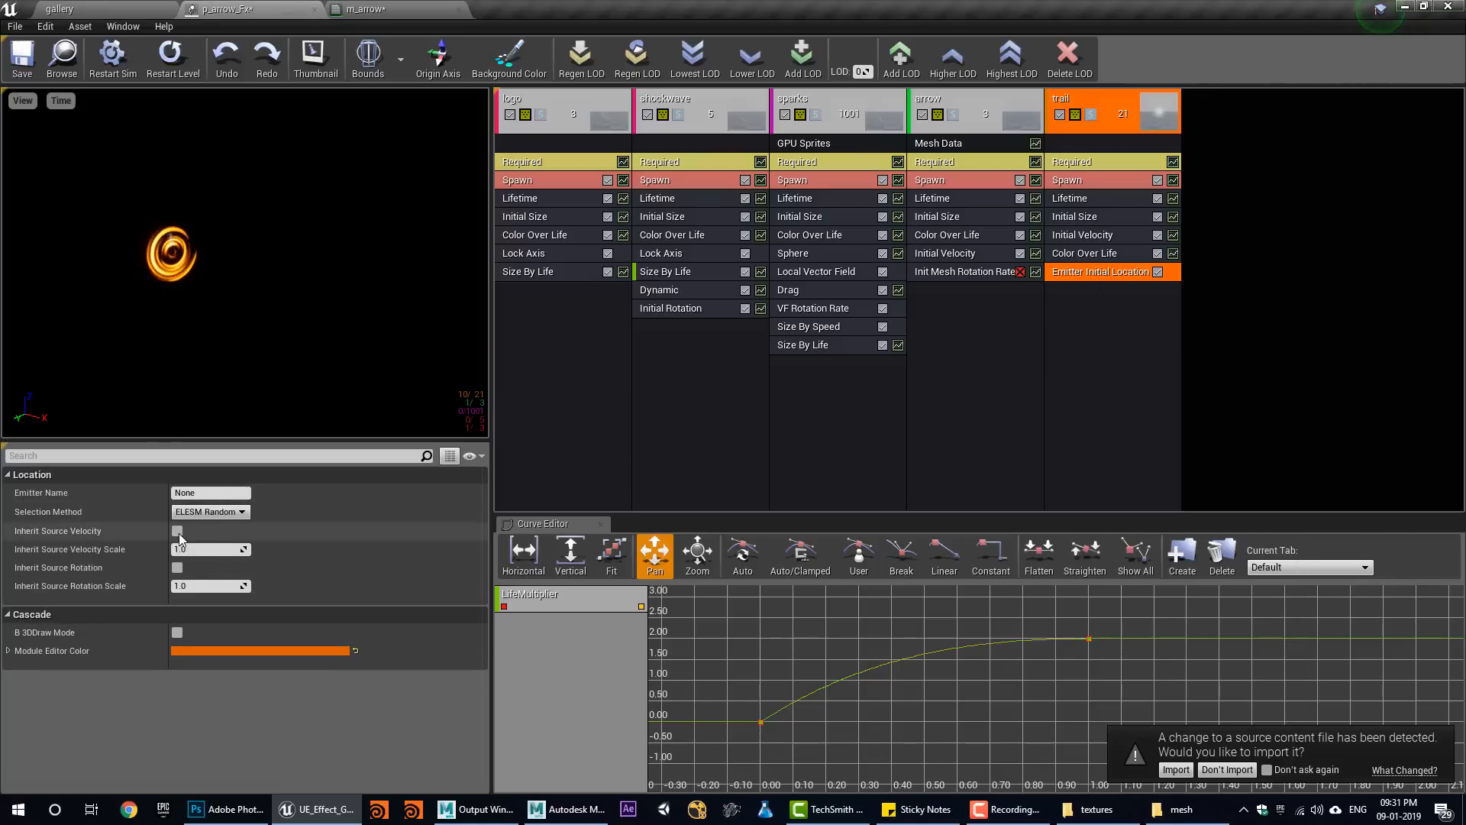
left_click(187, 493)
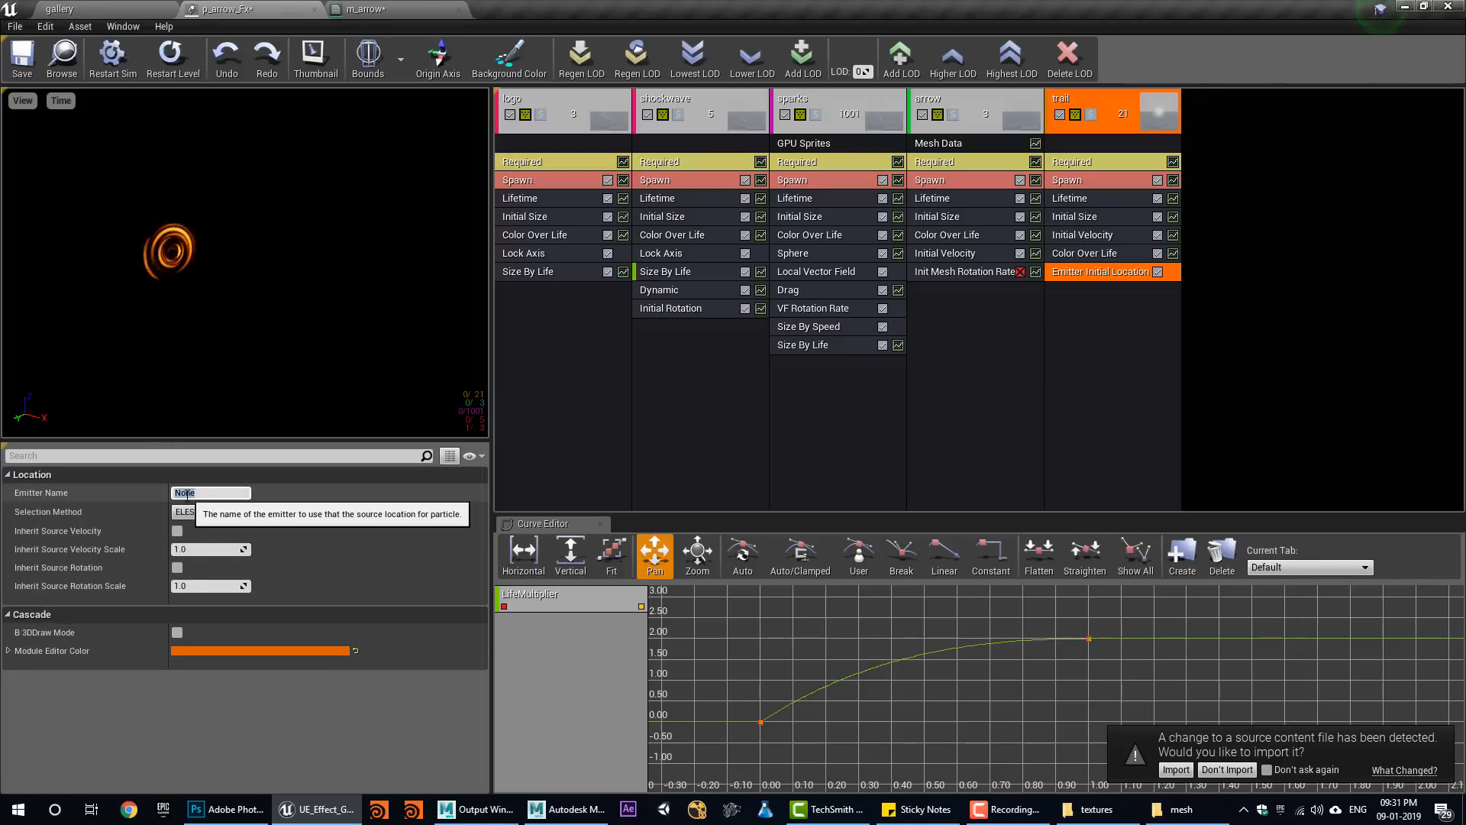
Make the arrow emitter the source of the trail's Emitter Initial Location and set the trail's emitter delay to 0.5.
type("arrow")
key("Return")
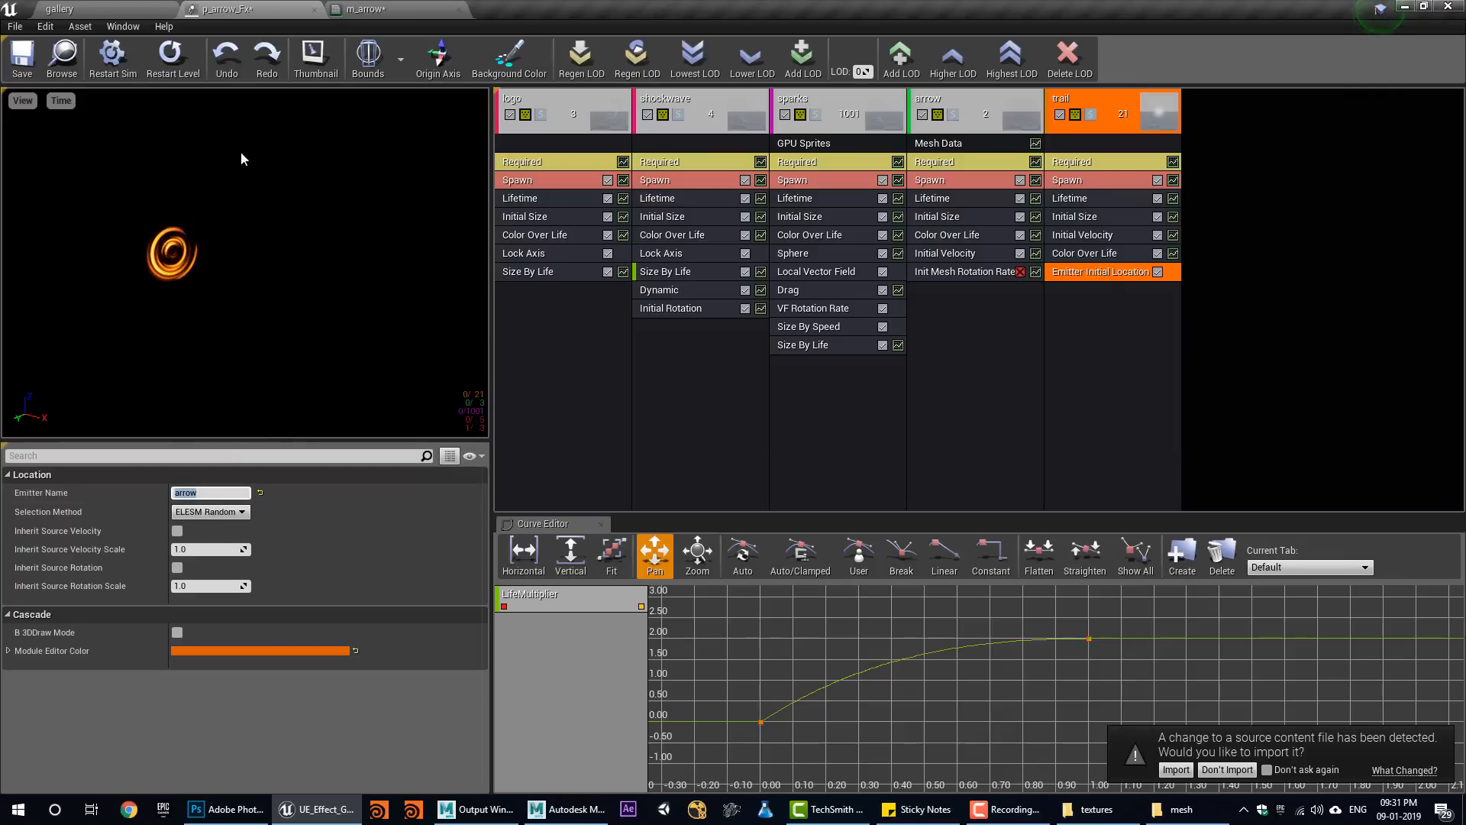
left_click(1112, 162)
scroll(254, 640, "down", 7)
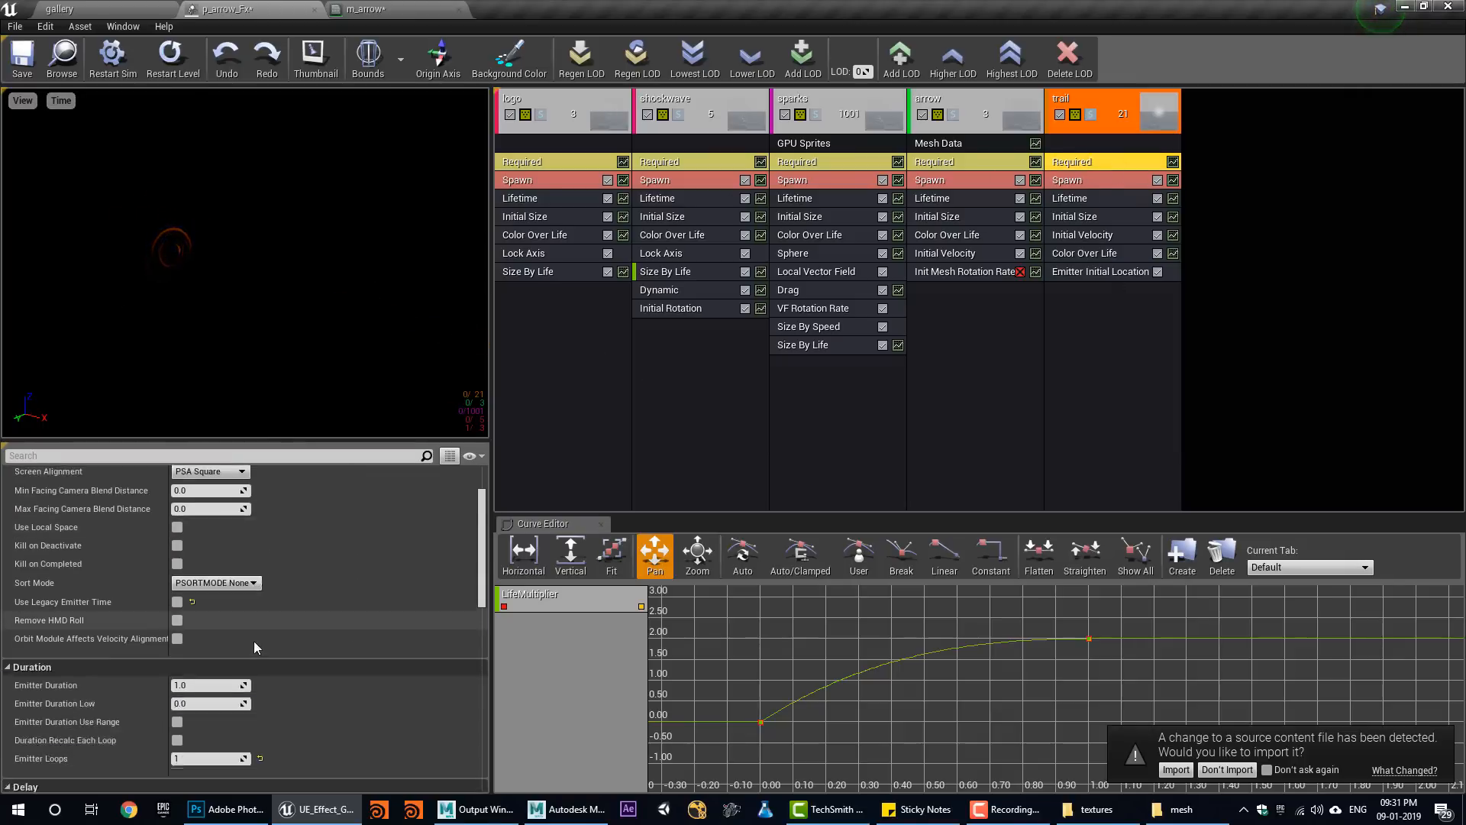
left_click(988, 161)
scroll(290, 649, "down", 5)
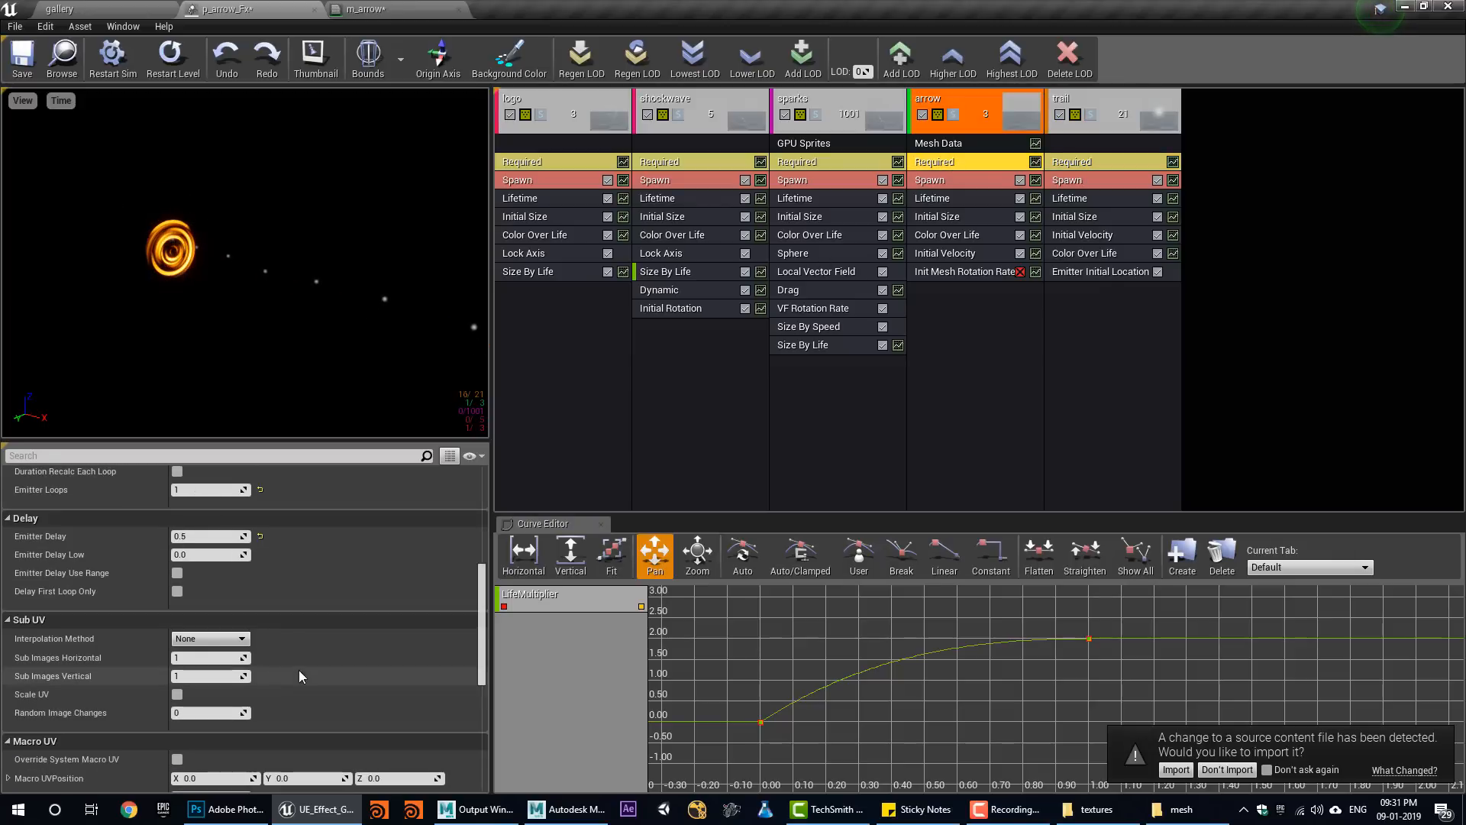
left_click(1074, 162)
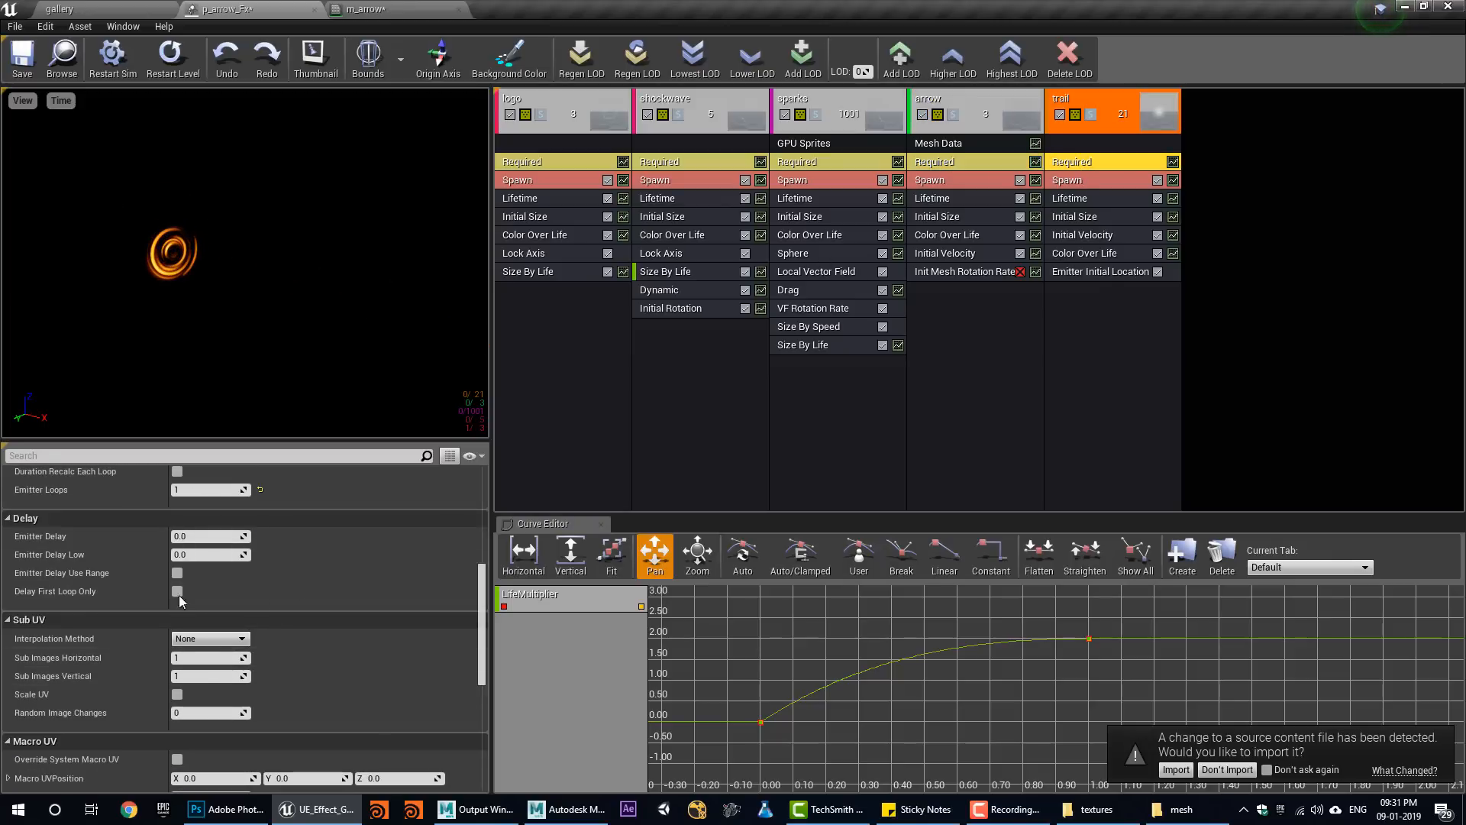
left_click(208, 536)
type("0.5")
key("Return")
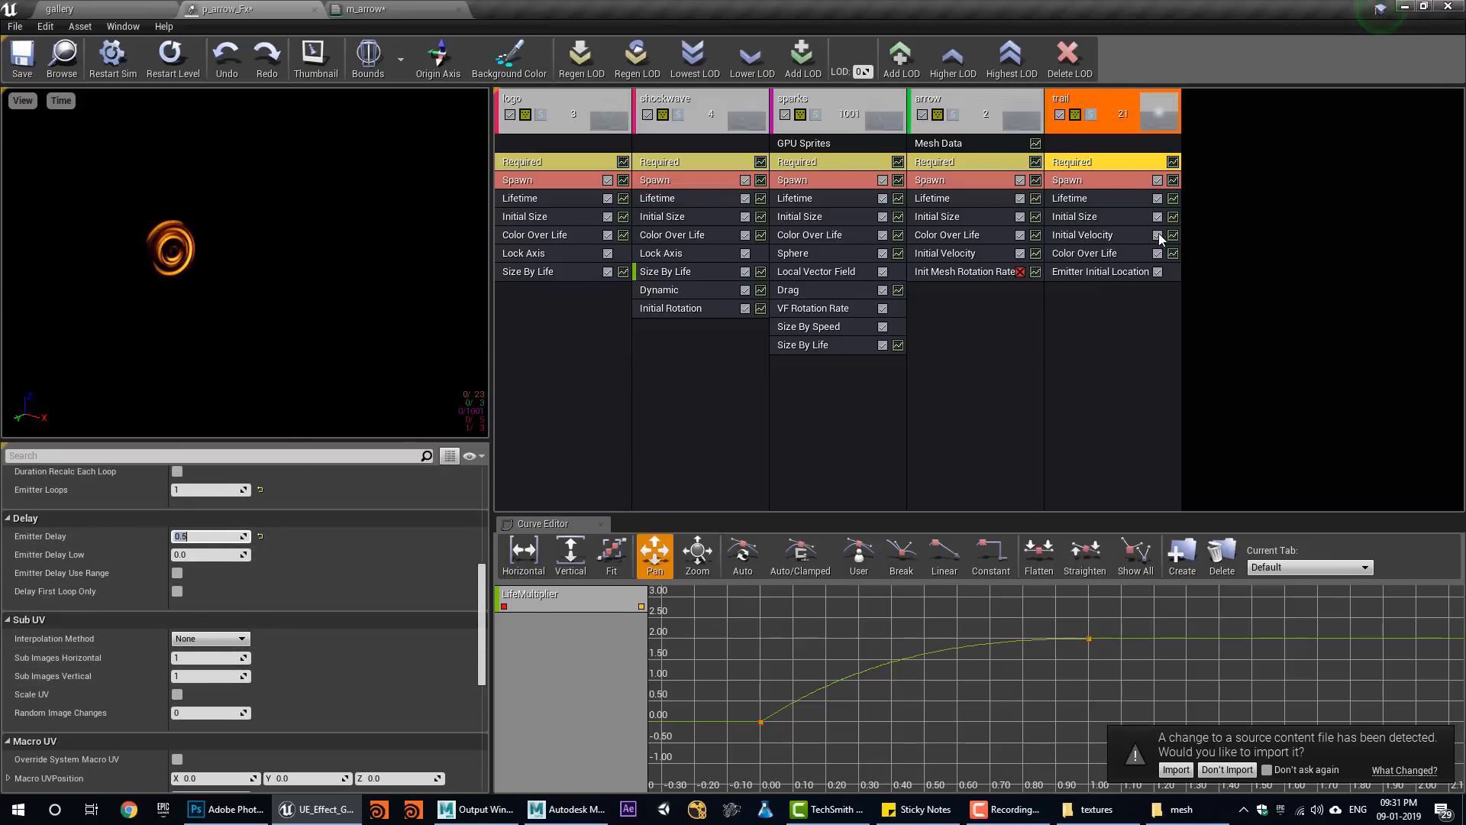
Set the trail emitter's constant spawn rate to 300.
right_click(1088, 140)
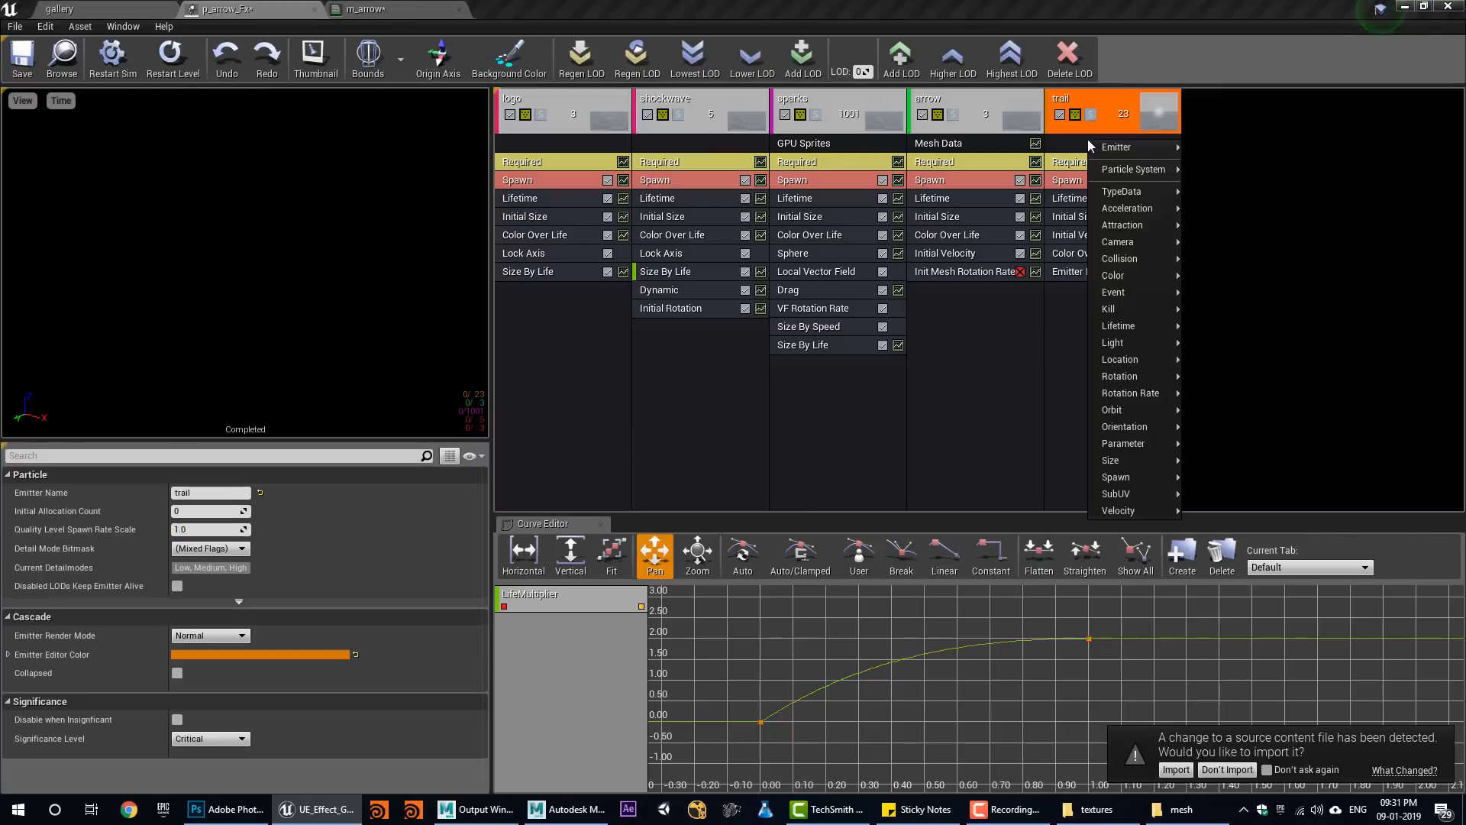
left_click(1072, 180)
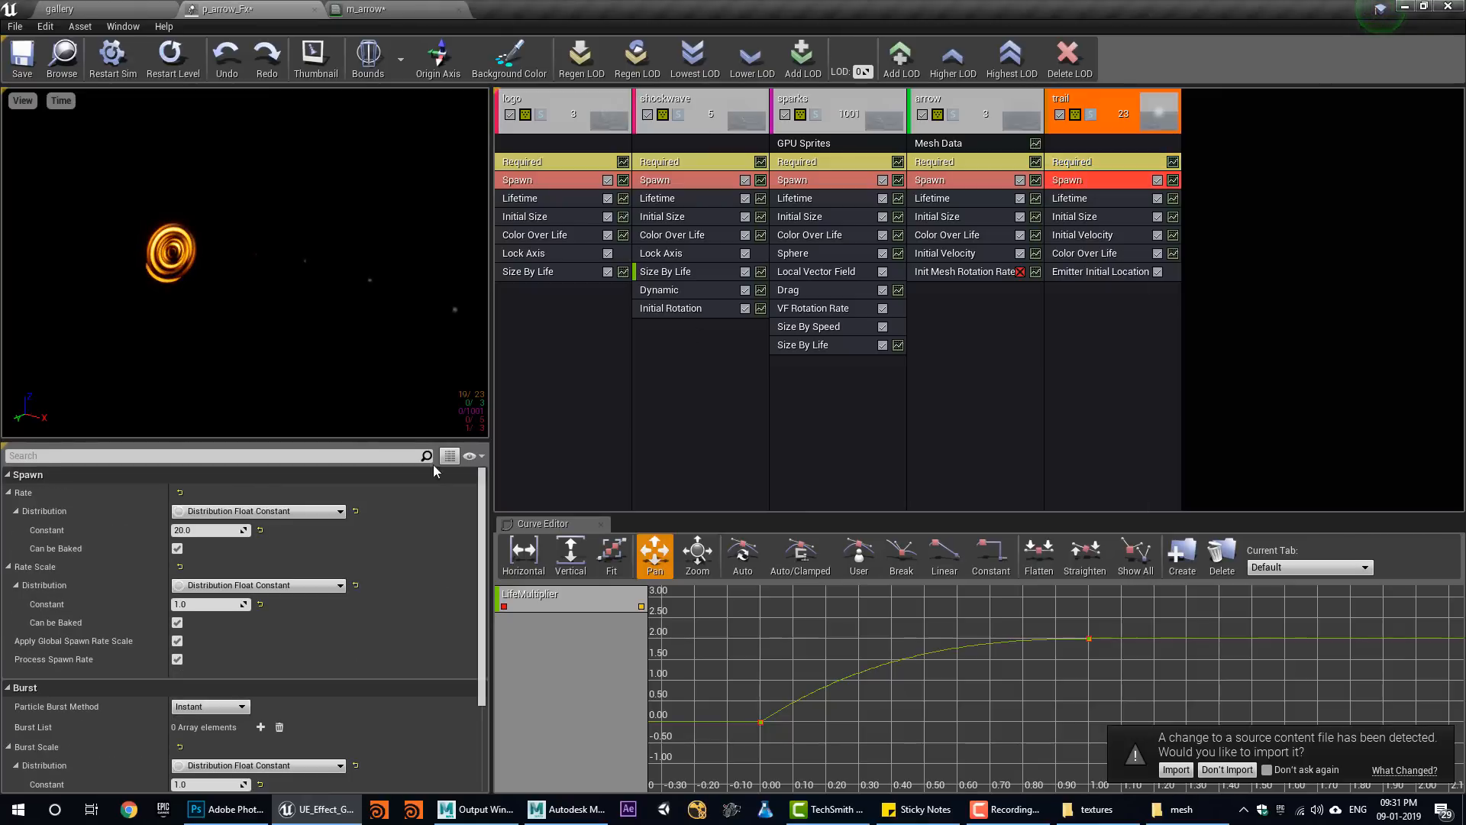
type("300")
key("Return")
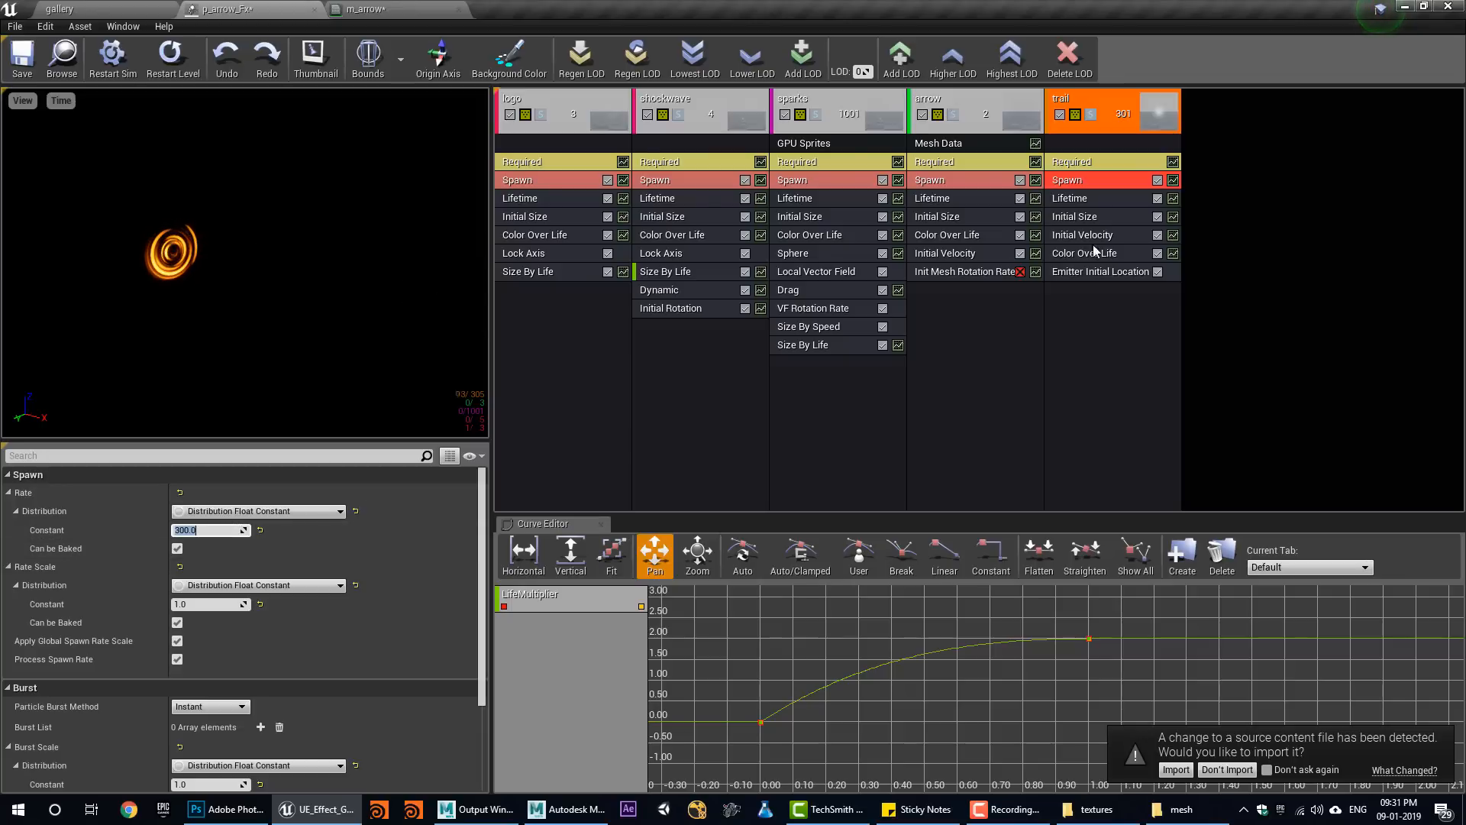
Set the trail's Lifetime distribution to a minimum of 0.1 and a maximum of 0.2.
left_click(1083, 201)
left_click(200, 530)
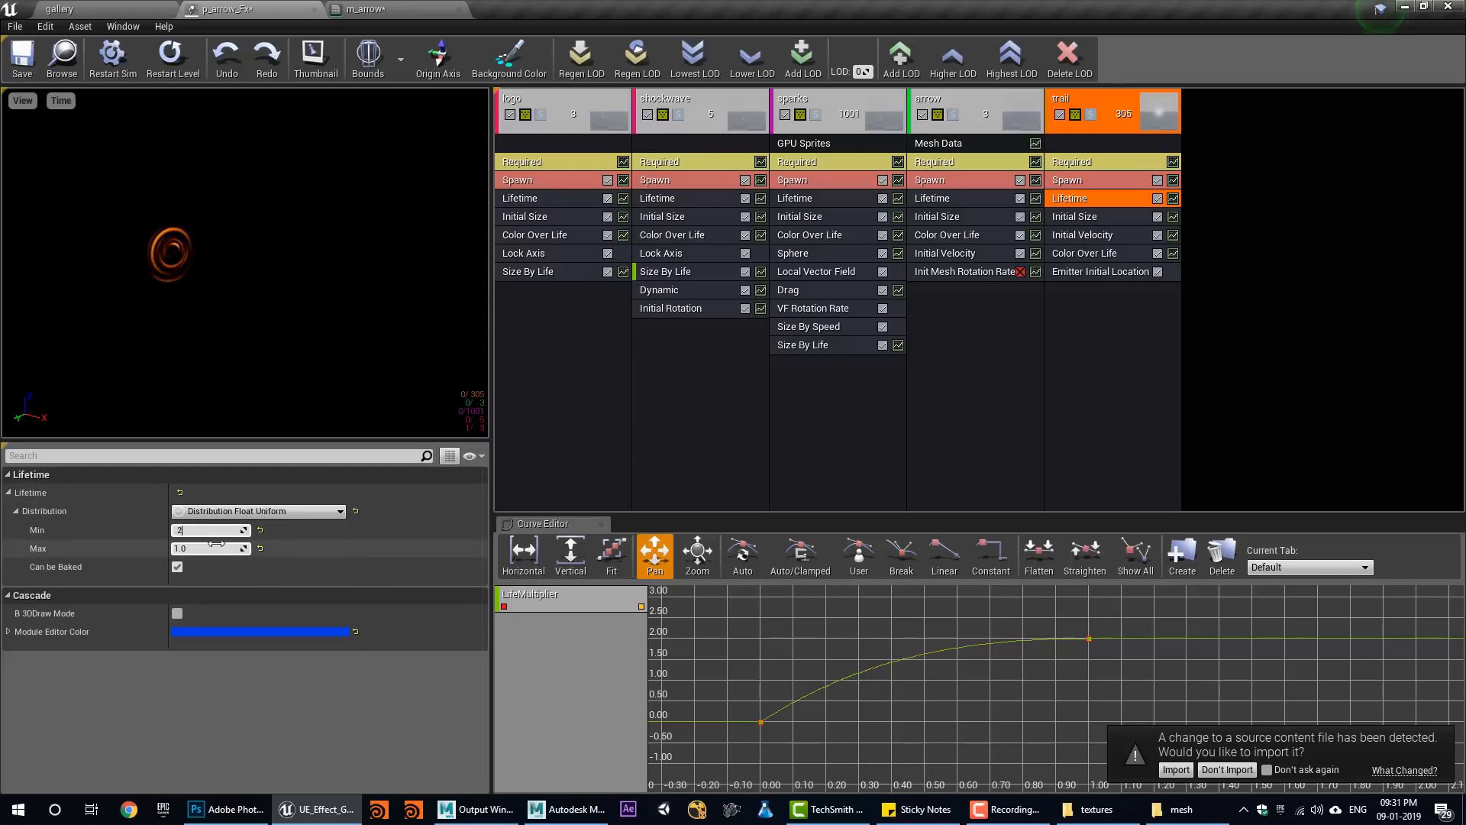
left_click(213, 549)
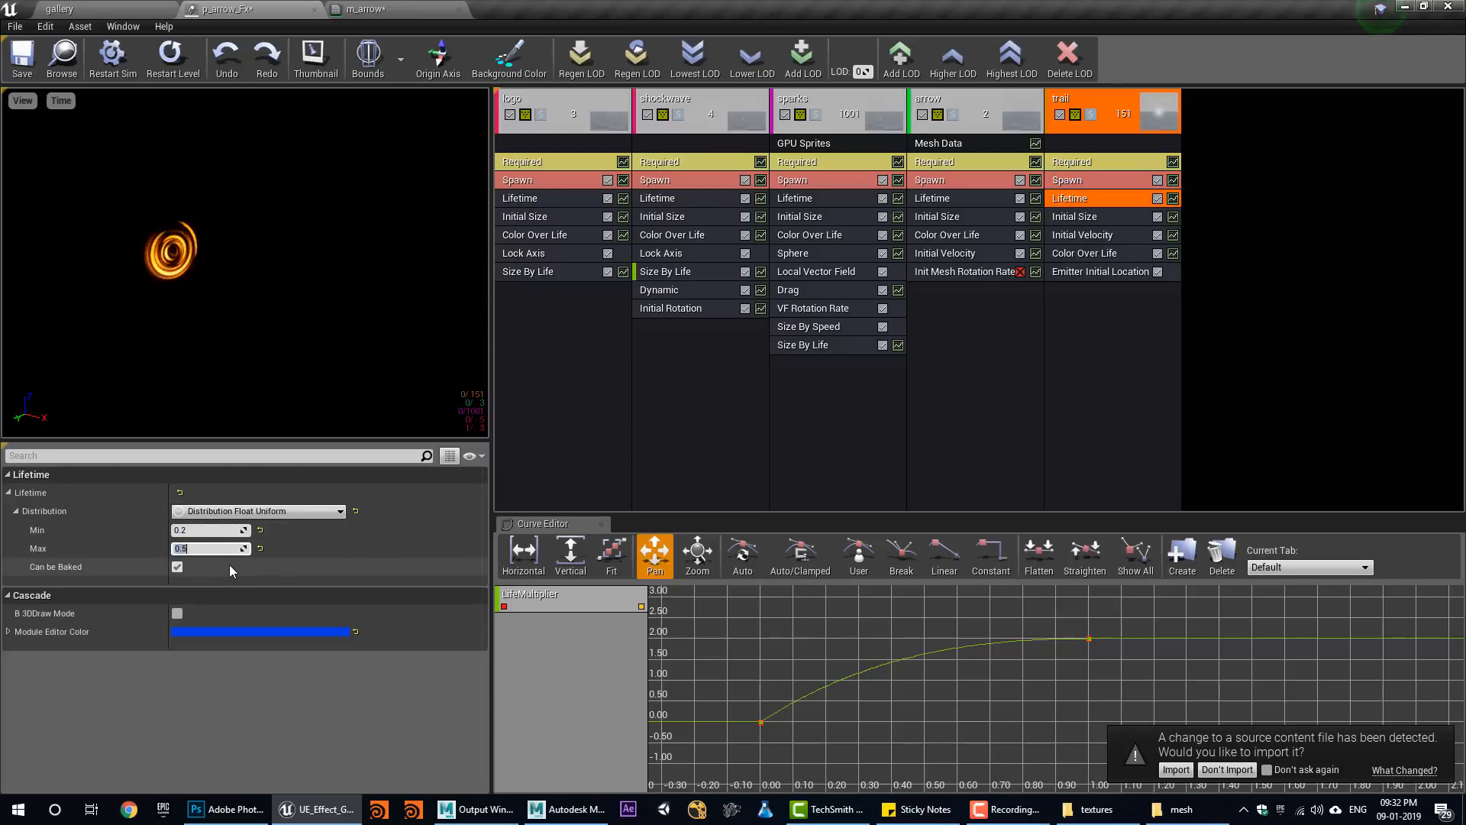
type("0.2")
left_click(187, 530)
type(".1")
key("Return")
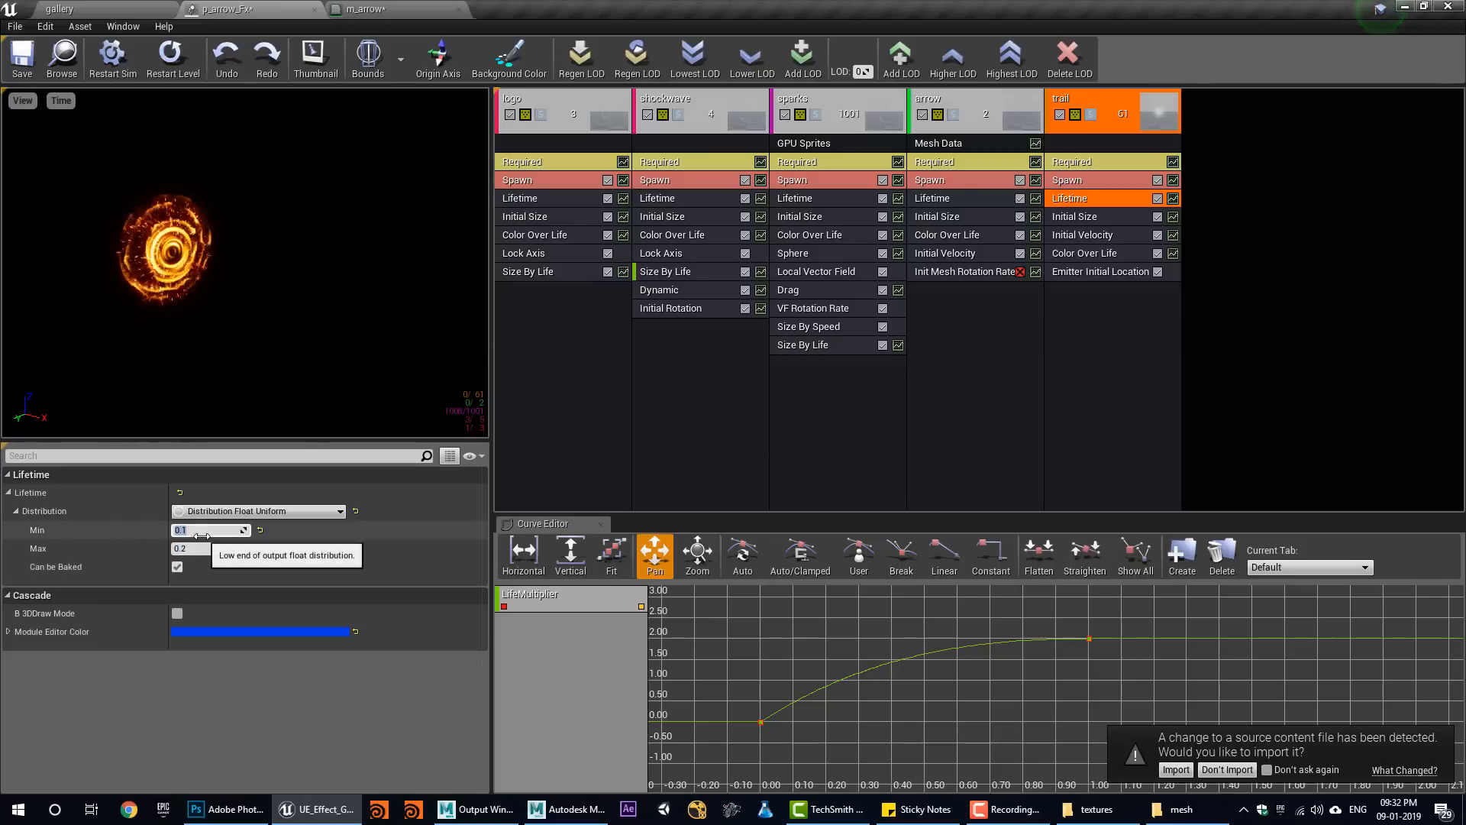
Add an Orbit module to the trail emitter and open its properties.
right_click(1093, 320)
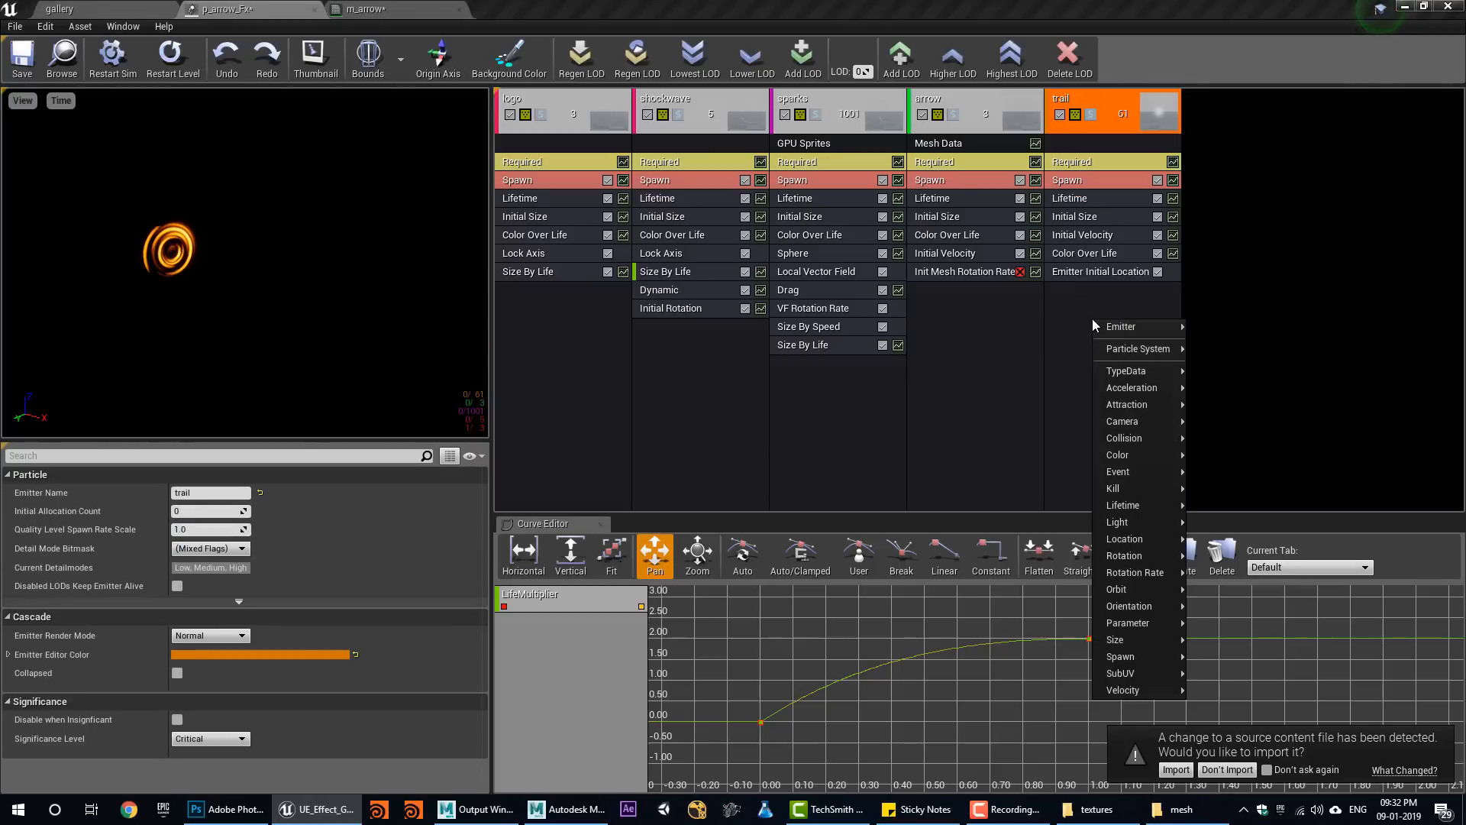
left_click(1058, 314)
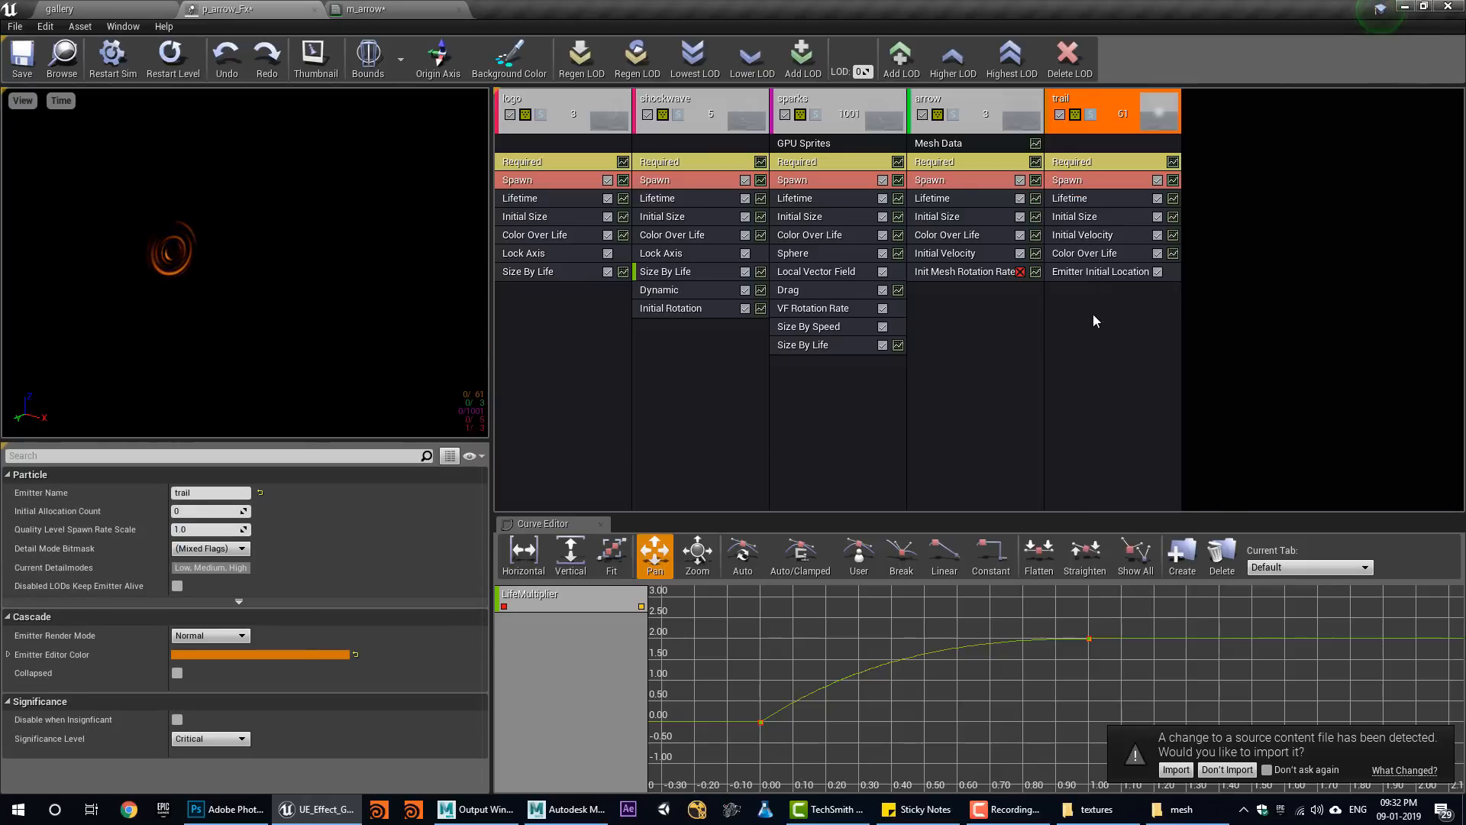
right_click(1094, 315)
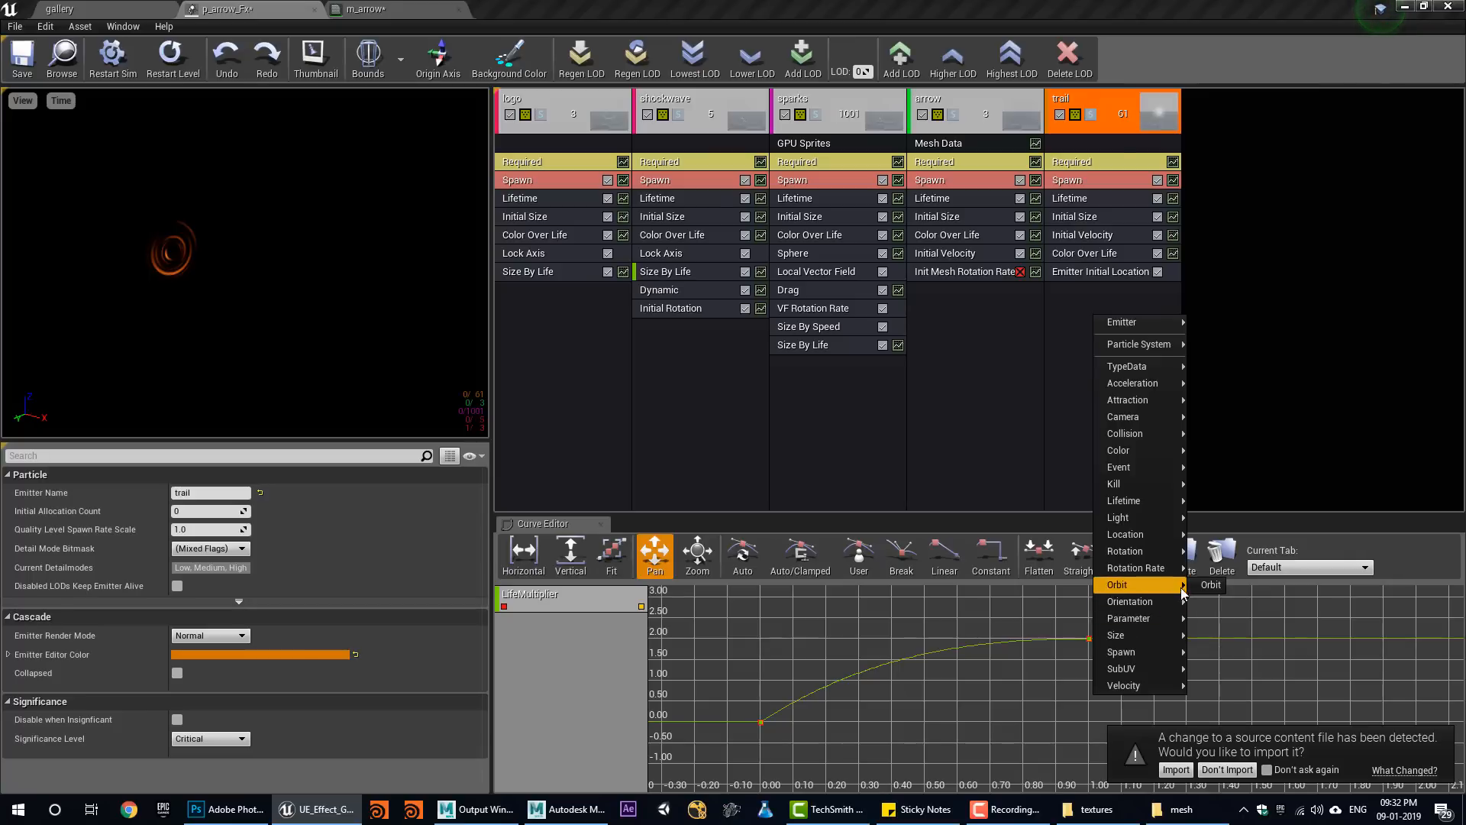
left_click(1208, 585)
left_click(1103, 291)
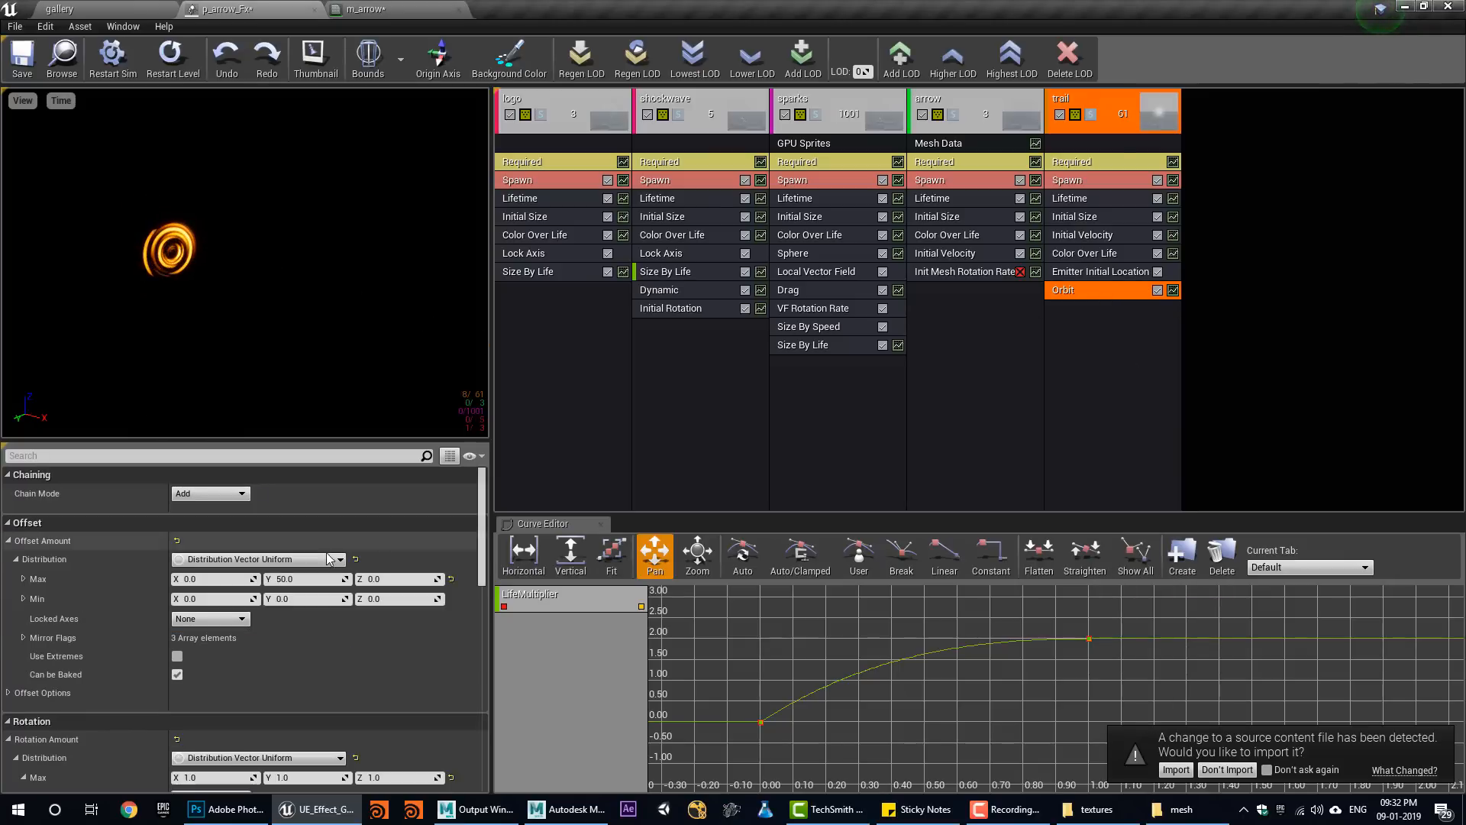
Set the Orbit module's maximum rotation rate to 0.1 on X, Y and Z and restart the effect in the level.
scroll(320, 631, "down", 4)
scroll(322, 638, "down", 12)
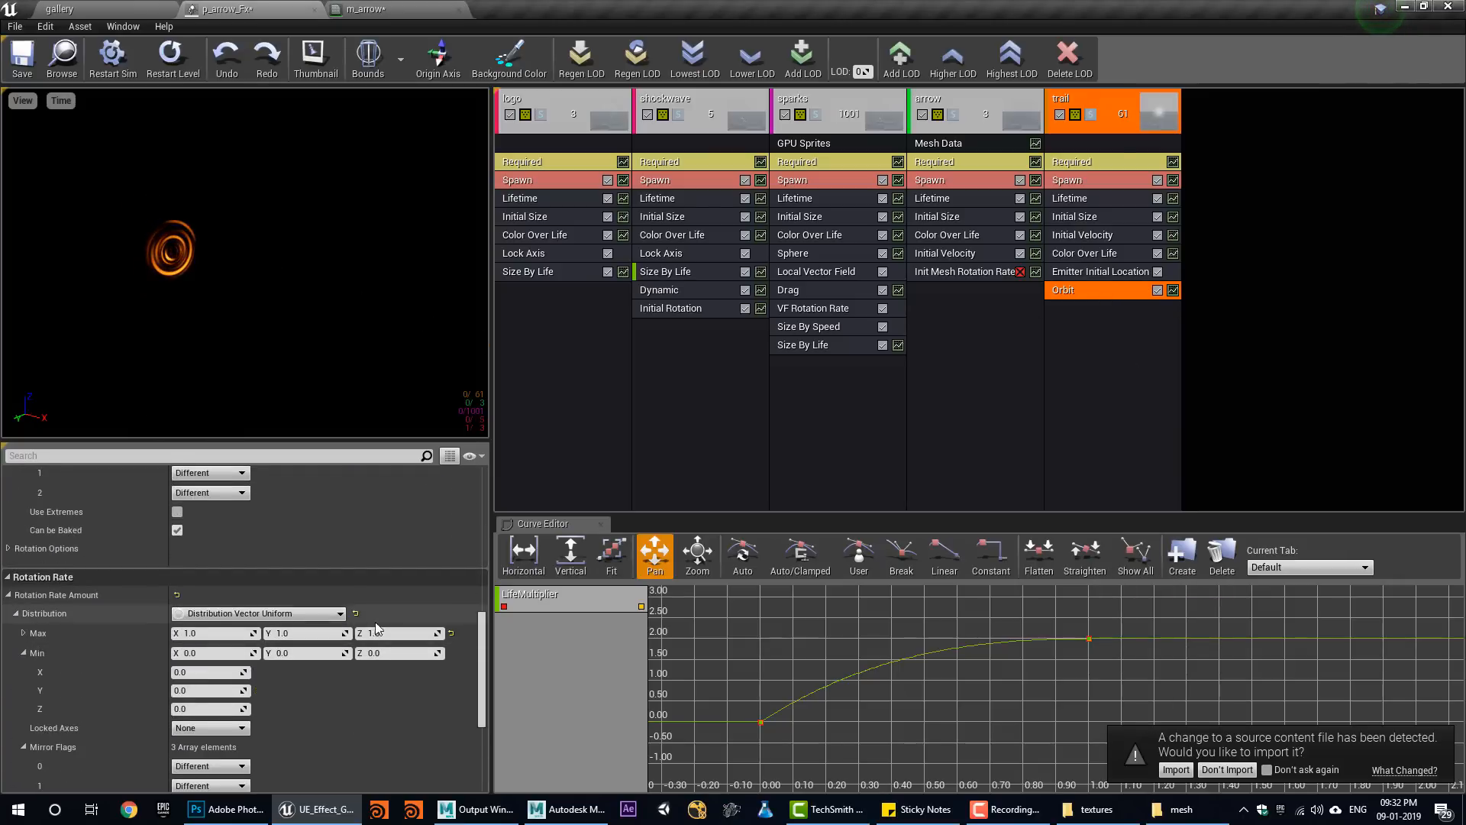
left_click(375, 633)
type(".1")
left_click(300, 634)
type(".1")
left_click(219, 635)
type(".1")
key("Return")
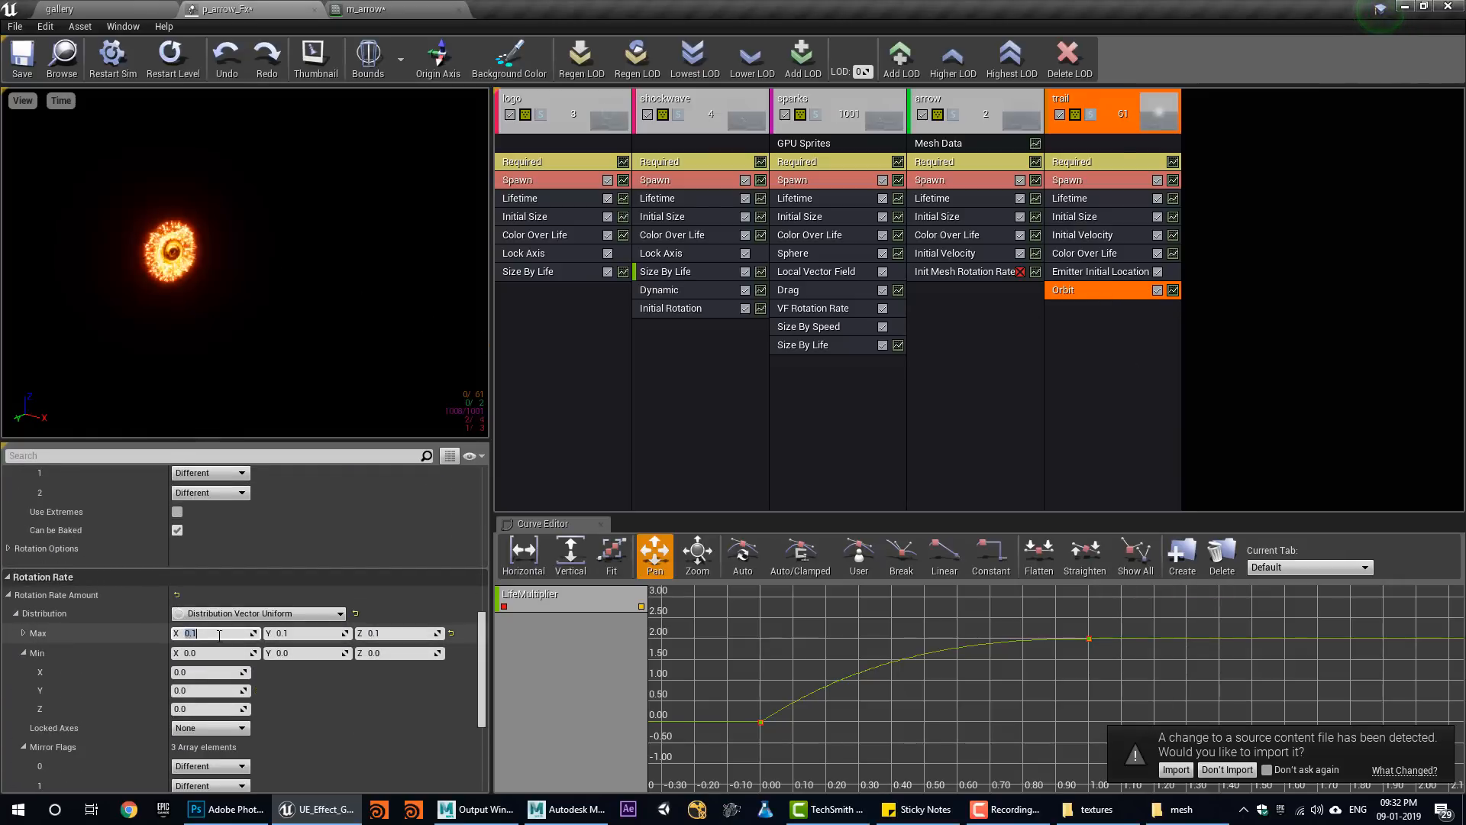
left_click(178, 61)
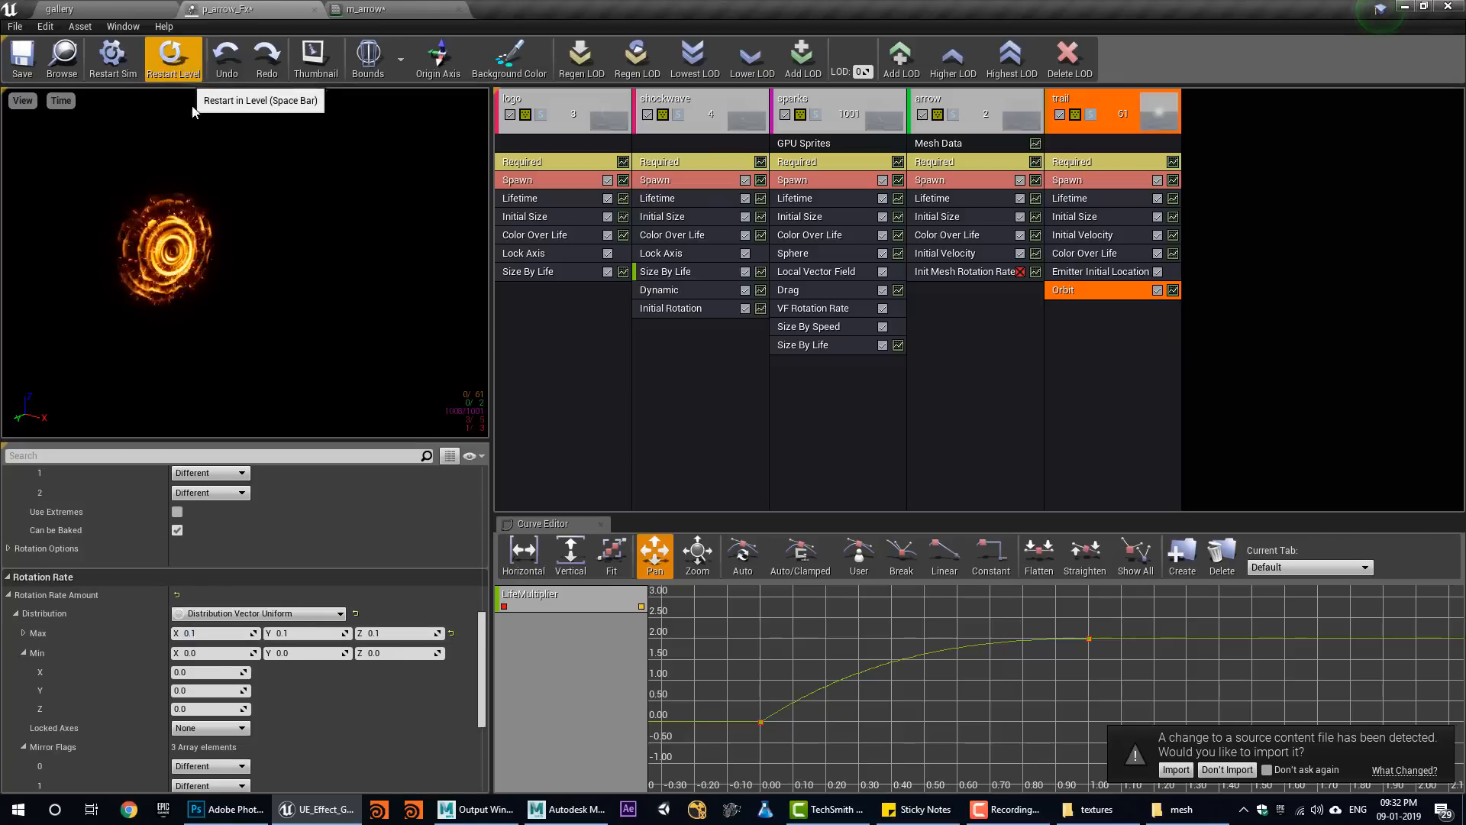
Set the Orbit module's maximum Y offset to 10, after trying 5, and restart the effect in the level.
scroll(310, 661, "up", 5)
scroll(310, 662, "up", 6)
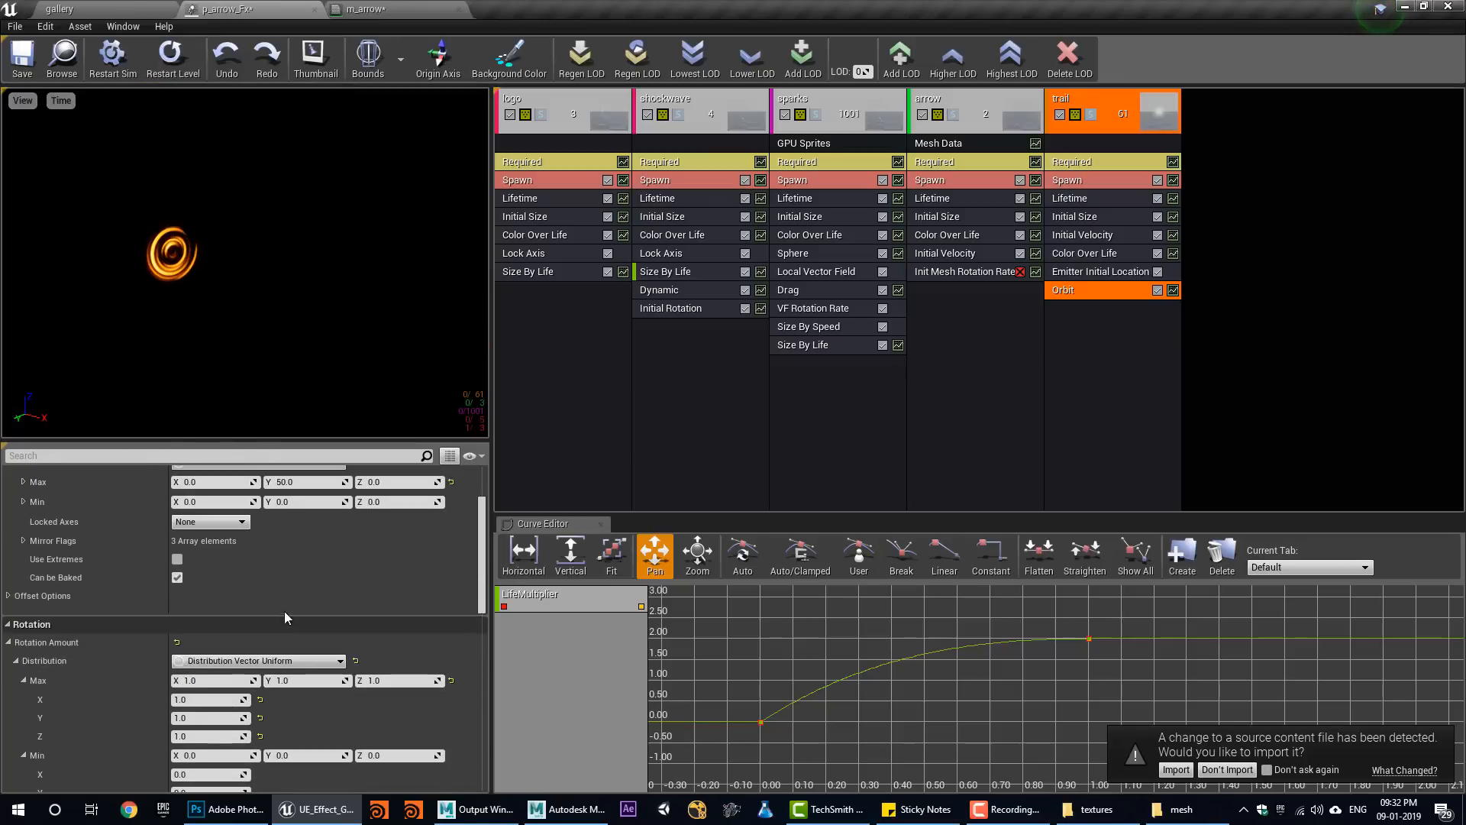
left_click(297, 581)
type("5")
key("Return")
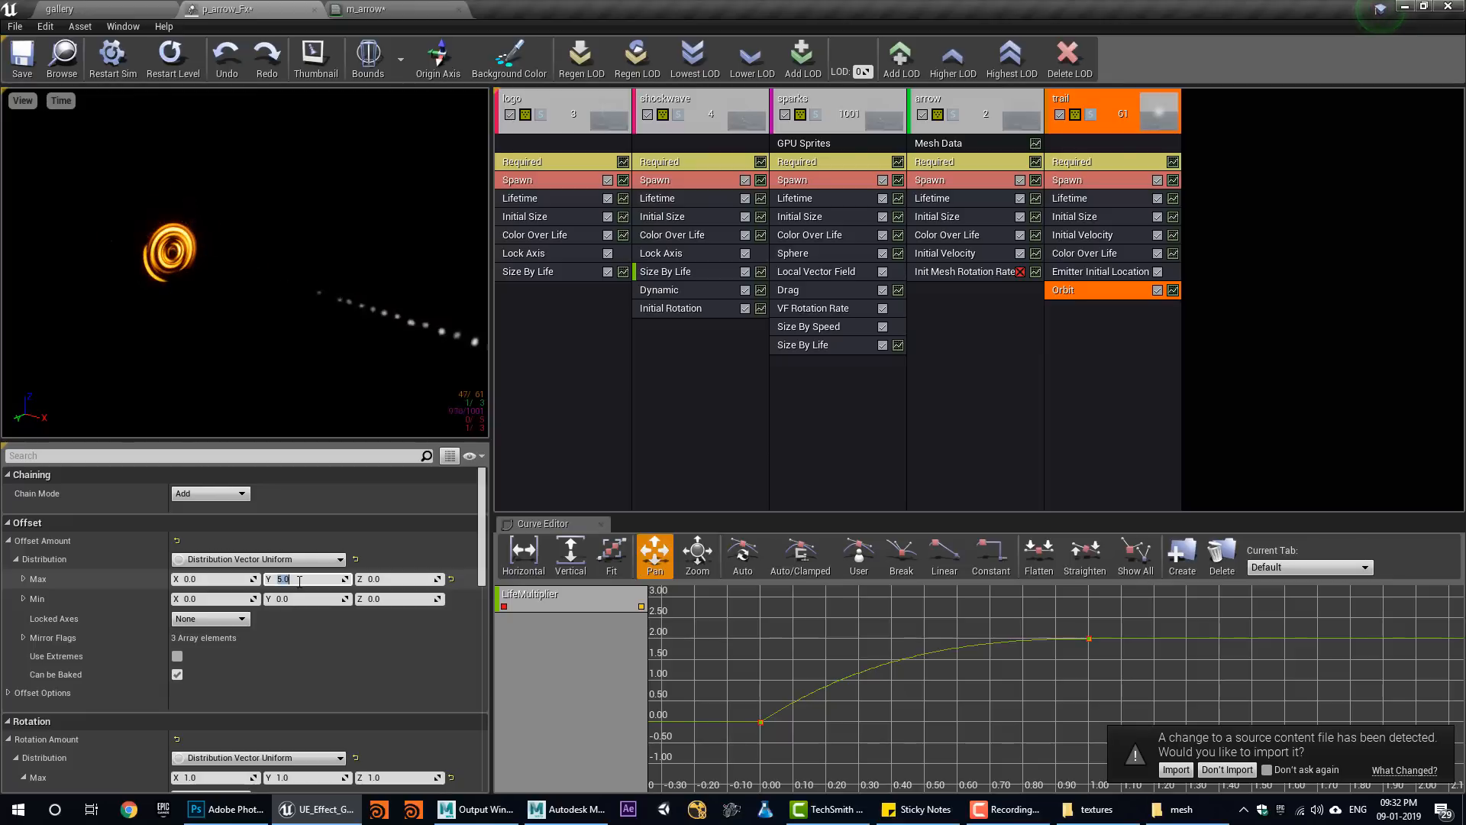
type("10")
key("Return")
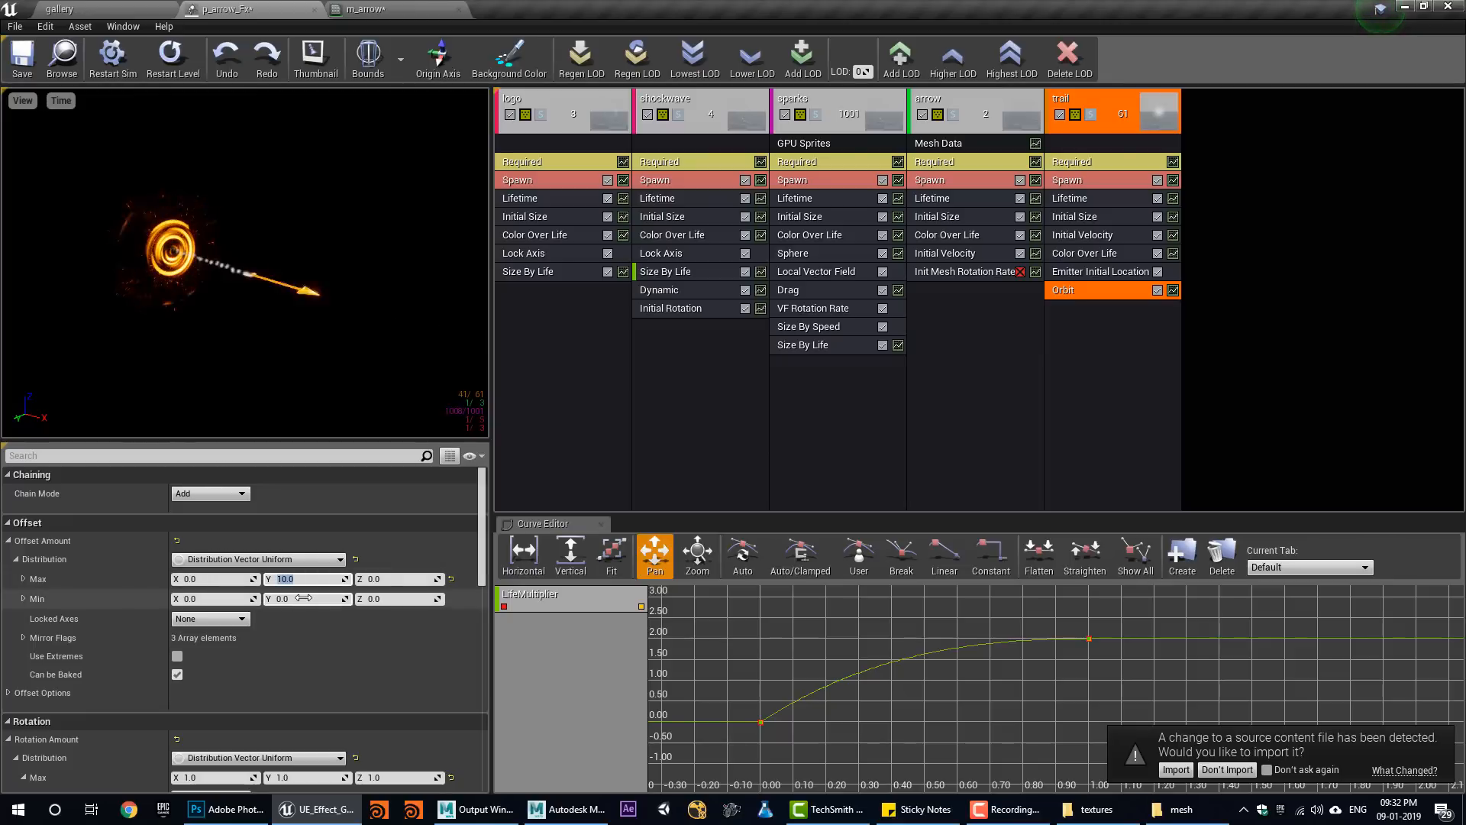
left_click(170, 58)
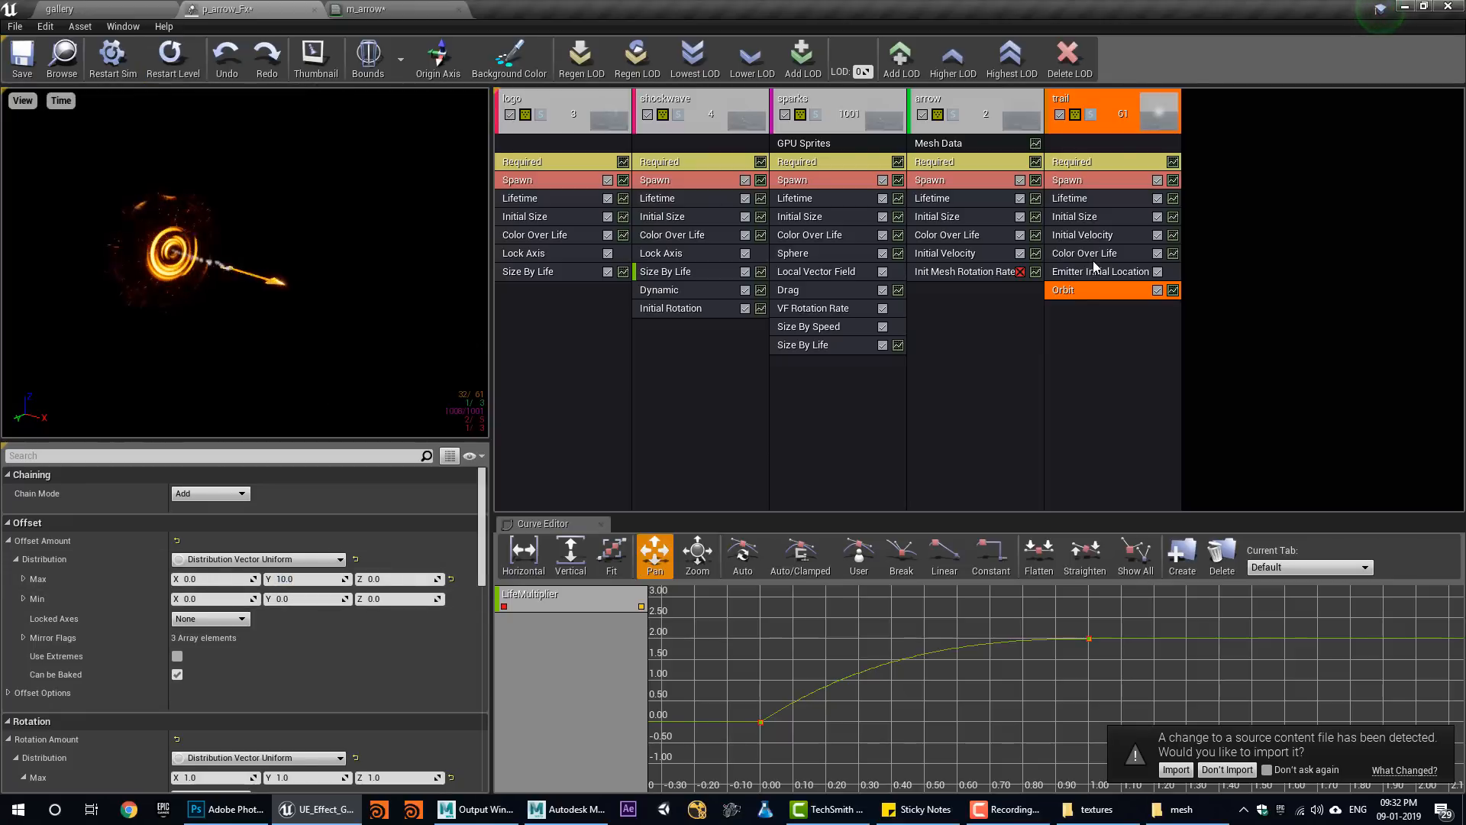
Set the trail's first Color Over Life point to R 37, G 7.5, B 0.2, and intensify it to about G 101.35, B 2.7.
left_click(1093, 253)
left_click(195, 640)
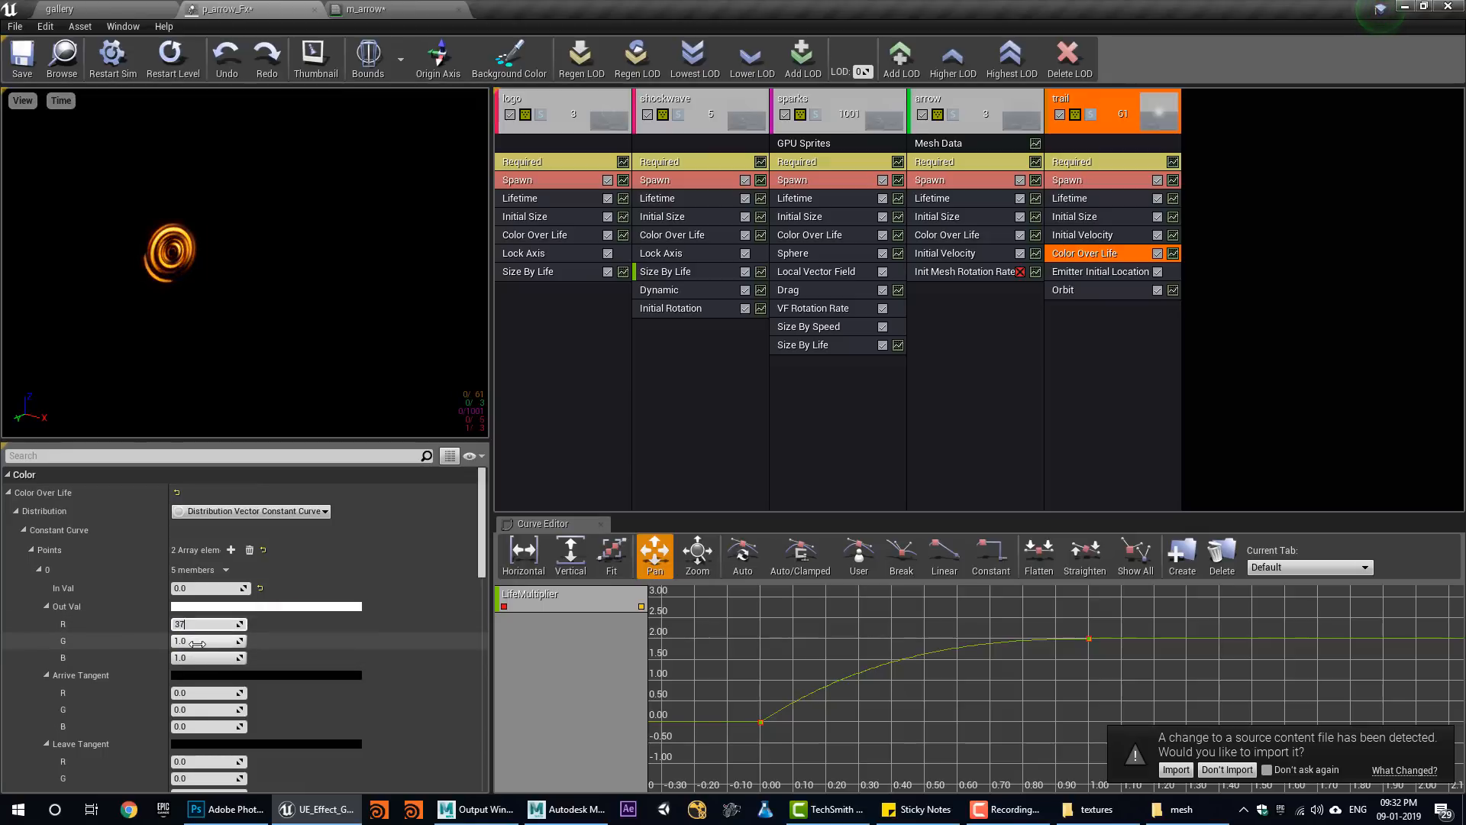
key("Tab")
type("0.2")
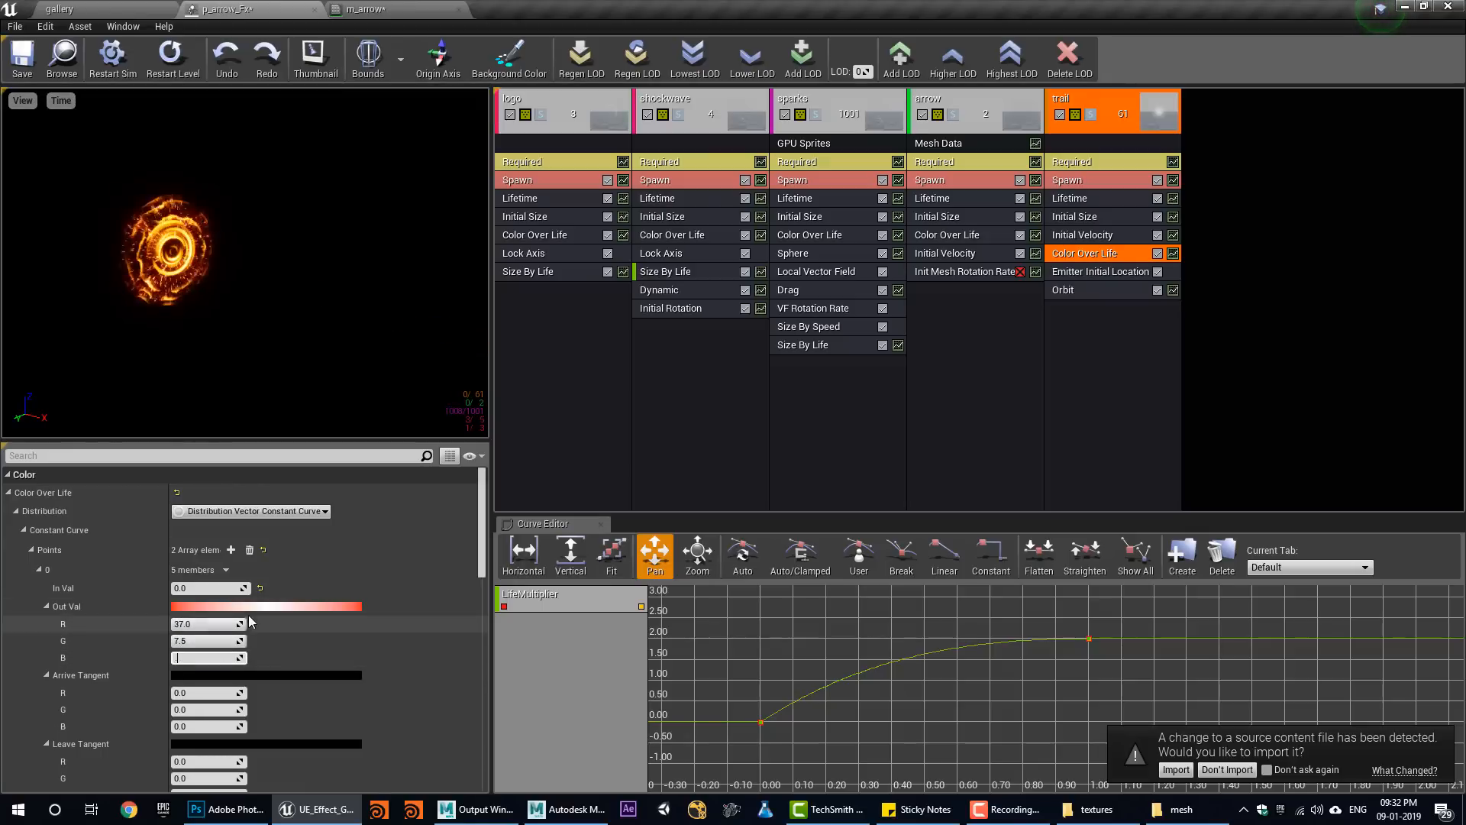
left_click(250, 608)
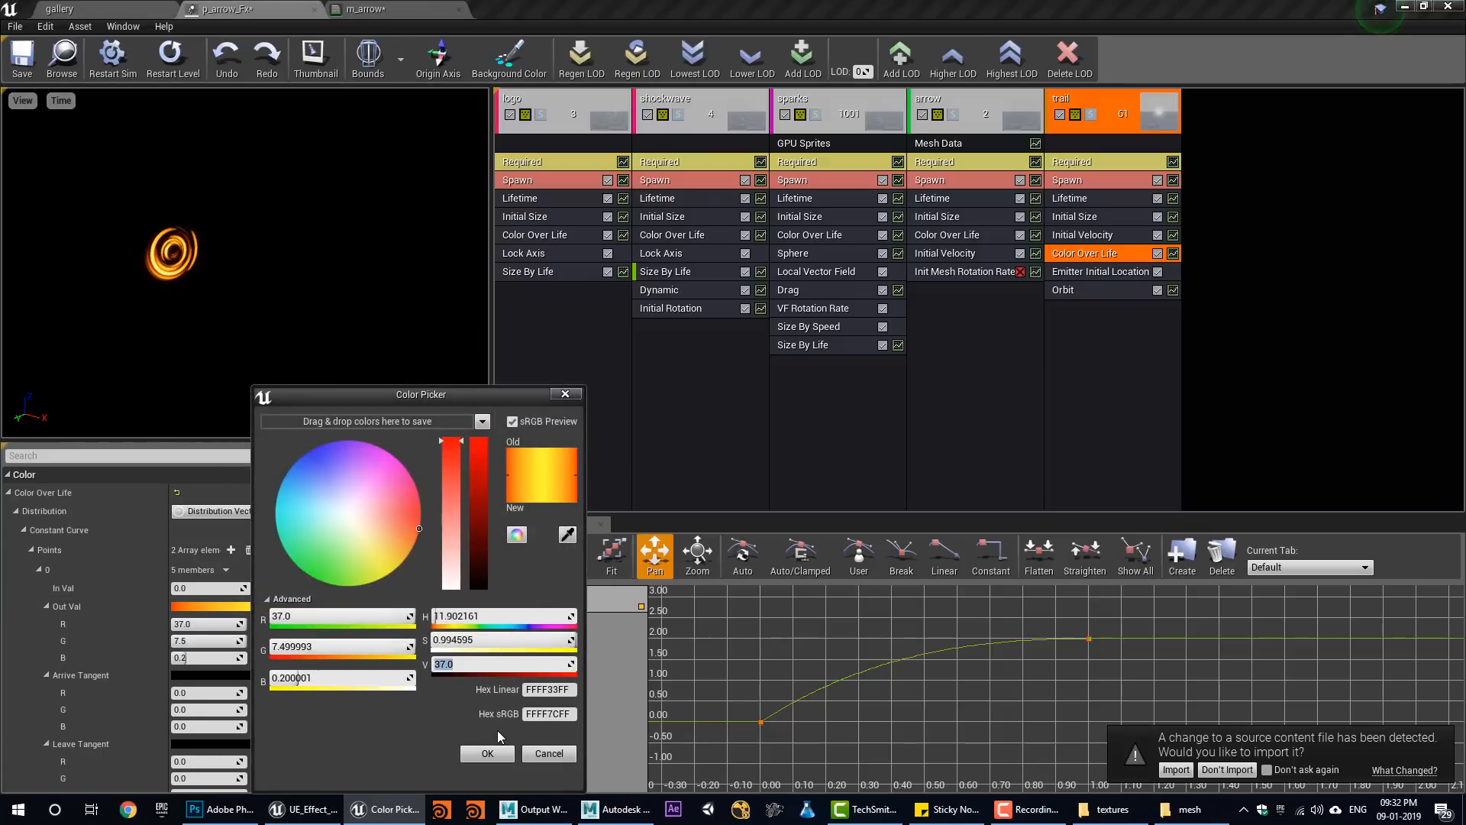
left_click(487, 754)
Set the trail's second Color Over Life point to red with R 20, G 0 and B 0.
scroll(319, 617, "down", 4)
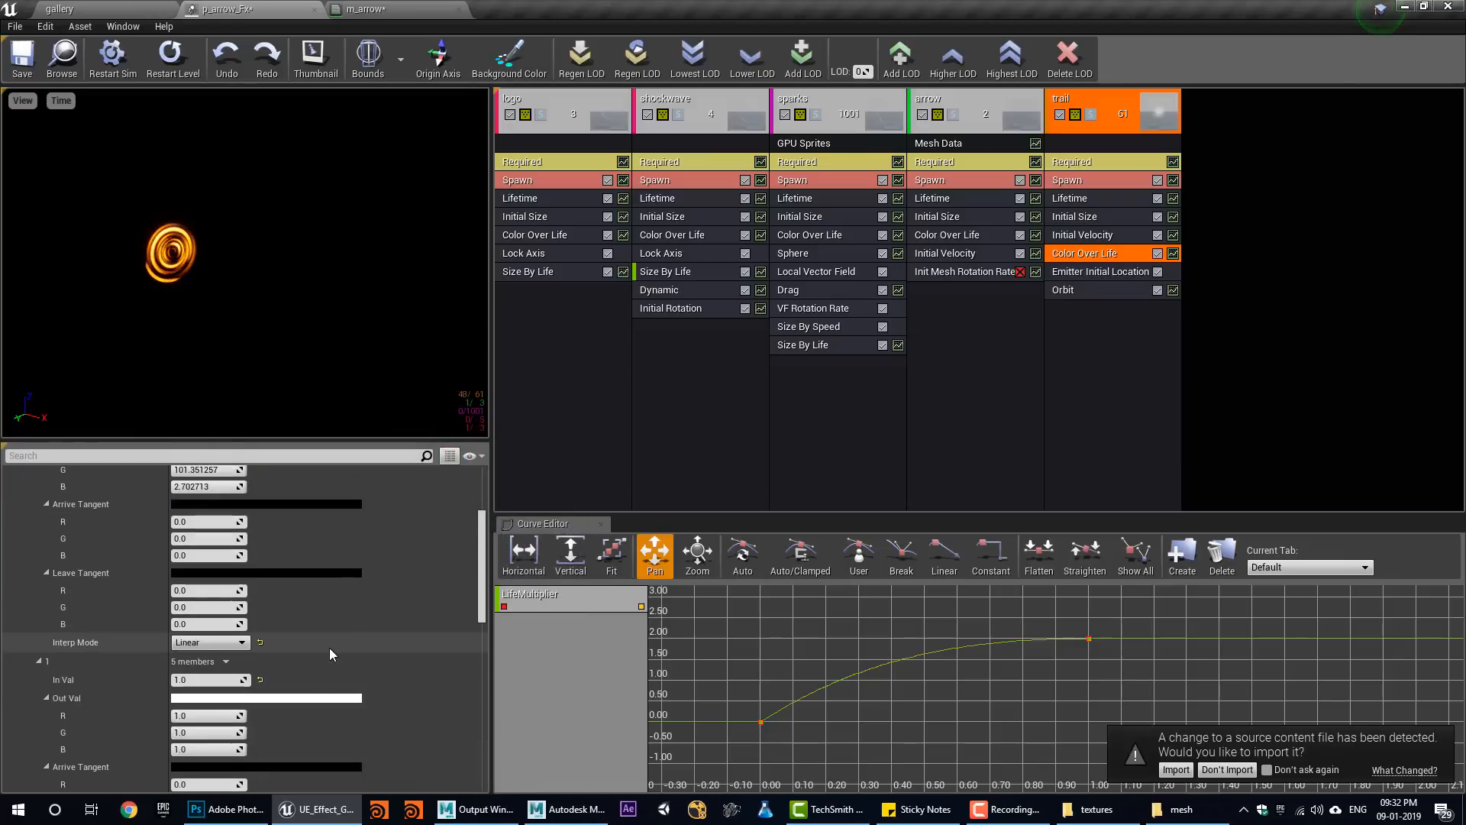
left_click(199, 594)
type("20")
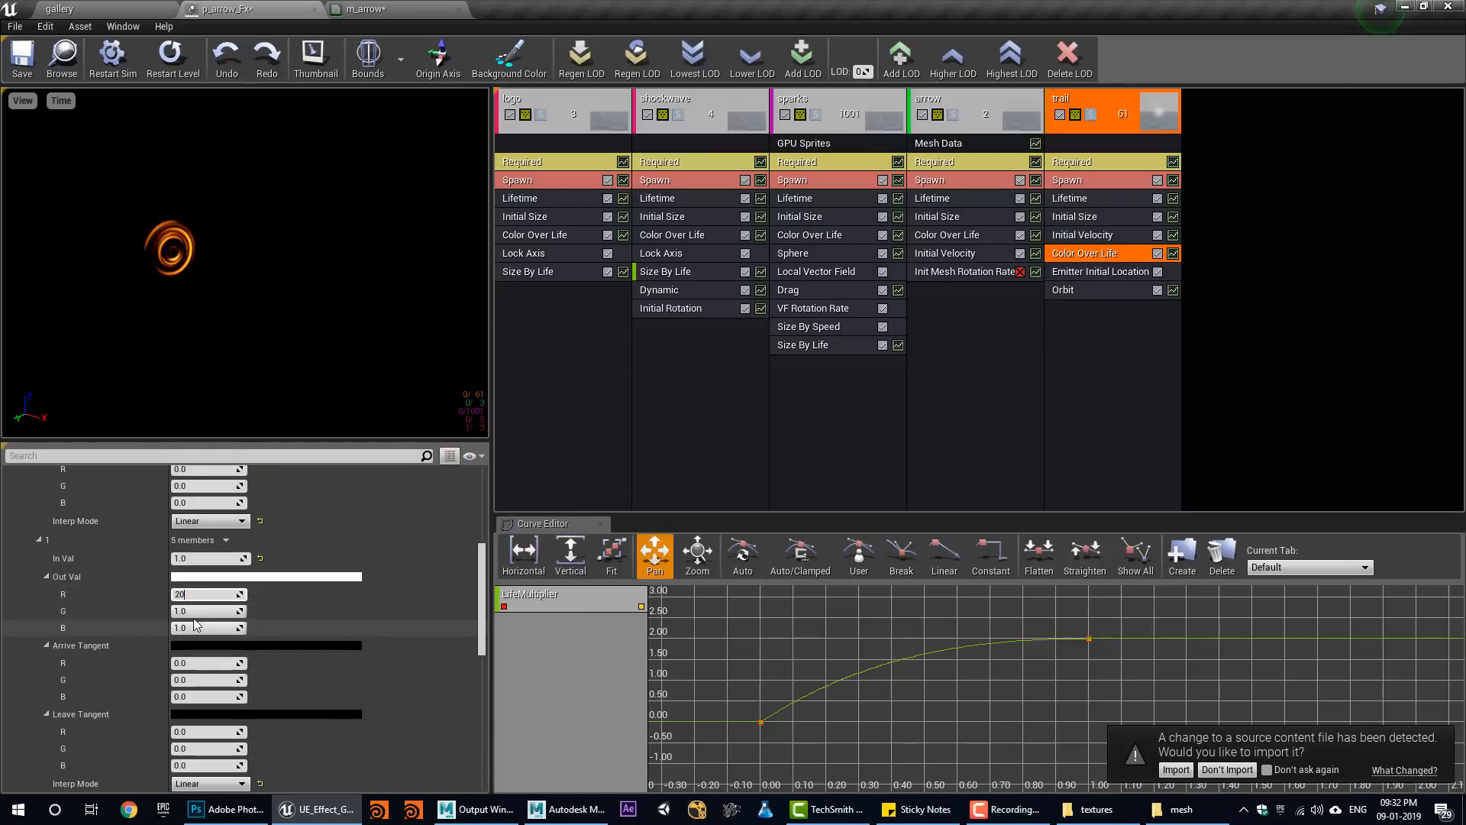
key("Return")
left_click(193, 615)
type("0")
key("Tab")
type("0")
key("Return")
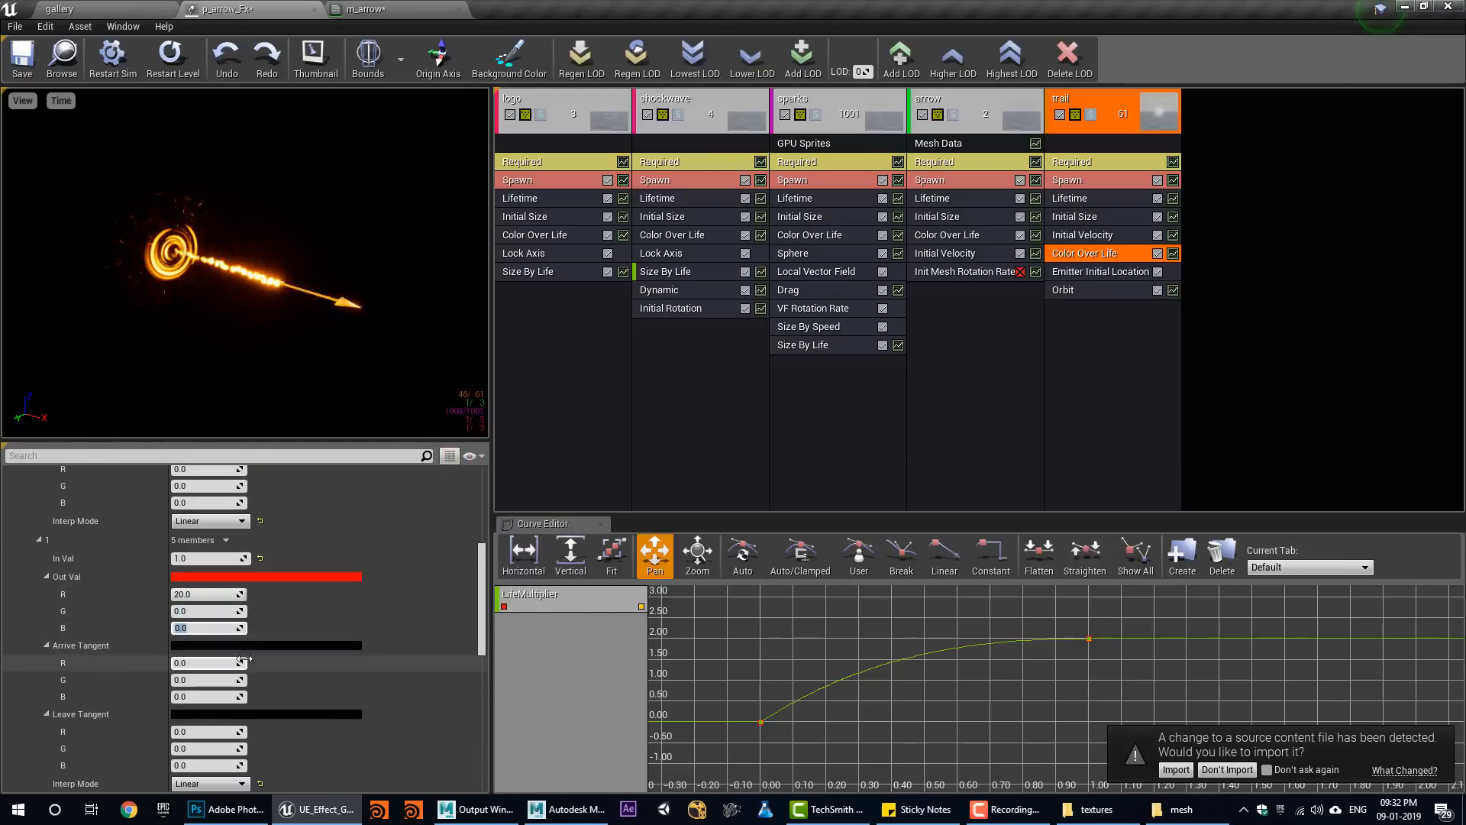
Play the gallery level to preview the arrow effect, stop the simulation and return to the p_arrow_Fx particle system.
left_click(59, 9)
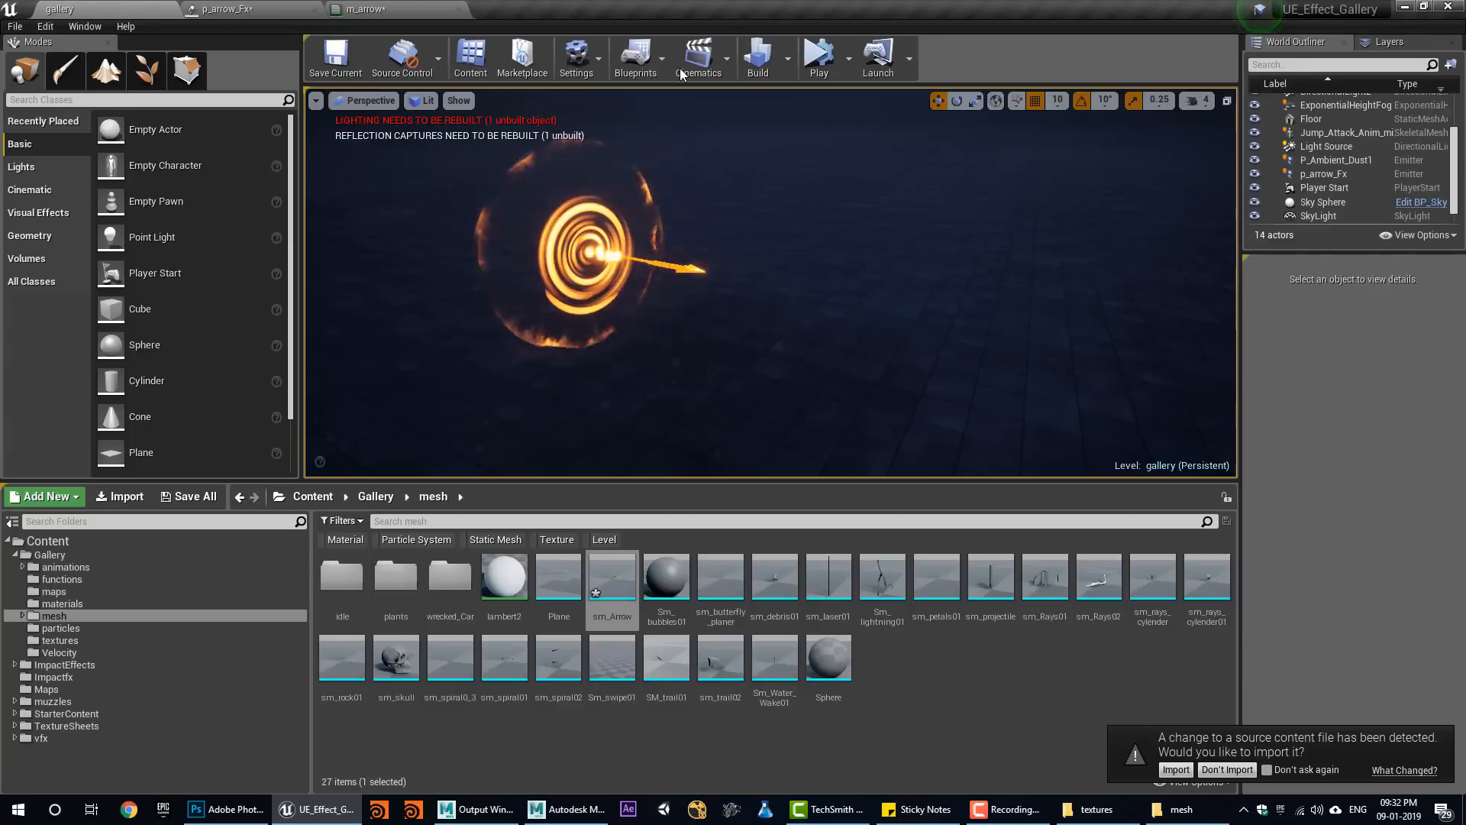
left_click(811, 67)
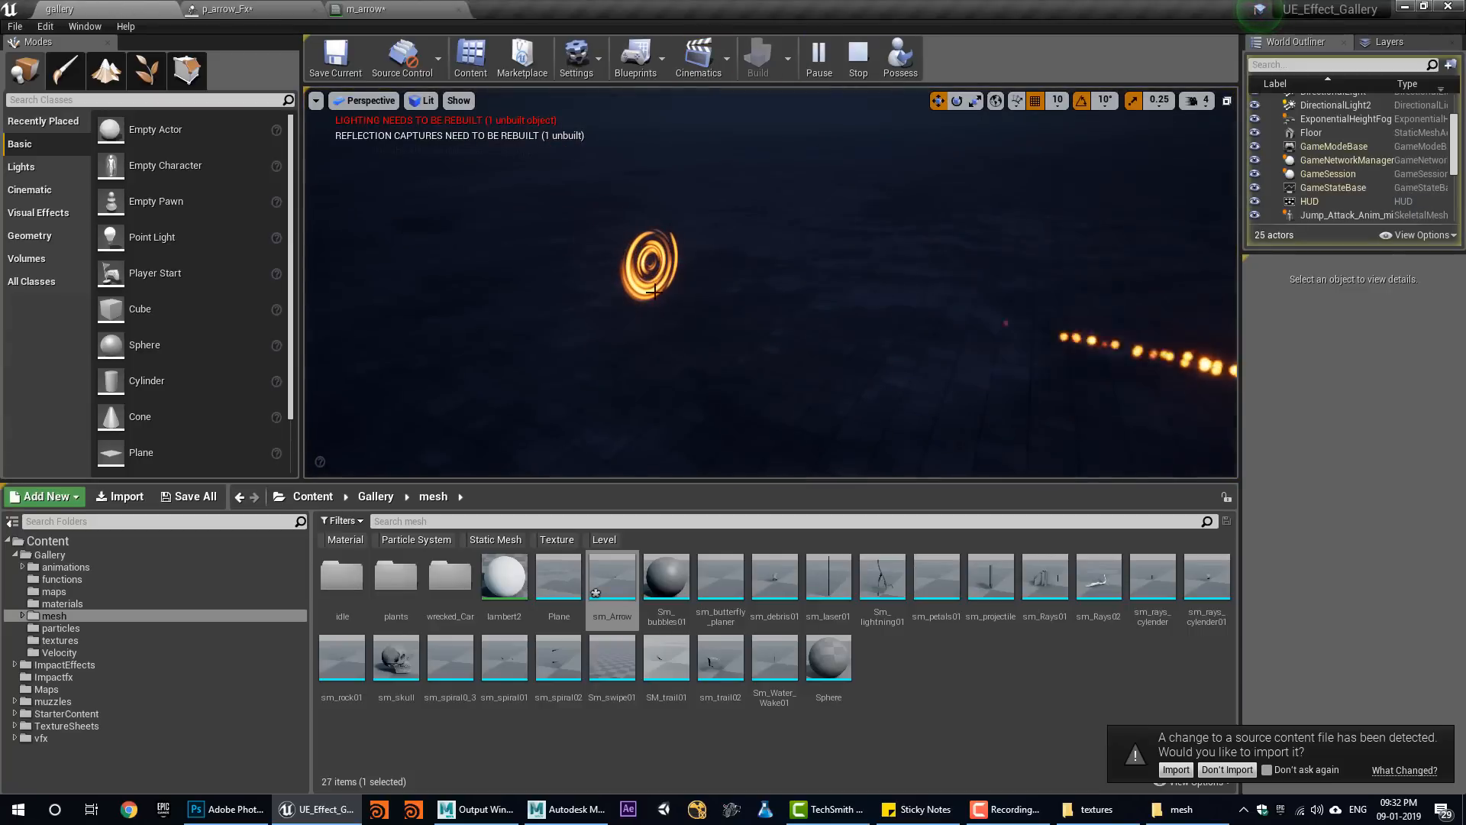
left_click(858, 57)
left_click(298, 7)
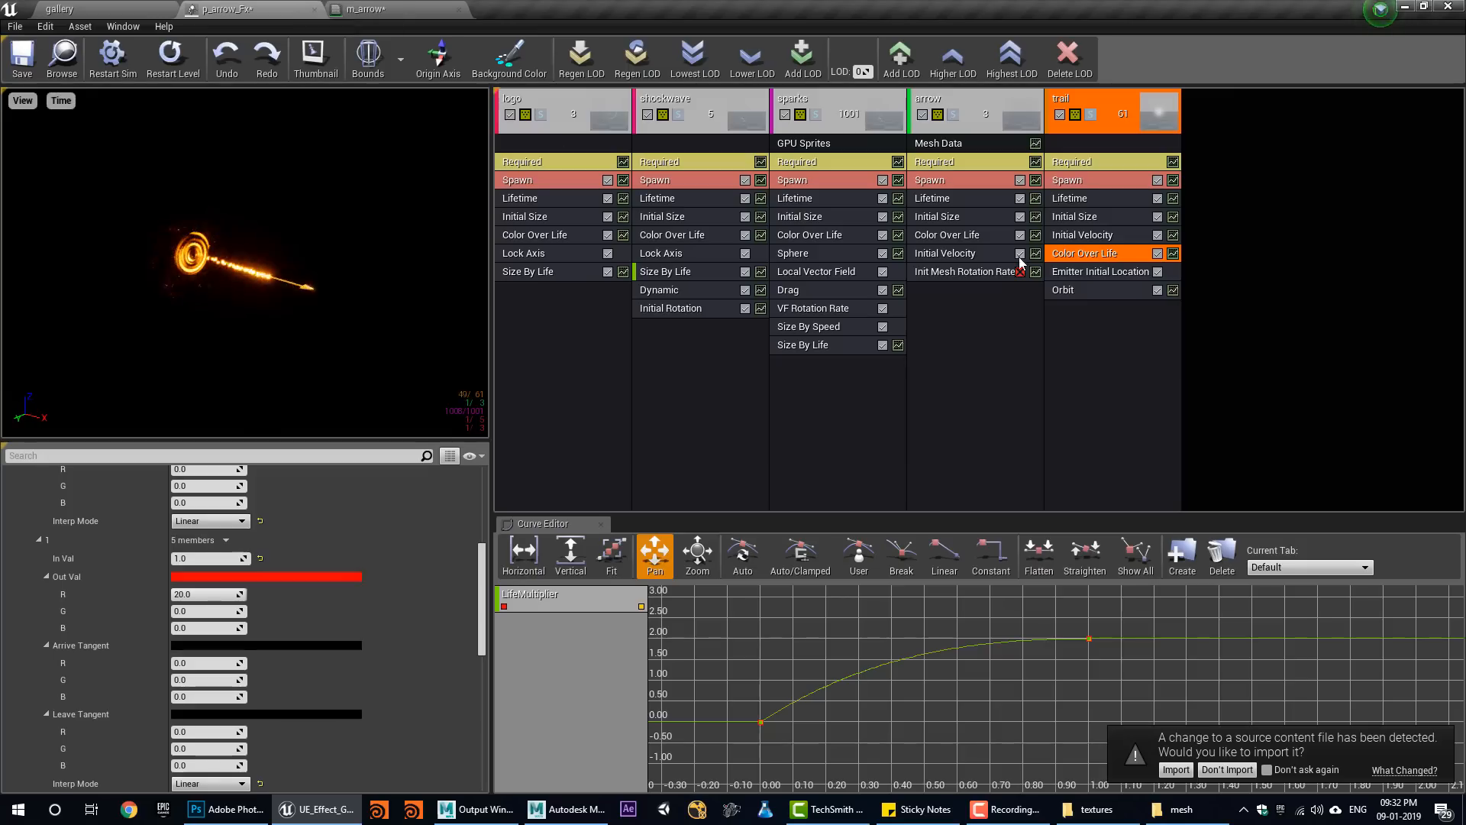
Reset the trail's Initial Size to a uniform vector distribution with XYZ axes locked, maximum X 5 and minimum X 1.
left_click(1093, 215)
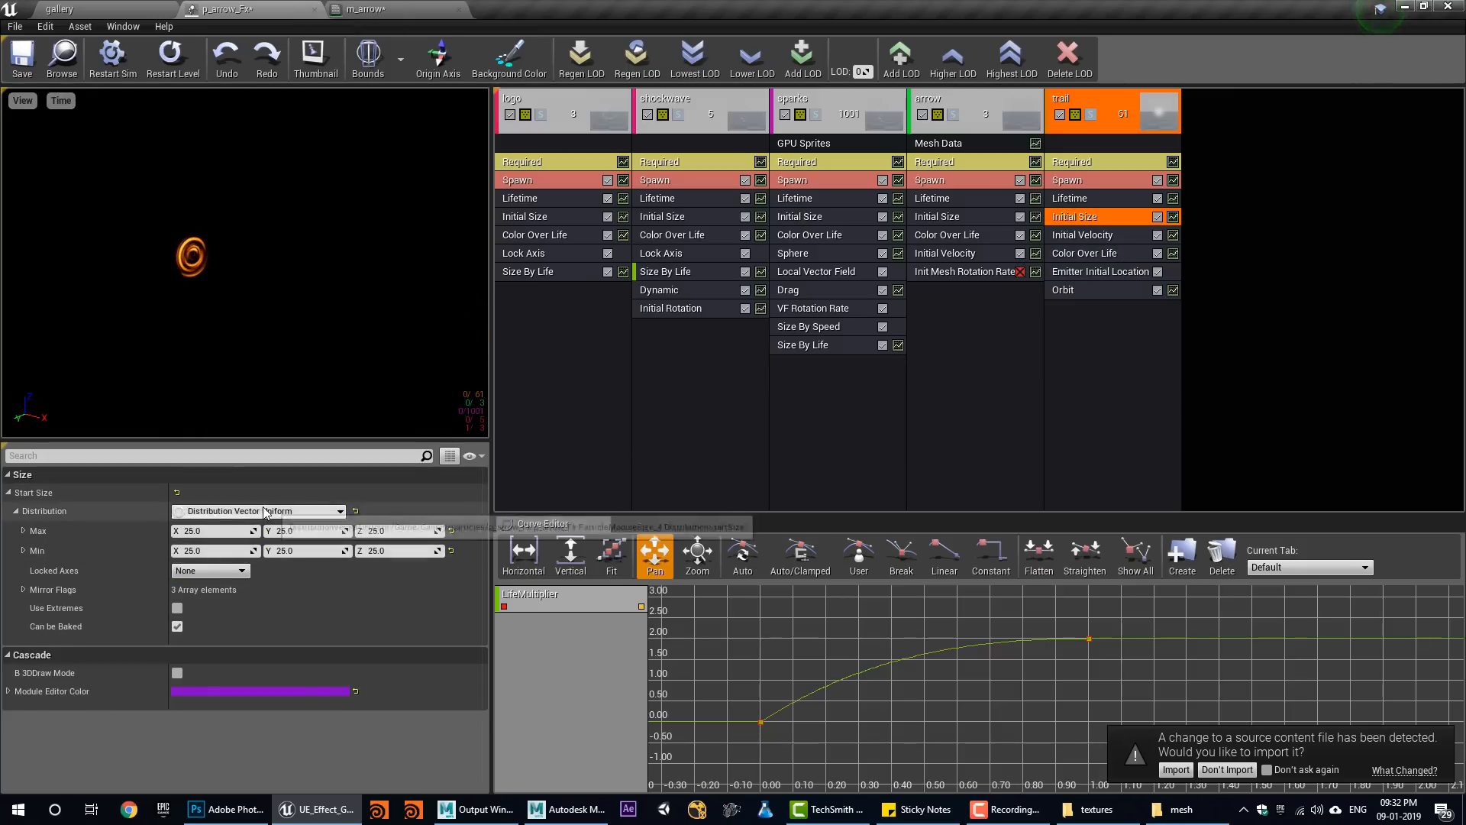
left_click(229, 511)
left_click(234, 585)
left_click(213, 571)
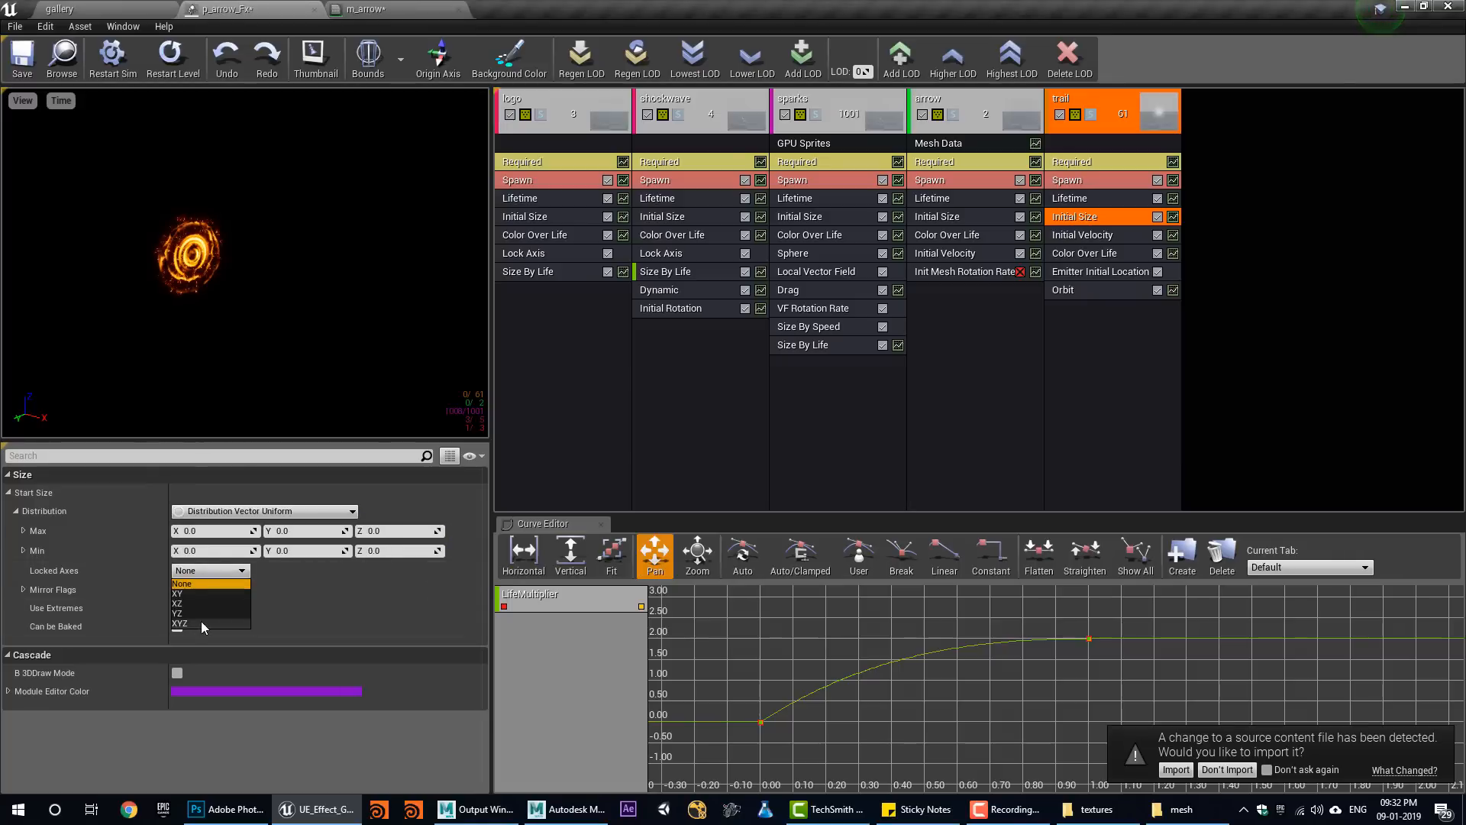
left_click(200, 621)
left_click(204, 530)
type("5")
left_click(204, 551)
type("1")
key("Return")
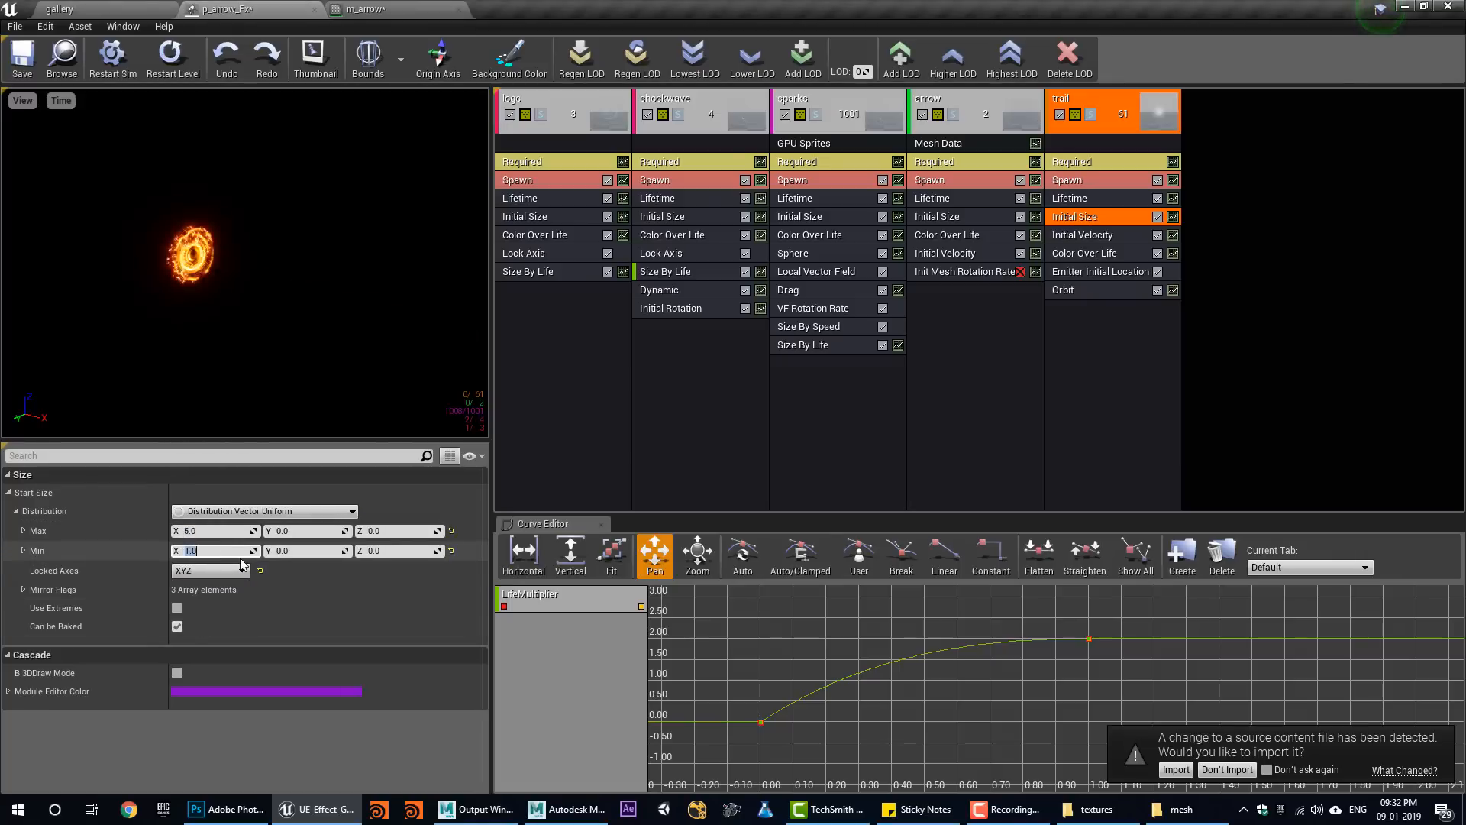
Simulate the gallery level several times to preview the resized trail, close the m_arrow material and return to the p_arrow_Fx particle system.
left_click(122, 7)
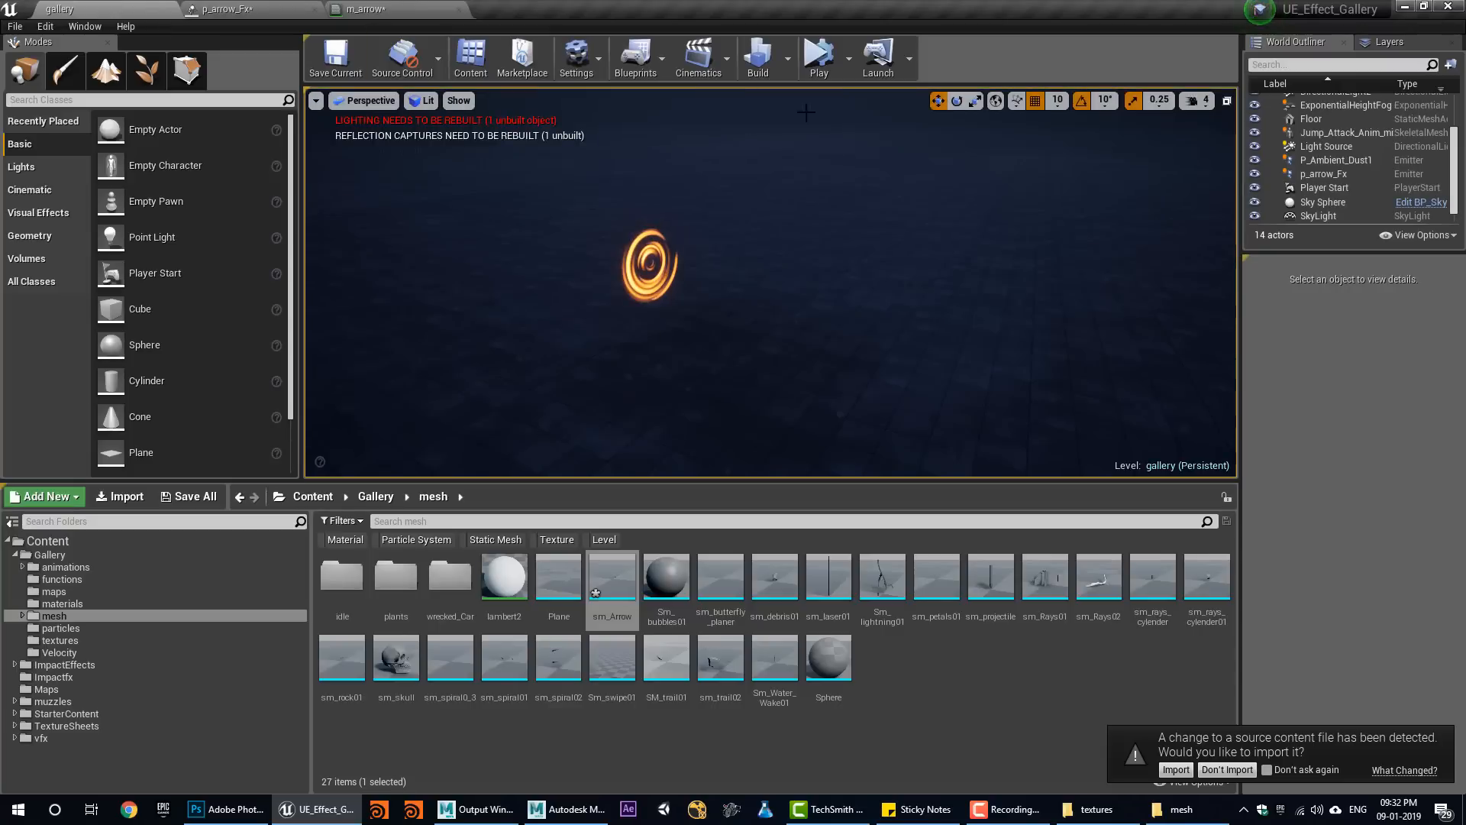
left_click(818, 57)
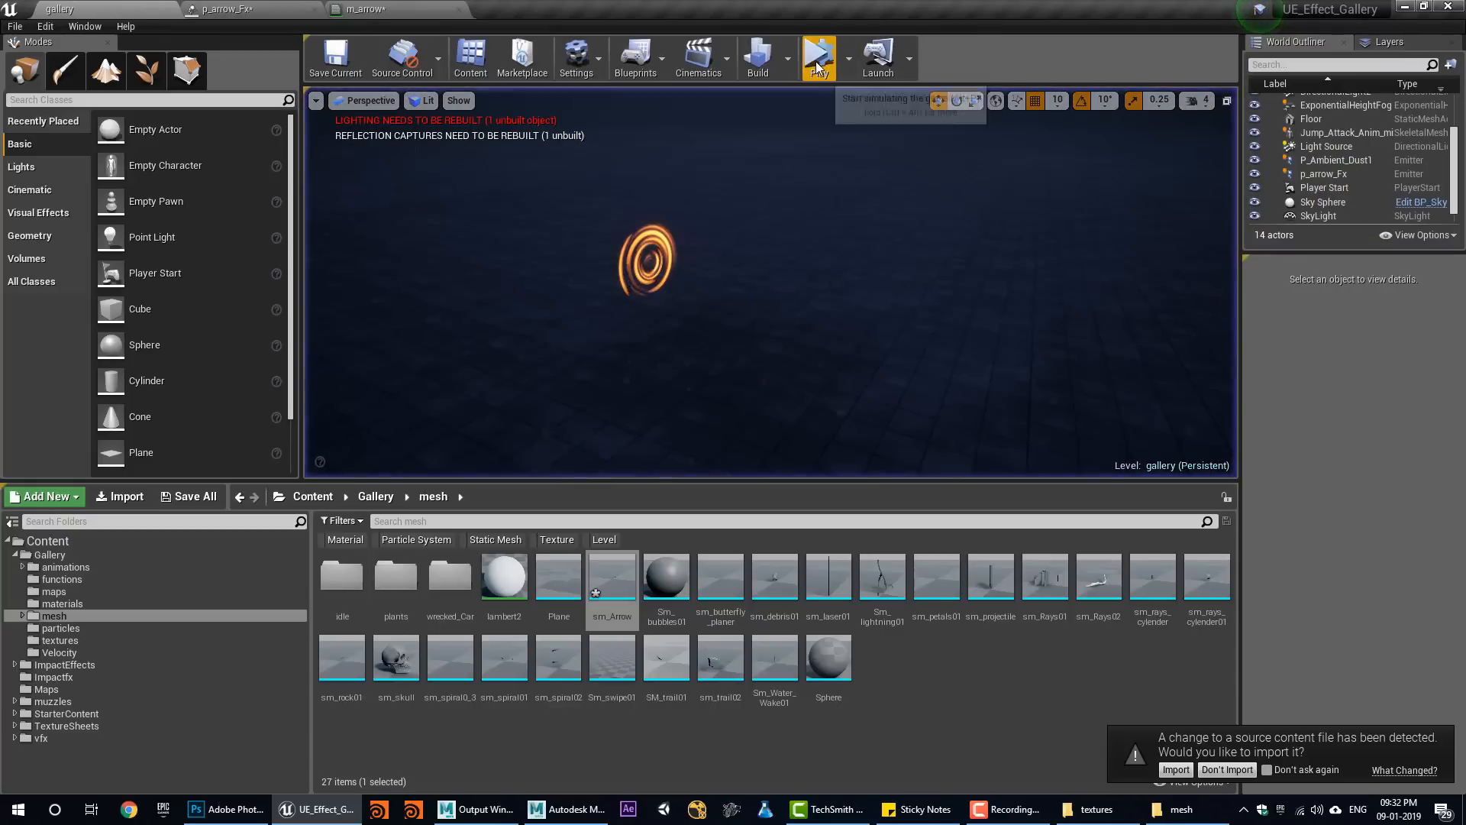
left_click(858, 58)
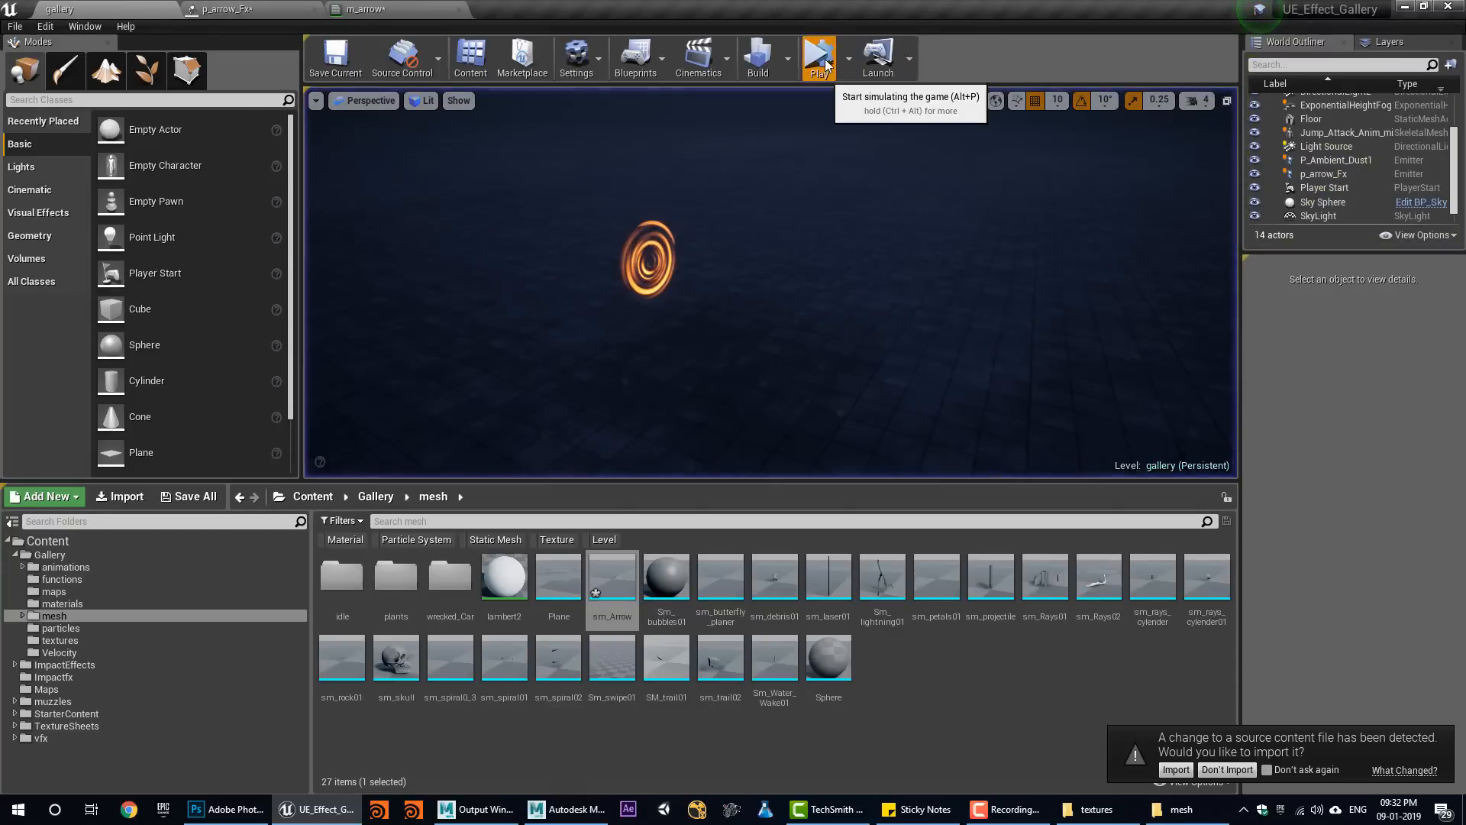
left_click(821, 58)
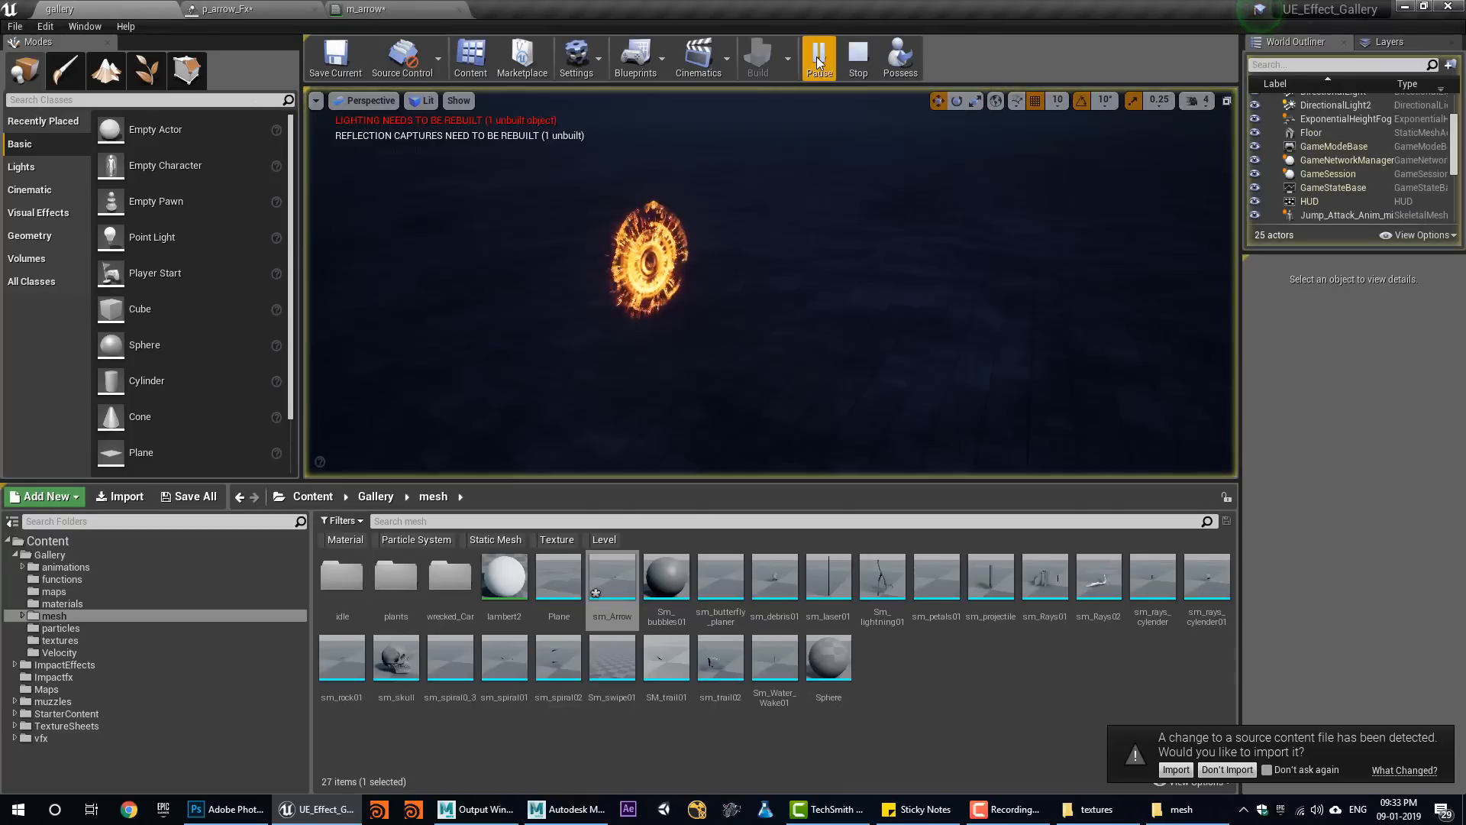
left_click(847, 58)
left_click(821, 58)
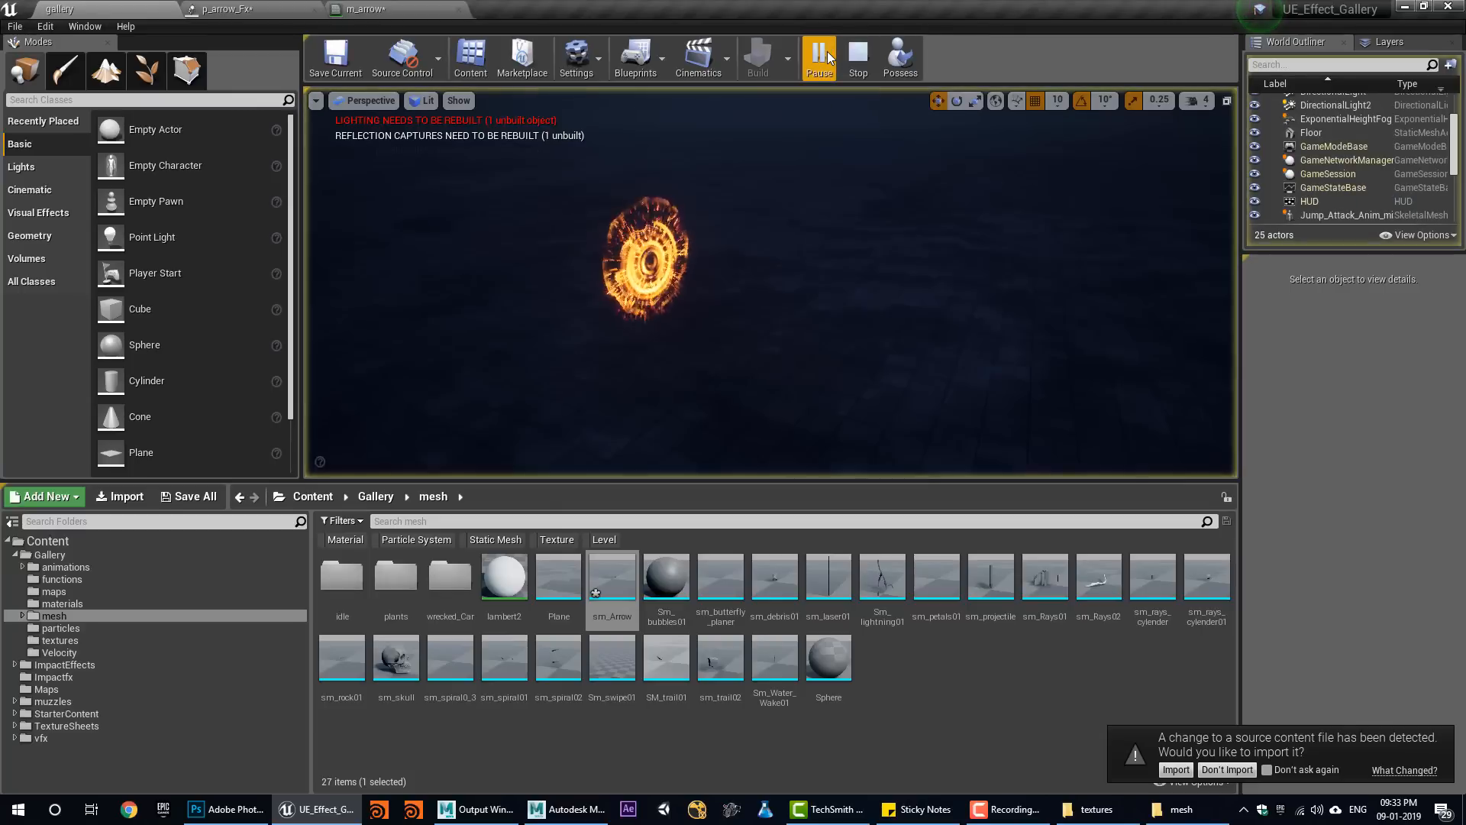
left_click(858, 58)
left_click(818, 57)
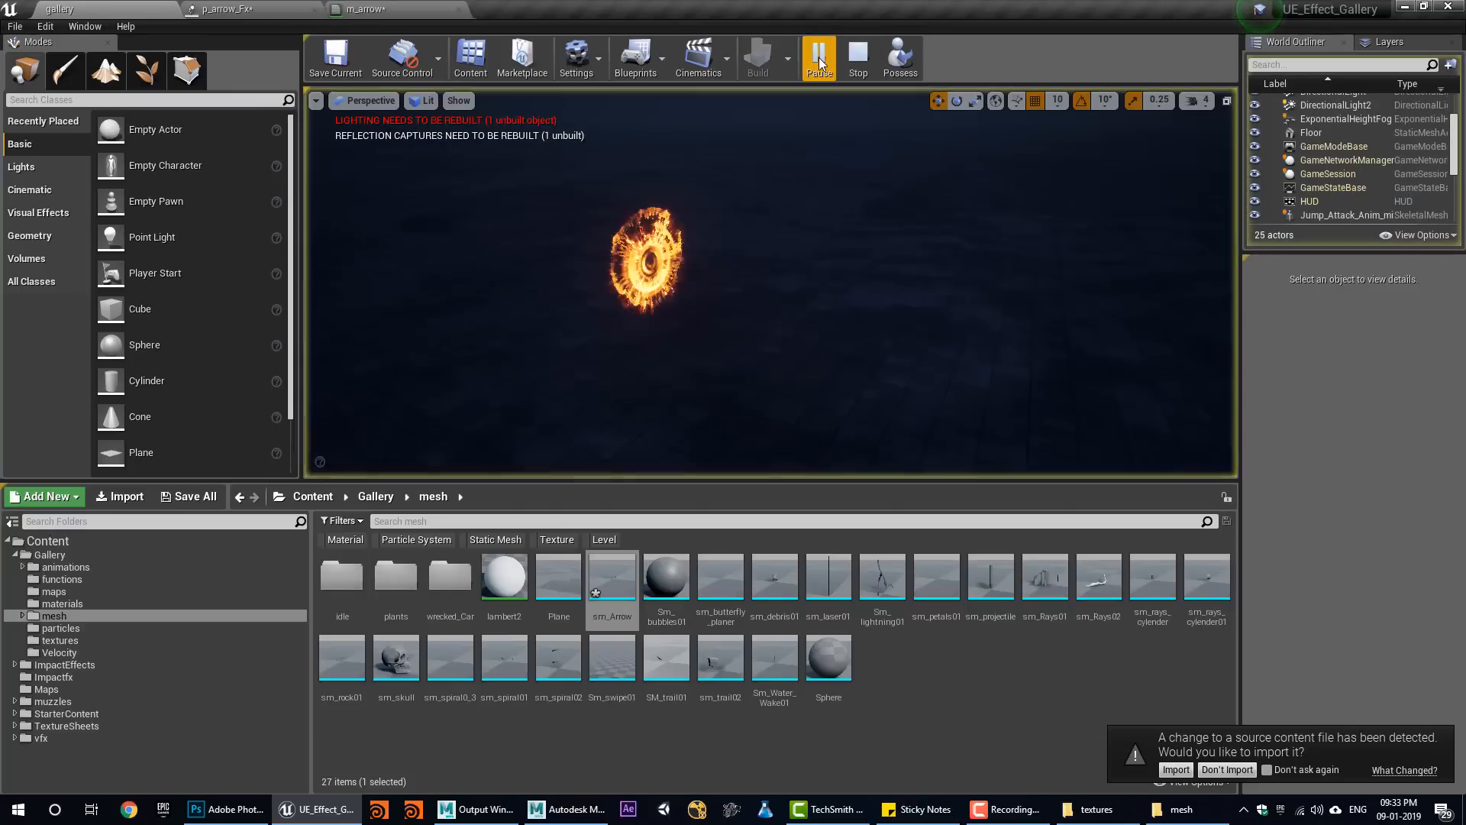
left_click(856, 59)
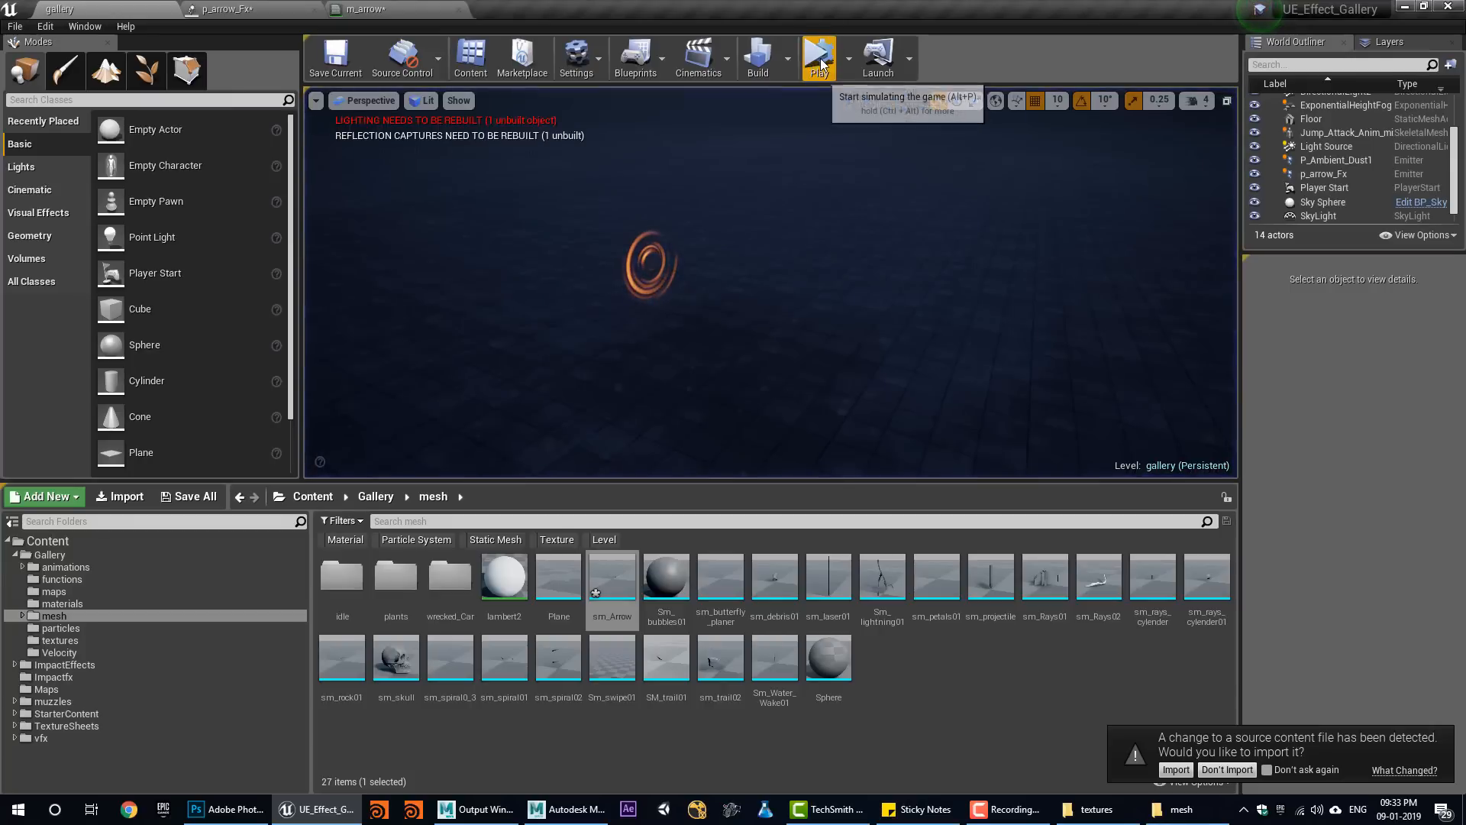
left_click(820, 59)
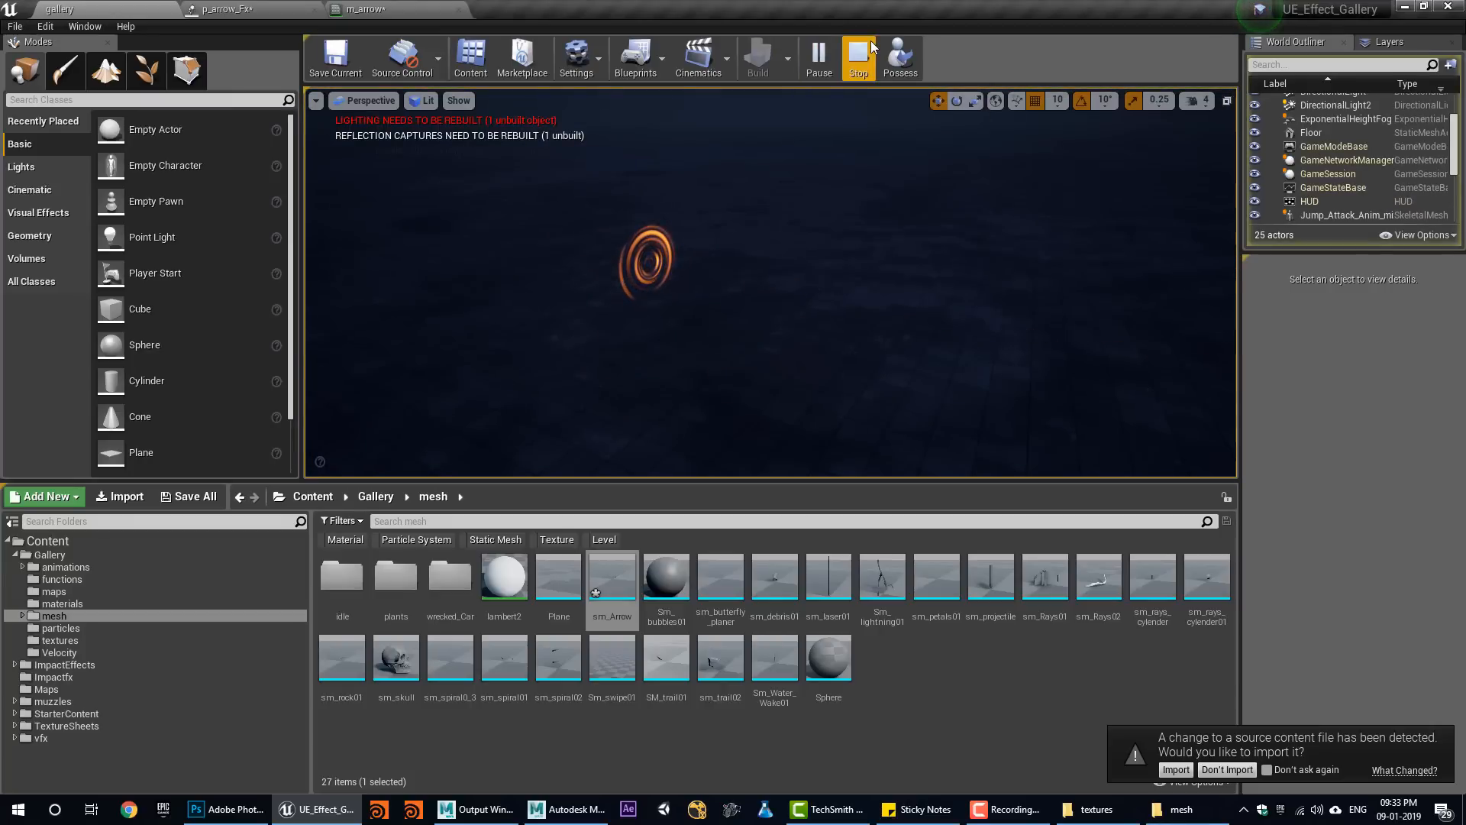
left_click(858, 58)
left_click(802, 68)
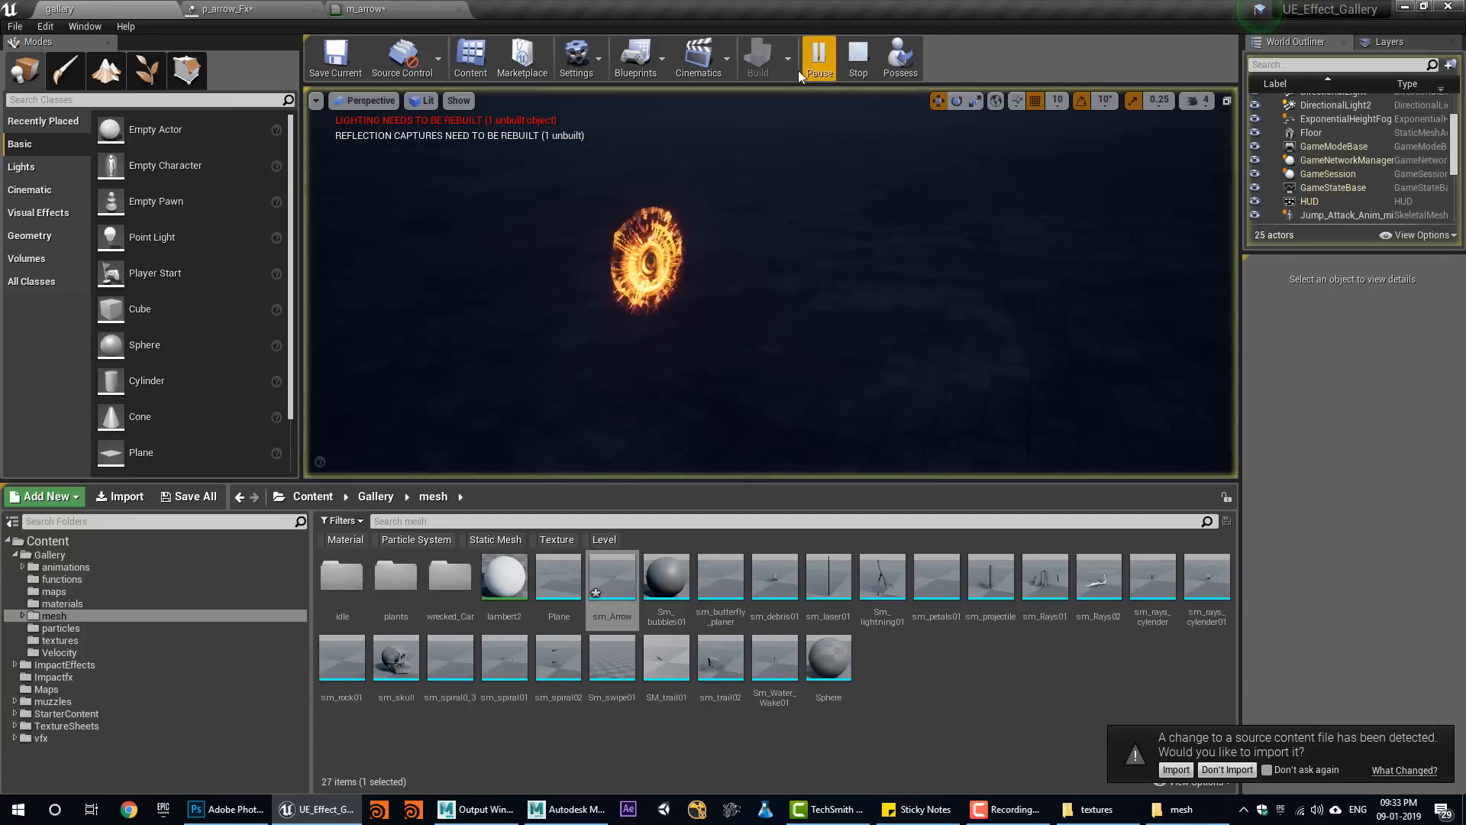
left_click(447, 10)
left_click(458, 8)
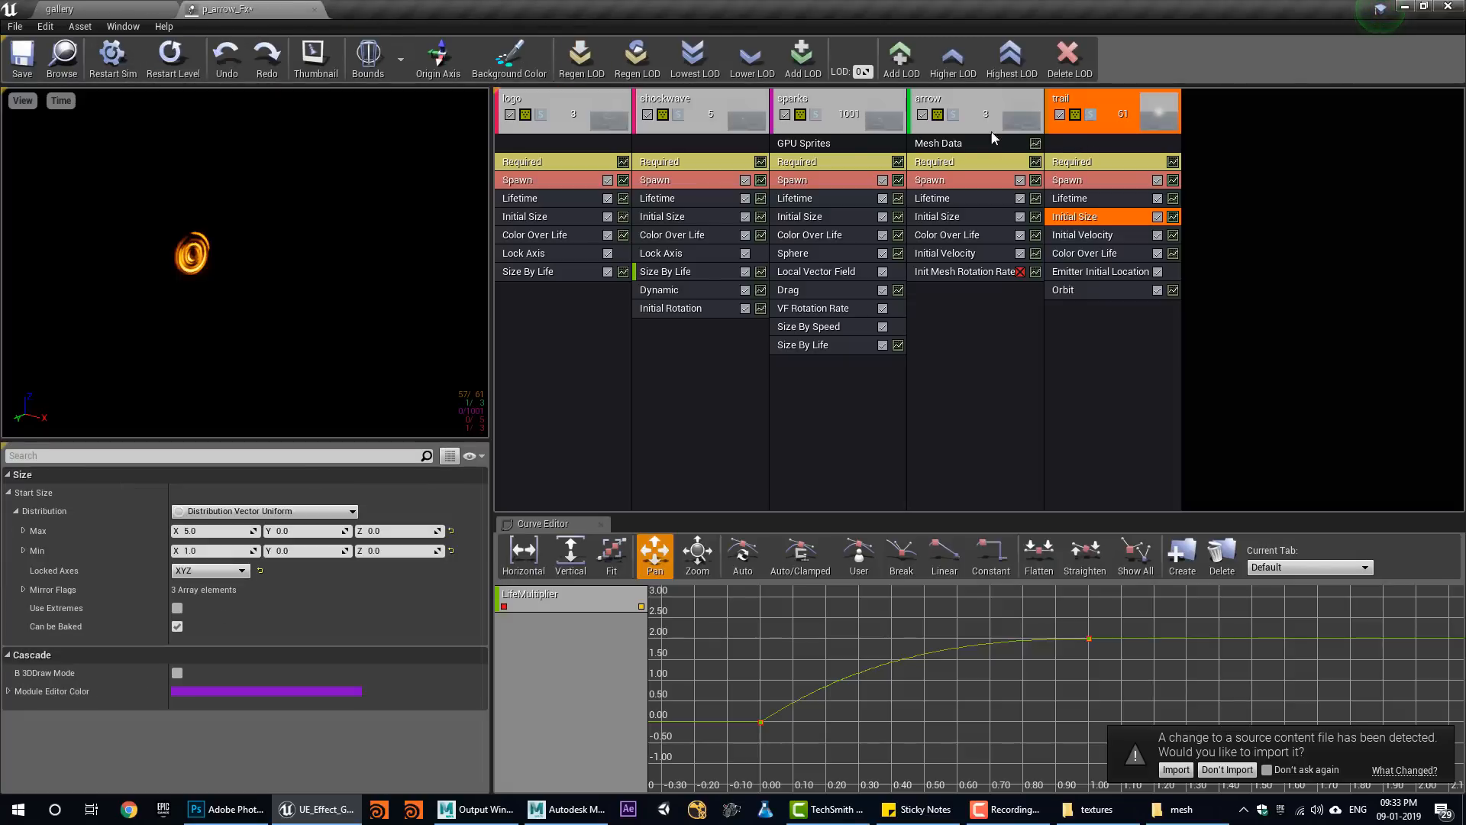
Add a new sprite emitter beside the trail emitter and rename it sreaks.
right_click(985, 94)
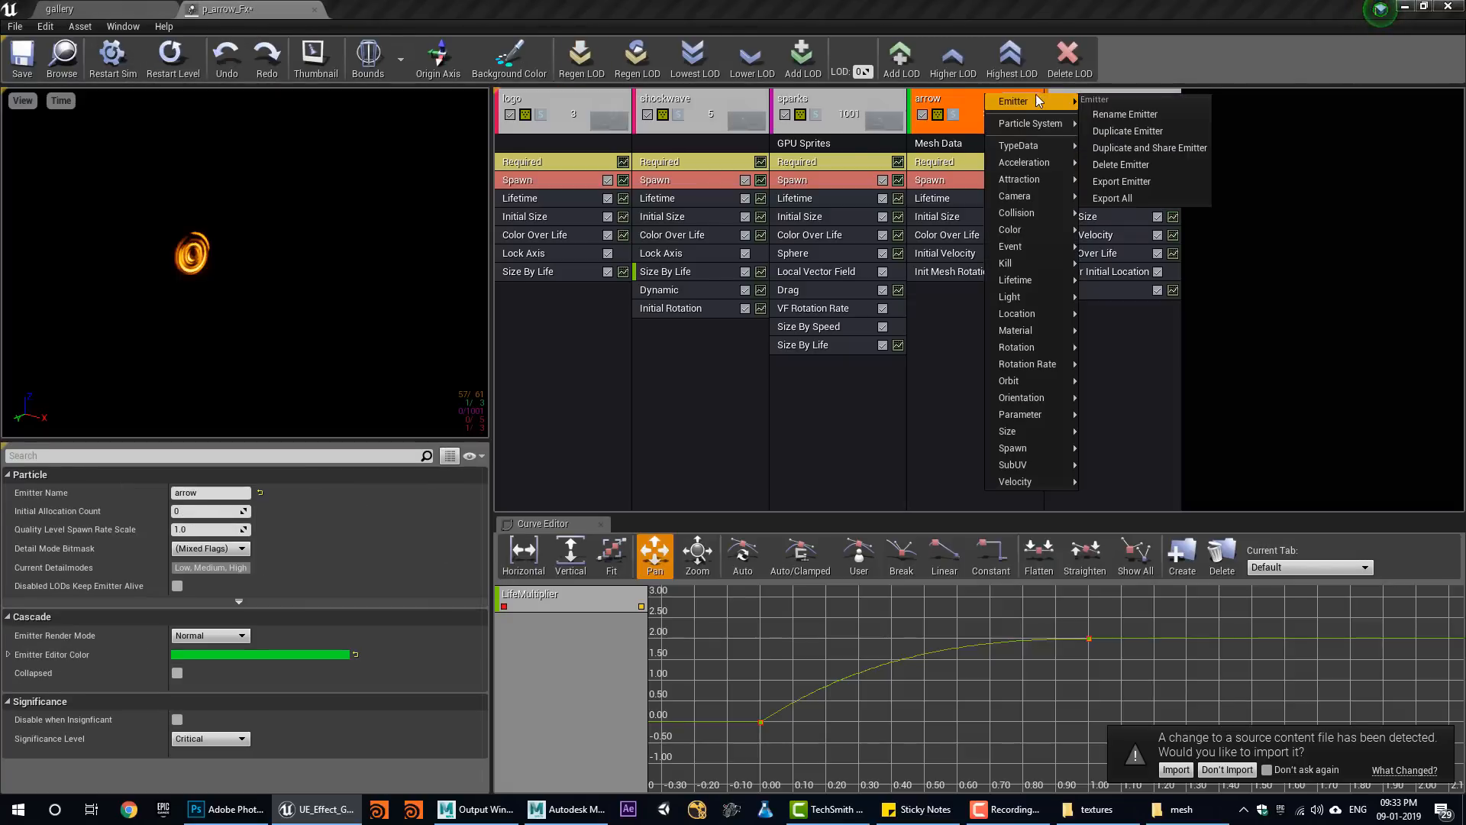
left_click(1320, 143)
right_click(1216, 107)
left_click(1252, 116)
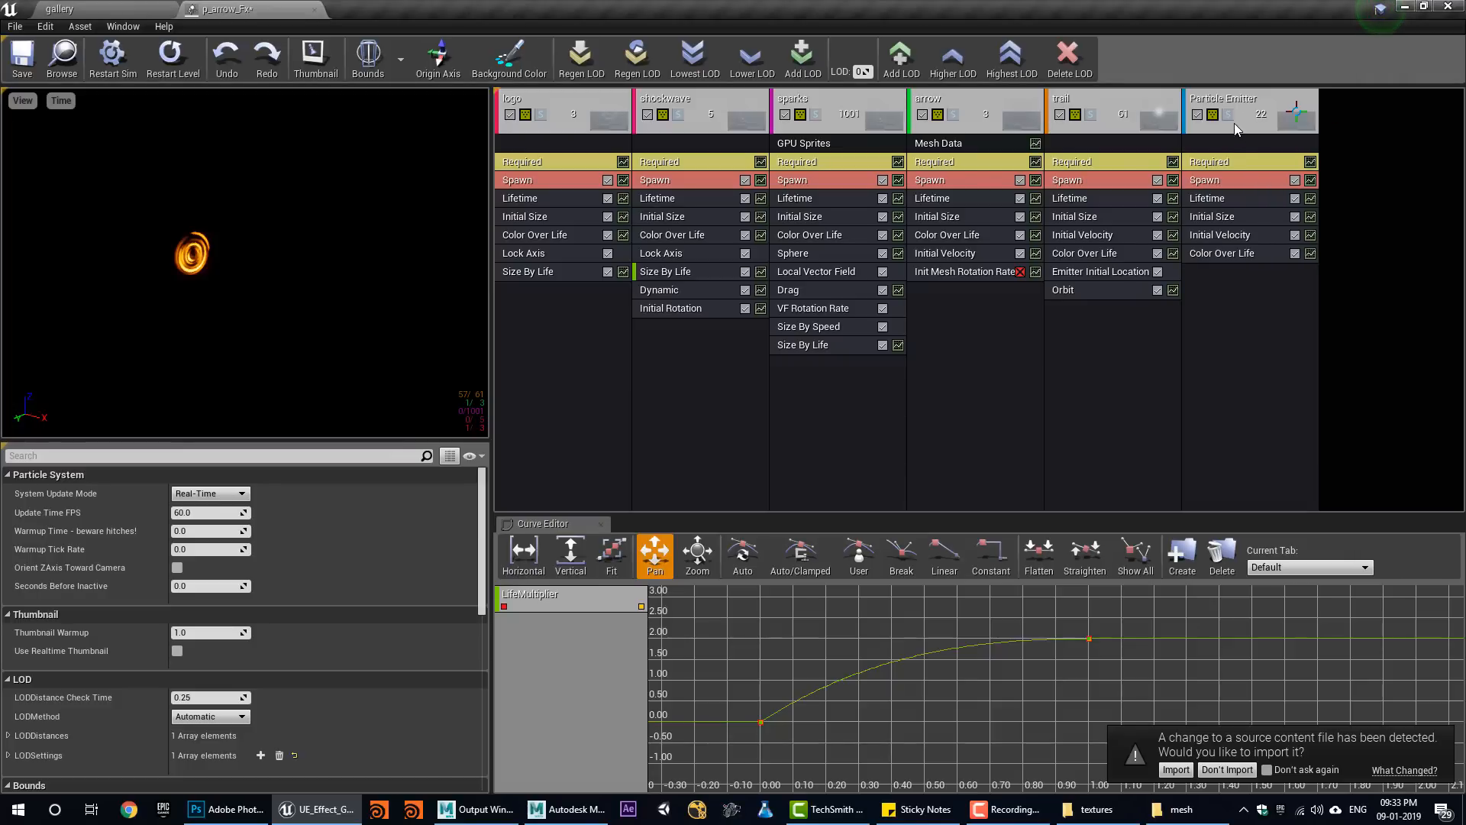
right_click(1231, 105)
mouse_move(1283, 112)
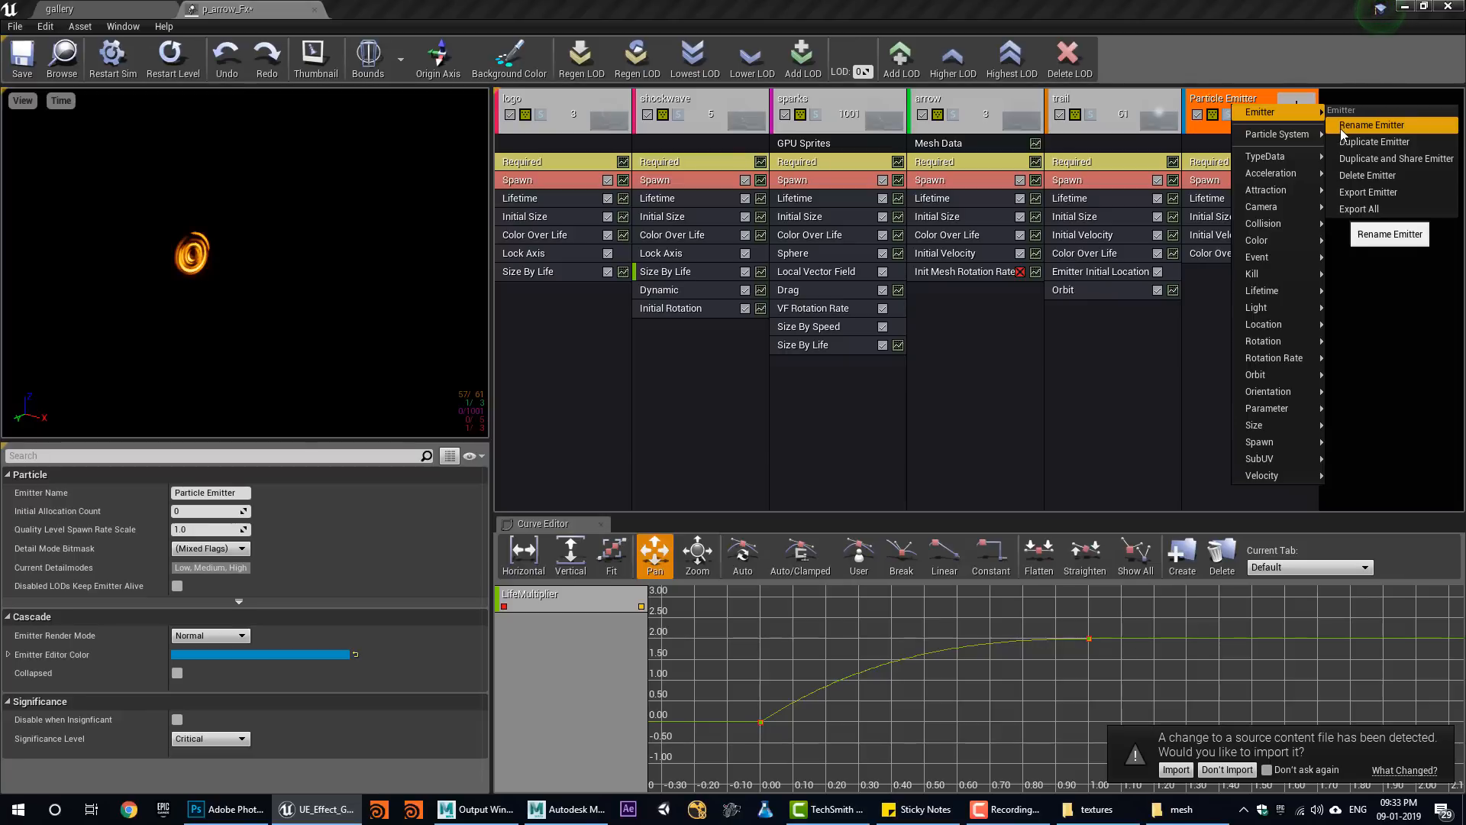
left_click(1353, 131)
type("s")
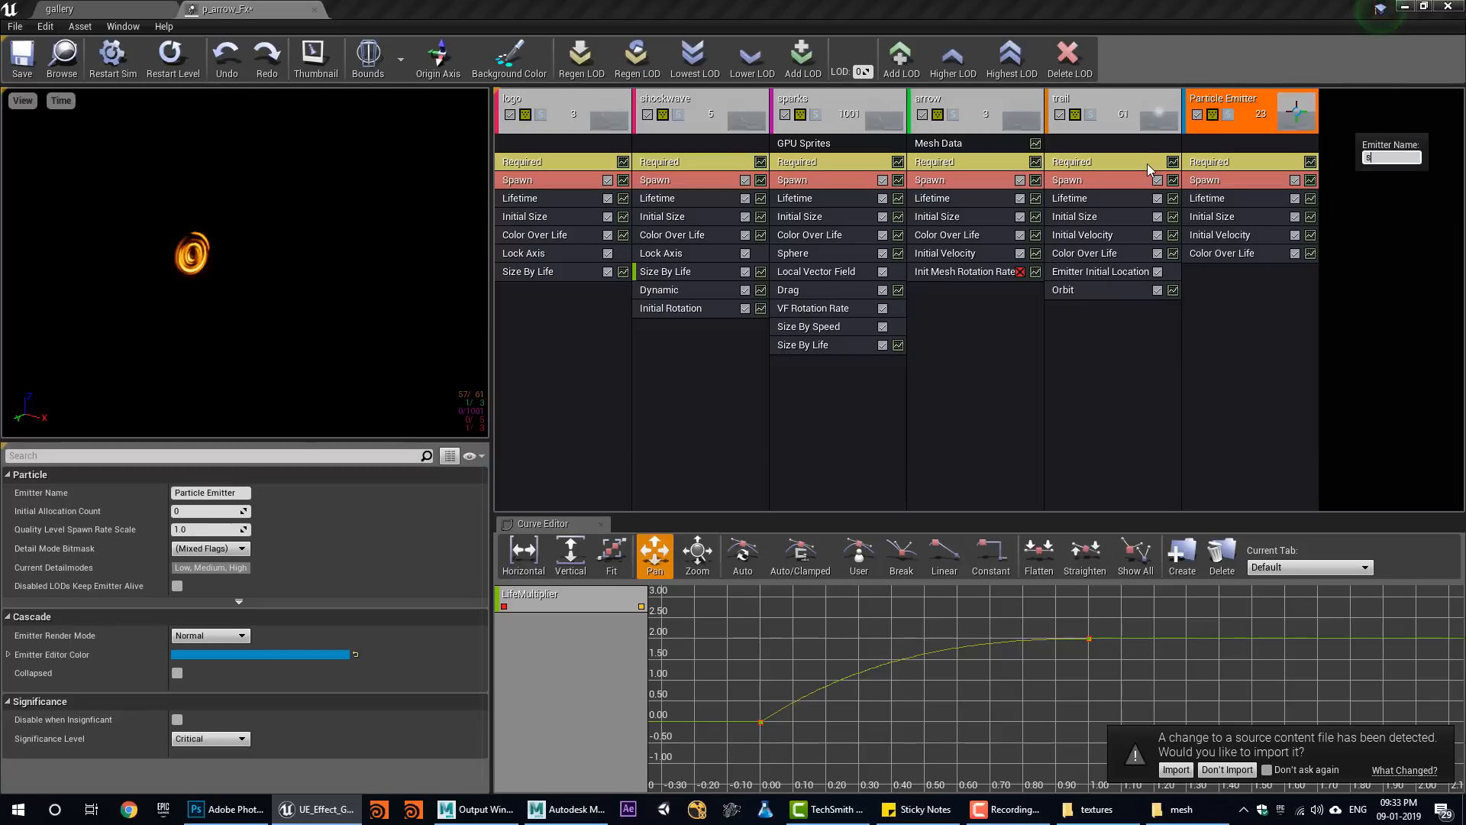
type("reaks")
key("Return")
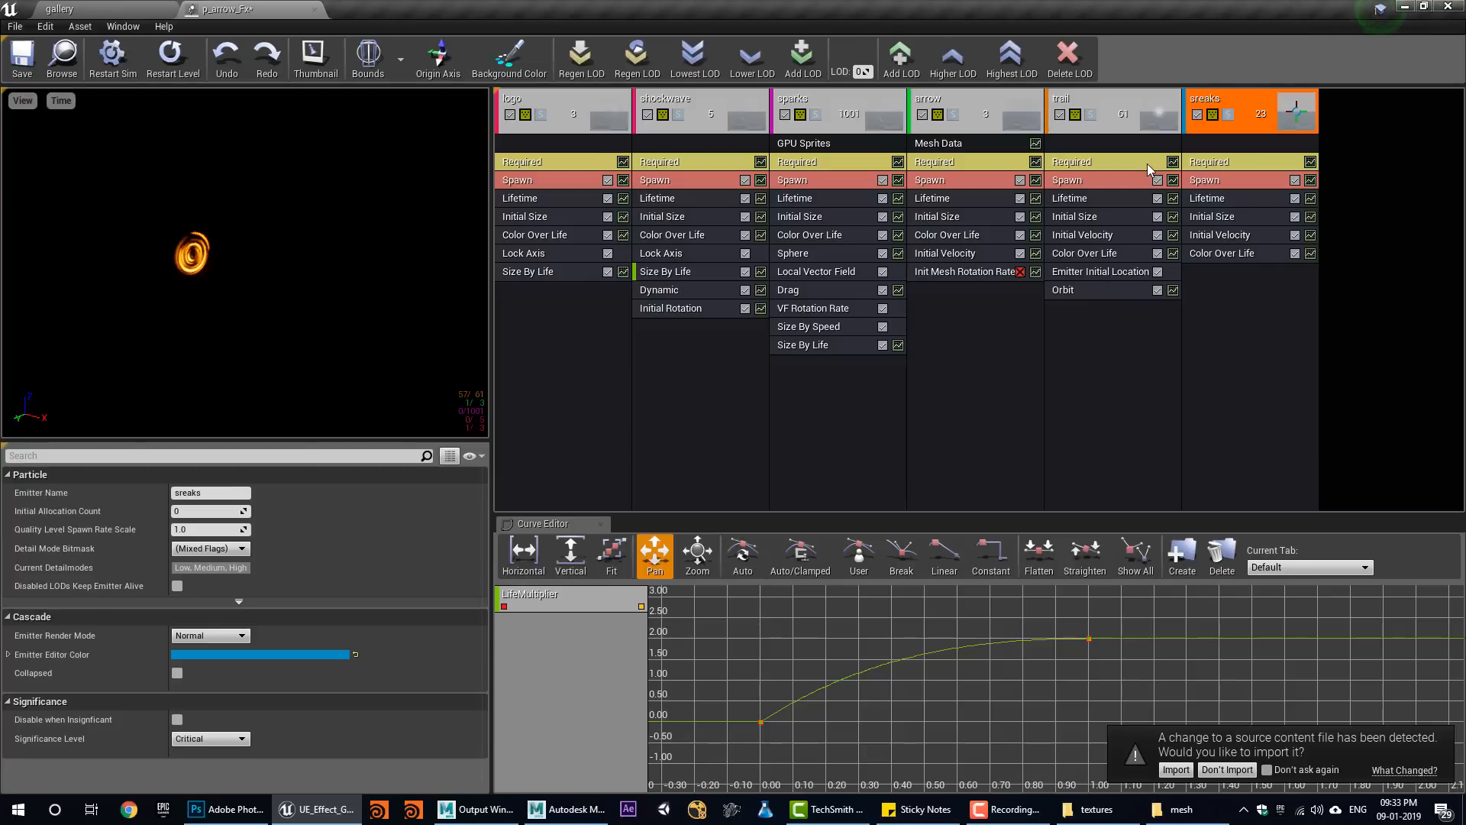
Locate the material that uses the T_flash03 texture by viewing the texture's references and browsing to the m_flash02 asset.
left_click(1219, 163)
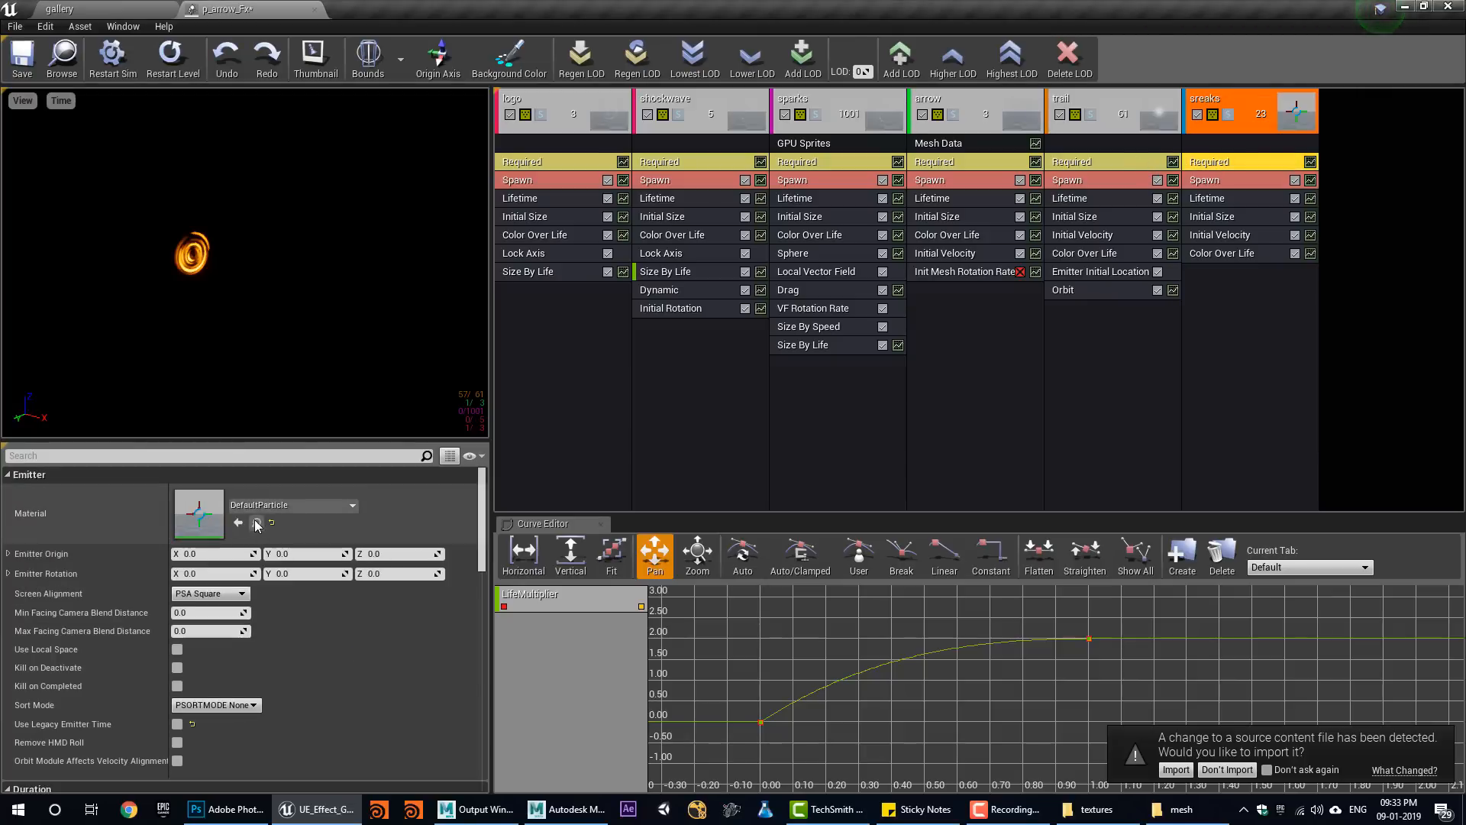
left_click(99, 10)
left_click(106, 655)
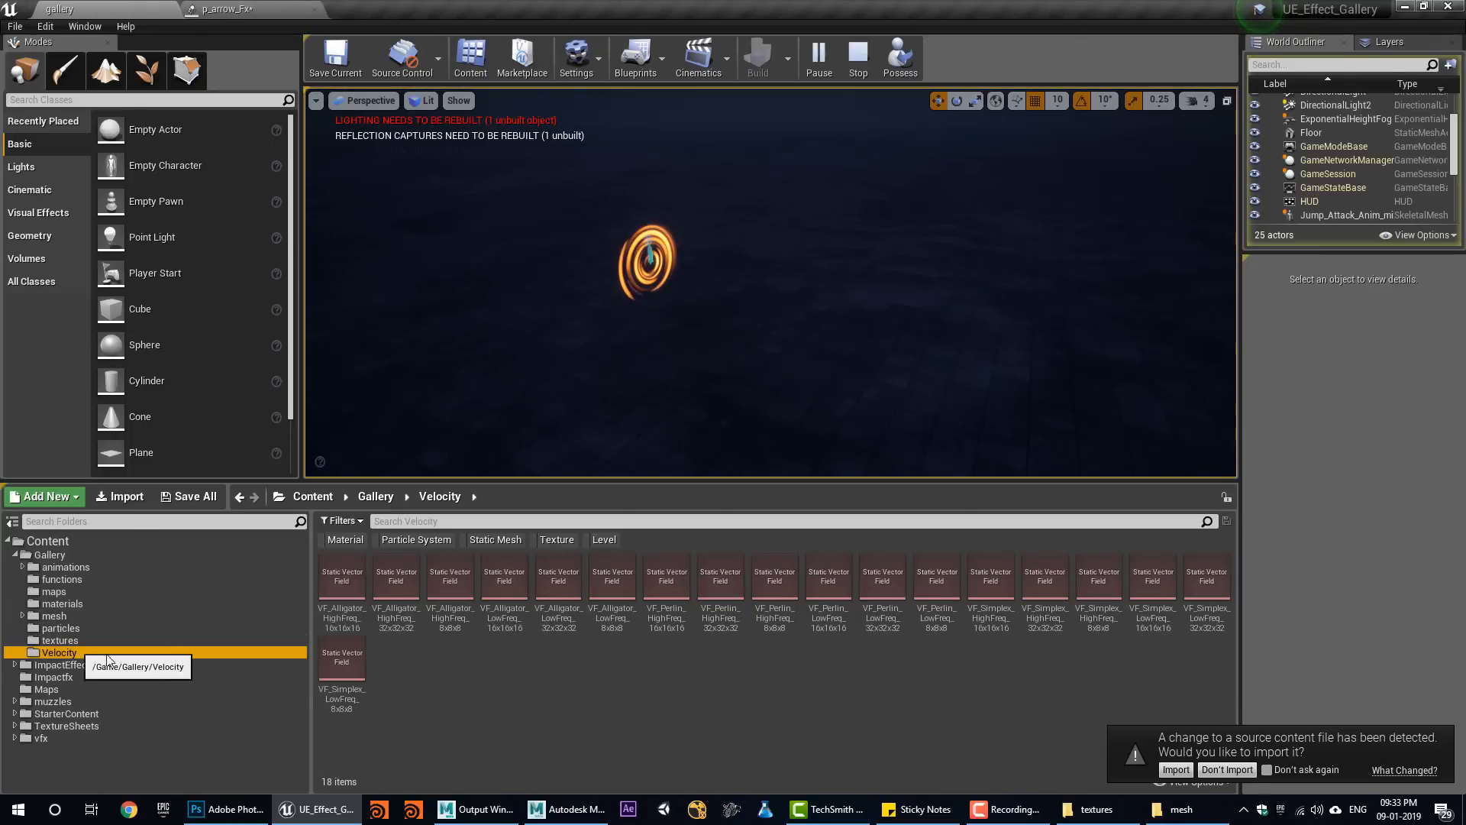
left_click(84, 640)
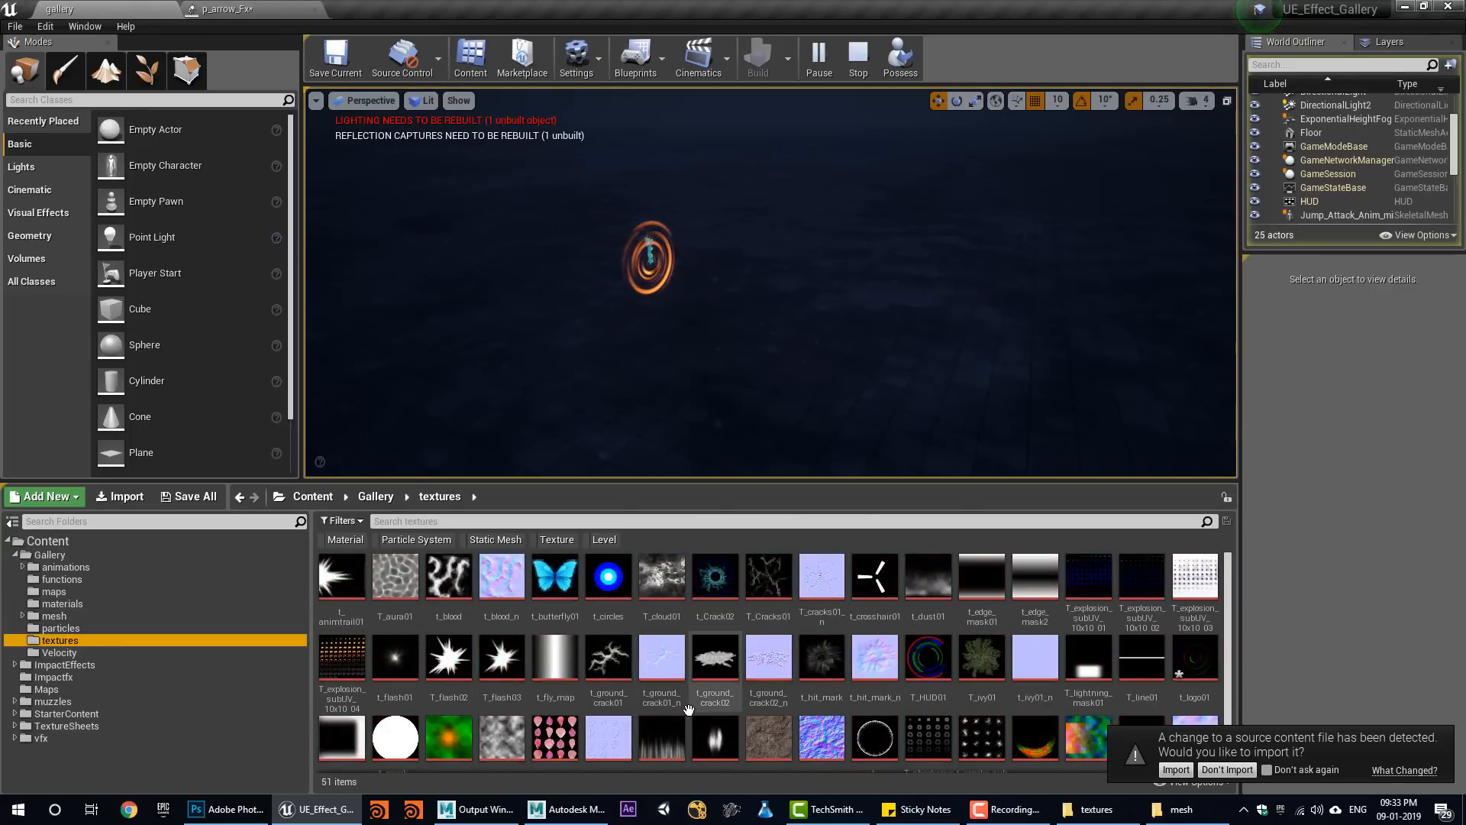
scroll(764, 672, "down", 1)
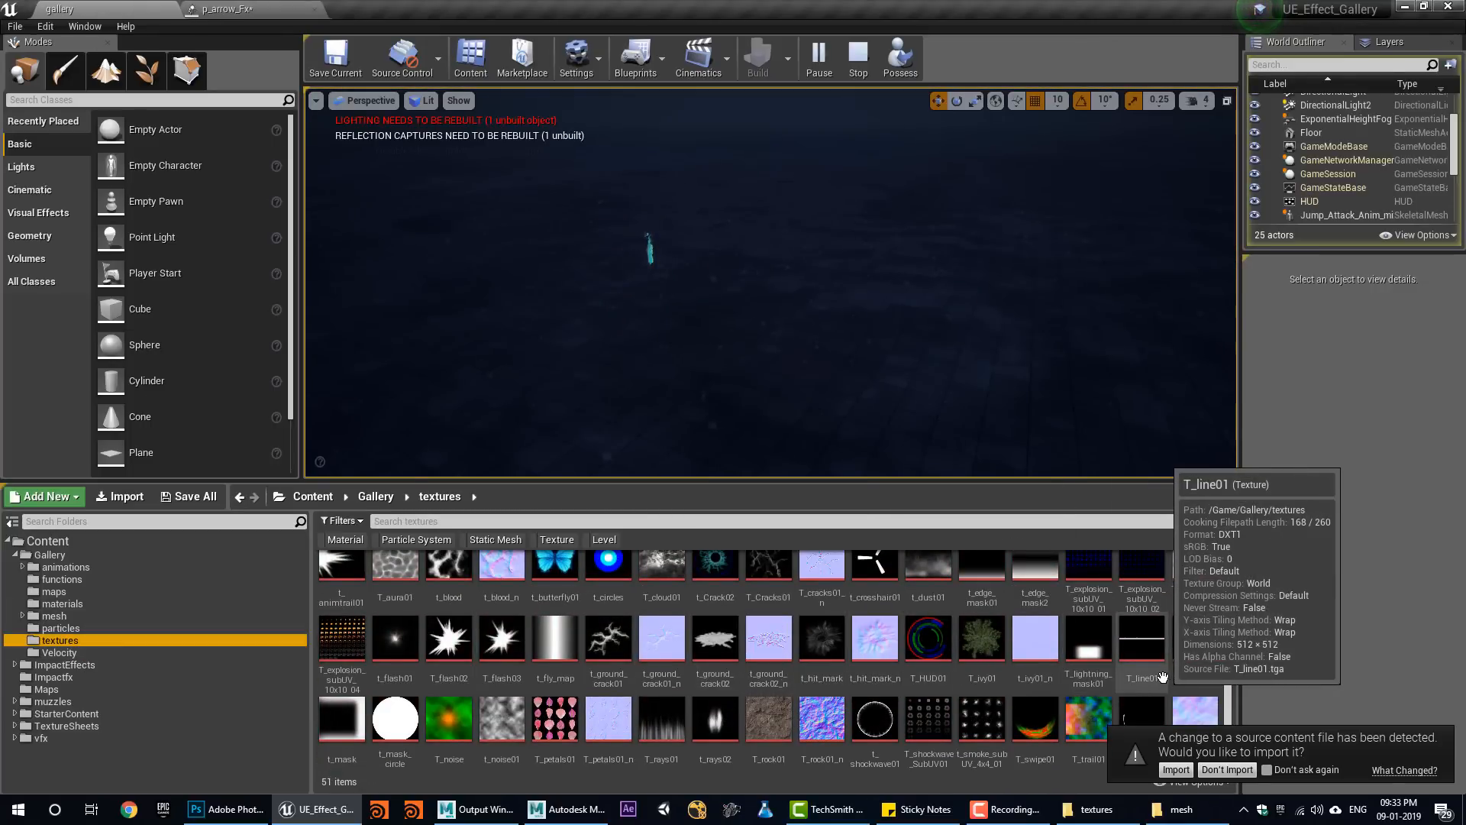
scroll(1001, 672, "up", 1)
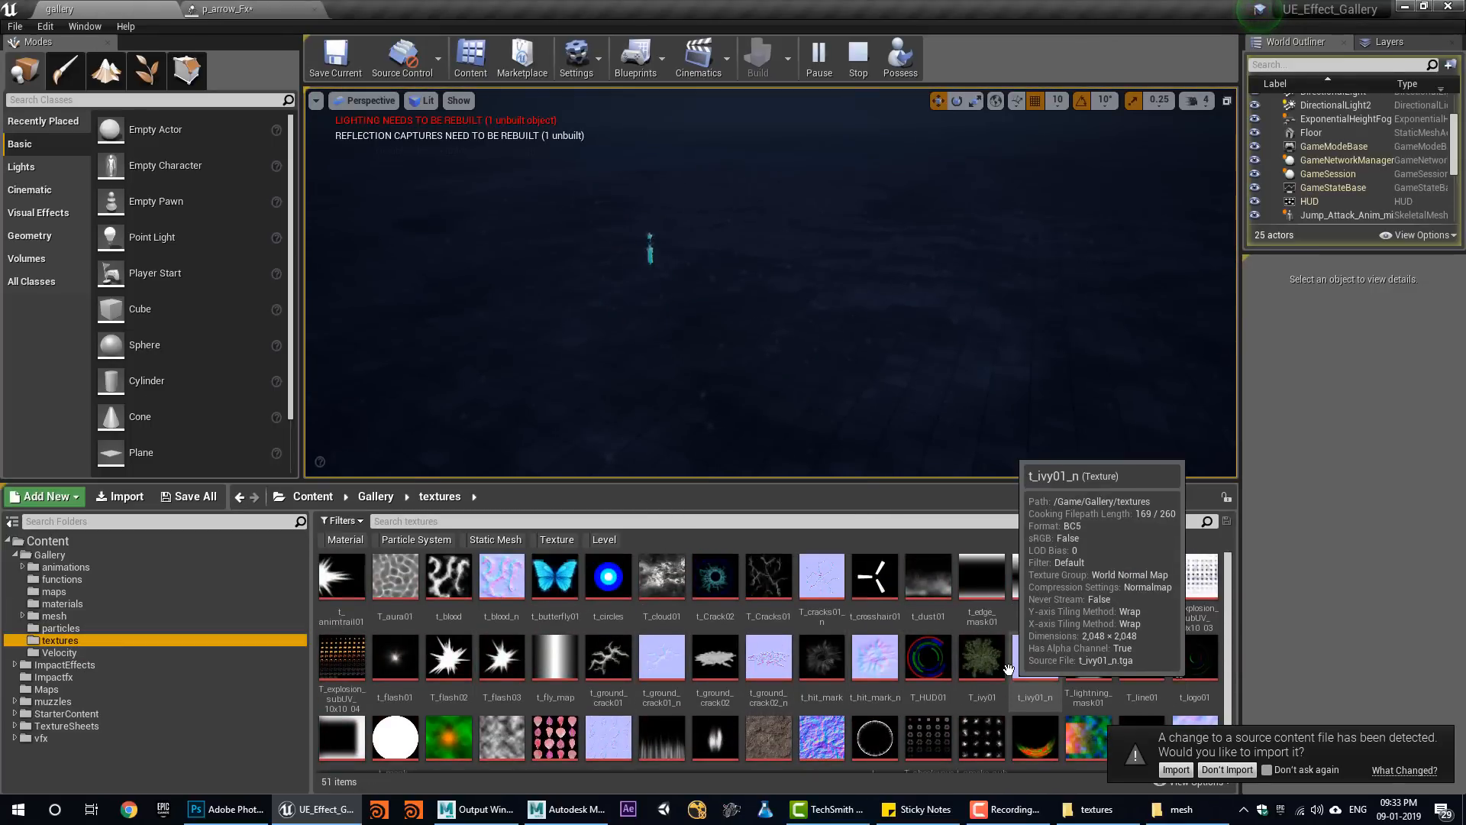
right_click(526, 671)
left_click(555, 606)
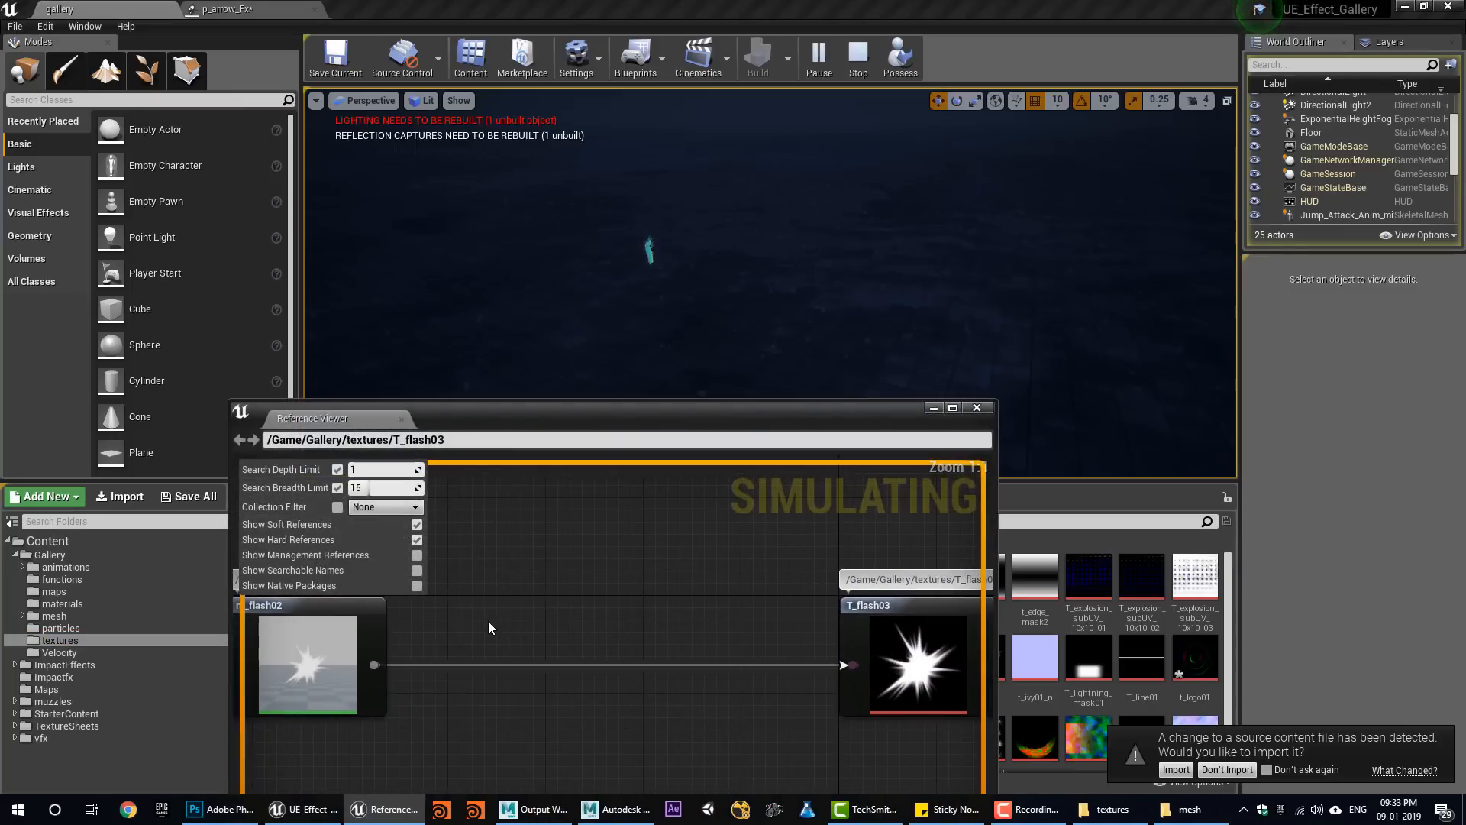
right_click(304, 642)
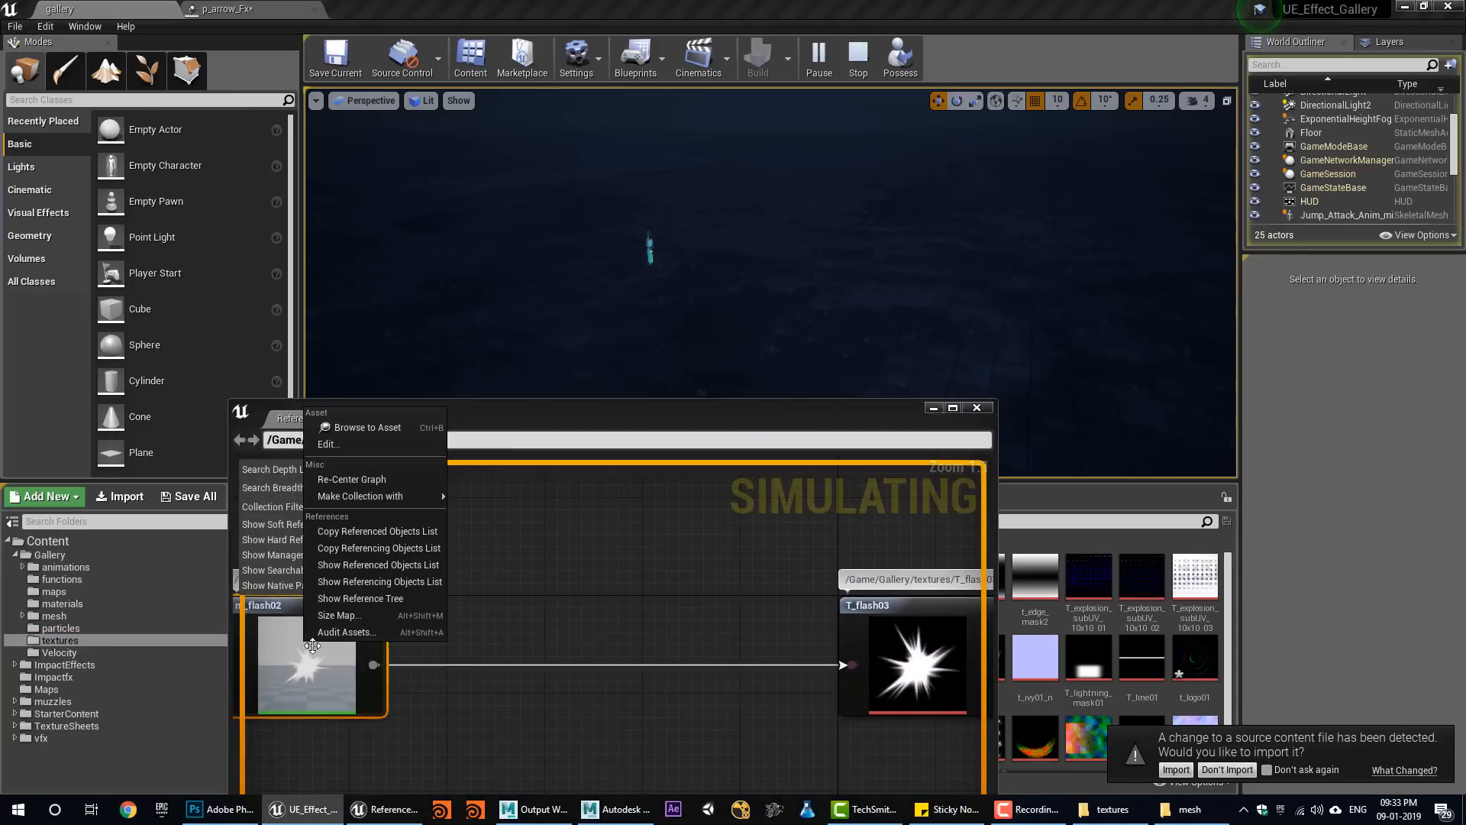
left_click(365, 430)
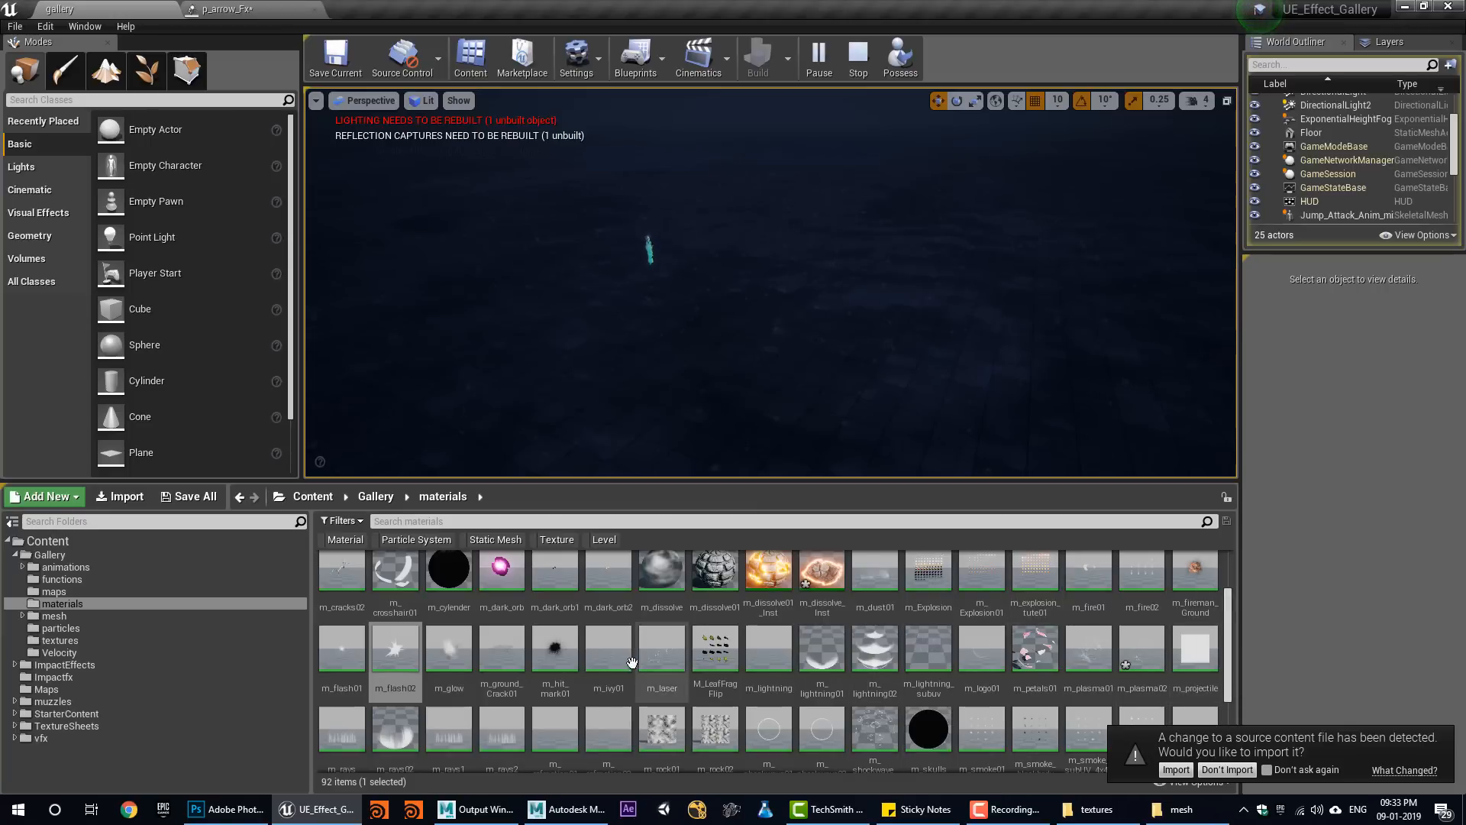
Check the m_flash02 material's node graph, close it, and assign m_flash02 as the sreaks emitter's material.
scroll(1050, 725, "down", 2)
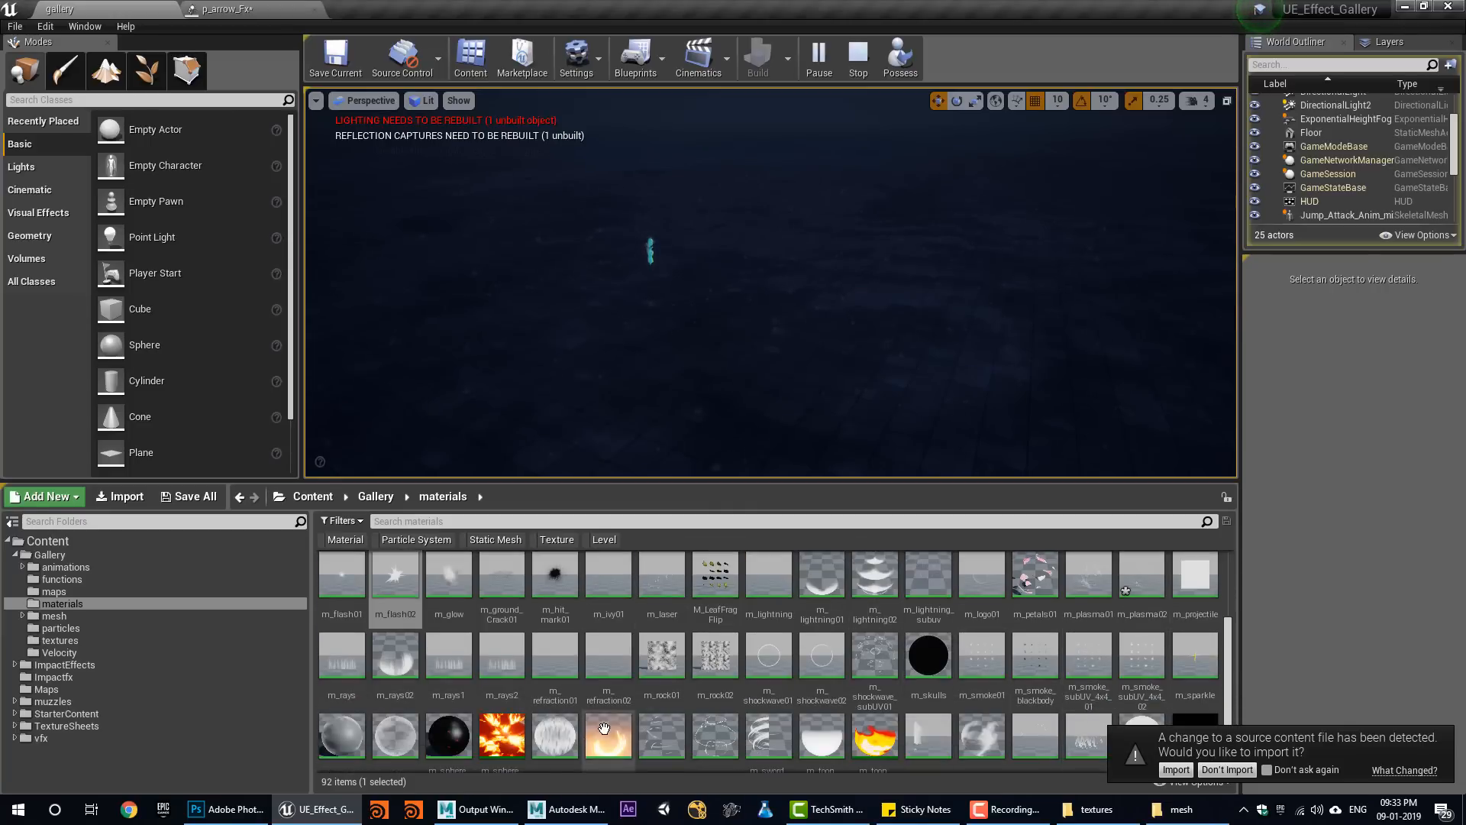
scroll(603, 727, "up", 2)
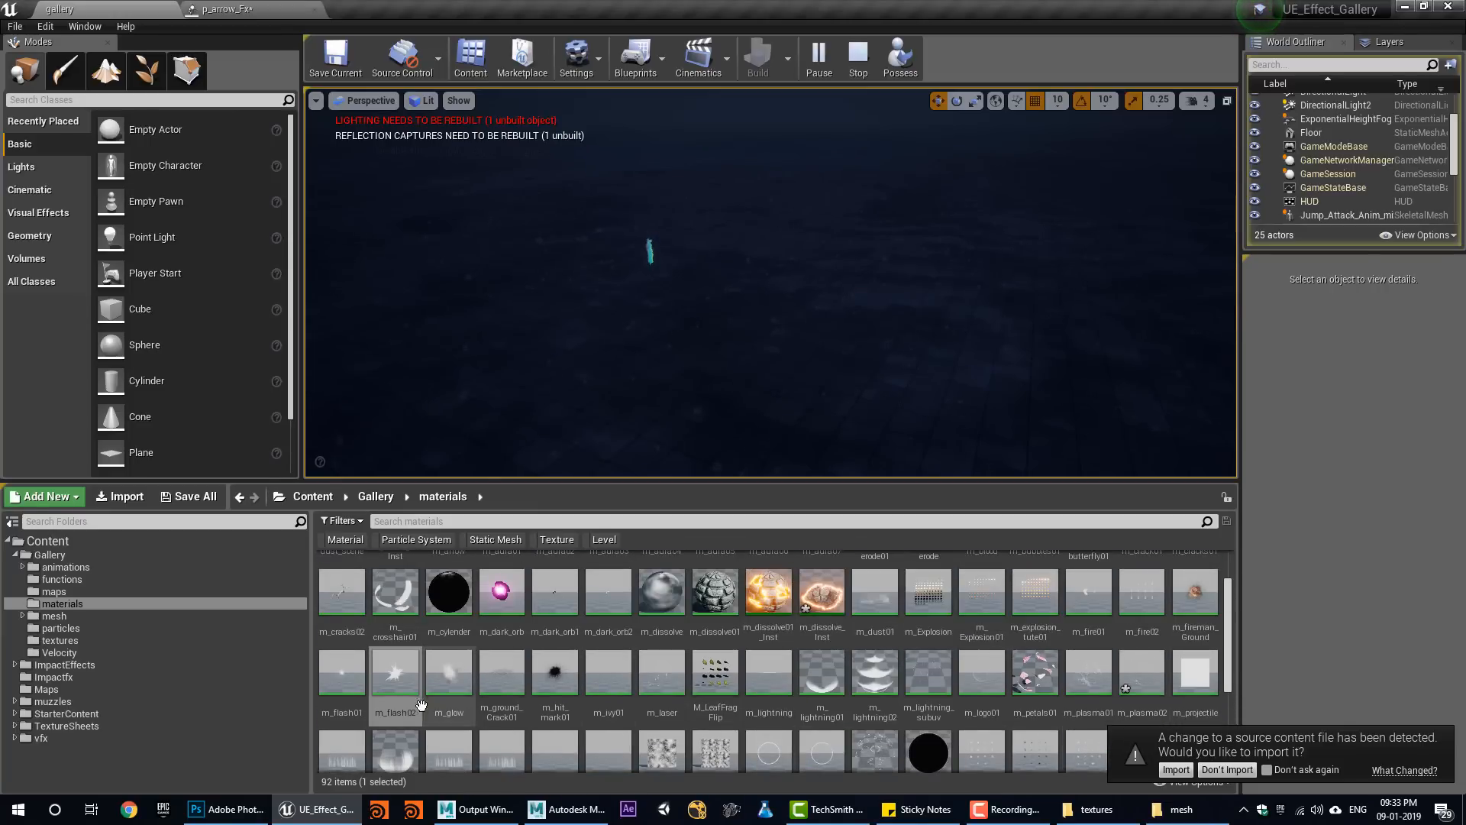
double_click(416, 691)
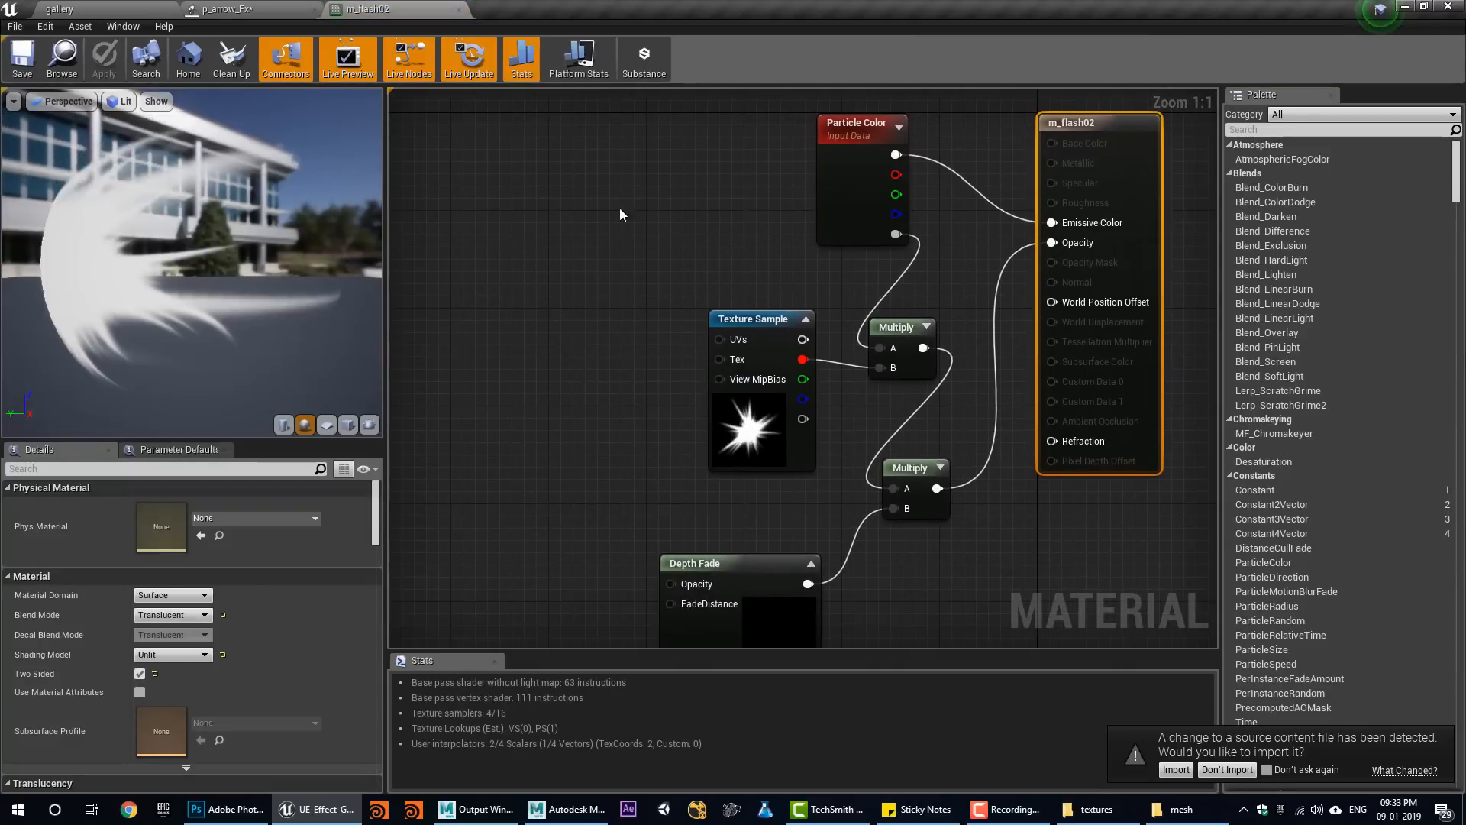
left_click(458, 9)
left_click(101, 8)
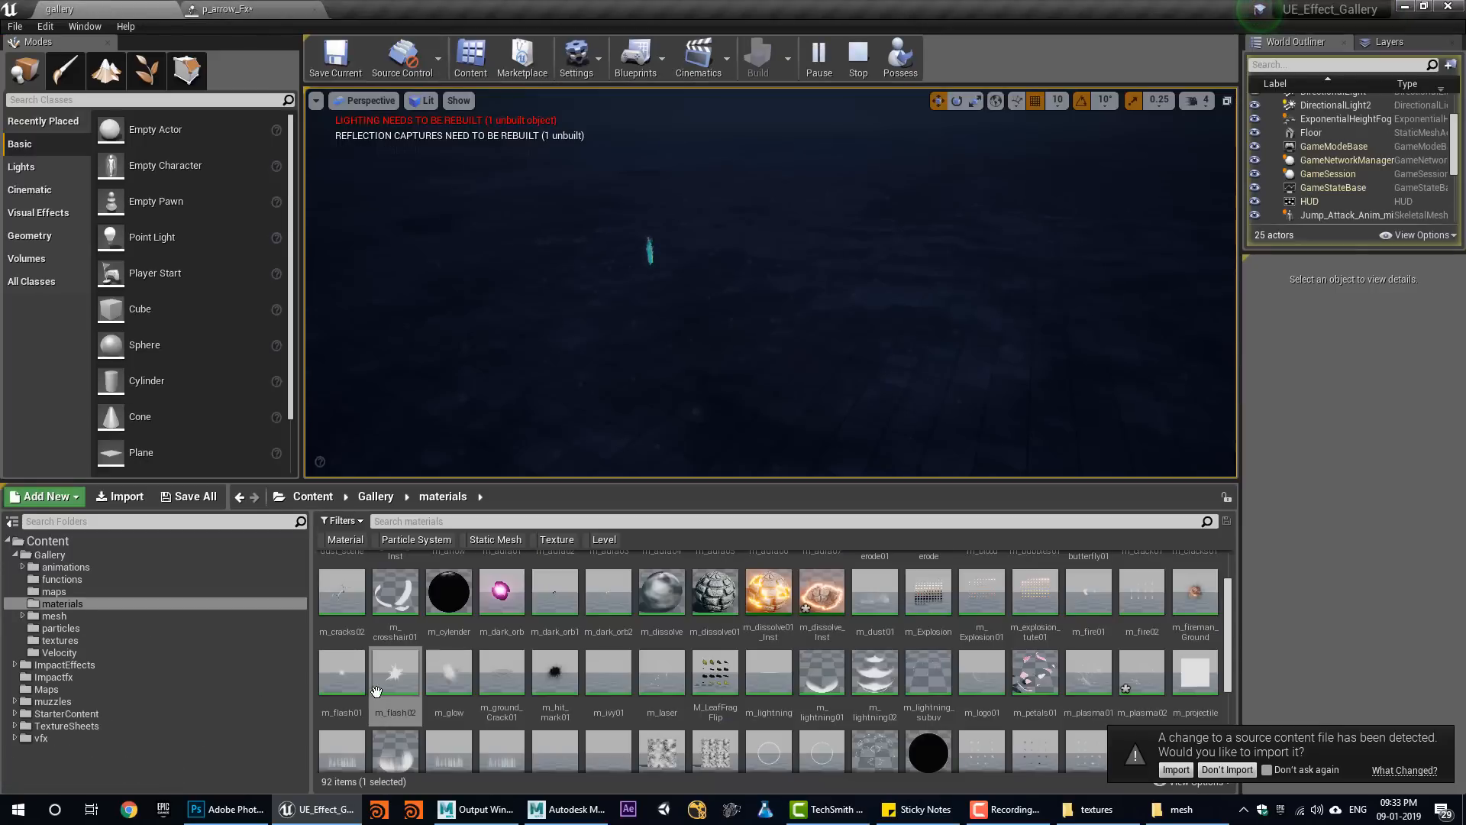
left_click(252, 11)
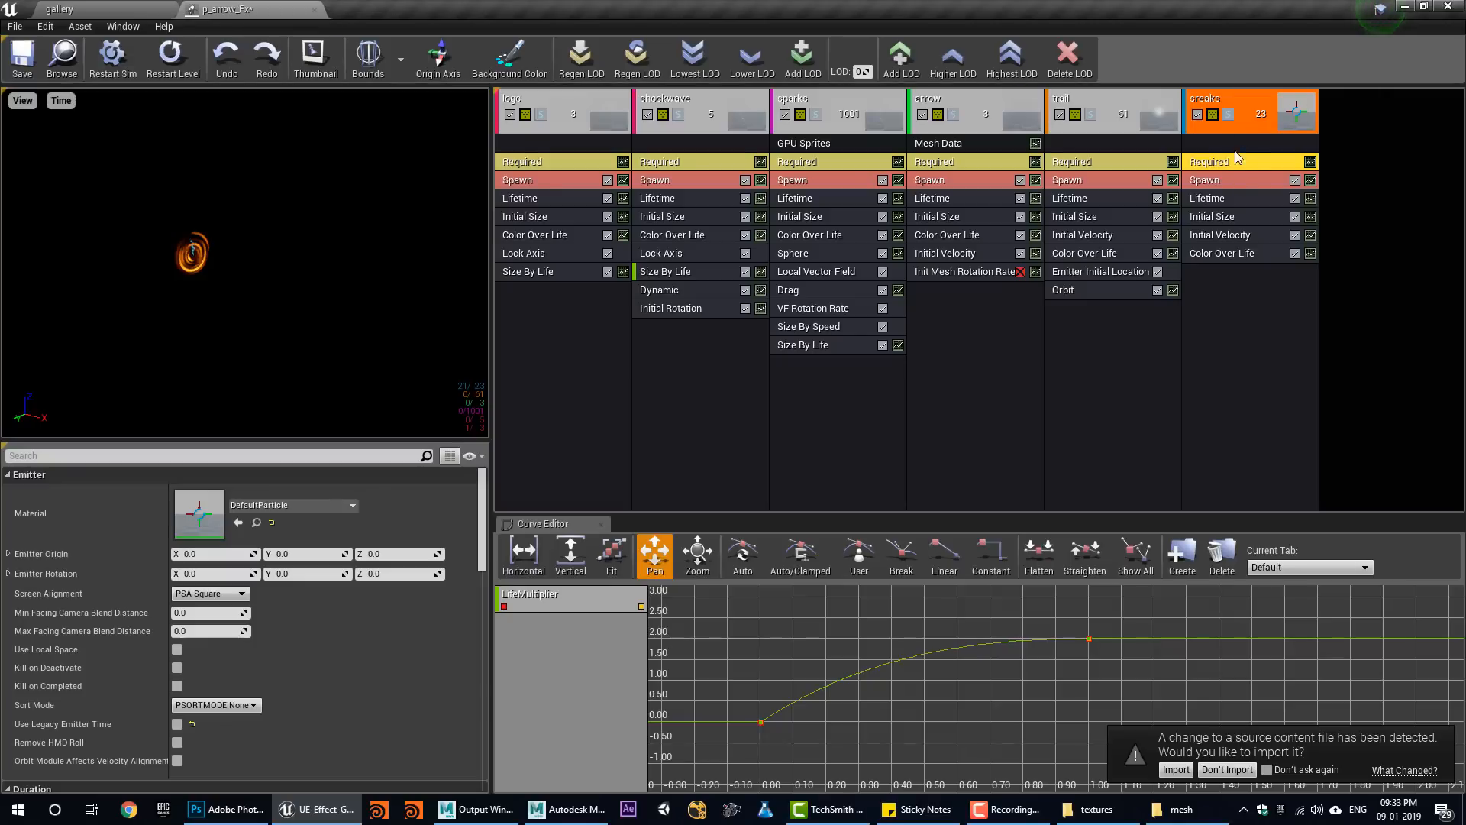
left_click(239, 523)
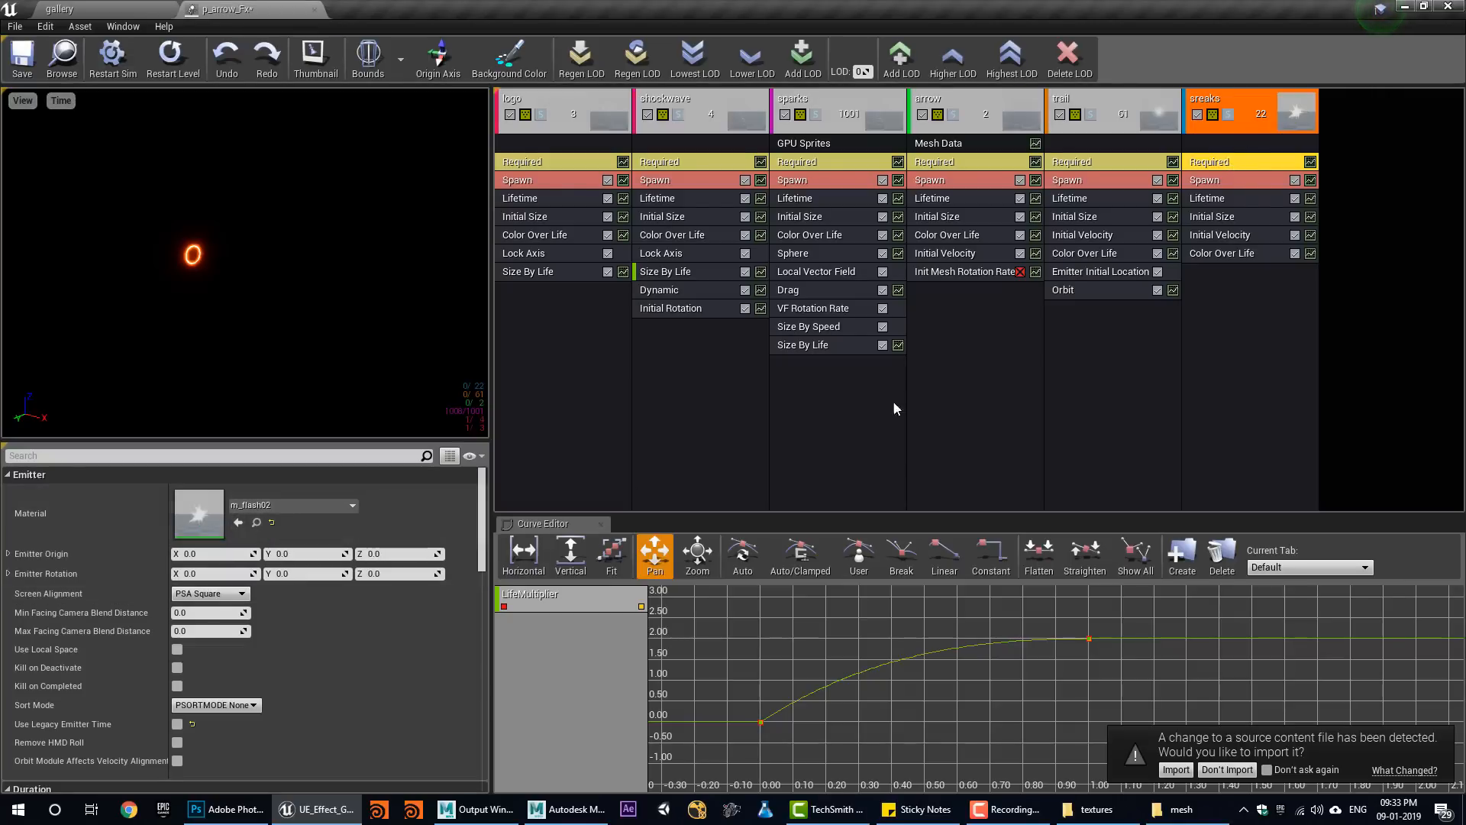
Reset the sreaks emitter's Initial Velocity to a uniform vector distribution with maximum X about 768 and minimum X about 70.7.
left_click(1233, 237)
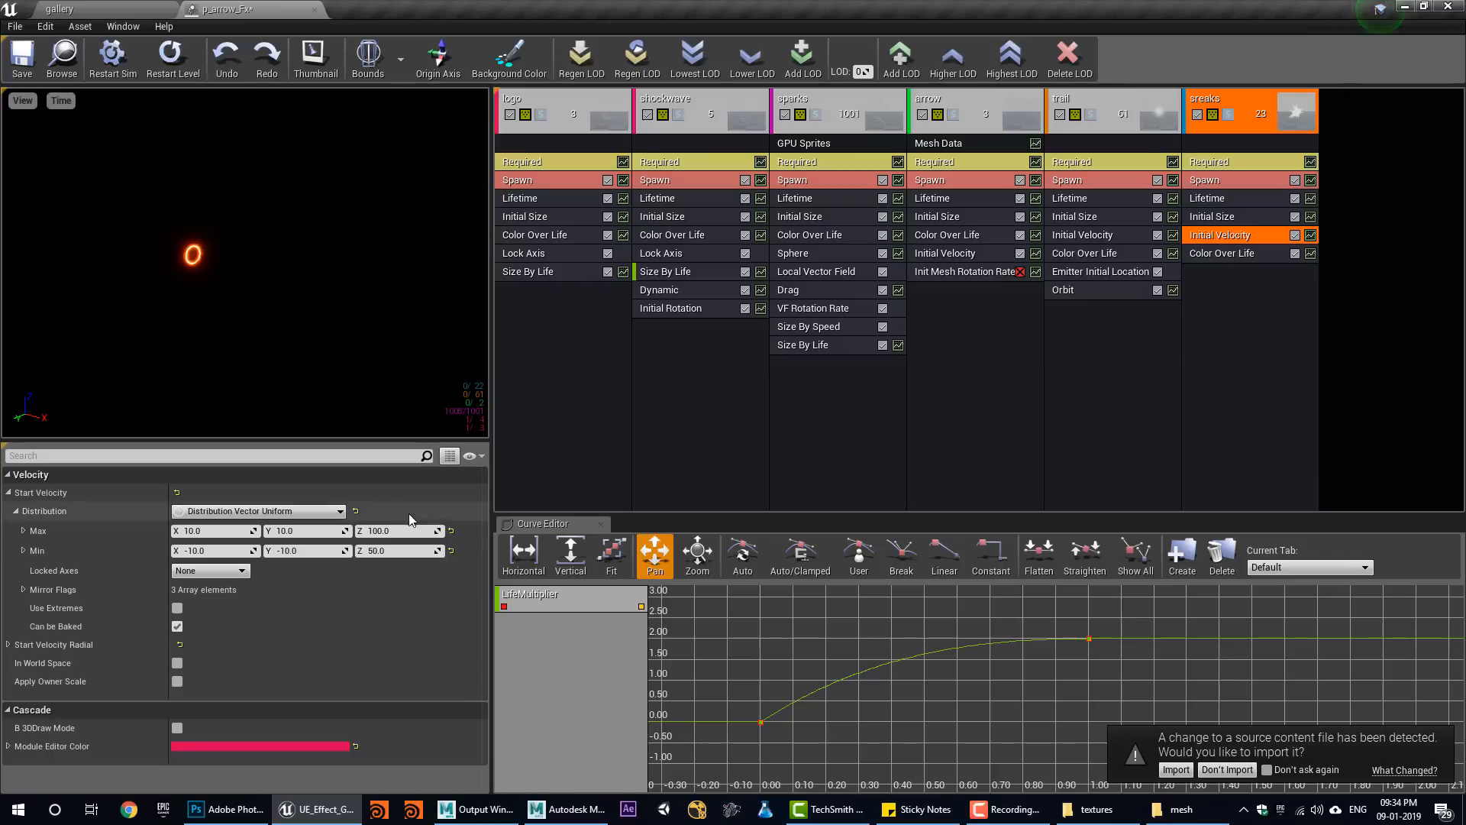
left_click(260, 511)
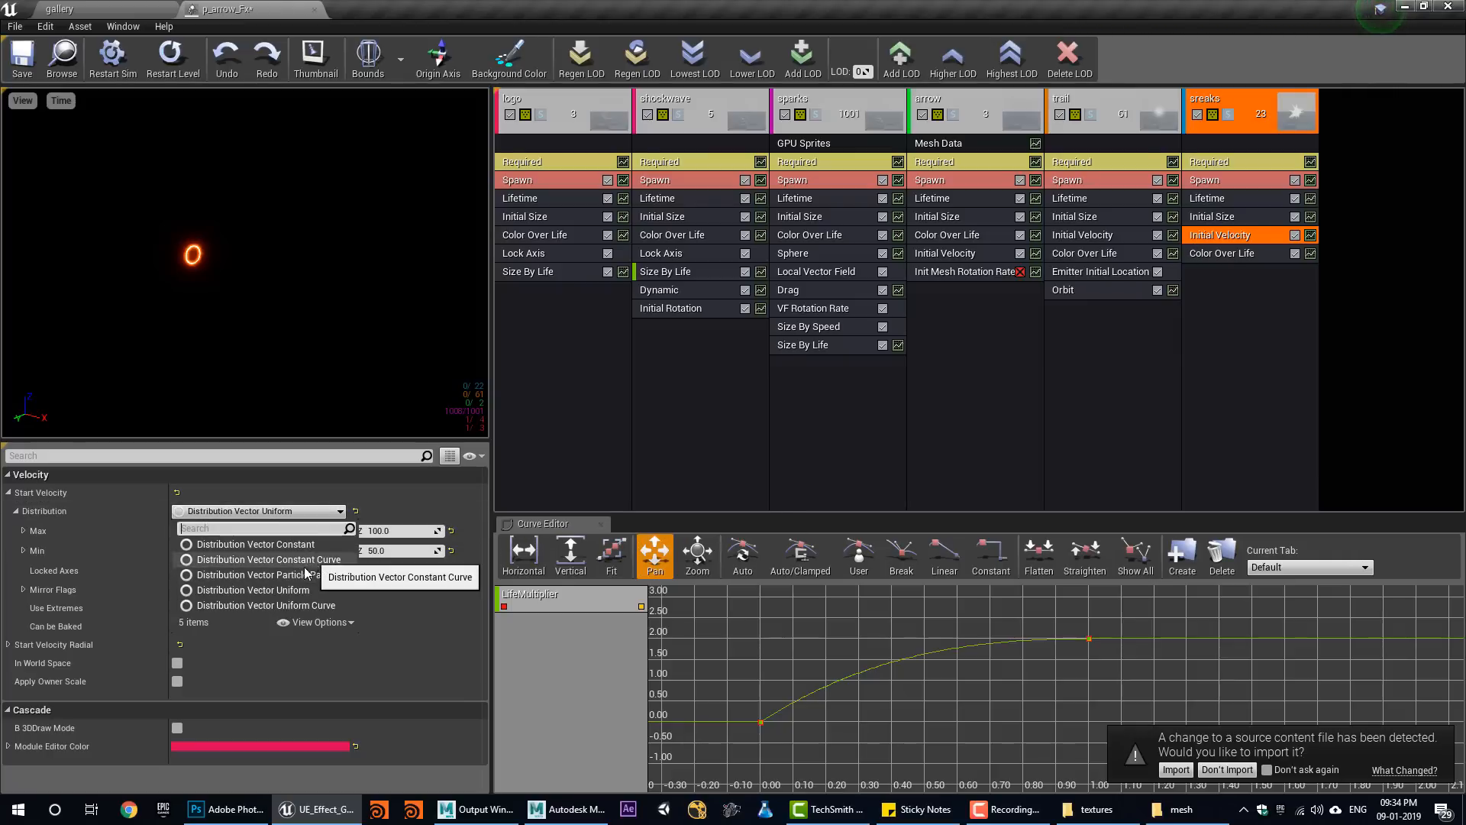
left_click(305, 589)
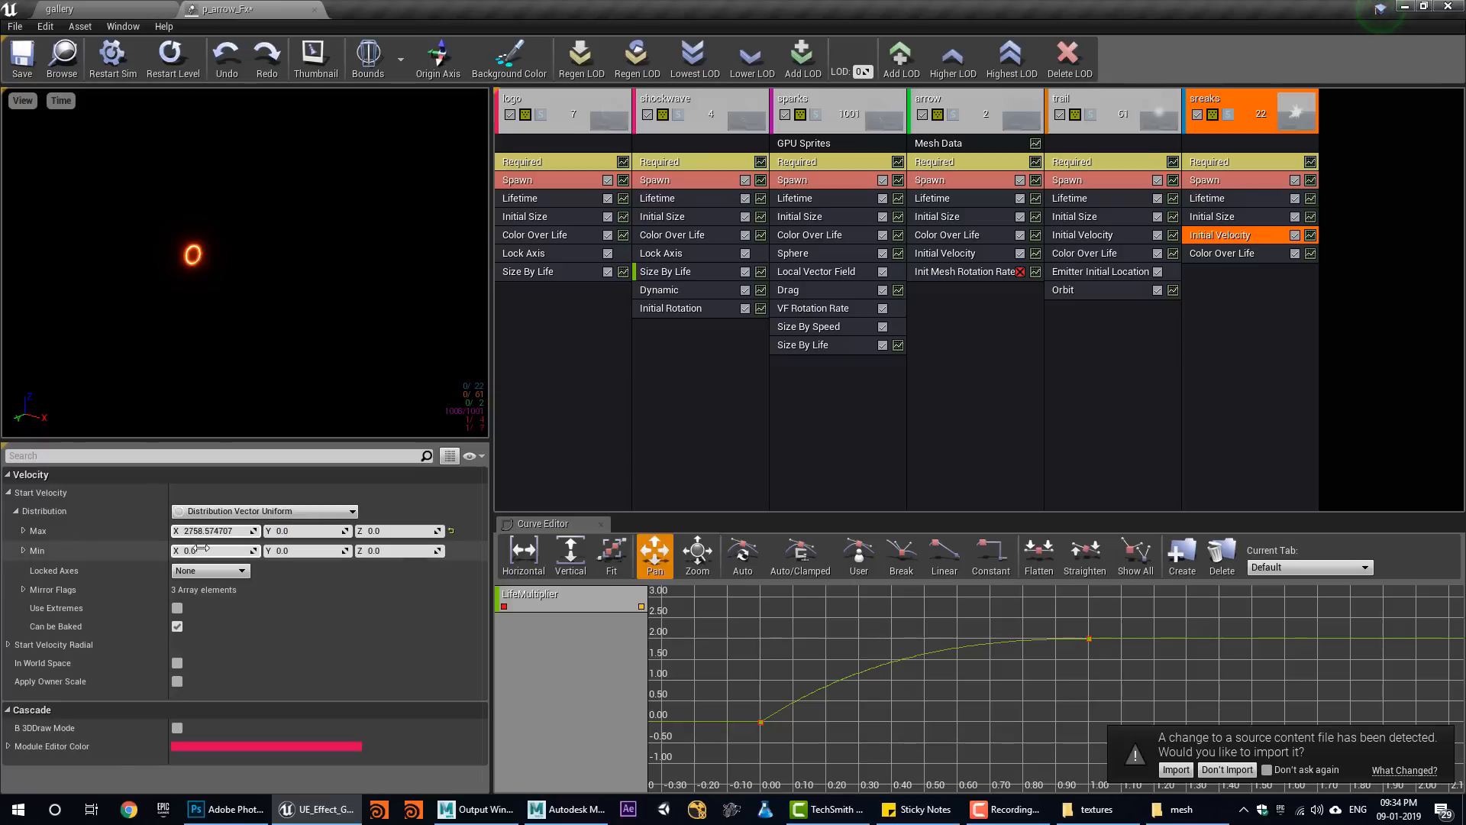
mouse_move(197, 551)
left_mouse_down()
mouse_move(210, 550)
mouse_move(197, 532)
left_mouse_up()
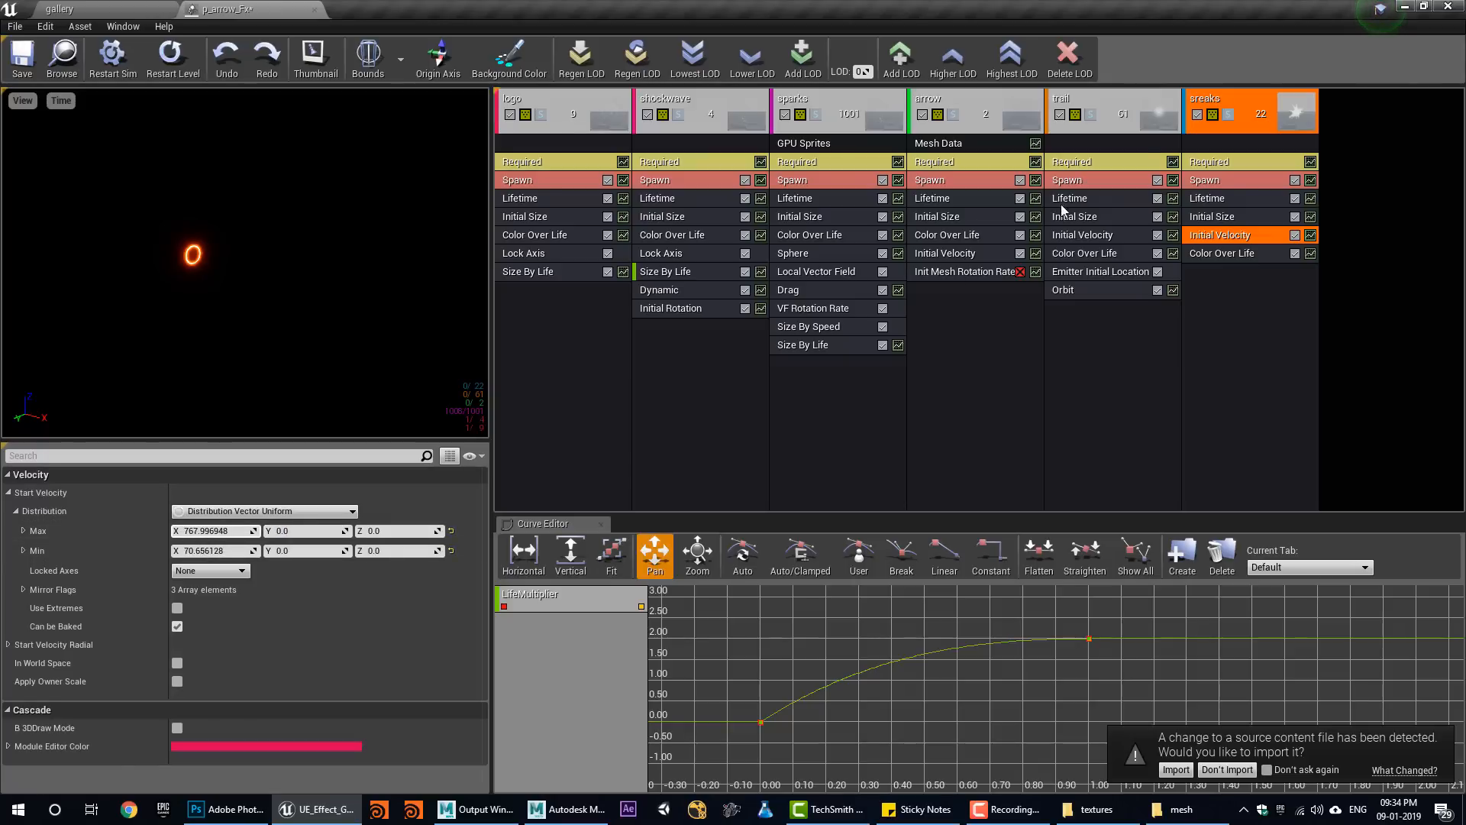
Set the sreaks emitter's screen alignment to PSA Velocity and add a Sphere location module to it.
left_click(1229, 164)
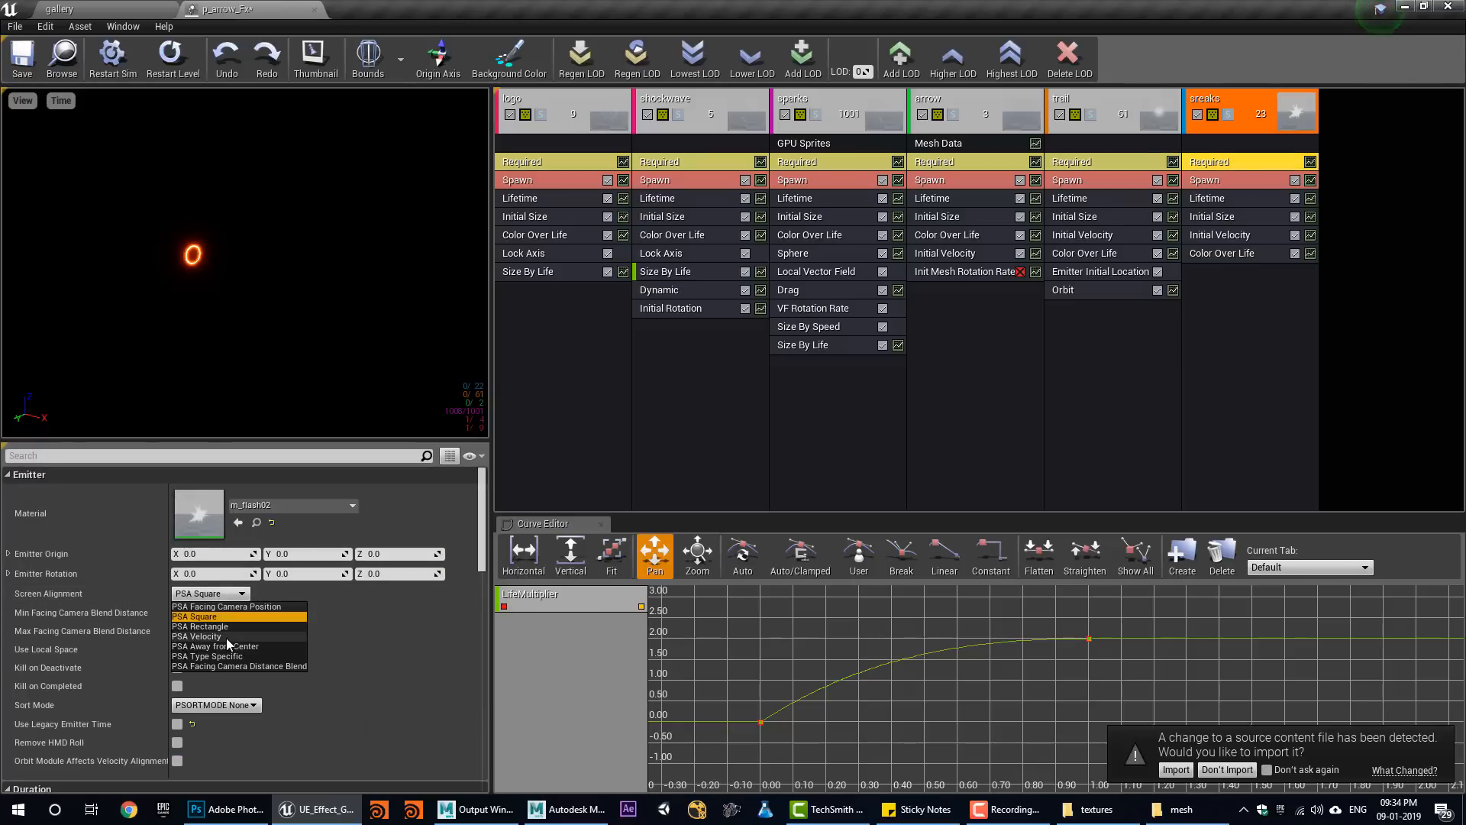
right_click(1259, 299)
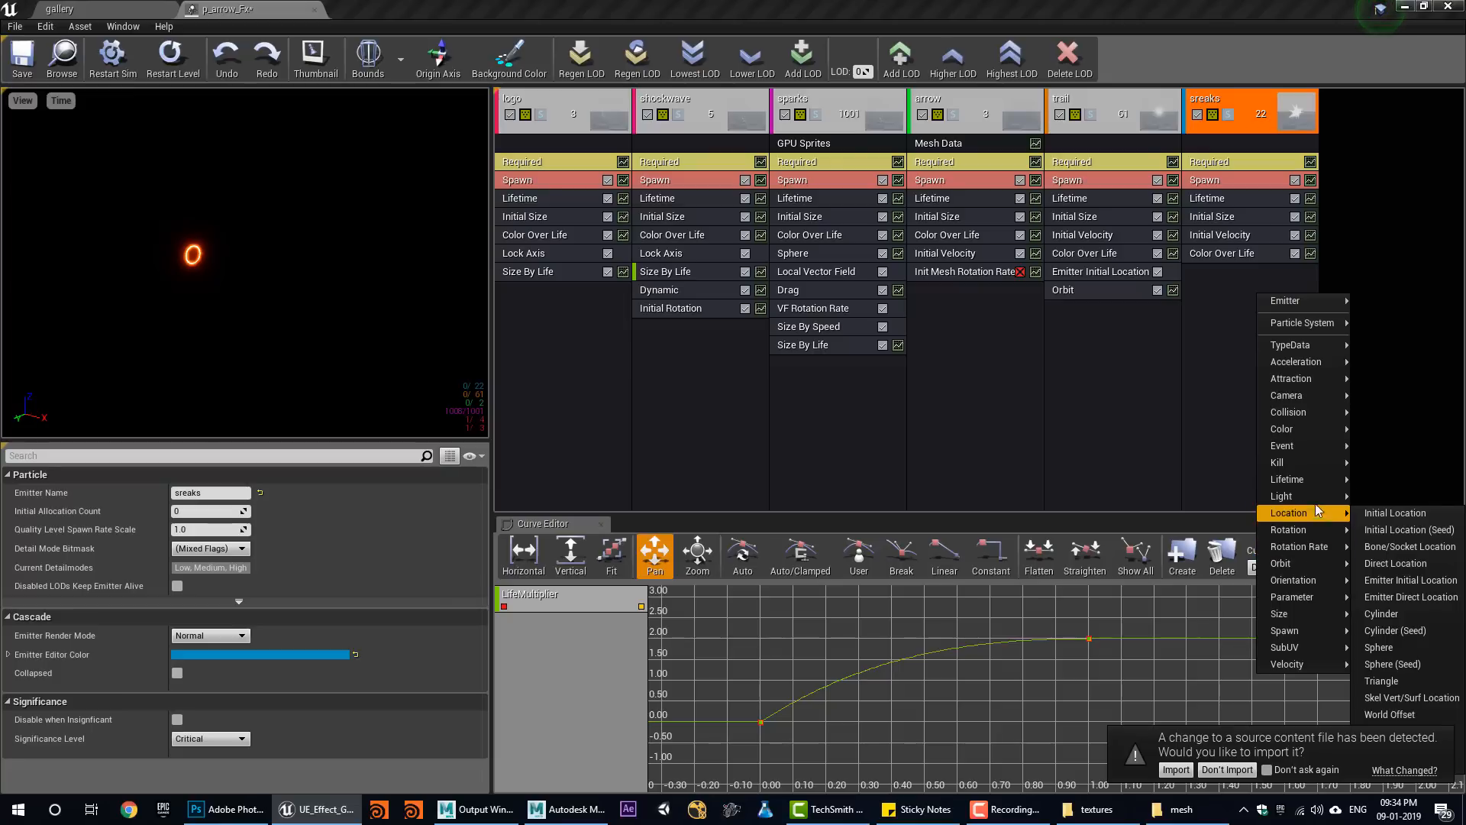
mouse_move(1314, 512)
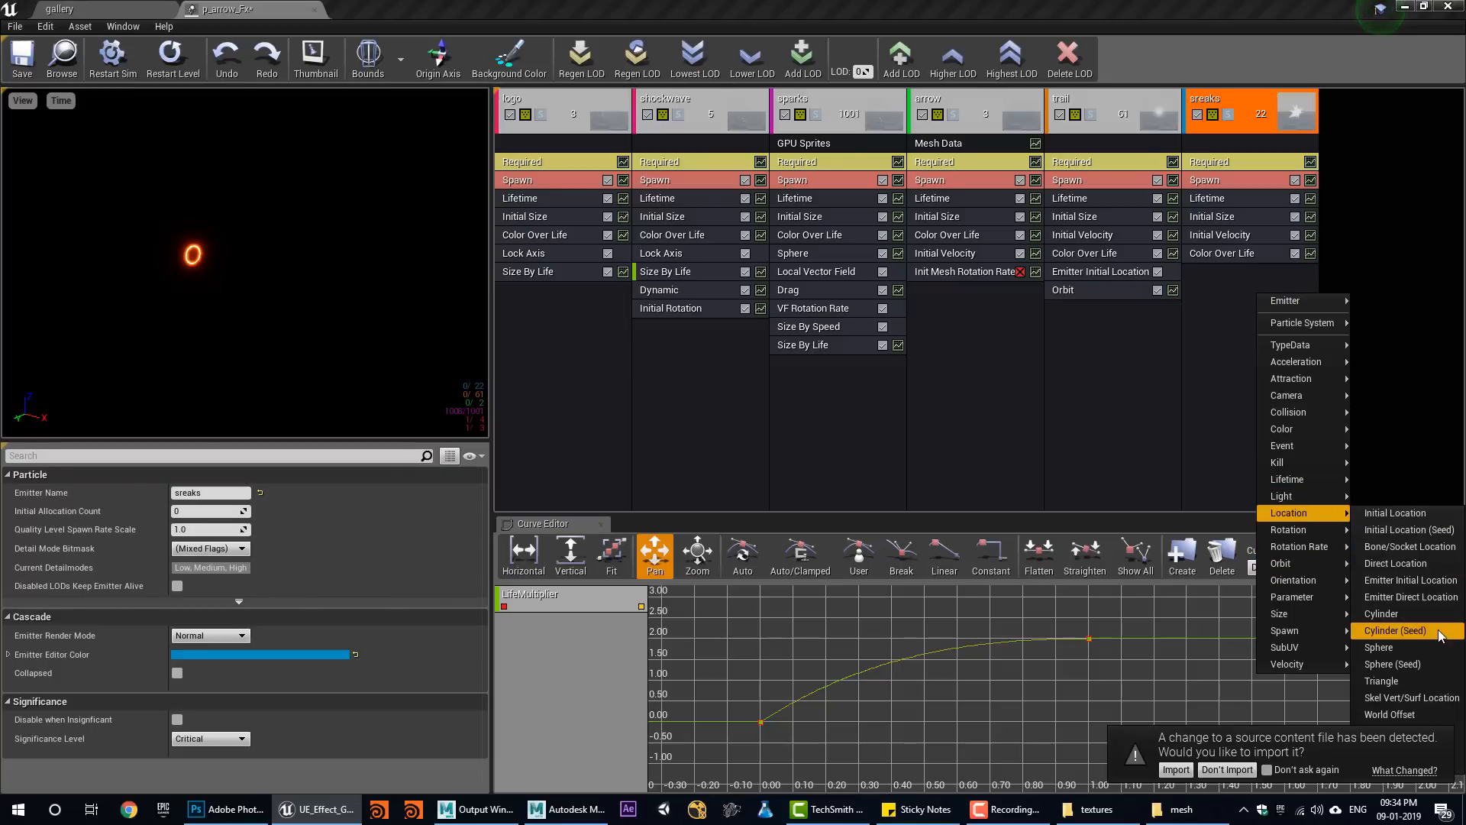
left_click(1378, 647)
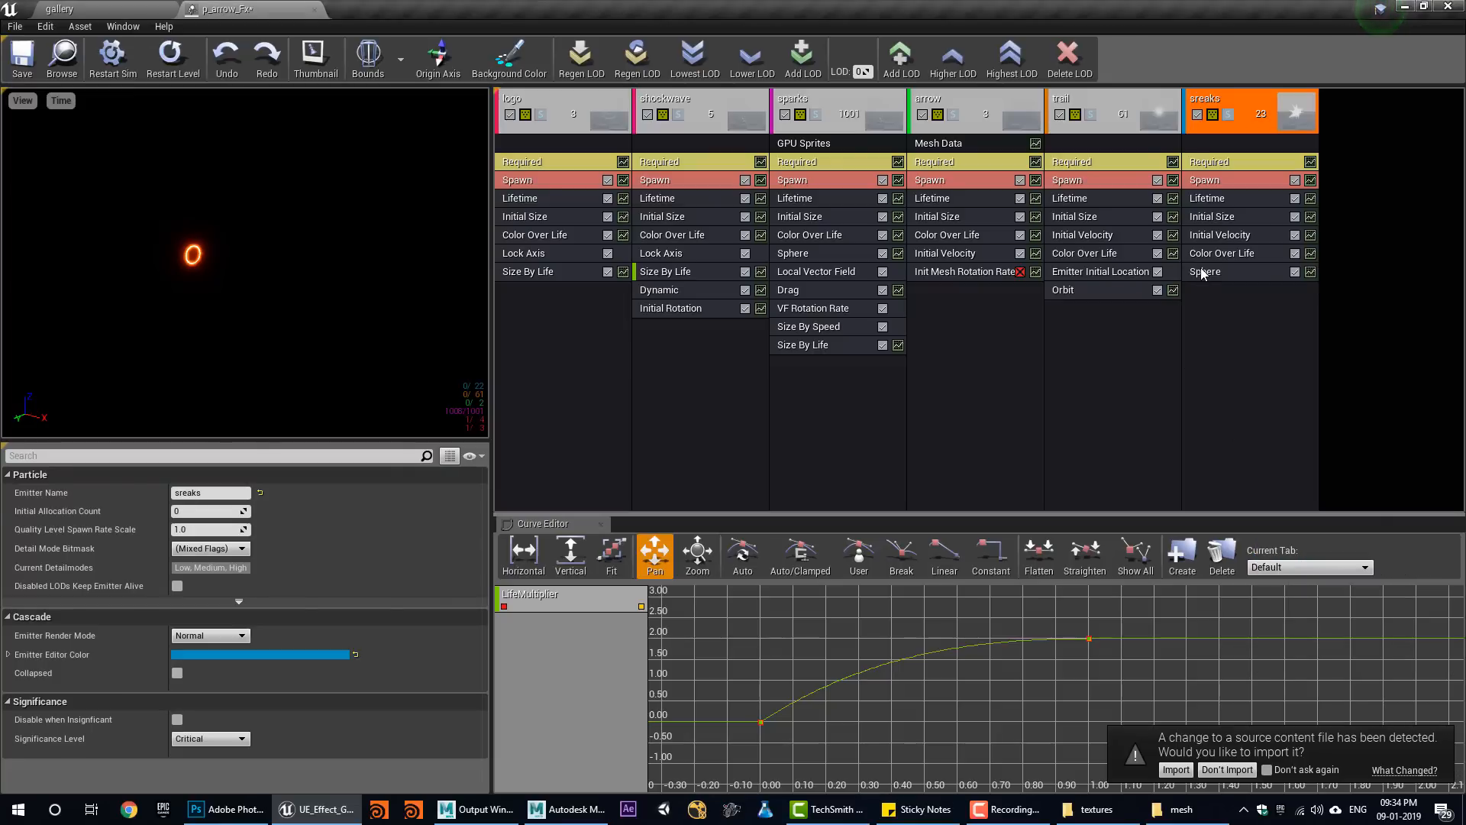
Limit the Sphere module's spawning to positive X and Z, enable its Velocity option, and set the velocity scale to about 264.26.
left_click(1205, 272)
left_click(177, 621)
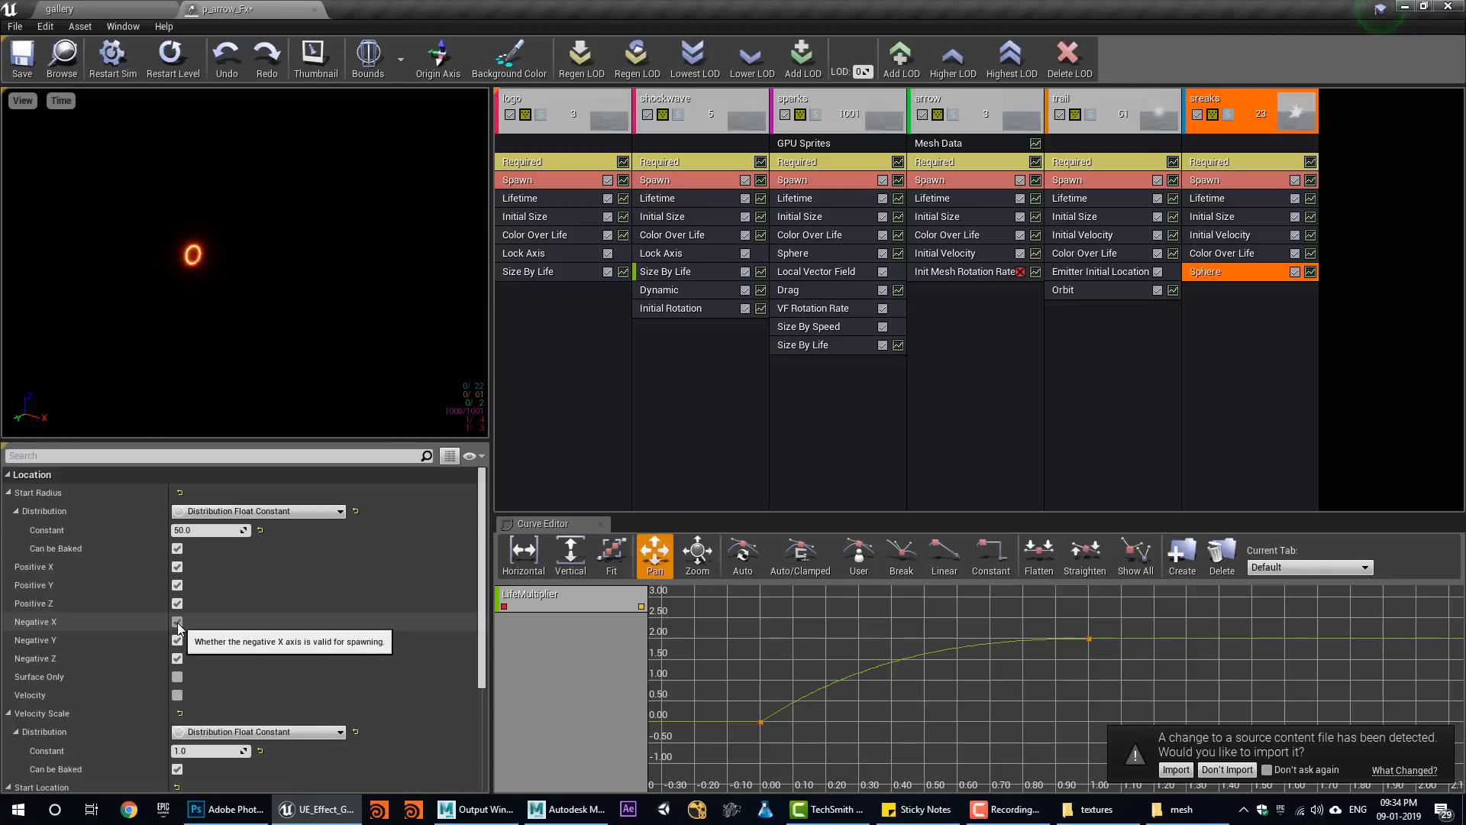
left_click(177, 622)
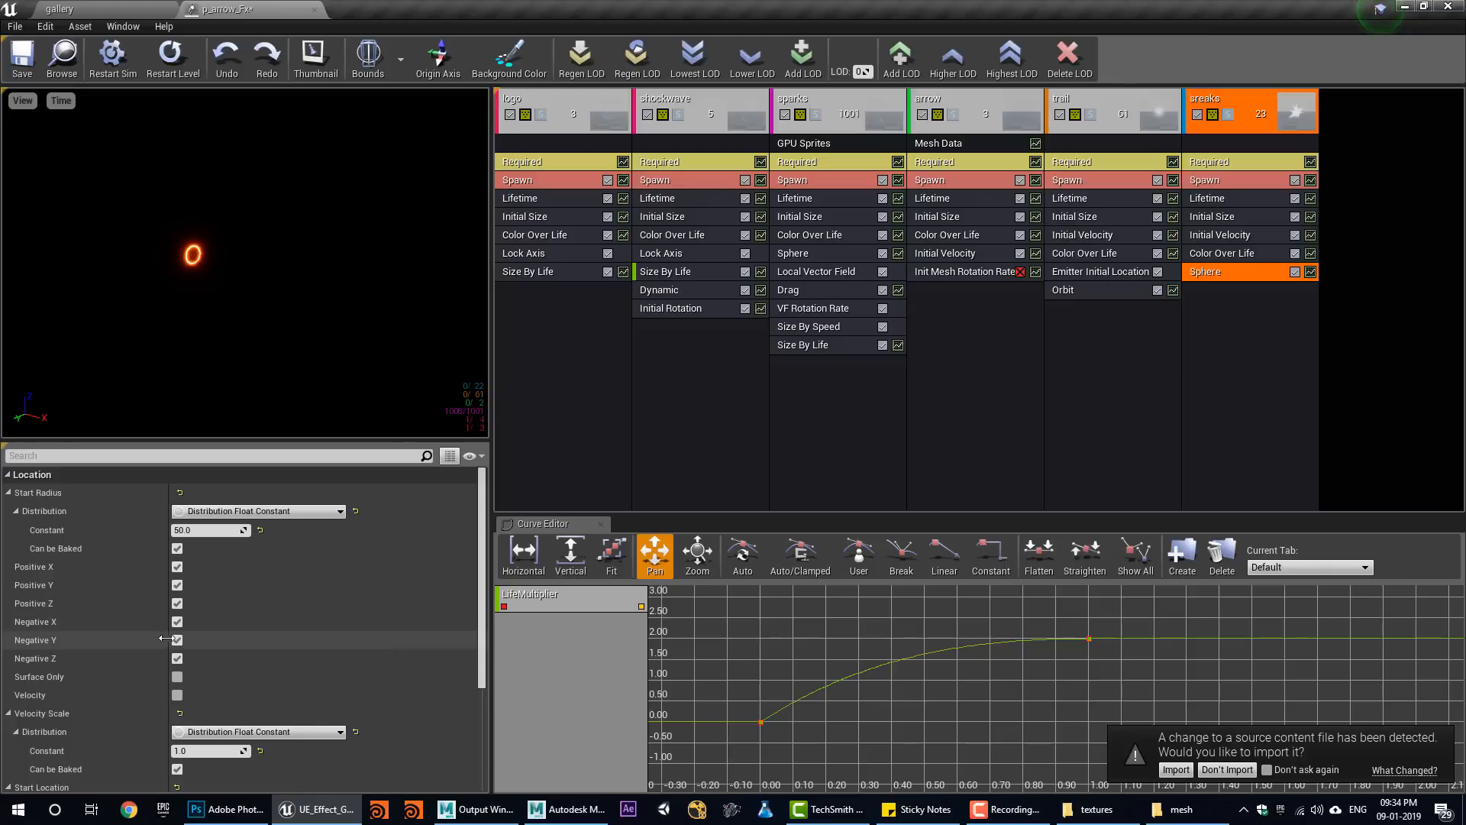
left_click(177, 640)
left_click(179, 656)
left_click(177, 621)
left_click(177, 585)
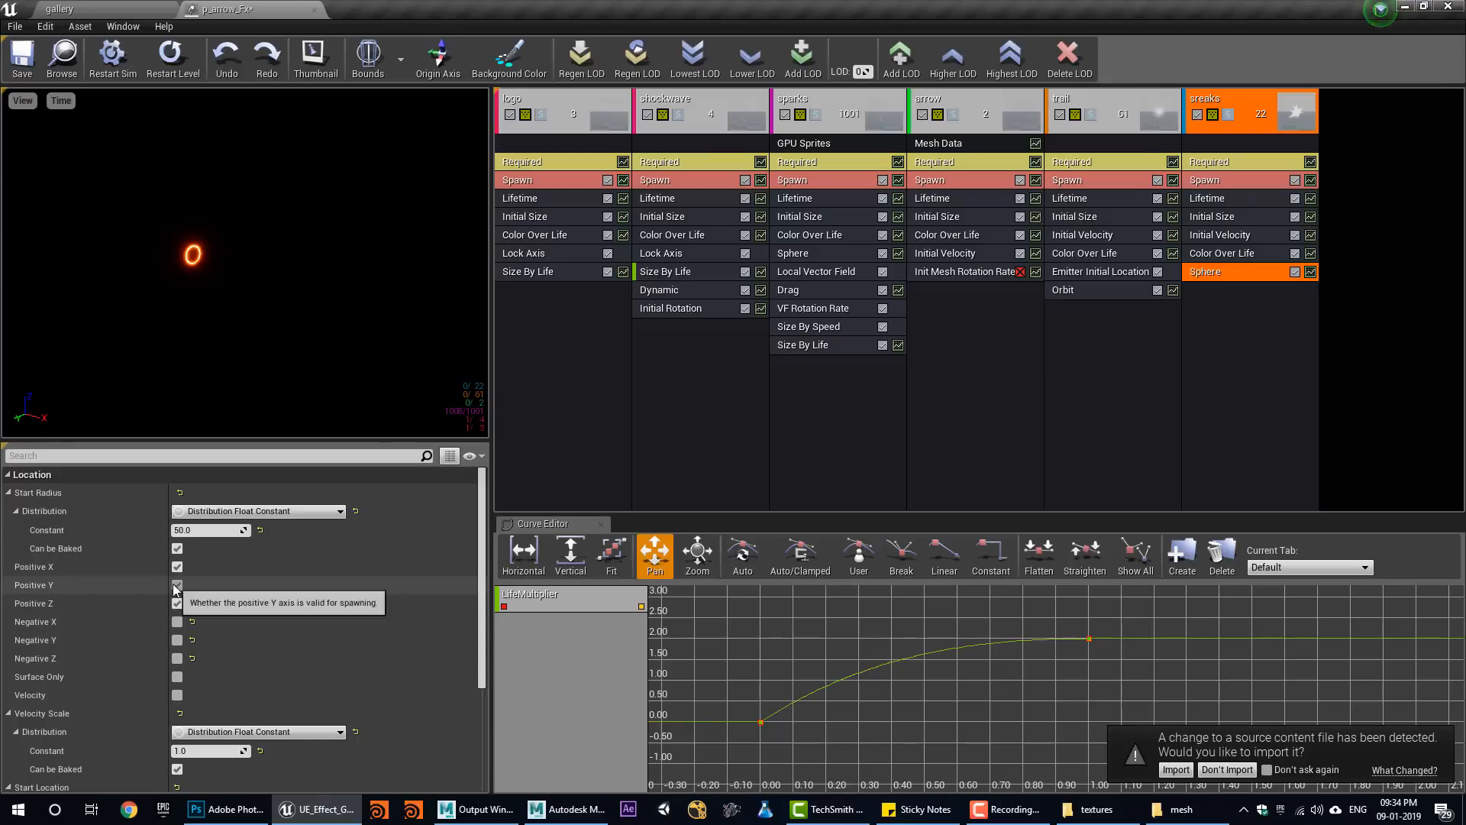
left_click(177, 695)
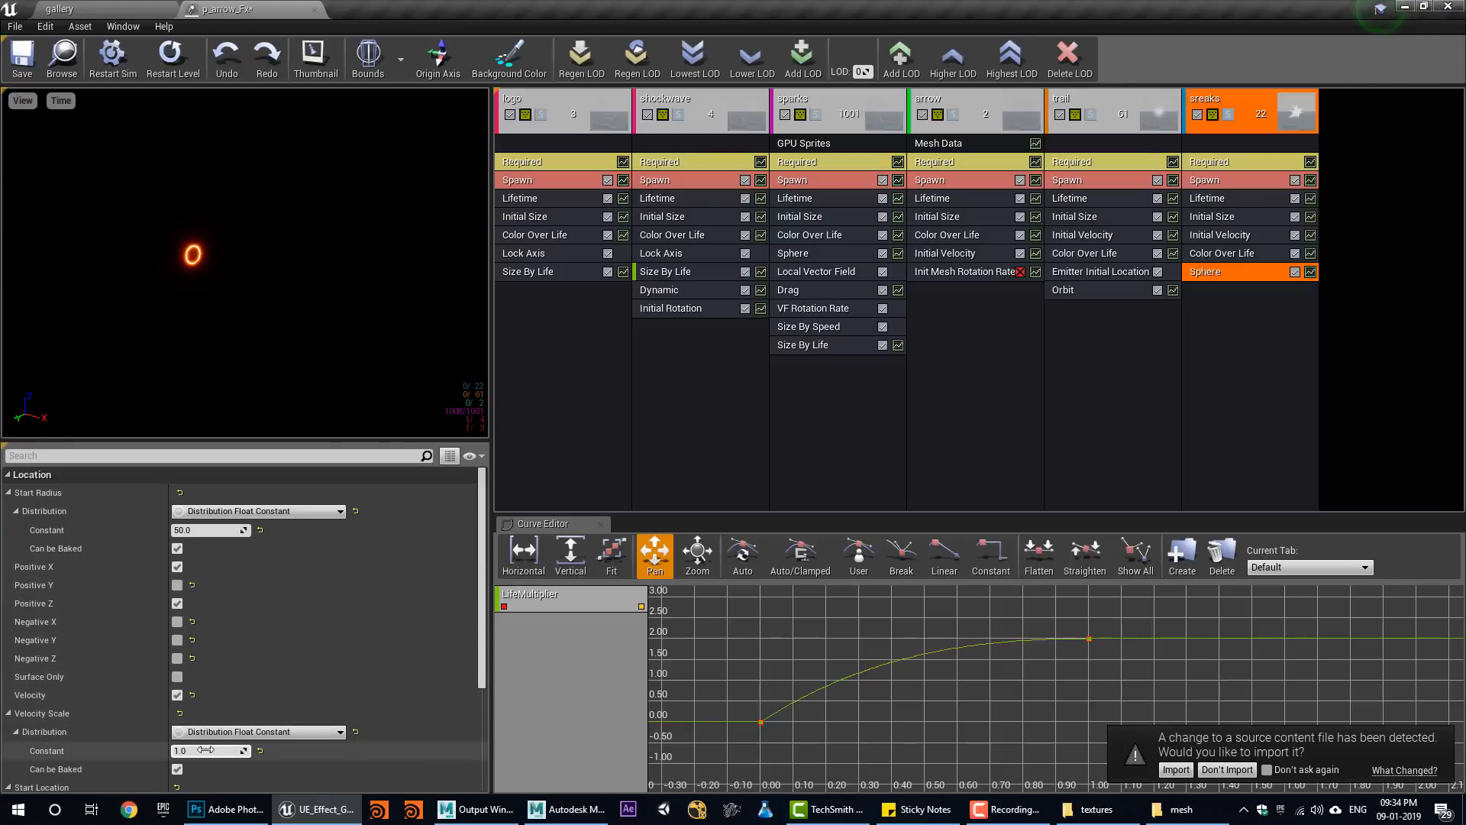
left_click_drag(222, 751, 272, 749)
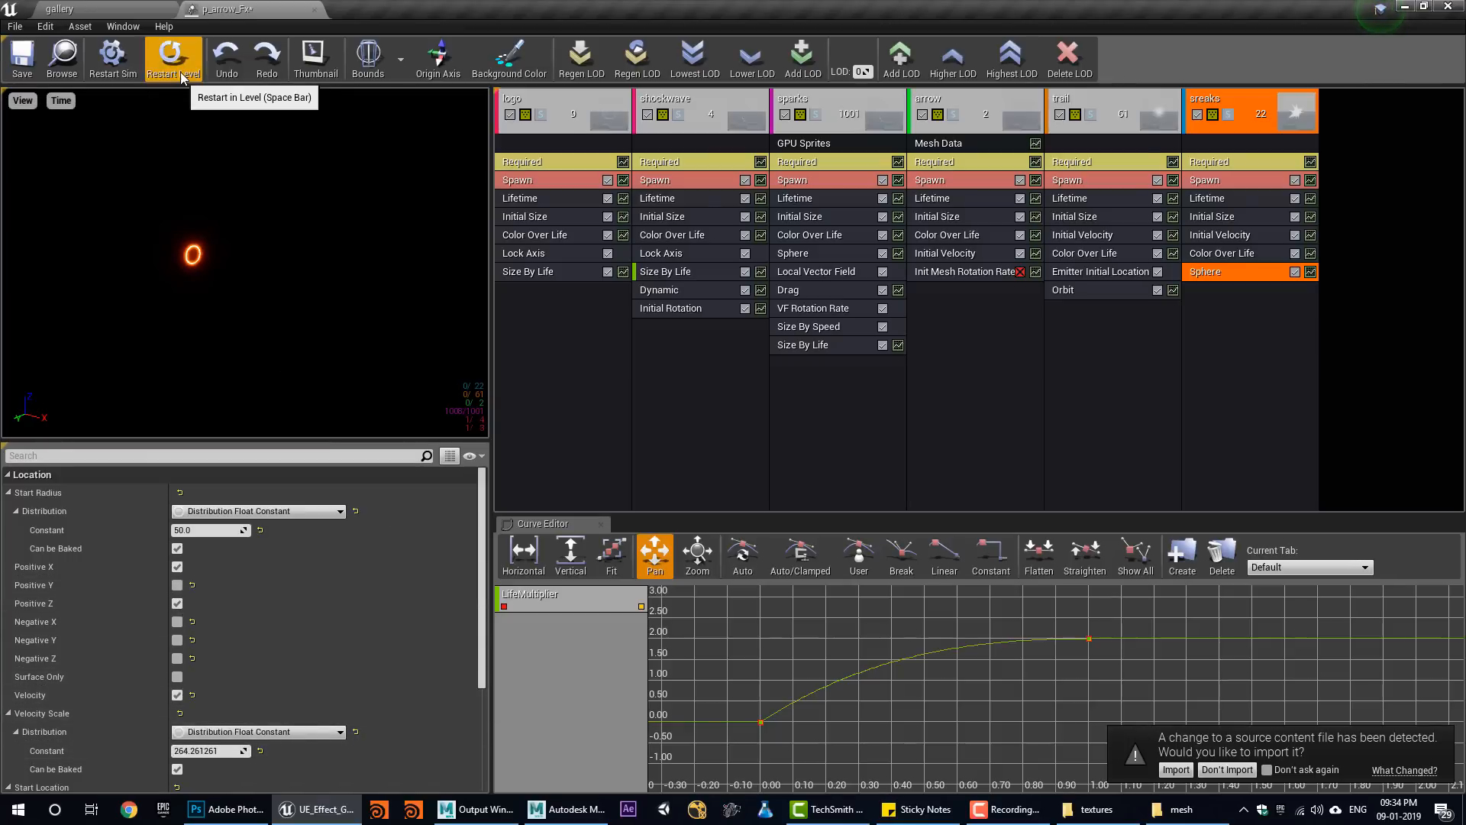
Preview the effect in the gallery level, return to the p_arrow_Fx particle system, and restart the effect in the level.
left_click(145, 8)
left_click(858, 57)
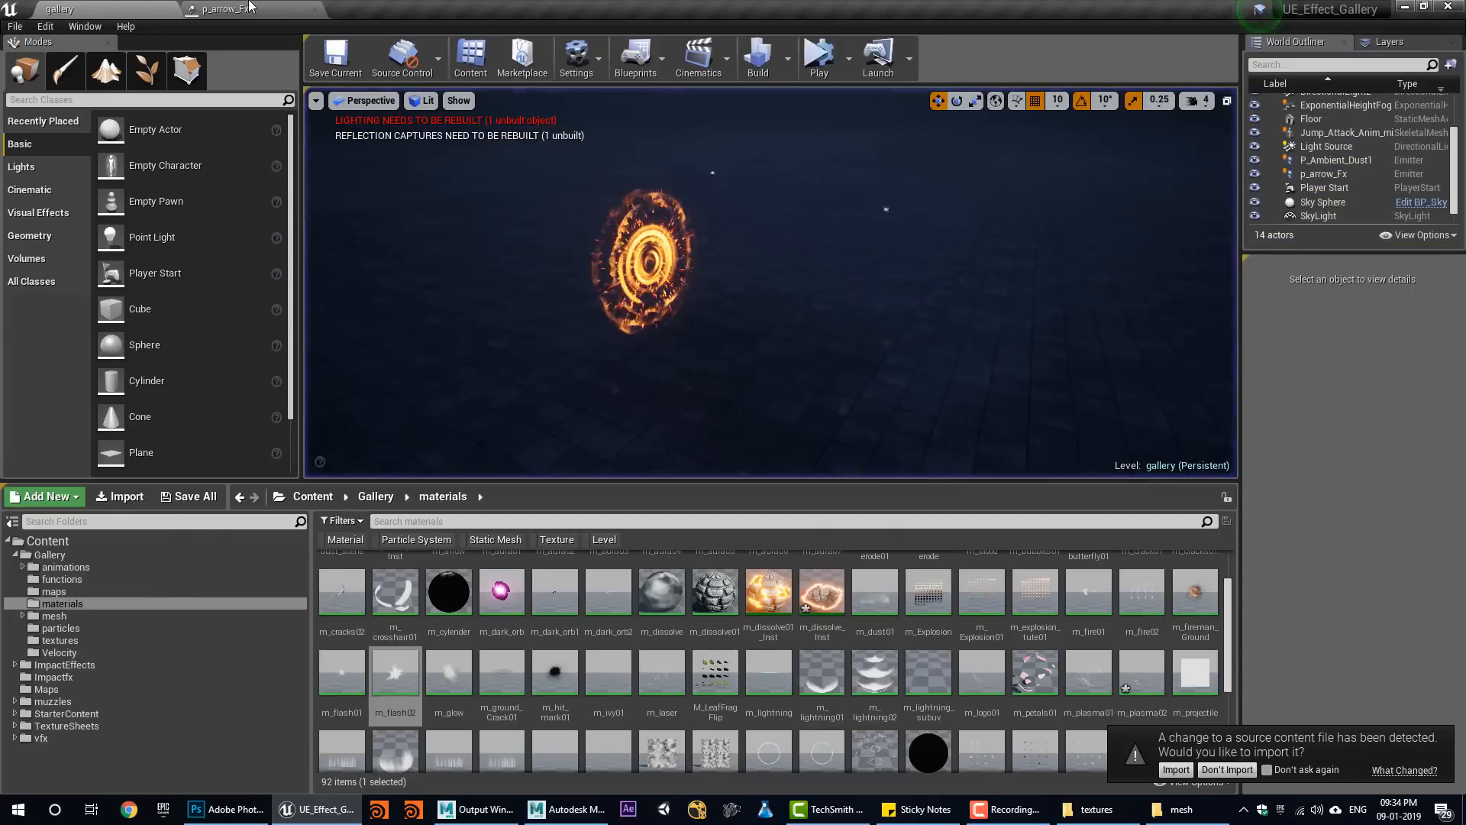
left_click(225, 8)
left_click(189, 79)
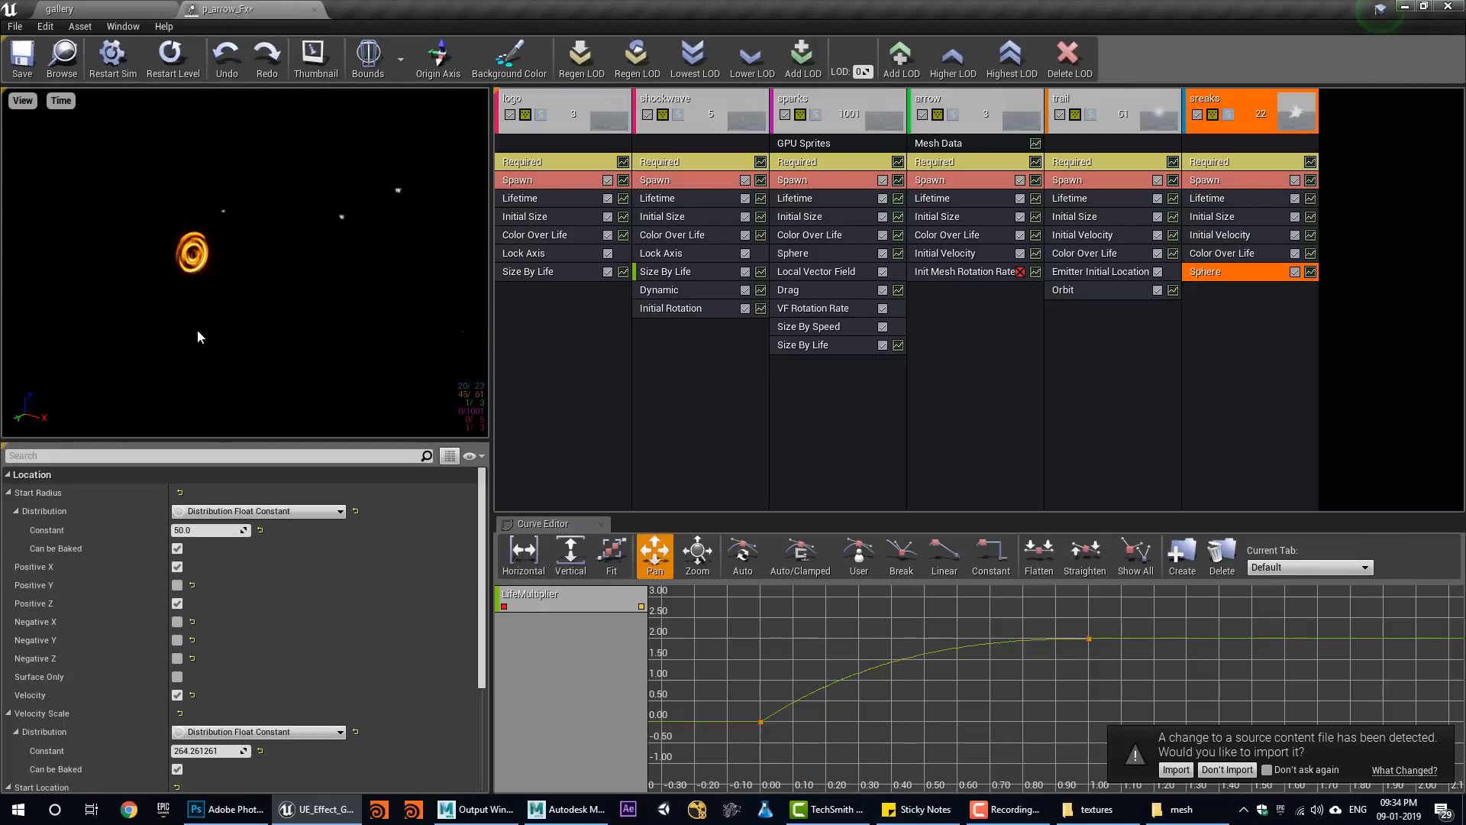
Disable the sreaks emitter's Initial Velocity module and exclude positive Z from the Sphere module's spawning.
left_click(1255, 238)
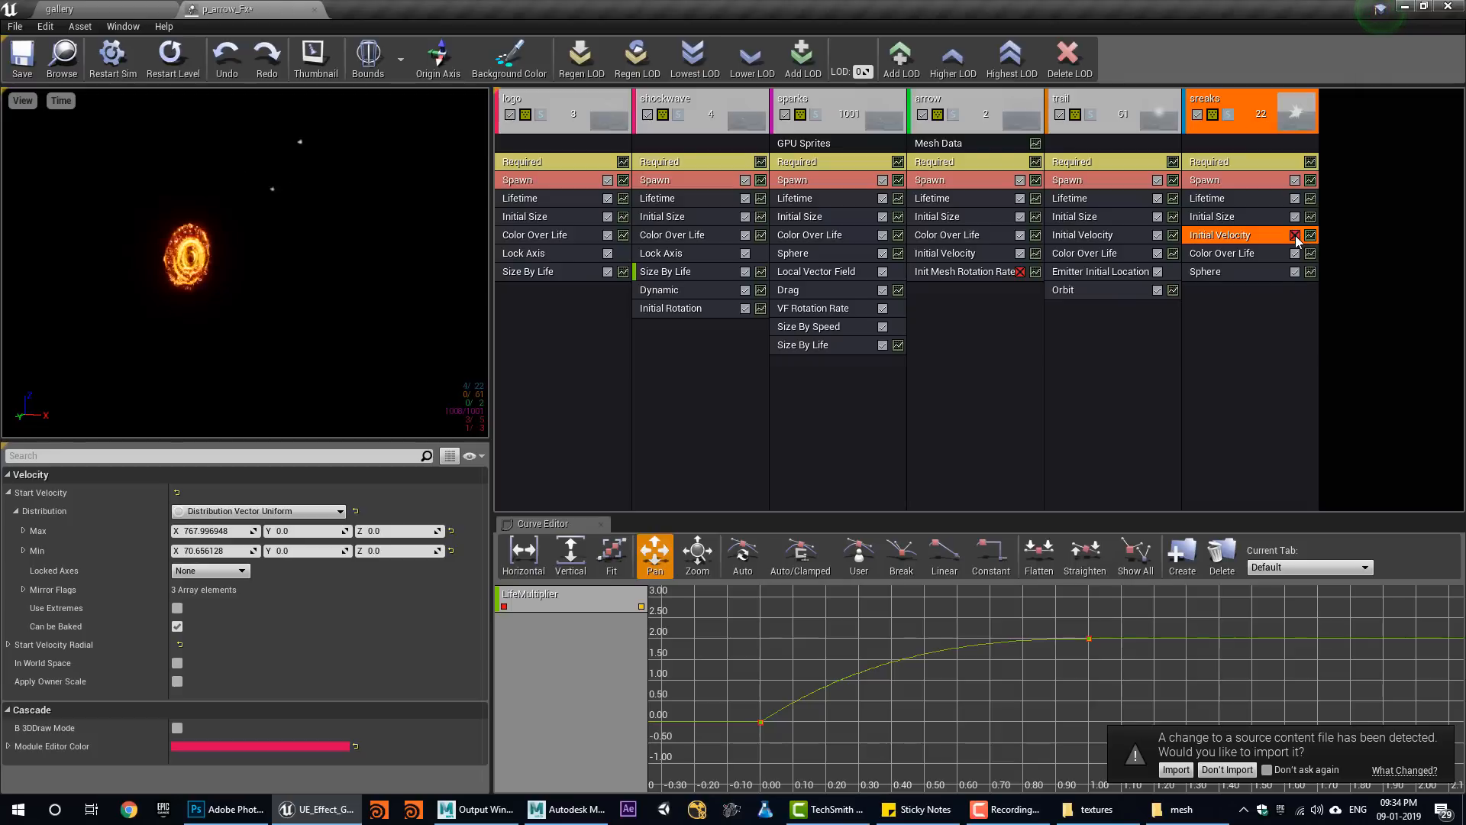
left_click(1250, 272)
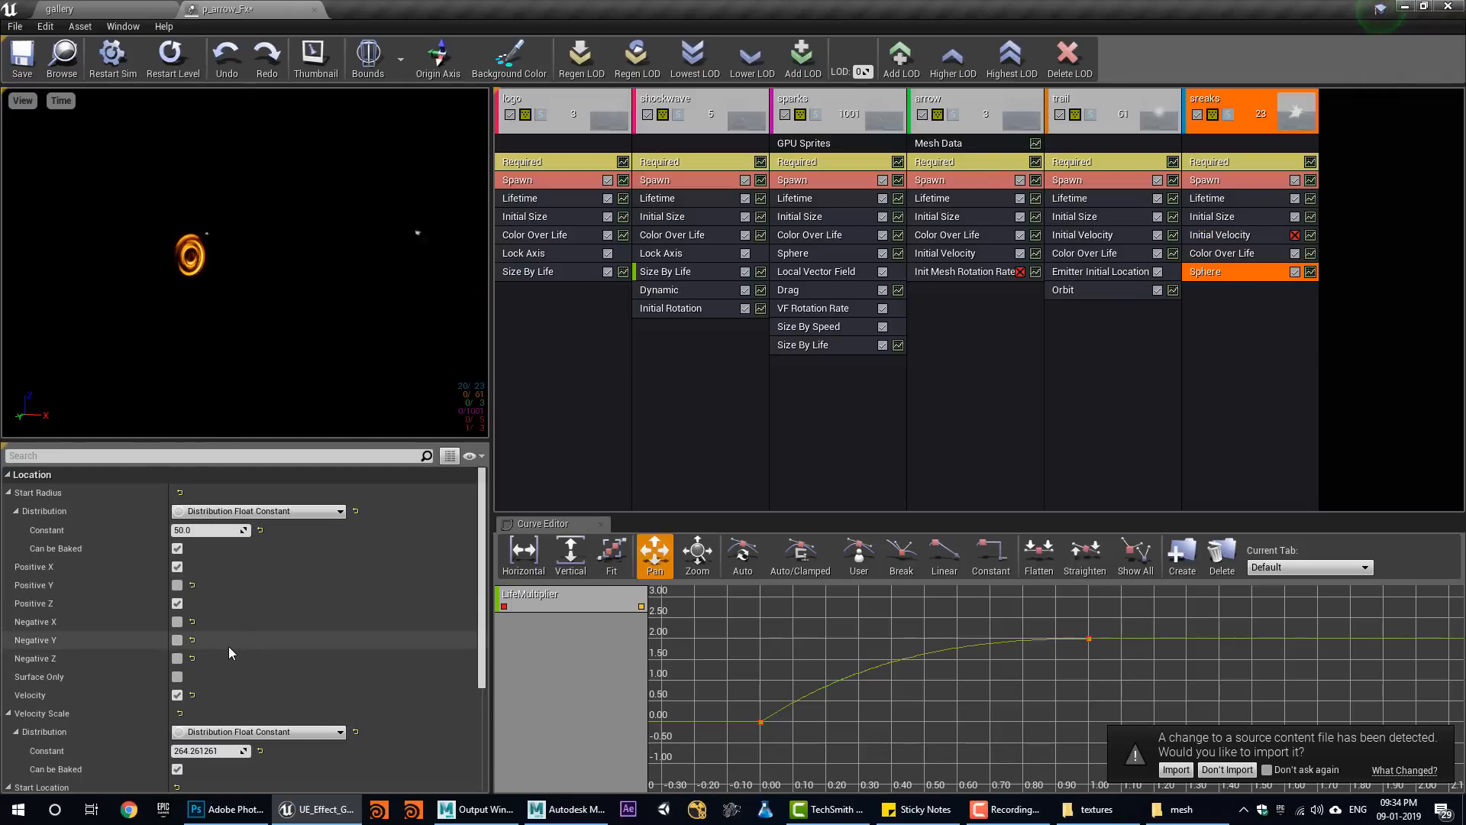
left_click(177, 603)
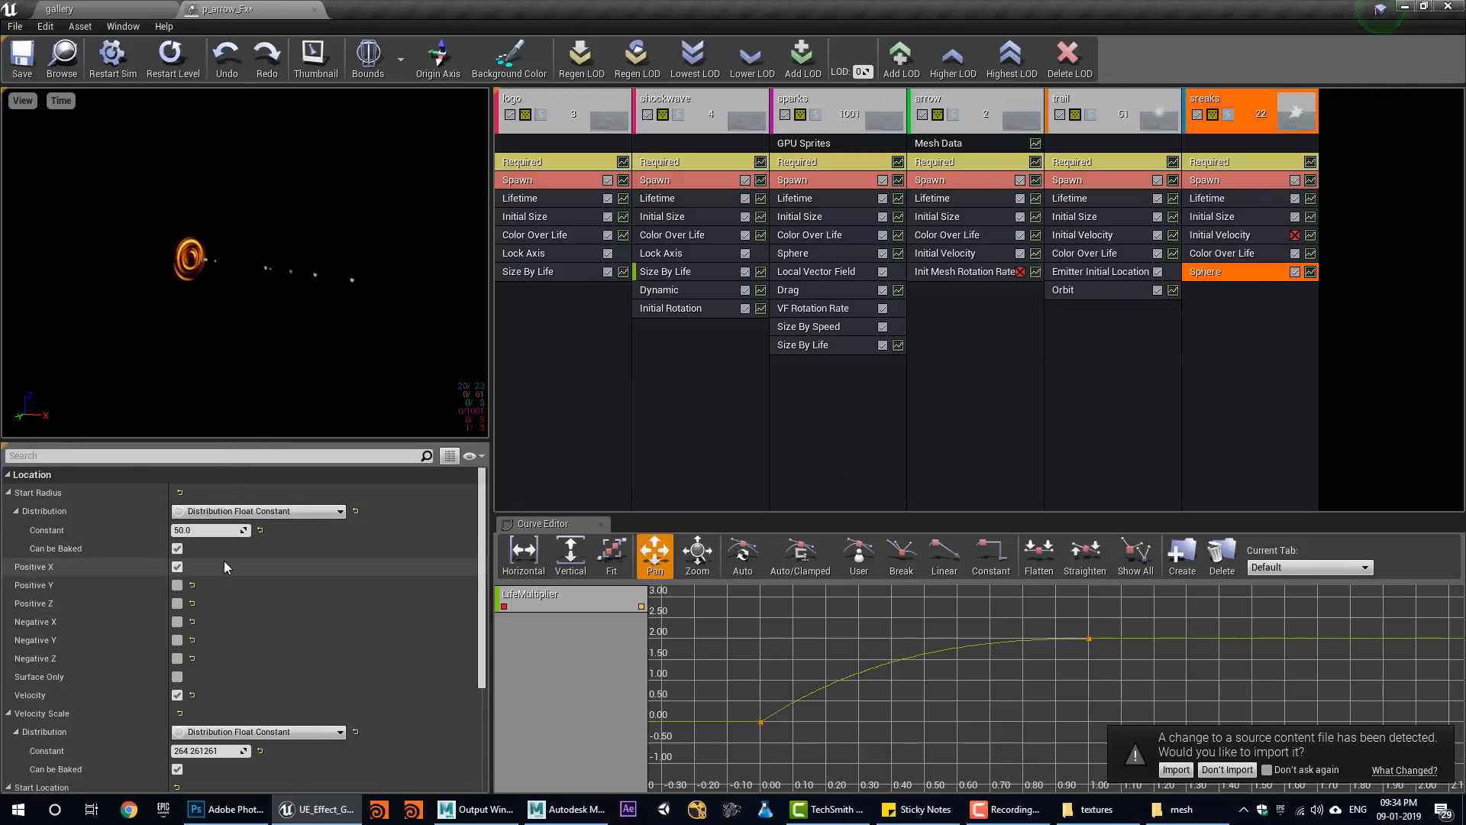
Set the Sphere module's start radius to about 355.29 and its velocity scale to about 5.34.
scroll(186, 528, "down", 1)
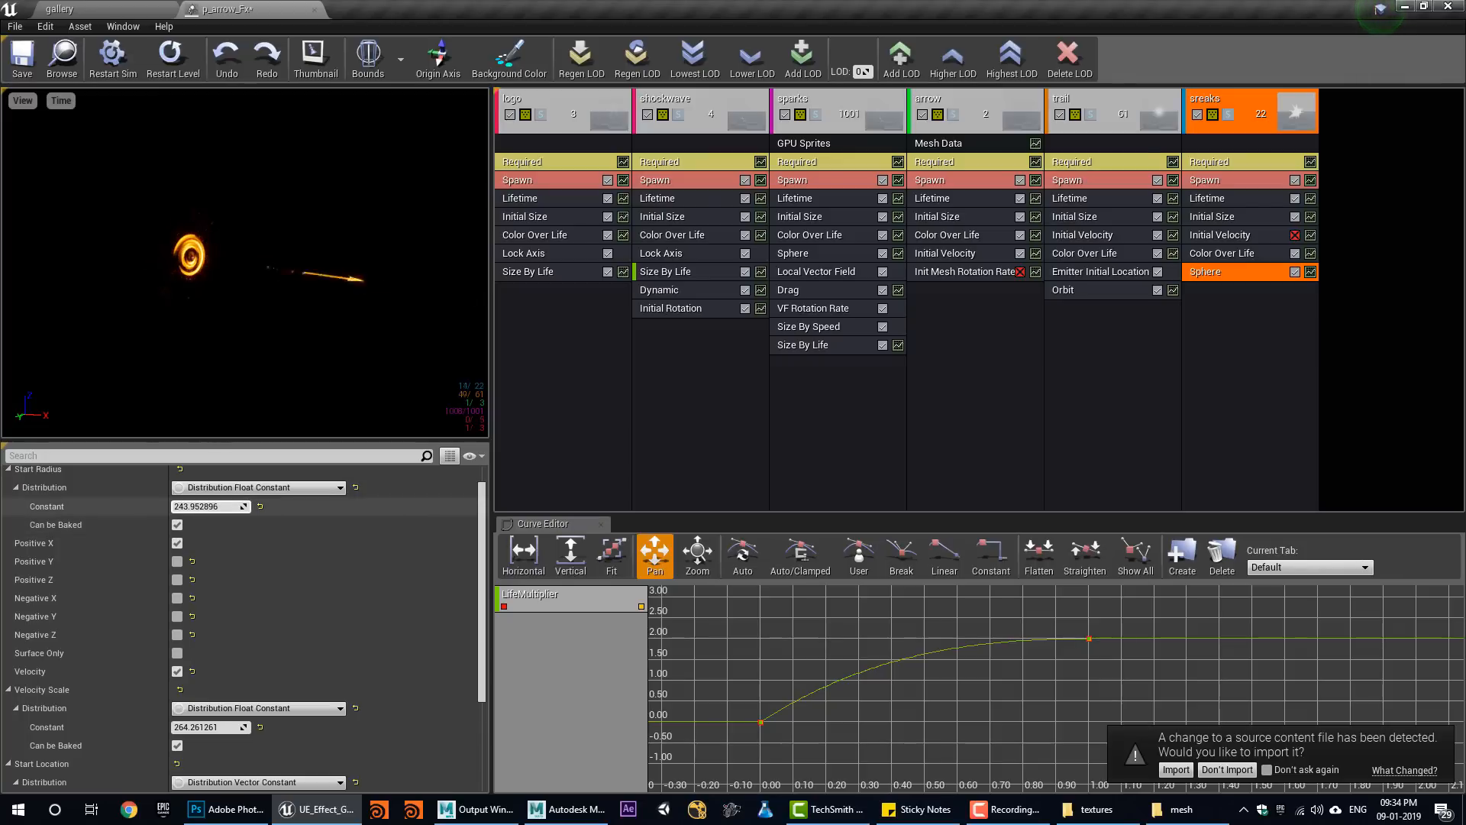
left_click_drag(205, 507, 252, 506)
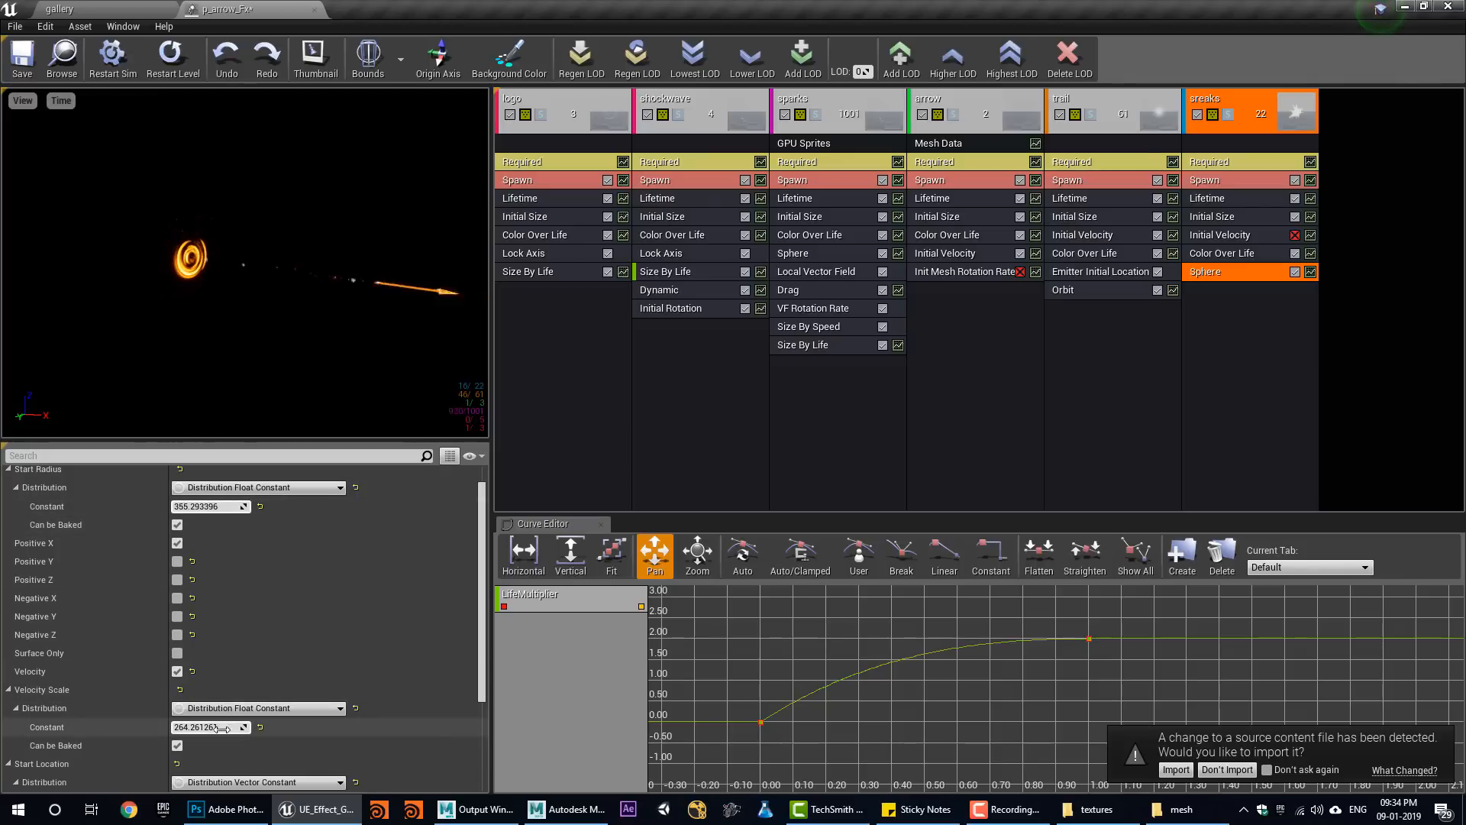
mouse_move(230, 727)
left_mouse_down()
mouse_move(204, 727)
mouse_move(223, 727)
left_mouse_up()
Try the Sphere module's 3D draw mode and Surface Only options.
scroll(211, 553, "down", 3)
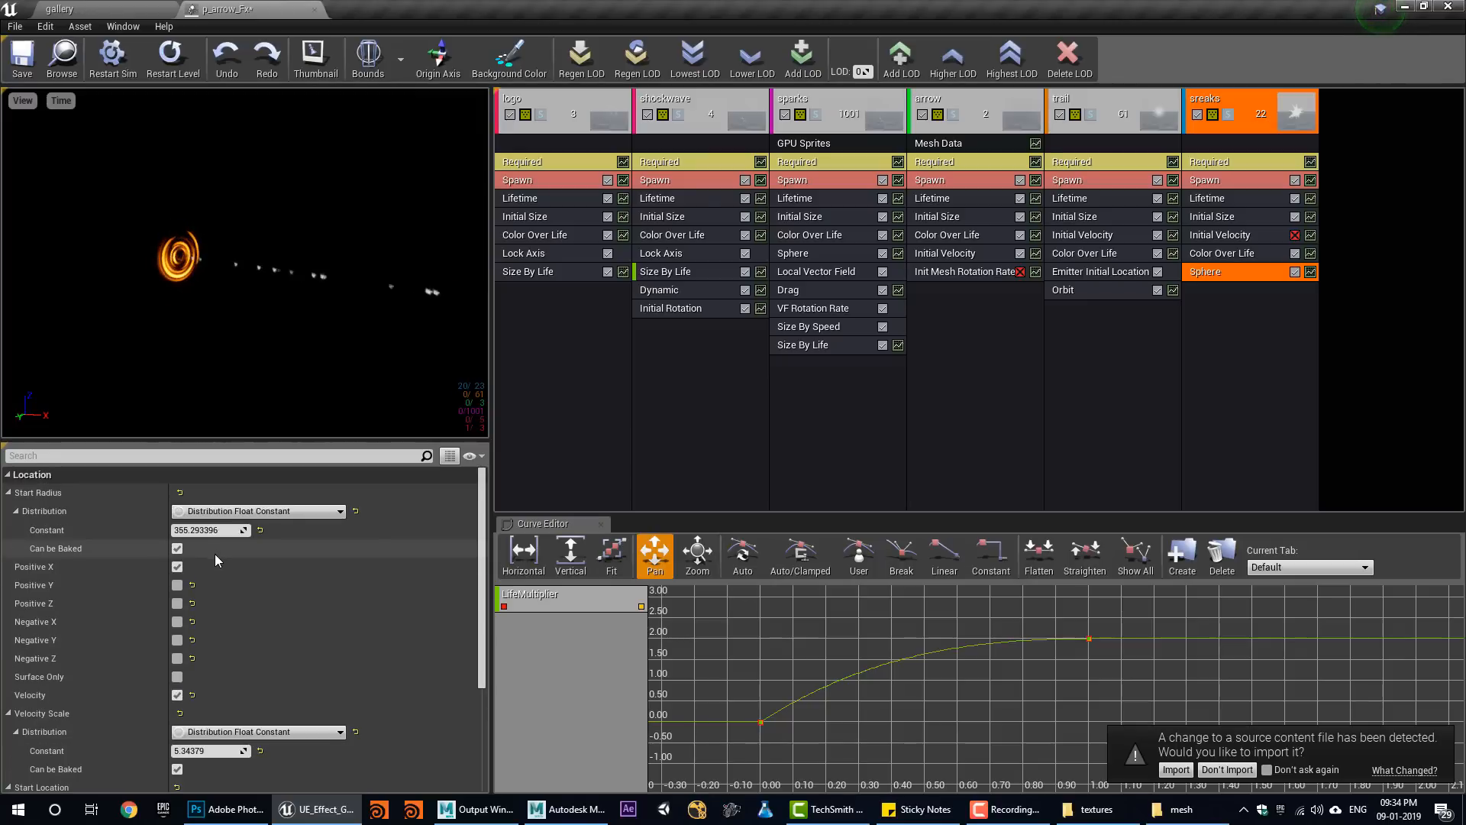
left_click(178, 742)
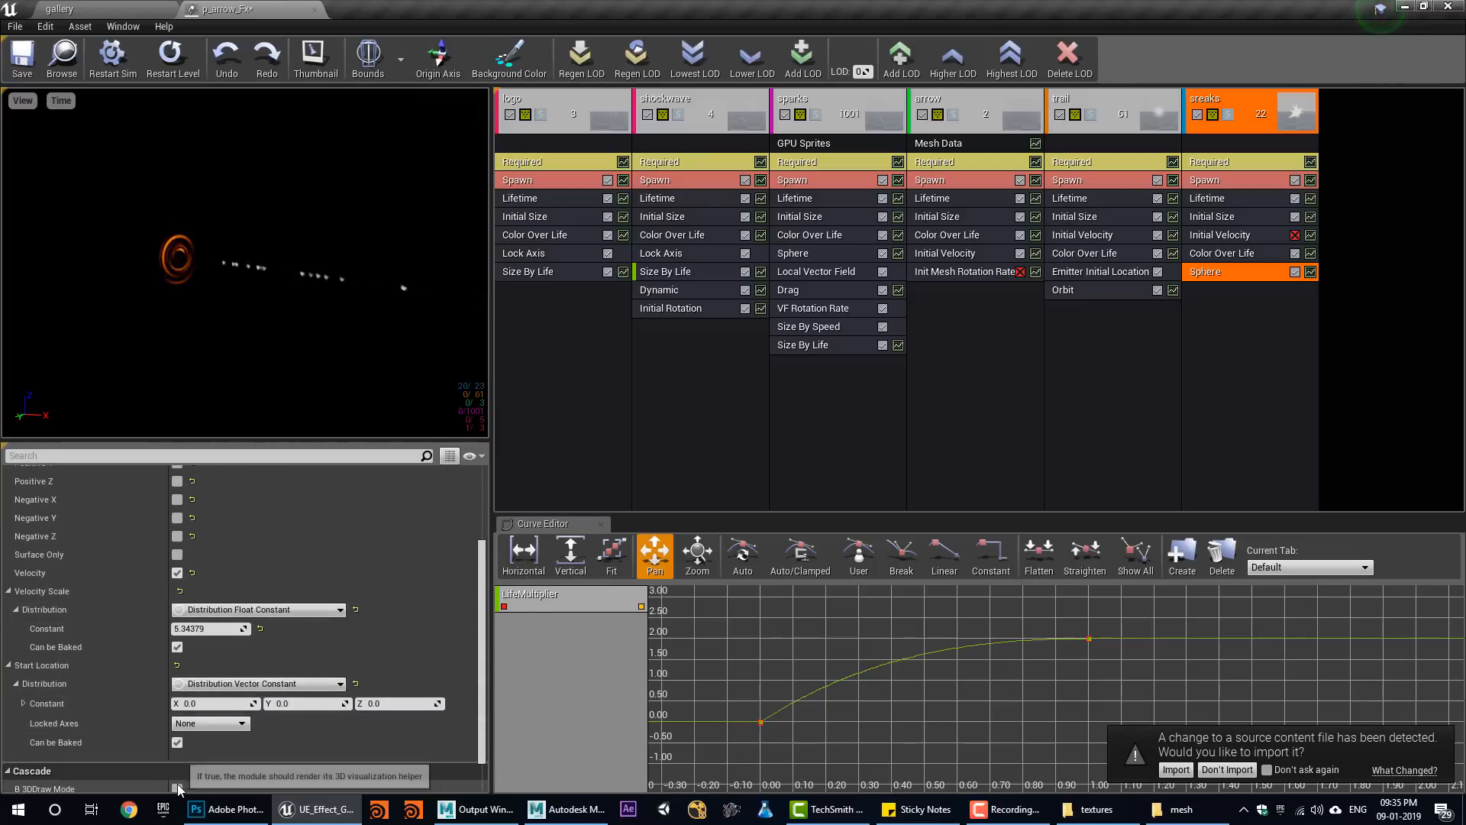
scroll(221, 639, "up", 3)
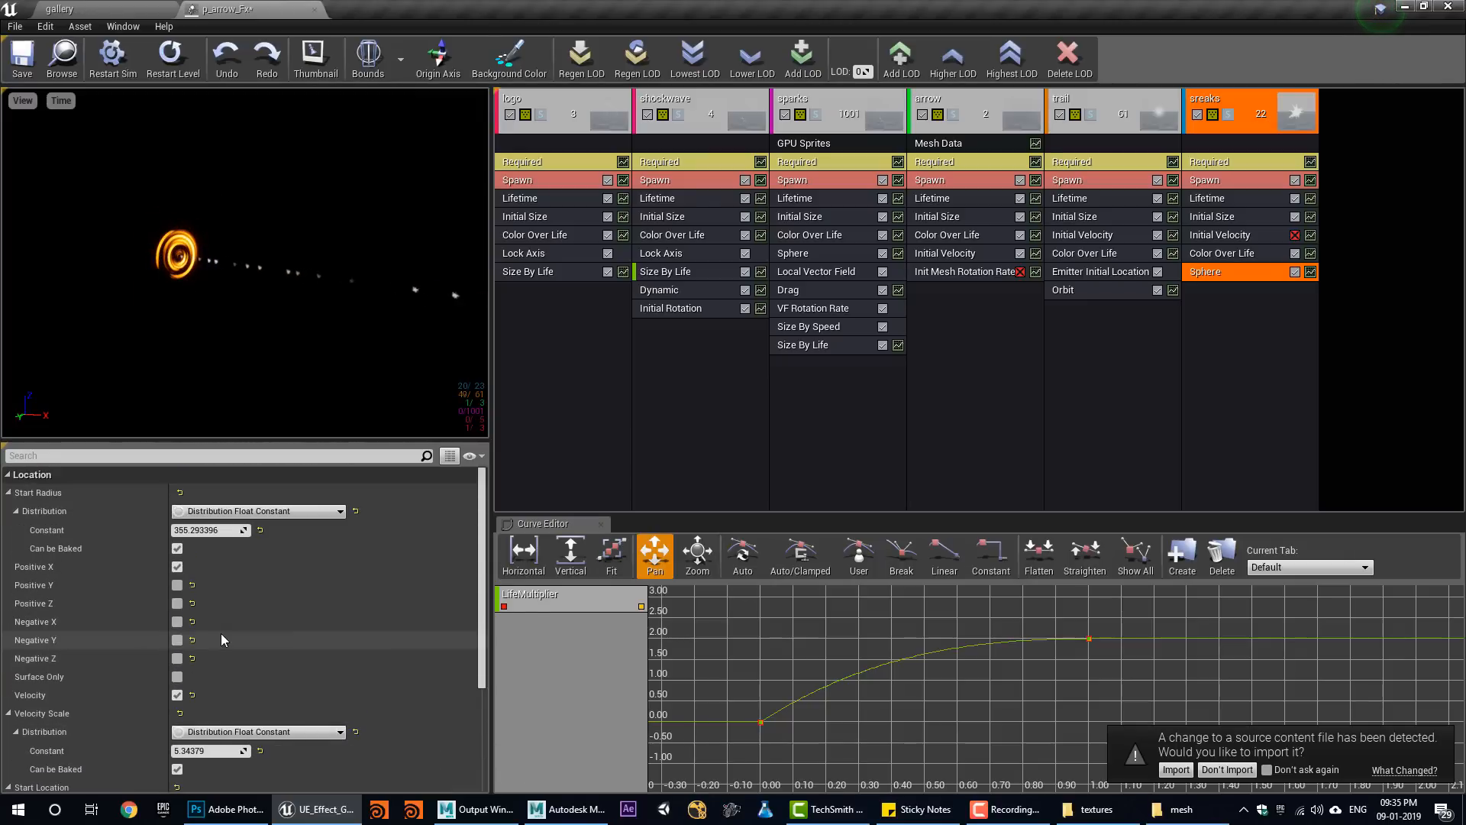
left_click(177, 677)
left_click(177, 677)
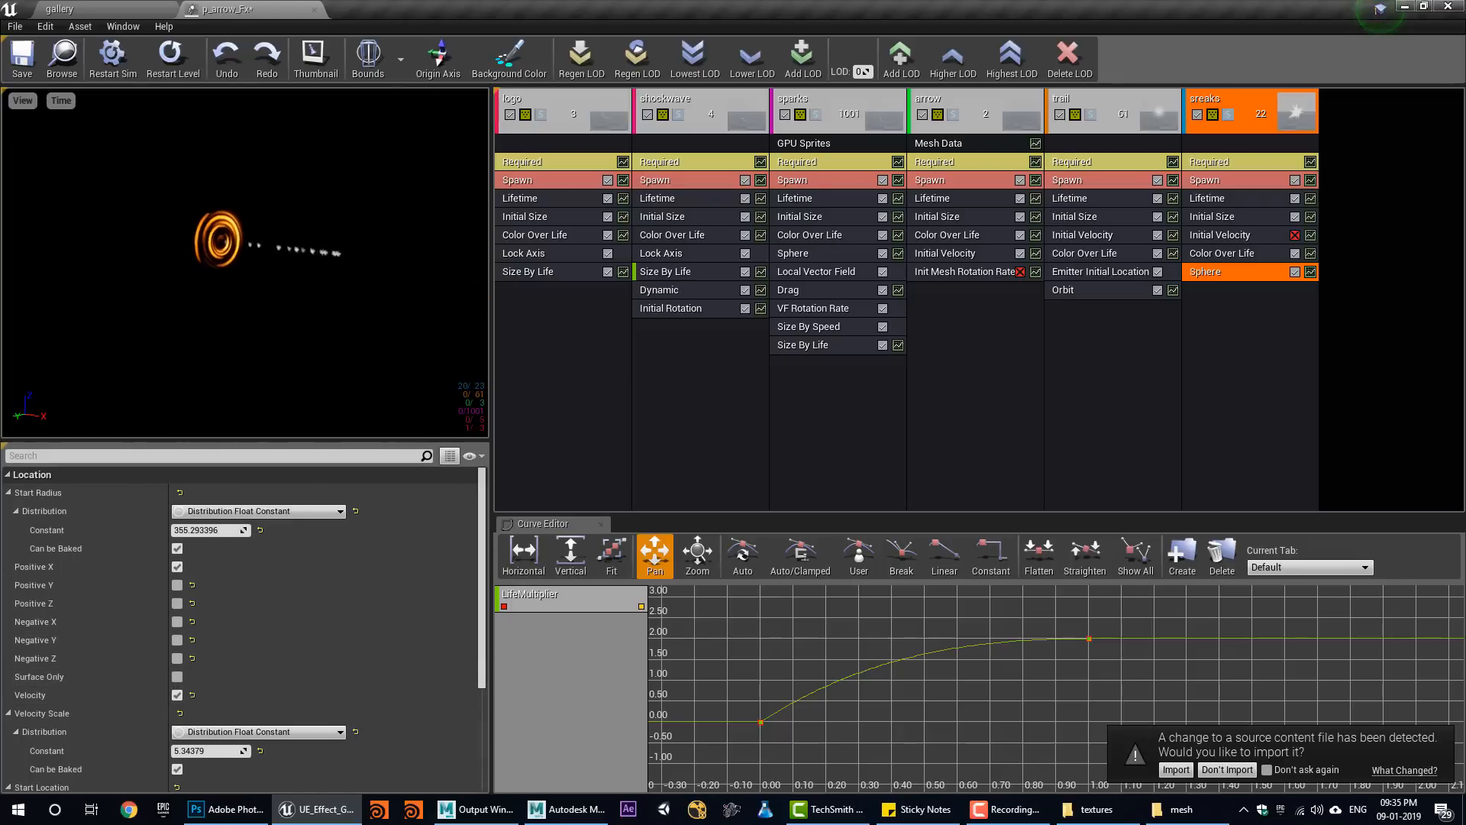
Check the sreaks emitter's required settings and stretch its particles by setting Initial Size maximum Y to about 534.
left_click(1214, 162)
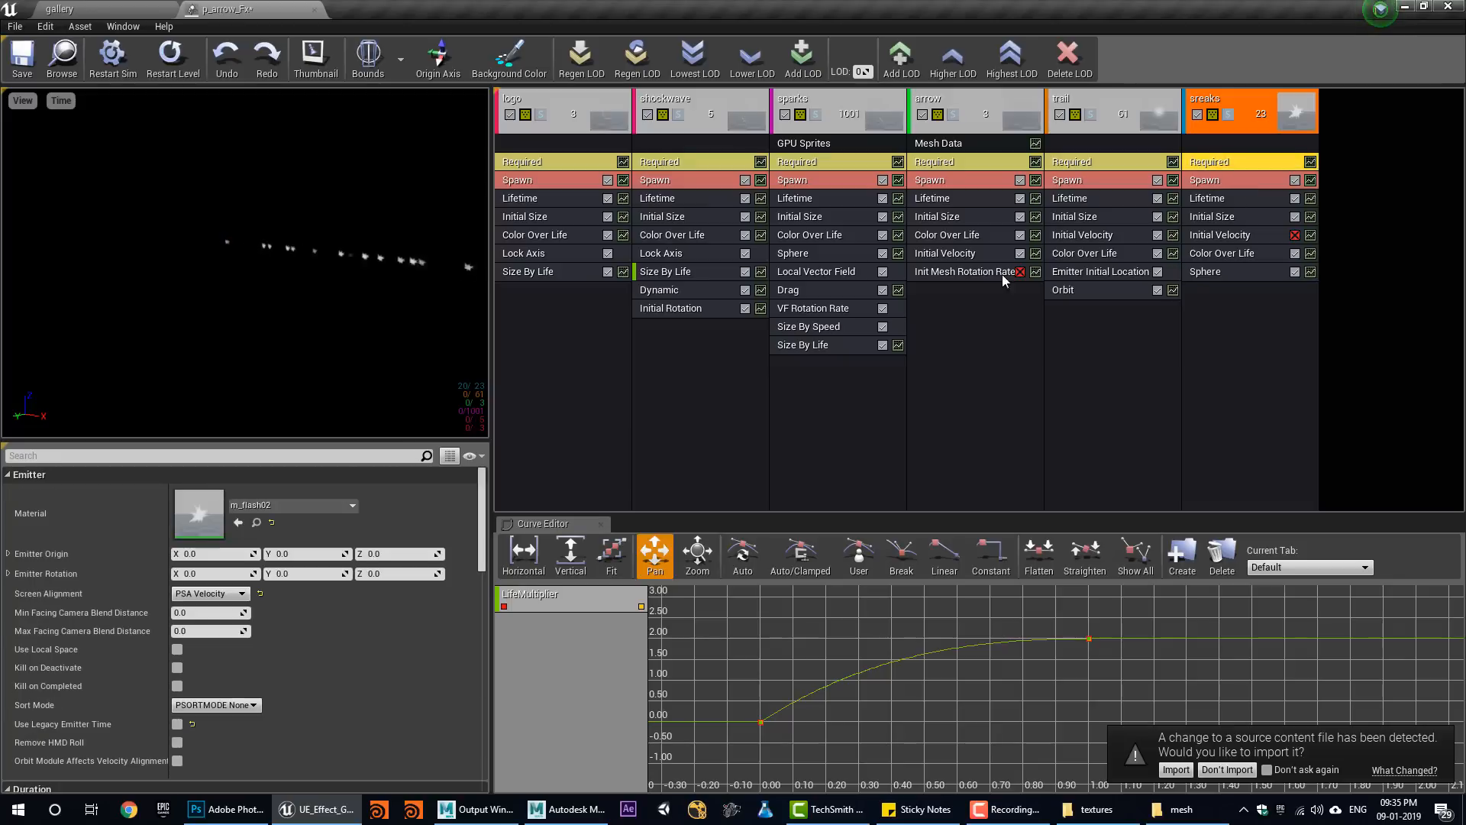
left_click(1214, 216)
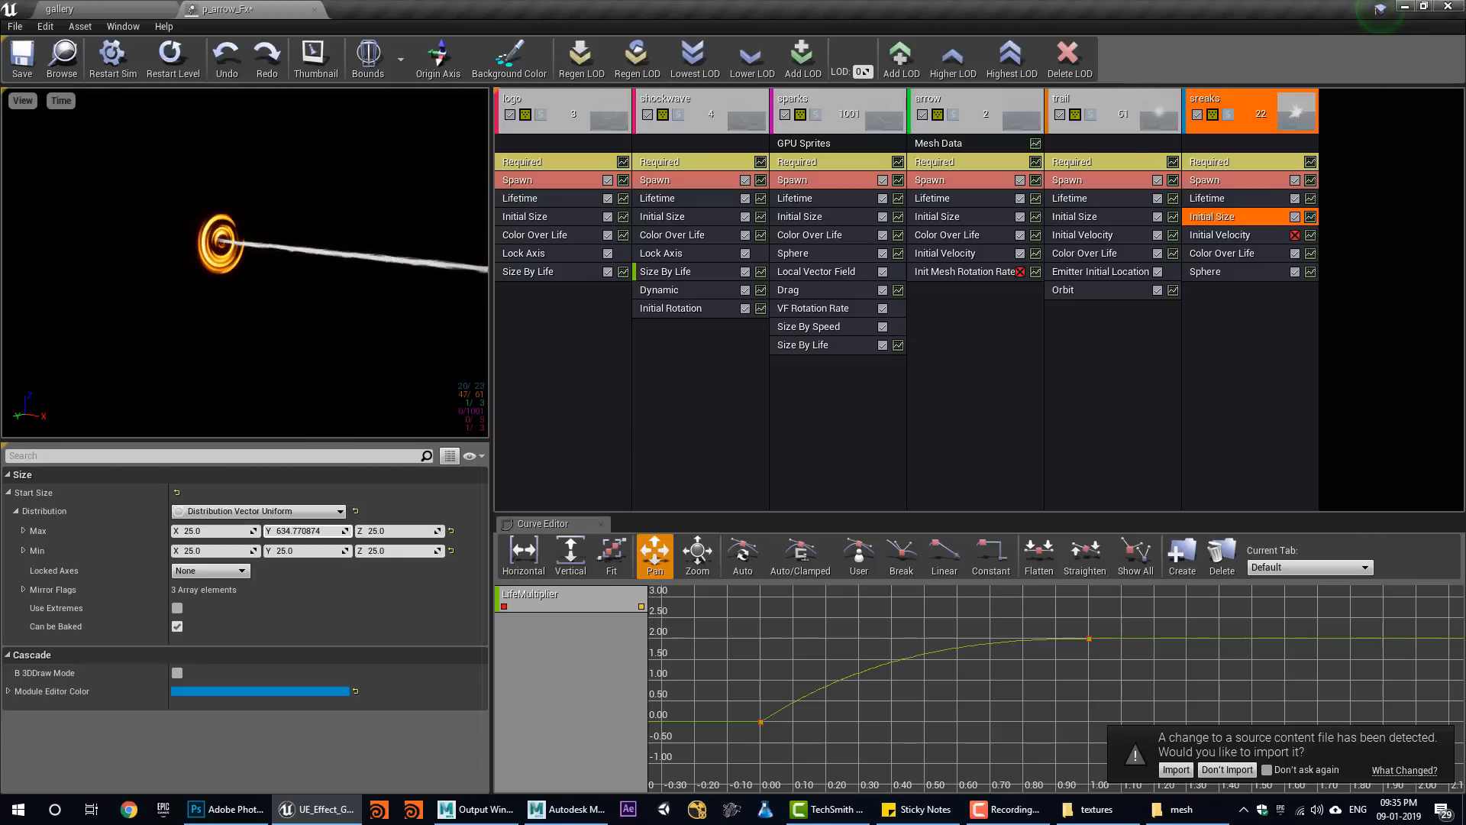
Delete the Sphere module from the sreaks emitter and add an Initial Location module in its place.
left_click(1228, 271)
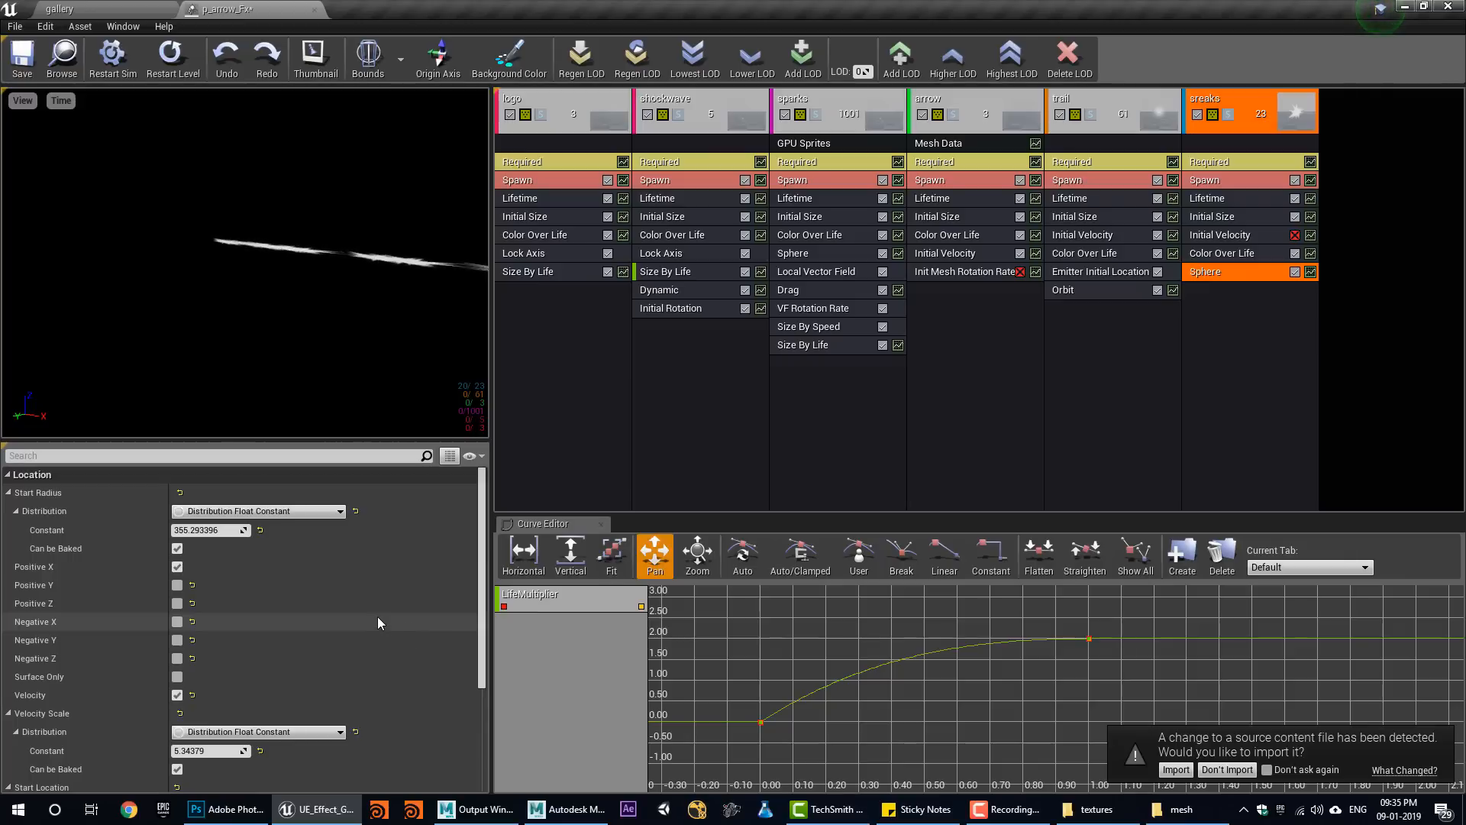
key("Delete")
right_click(1218, 316)
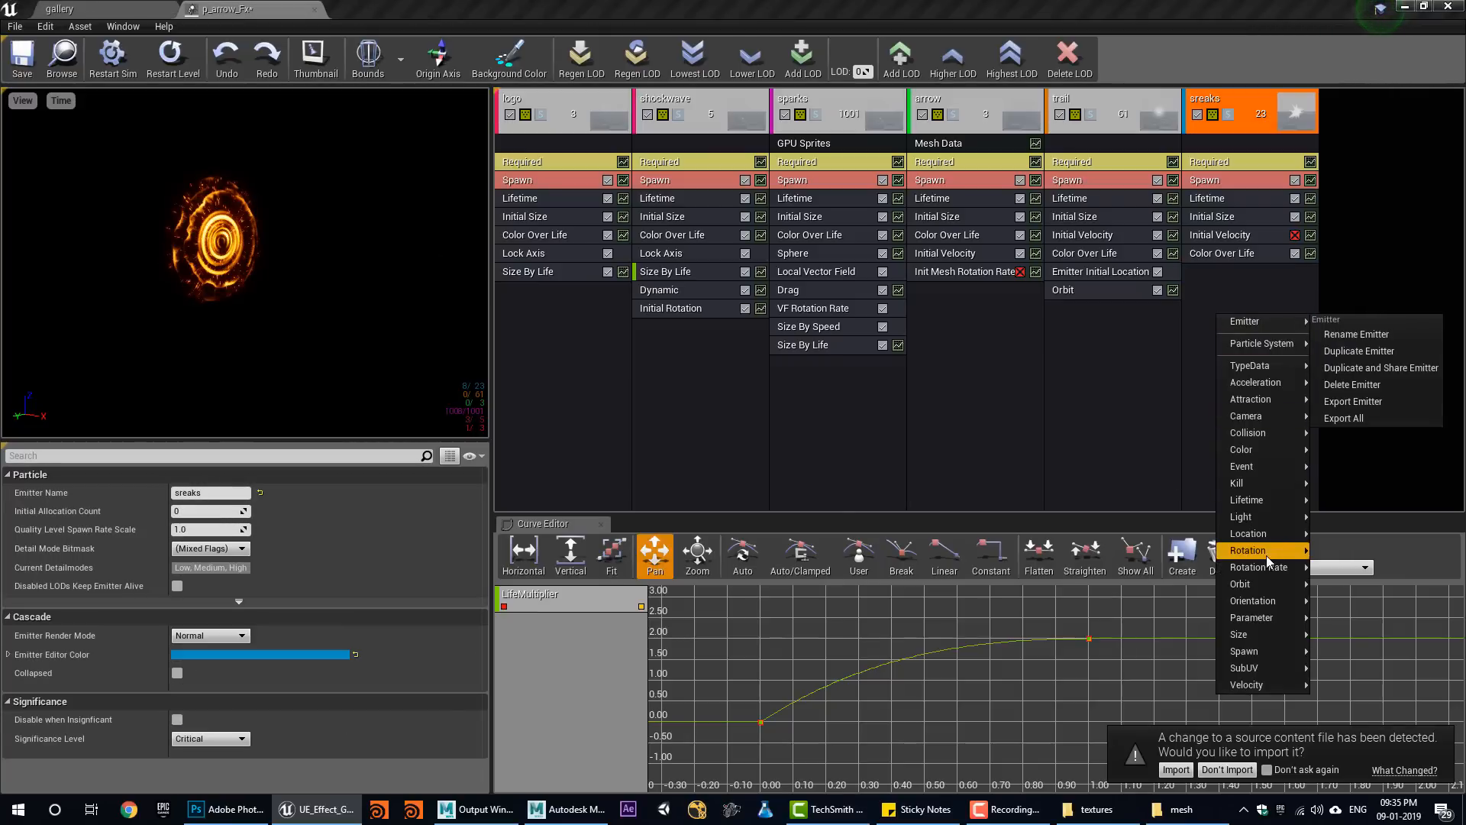
mouse_move(1276, 533)
left_click(1351, 533)
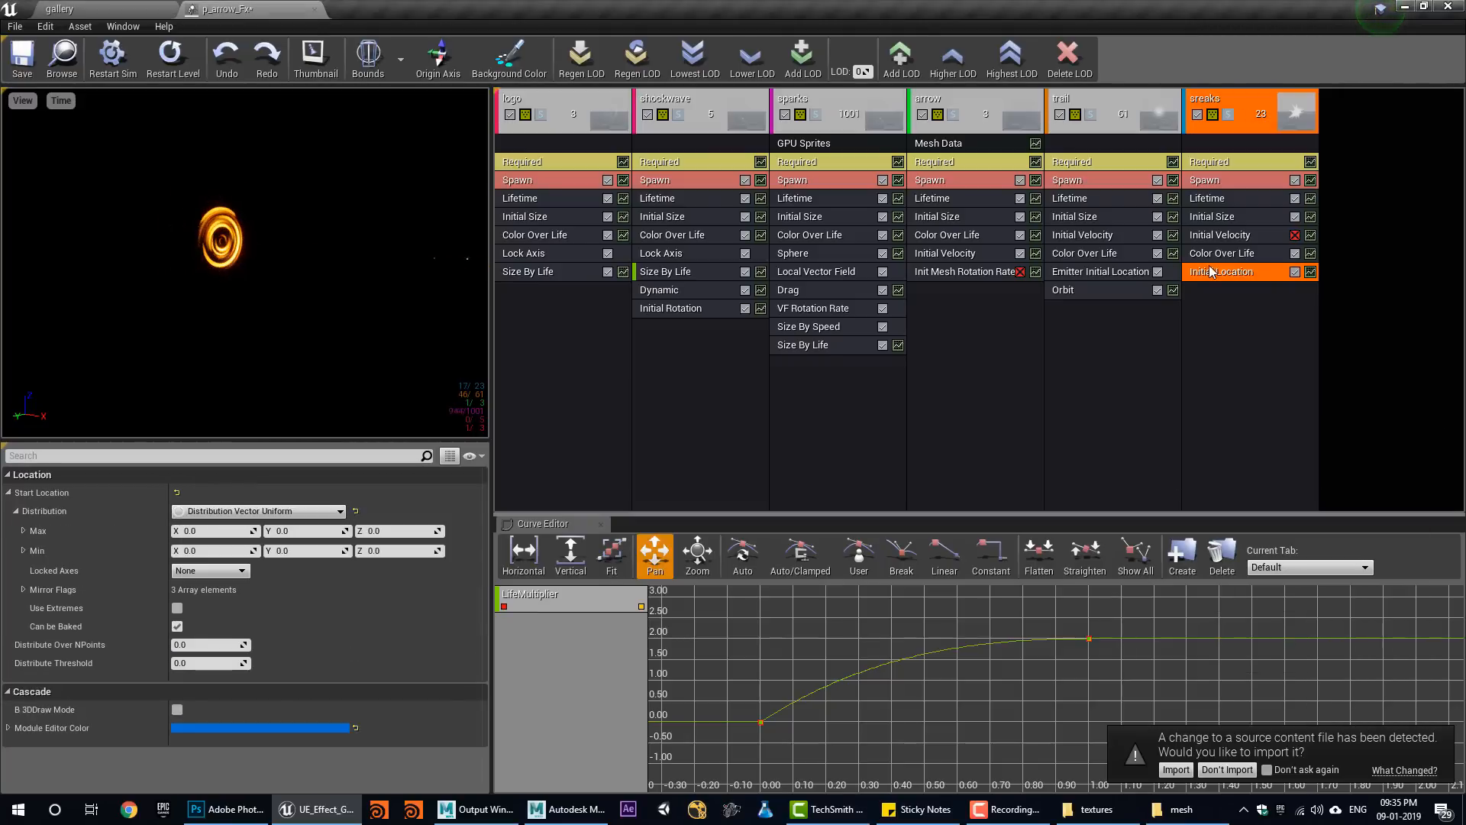
Set the Initial Location range from -20 to 20 on the X and Z axes, and re-enable the sreaks emitter's Initial Velocity module.
left_click(388, 532)
type("20")
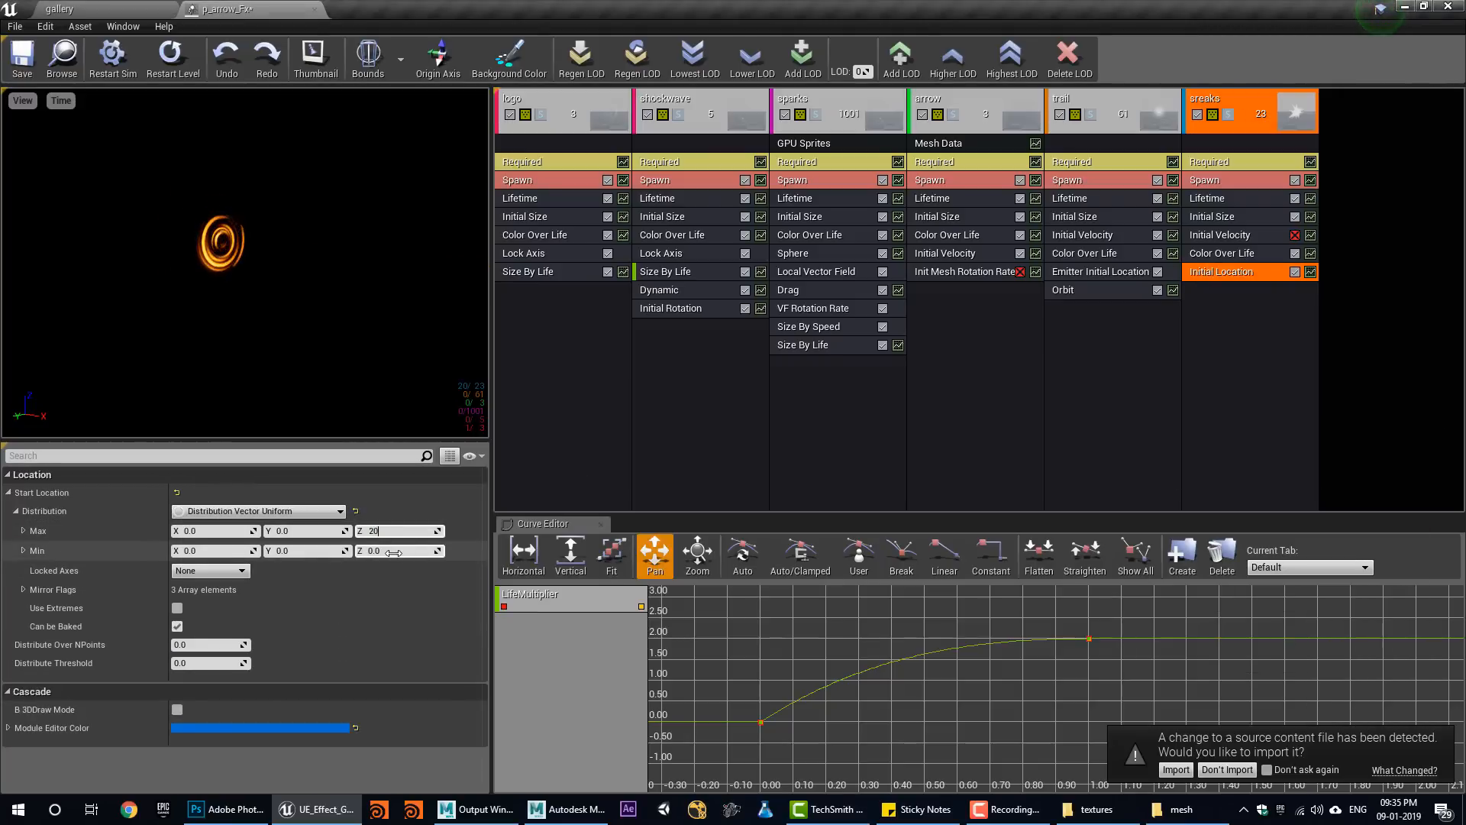
left_click(392, 552)
type("-2")
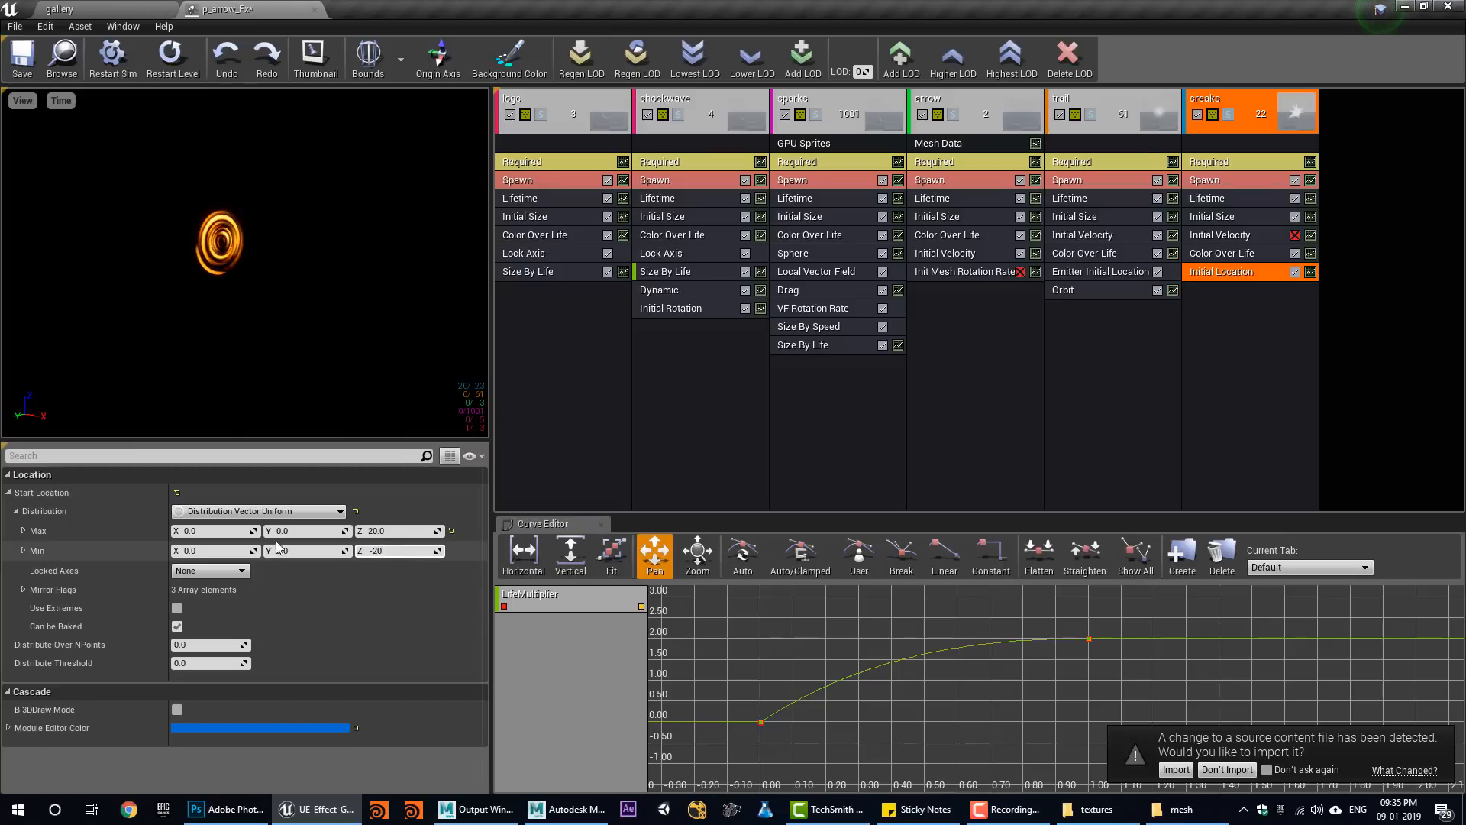
left_click(229, 530)
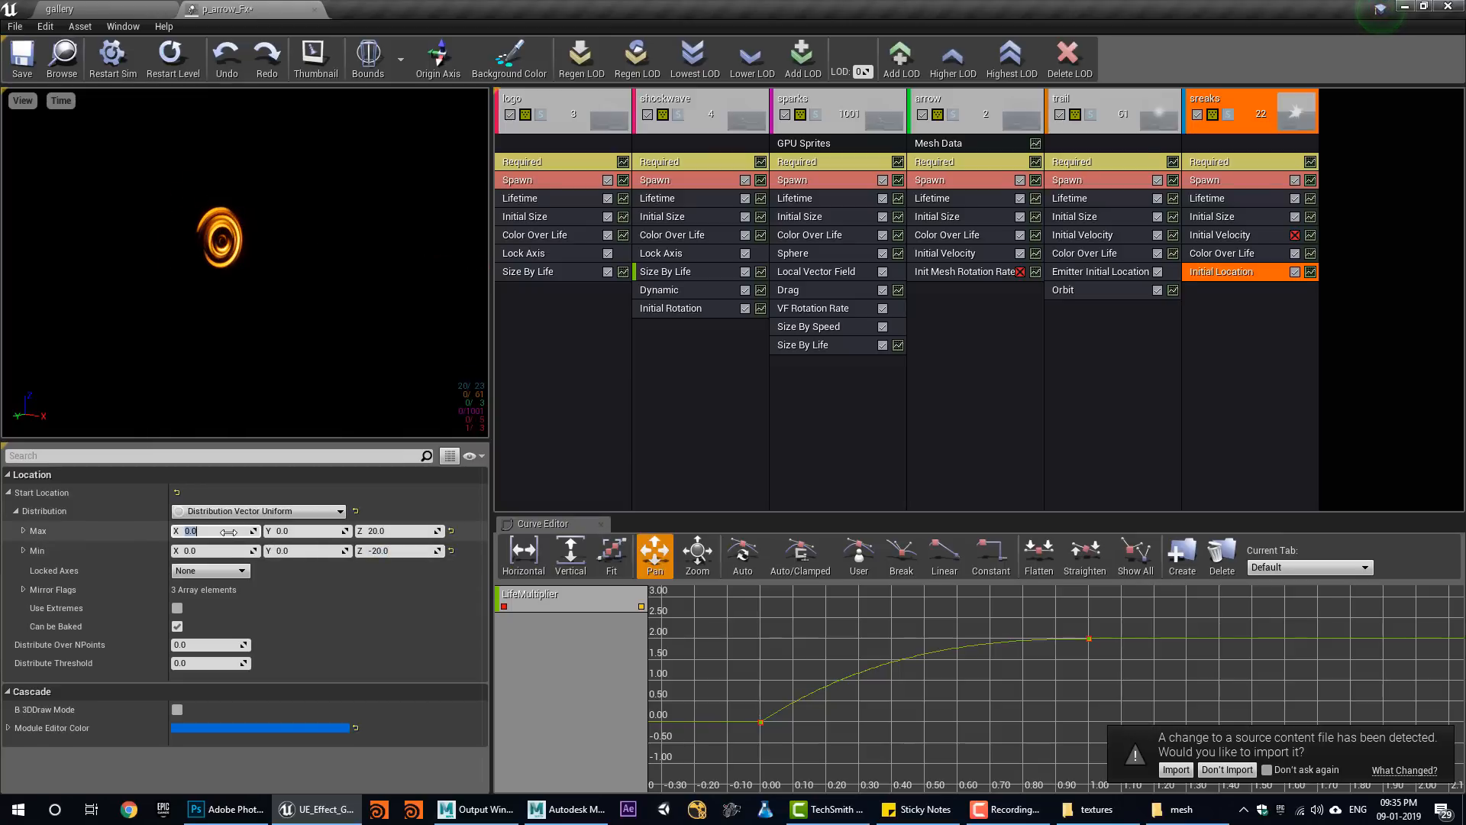
type("20")
left_click(218, 551)
type("-2")
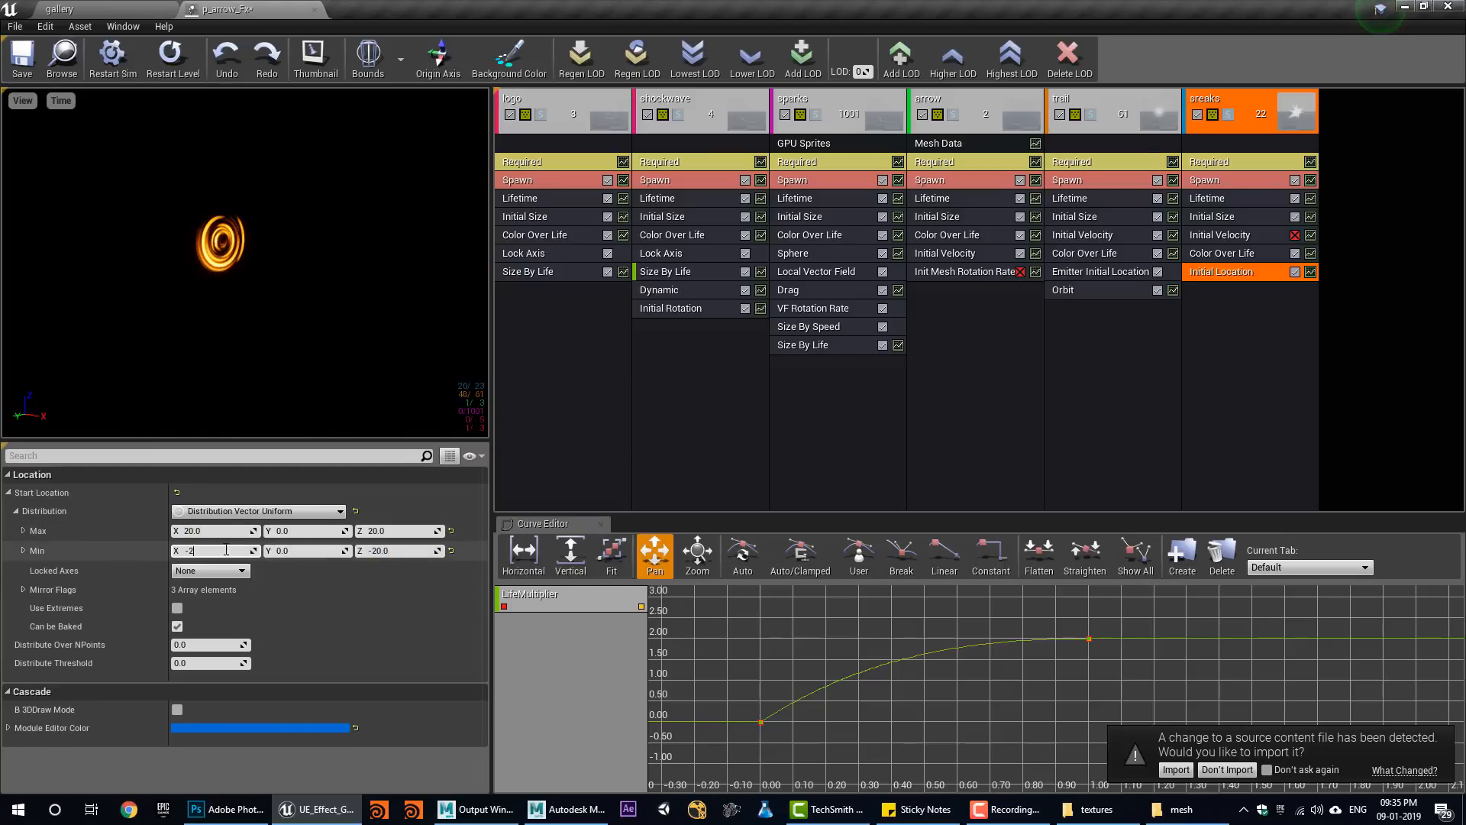
type("0")
key("Return")
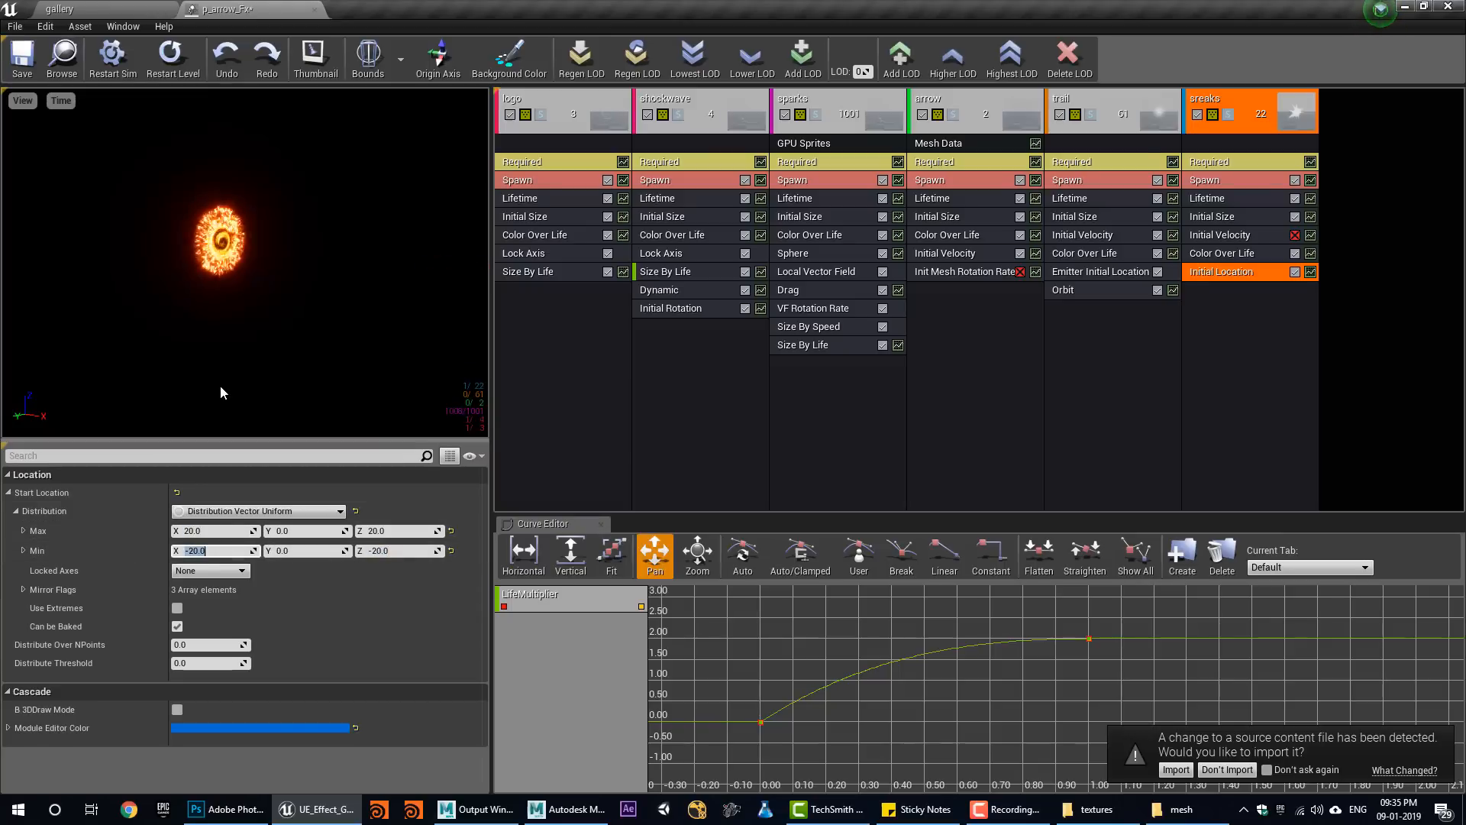
left_click(1295, 235)
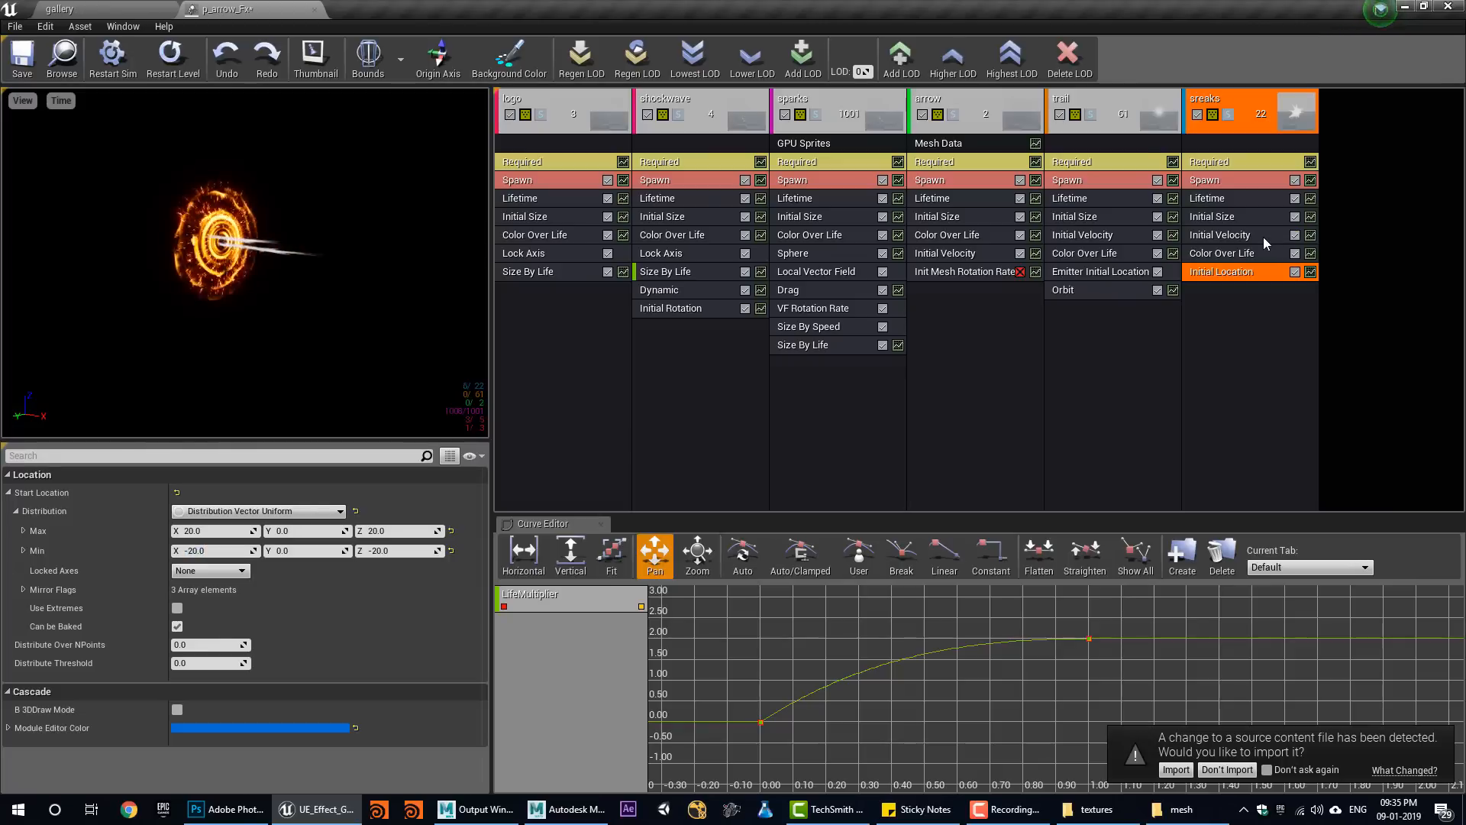
Set the sreaks emitter's constant spawn rate to 0 and add a burst entry with a count of 5.
left_click(1241, 179)
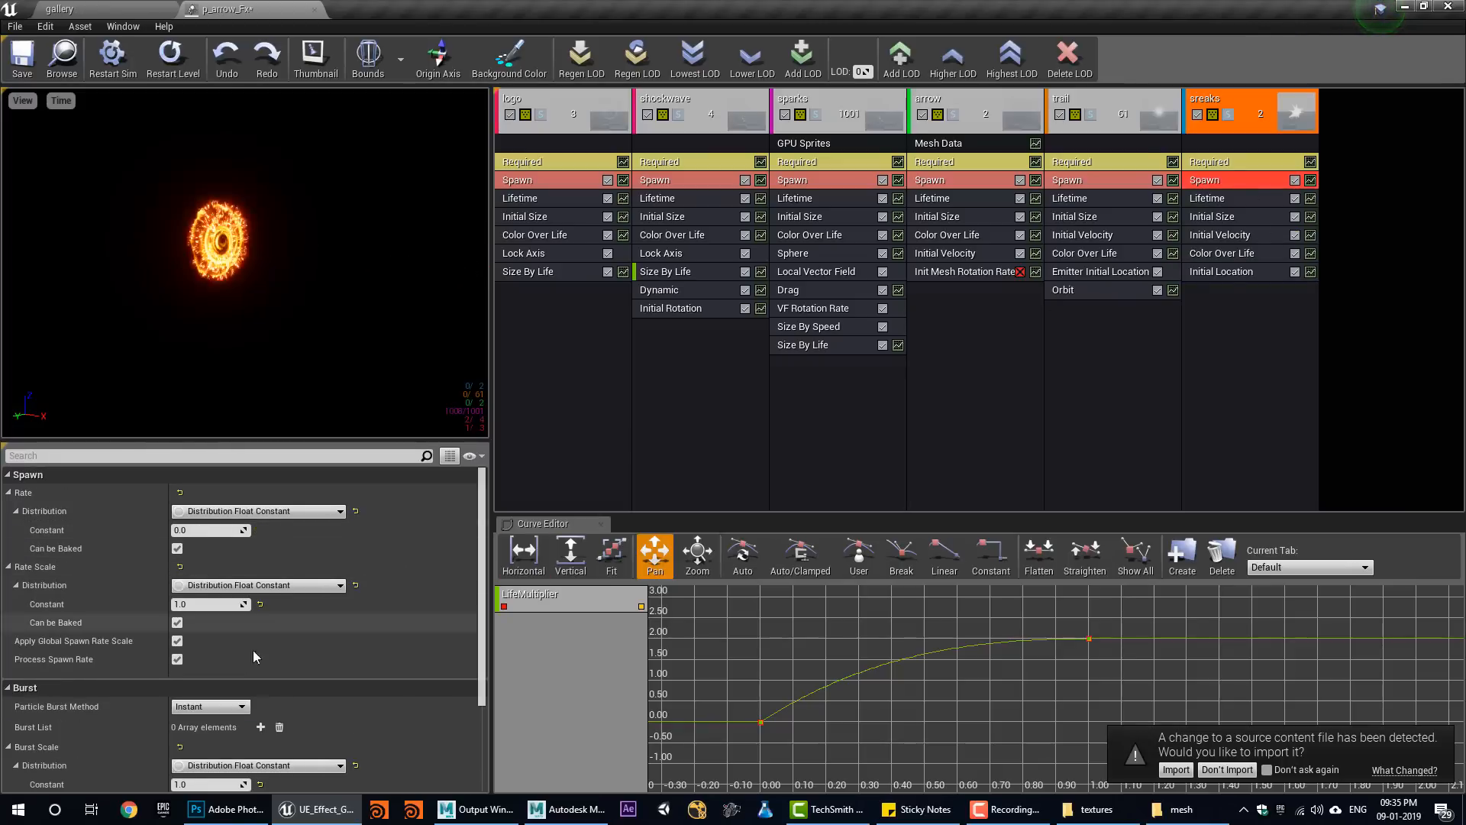
left_click(261, 727)
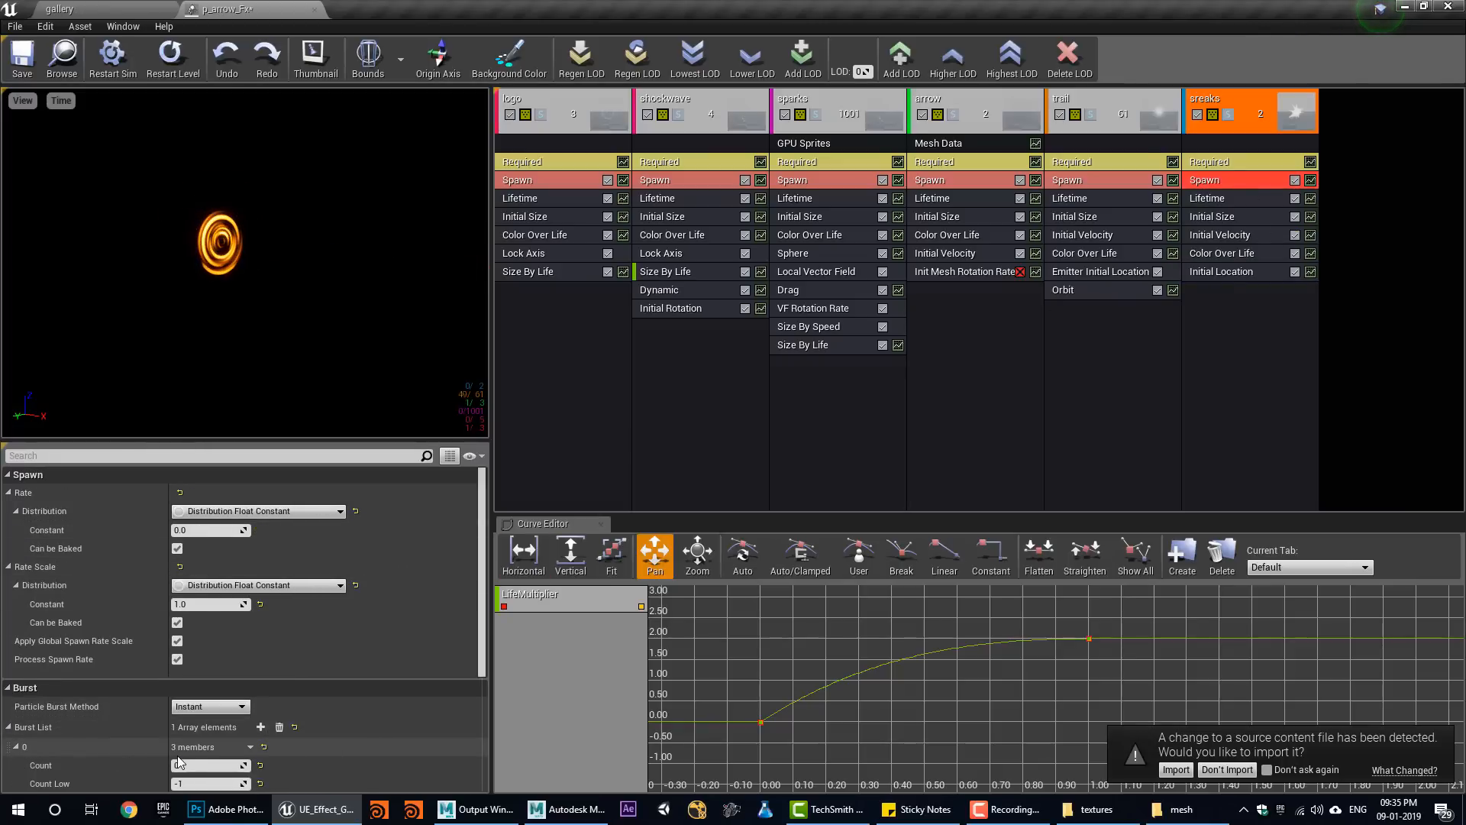
left_click(200, 764)
type("5")
key("Return")
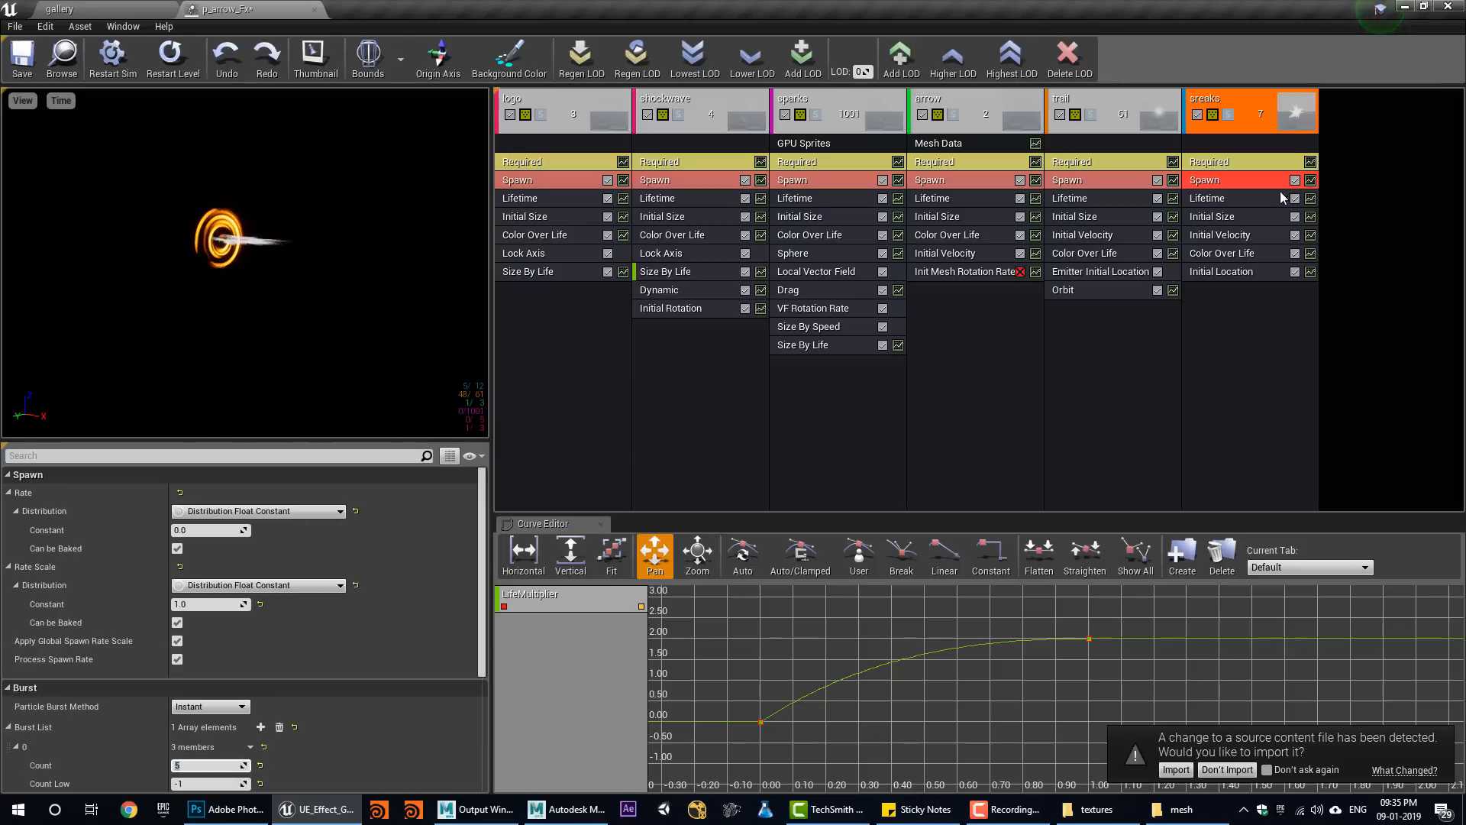
Lengthen the sreaks particles by setting Initial Size Y to about 839 maximum and 259 minimum, and check their Initial Velocity.
left_click(1222, 236)
left_click(1228, 218)
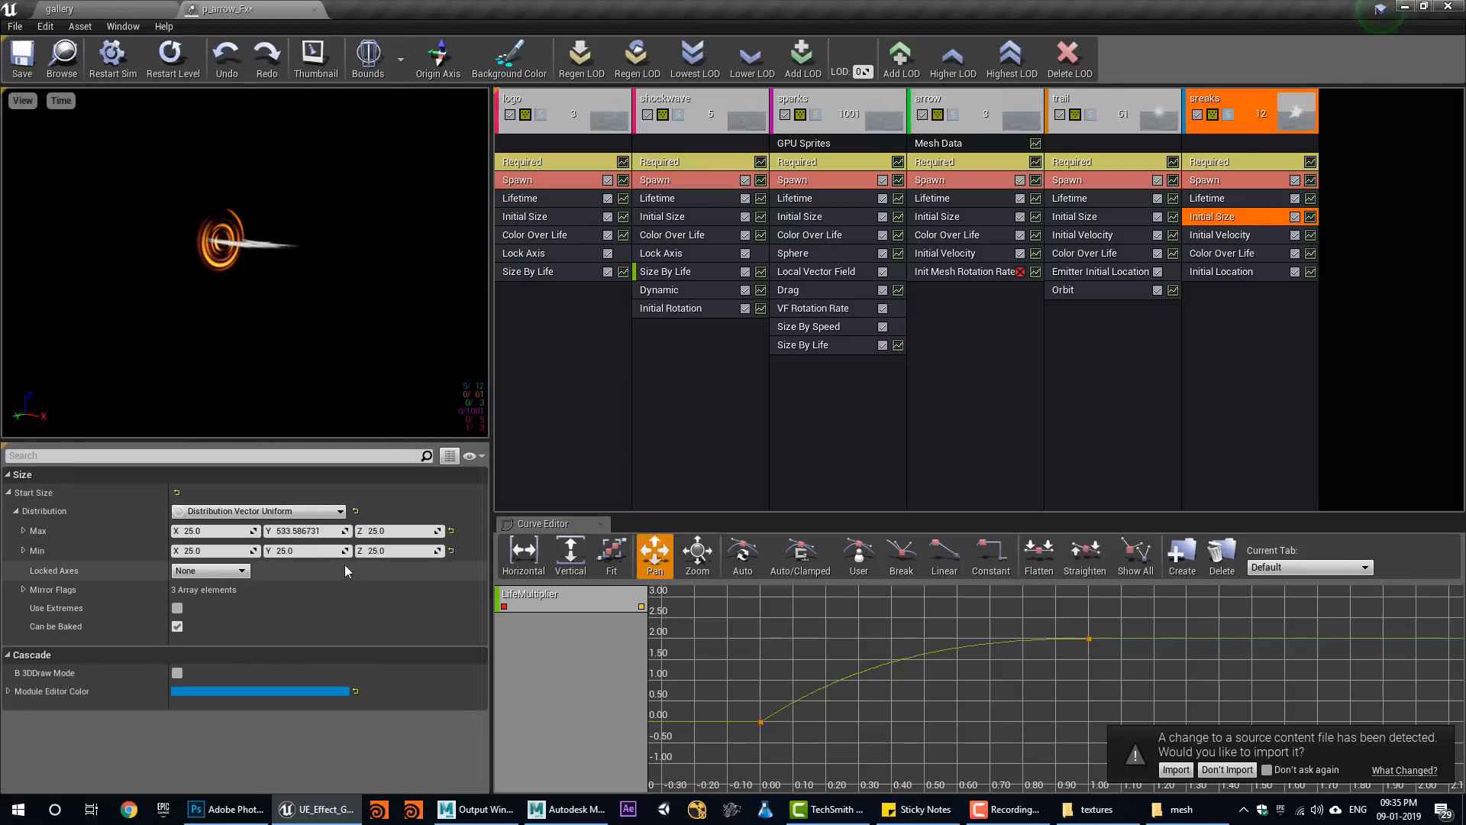
mouse_move(301, 550)
left_mouse_down()
mouse_move(321, 551)
mouse_move(320, 530)
left_mouse_up()
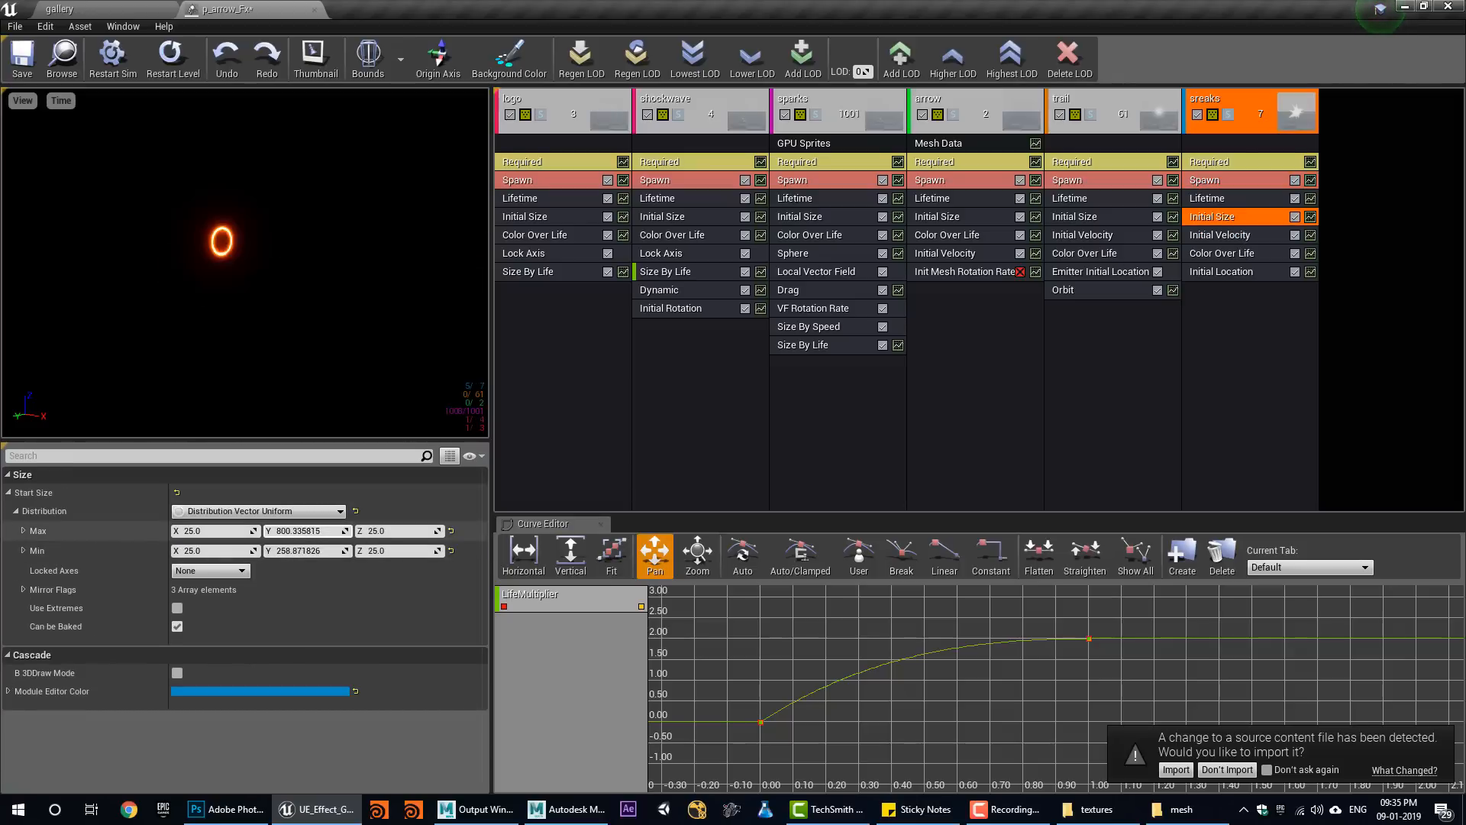
left_click(1240, 236)
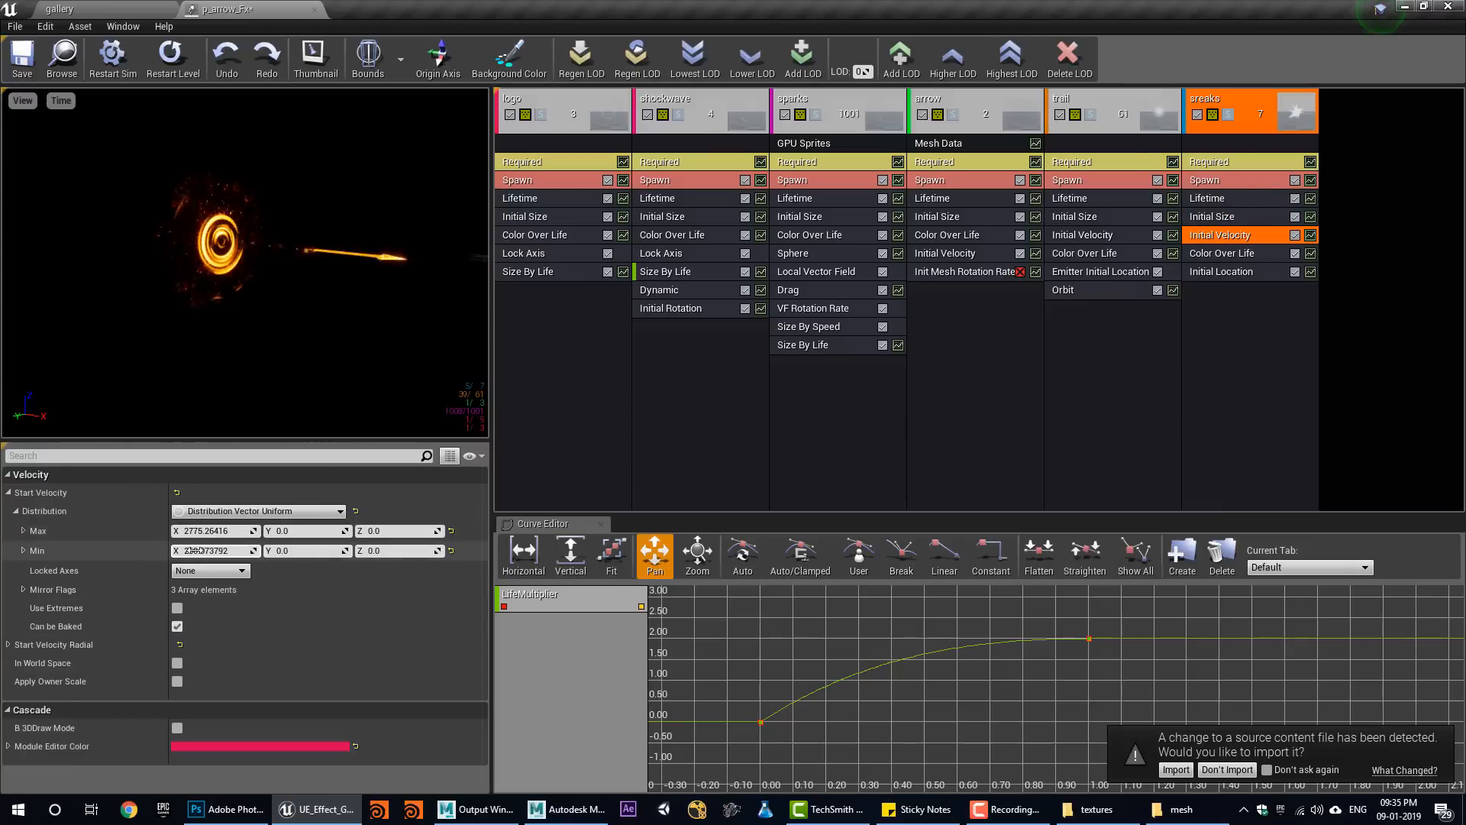
Narrow the sreaks particles to an Initial Size X range of 10 to 15 and restart the preview.
left_click(1237, 217)
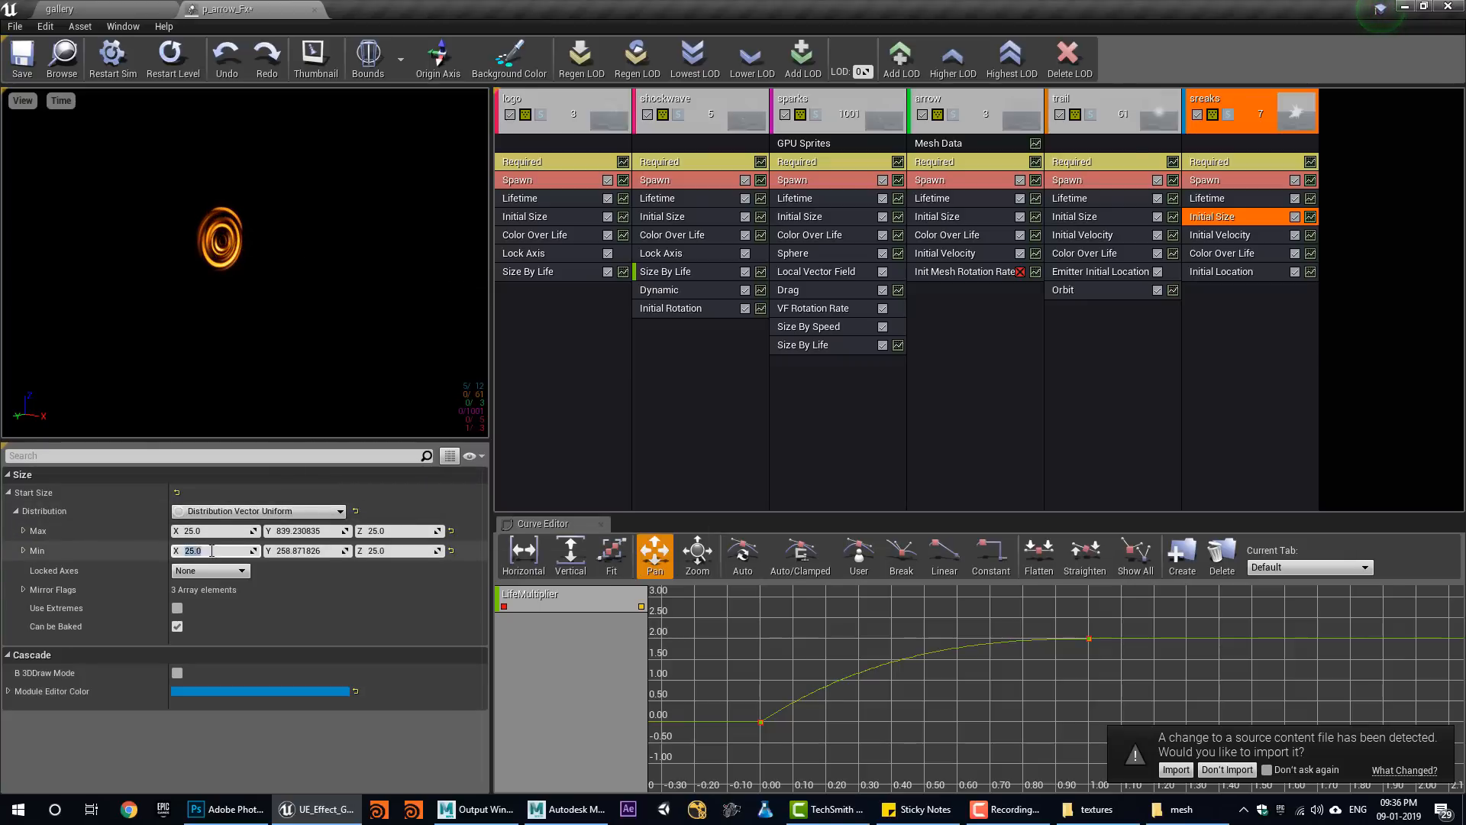
type("10")
key("Return")
key("Return")
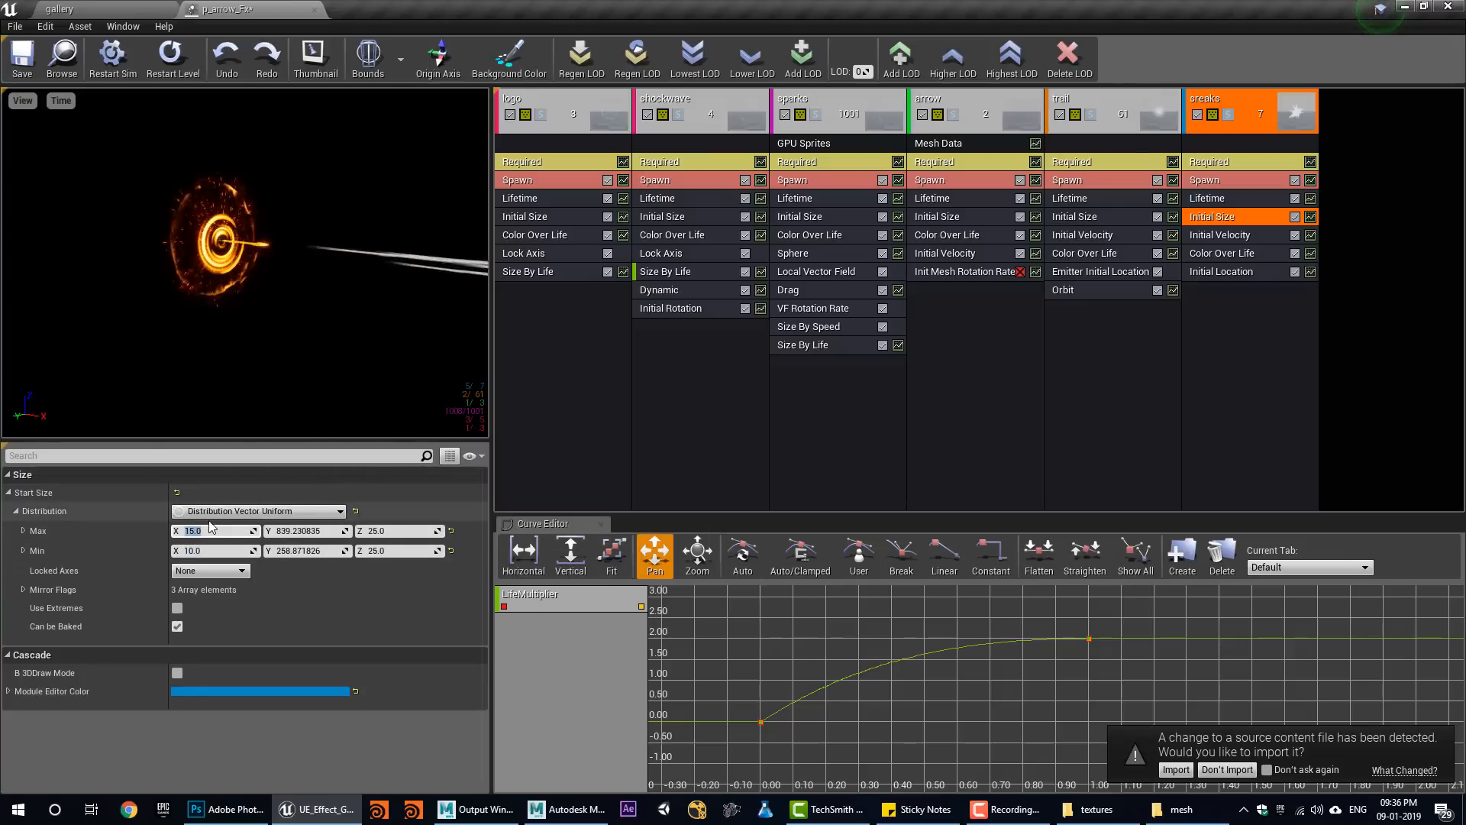
left_click(174, 72)
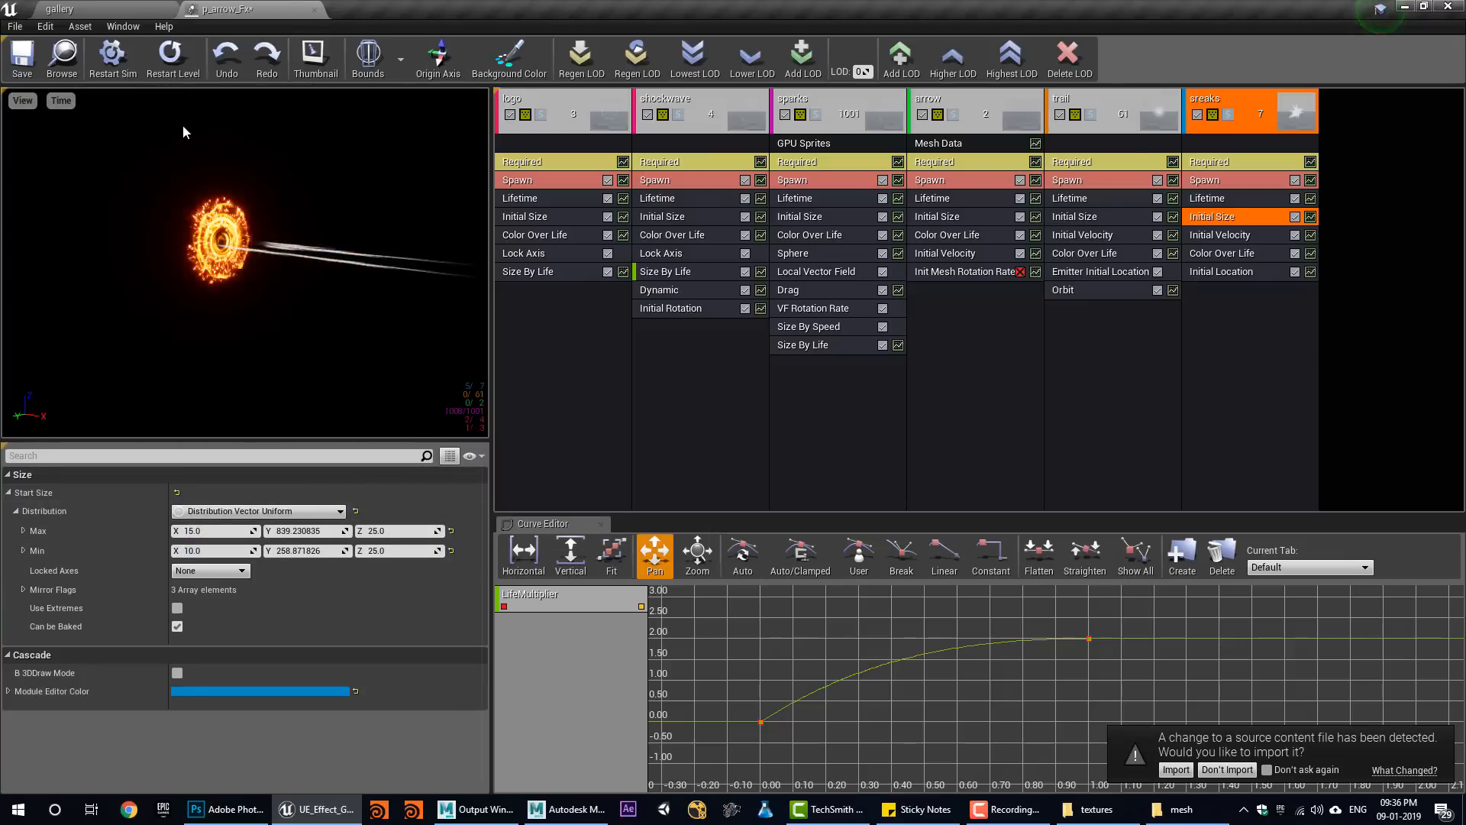
Reduce the sreaks emitter's Initial Size X to 10 maximum and 3 minimum.
left_click(213, 531)
type("1")
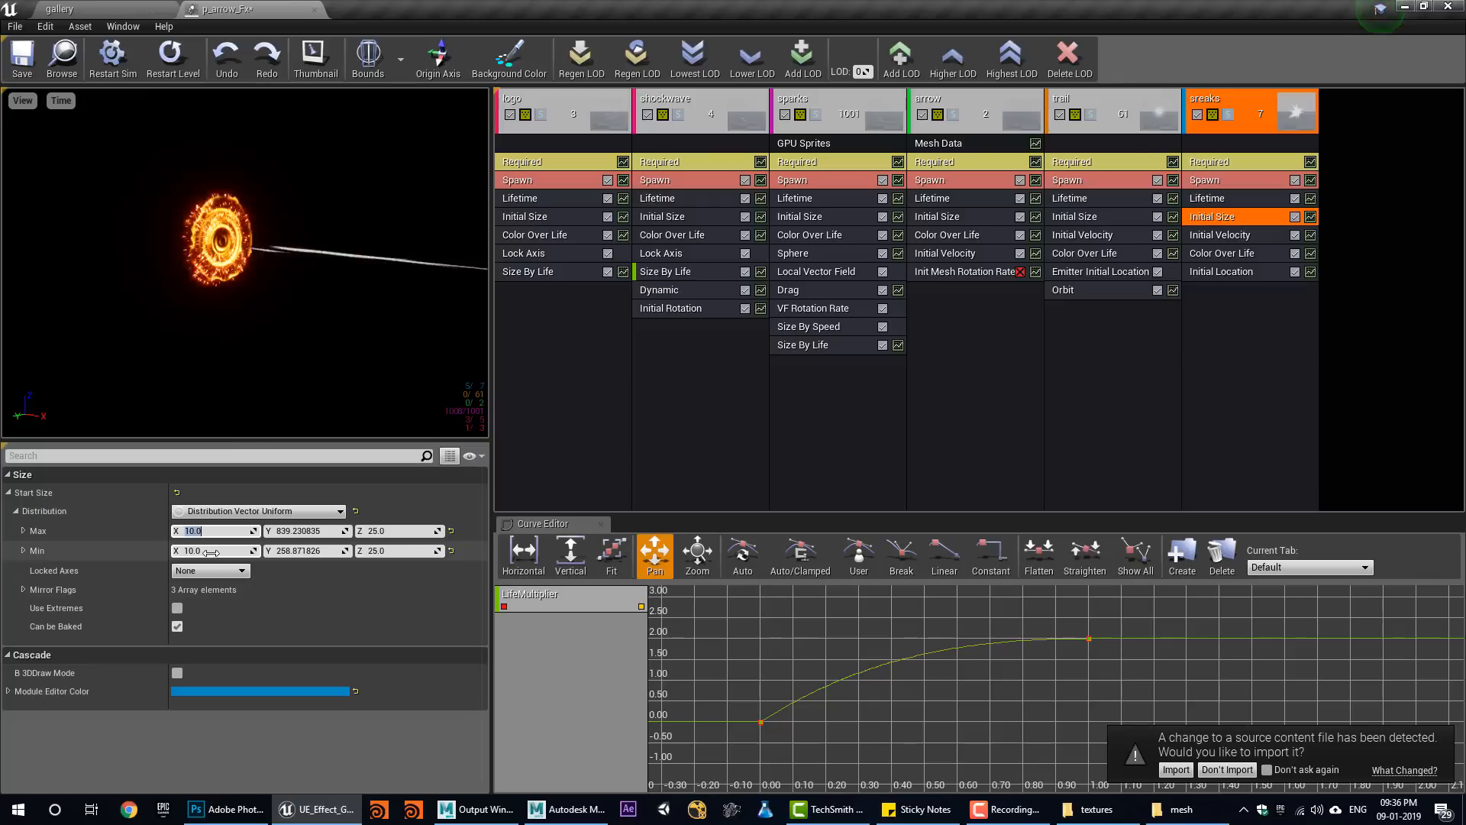
left_click(211, 550)
type("3")
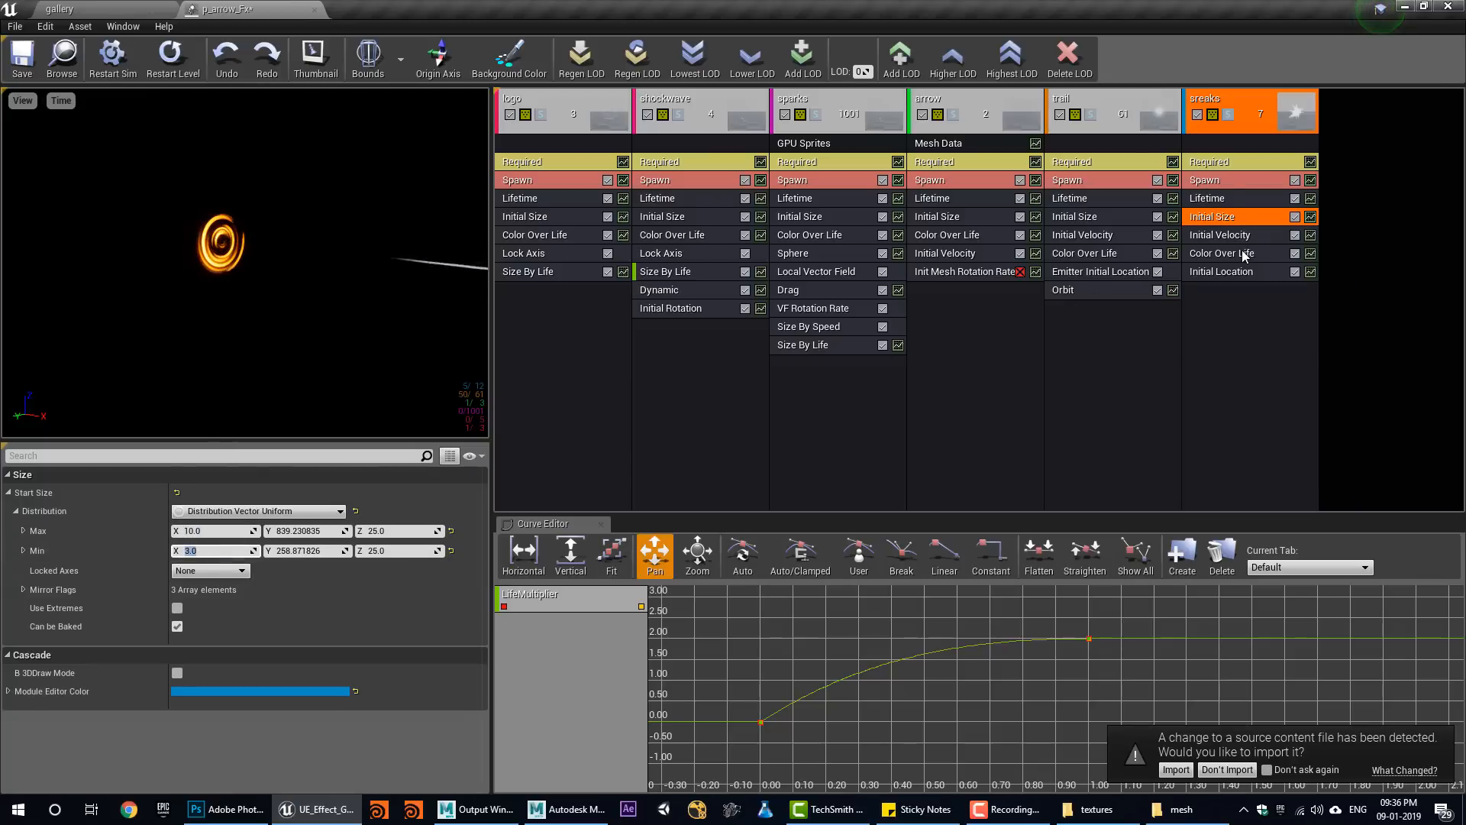
Color the sreaks orange by setting the first Color Over Life point to R 37, G 7.5, B 0.2, and restart the preview.
left_click(1245, 253)
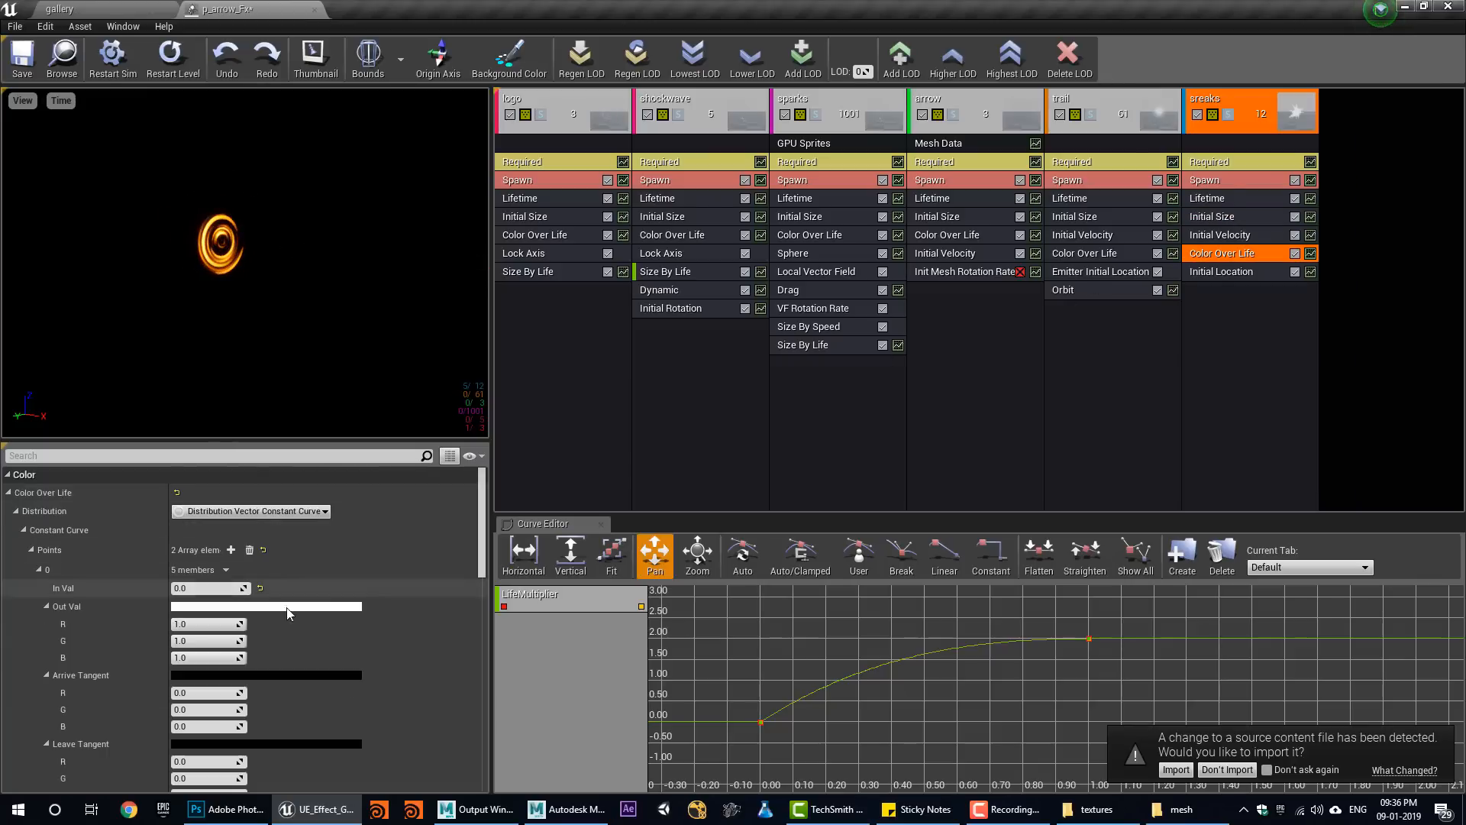
left_click(208, 627)
type("37")
left_click(208, 641)
type("7.5")
left_click(207, 657)
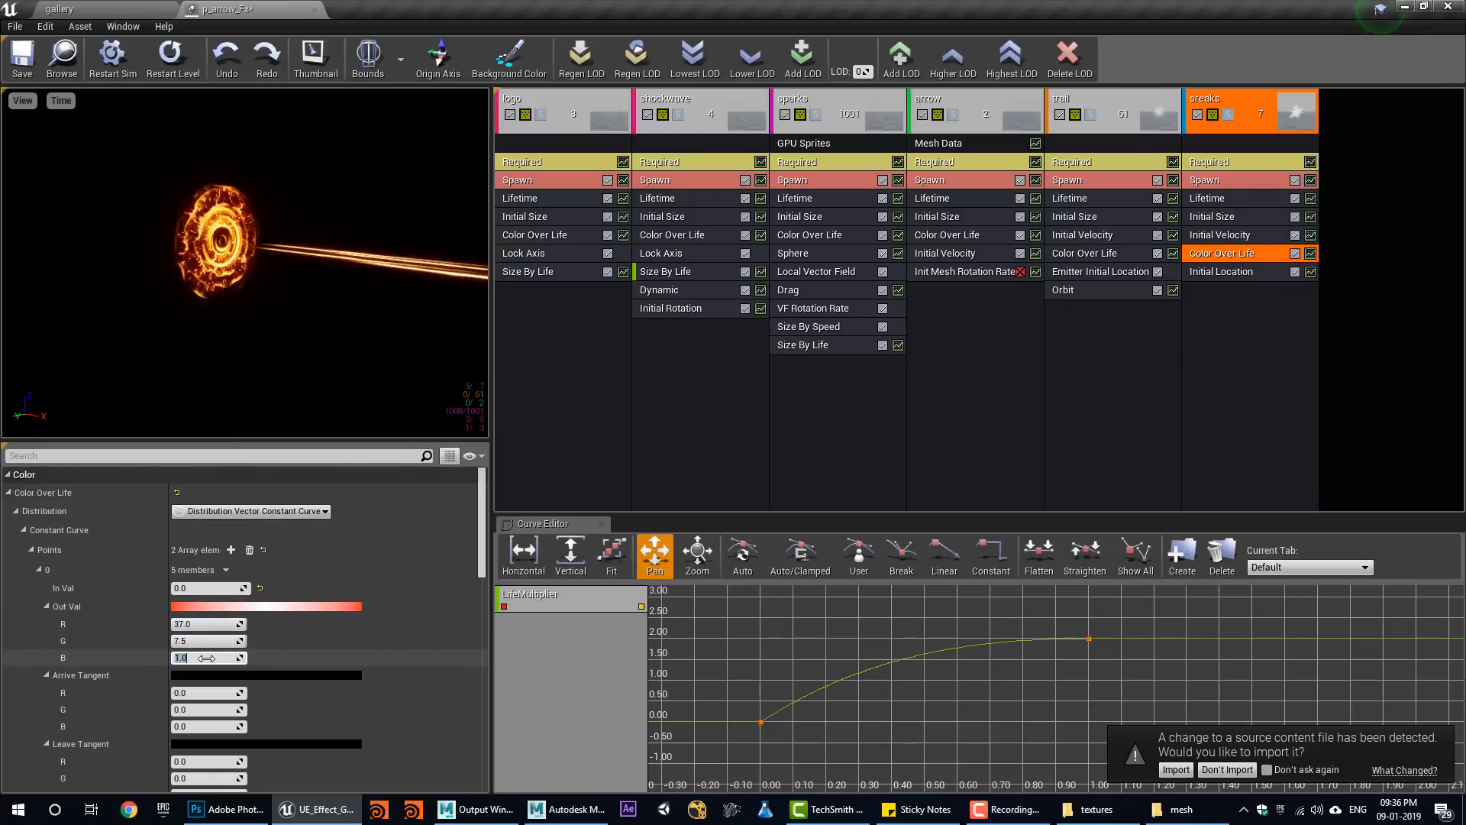
type("0.2")
key("Return")
left_click(169, 65)
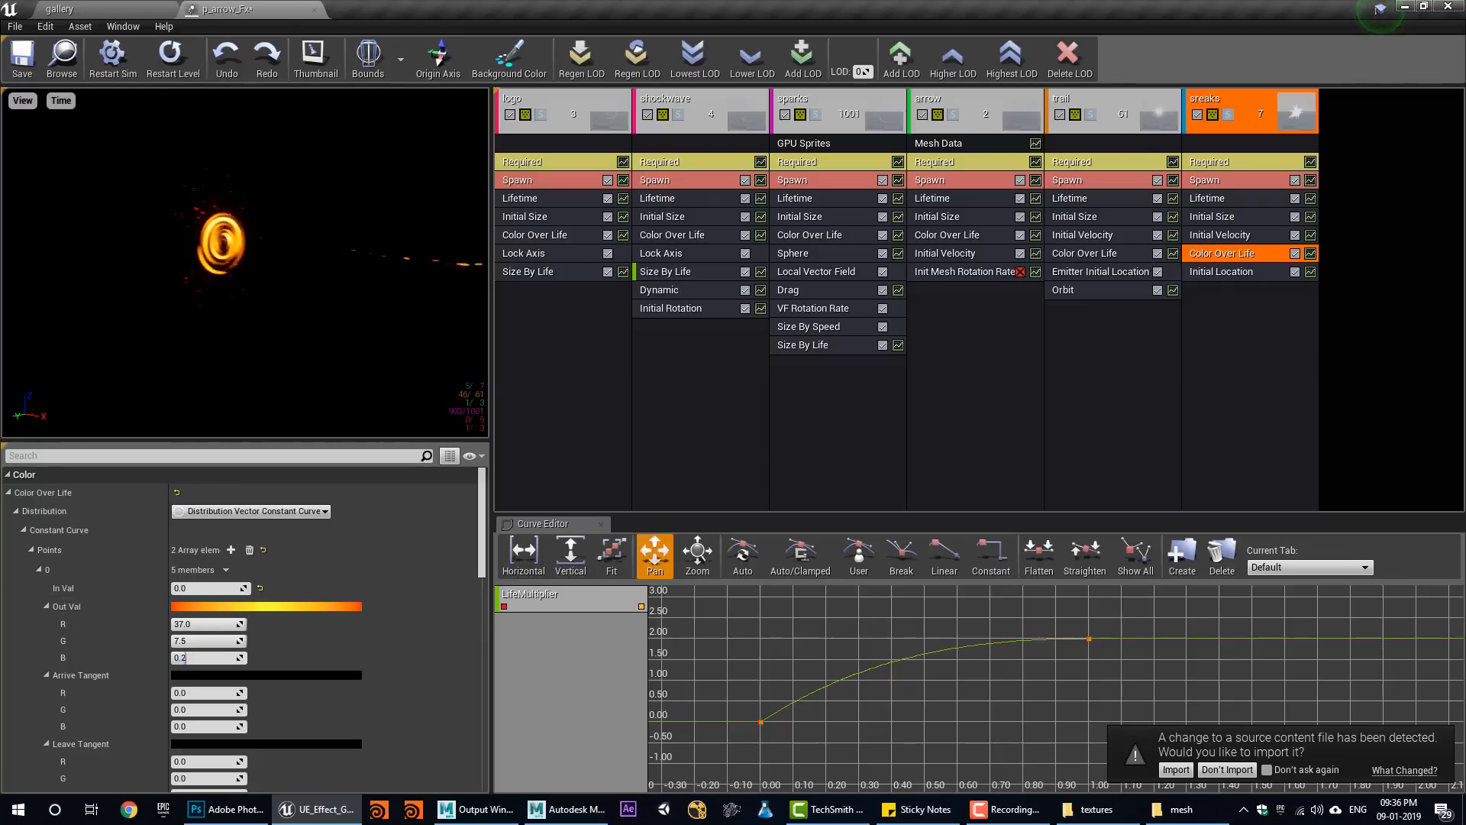
Thin the sreaks particles by setting Initial Size X to 5 maximum and 1 minimum.
left_click(1222, 217)
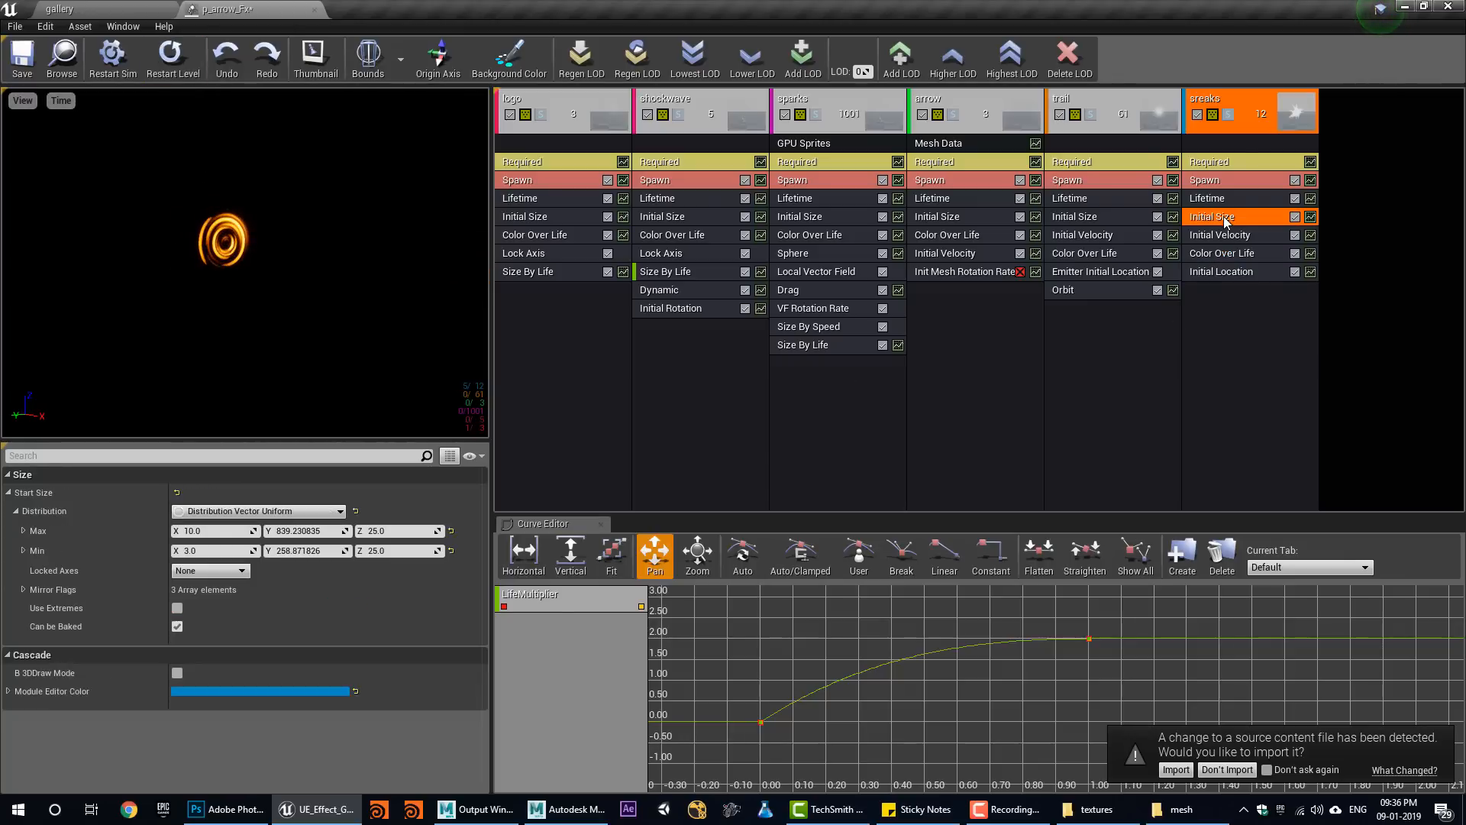
type("5")
left_click(208, 550)
type("1")
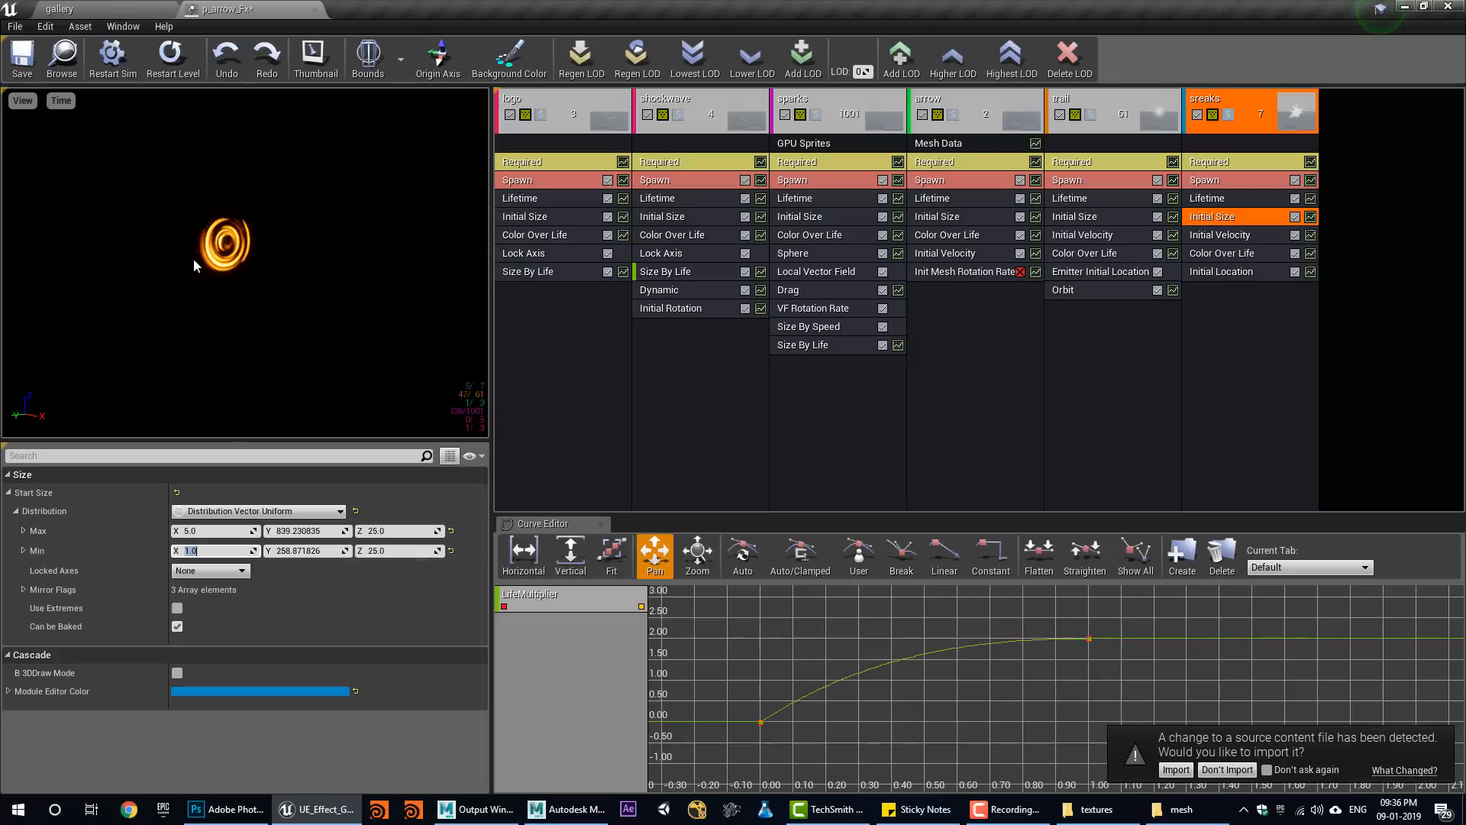
Widen the sreaks emitter's Initial Location range to -50 to 50 on the X and Z axes.
left_click(1218, 273)
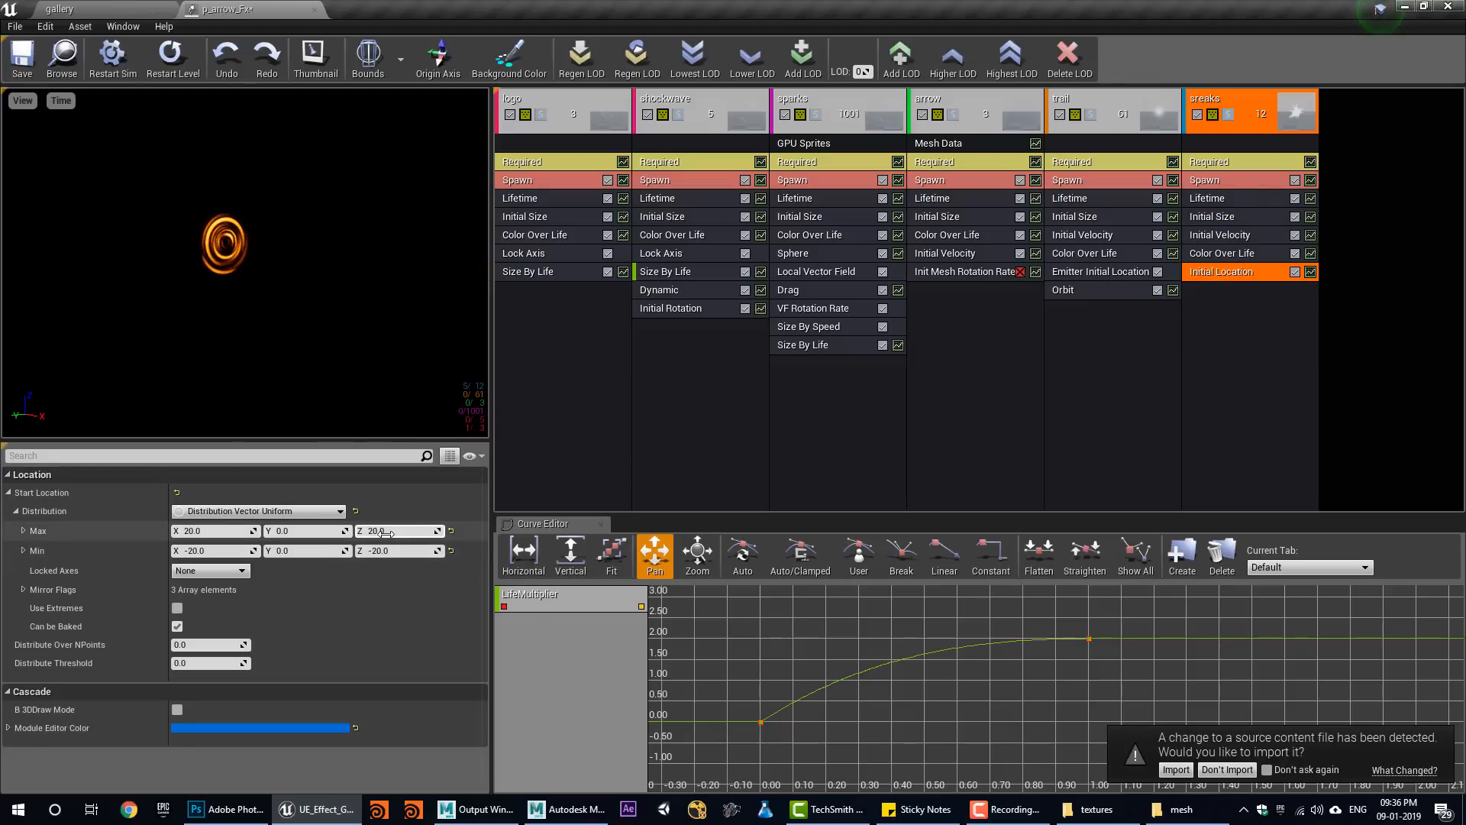
left_click(383, 530)
type("-")
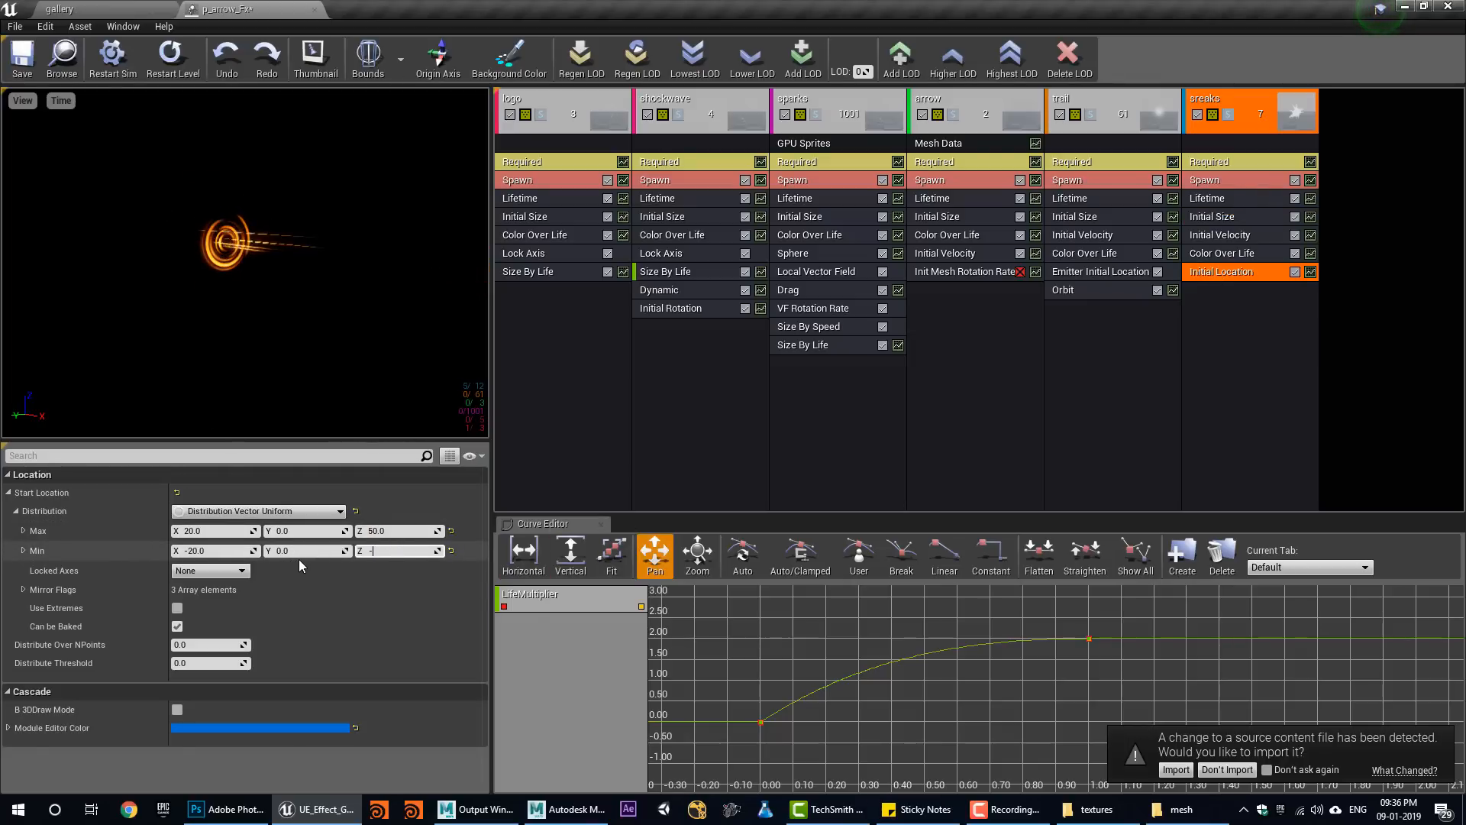
type("50")
key("Return")
left_click(199, 532)
type("50")
key("Return")
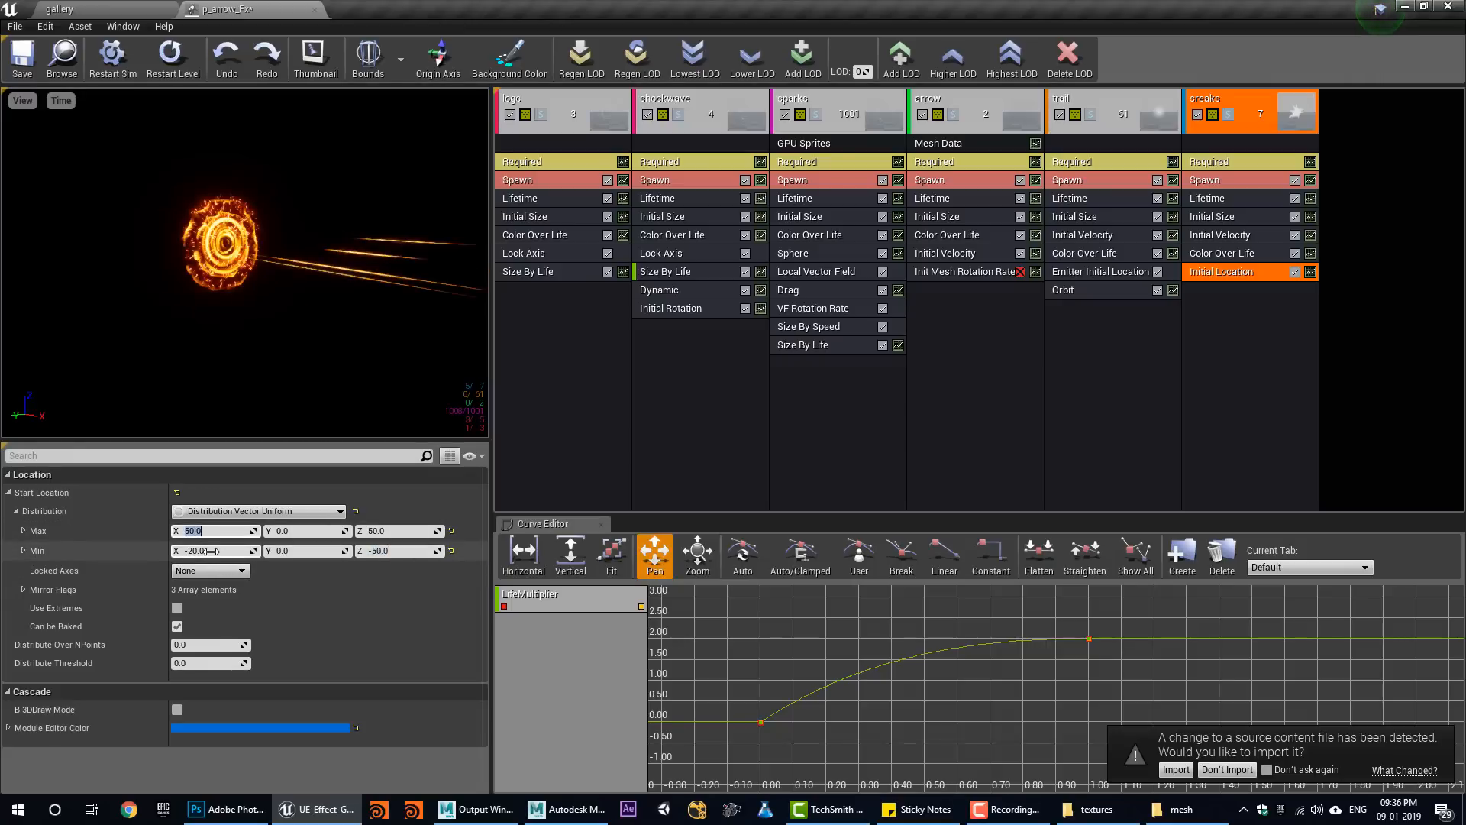
left_click(218, 550)
type("-50")
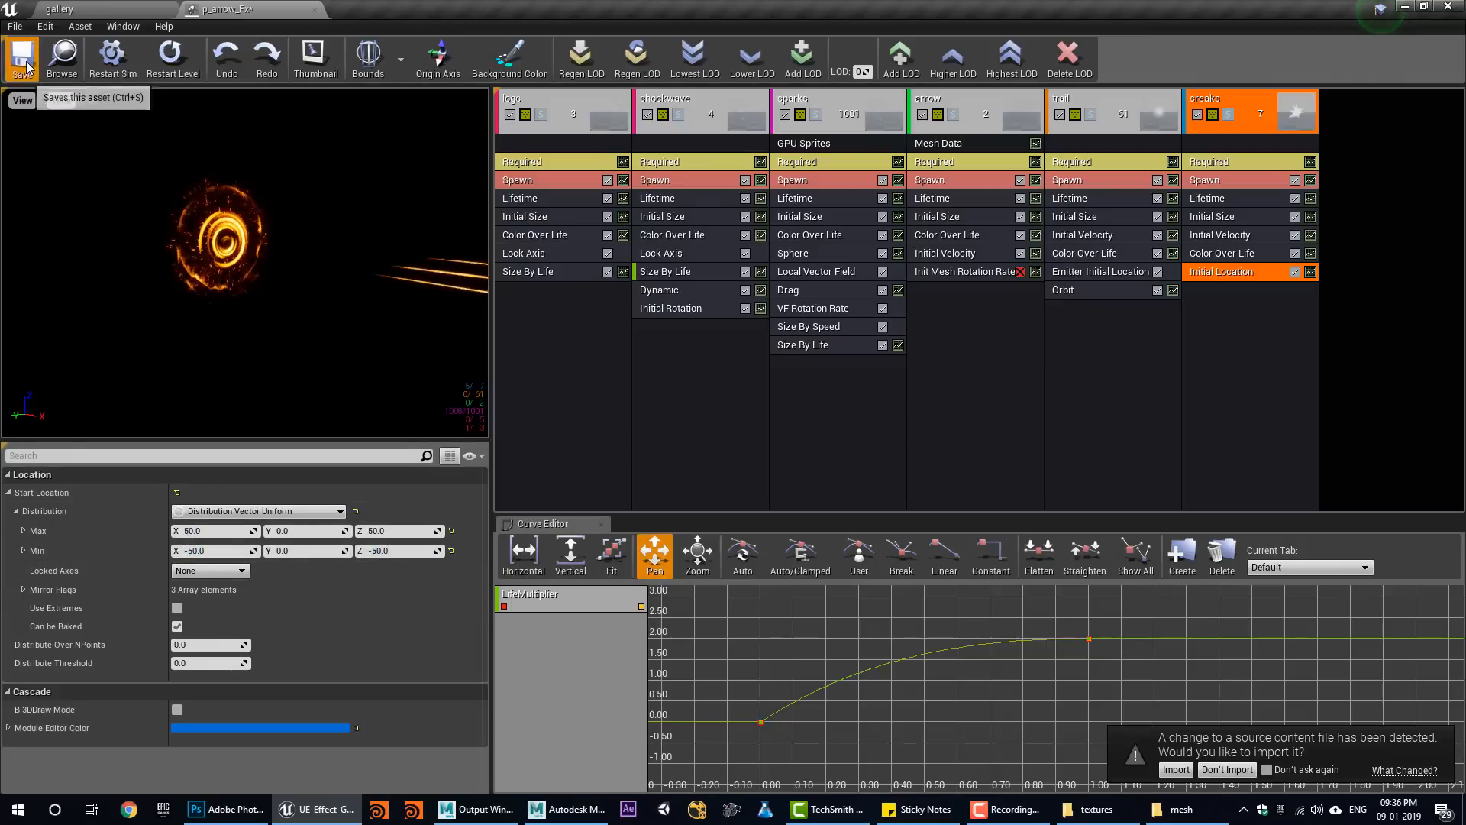
Save the particle system and run the simulation in the gallery level to check the spread of the sreaks.
left_click(24, 59)
left_click(61, 9)
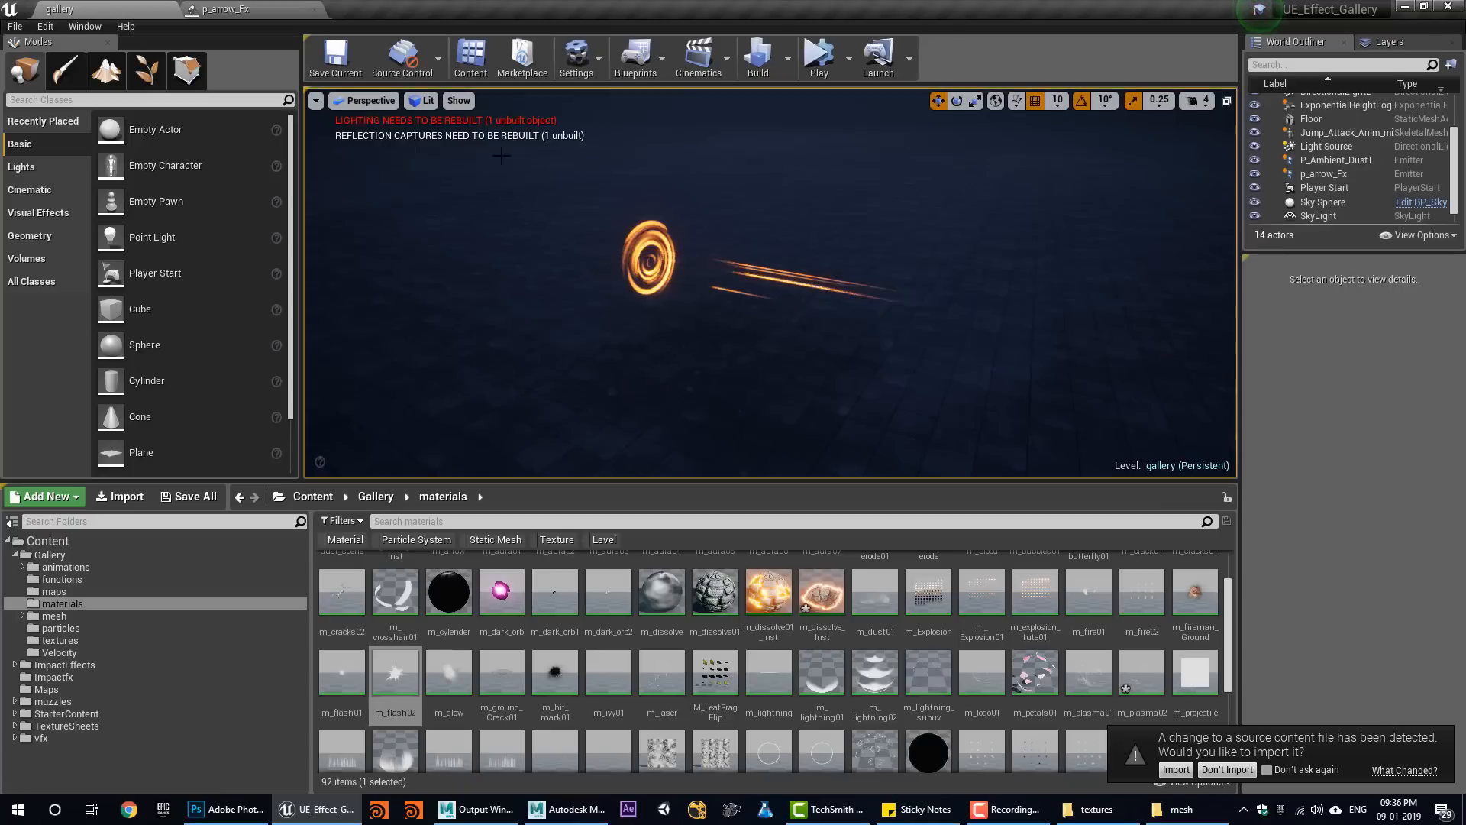
left_click(817, 61)
left_click(815, 68)
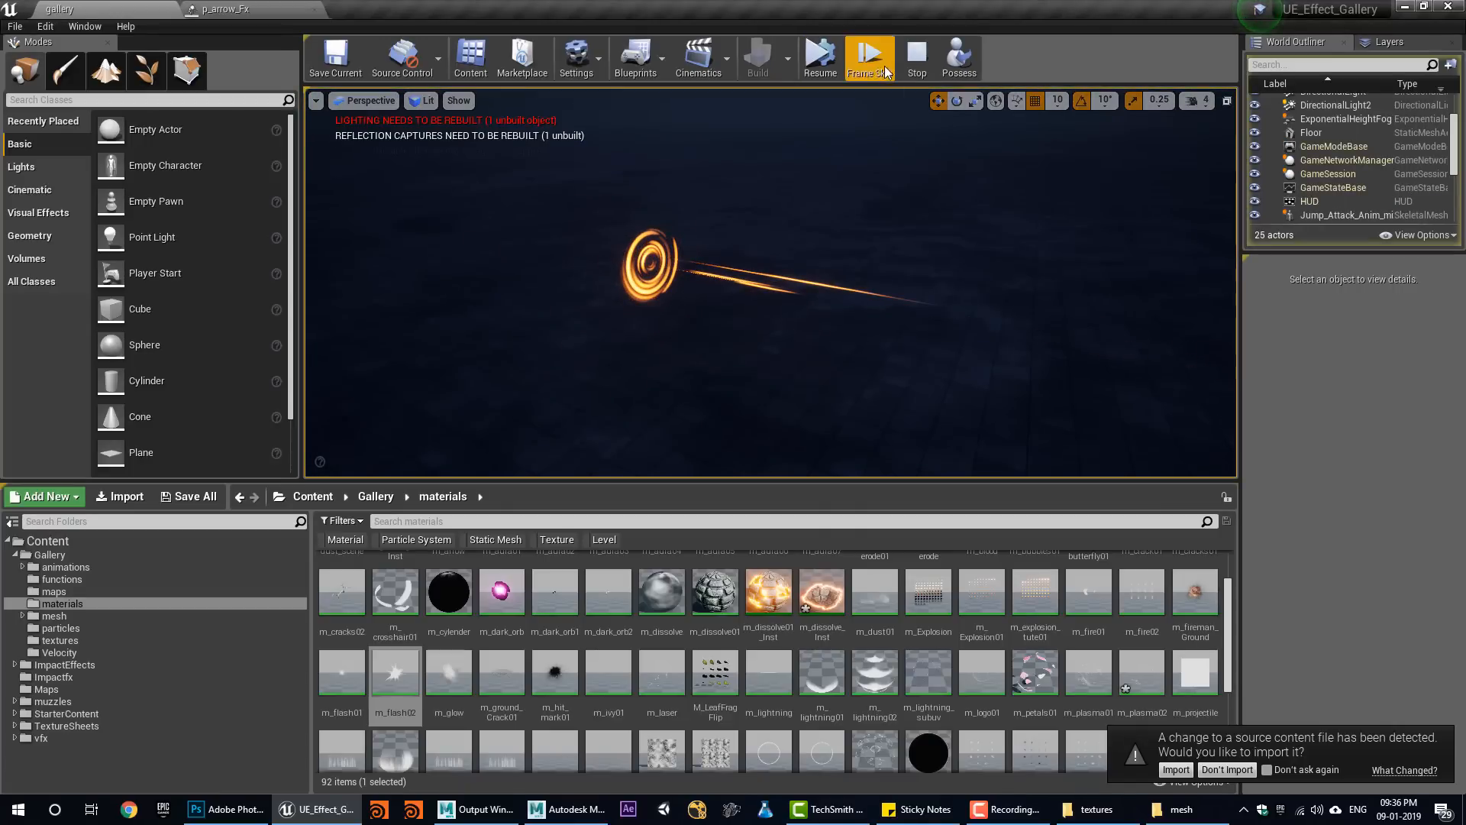
left_click(917, 59)
left_click(818, 59)
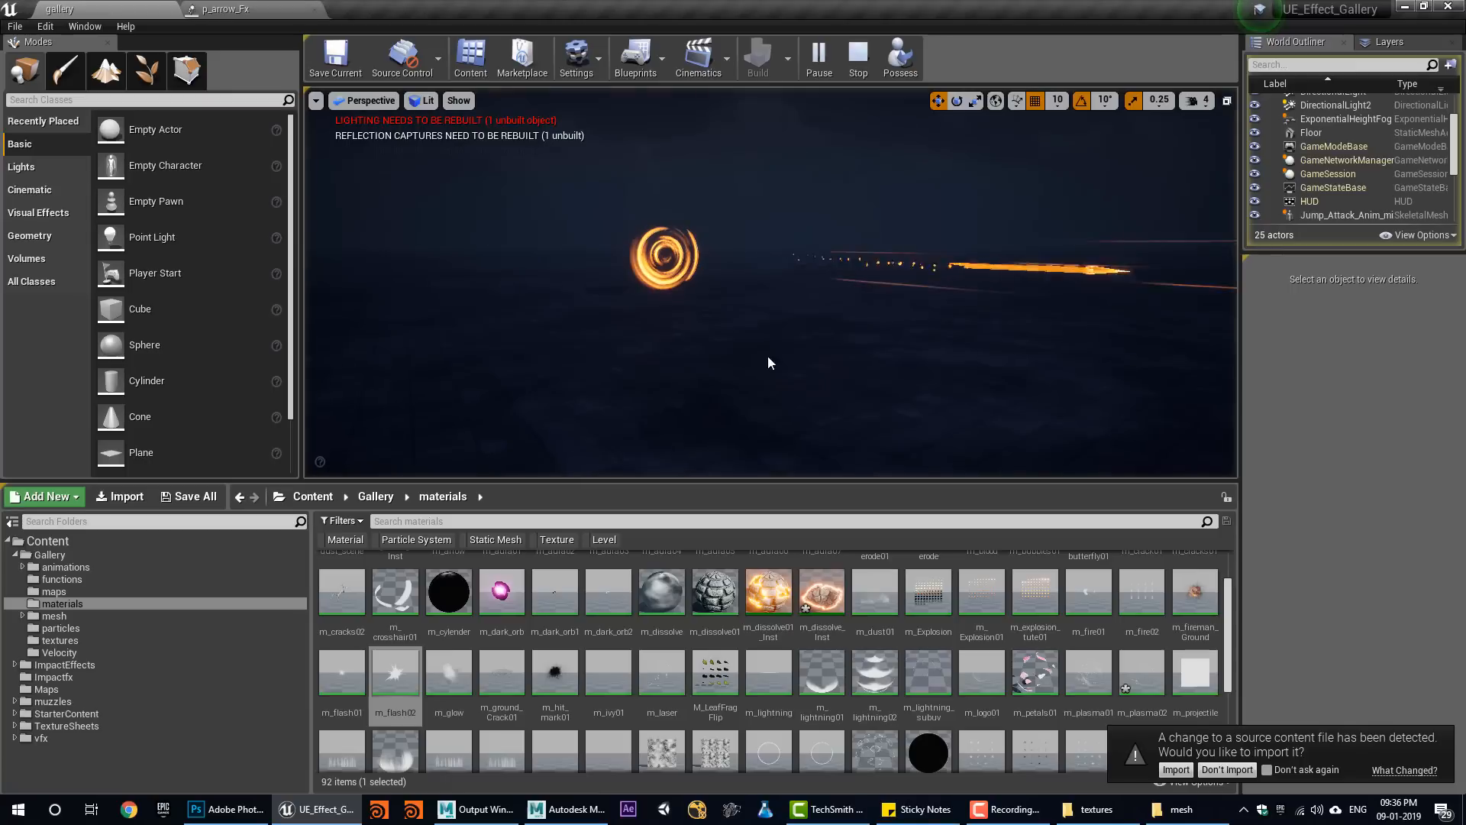
left_click(859, 53)
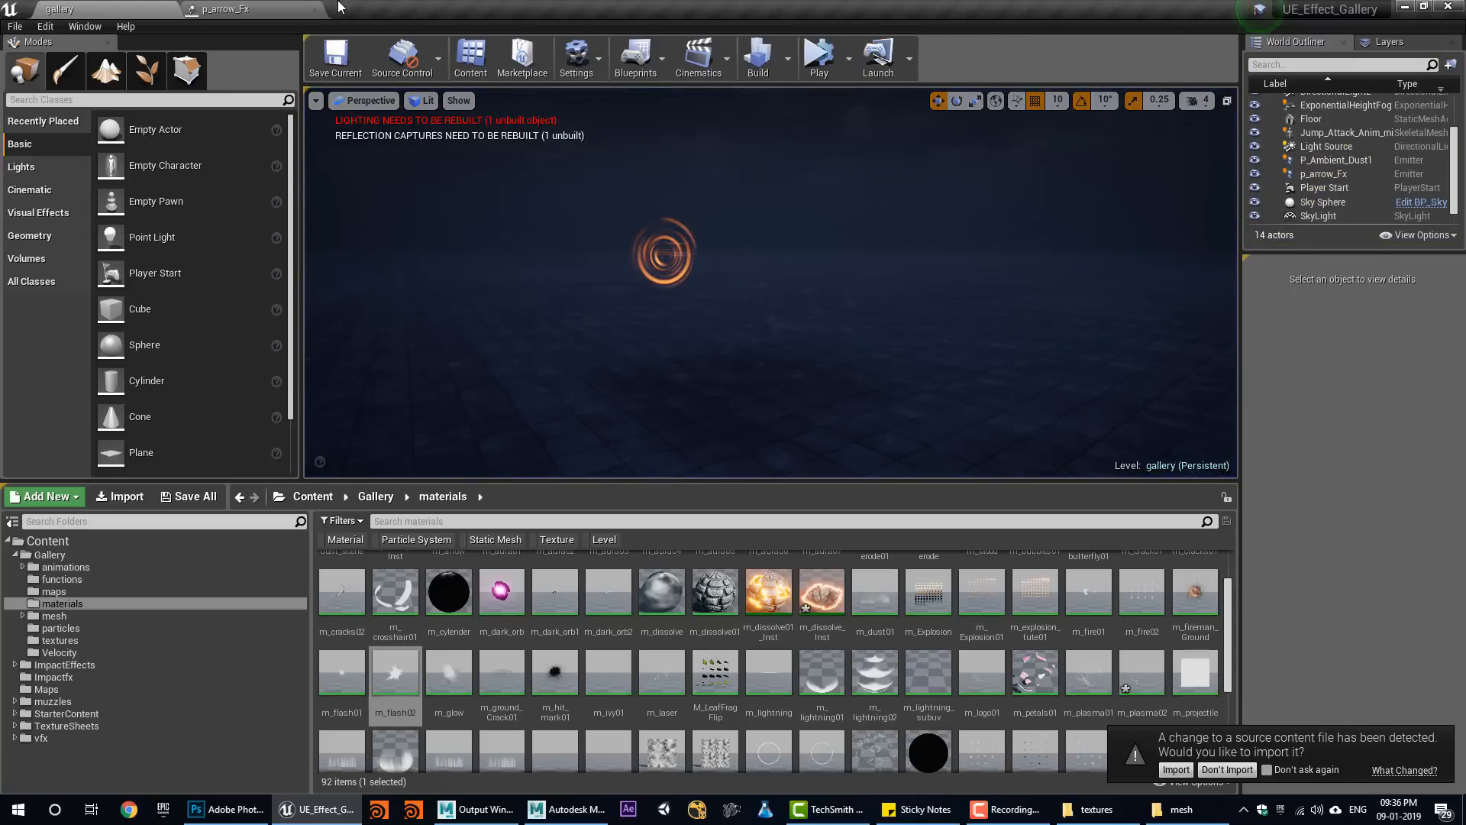
In the sreaks emitter's required settings of p_arrow_Fx, set Emitter Delay to 0.5 and Emitter Loops to 1.
left_click(306, 9)
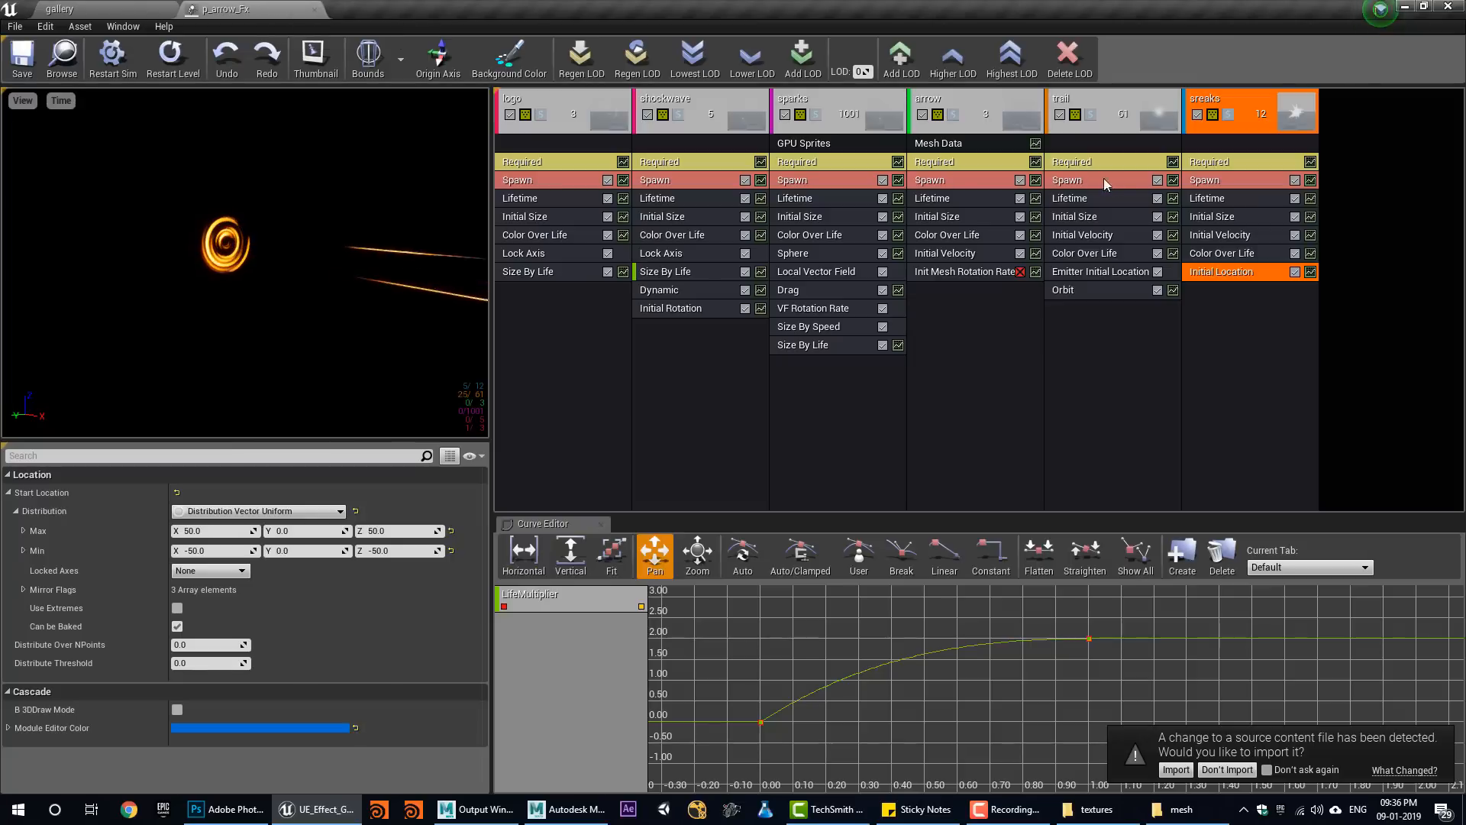
left_click(1208, 163)
scroll(245, 629, "down", 10)
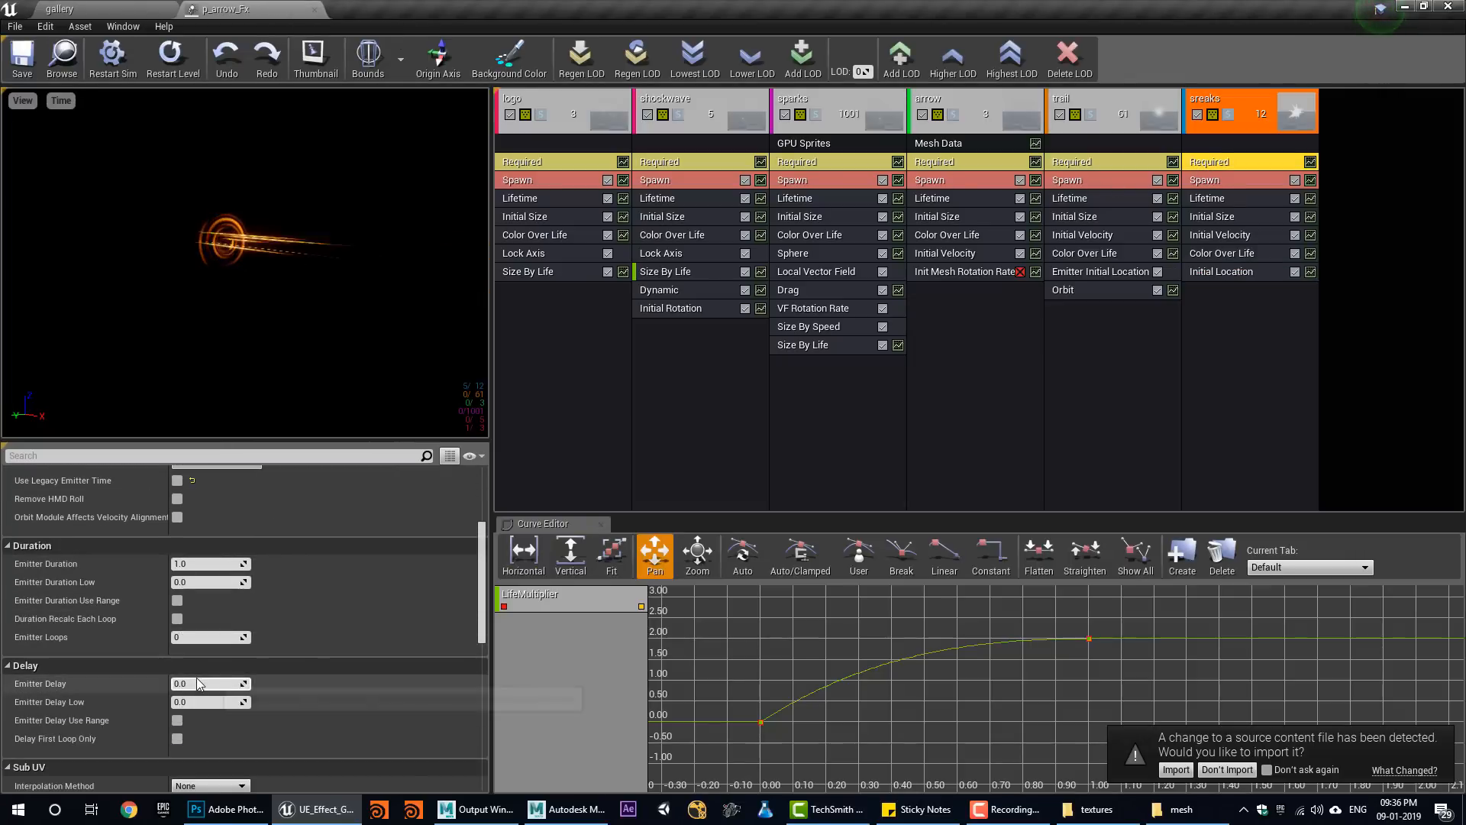
type("0.5")
left_click(195, 637)
type("1")
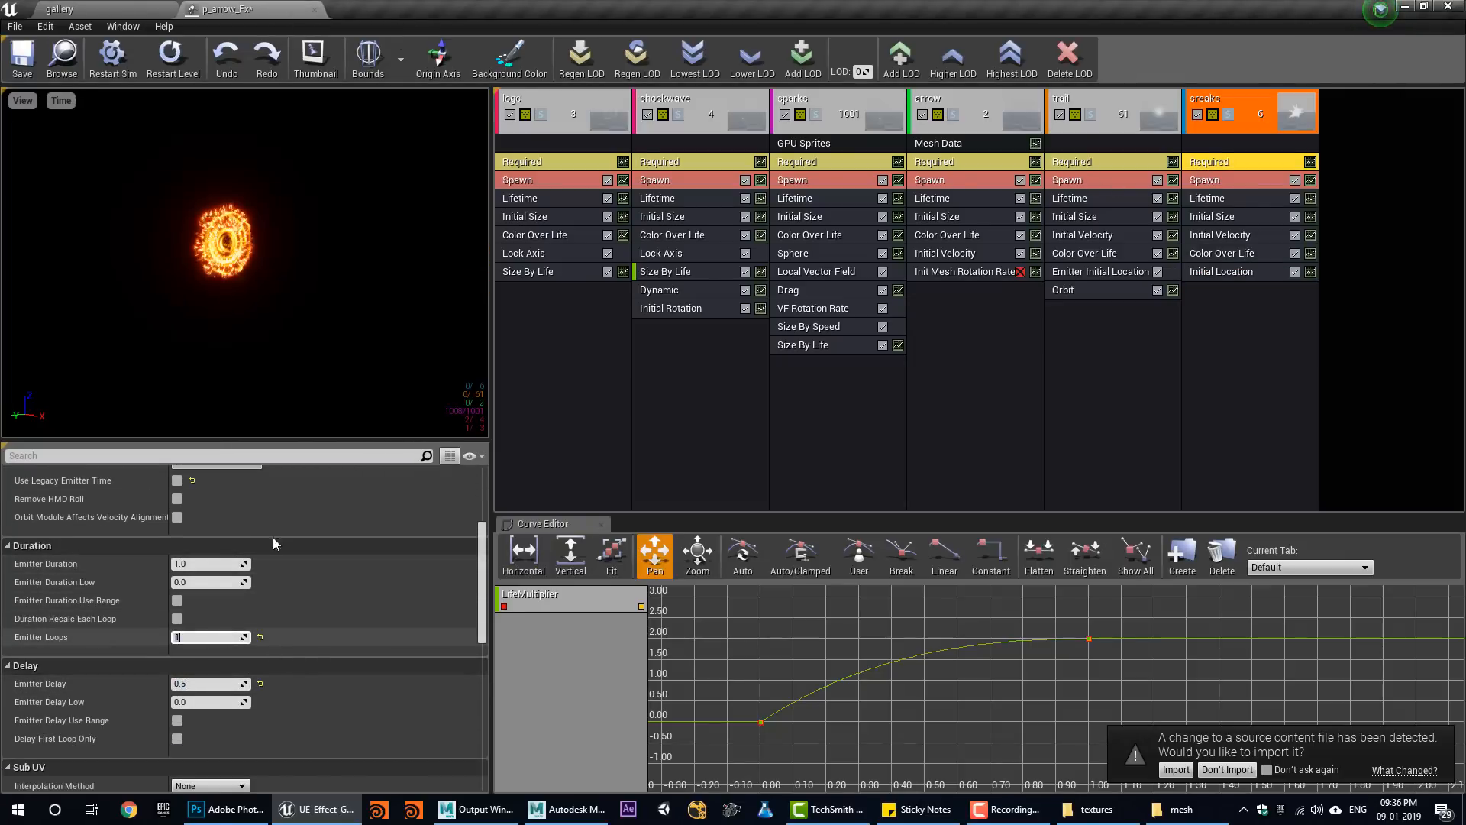
Save the particle system and simulate it in the gallery level to check the delayed sreaks.
left_click(21, 60)
left_click(70, 9)
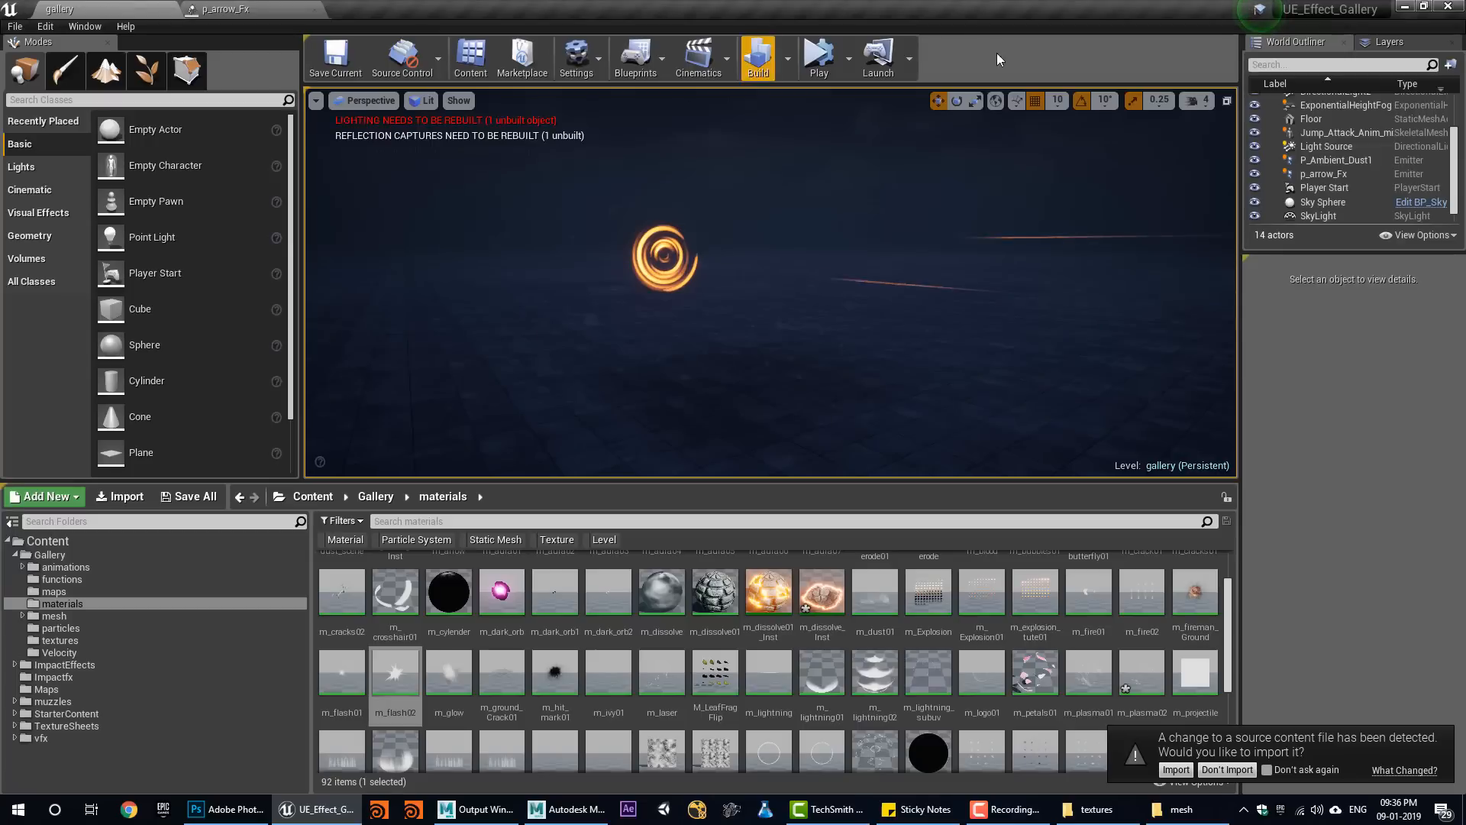
left_click(808, 60)
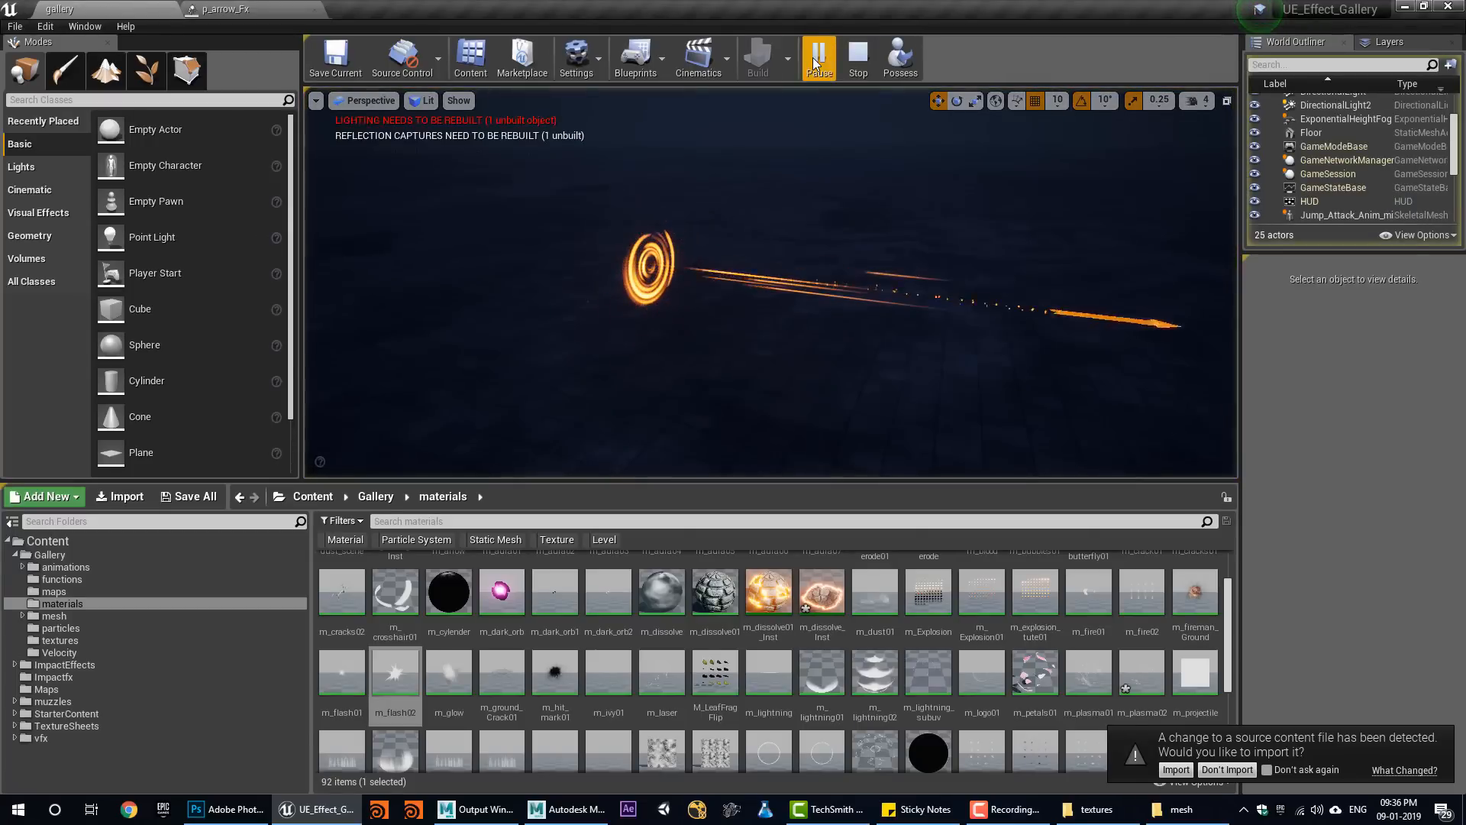
left_click(858, 52)
Change the arrow emitter's Initial Size to a vector constant with XYZ axes locked and X set to 60.
left_click(297, 9)
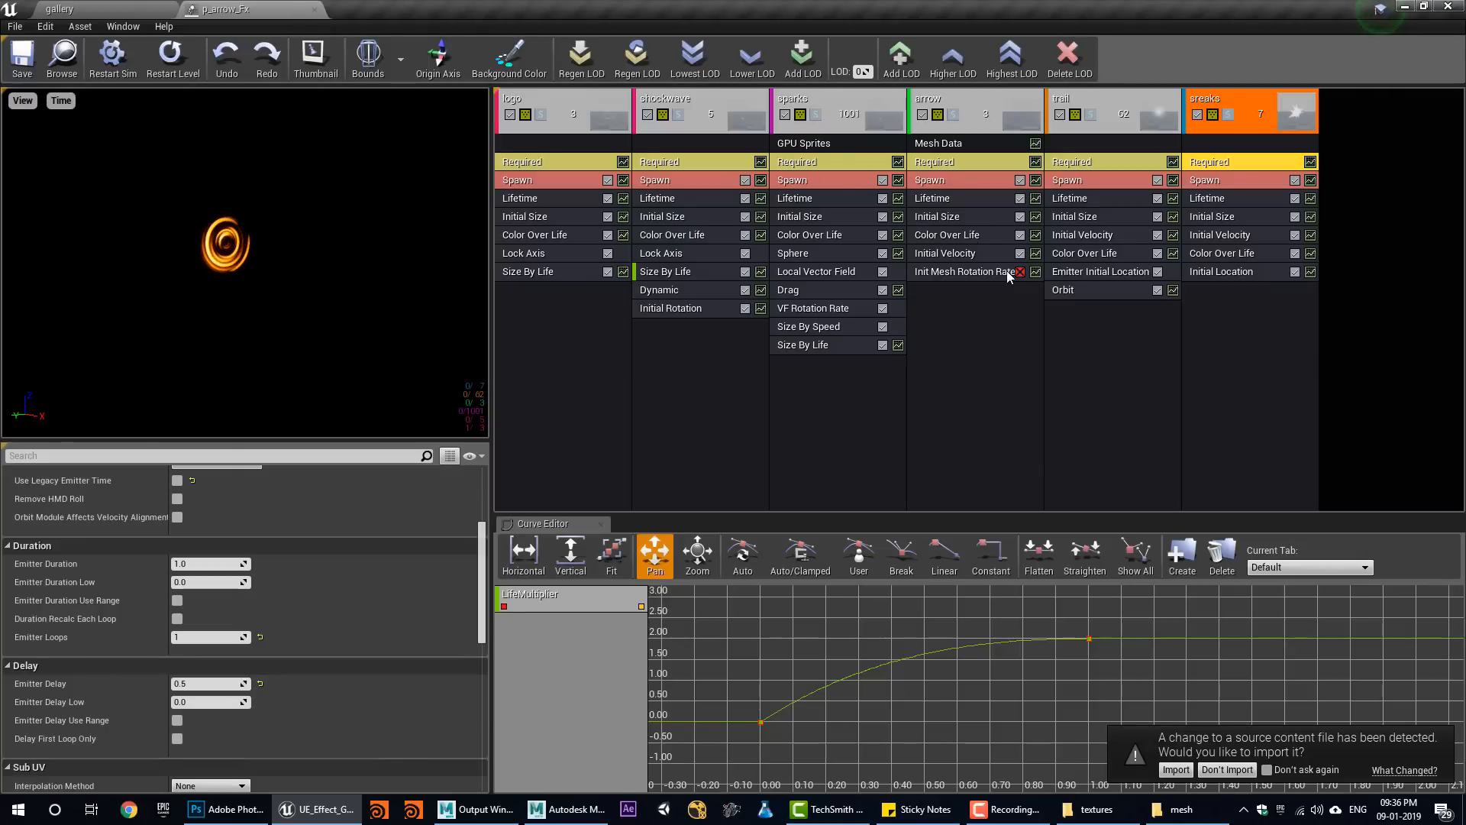
left_click(945, 216)
left_click(260, 511)
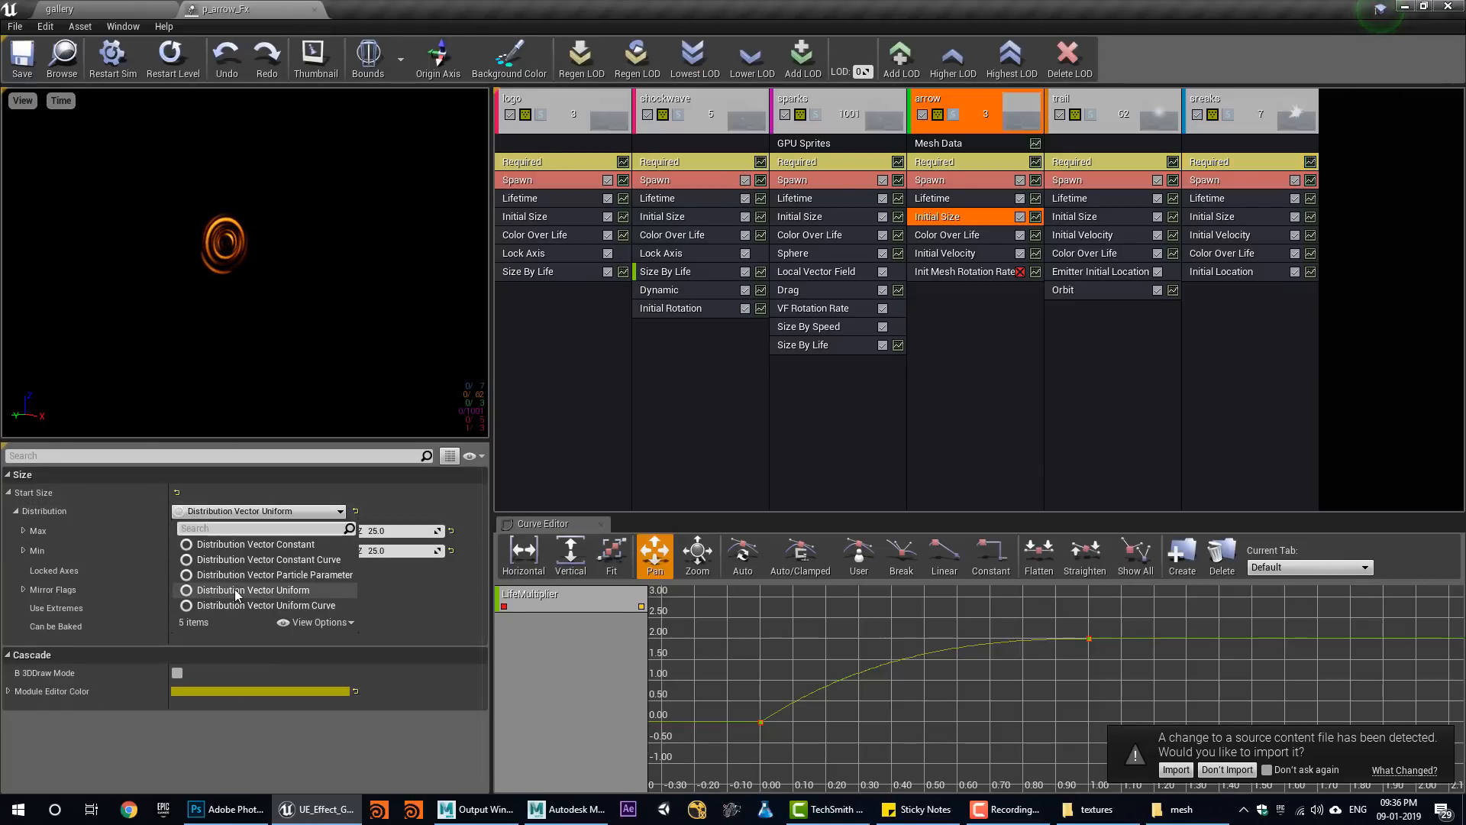
left_click(256, 544)
left_click(210, 549)
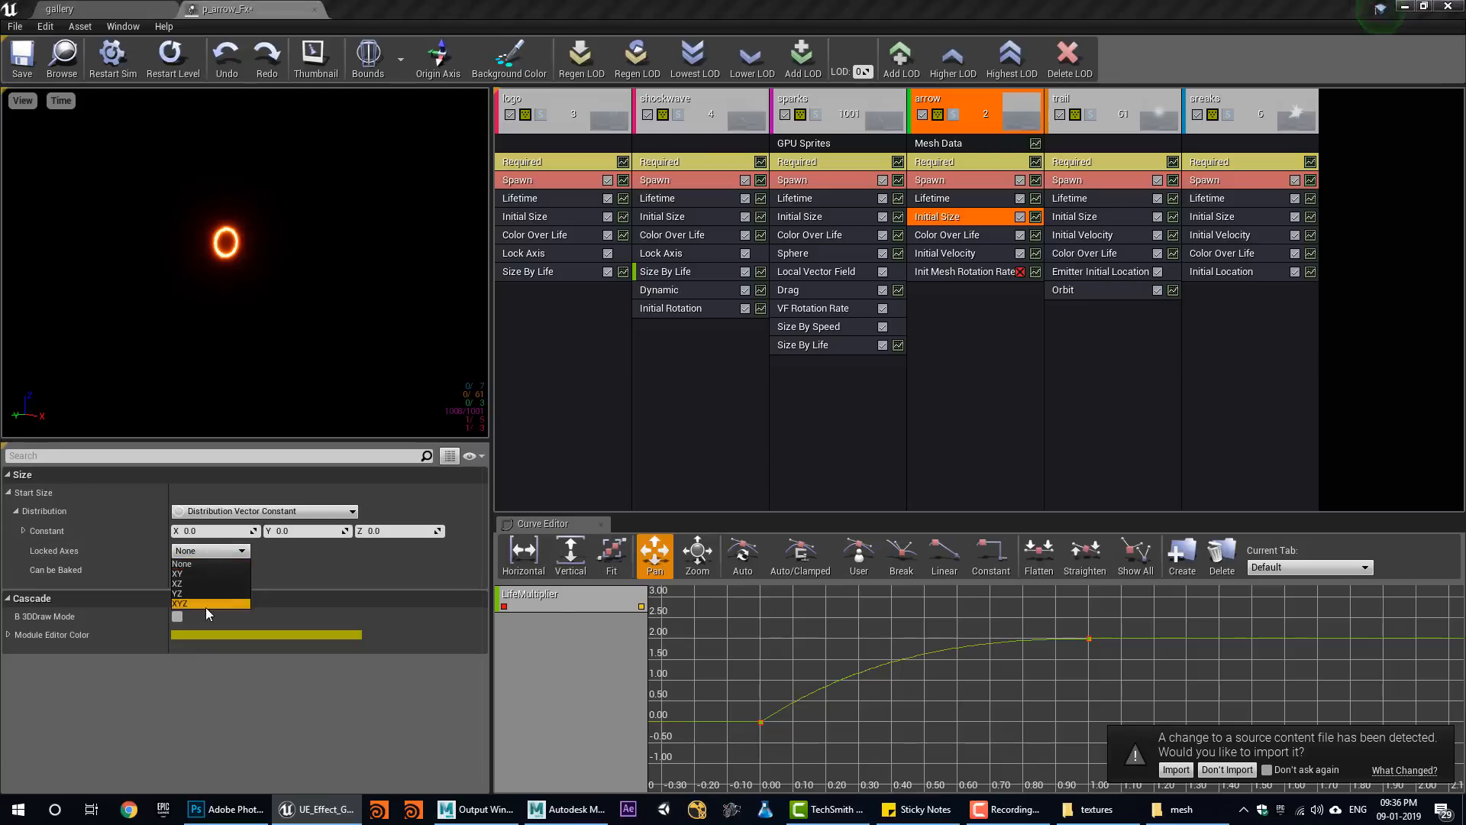
left_click(205, 607)
left_click(217, 532)
key("Return")
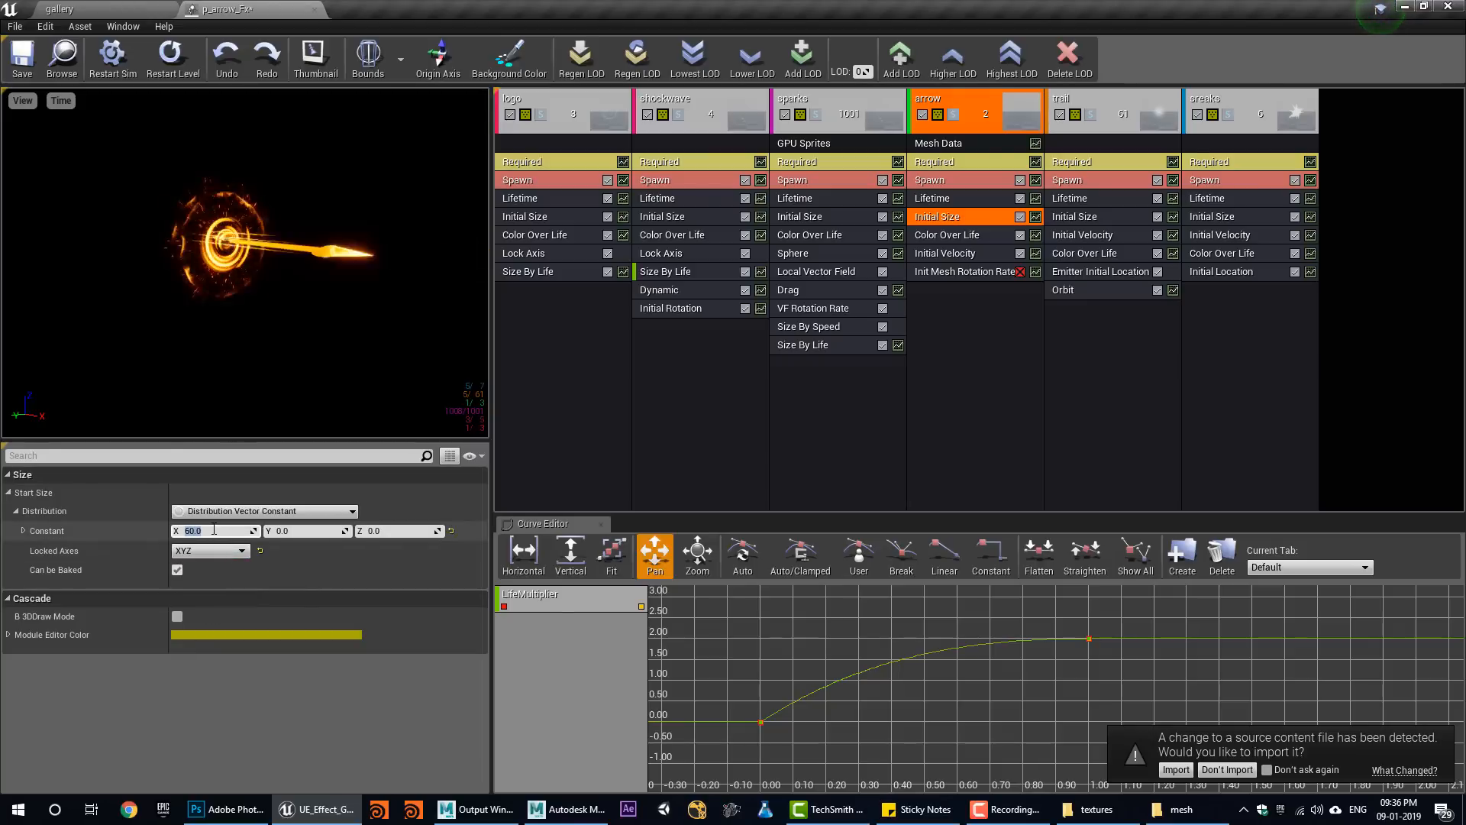
Replay the simulation in the gallery level to examine the resized arrow together with the sreaks.
left_click(84, 9)
left_click(817, 62)
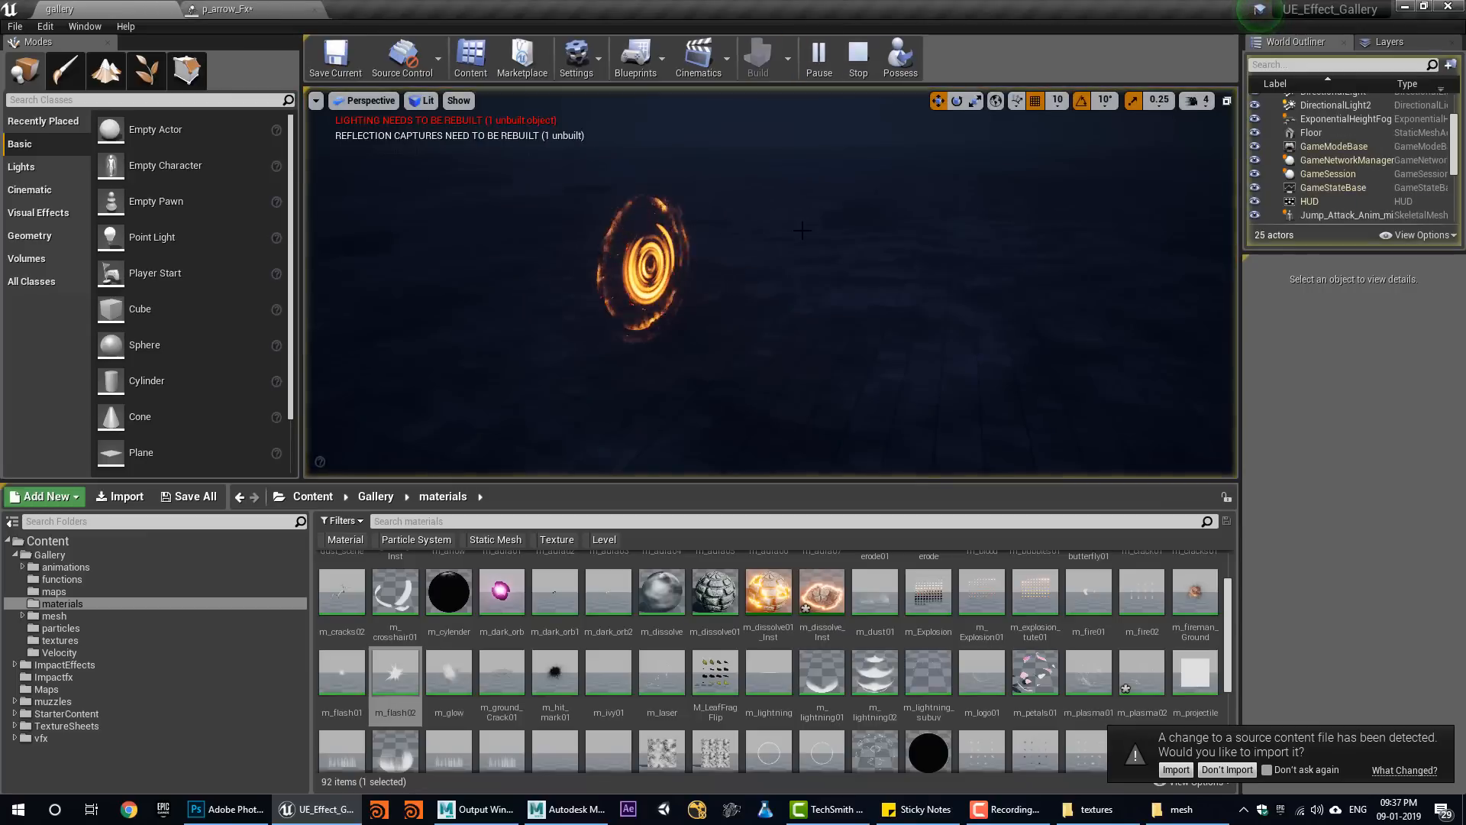
left_click(857, 55)
left_click(221, 9)
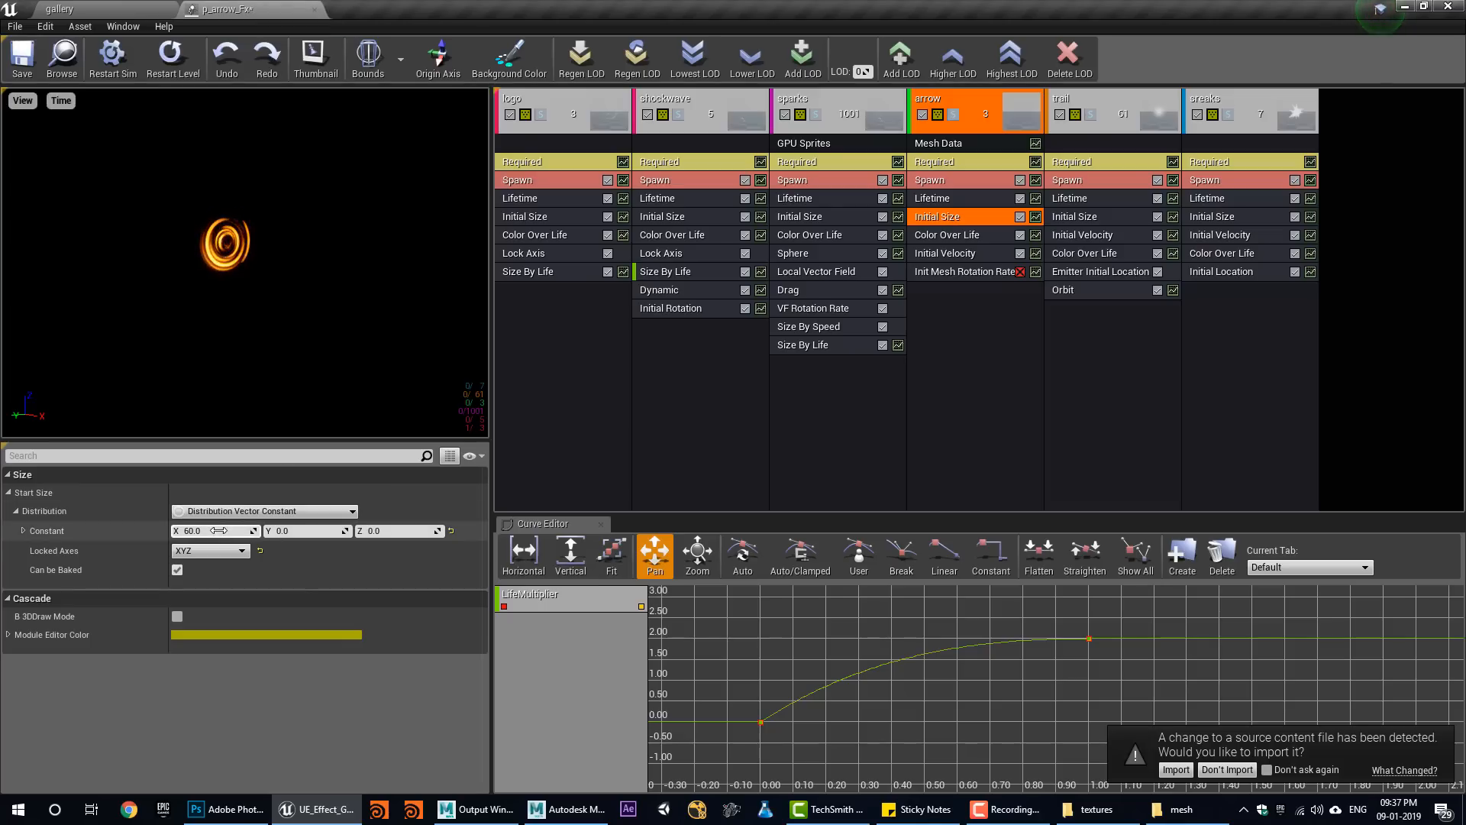
left_click(126, 8)
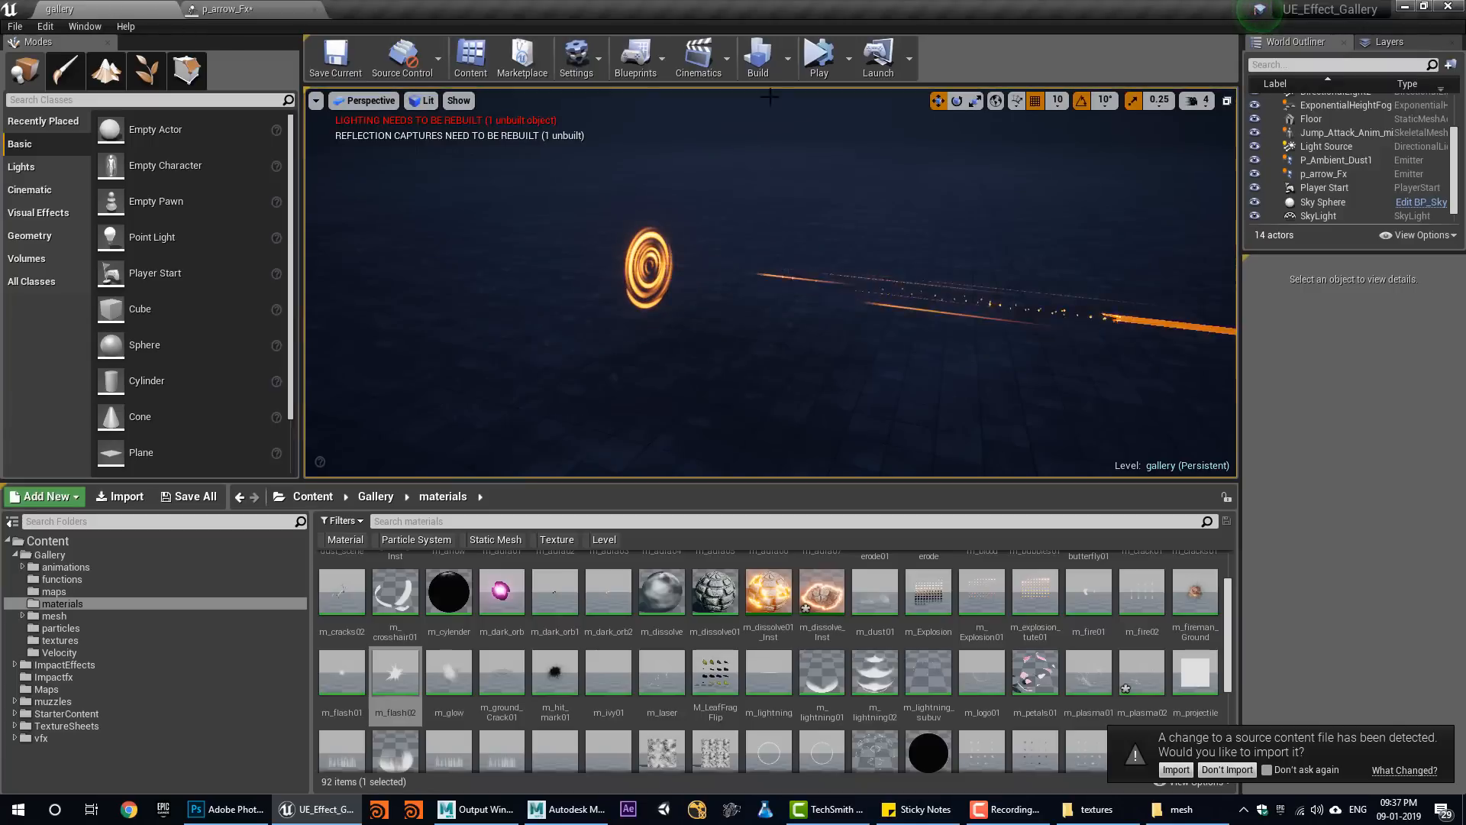
left_click(811, 67)
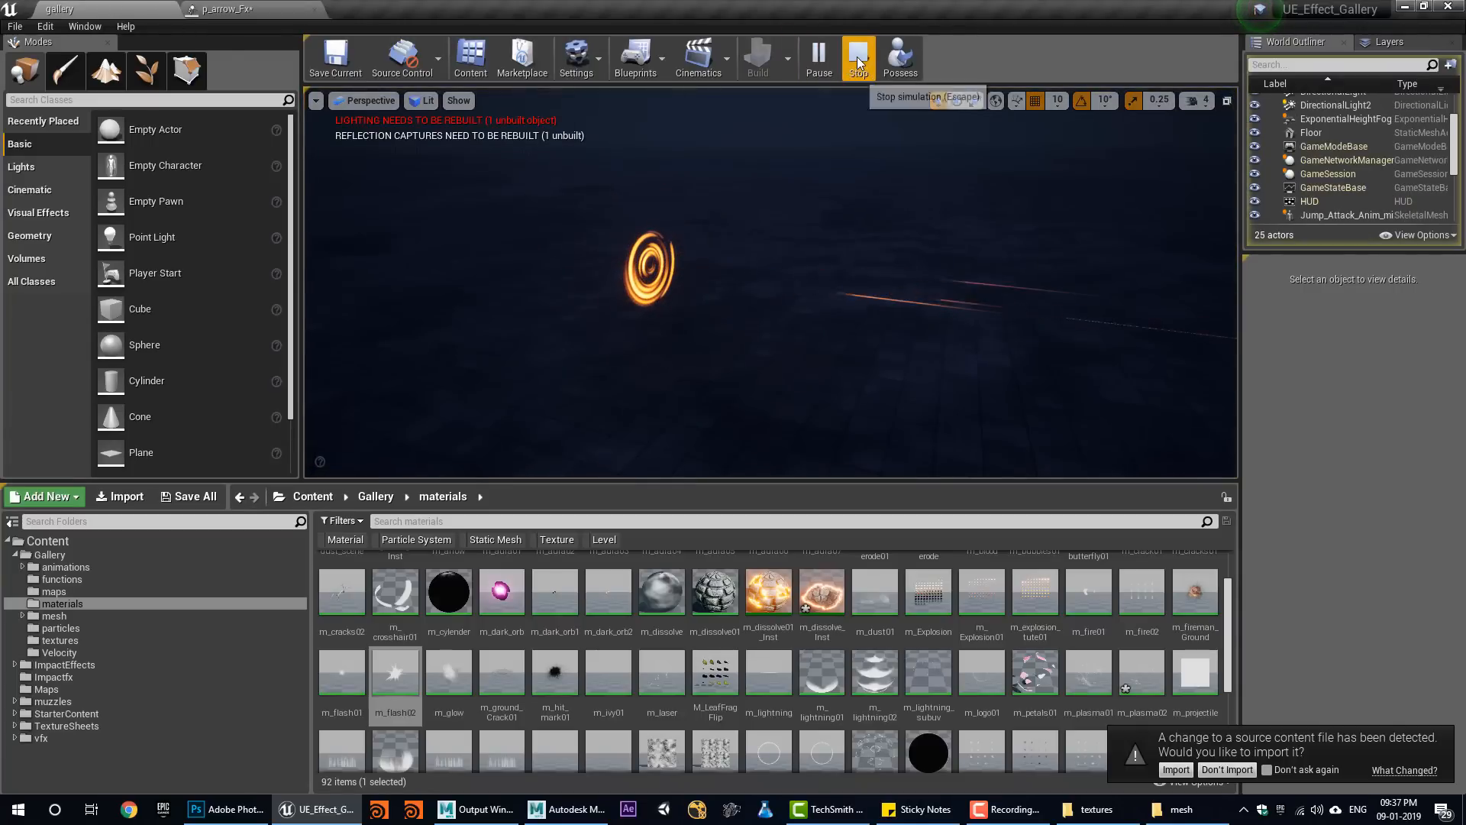
left_click(859, 63)
left_click(821, 65)
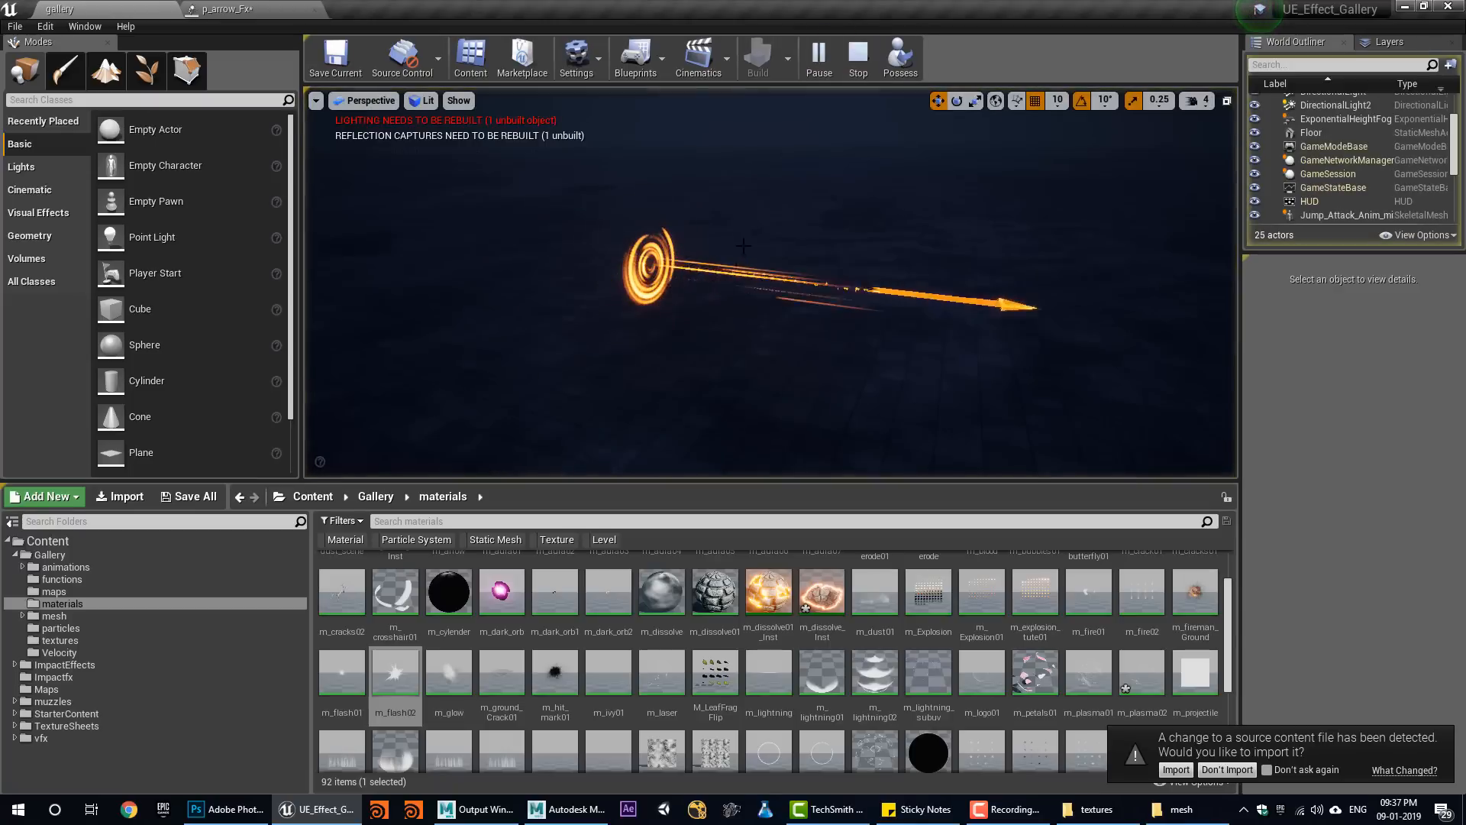
Restart the gallery level simulation to watch the arrow and sreaks fire, and stop it.
left_click(849, 52)
left_click(818, 52)
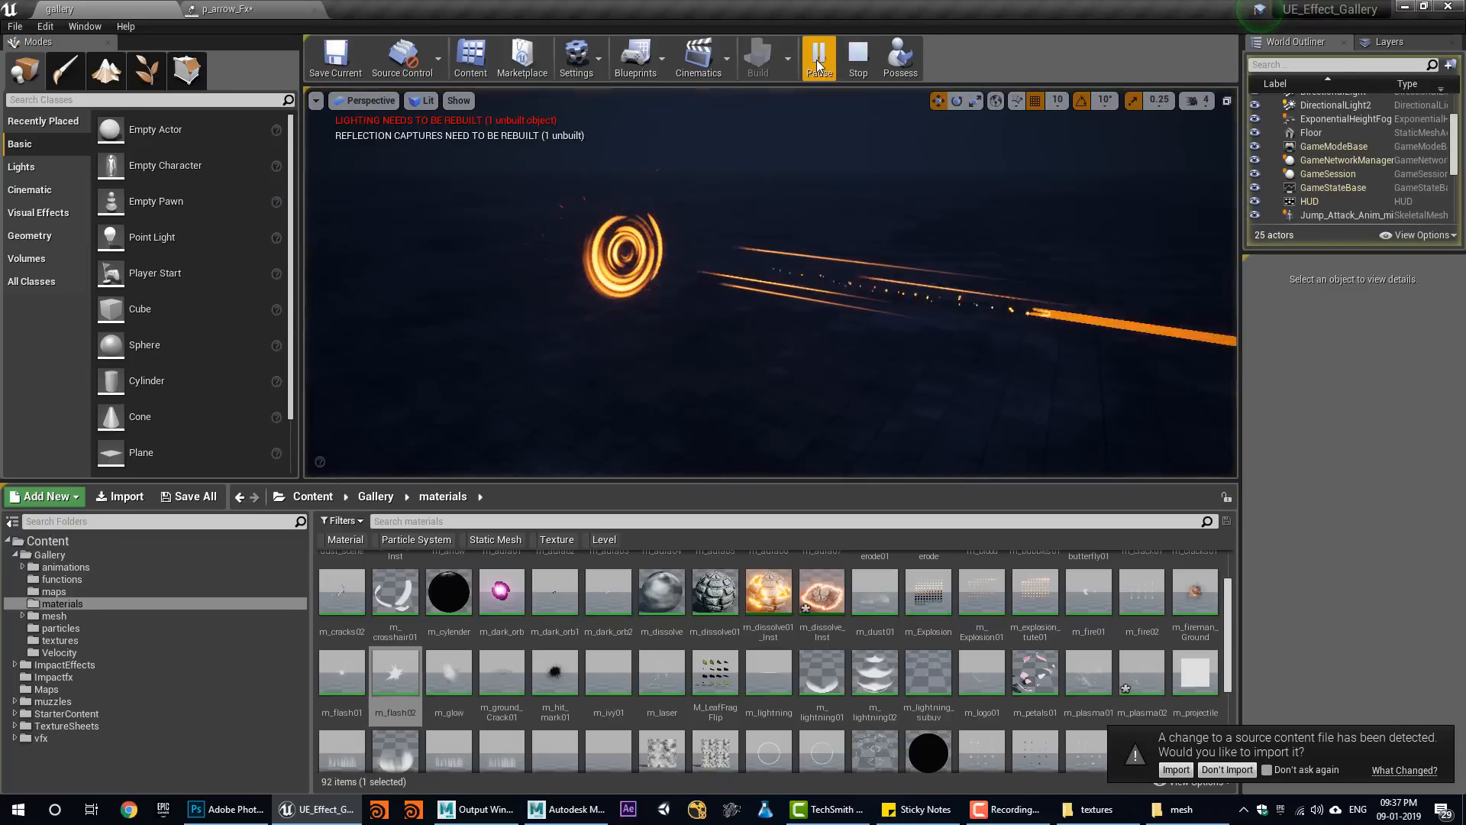
left_click(861, 57)
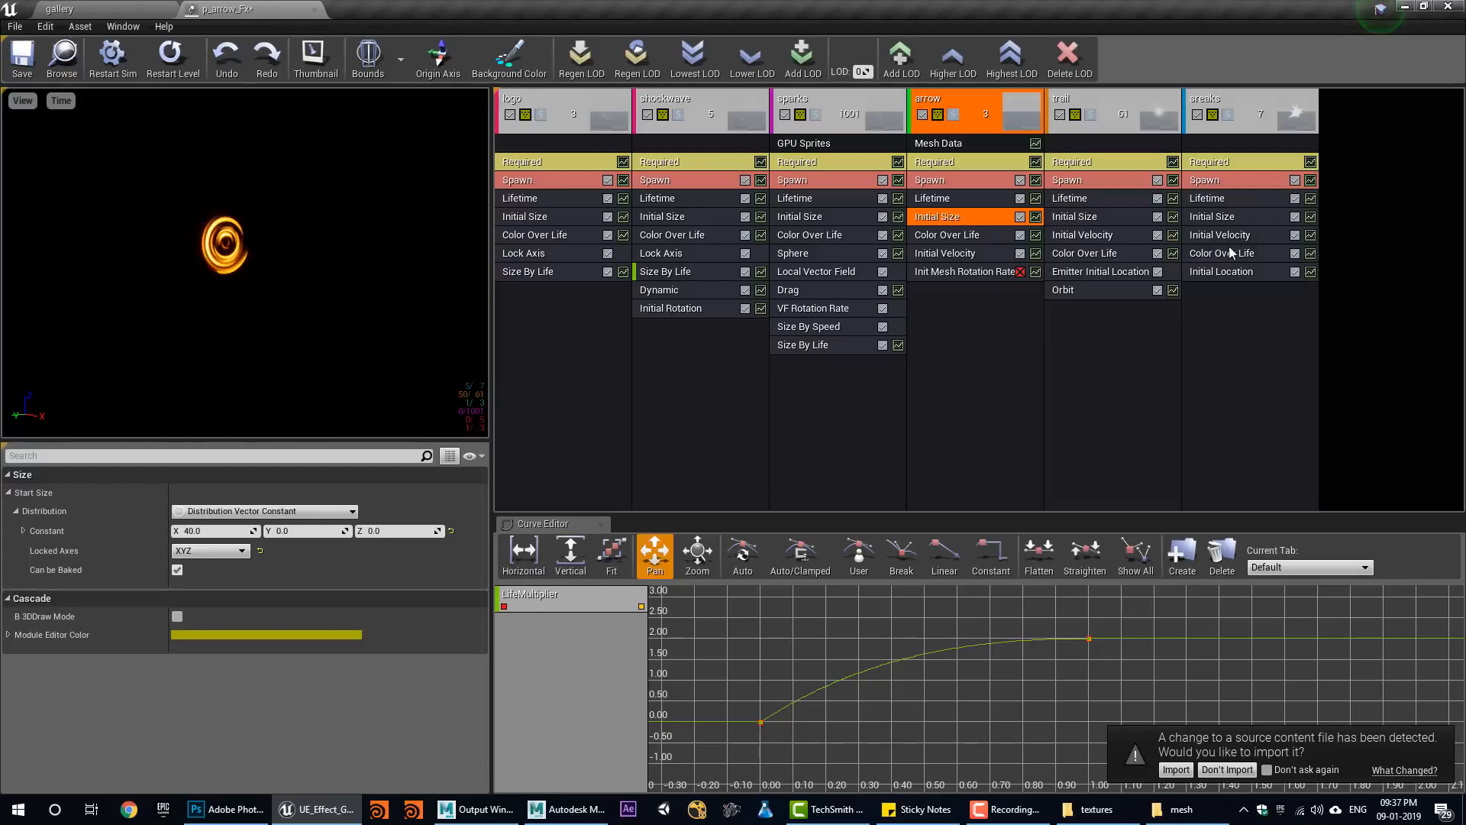
Review the sreaks emitter's Initial Velocity settings in p_arrow_Fx and simulate the gallery level again to judge the streaks' motion.
left_click(1222, 235)
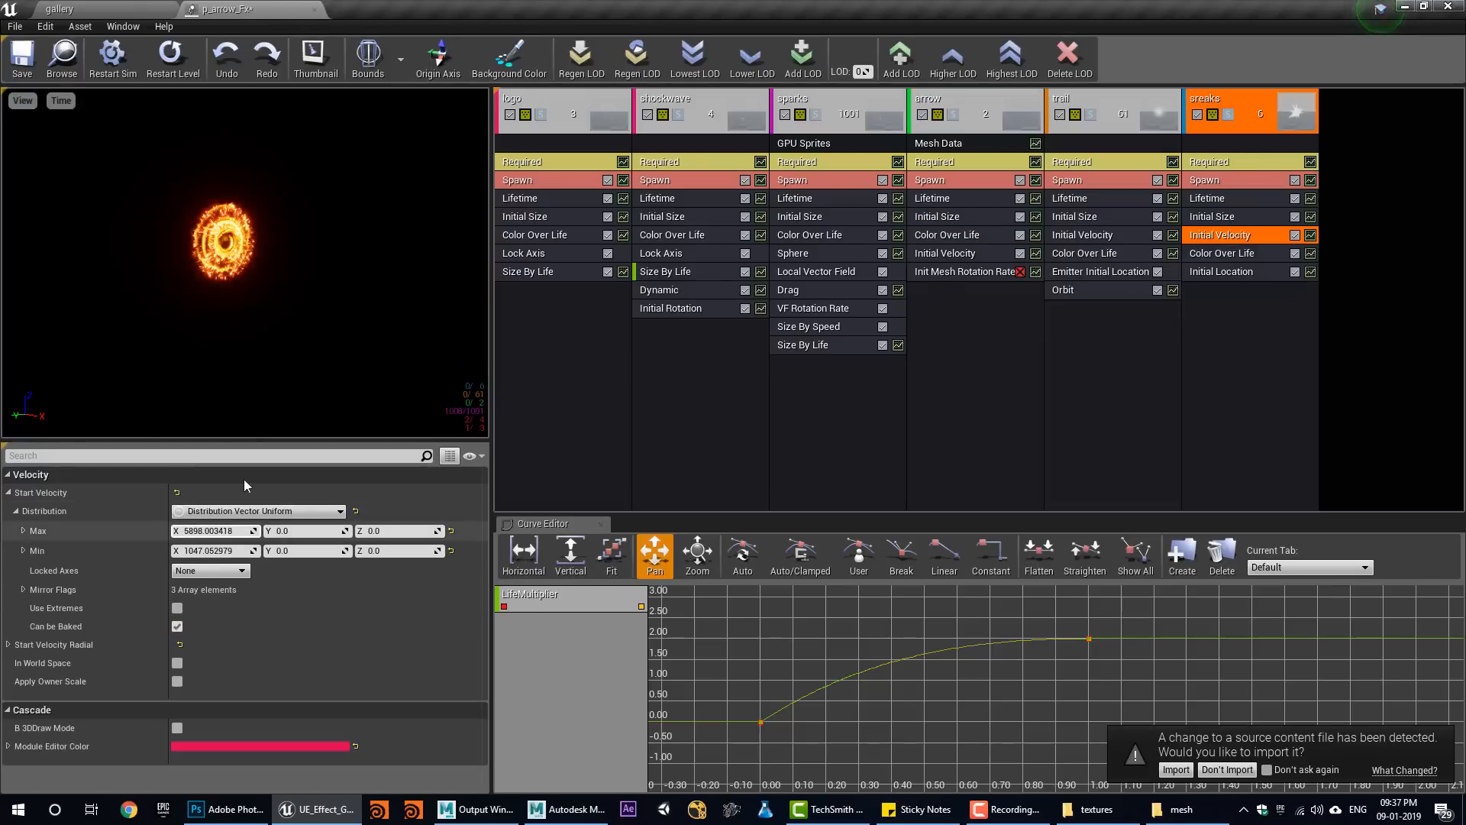
left_click(141, 6)
left_click(830, 58)
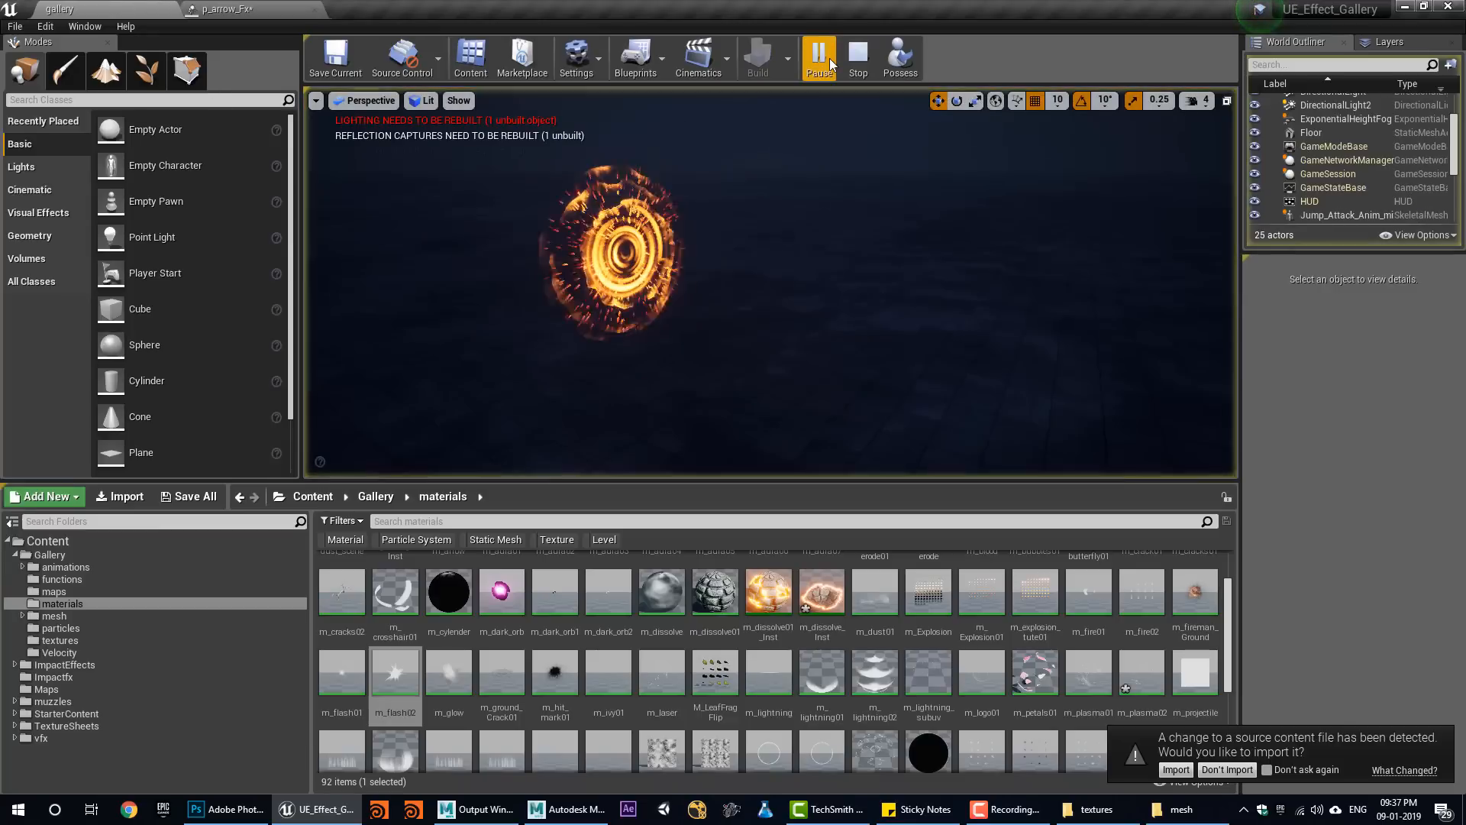
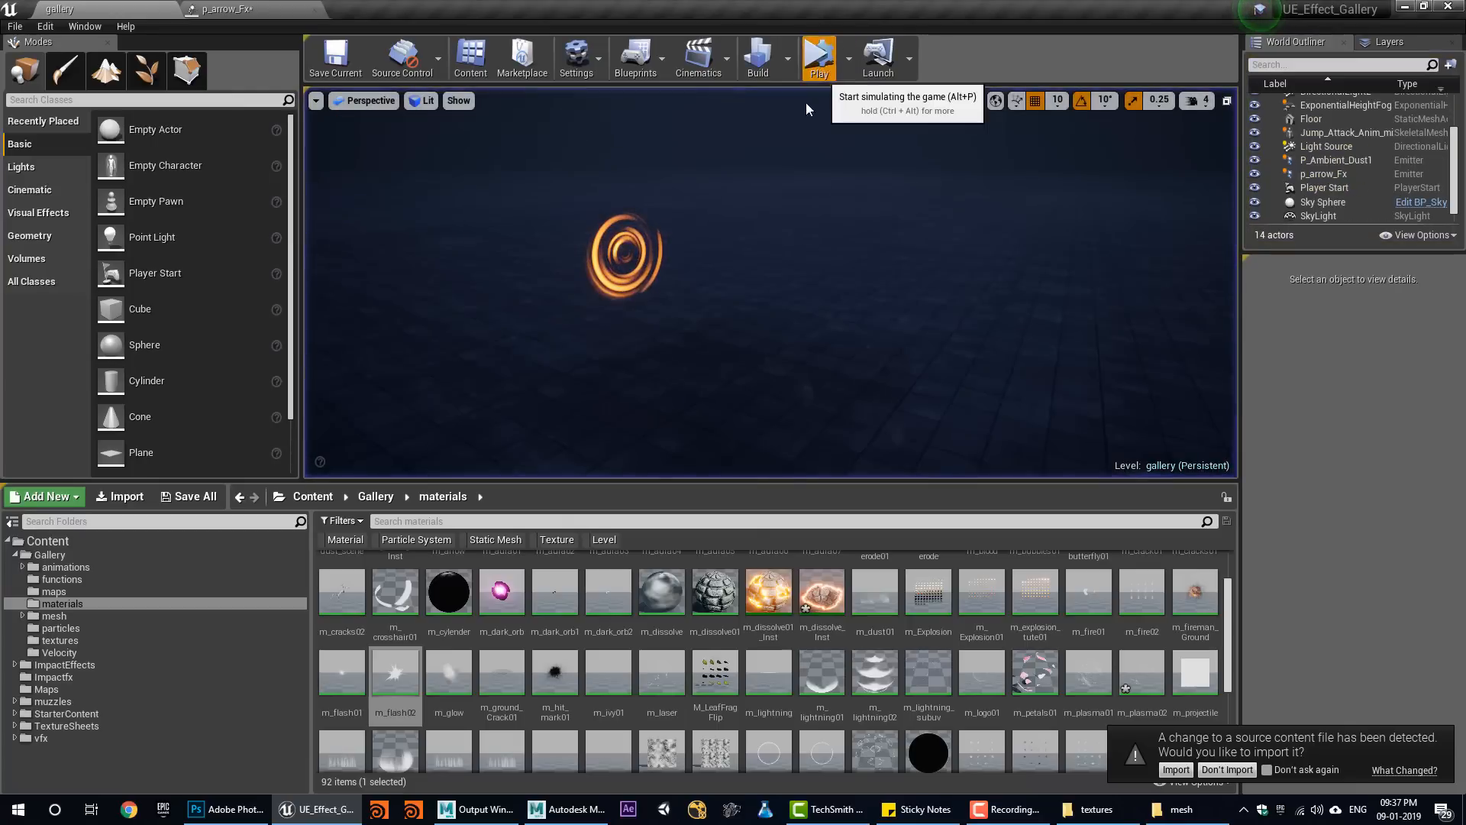
left_click(858, 67)
left_click(829, 61)
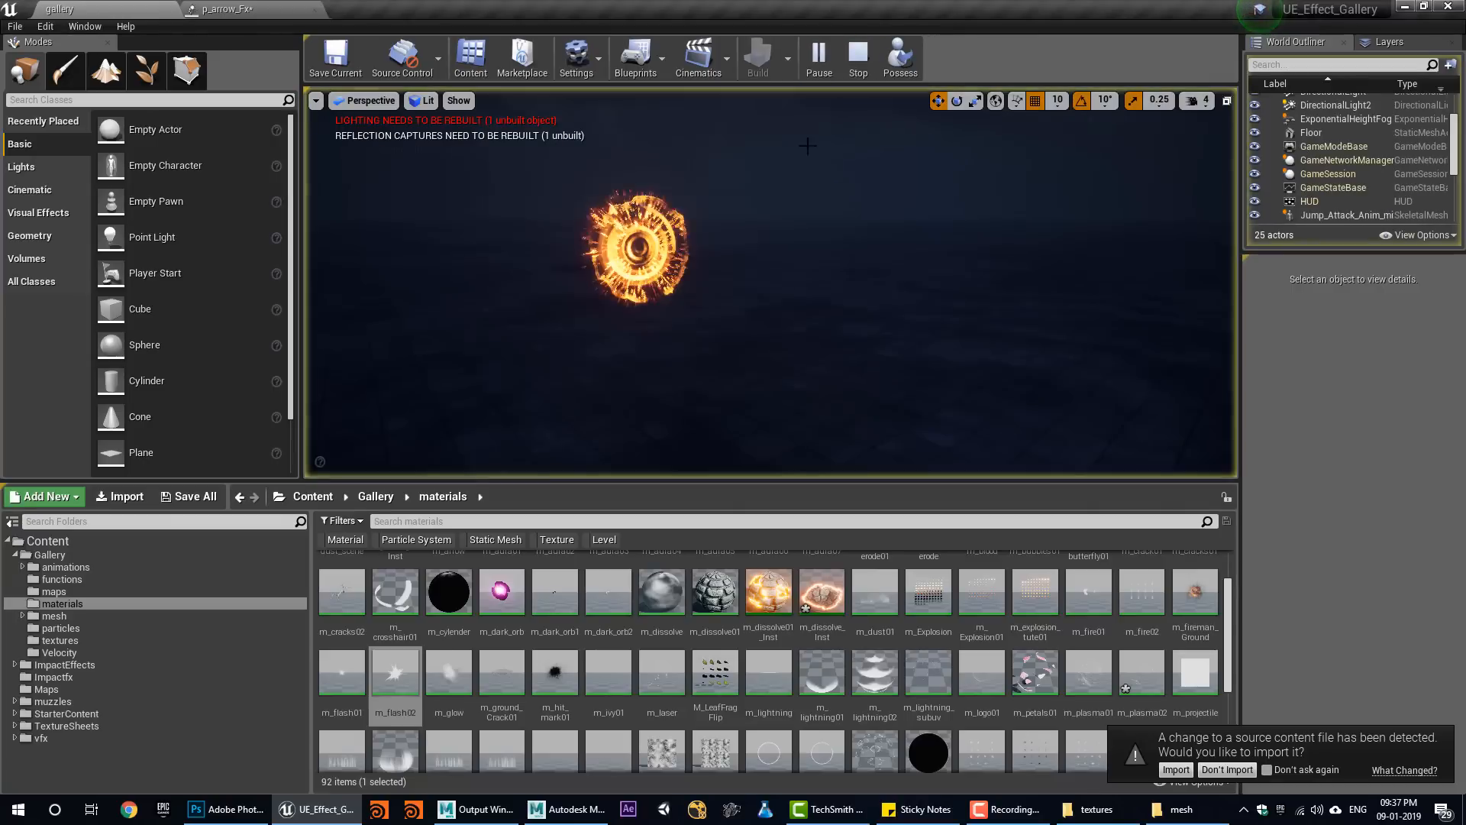
Show the textures folder's assets and rerun the level simulation several times to examine the whole arrow effect.
left_click(59, 640)
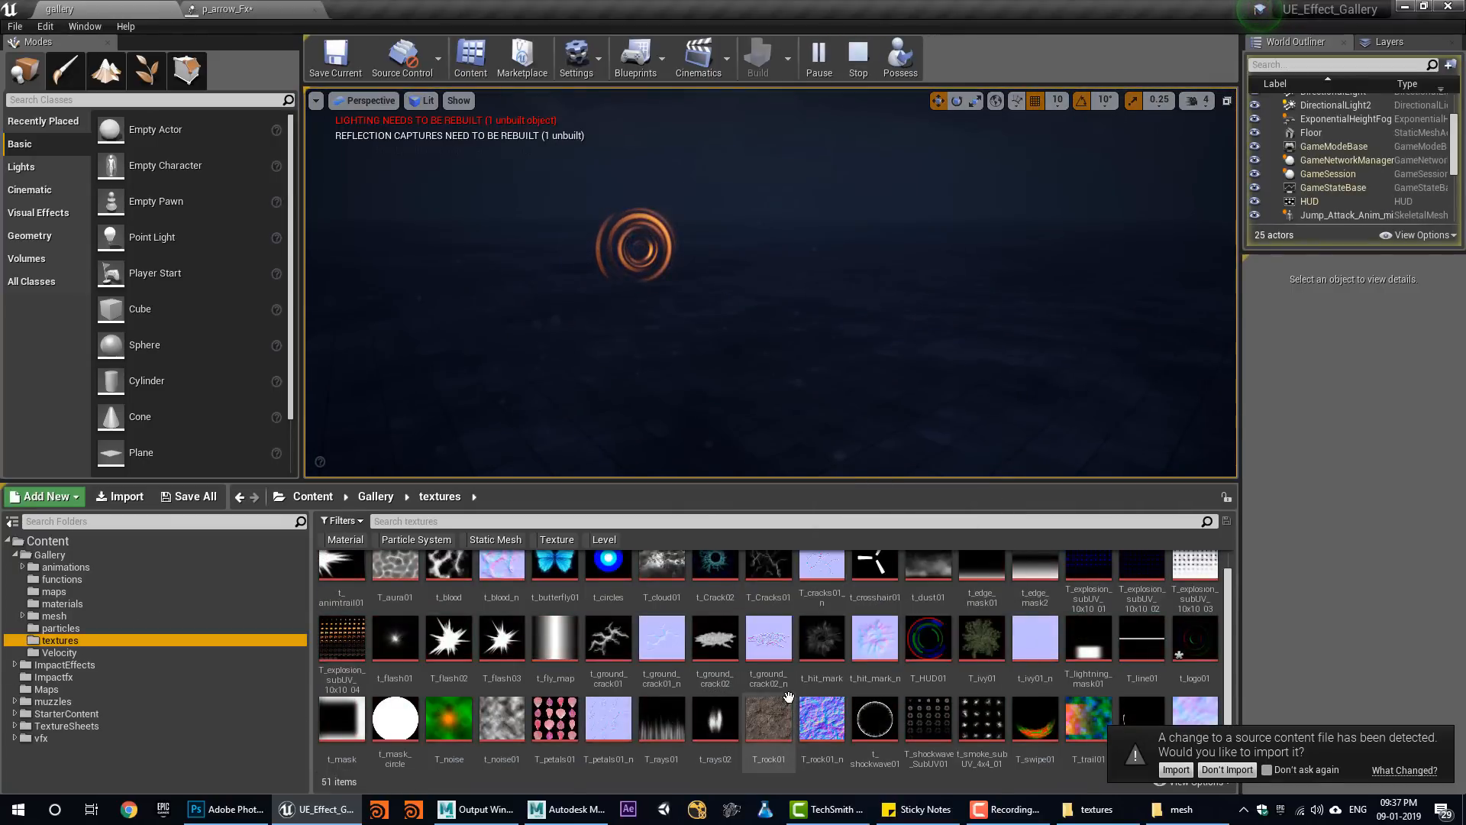
left_click(858, 62)
left_click(833, 61)
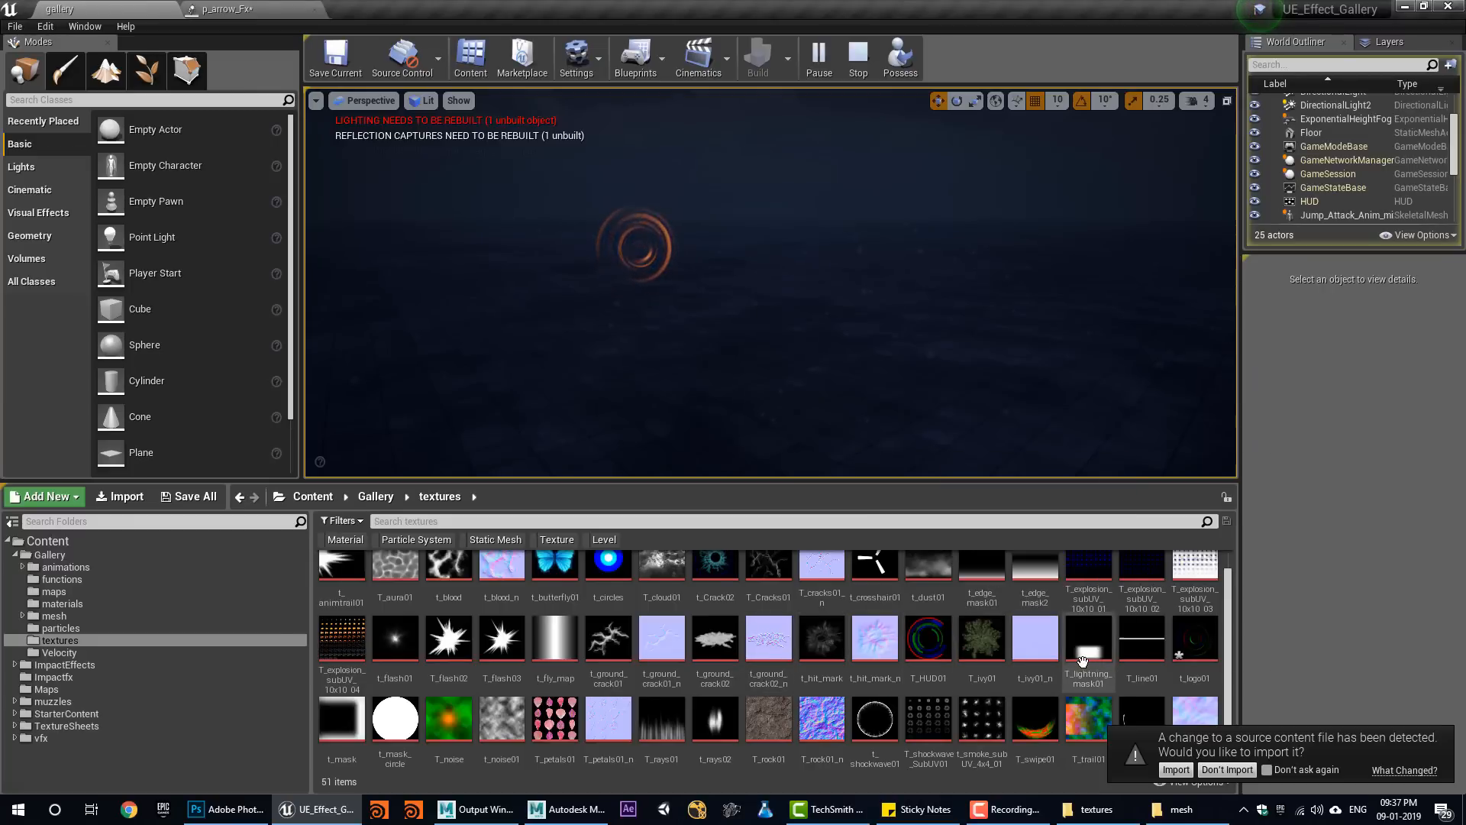
left_click(859, 61)
left_click(818, 61)
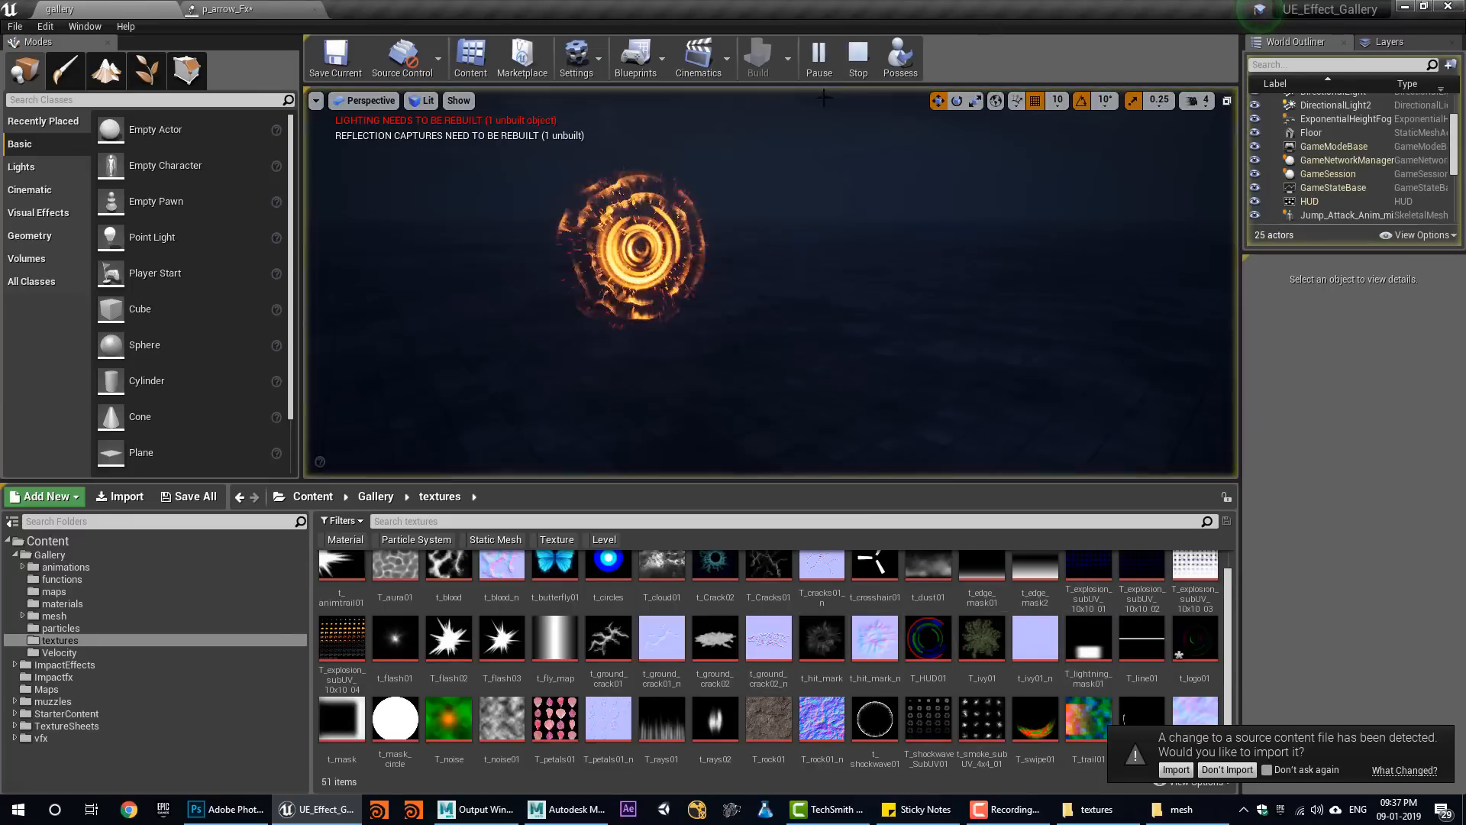
left_click(858, 61)
left_click(828, 59)
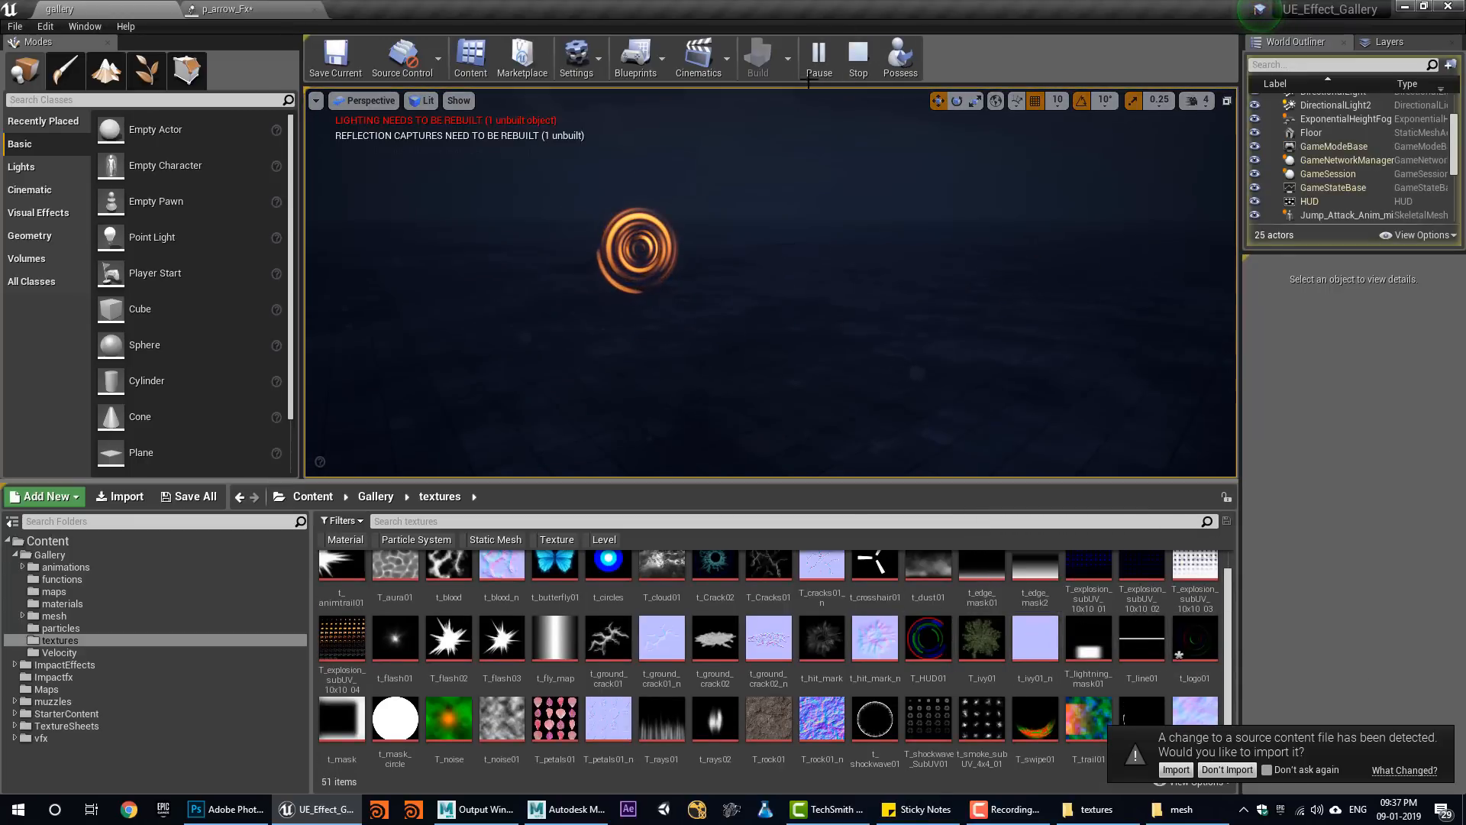
left_click(858, 55)
left_click(818, 55)
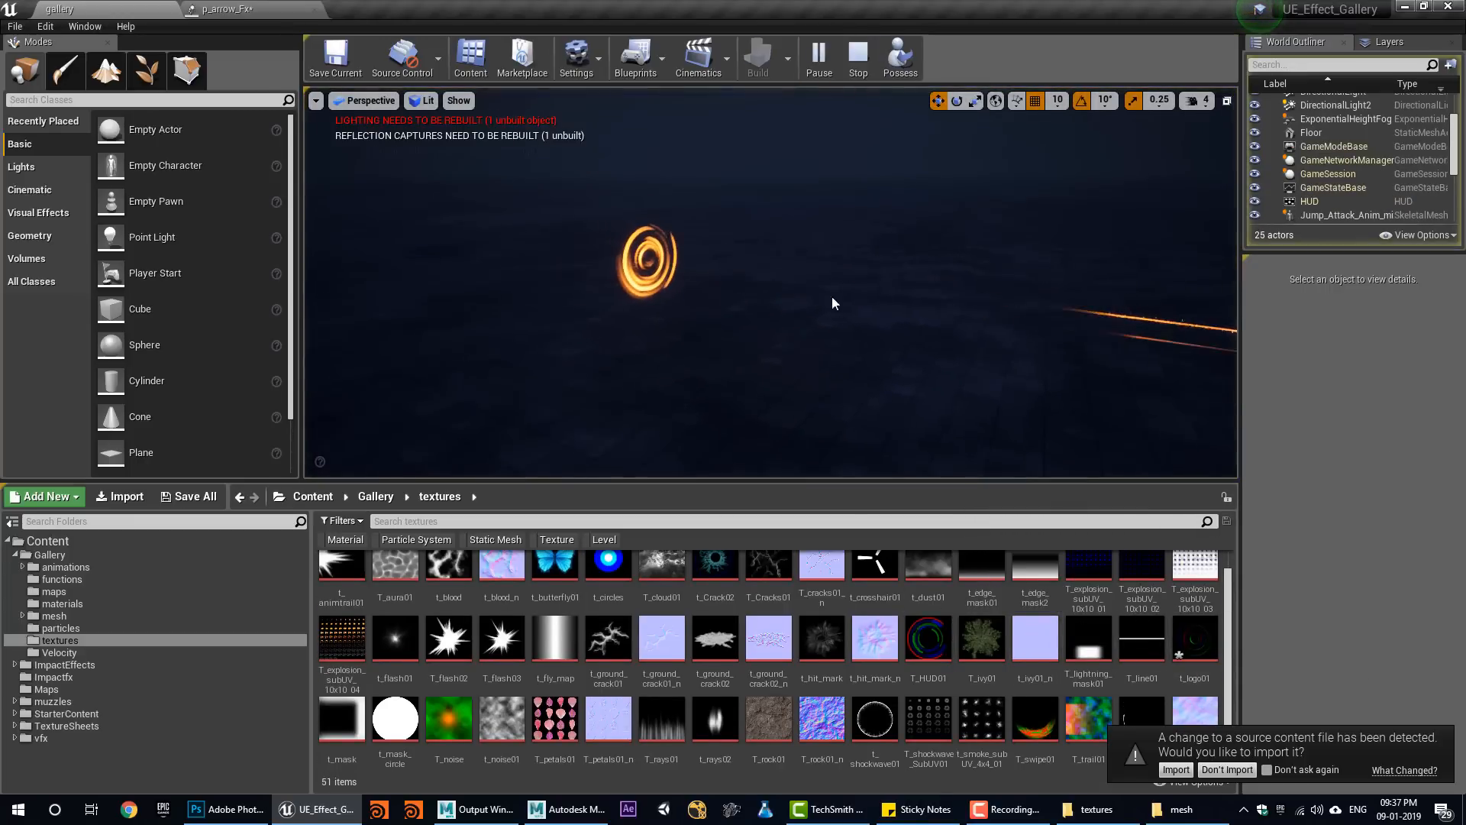
Stop the simulation and duplicate the p_arrow_Fx emitter twice in the level, spreading the copies apart along the Y axis.
scroll(1358, 214, "down", 5)
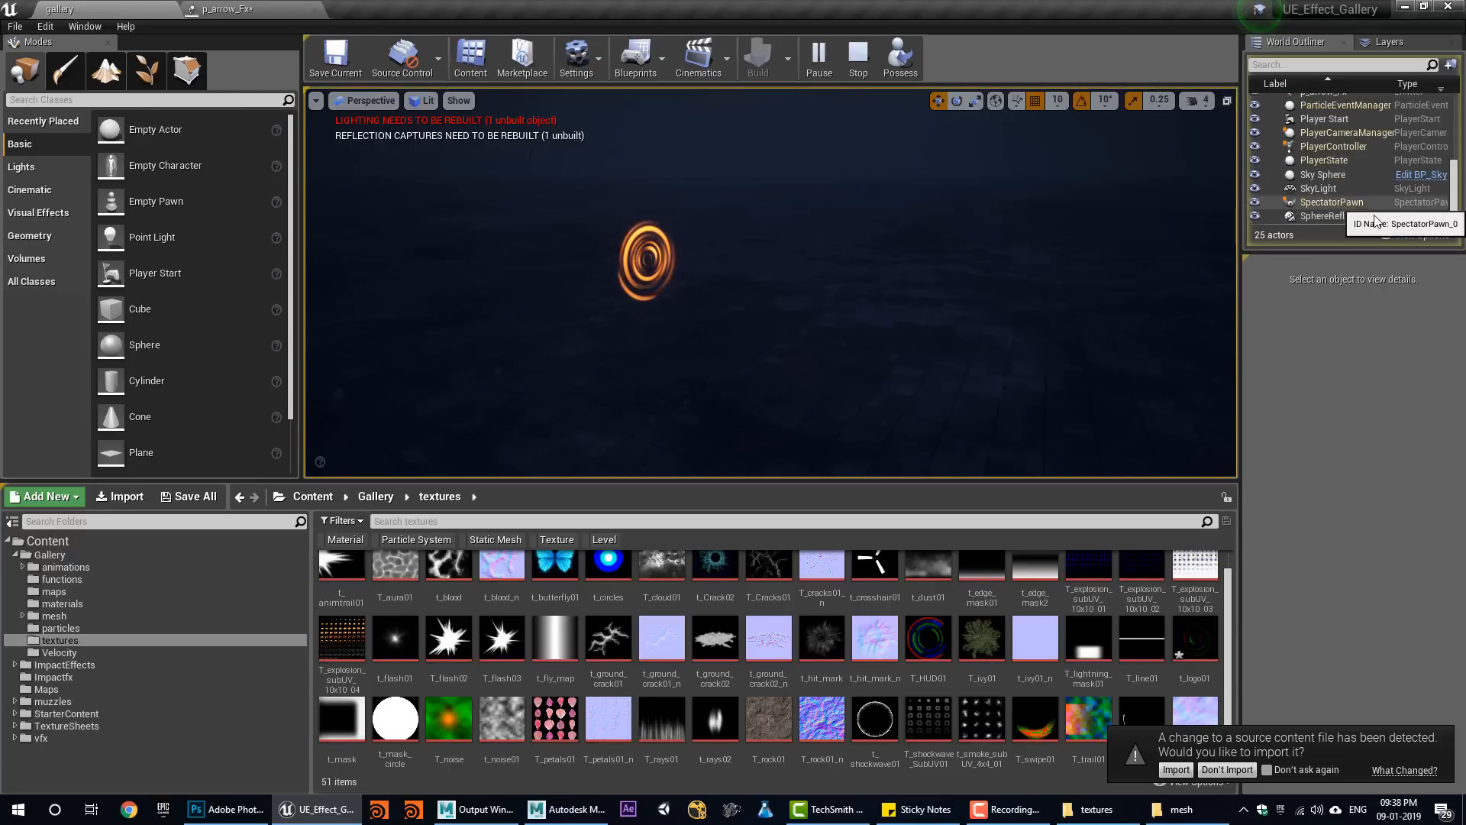
scroll(1362, 208, "up", 5)
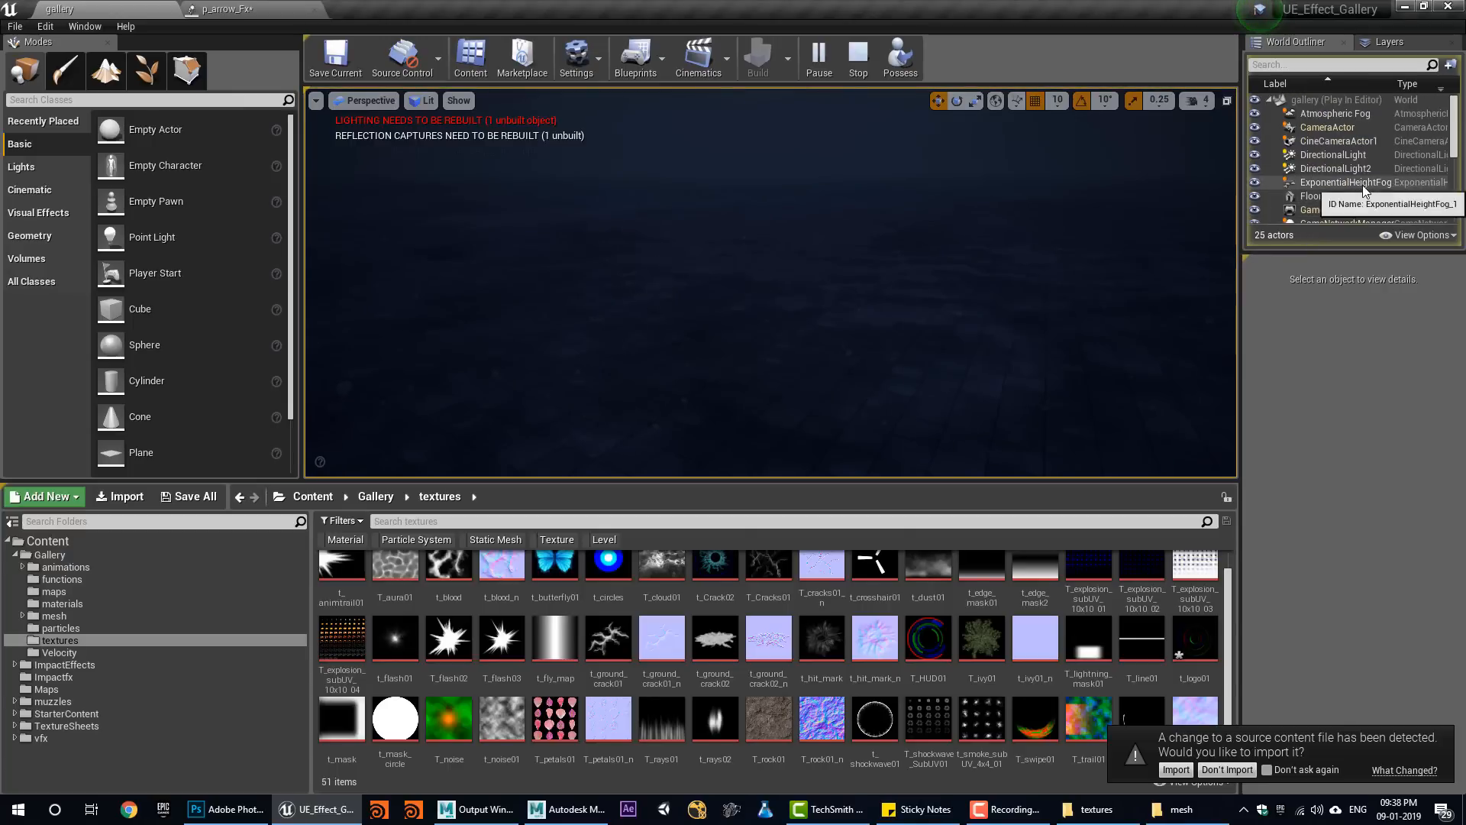
scroll(1359, 199, "down", 5)
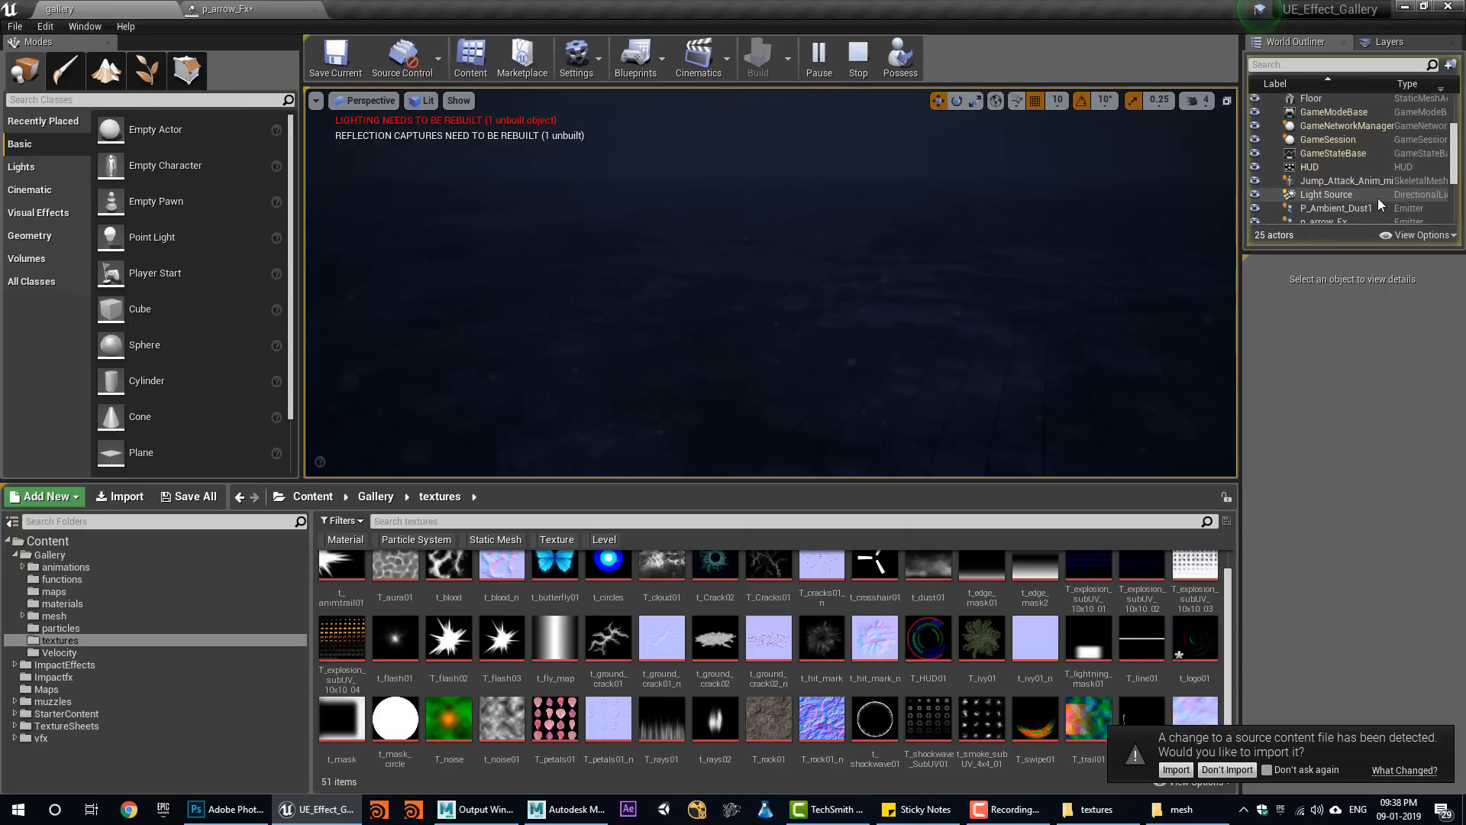
left_click(1344, 197)
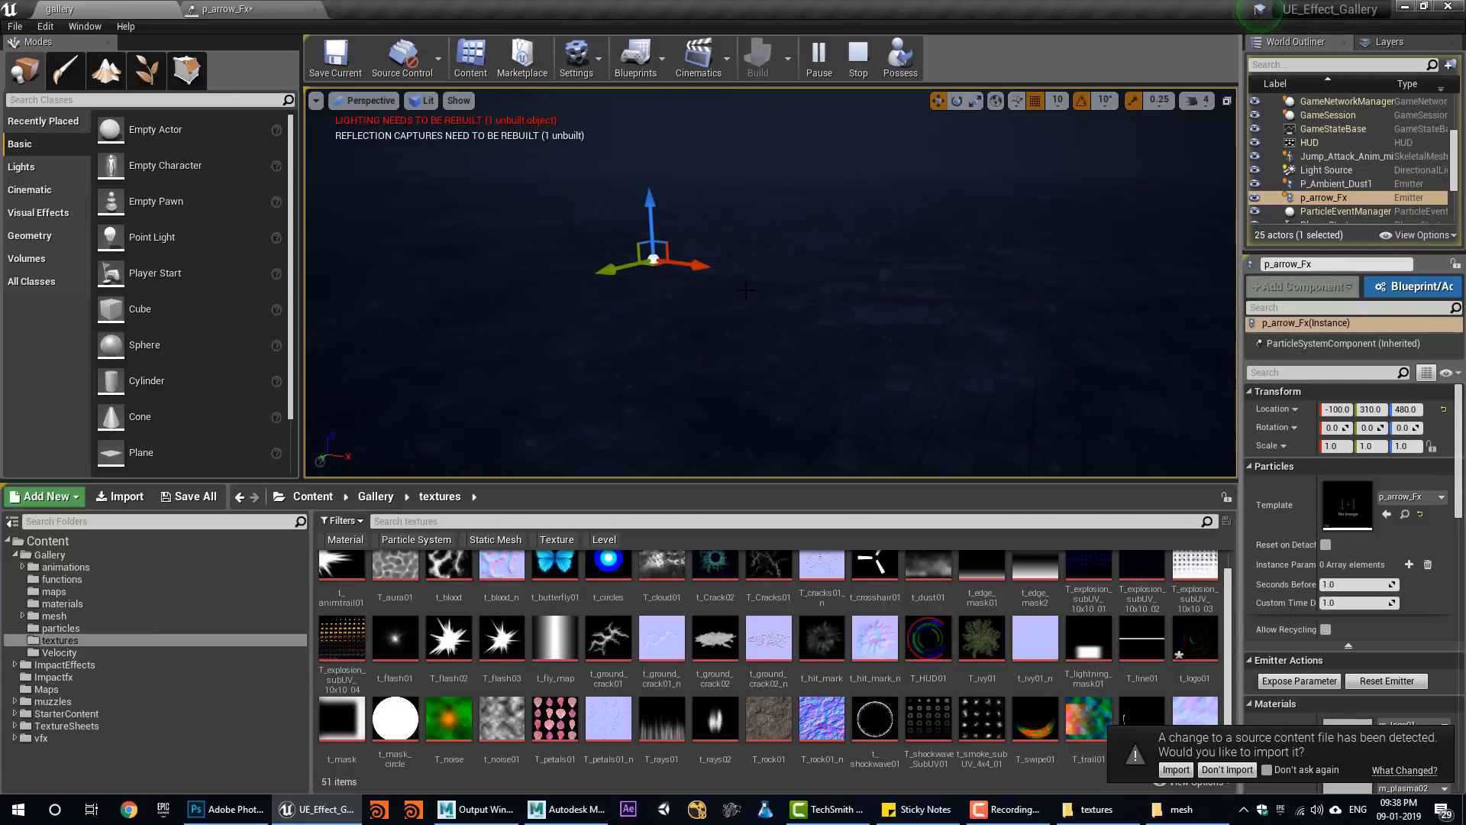
left_click(858, 57)
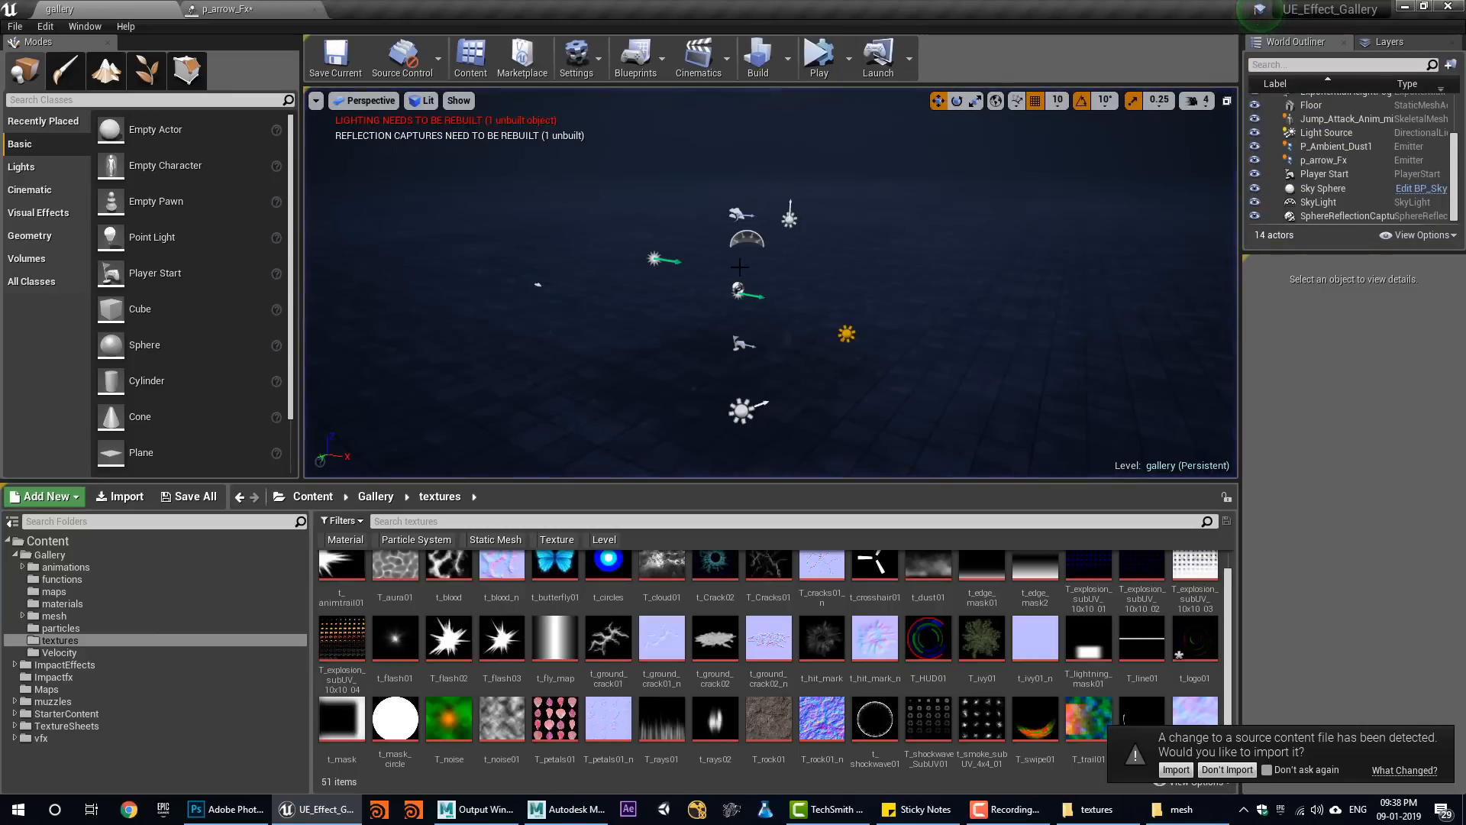
left_click(1332, 160)
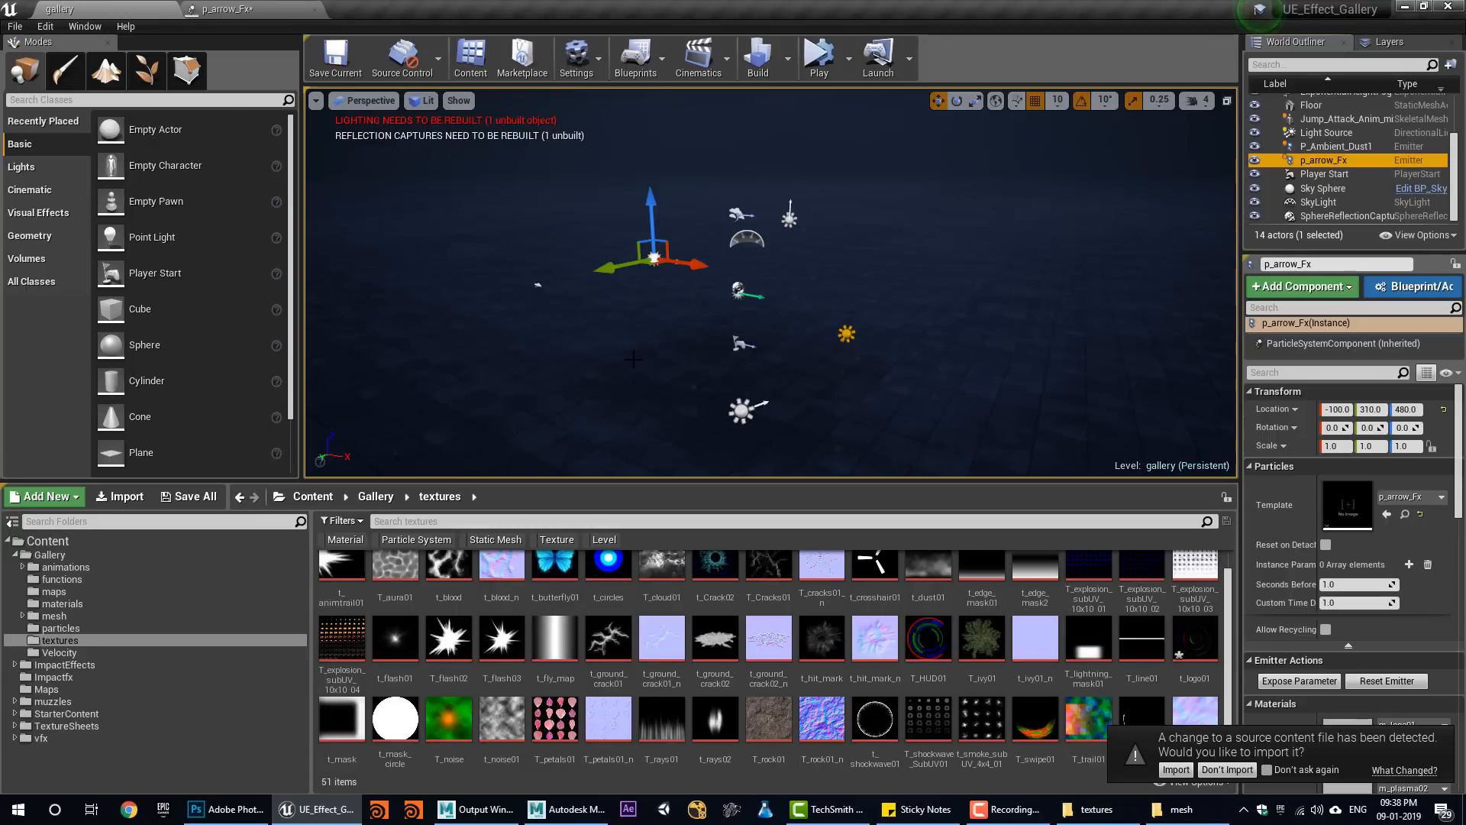
key("ctrl+w")
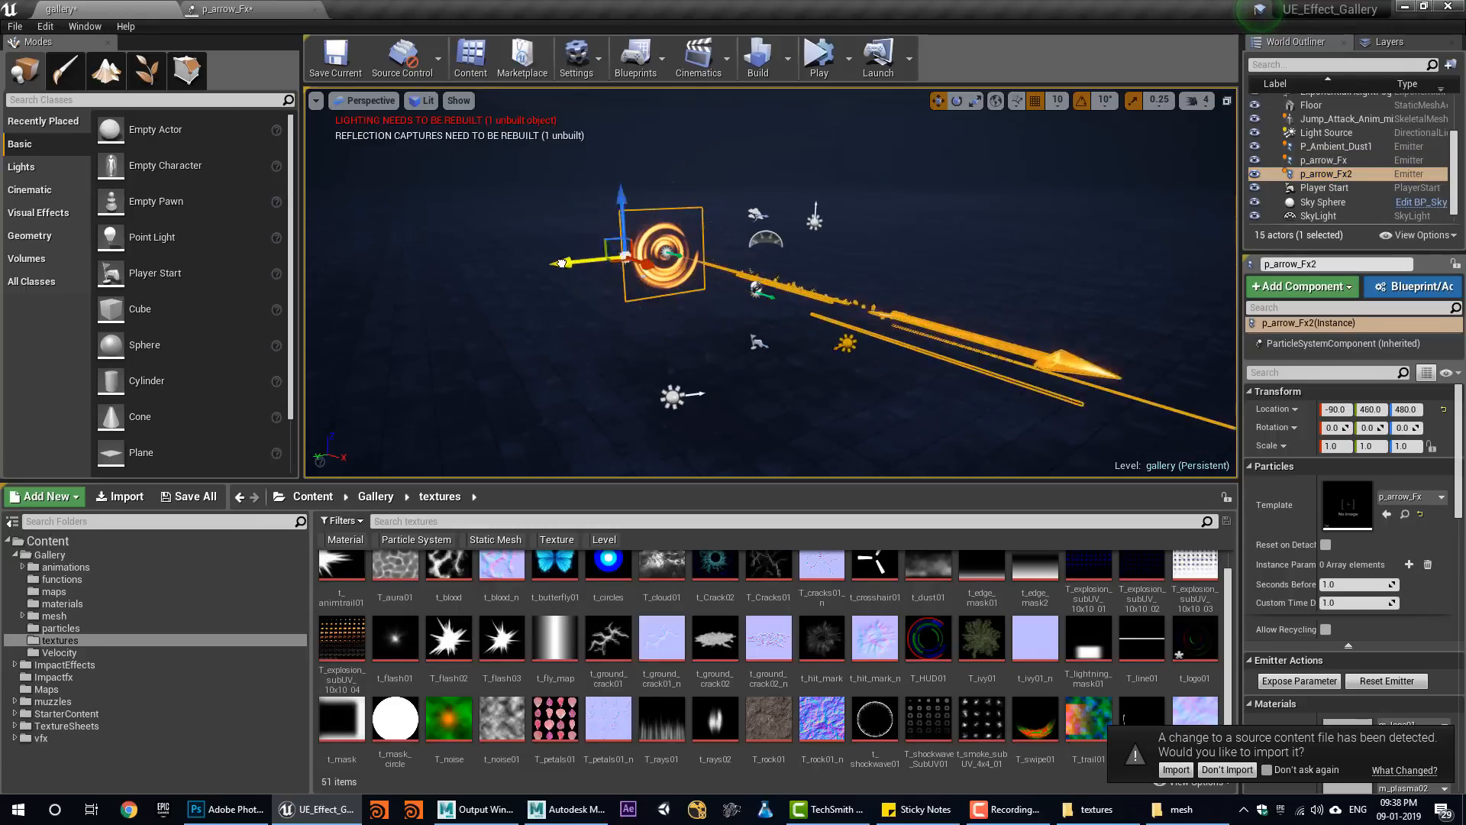
left_click_drag(613, 259, 829, 233)
key("ctrl+w")
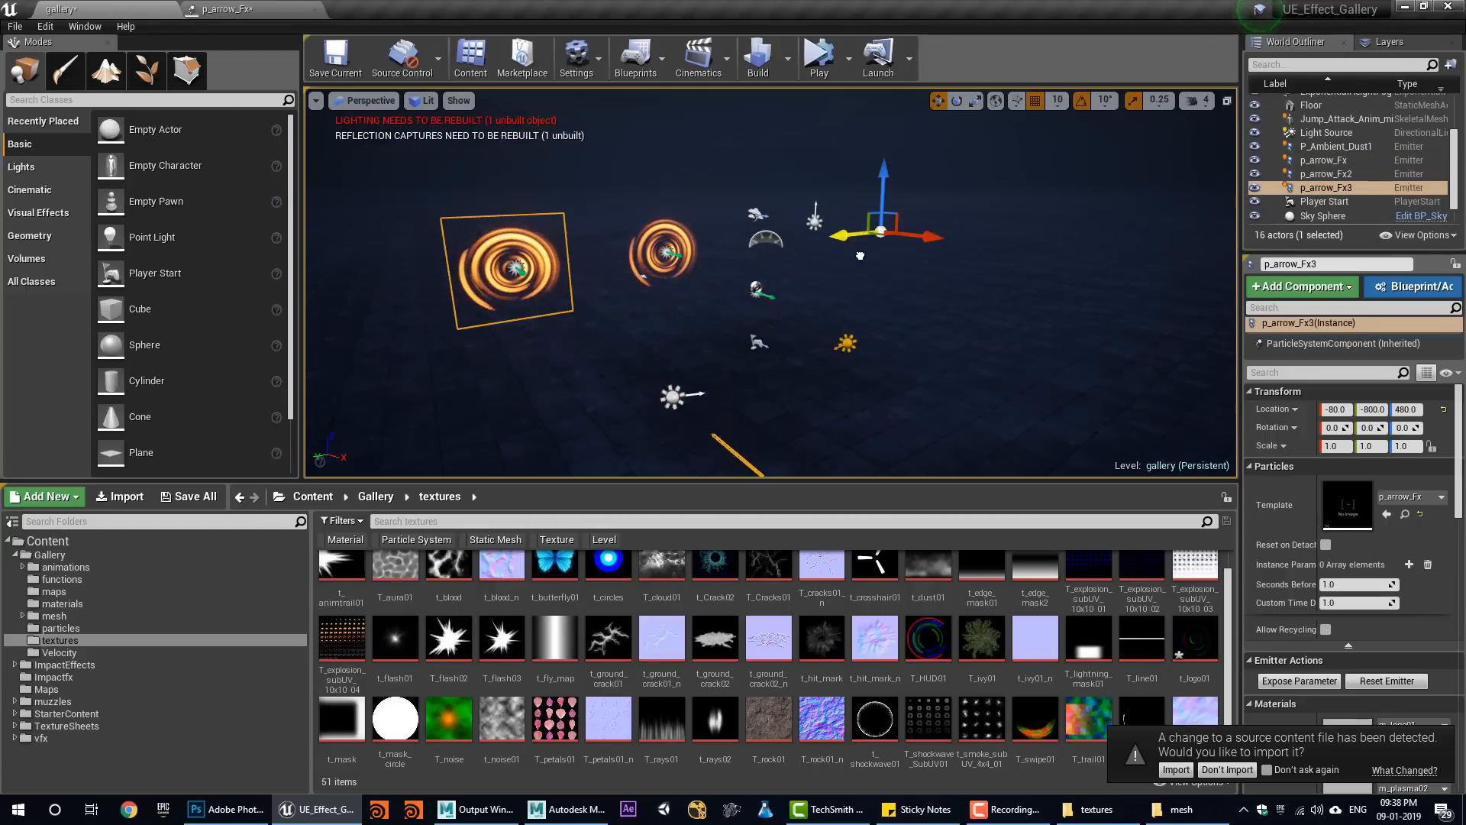
Duplicate the emitter two more times, moving the copies back to about X -860 and spacing them along Y.
key("ctrl+w")
left_click_drag(926, 234, 819, 220)
key("ctrl+w")
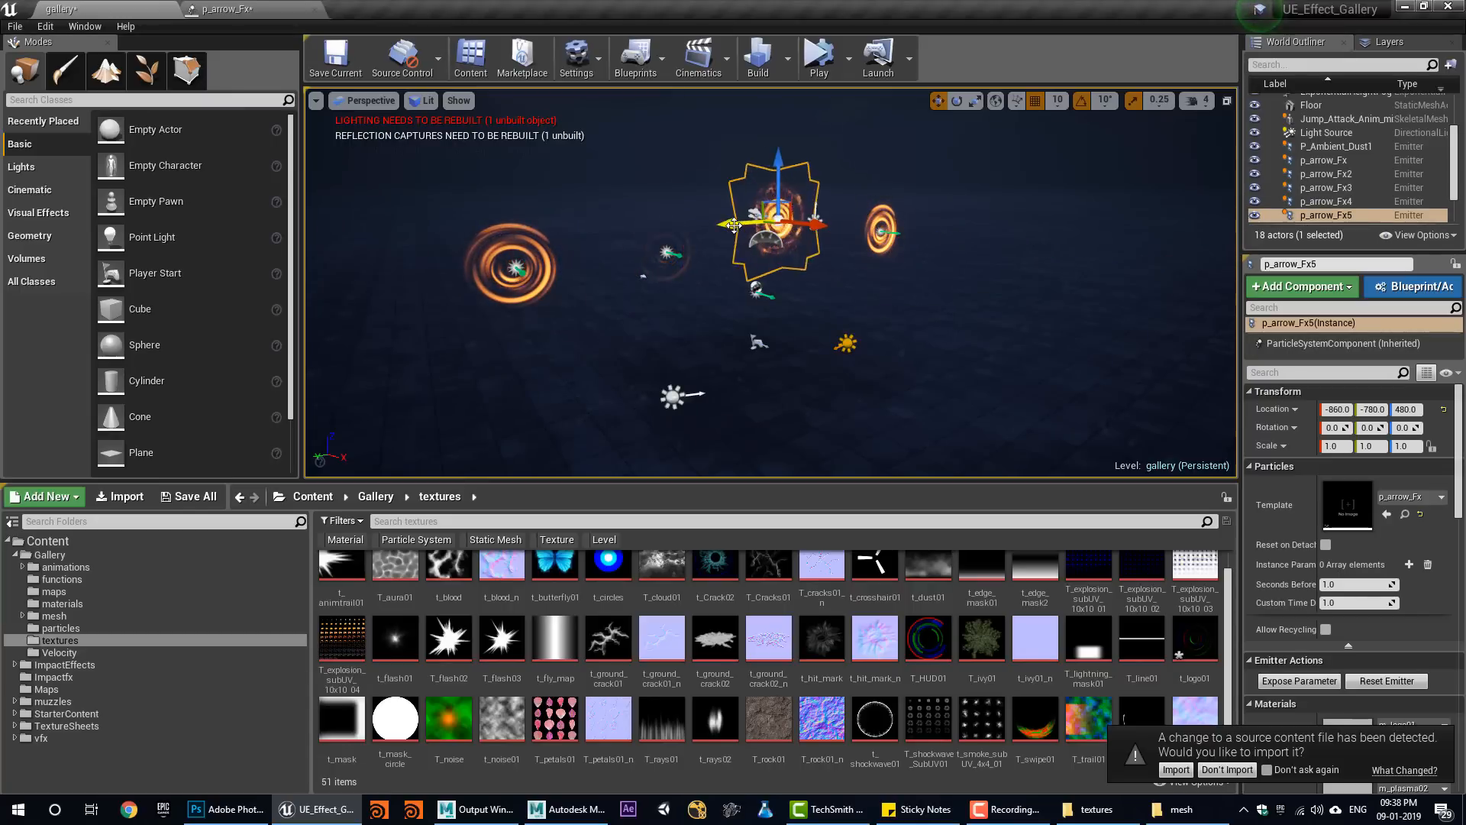
left_click_drag(729, 226, 668, 229)
Add five more p_arrow_Fx copies higher up at about Z 900 and 700, placing some farther back near X -1850.
key("ctrl+w")
left_click_drag(718, 146, 718, 90)
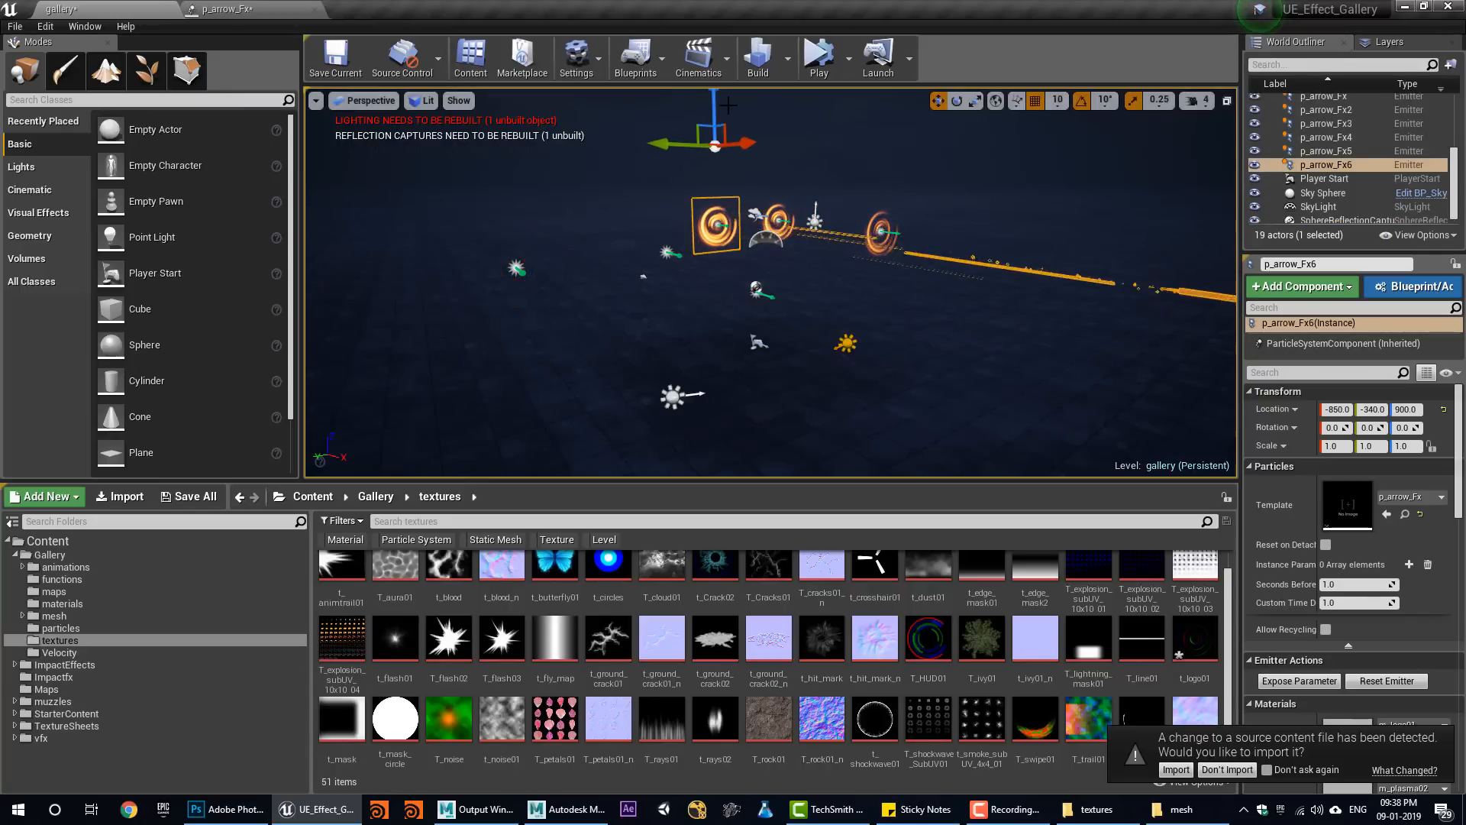
key("ctrl+w")
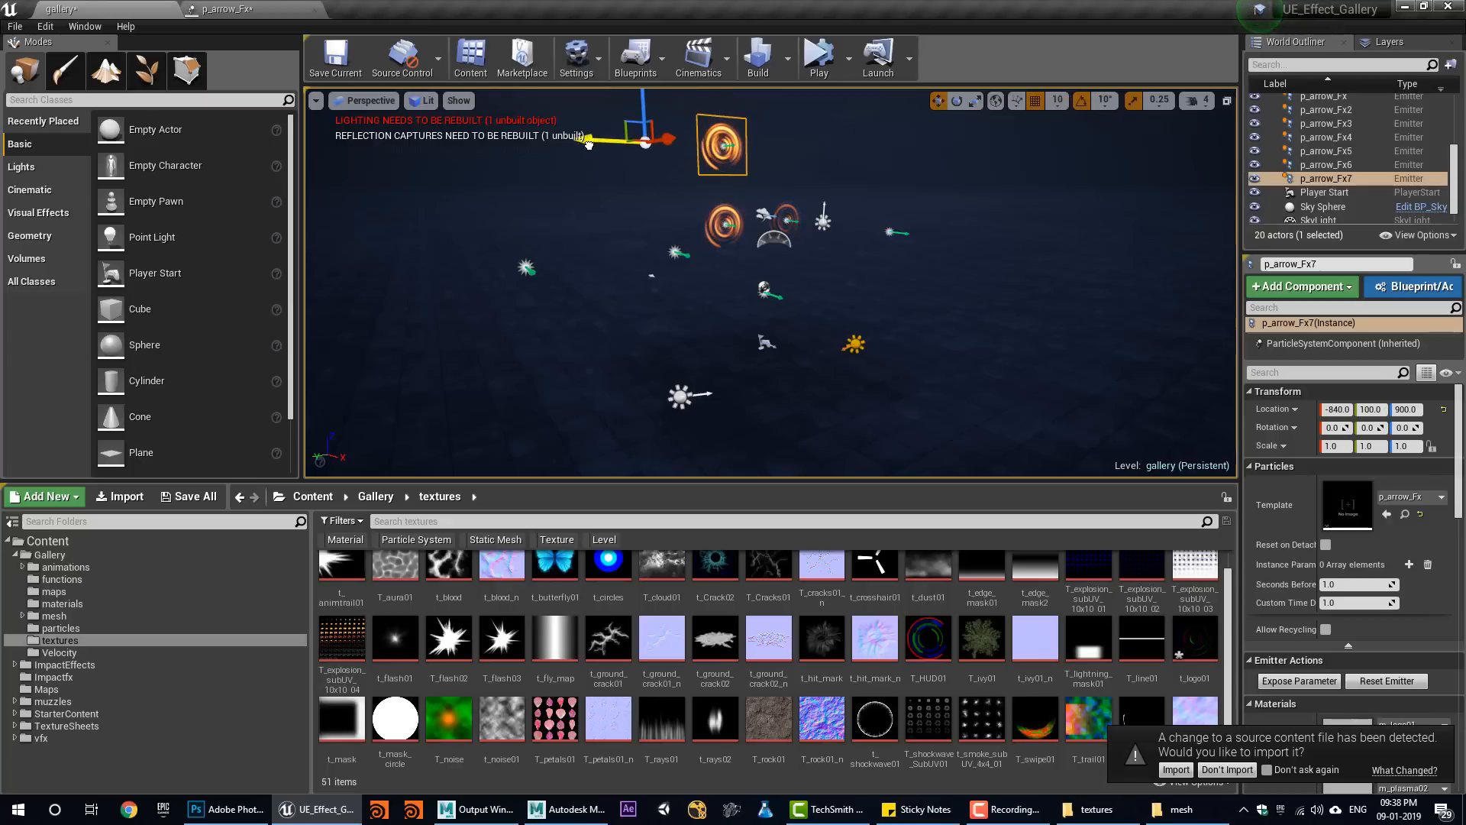
key("ctrl+w")
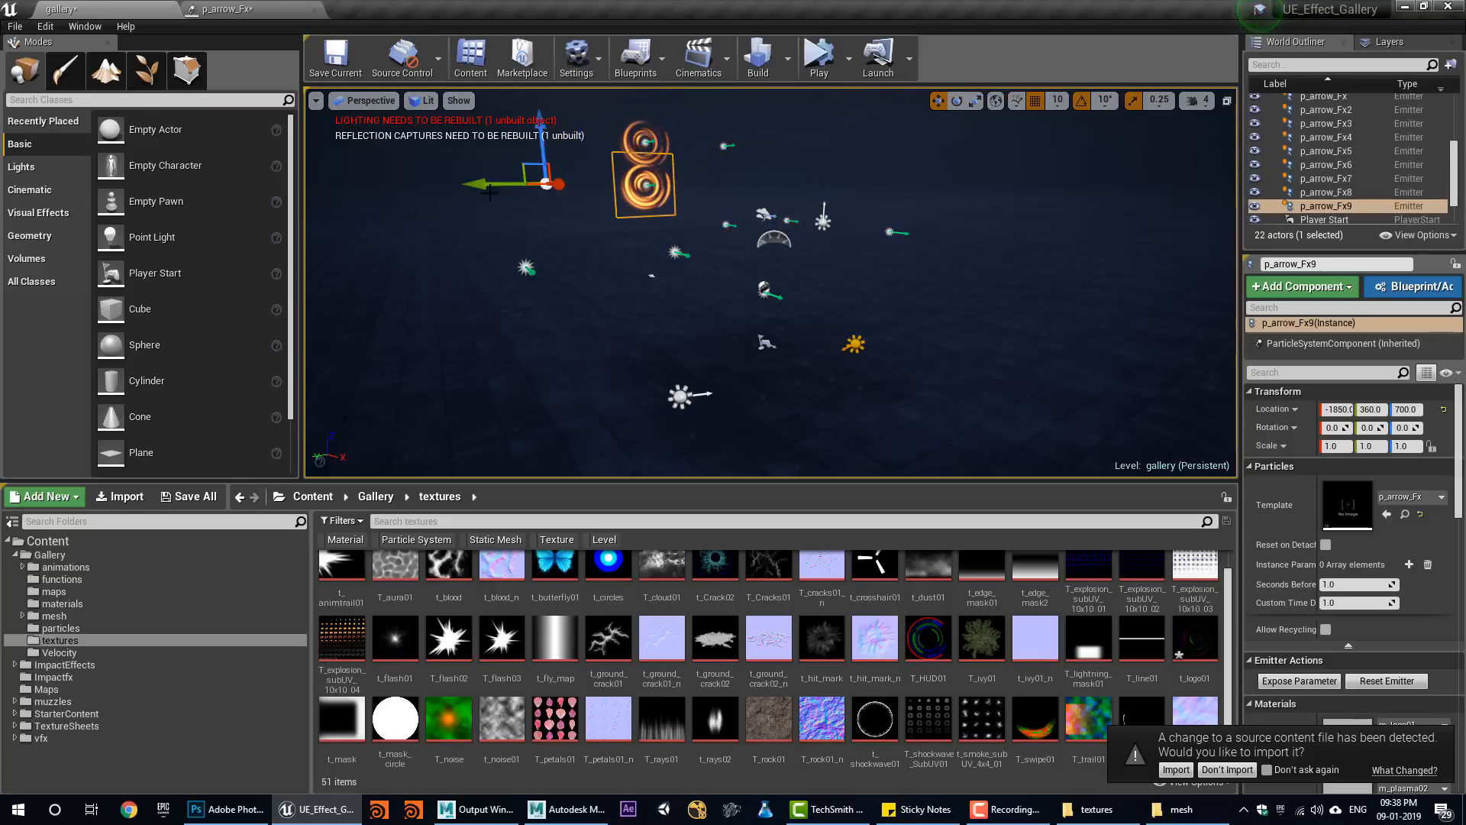
key("ctrl+w")
left_click_drag(652, 267, 680, 275, "alt")
scroll(651, 266, "down", 3)
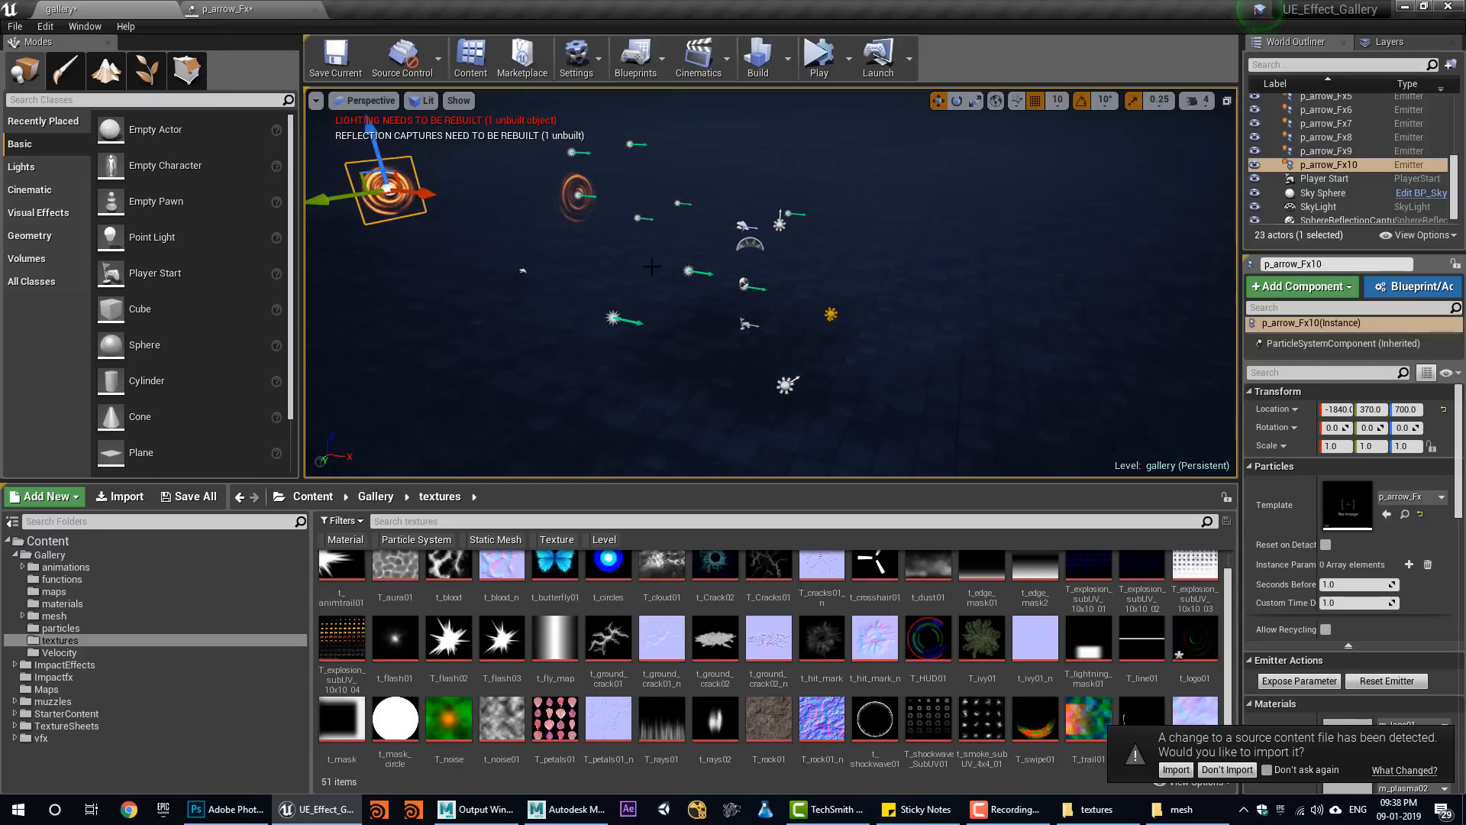
Simulate the gallery level repeatedly to examine all the p_arrow_Fx copies firing together.
left_click(815, 60)
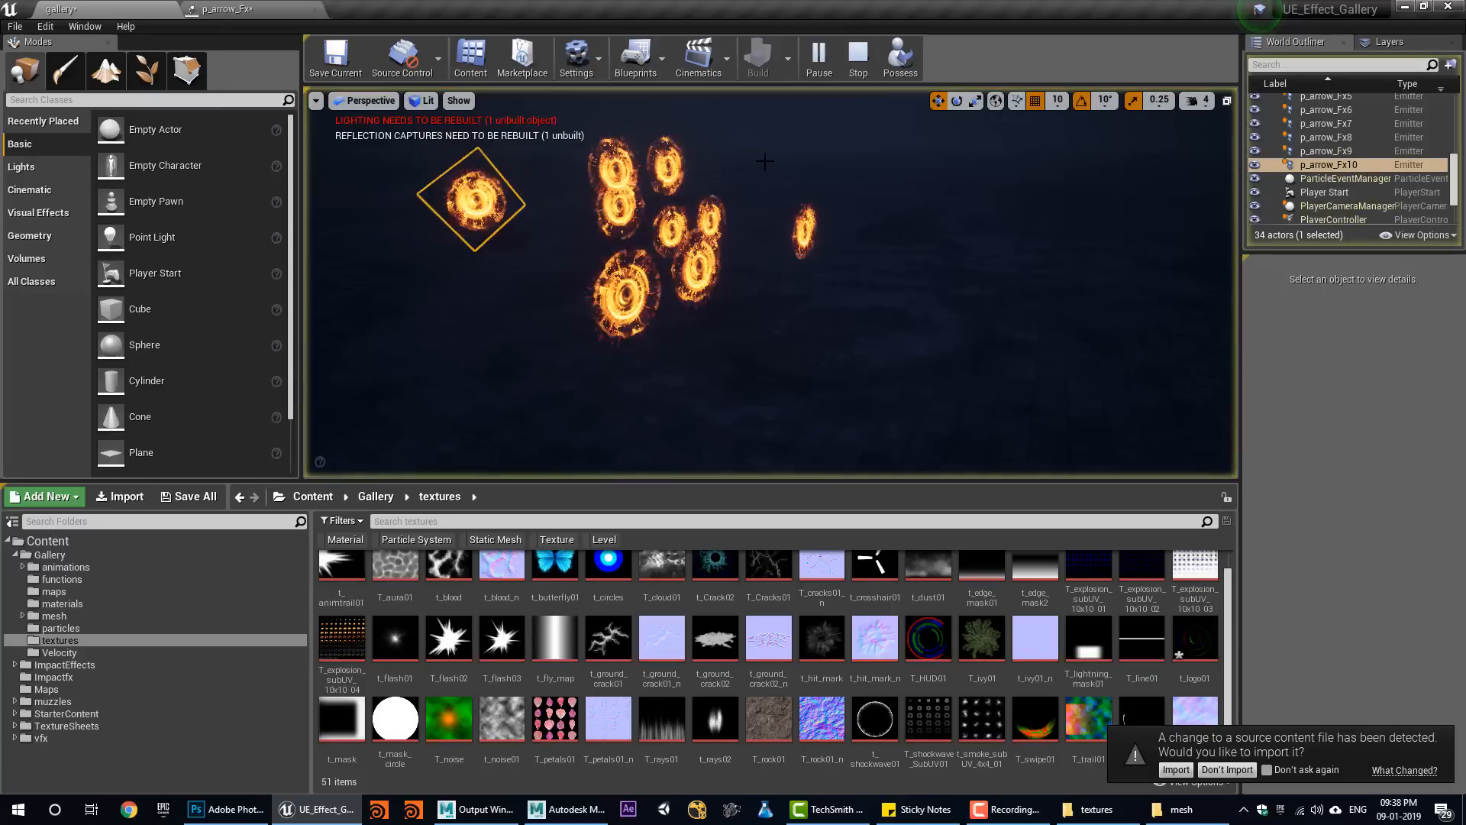
left_click(859, 60)
left_click(818, 59)
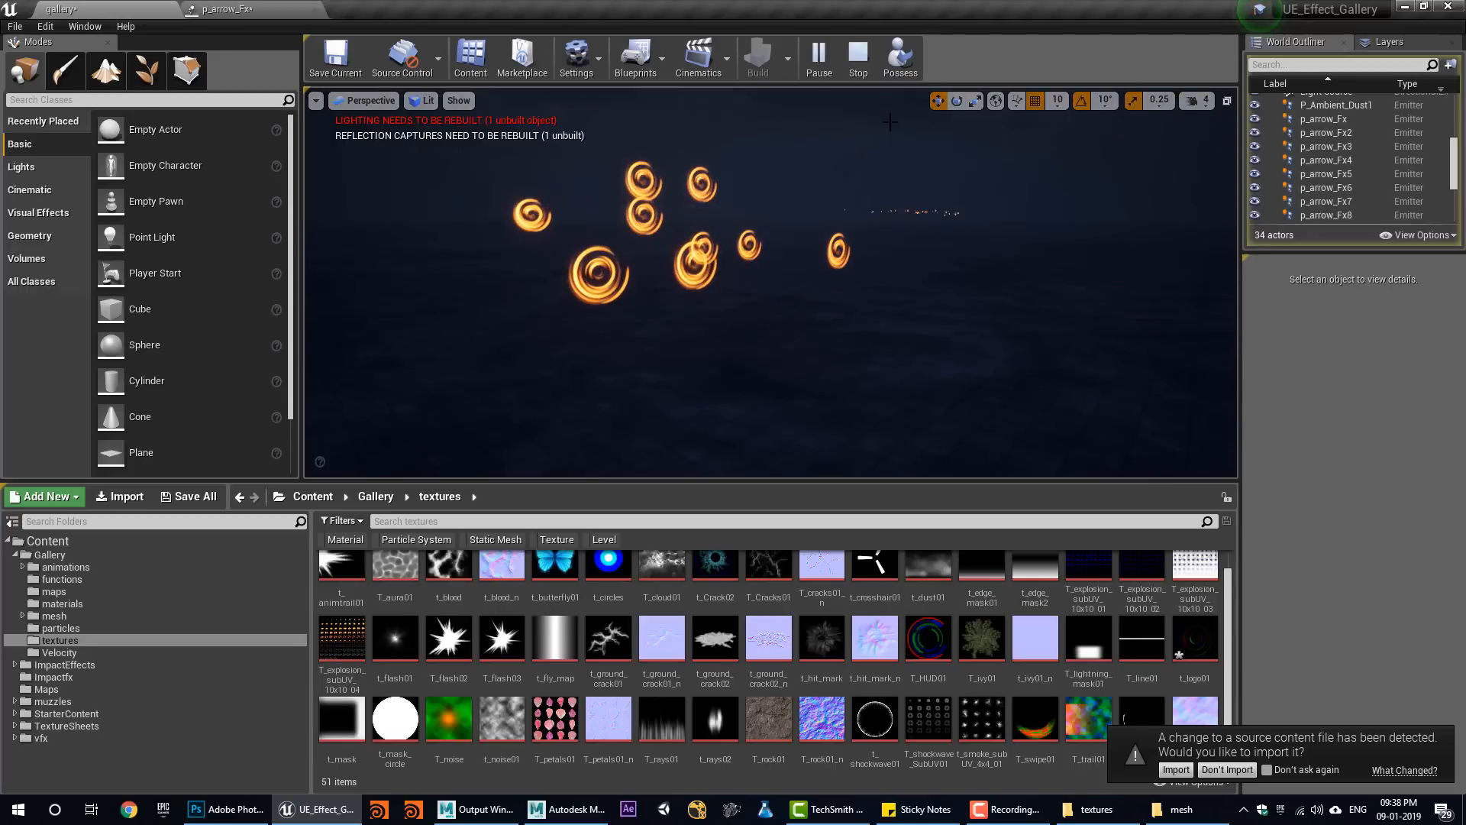
left_click(850, 58)
left_click(830, 57)
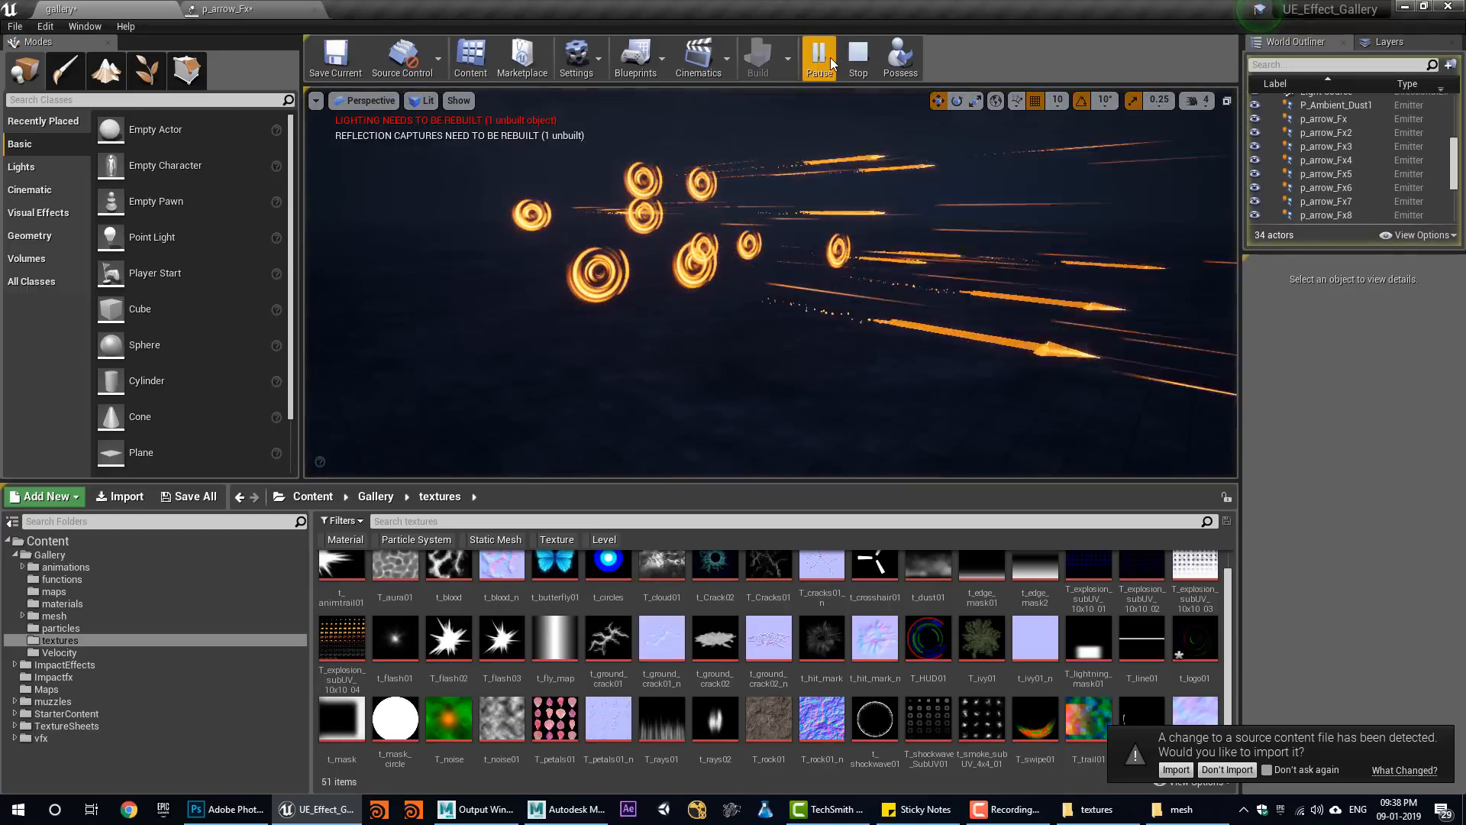
left_click(866, 66)
left_click(823, 61)
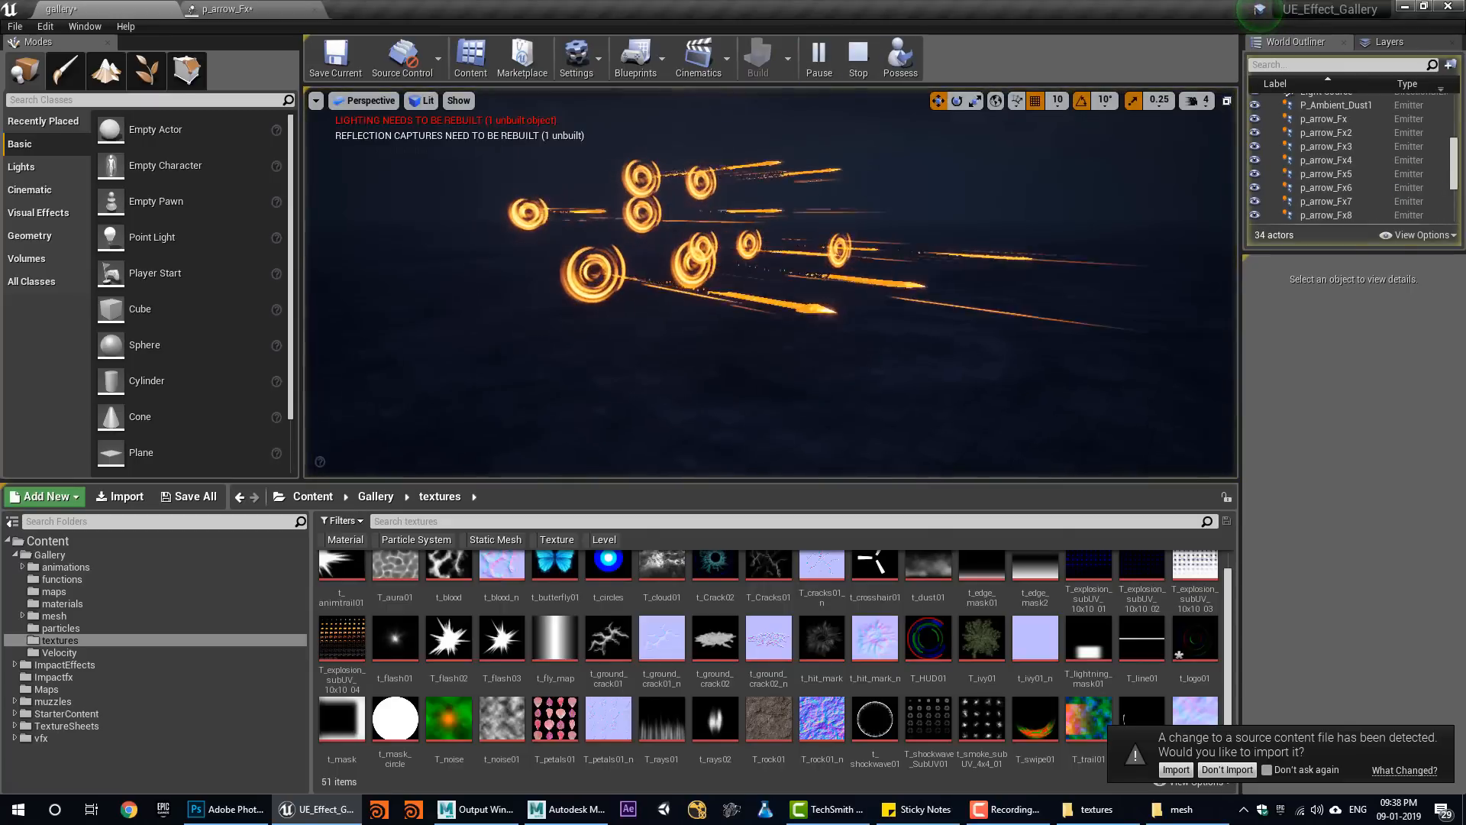
left_click(853, 63)
left_click(817, 61)
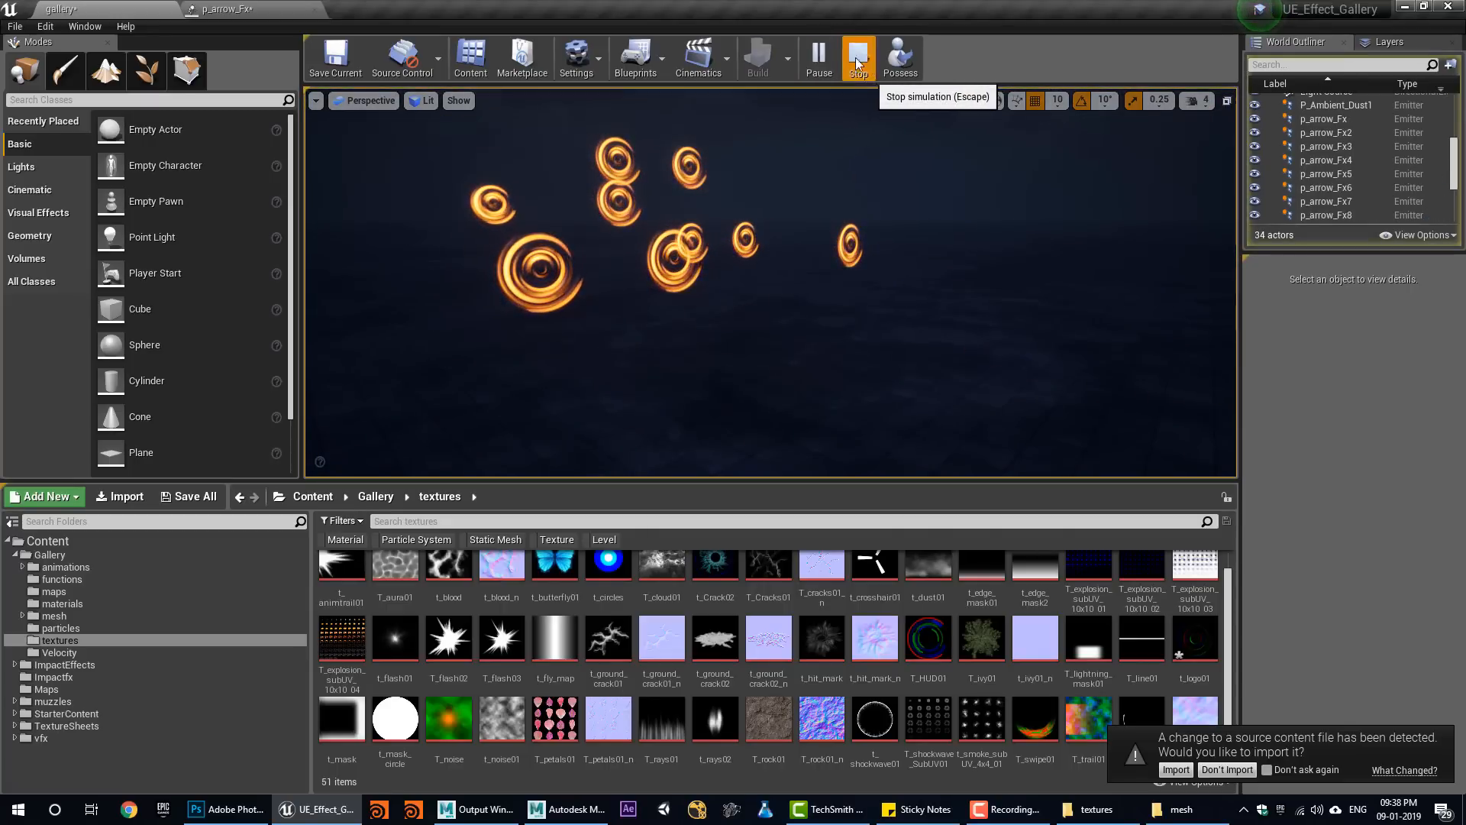
left_click(858, 64)
left_click(825, 58)
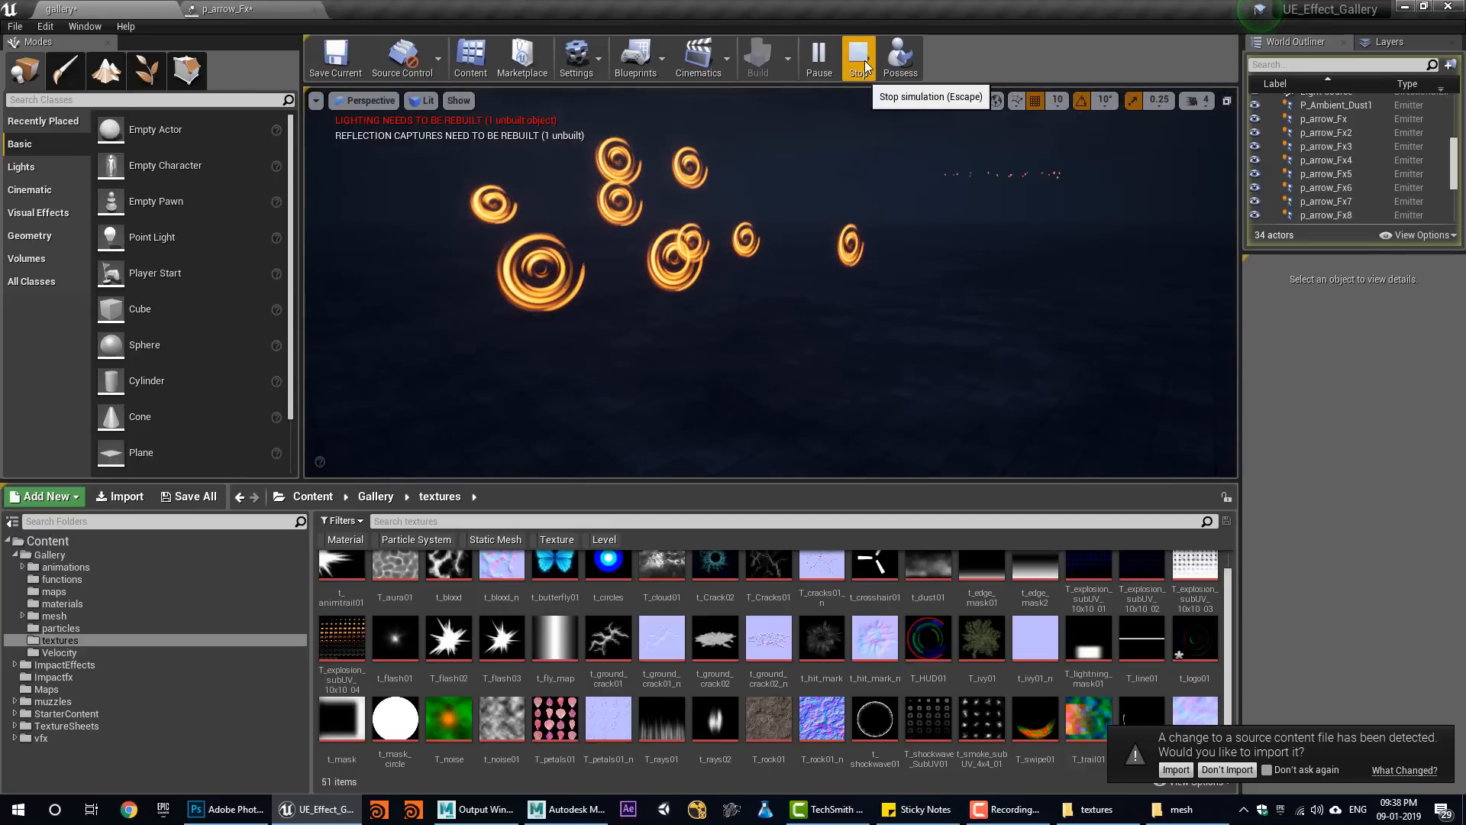
left_click(865, 67)
left_click(823, 58)
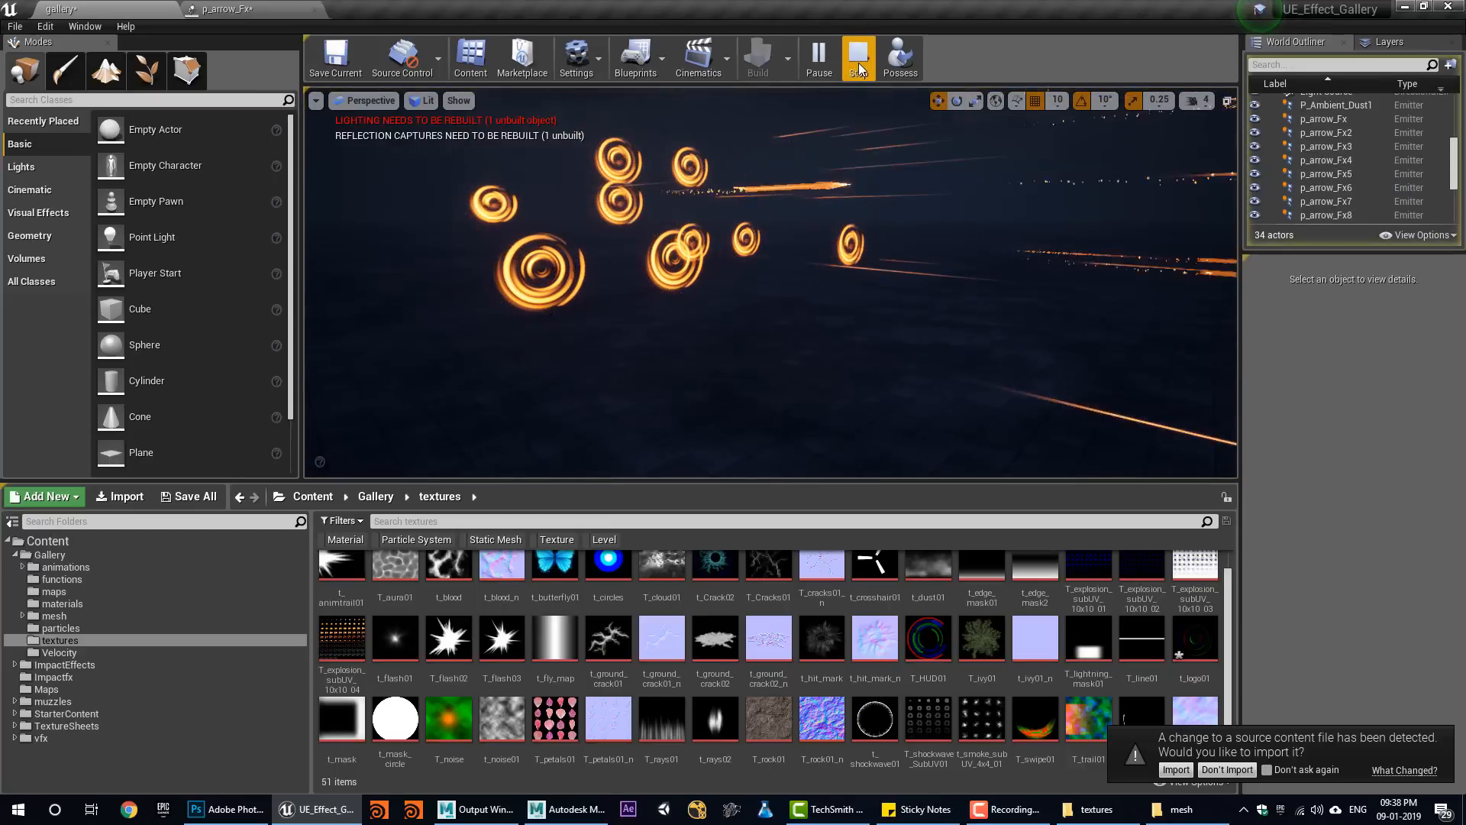
left_click(858, 66)
left_click(818, 59)
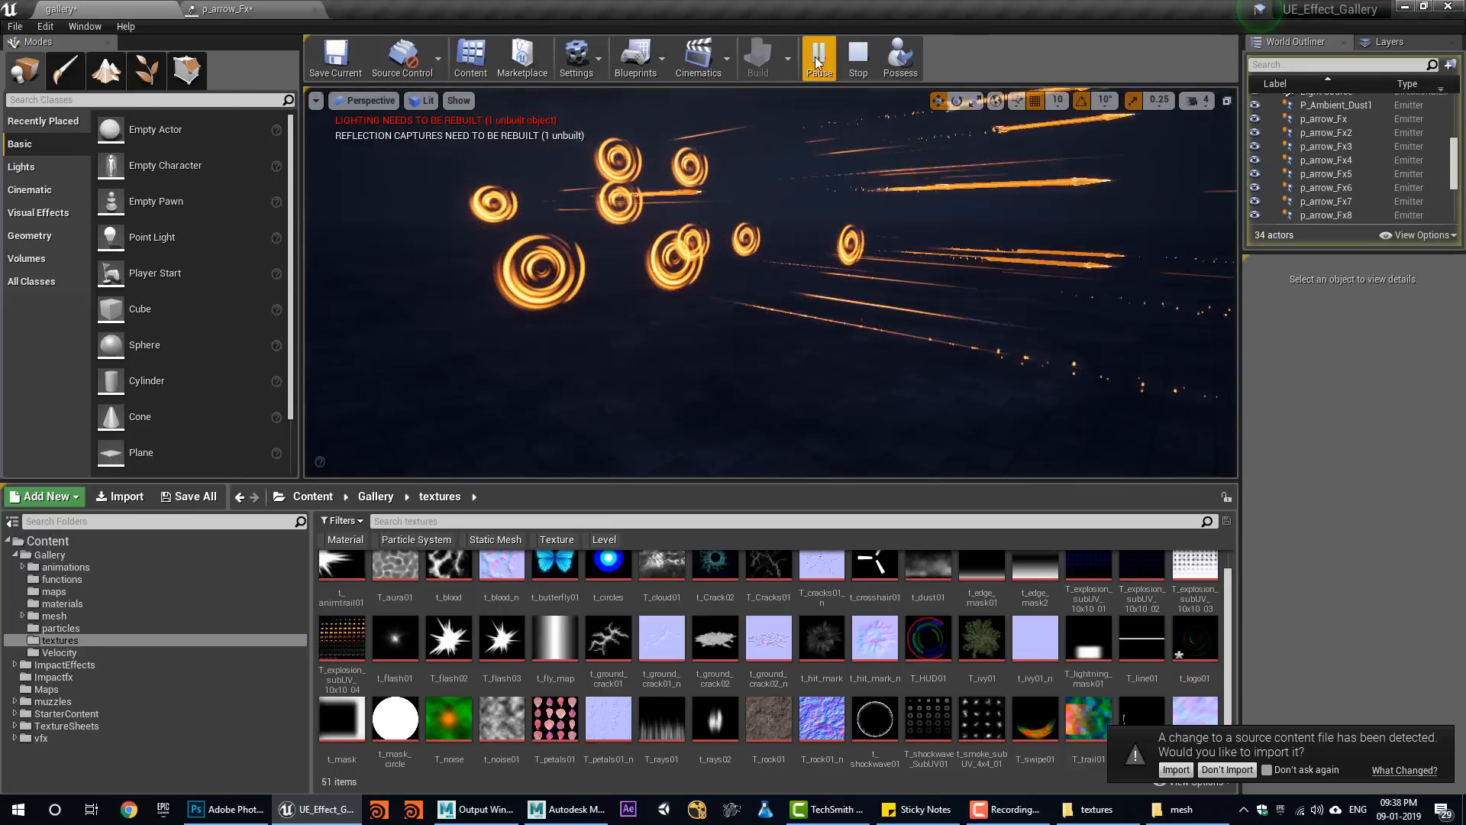
left_click(855, 61)
left_click(823, 61)
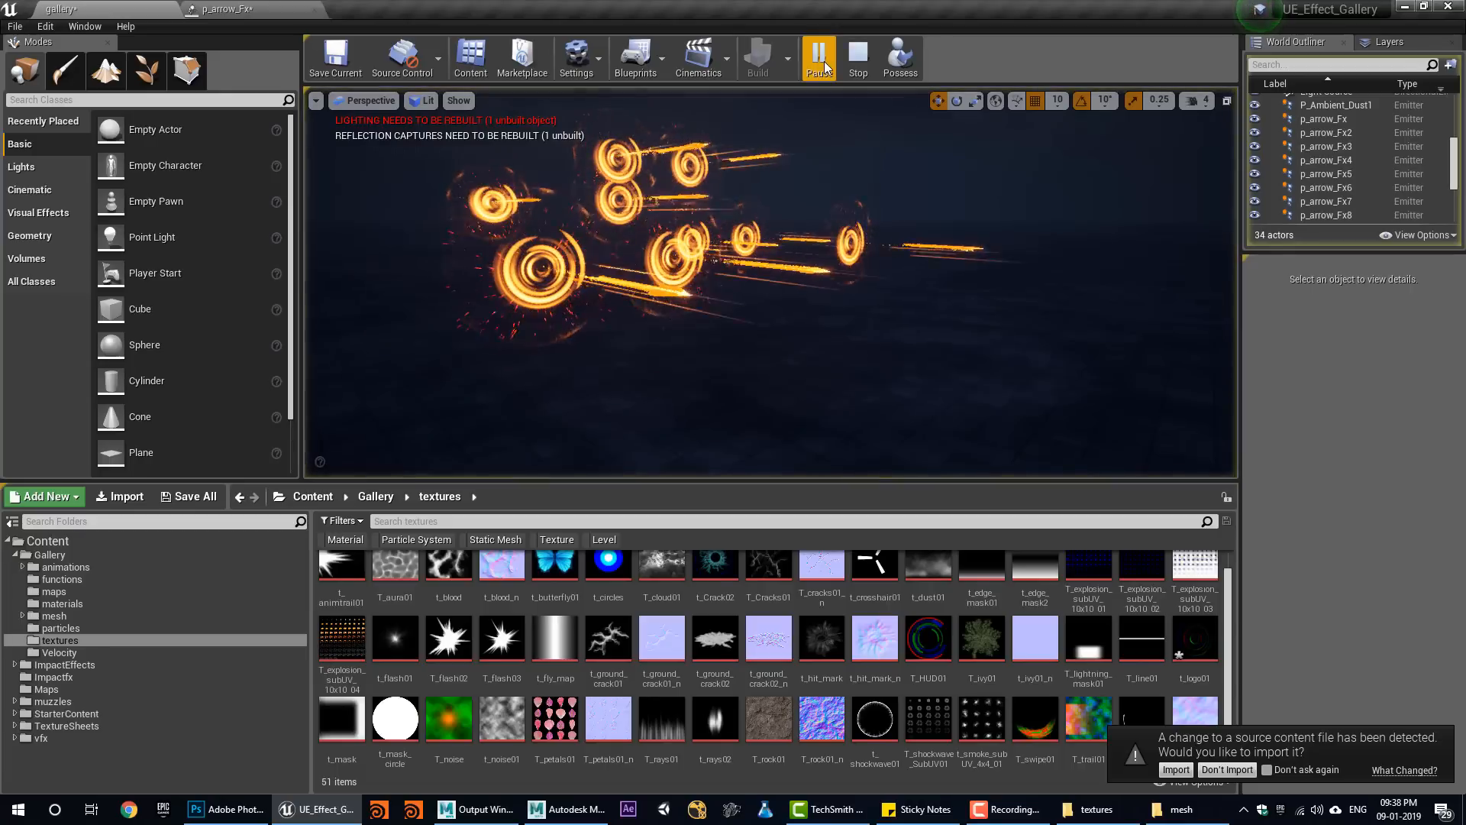
left_click(854, 60)
left_click(819, 61)
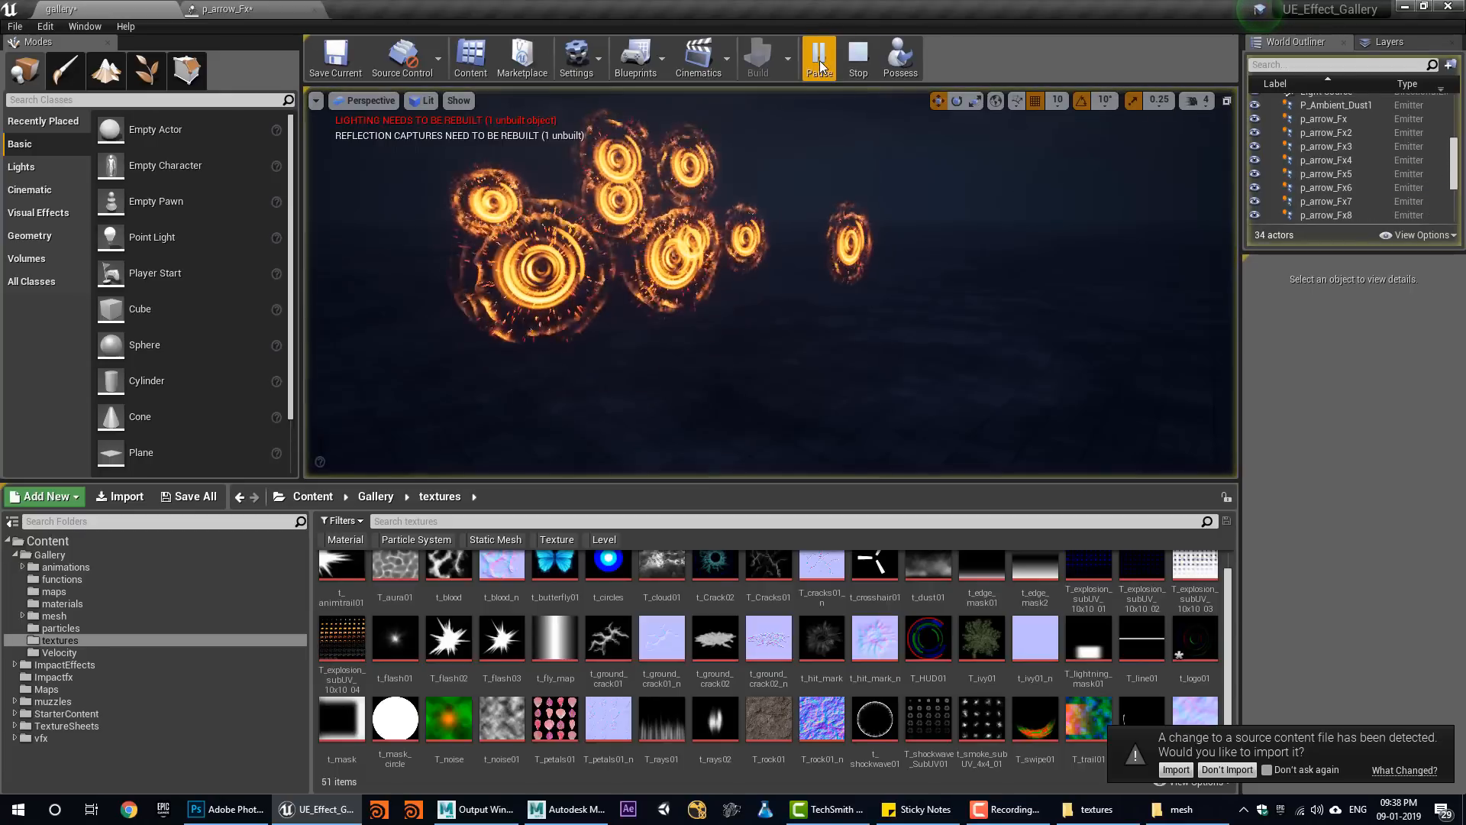
left_click(856, 61)
left_click(817, 61)
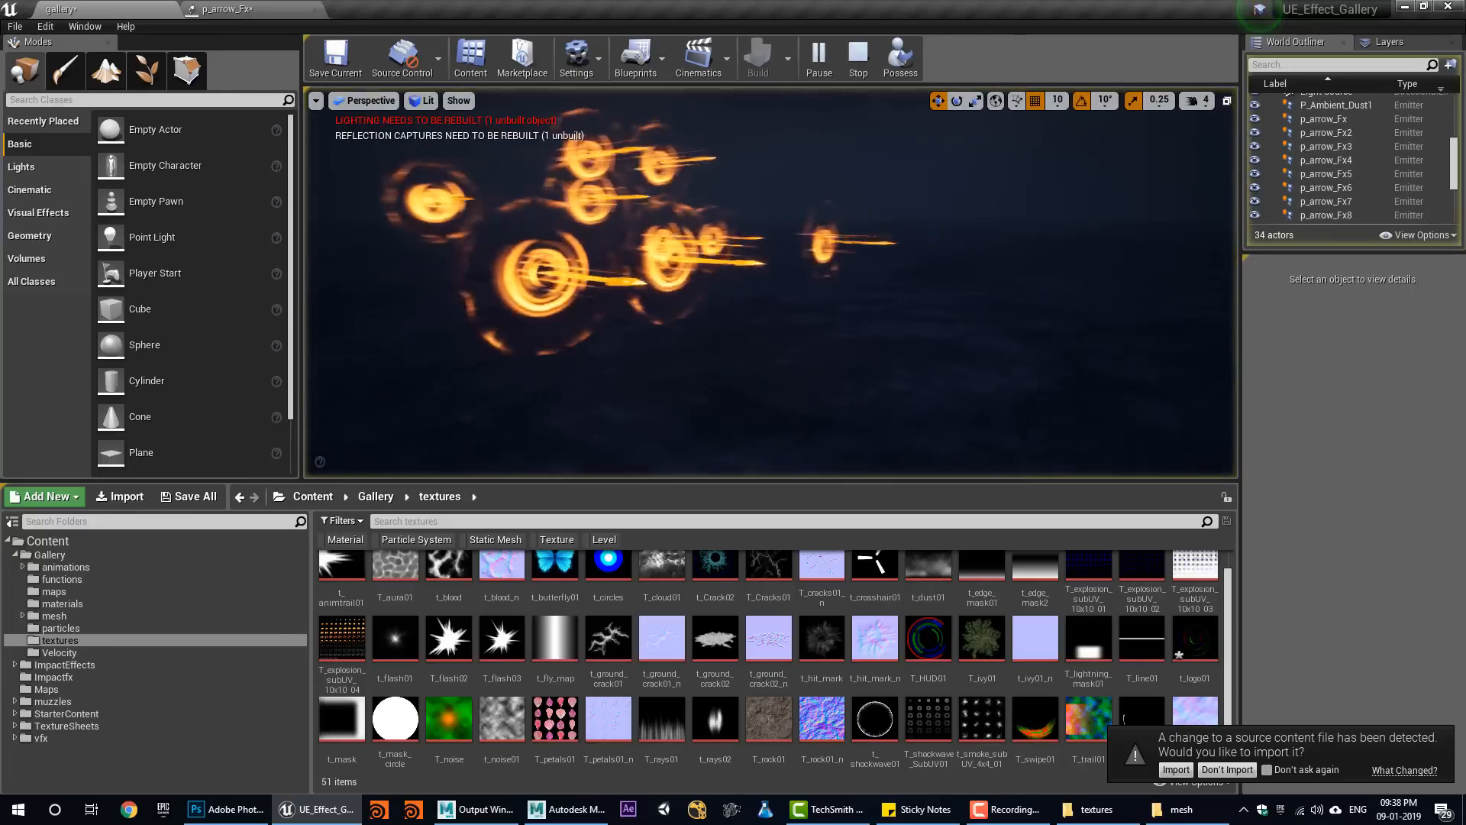
Restart the gallery level simulation several times to review the arrow bursts and their trails.
left_click(857, 61)
left_click(817, 61)
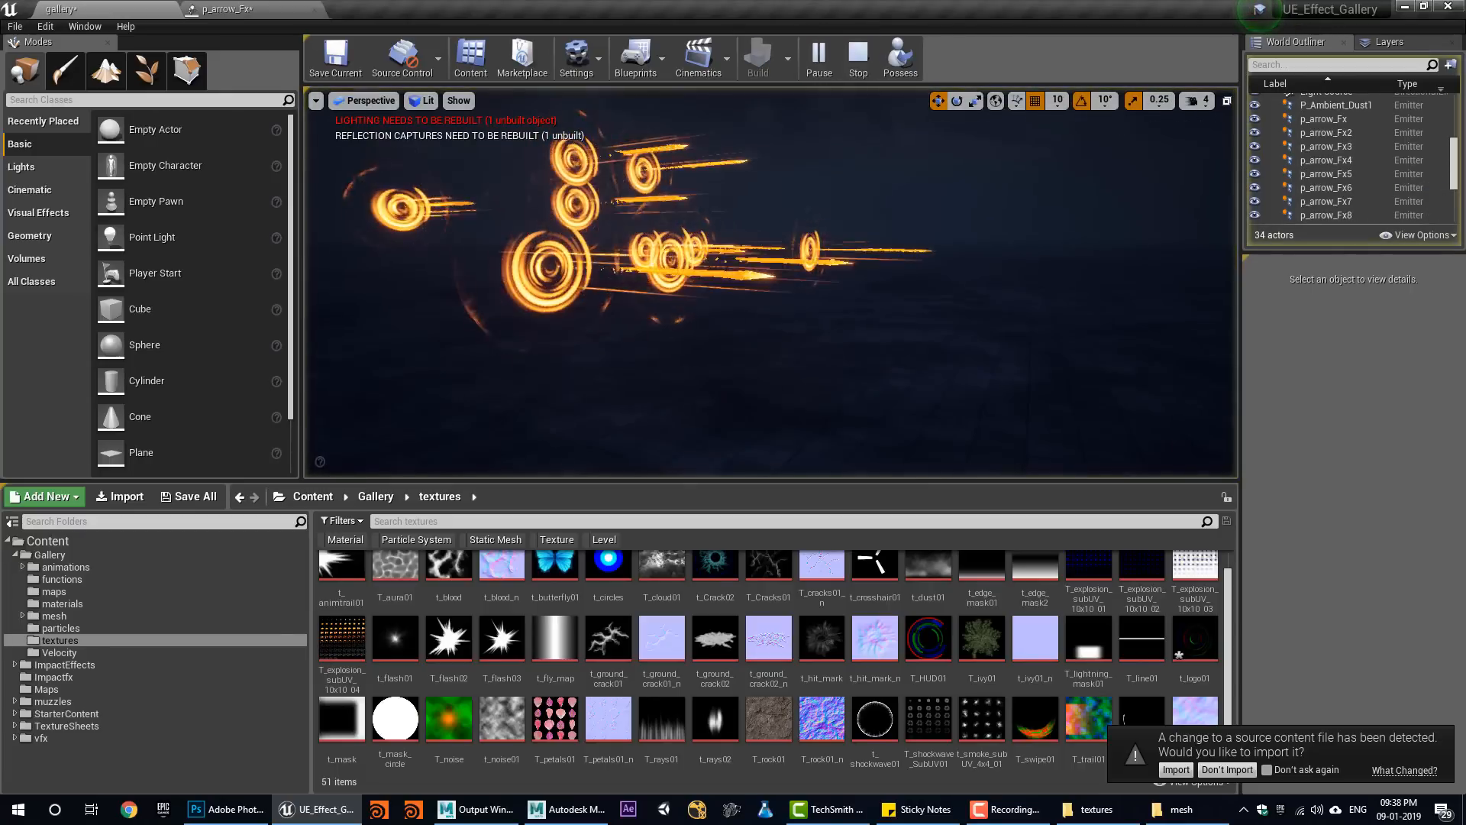
left_click(856, 61)
left_click(819, 63)
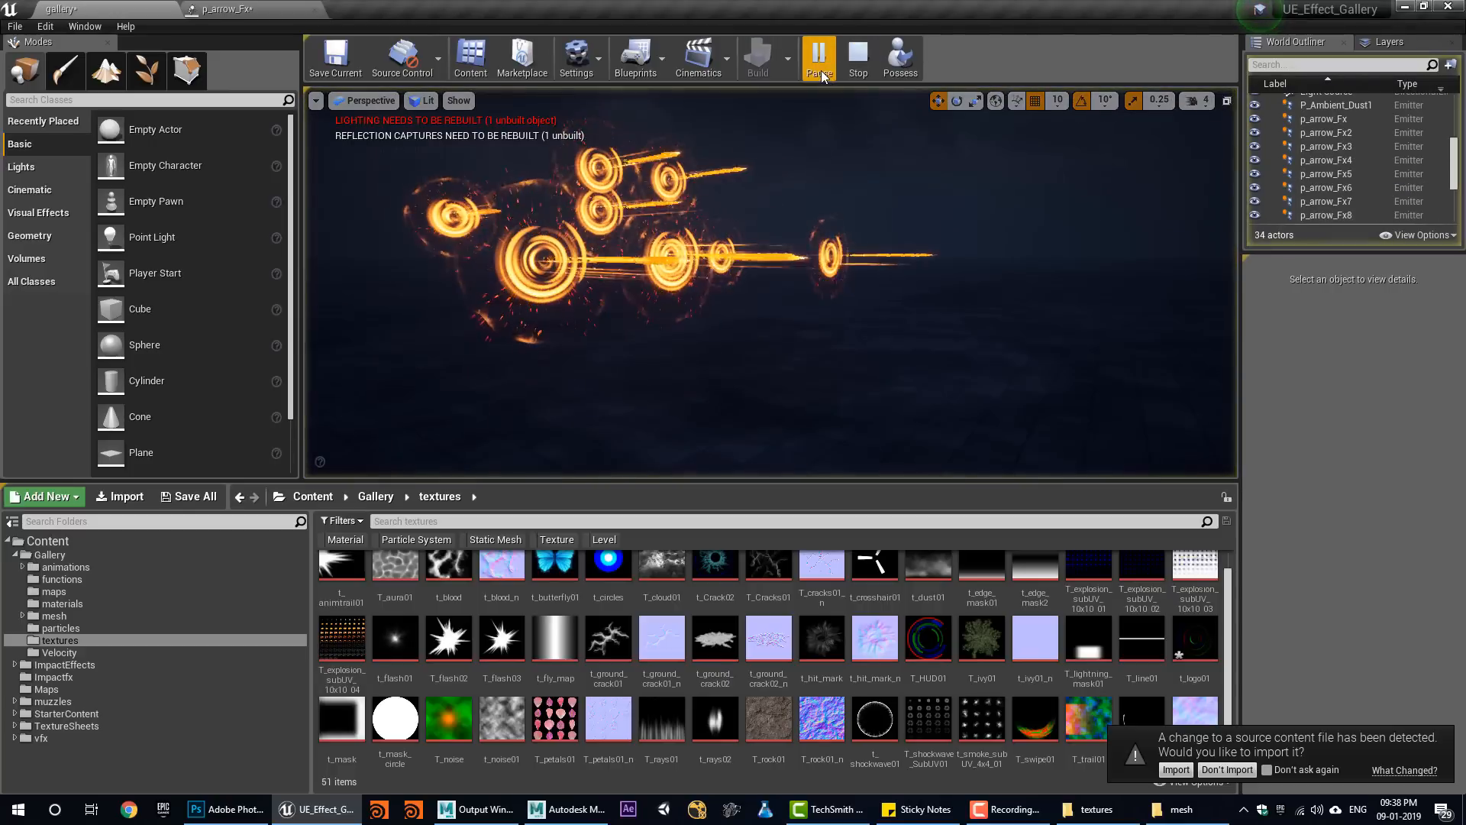
left_click(857, 61)
left_click(817, 61)
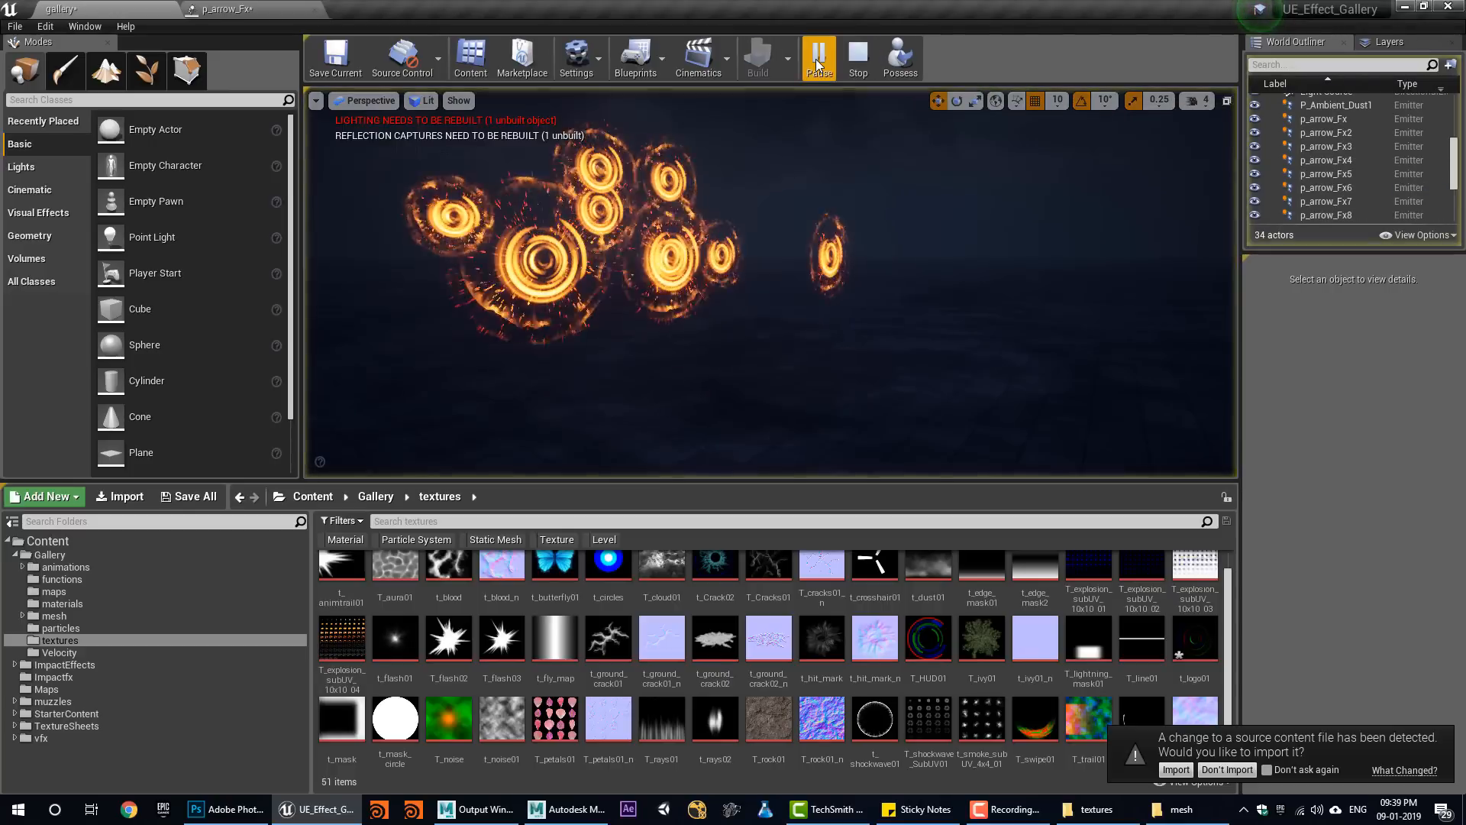
left_click(857, 62)
left_click(817, 61)
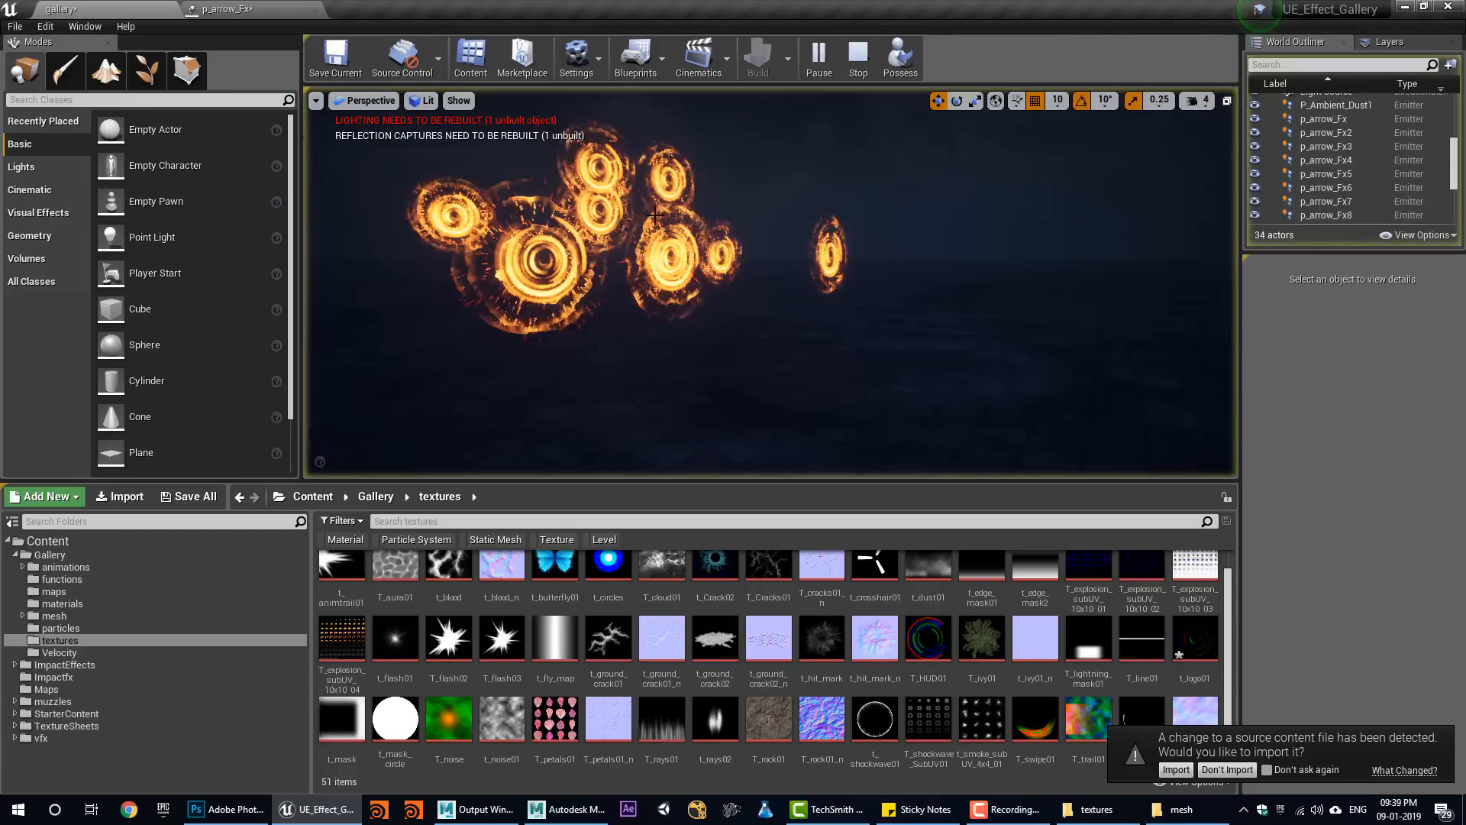
Duplicate the sparks emitter in the p_arrow_Fx particle system and rename the copy smoke.
left_click(302, 9)
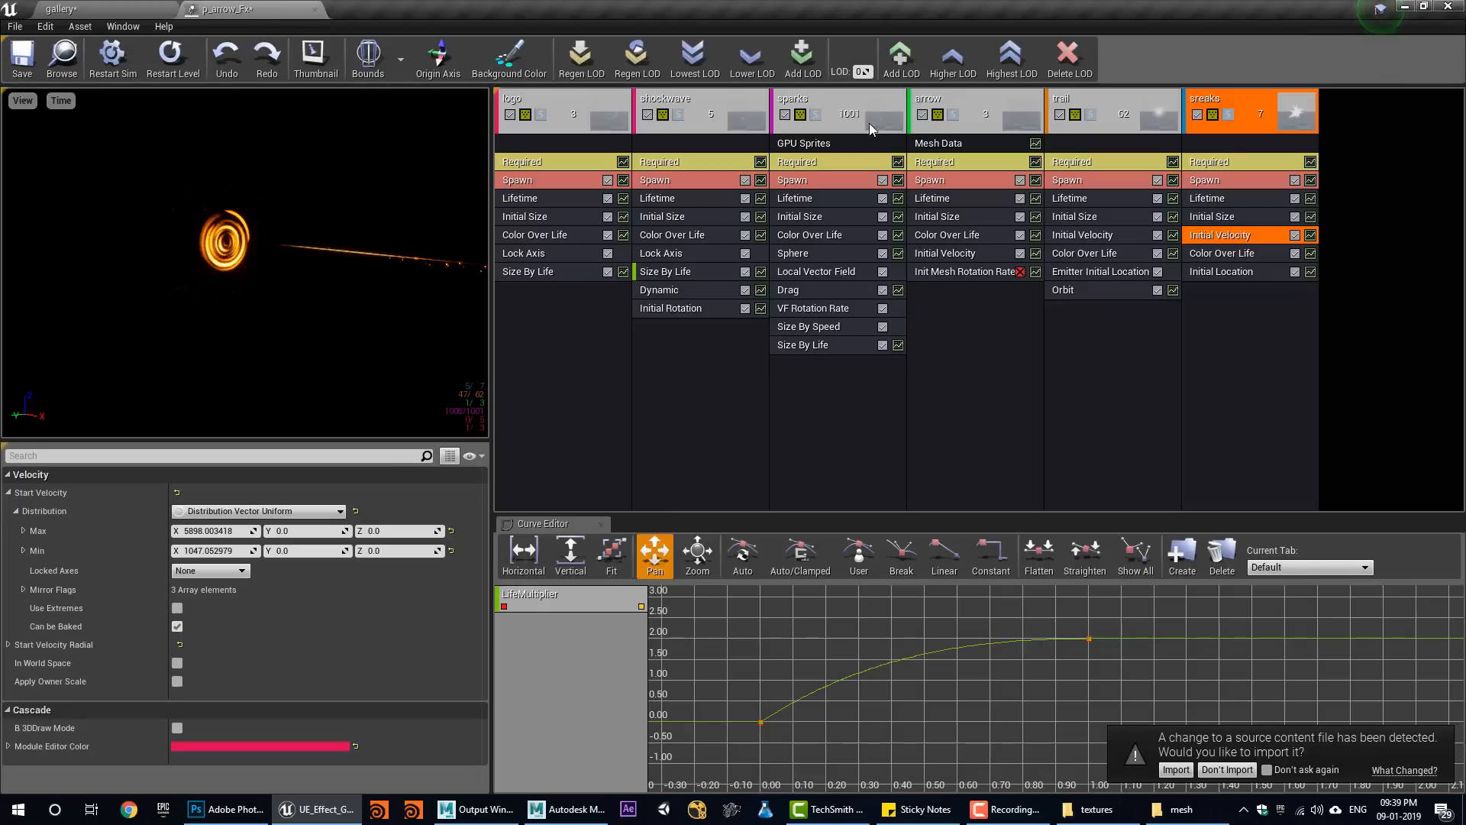
right_click(835, 100)
left_click(979, 134)
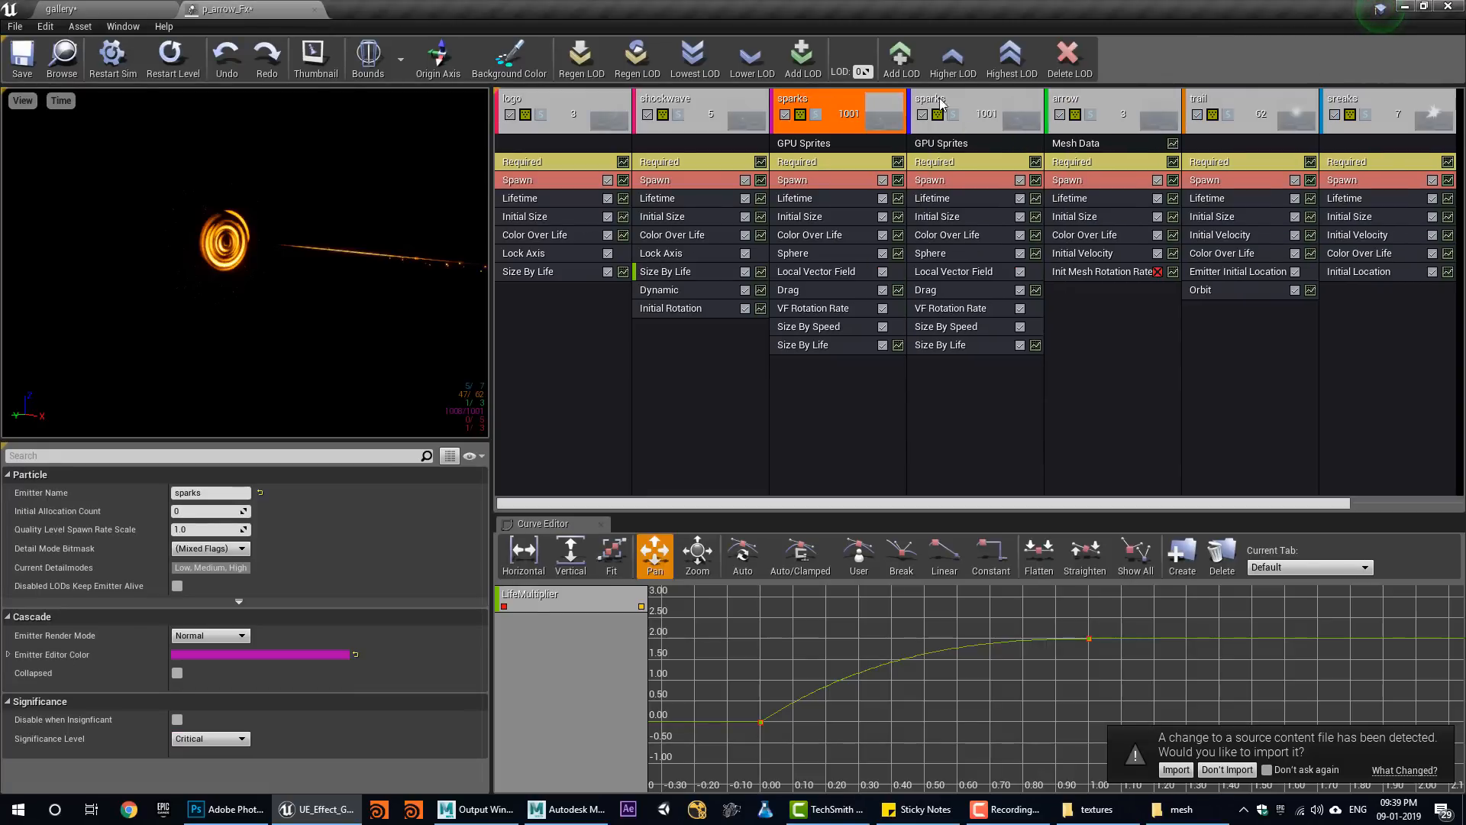
right_click(941, 104)
left_click(1111, 116)
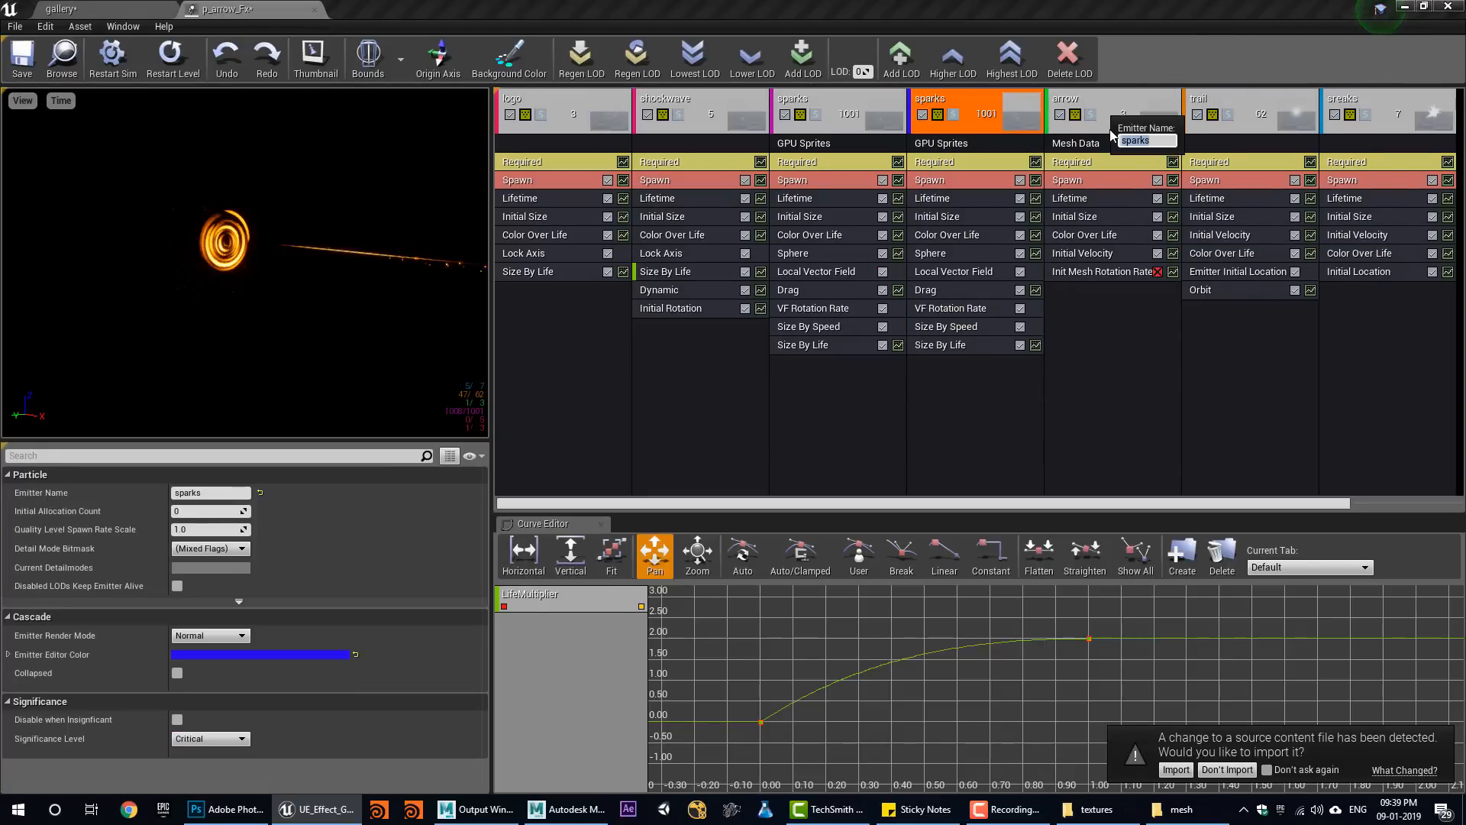
type("smoke")
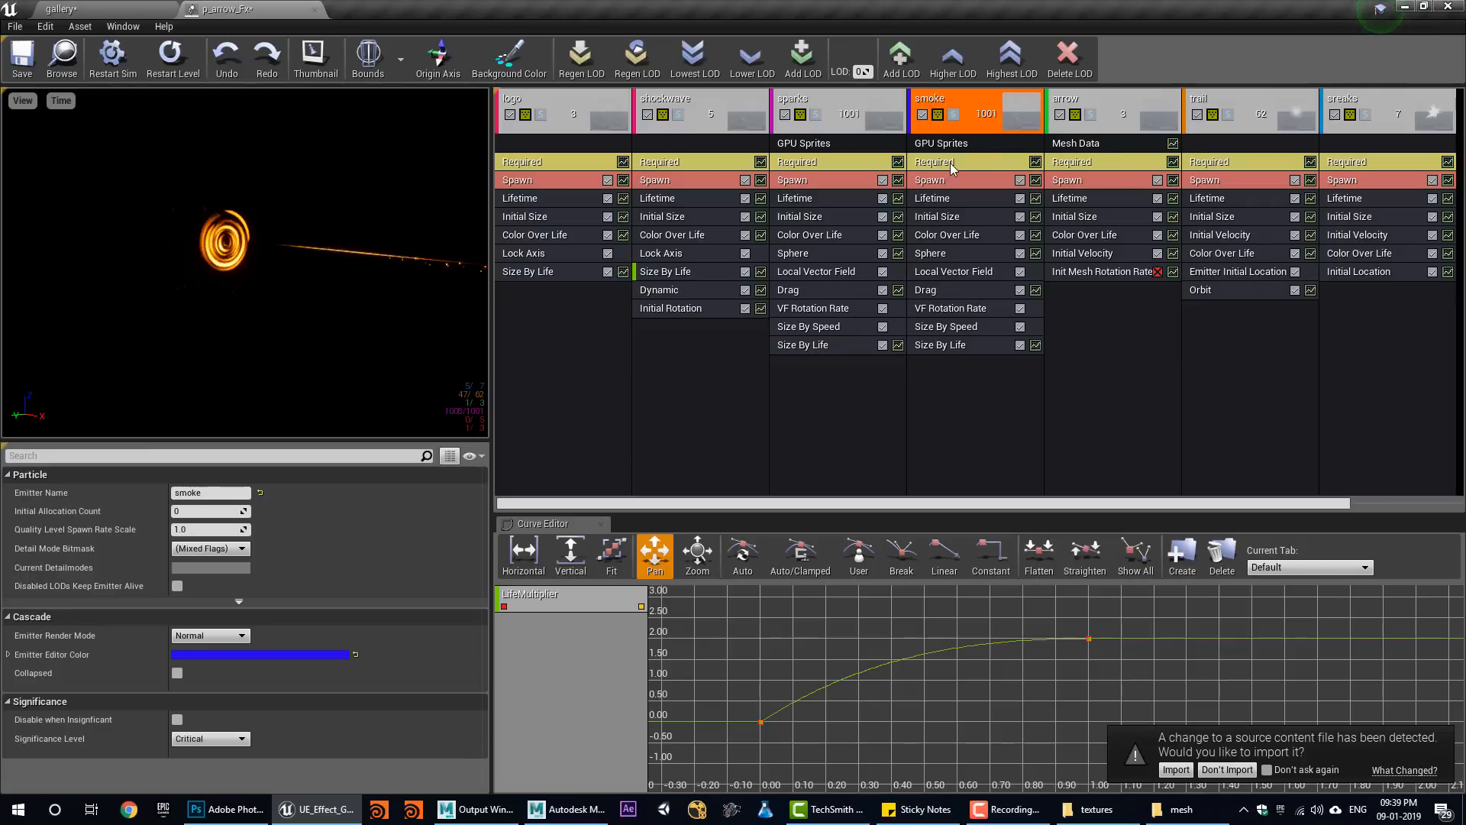
Remove the GPU Sprites type data from the smoke emitter and delete its Local Vector Field and VF Rotation Rate modules.
right_click(956, 145)
left_click(996, 153)
left_click(952, 279)
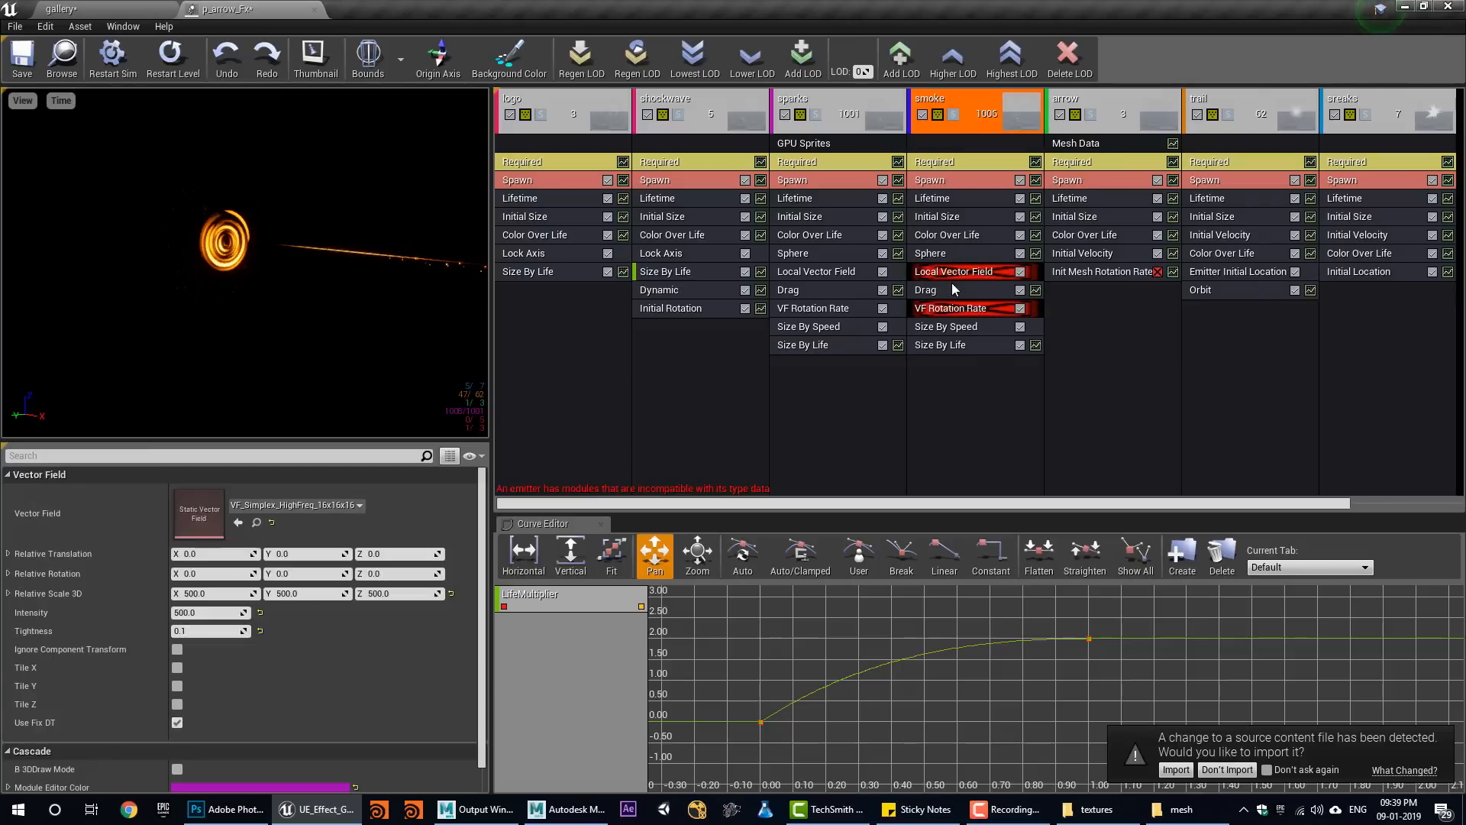
key("Delete")
left_click(951, 289)
key("Delete")
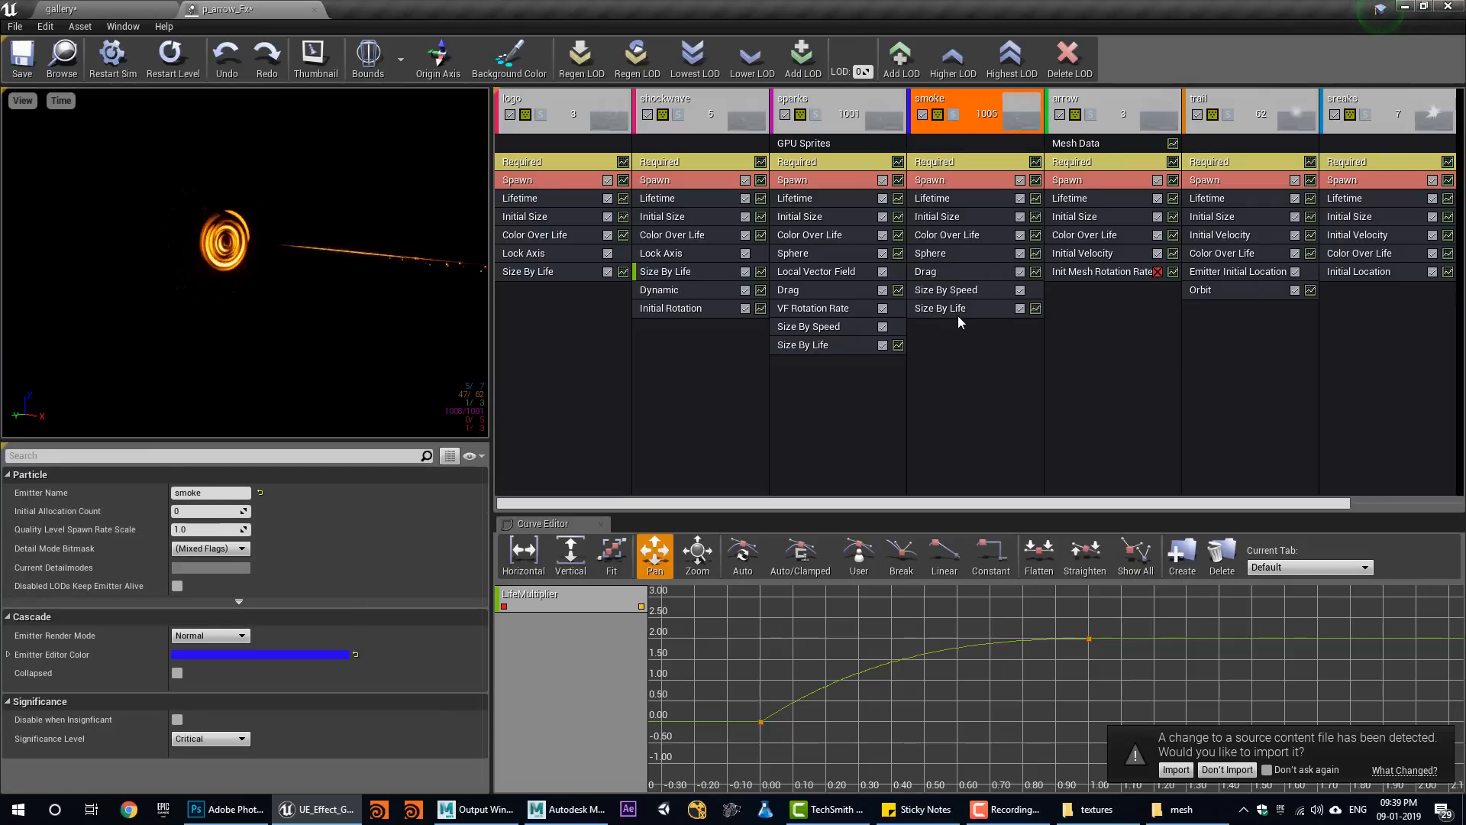
Inspect the t_smoke_subUV_4x4_01 texture from the gallery textures folder to check its sub-image layout.
left_click(936, 161)
left_click(173, 8)
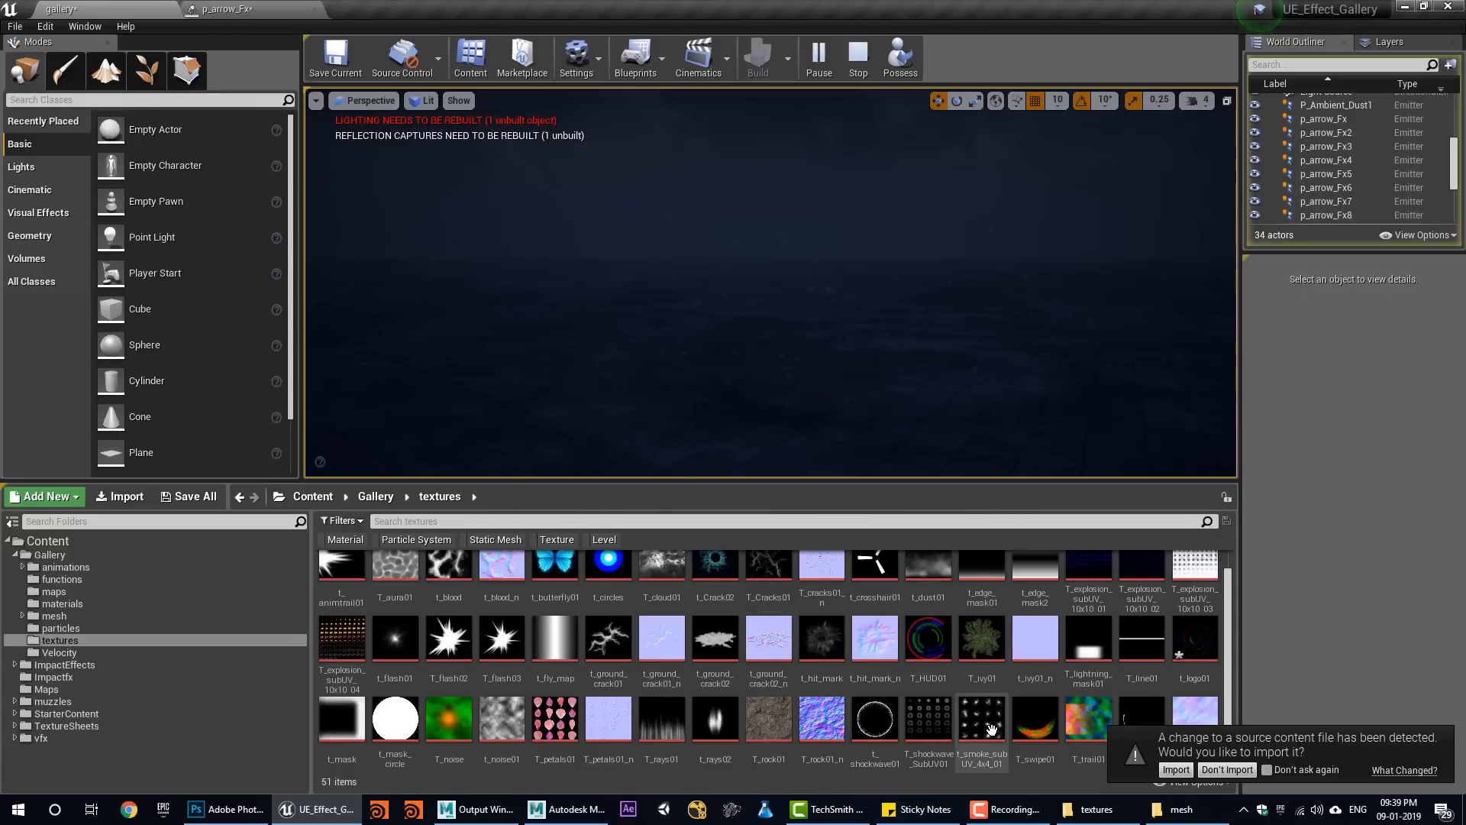
double_click(959, 735)
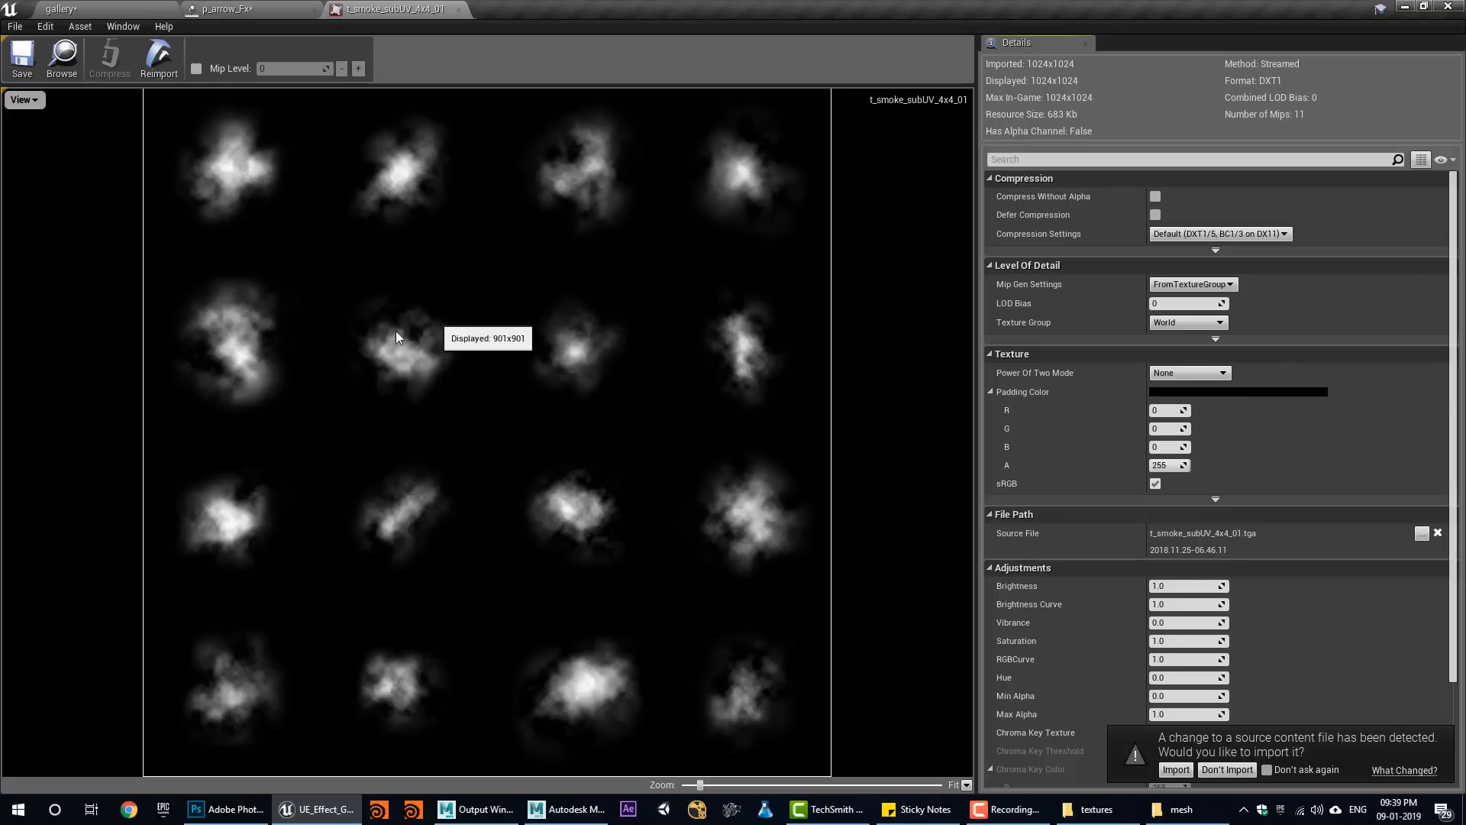
scroll(386, 240, "down", 1)
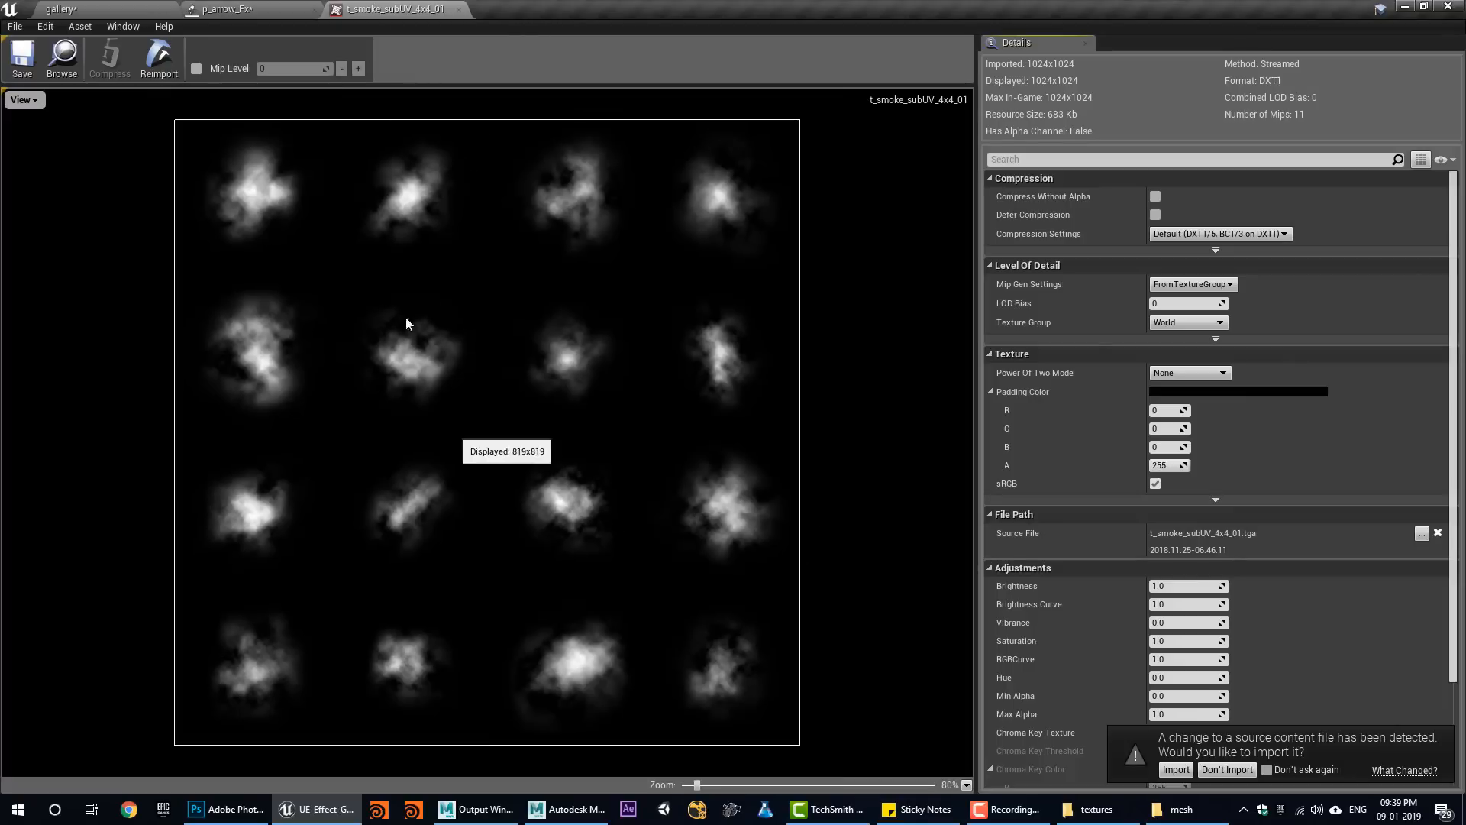
middle_click(402, 6)
left_click(168, 6)
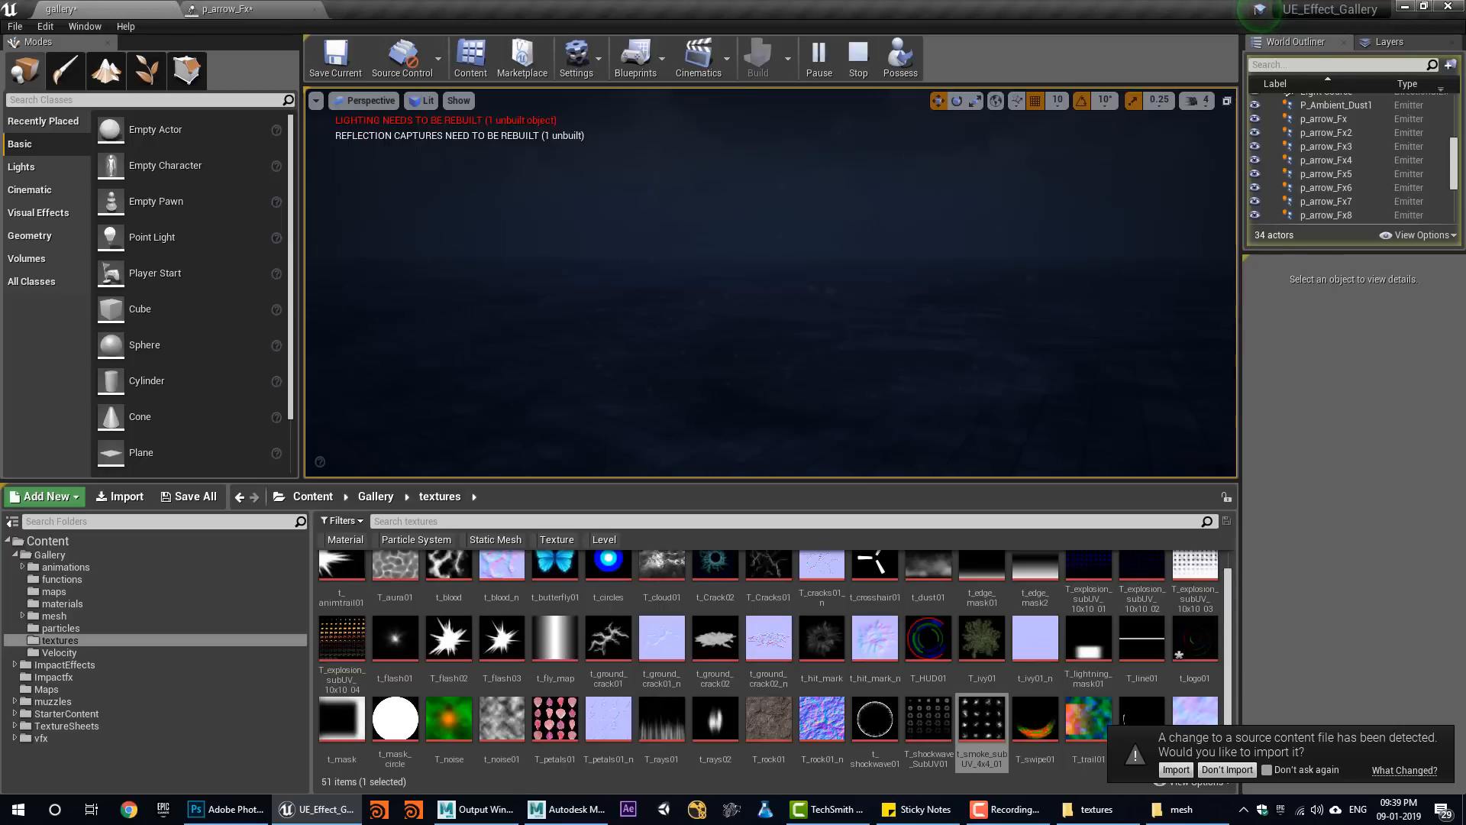
Locate the m_smoke01 material through the references of t_smoke_subUV_4x4_01, and decline importing the changed source file.
right_click(993, 718)
mouse_move(1139, 528)
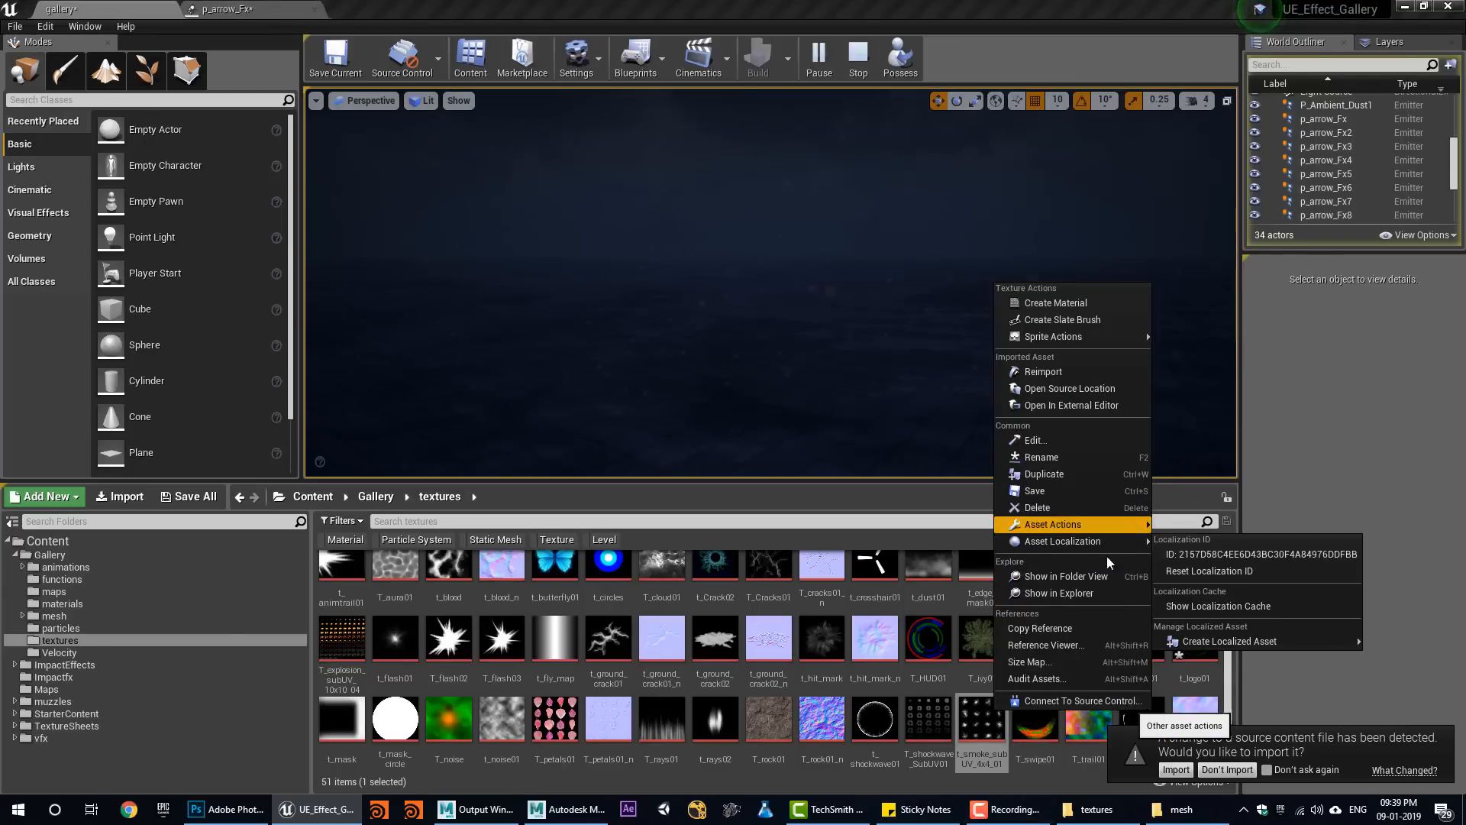
left_click(1068, 629)
right_click(971, 701)
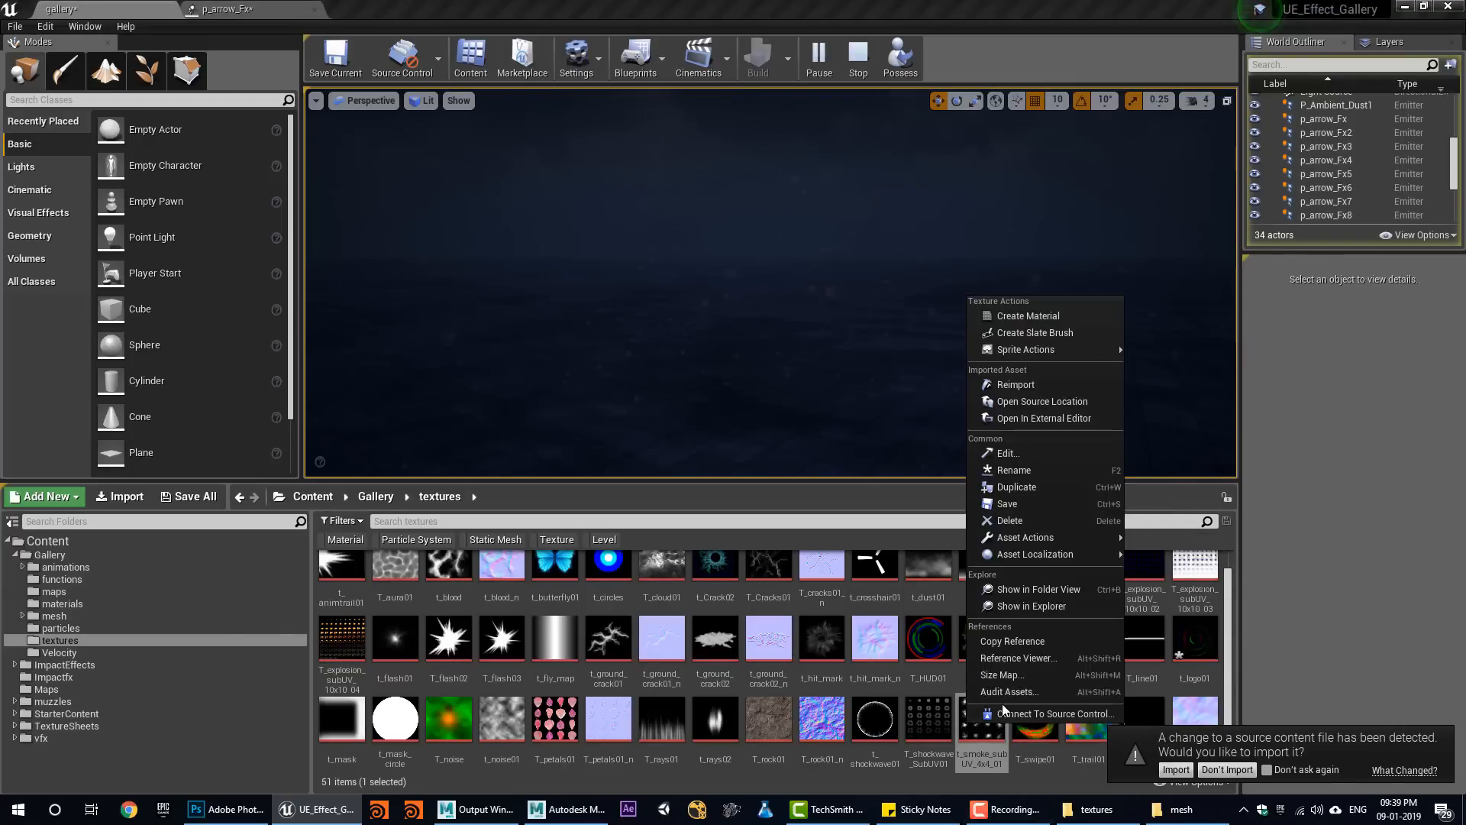
left_click(1046, 665)
right_click(457, 534)
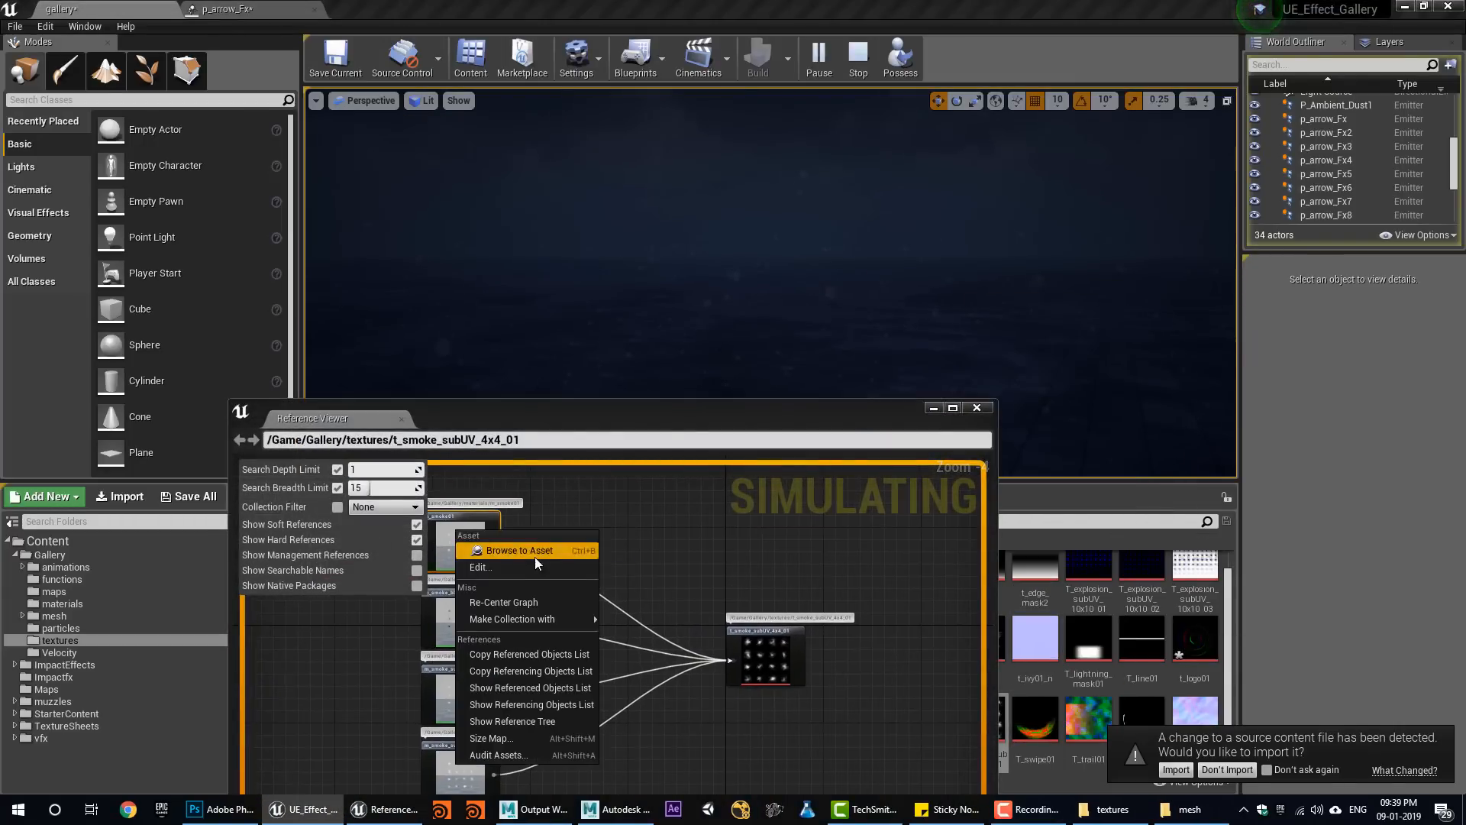
left_click(536, 554)
left_click(976, 407)
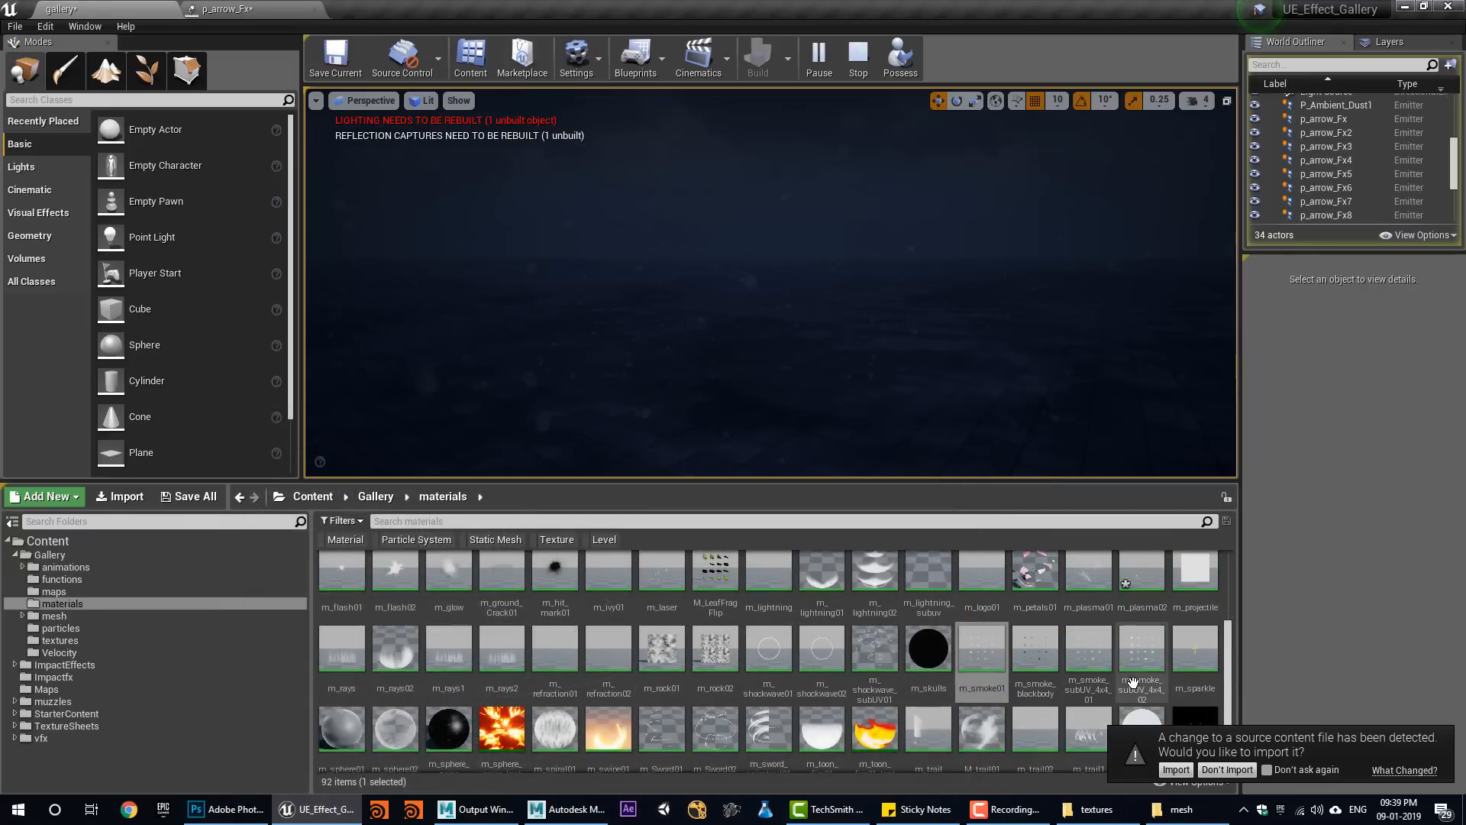
left_click(1245, 771)
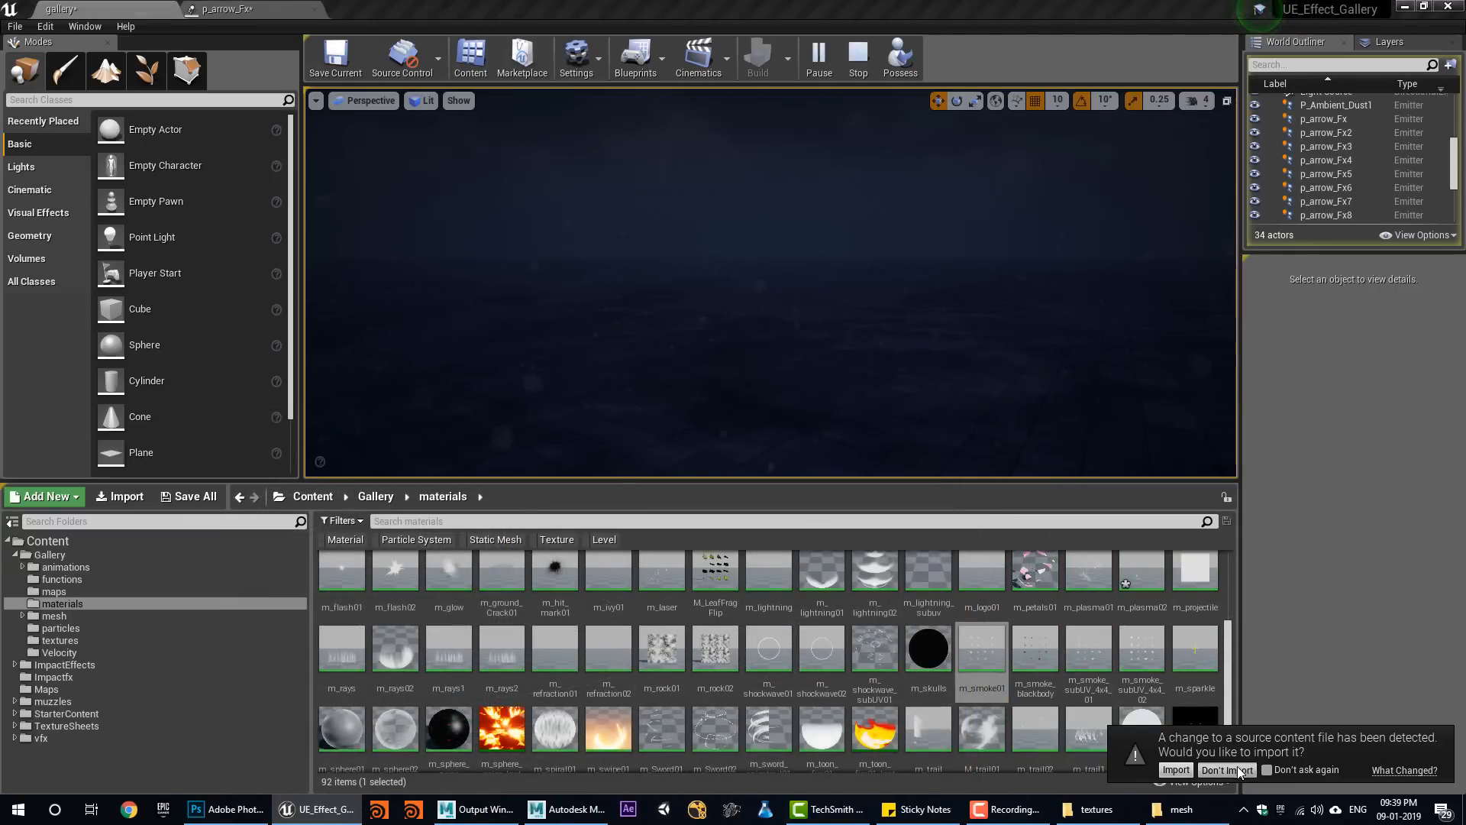
Search the materials folder for smoke and inspect the m_smoke01 material graph.
scroll(1177, 672, "down", 1)
scroll(1153, 688, "down", 1)
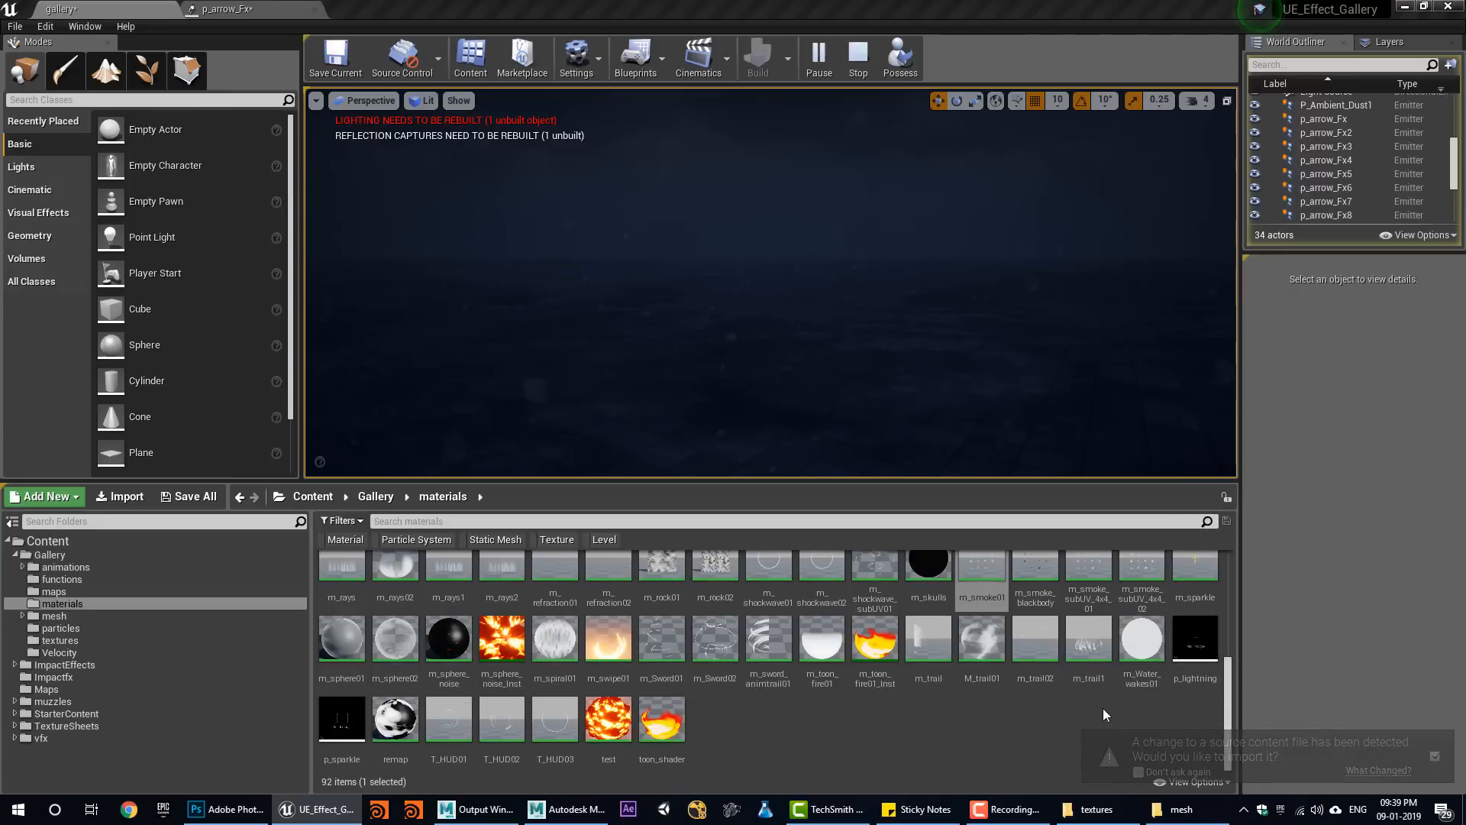
scroll(1142, 718, "up", 5)
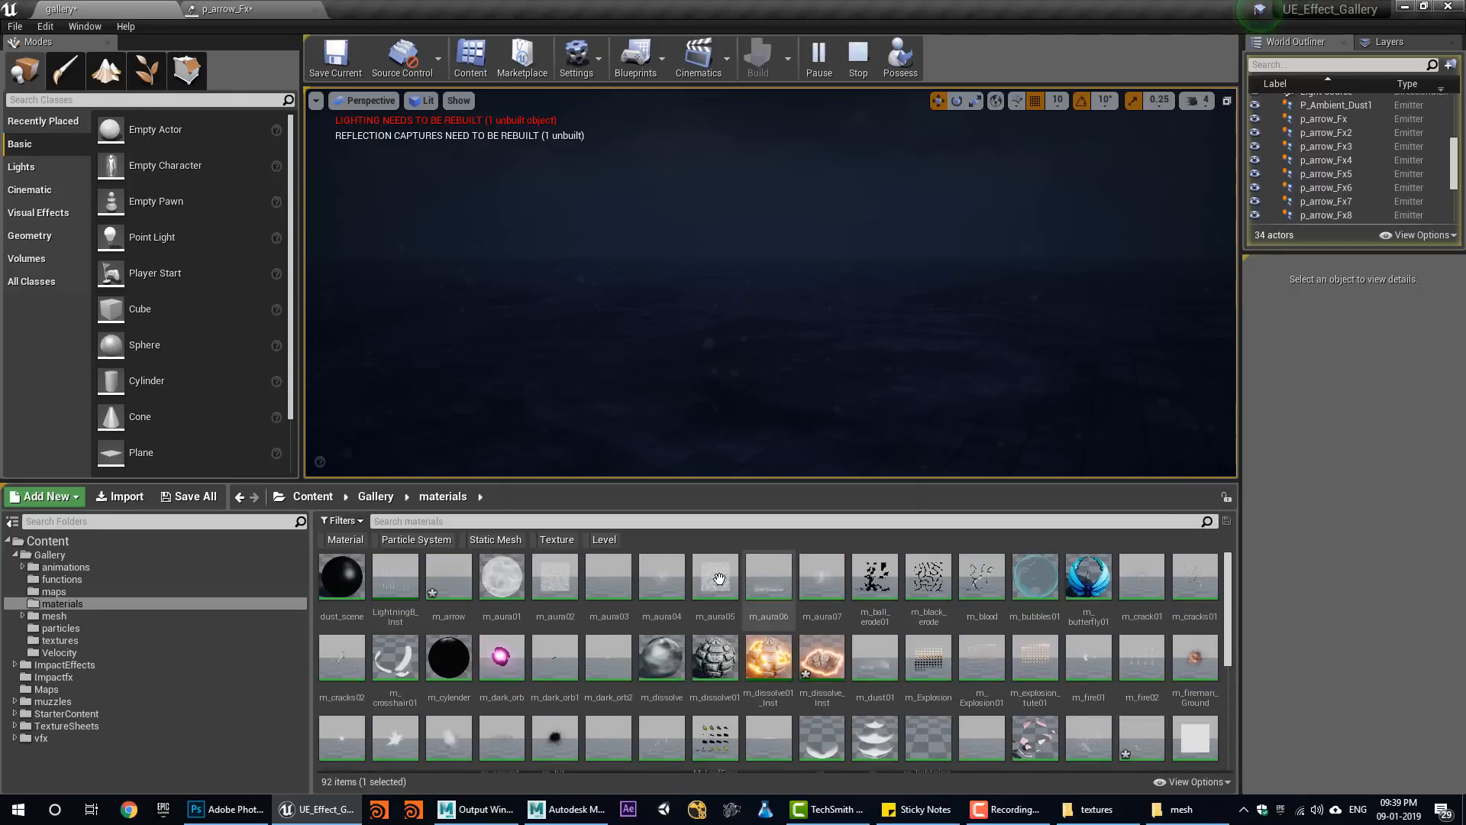
left_click(653, 523)
type("smoke")
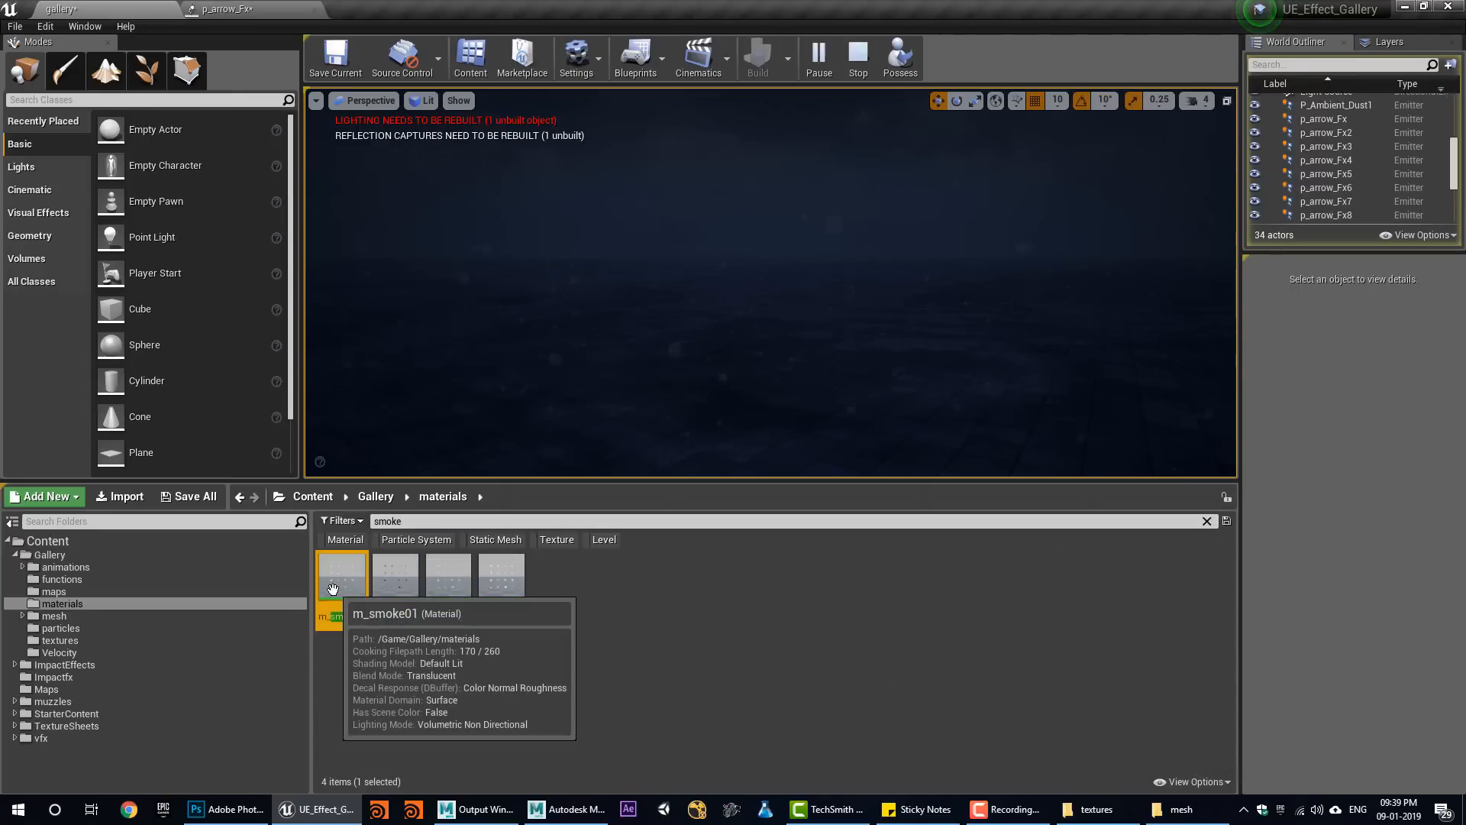
double_click(333, 588)
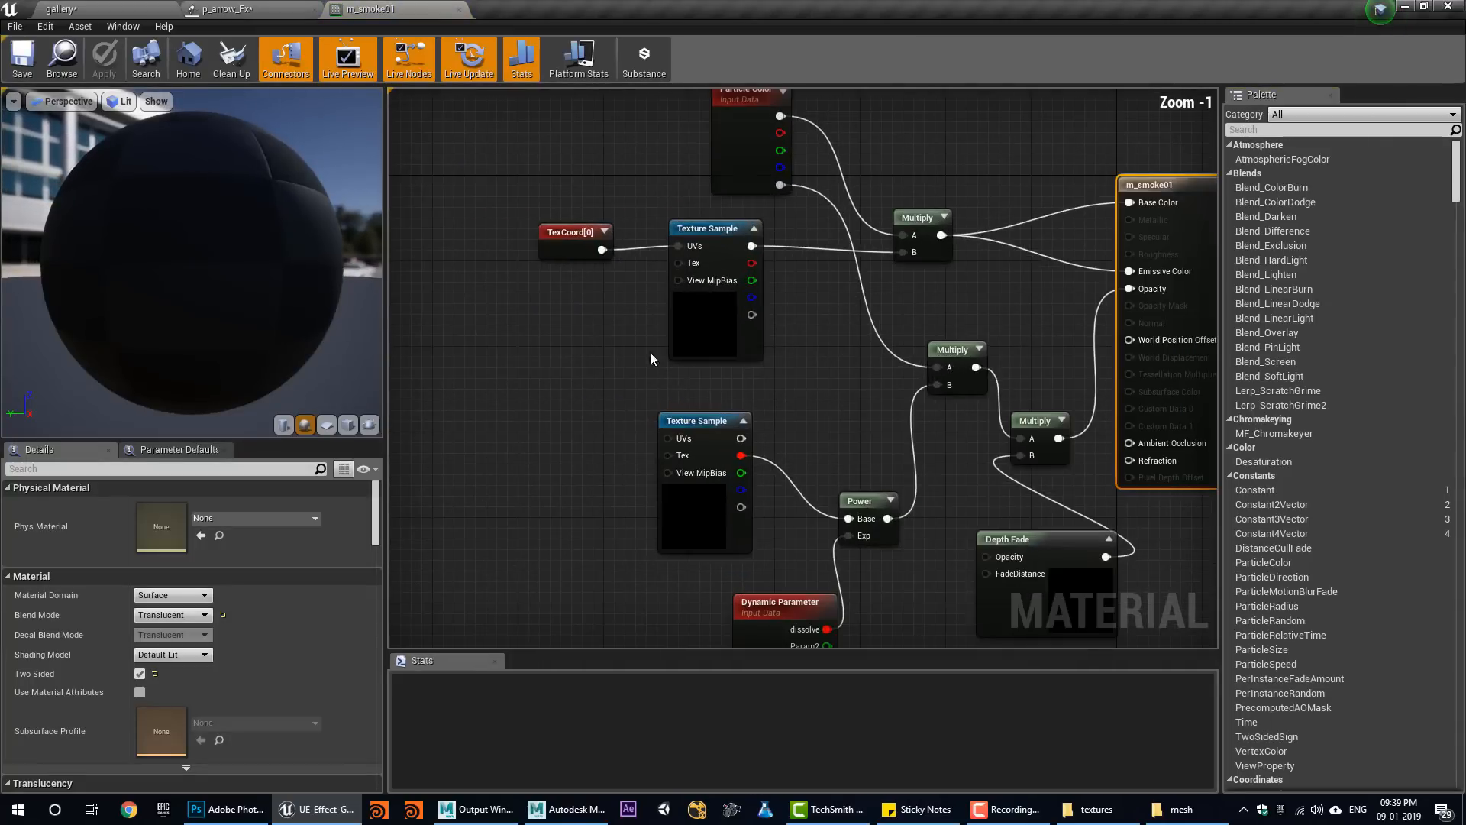
left_click(458, 9)
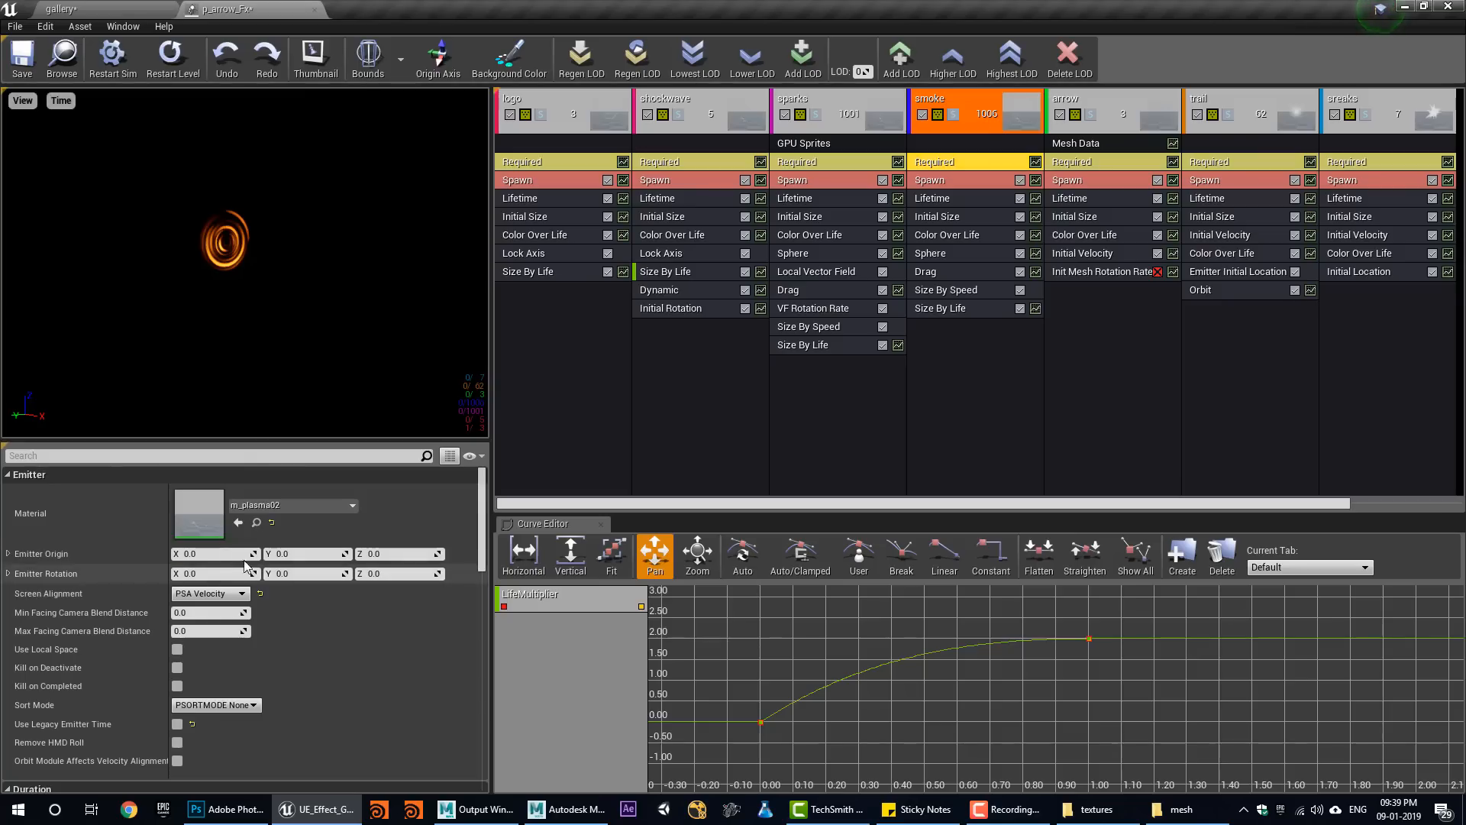
Assign the m_smoke01 material to the smoke emitter's Required module.
left_click(111, 9)
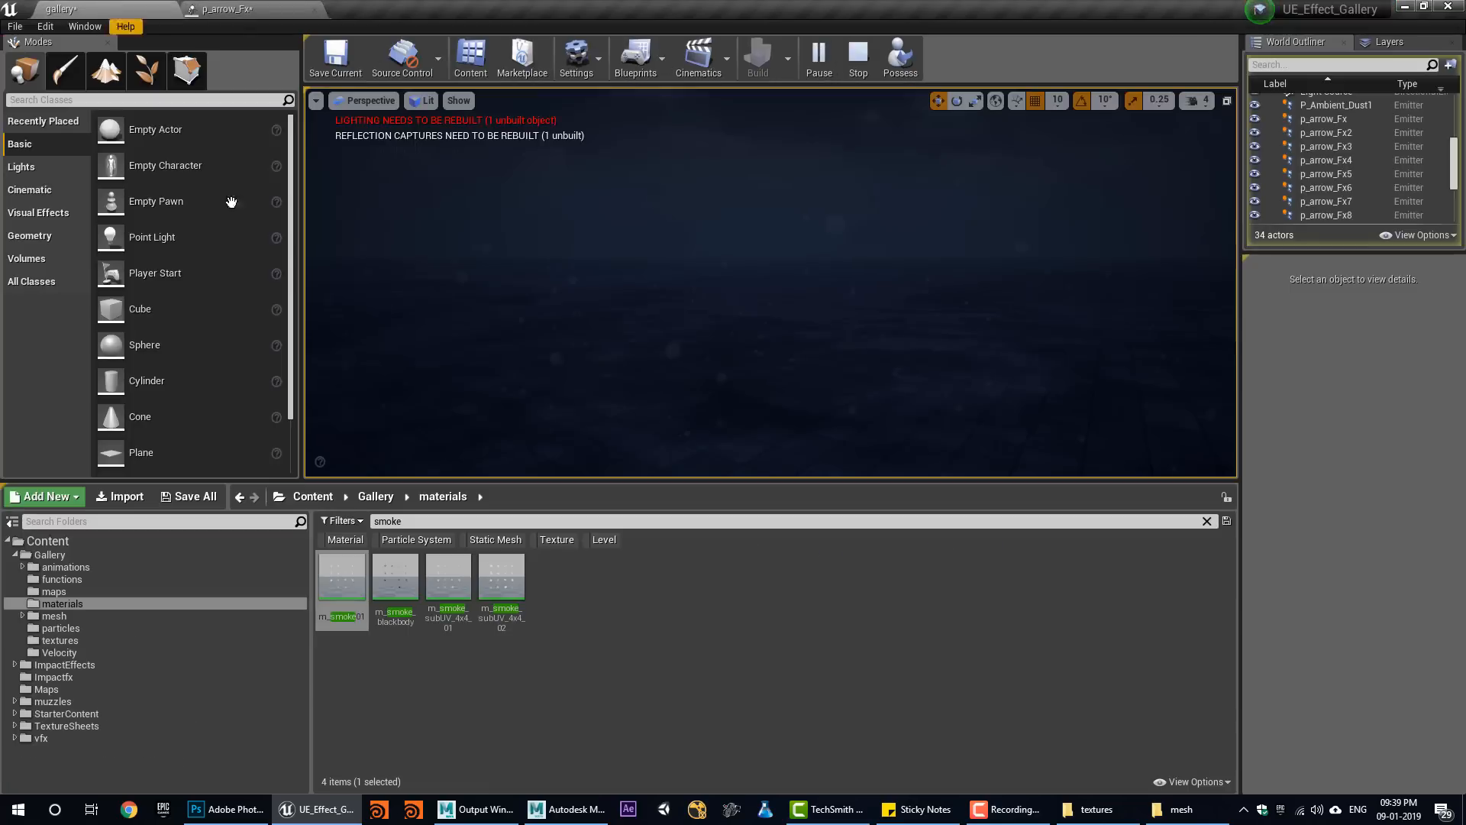
left_click(344, 566)
left_click(248, 9)
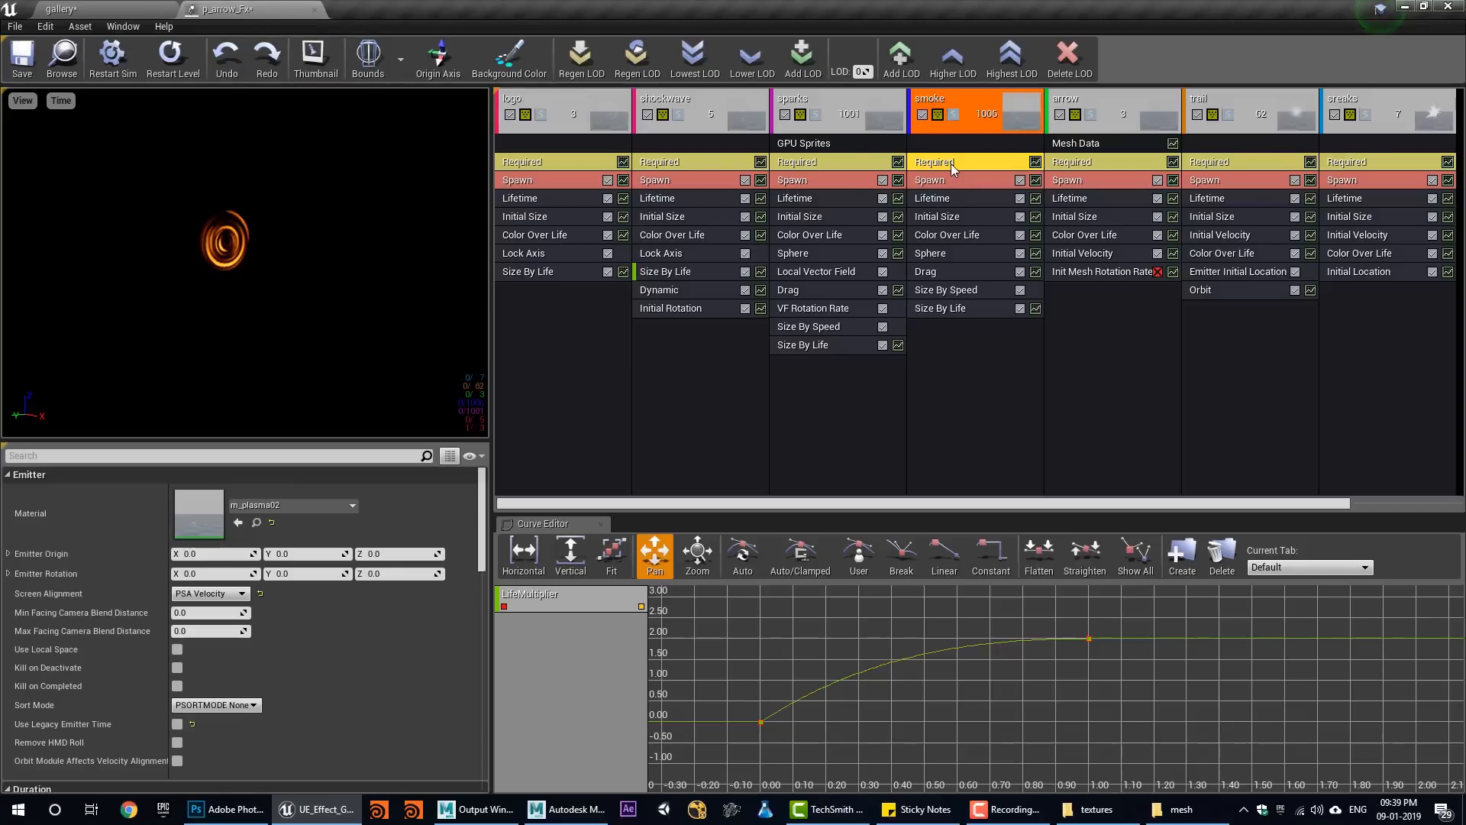
Set the smoke emitter's Sub UV to 4 by 4 sub-images with Random interpolation, and add a SubImage Index module.
scroll(306, 611, "down", 5)
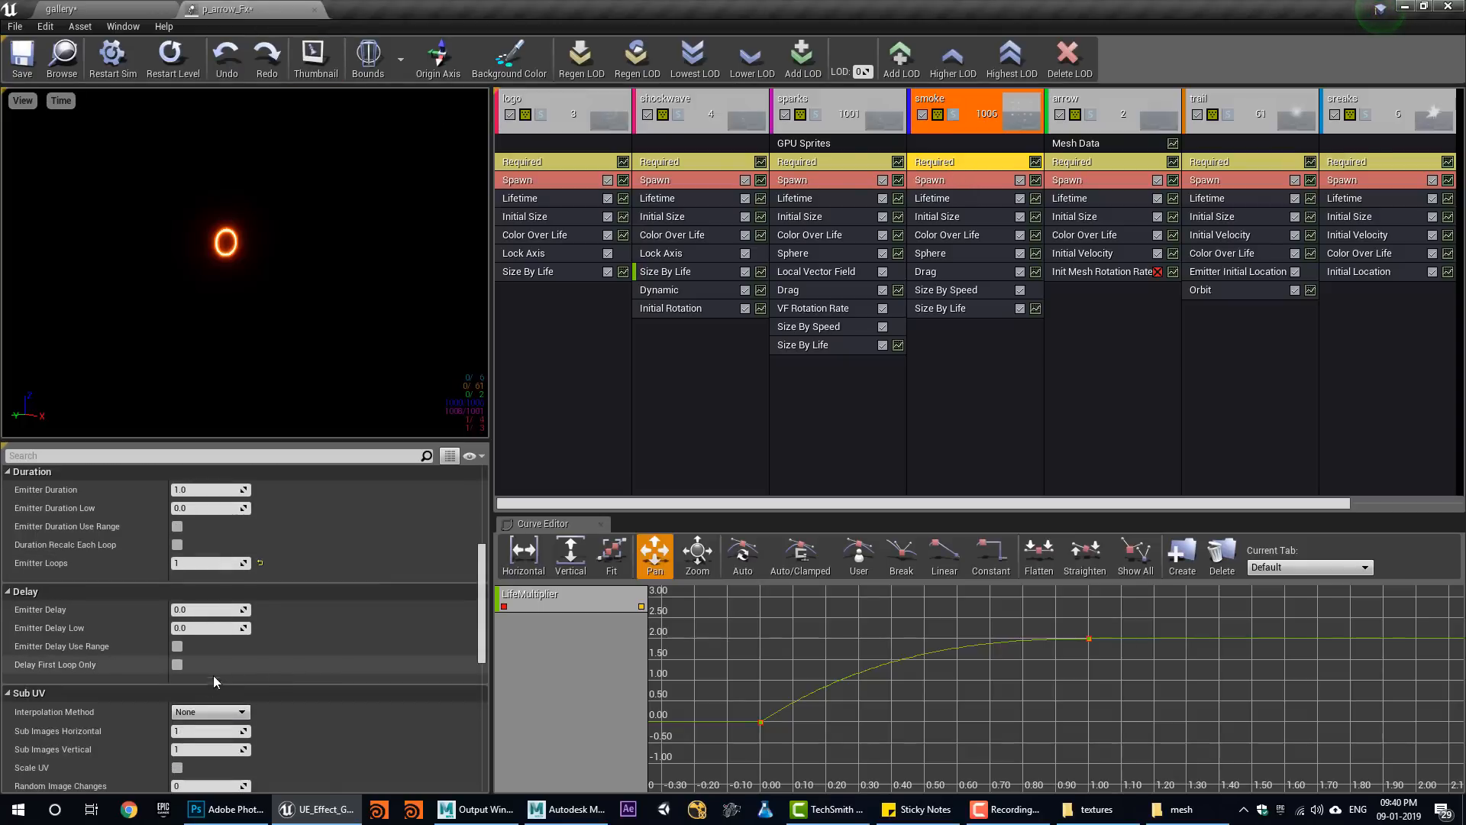
left_click(206, 706)
type("4")
left_click(210, 688)
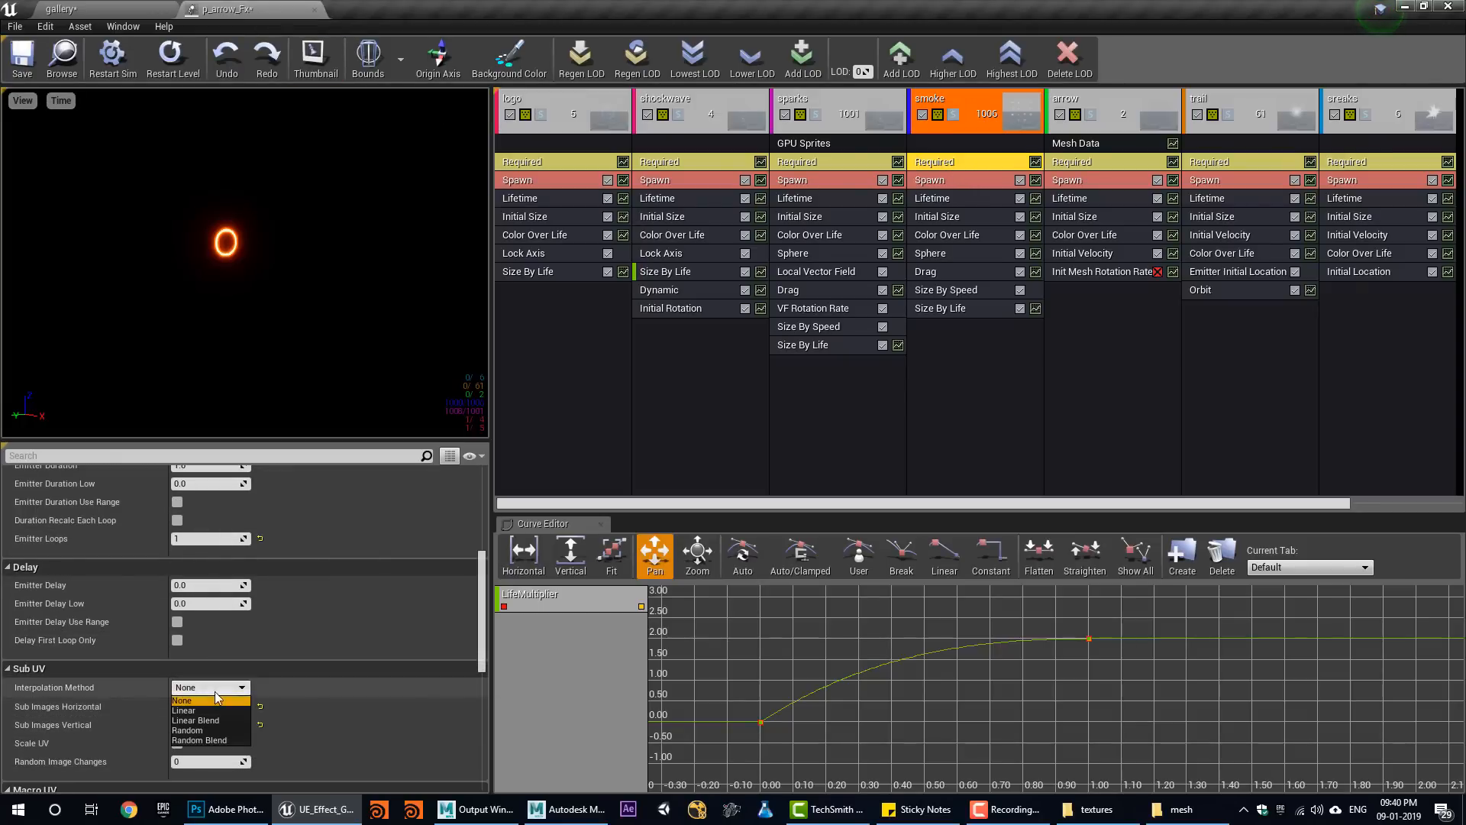
left_click(223, 730)
right_click(997, 403)
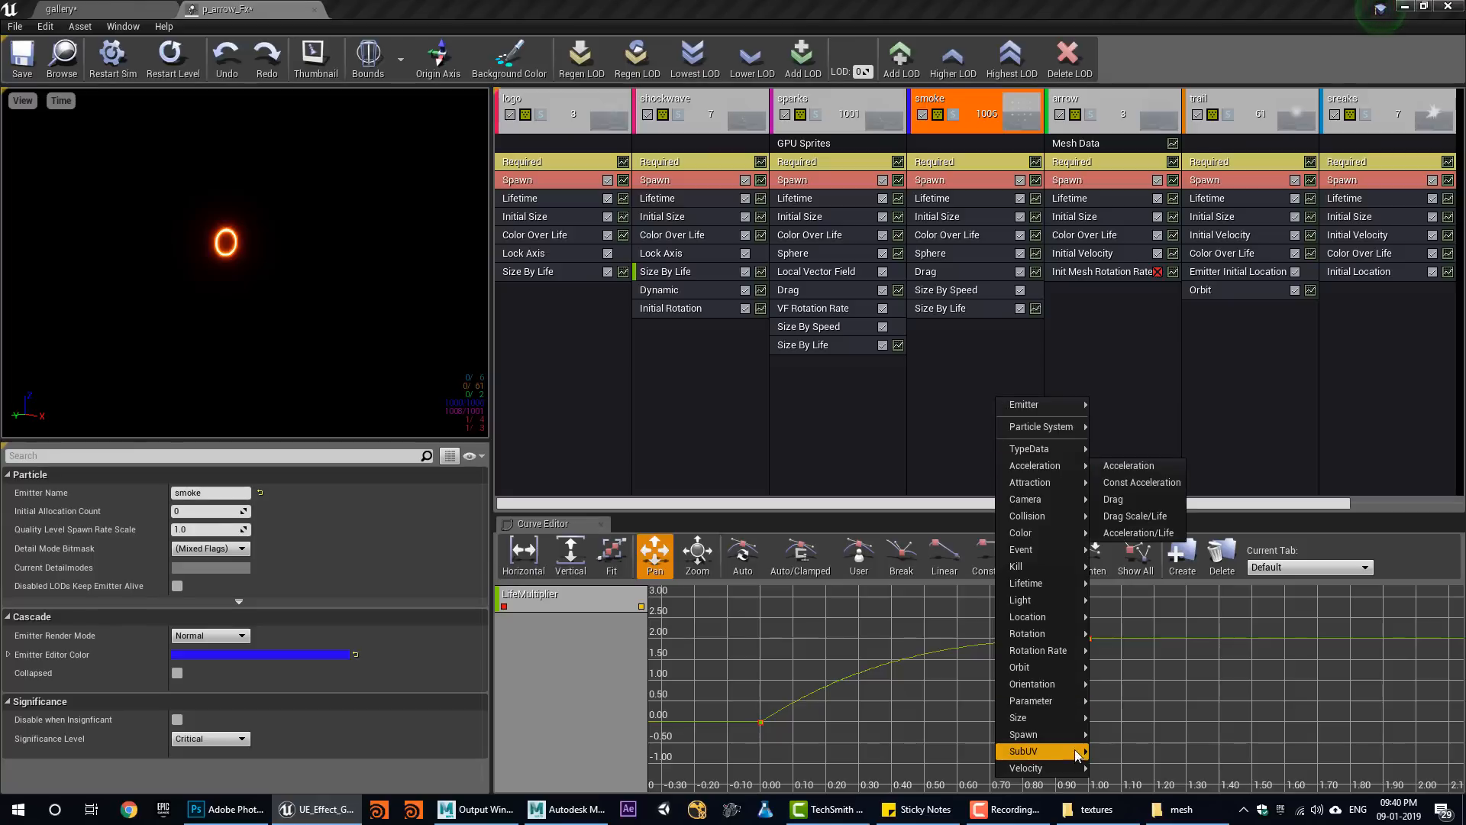
left_click(1145, 752)
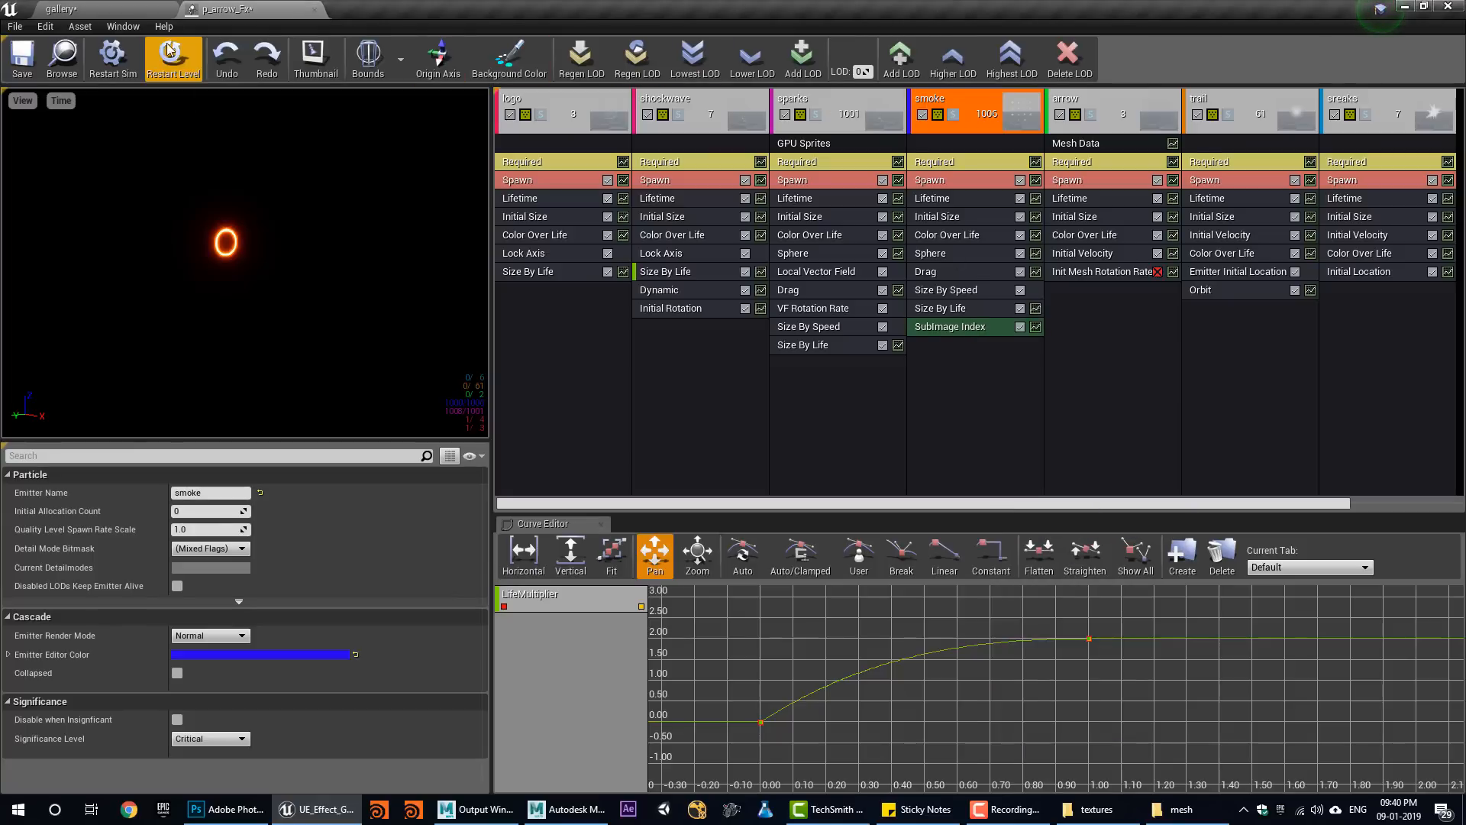
Stop the gallery simulation and solo the smoke emitter in the p_arrow_Fx preview.
left_click(161, 9)
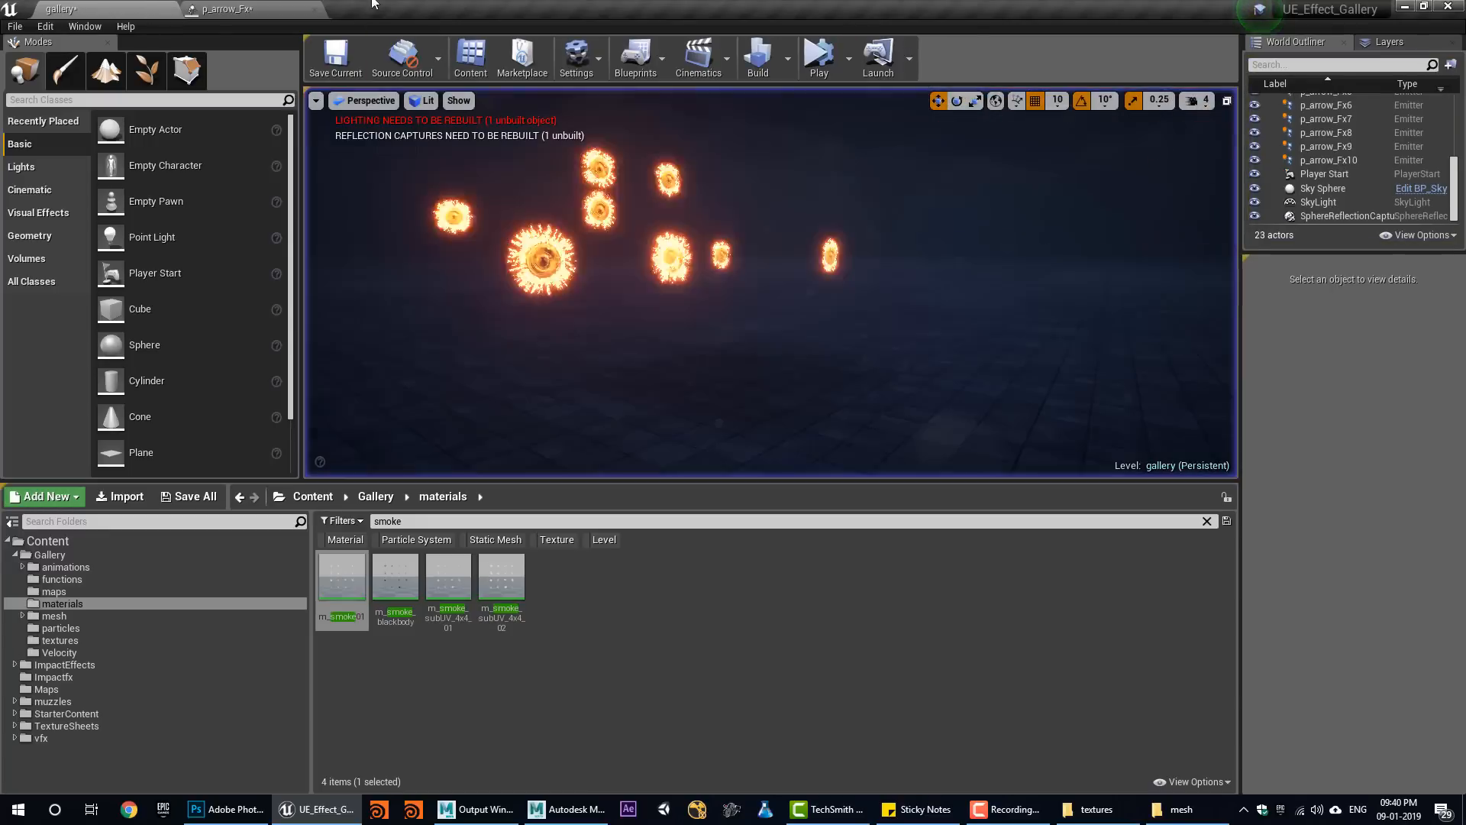
left_click(227, 8)
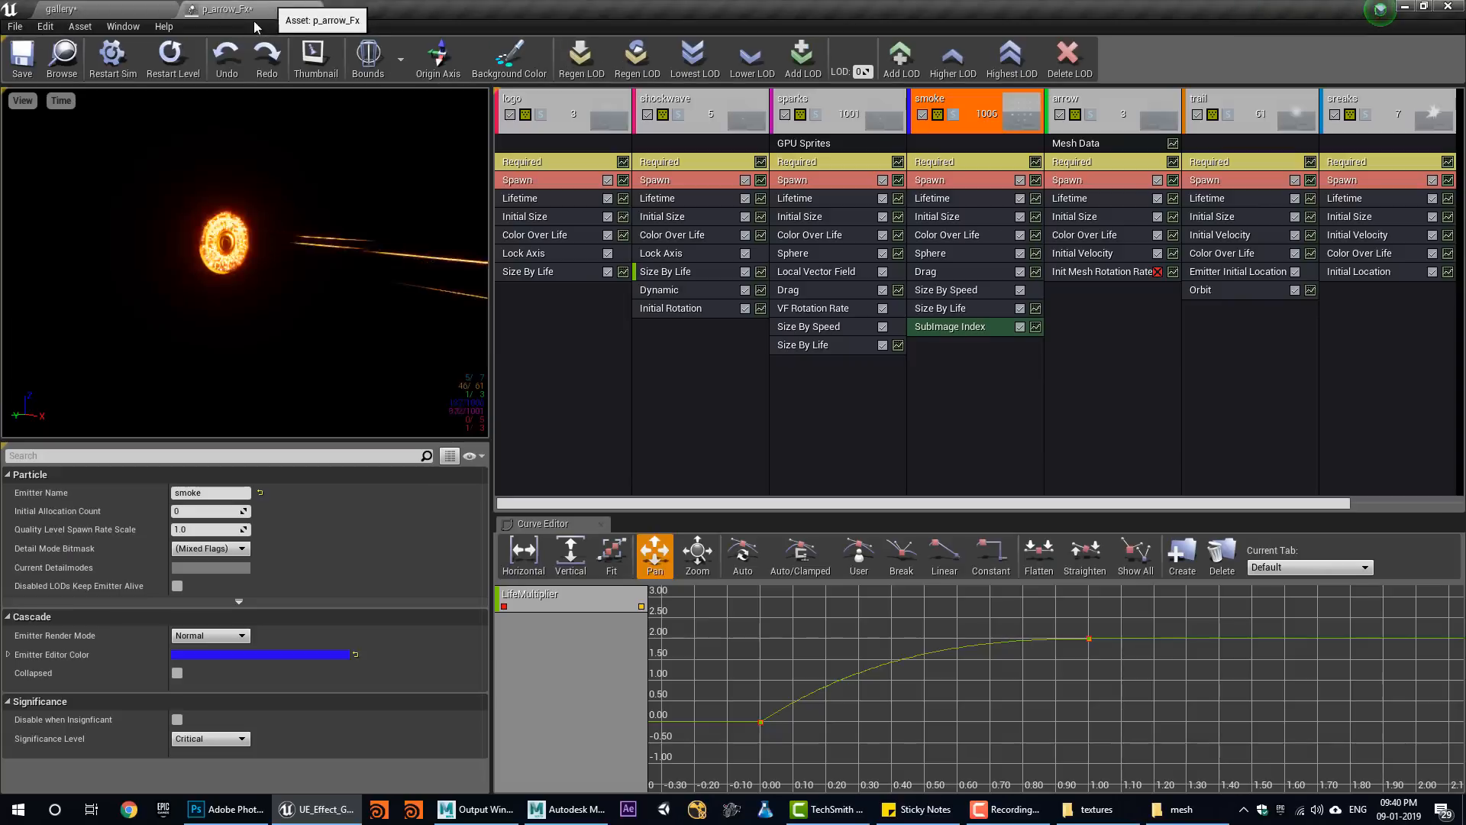
left_click(175, 76)
left_click(953, 115)
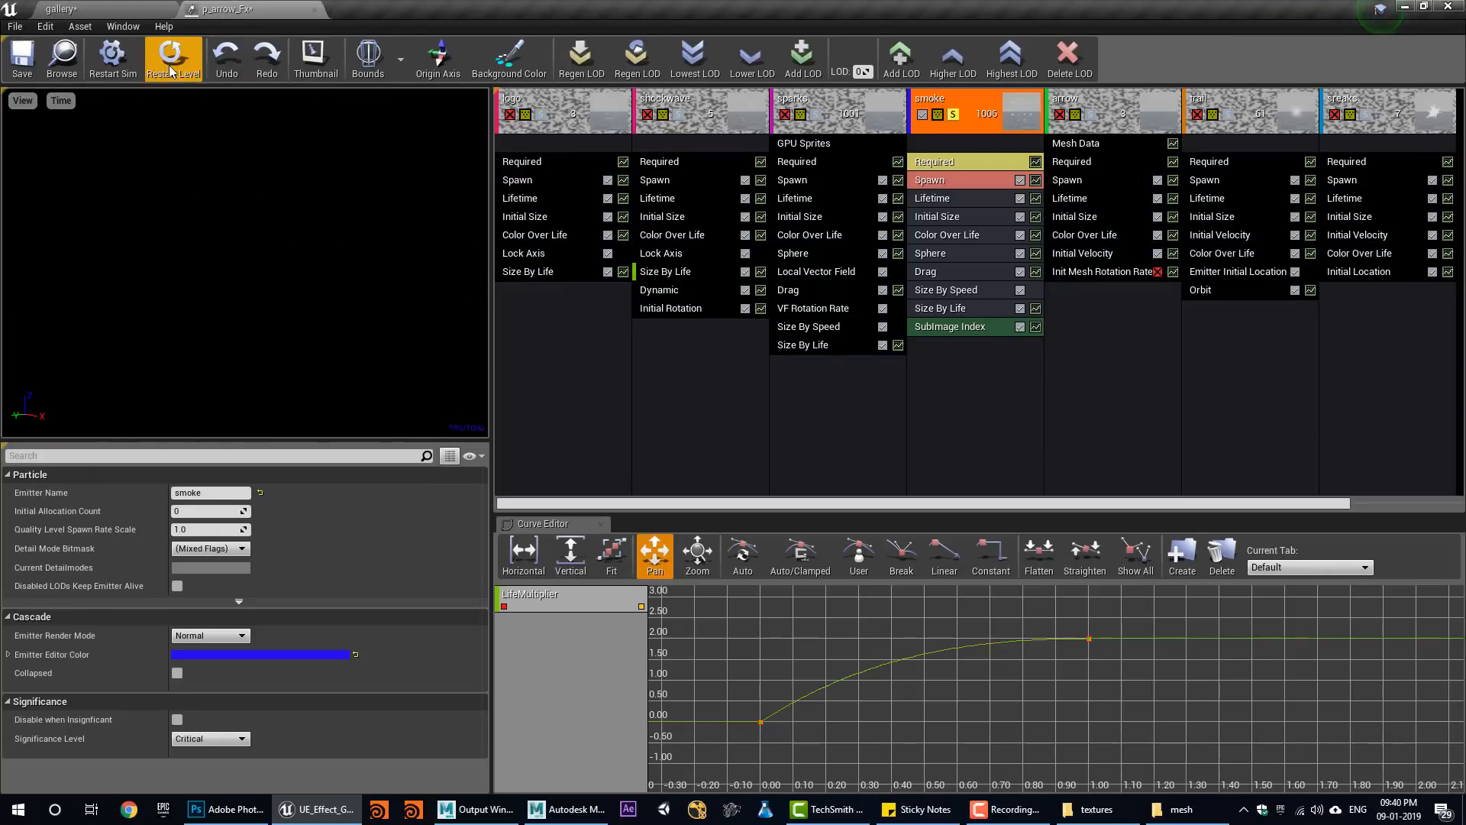
Lock the smoke emitter's Initial Size axes to XYZ and set its X range to maximum 100 and minimum 50.
left_click(942, 218)
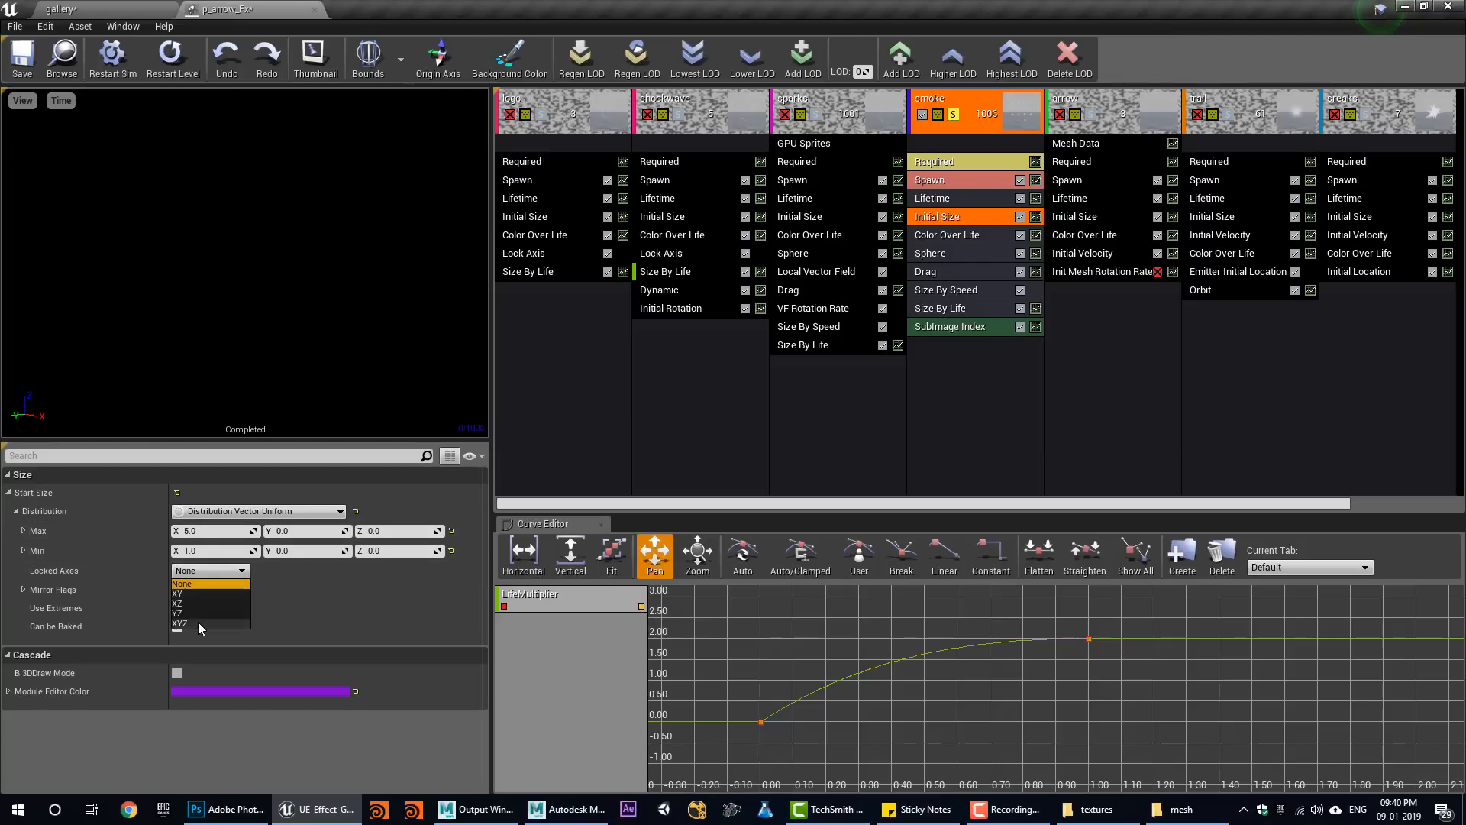
left_click(198, 621)
left_click(214, 533)
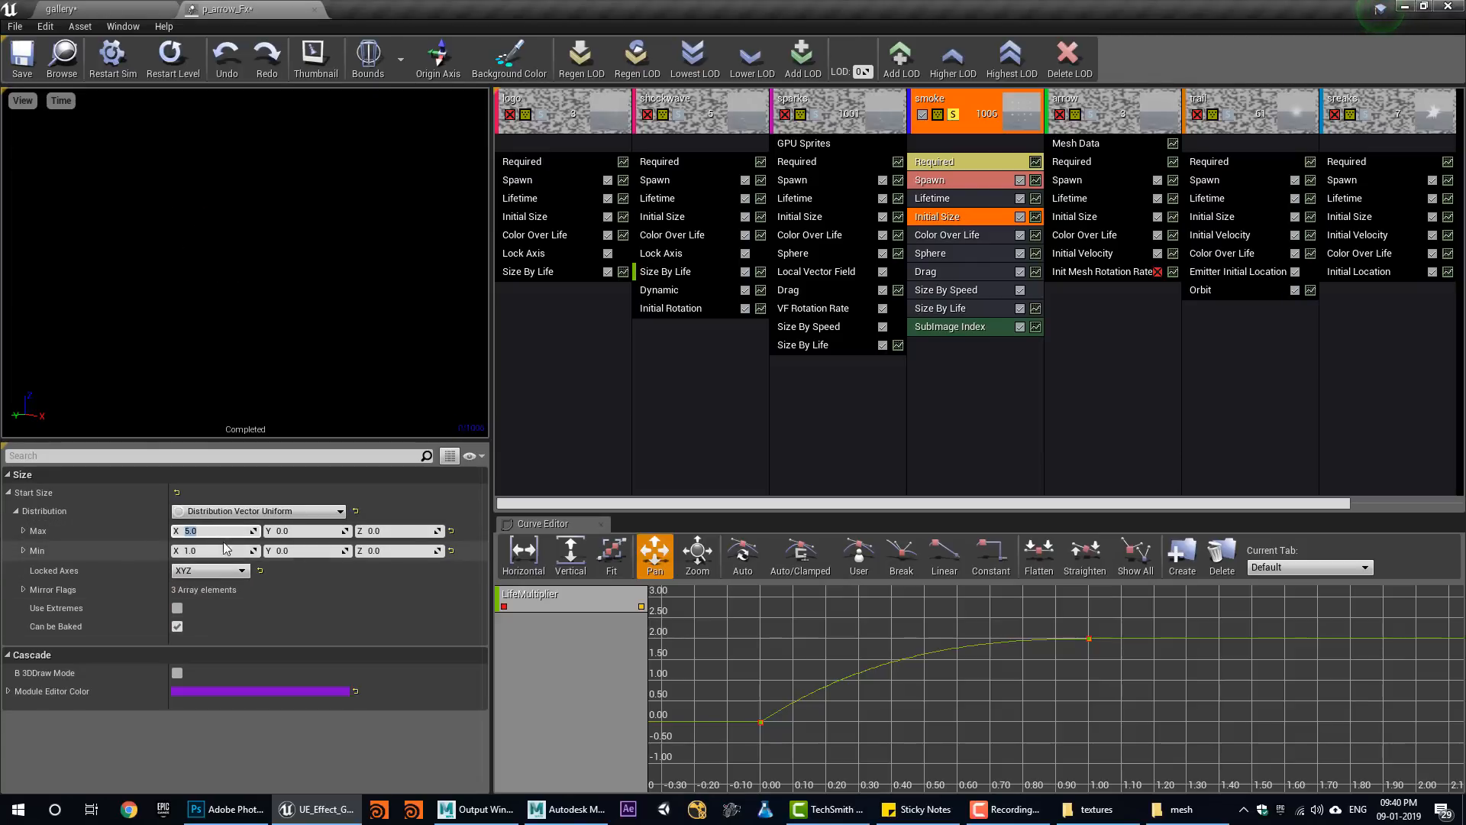
key("Return")
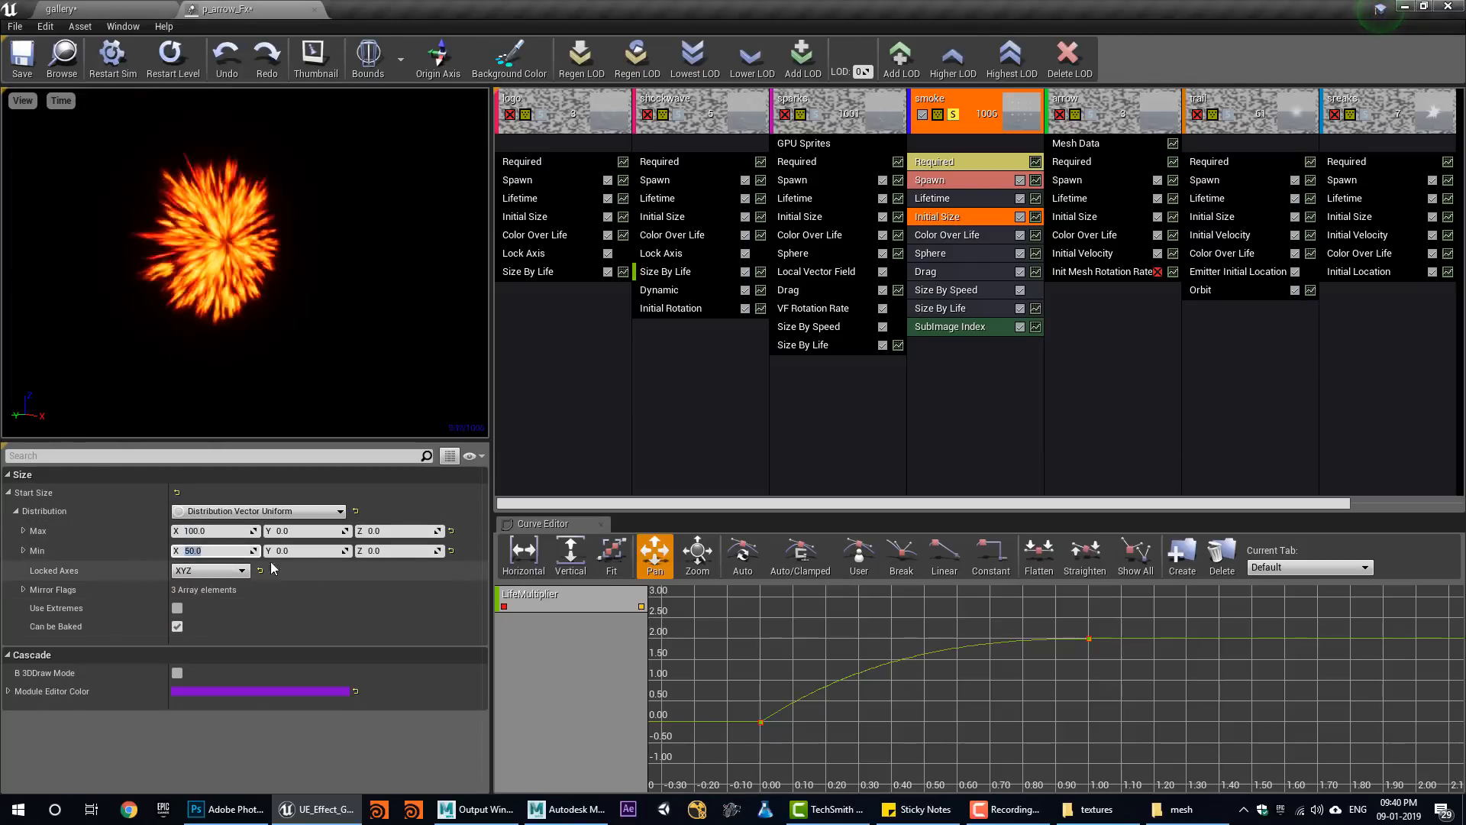
Change the smoke emitter's screen alignment to PSA Square in its Required module.
left_click(955, 162)
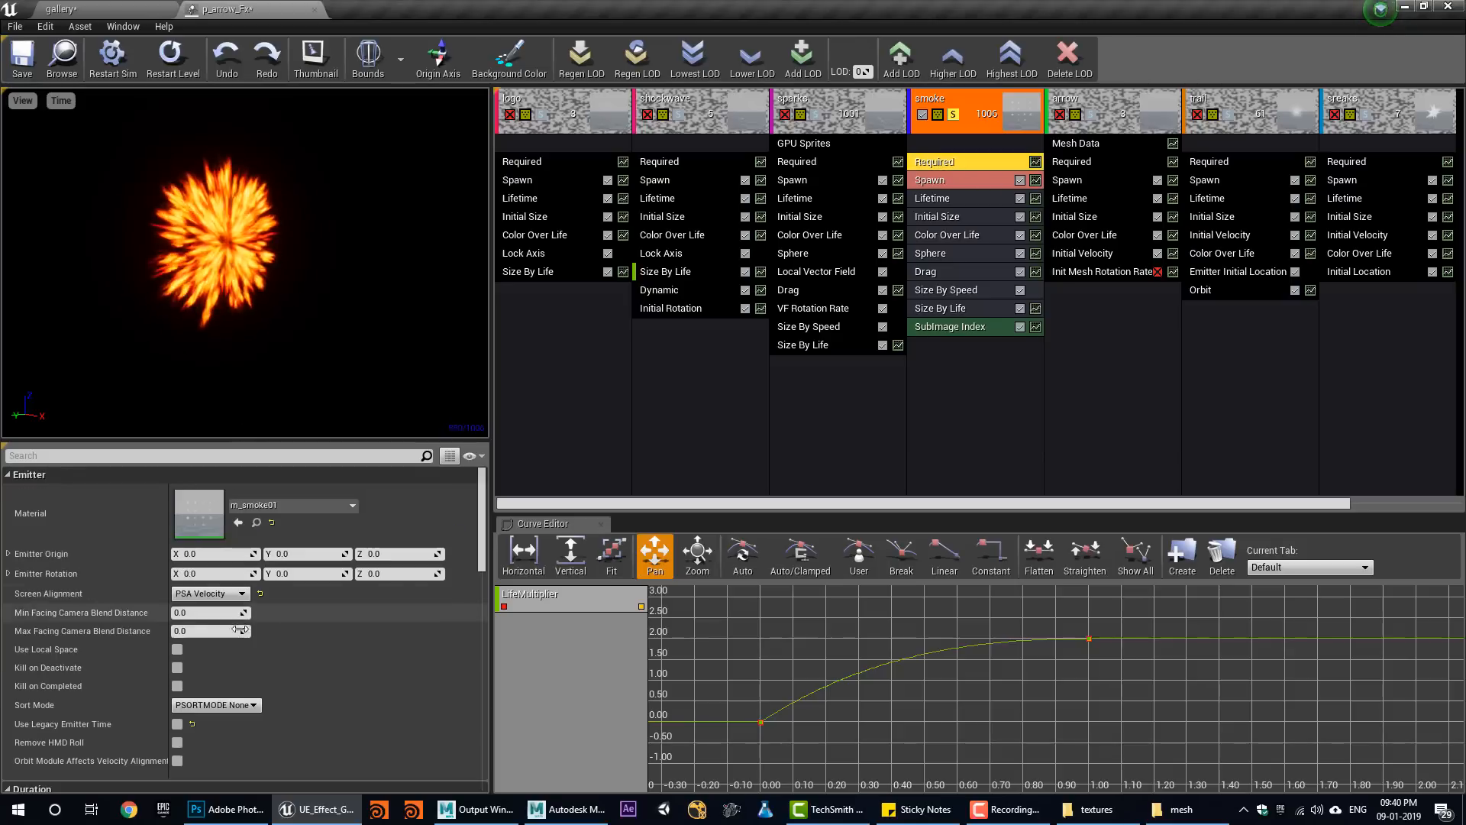
left_click(208, 594)
left_click(222, 617)
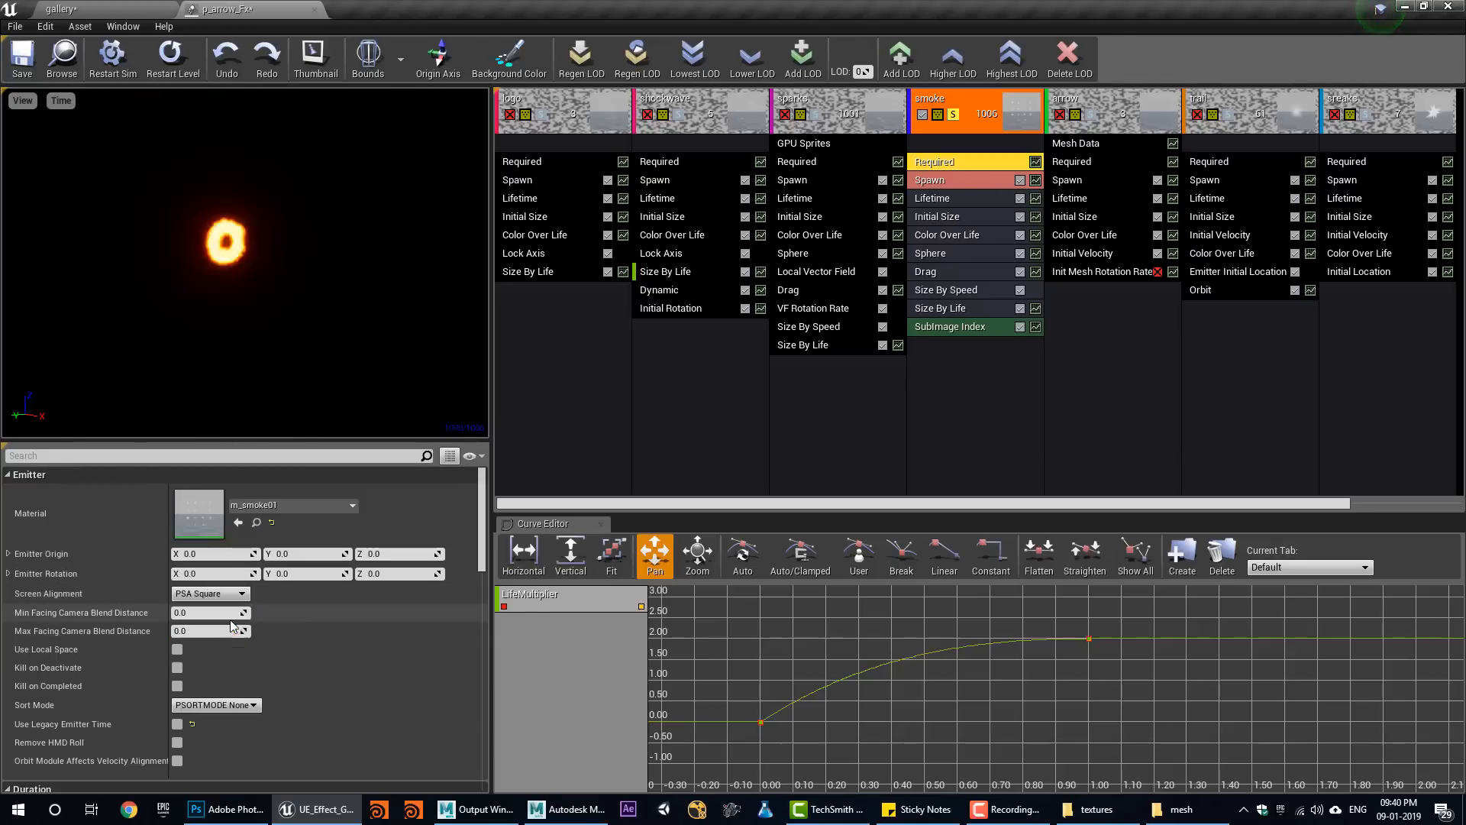
Set the first Color Over Life point of the smoke emitter to white, with R, G and B at 1.
left_click(950, 238)
left_click(195, 639)
type("1")
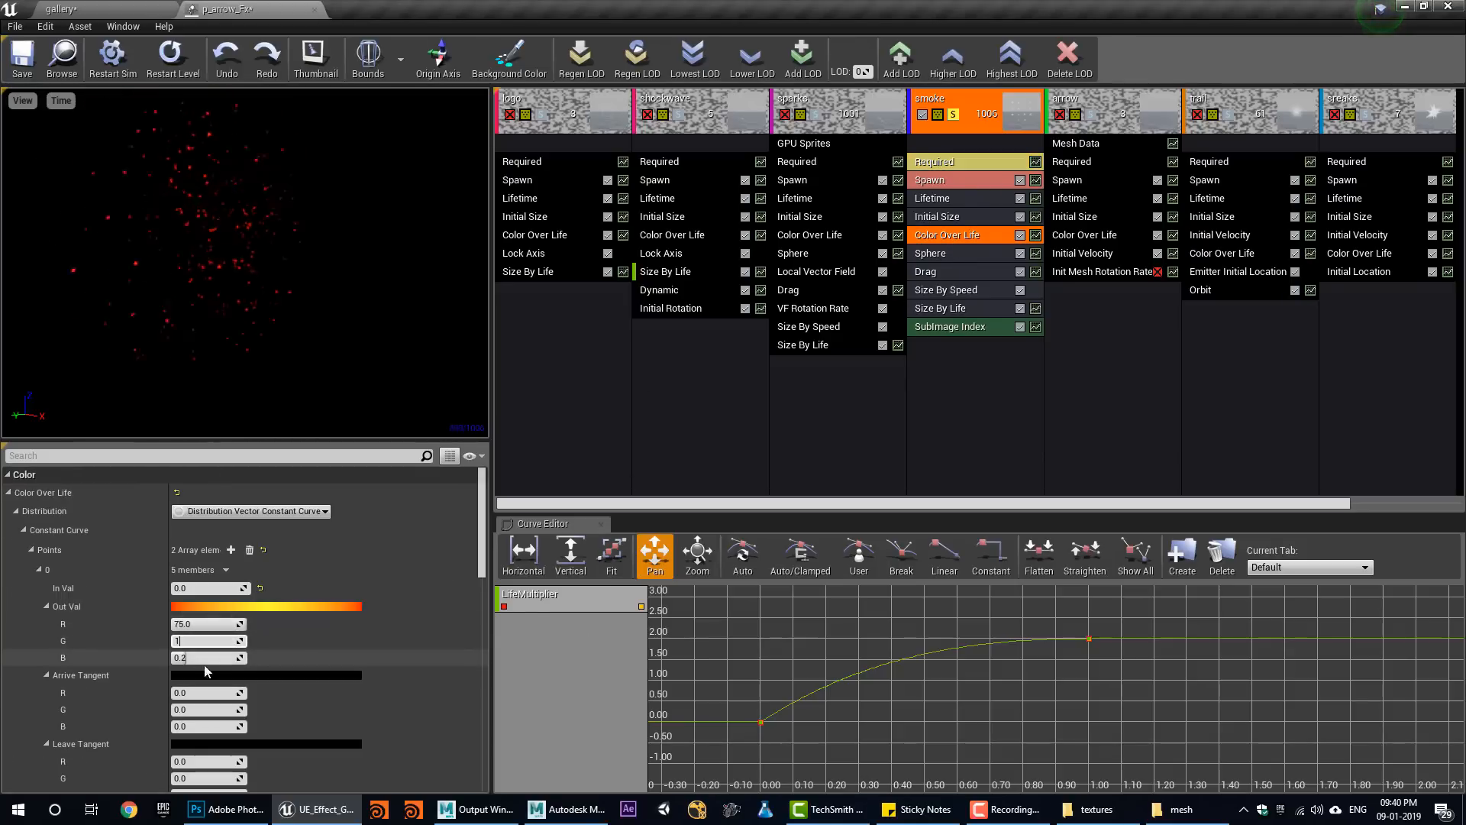
type("1")
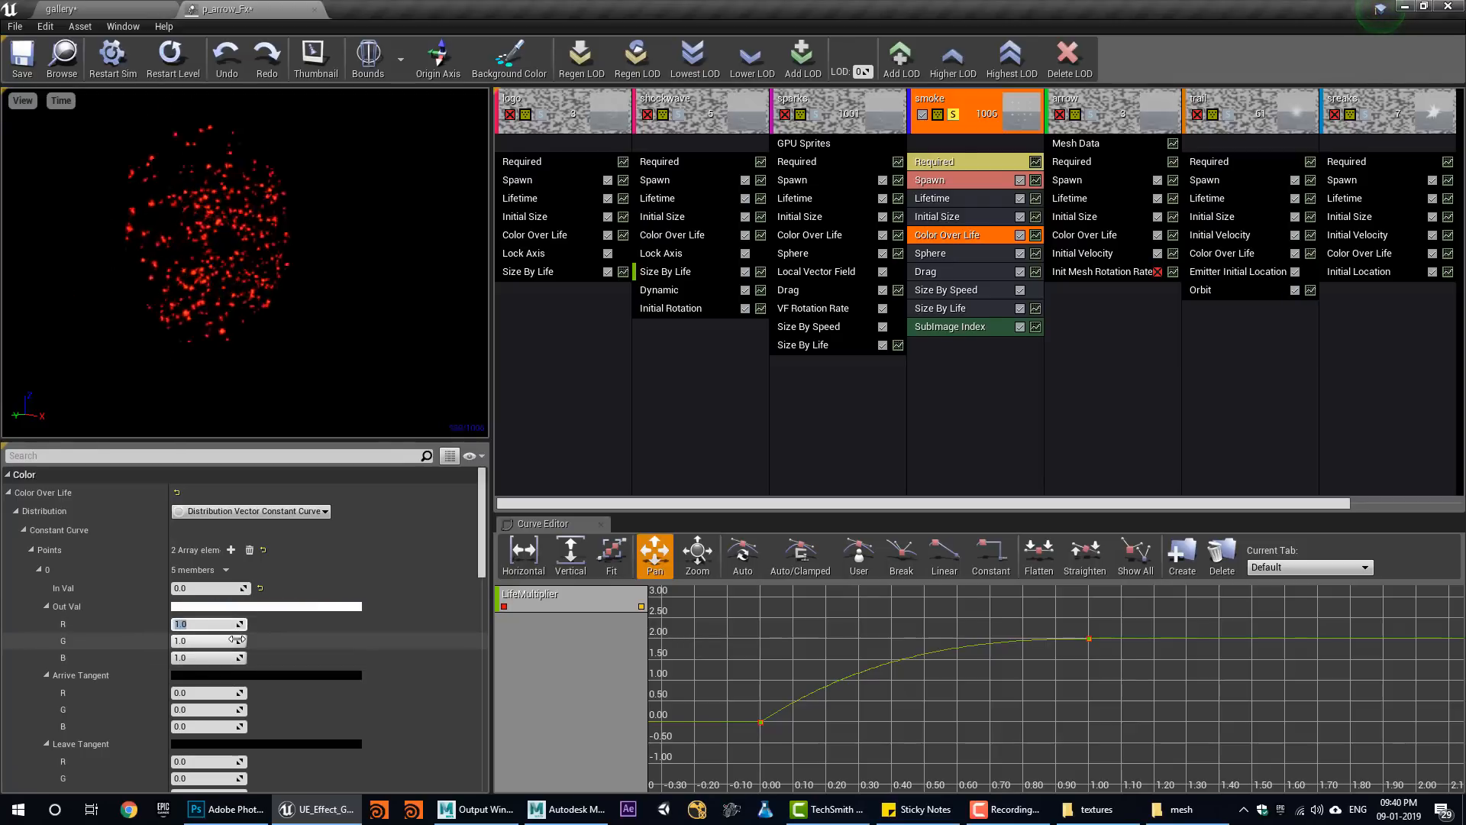
Set the second Color Over Life point's In Val to 1 and its R, G and B output to 1.
scroll(208, 687, "down", 3)
left_click(202, 729)
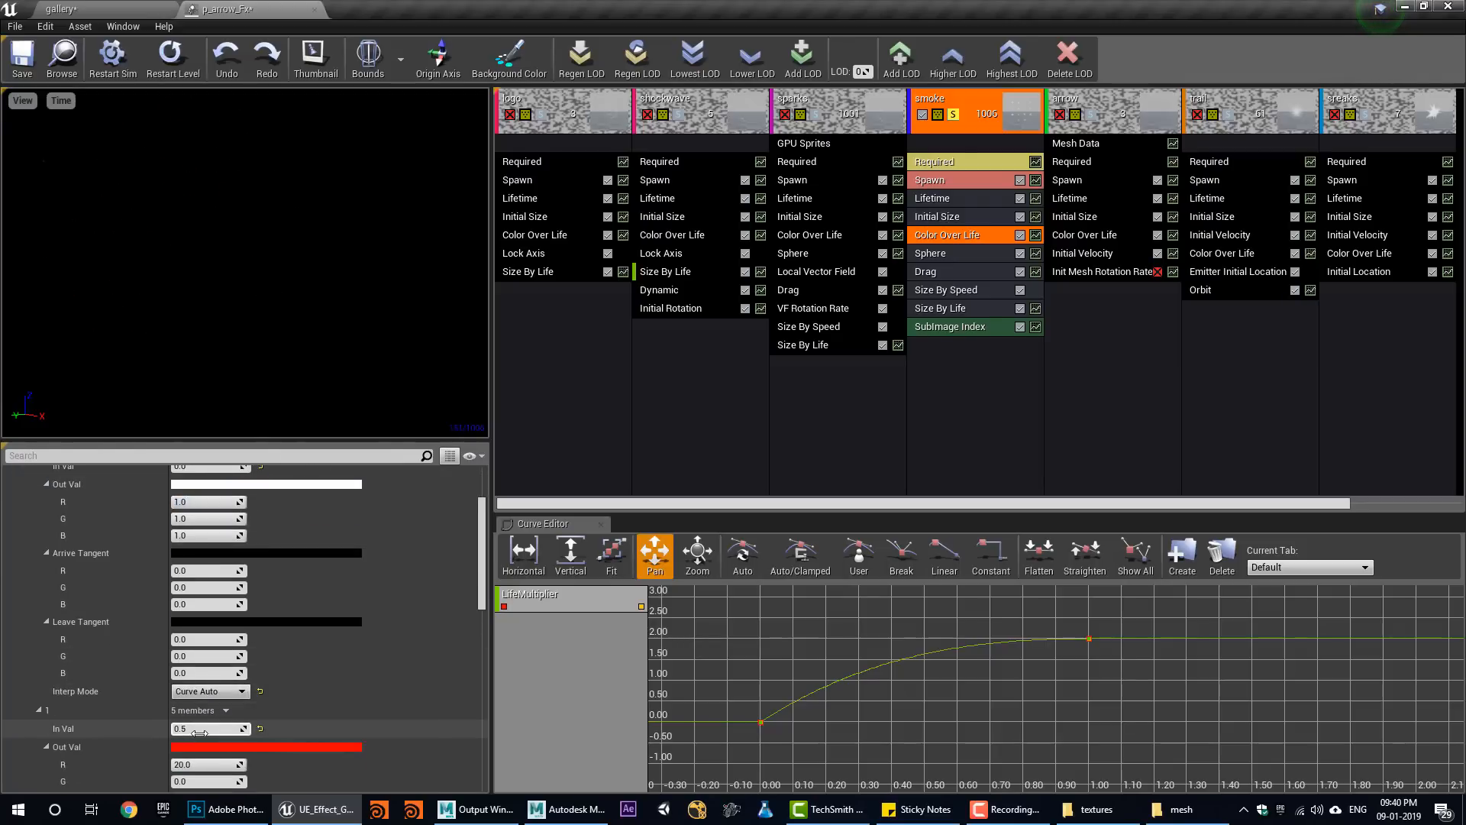
type("1")
scroll(221, 768, "down", 2)
left_click(201, 734)
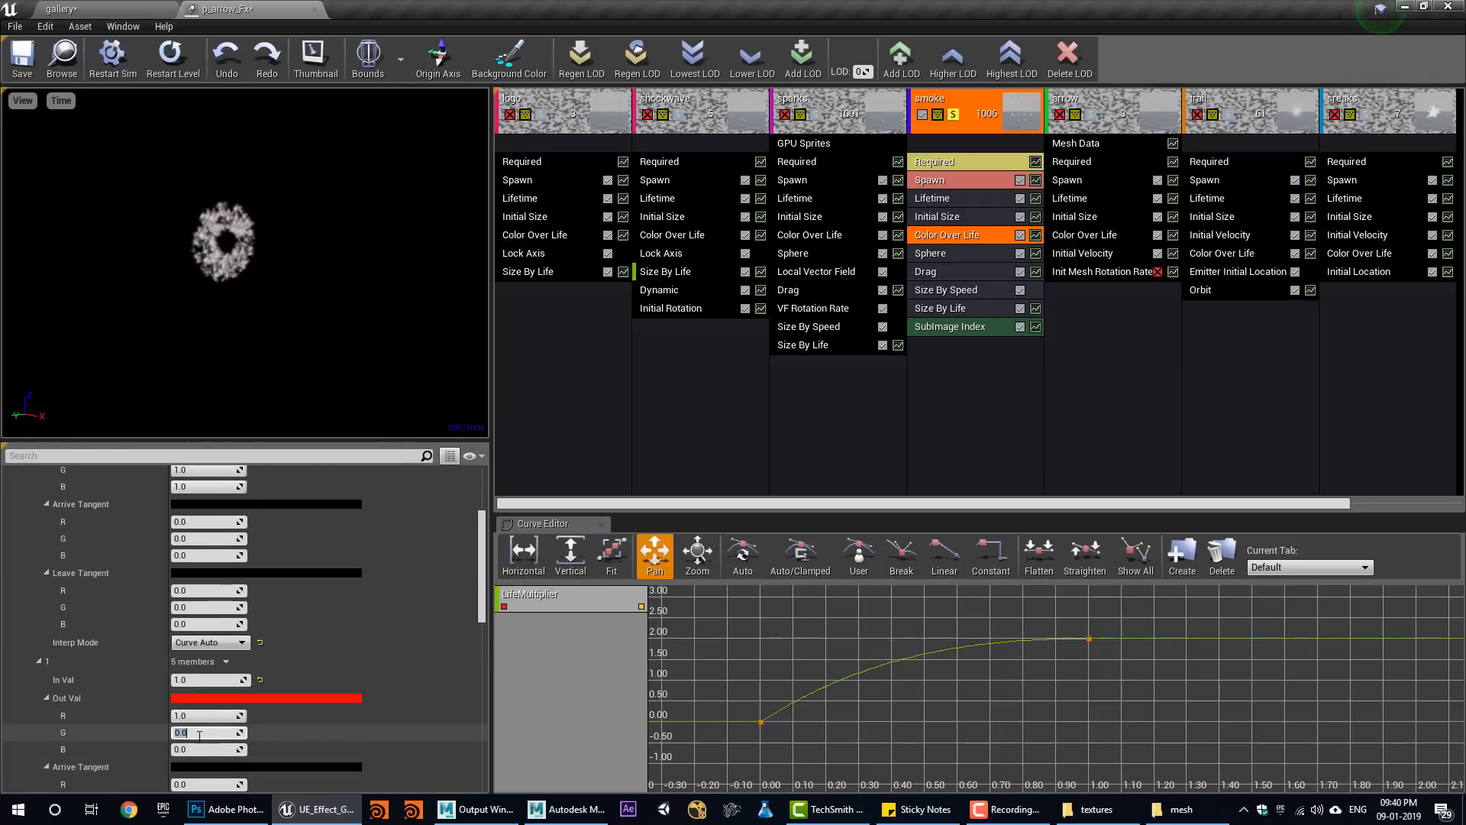
type("1")
left_click(201, 749)
type("1")
key("Return")
Set the smoke's Initial Size X range to maximum 500 and minimum 200, and delete its Size By Life module.
left_click(947, 217)
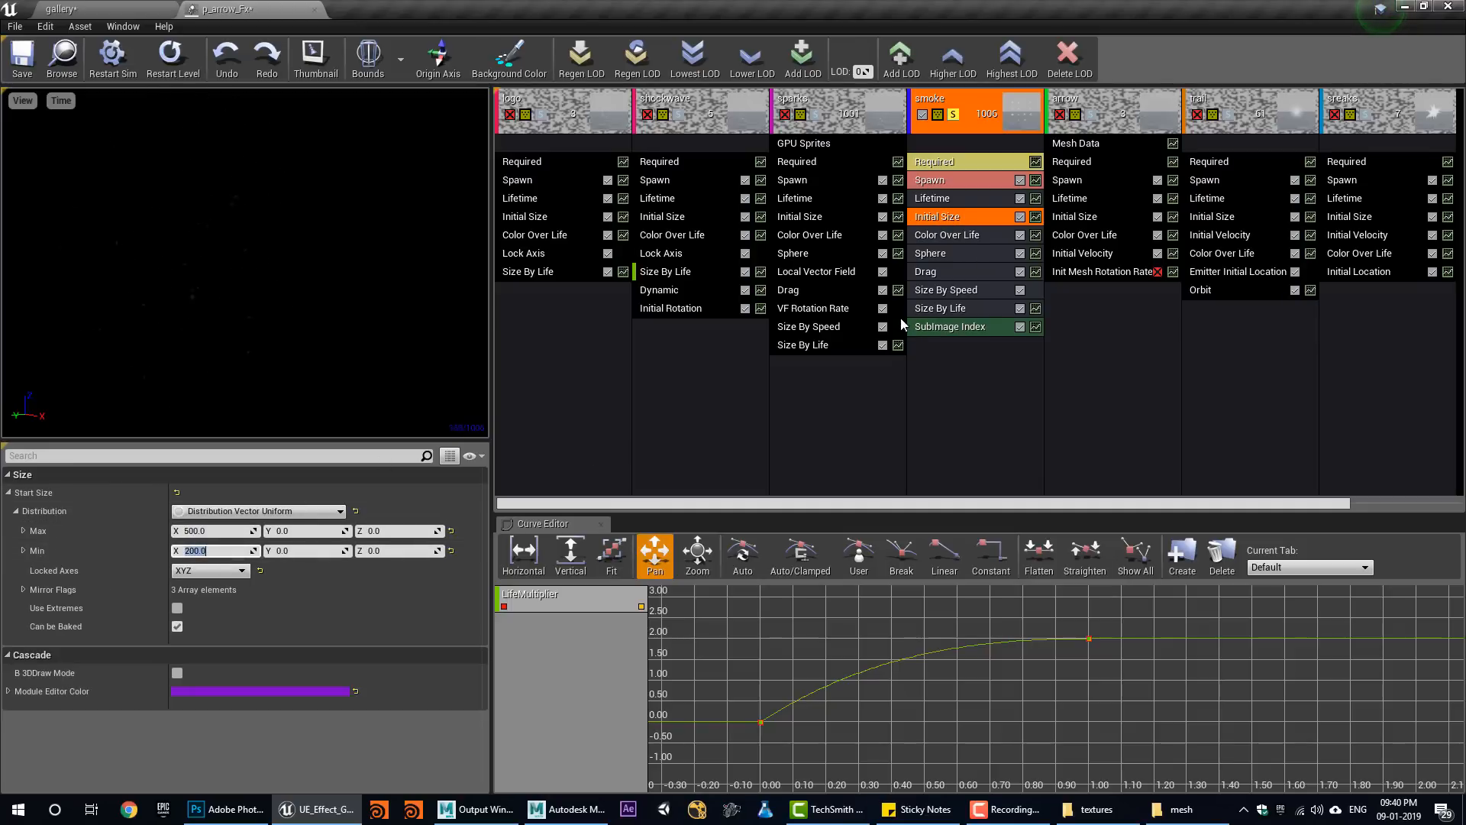
left_click(970, 307)
key("Delete")
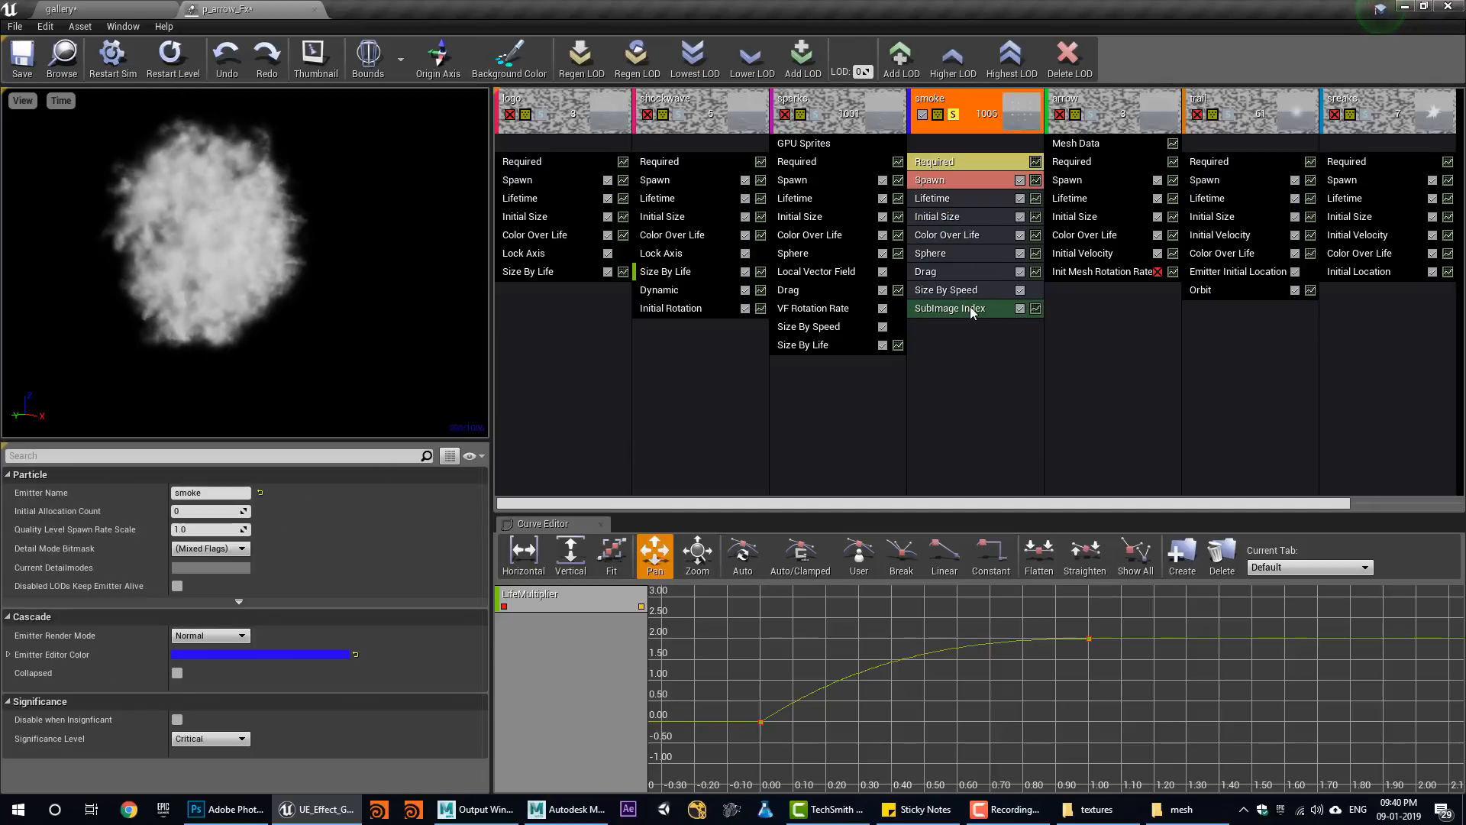
Add an Initial Rotation module to the smoke emitter and give it a negative minimum start rotation.
right_click(966, 364)
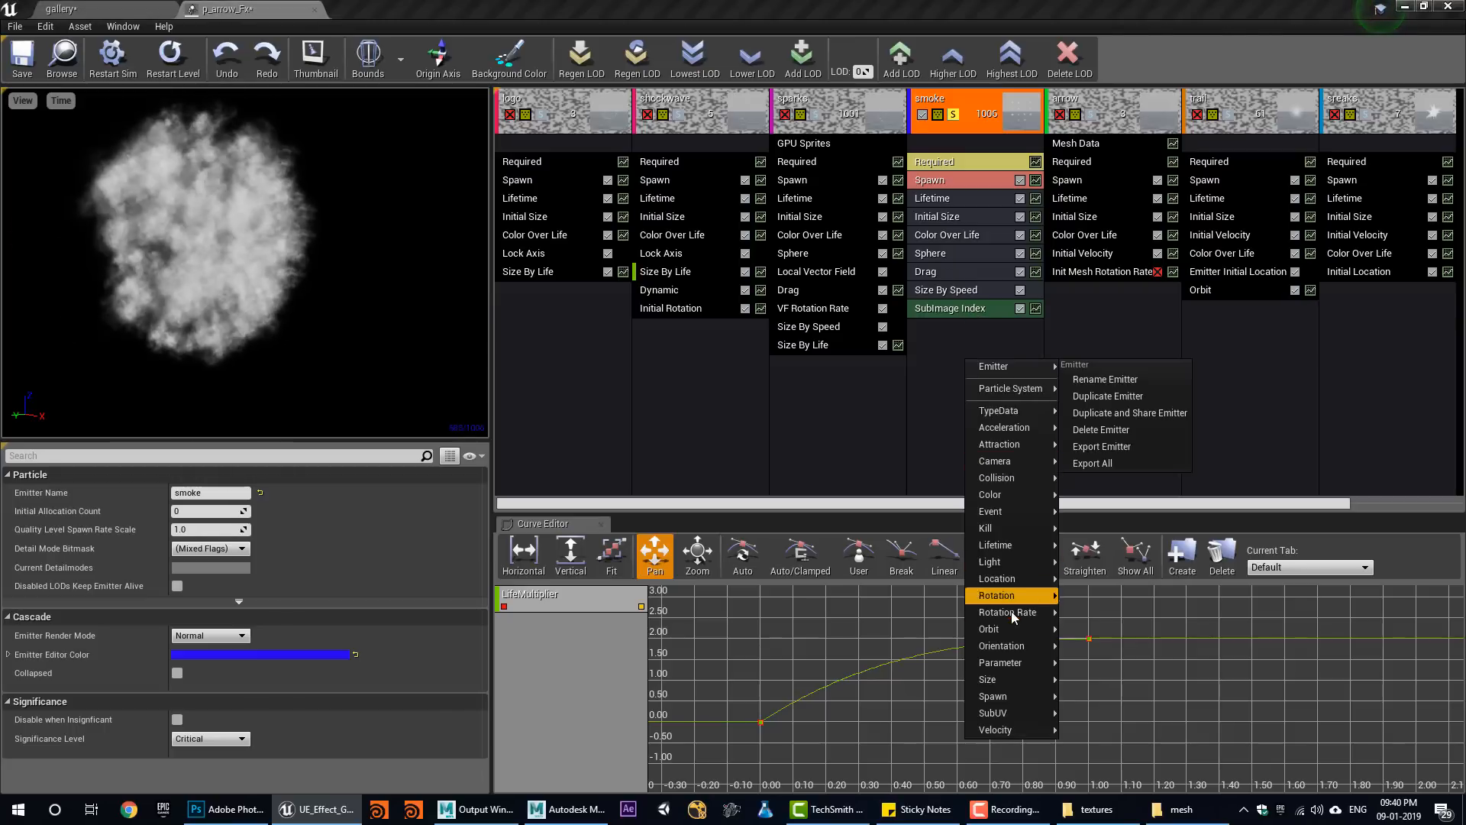
left_click(1080, 596)
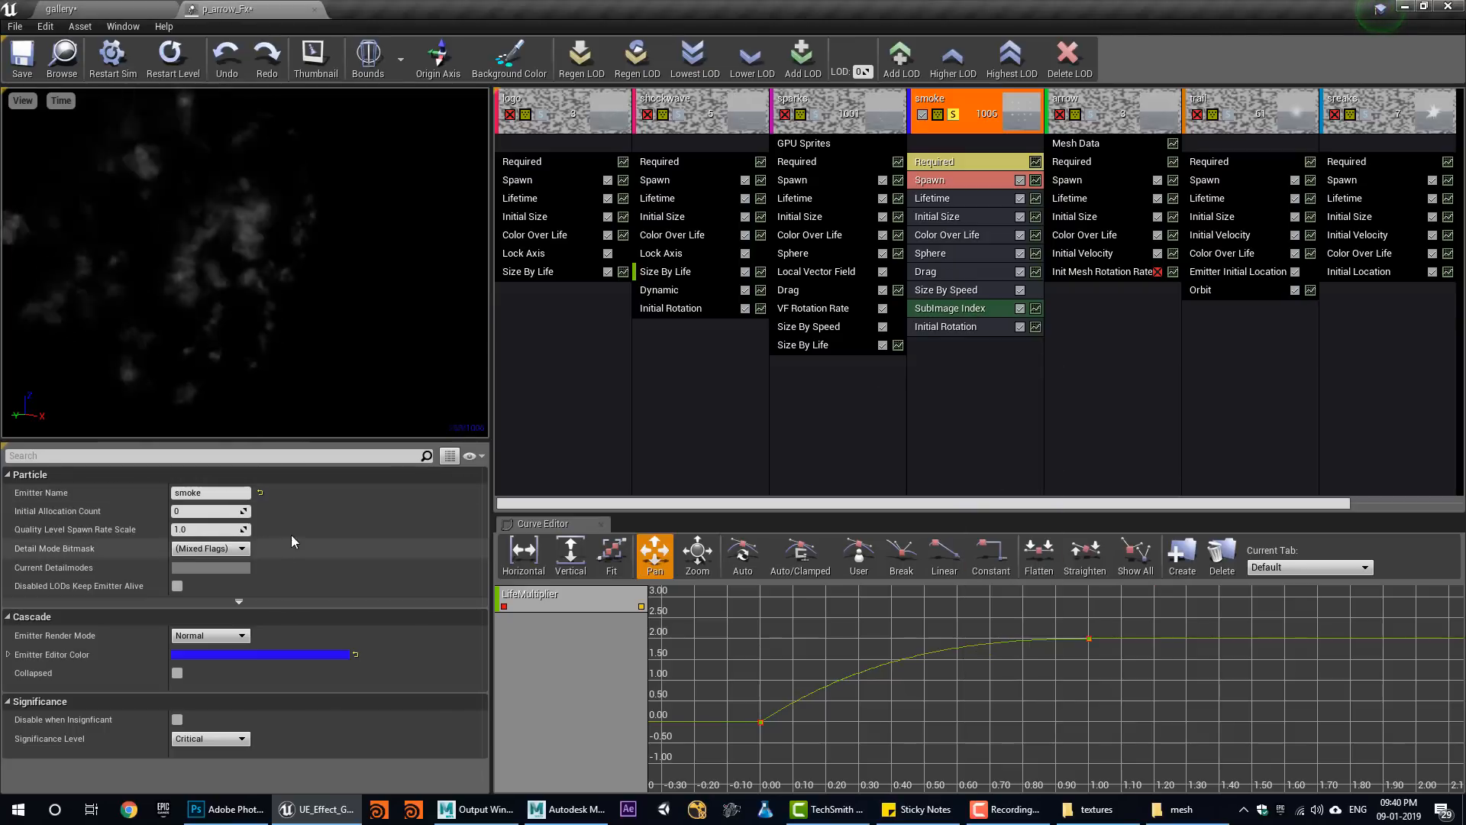
left_click(943, 326)
left_click(201, 531)
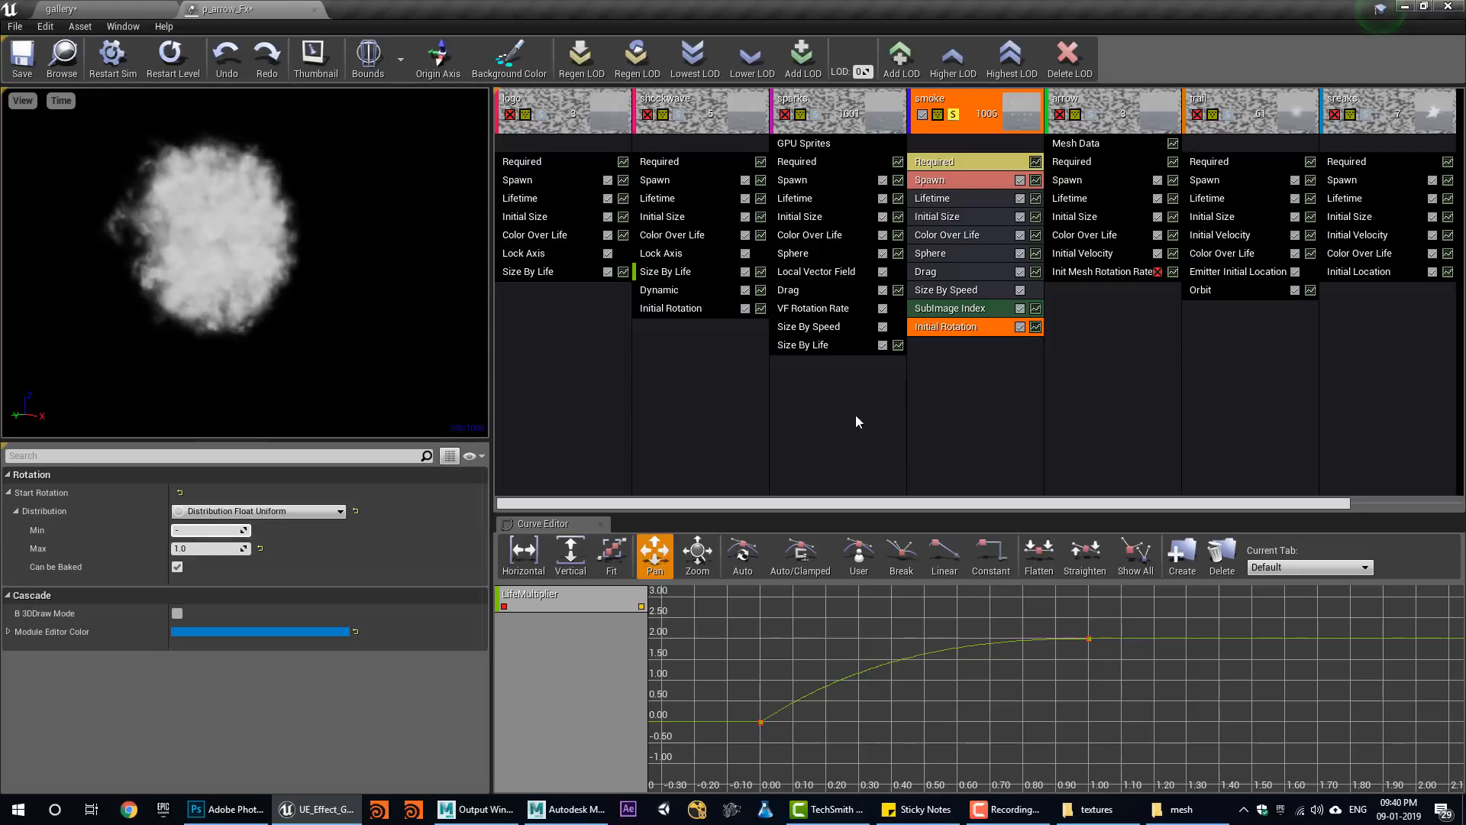
Add an Initial Rotation Rate module to the smoke emitter with Min 0.1 and Max -0.1.
right_click(957, 378)
mouse_move(993, 647)
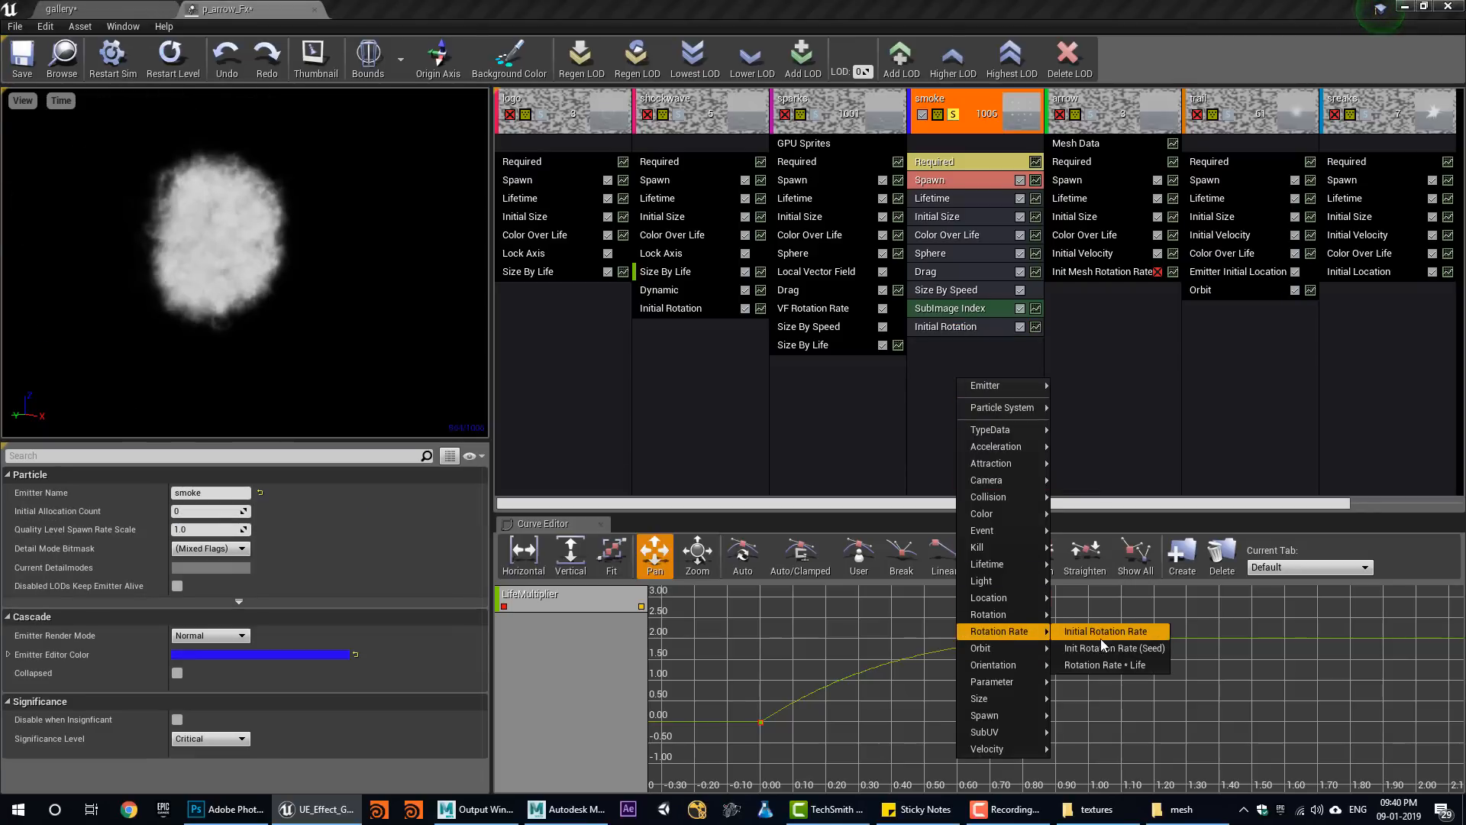
left_click(1104, 639)
left_click(967, 347)
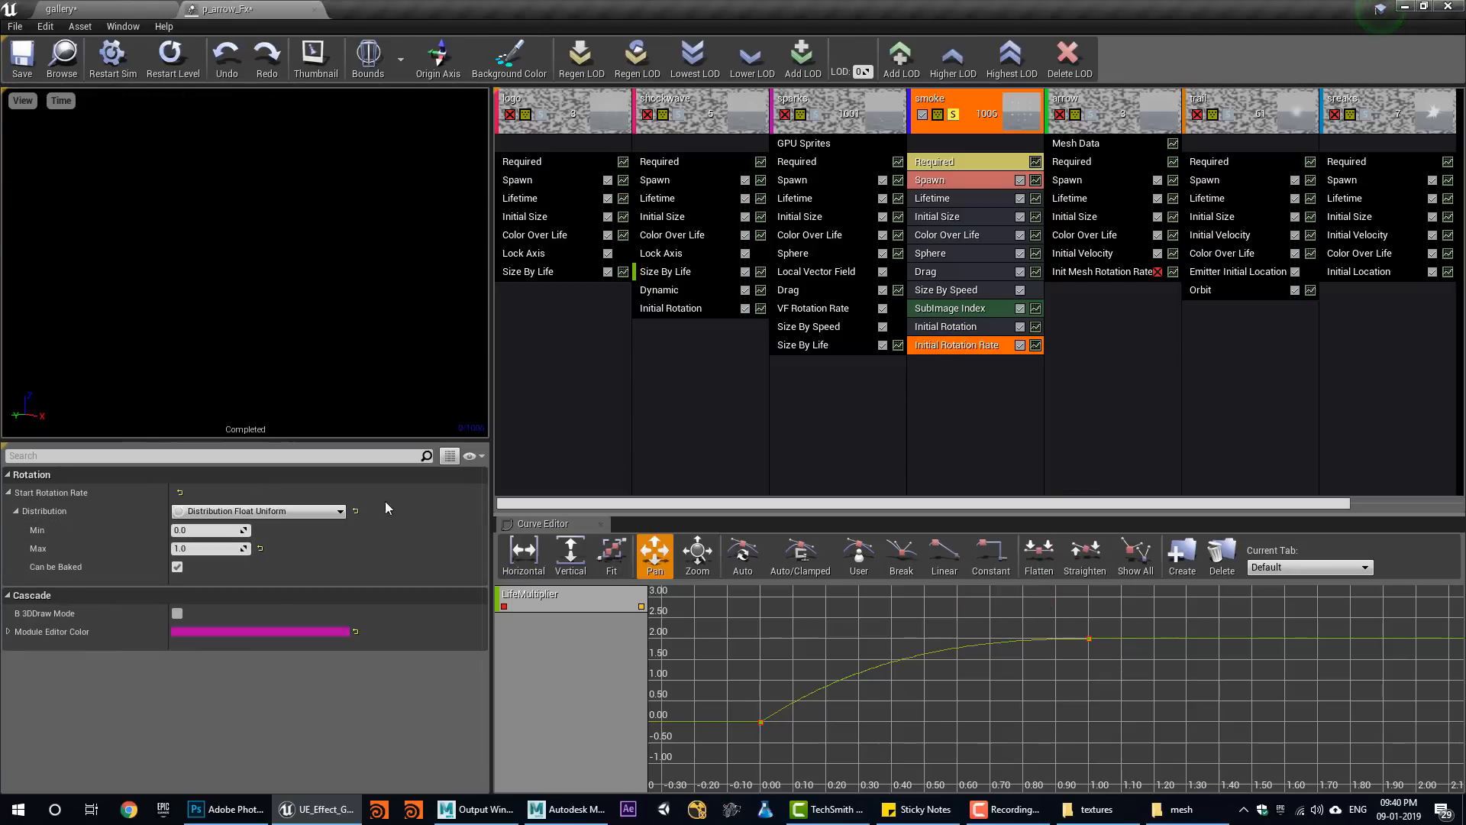
left_click(229, 531)
type("0.1")
left_click(215, 548)
type("-")
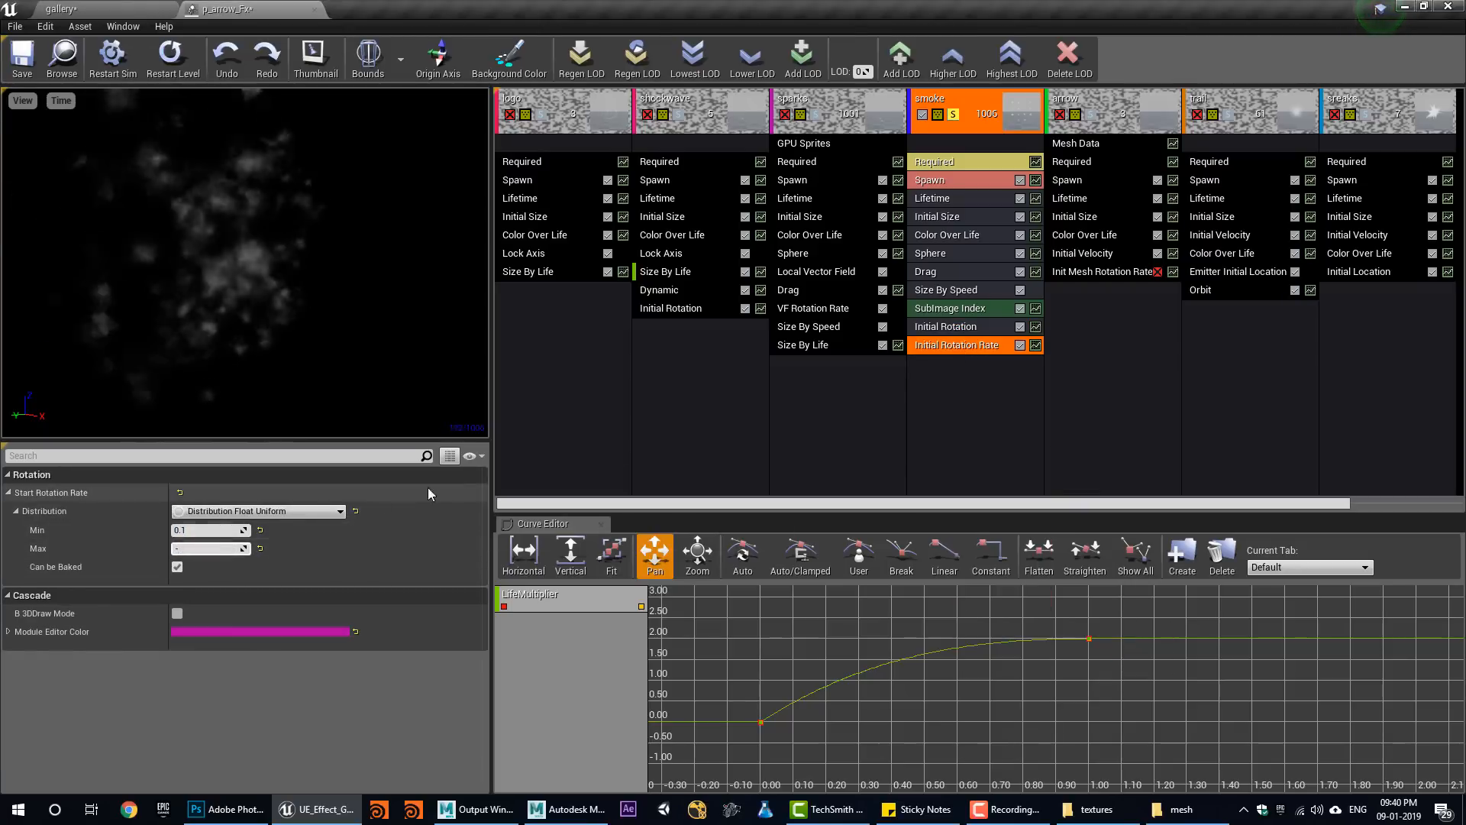
type("0.1")
key("Return")
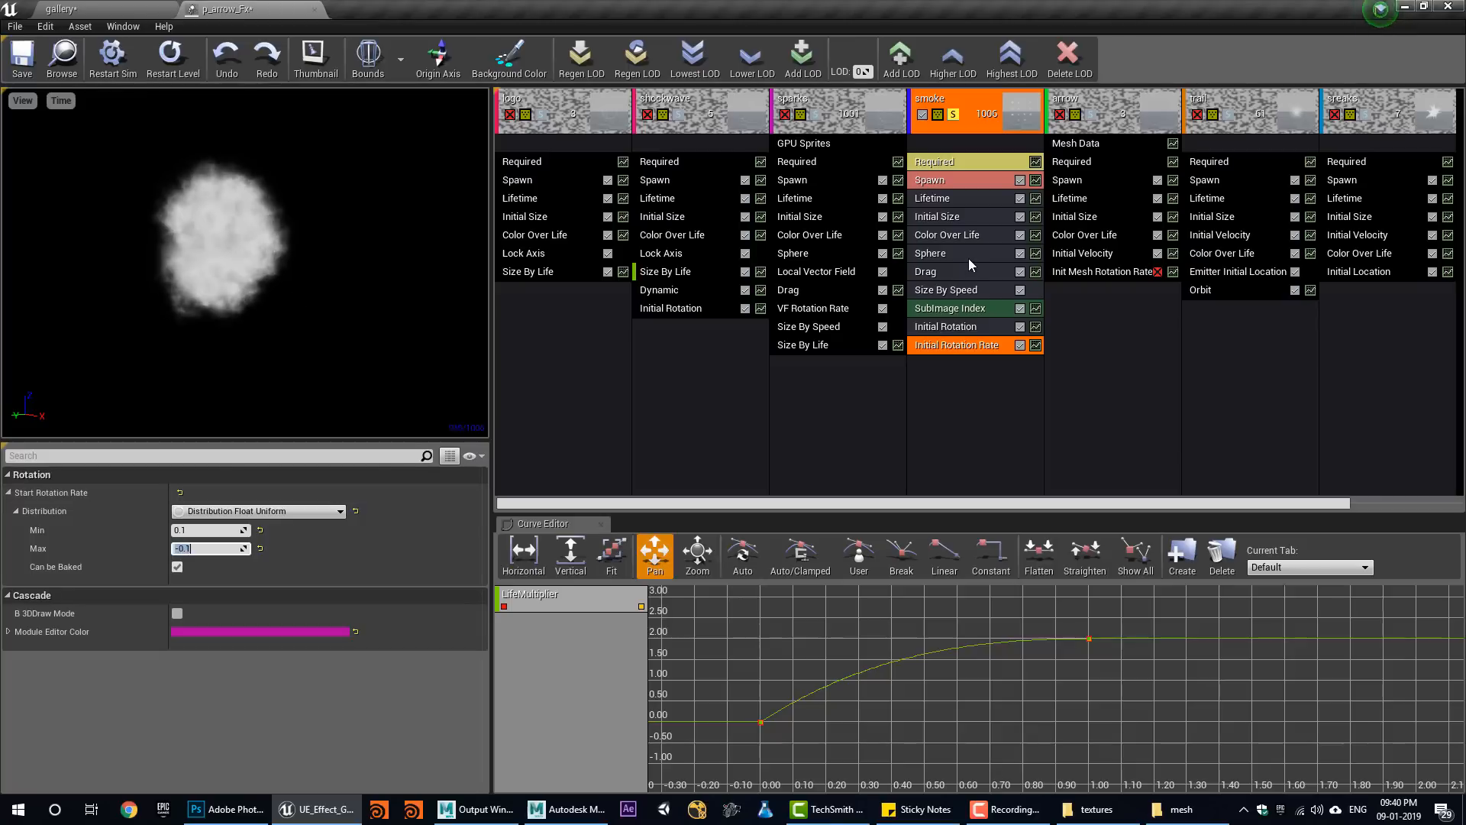
Set the burst count in the smoke emitter's Spawn module to 100.
left_click(931, 180)
left_click(197, 765)
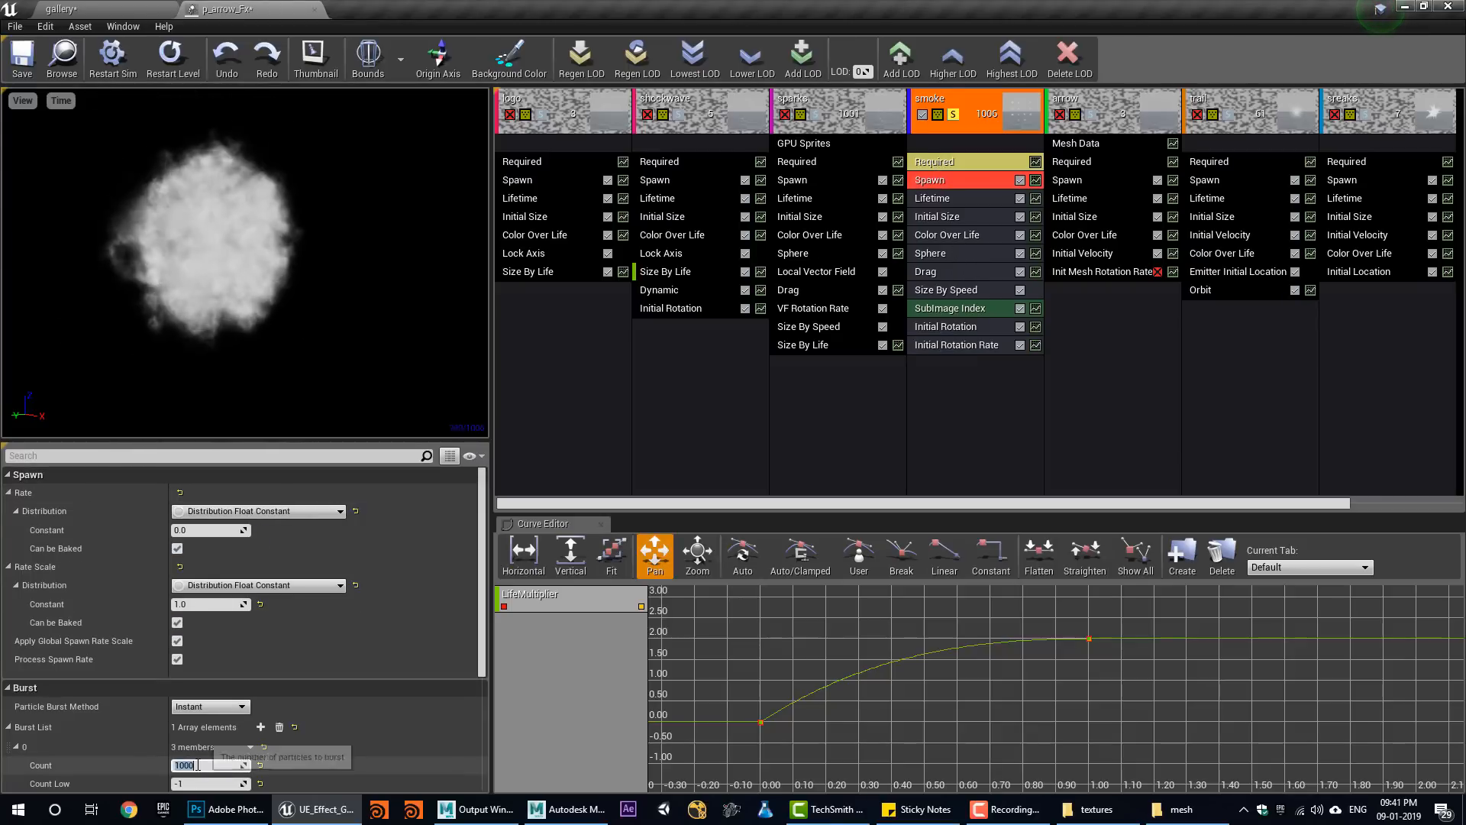
type("100")
key("Return")
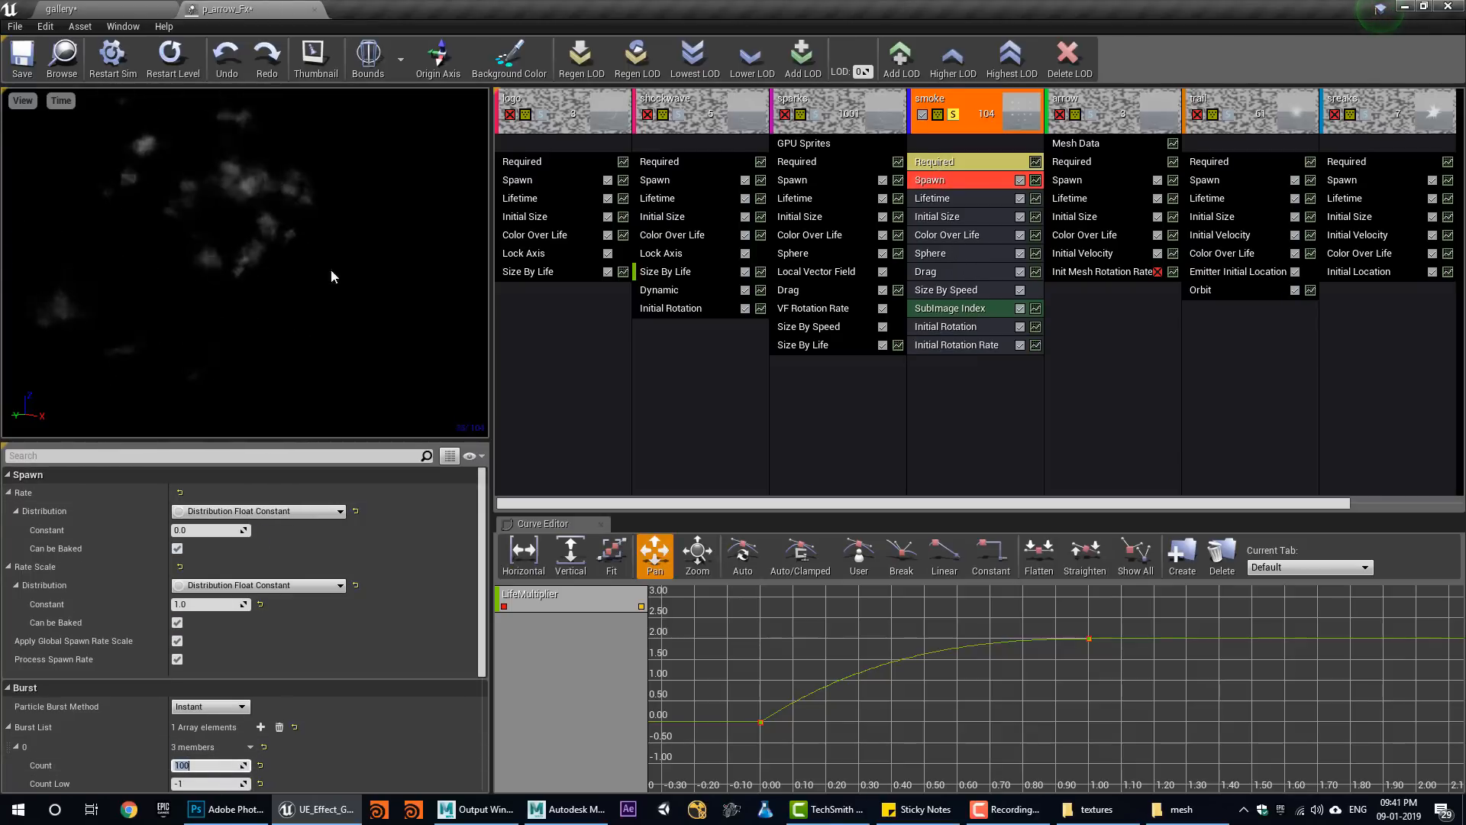
Add a Size By Life module to the smoke emitter and set its second point's output to 2 on X, Y and Z.
right_click(946, 397)
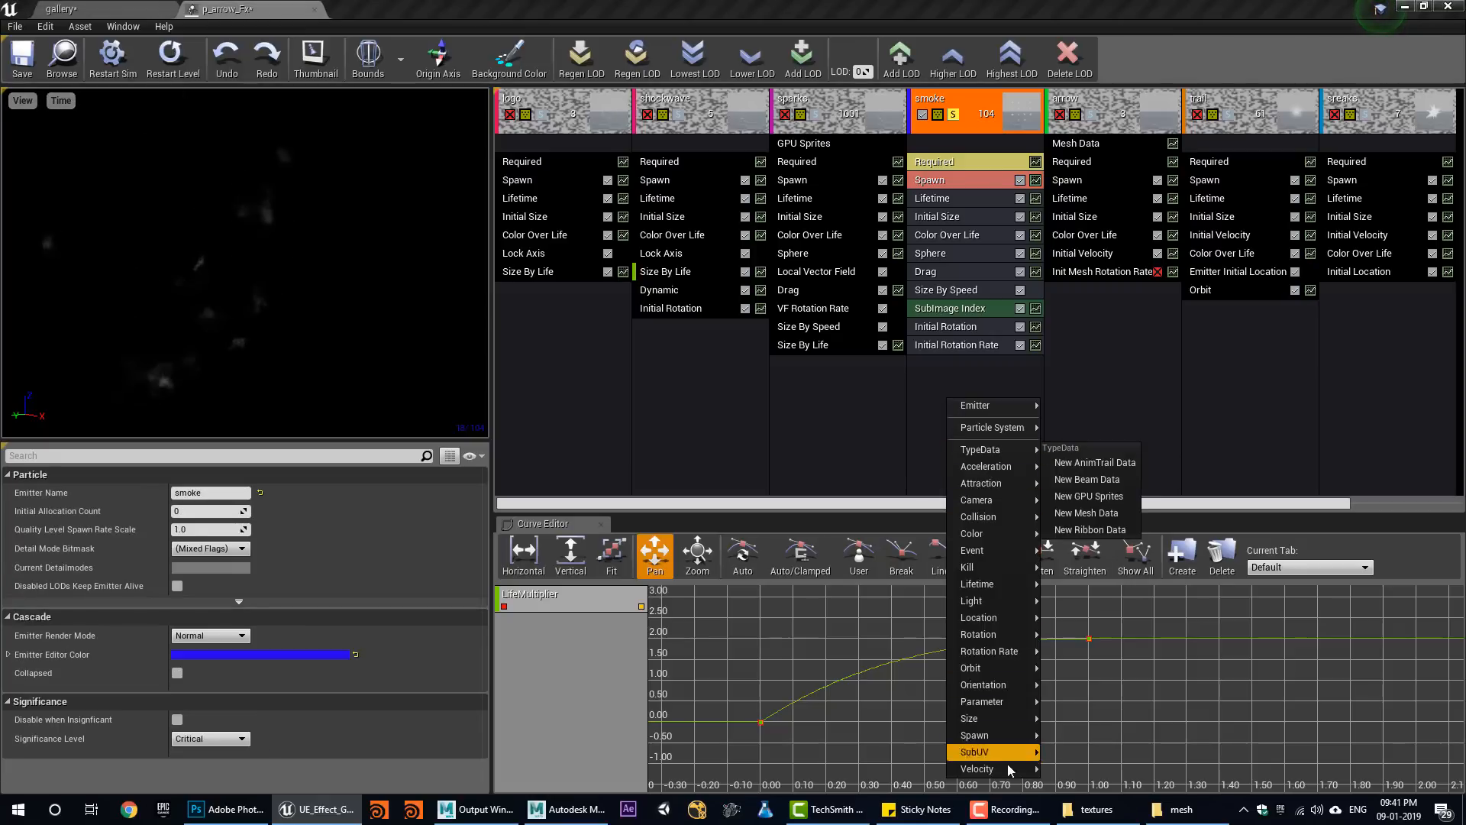
mouse_move(1002, 722)
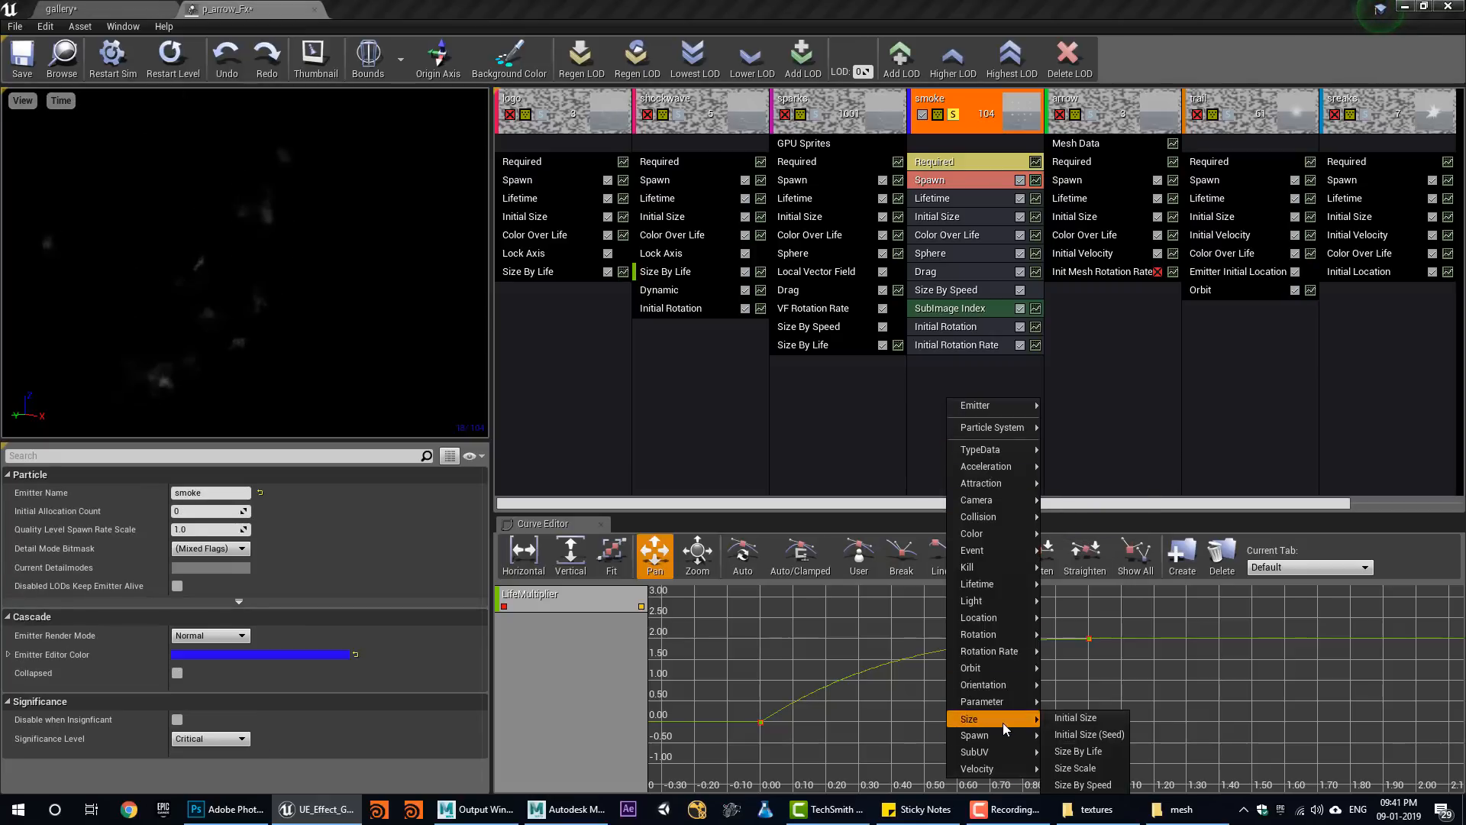
left_click(1078, 751)
scroll(362, 583, "down", 5)
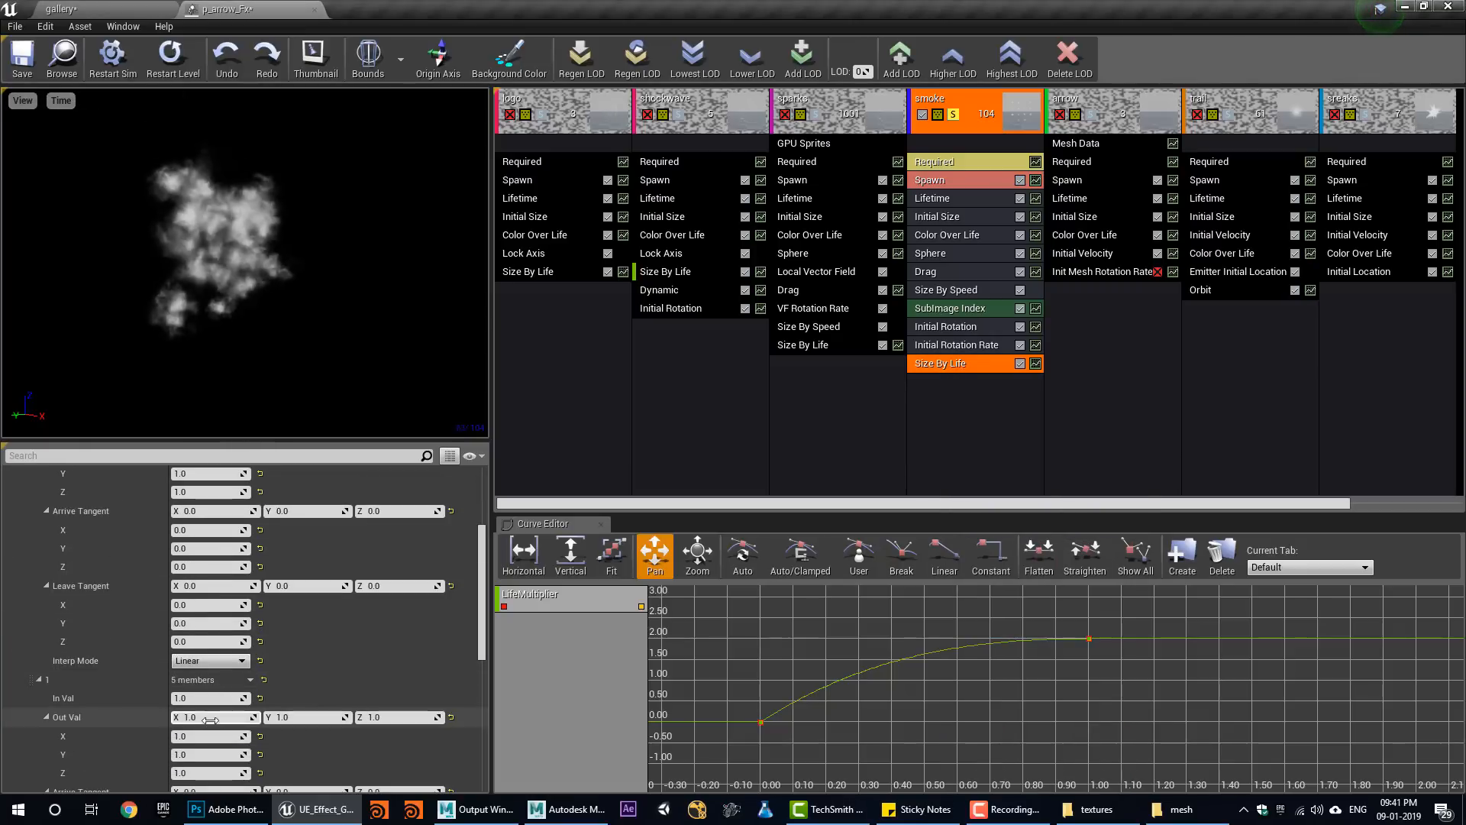
type("2")
key("Tab")
type("2")
key("Tab")
type("2")
key("Return")
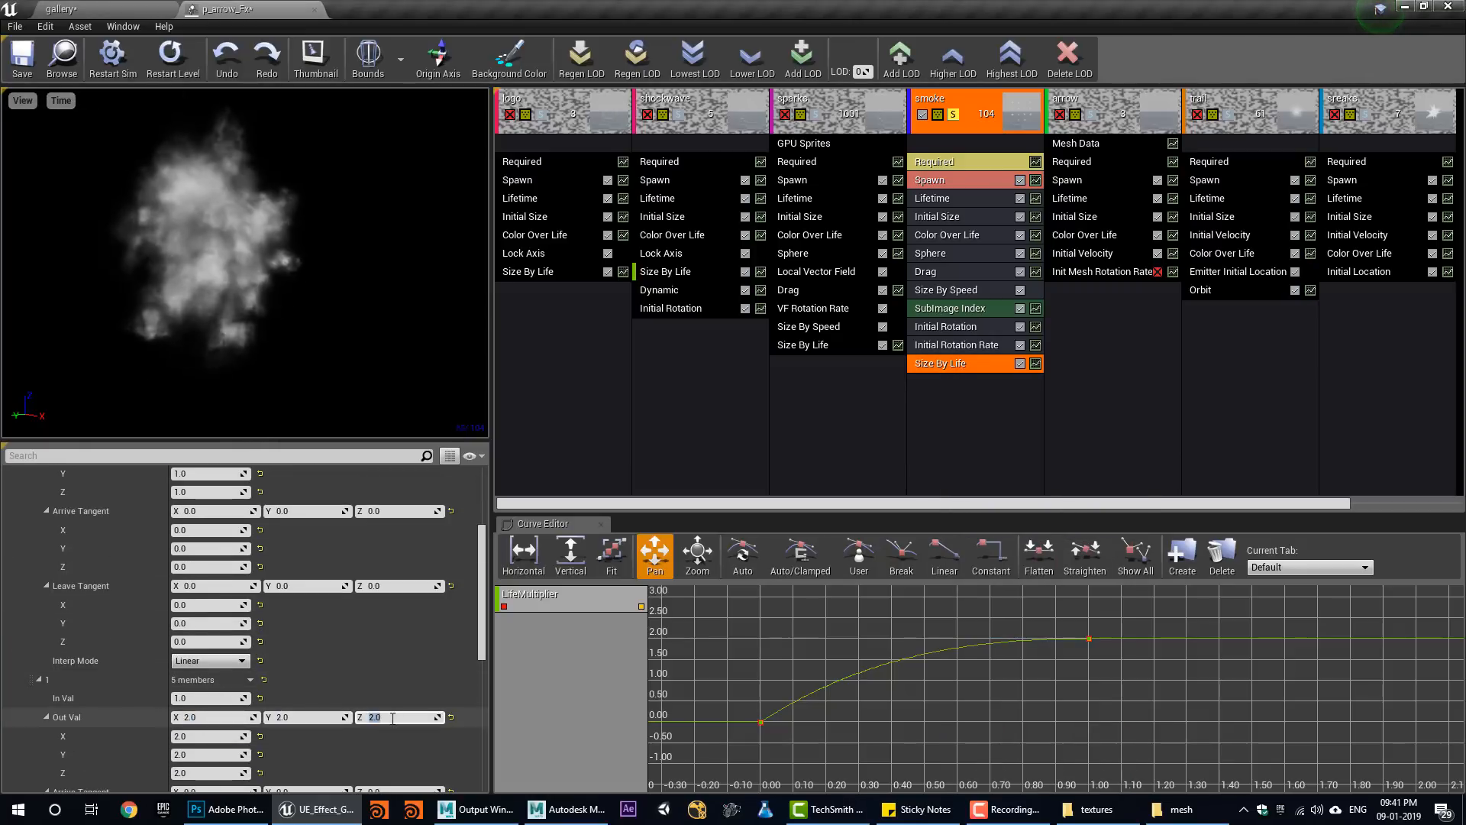
Increase the second Size By Life point's output to 3 on all three axes.
type("3")
key("shift+Tab")
type("3")
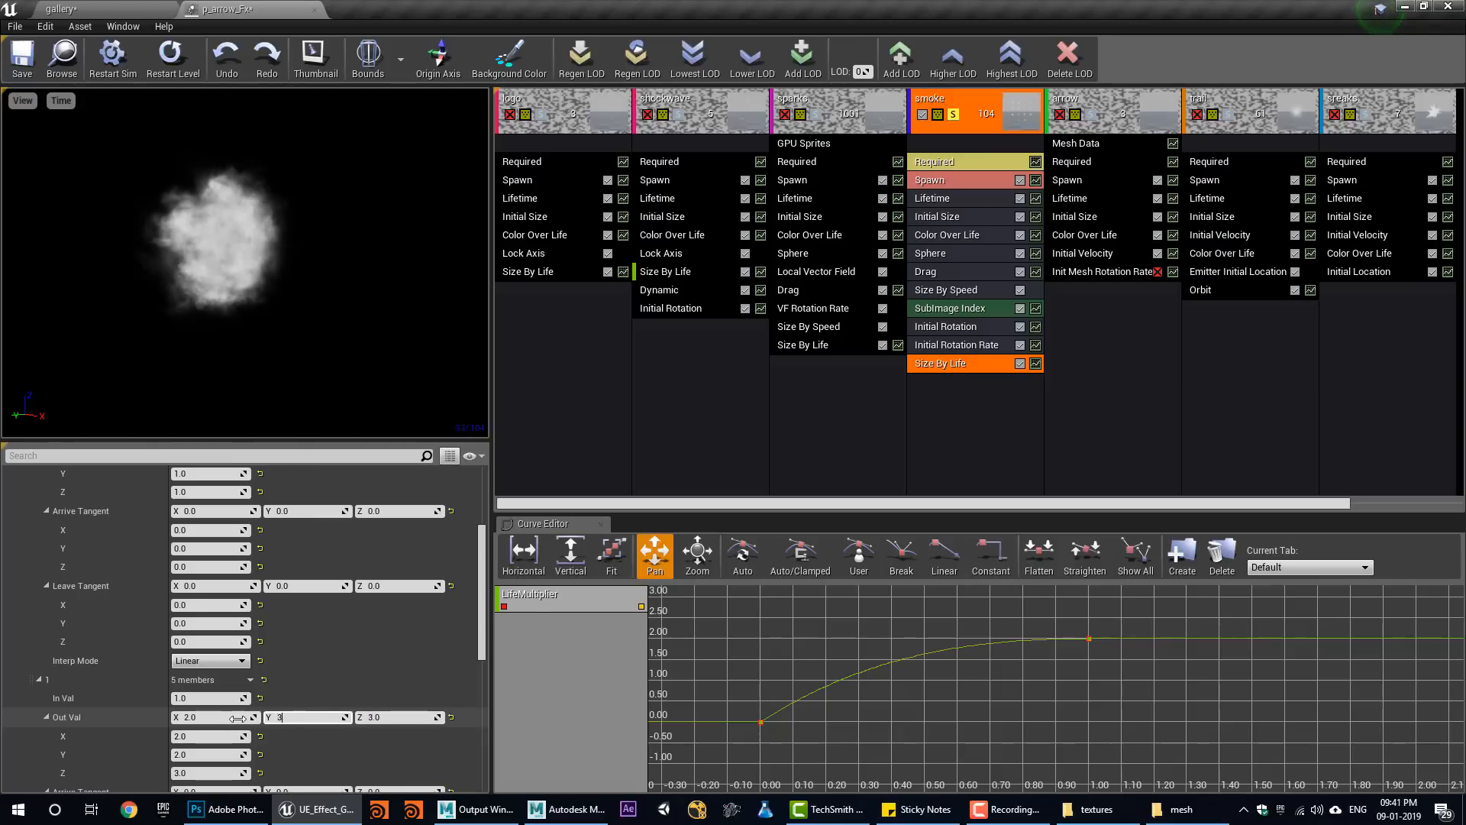
key("shift+Tab")
type("3")
key("Return")
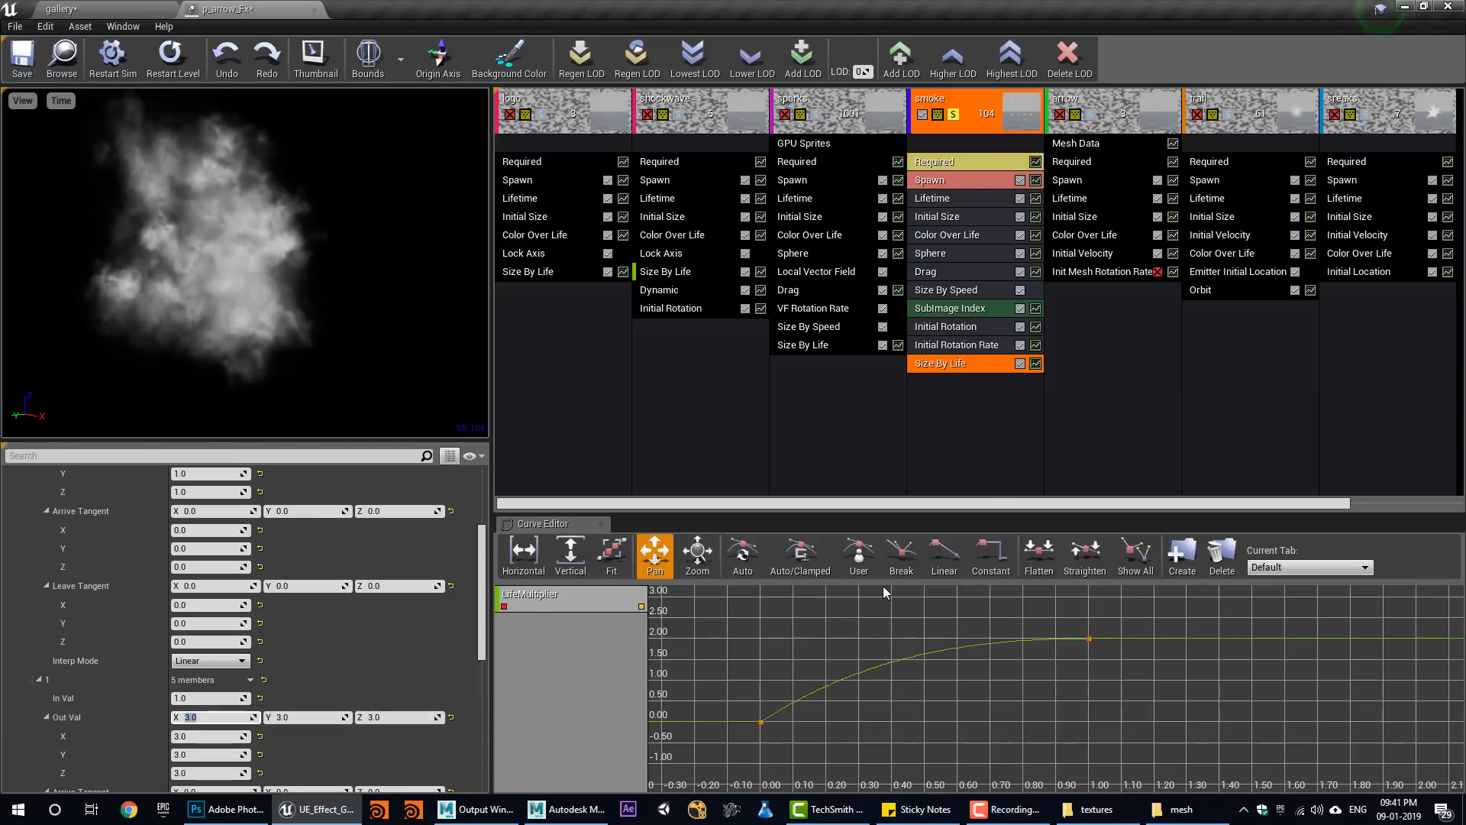
Add a Dynamic parameter module to the smoke emitter and refresh it to load the material's parameter names.
right_click(959, 409)
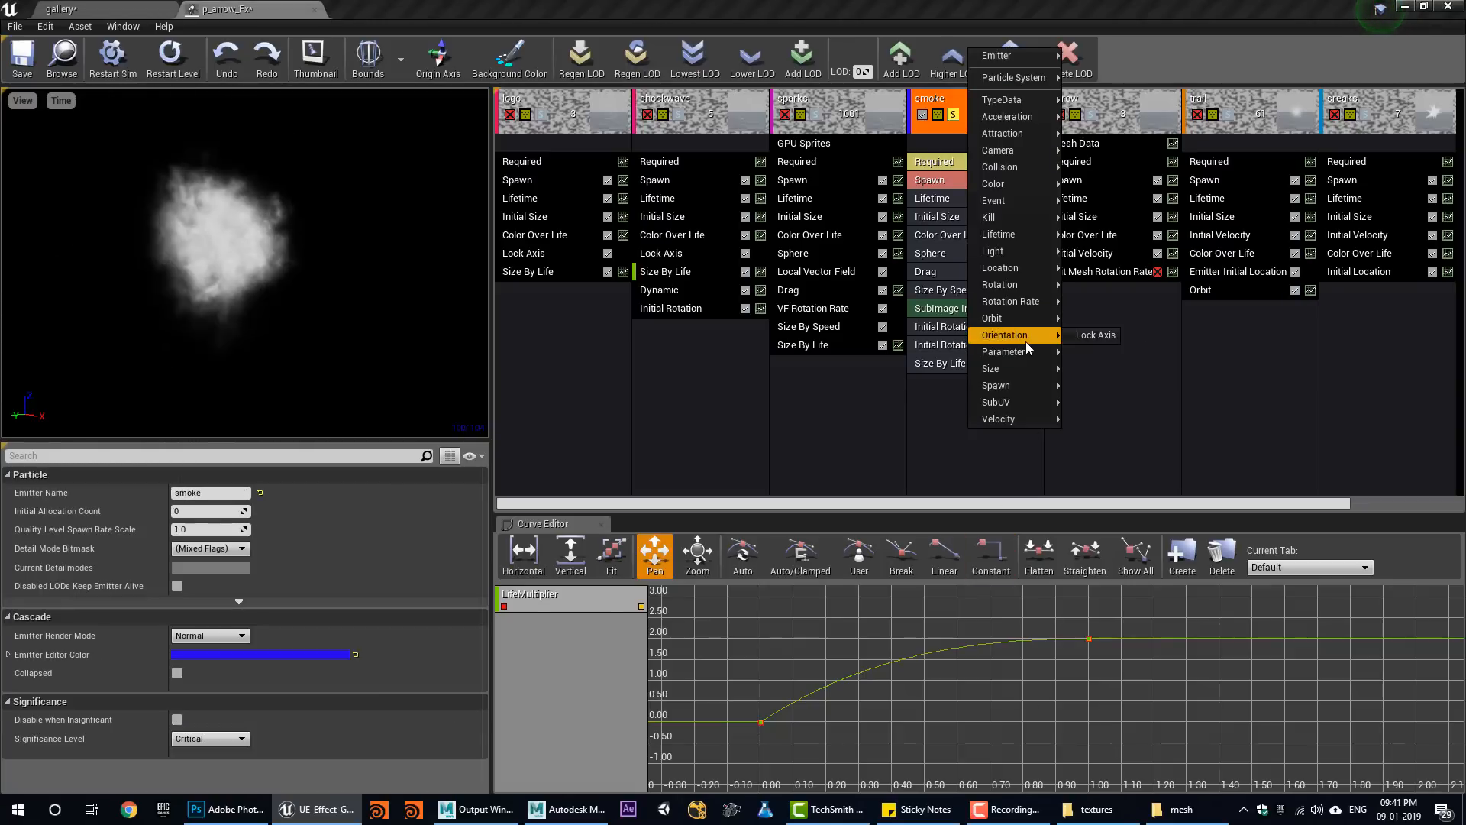
left_click(1093, 351)
right_click(966, 386)
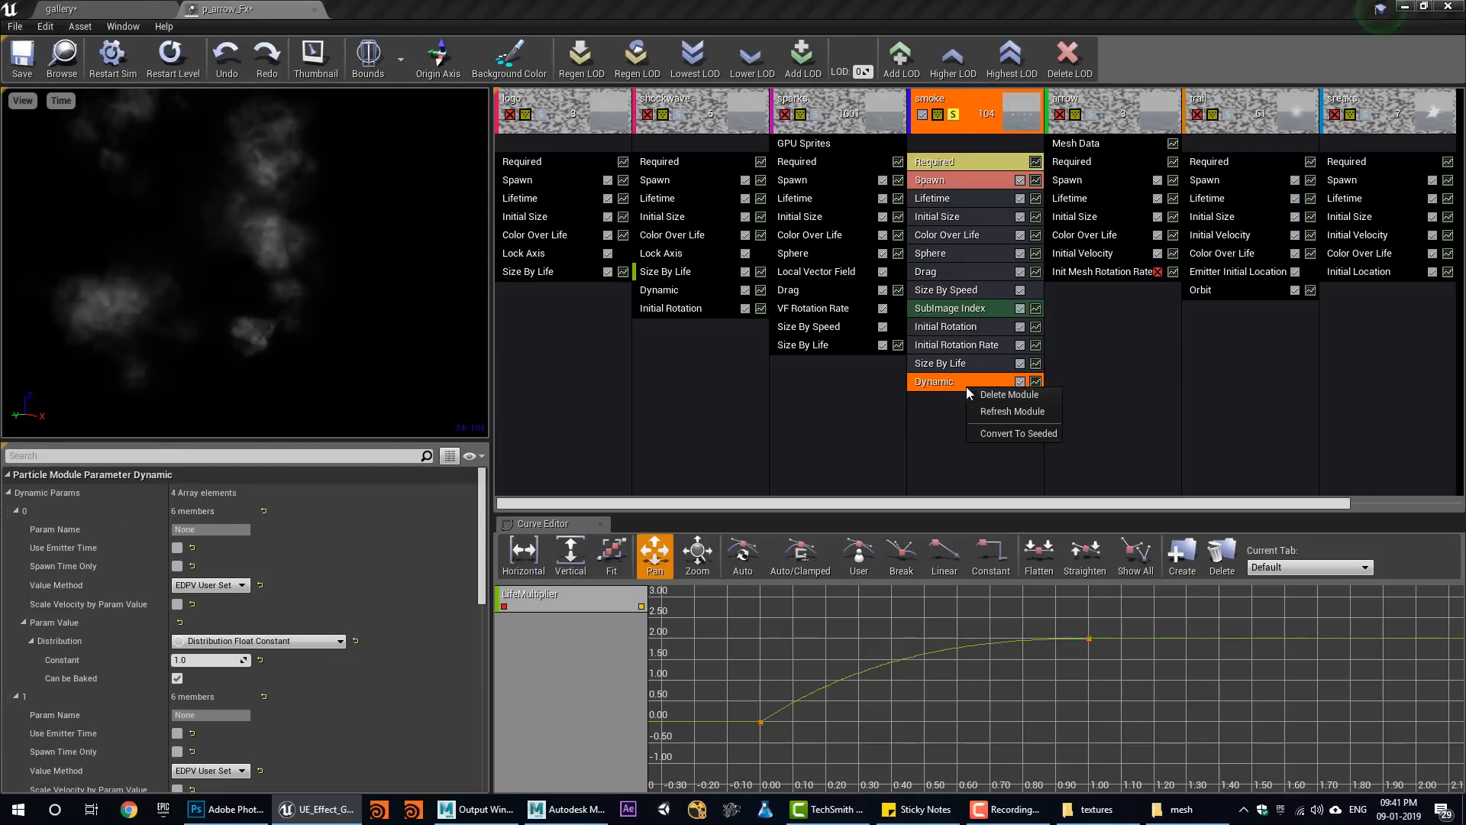
left_click(1001, 410)
Switch the dissolve parameter's distribution to Distribution Float Constant Curve and add two expanded curve points.
scroll(195, 642, "down", 3)
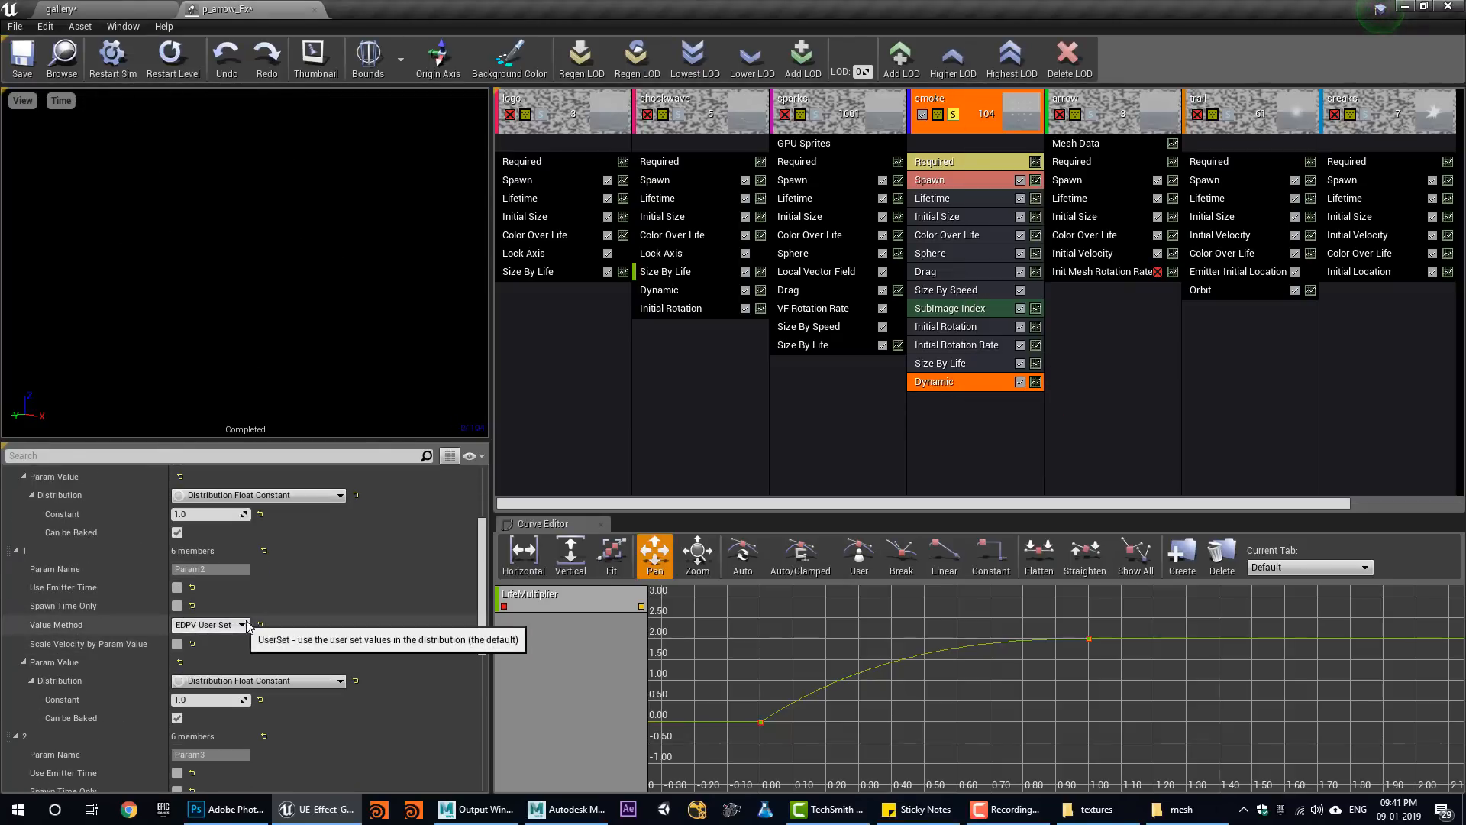
scroll(263, 622, "down", 4)
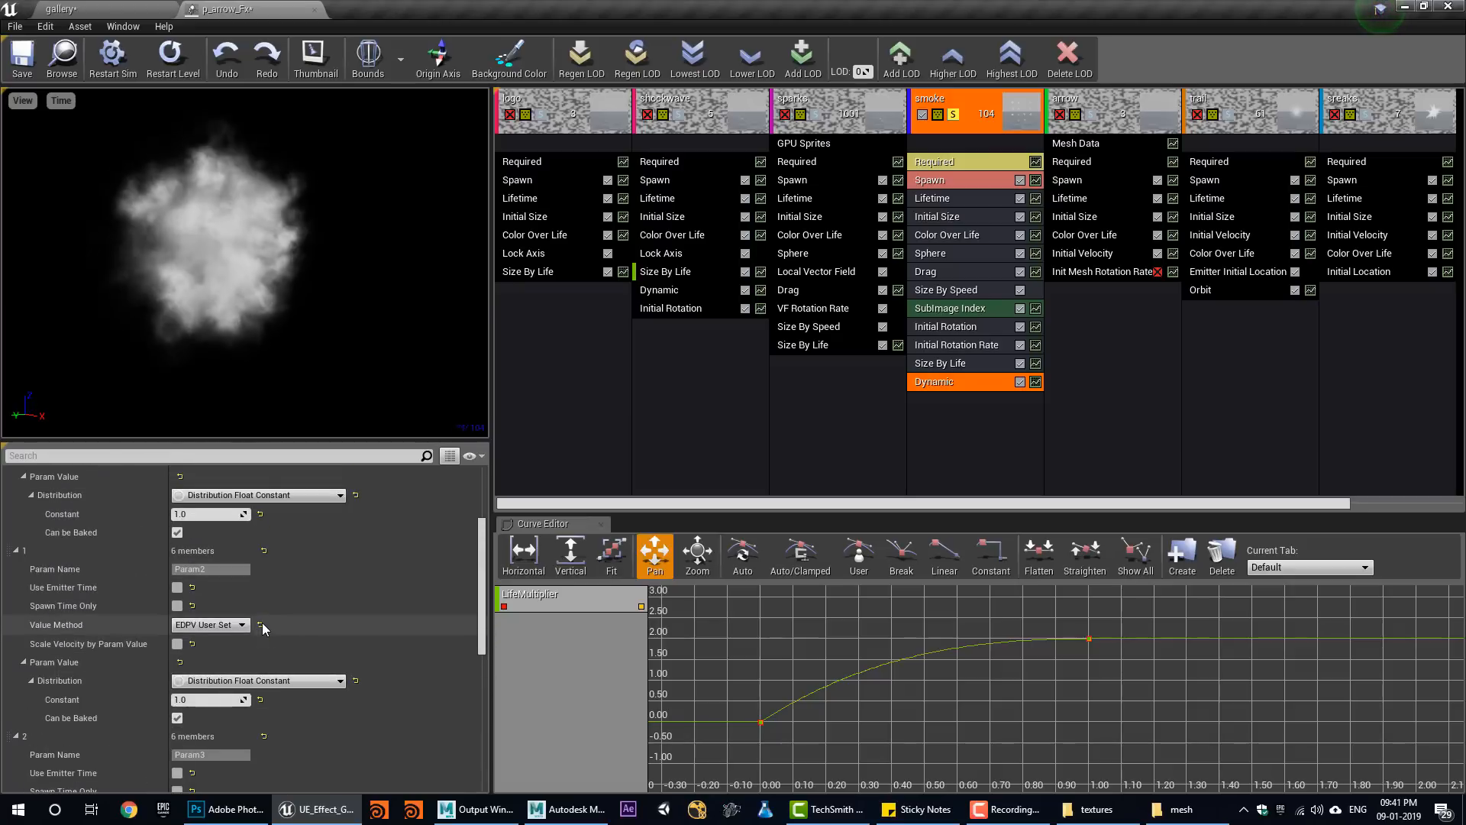
scroll(262, 621, "up", 8)
left_click(259, 641)
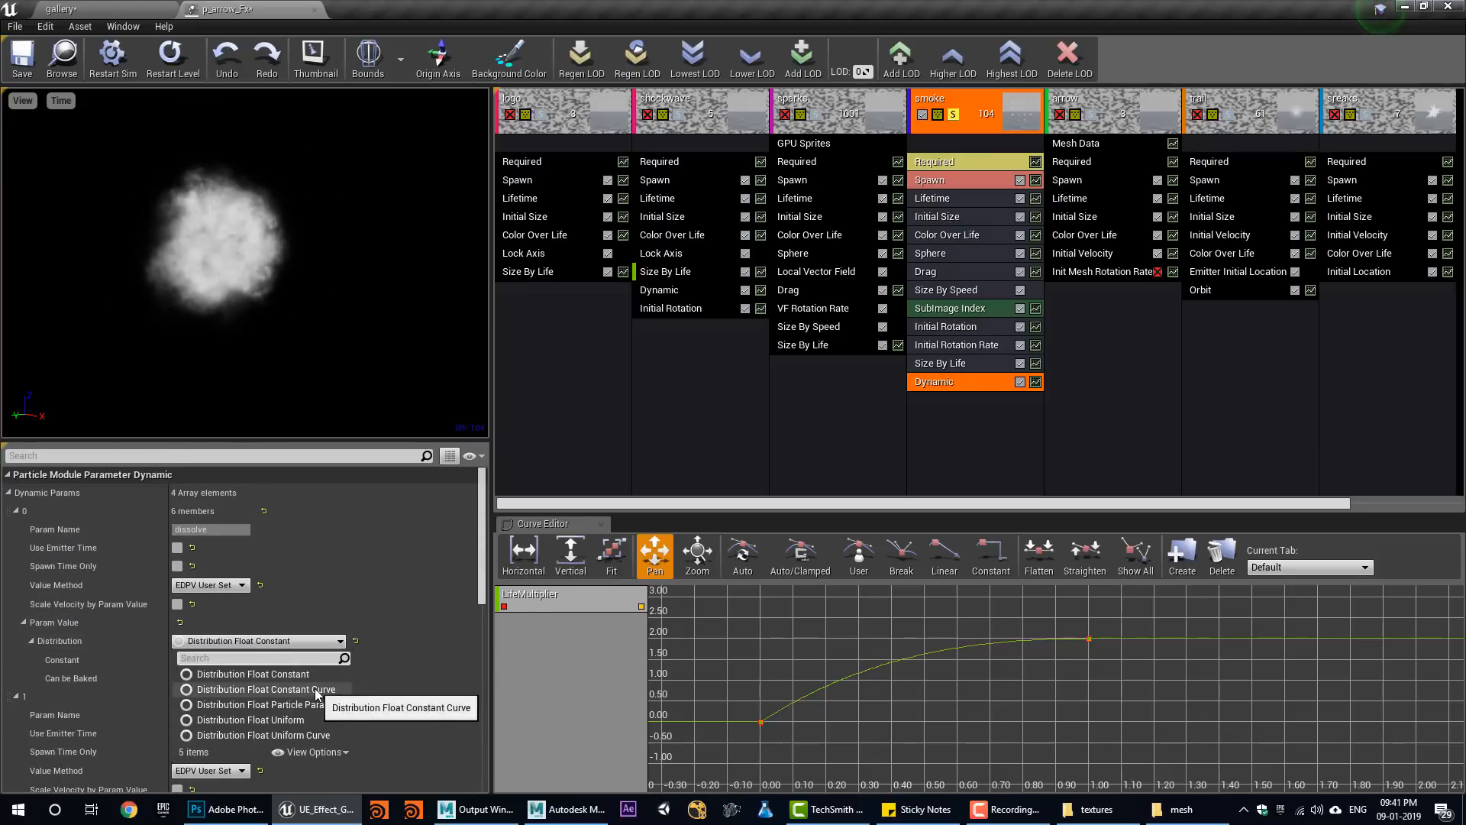
left_click(317, 689)
left_click(39, 659)
left_click(262, 679)
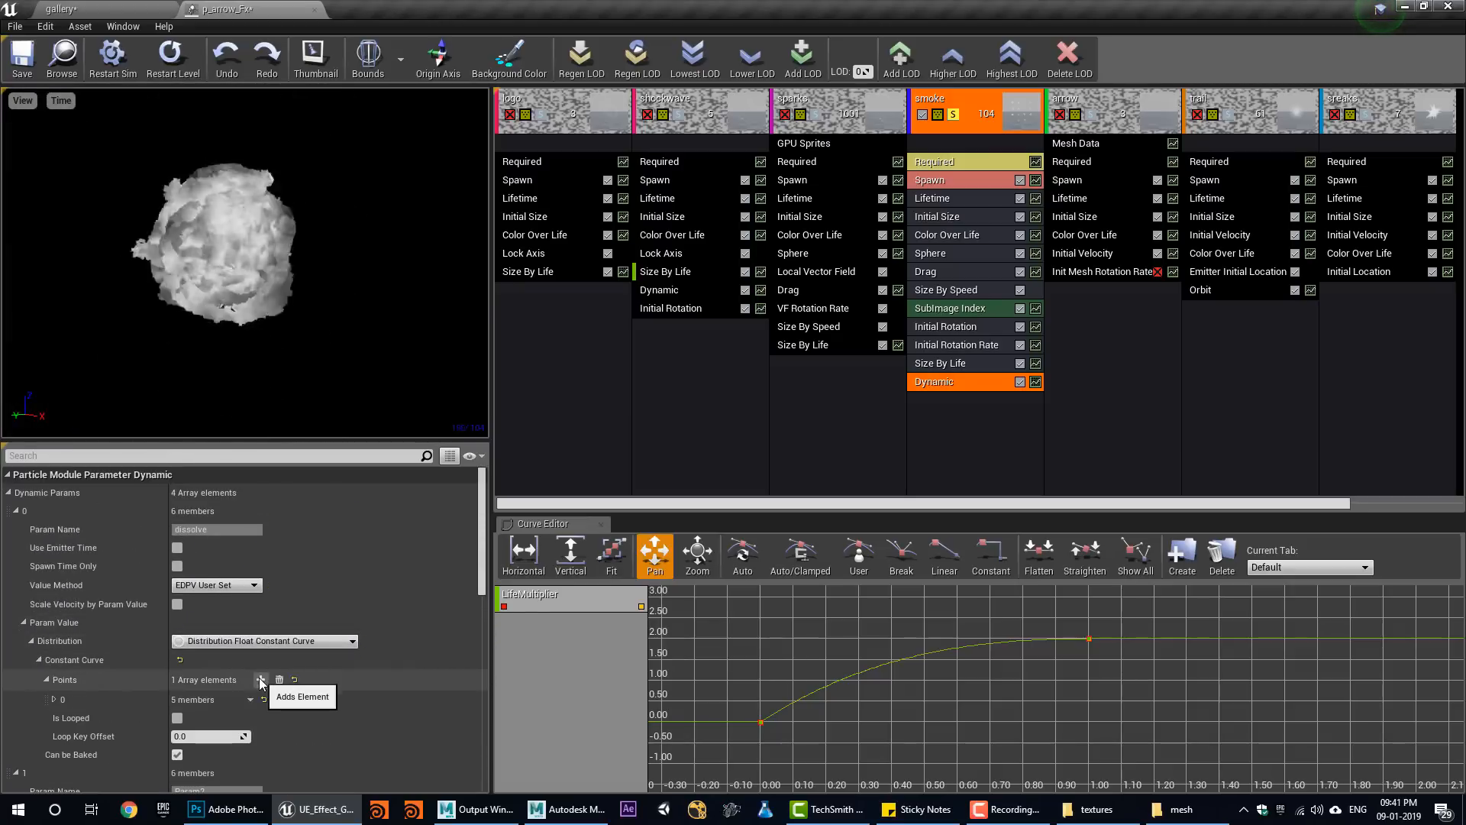
left_click(262, 682)
left_click(45, 680, "shift")
left_click(45, 680, "shift")
scroll(202, 695, "down", 3)
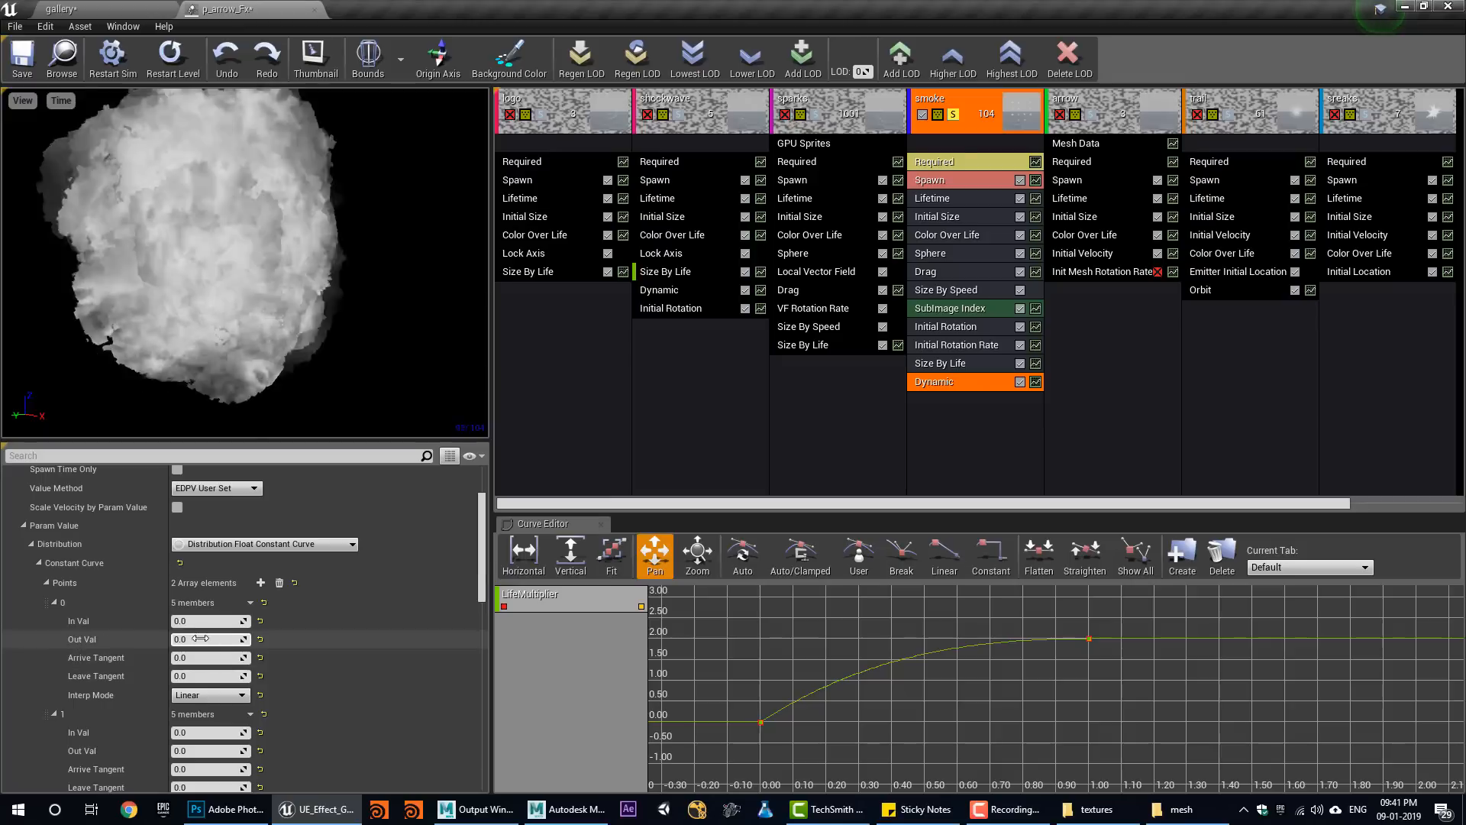
Set the dissolve curve's first point to Out Val 1 and its second point to In Val 1 and Out Val 2.
left_click(200, 639)
type("1")
left_click(210, 733)
type("1")
left_click(210, 752)
type("5")
key("Return")
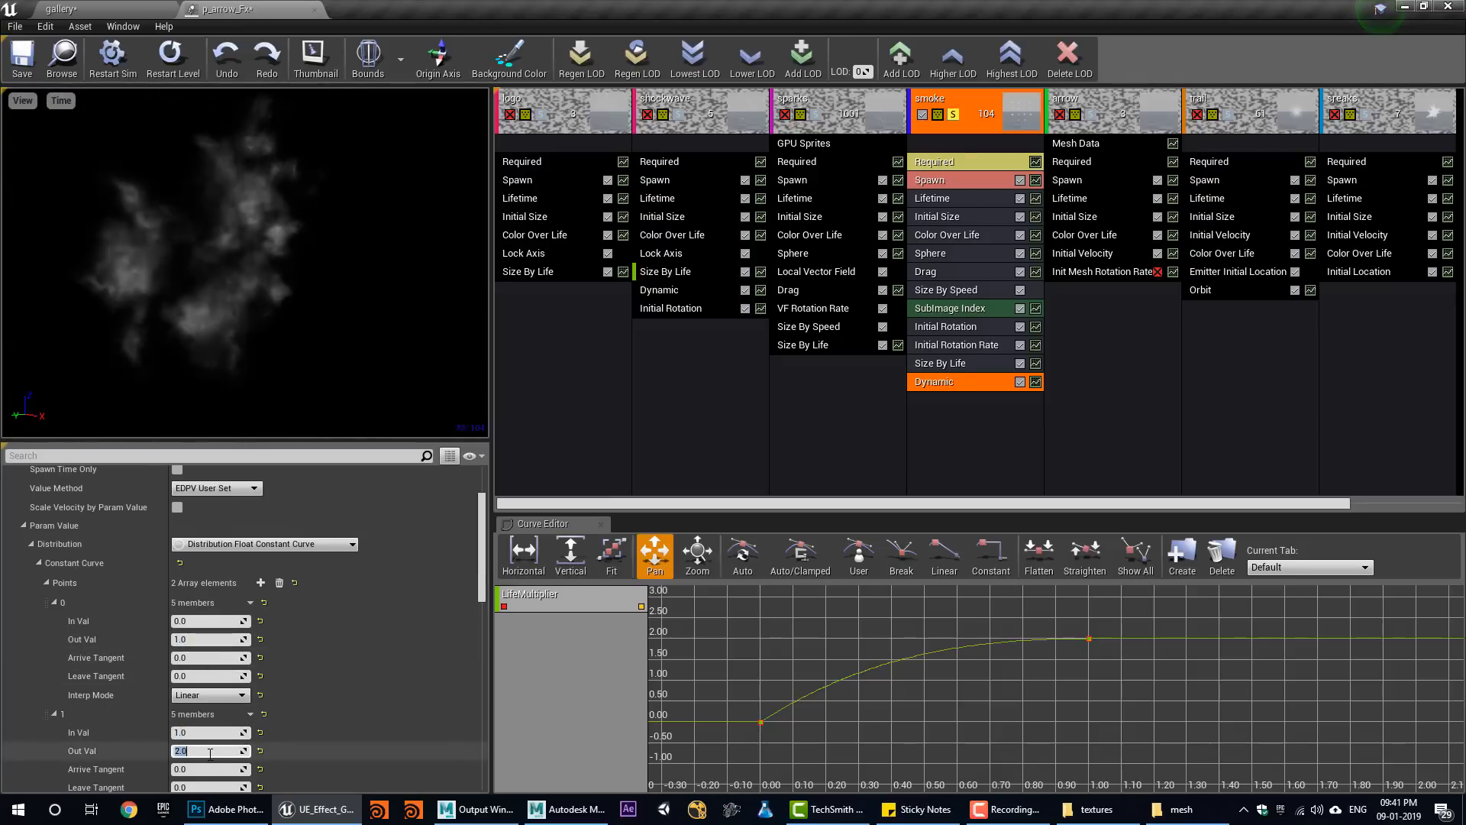
type("2")
key("Return")
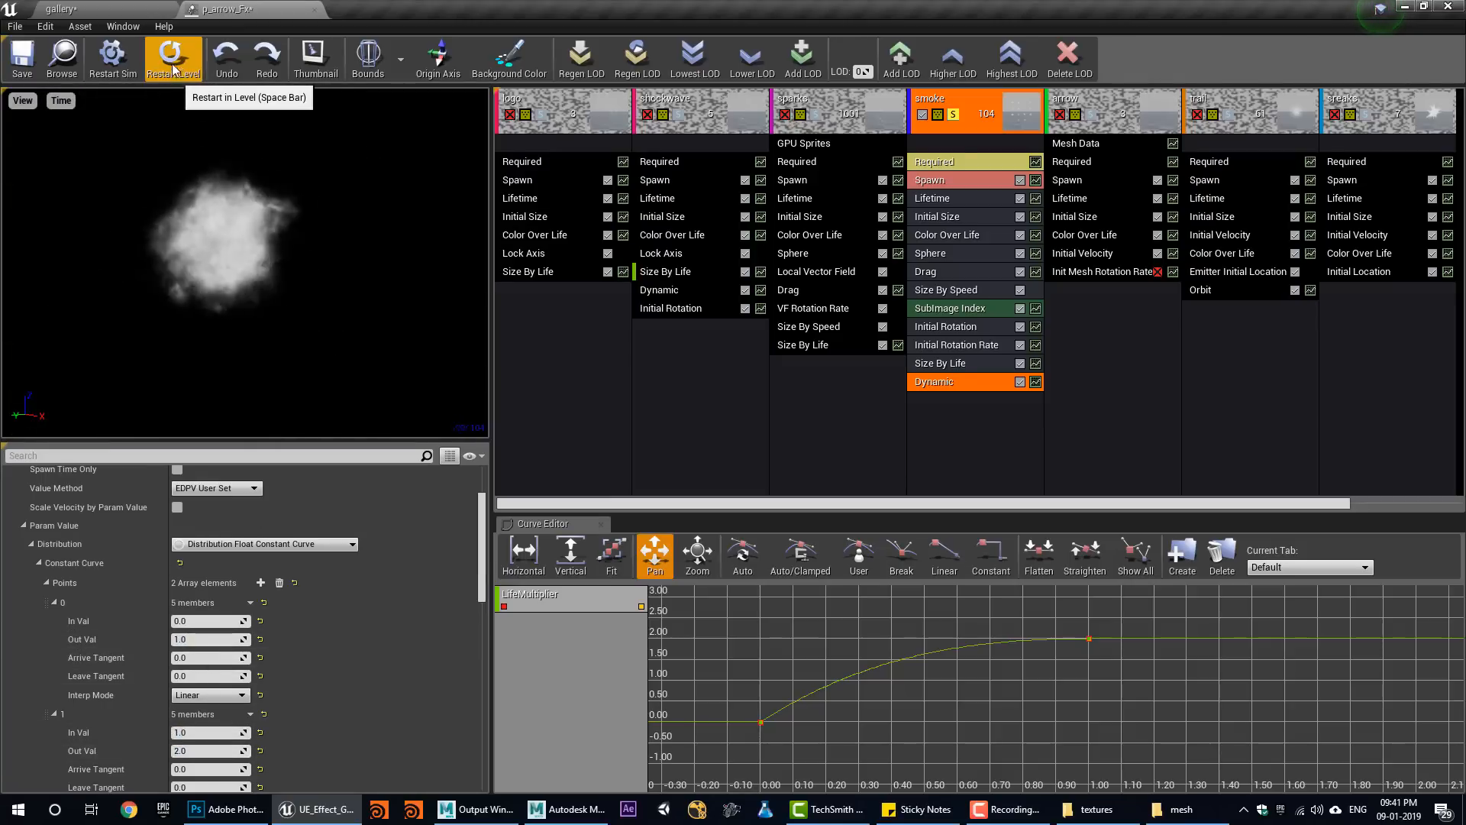
Turn off solo for the smoke emitter and simulate the gallery level to check the full arrow effect.
left_click(62, 9)
left_click(818, 60)
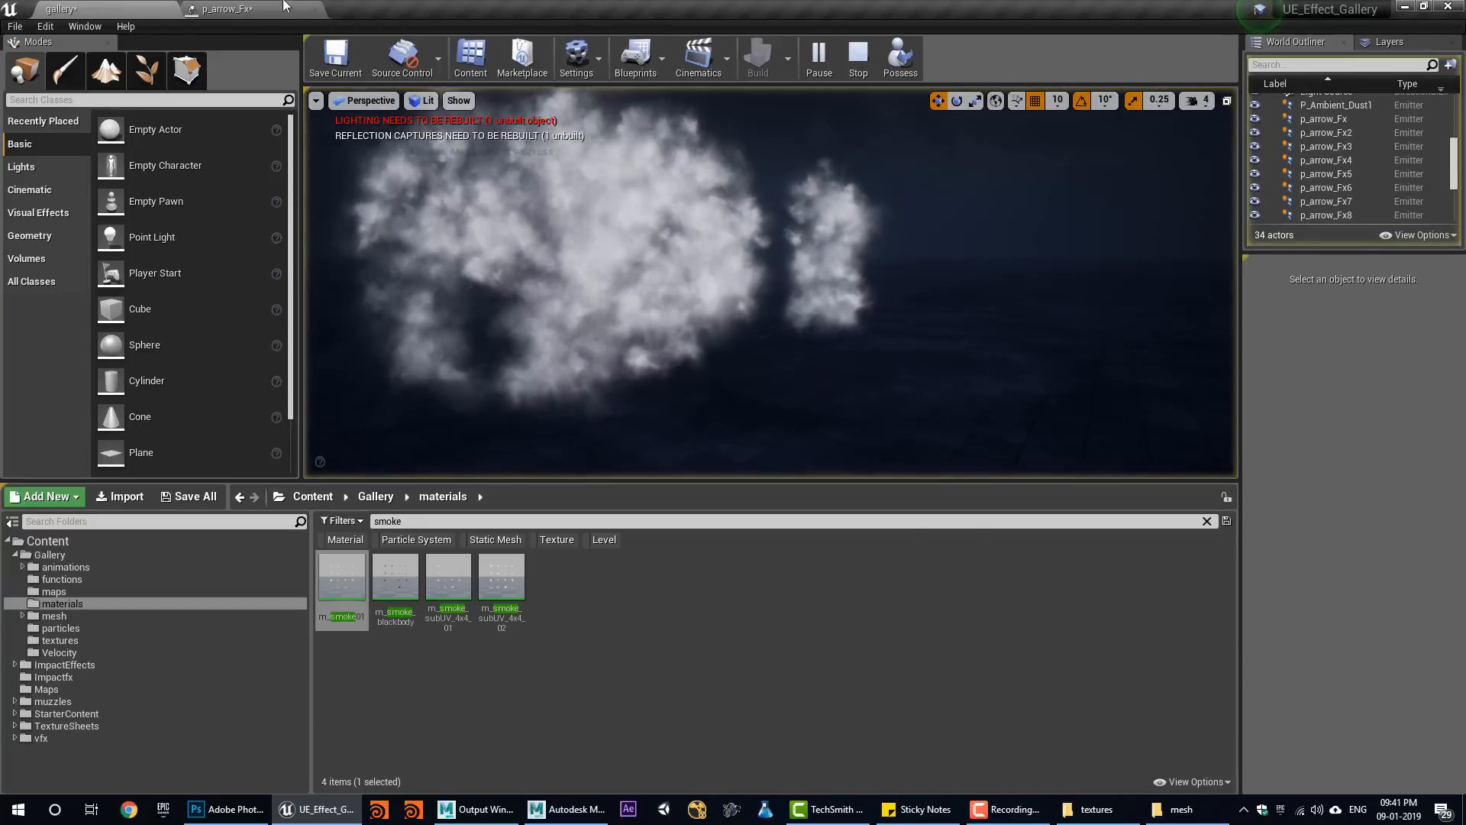
left_click(249, 7)
left_click(954, 115)
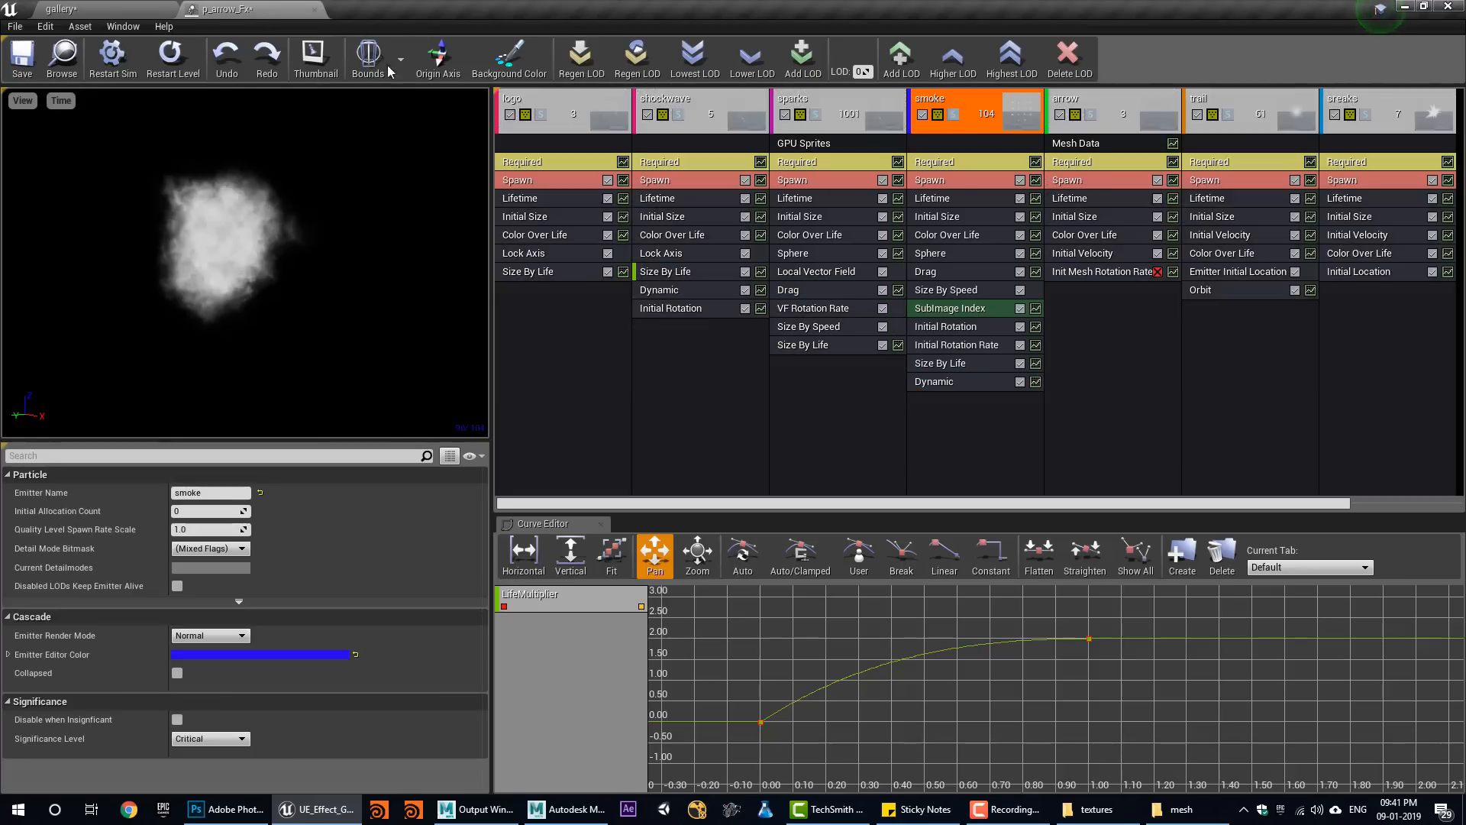
left_click(63, 8)
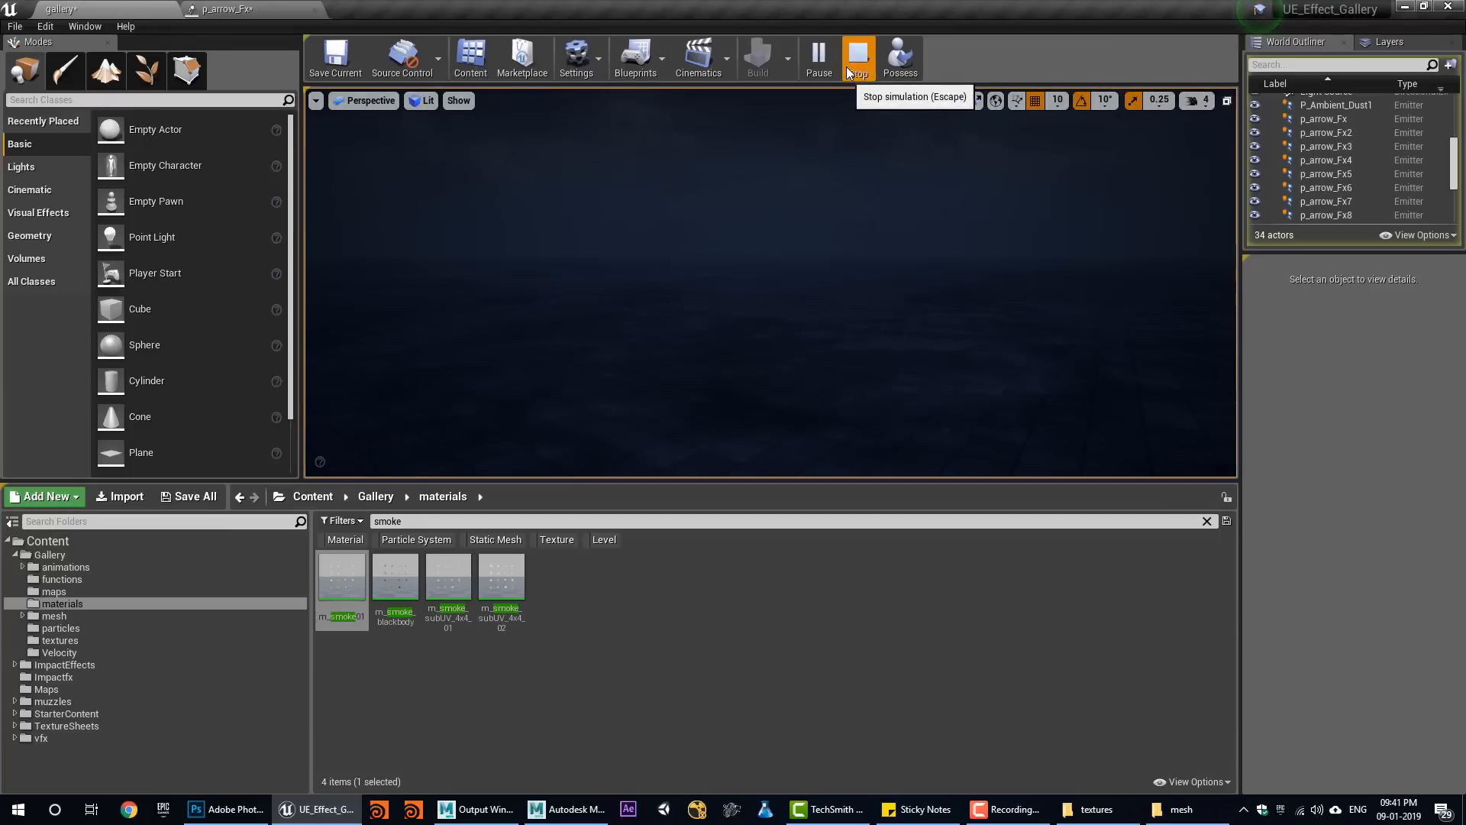
left_click(872, 53)
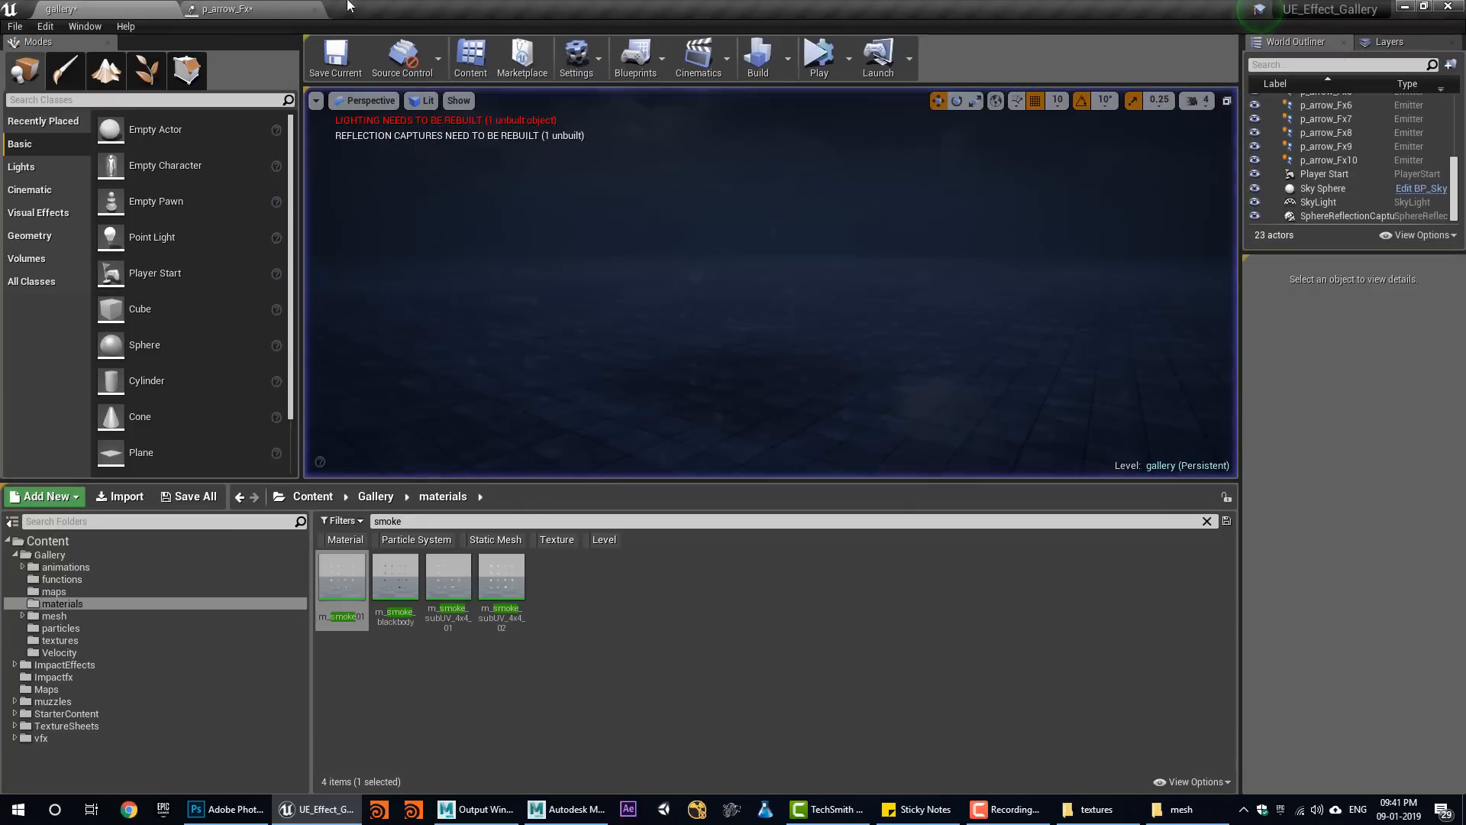
Set the Out Val of the first Alpha Over Life point to 0.2 in the smoke emitter's Color Over Life.
left_click(252, 9)
left_click(947, 234)
scroll(164, 690, "down", 5)
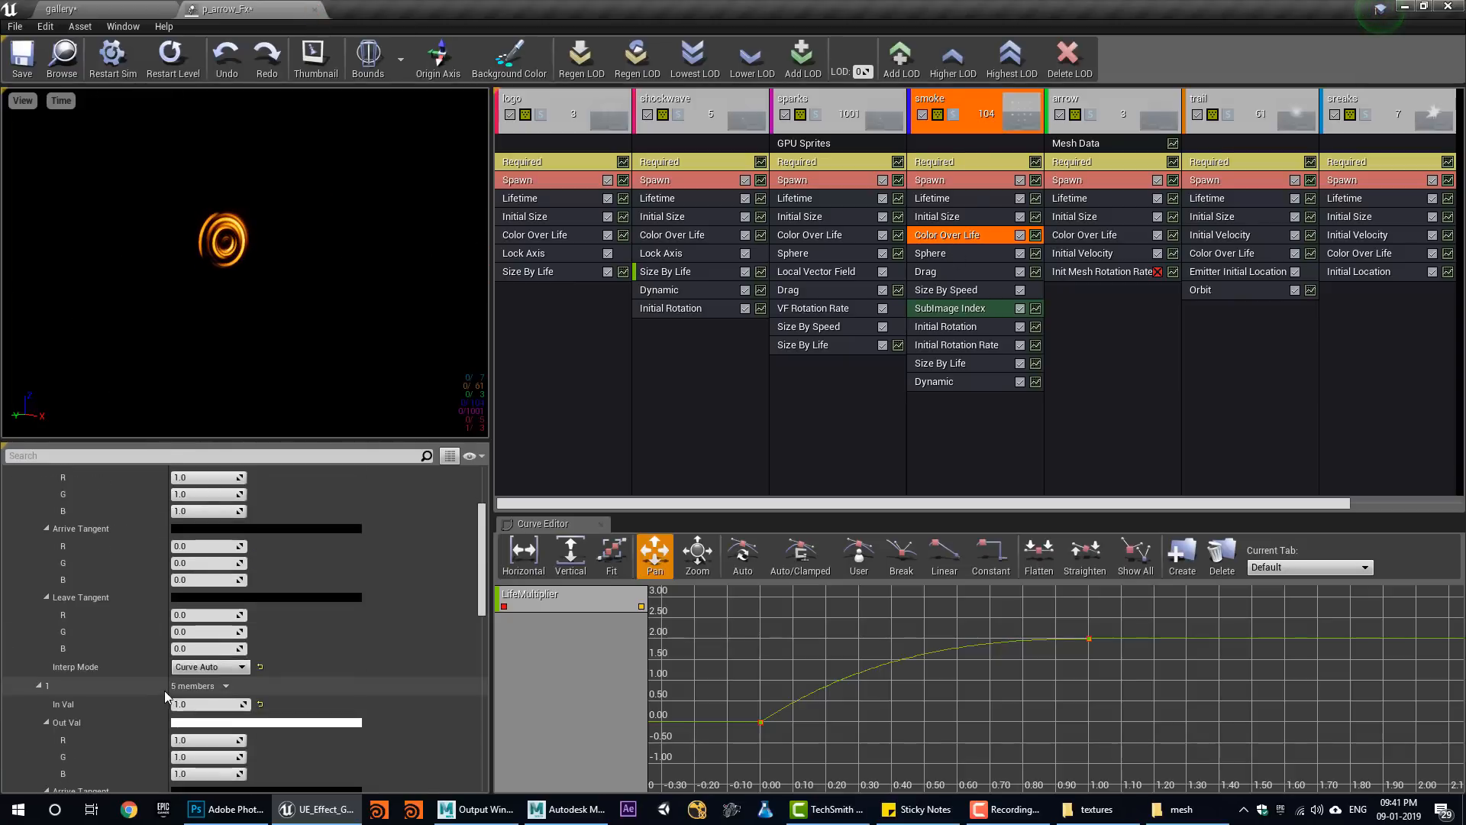
scroll(163, 690, "down", 10)
left_click(217, 648)
type(".2")
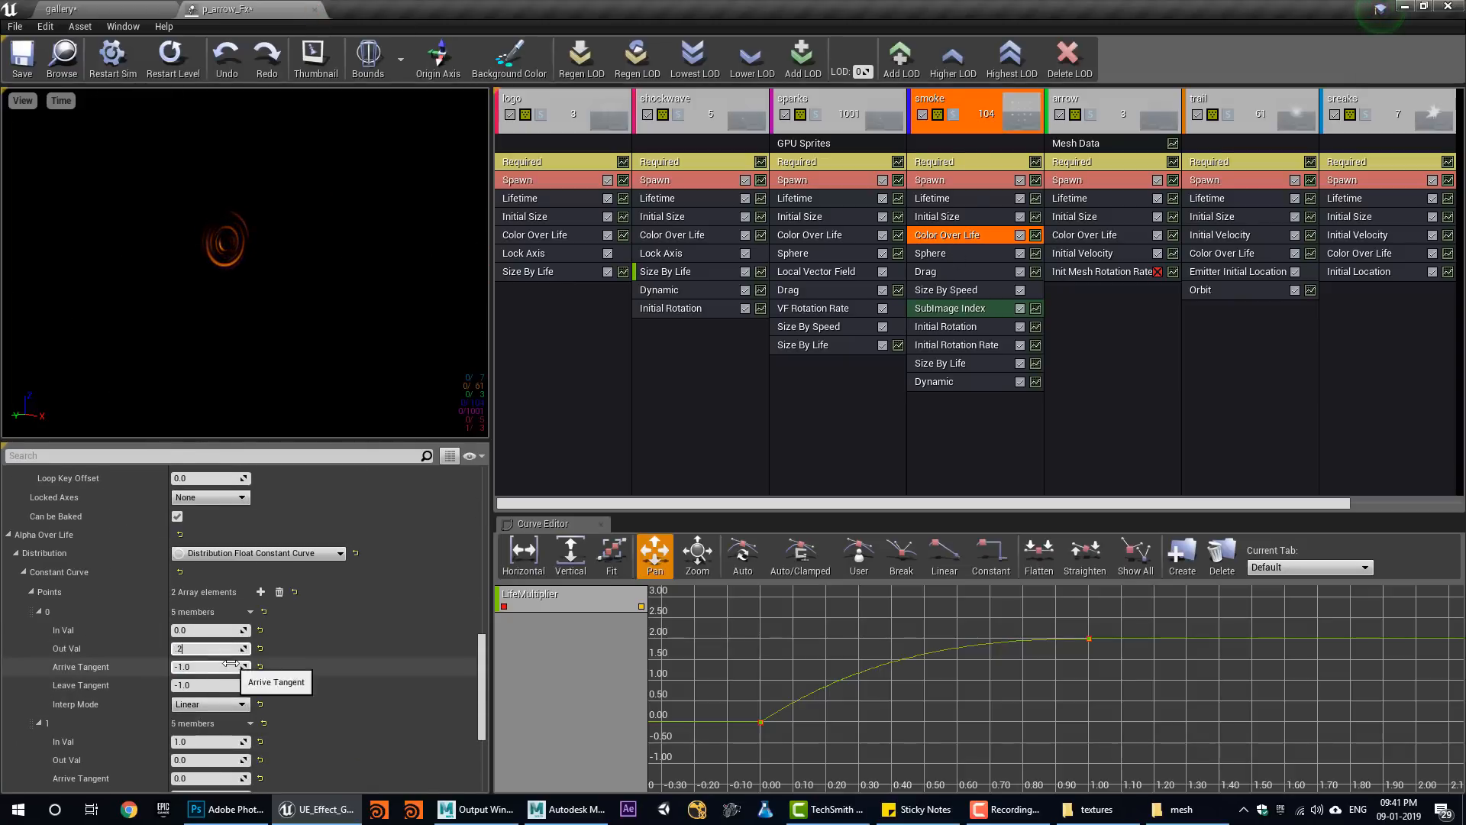
key("Return")
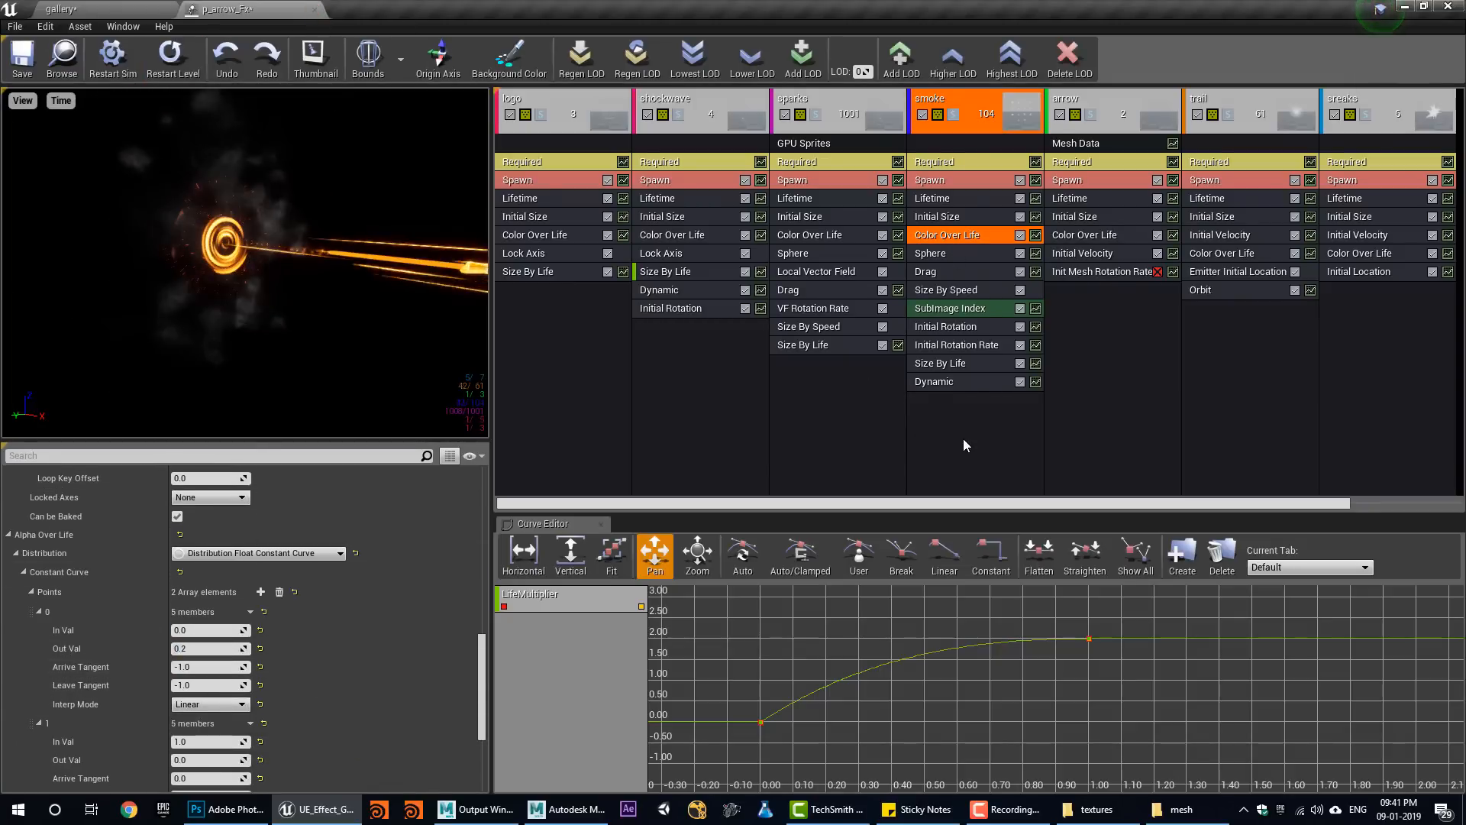
Move the smoke emitter's Drag module to the end of its stack and set its drag coefficient to 5.
right_click(963, 438)
left_click_drag(924, 272, 938, 393)
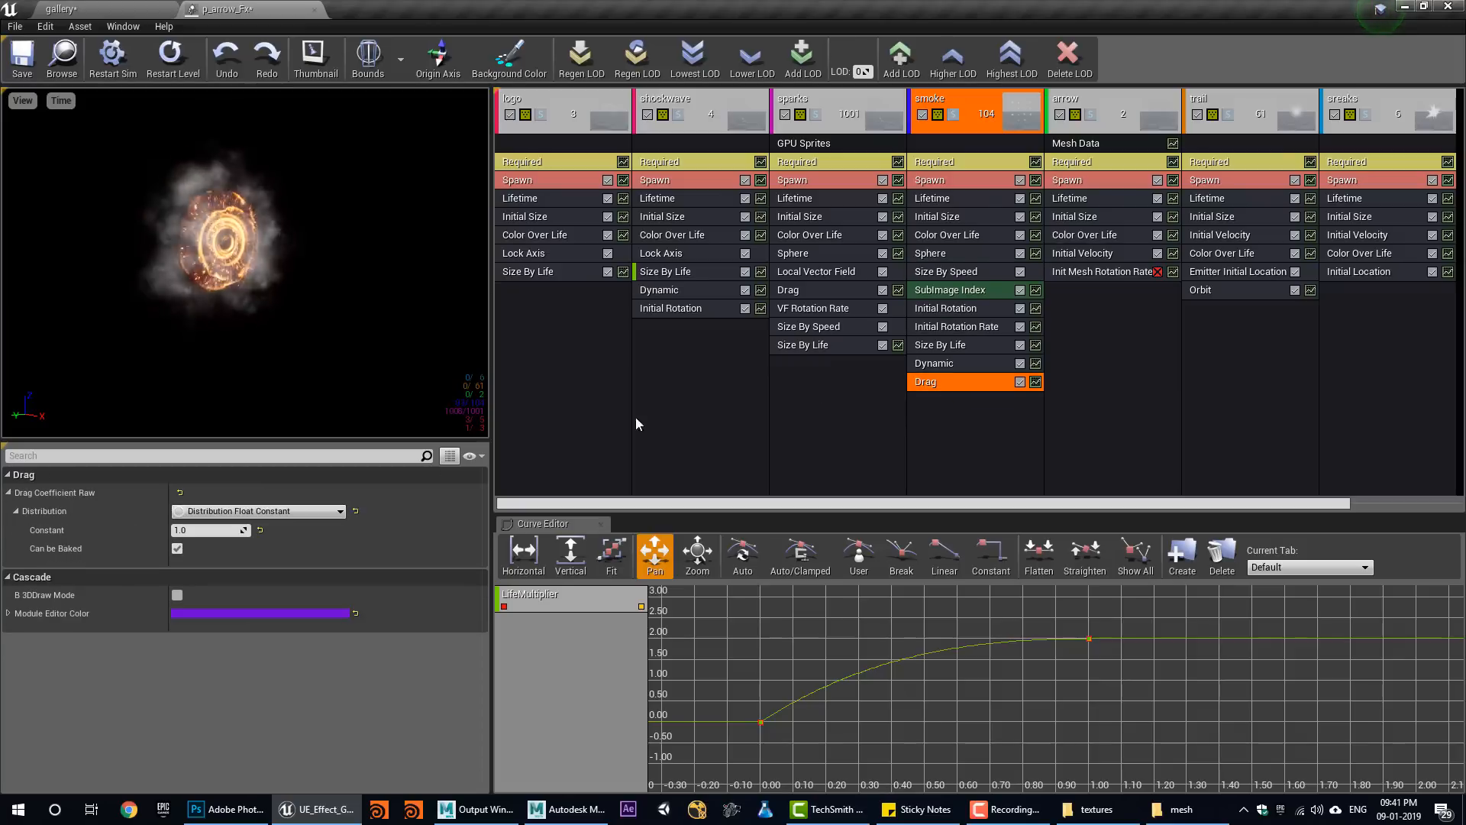
left_click(218, 530)
type("5")
key("Return")
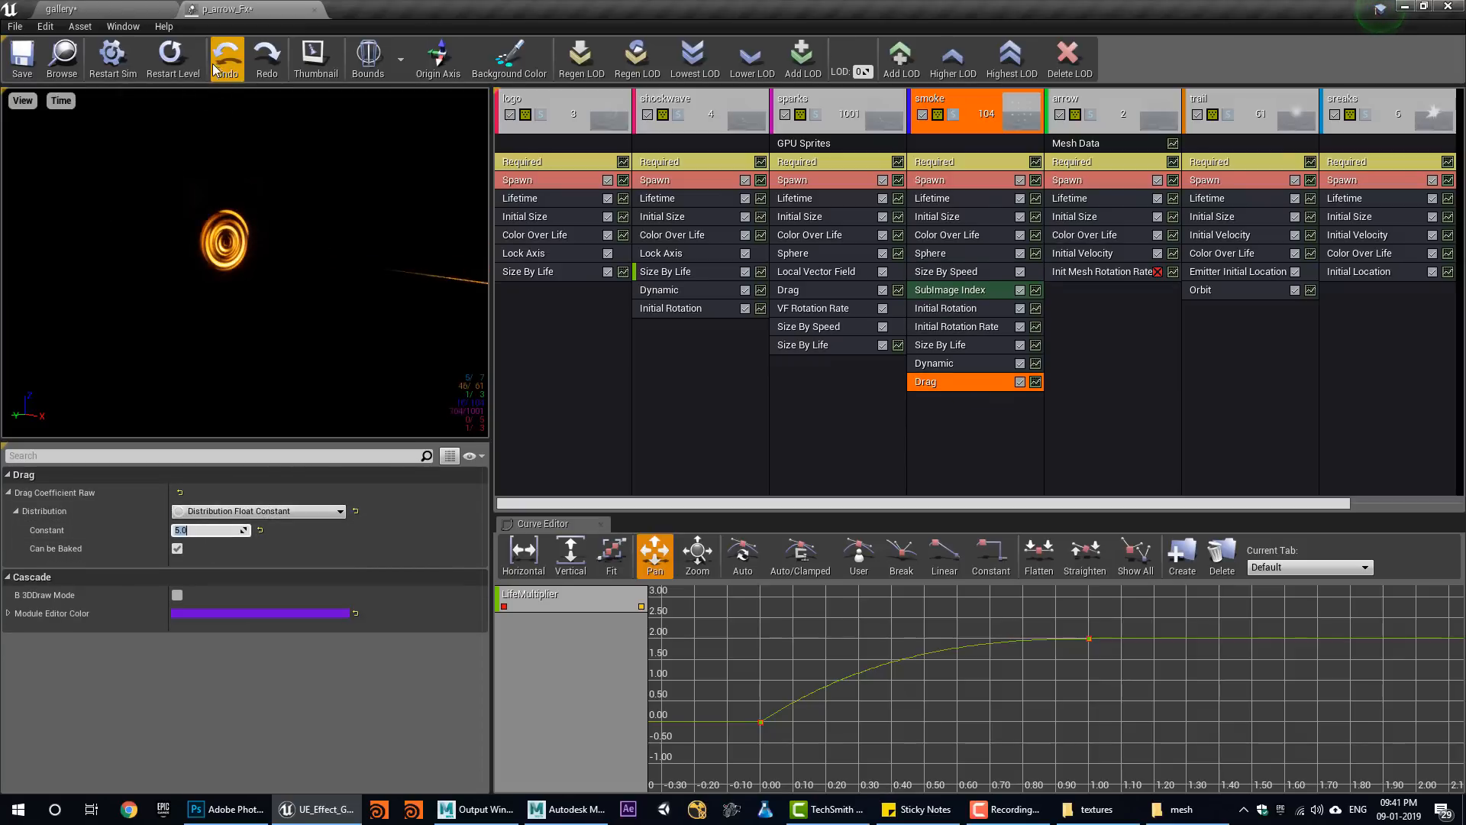
Simulate the gallery level several times to examine how the smoke moves and slows around the arrows.
left_click(134, 7)
left_click(833, 53)
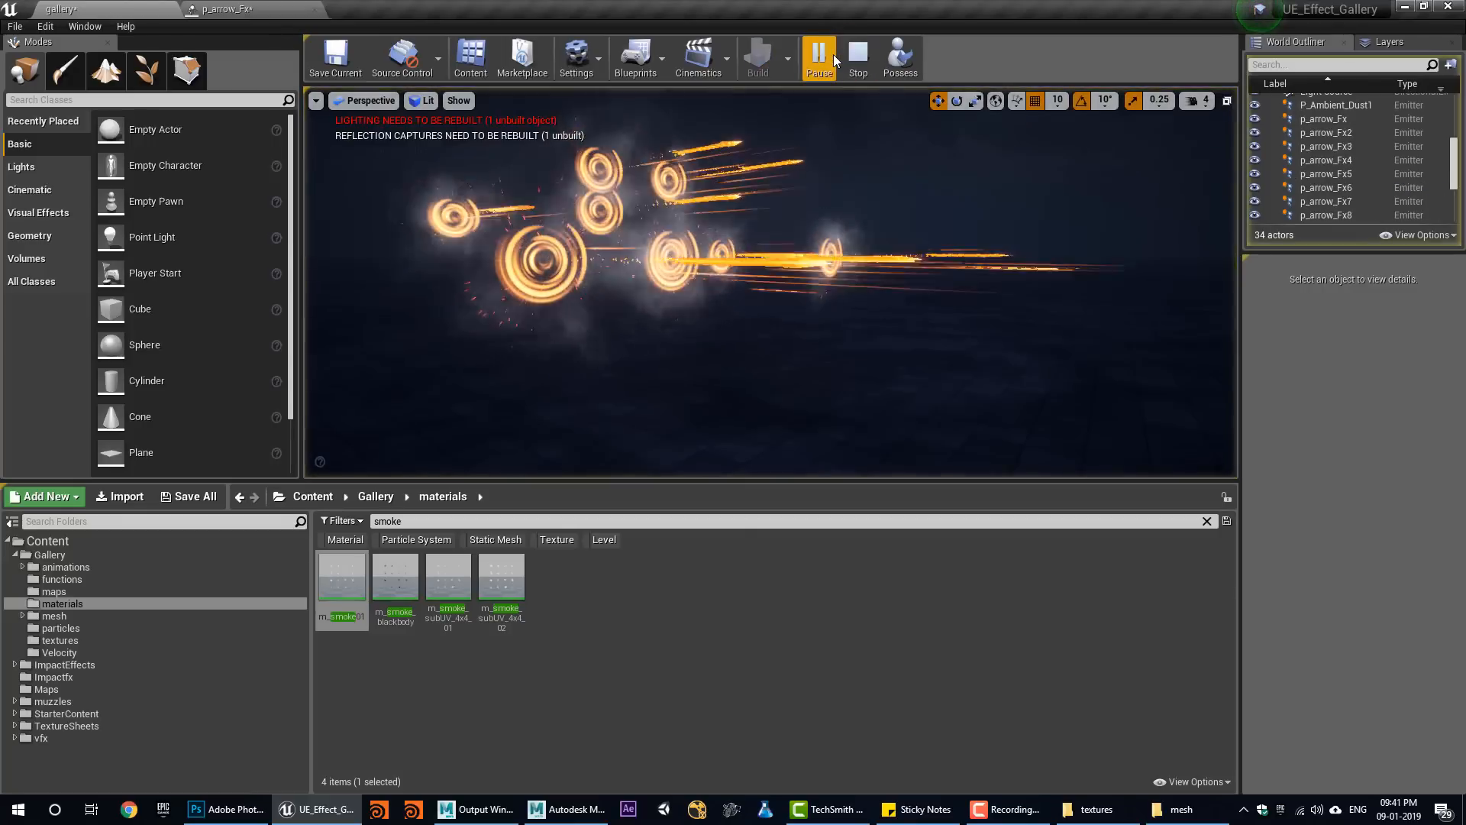
left_click(847, 59)
left_click(833, 64)
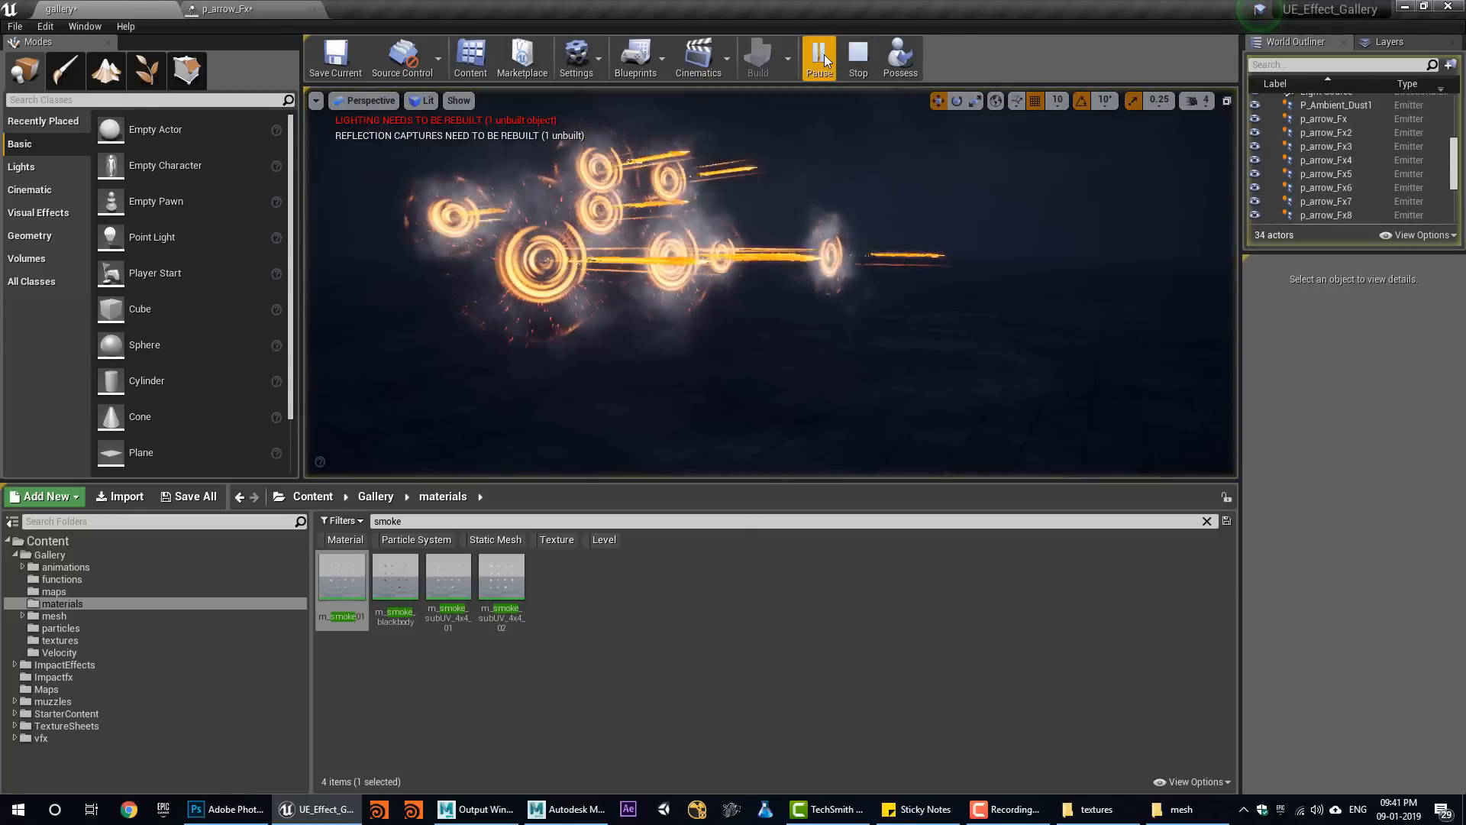
left_click(846, 58)
left_click(833, 58)
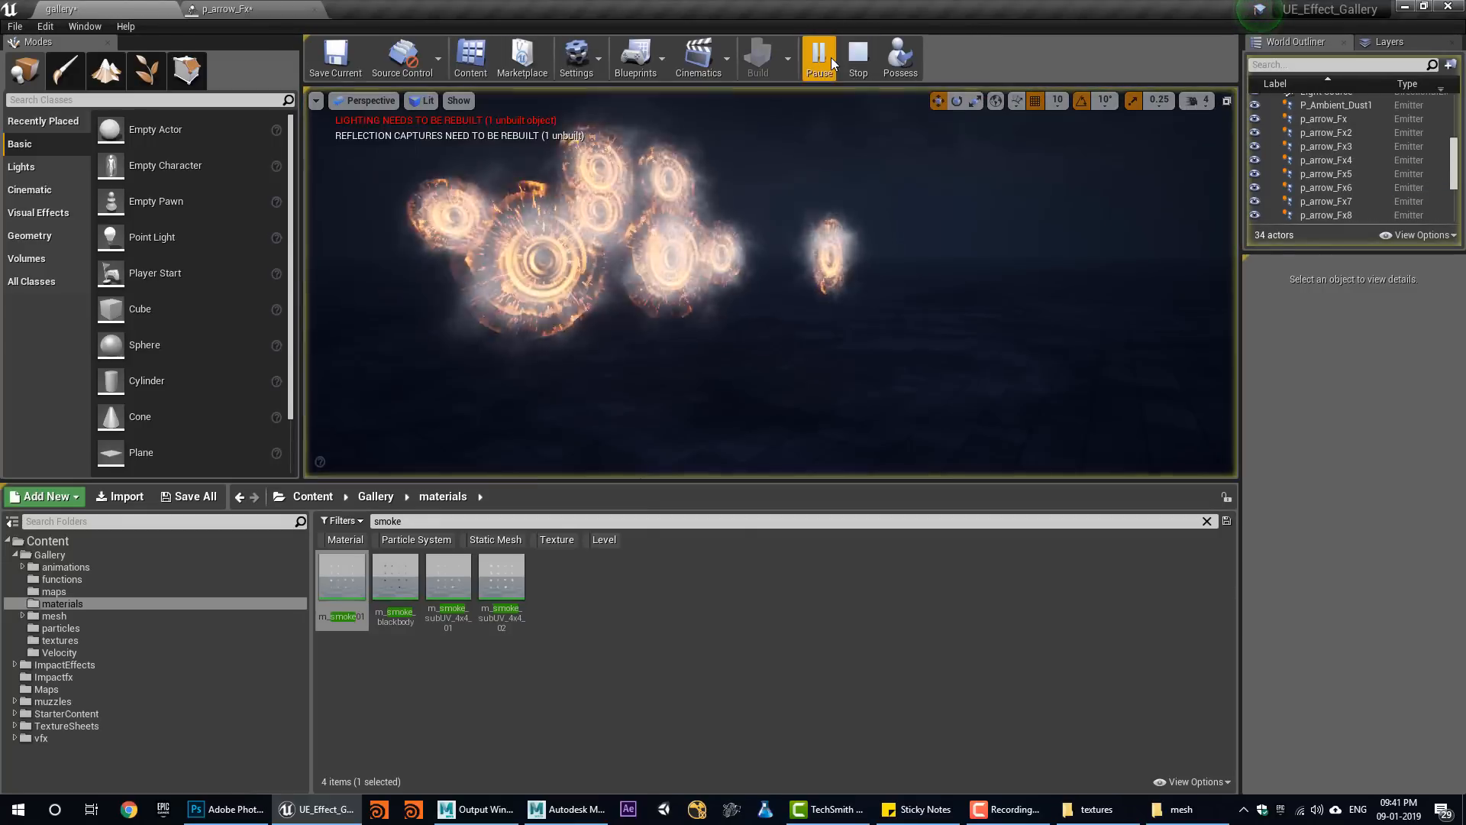
left_click(858, 60)
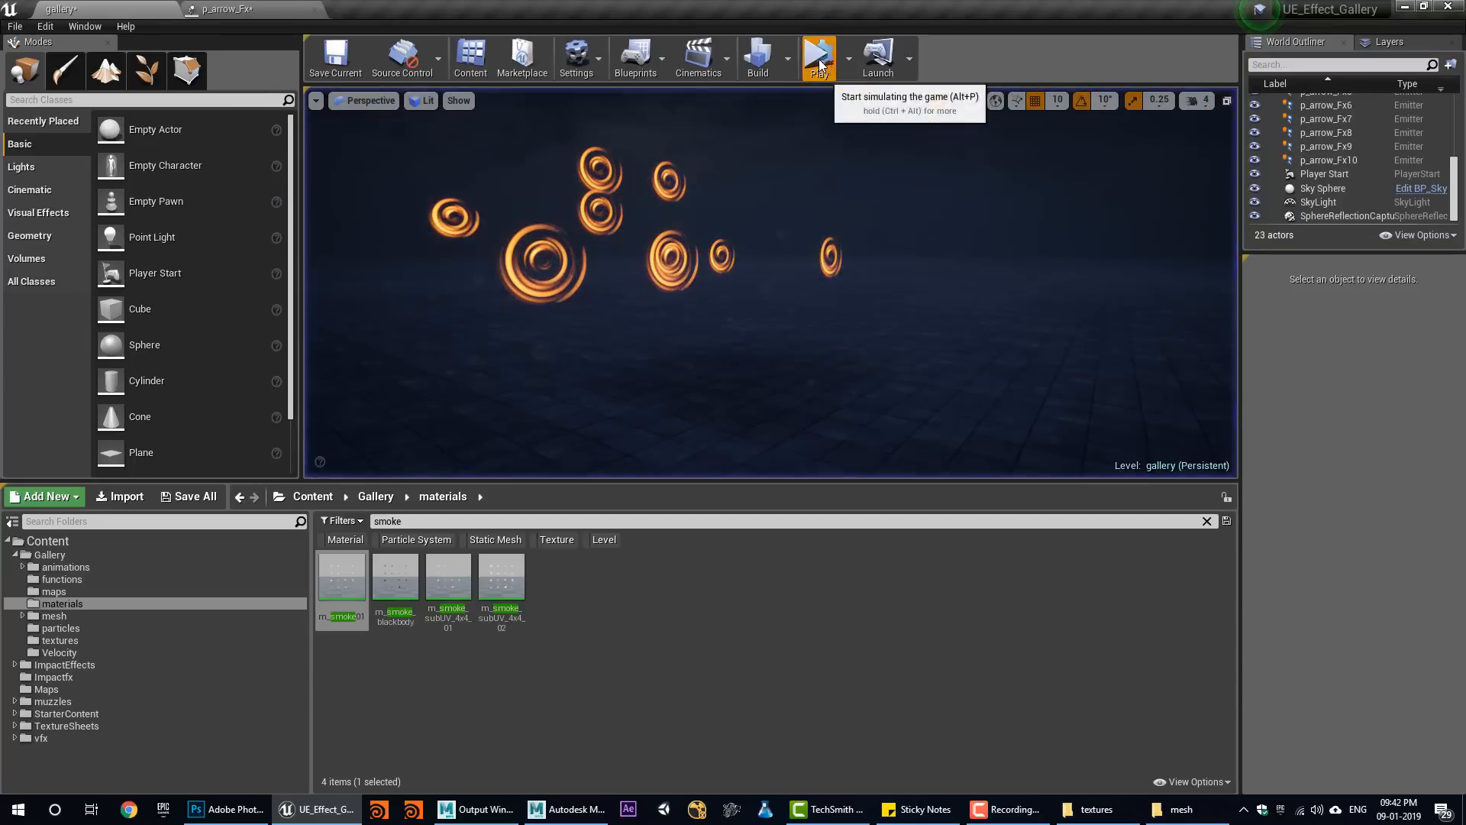
left_click(834, 61)
left_click(857, 62)
Set the smoke's first Color Over Life point to 0.2 for R, G and B.
left_click(278, 10)
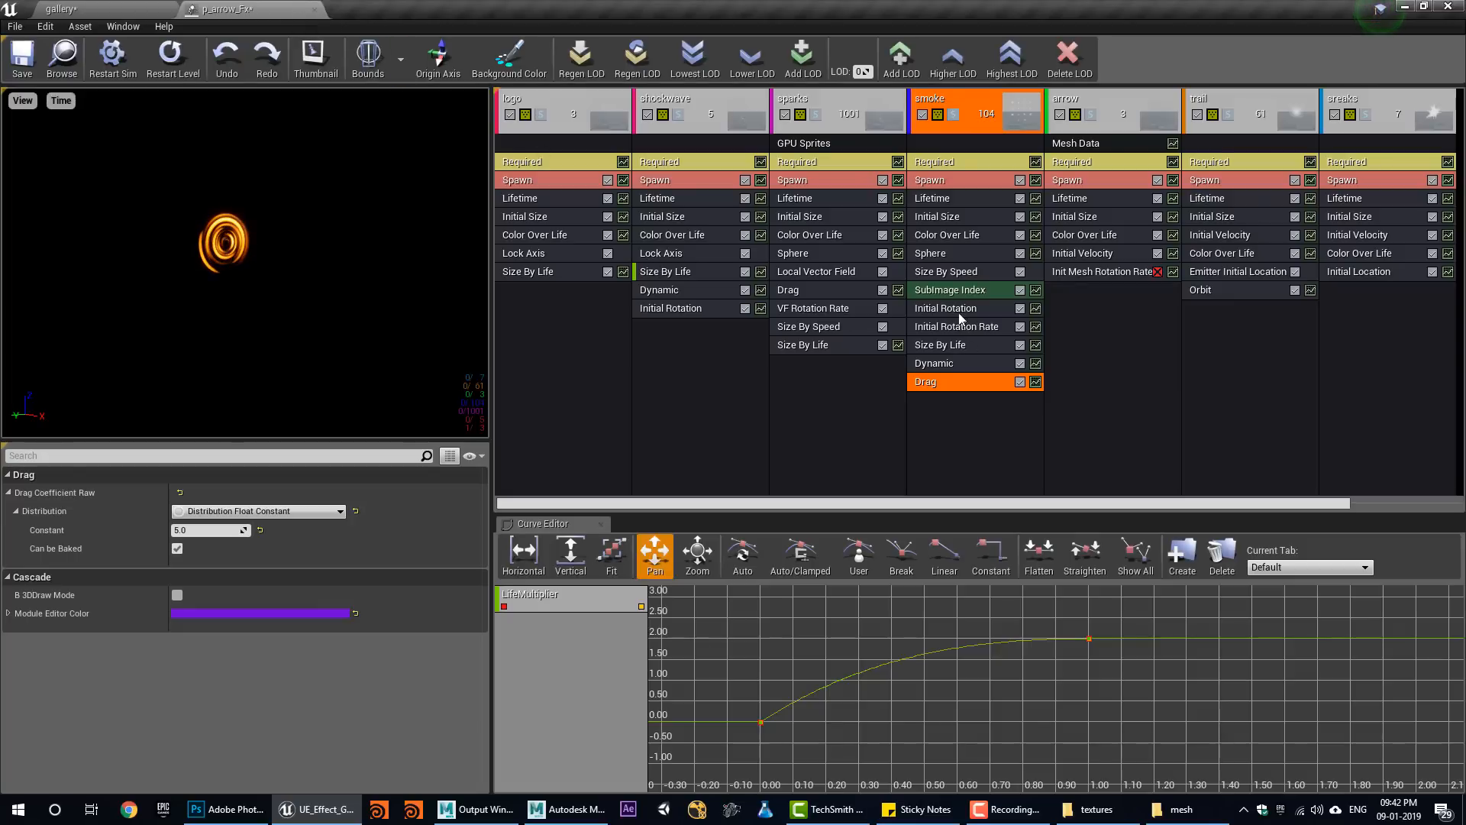
left_click(939, 238)
scroll(274, 594, "down", 1)
left_click(201, 601)
type(".2")
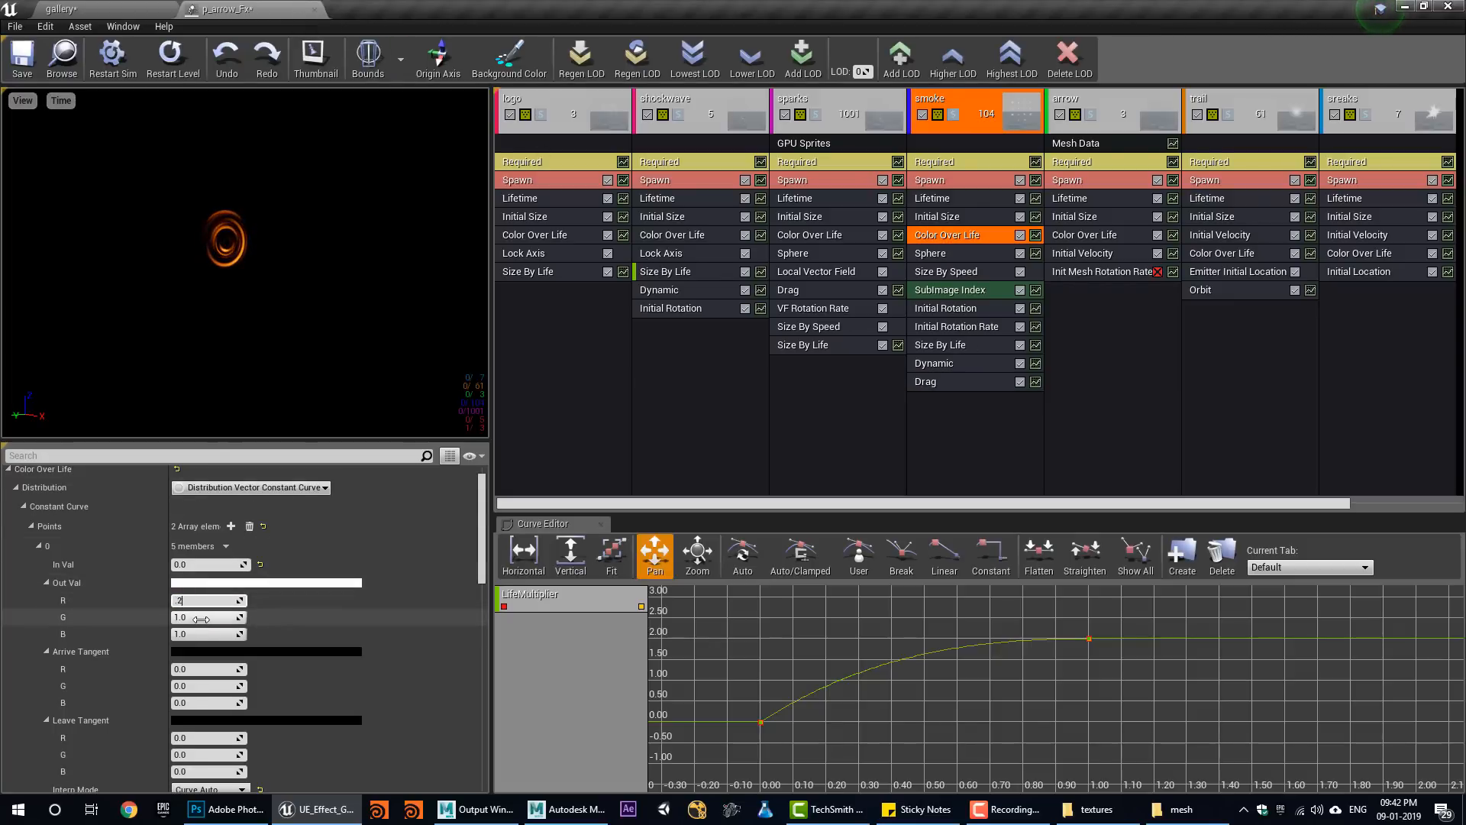
left_click(200, 618)
type(".2")
left_click(201, 634)
type(".2")
key("Return")
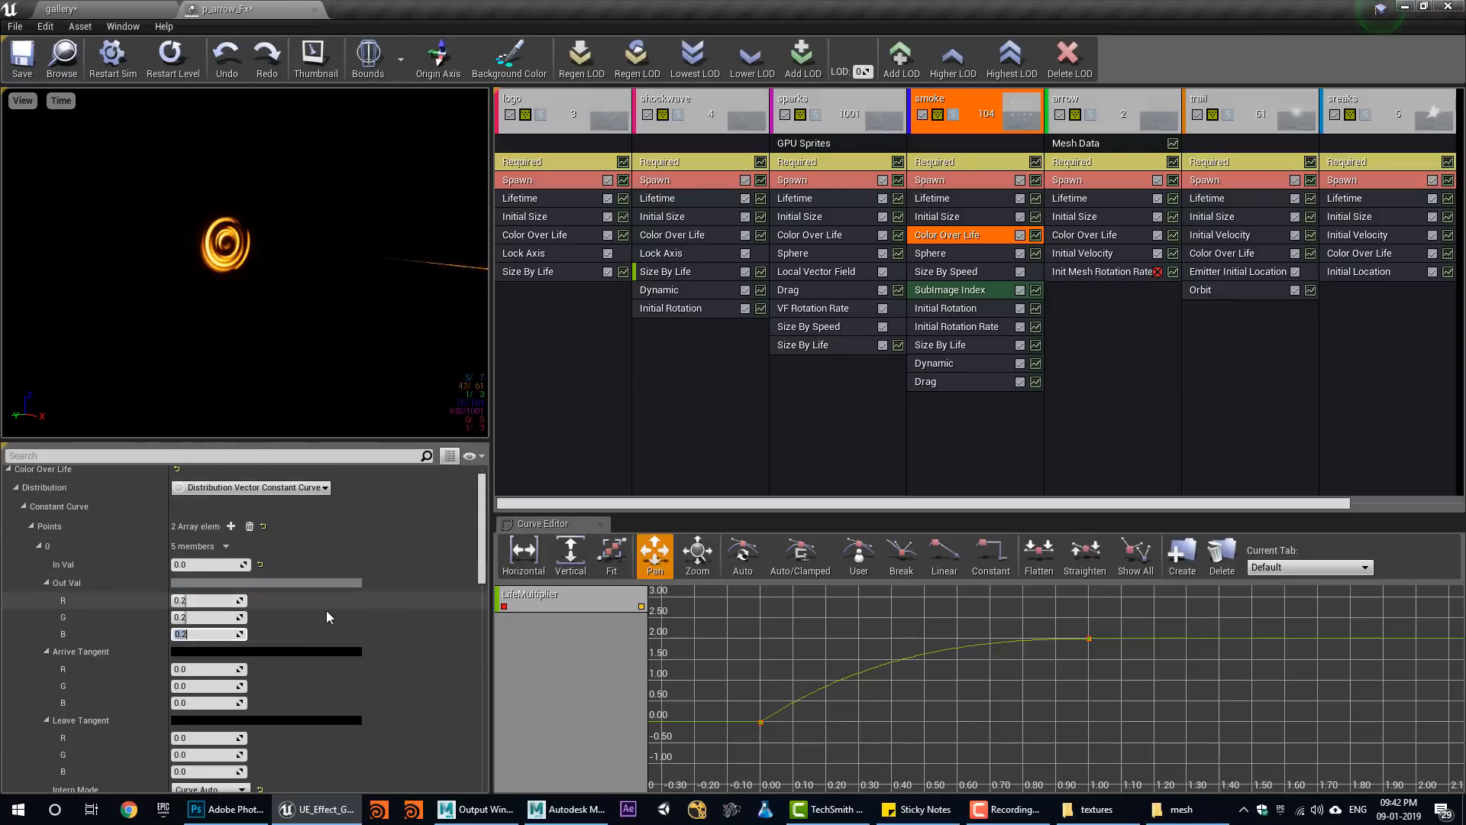
Set the smoke's second Color Over Life point to 0.2 for R, G and B.
scroll(281, 641, "down", 1)
scroll(282, 641, "down", 2)
left_click(202, 692)
type(".2")
left_click(201, 708)
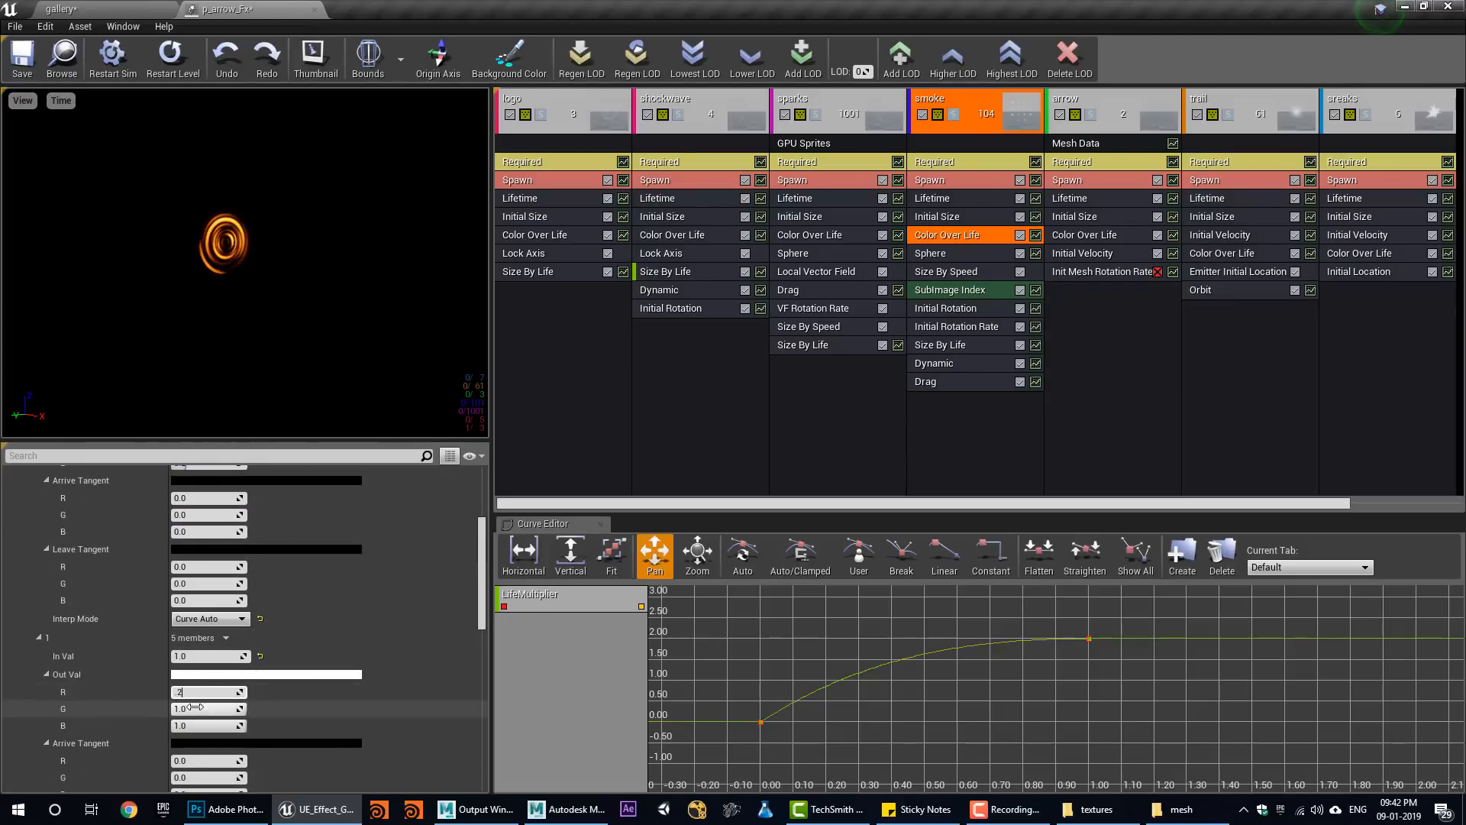
type(".2")
left_click(202, 726)
type(".2")
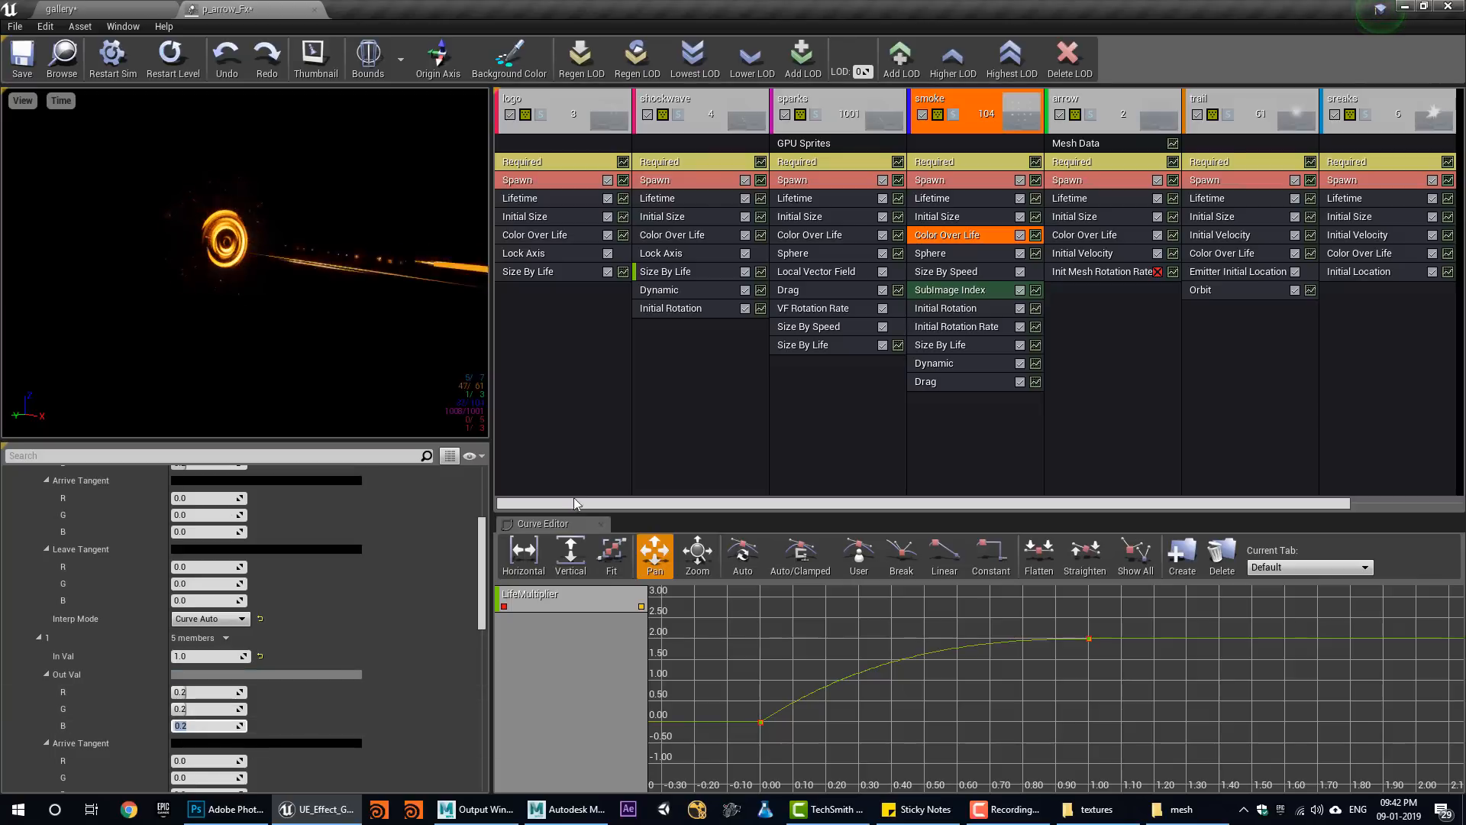
Simulate the gallery level repeatedly to examine the darker smoke colour.
left_click(62, 9)
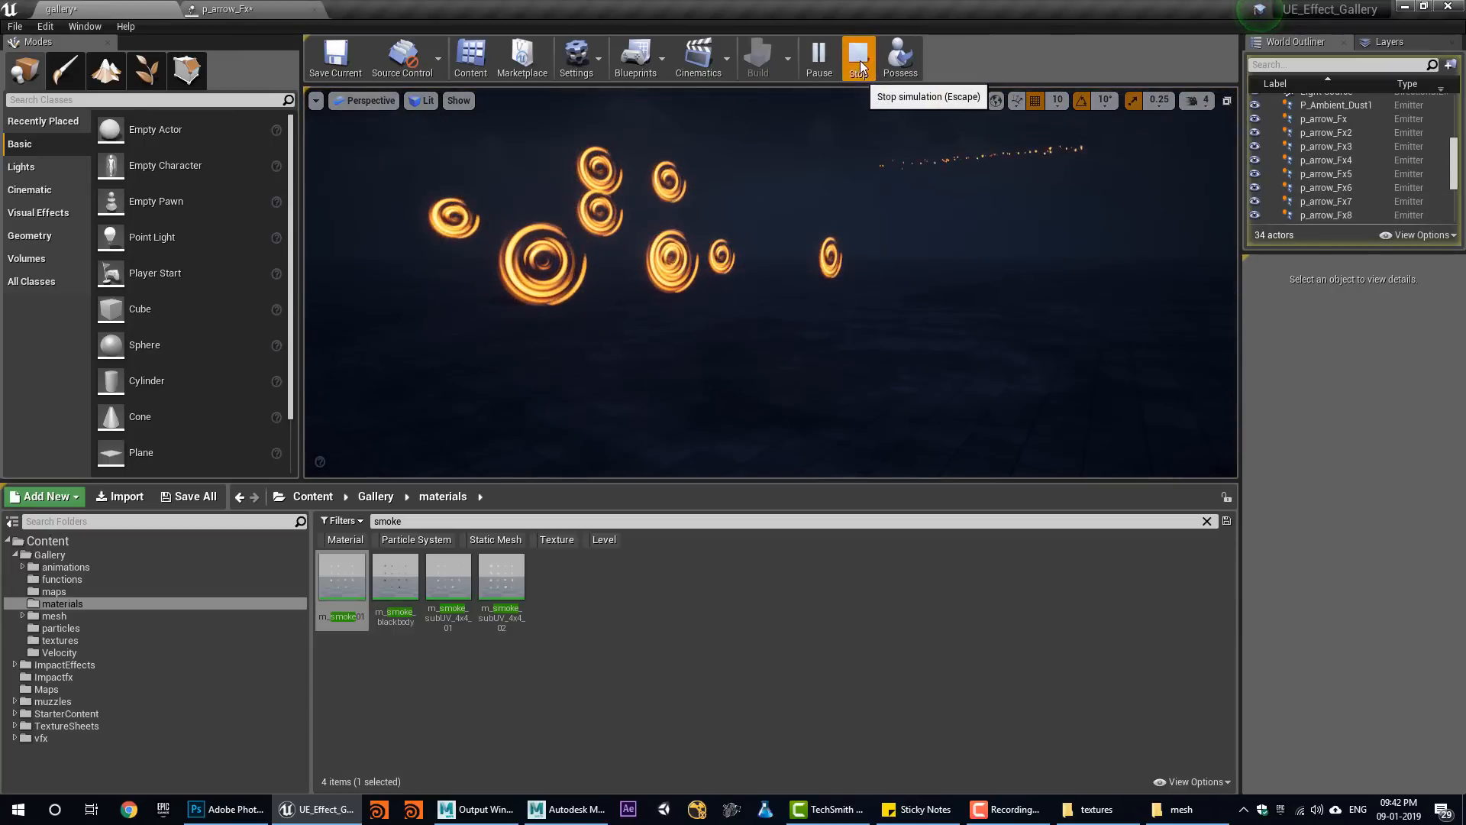
left_click(861, 67)
left_click(828, 69)
left_click(857, 64)
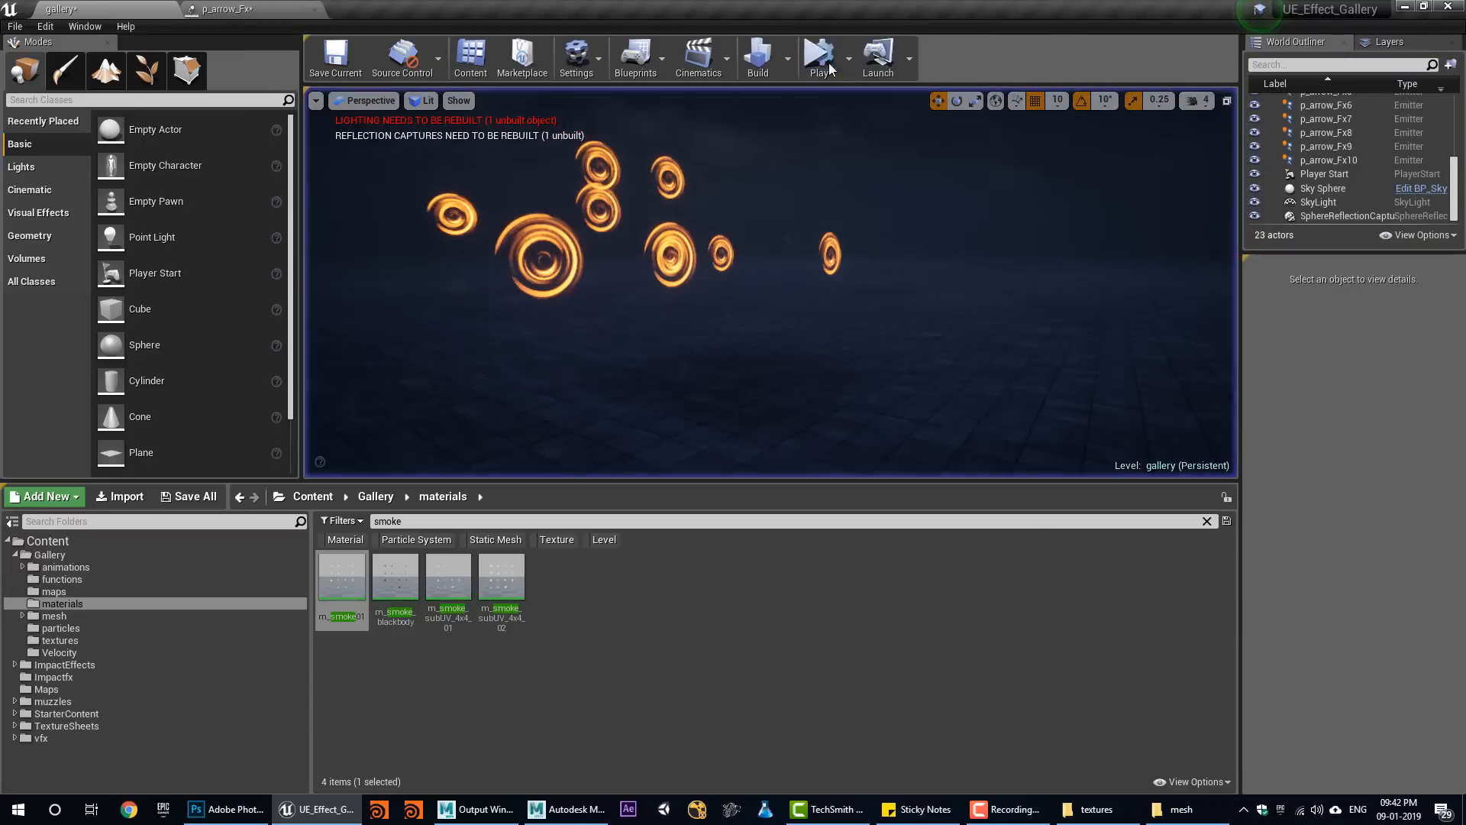
left_click(828, 69)
left_click(858, 64)
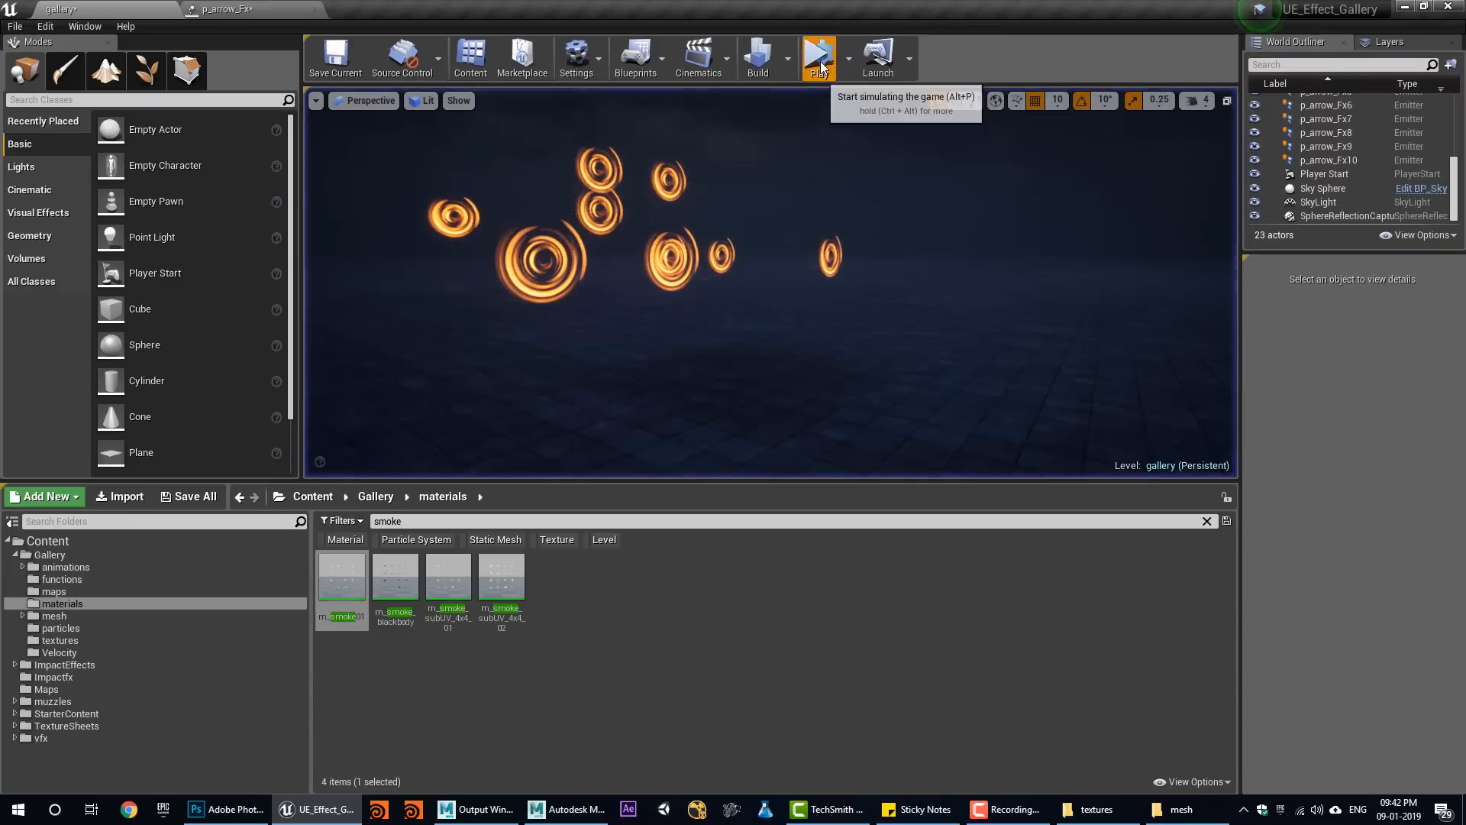
left_click(829, 69)
left_click(858, 64)
Set the first Alpha Over Life point's Out Val to 1 for the smoke and check it in the gallery level.
left_click(225, 9)
scroll(247, 692, "down", 8)
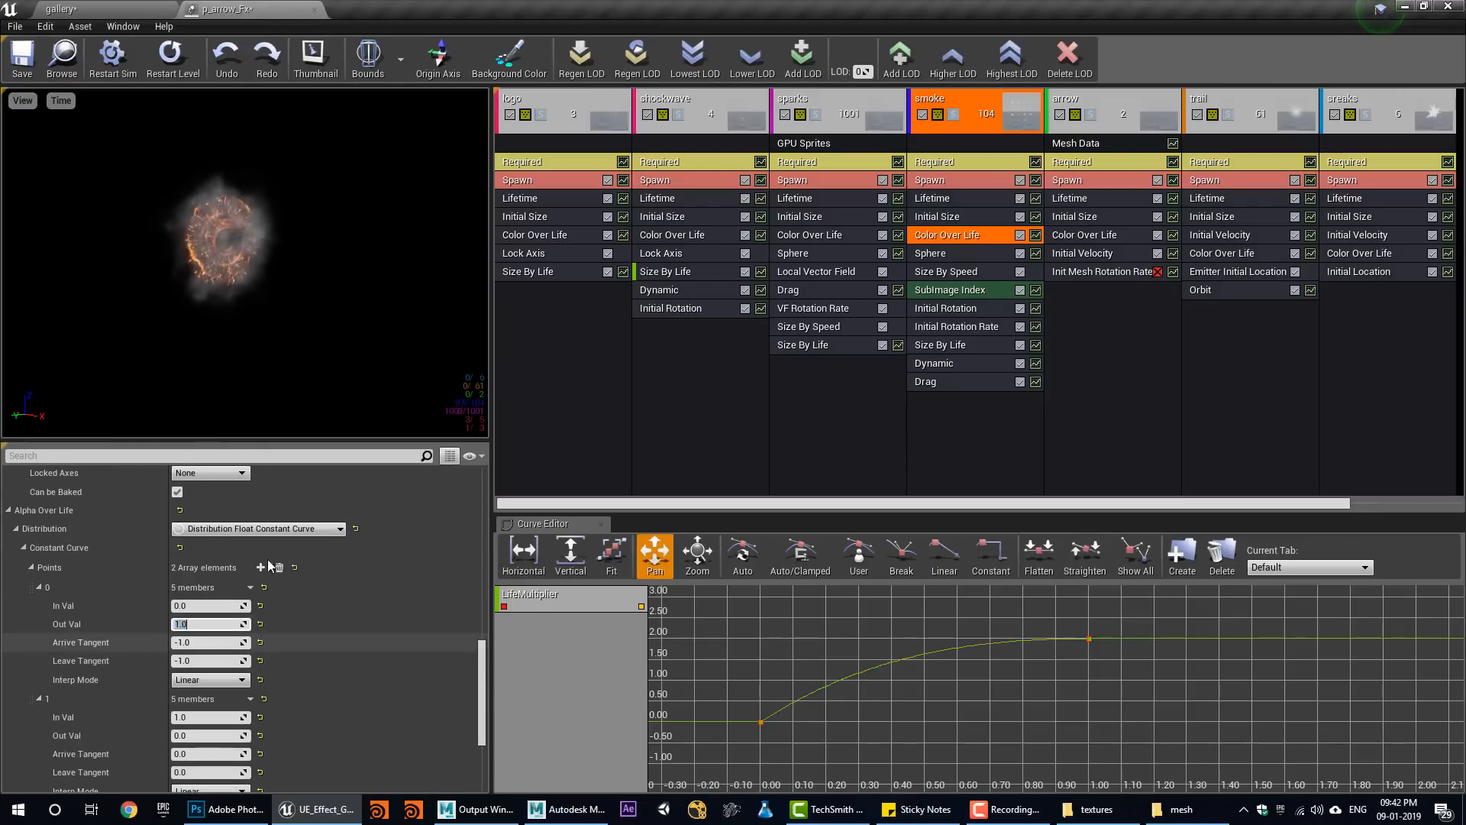
left_click(92, 8)
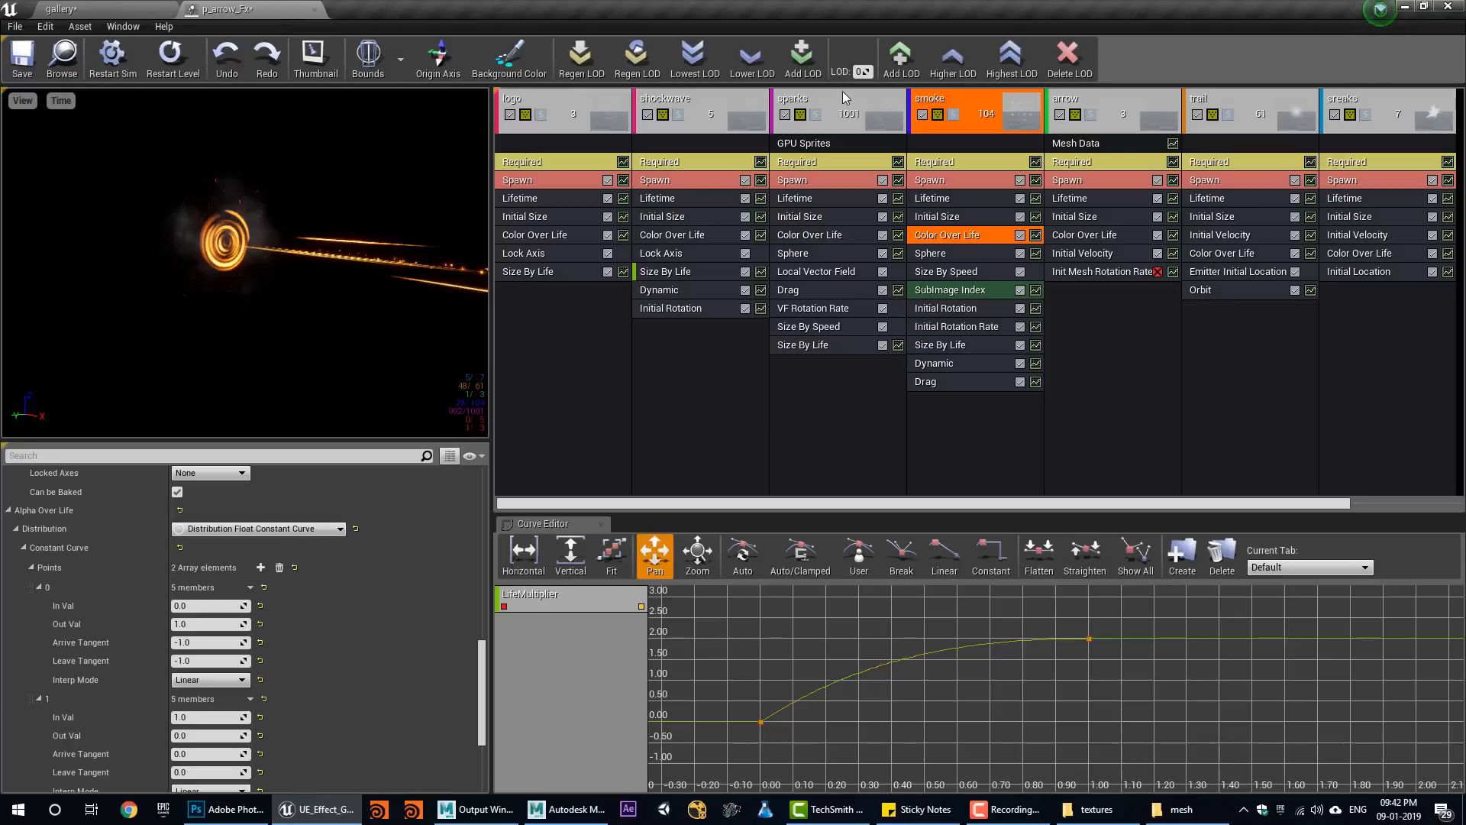
Duplicate the sparks emitter and rename the copy to sparks_light.
right_click(843, 97)
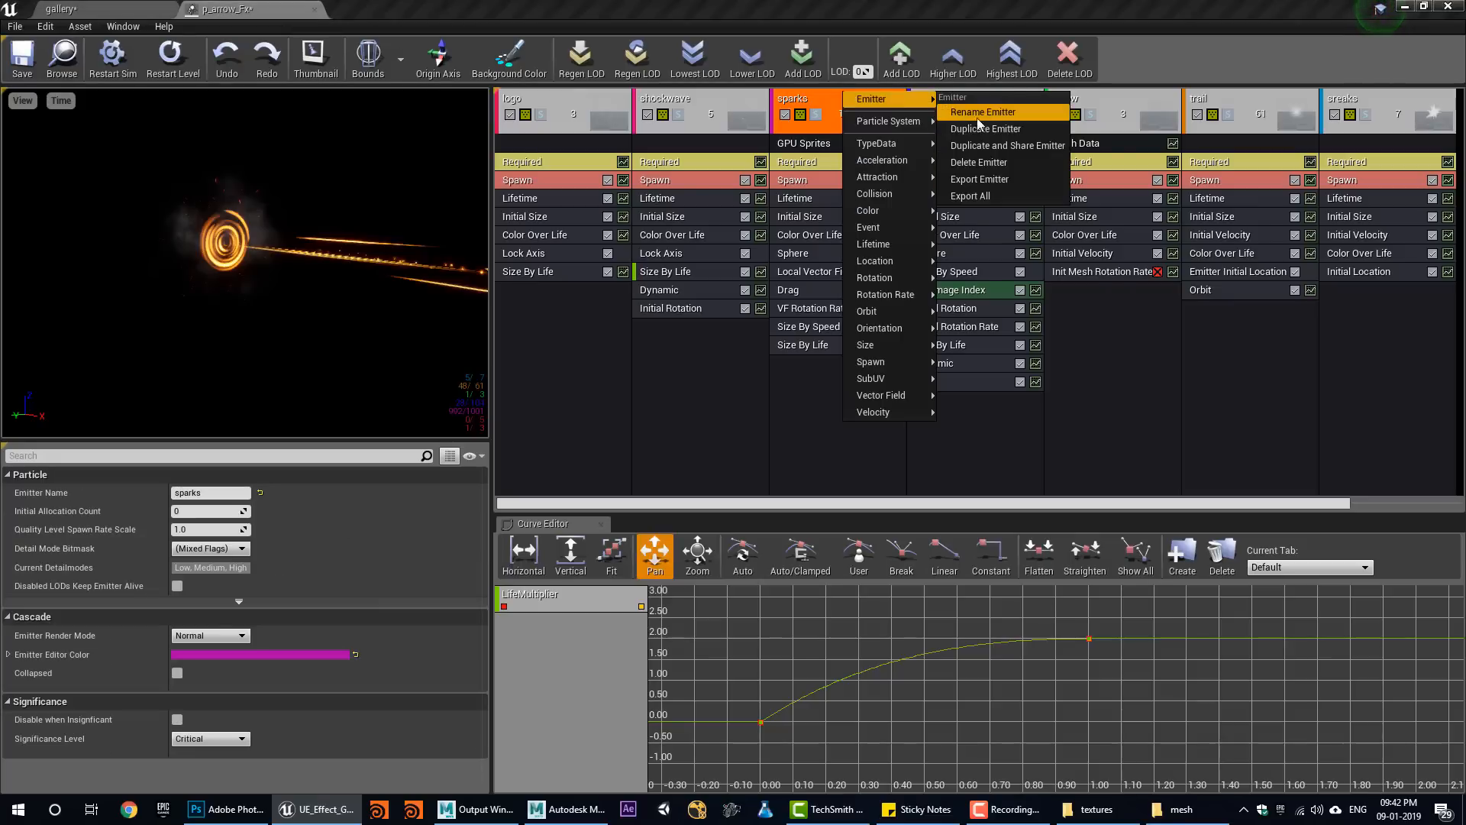
left_click(1024, 131)
right_click(850, 93)
left_click(956, 113)
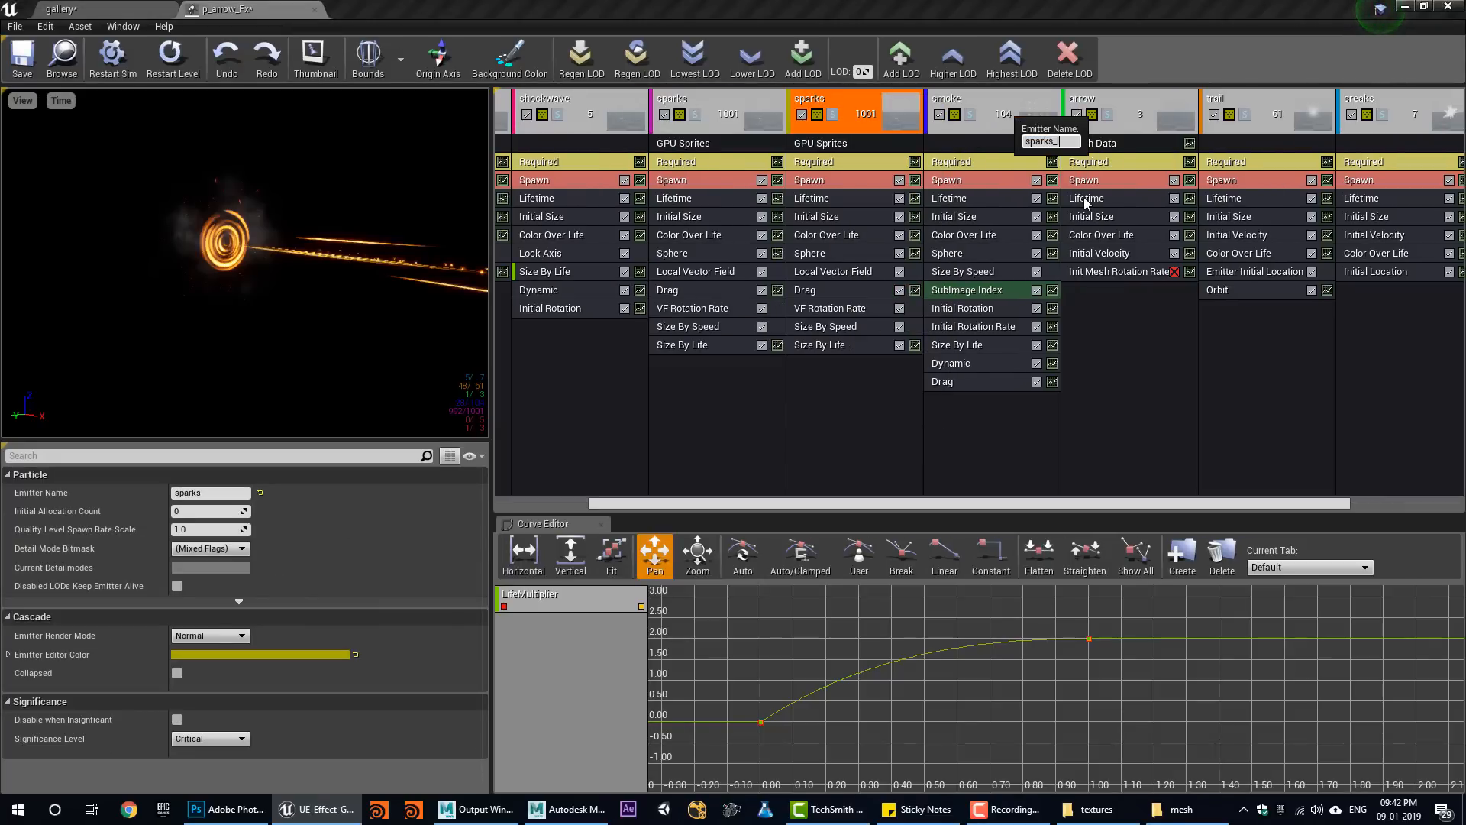
key("Return")
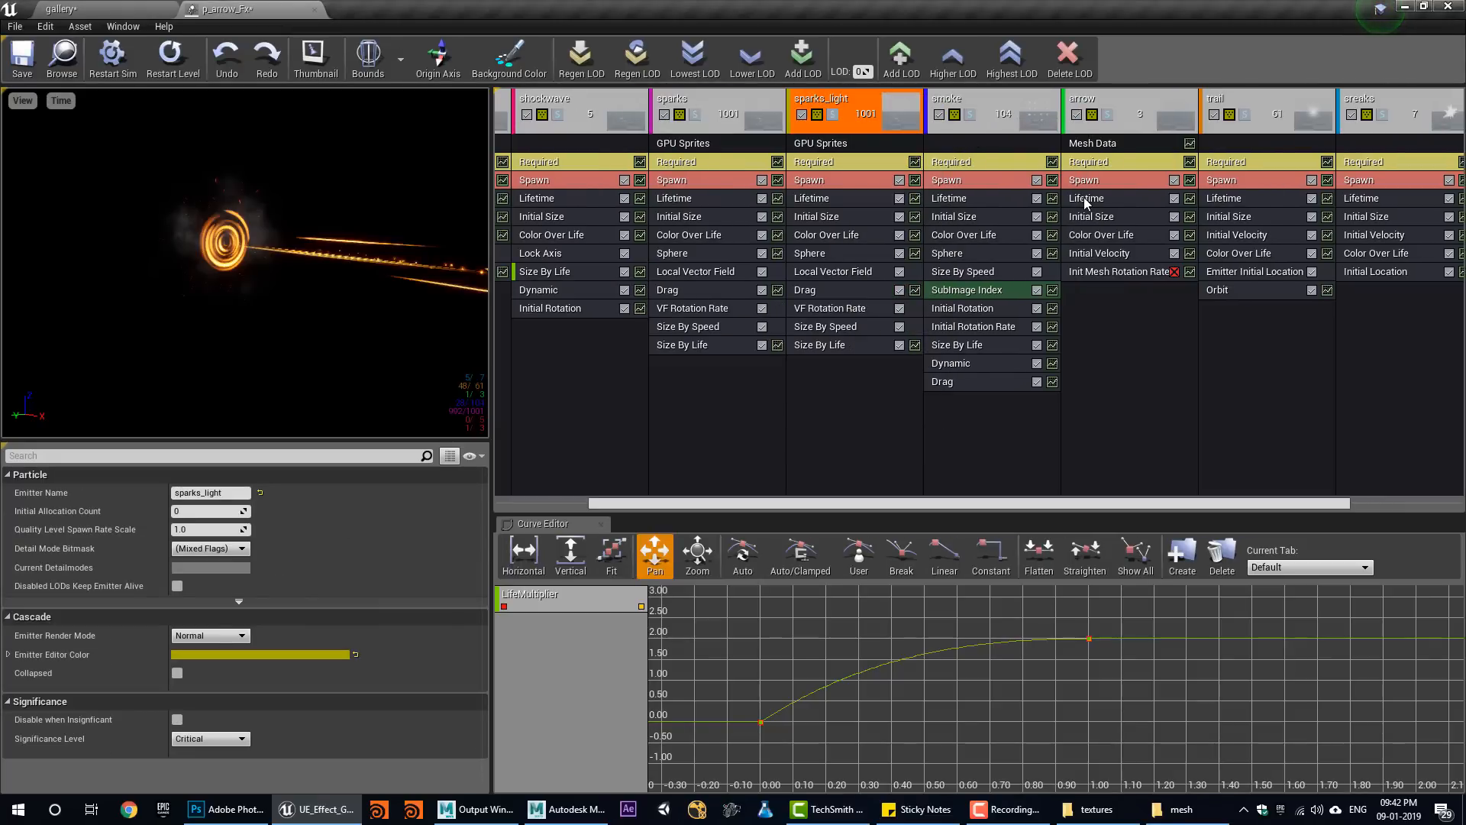
Delete the GPU Sprites type data, VF Rotation Rate and Local Vector Field modules from the sparks_light emitter.
right_click(846, 141)
left_click(863, 148)
left_click(132, 6)
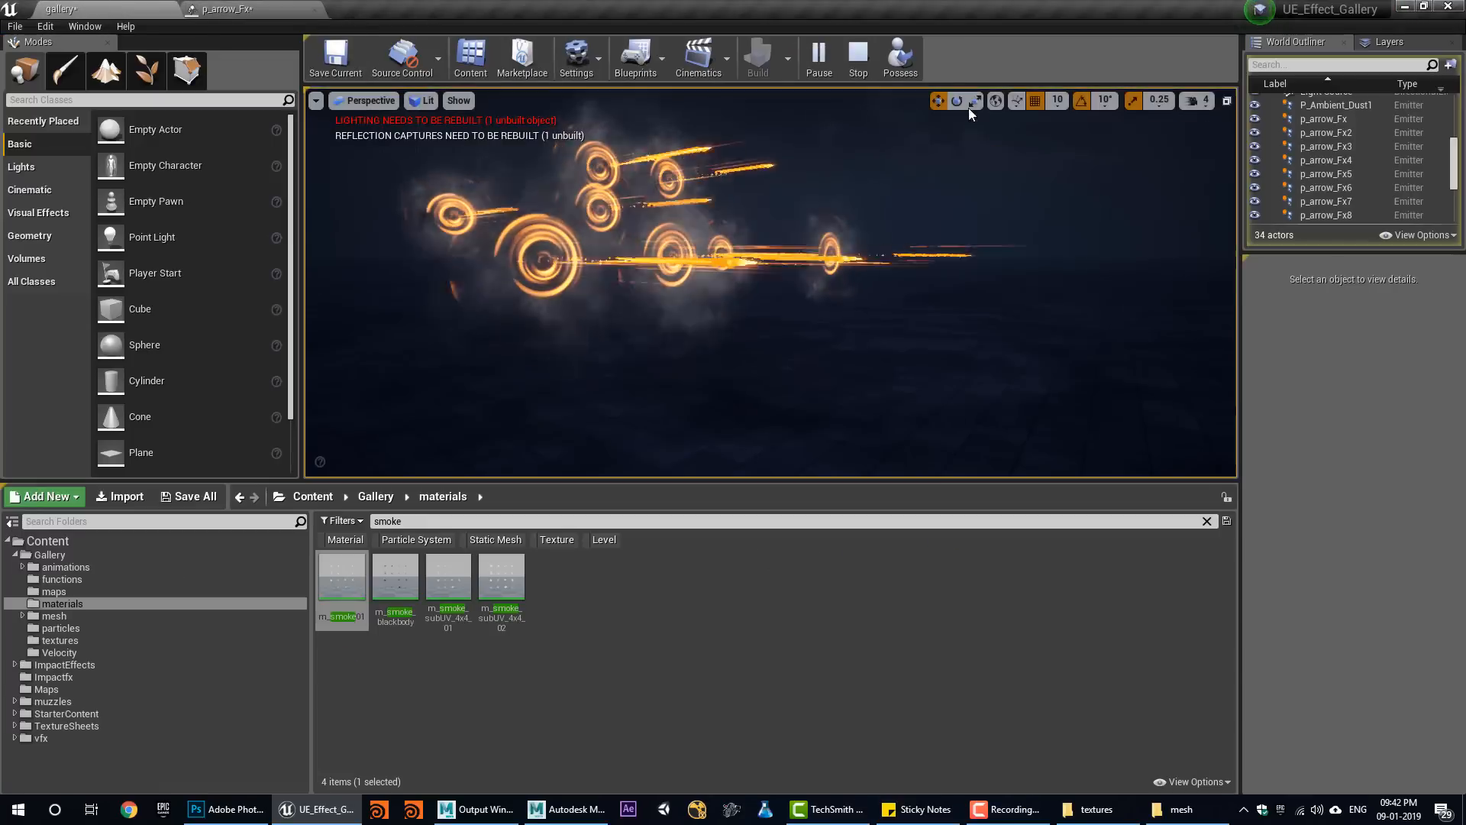
left_click(863, 51)
left_click(243, 10)
left_click(834, 310)
key("Delete")
left_click(831, 277)
key("Delete")
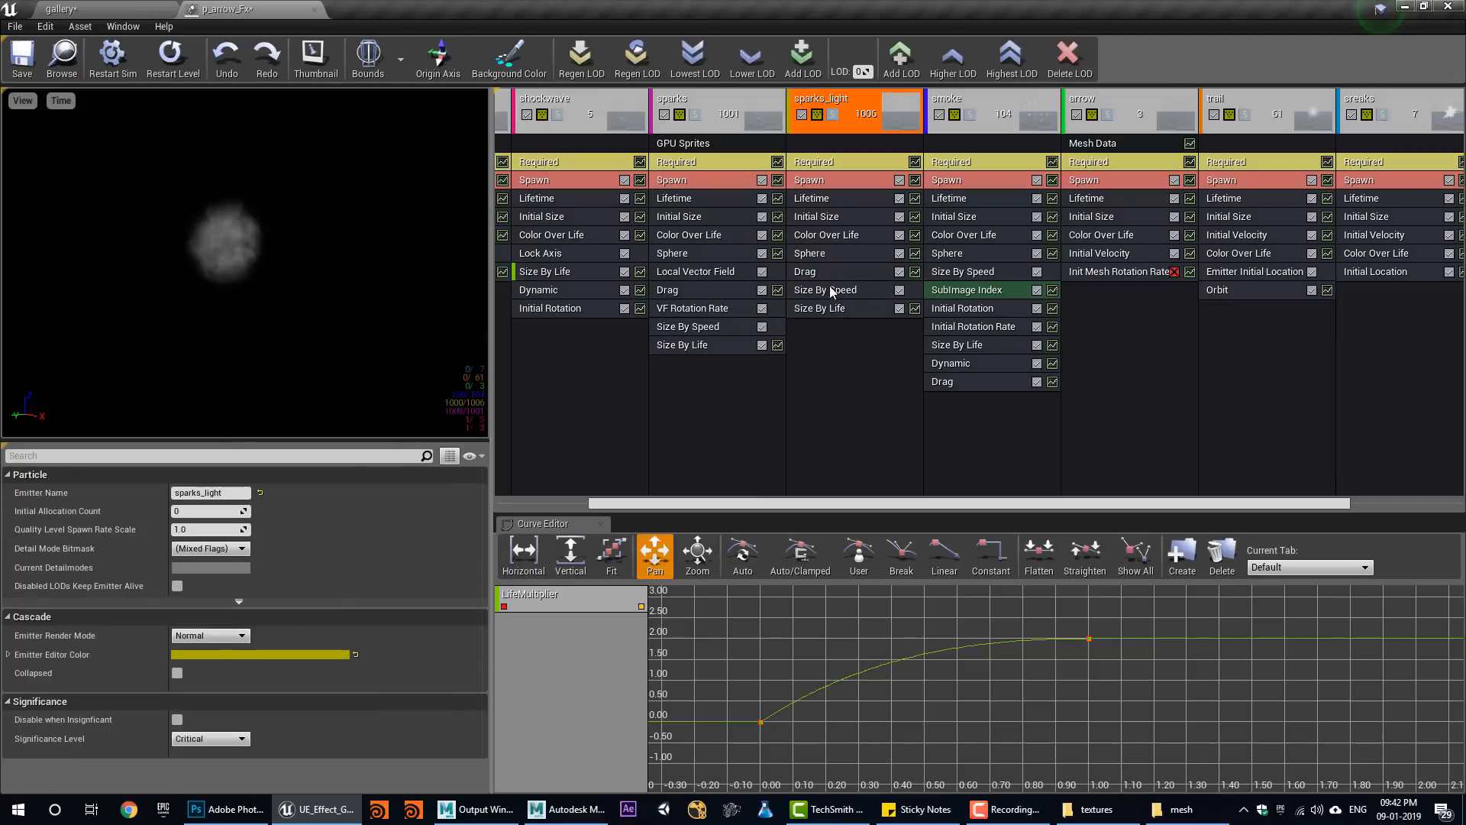
Set the sparks_light emitter's burst count to 50 and its screen alignment to PSA Square.
left_click(836, 181)
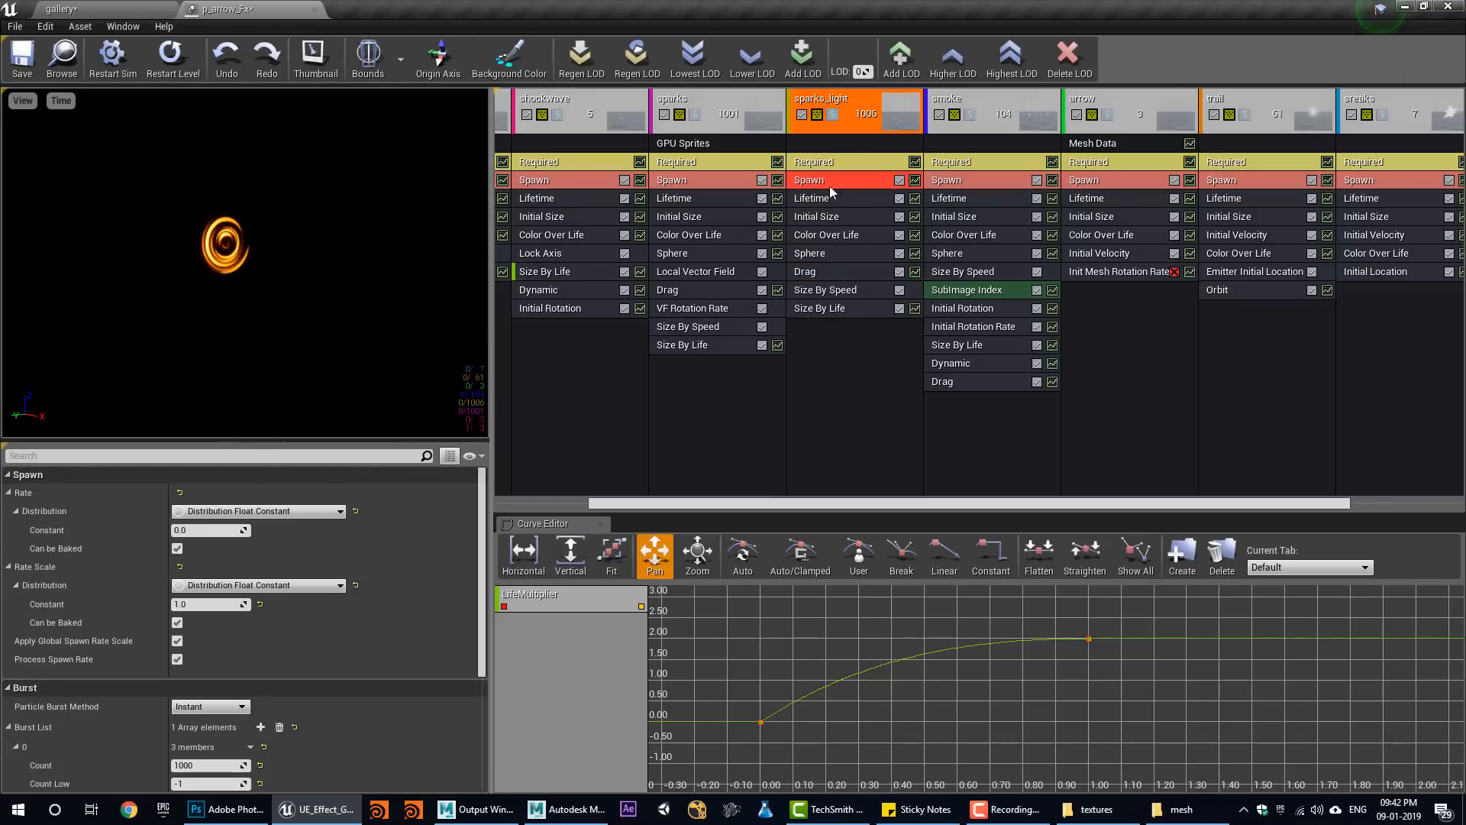
scroll(183, 755, "down", 3)
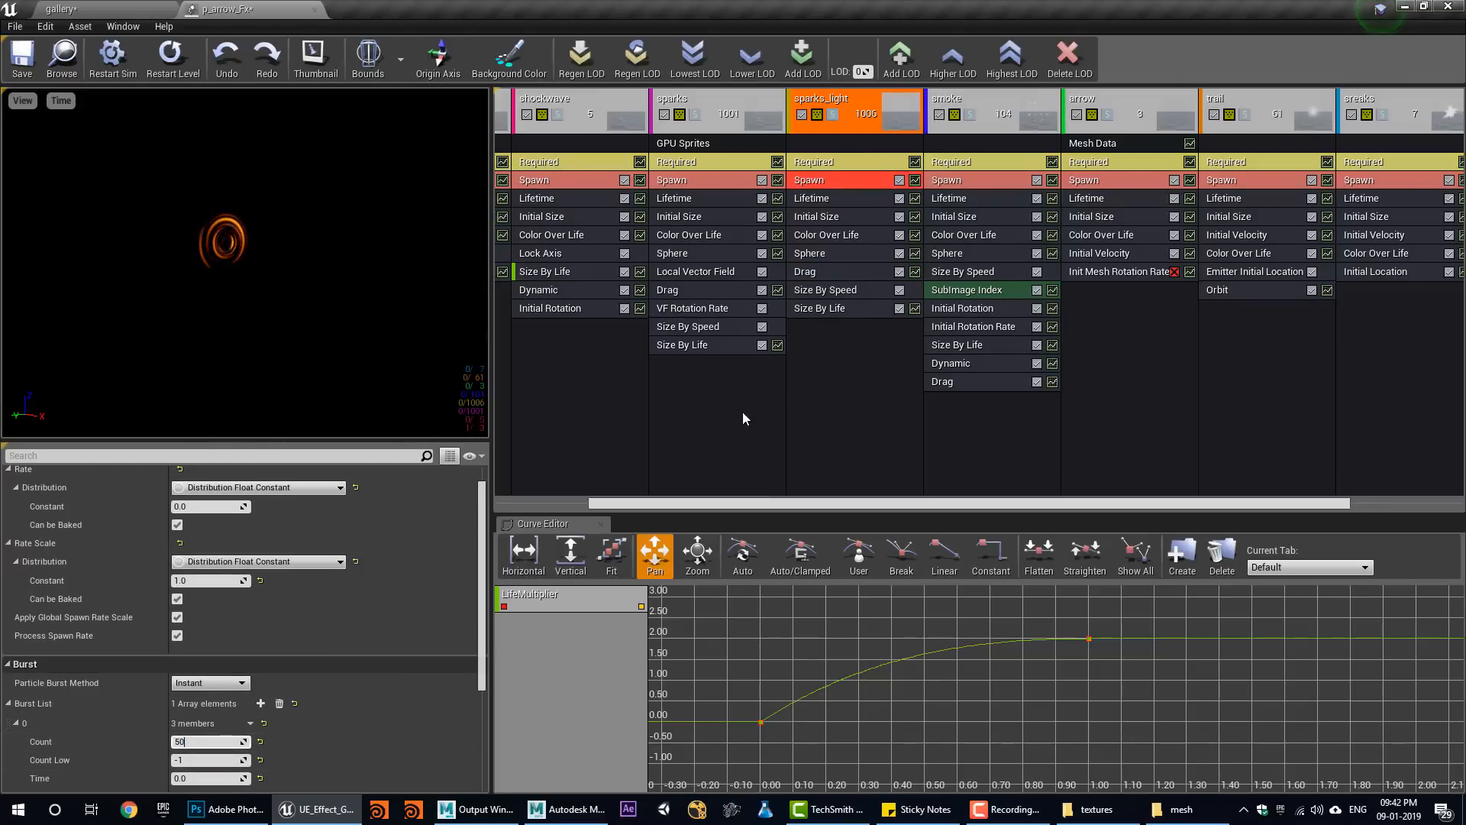
left_click(815, 164)
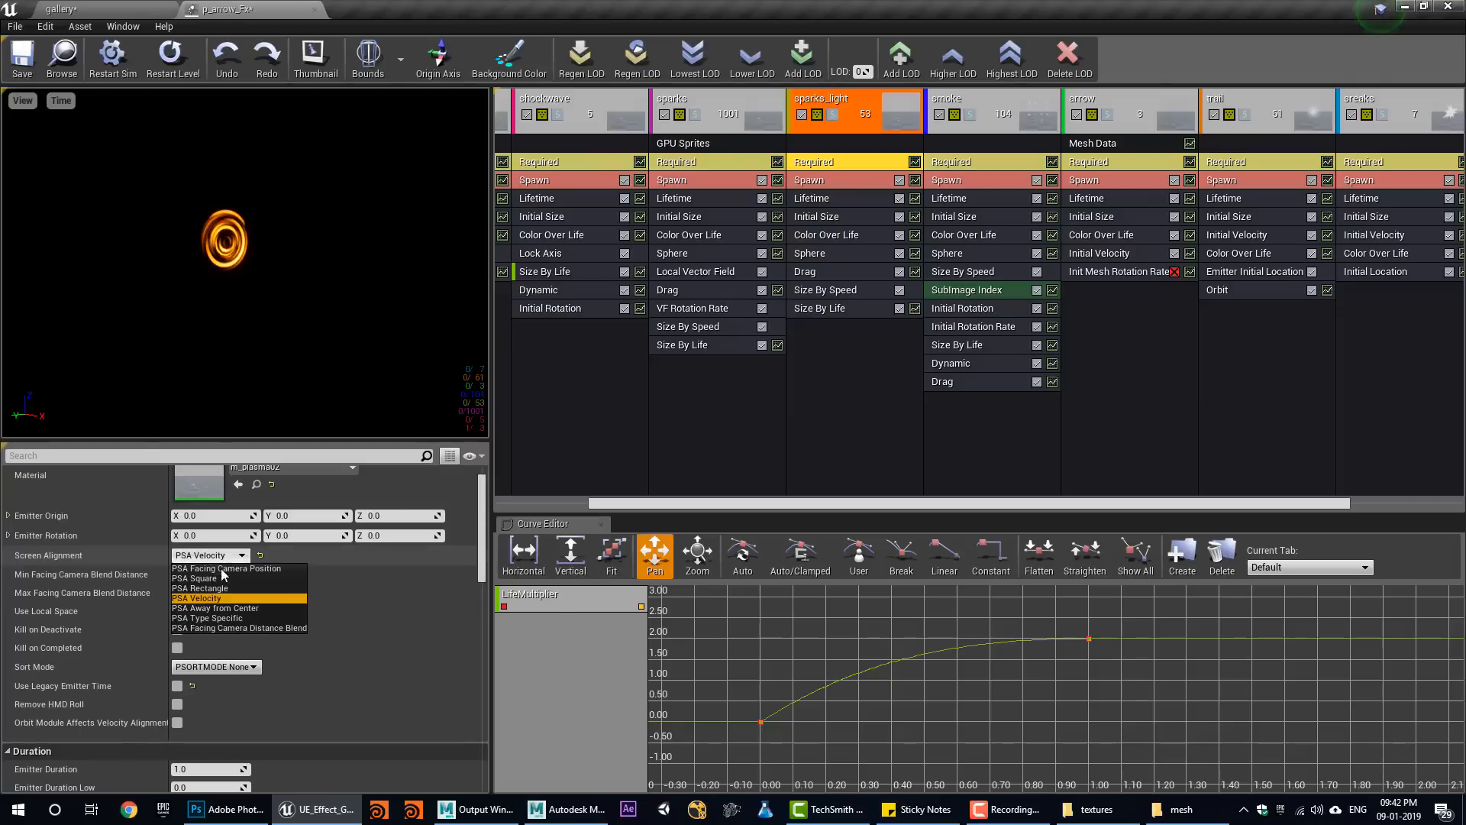
left_click(229, 578)
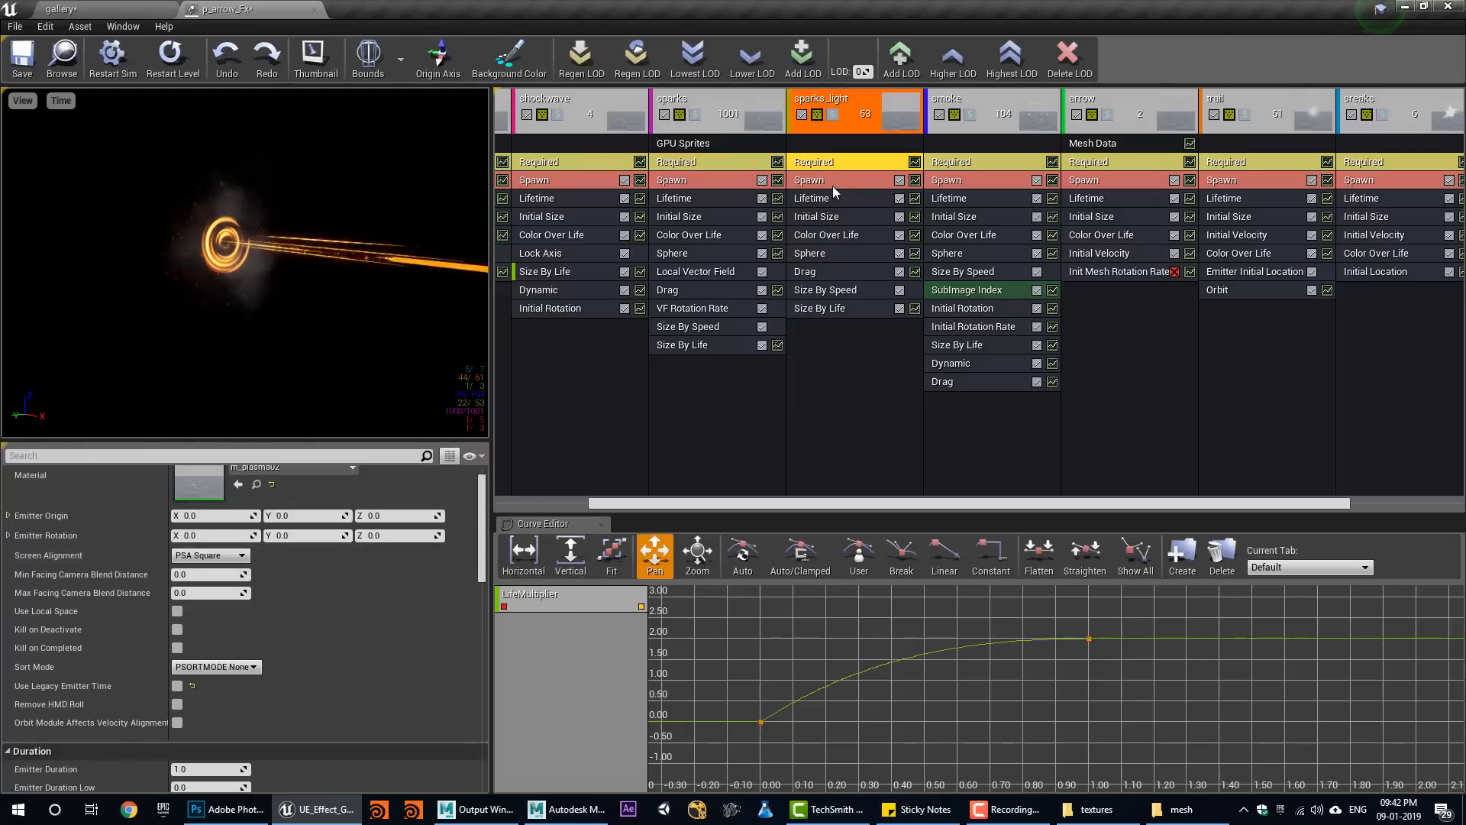
Solo the sparks_light emitter and set its Initial Size X range to max 20 and min 10.
left_click(831, 115)
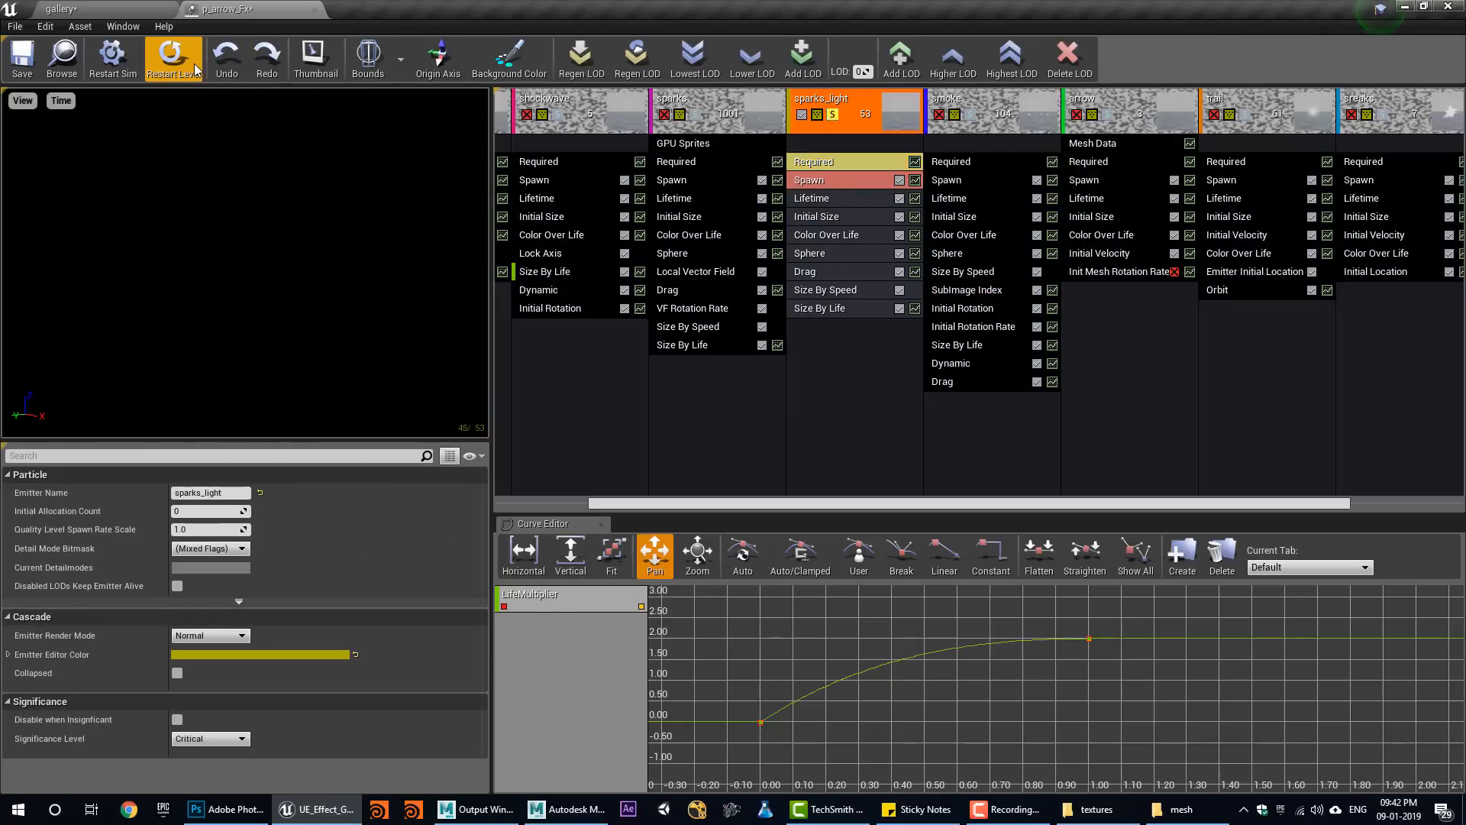
left_click(817, 218)
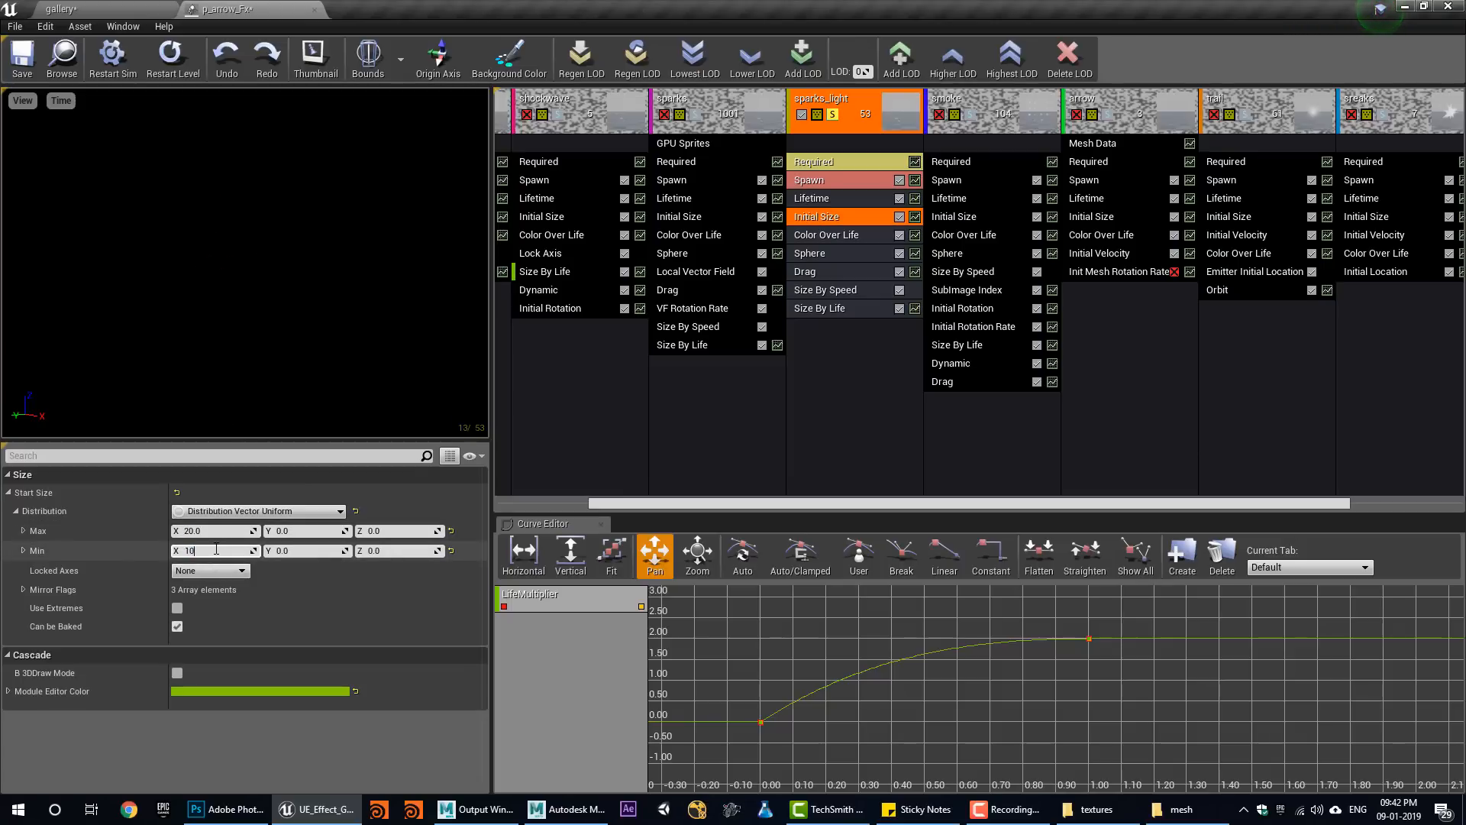
Add a Light module to the sparks_light emitter, enable Preview Light Radius and raise its brightness constant to about 1798.8.
right_click(827, 354)
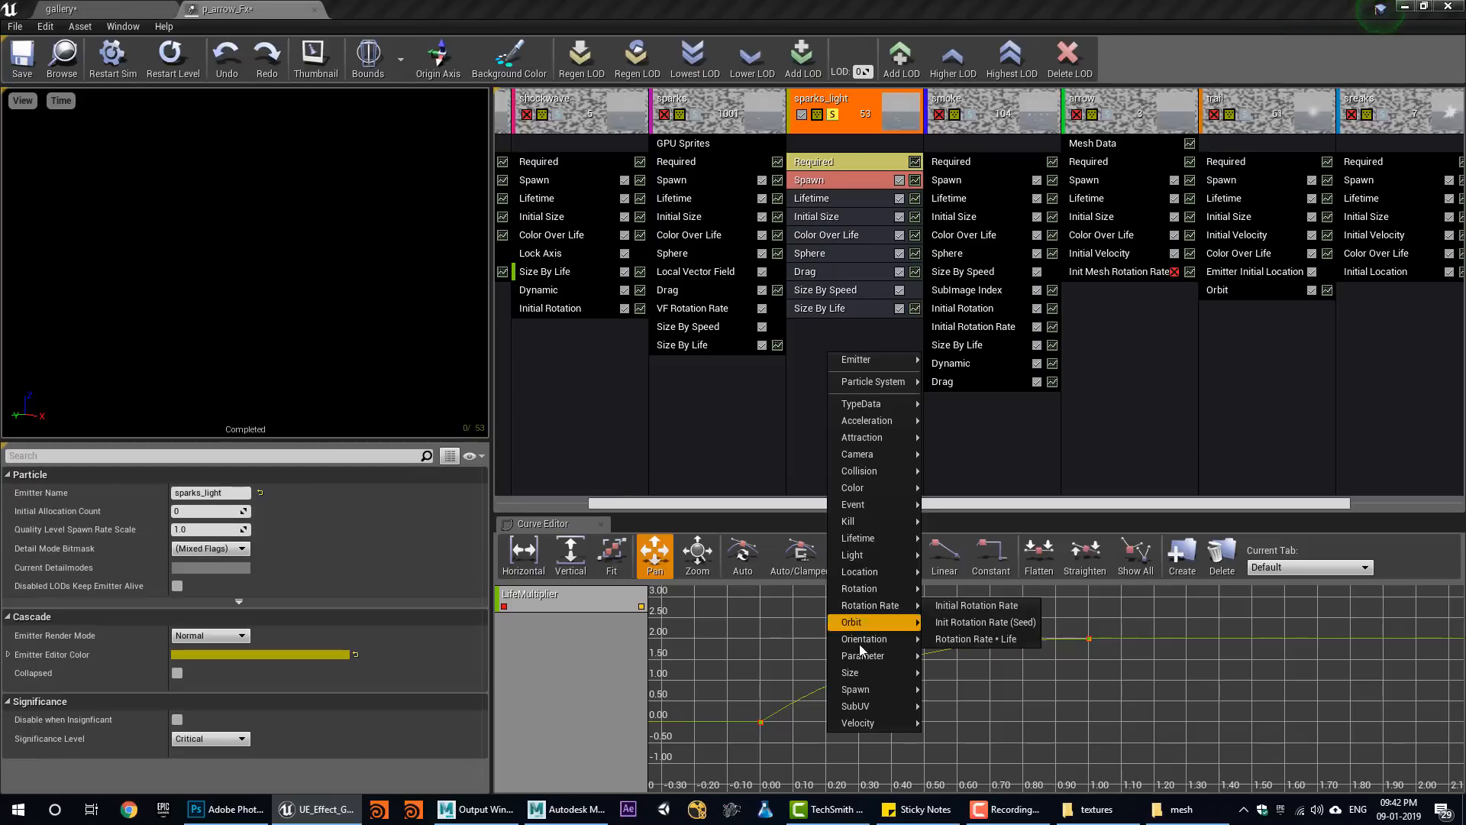
left_click(935, 556)
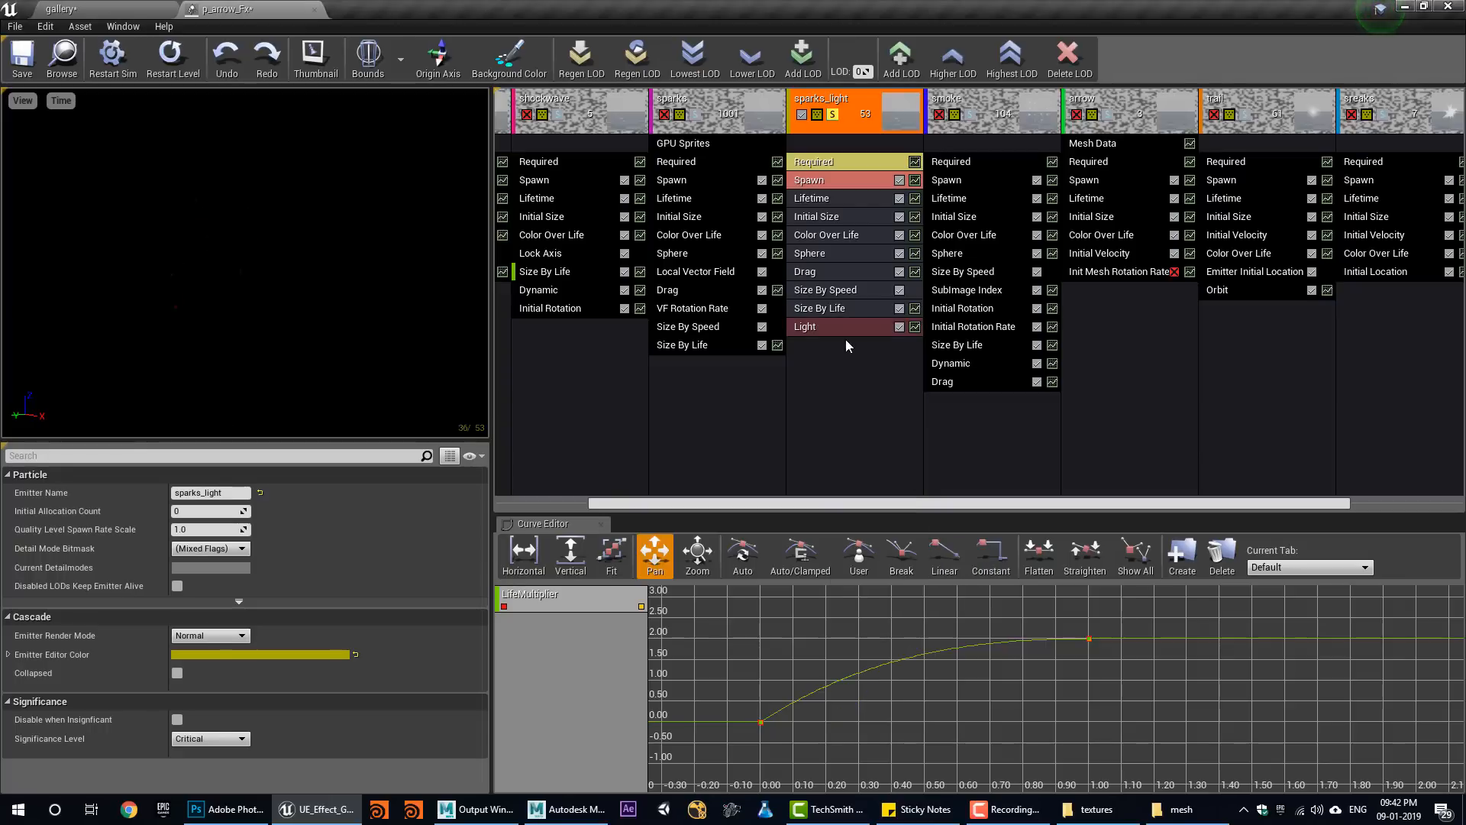
left_click(177, 530)
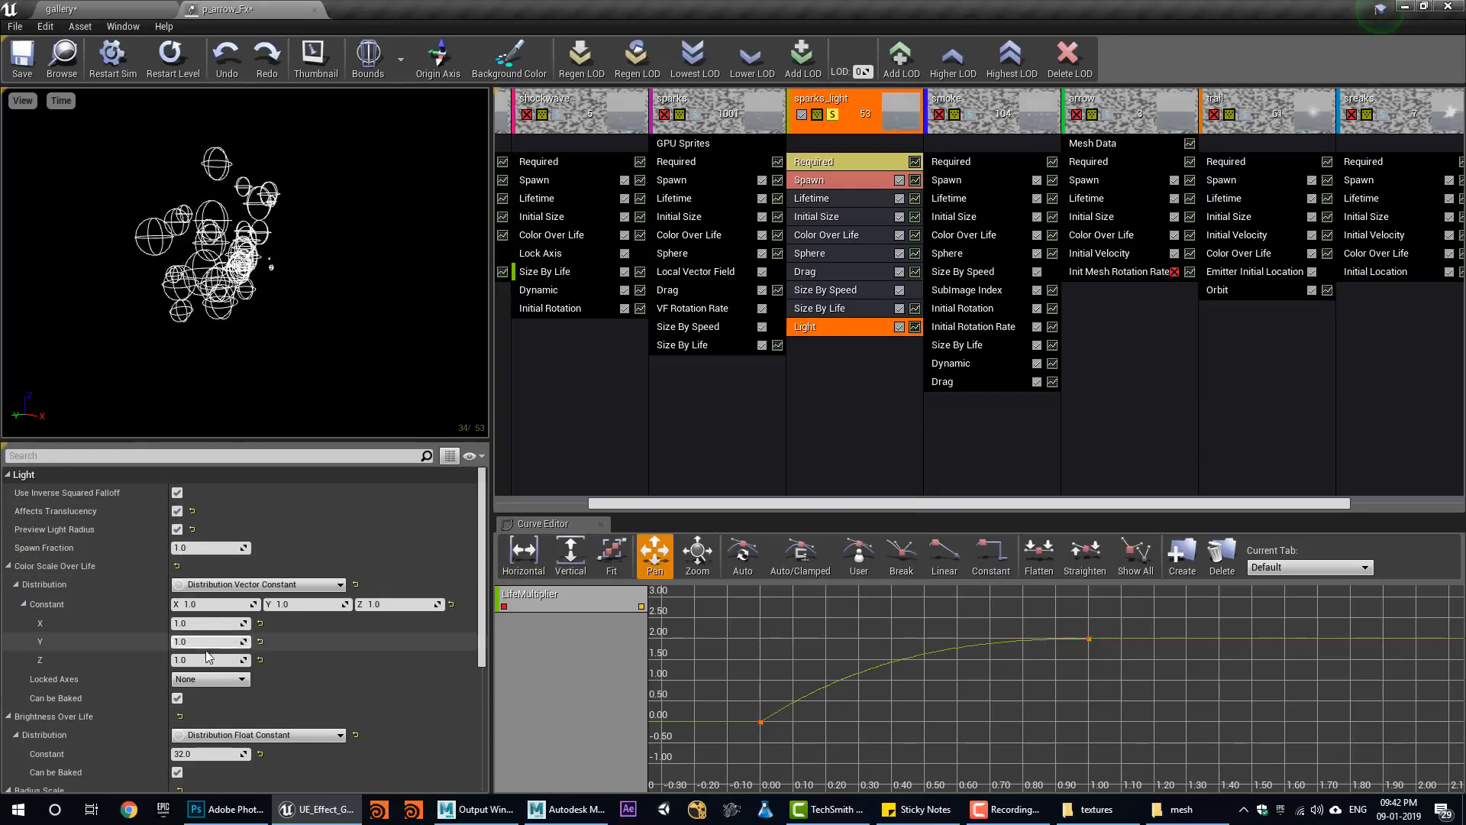
scroll(231, 695, "down", 3)
scroll(231, 695, "down", 5)
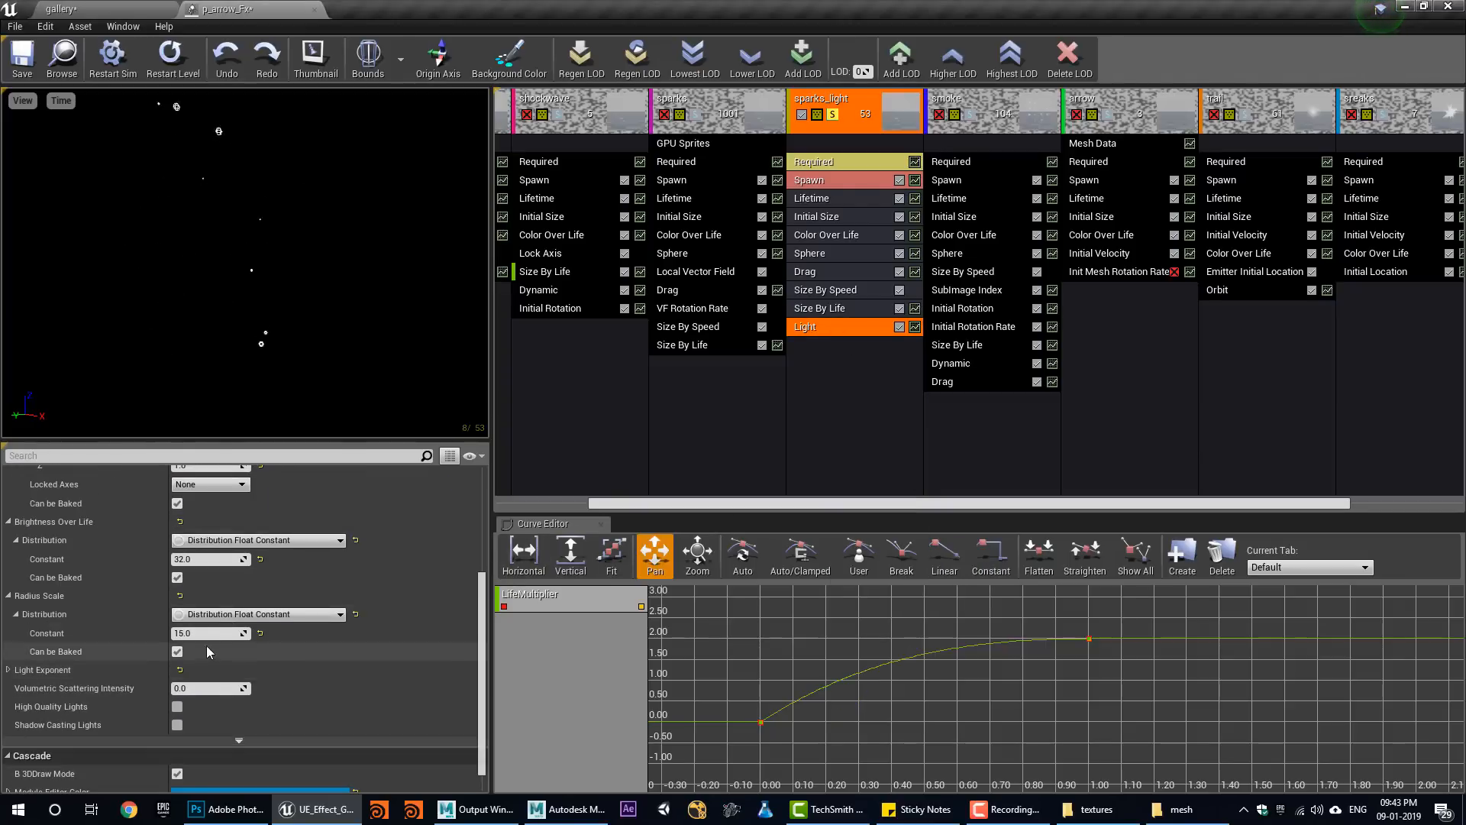
left_click_drag(200, 561, 213, 502)
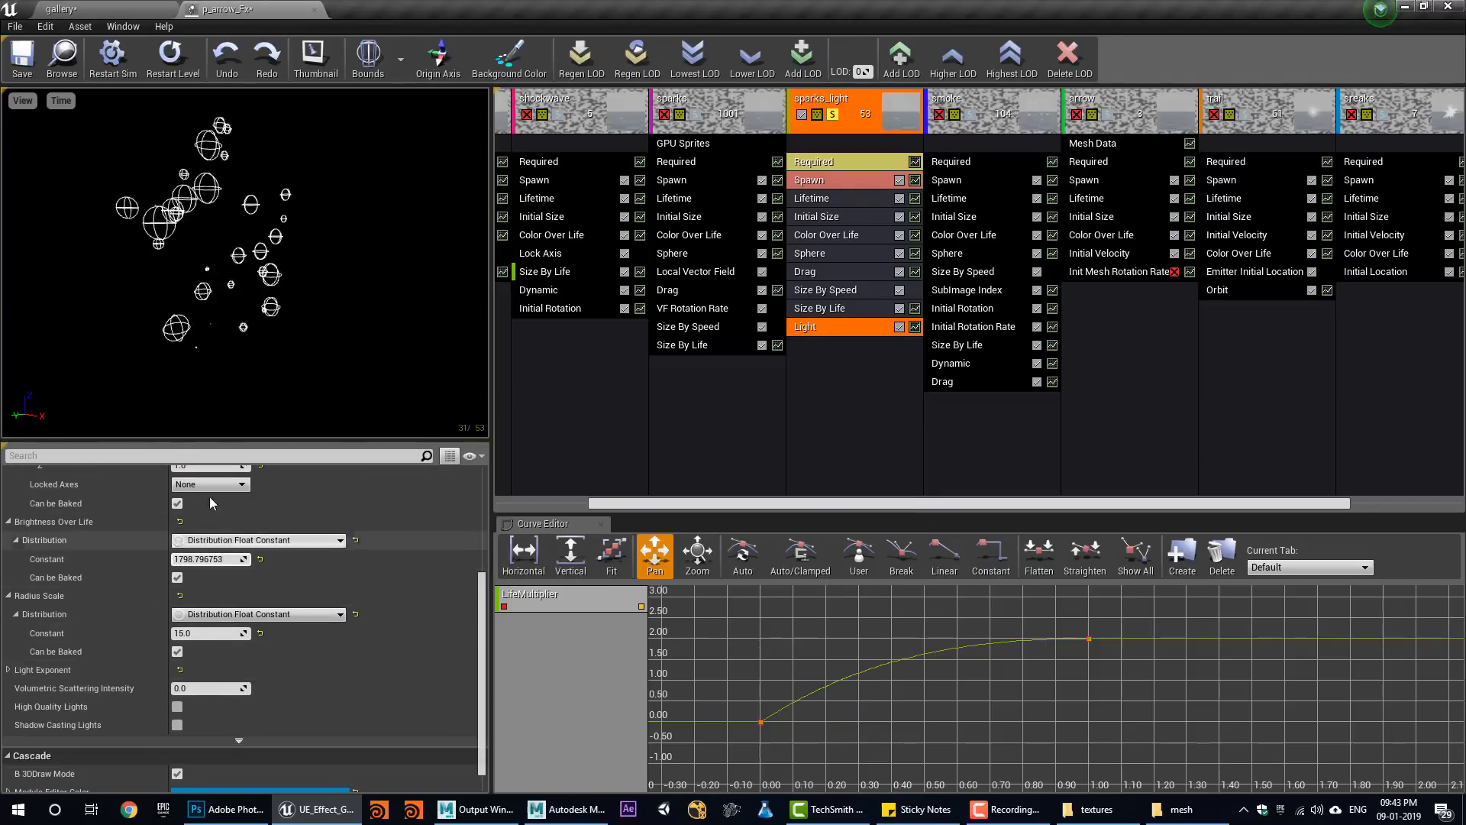
Simulate the gallery level to check the light, and turn off solo on the sparks_light emitter.
left_click(92, 7)
left_click(818, 61)
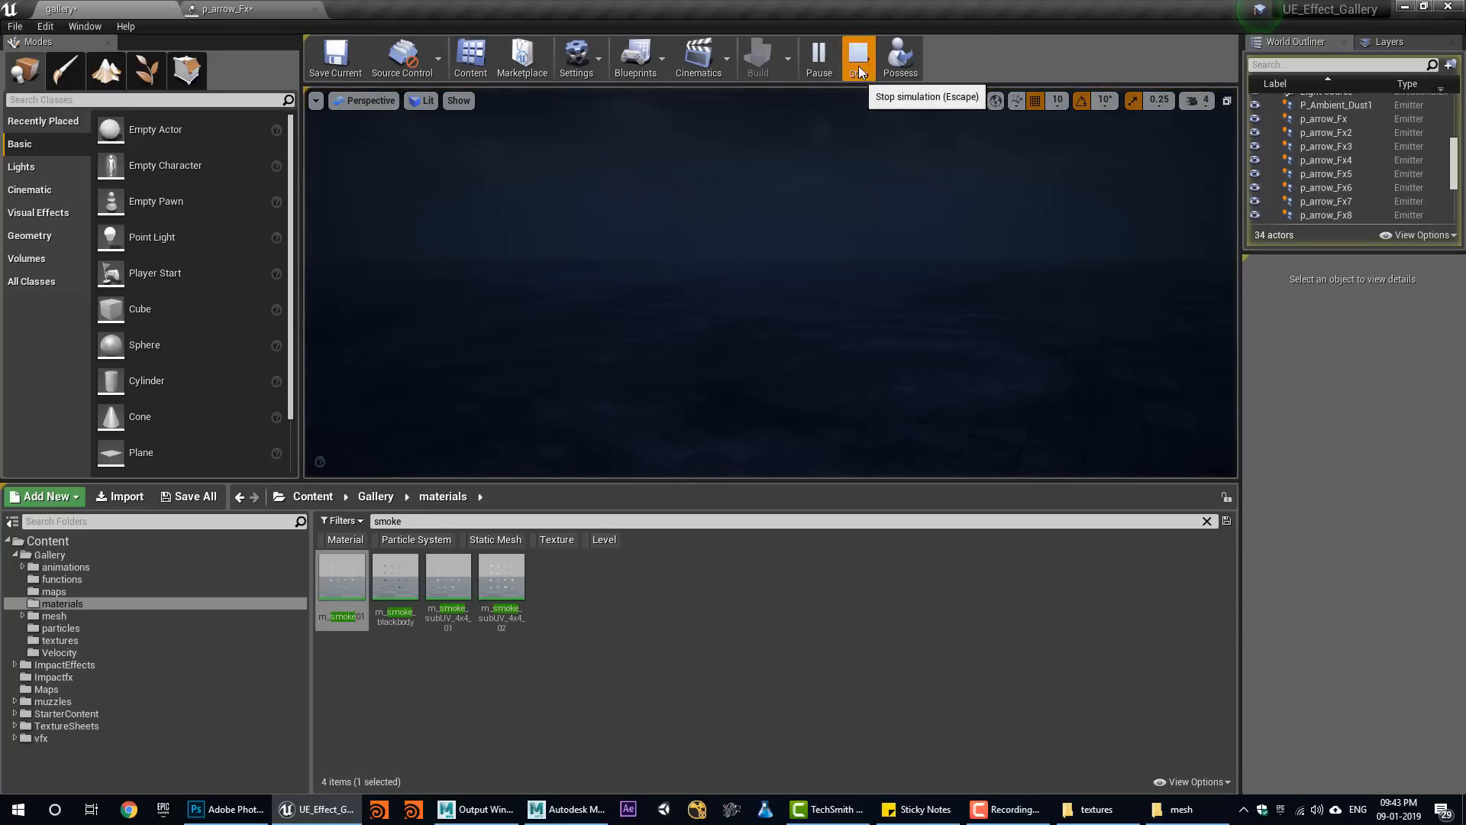
left_click(859, 72)
left_click(833, 115)
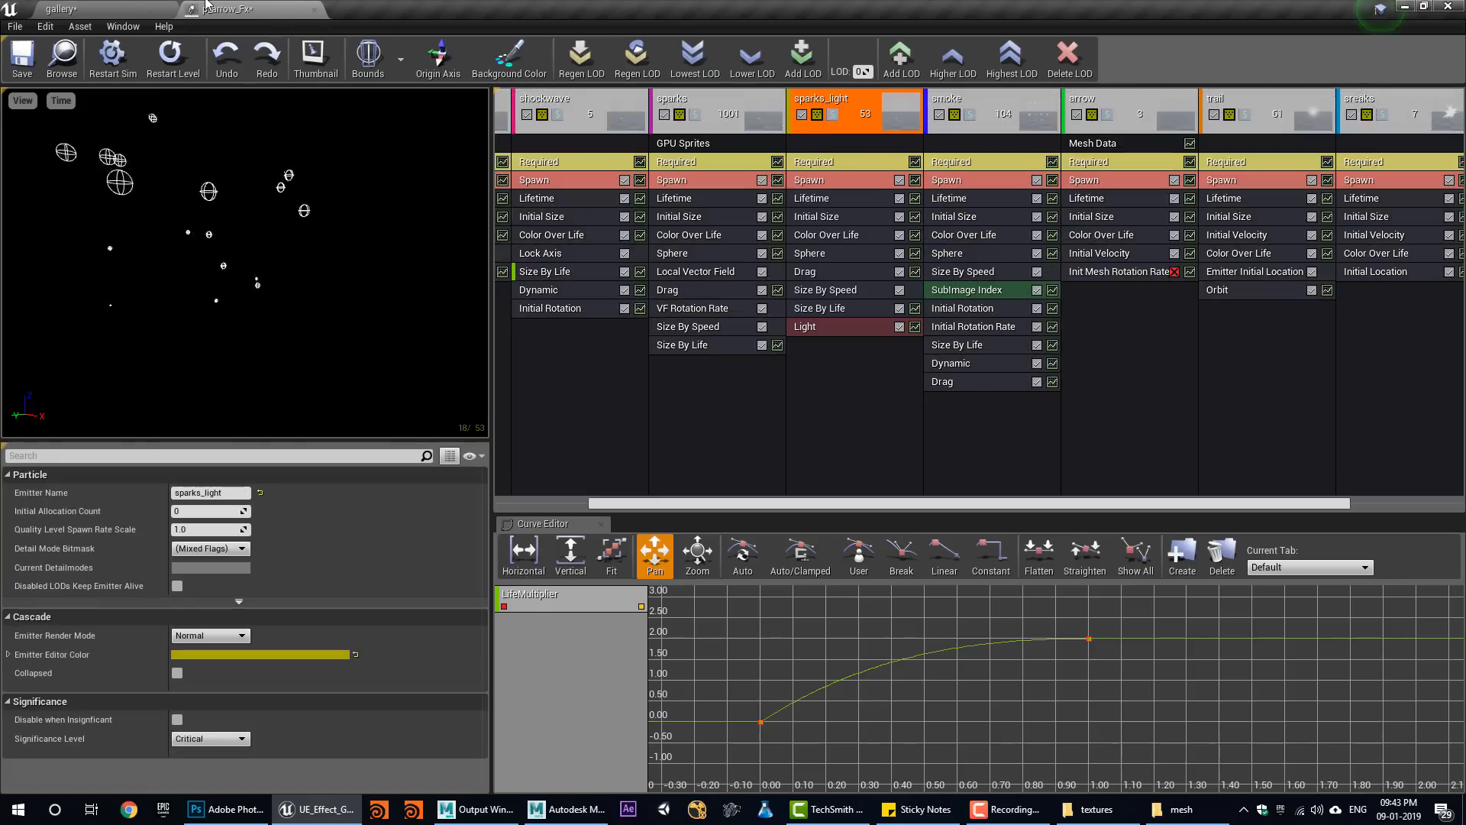
Replay the gallery level simulation to examine the sparks light with all emitters active.
left_click(116, 8)
left_click(820, 74)
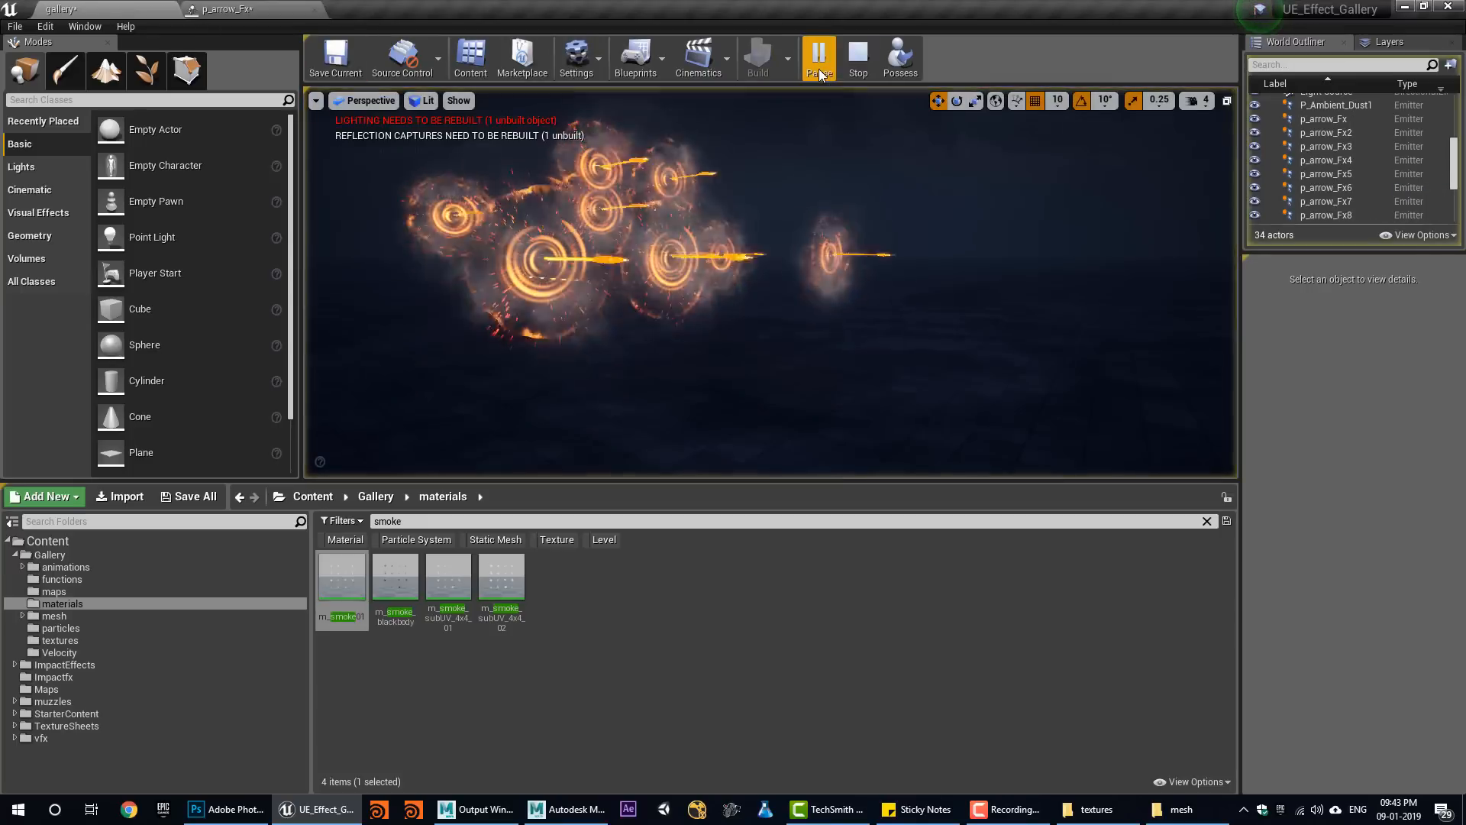
left_click(851, 65)
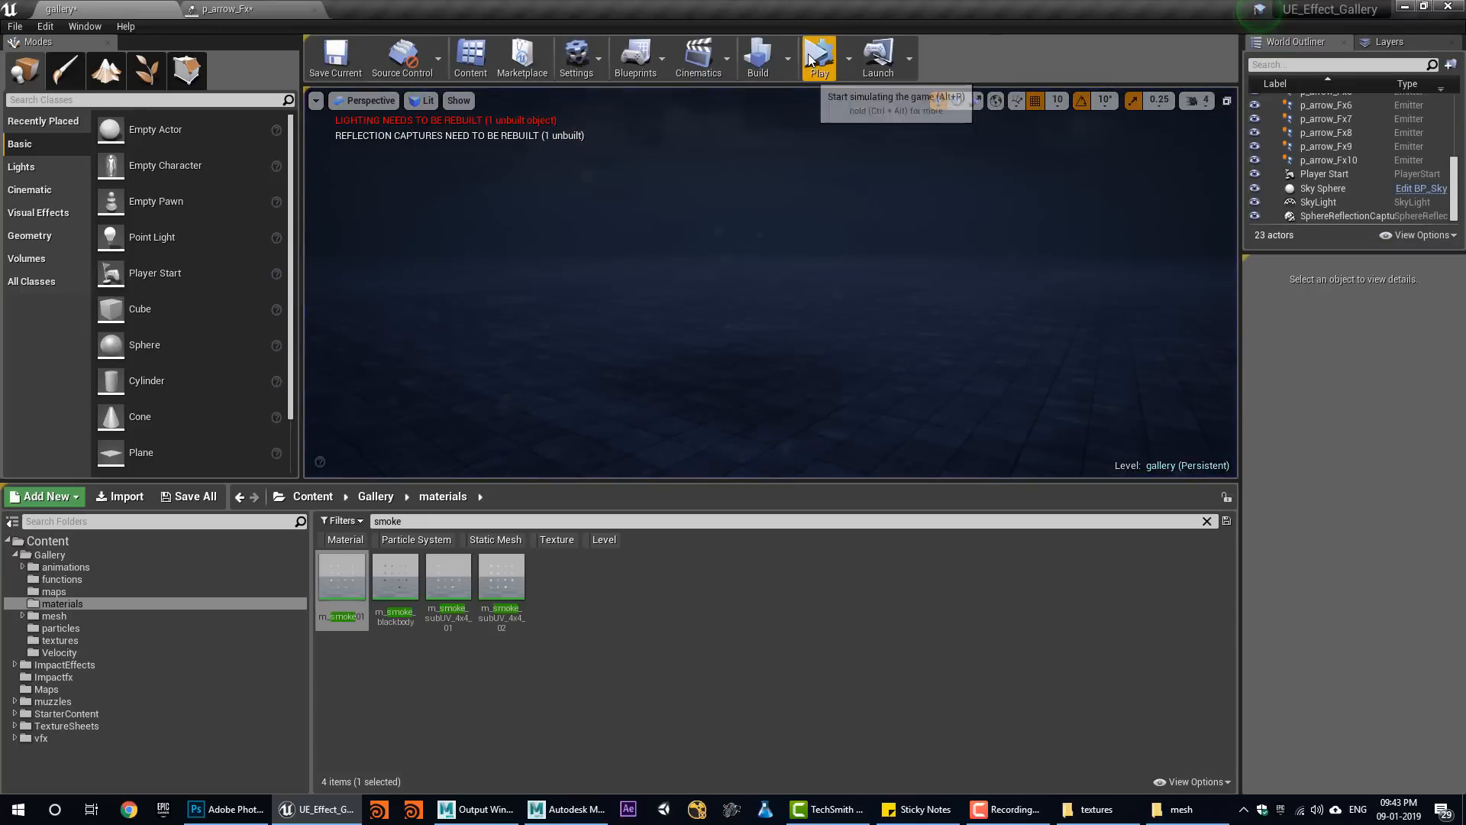
left_click(819, 67)
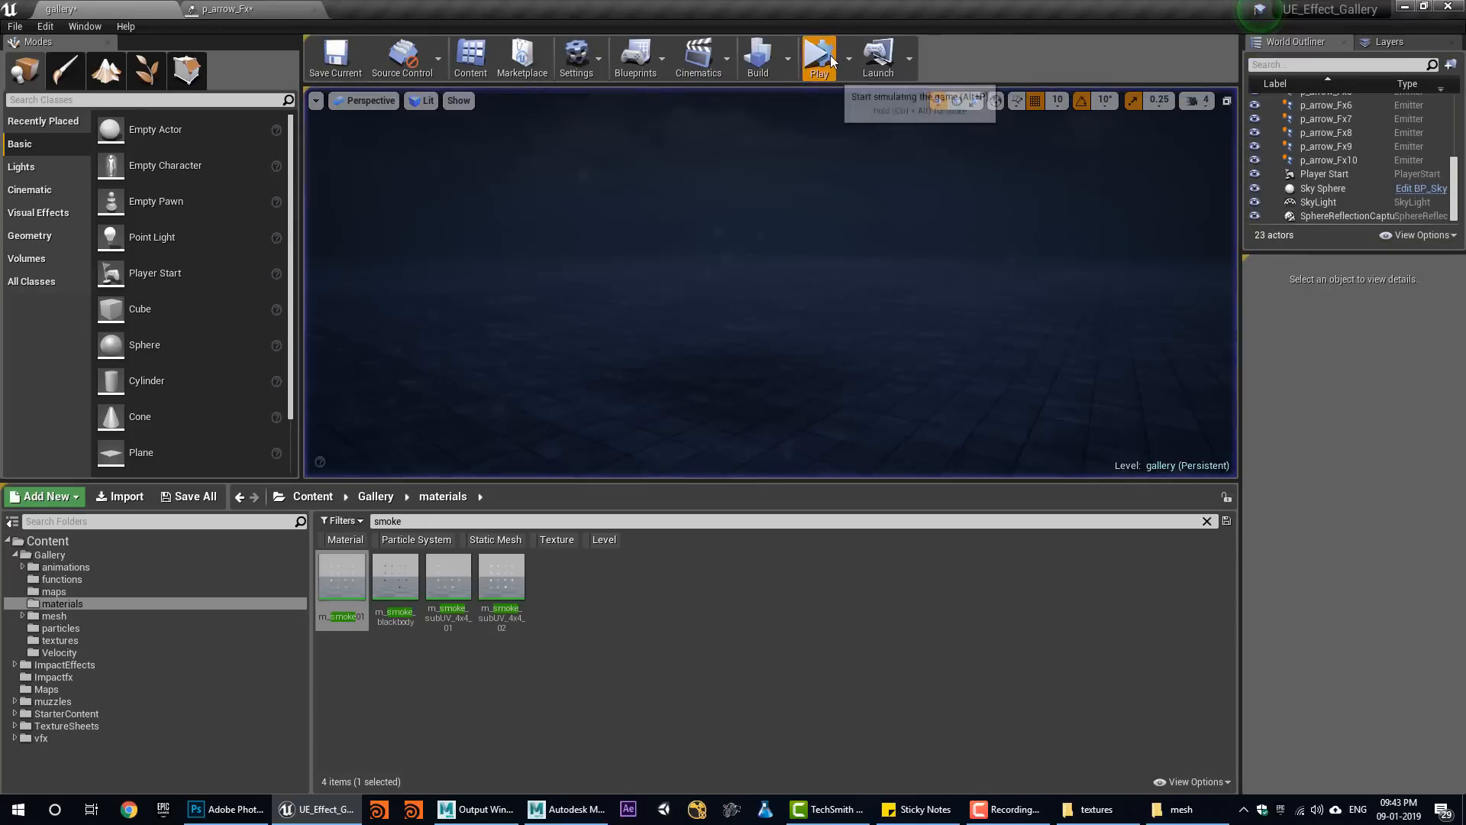
Increase the sparks_light Light module's Radius Scale constant to about 173.7 and test it in the gallery level.
left_click(309, 8)
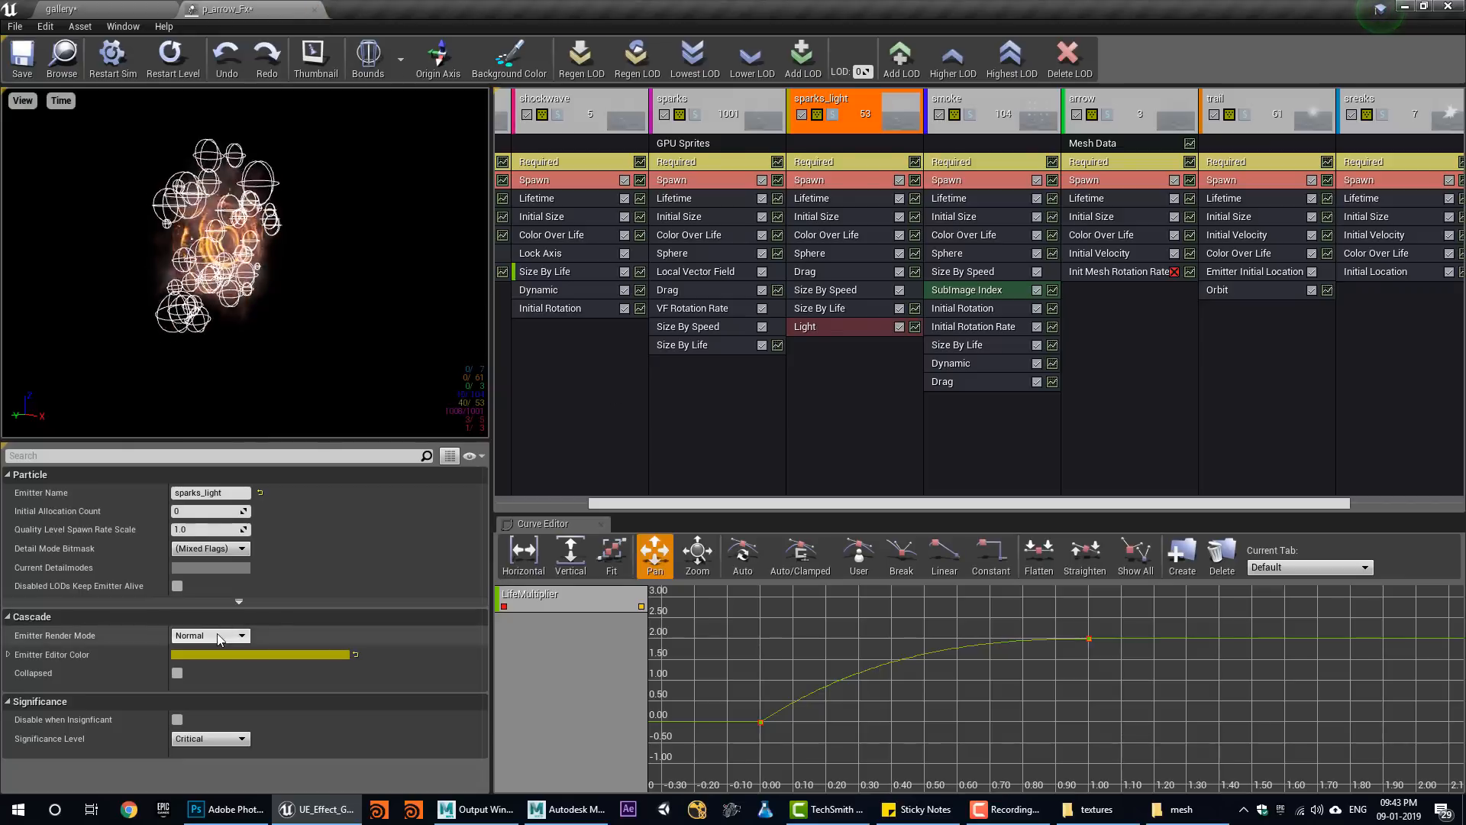
left_click(824, 328)
scroll(191, 691, "down", 2)
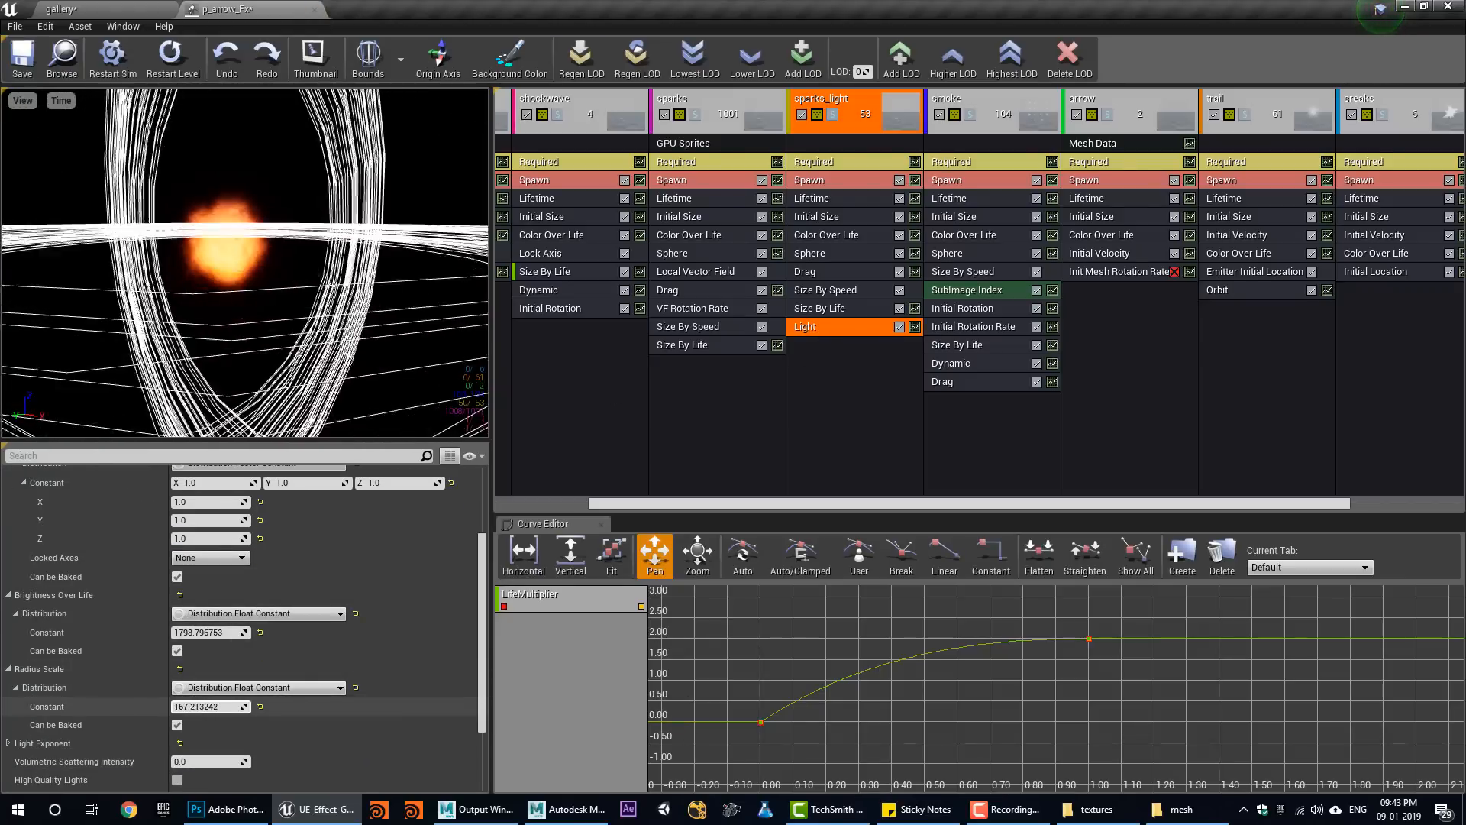
scroll(219, 622, "up", 2)
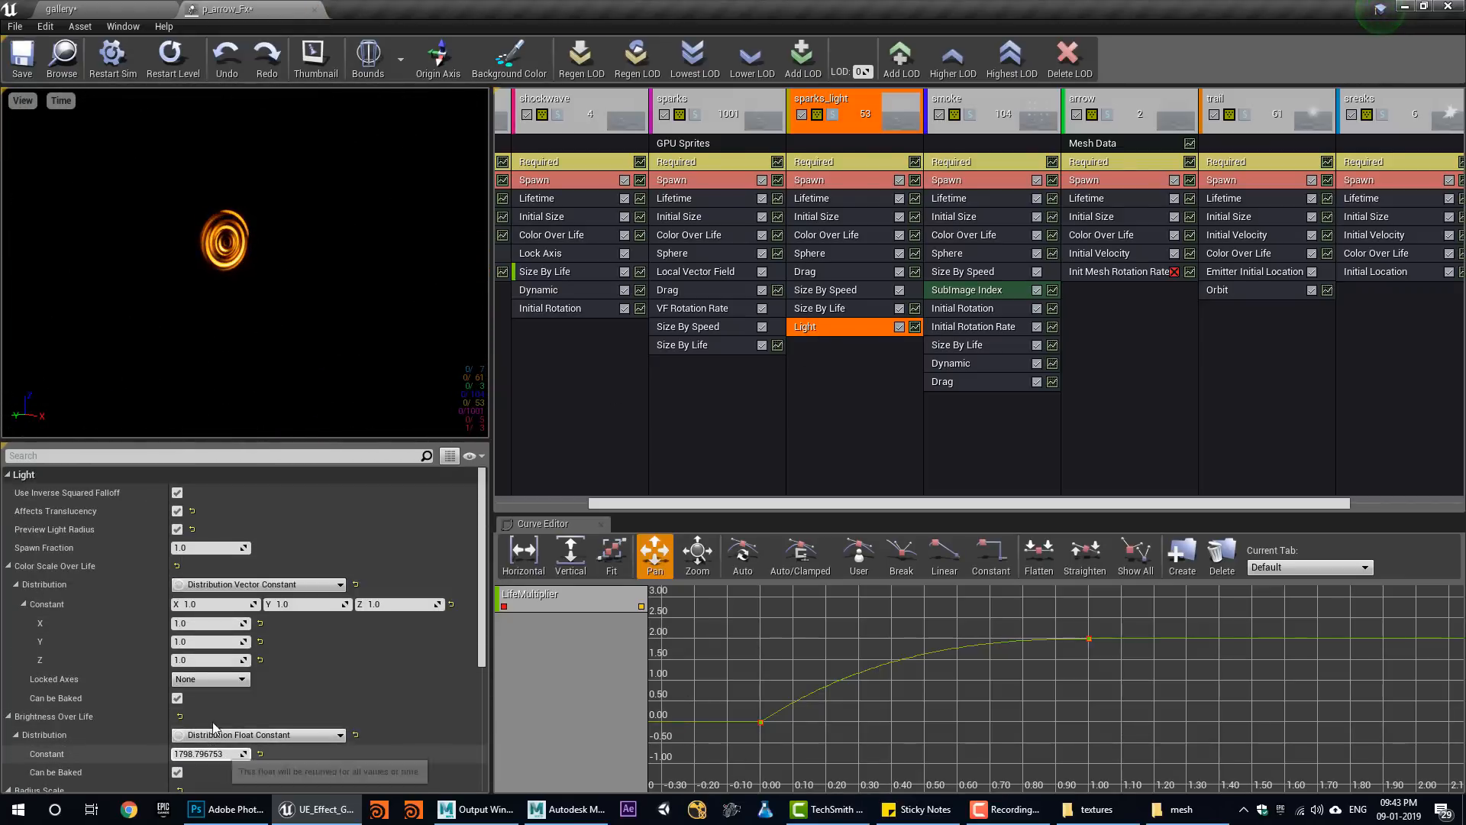
left_click(61, 8)
left_click(807, 61)
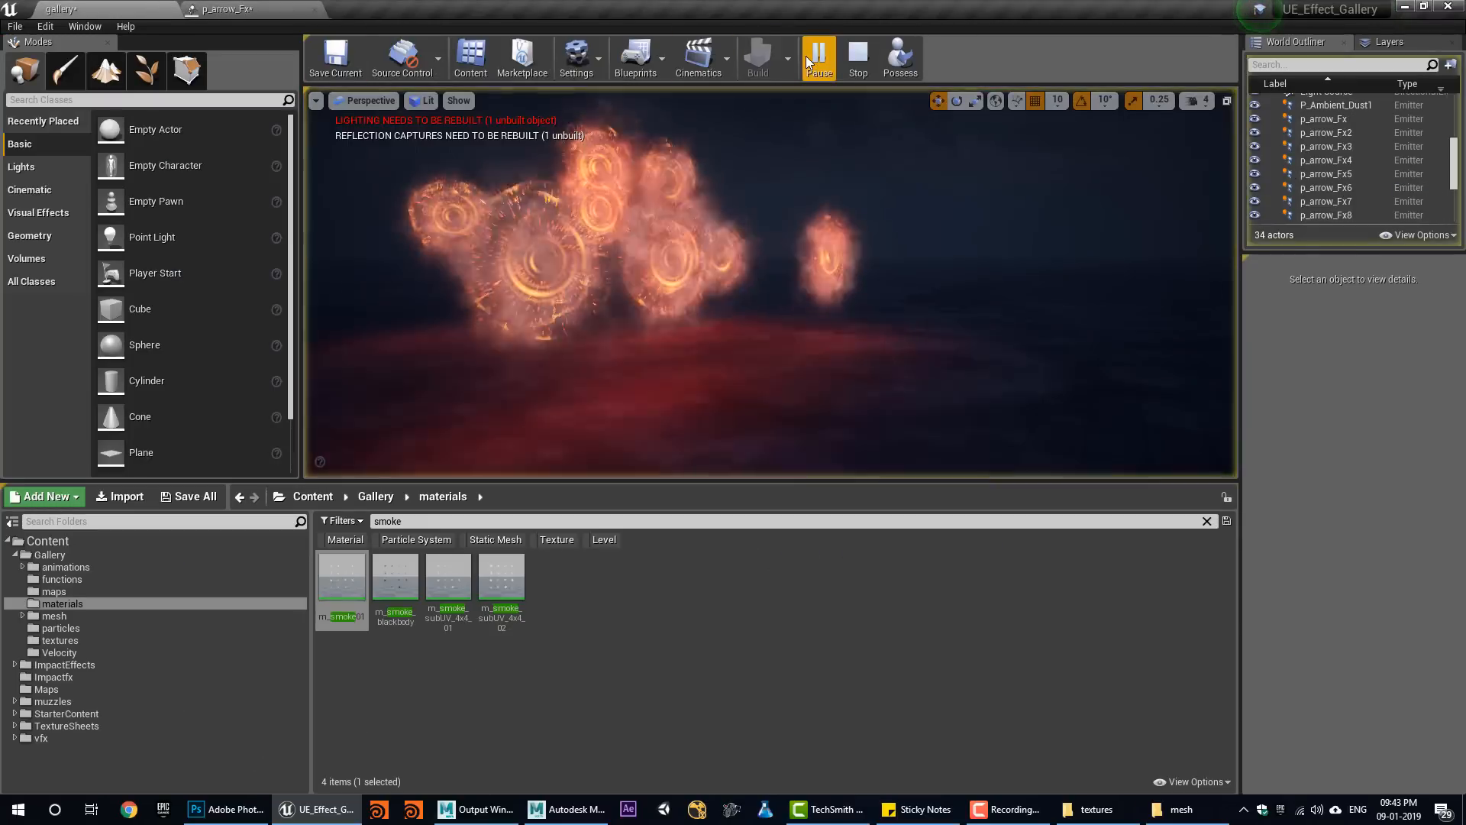
left_click(868, 71)
Reduce the sparks_light Light module's brightness constant to about 477 and simulate the gallery level.
left_click(230, 8)
scroll(218, 709, "down", 2)
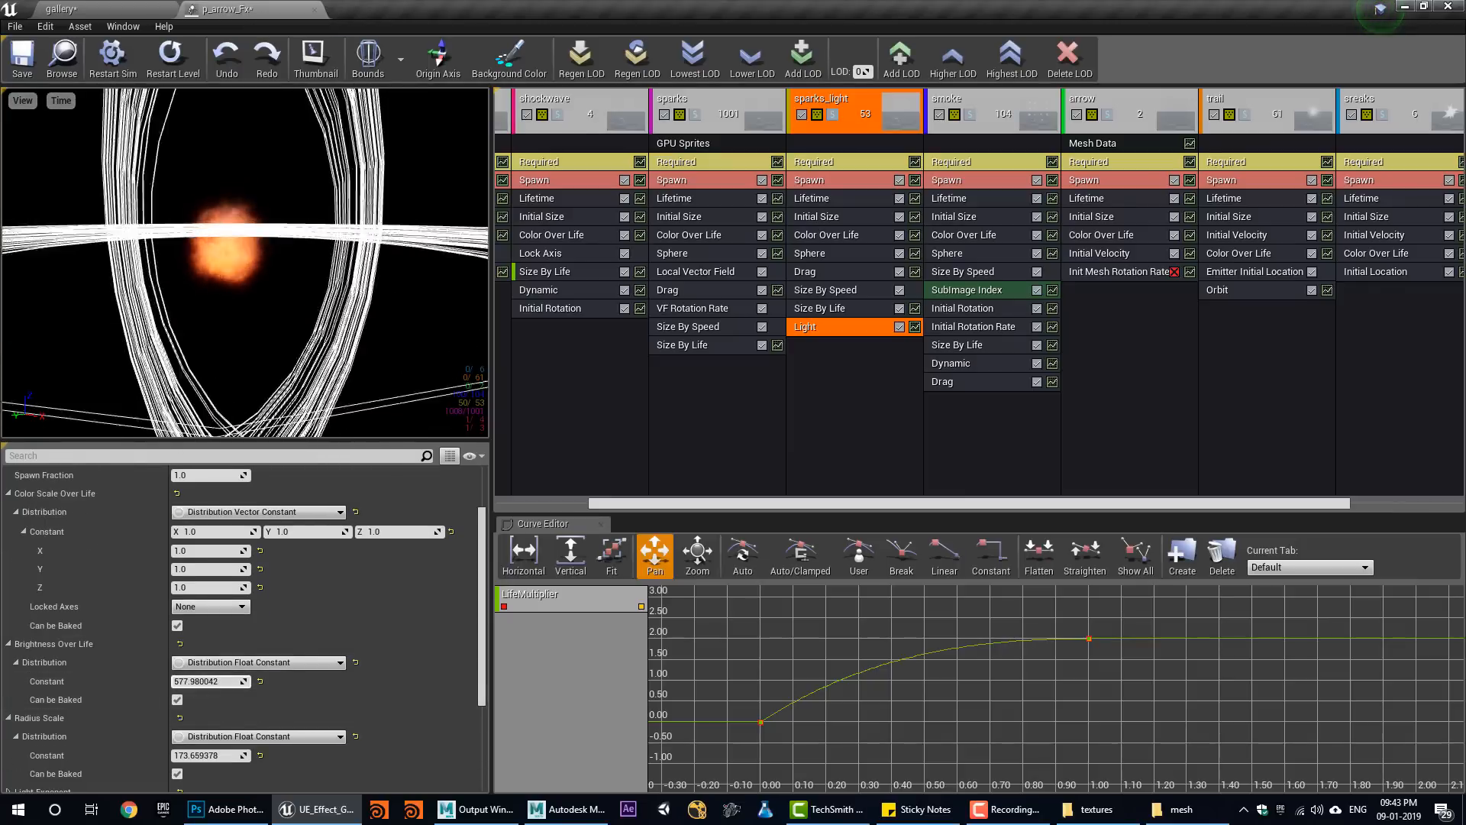
left_click(87, 7)
left_click(818, 61)
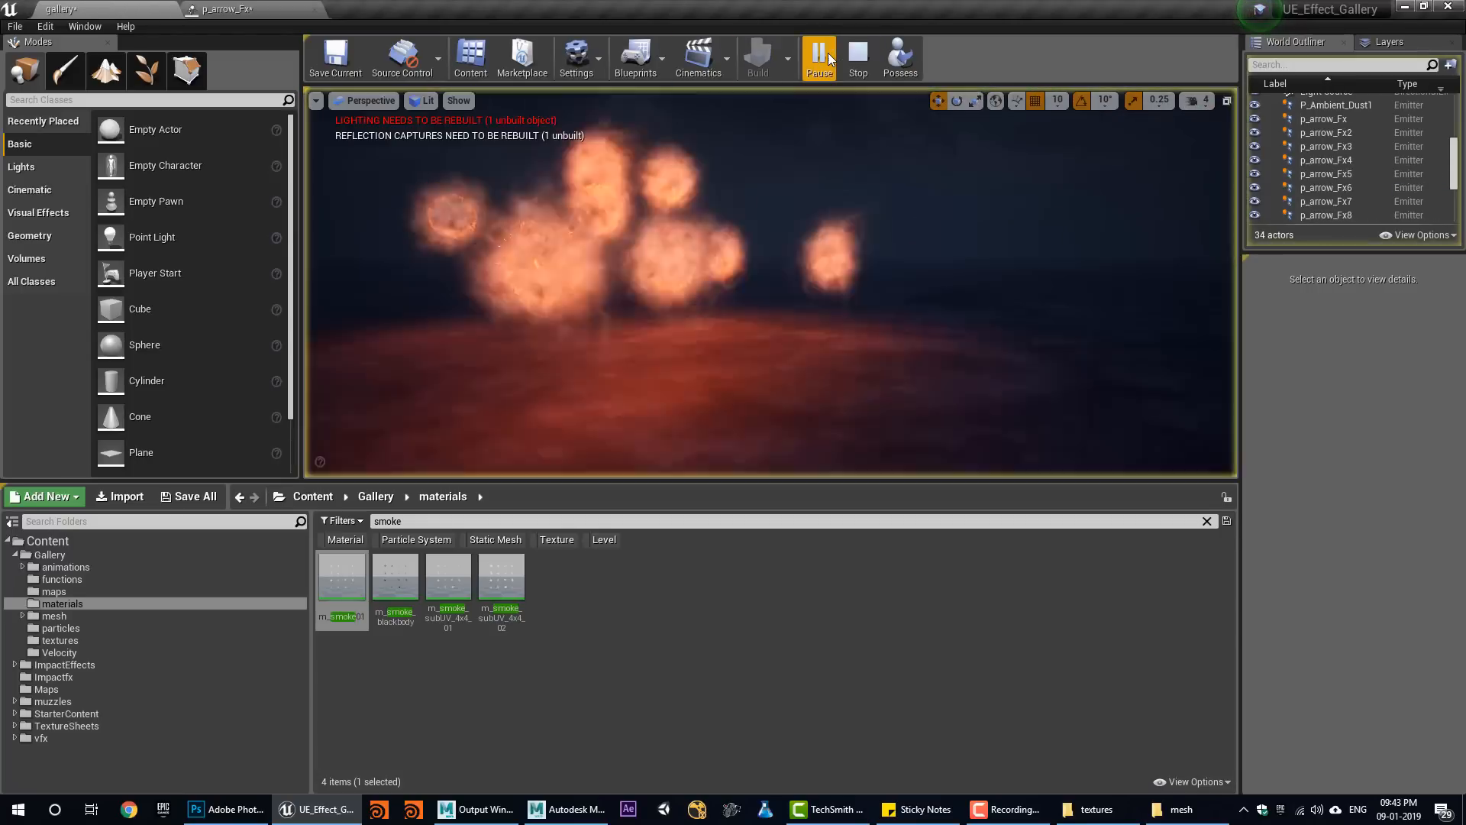
left_click(857, 58)
Set the sparks_light Color Over Life key at 0.5 to orange (R 20, G about 9.2, B 0) and simulate the gallery level.
left_click(301, 9)
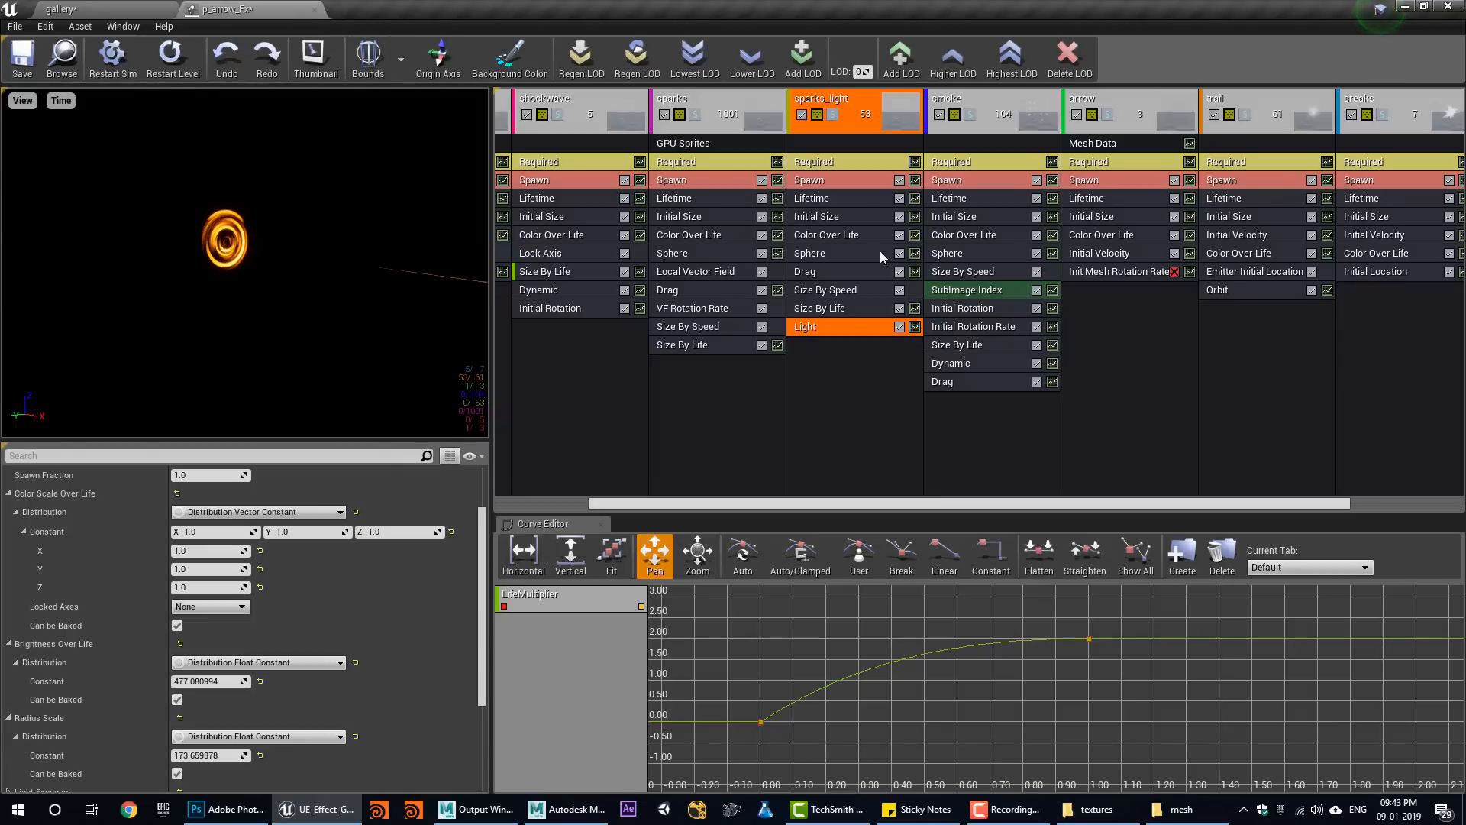
left_click(824, 200)
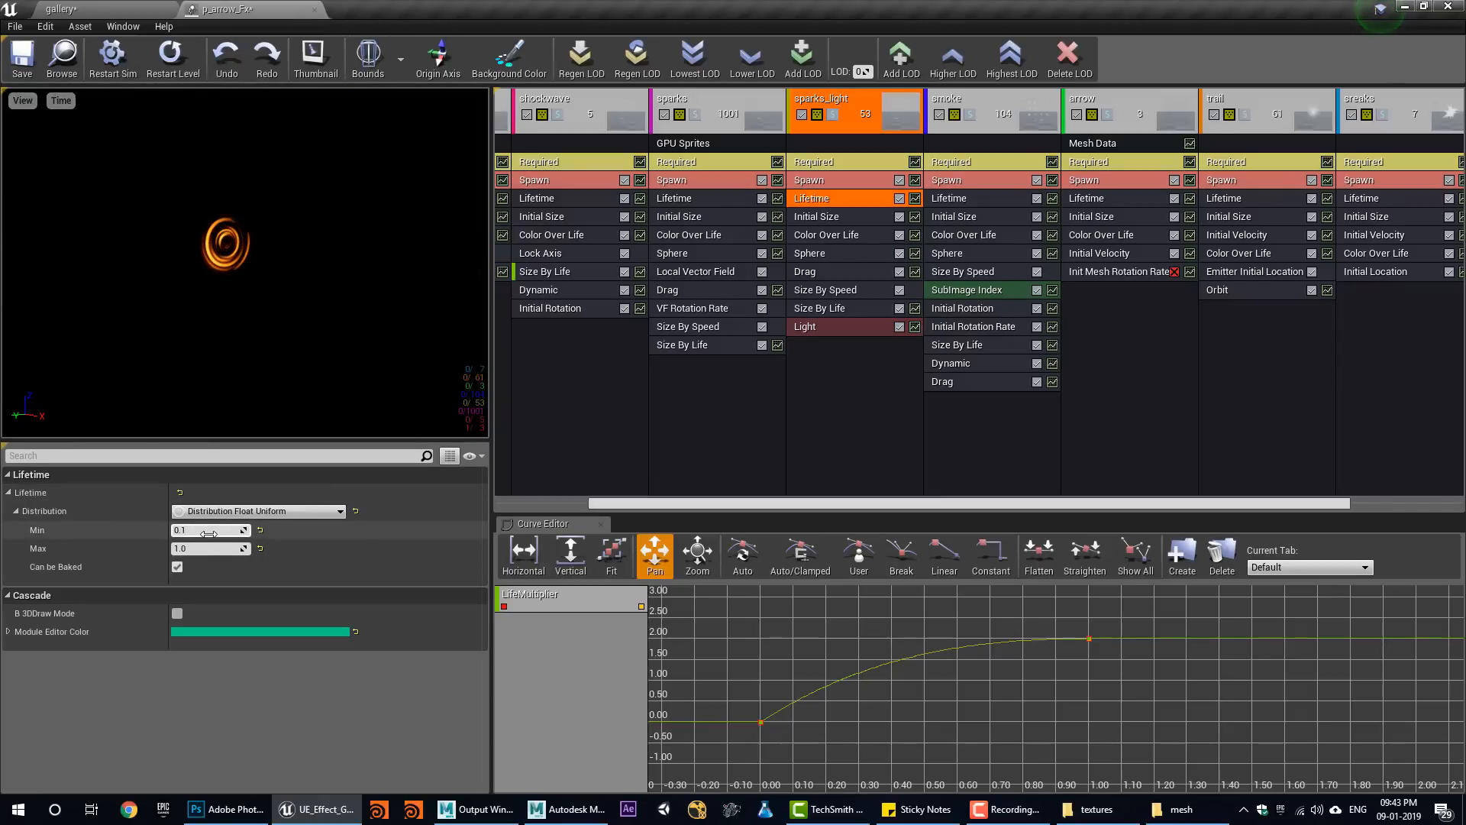
left_click(828, 235)
scroll(271, 639, "down", 5)
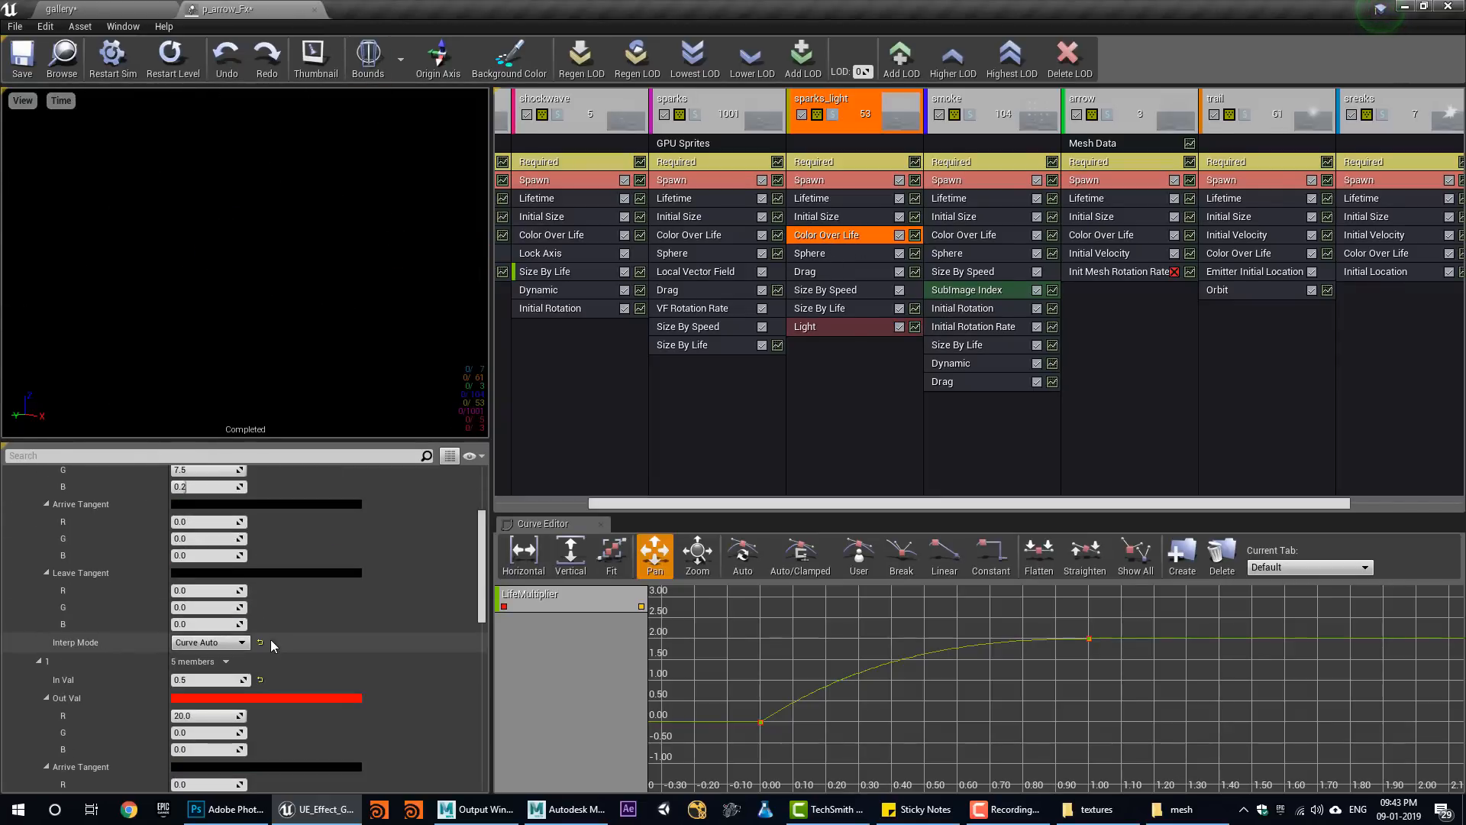
left_click(243, 699)
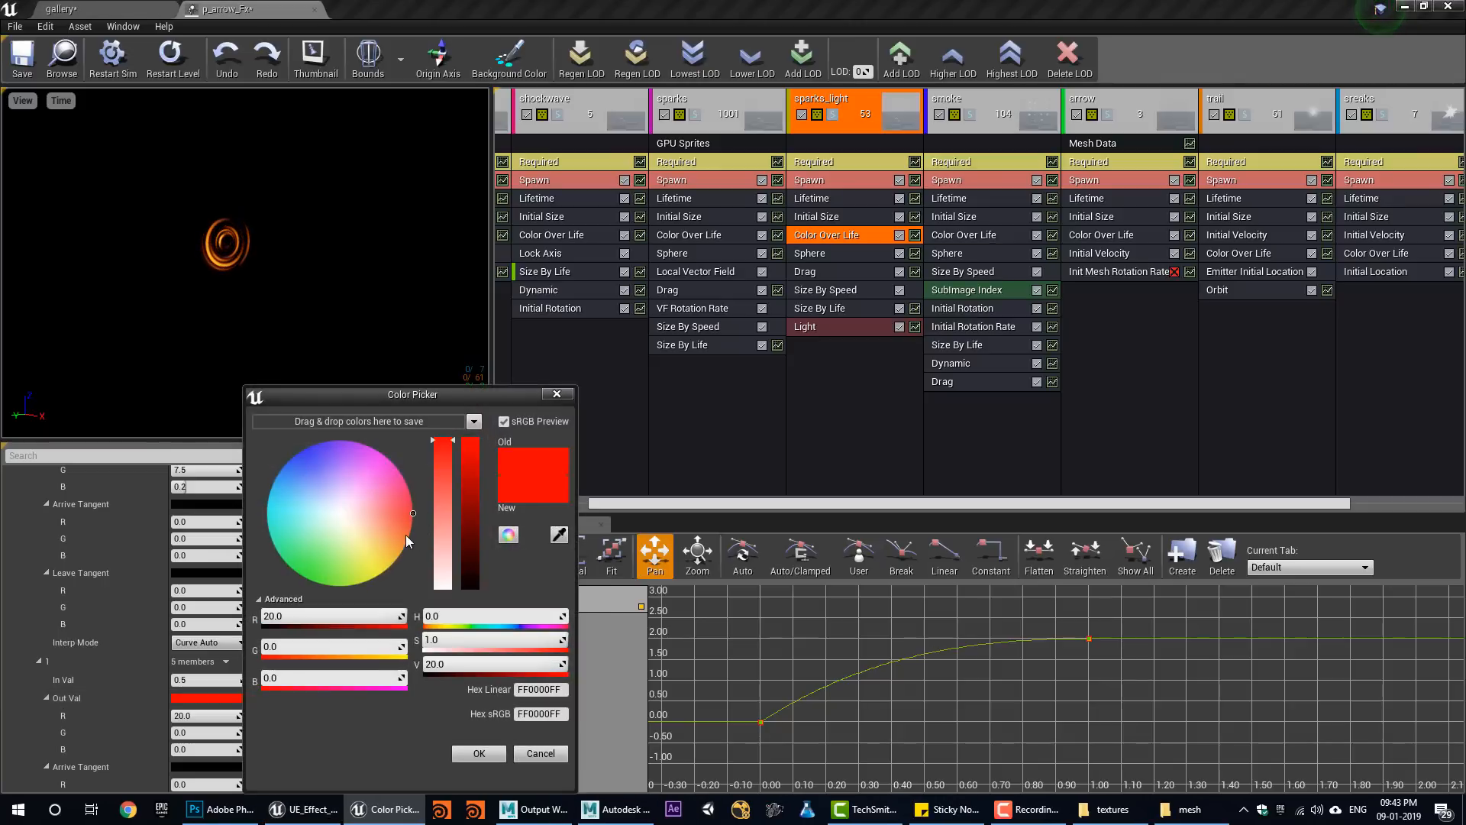
left_click(406, 544)
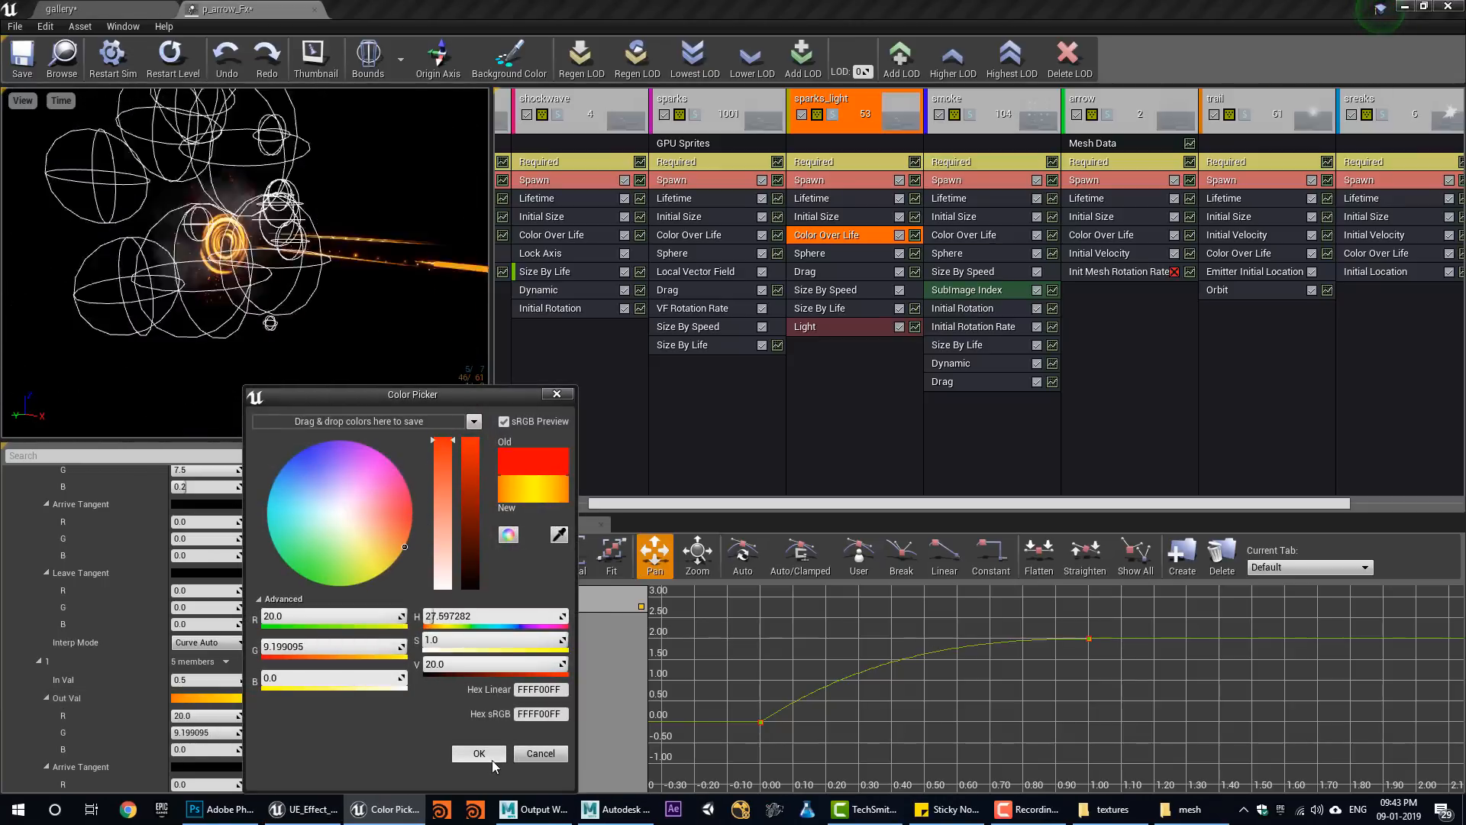
left_click(492, 758)
left_click(97, 7)
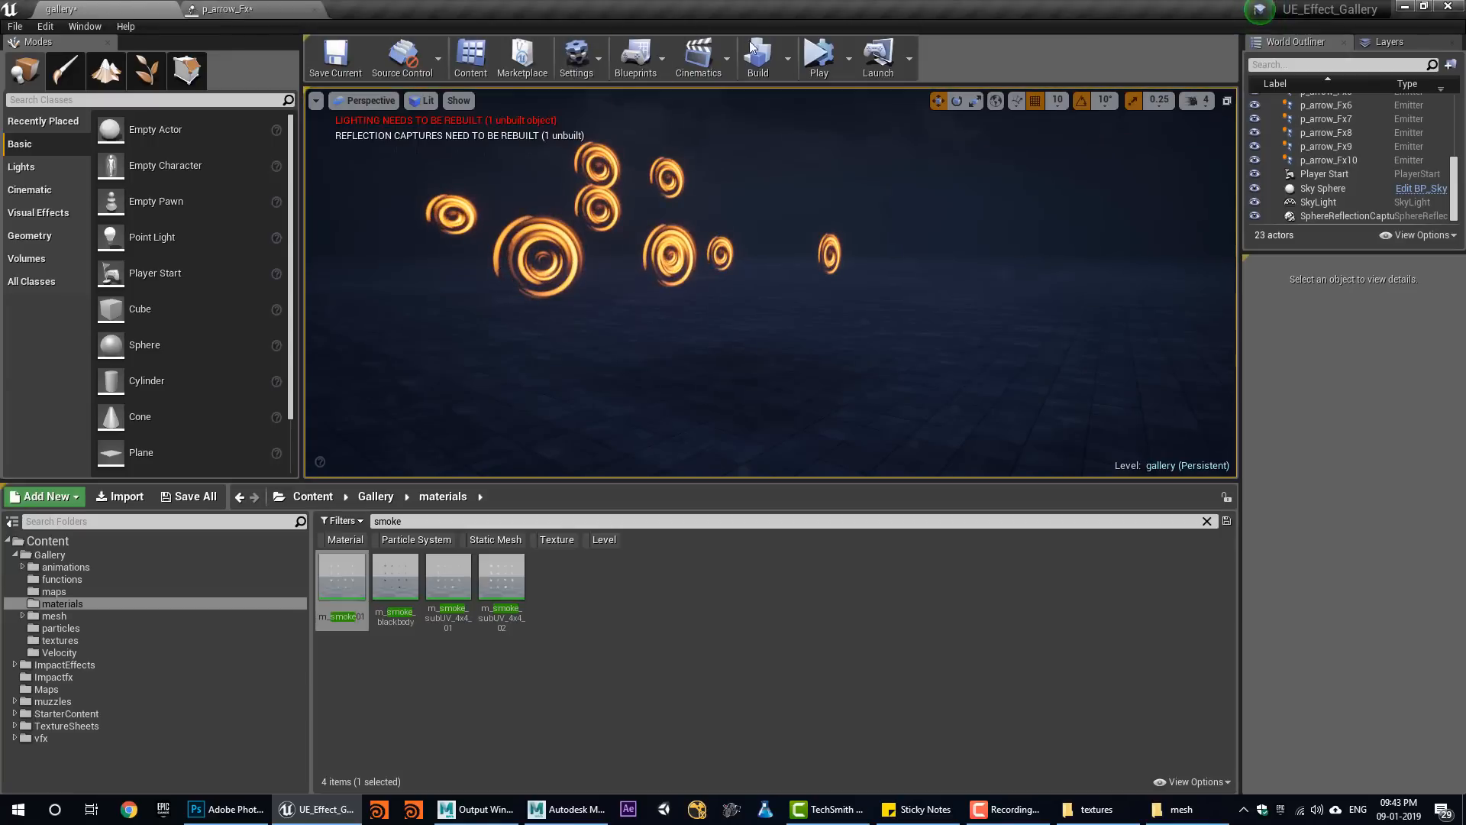
left_click(814, 61)
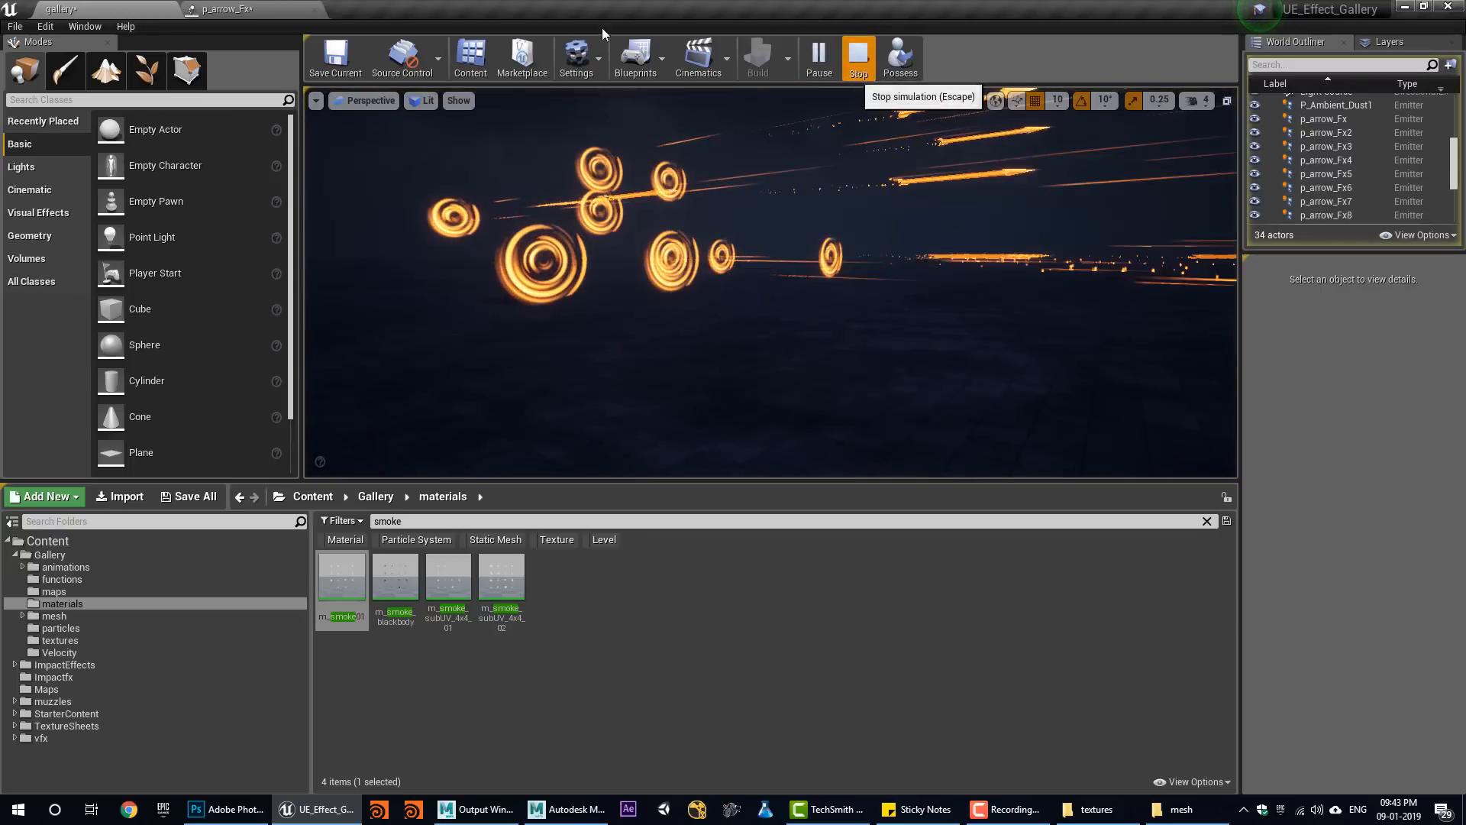
Lower the sparks_light Light module's brightness constant to about 304 and simulate the gallery level.
left_click(227, 9)
left_click(872, 330)
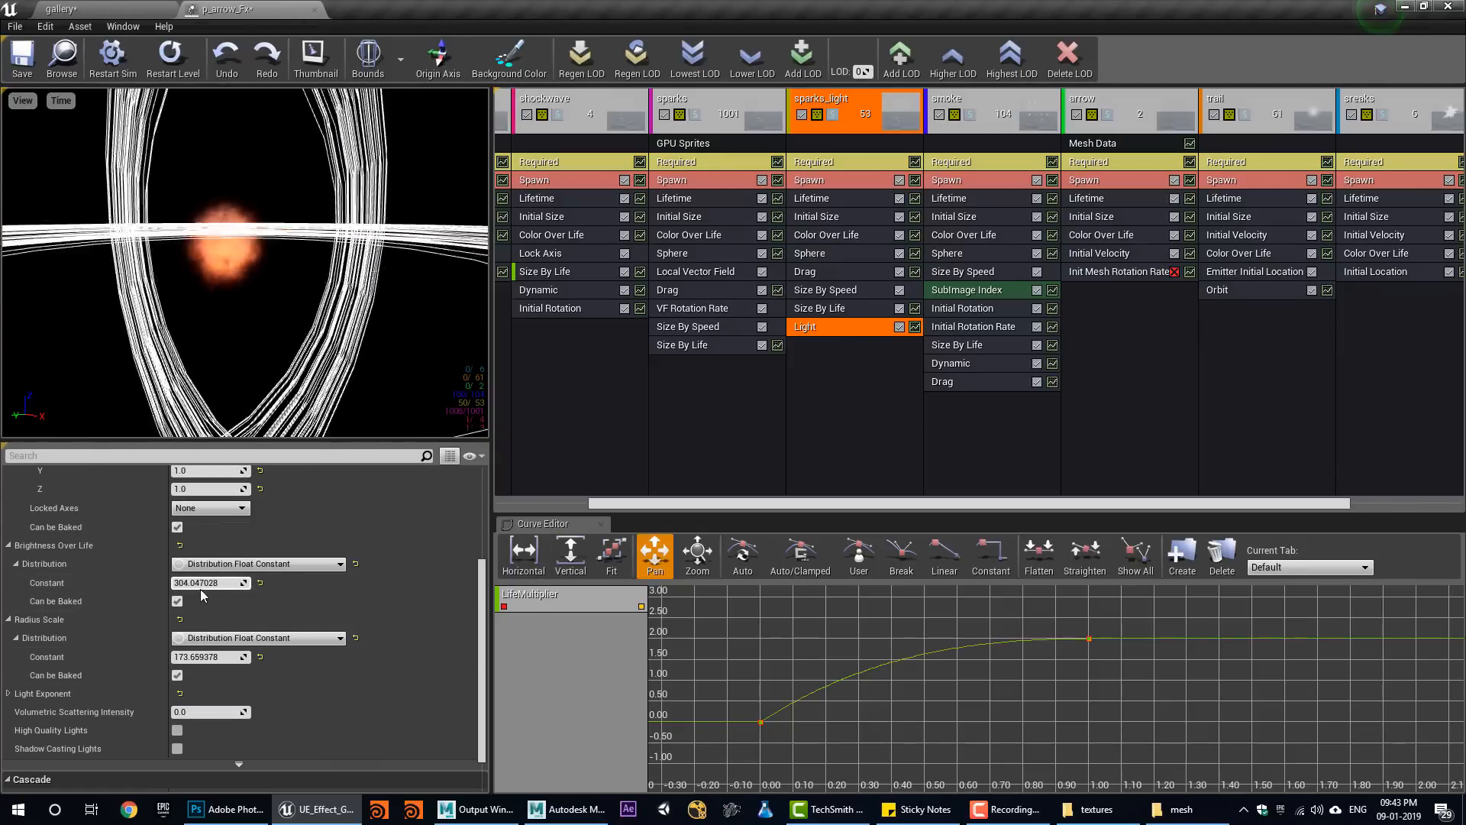
left_click(84, 10)
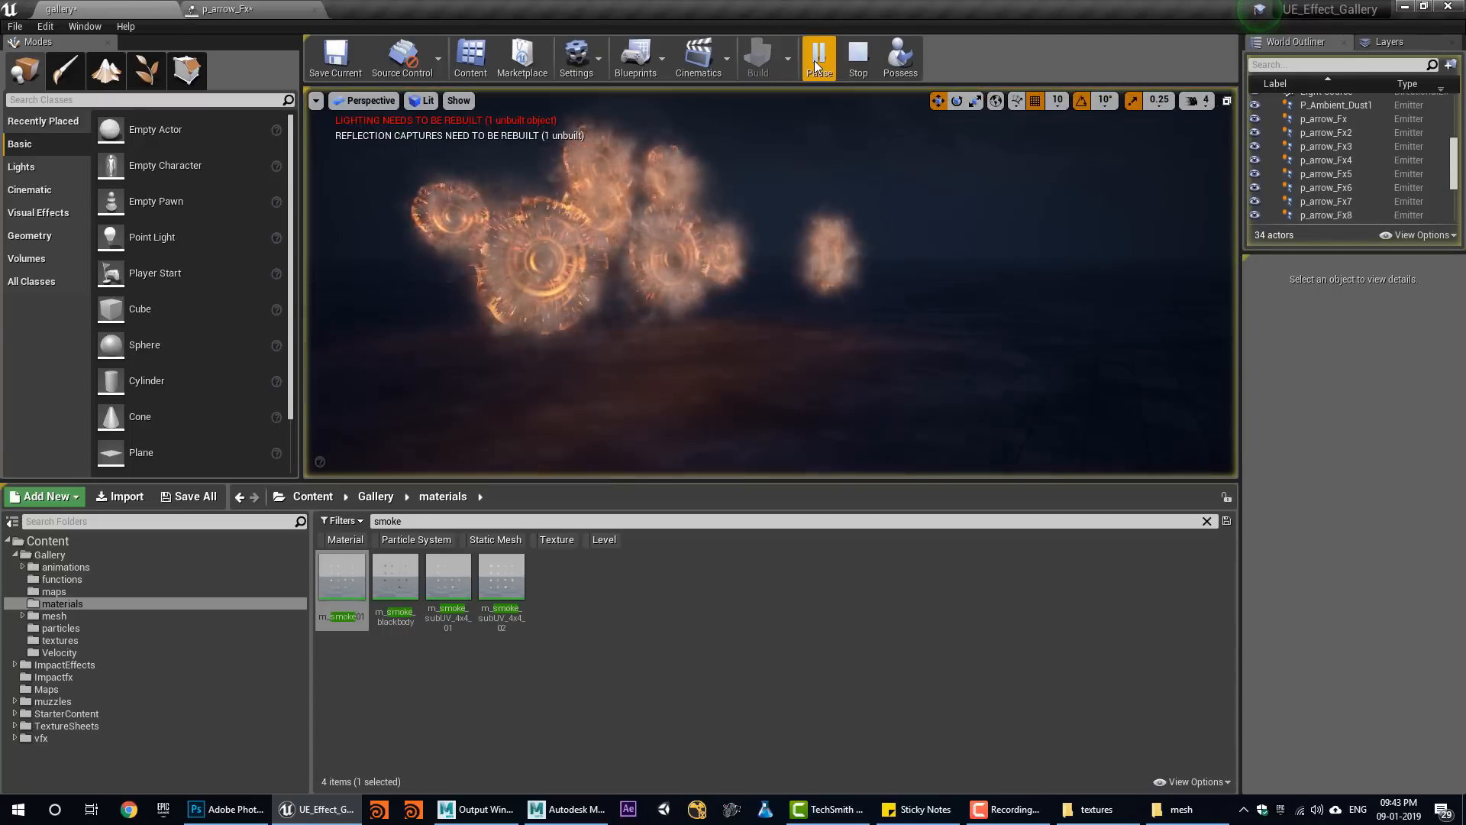
left_click(814, 61)
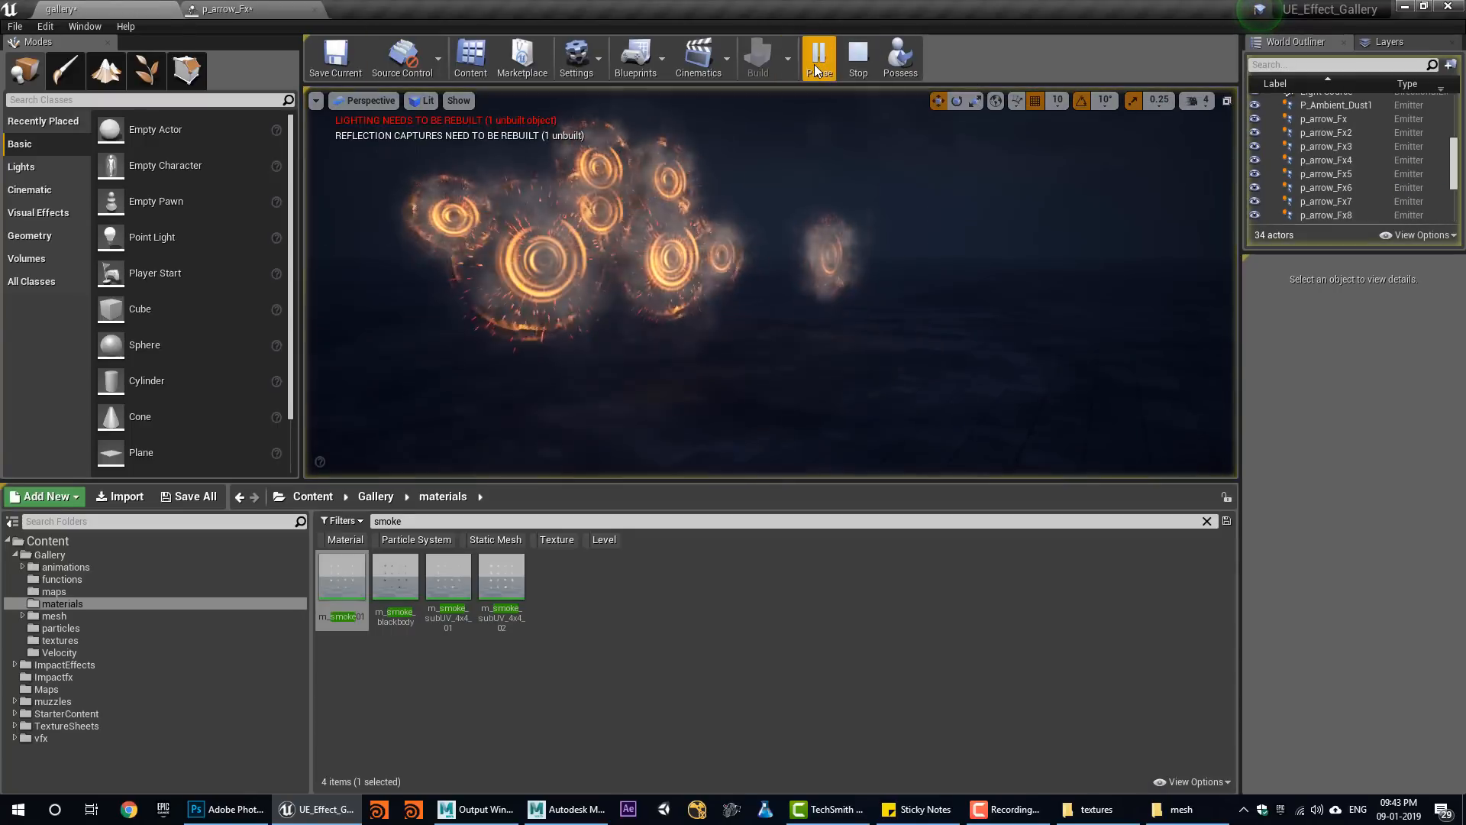
Replay the gallery level simulation several times, examining the dimmer light from different camera views.
left_click(847, 62)
left_click(819, 61)
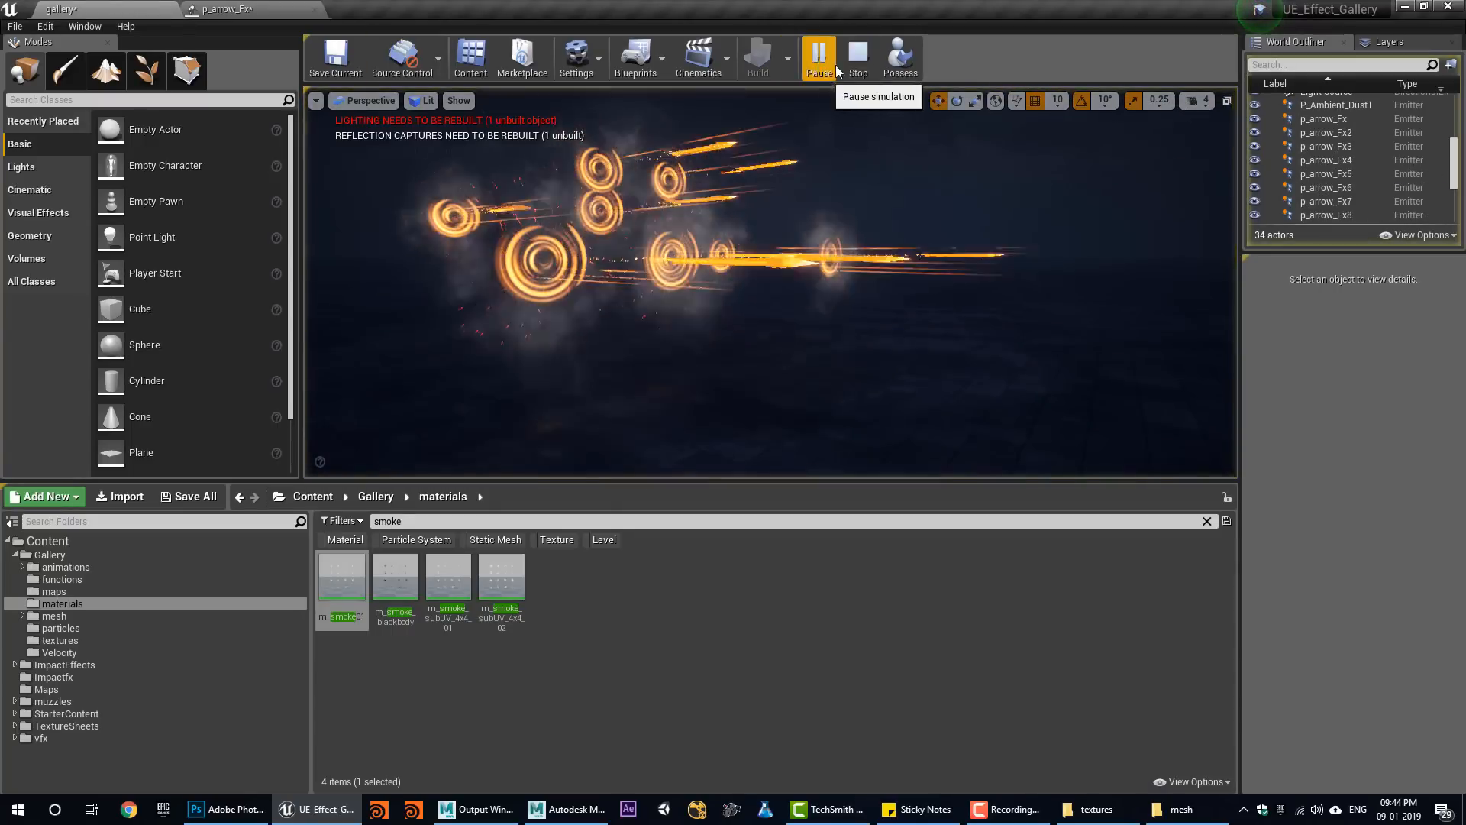
left_click(849, 63)
left_click(820, 61)
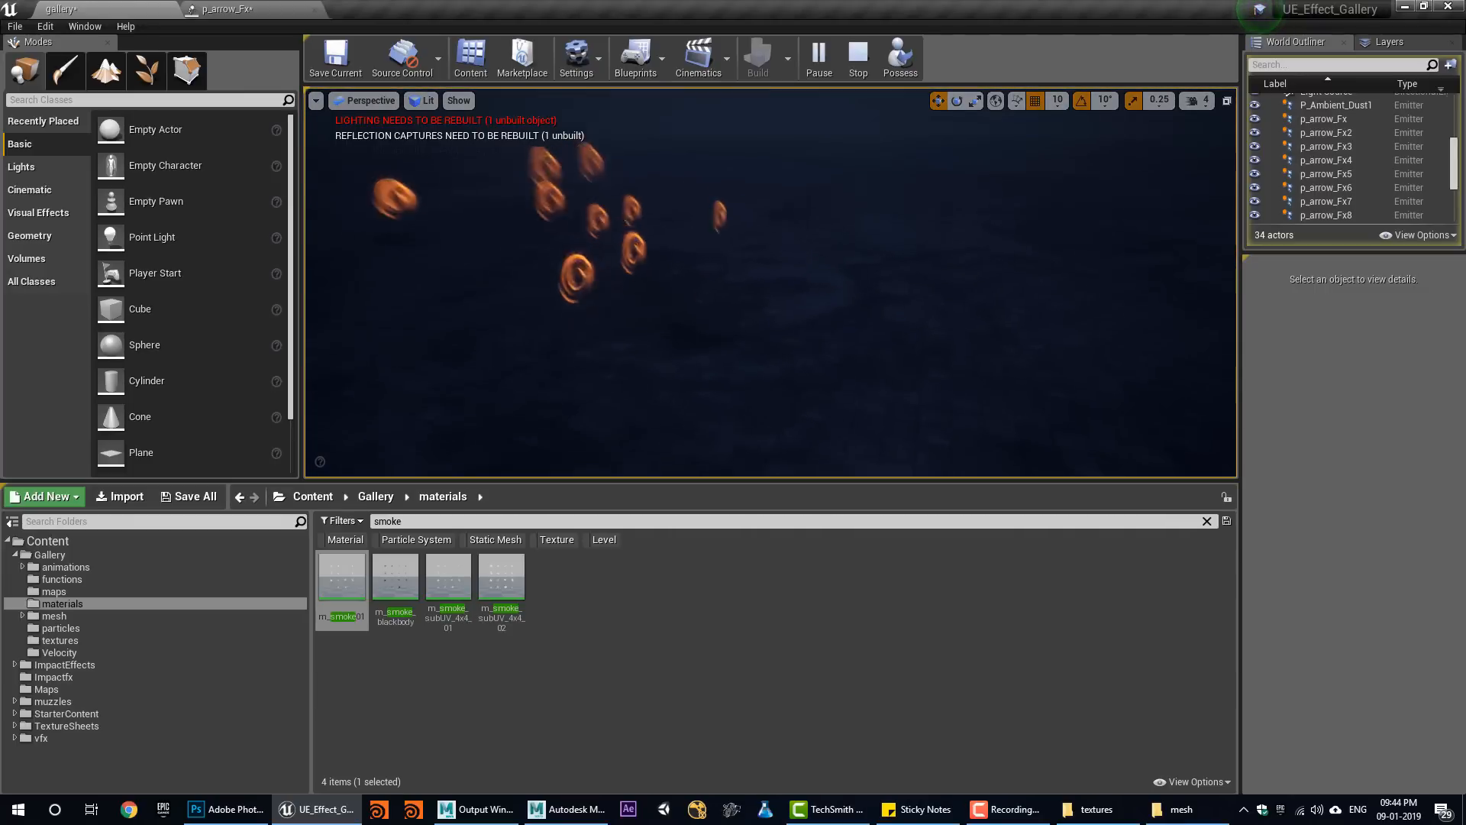
left_click(866, 69)
left_click(828, 59)
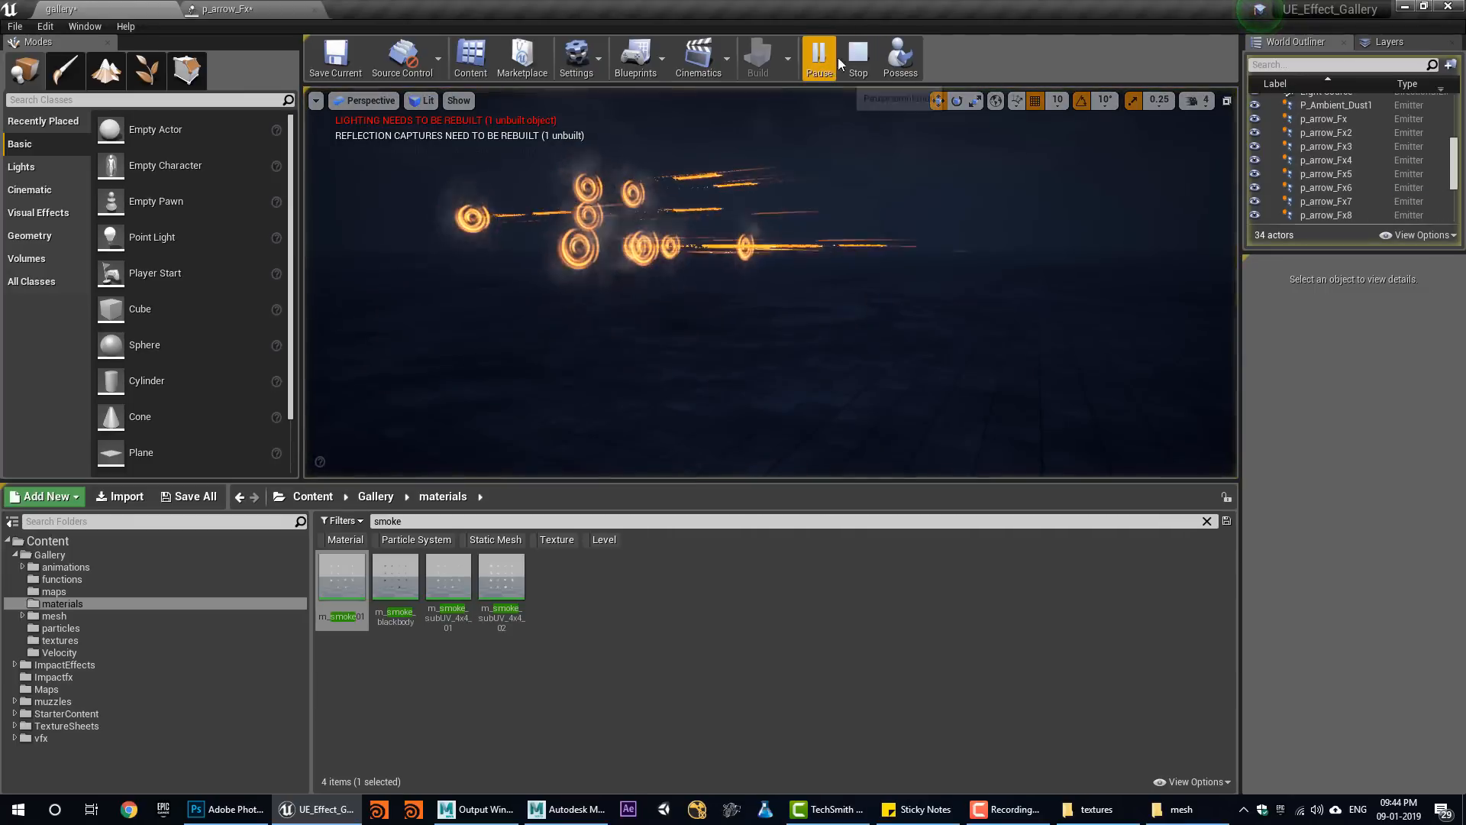
Copy the Light module from the sparks_light emitter to the arrow emitter and simulate the gallery level.
left_click(226, 8)
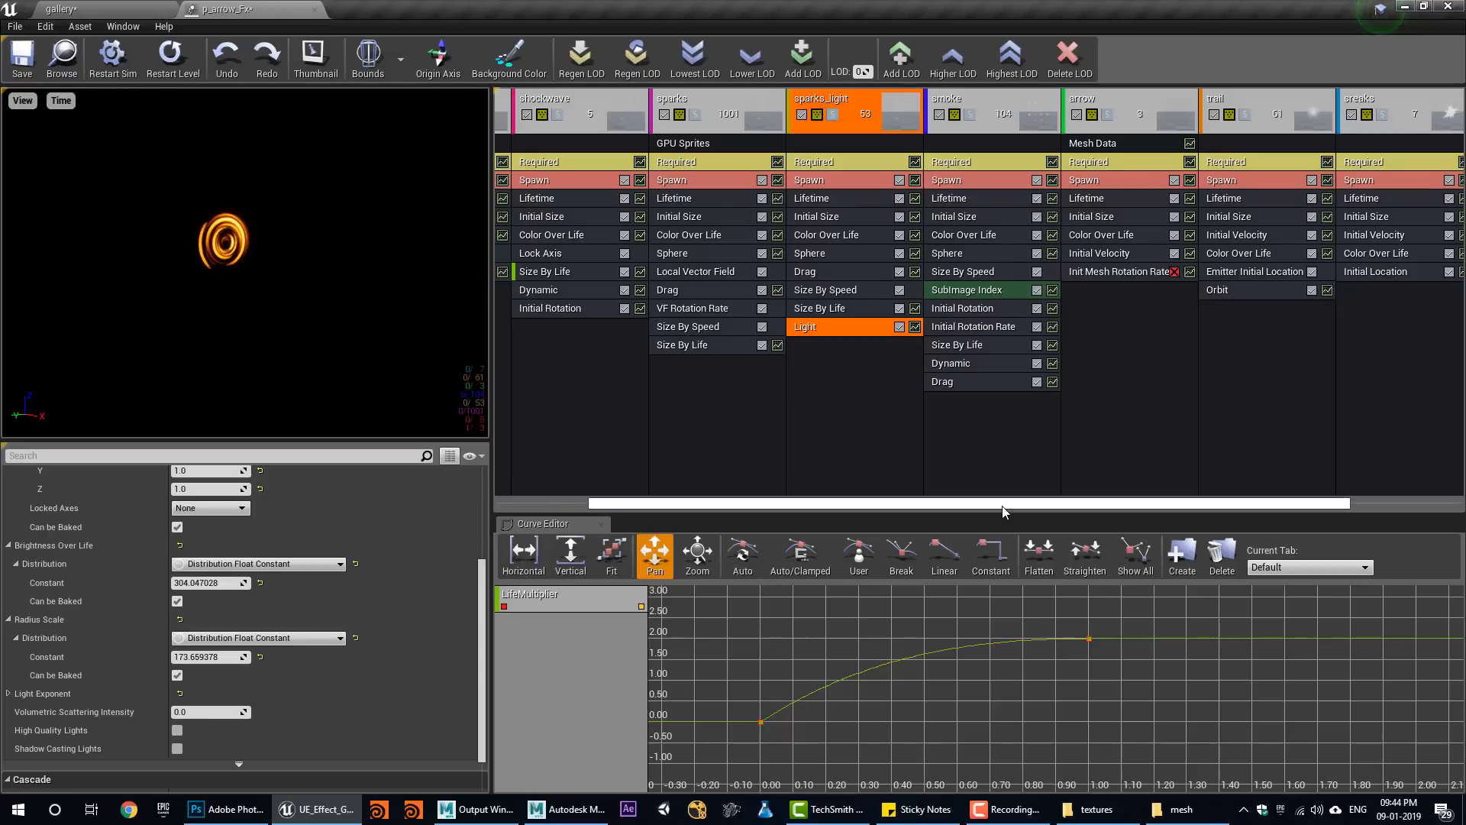
left_click_drag(1005, 504, 1119, 504)
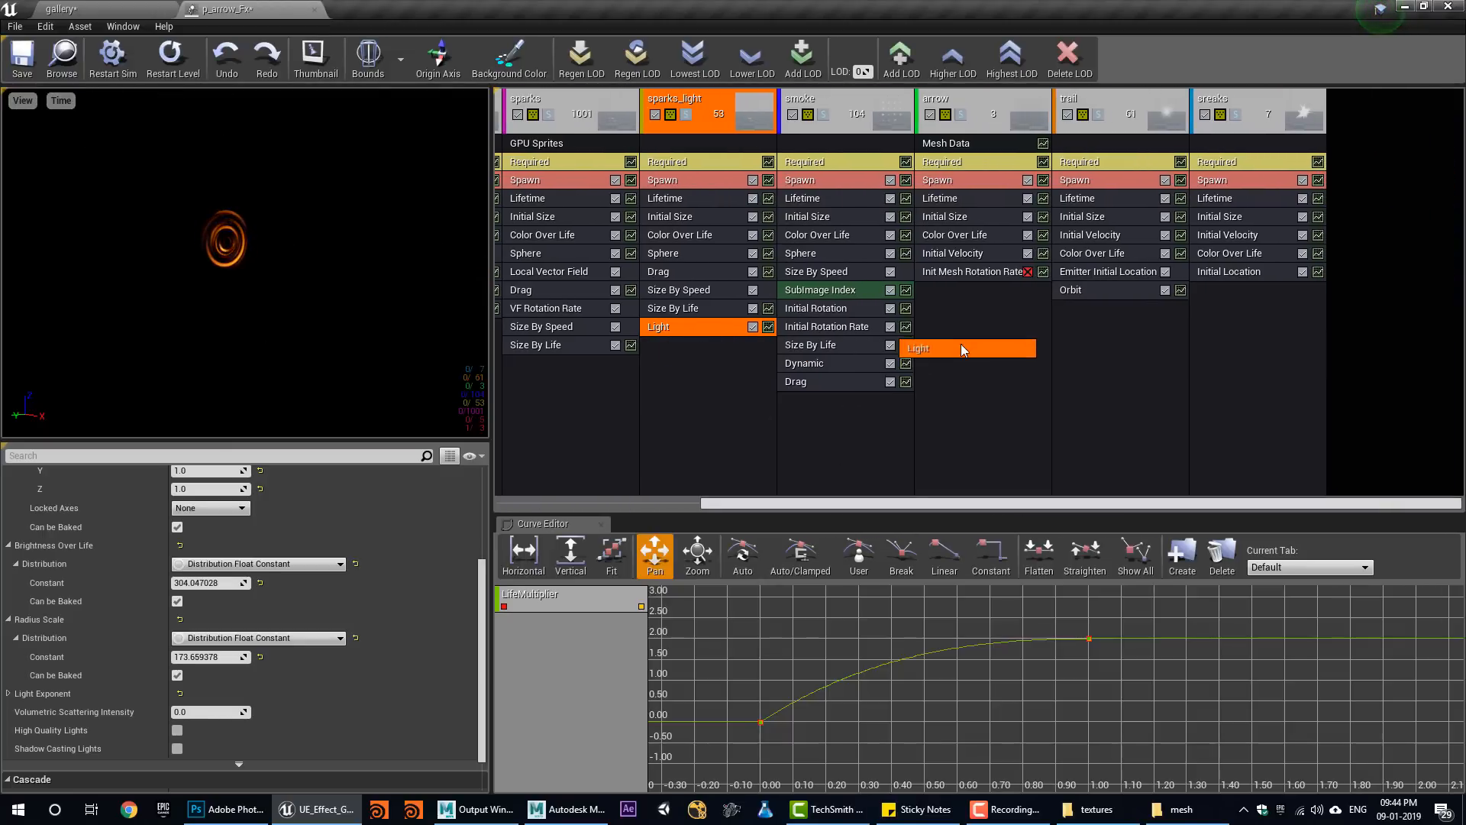
left_click_drag(964, 349, 964, 336)
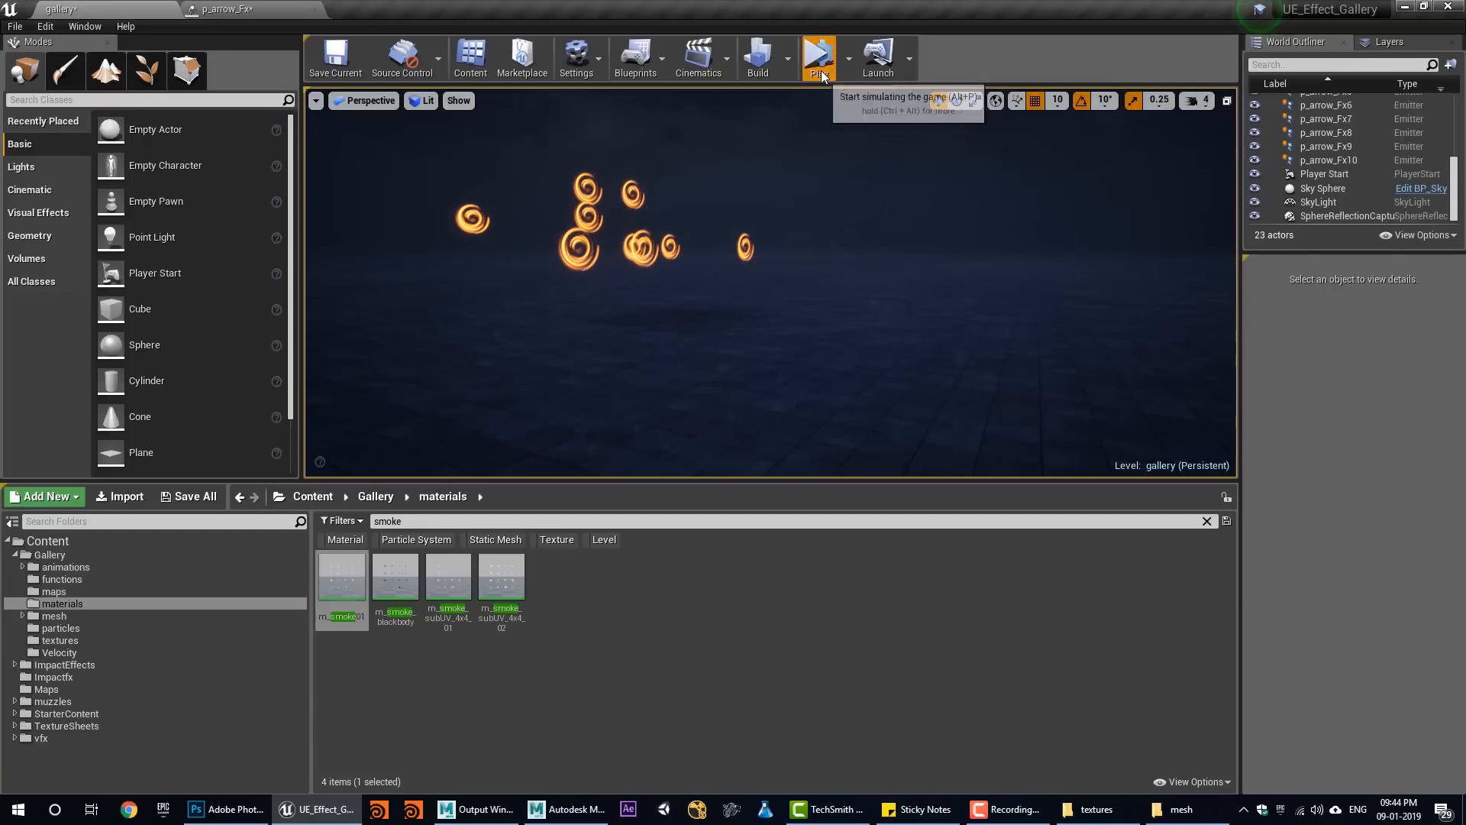
left_click(820, 65)
left_click(869, 72)
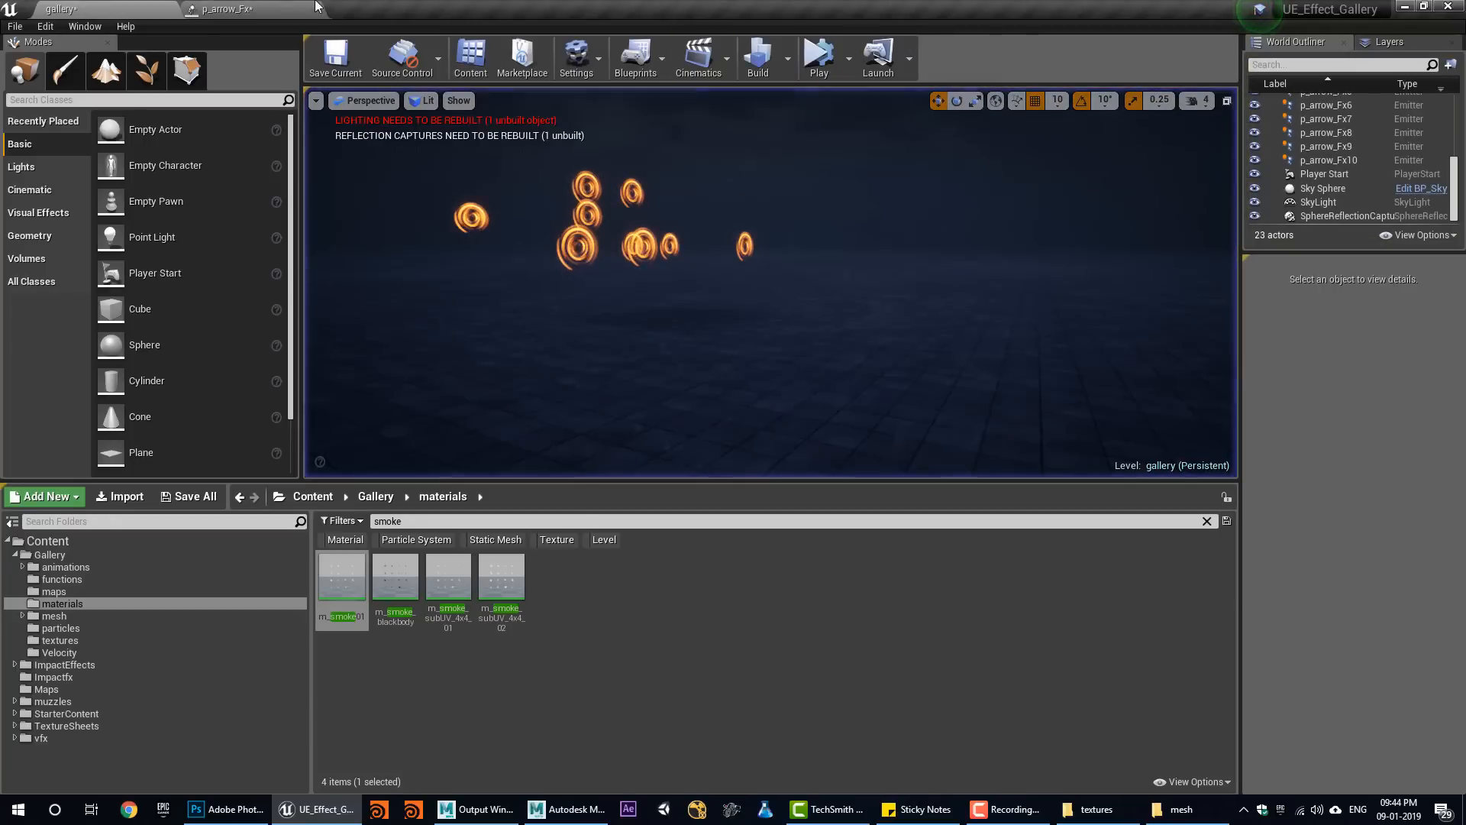
Raise the brightness constant of the arrow emitter's Light module to 560382.
left_click(315, 6)
left_click(961, 294)
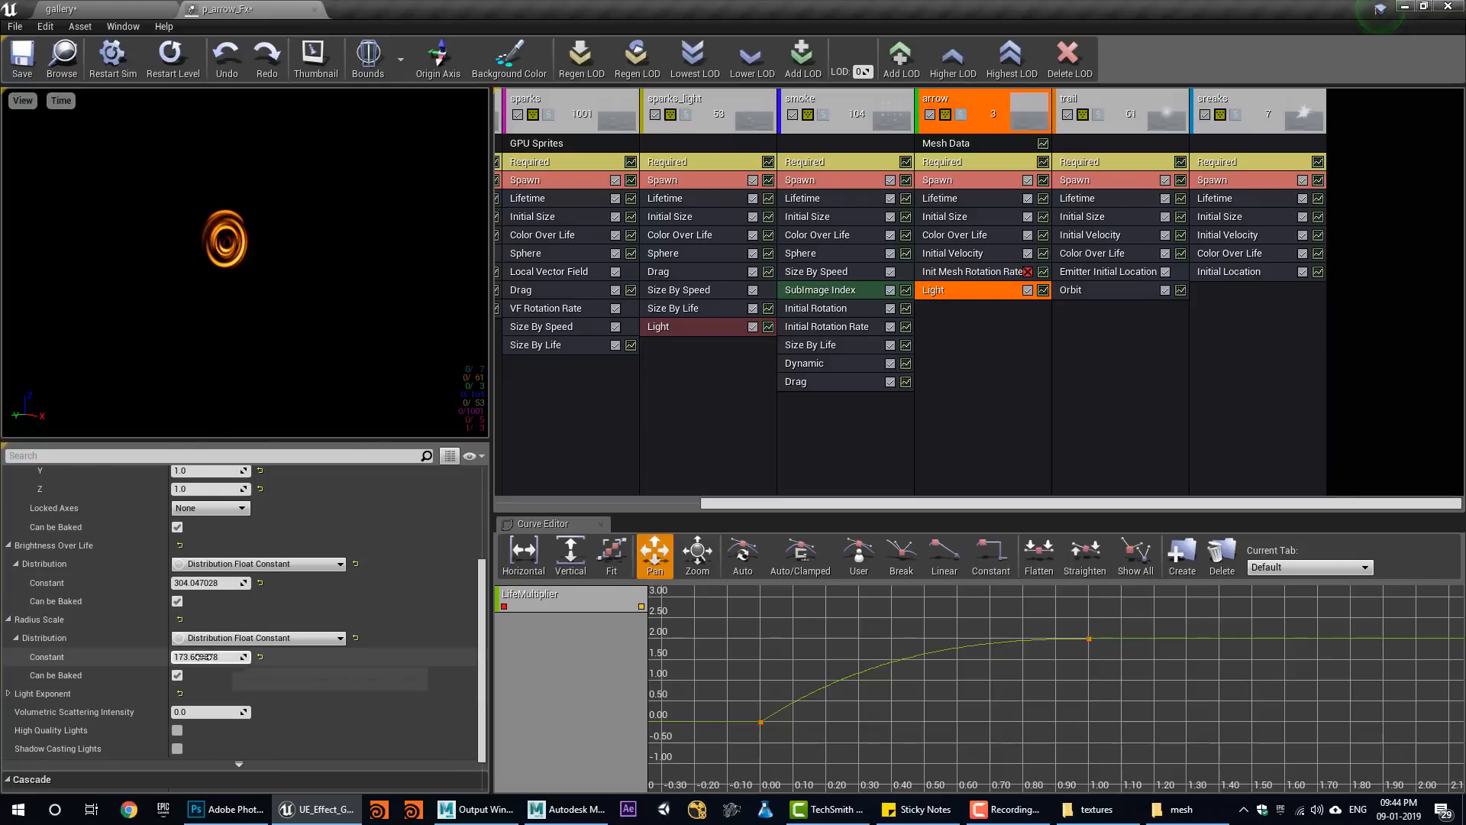
scroll(201, 663, "up", 3)
left_click_drag(205, 656, 328, 656)
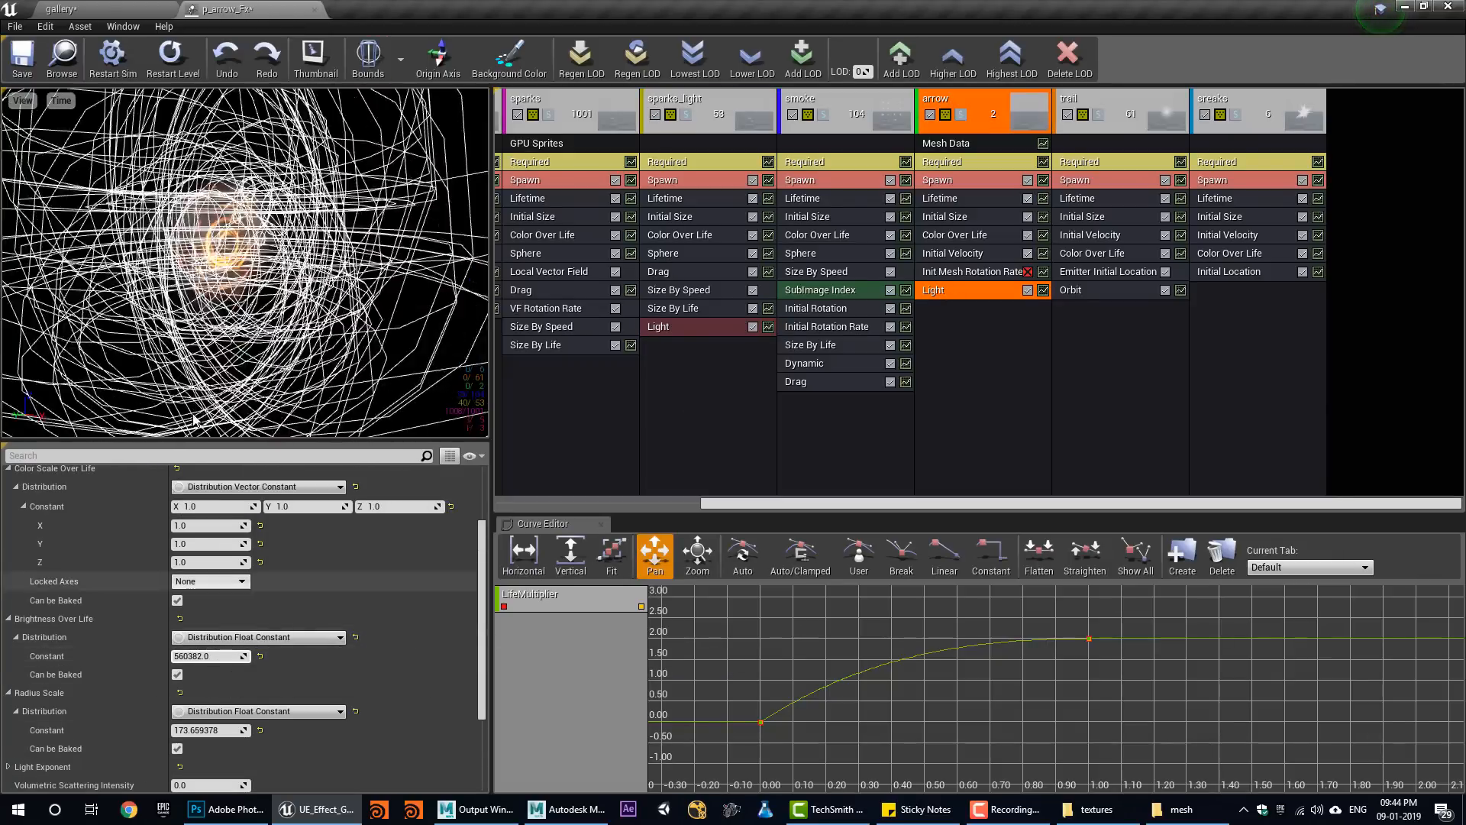
Lower the brightness constant of the arrow emitter's Light module to about 14655 and simulate the gallery level.
left_click(93, 9)
left_click(274, 13)
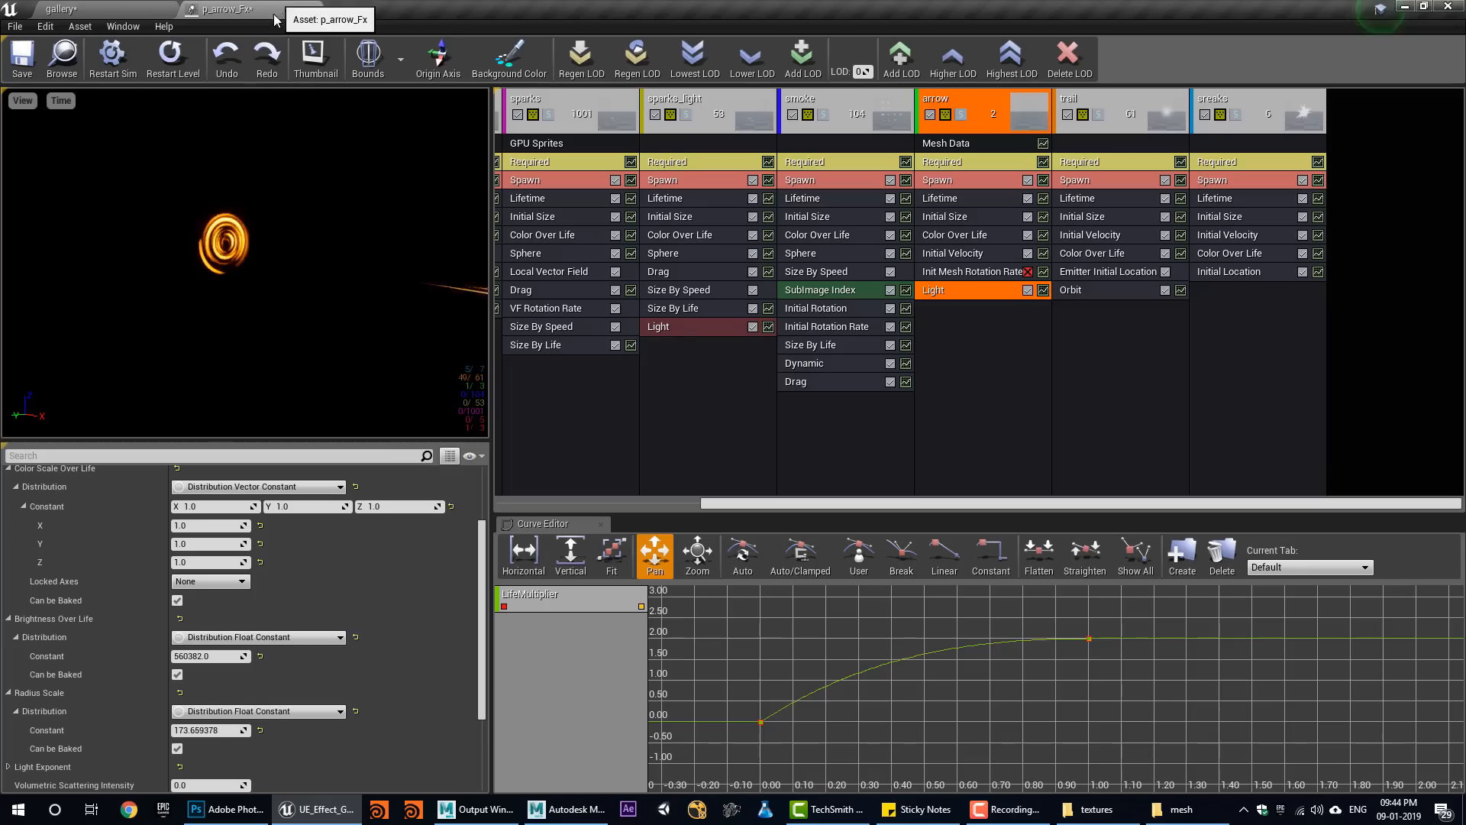
left_click_drag(239, 654, 219, 655)
left_click(119, 7)
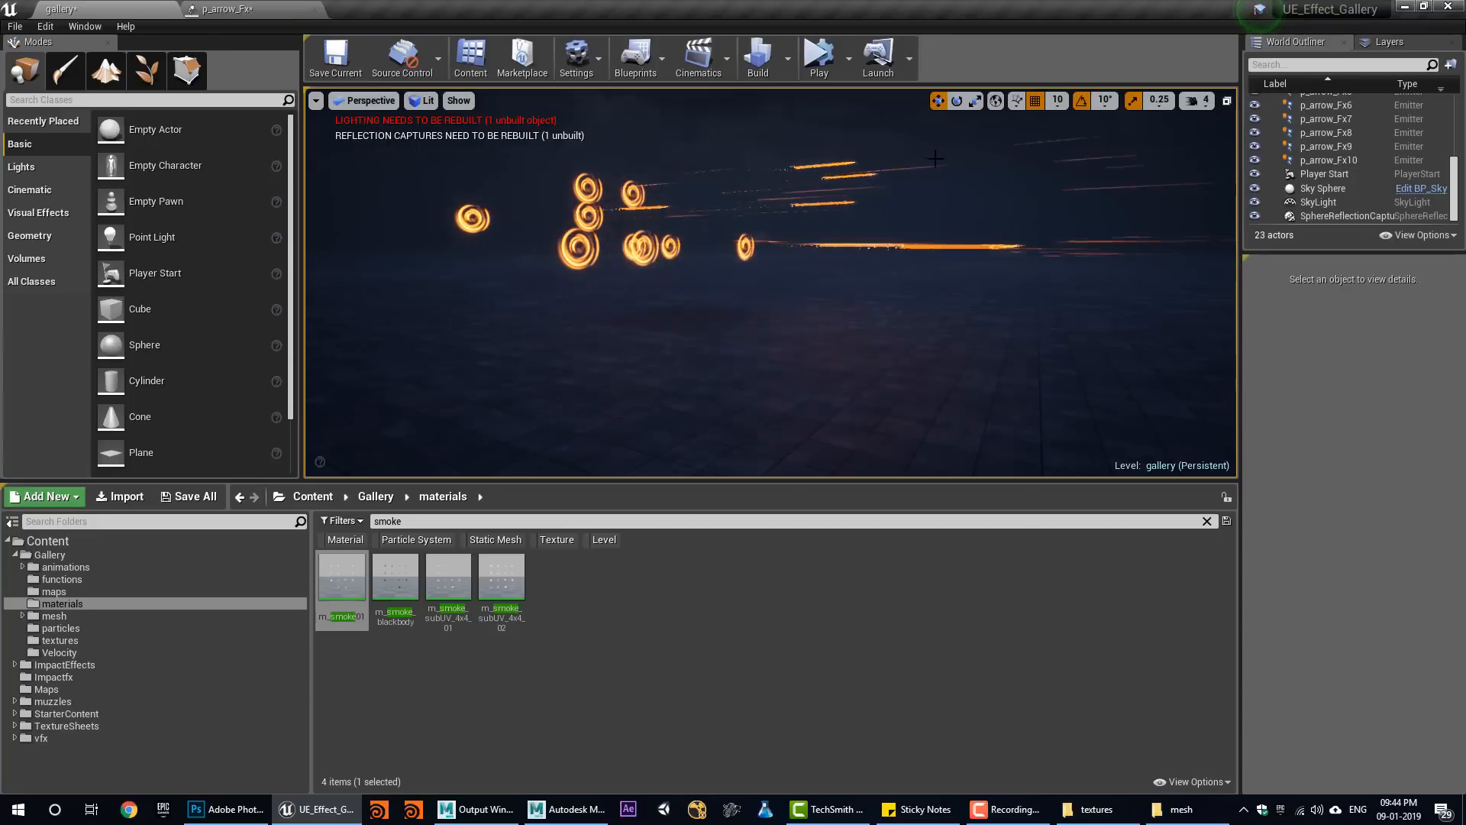
left_click(813, 71)
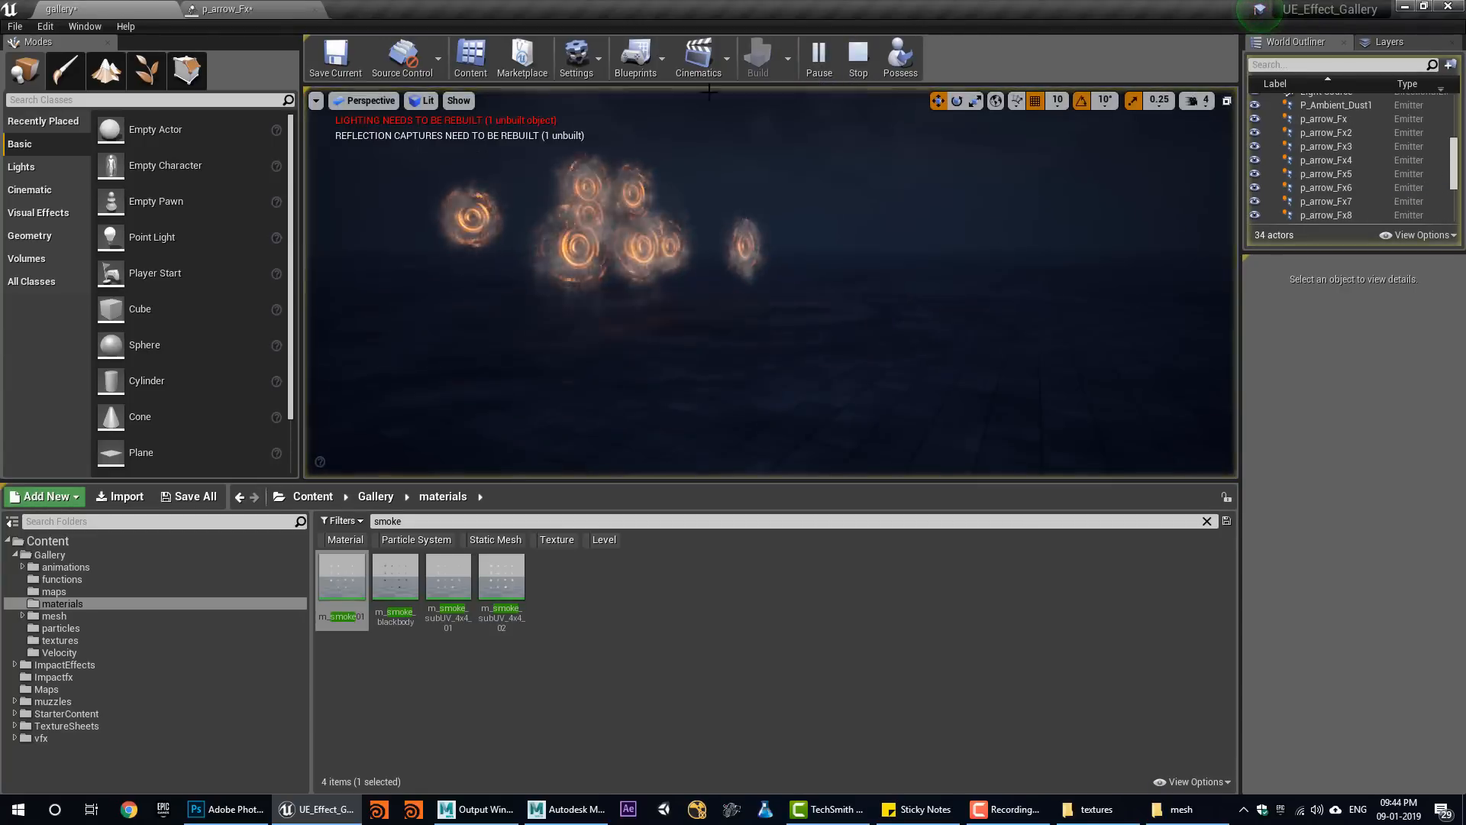
Replay the gallery level simulation several times, examining the arrow light on the floor from different camera views.
left_click(218, 8)
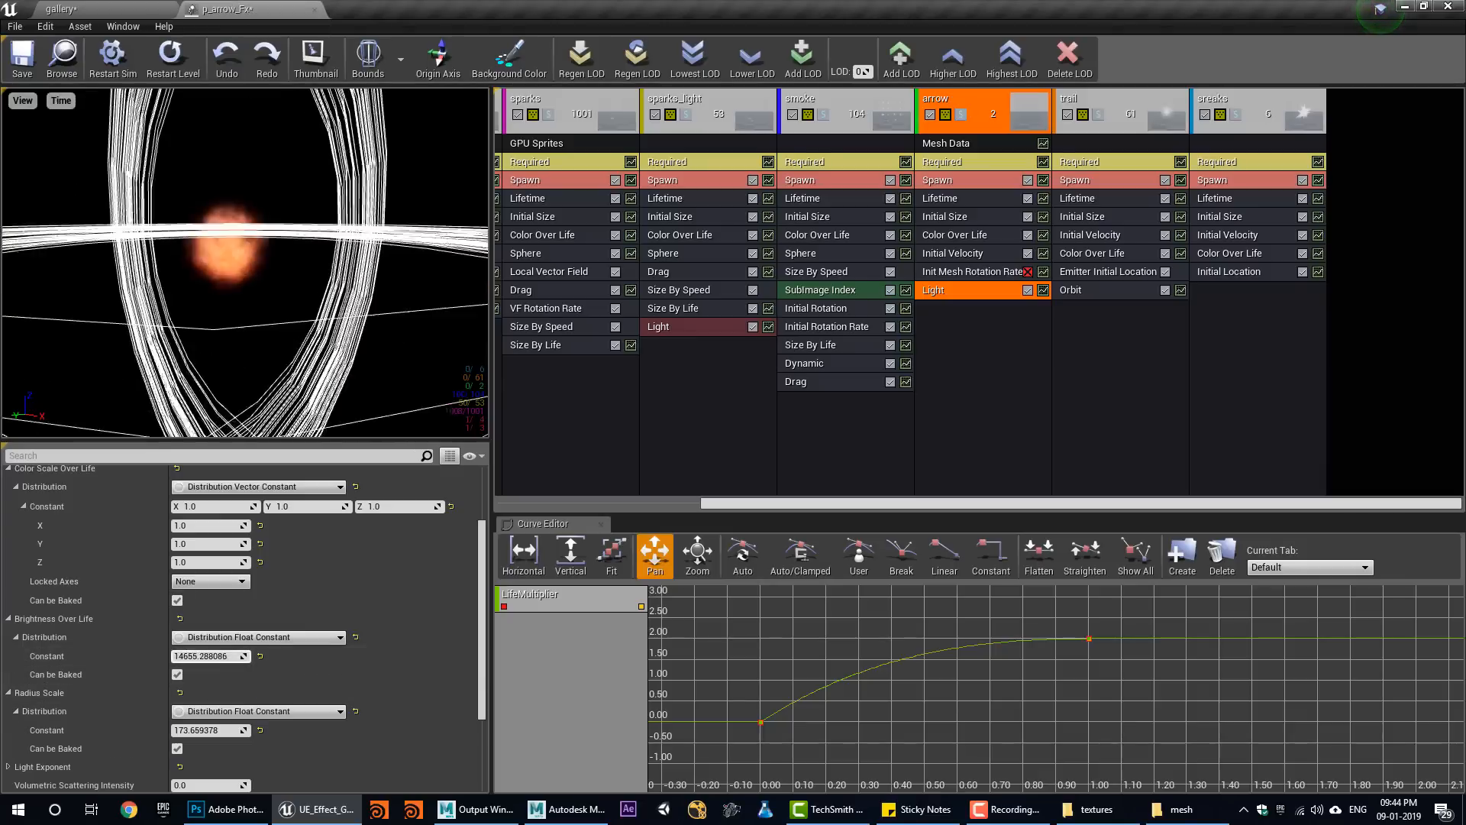
left_click(99, 9)
left_click(867, 75)
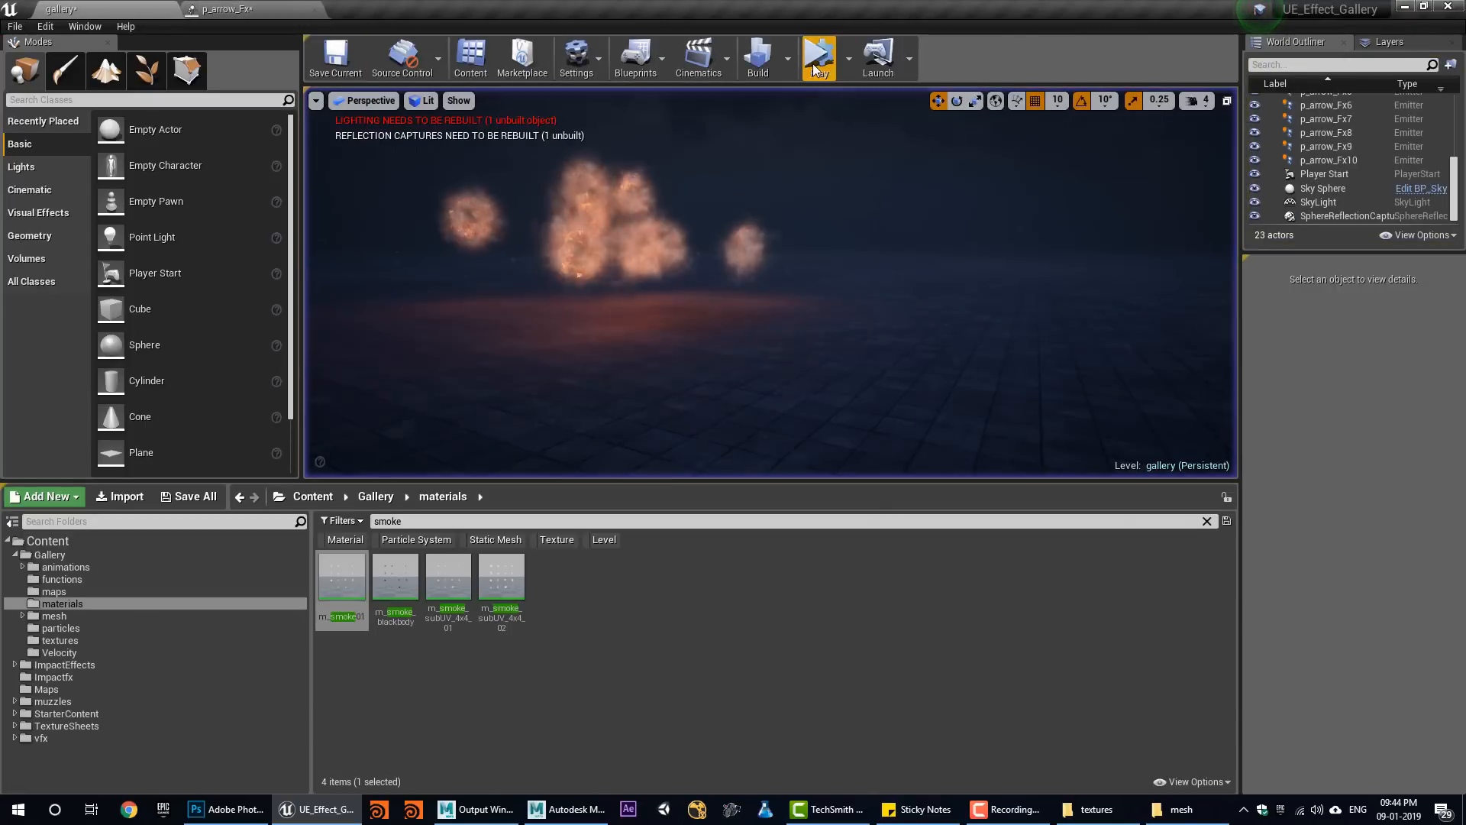
left_click(823, 65)
left_click_drag(802, 165, 887, 192, "alt")
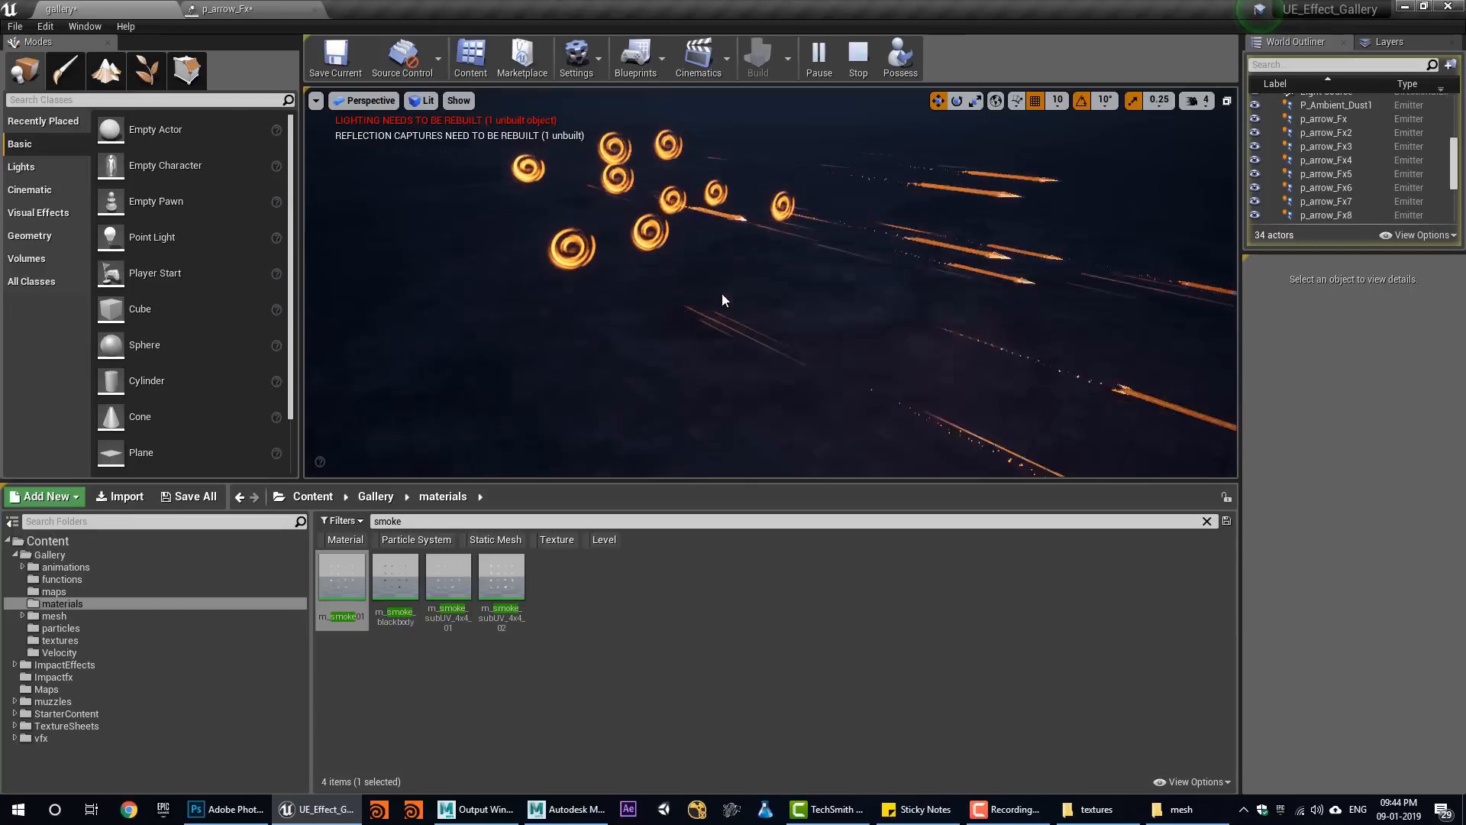
left_click(851, 62)
left_click(826, 64)
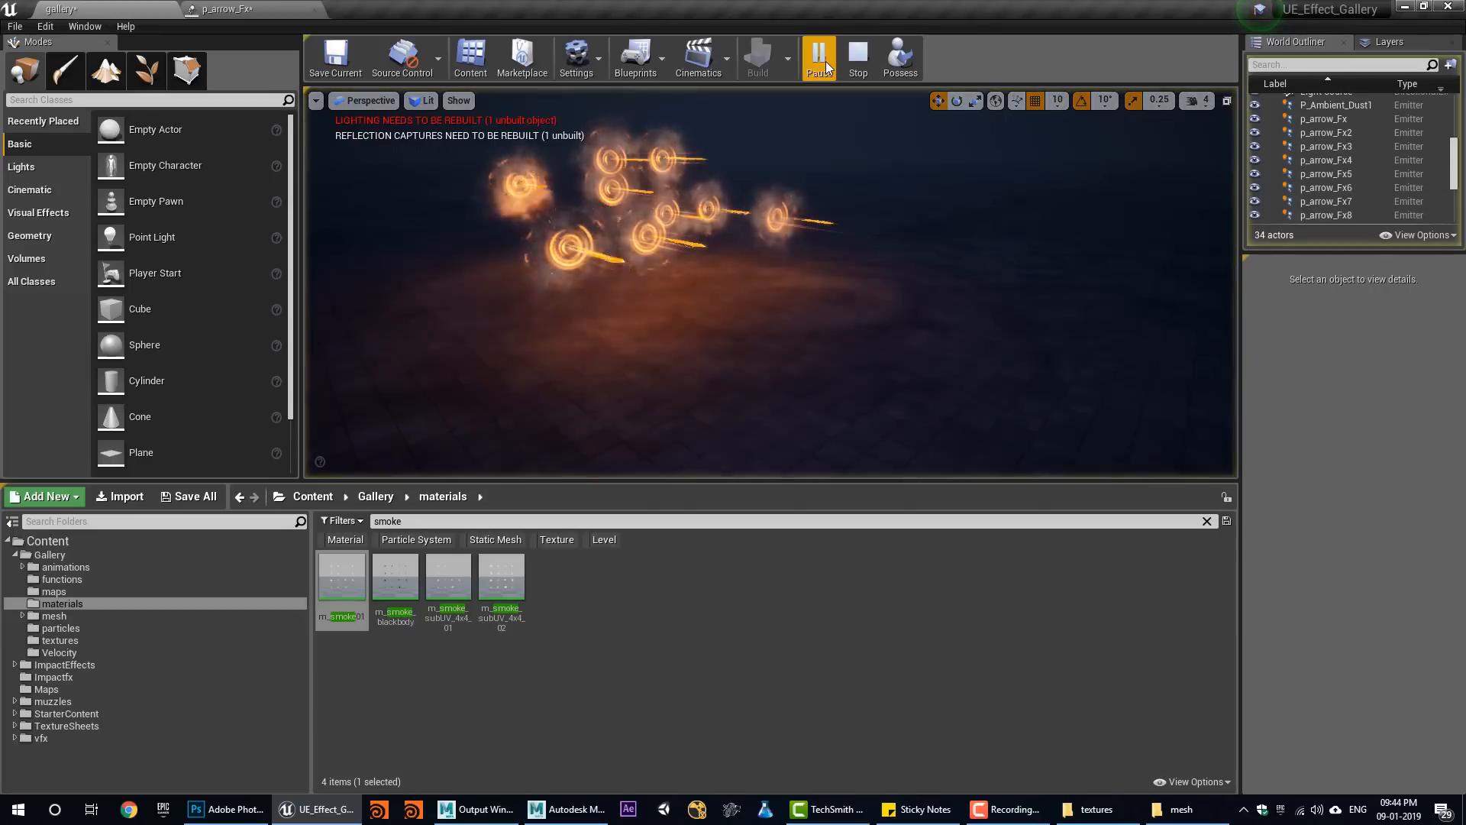
left_click(863, 63)
left_click(817, 59)
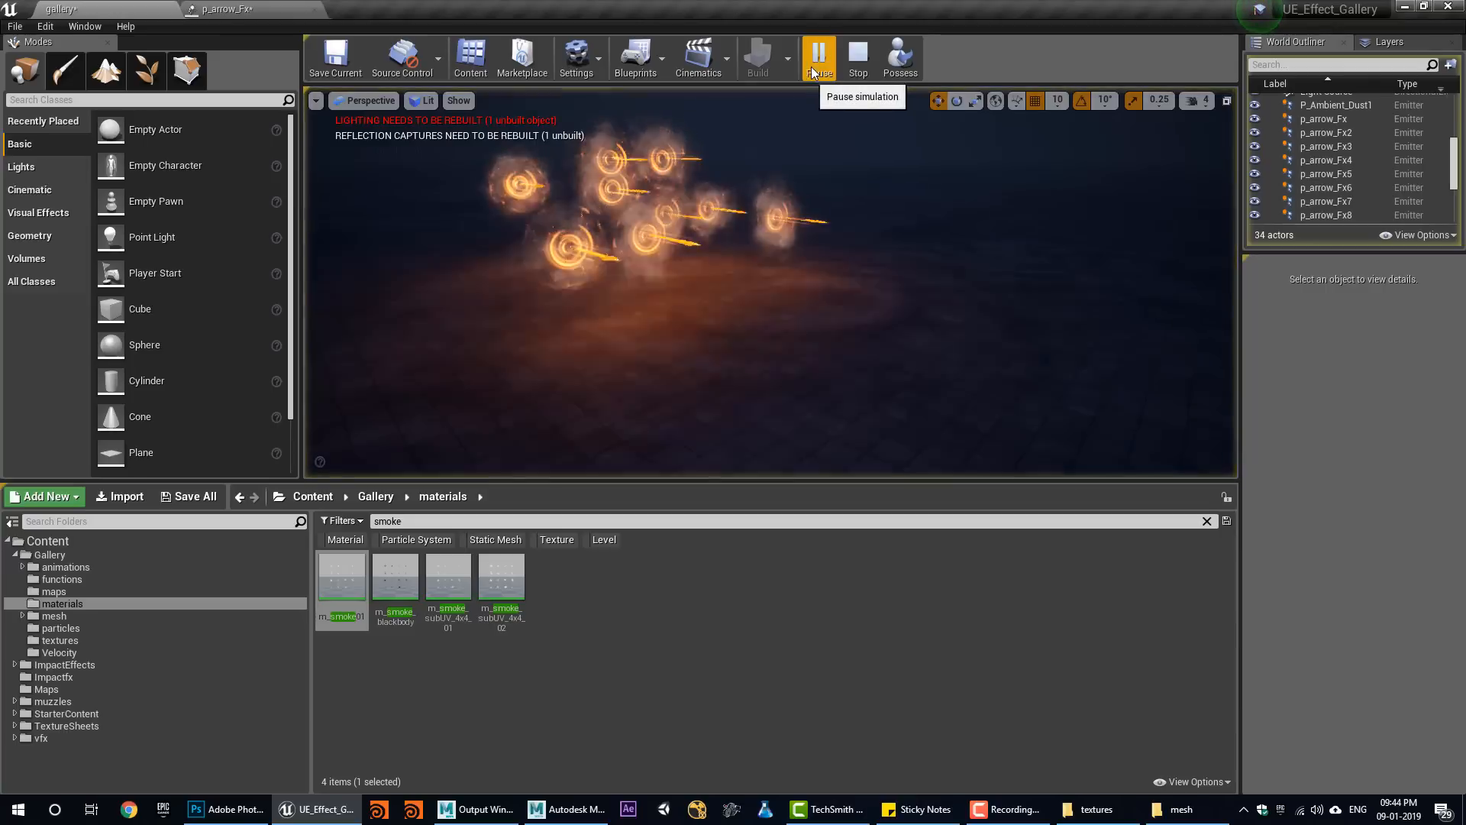
left_click(853, 59)
left_click(823, 61)
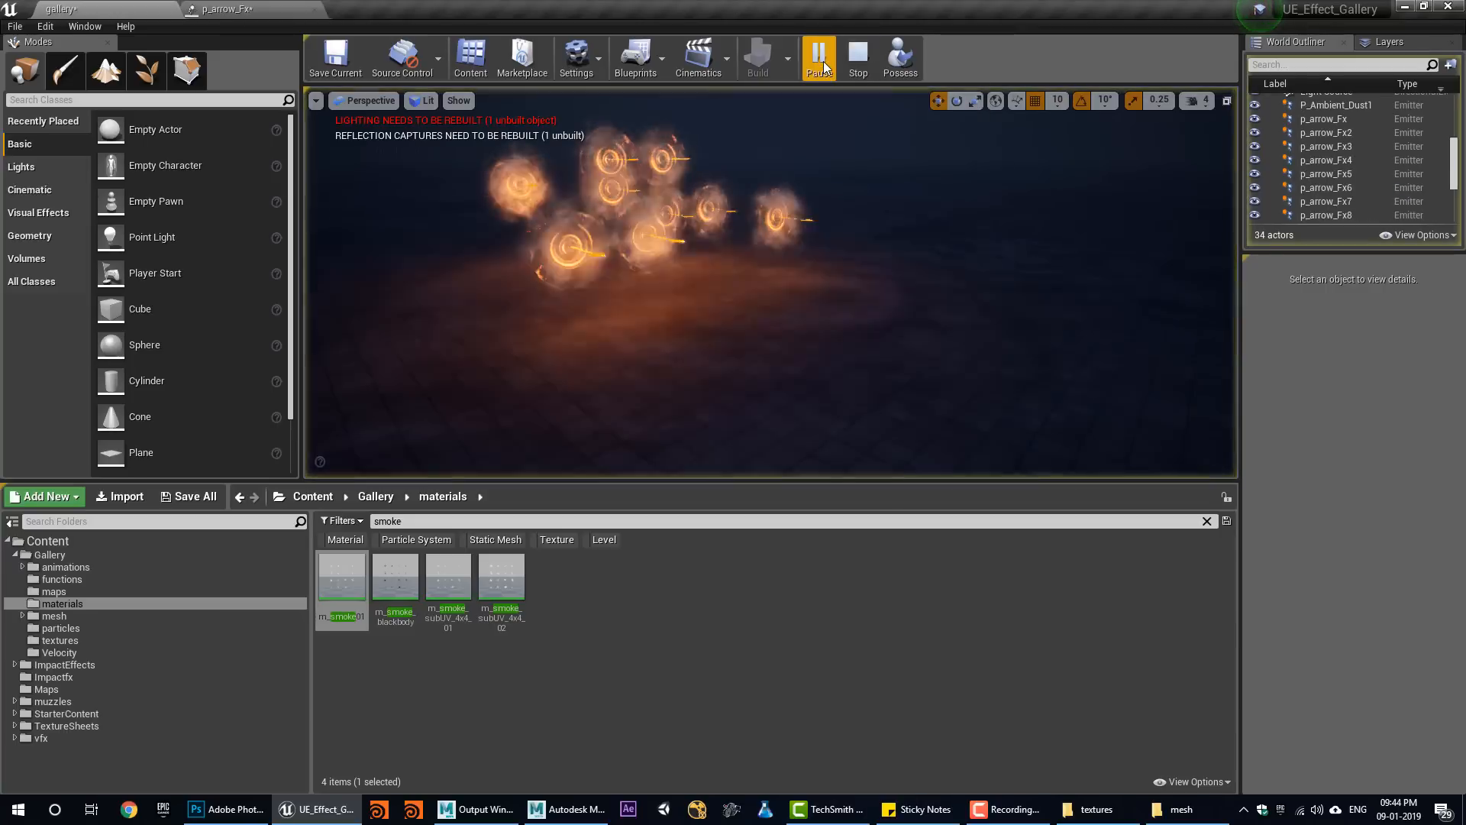
left_click(858, 61)
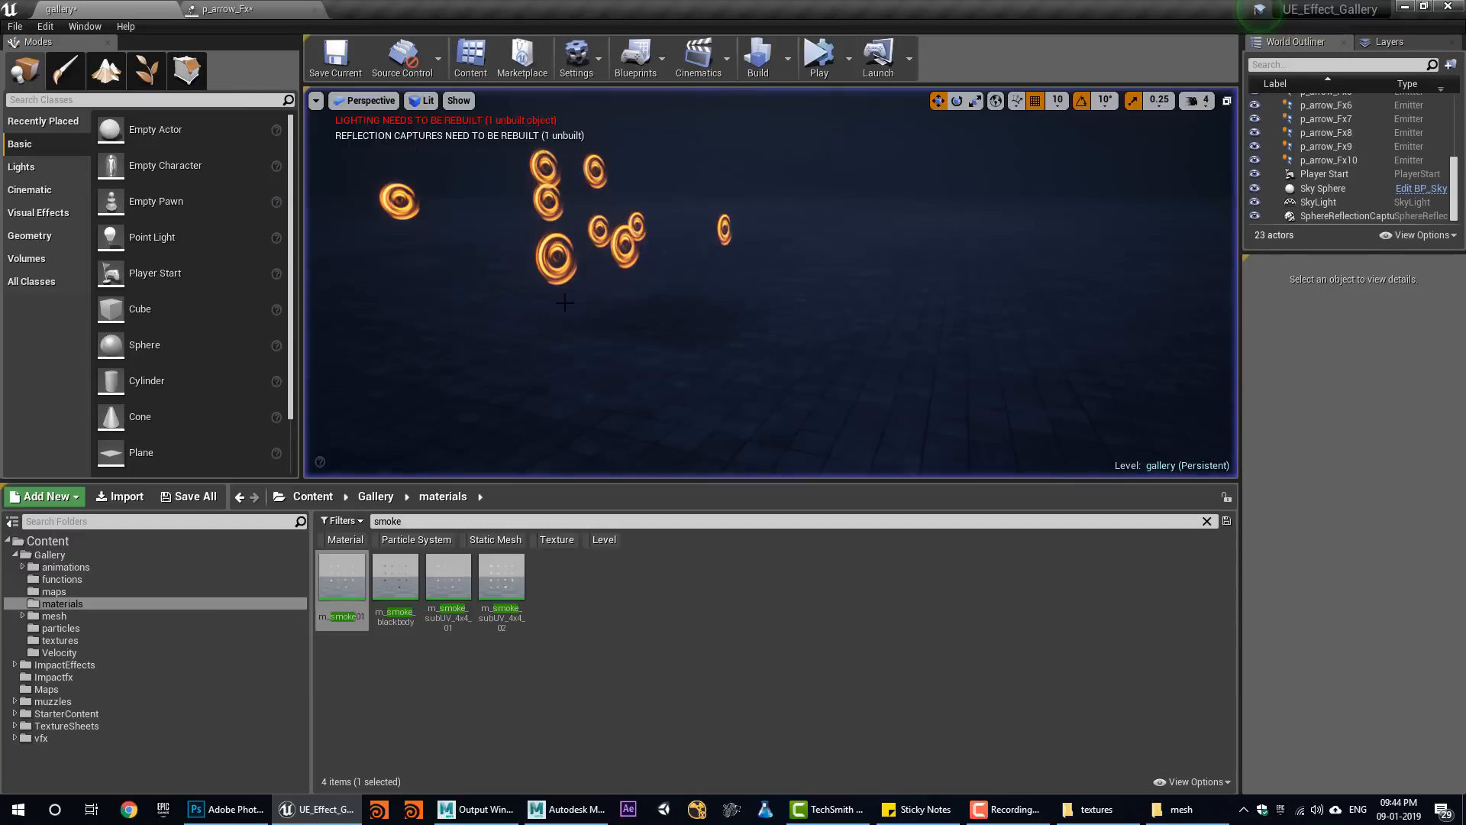
left_click(810, 63)
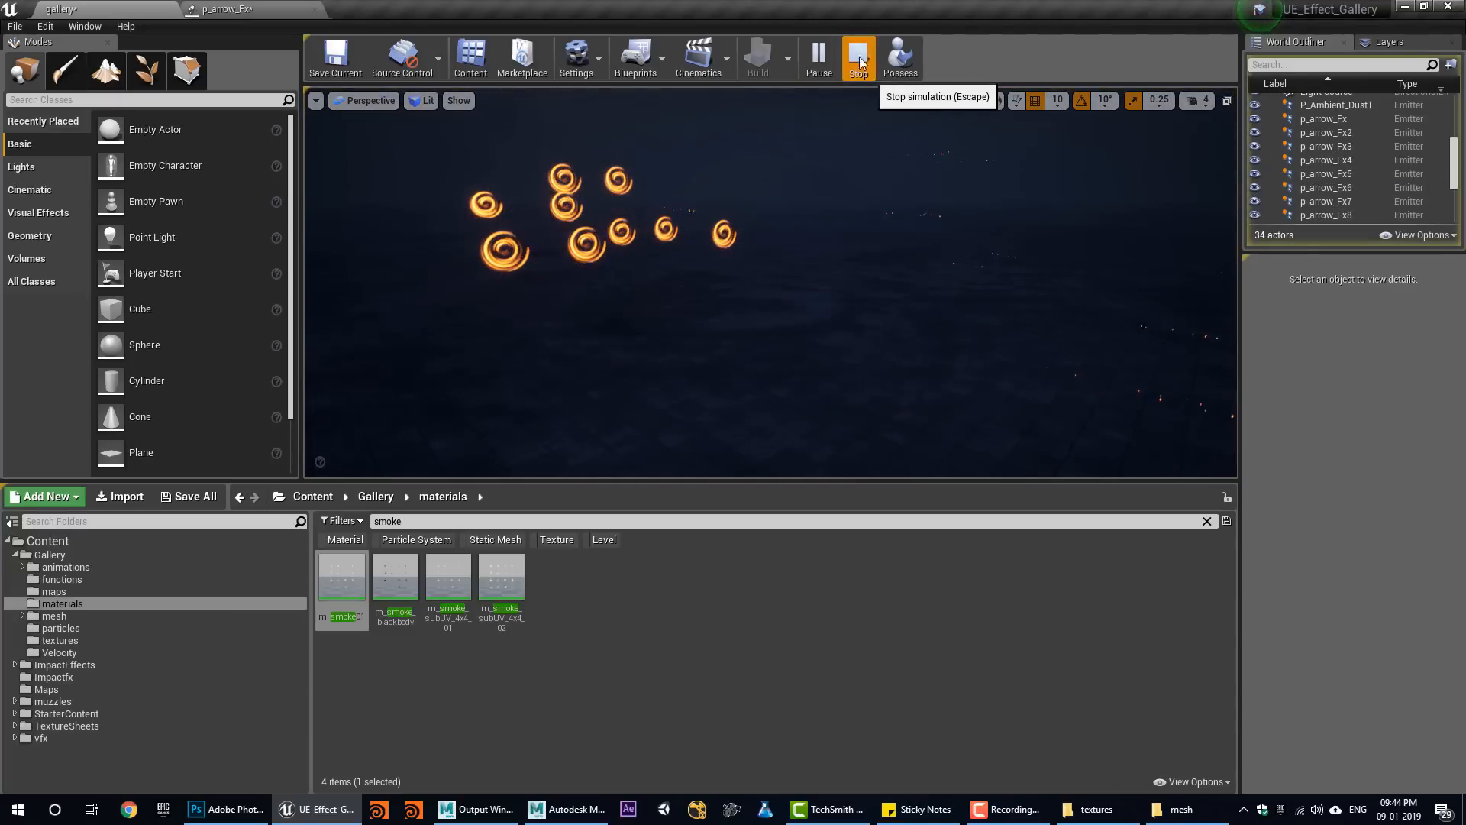
left_click(859, 71)
left_click(800, 59)
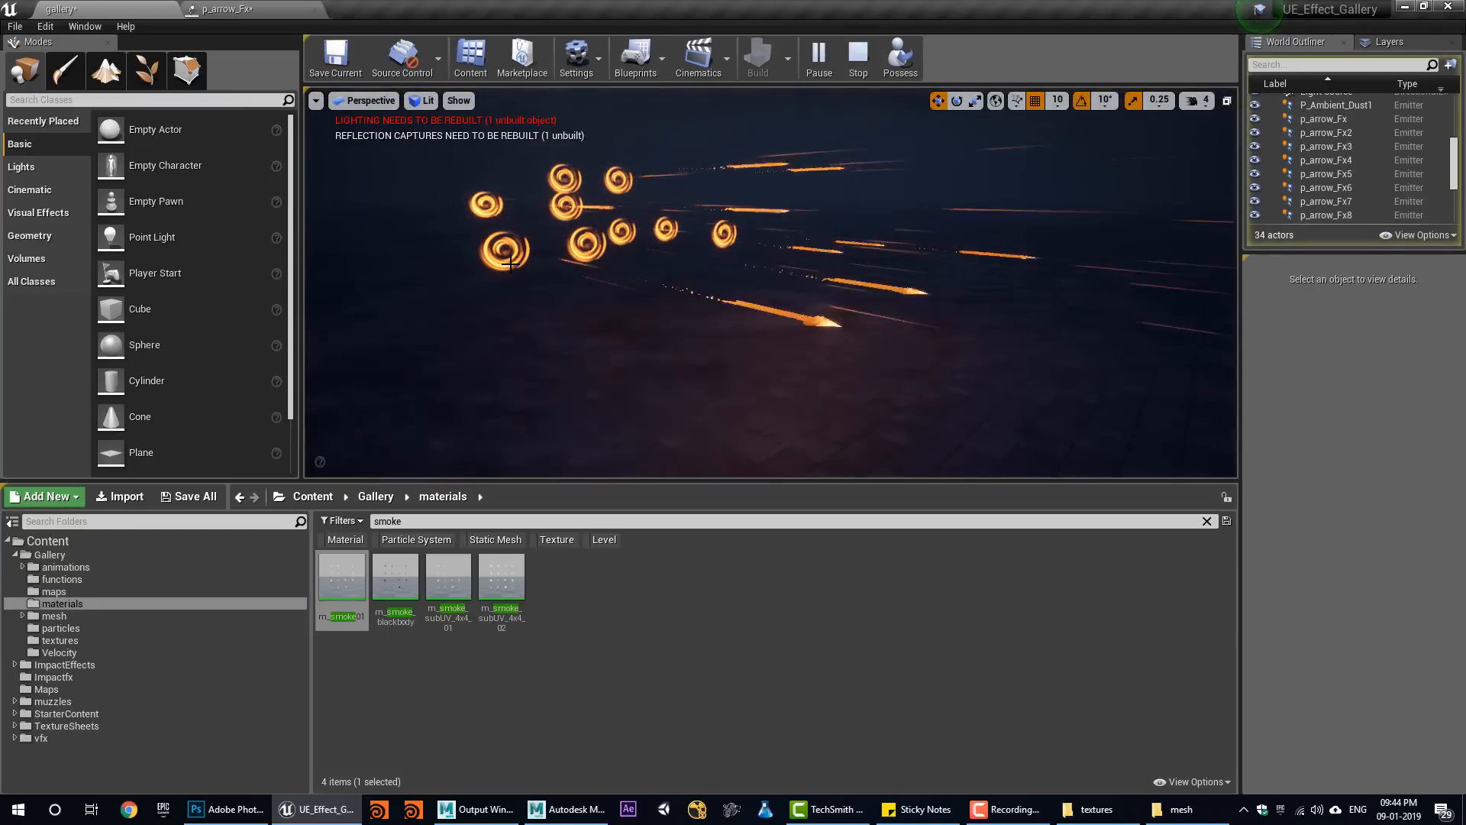
left_click(859, 65)
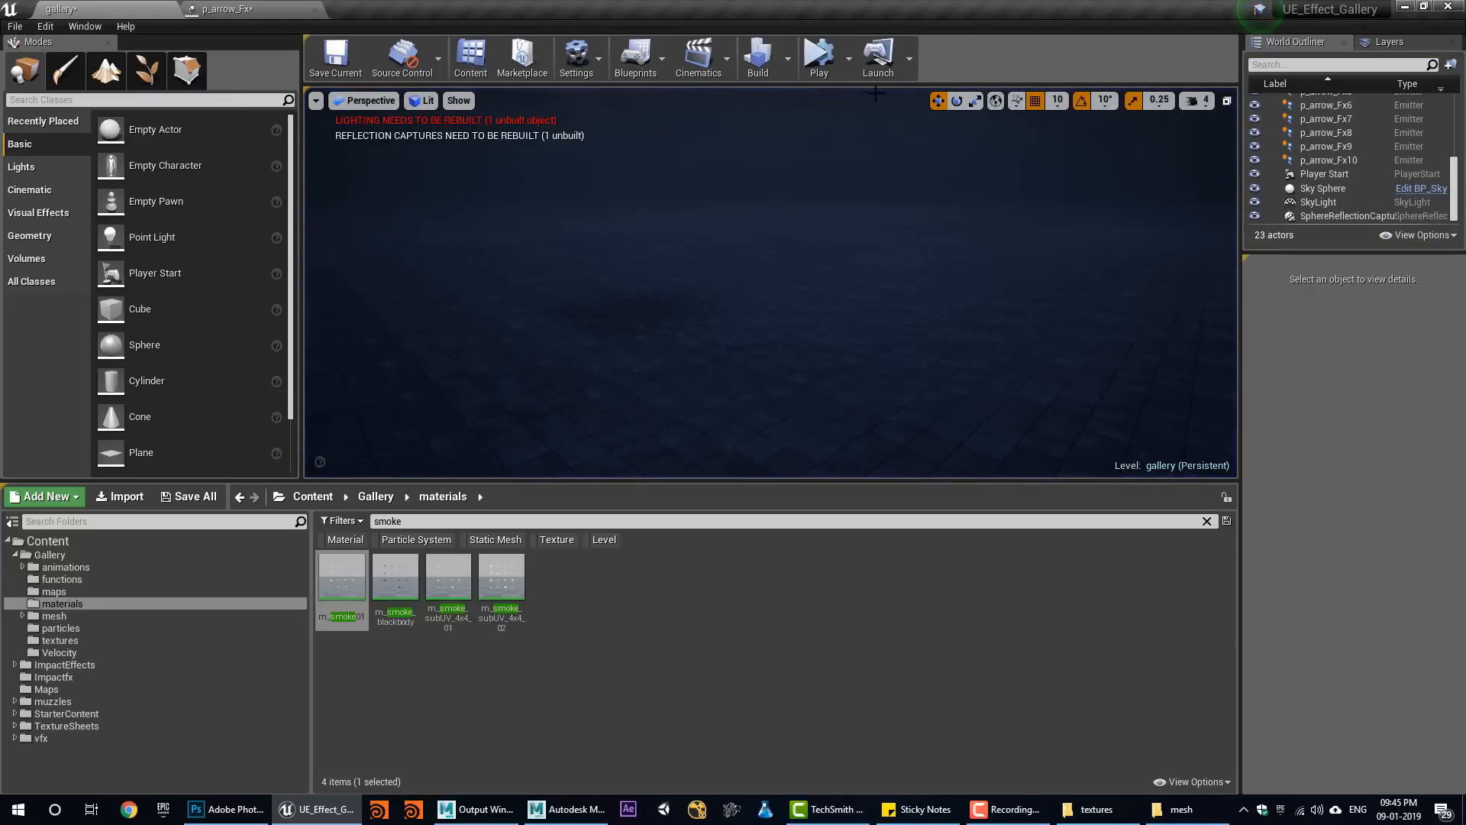
Set the scale of the p_arrow_Fx10 actor to 2.0 on all axes and simulate the gallery level.
left_click(1342, 162)
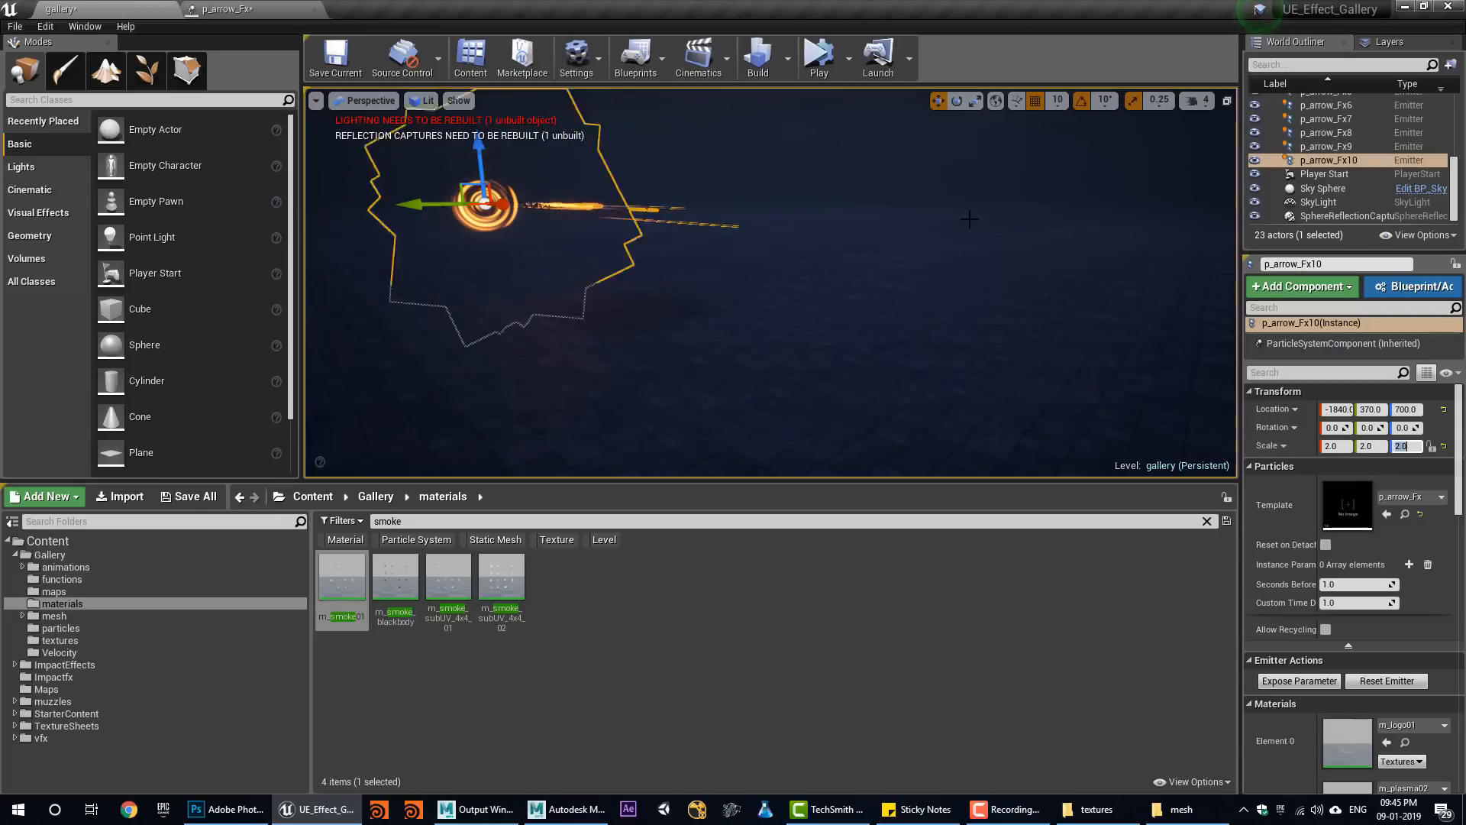
left_click(822, 55)
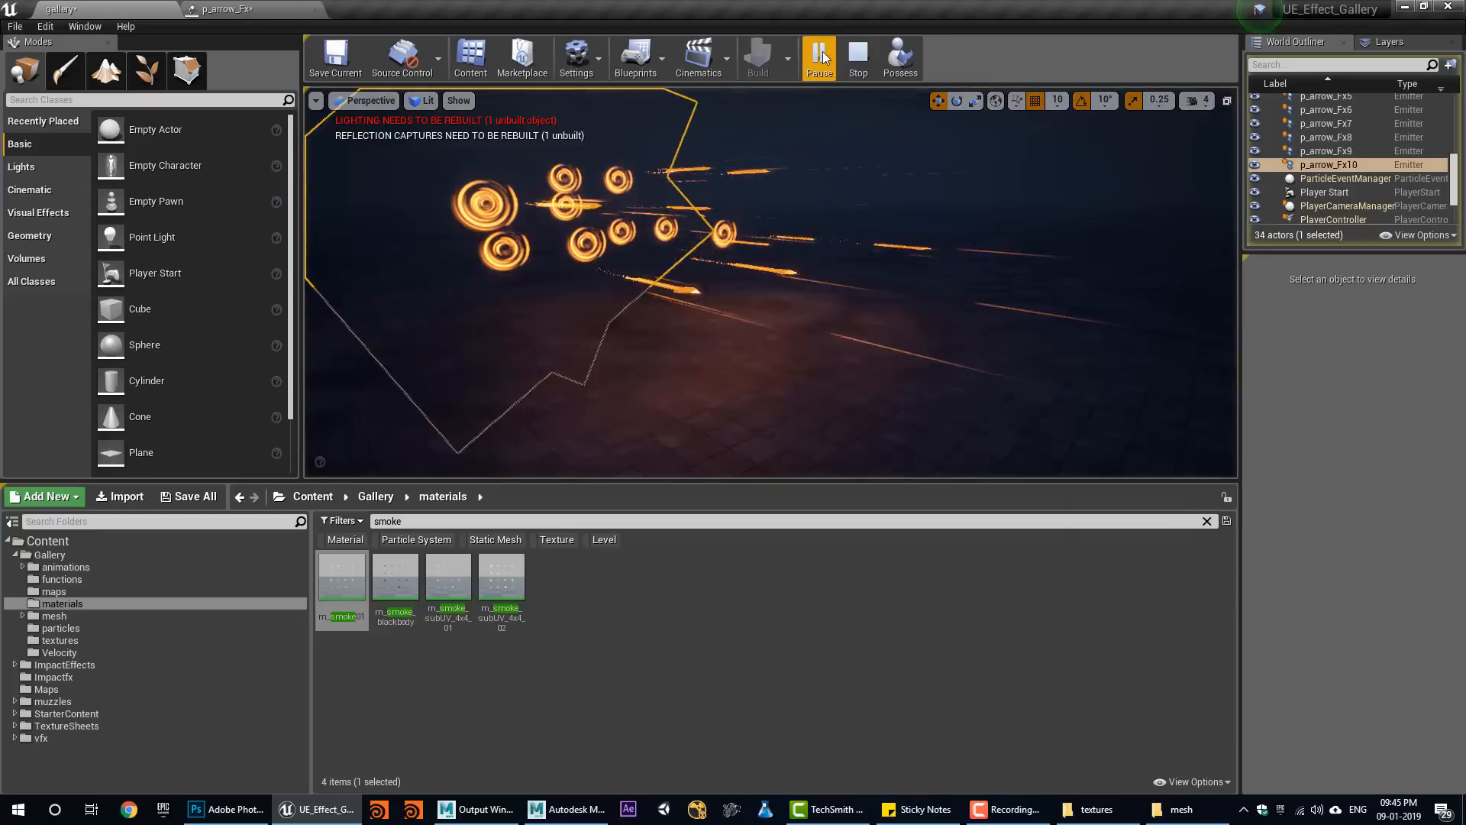
Try scaling the p_arrow_Fx3 actor to 3 on all axes while the simulation runs, and replay the simulation.
left_click(727, 240)
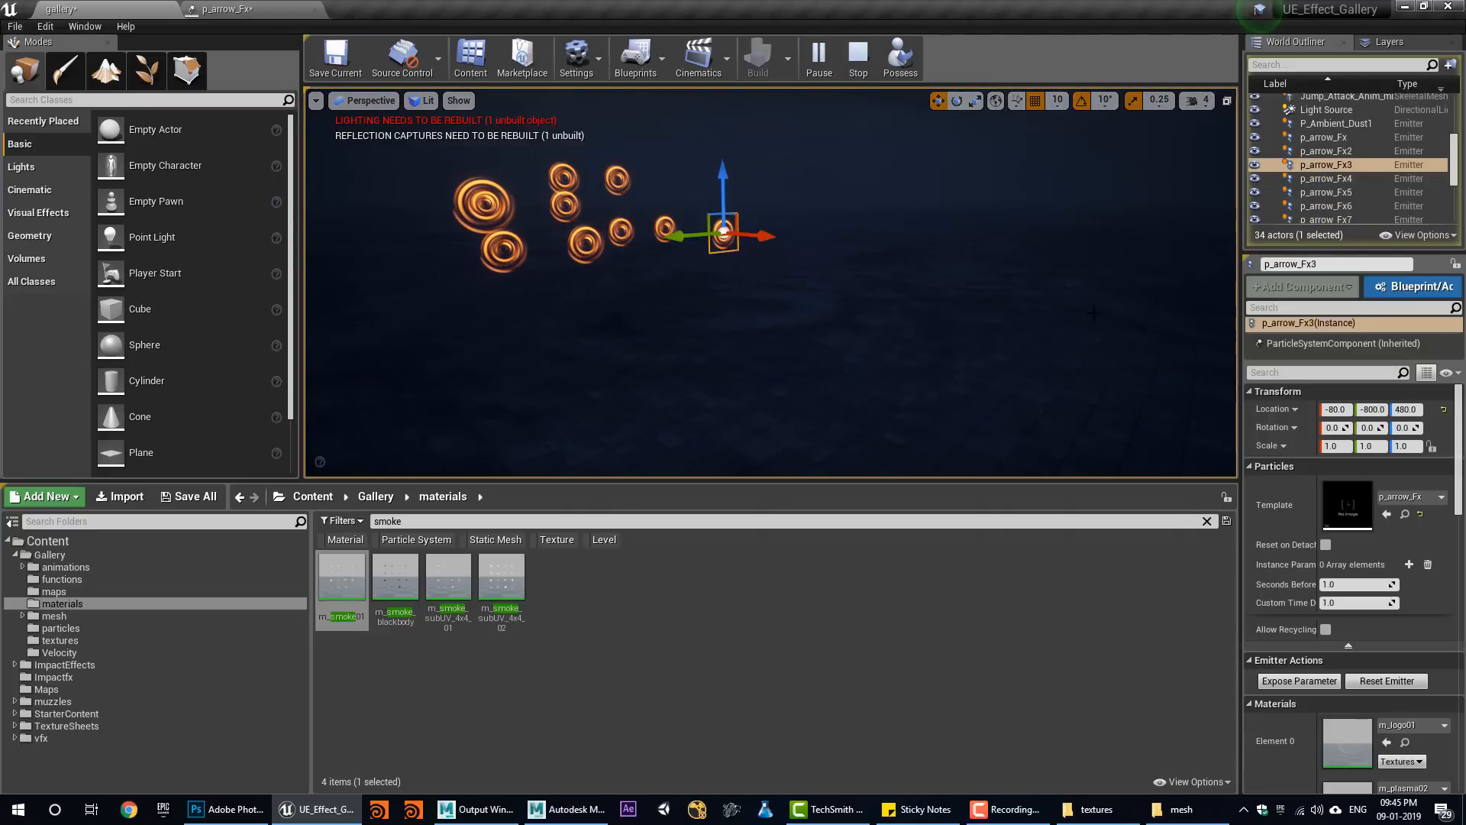
left_click(1377, 449)
type("3")
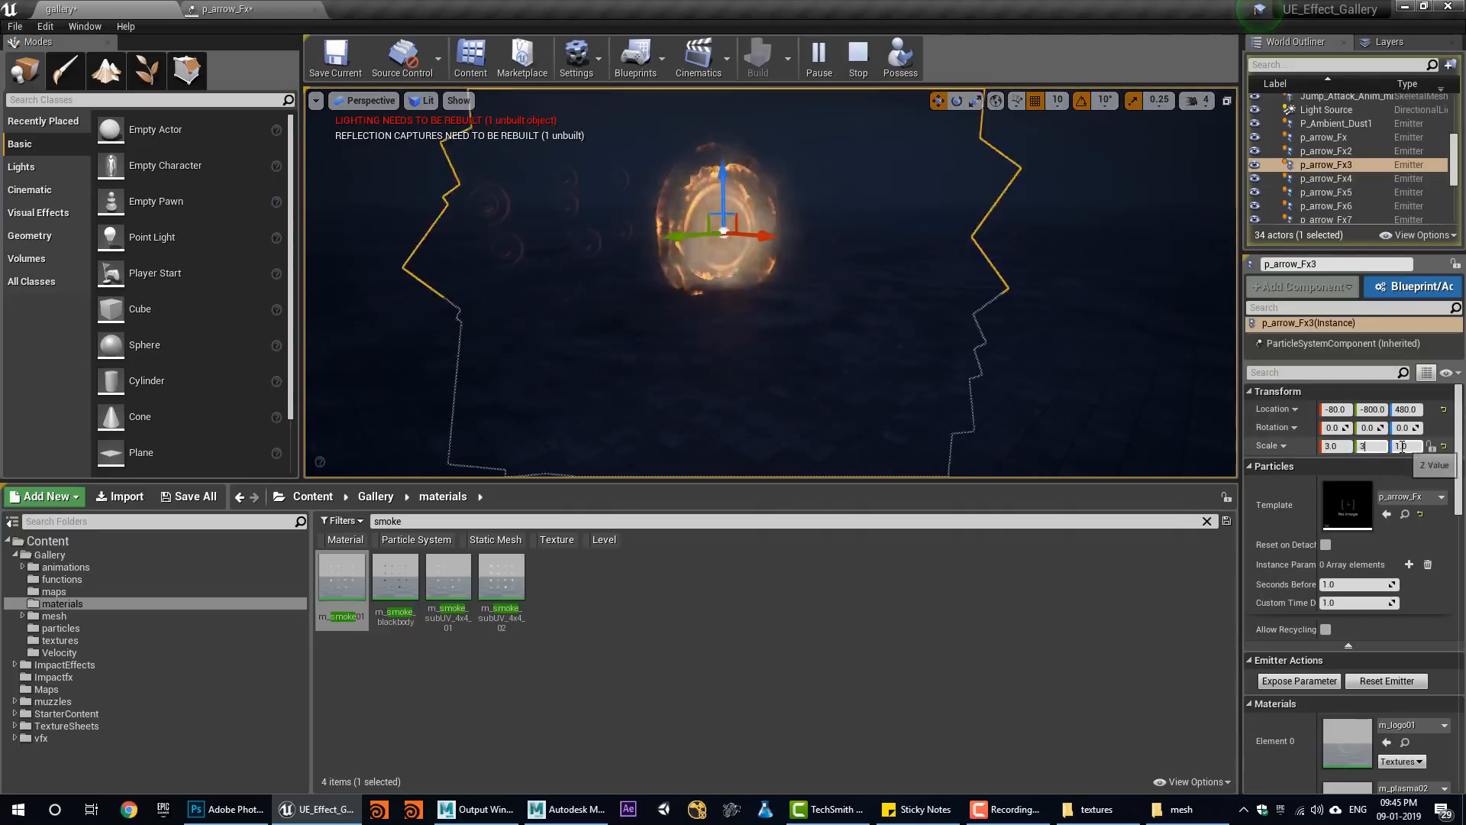
left_click(1413, 448)
type("3")
key("Return")
left_click(854, 59)
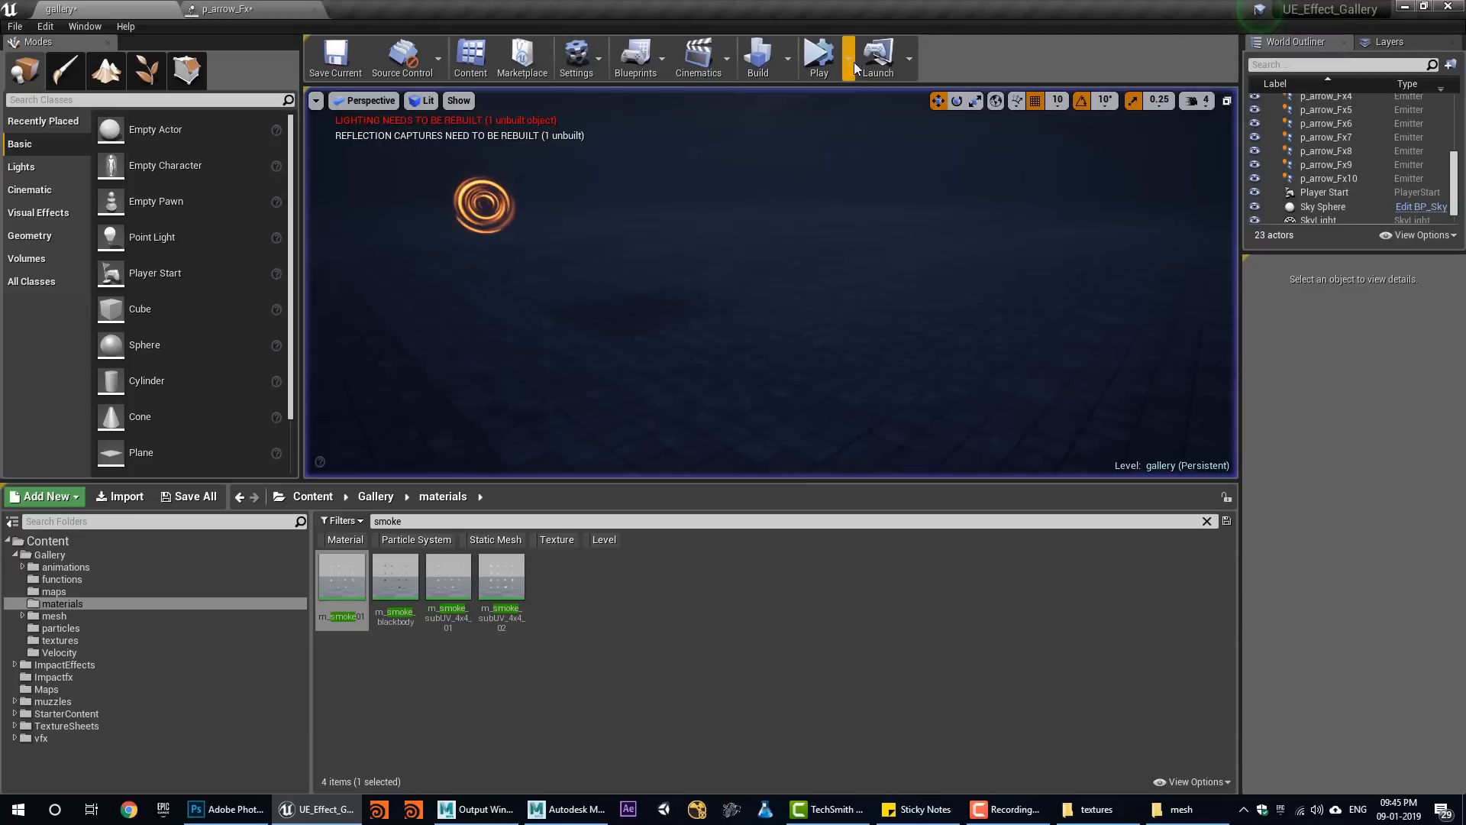
left_click(834, 67)
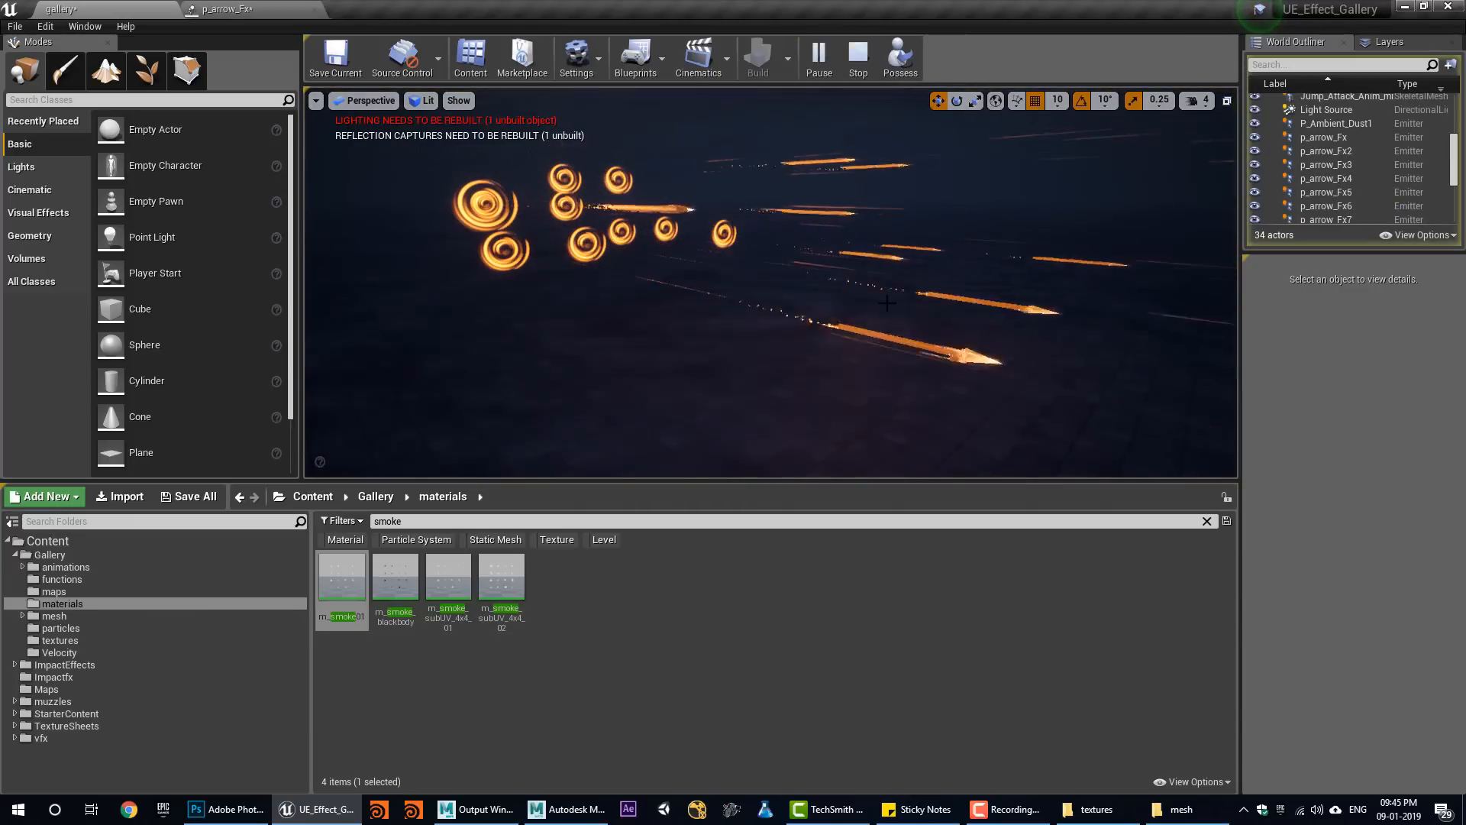
left_click(863, 75)
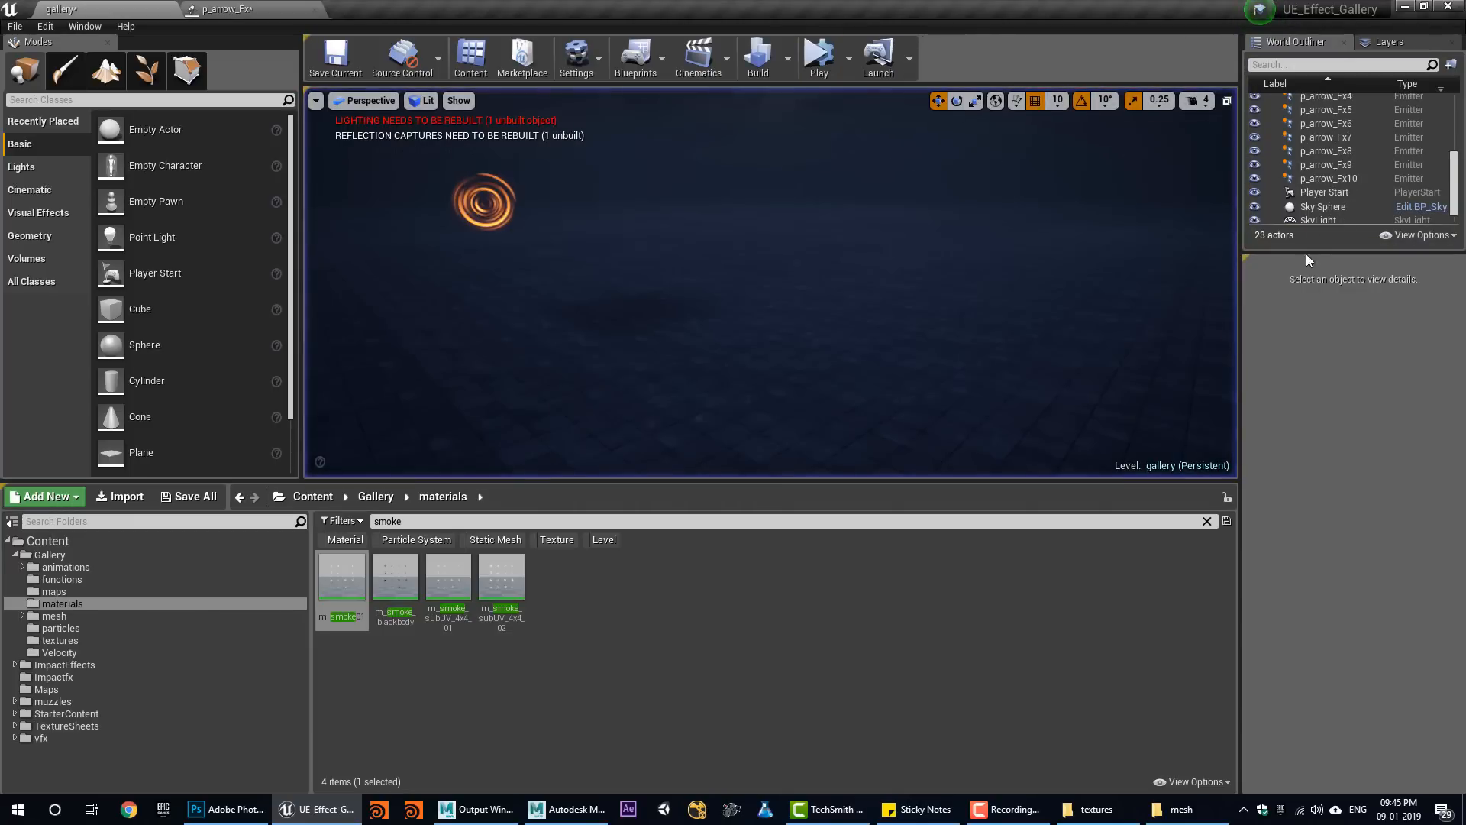
Set the X and Y scale of the p_arrow_Fx4 actor to 3.0 and simulate the gallery level.
left_click(1330, 125)
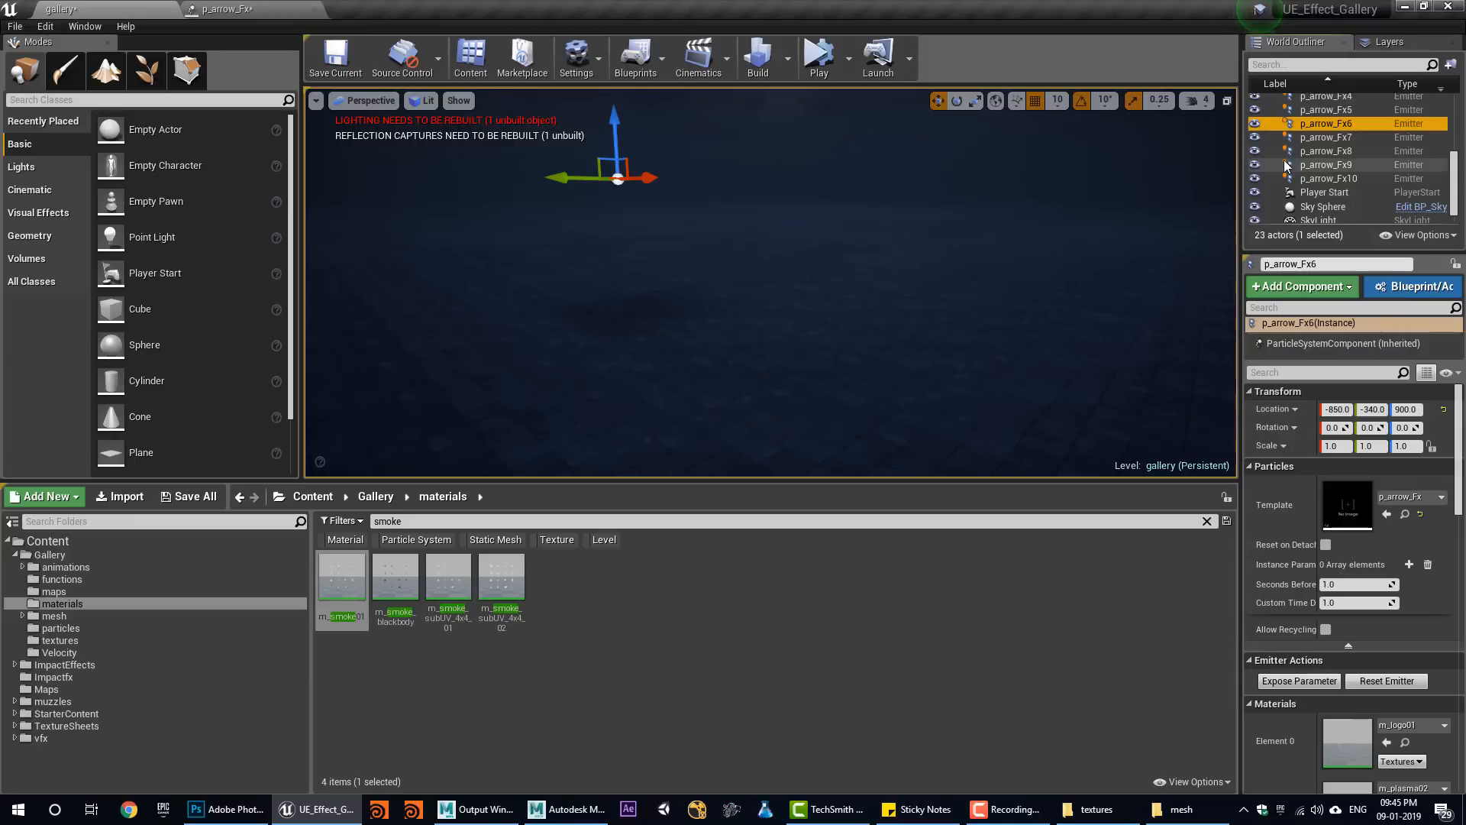
scroll(1288, 166, "up", 2)
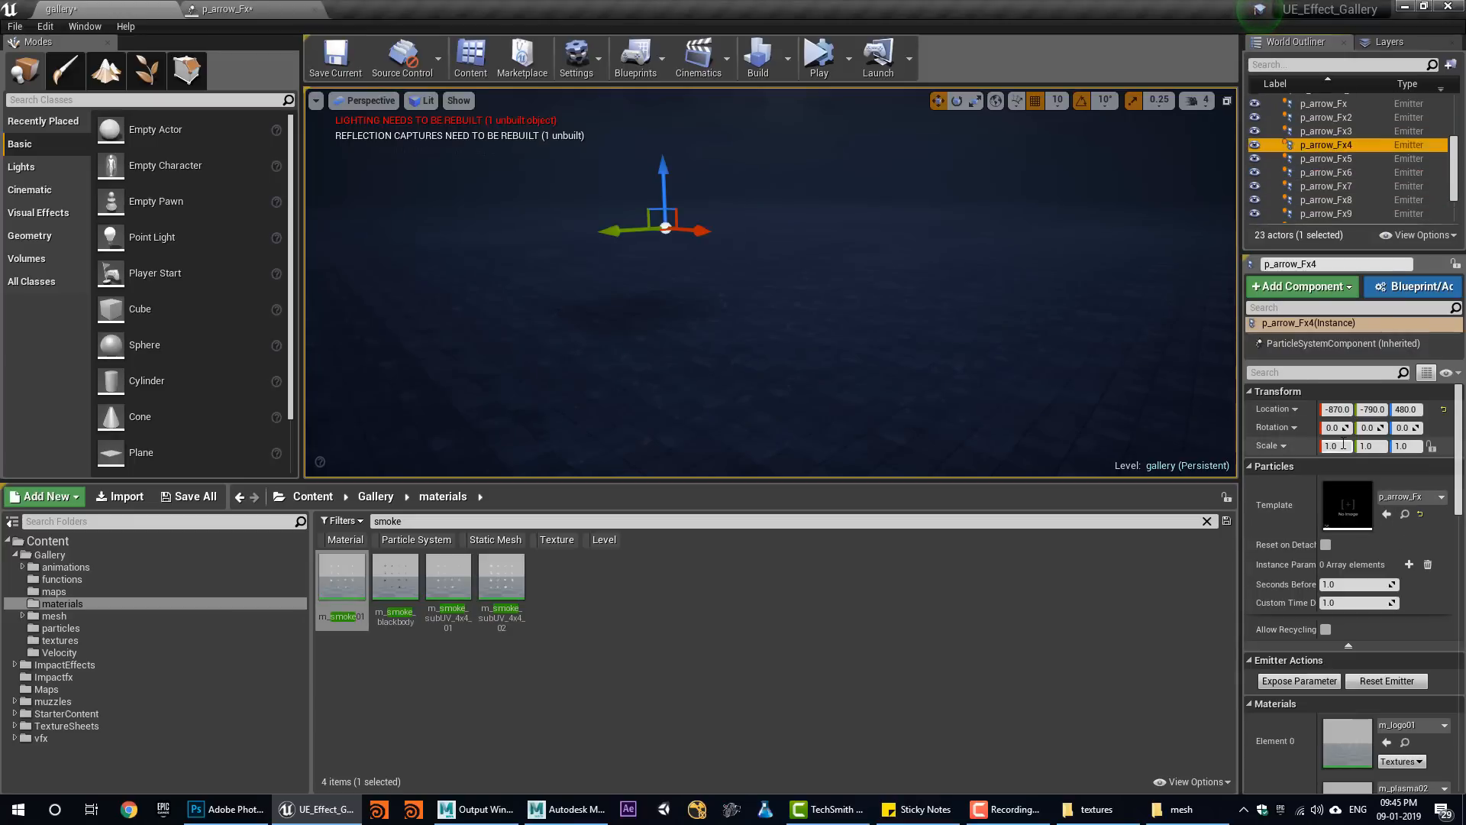
type("3")
key("Tab")
type("3")
key("Return")
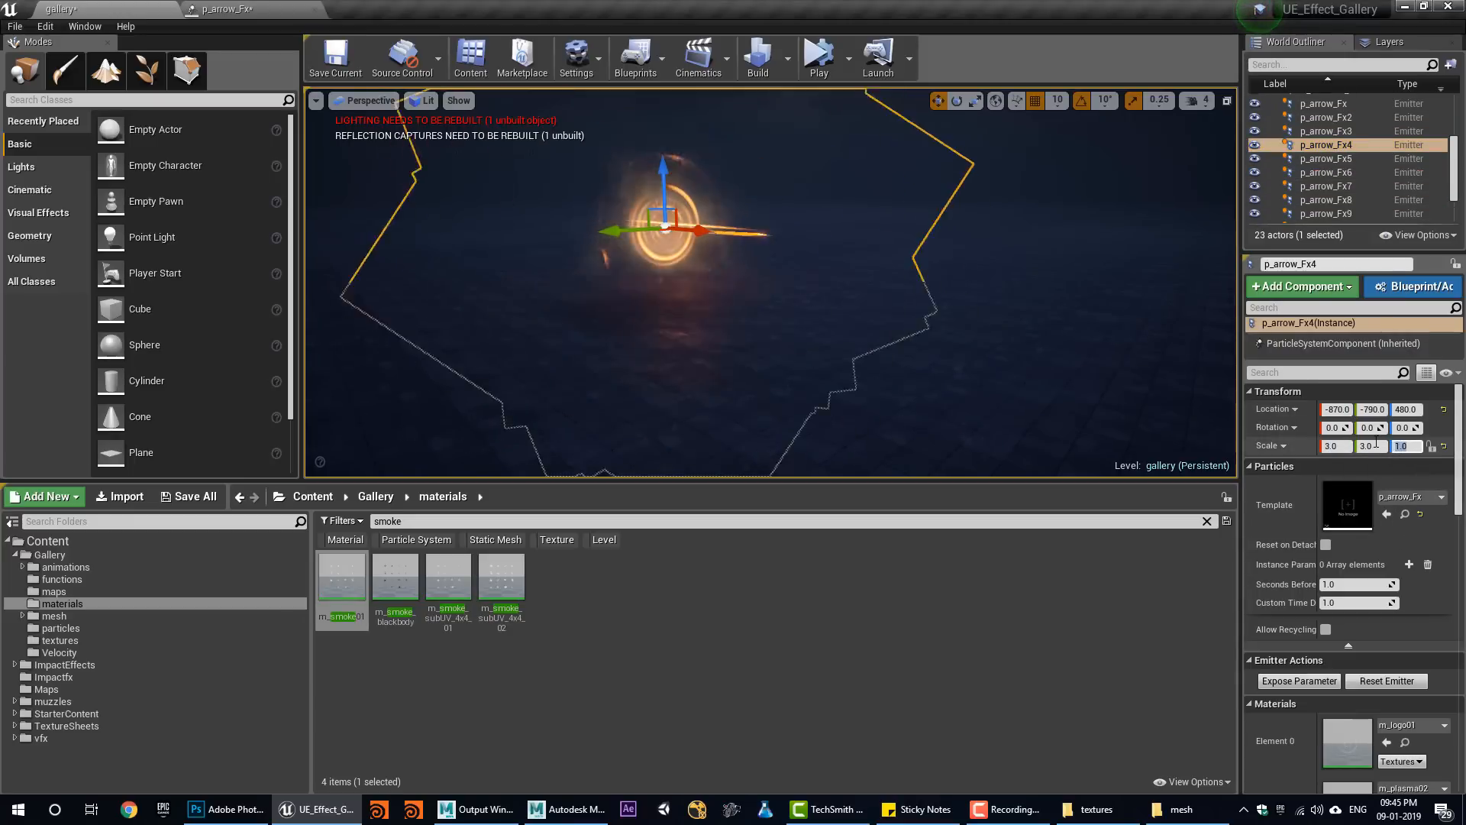
left_click(819, 58)
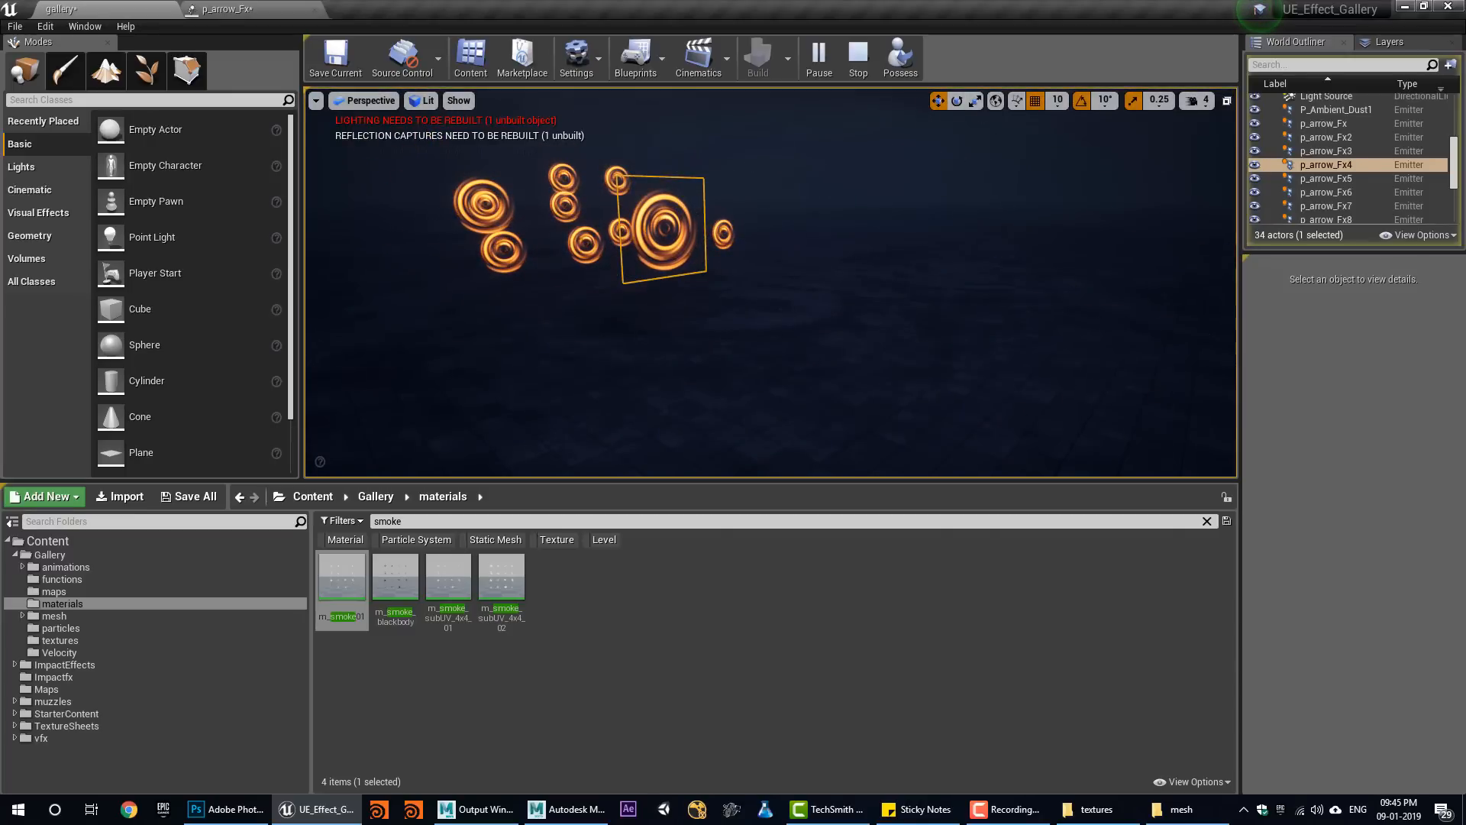
Deselect the actor and replay the simulation repeatedly, examining the differently scaled arrows from several camera angles.
left_click(710, 260)
left_click(859, 60)
left_click(818, 60)
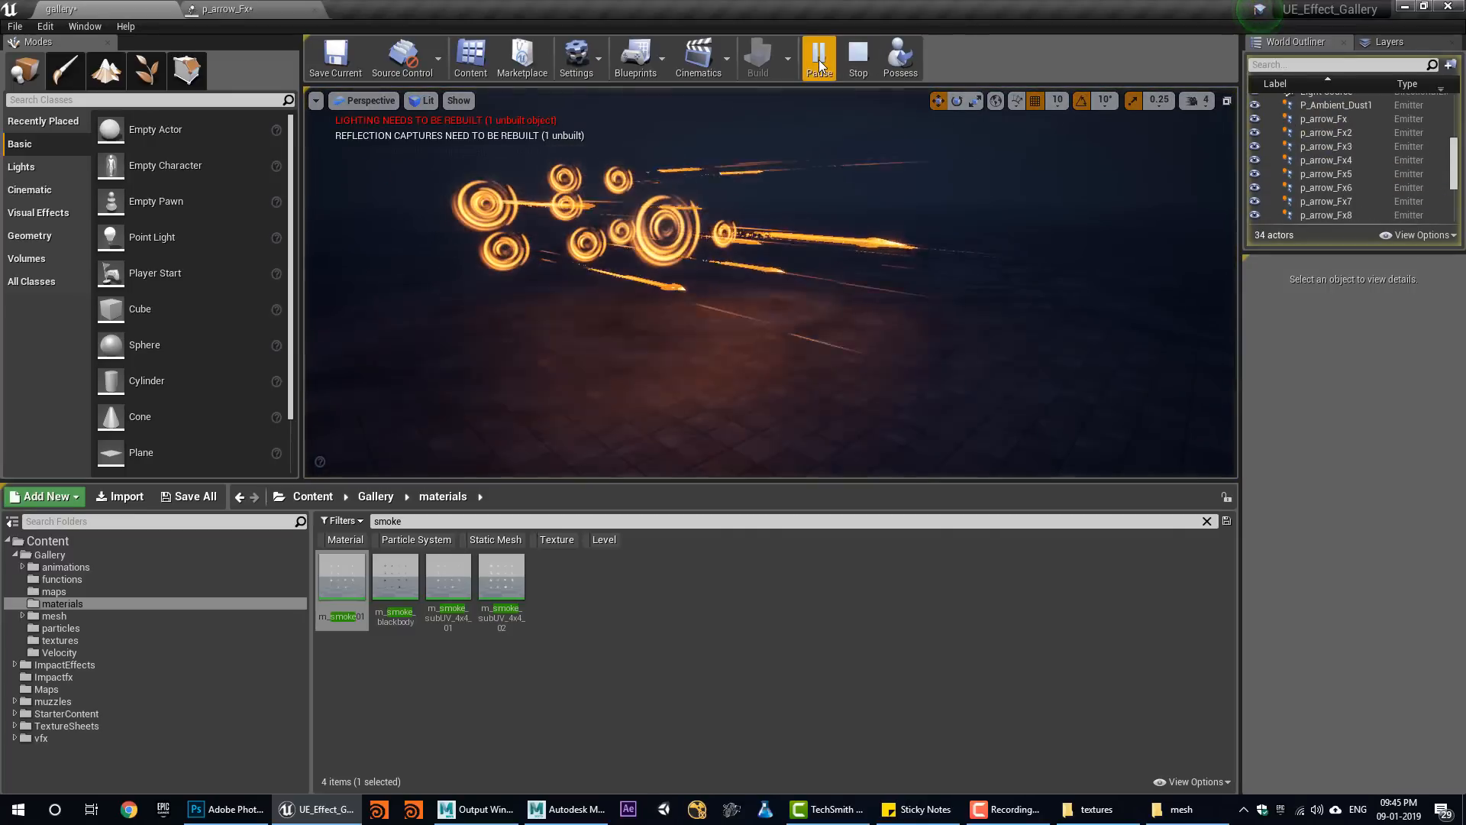
left_click(858, 60)
left_click(817, 59)
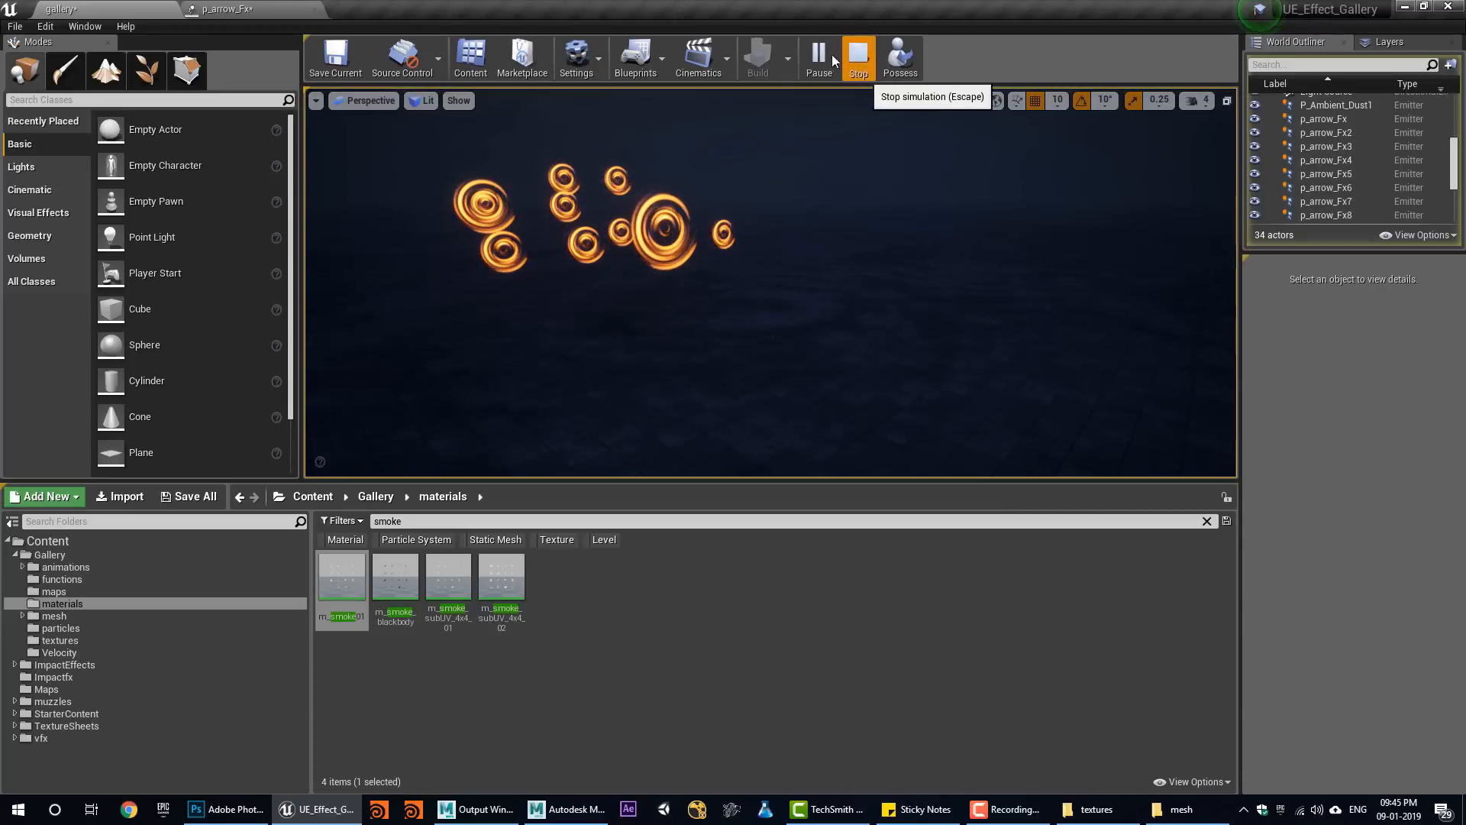
left_click(820, 60)
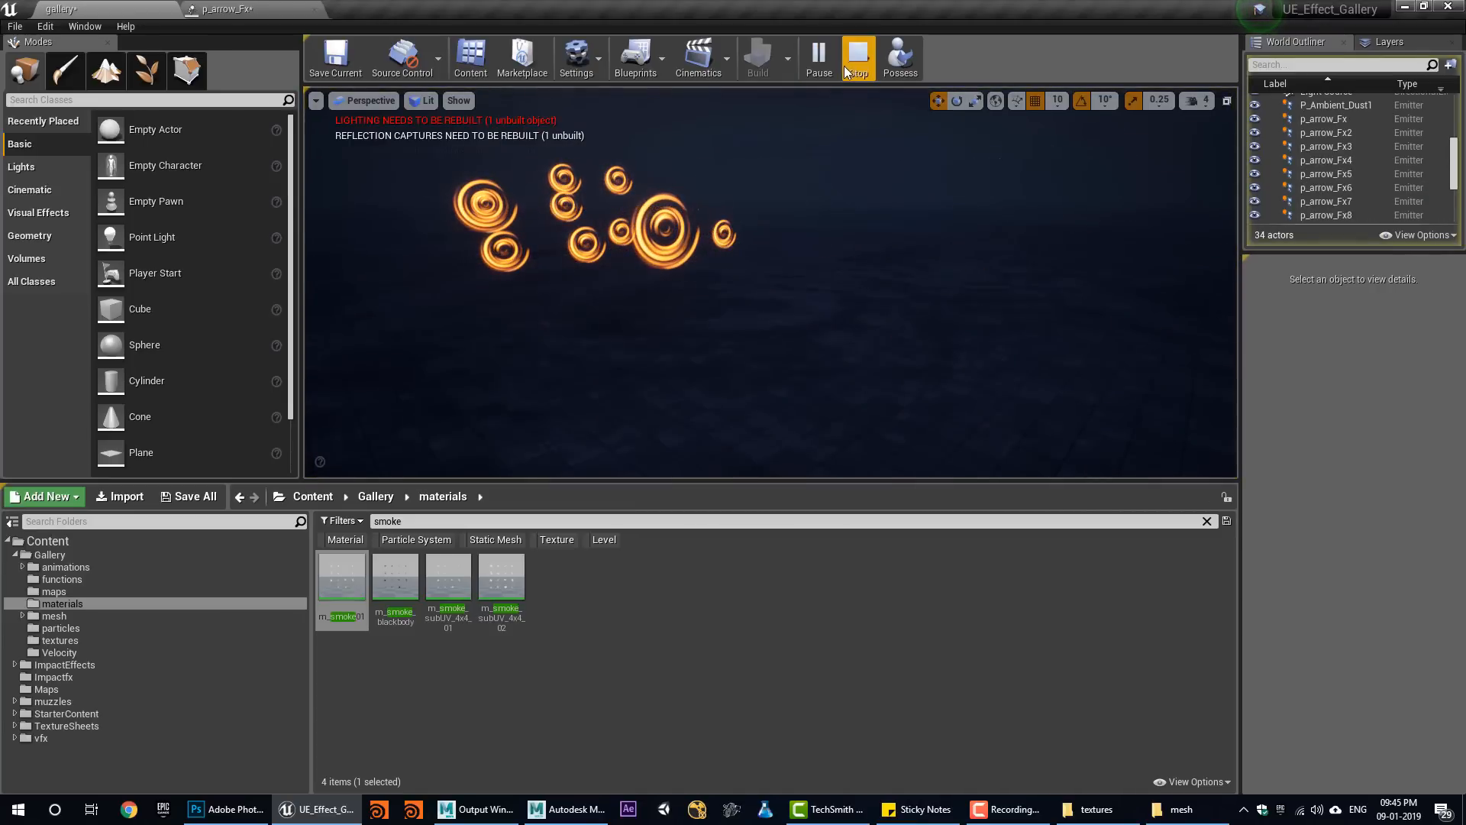
left_click(846, 67)
left_click(817, 70)
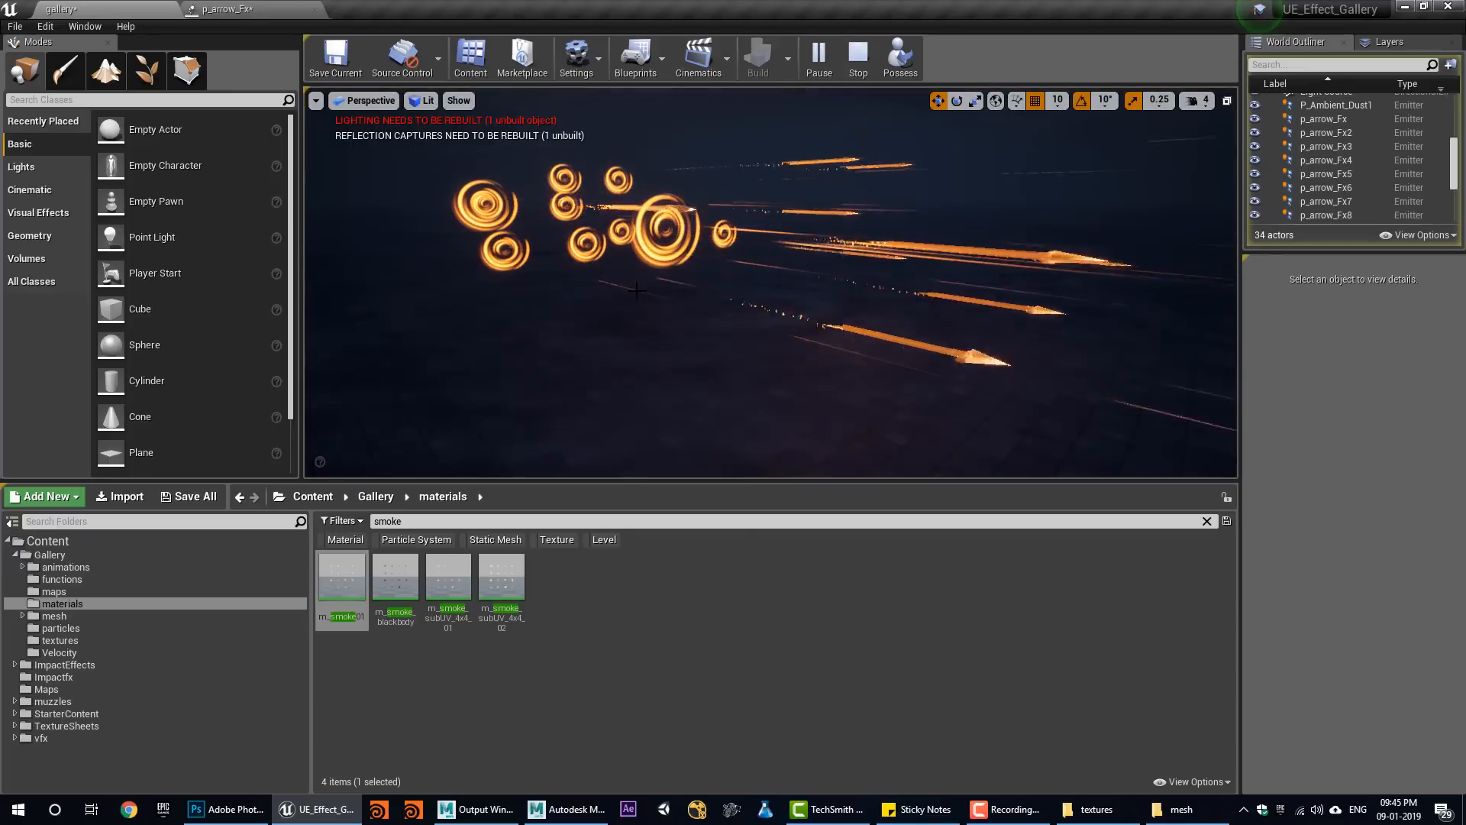
left_click(859, 54)
left_click(818, 57)
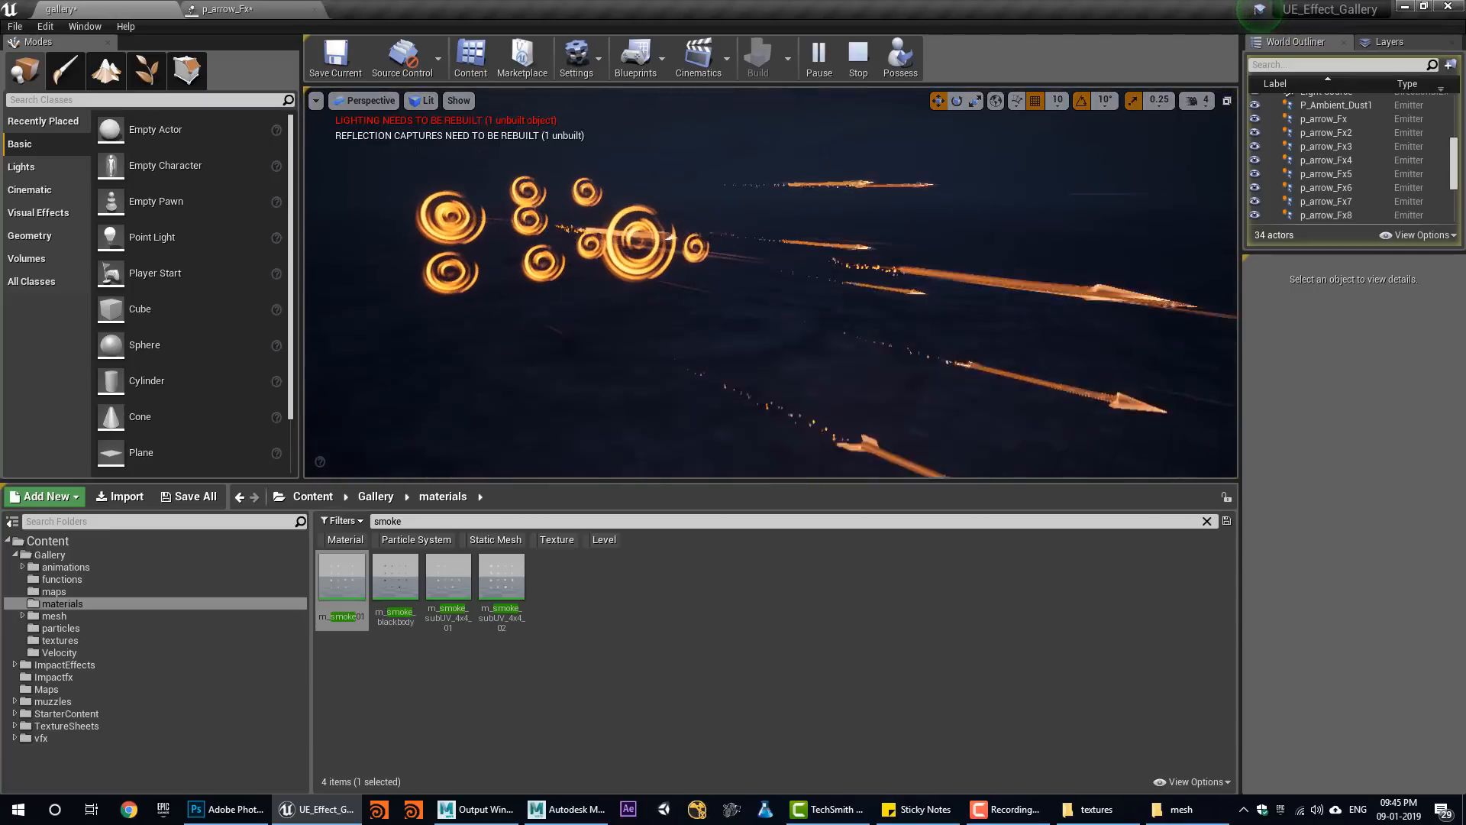
left_click(858, 55)
left_click(818, 57)
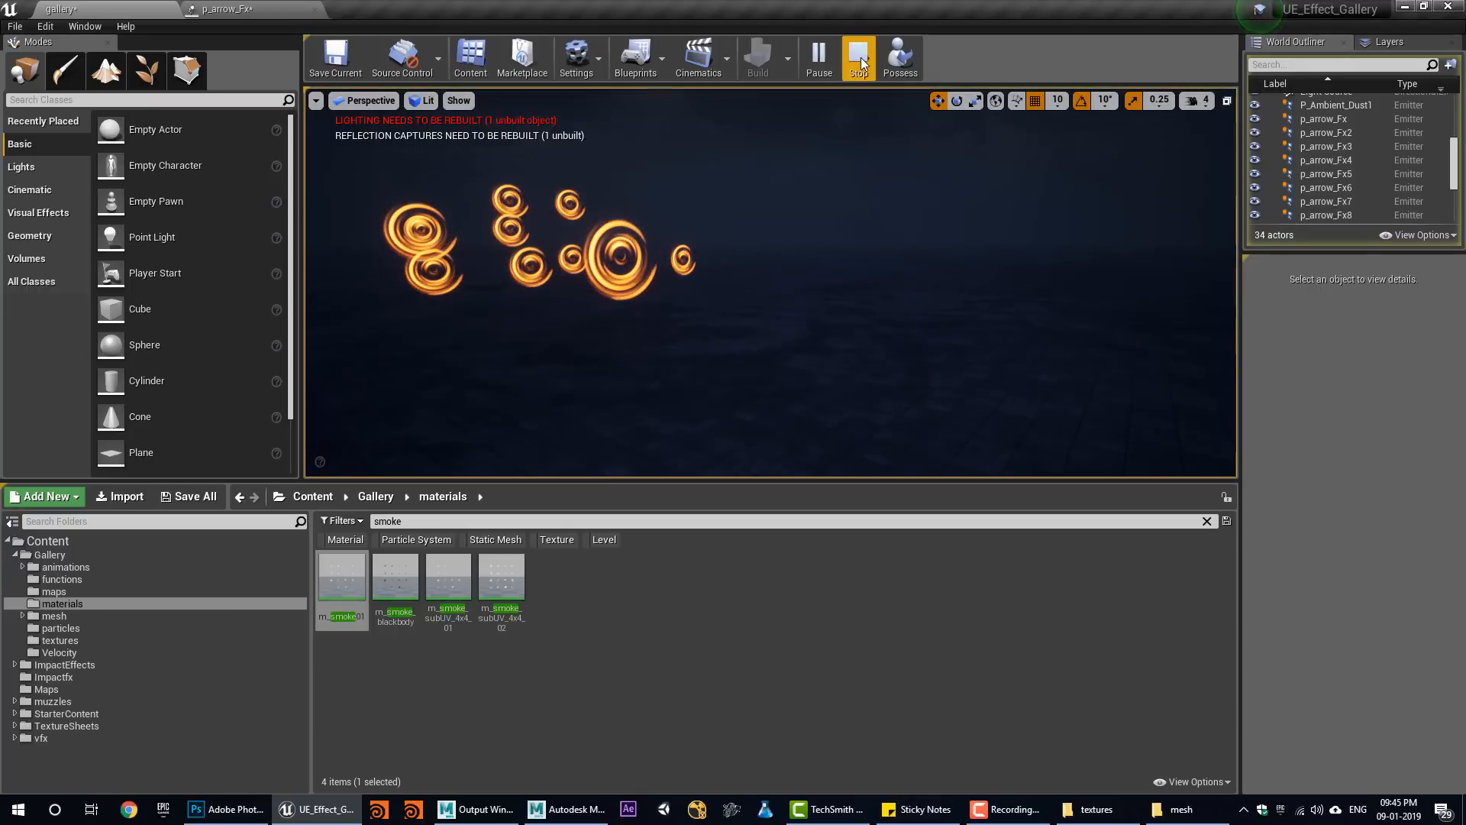
left_click(859, 57)
left_click(817, 58)
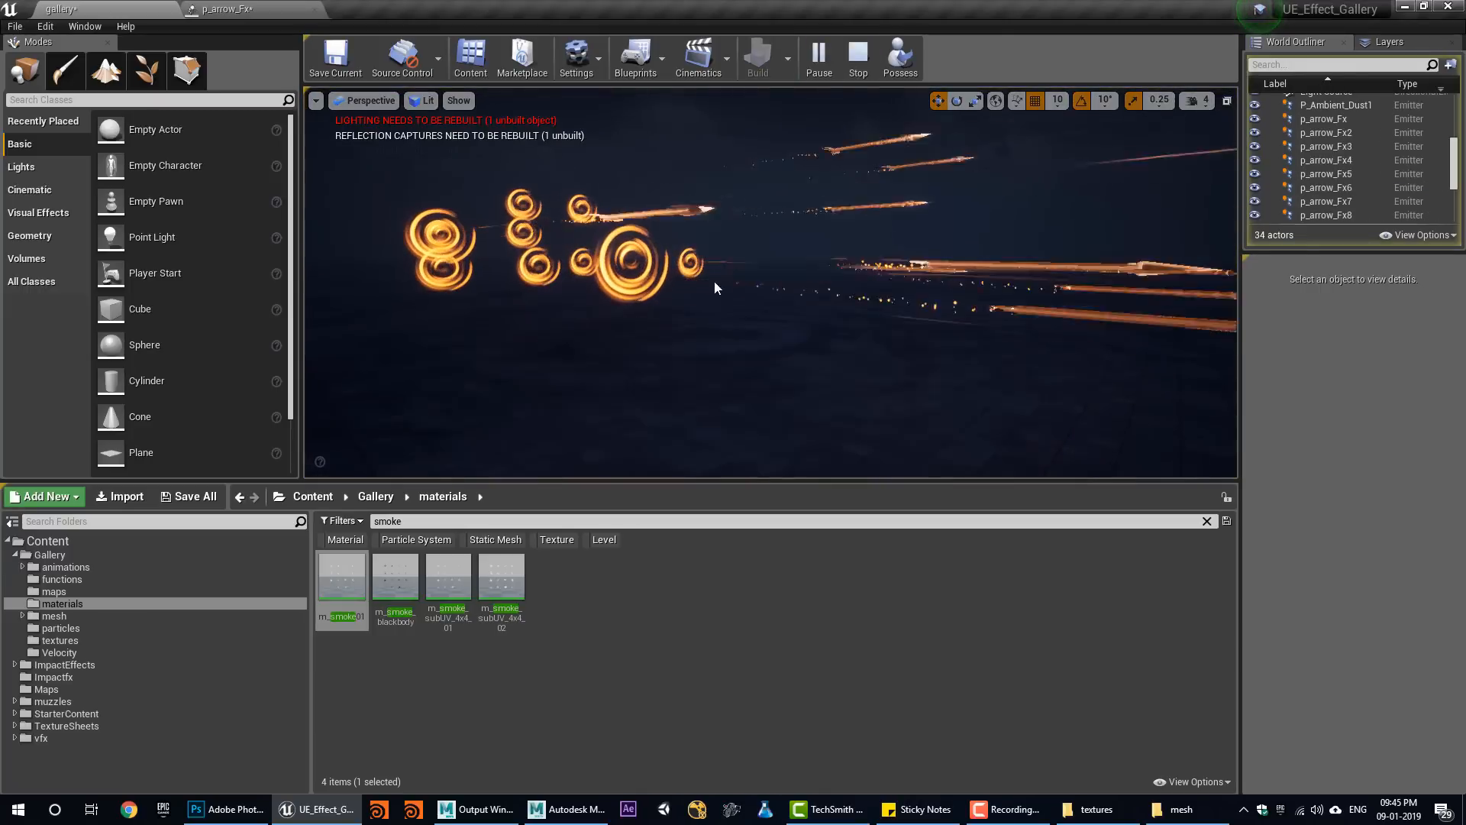
left_click(856, 69)
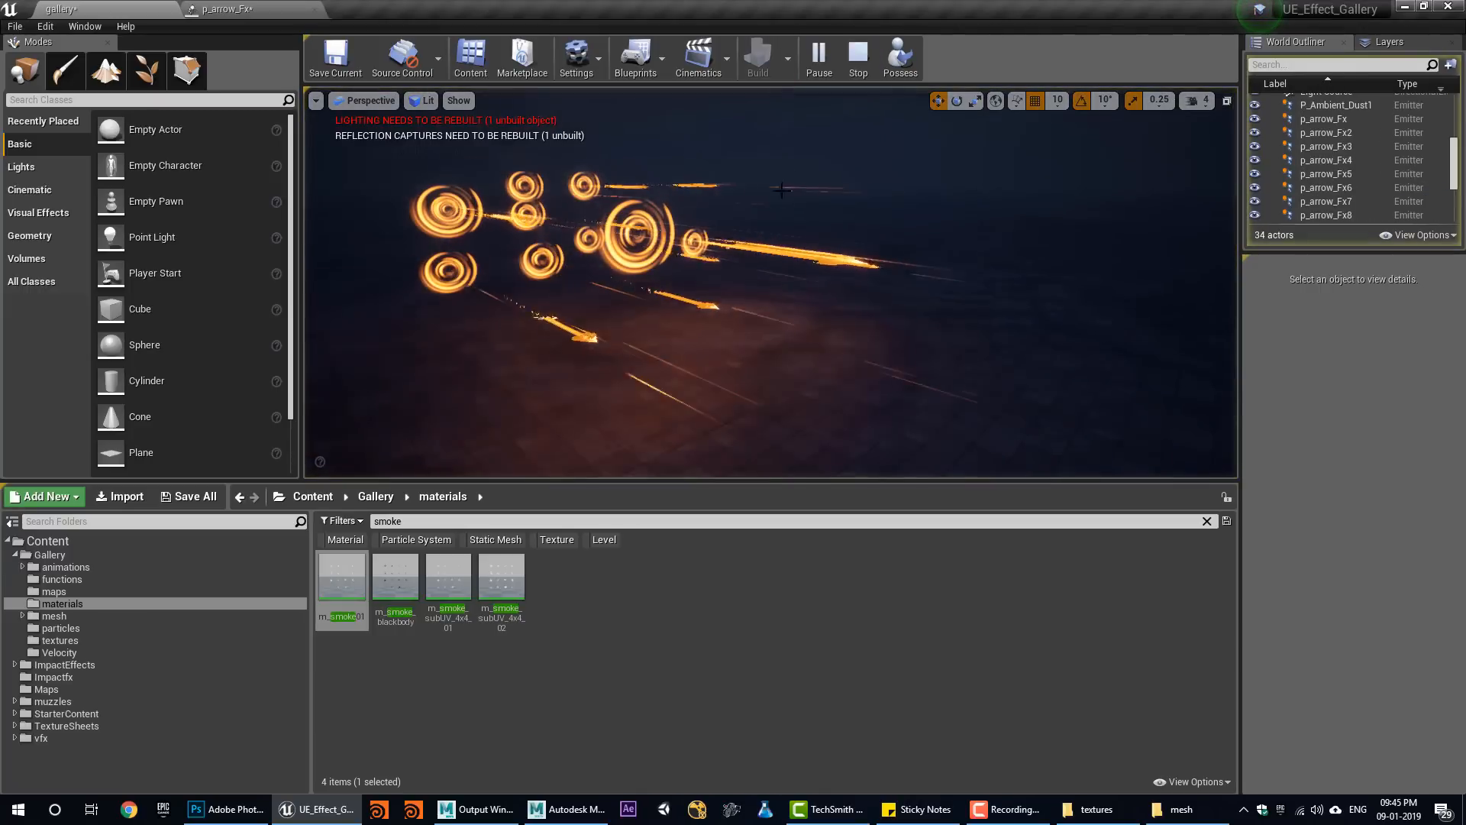
left_click(858, 61)
left_click(820, 62)
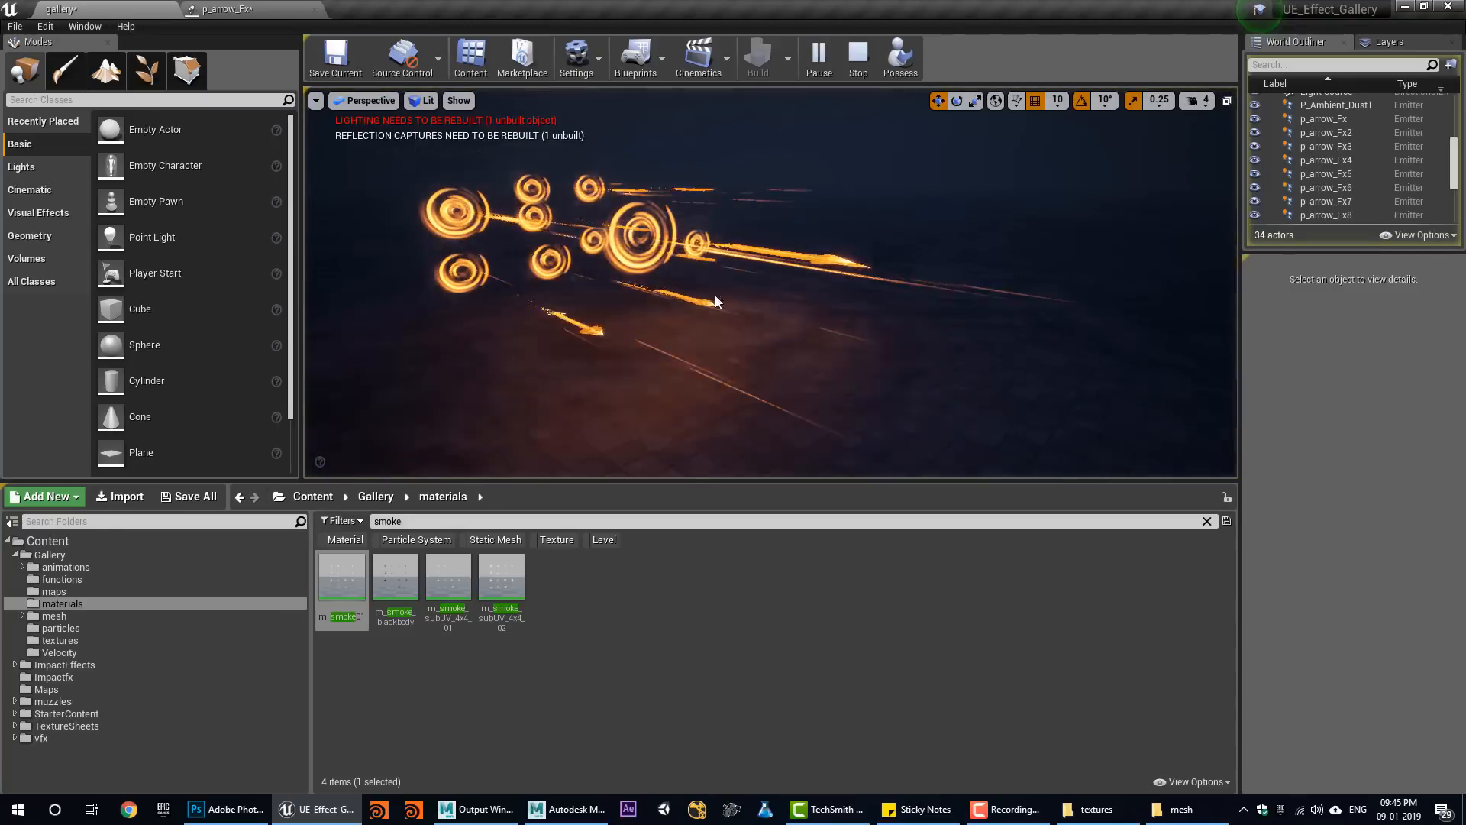
left_click(849, 67)
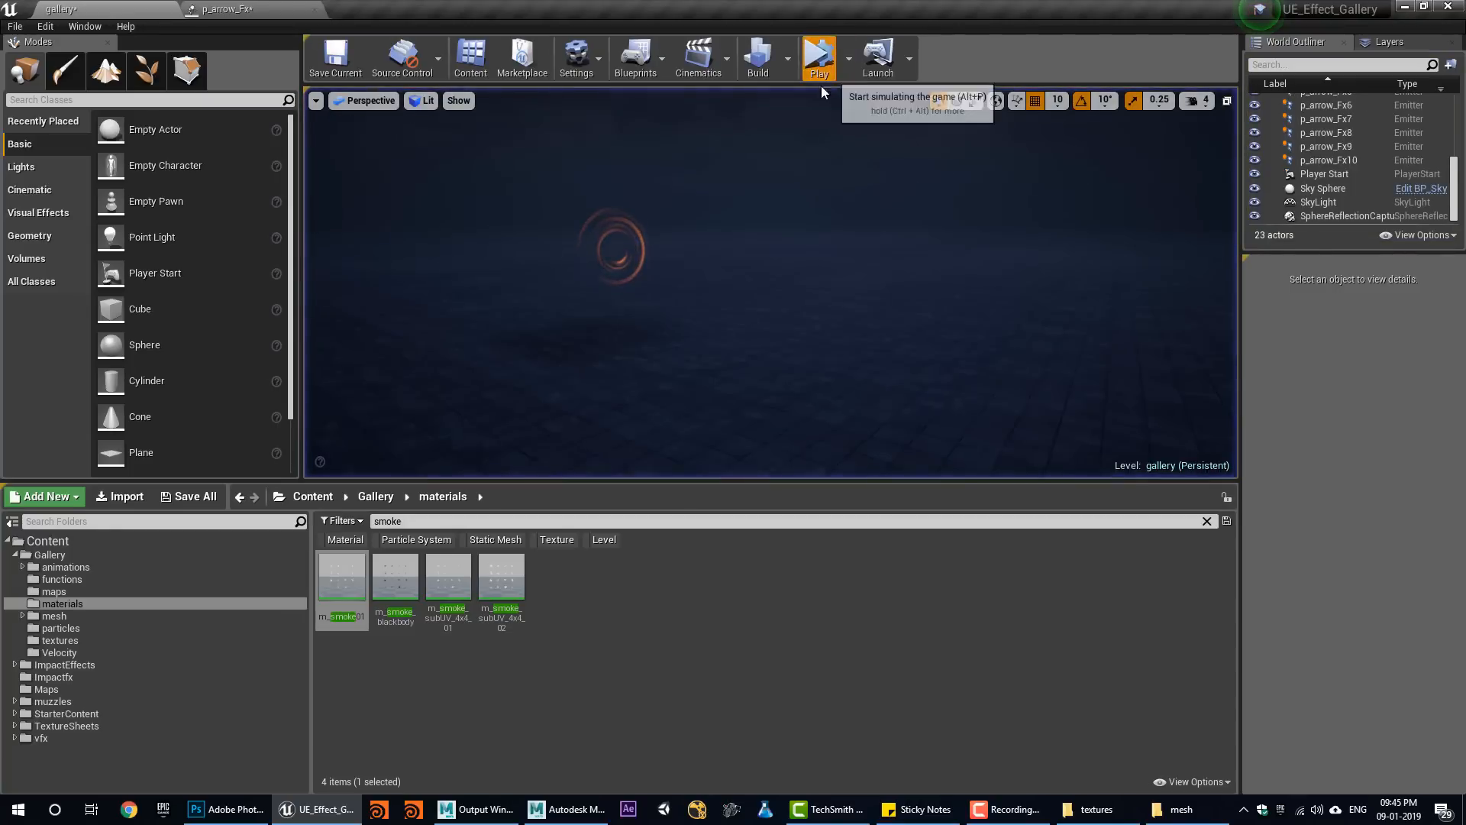
left_click(821, 73)
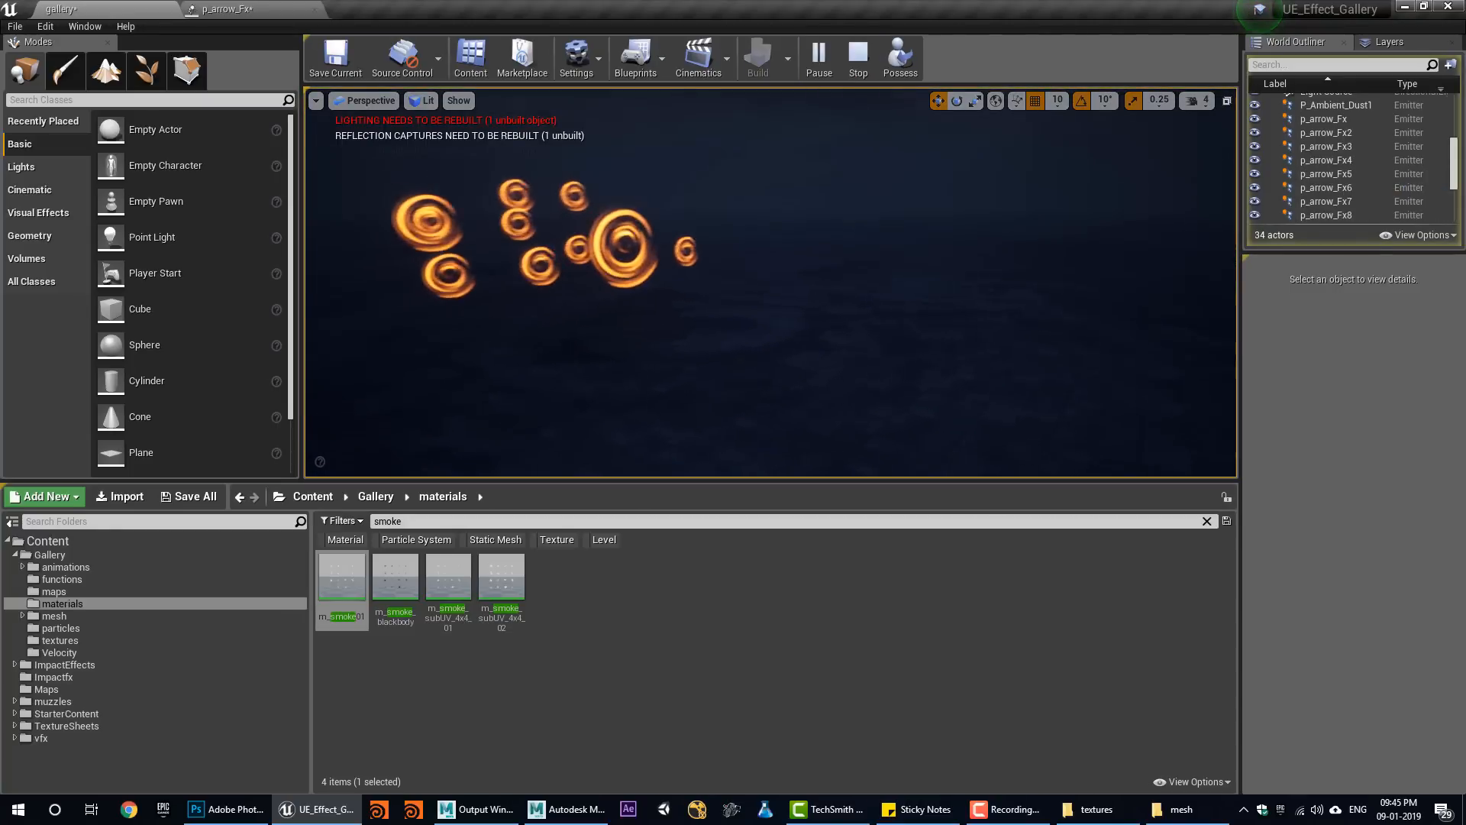
left_click(846, 63)
left_click(819, 59)
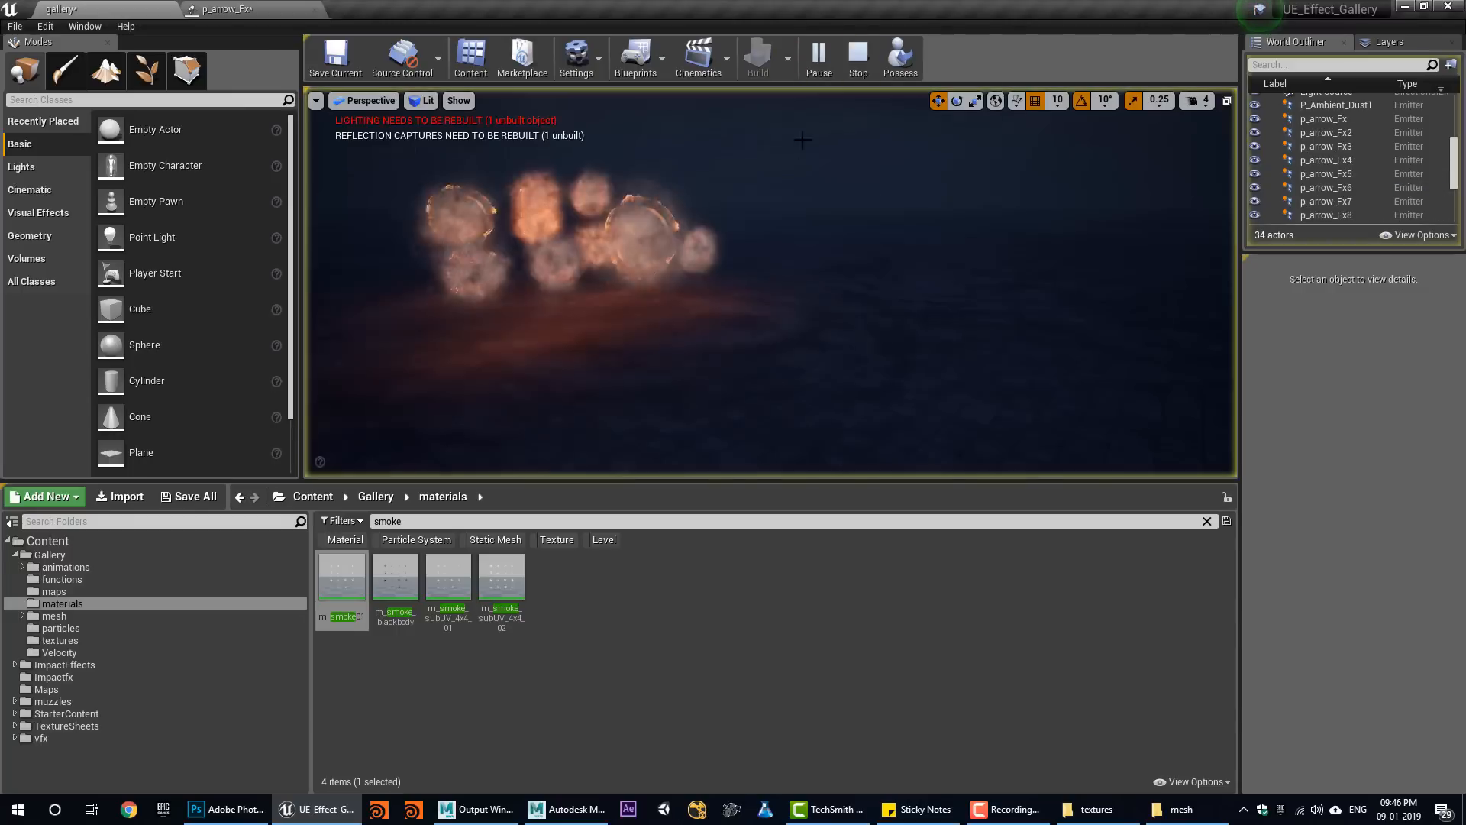